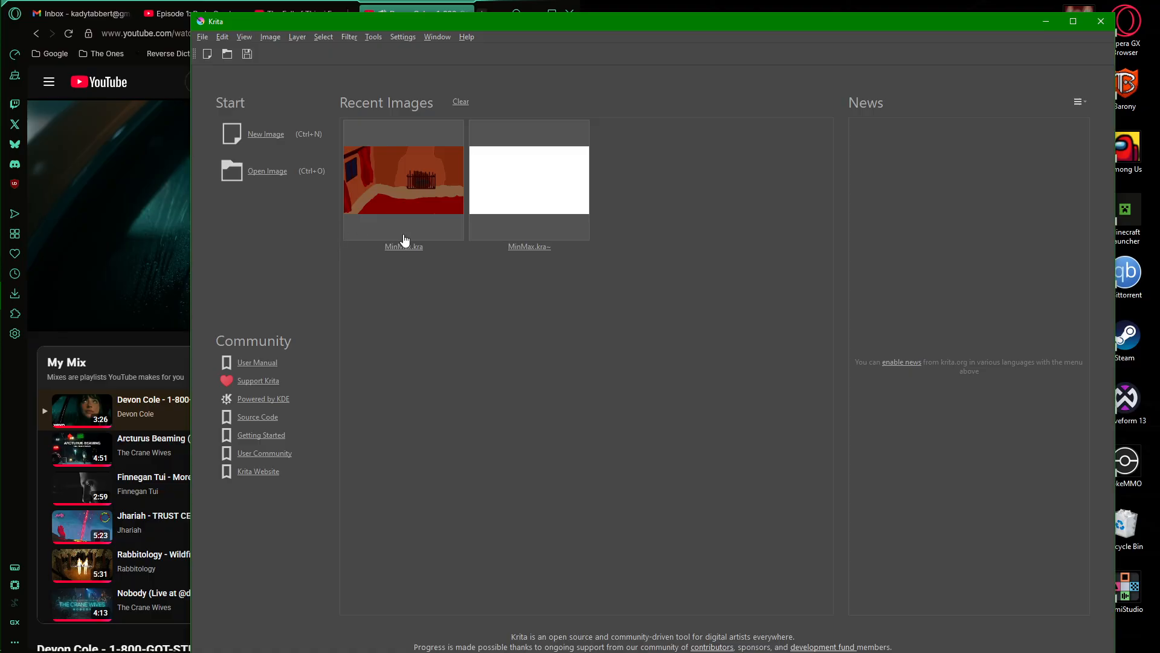
# Open the recent image MinMax.kra and bring the whole room scene into view.
pyautogui.click(402, 244)
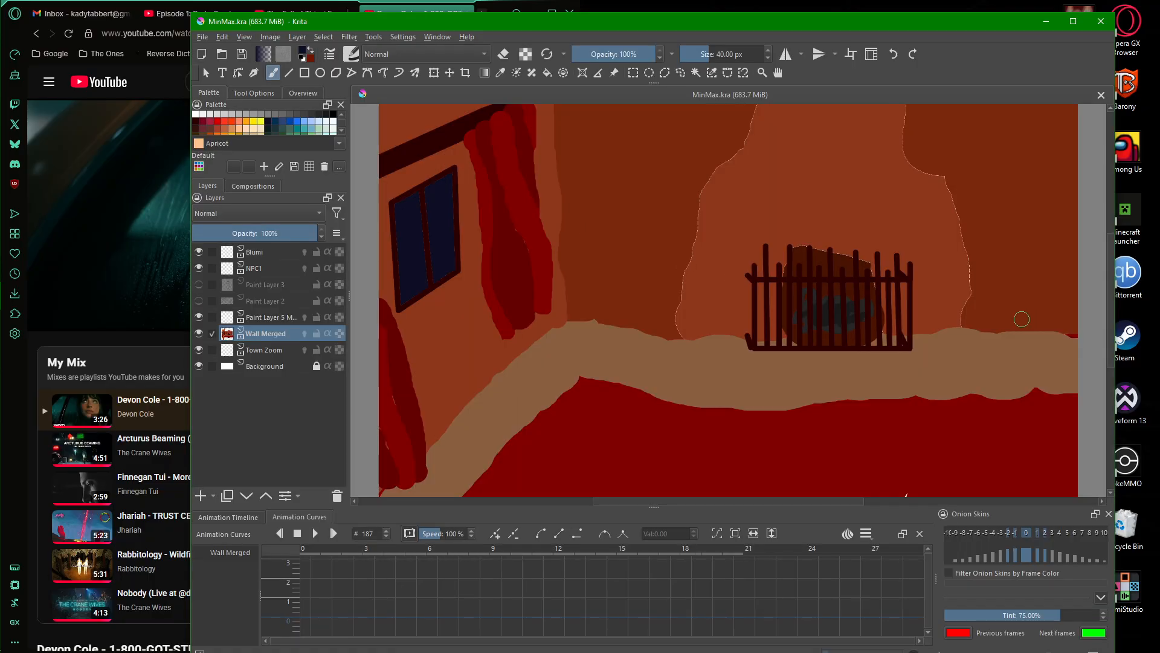
pyautogui.scroll(-3, 1021, 319)
pyautogui.scroll(3, 1021, 319)
pyautogui.scroll(-2, 1021, 320)
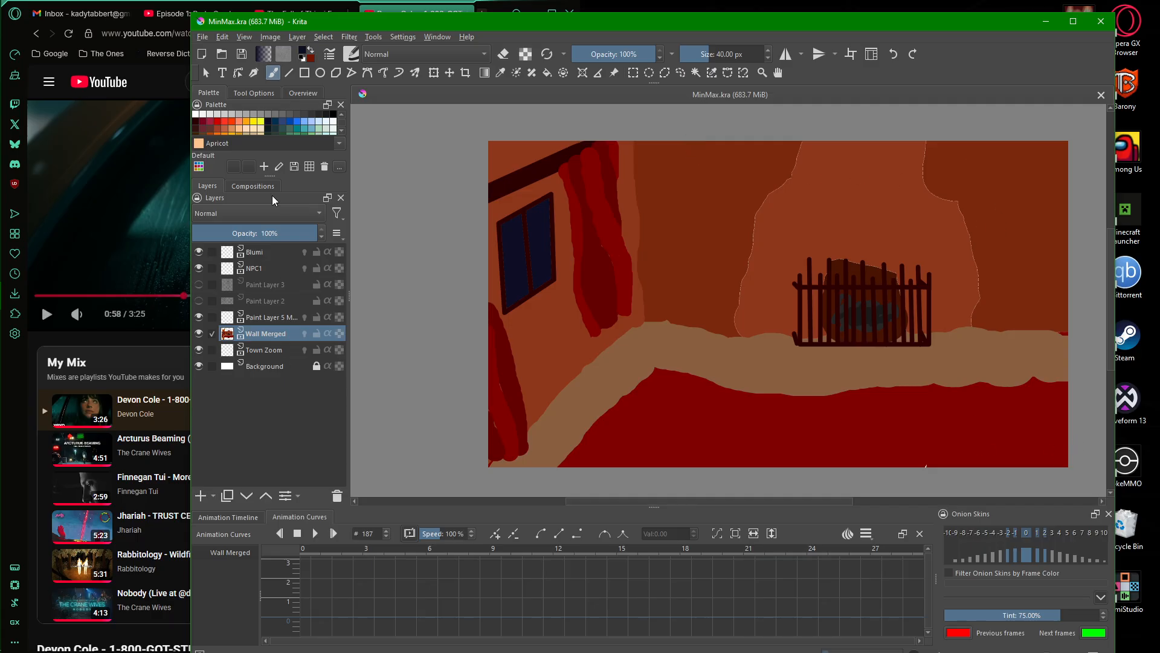
# Try tinting the whole room Prussian blue with a 1000 px brush at 50% opacity, then undo the tint.
pyautogui.moveTo(632, 56); pyautogui.dragTo(619, 57)
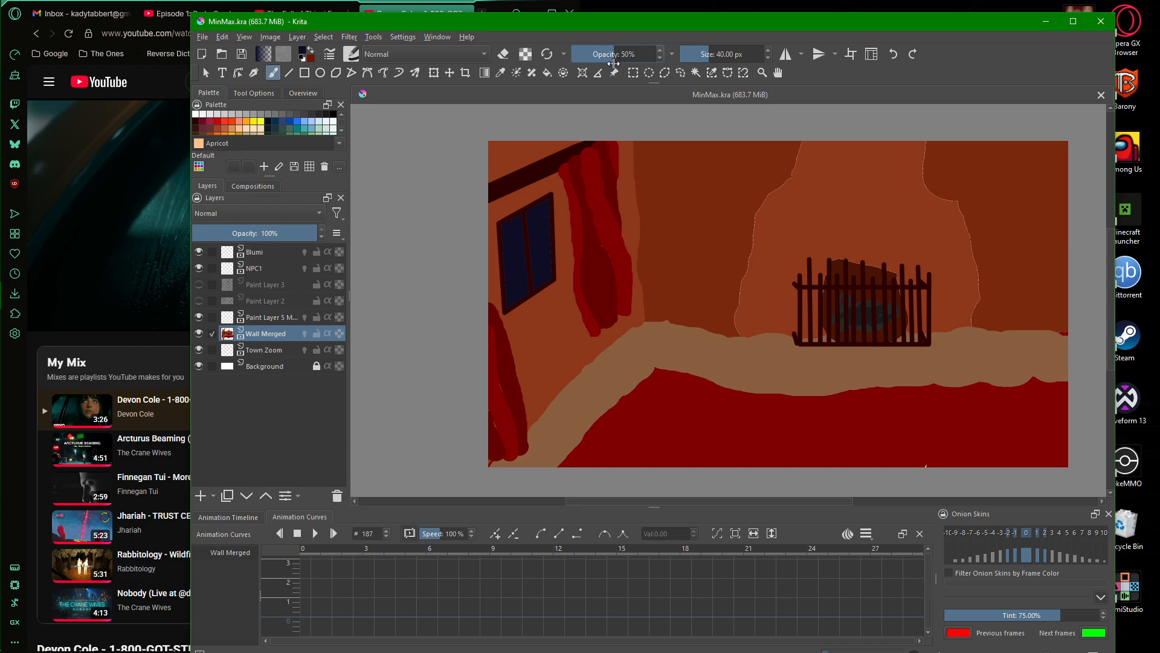
pyautogui.moveTo(692, 60); pyautogui.dragTo(765, 58)
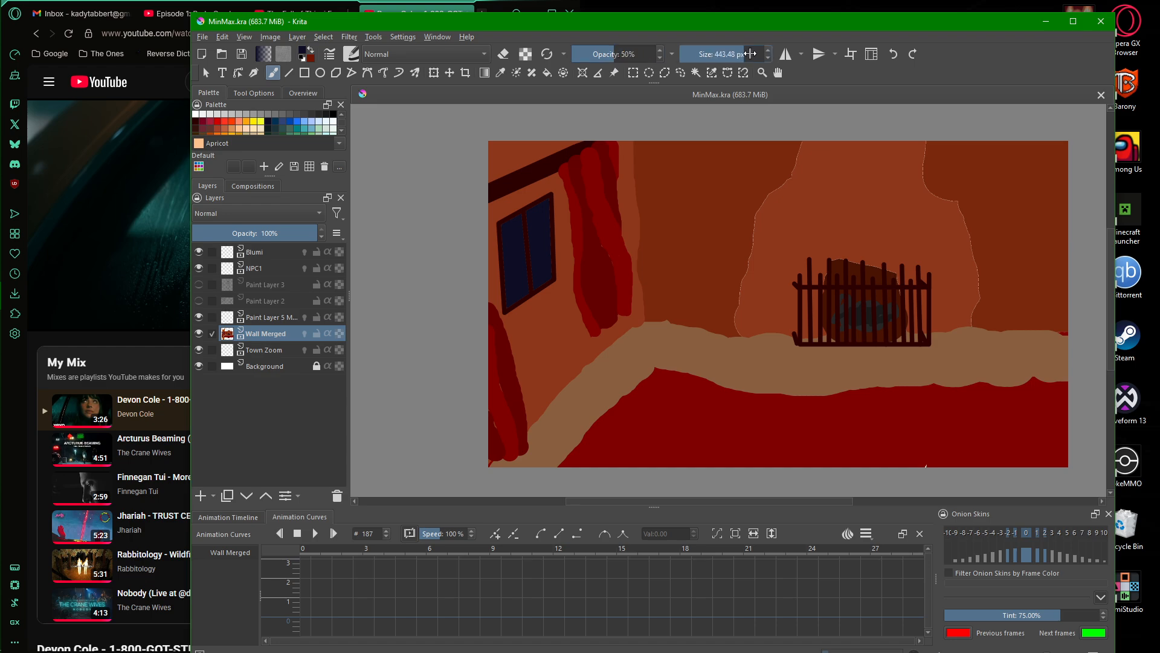
pyautogui.click(274, 121)
pyautogui.moveTo(519, 245)
pyautogui.mouseDown()
pyautogui.moveTo(458, 349)
pyautogui.moveTo(601, 484)
pyautogui.moveTo(800, 466)
pyautogui.moveTo(1051, 375)
pyautogui.moveTo(1054, 363)
pyautogui.mouseUp()
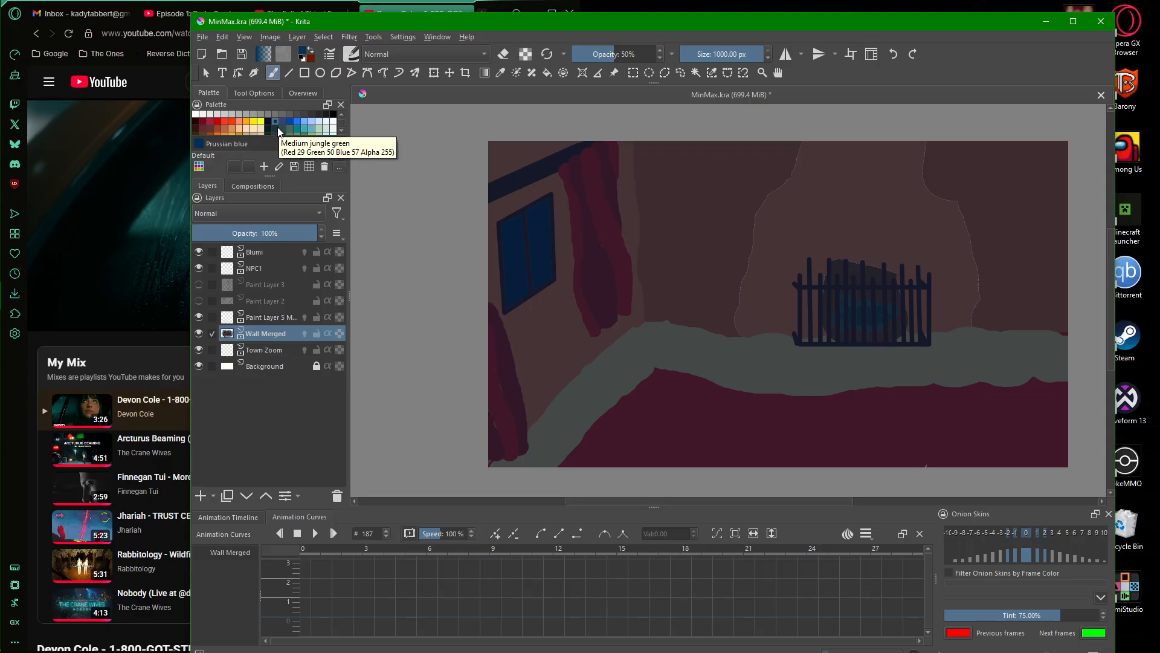
pyautogui.hotkey('ctrl', 'z')
# Try darkening the whole room with a midnight blue overlay stroke, then undo it.
pyautogui.click(269, 119)
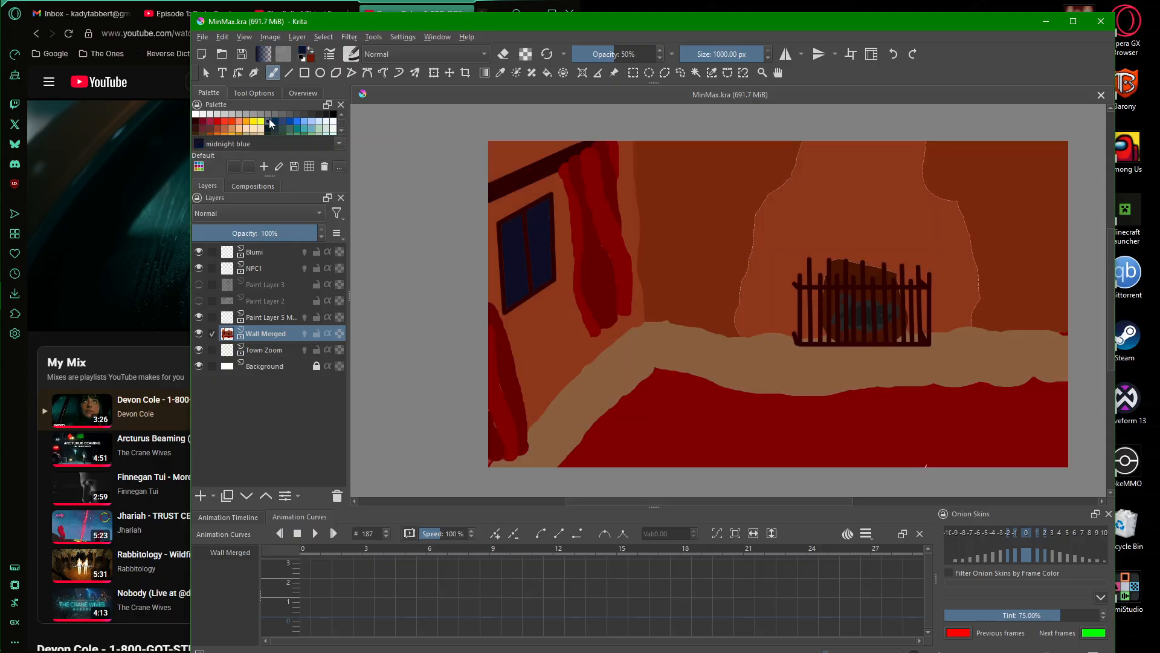
pyautogui.moveTo(580, 290)
pyautogui.mouseDown()
pyautogui.moveTo(662, 248)
pyautogui.moveTo(492, 487)
pyautogui.moveTo(854, 544)
pyautogui.moveTo(1088, 388)
pyautogui.moveTo(361, 468)
pyautogui.mouseUp()
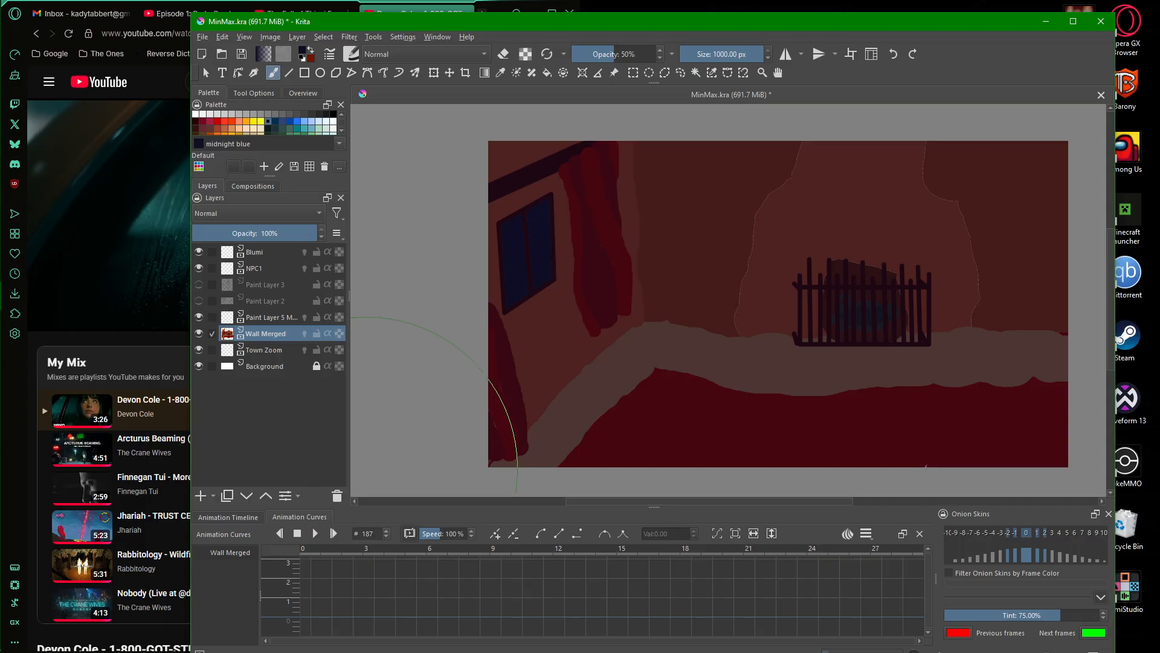
pyautogui.hotkey('ctrl', 'z')
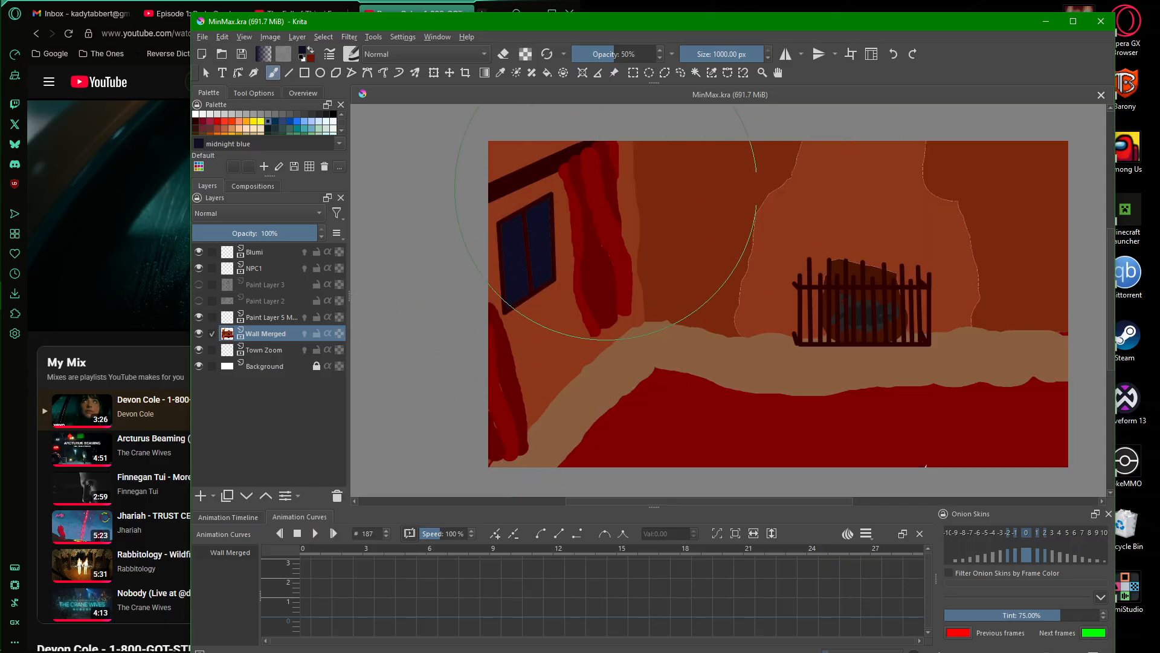
# Fill the room's walls and chimney with Grey 51, including the strip above the curtain rod.
pyautogui.scroll(-1, 1034, 242)
pyautogui.scroll(1, 967, 302)
pyautogui.moveTo(724, 250); pyautogui.dragTo(668, 270)
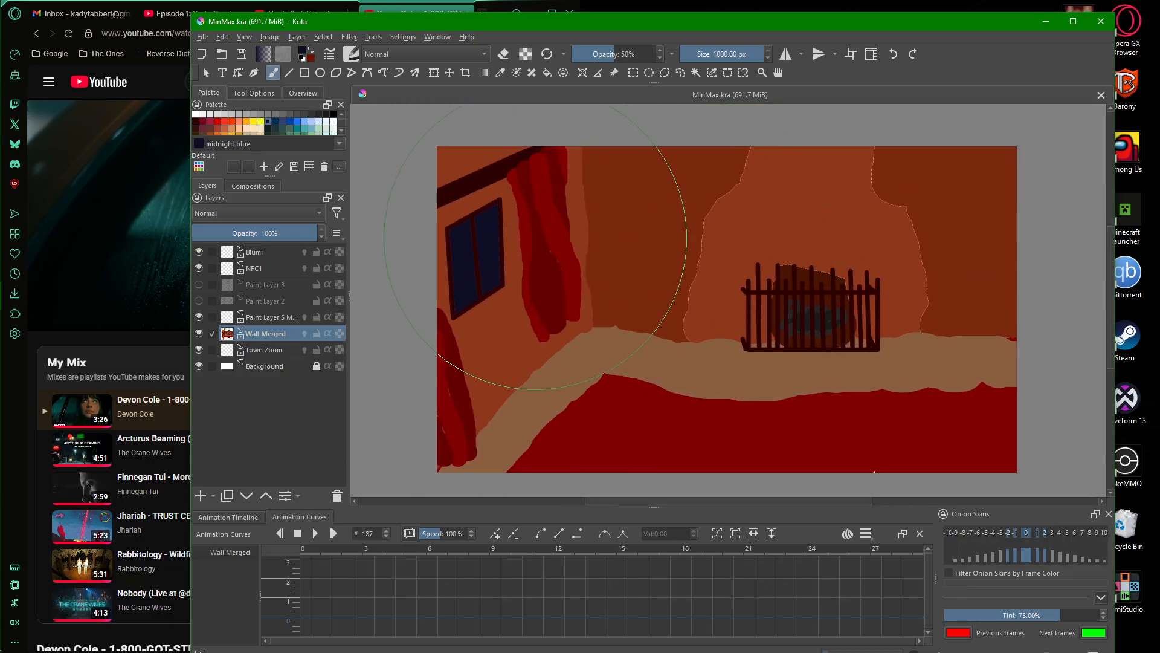
pyautogui.scroll(-1, 605, 253)
pyautogui.scroll(1, 598, 236)
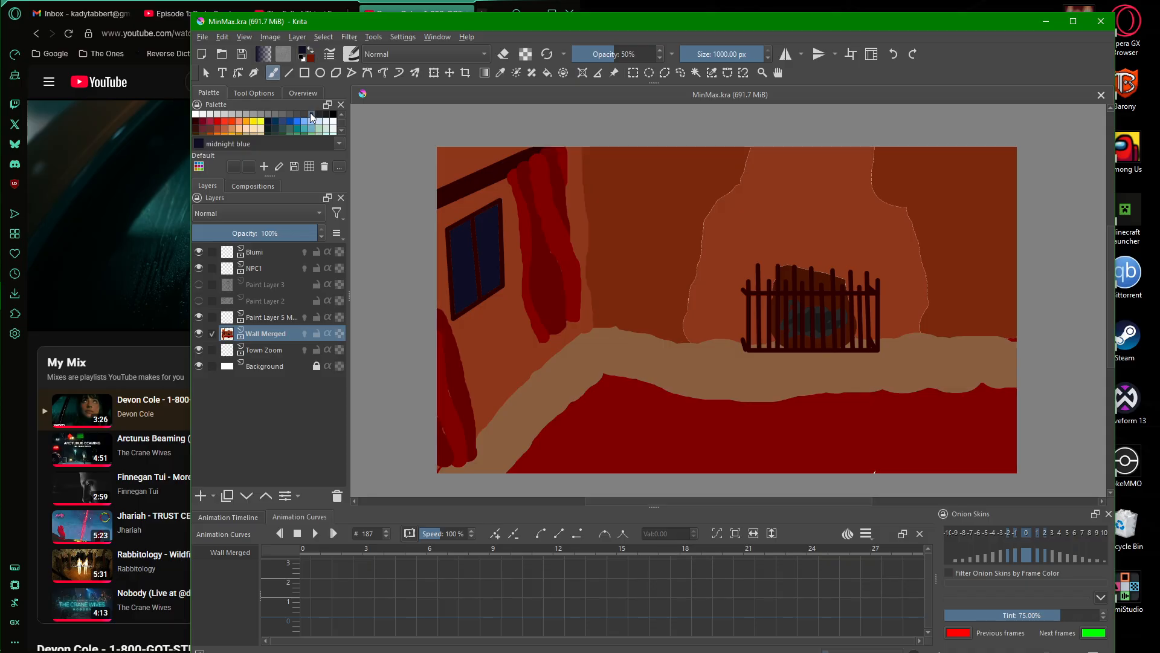
pyautogui.click(311, 114)
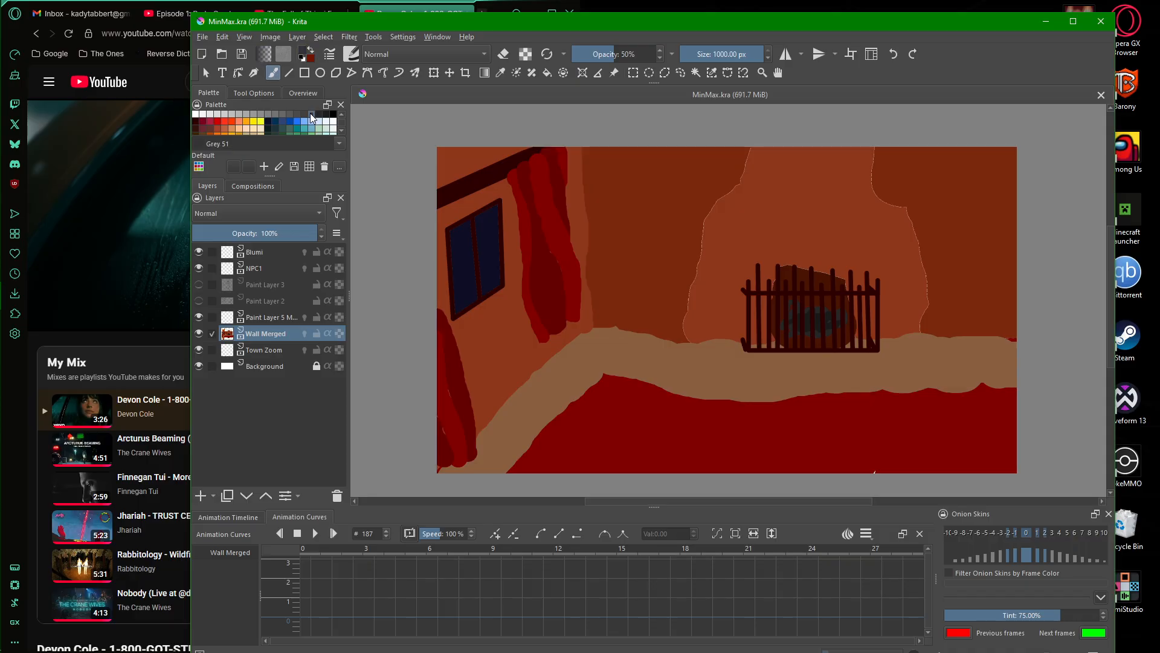
pyautogui.click(547, 73)
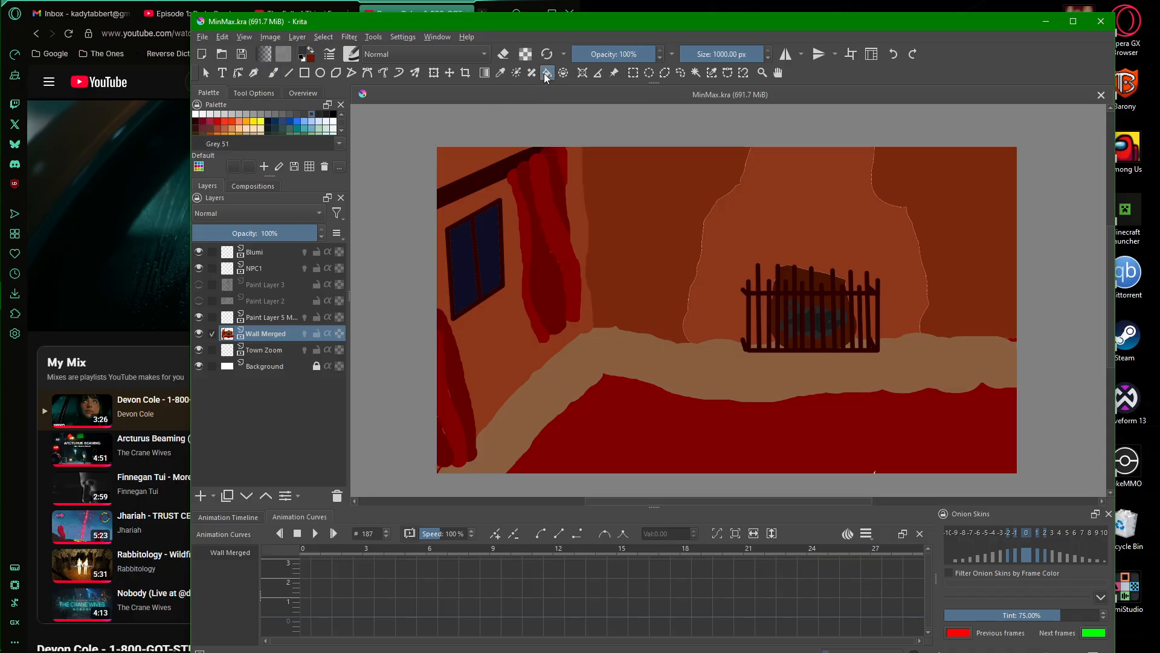
pyautogui.click(792, 190)
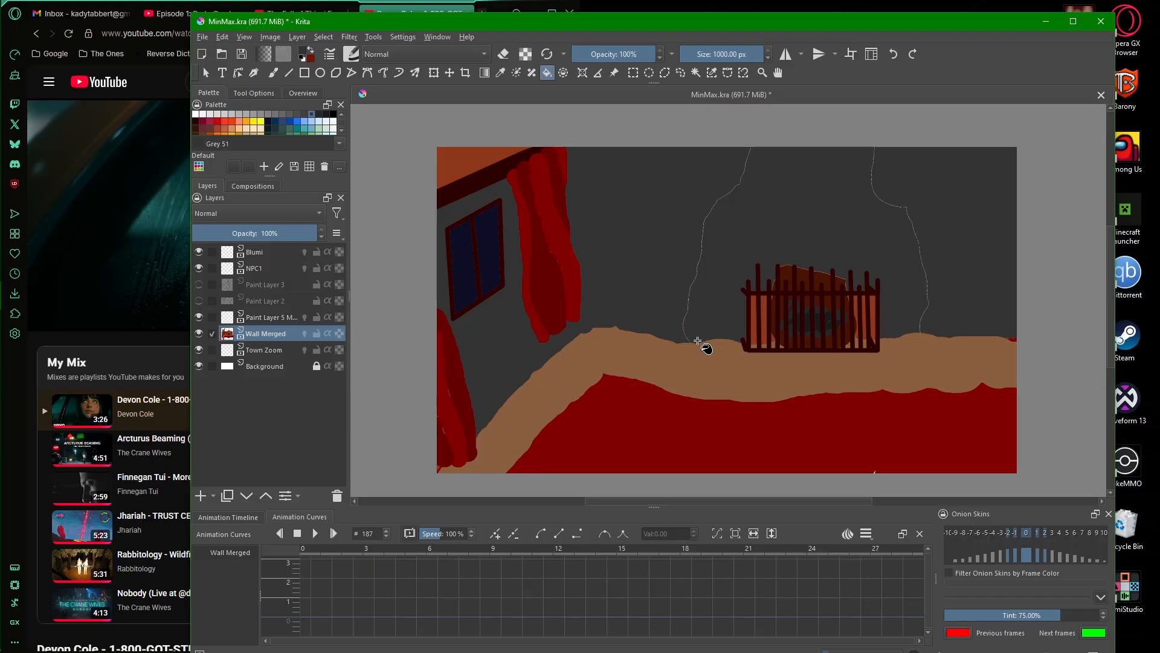
pyautogui.click(466, 161)
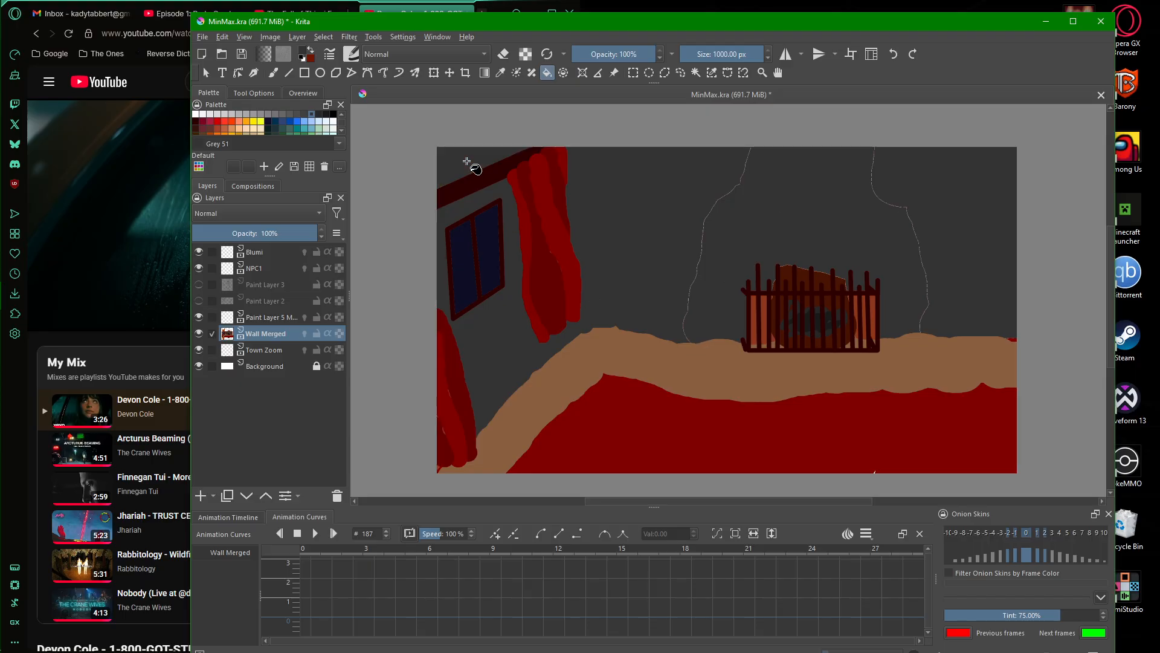
# Fill the remaining orange wall gaps between the fireplace grate's left bars with Grey 51.
pyautogui.scroll(1, 801, 257)
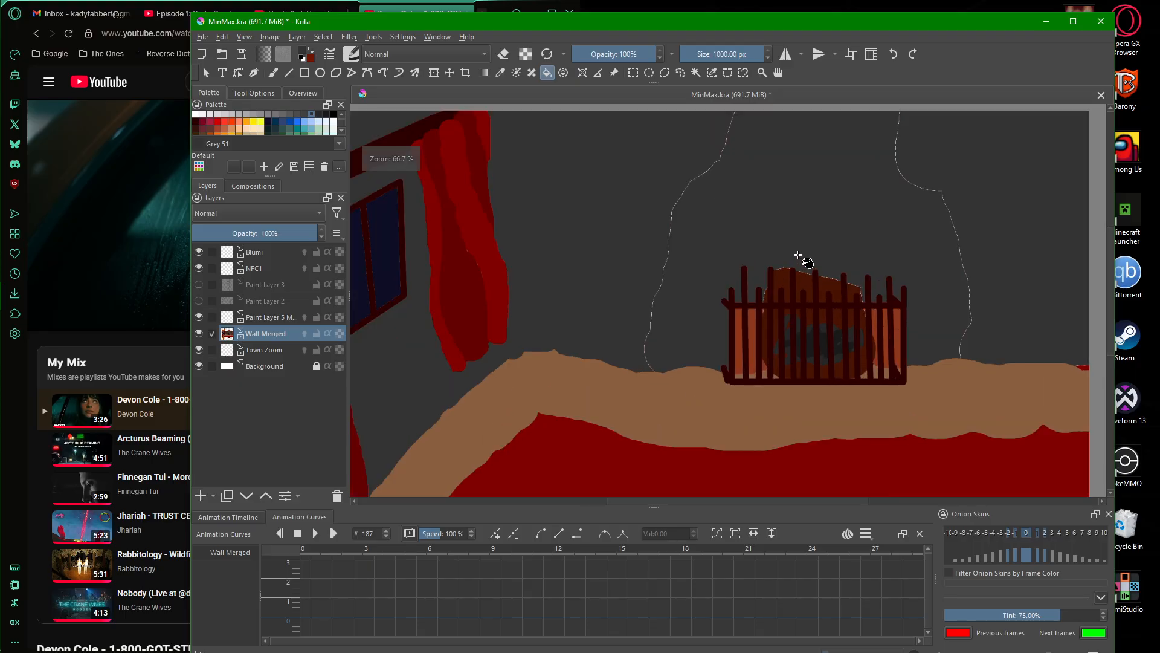
pyautogui.scroll(-1, 799, 255)
pyautogui.scroll(1, 799, 255)
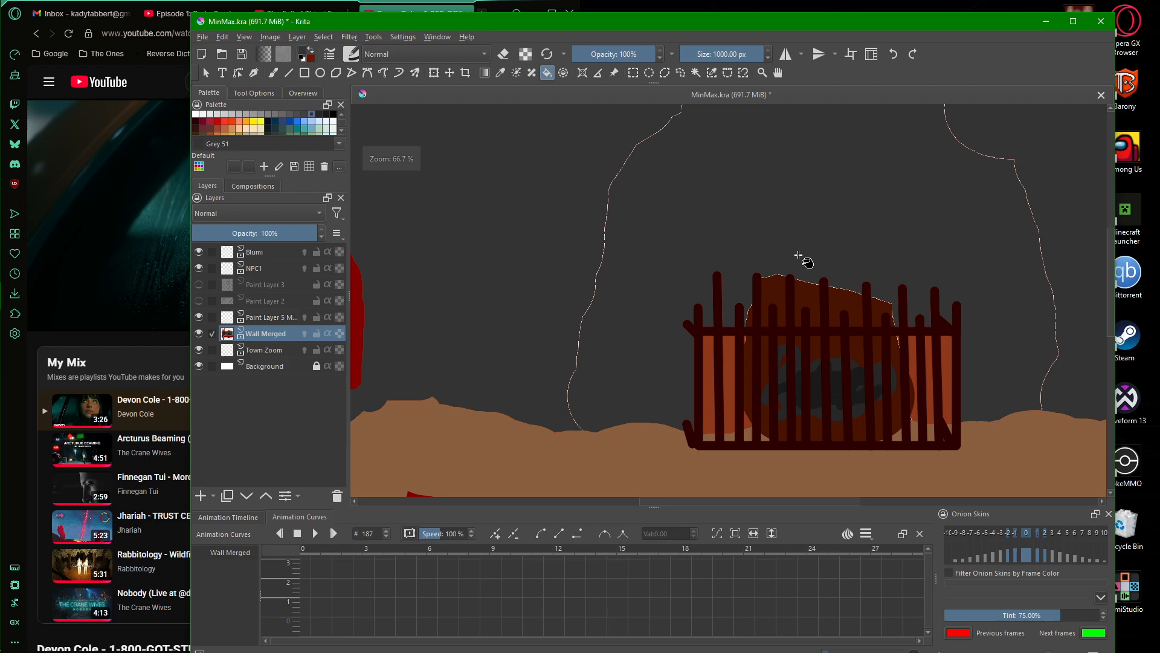
pyautogui.click(713, 373)
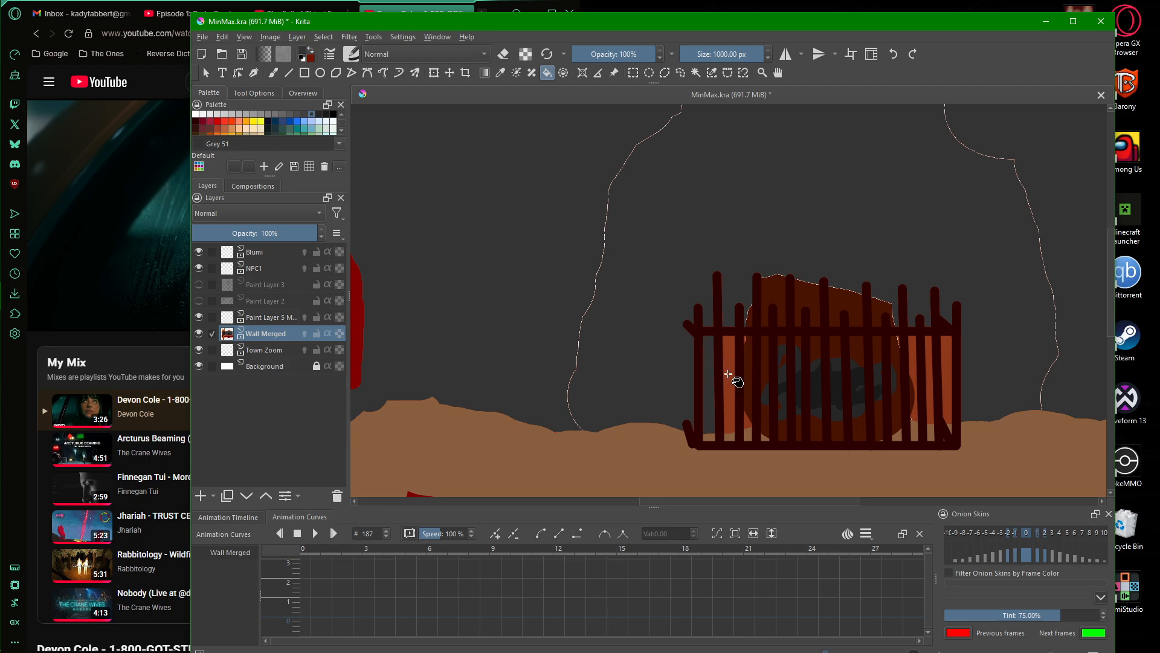
pyautogui.click(736, 378)
pyautogui.scroll(3, 744, 420)
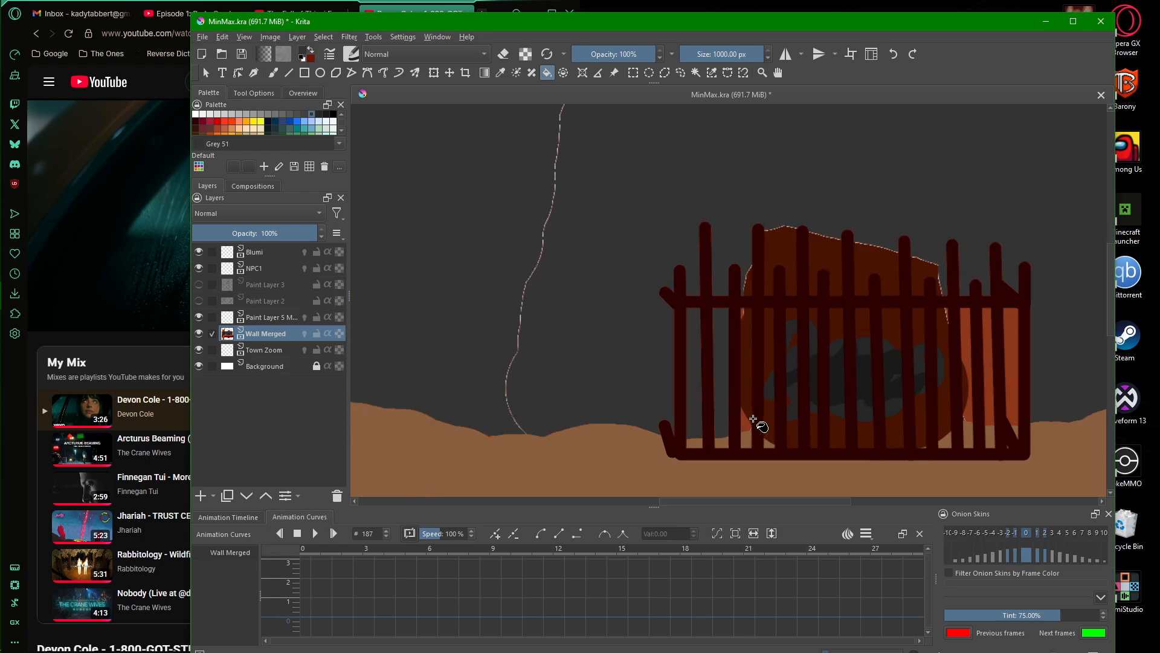
pyautogui.click(744, 432)
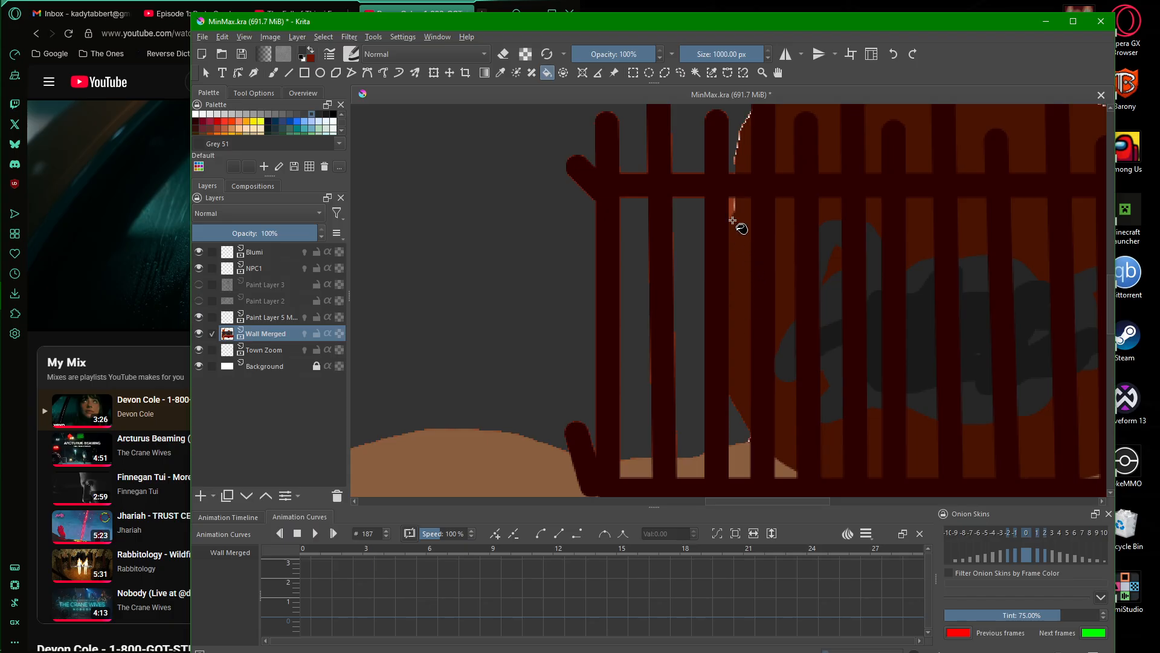
# Fill the orange wall gaps between the fireplace grate's right bars with Grey 51.
pyautogui.scroll(-3, 888, 301)
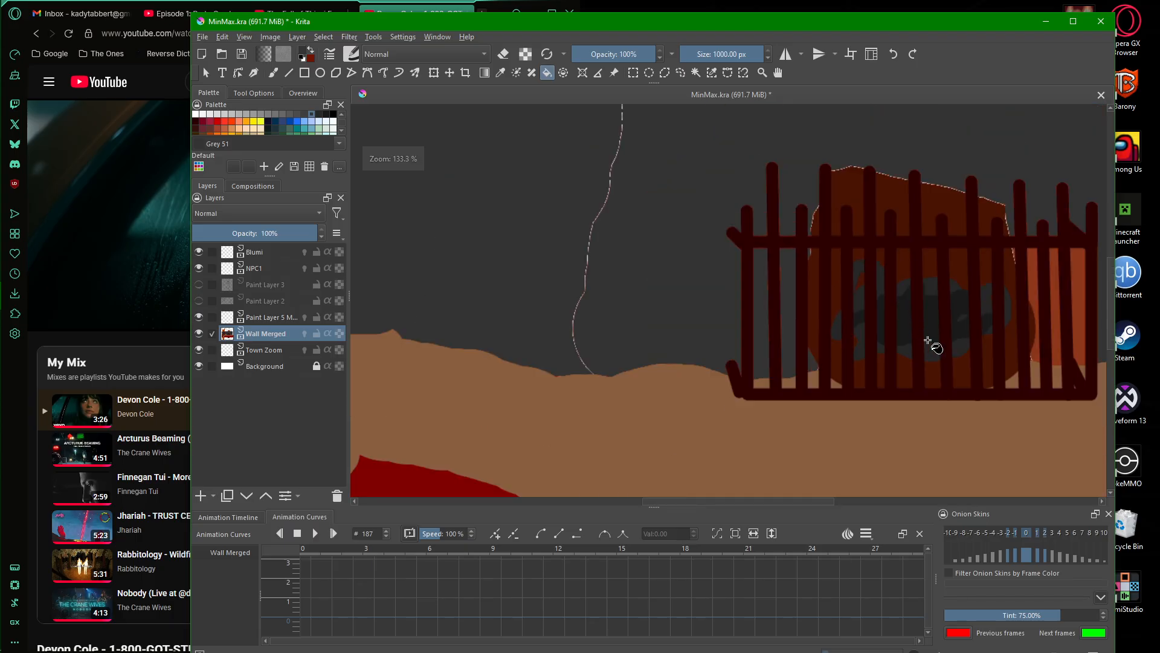
pyautogui.moveTo(979, 350); pyautogui.dragTo(777, 392)
pyautogui.scroll(2, 816, 363)
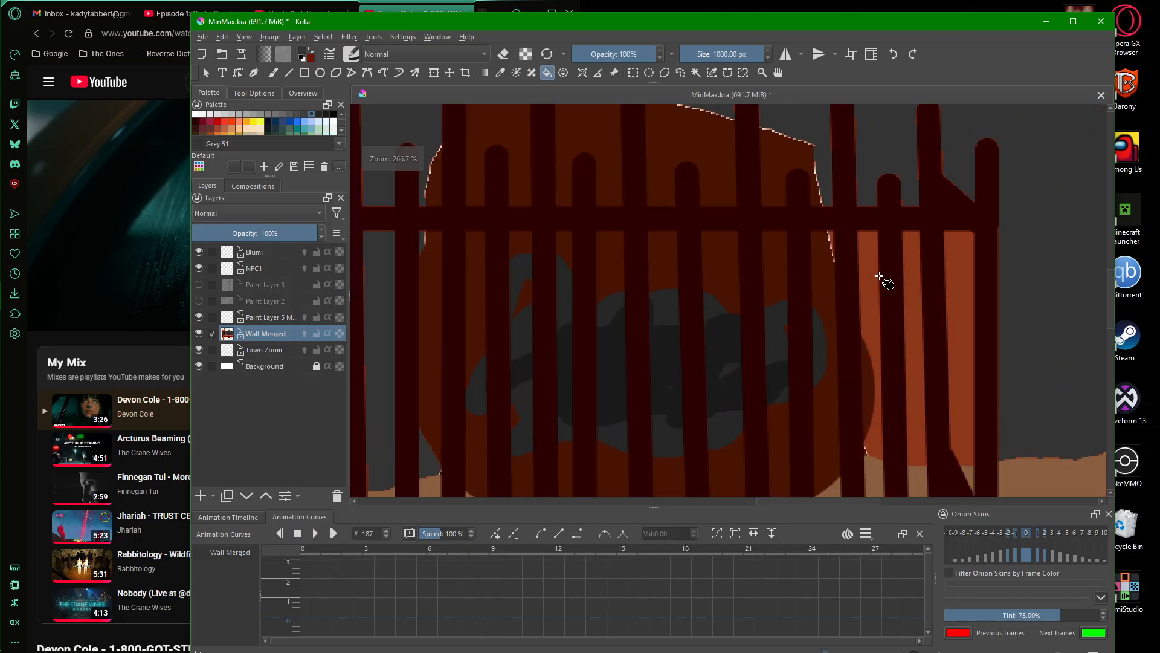
pyautogui.click(919, 402)
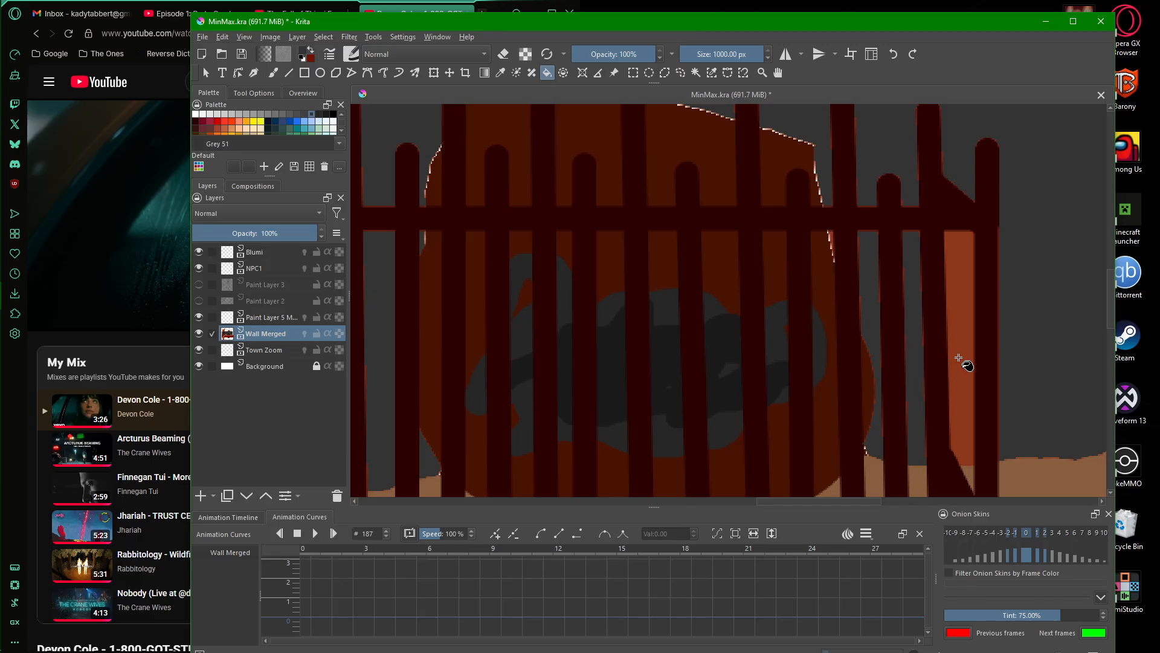
pyautogui.click(960, 364)
pyautogui.scroll(-3, 960, 364)
pyautogui.scroll(-2, 811, 312)
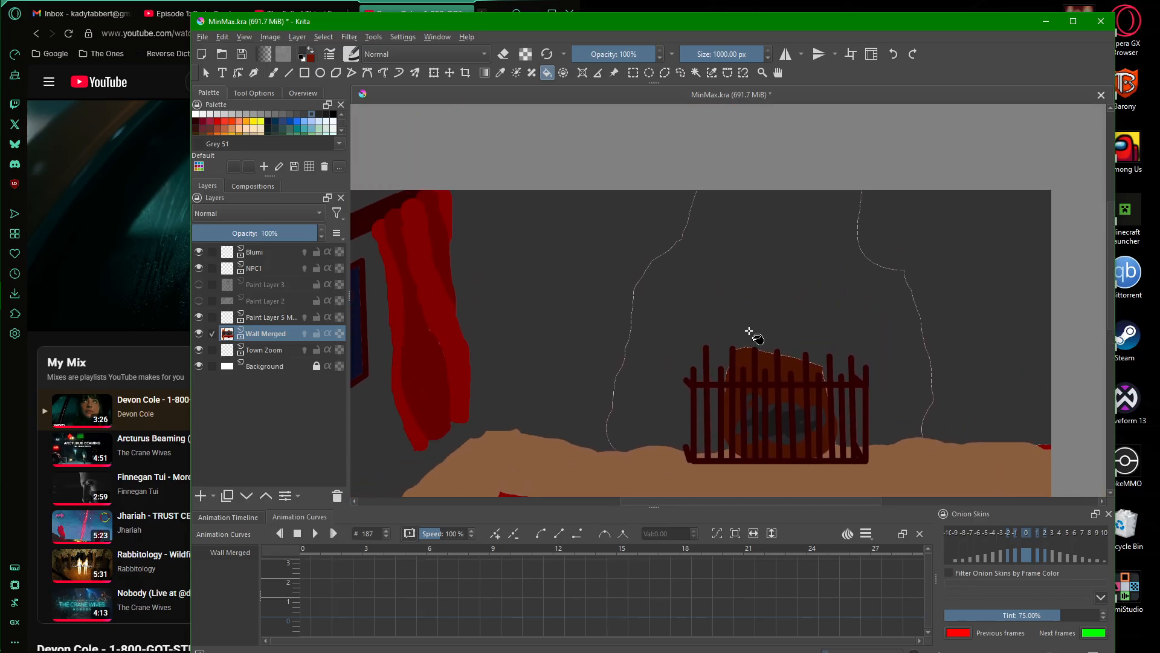
# Trace the upper part of the chimney's left outline in black with an 8.18 px brush at 100% opacity, keeping the document open.
pyautogui.scroll(2, 749, 331)
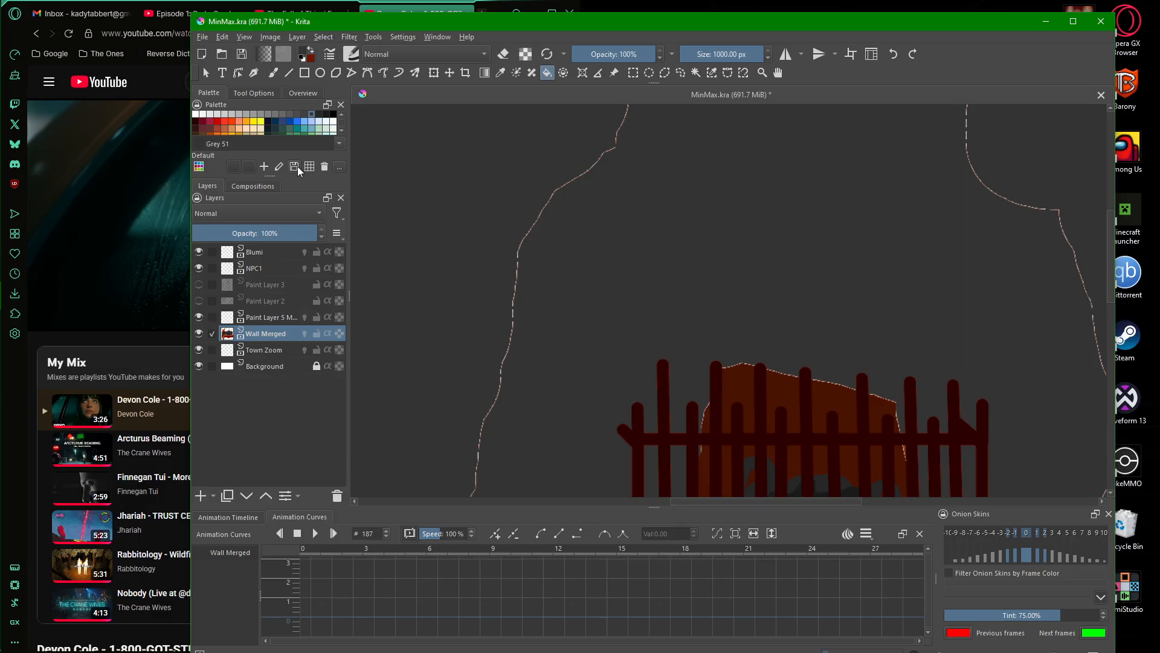
pyautogui.click(333, 114)
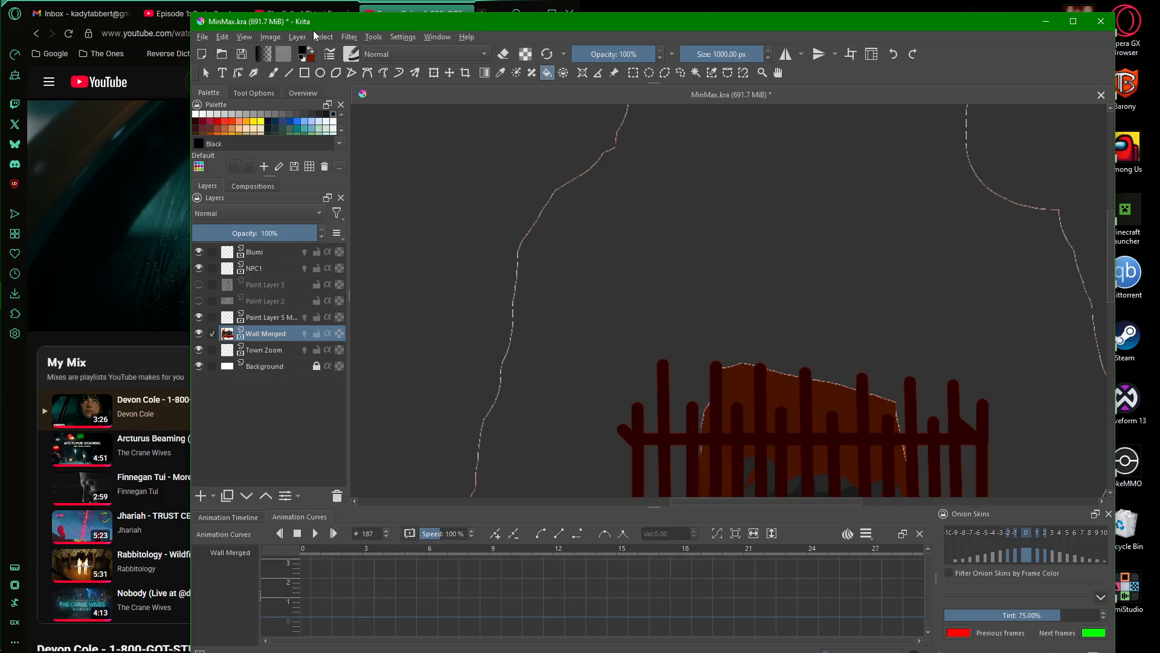
pyautogui.click(272, 73)
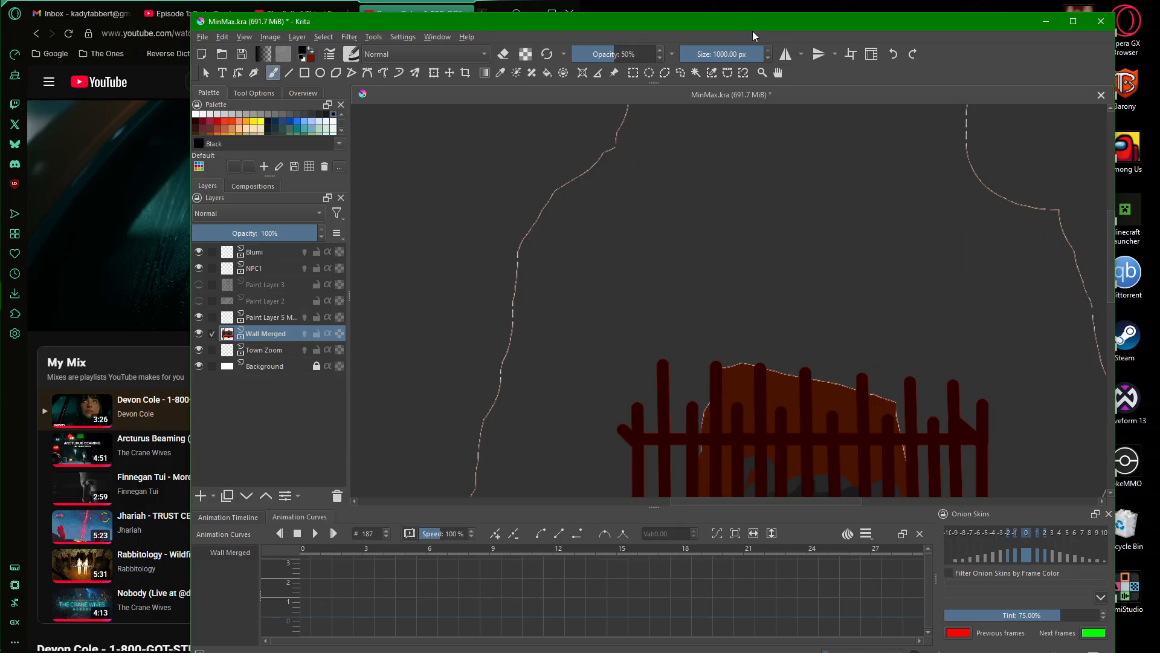
pyautogui.click(697, 57)
pyautogui.moveTo(617, 50); pyautogui.dragTo(690, 69)
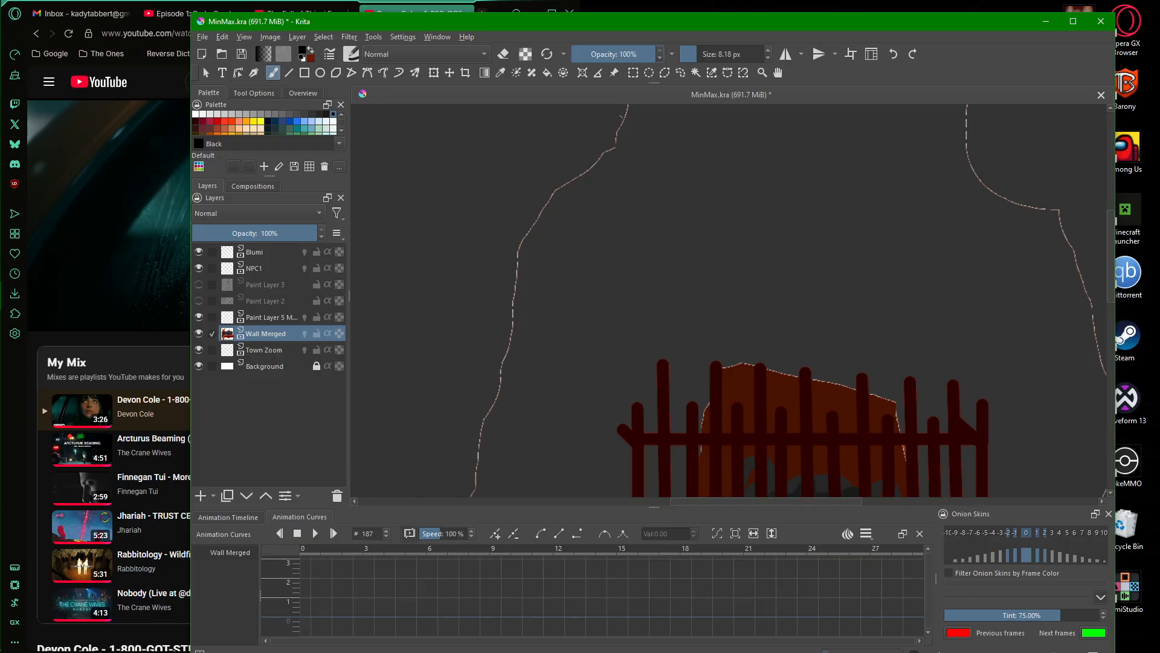
pyautogui.scroll(-2, 578, 208)
pyautogui.scroll(3, 614, 116)
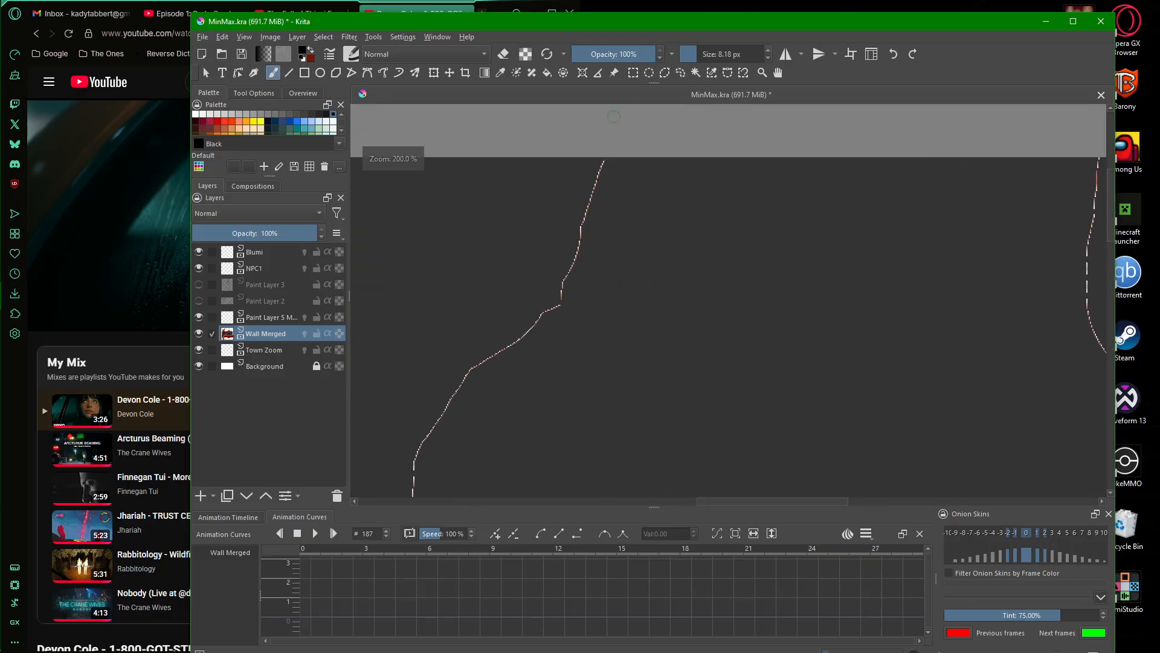
pyautogui.moveTo(605, 156)
pyautogui.mouseDown()
pyautogui.moveTo(576, 266)
pyautogui.moveTo(549, 304)
pyautogui.mouseUp()
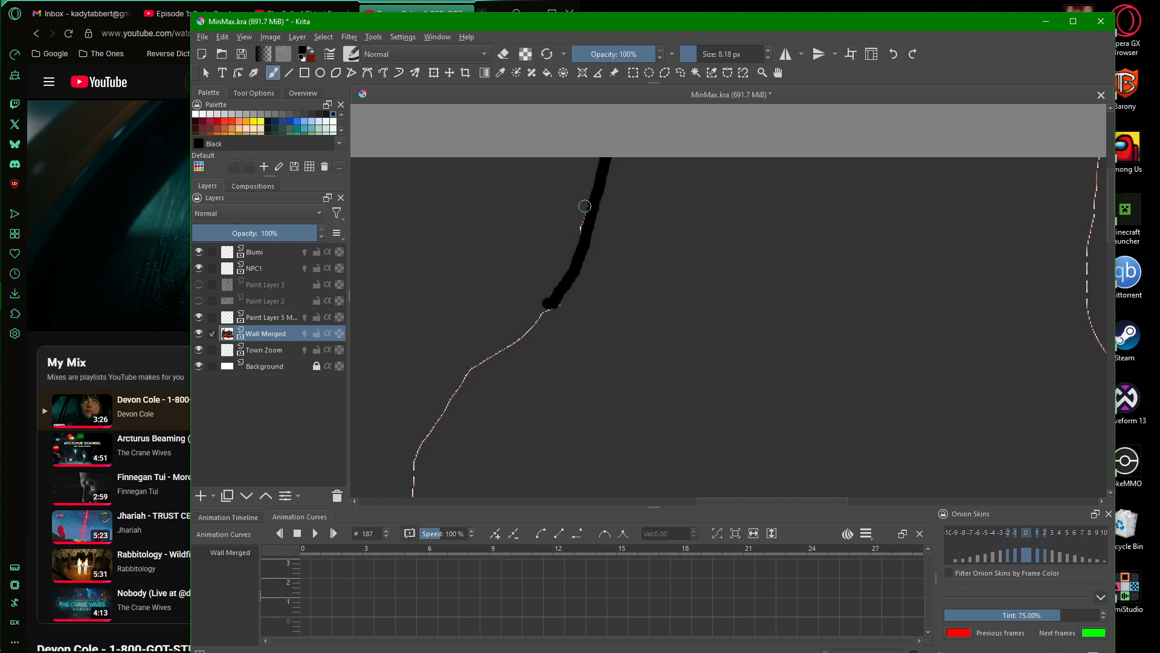
pyautogui.moveTo(589, 205)
pyautogui.mouseDown()
pyautogui.moveTo(580, 261)
pyautogui.moveTo(586, 222)
pyautogui.moveTo(568, 280)
pyautogui.moveTo(537, 313)
pyautogui.moveTo(561, 302)
pyautogui.moveTo(468, 370)
pyautogui.moveTo(420, 449)
pyautogui.moveTo(415, 487)
pyautogui.mouseUp()
pyautogui.moveTo(493, 433); pyautogui.dragTo(634, 78)
pyautogui.hotkey('ctrl', 'w')
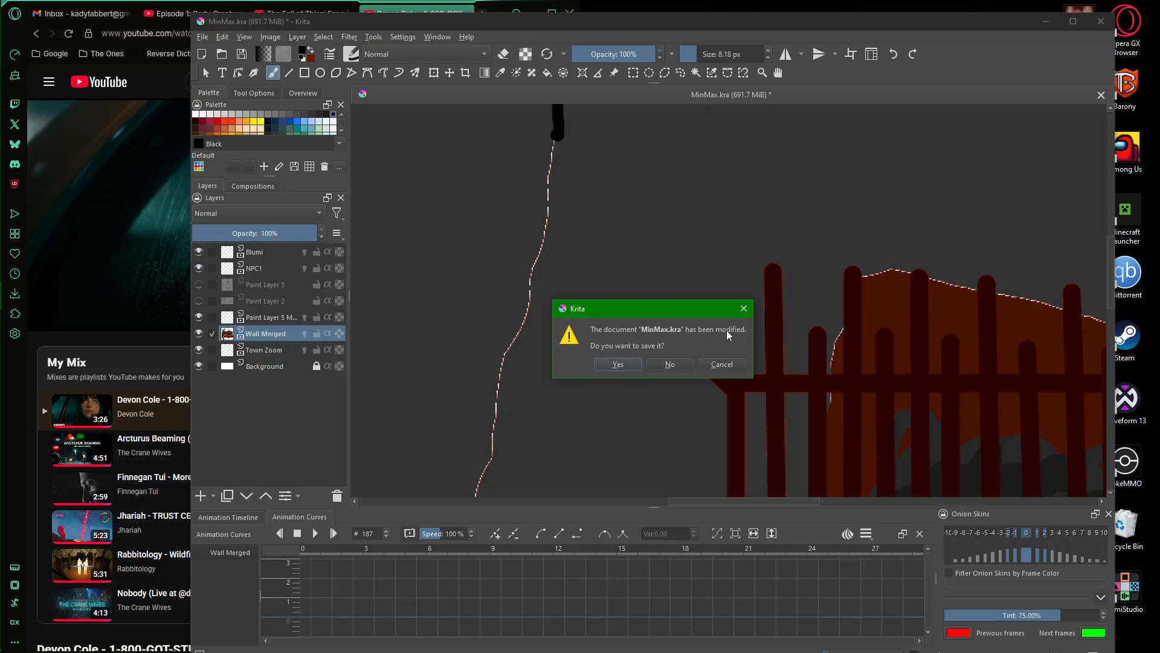
pyautogui.click(728, 367)
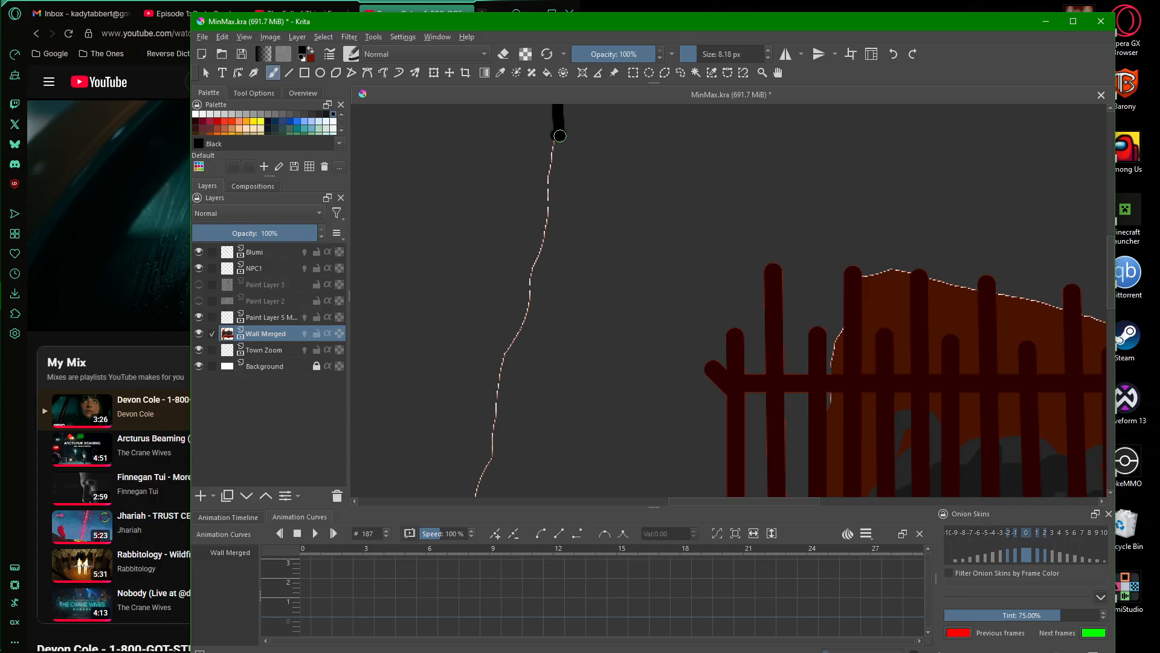
# Try several black strokes continuing the chimney's left outline downward, undoing each one.
pyautogui.moveTo(560, 136)
pyautogui.mouseDown()
pyautogui.moveTo(522, 336)
pyautogui.moveTo(485, 380)
pyautogui.mouseUp()
pyautogui.hotkey('ctrl', 'z')
pyautogui.moveTo(554, 140); pyautogui.dragTo(535, 247)
pyautogui.hotkey('ctrl', 'z')
pyautogui.moveTo(557, 141); pyautogui.dragTo(548, 203)
pyautogui.hotkey('ctrl', 'z')
# Trace the rest of the chimney's left outline in black down to the tan floor edge.
pyautogui.moveTo(558, 153)
pyautogui.mouseDown()
pyautogui.moveTo(533, 310)
pyautogui.moveTo(500, 368)
pyautogui.moveTo(477, 482)
pyautogui.mouseUp()
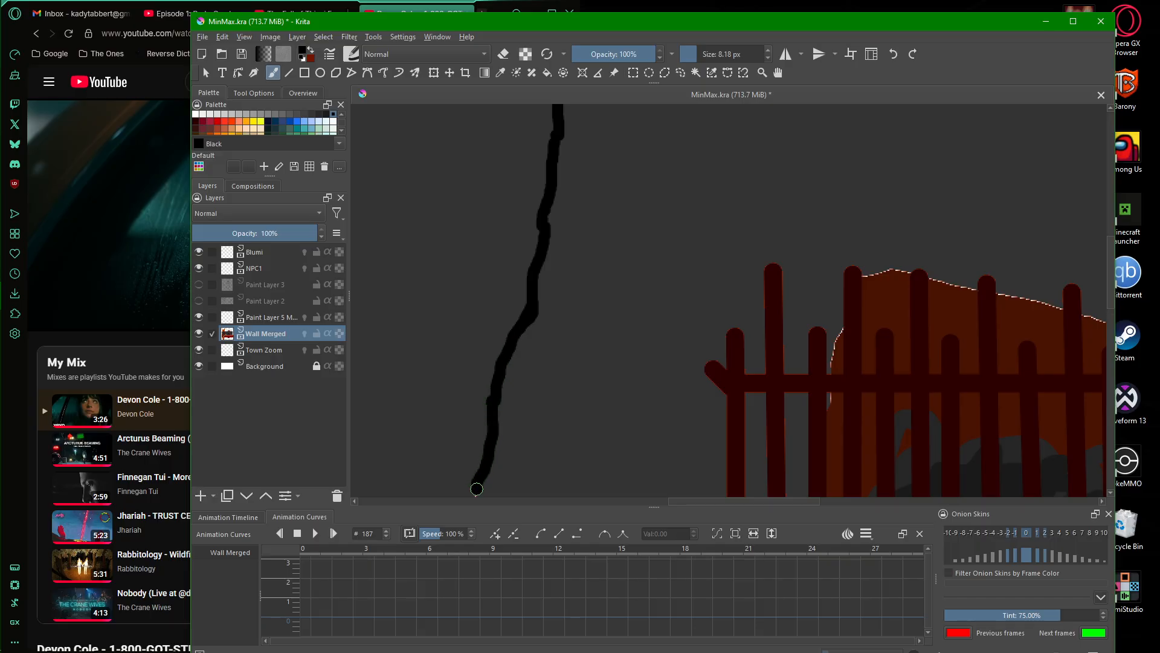
pyautogui.scroll(-5, 570, 384)
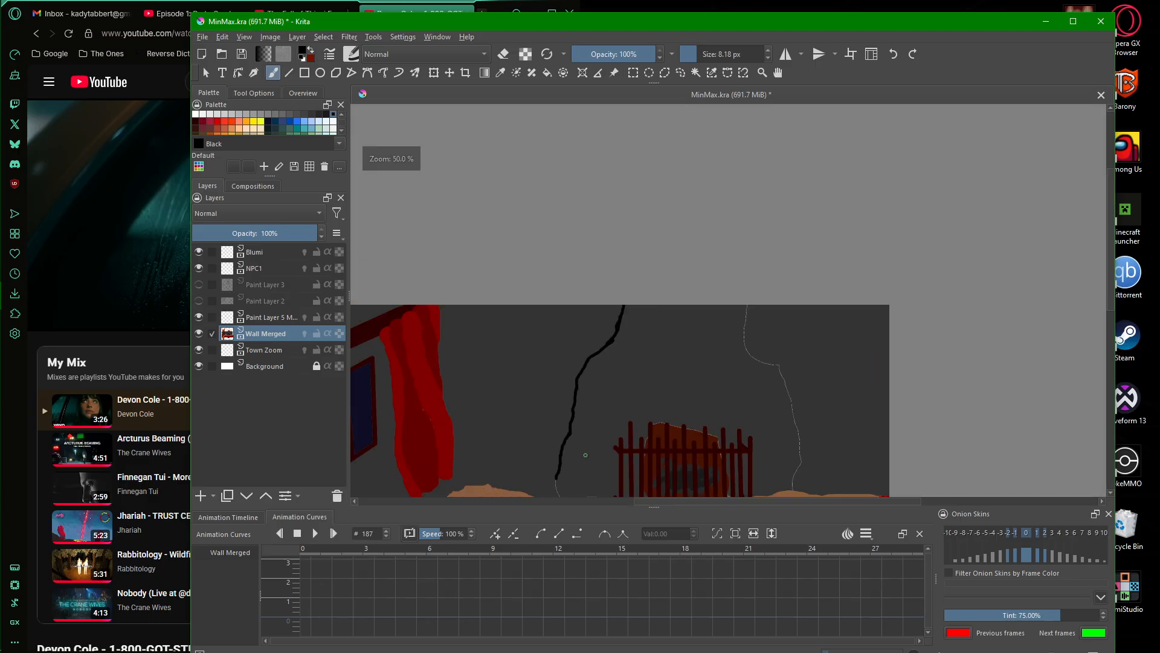
pyautogui.scroll(4, 576, 464)
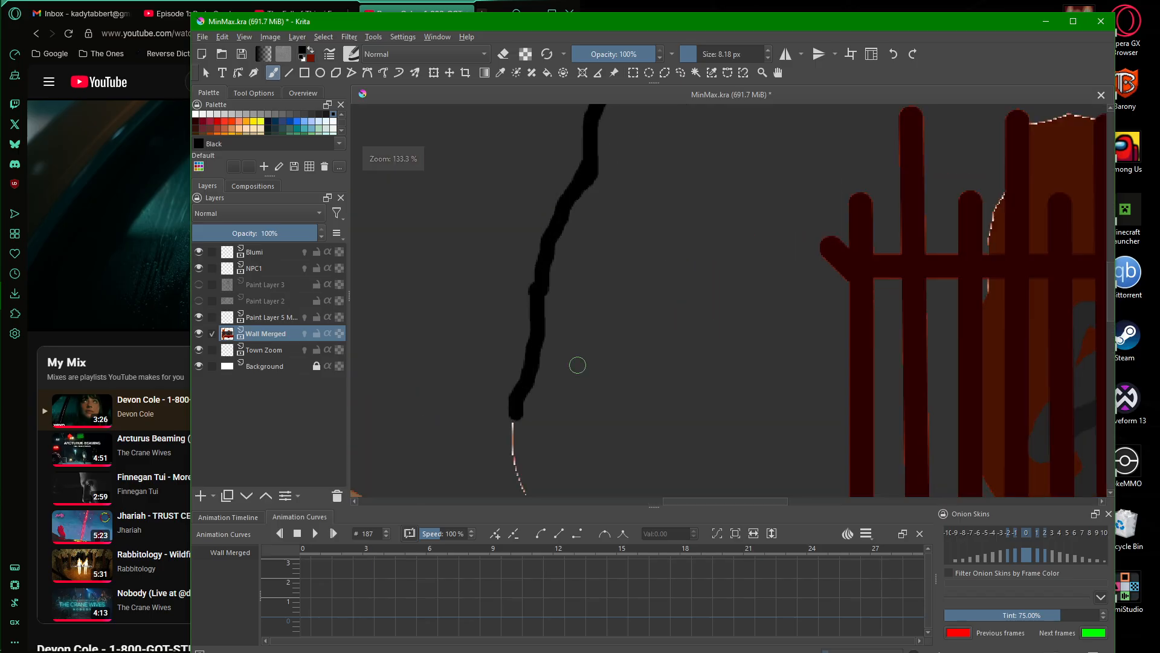
pyautogui.scroll(3, 585, 327)
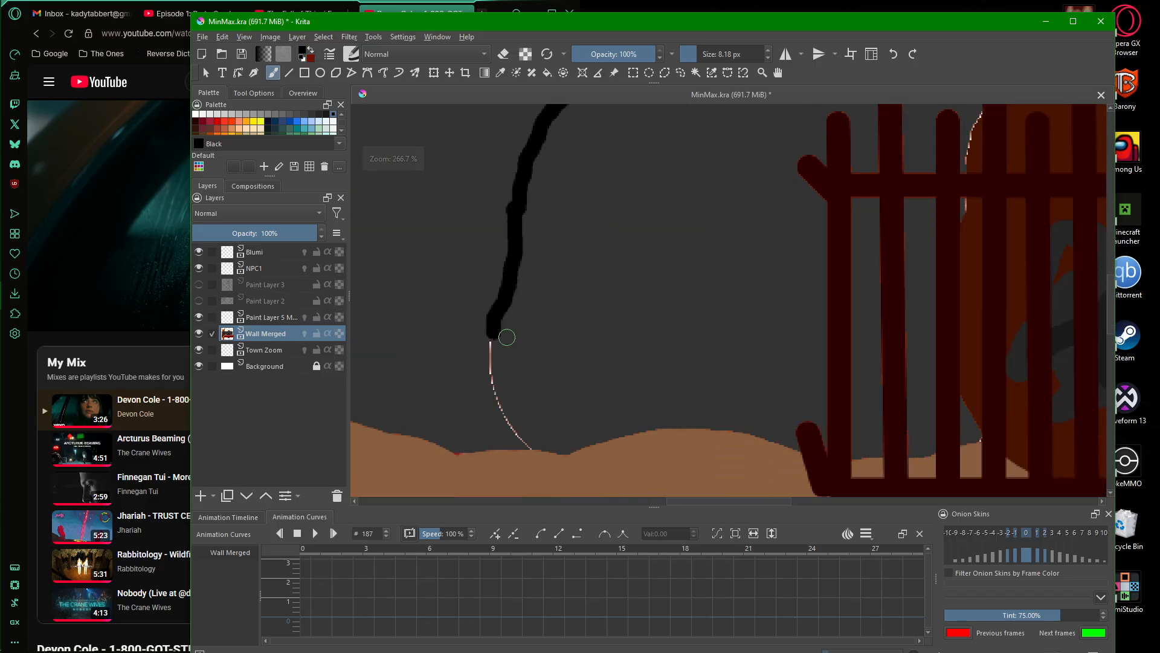
pyautogui.moveTo(493, 336)
pyautogui.mouseDown()
pyautogui.moveTo(492, 393)
pyautogui.moveTo(530, 449)
pyautogui.mouseUp()
# Try several black strokes down the chimney's right outline from the canvas's upper edge, undoing each one.
pyautogui.scroll(-2, 712, 378)
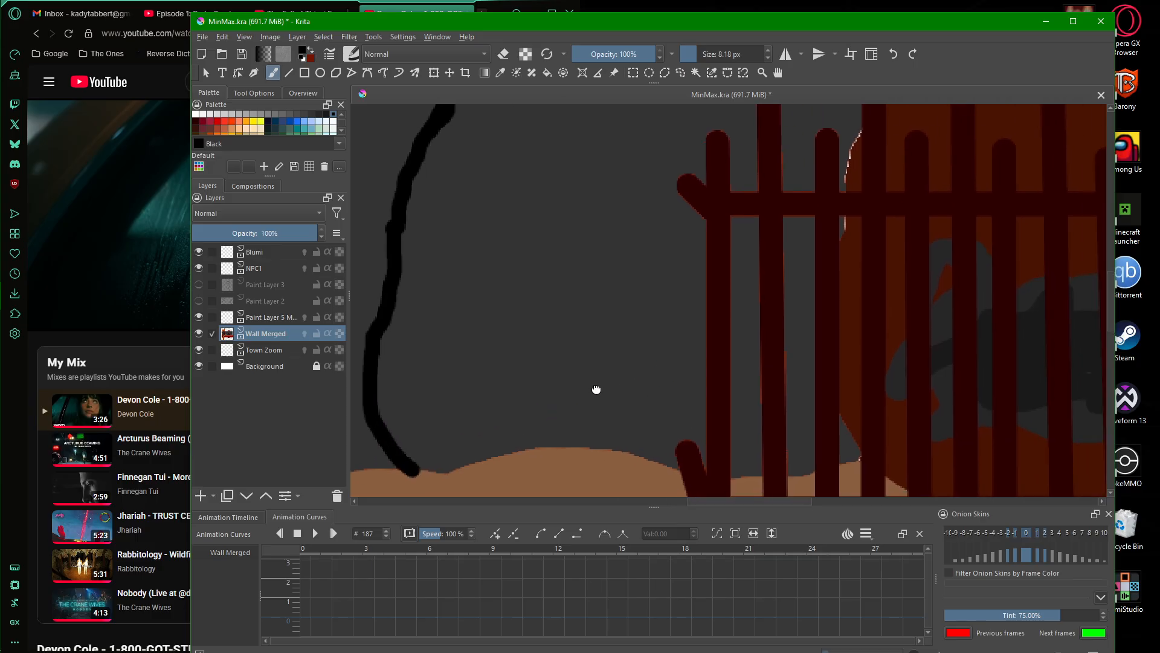
pyautogui.moveTo(596, 391); pyautogui.dragTo(640, 314)
pyautogui.scroll(1, 655, 308)
pyautogui.scroll(-3, 656, 309)
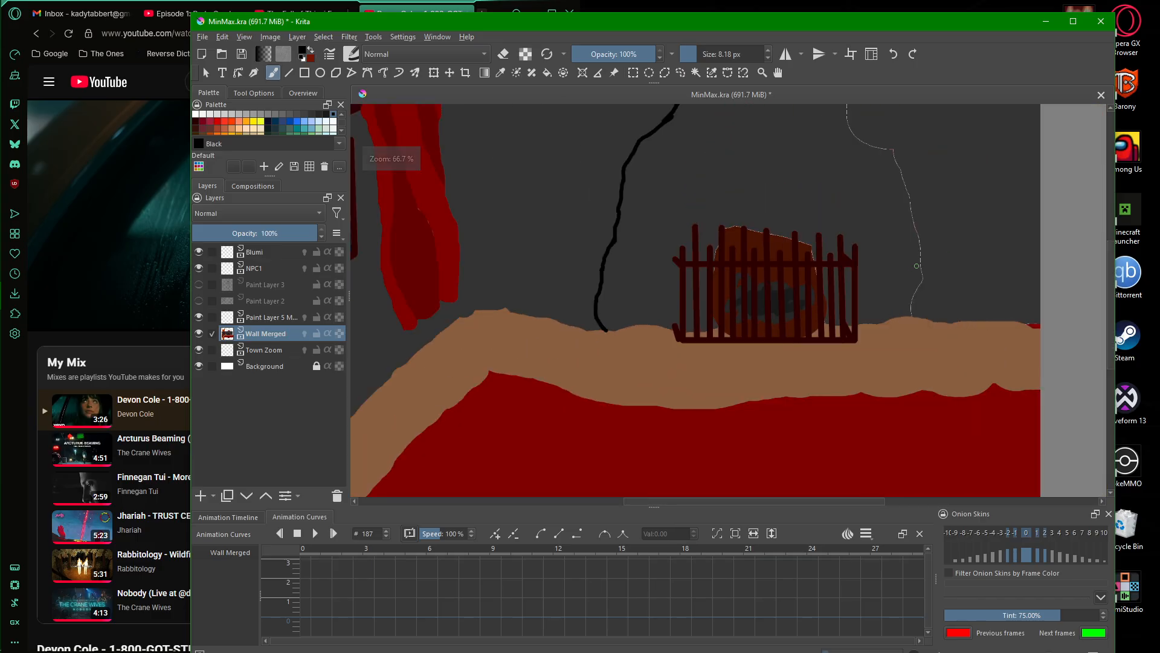
pyautogui.scroll(1, 901, 260)
pyautogui.moveTo(900, 260); pyautogui.dragTo(752, 437)
pyautogui.scroll(4, 693, 334)
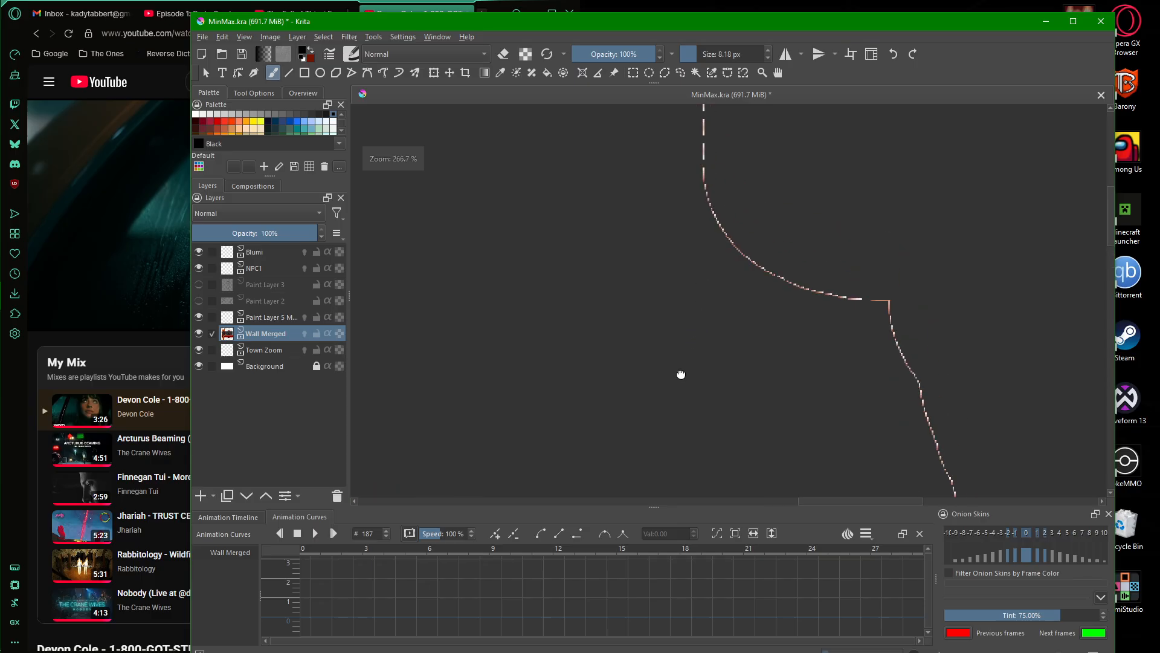
pyautogui.scroll(-1, 679, 449)
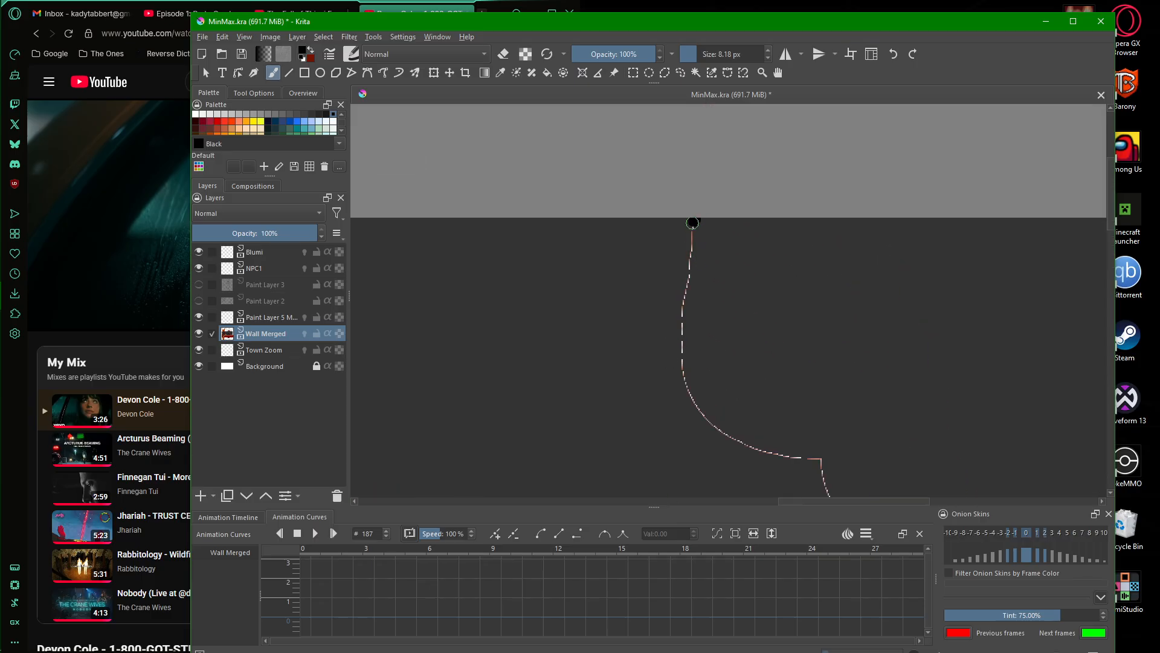
pyautogui.moveTo(695, 221); pyautogui.dragTo(686, 237)
pyautogui.hotkey('ctrl', 'z')
pyautogui.moveTo(696, 221); pyautogui.dragTo(689, 302)
pyautogui.hotkey('ctrl', 'z')
pyautogui.moveTo(694, 218); pyautogui.dragTo(679, 369)
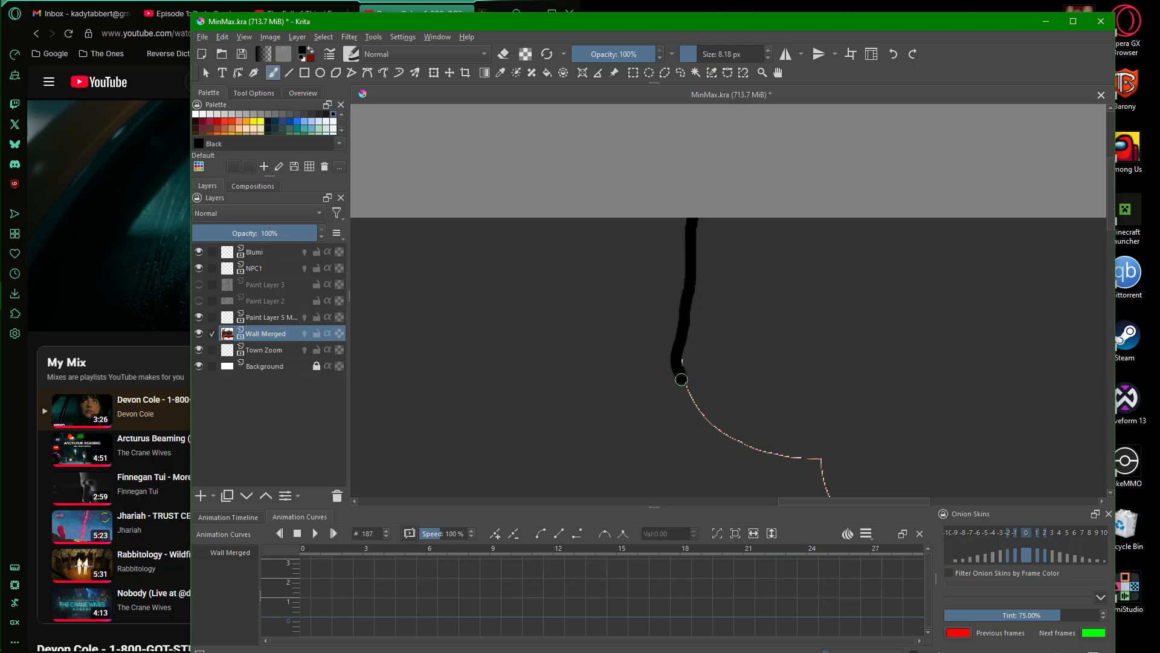
pyautogui.hotkey('ctrl', 'z')
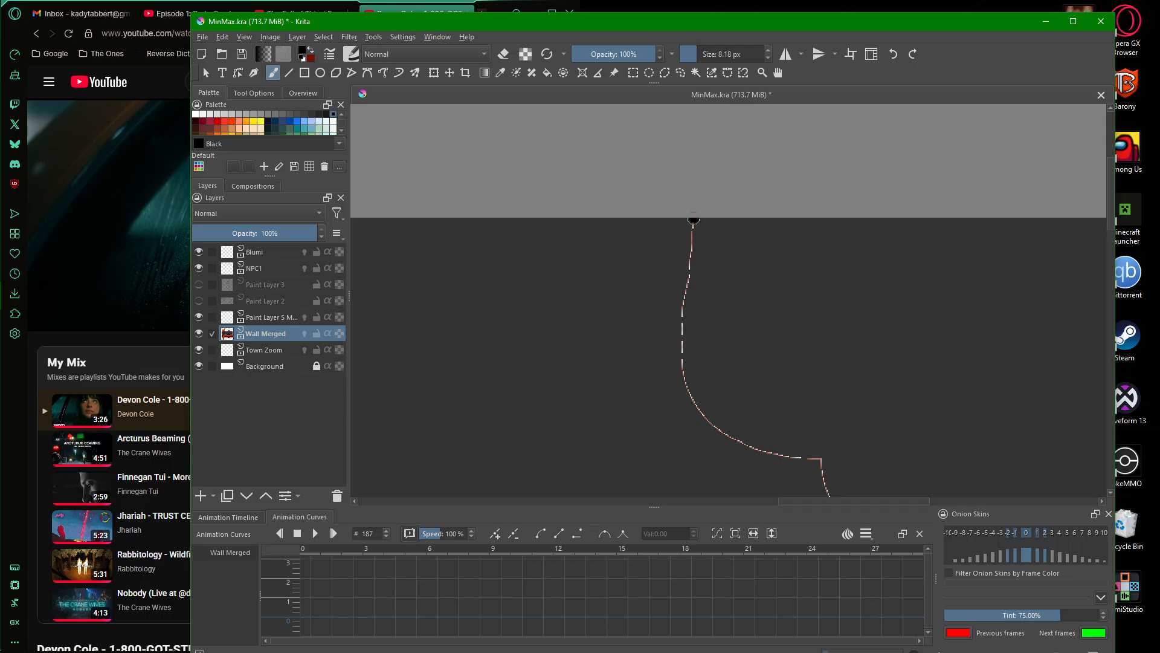
# Trace the upper part of the chimney's right outline in black, from the canvas edge around the curve to just below the outward corner.
pyautogui.moveTo(693, 219)
pyautogui.mouseDown()
pyautogui.moveTo(678, 371)
pyautogui.moveTo(691, 402)
pyautogui.moveTo(718, 434)
pyautogui.moveTo(759, 454)
pyautogui.moveTo(818, 459)
pyautogui.moveTo(753, 424)
pyautogui.moveTo(676, 314)
pyautogui.mouseUp()
pyautogui.scroll(-2, 820, 456)
pyautogui.scroll(2, 677, 312)
pyautogui.scroll(-3, 764, 393)
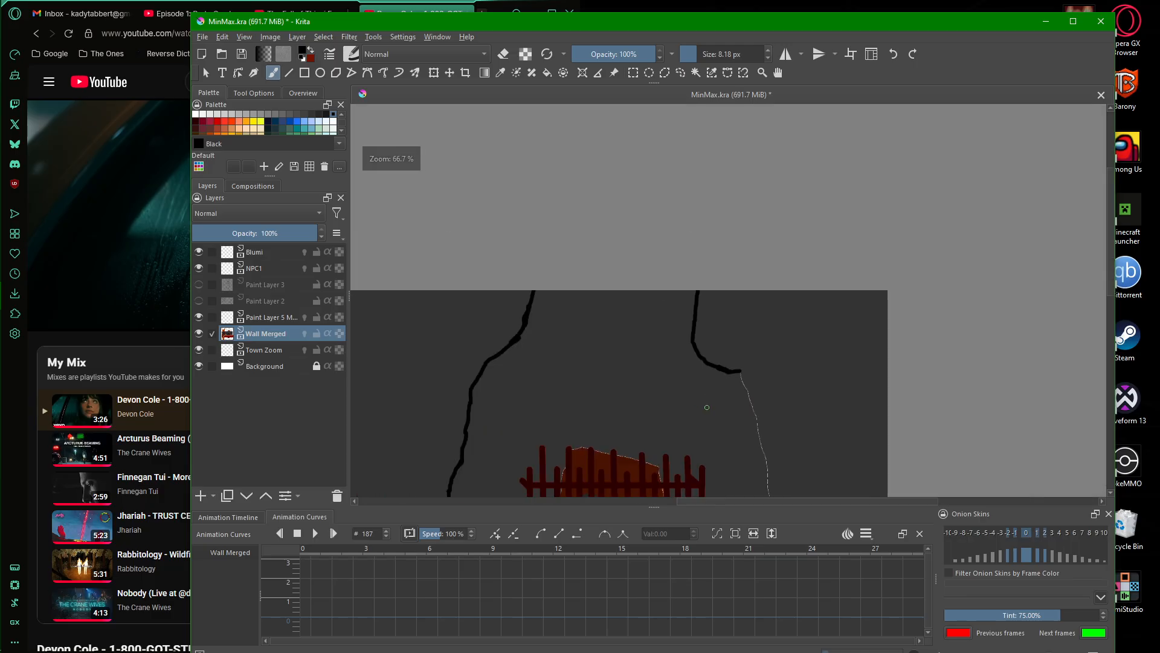
pyautogui.scroll(2, 703, 408)
pyautogui.moveTo(689, 397); pyautogui.dragTo(514, 257)
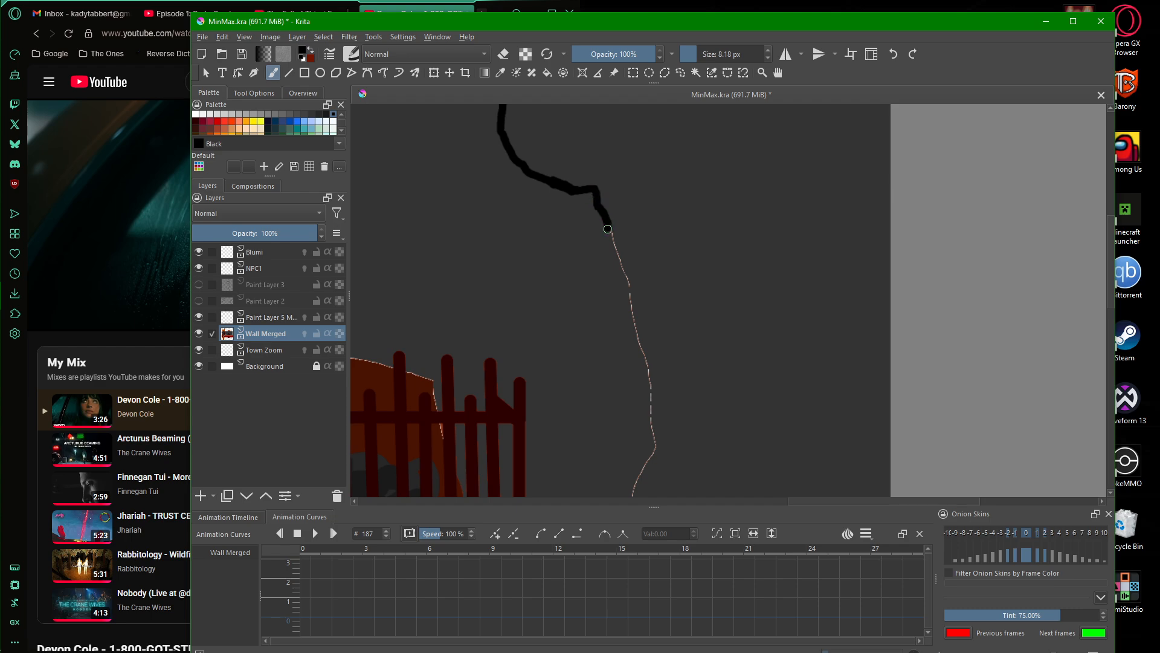
# Switch to the Opera GX browser, open Twitch in a new tab and go to the account's own channel page.
pyautogui.click(471, 11)
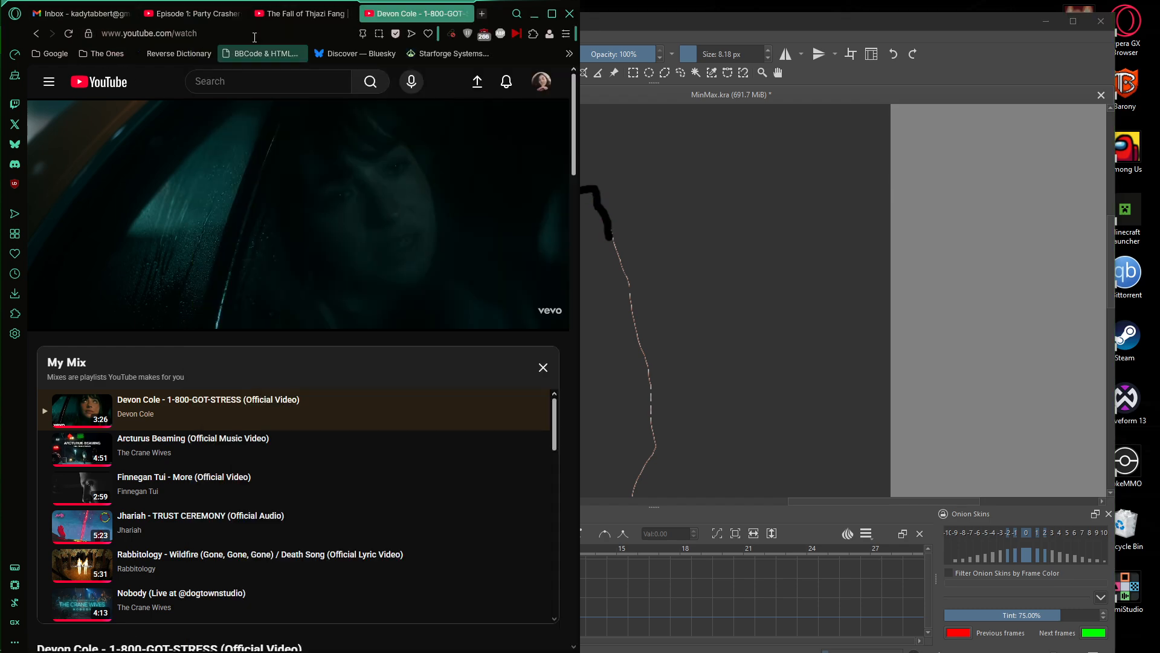
pyautogui.click(482, 14)
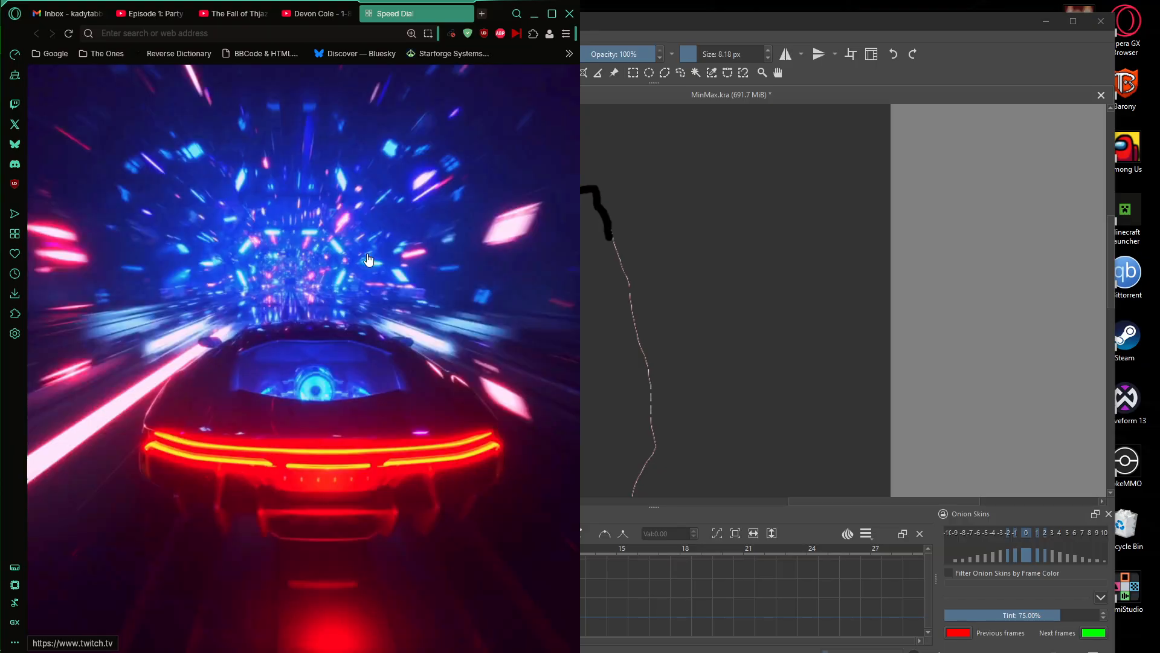
pyautogui.click(373, 208)
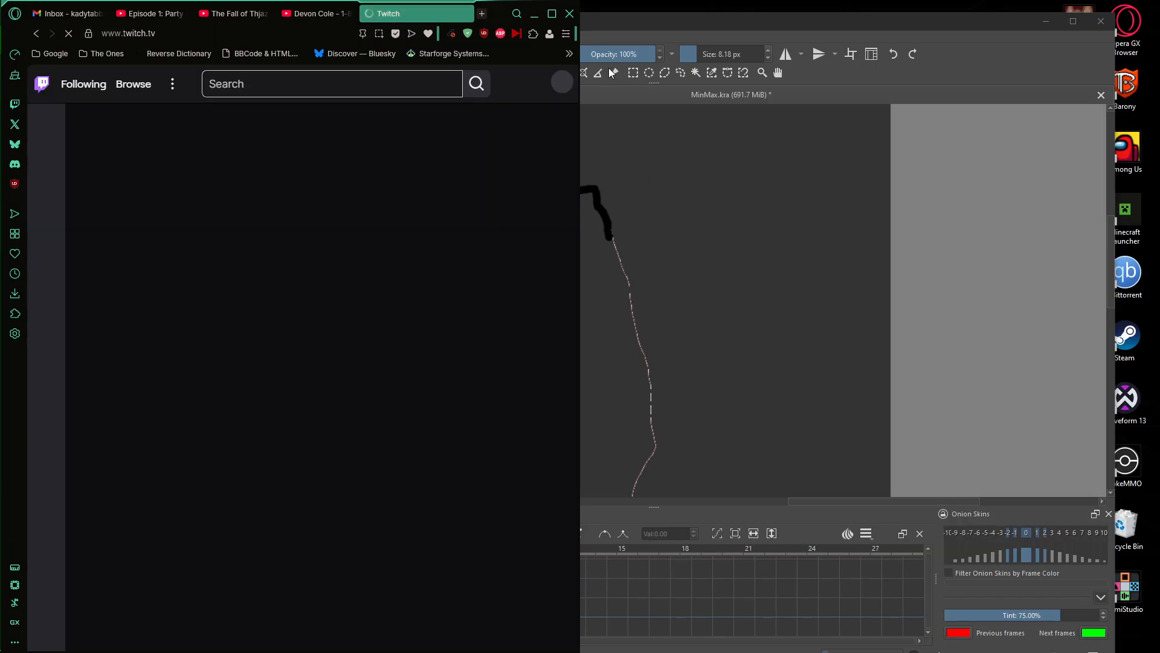
pyautogui.click(562, 87)
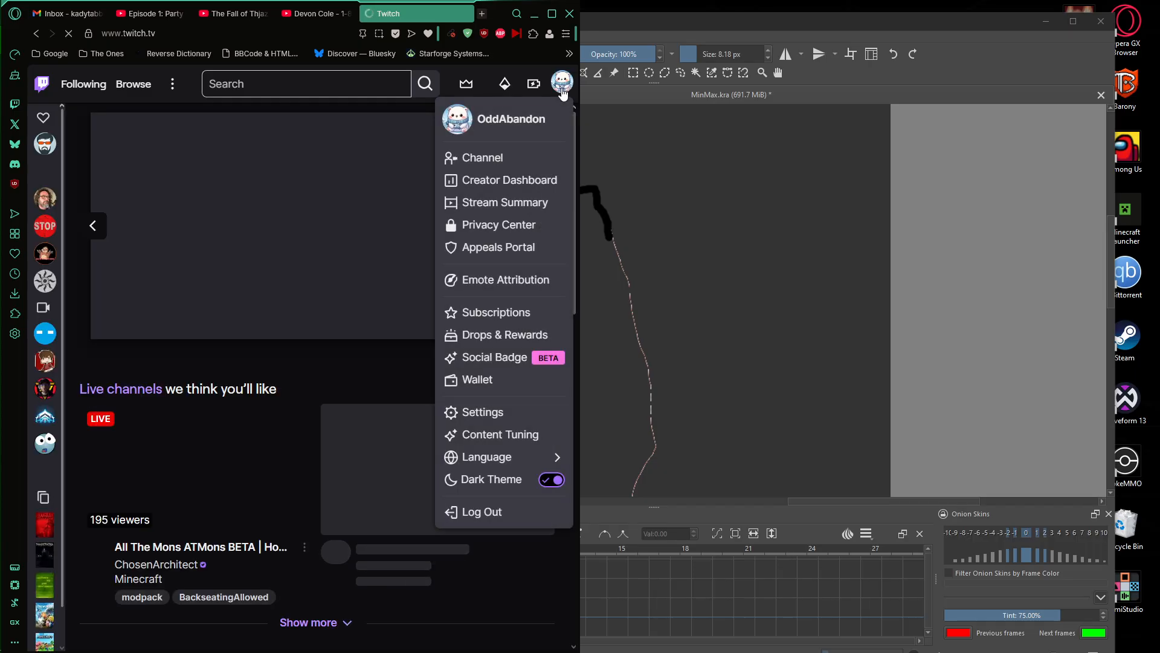
pyautogui.click(500, 160)
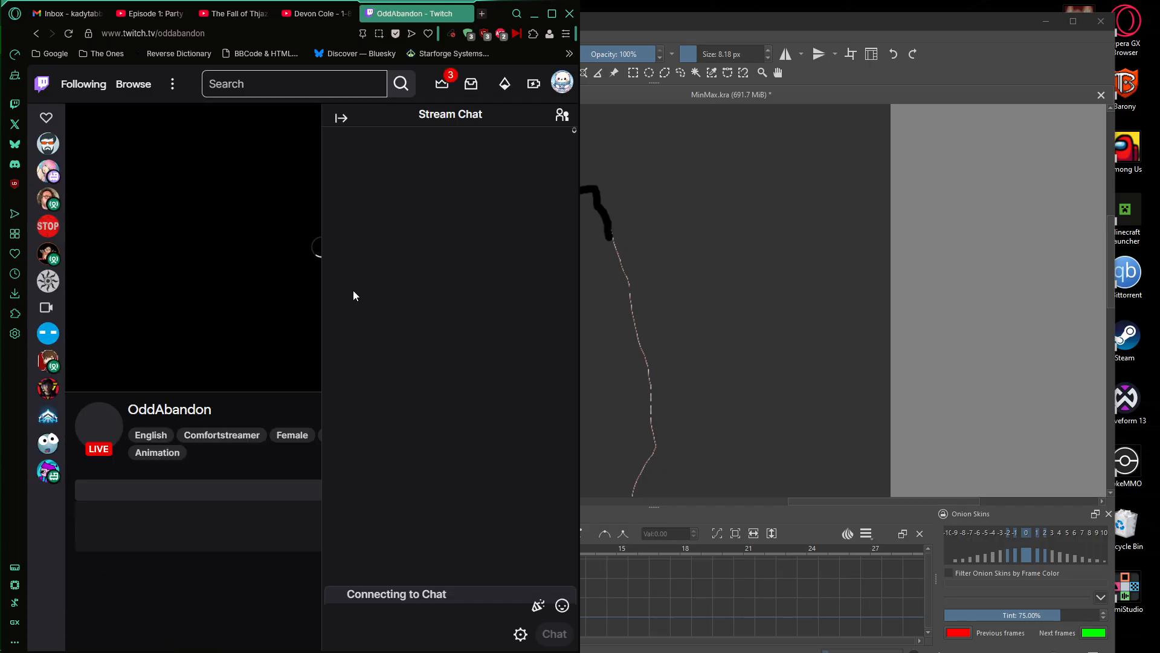
pyautogui.rightClick(396, 13)
pyautogui.click(441, 172)
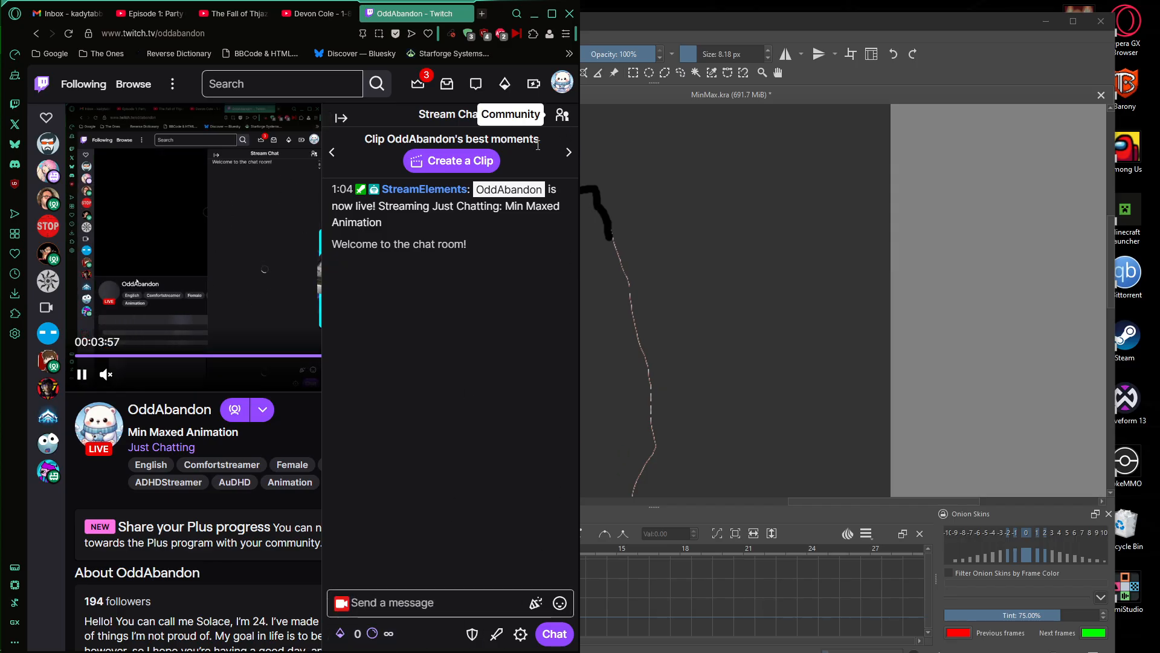
# Pop out the stream chat, minimize the main browser window, and tile the chat window side by side with Krita.
pyautogui.click(520, 633)
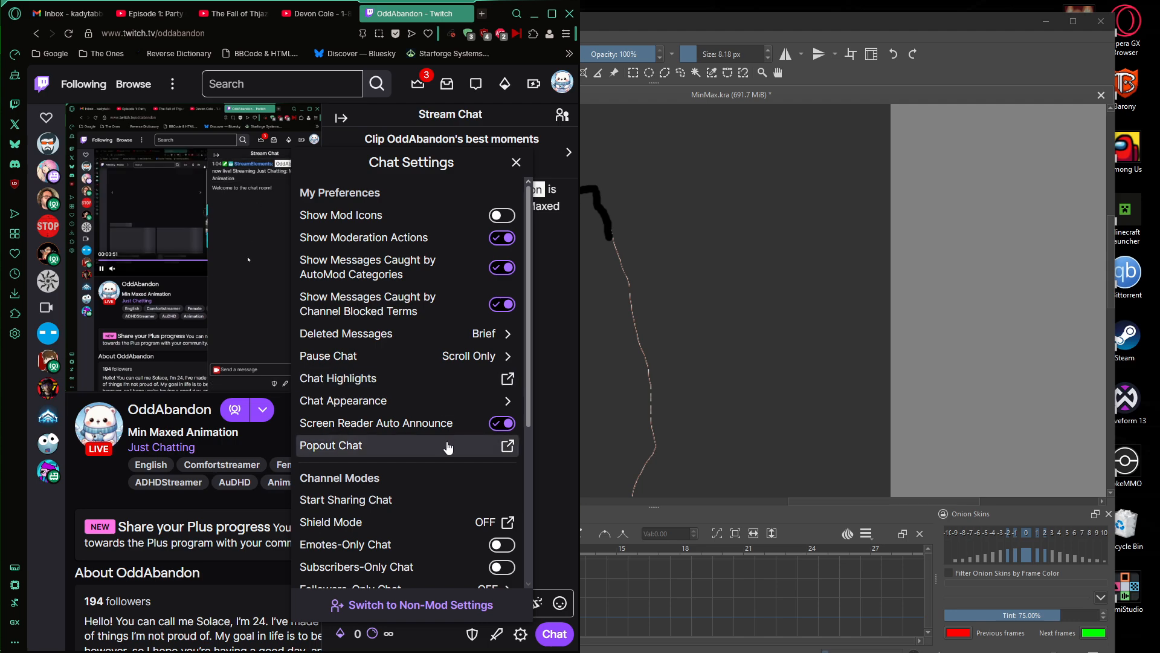
pyautogui.click(446, 445)
pyautogui.click(535, 14)
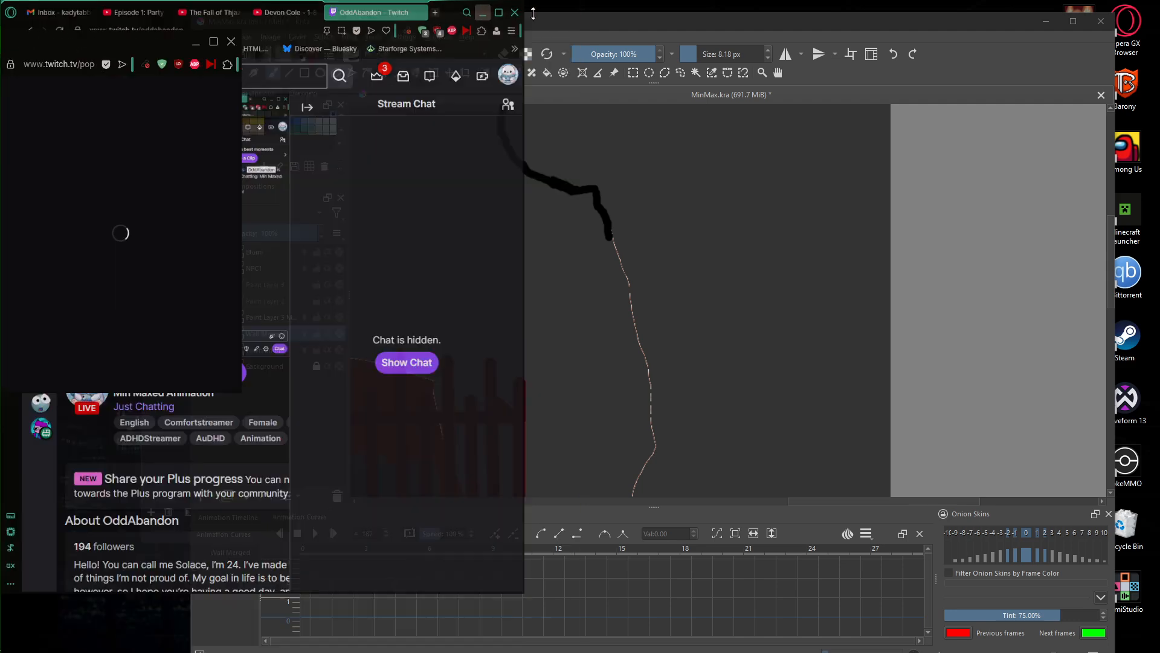
pyautogui.moveTo(154, 42); pyautogui.dragTo(3, 156)
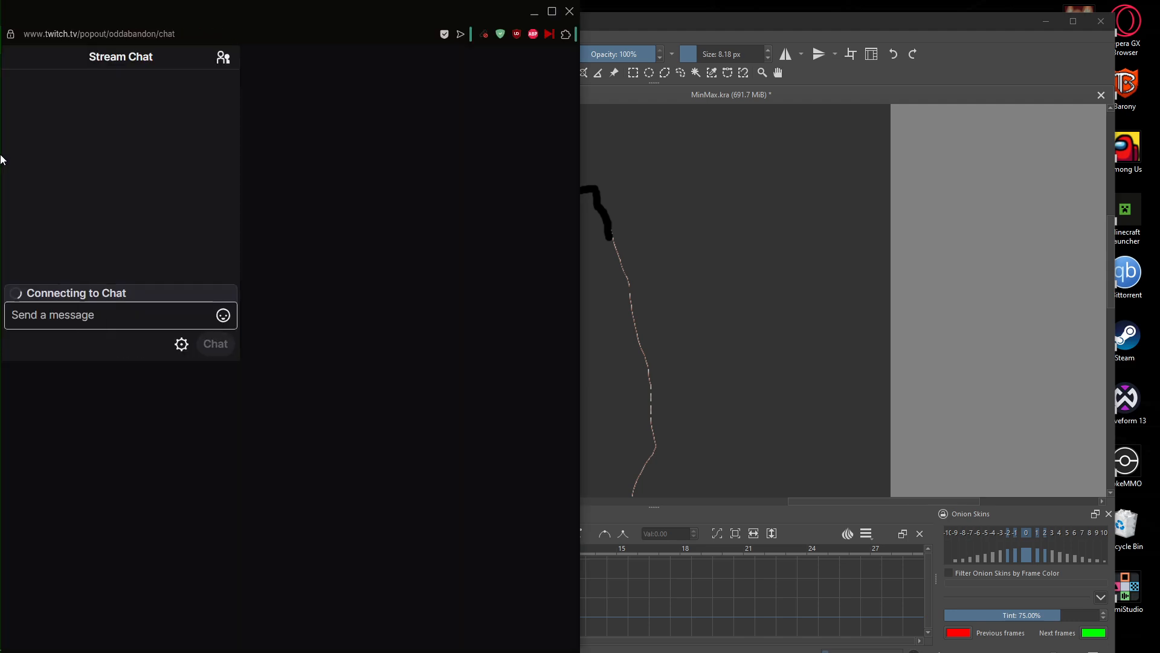
pyautogui.click(873, 201)
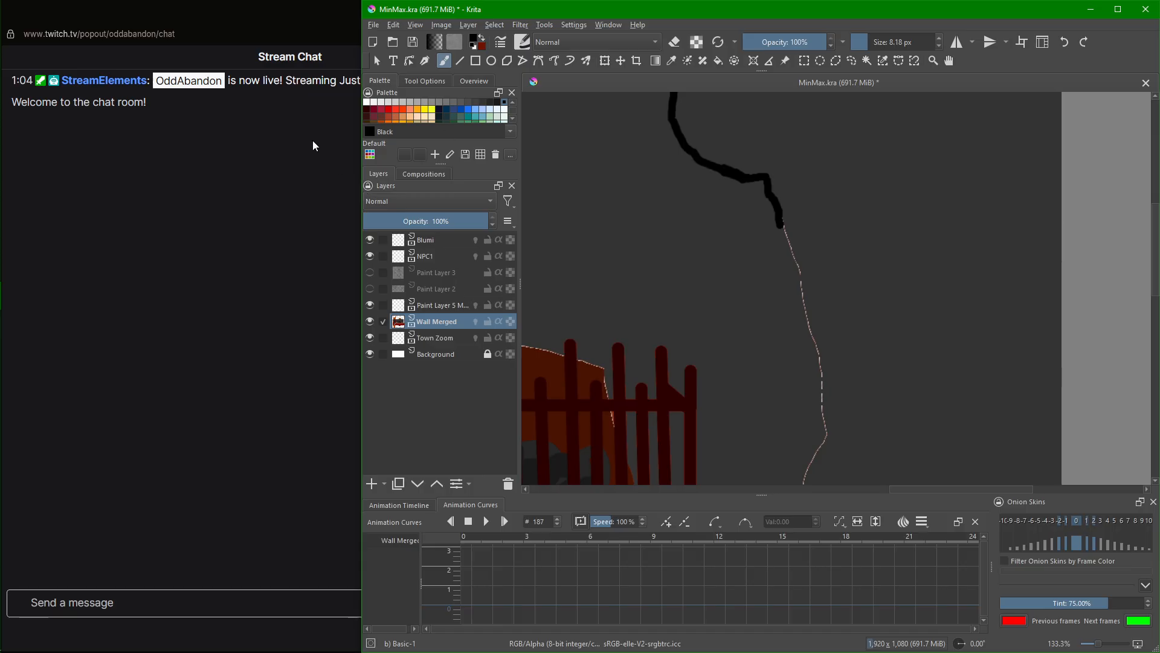
pyautogui.moveTo(310, 15); pyautogui.dragTo(1, 90)
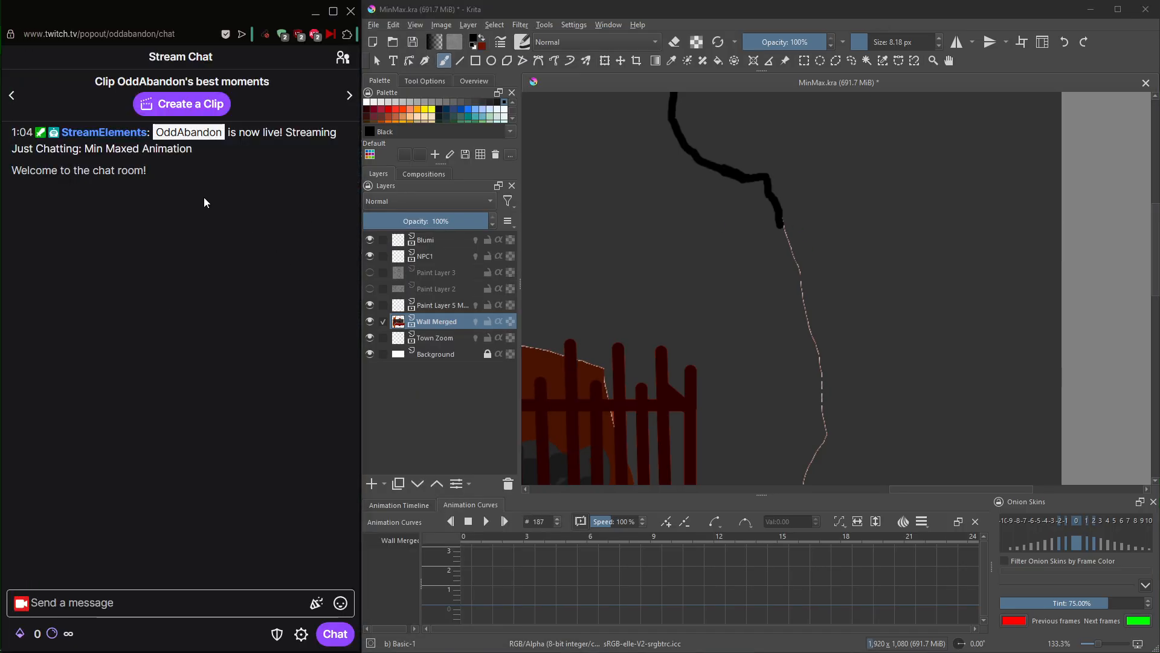
# Trace the remaining lower part of the chimney's right outline in black down to the tan floor edge.
pyautogui.scroll(1, 748, 163)
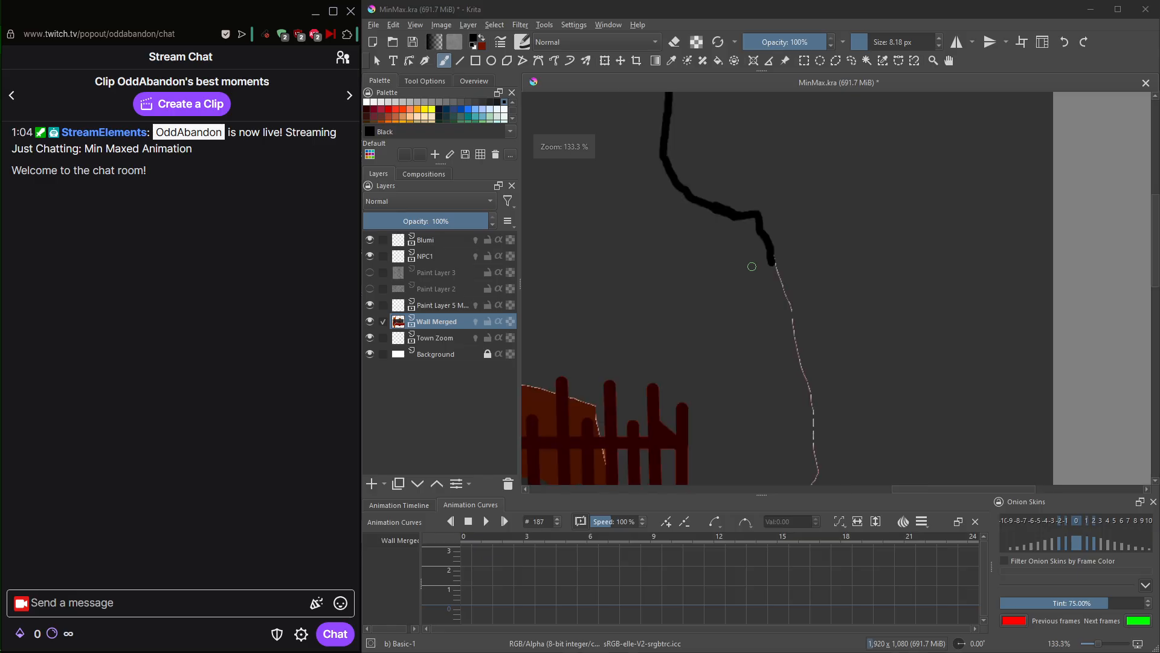
pyautogui.moveTo(781, 257); pyautogui.dragTo(844, 482)
pyautogui.moveTo(831, 417); pyautogui.dragTo(776, 147)
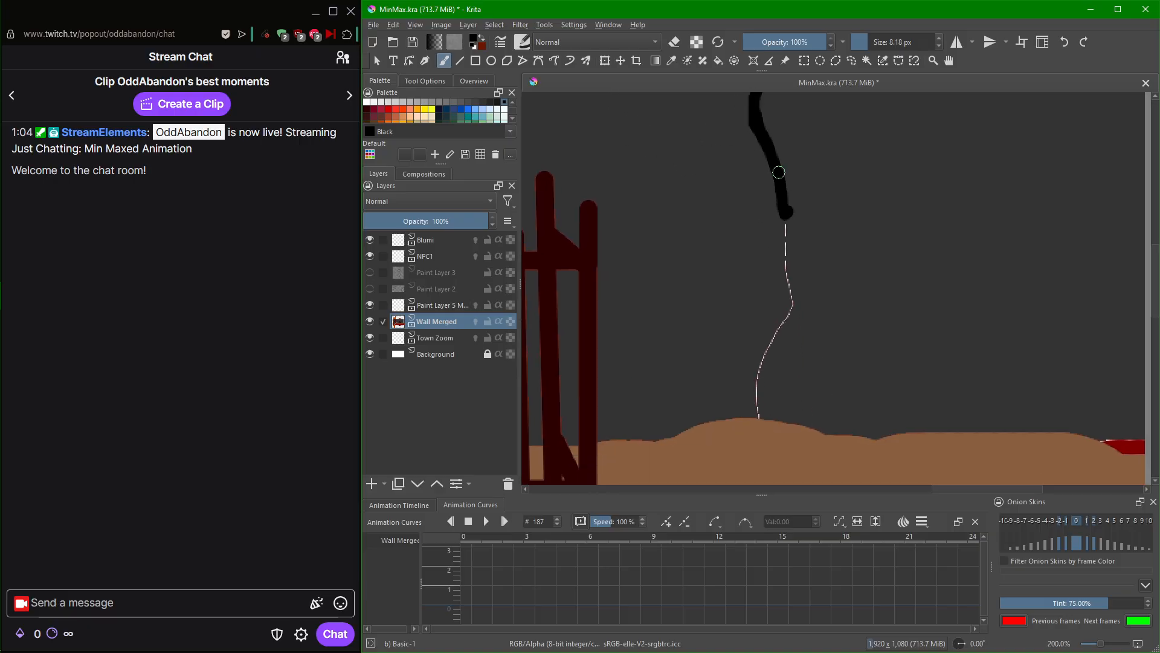
pyautogui.moveTo(788, 207)
pyautogui.mouseDown()
pyautogui.moveTo(795, 294)
pyautogui.moveTo(783, 271)
pyautogui.moveTo(794, 308)
pyautogui.moveTo(753, 417)
pyautogui.mouseUp()
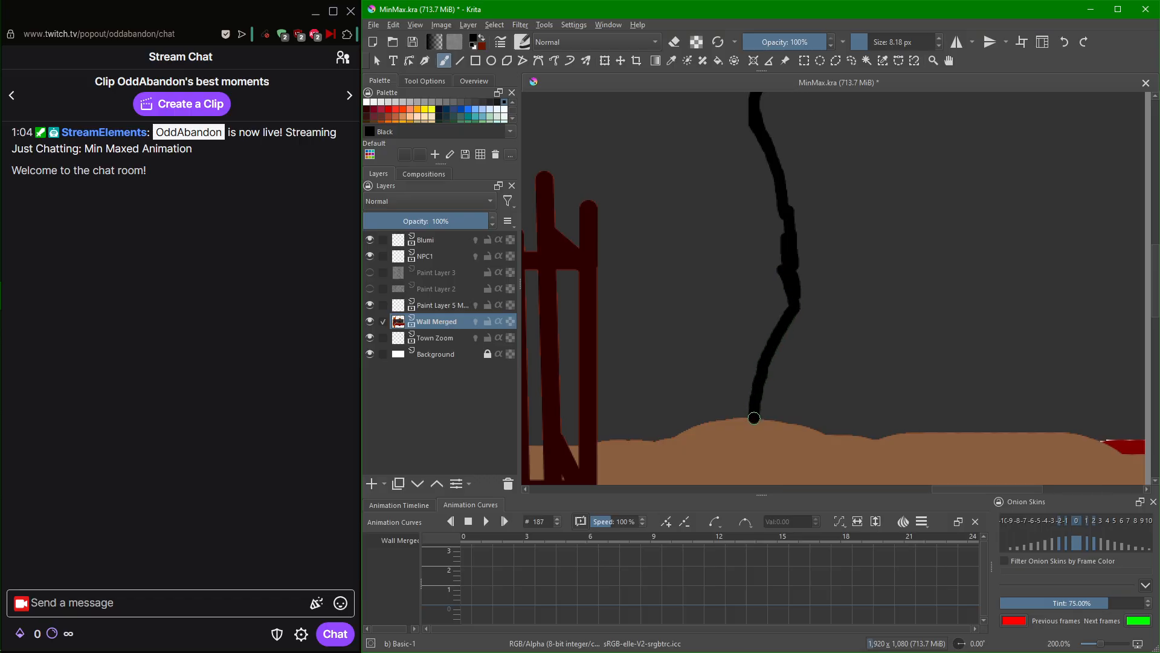
# Try a freehand black line up from the tan floor's corner beside the red curtain, and undo it.
pyautogui.scroll(-5, 752, 379)
pyautogui.moveTo(644, 368); pyautogui.dragTo(730, 398)
pyautogui.scroll(1, 689, 361)
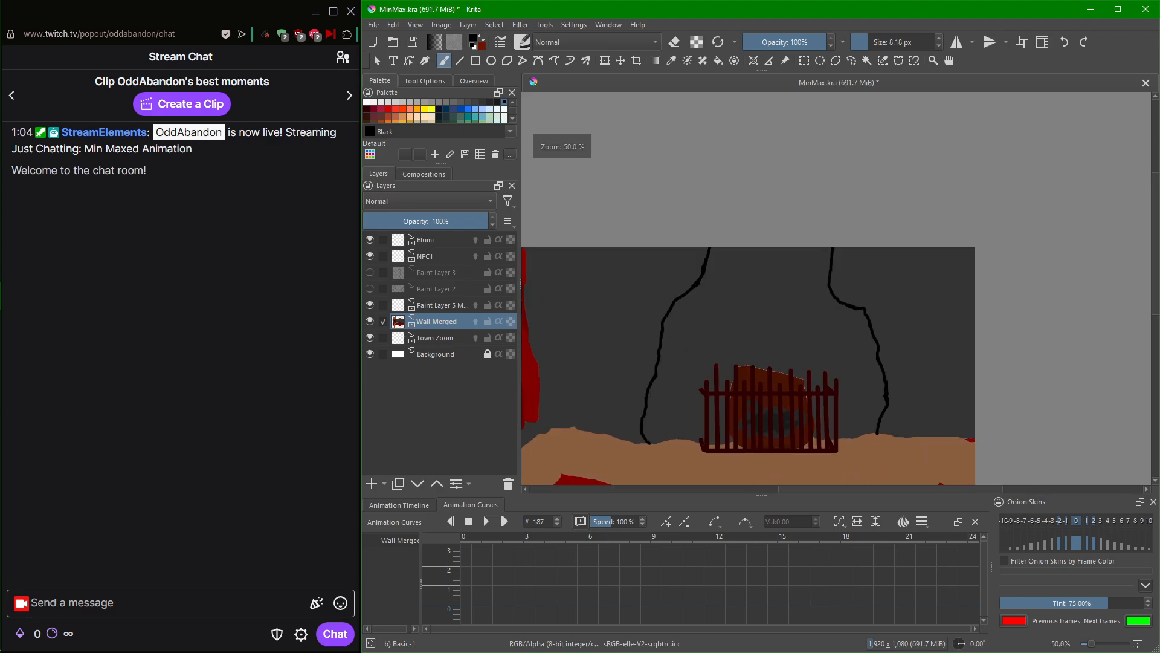
pyautogui.scroll(-2, 581, 341)
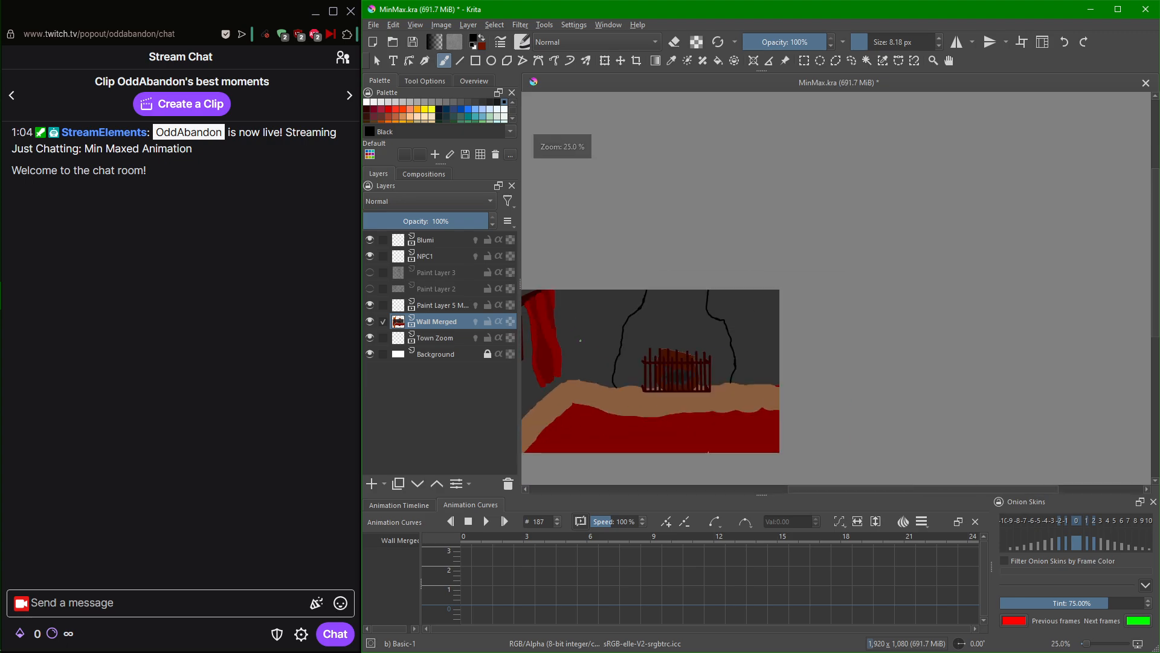
pyautogui.moveTo(580, 340); pyautogui.dragTo(666, 290)
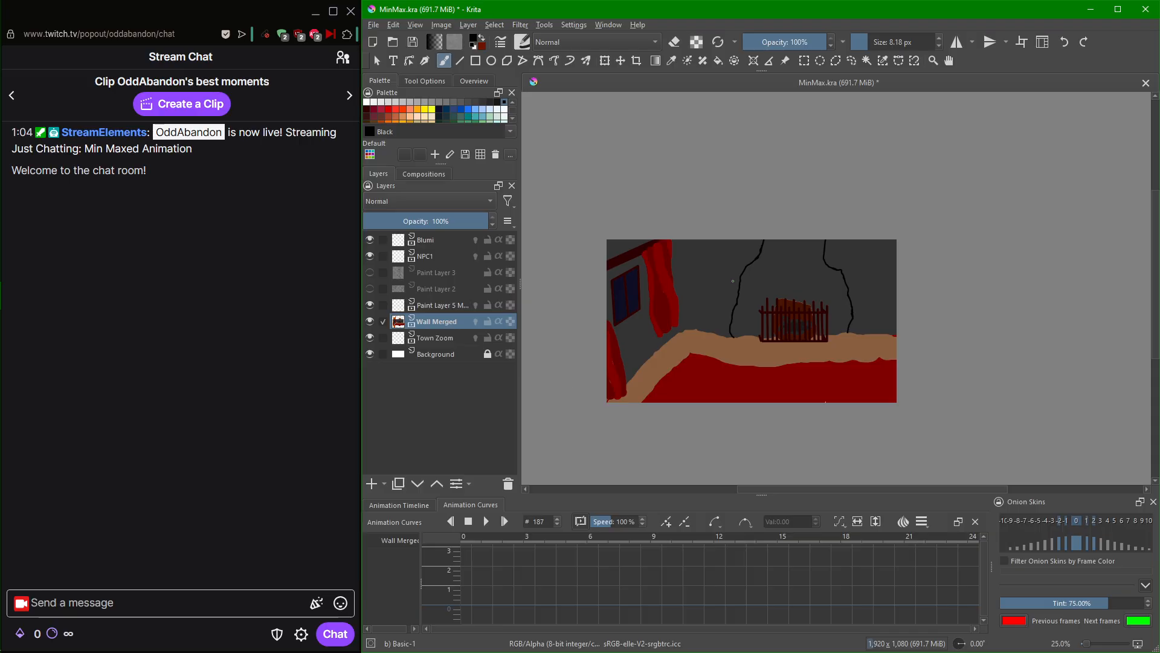
pyautogui.scroll(1, 729, 282)
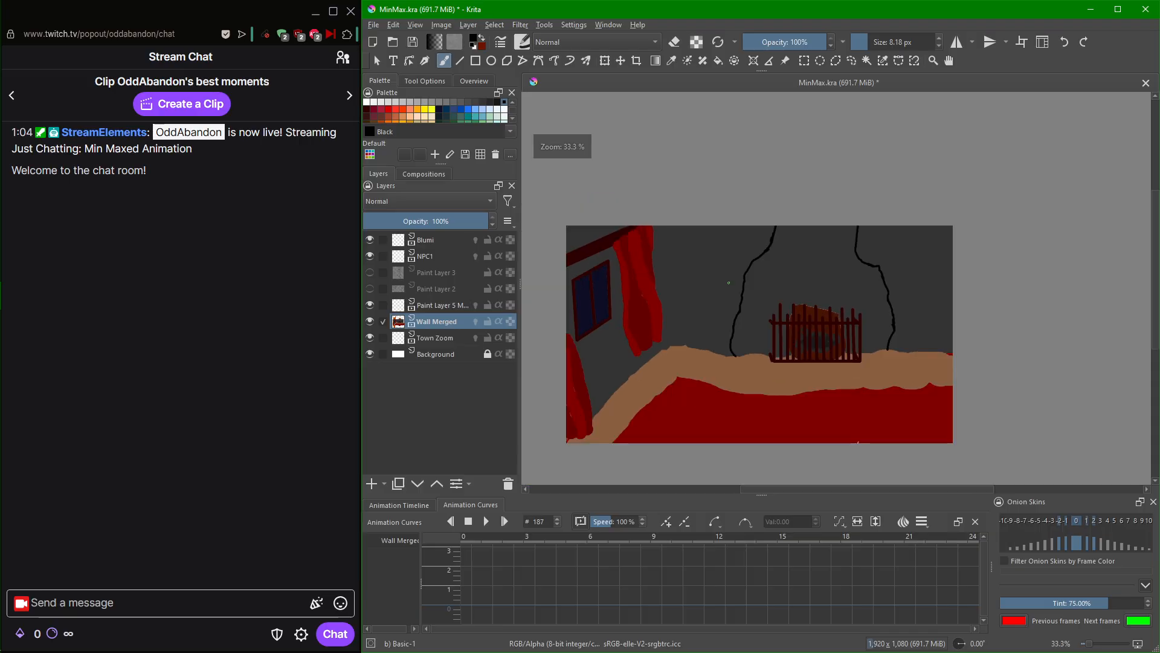
pyautogui.scroll(1, 728, 279)
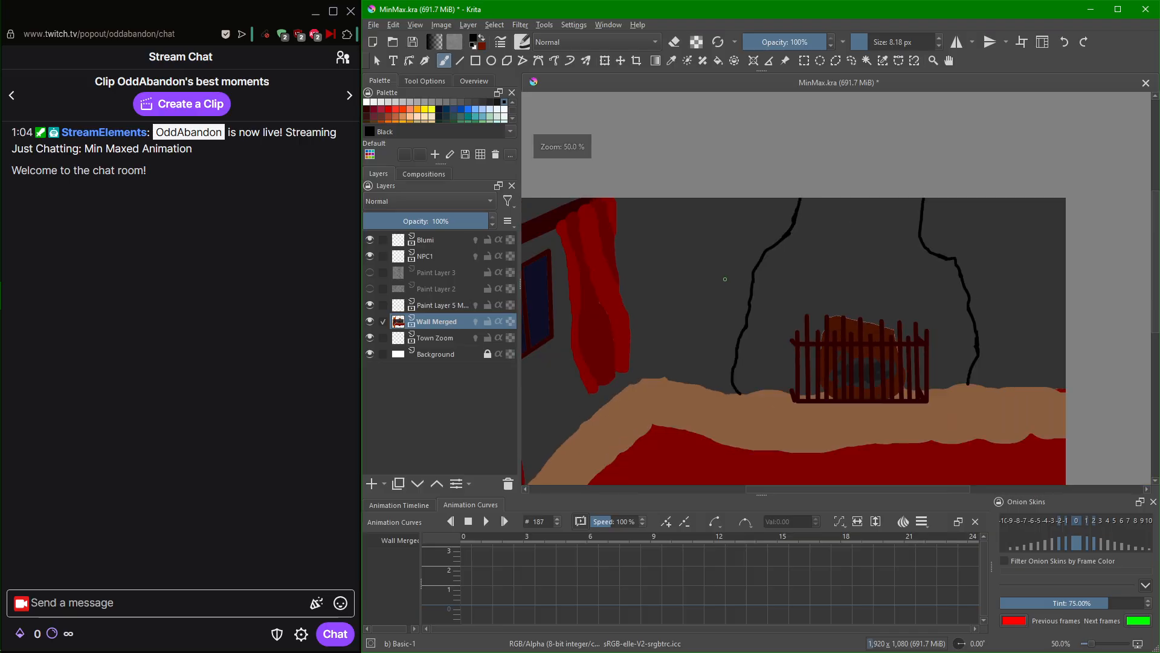
pyautogui.scroll(2, 641, 357)
pyautogui.moveTo(608, 440); pyautogui.dragTo(619, 356)
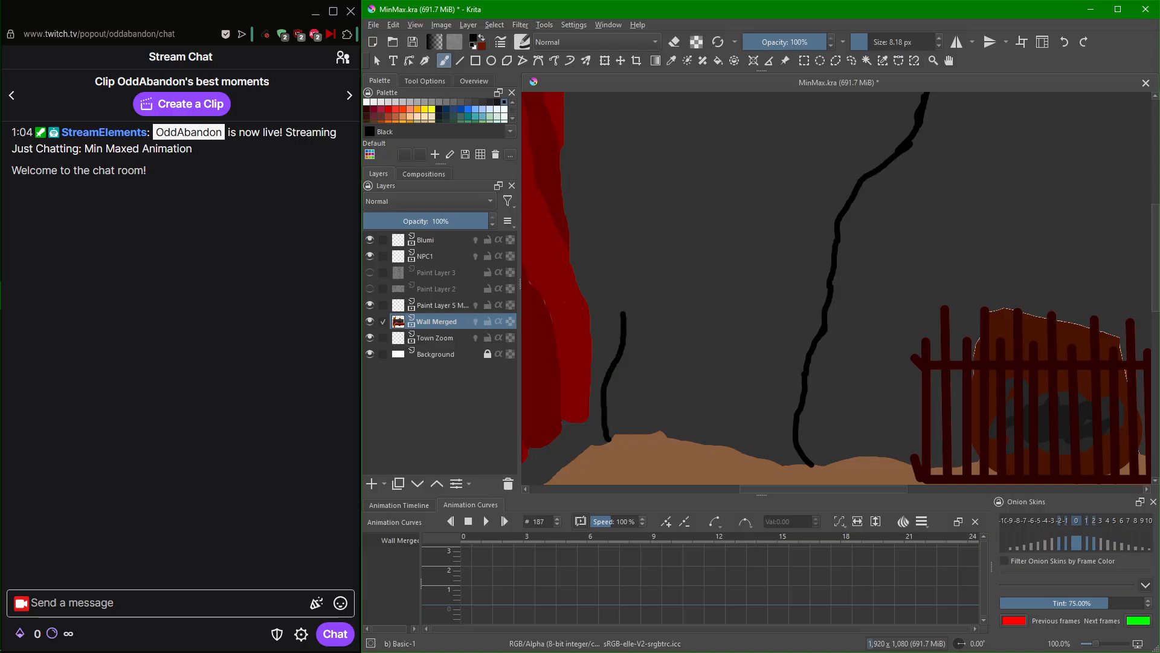
pyautogui.hotkey('ctrl', 'z')
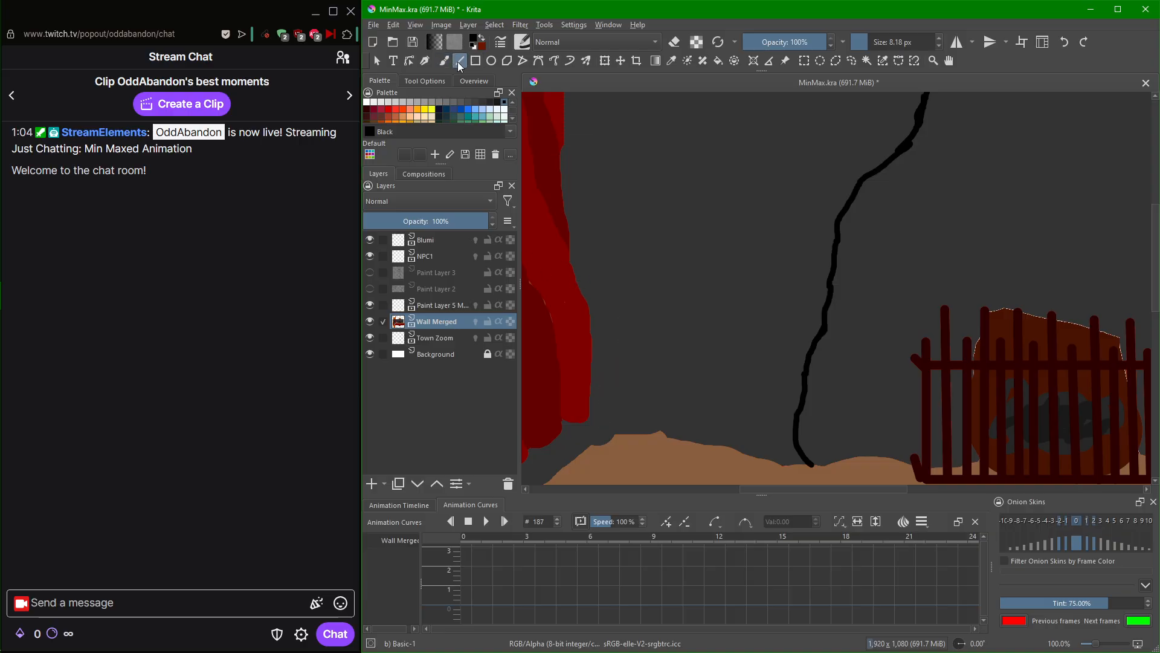
# Draw a straight black line with the Line tool along the wall corner beside the red curtain, from floor to canvas edge.
pyautogui.scroll(-2, 607, 192)
pyautogui.moveTo(616, 262)
pyautogui.mouseDown()
pyautogui.moveTo(686, 319)
pyautogui.moveTo(642, 174)
pyautogui.moveTo(656, 153)
pyautogui.mouseUp()
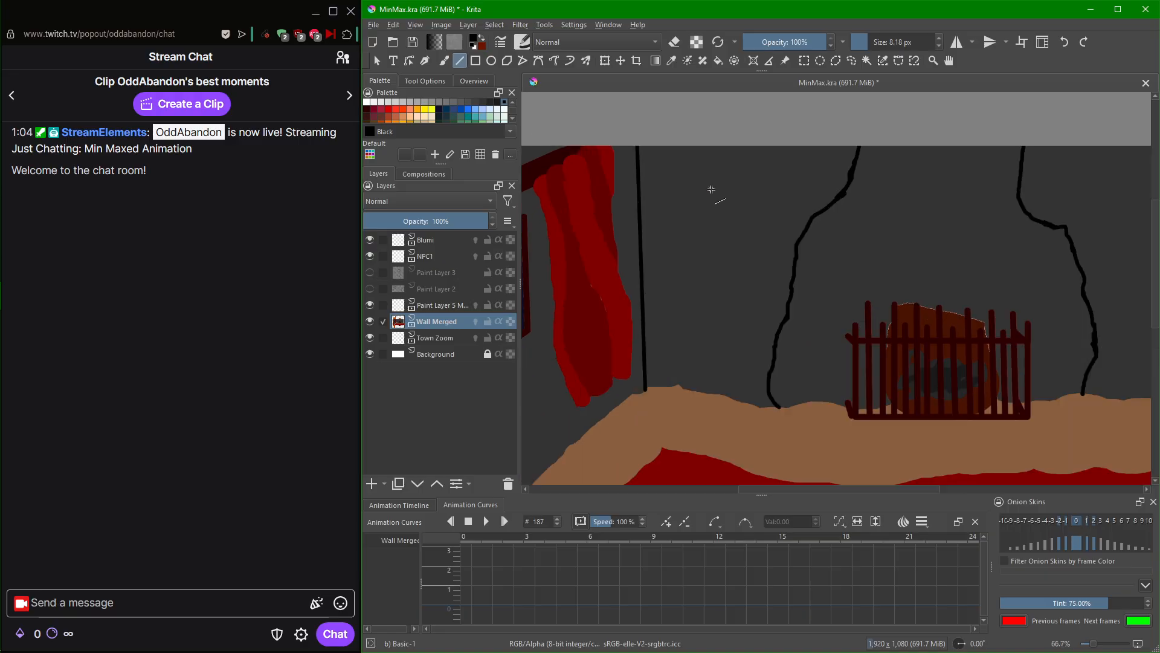
pyautogui.scroll(1, 708, 204)
pyautogui.scroll(-1, 708, 203)
pyautogui.scroll(1, 707, 202)
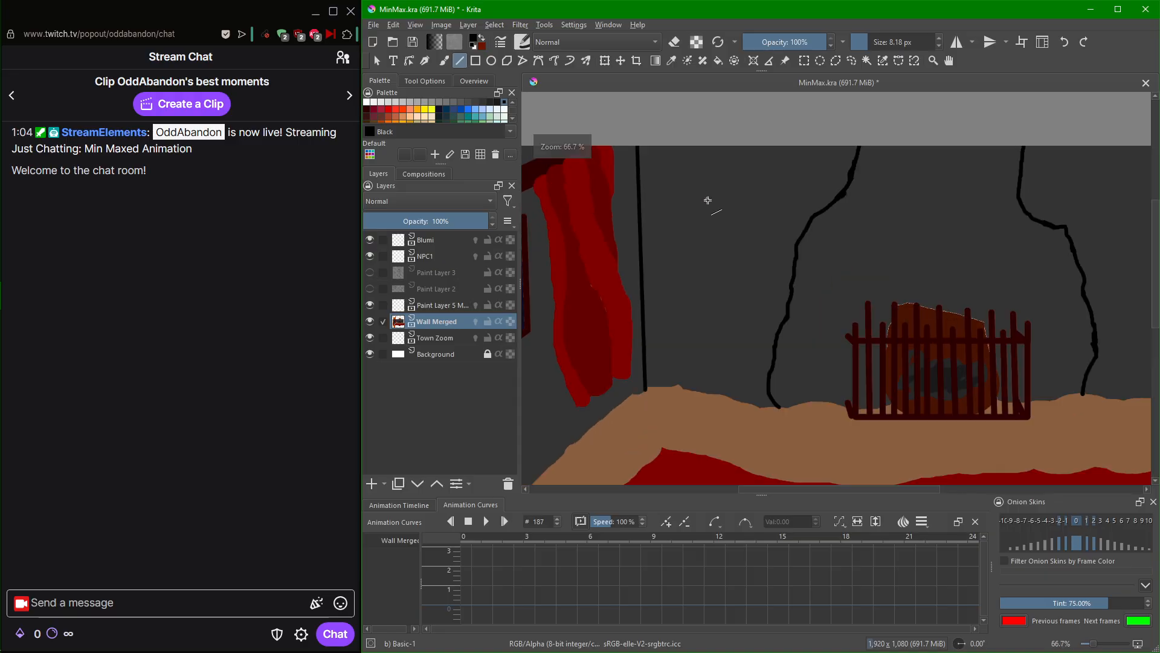
# Set Grey 51 as the paint colour and switch to the Fill tool.
pyautogui.scroll(-1, 708, 200)
pyautogui.scroll(3, 707, 200)
pyautogui.scroll(-1, 707, 200)
pyautogui.moveTo(664, 298)
pyautogui.mouseDown()
pyautogui.moveTo(676, 197)
pyautogui.moveTo(676, 314)
pyautogui.mouseUp()
pyautogui.scroll(-2, 668, 315)
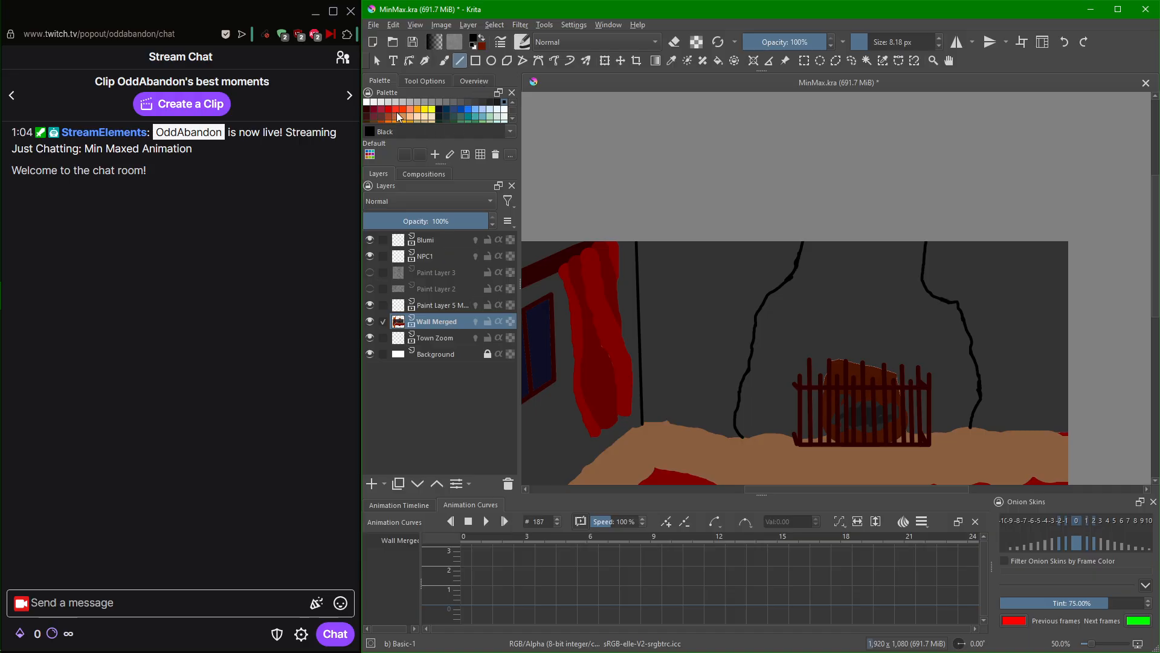
pyautogui.click(486, 101)
pyautogui.click(733, 321)
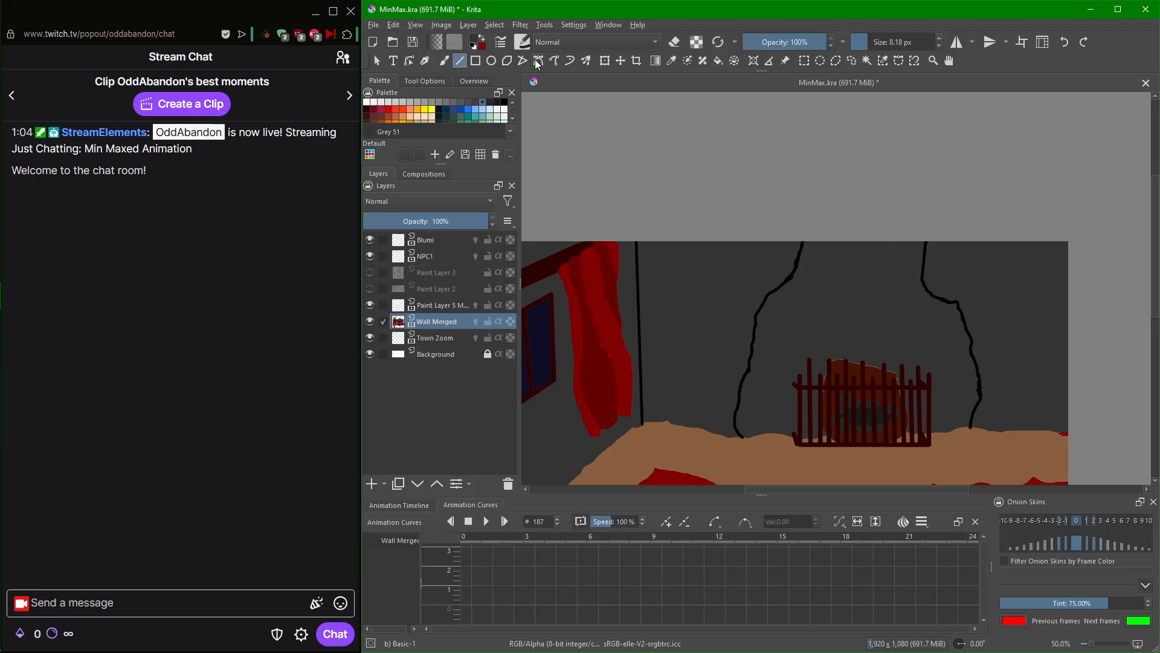
pyautogui.click(446, 61)
pyautogui.click(717, 61)
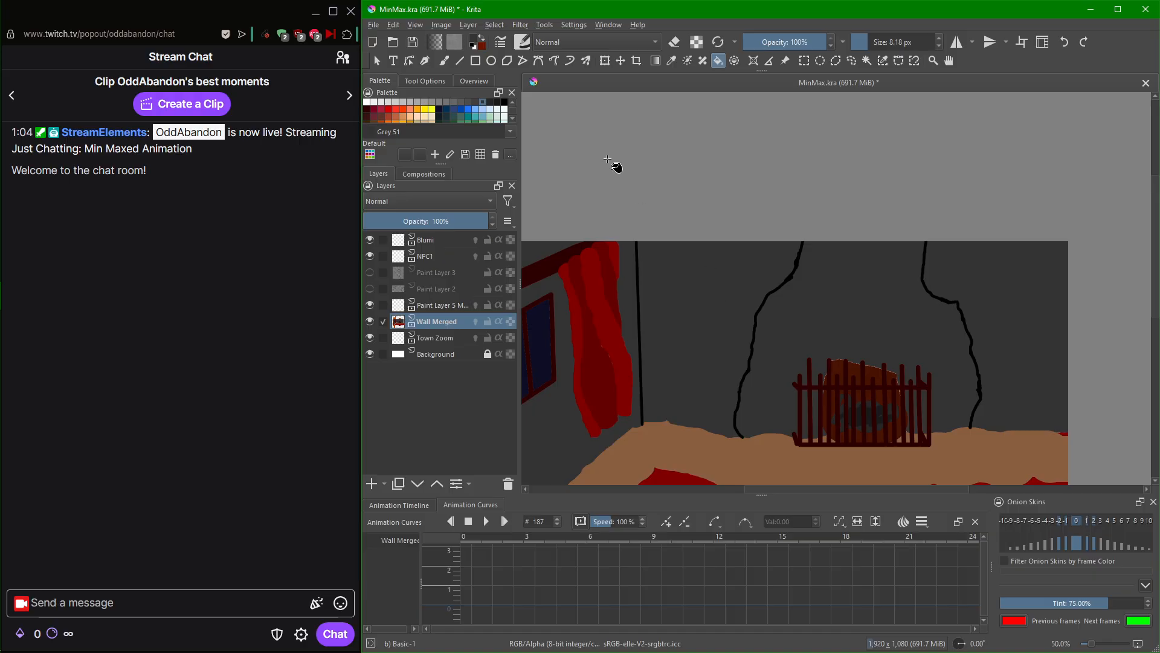
# Try filling the back wall on both sides of the chimney with Grey 140, and undo both fills.
pyautogui.click(432, 101)
pyautogui.click(729, 270)
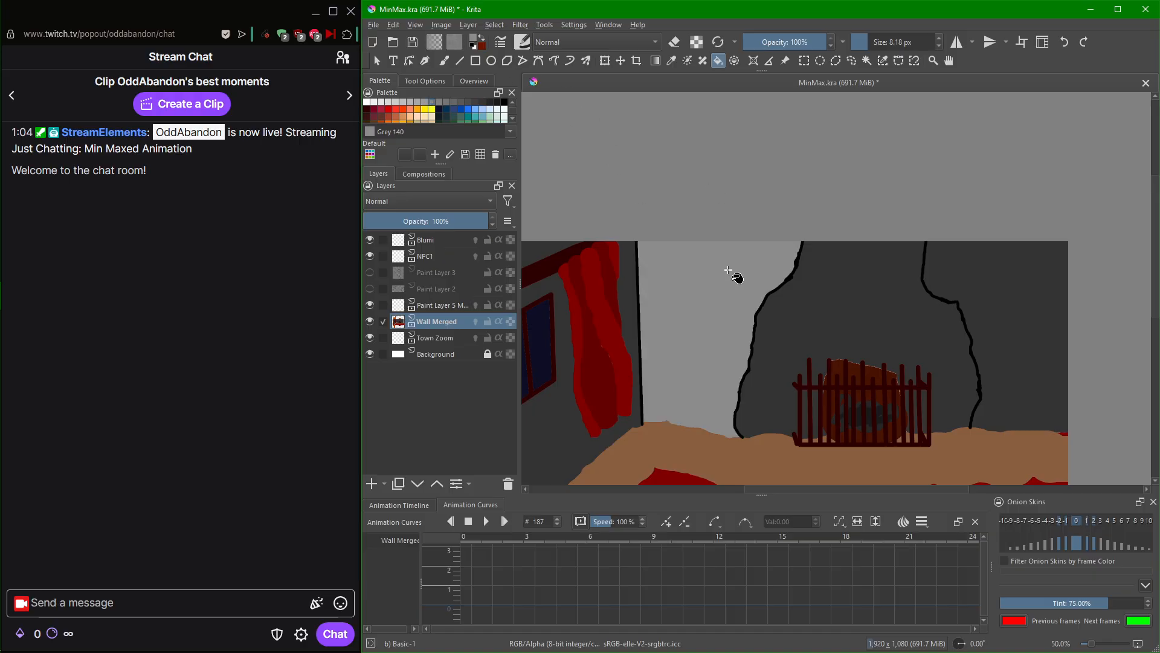
pyautogui.click(991, 304)
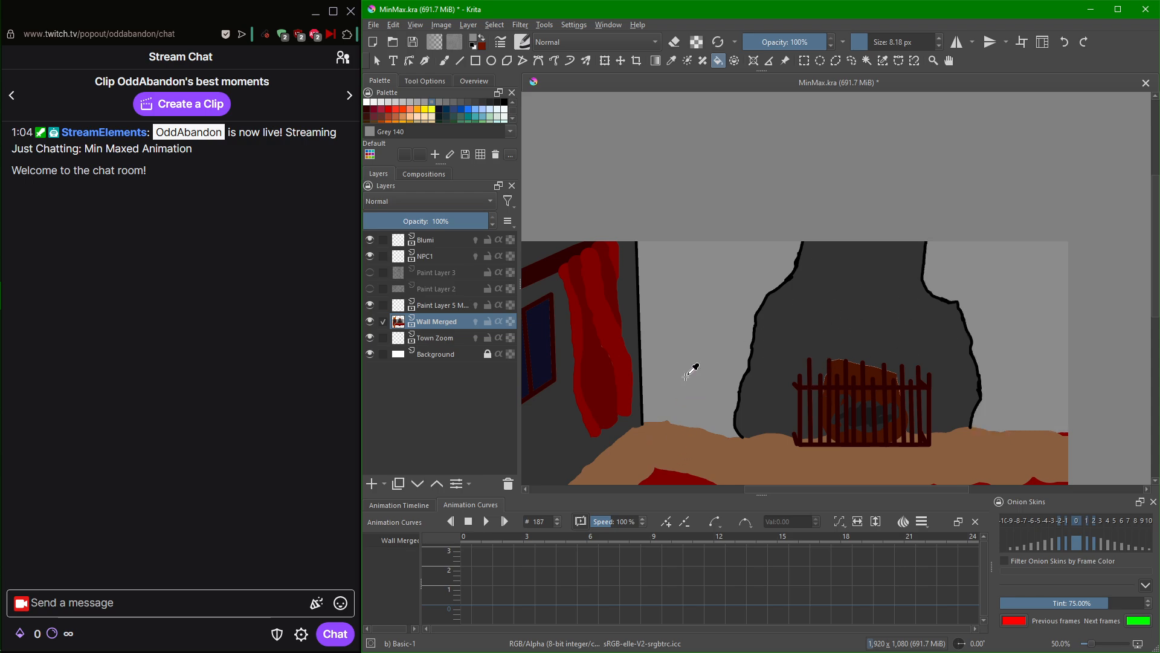
pyautogui.hotkey('ctrl', 'z')
pyautogui.hotkey('ctrl', 'z')
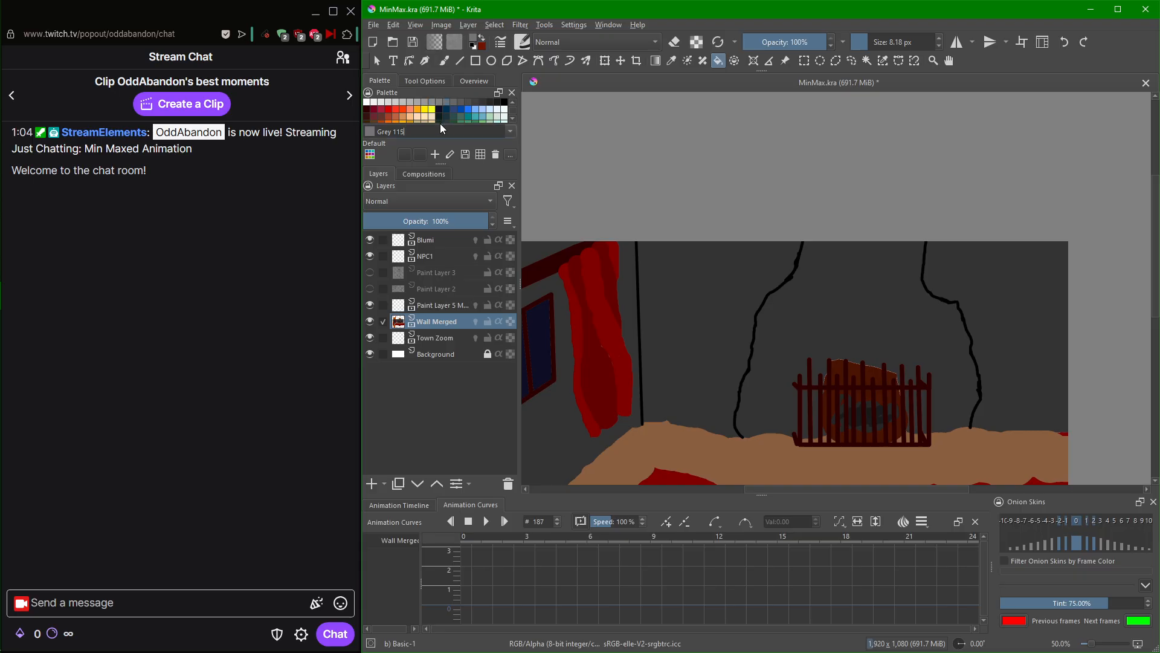
# Try filling the back wall on both sides of the chimney with Dark crimson, and undo both fills.
pyautogui.click(438, 102)
pyautogui.click(377, 110)
pyautogui.click(708, 277)
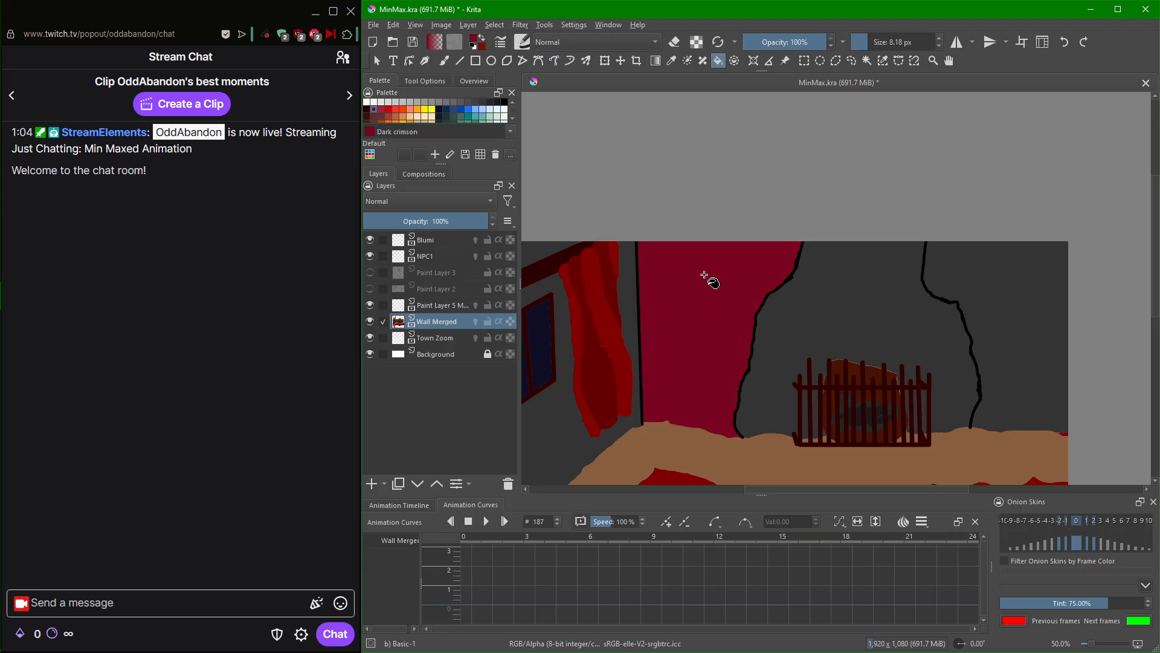
pyautogui.click(947, 272)
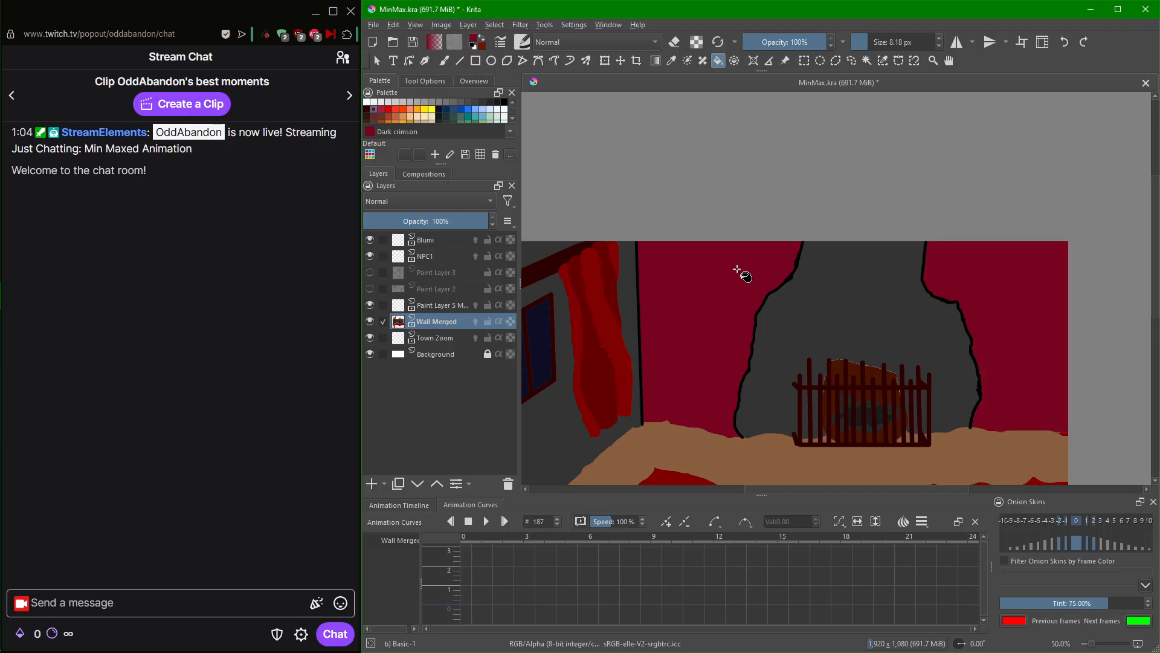
pyautogui.click(630, 288)
pyautogui.scroll(1, 818, 293)
pyautogui.scroll(1, 692, 313)
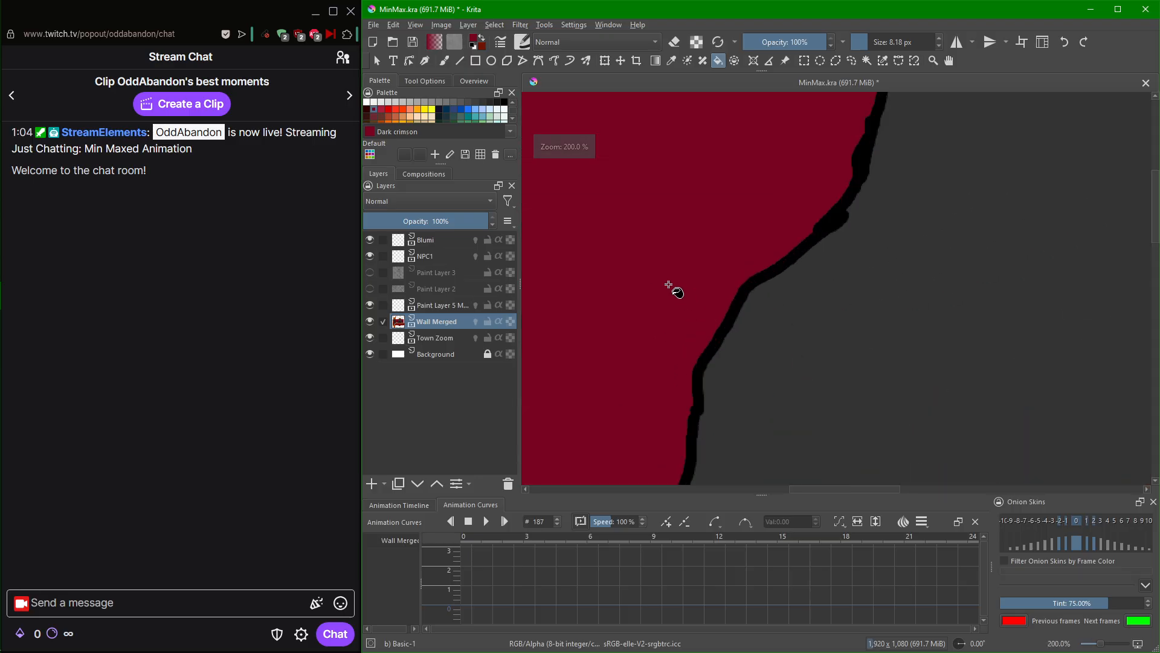
pyautogui.scroll(-1, 678, 270)
pyautogui.hotkey('ctrl', 'z')
pyautogui.hotkey('ctrl', 'z')
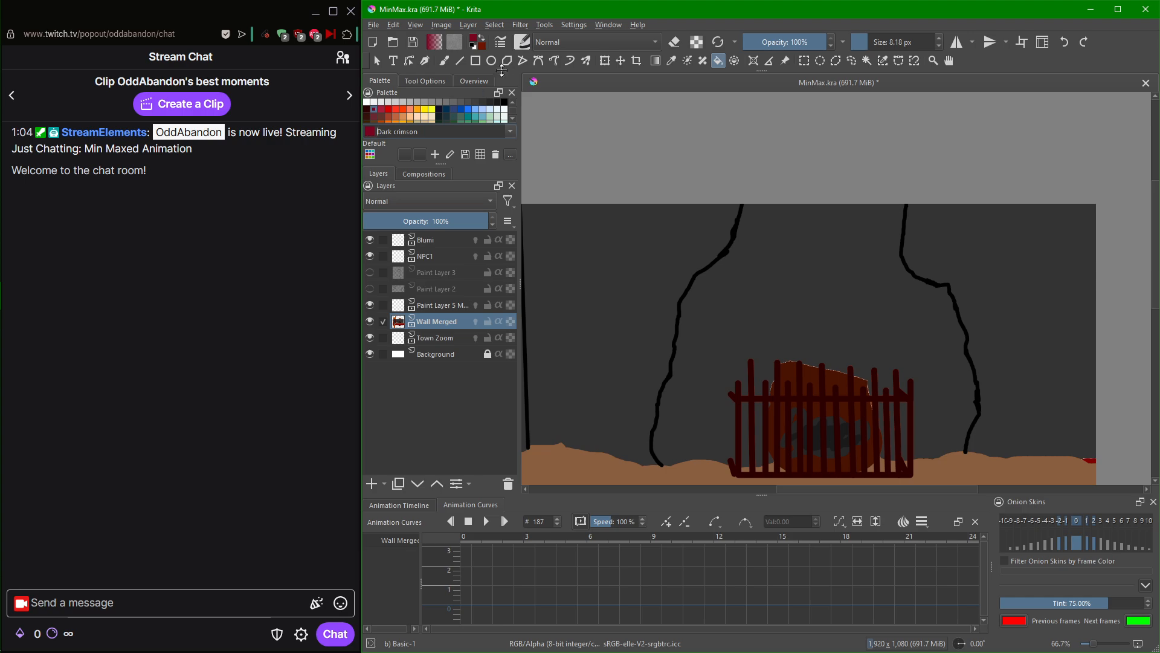
# Shift the crimson hue to red #780503 and fill the back wall on both sides of the chimney with it.
pyautogui.click(475, 42)
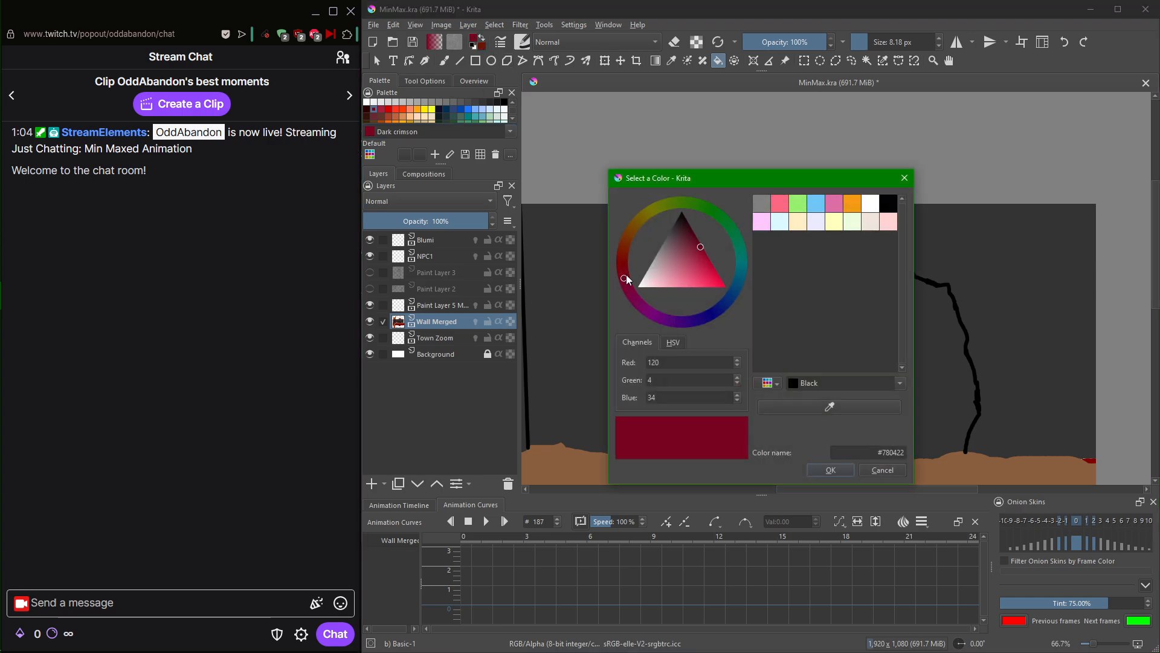
pyautogui.moveTo(625, 272); pyautogui.dragTo(627, 263)
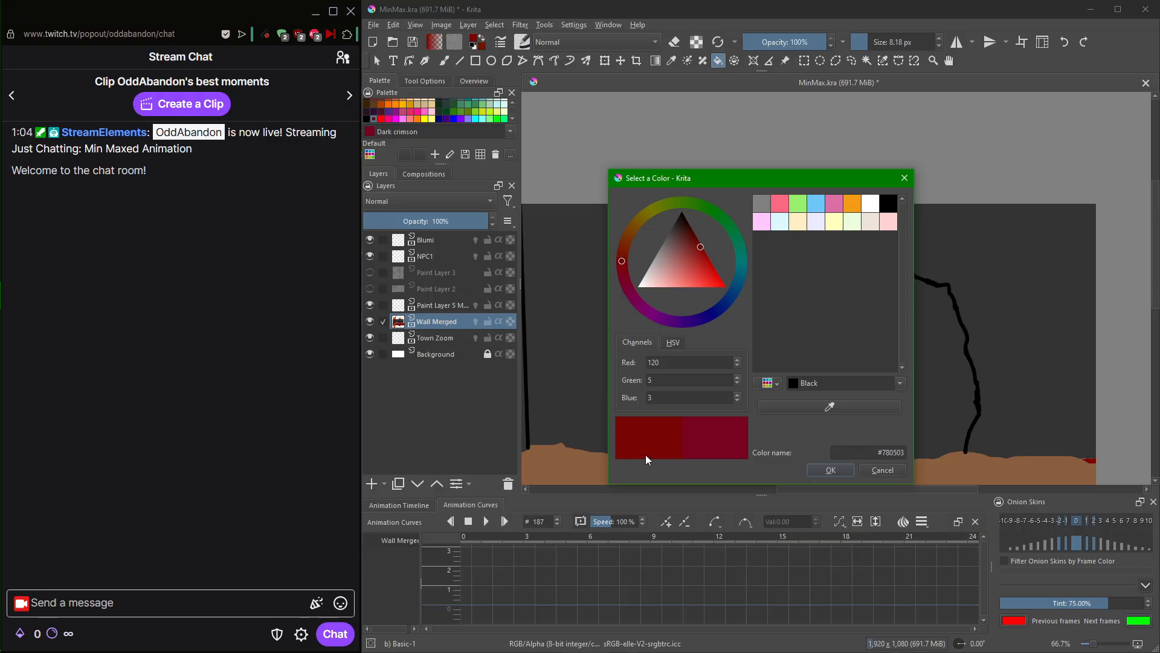
pyautogui.click(832, 470)
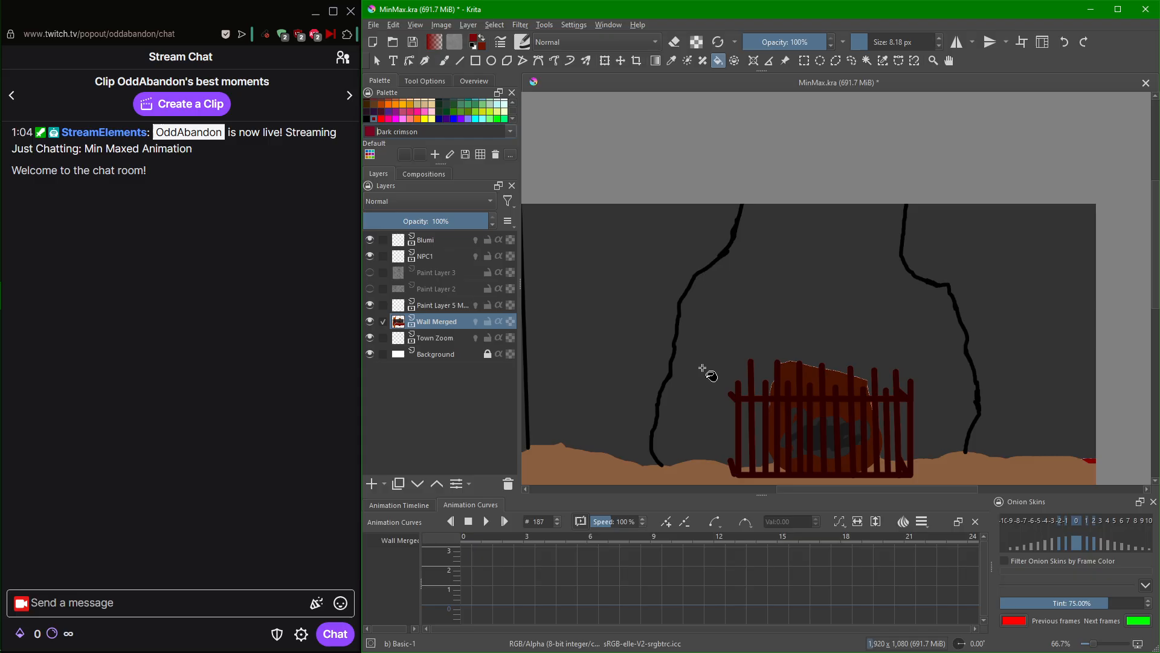
pyautogui.click(644, 322)
pyautogui.click(1008, 269)
# Examine the red back wall against the floor, curtains and chimney at several zoom levels.
pyautogui.scroll(-2, 861, 323)
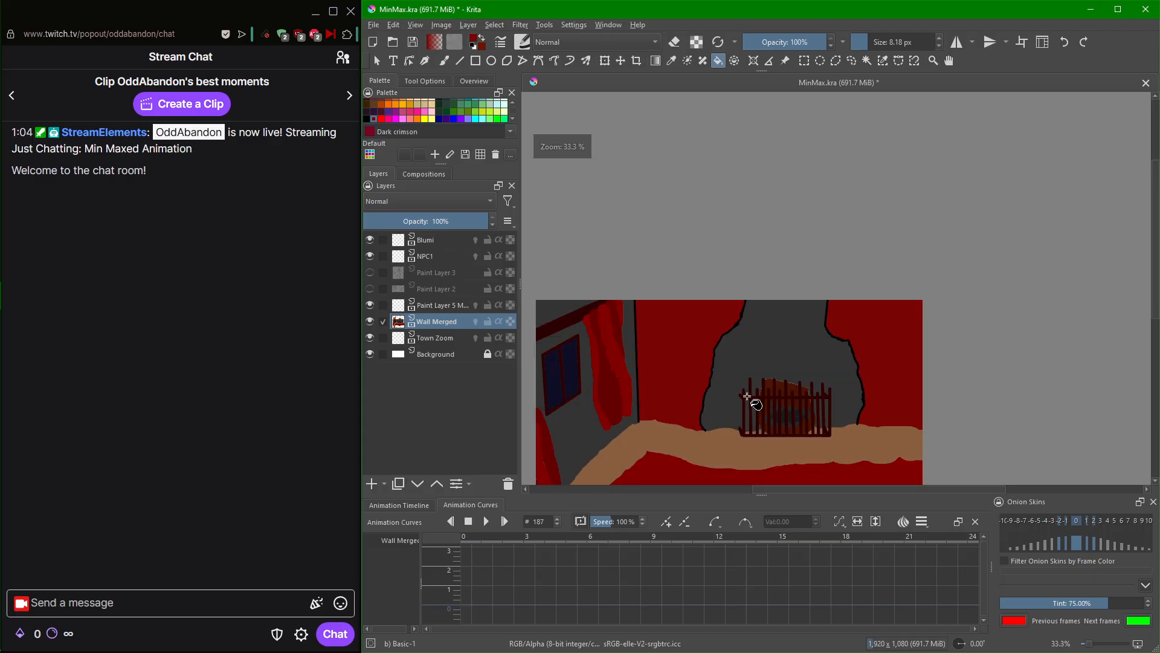
pyautogui.scroll(-2, 661, 478)
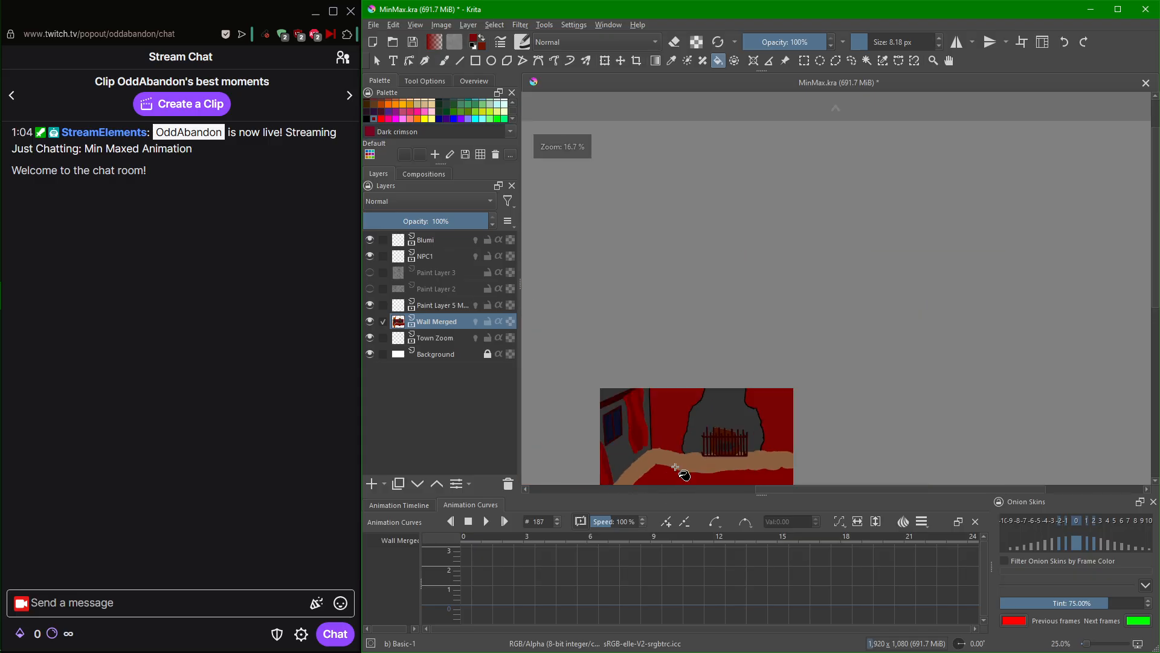
pyautogui.scroll(3, 678, 423)
pyautogui.scroll(-1, 645, 444)
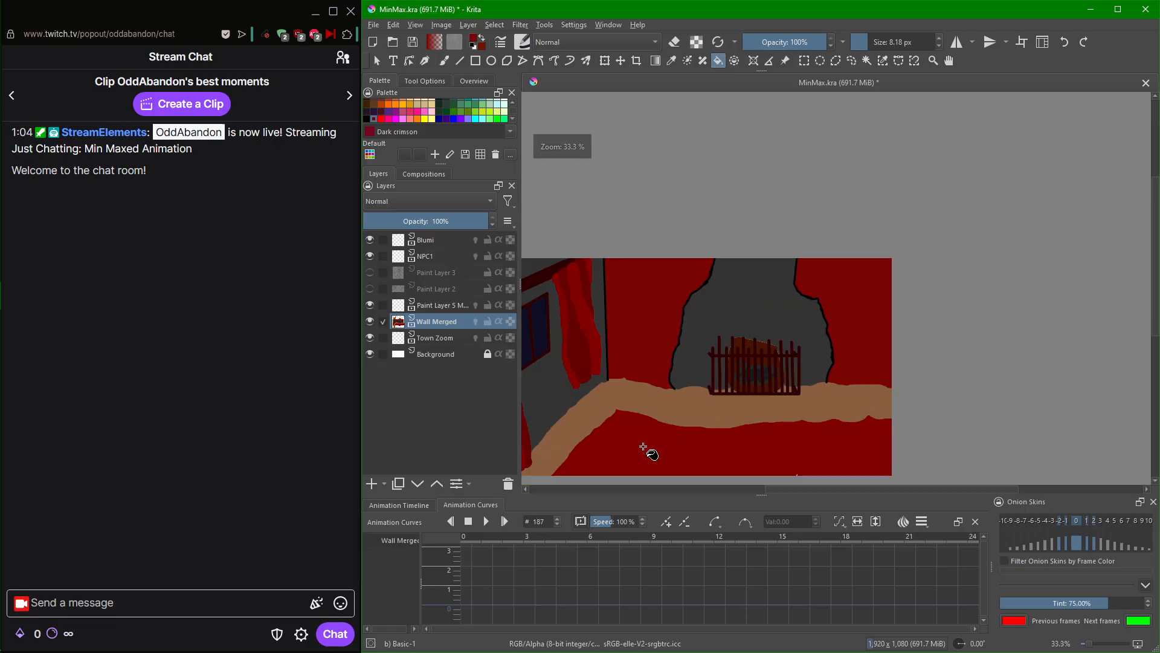
pyautogui.scroll(1, 644, 444)
pyautogui.scroll(-1, 645, 444)
pyautogui.scroll(1, 645, 444)
pyautogui.scroll(-1, 645, 443)
pyautogui.scroll(1, 645, 444)
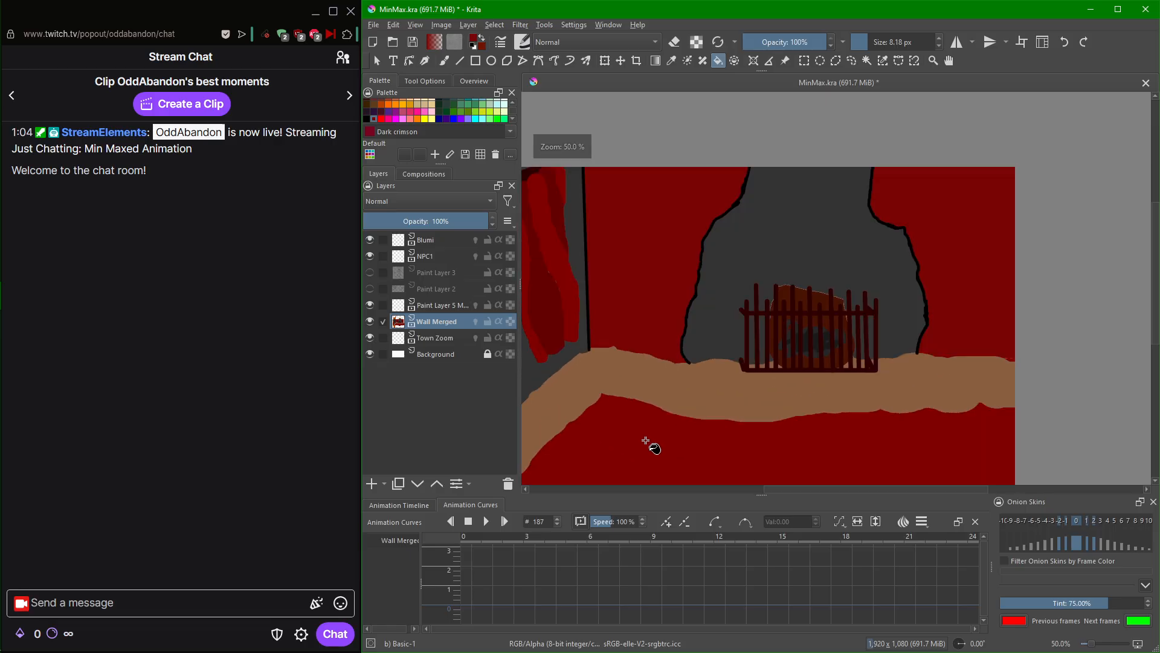
pyautogui.scroll(-1, 661, 281)
pyautogui.scroll(1, 645, 389)
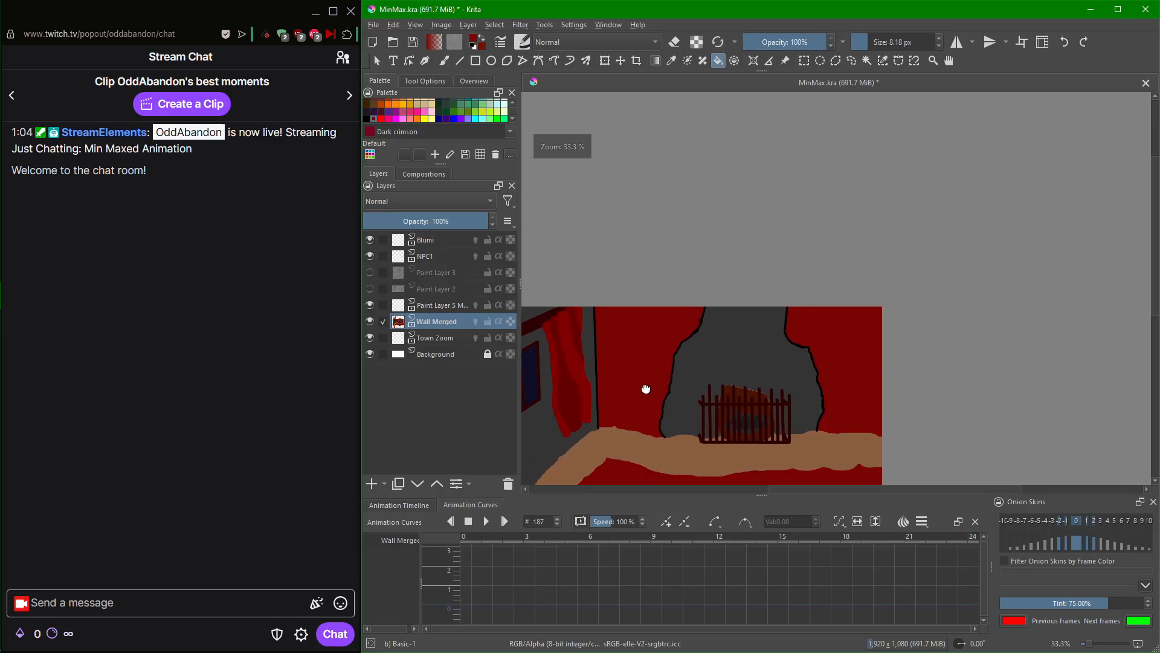
pyautogui.scroll(1, 647, 362)
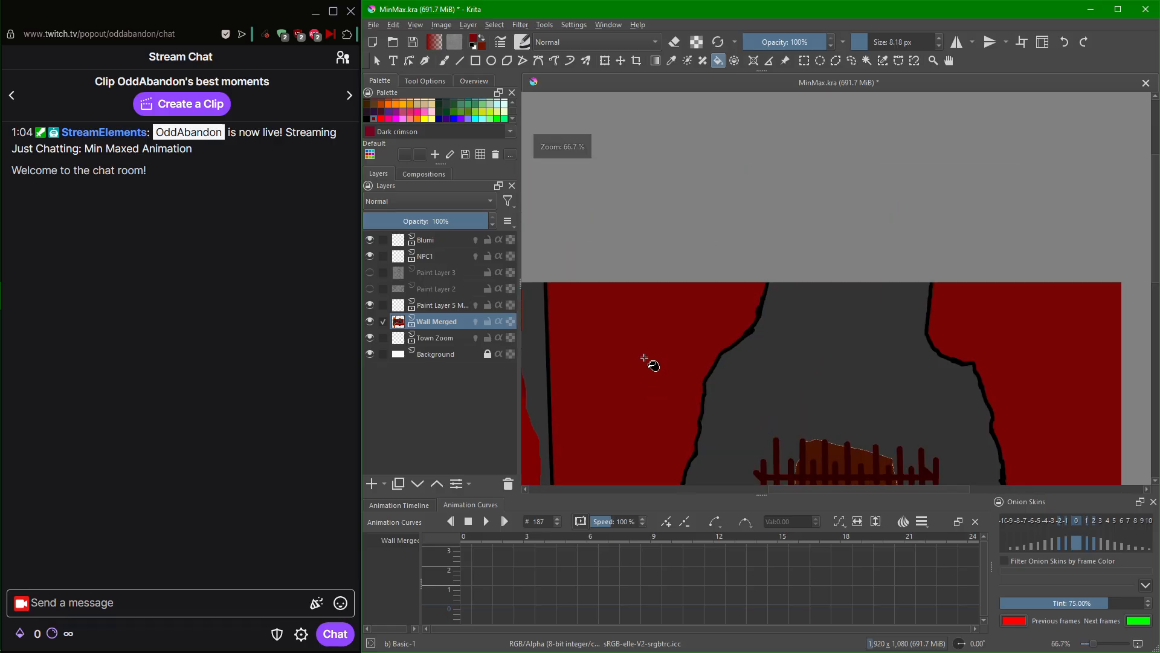
# Mix the duller red #7b1917 and fill the back wall on both sides of the chimney and the window wall with it.
pyautogui.click(475, 40)
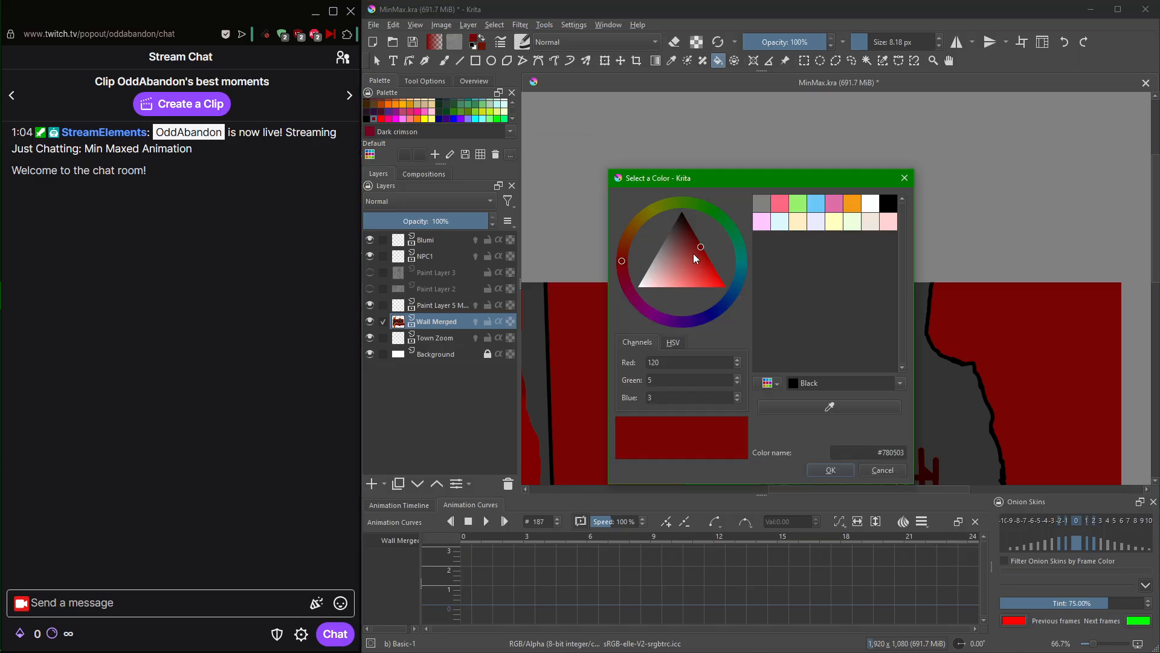
pyautogui.moveTo(694, 253)
pyautogui.mouseDown()
pyautogui.moveTo(708, 244)
pyautogui.moveTo(685, 246)
pyautogui.moveTo(705, 244)
pyautogui.mouseUp()
pyautogui.moveTo(705, 245); pyautogui.dragTo(694, 248)
pyautogui.click(828, 469)
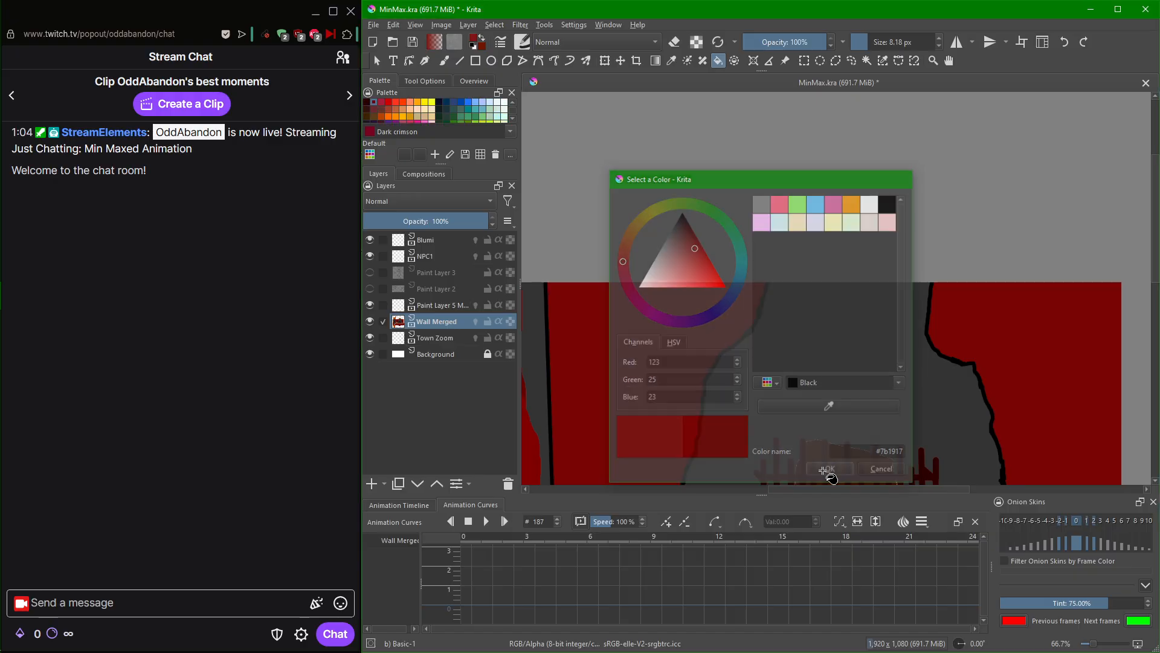
pyautogui.click(670, 338)
pyautogui.click(1008, 352)
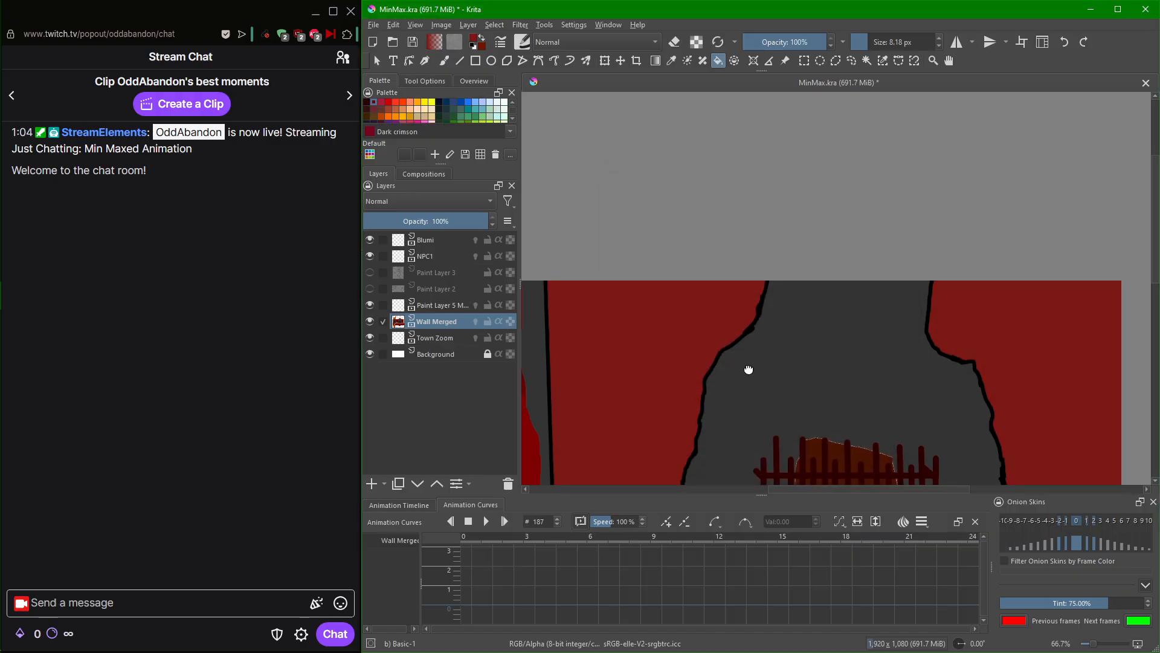
pyautogui.moveTo(748, 371); pyautogui.dragTo(940, 256)
pyautogui.scroll(-1, 890, 273)
pyautogui.scroll(-1, 888, 274)
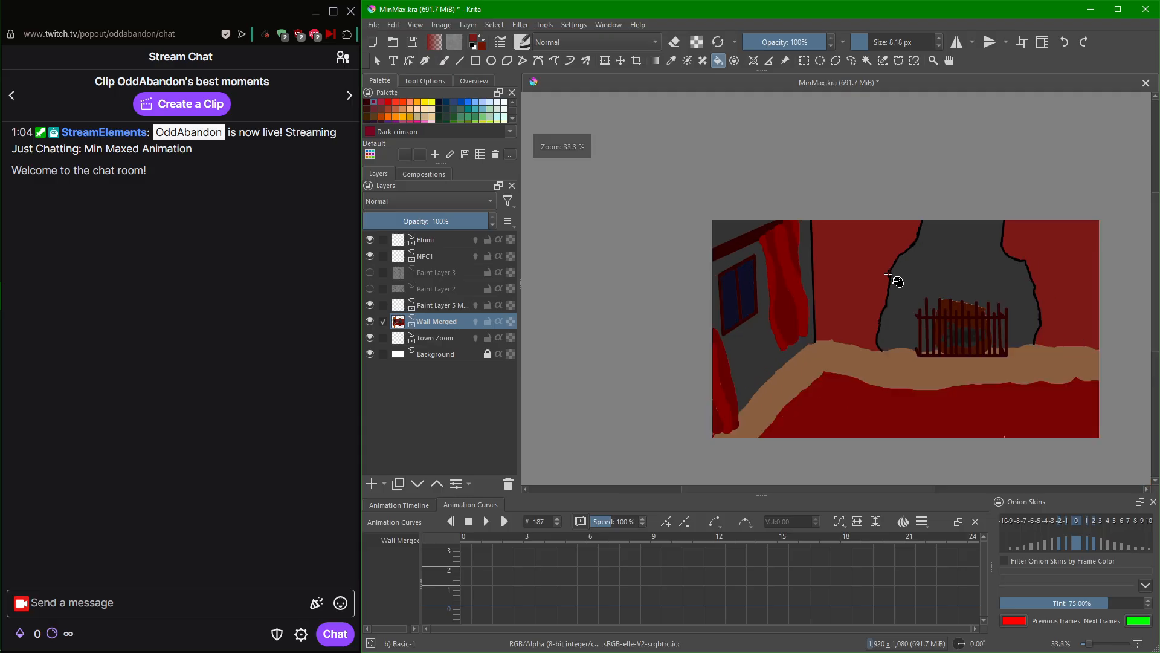
pyautogui.scroll(1, 888, 273)
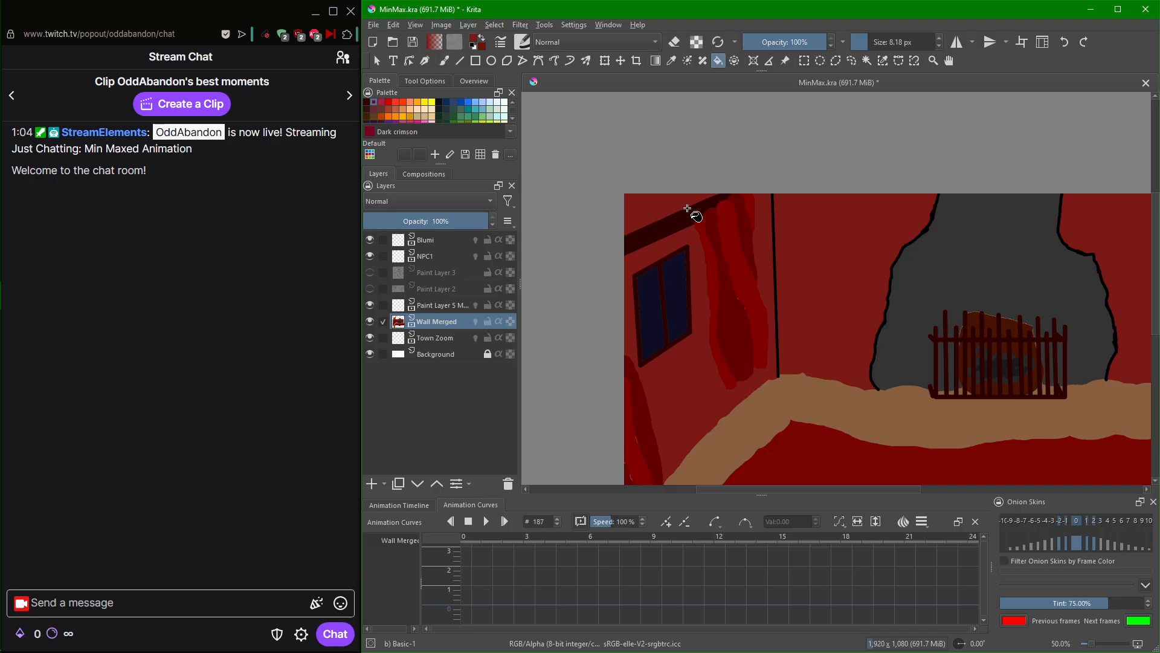
# Show the animation timeline, sample the grey of the stone bricks on frame 183, and return to frame 187.
pyautogui.moveTo(654, 629); pyautogui.dragTo(673, 632)
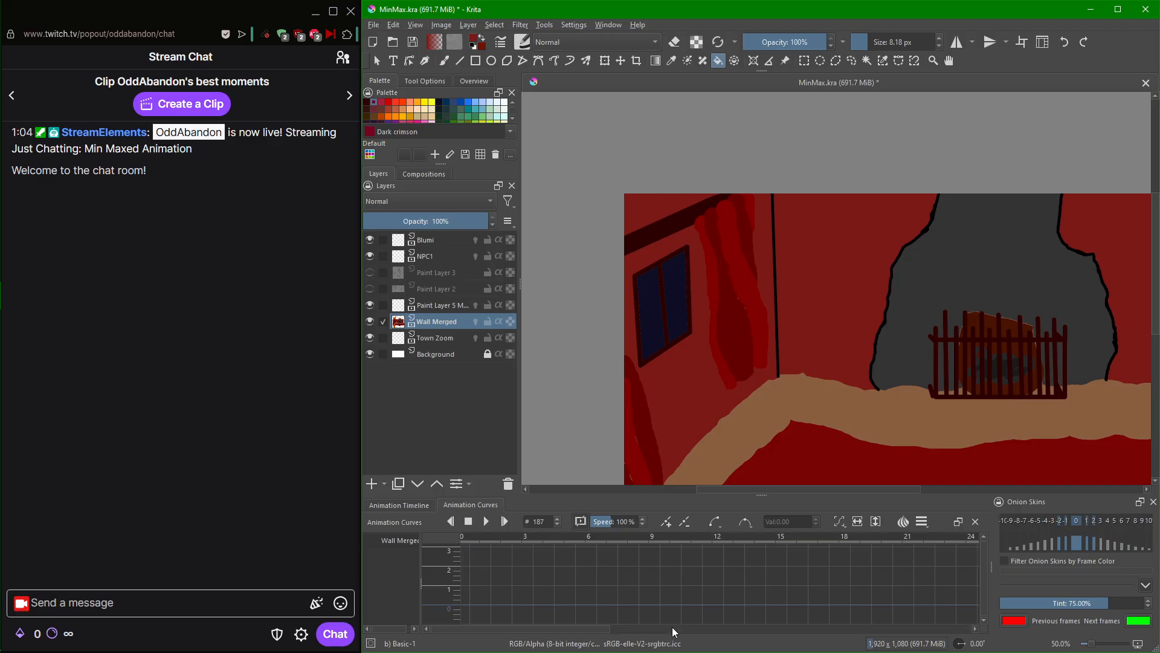
pyautogui.click(398, 505)
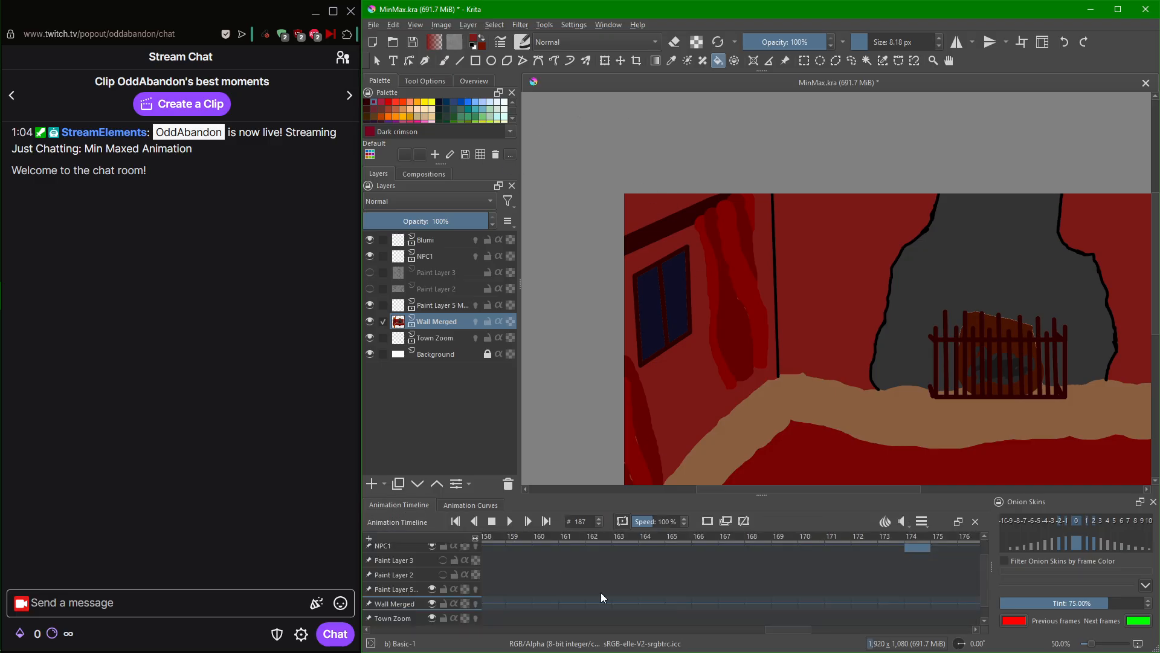
pyautogui.press('Left')
pyautogui.press('Left')
pyautogui.press('Left')
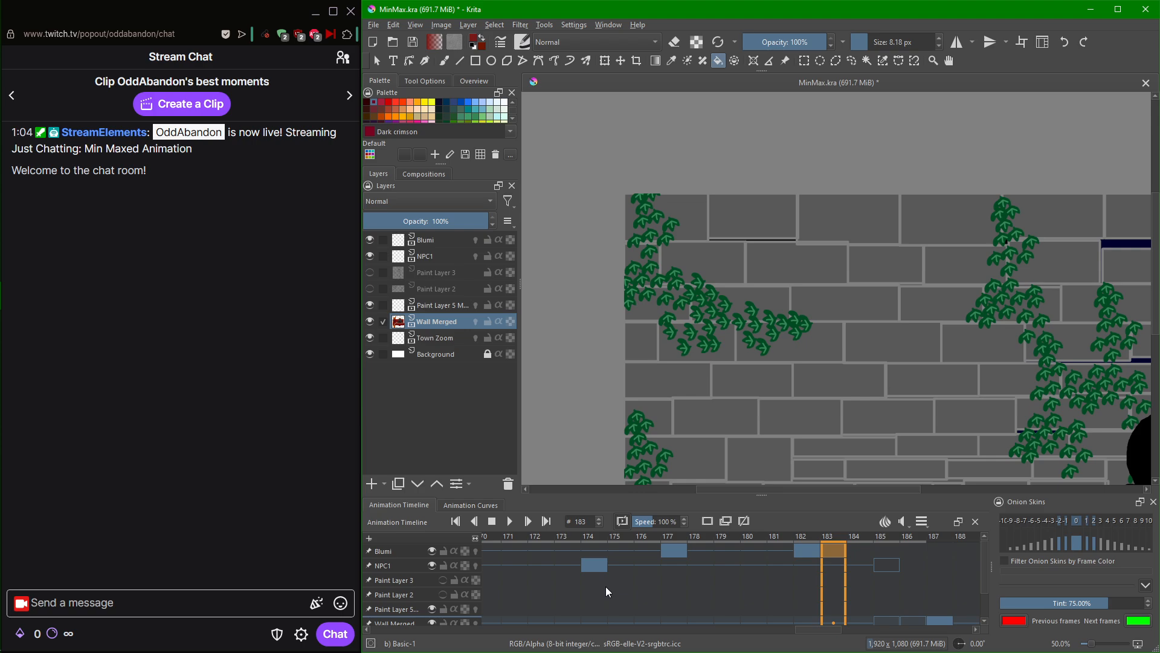
pyautogui.keyDown('ctrl'); pyautogui.click(821, 294); pyautogui.keyUp('ctrl')
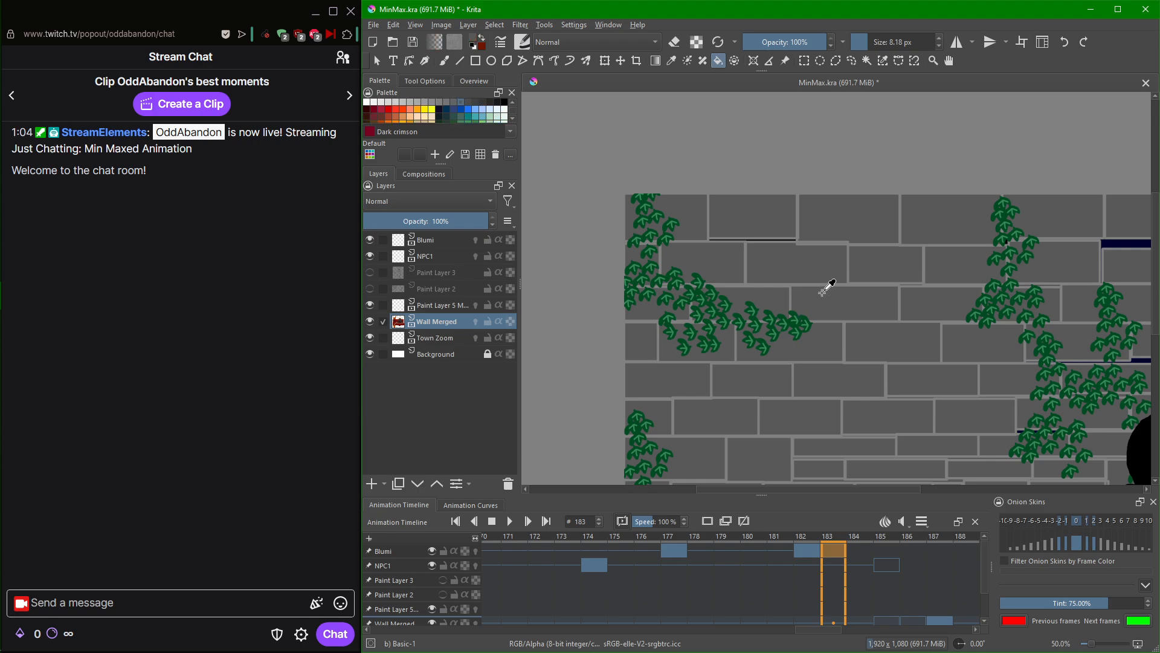
pyautogui.press('Right')
pyautogui.press('Right')
pyautogui.press('Right')
pyautogui.press('Right')
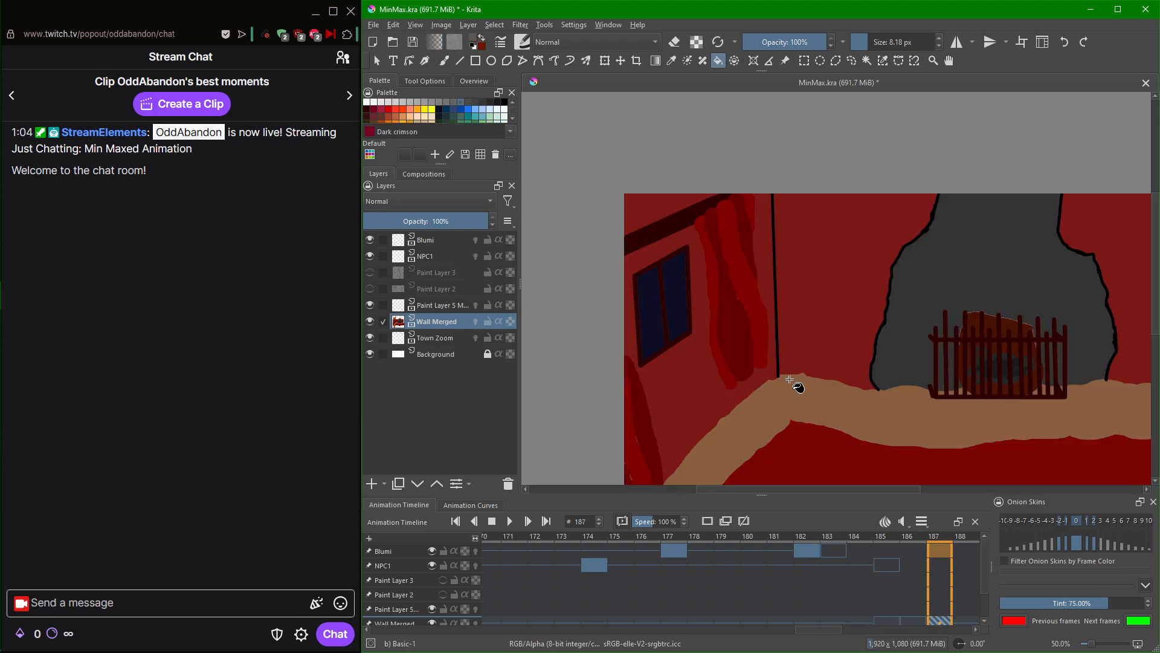
# Fill the window wall and the corner above the curtain rod with the sampled grey, undoing the unwanted fill.
pyautogui.click(687, 366)
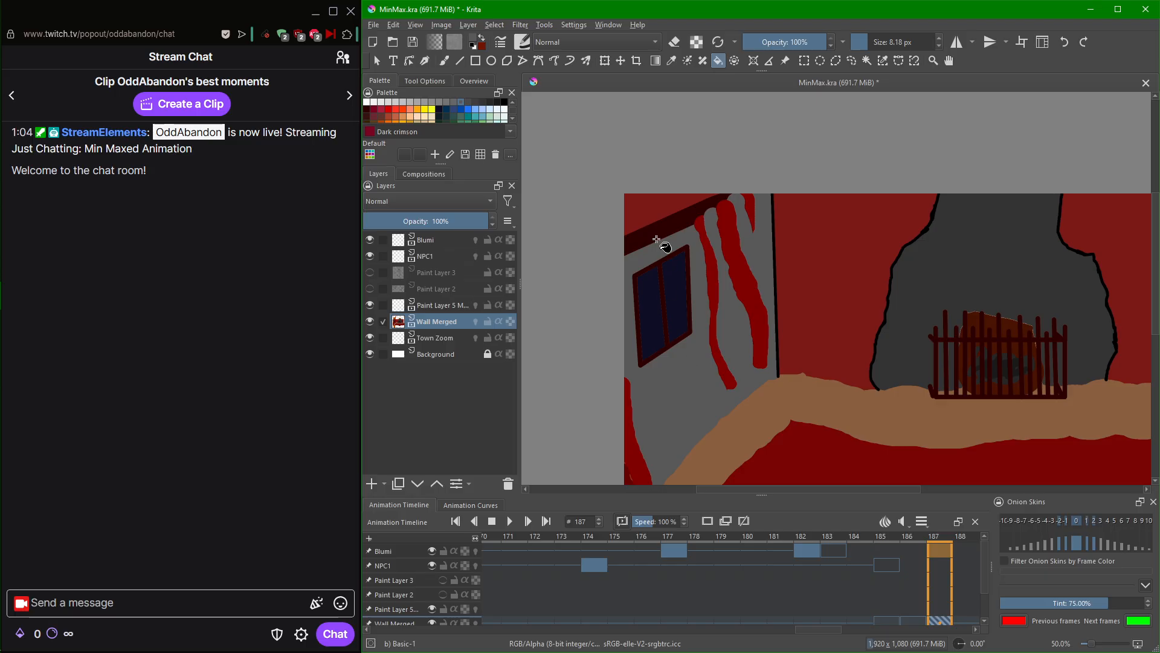
pyautogui.click(700, 322)
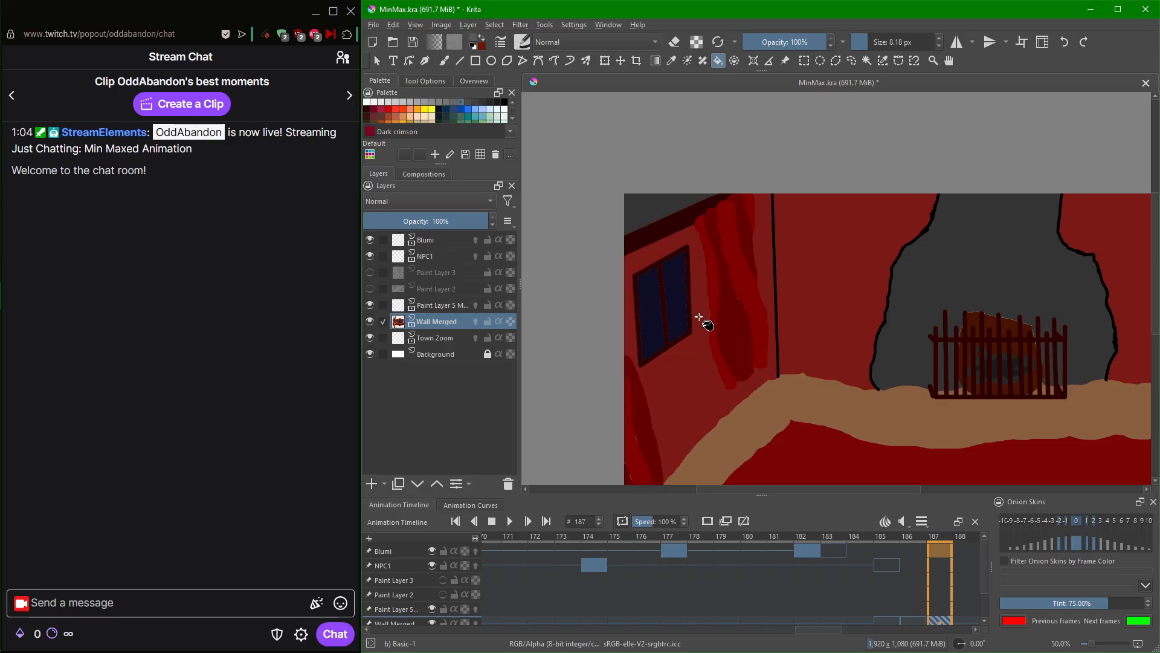
pyautogui.hotkey('ctrl', 'z')
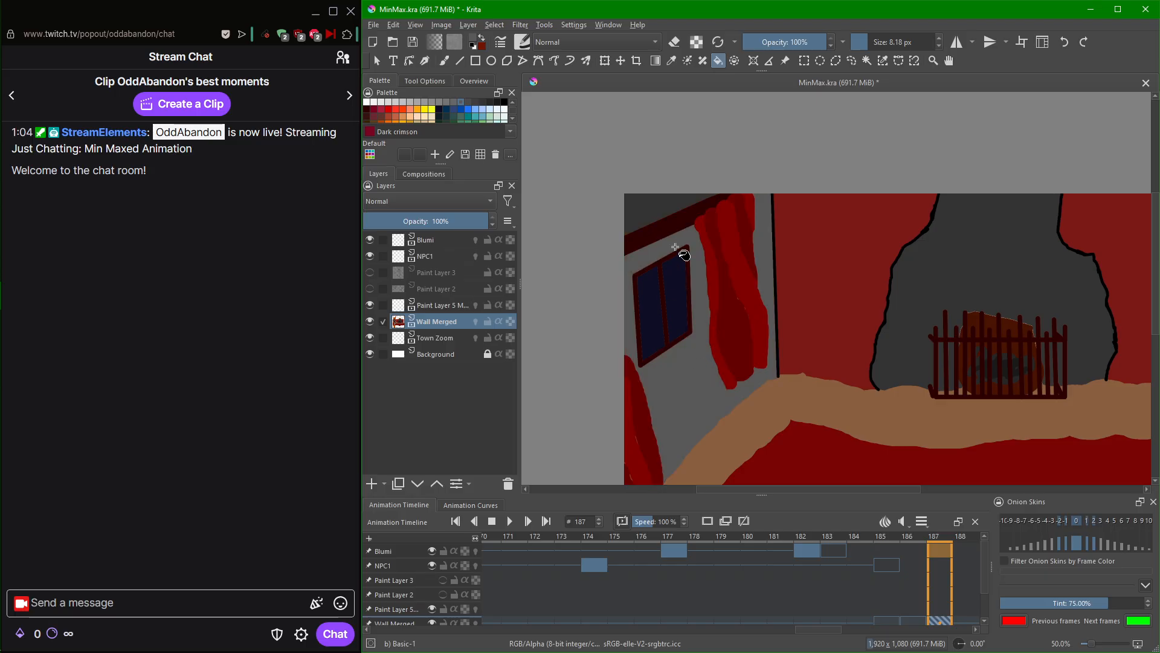
pyautogui.click(656, 218)
# Resample the grey brick colour on frame 183, reactivate the Fill tool, and go to frame 188.
pyautogui.scroll(-4, 872, 553)
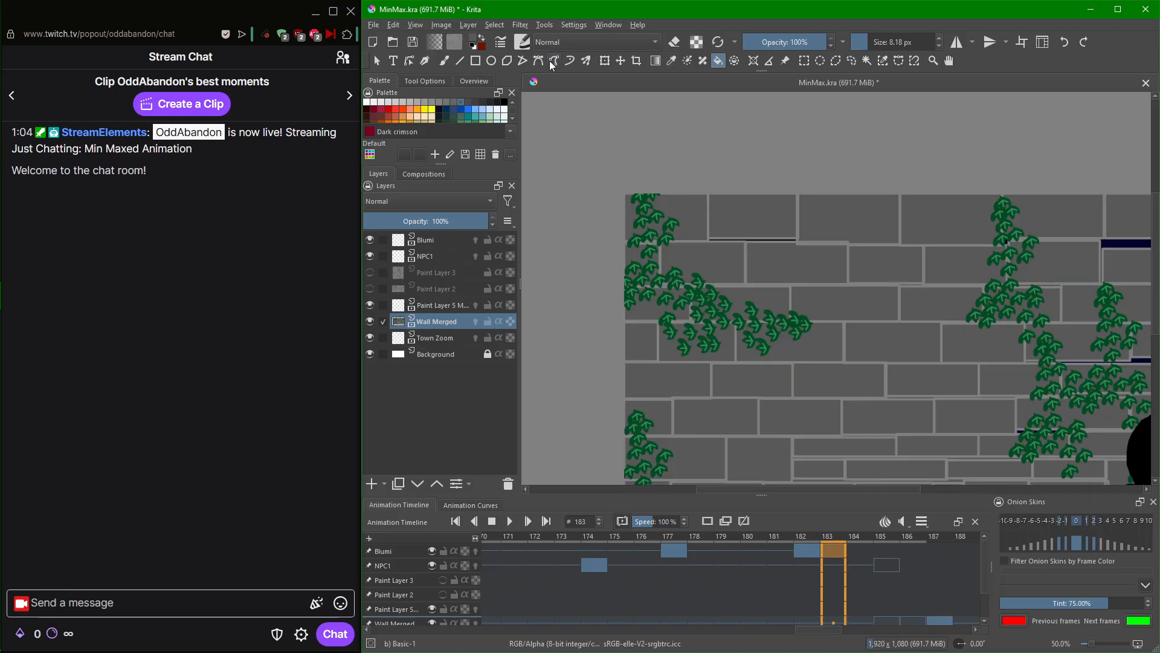
pyautogui.click(447, 61)
pyautogui.keyDown('ctrl'); pyautogui.click(847, 297); pyautogui.keyUp('ctrl')
pyautogui.click(718, 61)
pyautogui.scroll(-3, 895, 594)
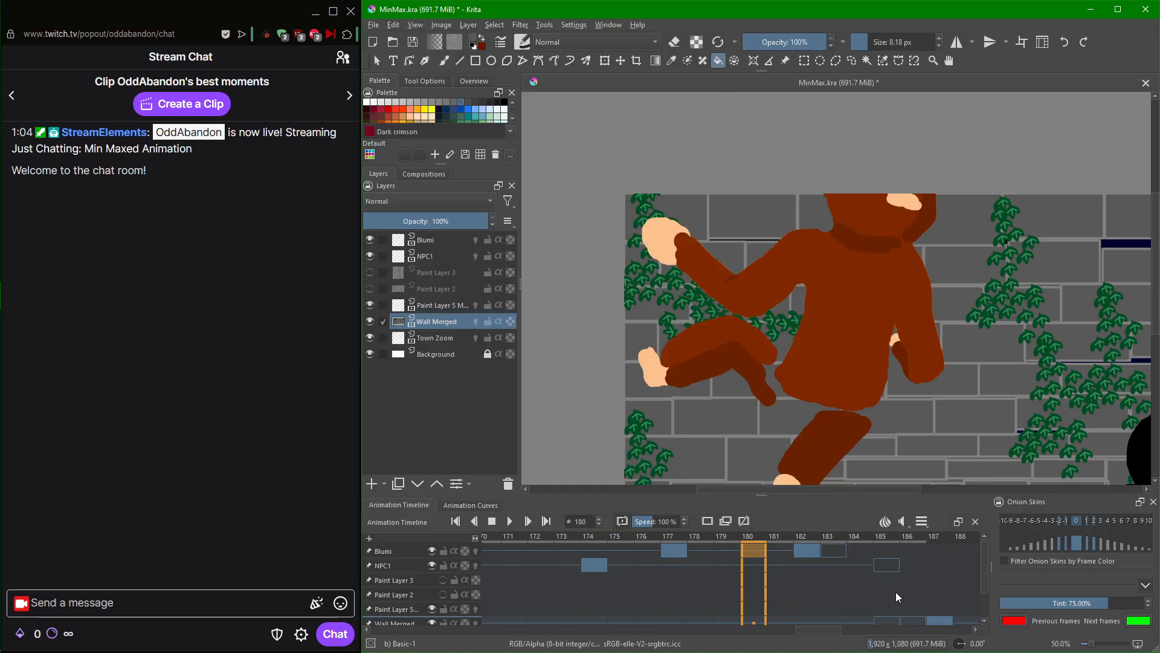
pyautogui.scroll(5, 896, 592)
pyautogui.scroll(-3, 896, 591)
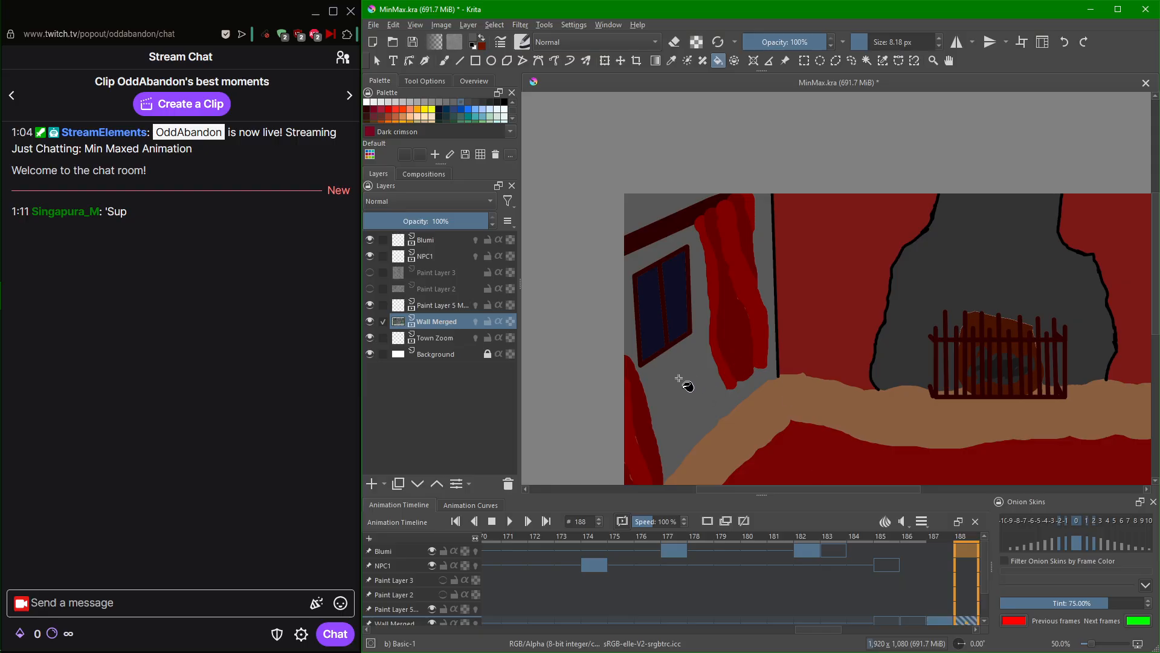
pyautogui.click(718, 62)
pyautogui.scroll(2, 829, 474)
pyautogui.scroll(-2, 829, 478)
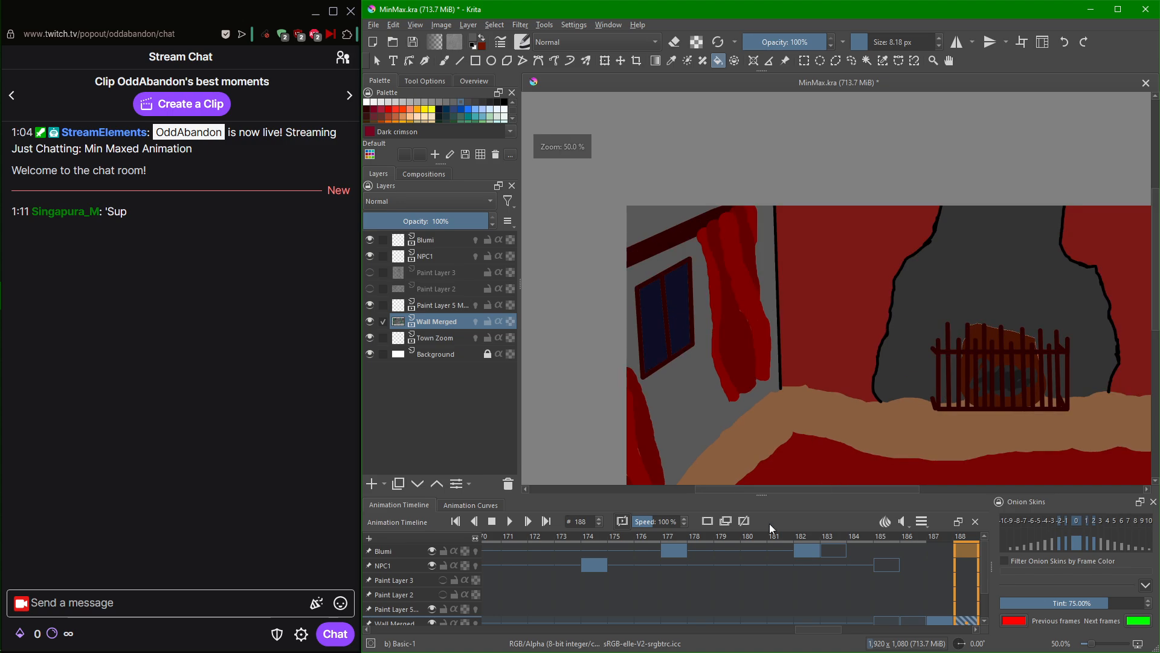
pyautogui.scroll(-3, 746, 609)
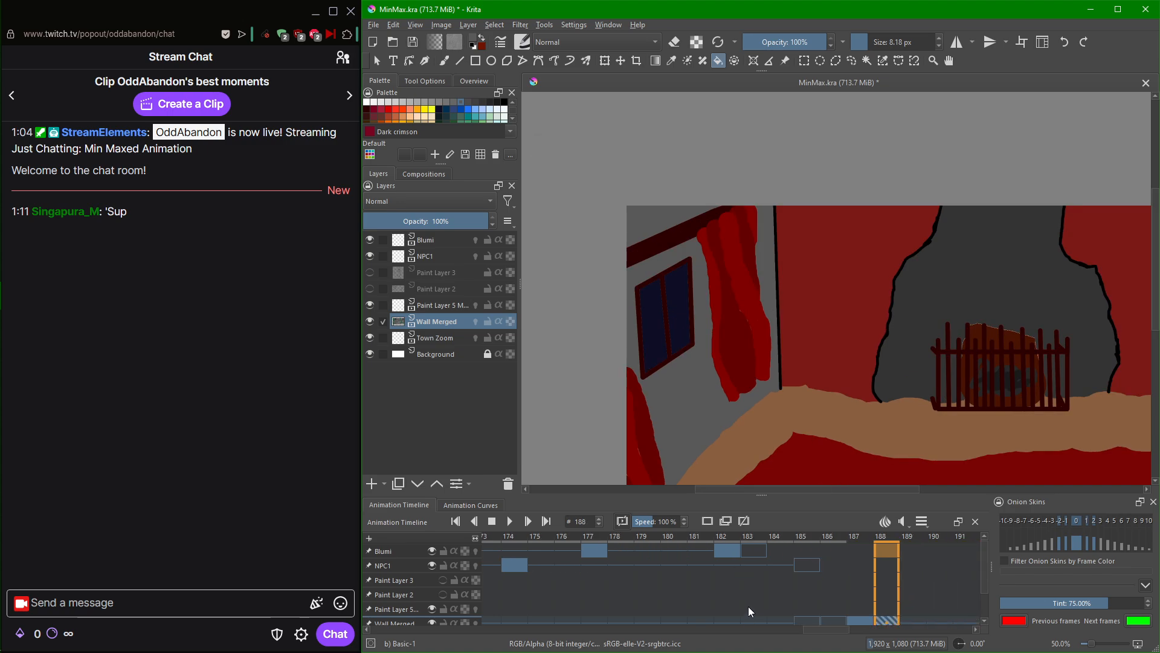
pyautogui.scroll(-2, 985, 565)
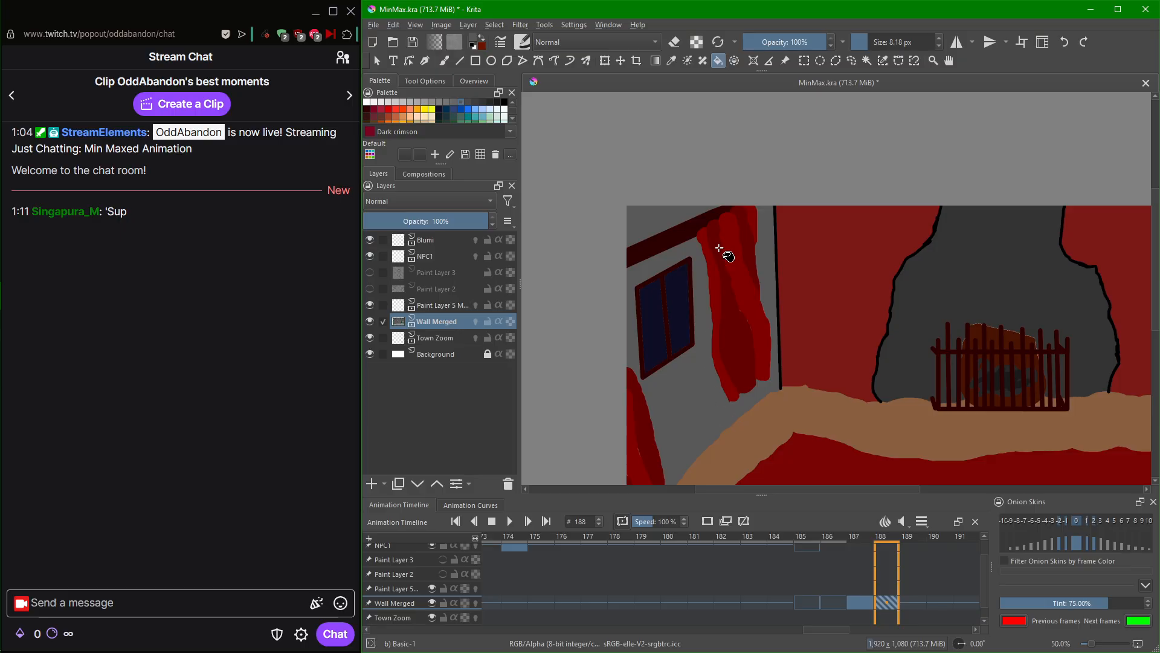
pyautogui.scroll(-1, 756, 289)
pyautogui.scroll(1, 753, 285)
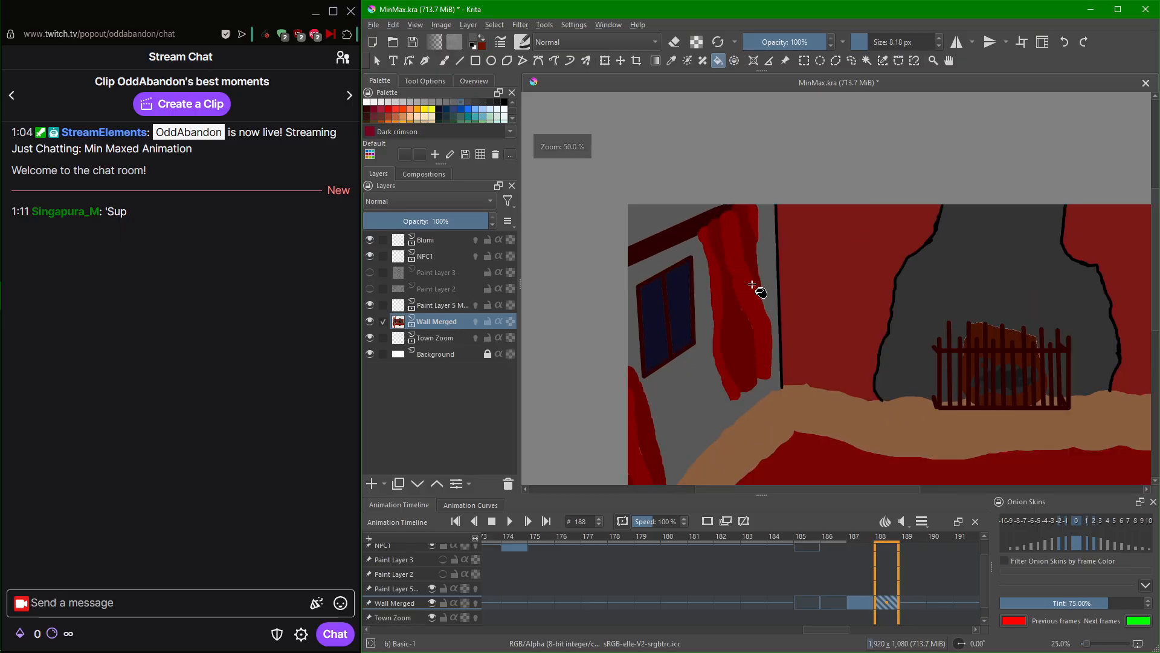
pyautogui.click(445, 64)
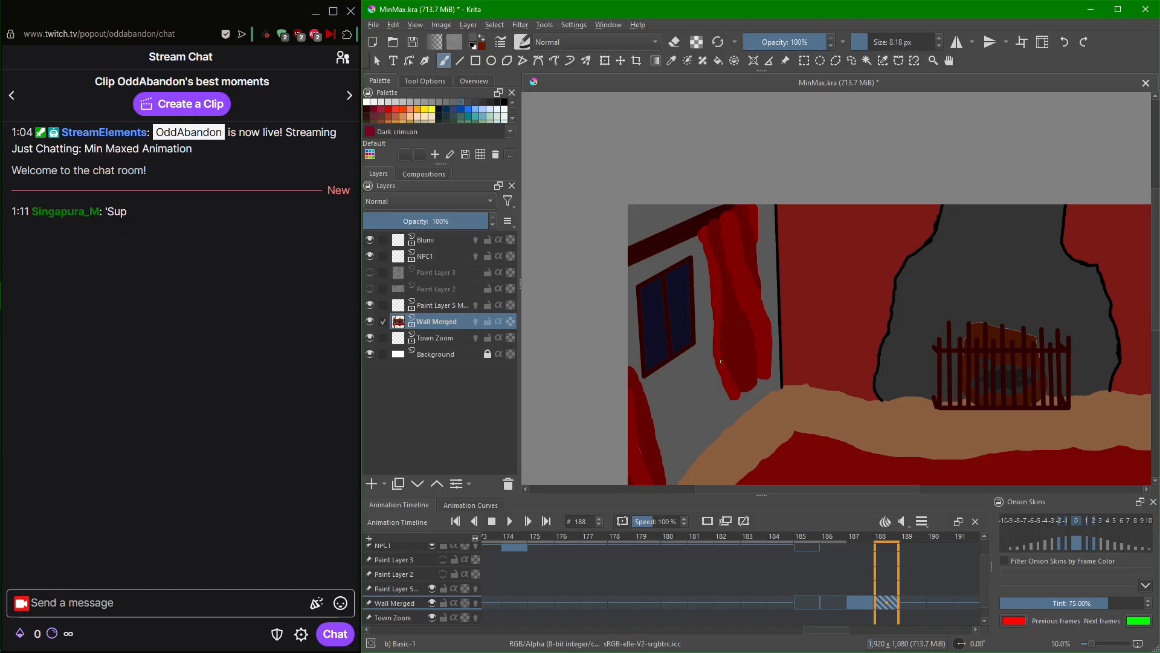
pyautogui.scroll(-4, 871, 568)
pyautogui.scroll(-1, 871, 504)
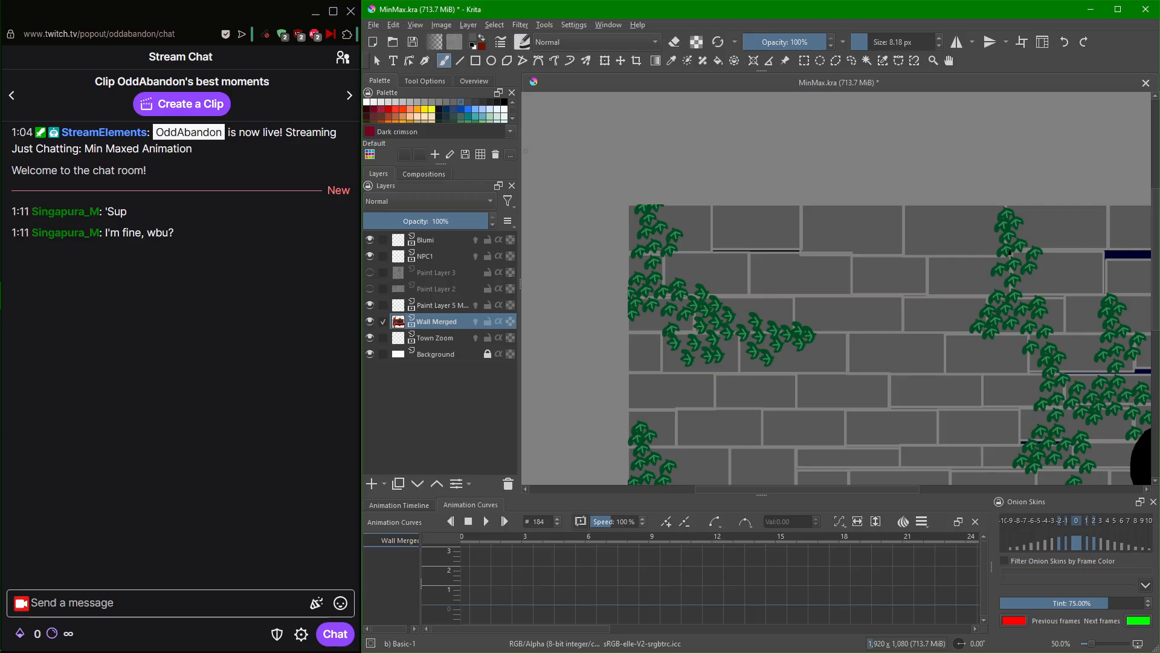
# Bring back the animation timeline, go to frame 187, and activate the Fill tool.
pyautogui.click(432, 506)
pyautogui.press('Right')
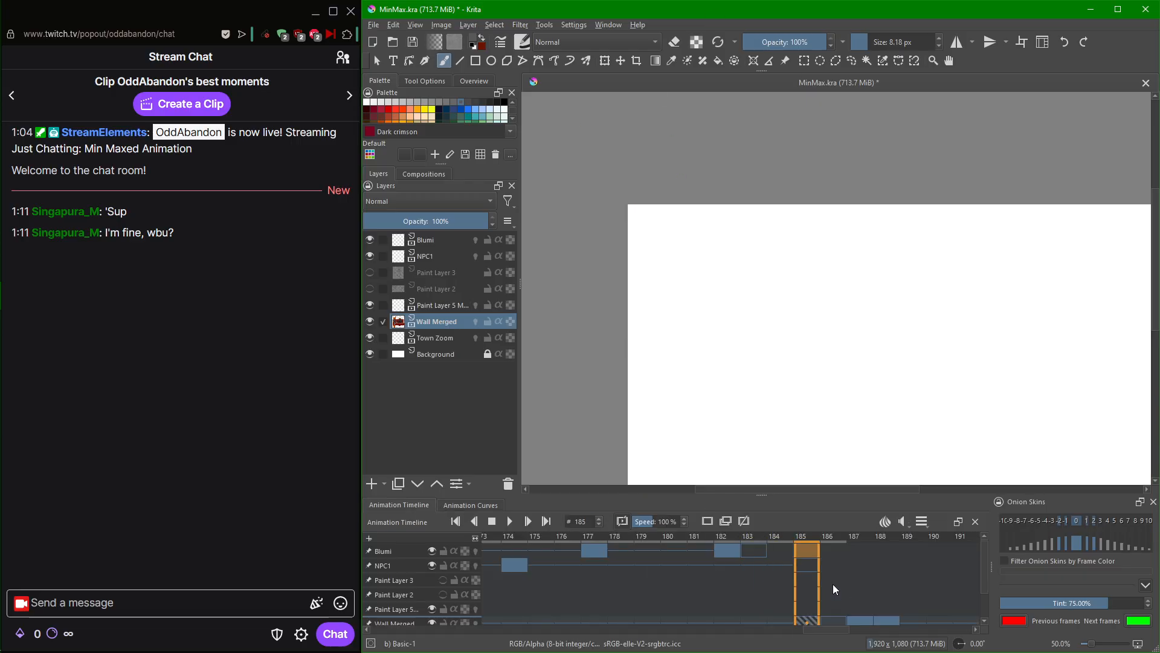
pyautogui.press('Right')
pyautogui.press('Right')
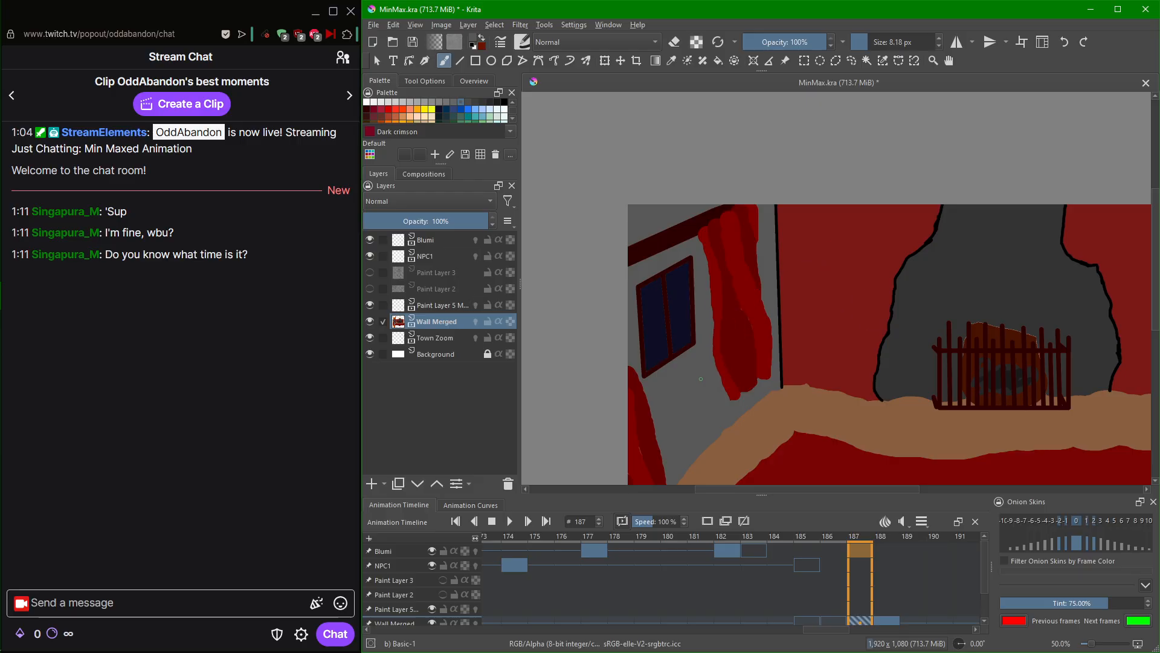
pyautogui.click(718, 60)
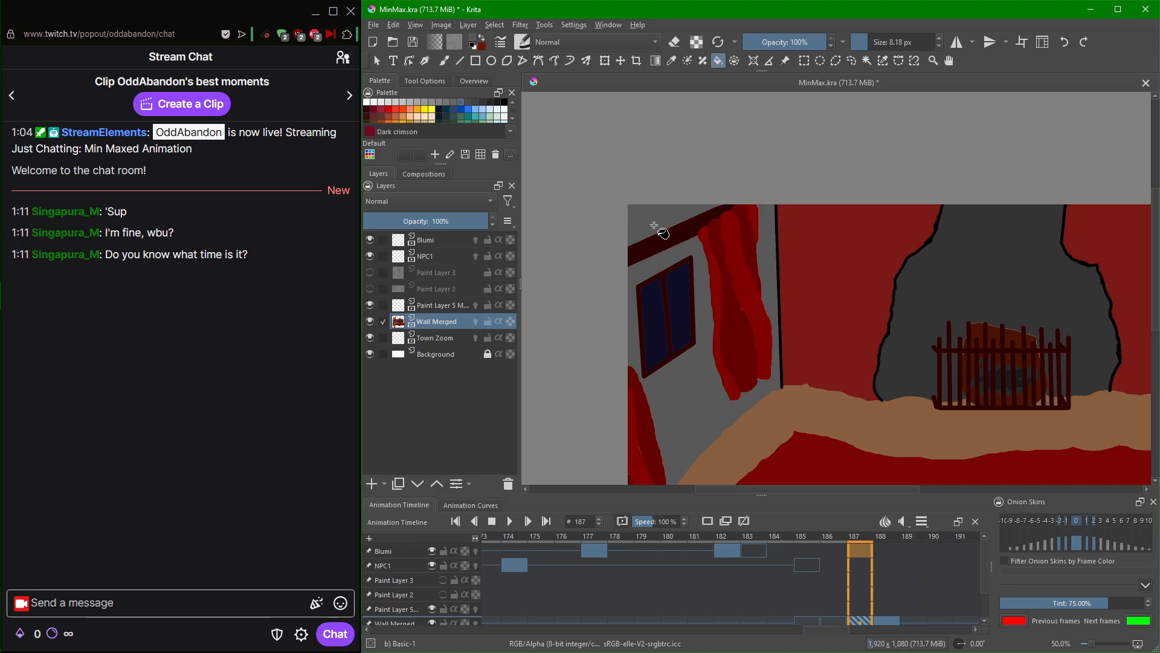
# Try to fill the brown strip along the foot of the walls with grey, undoing each fill.
pyautogui.press('-')
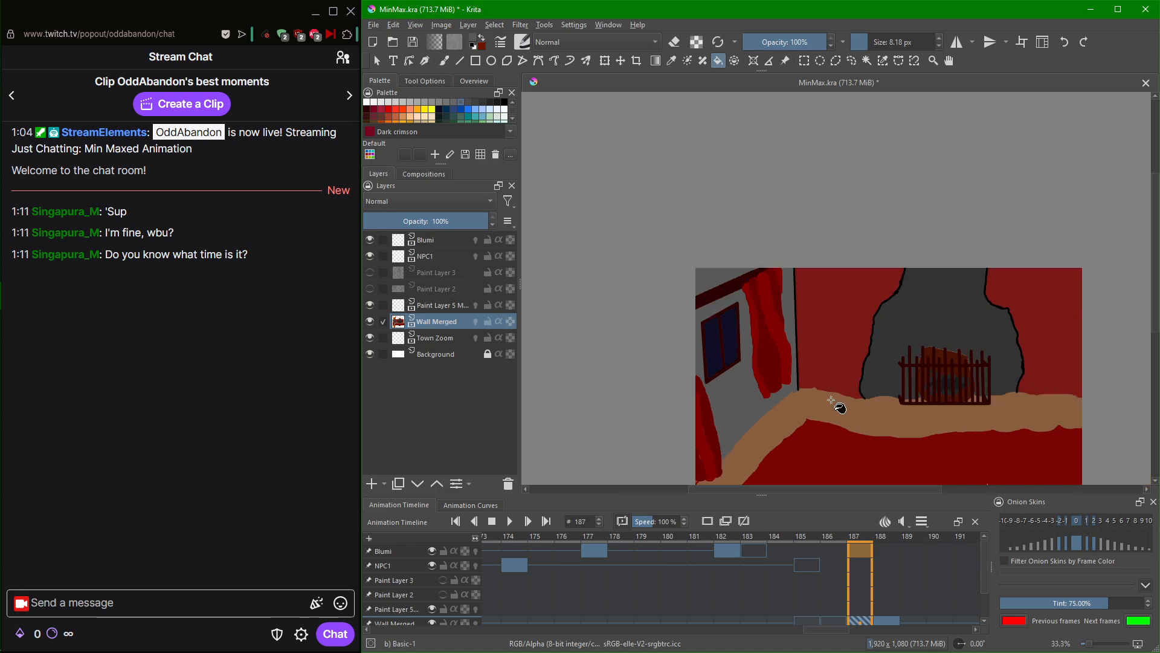
pyautogui.click(832, 411)
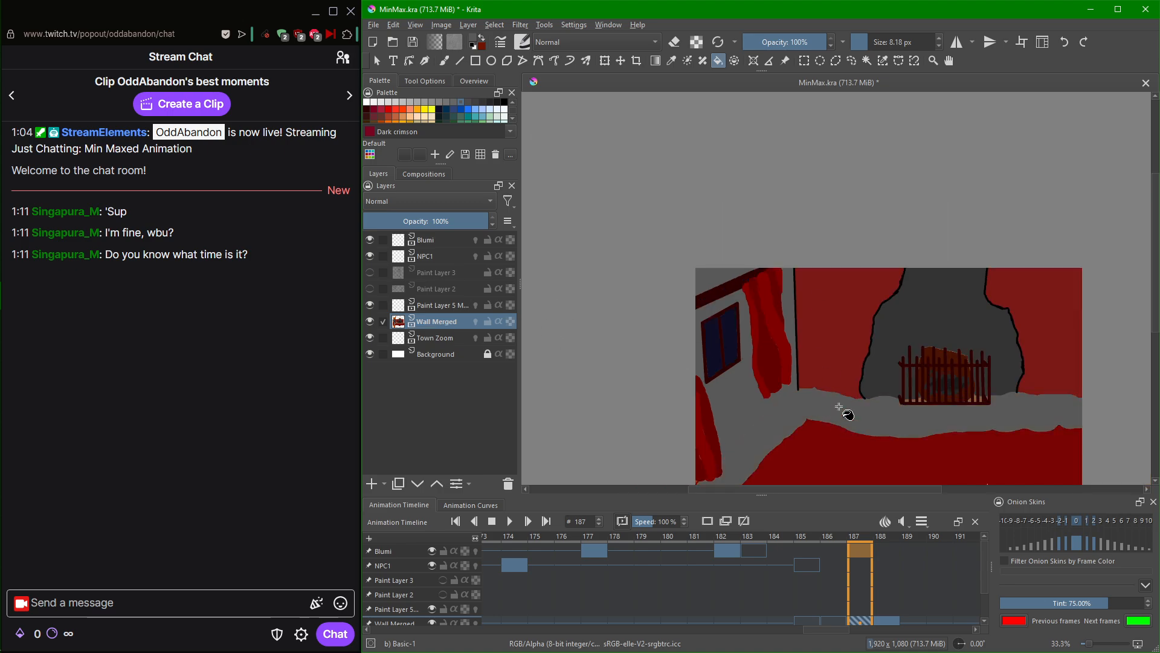
pyautogui.hotkey('ctrl', 'z')
pyautogui.click(853, 416)
pyautogui.hotkey('ctrl', 'z')
pyautogui.press('+')
pyautogui.press('+')
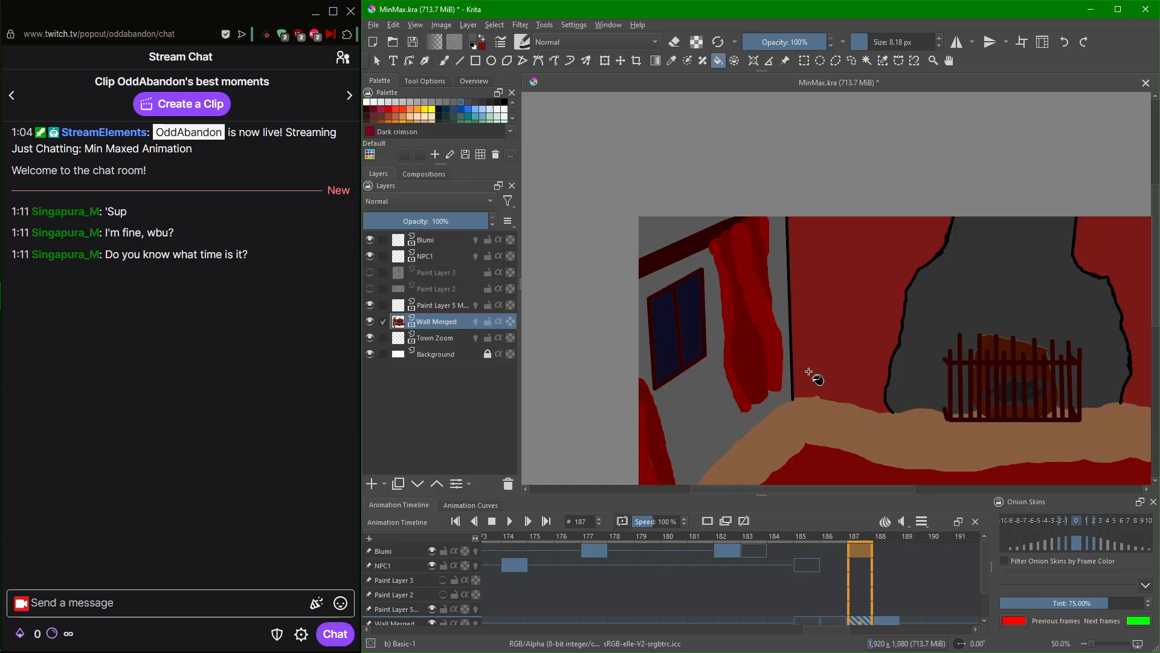
pyautogui.press('-')
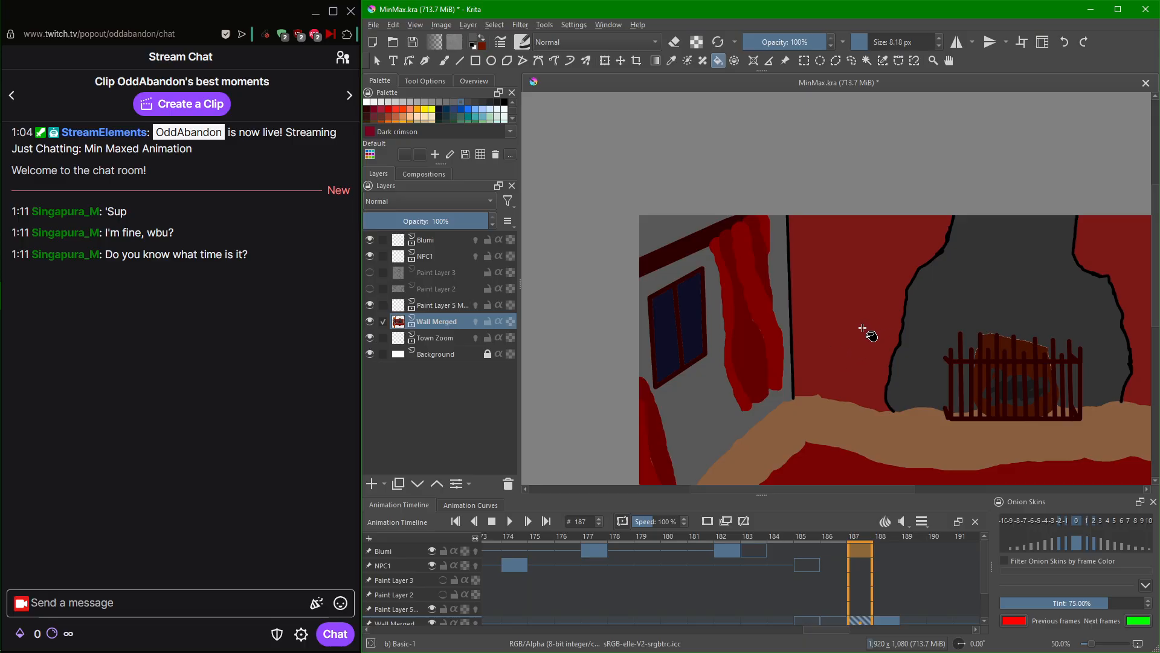
pyautogui.moveTo(2, 565)
pyautogui.moveTo(1, 518)
pyautogui.click(17, 618)
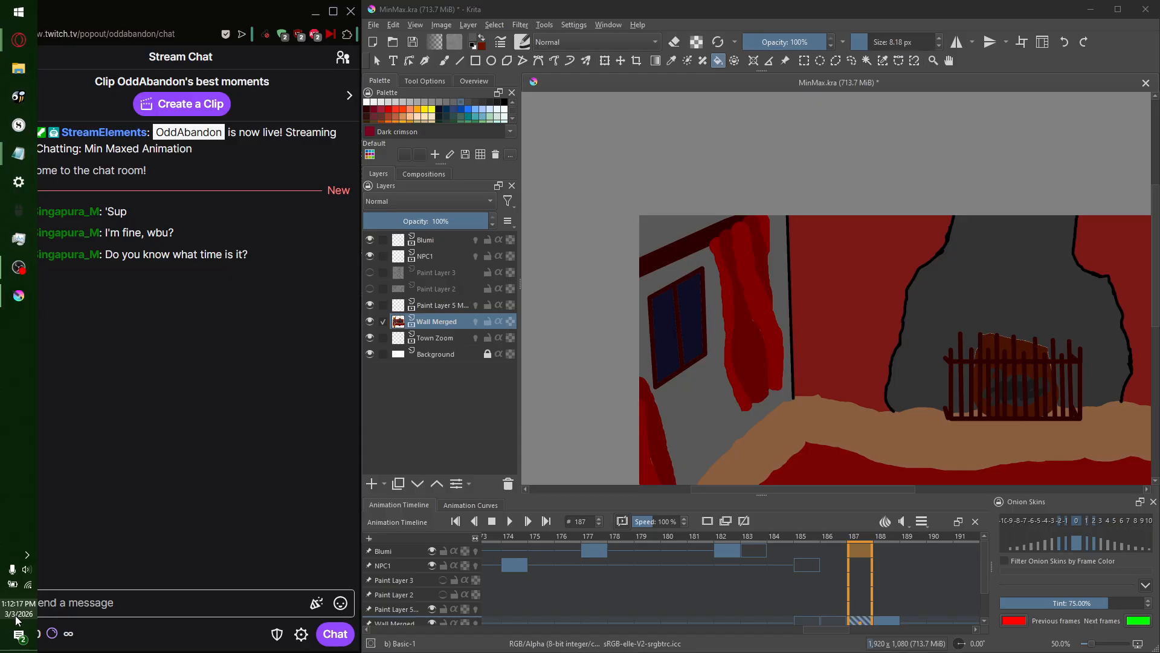
pyautogui.click(663, 155)
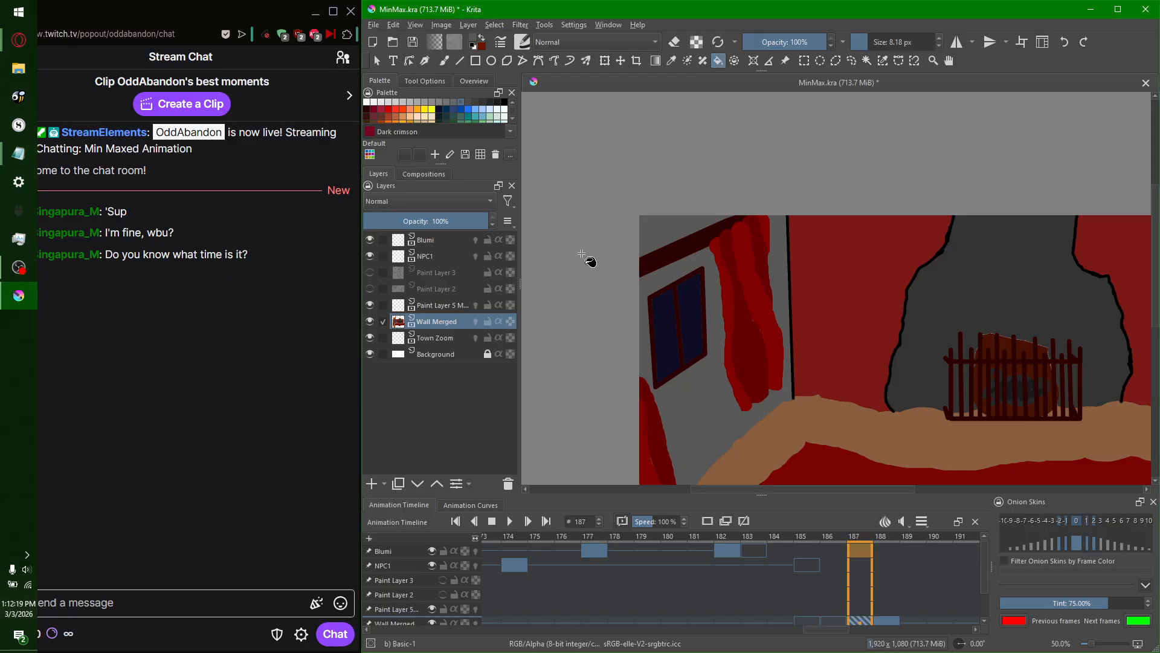
pyautogui.scroll(-1, 626, 269)
pyautogui.moveTo(746, 314); pyautogui.dragTo(730, 241)
pyautogui.scroll(1, 735, 246)
pyautogui.scroll(-1, 742, 223)
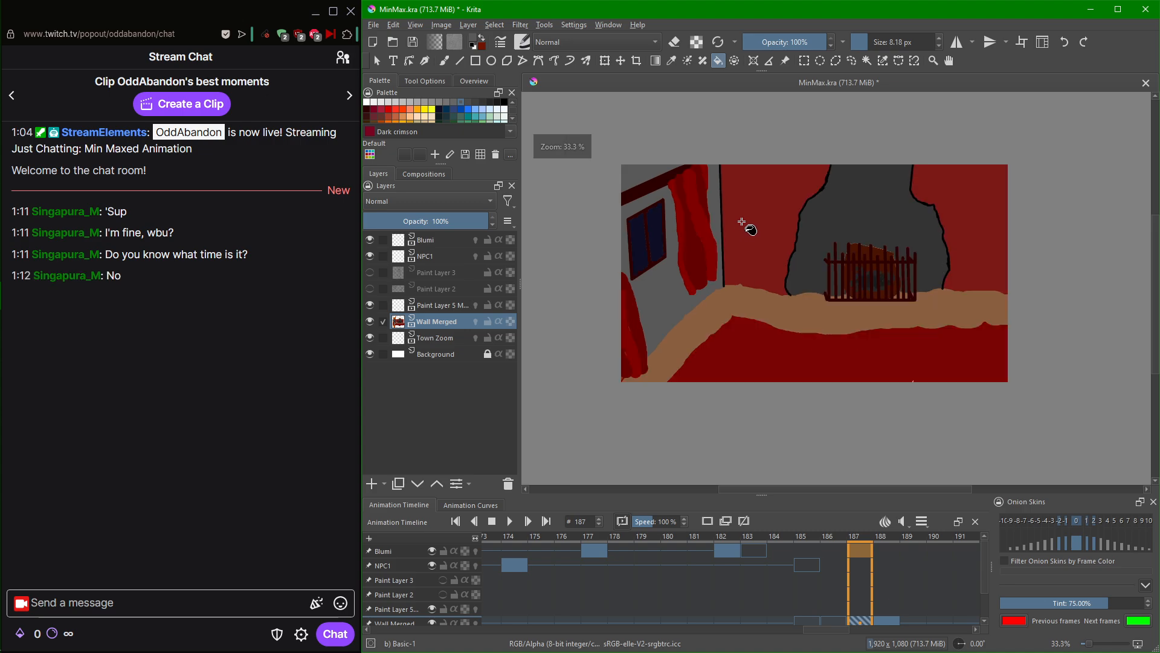
pyautogui.scroll(1, 742, 222)
pyautogui.scroll(-1, 743, 228)
pyautogui.moveTo(756, 240); pyautogui.dragTo(712, 272)
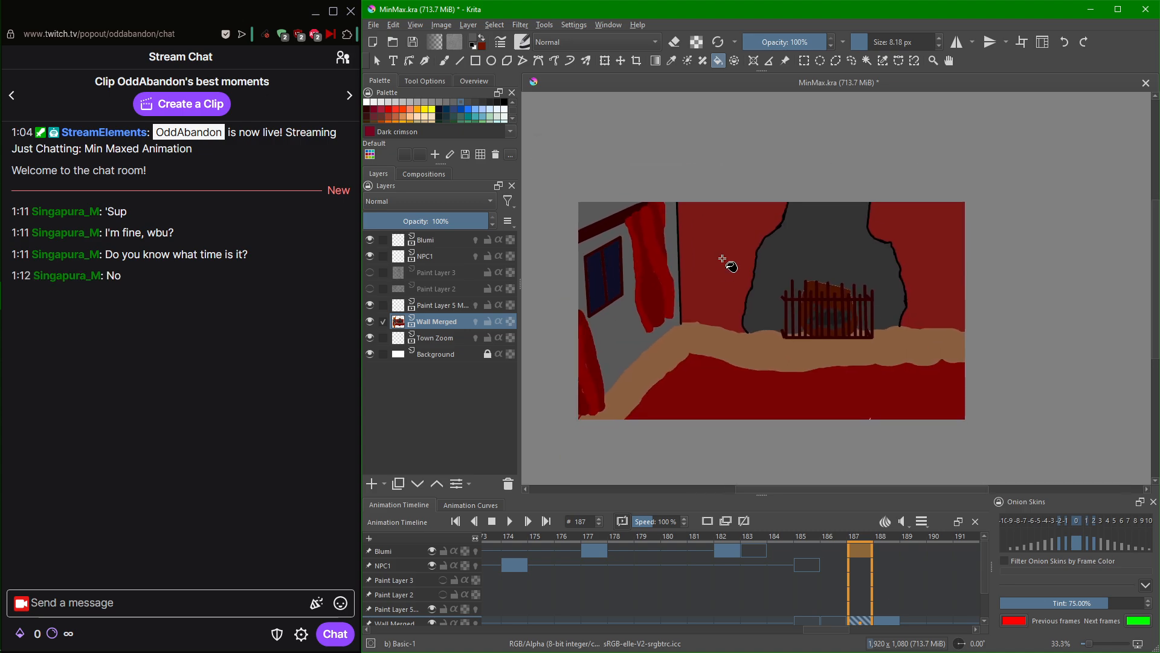
pyautogui.scroll(1, 730, 266)
pyautogui.moveTo(3, 371)
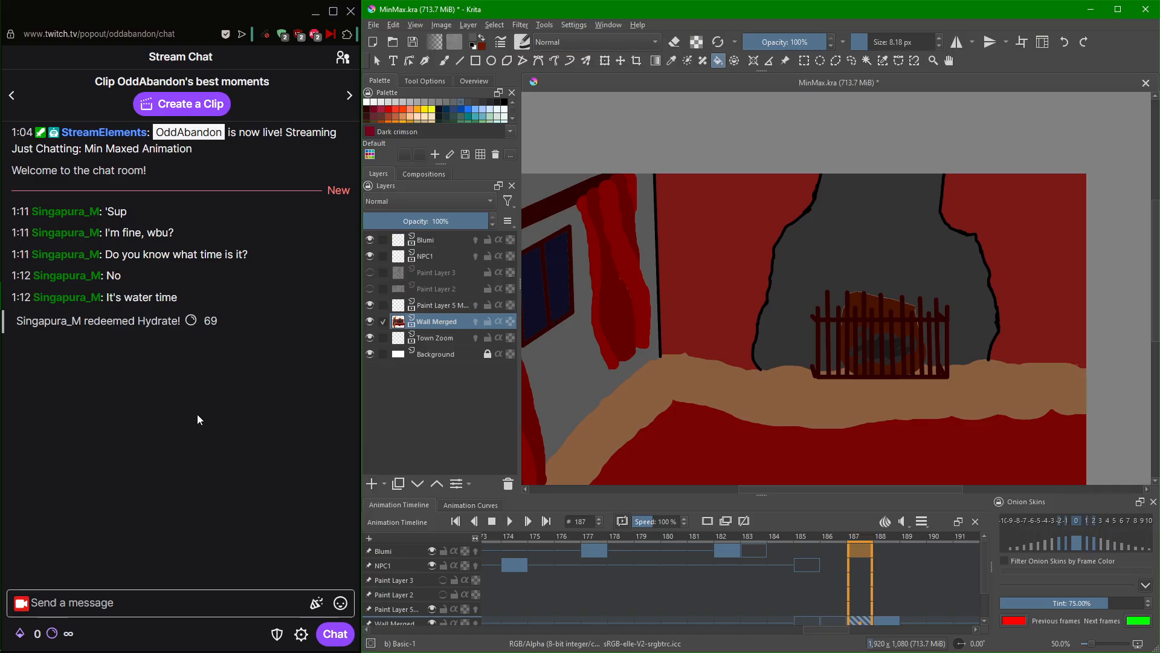
pyautogui.rightClick(197, 417)
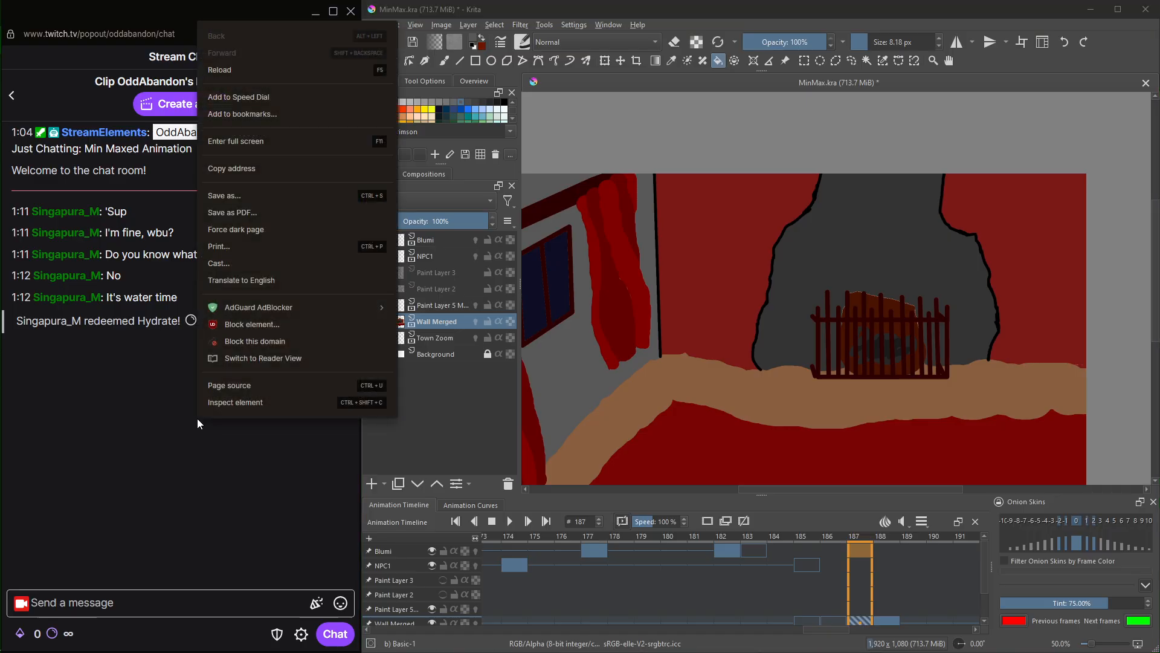
pyautogui.click(197, 419)
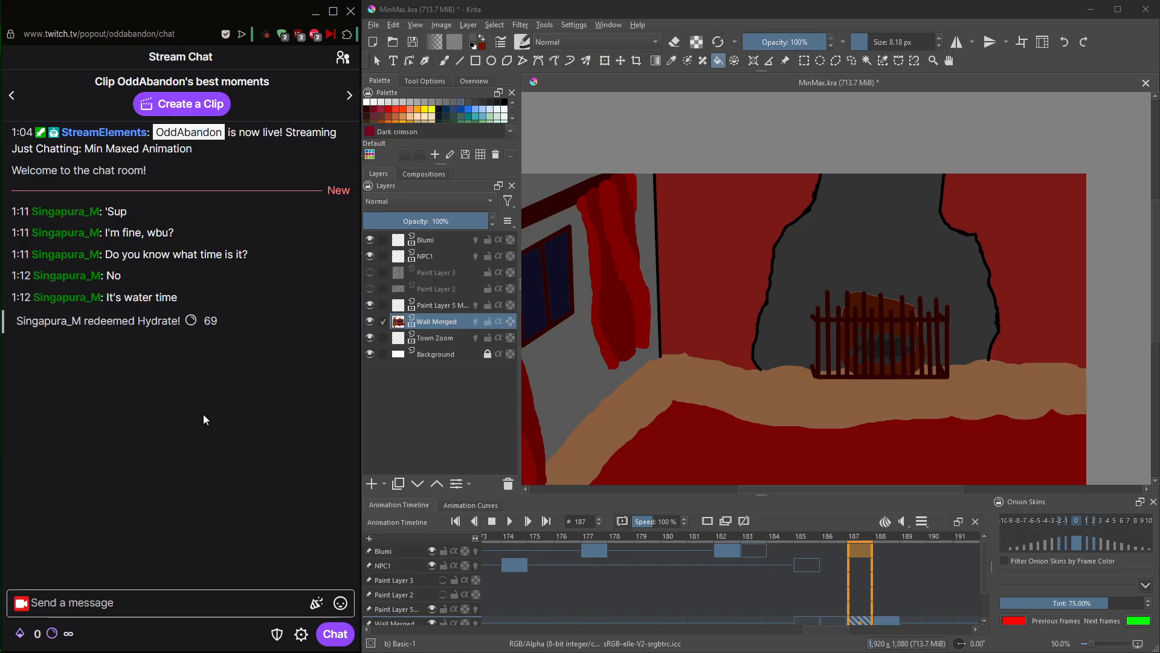
pyautogui.scroll(1, 750, 296)
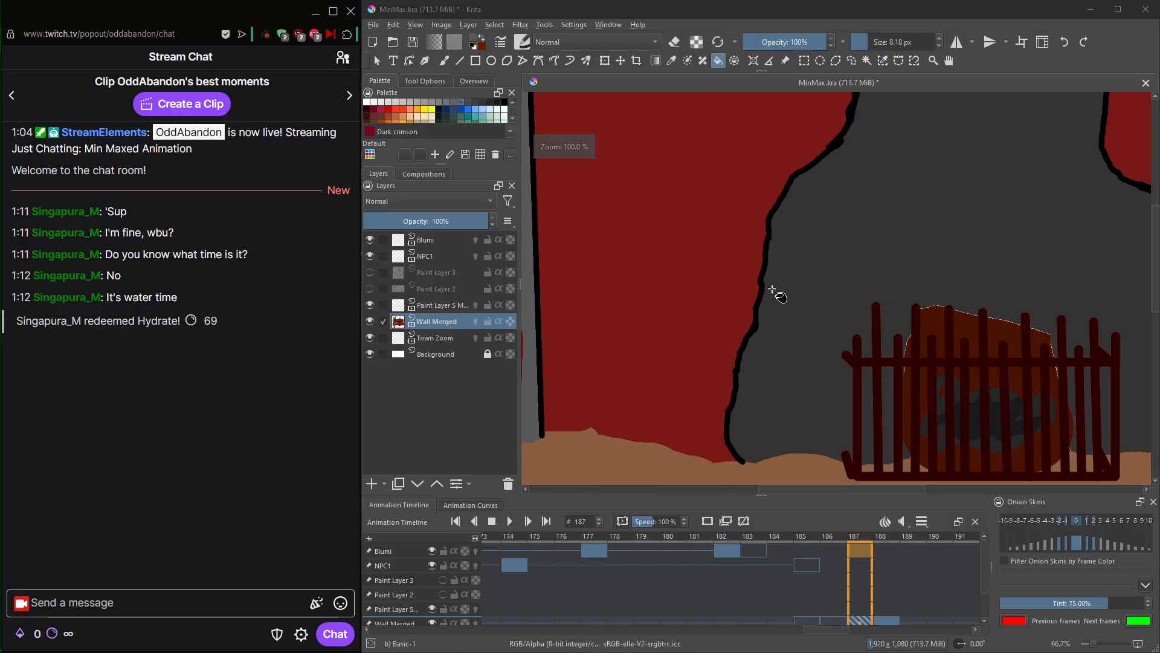
pyautogui.scroll(-2, 772, 302)
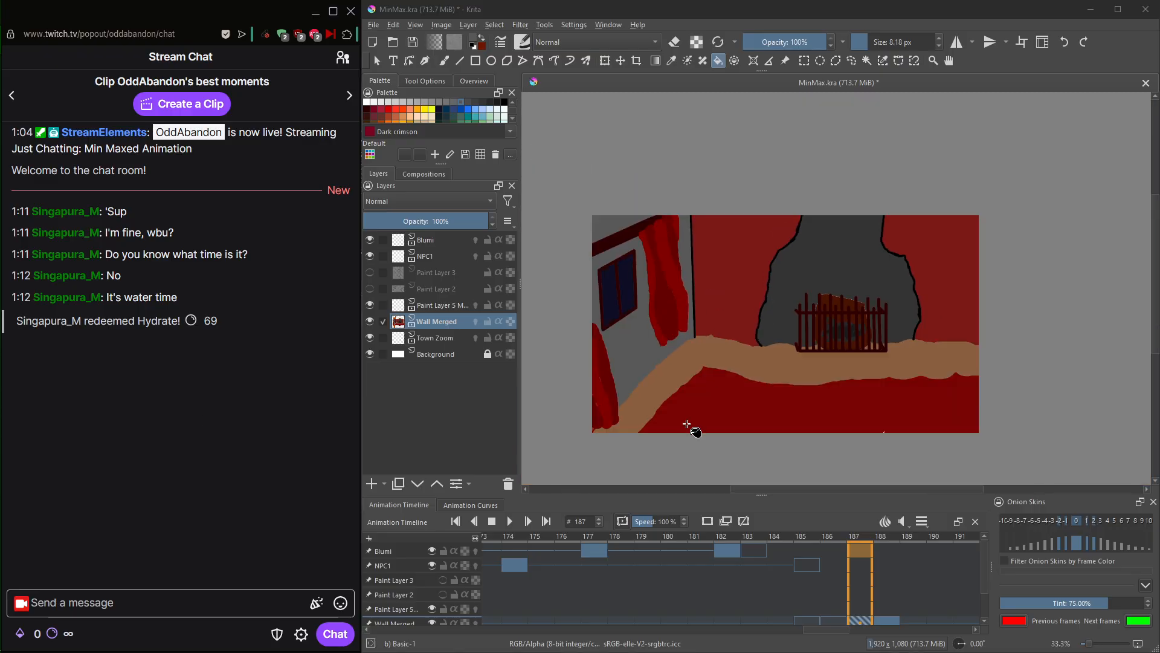
pyautogui.scroll(2, 732, 306)
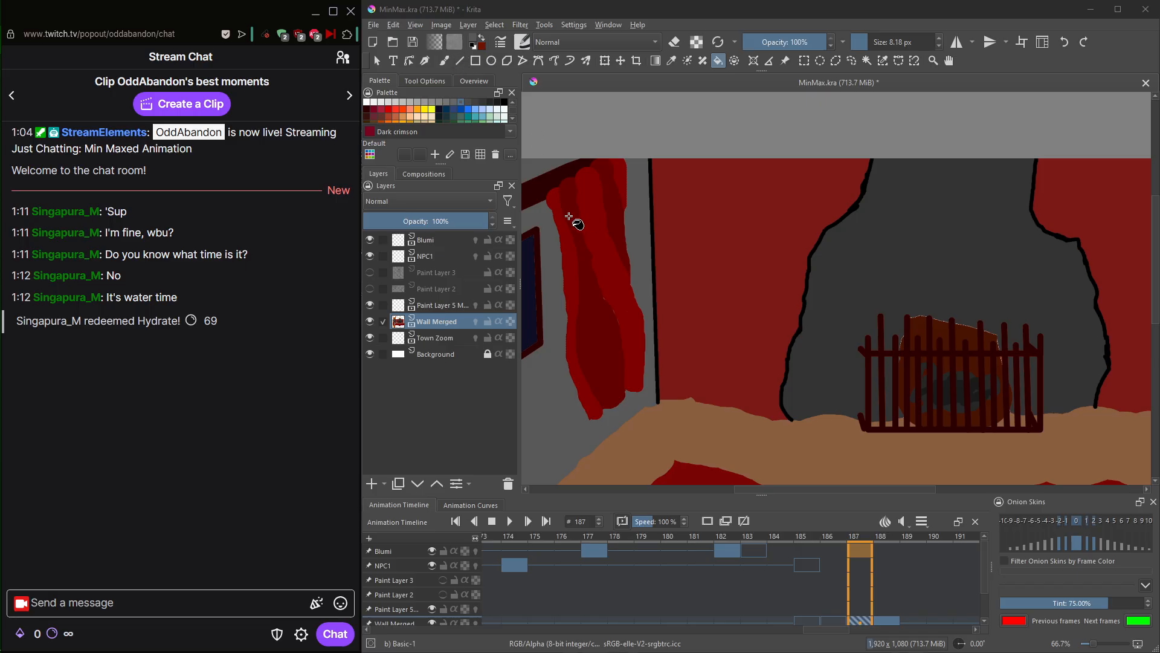
# Choose the palette colour choco with the Freehand Brush and test a mortar line across the upper red wall, undoing the stroke.
pyautogui.click(403, 112)
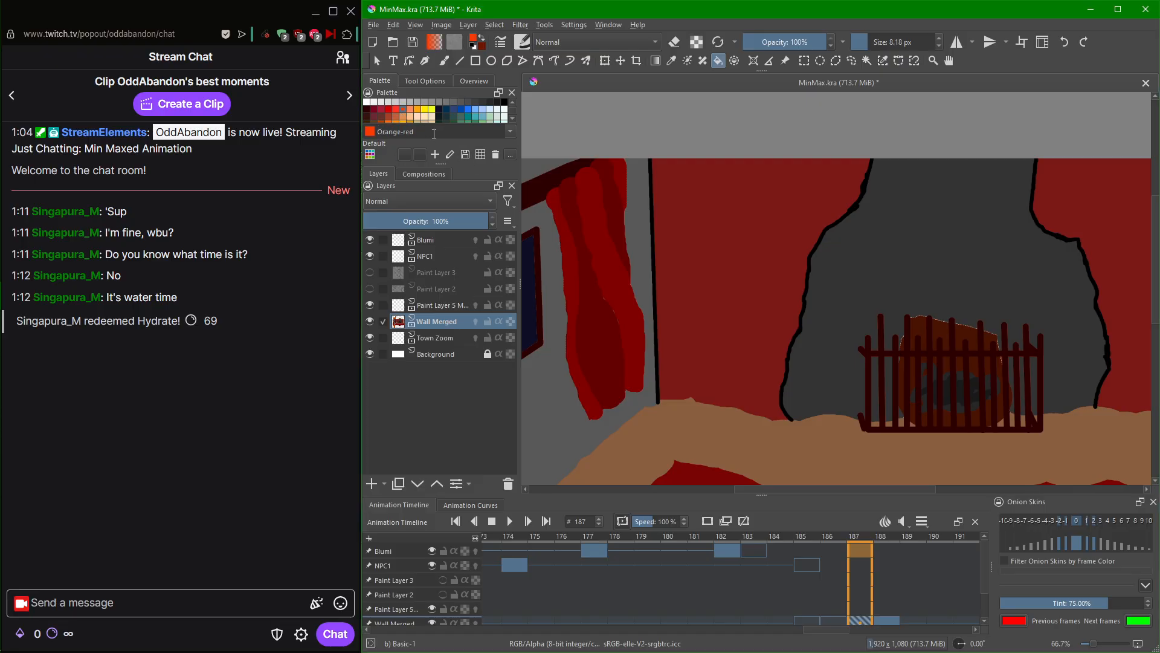
pyautogui.click(406, 118)
pyautogui.click(393, 119)
pyautogui.click(444, 63)
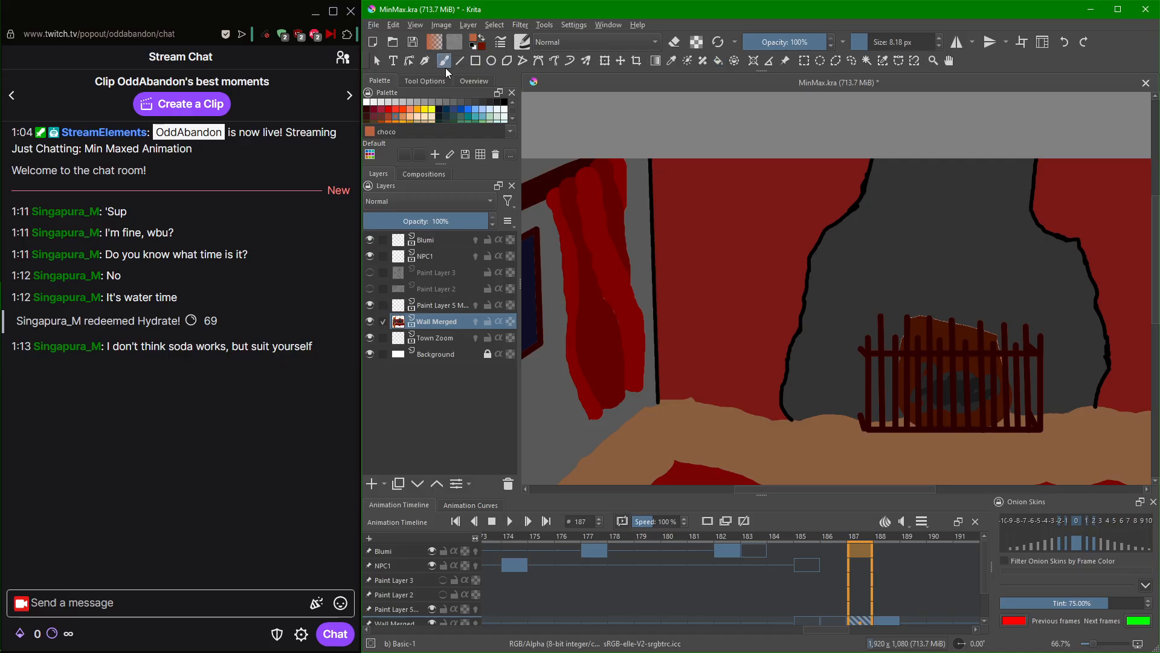
pyautogui.scroll(2, 731, 180)
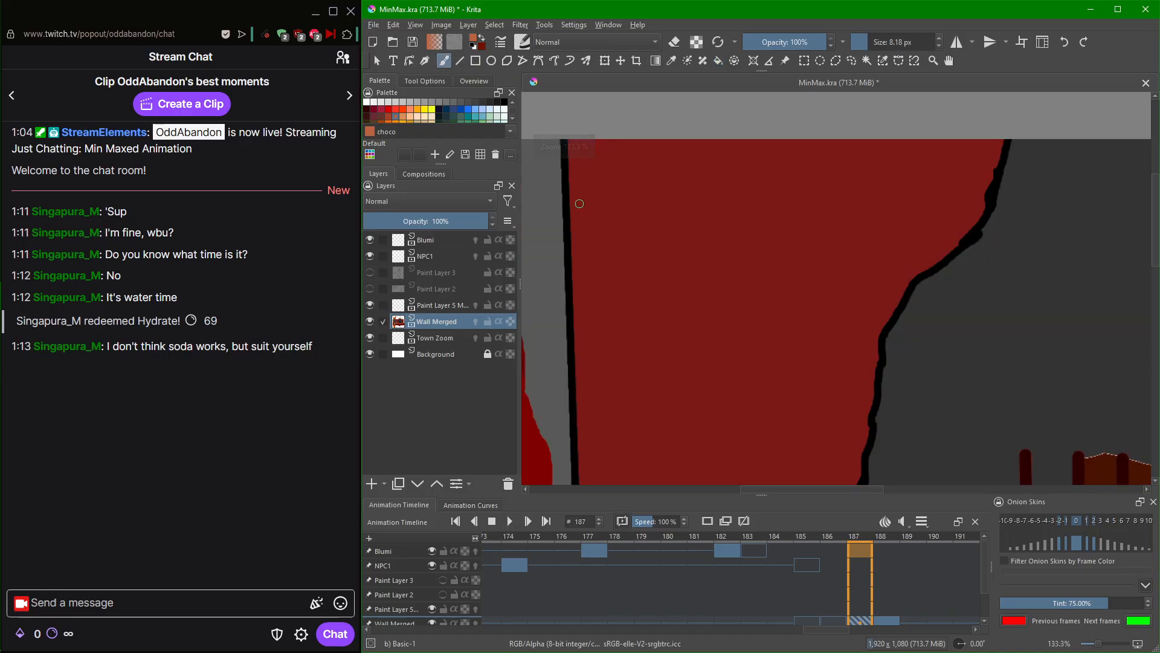
pyautogui.moveTo(577, 191)
pyautogui.mouseDown()
pyautogui.moveTo(691, 192)
pyautogui.moveTo(759, 208)
pyautogui.moveTo(803, 186)
pyautogui.moveTo(952, 192)
pyautogui.mouseUp()
pyautogui.hotkey('ctrl', 'z')
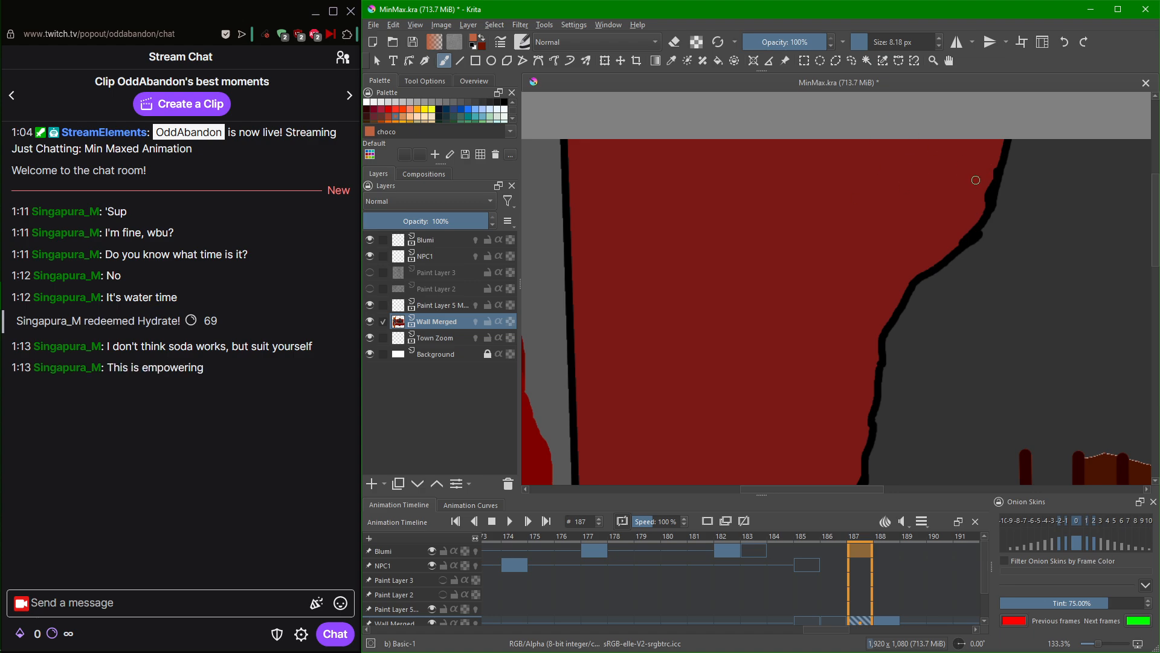
# Paint choco mortar lines for the top two brick rows on the red wall between the black corner line and the chimney.
pyautogui.moveTo(984, 179)
pyautogui.mouseDown()
pyautogui.moveTo(887, 179)
pyautogui.moveTo(875, 141)
pyautogui.moveTo(877, 178)
pyautogui.moveTo(793, 194)
pyautogui.moveTo(777, 144)
pyautogui.mouseUp()
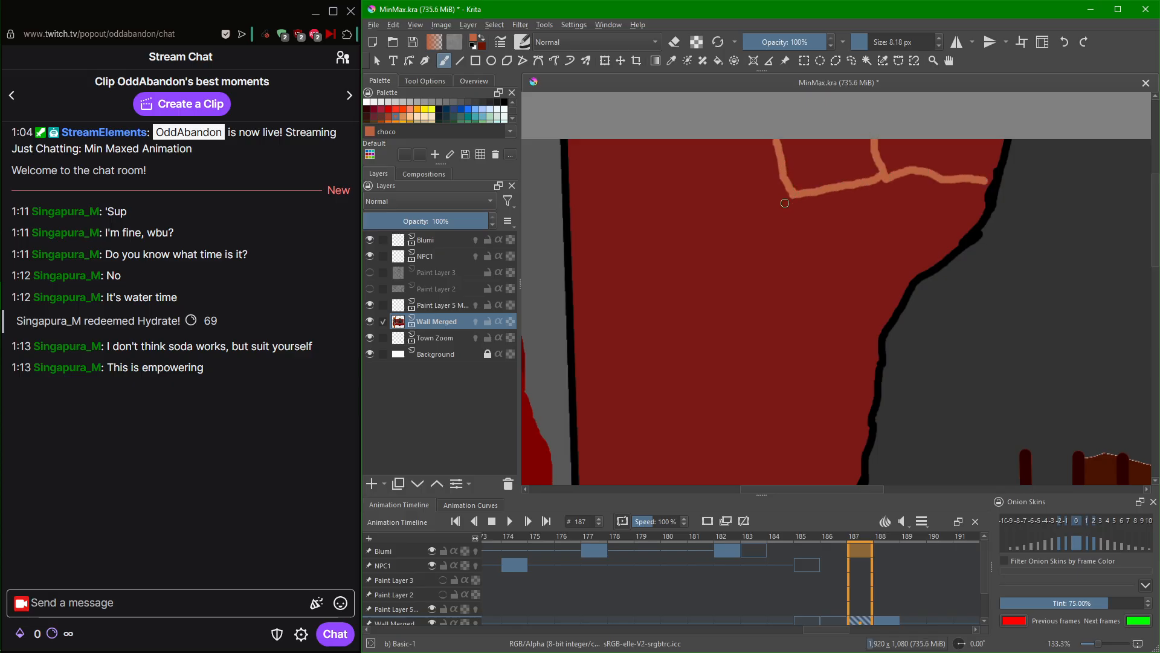
pyautogui.moveTo(789, 197); pyautogui.dragTo(709, 171)
pyautogui.moveTo(668, 162)
pyautogui.mouseDown()
pyautogui.moveTo(666, 139)
pyautogui.moveTo(647, 177)
pyautogui.moveTo(573, 176)
pyautogui.mouseUp()
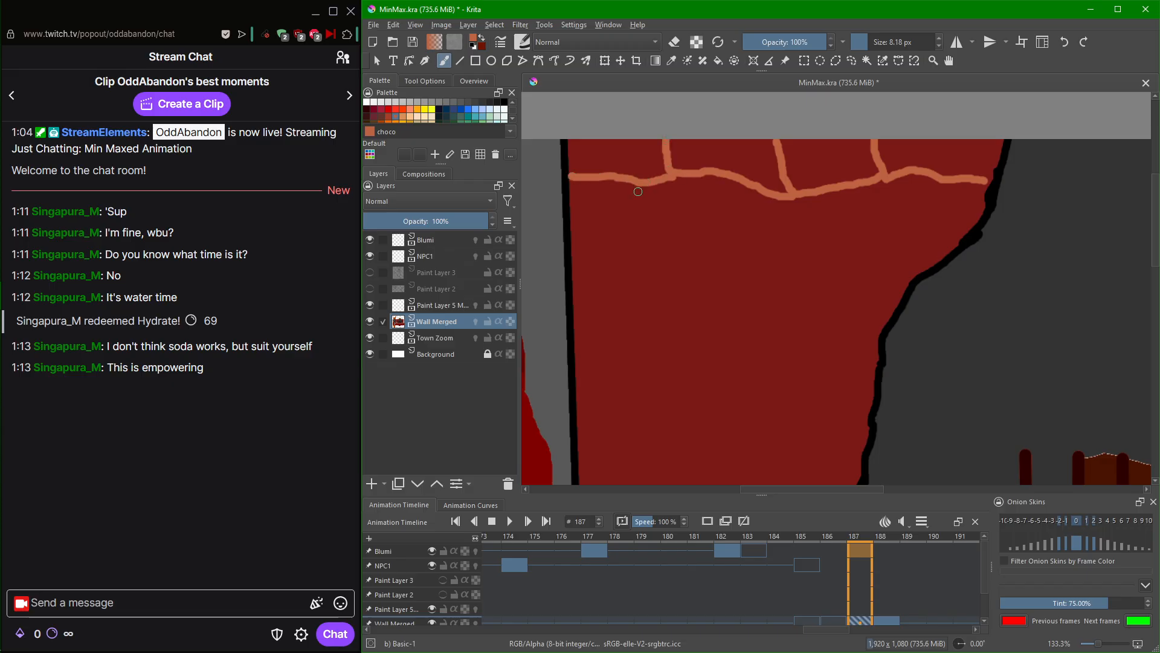
pyautogui.moveTo(617, 185)
pyautogui.mouseDown()
pyautogui.moveTo(617, 229)
pyautogui.moveTo(573, 245)
pyautogui.moveTo(690, 230)
pyautogui.moveTo(727, 216)
pyautogui.moveTo(724, 189)
pyautogui.moveTo(739, 219)
pyautogui.moveTo(845, 223)
pyautogui.moveTo(841, 185)
pyautogui.mouseUp()
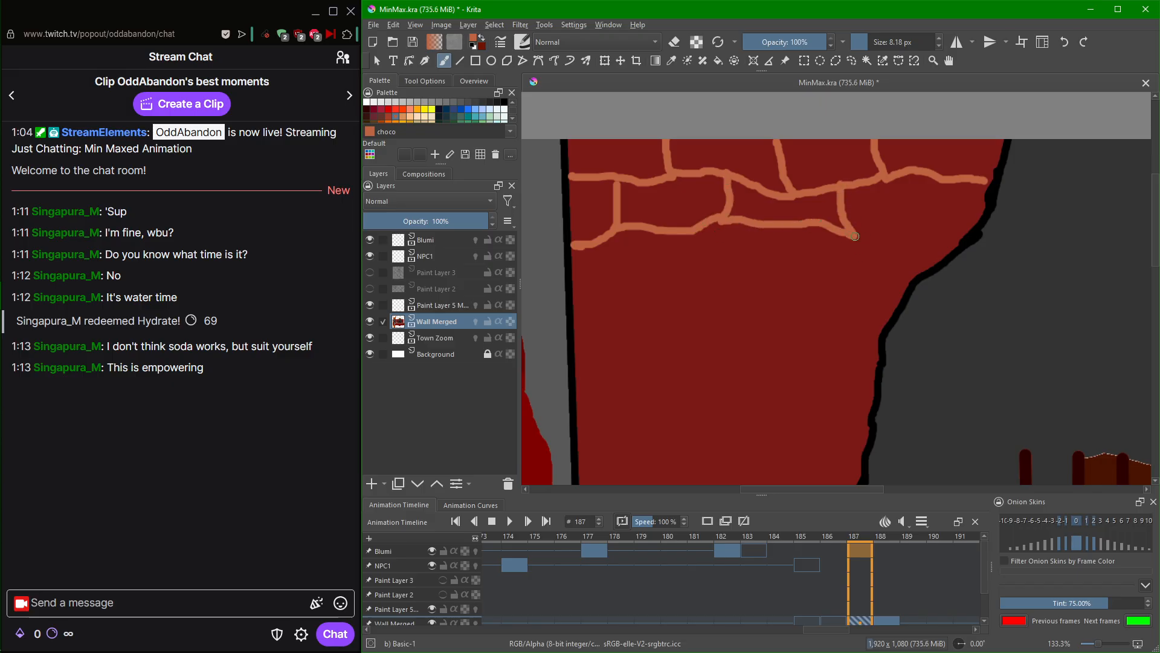
pyautogui.moveTo(854, 236)
pyautogui.mouseDown()
pyautogui.moveTo(933, 219)
pyautogui.moveTo(949, 210)
pyautogui.moveTo(954, 183)
pyautogui.moveTo(983, 209)
pyautogui.mouseUp()
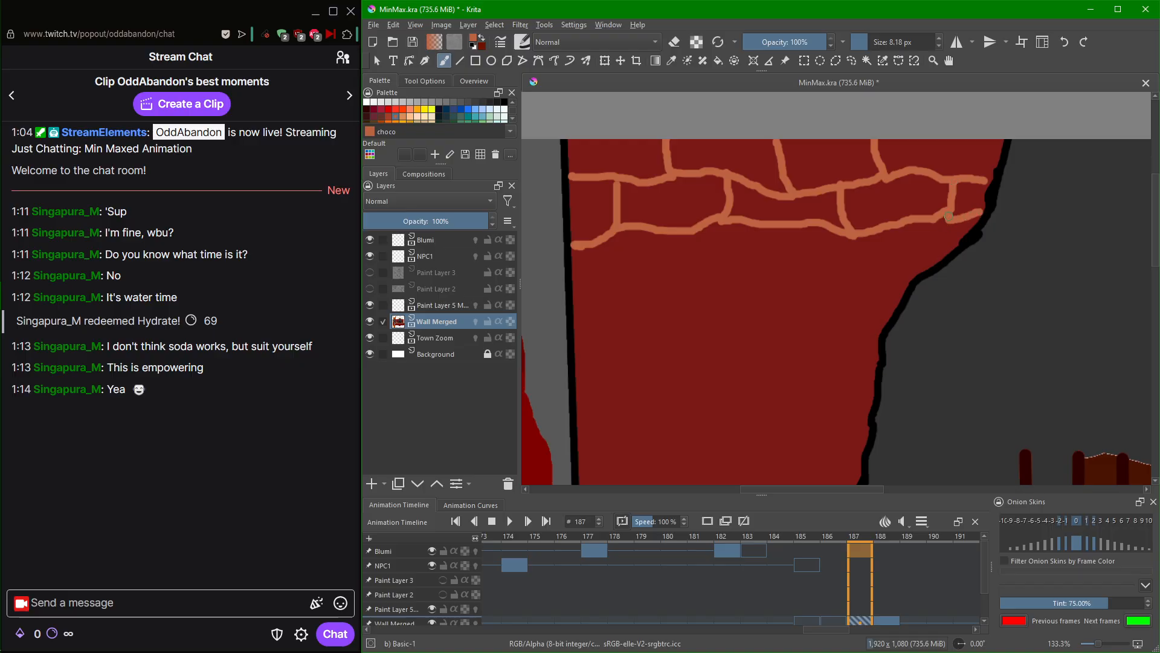
# Paint the mortar lines of a third brick row directly below, from the corner line to the chimney edge.
pyautogui.moveTo(771, 271); pyautogui.dragTo(800, 255)
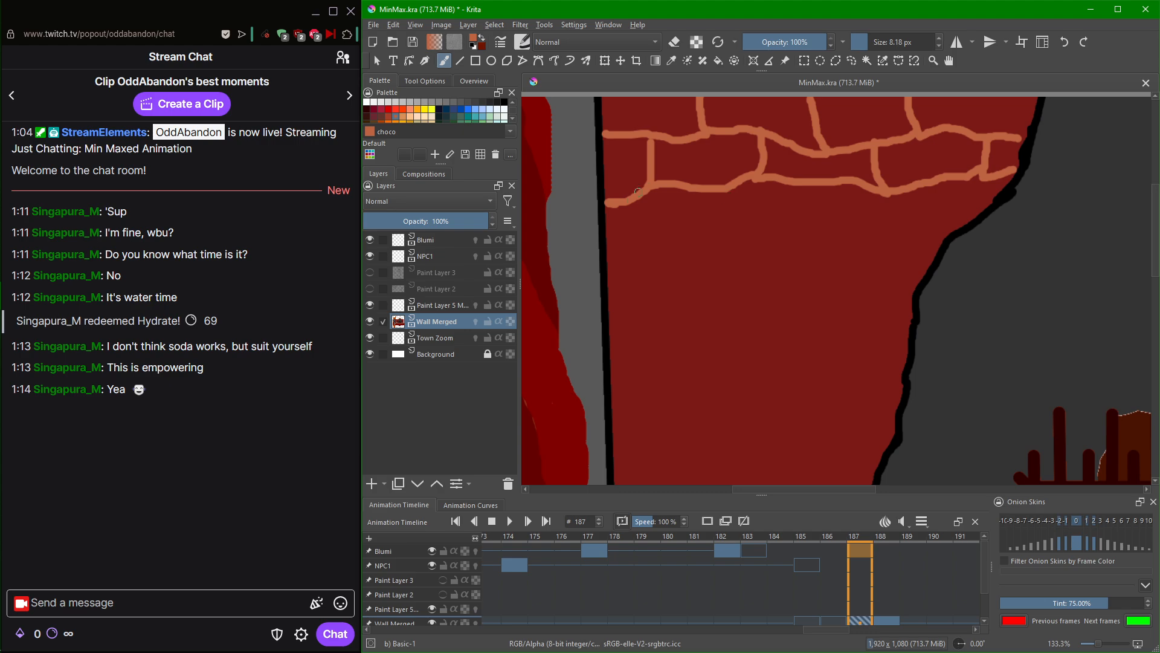
pyautogui.moveTo(687, 192)
pyautogui.mouseDown()
pyautogui.moveTo(687, 243)
pyautogui.moveTo(619, 259)
pyautogui.mouseUp()
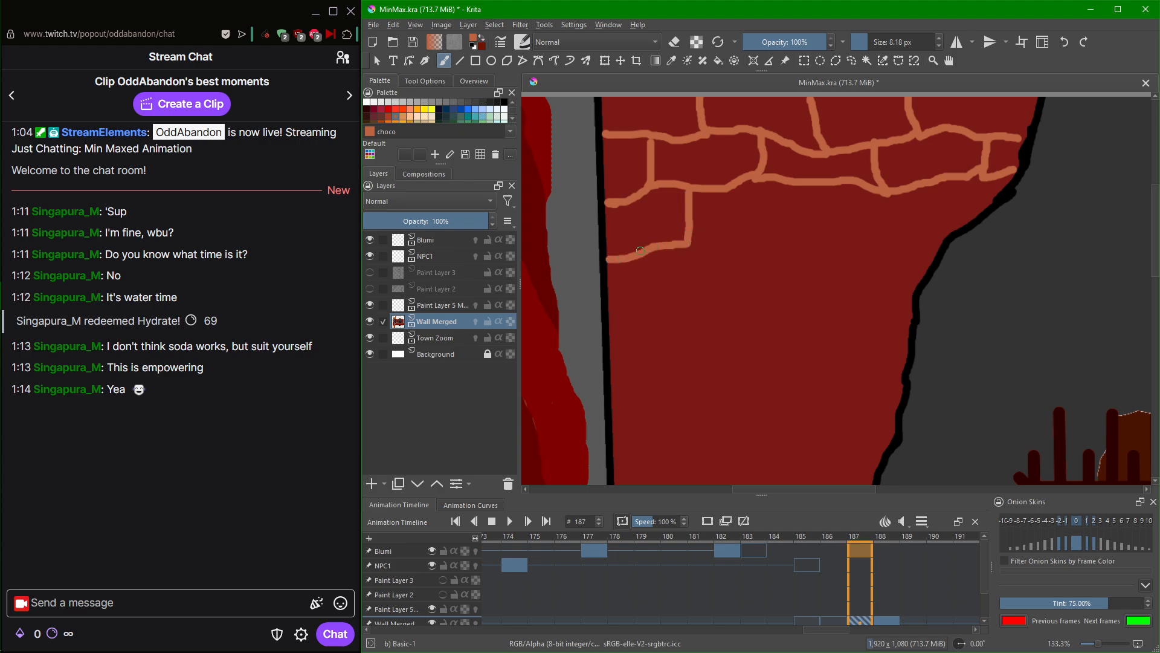
pyautogui.moveTo(689, 245)
pyautogui.mouseDown()
pyautogui.moveTo(802, 249)
pyautogui.moveTo(814, 243)
pyautogui.moveTo(818, 187)
pyautogui.mouseUp()
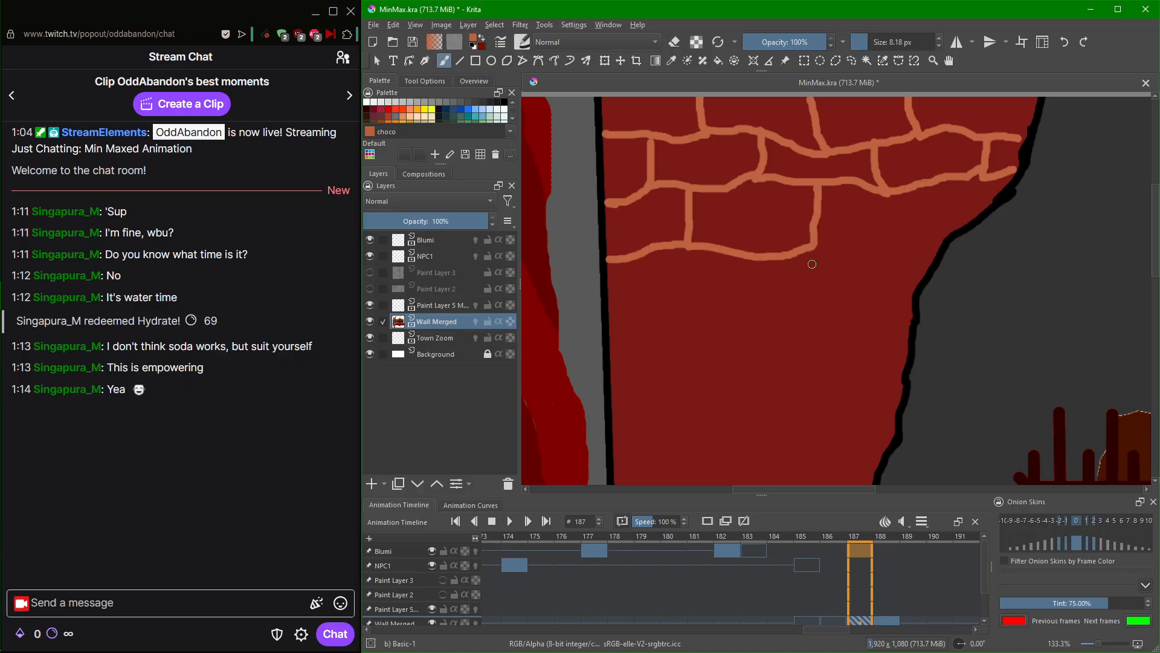
pyautogui.moveTo(811, 251)
pyautogui.mouseDown()
pyautogui.moveTo(922, 225)
pyautogui.moveTo(927, 186)
pyautogui.moveTo(921, 226)
pyautogui.moveTo(958, 223)
pyautogui.mouseUp()
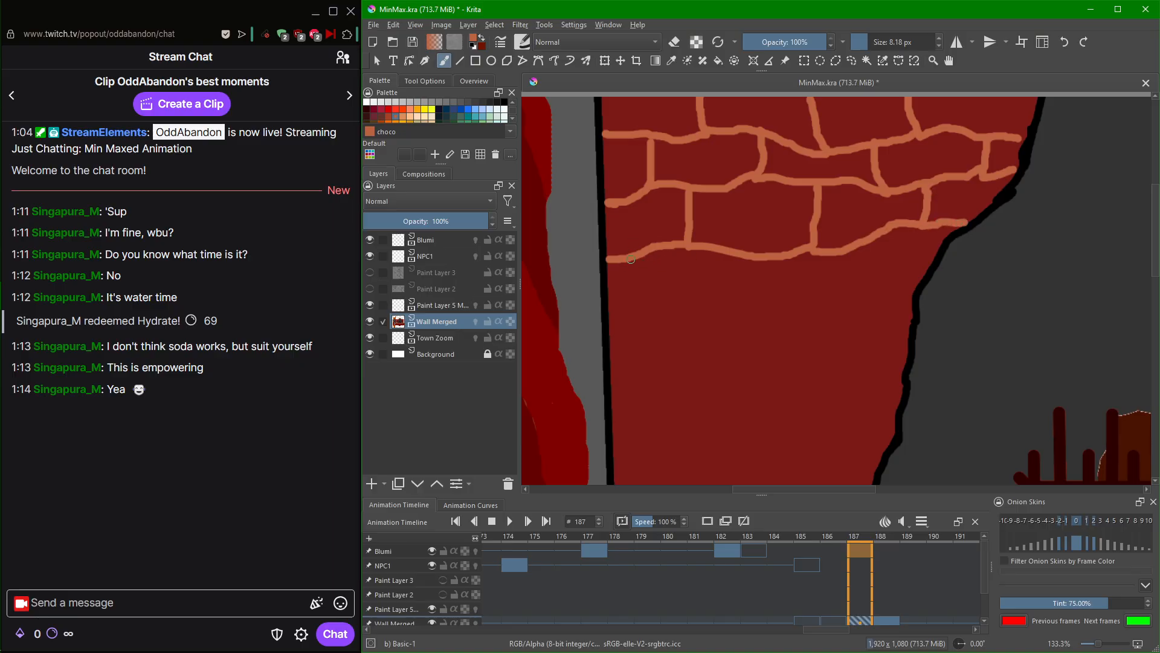
# Paint choco mortar lines for the fourth brick row on the red wall, from the black corner line to the chimney.
pyautogui.moveTo(630, 261)
pyautogui.mouseDown()
pyautogui.moveTo(628, 333)
pyautogui.moveTo(606, 336)
pyautogui.moveTo(710, 338)
pyautogui.moveTo(757, 324)
pyautogui.moveTo(759, 263)
pyautogui.mouseUp()
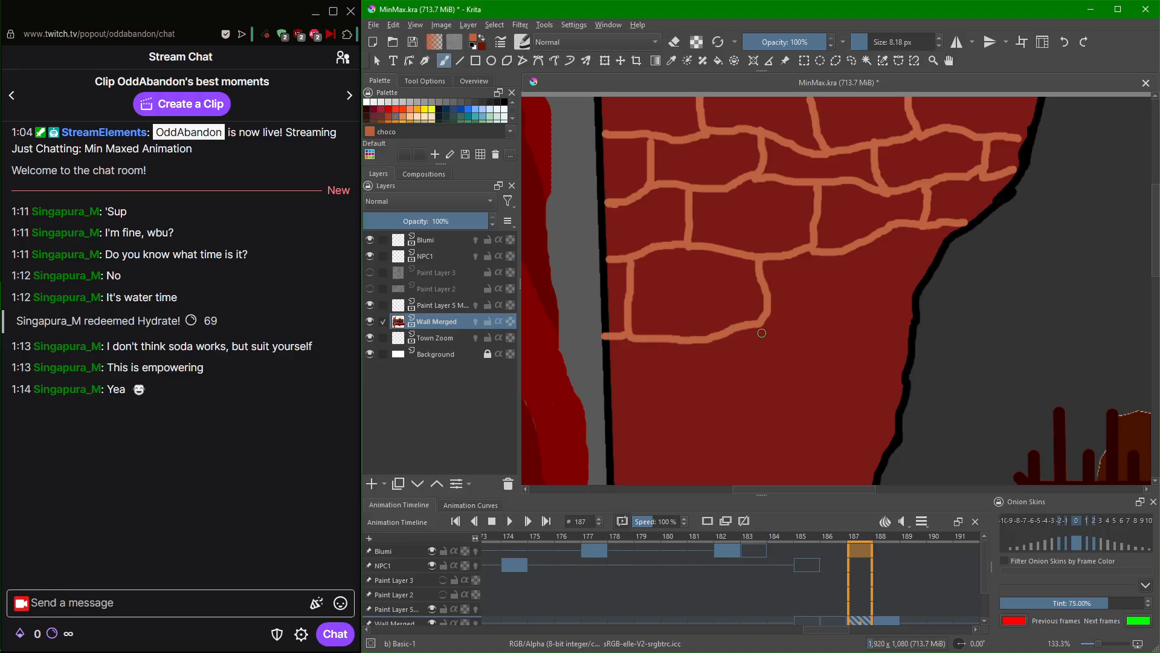
pyautogui.moveTo(759, 322)
pyautogui.mouseDown()
pyautogui.moveTo(863, 294)
pyautogui.moveTo(861, 250)
pyautogui.mouseUp()
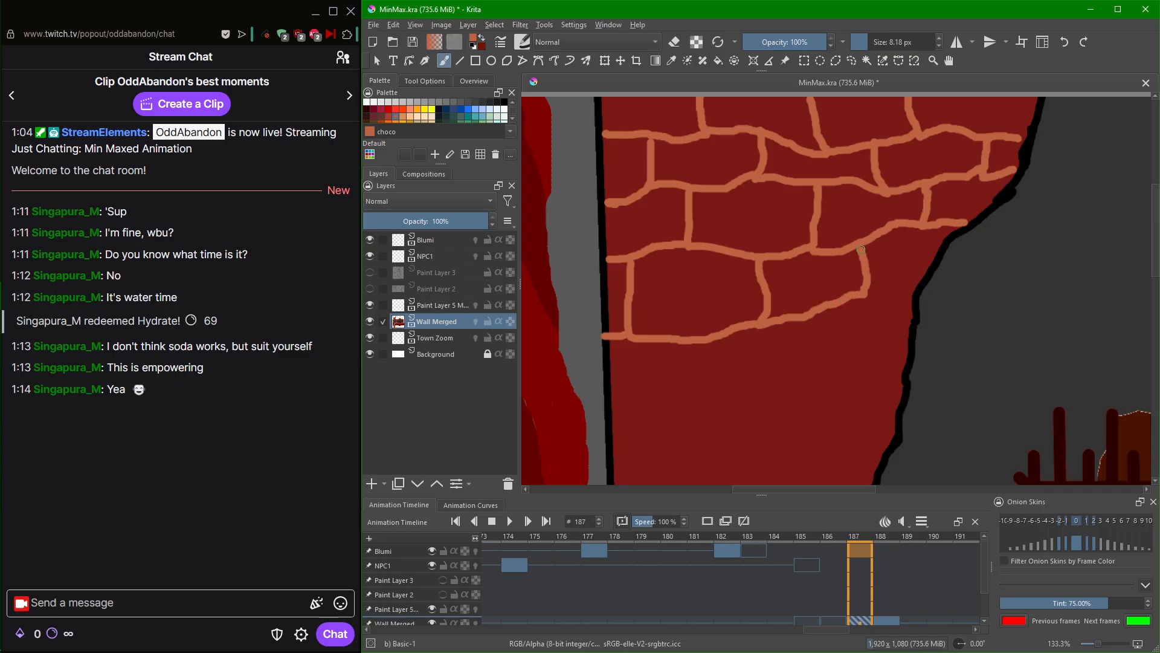
pyautogui.moveTo(866, 296); pyautogui.dragTo(918, 287)
# Paint the mortar lines of a fifth brick row below, with two vertical joints, and begin a joint near the chimney for the sixth.
pyautogui.scroll(-3, 892, 338)
pyautogui.scroll(-1, 888, 363)
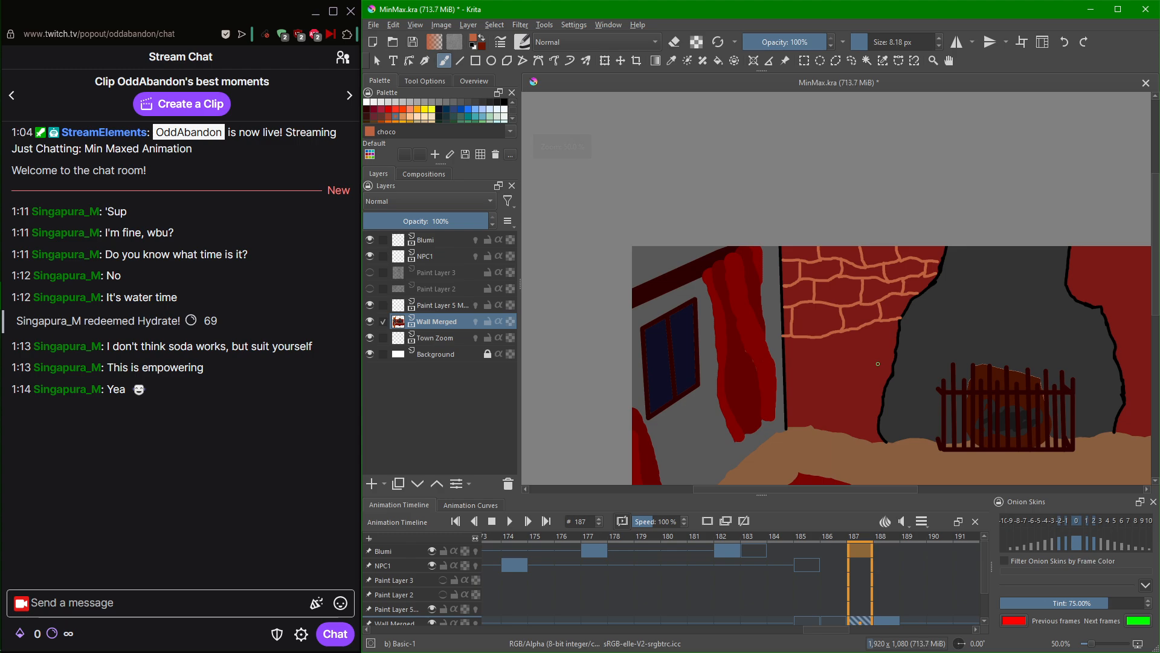
pyautogui.scroll(-2, 878, 364)
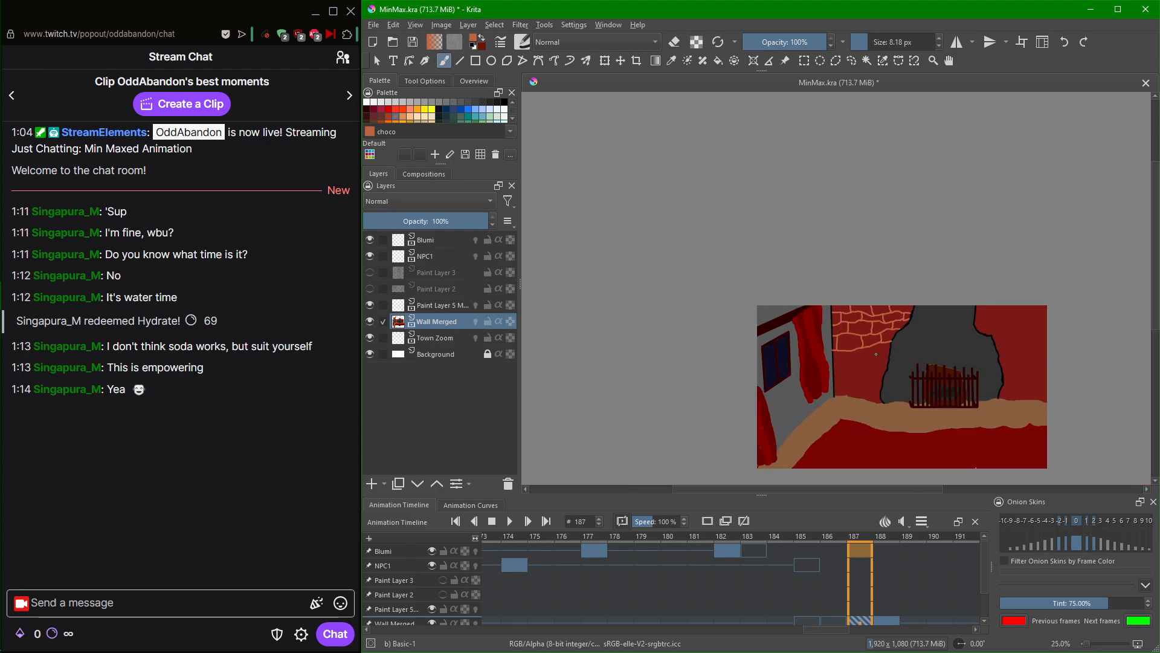
pyautogui.scroll(4, 764, 297)
pyautogui.scroll(-2, 1003, 423)
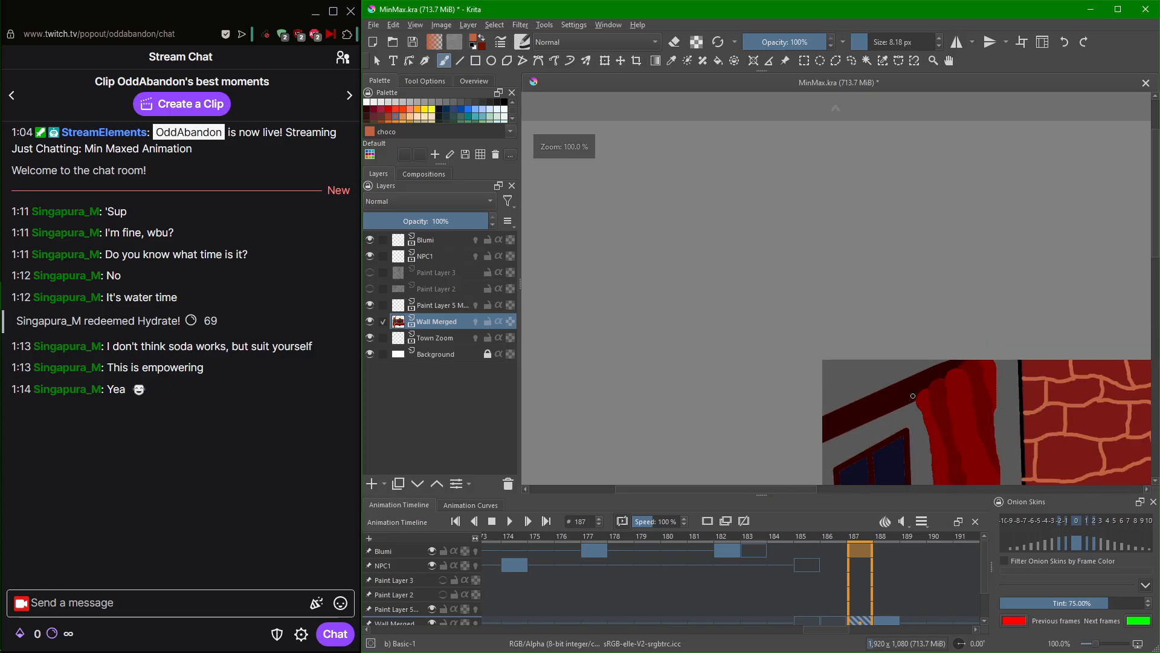
pyautogui.moveTo(1078, 421); pyautogui.dragTo(864, 281)
pyautogui.scroll(4, 882, 332)
pyautogui.scroll(-1, 895, 350)
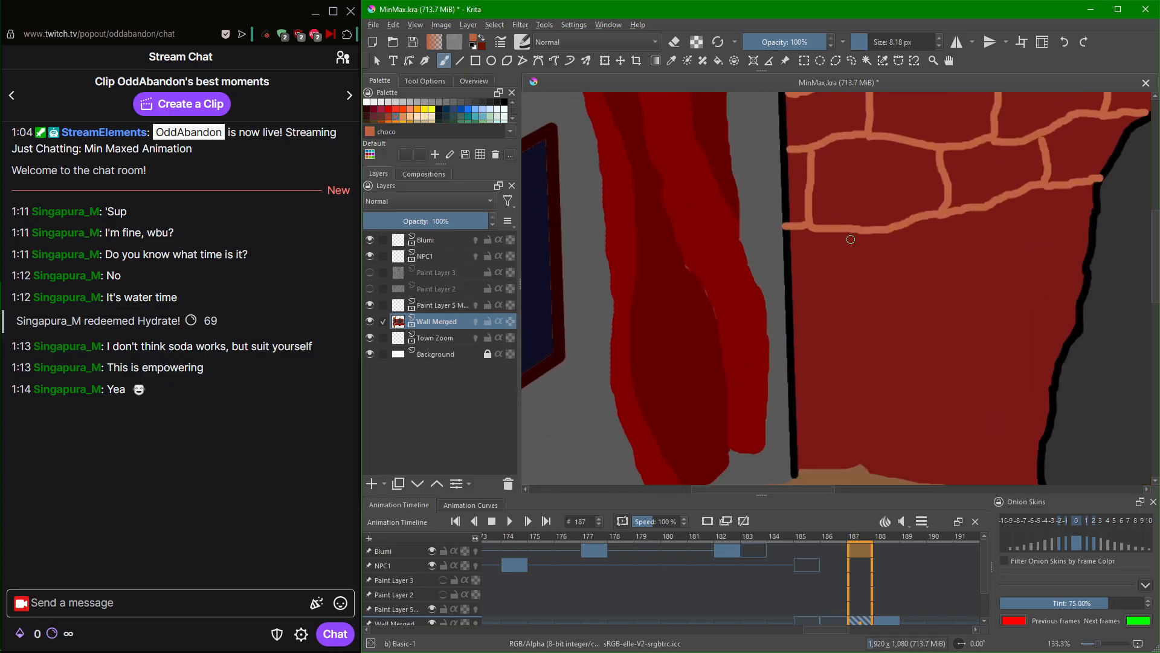
pyautogui.moveTo(856, 232)
pyautogui.mouseDown()
pyautogui.moveTo(844, 275)
pyautogui.moveTo(793, 290)
pyautogui.moveTo(950, 282)
pyautogui.moveTo(981, 268)
pyautogui.moveTo(987, 207)
pyautogui.mouseUp()
pyautogui.moveTo(985, 267)
pyautogui.mouseDown()
pyautogui.moveTo(1090, 254)
pyautogui.moveTo(1039, 273)
pyautogui.moveTo(1034, 310)
pyautogui.moveTo(1070, 326)
pyautogui.mouseUp()
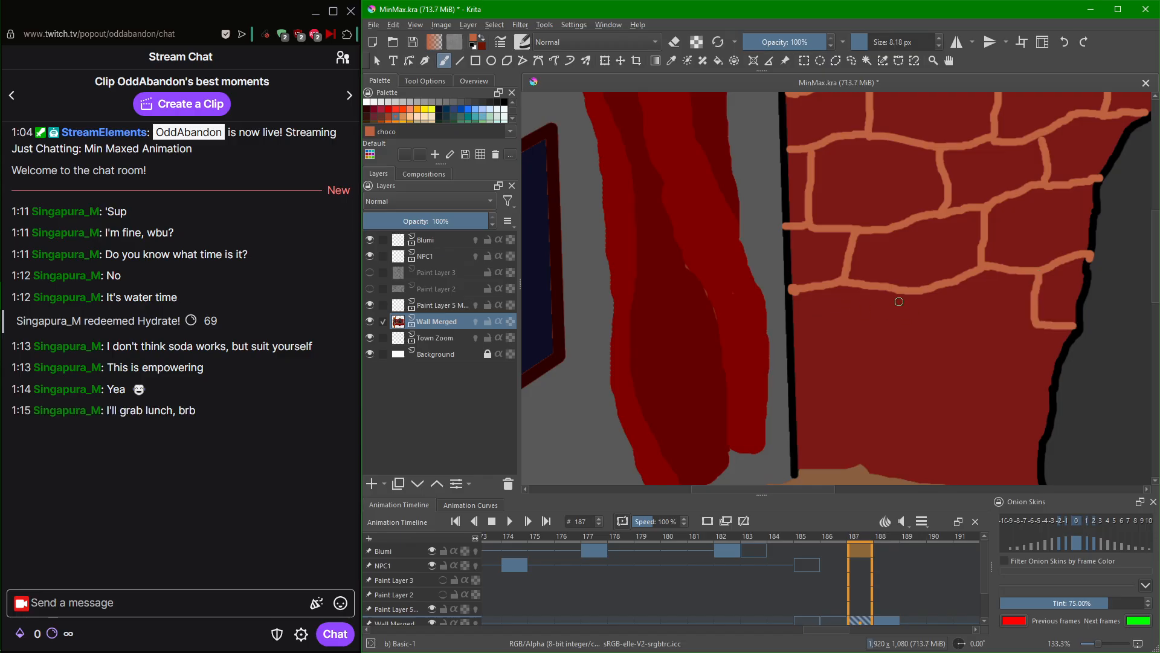
# Complete the sixth brick row with choco mortar lines and paint a seventh row with staggered joints beneath it.
pyautogui.moveTo(899, 299)
pyautogui.mouseDown()
pyautogui.moveTo(896, 323)
pyautogui.moveTo(804, 327)
pyautogui.mouseUp()
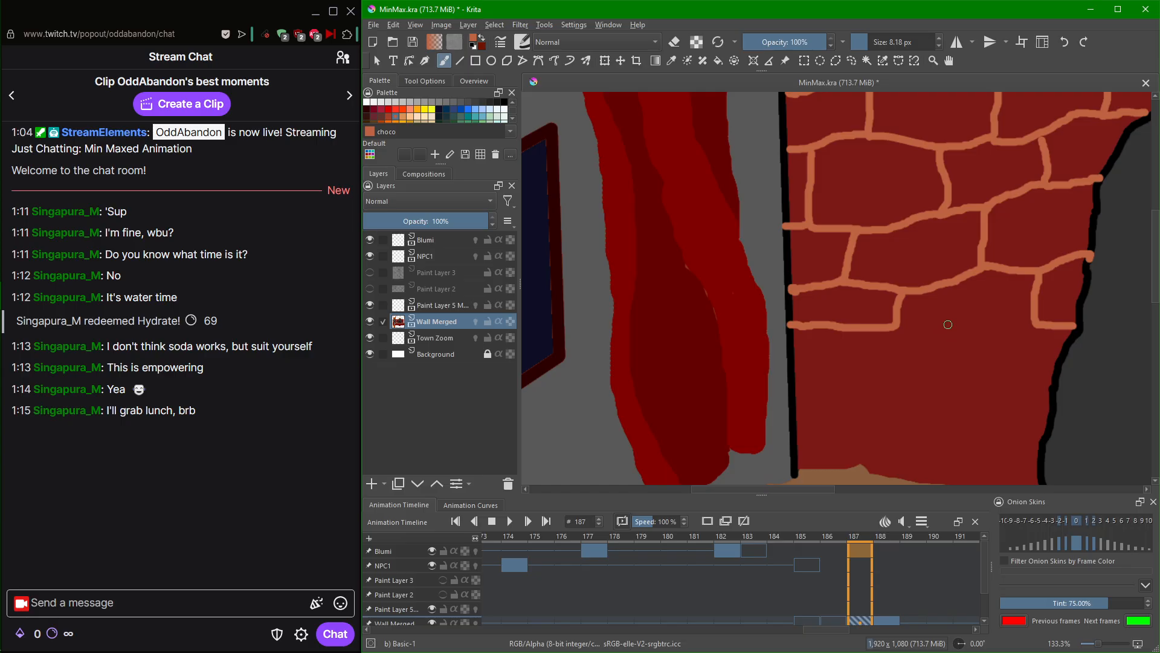
pyautogui.moveTo(899, 328); pyautogui.dragTo(1026, 326)
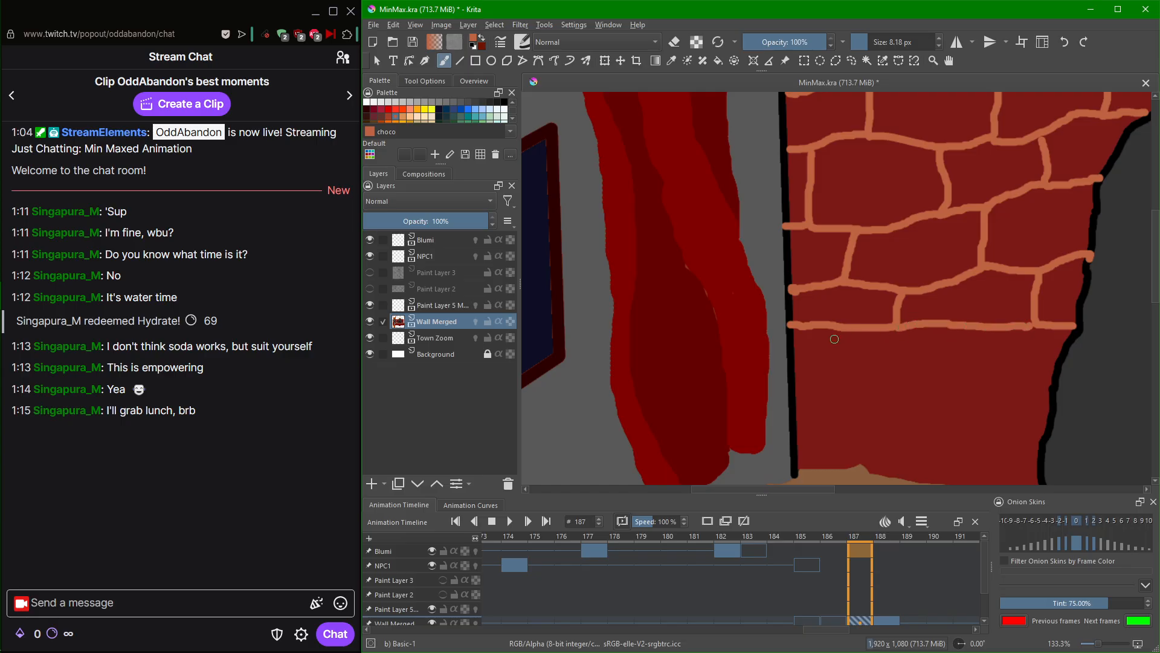
pyautogui.moveTo(840, 332)
pyautogui.mouseDown()
pyautogui.moveTo(843, 376)
pyautogui.moveTo(799, 373)
pyautogui.moveTo(934, 374)
pyautogui.moveTo(965, 363)
pyautogui.moveTo(965, 336)
pyautogui.moveTo(997, 364)
pyautogui.moveTo(1047, 366)
pyautogui.mouseUp()
# Paint the corner-side mortar lines of the lowest brick rows, from the seventh row down to the brown strip.
pyautogui.scroll(-1, 962, 411)
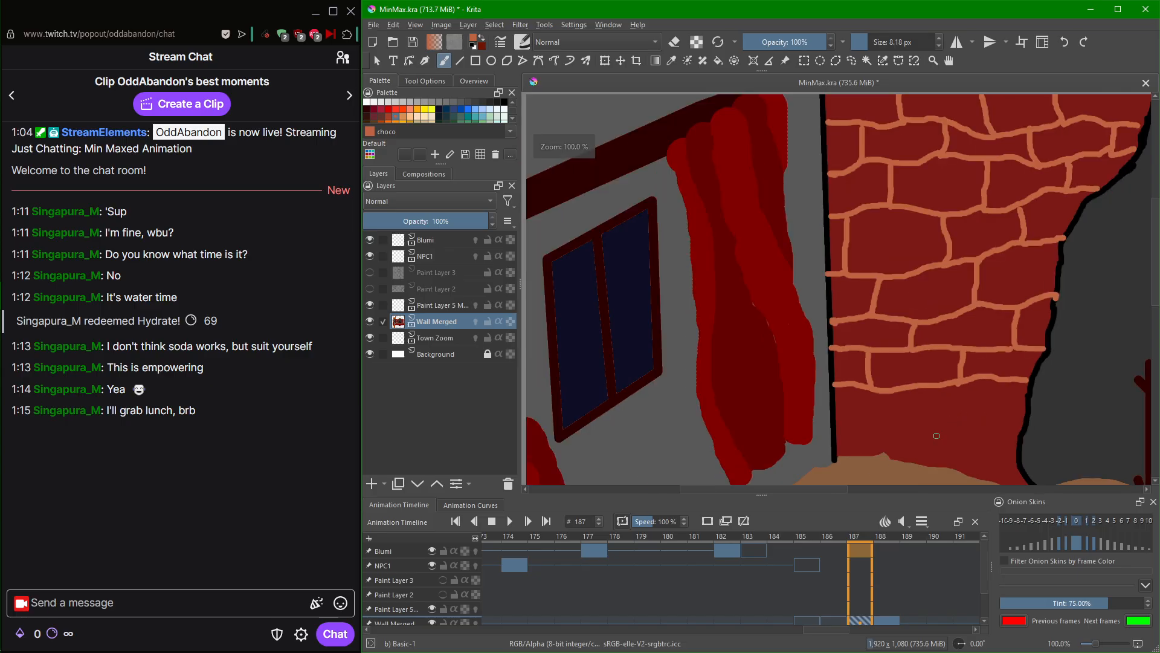
pyautogui.moveTo(930, 430); pyautogui.dragTo(957, 334)
pyautogui.scroll(2, 957, 334)
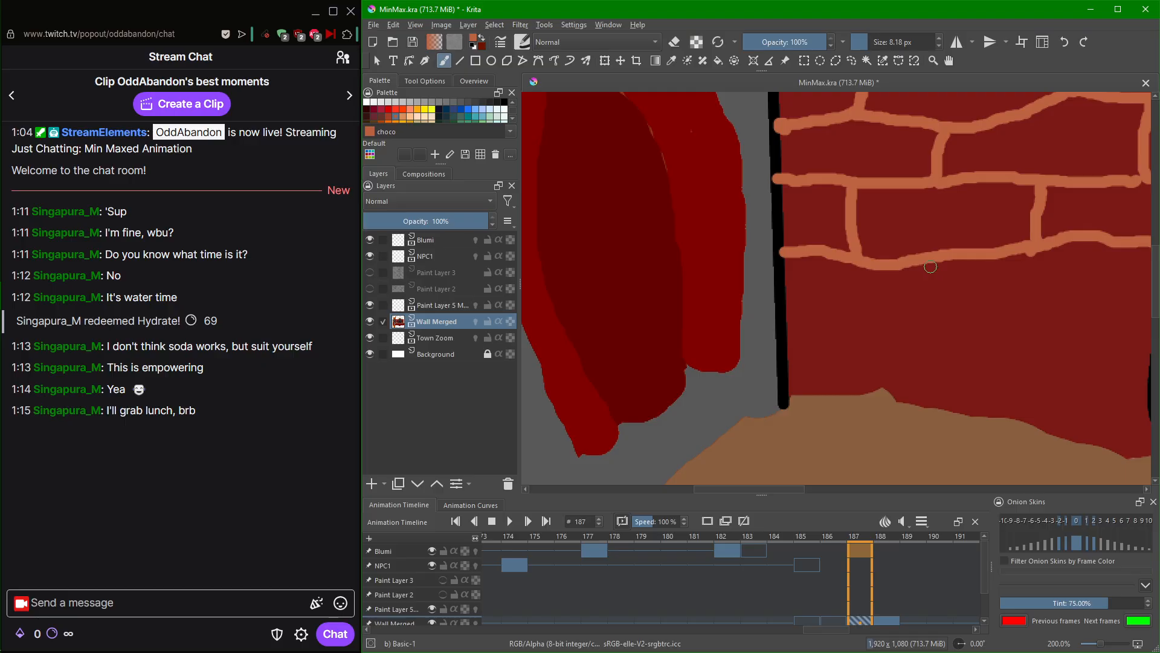
pyautogui.moveTo(931, 267)
pyautogui.mouseDown()
pyautogui.moveTo(931, 306)
pyautogui.moveTo(906, 313)
pyautogui.moveTo(836, 305)
pyautogui.moveTo(789, 321)
pyautogui.moveTo(844, 313)
pyautogui.moveTo(845, 340)
pyautogui.moveTo(844, 359)
pyautogui.moveTo(788, 359)
pyautogui.moveTo(913, 374)
pyautogui.moveTo(935, 366)
pyautogui.moveTo(929, 406)
pyautogui.mouseUp()
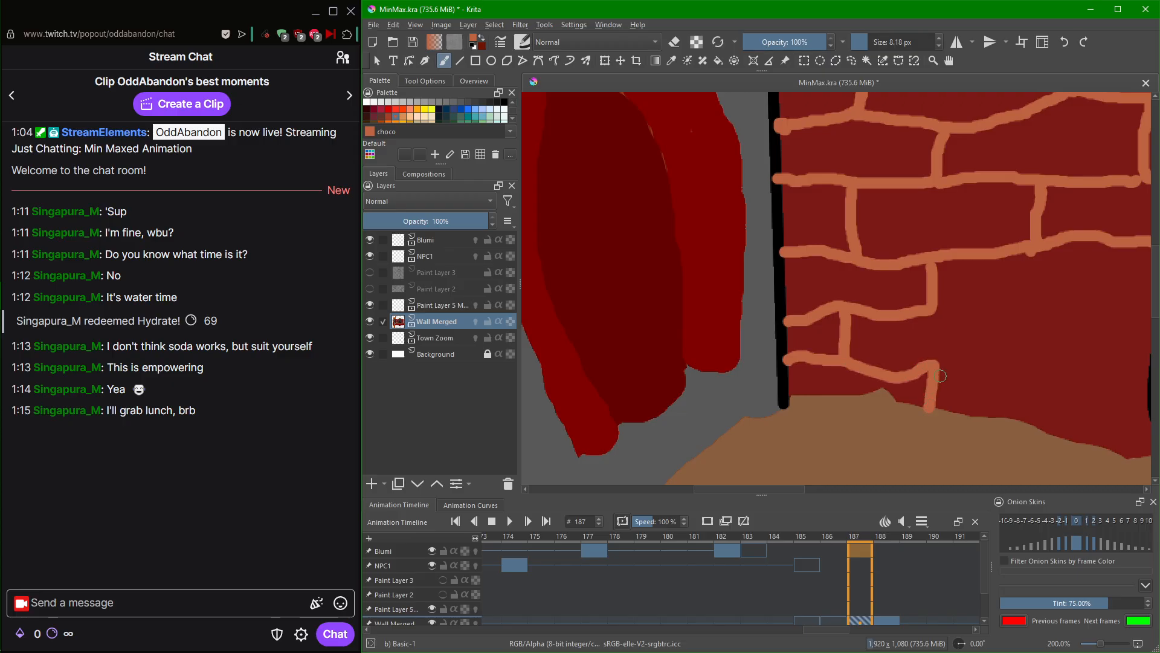
# Try extending the lowest brick rows toward the chimney with long wavy mortar lines and vertical joints, undoing the strokes.
pyautogui.moveTo(929, 314)
pyautogui.mouseDown()
pyautogui.moveTo(969, 326)
pyautogui.moveTo(1105, 318)
pyautogui.moveTo(1098, 367)
pyautogui.moveTo(1028, 355)
pyautogui.moveTo(976, 372)
pyautogui.moveTo(934, 363)
pyautogui.mouseUp()
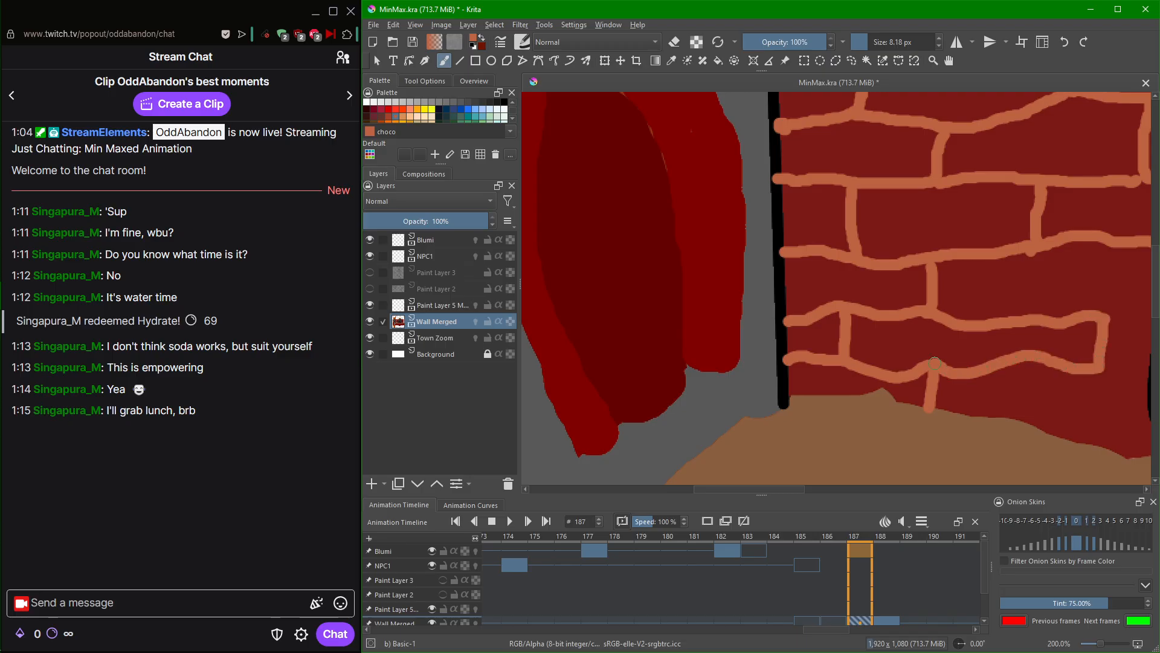
pyautogui.moveTo(1024, 364)
pyautogui.mouseDown()
pyautogui.moveTo(1030, 422)
pyautogui.moveTo(992, 391)
pyautogui.moveTo(897, 373)
pyautogui.mouseUp()
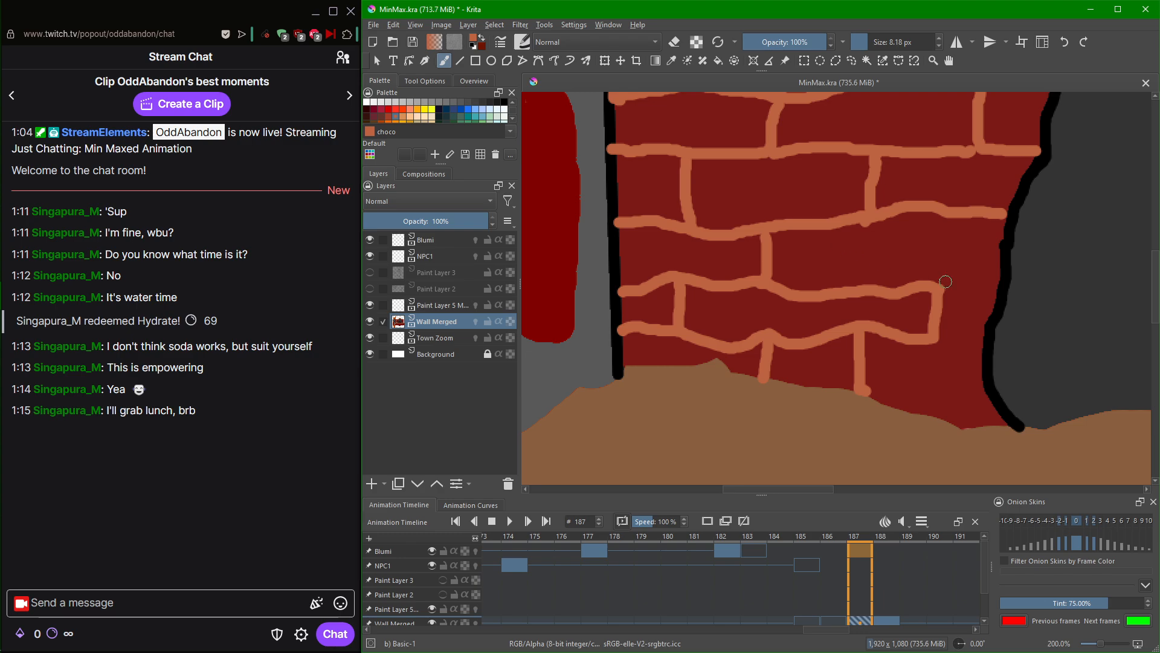
pyautogui.moveTo(940, 284); pyautogui.dragTo(945, 221)
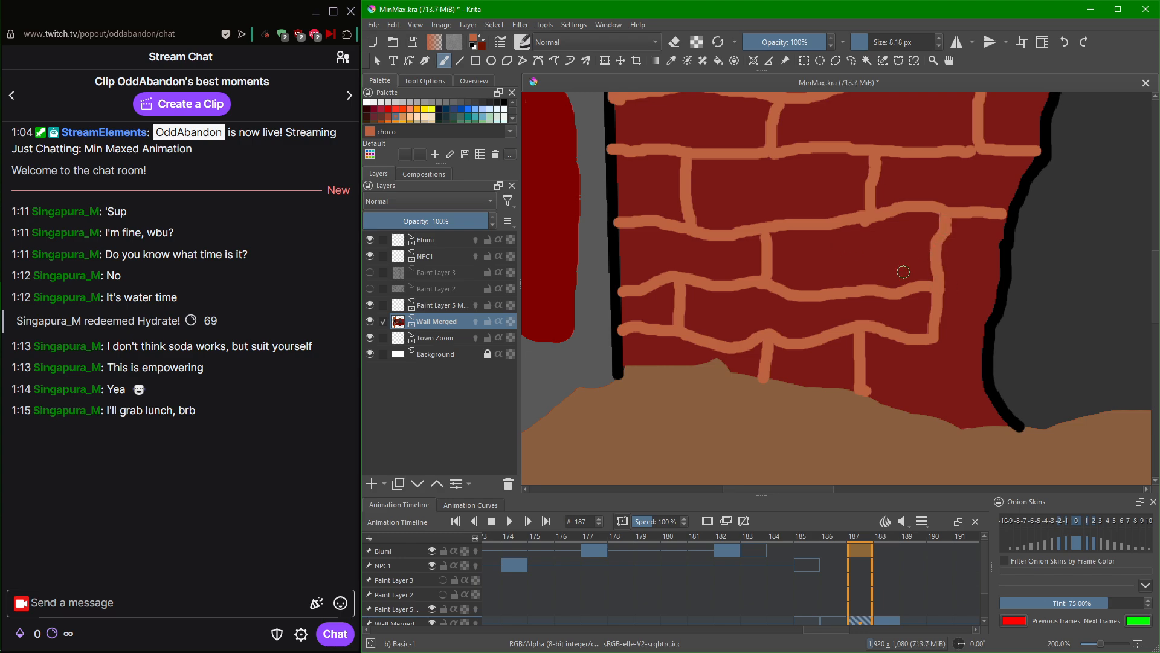
pyautogui.hotkey('ctrl', 'z')
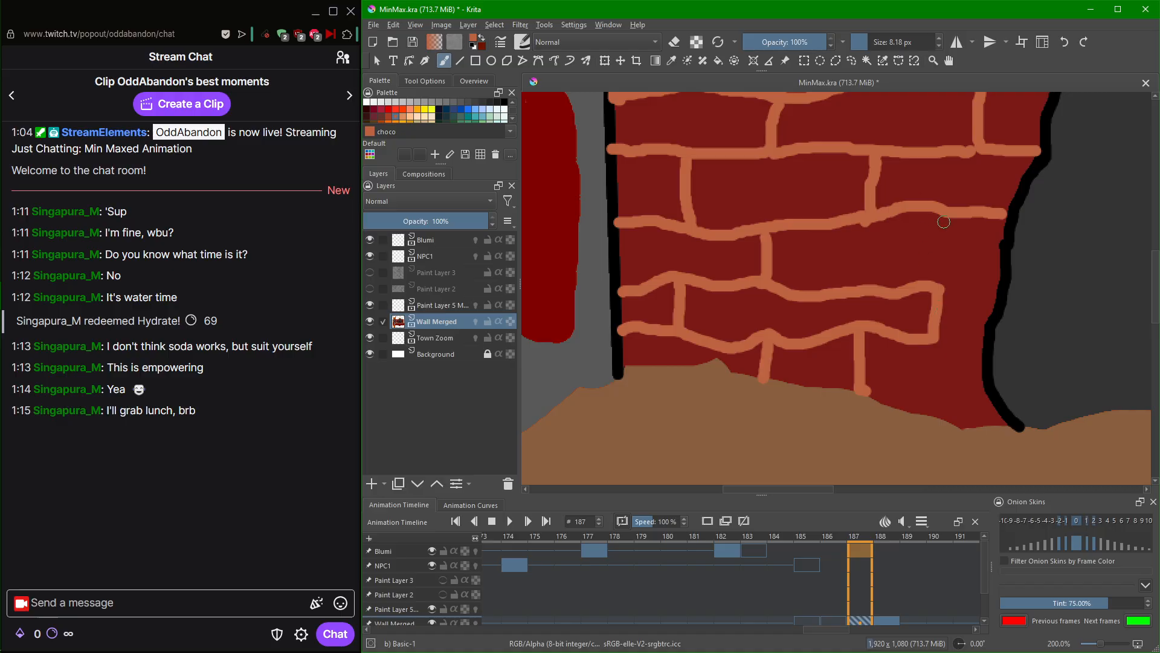
pyautogui.moveTo(945, 218)
pyautogui.mouseDown()
pyautogui.moveTo(927, 272)
pyautogui.moveTo(793, 284)
pyautogui.mouseUp()
pyautogui.hotkey('ctrl', 'z')
pyautogui.hotkey('ctrl', 'z')
pyautogui.hotkey('ctrl', 'z')
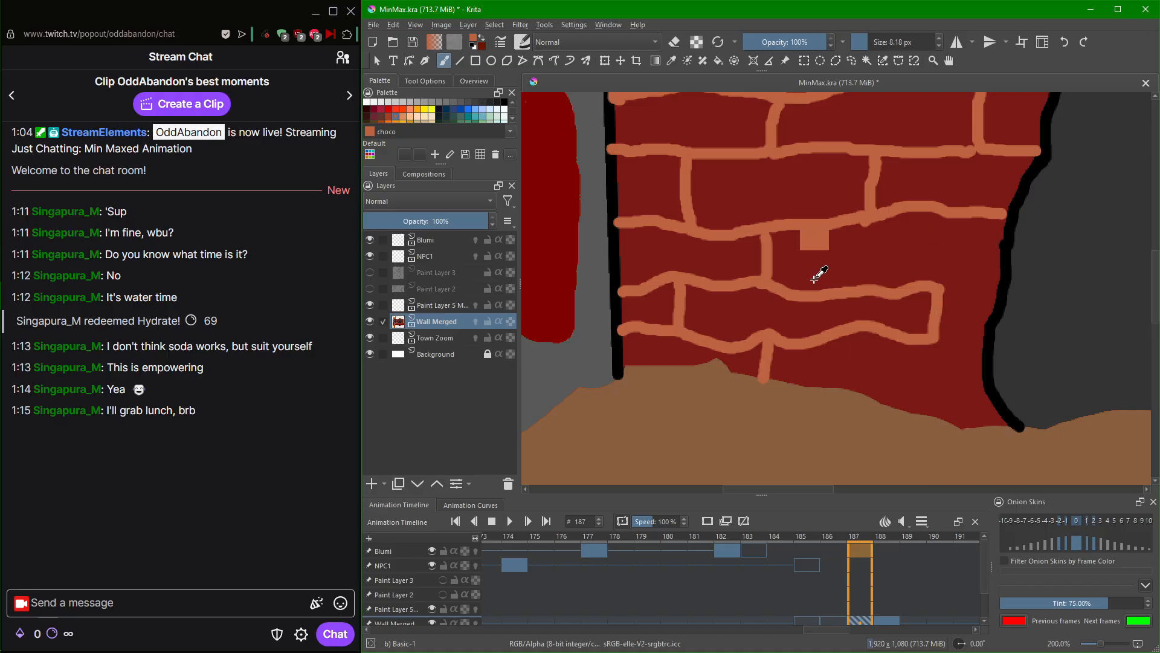
# Paint the remaining mortar lines of the lowest brick rows toward the chimney, undoing and redrawing the bottom line above the brown strip.
pyautogui.moveTo(765, 283)
pyautogui.mouseDown()
pyautogui.moveTo(931, 267)
pyautogui.moveTo(932, 216)
pyautogui.mouseUp()
pyautogui.moveTo(852, 282)
pyautogui.mouseDown()
pyautogui.moveTo(845, 331)
pyautogui.moveTo(759, 330)
pyautogui.mouseUp()
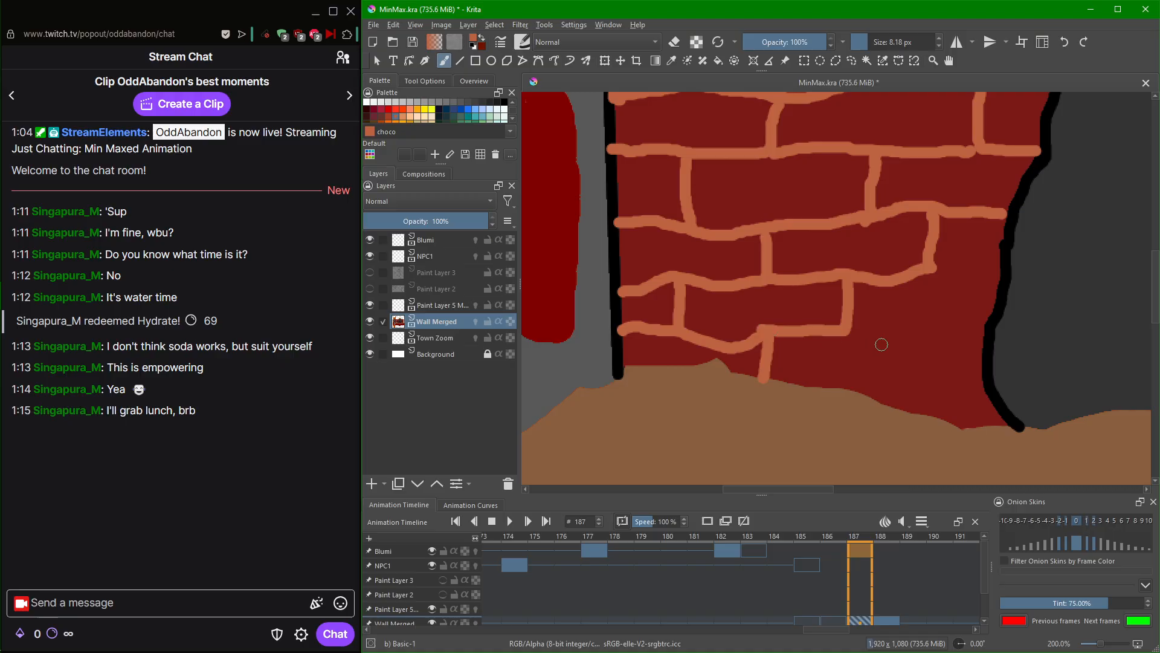
pyautogui.moveTo(930, 270)
pyautogui.mouseDown()
pyautogui.moveTo(1003, 278)
pyautogui.moveTo(965, 281)
pyautogui.moveTo(948, 327)
pyautogui.moveTo(902, 349)
pyautogui.moveTo(852, 330)
pyautogui.mouseUp()
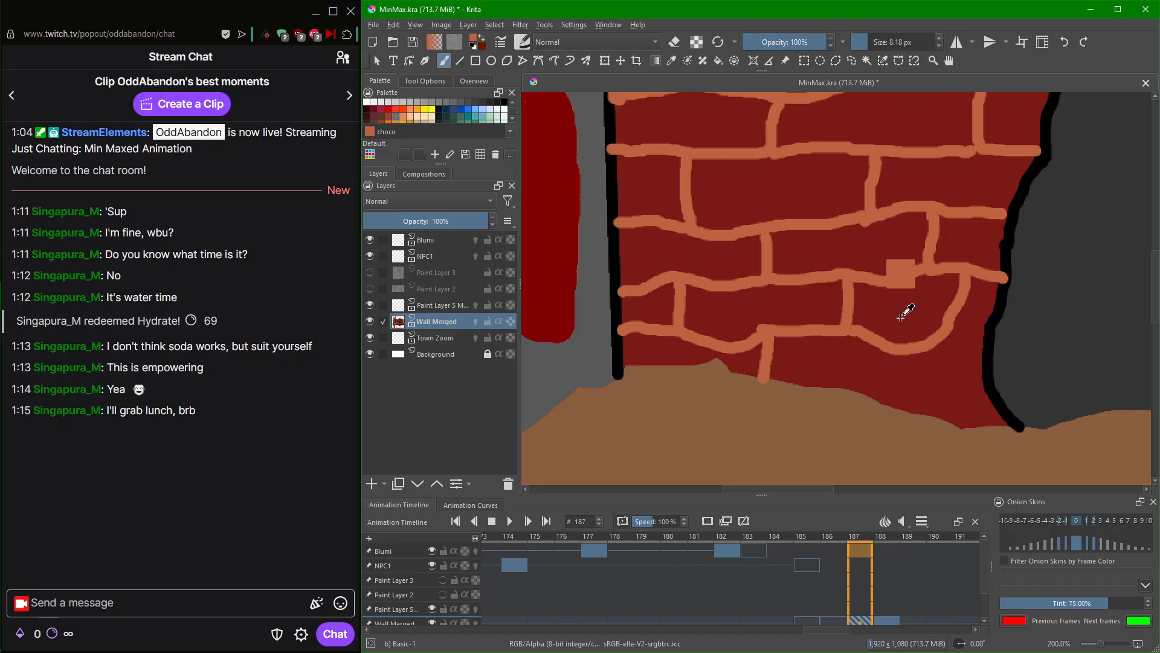
pyautogui.hotkey('ctrl', 'z')
pyautogui.moveTo(857, 331)
pyautogui.mouseDown()
pyautogui.moveTo(969, 327)
pyautogui.moveTo(995, 344)
pyautogui.mouseUp()
pyautogui.hotkey('ctrl', 'z')
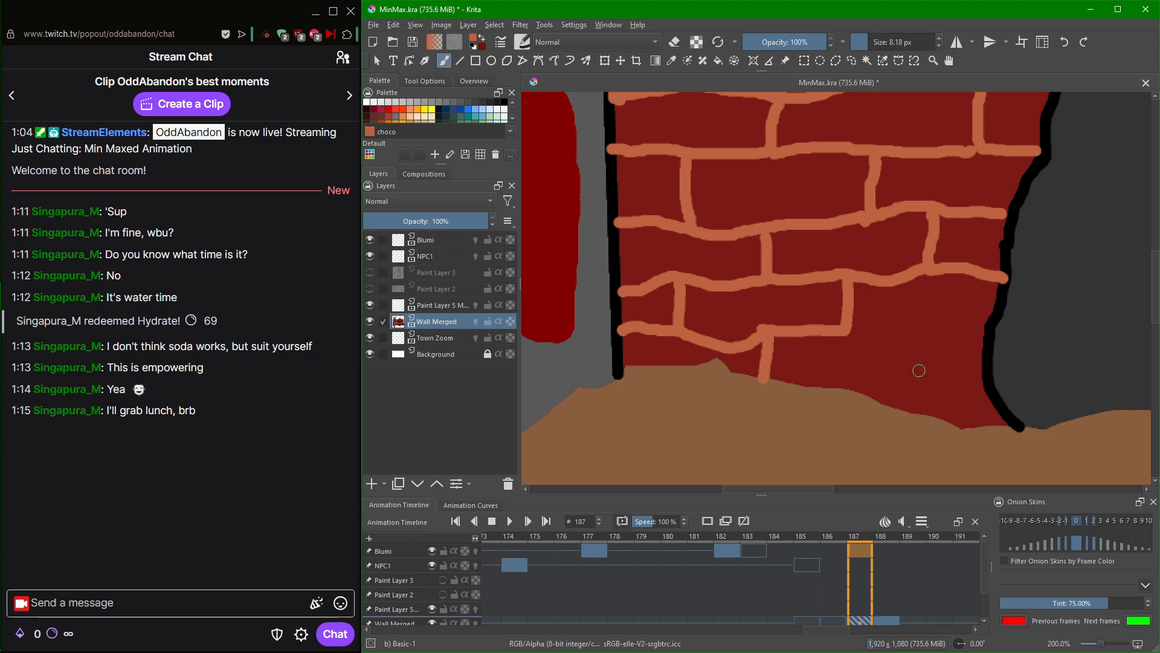
pyautogui.moveTo(836, 333)
pyautogui.mouseDown()
pyautogui.moveTo(909, 341)
pyautogui.moveTo(904, 407)
pyautogui.mouseUp()
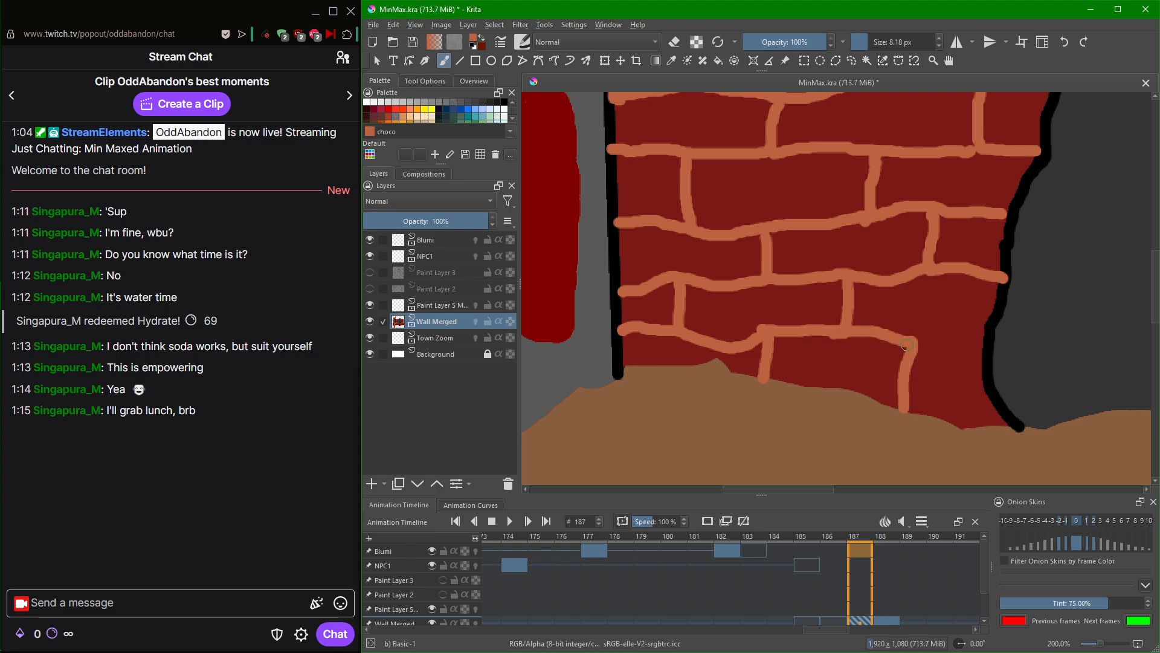
# Paint choco mortar lines for the top brick row on the red wall beyond the chimney, out to the picture edge.
pyautogui.scroll(-1, 956, 374)
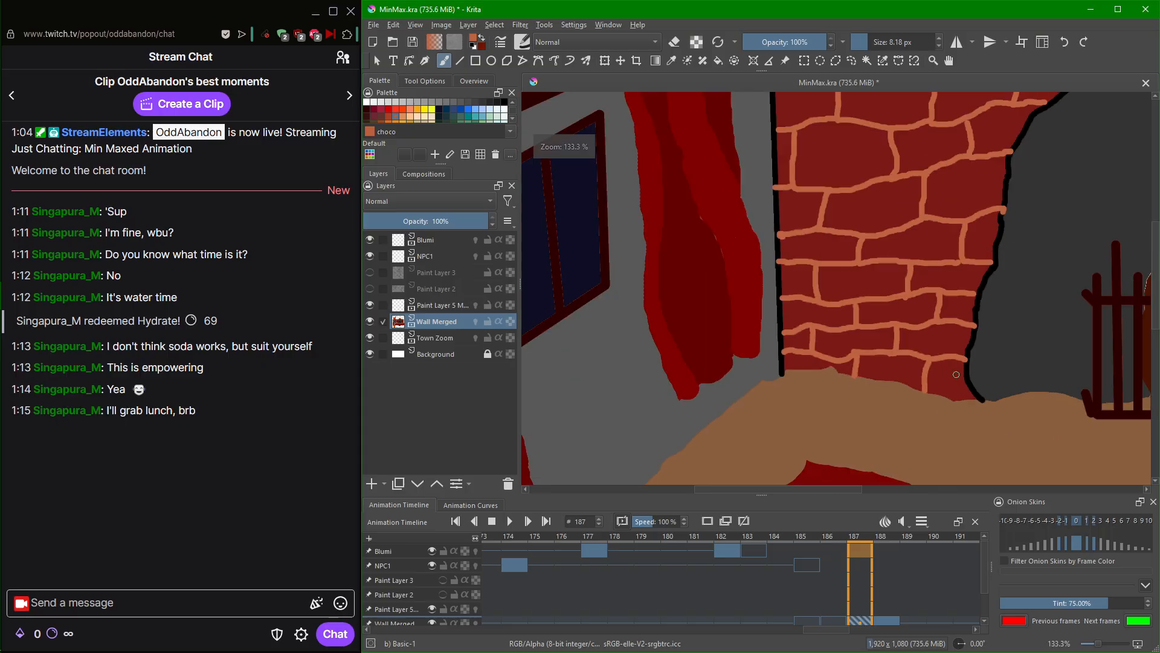
pyautogui.scroll(-3, 956, 374)
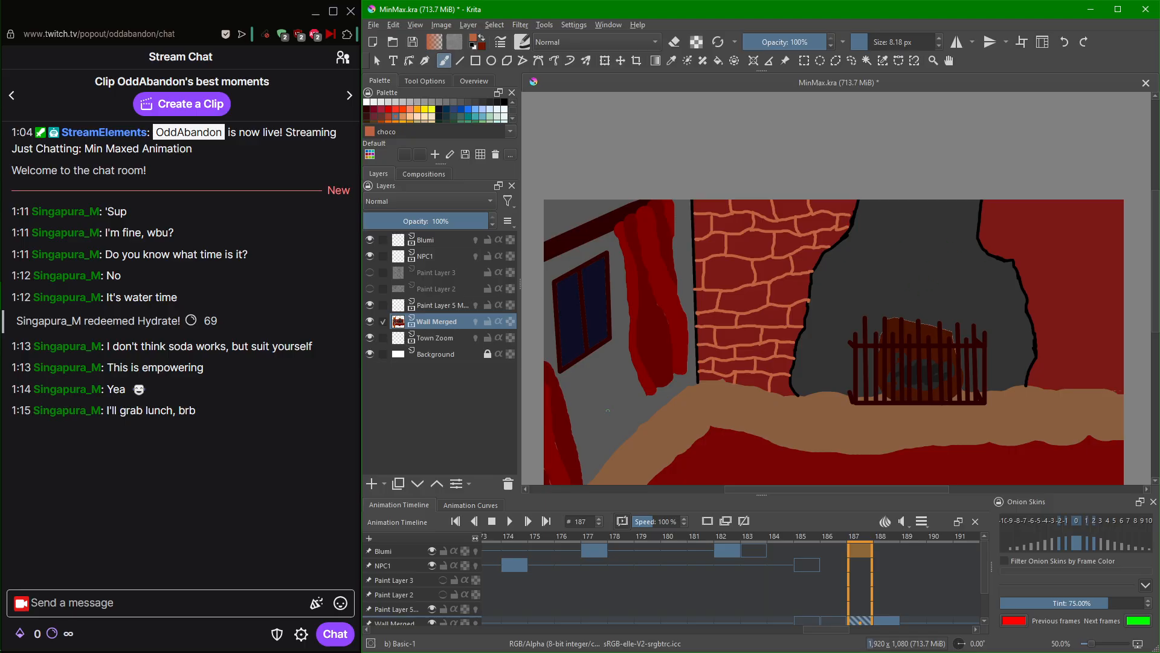
pyautogui.moveTo(925, 293); pyautogui.dragTo(815, 363)
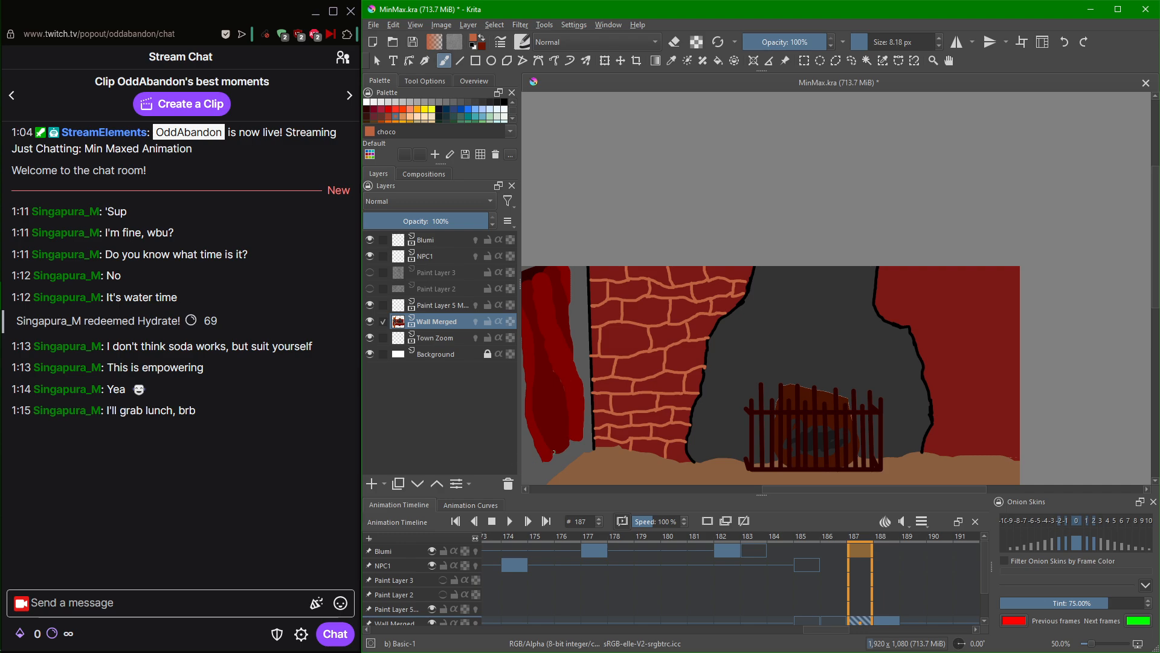
pyautogui.scroll(2, 856, 306)
pyautogui.moveTo(946, 272); pyautogui.dragTo(806, 295)
pyautogui.scroll(1, 870, 298)
pyautogui.moveTo(719, 274)
pyautogui.mouseDown()
pyautogui.moveTo(801, 274)
pyautogui.moveTo(829, 237)
pyautogui.moveTo(808, 275)
pyautogui.moveTo(718, 280)
pyautogui.mouseUp()
pyautogui.hotkey('ctrl', 'z')
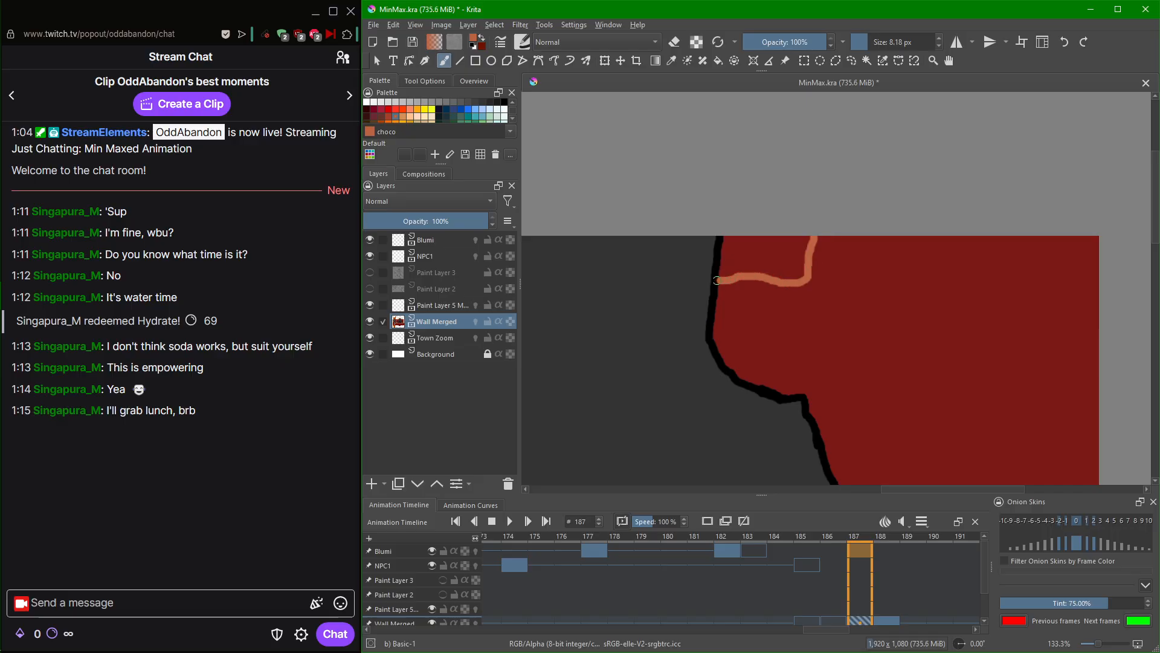
pyautogui.moveTo(808, 278)
pyautogui.mouseDown()
pyautogui.moveTo(926, 287)
pyautogui.moveTo(952, 225)
pyautogui.mouseUp()
pyautogui.moveTo(928, 285)
pyautogui.mouseDown()
pyautogui.moveTo(1049, 277)
pyautogui.moveTo(1075, 222)
pyautogui.mouseUp()
pyautogui.moveTo(1058, 280); pyautogui.dragTo(1100, 273)
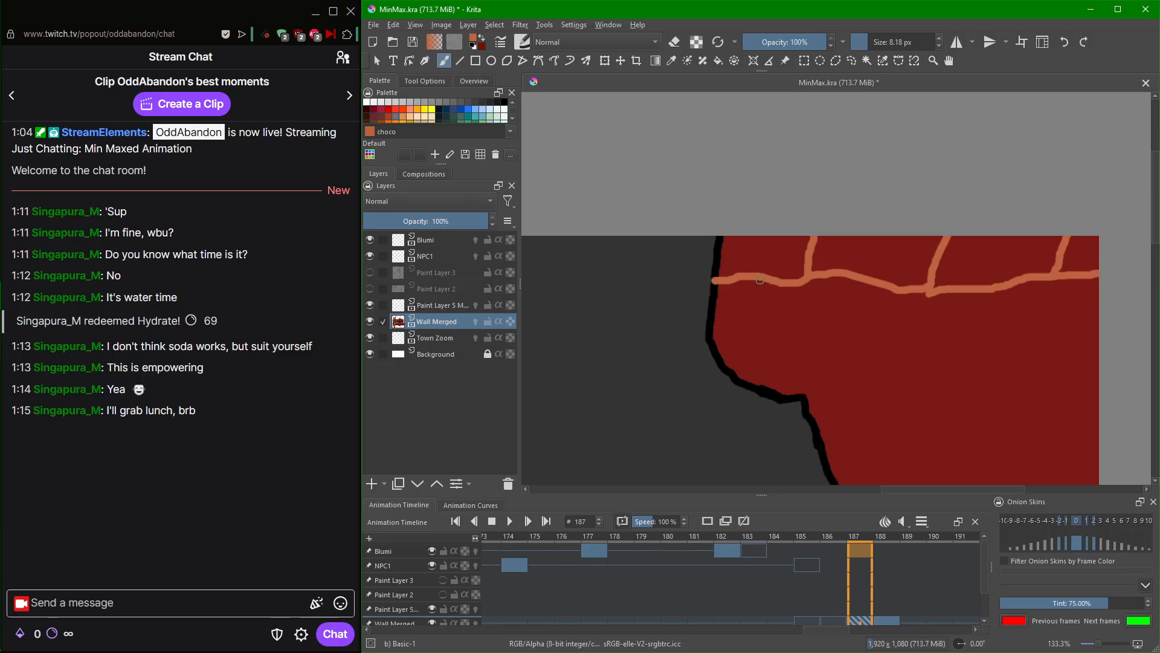
# Paint the second and third brick rows on the wall beyond the chimney with staggered joints, redoing strokes that miss.
pyautogui.moveTo(760, 280)
pyautogui.mouseDown()
pyautogui.moveTo(762, 333)
pyautogui.moveTo(747, 341)
pyautogui.mouseUp()
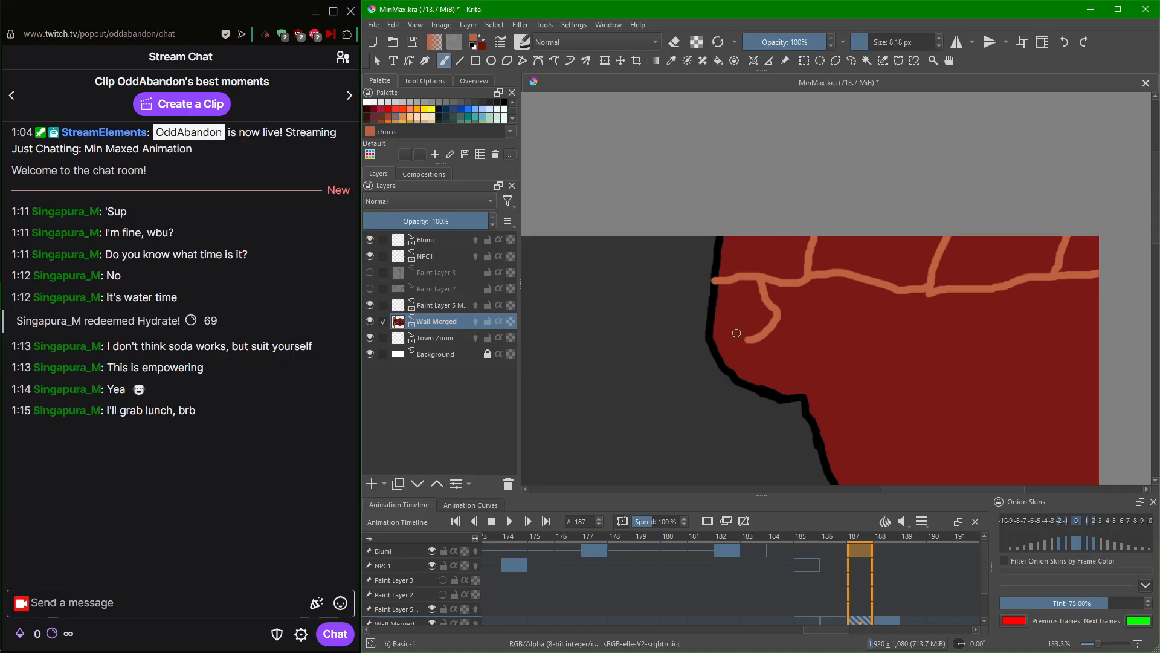
pyautogui.hotkey('ctrl', 'z')
pyautogui.moveTo(753, 283)
pyautogui.mouseDown()
pyautogui.moveTo(753, 332)
pyautogui.moveTo(708, 336)
pyautogui.moveTo(864, 313)
pyautogui.moveTo(867, 283)
pyautogui.mouseUp()
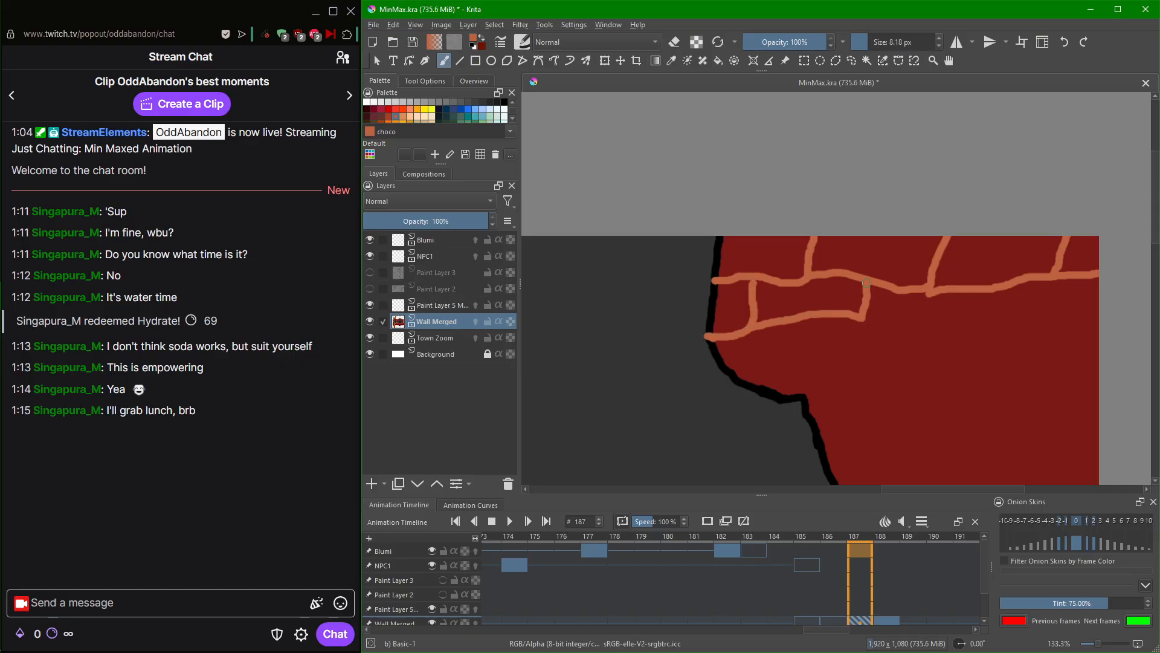
pyautogui.moveTo(853, 327)
pyautogui.mouseDown()
pyautogui.moveTo(1008, 320)
pyautogui.moveTo(997, 285)
pyautogui.mouseUp()
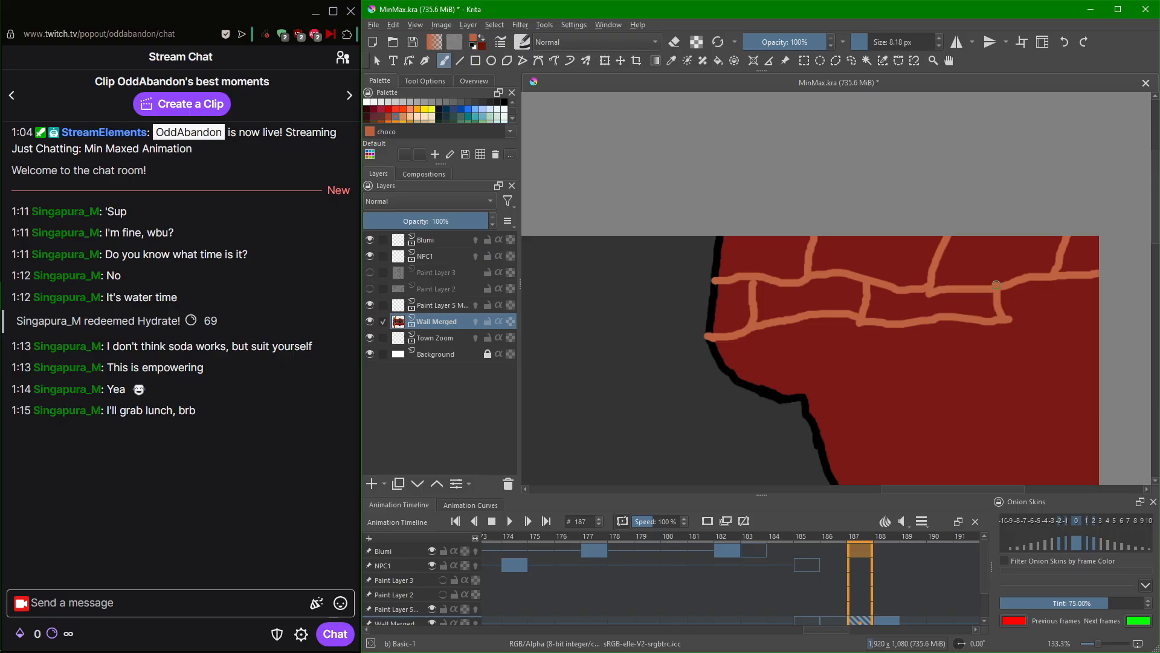
pyautogui.moveTo(1013, 327); pyautogui.dragTo(1100, 310)
pyautogui.moveTo(1005, 324); pyautogui.dragTo(1024, 322)
pyautogui.hotkey('ctrl', 'z')
pyautogui.hotkey('ctrl', 'z')
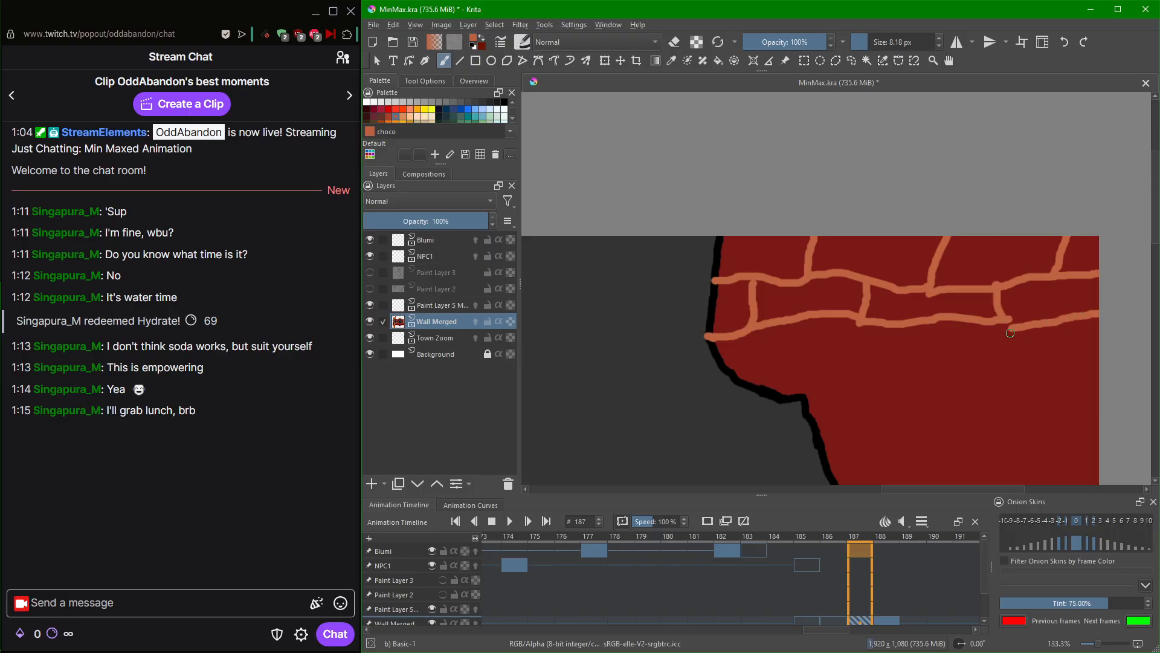
pyautogui.moveTo(1006, 319); pyautogui.dragTo(1099, 320)
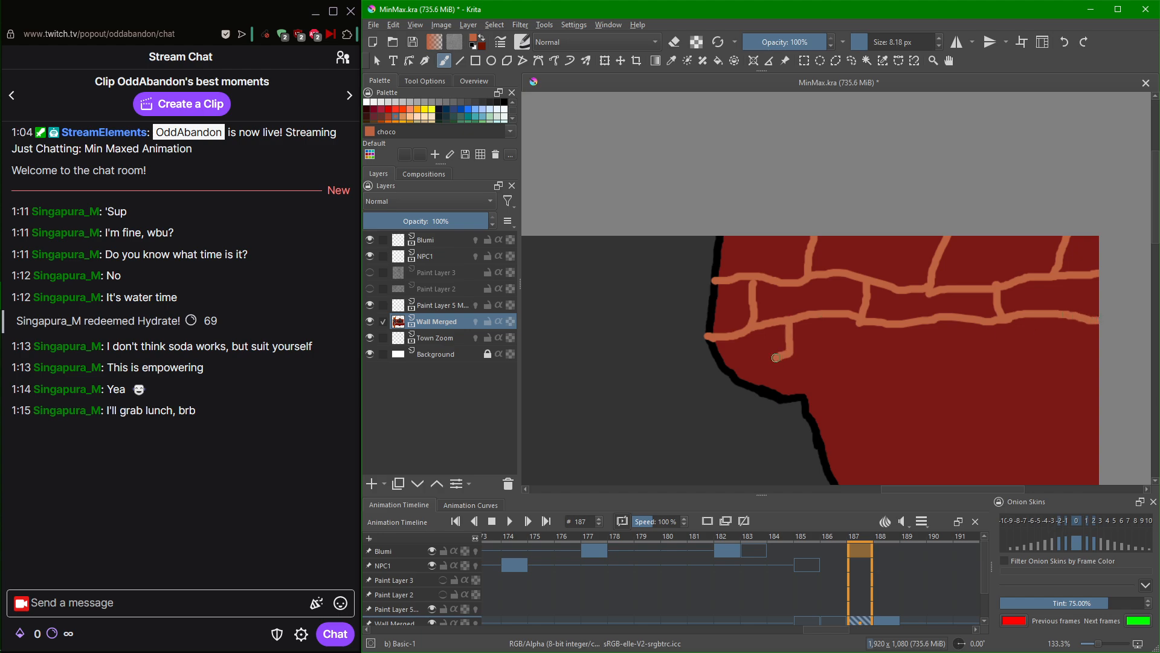
pyautogui.moveTo(776, 357)
pyautogui.mouseDown()
pyautogui.moveTo(729, 369)
pyautogui.moveTo(870, 350)
pyautogui.moveTo(934, 359)
pyautogui.moveTo(945, 321)
pyautogui.moveTo(982, 348)
pyautogui.moveTo(1017, 351)
pyautogui.mouseUp()
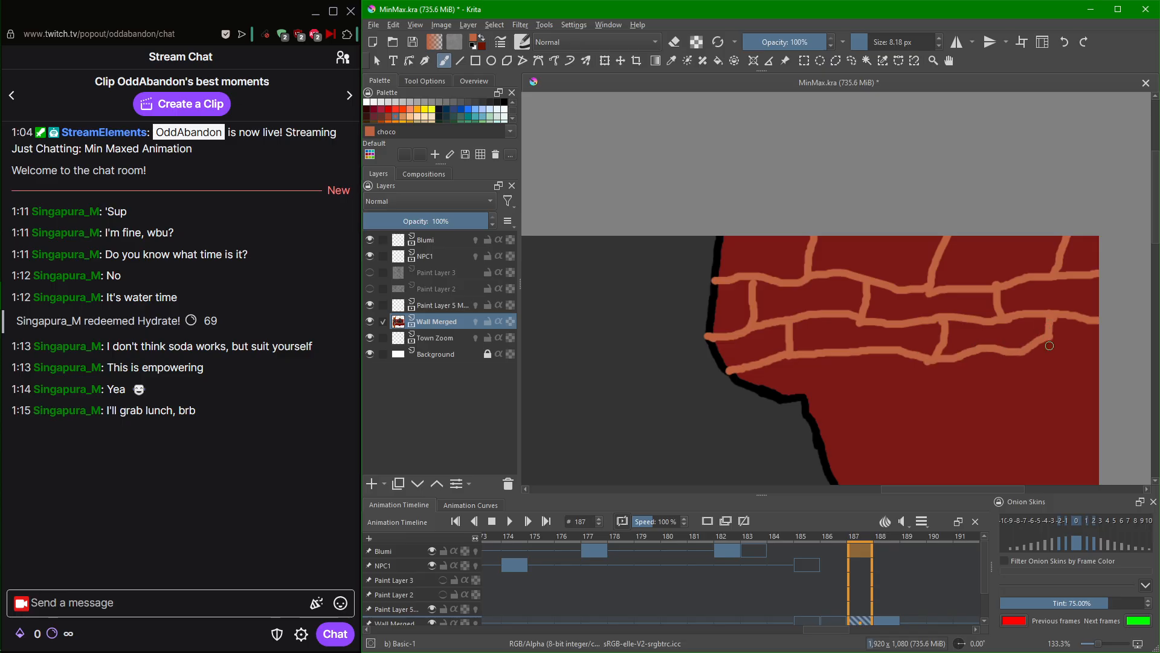
# Paint the fourth brick row on the red wall beyond the chimney, with vertical joints and a mortar line out to the picture edge.
pyautogui.scroll(-3, 959, 340)
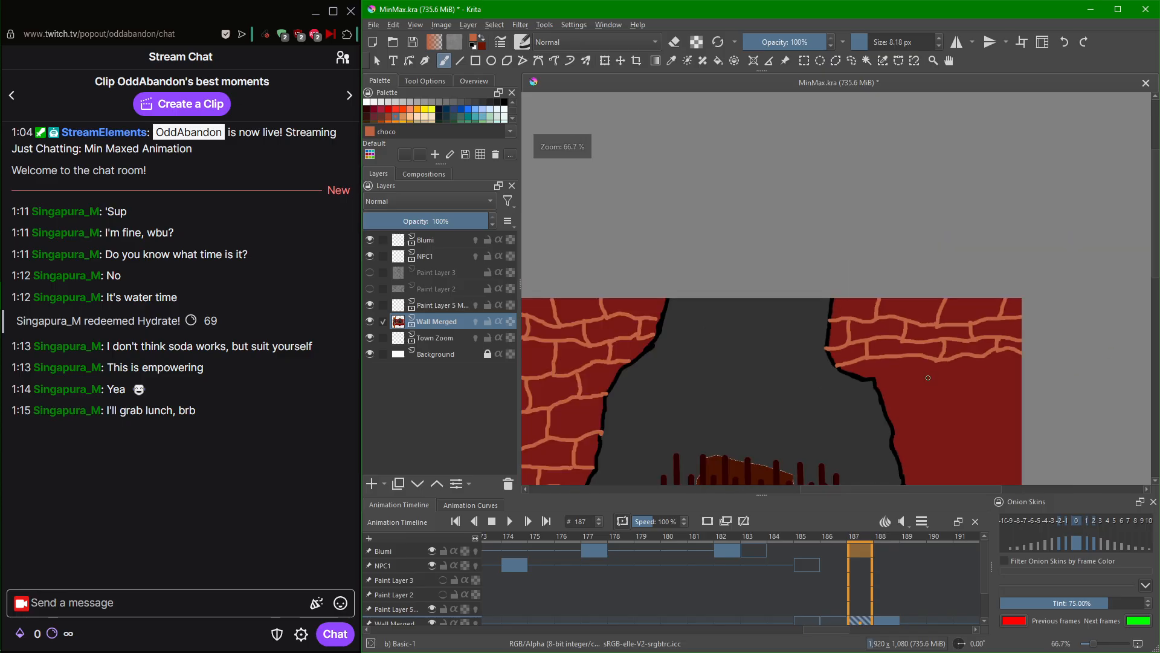
pyautogui.moveTo(927, 378); pyautogui.dragTo(967, 259)
pyautogui.scroll(4, 966, 258)
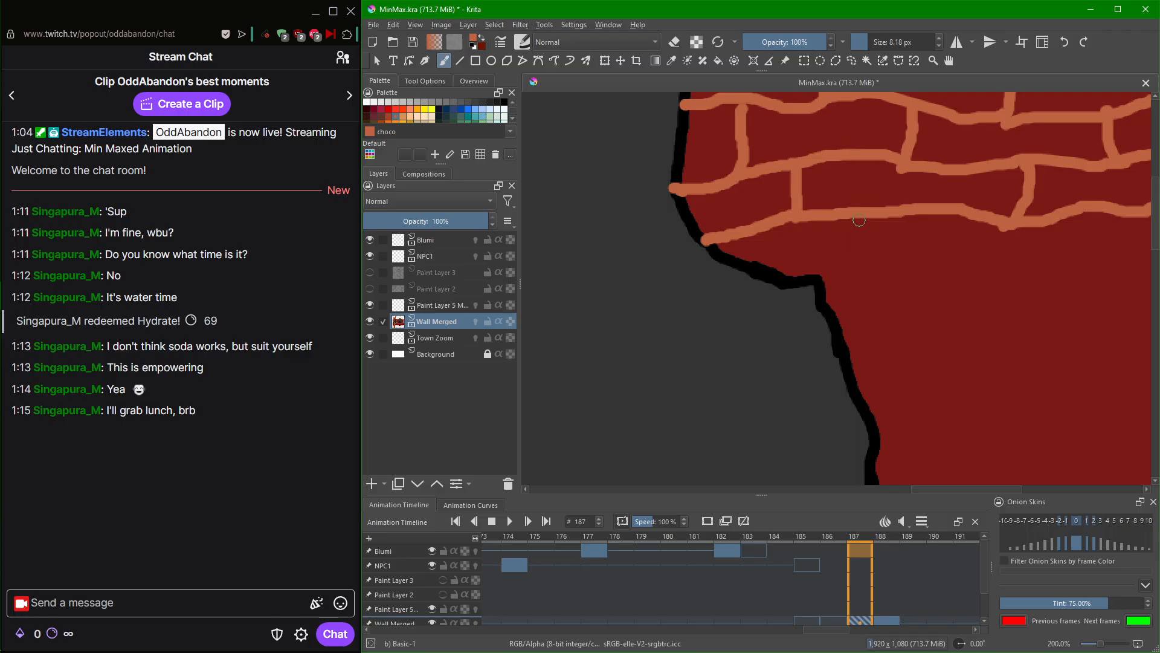
pyautogui.moveTo(858, 221)
pyautogui.mouseDown()
pyautogui.moveTo(856, 272)
pyautogui.moveTo(818, 276)
pyautogui.moveTo(1026, 271)
pyautogui.moveTo(1084, 288)
pyautogui.moveTo(1110, 216)
pyautogui.moveTo(1027, 285)
pyautogui.moveTo(847, 310)
pyautogui.mouseUp()
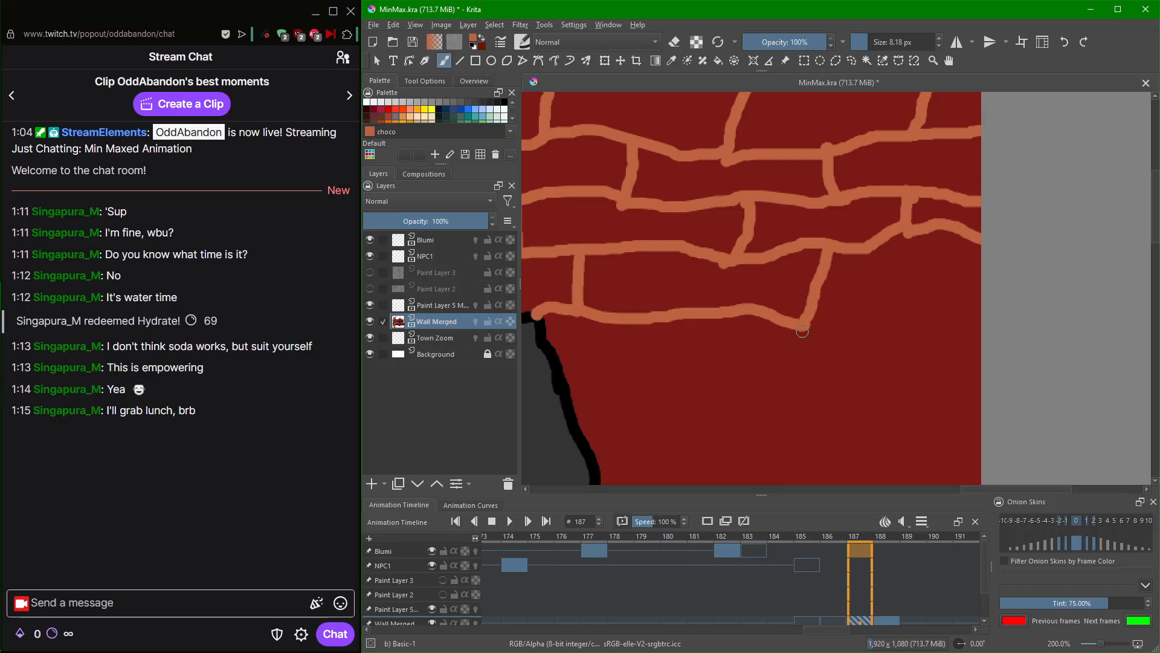
pyautogui.moveTo(805, 326); pyautogui.dragTo(980, 307)
pyautogui.scroll(-3, 863, 321)
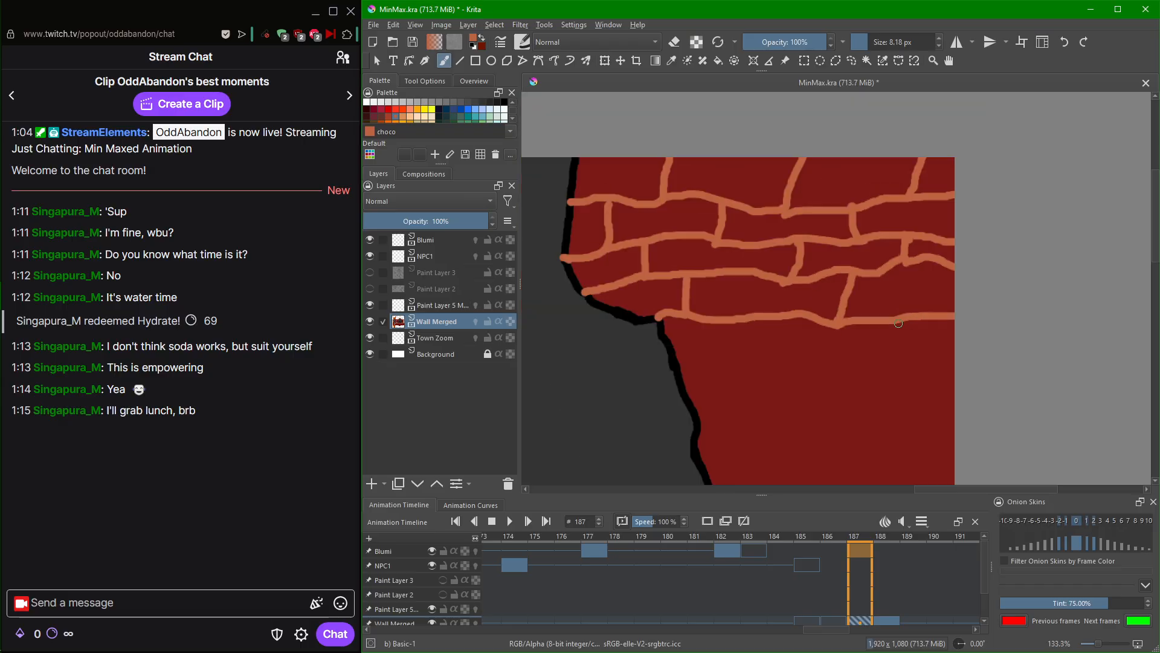
pyautogui.scroll(1, 844, 323)
pyautogui.scroll(-1, 824, 341)
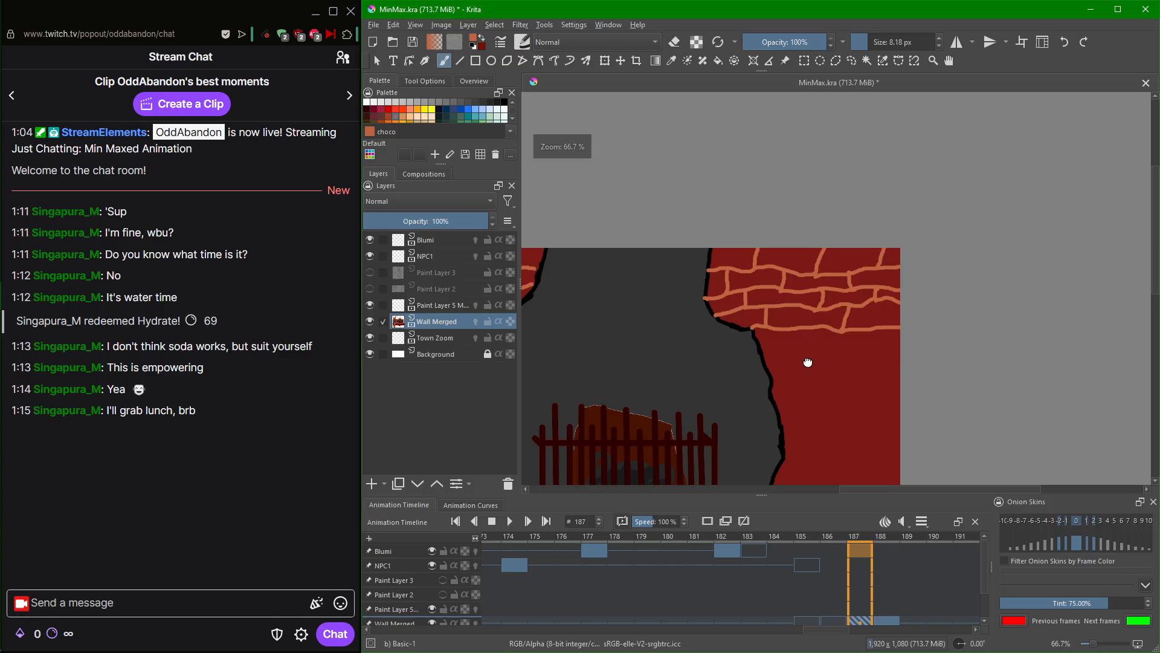
pyautogui.moveTo(808, 362); pyautogui.dragTo(853, 329)
# Step back through the animation from frame 187 to around frame 123 to review the earlier character poses on the stone wall.
pyautogui.scroll(-8, 785, 597)
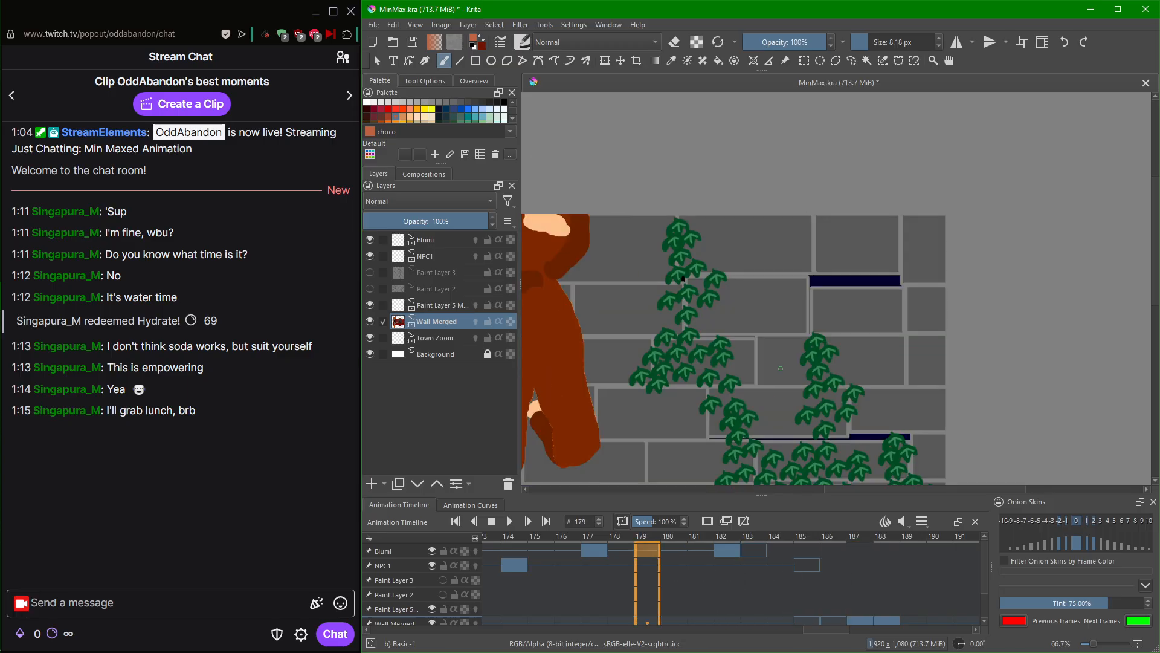
pyautogui.scroll(2, 785, 599)
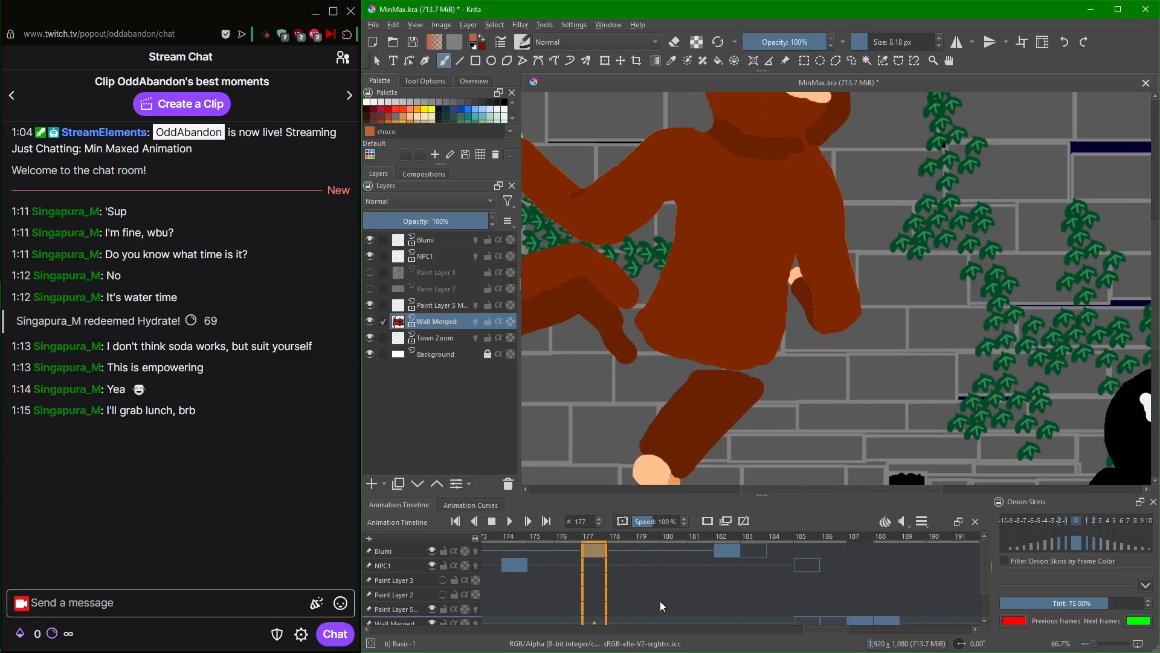
pyautogui.scroll(20, 661, 601)
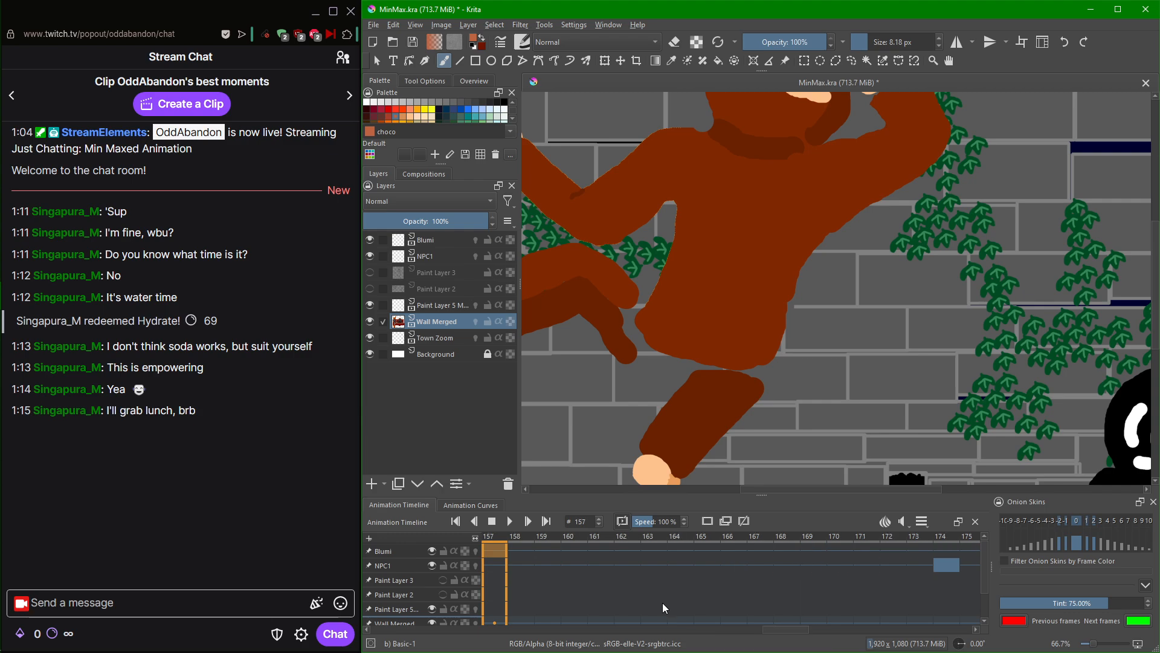
pyautogui.scroll(20, 665, 596)
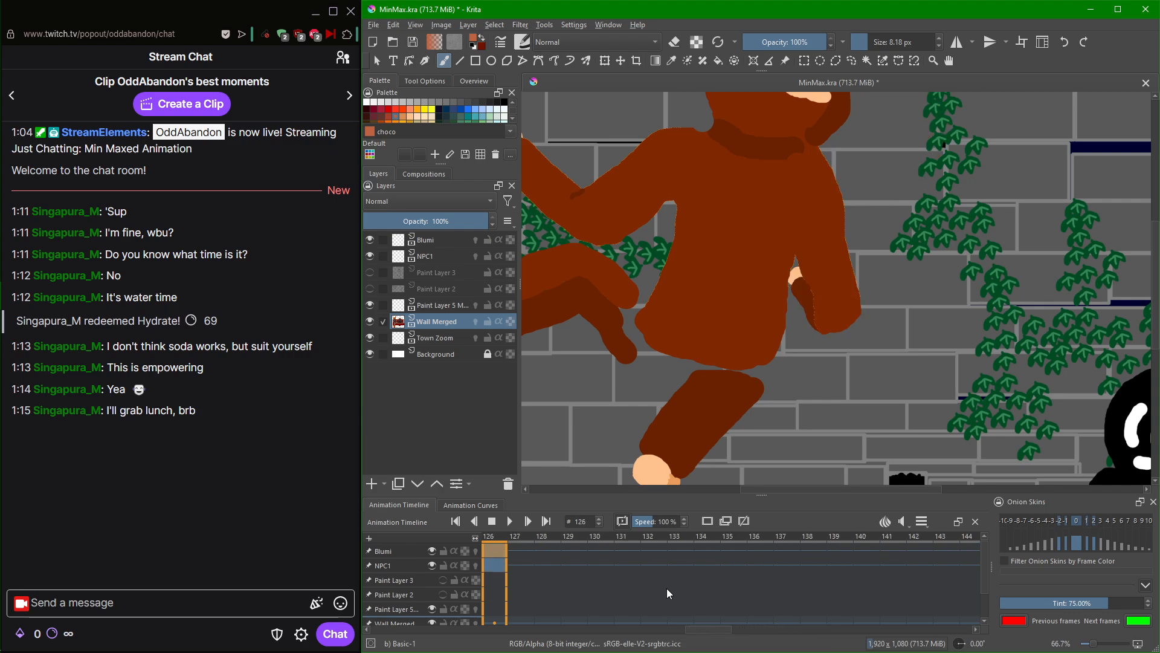
pyautogui.scroll(3, 668, 592)
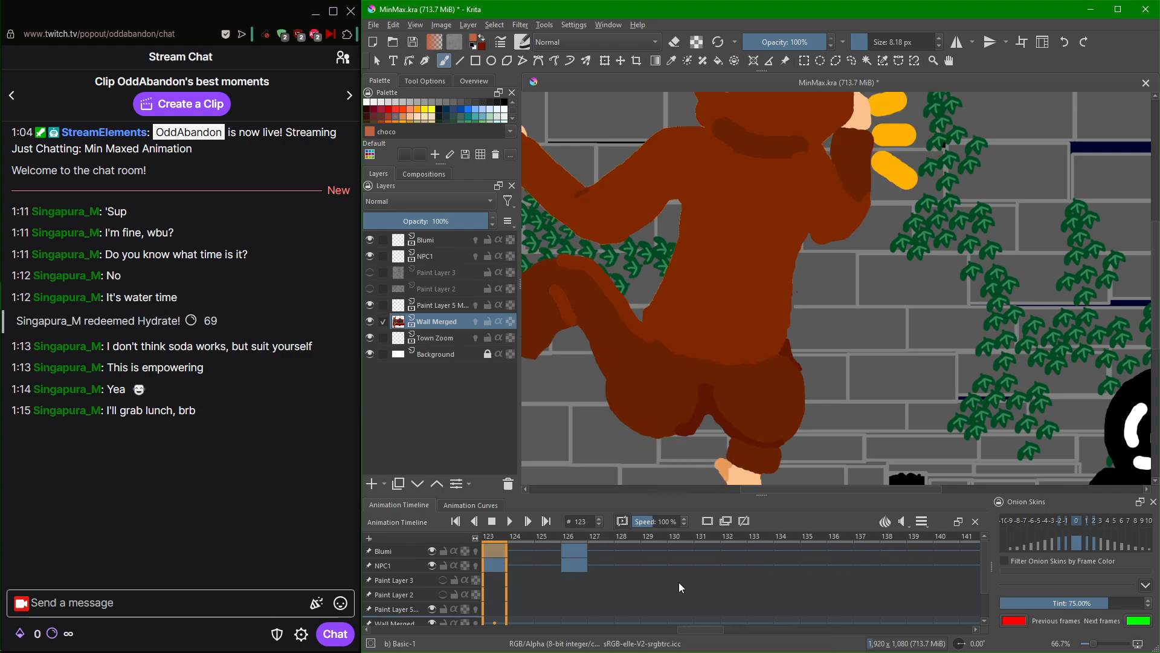
pyautogui.scroll(2, 664, 577)
pyautogui.scroll(-3, 673, 593)
pyautogui.scroll(1, 687, 561)
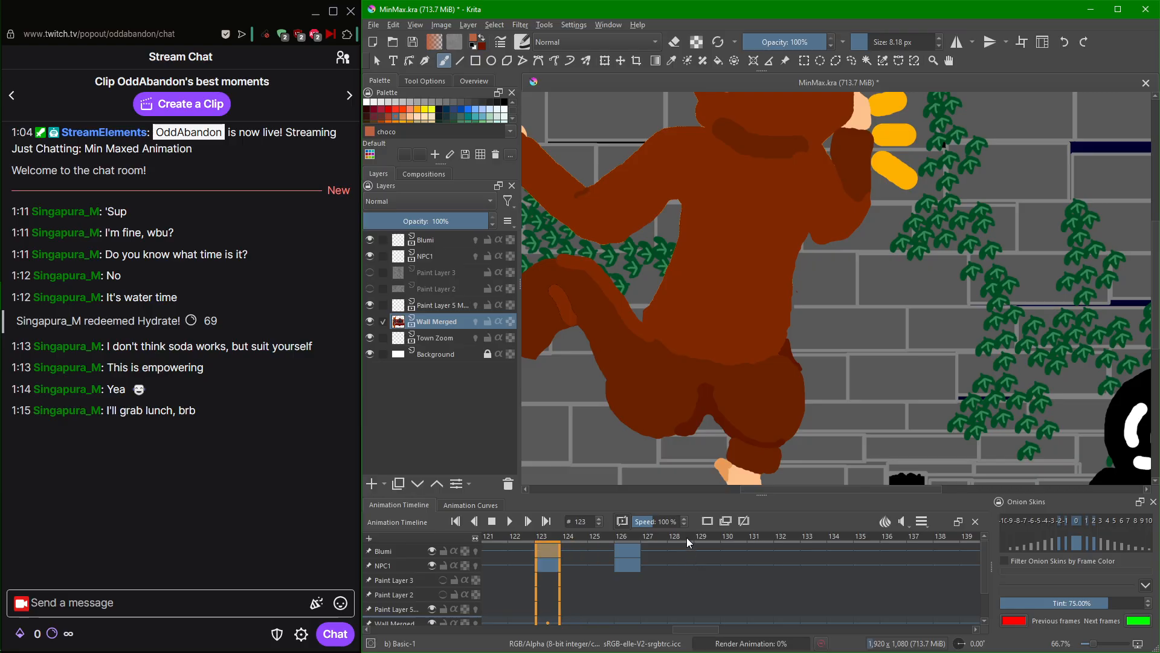
# Compare the character poses between frames 123 and 127 by stepping back and forth.
pyautogui.scroll(-3, 679, 569)
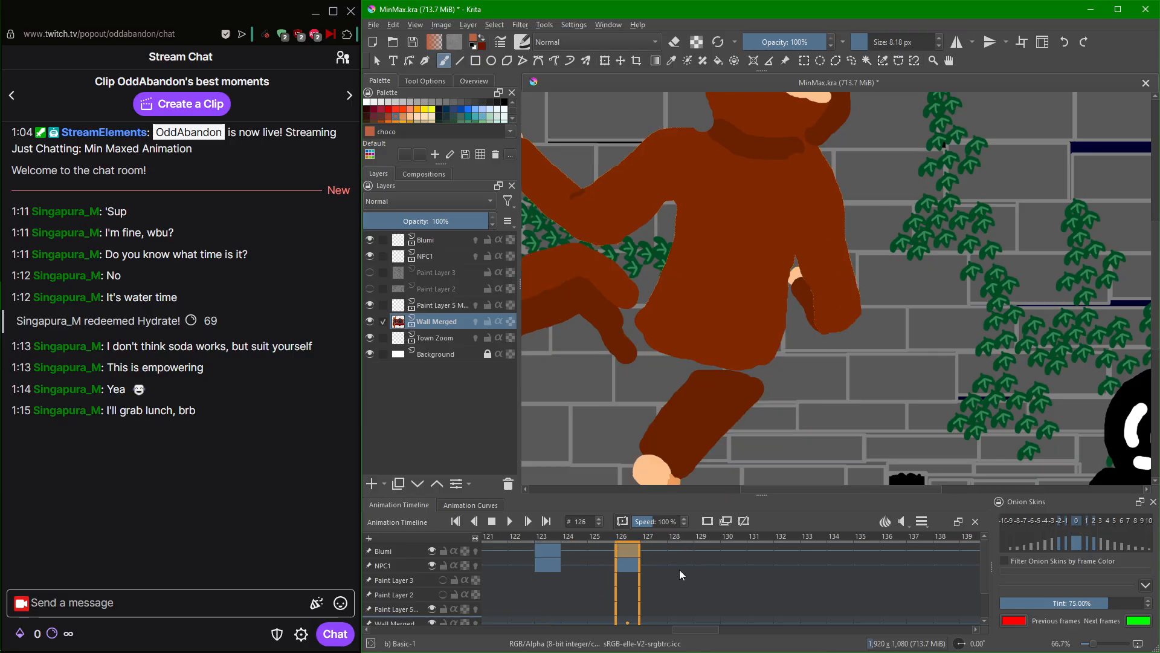
pyautogui.scroll(5, 679, 571)
pyautogui.scroll(-3, 681, 580)
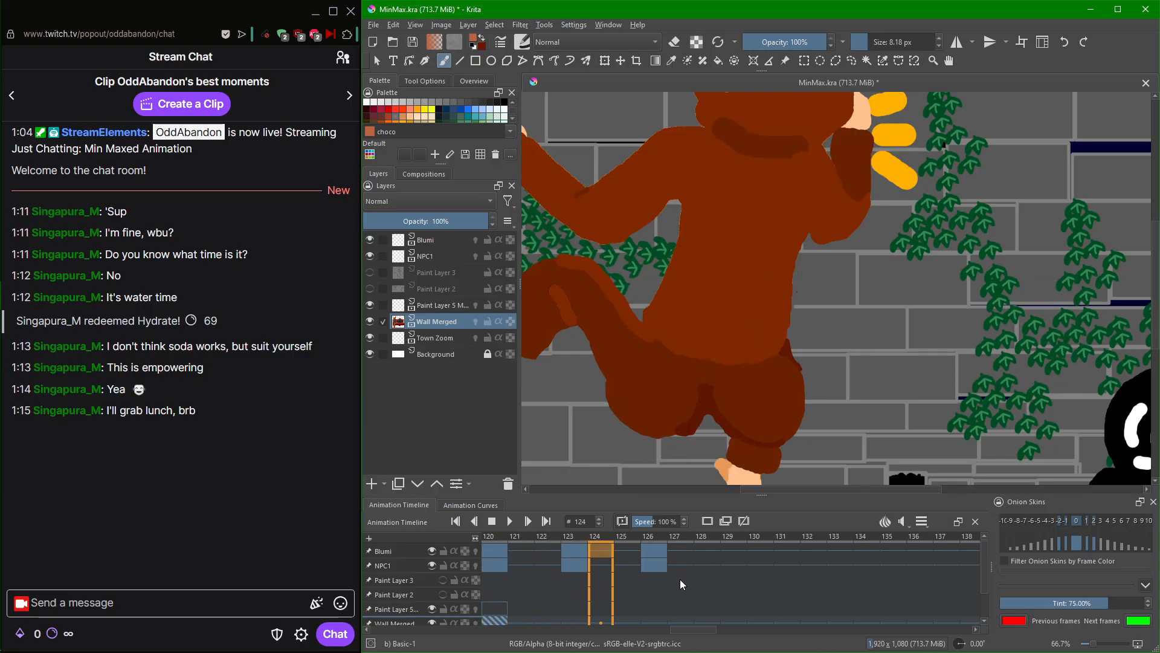
pyautogui.scroll(-2, 680, 580)
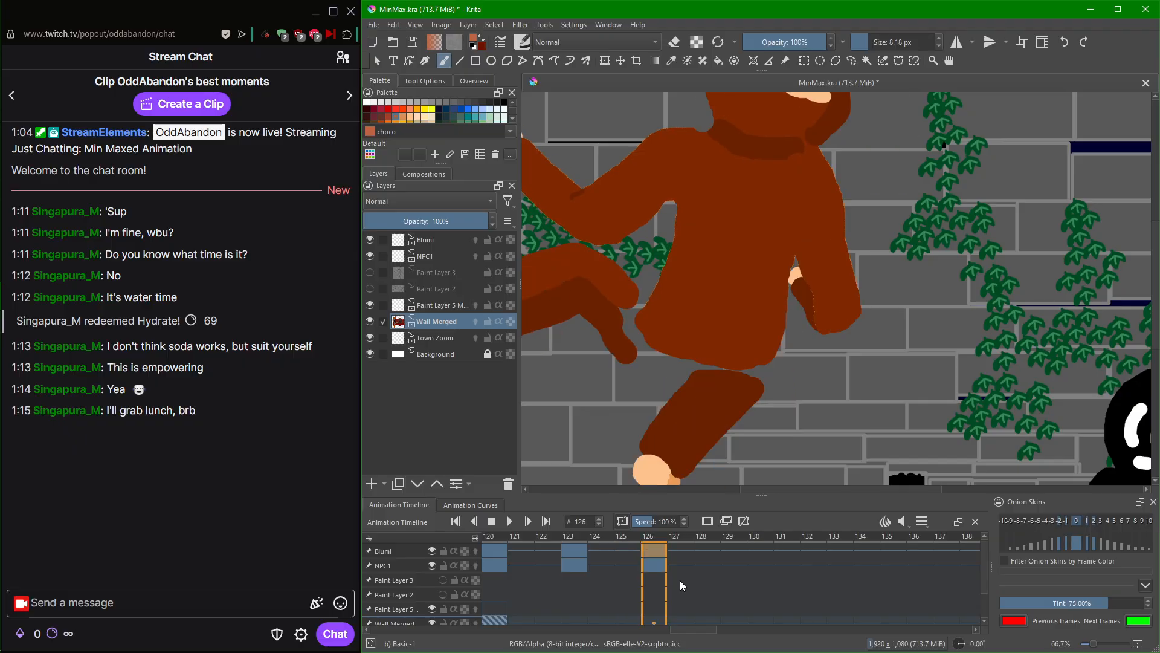
pyautogui.scroll(-2, 680, 580)
pyautogui.scroll(7, 680, 582)
pyautogui.scroll(-3, 680, 582)
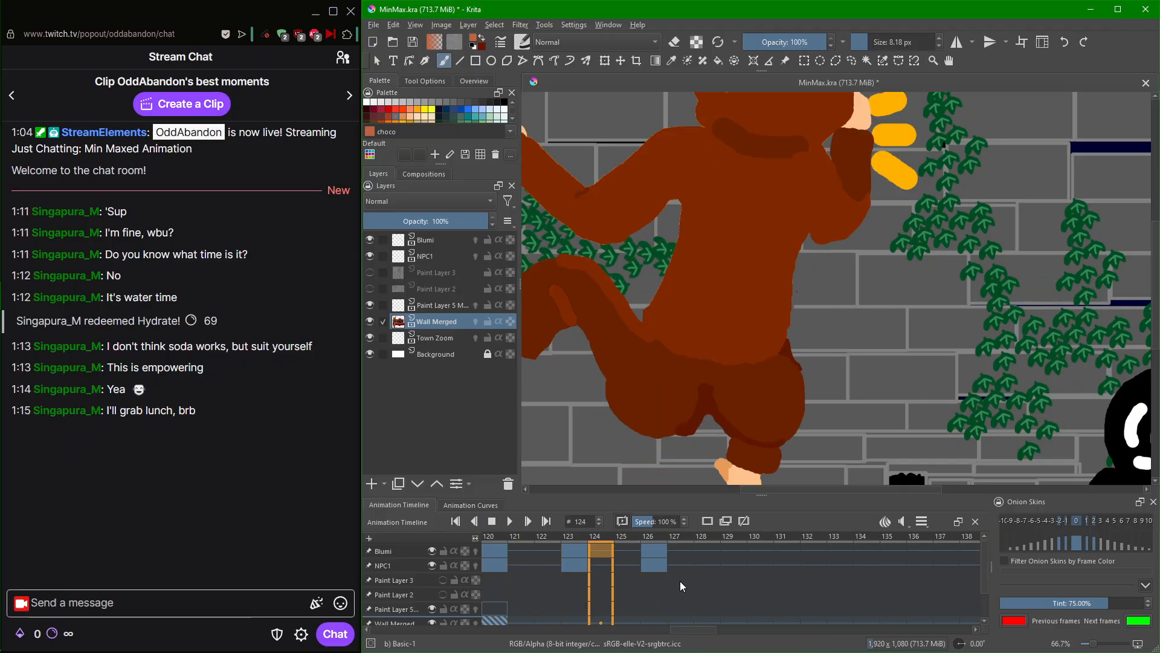
pyautogui.scroll(-3, 680, 581)
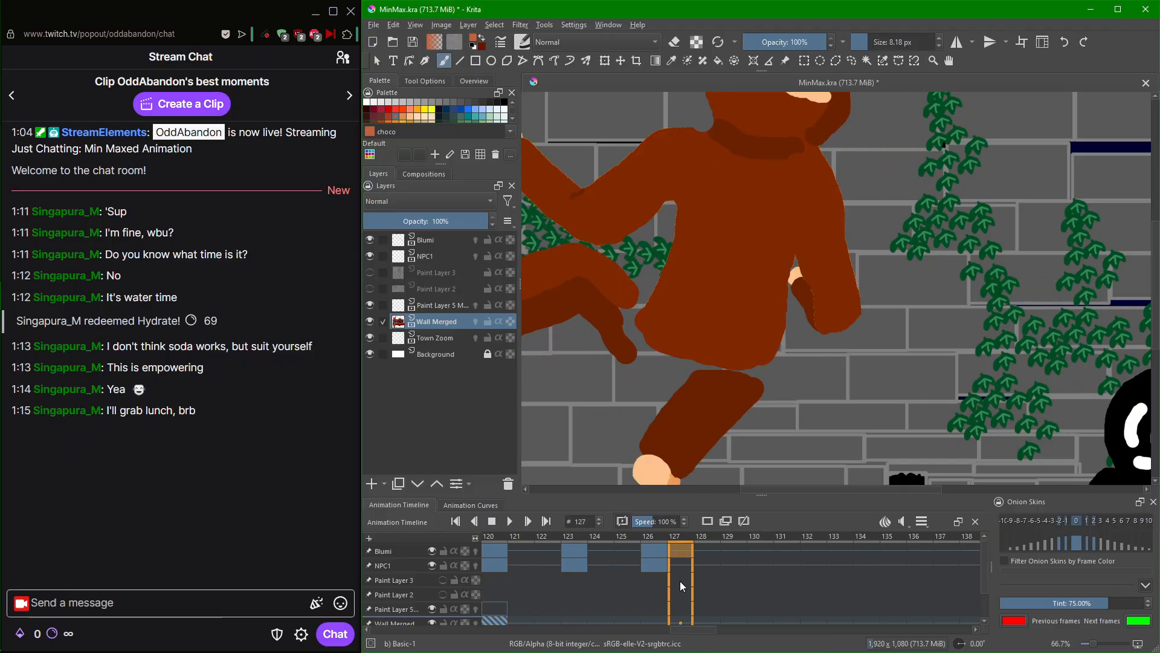
pyautogui.scroll(2, 680, 581)
pyautogui.scroll(-1, 680, 581)
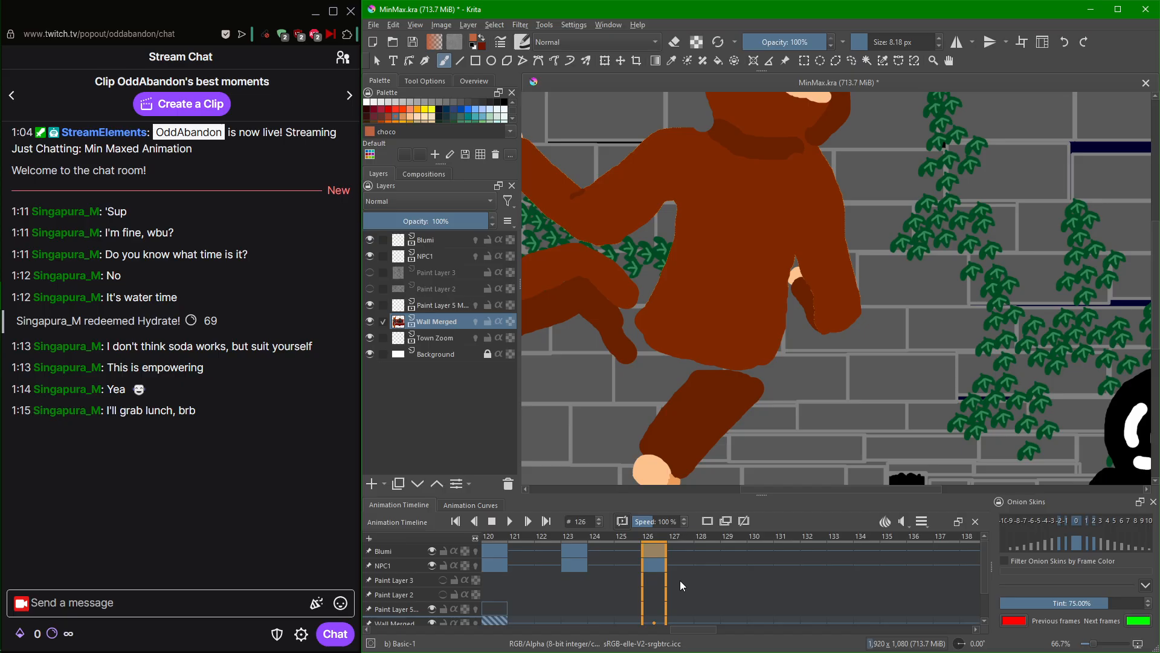
pyautogui.scroll(2, 680, 580)
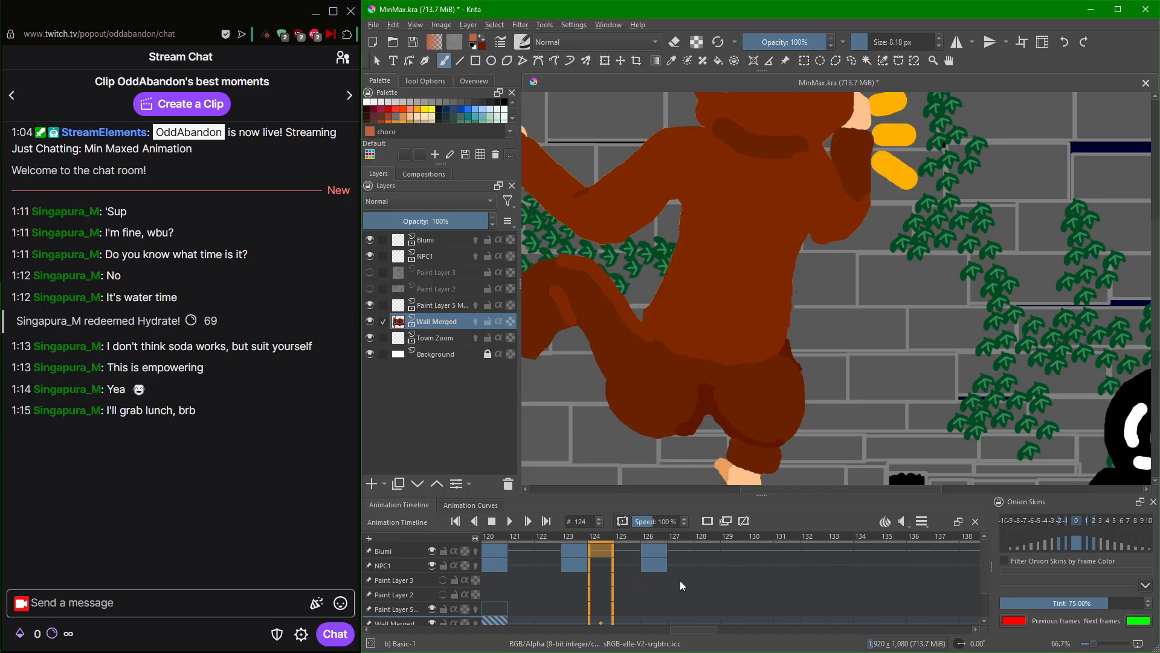
# Return along the timeline to the brick wall drawing at frame 187, checking the frames just before it.
pyautogui.scroll(-13, 680, 580)
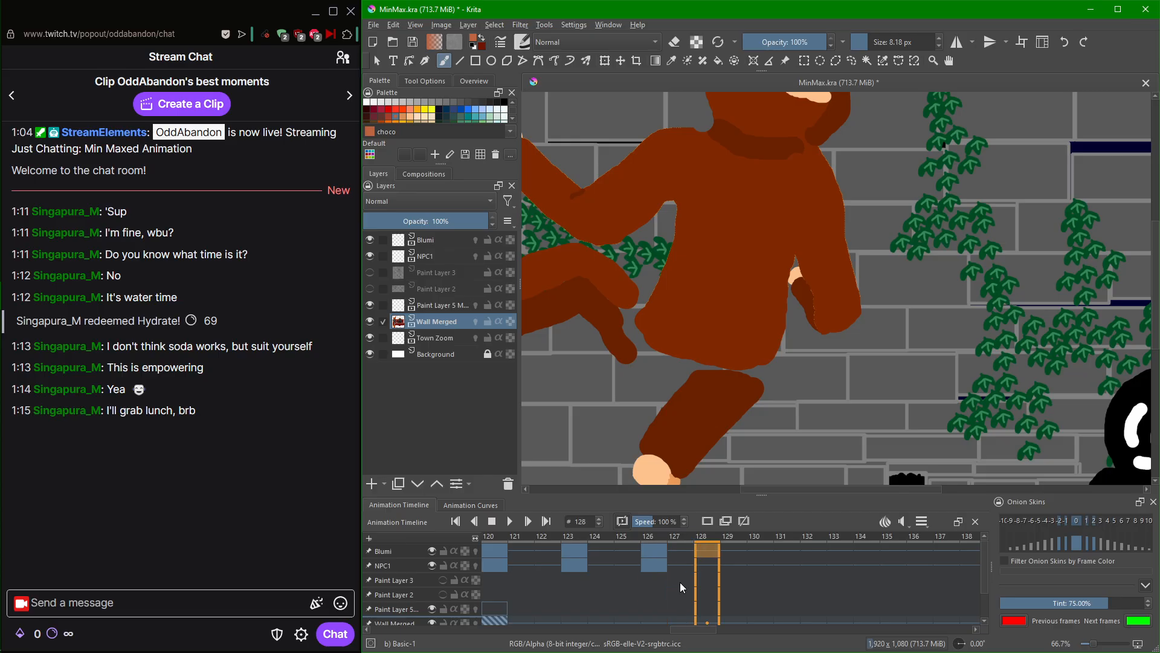
pyautogui.scroll(-20, 679, 580)
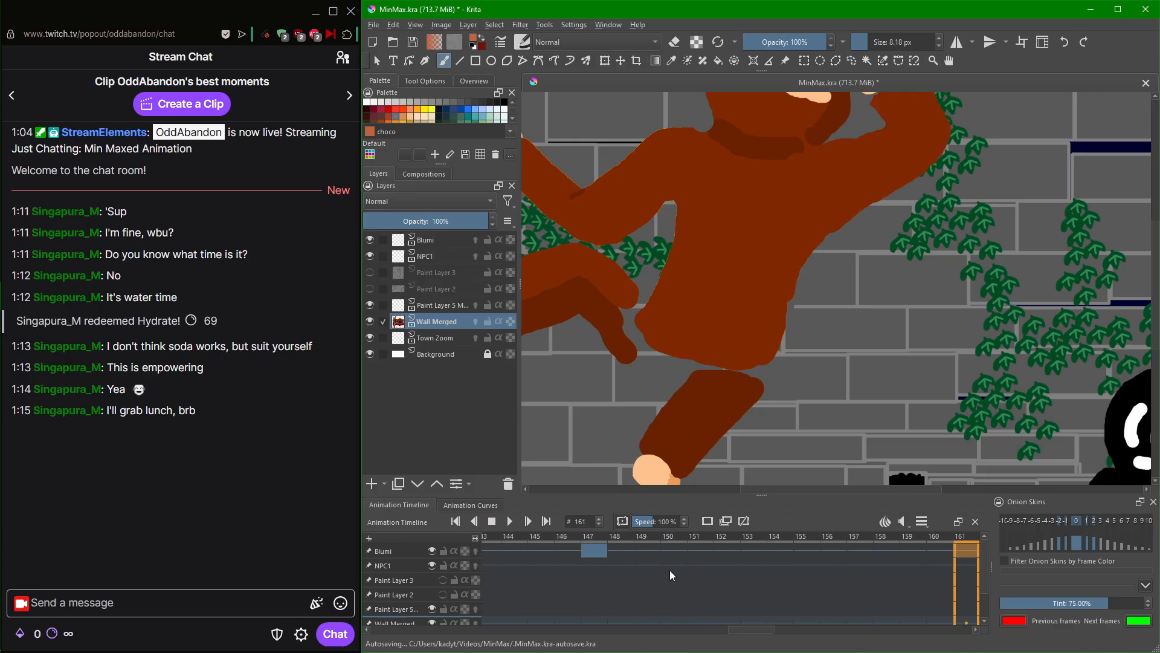
pyautogui.scroll(-19, 674, 562)
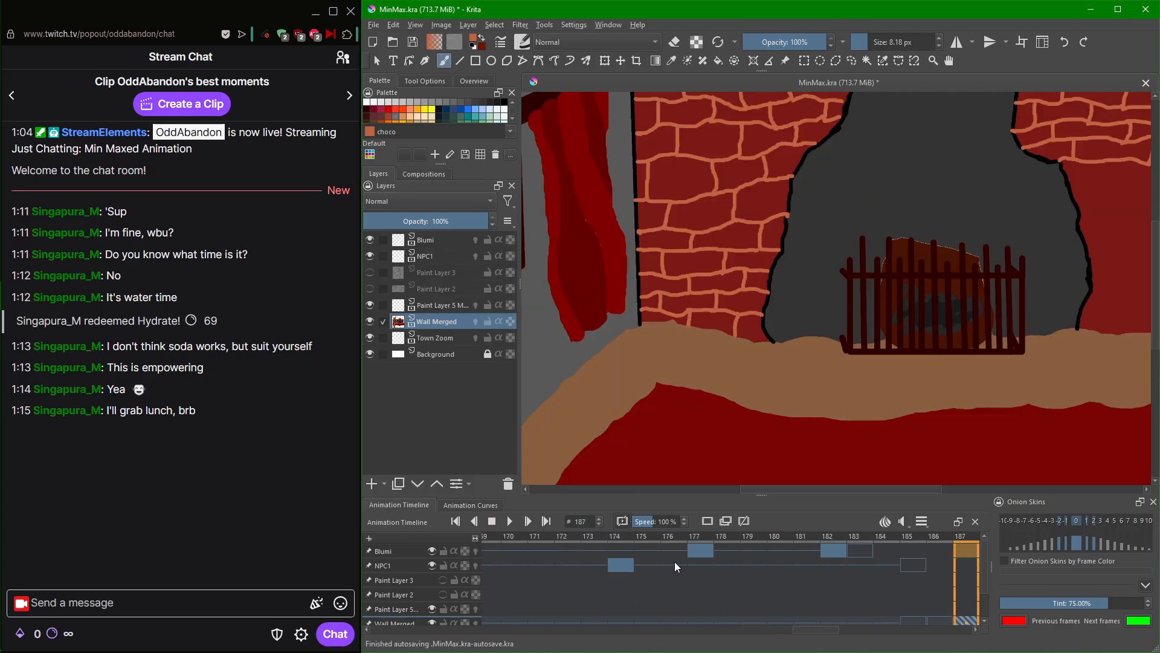
pyautogui.scroll(4, 674, 562)
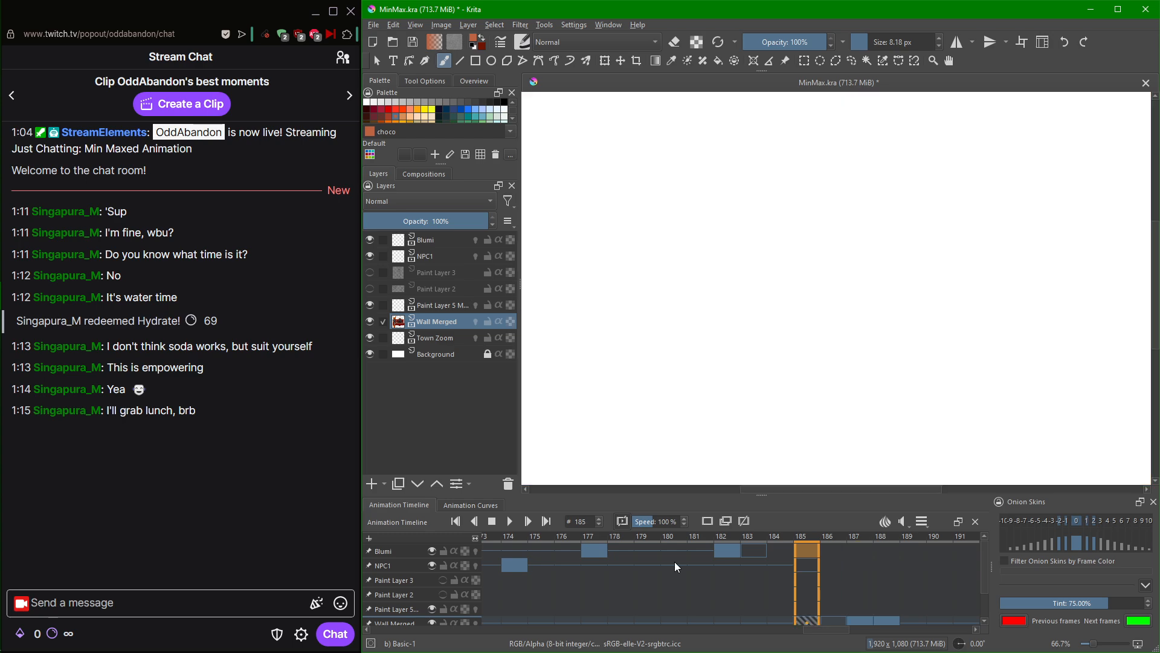
pyautogui.scroll(-2, 674, 561)
pyautogui.scroll(-1, 675, 559)
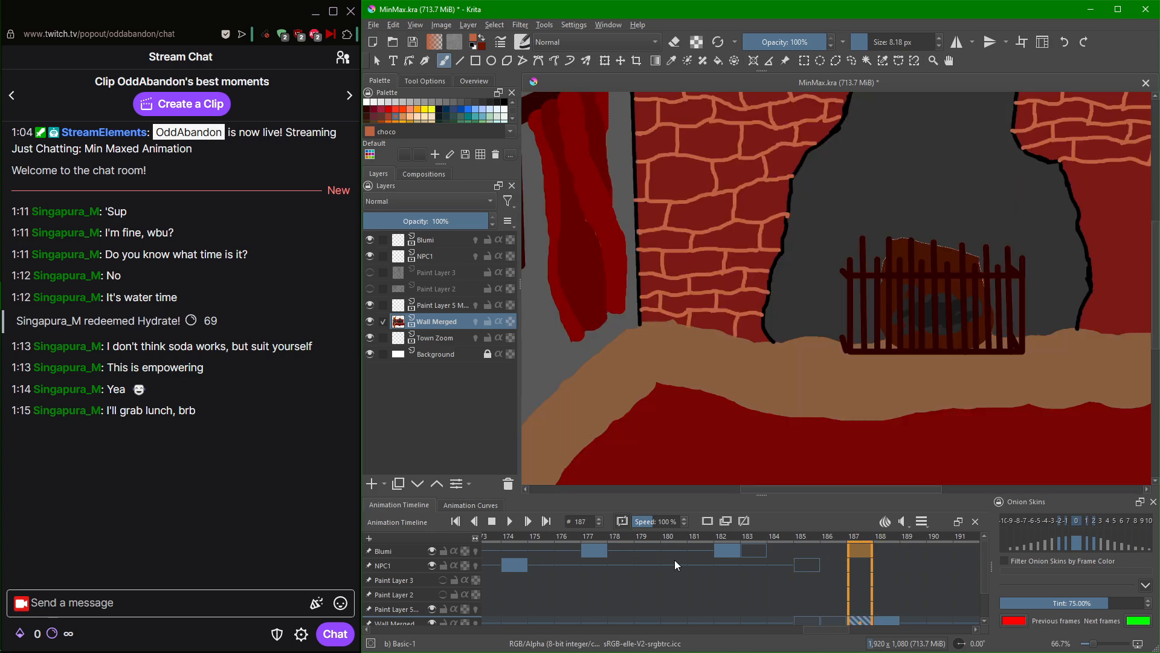
# Compare frames 187 and 188 and remove the Wall Merged keyframe without bricks at frame 188.
pyautogui.scroll(-2, 900, 363)
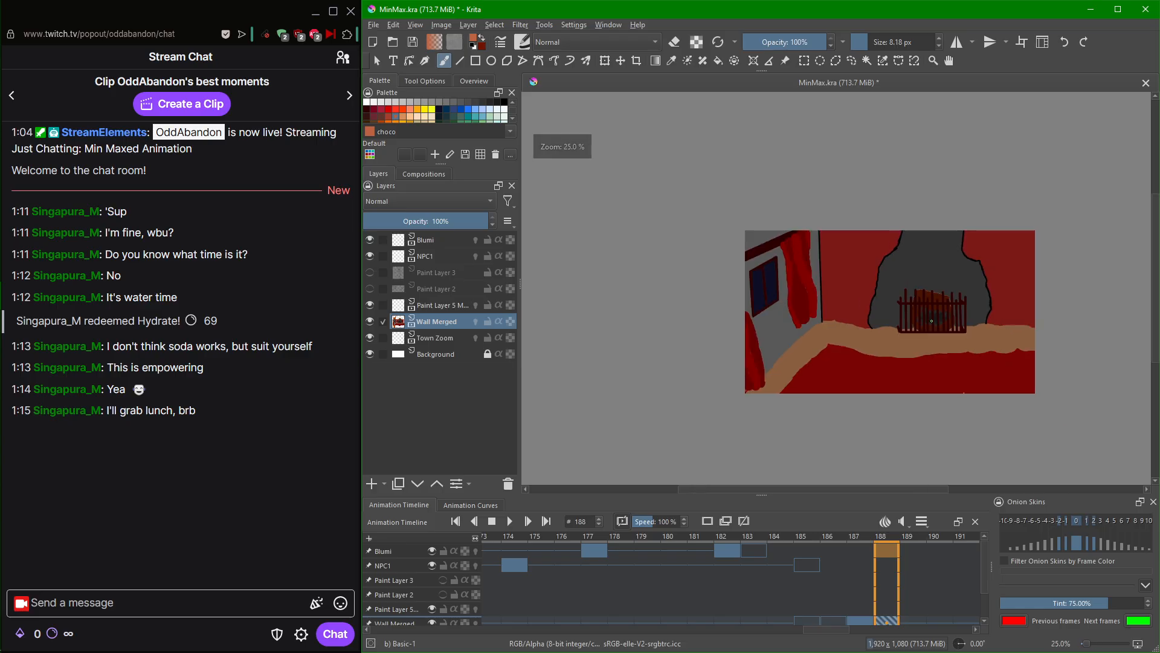
pyautogui.scroll(1, 934, 562)
pyautogui.scroll(-1, 934, 574)
pyautogui.scroll(1, 934, 574)
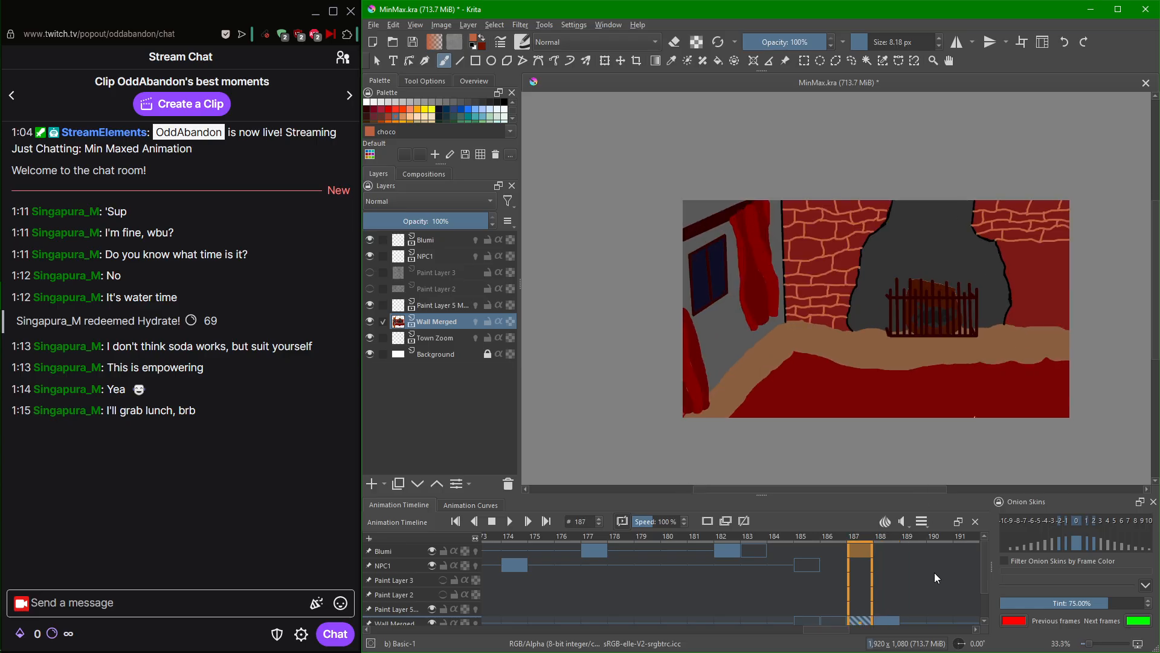
pyautogui.scroll(-1, 925, 577)
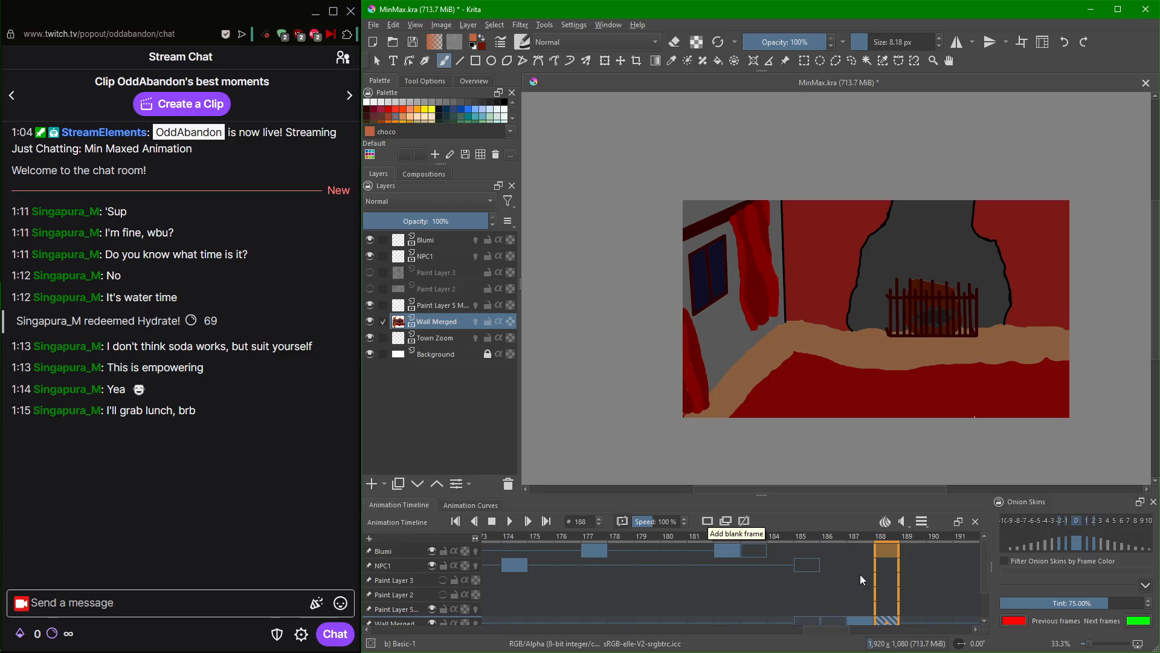
pyautogui.rightClick(894, 621)
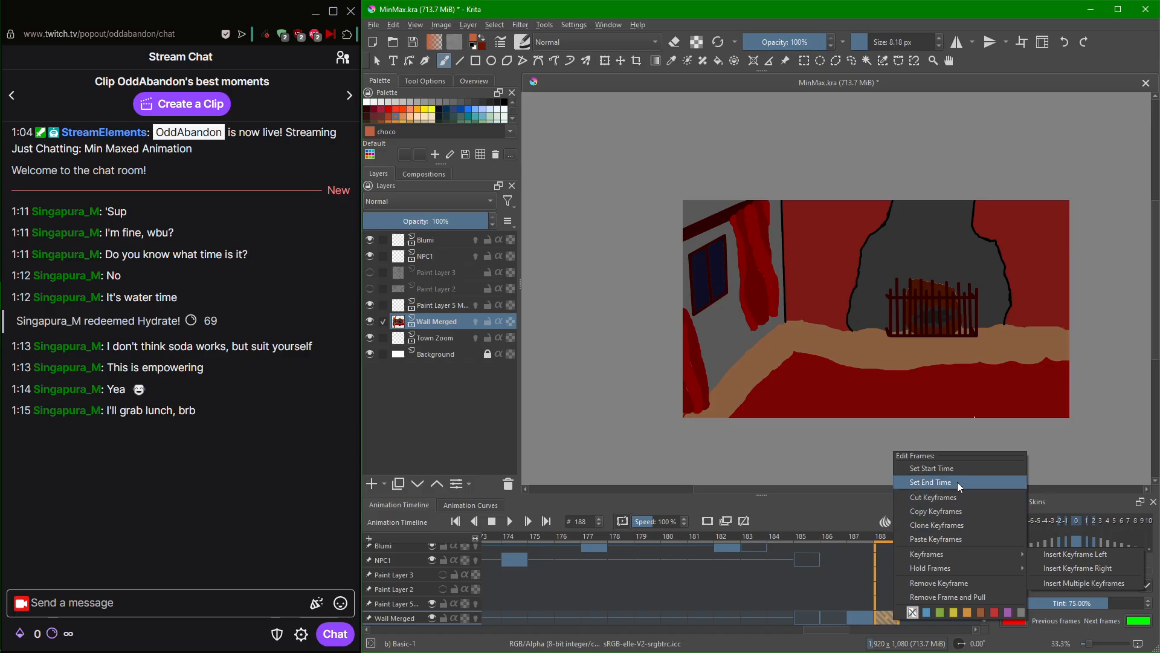
pyautogui.click(961, 581)
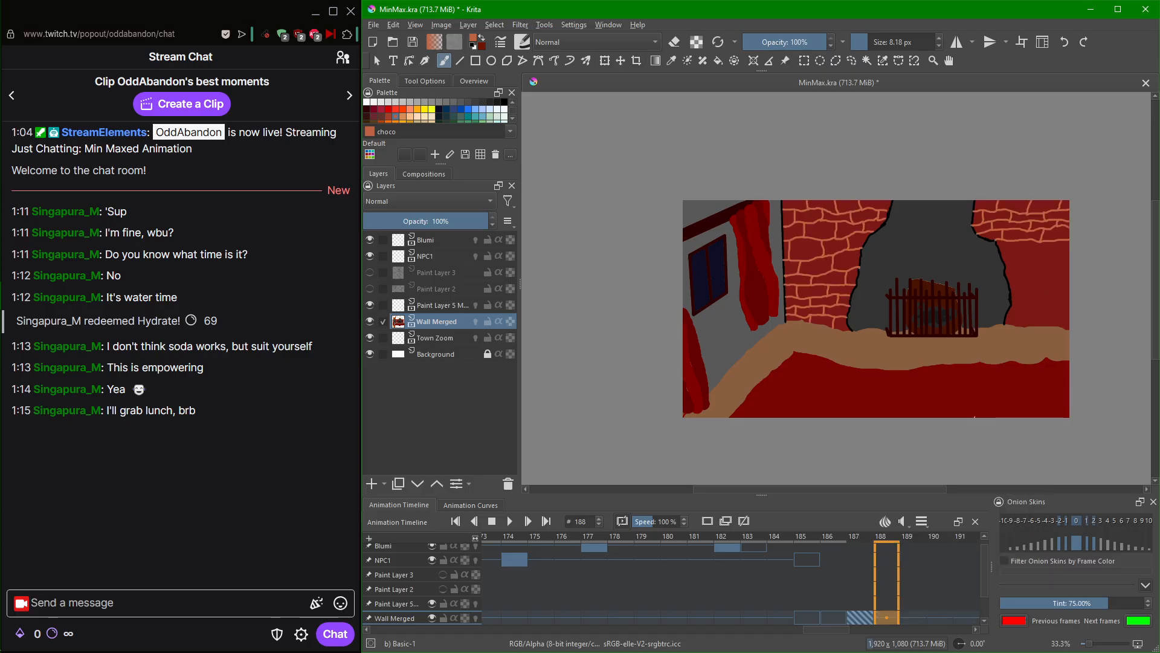
# On Wall Merged frame 187, paint the fifth brick row beyond the chimney with three vertical joints and a lower mortar line.
pyautogui.click(864, 617)
pyautogui.scroll(4, 947, 293)
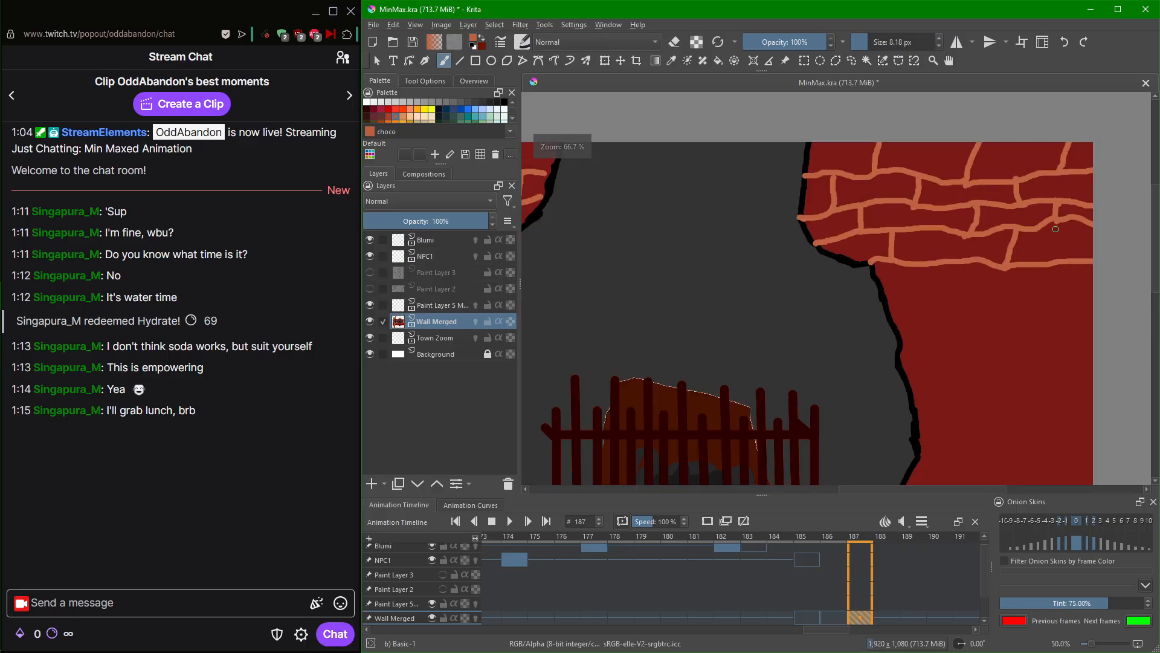
pyautogui.scroll(1, 947, 293)
pyautogui.scroll(-1, 914, 306)
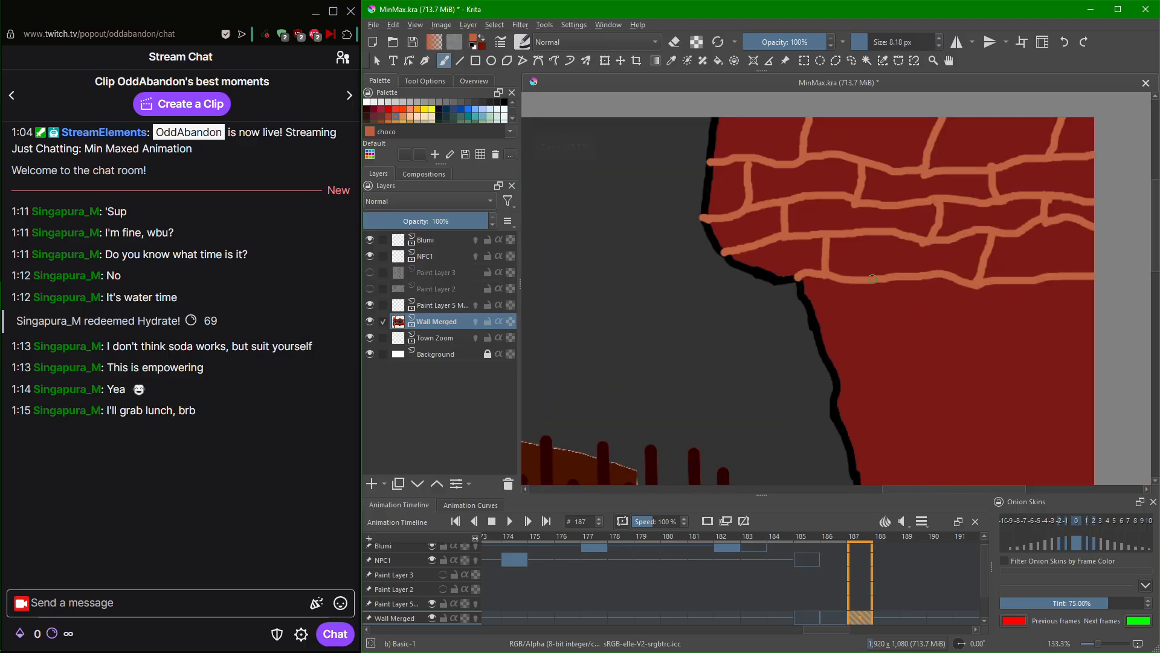
pyautogui.moveTo(859, 282)
pyautogui.mouseDown()
pyautogui.moveTo(857, 335)
pyautogui.moveTo(823, 339)
pyautogui.moveTo(947, 334)
pyautogui.moveTo(936, 277)
pyautogui.mouseUp()
pyautogui.moveTo(956, 332)
pyautogui.mouseDown()
pyautogui.moveTo(1035, 328)
pyautogui.moveTo(1049, 282)
pyautogui.mouseUp()
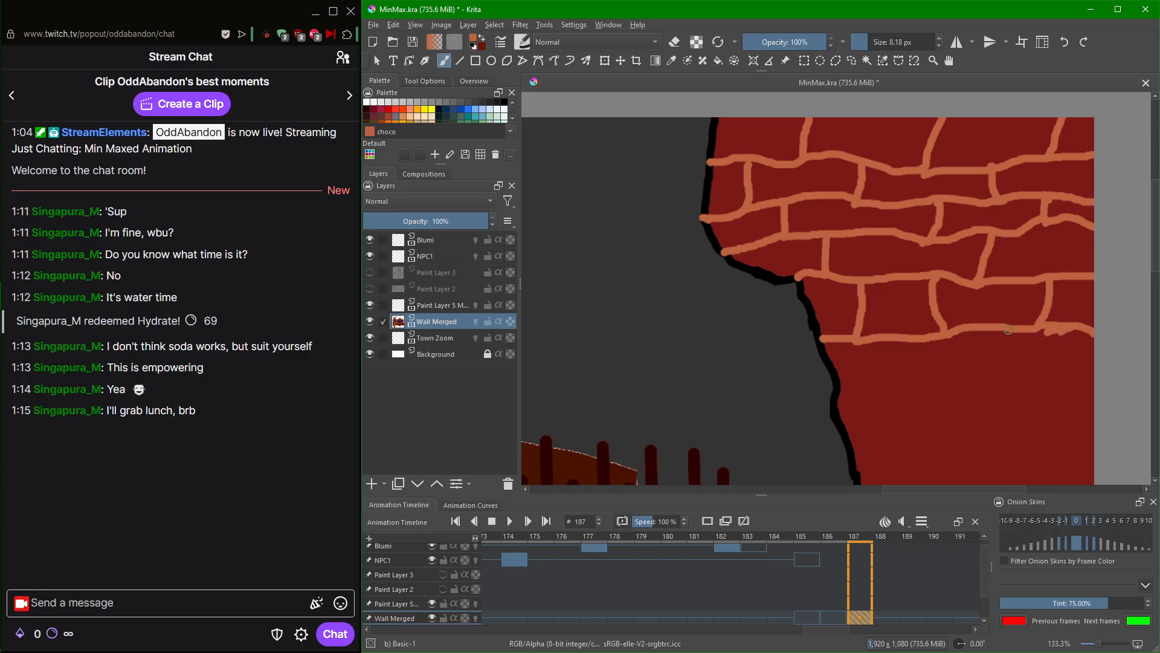
# Paint the sixth brick row beyond the chimney with staggered joints and a wavy mortar line from the picture edge to the chimney outline.
pyautogui.moveTo(1012, 340)
pyautogui.mouseDown()
pyautogui.moveTo(1025, 363)
pyautogui.moveTo(1086, 372)
pyautogui.mouseUp()
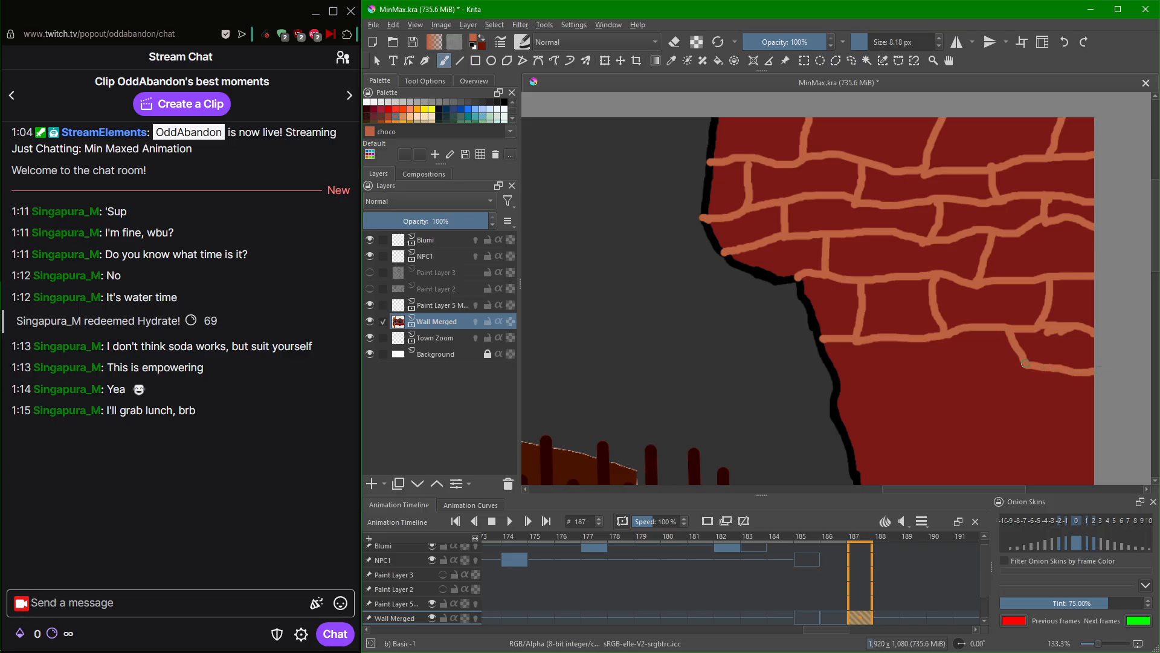
pyautogui.moveTo(1015, 366)
pyautogui.mouseDown()
pyautogui.moveTo(915, 364)
pyautogui.moveTo(913, 344)
pyautogui.moveTo(915, 369)
pyautogui.moveTo(851, 381)
pyautogui.mouseUp()
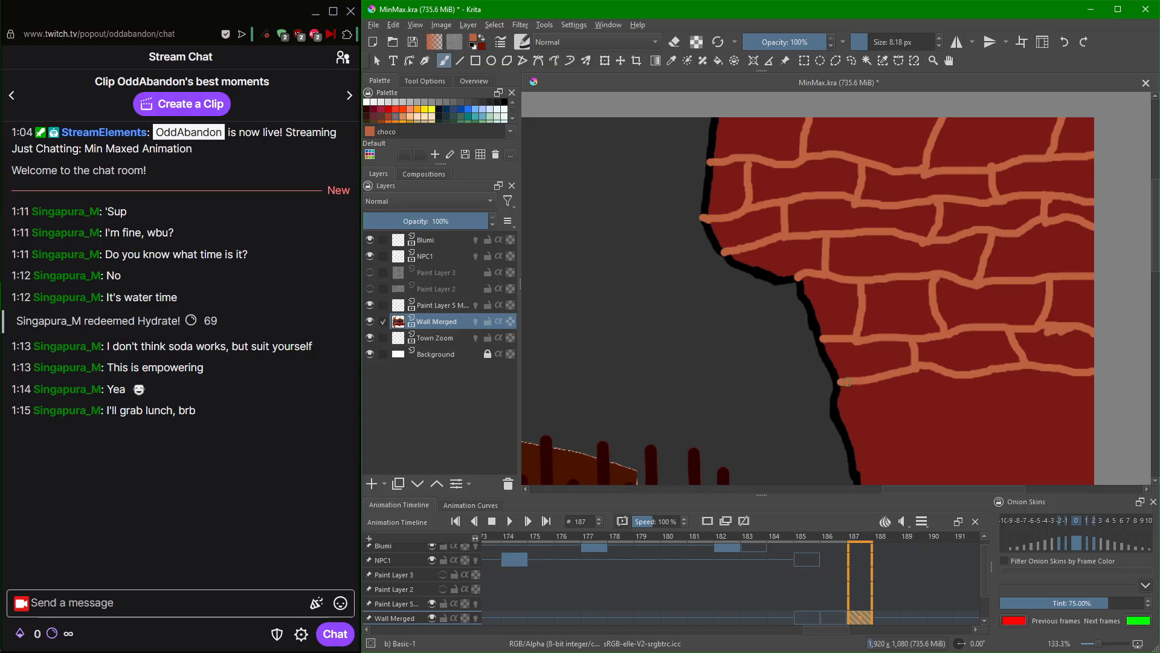
pyautogui.scroll(-4, 848, 382)
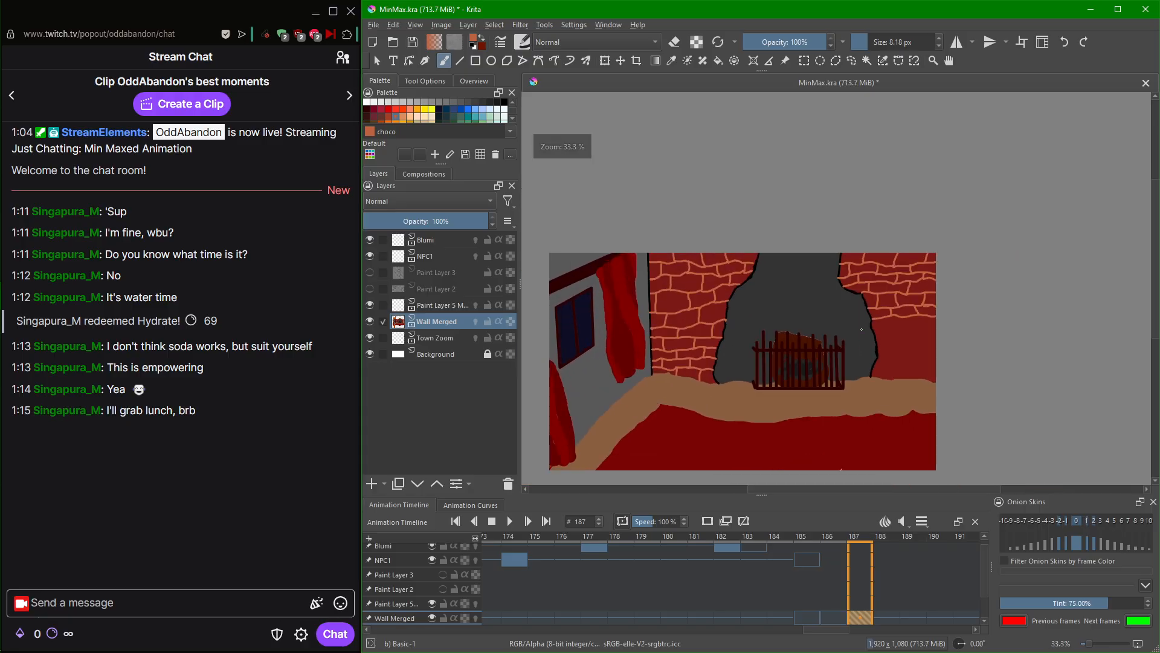
pyautogui.scroll(4, 861, 329)
pyautogui.scroll(1, 930, 324)
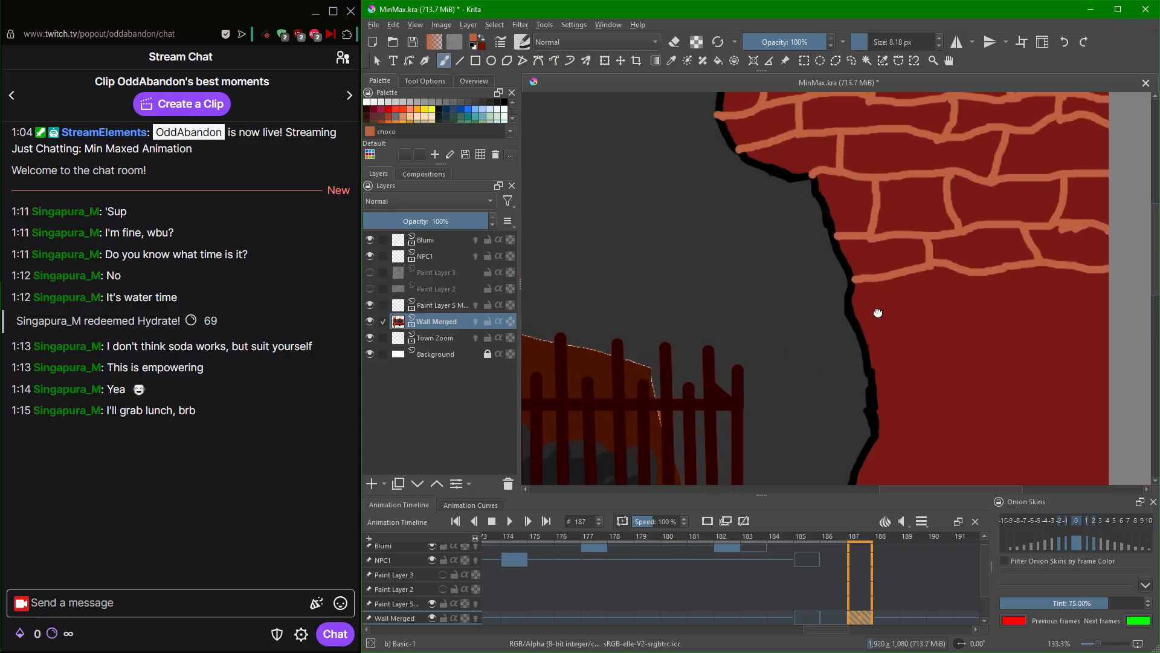
# Paint the seventh brick row beyond the chimney with two vertical joints and a wavy lower mortar line out to the picture edge.
pyautogui.moveTo(896, 262)
pyautogui.mouseDown()
pyautogui.moveTo(912, 301)
pyautogui.moveTo(834, 305)
pyautogui.moveTo(972, 304)
pyautogui.moveTo(1023, 289)
pyautogui.moveTo(1027, 257)
pyautogui.moveTo(1009, 294)
pyautogui.moveTo(910, 289)
pyautogui.moveTo(1006, 278)
pyautogui.moveTo(1010, 253)
pyautogui.moveTo(1009, 282)
pyautogui.moveTo(1052, 277)
pyautogui.mouseUp()
pyautogui.scroll(-6, 946, 332)
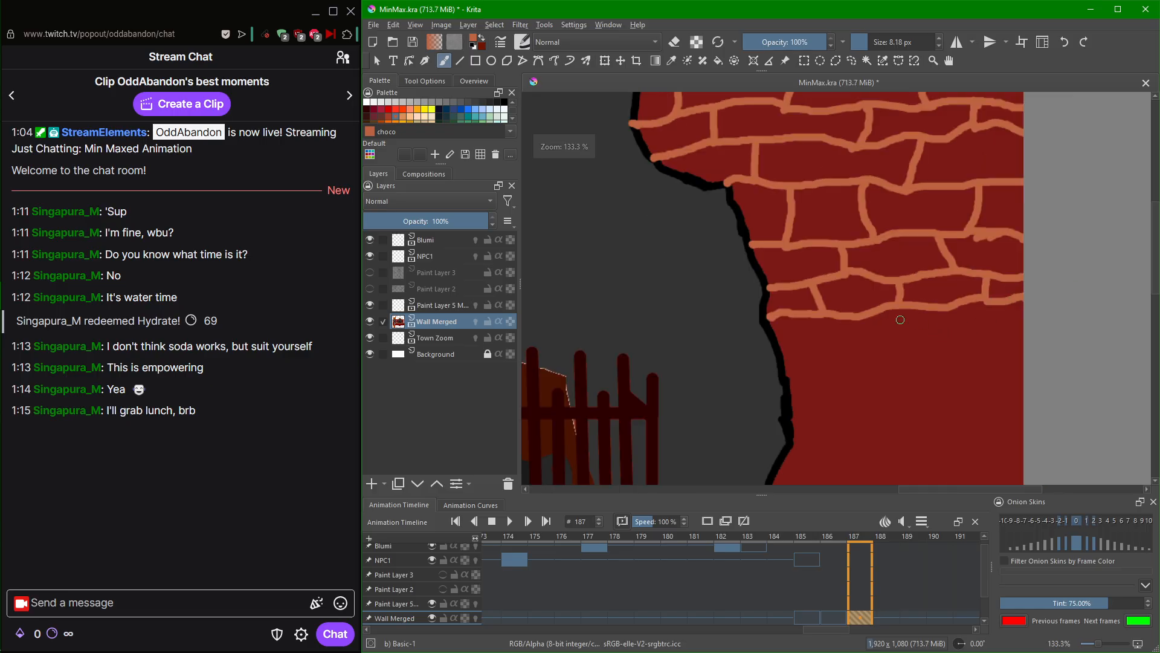
pyautogui.scroll(2, 655, 308)
pyautogui.scroll(-1, 655, 308)
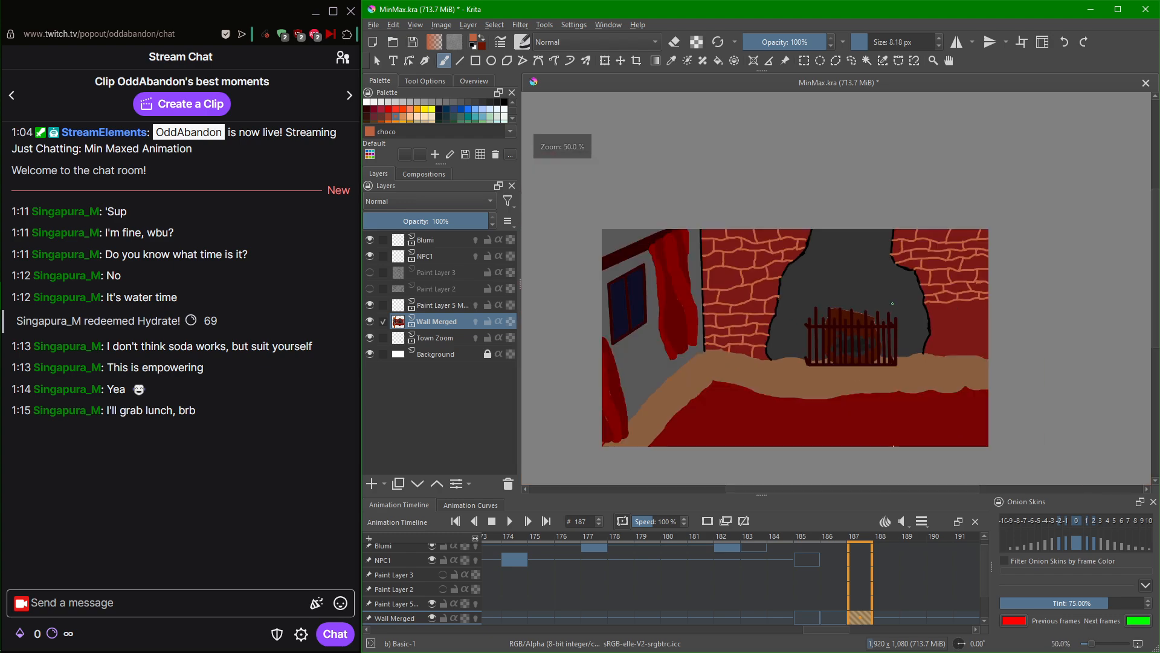
pyautogui.scroll(5, 919, 249)
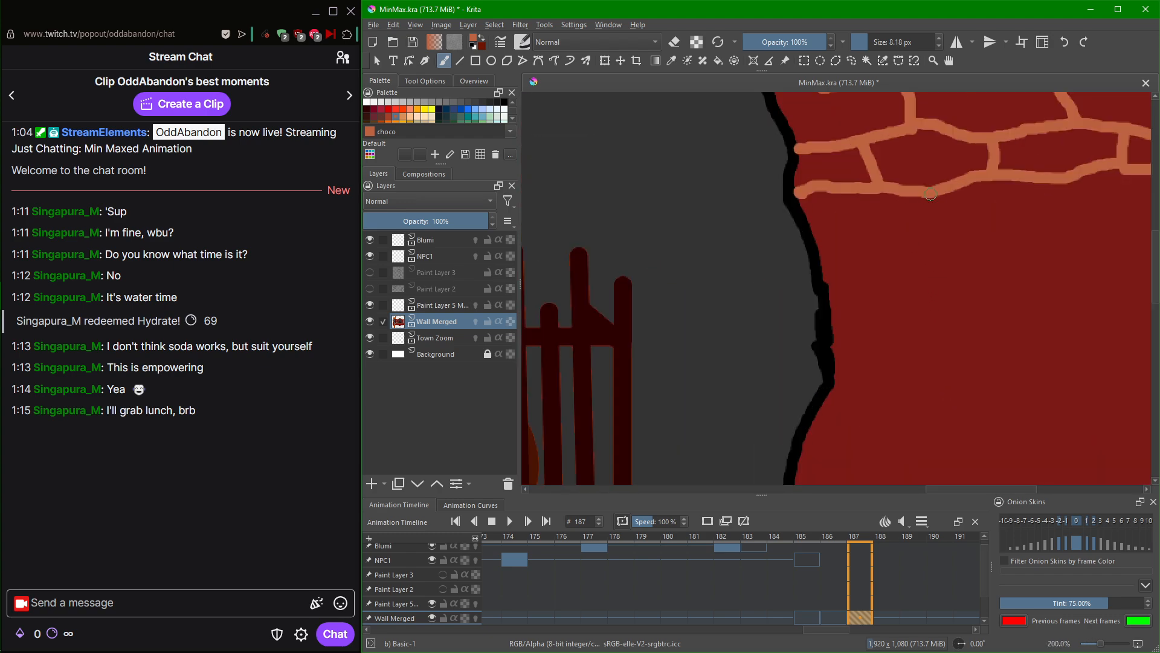
pyautogui.moveTo(931, 194)
pyautogui.mouseDown()
pyautogui.moveTo(930, 243)
pyautogui.moveTo(905, 261)
pyautogui.moveTo(819, 236)
pyautogui.mouseUp()
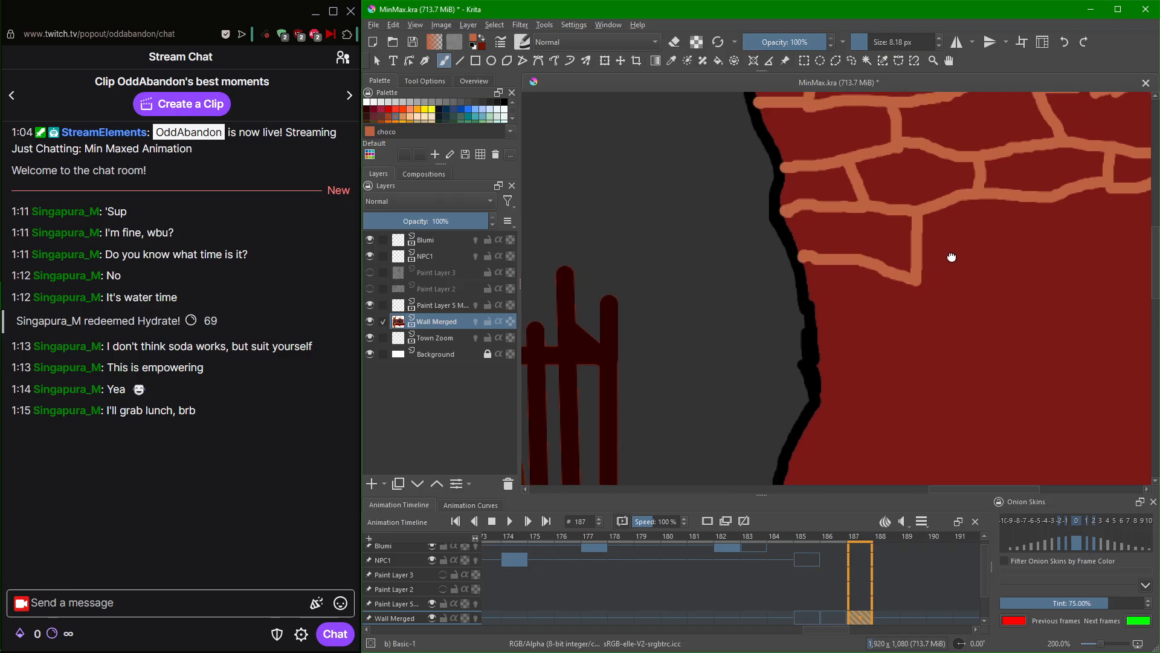
pyautogui.scroll(1, 953, 259)
pyautogui.moveTo(807, 328)
pyautogui.mouseDown()
pyautogui.moveTo(983, 296)
pyautogui.moveTo(980, 228)
pyautogui.moveTo(969, 264)
pyautogui.moveTo(915, 293)
pyautogui.mouseUp()
pyautogui.moveTo(886, 334); pyautogui.dragTo(1031, 309)
pyautogui.scroll(-4, 878, 364)
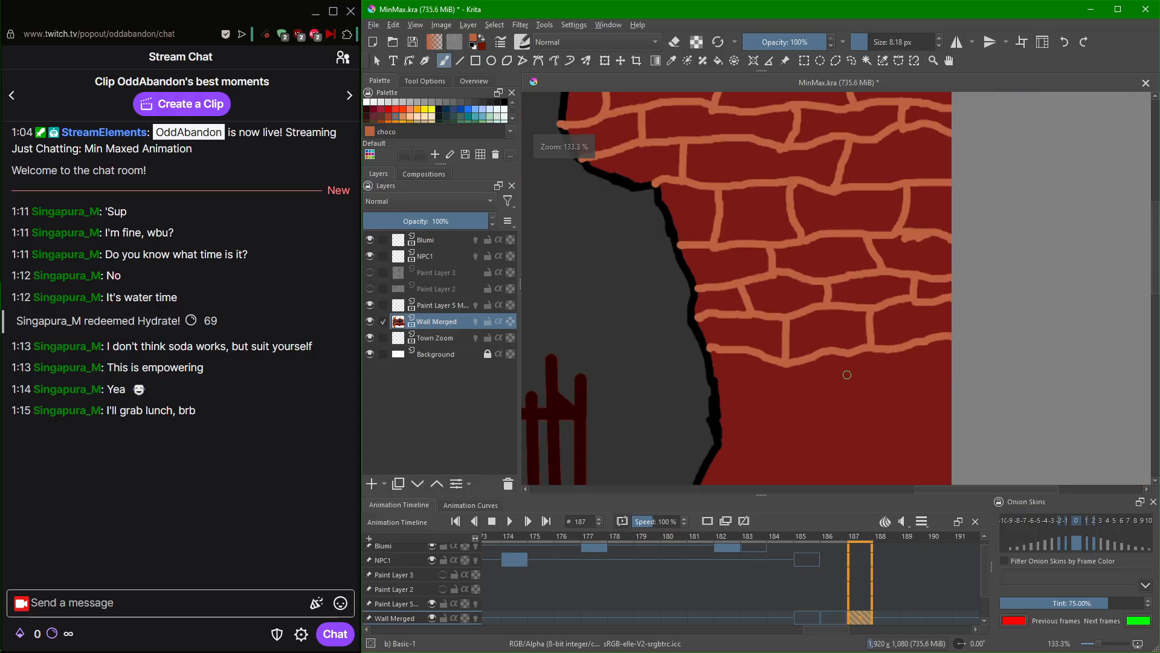
# Paint the eighth brick row beyond the chimney with three staggered joints and a lower mortar line from chimney outline to picture edge.
pyautogui.scroll(4, 888, 320)
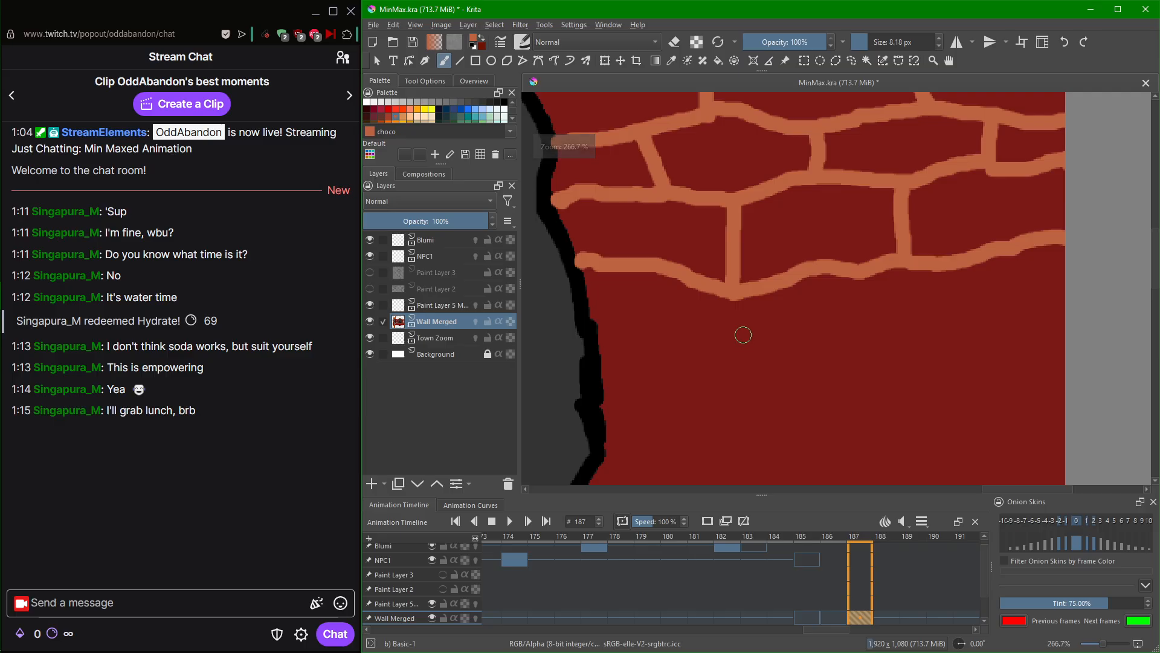
pyautogui.moveTo(744, 330); pyautogui.dragTo(764, 284)
pyautogui.moveTo(674, 224)
pyautogui.mouseDown()
pyautogui.moveTo(675, 295)
pyautogui.moveTo(636, 295)
pyautogui.moveTo(702, 309)
pyautogui.moveTo(846, 294)
pyautogui.moveTo(859, 246)
pyautogui.moveTo(849, 231)
pyautogui.mouseUp()
pyautogui.moveTo(844, 295)
pyautogui.mouseDown()
pyautogui.moveTo(996, 267)
pyautogui.moveTo(985, 221)
pyautogui.mouseUp()
pyautogui.moveTo(998, 264); pyautogui.dragTo(1094, 270)
# Paint the ninth brick row beyond the chimney with three vertical joints and a lower mortar line starting at the chimney outline.
pyautogui.scroll(-5, 848, 371)
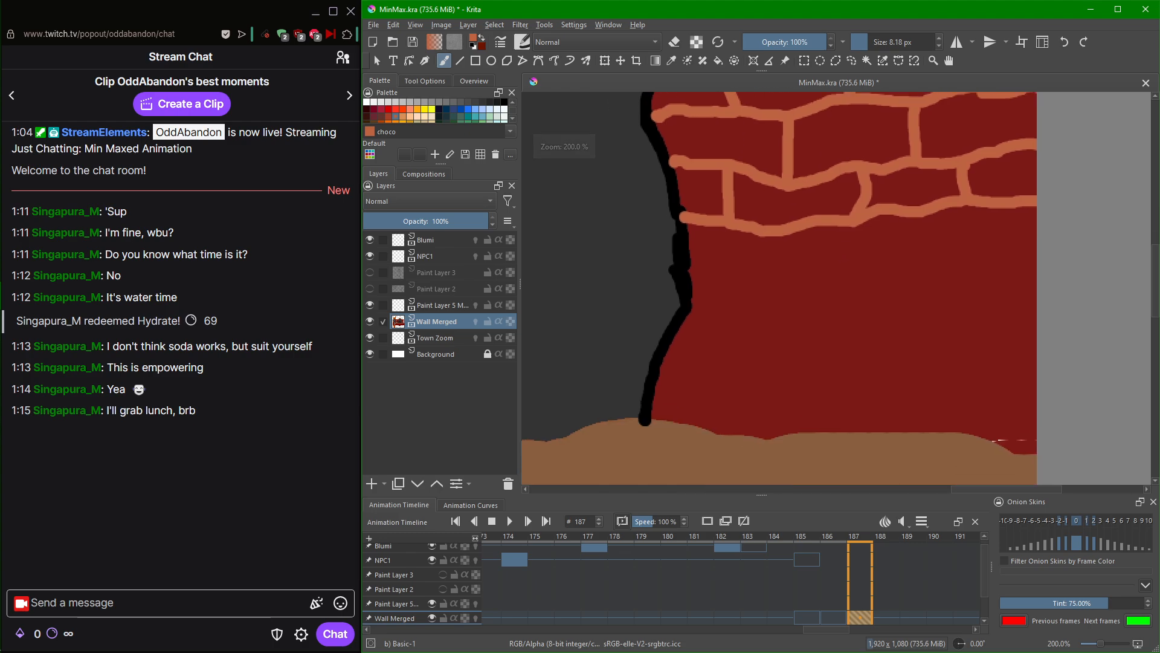
pyautogui.moveTo(786, 225)
pyautogui.mouseDown()
pyautogui.moveTo(784, 280)
pyautogui.moveTo(769, 285)
pyautogui.moveTo(678, 283)
pyautogui.mouseUp()
pyautogui.moveTo(784, 291)
pyautogui.mouseDown()
pyautogui.moveTo(971, 265)
pyautogui.moveTo(979, 199)
pyautogui.mouseUp()
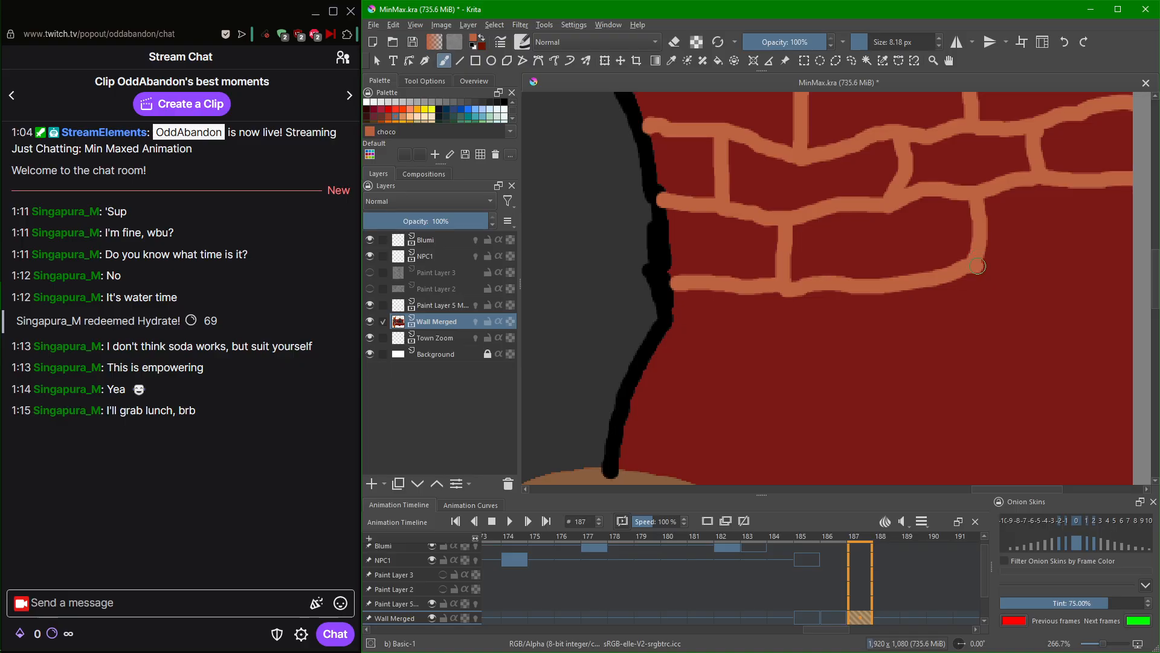
pyautogui.moveTo(978, 266)
pyautogui.mouseDown()
pyautogui.moveTo(1102, 250)
pyautogui.moveTo(1112, 187)
pyautogui.mouseUp()
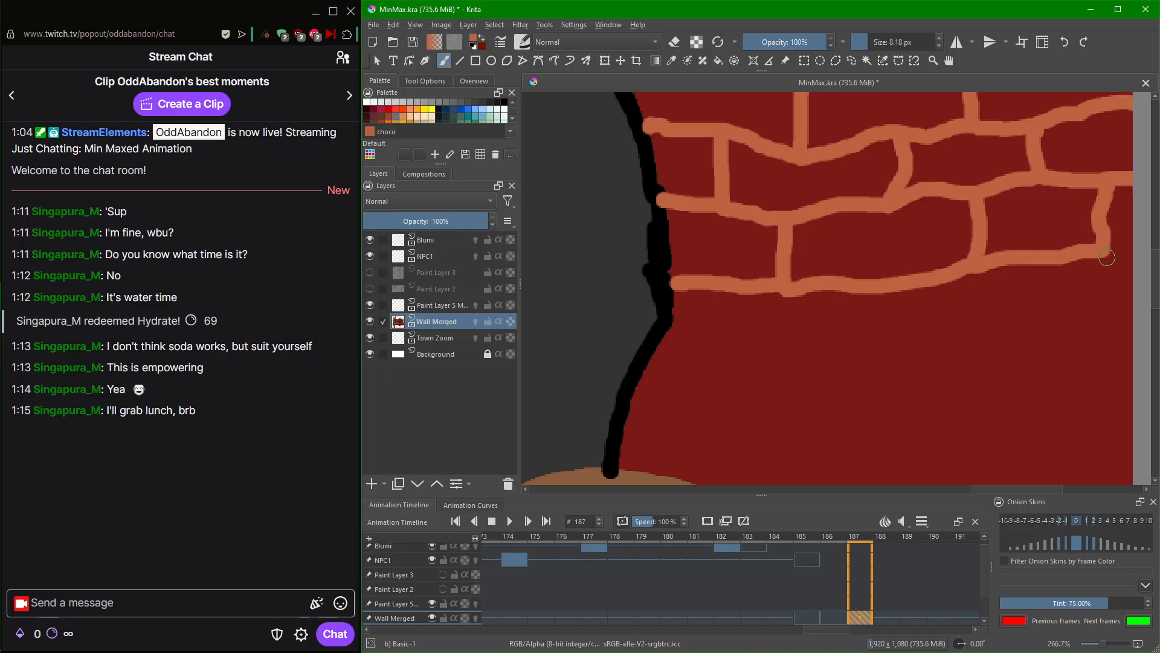
# Paint the tenth brick row beyond the chimney with two vertical joints and a wavy lower mortar line reaching the picture edge.
pyautogui.scroll(-6, 1107, 258)
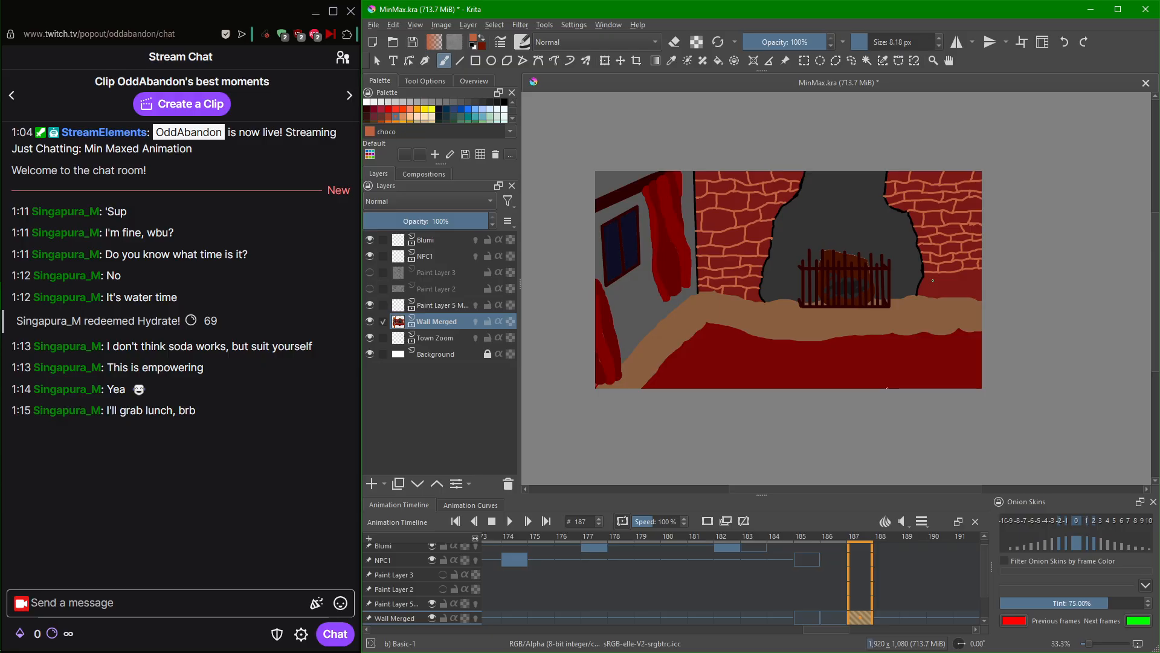
pyautogui.scroll(6, 933, 280)
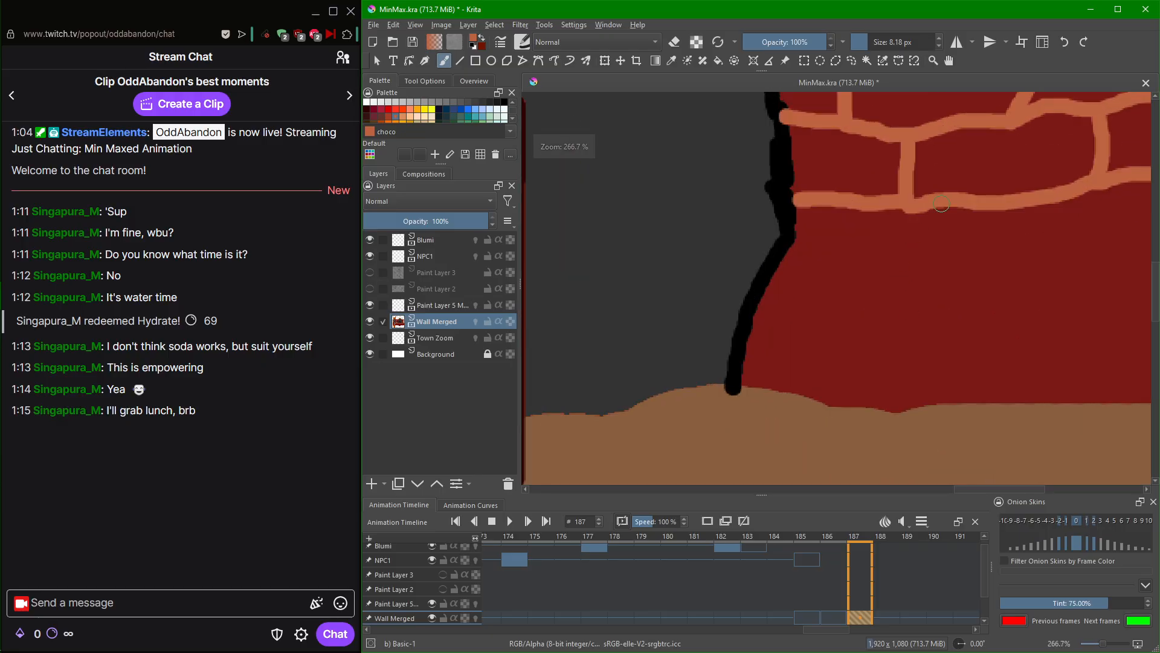
pyautogui.moveTo(967, 208)
pyautogui.mouseDown()
pyautogui.moveTo(965, 264)
pyautogui.moveTo(863, 253)
pyautogui.moveTo(778, 265)
pyautogui.mouseUp()
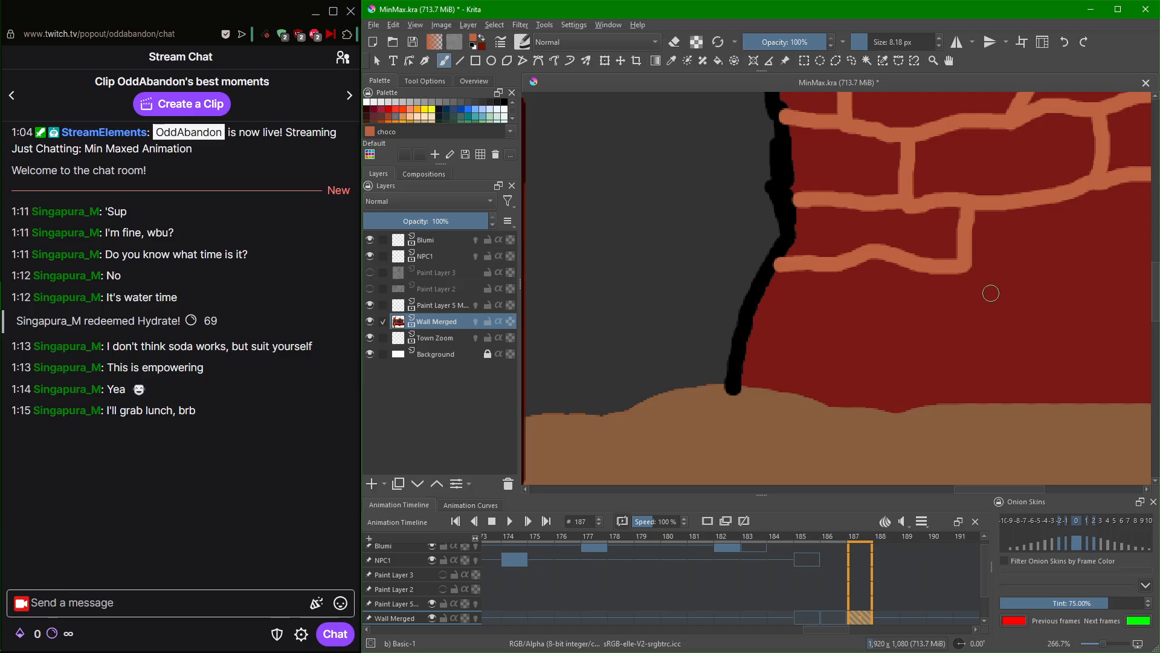
pyautogui.moveTo(991, 293)
pyautogui.mouseDown()
pyautogui.moveTo(873, 306)
pyautogui.moveTo(795, 297)
pyautogui.moveTo(878, 245)
pyautogui.moveTo(955, 242)
pyautogui.moveTo(973, 184)
pyautogui.mouseUp()
pyautogui.moveTo(961, 244); pyautogui.dragTo(1053, 251)
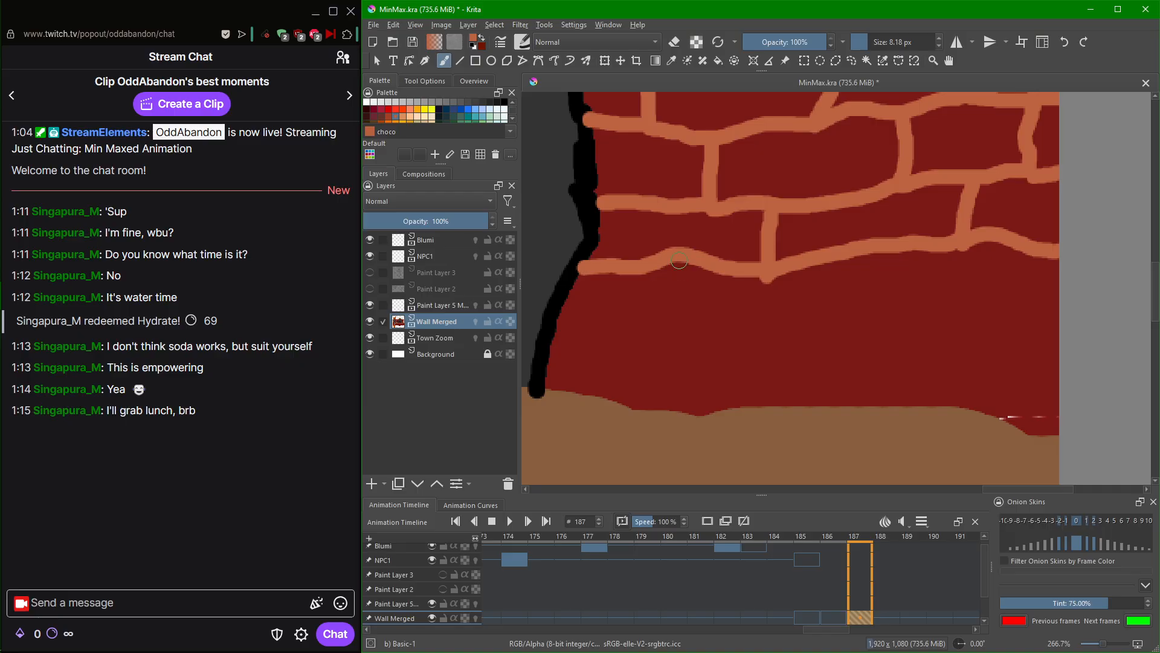
# Paint the eleventh, narrower brick row beyond the chimney with three joints, redoing the first stroke so its mortar line reaches the chimney outline.
pyautogui.moveTo(672, 263)
pyautogui.mouseDown()
pyautogui.moveTo(679, 324)
pyautogui.moveTo(576, 300)
pyautogui.mouseUp()
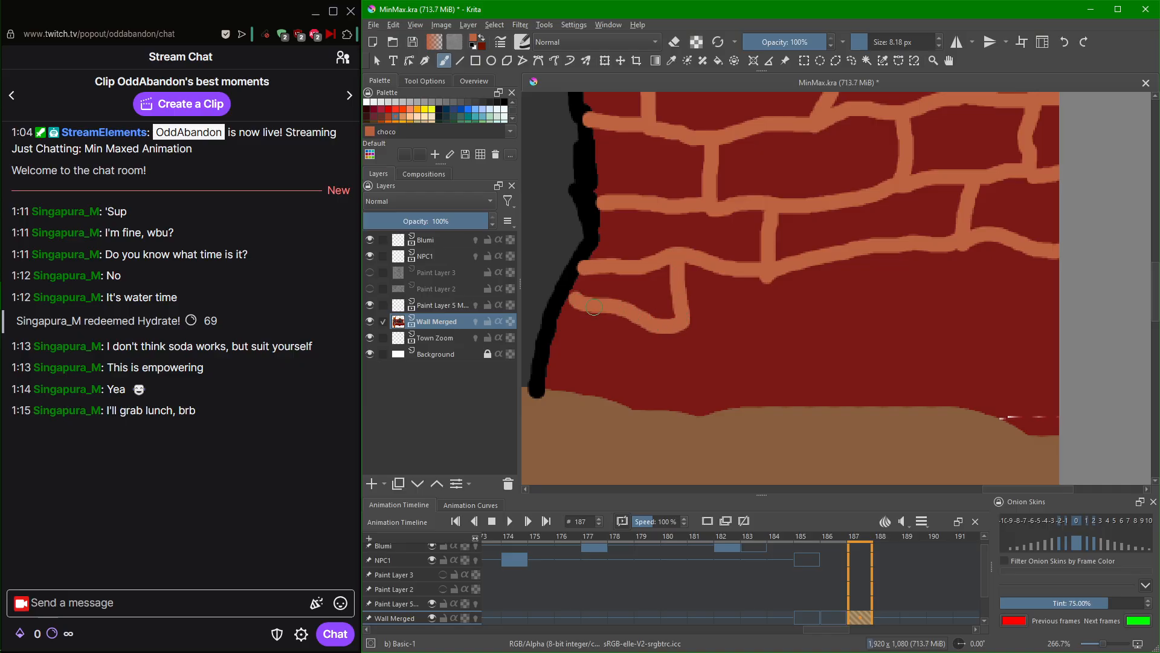
pyautogui.hotkey('ctrl', 'z')
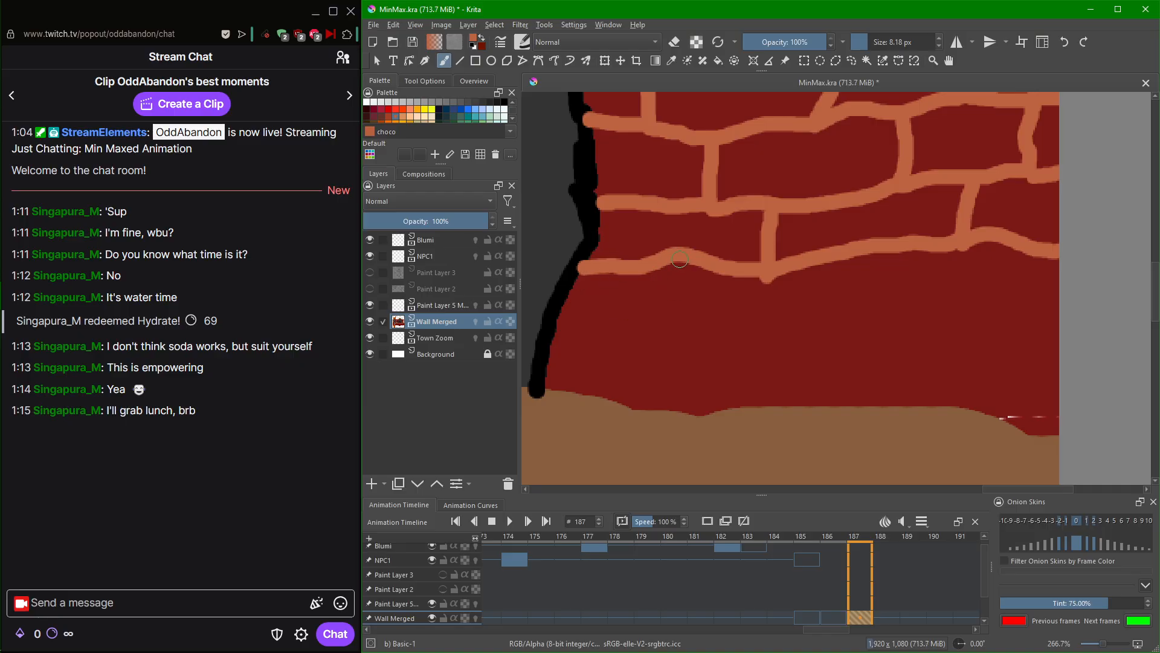
pyautogui.moveTo(675, 267)
pyautogui.mouseDown()
pyautogui.moveTo(673, 319)
pyautogui.moveTo(555, 307)
pyautogui.mouseUp()
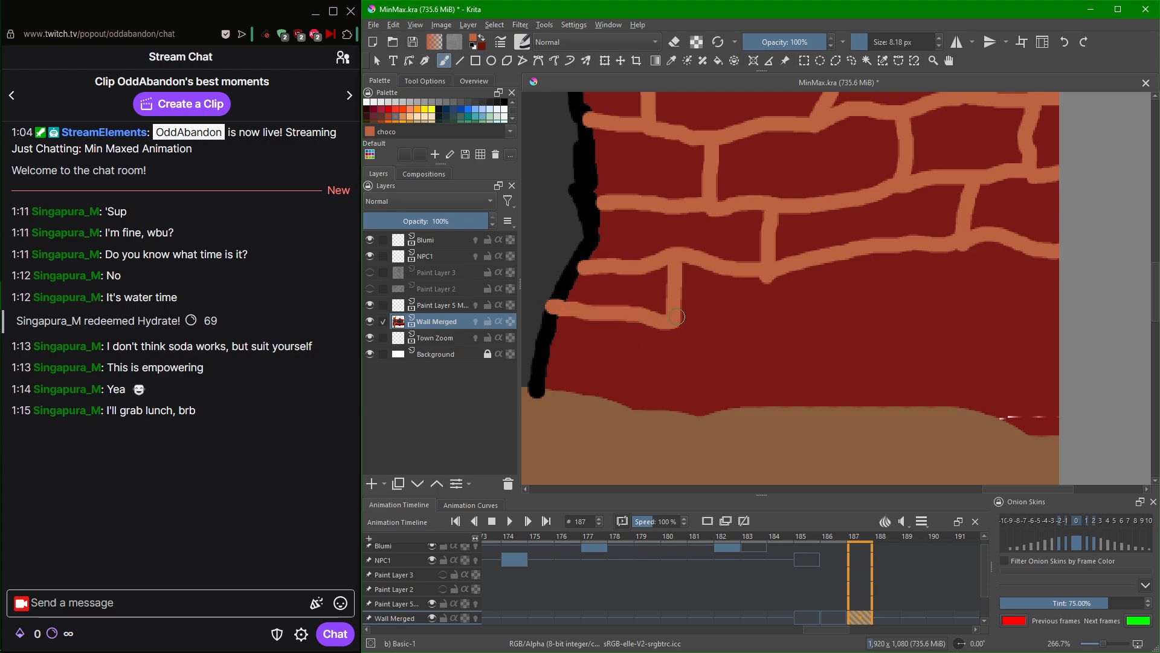
pyautogui.moveTo(676, 317)
pyautogui.mouseDown()
pyautogui.moveTo(845, 288)
pyautogui.moveTo(860, 255)
pyautogui.moveTo(837, 287)
pyautogui.moveTo(848, 296)
pyautogui.moveTo(971, 298)
pyautogui.moveTo(1014, 278)
pyautogui.moveTo(1025, 253)
pyautogui.moveTo(1015, 288)
pyautogui.moveTo(1049, 296)
pyautogui.mouseUp()
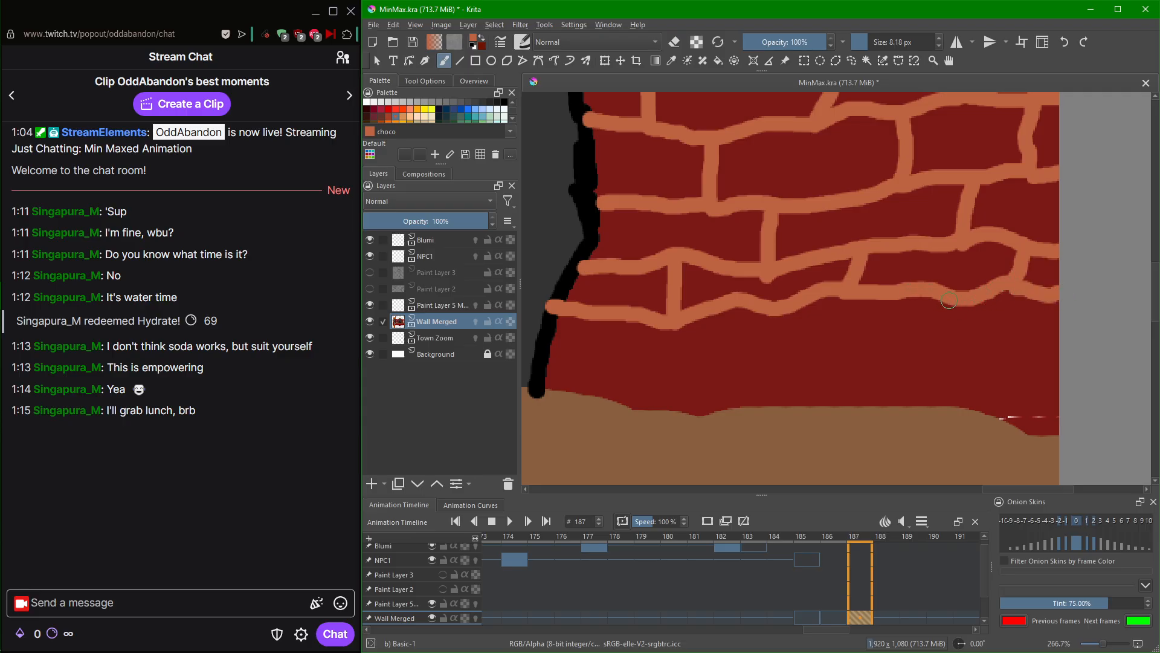
# Paint the twelfth brick row from the picture edge back to the chimney outline with three joints, undoing and redrawing misshapen mortar strokes.
pyautogui.moveTo(949, 301)
pyautogui.mouseDown()
pyautogui.moveTo(956, 348)
pyautogui.moveTo(1075, 358)
pyautogui.mouseUp()
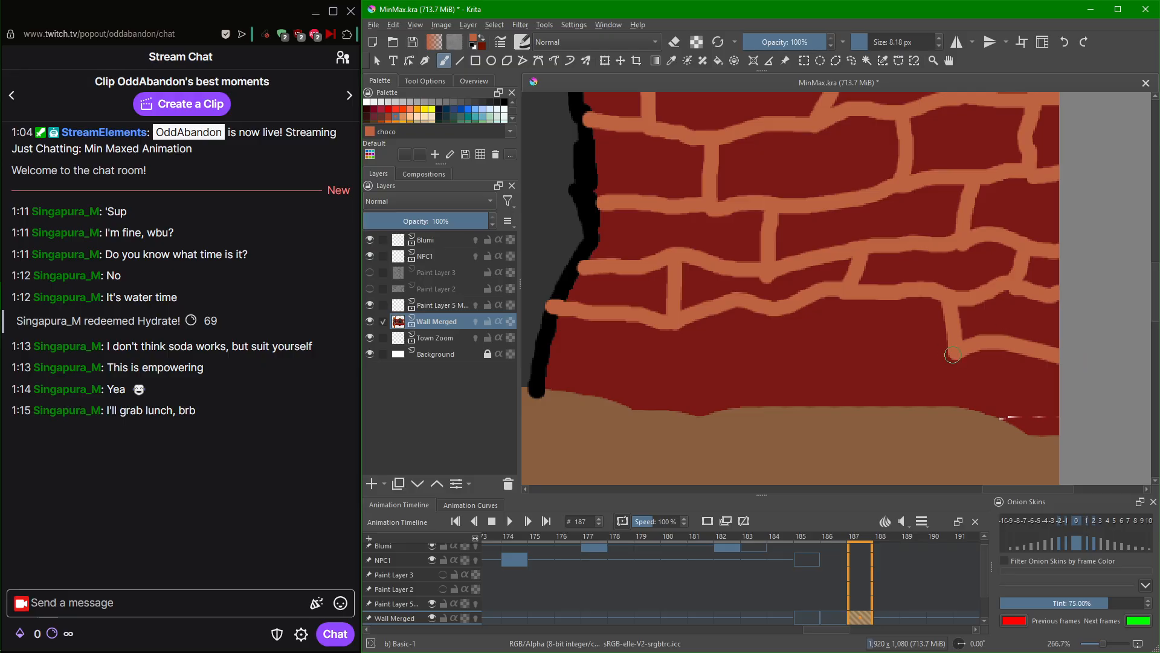
pyautogui.moveTo(952, 355)
pyautogui.mouseDown()
pyautogui.moveTo(882, 349)
pyautogui.moveTo(852, 362)
pyautogui.moveTo(813, 334)
pyautogui.mouseUp()
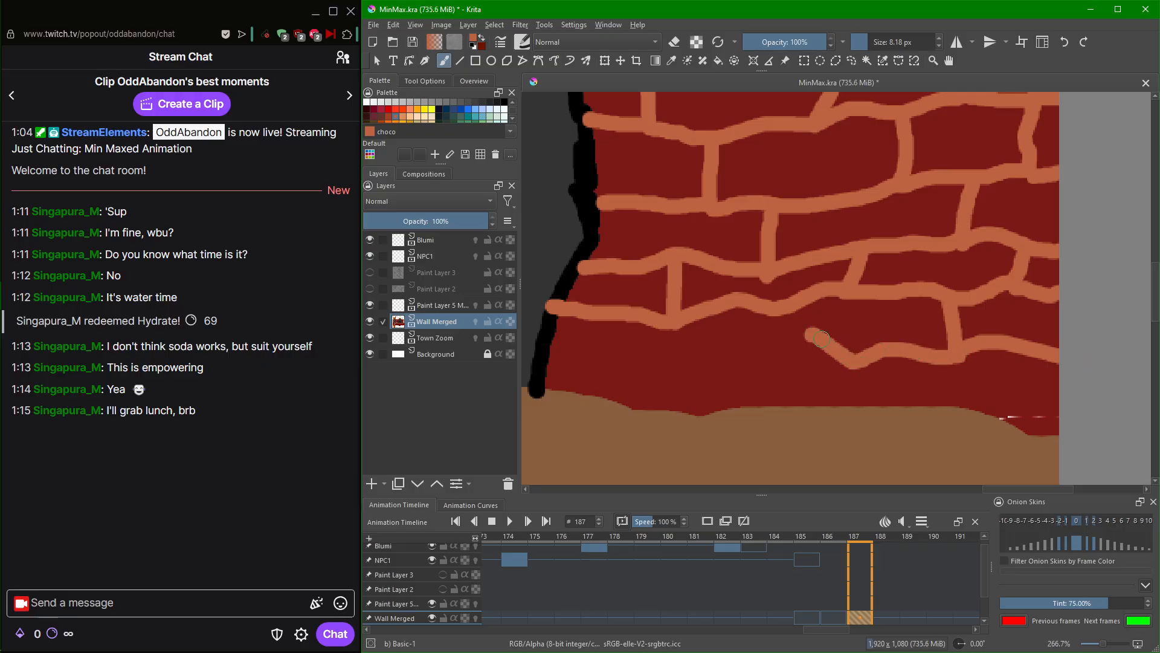
pyautogui.hotkey('ctrl', 'z')
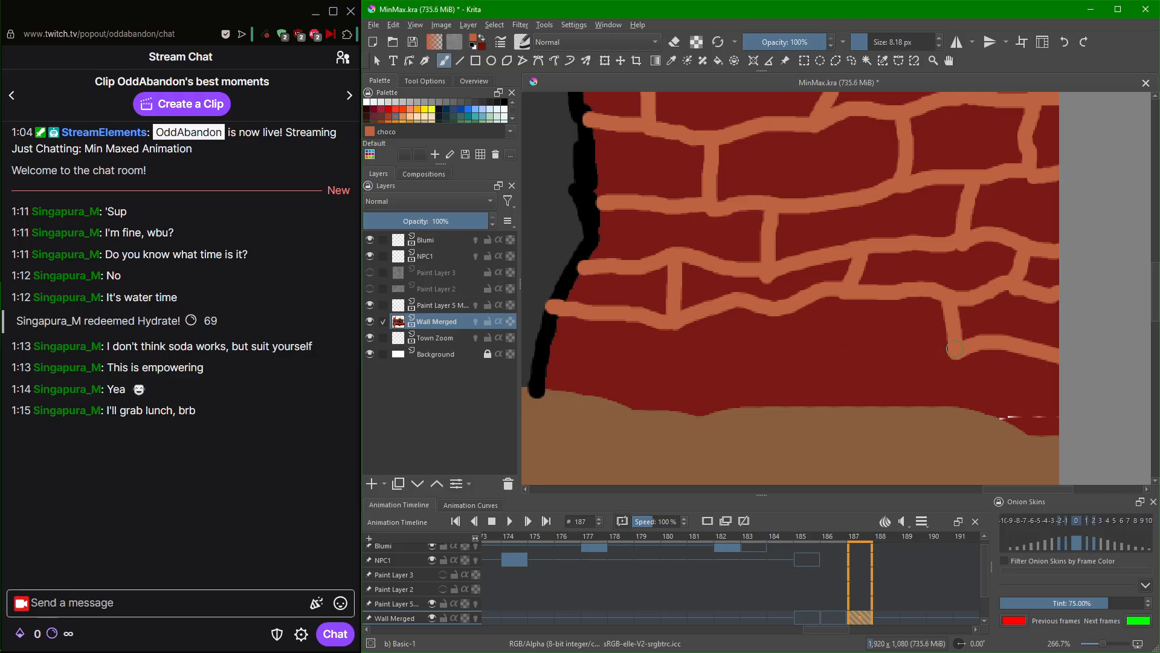
pyautogui.moveTo(955, 349)
pyautogui.mouseDown()
pyautogui.moveTo(908, 337)
pyautogui.moveTo(865, 350)
pyautogui.mouseUp()
pyautogui.hotkey('ctrl', 'z')
pyautogui.moveTo(957, 350); pyautogui.dragTo(792, 347)
pyautogui.moveTo(757, 345); pyautogui.dragTo(755, 305)
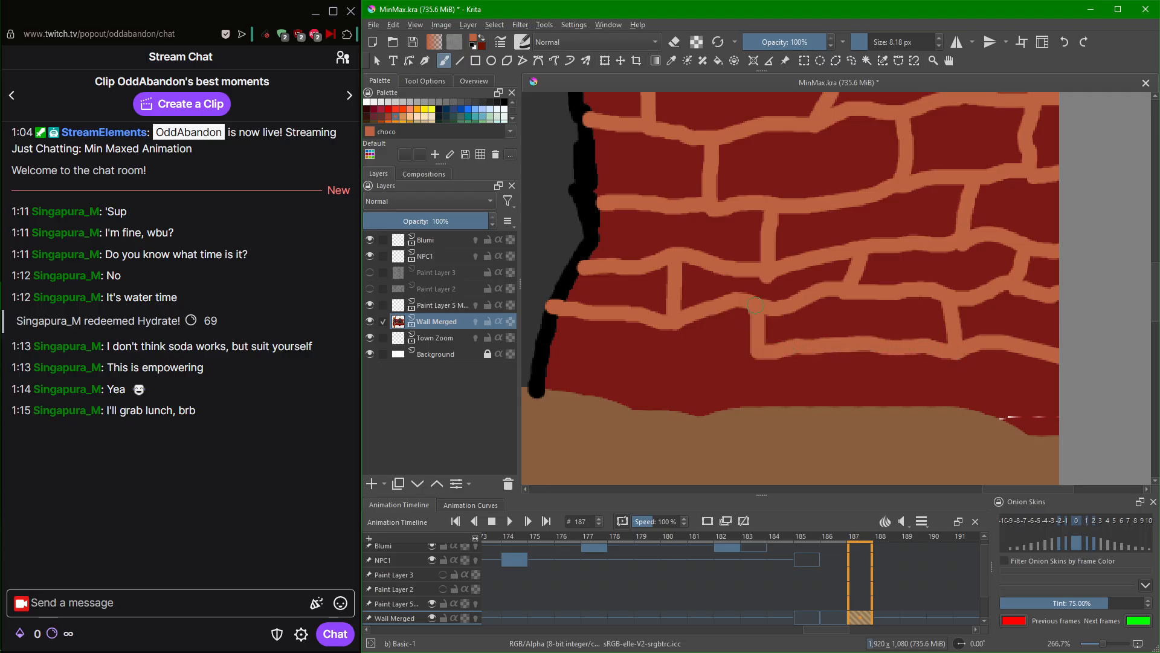
pyautogui.moveTo(760, 356)
pyautogui.mouseDown()
pyautogui.moveTo(698, 374)
pyautogui.moveTo(625, 346)
pyautogui.mouseUp()
pyautogui.hotkey('ctrl', 'z')
pyautogui.moveTo(754, 353)
pyautogui.mouseDown()
pyautogui.moveTo(665, 358)
pyautogui.moveTo(610, 343)
pyautogui.moveTo(608, 325)
pyautogui.moveTo(598, 345)
pyautogui.moveTo(609, 347)
pyautogui.moveTo(555, 343)
pyautogui.mouseUp()
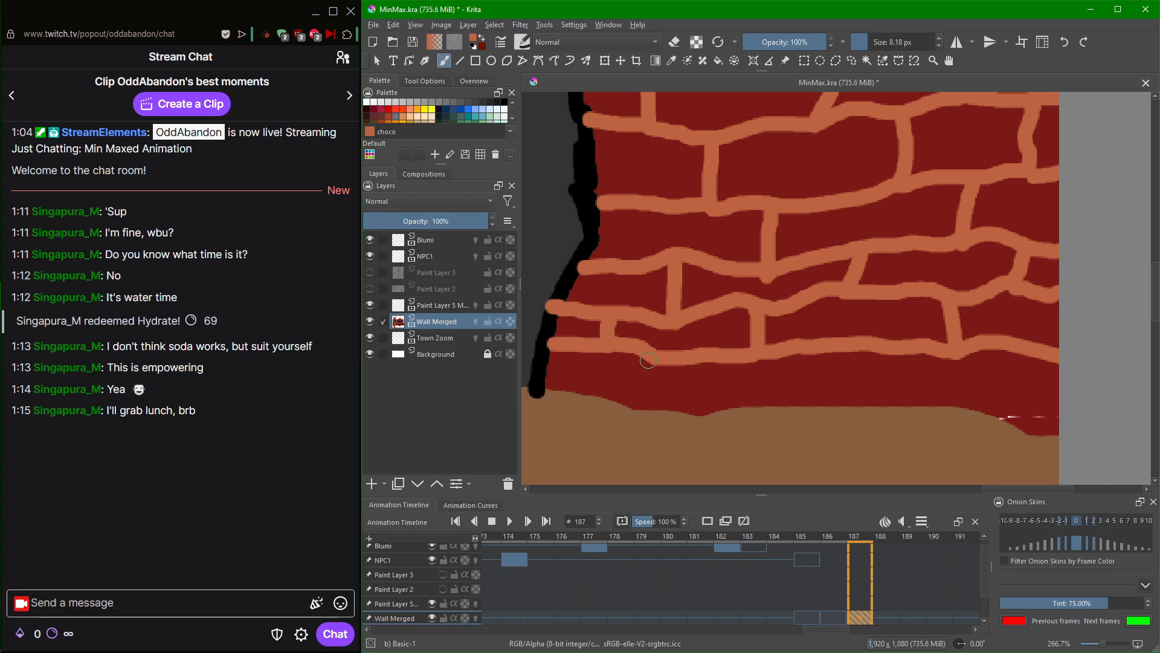
# Paint three vertical joints in the bottom brick row from the last mortar line down to the brown floor edge.
pyautogui.moveTo(657, 369); pyautogui.dragTo(663, 407)
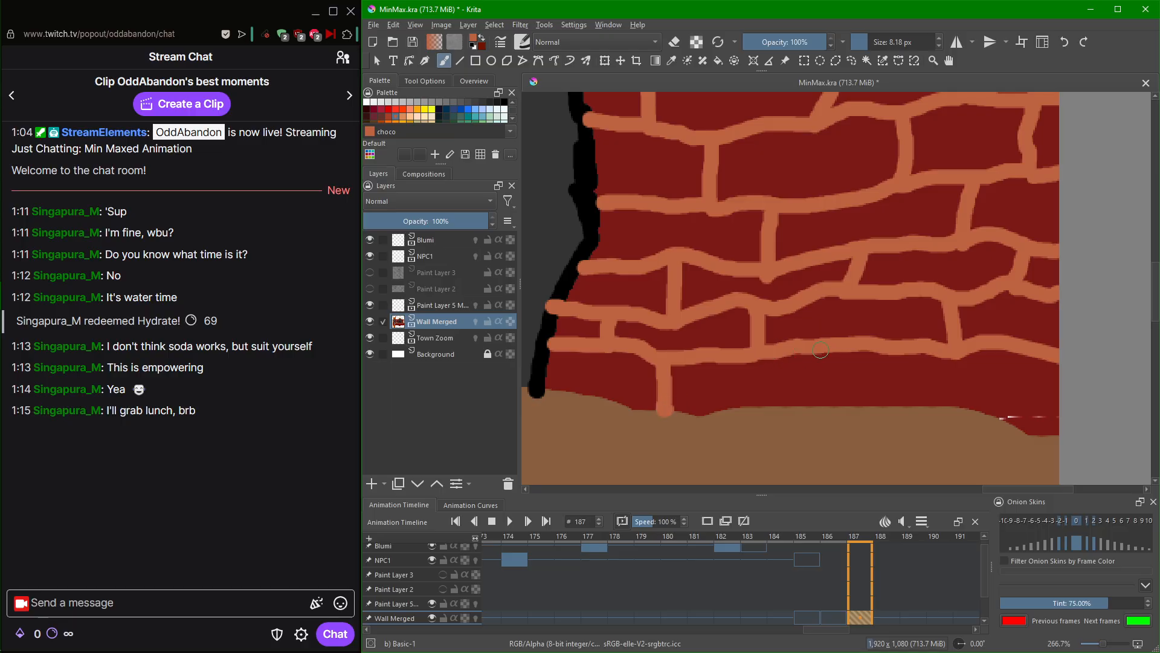
pyautogui.moveTo(823, 356); pyautogui.dragTo(822, 406)
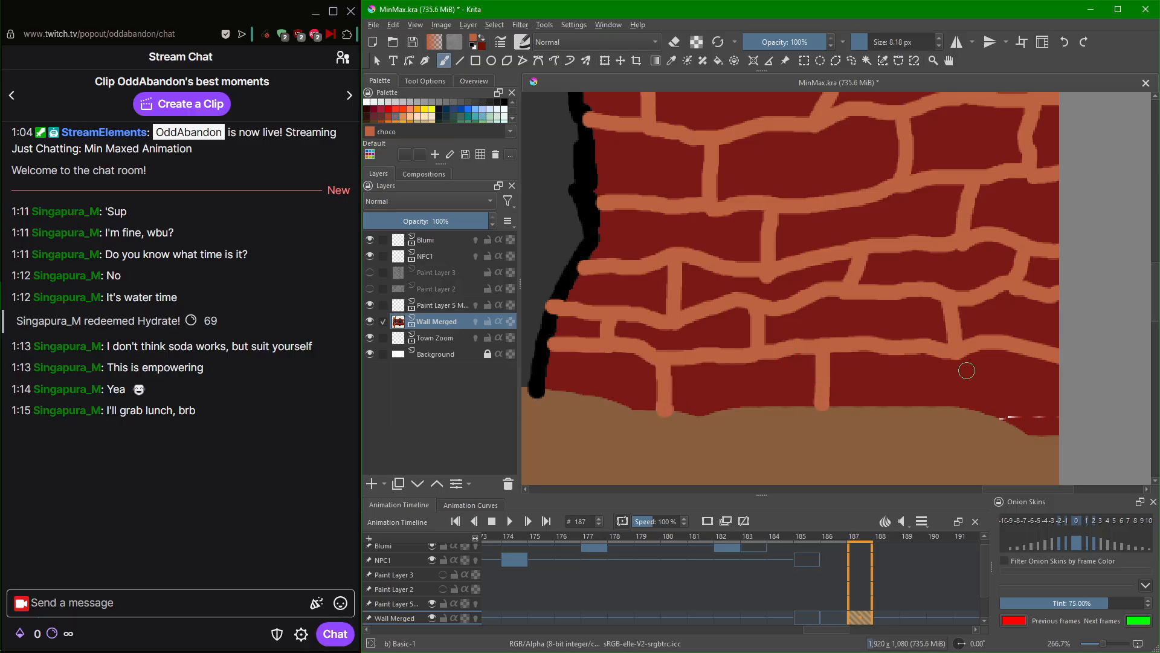
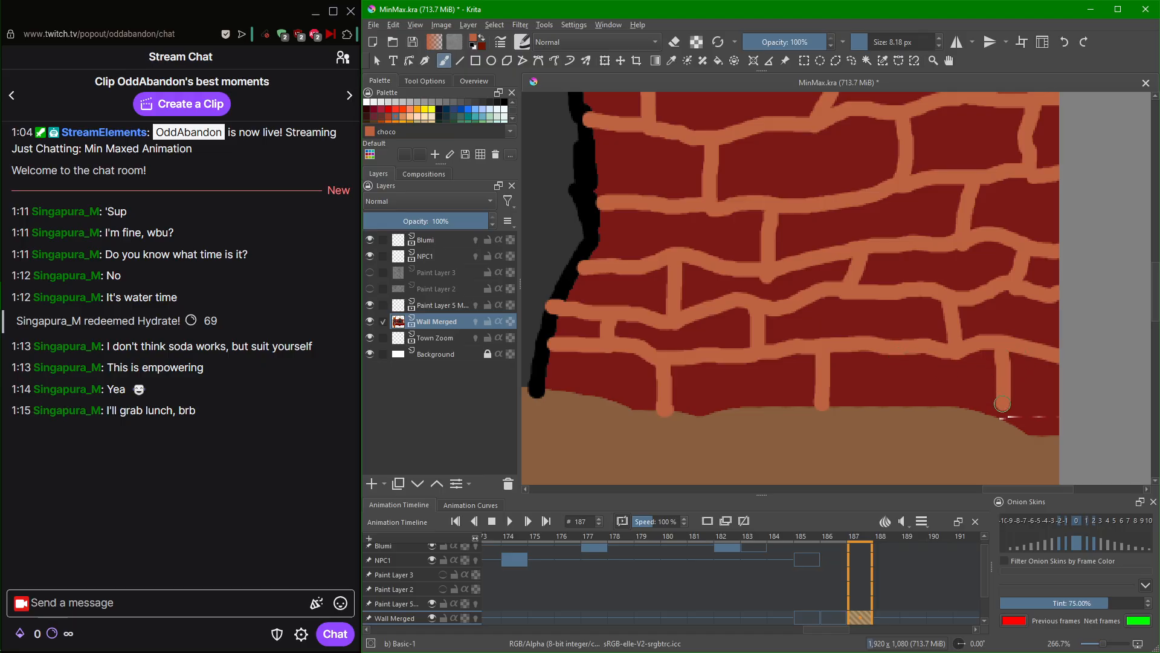
pyautogui.scroll(-1, 1027, 408)
# Cover the white specks along the floor edge beside the last vertical joint with the dark red wall colour.
pyautogui.scroll(2, 1041, 394)
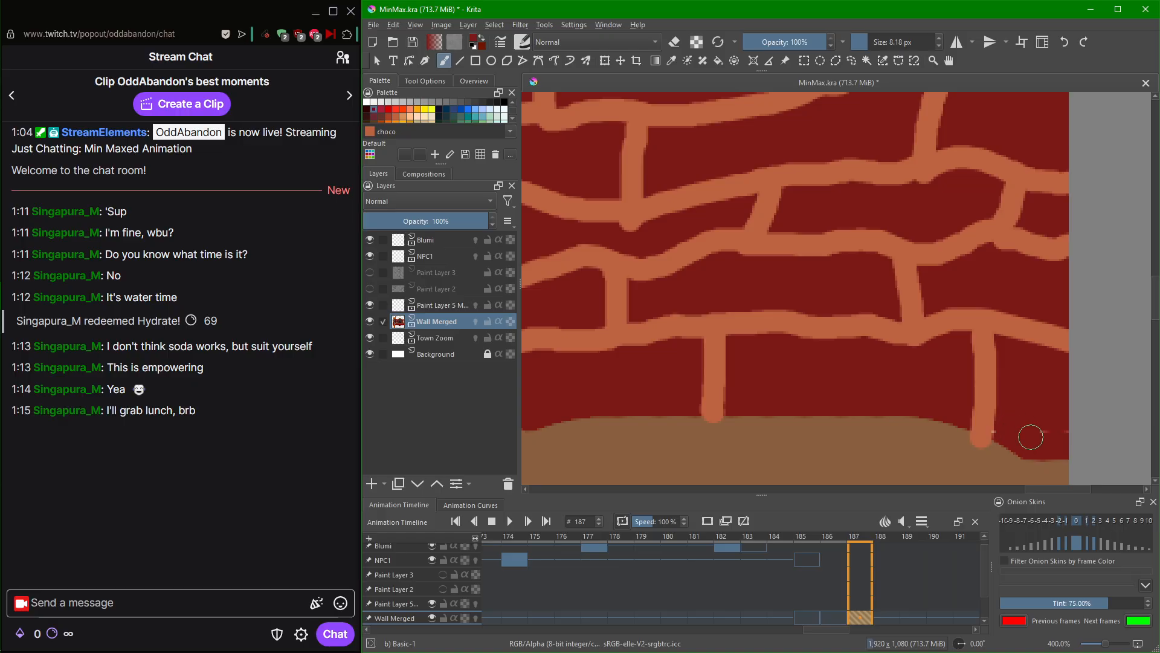
pyautogui.scroll(-4, 1024, 417)
pyautogui.scroll(6, 985, 407)
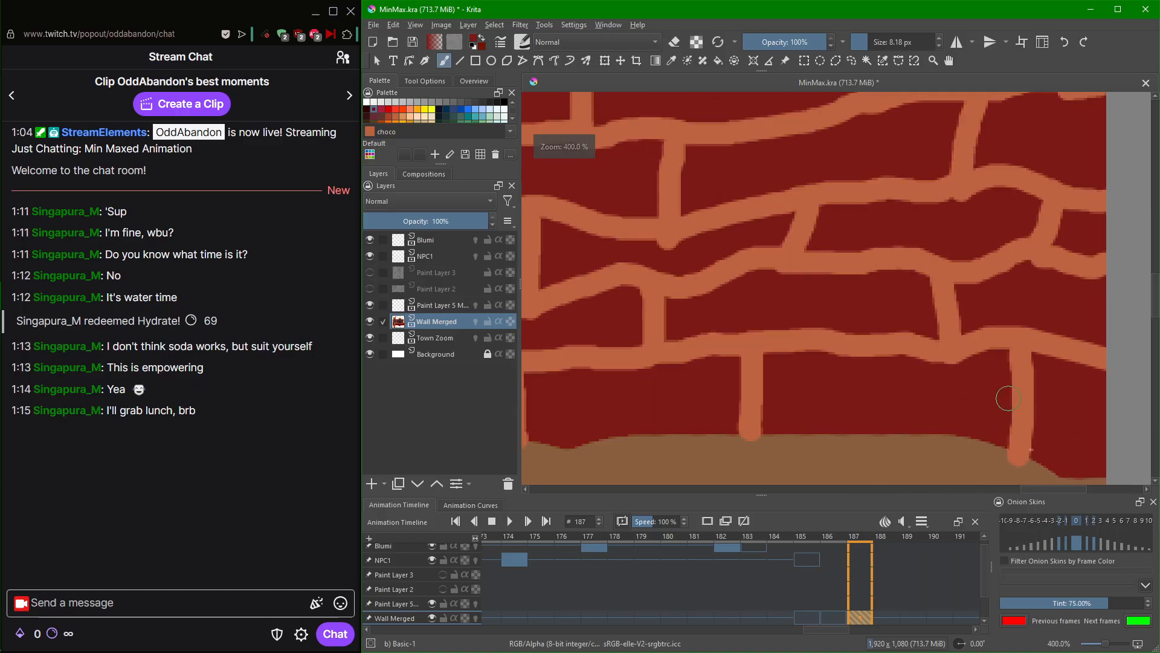
pyautogui.moveTo(1065, 331); pyautogui.dragTo(1040, 303)
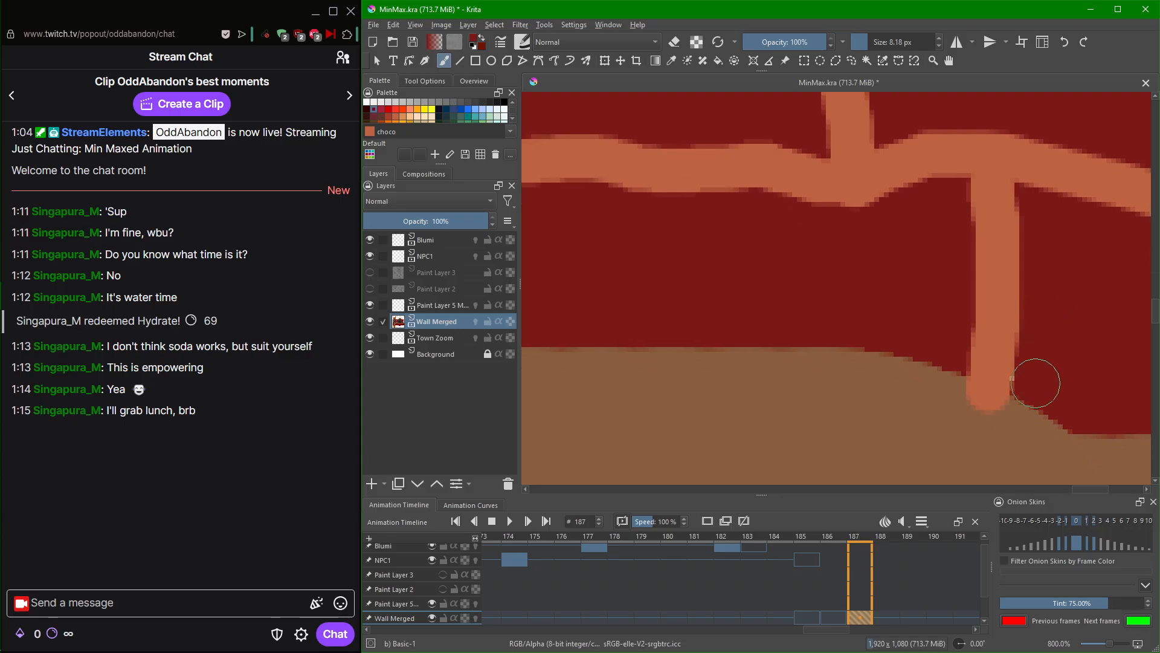
pyautogui.click(1032, 385)
pyautogui.scroll(-8, 1112, 375)
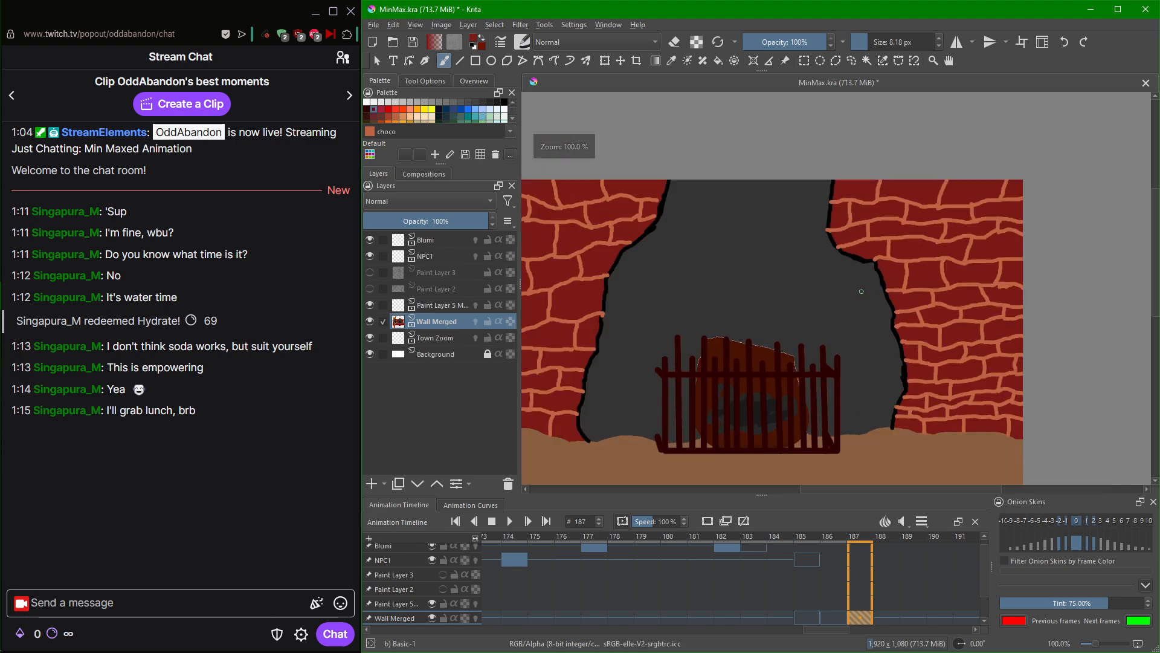
# Sample the grey of the side wall beneath the window as the painting colour.
pyautogui.scroll(-2, 865, 292)
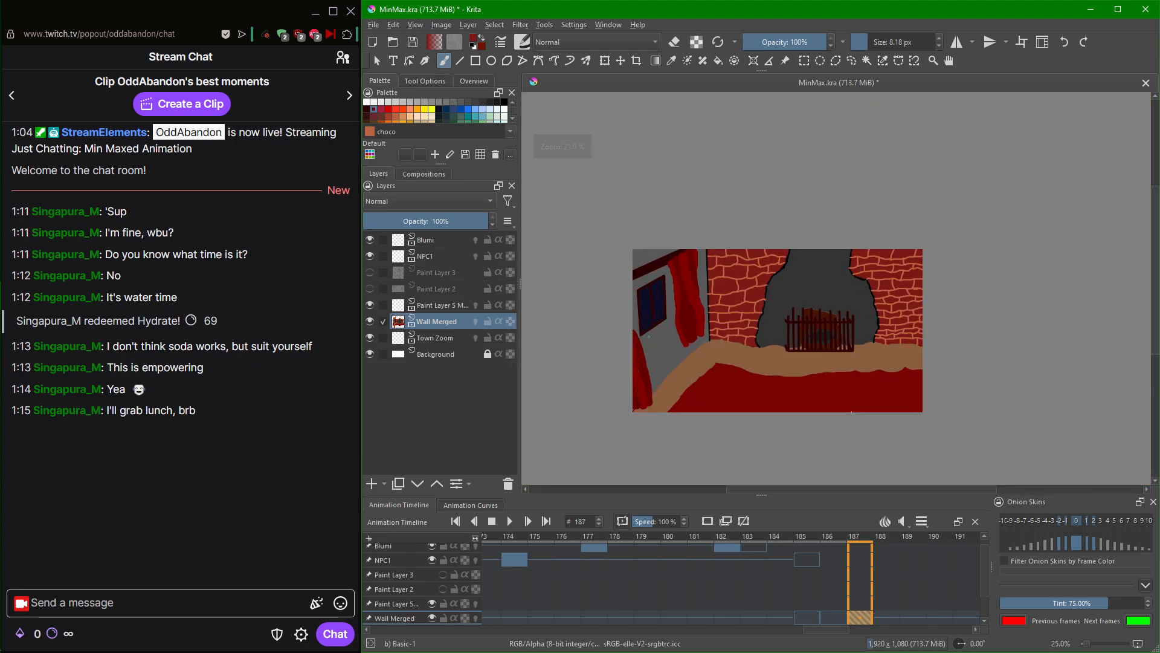
pyautogui.scroll(4, 670, 339)
pyautogui.keyDown('ctrl'); pyautogui.click(667, 341); pyautogui.keyUp('ctrl')
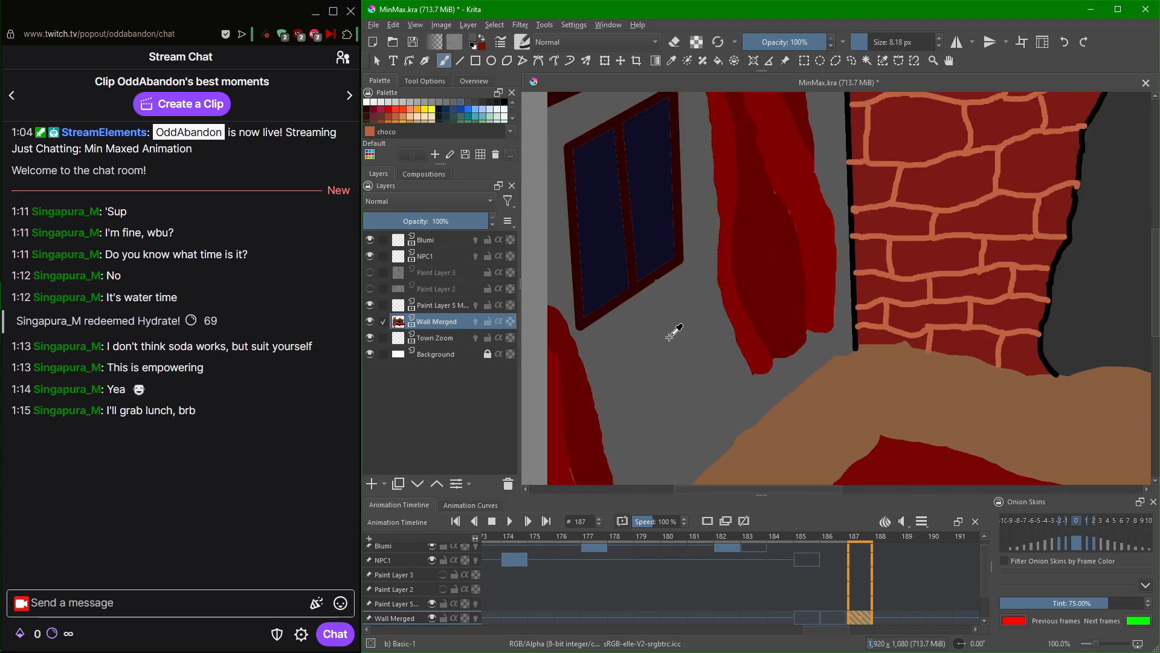
# Examine the dark grey chimney base between the brick wall and the fence, along with the neighbouring side wall.
pyautogui.scroll(-2, 895, 245)
pyautogui.scroll(2, 1023, 302)
pyautogui.scroll(1, 1023, 303)
pyautogui.moveTo(1023, 303); pyautogui.dragTo(828, 339)
pyautogui.scroll(1, 819, 346)
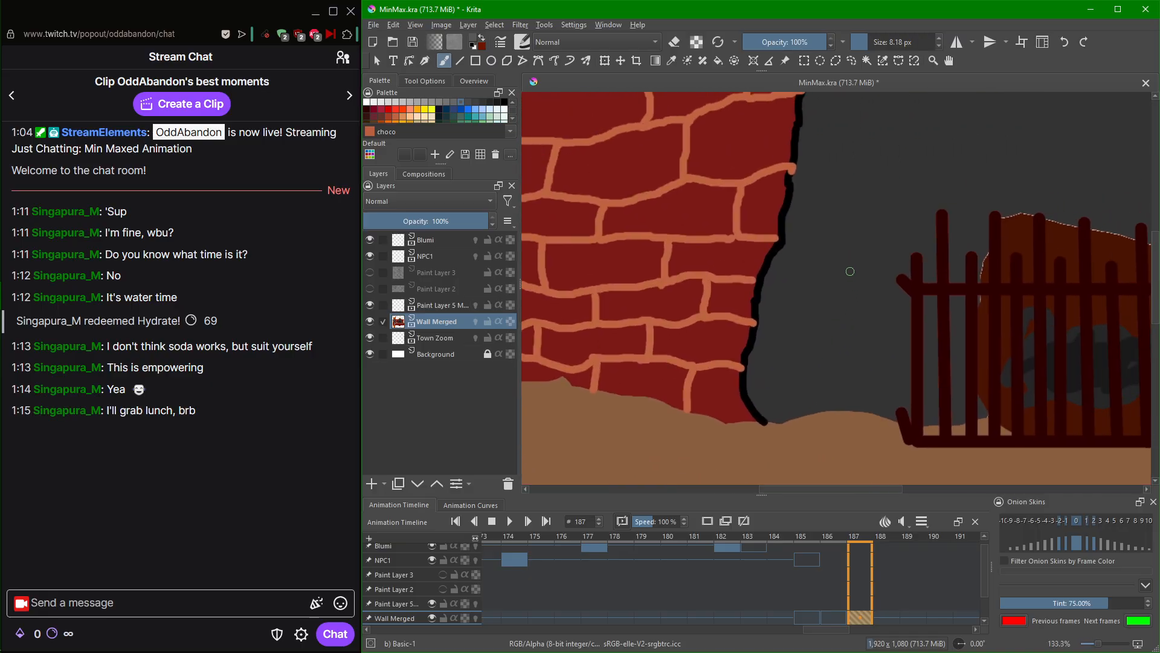
pyautogui.scroll(1, 851, 272)
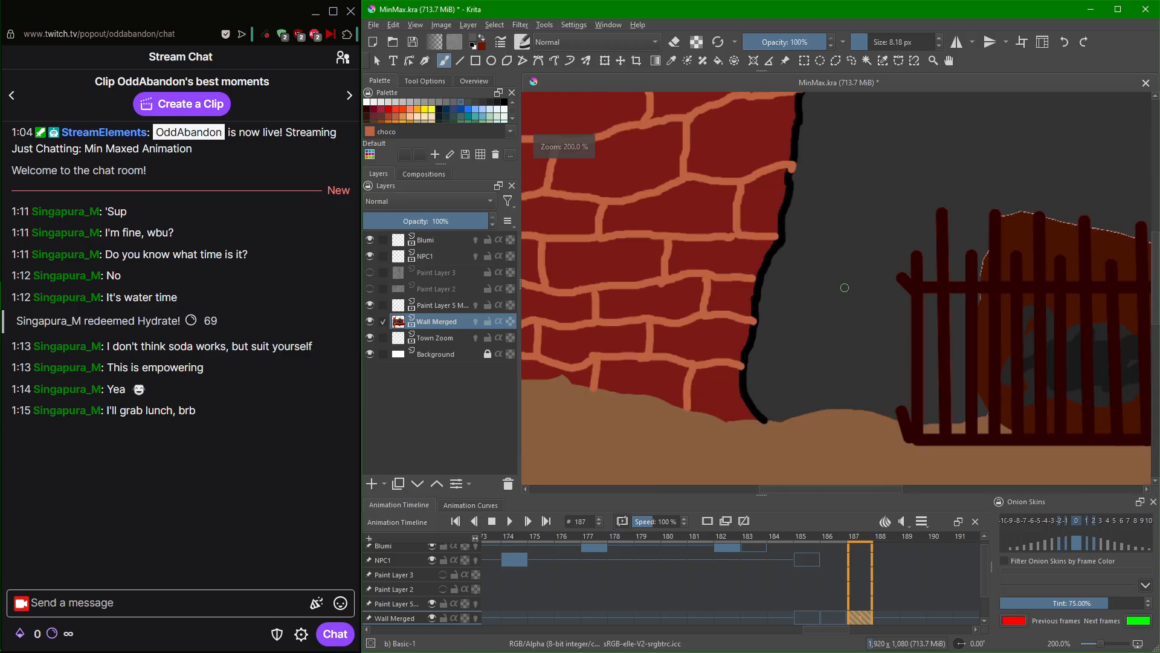
pyautogui.scroll(2, 824, 361)
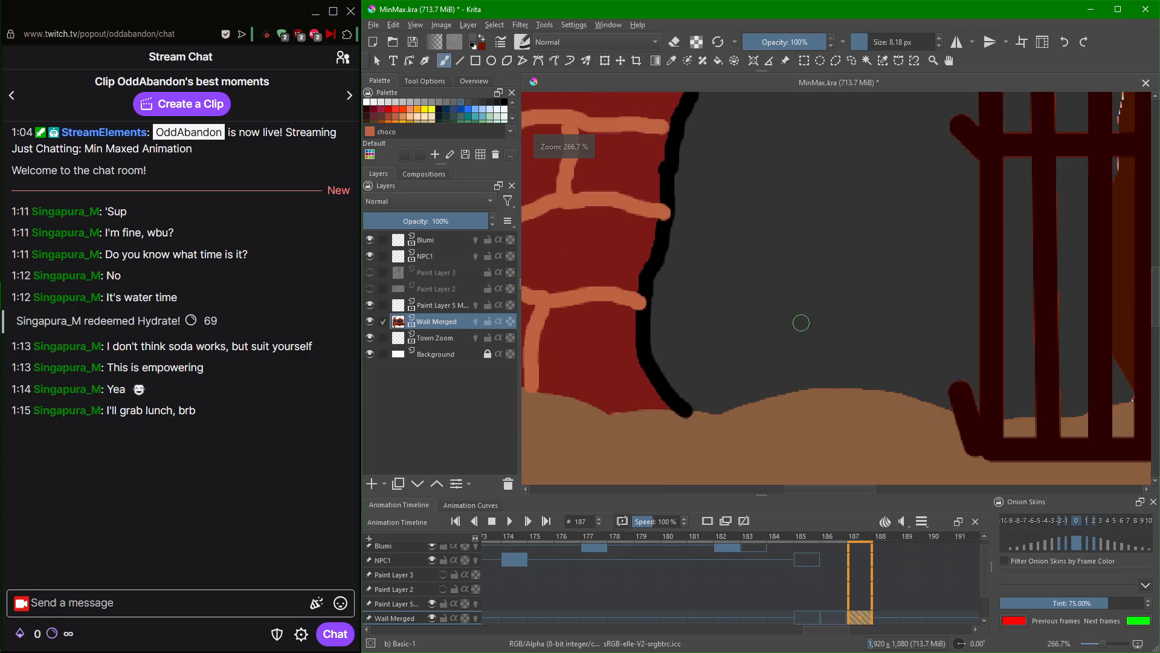
pyautogui.scroll(-3, 1107, 372)
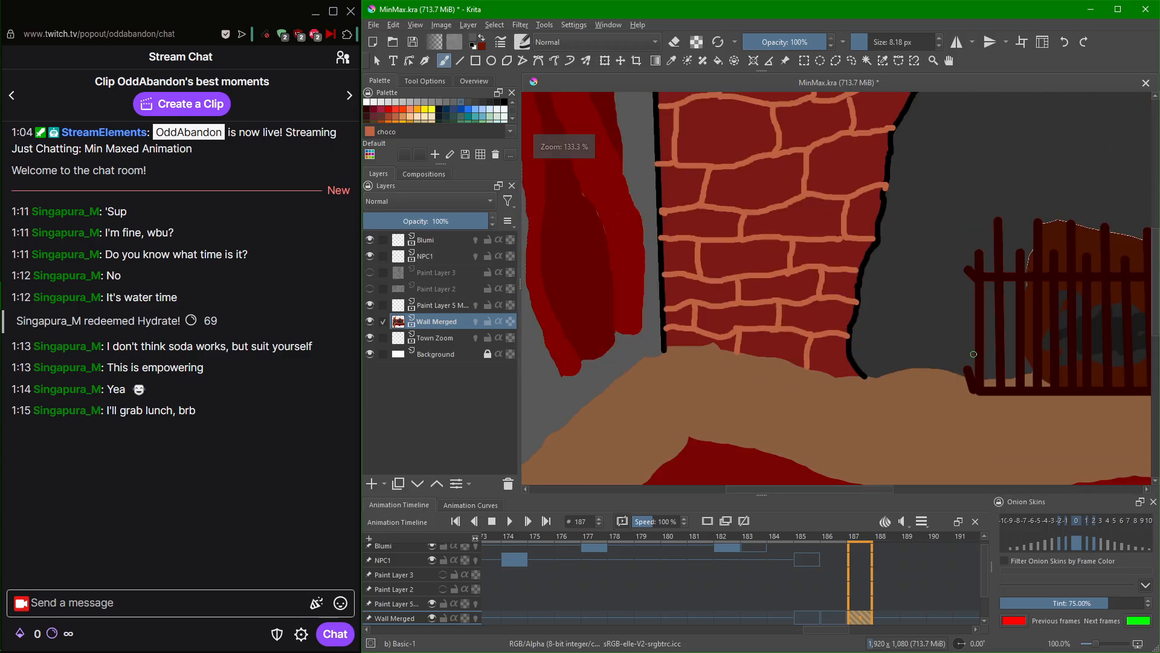
# Paint short grey mortar lines and vertical joints in the gaps between the first fence bars, just above the brown floor.
pyautogui.scroll(3, 972, 342)
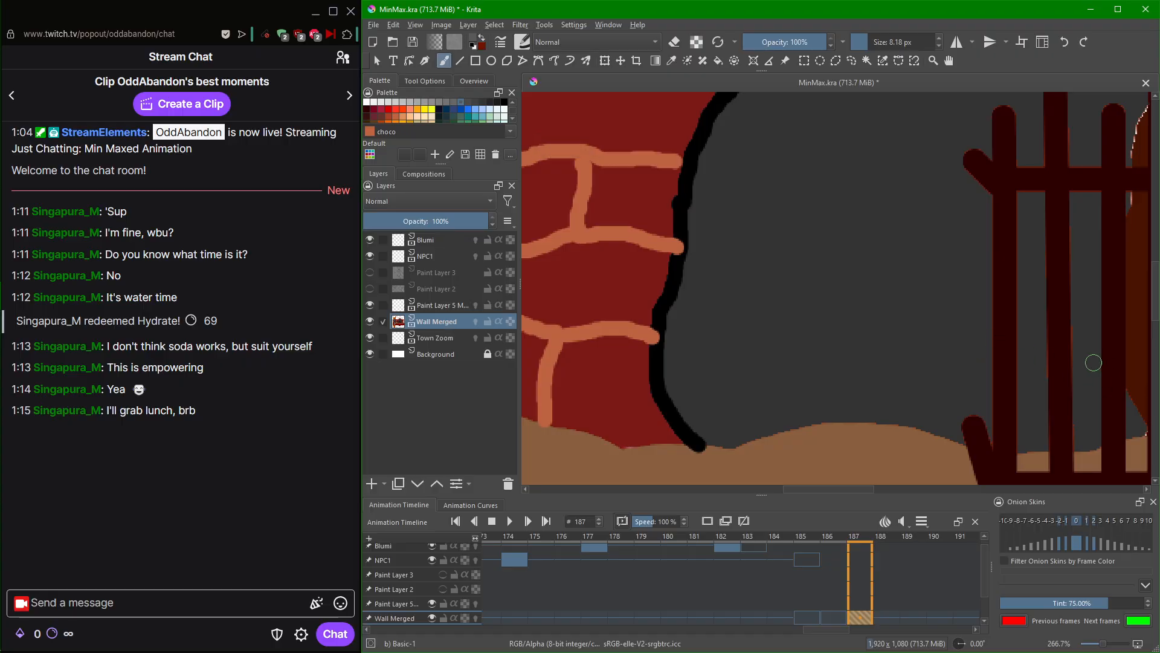
pyautogui.moveTo(1094, 363); pyautogui.dragTo(1021, 368)
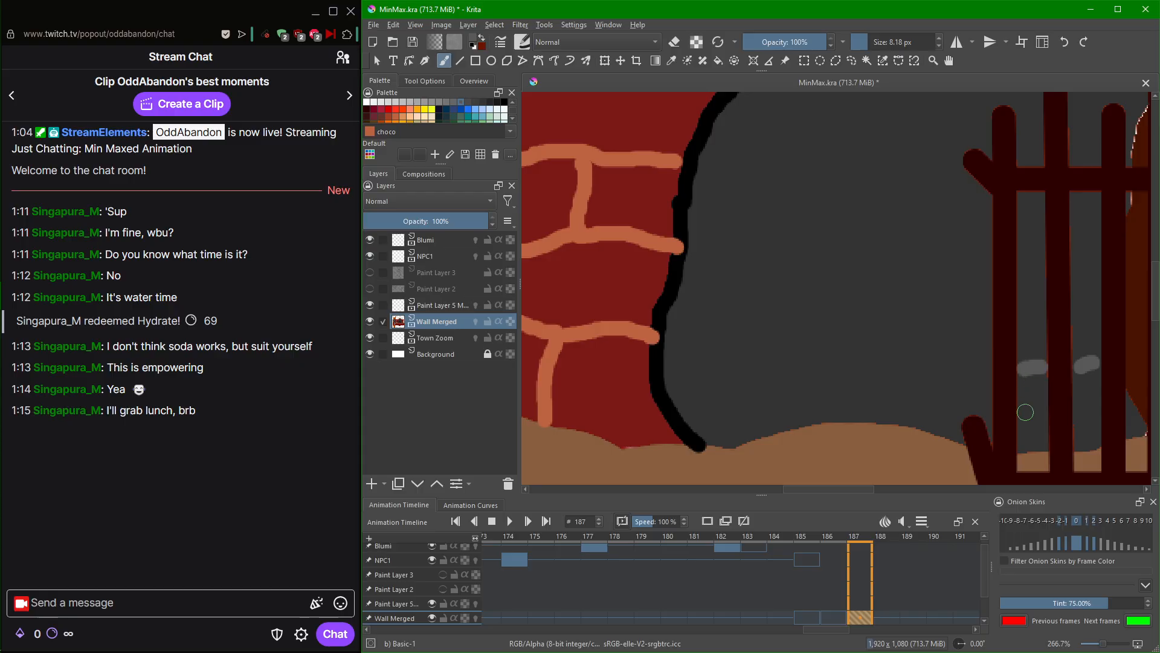
pyautogui.moveTo(1025, 413); pyautogui.dragTo(1043, 406)
pyautogui.moveTo(1089, 377); pyautogui.dragTo(1088, 388)
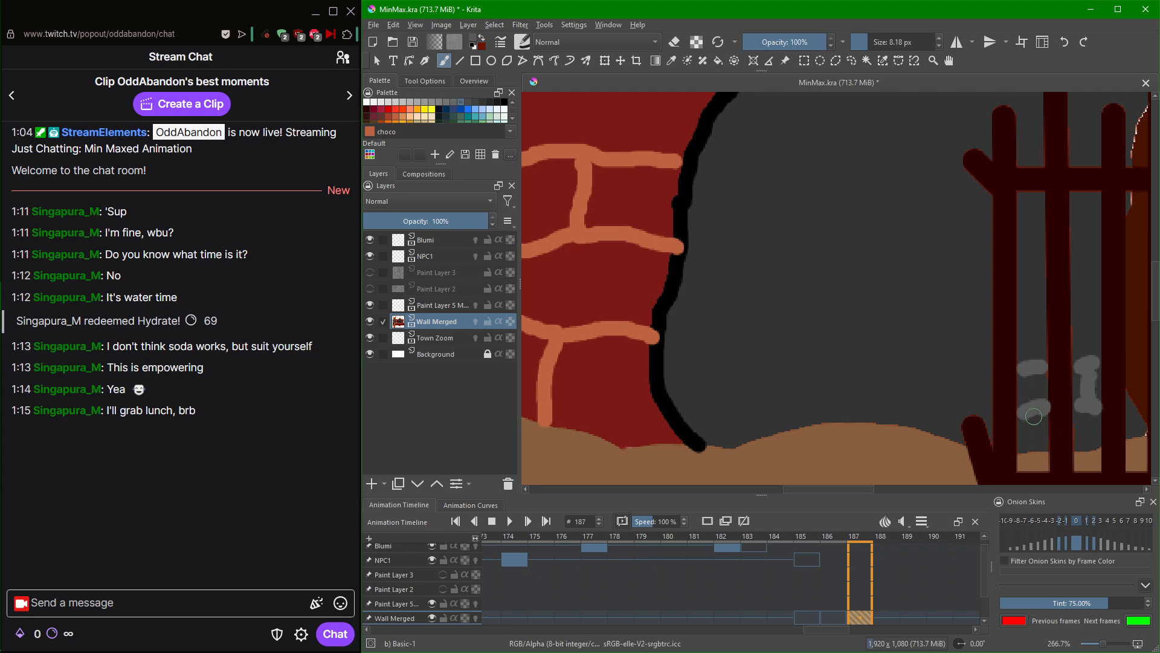
pyautogui.moveTo(1034, 416); pyautogui.dragTo(1031, 430)
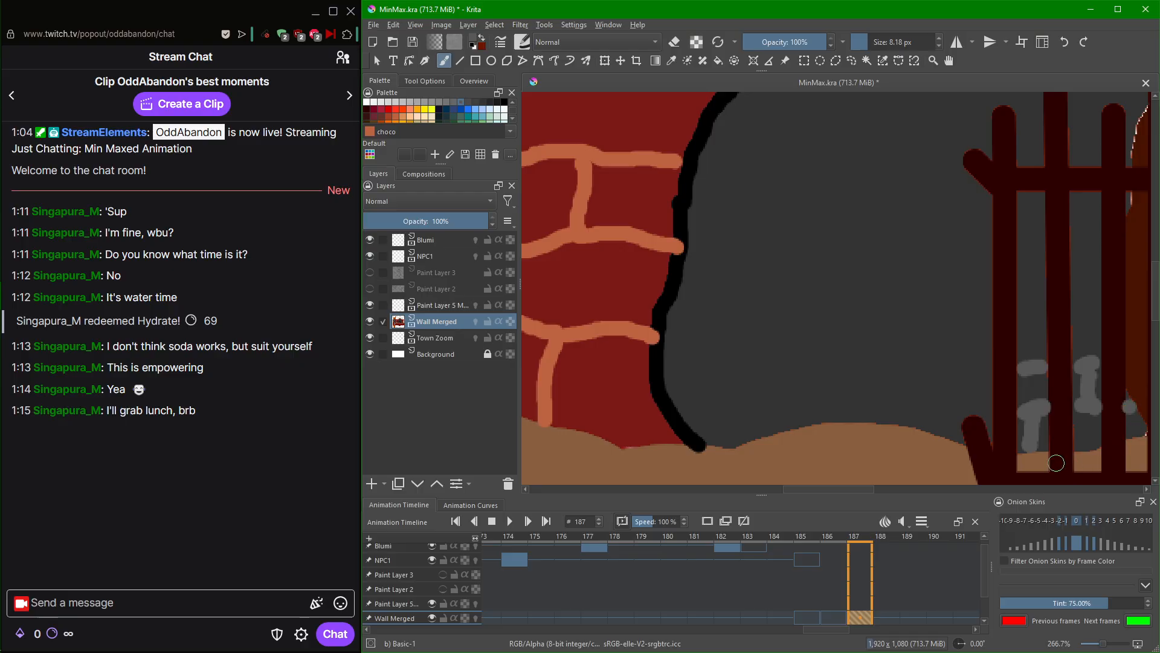
# Paint a grey vertical joint just outside the fence's end post and a mortar line running from it towards the brick wall.
pyautogui.scroll(-2, 1056, 463)
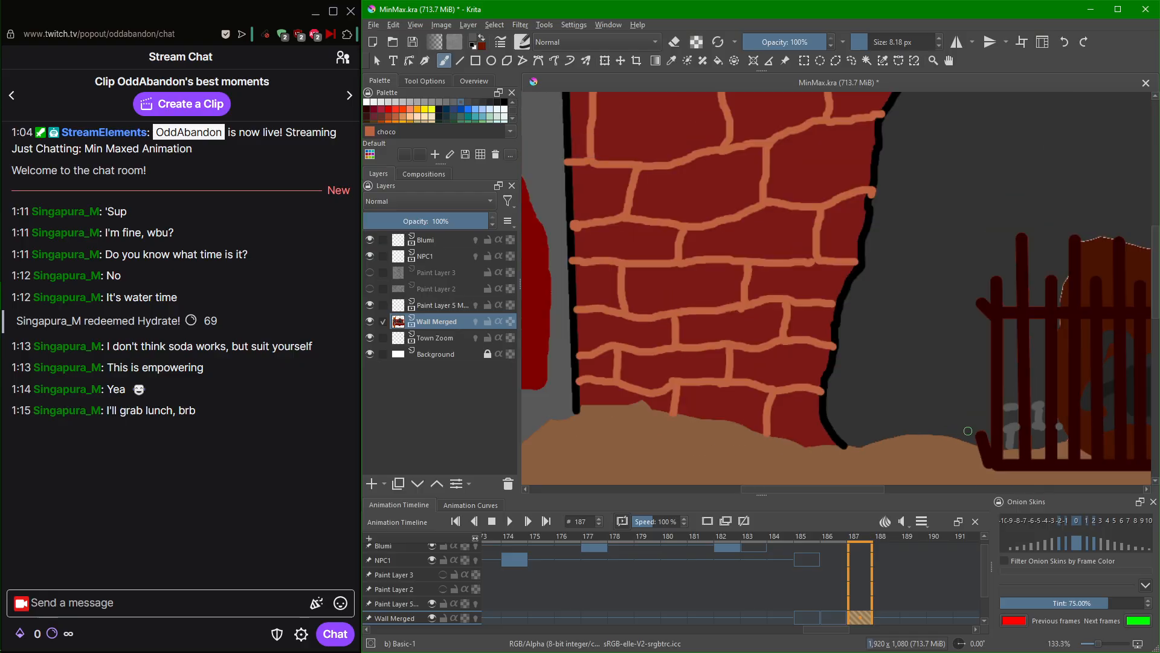
pyautogui.scroll(1, 967, 431)
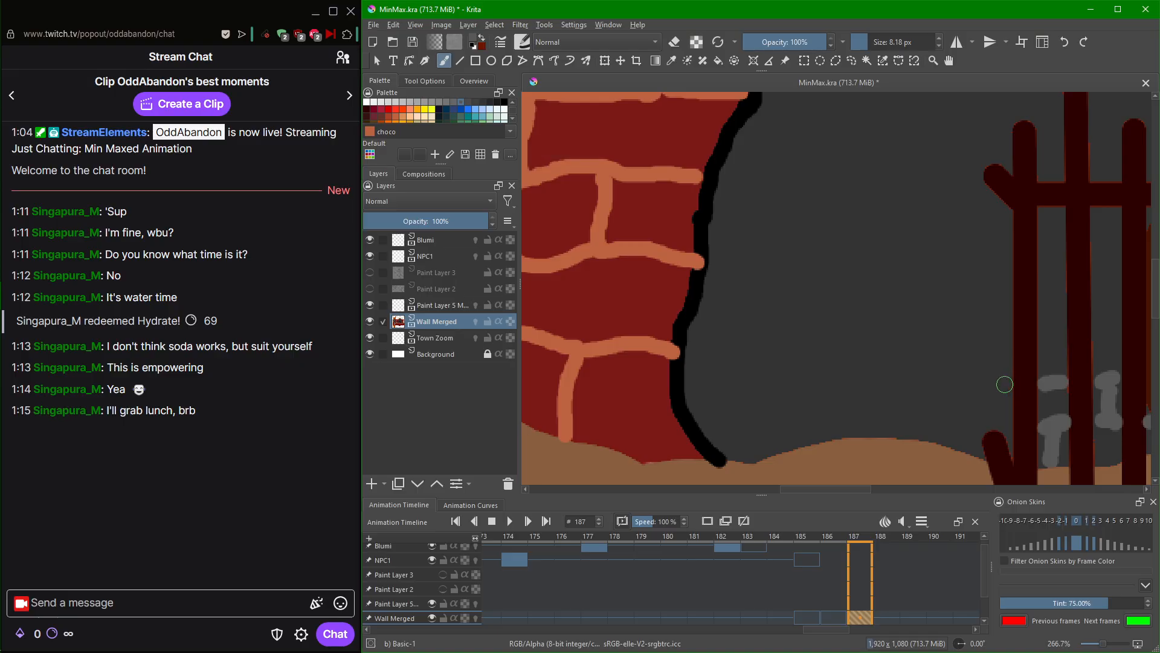
pyautogui.moveTo(1004, 382); pyautogui.dragTo(1000, 411)
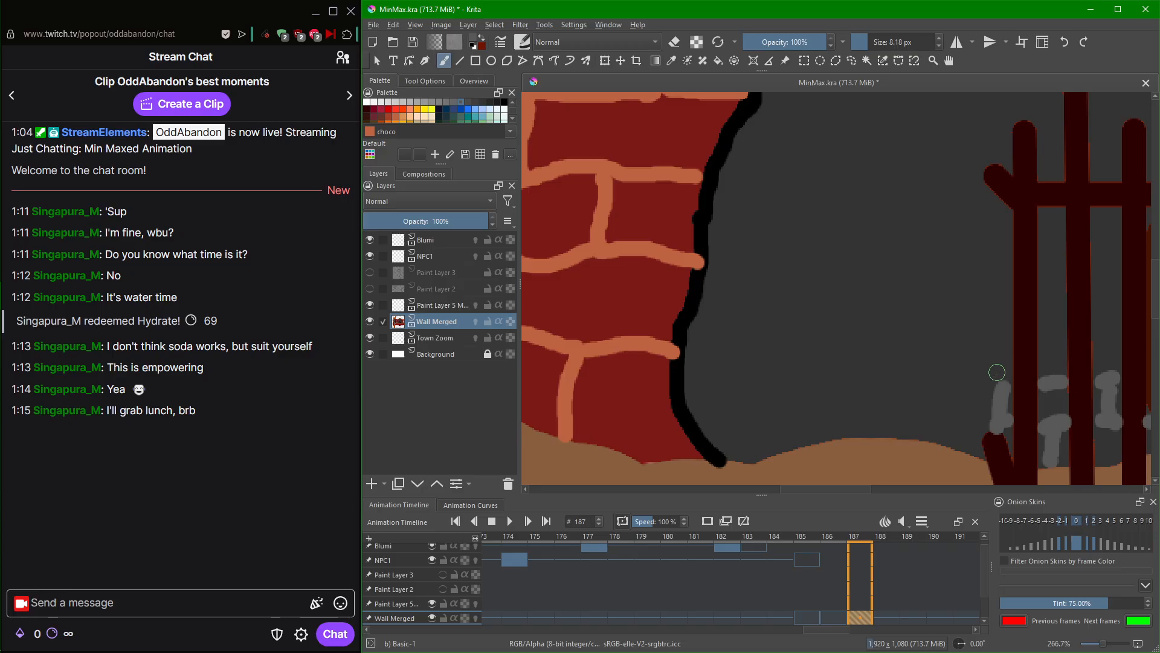
pyautogui.scroll(-3, 997, 372)
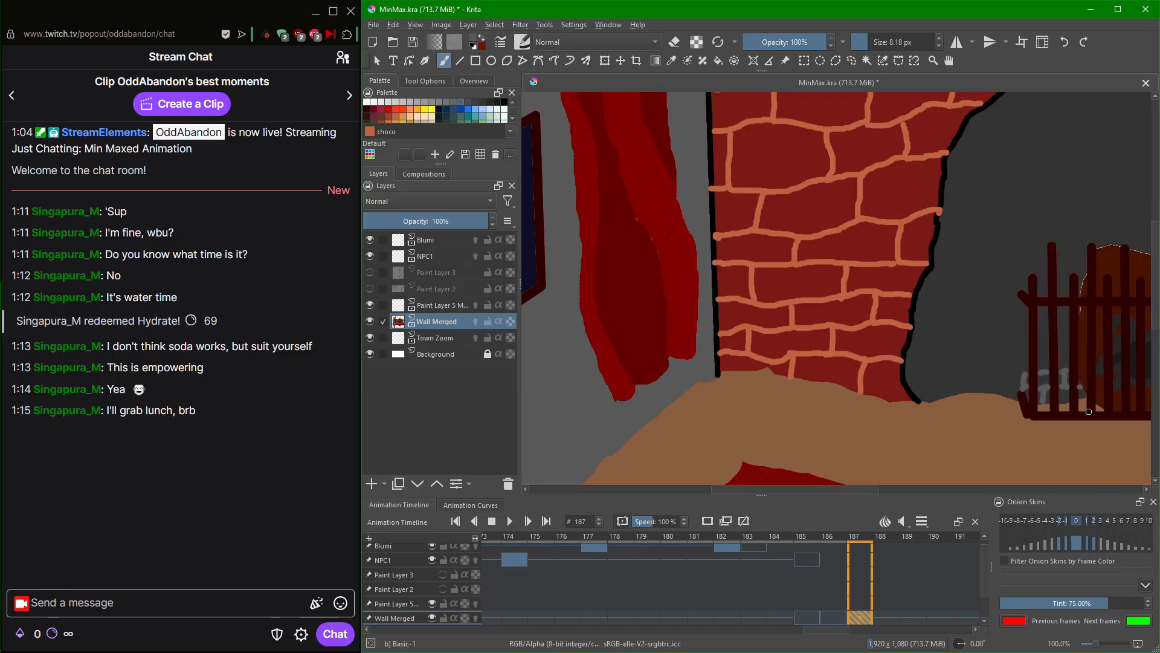
pyautogui.scroll(2, 1089, 412)
pyautogui.scroll(2, 846, 404)
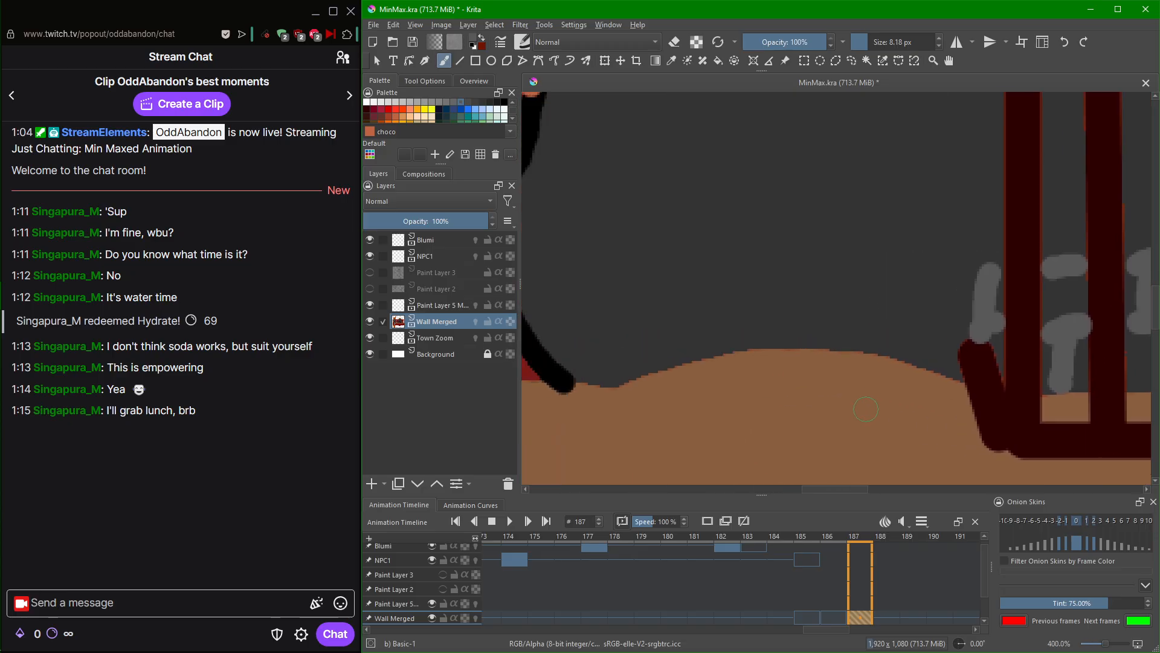
pyautogui.moveTo(866, 409); pyautogui.dragTo(891, 392)
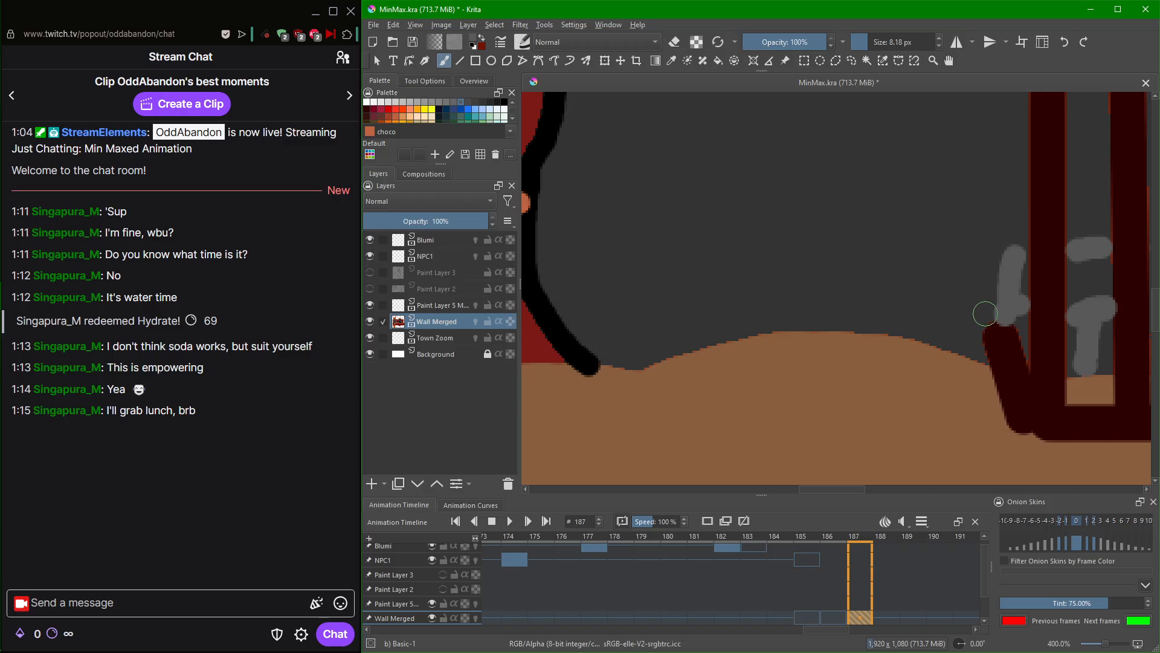
pyautogui.moveTo(985, 313)
pyautogui.mouseDown()
pyautogui.moveTo(938, 315)
pyautogui.moveTo(926, 337)
pyautogui.mouseUp()
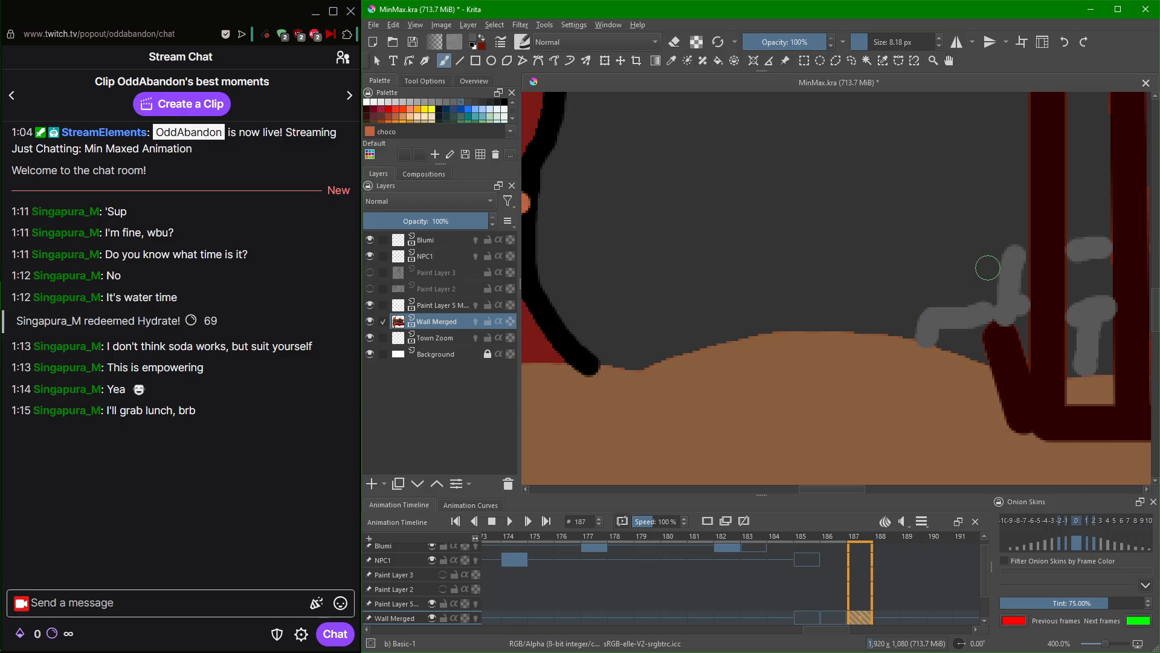
# Continue the grey mortar rows from the fence to the chimney's black outline, adding vertical joints between them and down to the floor.
pyautogui.moveTo(988, 268)
pyautogui.mouseDown()
pyautogui.moveTo(1006, 246)
pyautogui.moveTo(864, 260)
pyautogui.moveTo(869, 302)
pyautogui.moveTo(921, 310)
pyautogui.moveTo(910, 310)
pyautogui.moveTo(855, 263)
pyautogui.moveTo(742, 266)
pyautogui.moveTo(749, 299)
pyautogui.moveTo(869, 292)
pyautogui.moveTo(778, 300)
pyautogui.moveTo(814, 296)
pyautogui.moveTo(810, 329)
pyautogui.moveTo(753, 278)
pyautogui.moveTo(756, 310)
pyautogui.moveTo(759, 302)
pyautogui.moveTo(661, 329)
pyautogui.moveTo(663, 280)
pyautogui.moveTo(688, 268)
pyautogui.moveTo(739, 274)
pyautogui.moveTo(666, 269)
pyautogui.moveTo(554, 302)
pyautogui.mouseUp()
pyautogui.moveTo(646, 328)
pyautogui.mouseDown()
pyautogui.moveTo(582, 337)
pyautogui.moveTo(617, 338)
pyautogui.moveTo(631, 370)
pyautogui.mouseUp()
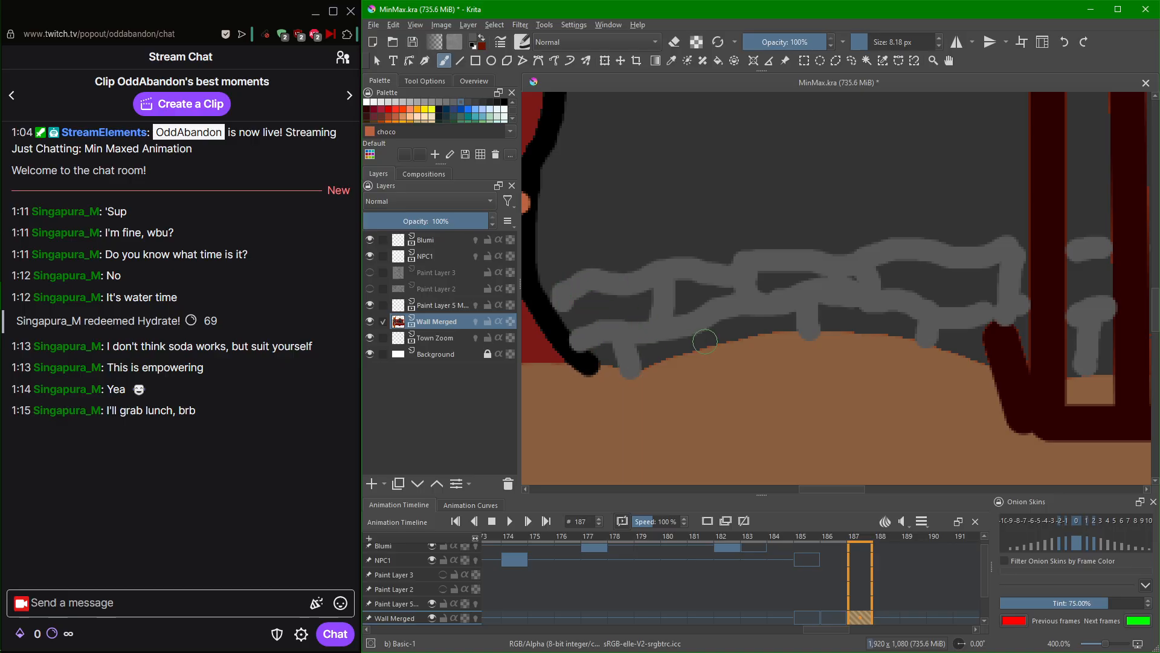
pyautogui.moveTo(708, 329); pyautogui.dragTo(715, 356)
# Paint two wavy grey mortar lines across the chimney's narrow top, from one black outline to the other.
pyautogui.keyDown('ctrl'); pyautogui.scroll(-2, 749, 293); pyautogui.keyUp('ctrl')
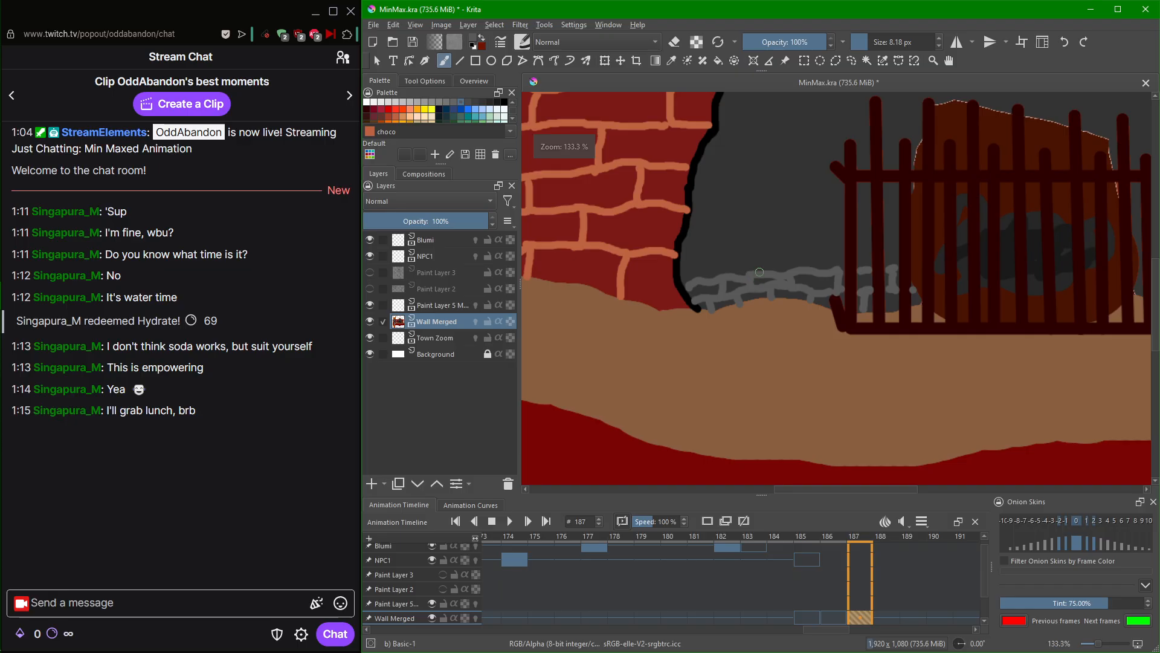
pyautogui.keyDown('ctrl'); pyautogui.scroll(-5, 760, 272); pyautogui.keyUp('ctrl')
pyautogui.moveTo(786, 193); pyautogui.dragTo(821, 210)
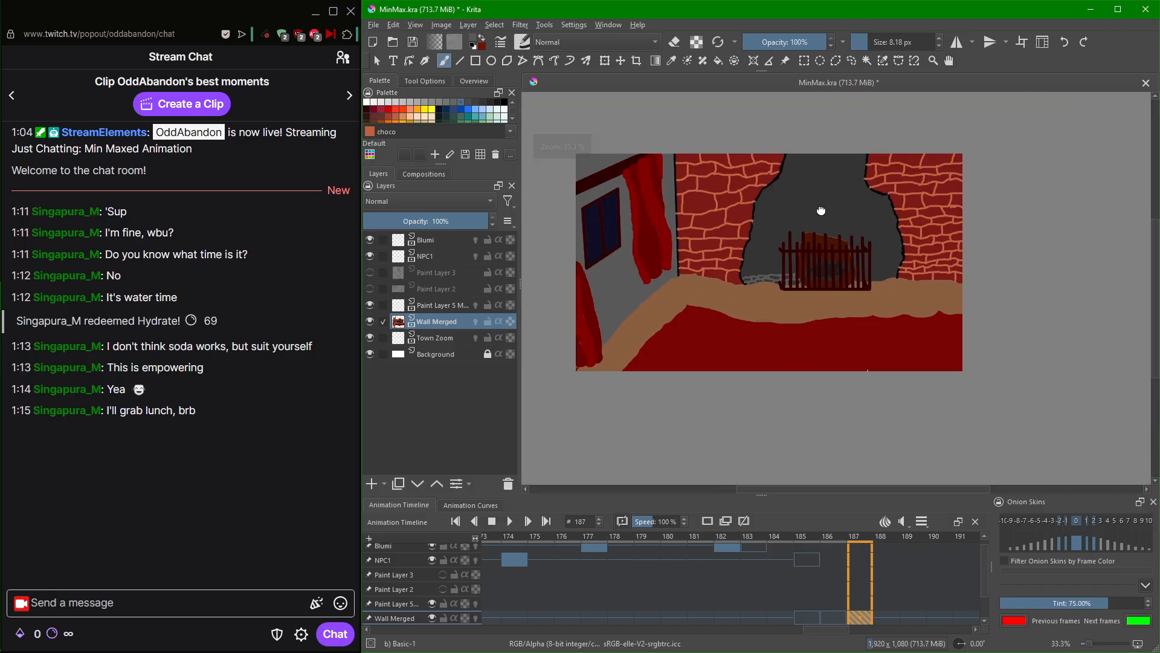
pyautogui.keyDown('ctrl'); pyautogui.scroll(5, 820, 210); pyautogui.keyUp('ctrl')
pyautogui.moveTo(662, 180)
pyautogui.mouseDown()
pyautogui.moveTo(825, 195)
pyautogui.moveTo(972, 166)
pyautogui.moveTo(1021, 184)
pyautogui.moveTo(1140, 182)
pyautogui.mouseUp()
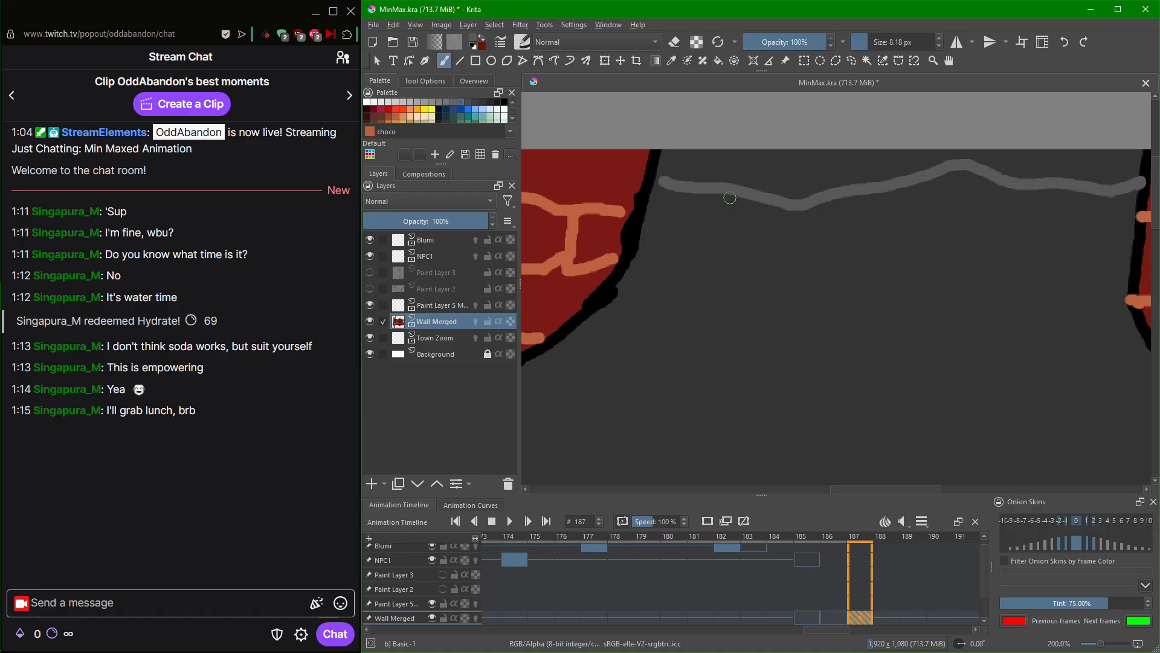
pyautogui.moveTo(641, 243)
pyautogui.mouseDown()
pyautogui.moveTo(872, 259)
pyautogui.moveTo(1026, 237)
pyautogui.moveTo(1132, 255)
pyautogui.mouseUp()
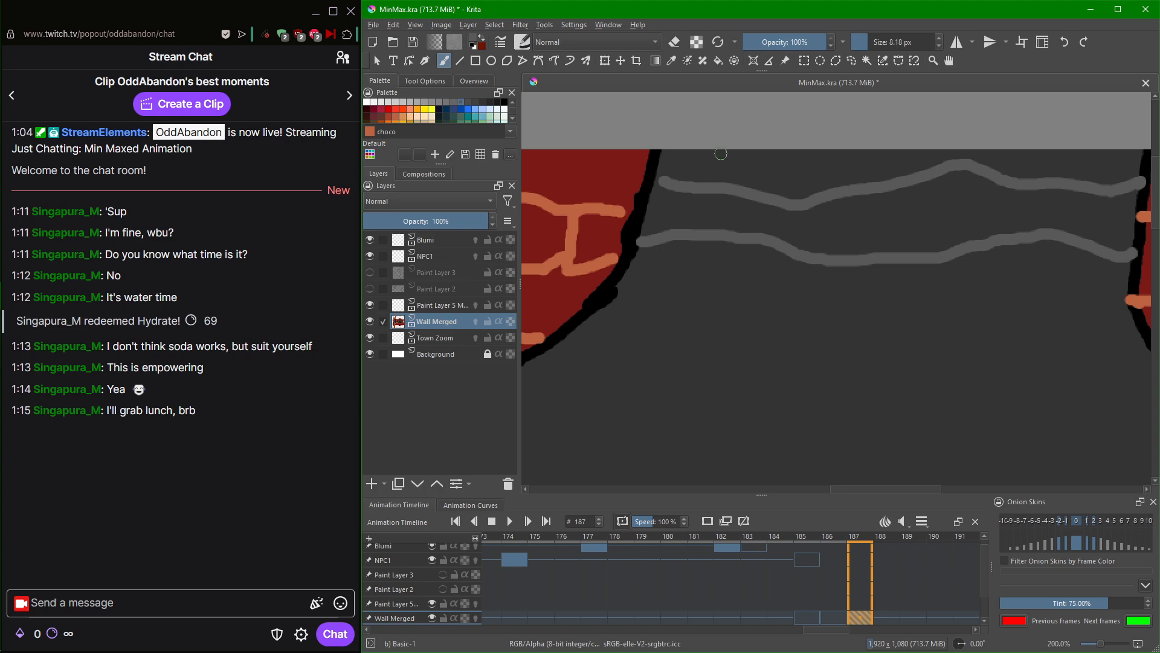
# Paint four grey vertical joints from the chimney's first mortar line up to the canvas edge.
pyautogui.moveTo(702, 181); pyautogui.dragTo(701, 156)
pyautogui.moveTo(836, 185); pyautogui.dragTo(849, 152)
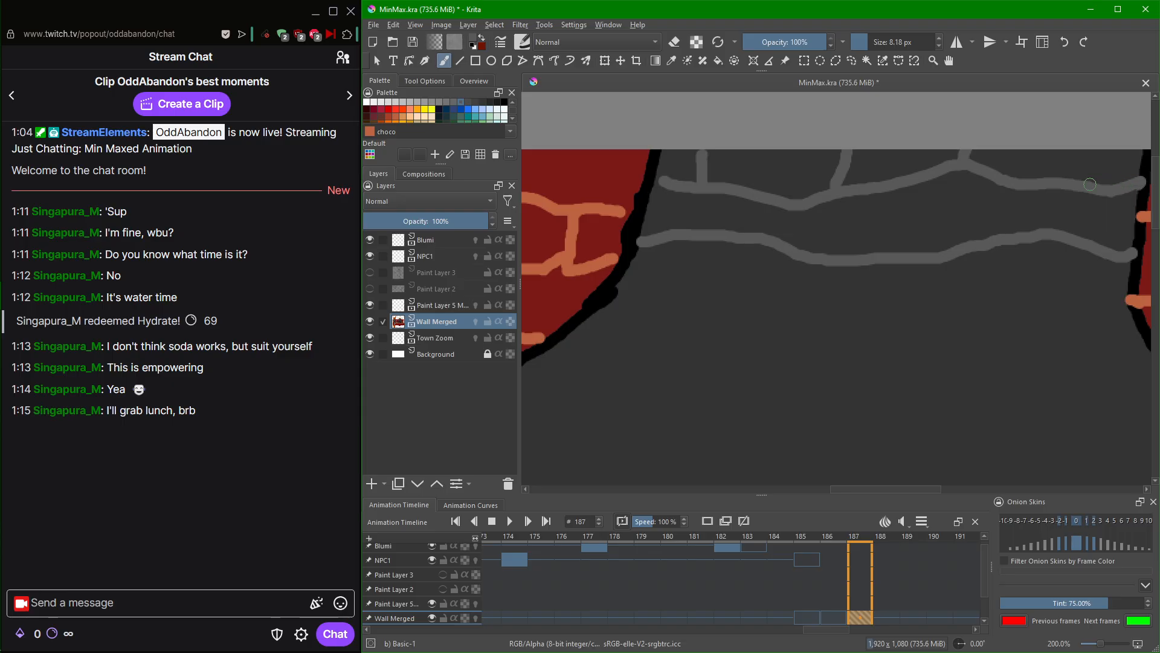
pyautogui.moveTo(1092, 183); pyautogui.dragTo(1094, 156)
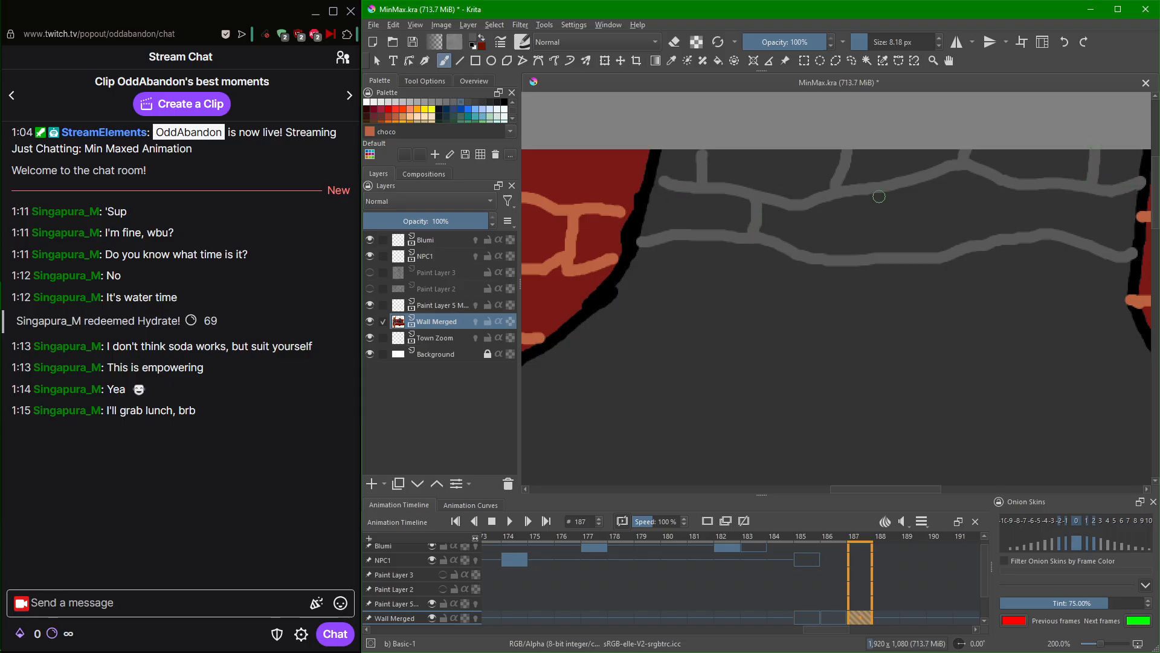
# Paint the grey vertical joints between the chimney's first and second mortar lines.
pyautogui.moveTo(896, 188); pyautogui.dragTo(918, 262)
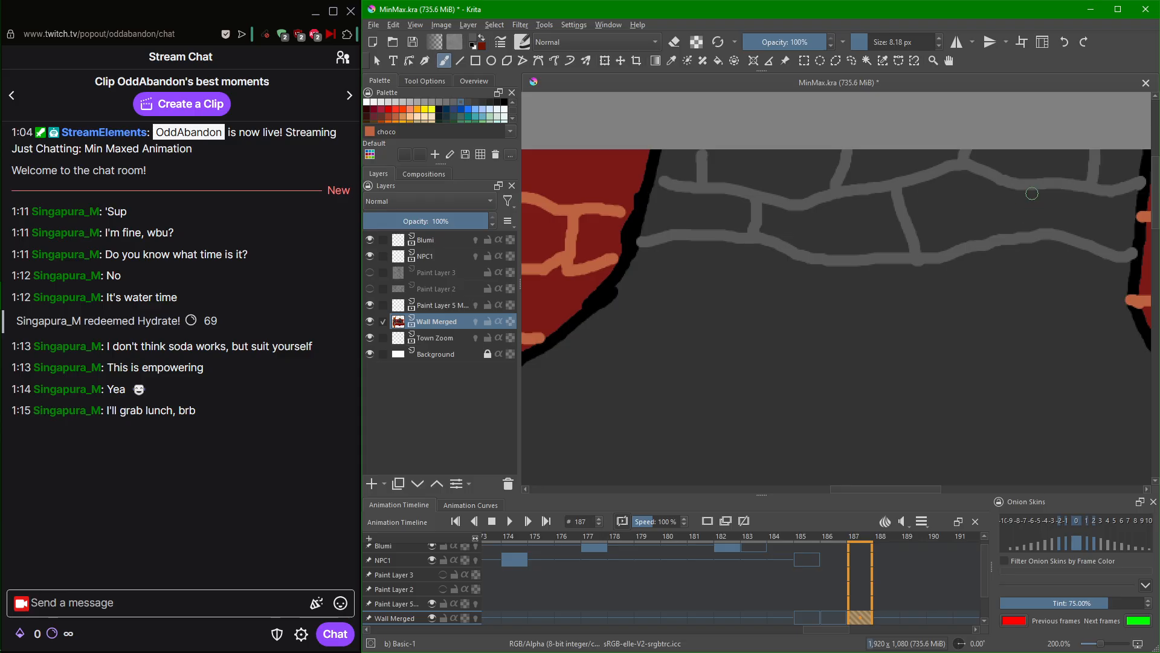
pyautogui.moveTo(1028, 188); pyautogui.dragTo(1022, 234)
pyautogui.moveTo(1117, 194); pyautogui.dragTo(1120, 254)
# Paint three more wavy grey mortar lines across the widening chimney below the jointed rows, undoing and redrawing the lowest one.
pyautogui.scroll(-3, 929, 332)
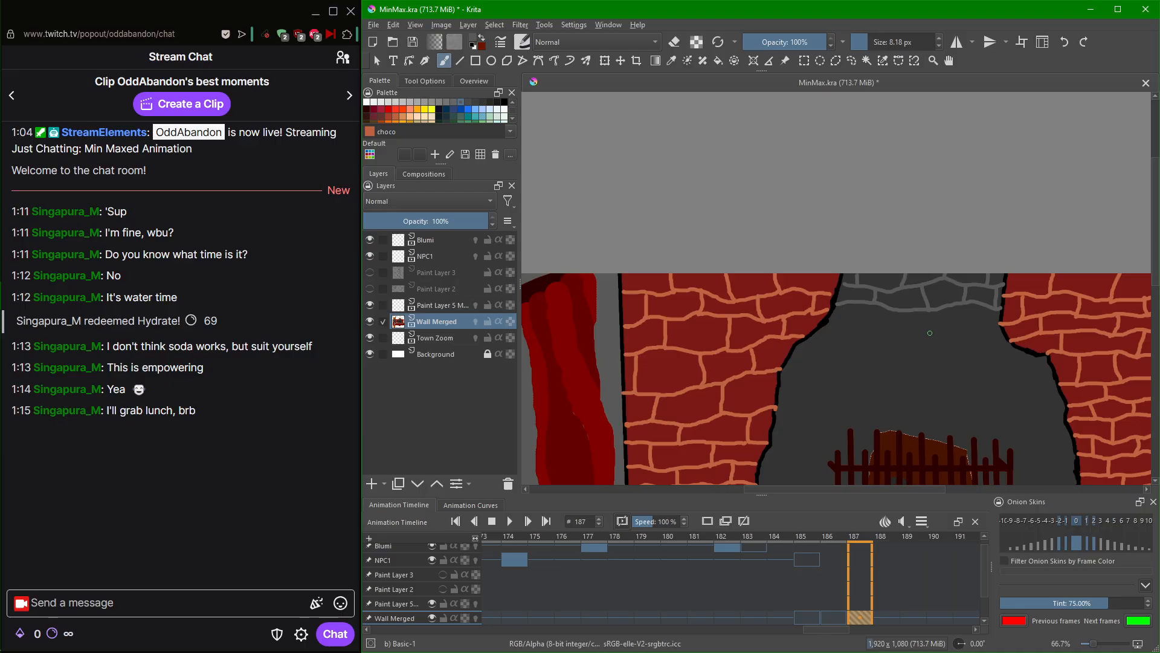
pyautogui.scroll(2, 930, 334)
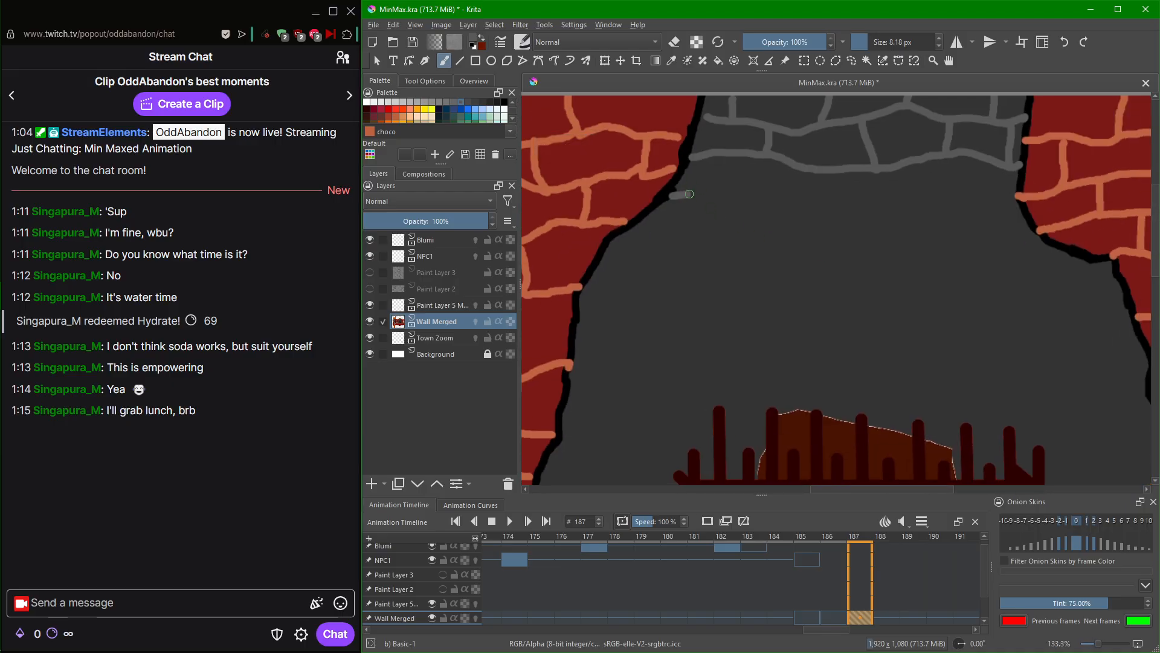
pyautogui.moveTo(688, 194)
pyautogui.mouseDown()
pyautogui.moveTo(804, 197)
pyautogui.moveTo(892, 217)
pyautogui.moveTo(1005, 200)
pyautogui.mouseUp()
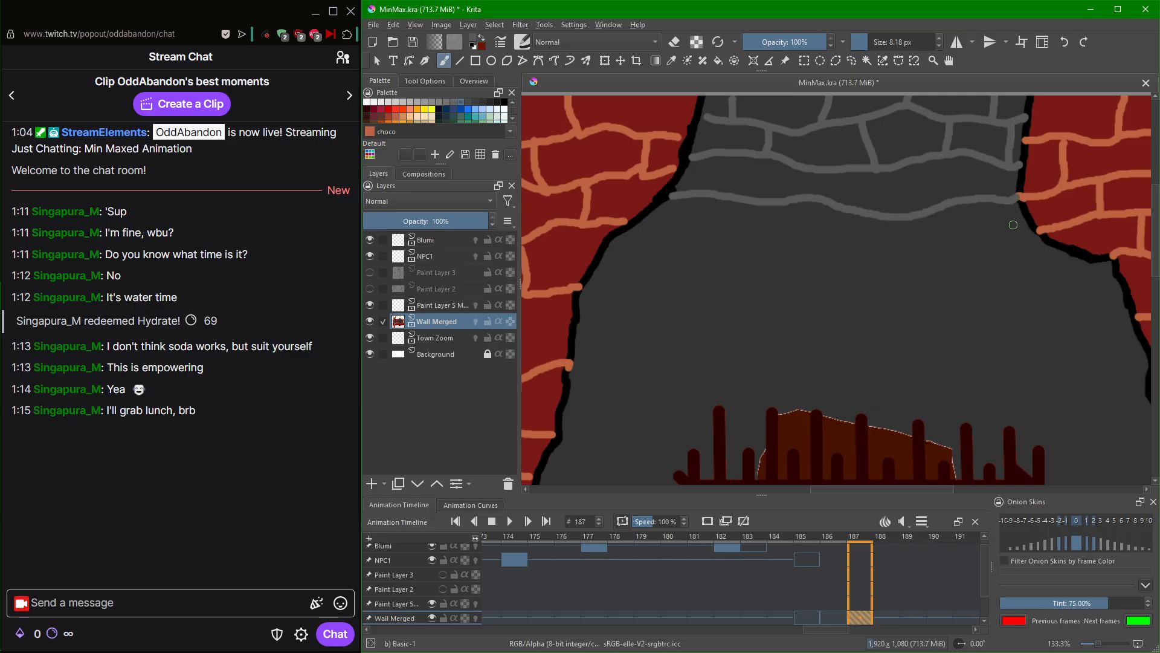
pyautogui.moveTo(1013, 230)
pyautogui.mouseDown()
pyautogui.moveTo(926, 248)
pyautogui.moveTo(612, 237)
pyautogui.moveTo(608, 266)
pyautogui.moveTo(940, 288)
pyautogui.moveTo(955, 263)
pyautogui.moveTo(1010, 267)
pyautogui.mouseUp()
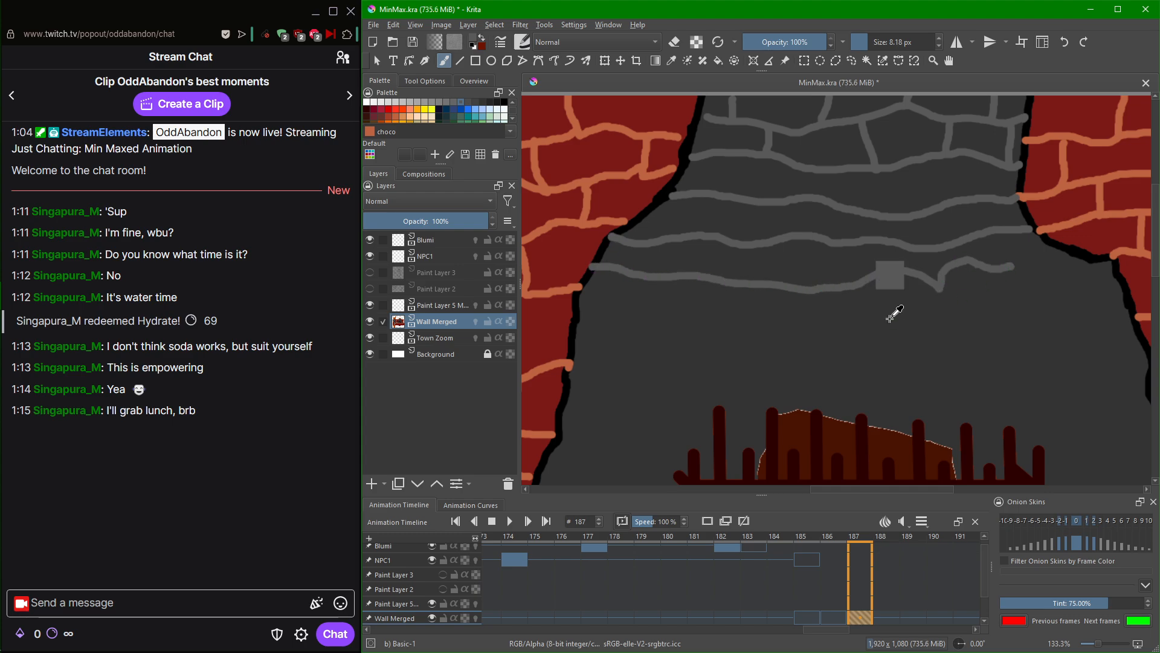
pyautogui.hotkey('ctrl', 'z')
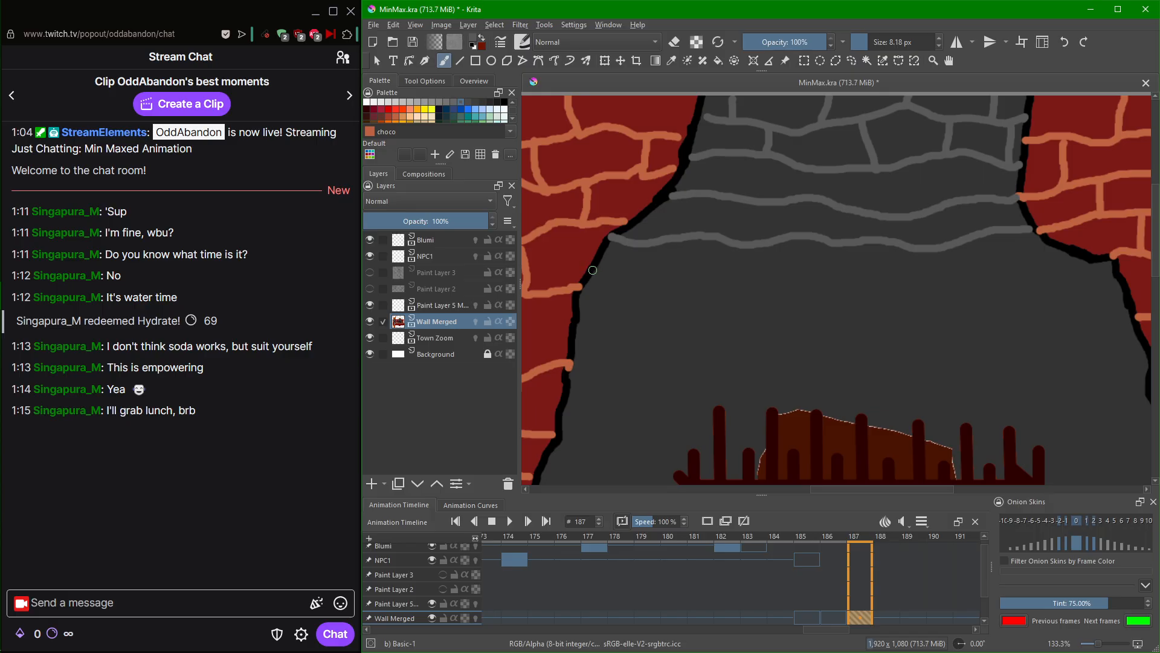
pyautogui.moveTo(590, 275)
pyautogui.mouseDown()
pyautogui.moveTo(784, 277)
pyautogui.moveTo(902, 295)
pyautogui.moveTo(1106, 267)
pyautogui.mouseUp()
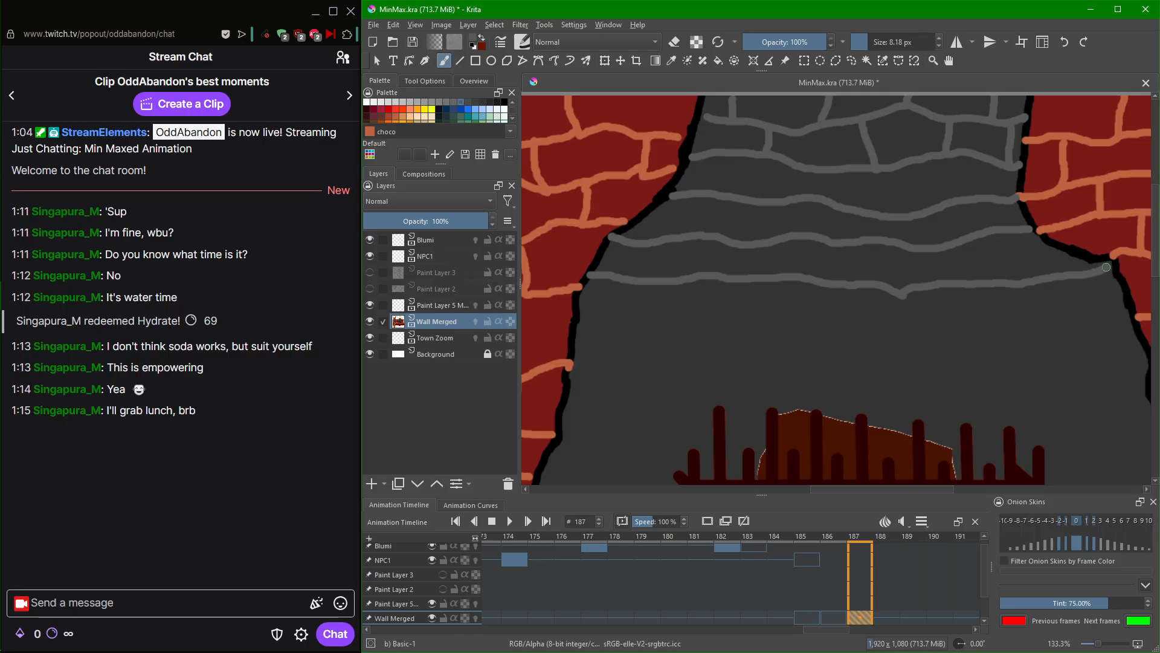
pyautogui.scroll(-2, 909, 352)
pyautogui.scroll(2, 907, 348)
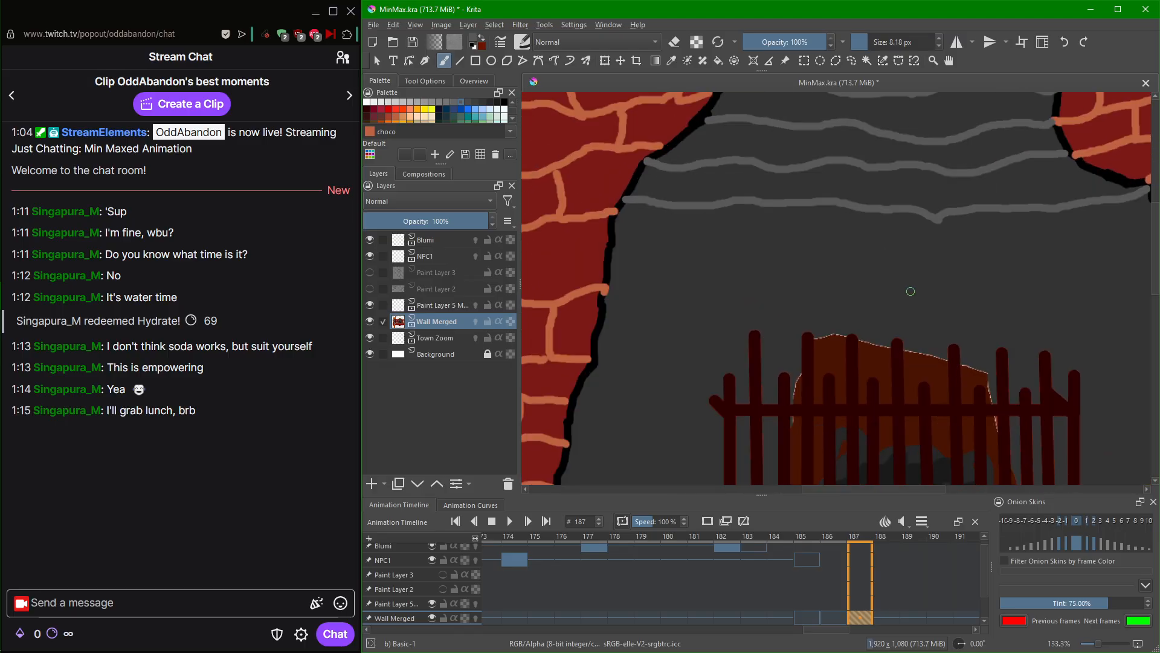
pyautogui.moveTo(967, 270); pyautogui.dragTo(939, 252)
# Switch to the YouTube tab in the browser and search for "undertale full ost".
pyautogui.moveTo(1, 258)
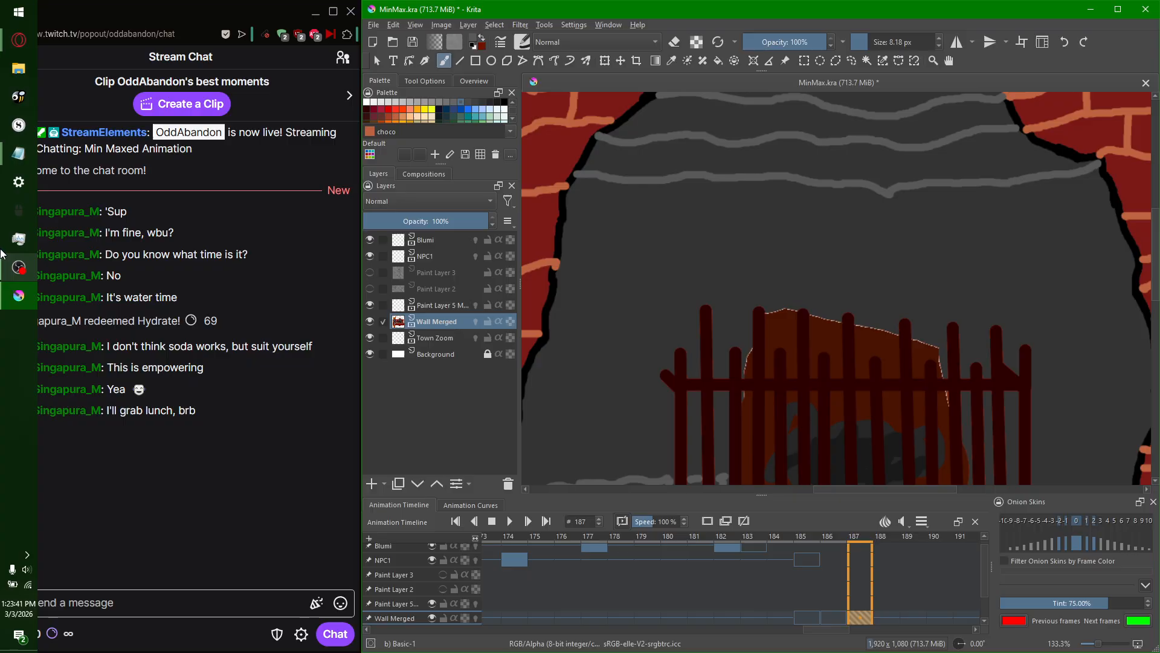
pyautogui.click(1, 53)
pyautogui.click(68, 52)
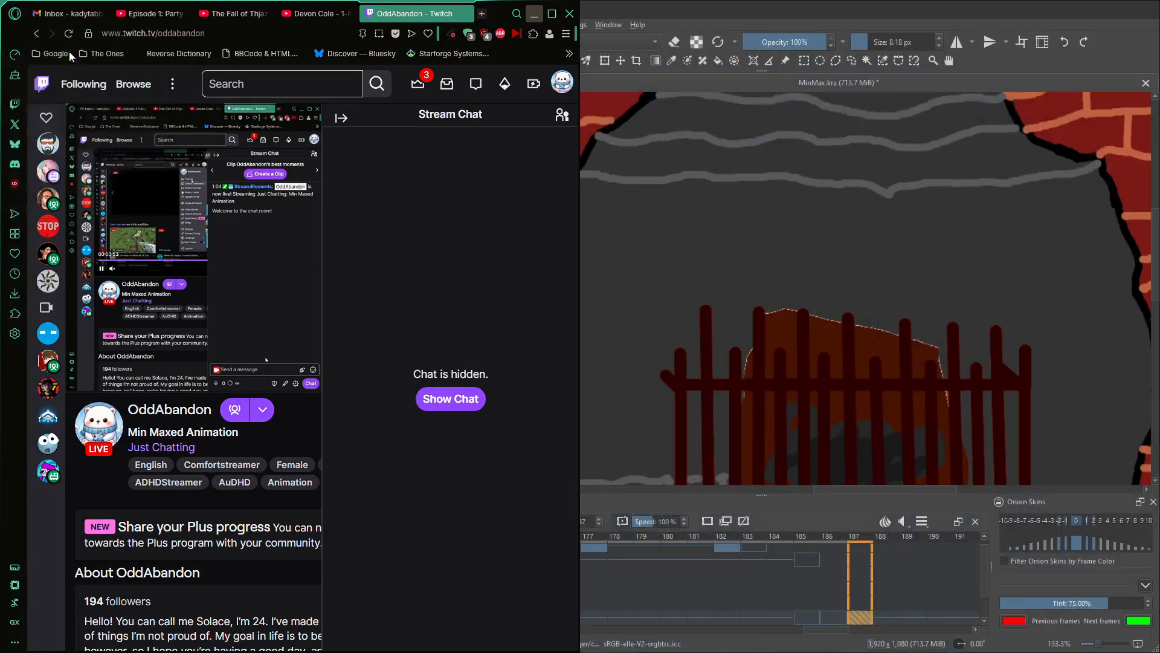
pyautogui.click(327, 14)
pyautogui.click(260, 73)
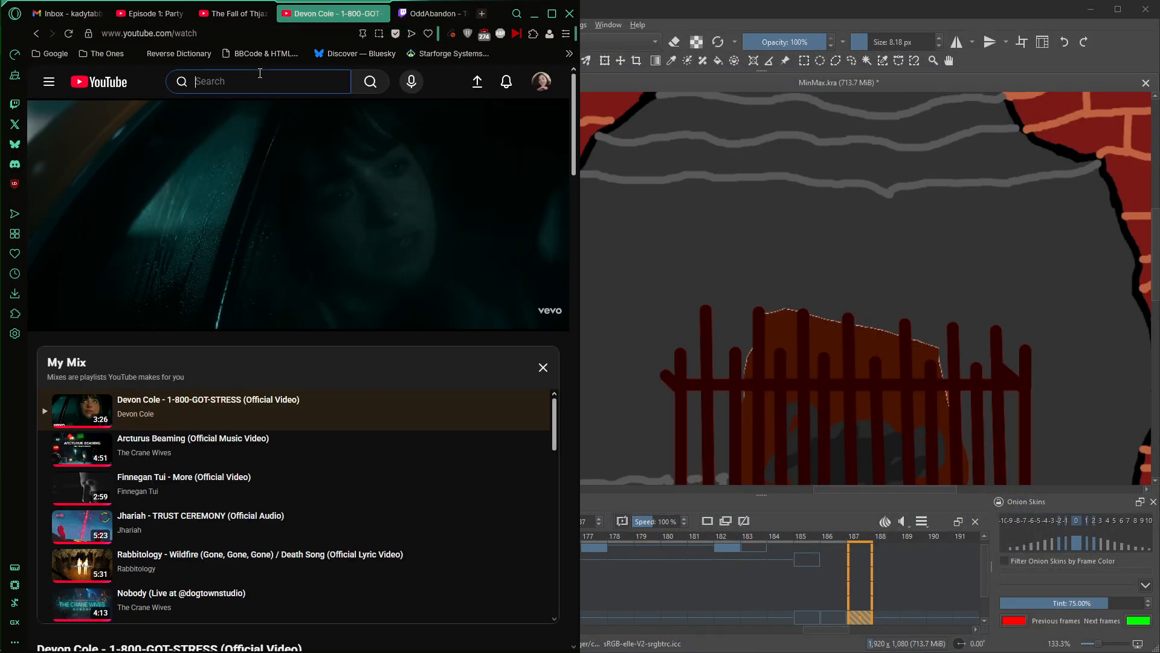
pyautogui.write('undertale o')
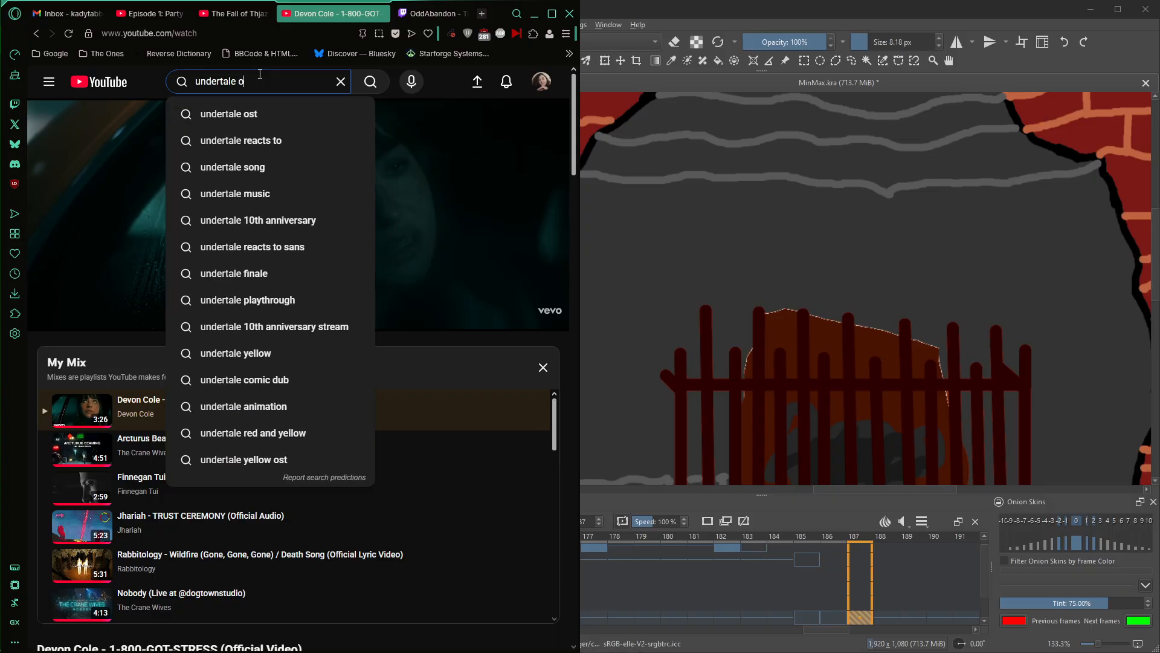
pyautogui.press('BackSpace')
pyautogui.write('full ost')
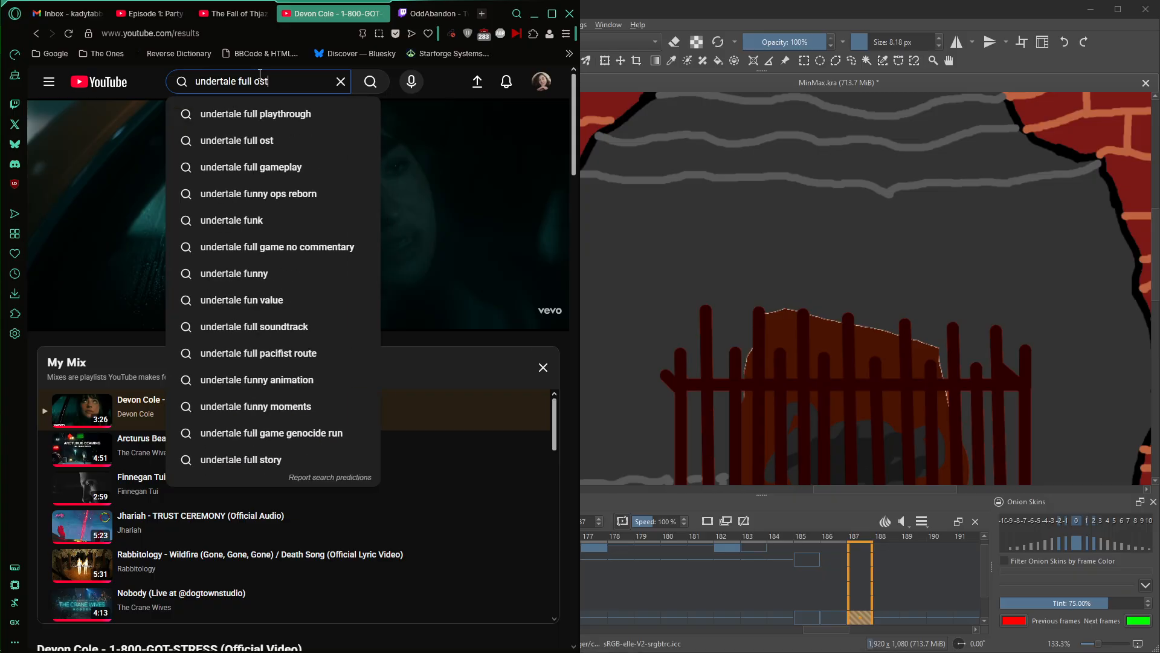
pyautogui.press('Return')
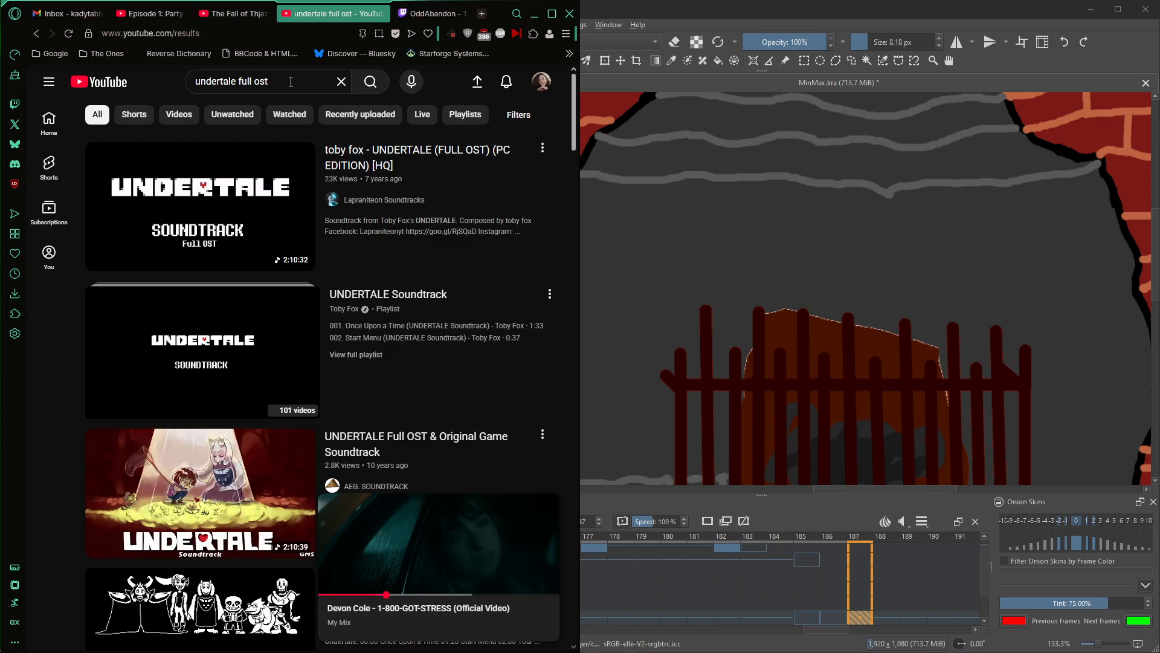
# Play the video "toby fox - UNDERTALE (FULL OST) (PC EDITION) [HQ]" and return to Krita.
pyautogui.click(434, 152)
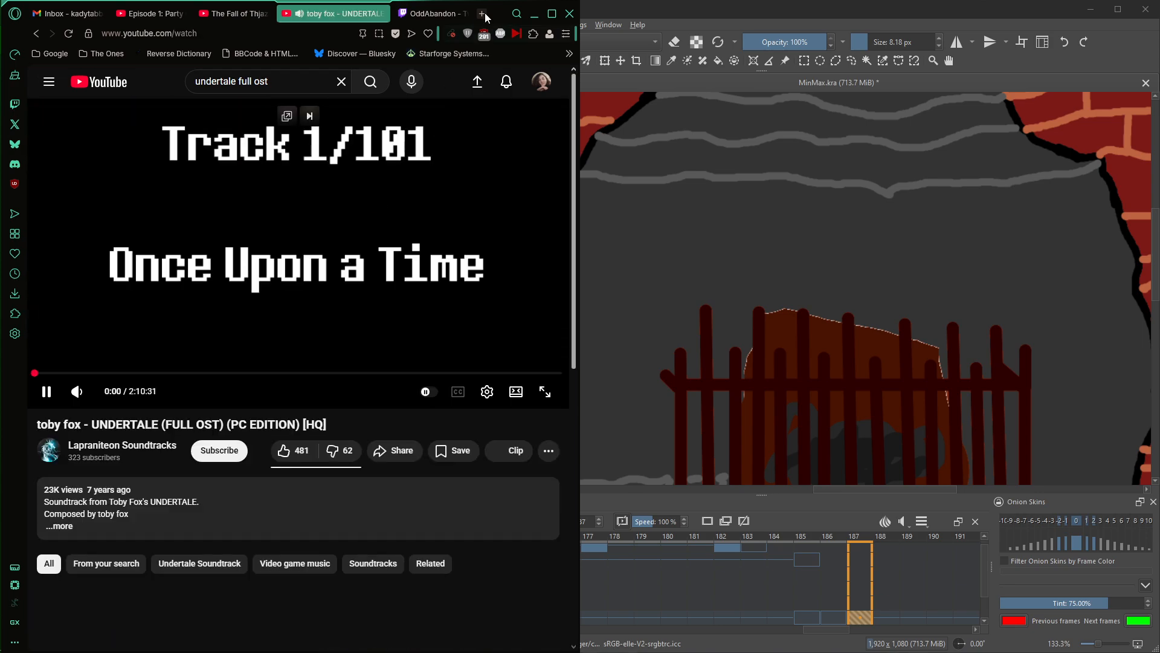
pyautogui.click(535, 20)
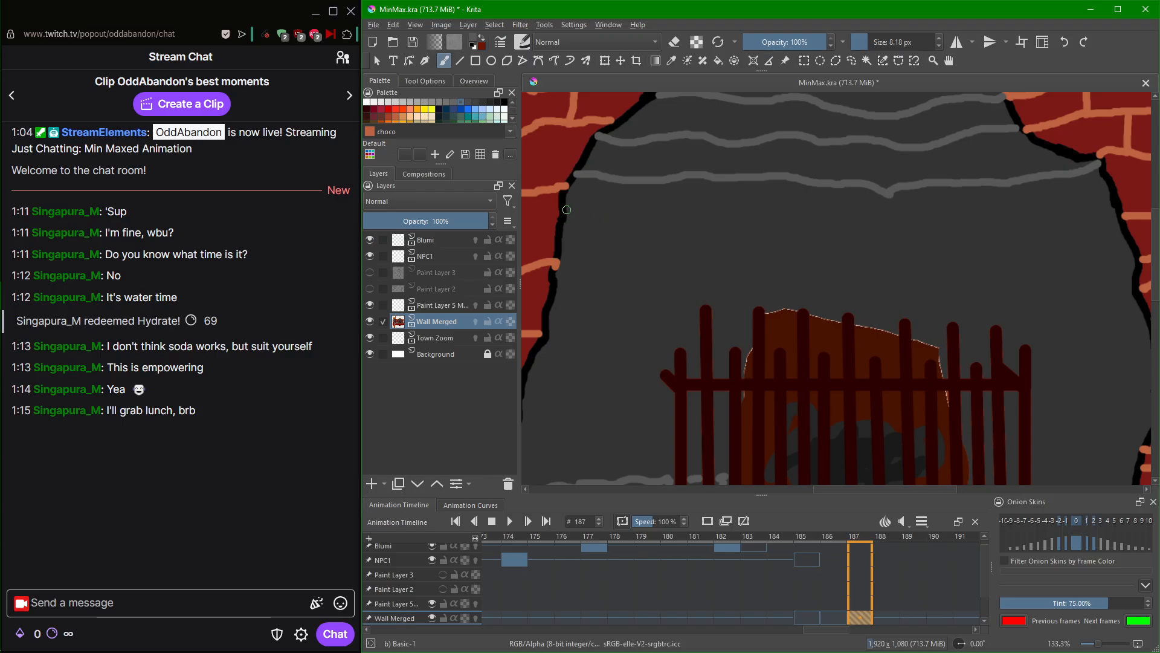
pyautogui.moveTo(567, 209)
pyautogui.mouseDown()
pyautogui.moveTo(645, 240)
pyautogui.moveTo(705, 242)
pyautogui.mouseUp()
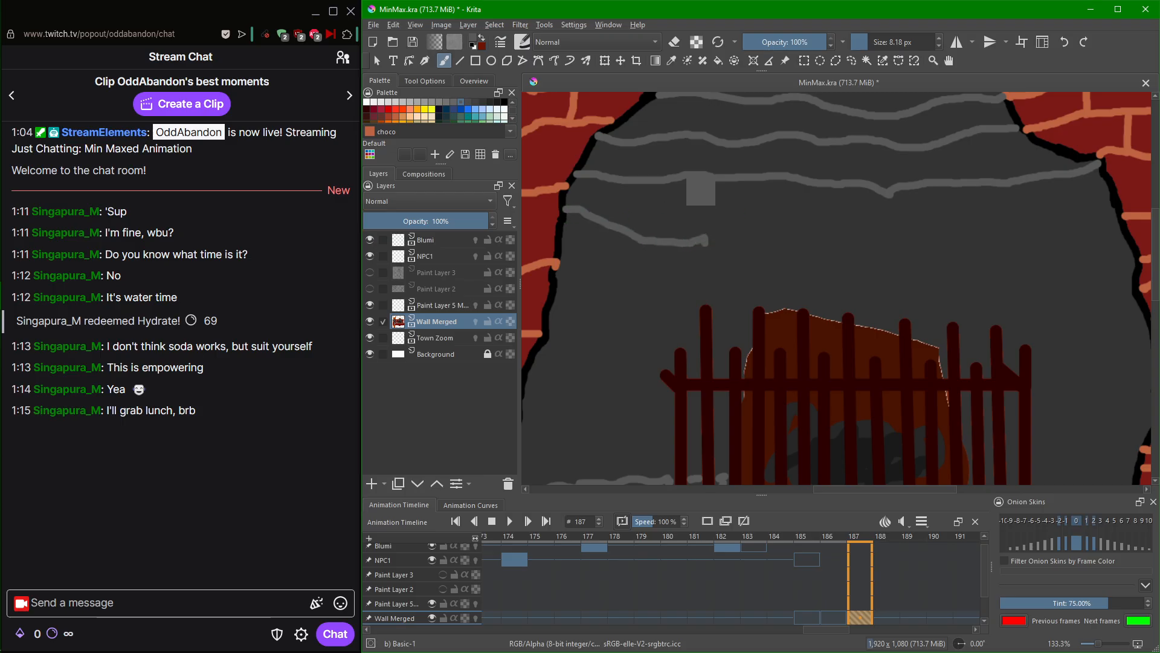
pyautogui.hotkey('ctrl', 'z')
pyautogui.moveTo(567, 208)
pyautogui.mouseDown()
pyautogui.moveTo(815, 197)
pyautogui.moveTo(989, 229)
pyautogui.moveTo(1063, 195)
pyautogui.moveTo(1107, 196)
pyautogui.moveTo(986, 205)
pyautogui.mouseUp()
pyautogui.hotkey('ctrl', 'z')
pyautogui.keyDown('ctrl'); pyautogui.click(979, 199); pyautogui.keyUp('ctrl')
pyautogui.hotkey('ctrl', 'z')
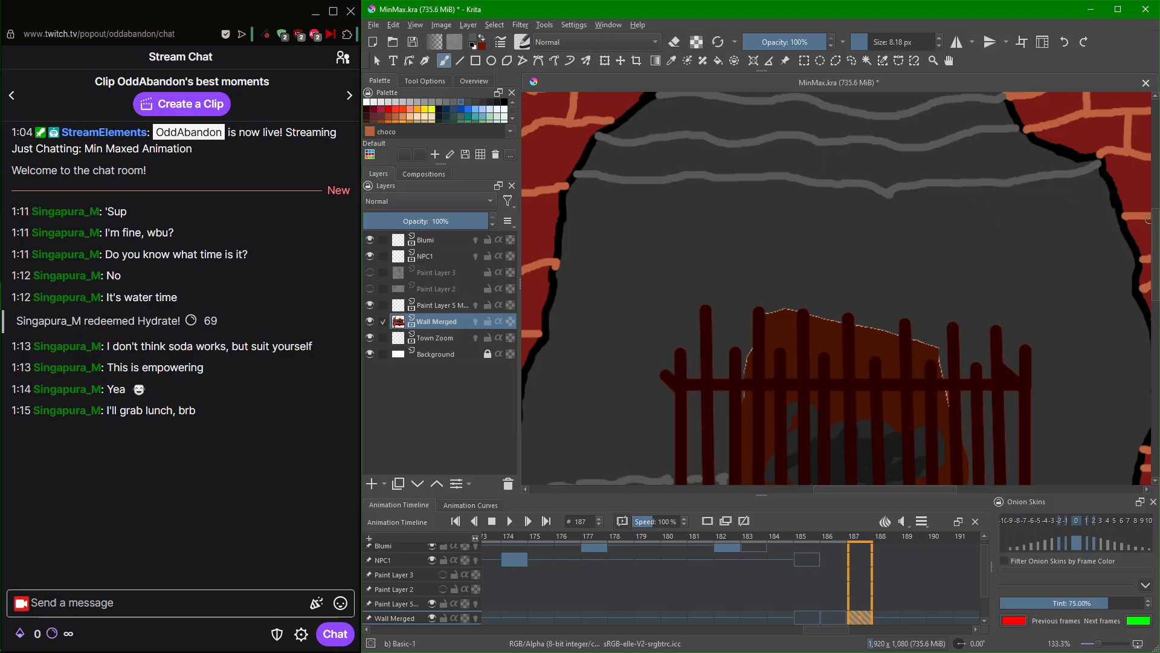
# Paint a wavy grey mortar line from edge to edge across the chimney, below the lowest of the upper mortar lines.
pyautogui.moveTo(1114, 201); pyautogui.dragTo(1047, 215)
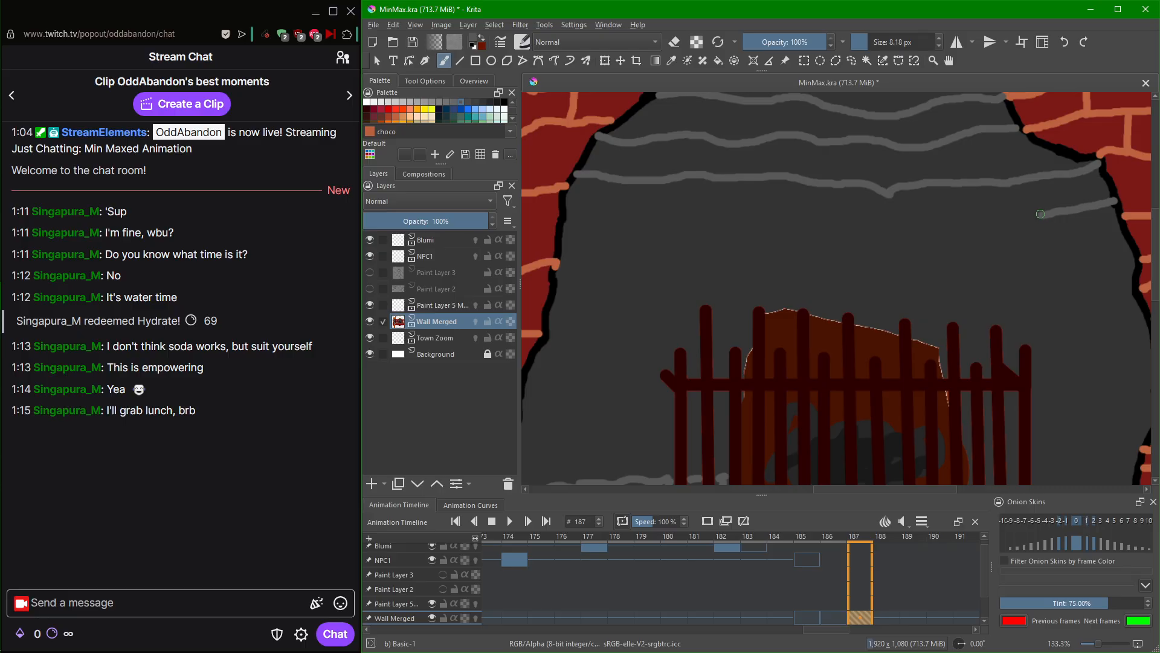
pyautogui.moveTo(1041, 216); pyautogui.dragTo(903, 230)
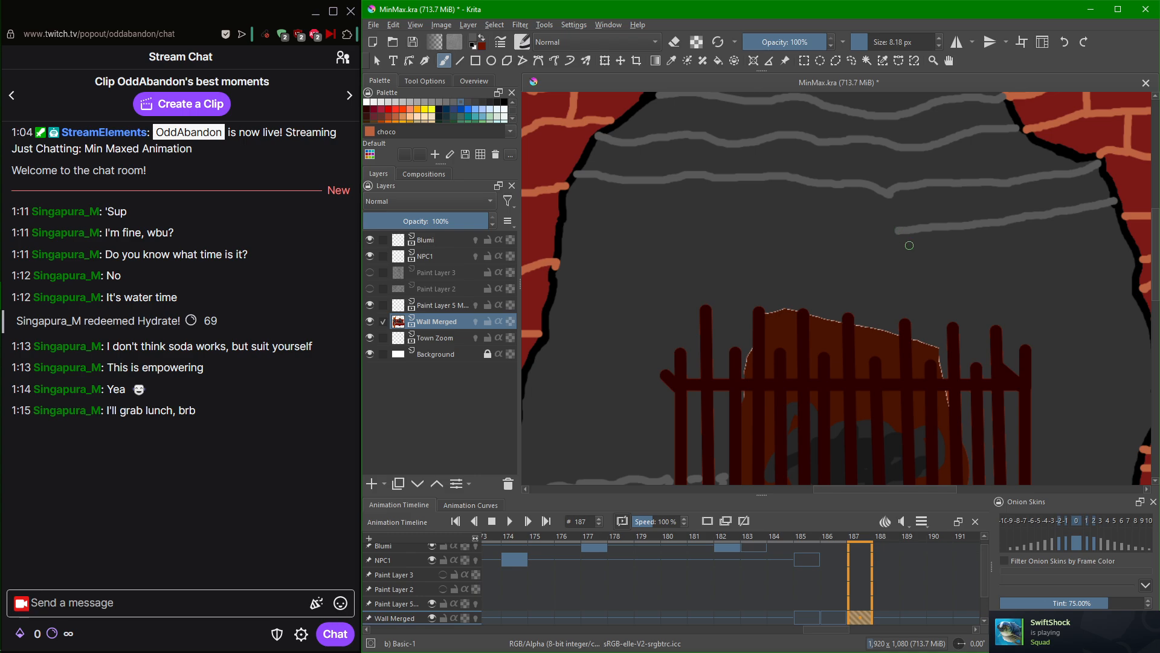
pyautogui.moveTo(898, 229)
pyautogui.mouseDown()
pyautogui.moveTo(760, 228)
pyautogui.moveTo(778, 233)
pyautogui.moveTo(752, 220)
pyautogui.moveTo(764, 225)
pyautogui.moveTo(568, 229)
pyautogui.mouseUp()
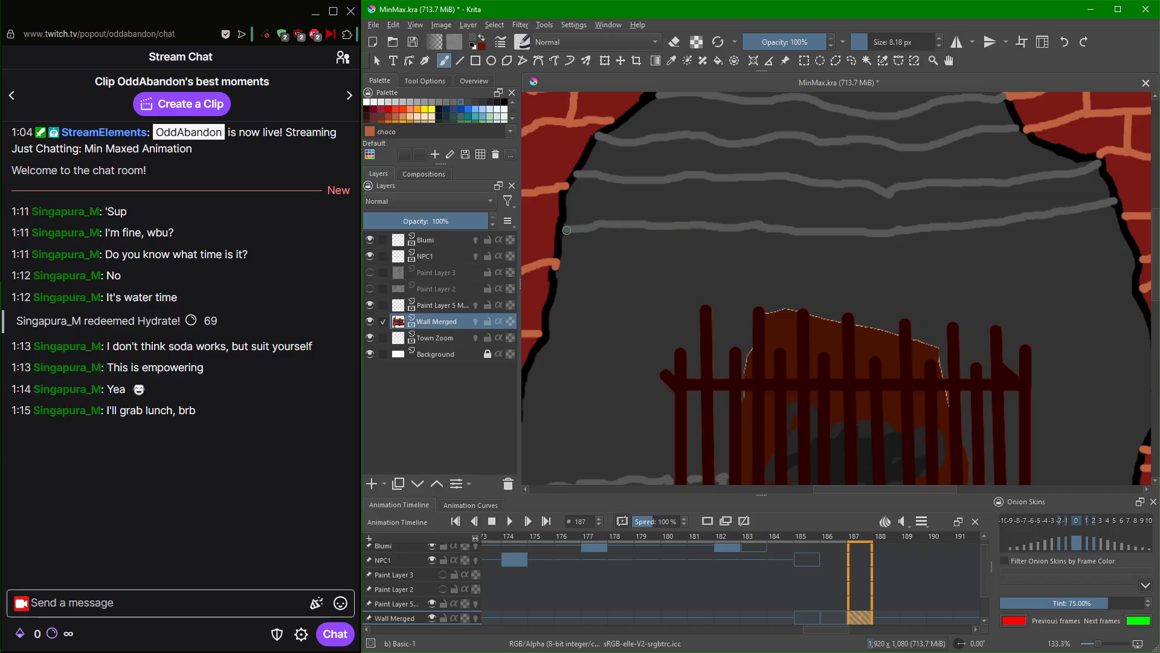
pyautogui.scroll(-2, 656, 254)
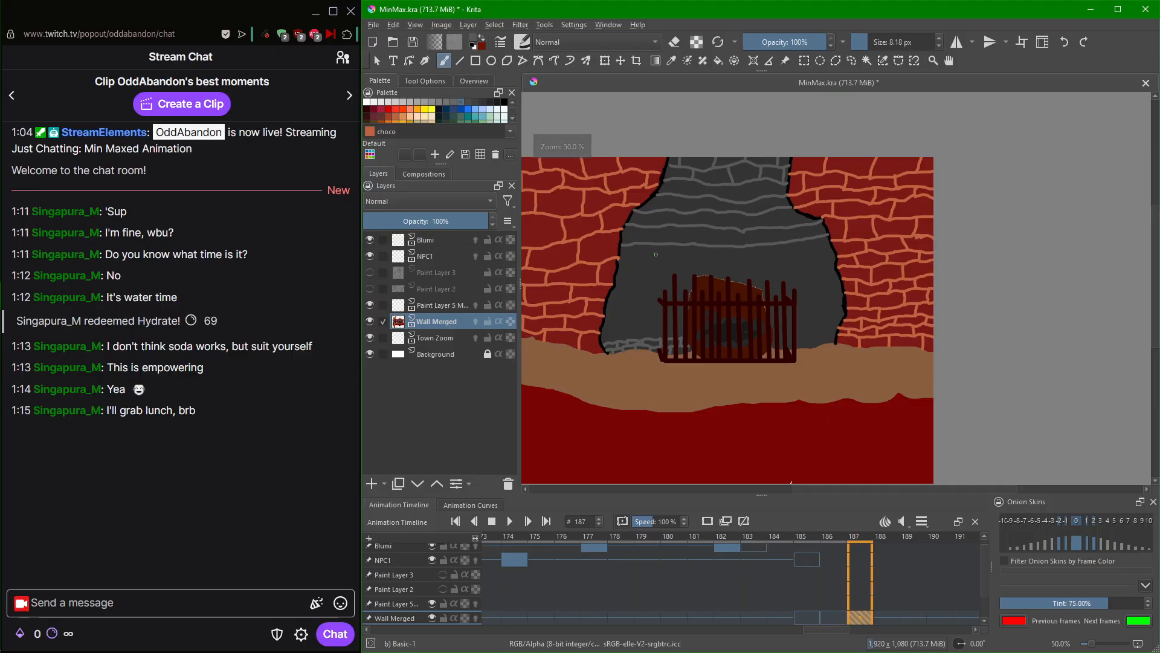
pyautogui.scroll(3, 656, 254)
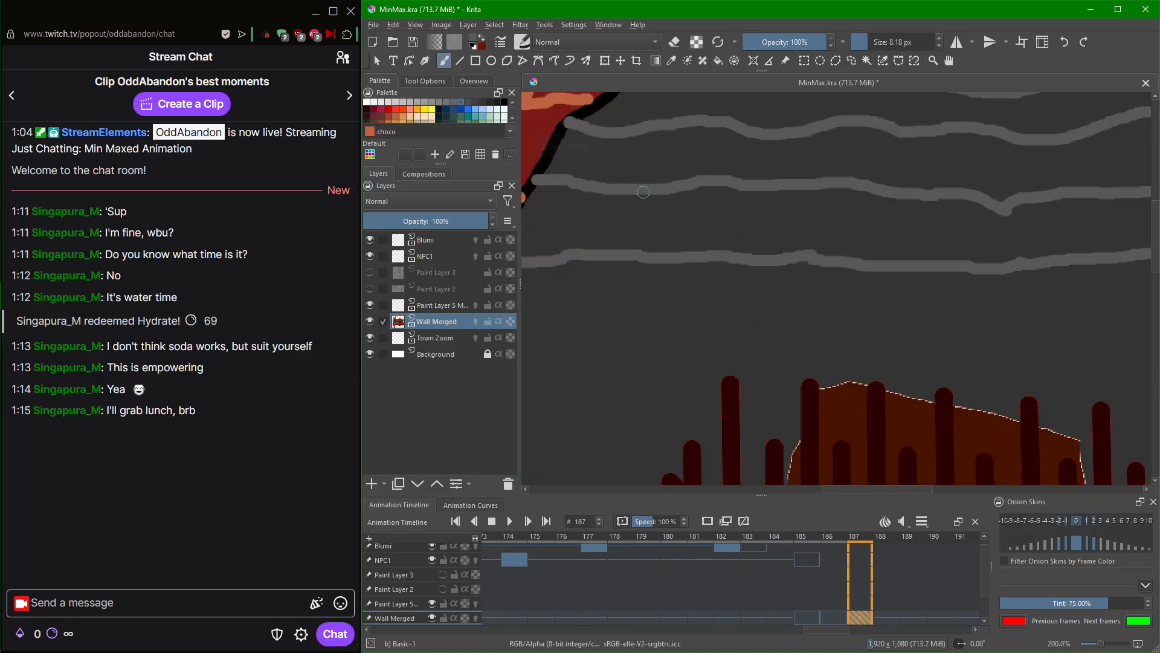
pyautogui.moveTo(671, 157); pyautogui.dragTo(673, 162)
pyautogui.moveTo(720, 349); pyautogui.dragTo(742, 211)
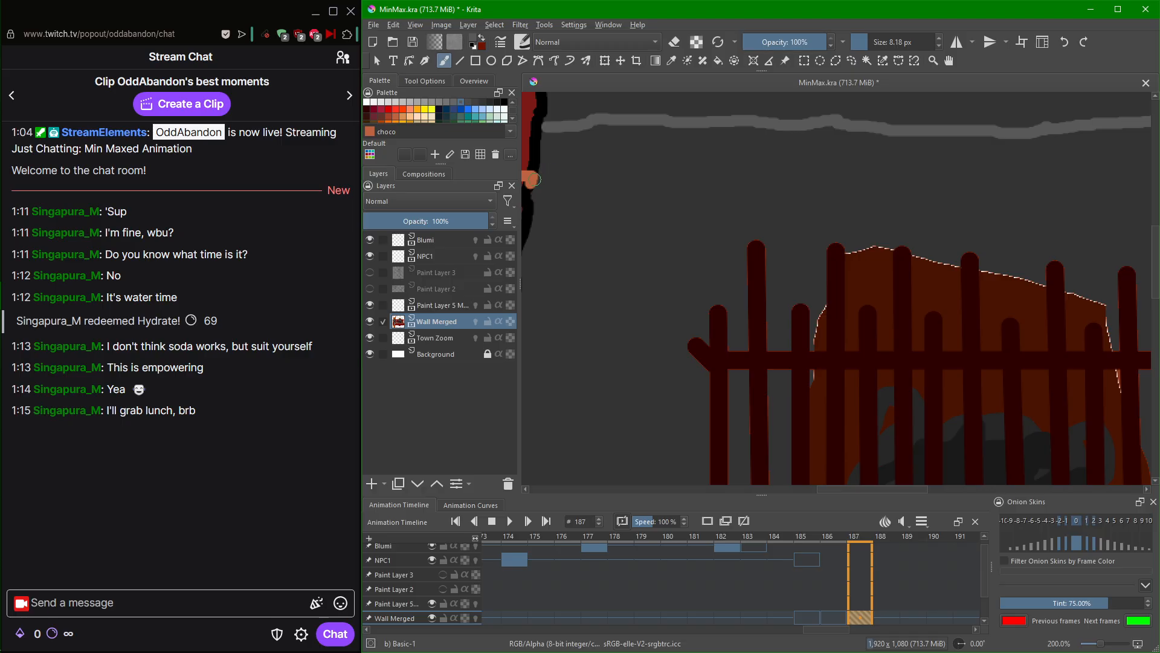
pyautogui.moveTo(533, 179); pyautogui.dragTo(596, 168)
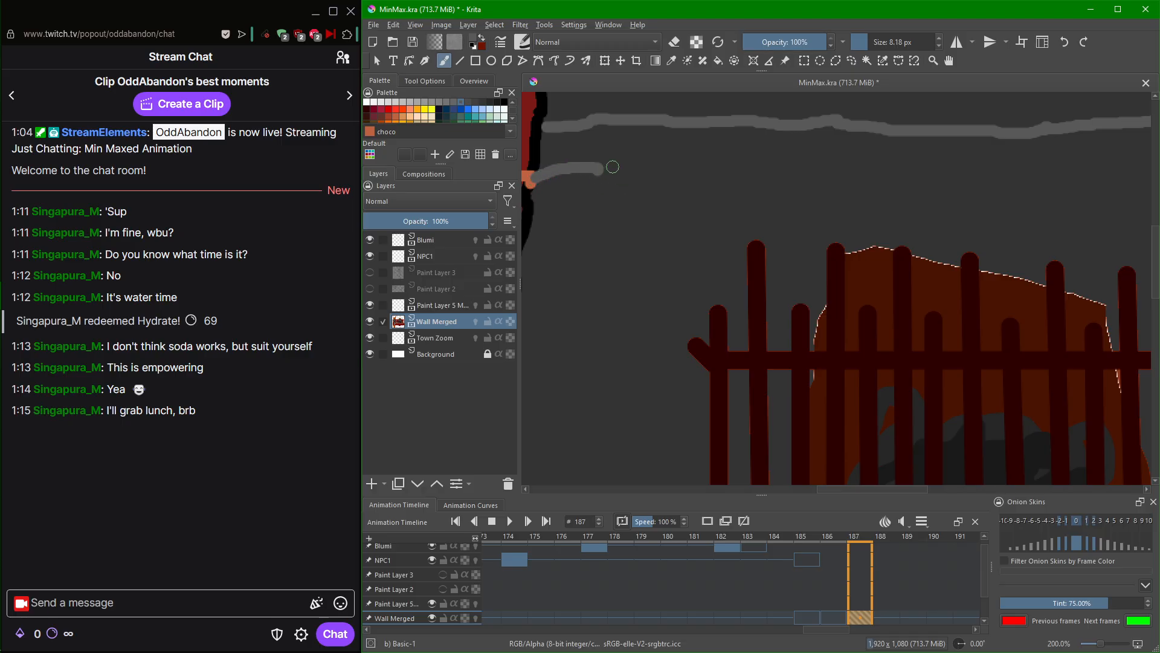
pyautogui.hotkey('ctrl', 'z')
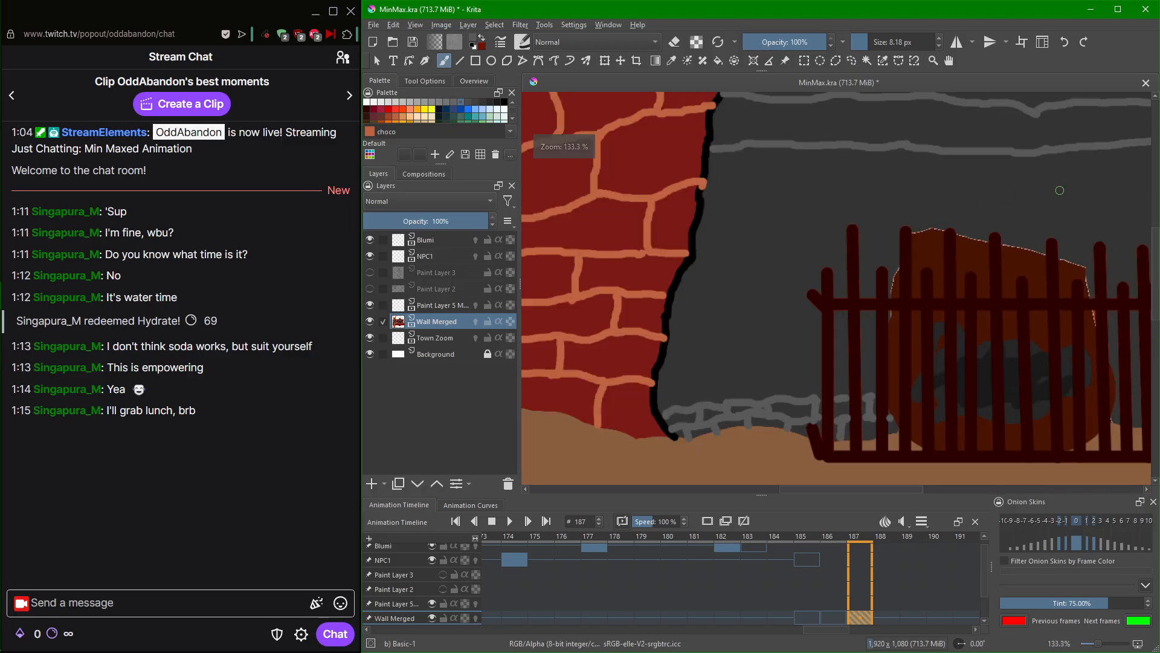
# Paint another wavy grey mortar line across the whole chimney, just above the tips of the fireplace fence.
pyautogui.moveTo(873, 234)
pyautogui.mouseDown()
pyautogui.moveTo(653, 208)
pyautogui.moveTo(568, 246)
pyautogui.mouseUp()
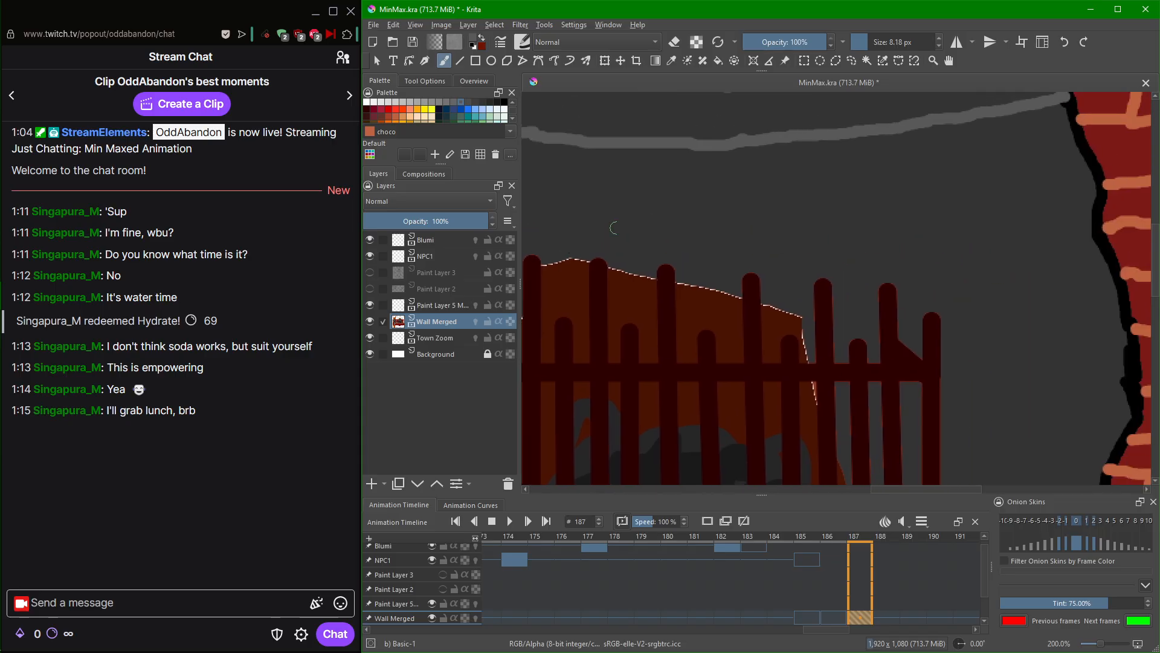
pyautogui.moveTo(1082, 161)
pyautogui.mouseDown()
pyautogui.moveTo(885, 191)
pyautogui.moveTo(525, 205)
pyautogui.mouseUp()
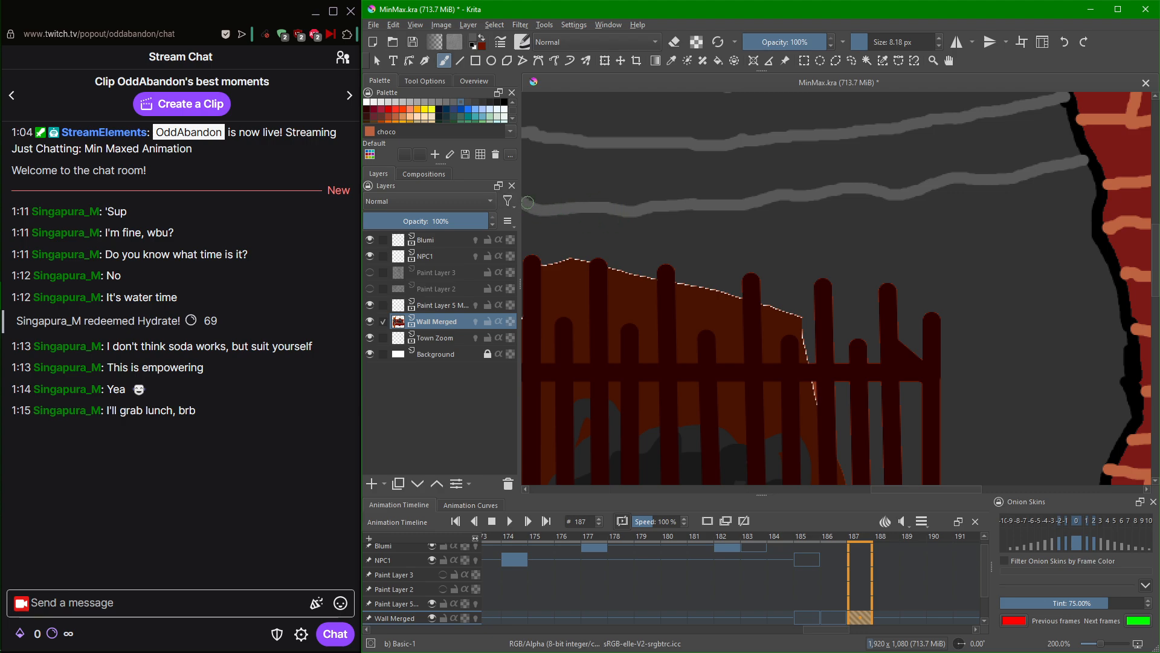
pyautogui.press('m')
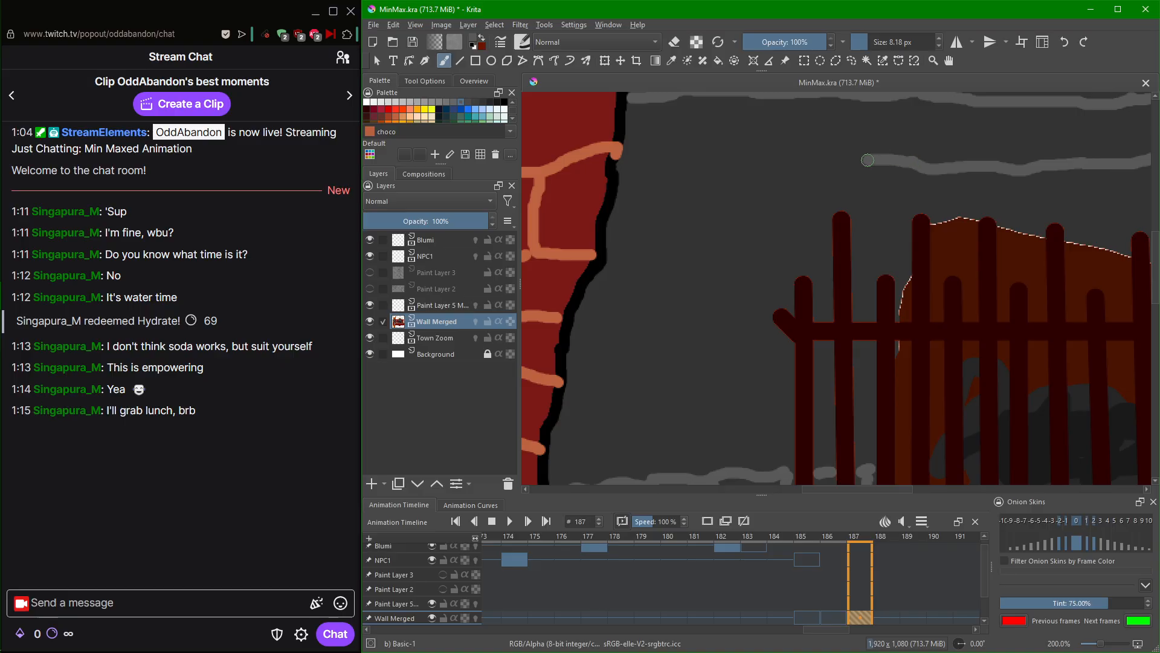
pyautogui.moveTo(868, 160); pyautogui.dragTo(617, 165)
# Paint a grey mortar line across the chimney at the height of the fence tips, interrupting it at the fence posts and fireplace opening.
pyautogui.scroll(-3, 767, 178)
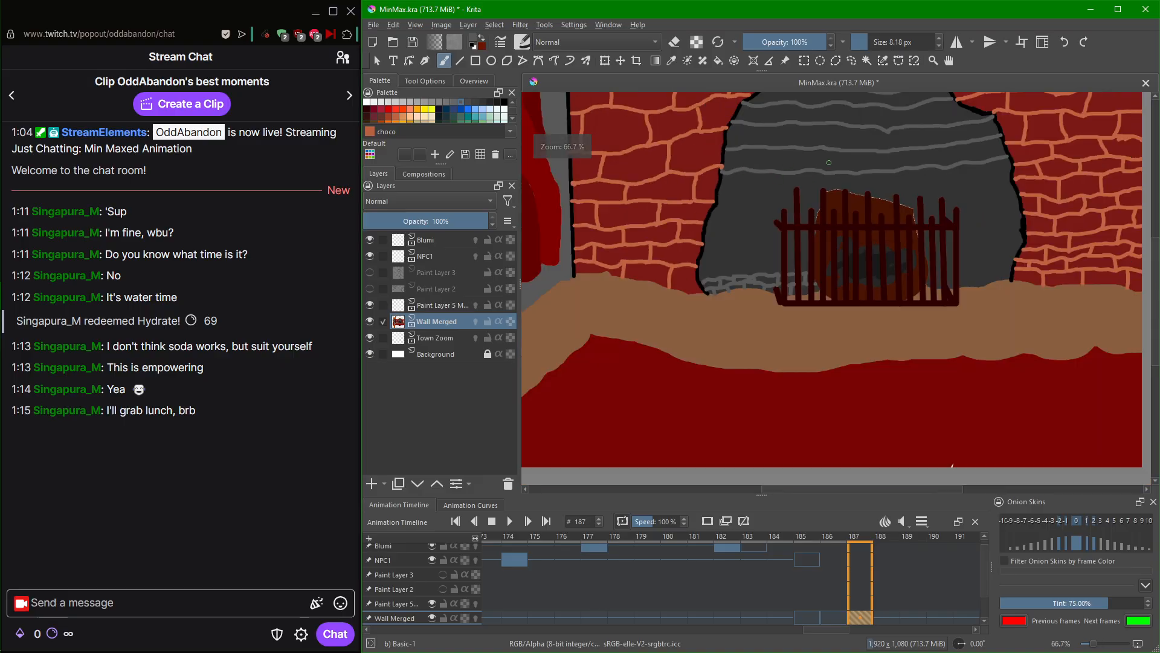
pyautogui.scroll(3, 829, 162)
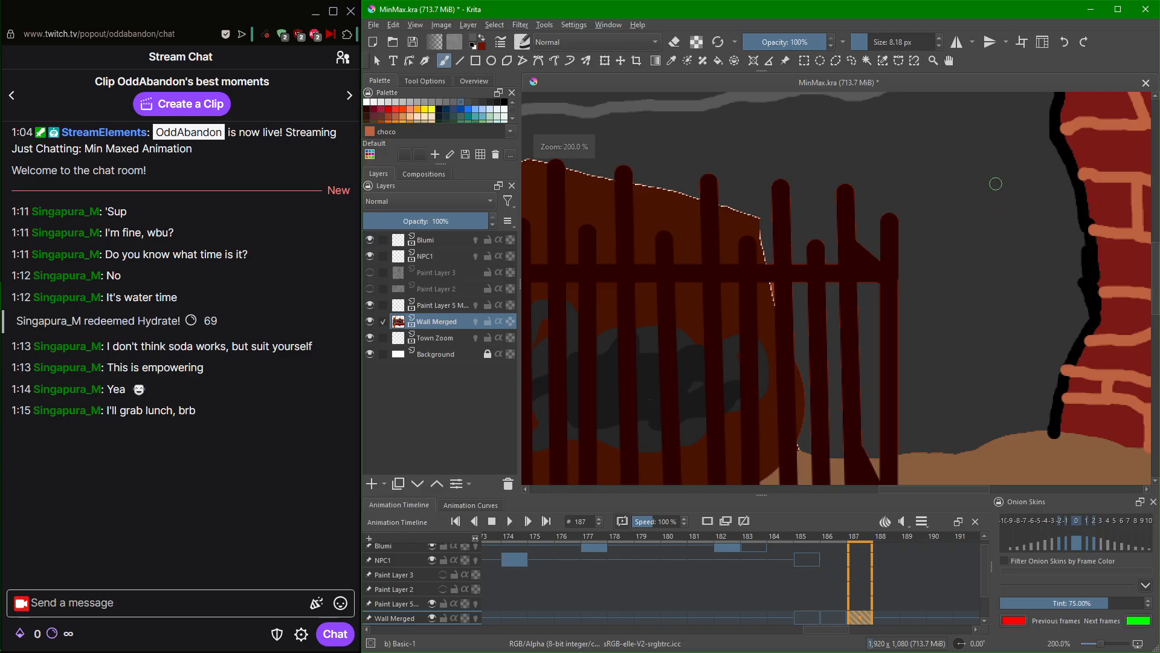
pyautogui.moveTo(997, 203); pyautogui.dragTo(991, 270)
pyautogui.scroll(1, 1023, 233)
pyautogui.scroll(-1, 1039, 167)
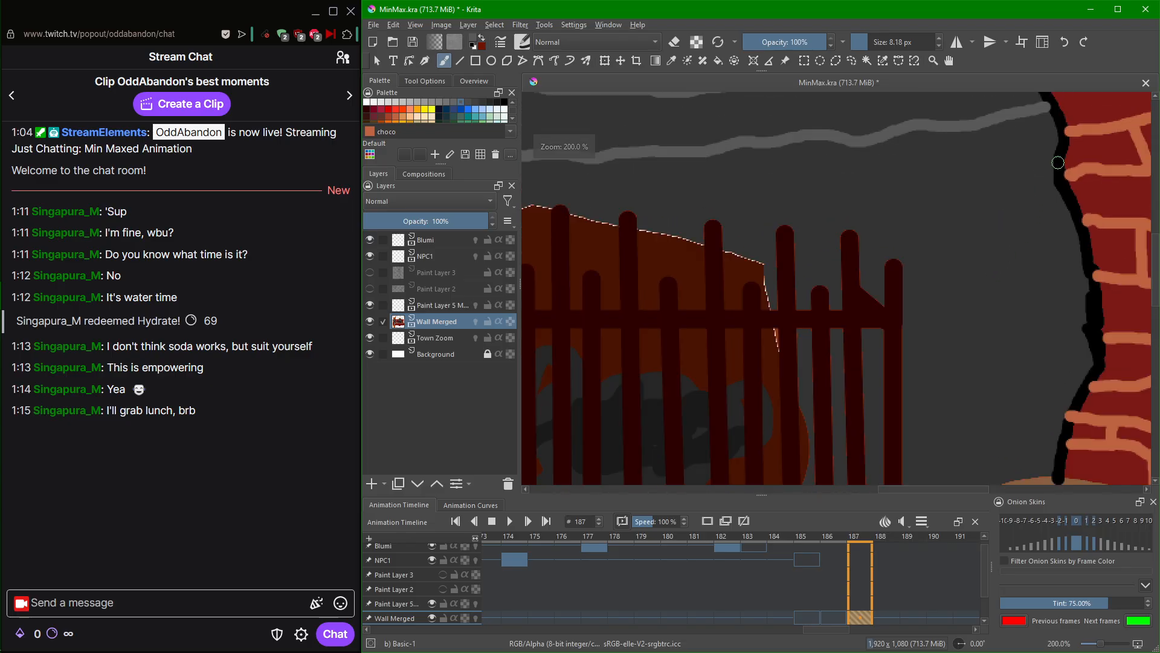
pyautogui.moveTo(1056, 168)
pyautogui.mouseDown()
pyautogui.moveTo(939, 193)
pyautogui.moveTo(671, 216)
pyautogui.moveTo(586, 208)
pyautogui.moveTo(795, 225)
pyautogui.mouseUp()
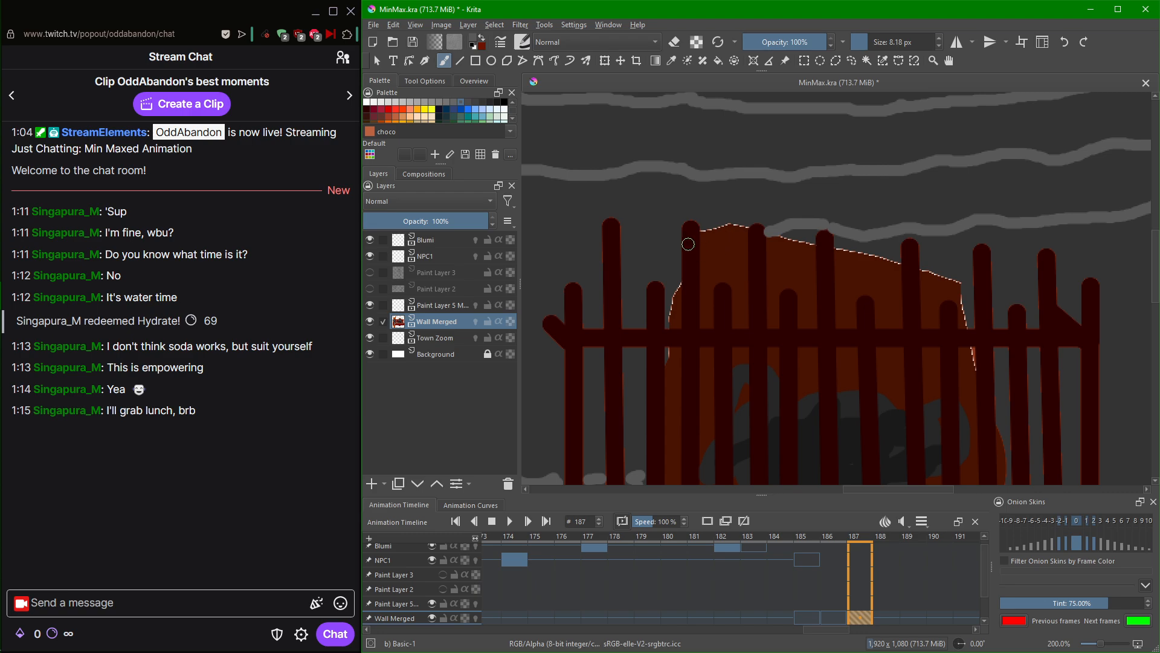
pyautogui.moveTo(675, 235); pyautogui.dragTo(632, 238)
pyautogui.moveTo(752, 224); pyautogui.dragTo(1005, 238)
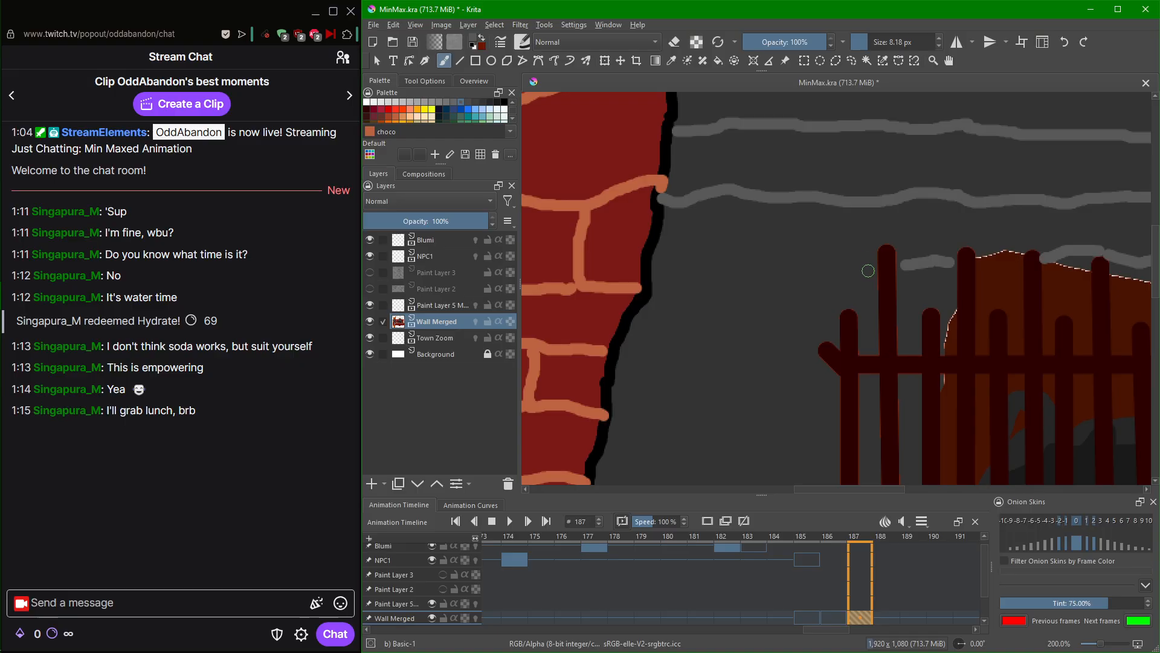
pyautogui.moveTo(870, 267); pyautogui.dragTo(662, 262)
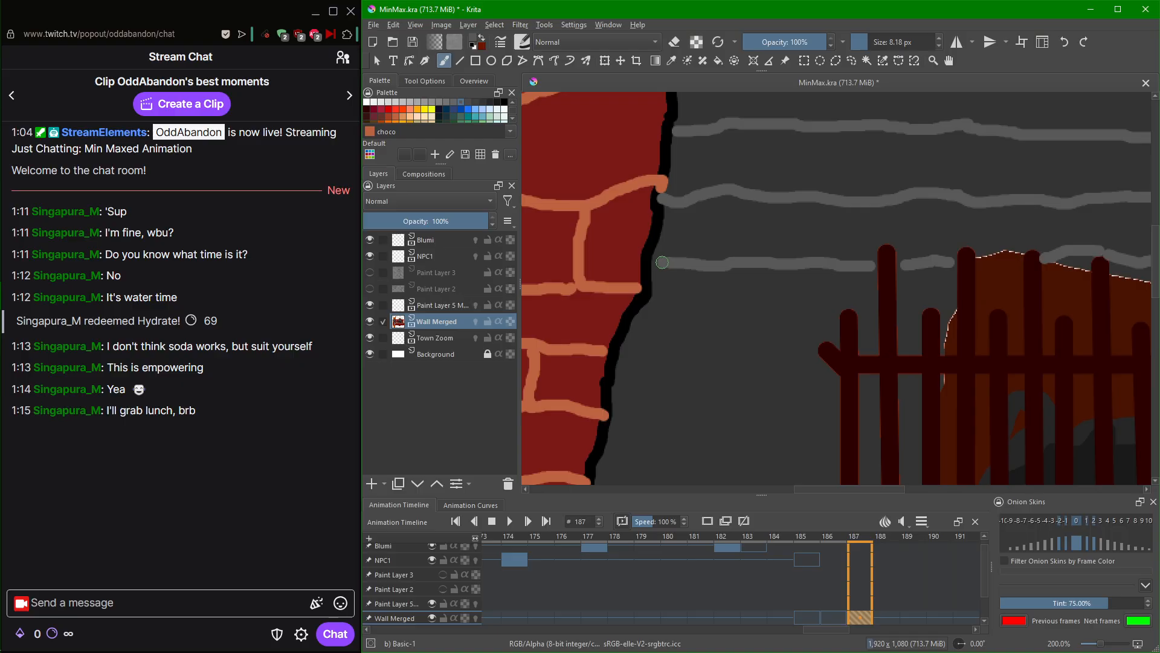
# Paint grey vertical joints across the first unjointed row below the chimney's finished top brick rows.
pyautogui.scroll(-4, 705, 256)
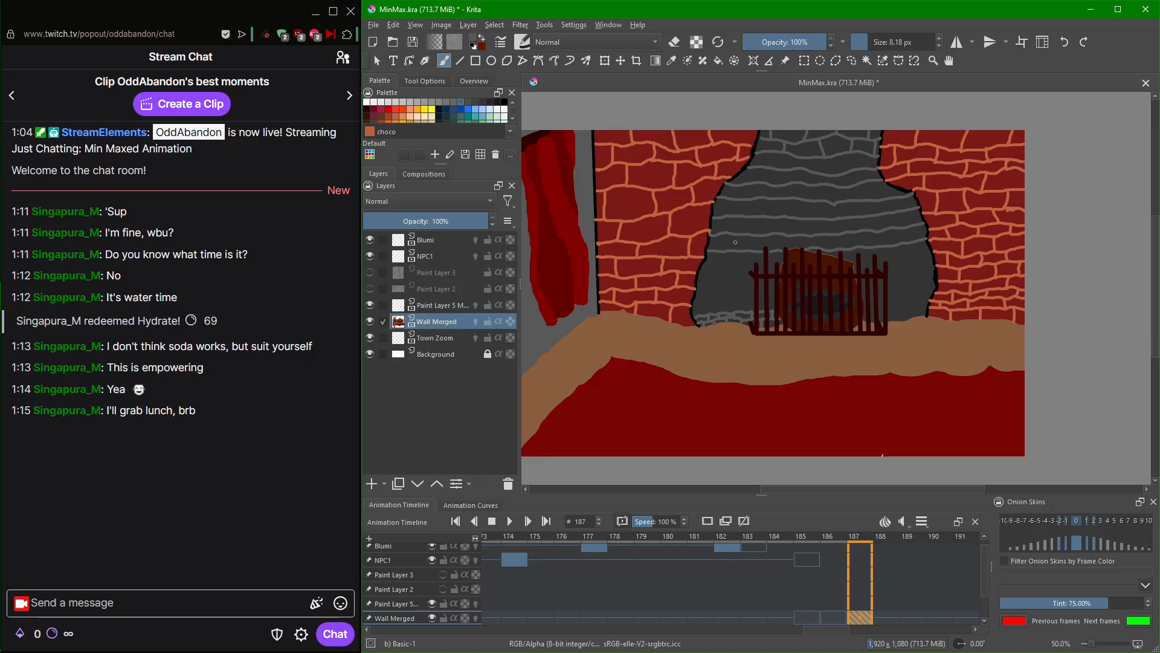
pyautogui.scroll(4, 777, 191)
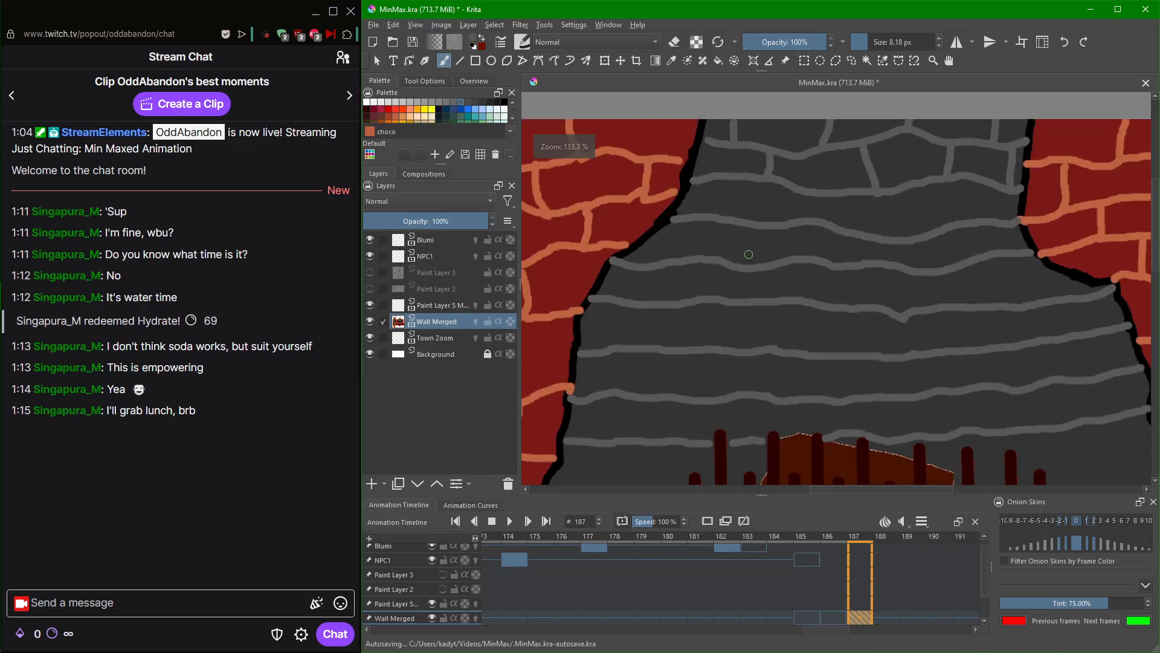
pyautogui.moveTo(721, 143); pyautogui.dragTo(719, 197)
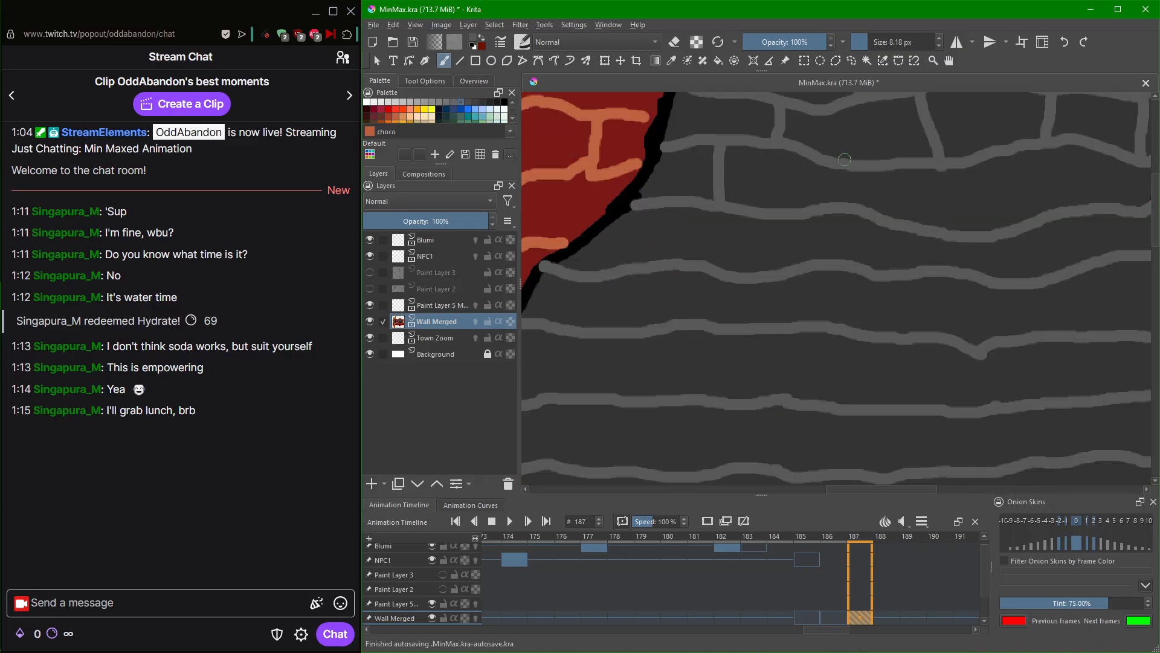
pyautogui.moveTo(838, 160); pyautogui.dragTo(836, 204)
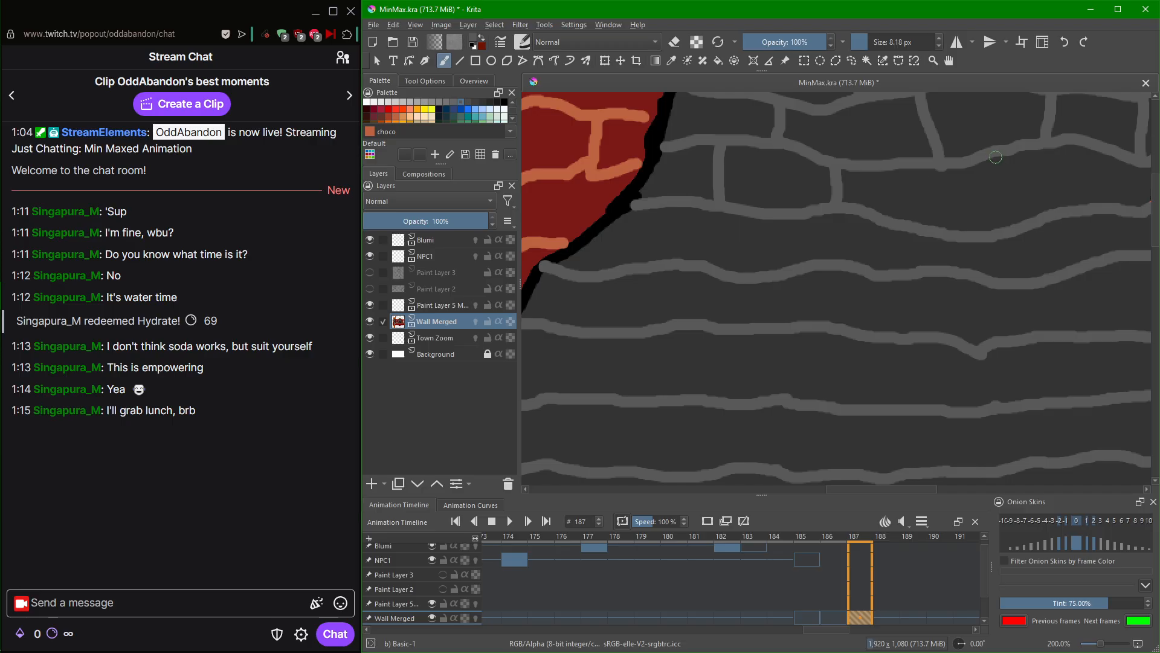
pyautogui.moveTo(991, 159); pyautogui.dragTo(1005, 216)
pyautogui.press('m')
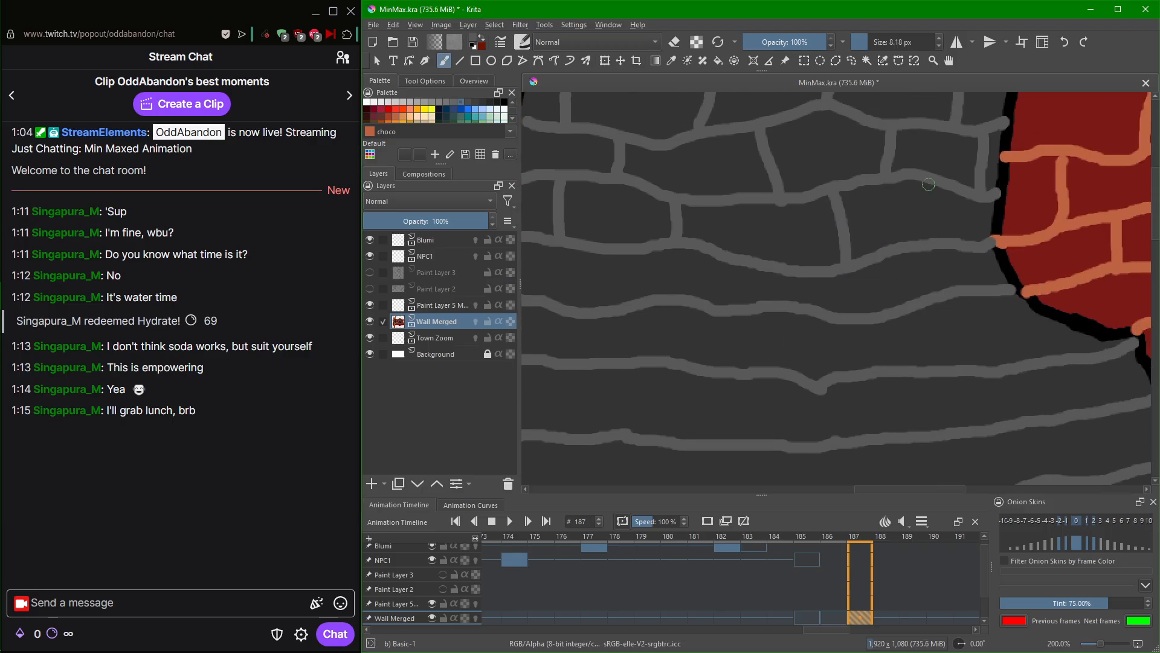
pyautogui.moveTo(928, 181)
pyautogui.mouseDown()
pyautogui.moveTo(925, 238)
pyautogui.moveTo(961, 253)
pyautogui.moveTo(968, 279)
pyautogui.mouseUp()
# Paint grey vertical joints across the chimney's next row down, offset from the joints above.
pyautogui.moveTo(886, 246); pyautogui.dragTo(900, 299)
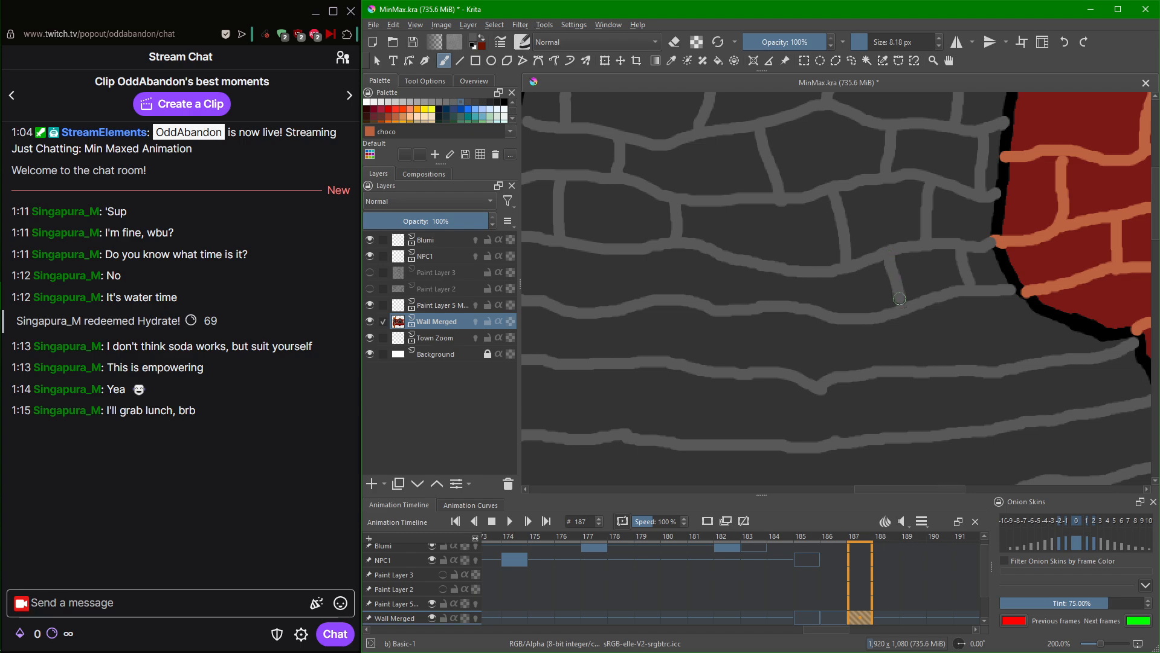
pyautogui.moveTo(756, 262); pyautogui.dragTo(744, 305)
pyautogui.moveTo(616, 254)
pyautogui.mouseDown()
pyautogui.moveTo(619, 301)
pyautogui.moveTo(638, 275)
pyautogui.moveTo(803, 247)
pyautogui.mouseUp()
pyautogui.moveTo(673, 213); pyautogui.dragTo(673, 262)
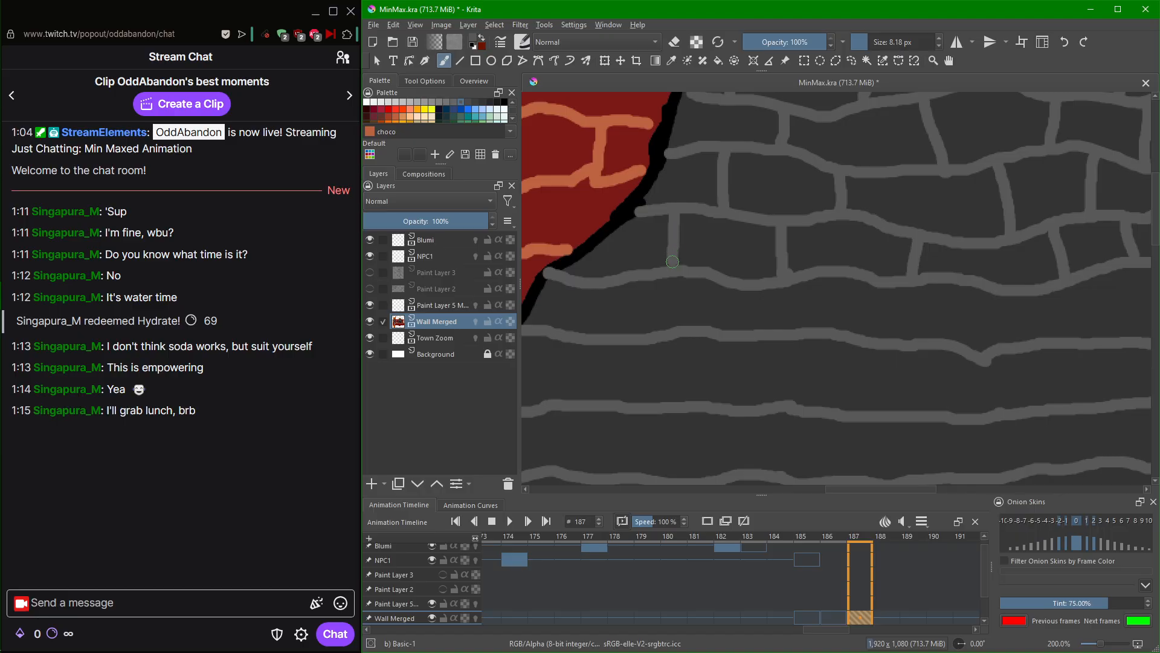
# Paint grey vertical joints across the row where the chimney widens, redrawing the rightmost joint as a short one closer to the edge.
pyautogui.moveTo(601, 289); pyautogui.dragTo(595, 327)
pyautogui.moveTo(722, 284); pyautogui.dragTo(723, 322)
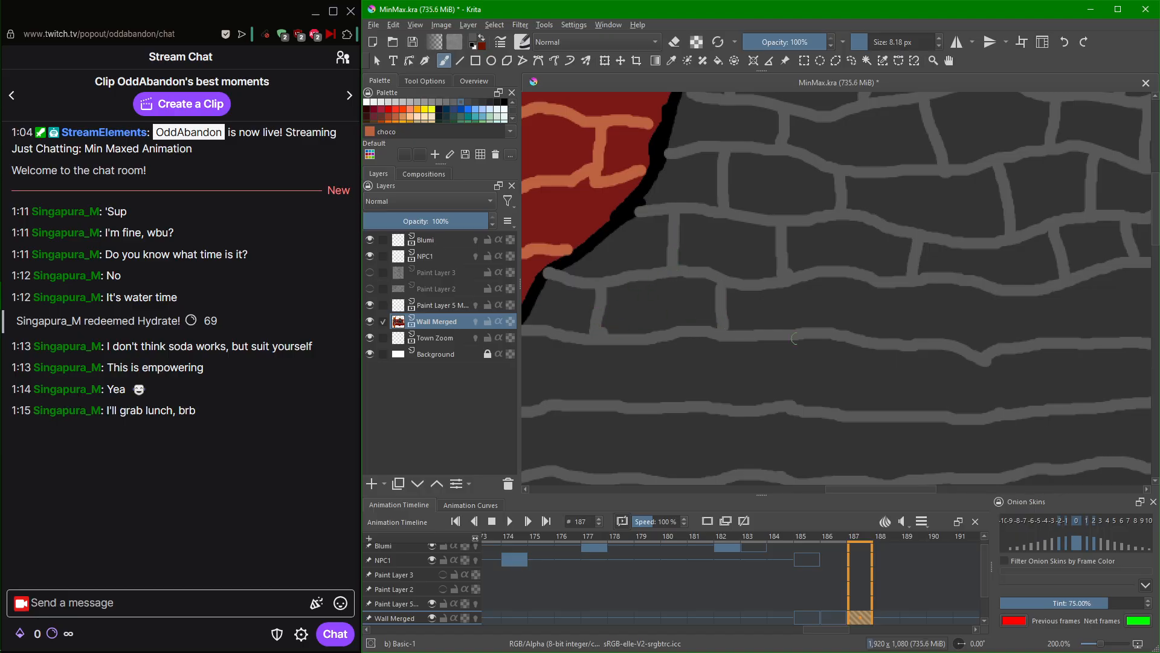
pyautogui.moveTo(860, 286); pyautogui.dragTo(845, 331)
pyautogui.moveTo(980, 287); pyautogui.dragTo(985, 351)
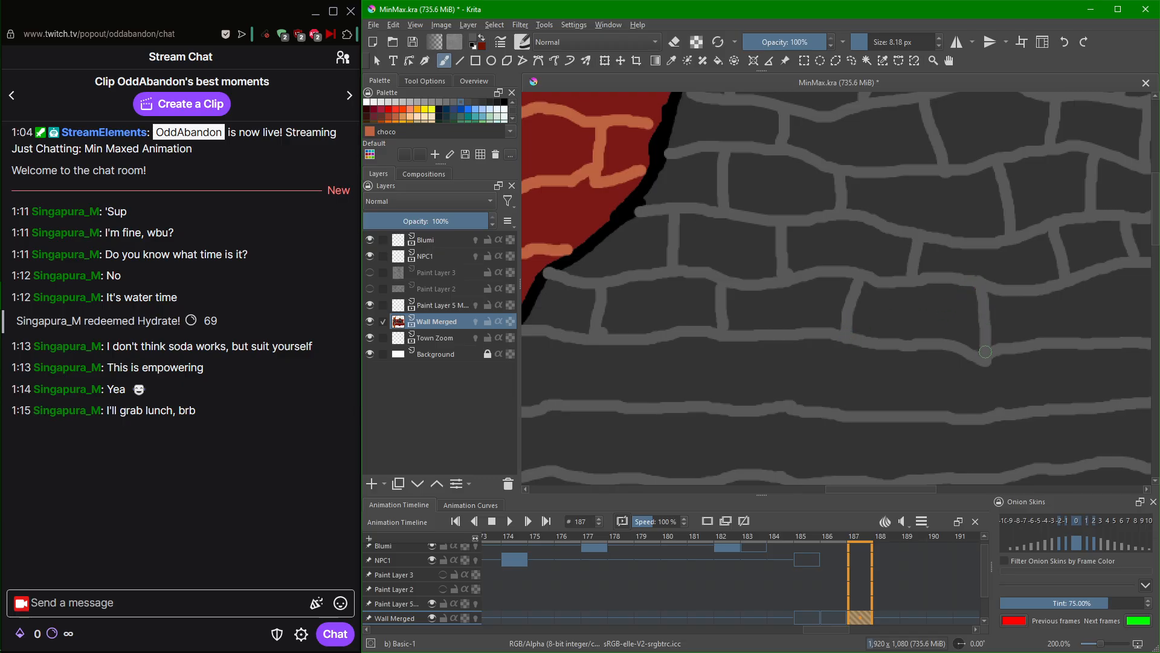
pyautogui.press('m')
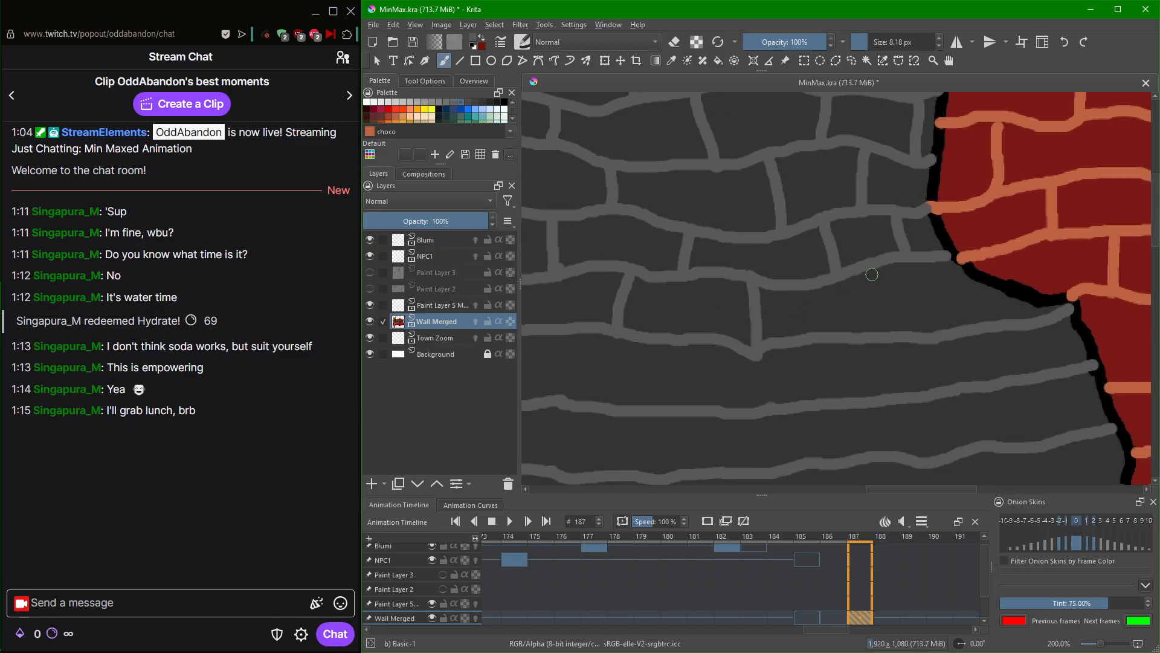
pyautogui.moveTo(870, 267); pyautogui.dragTo(876, 332)
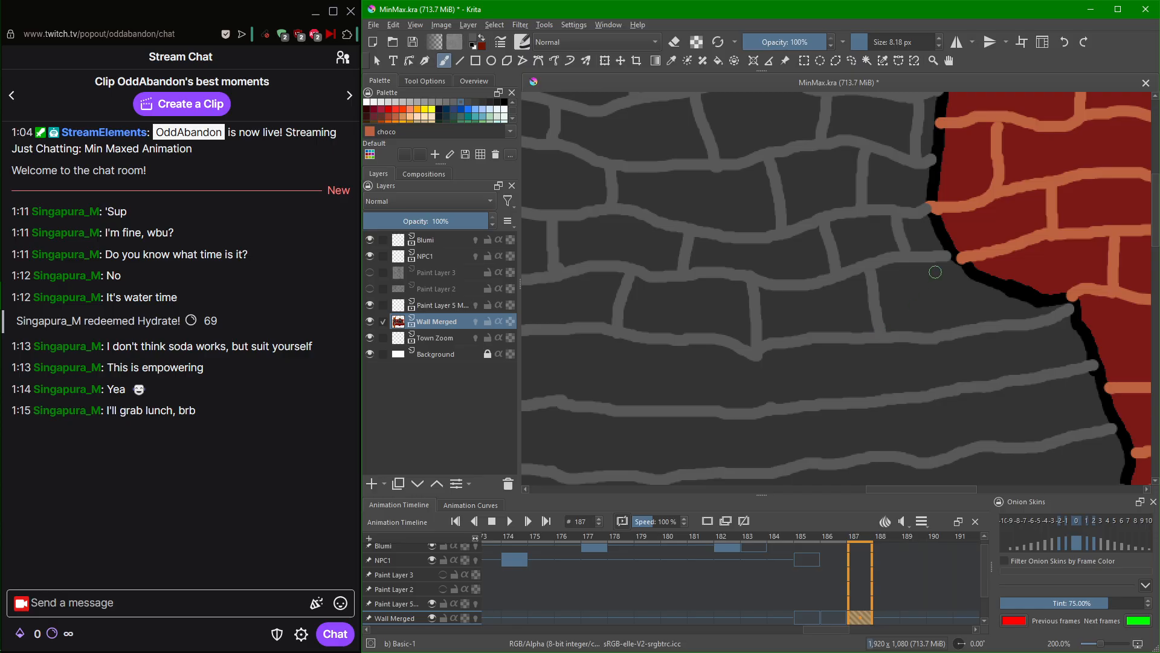
pyautogui.moveTo(944, 262); pyautogui.dragTo(969, 324)
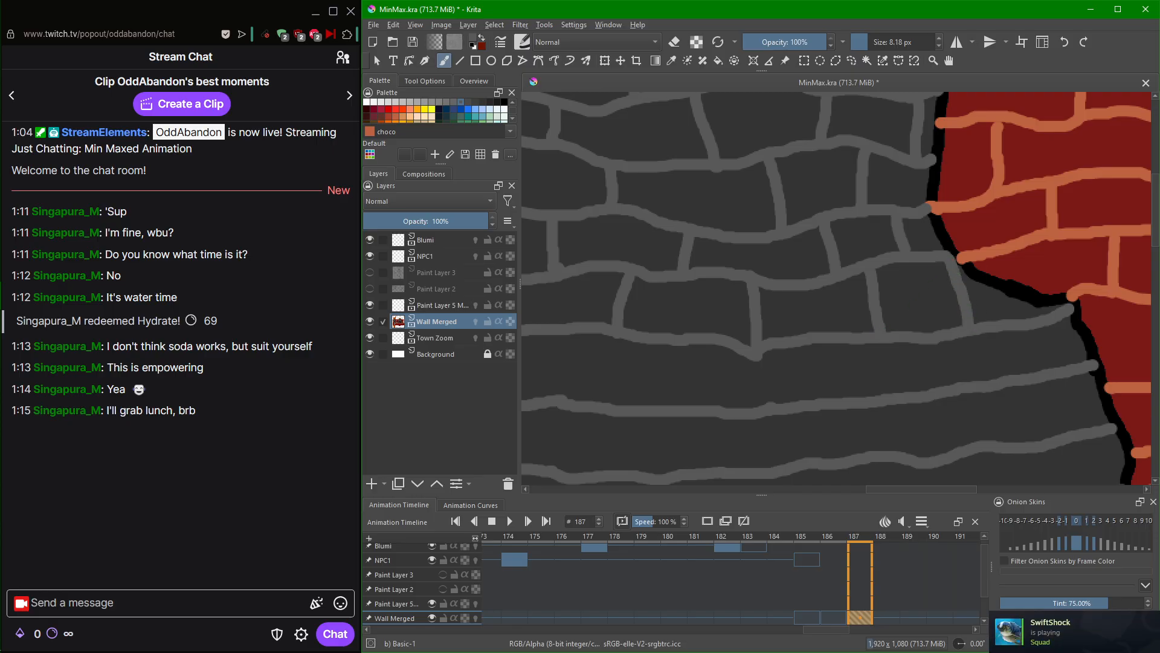
pyautogui.hotkey('ctrl', 'z')
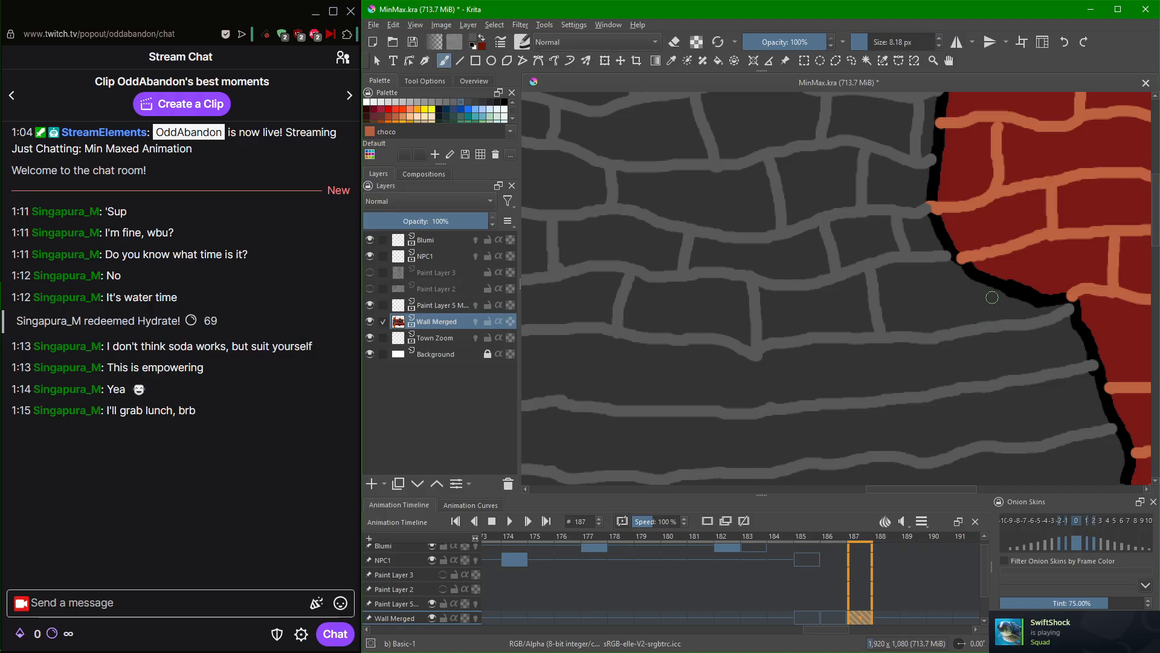
pyautogui.moveTo(1000, 295); pyautogui.dragTo(1007, 319)
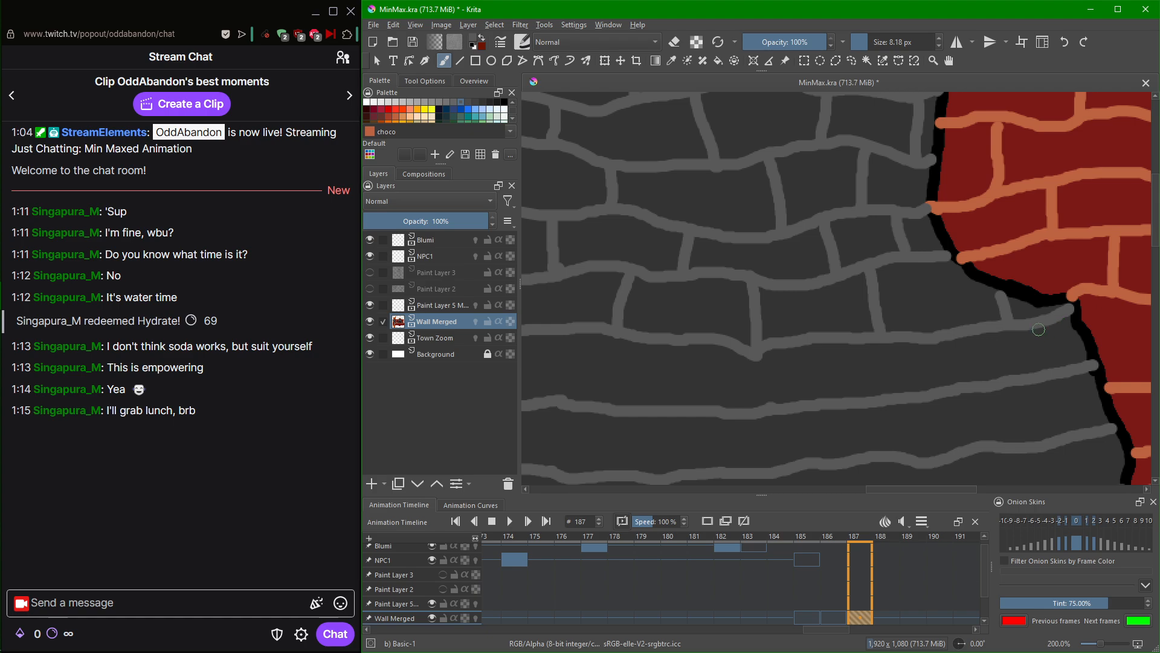
# Paint grey vertical joints across the first unjointed chimney row below the widening, offset from the joints above.
pyautogui.moveTo(1037, 327); pyautogui.dragTo(1042, 368)
pyautogui.moveTo(952, 337); pyautogui.dragTo(955, 376)
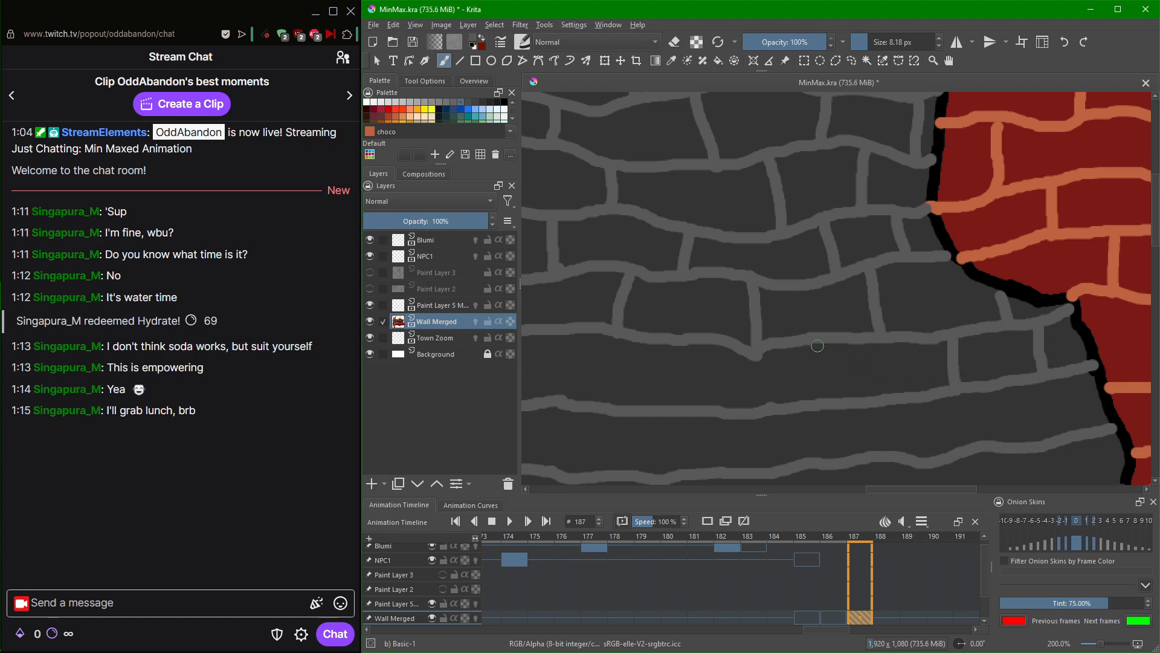
pyautogui.moveTo(817, 346); pyautogui.dragTo(825, 398)
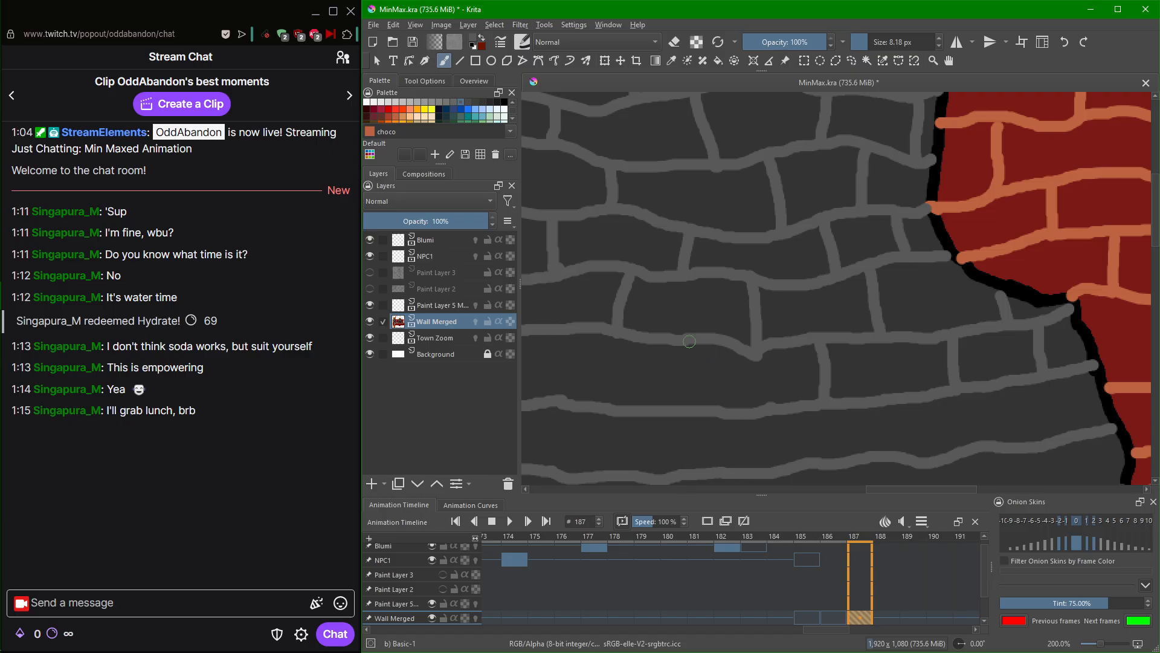
pyautogui.moveTo(738, 363)
pyautogui.mouseDown()
pyautogui.moveTo(977, 300)
pyautogui.moveTo(1045, 264)
pyautogui.mouseUp()
pyautogui.moveTo(789, 261); pyautogui.dragTo(784, 321)
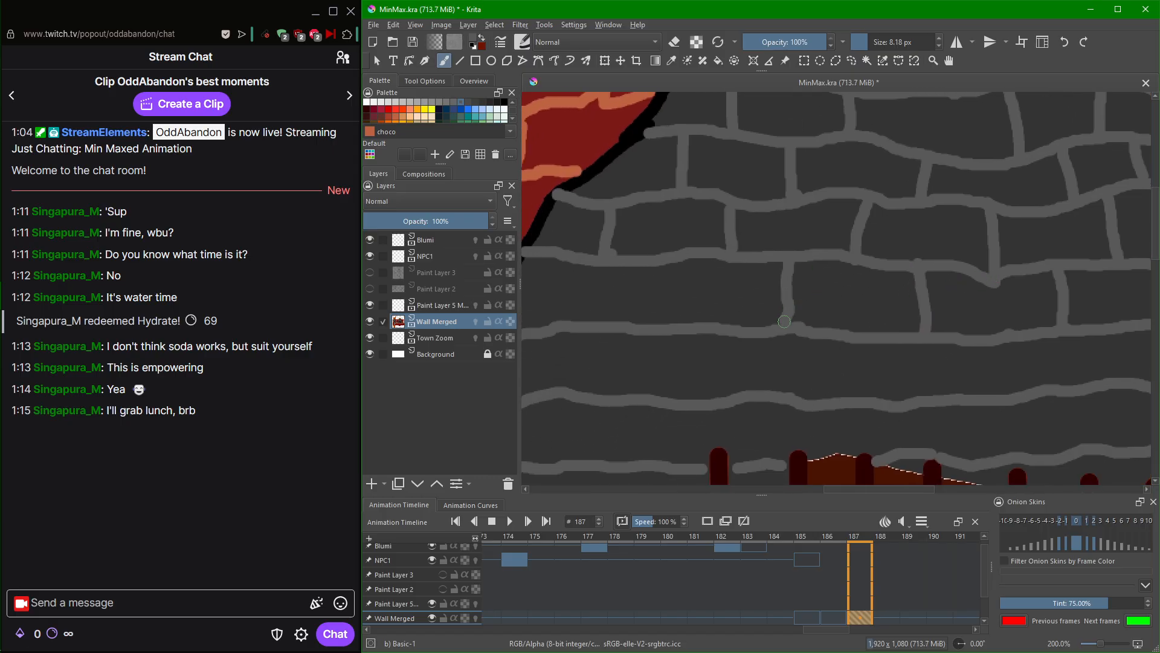
pyautogui.moveTo(662, 261); pyautogui.dragTo(666, 315)
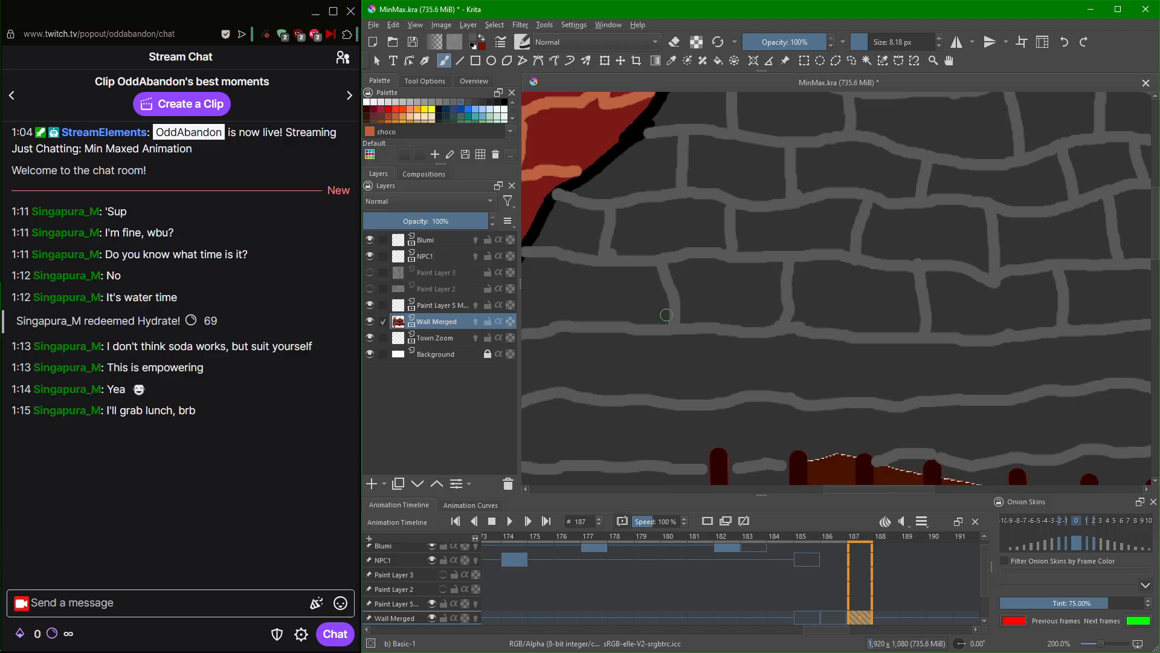
pyautogui.moveTo(589, 310)
pyautogui.mouseDown()
pyautogui.moveTo(712, 266)
pyautogui.moveTo(659, 234)
pyautogui.moveTo(646, 299)
pyautogui.mouseUp()
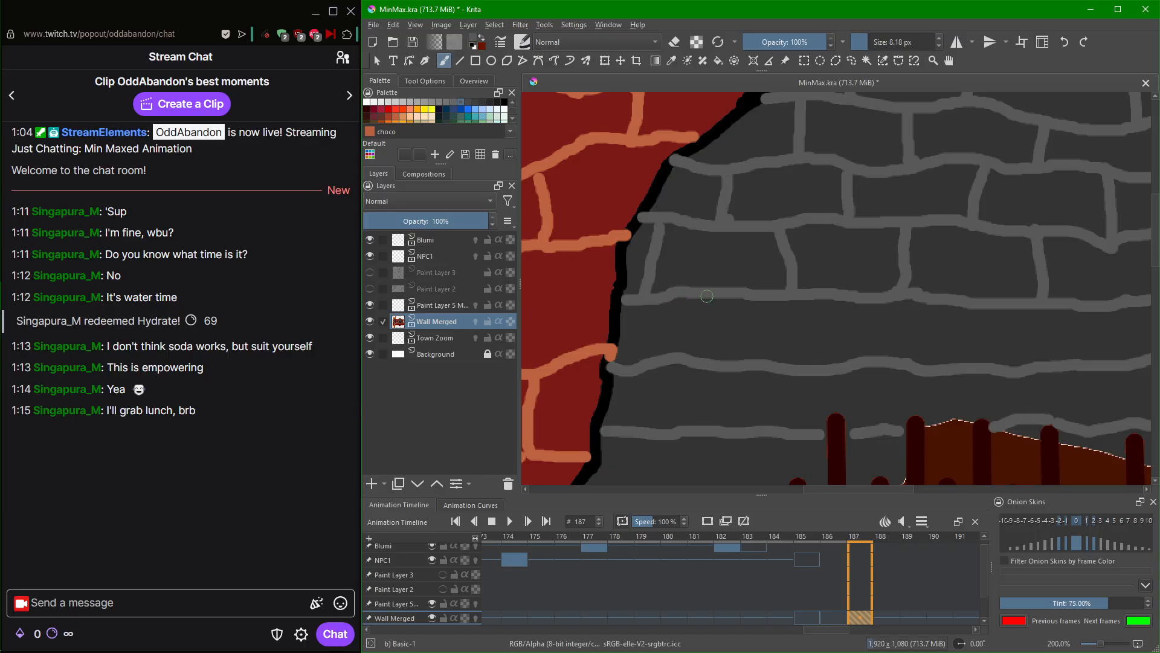
# Paint grey vertical joints across the chimney's next row down, staggered against the joints of the row above.
pyautogui.moveTo(707, 297); pyautogui.dragTo(717, 350)
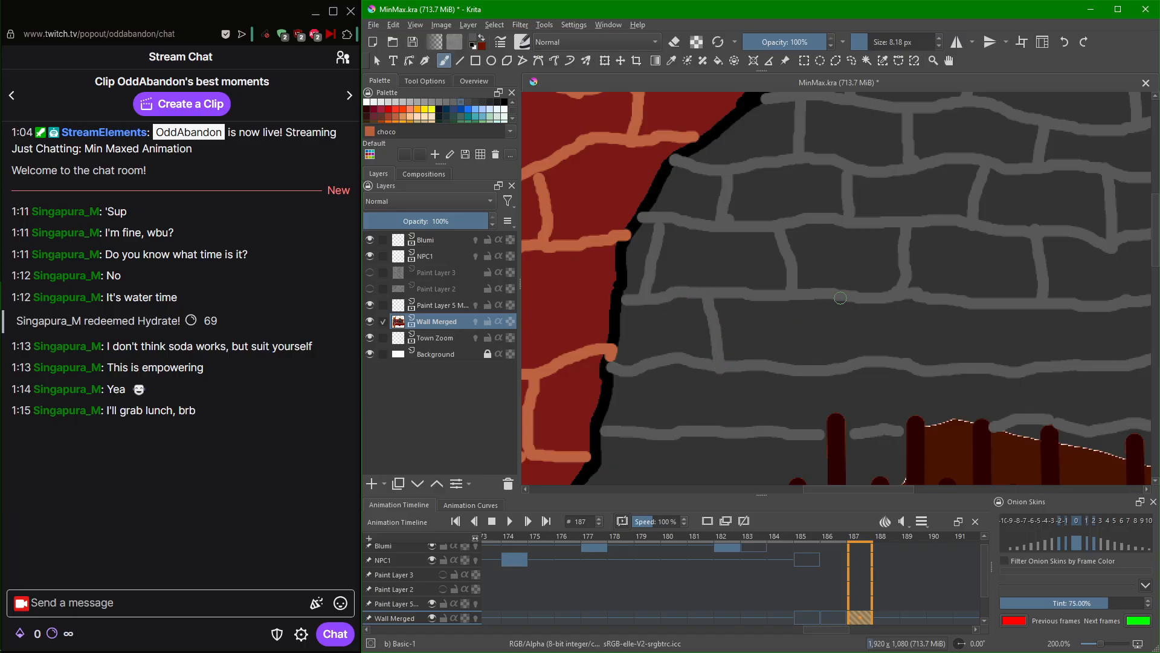
pyautogui.moveTo(837, 300); pyautogui.dragTo(850, 362)
pyautogui.moveTo(887, 322); pyautogui.dragTo(627, 270)
pyautogui.moveTo(717, 258); pyautogui.dragTo(711, 302)
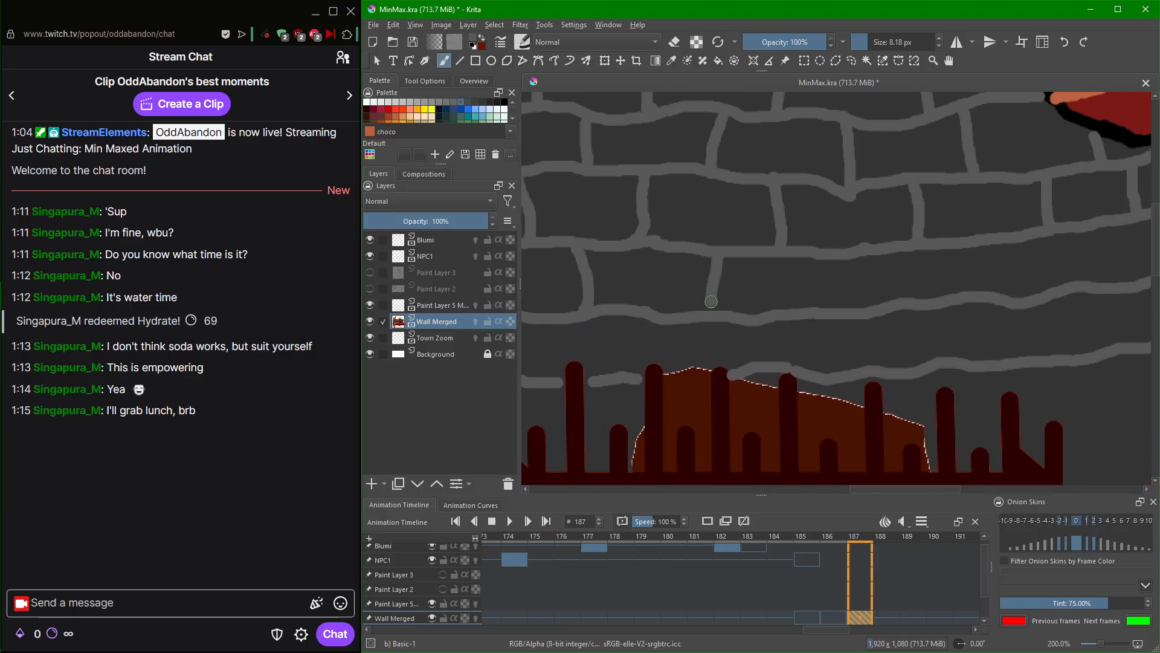
pyautogui.moveTo(857, 257)
pyautogui.mouseDown()
pyautogui.moveTo(867, 310)
pyautogui.moveTo(724, 279)
pyautogui.mouseUp()
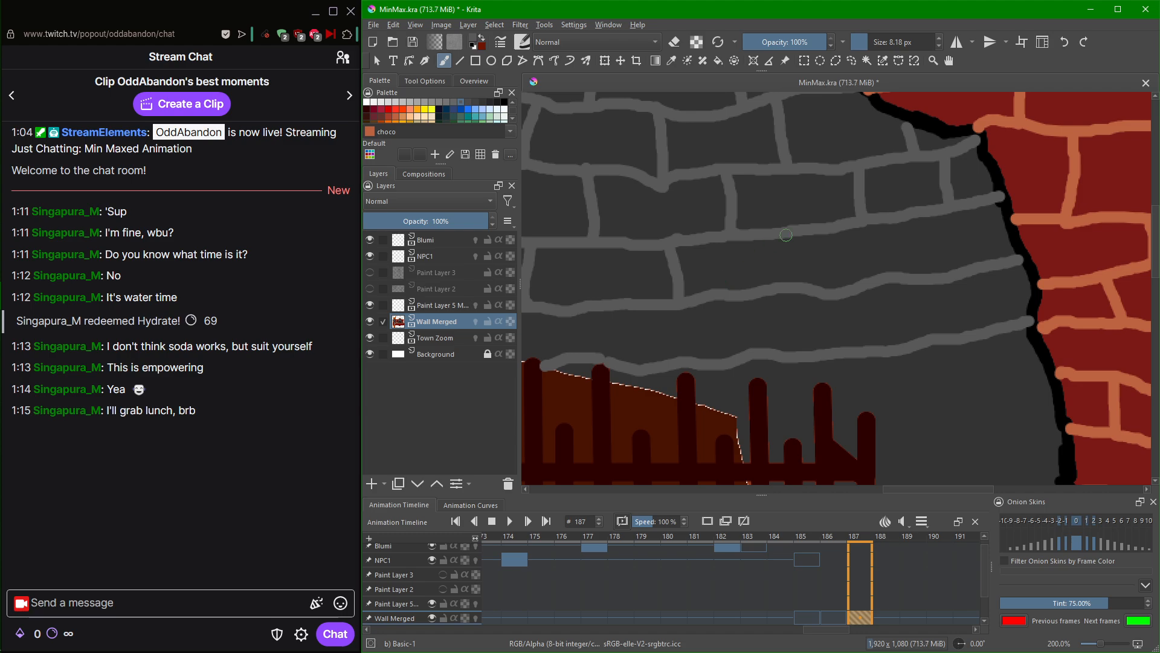
pyautogui.moveTo(788, 233); pyautogui.dragTo(803, 289)
pyautogui.moveTo(898, 226); pyautogui.dragTo(911, 273)
pyautogui.moveTo(979, 209); pyautogui.dragTo(996, 260)
pyautogui.hotkey('ctrl', 'z')
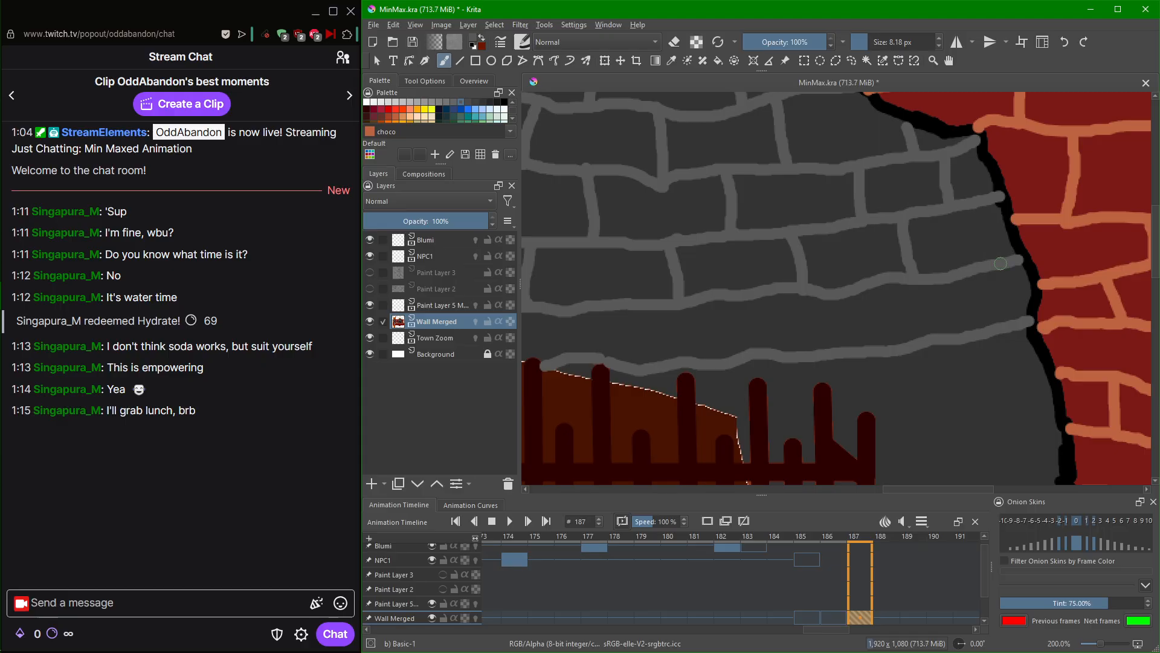
pyautogui.moveTo(998, 203); pyautogui.dragTo(1010, 243)
pyautogui.hotkey('ctrl', 'z')
pyautogui.scroll(-3, 895, 287)
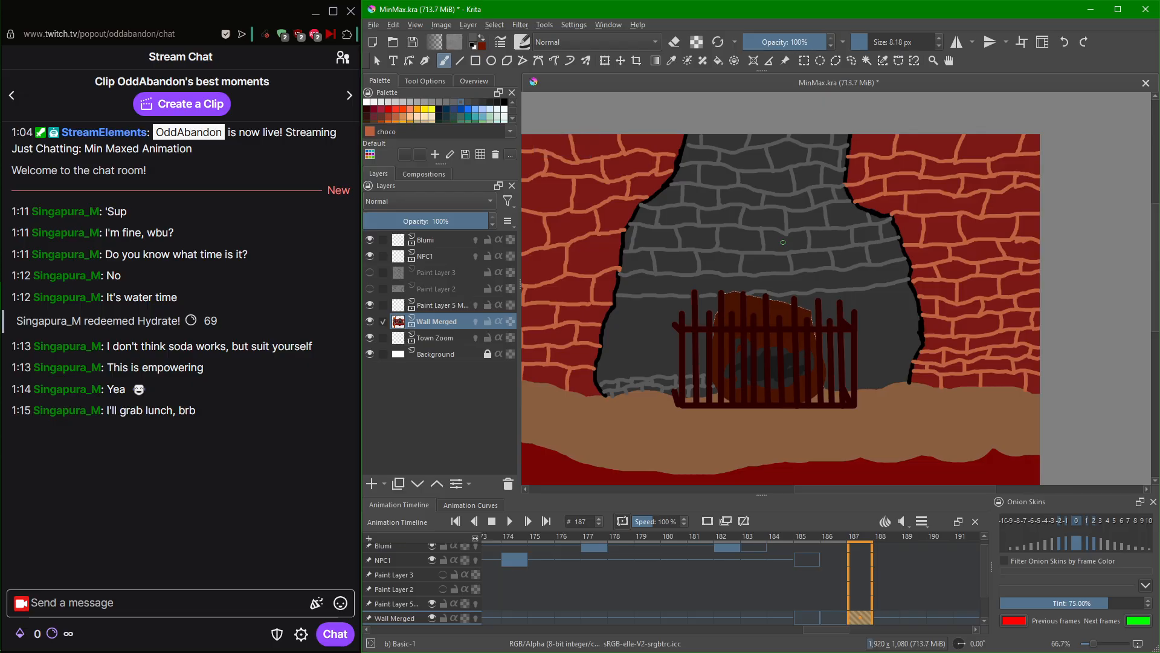
pyautogui.scroll(-1, 783, 242)
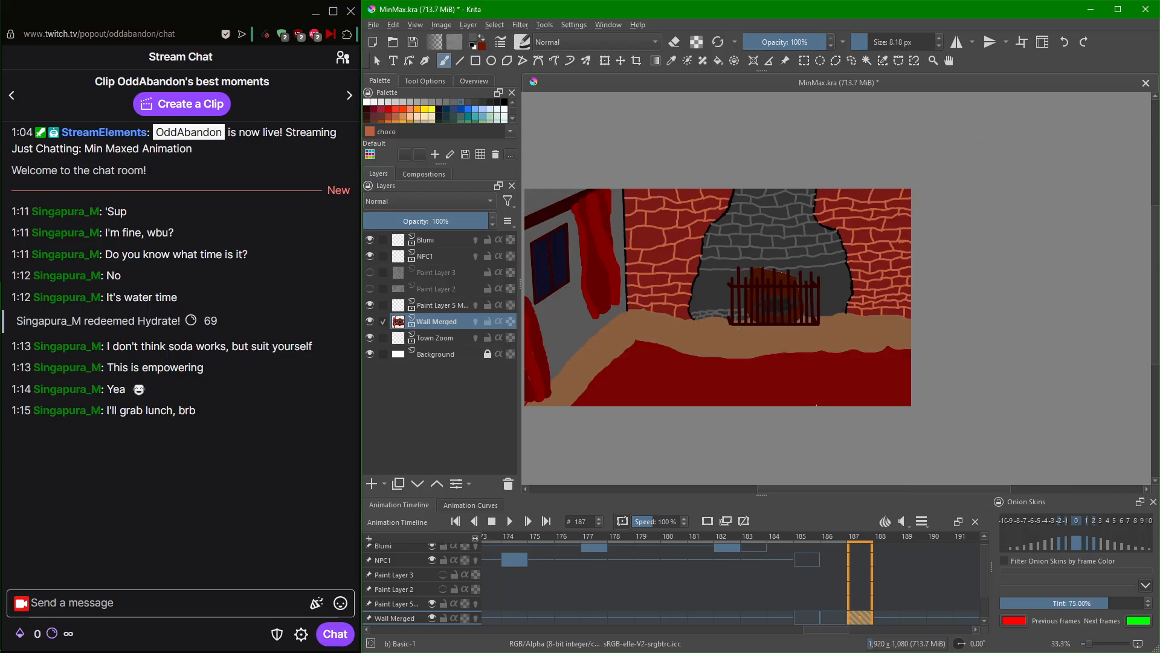
pyautogui.scroll(4, 738, 329)
pyautogui.moveTo(661, 196); pyautogui.dragTo(711, 369)
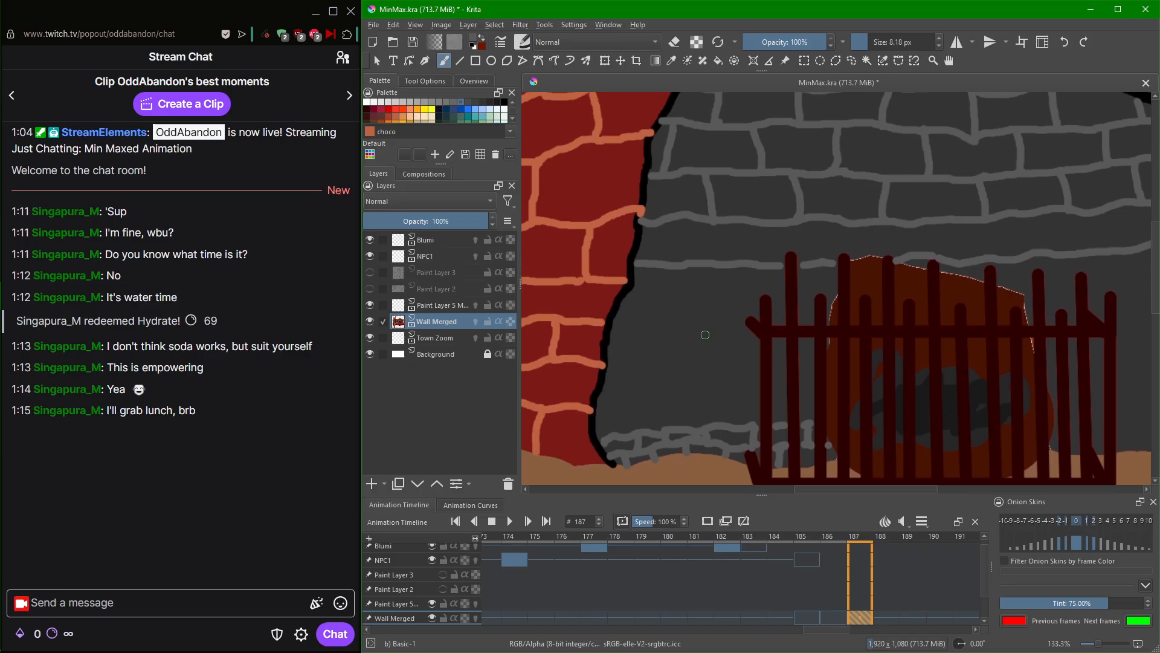
pyautogui.moveTo(636, 294); pyautogui.dragTo(739, 303)
pyautogui.scroll(3, 761, 303)
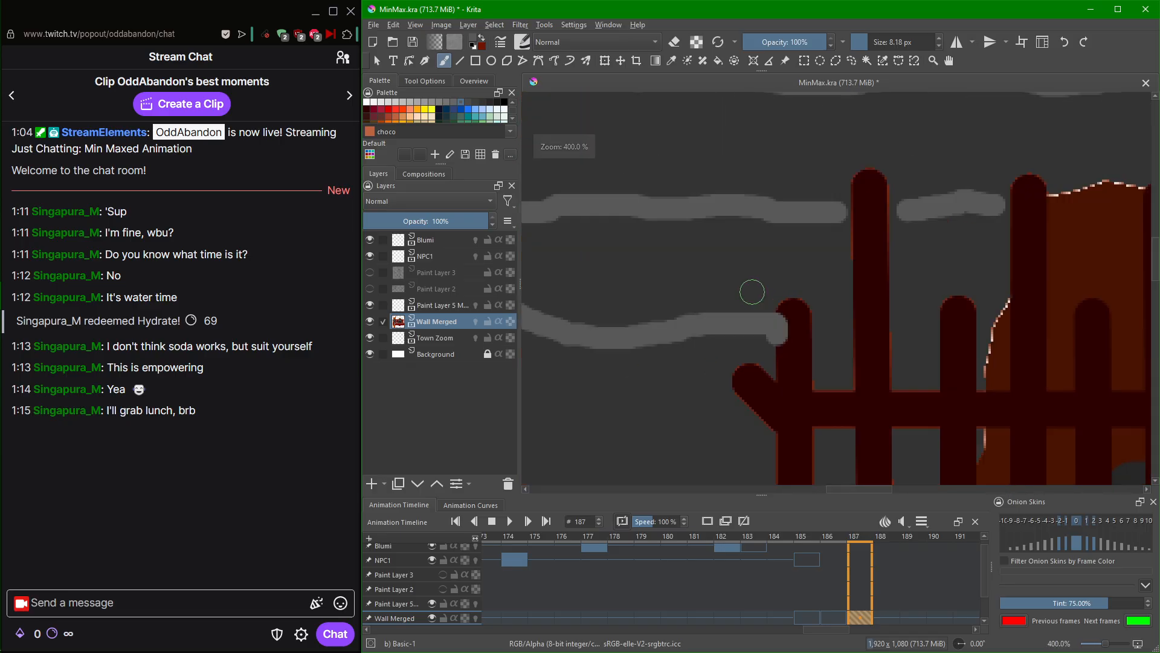
pyautogui.keyDown('ctrl'); pyautogui.click(750, 322); pyautogui.keyUp('ctrl')
pyautogui.hotkey('ctrl', 'z')
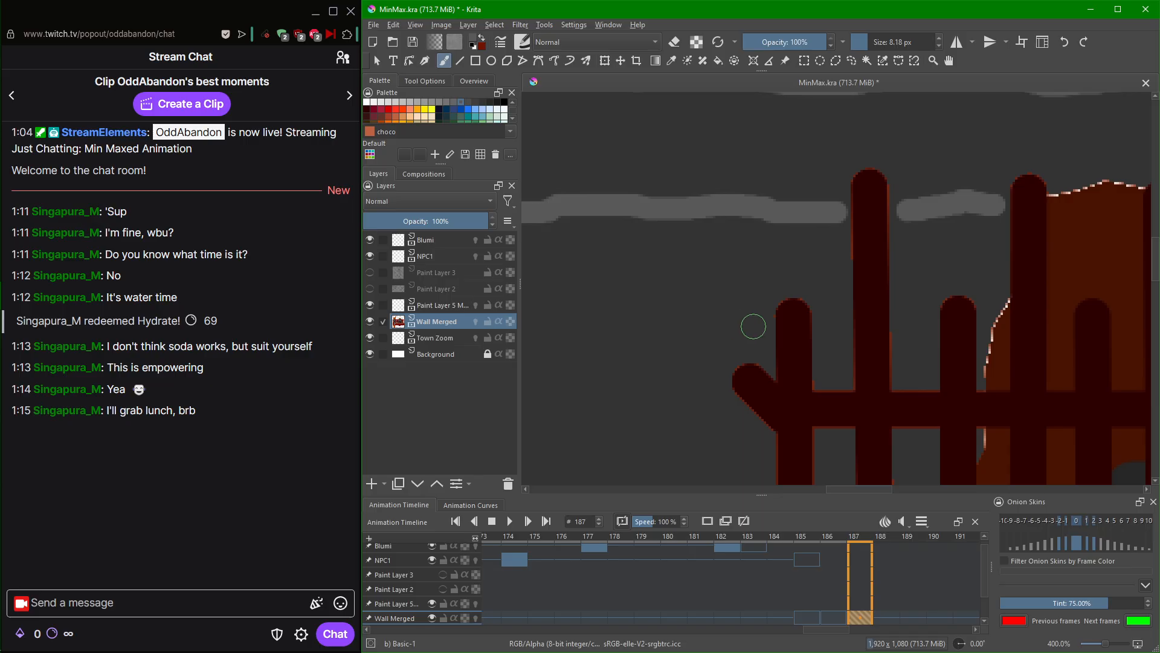
# Paint a grey mortar line level with the shorter fence post tips, from the chimney's left edge to the fireplace opening, leaving the posts uncovered.
pyautogui.moveTo(767, 327); pyautogui.dragTo(529, 332)
pyautogui.scroll(-4, 529, 332)
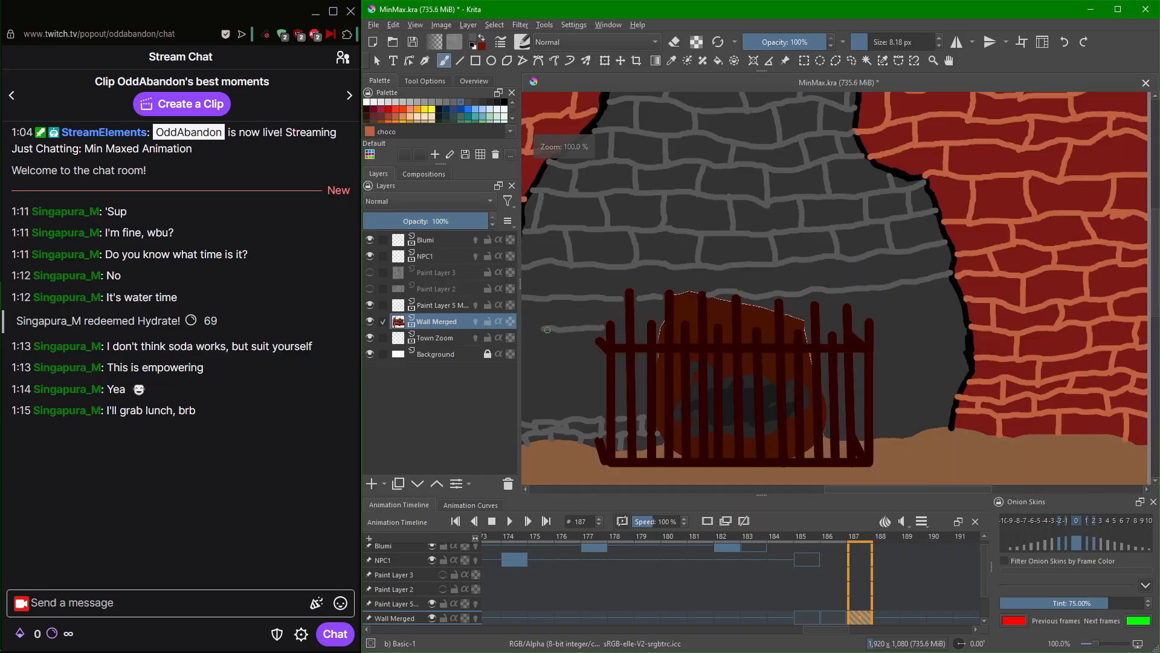
pyautogui.scroll(4, 641, 331)
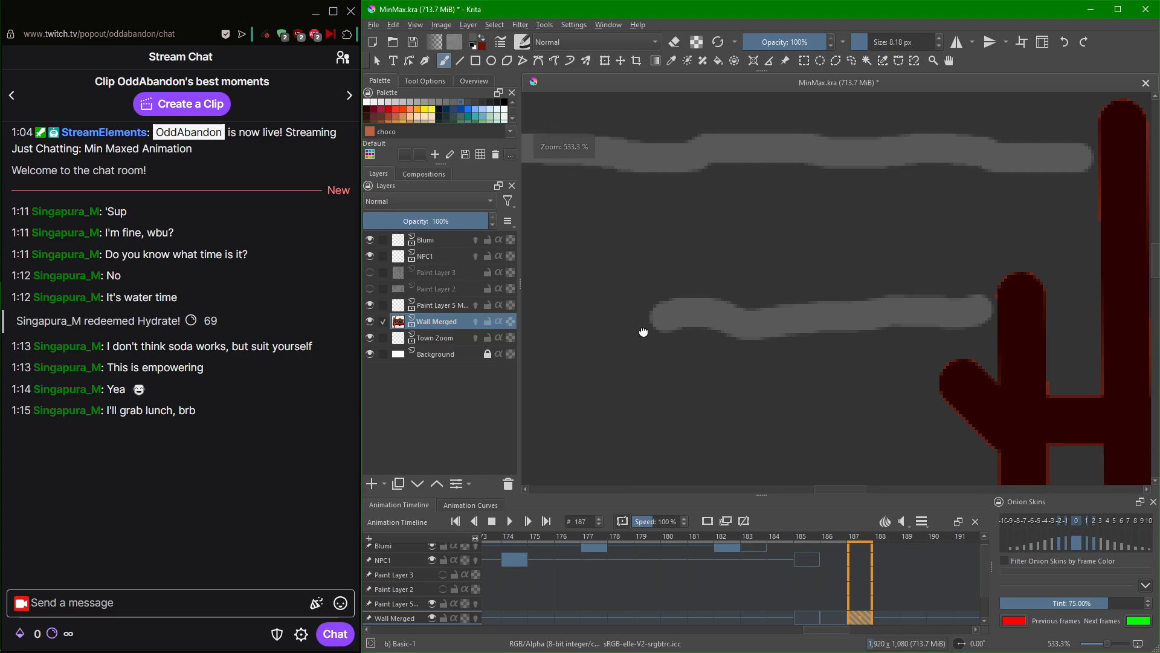
pyautogui.moveTo(642, 332); pyautogui.dragTo(834, 297)
pyautogui.moveTo(812, 294); pyautogui.dragTo(626, 300)
pyautogui.moveTo(843, 307)
pyautogui.mouseDown()
pyautogui.moveTo(497, 258)
pyautogui.moveTo(420, 280)
pyautogui.mouseUp()
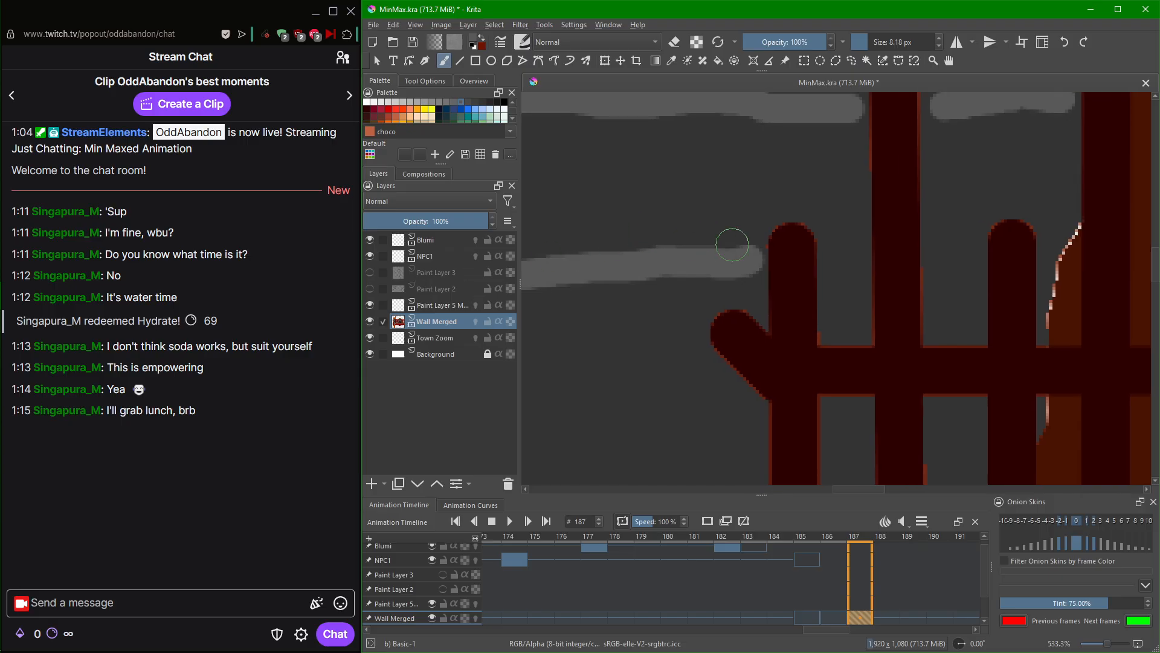
pyautogui.moveTo(728, 243); pyautogui.dragTo(601, 311)
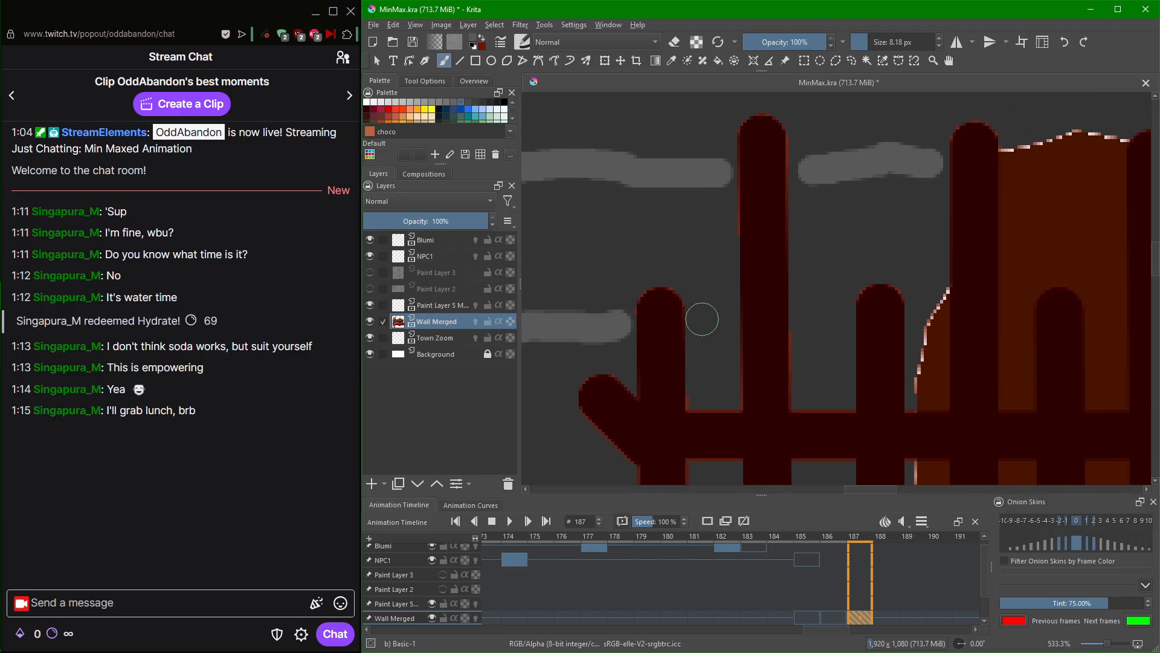
pyautogui.moveTo(702, 319); pyautogui.dragTo(727, 316)
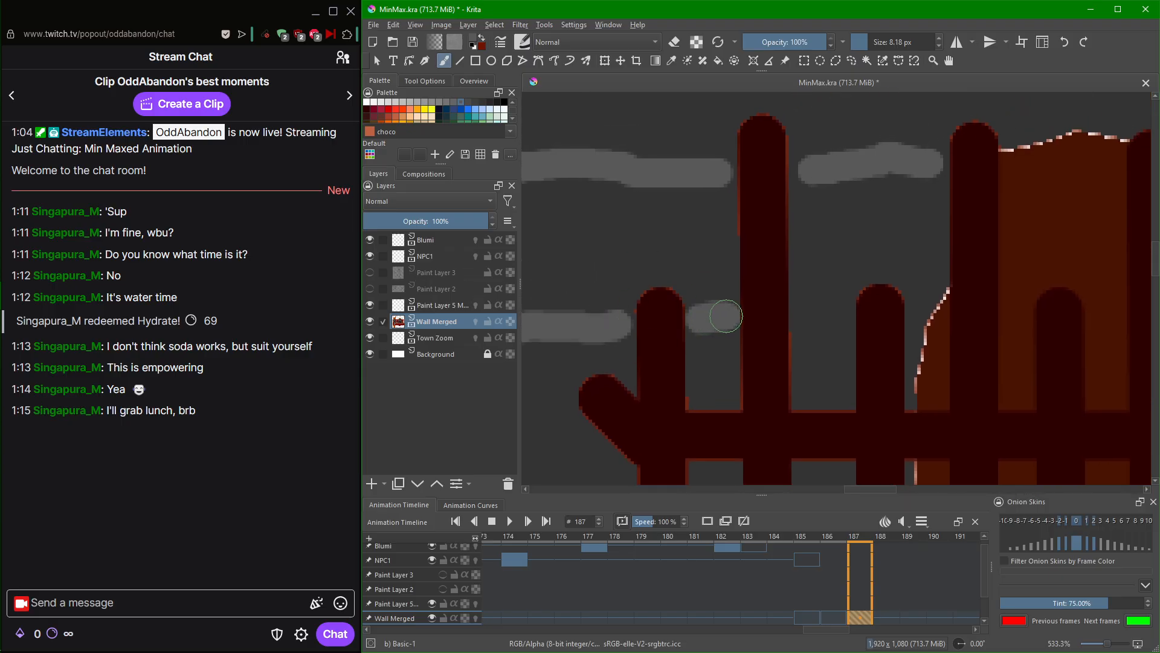
pyautogui.moveTo(803, 305)
pyautogui.mouseDown()
pyautogui.moveTo(918, 310)
pyautogui.moveTo(896, 300)
pyautogui.moveTo(575, 319)
pyautogui.mouseUp()
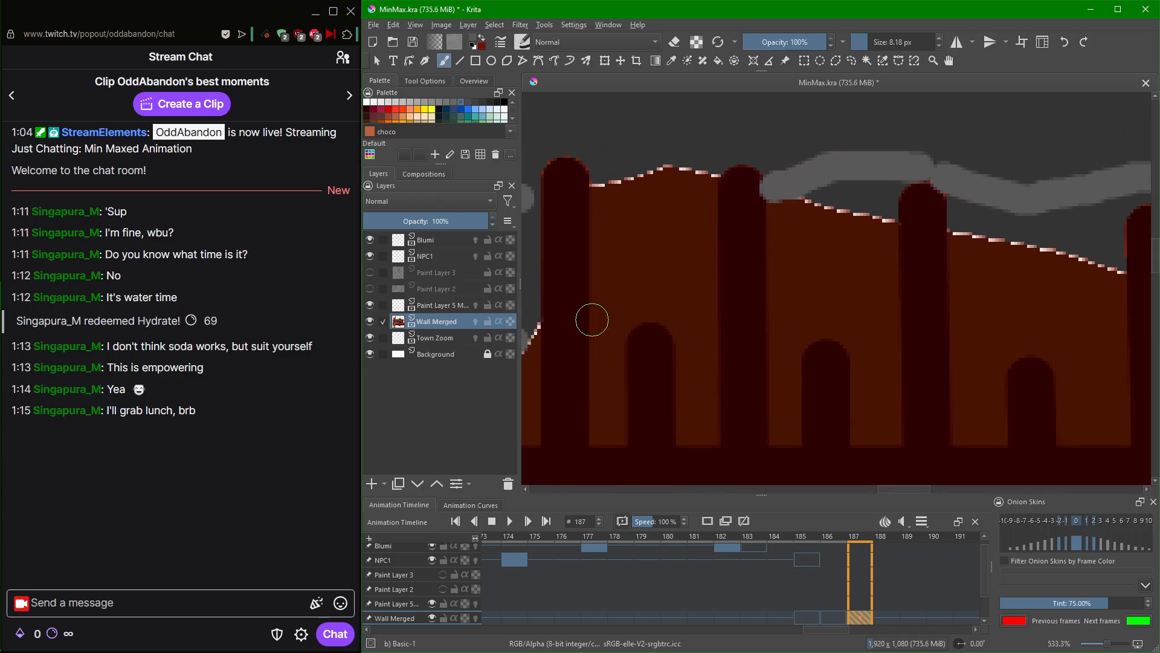
# Continue the mortar line on the right side of the fireplace opening, painting between the fence posts and just past the last post.
pyautogui.moveTo(874, 301); pyautogui.dragTo(472, 224)
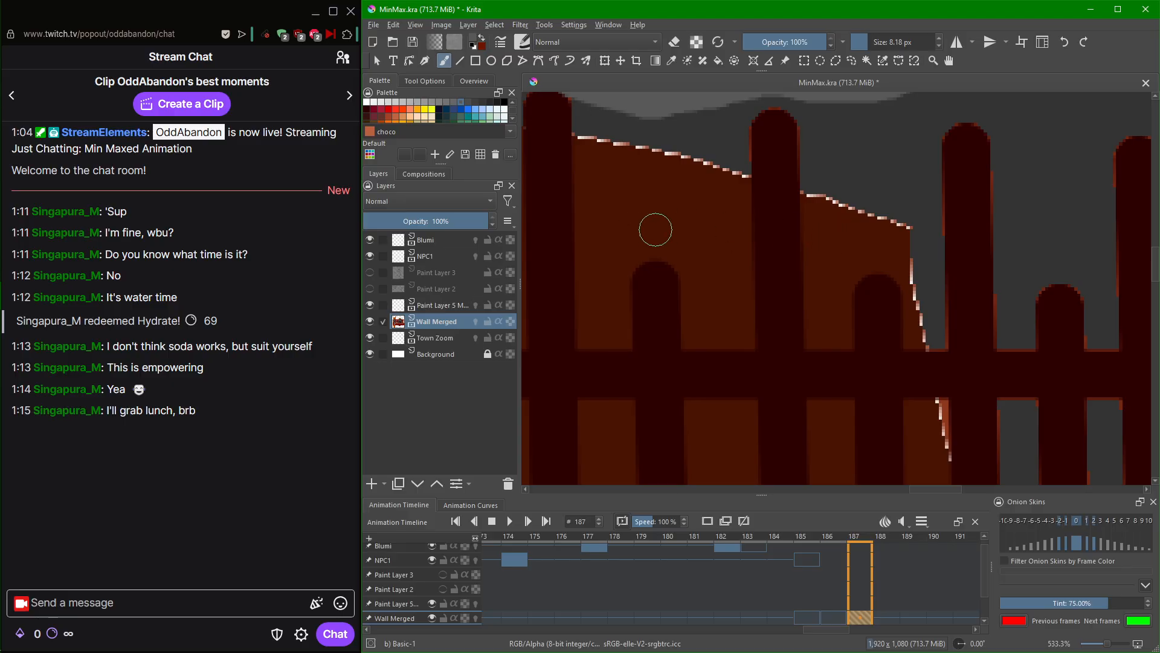
pyautogui.scroll(-4, 701, 238)
pyautogui.moveTo(701, 239)
pyautogui.mouseDown()
pyautogui.moveTo(745, 227)
pyautogui.moveTo(728, 244)
pyautogui.mouseUp()
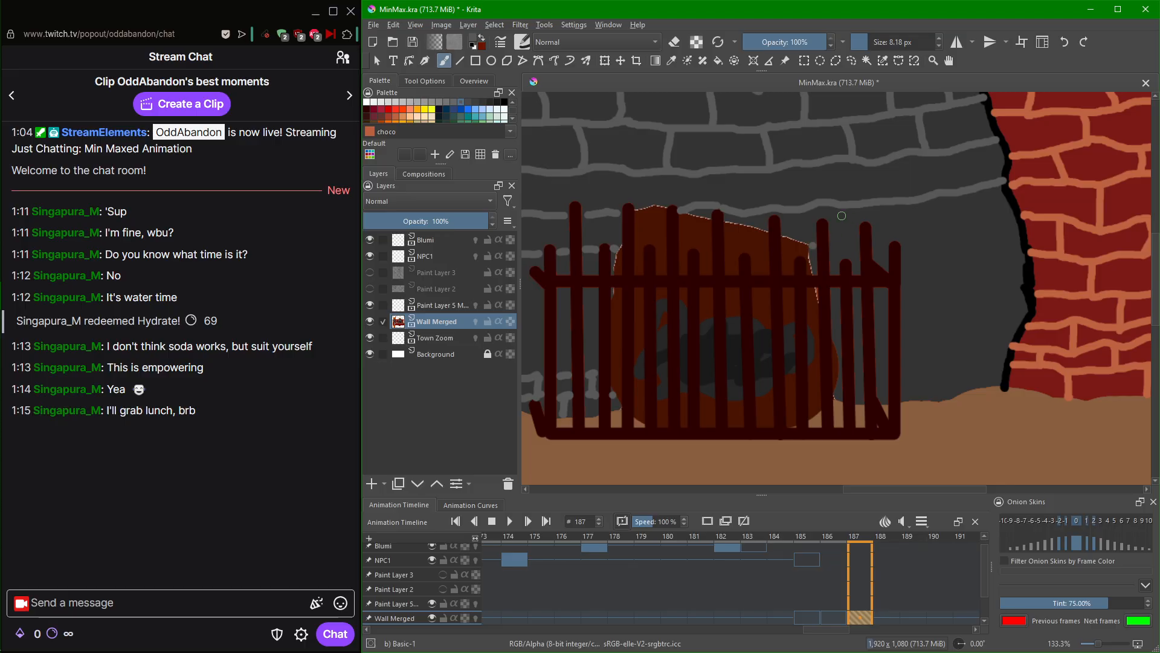
pyautogui.scroll(6, 824, 248)
pyautogui.moveTo(868, 233)
pyautogui.mouseDown()
pyautogui.moveTo(718, 273)
pyautogui.moveTo(752, 260)
pyautogui.moveTo(873, 261)
pyautogui.moveTo(648, 297)
pyautogui.mouseUp()
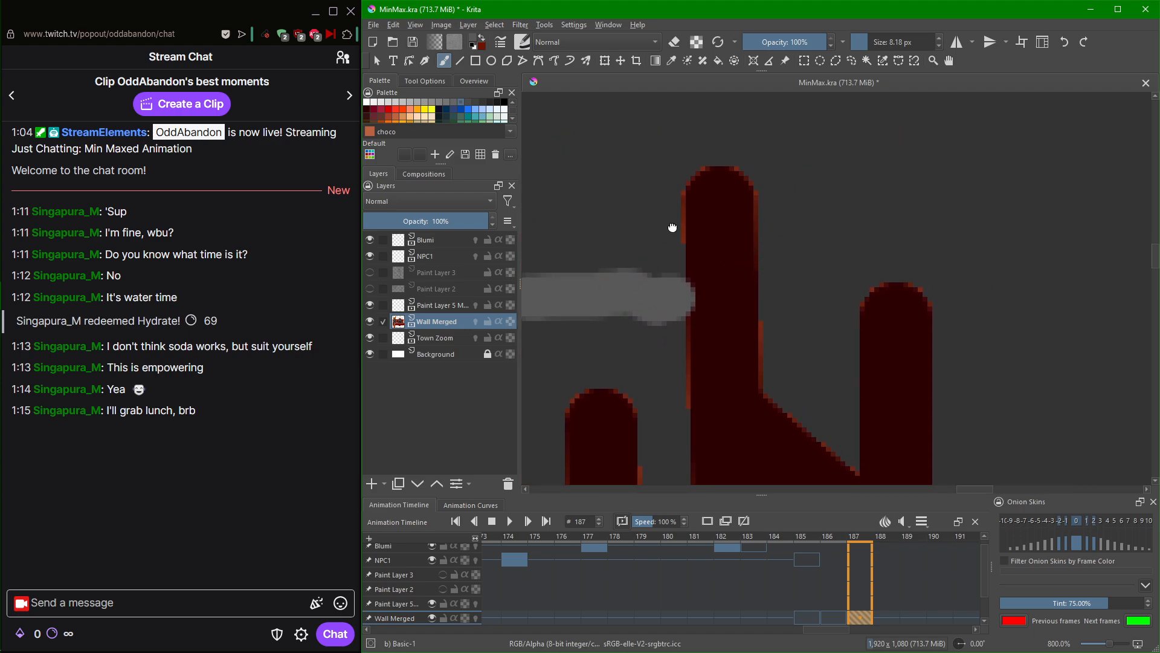
pyautogui.moveTo(673, 228); pyautogui.dragTo(895, 179)
pyautogui.hotkey('ctrl', 'z')
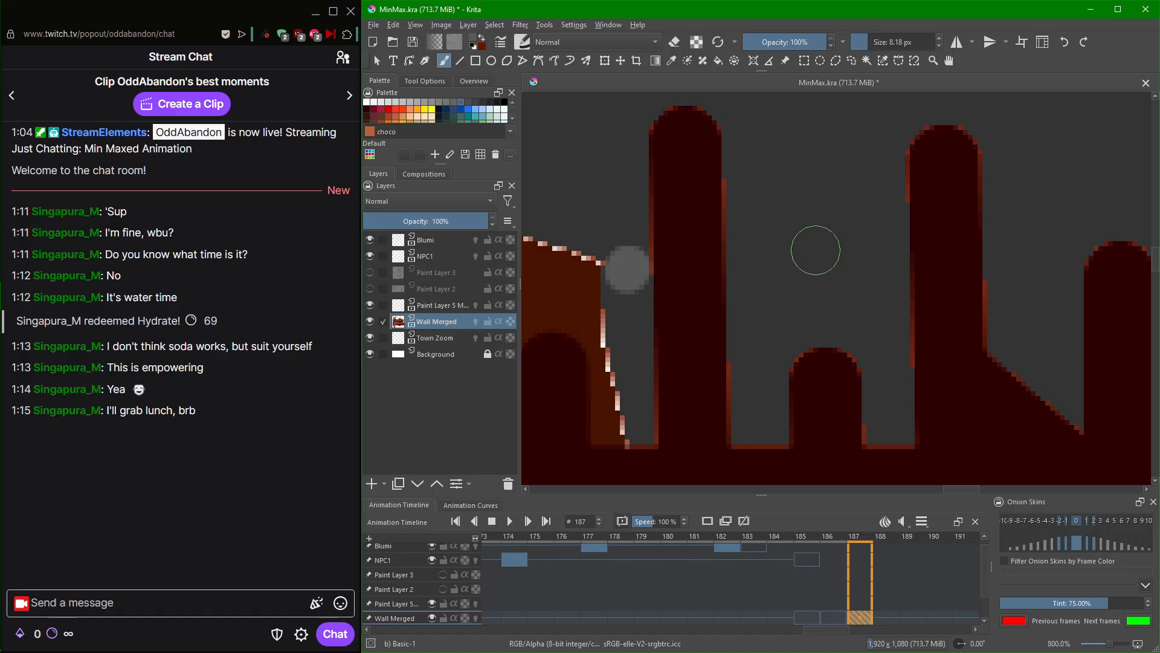
pyautogui.moveTo(756, 255); pyautogui.dragTo(884, 260)
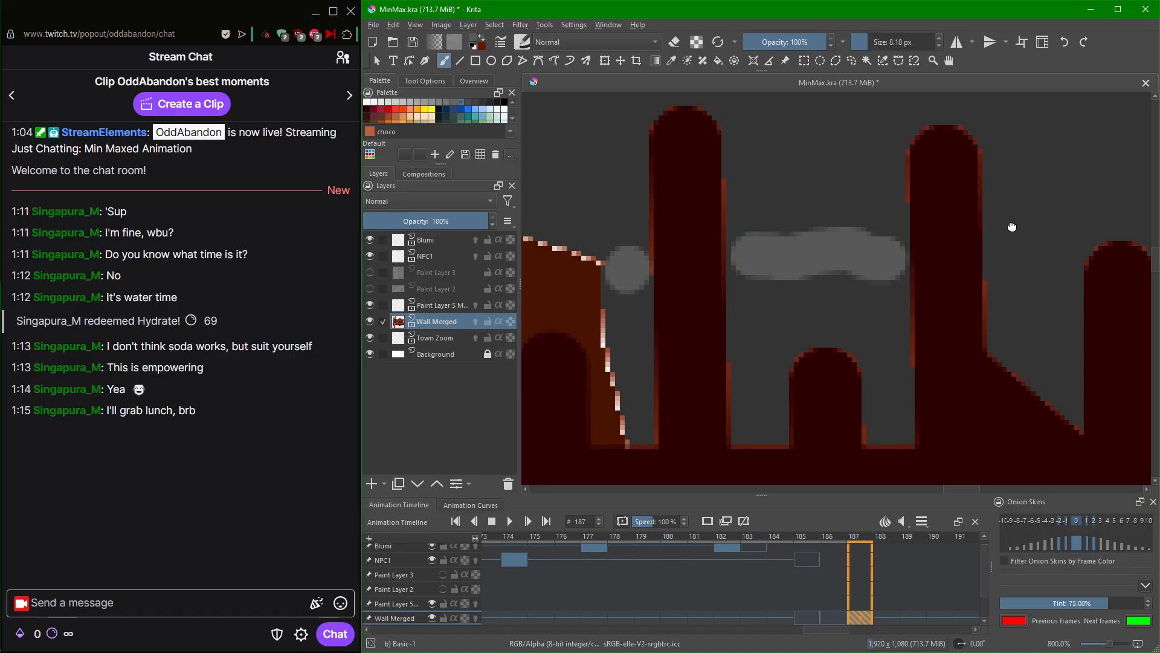
pyautogui.moveTo(1010, 228)
pyautogui.mouseDown()
pyautogui.moveTo(828, 260)
pyautogui.moveTo(641, 229)
pyautogui.moveTo(635, 238)
pyautogui.moveTo(637, 262)
pyautogui.moveTo(698, 258)
pyautogui.mouseUp()
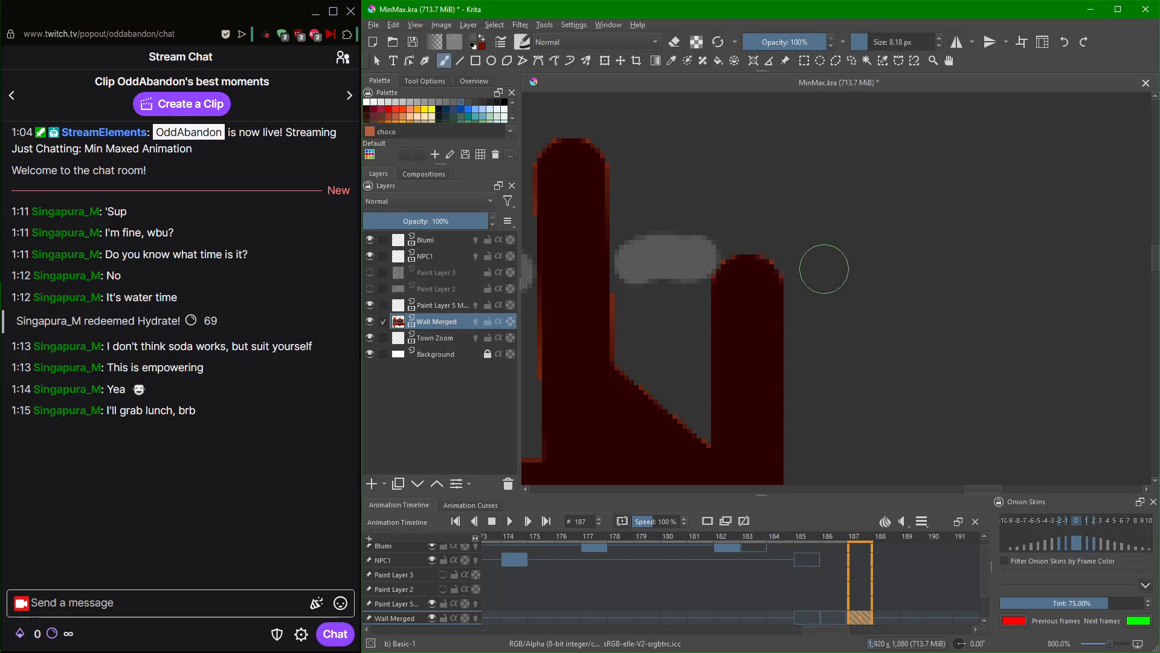
pyautogui.moveTo(808, 259); pyautogui.dragTo(890, 259)
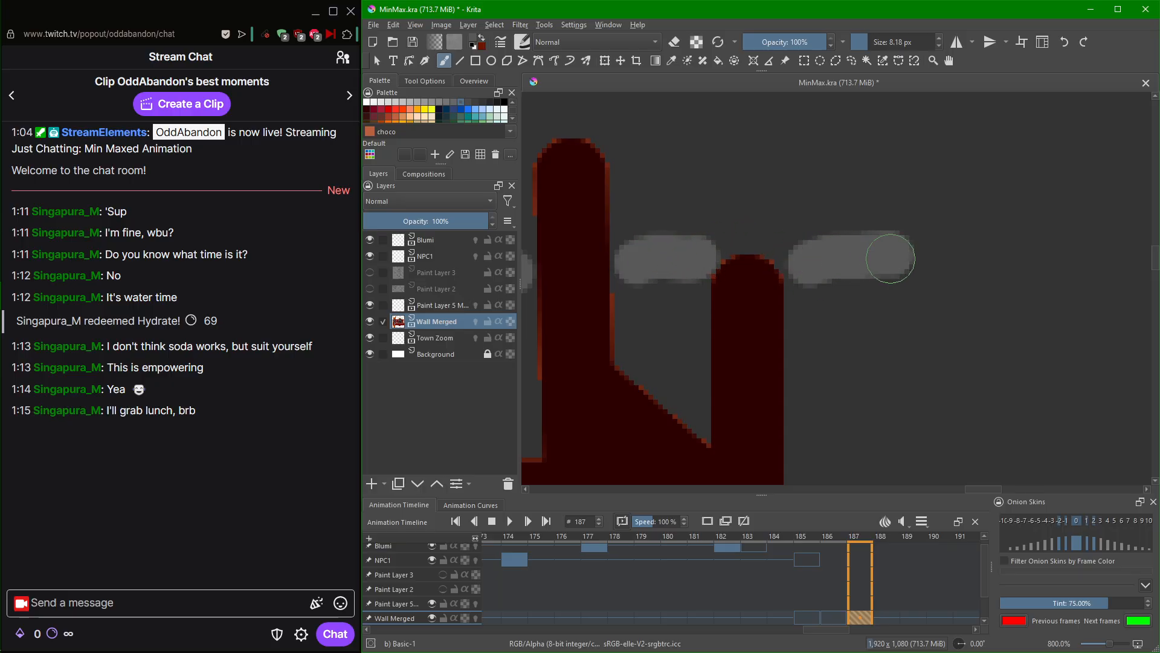
# Bridge the gap in the mortar line above the rightmost fence post's tip using a 2.18 px brush.
pyautogui.scroll(-5, 913, 42)
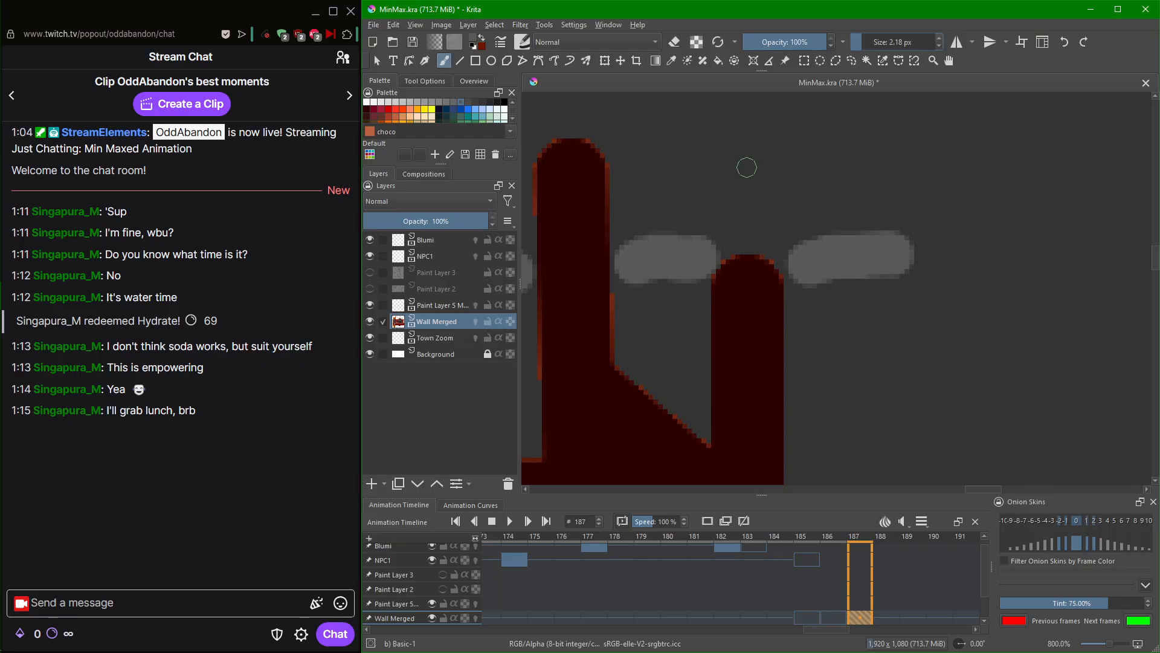
pyautogui.moveTo(713, 242); pyautogui.dragTo(796, 244)
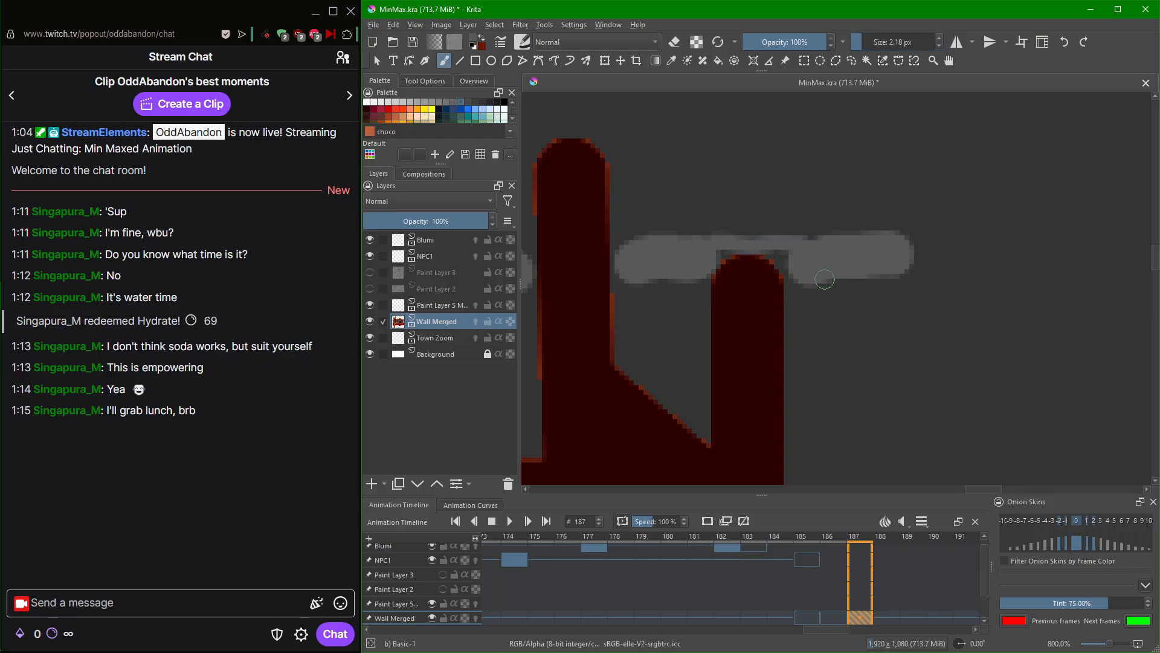
pyautogui.scroll(-4, 900, 260)
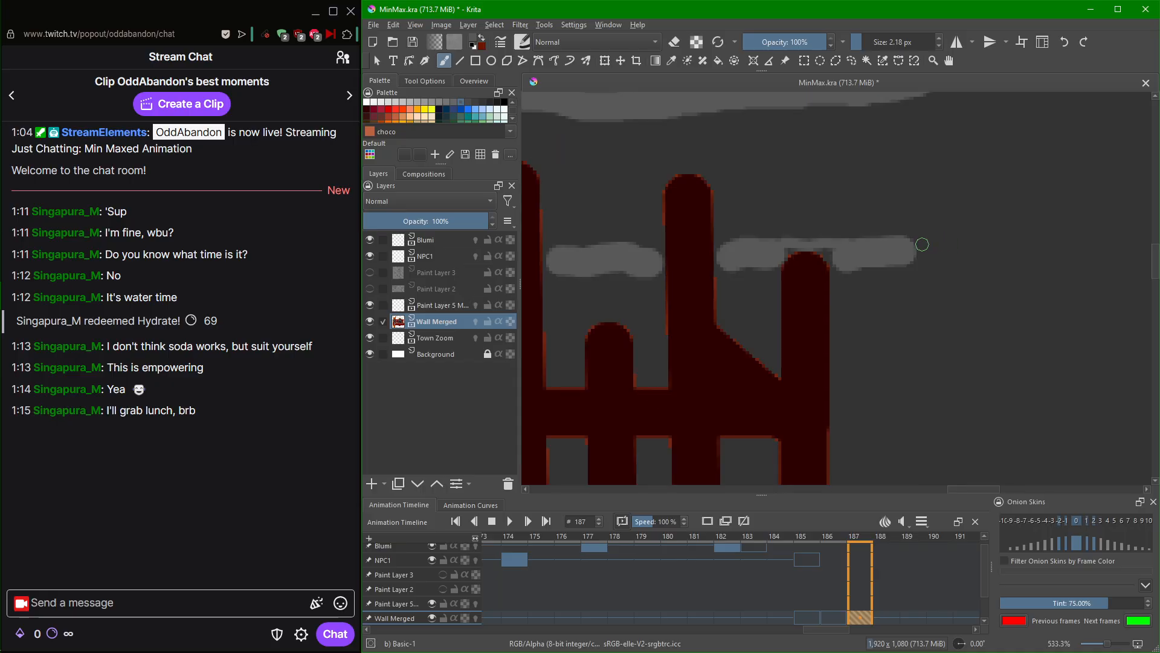
pyautogui.scroll(1, 965, 288)
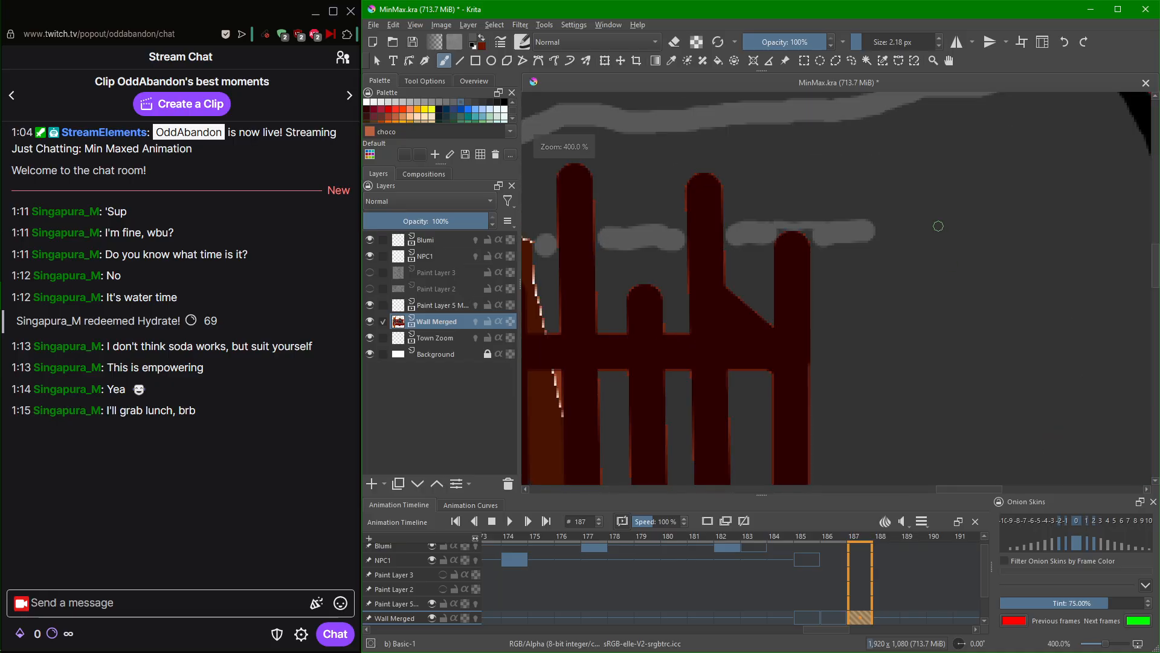
# Set the brush size to 8.18 px and extend the mortar line from the rightmost fence post to the chimney's right edge.
pyautogui.click(873, 35)
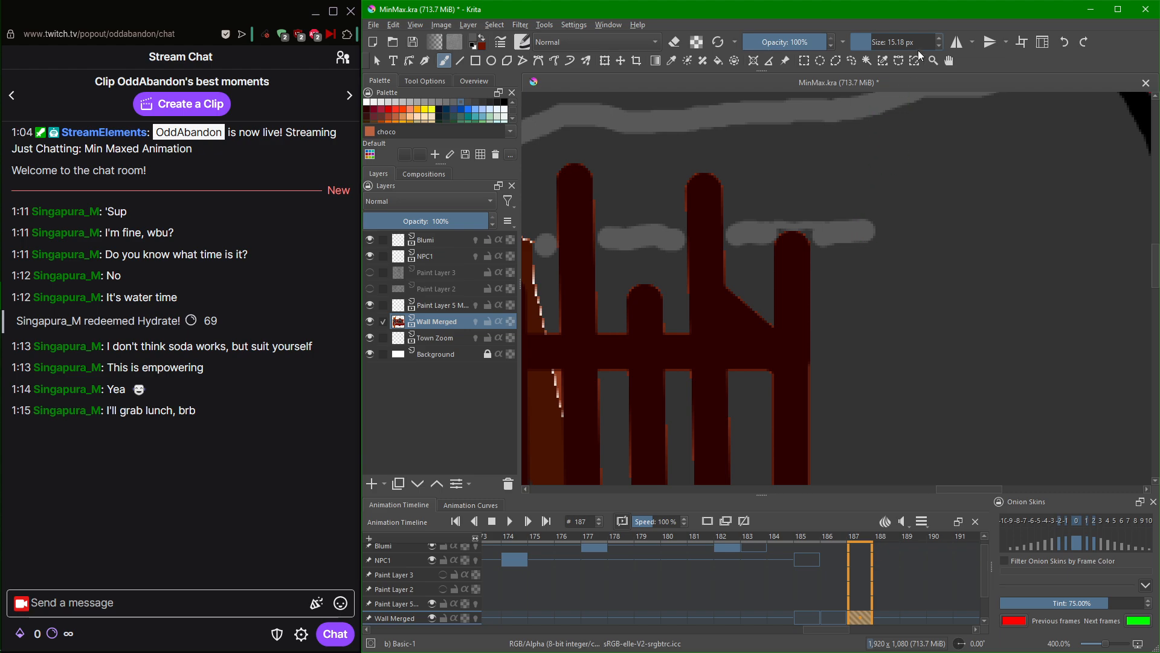
pyautogui.moveTo(907, 231)
pyautogui.mouseDown()
pyautogui.moveTo(883, 287)
pyautogui.moveTo(758, 362)
pyautogui.mouseUp()
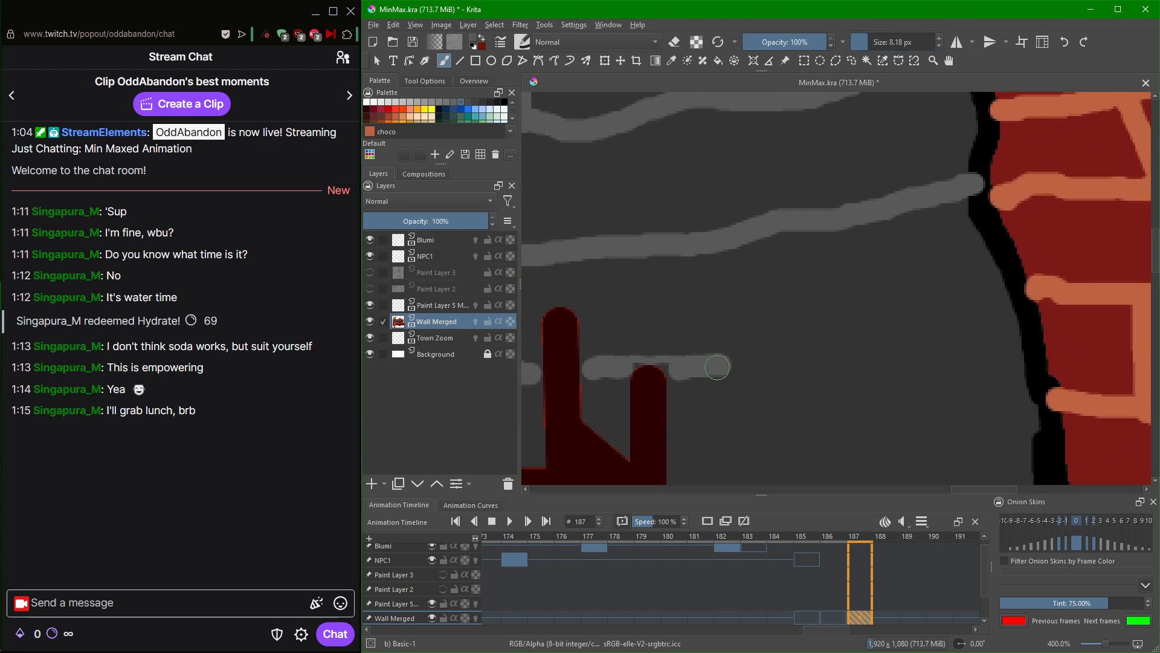
pyautogui.moveTo(719, 364)
pyautogui.mouseDown()
pyautogui.moveTo(770, 343)
pyautogui.moveTo(757, 357)
pyautogui.moveTo(764, 342)
pyautogui.moveTo(812, 355)
pyautogui.moveTo(1006, 310)
pyautogui.mouseUp()
pyautogui.scroll(-4, 1002, 312)
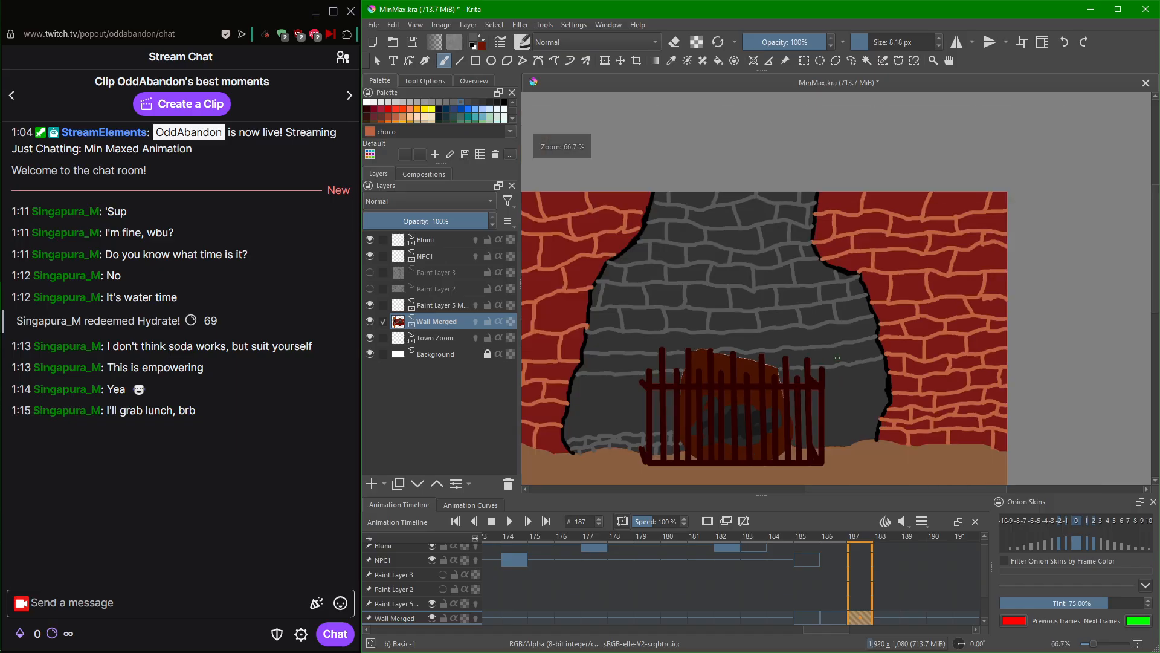
pyautogui.scroll(3, 619, 397)
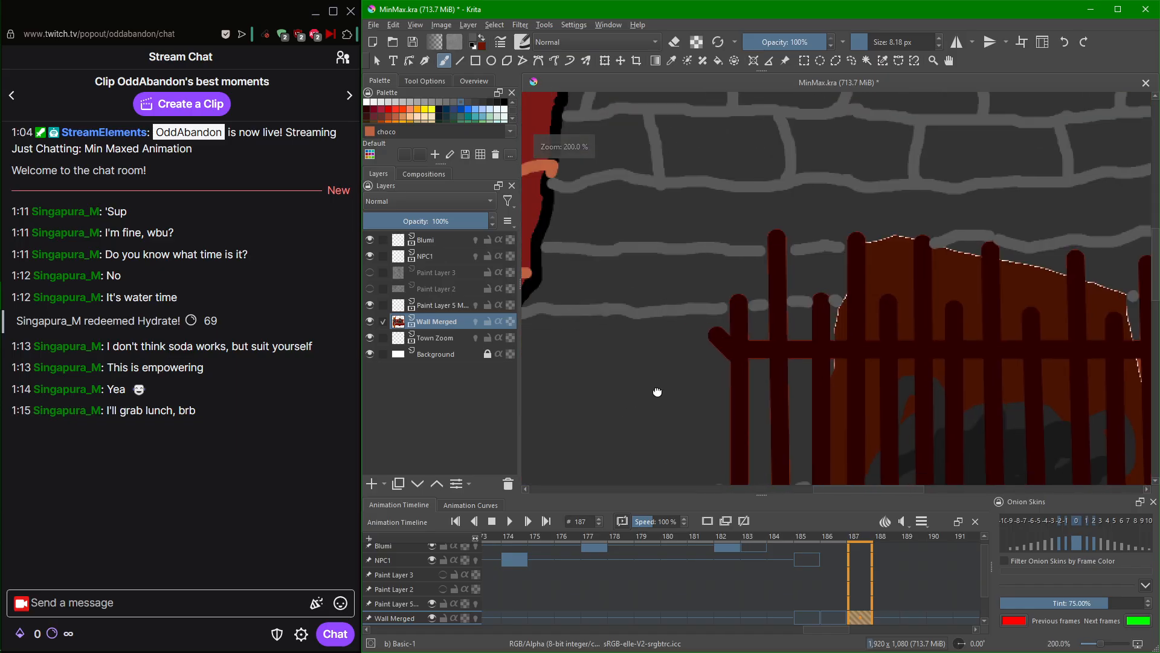
# Paint a grey mortar line just below the level of the fence rail, from the chimney's left edge to the leftmost fence post.
pyautogui.scroll(-5, 701, 383)
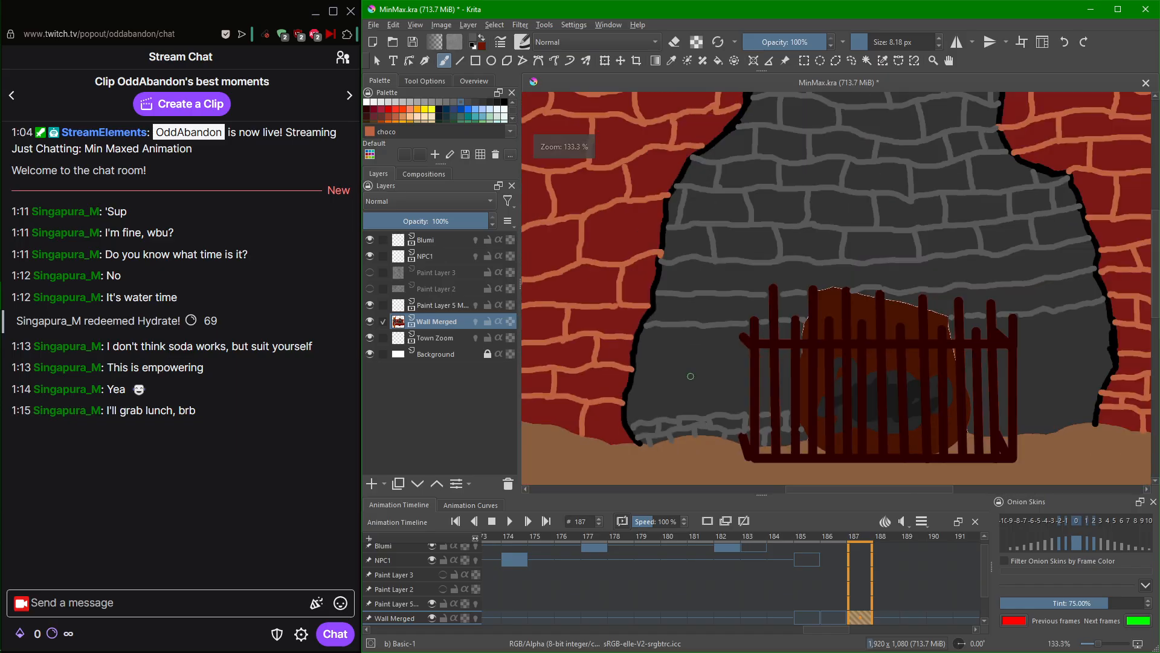
pyautogui.moveTo(677, 401); pyautogui.dragTo(772, 303)
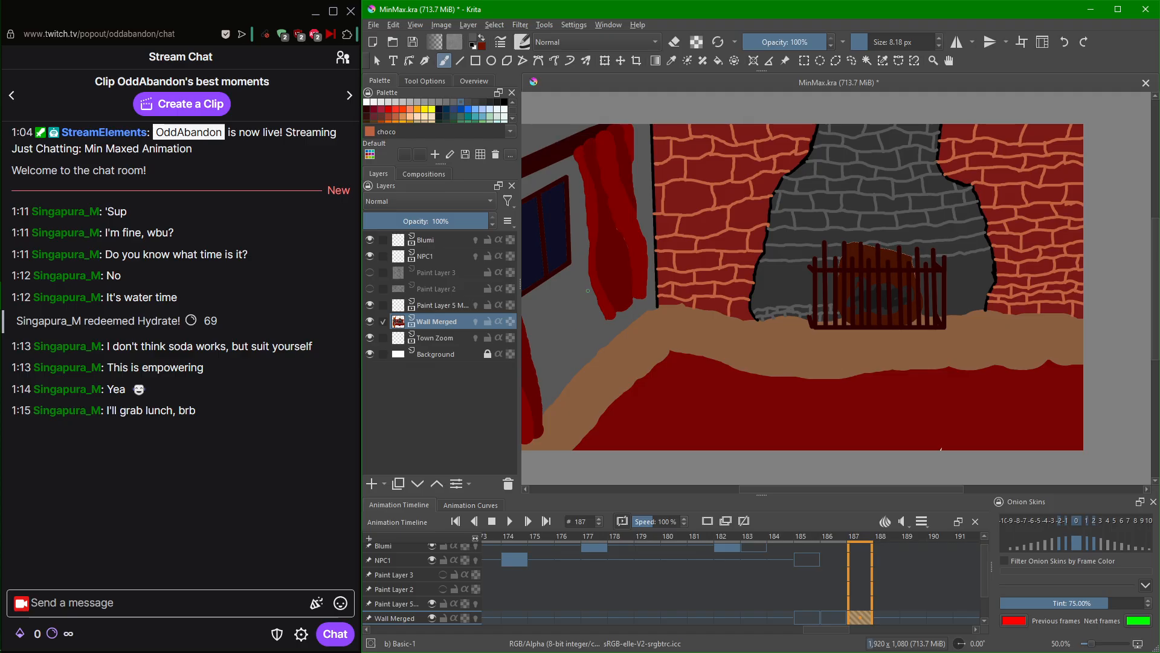
pyautogui.scroll(5, 826, 243)
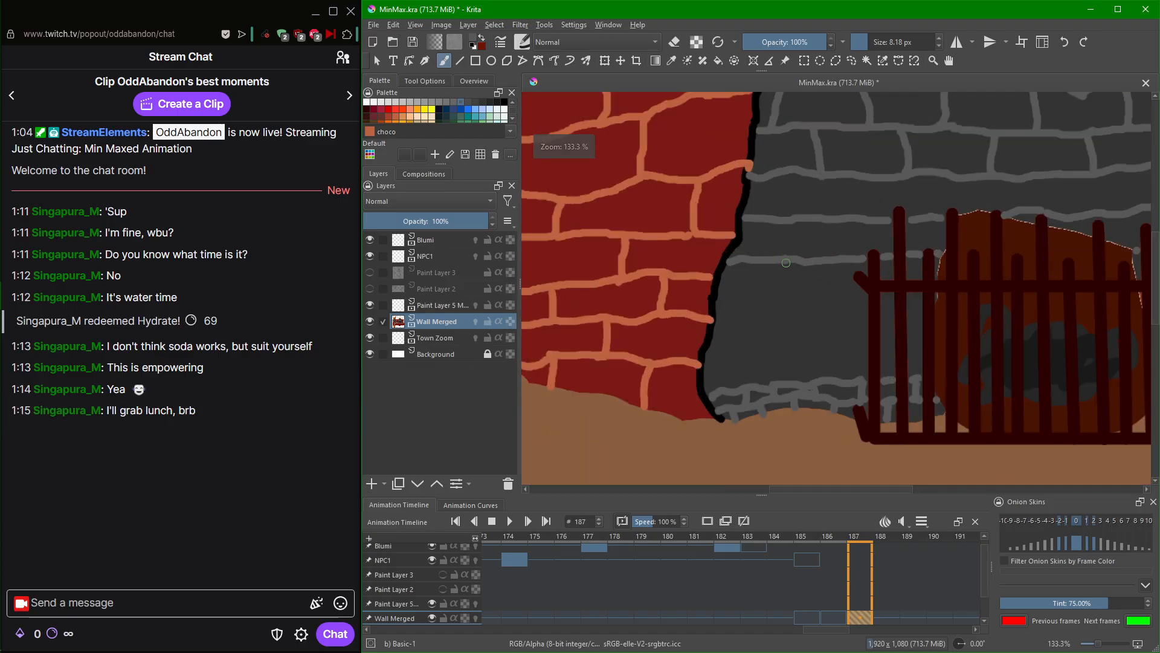
pyautogui.moveTo(784, 238); pyautogui.dragTo(740, 157)
pyautogui.scroll(1, 738, 178)
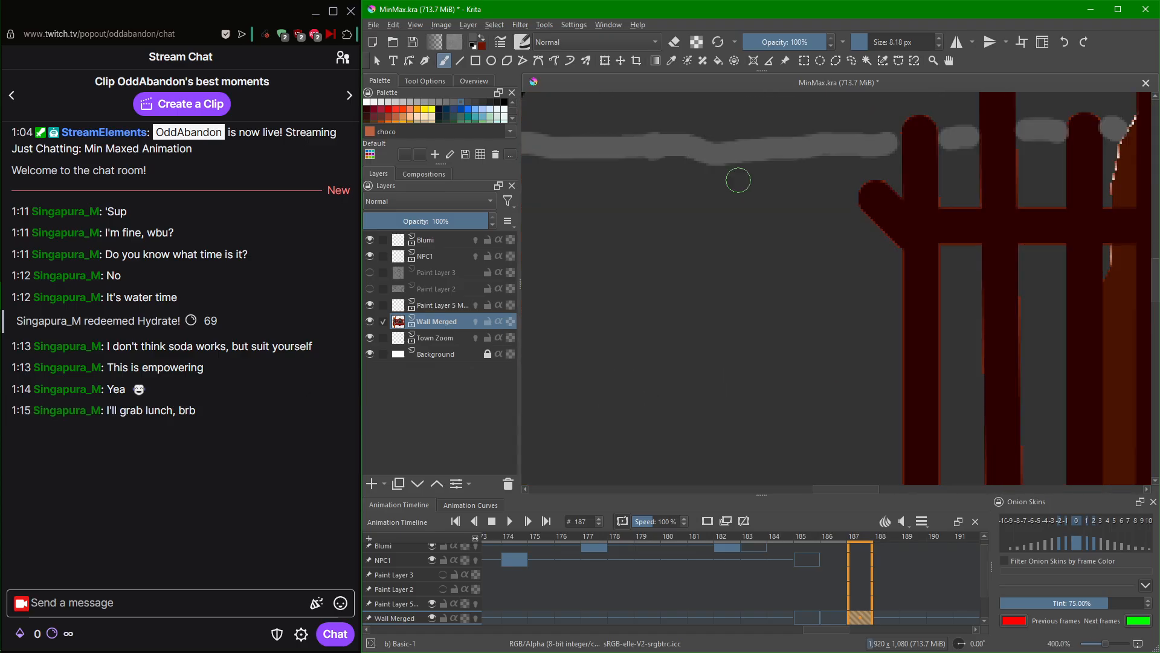
pyautogui.scroll(-1, 723, 201)
pyautogui.scroll(1, 711, 215)
pyautogui.scroll(-1, 722, 214)
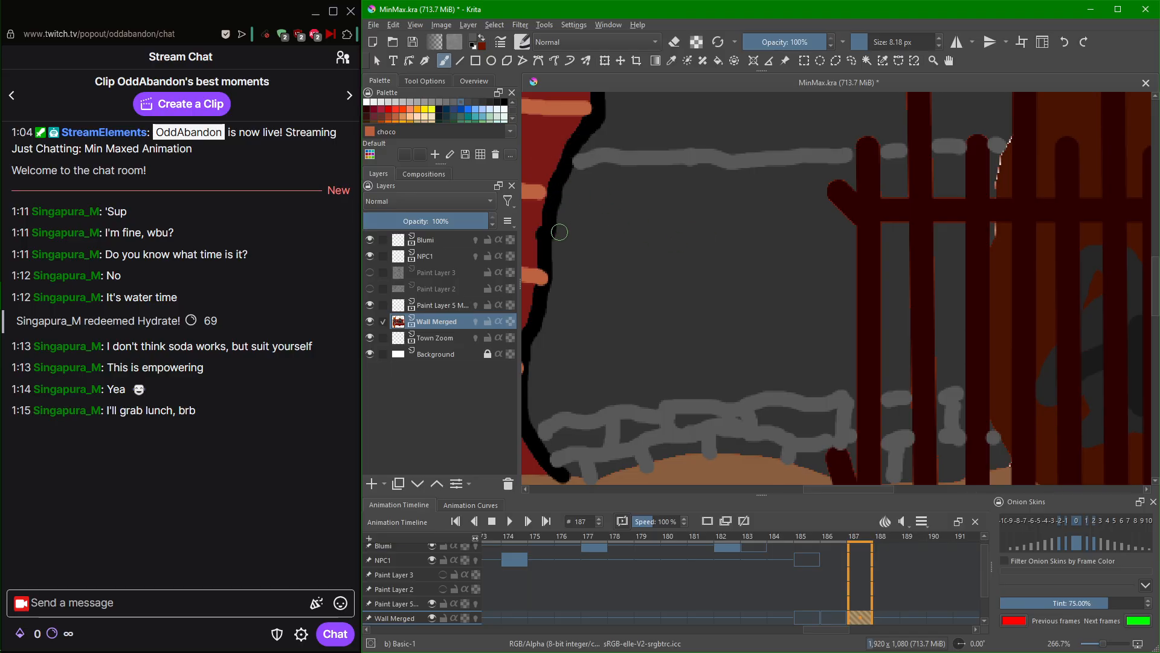
pyautogui.moveTo(551, 236)
pyautogui.mouseDown()
pyautogui.moveTo(599, 243)
pyautogui.moveTo(631, 226)
pyautogui.moveTo(888, 236)
pyautogui.moveTo(738, 253)
pyautogui.moveTo(786, 257)
pyautogui.mouseUp()
# Continue the mortar line between the left fence posts up to the fireplace opening, filling the narrow gaps with a 0.18 px brush.
pyautogui.scroll(2, 877, 258)
pyautogui.scroll(1, 738, 253)
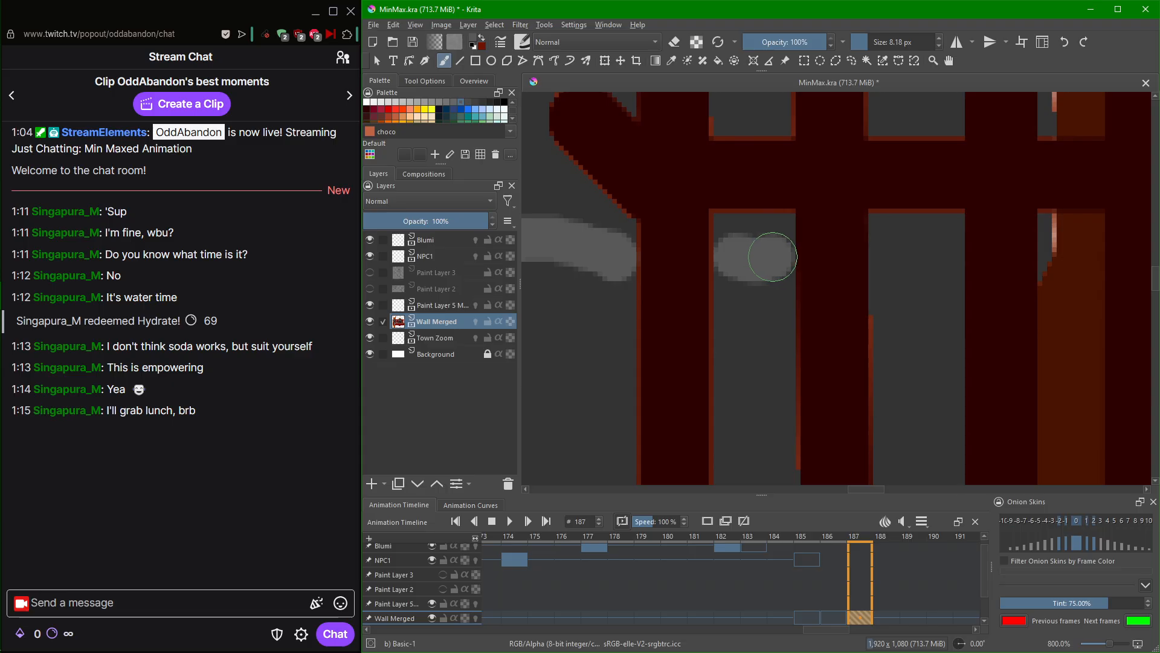
pyautogui.click(896, 255)
pyautogui.moveTo(896, 255)
pyautogui.mouseDown()
pyautogui.moveTo(946, 253)
pyautogui.moveTo(937, 259)
pyautogui.mouseUp()
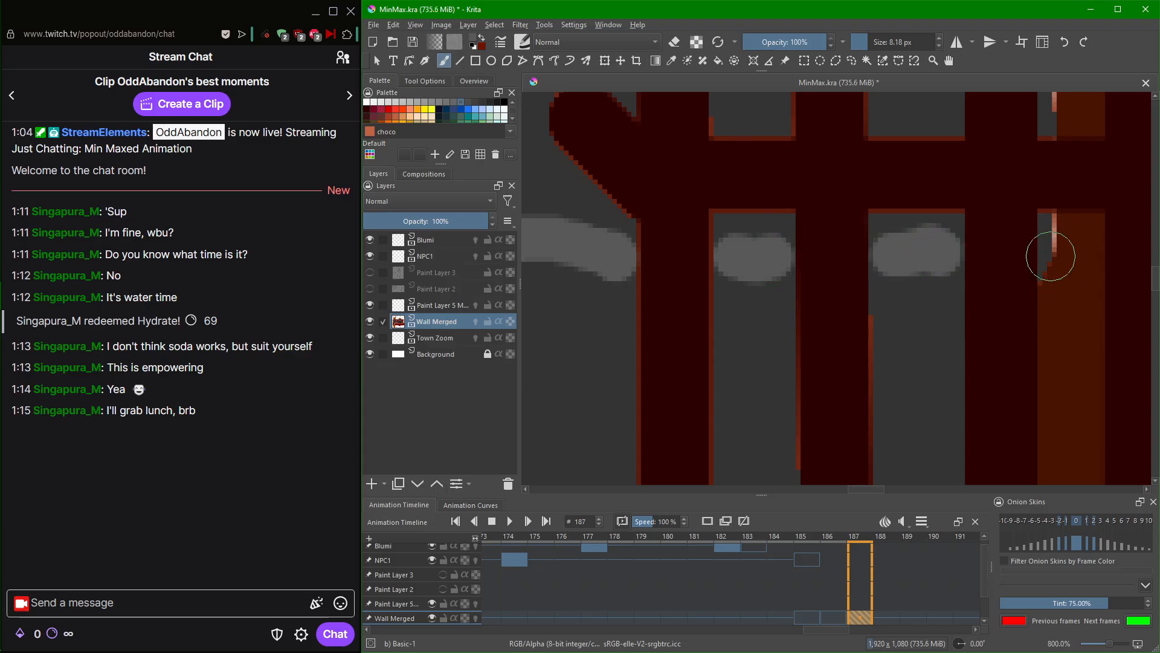
pyautogui.scroll(-4, 934, 43)
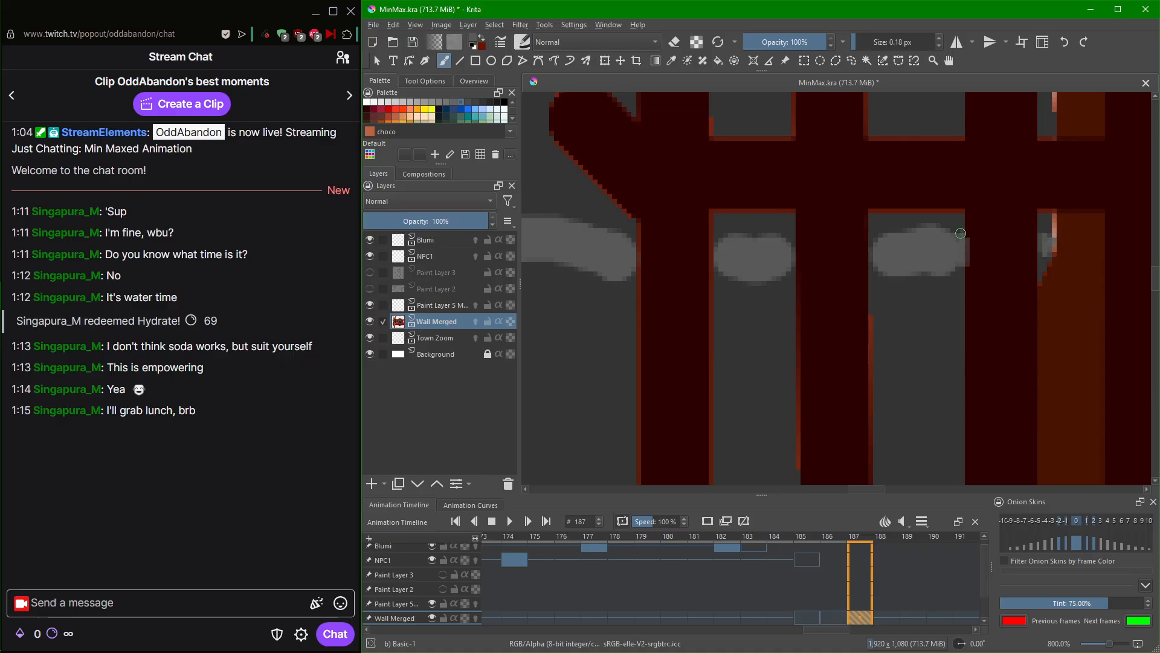
# Dab grey mortar into the narrow wall gap at the fireplace opening's right edge, just below the fence rail.
pyautogui.scroll(-8, 859, 254)
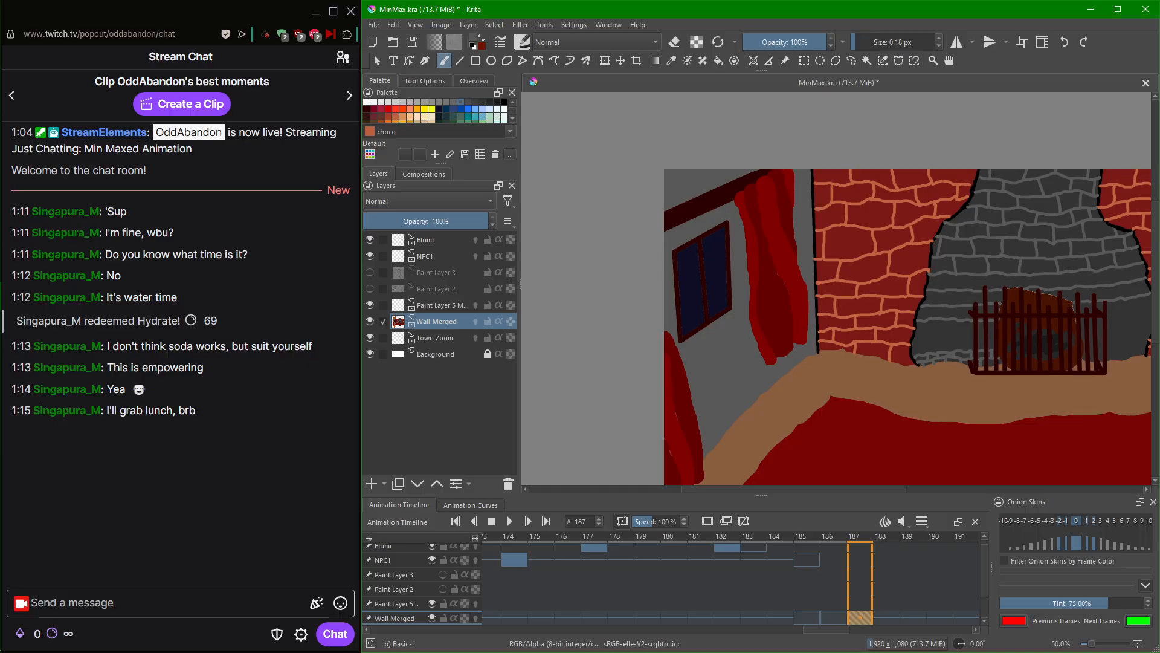
pyautogui.scroll(3, 971, 365)
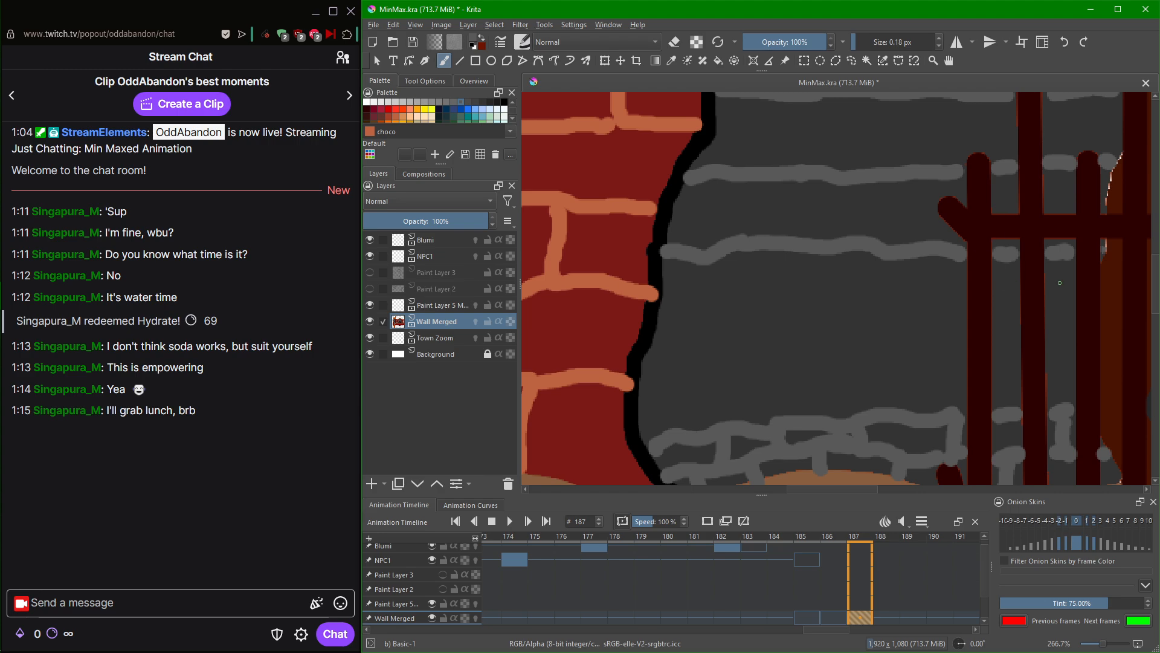
pyautogui.scroll(-4, 1059, 283)
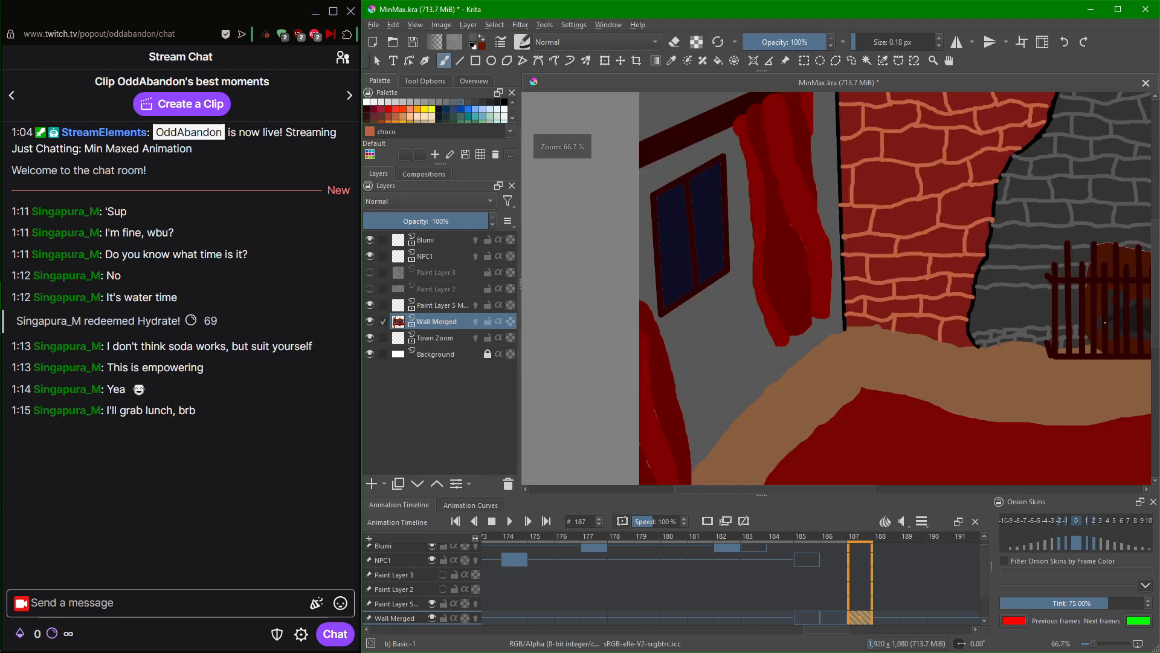
pyautogui.moveTo(1104, 323); pyautogui.dragTo(831, 332)
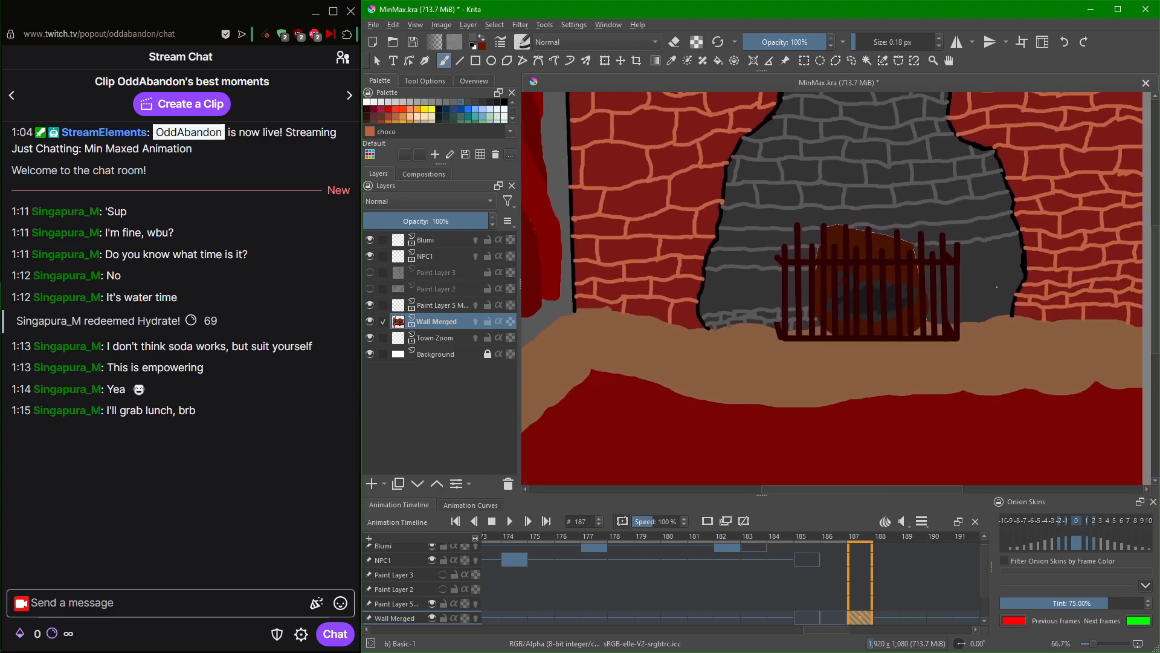
pyautogui.scroll(3, 997, 289)
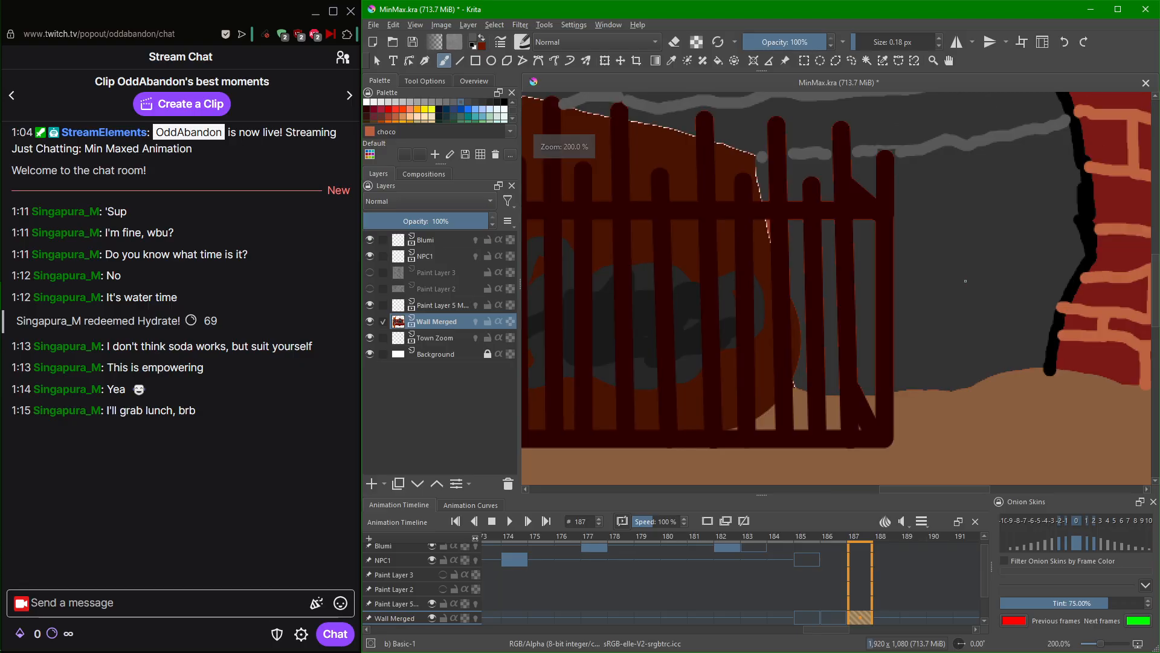
pyautogui.moveTo(967, 291); pyautogui.dragTo(1098, 357)
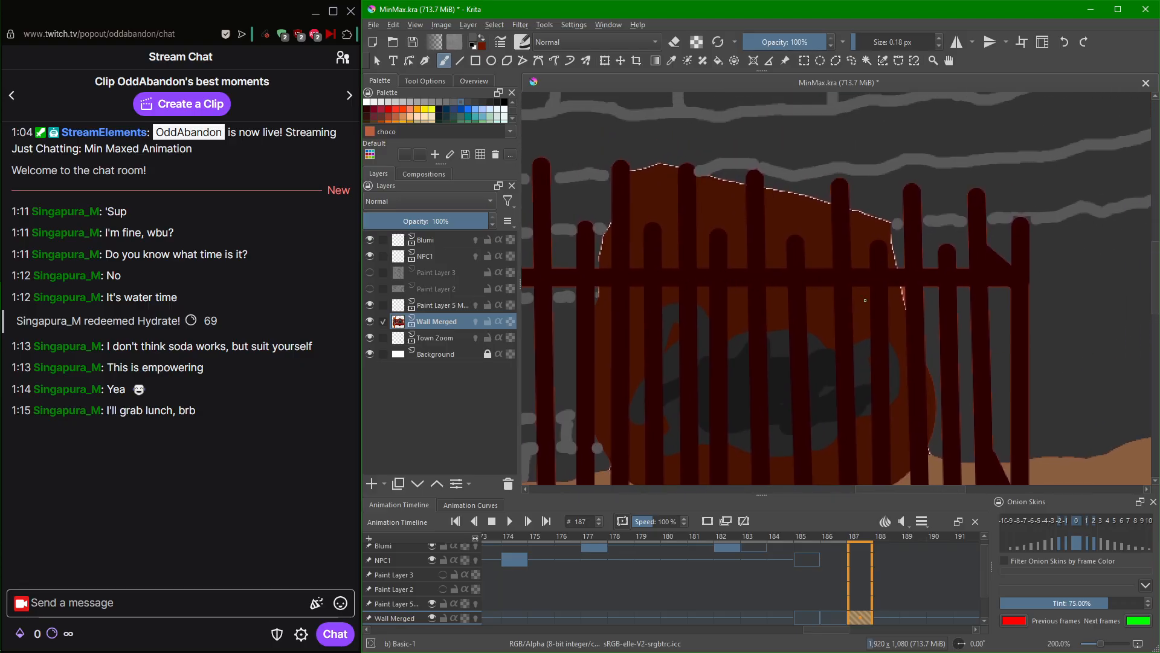
pyautogui.scroll(5, 900, 288)
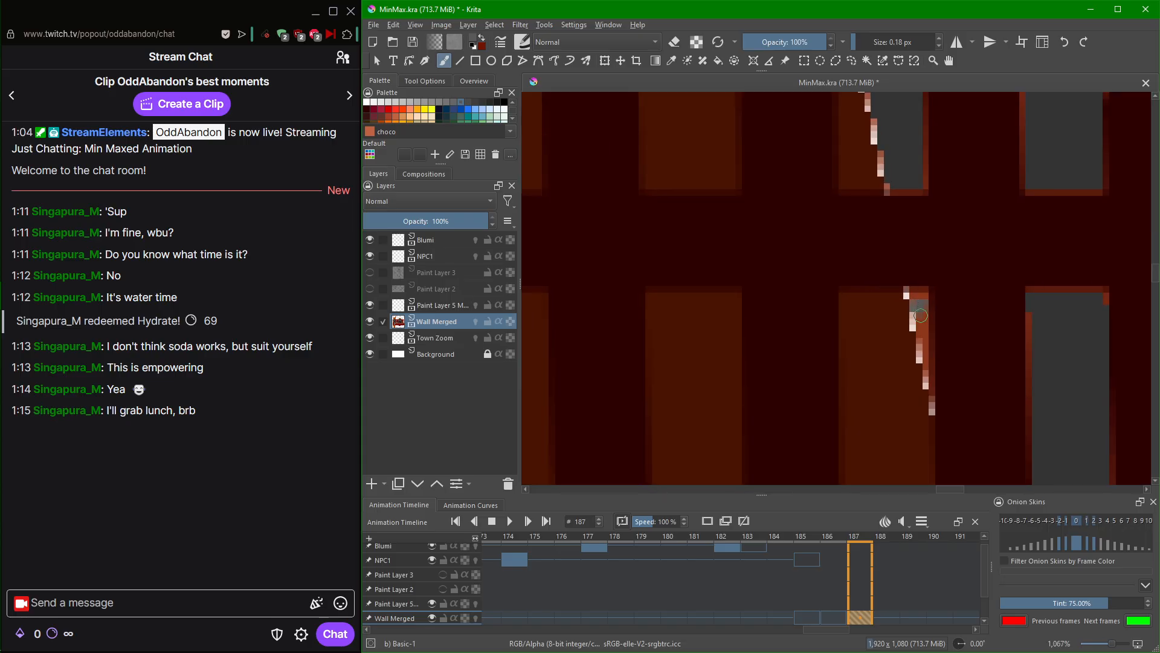
pyautogui.scroll(-5, 960, 285)
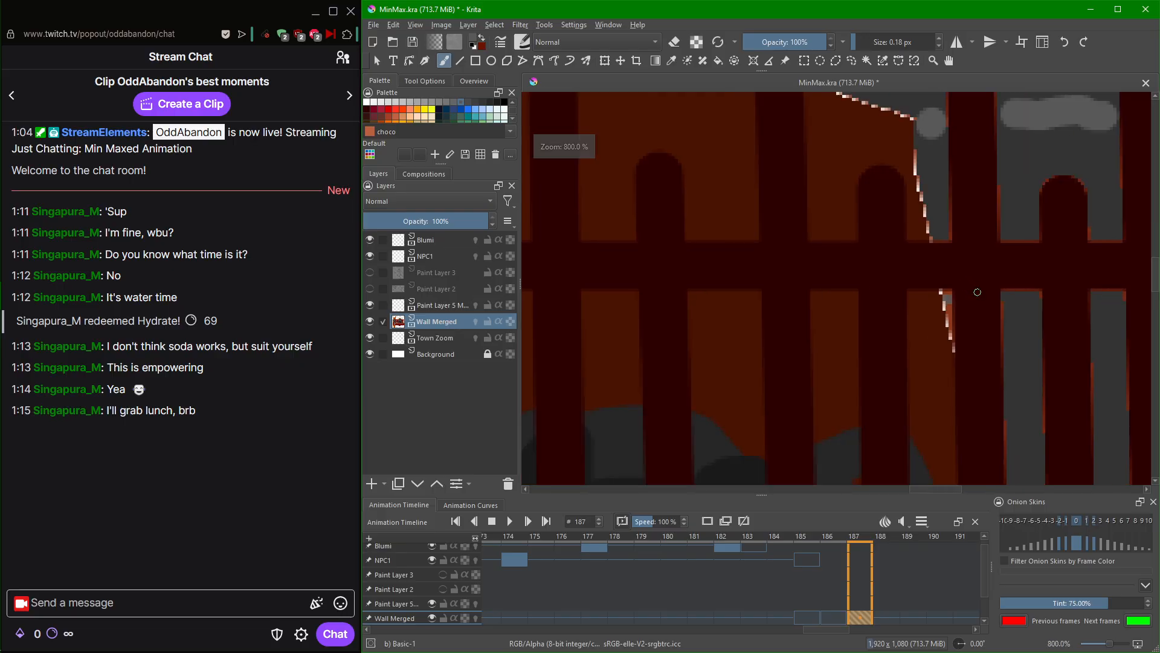
# Sample the chimney's dark grey and paint over the reddish pixels in the narrow gap at the fireplace opening's right edge.
pyautogui.scroll(5, 1038, 319)
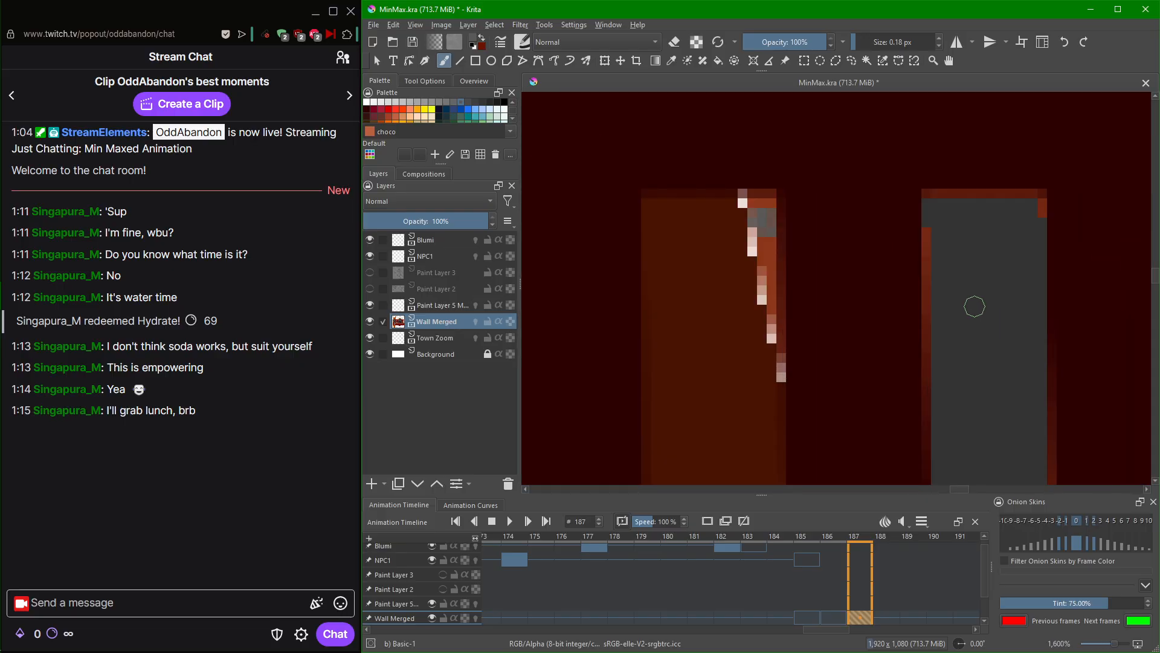
pyautogui.keyDown('ctrl'); pyautogui.click(975, 303); pyautogui.keyUp('ctrl')
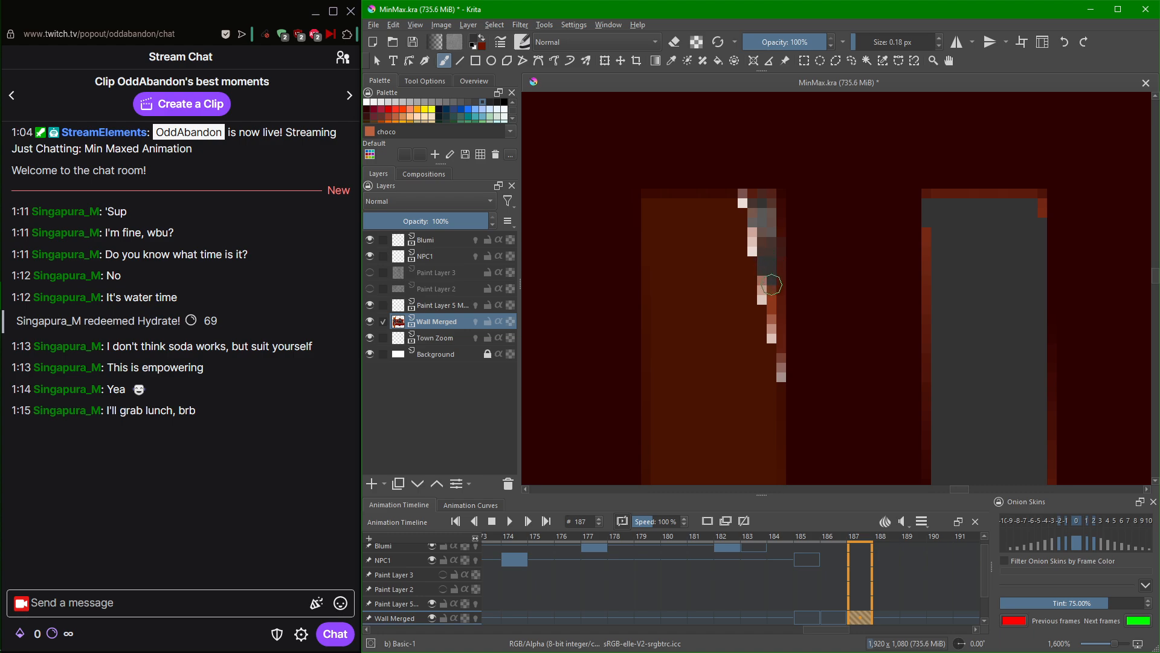
pyautogui.scroll(-4, 786, 308)
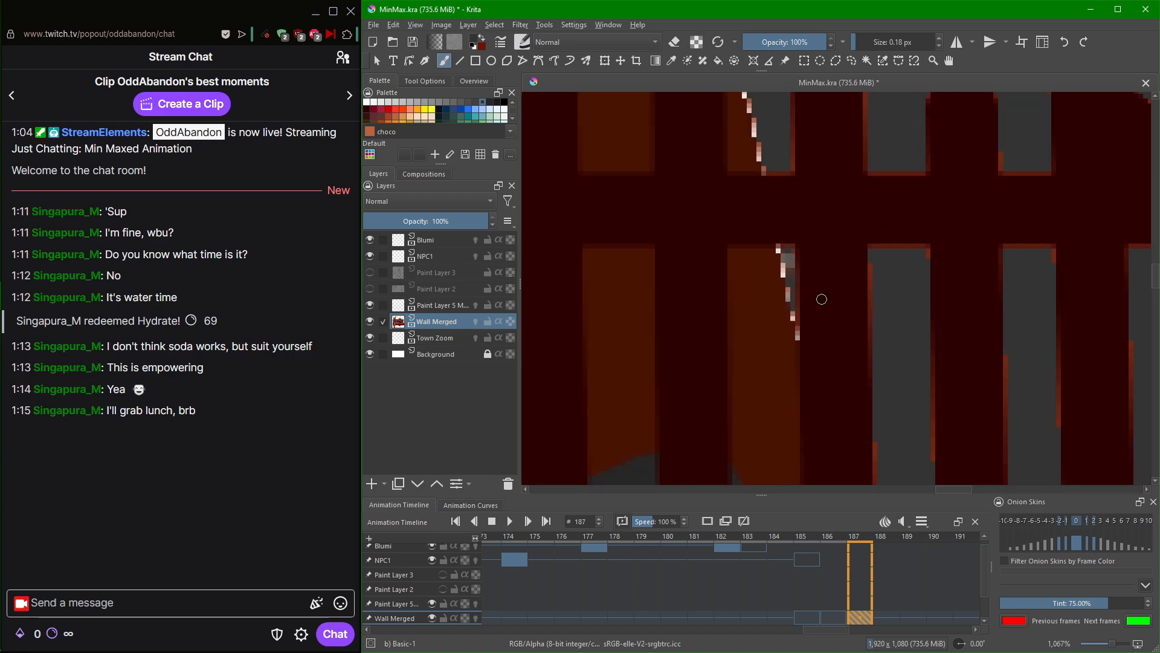
pyautogui.scroll(4, 856, 251)
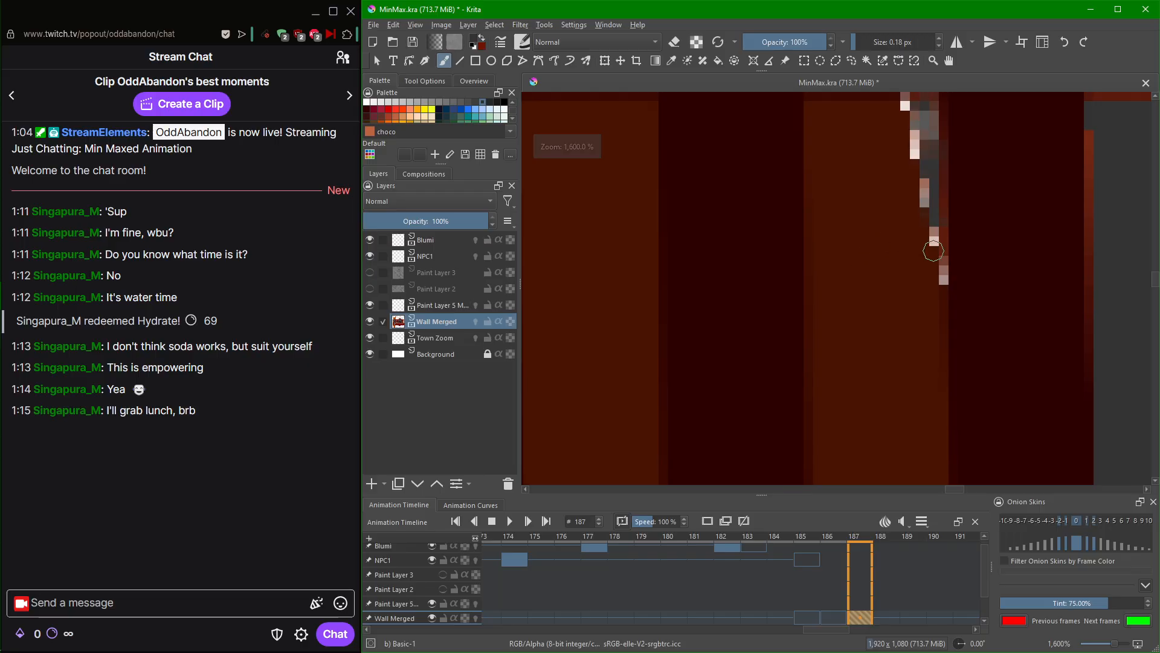
pyautogui.scroll(-3, 793, 381)
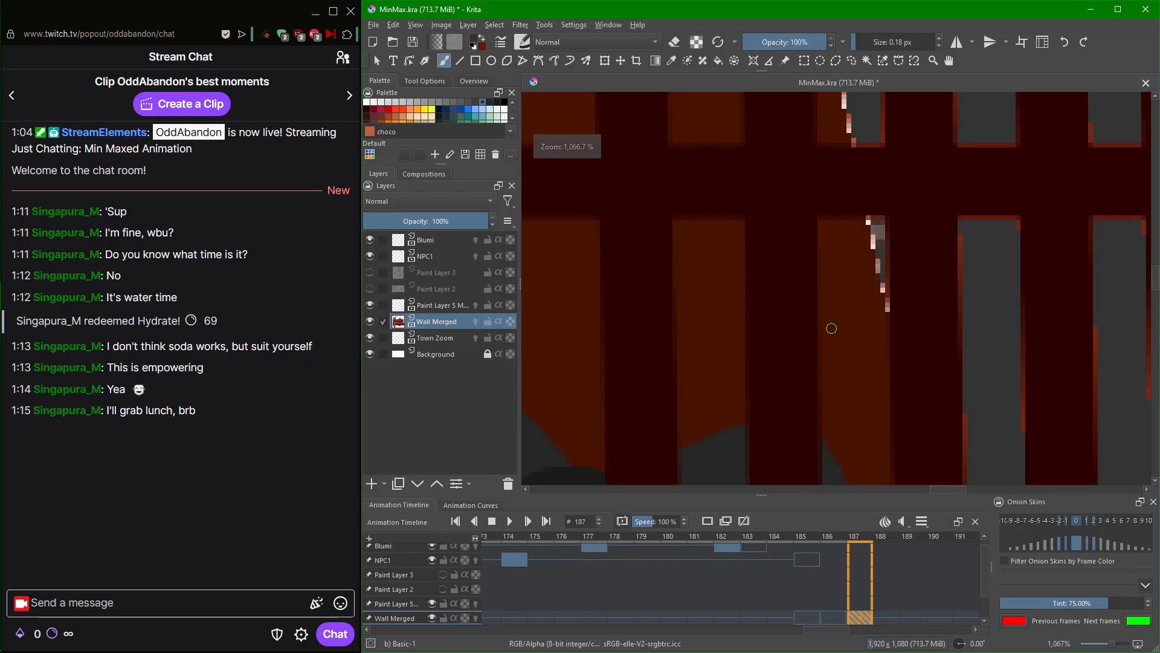
pyautogui.scroll(6, 848, 300)
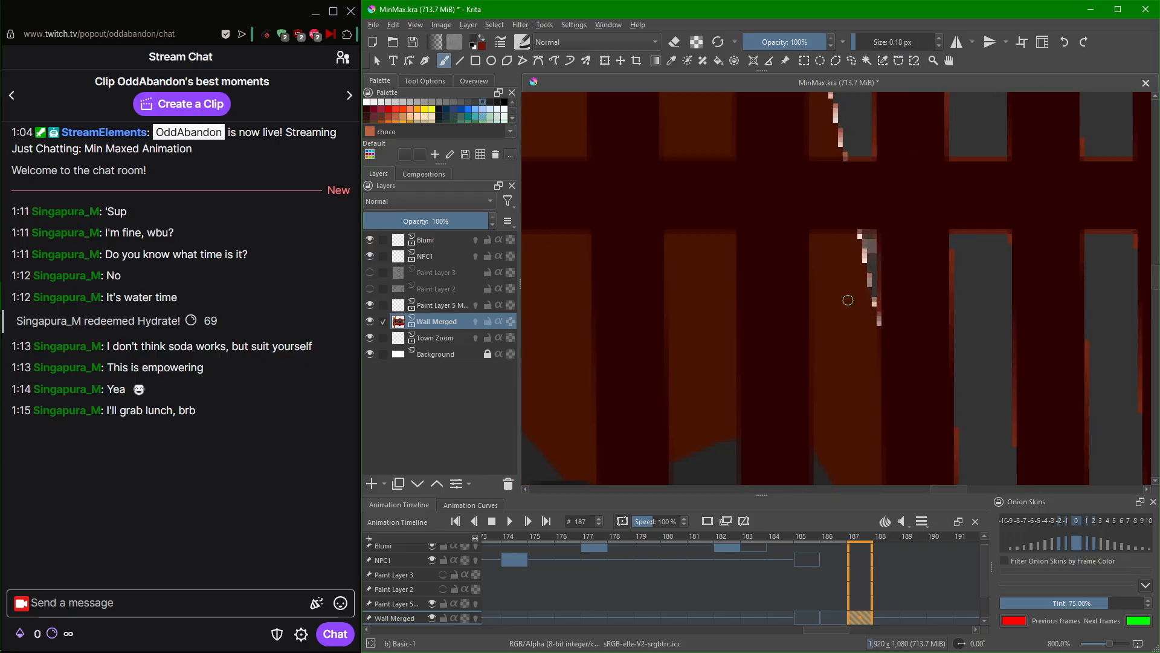
pyautogui.scroll(-2, 872, 284)
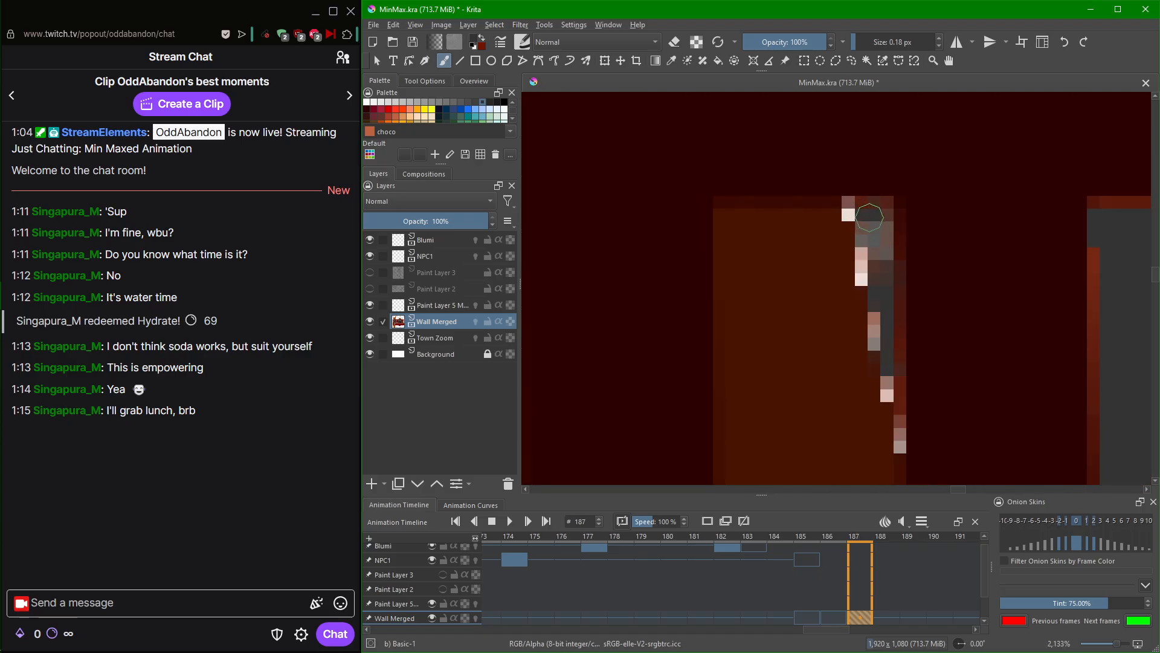
pyautogui.scroll(-2, 894, 189)
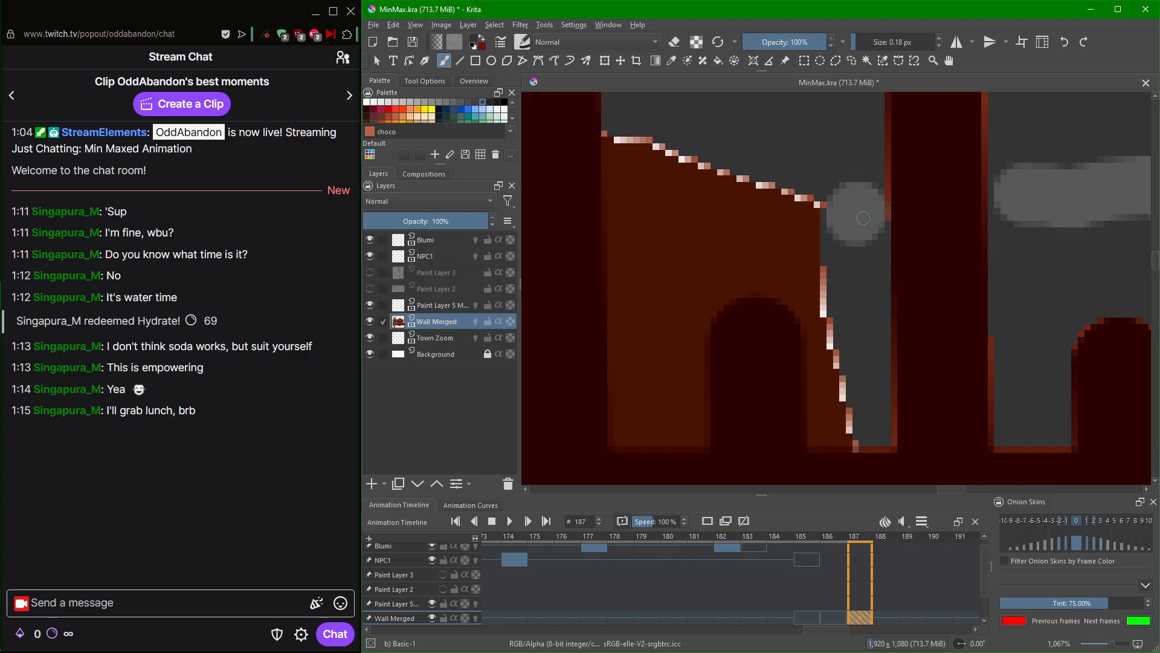
# Sample the mortar grey from the line above and touch up the mortar inside the narrow gap below the rail.
pyautogui.keyDown('ctrl'); pyautogui.click(860, 209); pyautogui.keyUp('ctrl')
pyautogui.scroll(-1, 858, 293)
pyautogui.scroll(2, 852, 335)
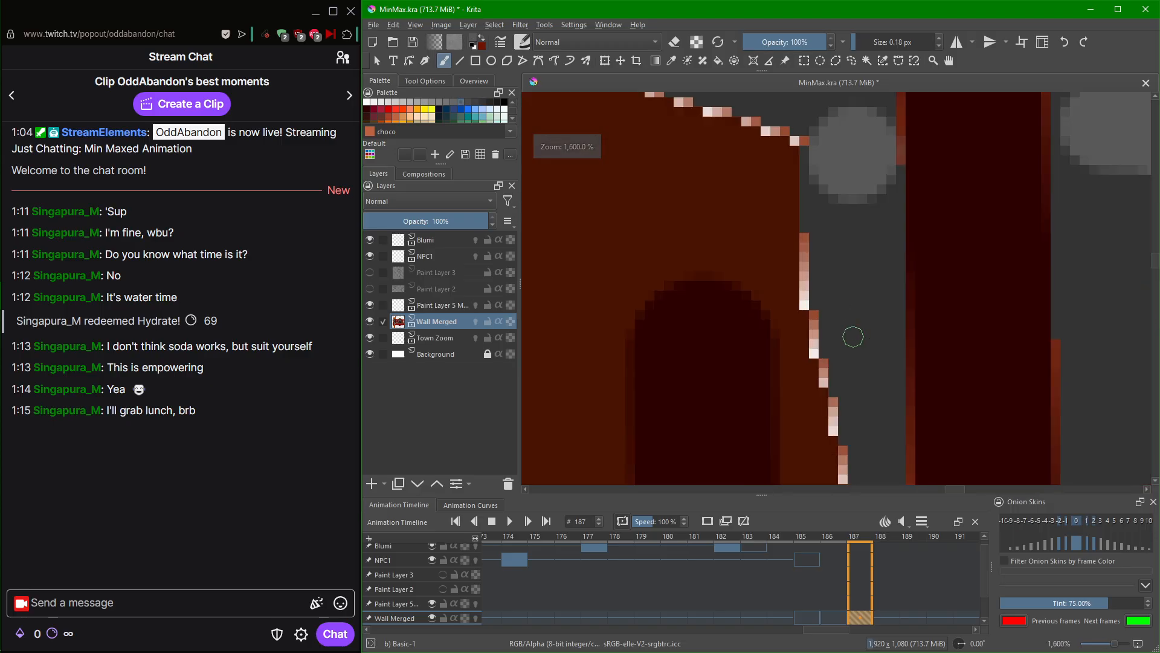
pyautogui.moveTo(854, 326); pyautogui.dragTo(870, 63)
pyautogui.scroll(-5, 790, 453)
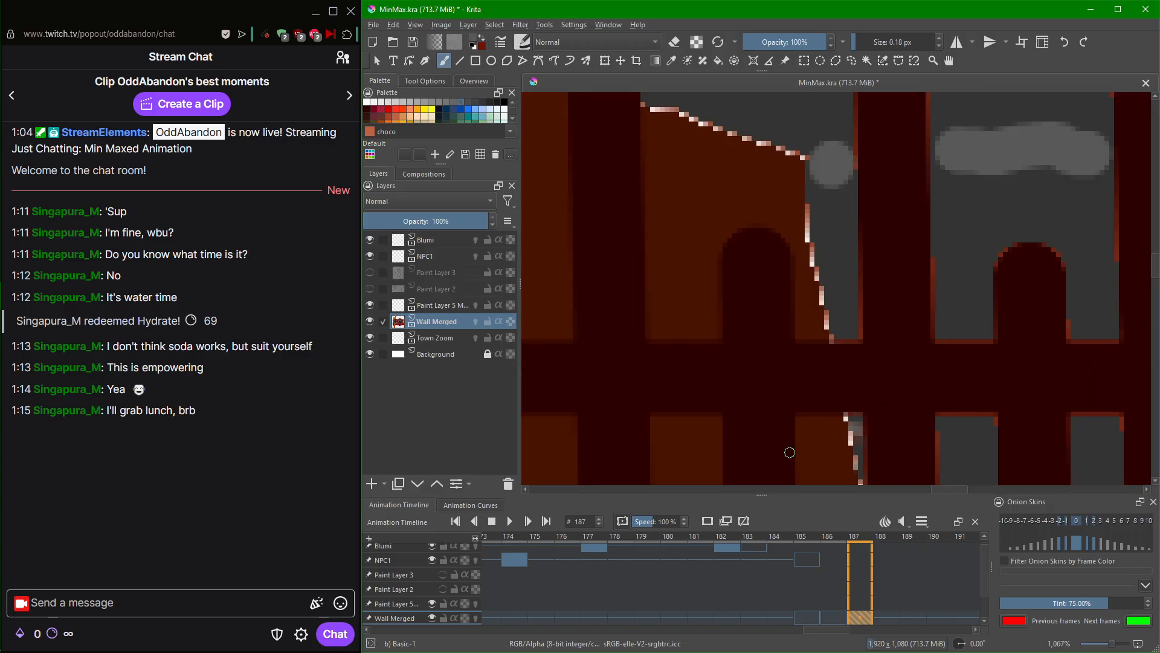
pyautogui.moveTo(696, 434); pyautogui.dragTo(877, 319)
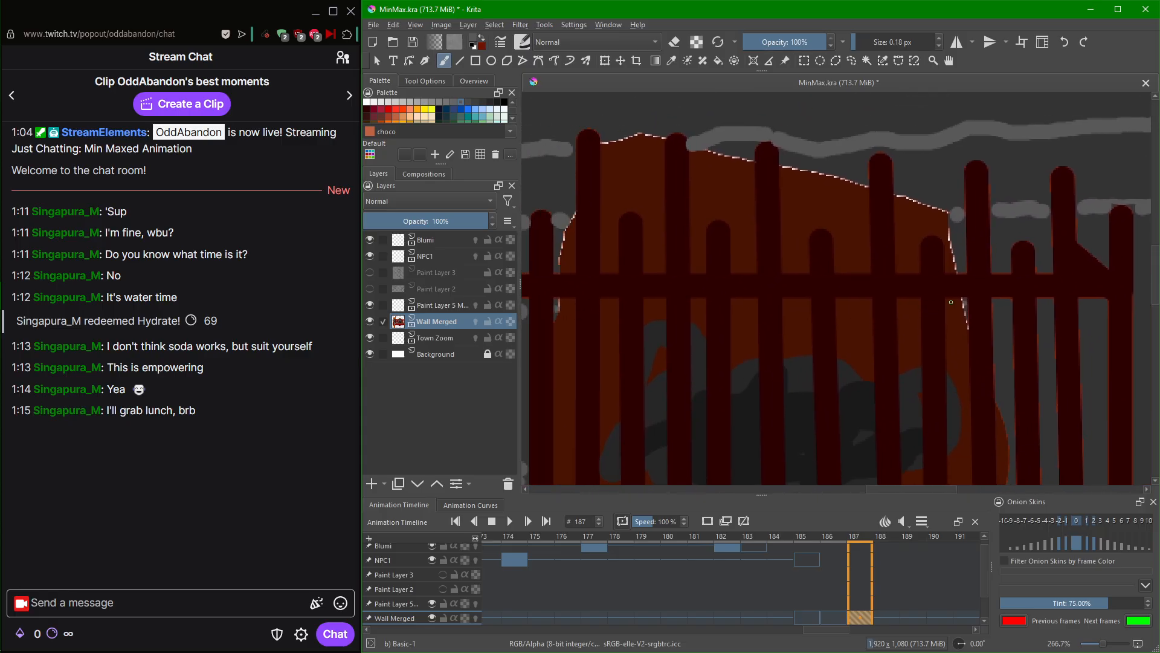
pyautogui.scroll(6, 951, 301)
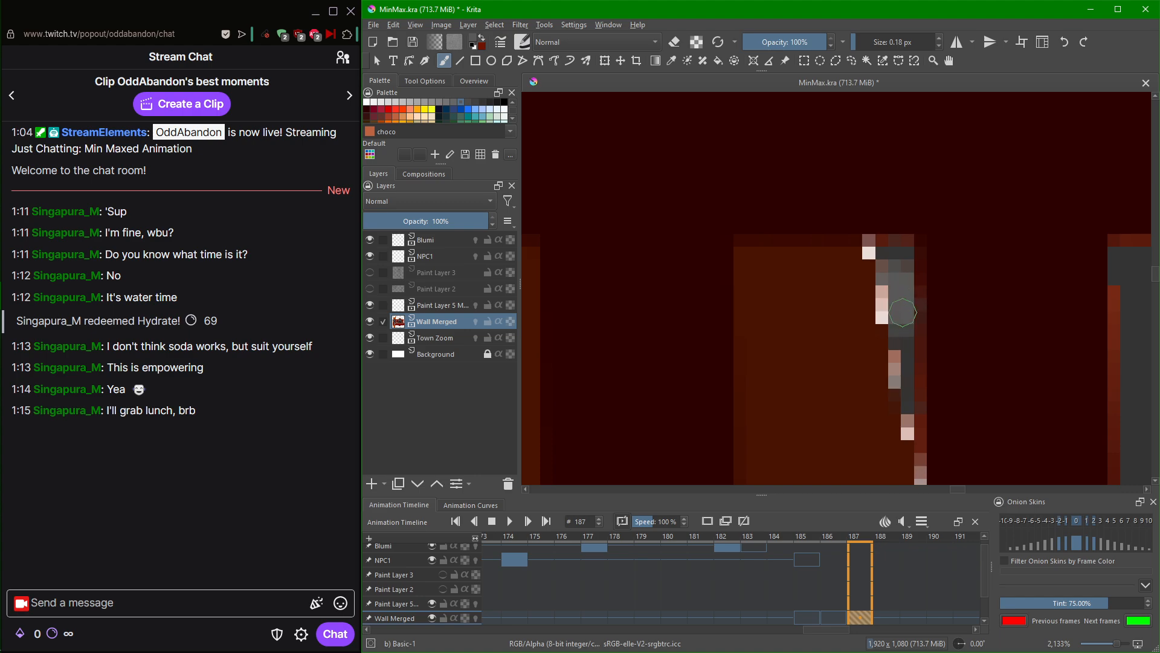
pyautogui.scroll(-6, 907, 309)
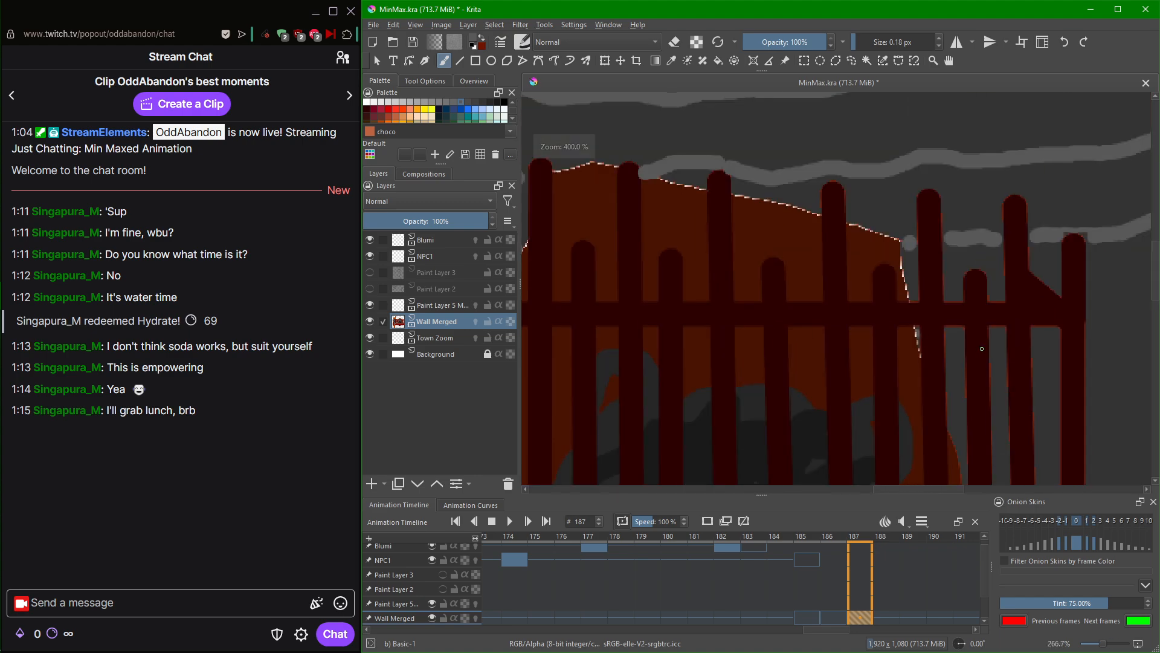
# Set the brush size to 7.18 px and paint mortar below the rail in the first full gap right of the fireplace opening.
pyautogui.scroll(4, 912, 244)
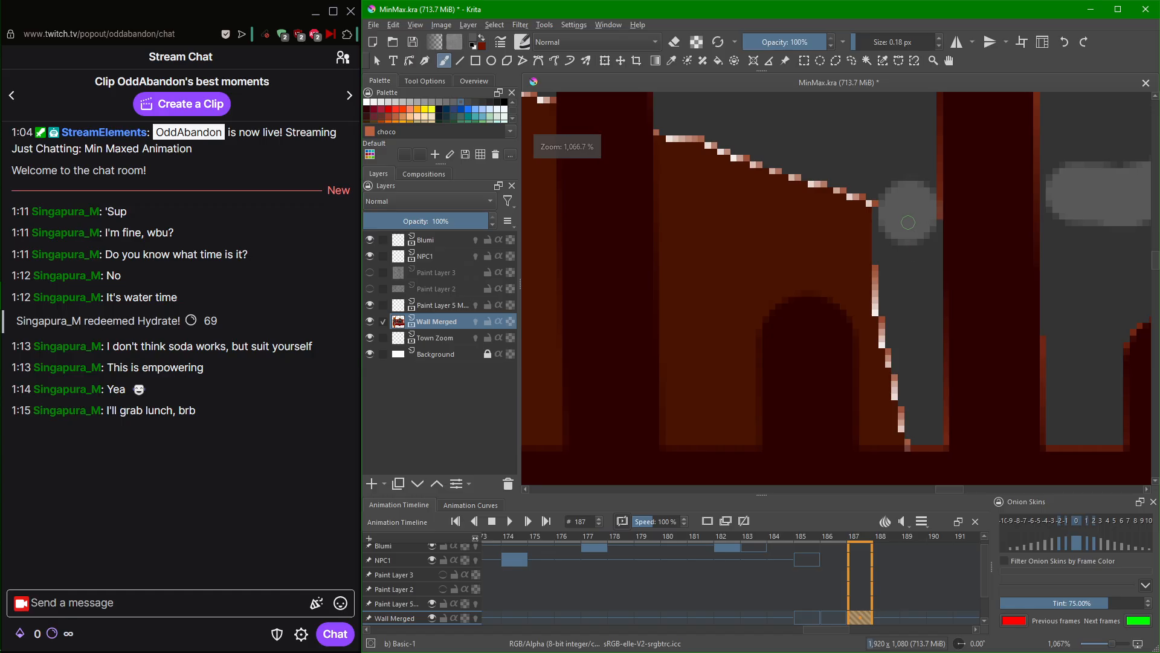
pyautogui.click(912, 42)
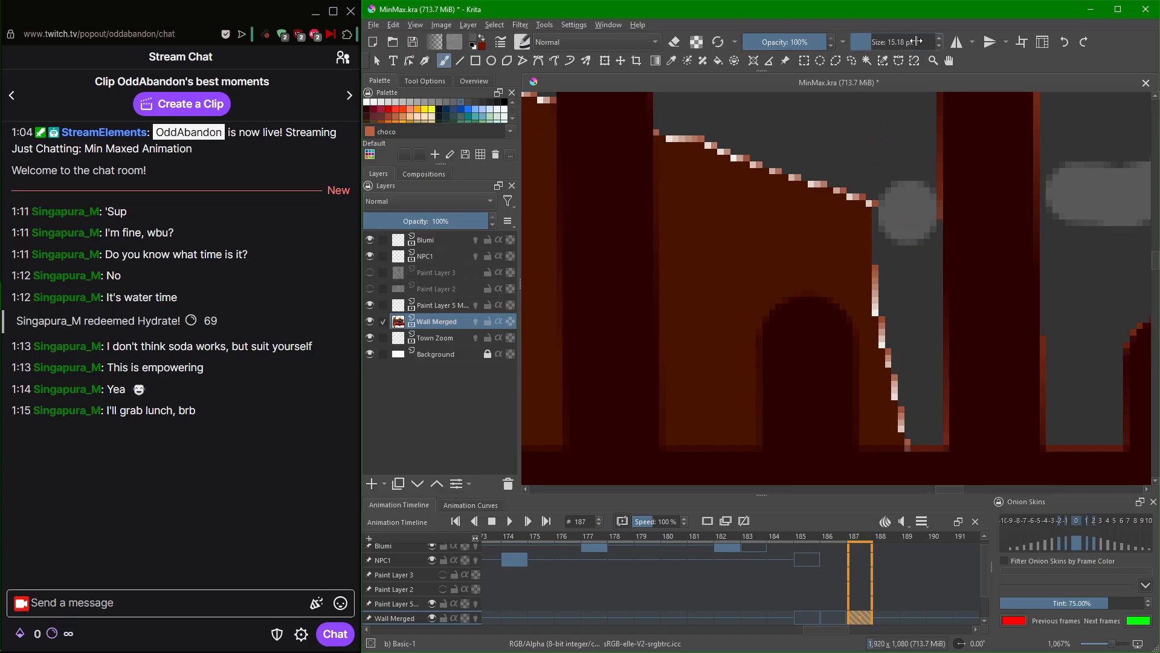
pyautogui.moveTo(916, 42); pyautogui.dragTo(911, 41)
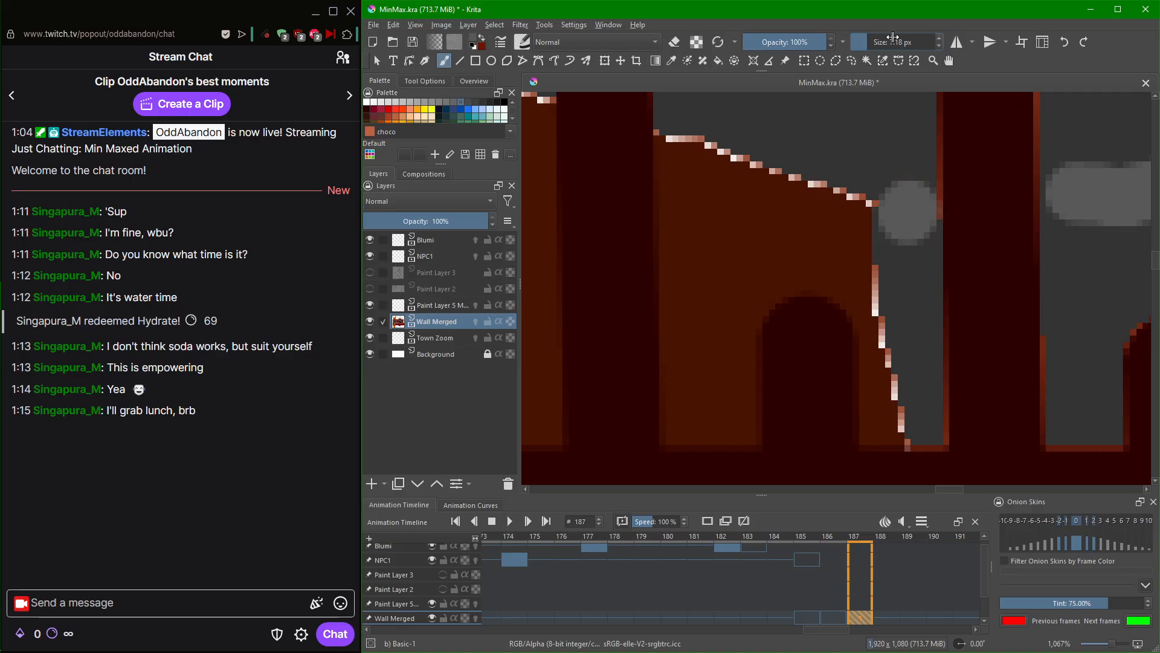
pyautogui.scroll(2, 885, 44)
pyautogui.moveTo(925, 339); pyautogui.dragTo(858, 18)
pyautogui.moveTo(1016, 254); pyautogui.dragTo(827, 246)
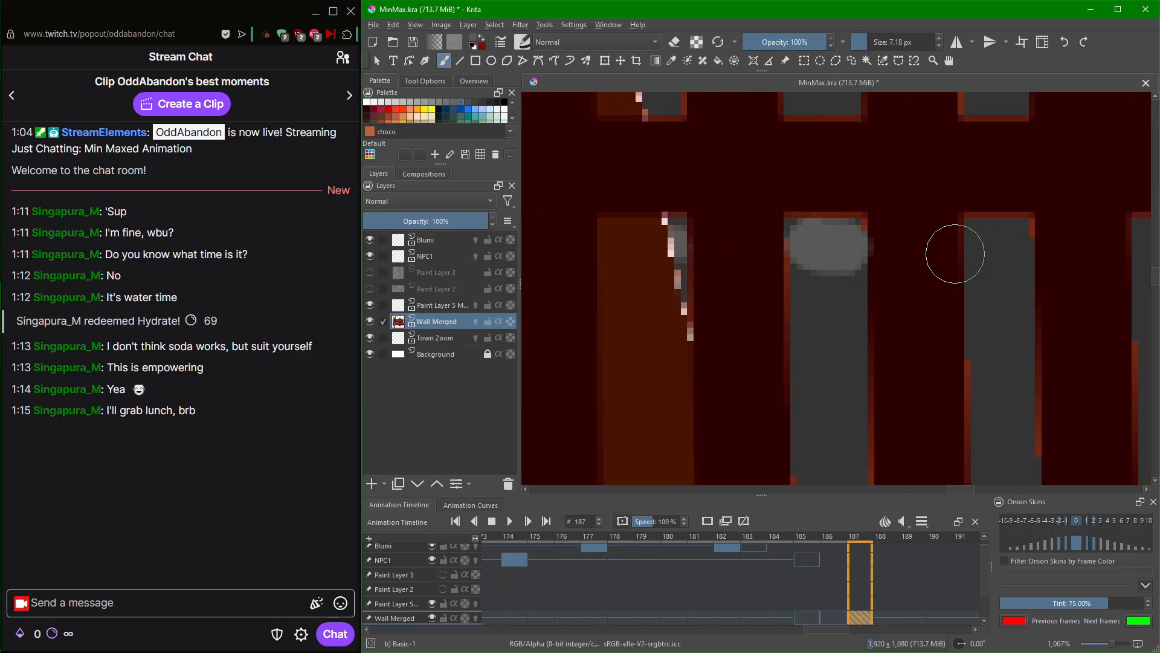
pyautogui.click(986, 251)
pyautogui.moveTo(1002, 252); pyautogui.dragTo(1011, 252)
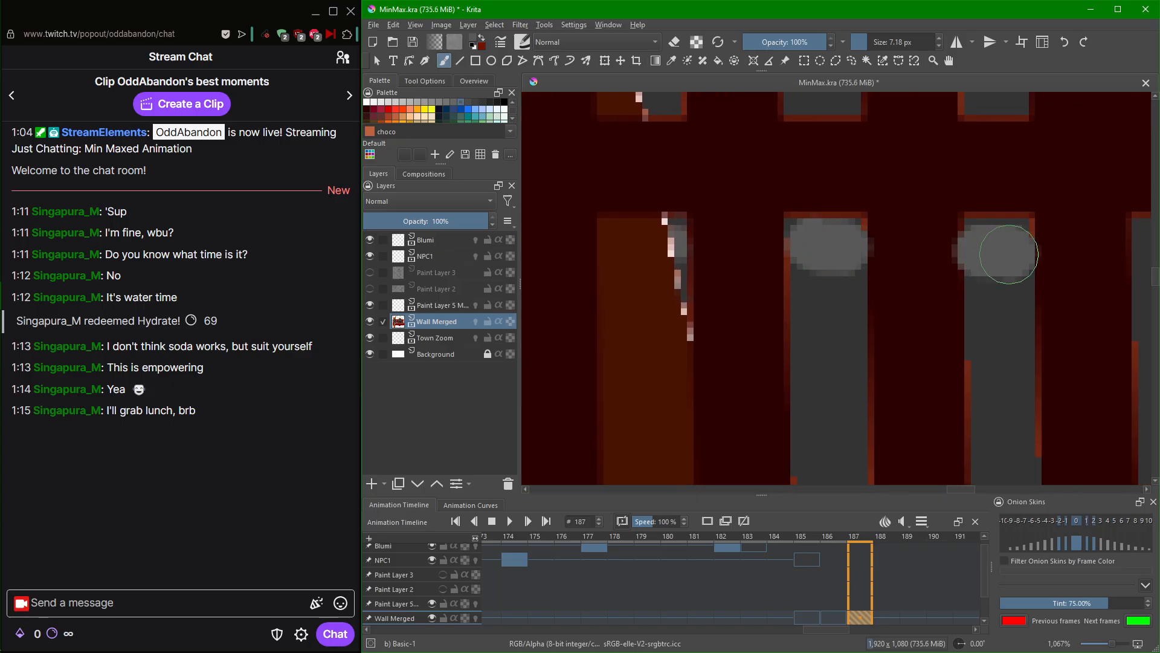
pyautogui.hotkey('ctrl', 'z')
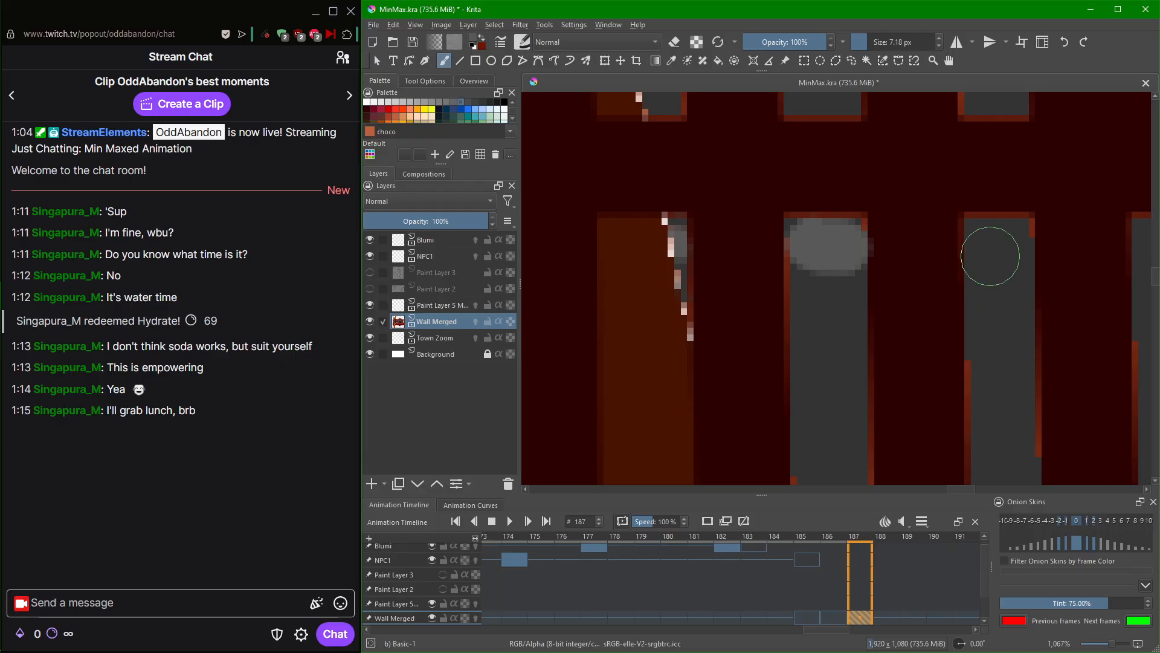
# Paint grey mortar just below the fence rail in the next two gaps toward the fence's right end.
pyautogui.click(1002, 250)
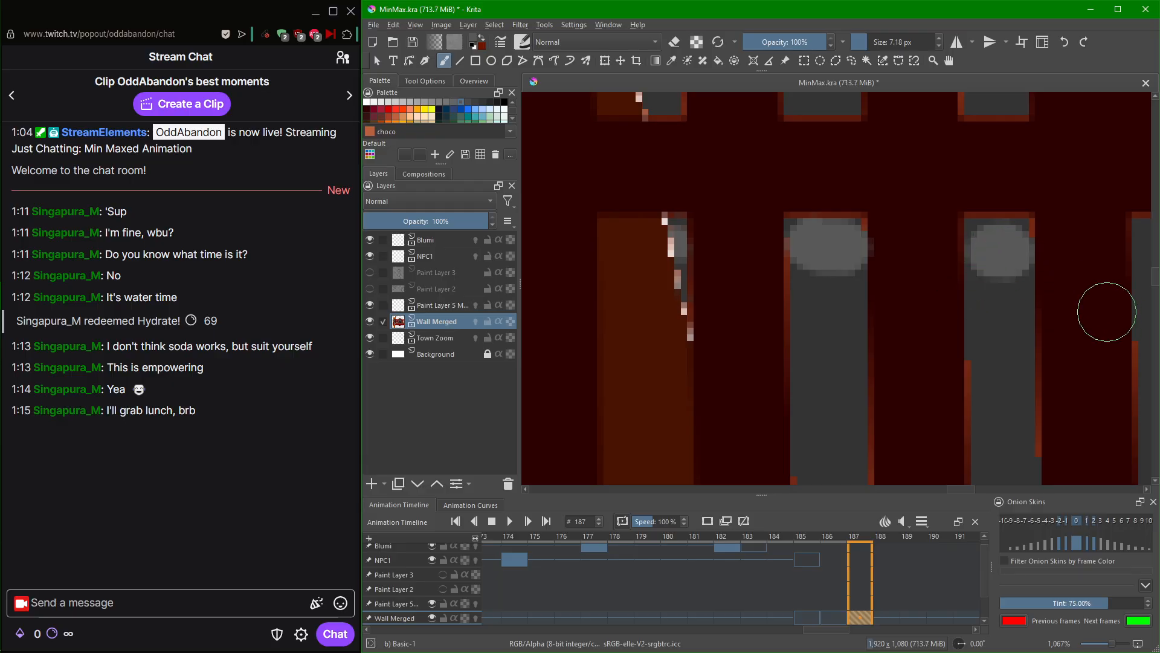
pyautogui.moveTo(1098, 305); pyautogui.dragTo(813, 342)
pyautogui.moveTo(864, 284); pyautogui.dragTo(905, 286)
# Continue the below-rail mortar line as a wavy stroke from the fence's last post to the chimney's black outline.
pyautogui.scroll(-6, 870, 321)
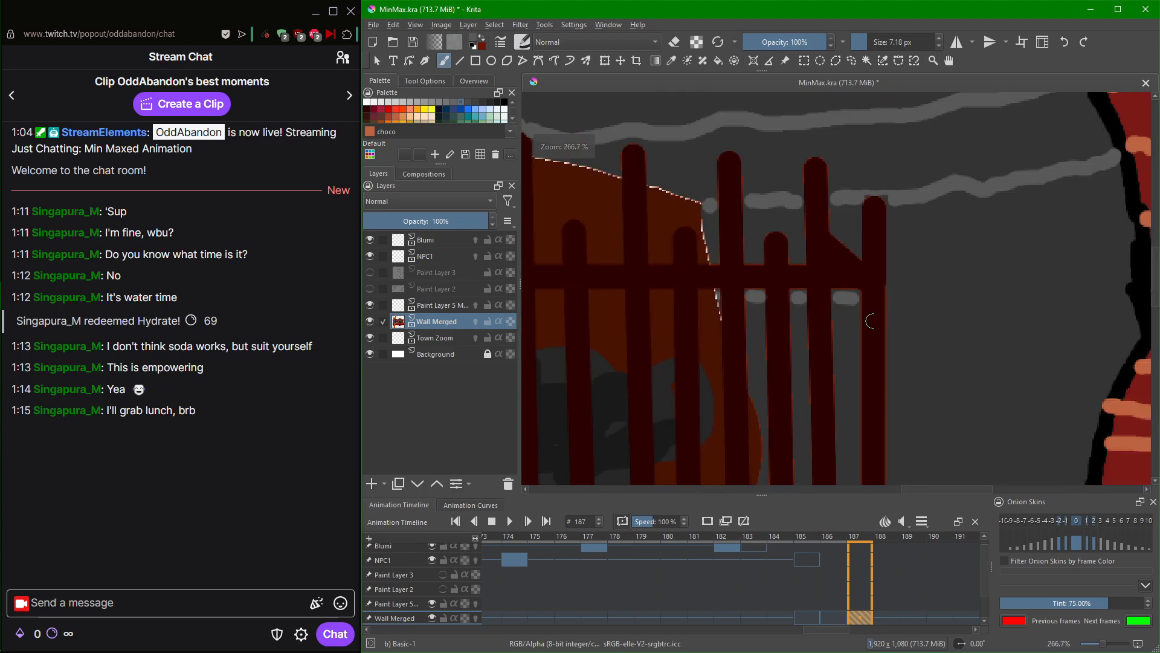
pyautogui.scroll(3, 899, 303)
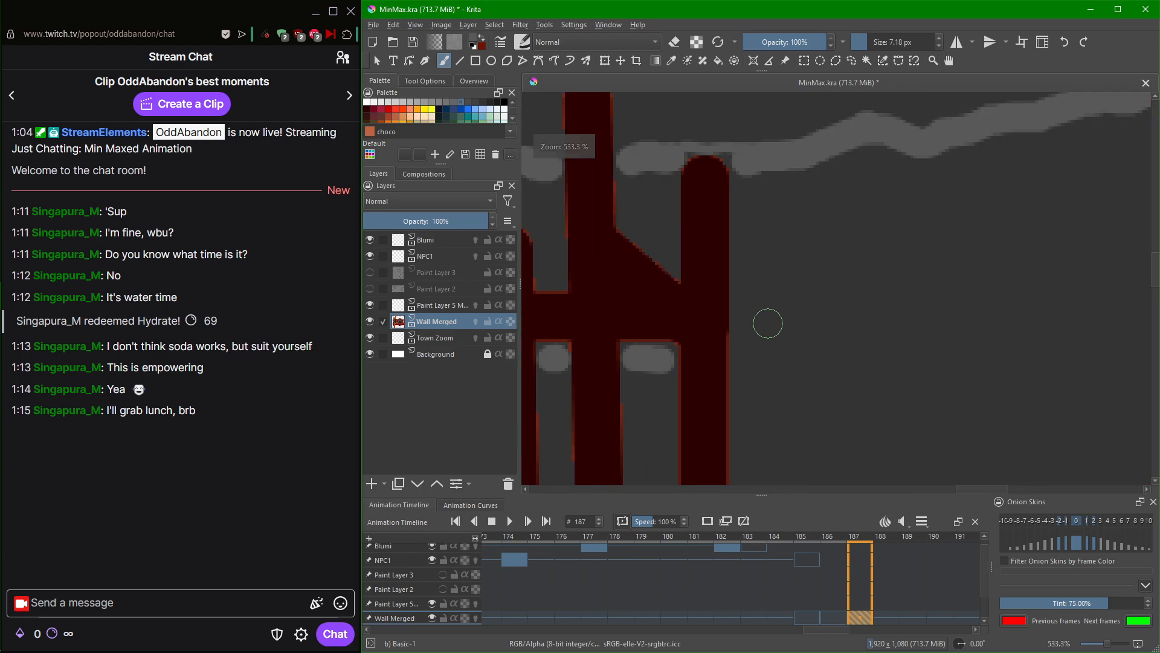
pyautogui.moveTo(742, 358)
pyautogui.mouseDown()
pyautogui.moveTo(810, 326)
pyautogui.moveTo(855, 340)
pyautogui.mouseUp()
pyautogui.hotkey('ctrl', 'z')
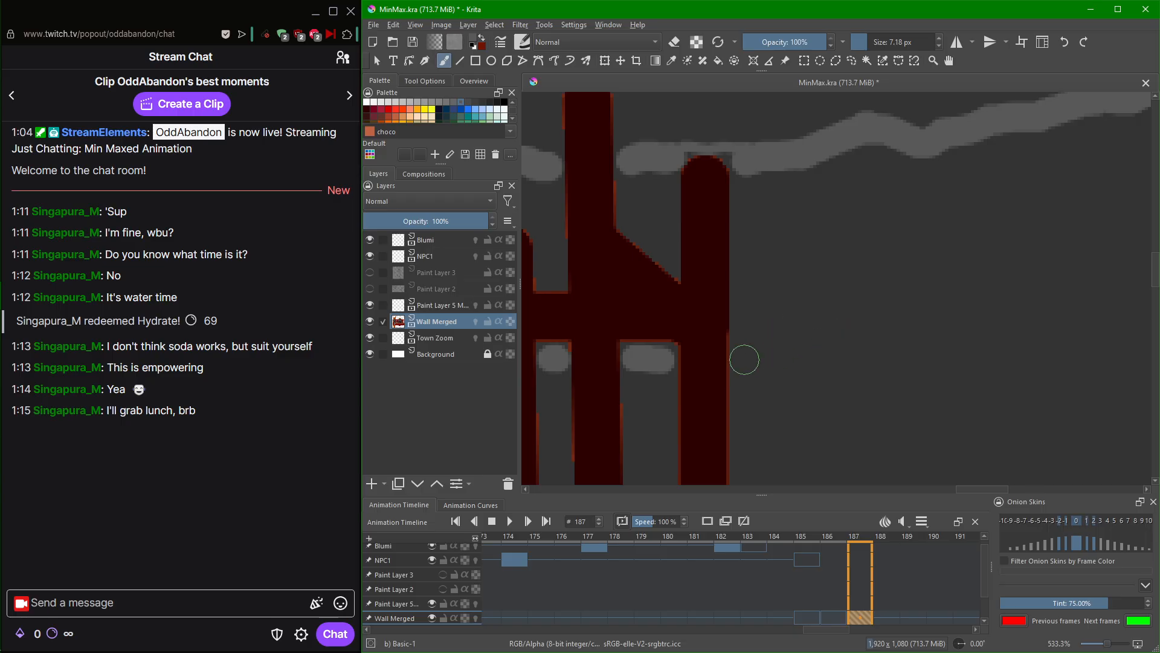
pyautogui.moveTo(742, 364); pyautogui.dragTo(994, 363)
pyautogui.moveTo(1047, 367); pyautogui.dragTo(764, 373)
pyautogui.moveTo(694, 362); pyautogui.dragTo(921, 339)
# Paint two more wavy horizontal mortar lines beneath it, between the chimney's black outline and the fence's last post.
pyautogui.scroll(-4, 767, 373)
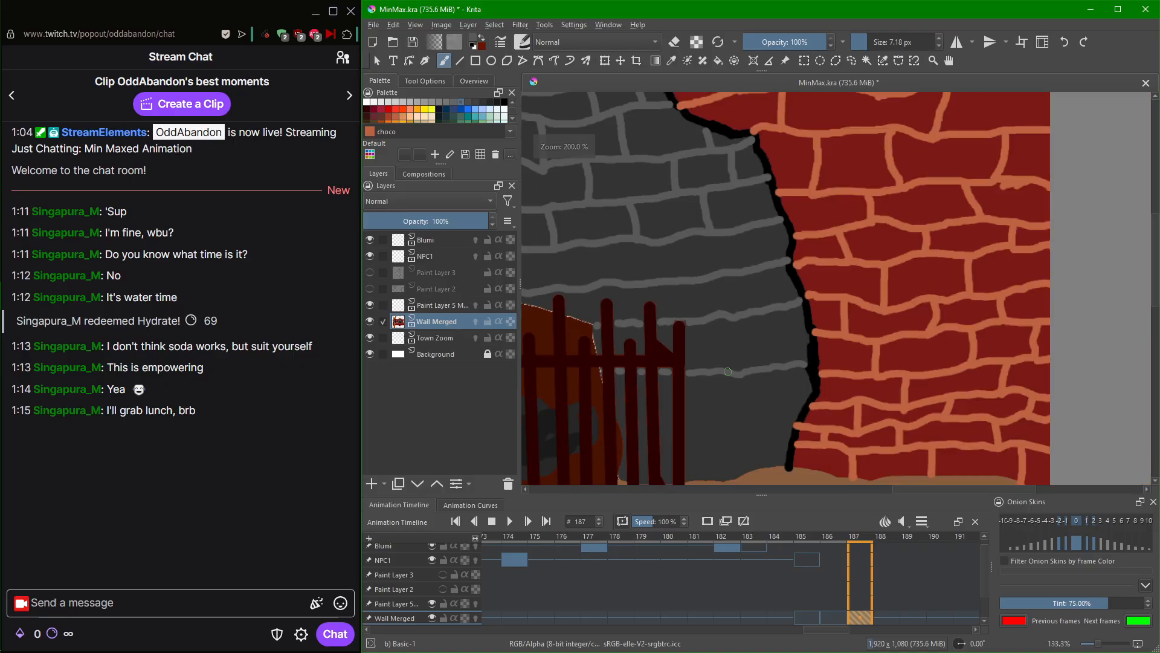
pyautogui.moveTo(739, 402); pyautogui.dragTo(746, 387)
pyautogui.scroll(4, 746, 387)
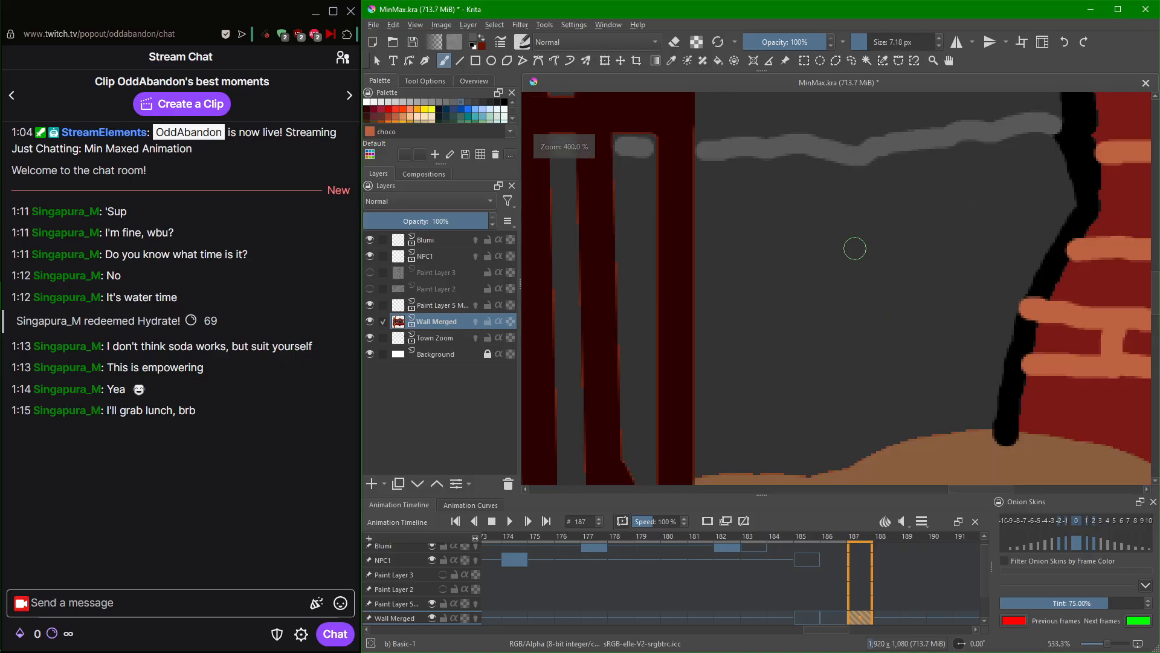
pyautogui.moveTo(1066, 212)
pyautogui.mouseDown()
pyautogui.moveTo(994, 237)
pyautogui.moveTo(905, 226)
pyautogui.moveTo(861, 247)
pyautogui.mouseUp()
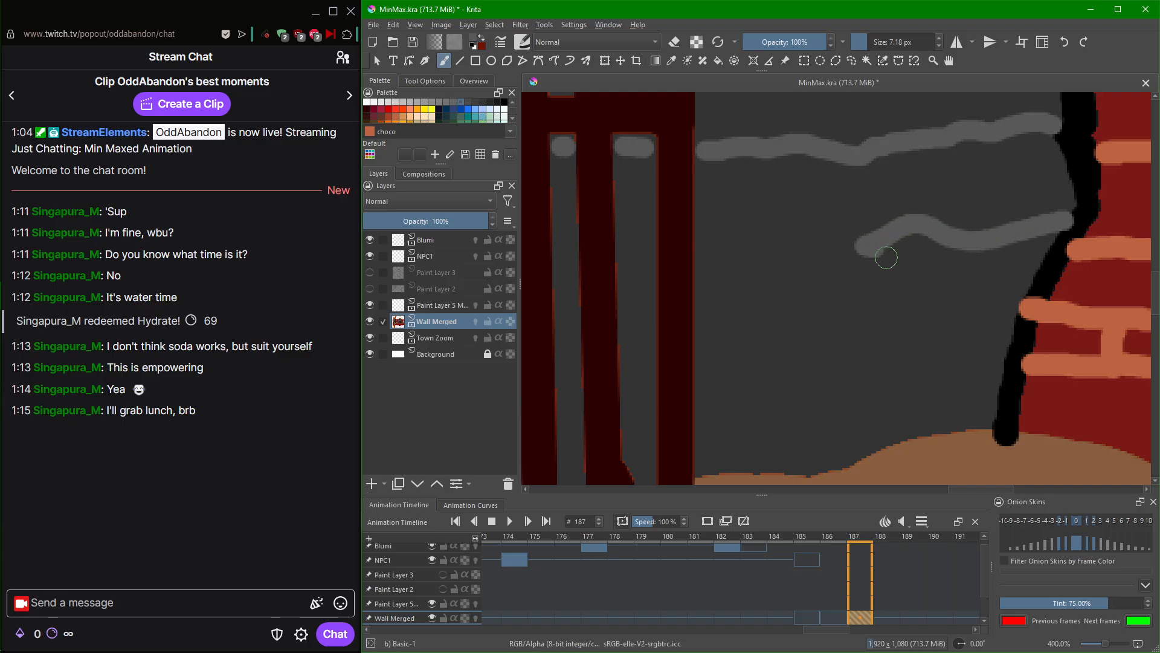
pyautogui.hotkey('ctrl', 'z')
pyautogui.moveTo(1051, 238)
pyautogui.mouseDown()
pyautogui.moveTo(845, 262)
pyautogui.moveTo(787, 247)
pyautogui.moveTo(702, 256)
pyautogui.mouseUp()
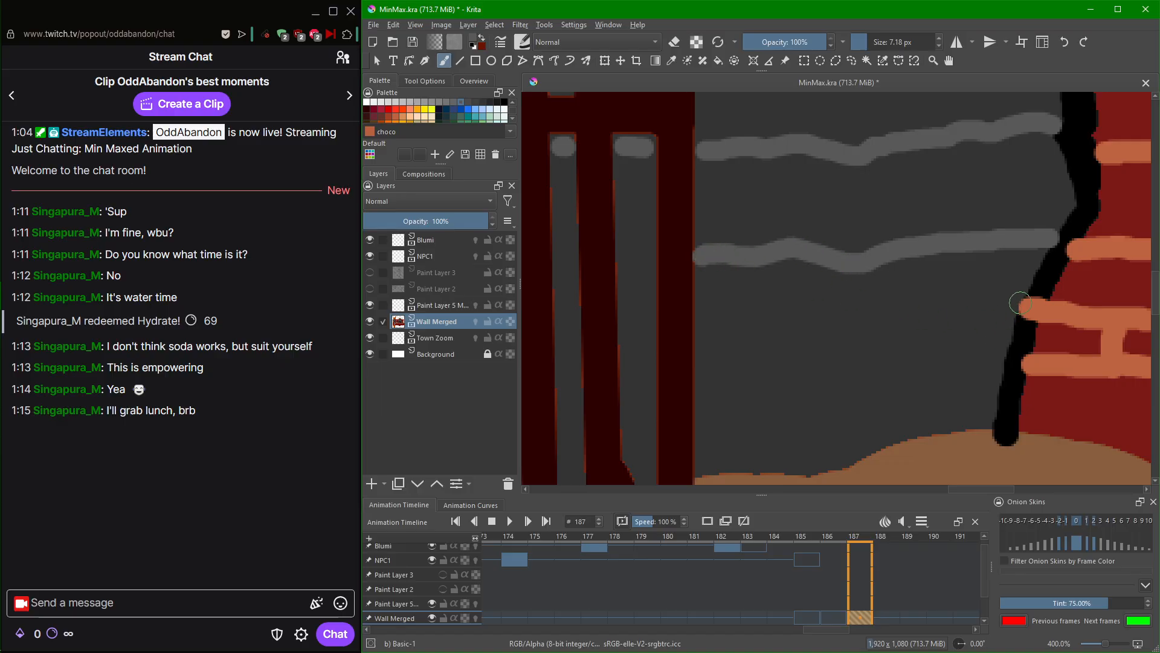
pyautogui.moveTo(1021, 305)
pyautogui.mouseDown()
pyautogui.moveTo(764, 313)
pyautogui.moveTo(713, 309)
pyautogui.mouseUp()
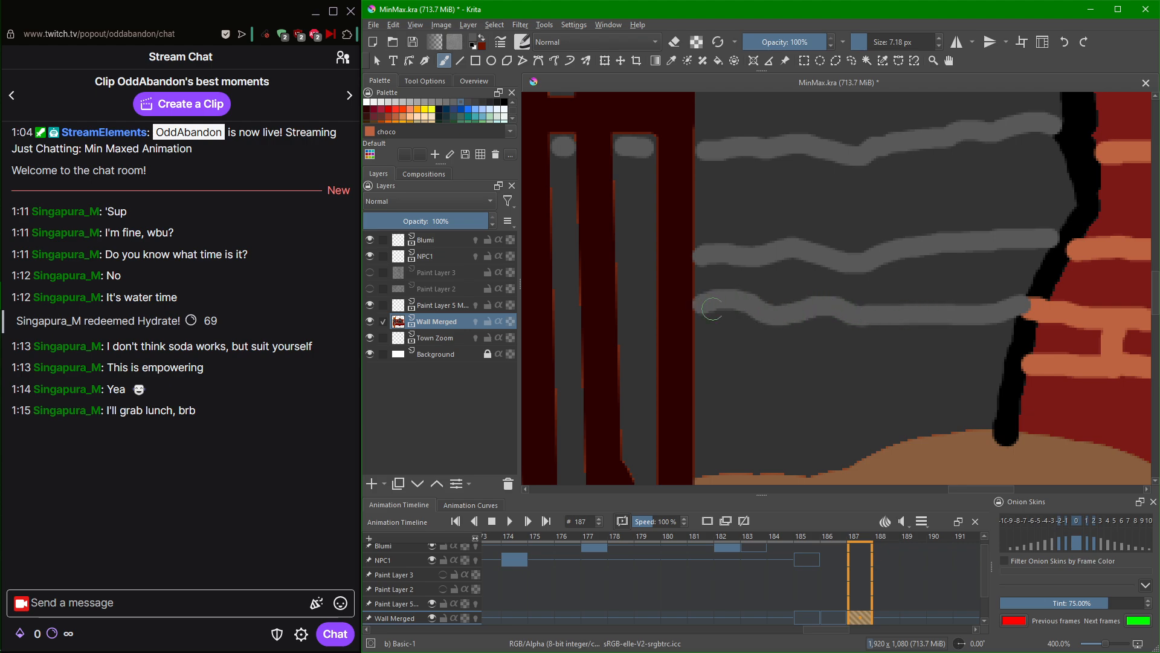
# Sample the black from the chimney's outline beside the new mortar lines.
pyautogui.keyDown('ctrl'); pyautogui.click(1048, 273); pyautogui.keyUp('ctrl')
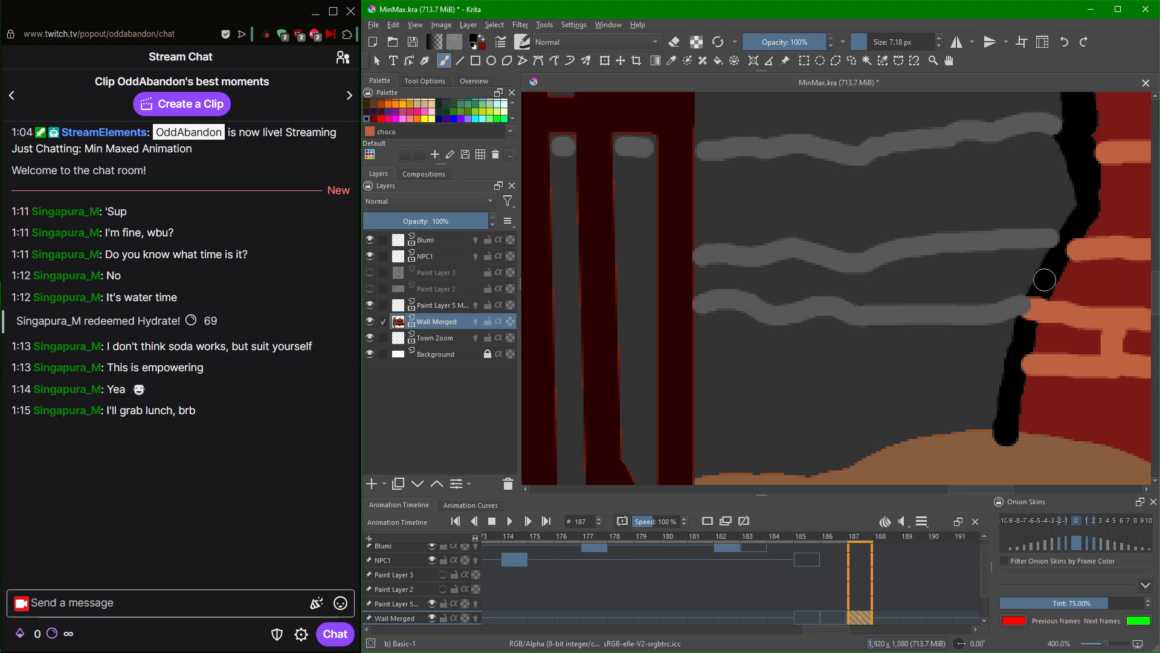
# Touch up the chimney's black edge and paint the lowest wavy grey mortar line from there to the fence, sampling the existing mortar grey.
pyautogui.moveTo(1045, 280)
pyautogui.mouseDown()
pyautogui.moveTo(949, 310)
pyautogui.moveTo(978, 365)
pyautogui.moveTo(915, 362)
pyautogui.moveTo(798, 391)
pyautogui.moveTo(707, 396)
pyautogui.mouseUp()
pyautogui.keyDown('ctrl'); pyautogui.click(951, 315); pyautogui.keyUp('ctrl')
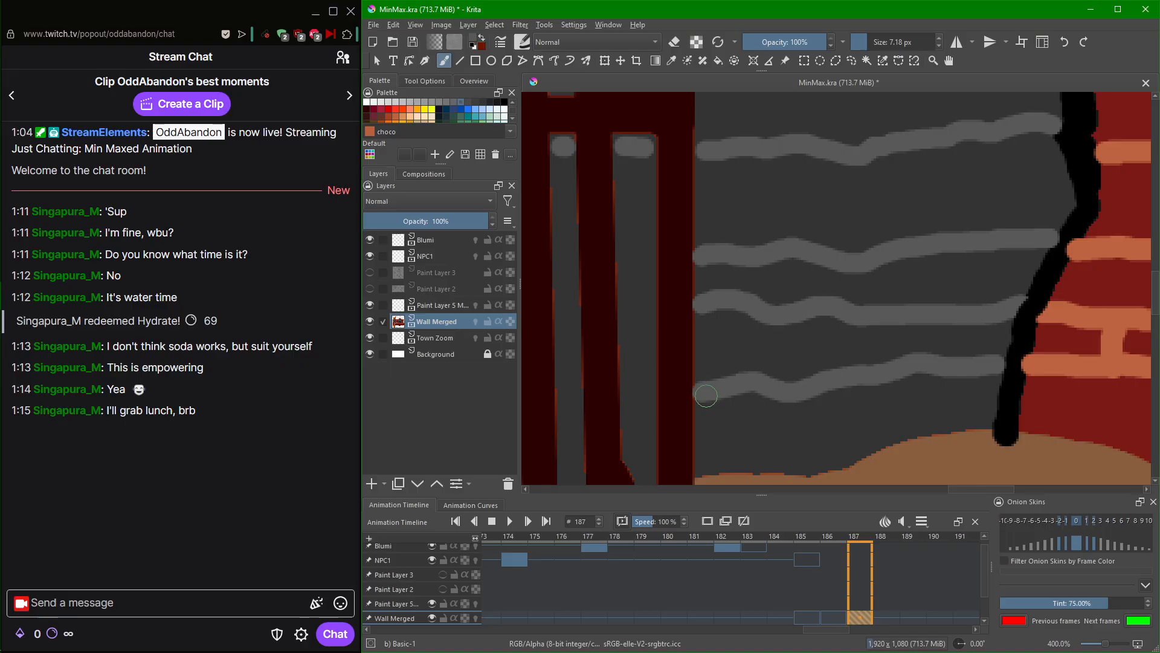
pyautogui.scroll(-3, 834, 394)
pyautogui.scroll(3, 836, 394)
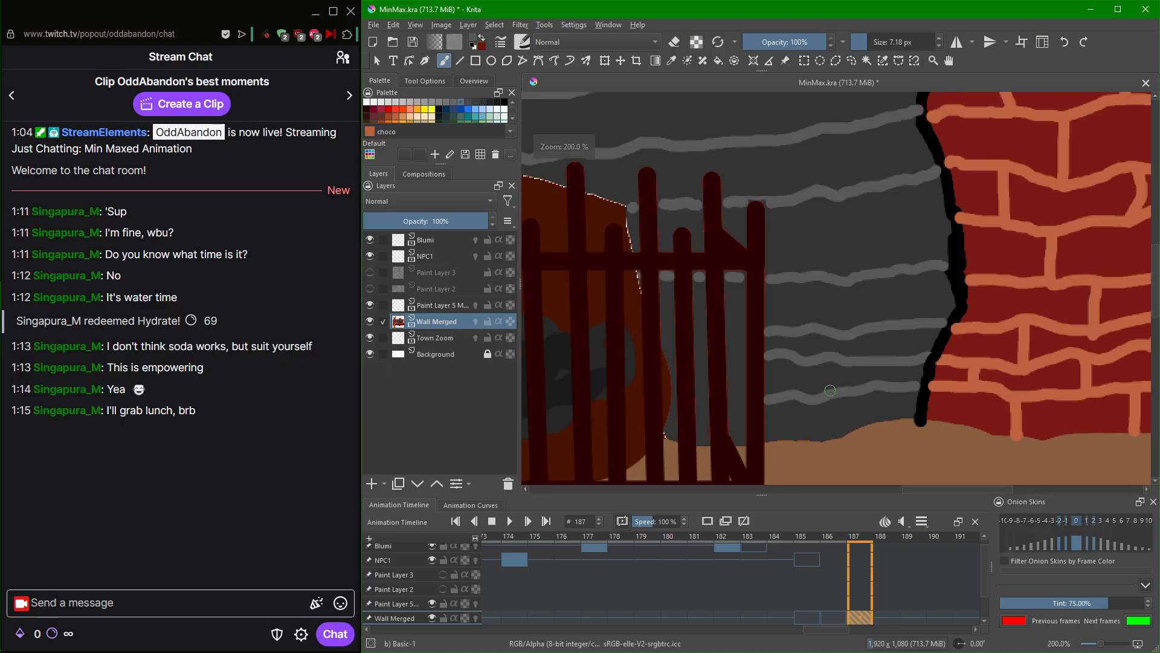
# Continue the three lower mortar lines behind the fence with short grey strokes in the two gaps nearest its right end.
pyautogui.moveTo(791, 280)
pyautogui.mouseDown()
pyautogui.moveTo(955, 291)
pyautogui.moveTo(1023, 251)
pyautogui.mouseUp()
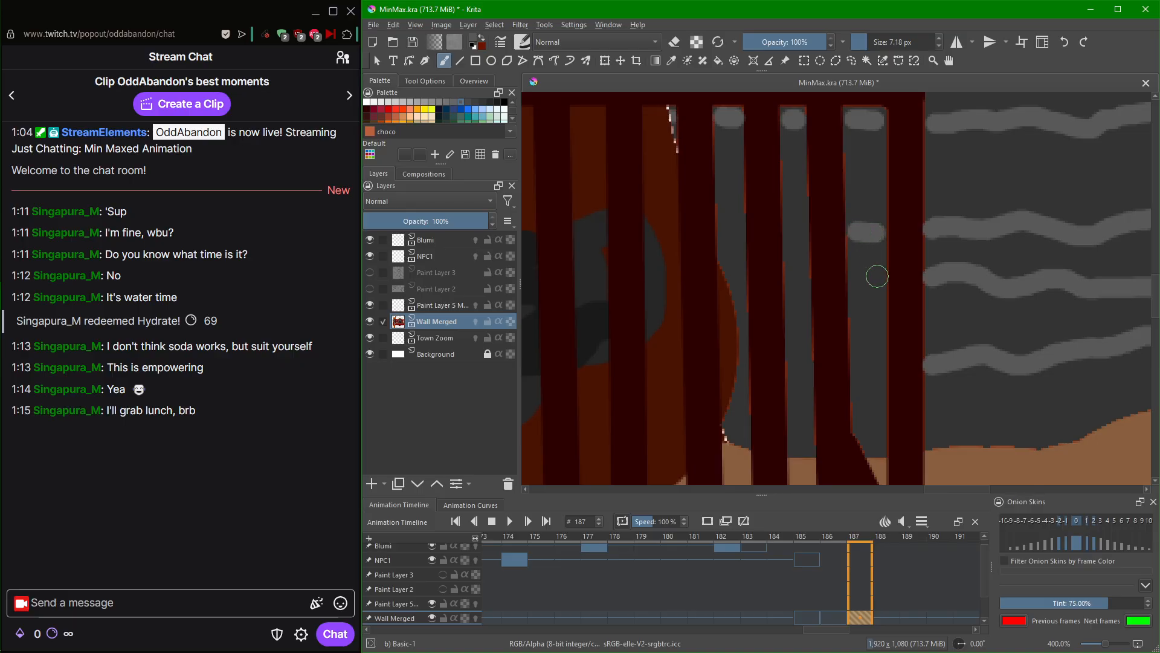
pyautogui.click(869, 283)
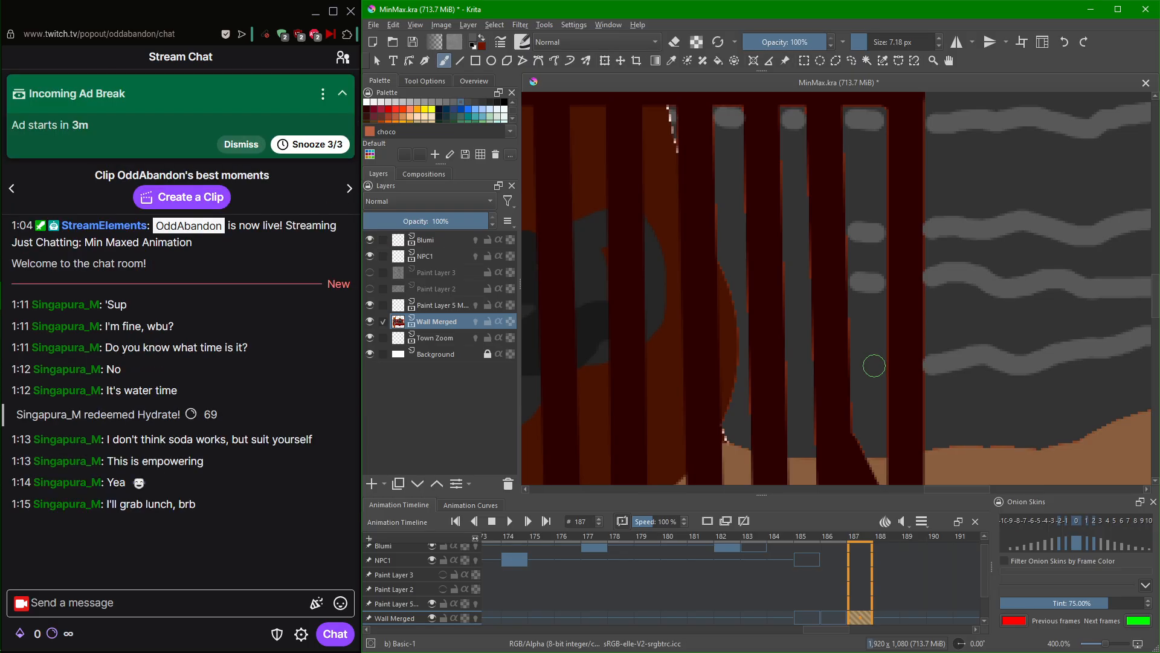
pyautogui.moveTo(876, 368); pyautogui.dragTo(865, 370)
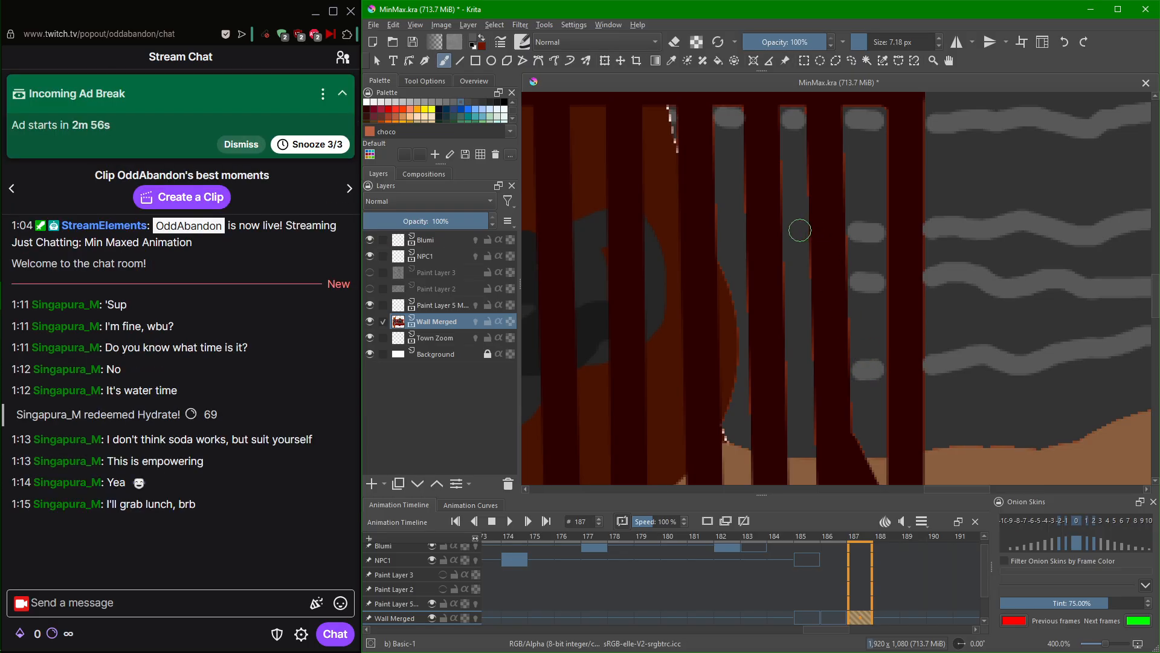
pyautogui.moveTo(800, 230); pyautogui.dragTo(793, 230)
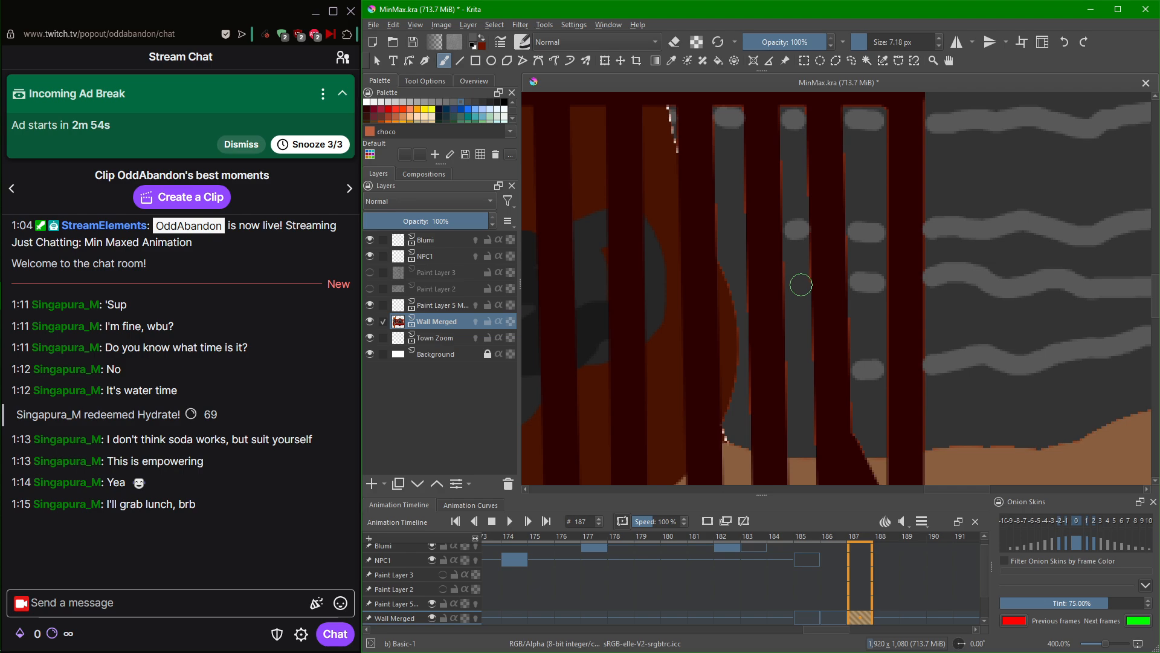
pyautogui.moveTo(801, 285); pyautogui.dragTo(790, 284)
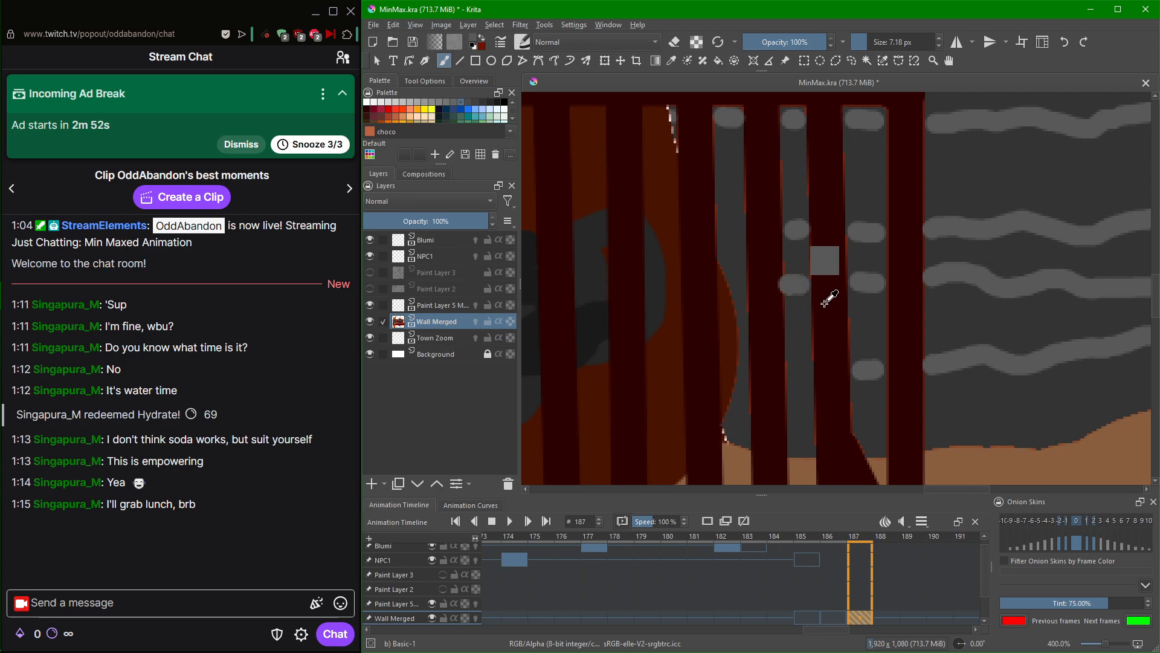
pyautogui.hotkey('ctrl', 'z')
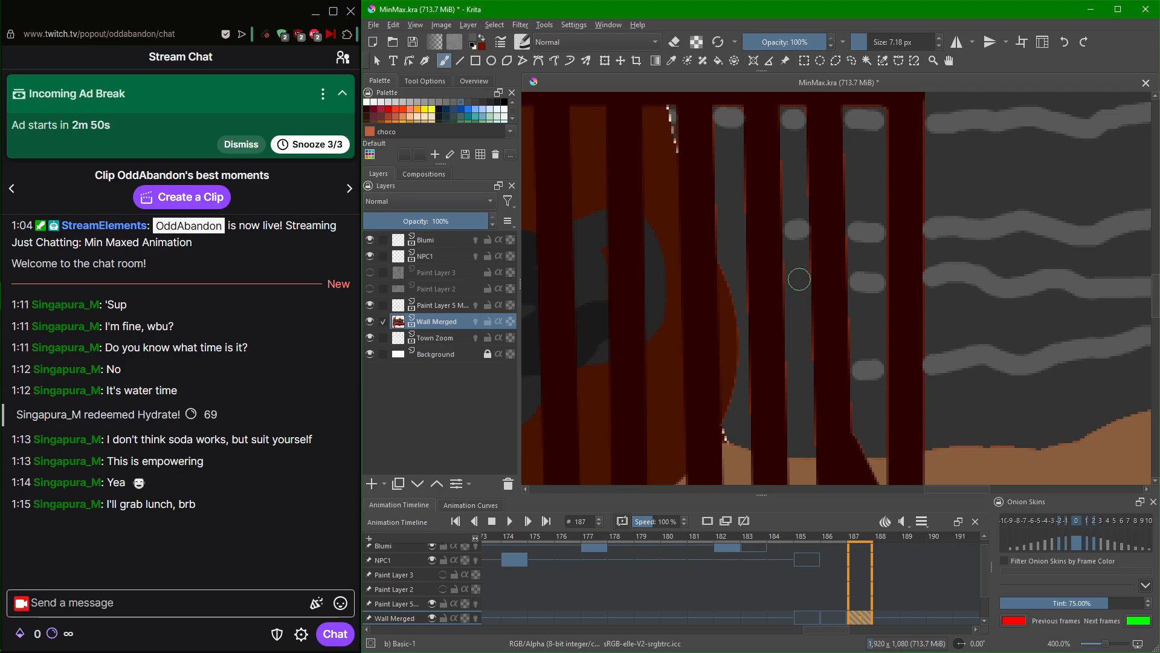
pyautogui.moveTo(800, 279); pyautogui.dragTo(796, 280)
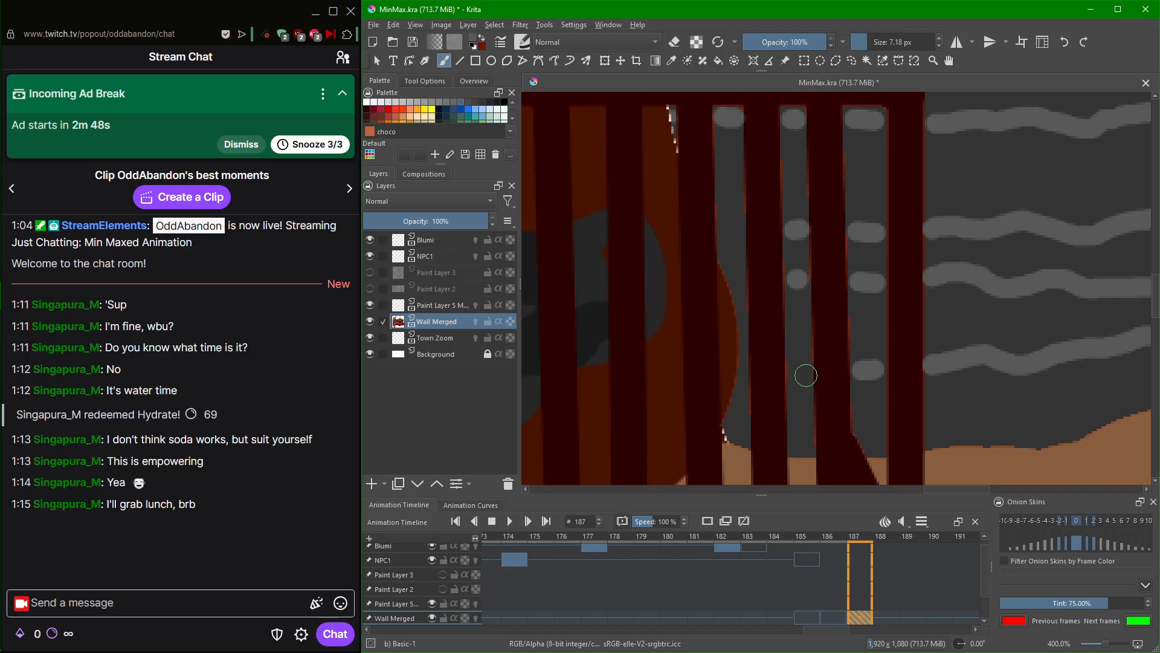
pyautogui.click(800, 376)
# Add matching grey mortar dabs in the gap beside the hearth's right edge, using a 3.18 px brush for the lowest one.
pyautogui.click(730, 229)
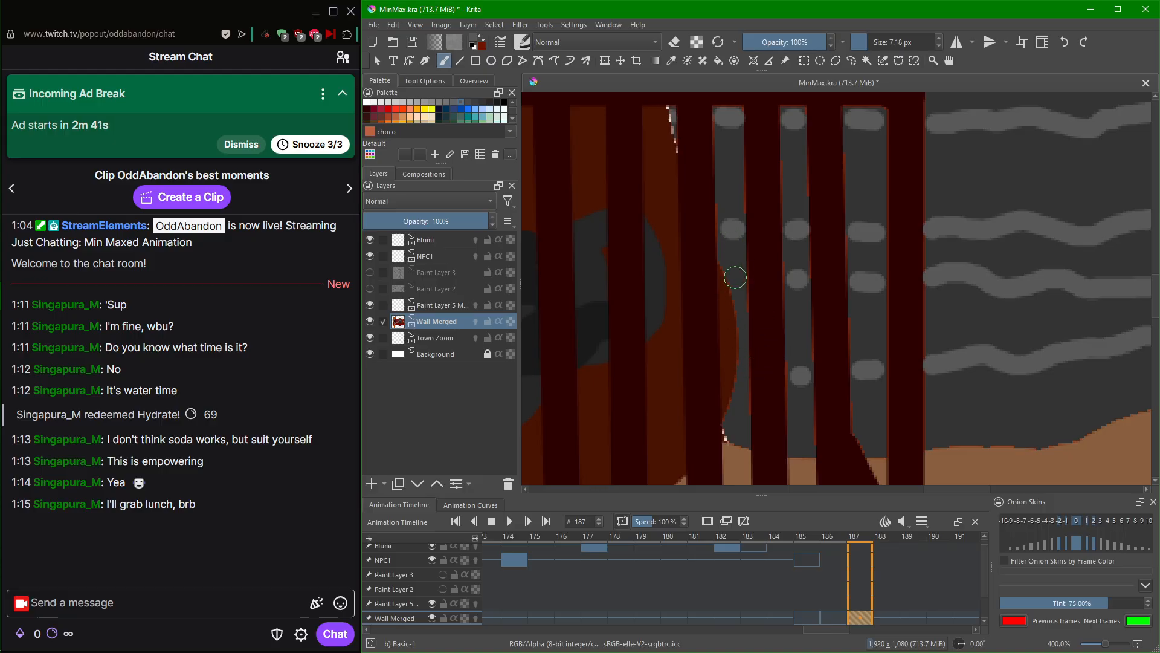
pyautogui.click(736, 278)
pyautogui.scroll(2, 728, 387)
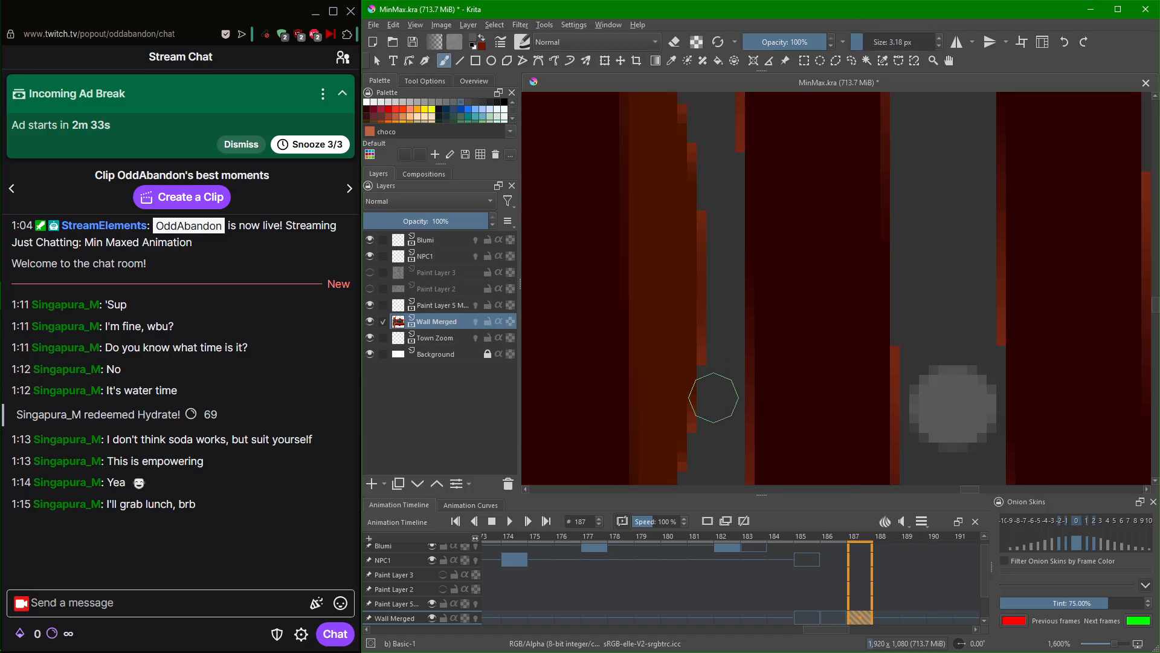
pyautogui.moveTo(721, 381)
pyautogui.mouseDown()
pyautogui.moveTo(713, 399)
pyautogui.moveTo(725, 412)
pyautogui.mouseUp()
pyautogui.scroll(-5, 745, 280)
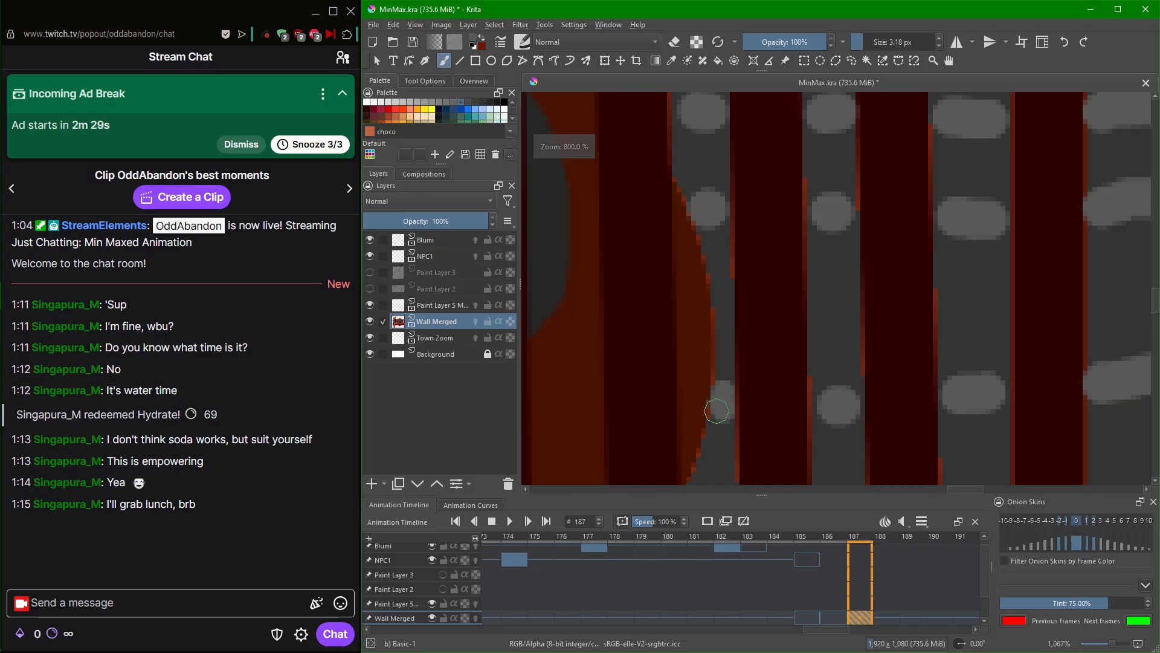
pyautogui.scroll(-3, 779, 292)
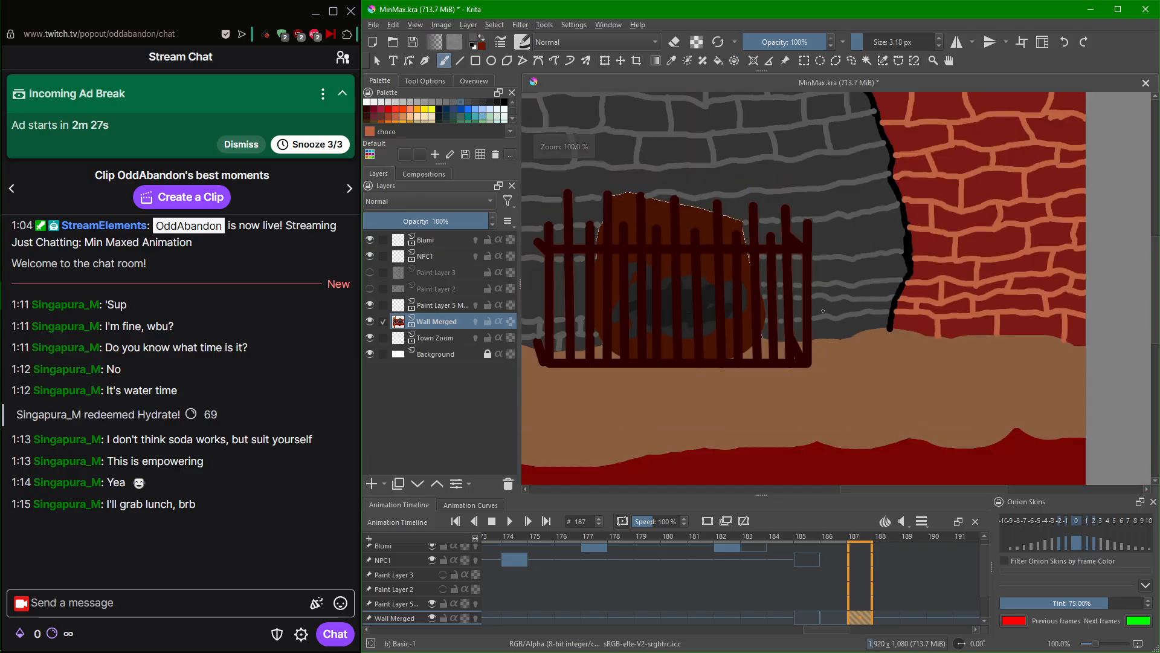
# Paint a short grey mortar stroke in each of the two fence gaps left of the hearth with the 7.18 px brush.
pyautogui.moveTo(702, 304); pyautogui.dragTo(958, 320)
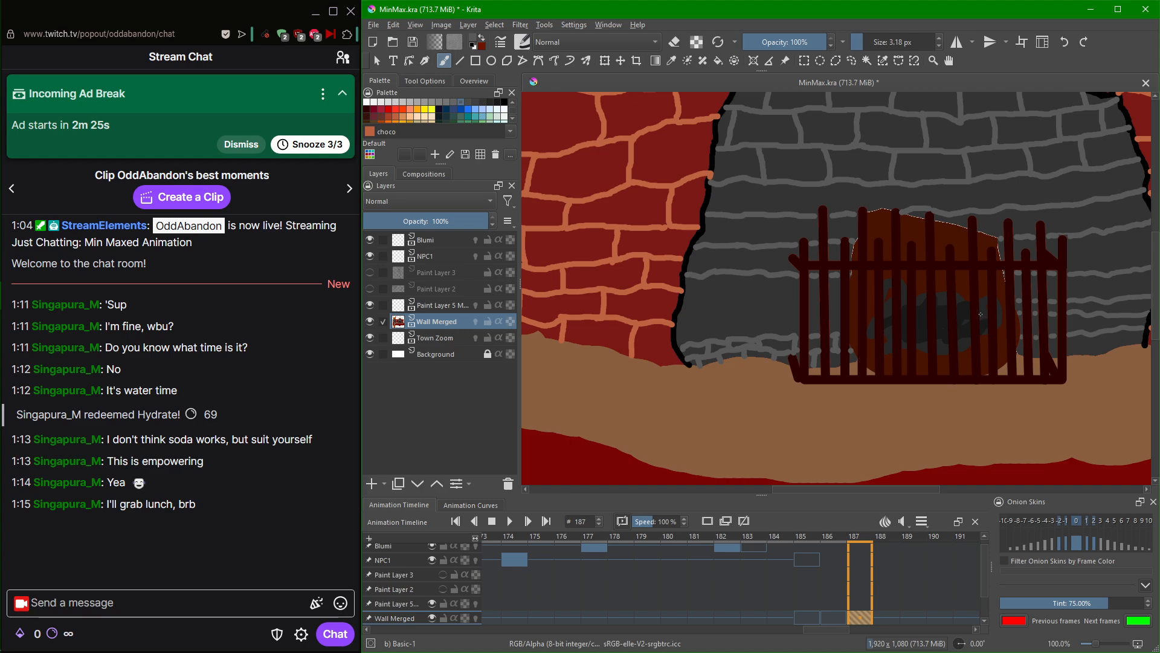
pyautogui.scroll(2, 980, 313)
pyautogui.scroll(-2, 991, 302)
pyautogui.scroll(2, 1018, 269)
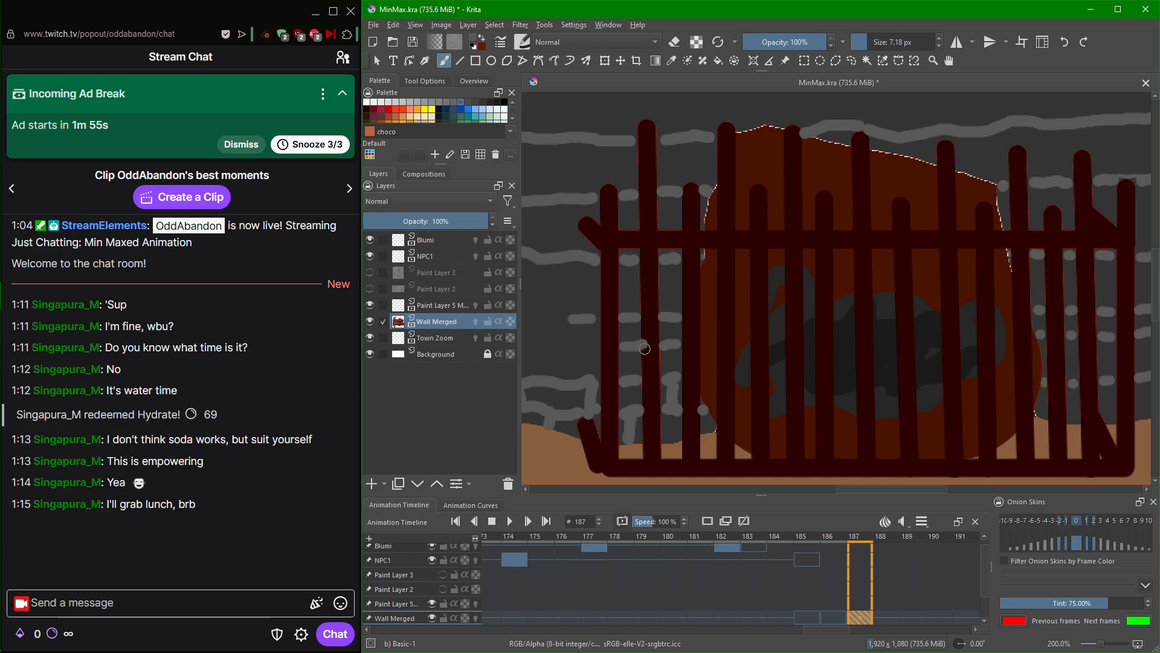
pyautogui.scroll(4, 645, 349)
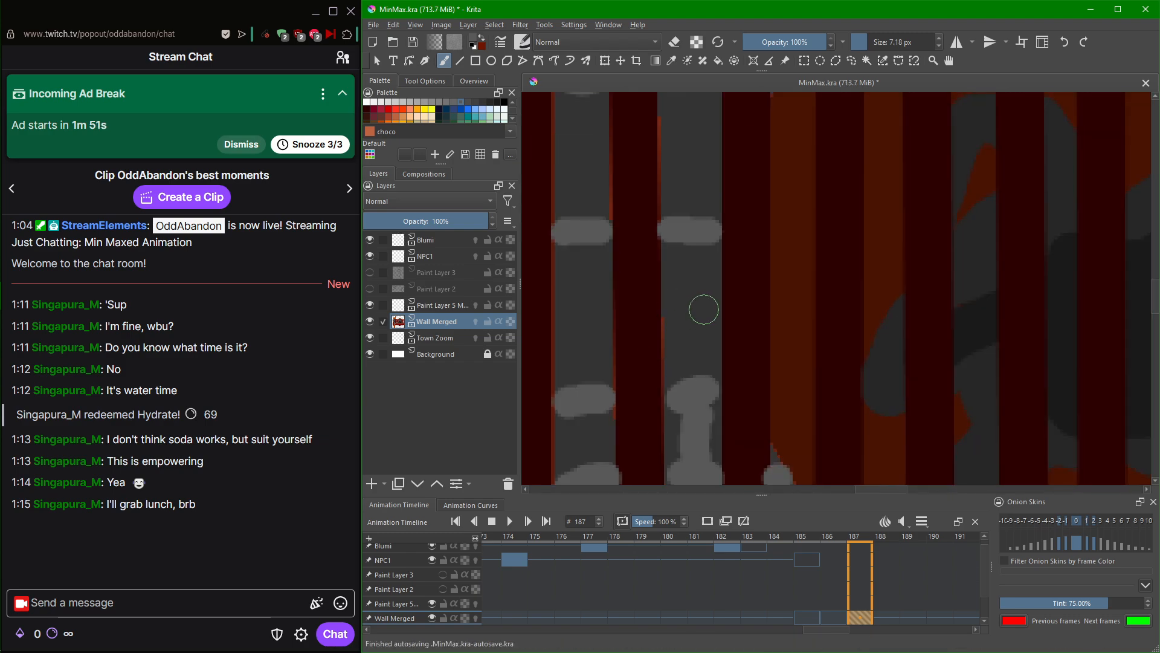
pyautogui.moveTo(704, 310); pyautogui.dragTo(677, 314)
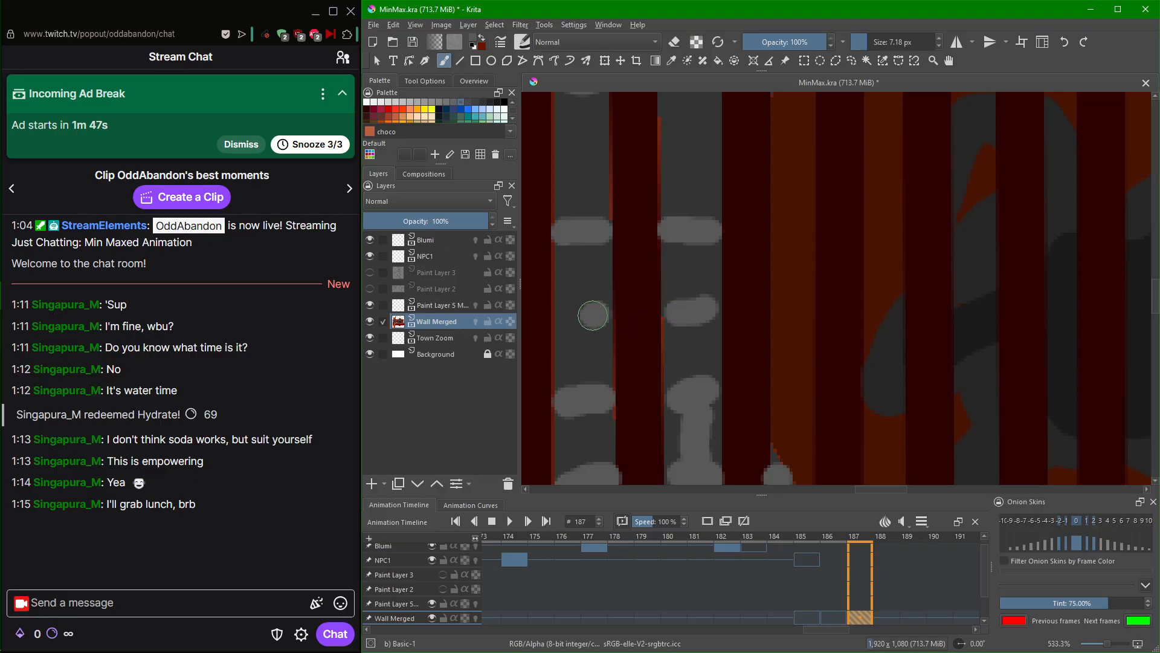
pyautogui.moveTo(593, 314); pyautogui.dragTo(570, 316)
# Paint two long wavy grey mortar lines from the fence's left end across to the chimney's left black edge.
pyautogui.scroll(-4, 663, 332)
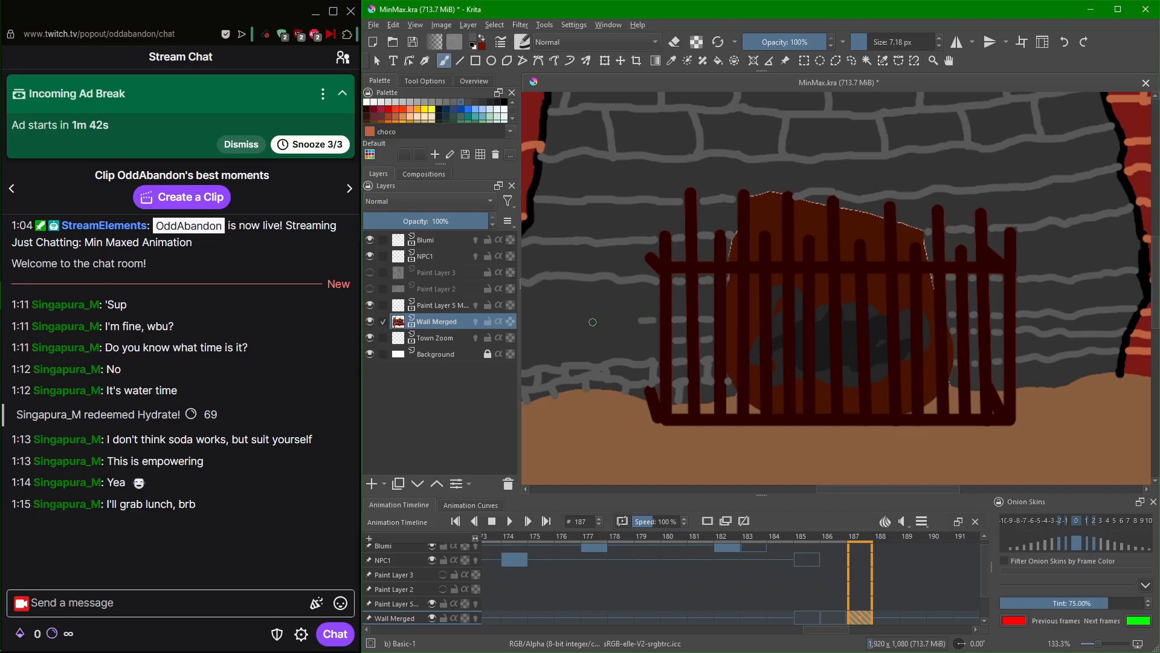
pyautogui.scroll(2, 743, 350)
pyautogui.scroll(1, 838, 343)
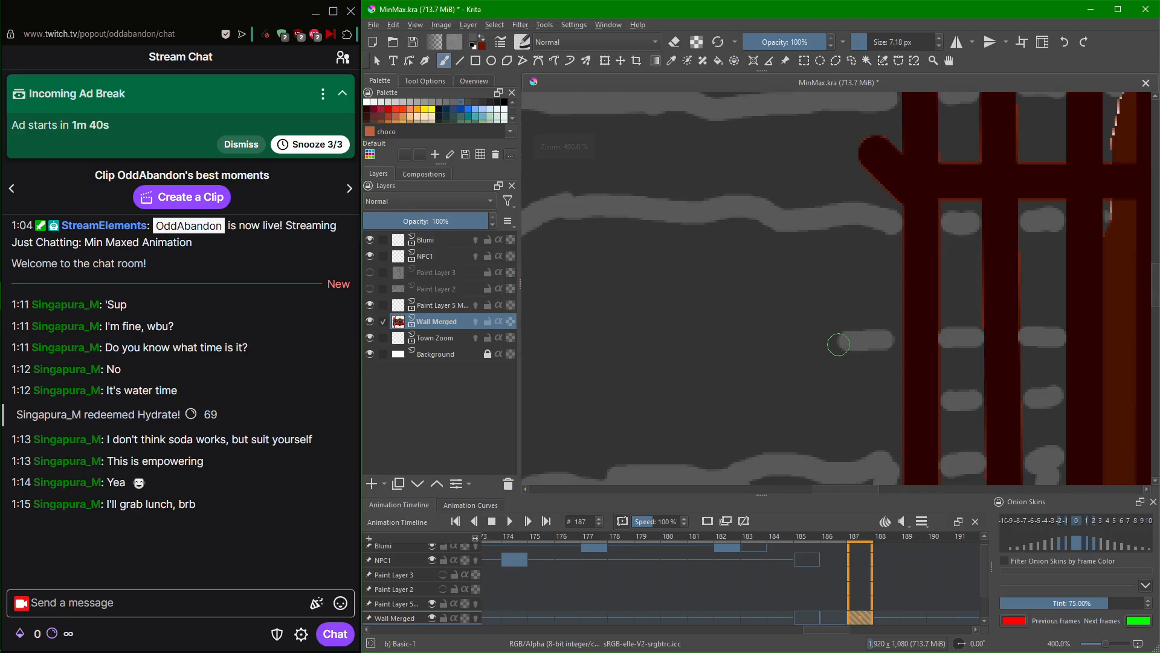
pyautogui.moveTo(847, 339); pyautogui.dragTo(551, 337)
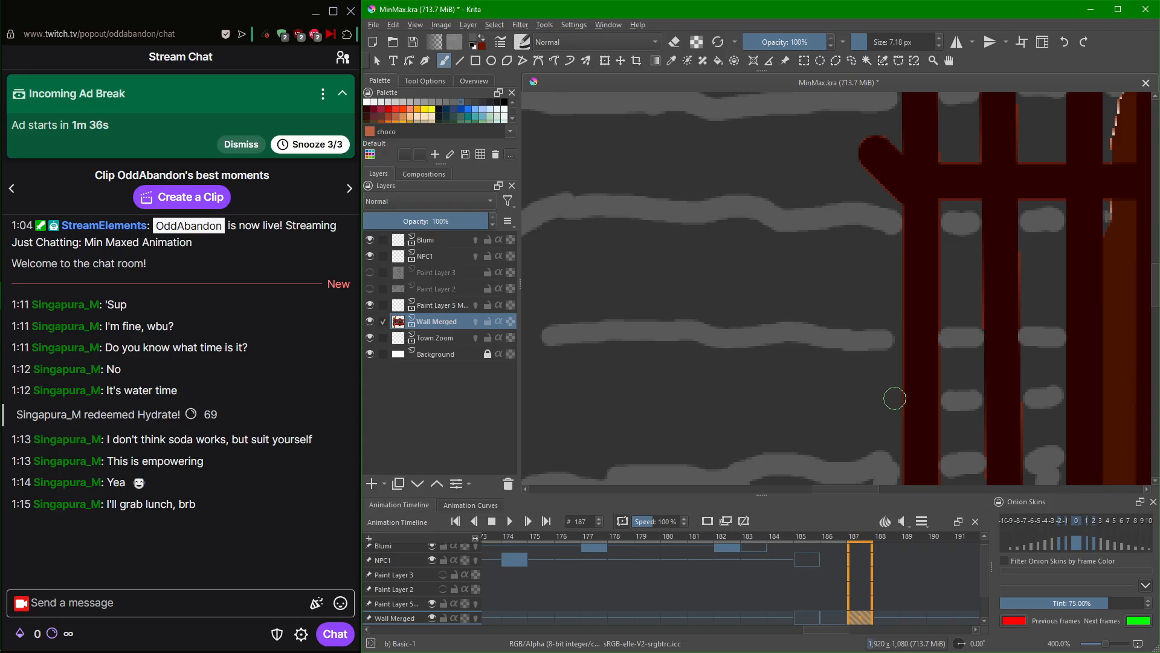
pyautogui.moveTo(897, 399); pyautogui.dragTo(884, 402)
pyautogui.hotkey('ctrl', 'z')
pyautogui.moveTo(886, 400)
pyautogui.mouseDown()
pyautogui.moveTo(662, 410)
pyautogui.moveTo(578, 390)
pyautogui.moveTo(528, 400)
pyautogui.mouseUp()
pyautogui.moveTo(628, 396)
pyautogui.mouseDown()
pyautogui.moveTo(663, 403)
pyautogui.moveTo(897, 357)
pyautogui.mouseUp()
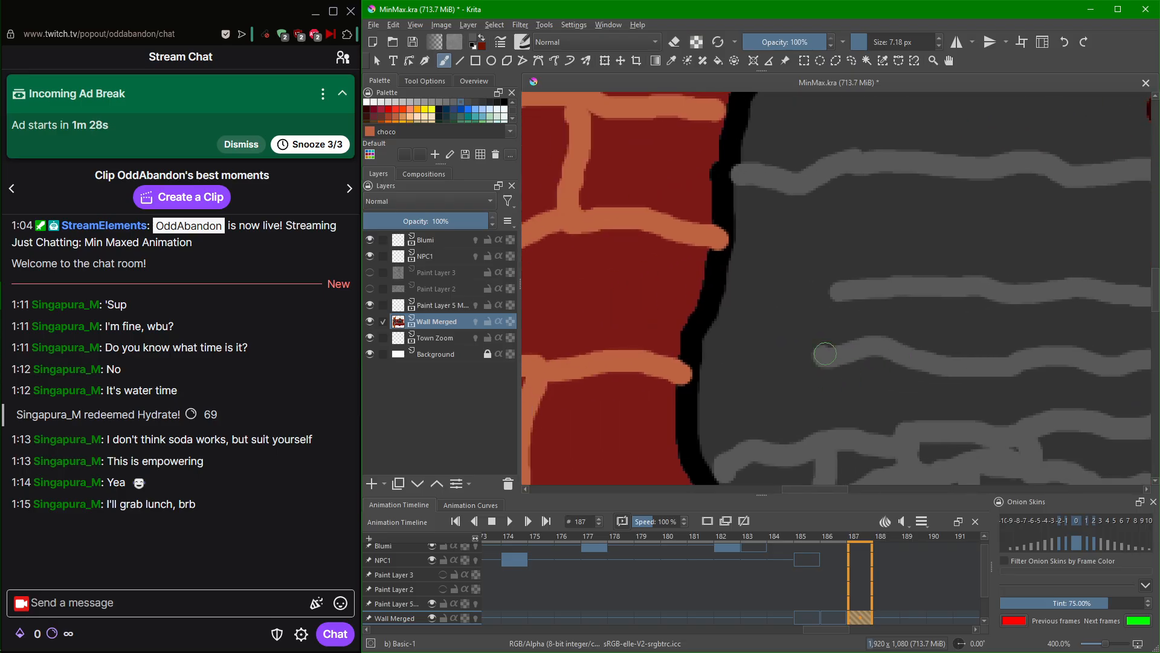
pyautogui.moveTo(818, 361); pyautogui.dragTo(715, 364)
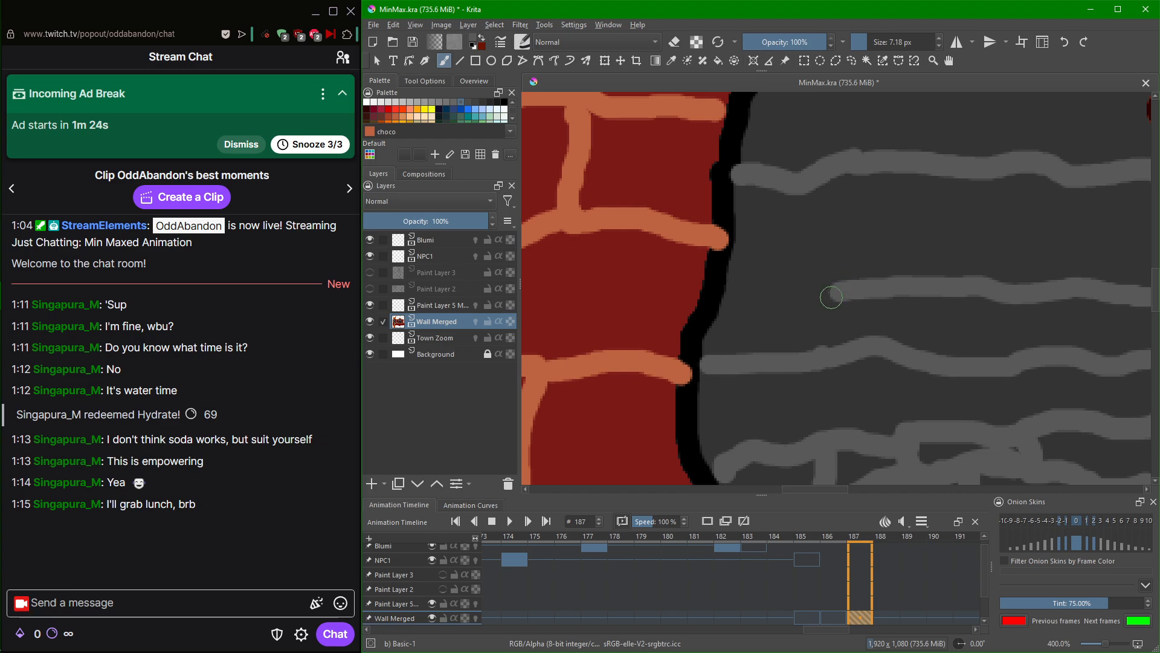
pyautogui.moveTo(838, 293)
pyautogui.mouseDown()
pyautogui.moveTo(800, 305)
pyautogui.moveTo(731, 290)
pyautogui.mouseUp()
# Paint vertical grey brick joints in the left half of the stone row just above the fence.
pyautogui.press('-')
pyautogui.press('-')
pyautogui.press('-')
pyautogui.press('-')
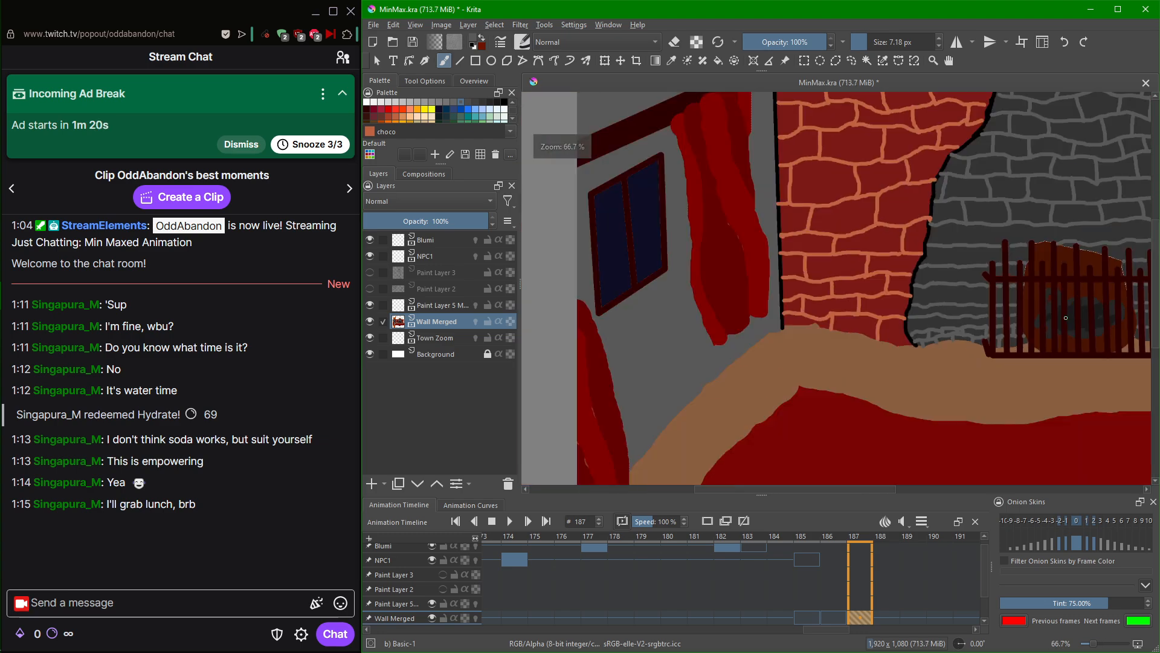
pyautogui.press('+')
pyautogui.press('+')
pyautogui.press('+')
pyautogui.press('+')
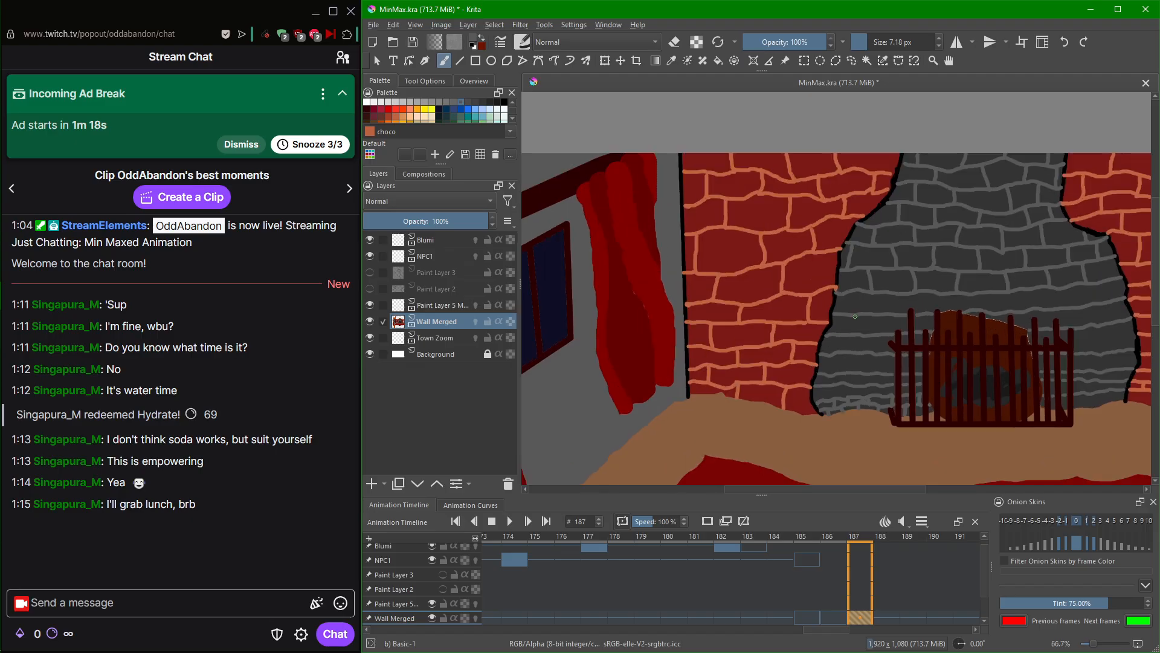
pyautogui.moveTo(852, 253); pyautogui.dragTo(850, 293)
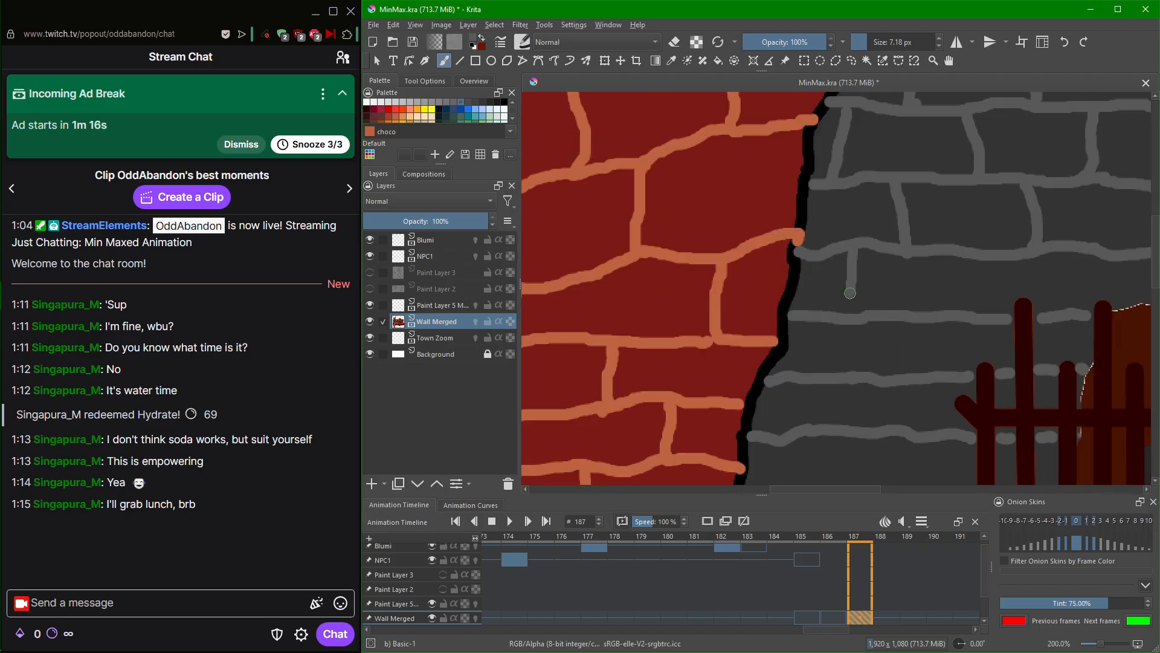
pyautogui.moveTo(971, 261); pyautogui.dragTo(975, 304)
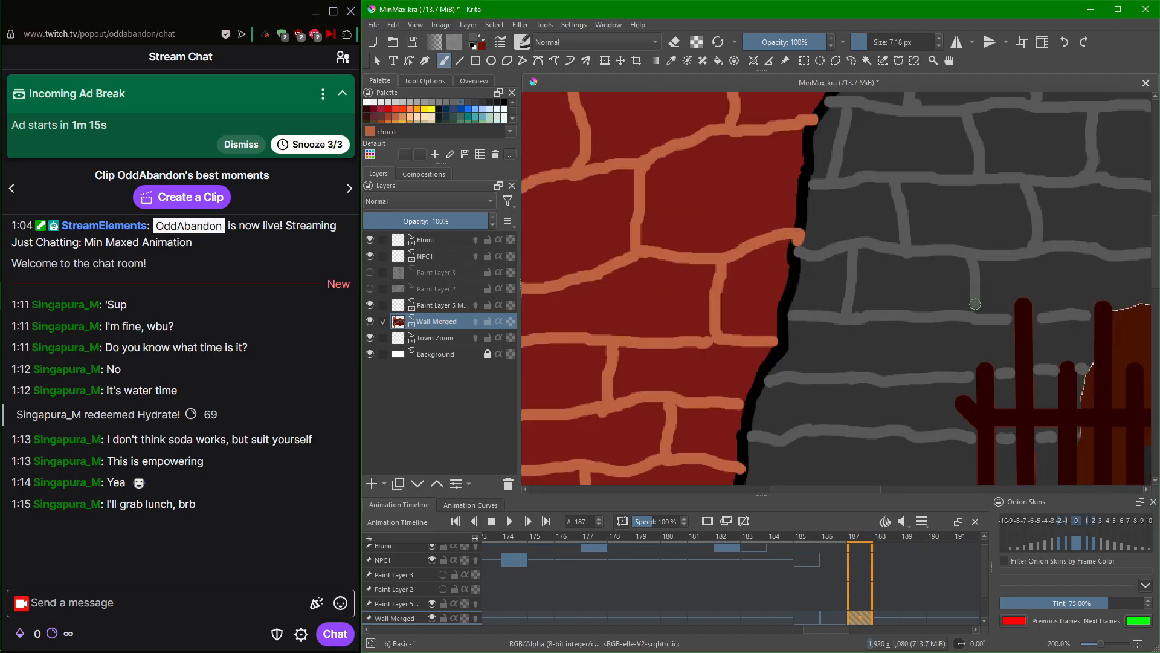
pyautogui.moveTo(1088, 268); pyautogui.dragTo(910, 264)
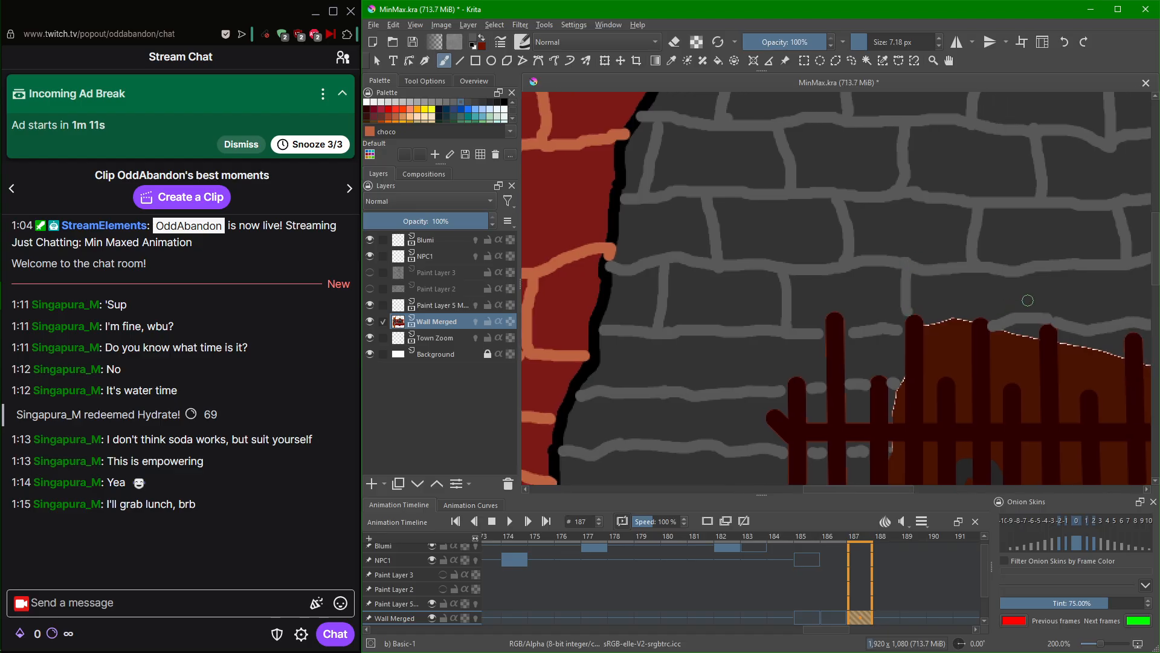
# Add staggered vertical grey joints to the stone rows above the hearth and toward the chimney's right black edge.
pyautogui.moveTo(1043, 287)
pyautogui.mouseDown()
pyautogui.moveTo(1046, 316)
pyautogui.moveTo(1084, 301)
pyautogui.moveTo(931, 325)
pyautogui.moveTo(893, 318)
pyautogui.mouseUp()
pyautogui.moveTo(990, 273)
pyautogui.mouseDown()
pyautogui.moveTo(999, 324)
pyautogui.moveTo(854, 331)
pyautogui.mouseUp()
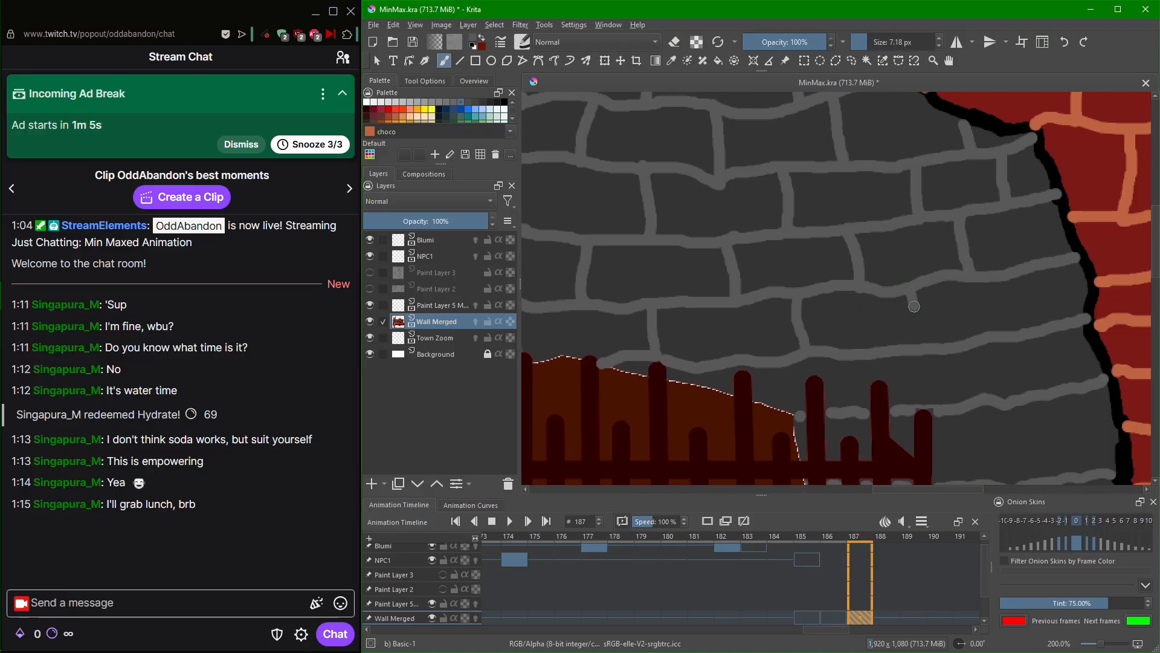
pyautogui.moveTo(915, 306); pyautogui.dragTo(927, 339)
pyautogui.moveTo(1031, 277); pyautogui.dragTo(1048, 316)
pyautogui.moveTo(987, 341); pyautogui.dragTo(985, 385)
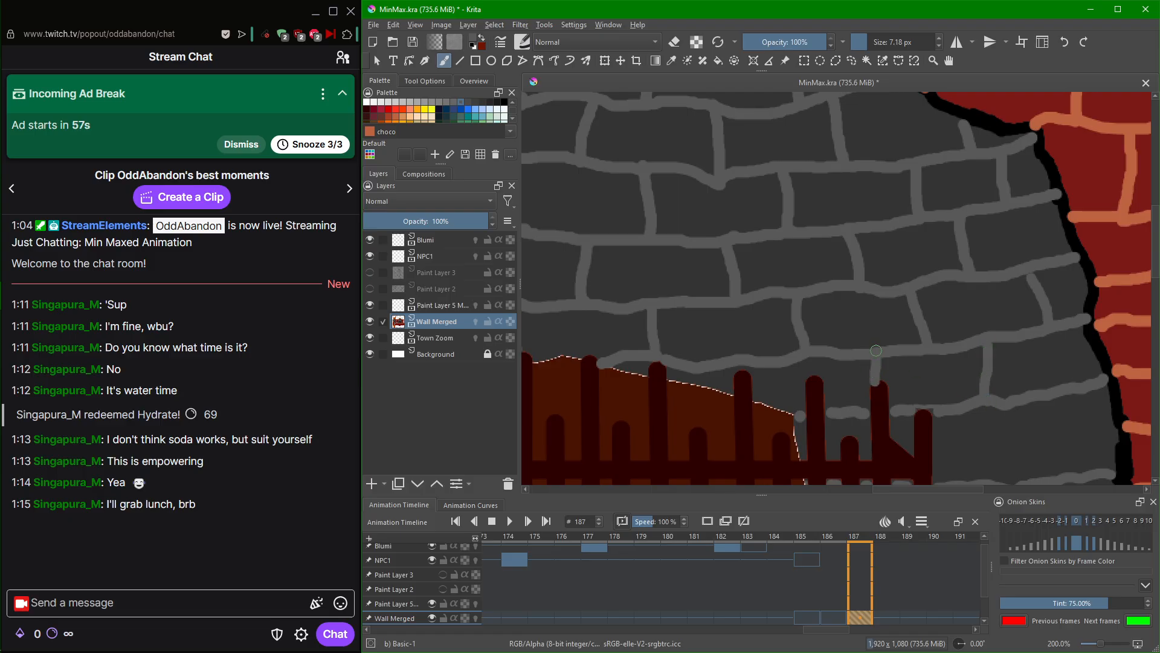
# Redo the vertical grey joints running from the mortar line down to the fence post and the hearth's sloping top edge.
pyautogui.hotkey('ctrl', 'z')
pyautogui.scroll(4, 877, 357)
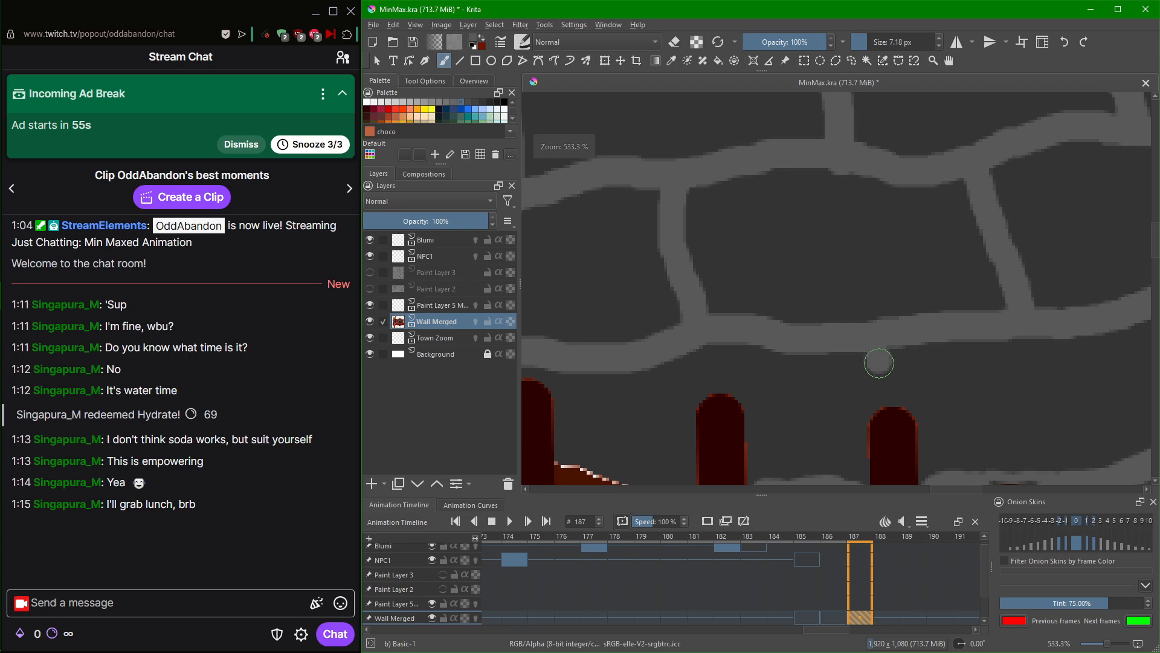
pyautogui.moveTo(878, 363)
pyautogui.mouseDown()
pyautogui.moveTo(880, 397)
pyautogui.moveTo(849, 409)
pyautogui.moveTo(1021, 326)
pyautogui.mouseUp()
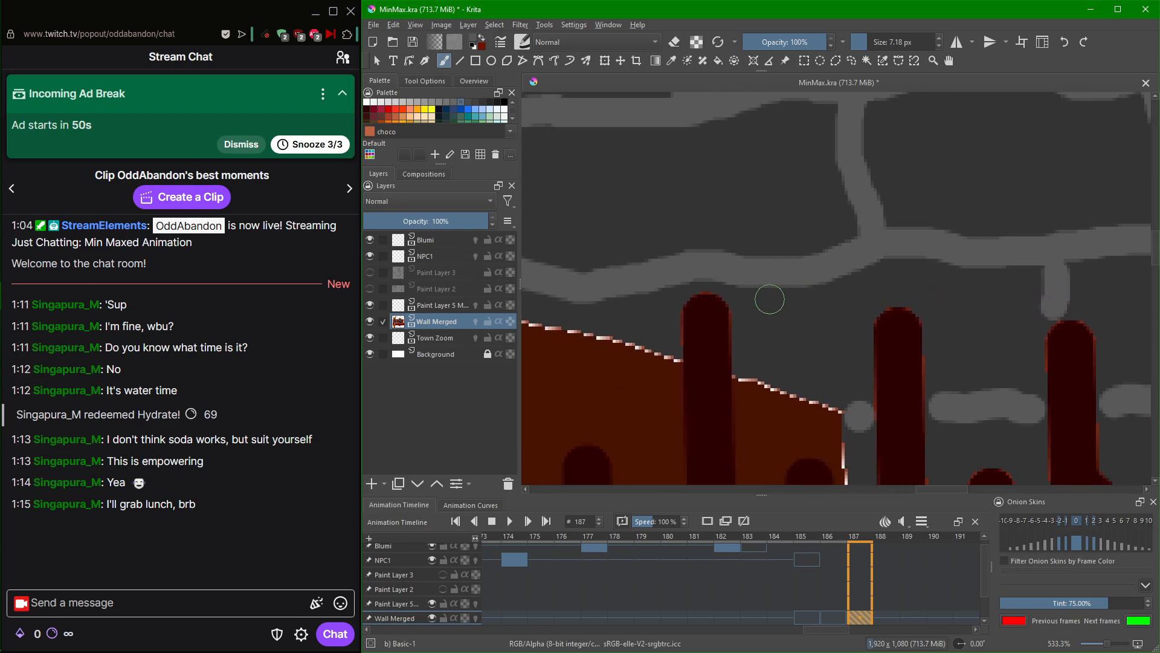
pyautogui.moveTo(752, 282); pyautogui.dragTo(747, 346)
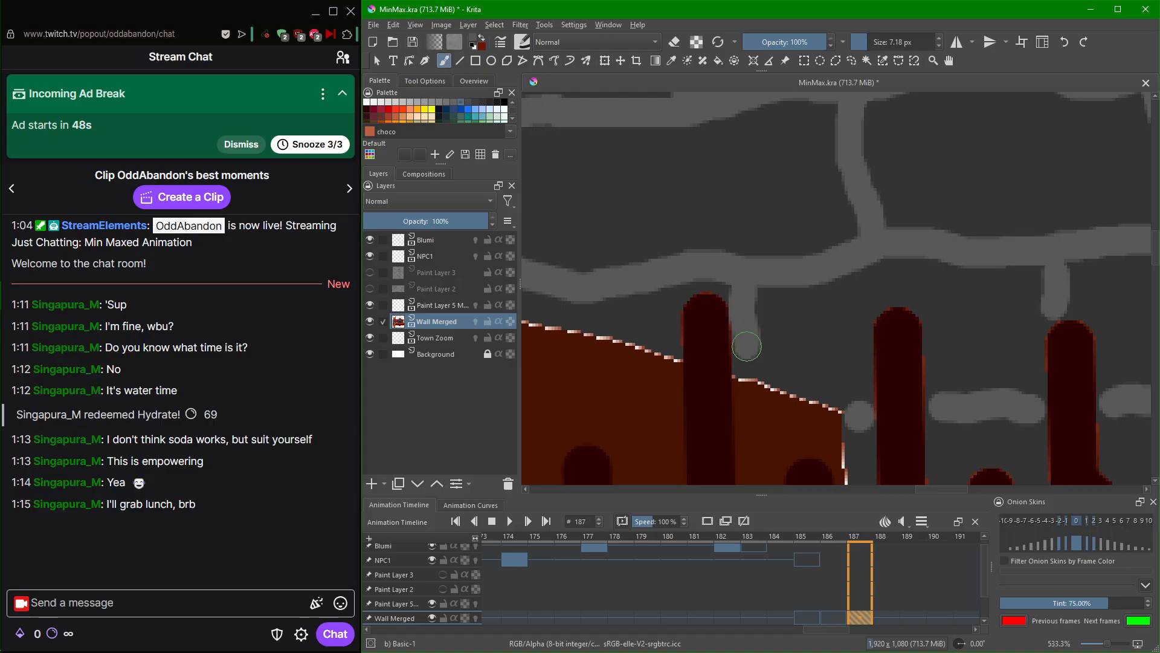
pyautogui.hotkey('ctrl', 'z')
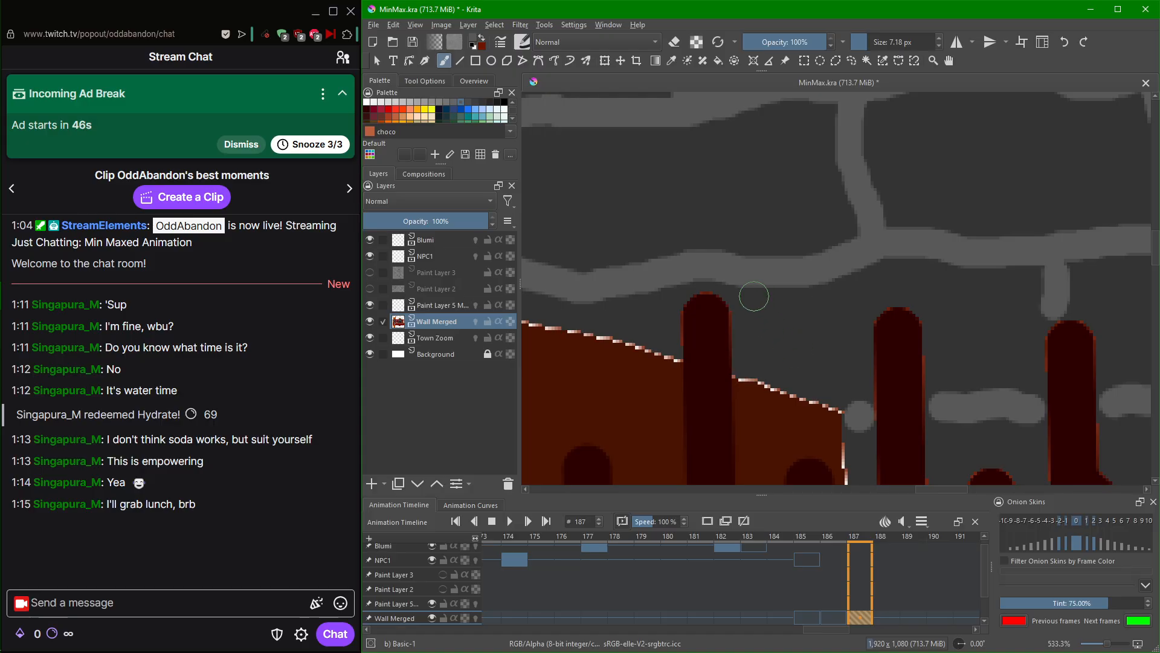
pyautogui.moveTo(753, 284); pyautogui.dragTo(749, 375)
pyautogui.scroll(-1, 780, 337)
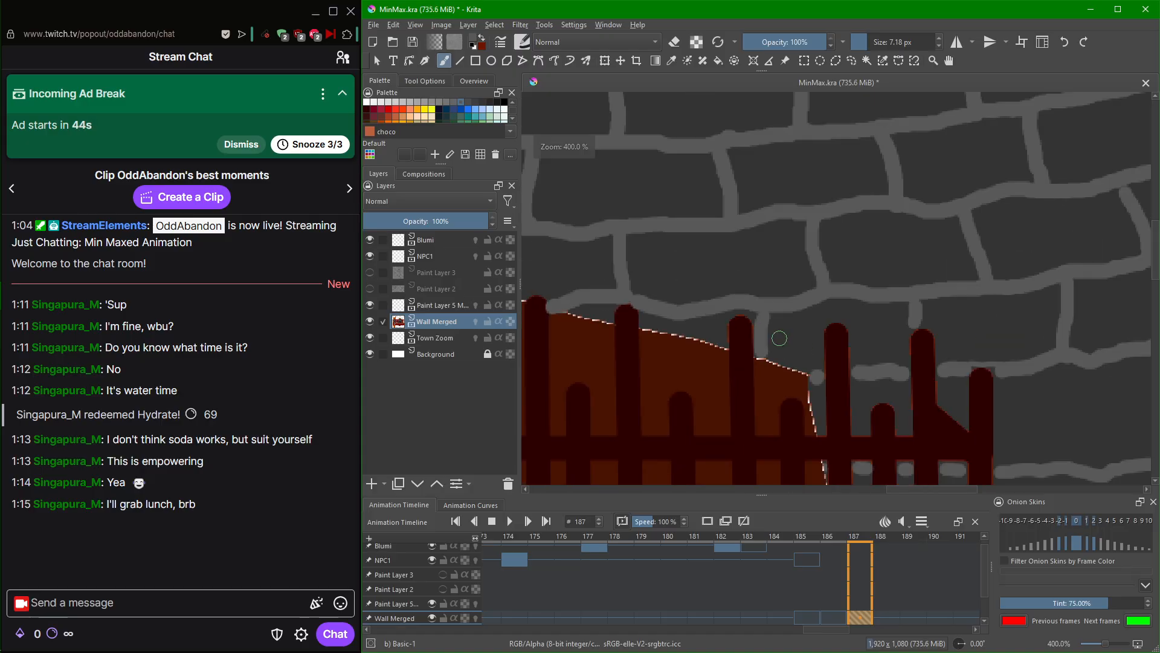
pyautogui.scroll(-3, 779, 337)
pyautogui.scroll(2, 704, 316)
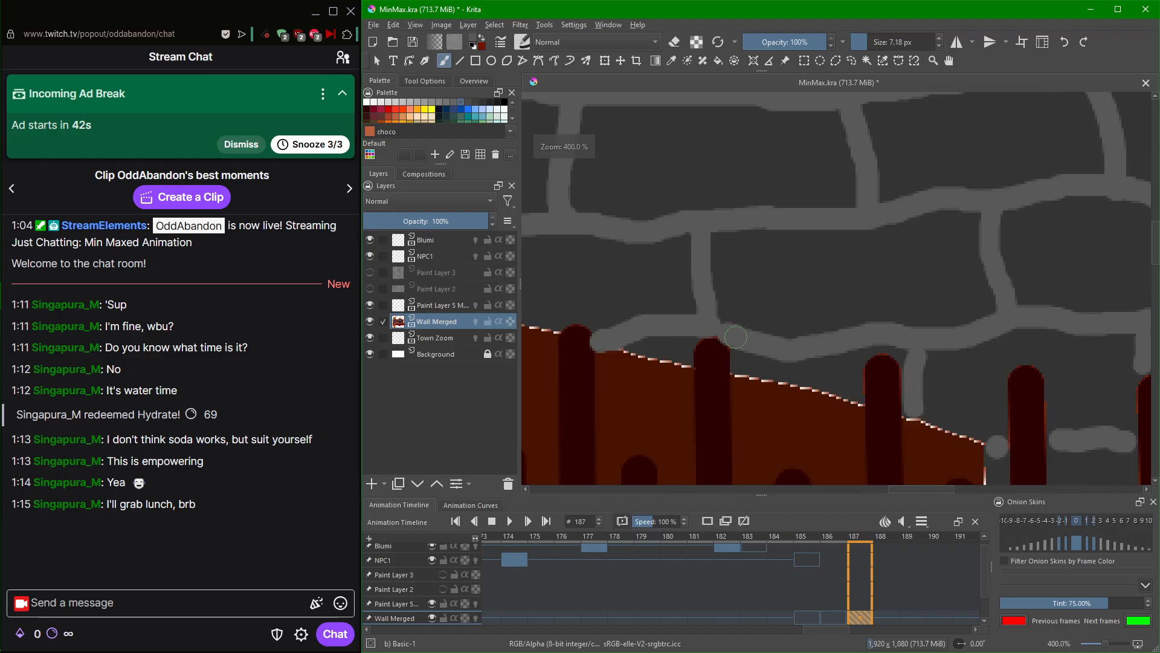
# Paint a short vertical grey joint from the lowest mortar line to the hearth's sloping top edge, just left of a fence post.
pyautogui.moveTo(666, 337); pyautogui.dragTo(666, 357)
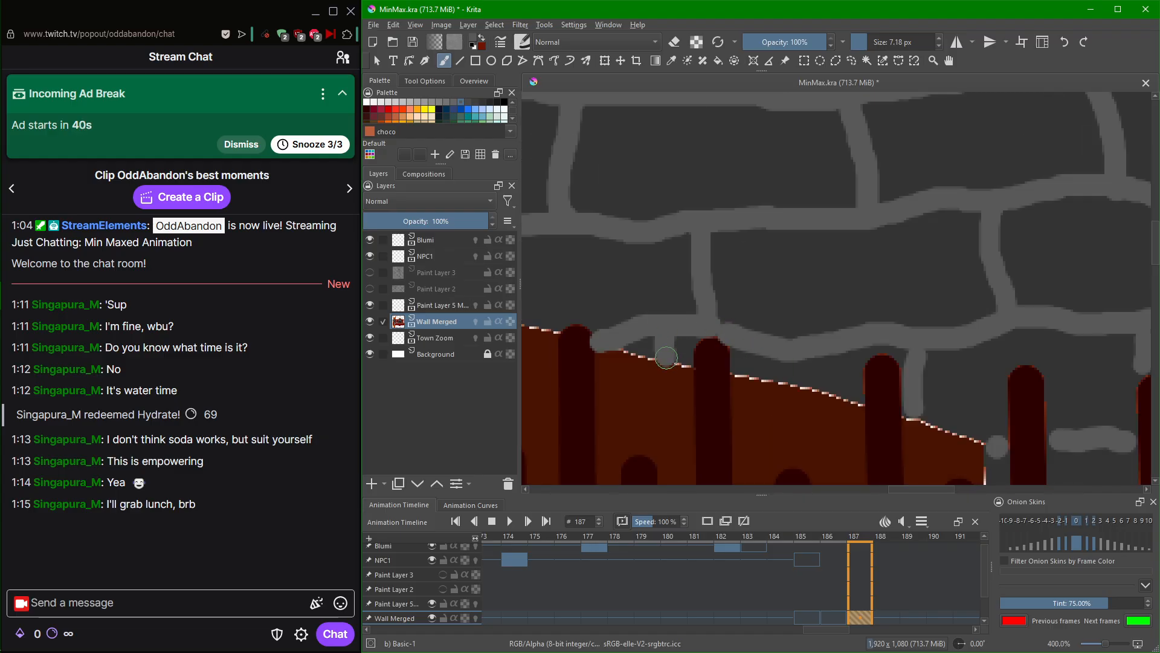
pyautogui.scroll(-5, 777, 373)
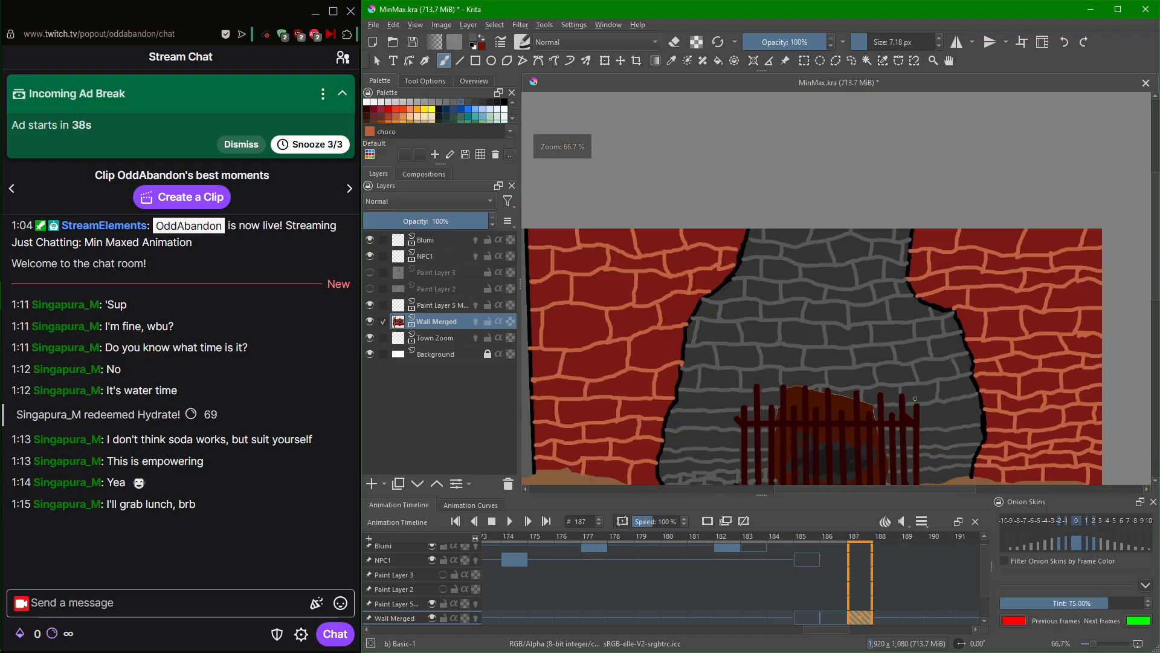
pyautogui.scroll(1, 914, 399)
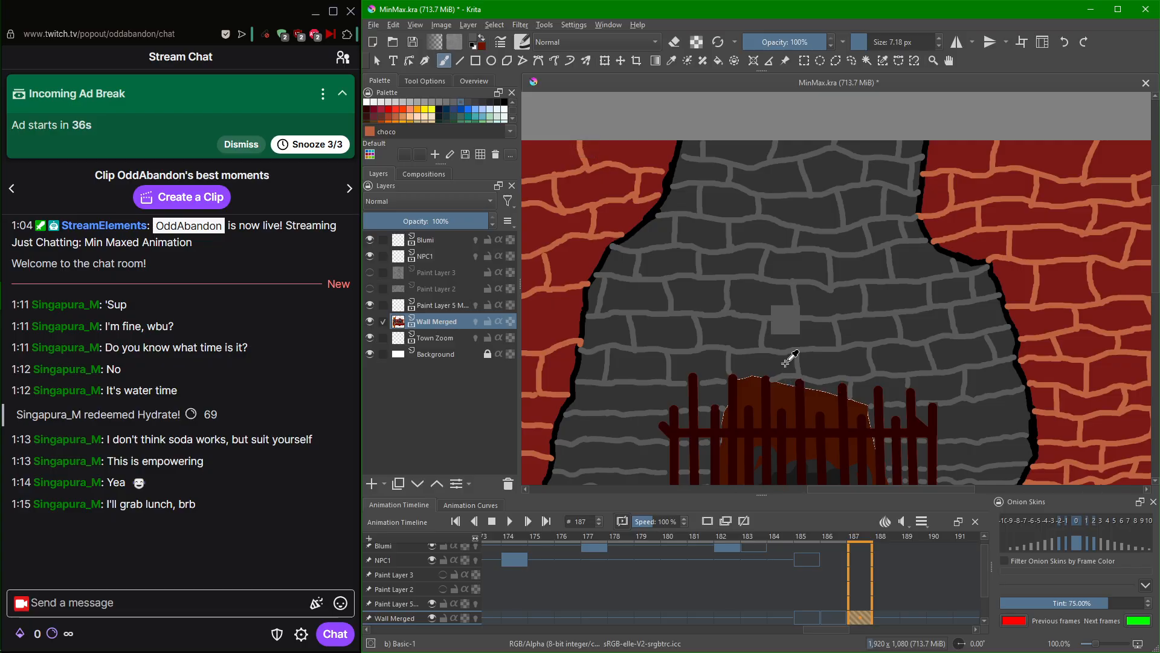
pyautogui.scroll(4, 828, 381)
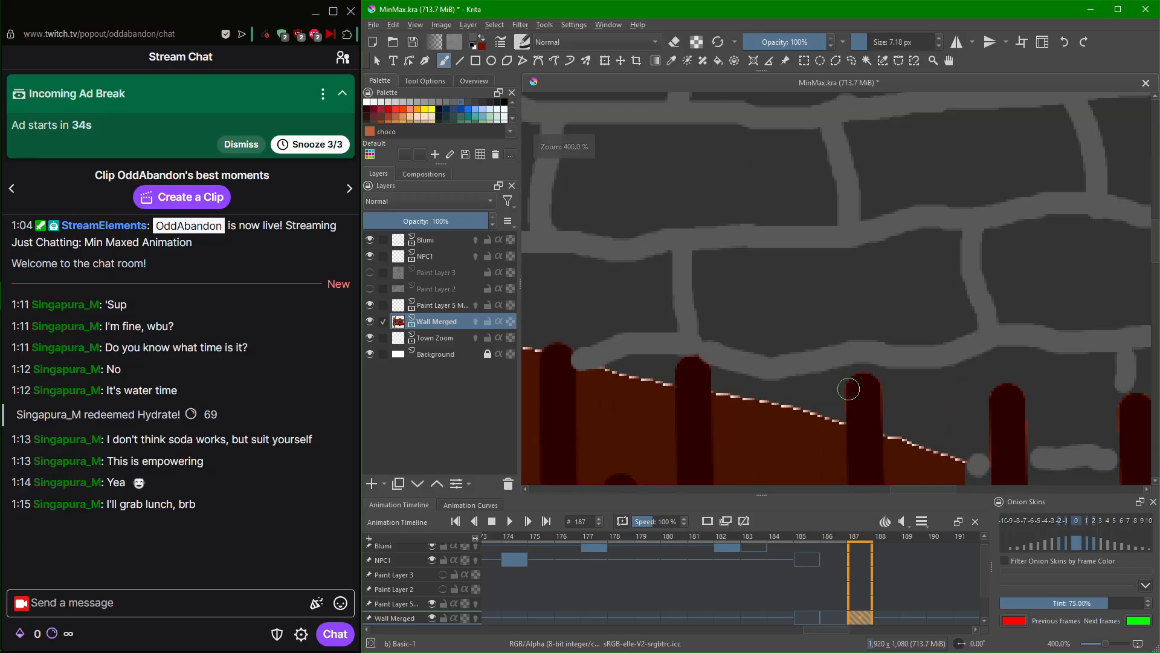
pyautogui.scroll(1, 848, 385)
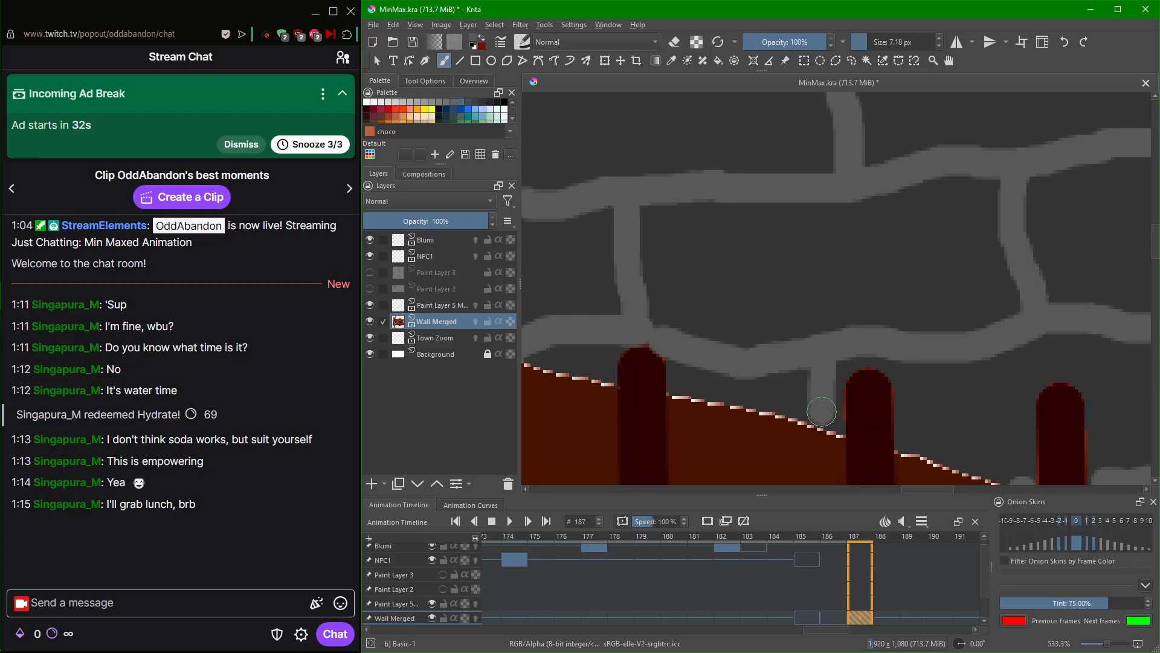
# Cover the grey mortar overlapping the fence post with its dark maroon, and the grey spilling onto the hearth with its brown.
pyautogui.moveTo(780, 367); pyautogui.dragTo(973, 352)
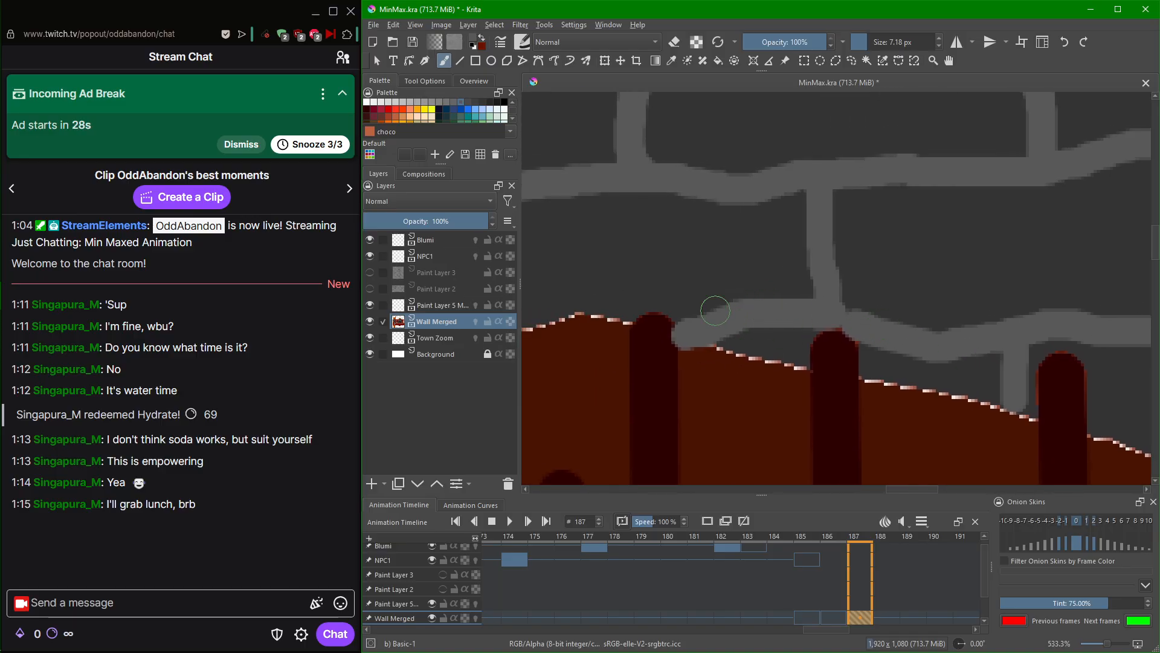
pyautogui.scroll(-4, 715, 310)
pyautogui.scroll(4, 725, 291)
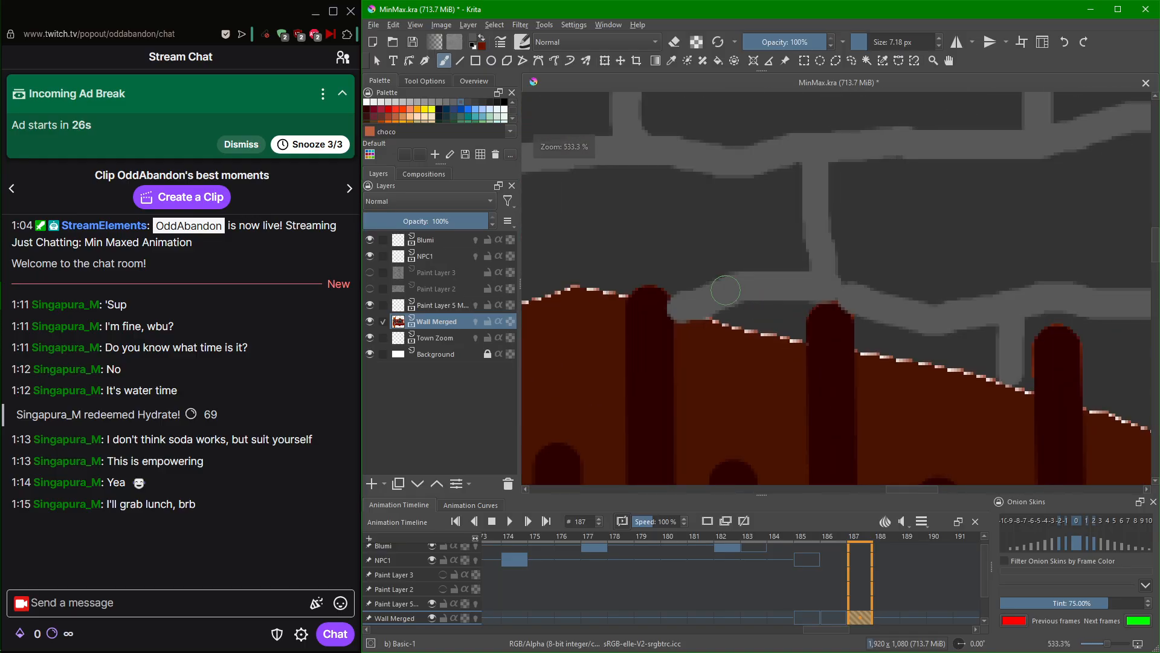
pyautogui.moveTo(726, 290); pyautogui.dragTo(801, 253)
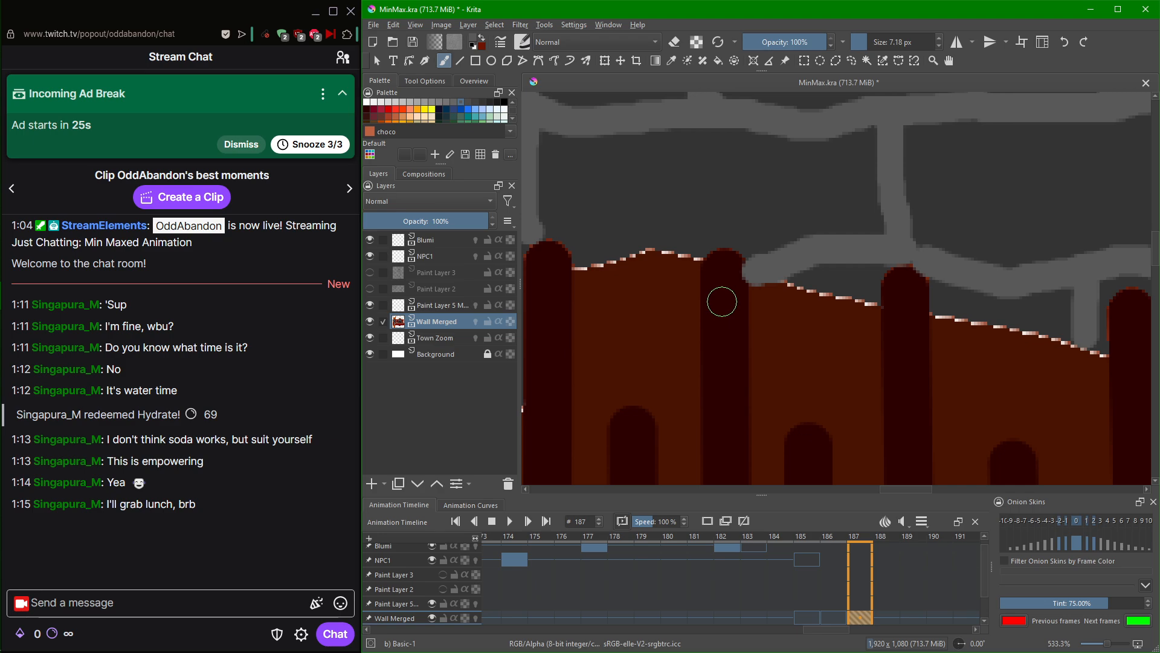
pyautogui.click(739, 275)
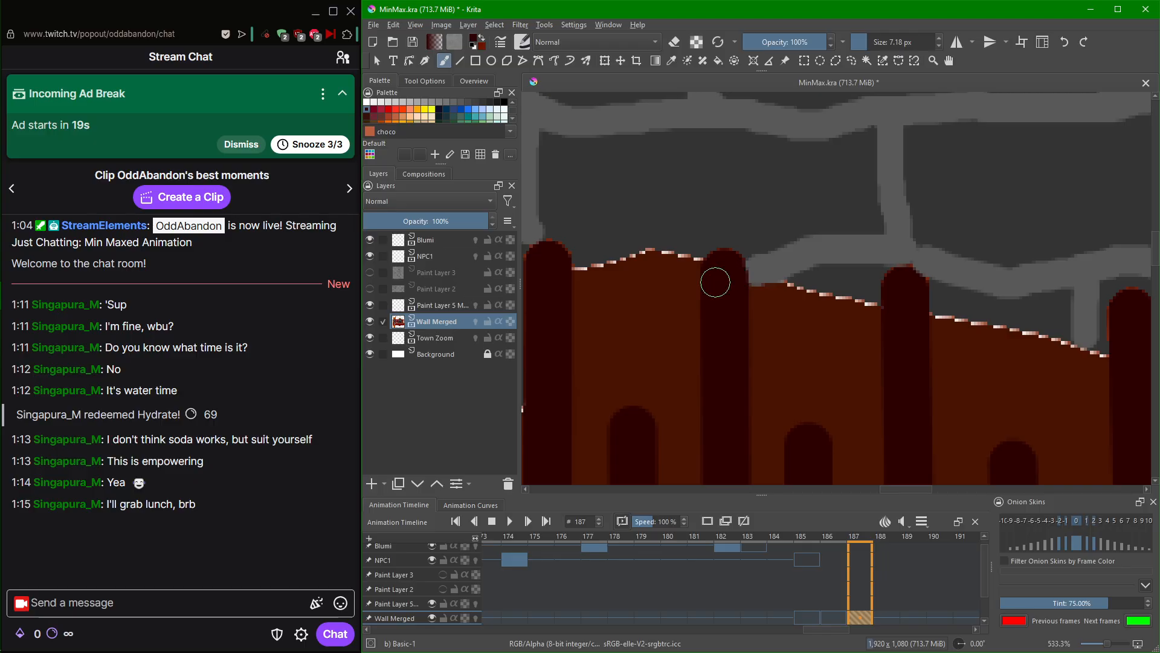
pyautogui.keyDown('ctrl'); pyautogui.click(775, 312); pyautogui.keyUp('ctrl')
pyautogui.moveTo(763, 293); pyautogui.dragTo(785, 298)
# Restore the hearth's brown edge beside the fence post with fine brush strokes at 2.18 px and 1.18 px.
pyautogui.scroll(3, 780, 305)
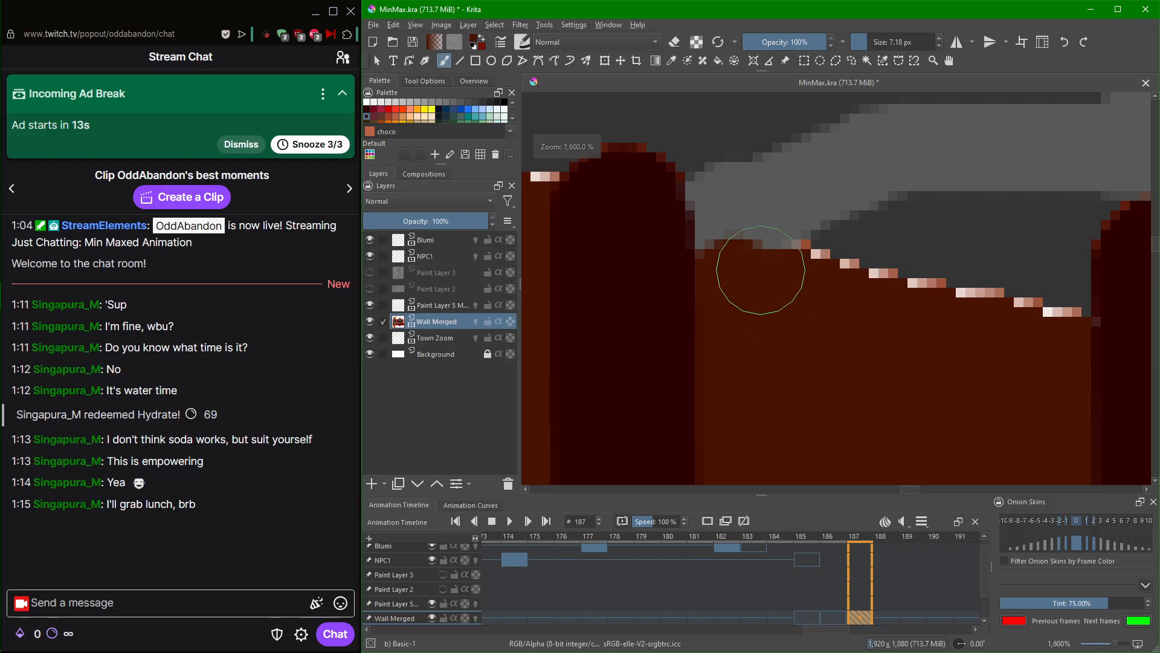
pyautogui.scroll(-5, 909, 46)
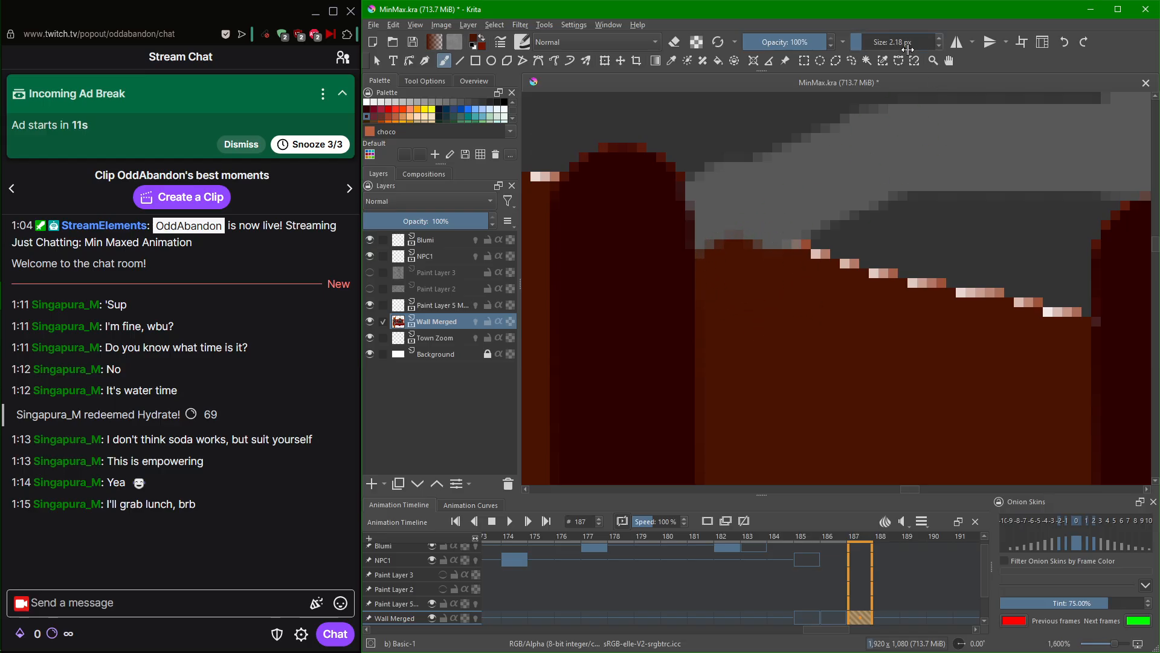
pyautogui.moveTo(720, 242); pyautogui.dragTo(717, 241)
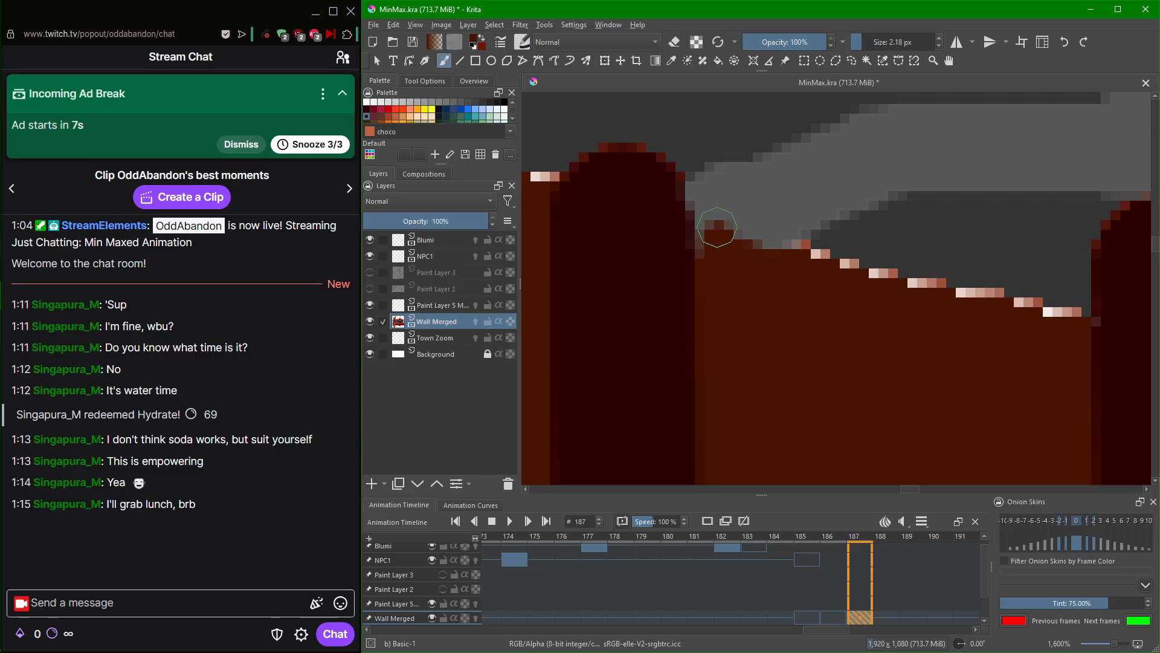
pyautogui.moveTo(718, 227); pyautogui.dragTo(716, 230)
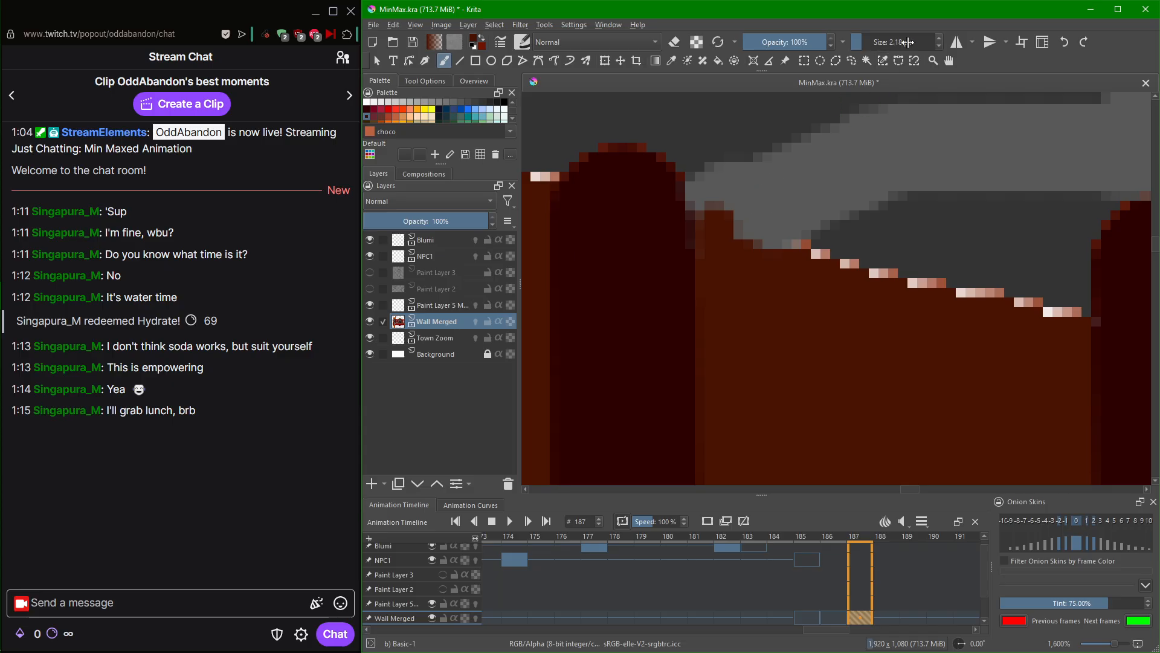
pyautogui.scroll(-1, 902, 39)
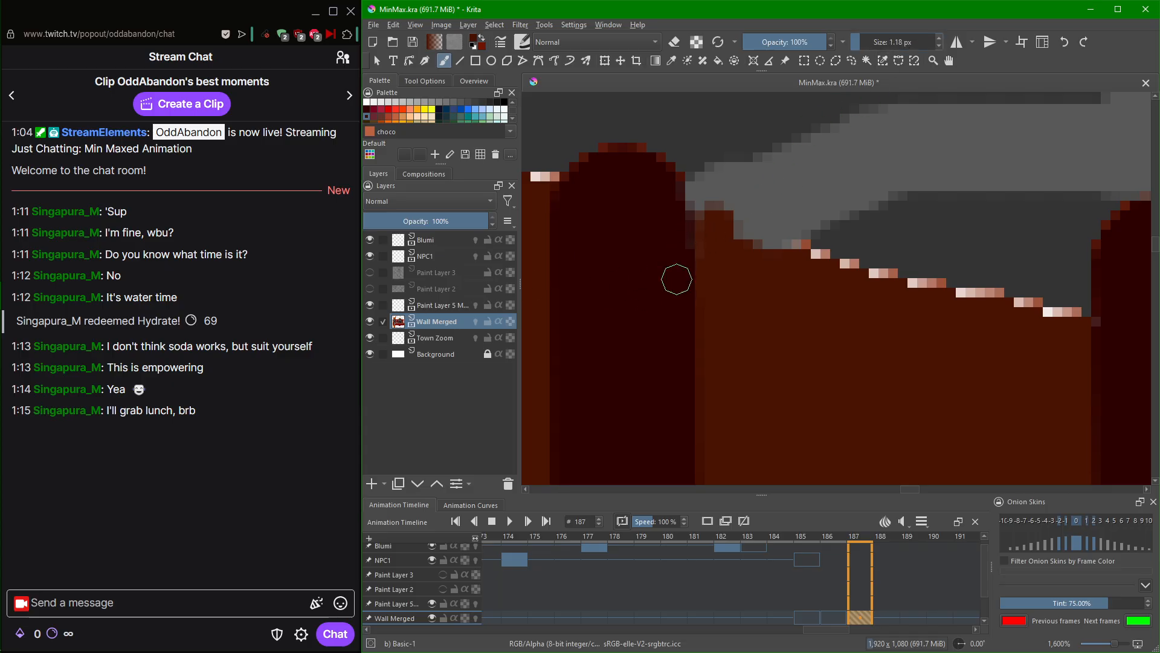
pyautogui.click(700, 200)
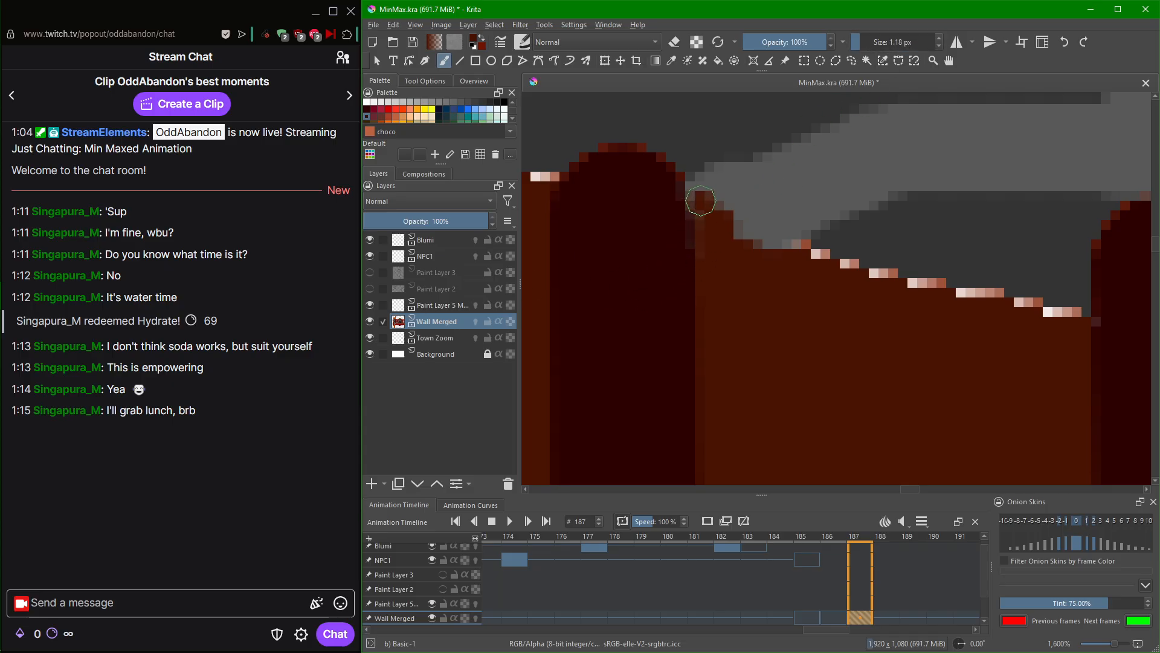
pyautogui.scroll(-2, 753, 218)
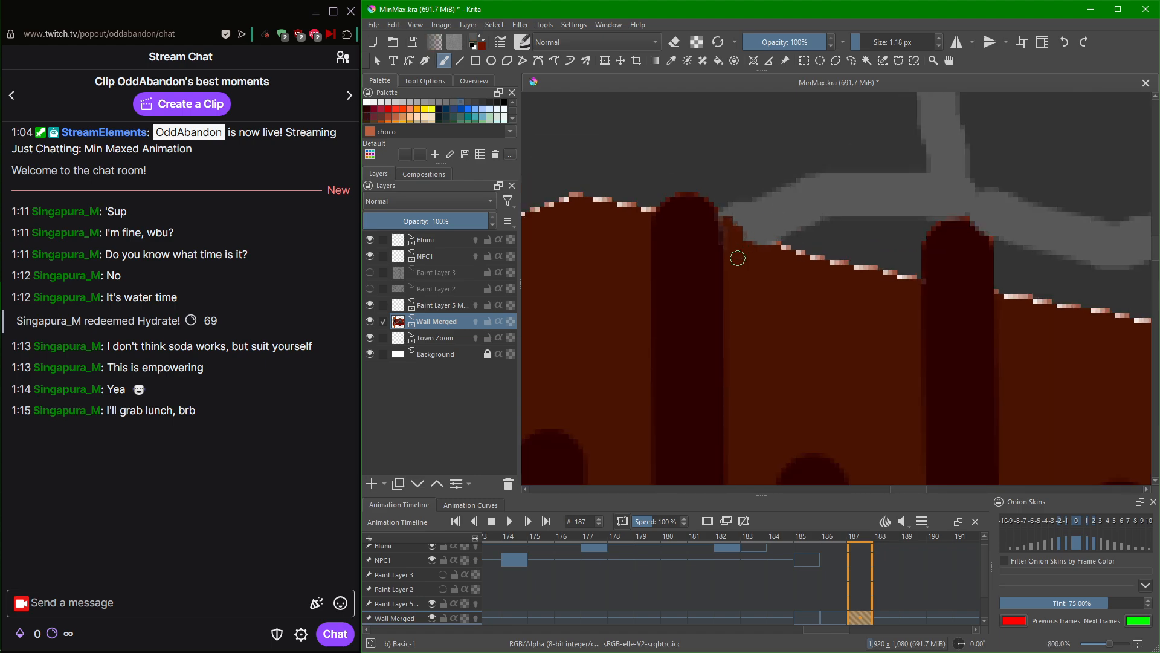
# Touch up the grey mortar at the hearth's edge and extend the left mortar line to the hearth's leftmost tall fence post.
pyautogui.scroll(-3, 749, 260)
pyautogui.scroll(3, 765, 274)
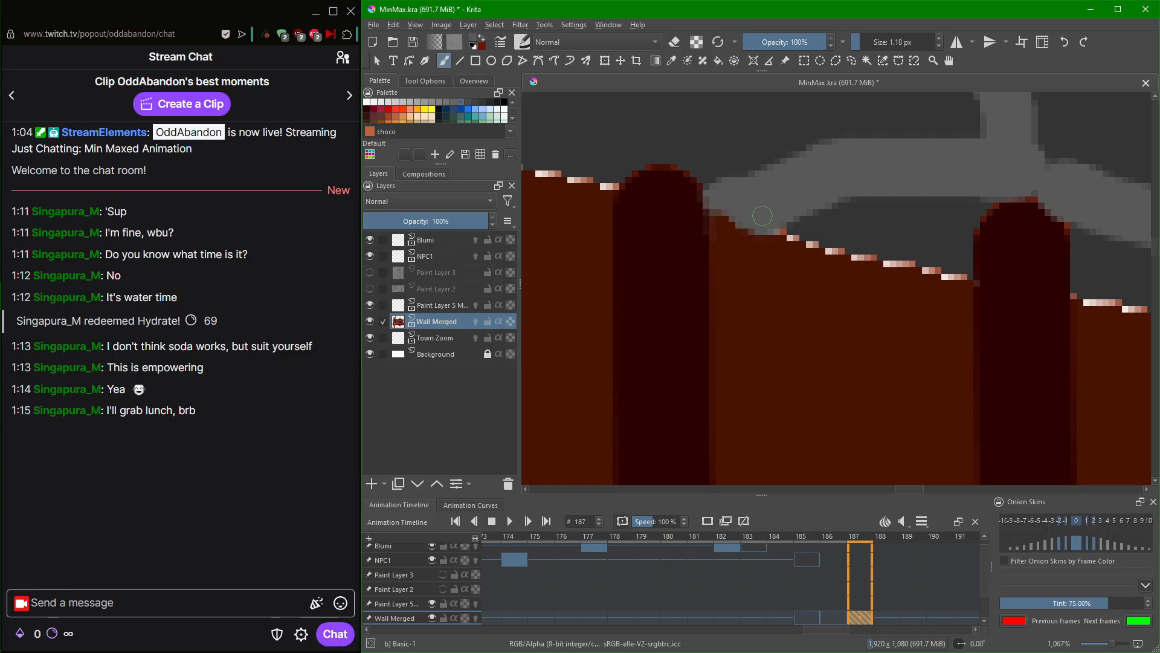
pyautogui.scroll(-5, 738, 256)
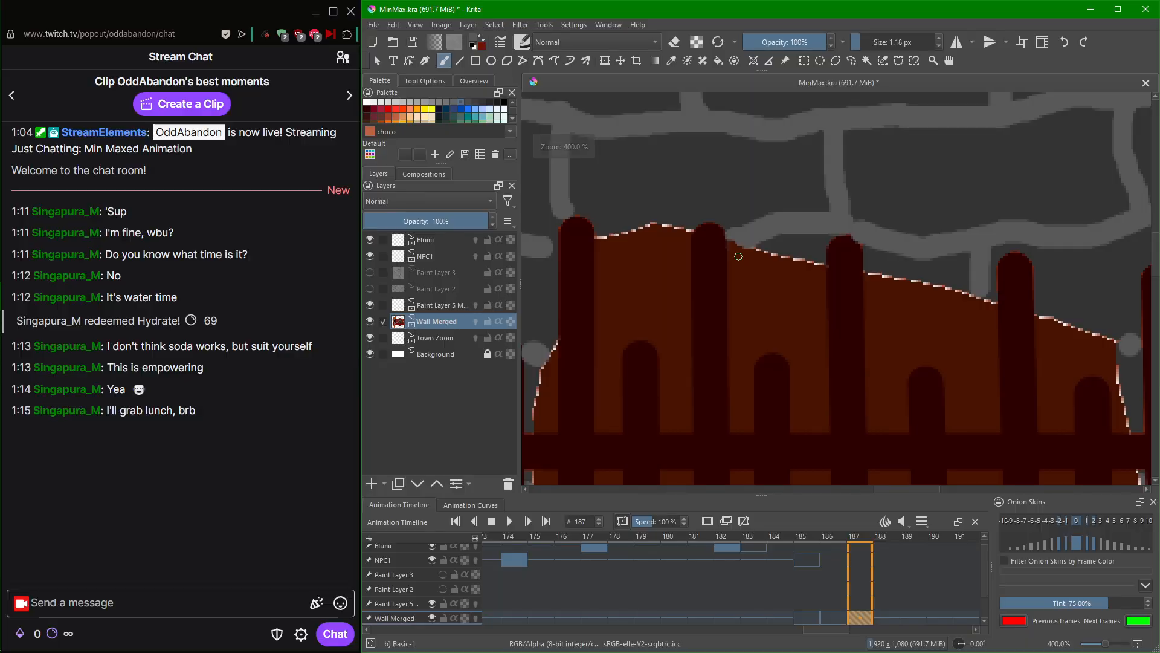
pyautogui.scroll(1, 686, 254)
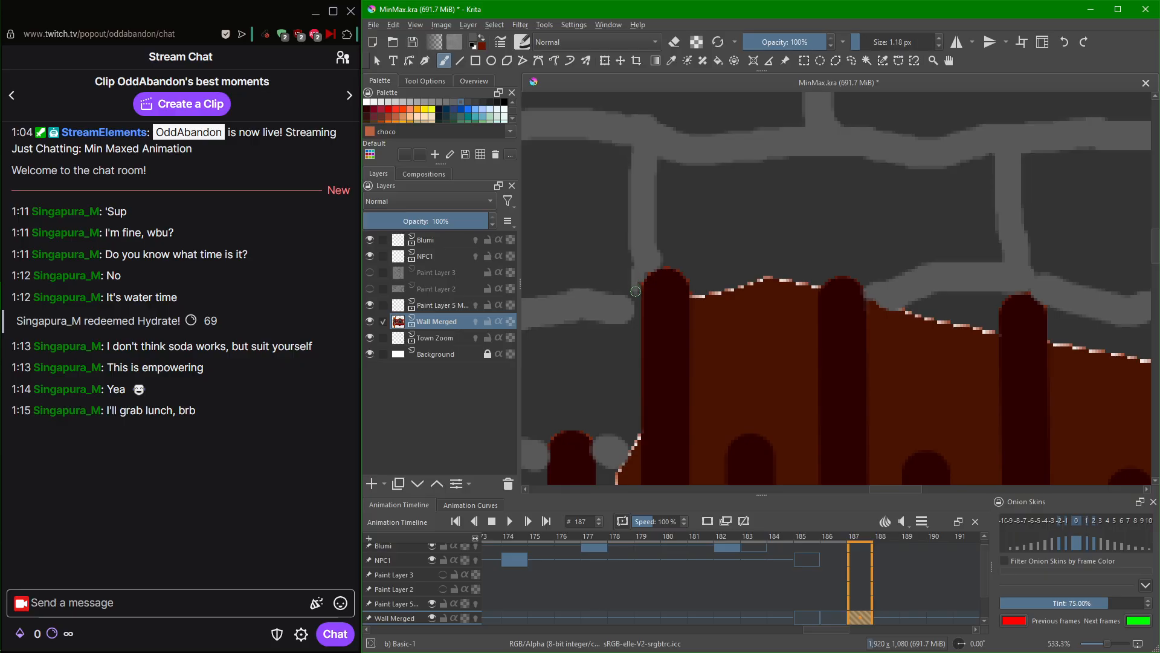
pyautogui.moveTo(639, 307); pyautogui.dragTo(640, 284)
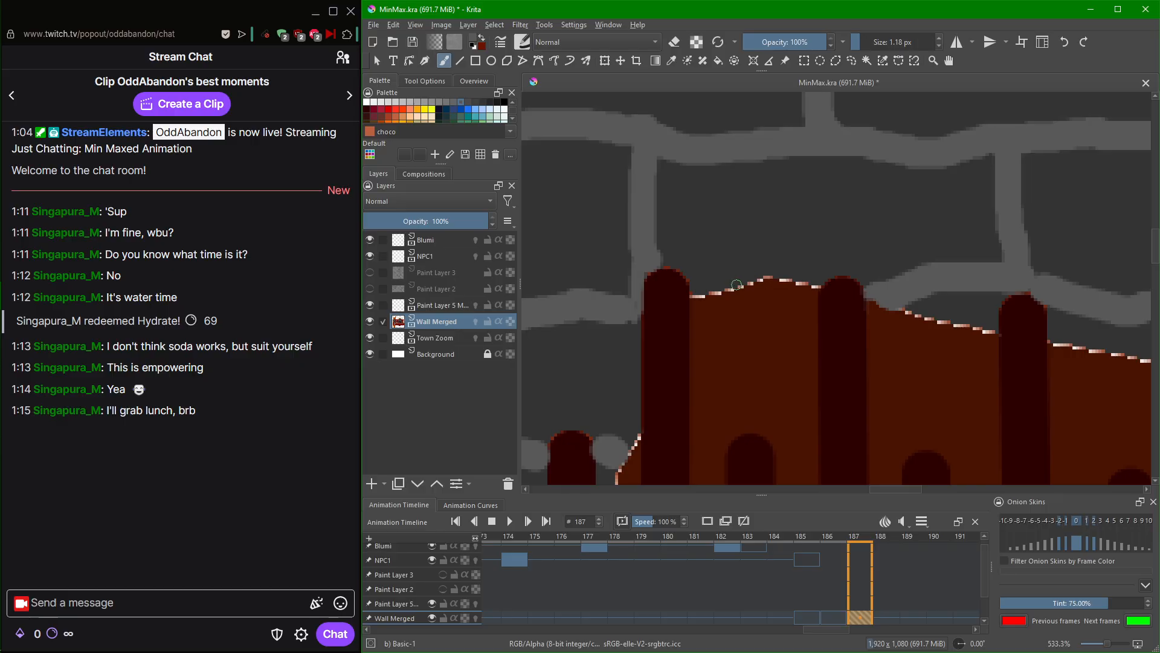
pyautogui.scroll(1, 736, 284)
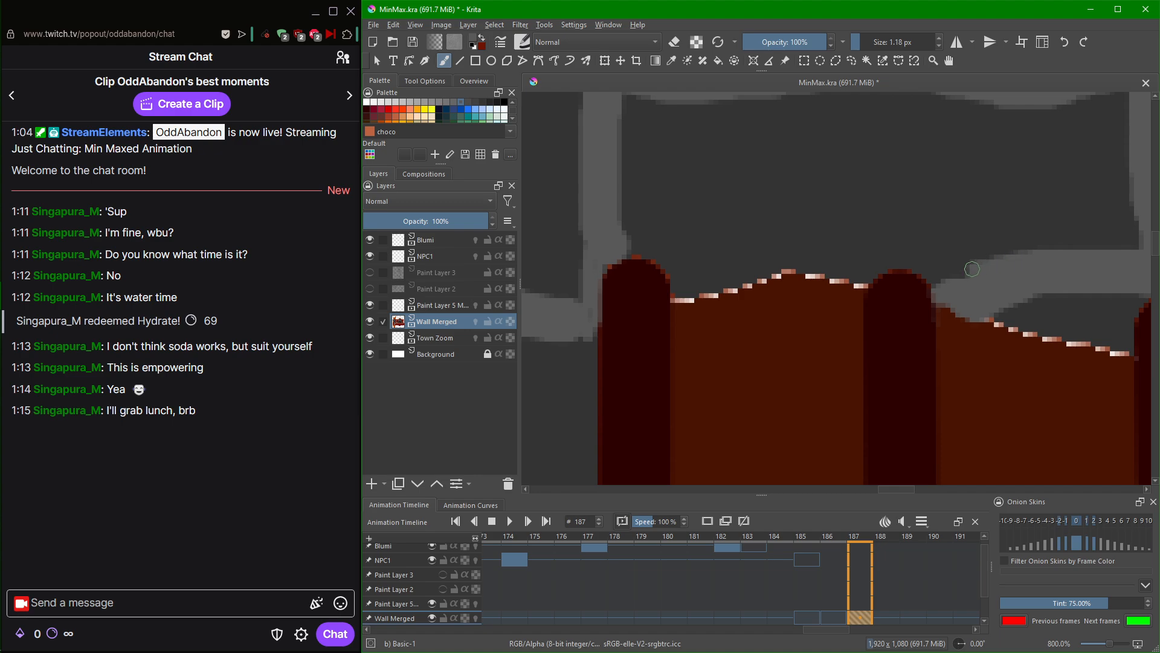
pyautogui.moveTo(1019, 247)
pyautogui.mouseDown()
pyautogui.moveTo(932, 262)
pyautogui.moveTo(889, 248)
pyautogui.moveTo(946, 262)
pyautogui.moveTo(961, 253)
pyautogui.moveTo(935, 264)
pyautogui.moveTo(867, 247)
pyautogui.moveTo(794, 271)
pyautogui.mouseUp()
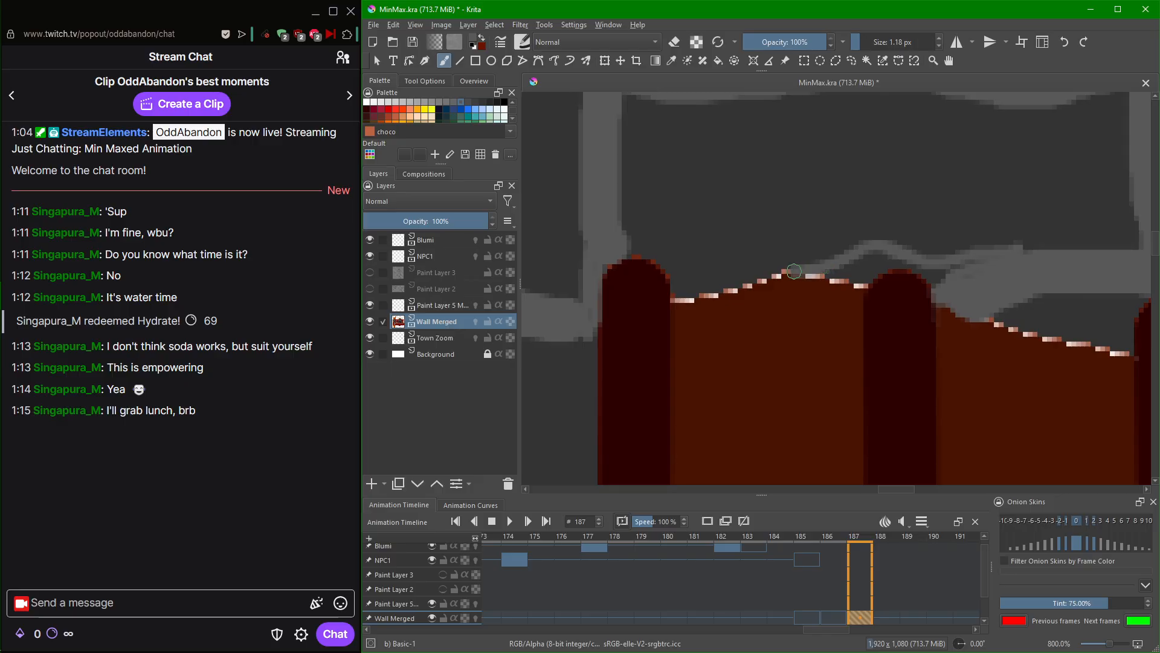
pyautogui.hotkey('ctrl', 'z')
pyautogui.hotkey('ctrl', 'z')
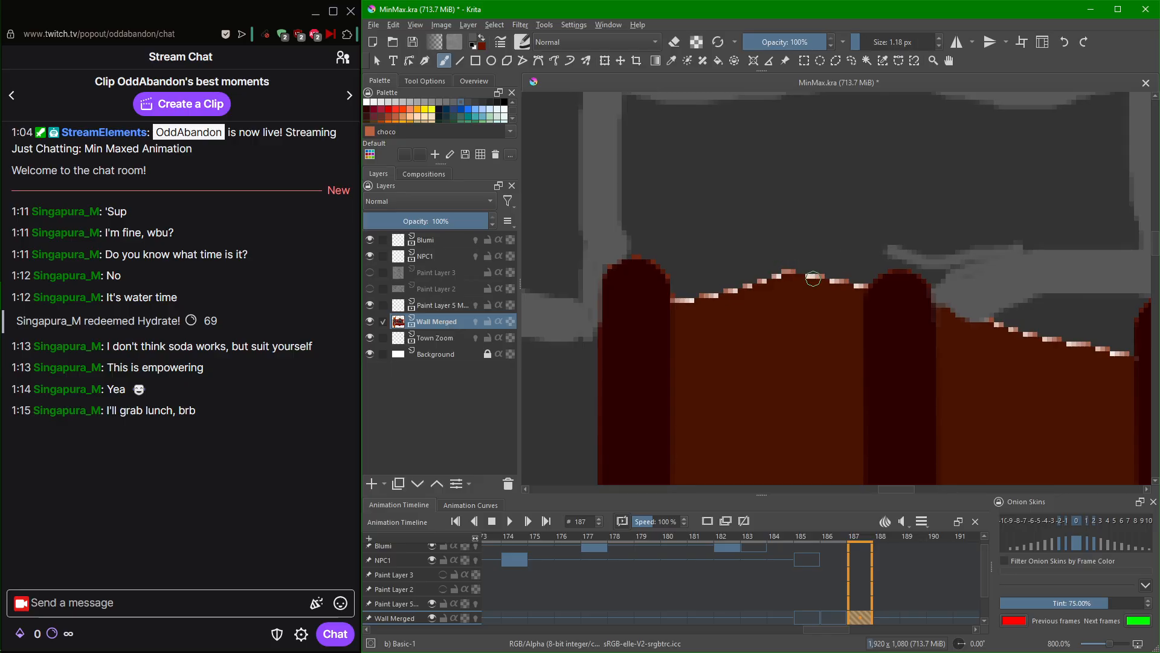
# Extend the grey mortar line to both sides of the fence post at the hearth's peak with a 7.18 px brush.
pyautogui.scroll(4, 915, 39)
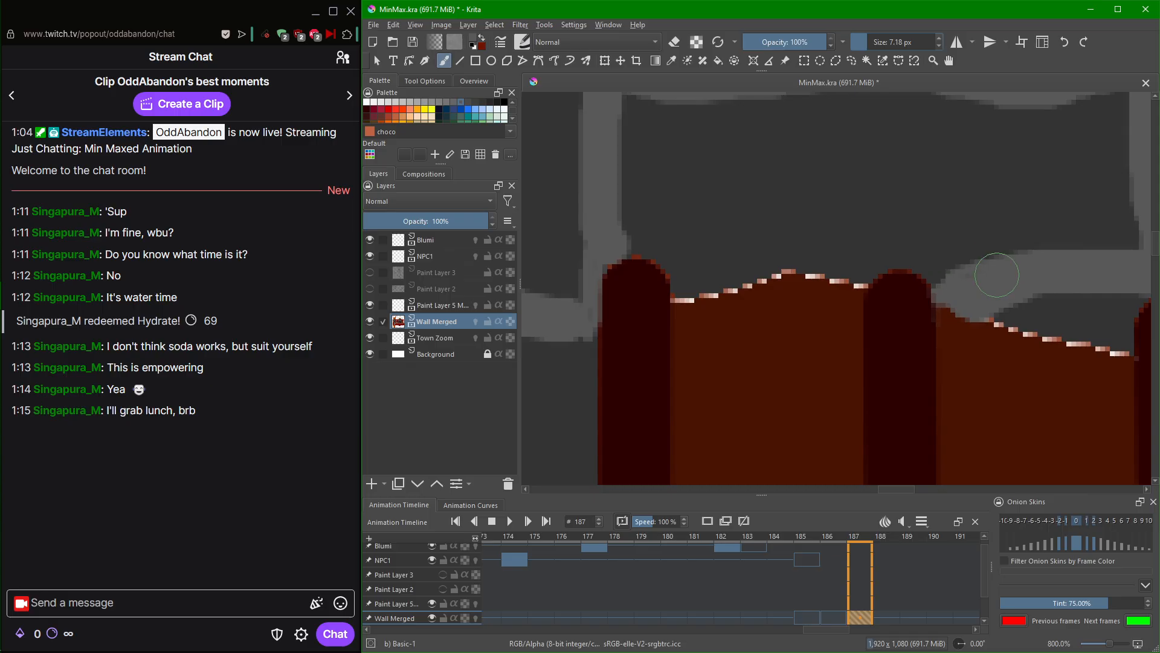
pyautogui.moveTo(991, 268); pyautogui.dragTo(942, 265)
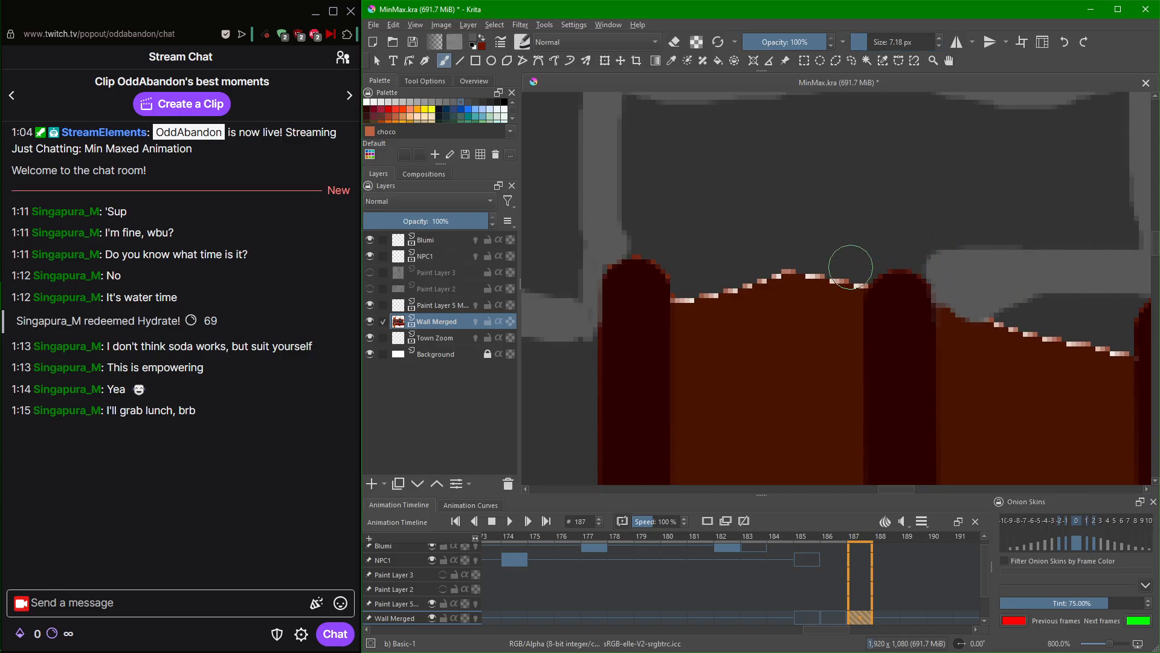
pyautogui.moveTo(862, 260); pyautogui.dragTo(843, 261)
pyautogui.scroll(-2, 874, 237)
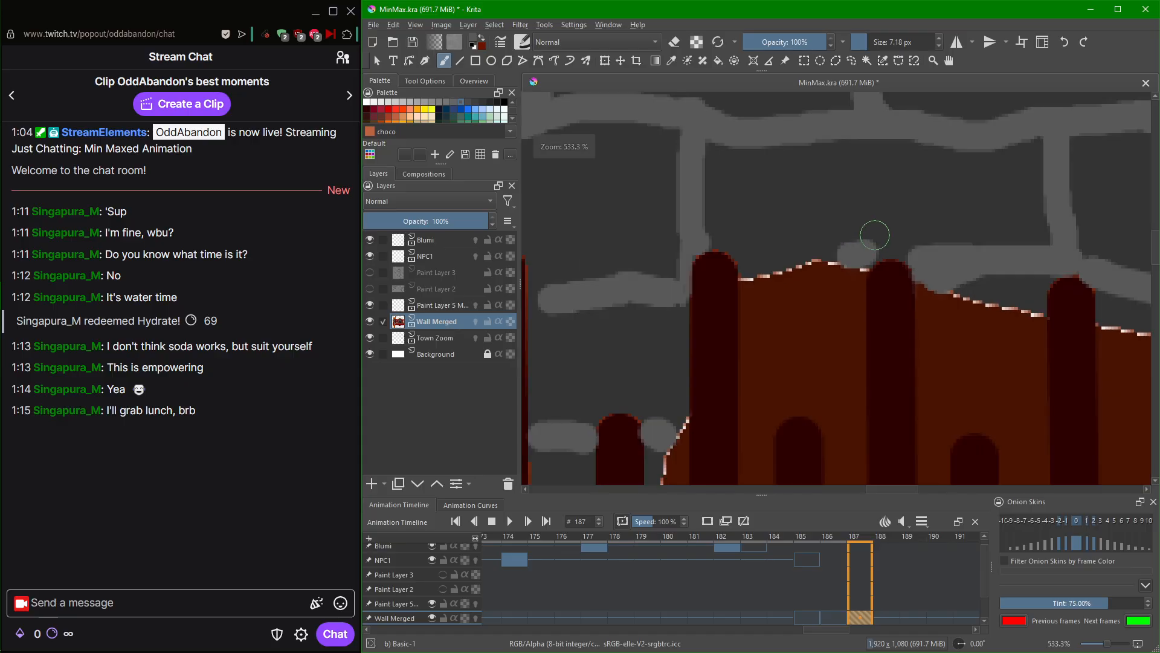
# Continue the grey mortar line over the hearth's peak to the vertical joint above the left fence post, using a finer 2.18 px brush.
pyautogui.scroll(5, 883, 217)
pyautogui.scroll(-5, 917, 42)
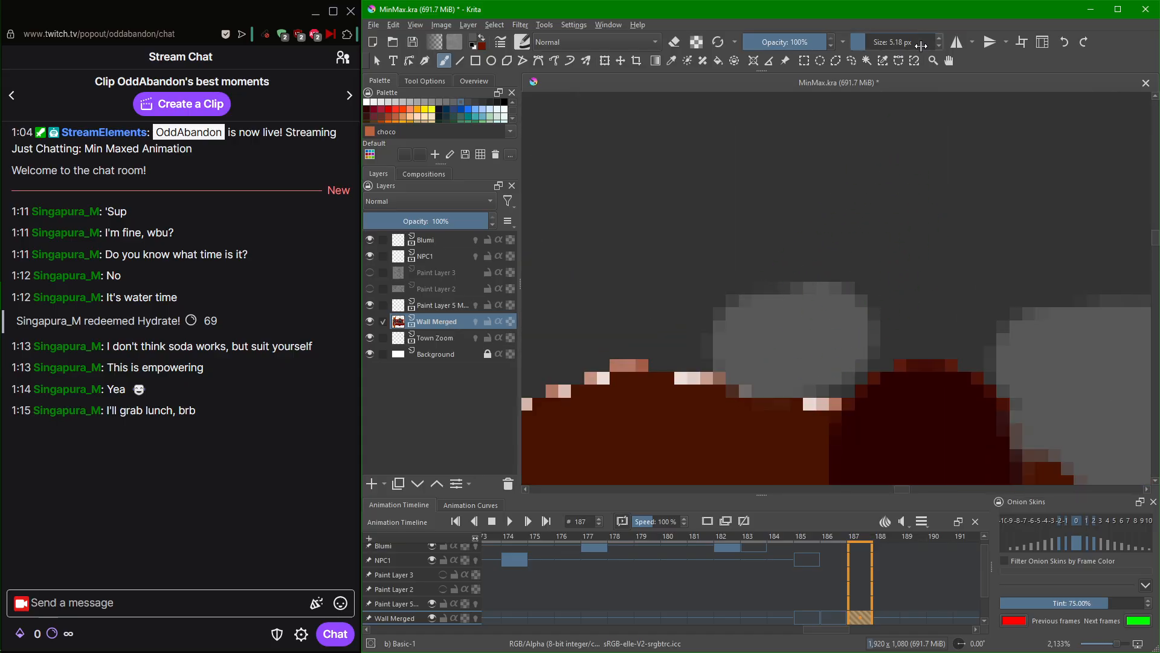
pyautogui.moveTo(848, 320)
pyautogui.mouseDown()
pyautogui.moveTo(1007, 338)
pyautogui.moveTo(863, 337)
pyautogui.moveTo(802, 323)
pyautogui.moveTo(756, 344)
pyautogui.moveTo(713, 314)
pyautogui.moveTo(684, 324)
pyautogui.moveTo(708, 331)
pyautogui.moveTo(672, 350)
pyautogui.moveTo(845, 316)
pyautogui.moveTo(966, 318)
pyautogui.moveTo(925, 296)
pyautogui.moveTo(861, 313)
pyautogui.moveTo(933, 313)
pyautogui.moveTo(888, 315)
pyautogui.moveTo(911, 300)
pyautogui.moveTo(762, 316)
pyautogui.moveTo(767, 340)
pyautogui.moveTo(856, 333)
pyautogui.moveTo(1047, 292)
pyautogui.mouseUp()
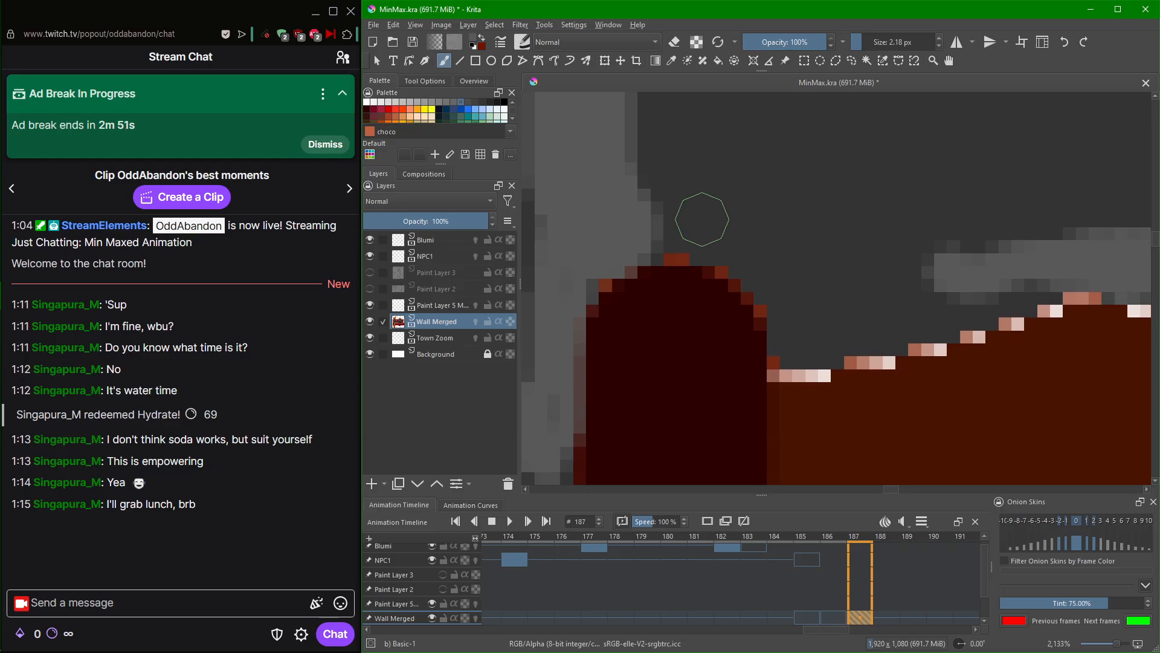
pyautogui.scroll(-4, 811, 248)
pyautogui.scroll(4, 809, 247)
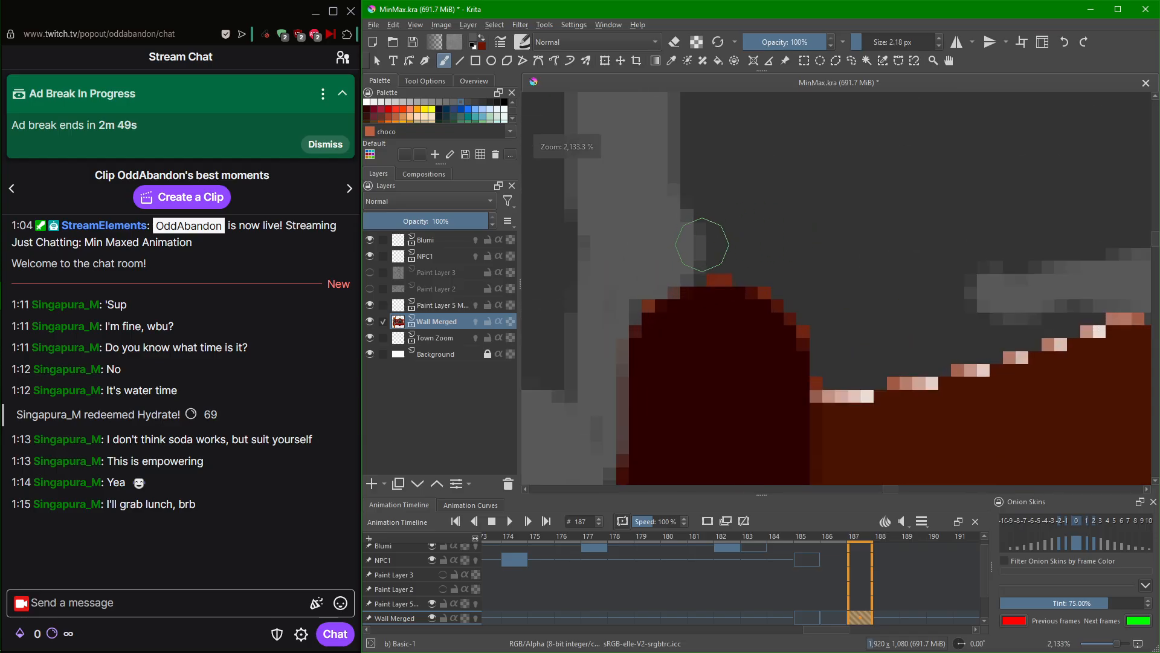
pyautogui.moveTo(695, 239)
pyautogui.mouseDown()
pyautogui.moveTo(1064, 274)
pyautogui.moveTo(1141, 258)
pyautogui.moveTo(991, 300)
pyautogui.moveTo(836, 264)
pyautogui.moveTo(743, 265)
pyautogui.mouseUp()
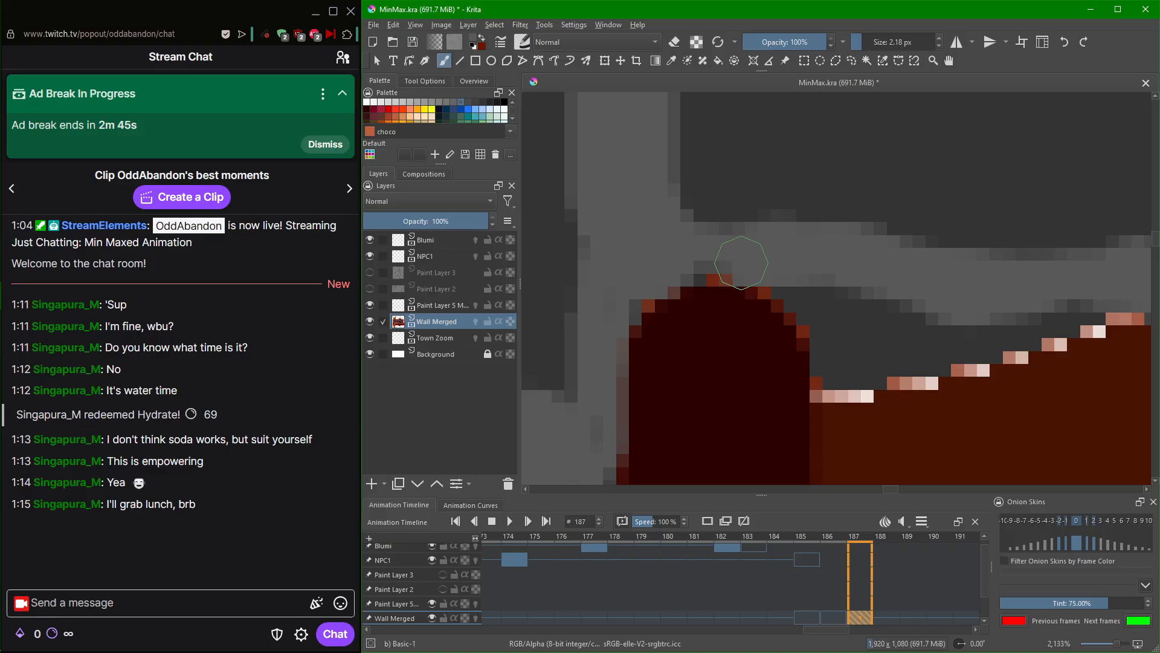
pyautogui.scroll(-7, 894, 287)
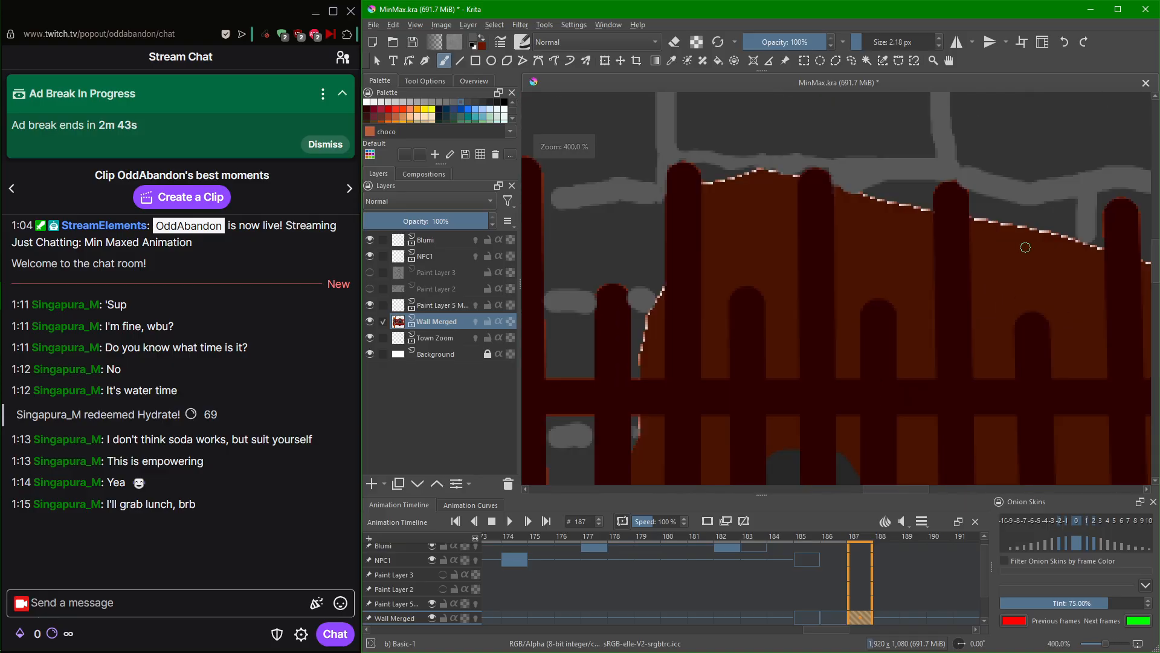
# Paint vertical grey mortar joints just right of the fence and one between the fence posts above the rail with a 7.18 px brush.
pyautogui.scroll(-4, 863, 218)
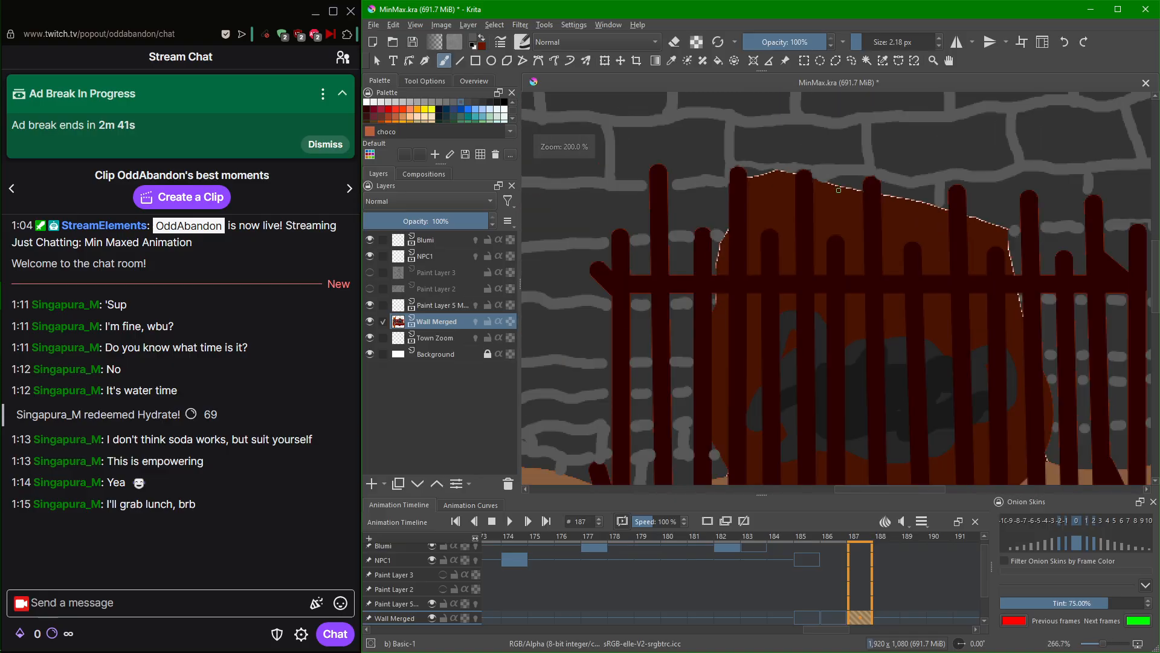
pyautogui.scroll(4, 863, 217)
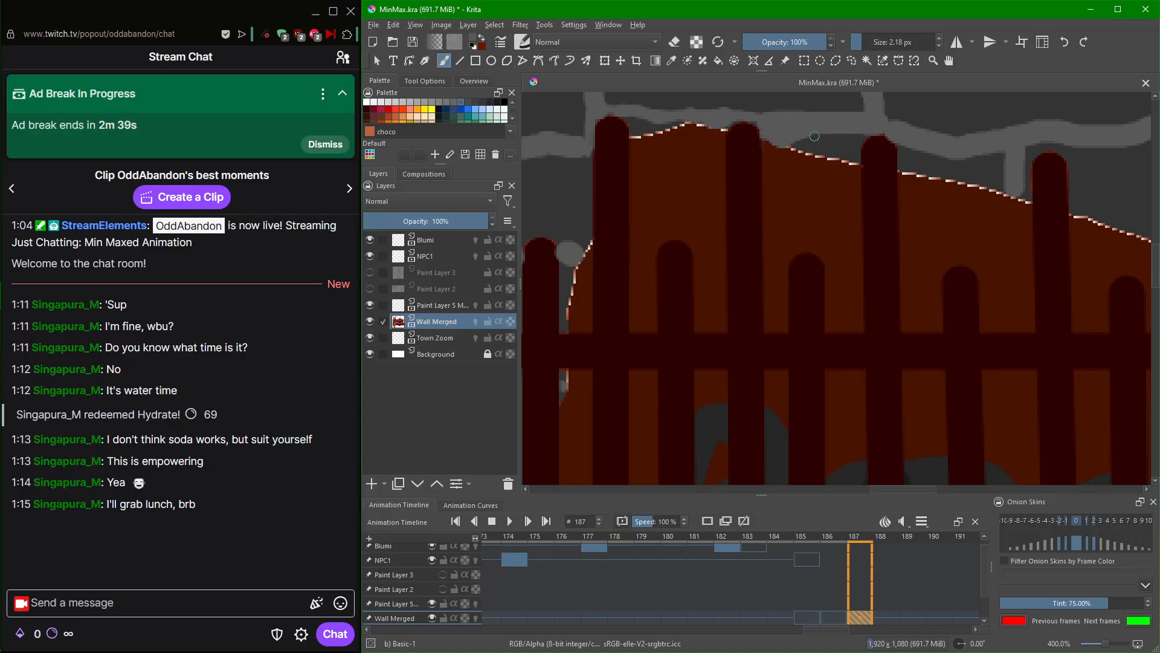
pyautogui.scroll(-4, 839, 199)
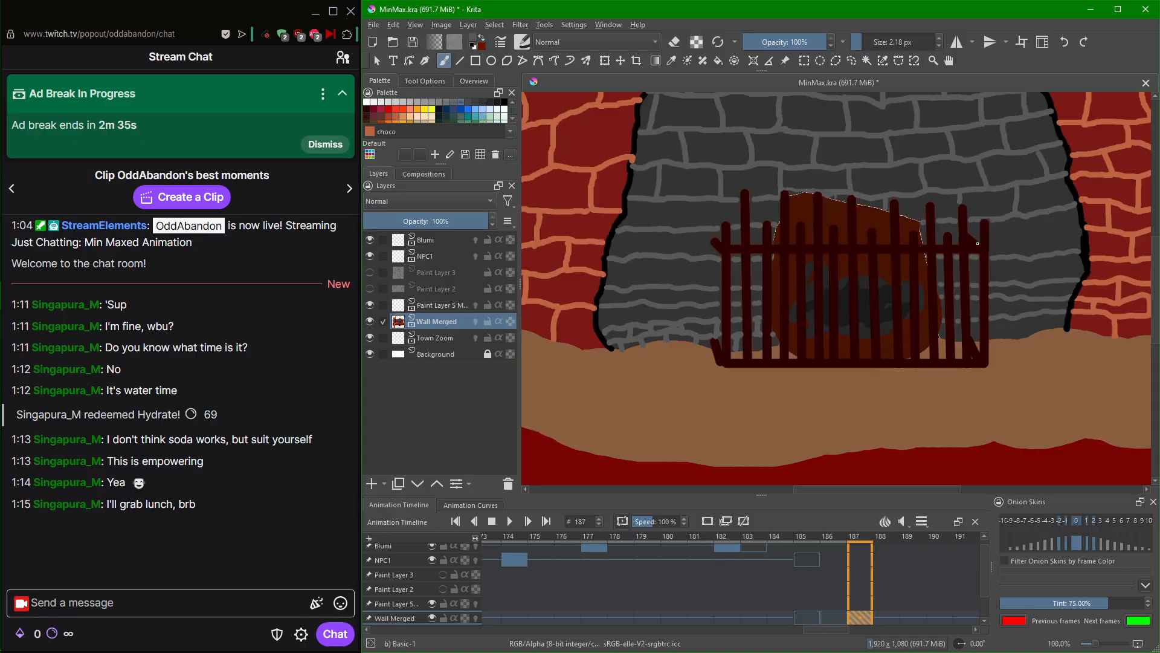
pyautogui.scroll(3, 917, 43)
pyautogui.moveTo(1015, 224); pyautogui.dragTo(876, 275)
pyautogui.scroll(5, 875, 275)
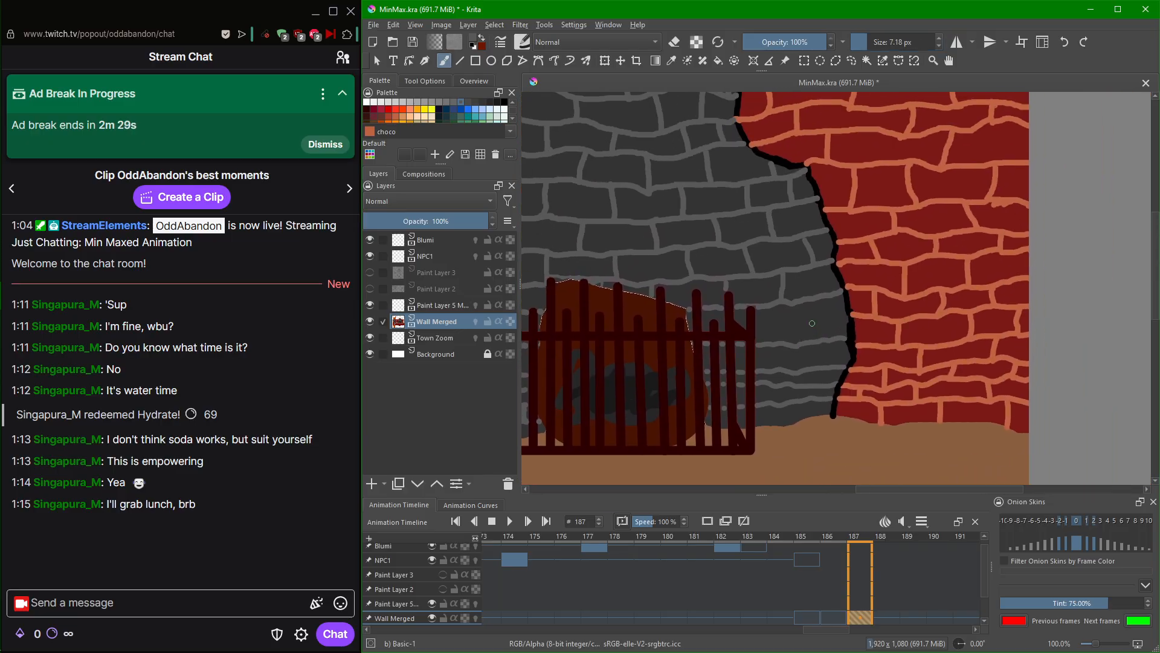
pyautogui.moveTo(802, 277); pyautogui.dragTo(821, 424)
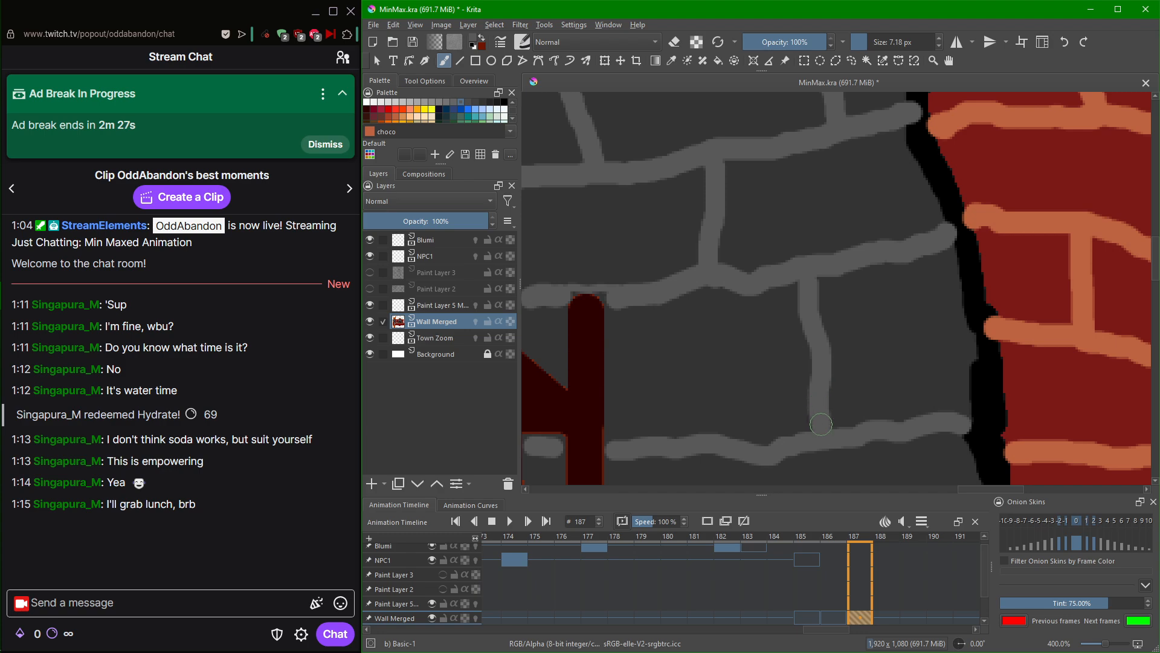
pyautogui.moveTo(617, 304); pyautogui.dragTo(617, 423)
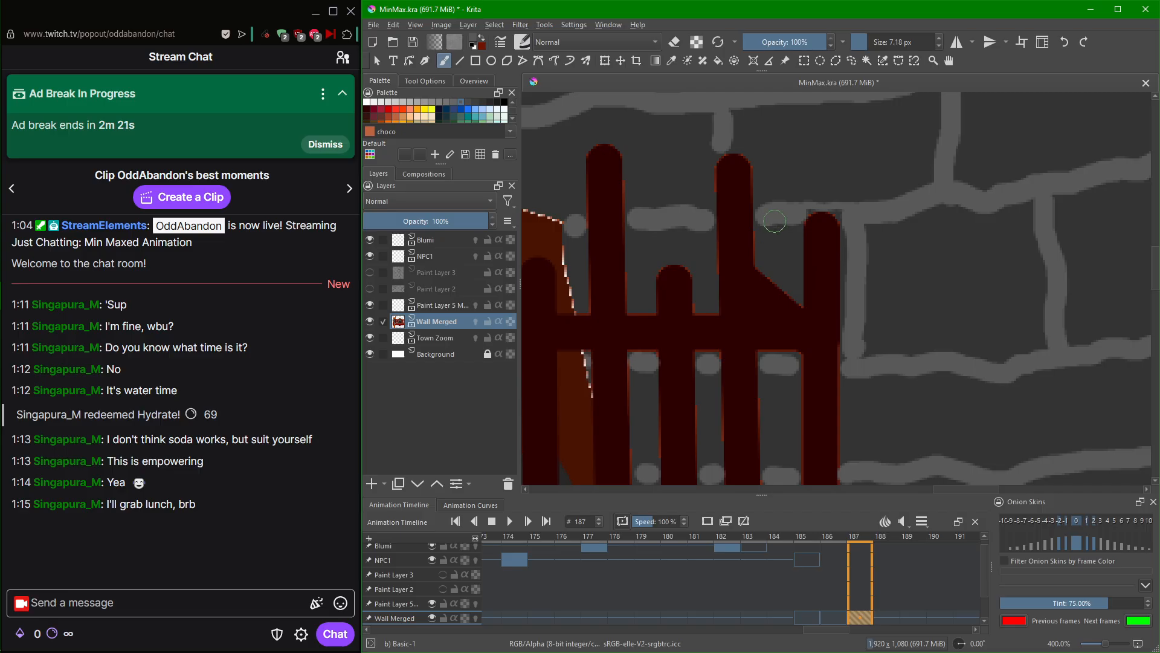
pyautogui.moveTo(639, 222); pyautogui.dragTo(646, 300)
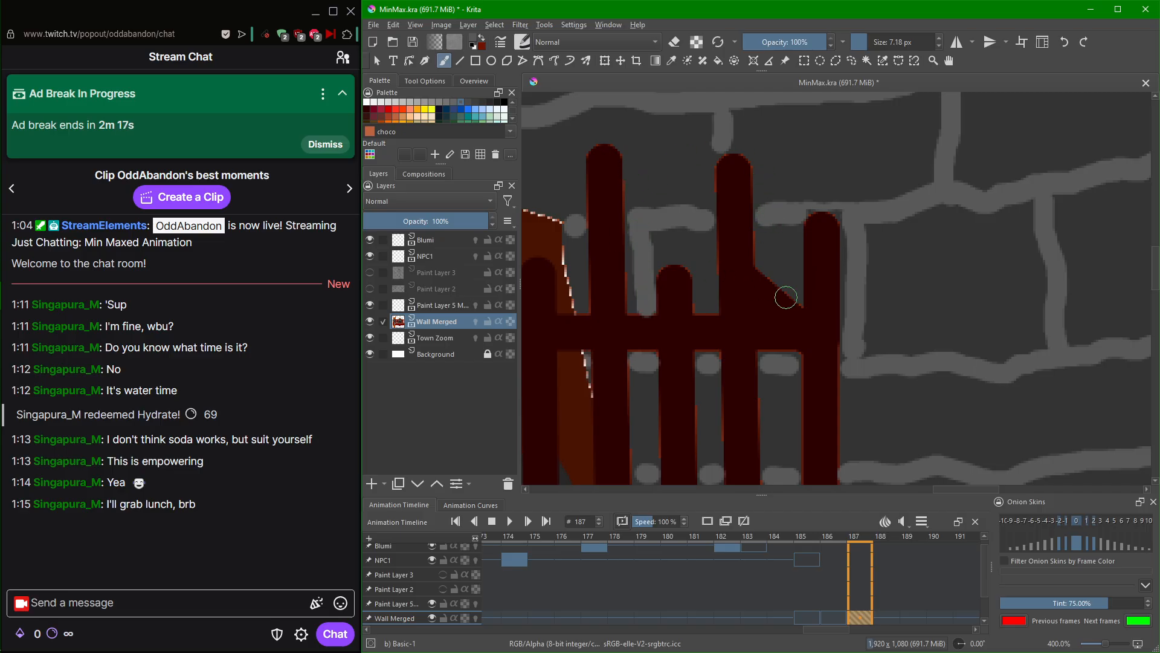
# Paint vertical grey mortar joints in the lower brick rows between the fence's right end and the wall's black outline.
pyautogui.moveTo(886, 397)
pyautogui.mouseDown()
pyautogui.moveTo(842, 259)
pyautogui.moveTo(794, 206)
pyautogui.mouseUp()
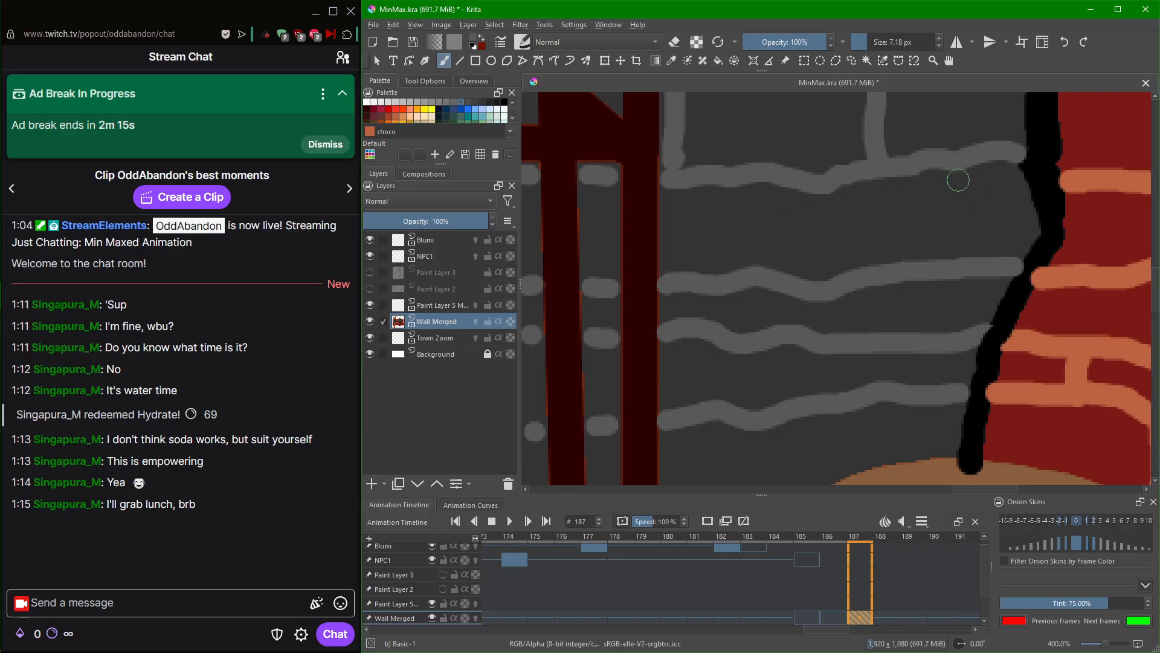
pyautogui.moveTo(960, 166); pyautogui.dragTo(940, 249)
pyautogui.moveTo(774, 181)
pyautogui.mouseDown()
pyautogui.moveTo(790, 266)
pyautogui.moveTo(768, 246)
pyautogui.moveTo(818, 246)
pyautogui.moveTo(914, 290)
pyautogui.moveTo(948, 339)
pyautogui.moveTo(1010, 362)
pyautogui.mouseUp()
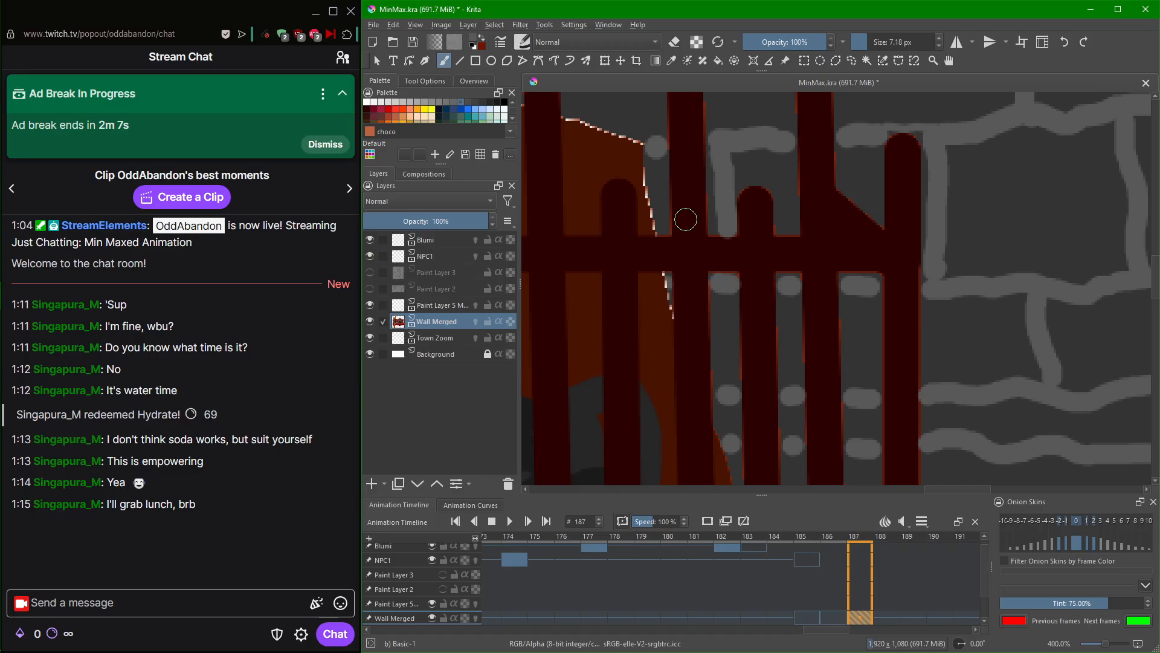
pyautogui.moveTo(863, 413); pyautogui.dragTo(845, 369)
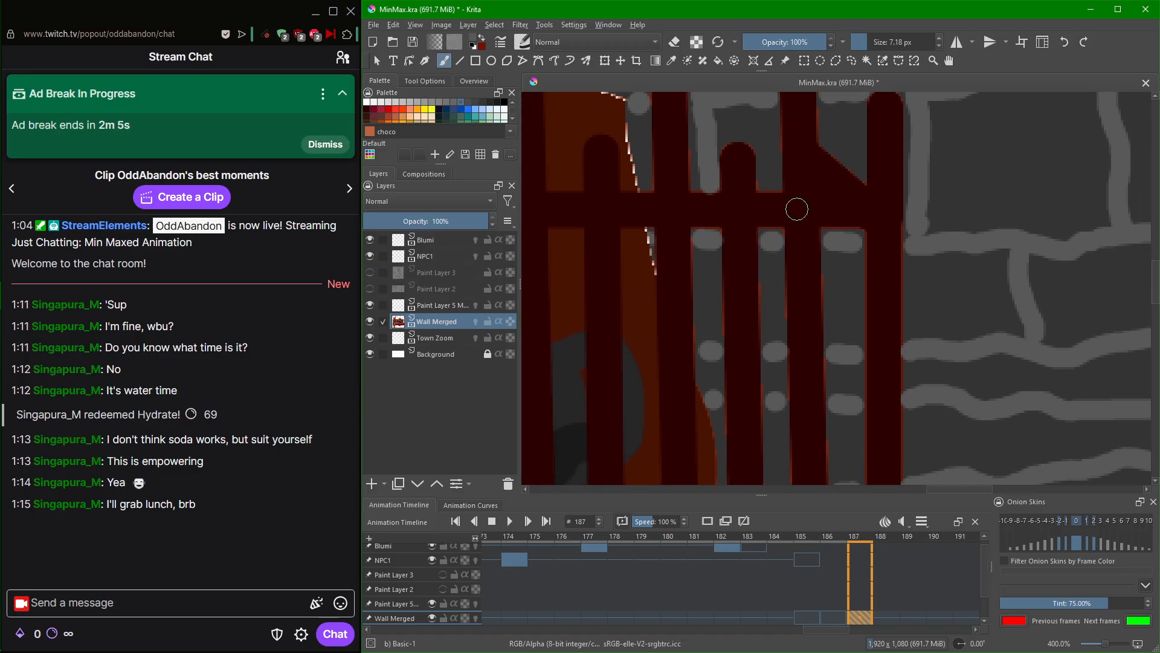
pyautogui.moveTo(779, 311); pyautogui.dragTo(662, 180)
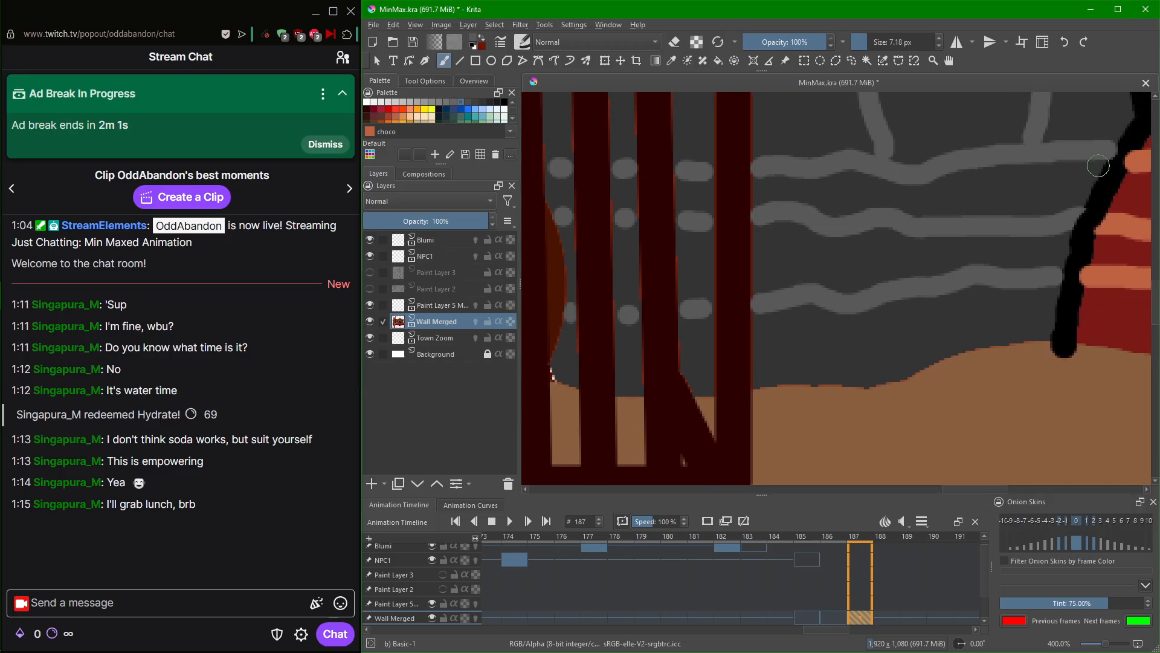
pyautogui.moveTo(965, 169); pyautogui.dragTo(960, 215)
# Add a short vertical mortar joint between two closely spaced grey lines seen between the fence posts right of the hearth.
pyautogui.scroll(-4, 850, 137)
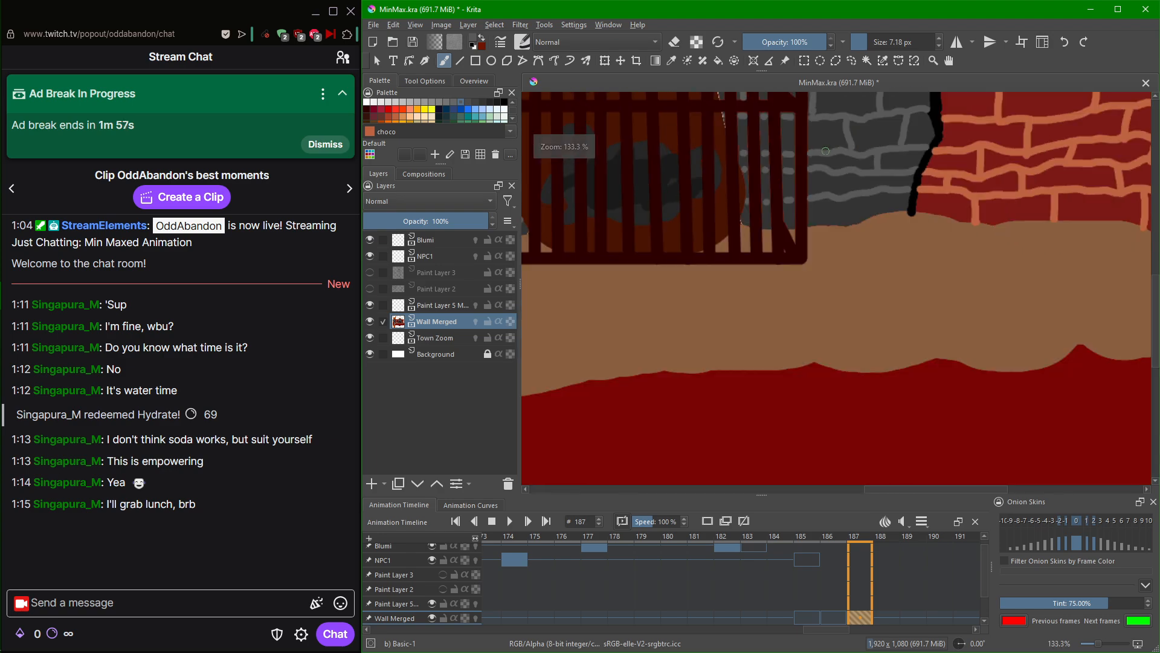
pyautogui.scroll(3, 815, 221)
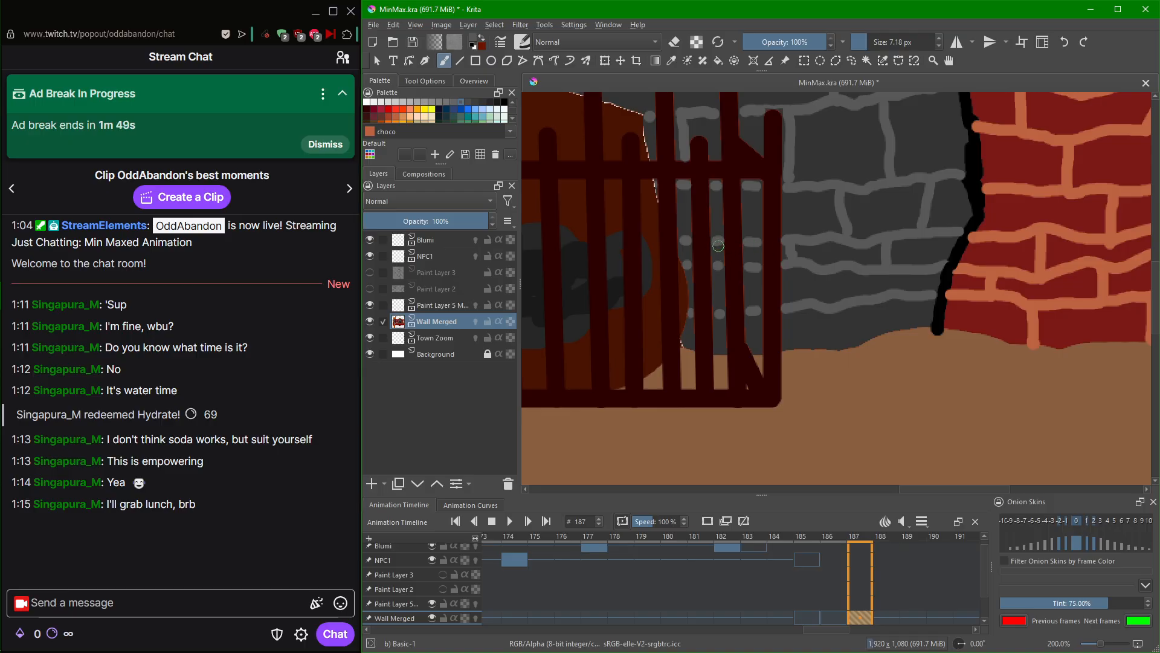
pyautogui.scroll(3, 721, 247)
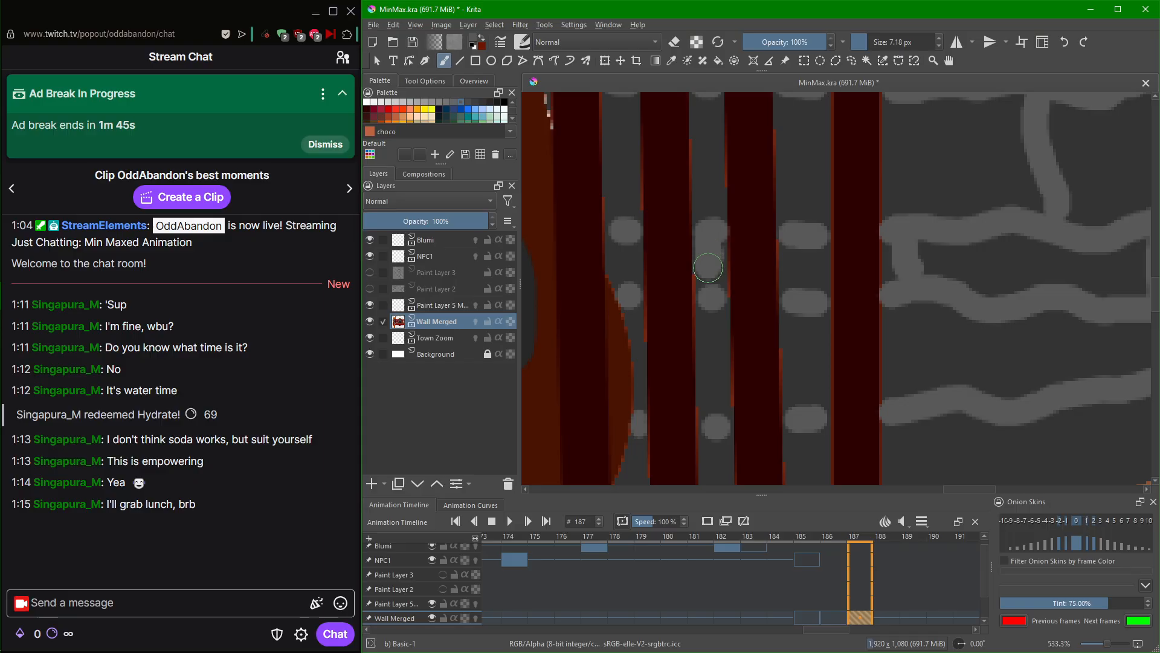
pyautogui.scroll(-5, 707, 260)
pyautogui.scroll(-1, 704, 255)
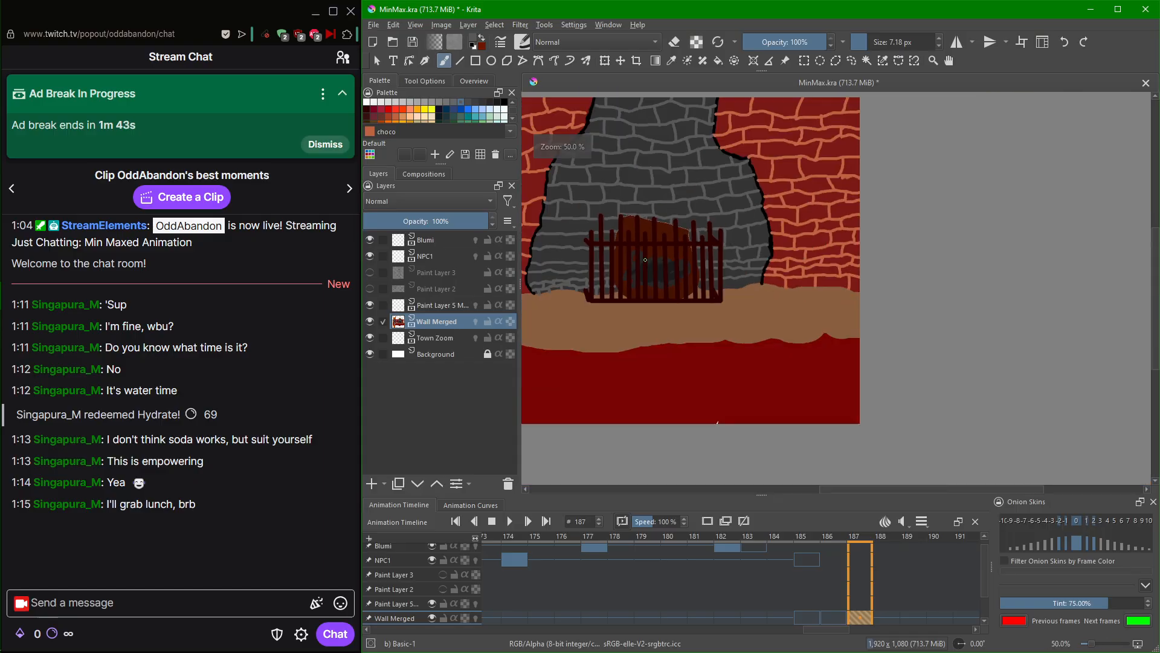
# Paint a vertical grey joint between the fence posts right of the hearth, from the lowest mortar line down to the ground.
pyautogui.moveTo(618, 259); pyautogui.dragTo(812, 266)
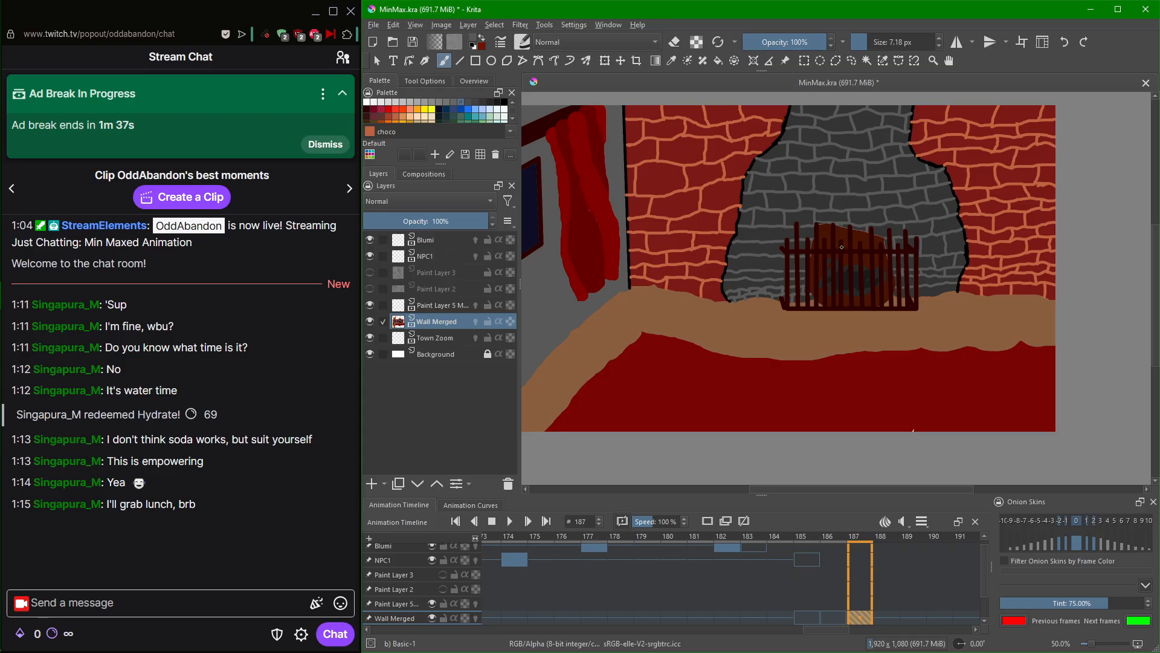
pyautogui.scroll(4, 790, 227)
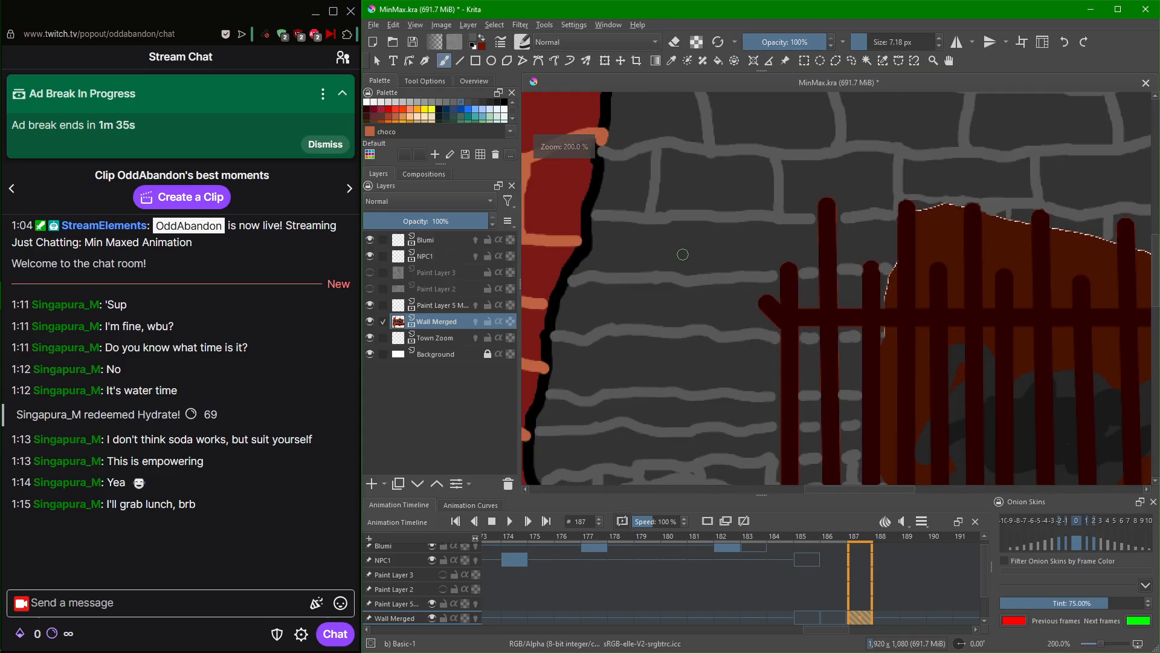
pyautogui.moveTo(1001, 306); pyautogui.dragTo(652, 230)
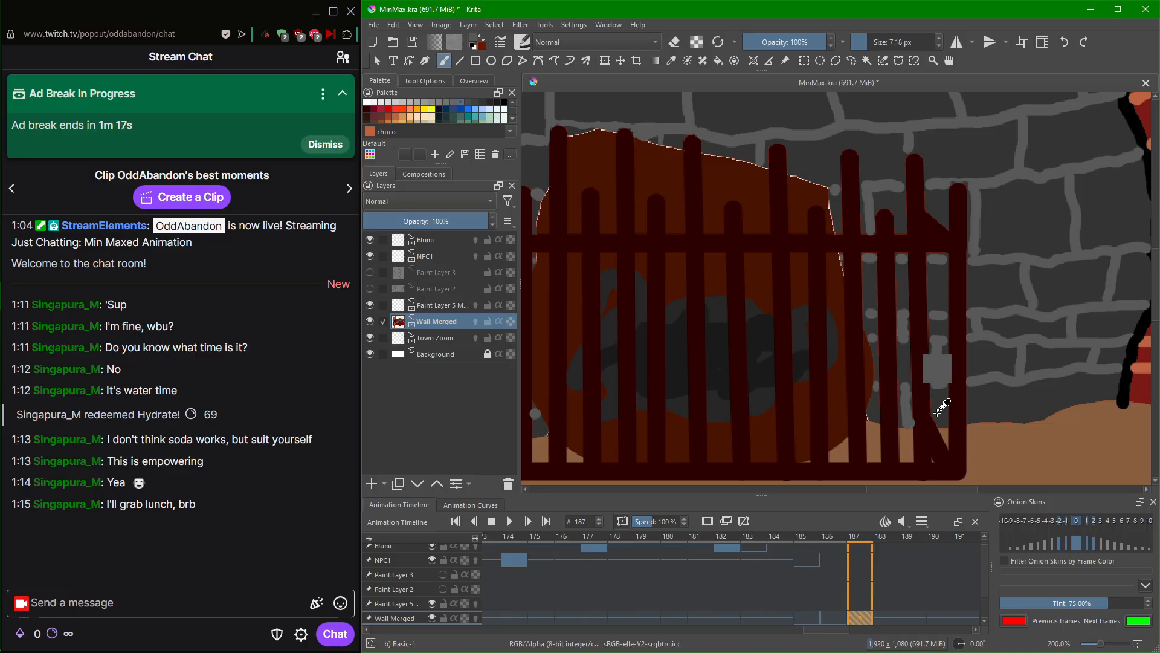
pyautogui.moveTo(907, 389); pyautogui.dragTo(906, 427)
pyautogui.scroll(4, 894, 430)
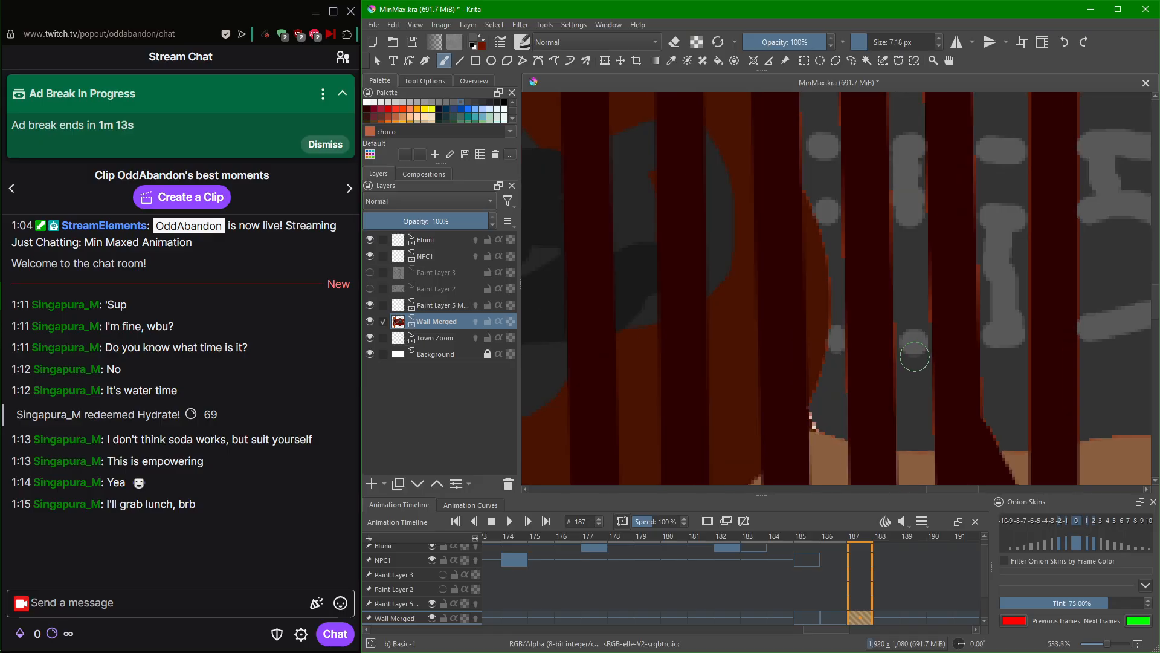
pyautogui.moveTo(914, 354); pyautogui.dragTo(912, 432)
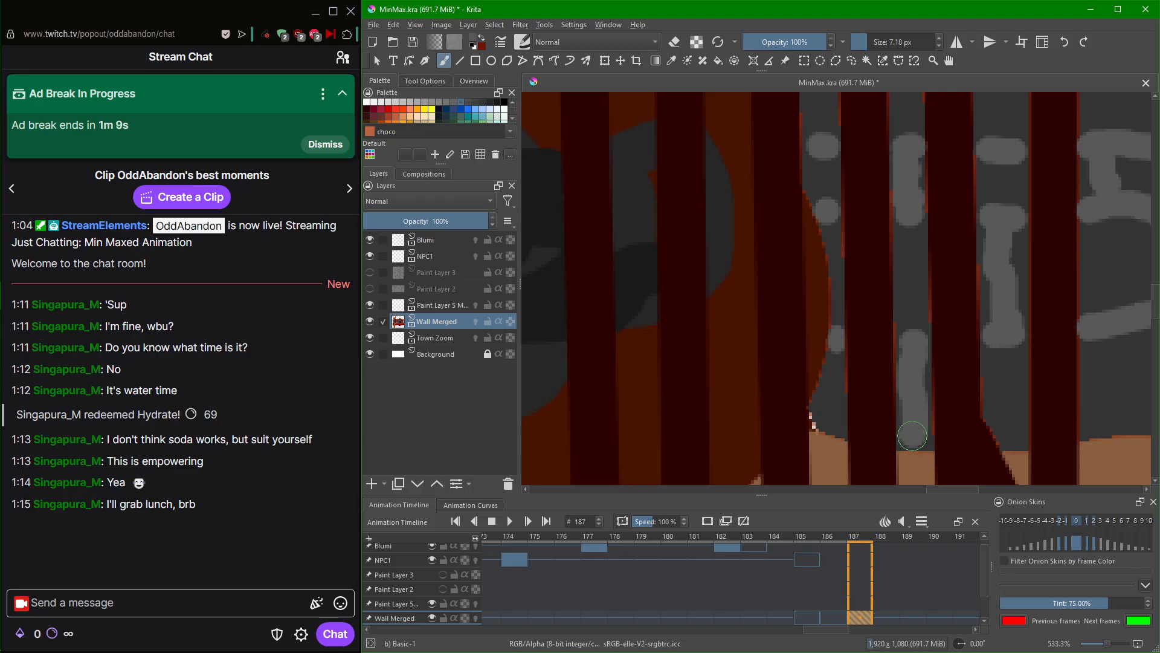
# Paint two vertical mortar joints from the lowest grey line down to the ground in the wall section right of the fence.
pyautogui.moveTo(998, 369)
pyautogui.mouseDown()
pyautogui.moveTo(979, 381)
pyautogui.moveTo(755, 365)
pyautogui.mouseUp()
pyautogui.moveTo(892, 334); pyautogui.dragTo(894, 433)
pyautogui.moveTo(1006, 399); pyautogui.dragTo(729, 392)
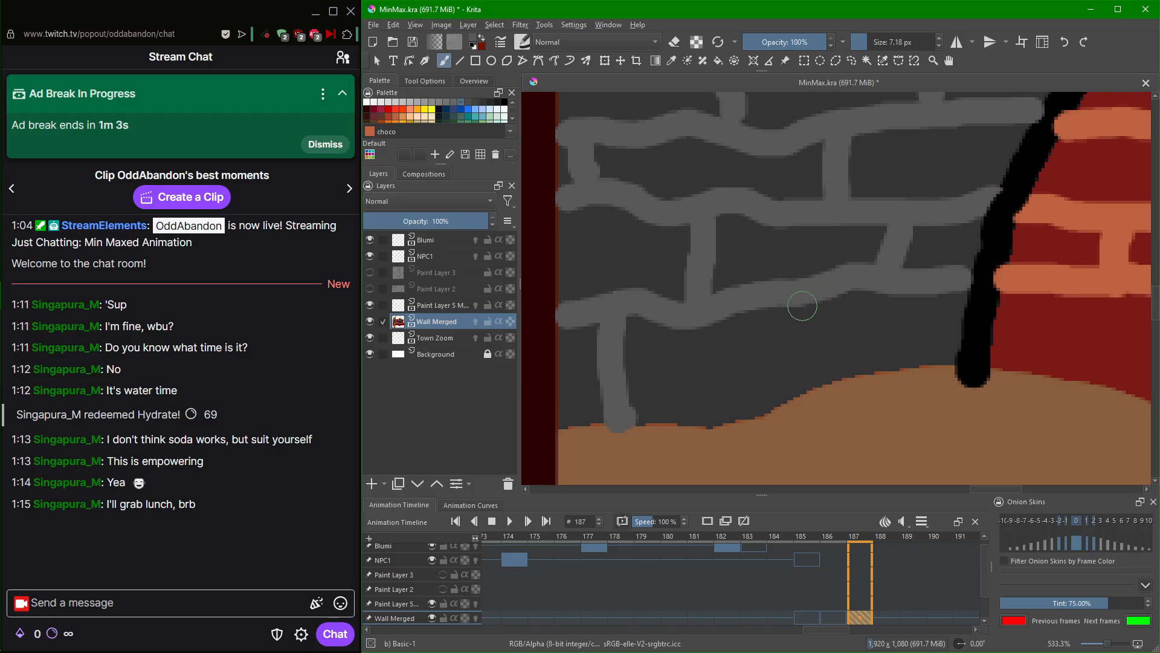
pyautogui.moveTo(802, 306); pyautogui.dragTo(805, 385)
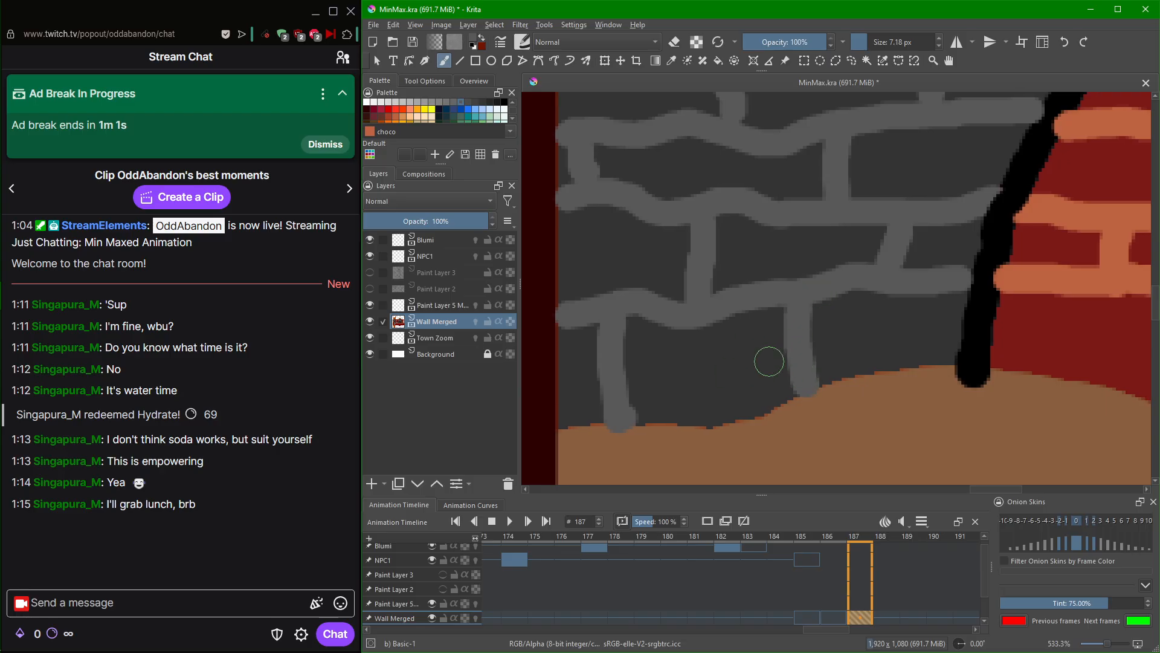
# Paint two vertical mortar joints in the brick row above the fence rail, one left of the fence and one between its posts.
pyautogui.scroll(-4, 769, 361)
pyautogui.moveTo(746, 336); pyautogui.dragTo(1118, 318)
pyautogui.scroll(1, 1118, 318)
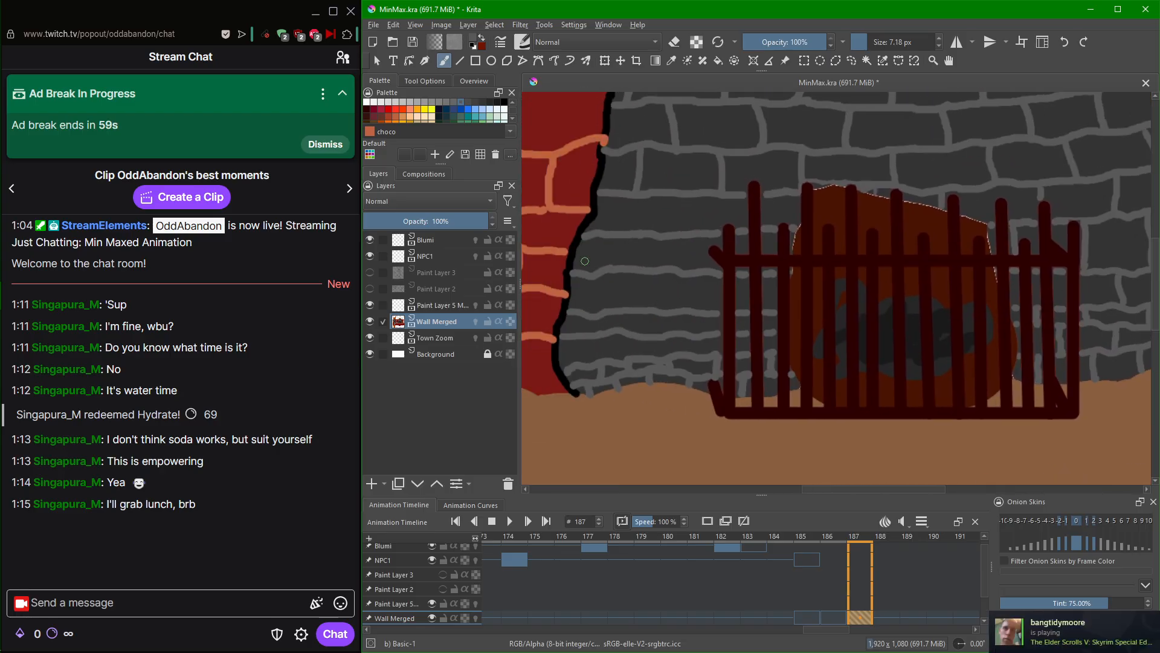
pyautogui.scroll(4, 584, 261)
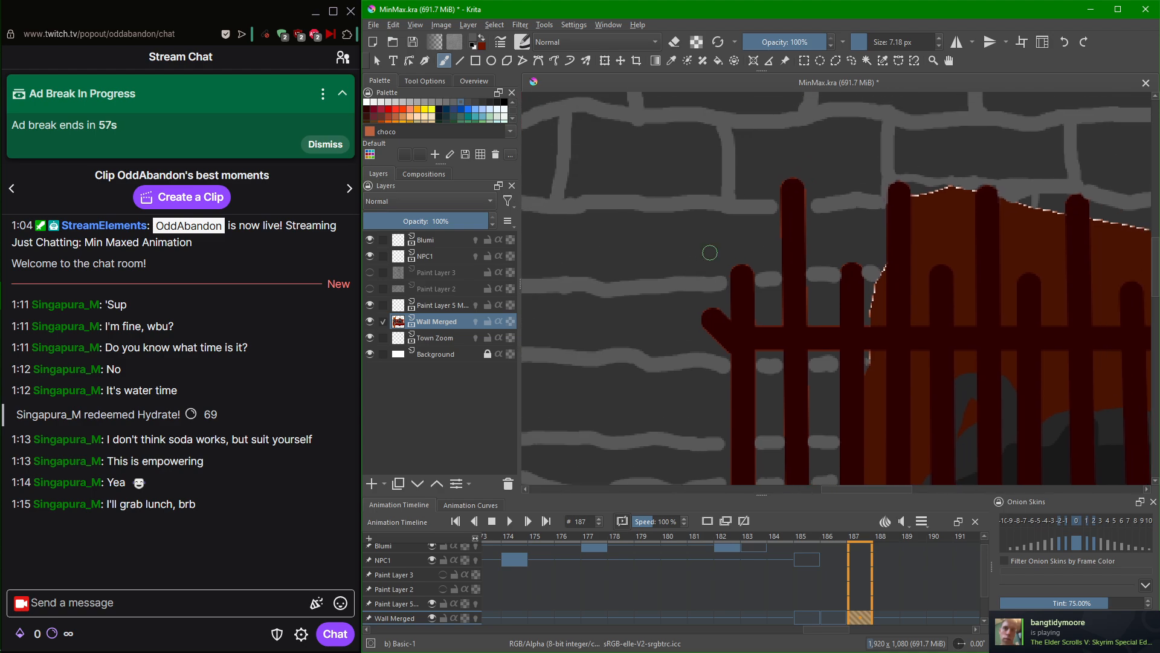
pyautogui.scroll(1, 710, 253)
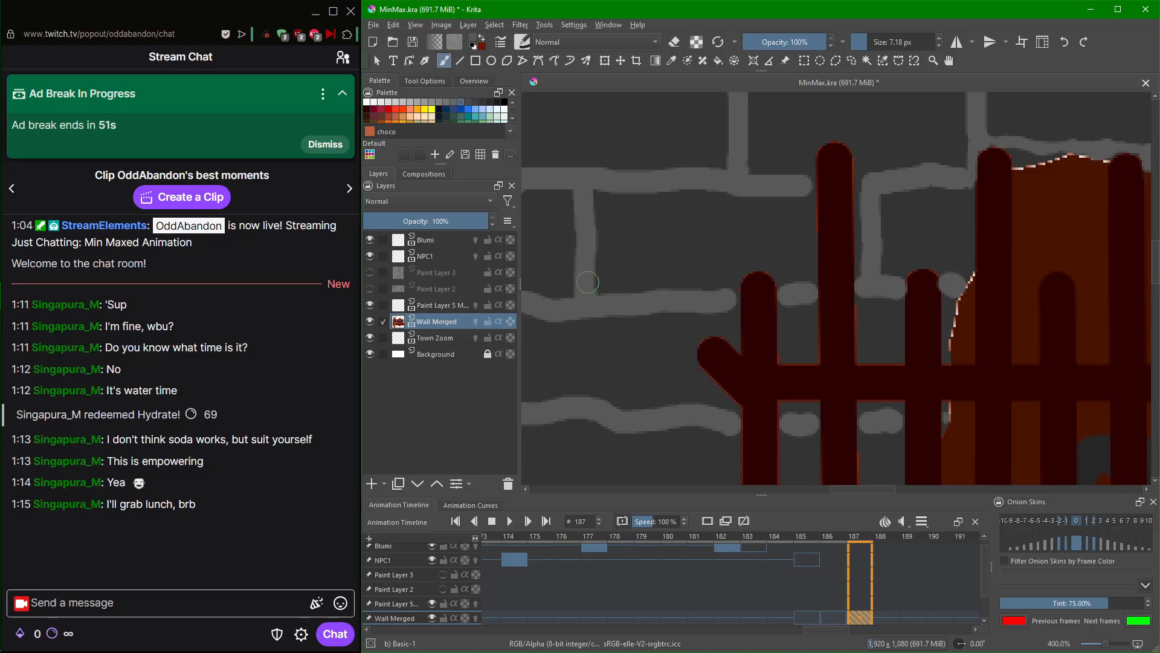
# Paint two vertical mortar joints in the next brick row down, between the left black outline and the fence's angled rail end.
pyautogui.moveTo(613, 278); pyautogui.dragTo(754, 309)
pyautogui.scroll(-2, 753, 309)
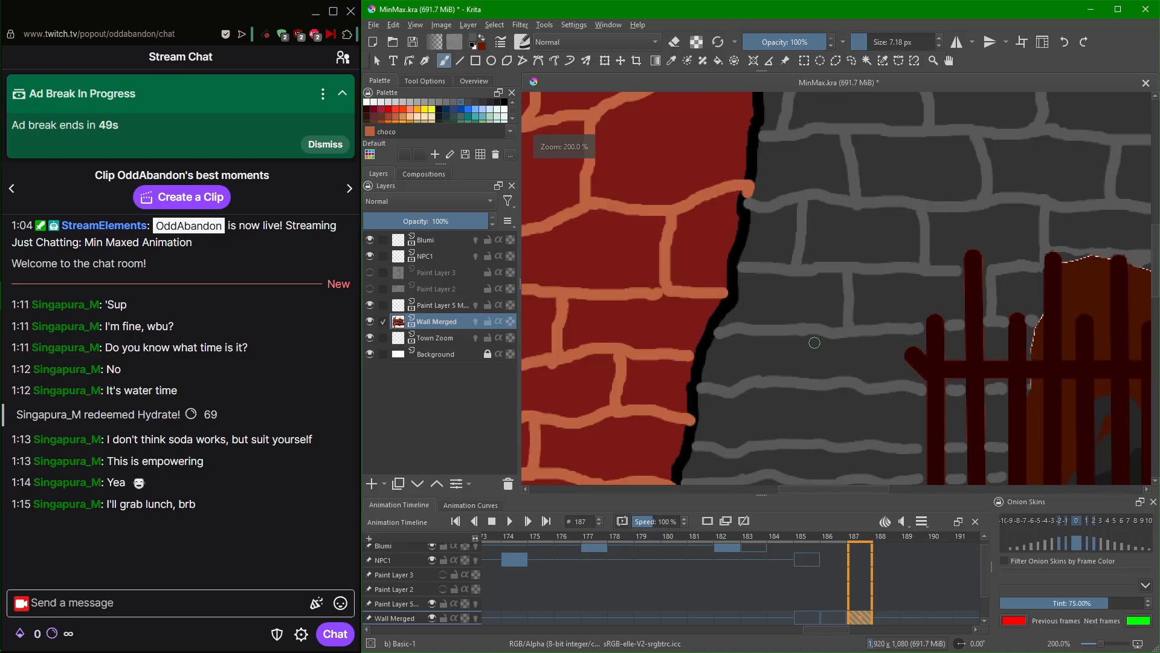
pyautogui.moveTo(814, 343); pyautogui.dragTo(780, 285)
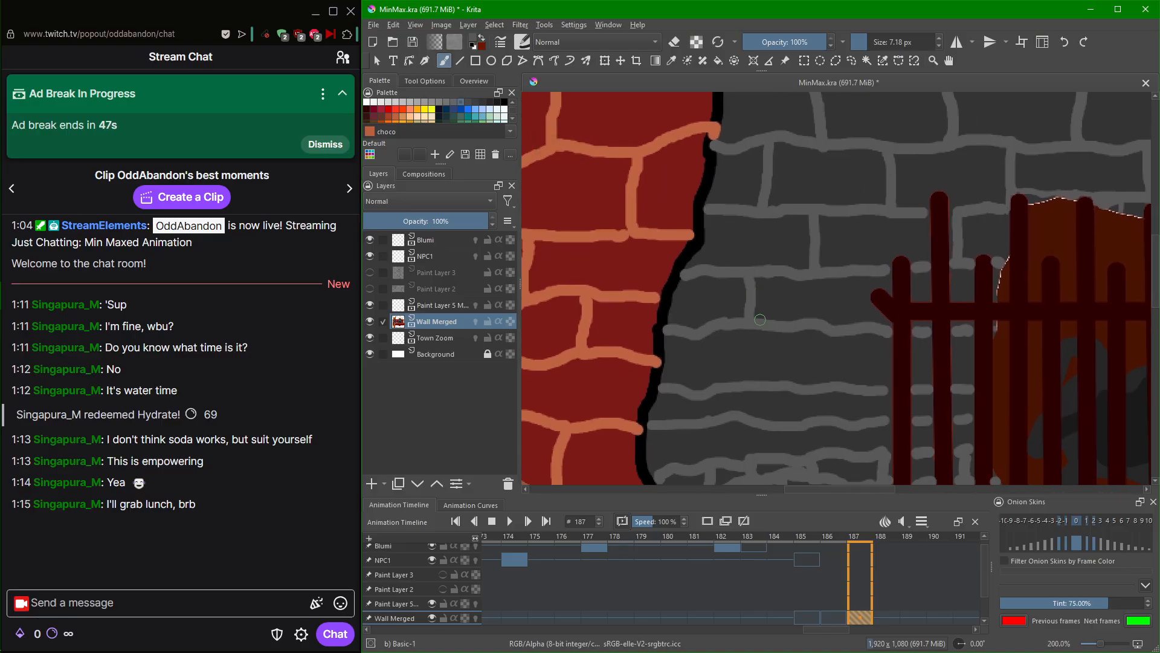
pyautogui.scroll(2, 832, 296)
pyautogui.moveTo(904, 247)
pyautogui.mouseDown()
pyautogui.moveTo(894, 339)
pyautogui.moveTo(788, 322)
pyautogui.moveTo(927, 171)
pyautogui.moveTo(966, 168)
pyautogui.mouseUp()
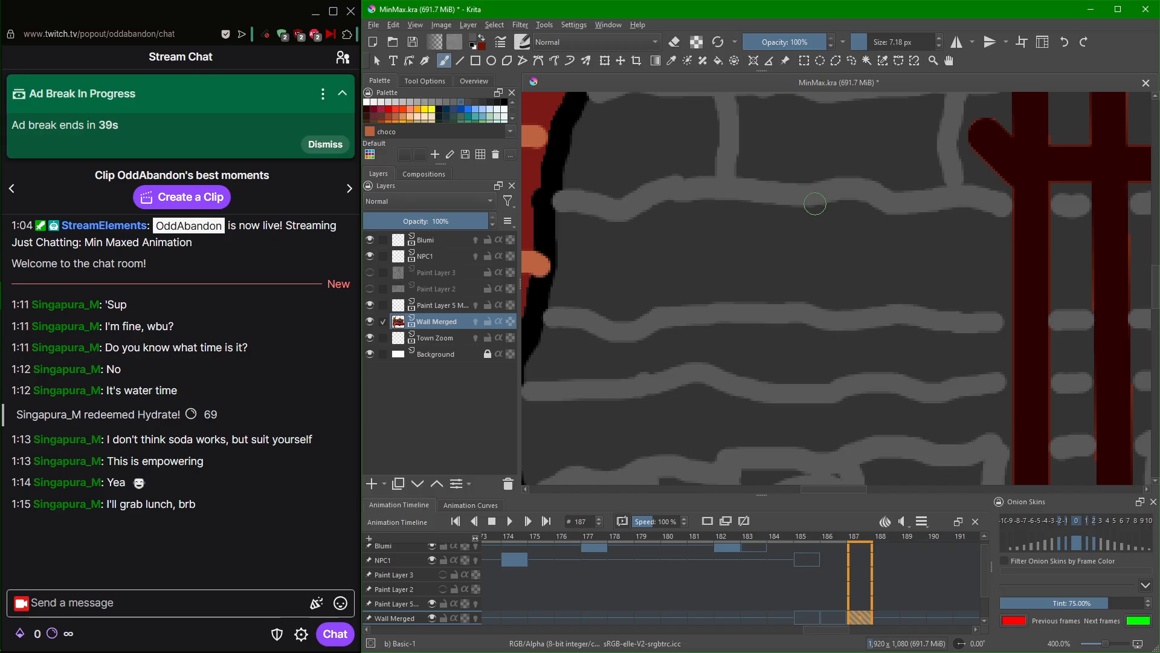
# Paint two curved vertical mortar joints in the brick row just below the level of the rail, left of the fence.
pyautogui.moveTo(816, 204)
pyautogui.mouseDown()
pyautogui.moveTo(802, 250)
pyautogui.moveTo(808, 298)
pyautogui.mouseUp()
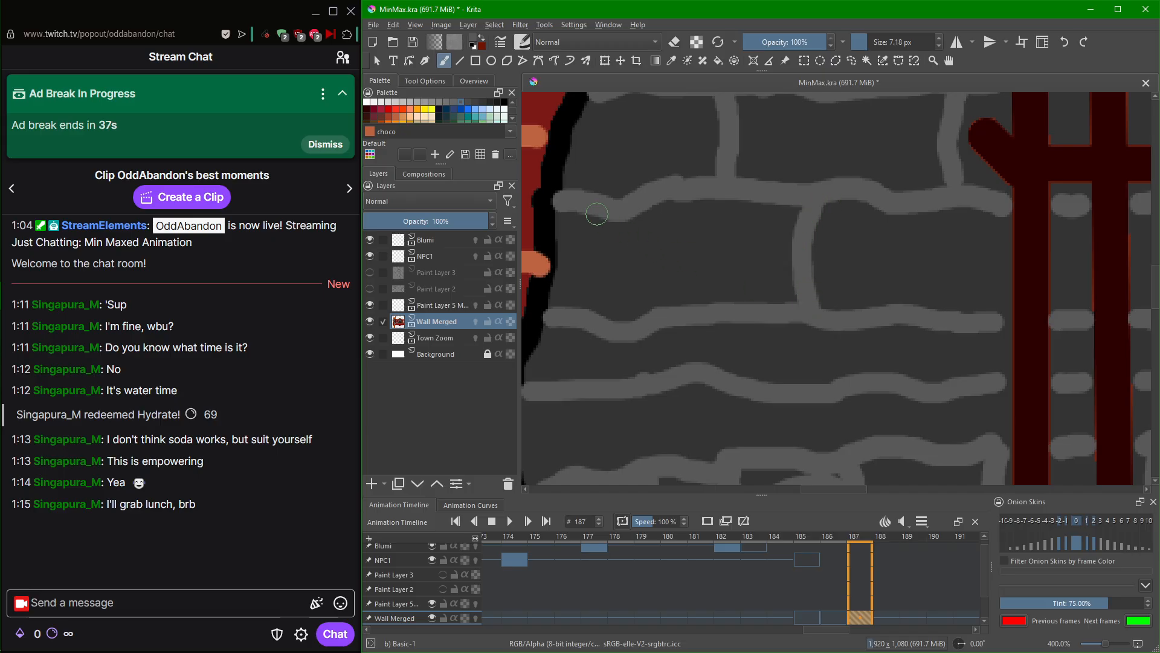
pyautogui.moveTo(607, 213)
pyautogui.mouseDown()
pyautogui.moveTo(627, 278)
pyautogui.moveTo(620, 306)
pyautogui.mouseUp()
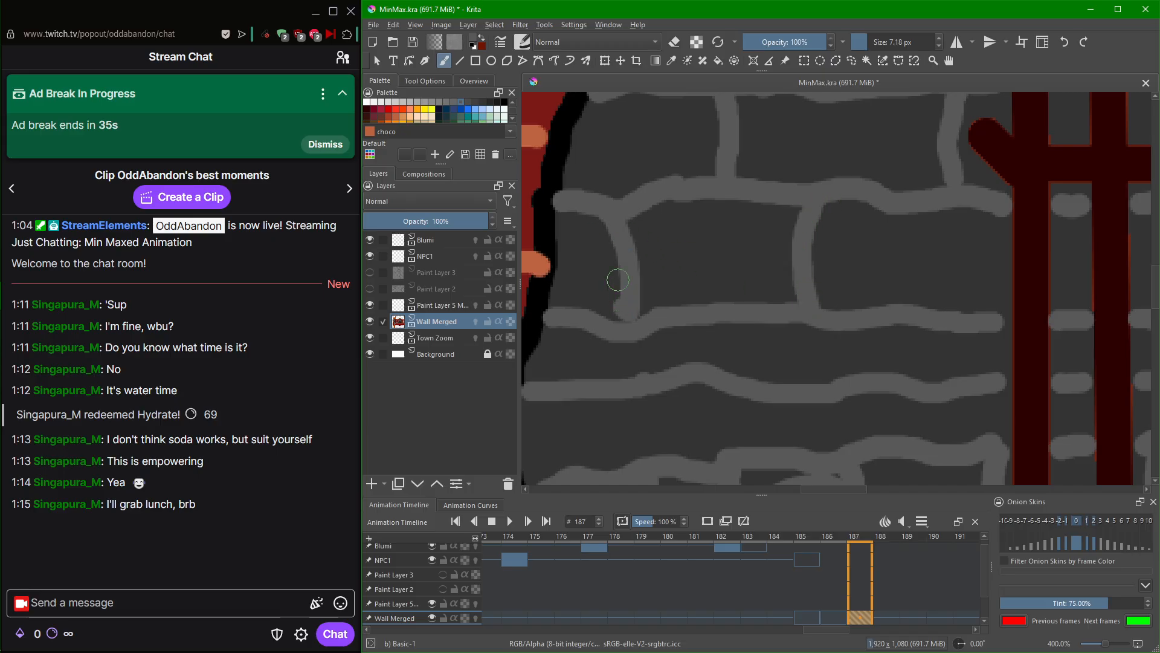
pyautogui.moveTo(760, 225); pyautogui.dragTo(536, 235)
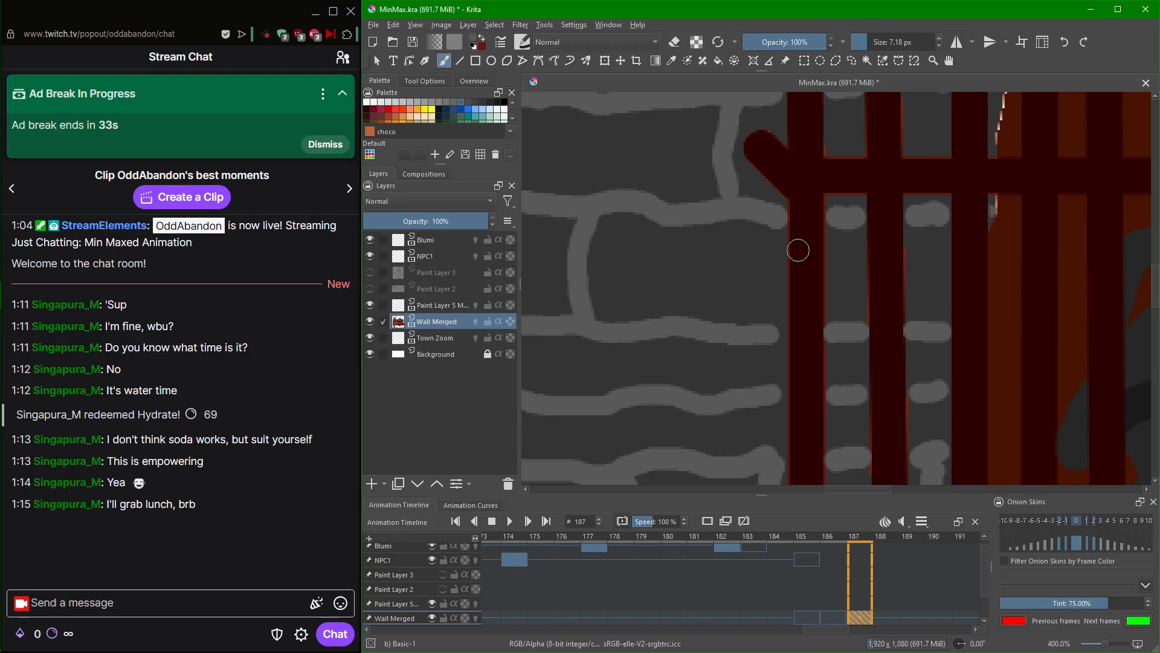
# Paint a vertical mortar joint between the two leftmost fence posts, linking the first two grey lines below the rail.
pyautogui.scroll(-3, 881, 224)
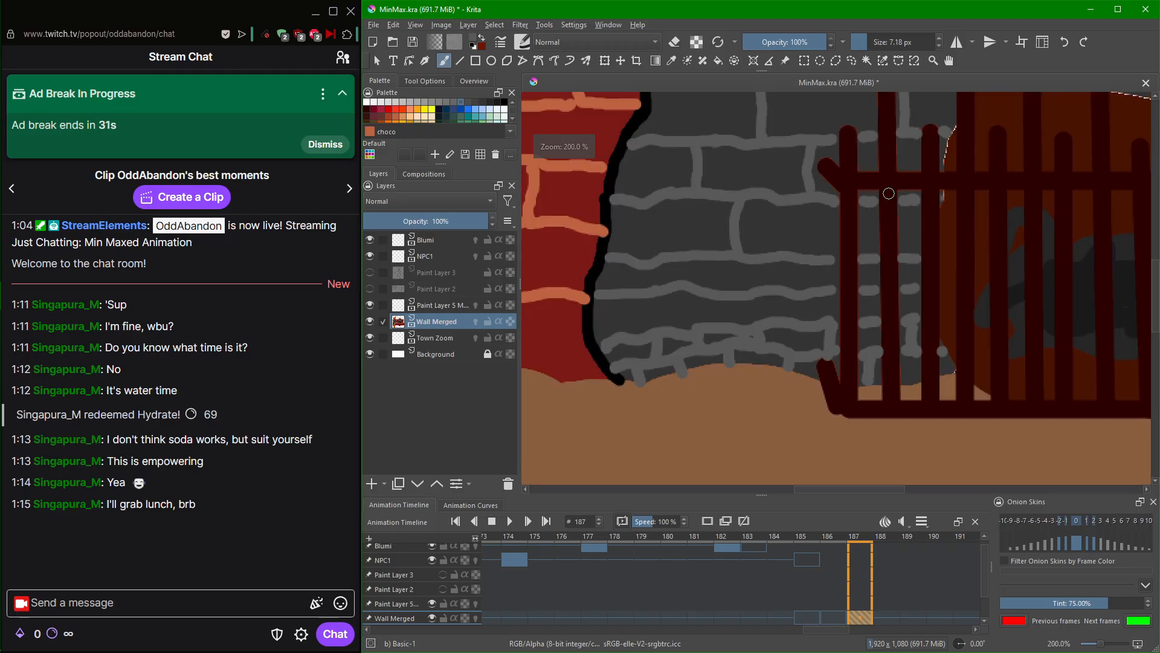
pyautogui.scroll(3, 906, 218)
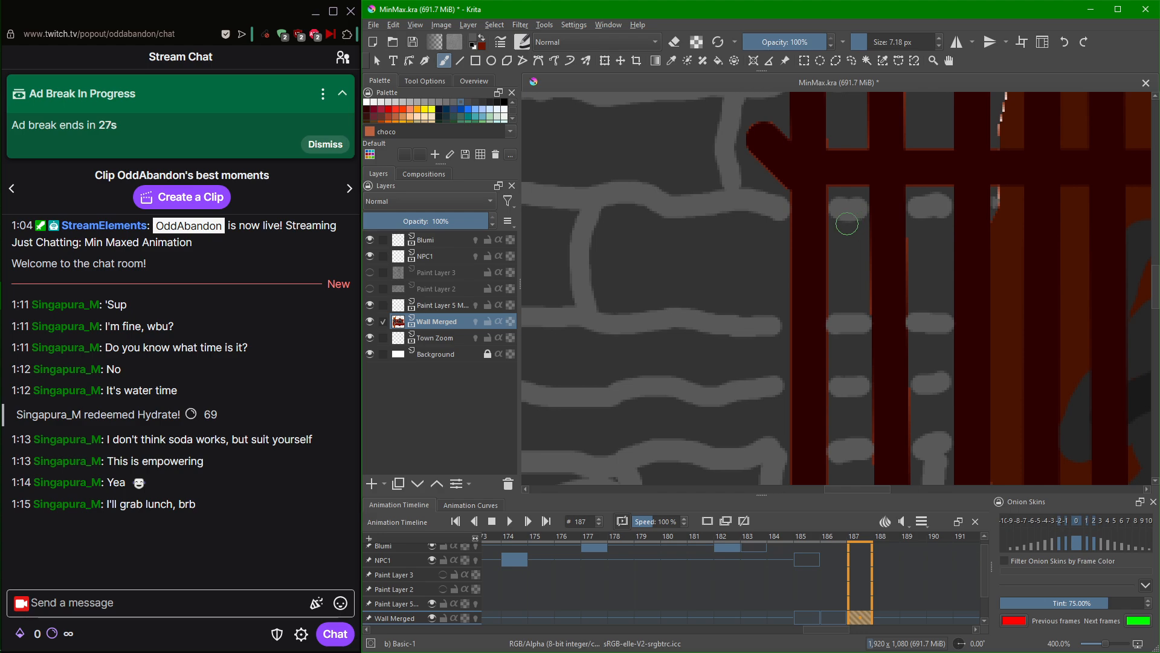
pyautogui.moveTo(847, 223); pyautogui.dragTo(849, 323)
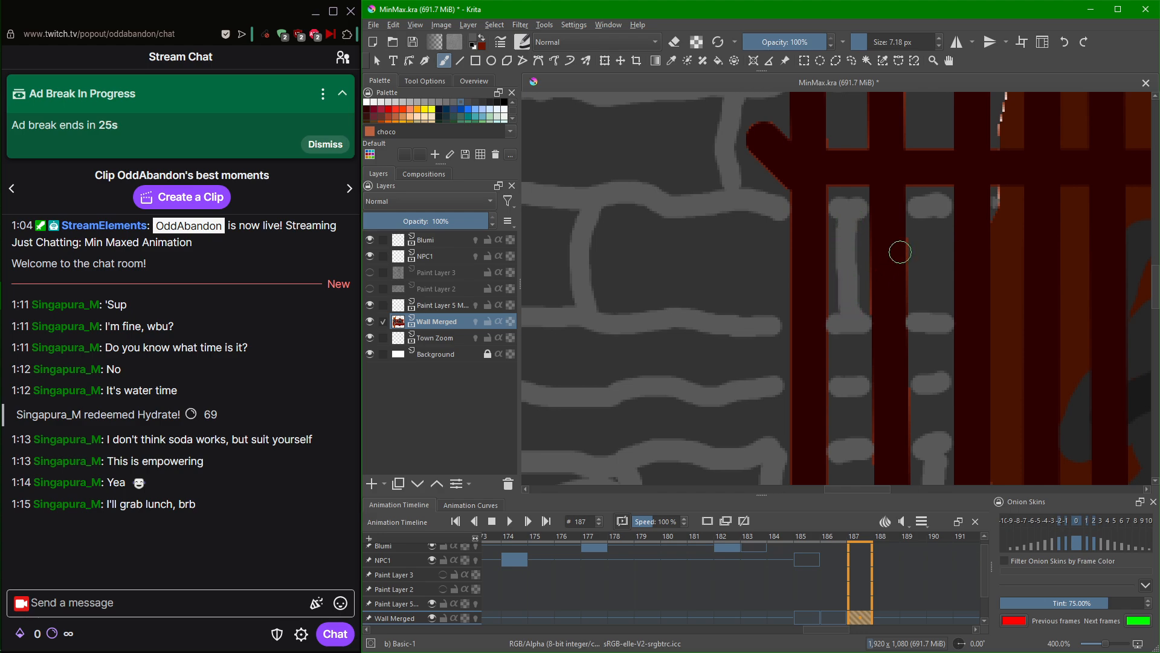
pyautogui.scroll(-4, 900, 252)
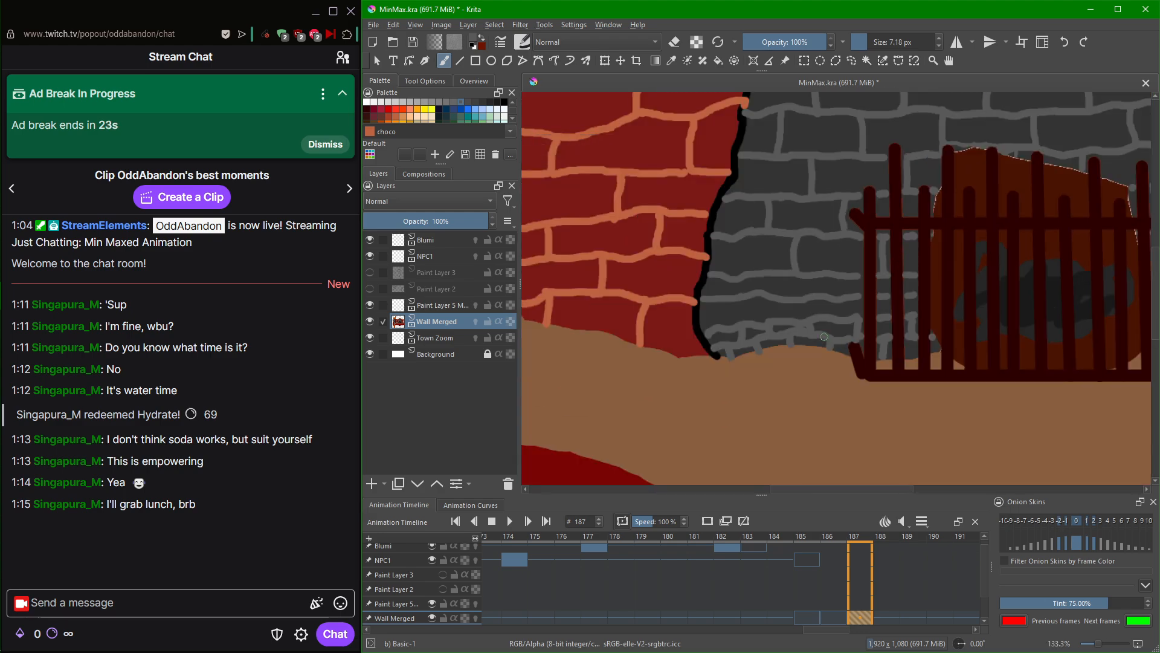
# Paint short vertical mortar joints in the lower grey brick rows left of the fence, including one beside the leftmost post.
pyautogui.scroll(6, 824, 336)
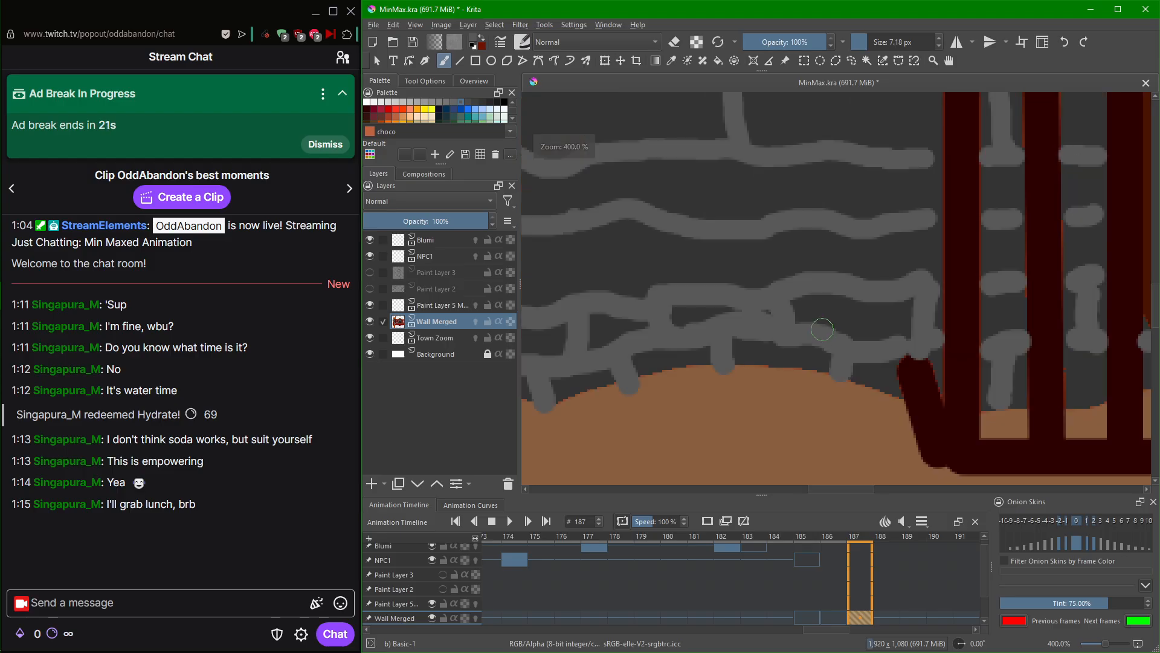
pyautogui.scroll(-4, 813, 314)
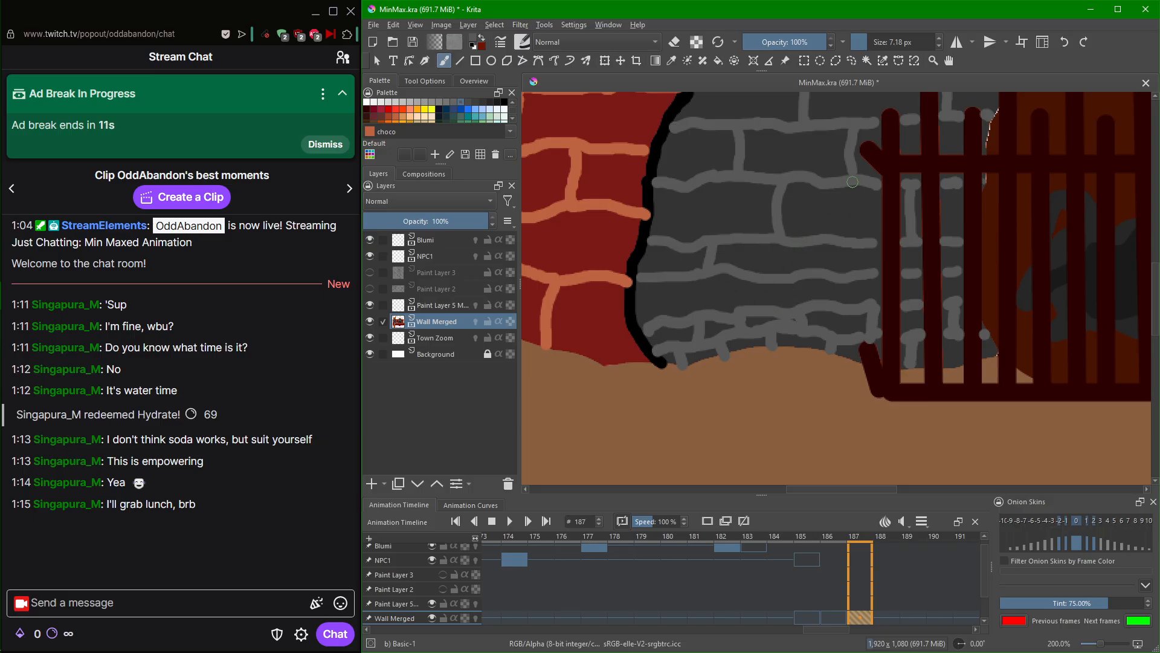
pyautogui.moveTo(843, 243); pyautogui.dragTo(849, 267)
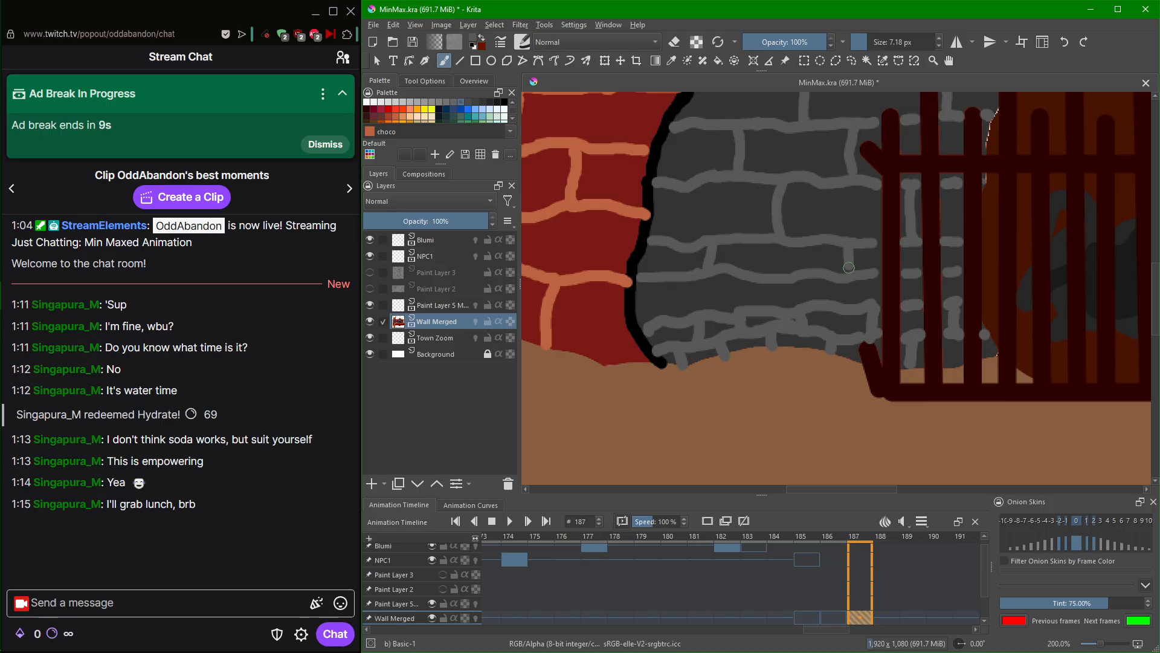
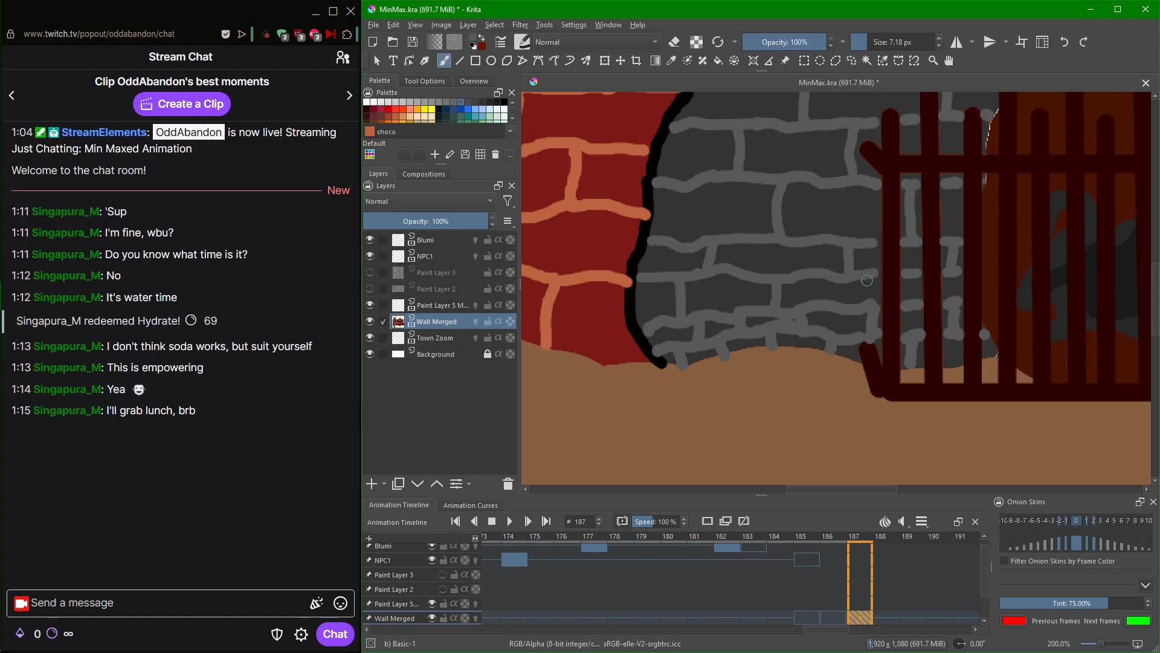
pyautogui.moveTo(914, 277); pyautogui.dragTo(917, 297)
pyautogui.scroll(2, 873, 289)
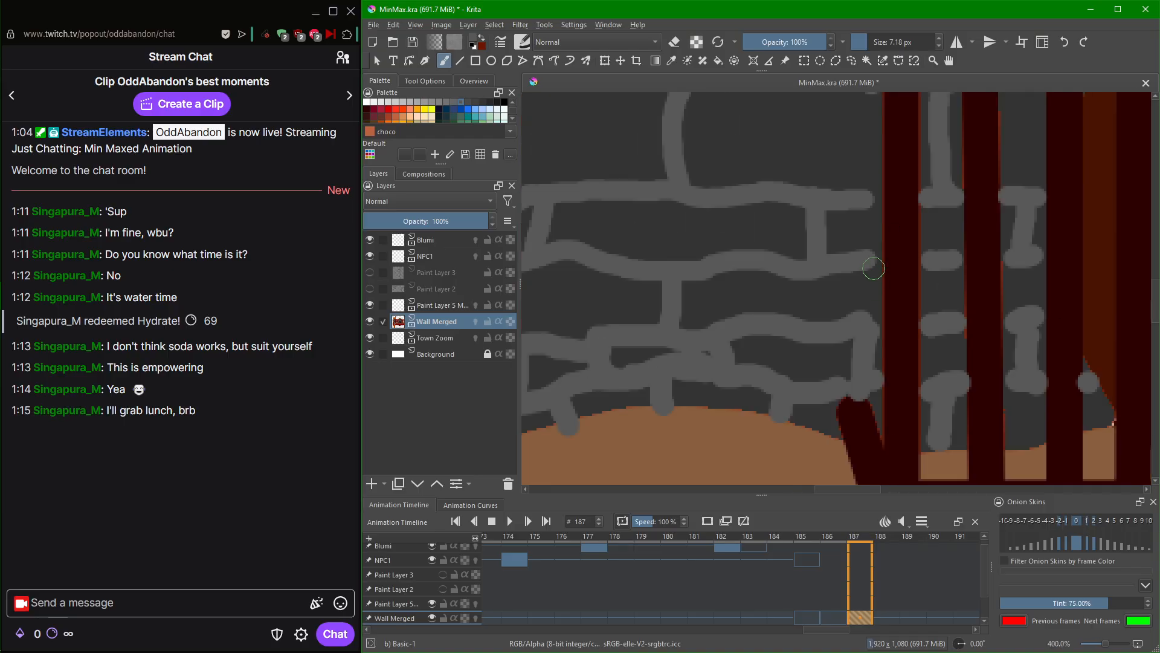
pyautogui.moveTo(865, 265); pyautogui.dragTo(864, 303)
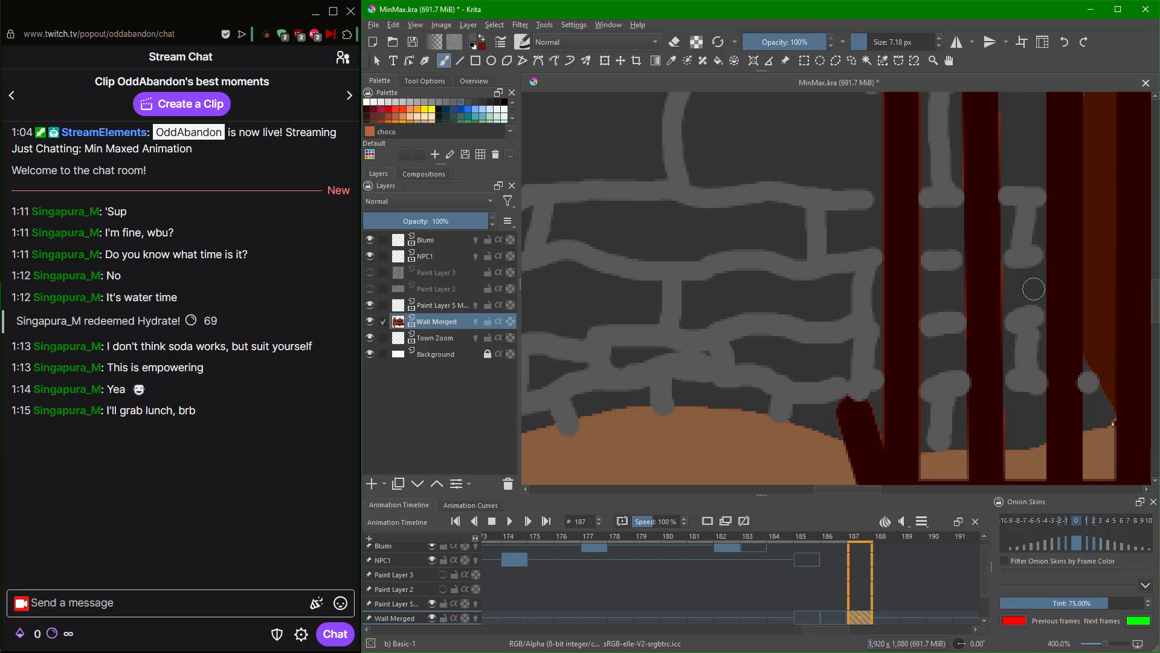
# Sample black and repaint the lower part of the fireplace's left outline over the orange mortar ends that overlap it.
pyautogui.scroll(-4, 1028, 332)
pyautogui.scroll(-2, 1027, 331)
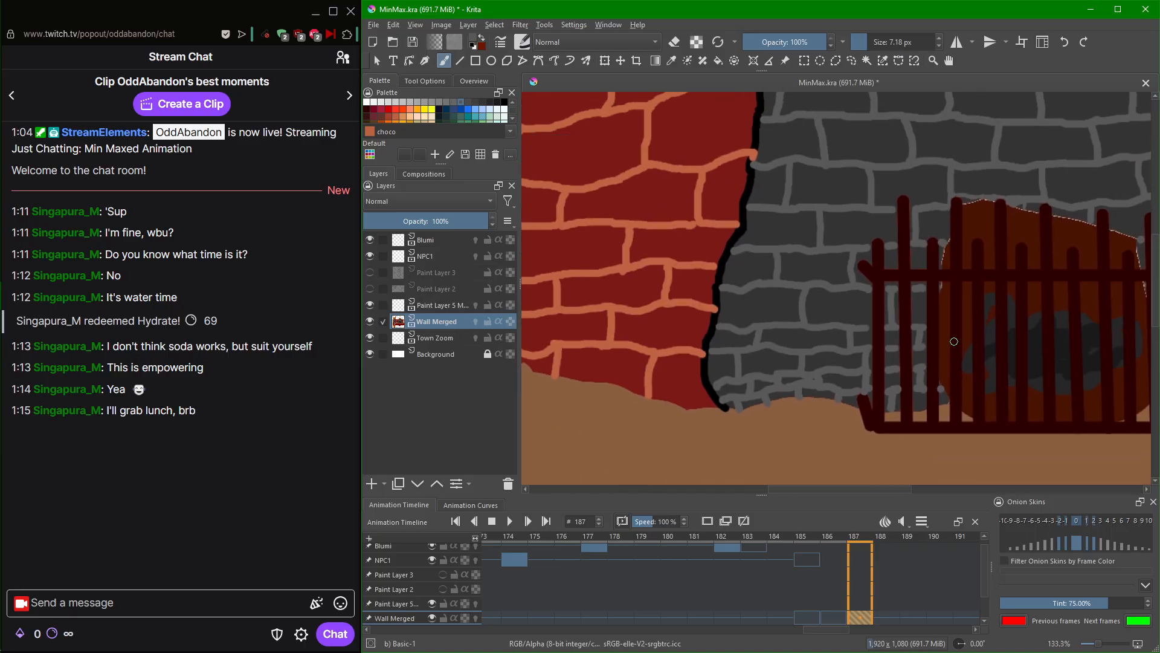
pyautogui.scroll(-1, 952, 336)
pyautogui.scroll(5, 961, 336)
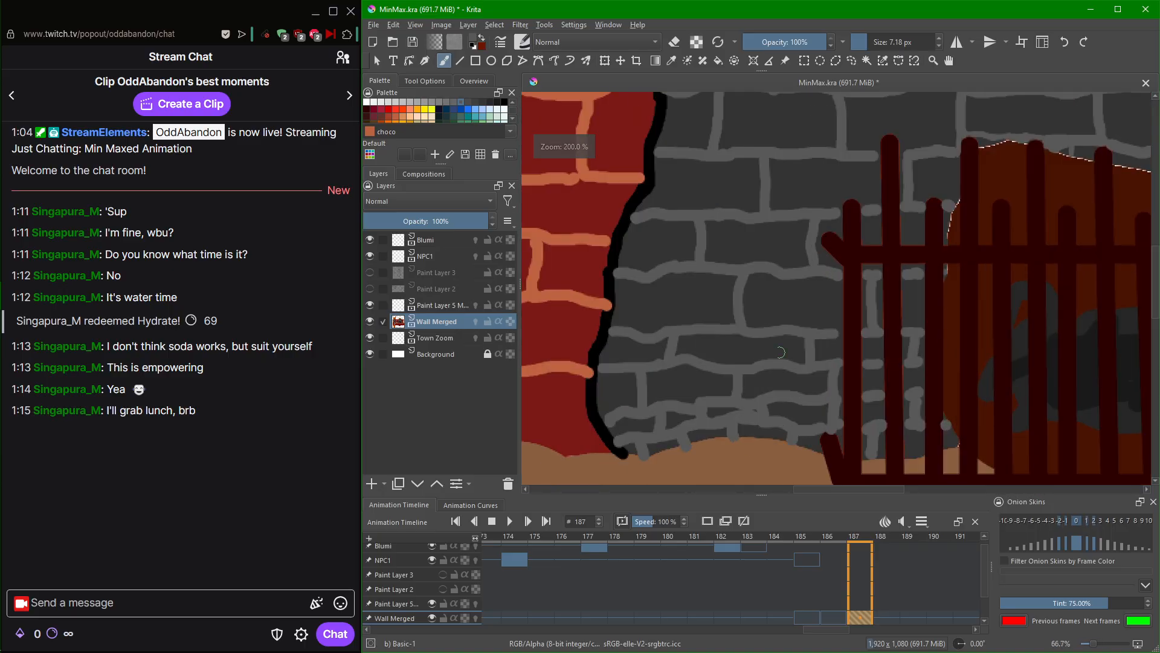
pyautogui.moveTo(580, 350); pyautogui.dragTo(785, 233)
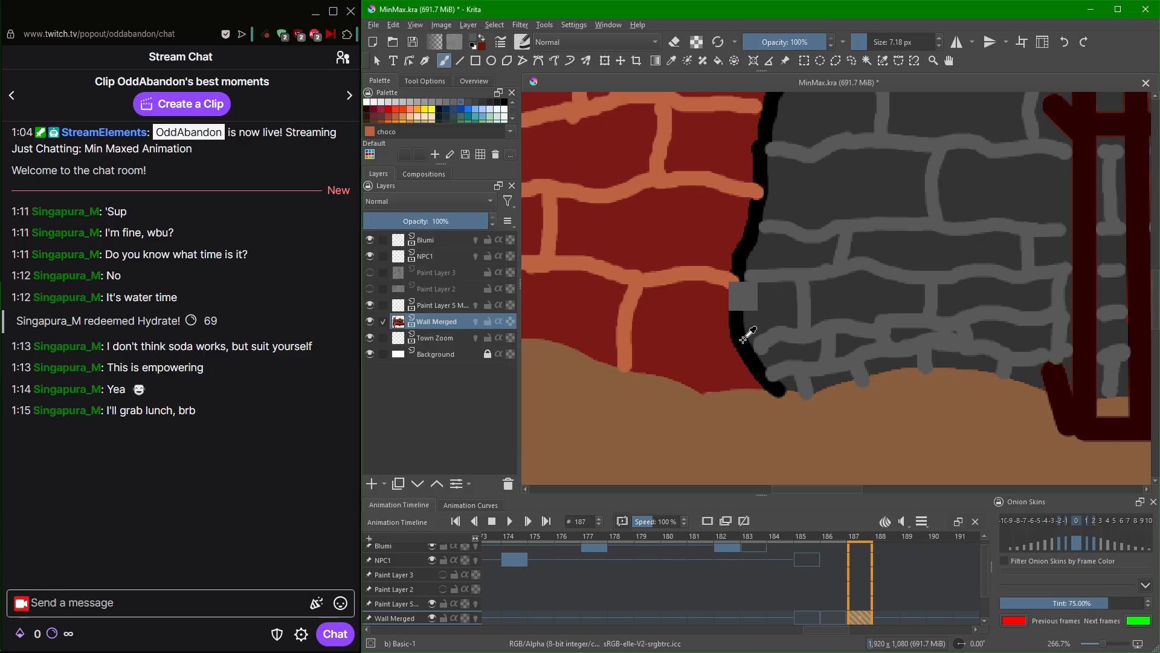
pyautogui.scroll(1, 745, 335)
pyautogui.scroll(2, 745, 335)
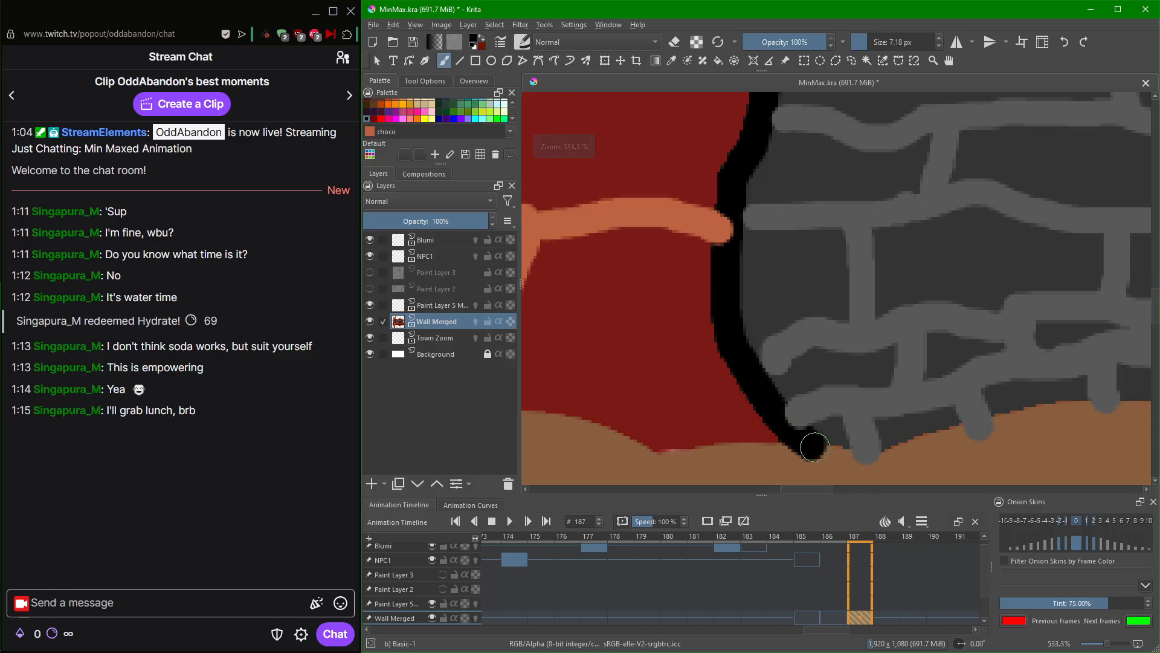
pyautogui.scroll(3, 734, 290)
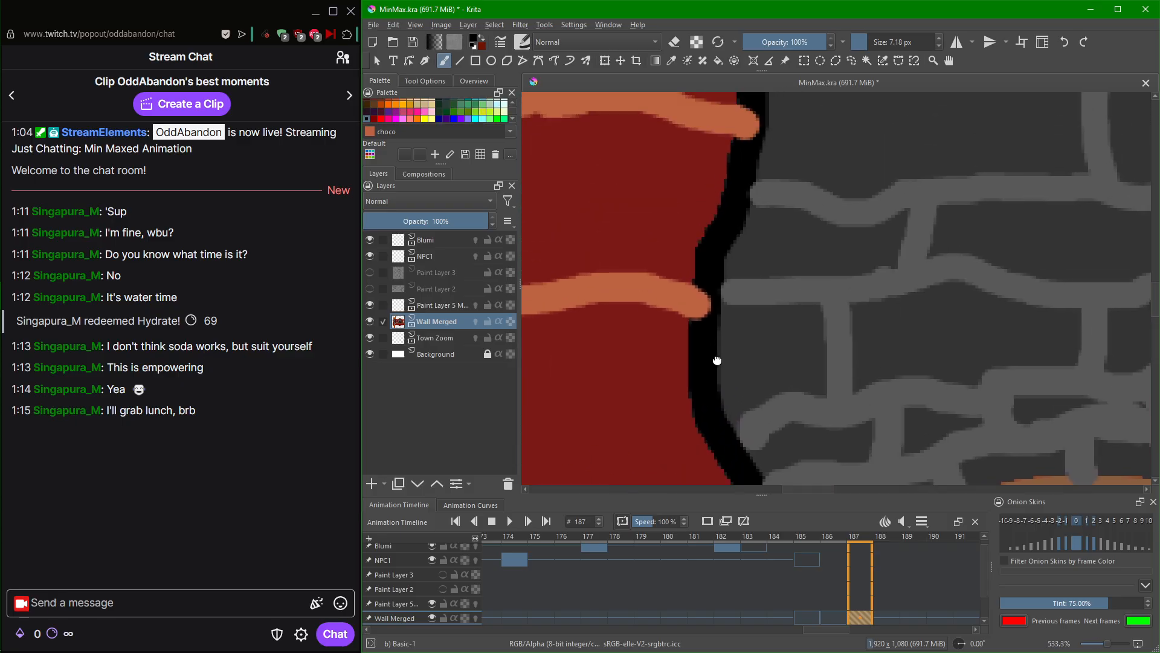
pyautogui.moveTo(712, 319); pyautogui.dragTo(702, 367)
pyautogui.moveTo(741, 254); pyautogui.dragTo(693, 419)
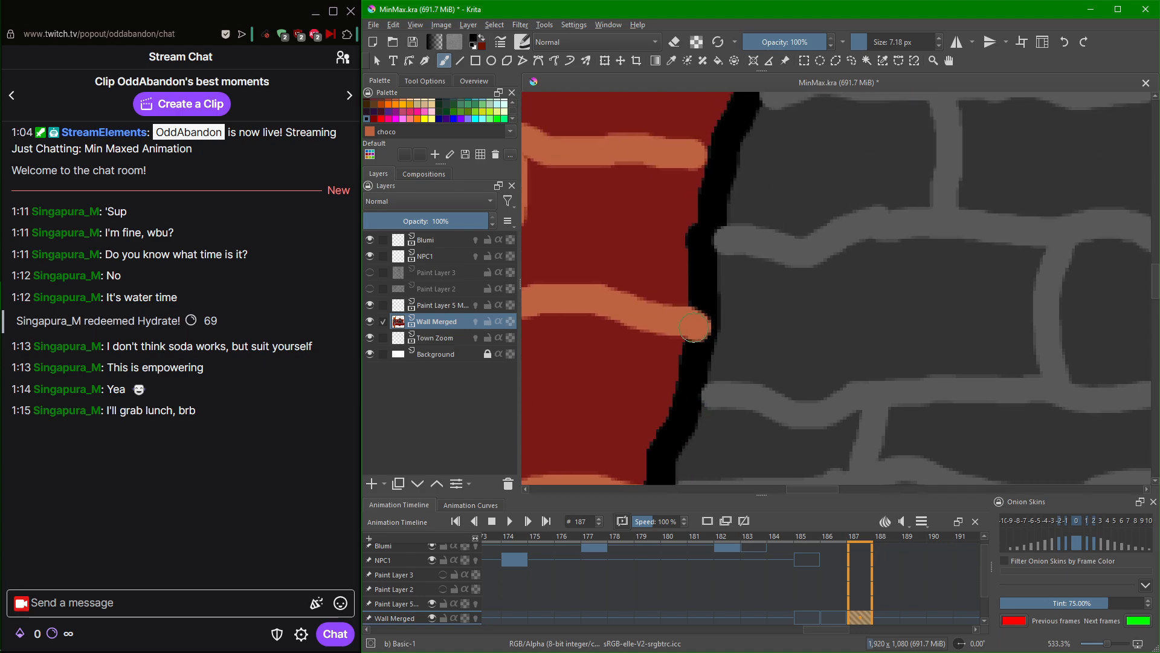
pyautogui.moveTo(705, 288); pyautogui.dragTo(700, 336)
pyautogui.moveTo(695, 267); pyautogui.dragTo(626, 474)
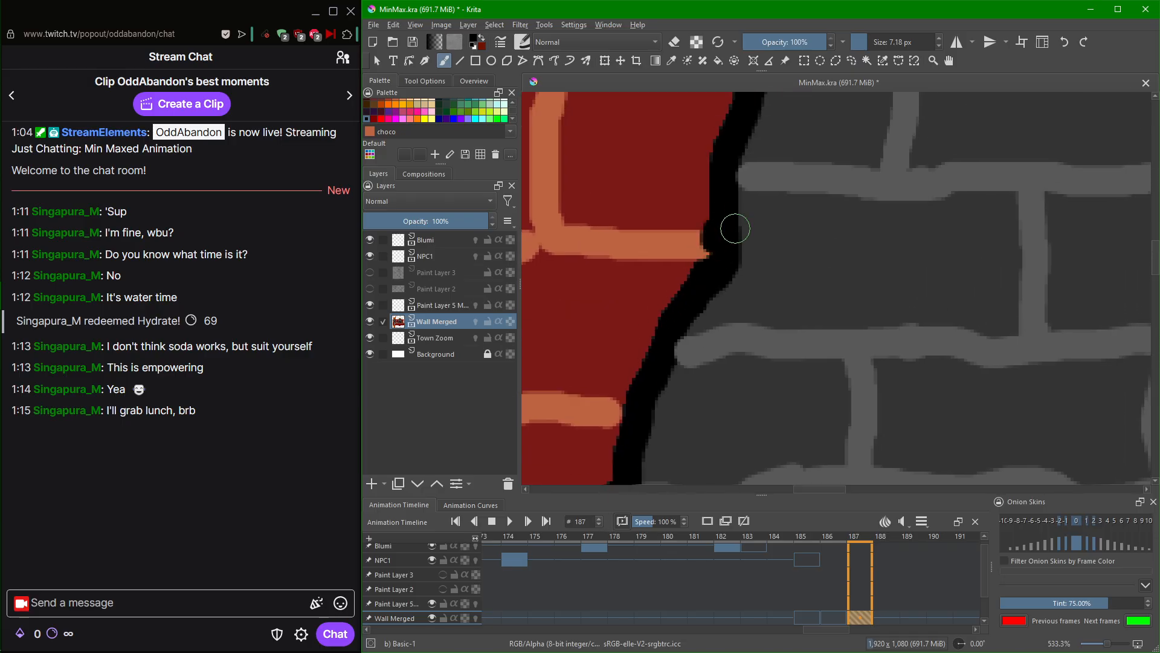
pyautogui.moveTo(737, 218)
pyautogui.mouseDown()
pyautogui.moveTo(716, 265)
pyautogui.moveTo(724, 256)
pyautogui.moveTo(677, 334)
pyautogui.moveTo(681, 406)
pyautogui.mouseUp()
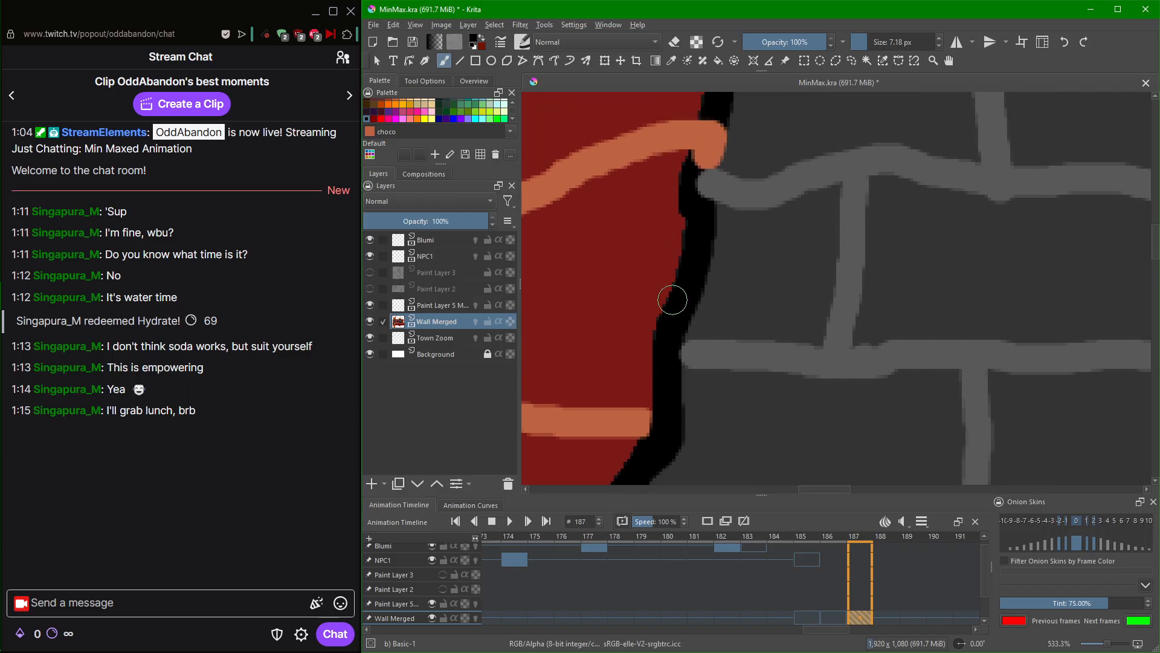
# Cover the orange mortar end crossing the middle of the left outline with black, touching up leftover orange with the dark grey brick color.
pyautogui.moveTo(696, 200)
pyautogui.mouseDown()
pyautogui.moveTo(684, 359)
pyautogui.moveTo(687, 299)
pyautogui.mouseUp()
pyautogui.scroll(2, 694, 308)
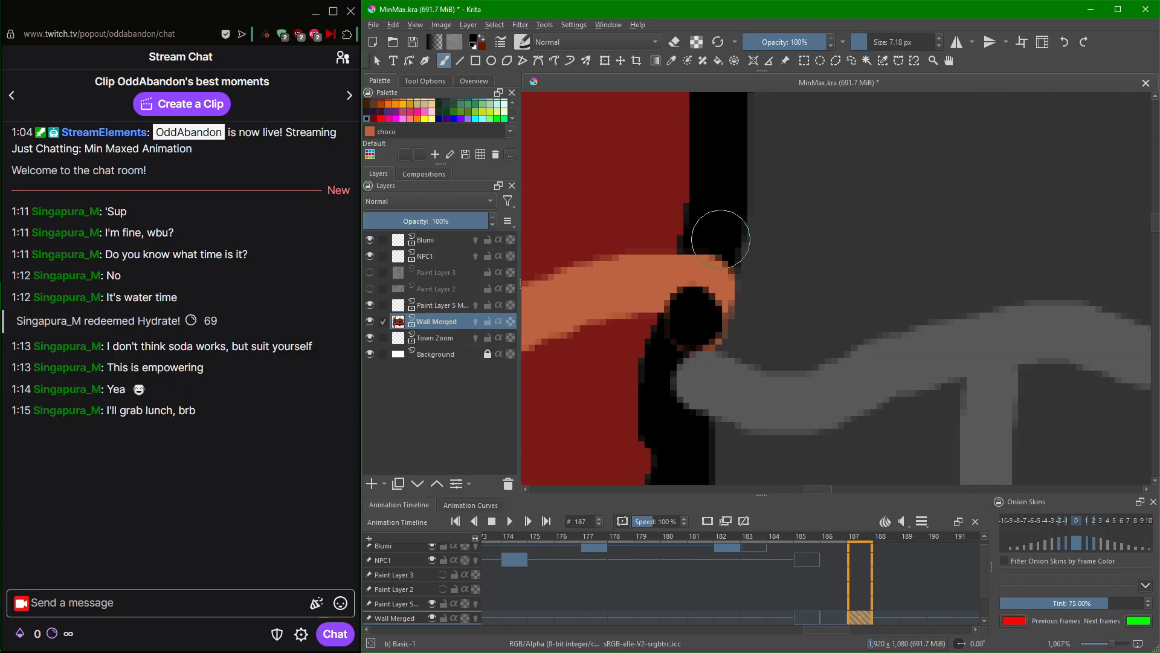
pyautogui.moveTo(714, 226); pyautogui.dragTo(688, 319)
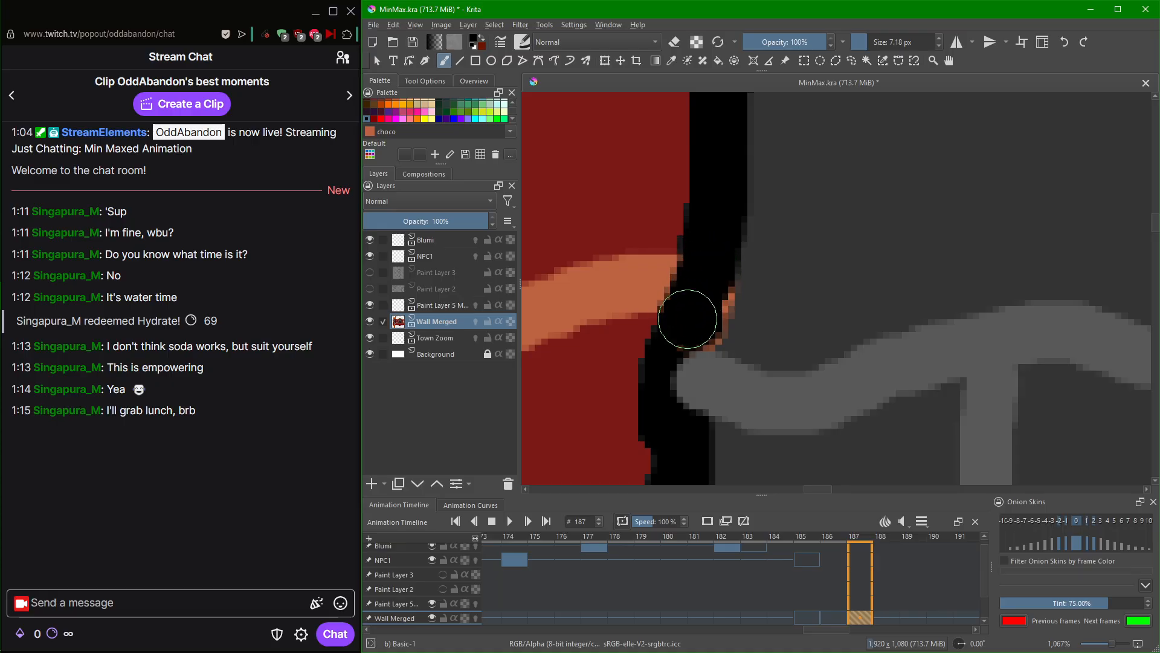
pyautogui.keyDown('ctrl'); pyautogui.click(805, 250); pyautogui.keyUp('ctrl')
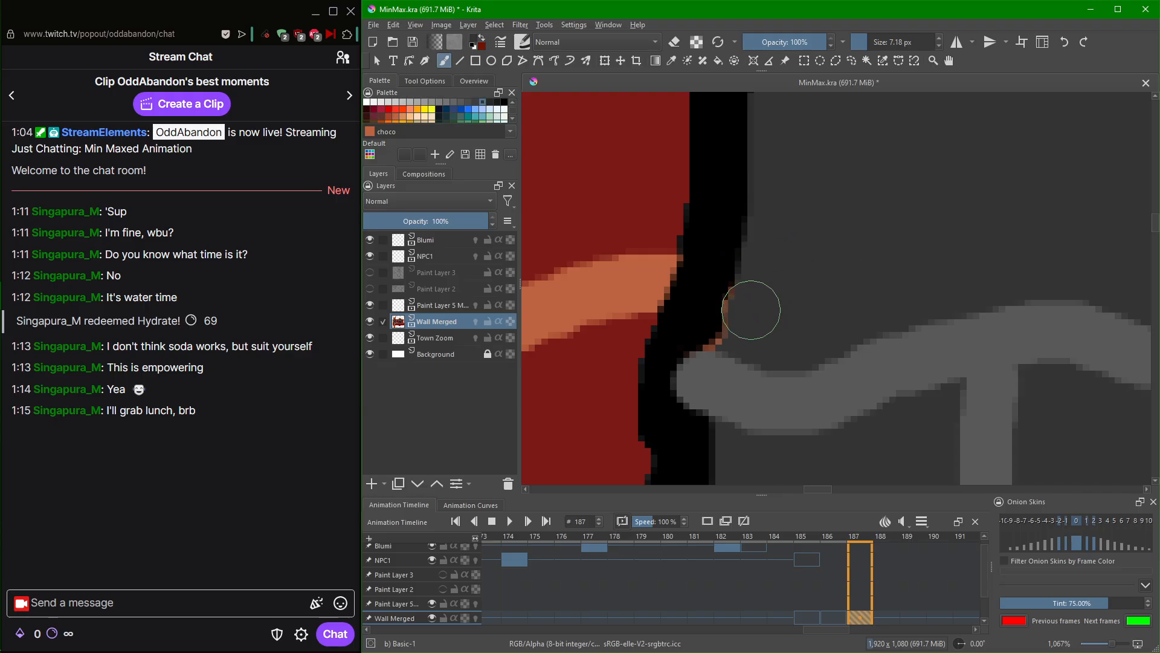
pyautogui.moveTo(751, 310)
pyautogui.mouseDown()
pyautogui.moveTo(734, 340)
pyautogui.moveTo(738, 321)
pyautogui.moveTo(722, 326)
pyautogui.mouseUp()
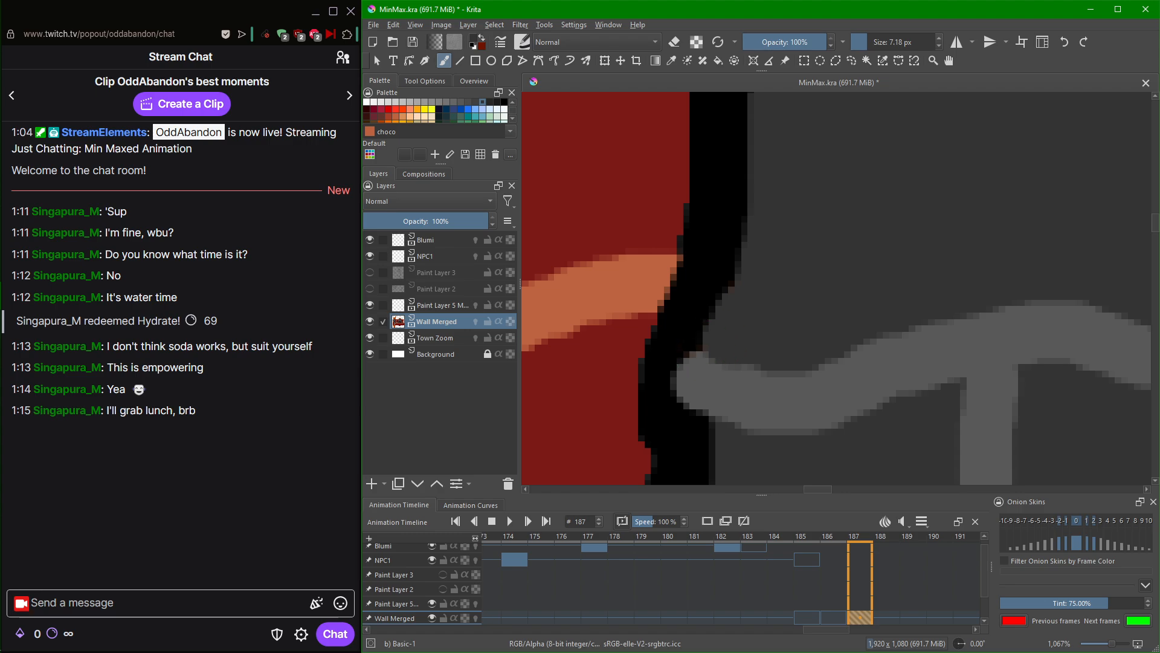
pyautogui.scroll(-2, 435, 110)
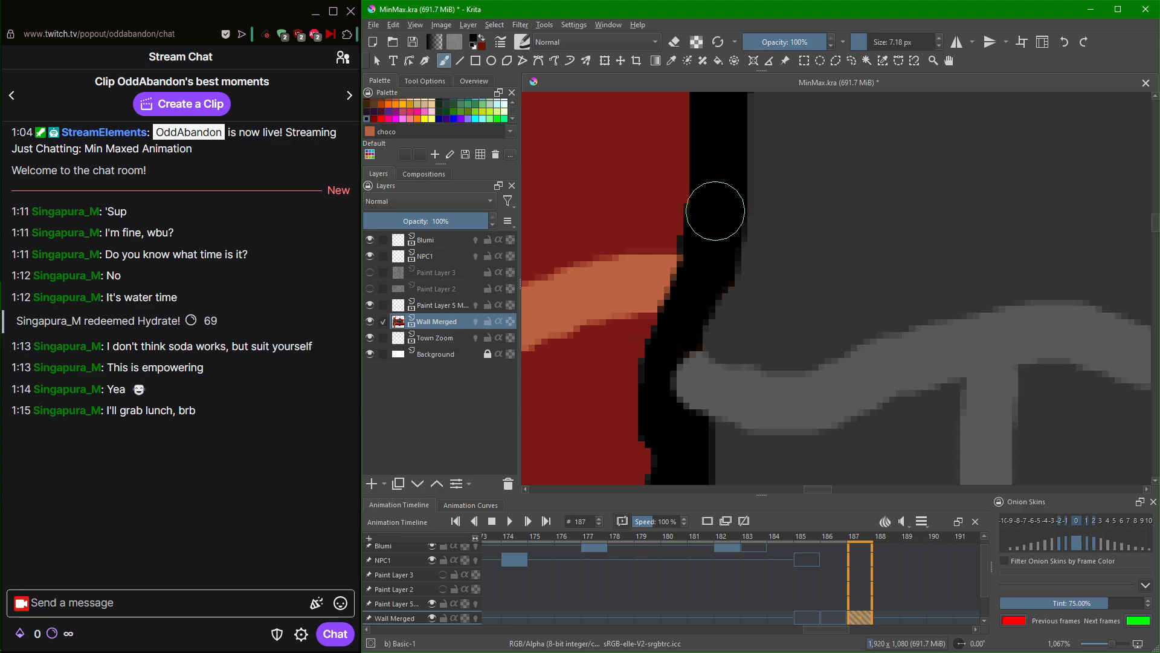
pyautogui.moveTo(716, 211); pyautogui.dragTo(693, 309)
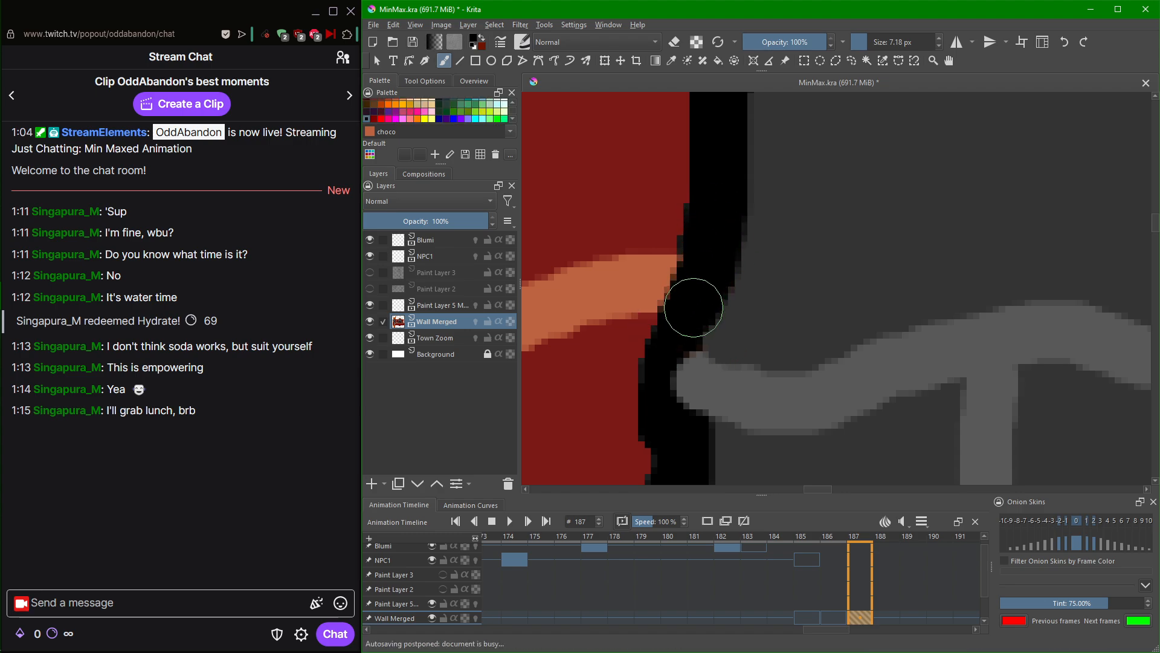
# Paint black over the orange mortar ends overlapping the left outline where it slants toward the chimney.
pyautogui.scroll(-3, 710, 244)
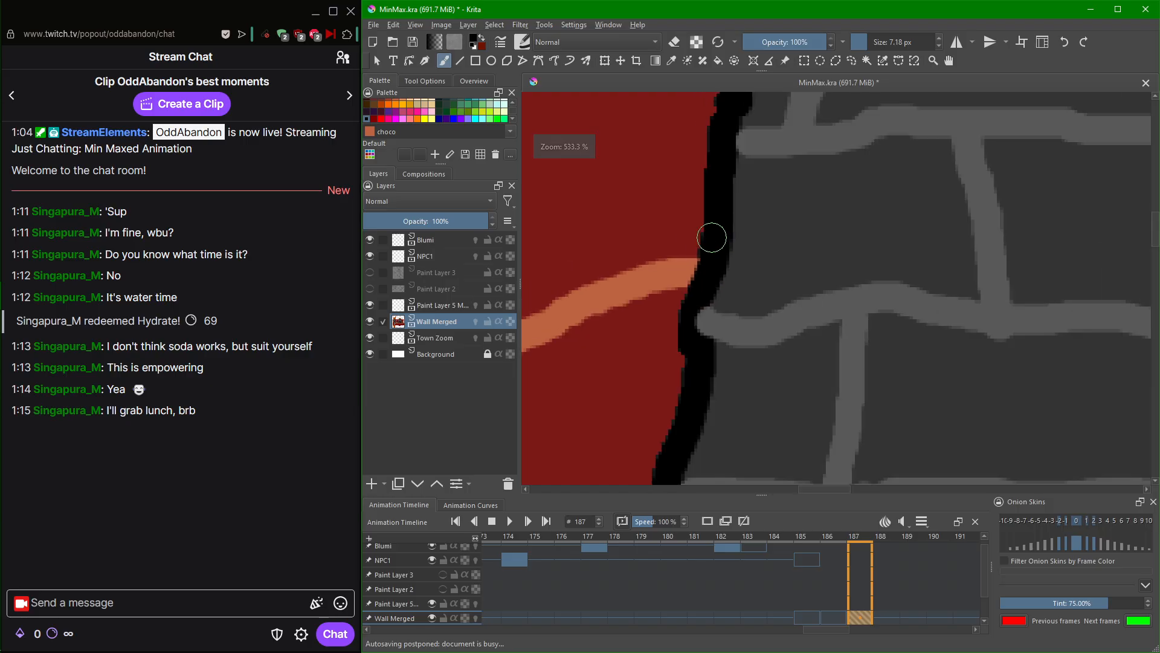
pyautogui.moveTo(738, 181)
pyautogui.mouseDown()
pyautogui.moveTo(713, 220)
pyautogui.moveTo(679, 389)
pyautogui.mouseUp()
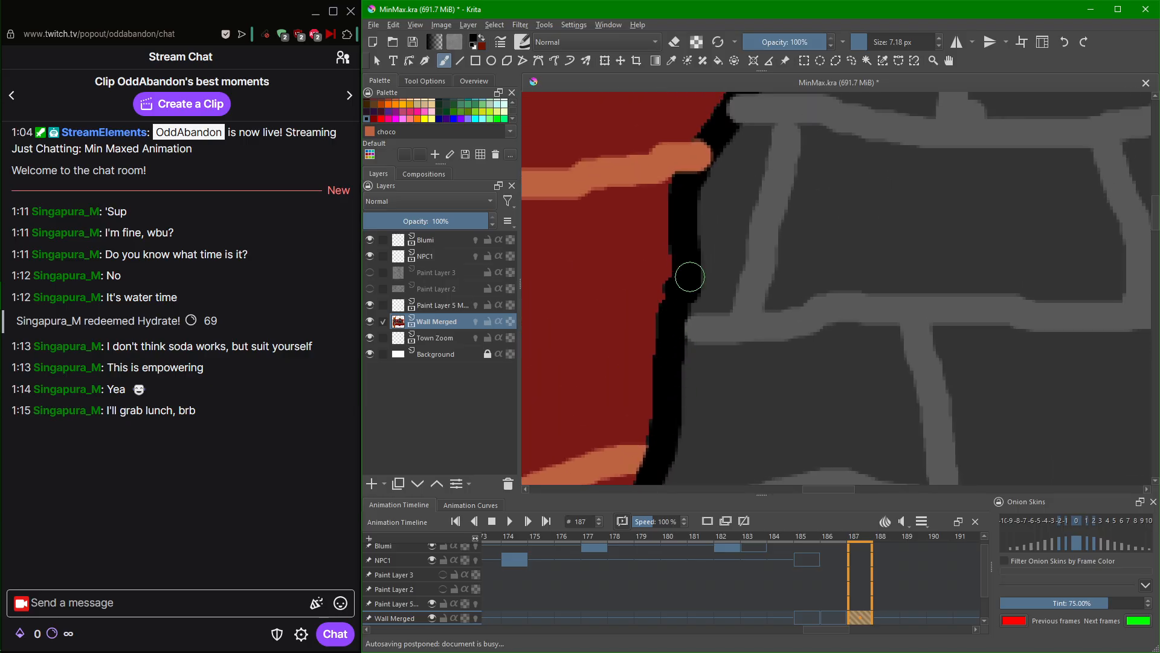
pyautogui.moveTo(691, 254); pyautogui.dragTo(699, 383)
pyautogui.scroll(3, 699, 339)
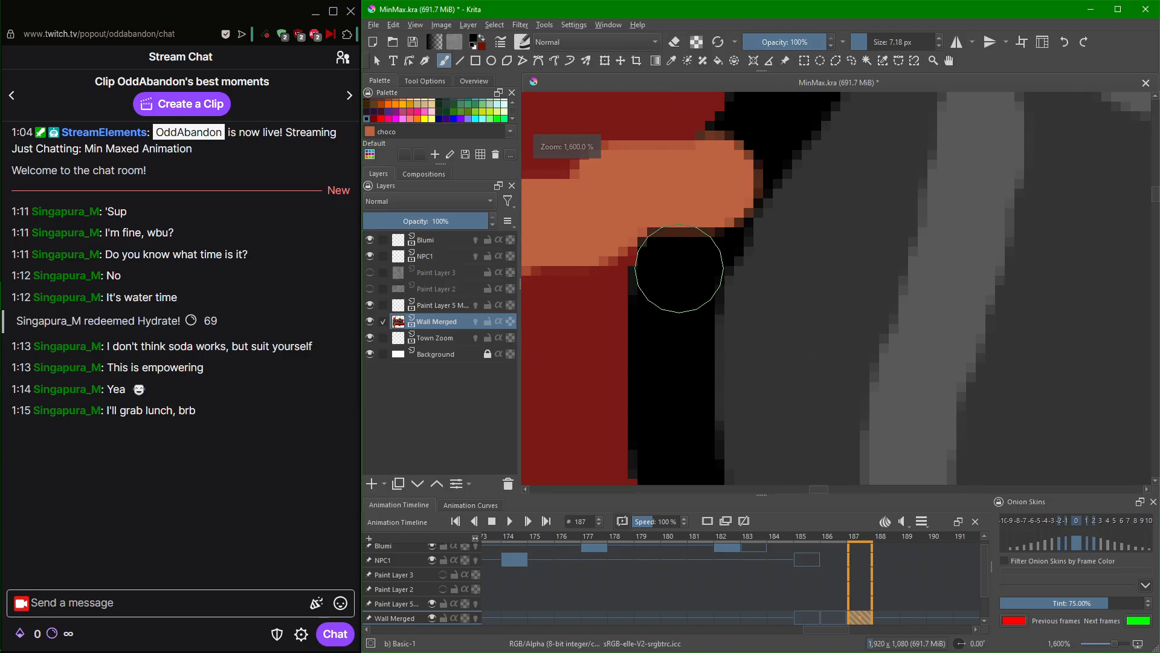
pyautogui.moveTo(679, 269)
pyautogui.mouseDown()
pyautogui.moveTo(668, 267)
pyautogui.moveTo(745, 146)
pyautogui.moveTo(694, 217)
pyautogui.moveTo(679, 267)
pyautogui.moveTo(730, 211)
pyautogui.moveTo(689, 376)
pyautogui.mouseUp()
pyautogui.scroll(-3, 651, 393)
pyautogui.scroll(3, 798, 285)
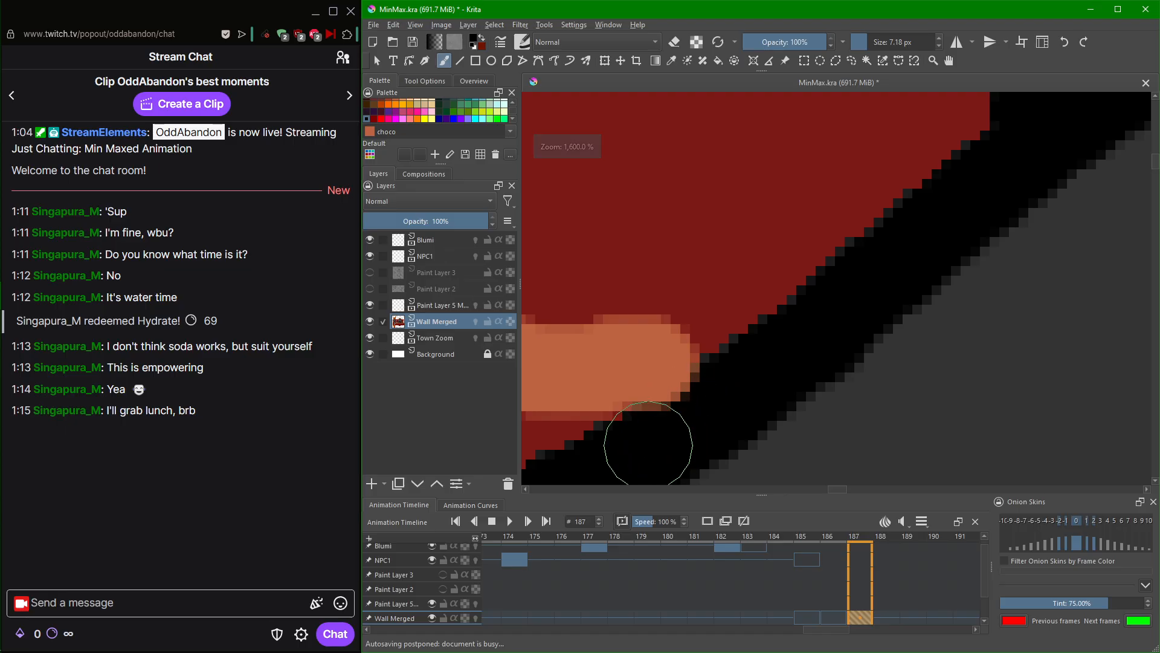
pyautogui.moveTo(643, 442); pyautogui.dragTo(728, 387)
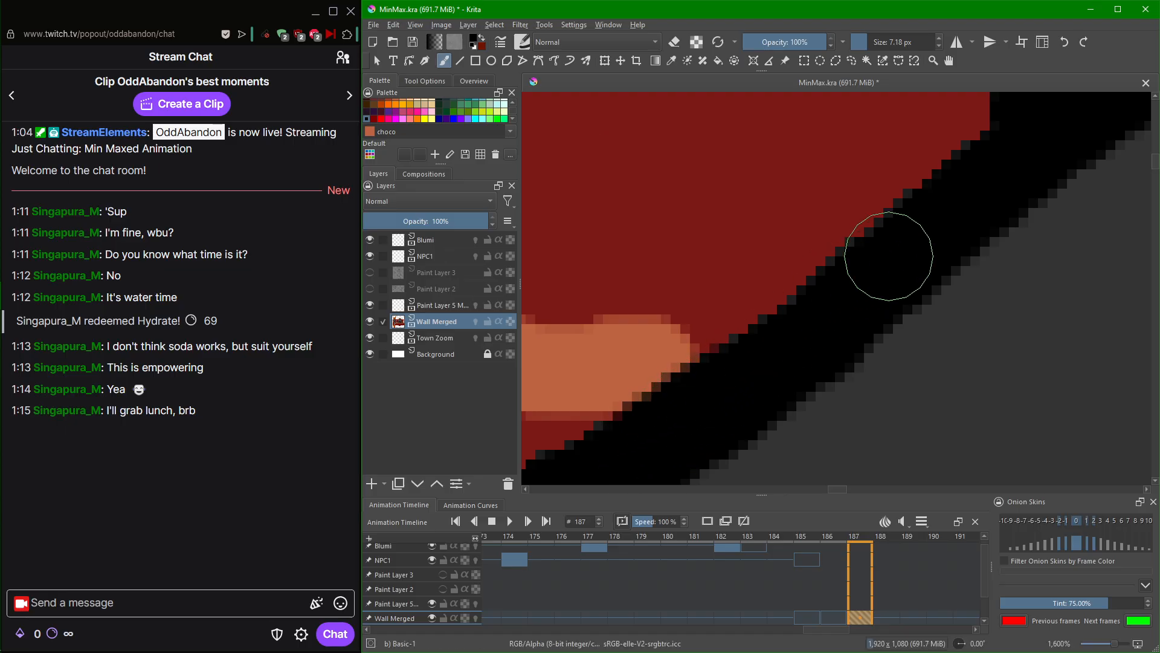
# Repaint the upper stretch of the left outline in black along the chimney, up to the canvas's upper edge.
pyautogui.scroll(-4, 888, 256)
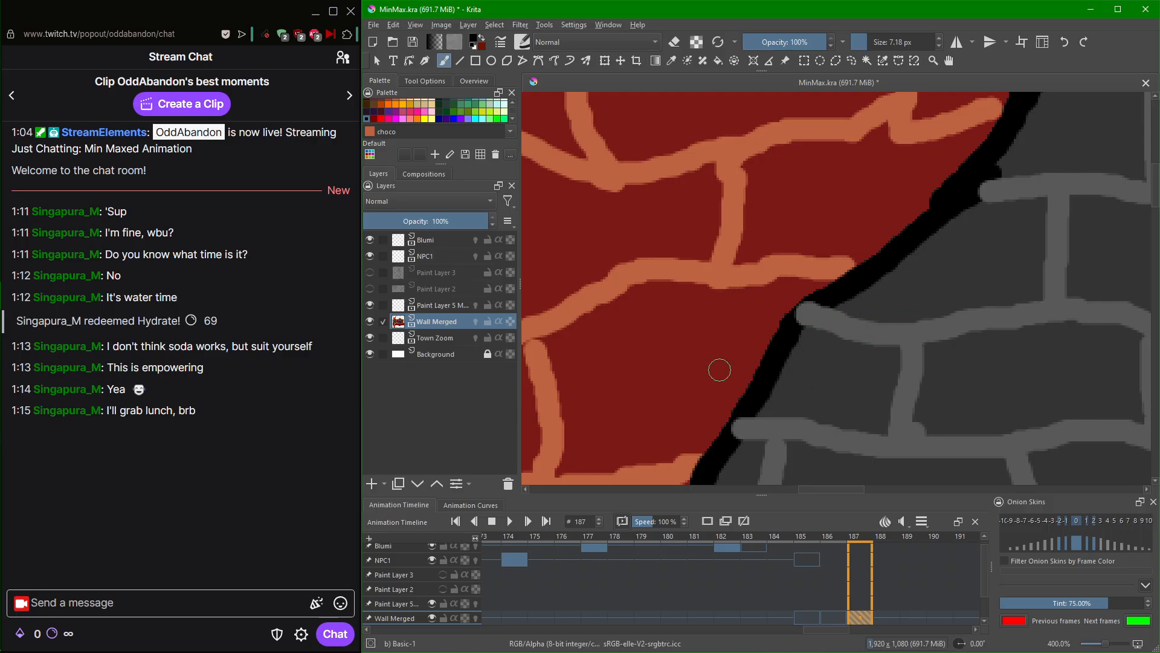
pyautogui.moveTo(1045, 181); pyautogui.dragTo(747, 426)
pyautogui.scroll(3, 701, 360)
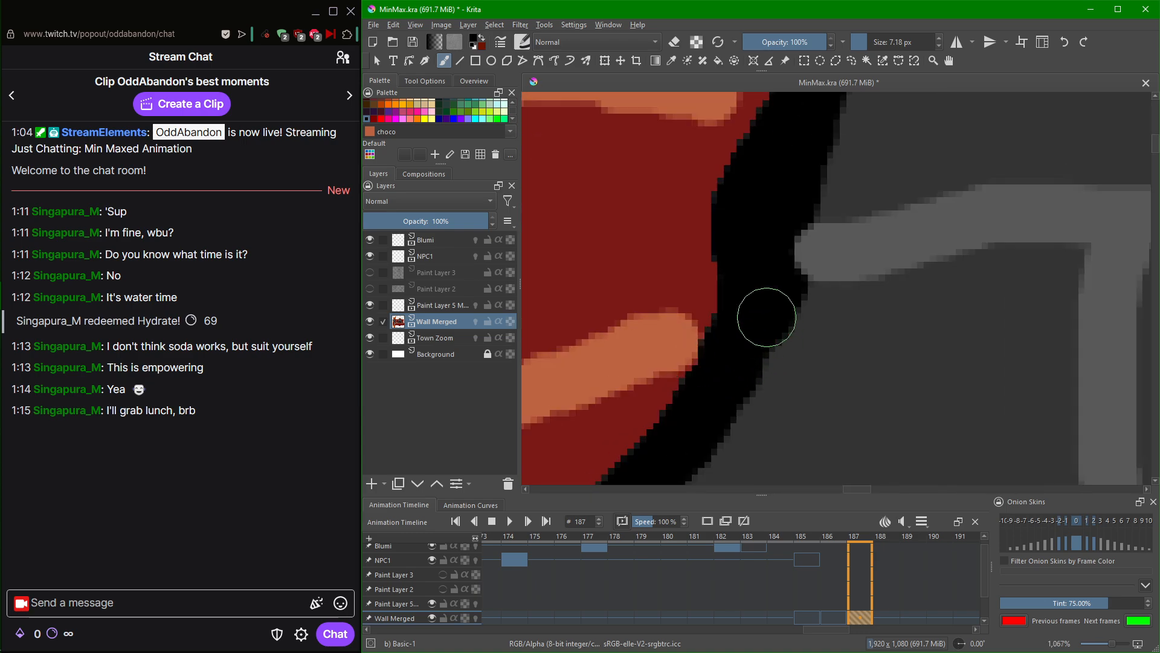
pyautogui.scroll(-1, 766, 299)
pyautogui.scroll(1, 786, 217)
pyautogui.scroll(-1, 700, 248)
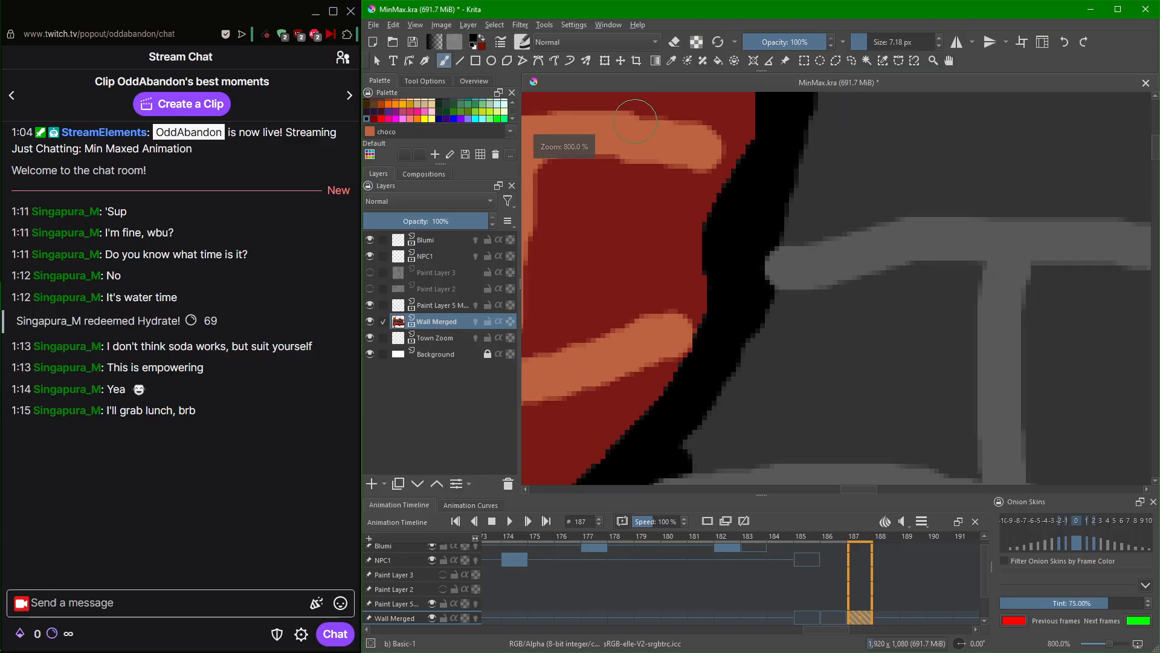
pyautogui.scroll(-10, 769, 179)
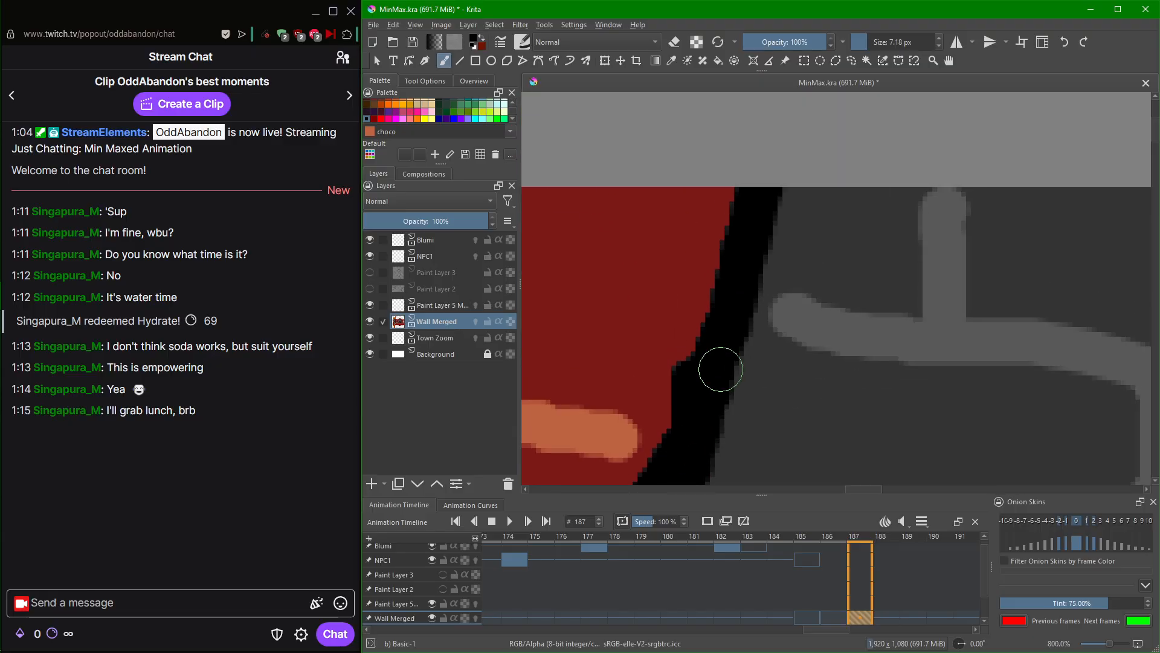
pyautogui.scroll(1, 745, 410)
pyautogui.moveTo(742, 393); pyautogui.dragTo(747, 189)
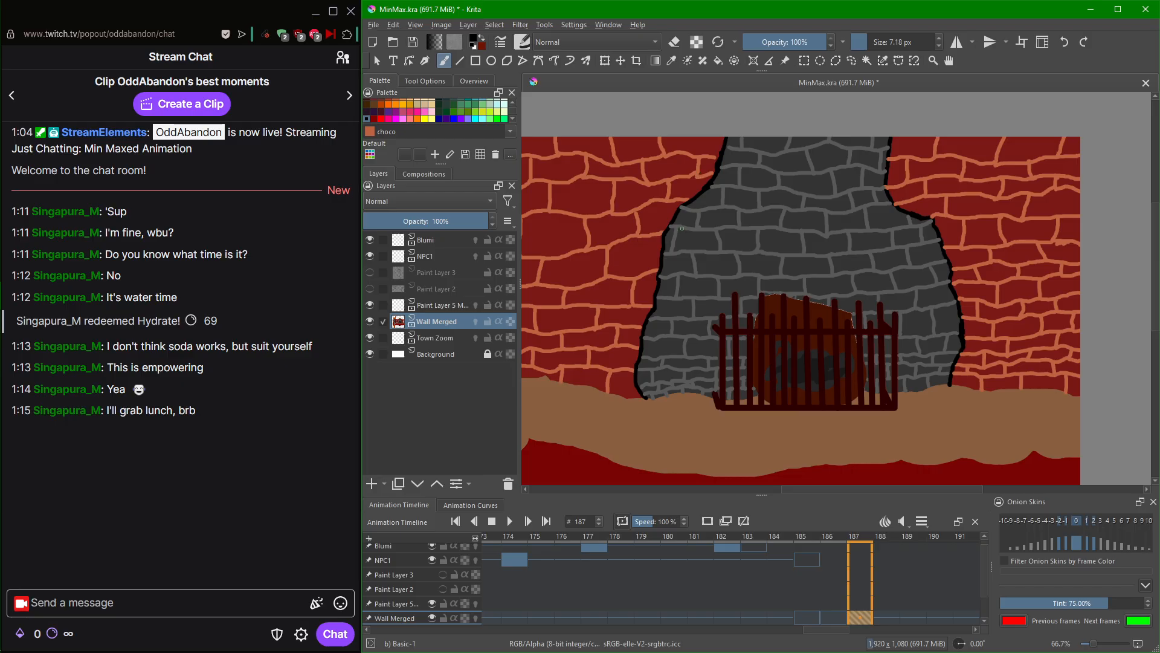
# Repaint the lower part of the fireplace's right outline in black over the grey and orange mortar ends that overlap it.
pyautogui.scroll(3, 969, 336)
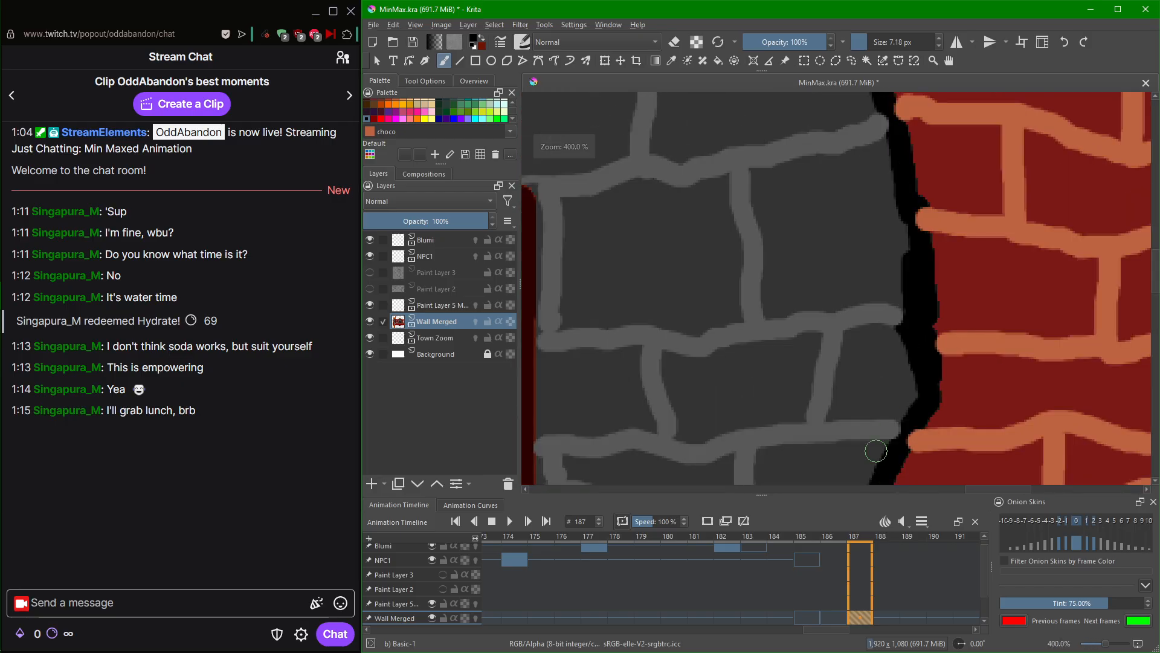
pyautogui.moveTo(876, 457); pyautogui.dragTo(924, 233)
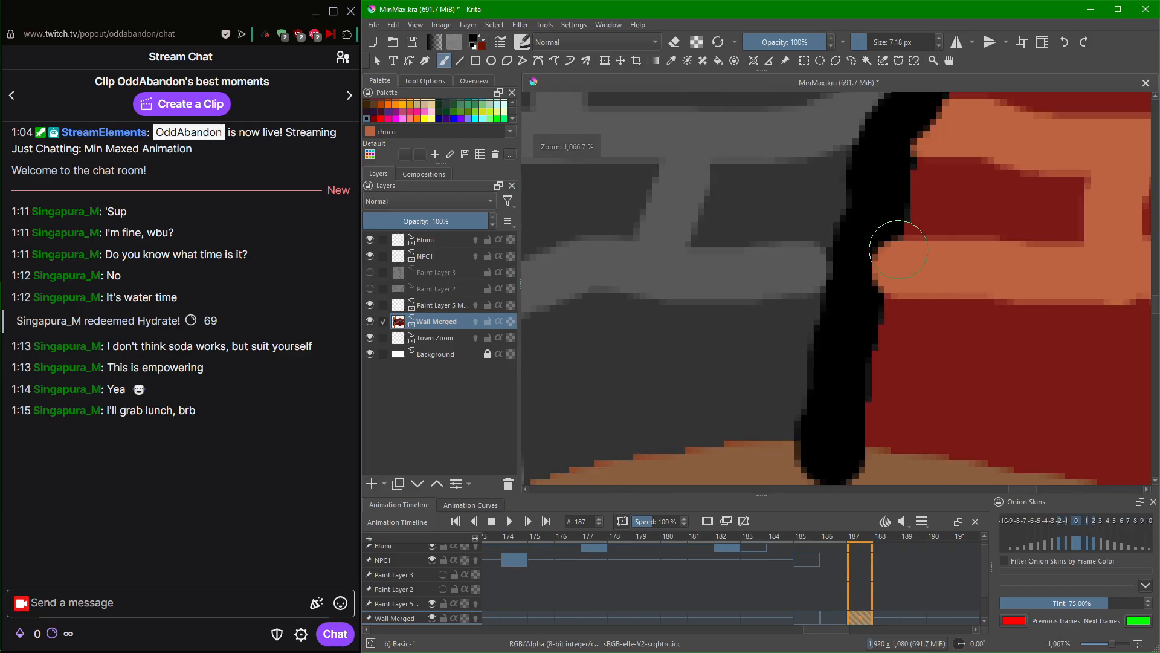
pyautogui.moveTo(875, 226); pyautogui.dragTo(863, 287)
pyautogui.moveTo(877, 210); pyautogui.dragTo(822, 393)
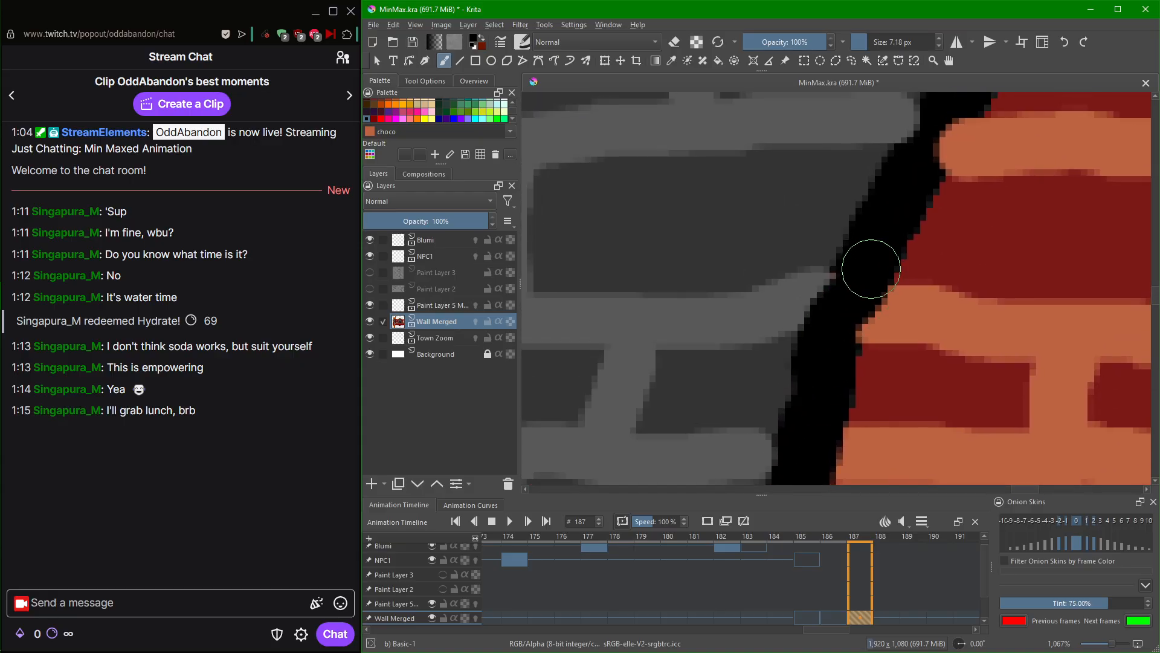
pyautogui.moveTo(861, 284); pyautogui.dragTo(837, 329)
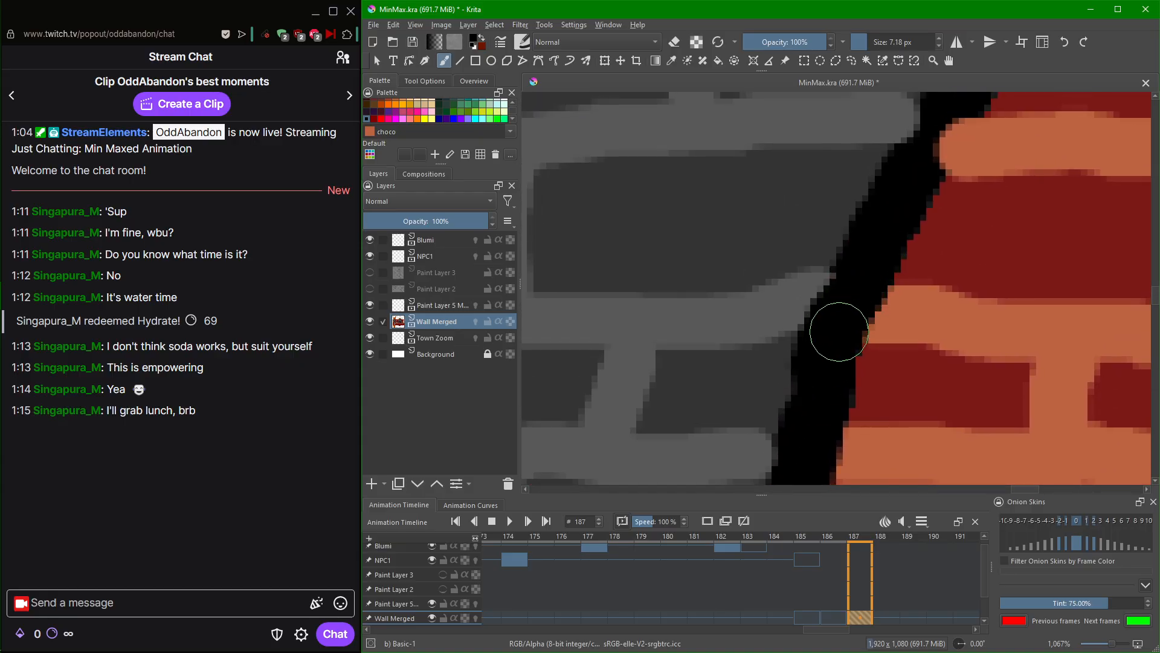
pyautogui.moveTo(878, 262); pyautogui.dragTo(786, 465)
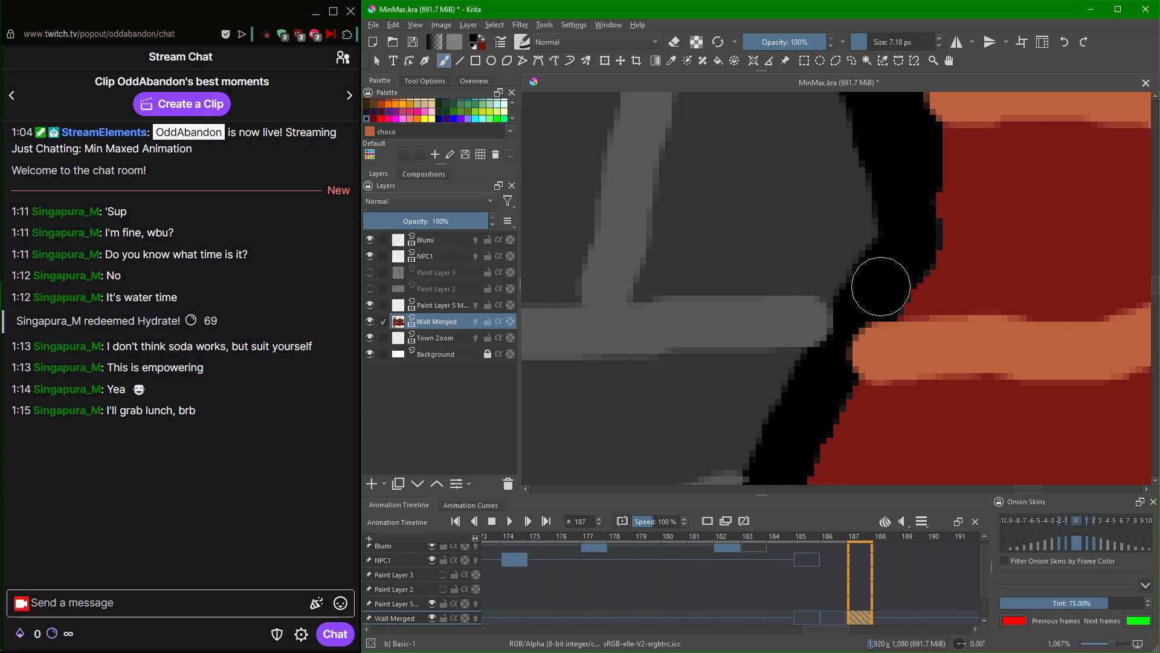
# Paint black over the orange mortar ends overlapping the middle stretch of the fireplace's right outline.
pyautogui.moveTo(881, 285); pyautogui.dragTo(844, 357)
pyautogui.moveTo(895, 267); pyautogui.dragTo(810, 459)
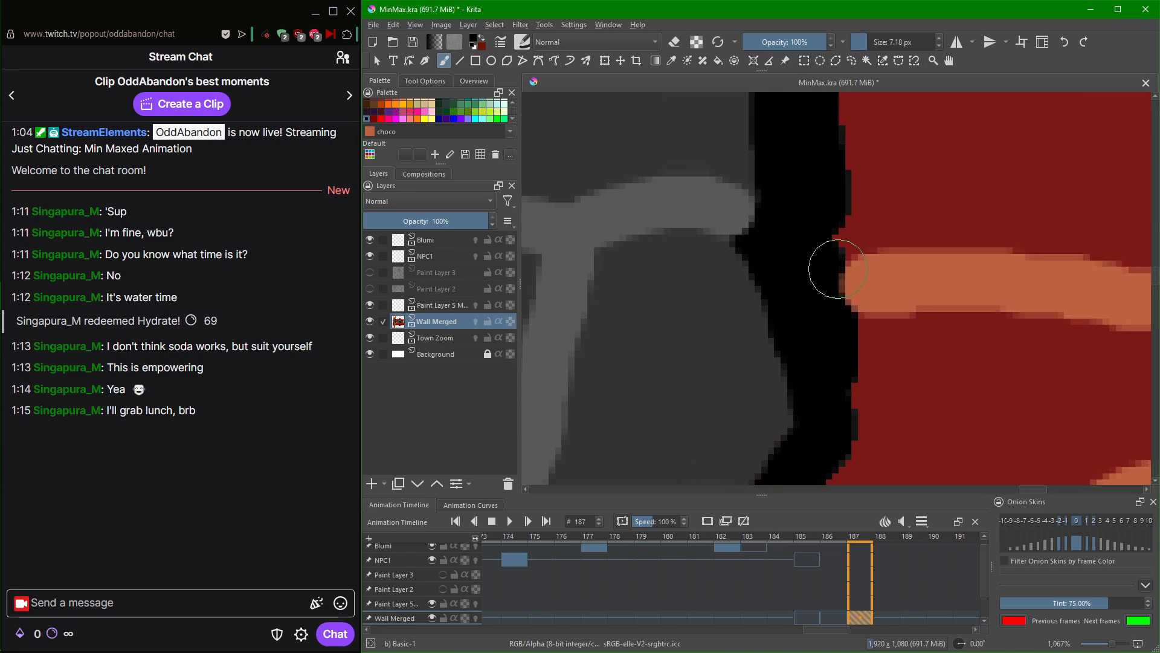
pyautogui.moveTo(817, 300); pyautogui.dragTo(824, 467)
pyautogui.moveTo(806, 252); pyautogui.dragTo(818, 324)
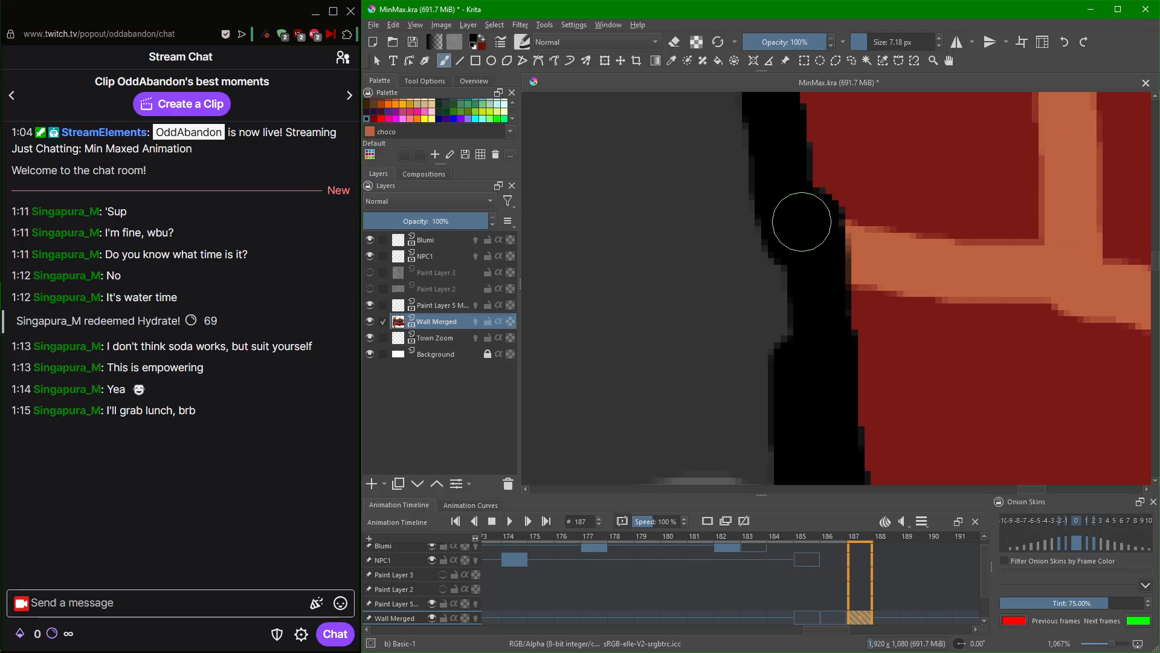
pyautogui.moveTo(814, 252); pyautogui.dragTo(840, 382)
pyautogui.moveTo(785, 181); pyautogui.dragTo(800, 334)
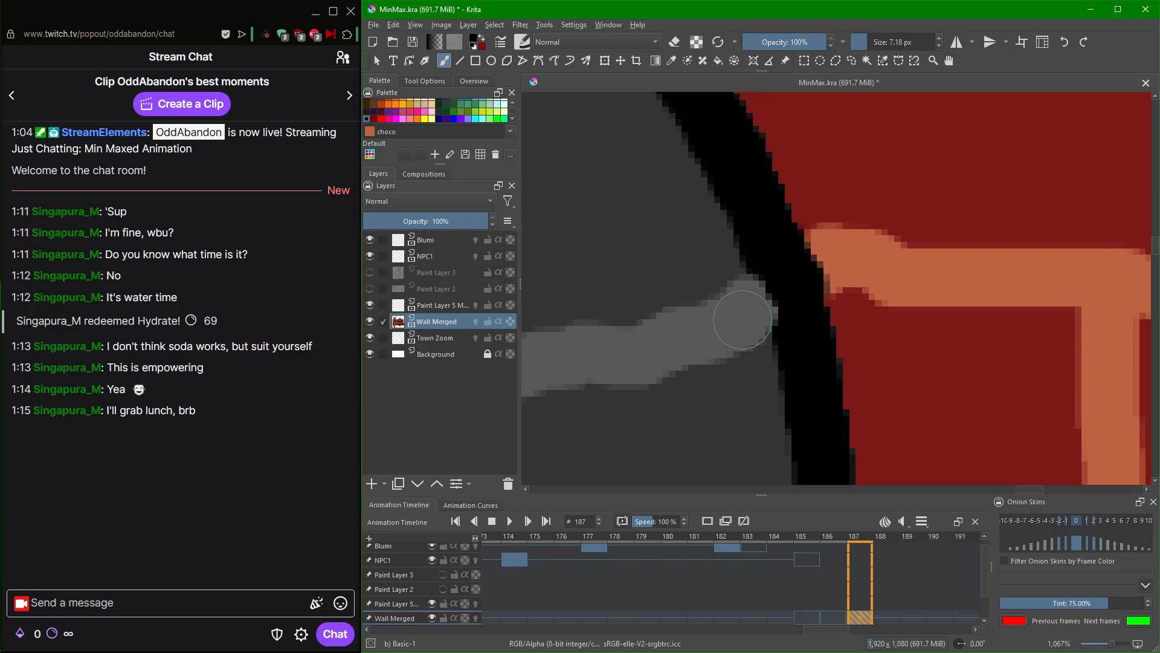
# Repaint the end of the grey mortar line touching the right outline with the sampled mortar grey.
pyautogui.keyDown('ctrl'); pyautogui.click(749, 306); pyautogui.keyUp('ctrl')
pyautogui.moveTo(749, 301); pyautogui.dragTo(756, 284)
pyautogui.moveTo(766, 210); pyautogui.dragTo(830, 367)
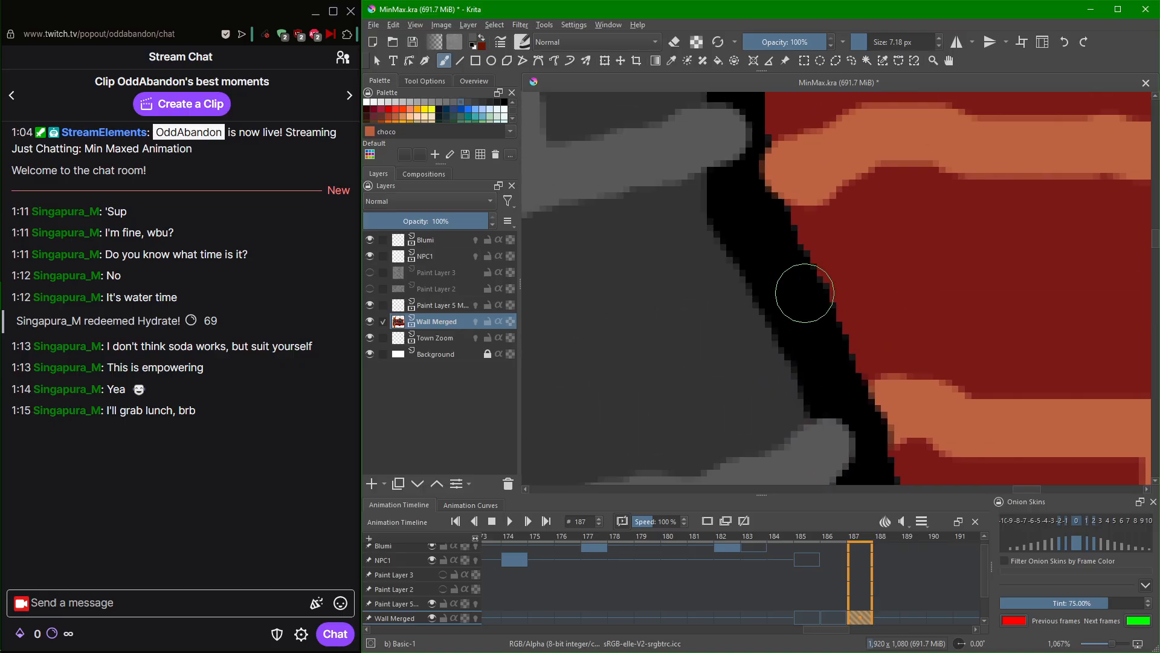
pyautogui.moveTo(799, 284); pyautogui.dragTo(816, 339)
# Cover the next orange mortar end on the right outline with black and restore the grey mortar tip beside it.
pyautogui.keyDown('ctrl'); pyautogui.click(795, 293); pyautogui.keyUp('ctrl')
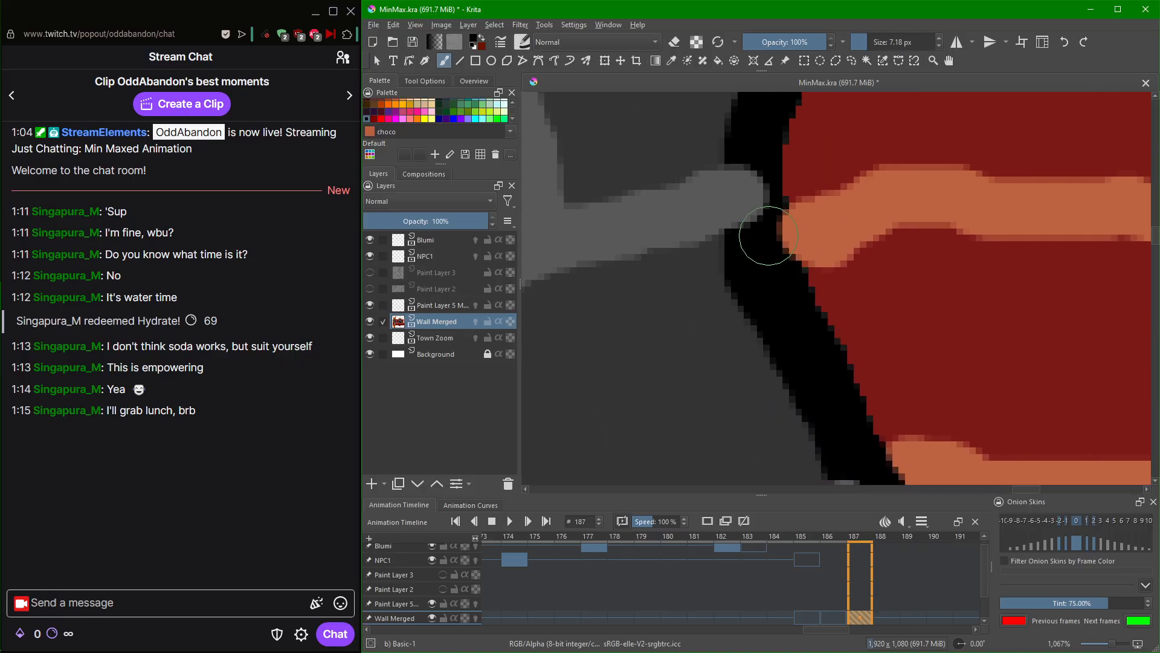
pyautogui.moveTo(763, 246)
pyautogui.mouseDown()
pyautogui.moveTo(766, 227)
pyautogui.moveTo(749, 257)
pyautogui.moveTo(704, 212)
pyautogui.moveTo(736, 205)
pyautogui.mouseUp()
pyautogui.keyDown('ctrl'); pyautogui.click(709, 219); pyautogui.keyUp('ctrl')
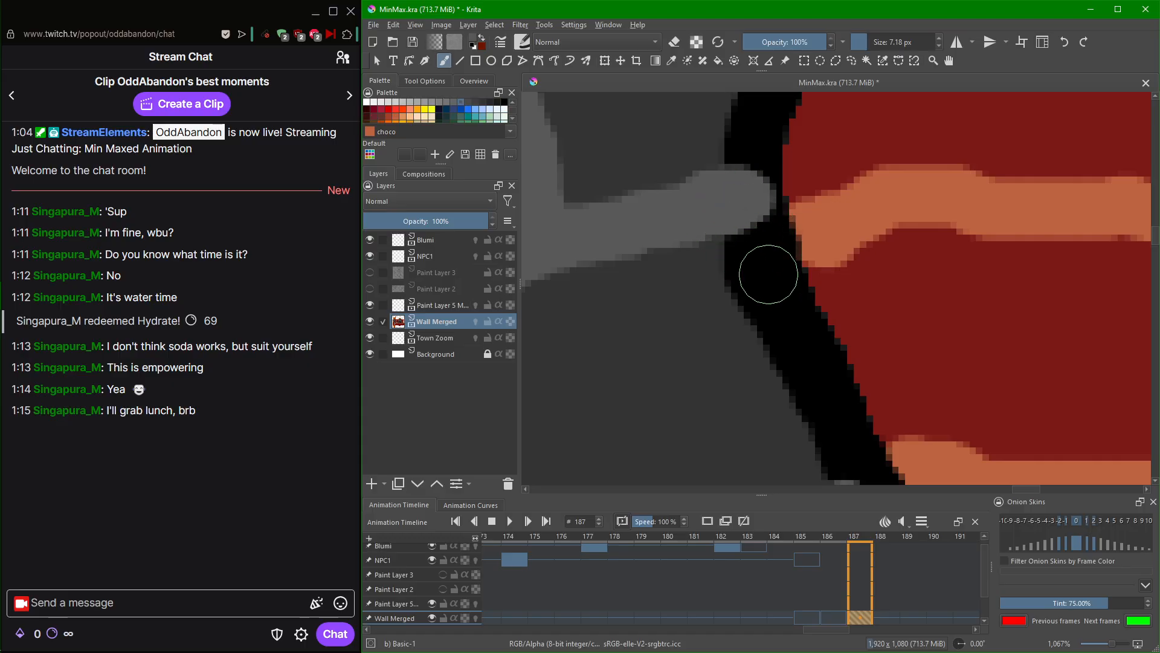
pyautogui.moveTo(769, 267); pyautogui.dragTo(787, 397)
pyautogui.moveTo(797, 242); pyautogui.dragTo(738, 441)
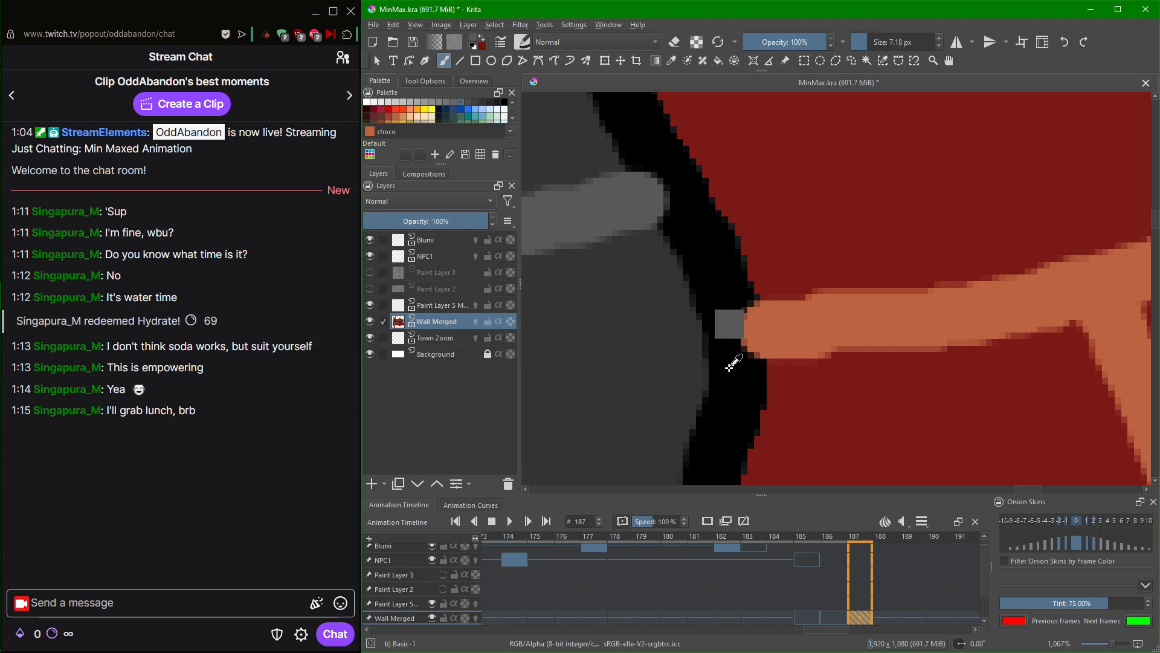
# Paint black over the orange mortar ends overlapping the right outline just below its shoulder corner.
pyautogui.keyDown('ctrl'); pyautogui.click(733, 366); pyautogui.keyUp('ctrl')
pyautogui.moveTo(739, 375)
pyautogui.mouseDown()
pyautogui.moveTo(741, 337)
pyautogui.moveTo(720, 284)
pyautogui.moveTo(770, 362)
pyautogui.mouseUp()
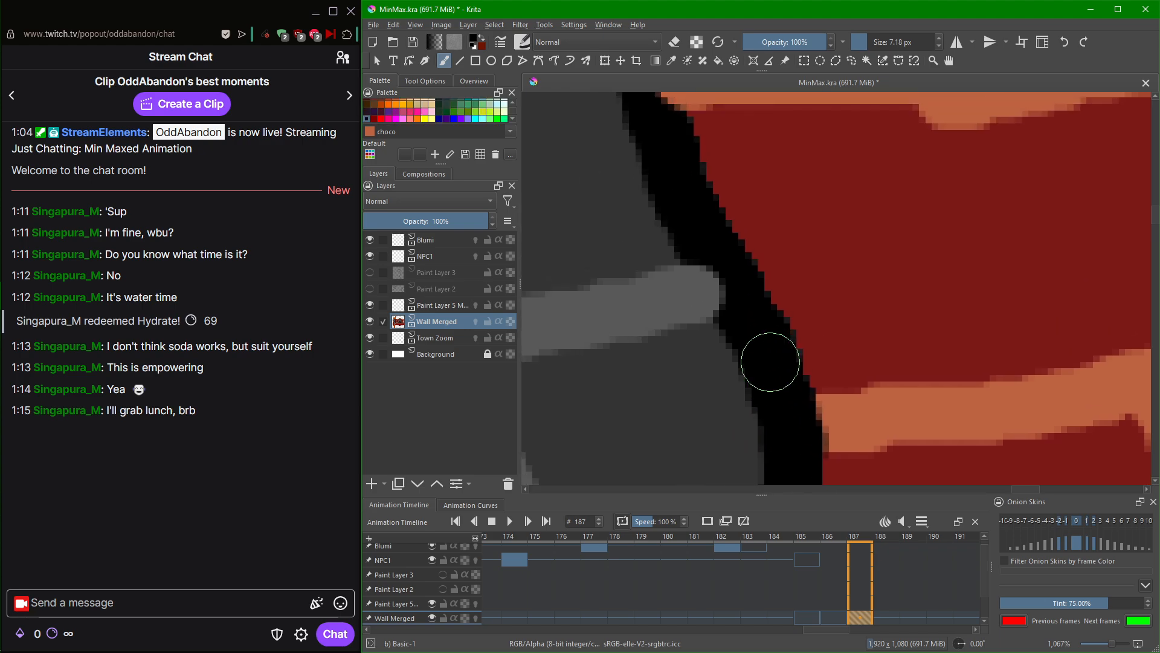
pyautogui.moveTo(693, 220); pyautogui.dragTo(748, 459)
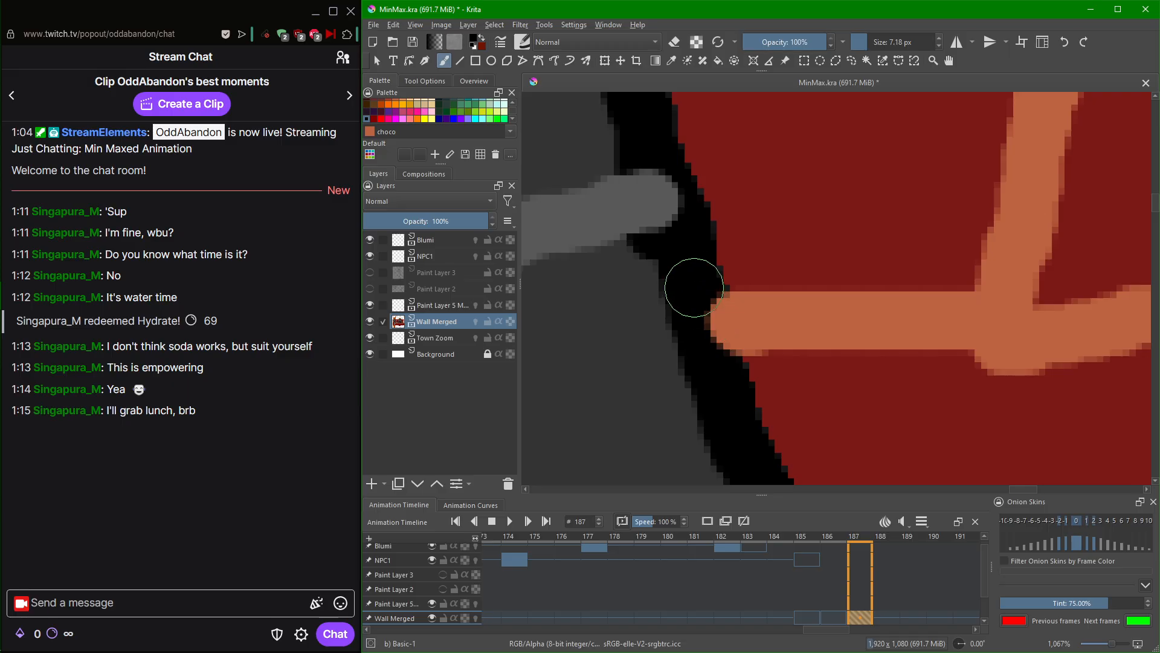
pyautogui.moveTo(694, 284); pyautogui.dragTo(708, 347)
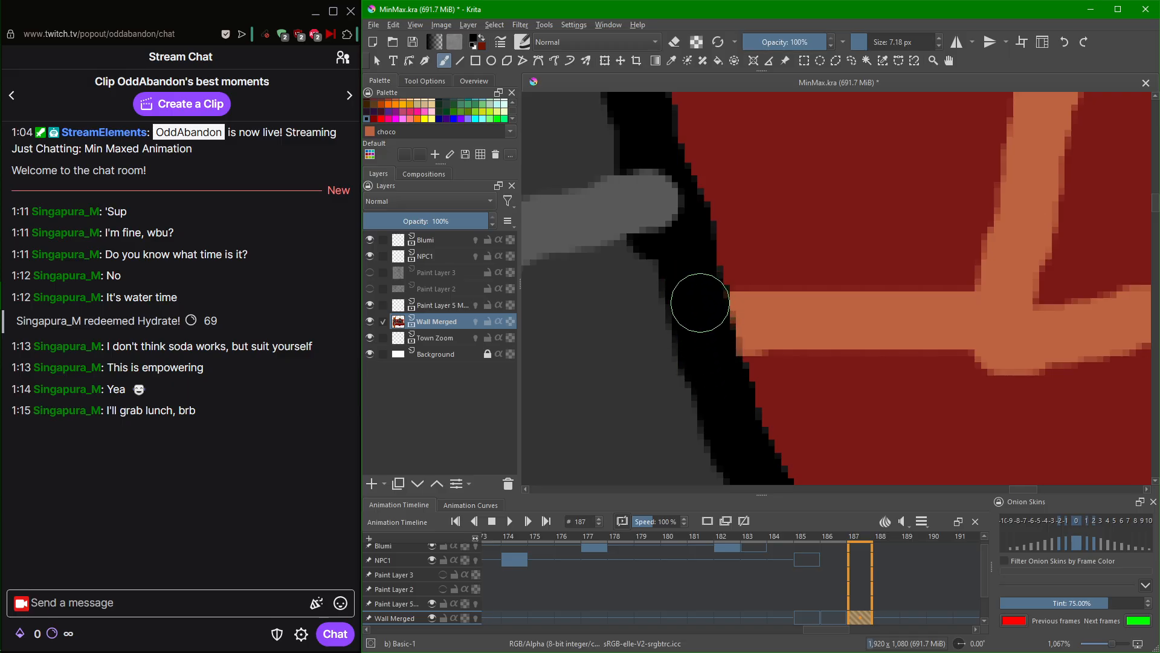
pyautogui.moveTo(700, 303); pyautogui.dragTo(801, 451)
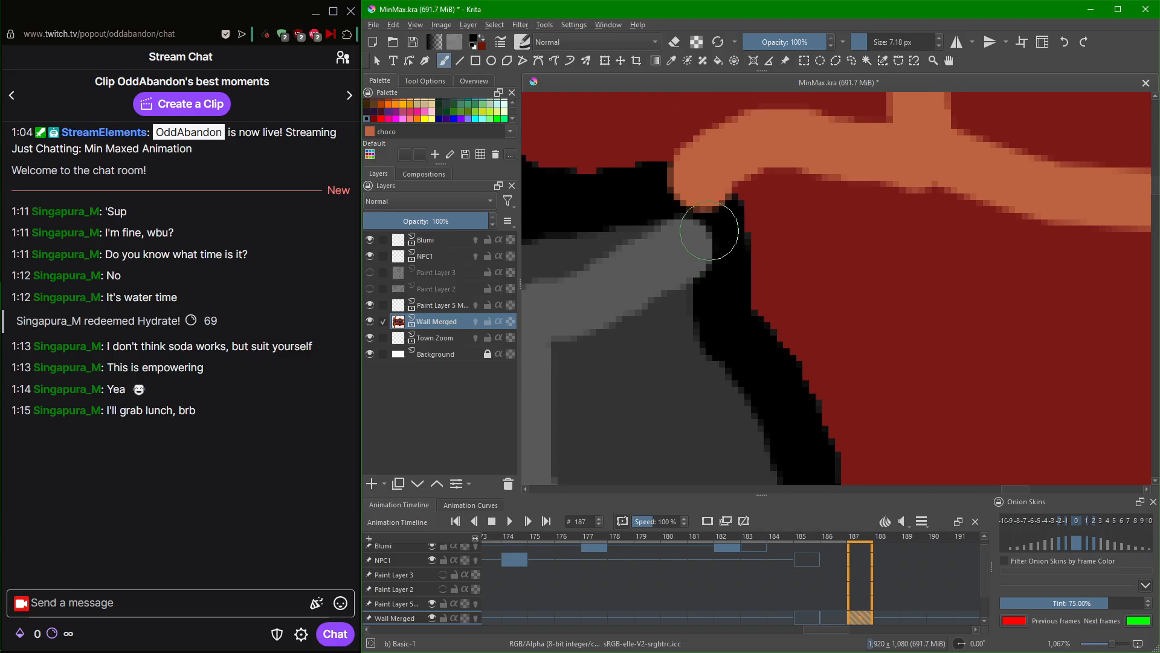
# Cover the orange mortar end at the right outline's shoulder corner with black and restore the grey mortar tip there.
pyautogui.moveTo(710, 230); pyautogui.dragTo(732, 320)
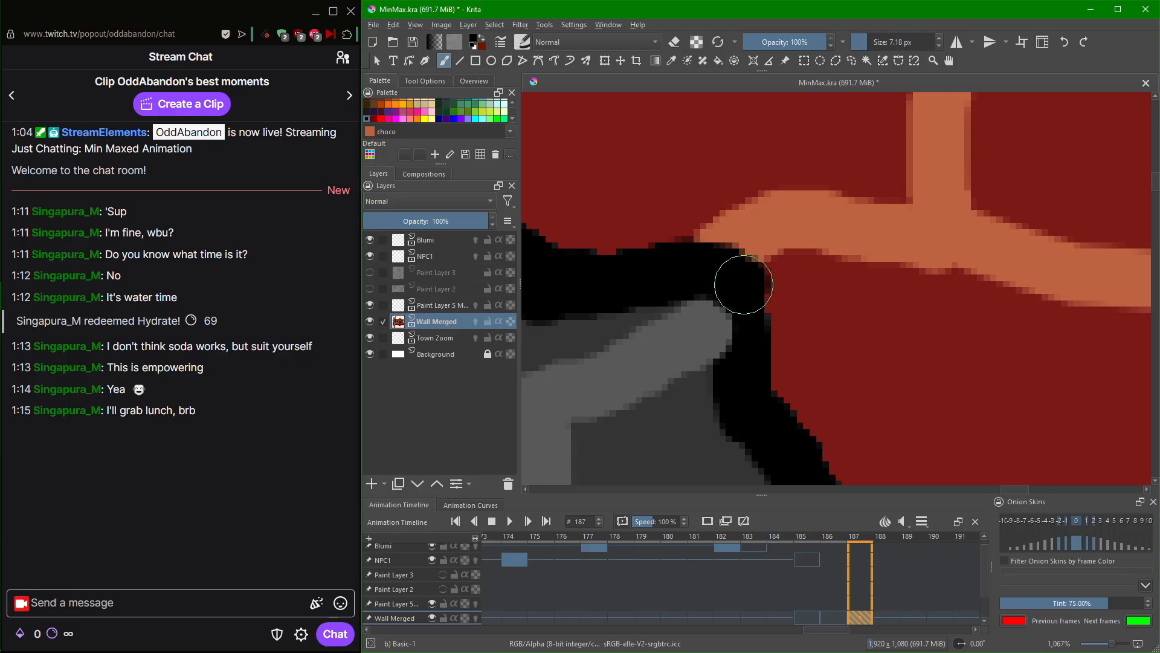
pyautogui.keyDown('ctrl'); pyautogui.click(699, 331); pyautogui.keyUp('ctrl')
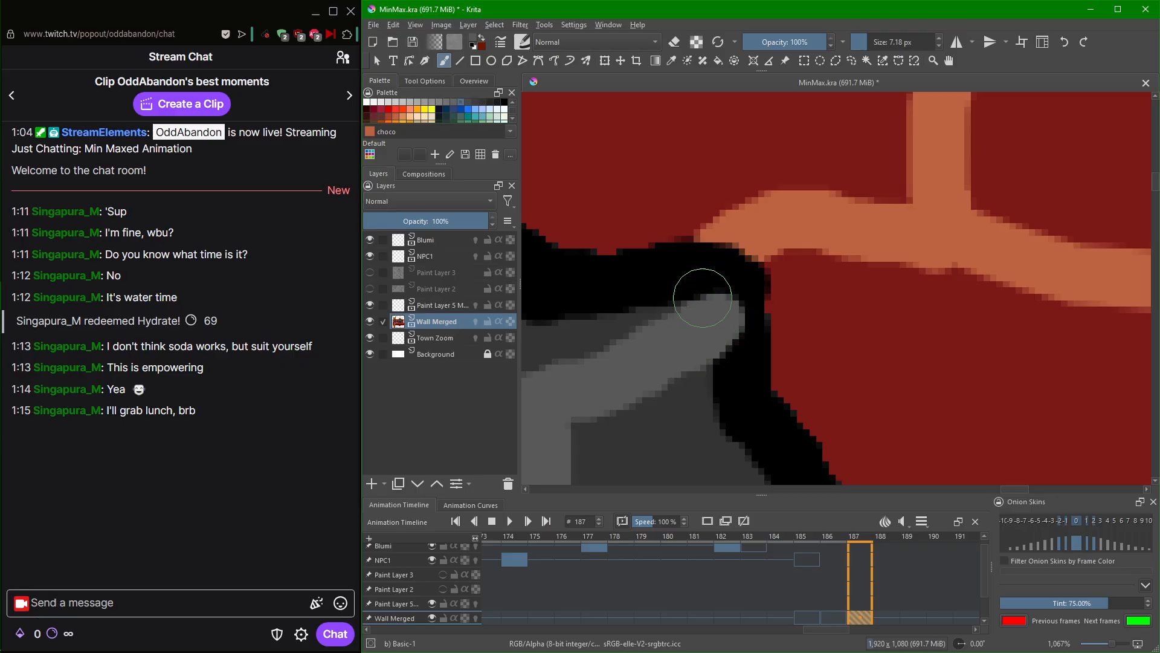
pyautogui.scroll(-3, 662, 275)
pyautogui.moveTo(645, 282); pyautogui.dragTo(756, 309)
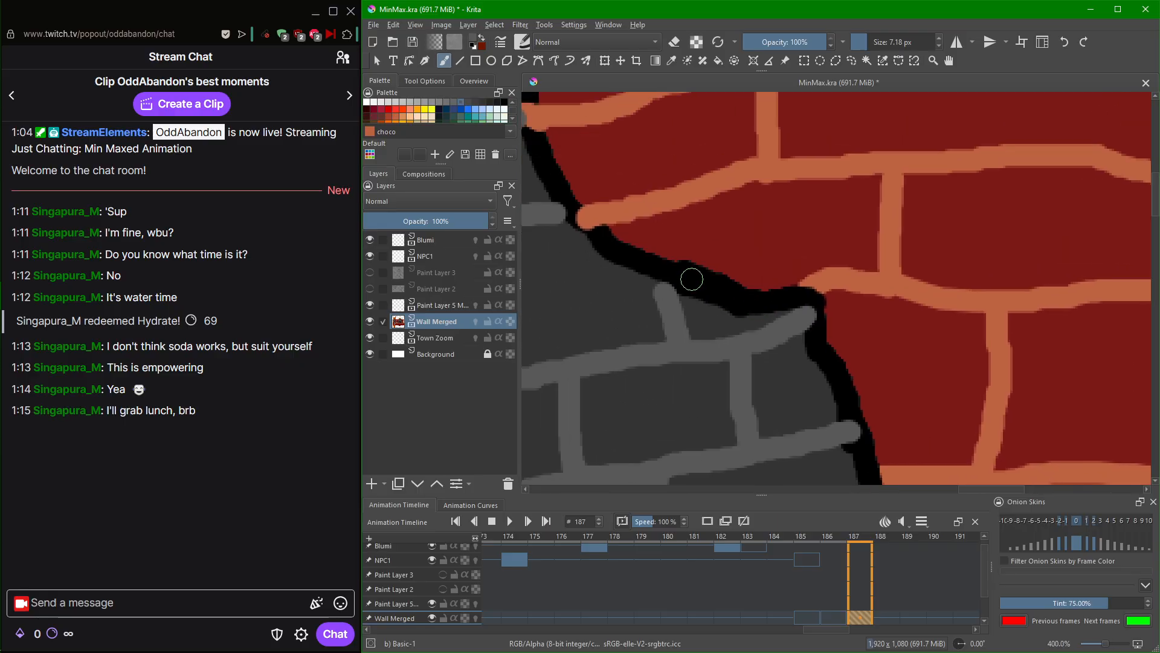
# Cover the orange mortar ends above the right shoulder with black and repaint the neighbouring grey mortar tip in mortar grey.
pyautogui.scroll(4, 692, 279)
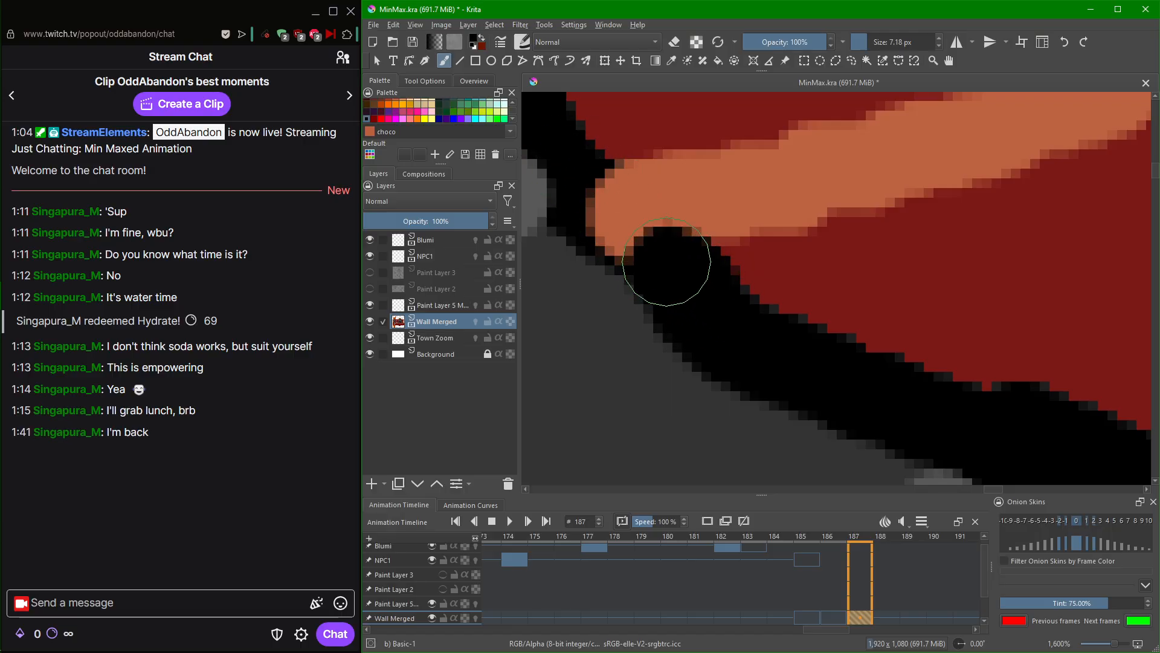
pyautogui.moveTo(667, 262)
pyautogui.mouseDown()
pyautogui.moveTo(609, 199)
pyautogui.moveTo(730, 367)
pyautogui.mouseUp()
pyautogui.scroll(-3, 614, 199)
pyautogui.scroll(2, 664, 285)
pyautogui.moveTo(670, 274)
pyautogui.mouseDown()
pyautogui.moveTo(739, 325)
pyautogui.moveTo(715, 223)
pyautogui.mouseUp()
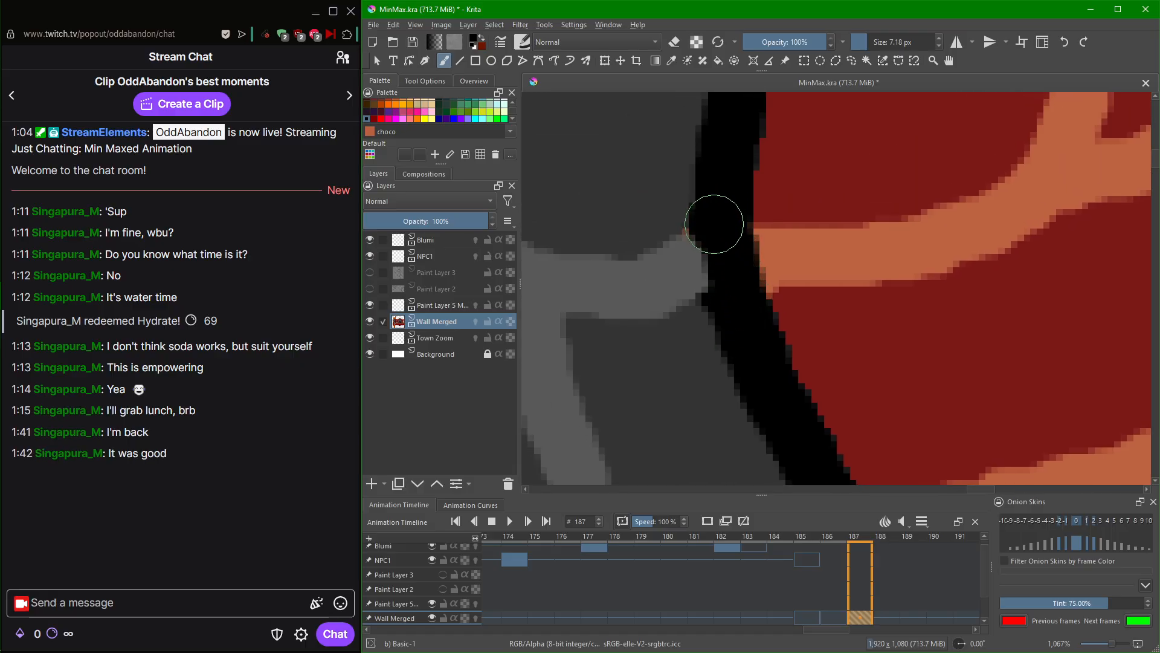
pyautogui.keyDown('ctrl'); pyautogui.click(667, 272); pyautogui.keyUp('ctrl')
pyautogui.moveTo(677, 265); pyautogui.dragTo(696, 252)
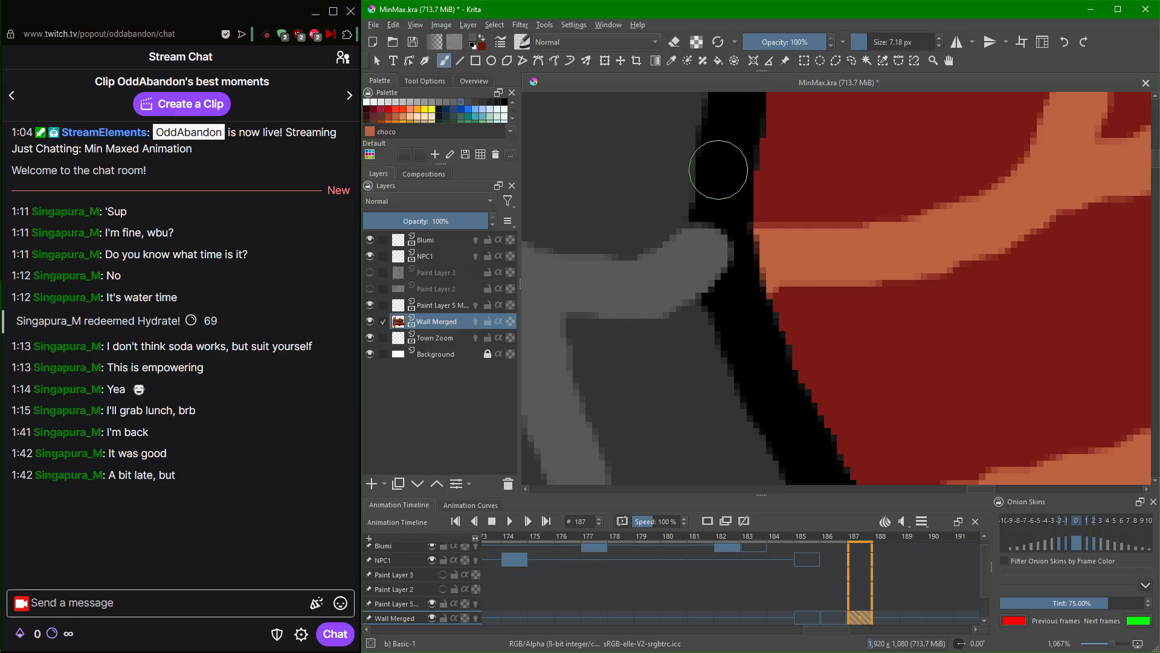
# Paint black over the remaining orange mortar ends along the chimney's right outline, up to the canvas's upper edge.
pyautogui.moveTo(720, 171); pyautogui.dragTo(739, 280)
pyautogui.moveTo(740, 216); pyautogui.dragTo(712, 308)
pyautogui.moveTo(723, 239); pyautogui.dragTo(695, 445)
pyautogui.moveTo(692, 261)
pyautogui.mouseDown()
pyautogui.moveTo(682, 297)
pyautogui.moveTo(703, 328)
pyautogui.mouseUp()
pyautogui.keyDown('ctrl'); pyautogui.click(696, 323); pyautogui.keyUp('ctrl')
pyautogui.scroll(1, 704, 324)
pyautogui.moveTo(720, 261)
pyautogui.mouseDown()
pyautogui.moveTo(692, 202)
pyautogui.moveTo(704, 207)
pyautogui.moveTo(696, 288)
pyautogui.moveTo(713, 228)
pyautogui.moveTo(707, 201)
pyautogui.moveTo(714, 346)
pyautogui.mouseUp()
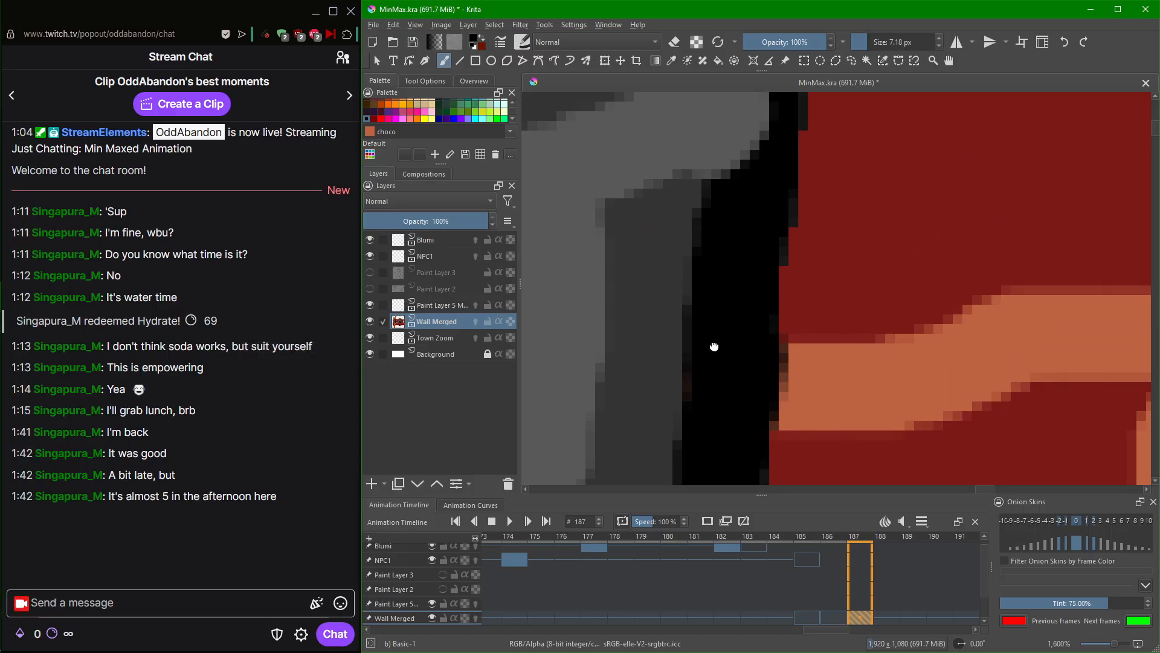
# Sample the red brick color and change the brush color to a darker, duller red, #601f26.
pyautogui.scroll(-11, 715, 346)
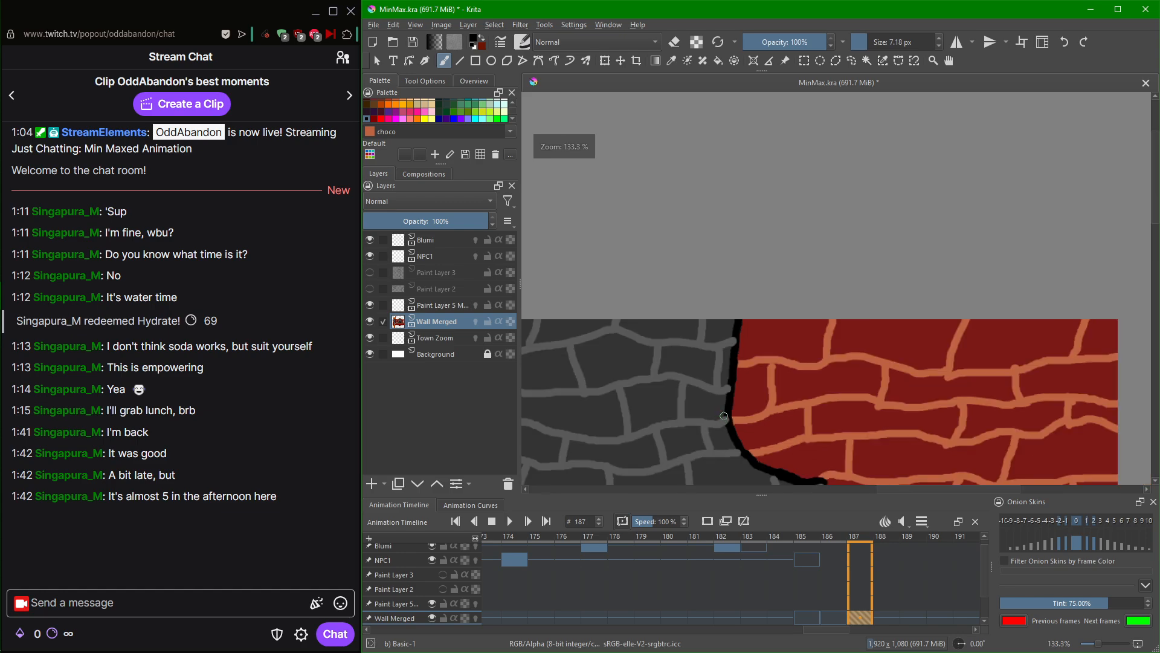
pyautogui.scroll(-3, 724, 415)
pyautogui.scroll(1, 948, 338)
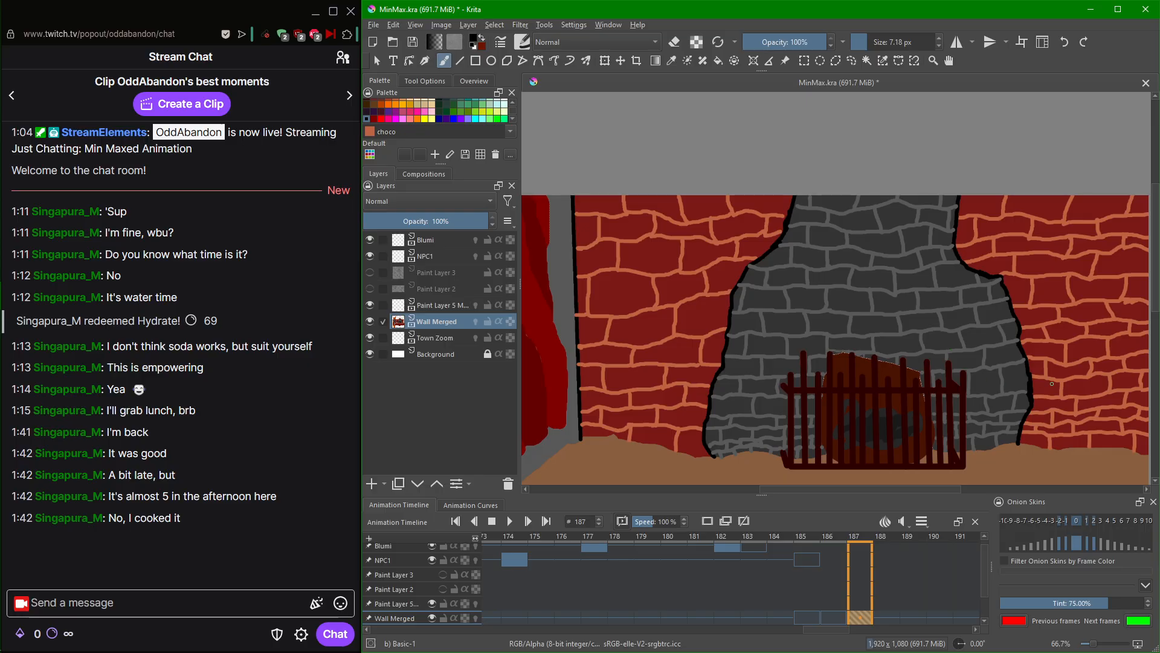
pyautogui.moveTo(962, 362); pyautogui.dragTo(901, 356)
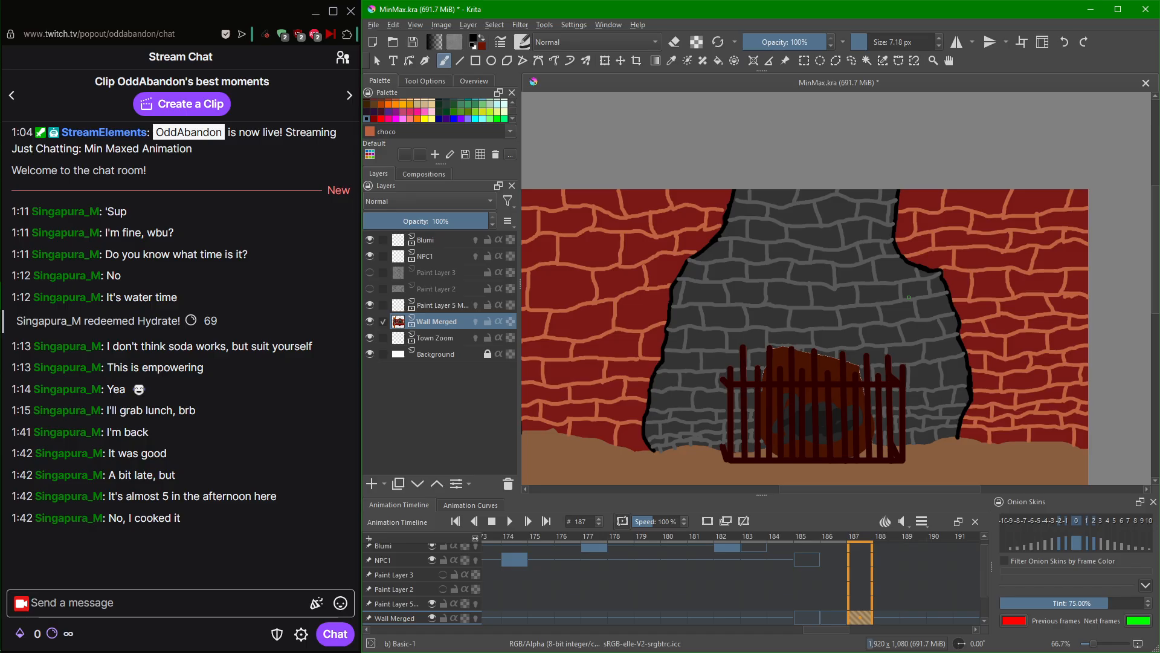
pyautogui.scroll(-1, 908, 297)
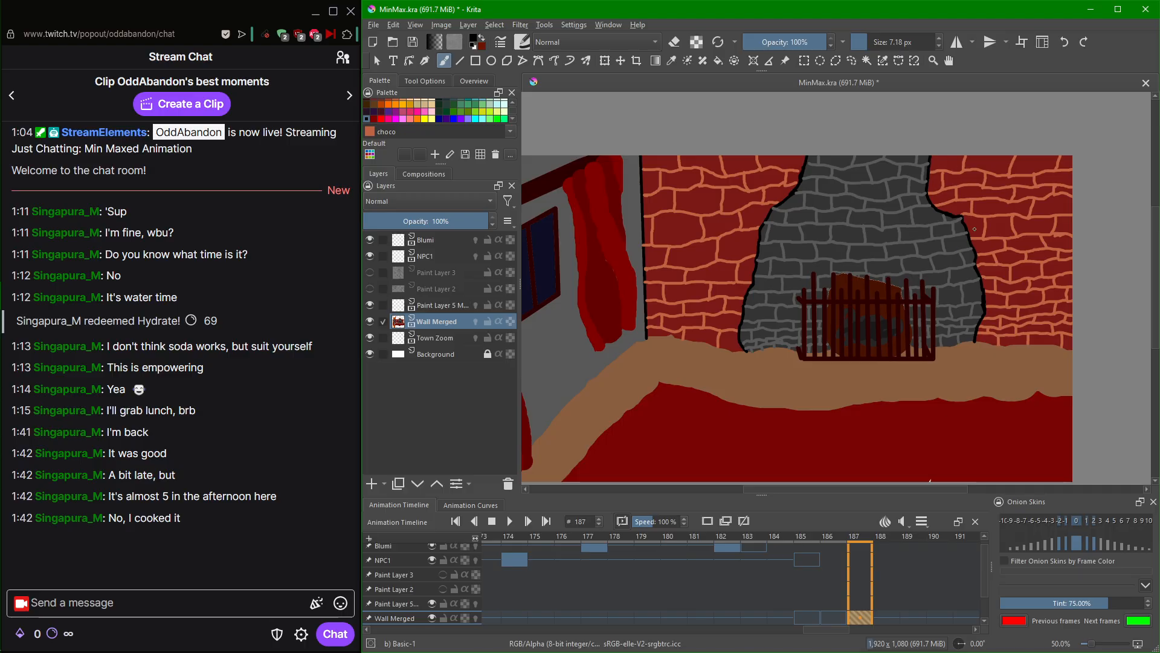
pyautogui.scroll(4, 947, 278)
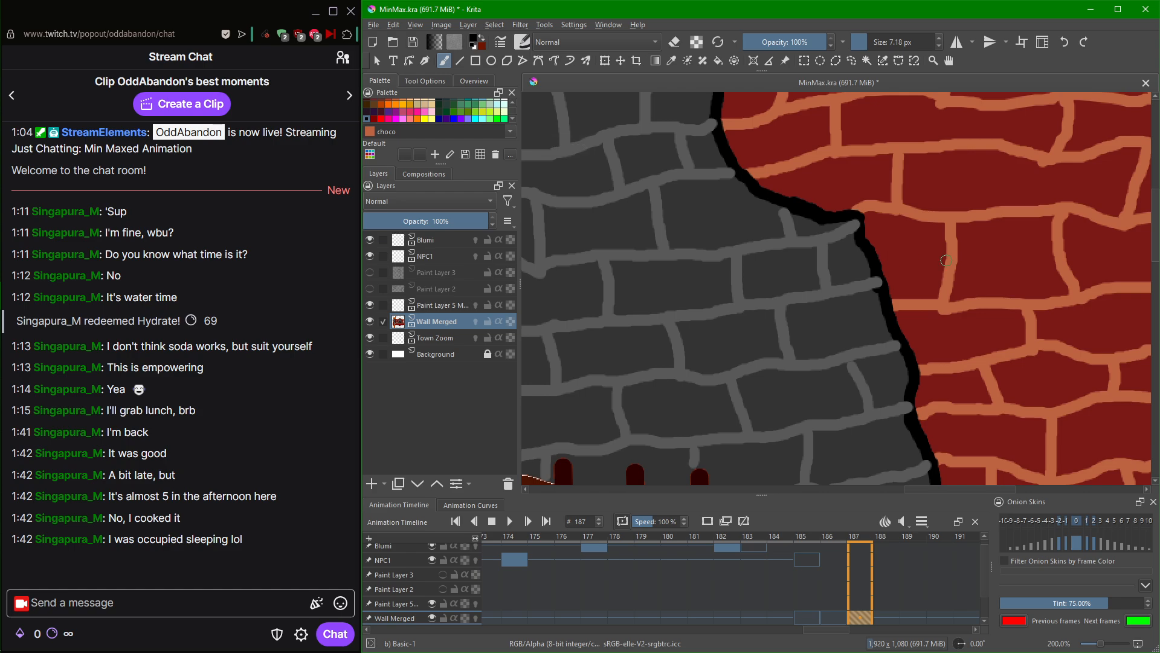
pyautogui.keyDown('ctrl'); pyautogui.click(920, 264); pyautogui.keyUp('ctrl')
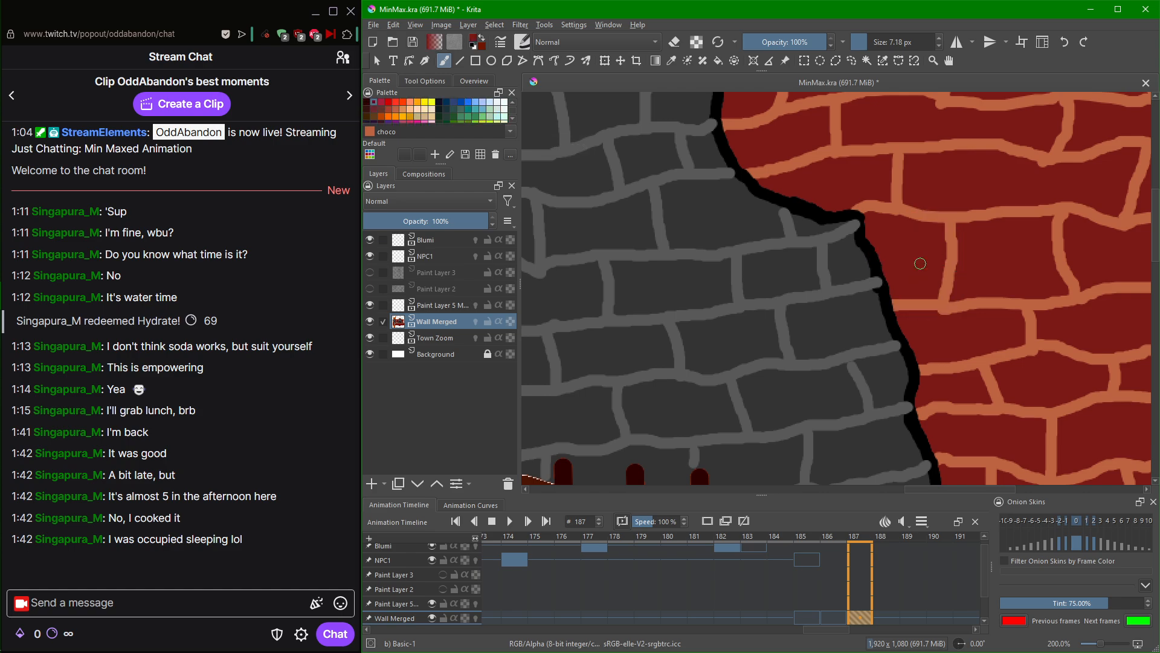
pyautogui.click(473, 39)
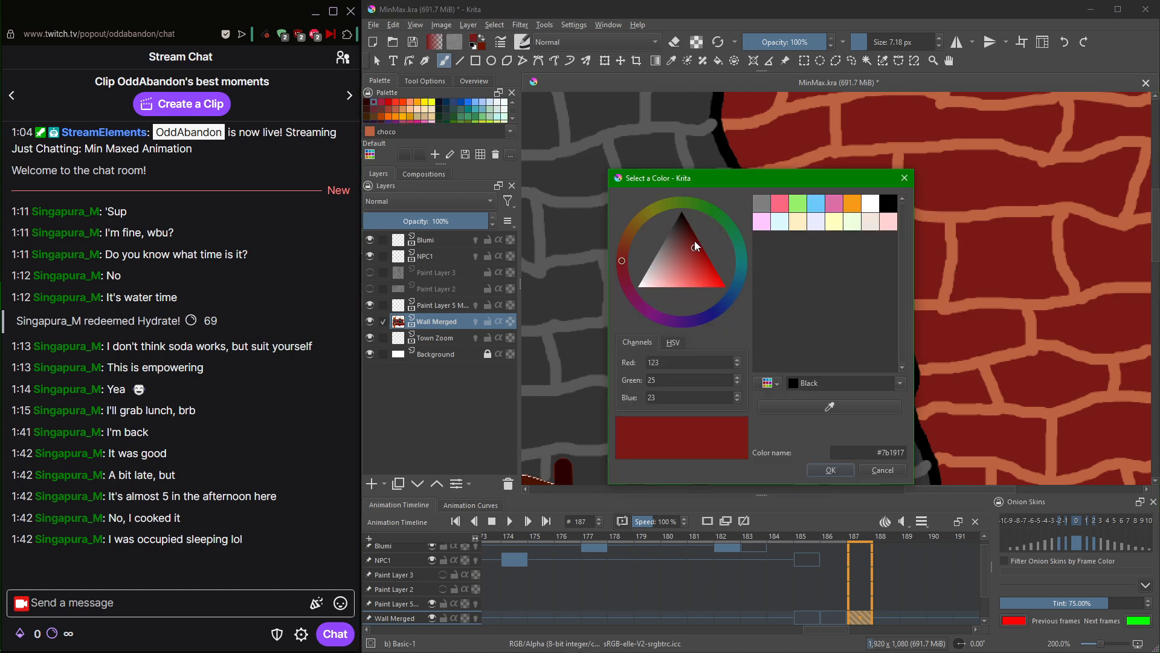
pyautogui.moveTo(694, 244); pyautogui.dragTo(688, 241)
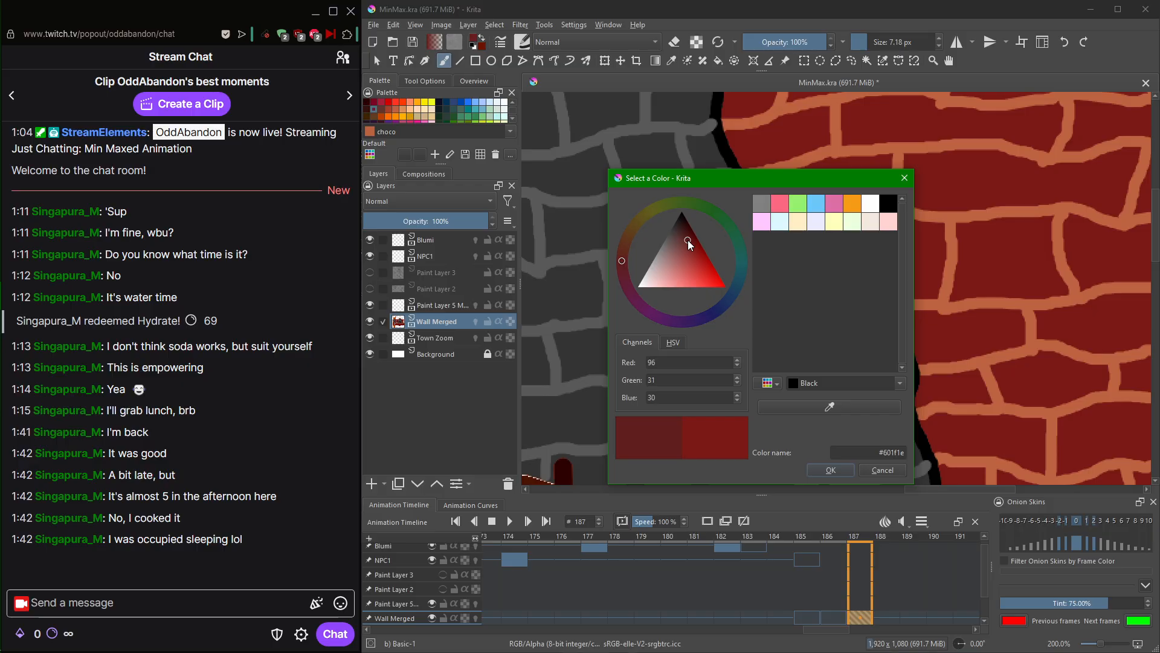
pyautogui.click(828, 473)
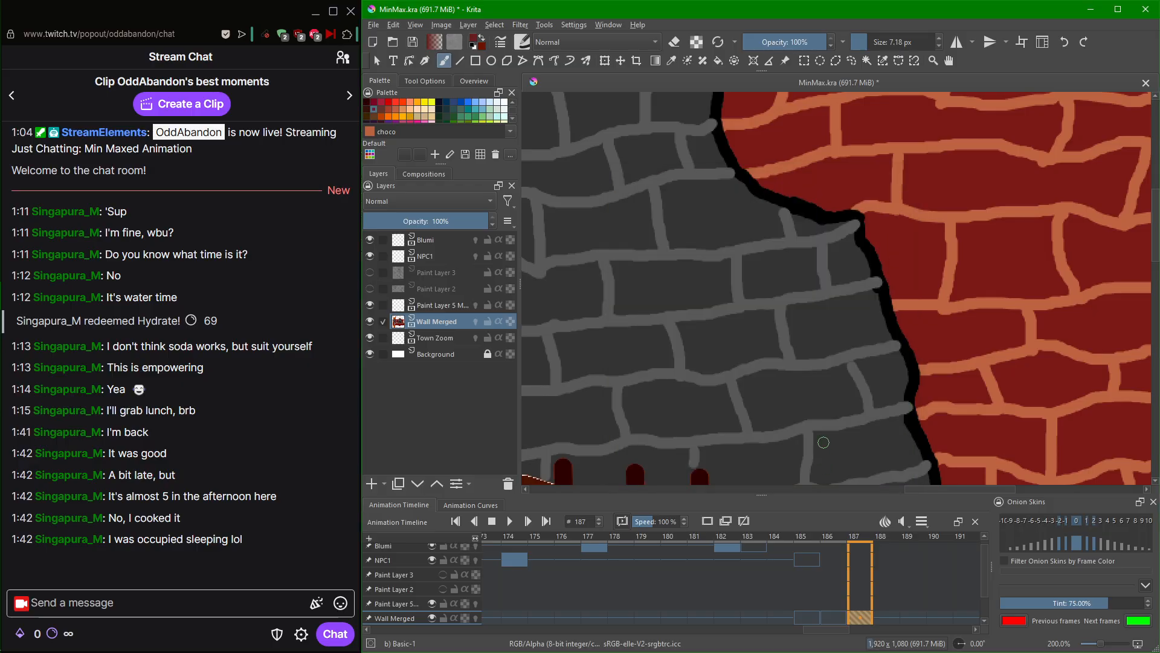
pyautogui.click(476, 39)
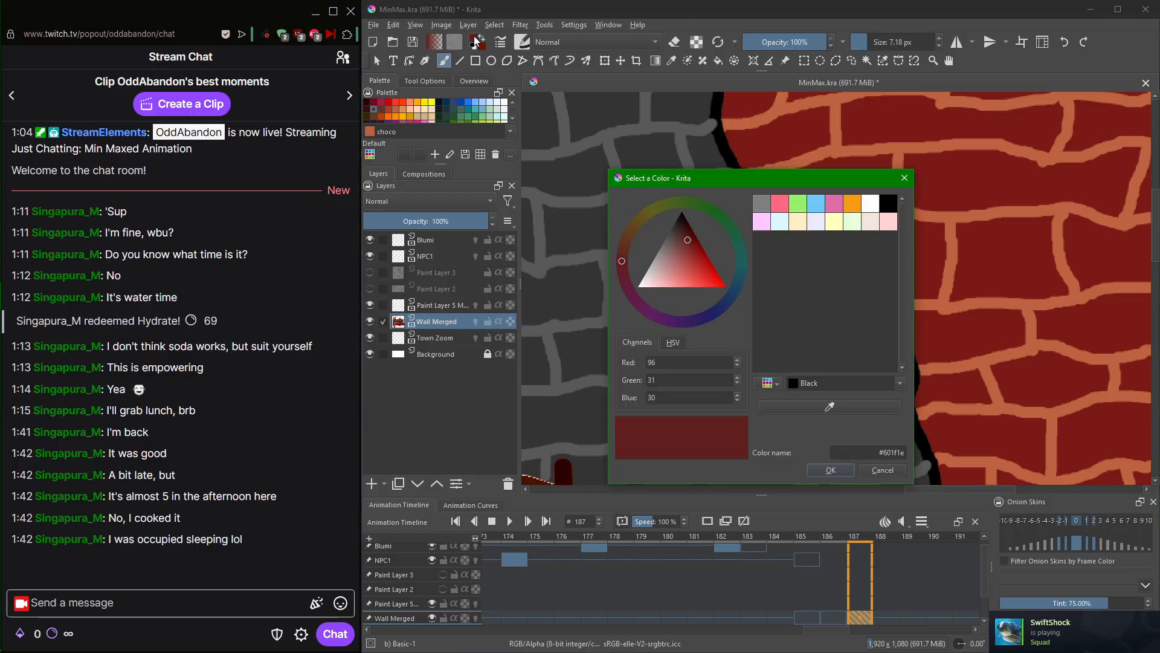
pyautogui.scroll(4, 676, 395)
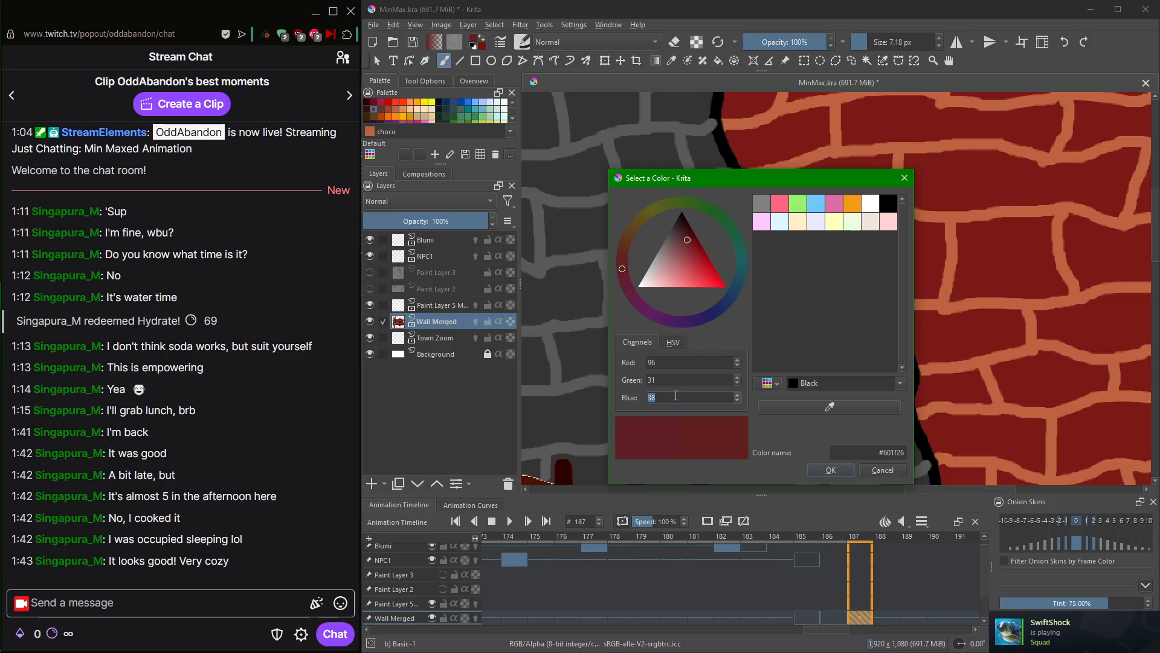
pyautogui.click(842, 472)
# Lower the brush opacity to 50% and enlarge the brush to 48.18 px.
pyautogui.moveTo(798, 43); pyautogui.dragTo(786, 49)
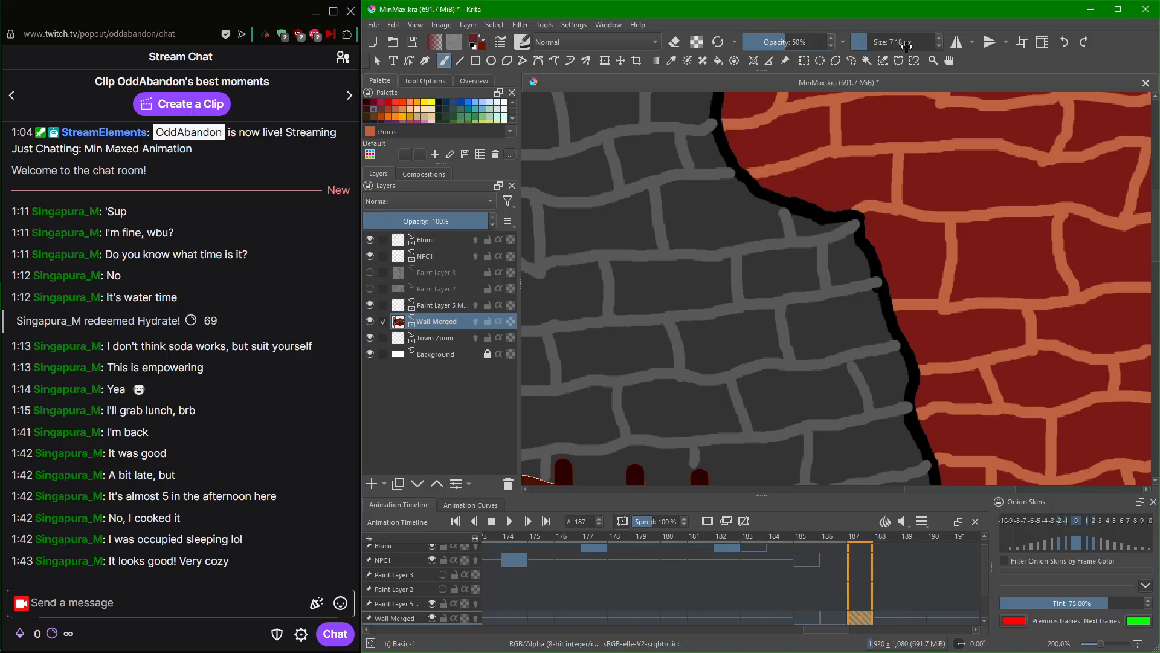
pyautogui.scroll(5, 906, 46)
pyautogui.scroll(1, 906, 46)
pyautogui.scroll(-3, 814, 181)
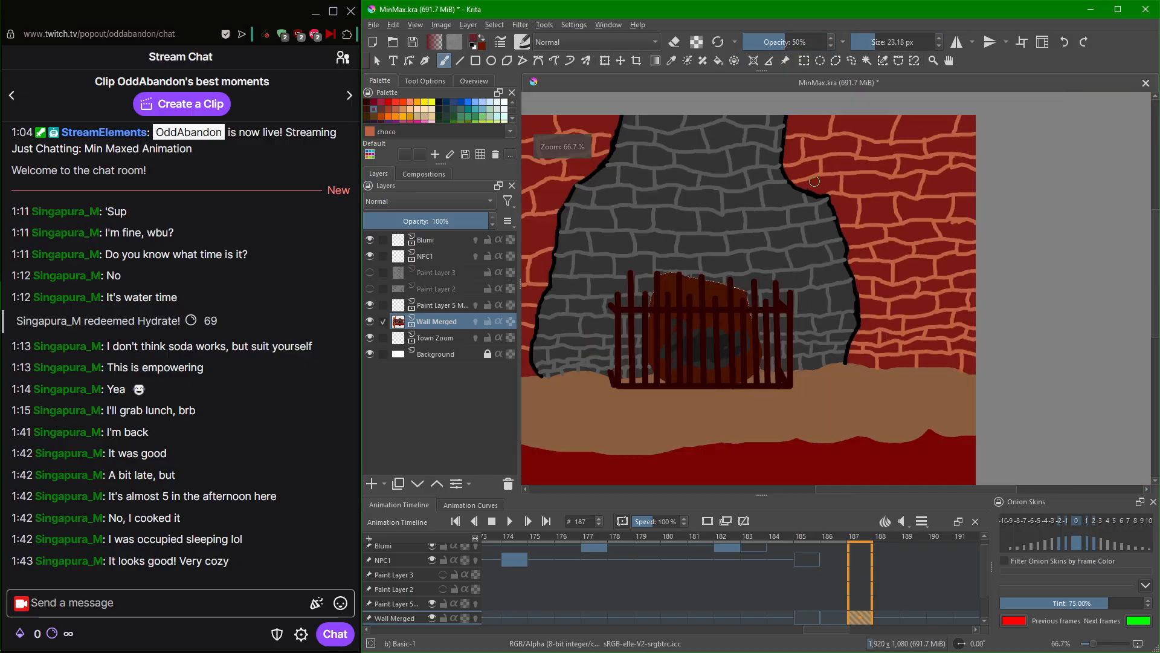
pyautogui.scroll(6, 883, 47)
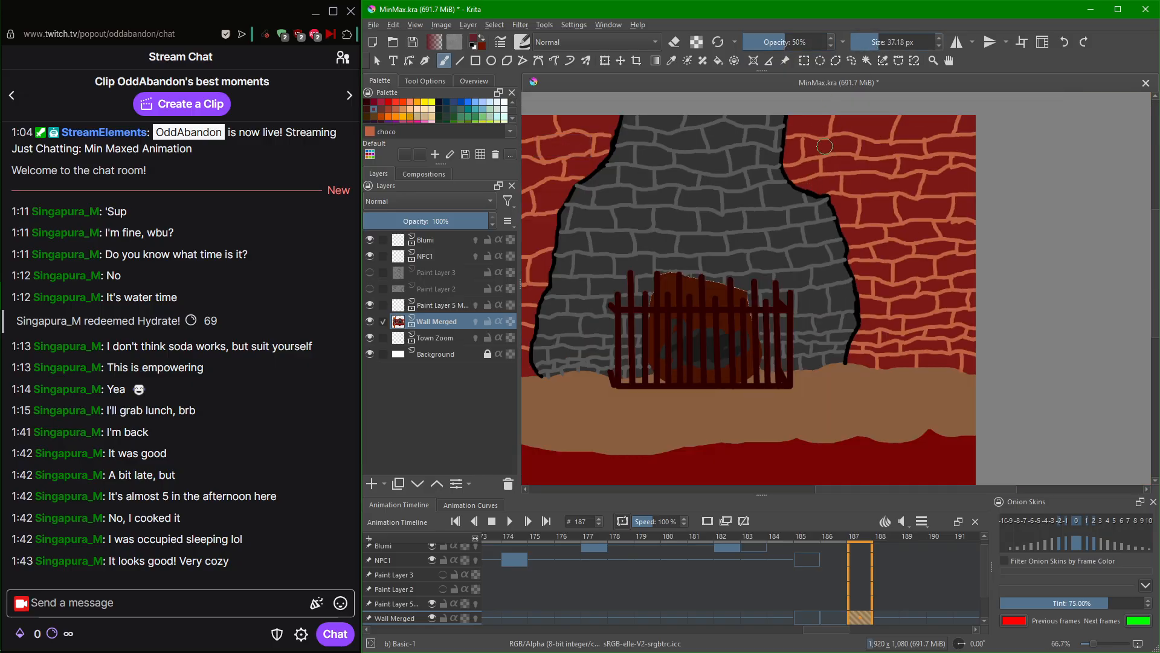
pyautogui.scroll(6, 908, 37)
# Paint a translucent dark red shadow on the brick wall along the fireplace's right outline.
pyautogui.click(800, 123)
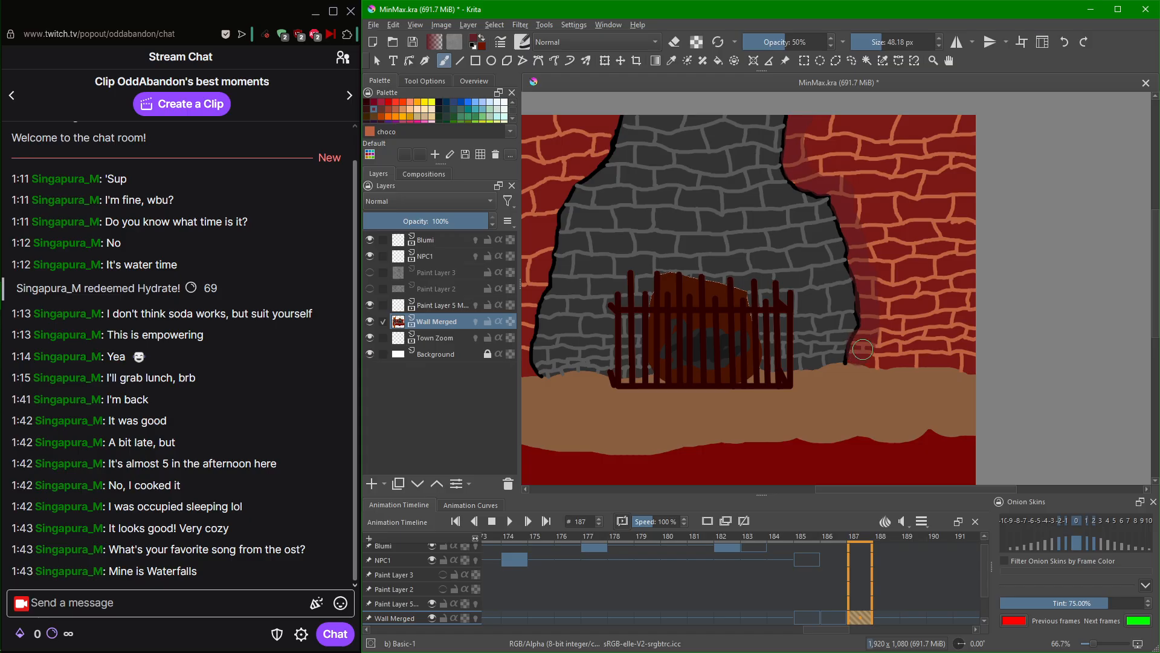
pyautogui.scroll(-2, 863, 349)
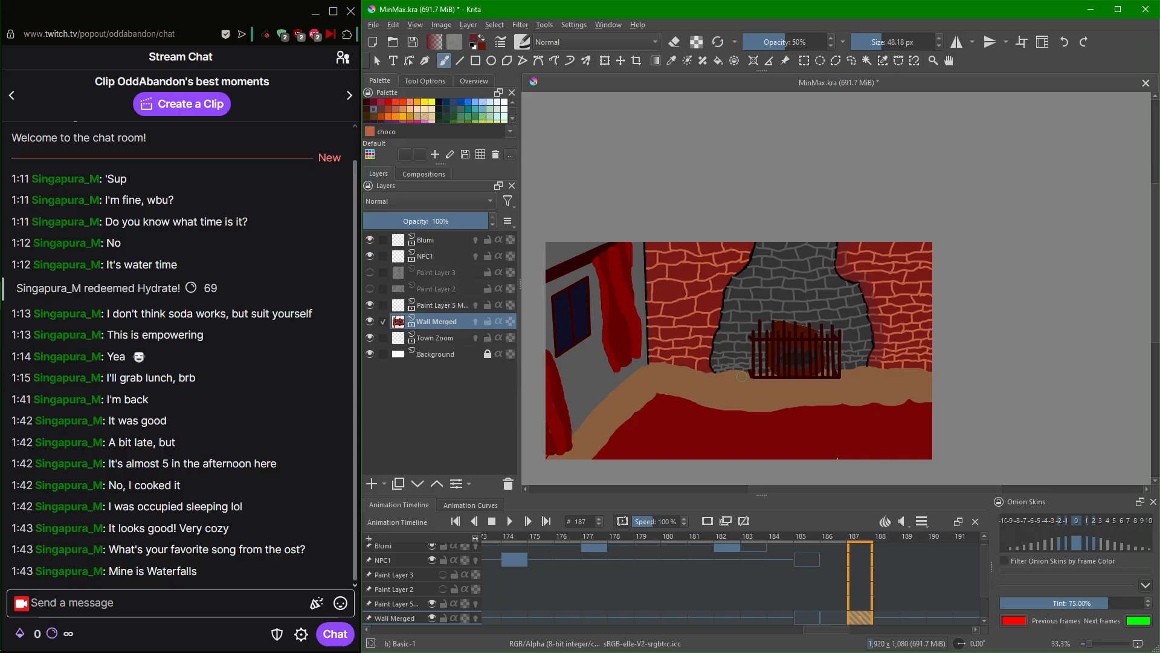
pyautogui.keyDown('ctrl'); pyautogui.click(742, 376); pyautogui.keyUp('ctrl')
# Undo the shadow strokes painted on the brick wall beside the fireplace.
pyautogui.hotkey('ctrl', 'z')
pyautogui.hotkey('ctrl', 'z')
pyautogui.moveTo(370, 300)
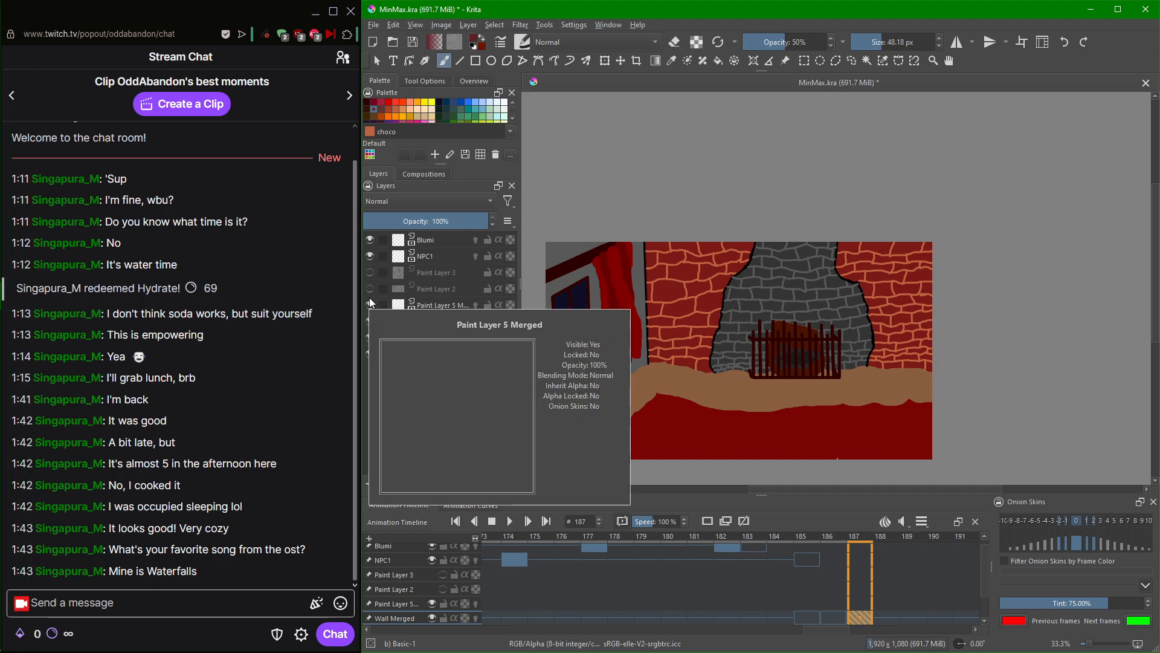
# Switch to the UNDERTALE soundtrack video in the browser and sample tracks between Track 6 and Track 14.
pyautogui.click(2, 52)
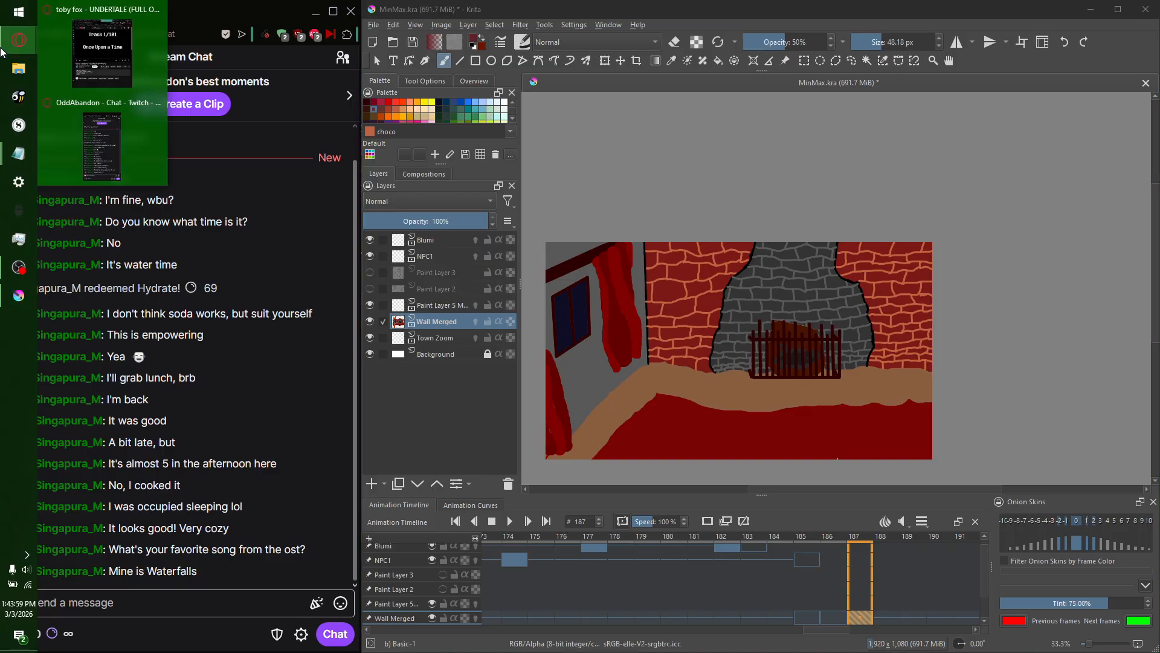
pyautogui.click(118, 68)
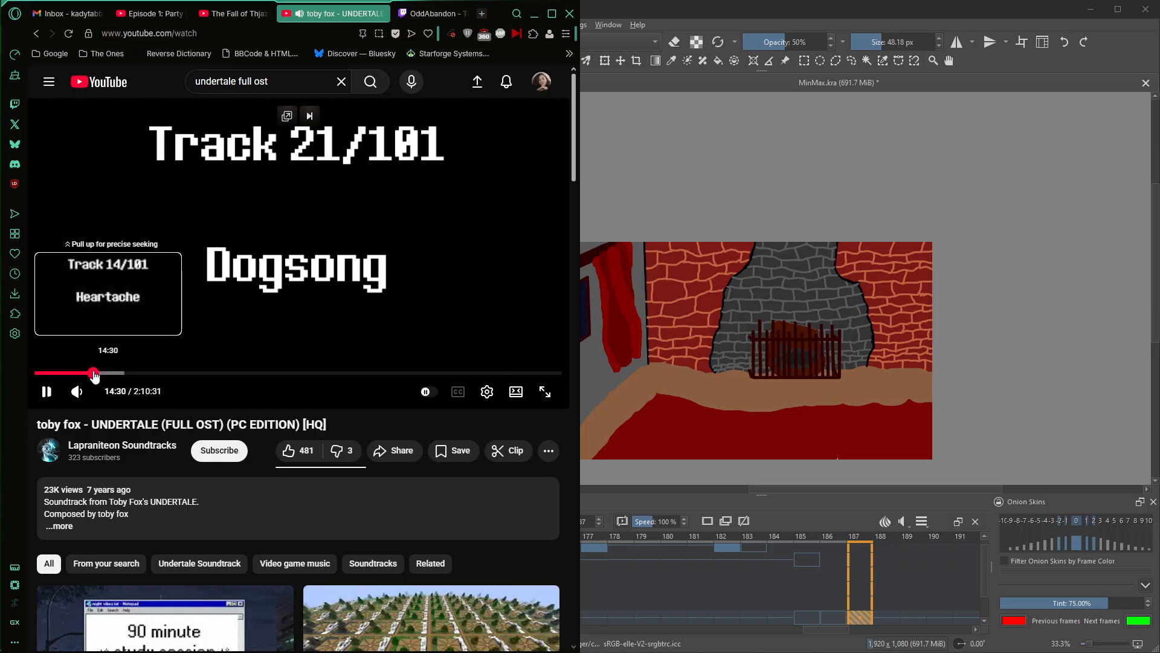
pyautogui.click(94, 374)
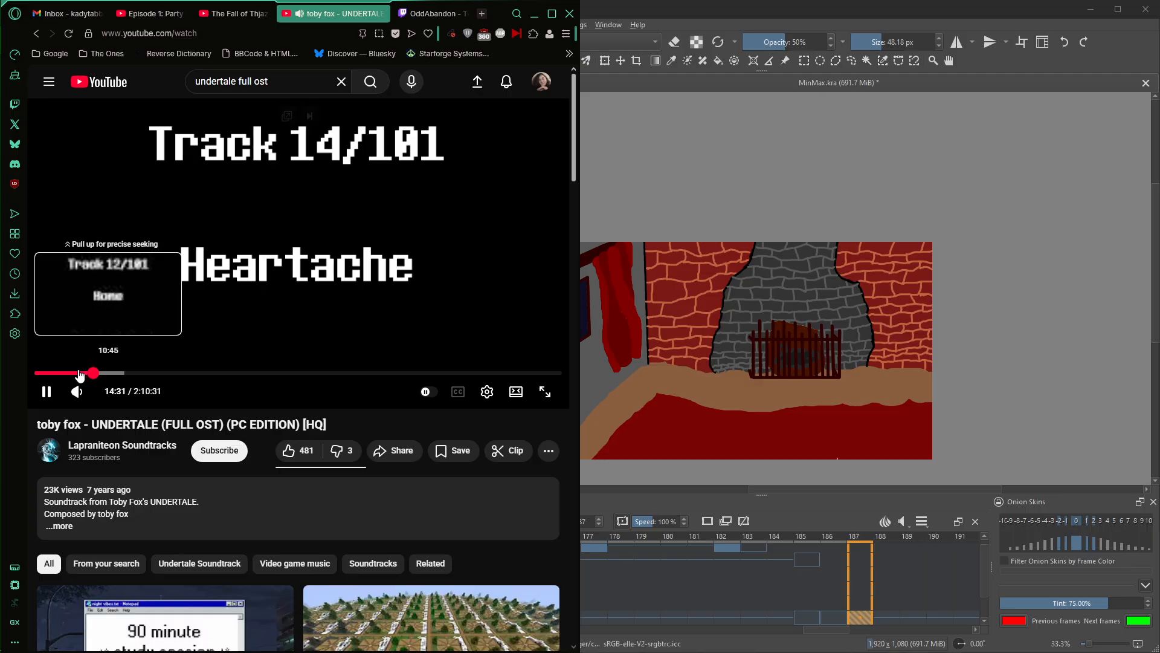
pyautogui.click(73, 374)
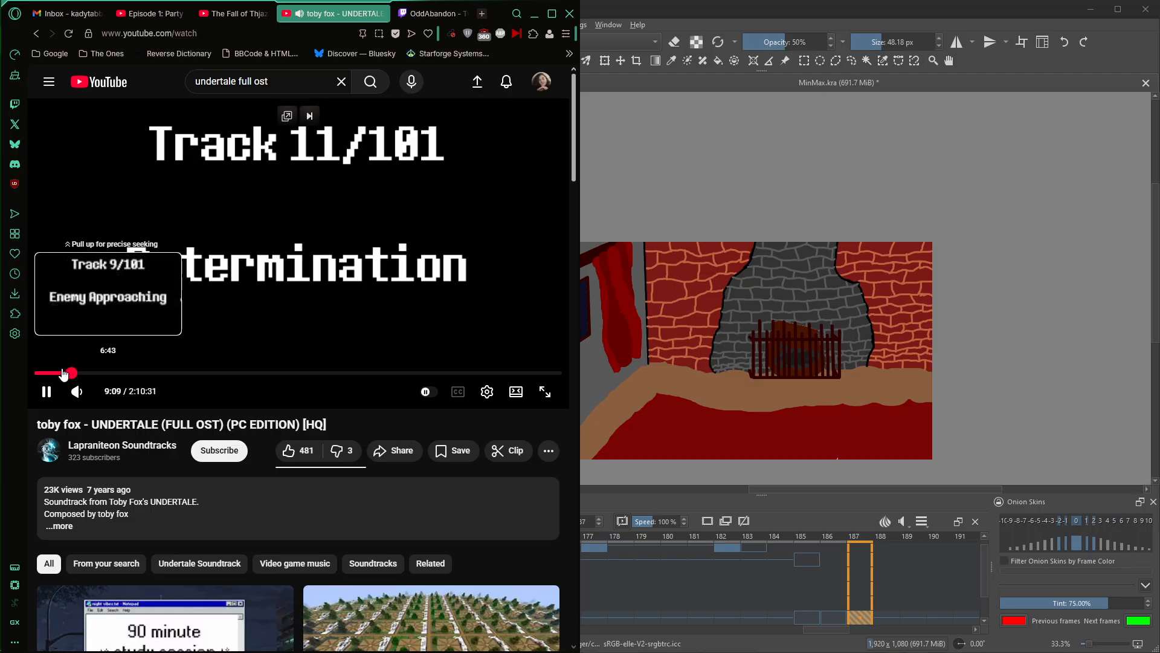
pyautogui.click(58, 374)
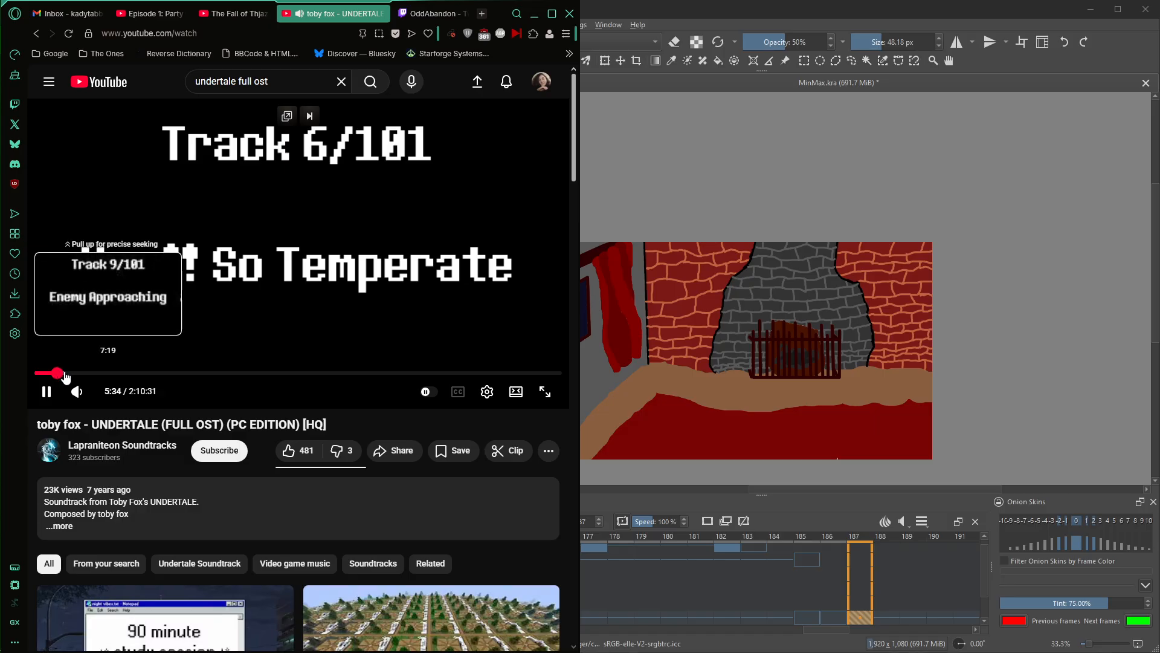
pyautogui.click(65, 374)
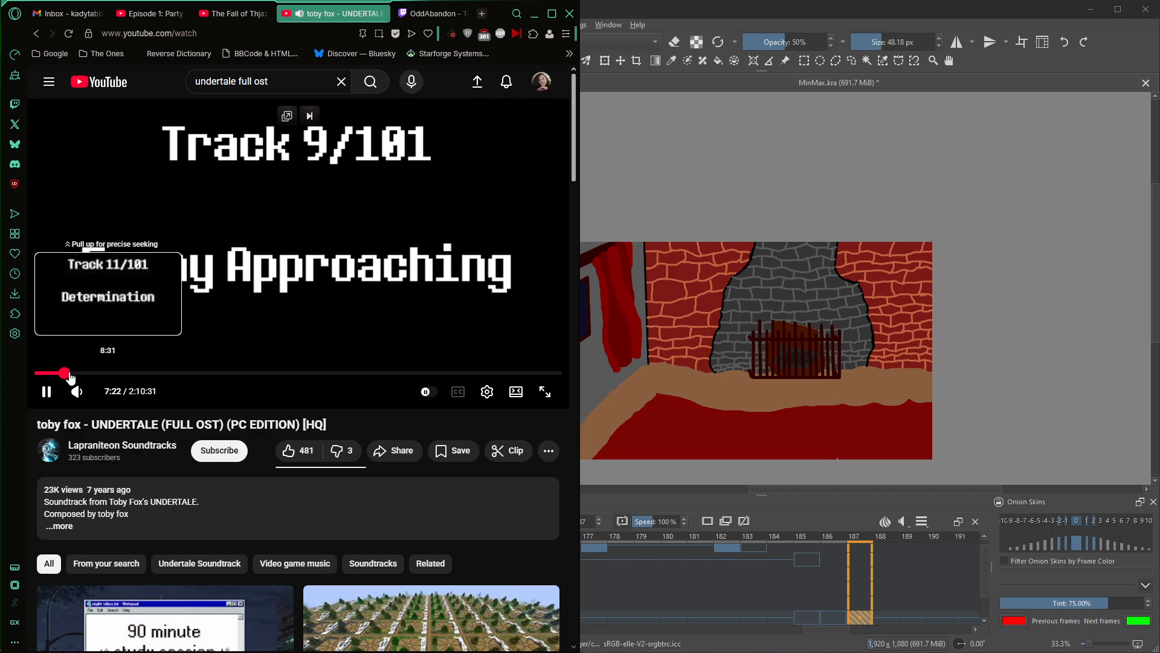
pyautogui.click(71, 374)
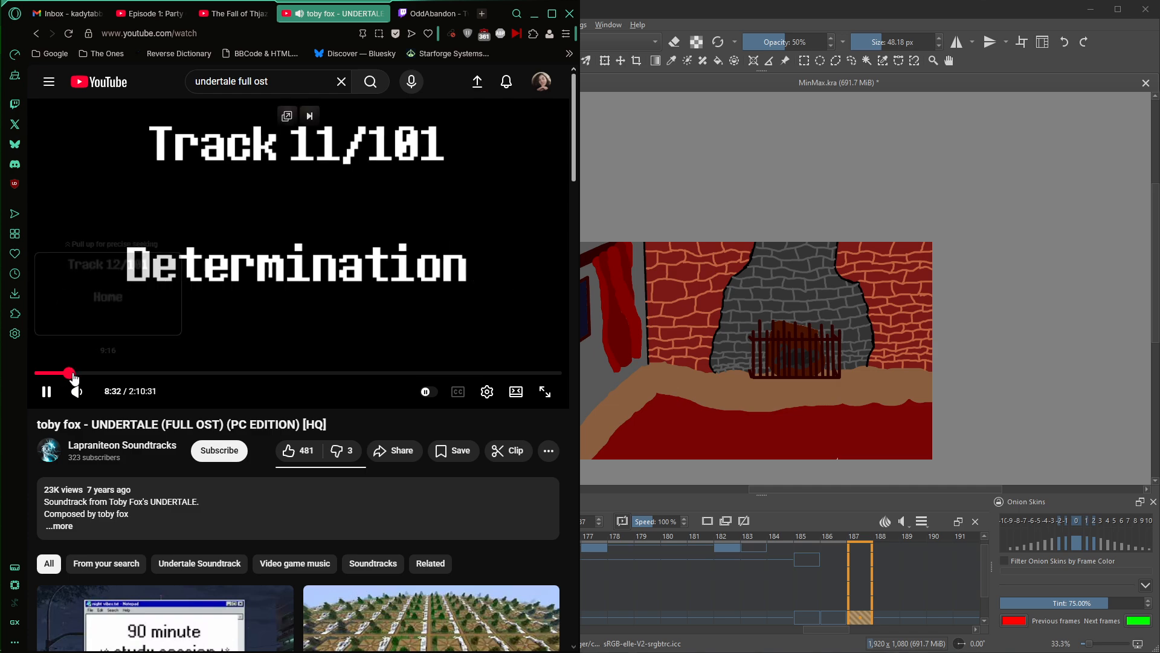
pyautogui.click(76, 375)
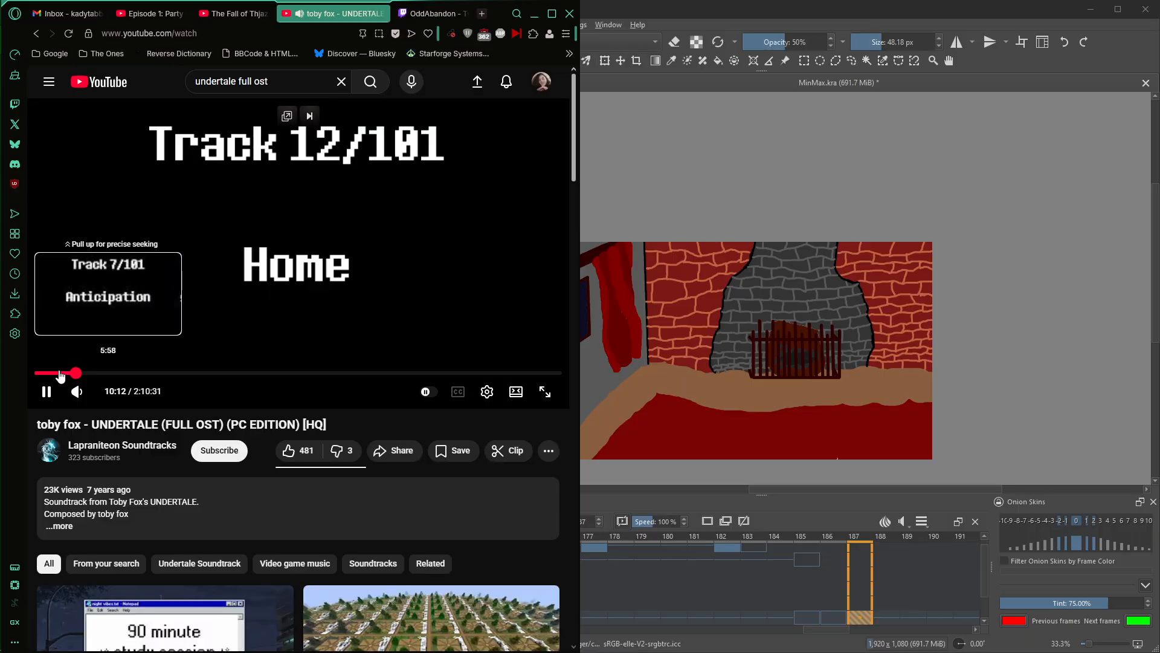
# Rewind the soundtrack video through Anticipation, Ruins and Your Best Friend to its start, and return to Krita.
pyautogui.click(60, 374)
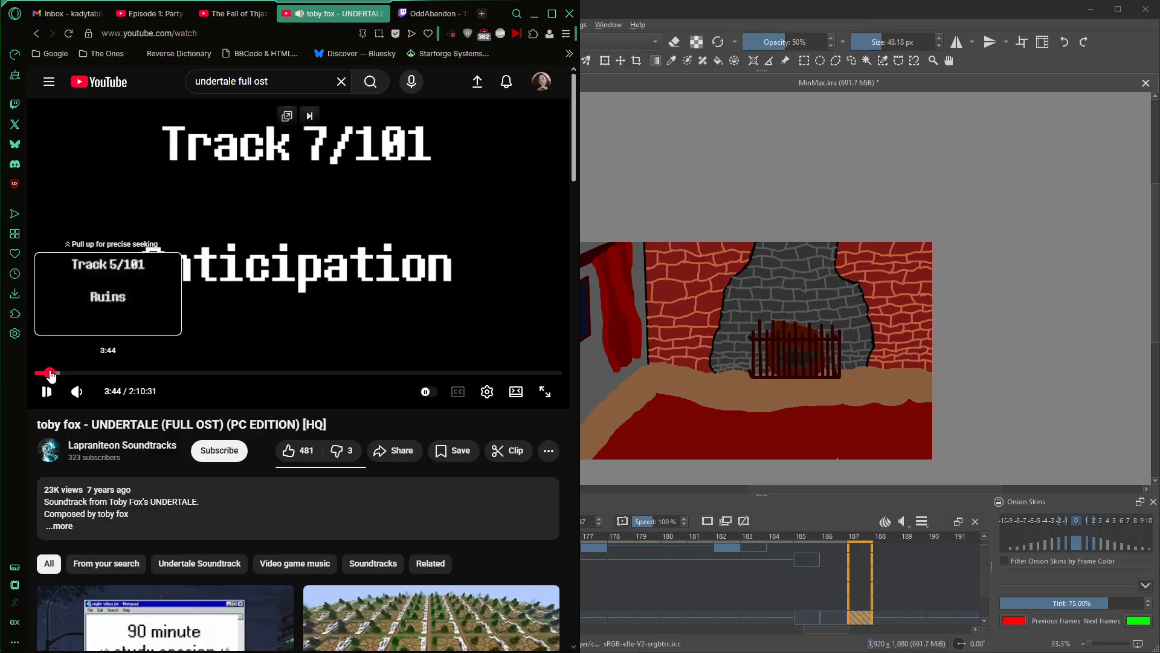
pyautogui.click(51, 375)
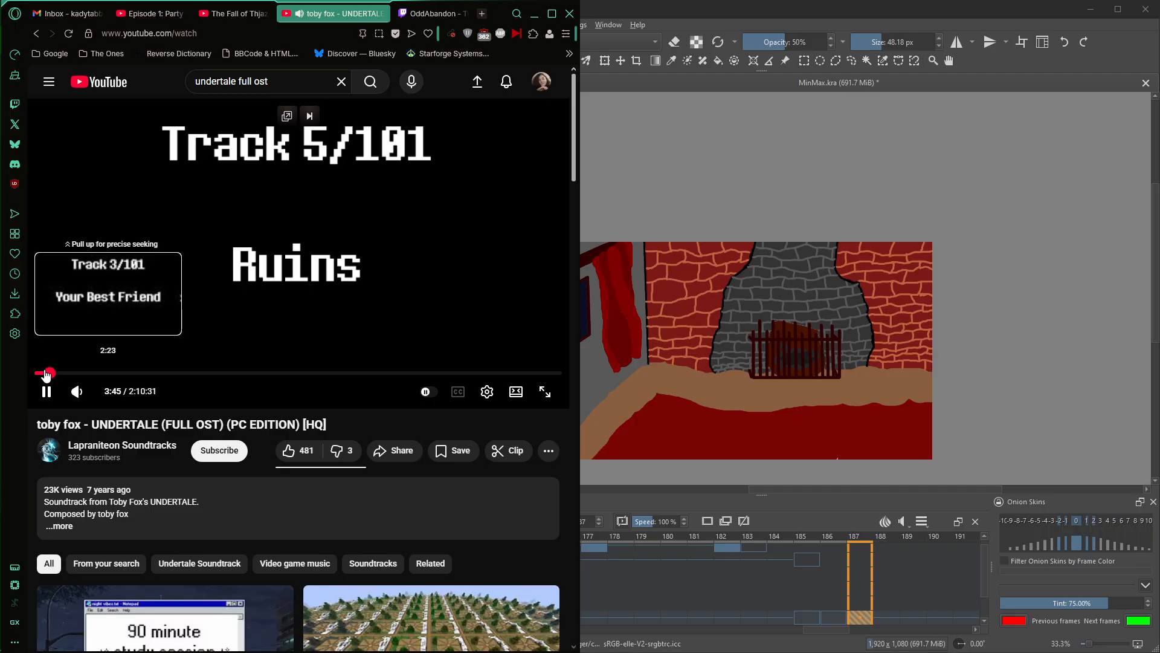
pyautogui.click(45, 375)
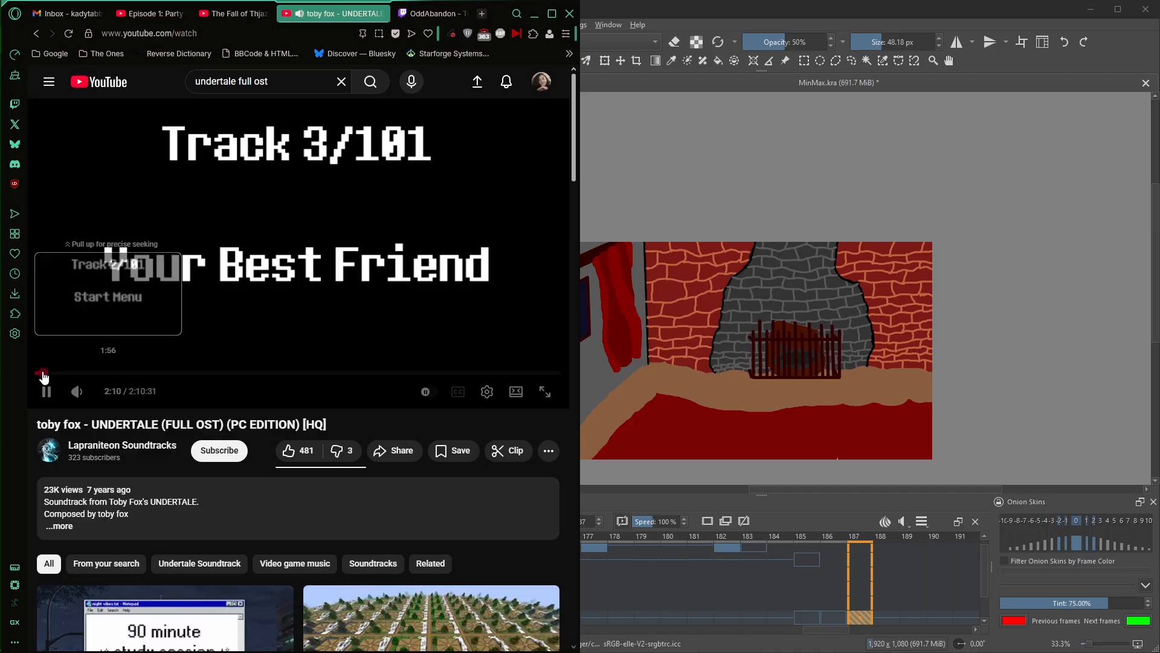
pyautogui.click(35, 373)
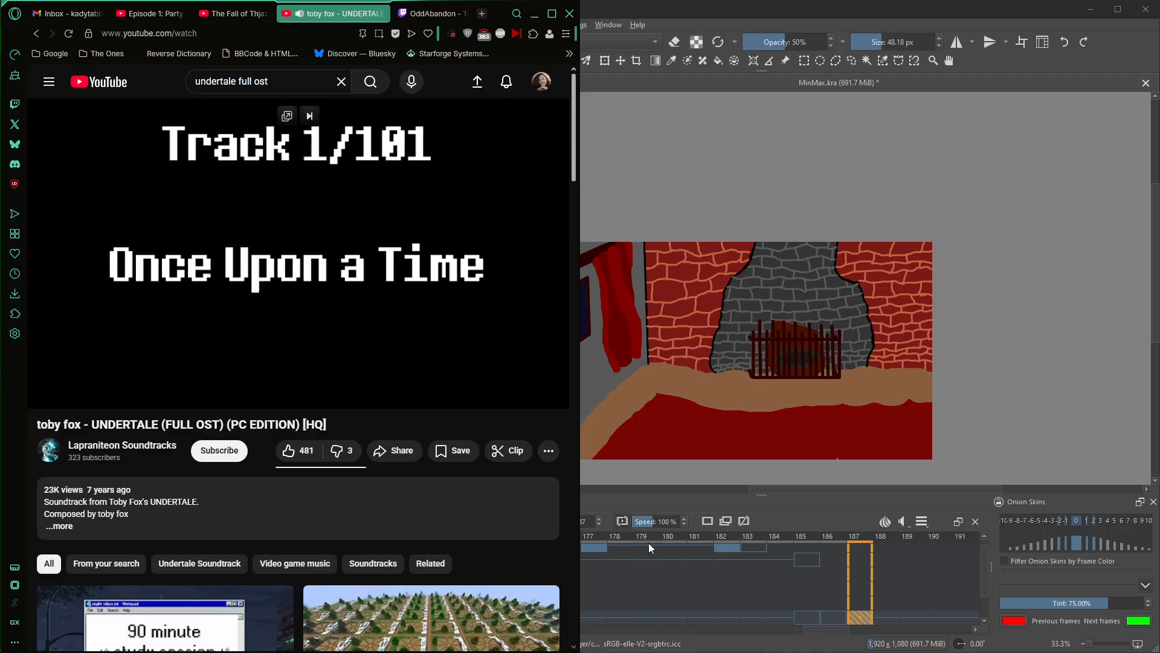
pyautogui.click(759, 507)
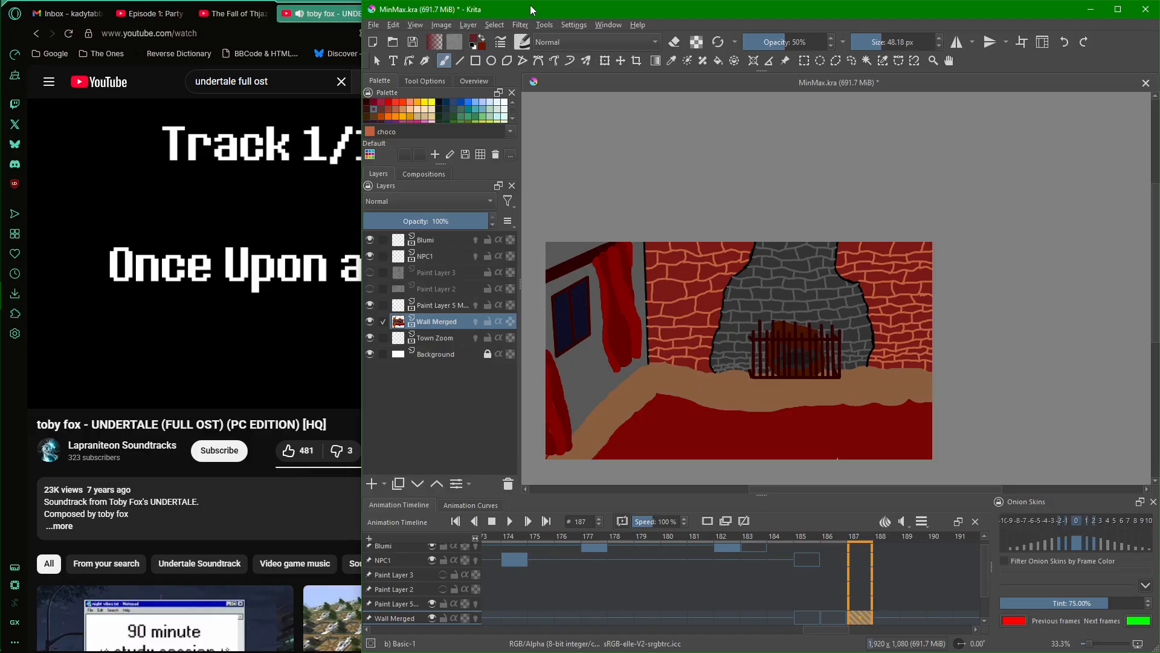
# Bring up OBS to check the running stream and its audio levels, and minimize it.
pyautogui.moveTo(1, 310)
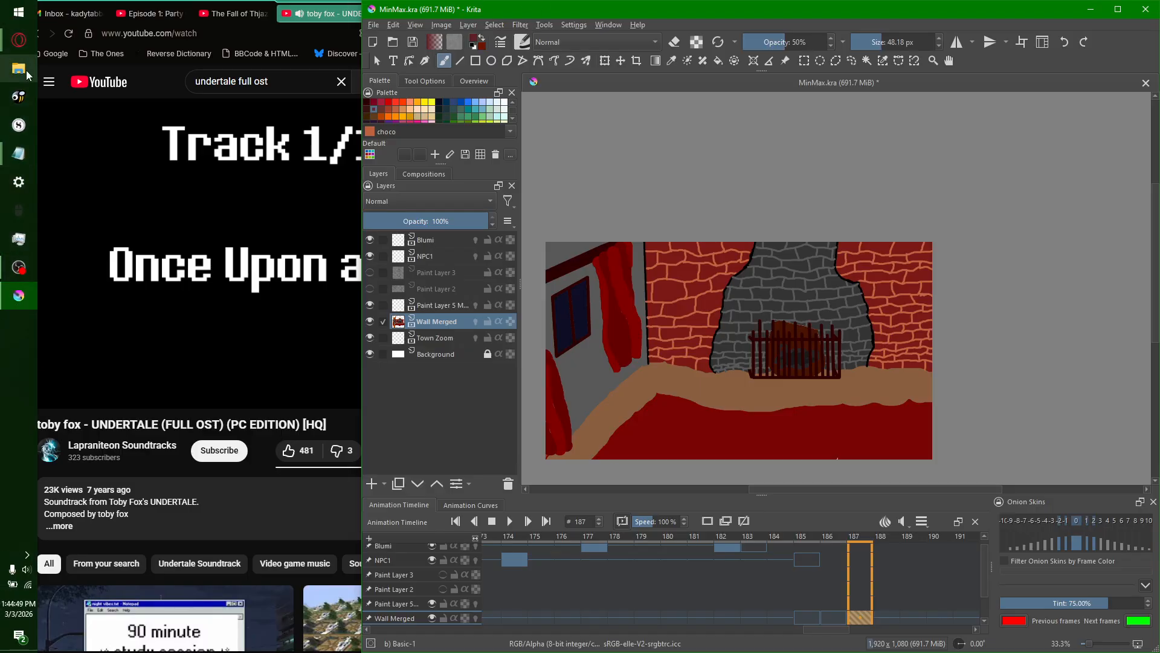
pyautogui.click(11, 272)
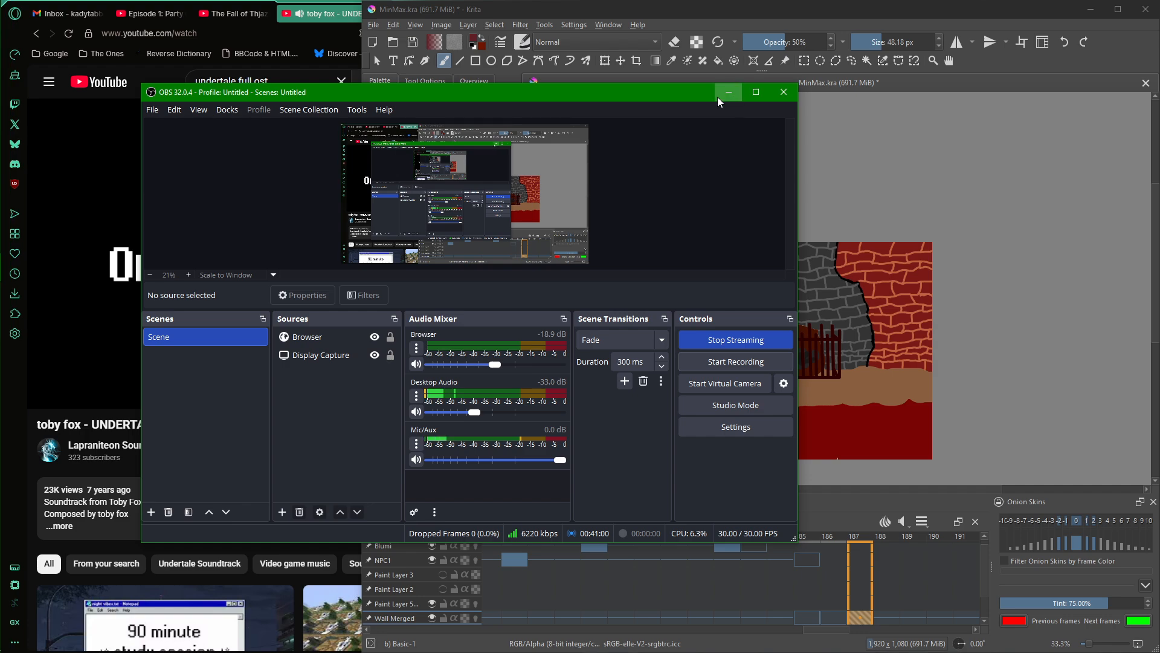
pyautogui.click(727, 93)
# Skip the browser's soundtrack video to Quiet Water and back to Track 28, Premonition, and return to Krita.
pyautogui.click(169, 96)
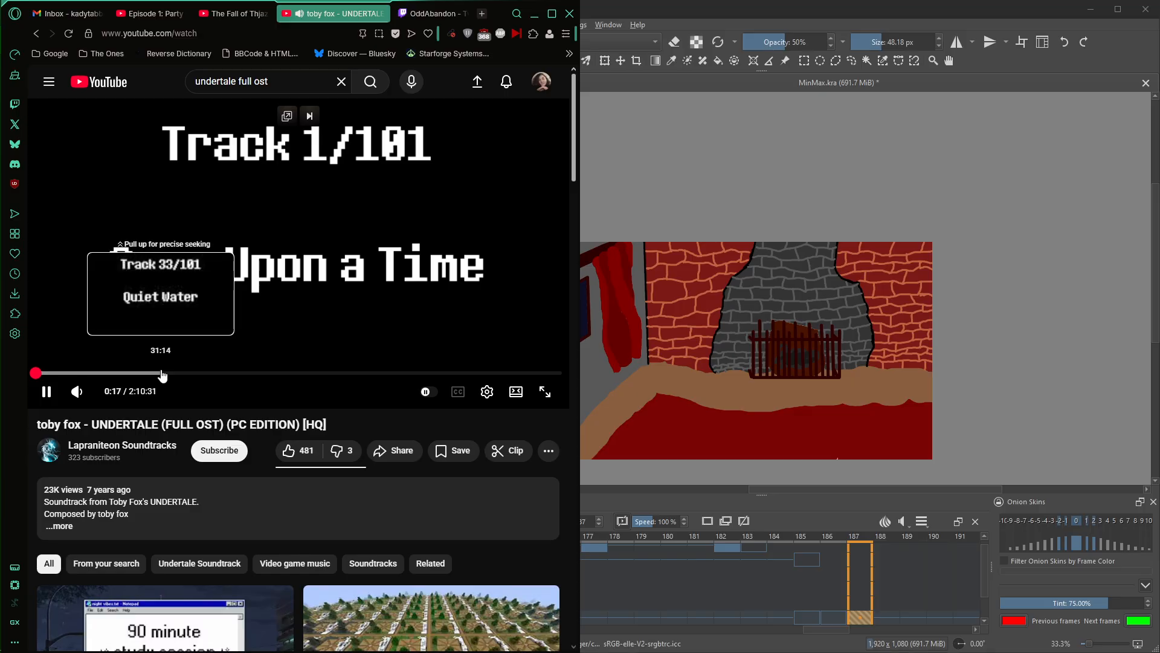
pyautogui.click(162, 374)
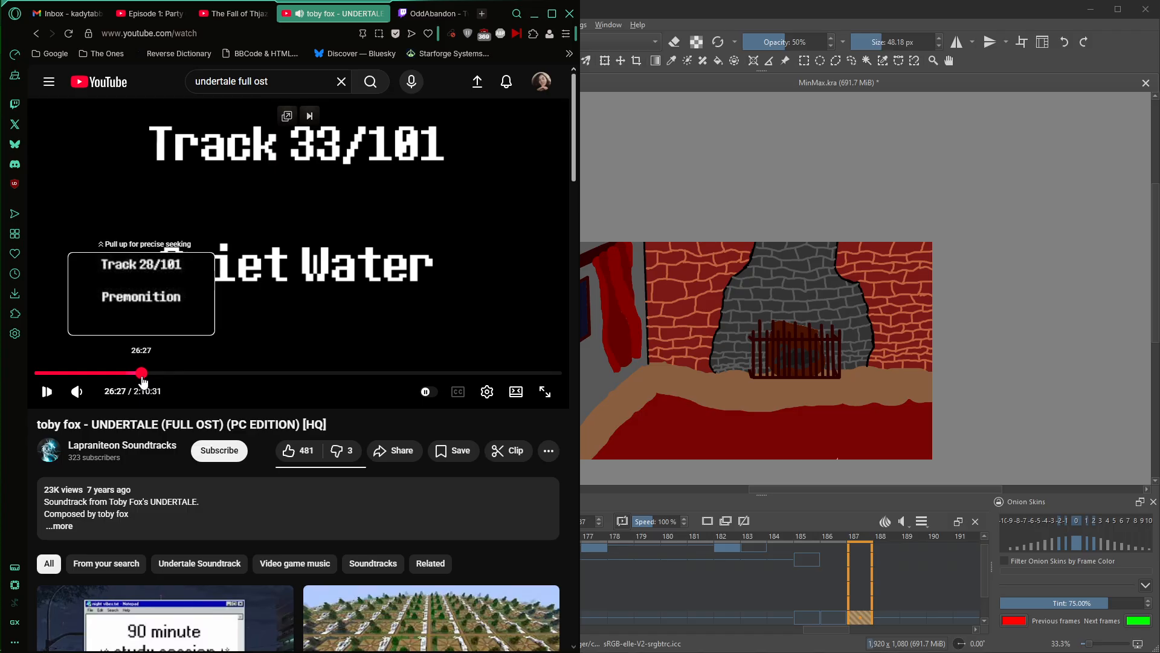
pyautogui.click(141, 378)
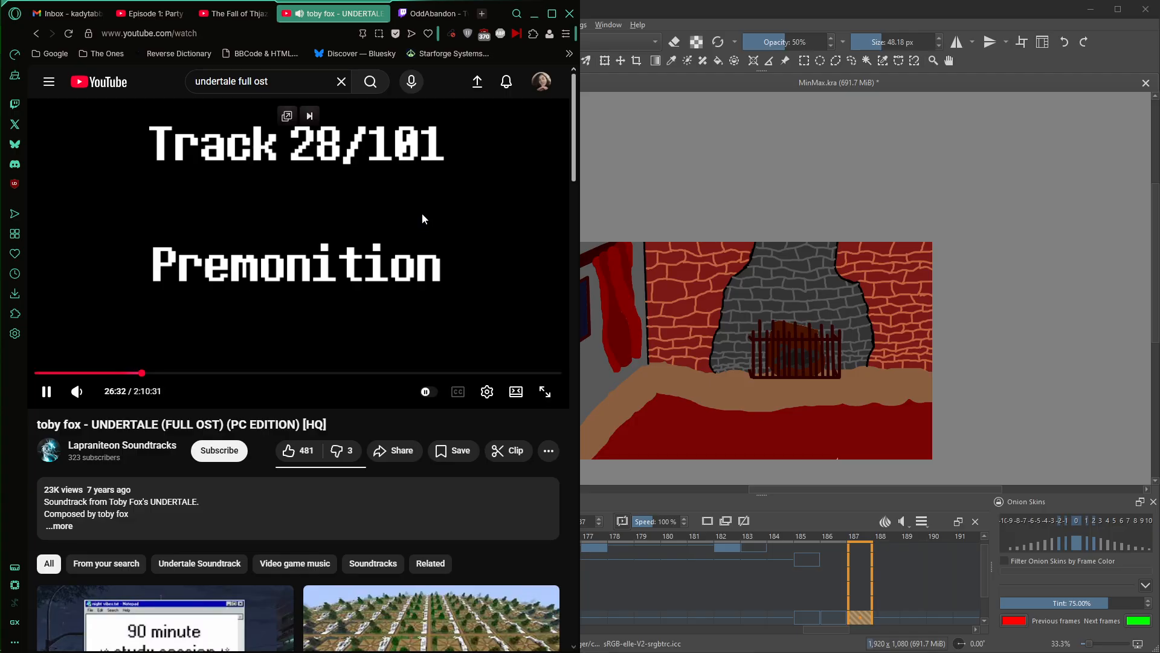
pyautogui.click(537, 16)
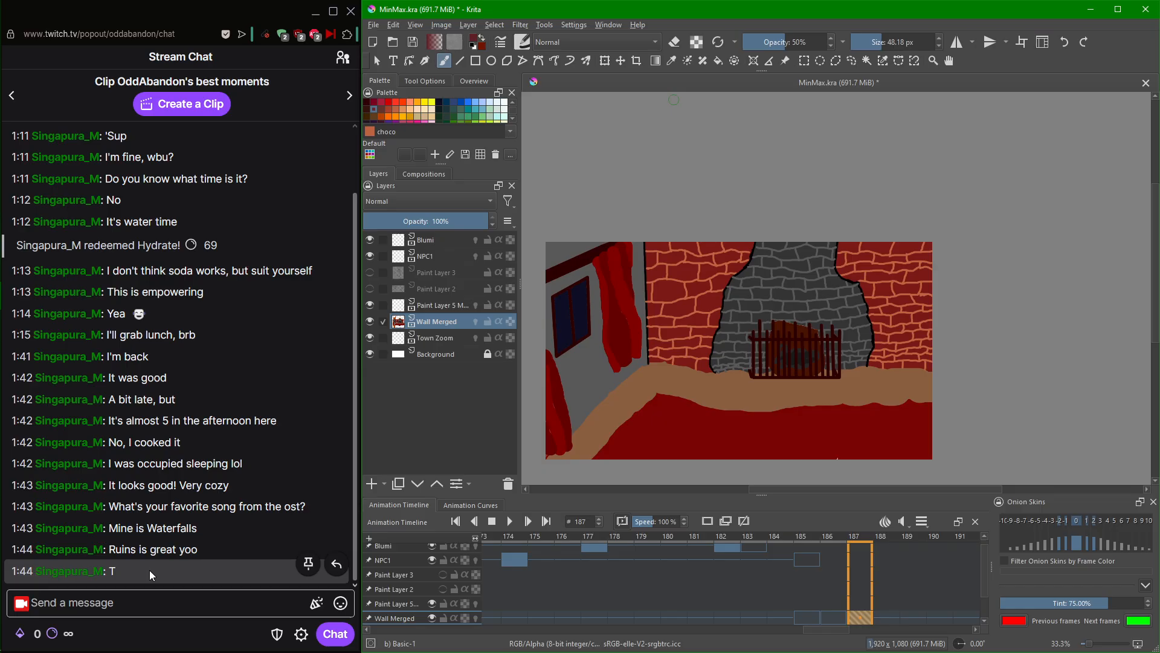
# Look through the recent messages in the stream chat and go to the newest one.
pyautogui.scroll(2, 145, 571)
pyautogui.scroll(-3, 133, 571)
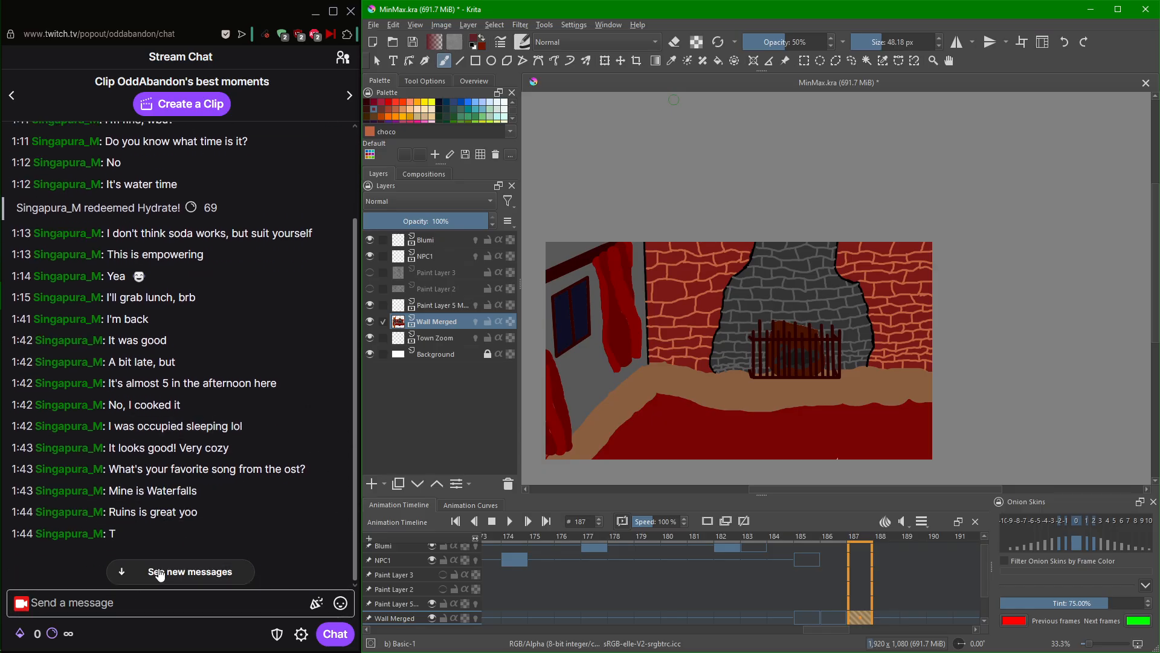
pyautogui.click(133, 570)
pyautogui.moveTo(3, 92)
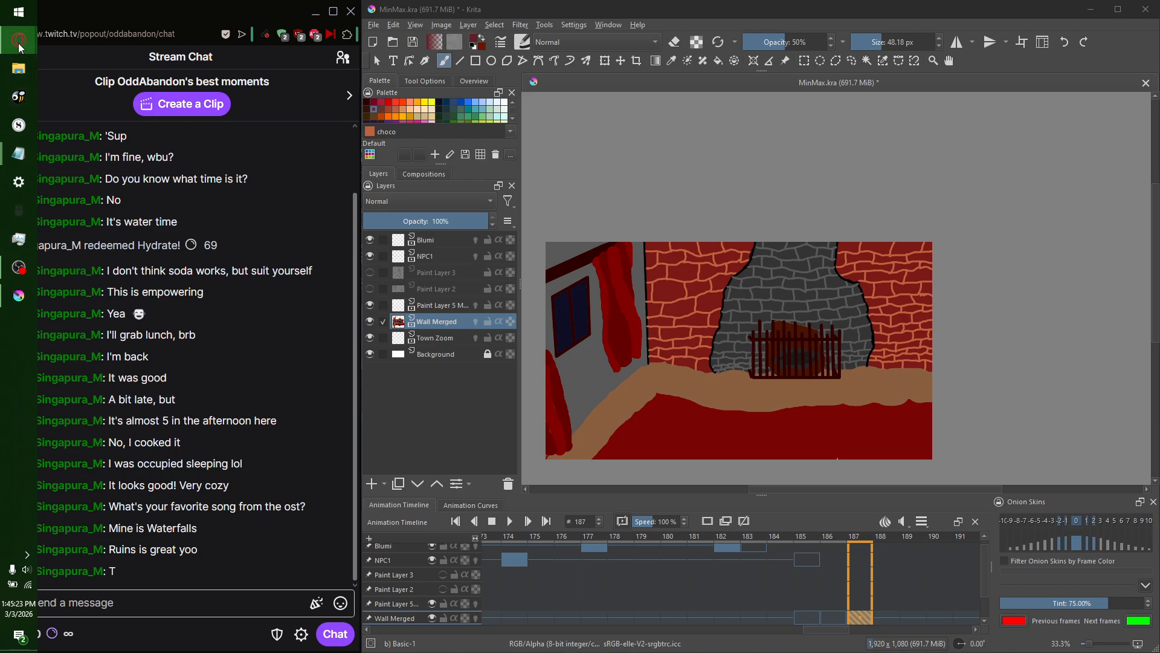
pyautogui.moveTo(19, 40)
pyautogui.moveTo(98, 83)
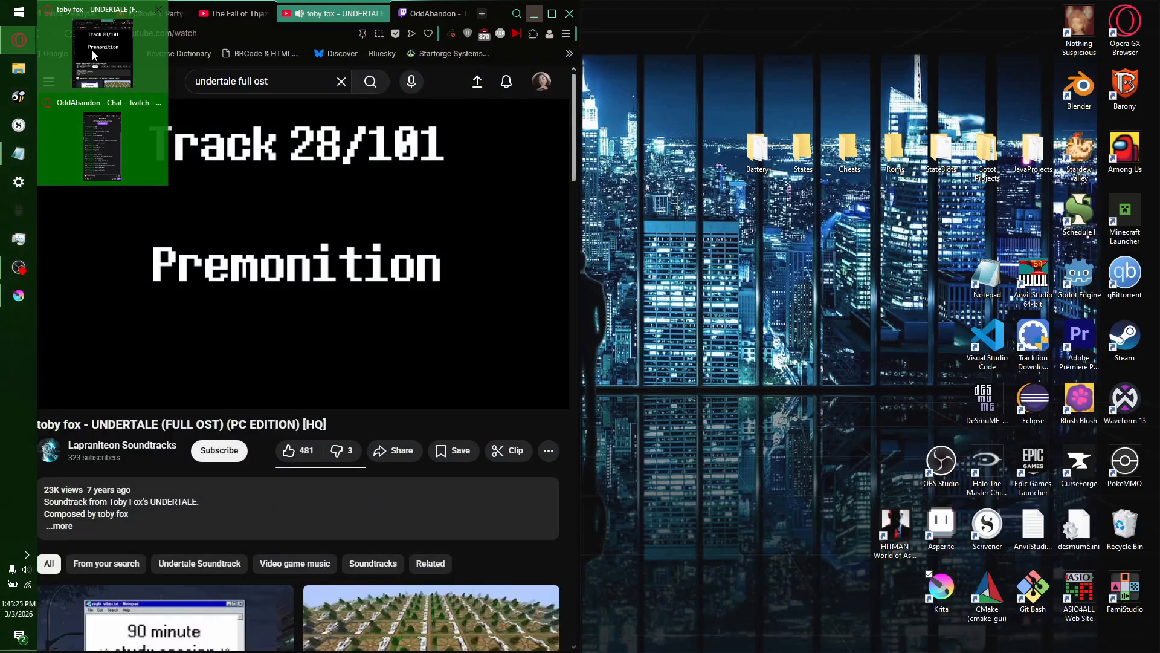
# Sample the dark gray of the fireplace stones as the brush color.
pyautogui.scroll(1, 728, 450)
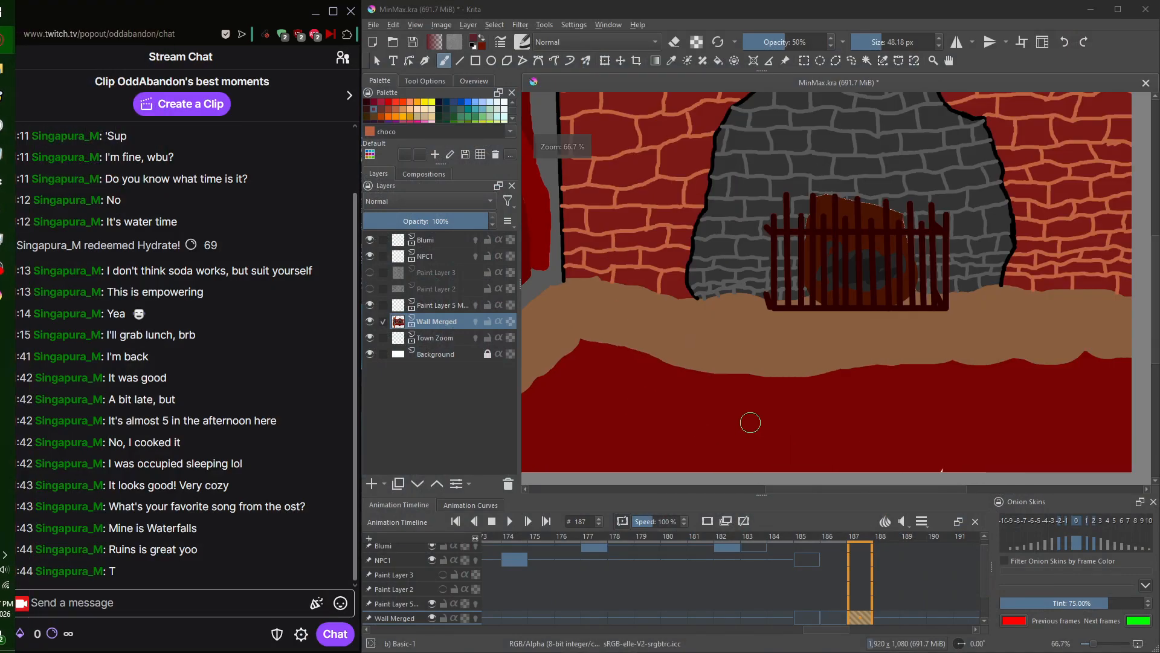
pyautogui.scroll(-2, 718, 376)
pyautogui.moveTo(683, 365); pyautogui.dragTo(742, 374)
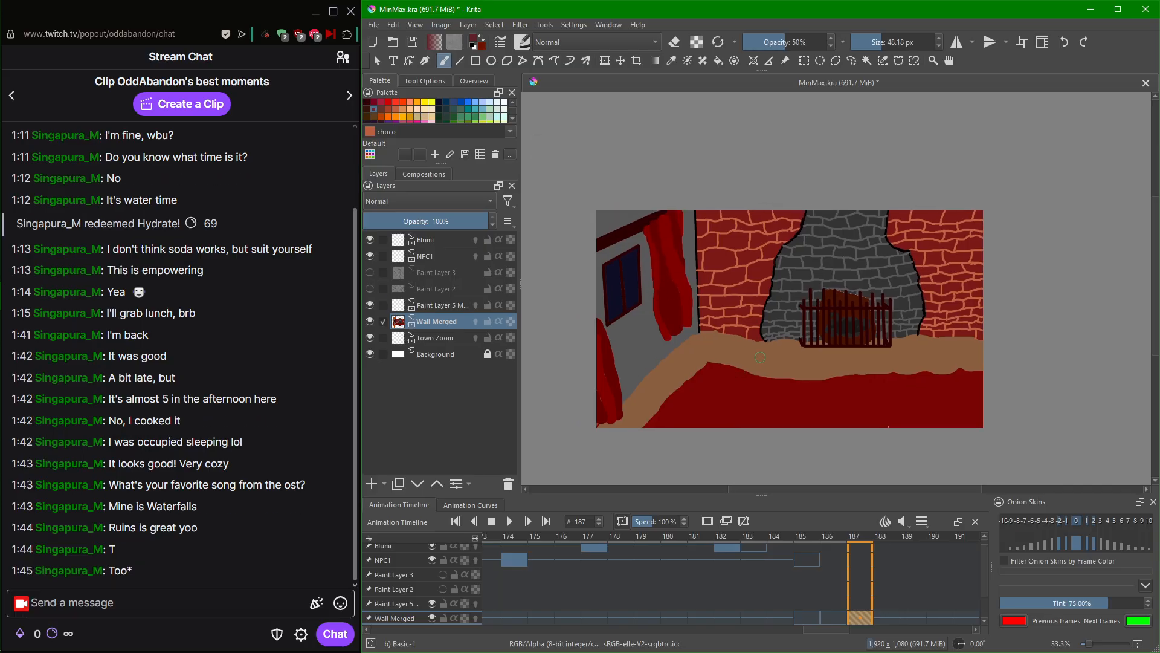
pyautogui.moveTo(733, 322); pyautogui.dragTo(759, 356)
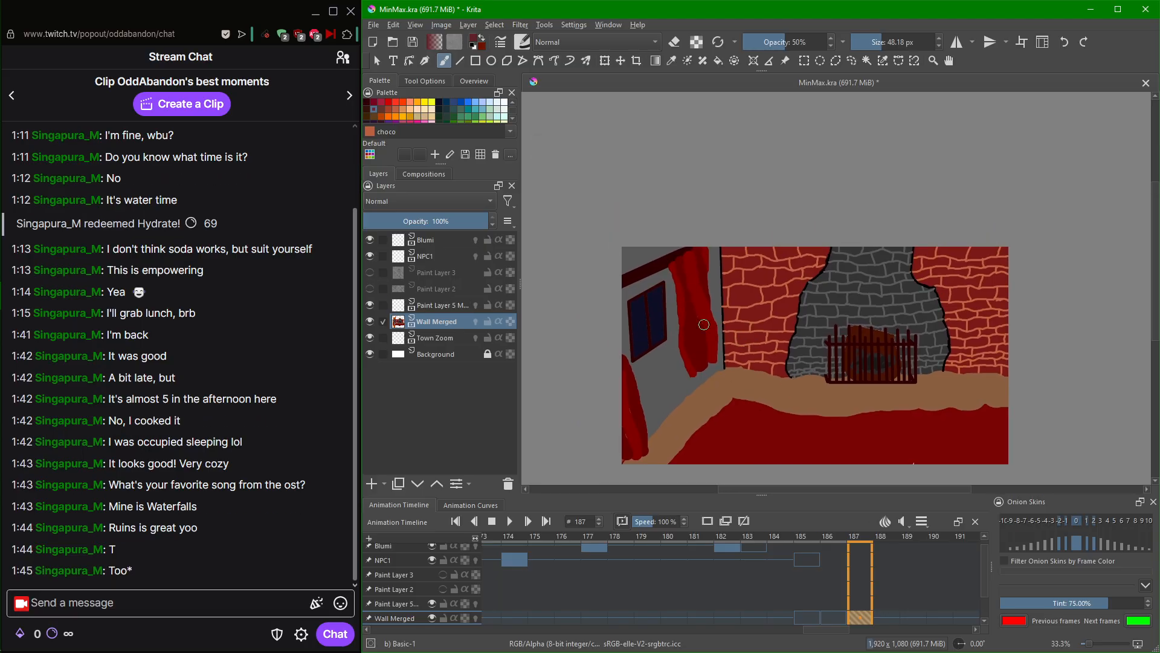
pyautogui.scroll(1, 705, 321)
pyautogui.moveTo(704, 321); pyautogui.dragTo(771, 330)
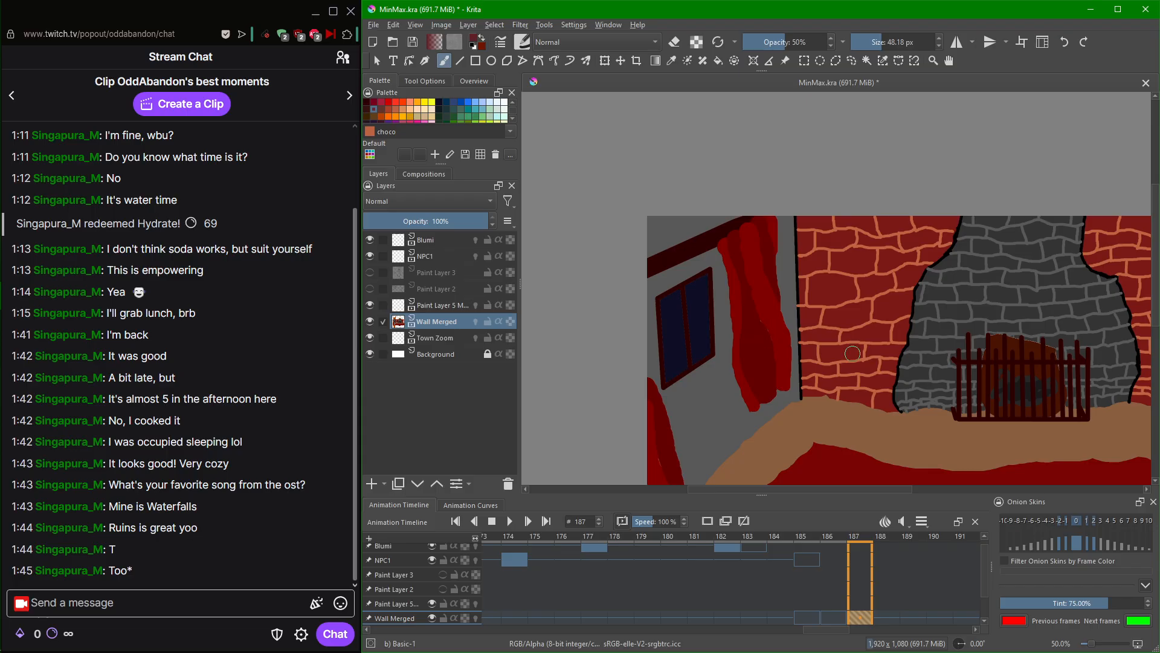
pyautogui.scroll(2, 937, 346)
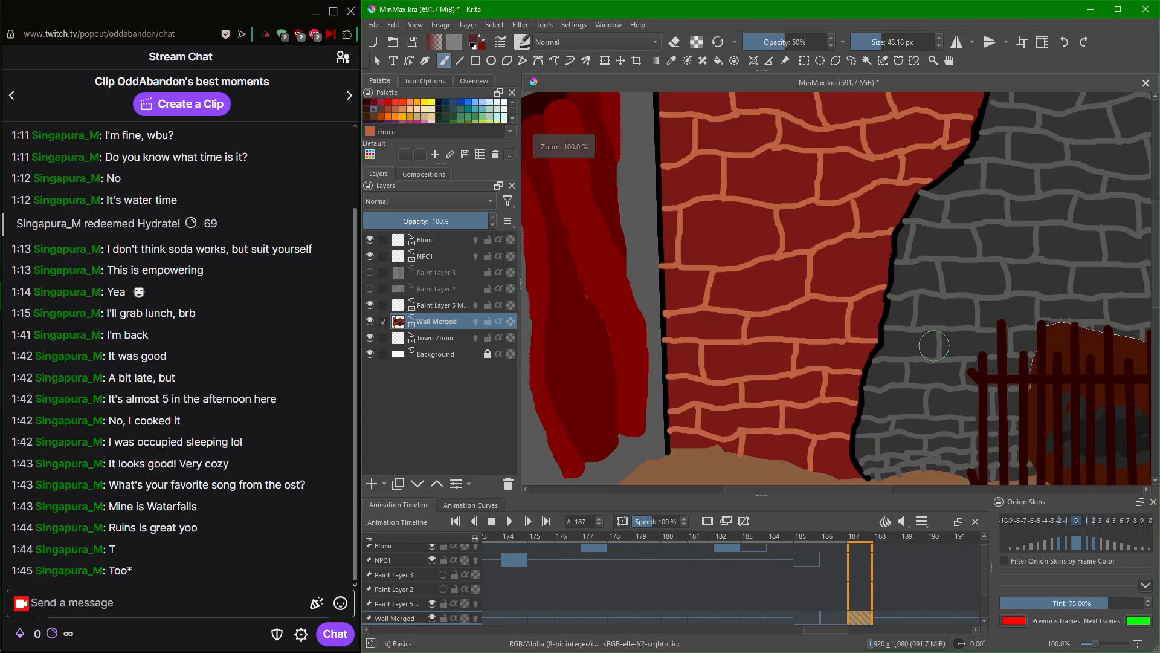
pyautogui.scroll(-1, 934, 346)
pyautogui.keyDown('ctrl'); pyautogui.click(919, 320); pyautogui.keyUp('ctrl')
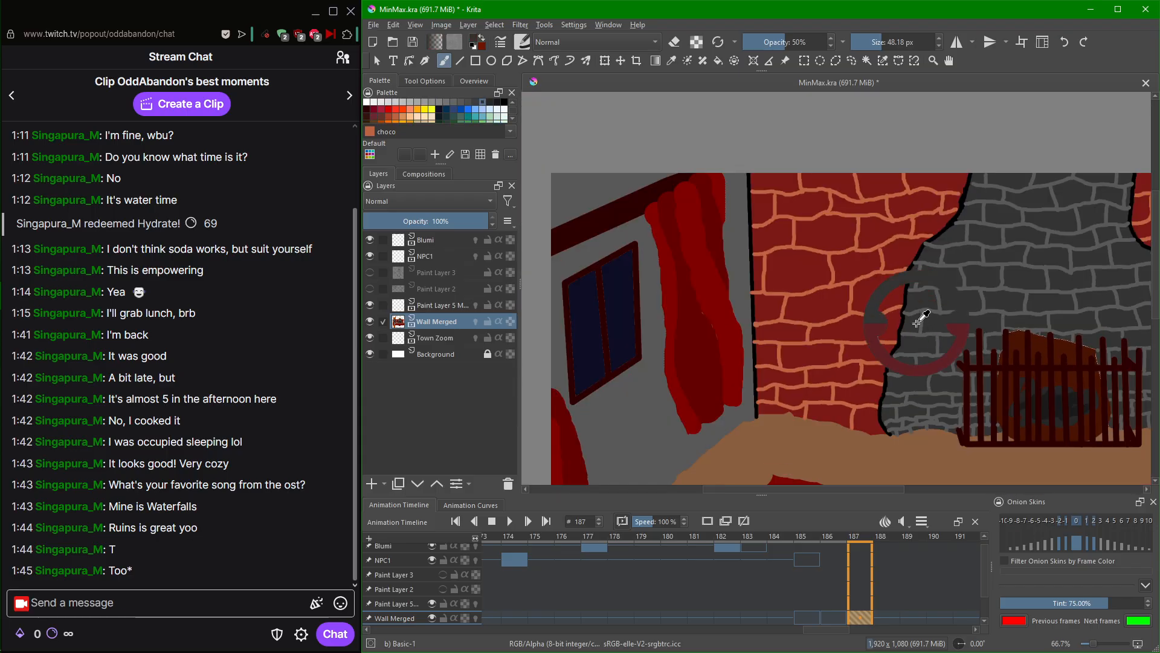
# Raise the brush opacity to 100% and reduce the brush size to 11.18 px.
pyautogui.moveTo(597, 283); pyautogui.dragTo(657, 296)
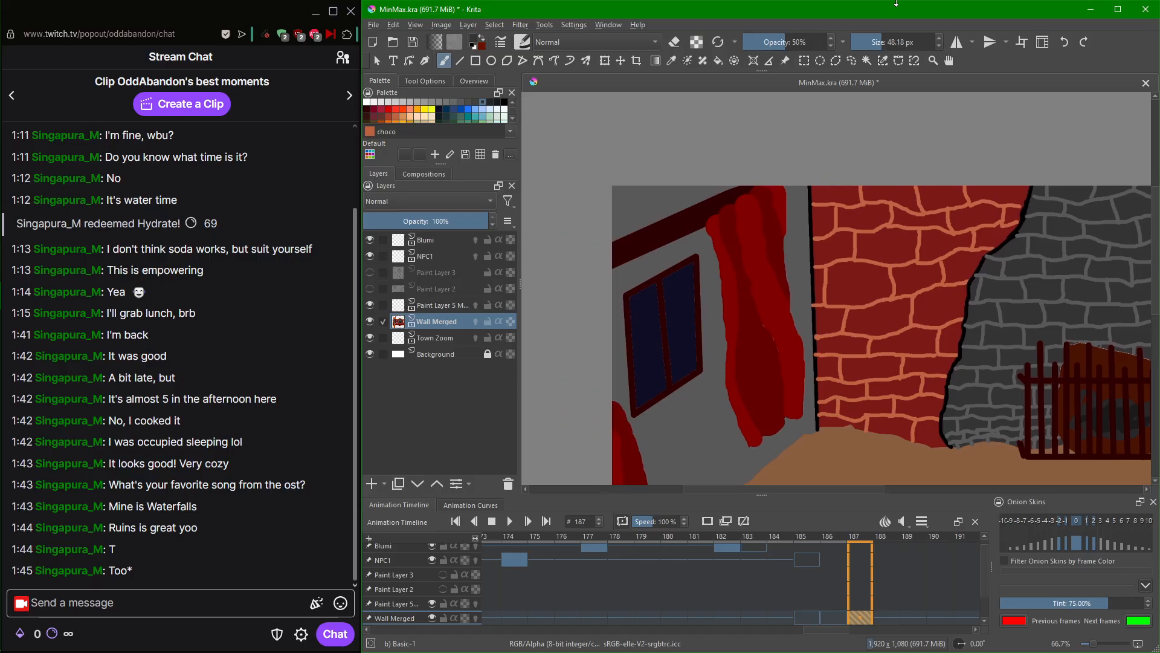
pyautogui.moveTo(803, 43); pyautogui.dragTo(866, 29)
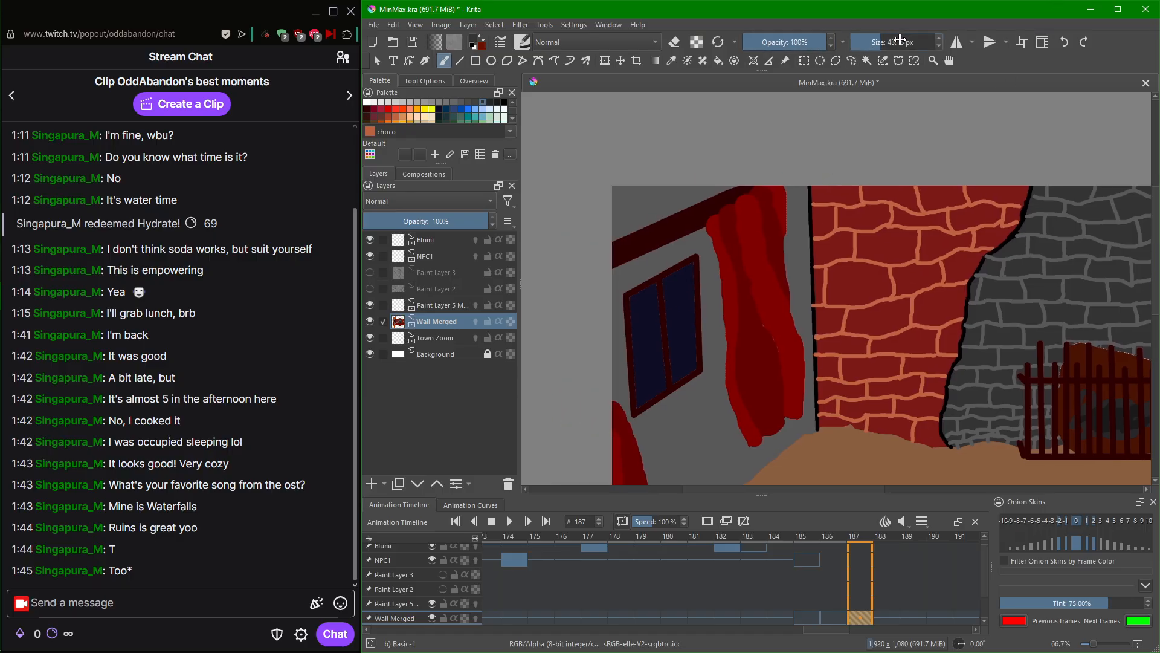
pyautogui.scroll(-17, 900, 39)
pyautogui.scroll(4, 905, 35)
# Try drawing dark gray rectangles in the upper corner of the gray window wall, and undo them.
pyautogui.click(476, 61)
pyautogui.moveTo(608, 185)
pyautogui.mouseDown()
pyautogui.moveTo(662, 198)
pyautogui.moveTo(633, 207)
pyautogui.moveTo(642, 218)
pyautogui.mouseUp()
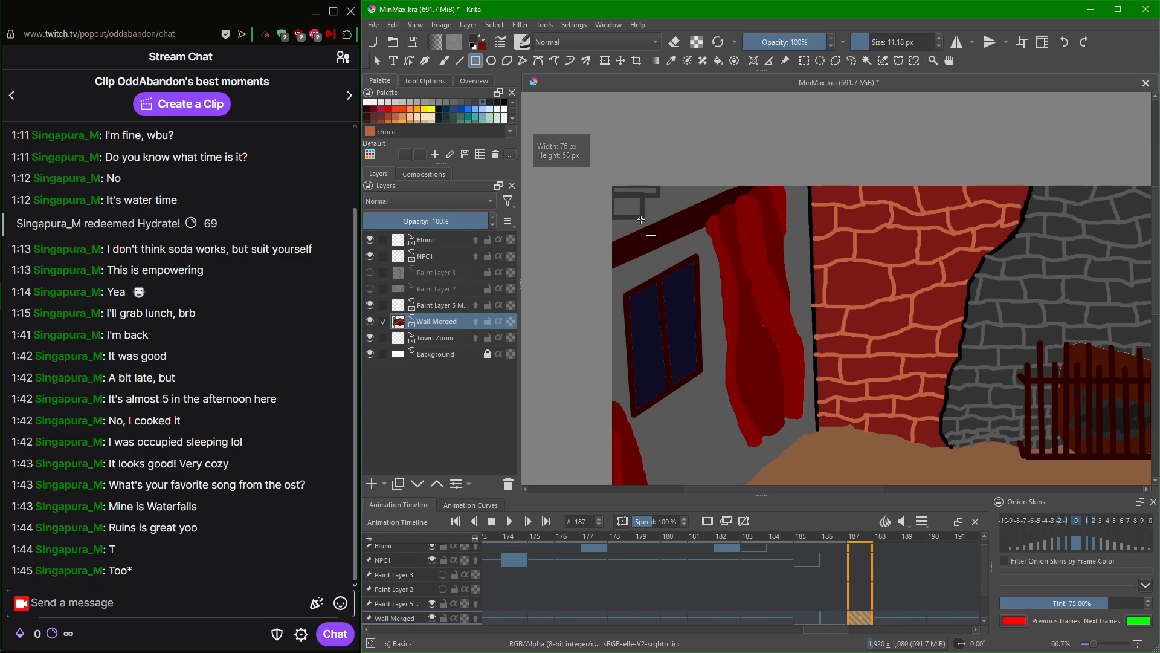
pyautogui.hotkey('ctrl', 'z')
pyautogui.hotkey('ctrl', 'z')
pyautogui.hotkey('ctrl', 'z')
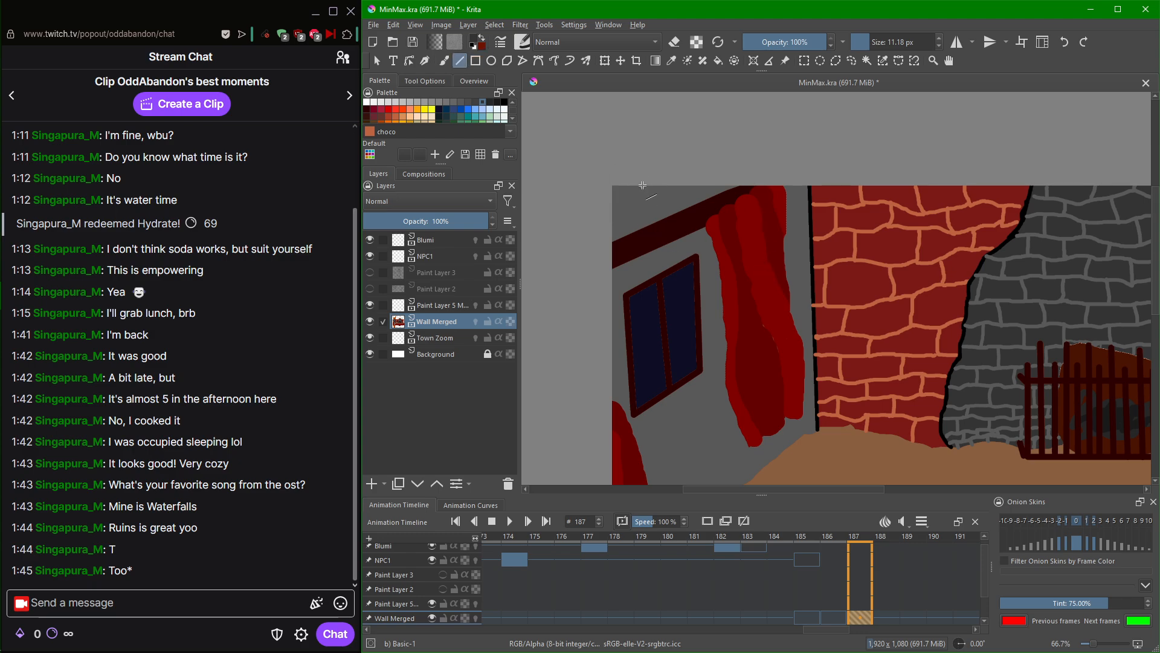
# Draw slanted dark gray lines on the gray wall above the dark red beam and beside the upper part of the window and curtain.
pyautogui.moveTo(642, 185); pyautogui.dragTo(730, 188)
pyautogui.hotkey('ctrl', 'z')
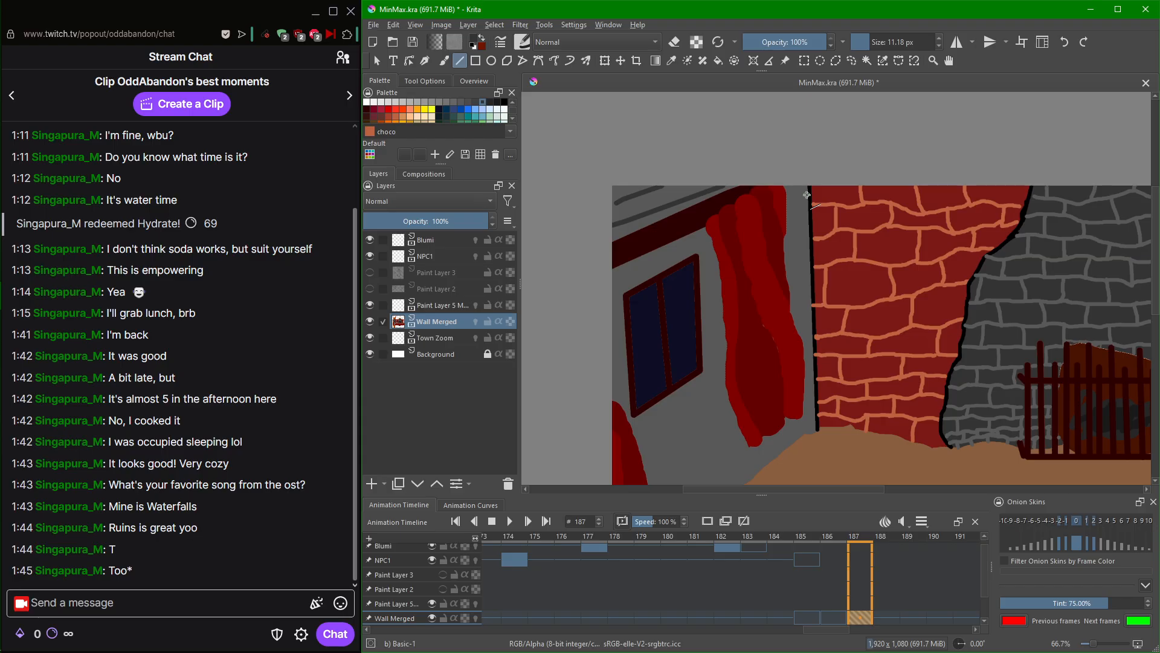
pyautogui.moveTo(807, 196); pyautogui.dragTo(789, 201)
pyautogui.moveTo(707, 260); pyautogui.dragTo(807, 230)
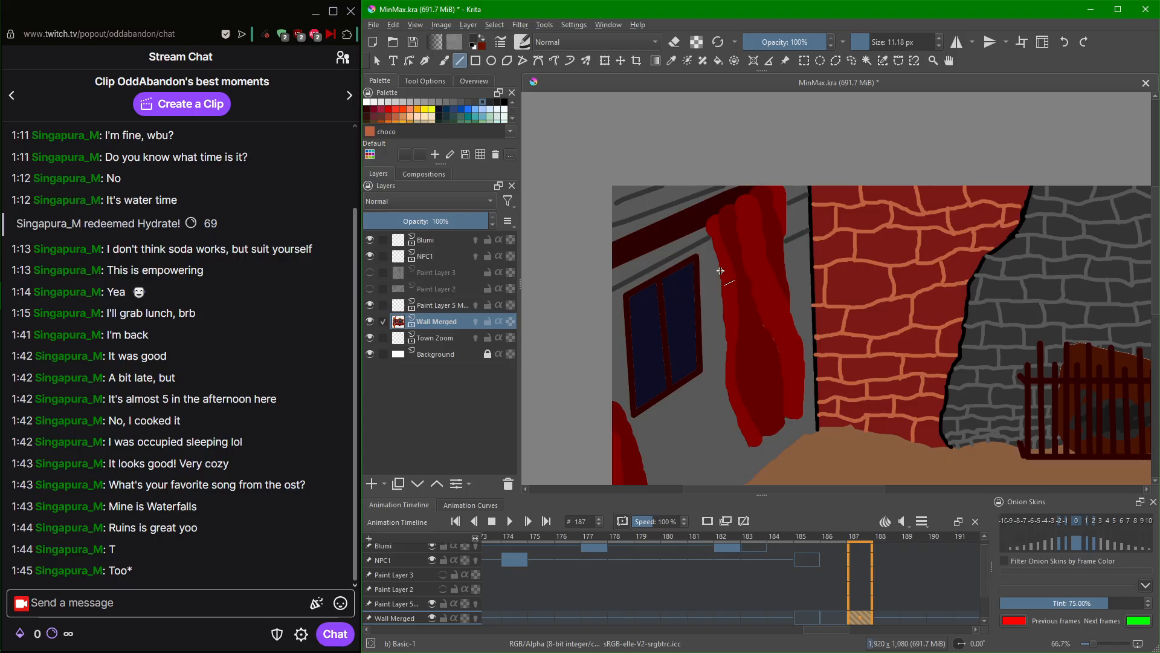
pyautogui.moveTo(721, 271); pyautogui.dragTo(710, 277)
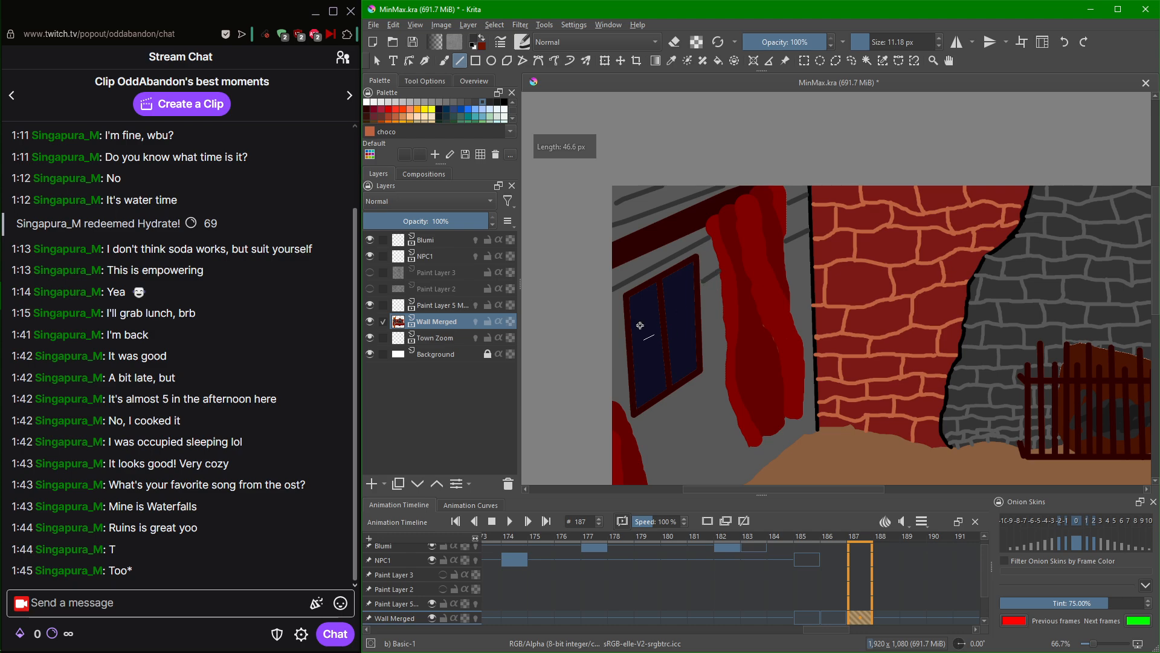
pyautogui.moveTo(624, 318); pyautogui.dragTo(619, 320)
pyautogui.hotkey('ctrl', 'z')
# Add a slanted dark gray line on each side of the tall curtain, one ending at the black corner edge and one at the window frame.
pyautogui.scroll(2, 747, 260)
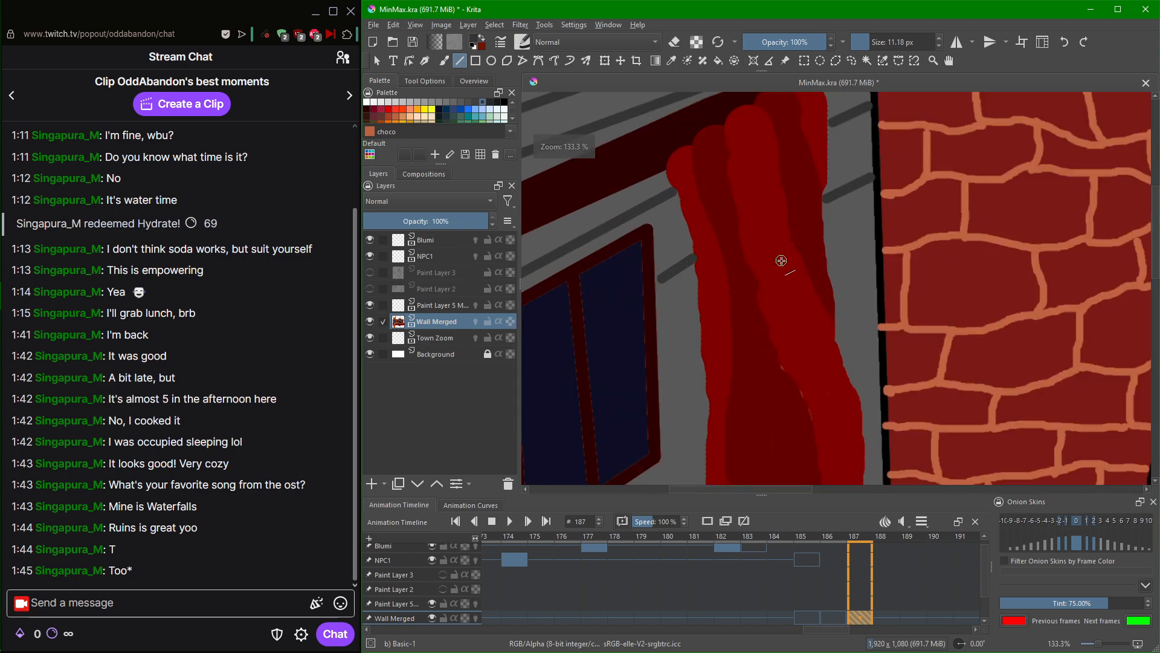
pyautogui.moveTo(782, 260); pyautogui.dragTo(756, 253)
pyautogui.moveTo(650, 345); pyautogui.dragTo(661, 272)
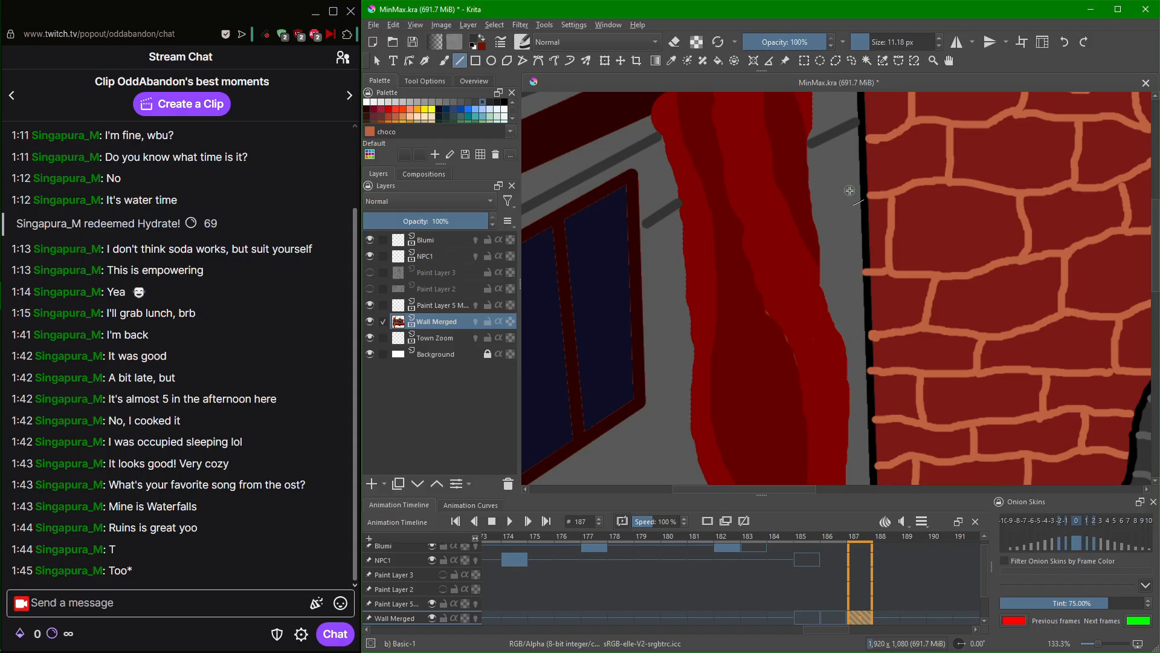
pyautogui.moveTo(859, 186); pyautogui.dragTo(817, 208)
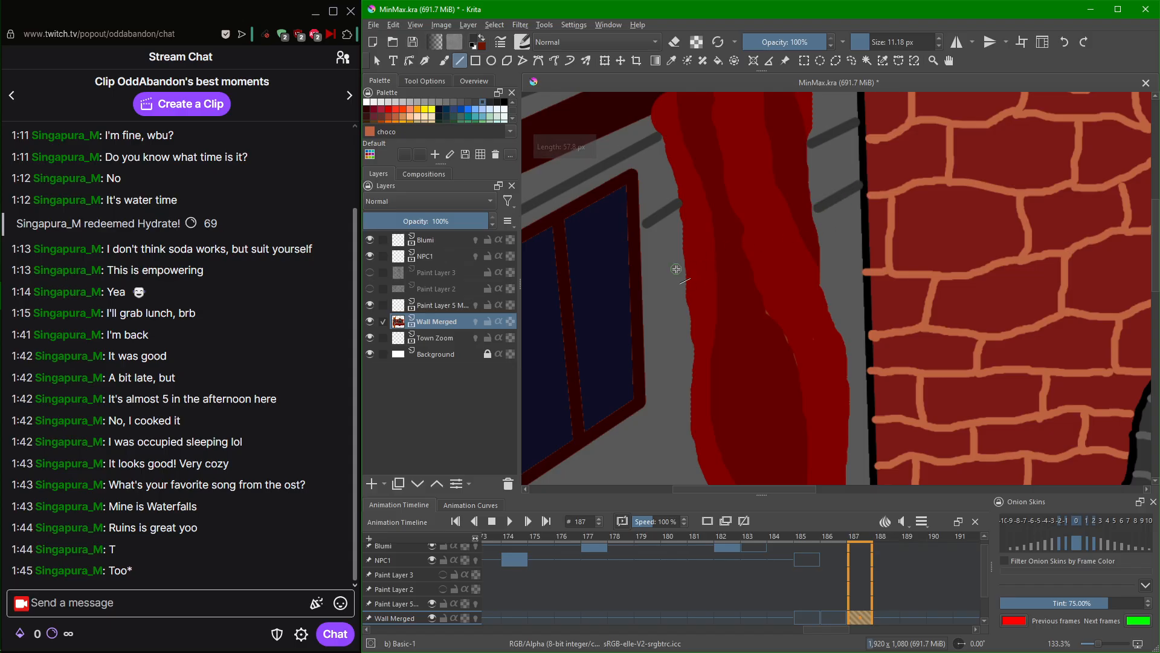
pyautogui.moveTo(682, 265); pyautogui.dragTo(650, 280)
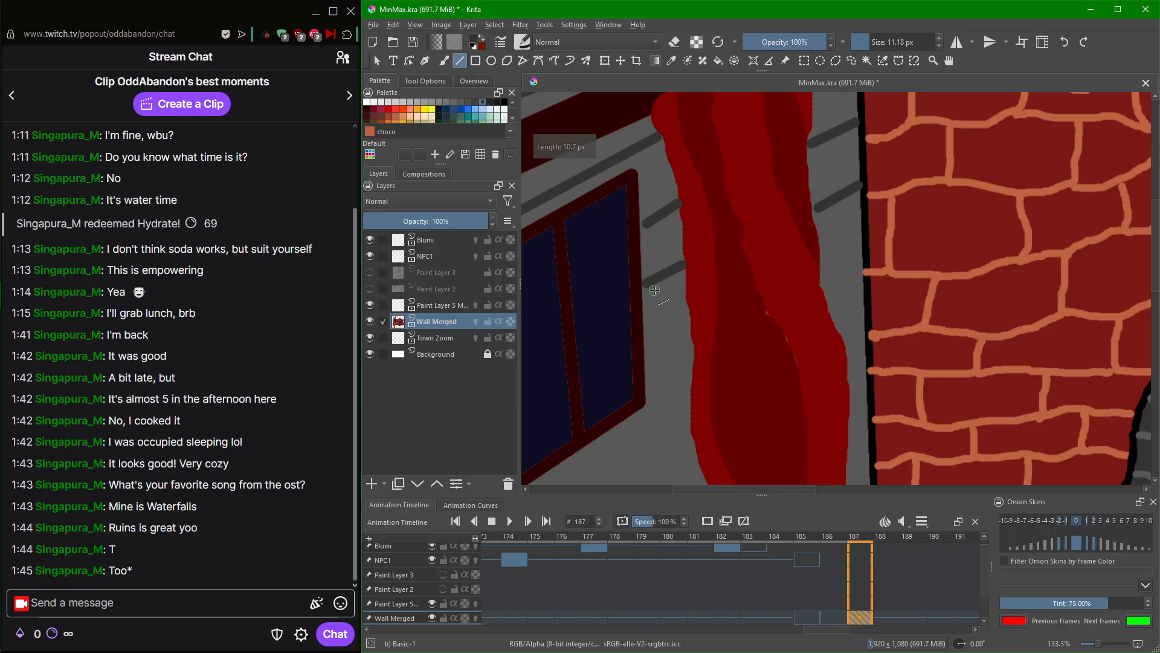
# Continue the slanted dark gray lines lower down the wall, on the outer side of the window and on both sides of the tall curtain.
pyautogui.scroll(-2, 675, 319)
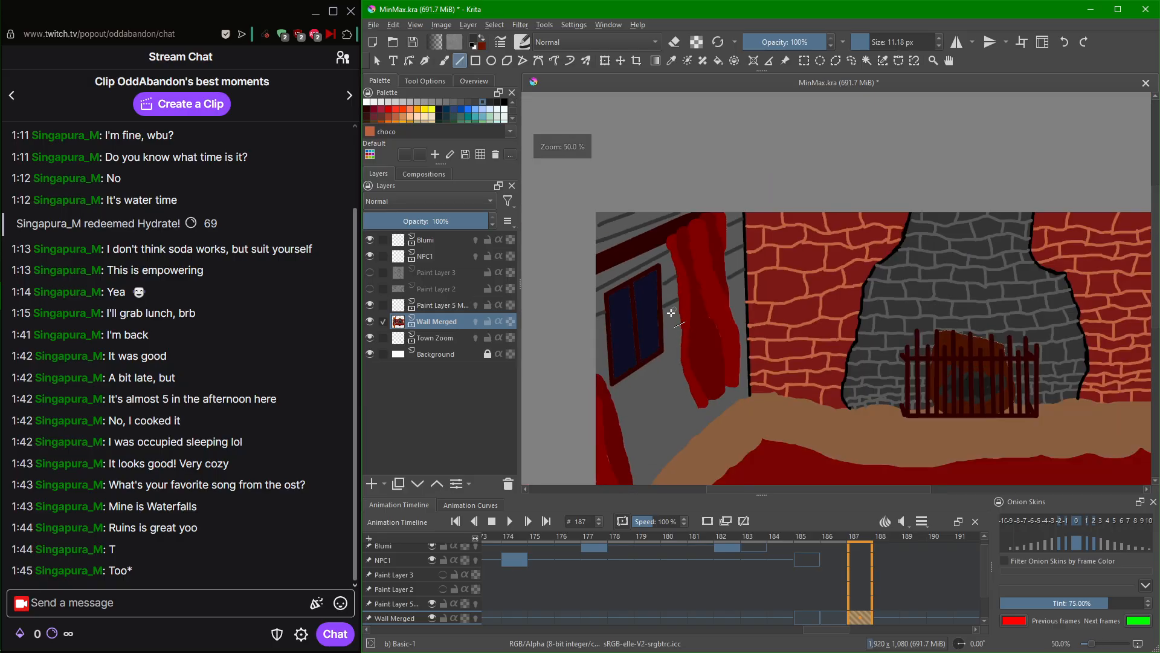
pyautogui.scroll(2, 623, 330)
pyautogui.hscroll(-3, 608, 279)
pyautogui.scroll(-2, 607, 278)
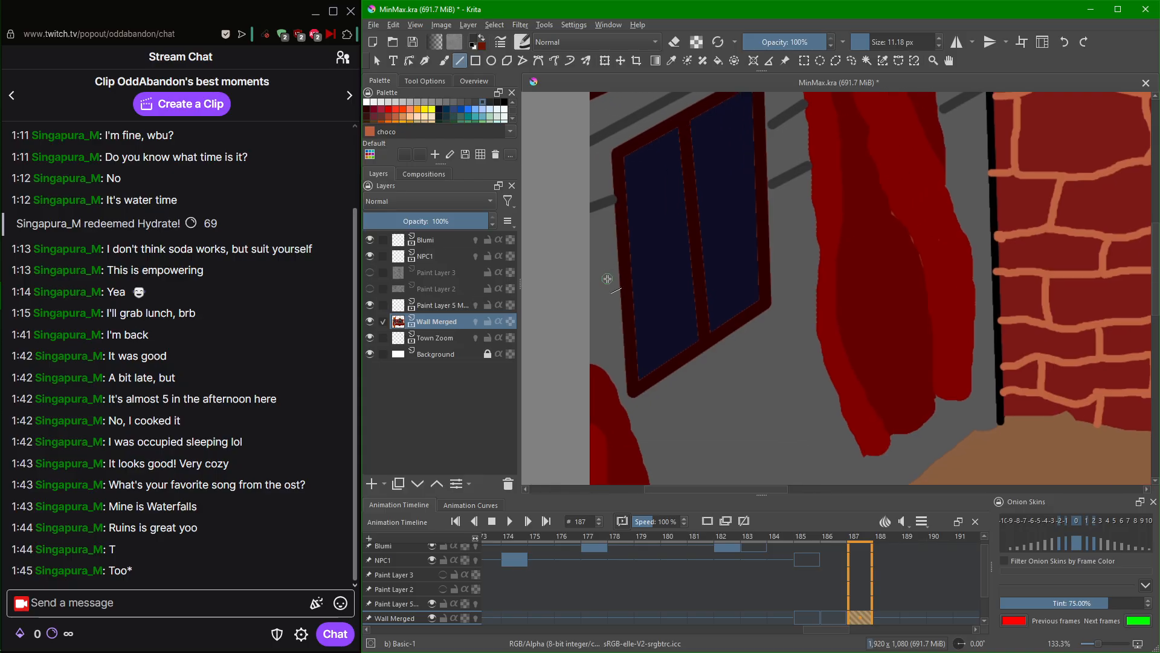
pyautogui.moveTo(611, 249)
pyautogui.mouseDown()
pyautogui.moveTo(595, 258)
pyautogui.moveTo(602, 322)
pyautogui.moveTo(587, 326)
pyautogui.mouseUp()
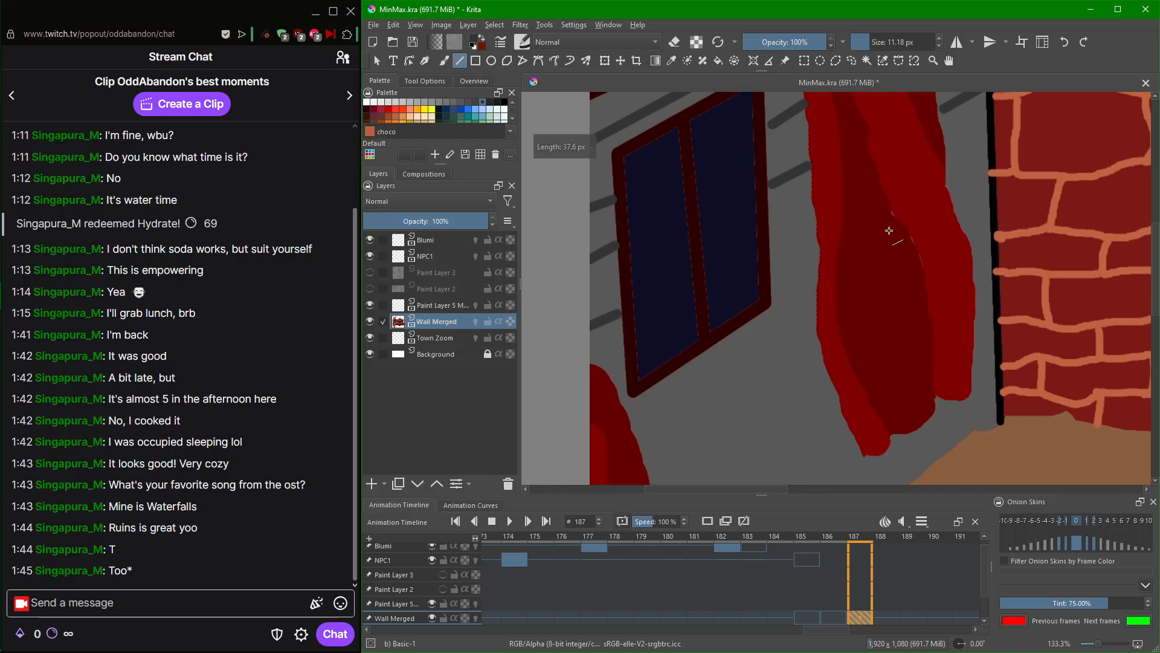
pyautogui.moveTo(774, 263)
pyautogui.mouseDown()
pyautogui.moveTo(821, 233)
pyautogui.moveTo(809, 257)
pyautogui.moveTo(776, 273)
pyautogui.mouseUp()
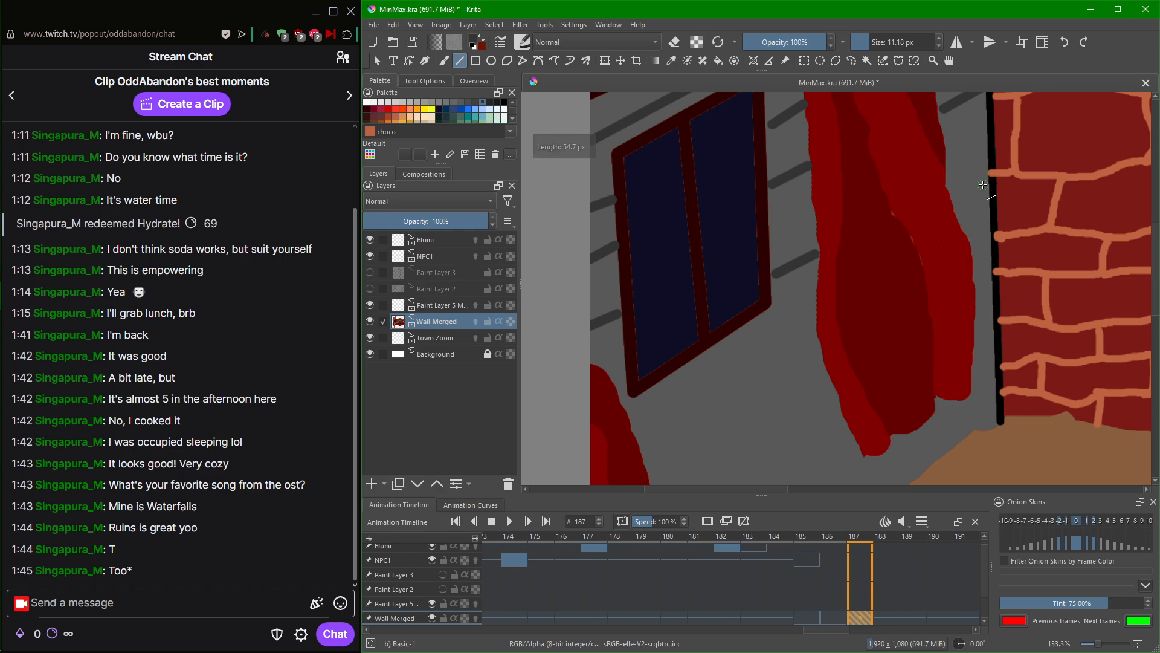
pyautogui.moveTo(983, 186); pyautogui.dragTo(957, 198)
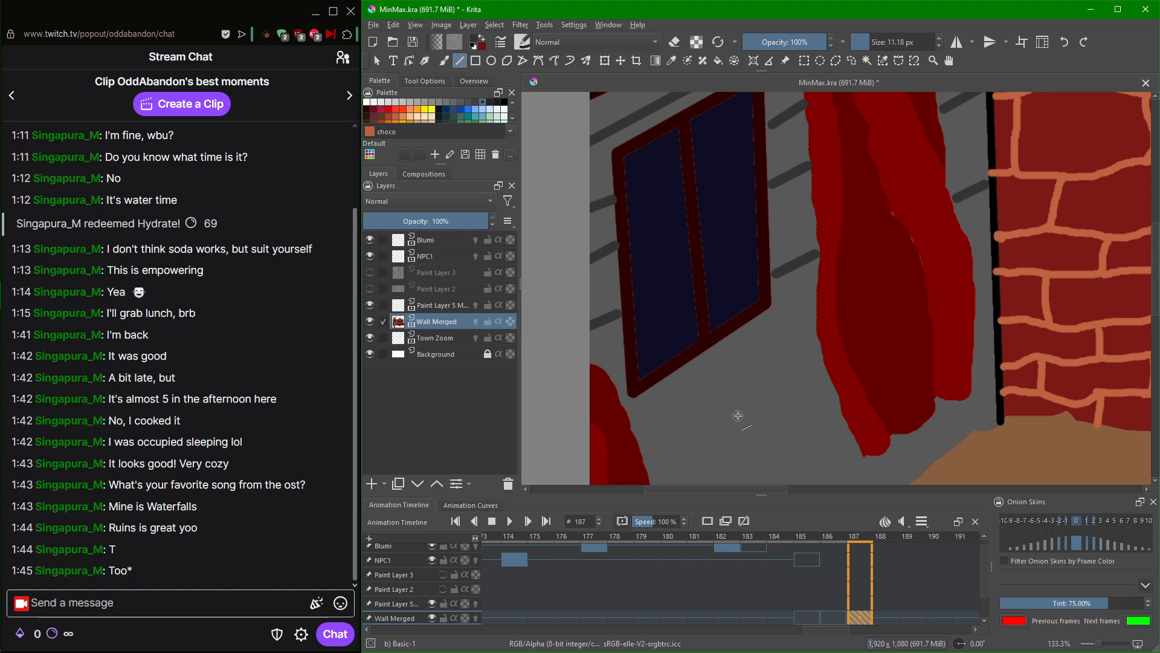
# Place a dark gray dot by the window's lower corner and draw a slanted line about 247 px long beneath the window.
pyautogui.moveTo(738, 411); pyautogui.dragTo(799, 320)
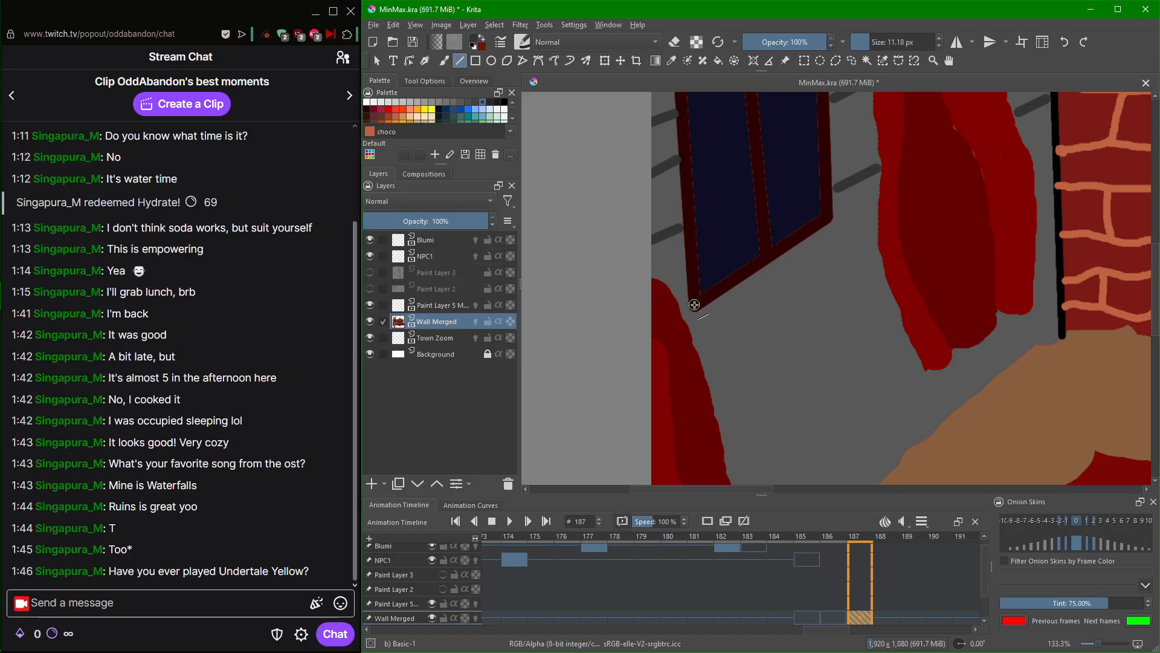
pyautogui.moveTo(691, 311); pyautogui.dragTo(685, 305)
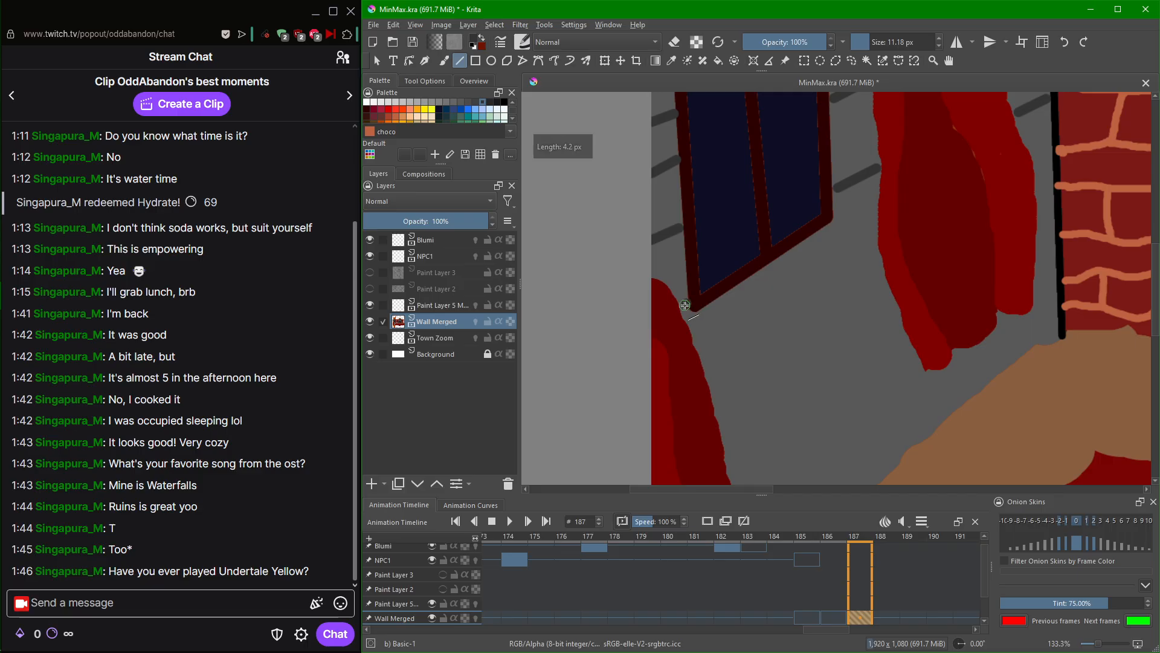
pyautogui.hotkey('ctrl', 'z')
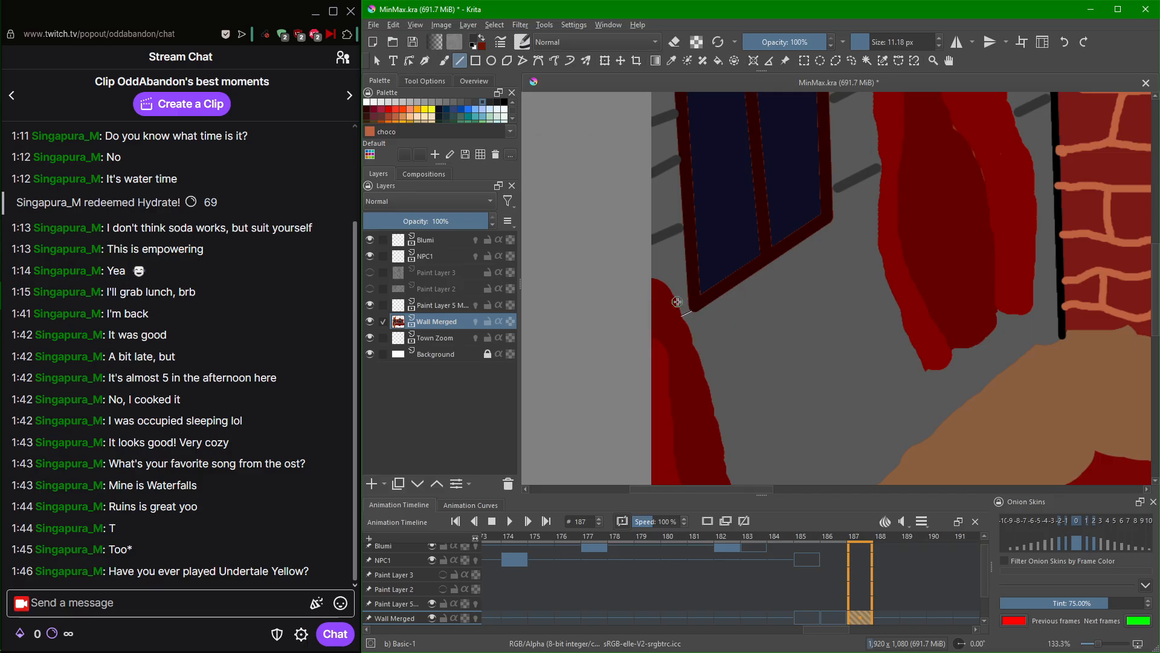
pyautogui.click(681, 296)
pyautogui.moveTo(876, 244); pyautogui.dragTo(707, 349)
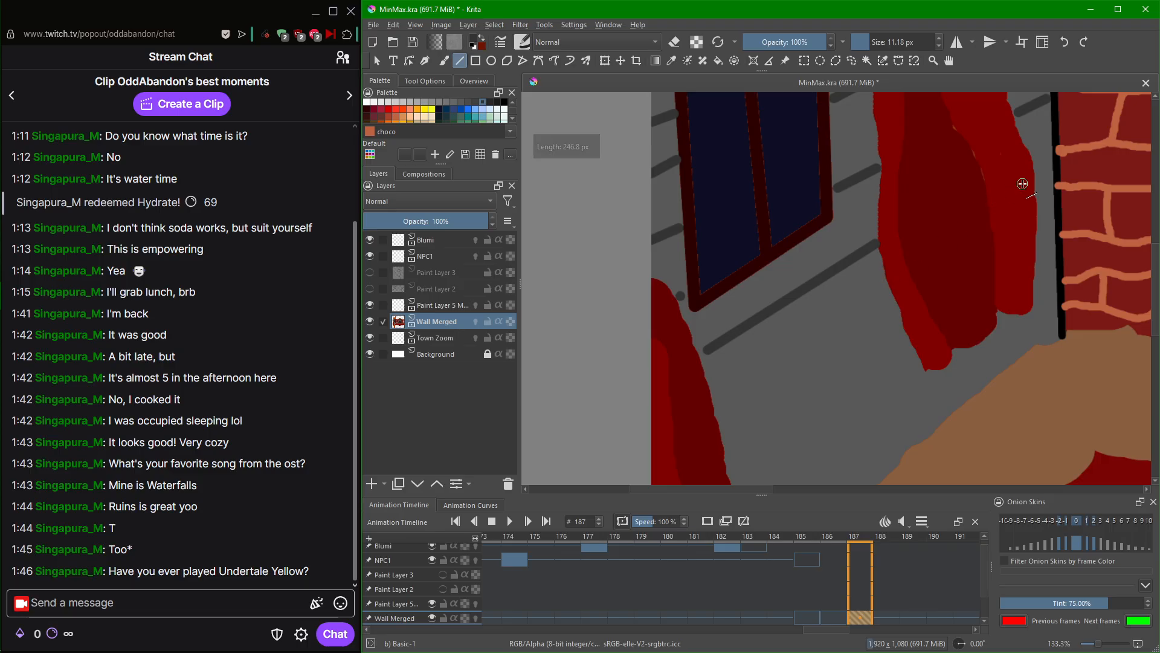
# Draw two short slanted dark gray lines between the lower part of the tall curtain and the black corner edge, redoing unsatisfactory strokes.
pyautogui.moveTo(1053, 166); pyautogui.dragTo(1042, 173)
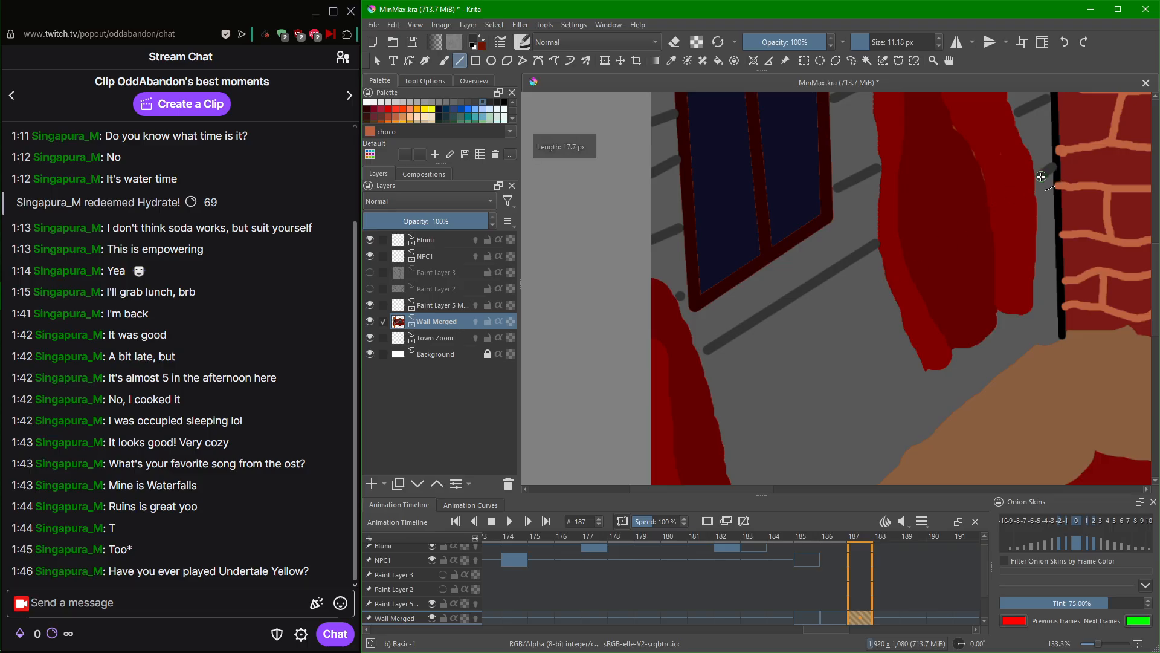
pyautogui.hotkey('ctrl', 'z')
pyautogui.scroll(2, 1053, 171)
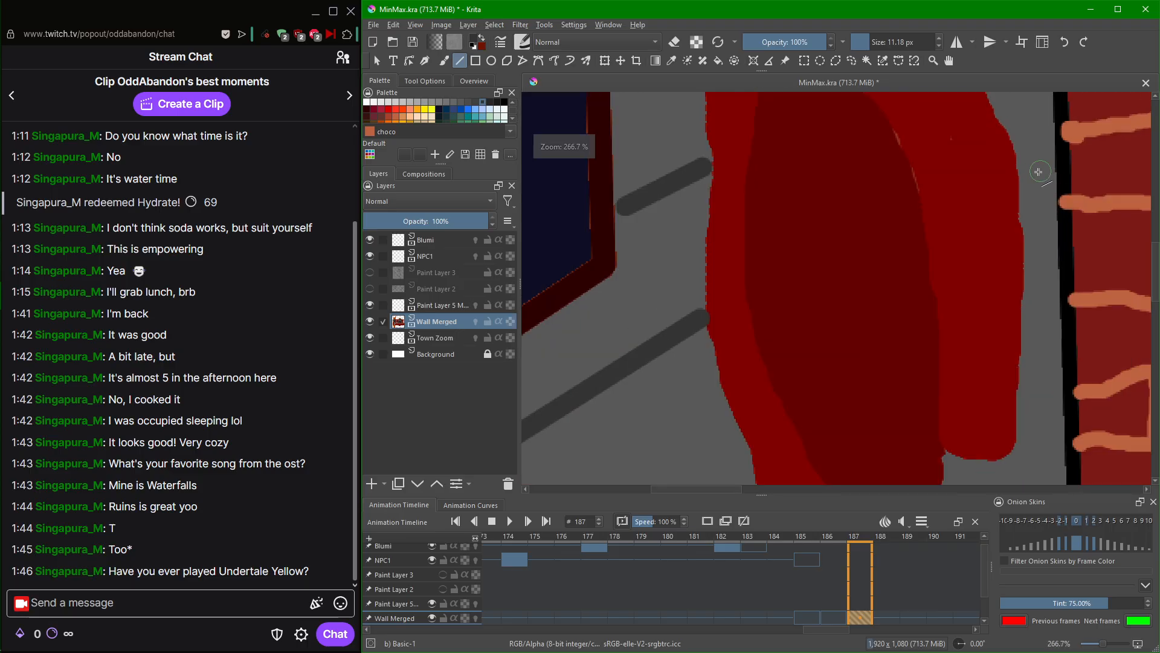
pyautogui.moveTo(1027, 175); pyautogui.dragTo(1052, 161)
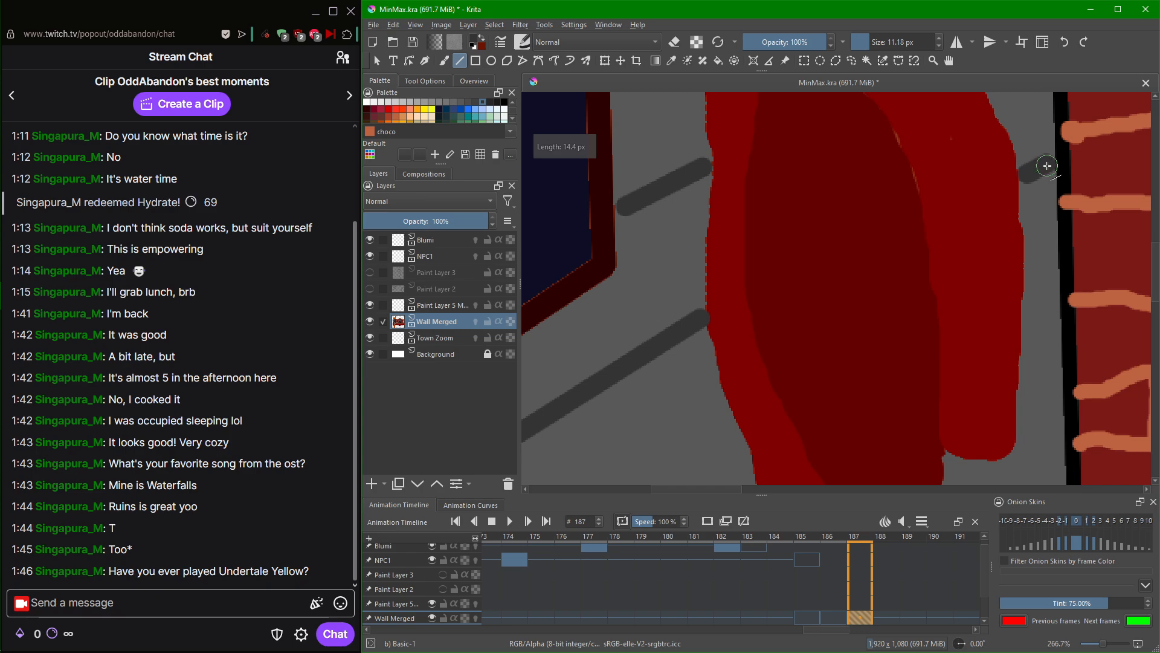
pyautogui.scroll(-1, 1019, 245)
pyautogui.moveTo(748, 416); pyautogui.dragTo(702, 282)
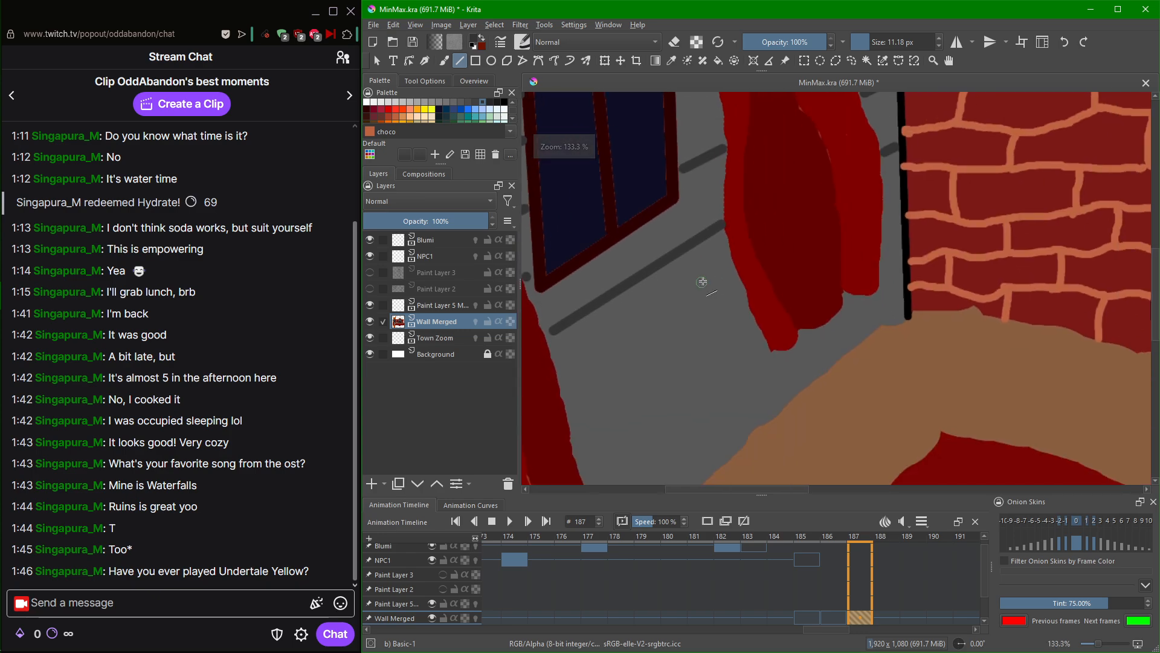
pyautogui.scroll(1, 885, 208)
pyautogui.moveTo(901, 189)
pyautogui.mouseDown()
pyautogui.moveTo(886, 203)
pyautogui.moveTo(978, 195)
pyautogui.mouseUp()
pyautogui.scroll(1, 903, 190)
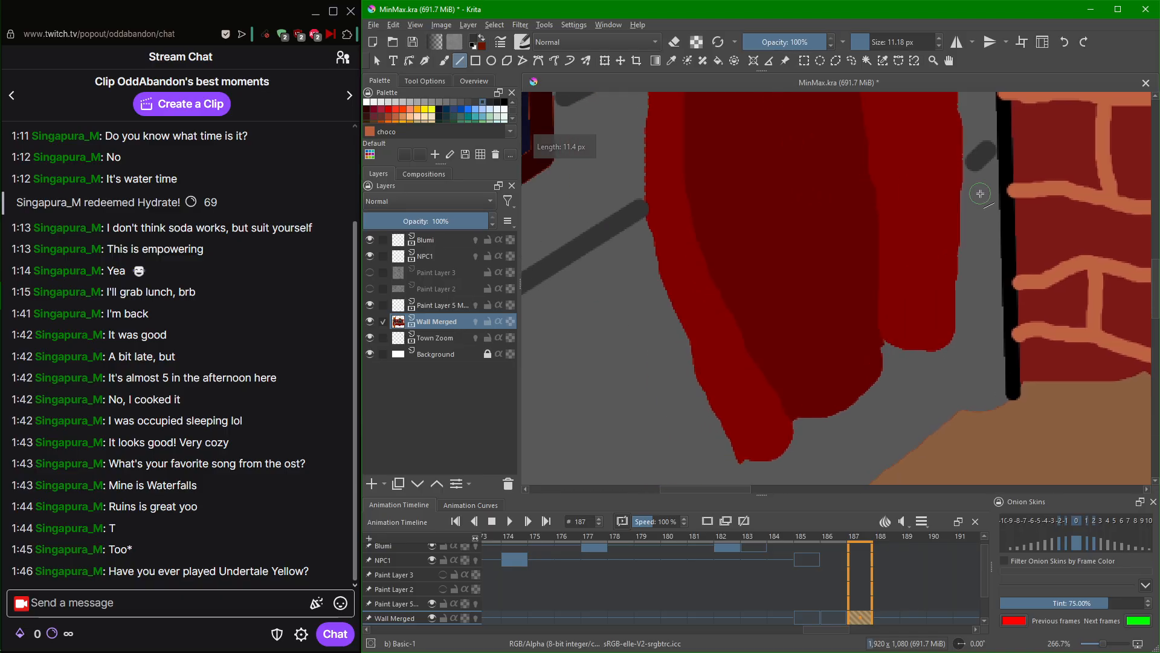
pyautogui.hotkey('ctrl', 'z')
pyautogui.moveTo(983, 149); pyautogui.dragTo(975, 153)
# Draw a second long slanted dark gray line parallel to and below the one under the window.
pyautogui.moveTo(606, 356); pyautogui.dragTo(751, 262)
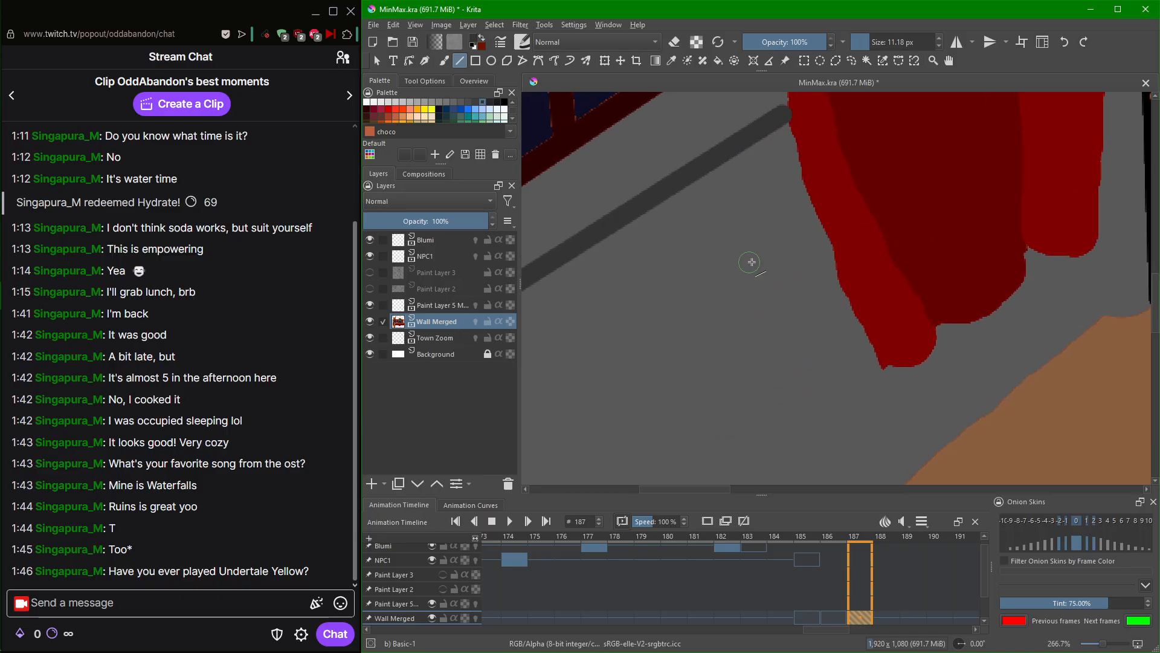
pyautogui.scroll(-3, 769, 231)
pyautogui.scroll(2, 748, 259)
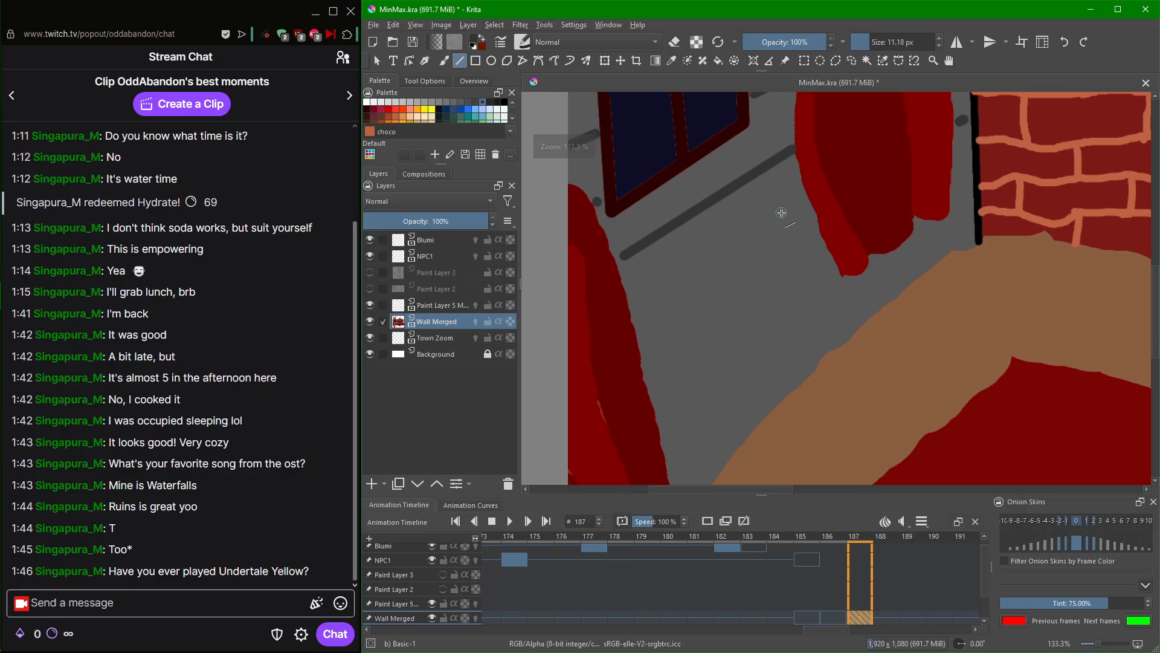
pyautogui.moveTo(811, 190)
pyautogui.mouseDown()
pyautogui.moveTo(643, 316)
pyautogui.moveTo(565, 347)
pyautogui.mouseUp()
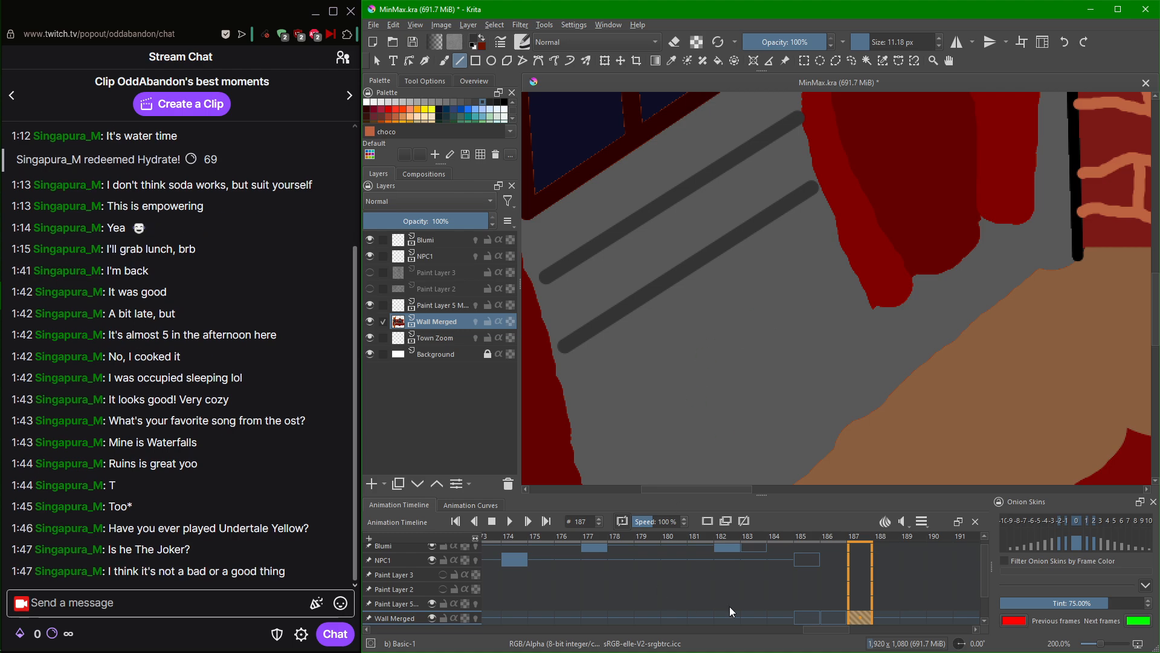
# Scrub the animation timeline back to frame 121 and forward to frame 190 to review the earlier stone wall scene and the room background.
pyautogui.scroll(-7, 813, 568)
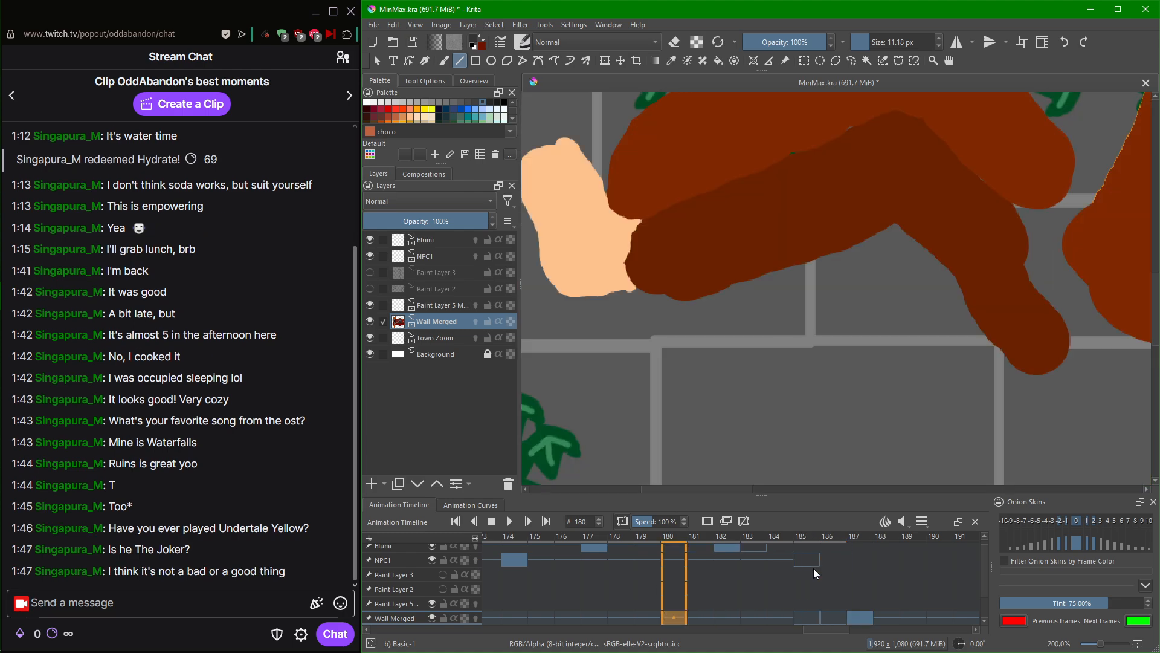
pyautogui.scroll(-2, 813, 571)
pyautogui.scroll(-4, 866, 353)
pyautogui.moveTo(925, 354); pyautogui.dragTo(837, 368)
pyautogui.scroll(-14, 742, 581)
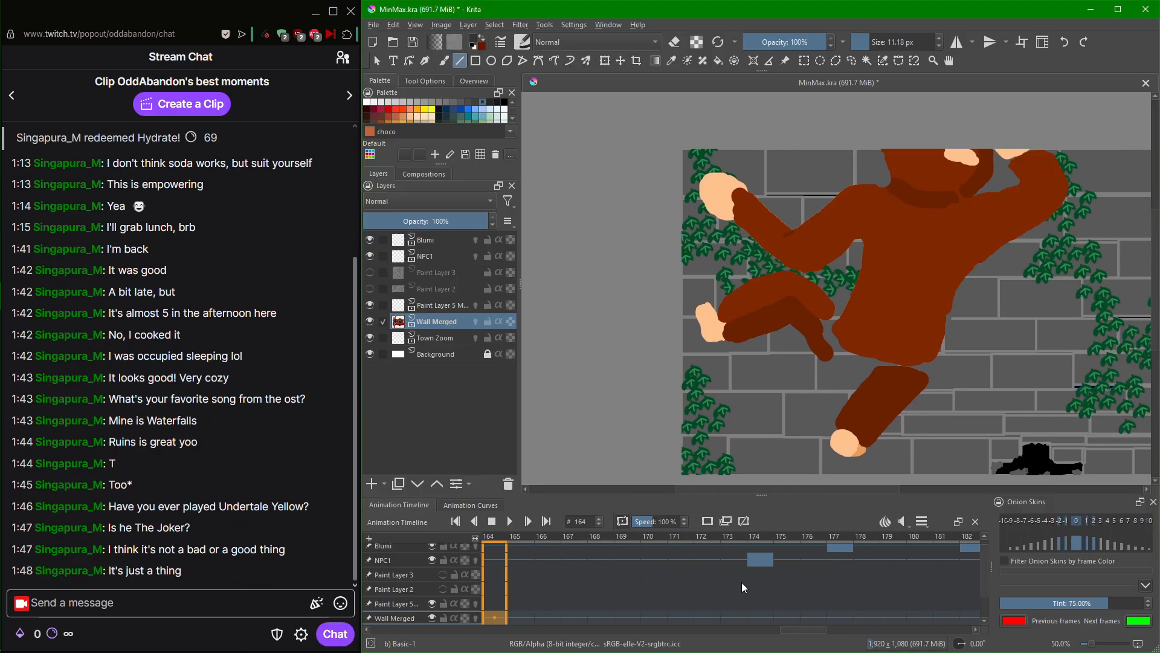
pyautogui.scroll(-20, 742, 582)
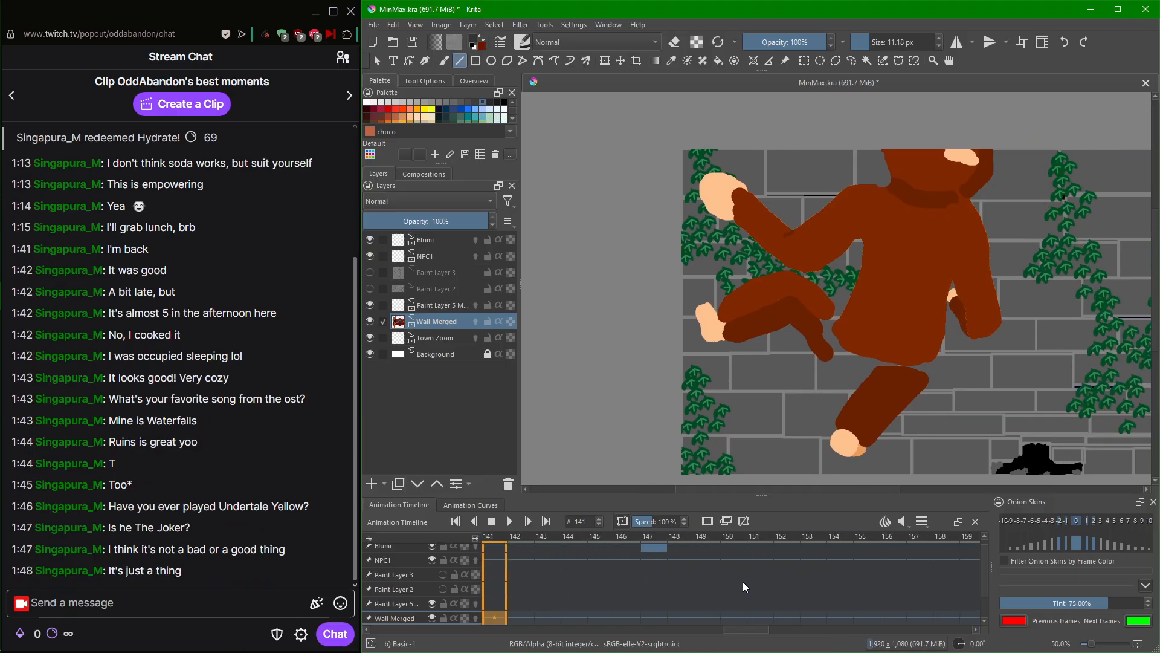
pyautogui.scroll(-20, 743, 580)
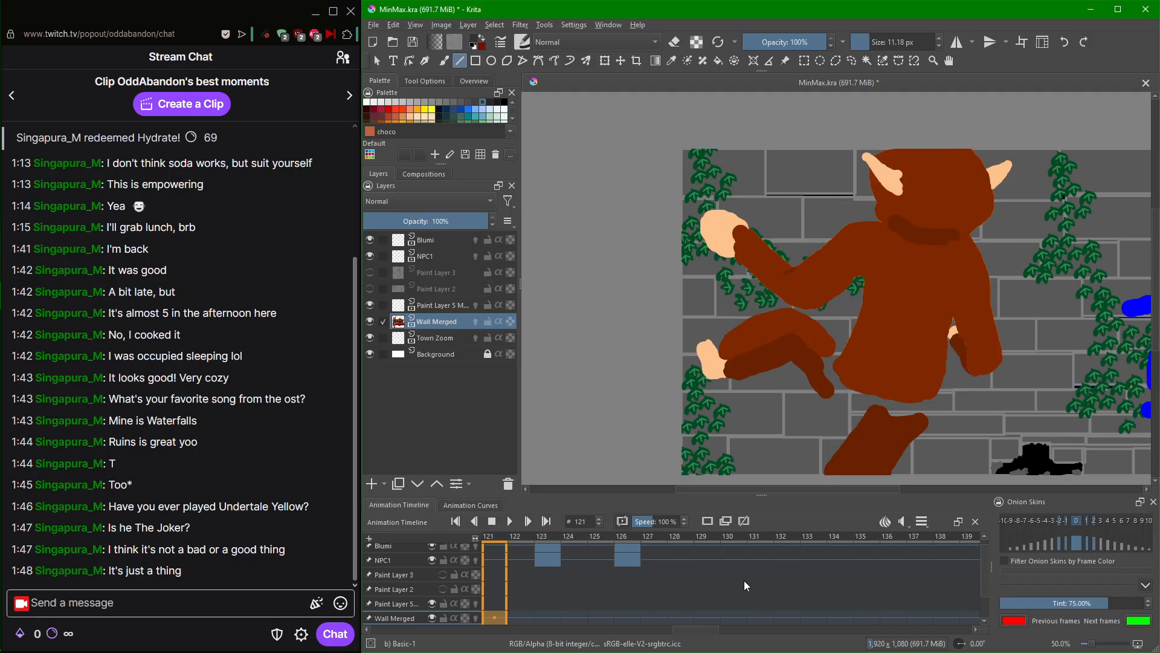
pyautogui.scroll(2, 744, 579)
pyautogui.moveTo(982, 387)
pyautogui.mouseDown()
pyautogui.moveTo(923, 375)
pyautogui.moveTo(892, 388)
pyautogui.mouseUp()
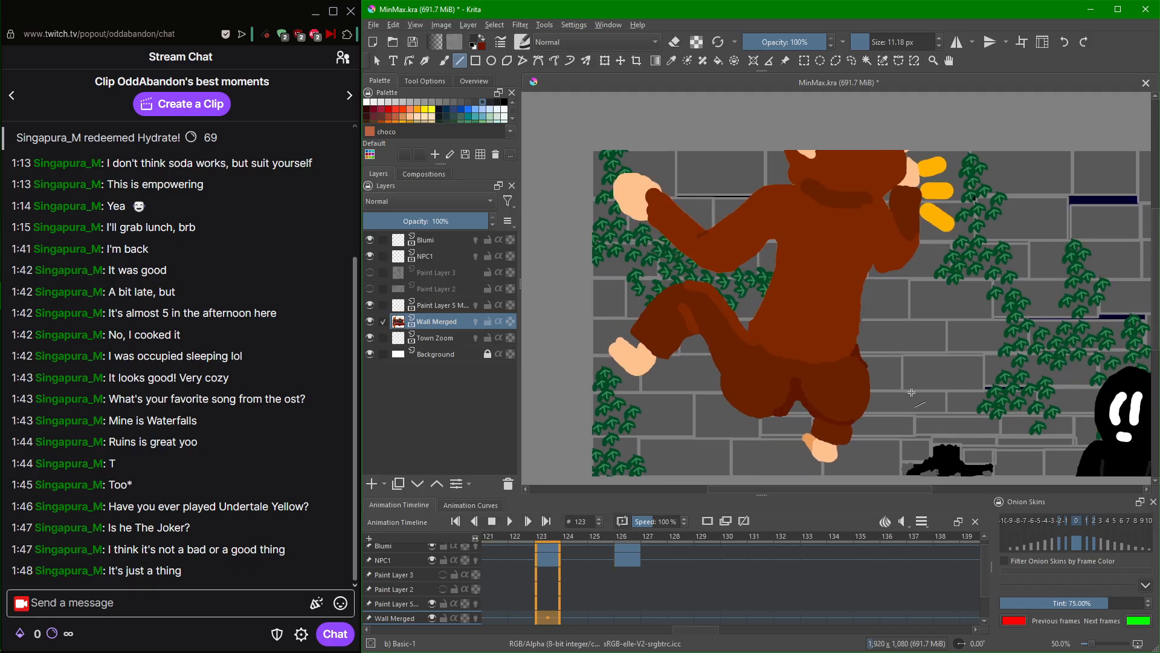
pyautogui.scroll(1, 912, 392)
pyautogui.scroll(-1, 912, 393)
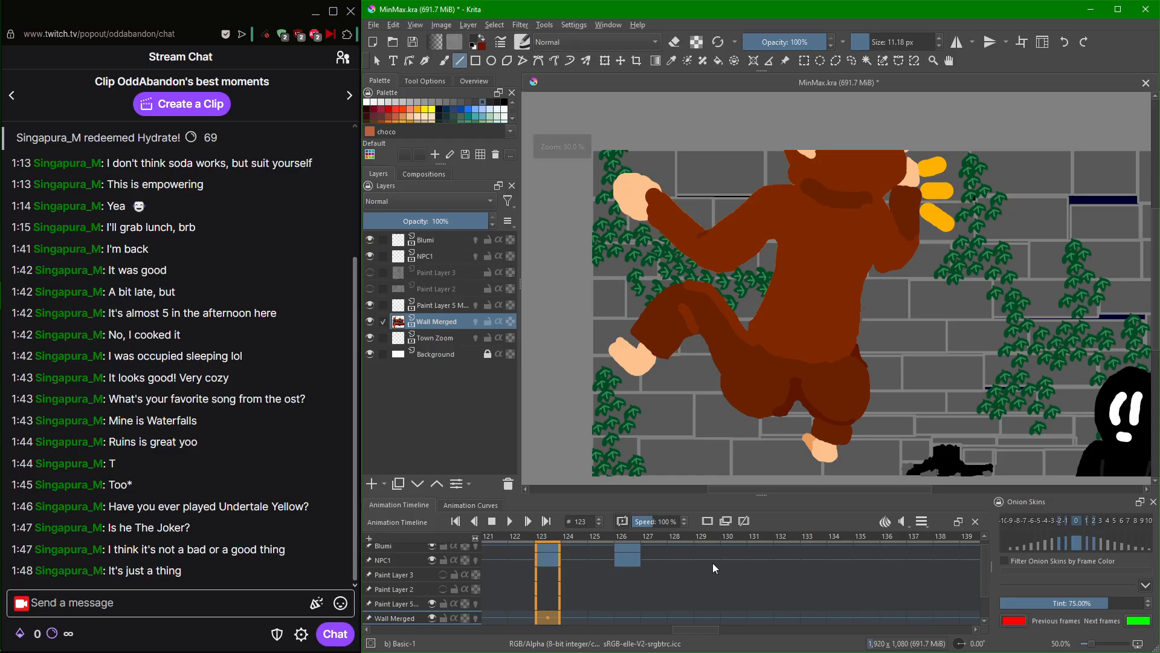
pyautogui.scroll(2, 719, 568)
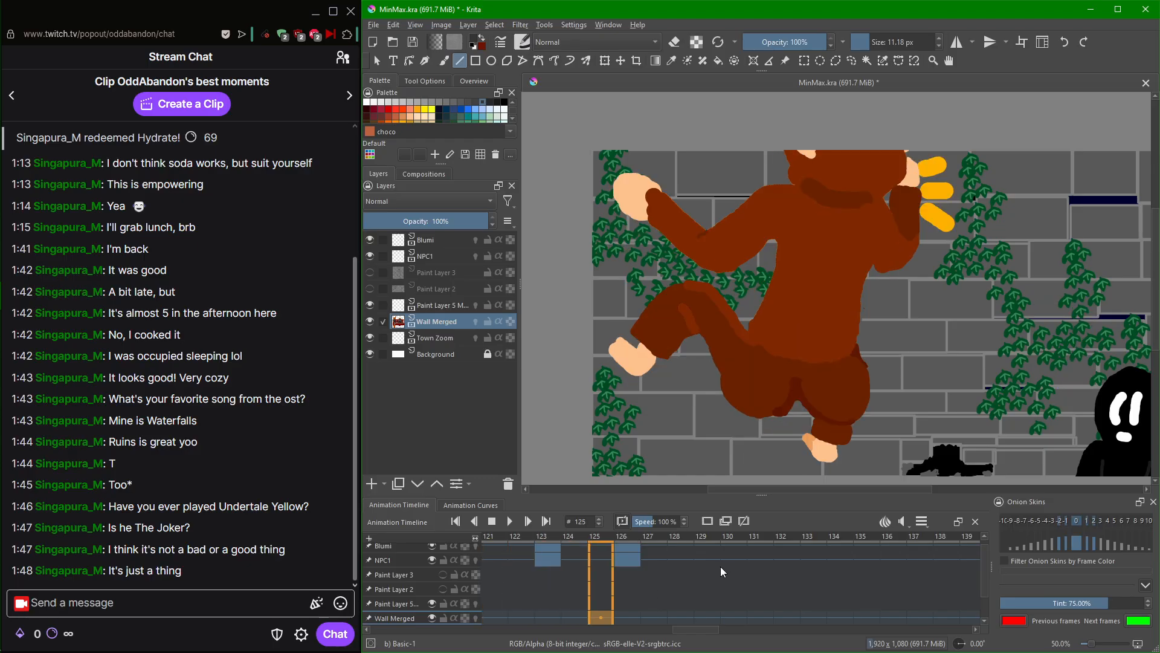
pyautogui.scroll(20, 719, 568)
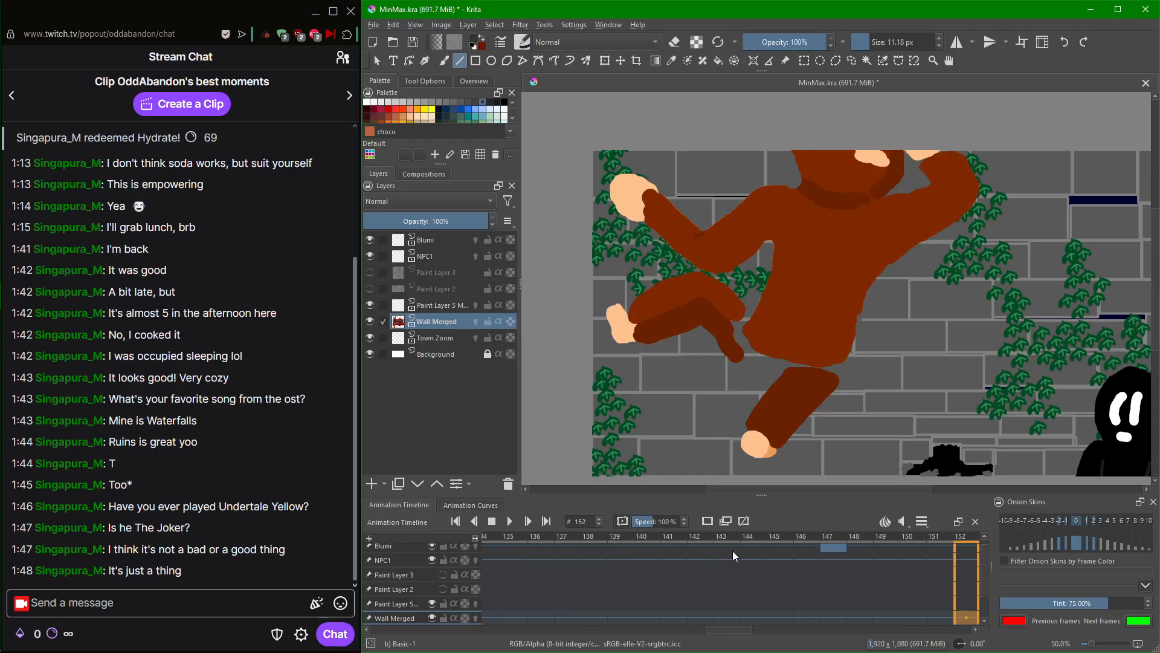
pyautogui.scroll(20, 733, 551)
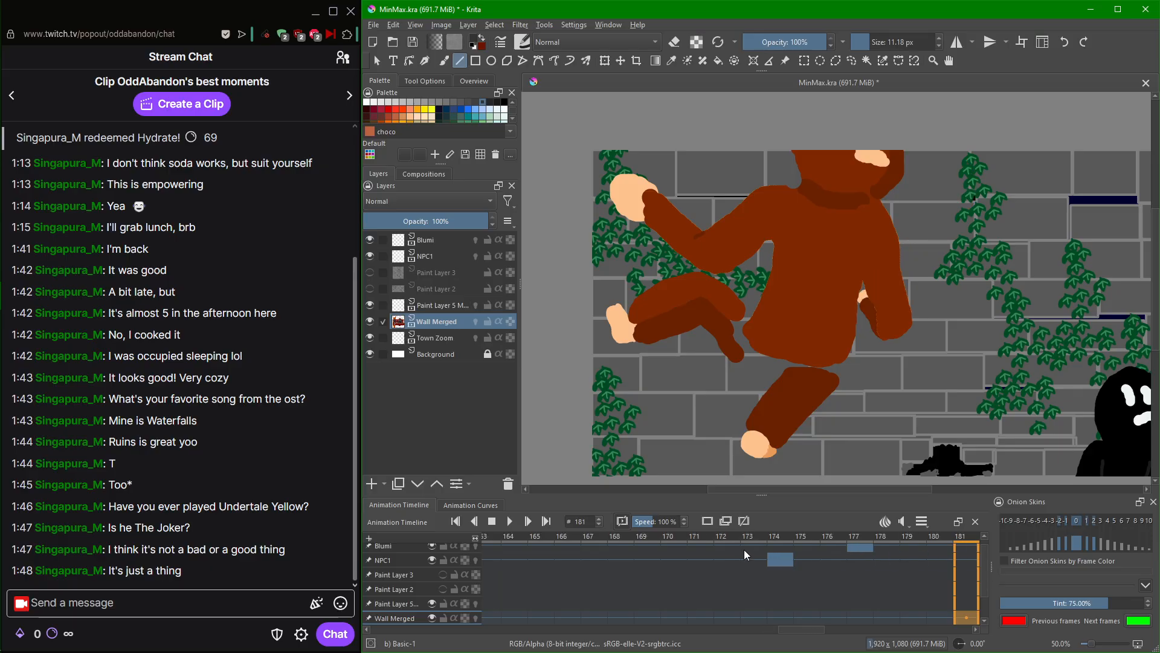
pyautogui.scroll(9, 745, 549)
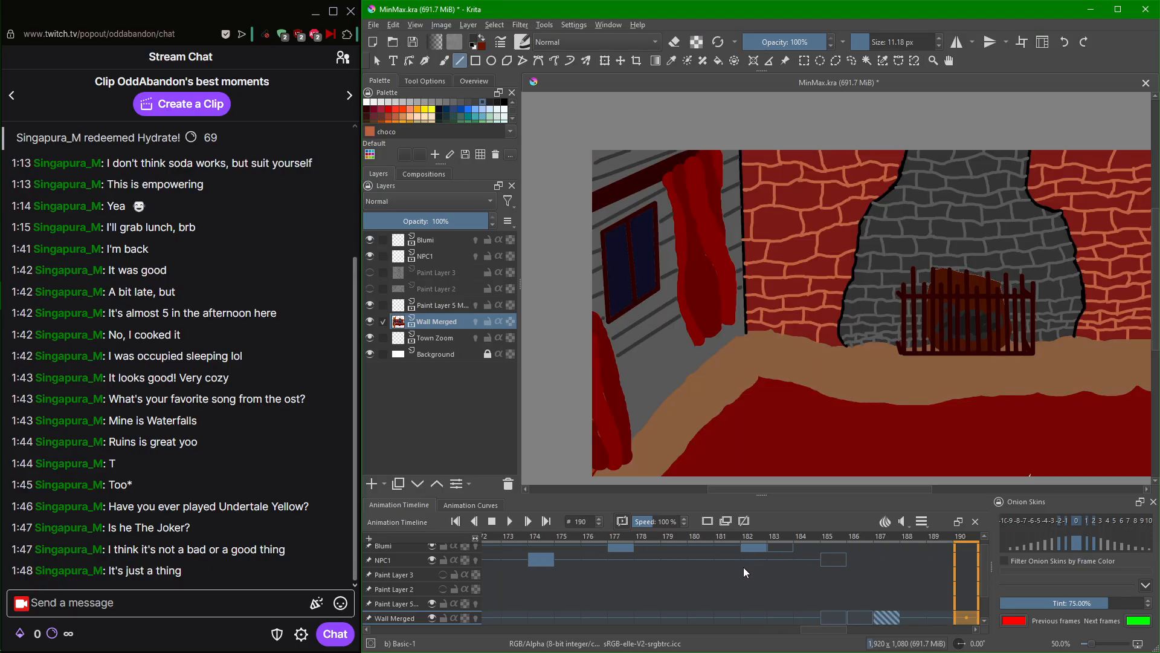
pyautogui.scroll(4, 705, 368)
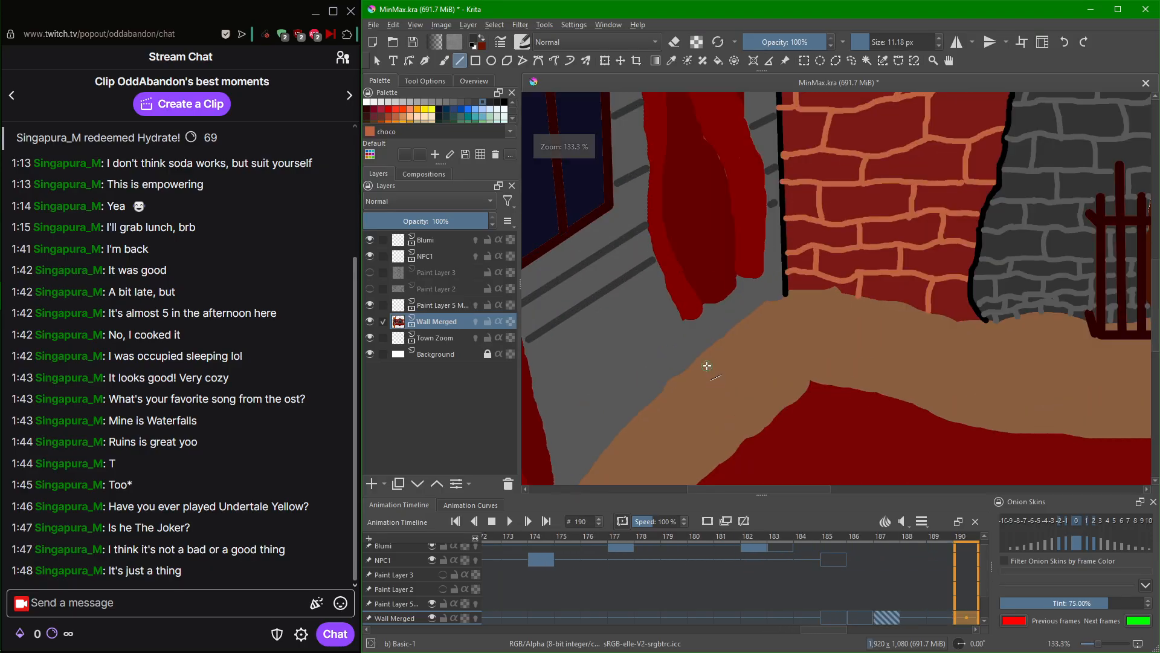
# Draw another short slanted dark gray line between the tall curtain's lower end and the black corner edge.
pyautogui.scroll(2, 816, 187)
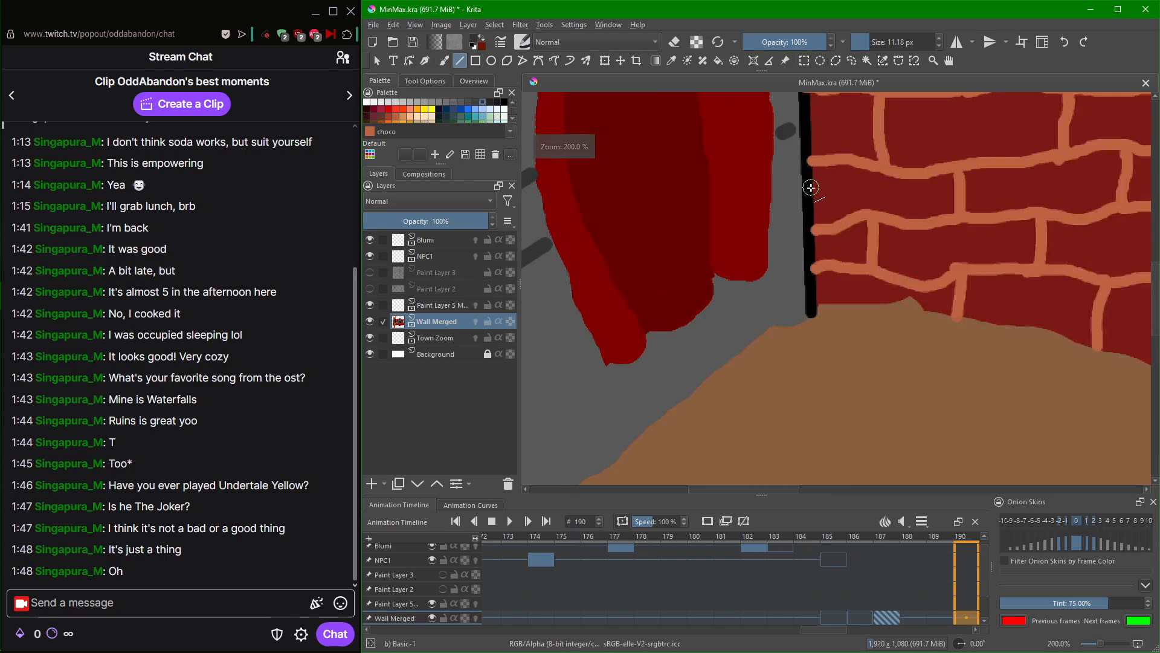
pyautogui.scroll(-2, 812, 189)
pyautogui.scroll(2, 801, 196)
pyautogui.scroll(1, 798, 197)
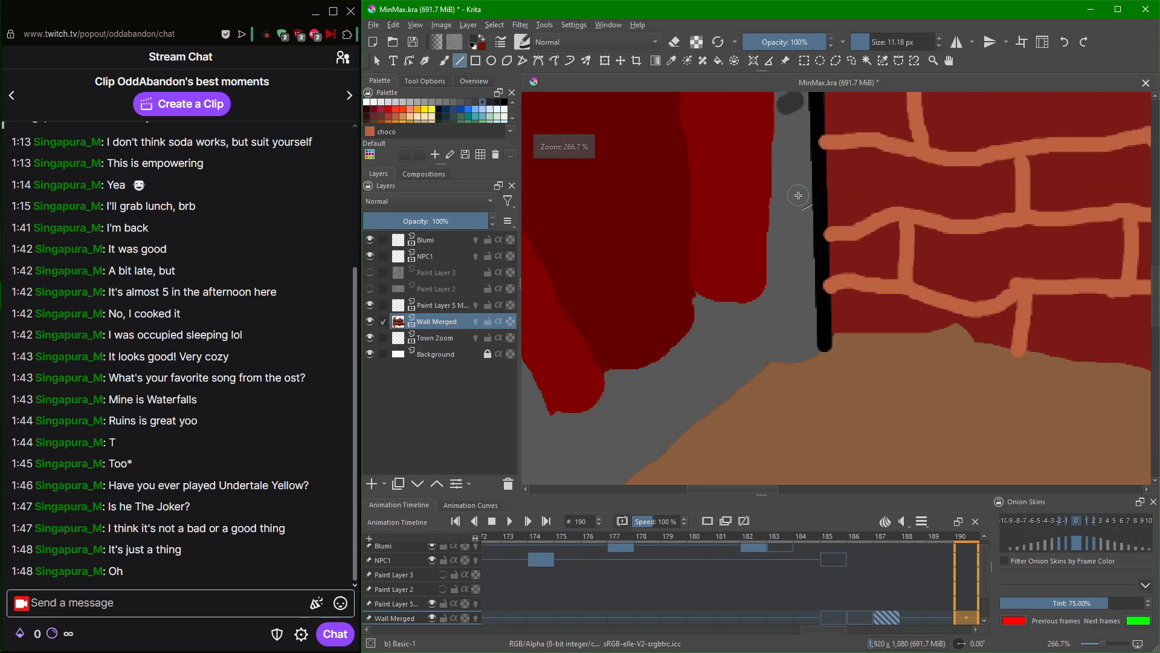
pyautogui.moveTo(805, 191)
pyautogui.mouseDown()
pyautogui.moveTo(778, 216)
pyautogui.moveTo(782, 205)
pyautogui.mouseUp()
pyautogui.moveTo(724, 300); pyautogui.dragTo(950, 202)
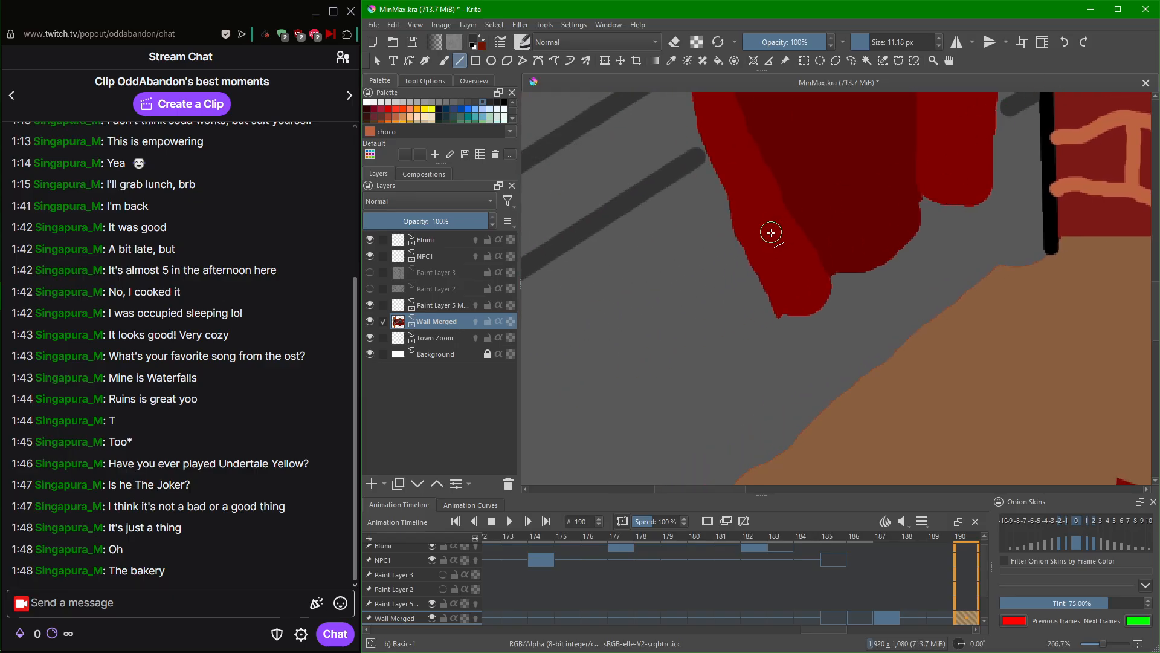
# Draw a third long slanted dark gray line about 256 px long below the two lines under the window.
pyautogui.moveTo(729, 260)
pyautogui.mouseDown()
pyautogui.moveTo(518, 413)
pyautogui.moveTo(504, 390)
pyautogui.moveTo(617, 345)
pyautogui.moveTo(584, 364)
pyautogui.moveTo(600, 384)
pyautogui.moveTo(590, 388)
pyautogui.mouseUp()
pyautogui.scroll(-3, 650, 363)
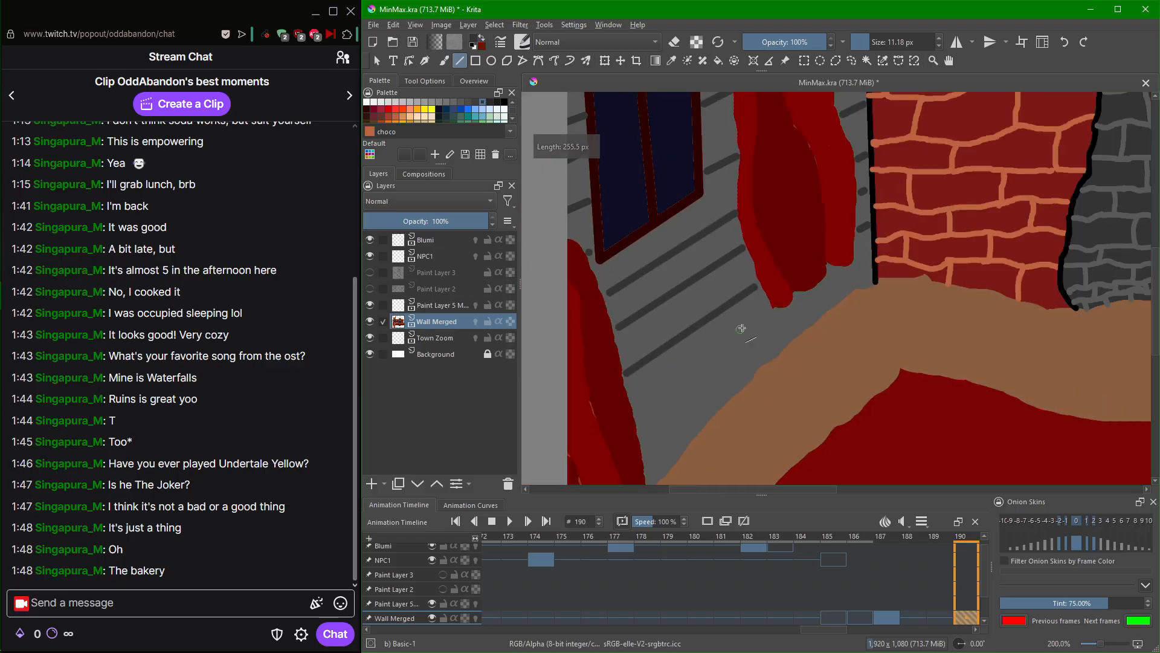
pyautogui.scroll(-3, 741, 328)
pyautogui.scroll(2, 740, 339)
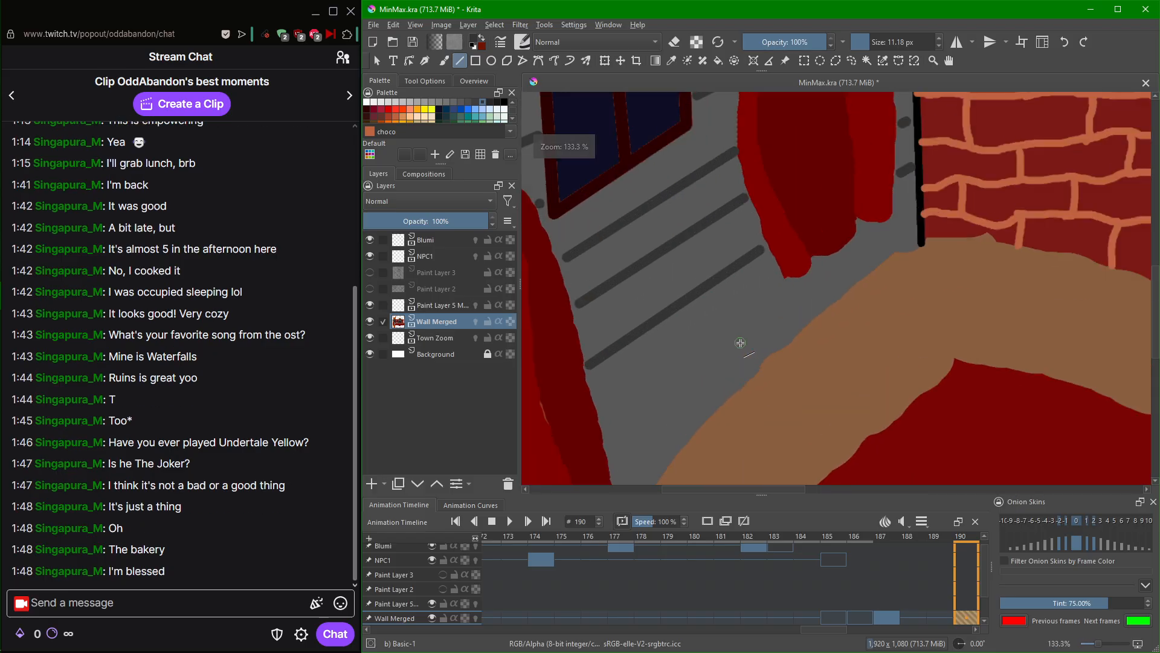
# Draw the lowest slanted dark gray line from the foot of the black corner edge, beneath the tall curtain, down toward the lower curtain.
pyautogui.scroll(2, 740, 343)
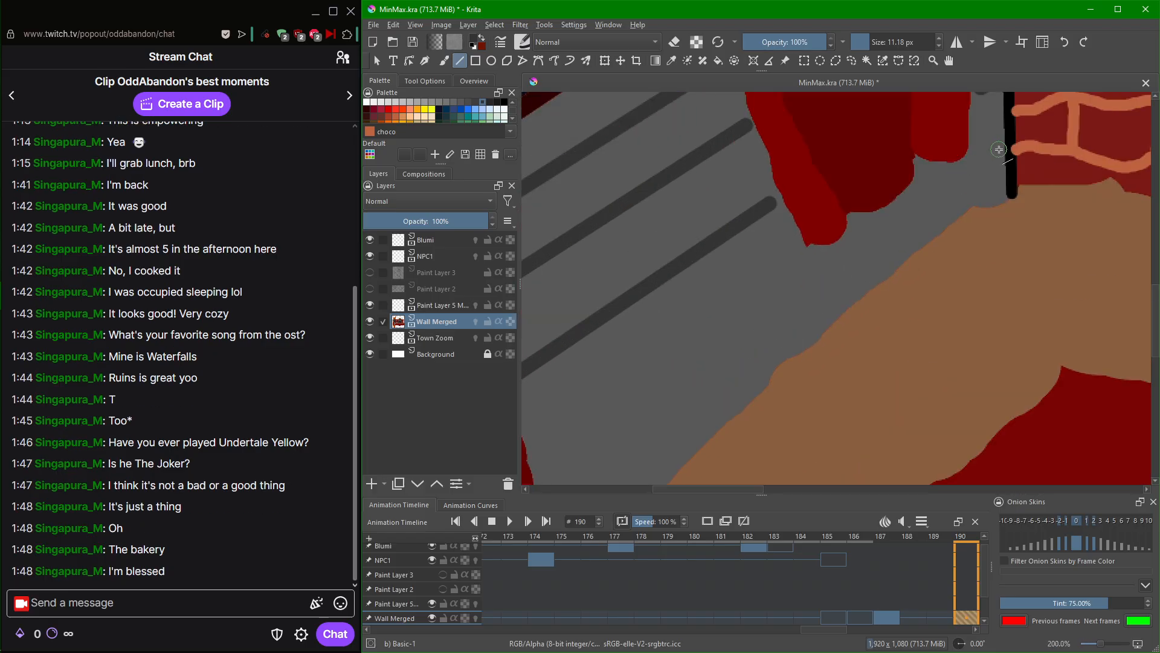
pyautogui.moveTo(998, 150); pyautogui.dragTo(779, 317)
pyautogui.moveTo(671, 398); pyautogui.dragTo(542, 473)
pyautogui.scroll(-3, 618, 438)
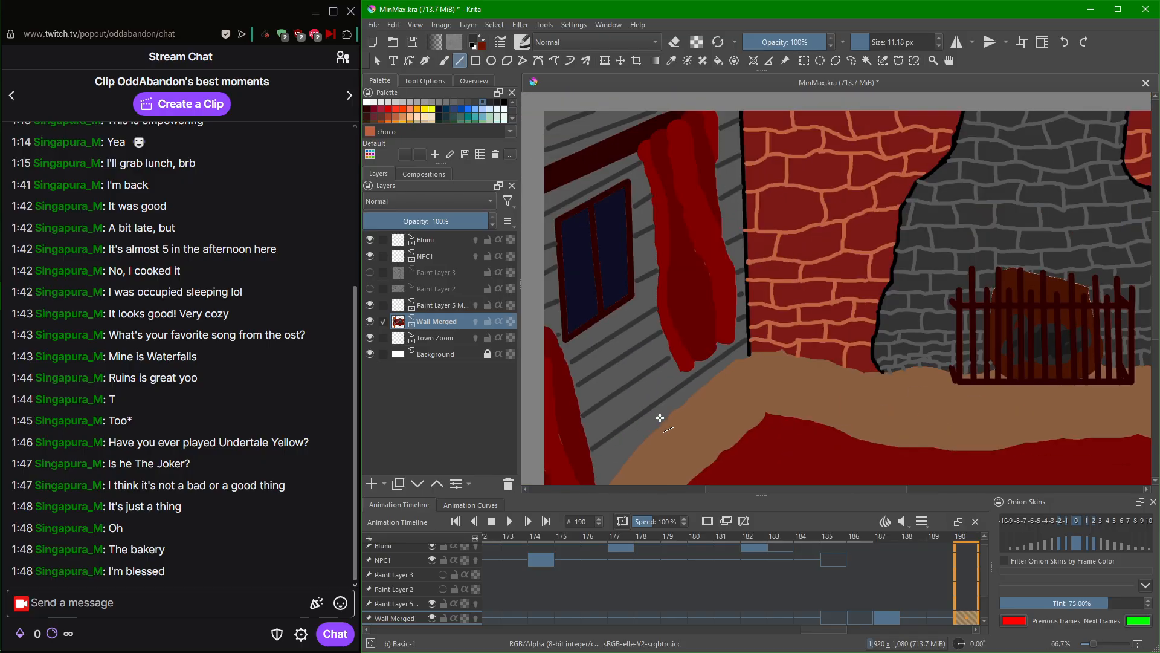
# Draw two short steep dark gray joints connecting the two slanted lines above the curtain rod.
pyautogui.scroll(1, 658, 411)
pyautogui.scroll(-1, 648, 390)
pyautogui.moveTo(625, 351); pyautogui.dragTo(697, 407)
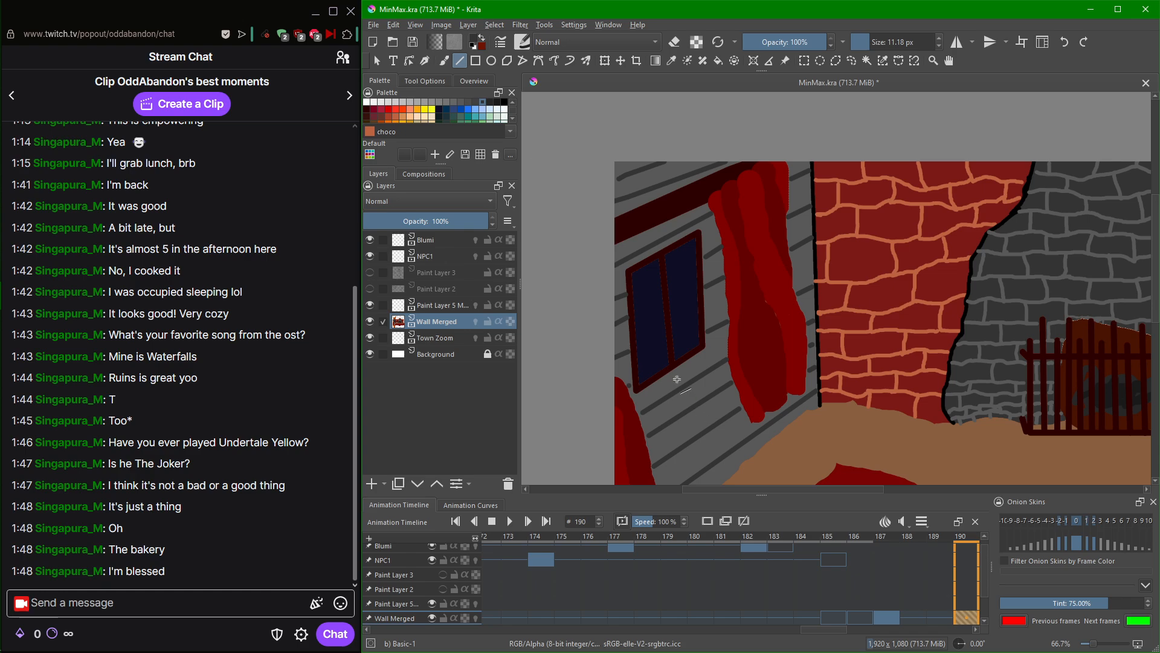
pyautogui.scroll(2, 684, 360)
pyautogui.moveTo(658, 296); pyautogui.dragTo(763, 480)
pyautogui.scroll(-1, 759, 474)
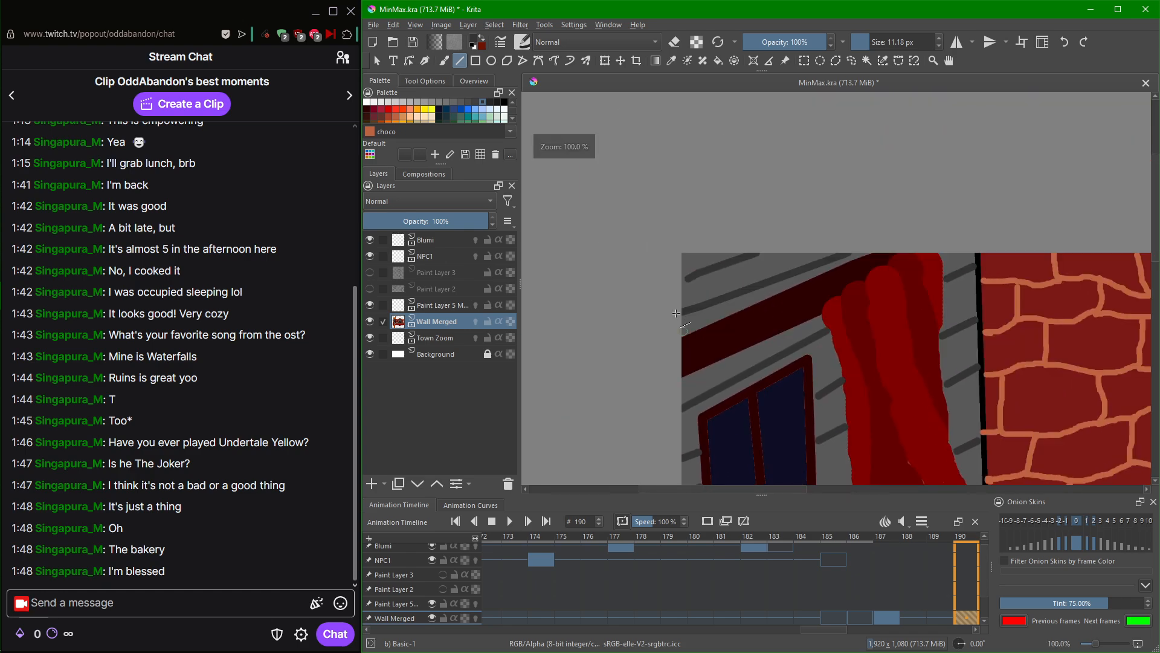
pyautogui.scroll(2, 722, 316)
pyautogui.scroll(1, 715, 304)
pyautogui.moveTo(653, 228); pyautogui.dragTo(665, 296)
pyautogui.moveTo(787, 178); pyautogui.dragTo(803, 241)
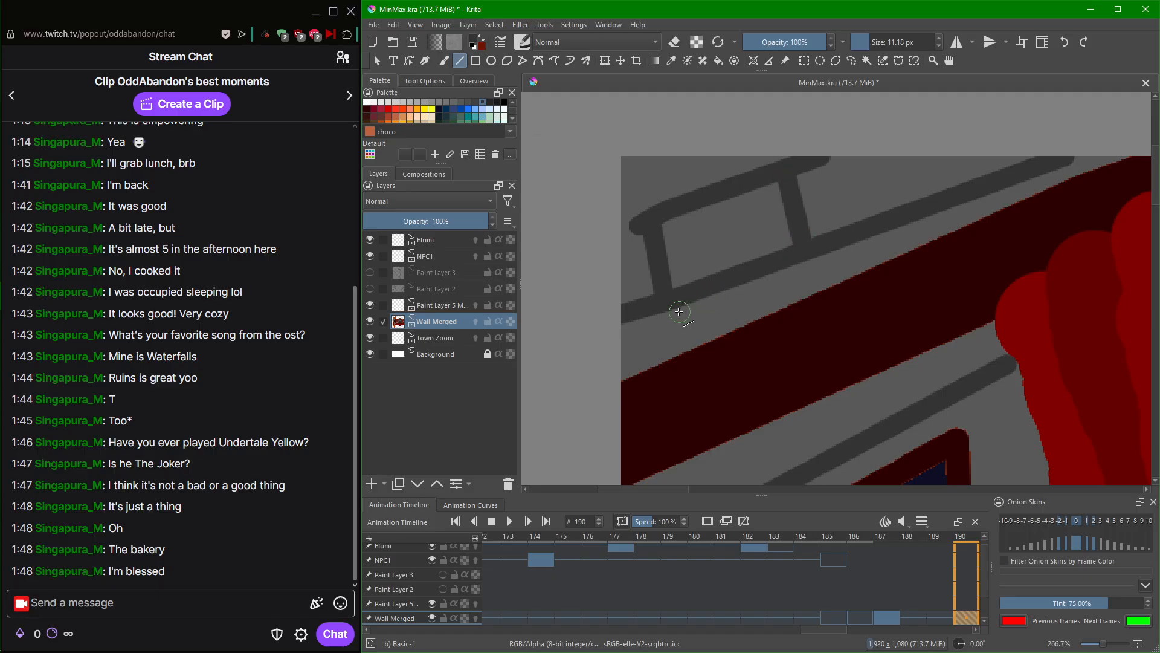
# Add short staggered joints from the slanted lines above the curtain rod, some down toward the rod and one up to the canvas edge.
pyautogui.moveTo(733, 284); pyautogui.dragTo(747, 314)
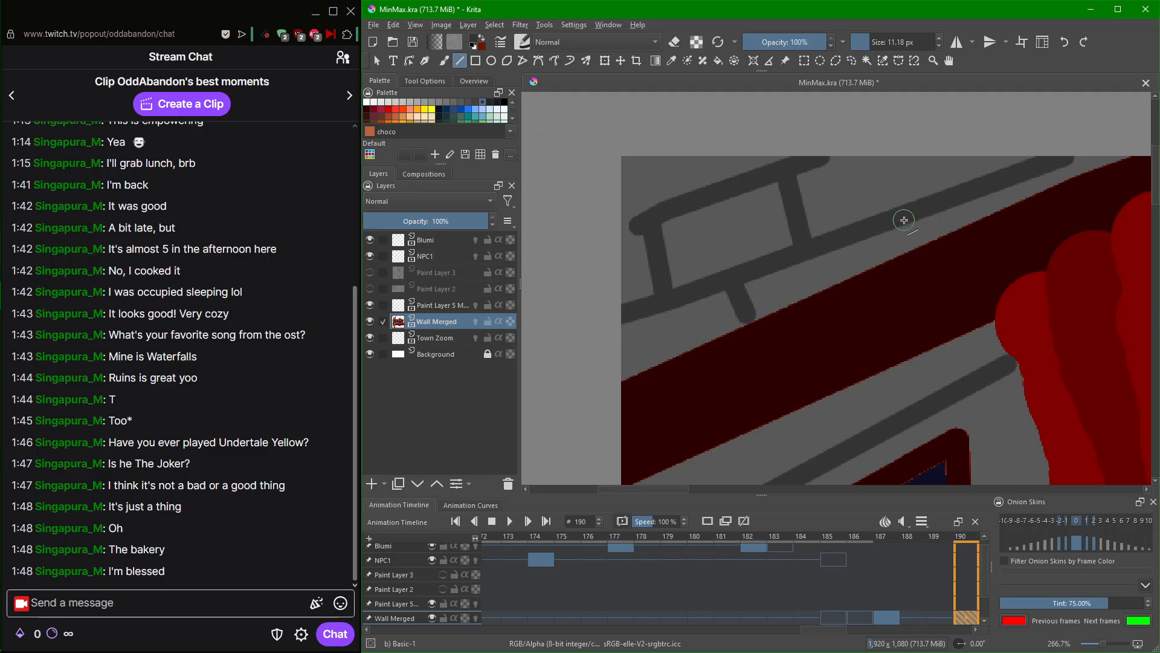
pyautogui.moveTo(904, 220); pyautogui.dragTo(909, 237)
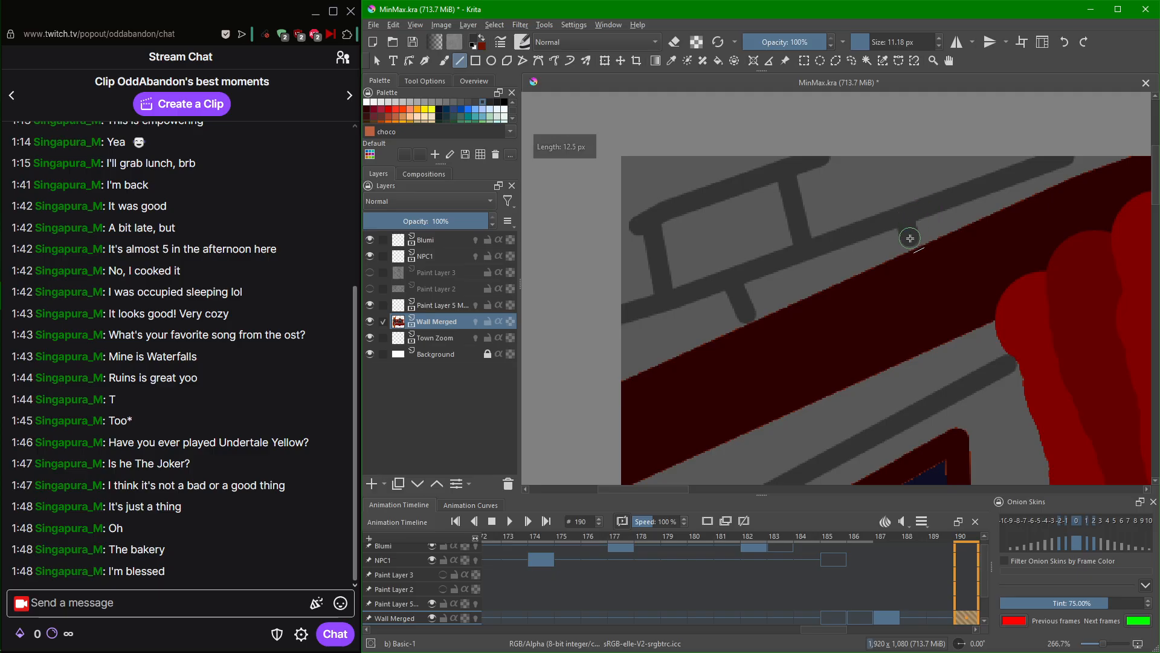
pyautogui.moveTo(957, 182); pyautogui.dragTo(949, 157)
pyautogui.scroll(-2, 978, 228)
pyautogui.scroll(4, 969, 240)
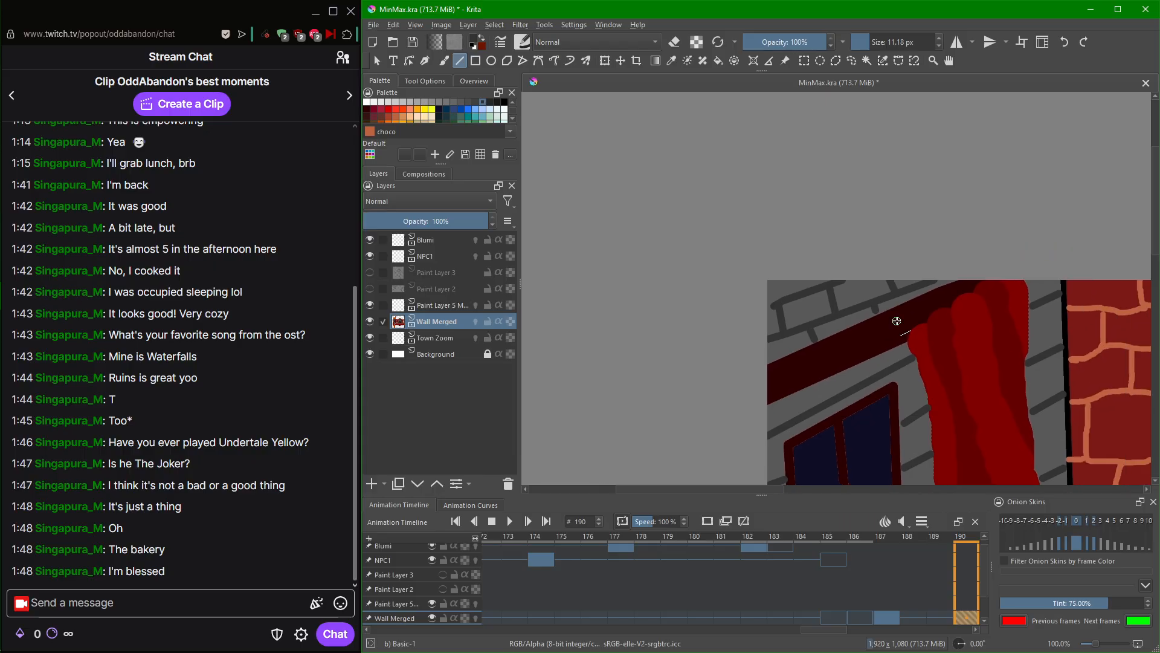
pyautogui.moveTo(891, 297); pyautogui.dragTo(895, 306)
pyautogui.scroll(-4, 919, 322)
pyautogui.moveTo(926, 402); pyautogui.dragTo(777, 411)
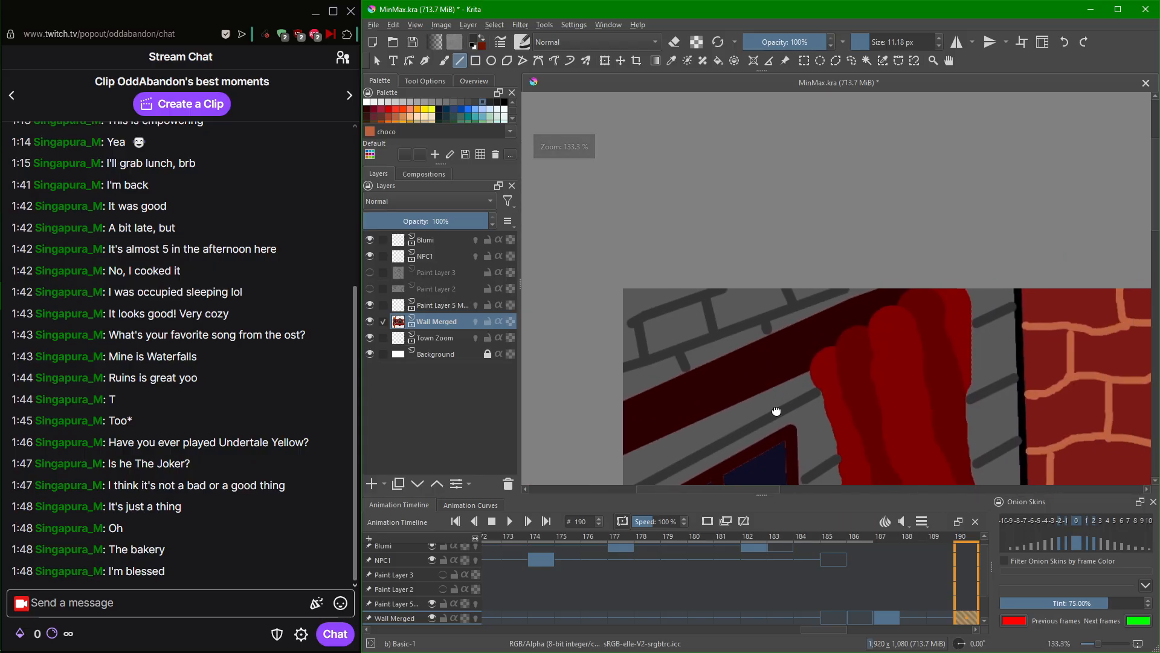
pyautogui.scroll(1, 867, 285)
pyautogui.moveTo(819, 306); pyautogui.dragTo(826, 313)
# Draw short joints between the curtain rod and the slanted line above the window, the first about 31 px long.
pyautogui.moveTo(785, 435); pyautogui.dragTo(913, 247)
pyautogui.moveTo(712, 357); pyautogui.dragTo(750, 328)
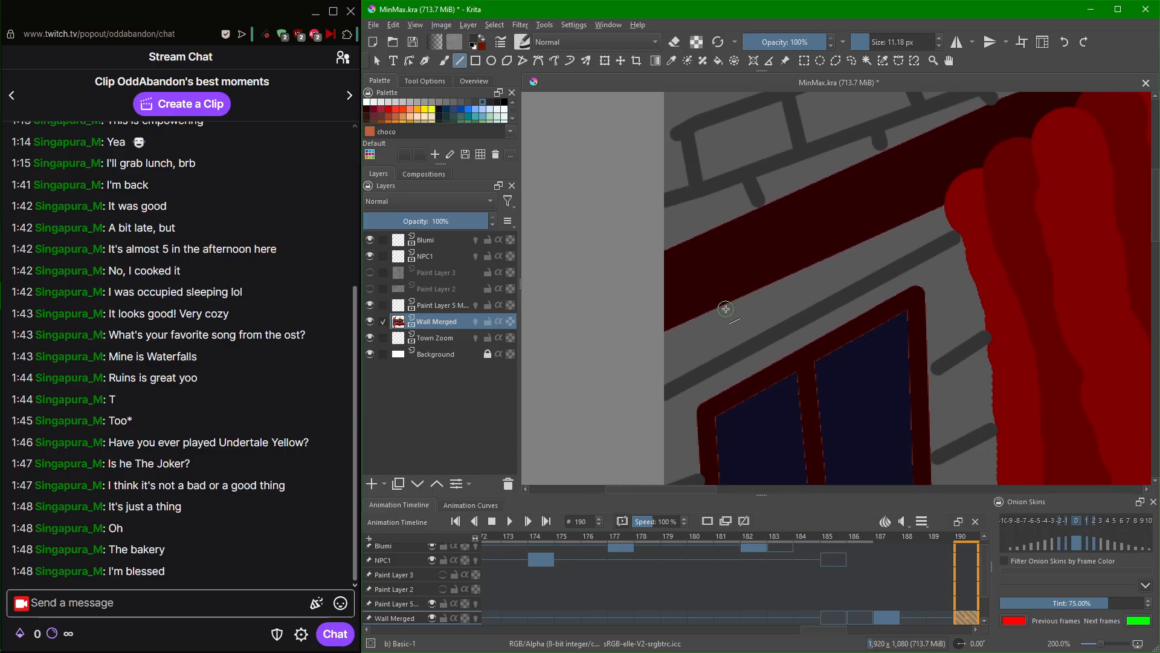
pyautogui.moveTo(726, 310); pyautogui.dragTo(740, 346)
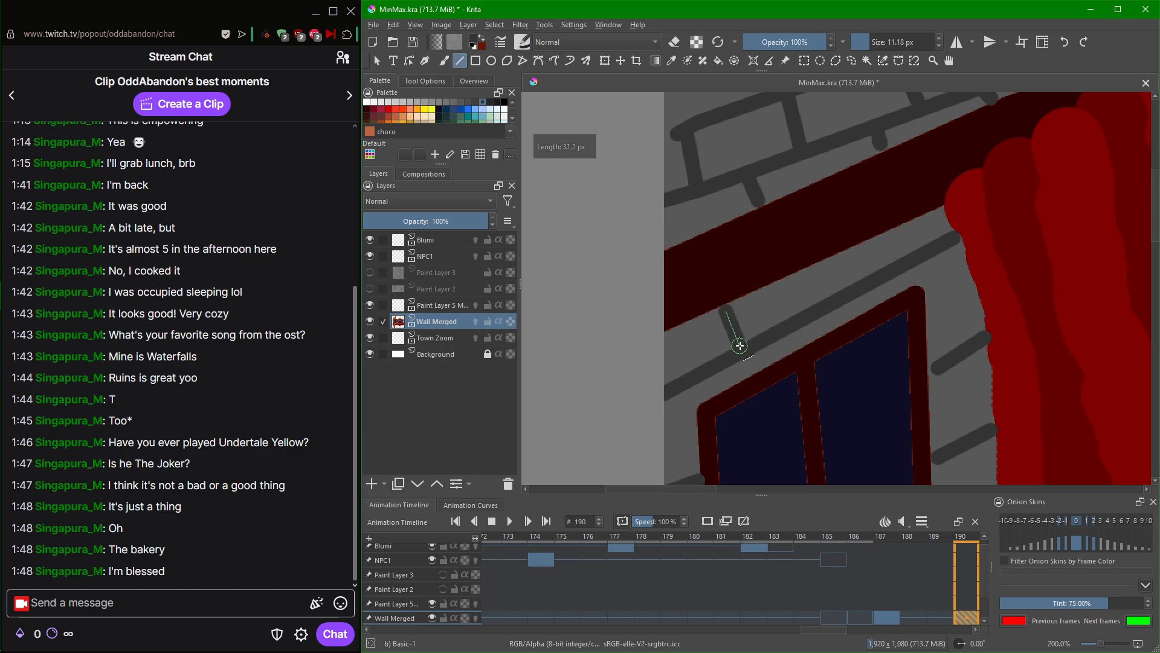
pyautogui.moveTo(877, 260)
pyautogui.mouseDown()
pyautogui.moveTo(742, 302)
pyautogui.moveTo(749, 318)
pyautogui.mouseUp()
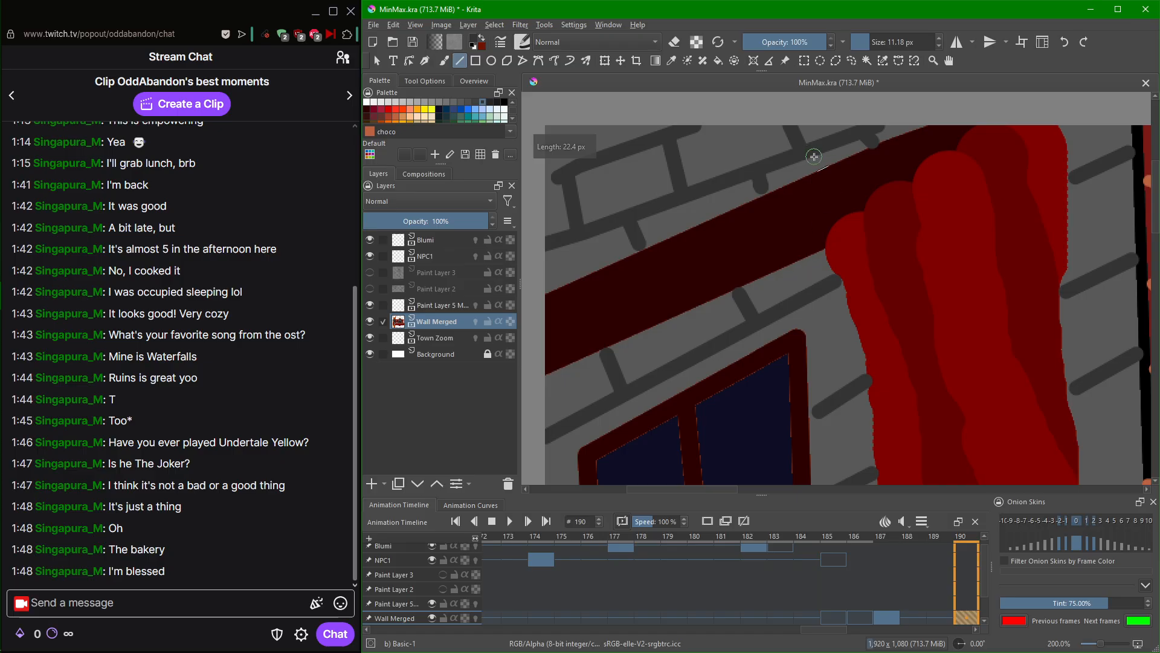
# Try joint lines between the slanted lines on both sides of the tall curtain's upper part, and undo them.
pyautogui.moveTo(1019, 220); pyautogui.dragTo(845, 340)
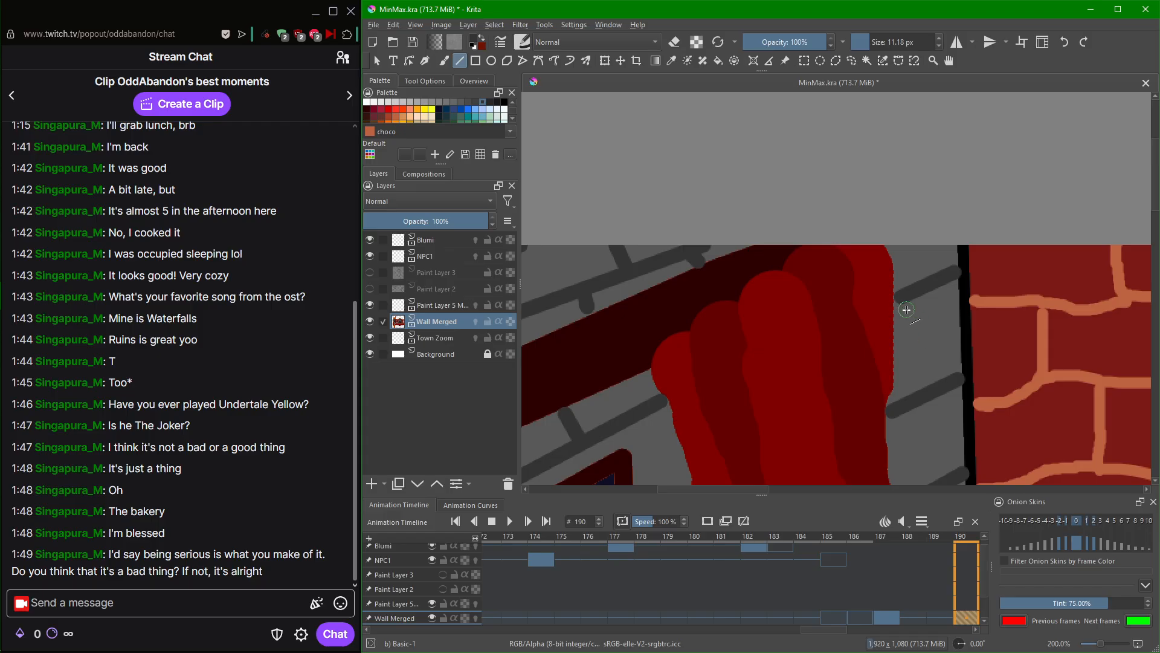
pyautogui.moveTo(911, 307)
pyautogui.mouseDown()
pyautogui.moveTo(933, 387)
pyautogui.moveTo(915, 400)
pyautogui.moveTo(1030, 265)
pyautogui.mouseUp()
pyautogui.moveTo(749, 257); pyautogui.dragTo(779, 342)
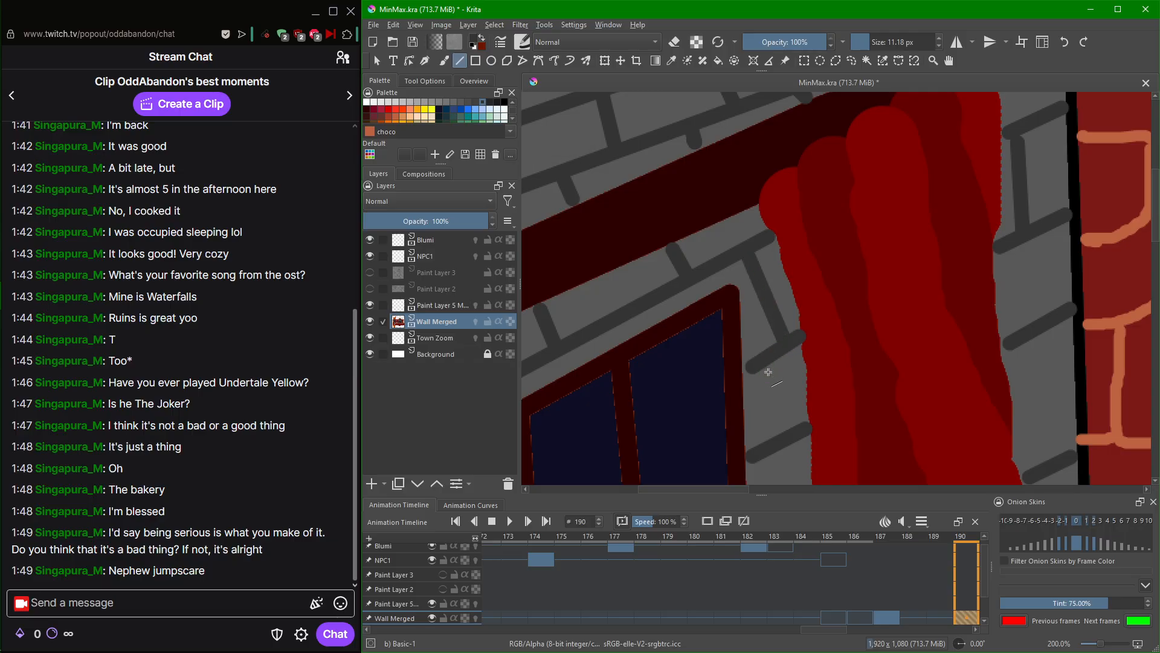
pyautogui.scroll(-1, 763, 357)
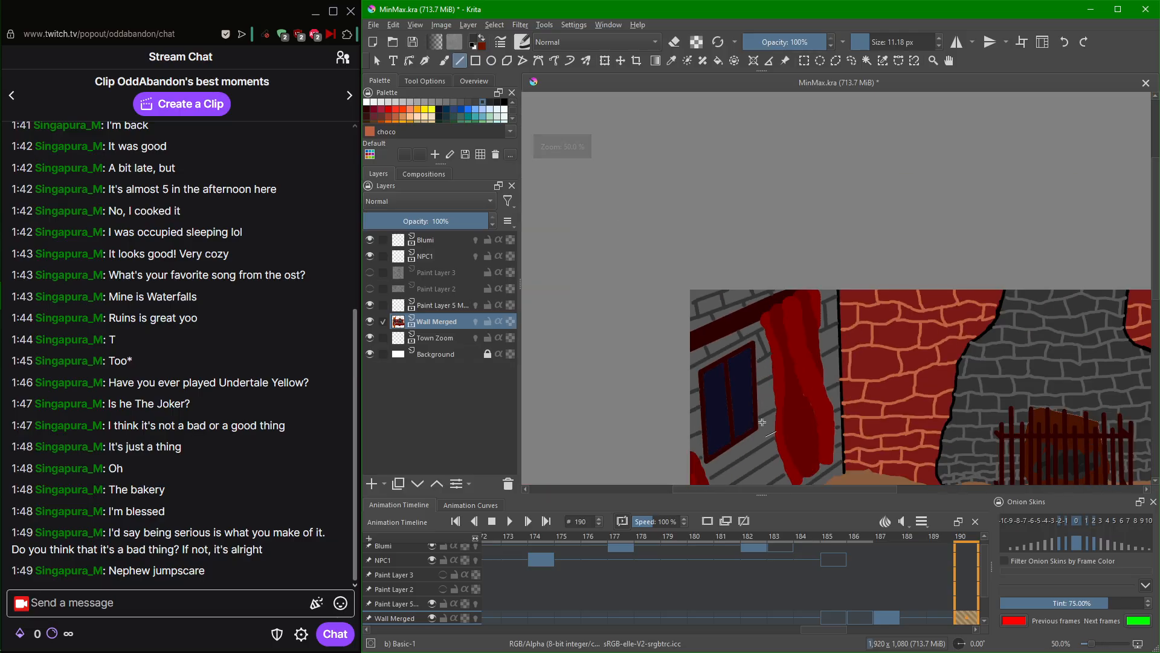
pyautogui.moveTo(763, 421); pyautogui.dragTo(802, 357)
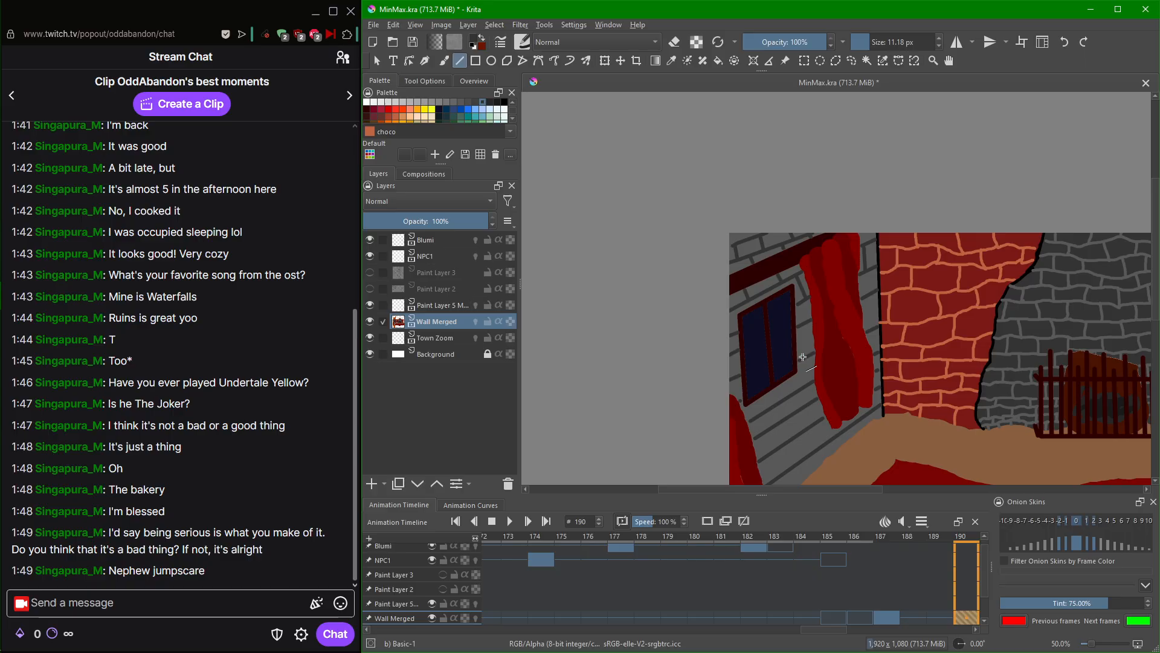
pyautogui.keyDown('ctrl'); pyautogui.click(802, 356); pyautogui.keyUp('ctrl')
pyautogui.scroll(4, 801, 338)
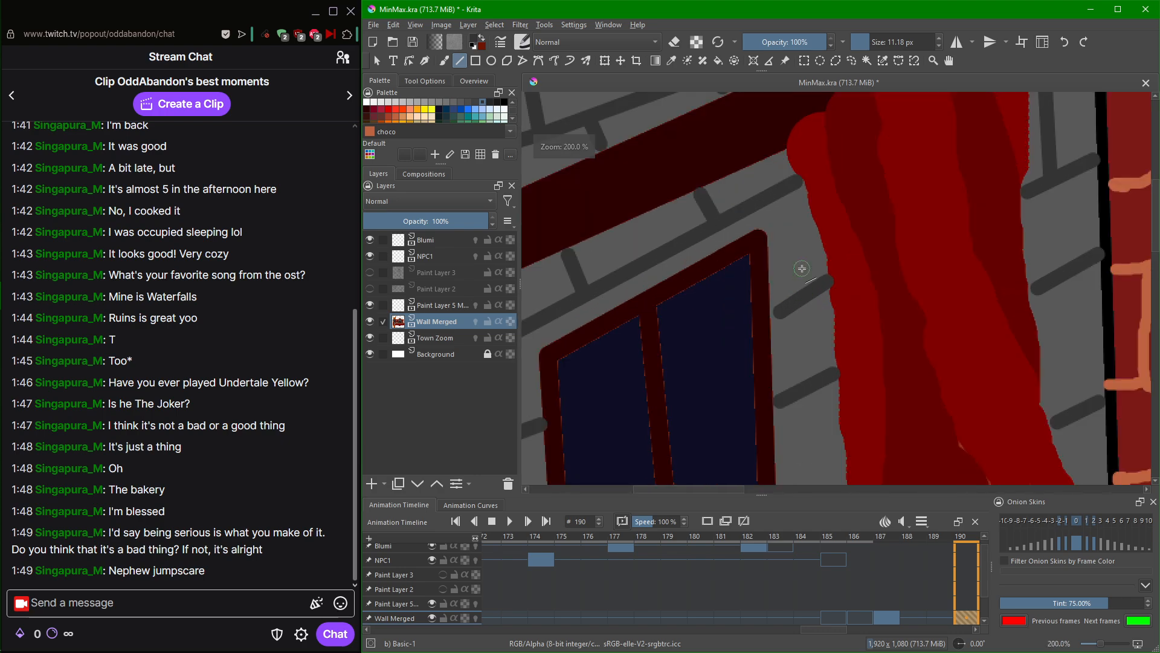
pyautogui.keyDown('ctrl'); pyautogui.click(960, 219); pyautogui.keyUp('ctrl')
# Draw a joint about 82 px long between the curtain and the corner edge, and another between the curtain and the window's upper corner.
pyautogui.moveTo(1062, 206); pyautogui.dragTo(989, 329)
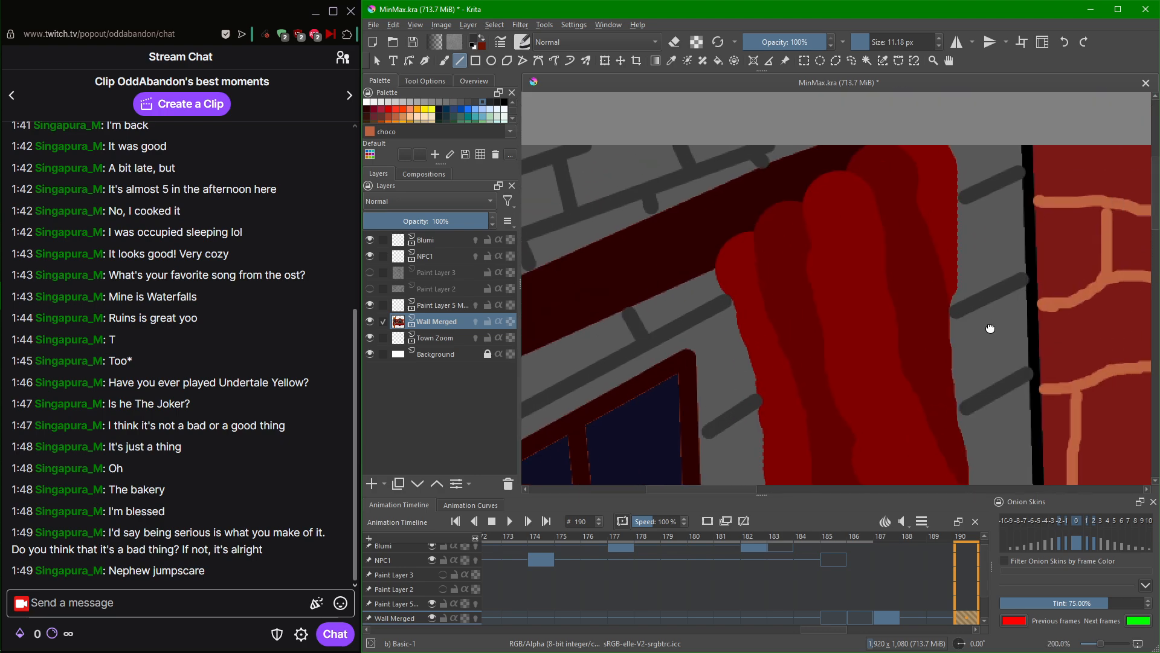
pyautogui.moveTo(971, 201); pyautogui.dragTo(984, 242)
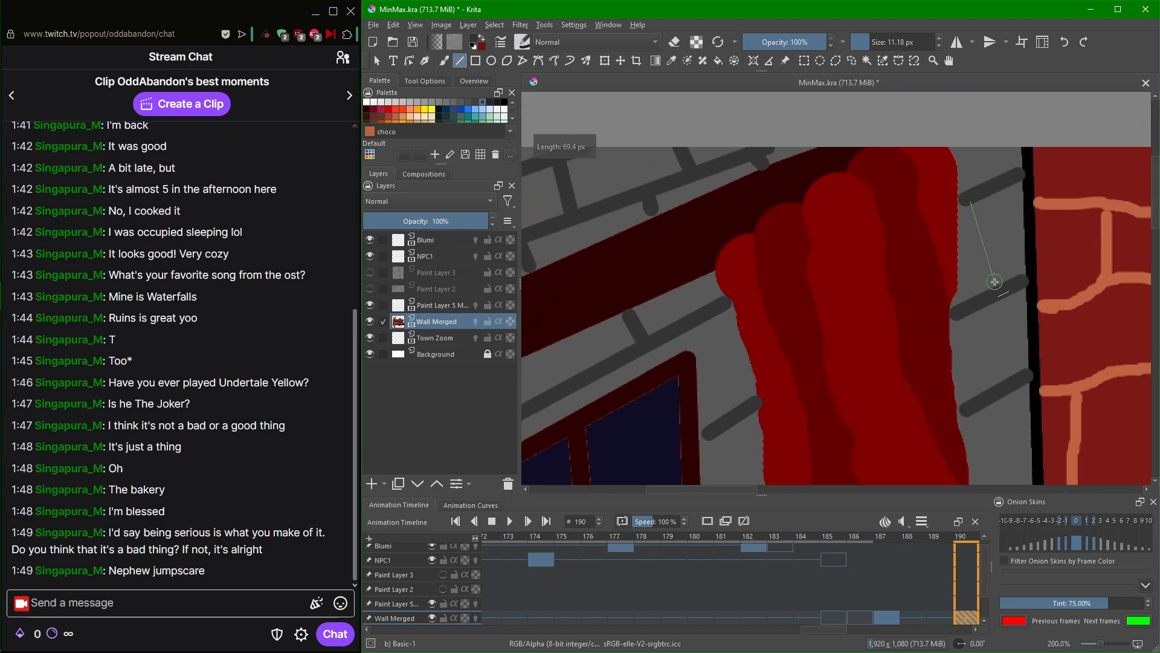
pyautogui.moveTo(995, 290); pyautogui.dragTo(996, 291)
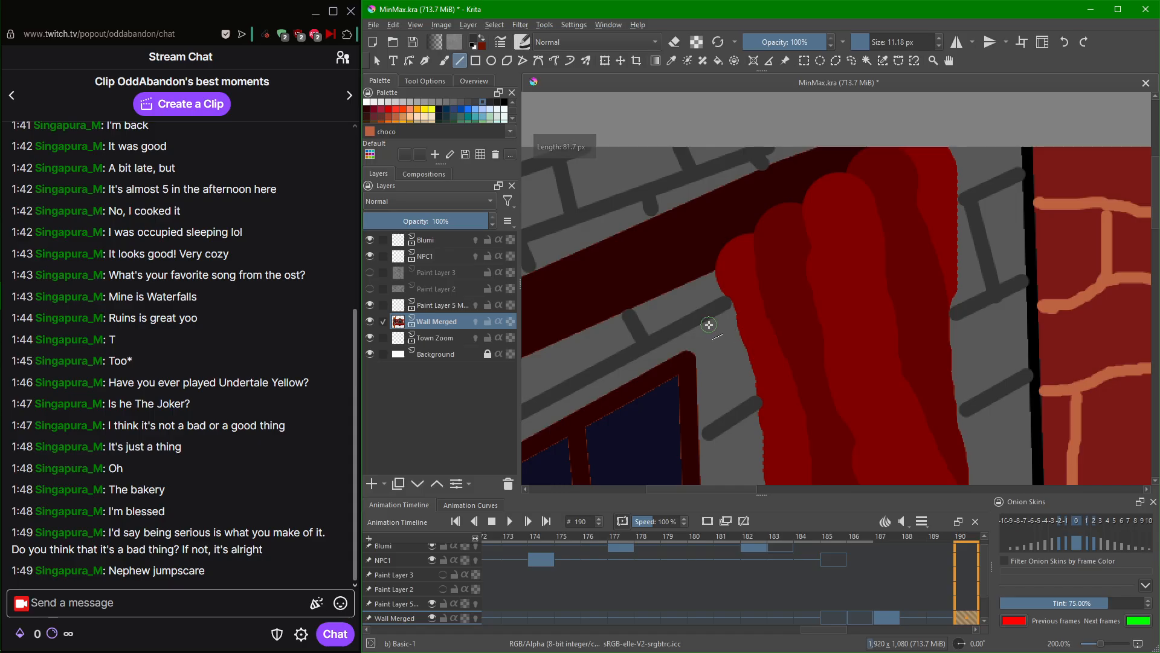
pyautogui.moveTo(703, 326); pyautogui.dragTo(713, 342)
# Draw a joint about 13 px long above the window, one at its upper outer corner, and one between the lines on its outer side.
pyautogui.moveTo(729, 406)
pyautogui.mouseDown()
pyautogui.moveTo(768, 275)
pyautogui.moveTo(933, 175)
pyautogui.mouseUp()
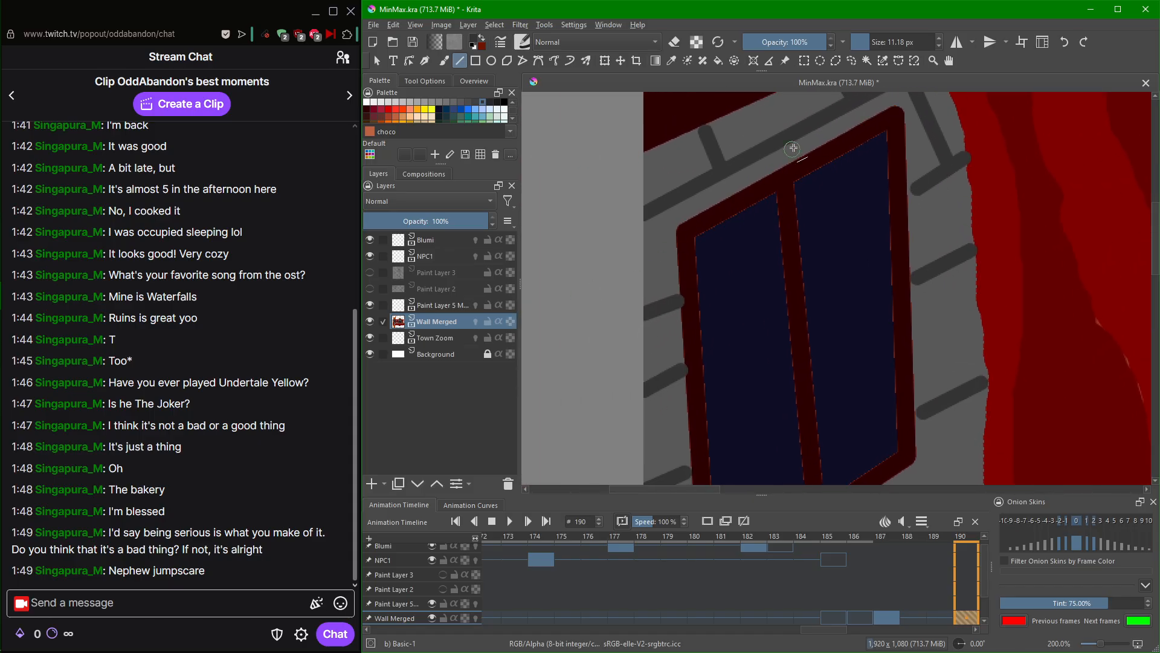
pyautogui.moveTo(789, 142); pyautogui.dragTo(796, 157)
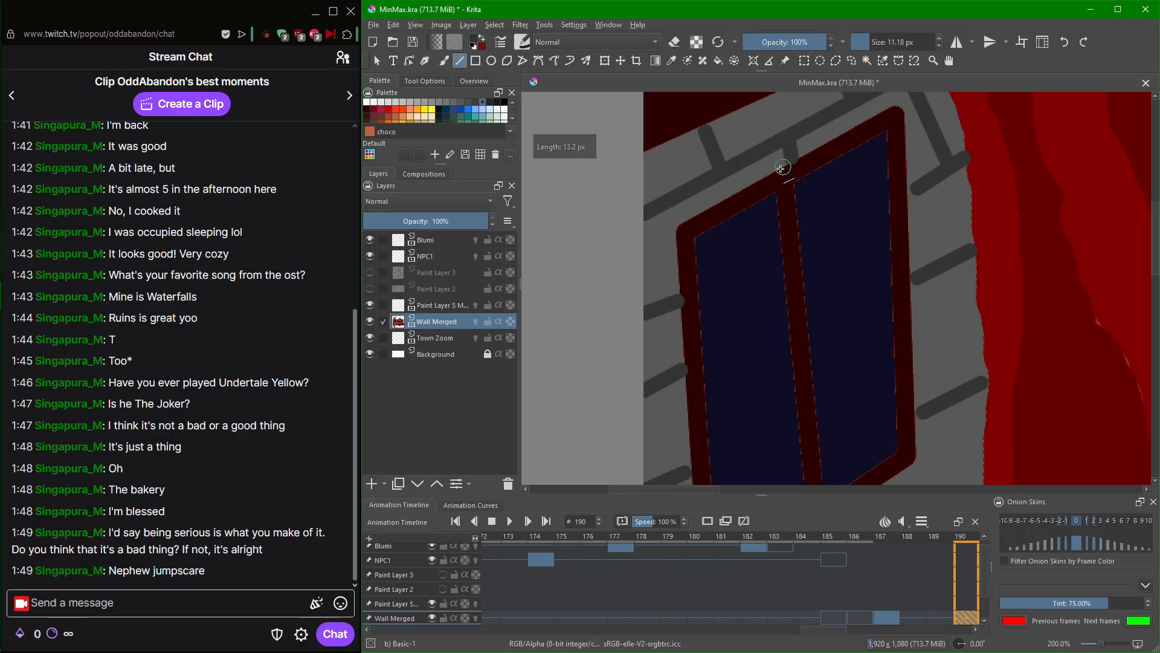
pyautogui.moveTo(688, 213); pyautogui.dragTo(682, 216)
pyautogui.moveTo(665, 270); pyautogui.dragTo(671, 362)
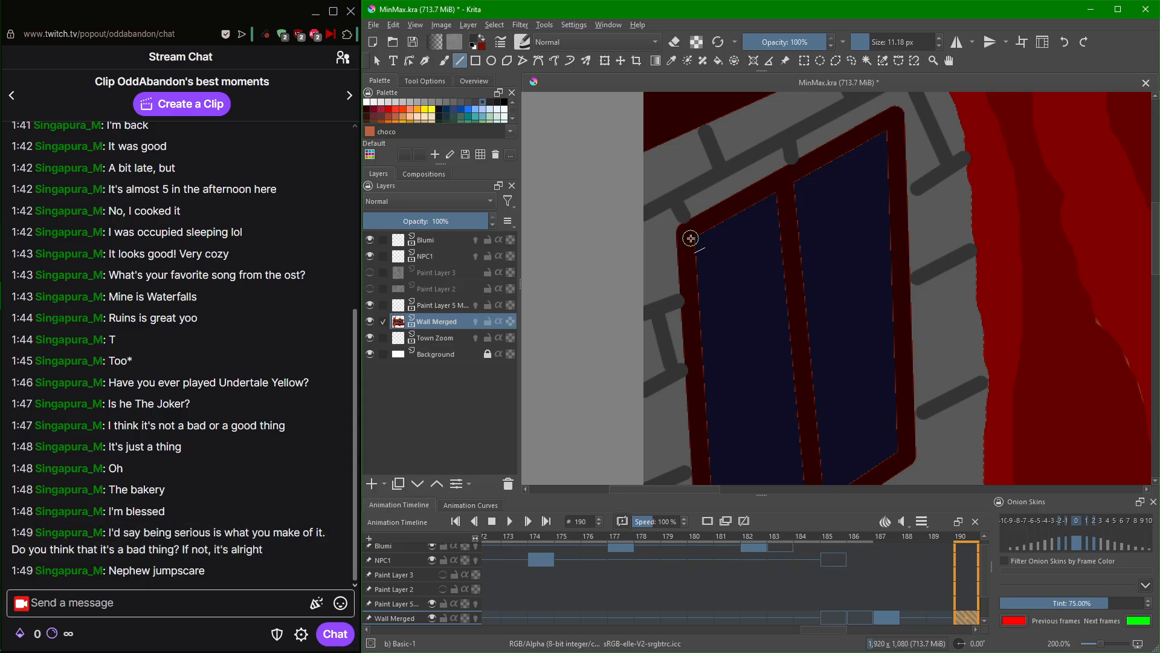
# Try a joint about 67 px long connecting the two slanted lines between the window and the tall curtain.
pyautogui.moveTo(965, 269)
pyautogui.mouseDown()
pyautogui.moveTo(906, 298)
pyautogui.moveTo(847, 264)
pyautogui.moveTo(812, 195)
pyautogui.mouseUp()
pyautogui.scroll(-2, 827, 184)
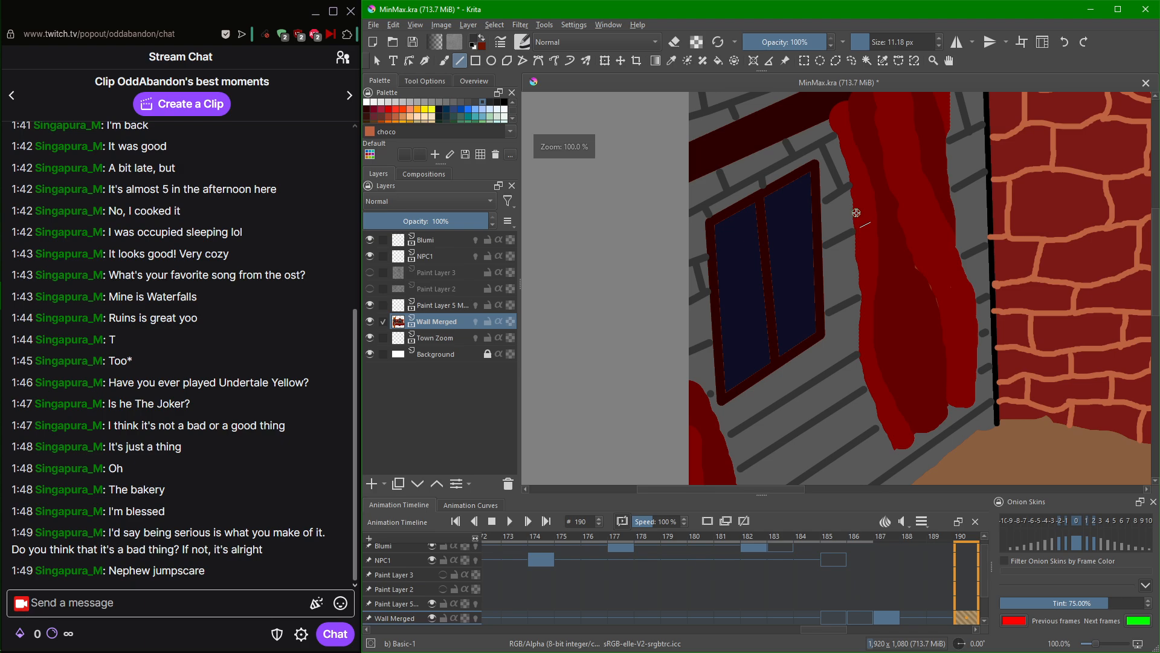
pyautogui.scroll(4, 856, 211)
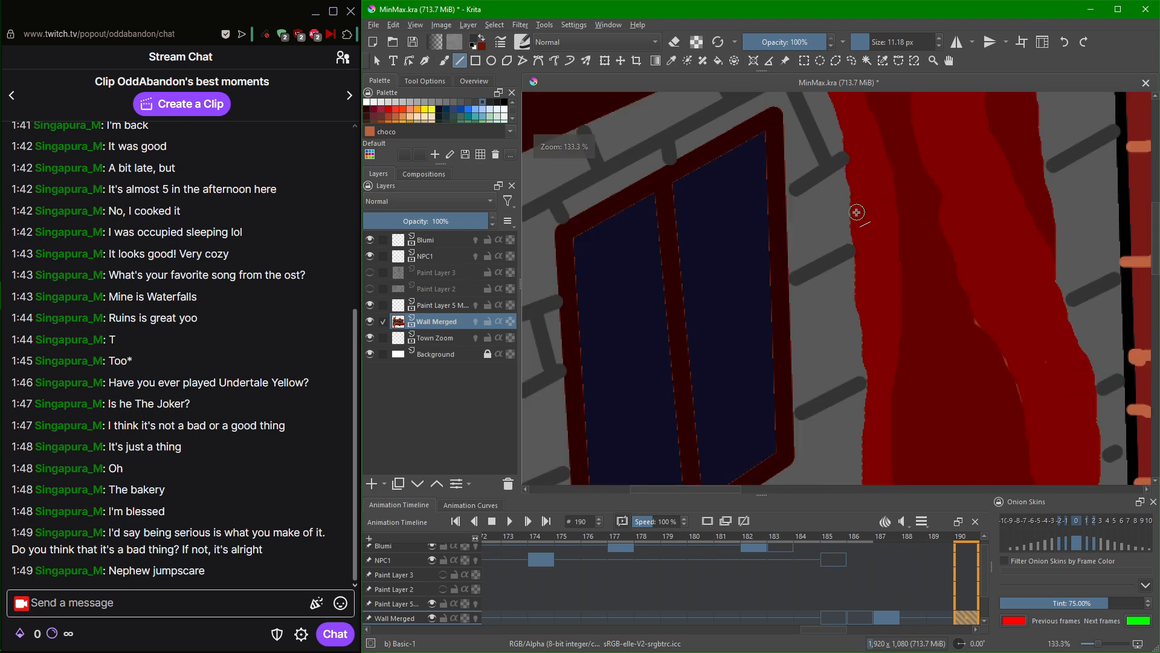
pyautogui.moveTo(732, 172)
pyautogui.mouseDown()
pyautogui.moveTo(721, 234)
pyautogui.moveTo(741, 331)
pyautogui.mouseUp()
pyautogui.scroll(-2, 816, 279)
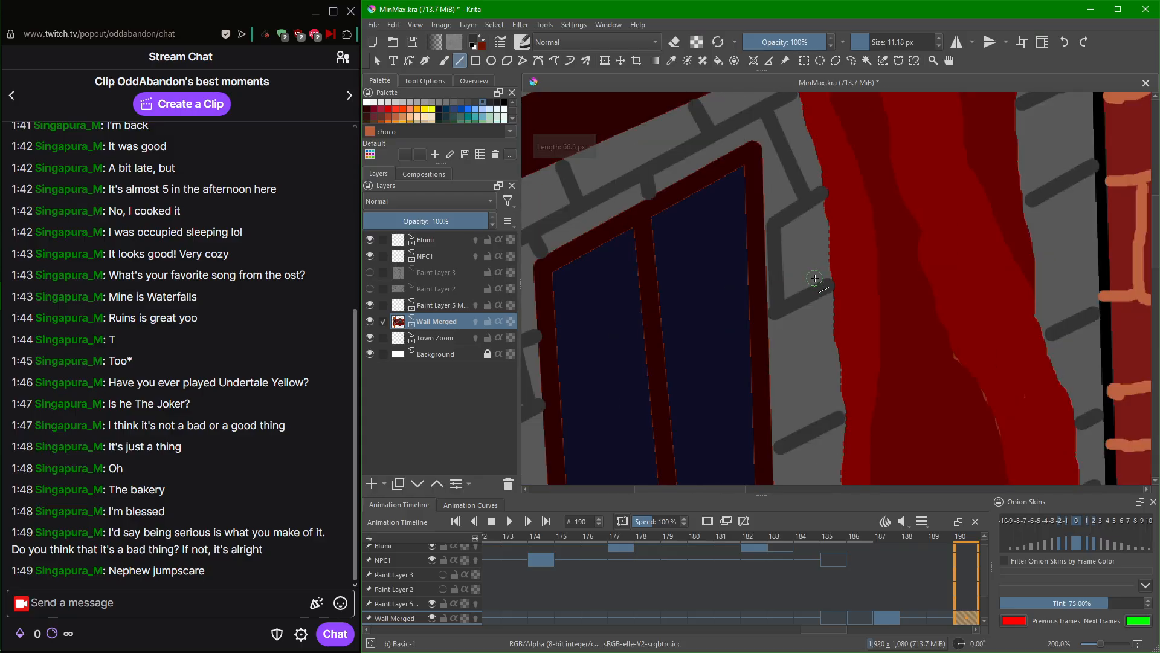
# Draw a joint about 59 px long connecting the two slanted lines between the window and the tall curtain.
pyautogui.scroll(1, 834, 239)
pyautogui.scroll(1, 803, 242)
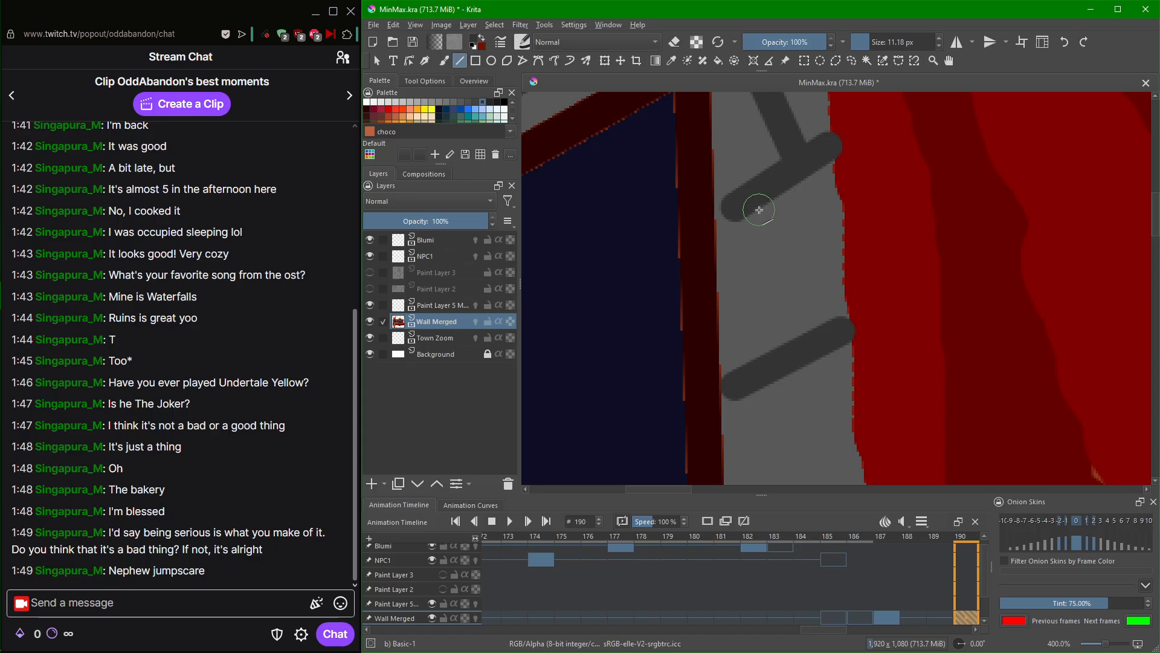
pyautogui.moveTo(759, 210); pyautogui.dragTo(766, 349)
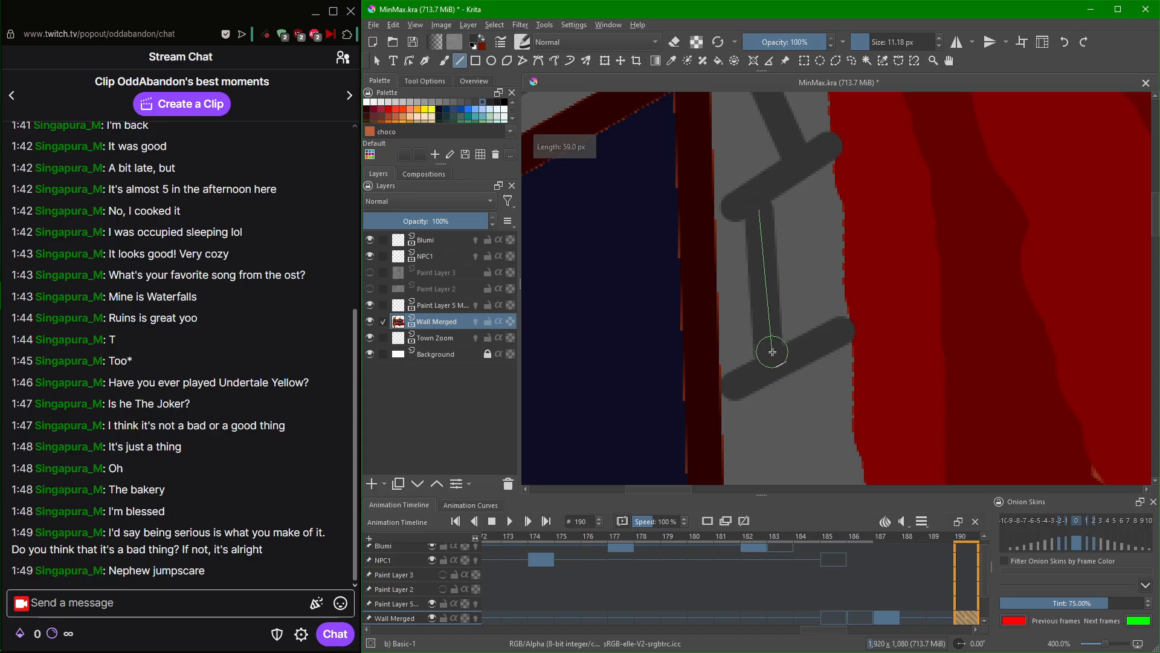
# Draw a joint about 71 px long between the next two slanted lines separating the tall curtain from the black corner edge.
pyautogui.moveTo(798, 258)
pyautogui.mouseDown()
pyautogui.moveTo(618, 319)
pyautogui.moveTo(537, 317)
pyautogui.mouseUp()
pyautogui.moveTo(877, 182); pyautogui.dragTo(764, 346)
pyautogui.moveTo(868, 188)
pyautogui.mouseDown()
pyautogui.moveTo(896, 353)
pyautogui.moveTo(920, 350)
pyautogui.mouseUp()
pyautogui.moveTo(919, 350); pyautogui.dragTo(920, 350)
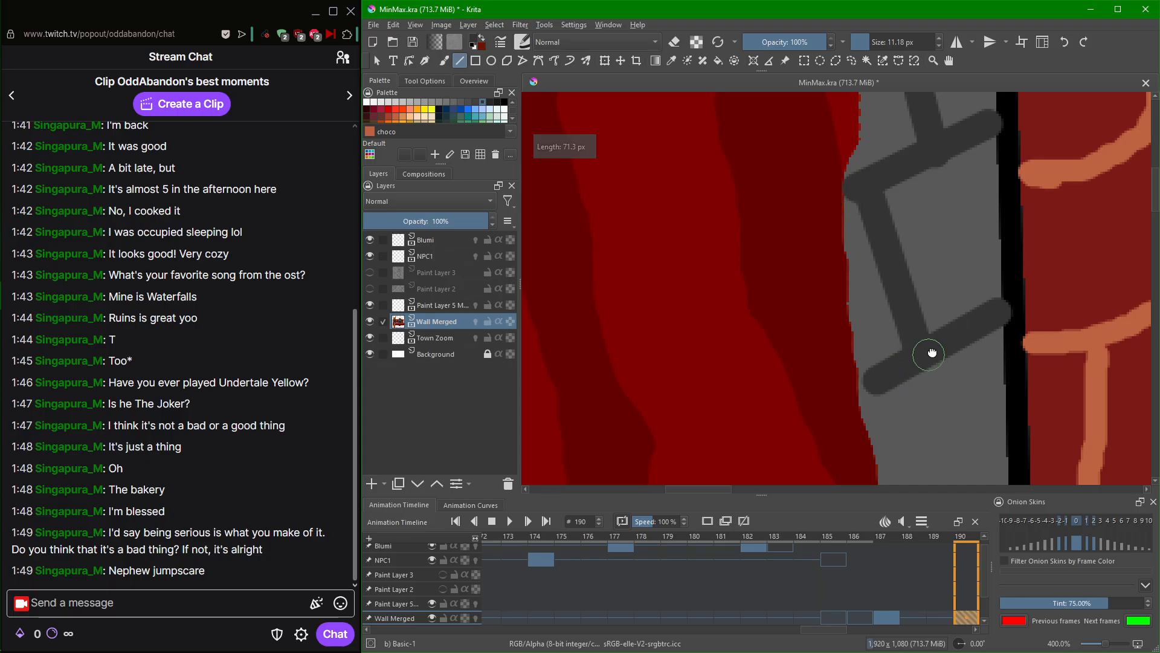
pyautogui.scroll(-6, 933, 350)
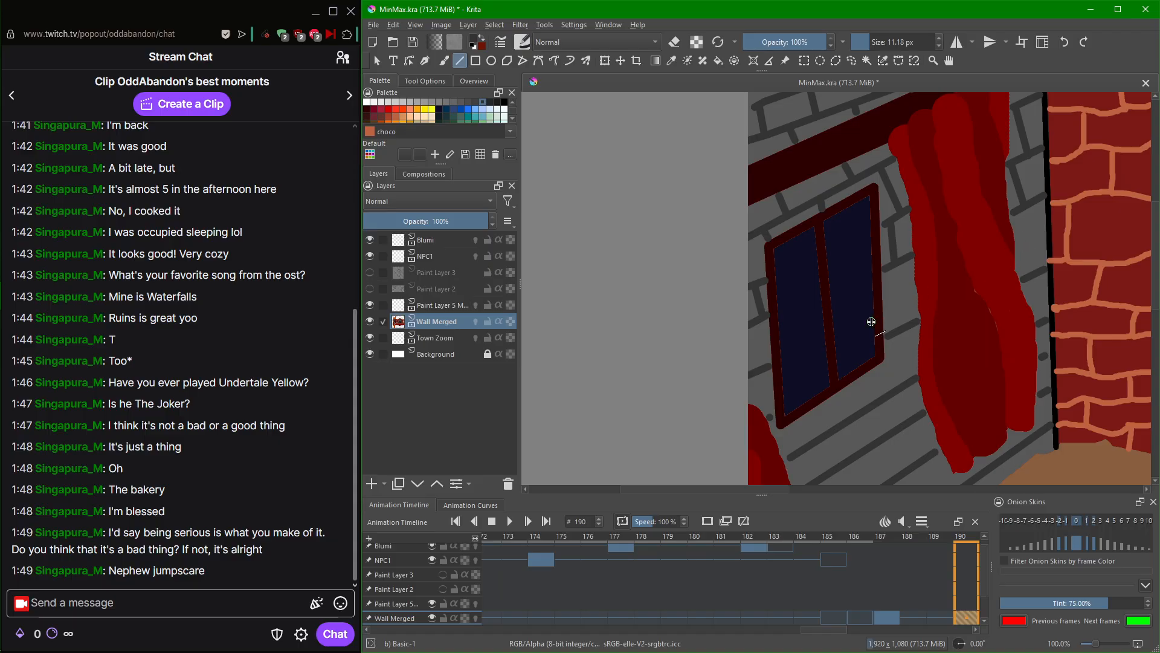
# Try a joint about 33 px long between the slanted lines on the window's outer side.
pyautogui.scroll(1, 810, 372)
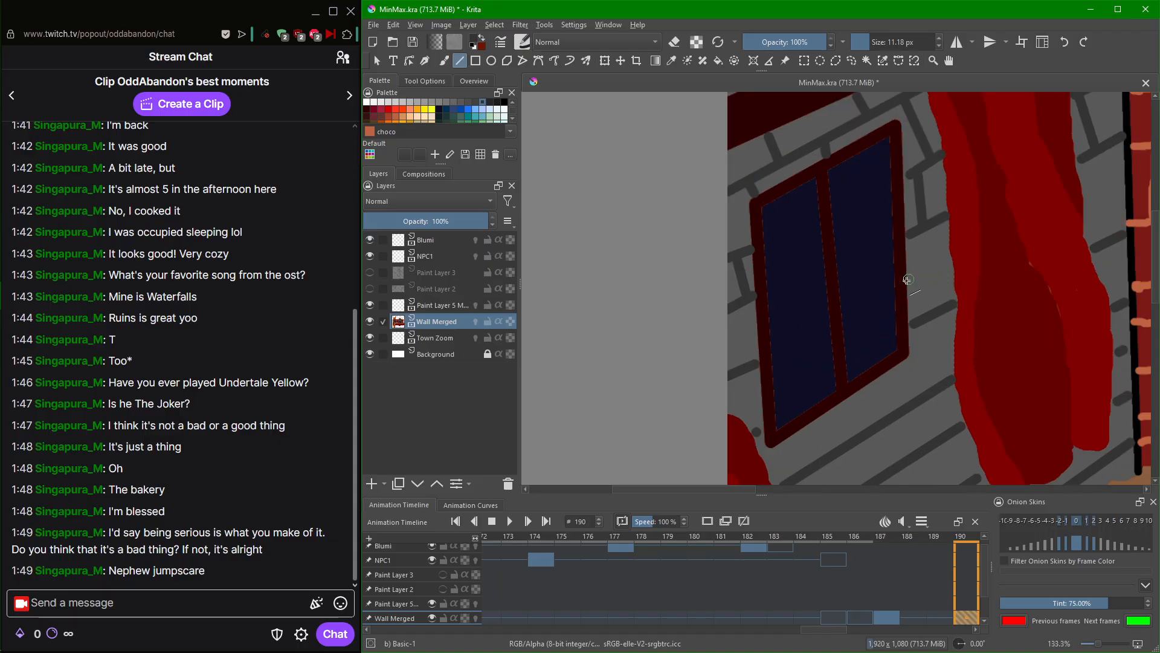
pyautogui.scroll(2, 761, 348)
pyautogui.moveTo(711, 341)
pyautogui.mouseDown()
pyautogui.moveTo(759, 317)
pyautogui.moveTo(825, 312)
pyautogui.moveTo(756, 343)
pyautogui.mouseUp()
pyautogui.hotkey('ctrl', 'z')
pyautogui.scroll(2, 676, 332)
pyautogui.scroll(-2, 992, 280)
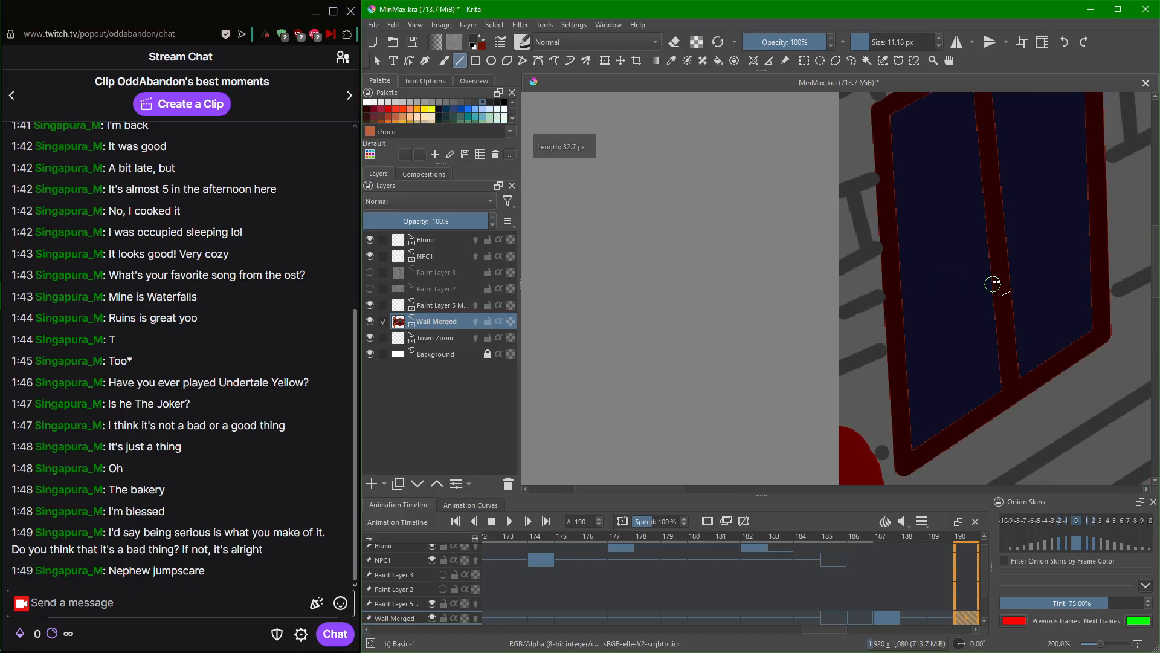
# Try an extra slanted dark gray line about 49 px long between the tall curtain and the black corner edge.
pyautogui.moveTo(999, 278); pyautogui.dragTo(651, 352)
pyautogui.scroll(1, 791, 262)
pyautogui.moveTo(783, 292); pyautogui.dragTo(586, 327)
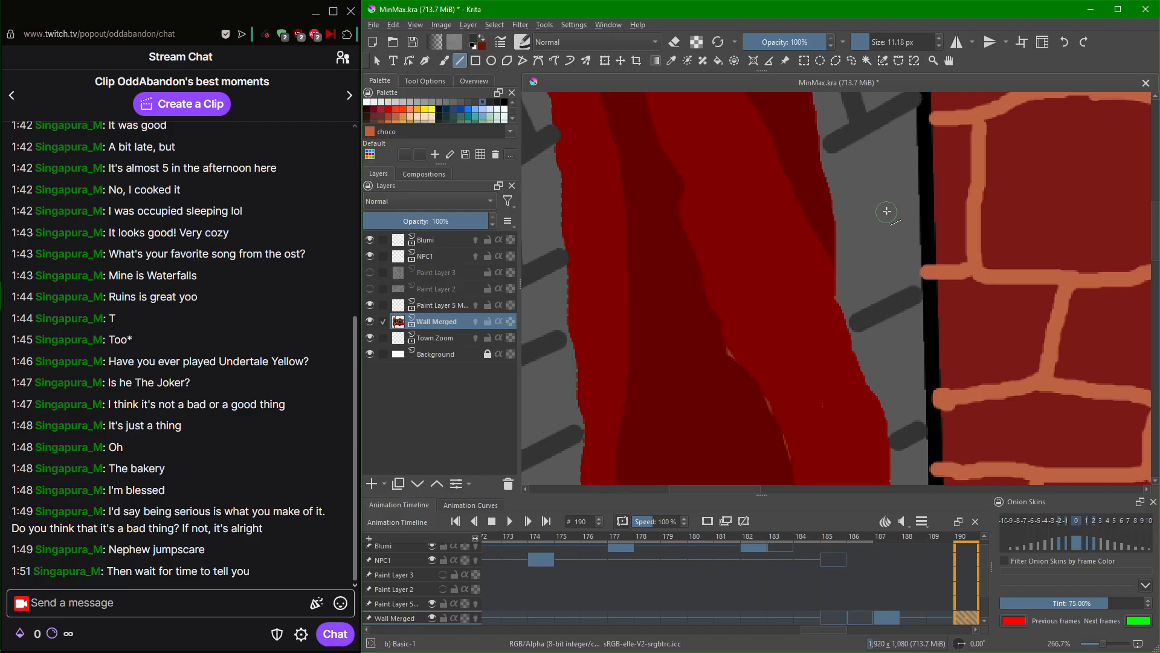
pyautogui.moveTo(913, 184); pyautogui.dragTo(847, 226)
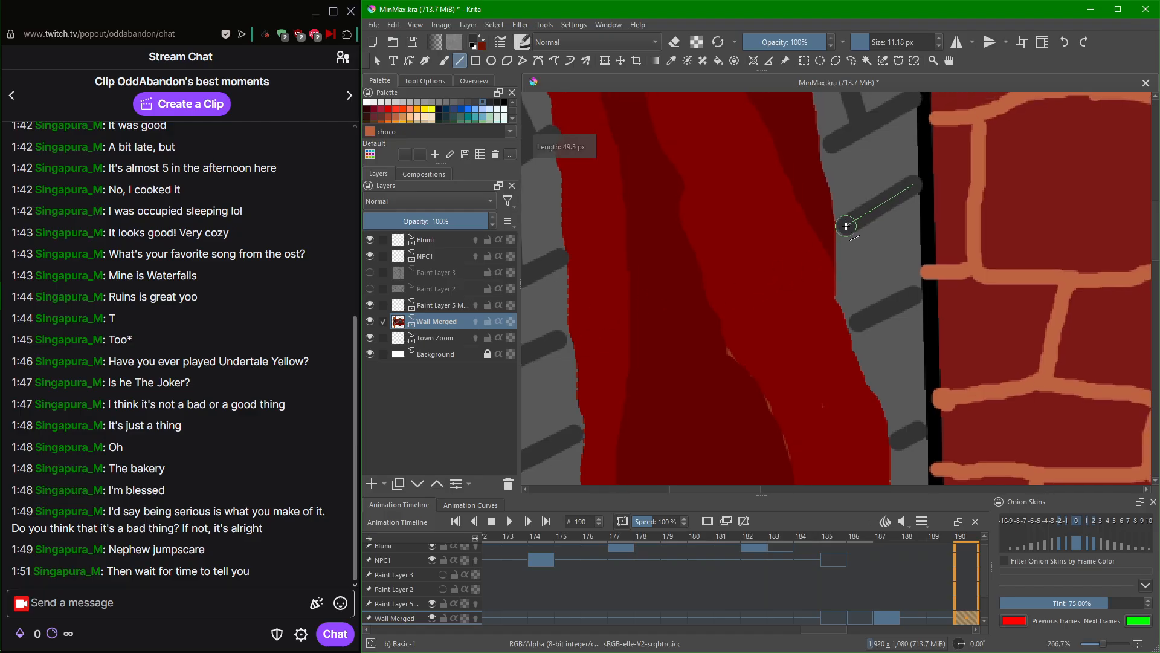
pyautogui.scroll(-2, 891, 247)
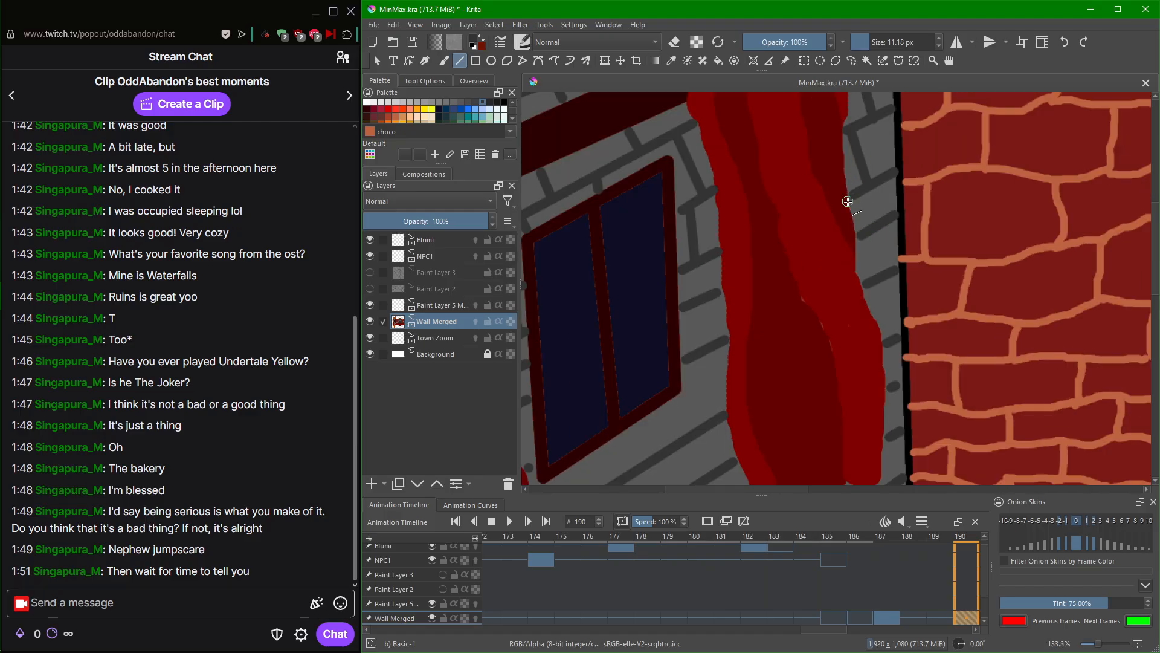
# Try a joint linking the added slanted line to the one below it, between the tall curtain and corner edge.
pyautogui.scroll(2, 882, 234)
pyautogui.moveTo(869, 232); pyautogui.dragTo(885, 313)
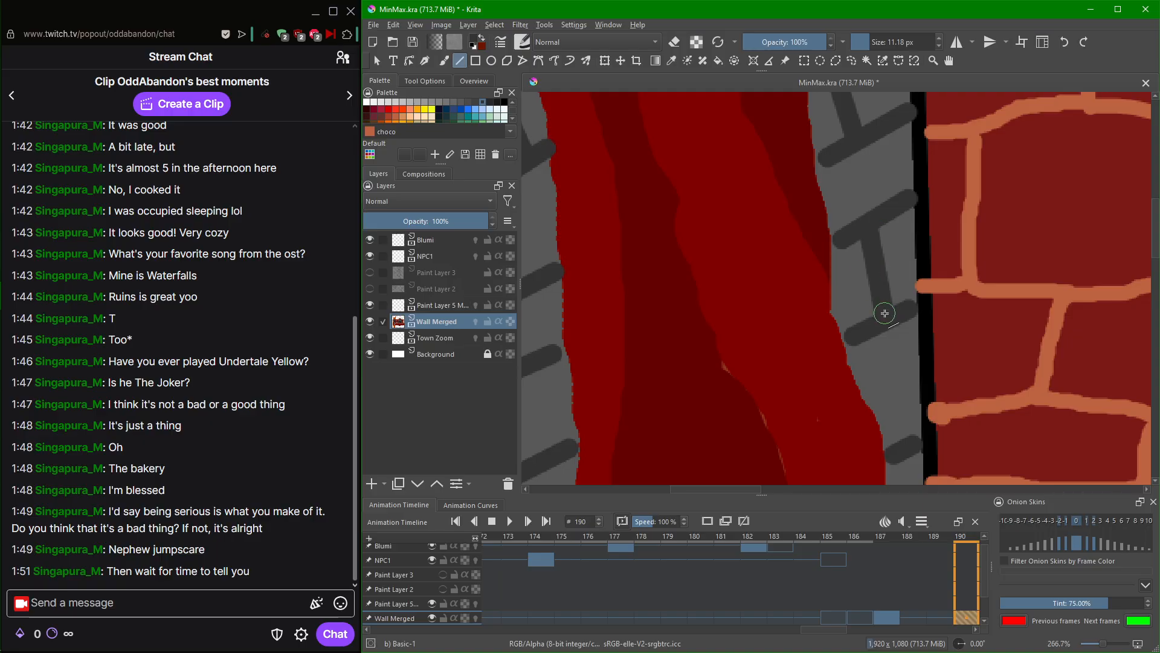
pyautogui.scroll(-3, 870, 256)
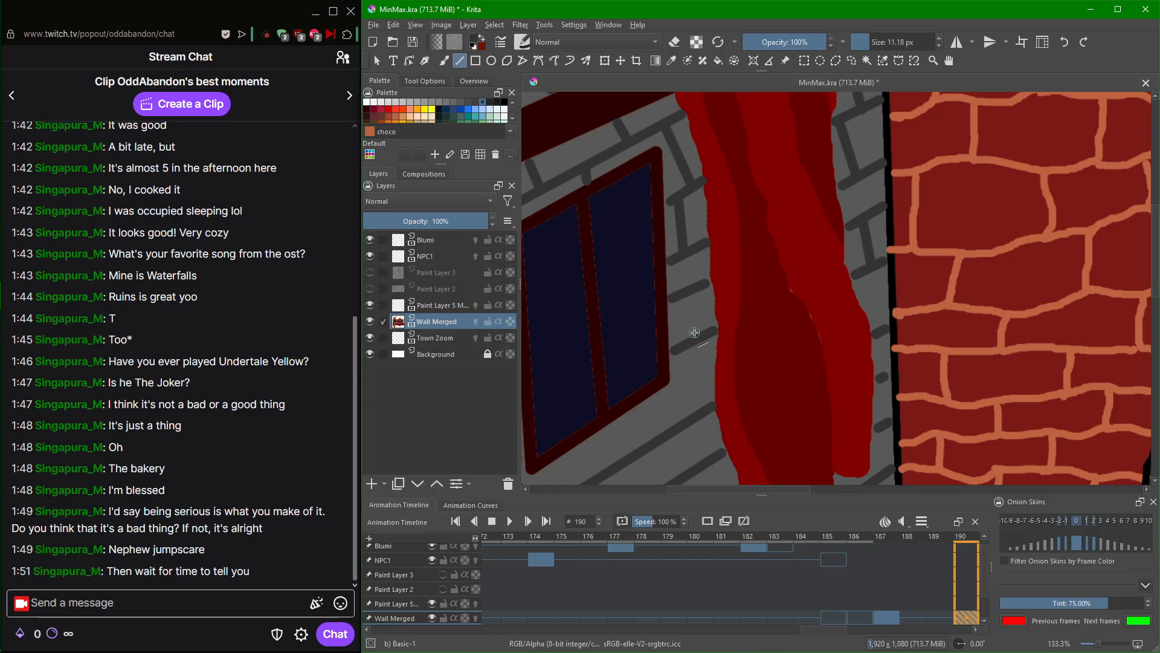
# Try a joint between the two lowest short slanted lines separating the window from the tall curtain.
pyautogui.scroll(3, 694, 333)
pyautogui.moveTo(681, 261)
pyautogui.mouseDown()
pyautogui.moveTo(703, 336)
pyautogui.moveTo(690, 302)
pyautogui.mouseUp()
pyautogui.moveTo(686, 363); pyautogui.dragTo(704, 270)
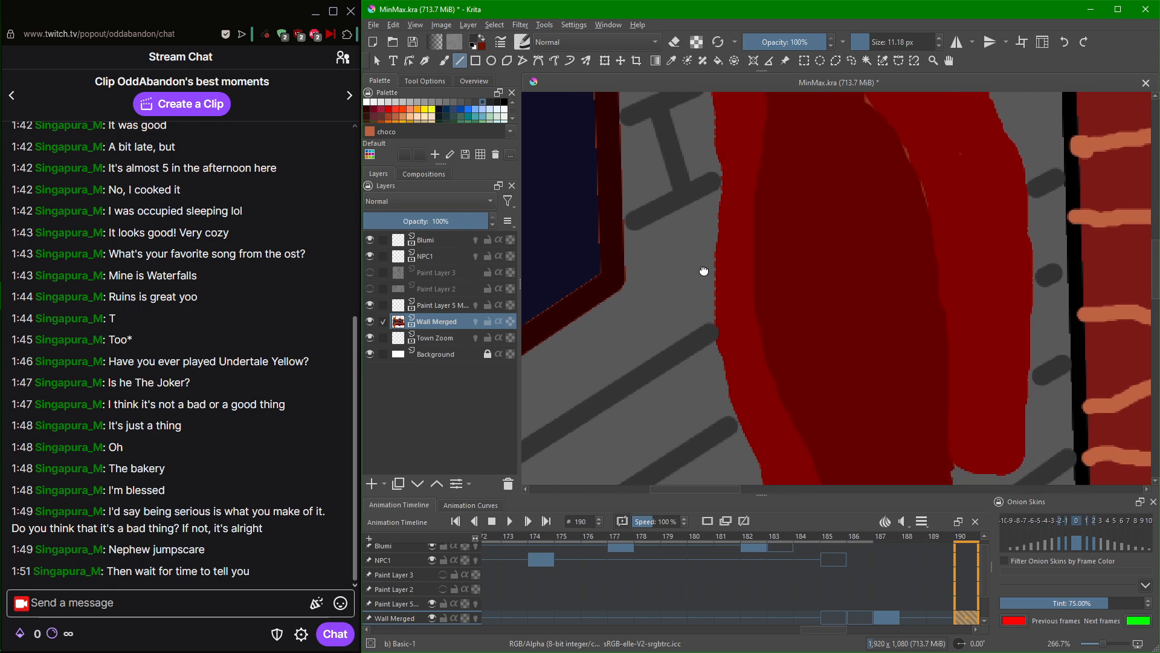
# Try a joint between the two lower slanted lines on the window's outer side.
pyautogui.scroll(-4, 704, 271)
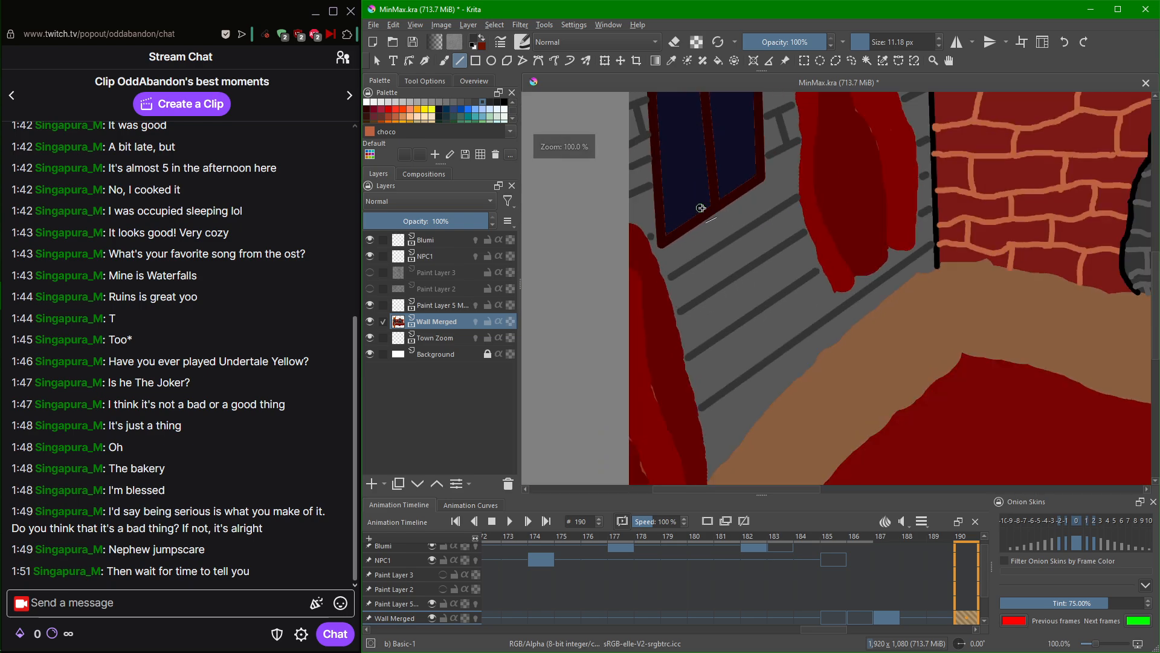
pyautogui.moveTo(622, 201); pyautogui.dragTo(722, 292)
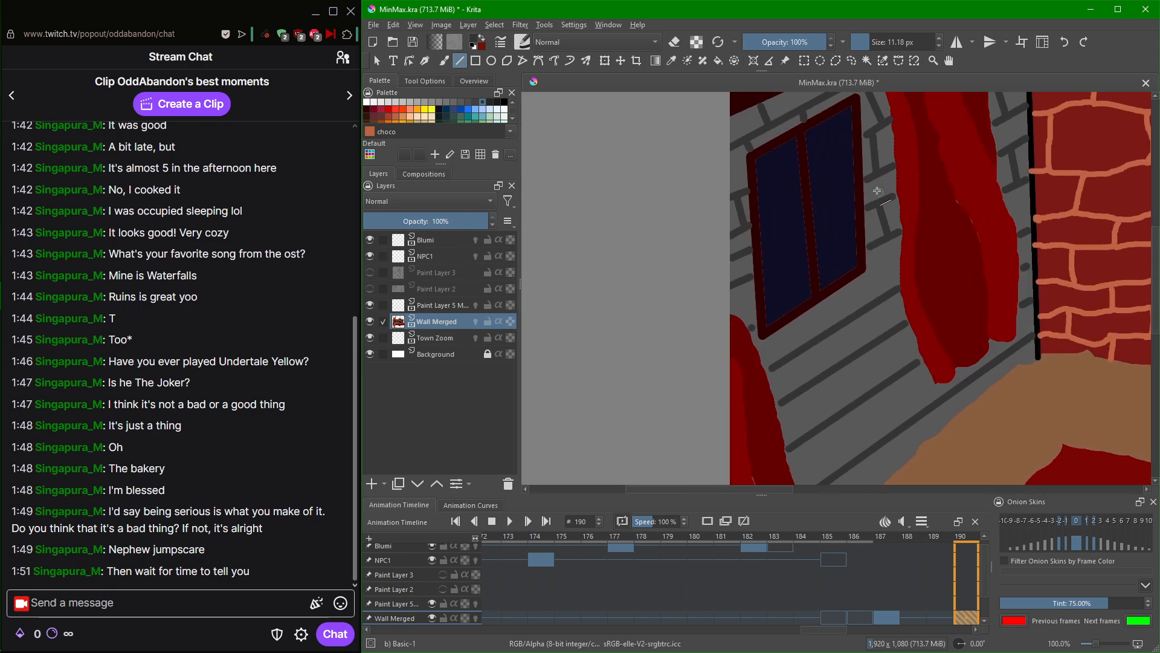
pyautogui.scroll(1, 877, 191)
pyautogui.scroll(-1, 874, 190)
pyautogui.scroll(4, 731, 266)
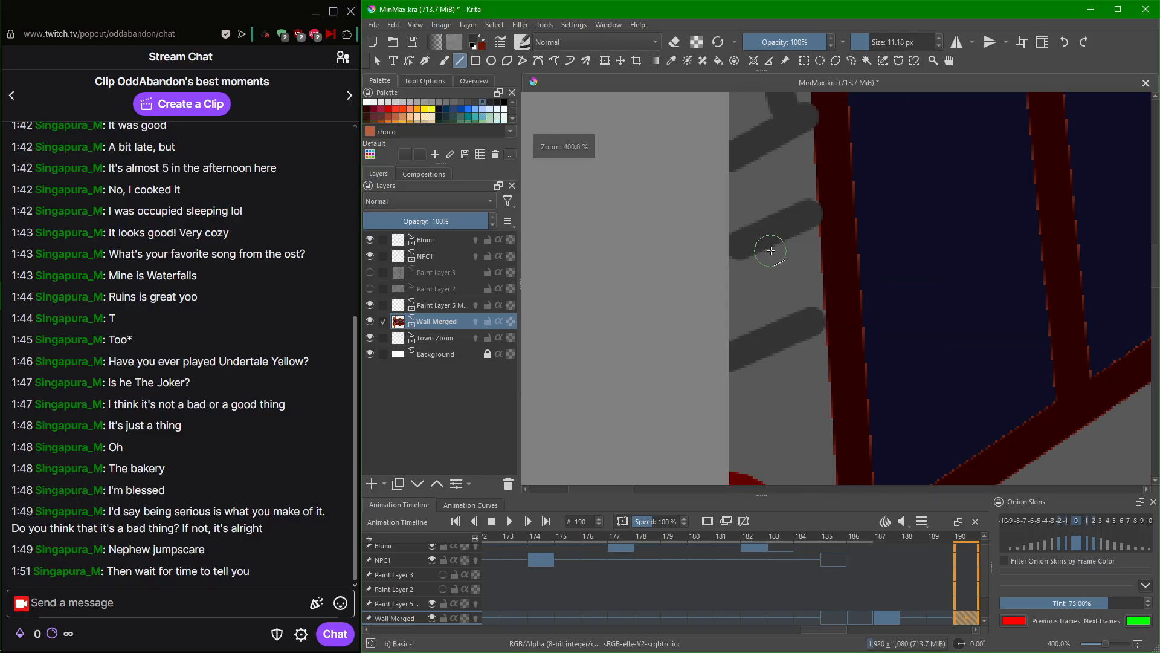
pyautogui.moveTo(771, 266)
pyautogui.mouseDown()
pyautogui.moveTo(806, 323)
pyautogui.moveTo(787, 182)
pyautogui.mouseUp()
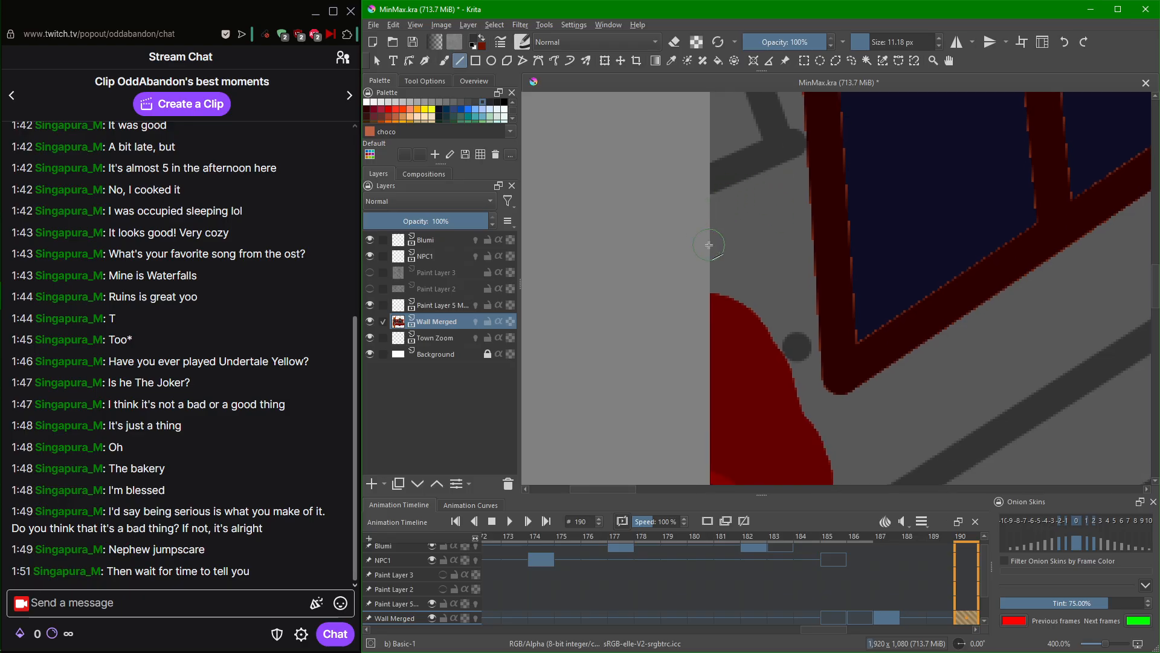
# Try a short joint along the canvas edge just above the lower curtain.
pyautogui.moveTo(709, 245)
pyautogui.mouseDown()
pyautogui.moveTo(729, 291)
pyautogui.moveTo(769, 316)
pyautogui.moveTo(636, 256)
pyautogui.moveTo(588, 210)
pyautogui.mouseUp()
pyautogui.scroll(1, 617, 246)
pyautogui.moveTo(618, 246); pyautogui.dragTo(725, 191)
pyautogui.scroll(-2, 739, 223)
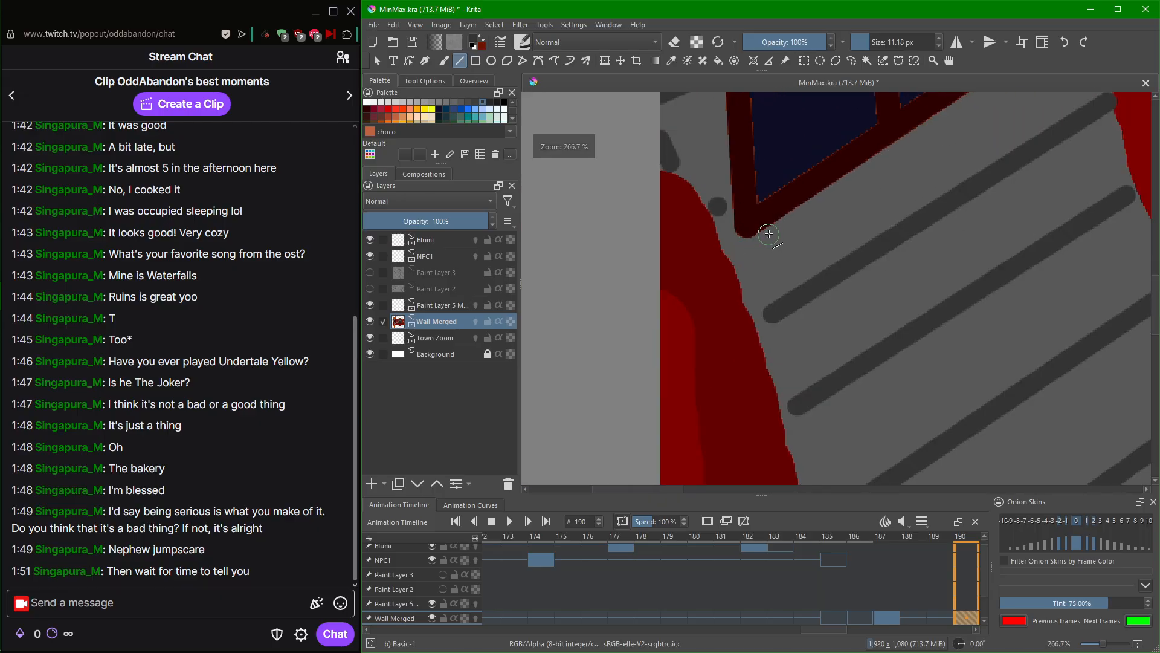
# Try a joint about 33 px long from the window's lower outer corner to the slanted line beneath, replacing a 35 px attempt.
pyautogui.moveTo(768, 232); pyautogui.dragTo(791, 285)
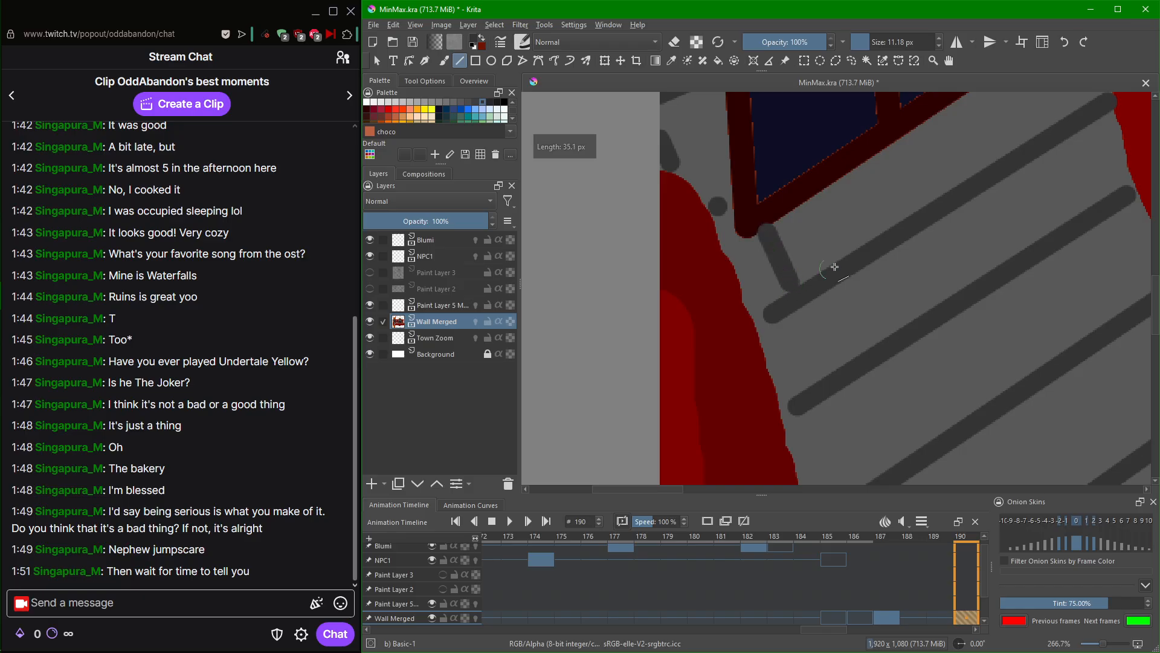
pyautogui.hotkey('ctrl', 'z')
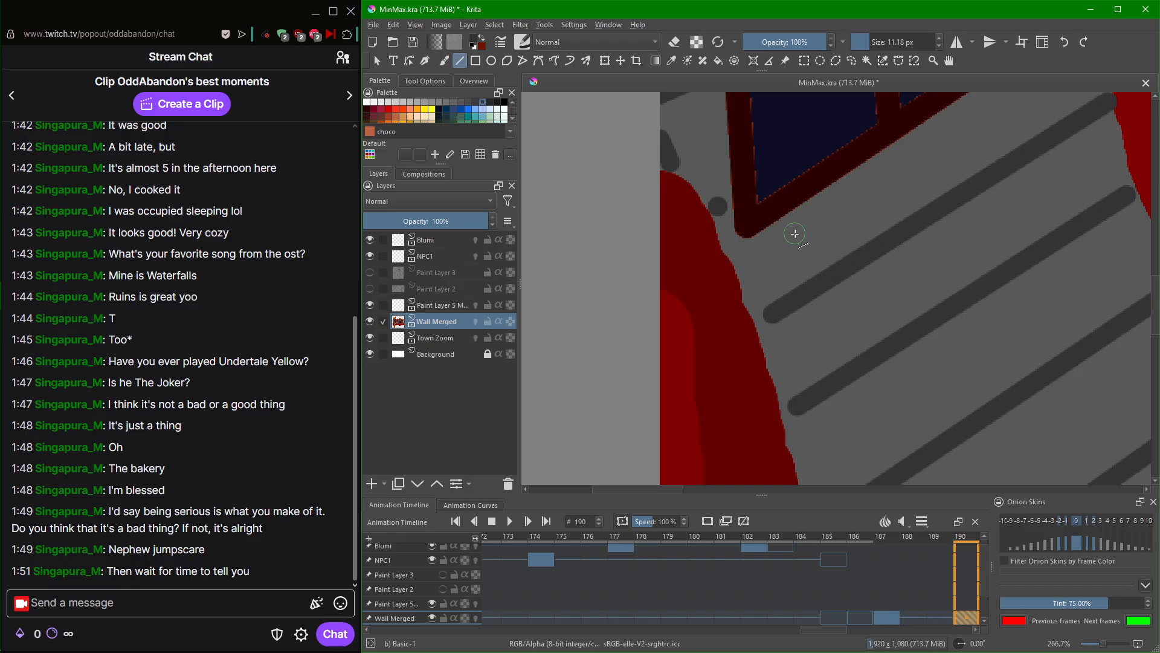
pyautogui.scroll(1, 795, 231)
pyautogui.scroll(1, 796, 231)
pyautogui.moveTo(729, 254); pyautogui.dragTo(777, 336)
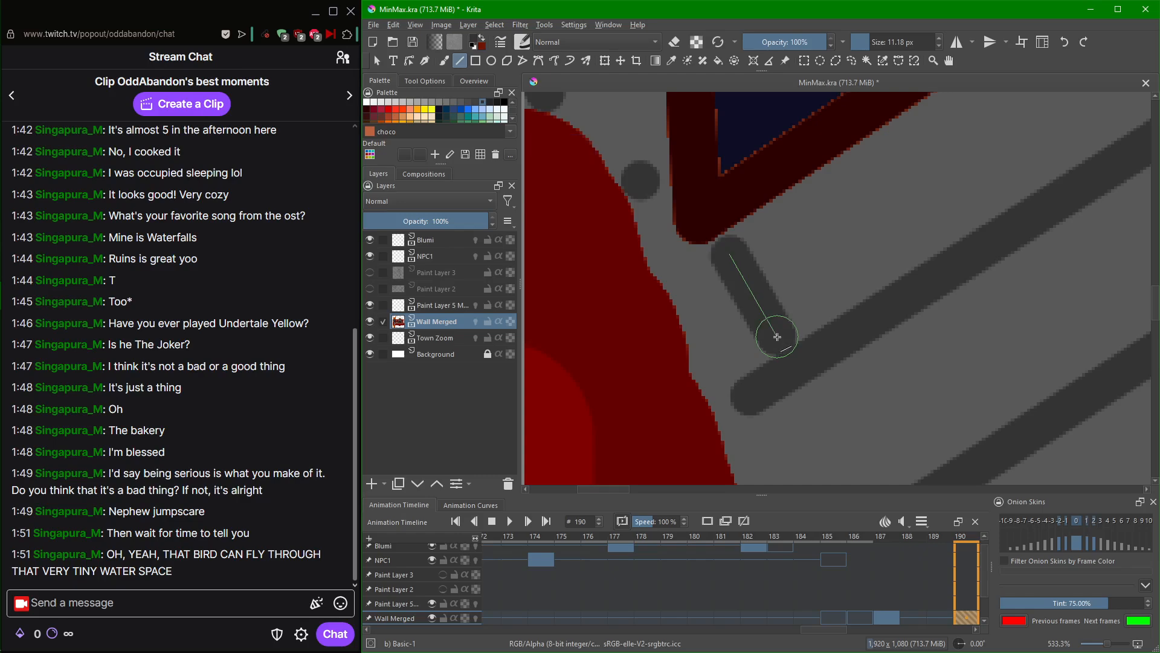
pyautogui.moveTo(777, 336); pyautogui.dragTo(781, 343)
# Switch to the browser to check the UNDERTALE soundtrack video's current track, and return to Krita.
pyautogui.moveTo(3, 154)
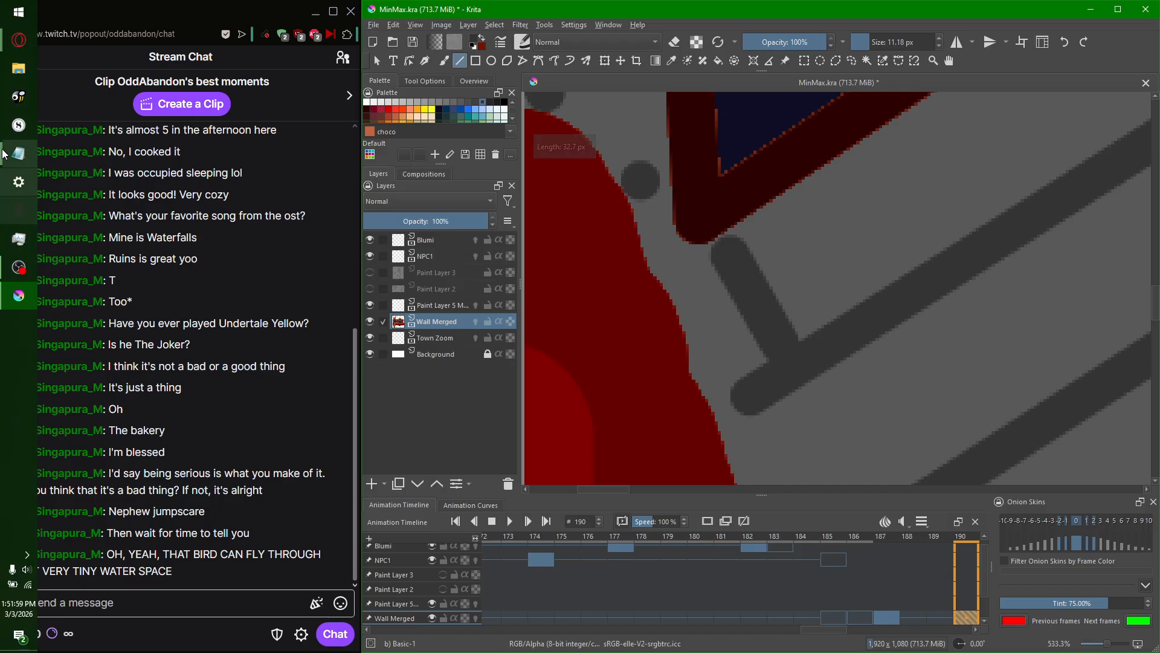
pyautogui.moveTo(19, 40)
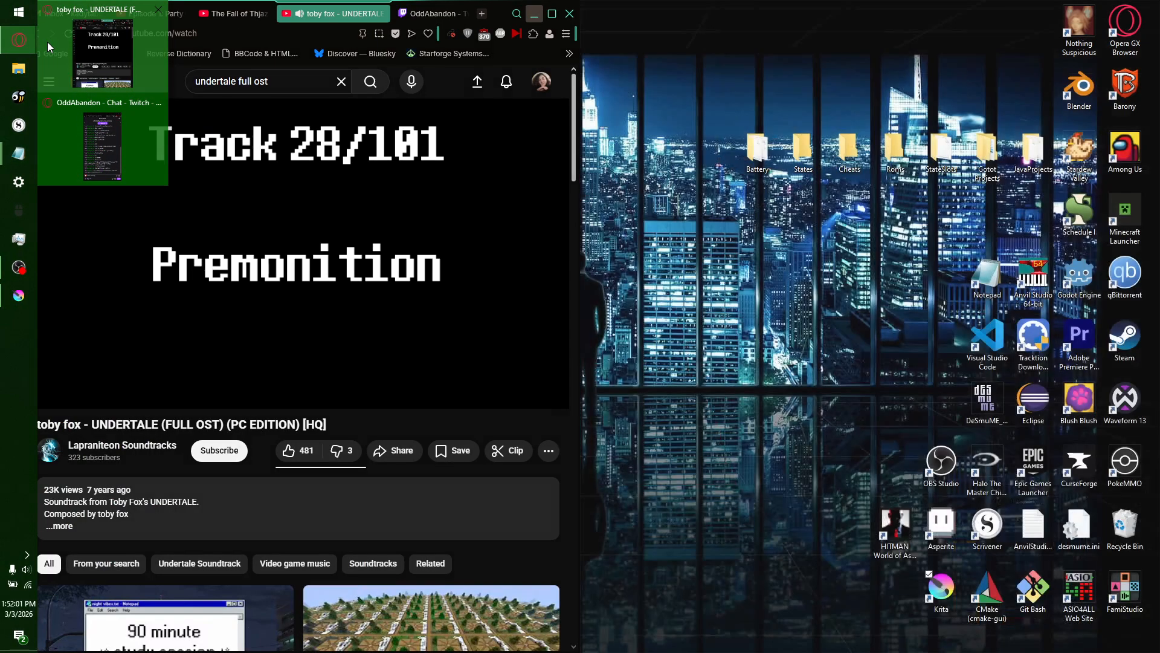
pyautogui.click(47, 42)
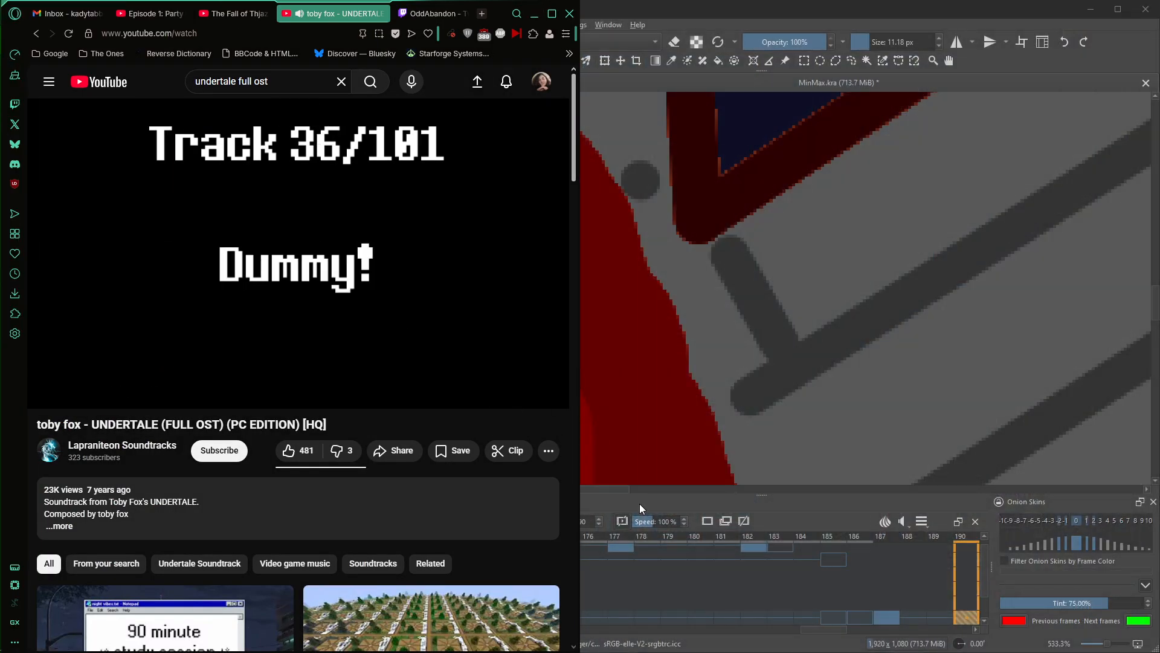
pyautogui.click(687, 16)
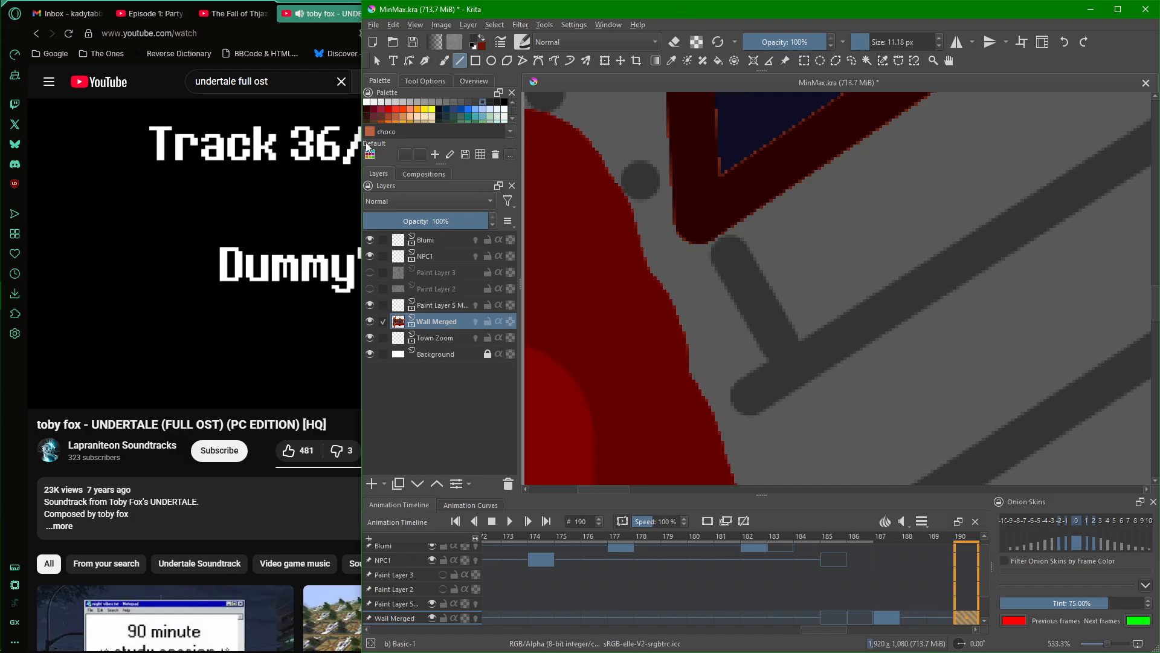
pyautogui.click(170, 76)
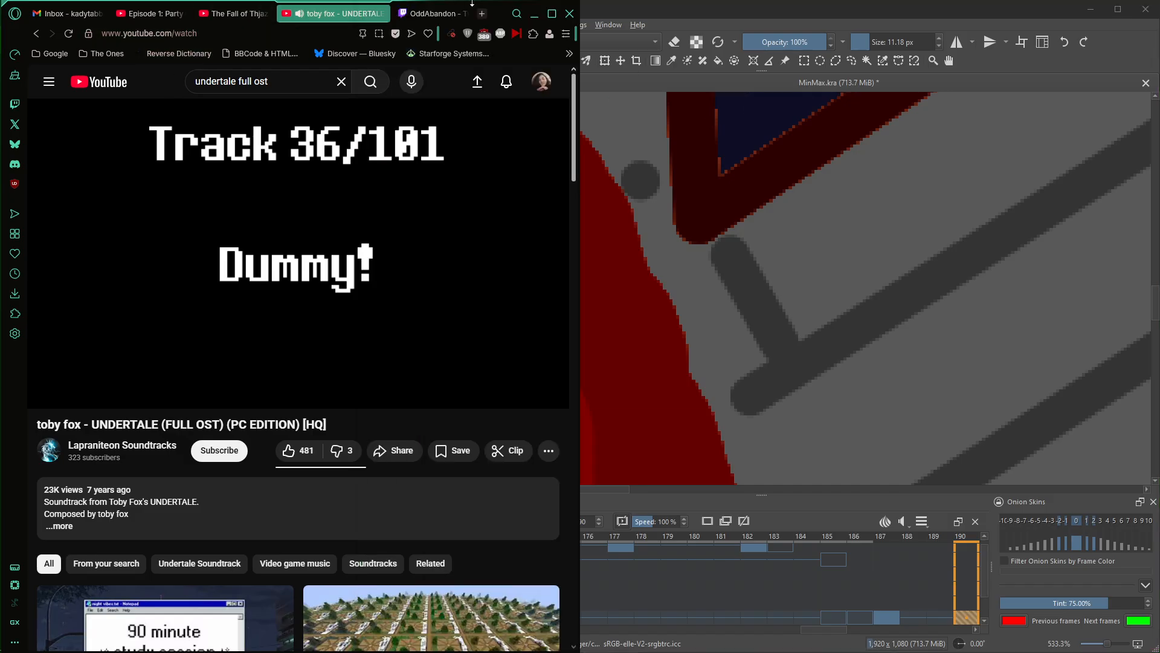
pyautogui.click(534, 18)
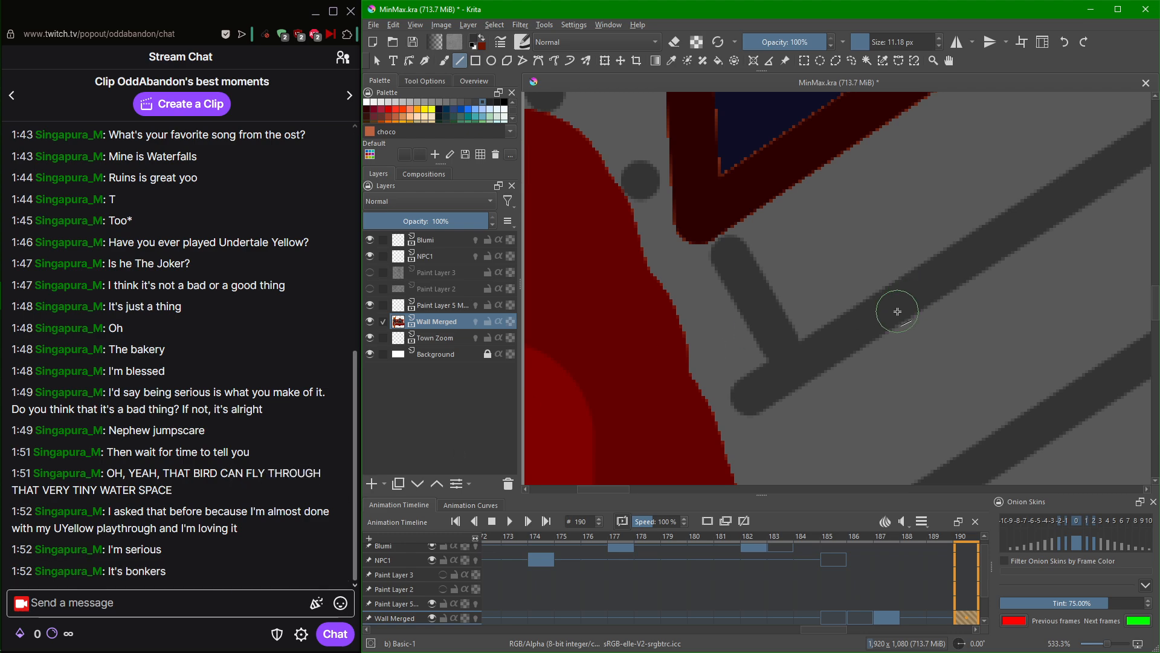
# Try a short slanted line from the joint at the canvas edge to the window frame, above the lower curtain.
pyautogui.scroll(-2, 897, 312)
pyautogui.moveTo(916, 296); pyautogui.dragTo(891, 357)
pyautogui.scroll(-1, 733, 381)
pyautogui.scroll(1, 723, 321)
pyautogui.scroll(-2, 739, 306)
pyautogui.scroll(1, 743, 306)
pyautogui.scroll(-1, 886, 356)
pyautogui.scroll(4, 794, 281)
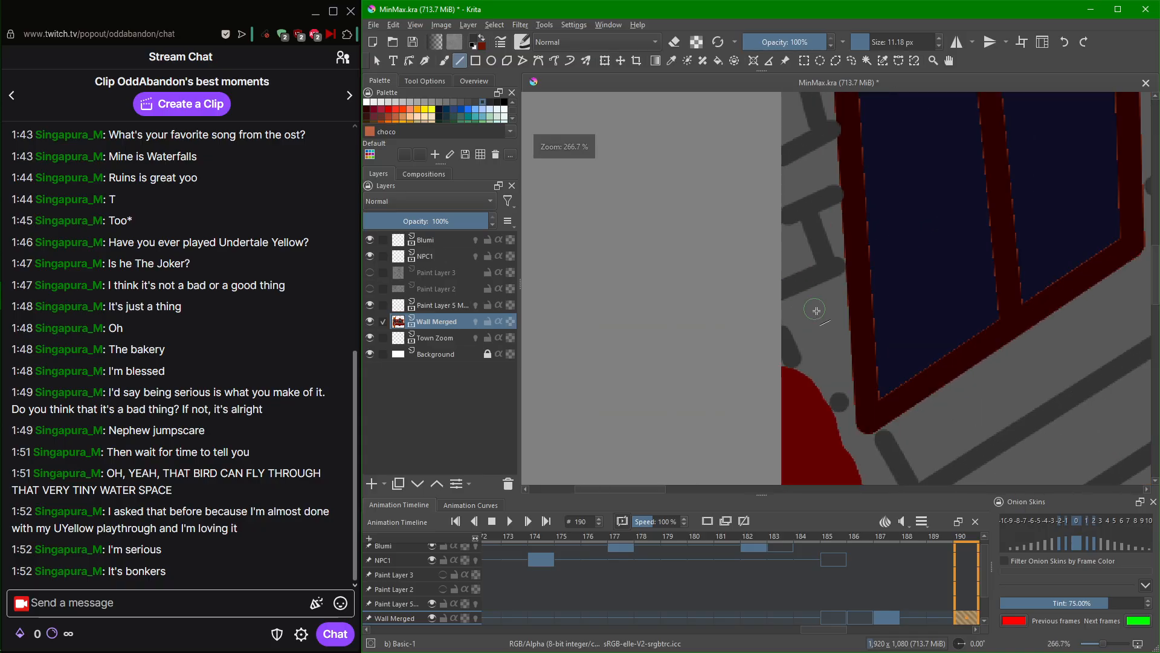
pyautogui.scroll(-1, 861, 372)
pyautogui.scroll(1, 861, 410)
pyautogui.moveTo(856, 414)
pyautogui.mouseDown()
pyautogui.moveTo(847, 365)
pyautogui.moveTo(803, 360)
pyautogui.moveTo(856, 336)
pyautogui.mouseUp()
pyautogui.scroll(-1, 846, 365)
pyautogui.scroll(-1, 1098, 437)
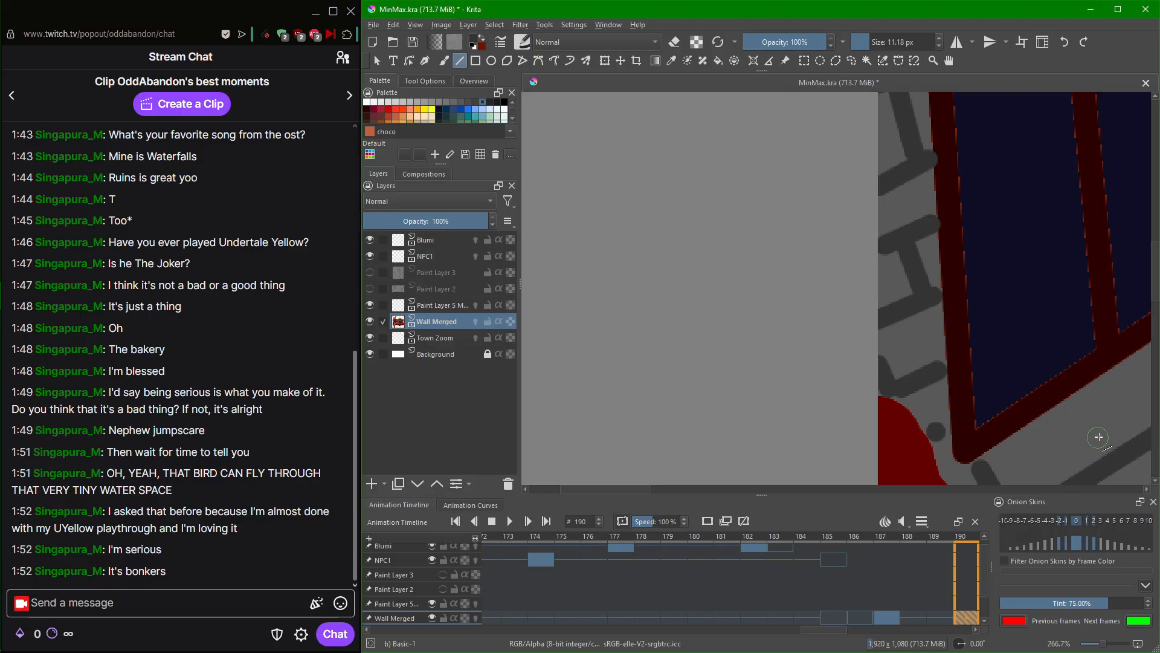
# Try a joint about 53 px long from the middle of the window's lower frame to the slanted line beneath.
pyautogui.scroll(2, 1027, 411)
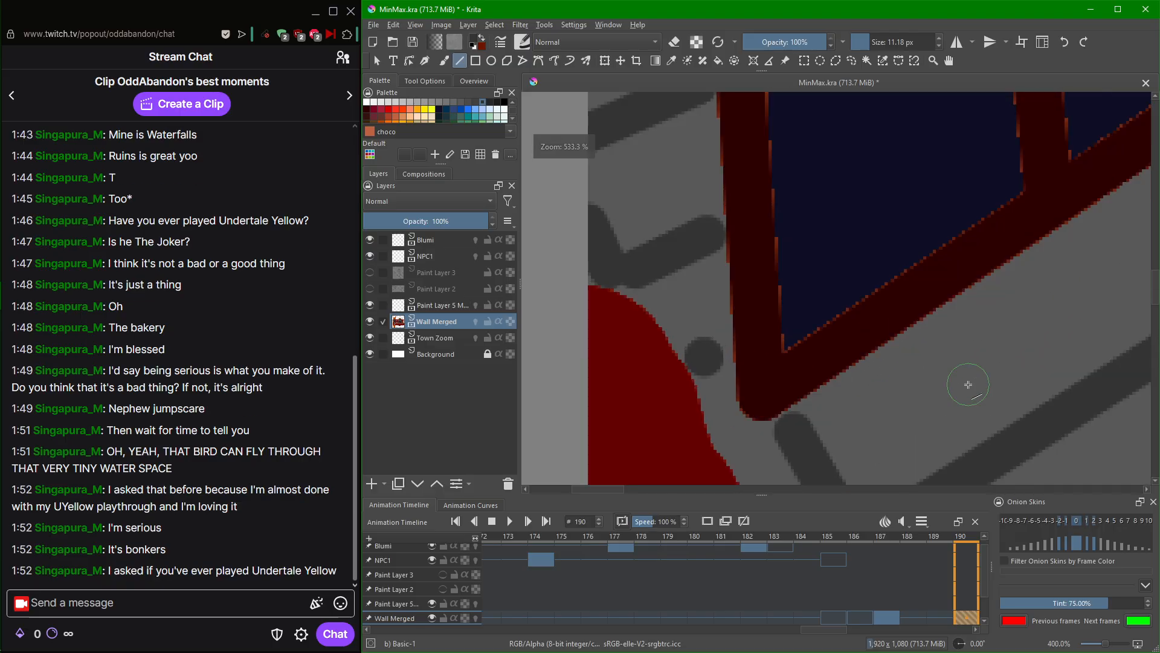
pyautogui.moveTo(968, 384); pyautogui.dragTo(1007, 332)
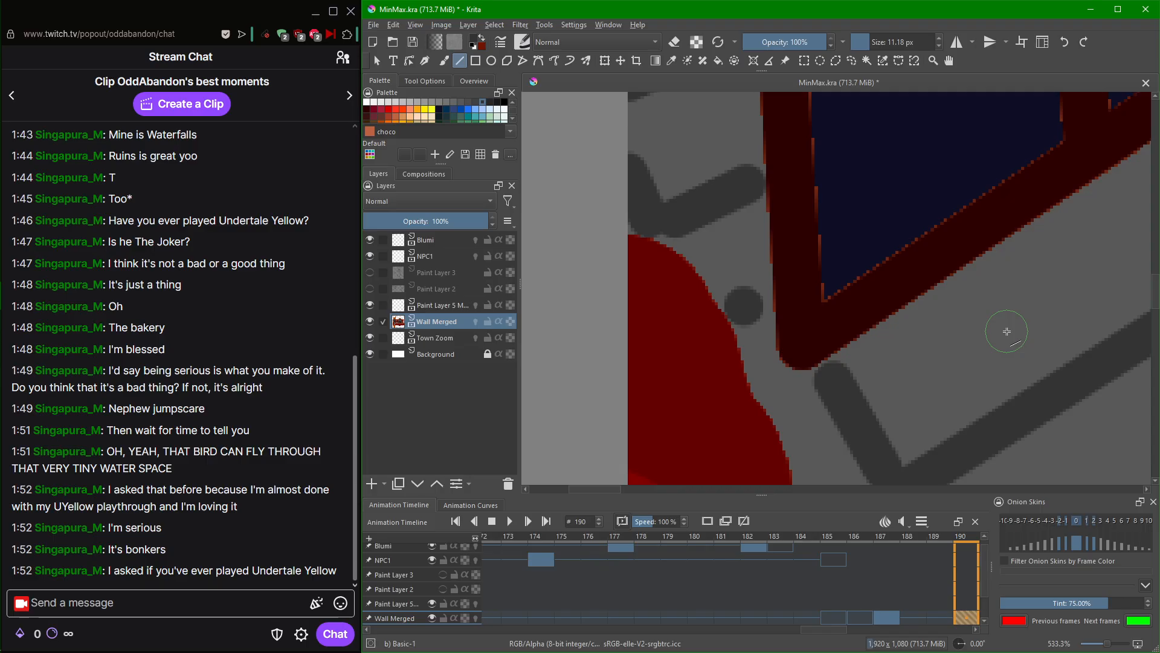
pyautogui.moveTo(1007, 332); pyautogui.dragTo(964, 248)
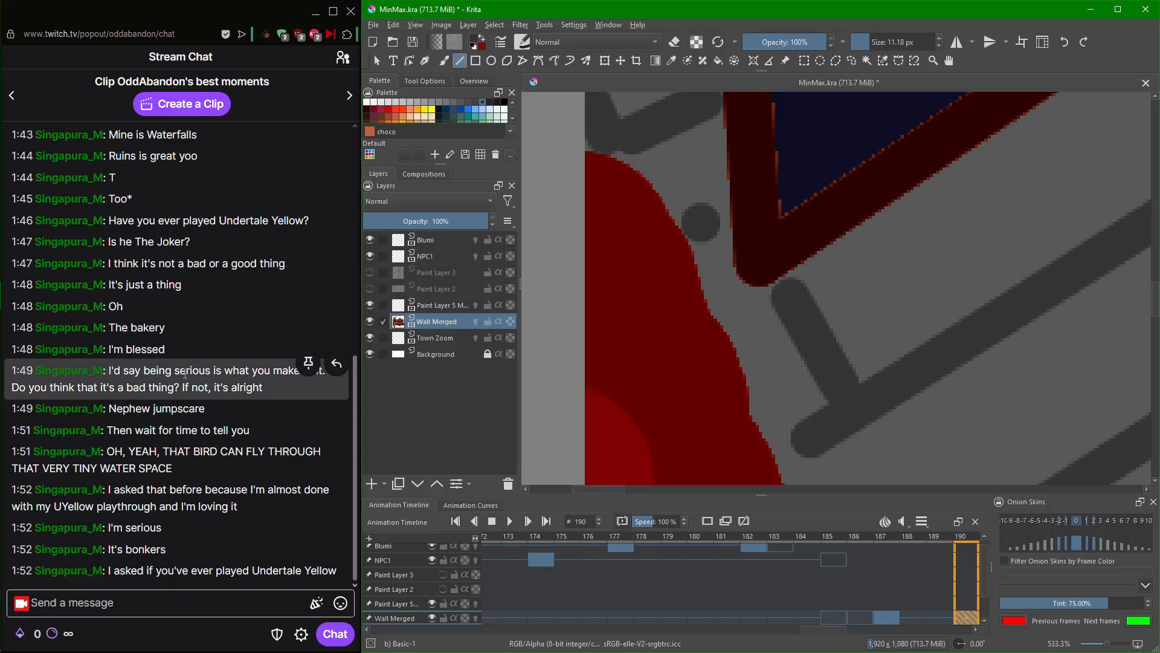
pyautogui.moveTo(883, 314); pyautogui.dragTo(524, 461)
pyautogui.scroll(-2, 637, 376)
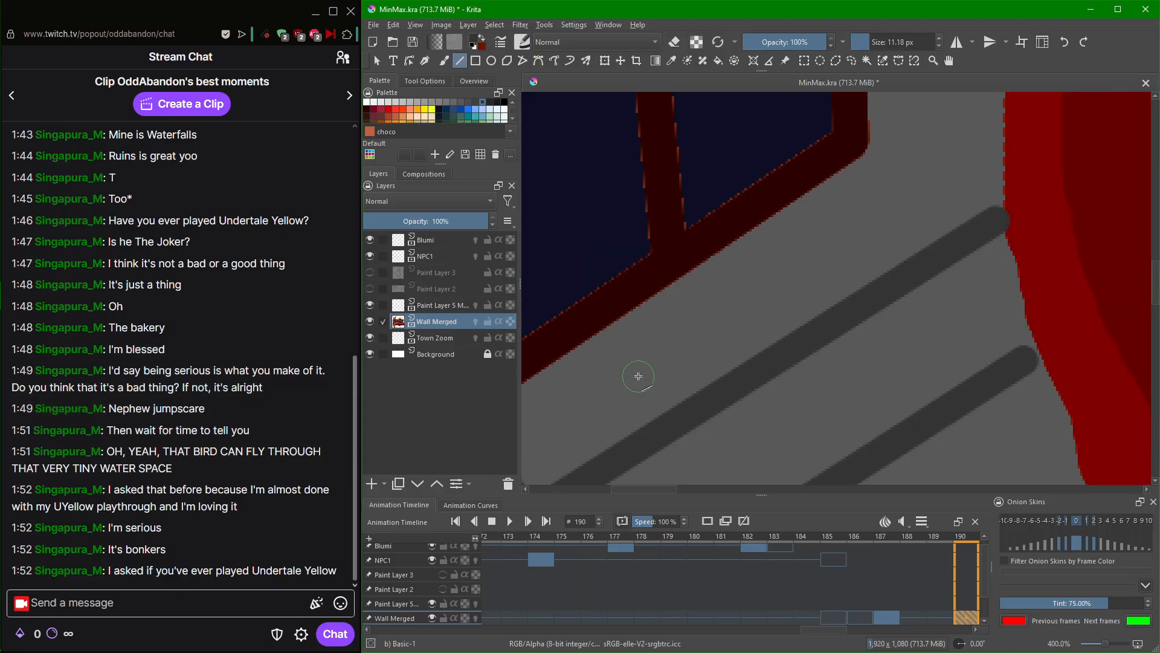
pyautogui.scroll(-2, 727, 322)
pyautogui.scroll(2, 709, 336)
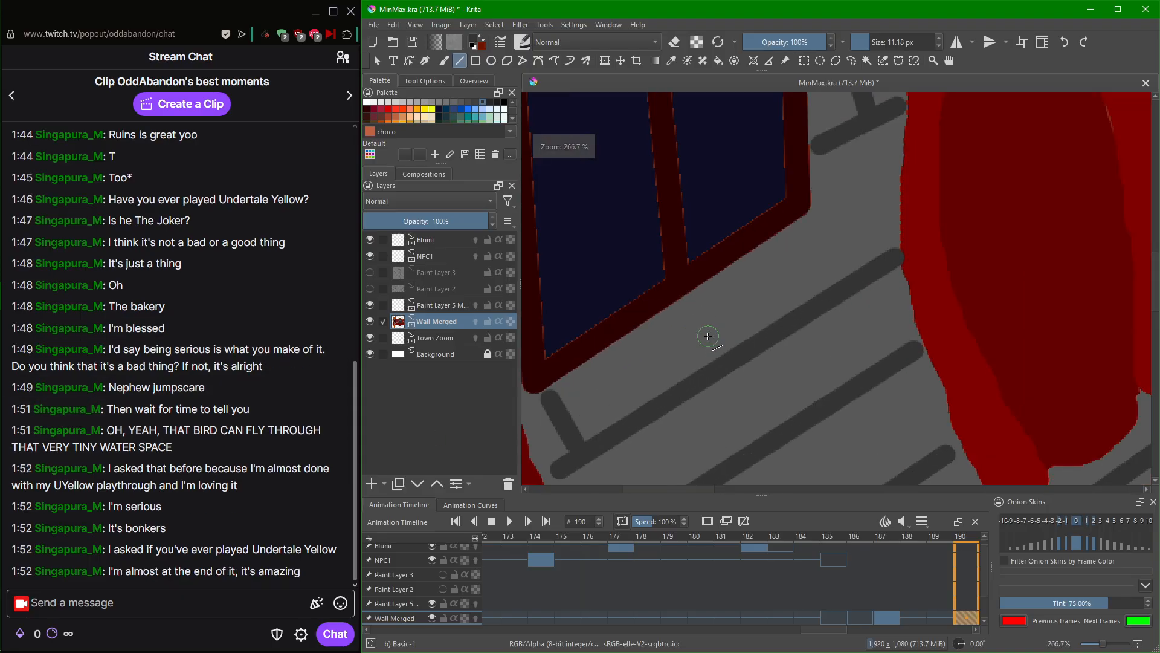
pyautogui.scroll(-2, 655, 351)
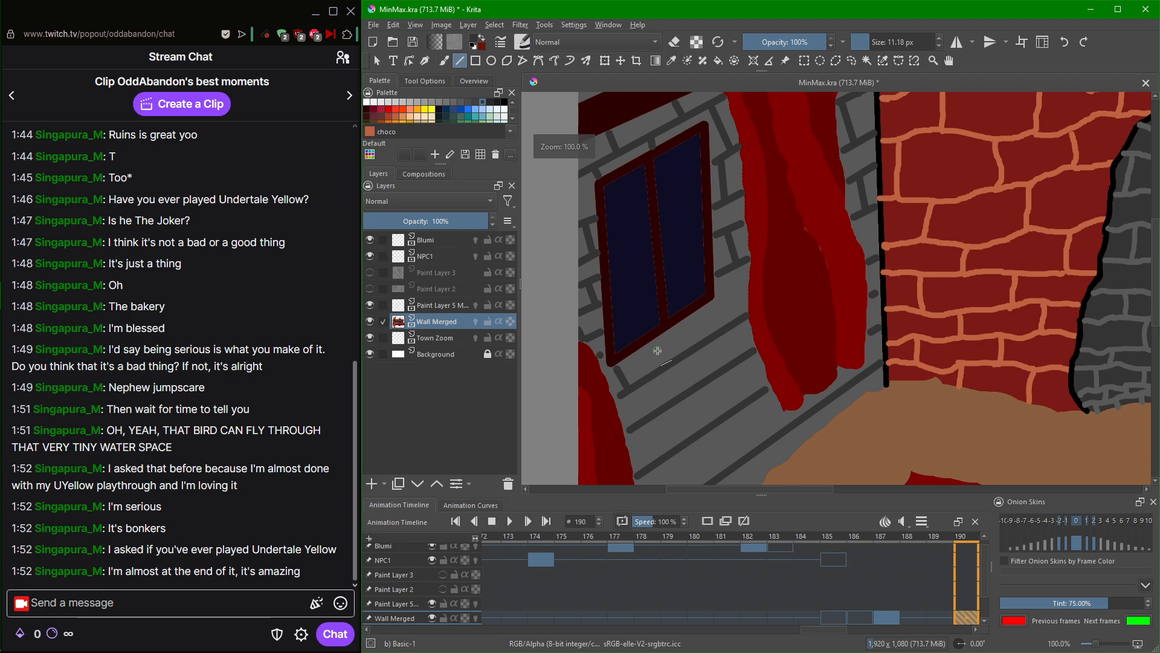
pyautogui.scroll(-2, 658, 351)
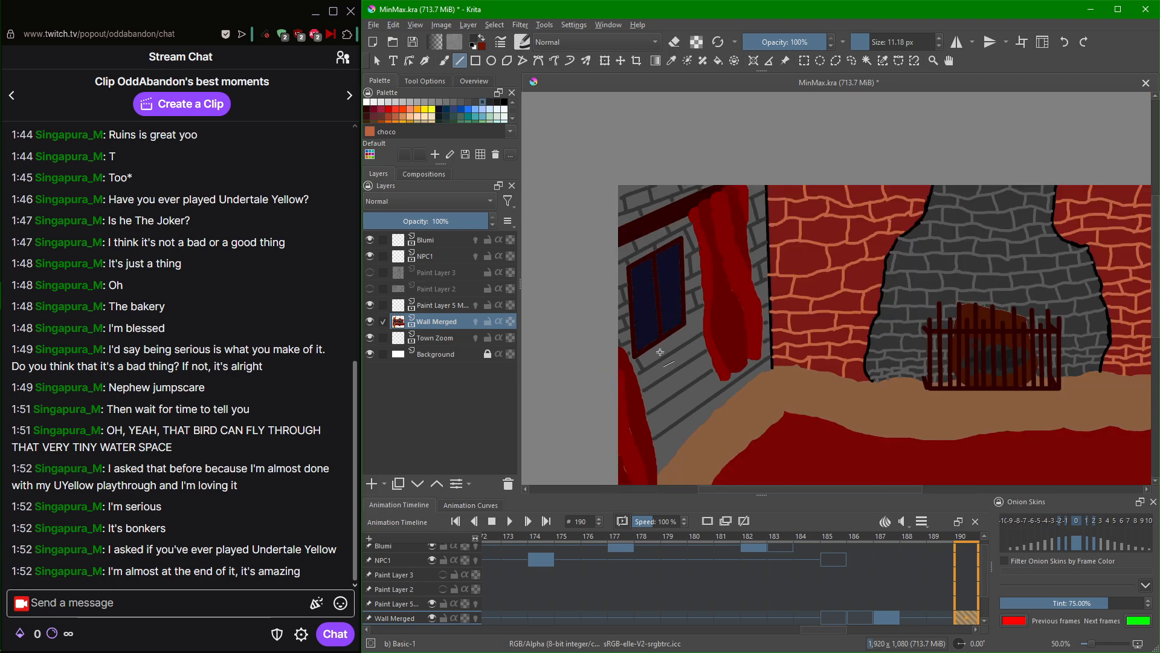
pyautogui.scroll(5, 660, 352)
pyautogui.moveTo(657, 319); pyautogui.dragTo(644, 403)
pyautogui.scroll(-1, 741, 372)
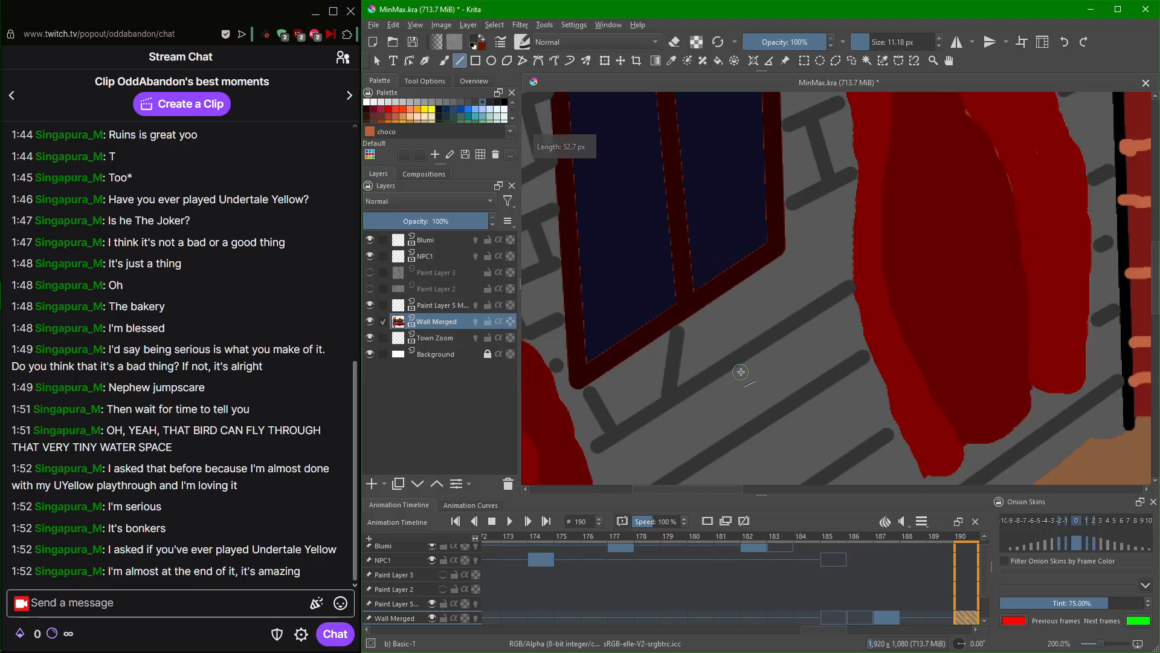
# Undo the joints on the gray window wall, back to only the slanted dark gray lines.
pyautogui.scroll(-3, 741, 371)
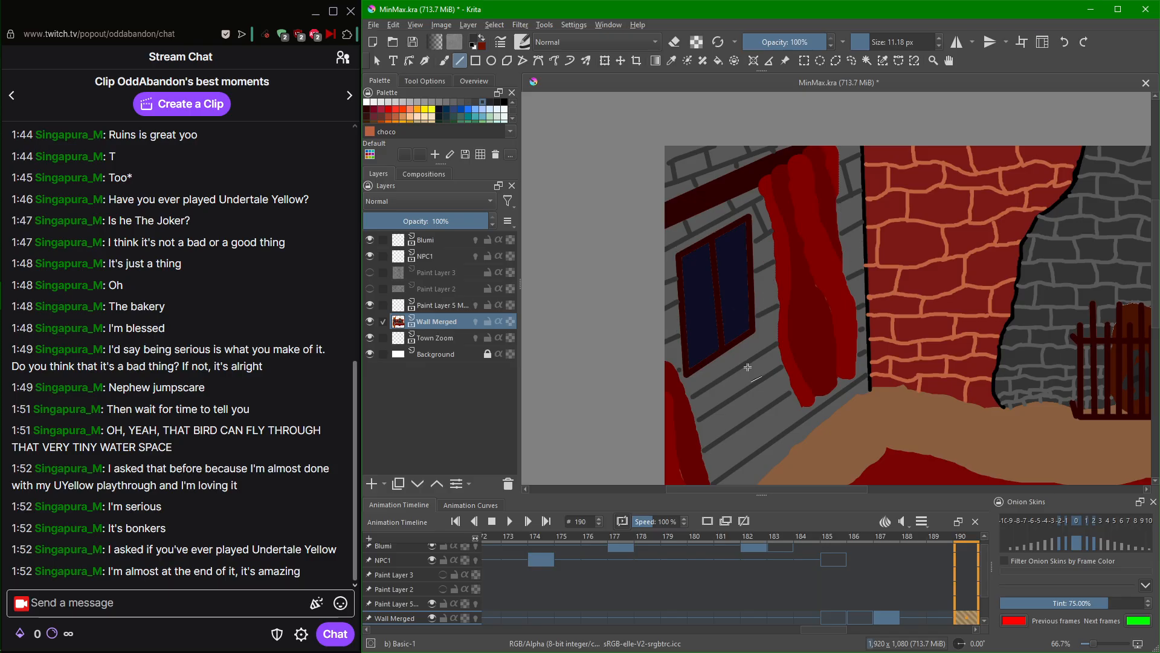
pyautogui.keyDown('ctrl'); pyautogui.click(747, 366); pyautogui.keyUp('ctrl')
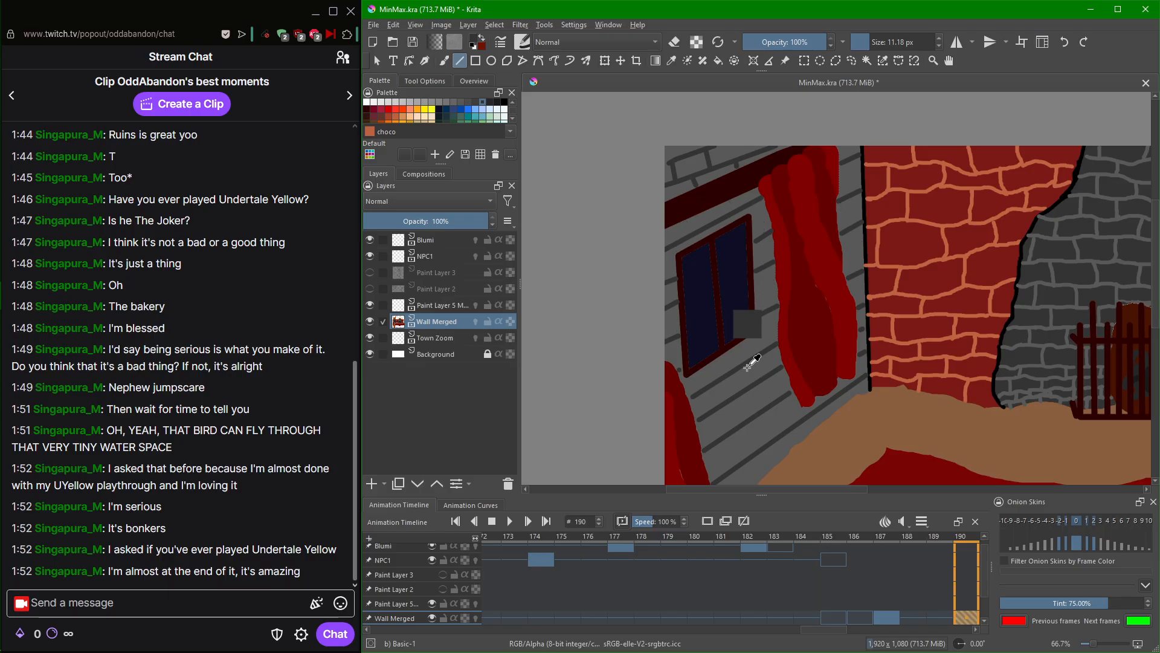
pyautogui.scroll(1, 731, 222)
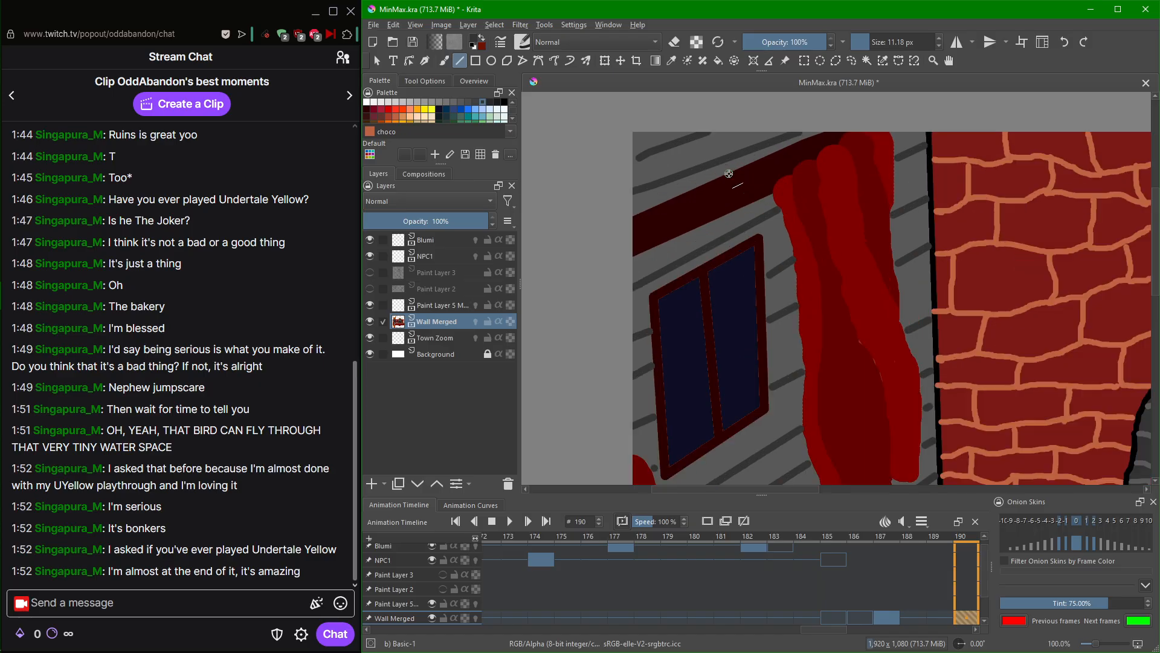
# Draw a short dark gray joint in the wall's top corner, from the canvas's upper edge to the first slanted line.
pyautogui.scroll(-1, 731, 222)
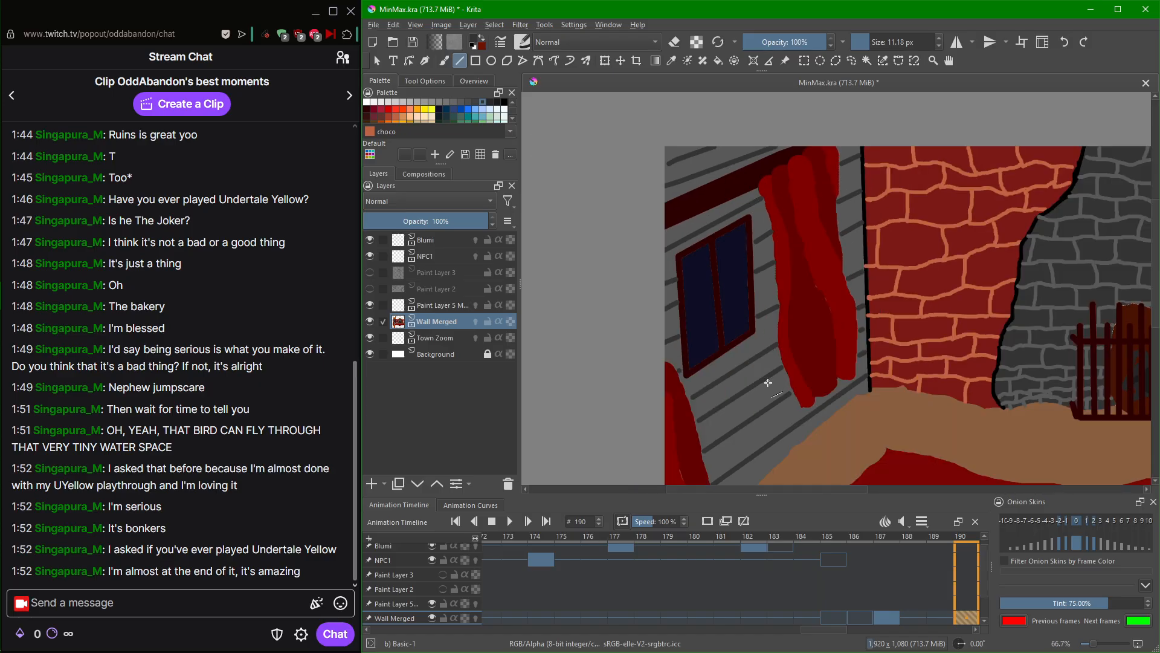
pyautogui.scroll(1, 768, 383)
pyautogui.scroll(1, 680, 206)
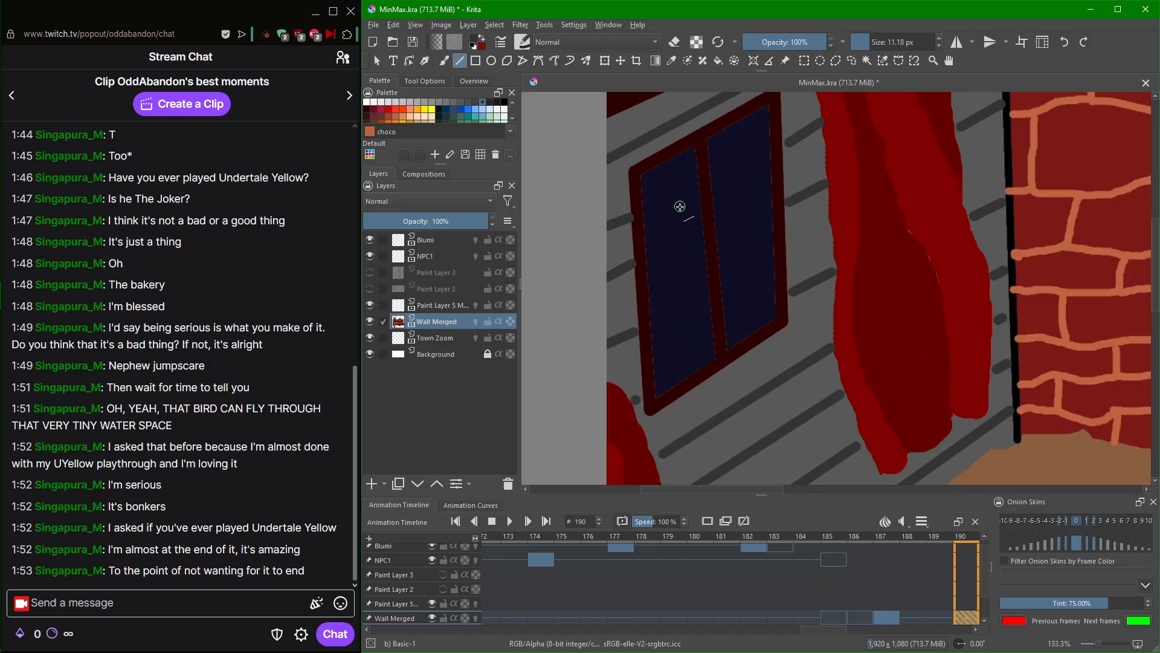
pyautogui.scroll(-1, 680, 207)
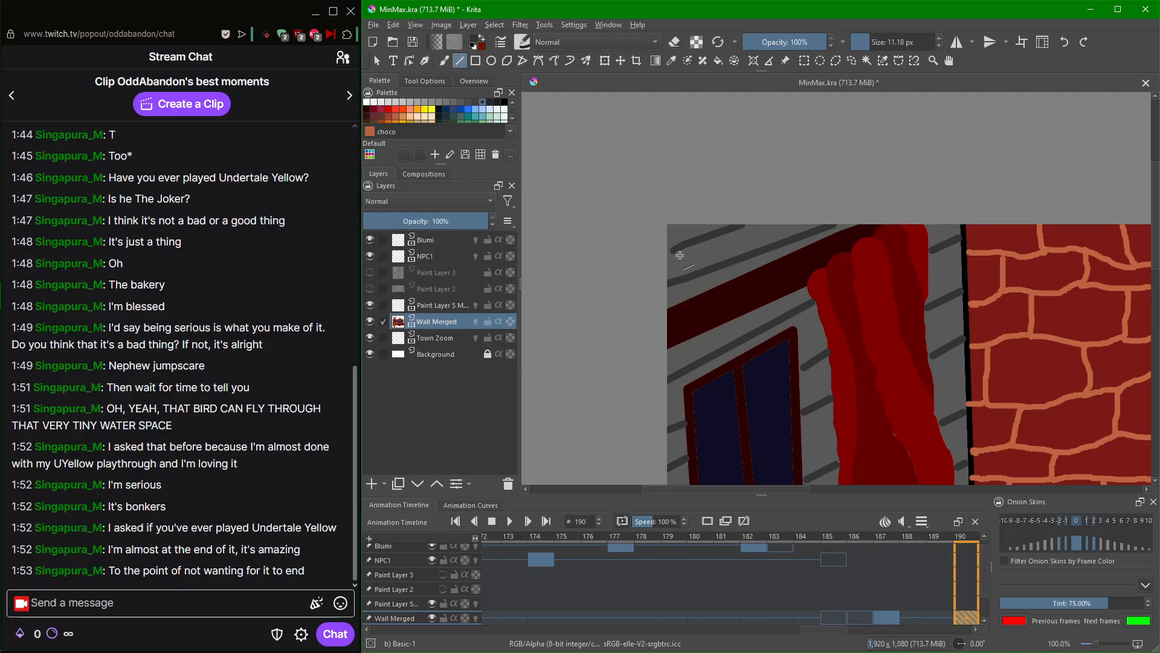
pyautogui.moveTo(686, 240)
pyautogui.mouseDown()
pyautogui.moveTo(709, 264)
pyautogui.moveTo(686, 241)
pyautogui.mouseUp()
pyautogui.hotkey('ctrl', 'z')
pyautogui.scroll(2, 673, 217)
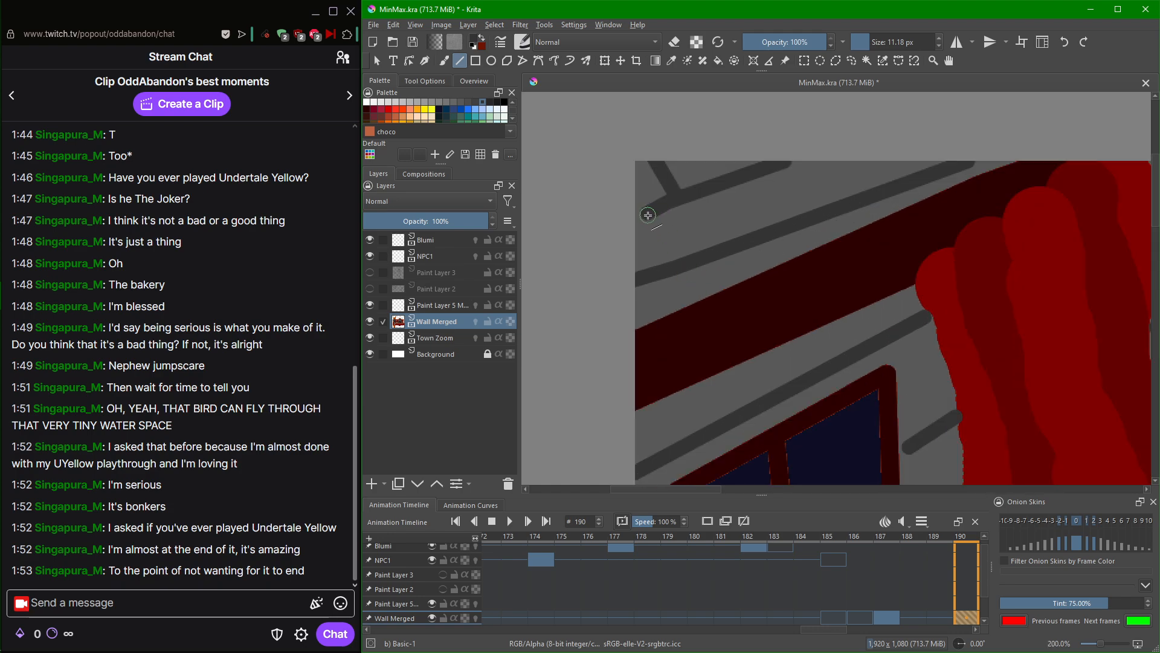
# Try two joints, about 43 px and 45 px long, between slanted lines above the curtain rod, and undo them.
pyautogui.moveTo(641, 219); pyautogui.dragTo(664, 266)
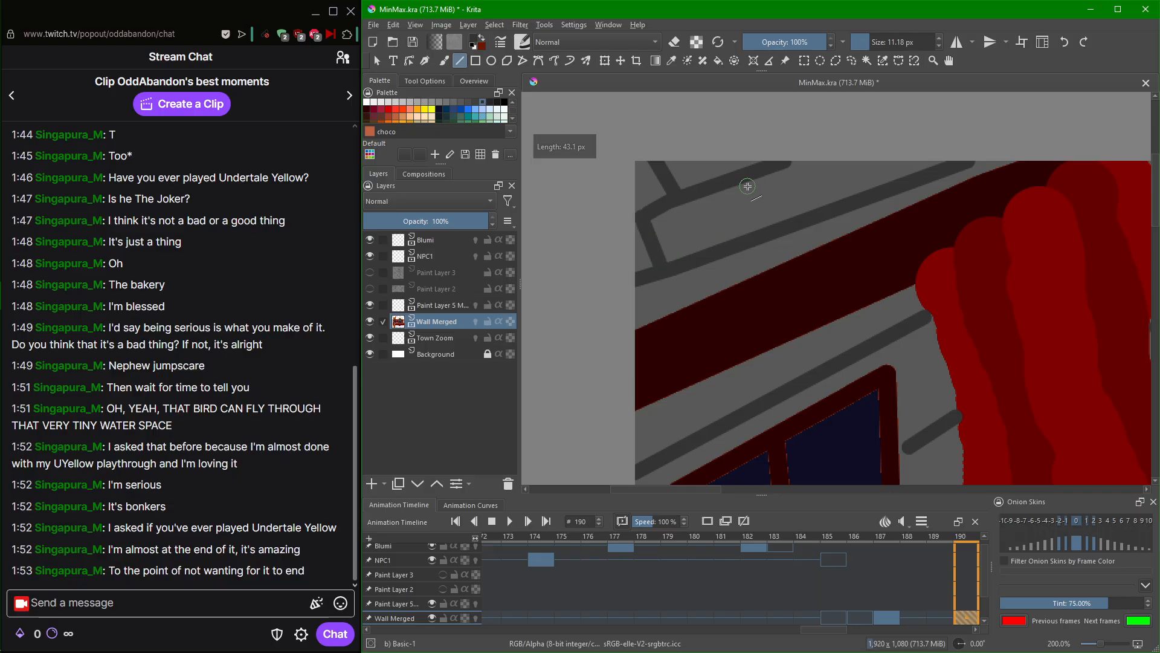
pyautogui.scroll(-2, 867, 370)
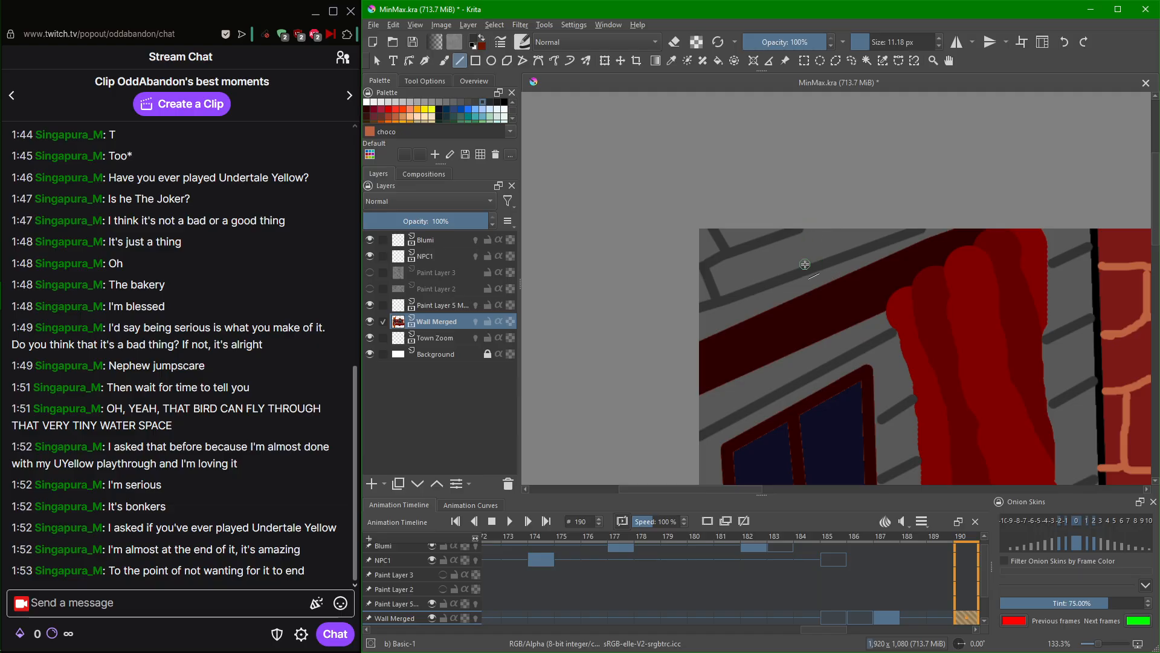
pyautogui.moveTo(805, 264); pyautogui.dragTo(803, 224)
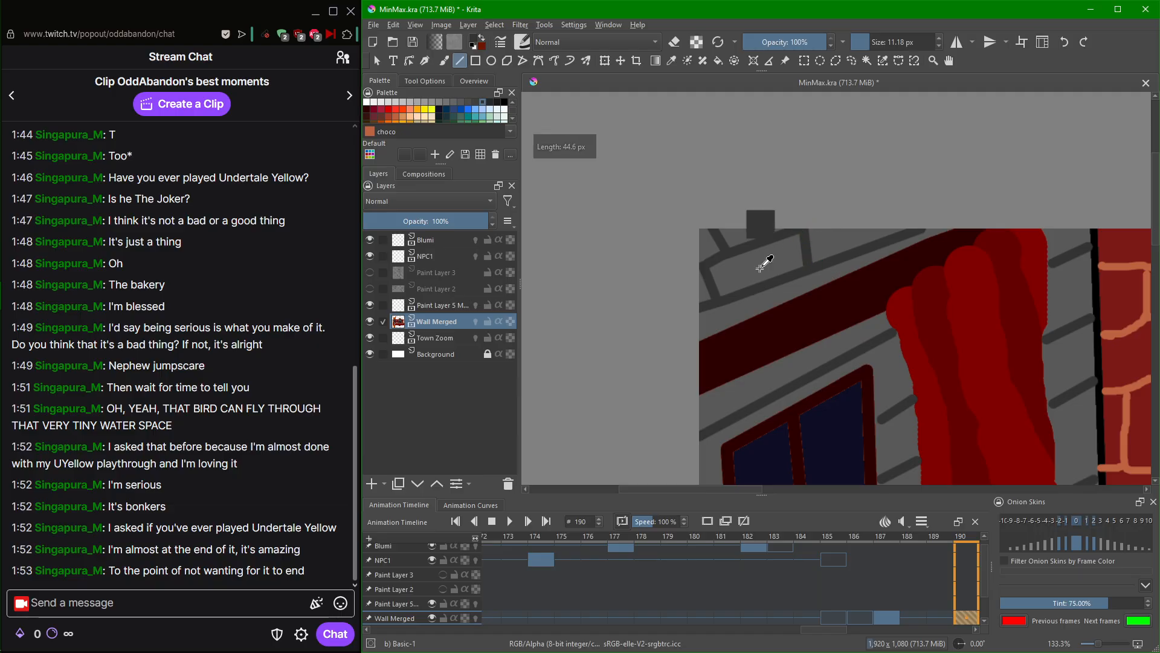
pyautogui.hotkey('ctrl', 'z')
pyautogui.hotkey('ctrl', 'z')
# Draw three spaced joints, the last about 55 px long, between the two uppermost slanted lines above the curtain rod.
pyautogui.moveTo(709, 298); pyautogui.dragTo(710, 260)
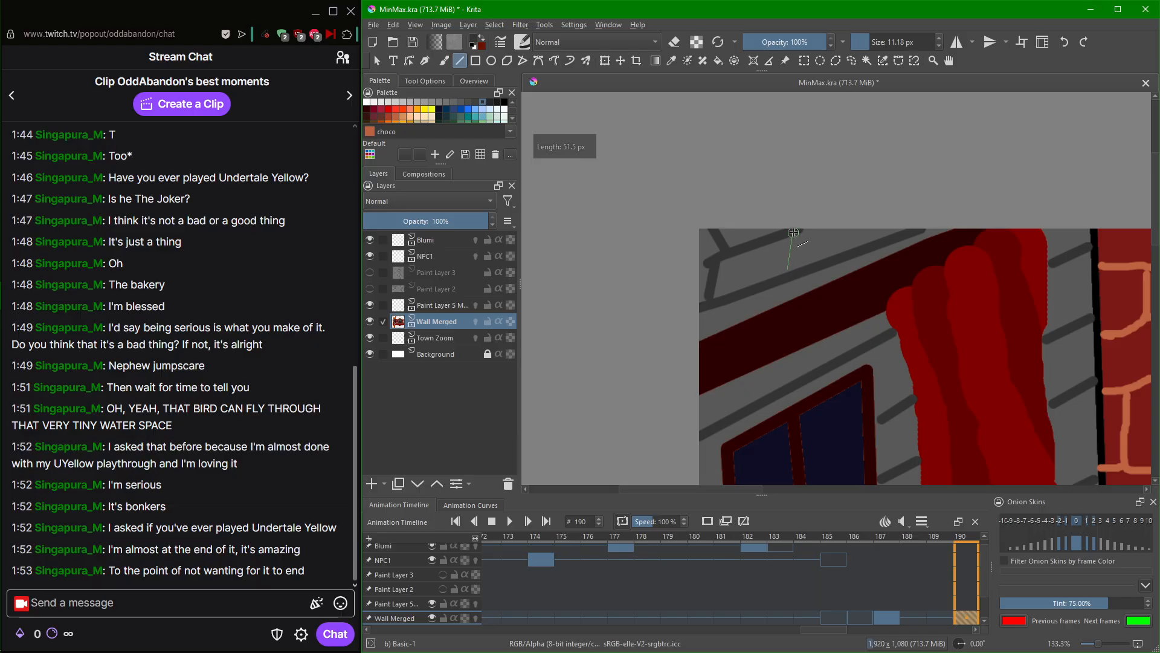
pyautogui.moveTo(793, 233)
pyautogui.mouseDown()
pyautogui.moveTo(849, 242)
pyautogui.moveTo(831, 222)
pyautogui.moveTo(854, 209)
pyautogui.mouseUp()
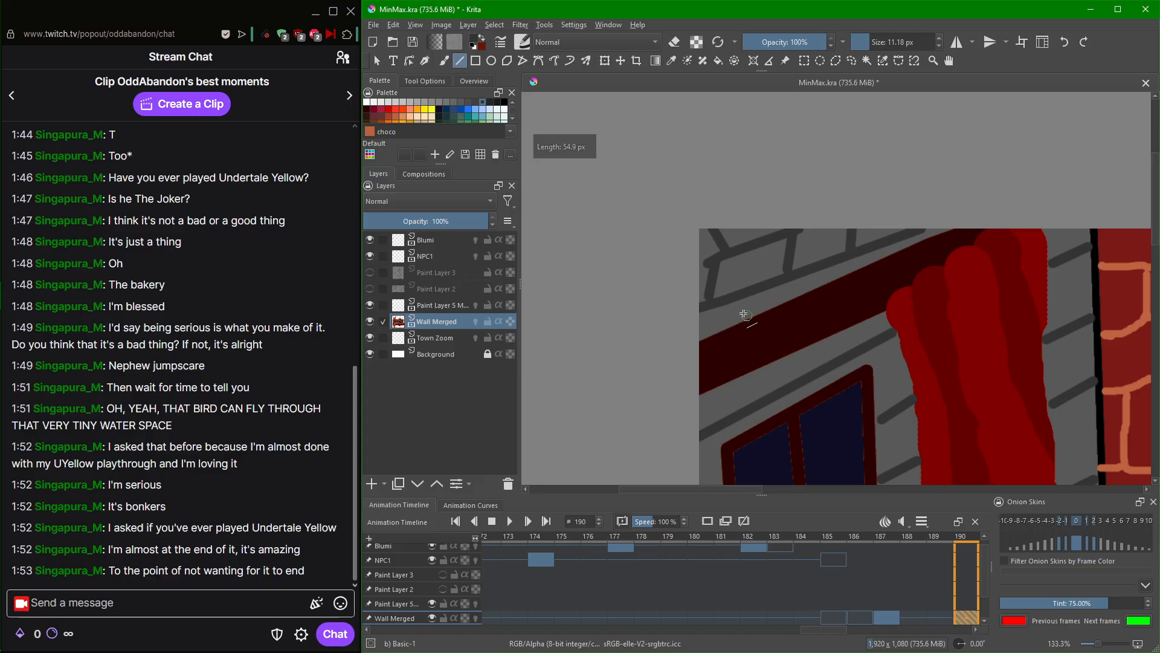
# Draw three short joints from the second slanted line to the dark red curtain rod, the last about 7 px long.
pyautogui.moveTo(714, 307); pyautogui.dragTo(715, 323)
pyautogui.scroll(-4, 714, 332)
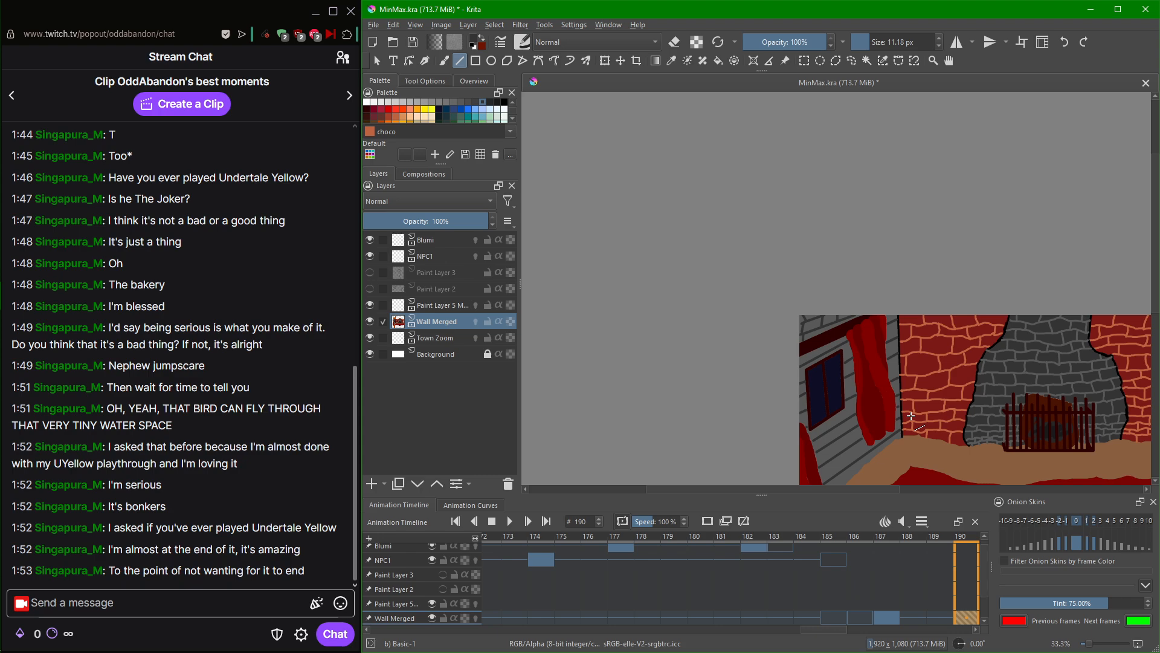
pyautogui.scroll(5, 911, 417)
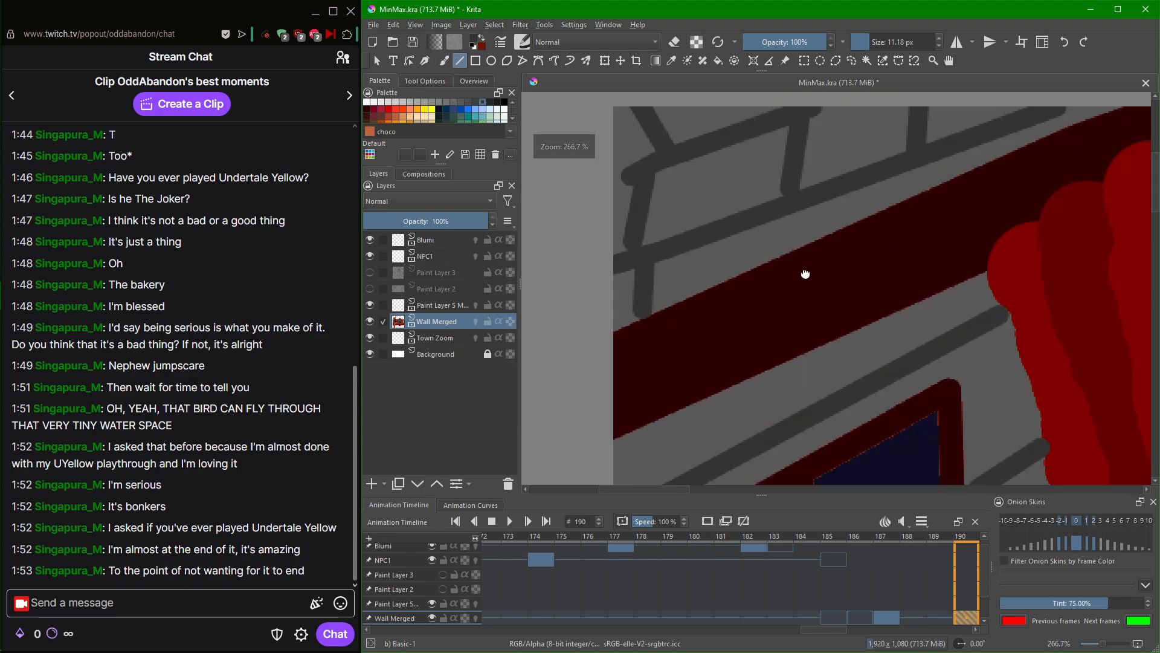
pyautogui.moveTo(804, 274); pyautogui.dragTo(752, 326)
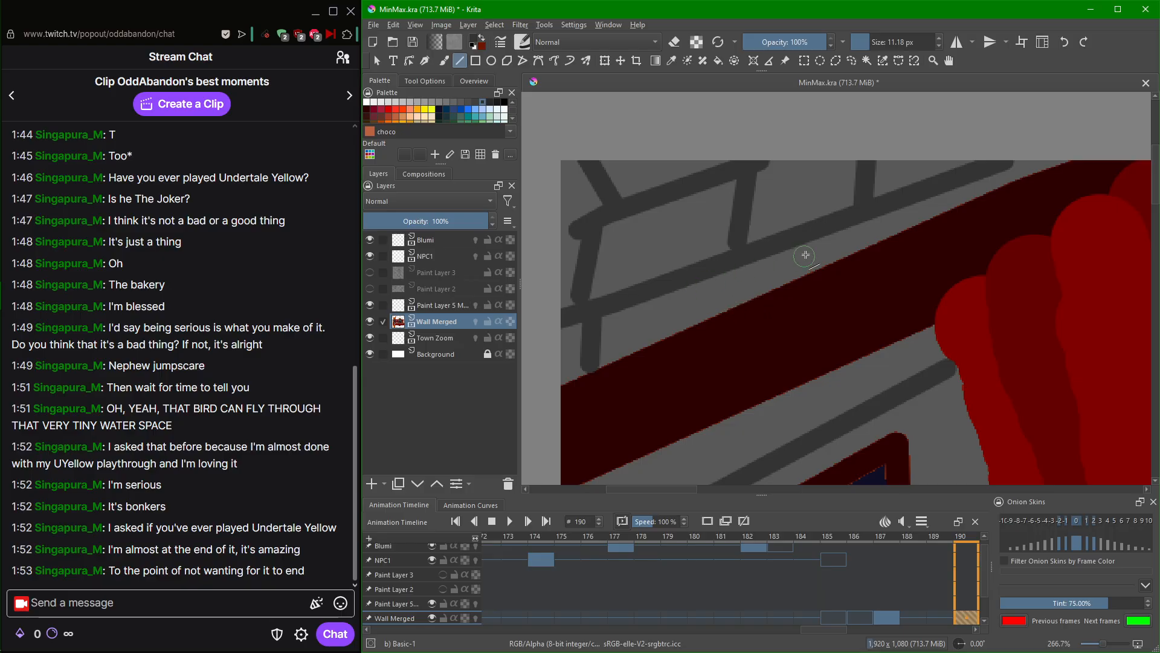
pyautogui.moveTo(809, 235); pyautogui.dragTo(811, 260)
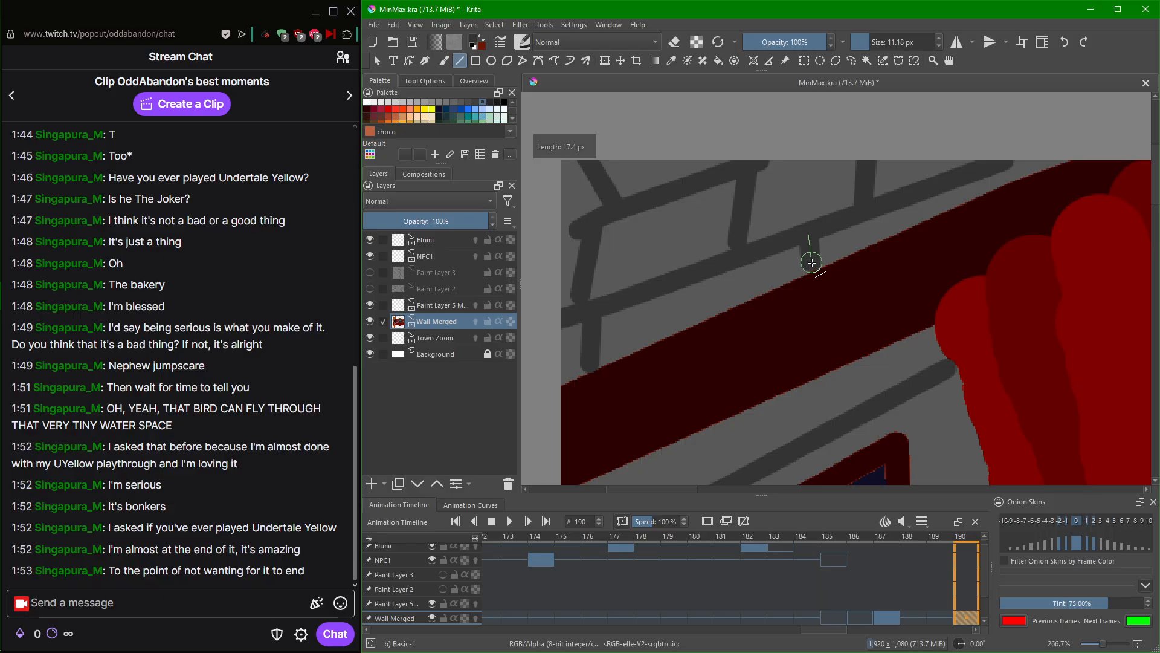
pyautogui.moveTo(811, 260); pyautogui.dragTo(808, 262)
pyautogui.moveTo(895, 217)
pyautogui.mouseDown()
pyautogui.moveTo(822, 256)
pyautogui.moveTo(859, 250)
pyautogui.mouseUp()
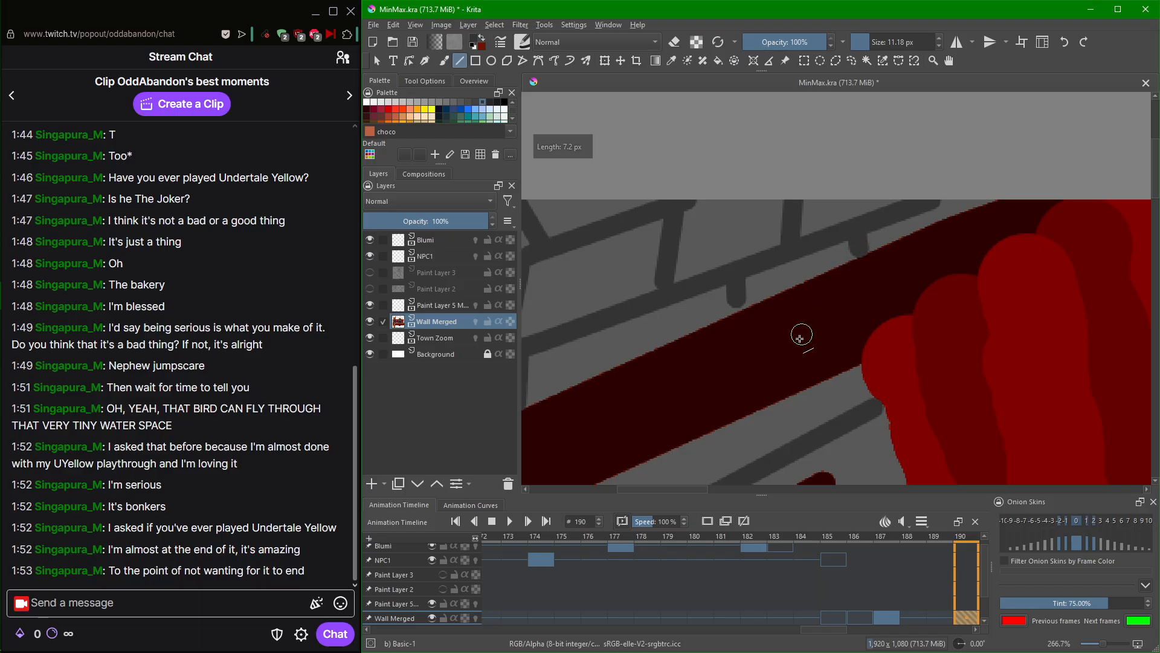
pyautogui.moveTo(781, 354); pyautogui.dragTo(722, 327)
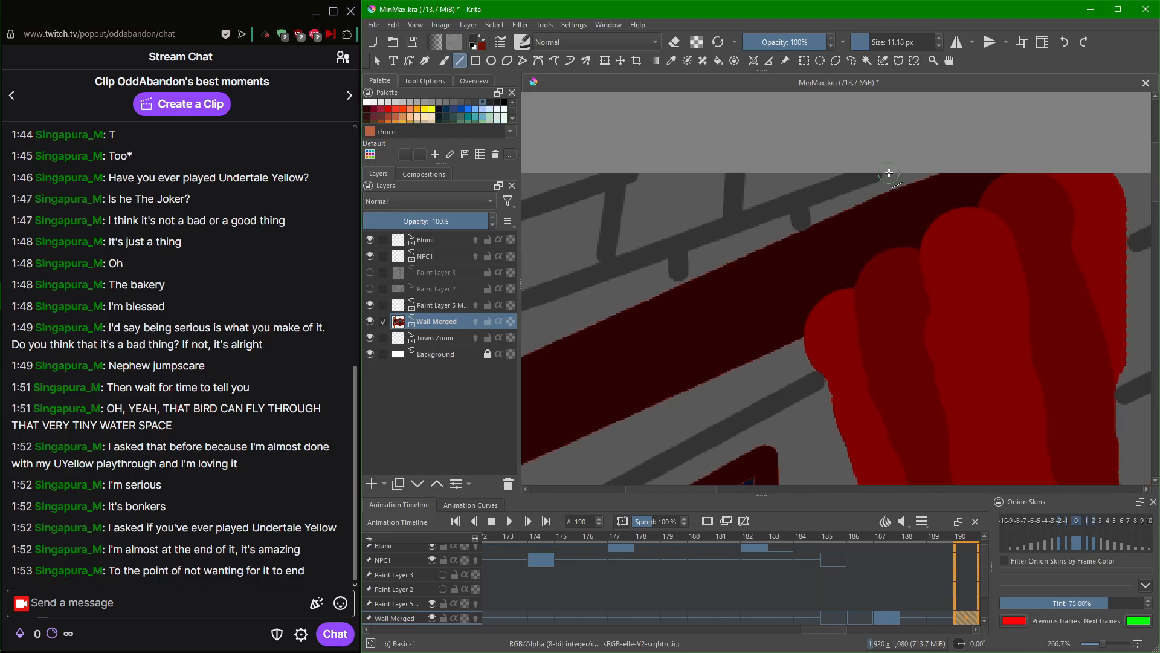
# Draw three staggered joints between the curtain rod and the slanted line above the window, the middle one about 24 px long.
pyautogui.moveTo(751, 400); pyautogui.dragTo(766, 348)
pyautogui.hotkey('ctrl', 'z')
pyautogui.moveTo(733, 419)
pyautogui.mouseDown()
pyautogui.moveTo(810, 316)
pyautogui.moveTo(884, 254)
pyautogui.mouseUp()
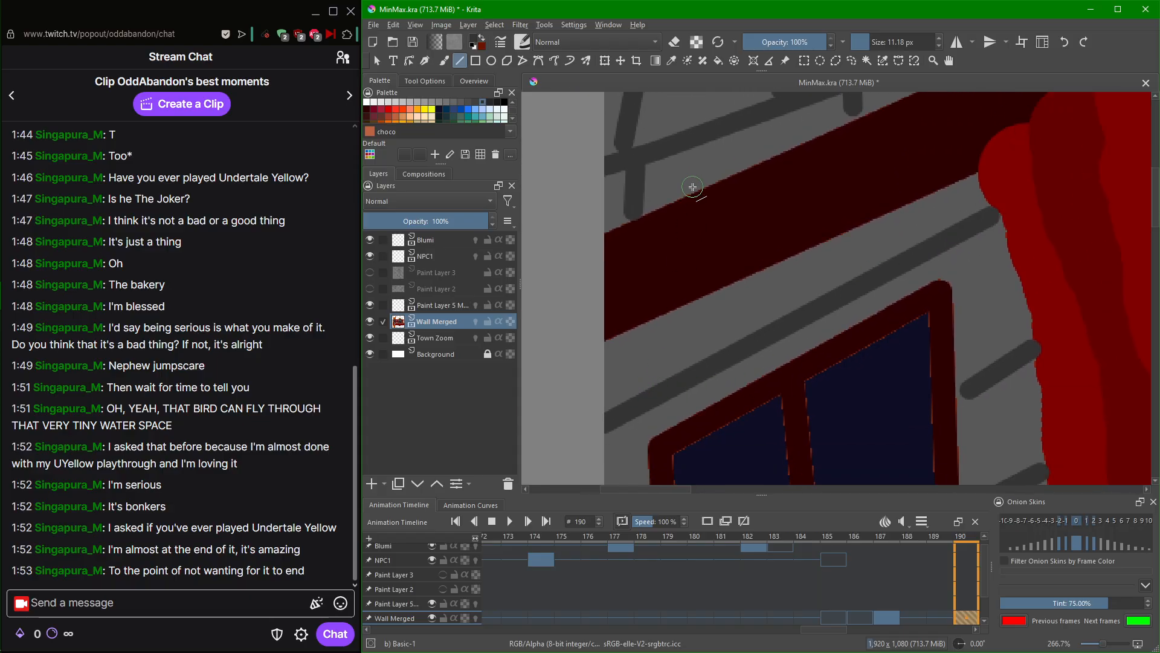
pyautogui.moveTo(638, 393); pyautogui.dragTo(636, 332)
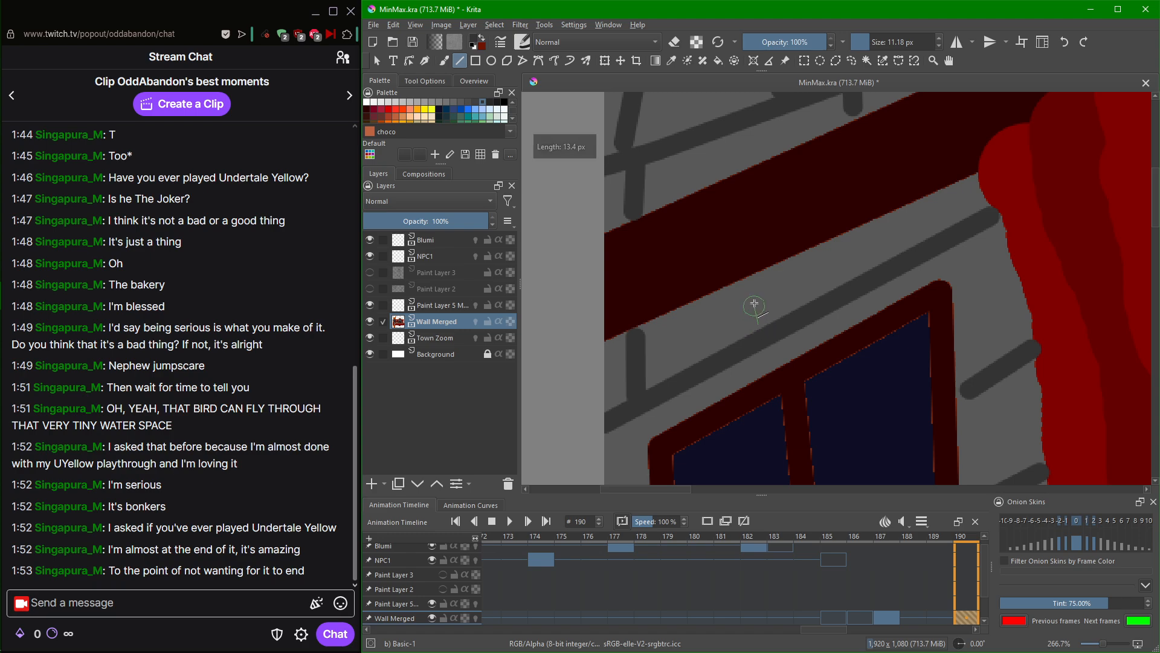
pyautogui.moveTo(759, 326); pyautogui.dragTo(759, 277)
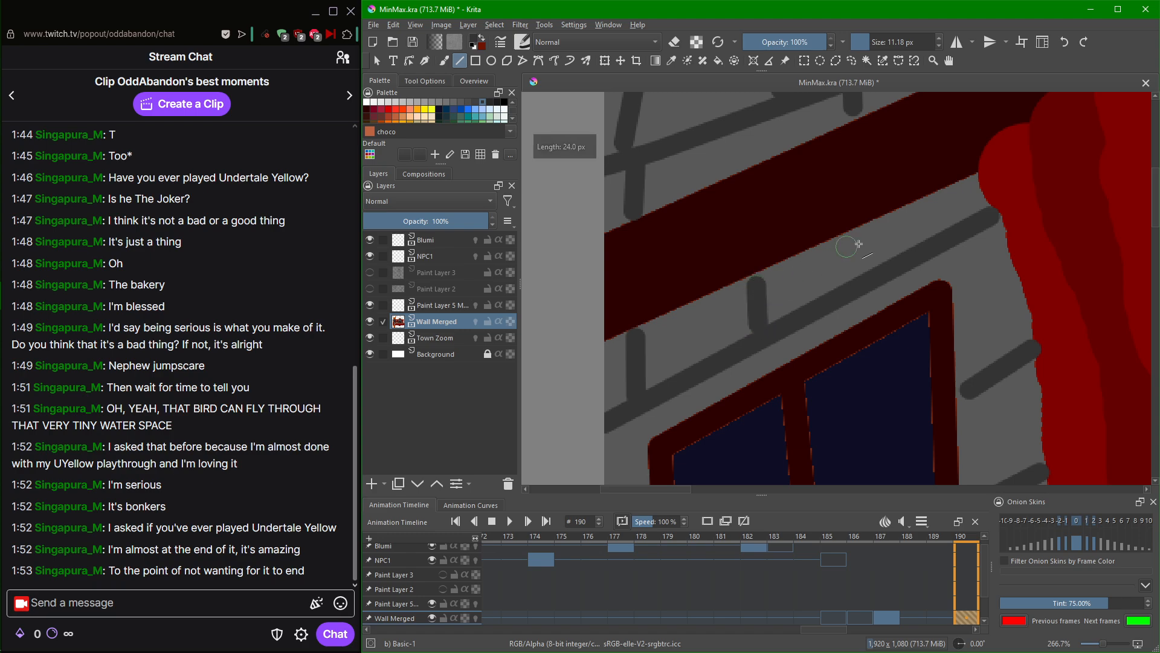
pyautogui.moveTo(908, 248); pyautogui.dragTo(910, 214)
pyautogui.scroll(-1, 686, 430)
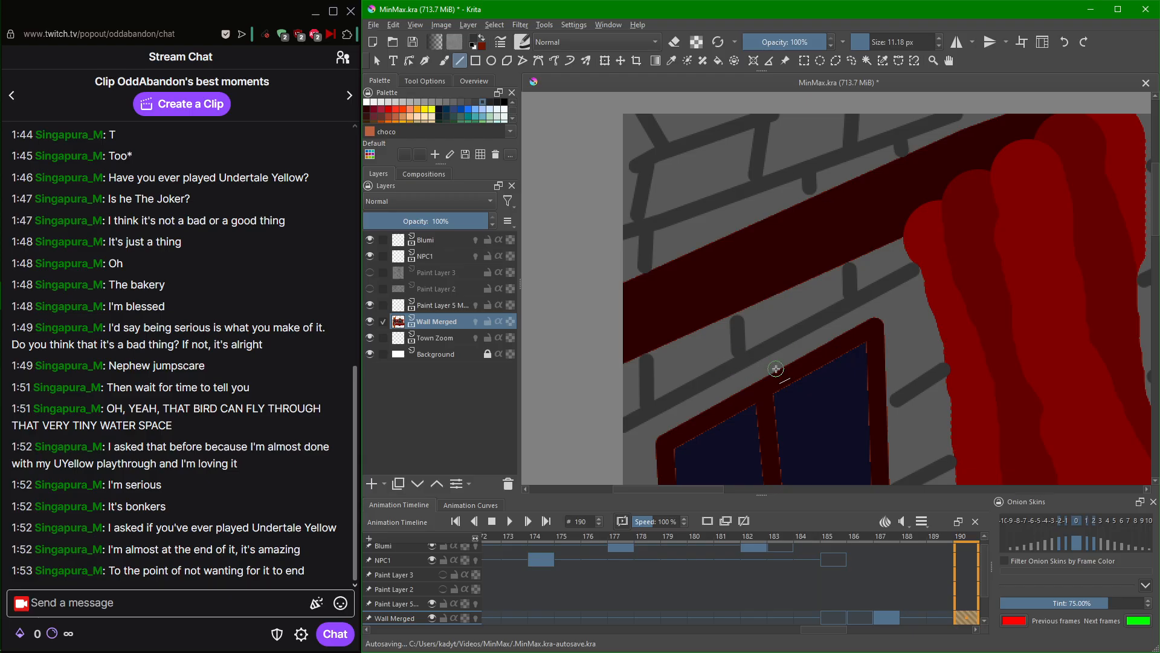
# Draw two short joints from the slanted line above the window to its upper frame, the second about 13 px long.
pyautogui.scroll(1, 813, 262)
pyautogui.scroll(1, 666, 275)
pyautogui.moveTo(694, 410); pyautogui.dragTo(686, 324)
pyautogui.moveTo(794, 207); pyautogui.dragTo(794, 231)
pyautogui.moveTo(894, 172); pyautogui.dragTo(657, 276)
pyautogui.moveTo(771, 184); pyautogui.dragTo(769, 215)
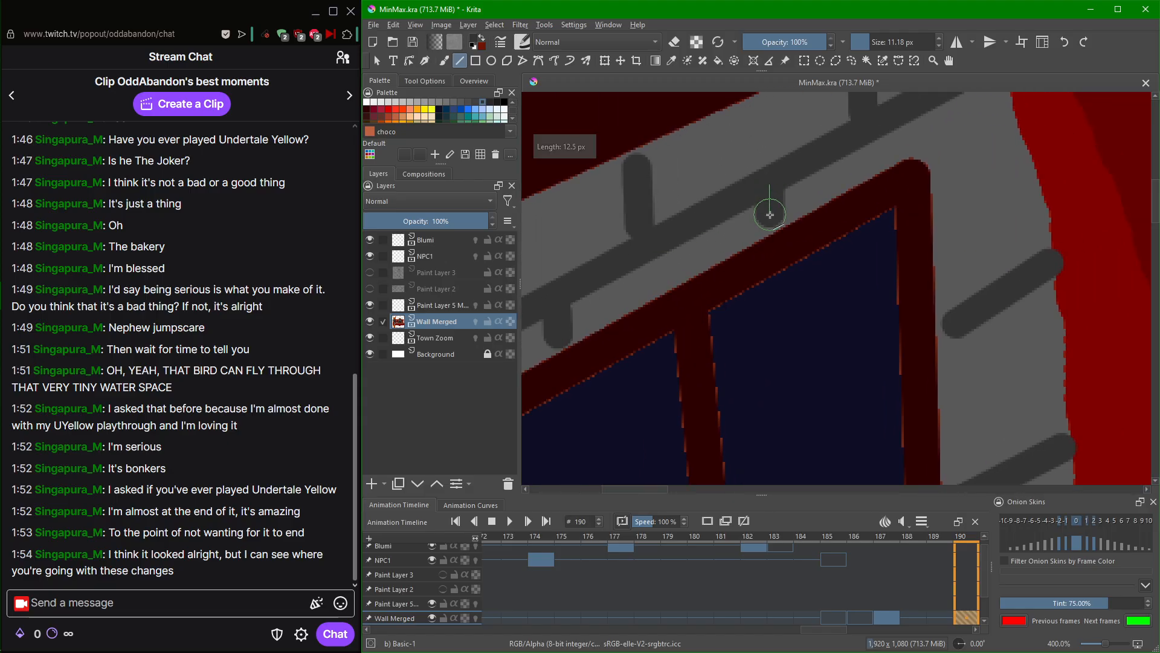
# Draw a joint and a short slanted line between the window's upper corner and the curtain beside it.
pyautogui.moveTo(849, 157); pyautogui.dragTo(773, 220)
pyautogui.scroll(-1, 816, 222)
pyautogui.scroll(1, 858, 192)
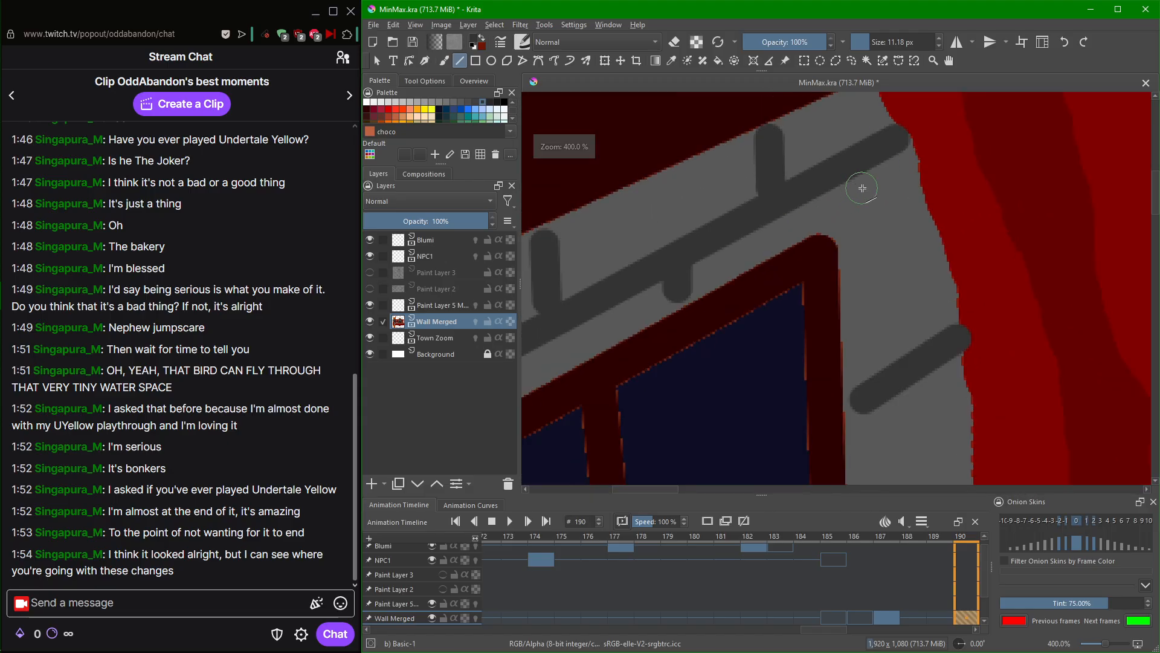
pyautogui.moveTo(857, 178)
pyautogui.mouseDown()
pyautogui.moveTo(880, 248)
pyautogui.moveTo(852, 285)
pyautogui.moveTo(927, 249)
pyautogui.mouseUp()
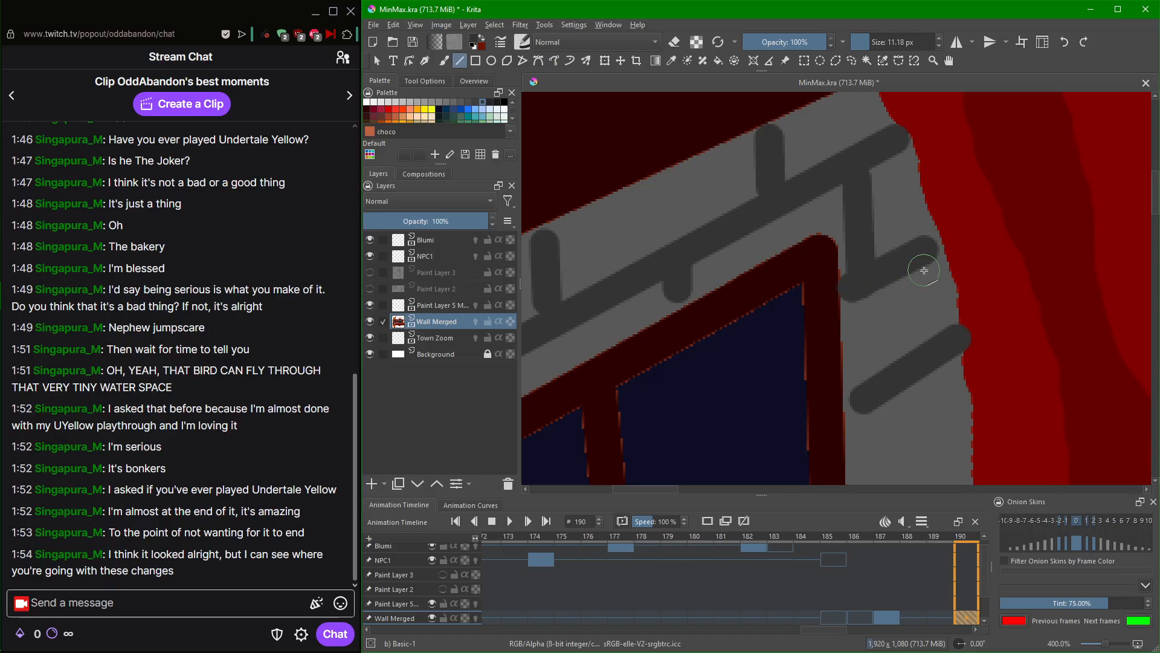
# Draw a slanted dark gray line about 24 px long from the window frame's upper outer corner towards the canvas edge.
pyautogui.scroll(-3, 924, 271)
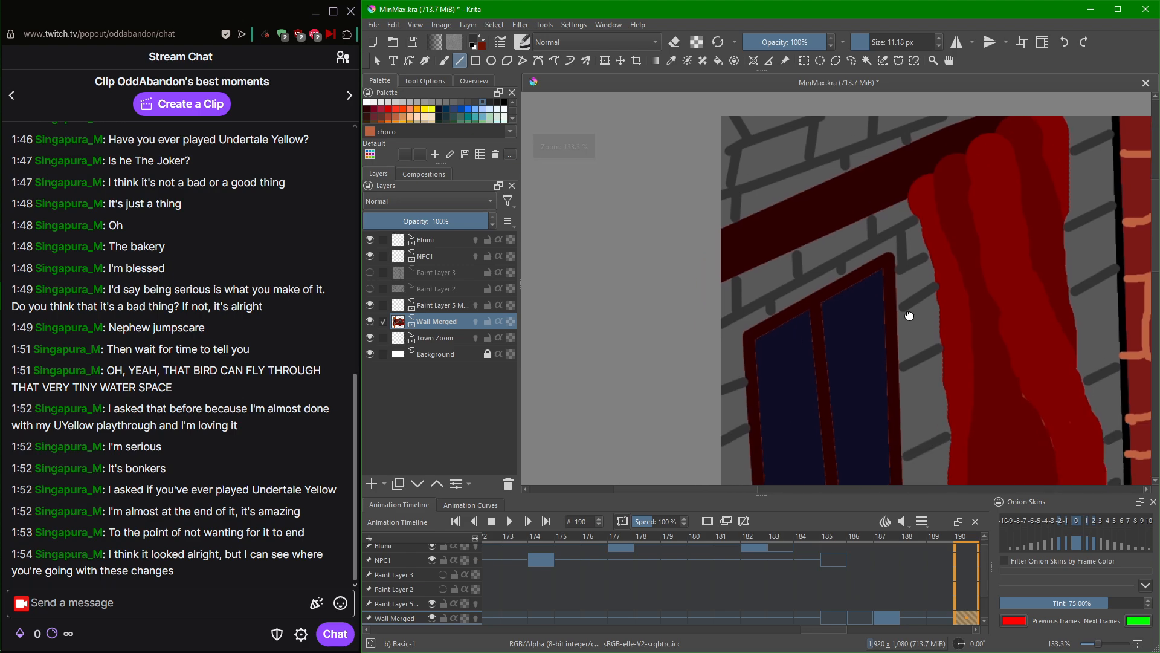
pyautogui.moveTo(910, 316); pyautogui.dragTo(912, 243)
pyautogui.scroll(2, 954, 212)
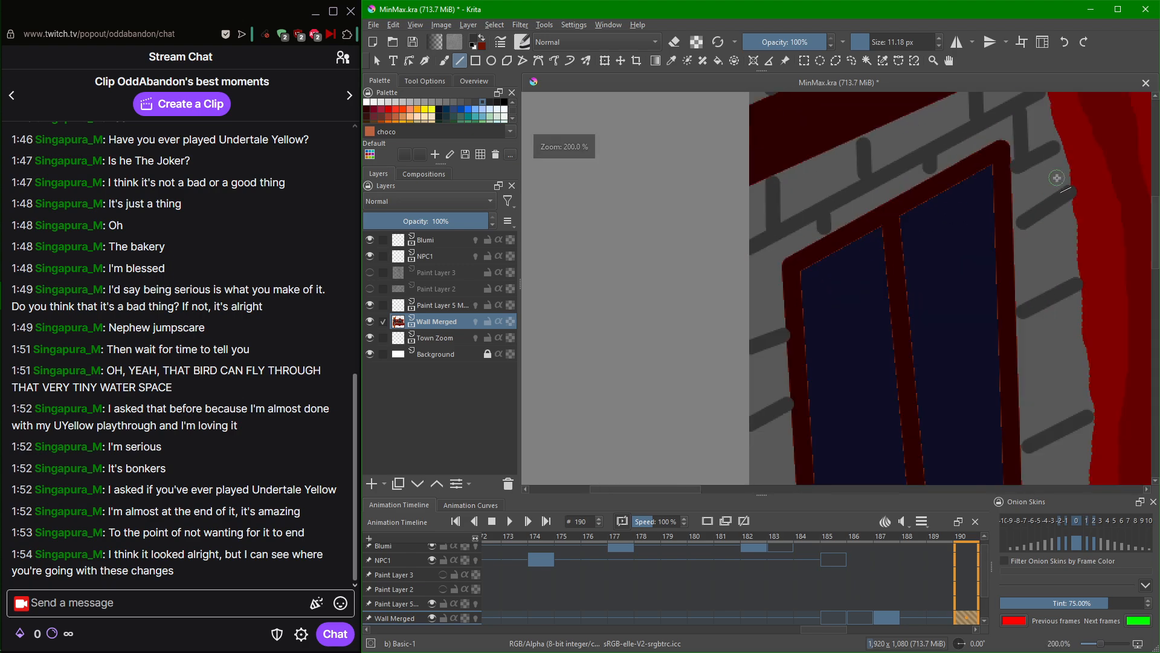
pyautogui.moveTo(784, 279); pyautogui.dragTo(758, 288)
pyautogui.scroll(1, 790, 301)
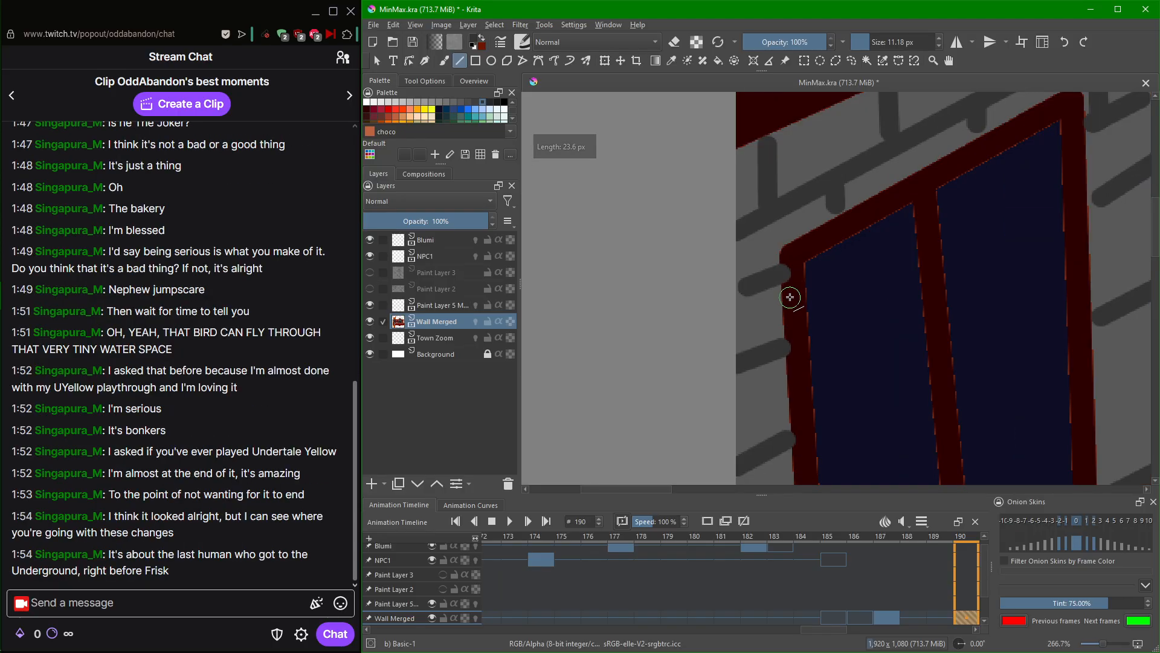
# Sample the window frame's dark red and repaint its outer side over the overlapping ends of the slanted lines.
pyautogui.keyDown('ctrl'); pyautogui.click(791, 291); pyautogui.keyUp('ctrl')
pyautogui.moveTo(789, 261); pyautogui.dragTo(794, 321)
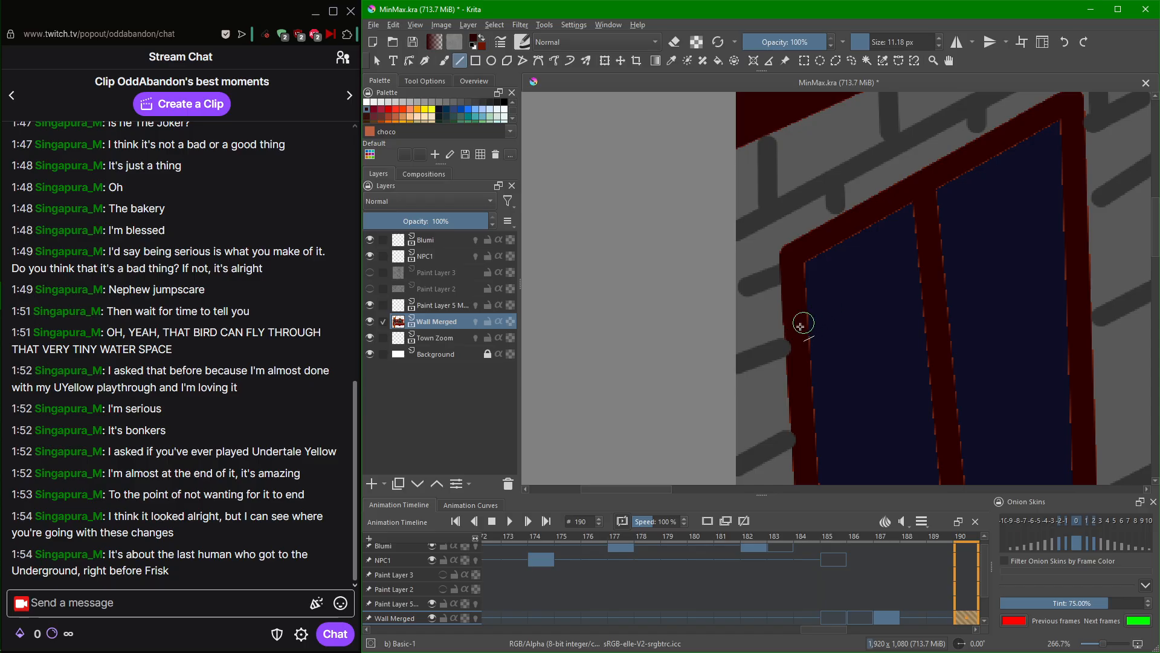
pyautogui.scroll(3, 801, 326)
pyautogui.moveTo(786, 297); pyautogui.dragTo(790, 440)
pyautogui.scroll(-3, 809, 362)
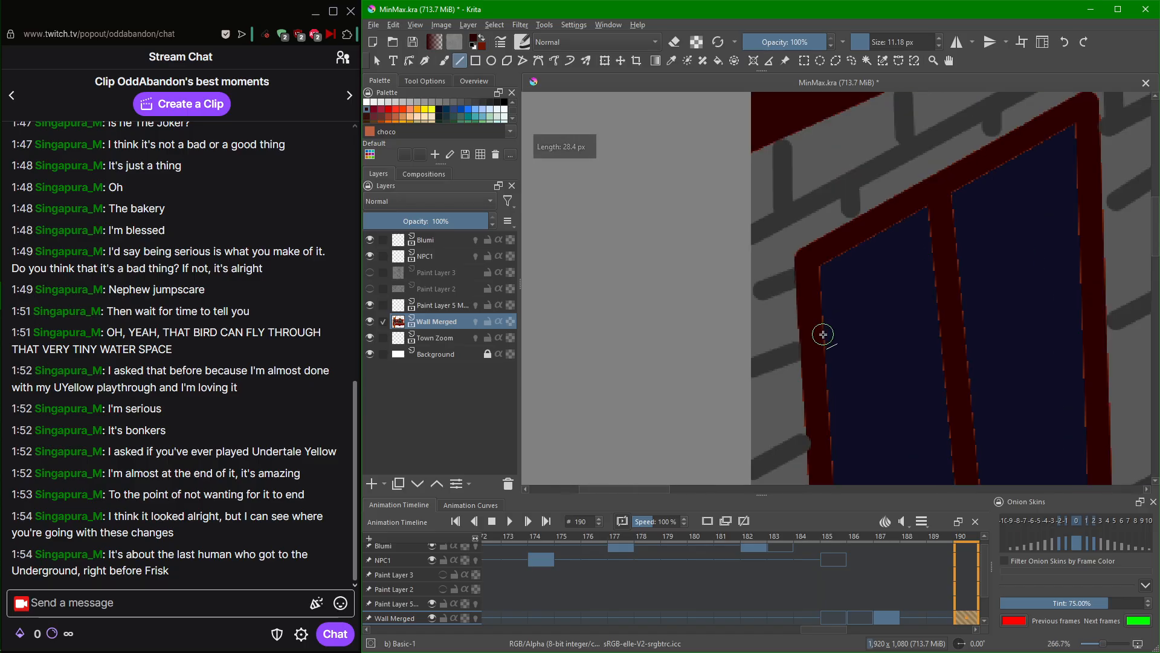
# Sample the lines' dark gray again and draw a joint between the two upper slanted lines between canvas edge and window.
pyautogui.scroll(-1, 814, 371)
pyautogui.scroll(-1, 930, 443)
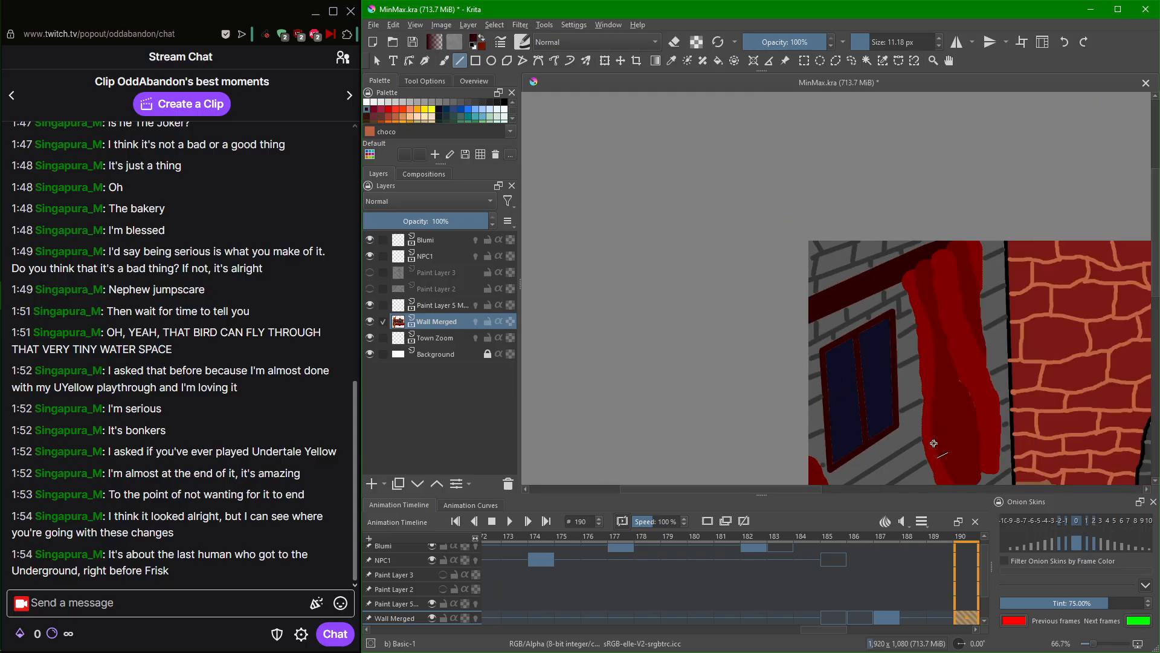
pyautogui.scroll(2, 934, 442)
pyautogui.scroll(-1, 933, 443)
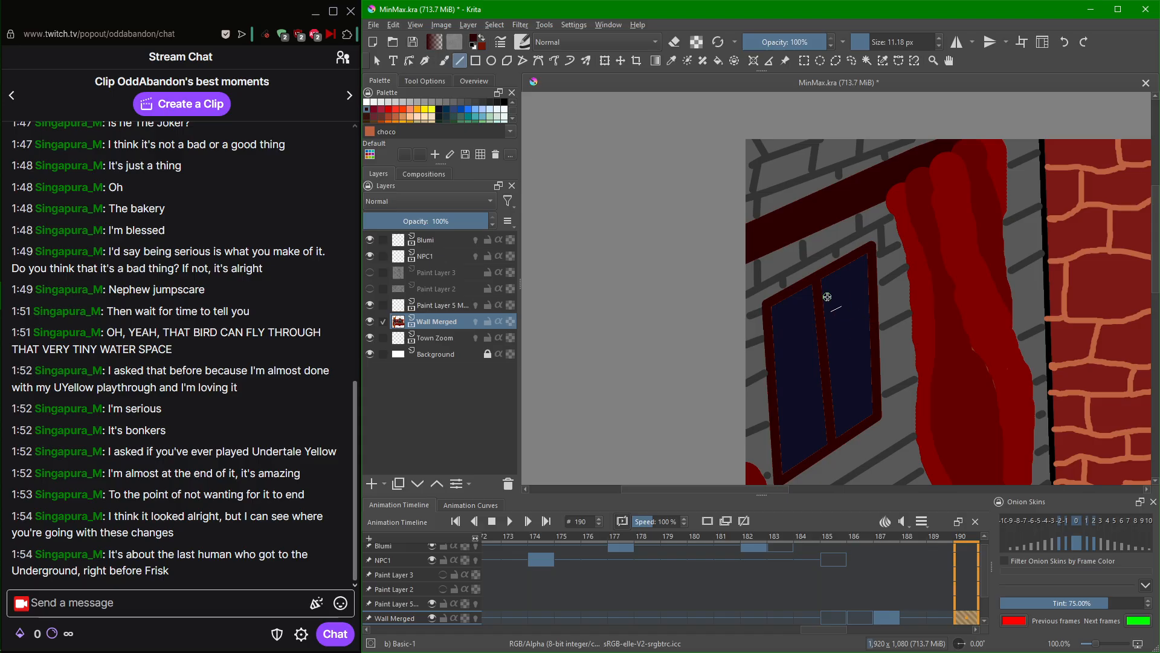
pyautogui.scroll(3, 782, 305)
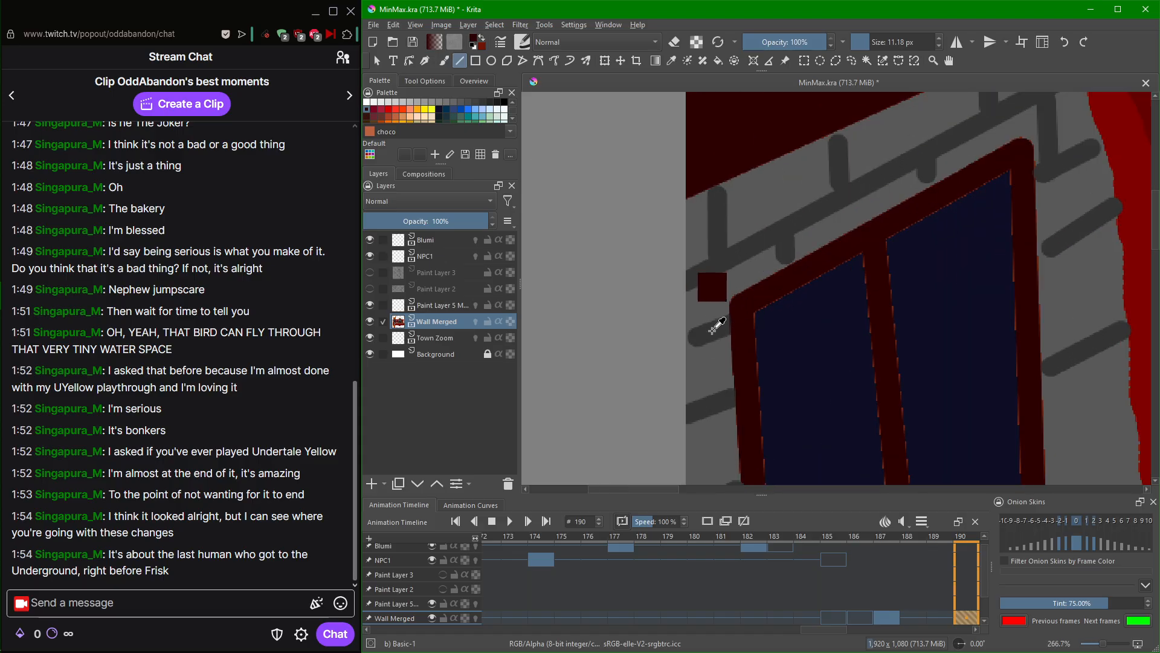
pyautogui.moveTo(725, 342)
pyautogui.mouseDown()
pyautogui.moveTo(699, 367)
pyautogui.moveTo(605, 387)
pyautogui.moveTo(723, 238)
pyautogui.moveTo(665, 222)
pyautogui.moveTo(662, 317)
pyautogui.moveTo(661, 302)
pyautogui.moveTo(636, 293)
pyautogui.moveTo(637, 360)
pyautogui.mouseUp()
pyautogui.hotkey('ctrl', 'z')
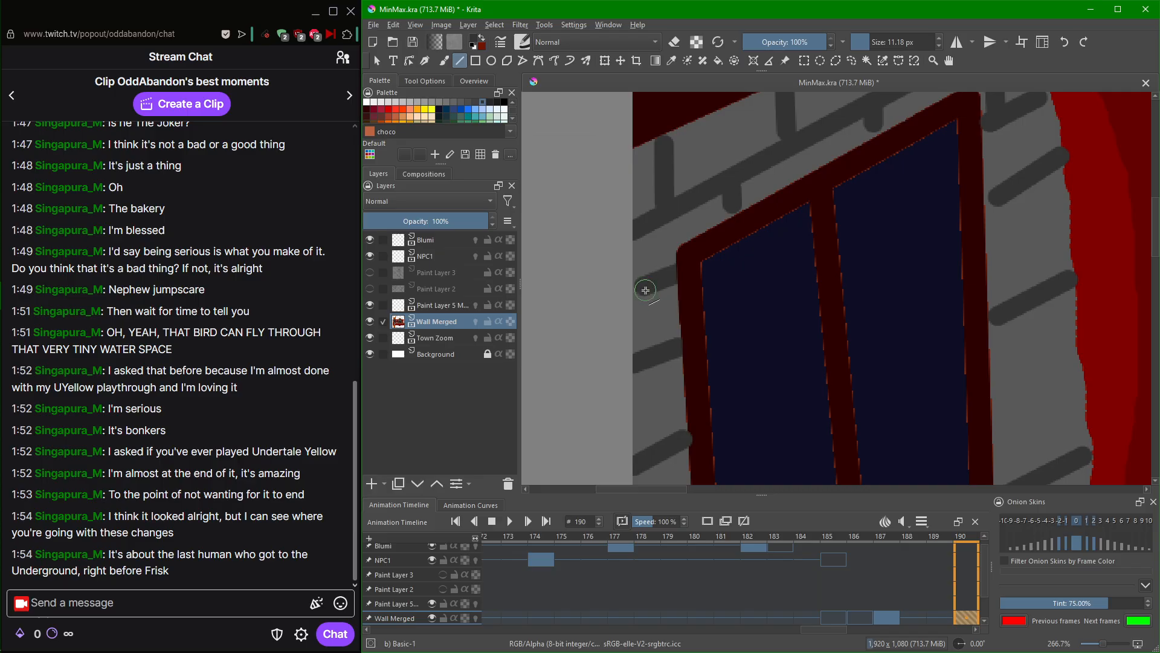
pyautogui.moveTo(643, 288)
pyautogui.mouseDown()
pyautogui.moveTo(631, 332)
pyautogui.moveTo(646, 354)
pyautogui.mouseUp()
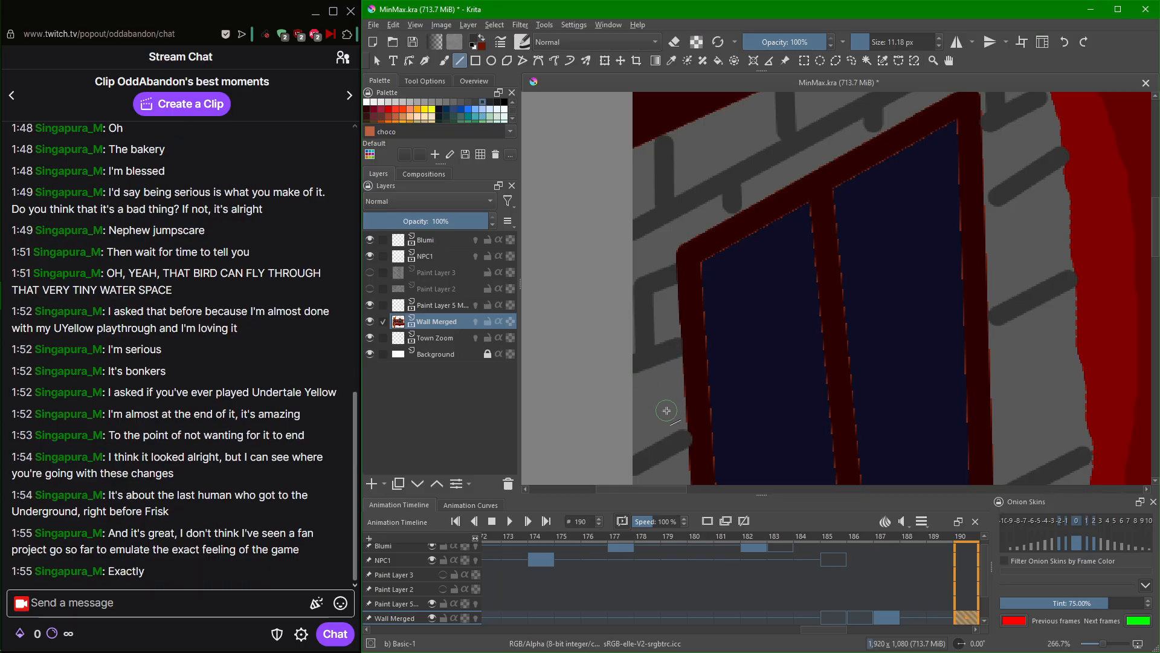
# Between the window and curtain, draw a joint about 81 px long and, above it, a slanted line about 51 px long.
pyautogui.moveTo(671, 396)
pyautogui.mouseDown()
pyautogui.moveTo(590, 396)
pyautogui.moveTo(586, 275)
pyautogui.moveTo(600, 215)
pyautogui.moveTo(501, 357)
pyautogui.mouseUp()
pyautogui.moveTo(838, 208)
pyautogui.mouseDown()
pyautogui.moveTo(797, 311)
pyautogui.moveTo(822, 346)
pyautogui.moveTo(825, 382)
pyautogui.mouseUp()
pyautogui.moveTo(822, 447); pyautogui.dragTo(880, 93)
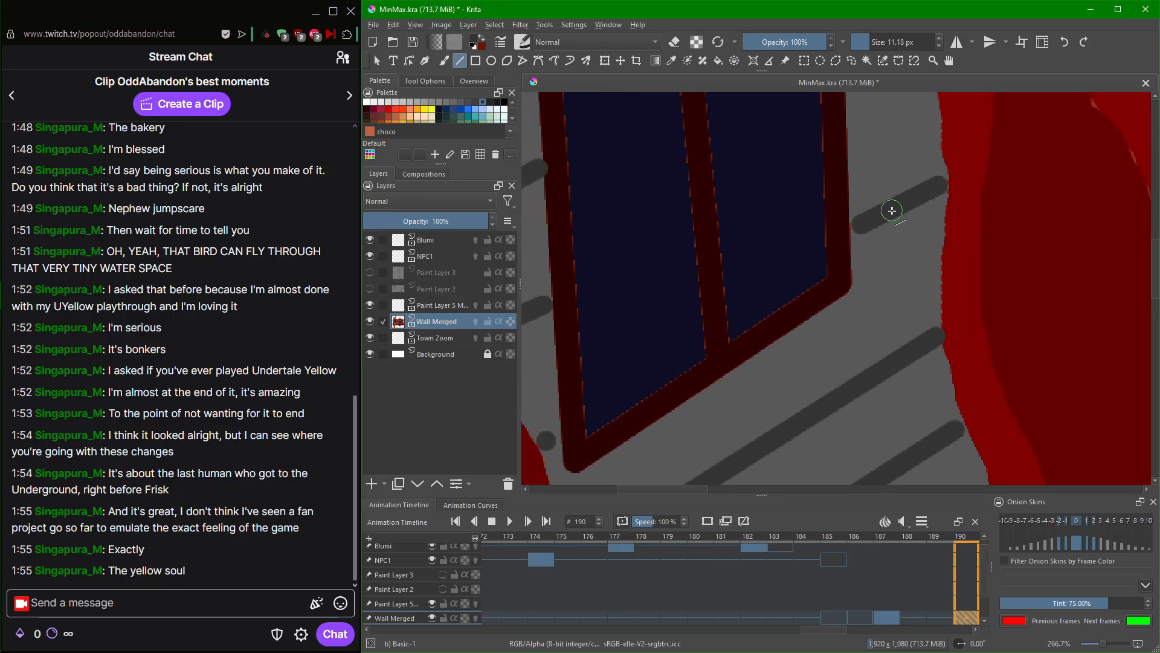
pyautogui.moveTo(891, 210); pyautogui.dragTo(893, 341)
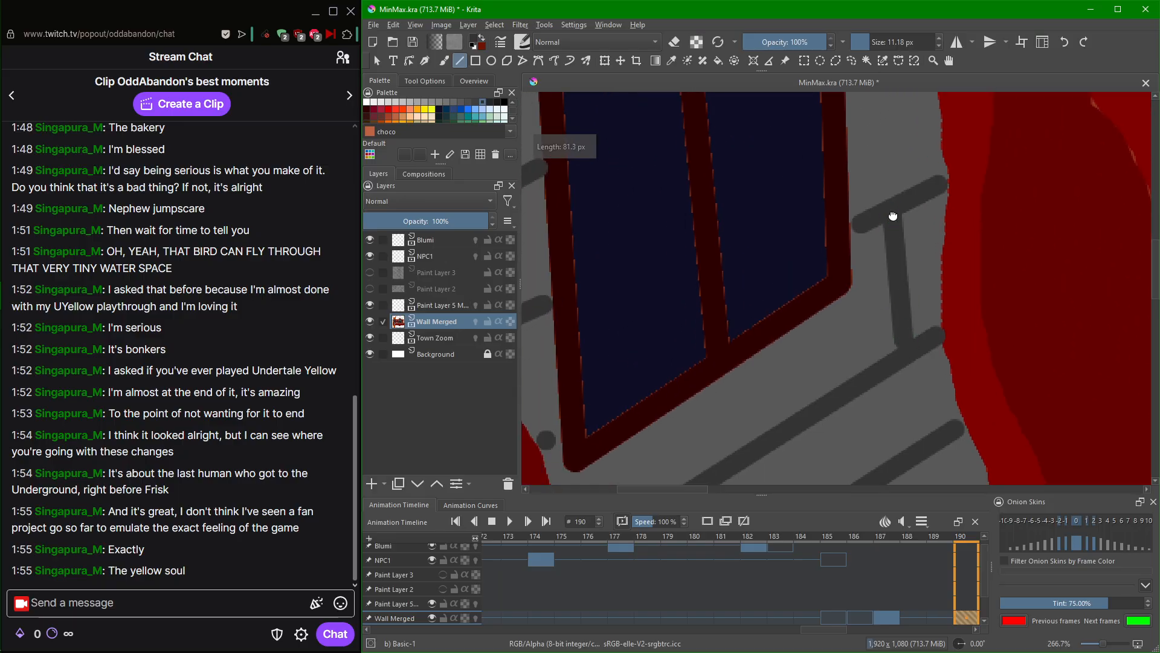
pyautogui.scroll(4, 897, 342)
pyautogui.moveTo(925, 246); pyautogui.dragTo(848, 272)
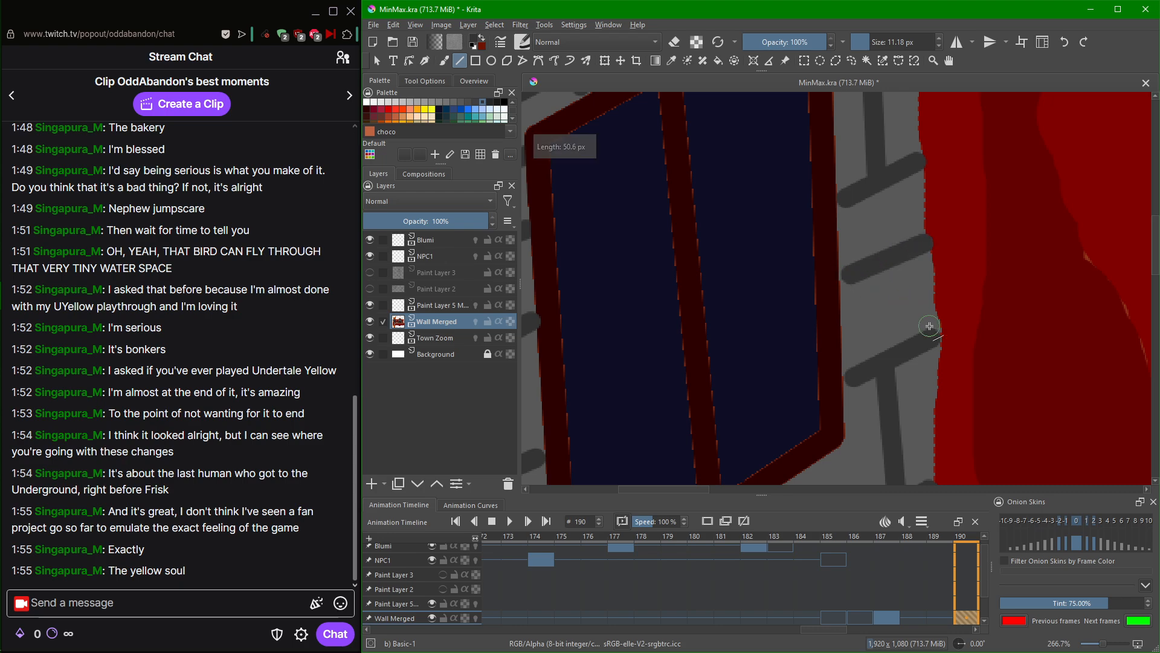
# Redraw the last slanted line between window and curtain, and add one about 37 px long between the window's outer side and canvas edge.
pyautogui.hotkey('ctrl', 'z')
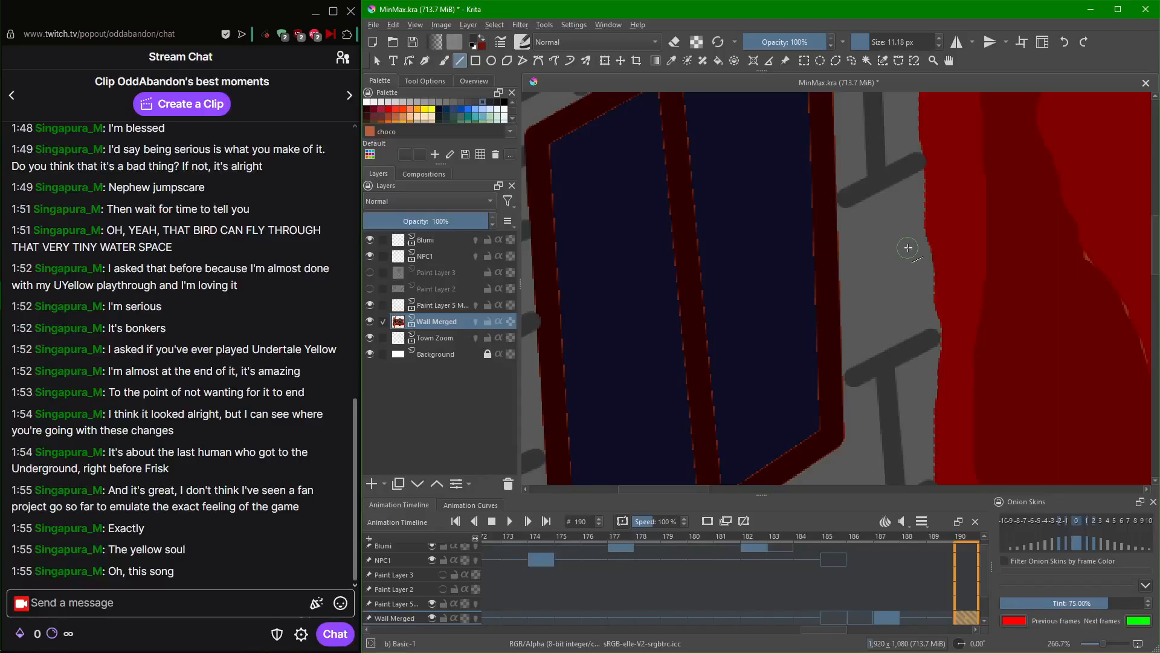
pyautogui.moveTo(918, 246); pyautogui.dragTo(850, 269)
pyautogui.scroll(-3, 888, 326)
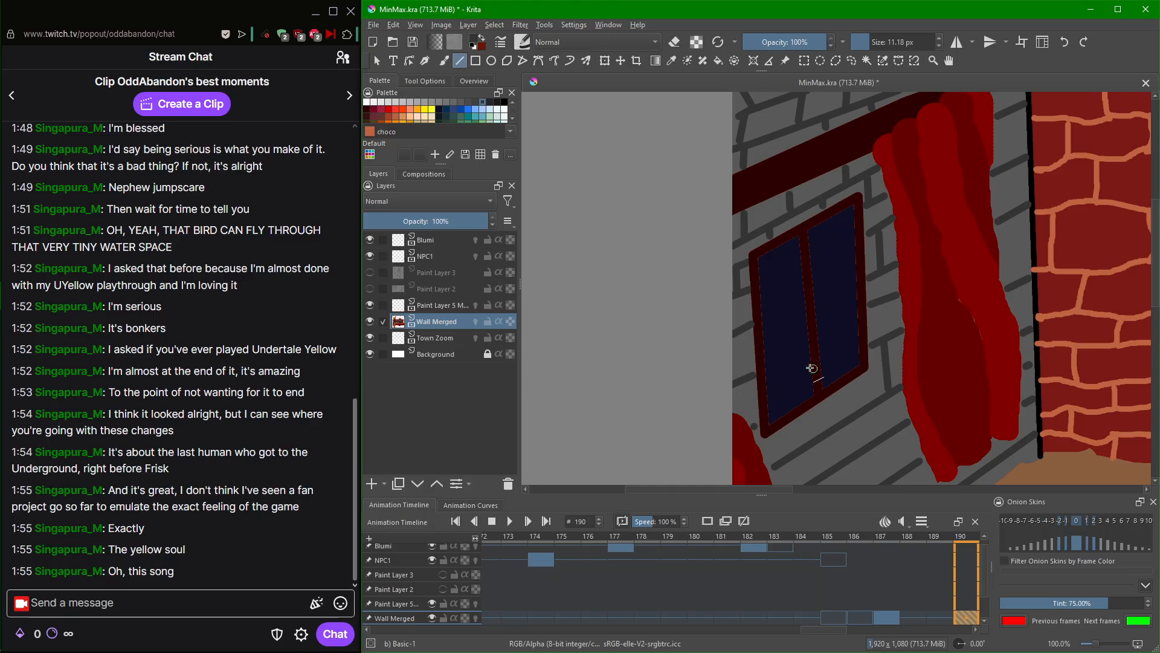
pyautogui.scroll(4, 763, 370)
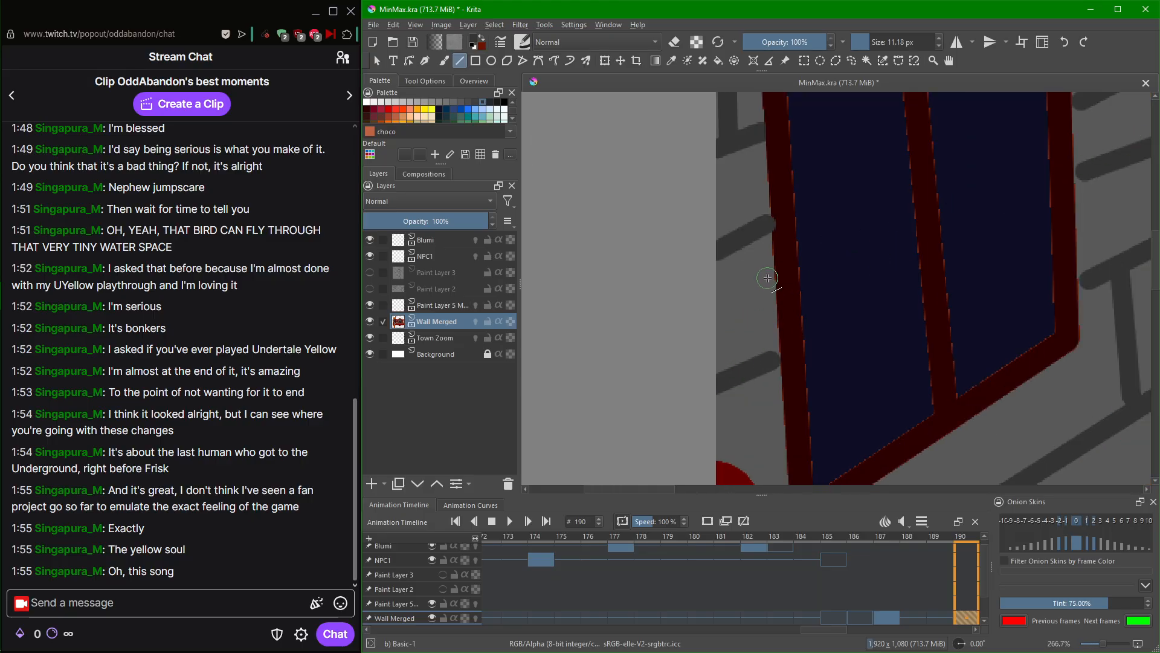
pyautogui.moveTo(768, 278)
pyautogui.mouseDown()
pyautogui.moveTo(722, 302)
pyautogui.moveTo(708, 297)
pyautogui.moveTo(714, 311)
pyautogui.mouseUp()
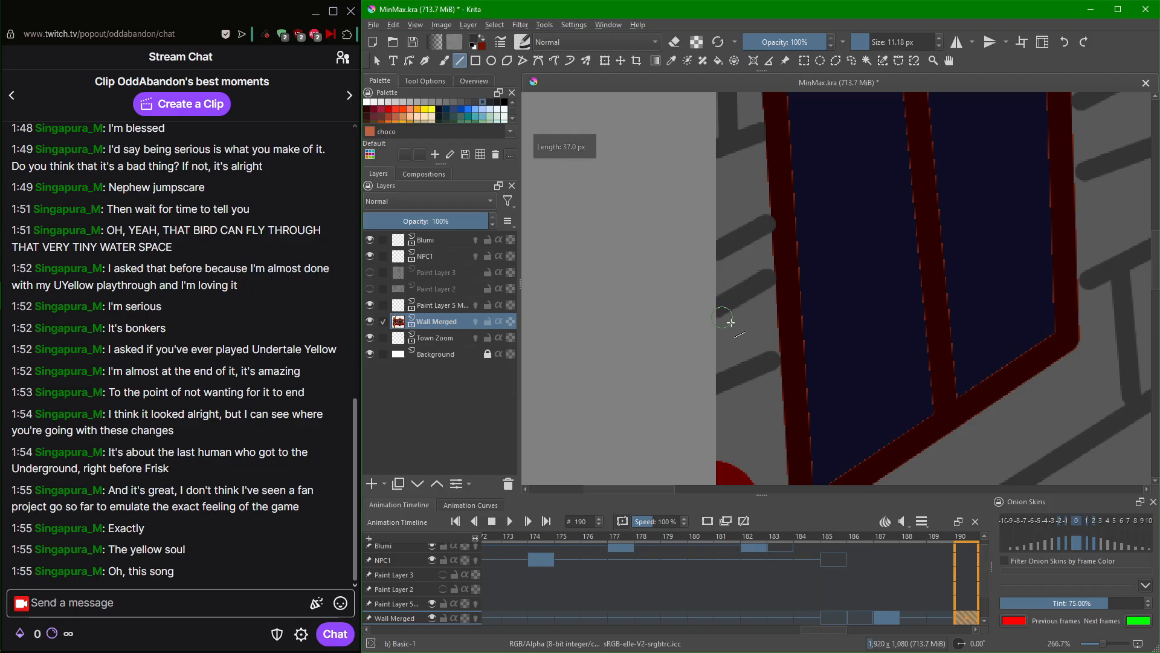
# Between canvas edge and window, draw a joint about 24.5 px long and another about 71 px below the lowest slanted line, extending its lower end.
pyautogui.press('1')
pyautogui.moveTo(914, 401); pyautogui.dragTo(819, 360)
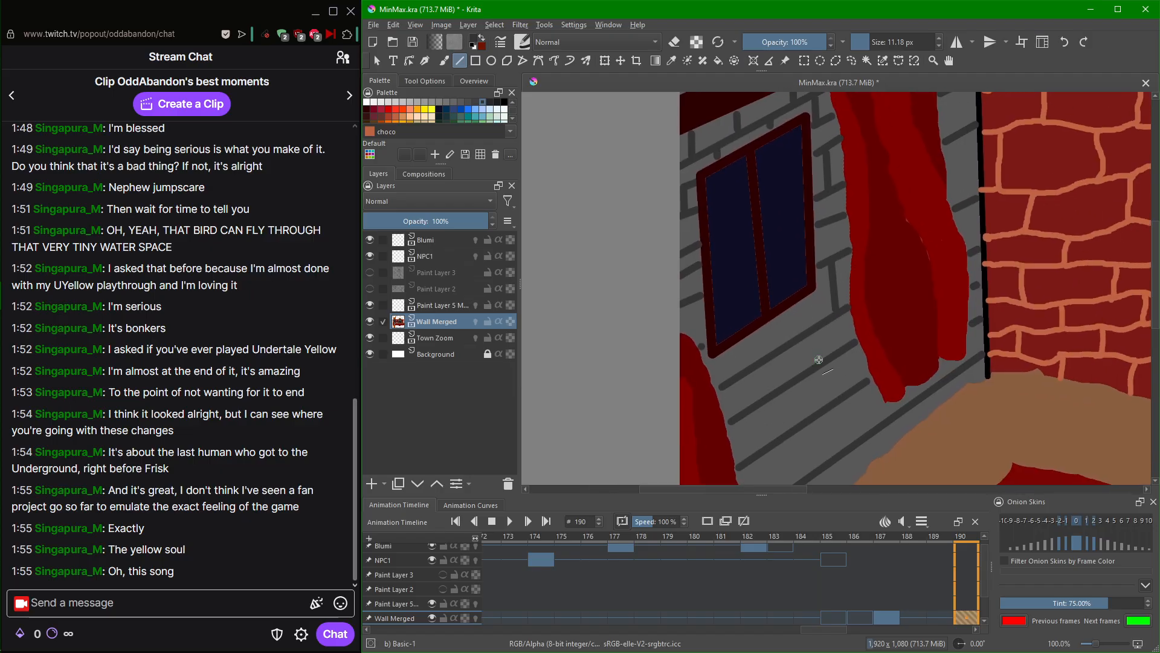
pyautogui.scroll(3, 712, 282)
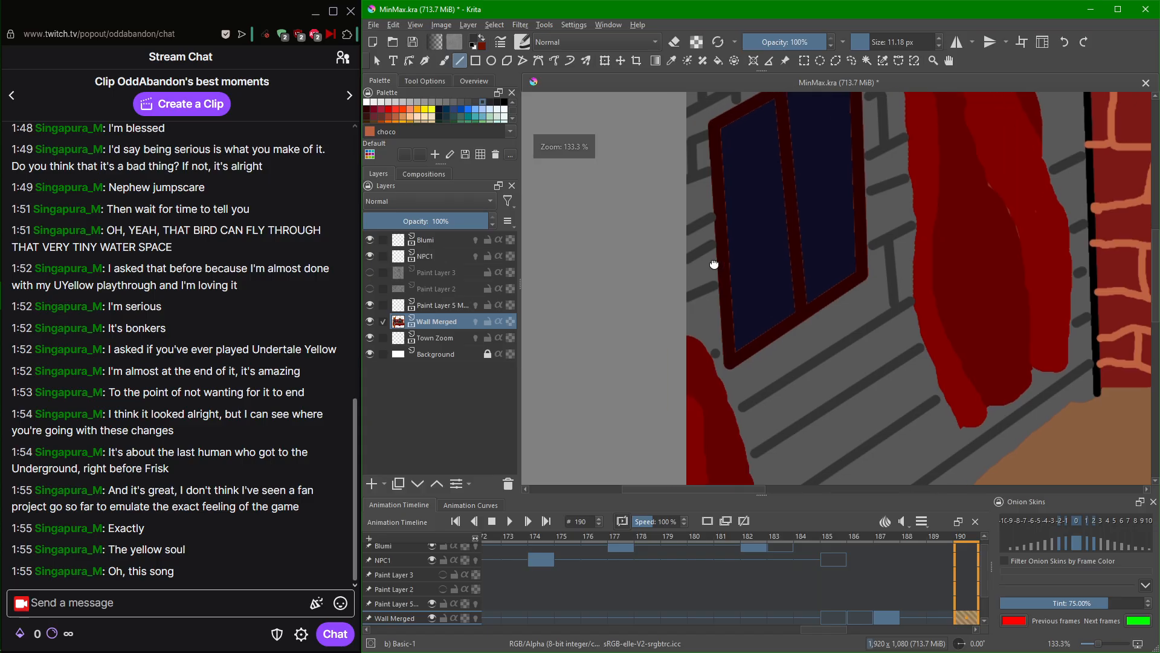
pyautogui.moveTo(753, 181); pyautogui.dragTo(756, 219)
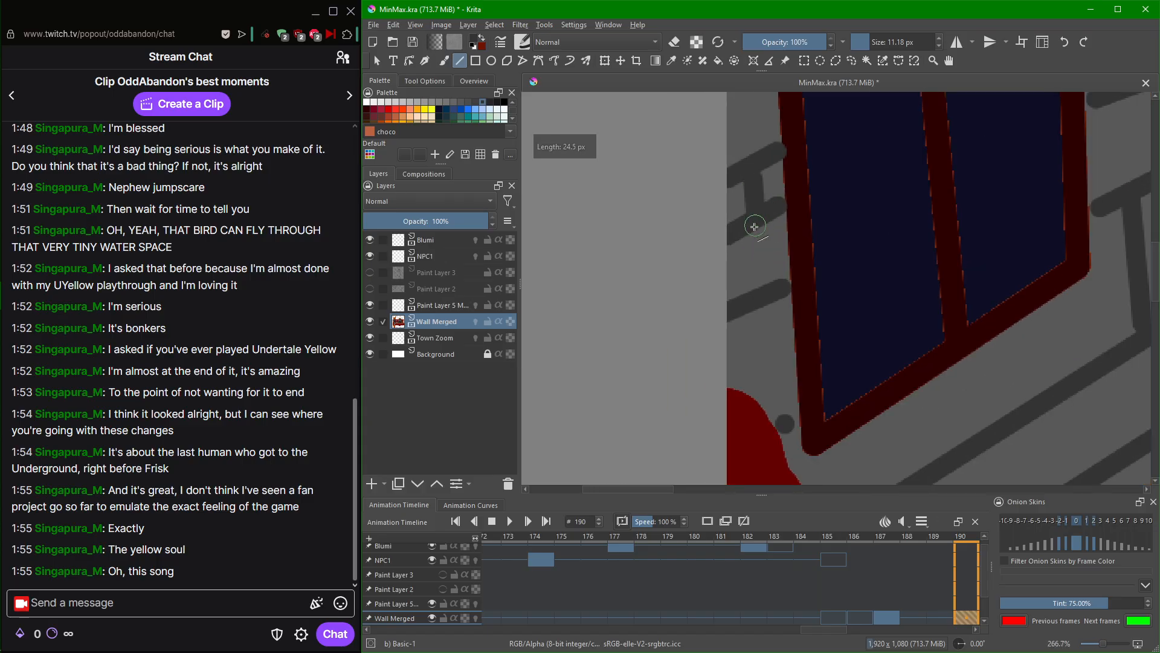
pyautogui.moveTo(756, 310); pyautogui.dragTo(784, 419)
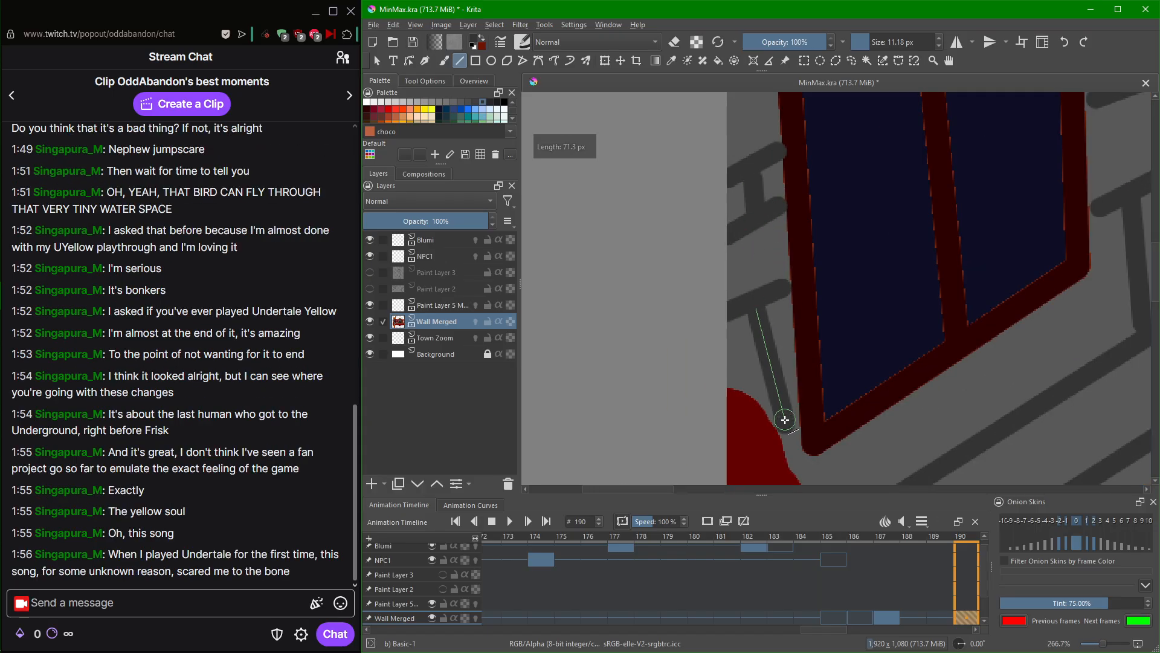
pyautogui.hscroll(5, 901, 435)
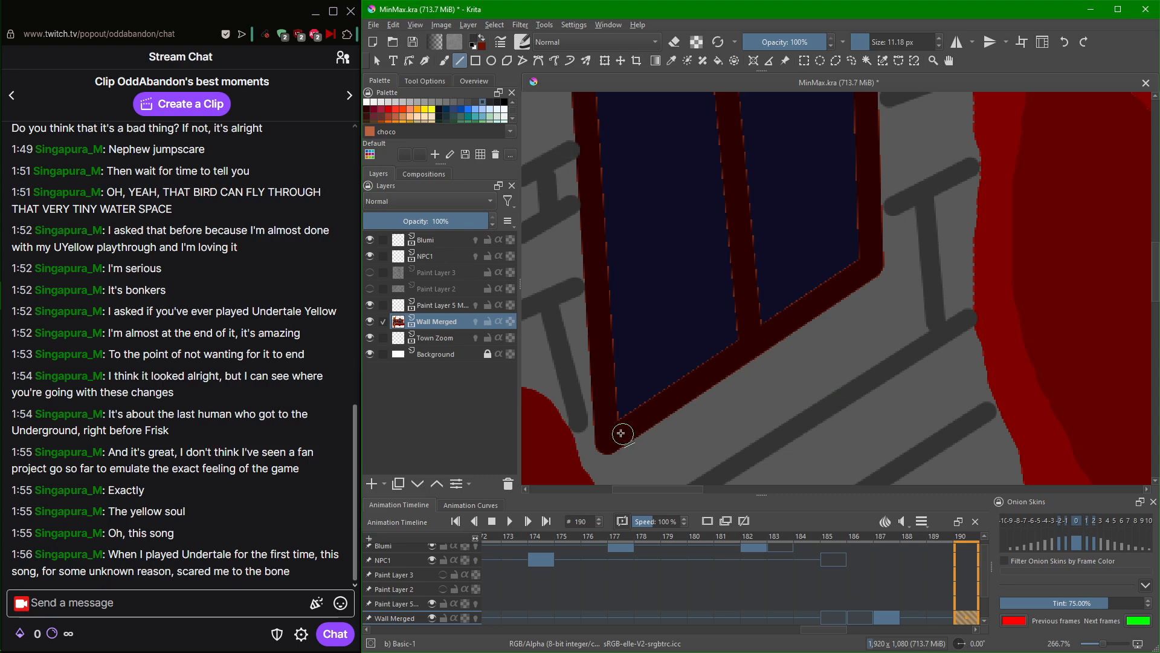
pyautogui.moveTo(582, 436); pyautogui.dragTo(585, 434)
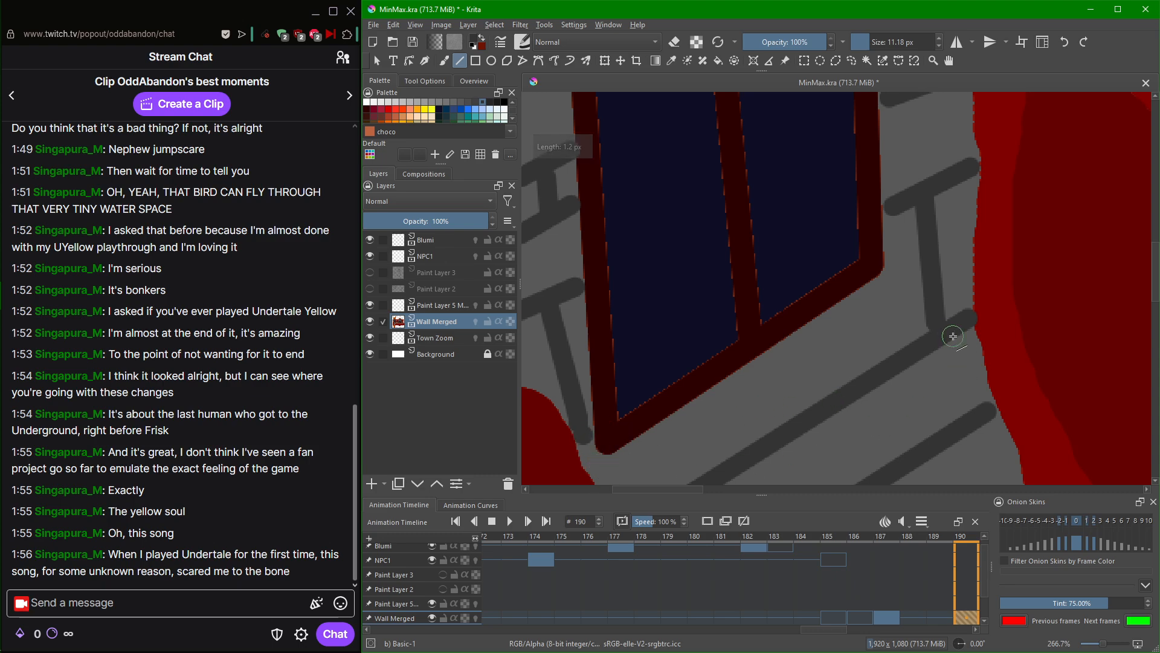
# Draw two tilted joints, one about 35 px long, between the window's lower edge and the first slanted line below it.
pyautogui.moveTo(916, 322)
pyautogui.mouseDown()
pyautogui.moveTo(829, 394)
pyautogui.moveTo(725, 399)
pyautogui.moveTo(870, 423)
pyautogui.moveTo(848, 380)
pyautogui.moveTo(857, 361)
pyautogui.moveTo(824, 168)
pyautogui.moveTo(831, 313)
pyautogui.mouseUp()
pyautogui.moveTo(846, 413); pyautogui.dragTo(855, 284)
pyautogui.moveTo(793, 395); pyautogui.dragTo(802, 250)
pyautogui.moveTo(660, 243); pyautogui.dragTo(678, 304)
pyautogui.moveTo(782, 169)
pyautogui.mouseDown()
pyautogui.moveTo(782, 221)
pyautogui.moveTo(804, 220)
pyautogui.mouseUp()
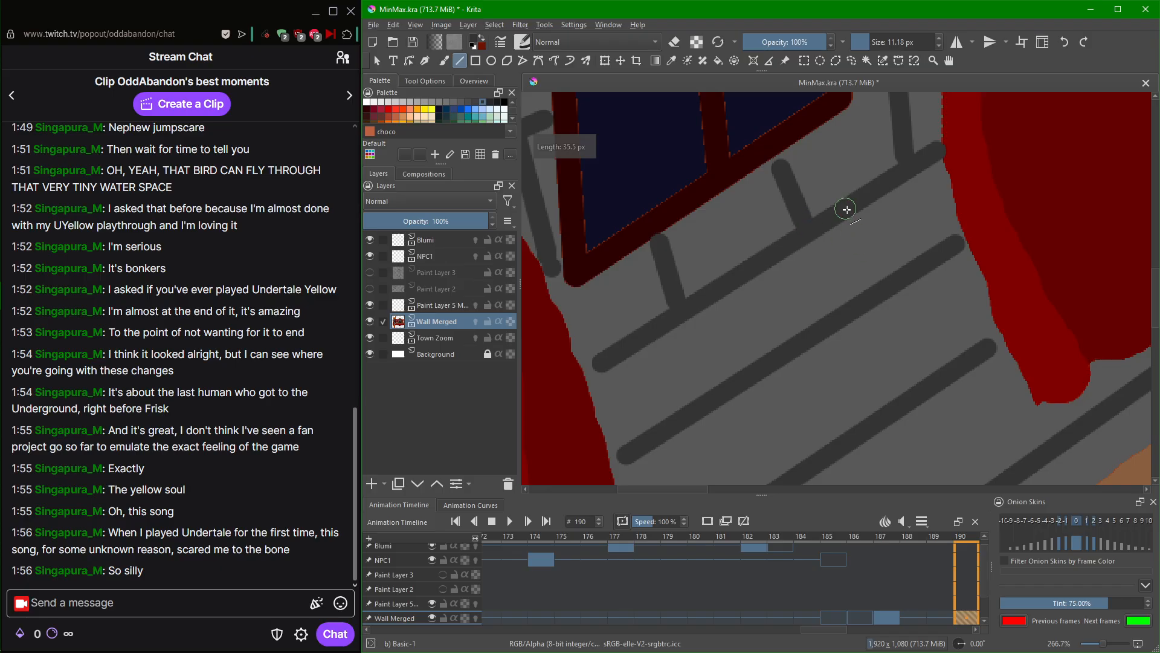
# Draw three joints about 59, 51 and 54 px long between the first and second slanted lines below the window.
pyautogui.moveTo(597, 367); pyautogui.dragTo(627, 456)
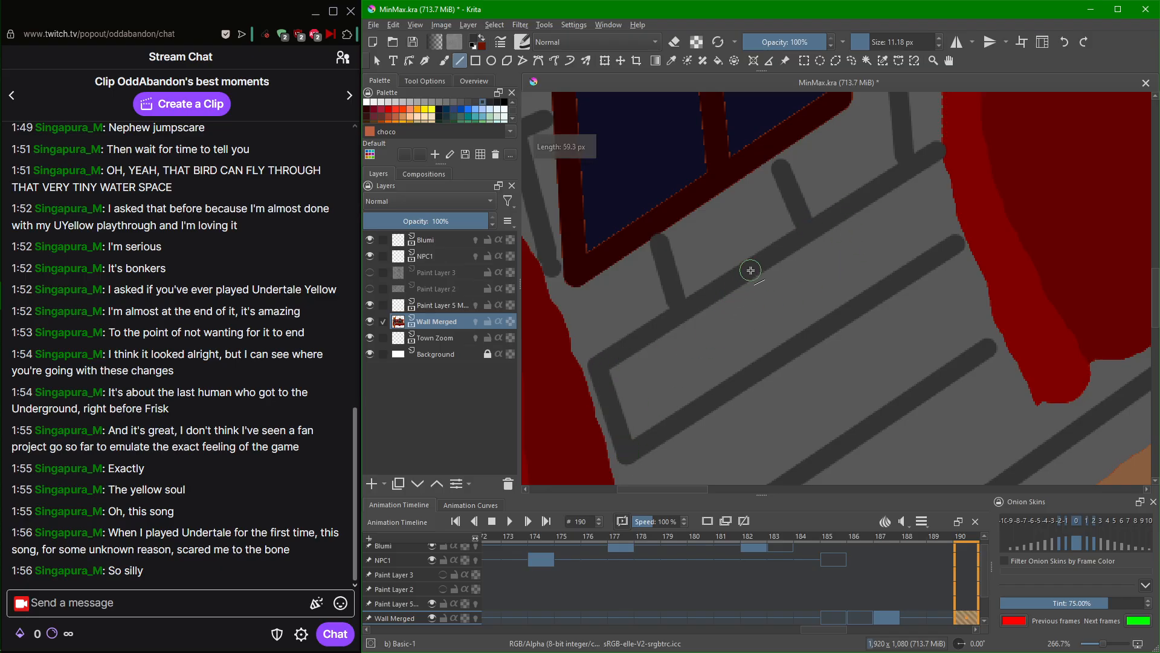
pyautogui.moveTo(751, 270); pyautogui.dragTo(779, 348)
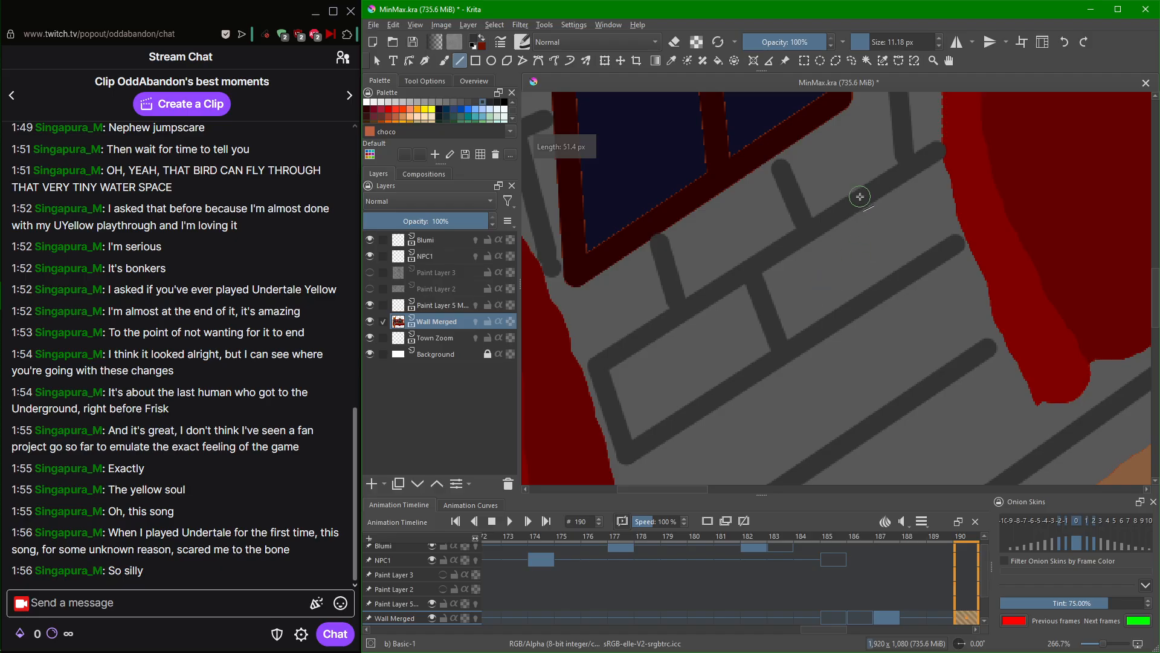
pyautogui.moveTo(879, 222); pyautogui.dragTo(899, 283)
# Draw two joints about 69 and 66 px long between the second and third slanted lines below the window.
pyautogui.scroll(-3, 840, 339)
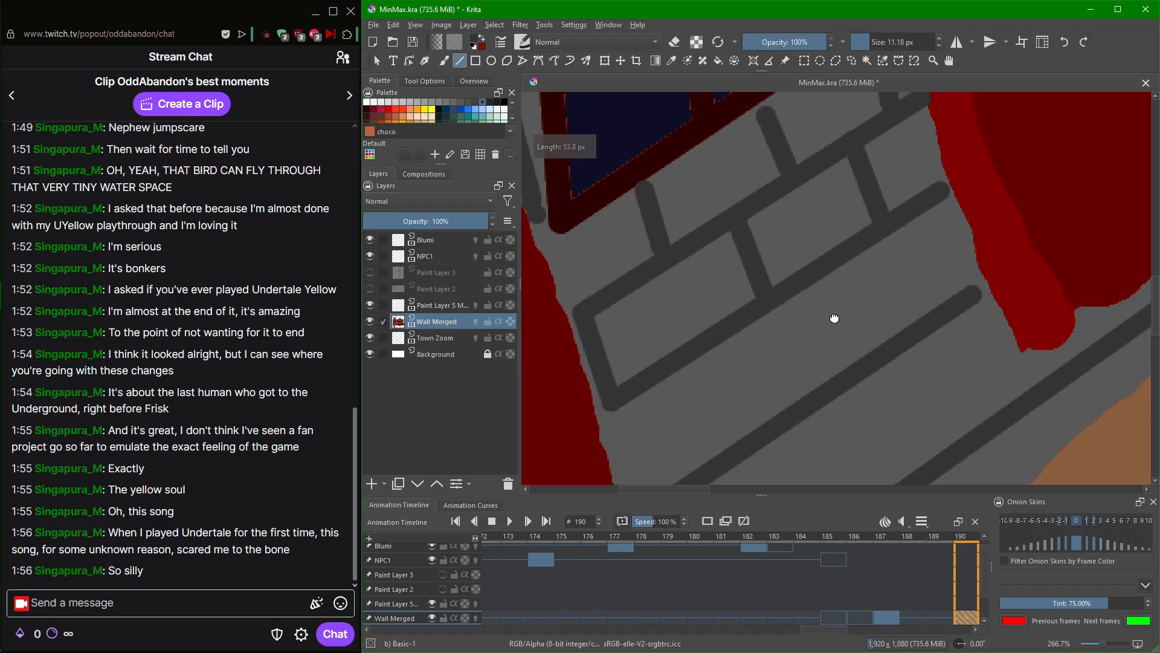
pyautogui.moveTo(695, 250); pyautogui.dragTo(737, 346)
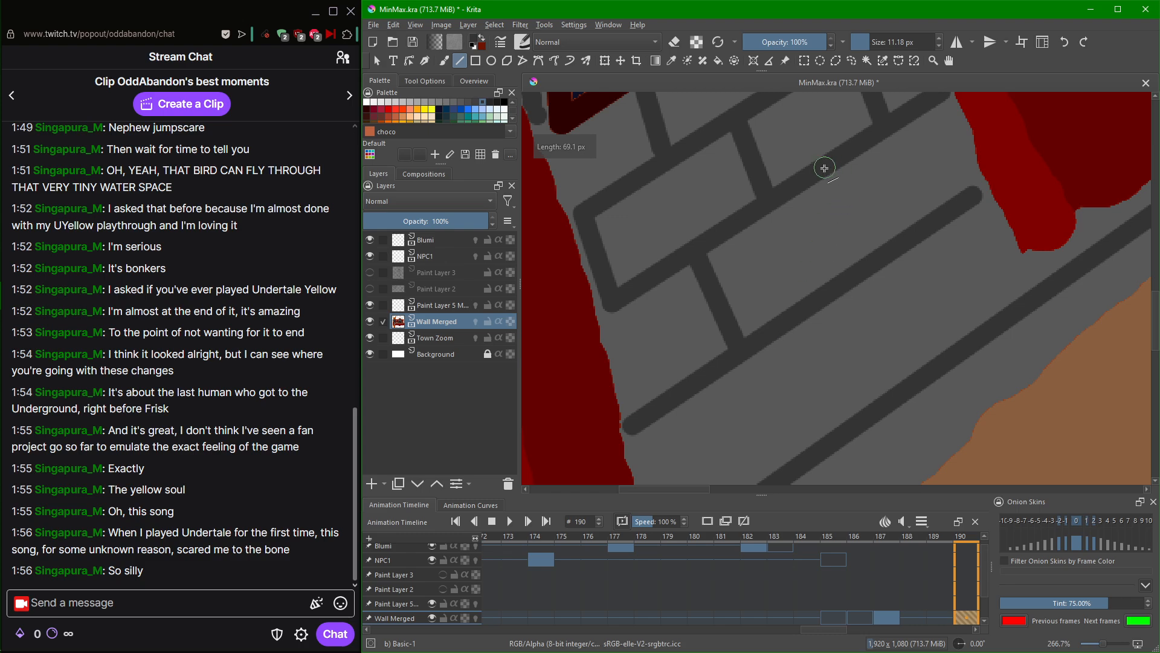
pyautogui.moveTo(820, 168); pyautogui.dragTo(871, 263)
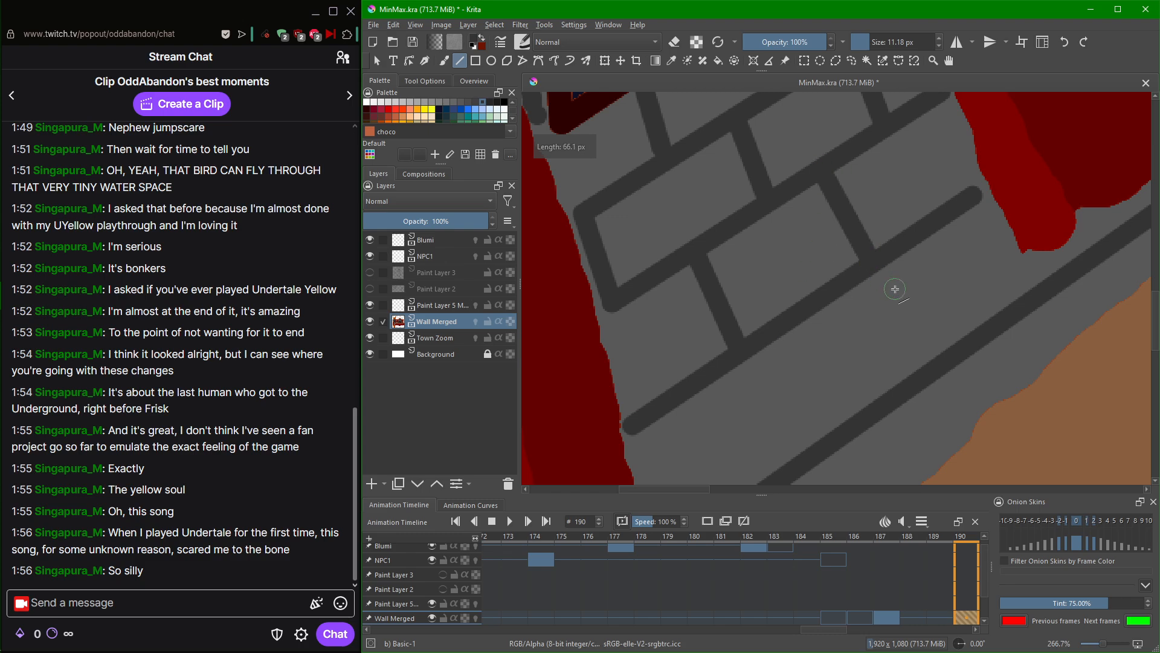
pyautogui.moveTo(852, 398); pyautogui.dragTo(906, 282)
pyautogui.scroll(1, 908, 282)
pyautogui.scroll(-3, 831, 284)
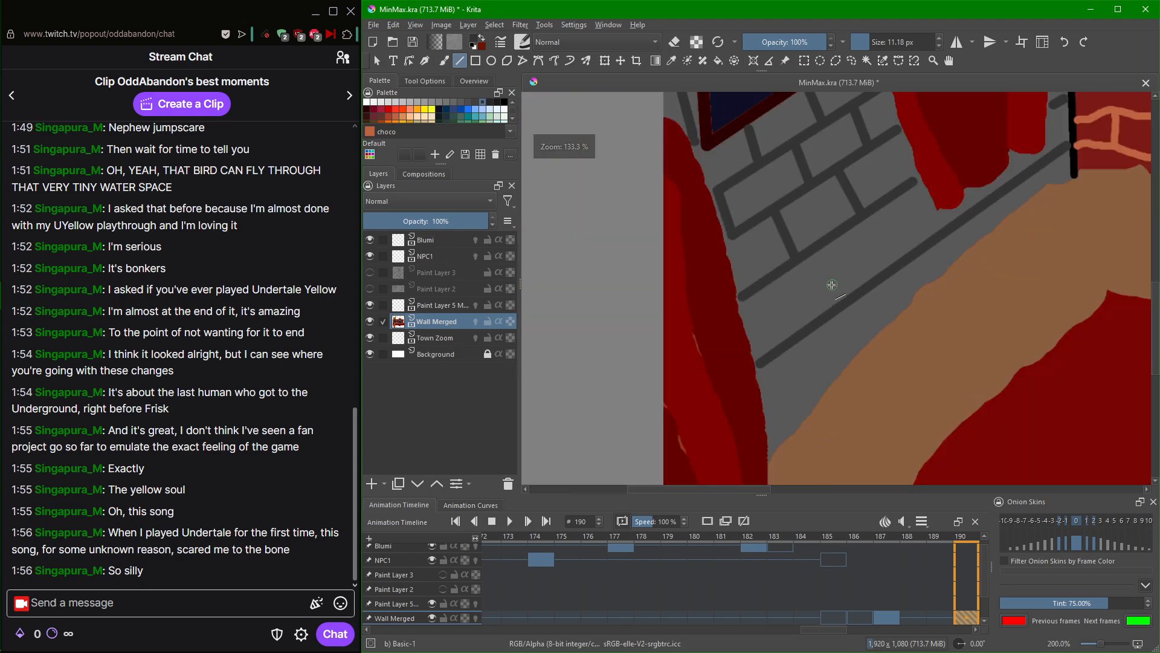
pyautogui.scroll(-4, 832, 285)
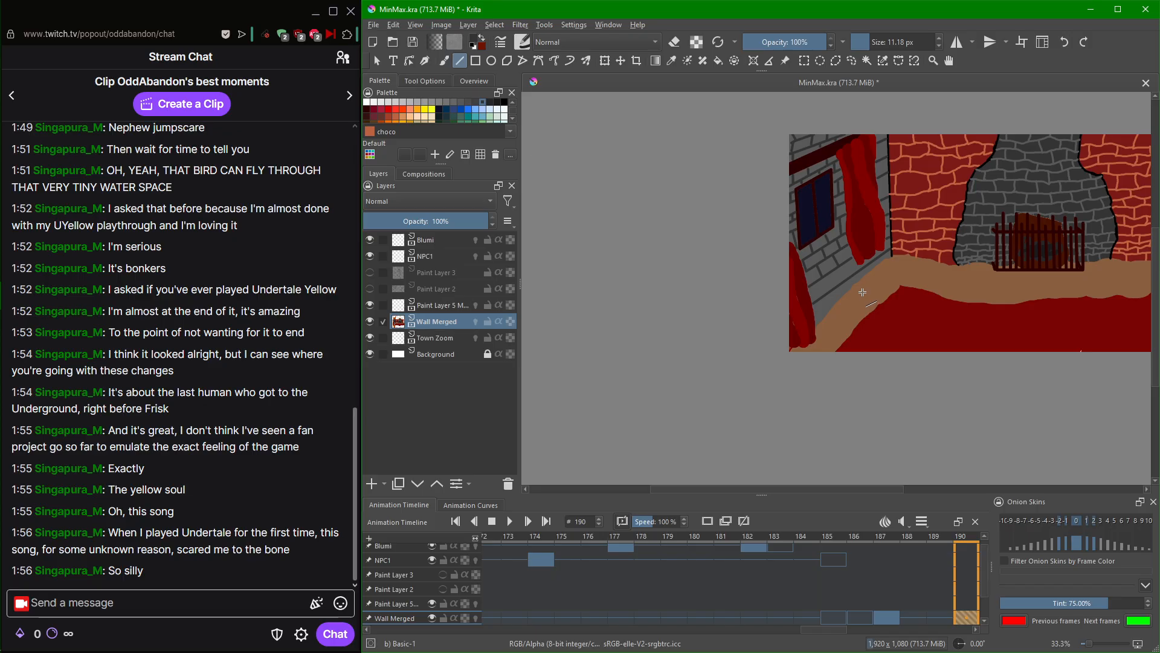
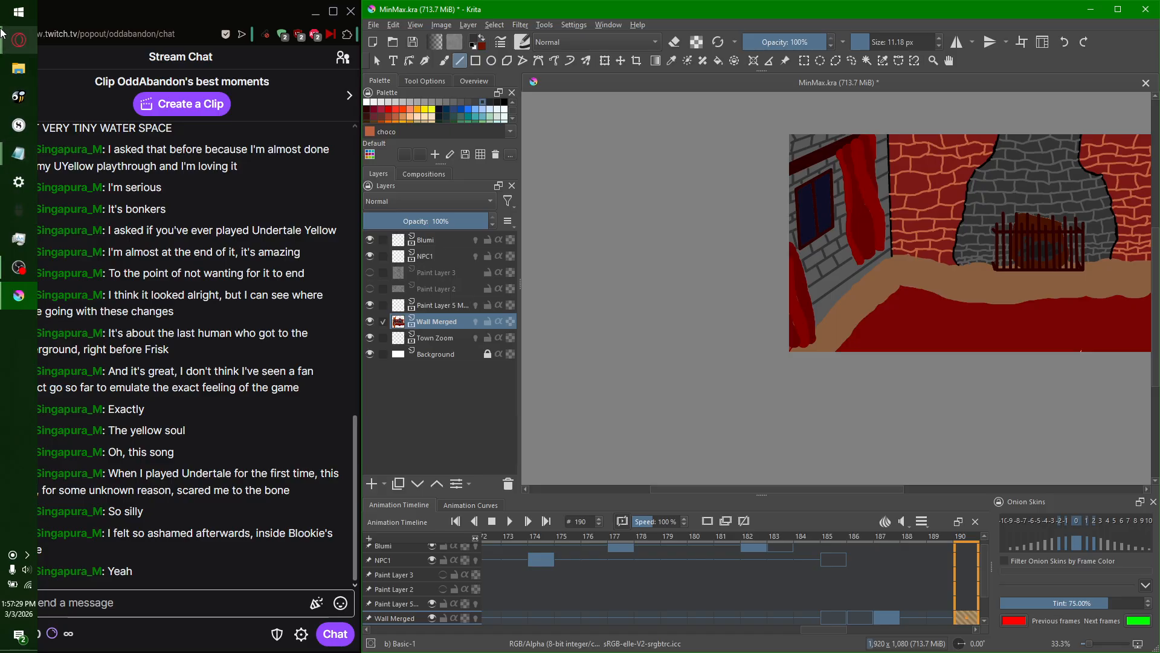
# Switch to the browser to check the UNDERTALE soundtrack video's current track on YouTube, and return to Krita.
pyautogui.moveTo(2, 44)
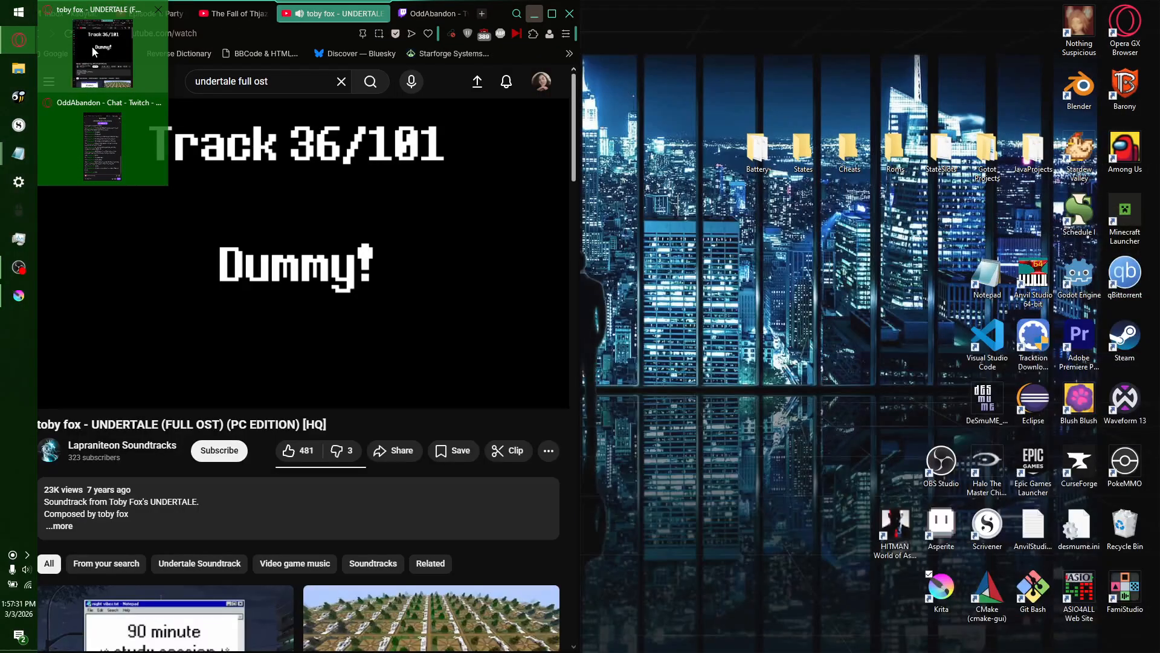
pyautogui.click(91, 46)
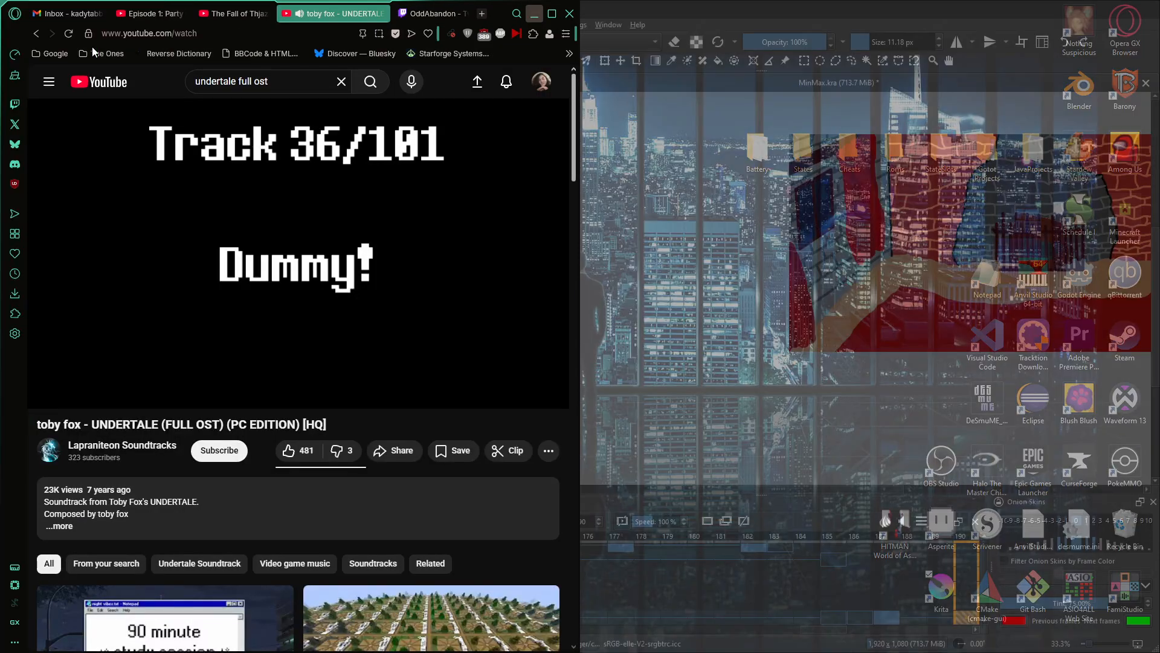
pyautogui.click(737, 19)
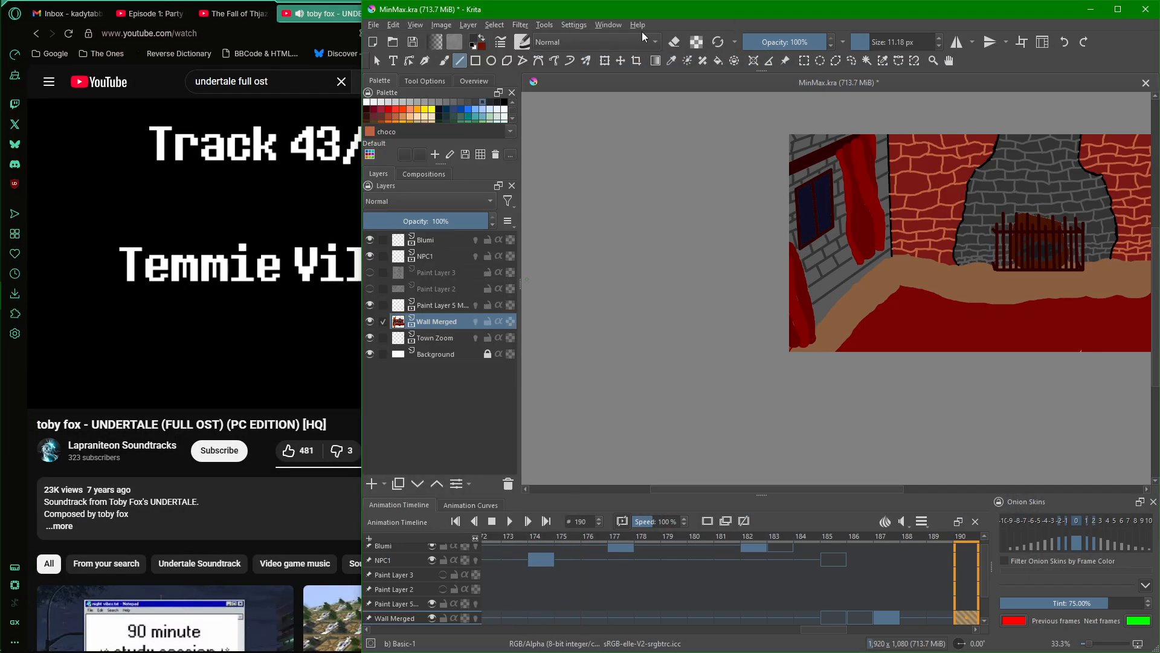
pyautogui.click(176, 83)
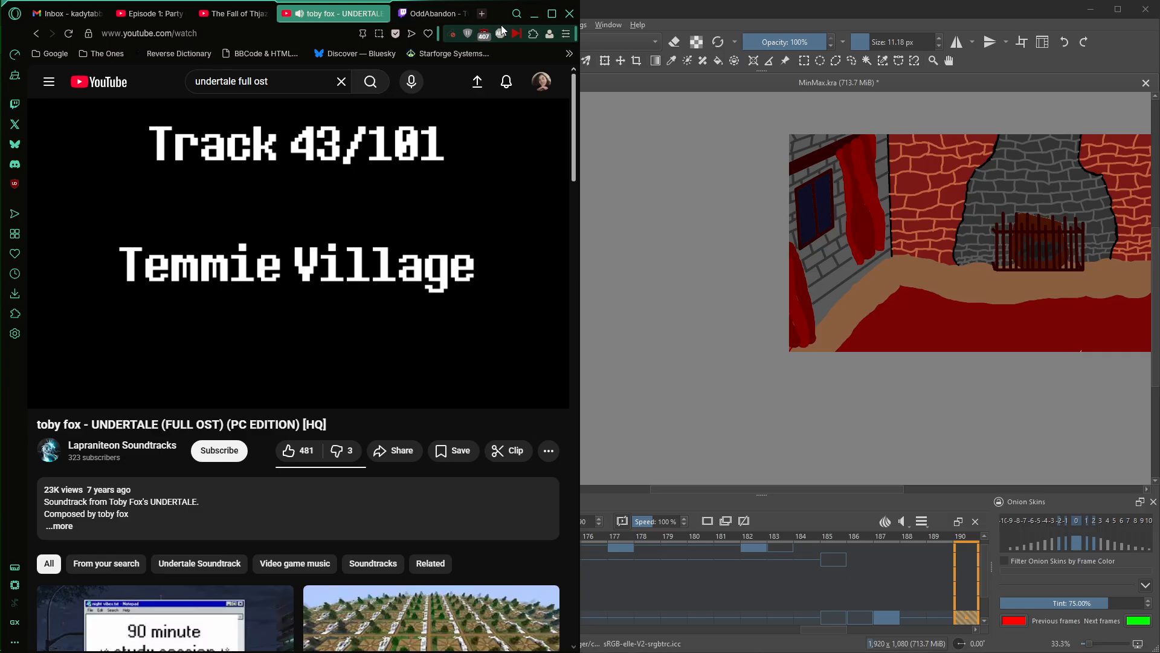
pyautogui.click(532, 18)
# Undo the drawing on the gray window wall back through its joints and slanted lines.
pyautogui.scroll(2, 218, 521)
pyautogui.scroll(-2, 218, 521)
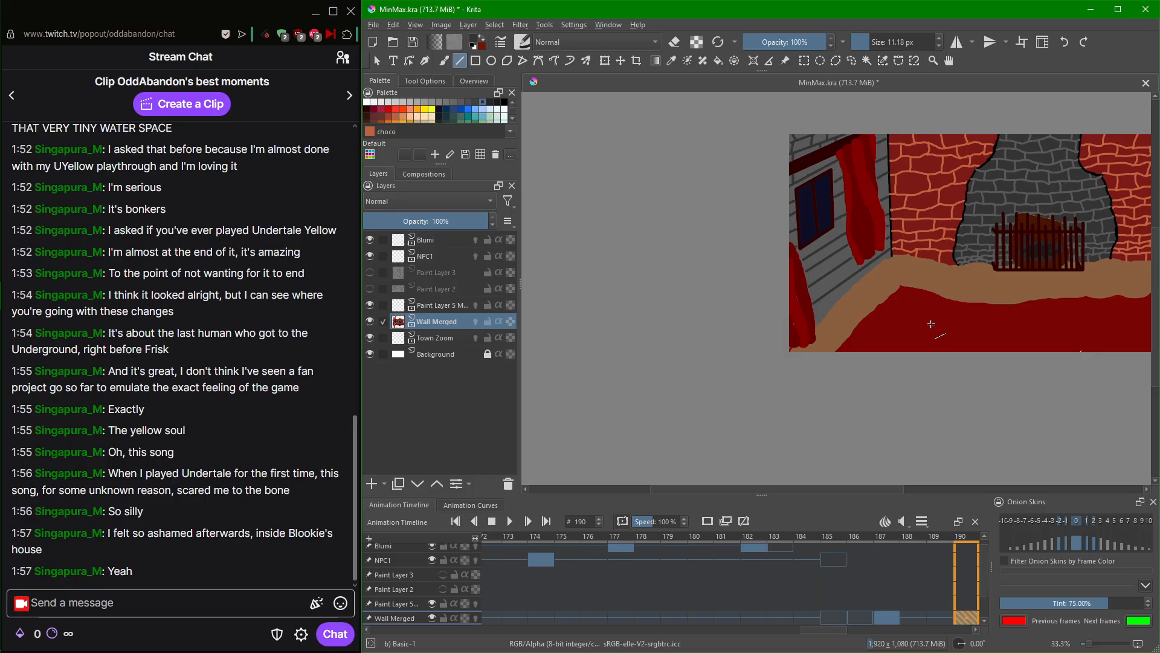
pyautogui.hotkey('ctrl', 'z')
pyautogui.hotkey('ctrl', 'z')
pyautogui.hotkey('ctrl', 'z')
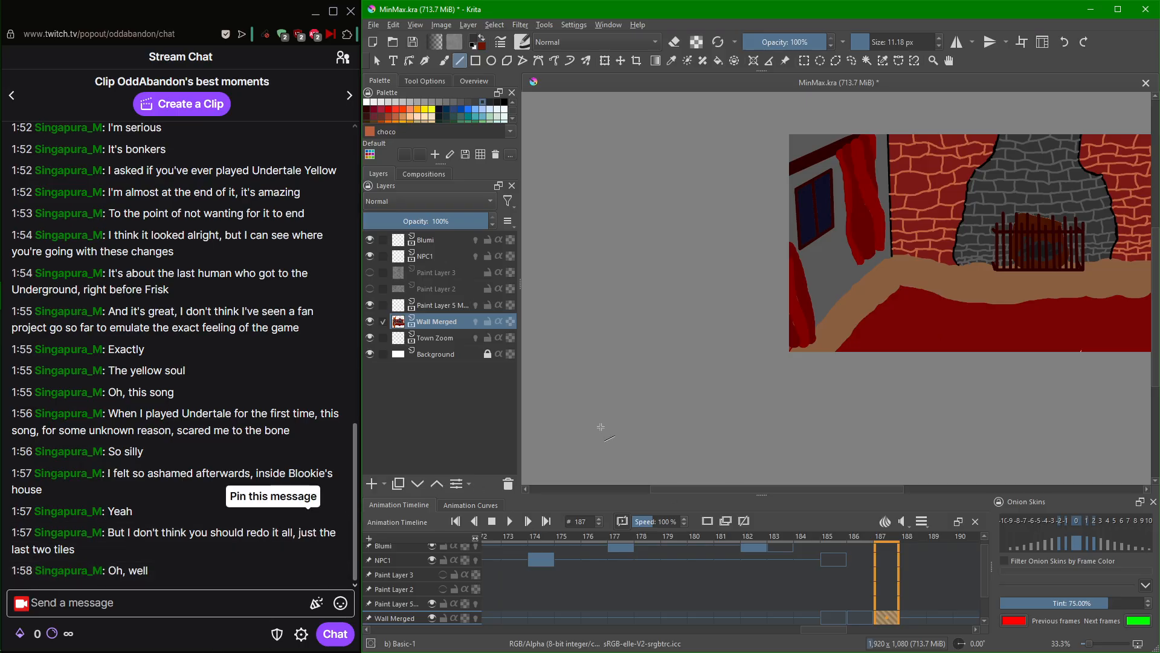
# Examine the plain gray window wall beside the red brick wall and fireplace.
pyautogui.scroll(2, 867, 201)
pyautogui.scroll(-2, 942, 233)
pyautogui.moveTo(870, 204); pyautogui.dragTo(858, 272)
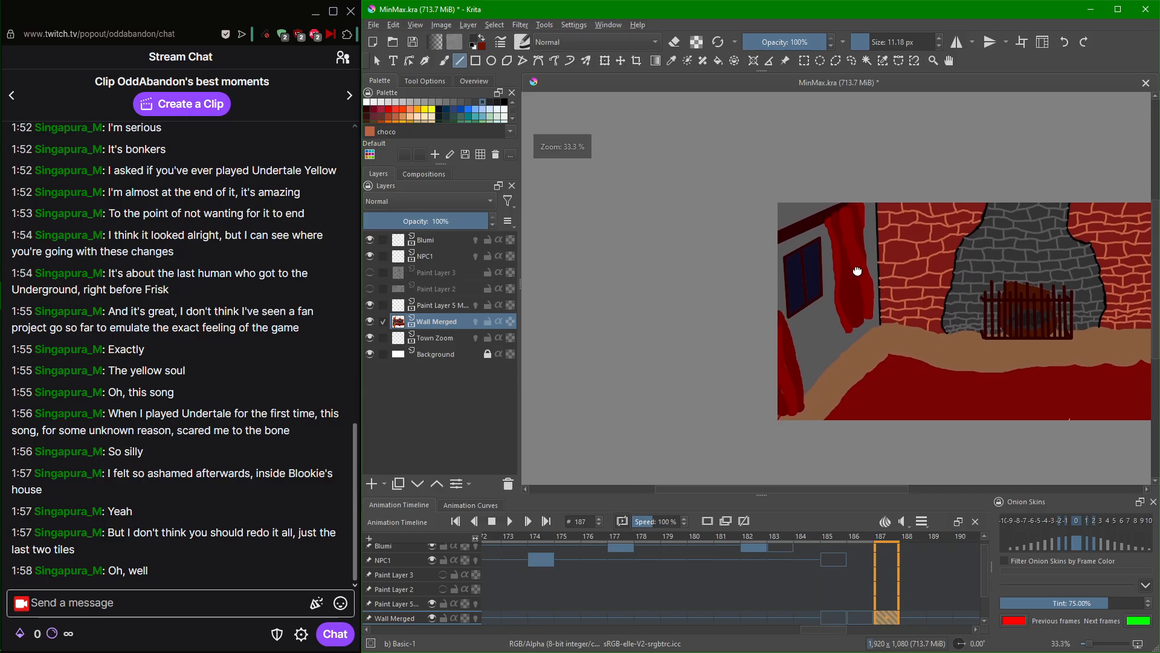
pyautogui.scroll(1, 874, 276)
pyautogui.scroll(-1, 874, 275)
pyautogui.moveTo(937, 307); pyautogui.dragTo(781, 266)
pyautogui.scroll(2, 781, 266)
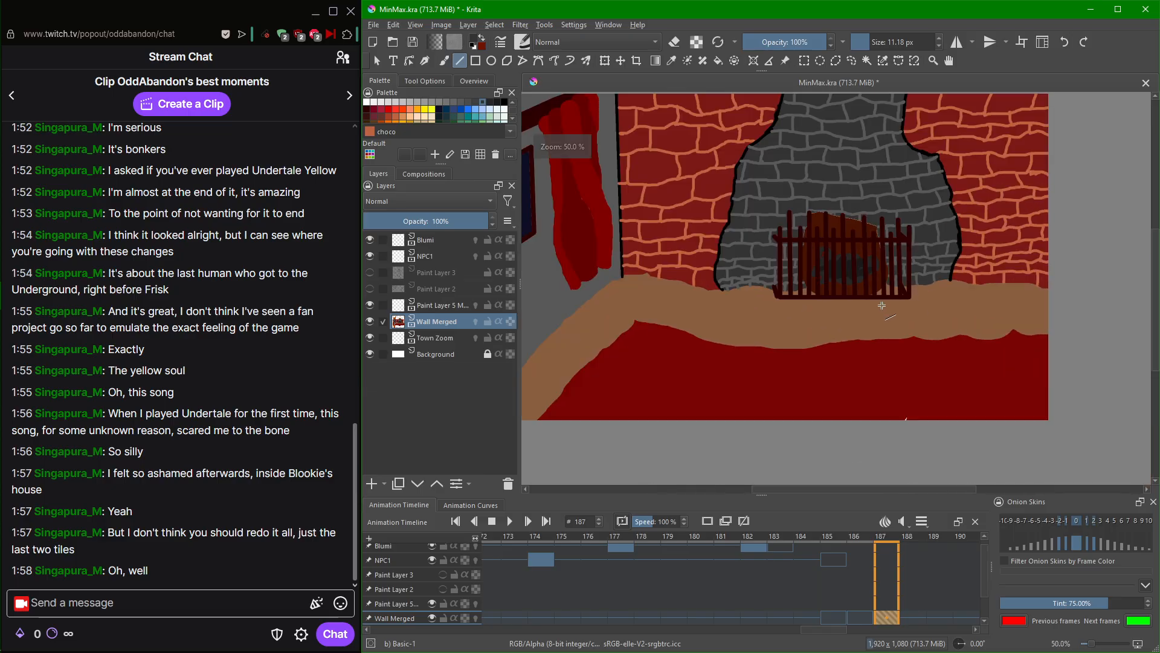
pyautogui.scroll(-1, 851, 345)
pyautogui.moveTo(851, 345); pyautogui.dragTo(860, 348)
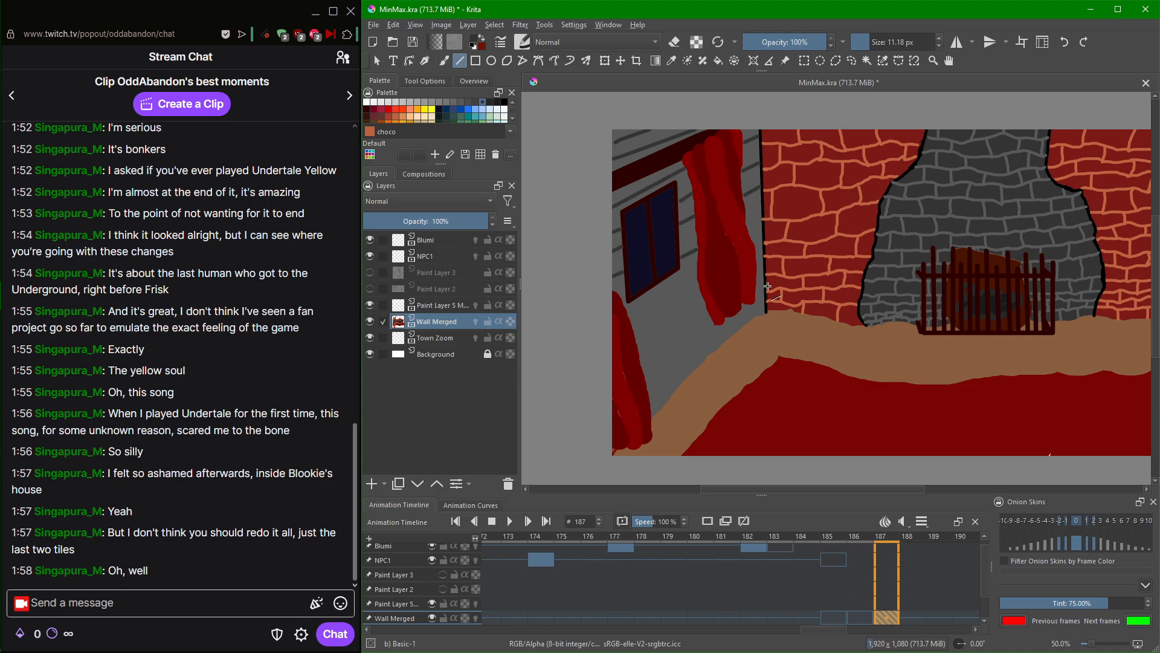
# Redo the window wall's slanted lines and joints, and undo only the joints in the rows below the window.
pyautogui.hotkey('ctrl', 'shift', 'z')
pyautogui.hotkey('ctrl', 'shift', 'z')
pyautogui.hotkey('ctrl', 'shift', 'z')
pyautogui.hotkey('ctrl', 'shift', 'z')
pyautogui.hotkey('ctrl', 'shift', 'z')
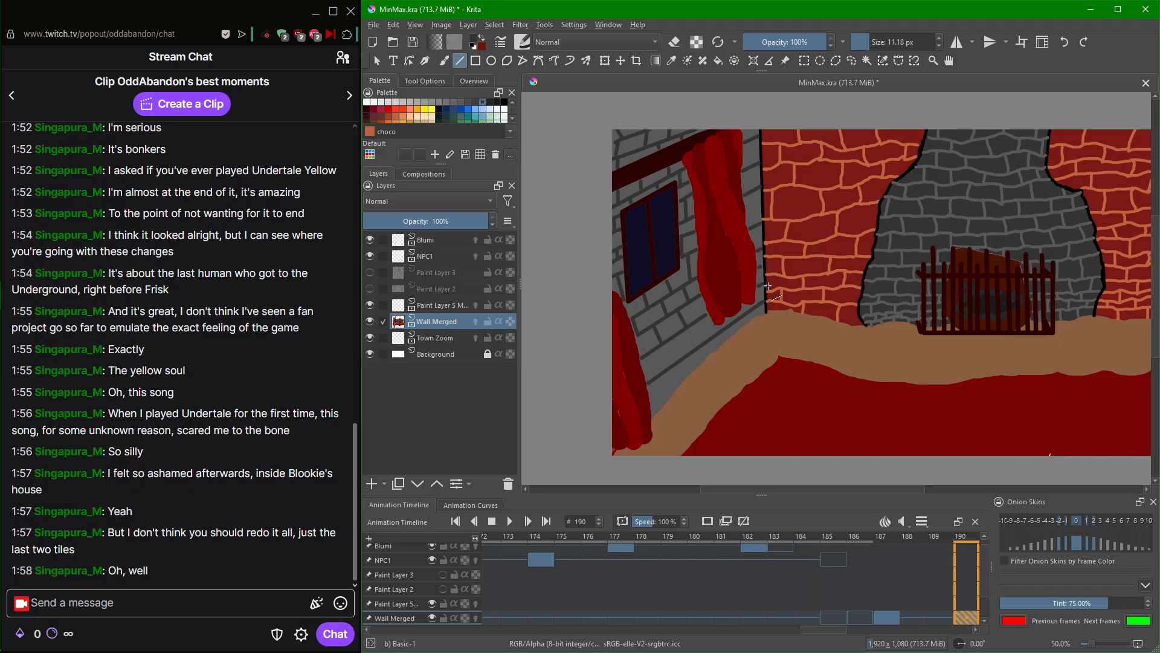
pyautogui.press('ctrl')
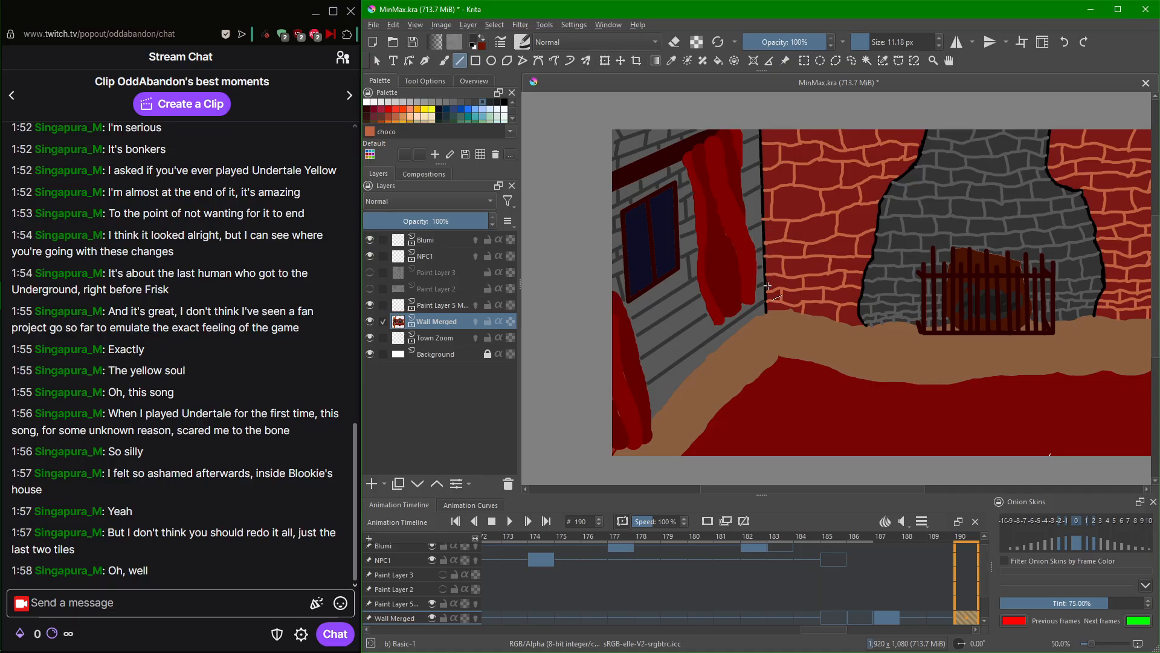
pyautogui.press('ctrl')
# Draw two upright joints, one about 43.5 px long, between the window's lower edge and the first slanted line below it.
pyautogui.scroll(3, 633, 339)
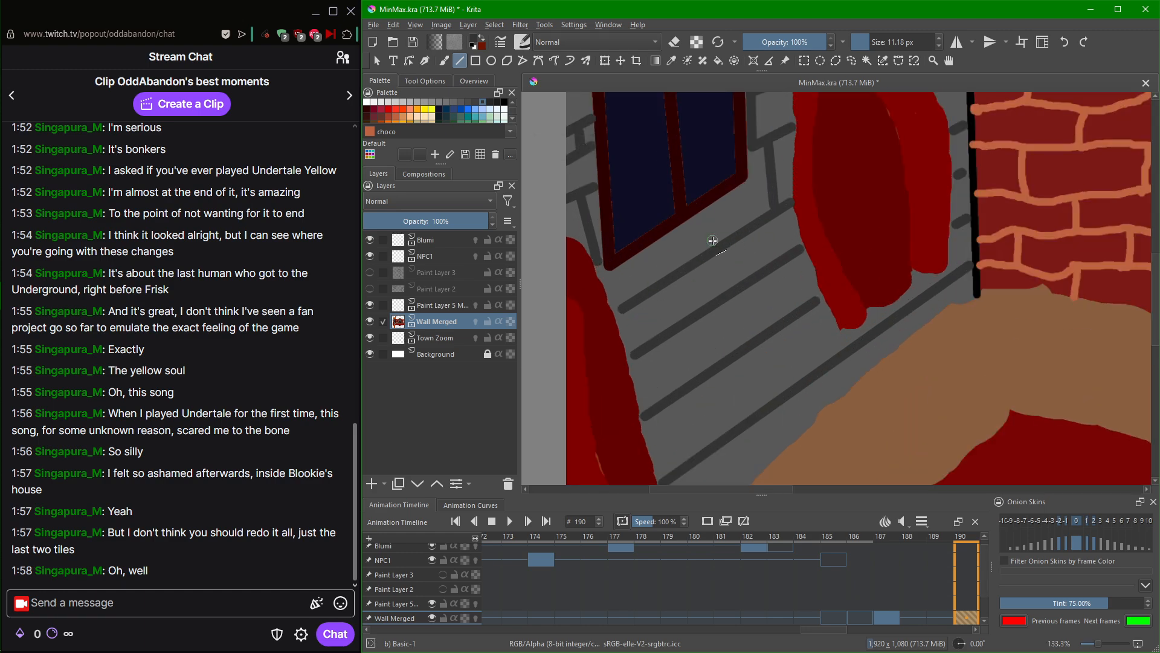
pyautogui.moveTo(698, 254); pyautogui.dragTo(700, 214)
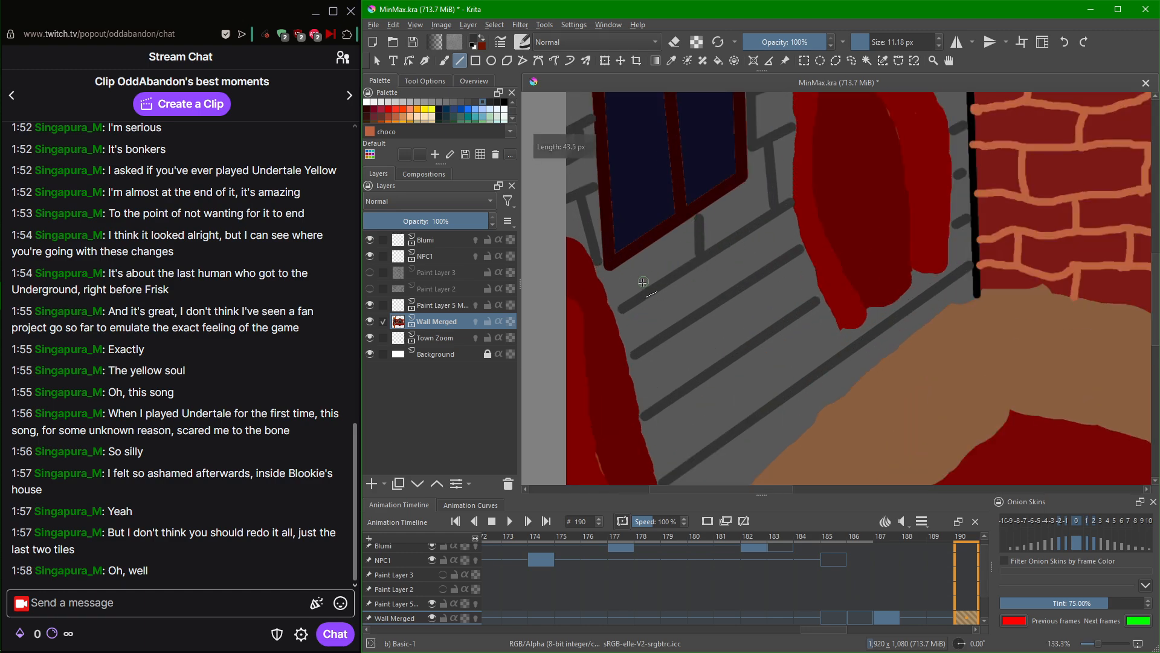
pyautogui.moveTo(623, 307); pyautogui.dragTo(623, 271)
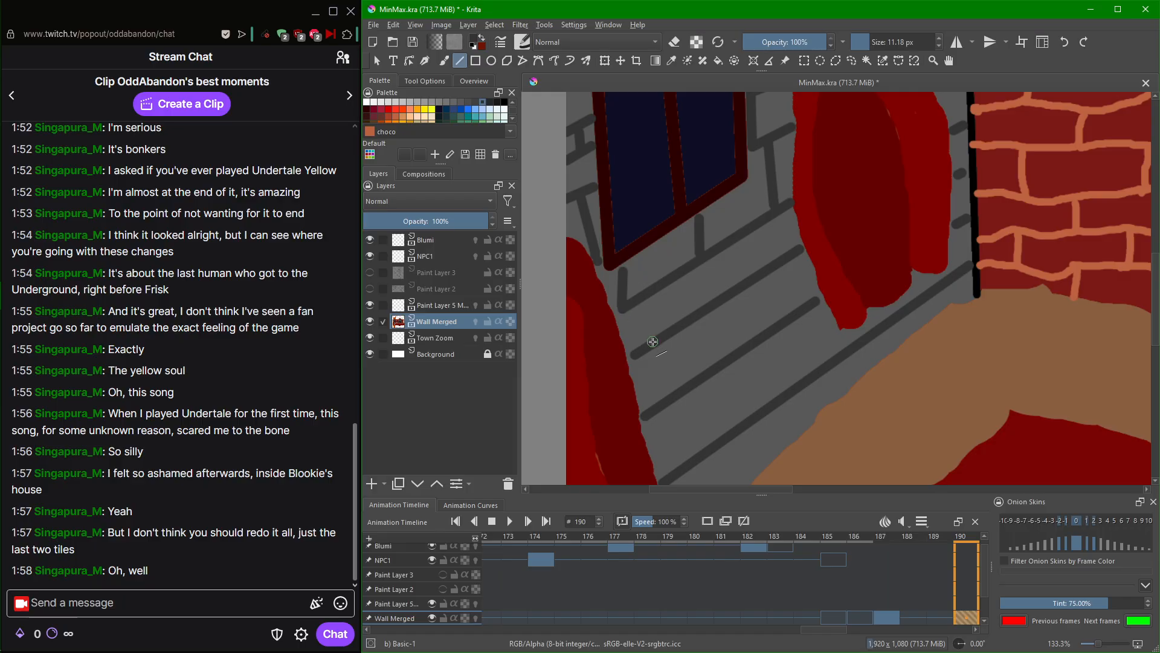
# Between the first and second slanted lines below the window, draw two slightly tilted joints, the one nearer the curtain about 55 px long.
pyautogui.scroll(2, 652, 342)
pyautogui.moveTo(663, 239)
pyautogui.mouseDown()
pyautogui.moveTo(657, 308)
pyautogui.moveTo(671, 323)
pyautogui.mouseUp()
pyautogui.moveTo(794, 249); pyautogui.dragTo(702, 314)
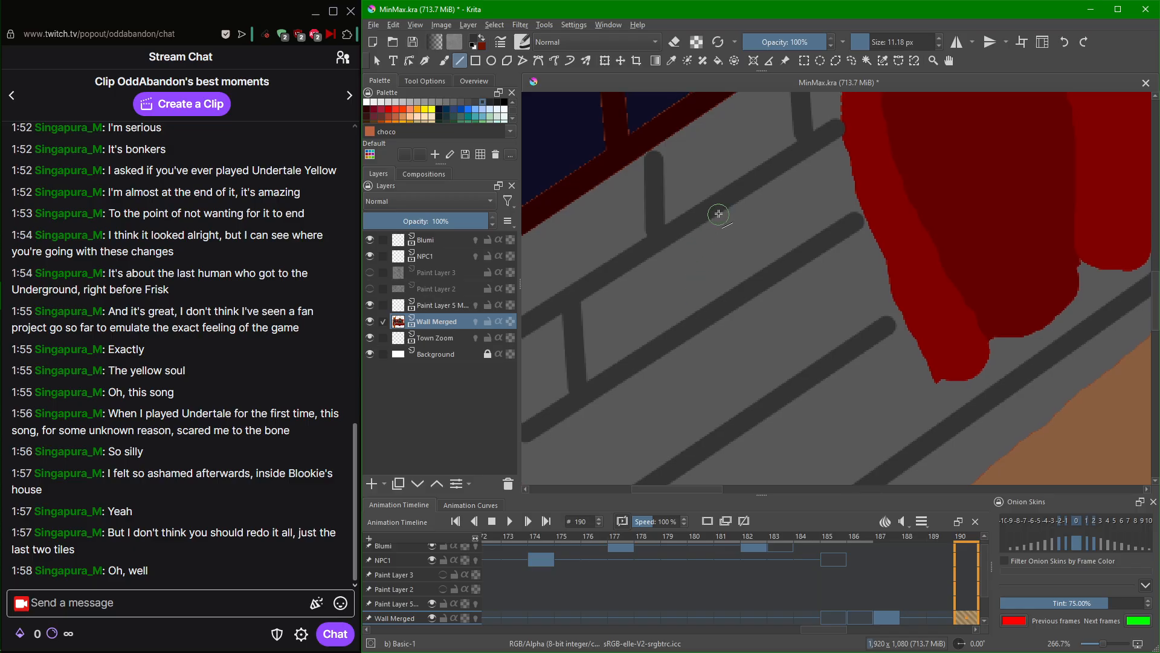
pyautogui.moveTo(728, 197); pyautogui.dragTo(759, 301)
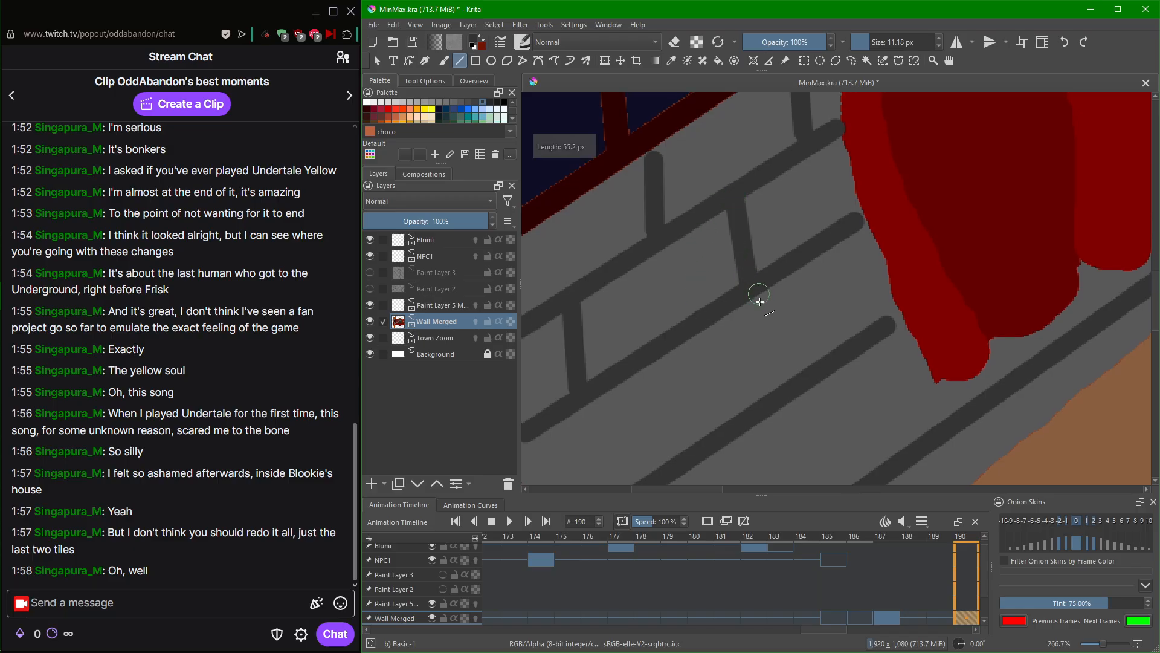
# Between the second and third slanted lines below the window, draw two nearly upright joints, one mid-wall and one nearer the curtain.
pyautogui.moveTo(732, 355); pyautogui.dragTo(801, 213)
pyautogui.moveTo(721, 219); pyautogui.dragTo(730, 325)
pyautogui.scroll(-6, 879, 265)
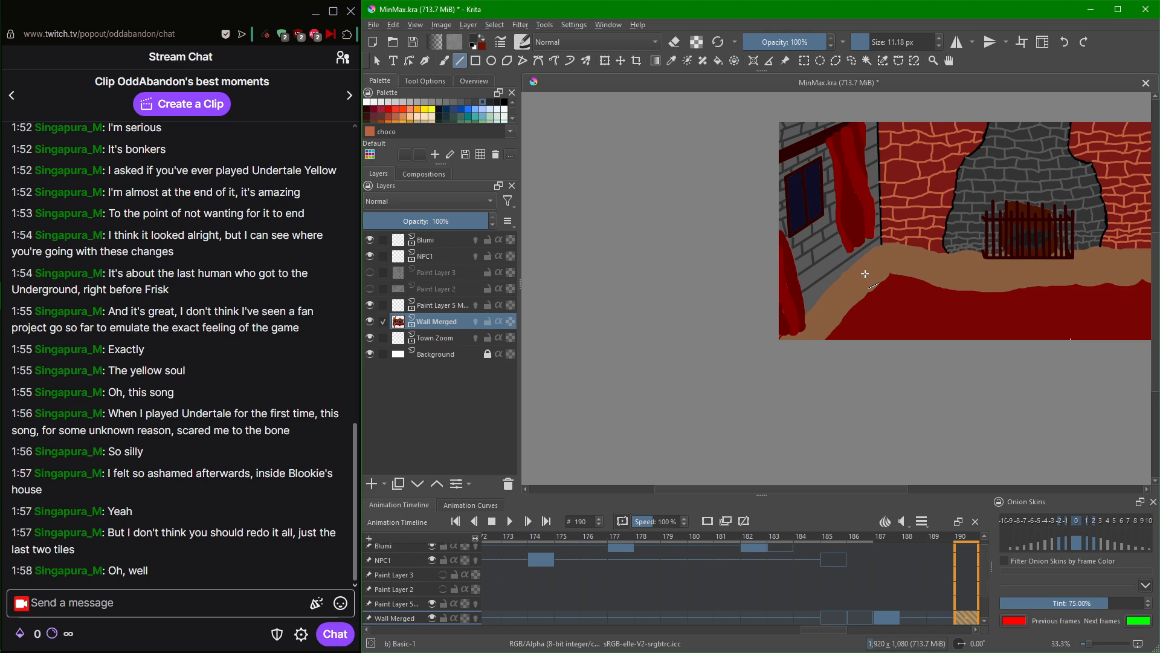
pyautogui.scroll(6, 865, 274)
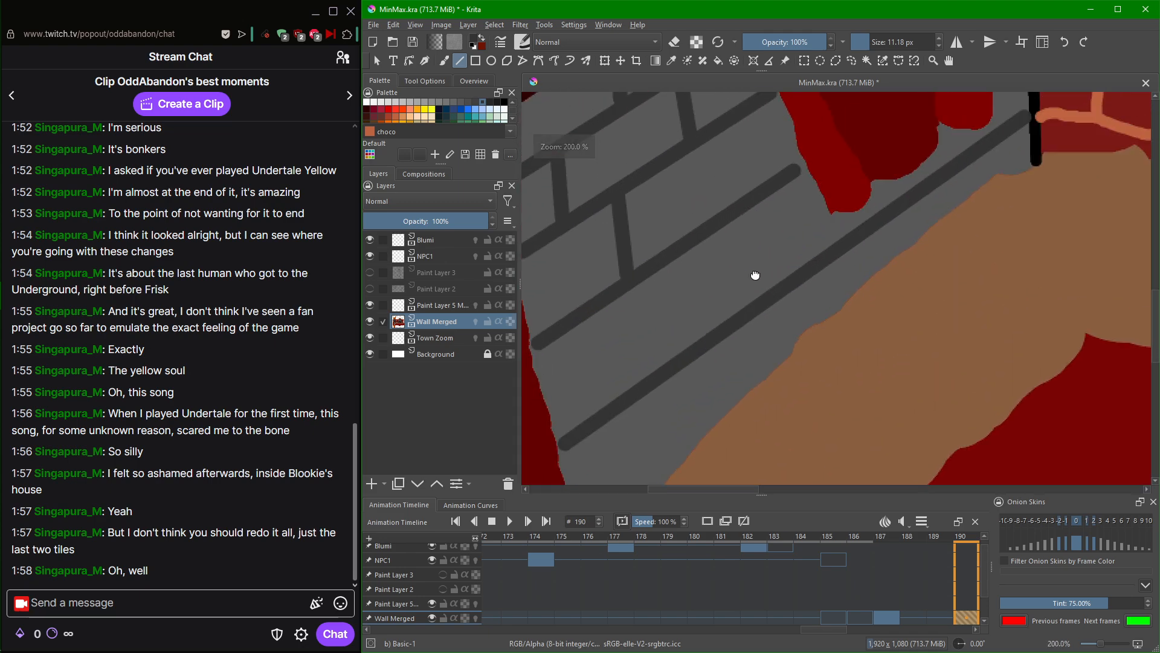
pyautogui.moveTo(767, 155); pyautogui.dragTo(775, 237)
# Draw three slightly tilted joints, about 80 px long each, between the third and fourth slanted lines below the window.
pyautogui.moveTo(598, 358); pyautogui.dragTo(614, 453)
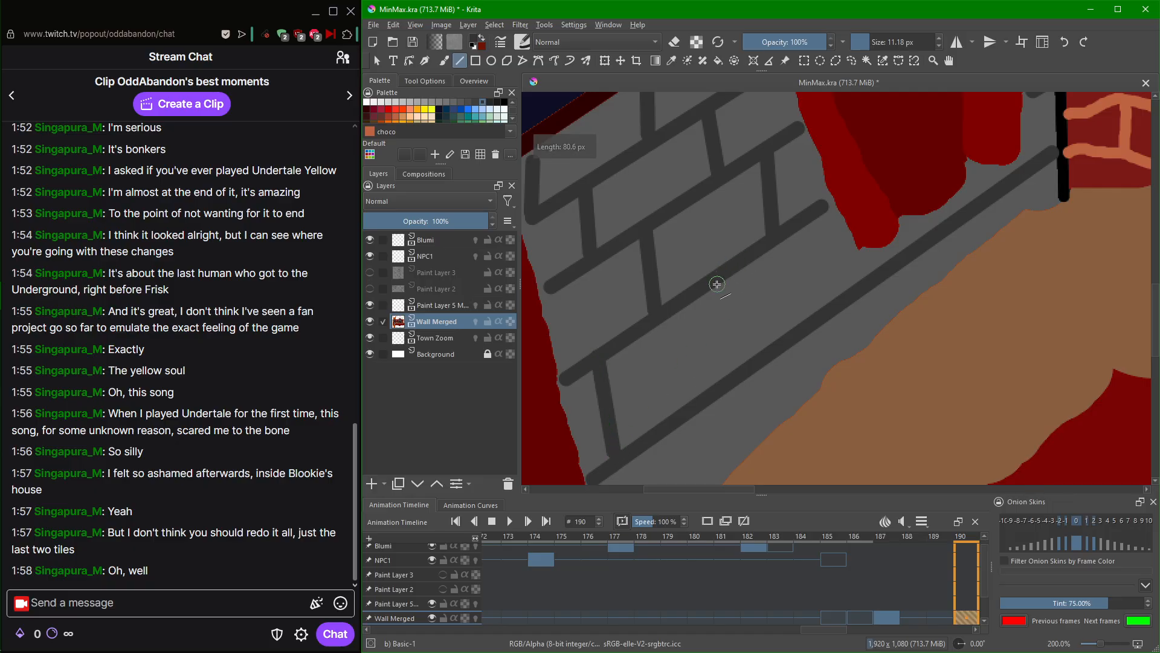
pyautogui.moveTo(723, 281); pyautogui.dragTo(739, 371)
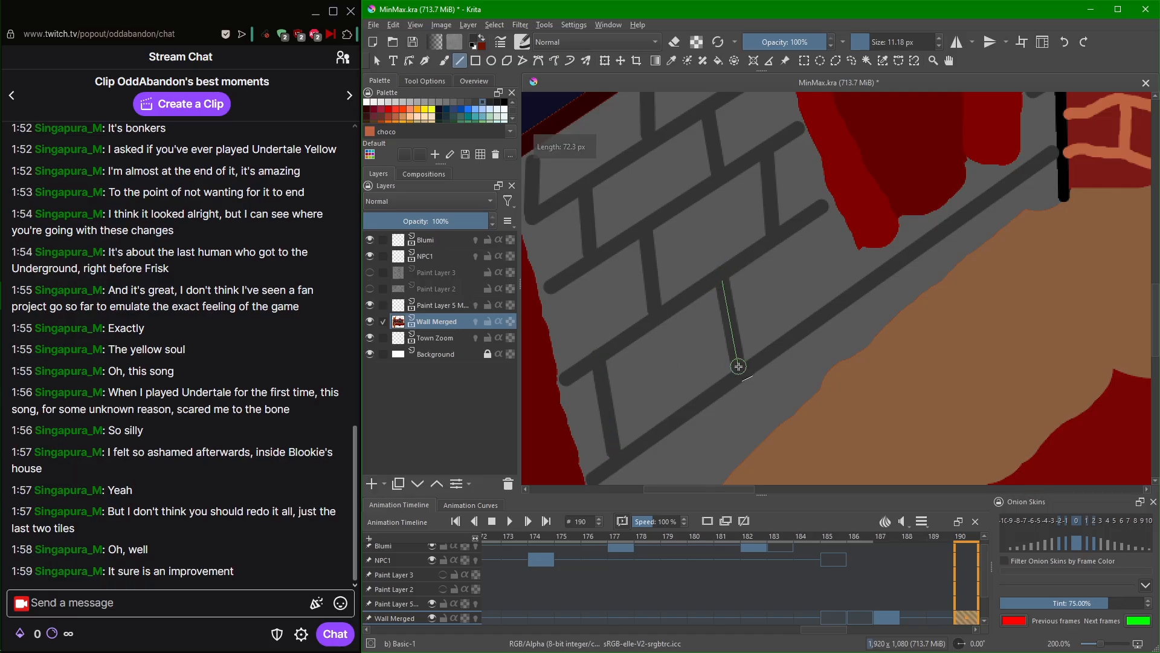
pyautogui.moveTo(826, 206); pyautogui.dragTo(845, 305)
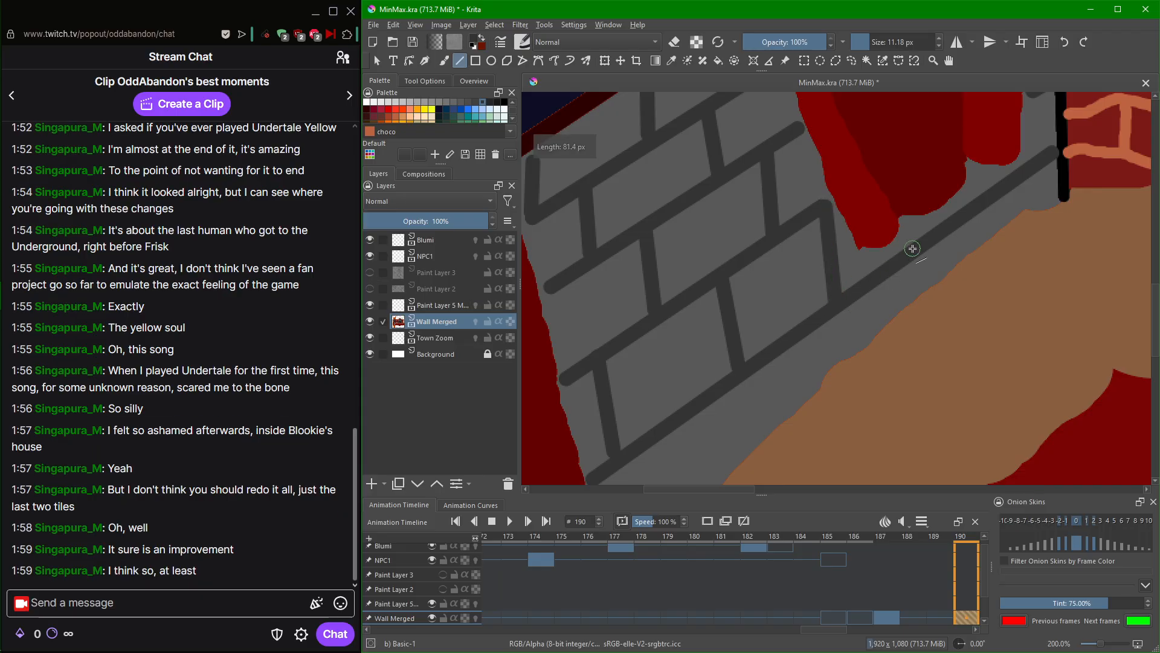
# Add two short joints above the lowest slanted line, one beneath the curtain and one about 8 px long beside the wall corner.
pyautogui.moveTo(913, 248); pyautogui.dragTo(659, 464)
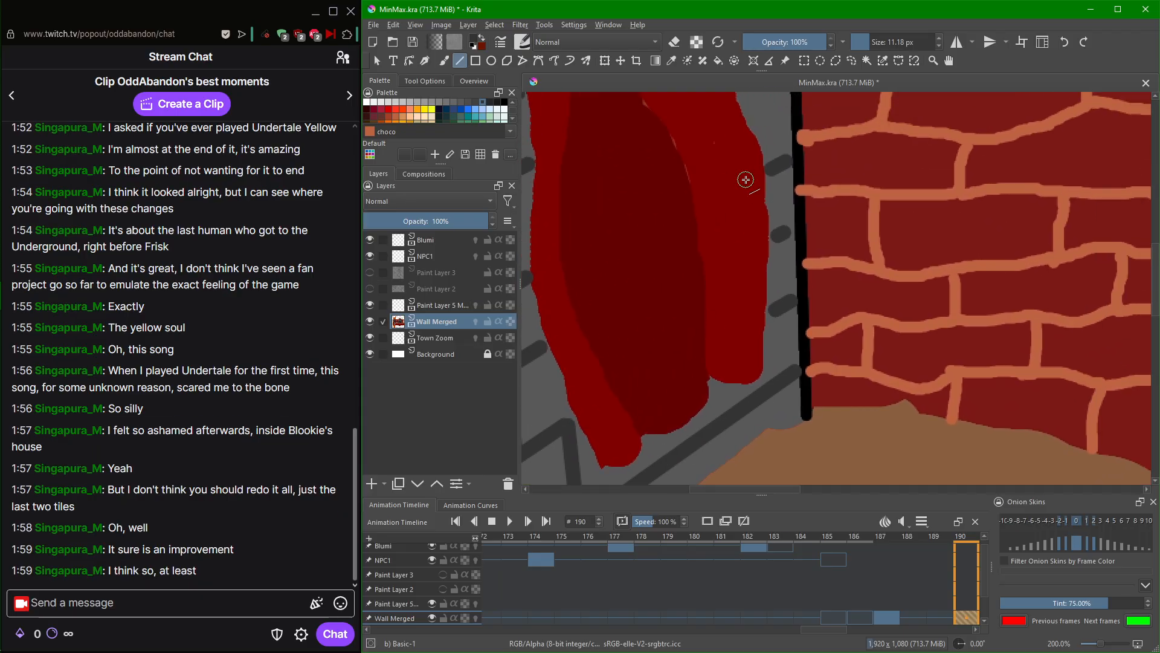
pyautogui.moveTo(679, 403)
pyautogui.mouseDown()
pyautogui.moveTo(839, 173)
pyautogui.moveTo(803, 225)
pyautogui.moveTo(820, 243)
pyautogui.moveTo(827, 235)
pyautogui.moveTo(820, 244)
pyautogui.mouseUp()
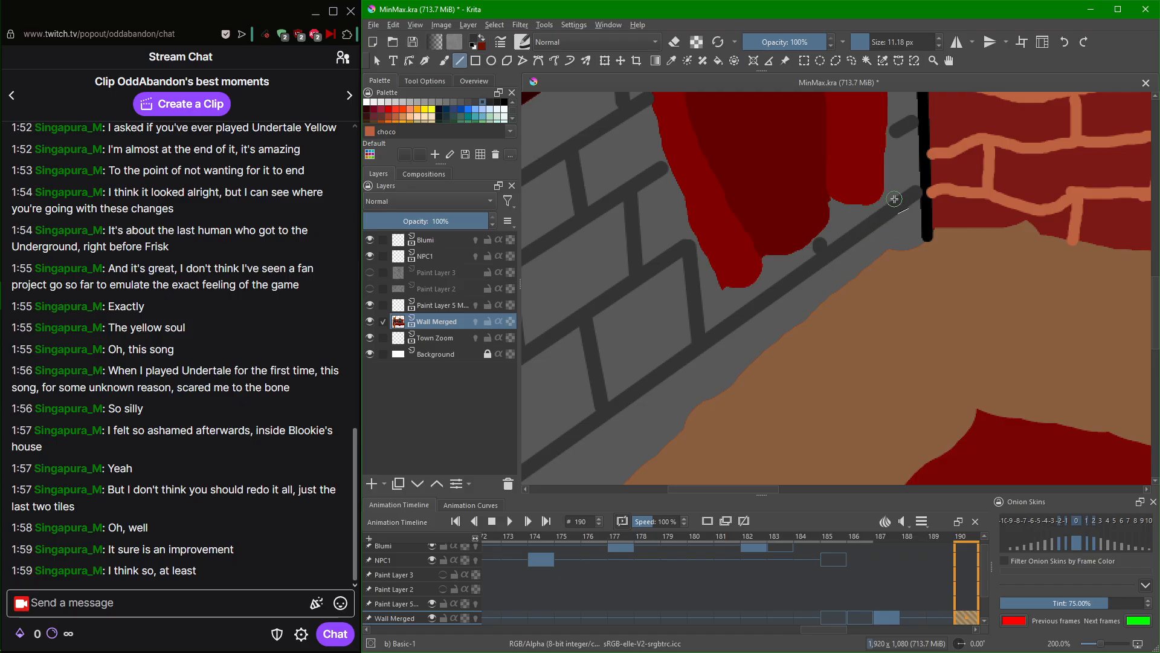
pyautogui.moveTo(897, 198); pyautogui.dragTo(892, 194)
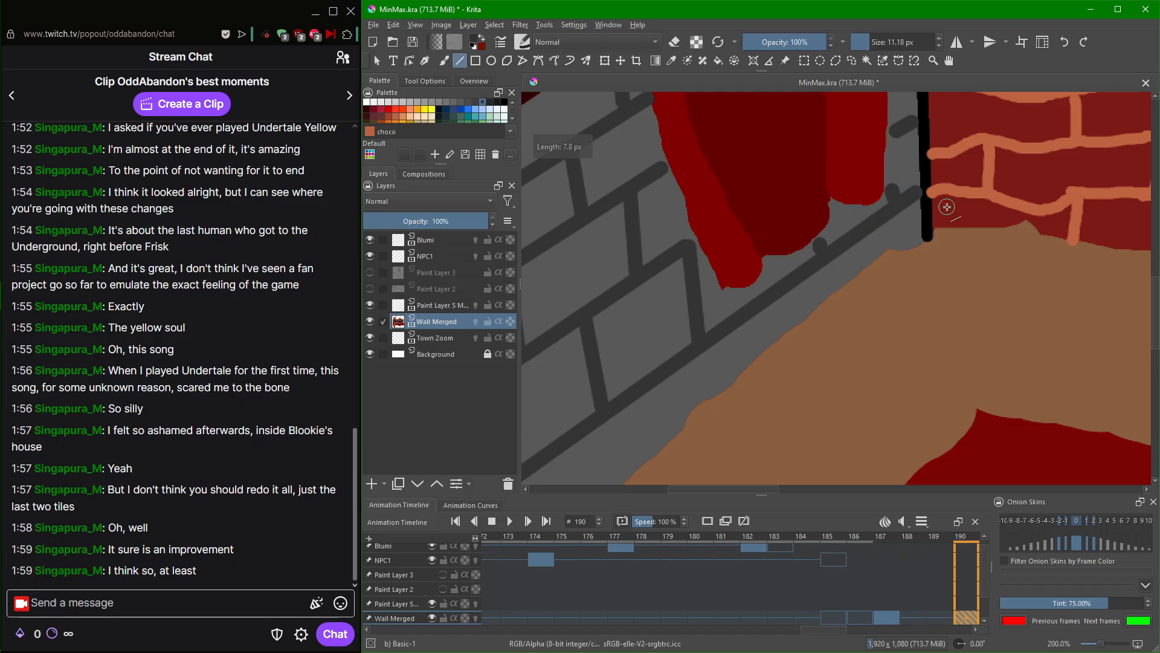
# Draw short vertical mortar lines in dark grey below the lowest brick line of the grey side wall, ending near the floor.
pyautogui.moveTo(862, 233); pyautogui.dragTo(868, 270)
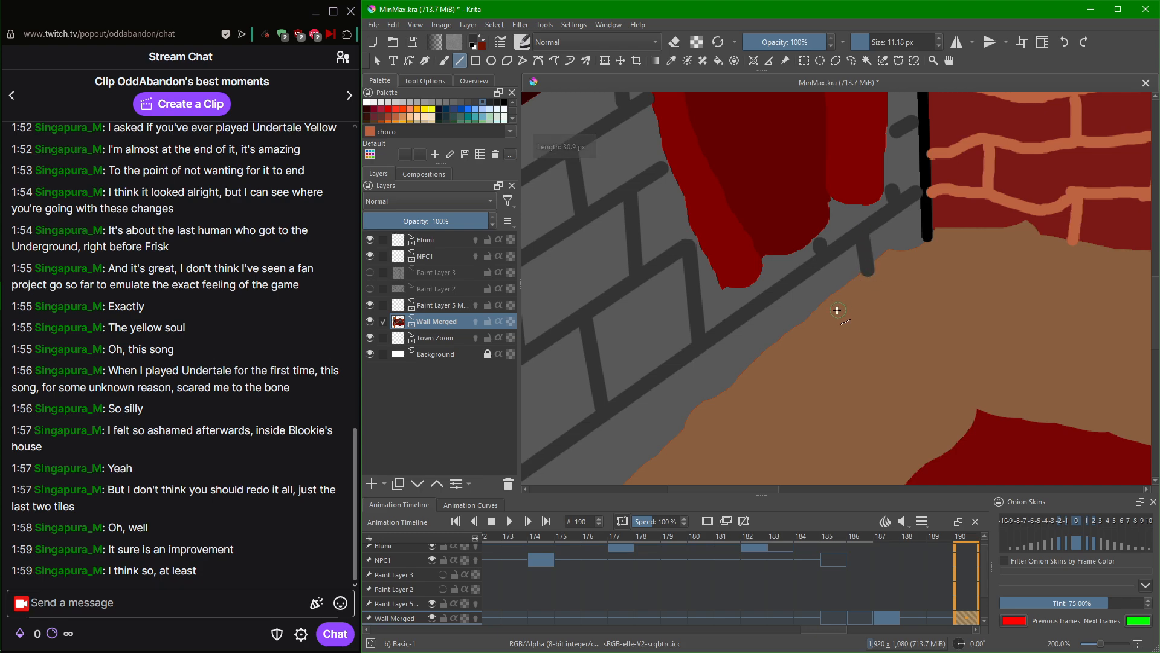
pyautogui.hotkey('ctrl', 'z')
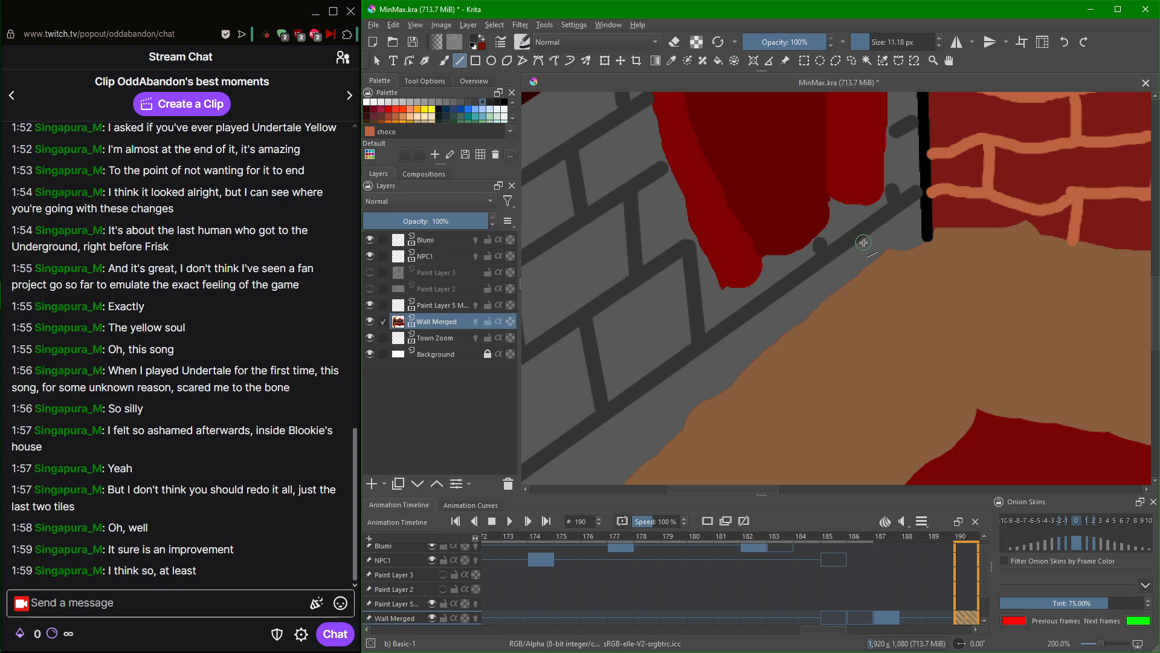
pyautogui.moveTo(864, 242); pyautogui.dragTo(863, 265)
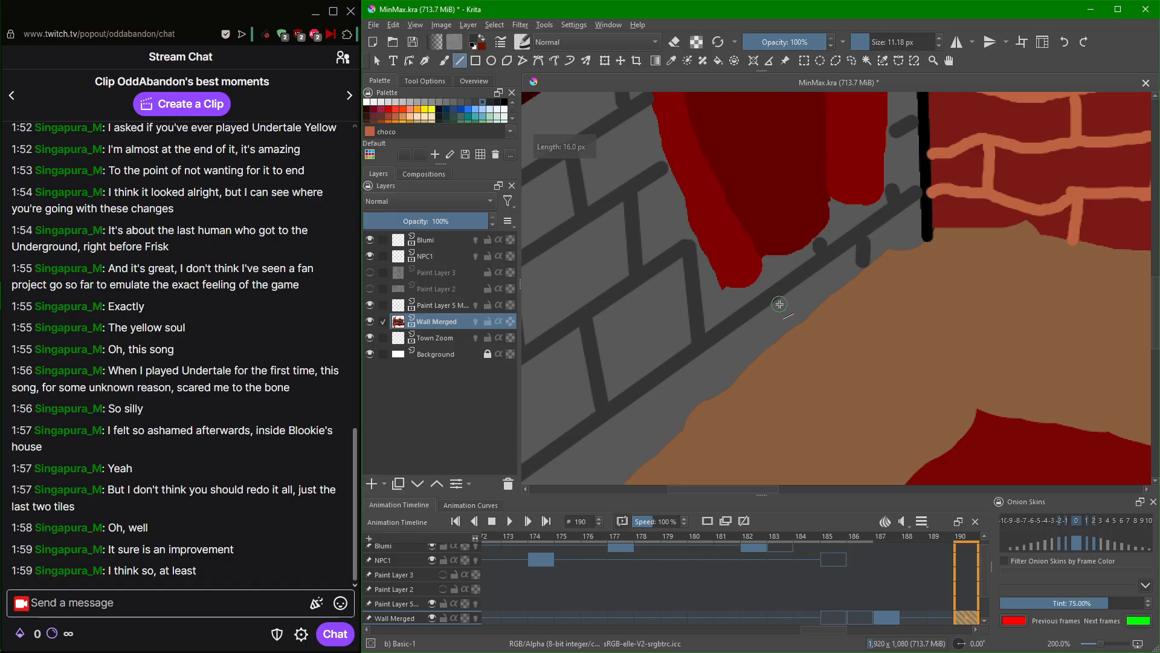
pyautogui.moveTo(783, 297); pyautogui.dragTo(786, 324)
pyautogui.moveTo(704, 383)
pyautogui.mouseDown()
pyautogui.moveTo(780, 272)
pyautogui.moveTo(752, 316)
pyautogui.mouseUp()
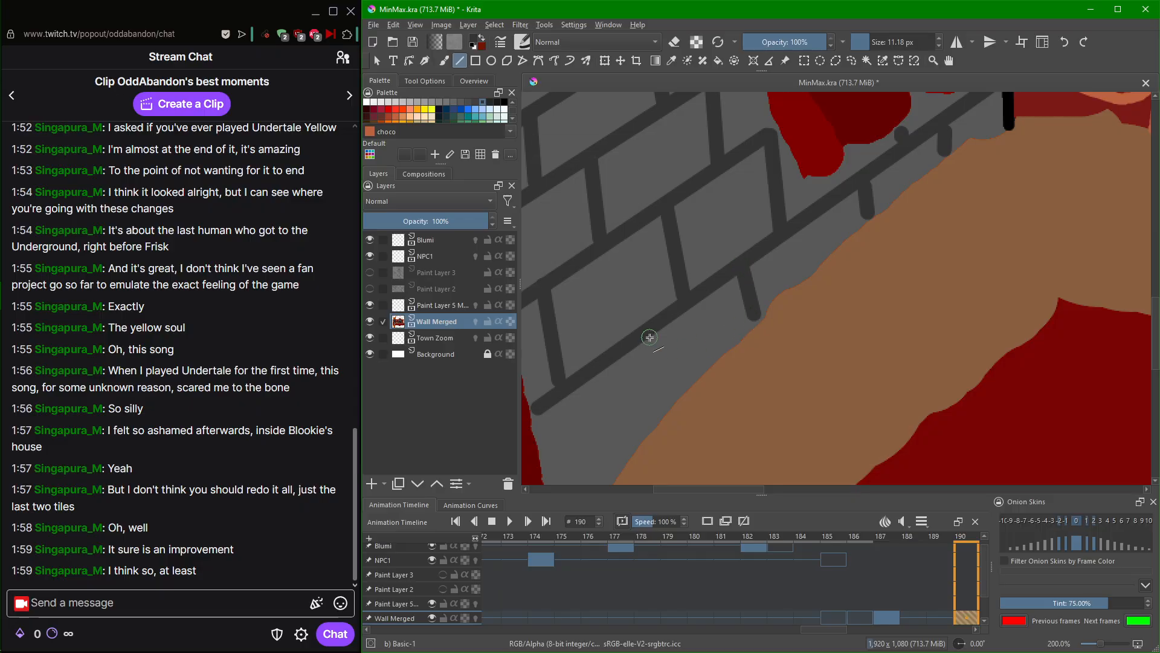
pyautogui.moveTo(638, 346)
pyautogui.mouseDown()
pyautogui.moveTo(655, 419)
pyautogui.moveTo(717, 286)
pyautogui.moveTo(656, 350)
pyautogui.moveTo(623, 363)
pyautogui.moveTo(652, 359)
pyautogui.moveTo(655, 379)
pyautogui.mouseUp()
# Draw vertical mortar lines joining the dark grey brick lines in the narrow wall strip between the red curtain and the black corner line.
pyautogui.scroll(-4, 748, 212)
pyautogui.moveTo(742, 221); pyautogui.dragTo(728, 248)
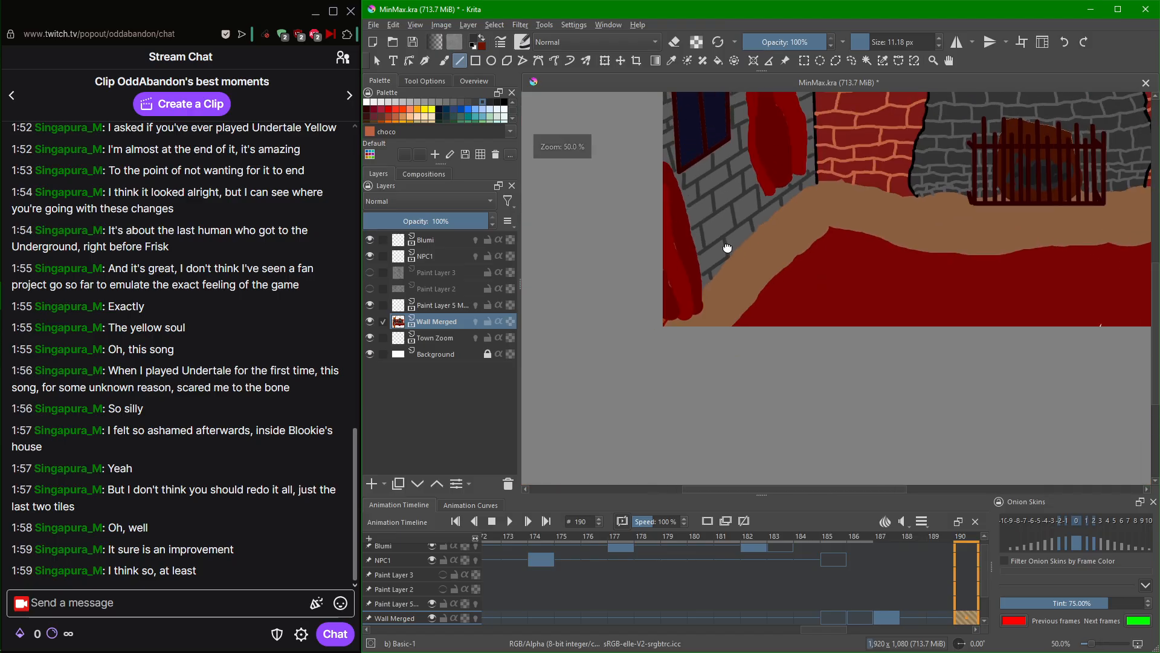
pyautogui.scroll(1, 727, 248)
pyautogui.scroll(3, 849, 341)
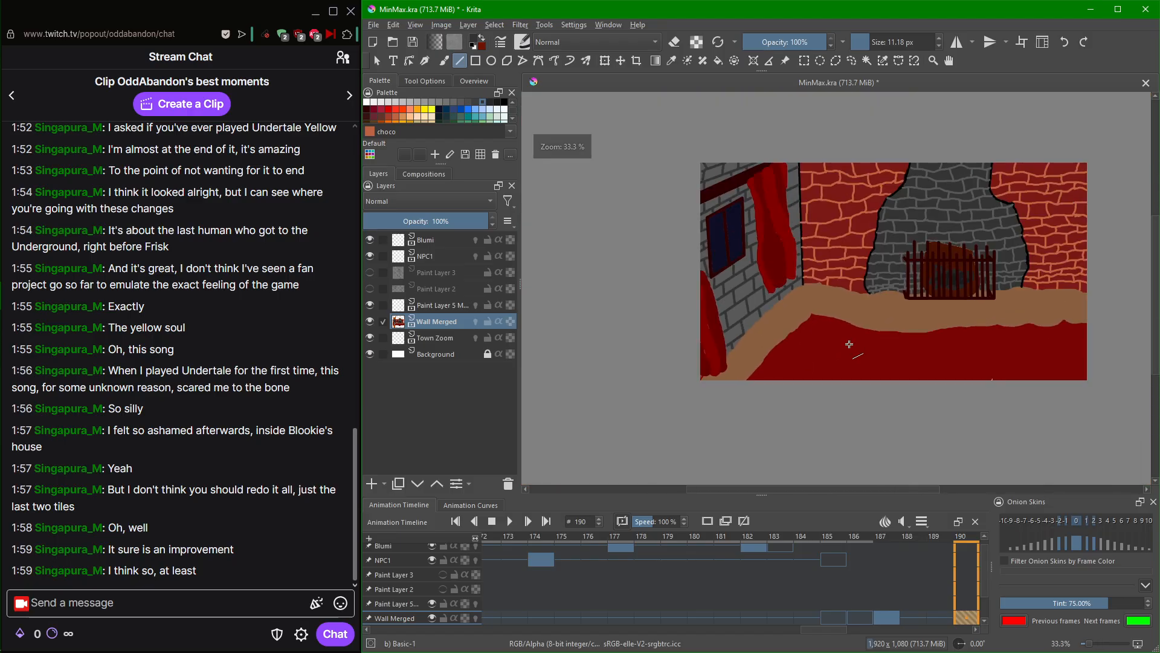
pyautogui.scroll(2, 709, 375)
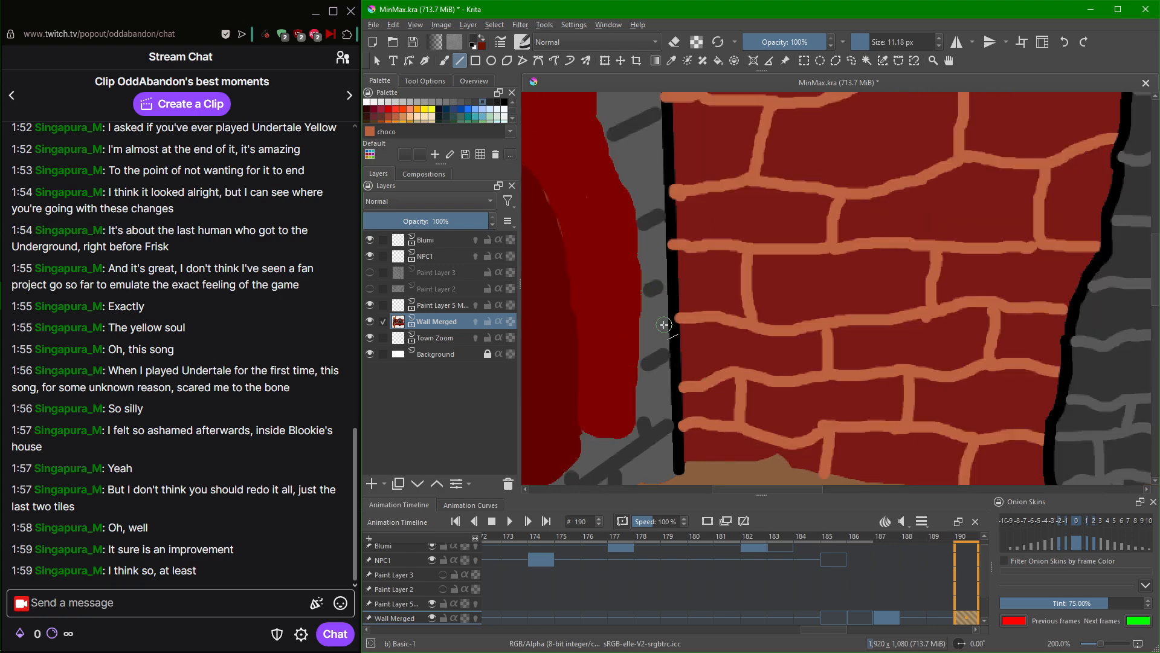
pyautogui.scroll(-2, 665, 305)
pyautogui.scroll(-2, 694, 321)
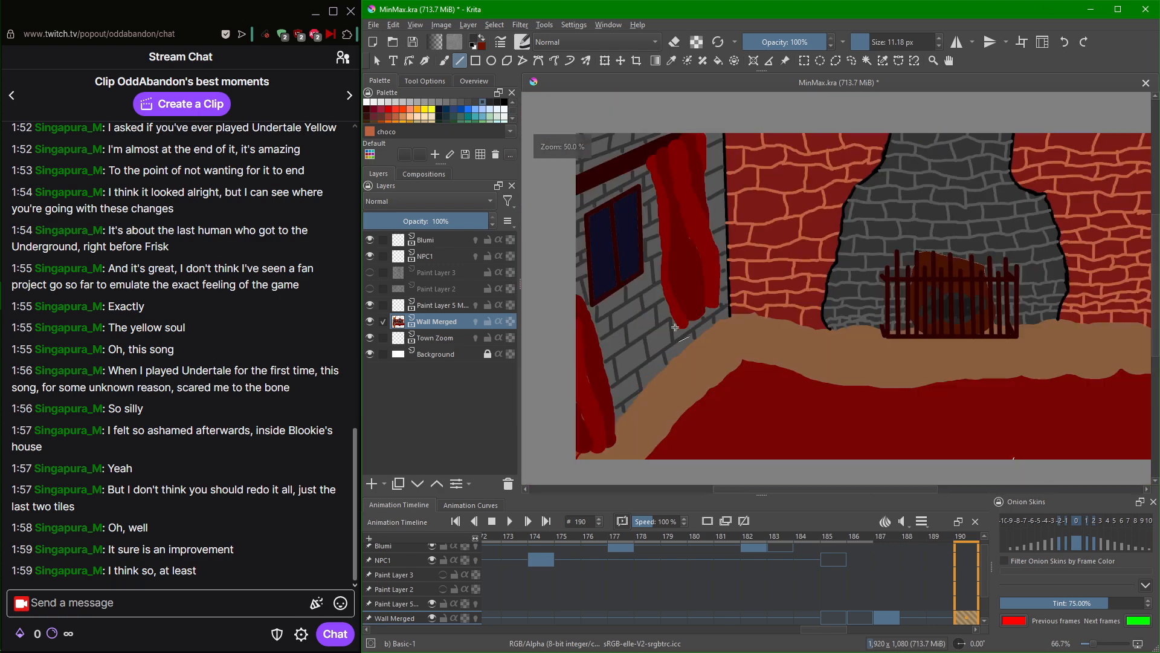
pyautogui.scroll(2, 714, 325)
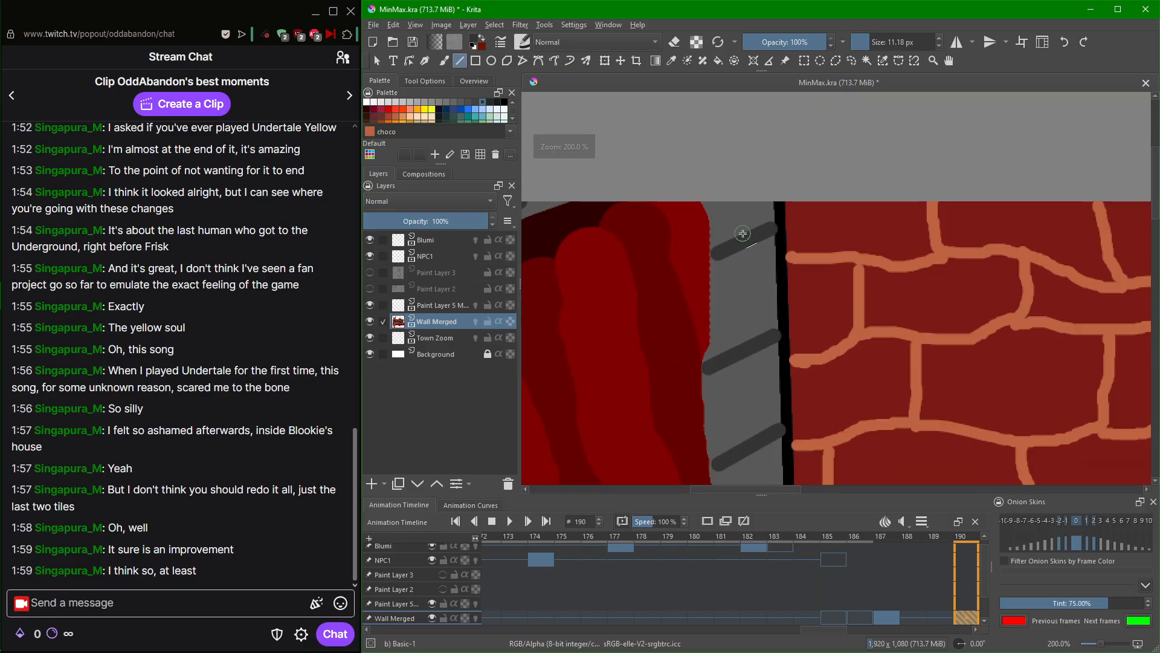
pyautogui.moveTo(739, 240); pyautogui.dragTo(738, 203)
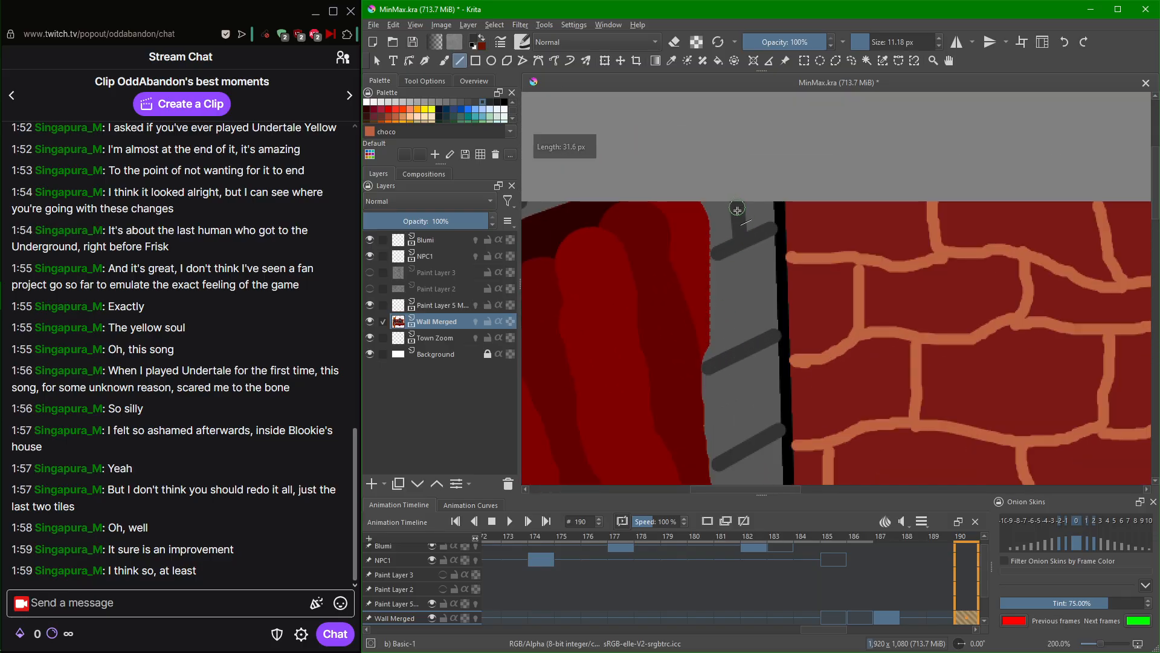
pyautogui.moveTo(744, 353)
pyautogui.mouseDown()
pyautogui.moveTo(754, 440)
pyautogui.moveTo(748, 281)
pyautogui.moveTo(793, 221)
pyautogui.mouseUp()
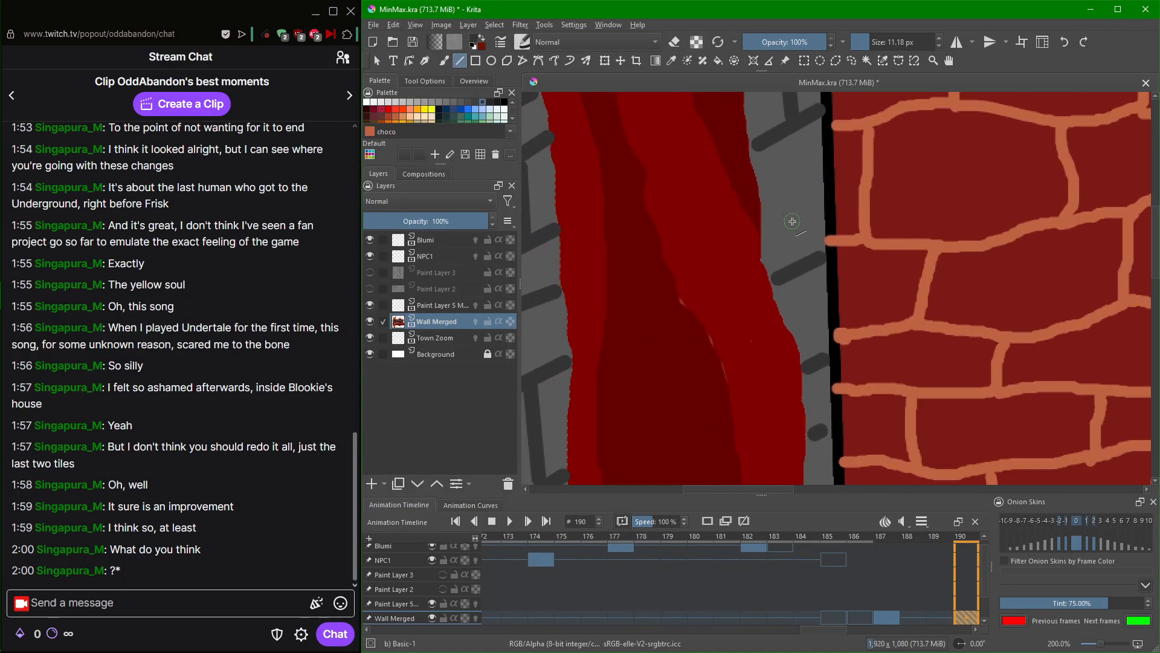
pyautogui.moveTo(802, 276); pyautogui.dragTo(813, 358)
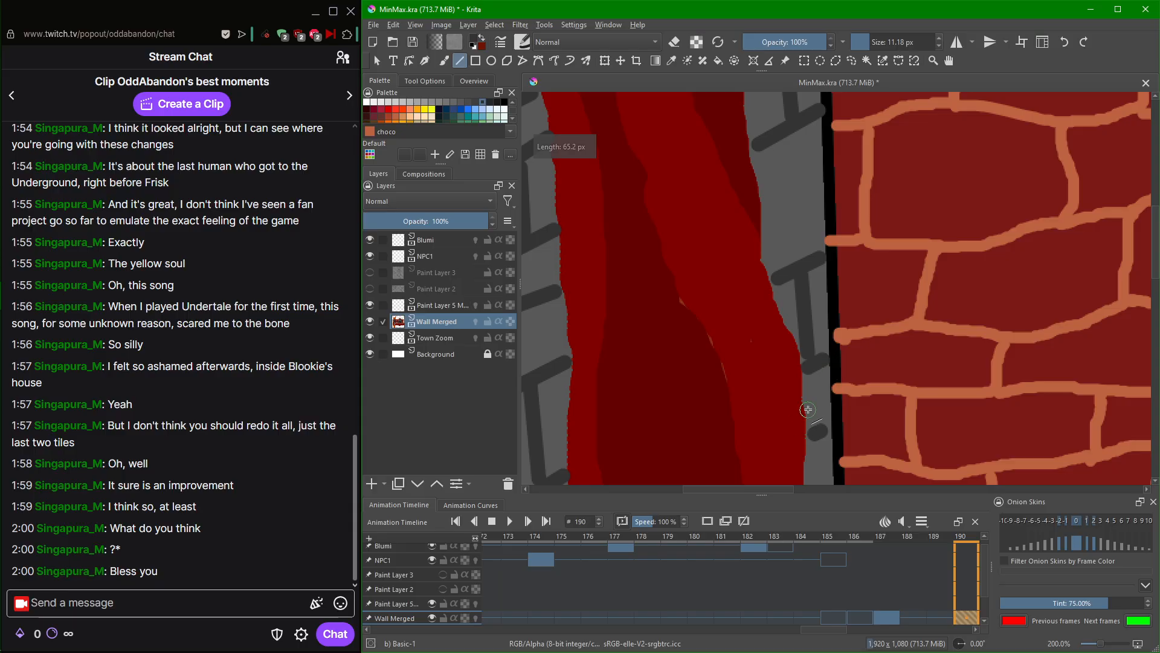
pyautogui.moveTo(799, 423); pyautogui.dragTo(837, 275)
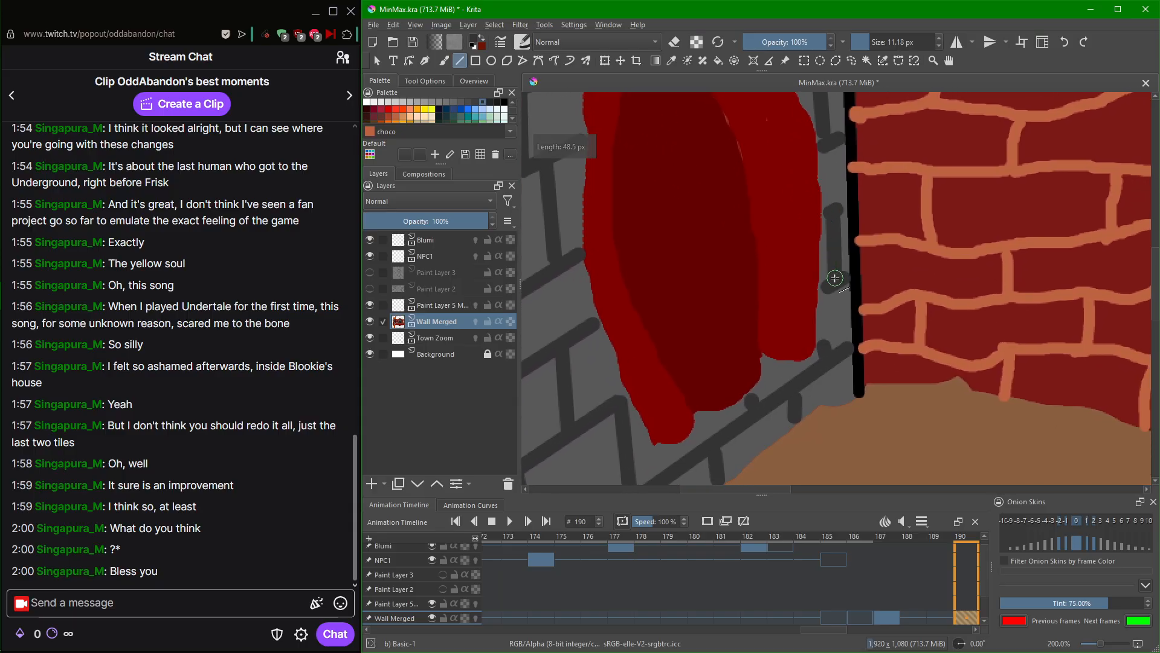
# Add a short mortar mark at the lowest brick line of the grey wall, close to the black corner line.
pyautogui.scroll(-4, 823, 391)
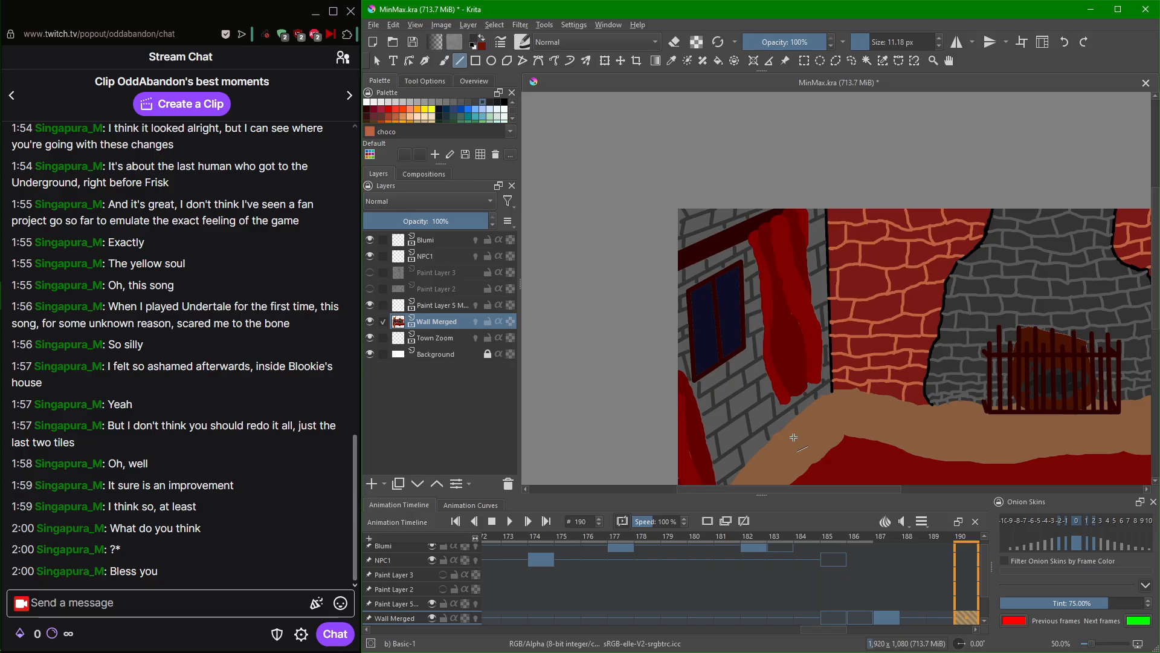
pyautogui.scroll(3, 794, 437)
pyautogui.scroll(-3, 862, 376)
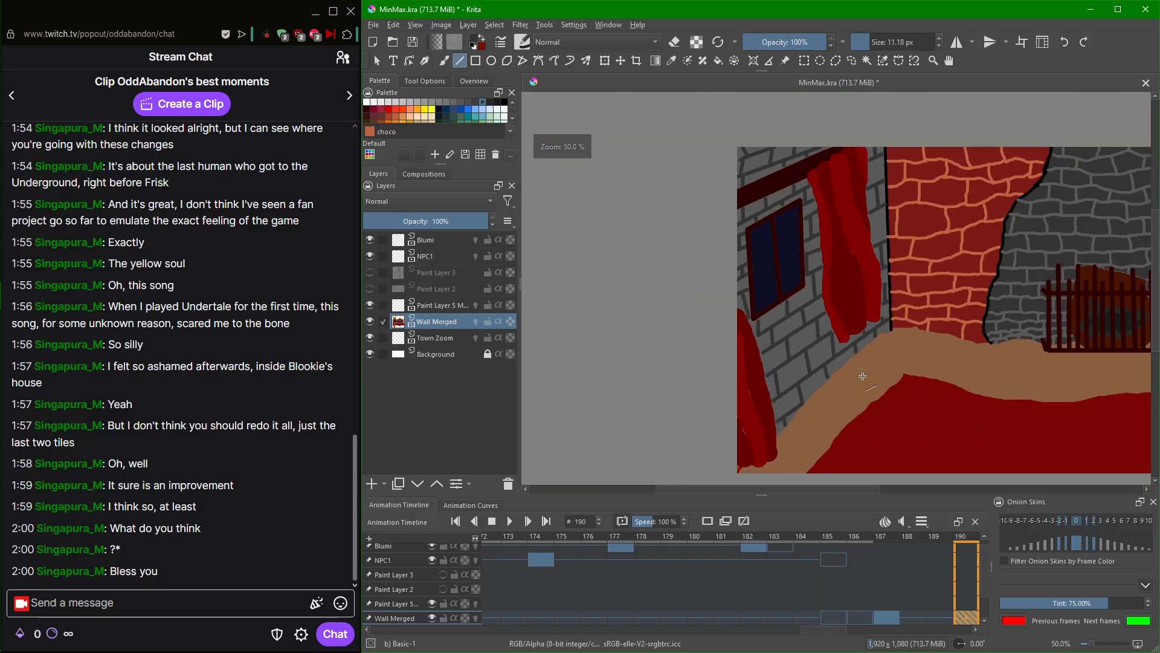
pyautogui.scroll(5, 899, 411)
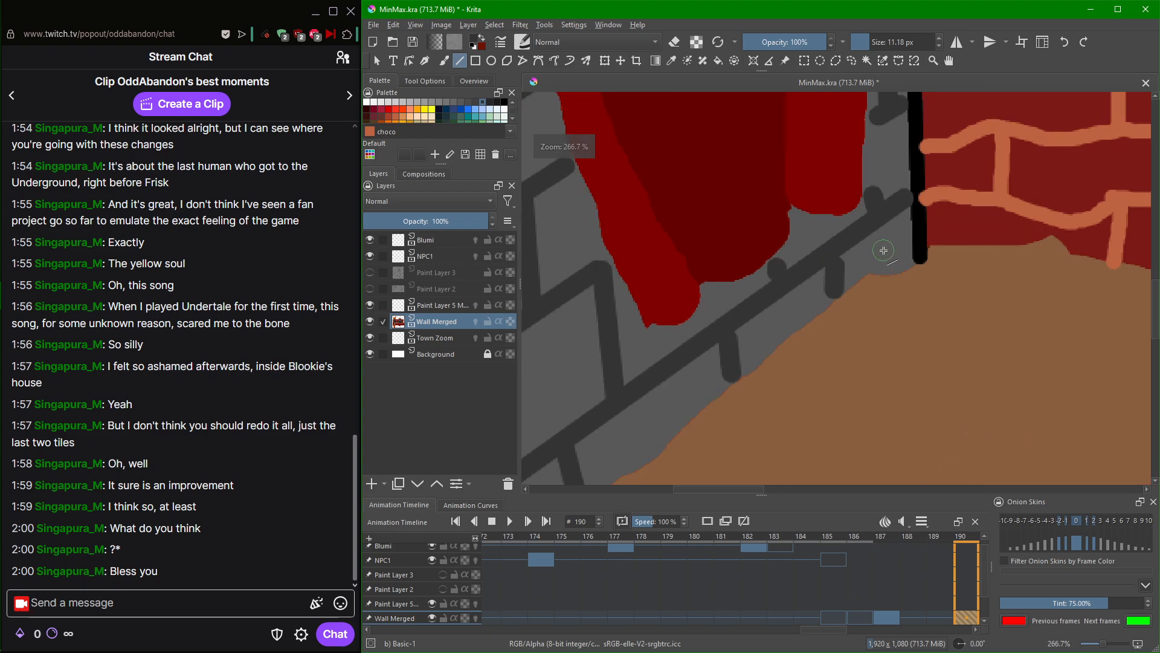
pyautogui.moveTo(880, 229)
pyautogui.mouseDown()
pyautogui.moveTo(886, 272)
pyautogui.moveTo(877, 222)
pyautogui.mouseUp()
pyautogui.scroll(-3, 931, 297)
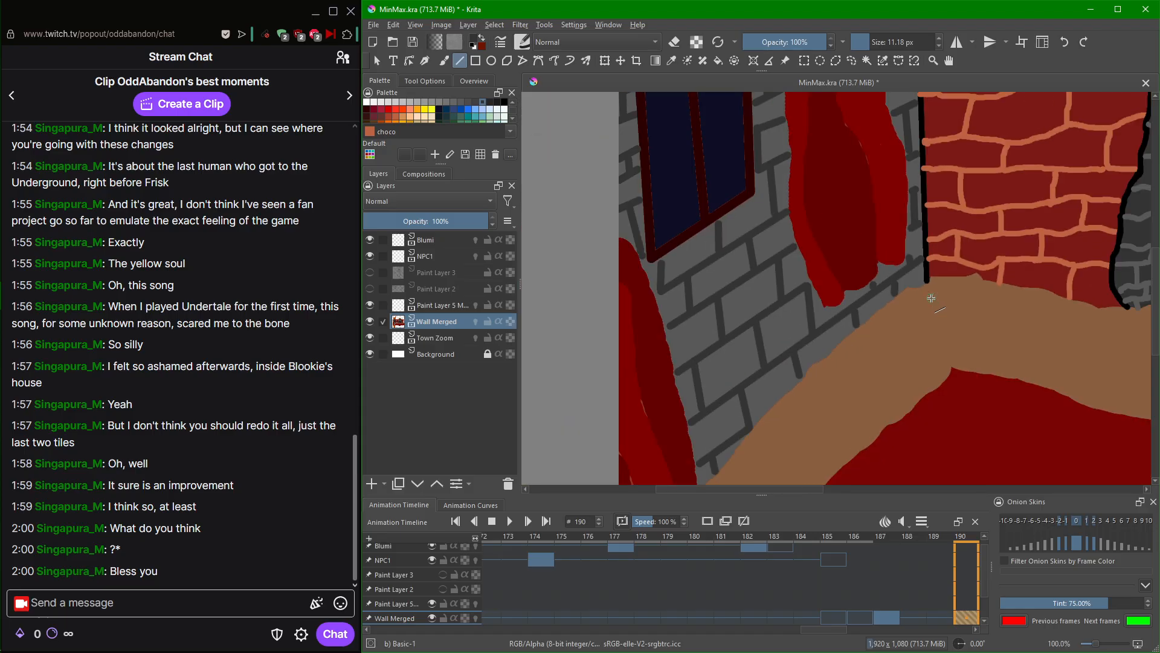
pyautogui.scroll(-3, 931, 297)
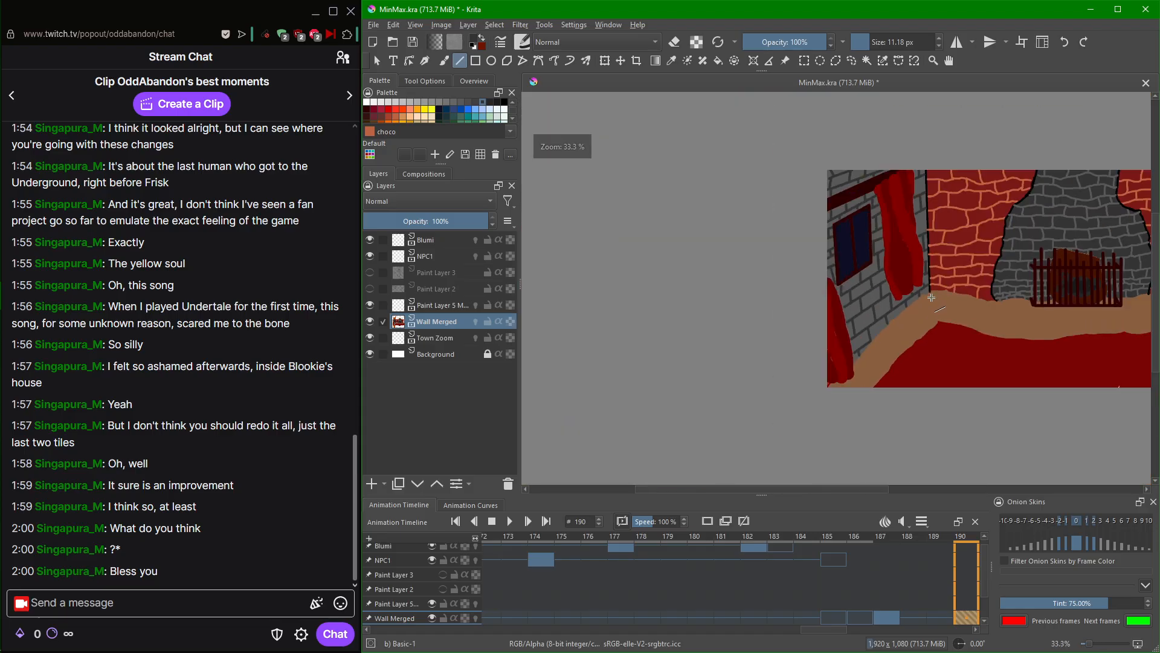
pyautogui.moveTo(917, 304); pyautogui.dragTo(786, 300)
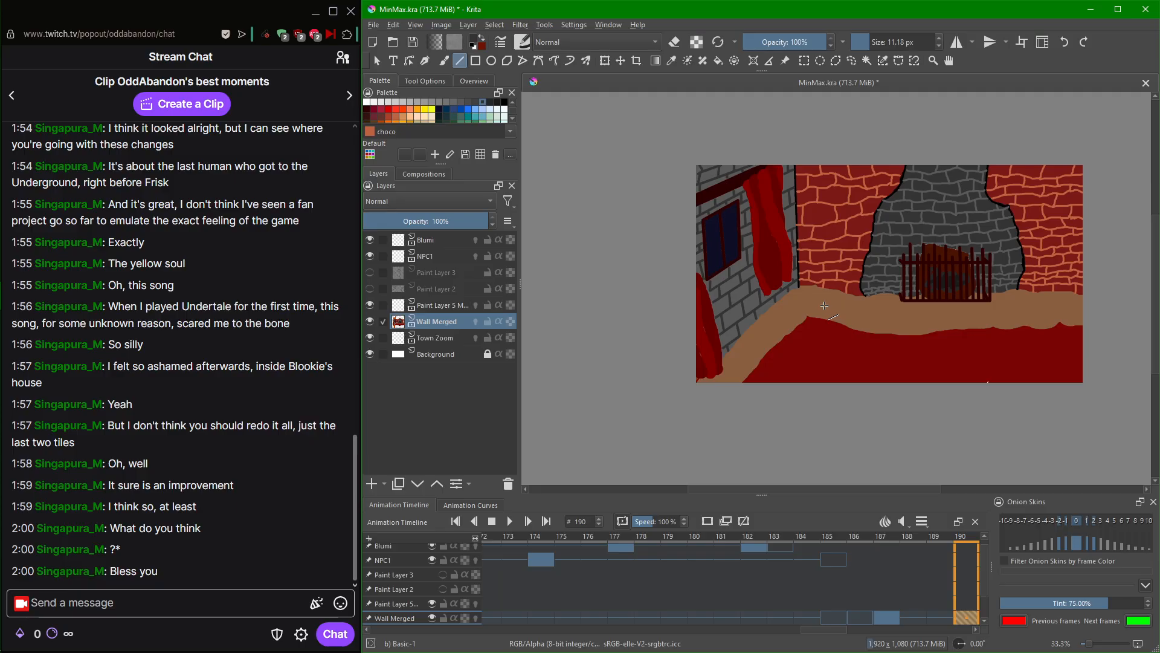
# Change the drawing colour to a brown darker than the wooden floor for the plank lines.
pyautogui.scroll(2, 823, 305)
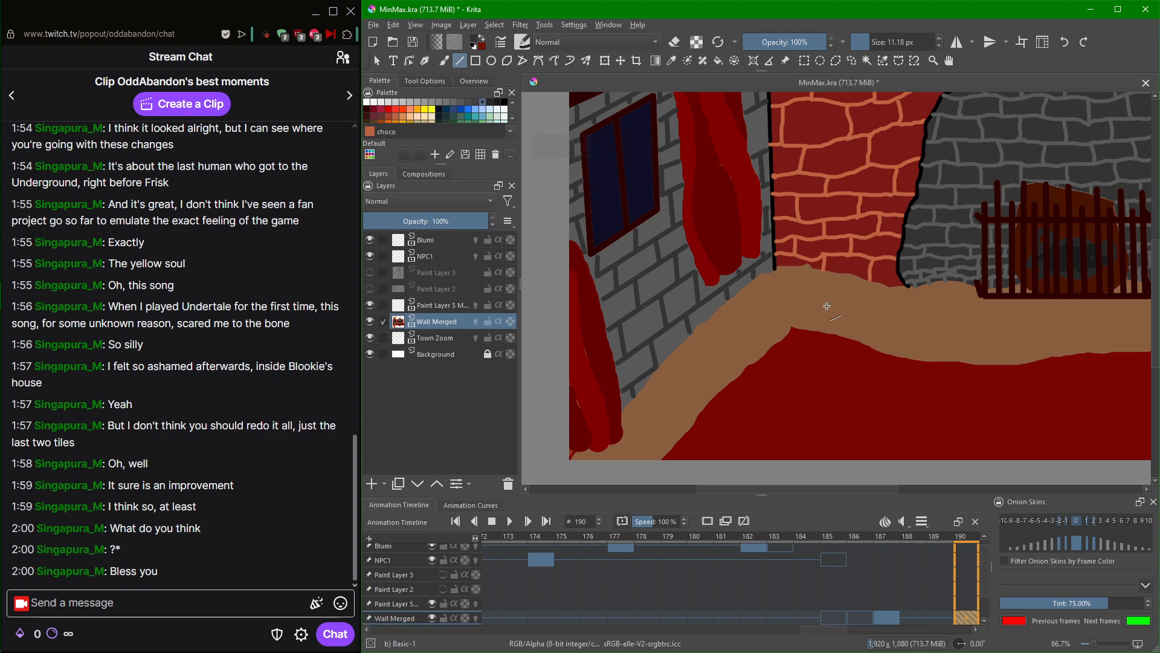
pyautogui.click(476, 40)
pyautogui.moveTo(684, 249); pyautogui.dragTo(693, 248)
pyautogui.click(832, 470)
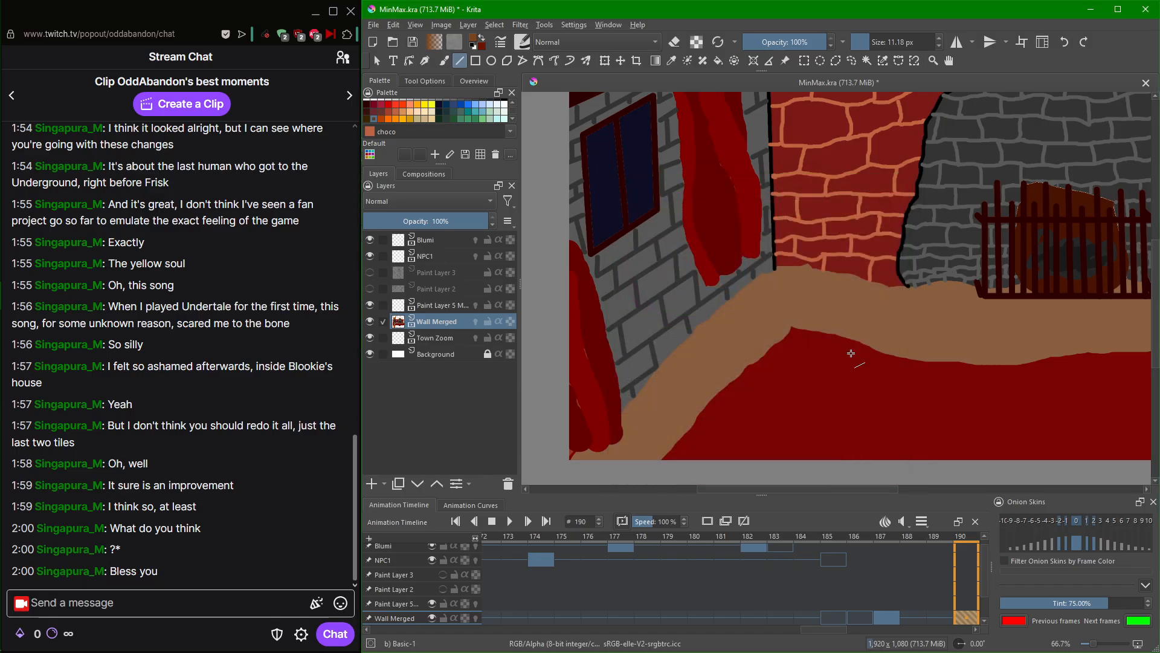
pyautogui.moveTo(767, 275); pyautogui.dragTo(1063, 306)
pyautogui.press('-')
pyautogui.press('-')
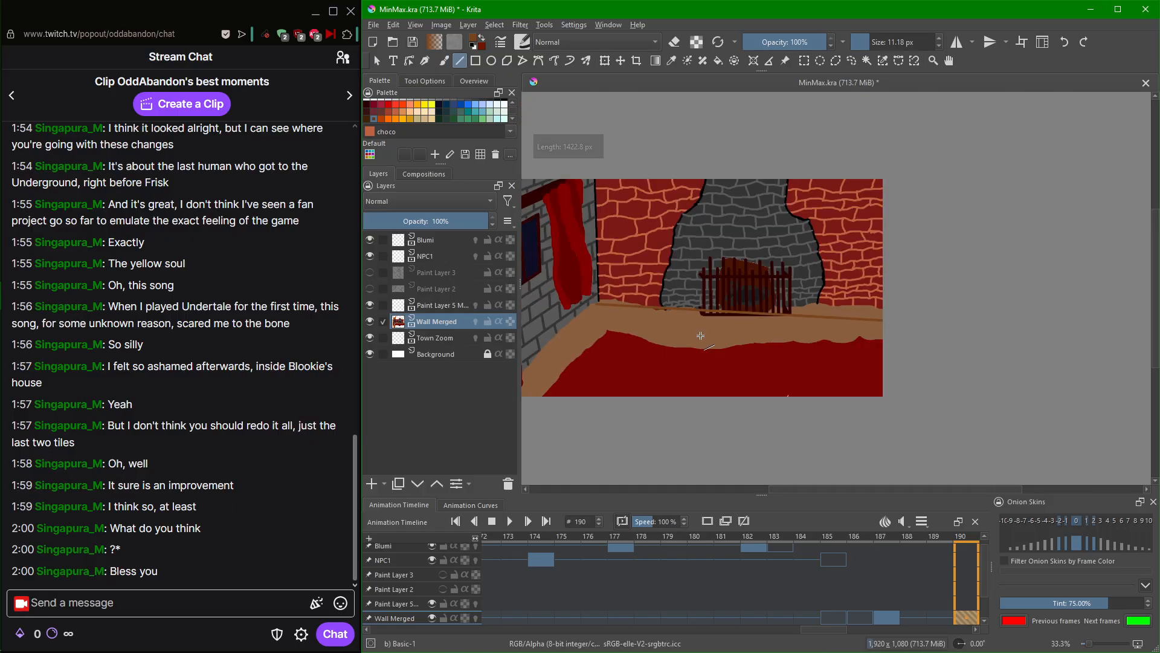
pyautogui.press('+')
pyautogui.press('+')
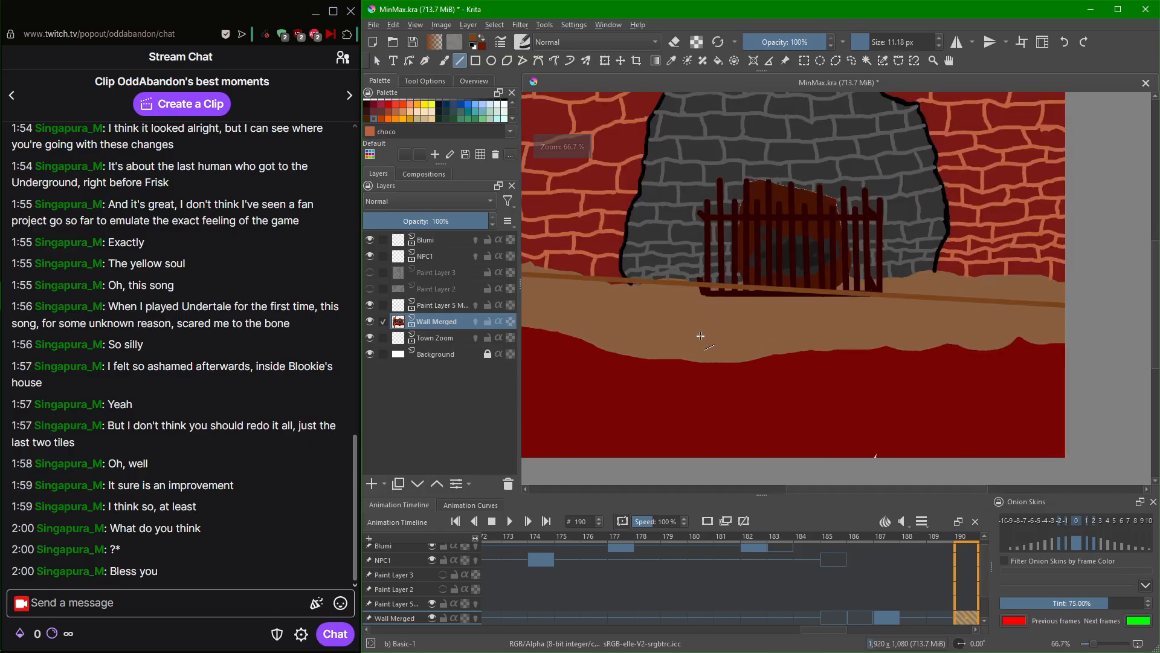
pyautogui.hotkey('ctrl', 'z')
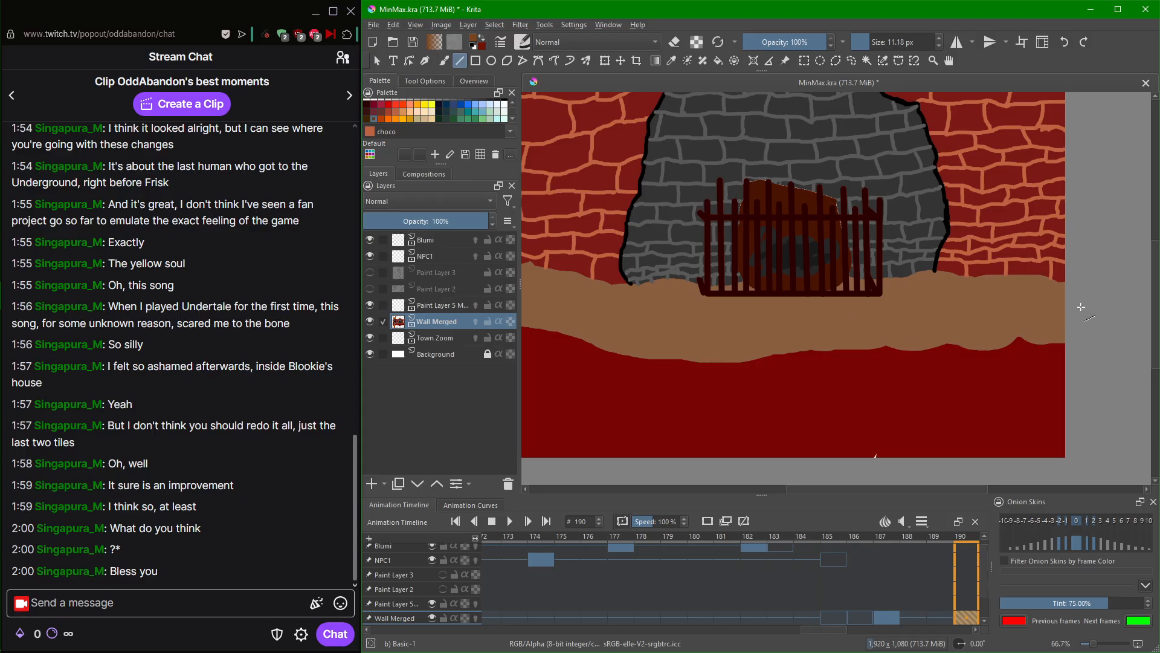
# Draw brown plank lines on the floor: one long horizontal line below the fireplace and shorter ones on both sides of the rug's peak.
pyautogui.moveTo(1065, 294)
pyautogui.mouseDown()
pyautogui.moveTo(468, 308)
pyautogui.moveTo(618, 326)
pyautogui.moveTo(690, 295)
pyautogui.moveTo(677, 318)
pyautogui.moveTo(785, 332)
pyautogui.moveTo(1021, 330)
pyautogui.moveTo(1158, 306)
pyautogui.moveTo(1111, 302)
pyautogui.mouseUp()
pyautogui.scroll(-2, 668, 316)
pyautogui.scroll(3, 640, 318)
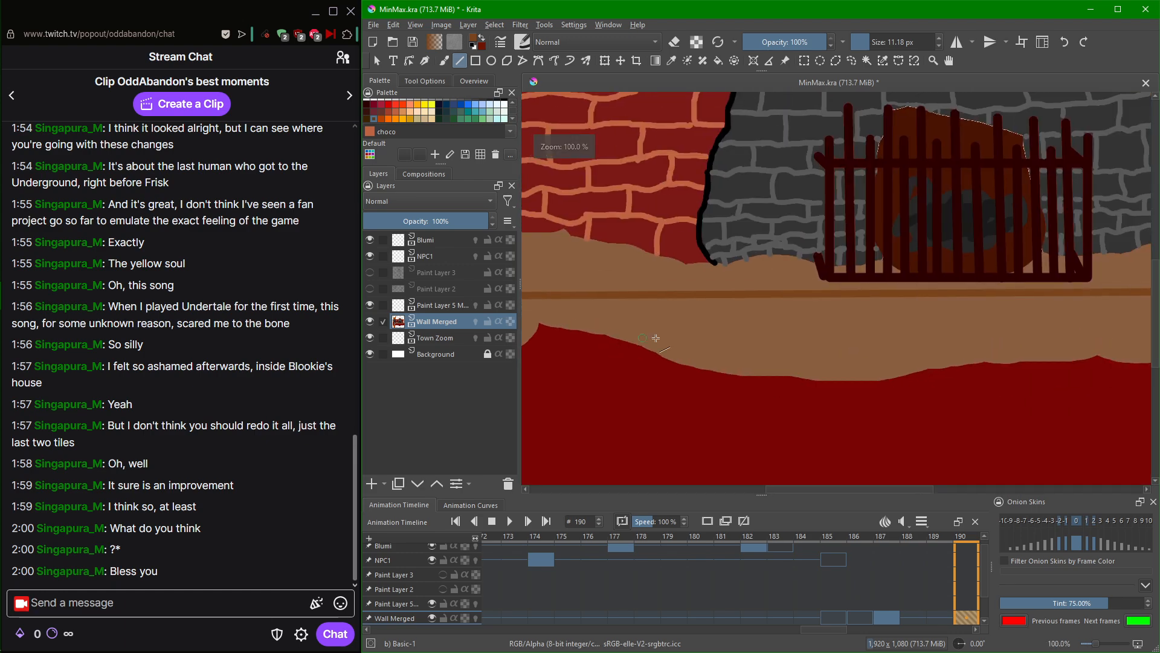
pyautogui.scroll(3, 640, 339)
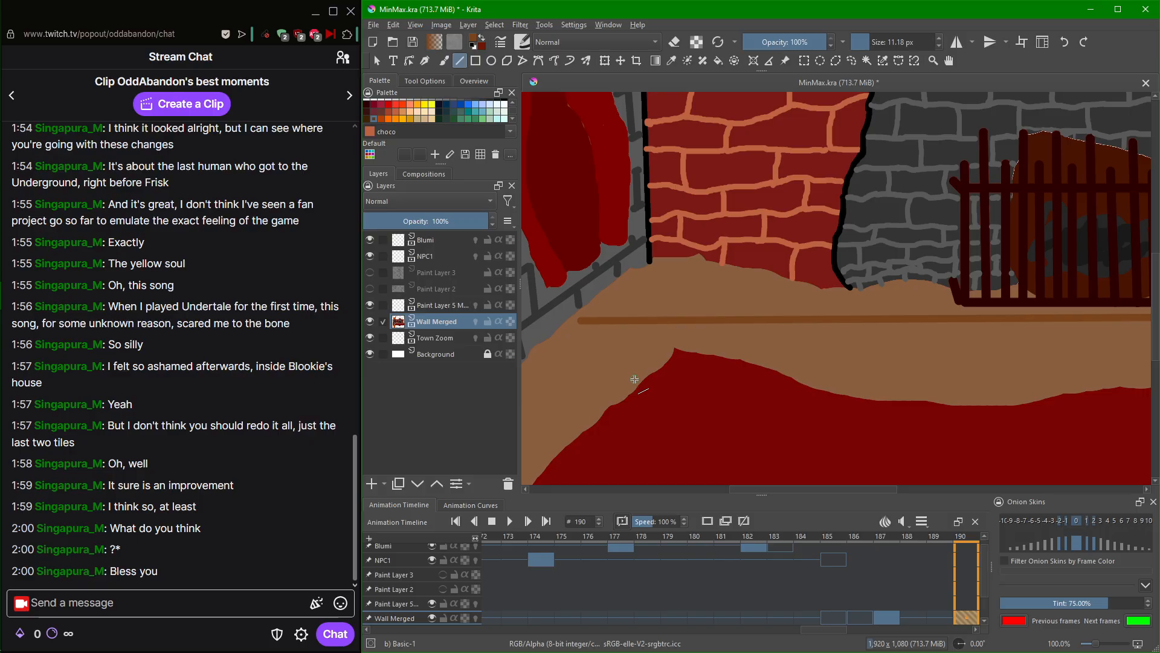
pyautogui.moveTo(635, 379); pyautogui.dragTo(530, 378)
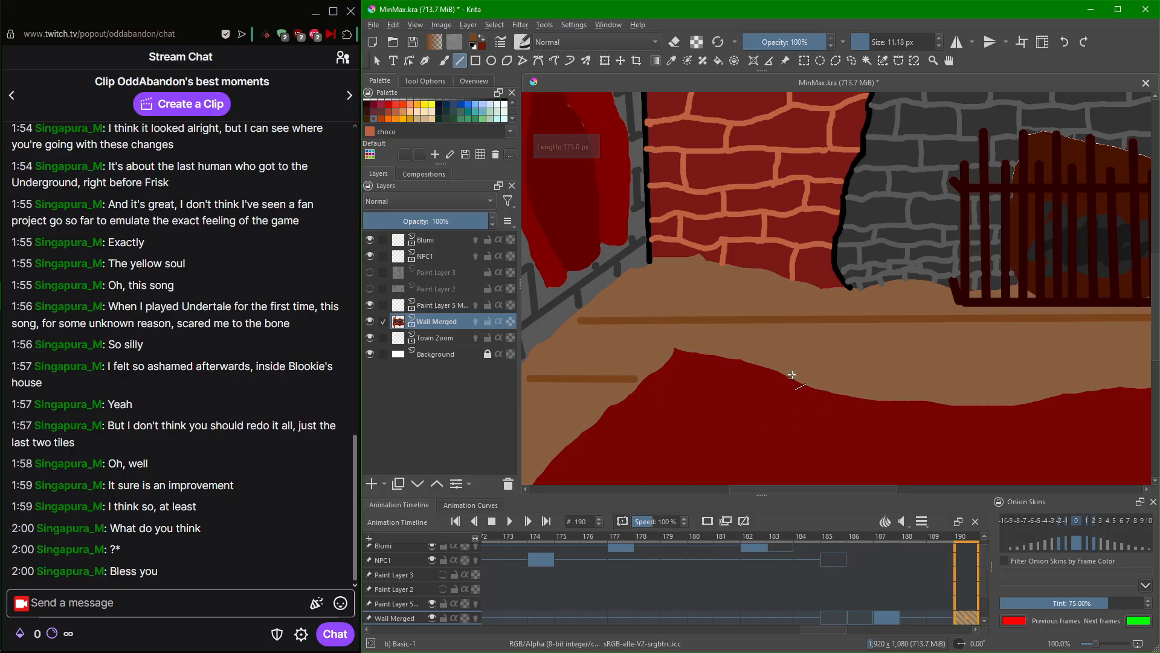
pyautogui.moveTo(791, 375)
pyautogui.mouseDown()
pyautogui.moveTo(1156, 371)
pyautogui.moveTo(1054, 363)
pyautogui.moveTo(1155, 369)
pyautogui.moveTo(1118, 364)
pyautogui.mouseUp()
# Draw slightly slanted brown plank lines across the floor strip between the grey side wall and the rug's edge.
pyautogui.scroll(-5, 982, 412)
pyautogui.scroll(3, 862, 417)
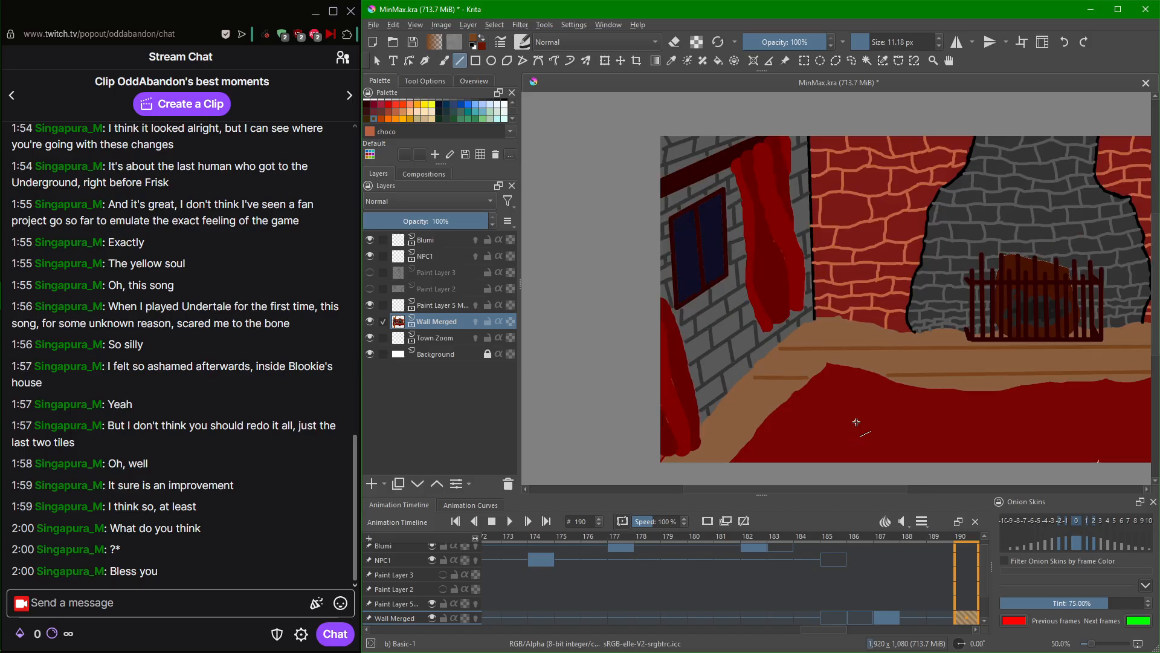
pyautogui.scroll(2, 856, 422)
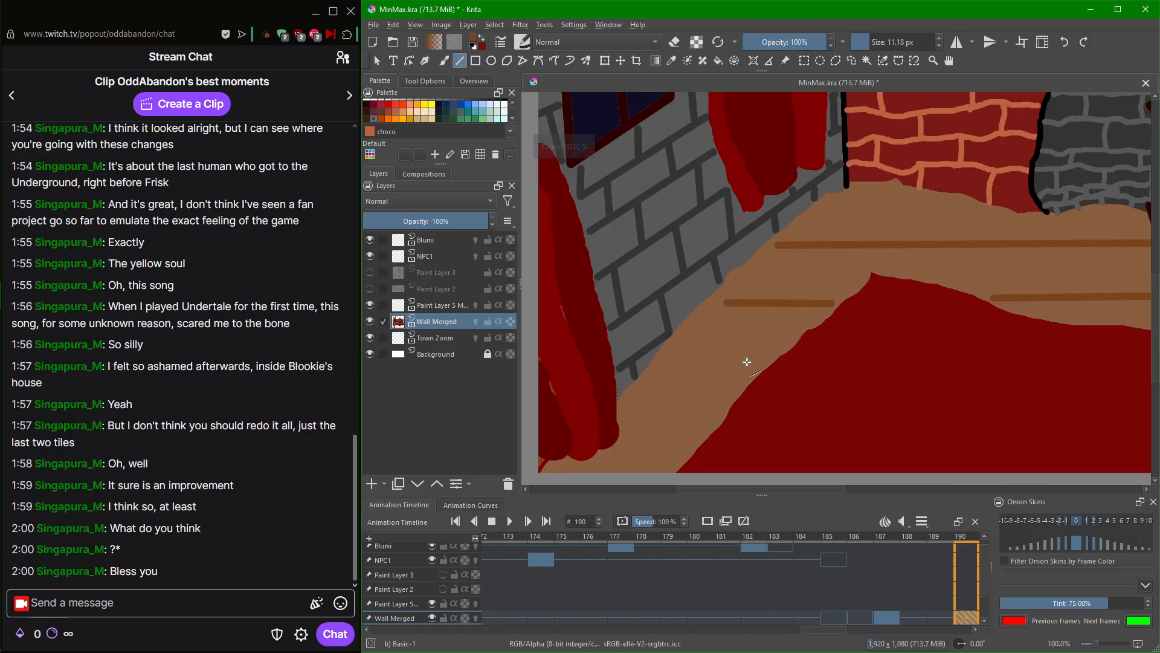
pyautogui.moveTo(676, 346); pyautogui.dragTo(778, 347)
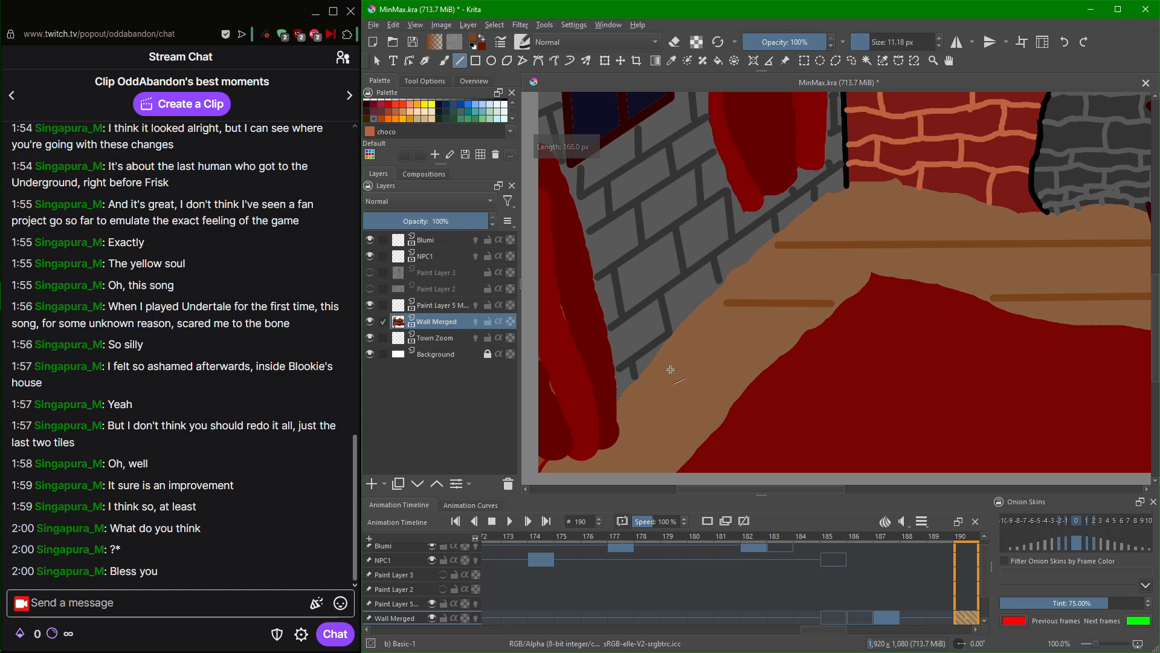
pyautogui.moveTo(670, 361); pyautogui.dragTo(767, 363)
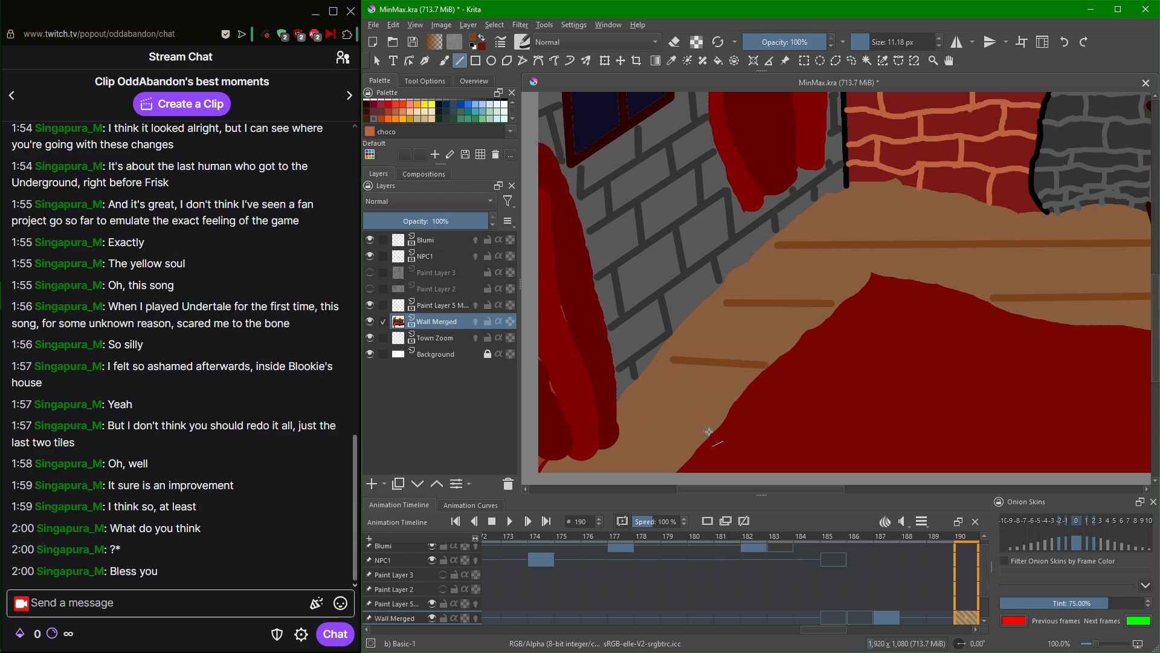
pyautogui.moveTo(697, 442); pyautogui.dragTo(631, 435)
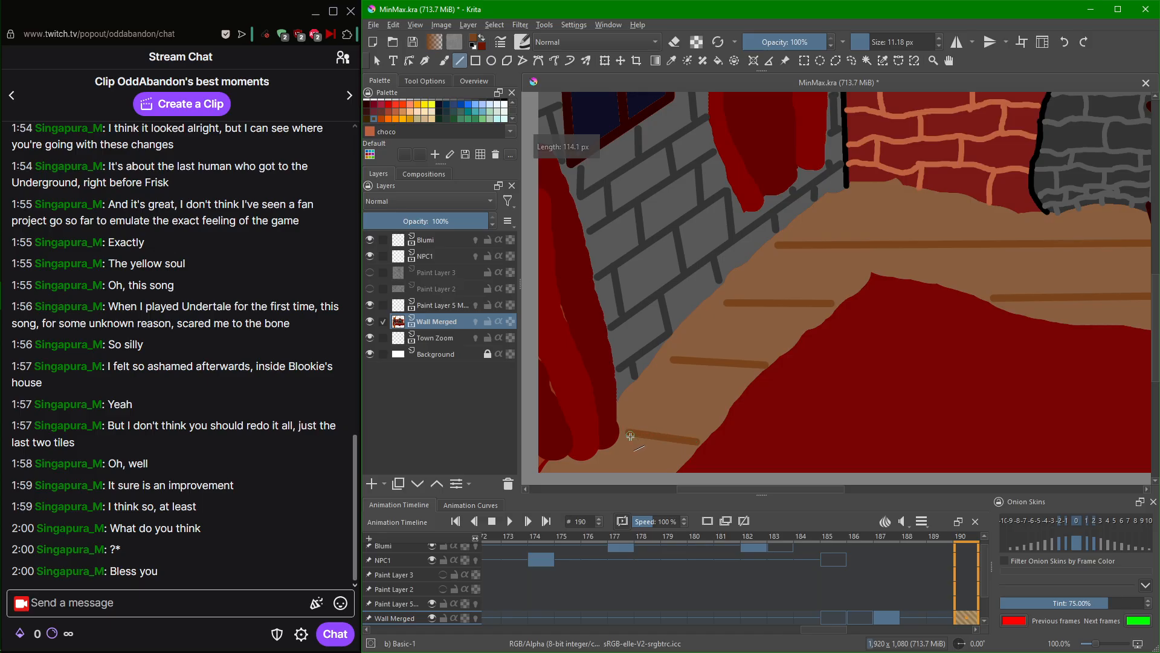
pyautogui.moveTo(549, 464); pyautogui.dragTo(574, 475)
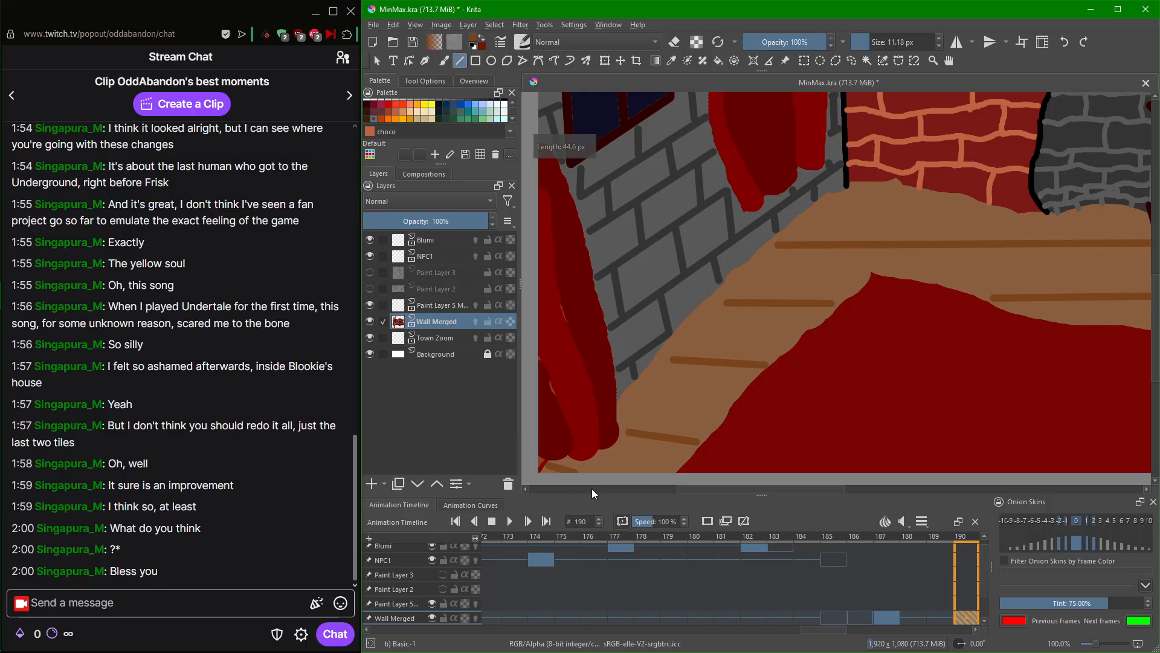
pyautogui.hotkey('ctrl', 'z')
pyautogui.scroll(-3, 744, 471)
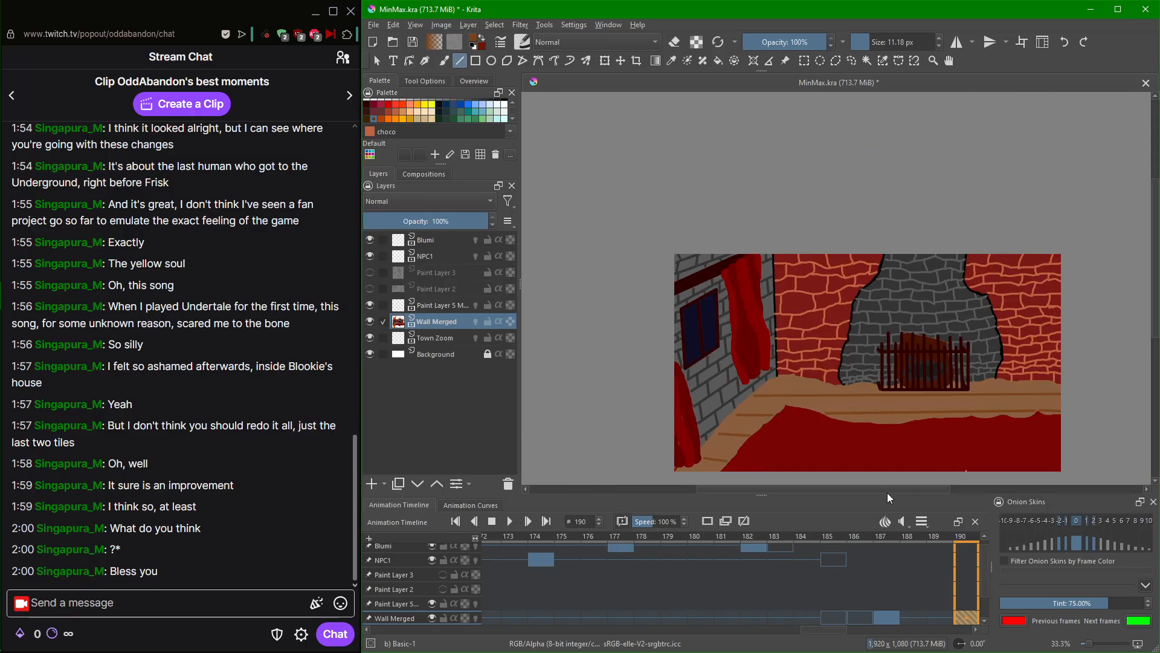
pyautogui.scroll(4, 859, 395)
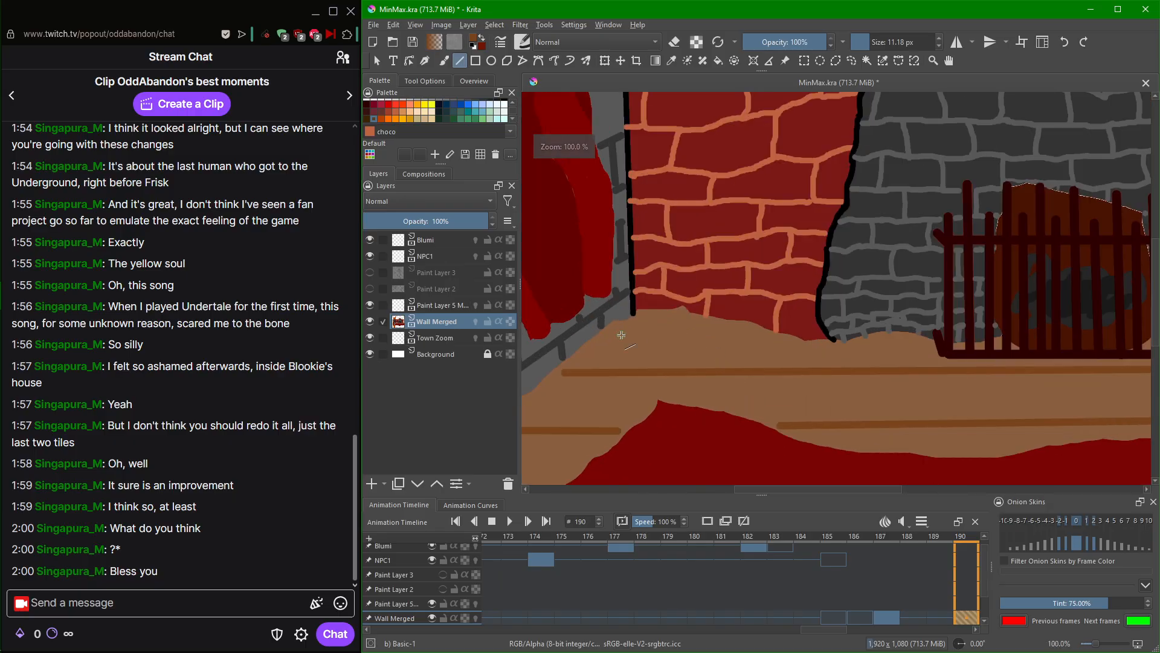
# Draw a short brown plank line on the floor in front of the red brick wall, between the black corner line and the fireplace.
pyautogui.moveTo(617, 332); pyautogui.dragTo(712, 331)
pyautogui.moveTo(886, 357); pyautogui.dragTo(560, 362)
pyautogui.moveTo(948, 326); pyautogui.dragTo(895, 341)
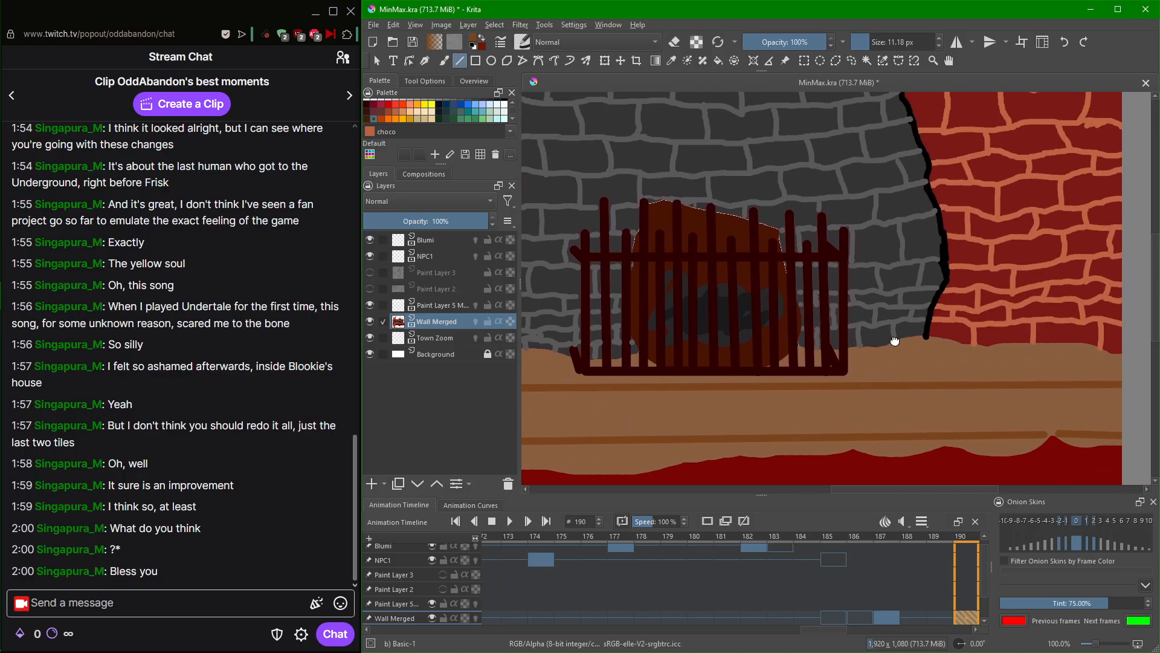
pyautogui.scroll(-5, 895, 341)
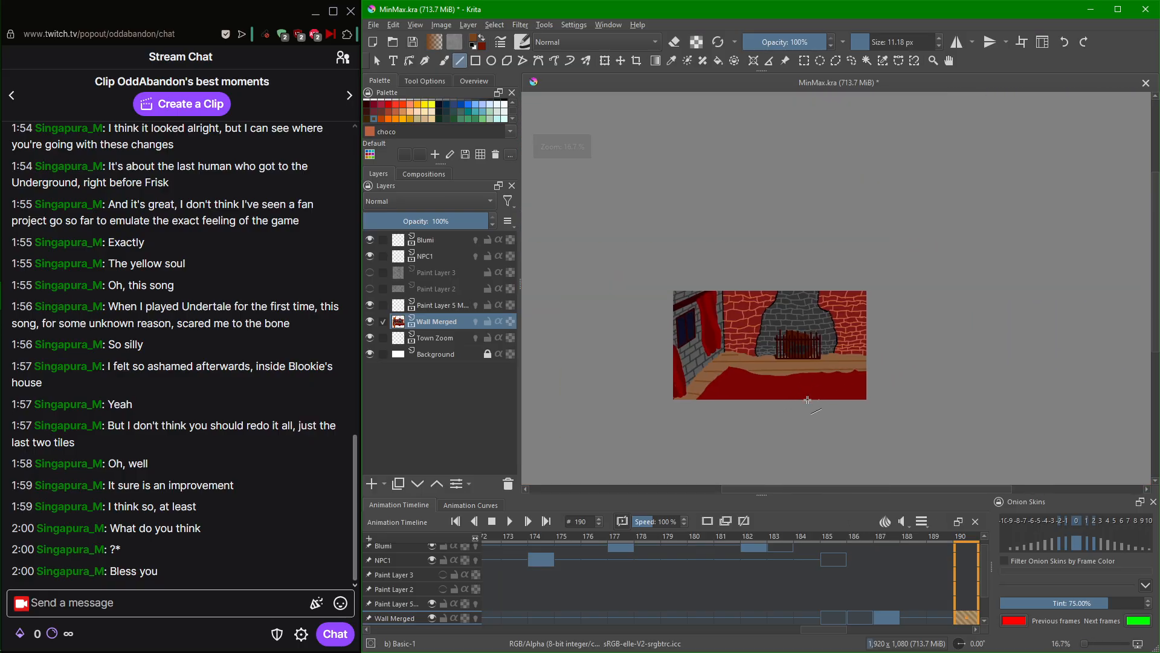
pyautogui.scroll(6, 808, 399)
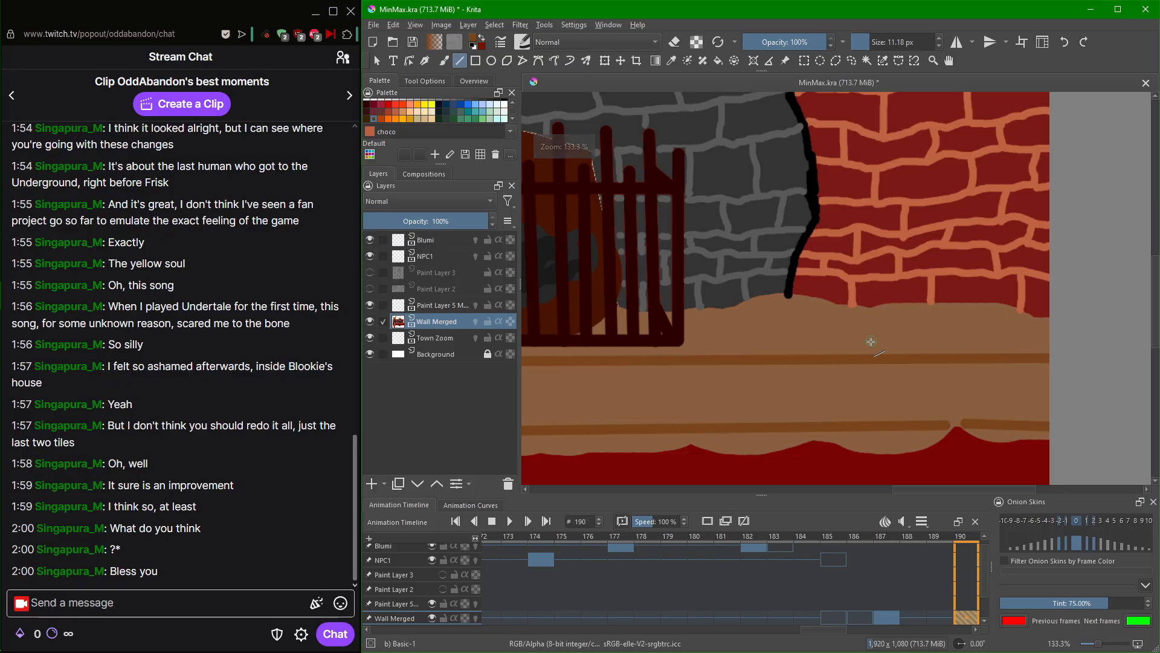
pyautogui.scroll(-4, 870, 341)
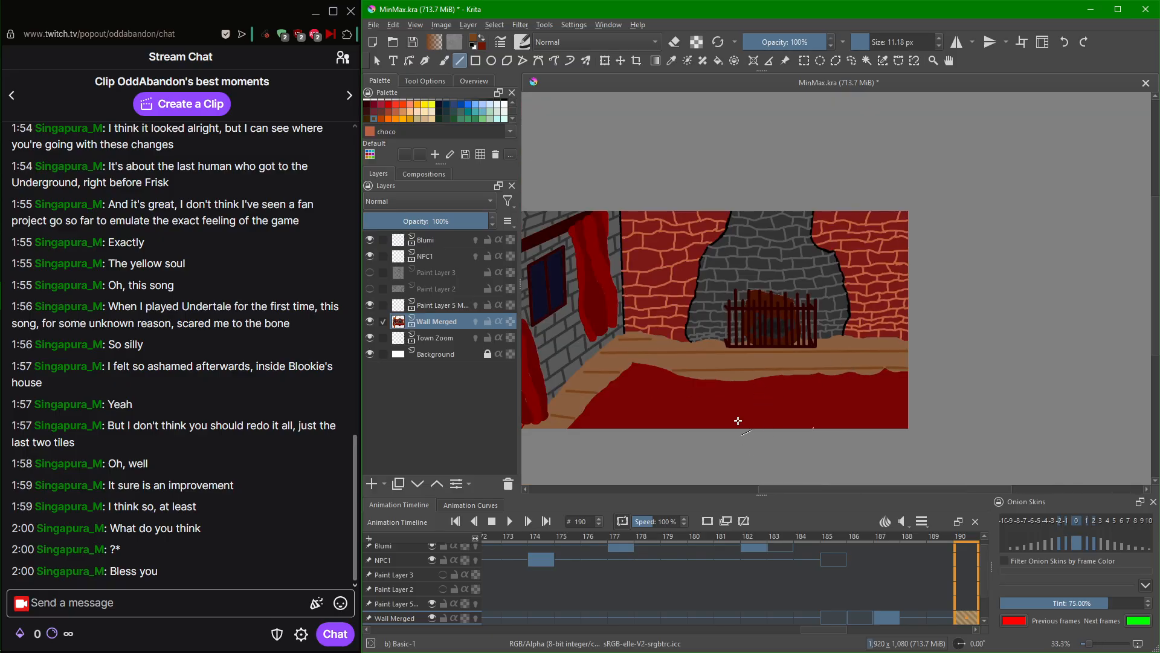
pyautogui.scroll(-1, 738, 421)
pyautogui.scroll(2, 719, 419)
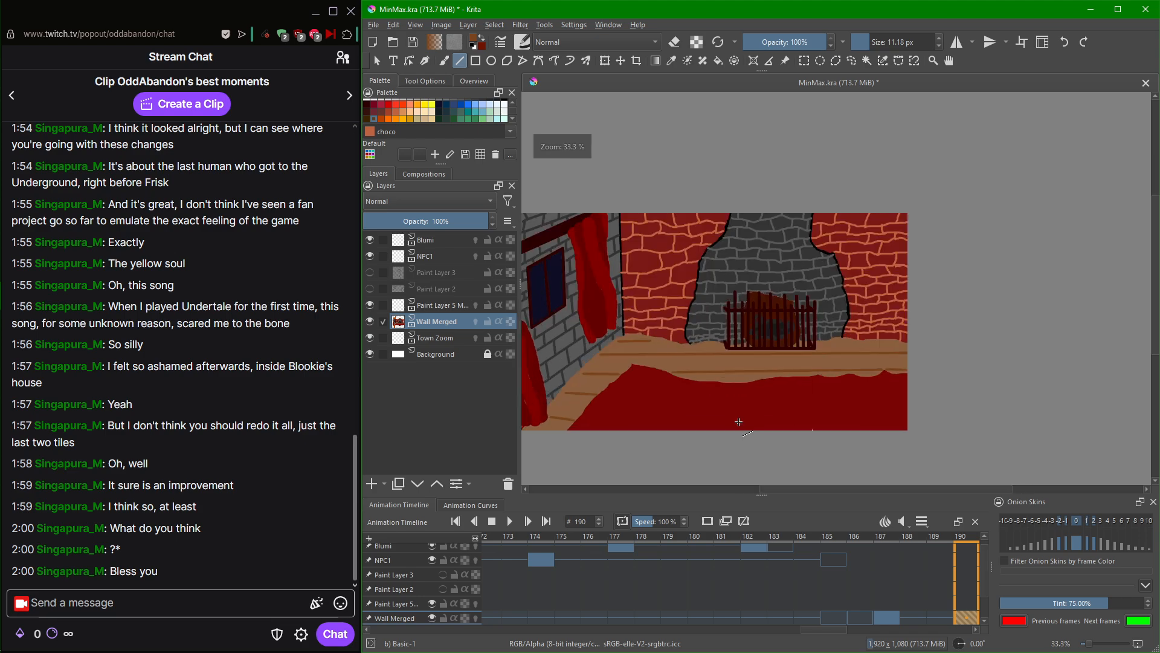
# Sample the curtain's dark red and paint a small freehand zigzag texture mark on the rug below its peak.
pyautogui.keyDown('ctrl'); pyautogui.click(653, 399); pyautogui.keyUp('ctrl')
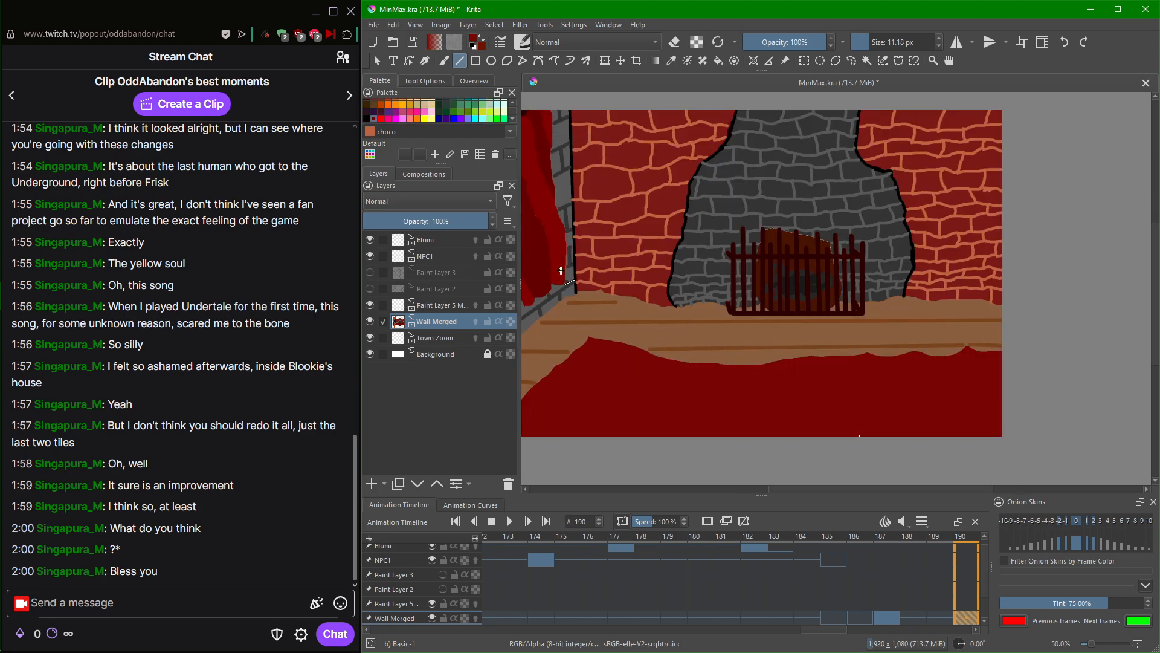
pyautogui.keyDown('ctrl'); pyautogui.click(543, 273); pyautogui.keyUp('ctrl')
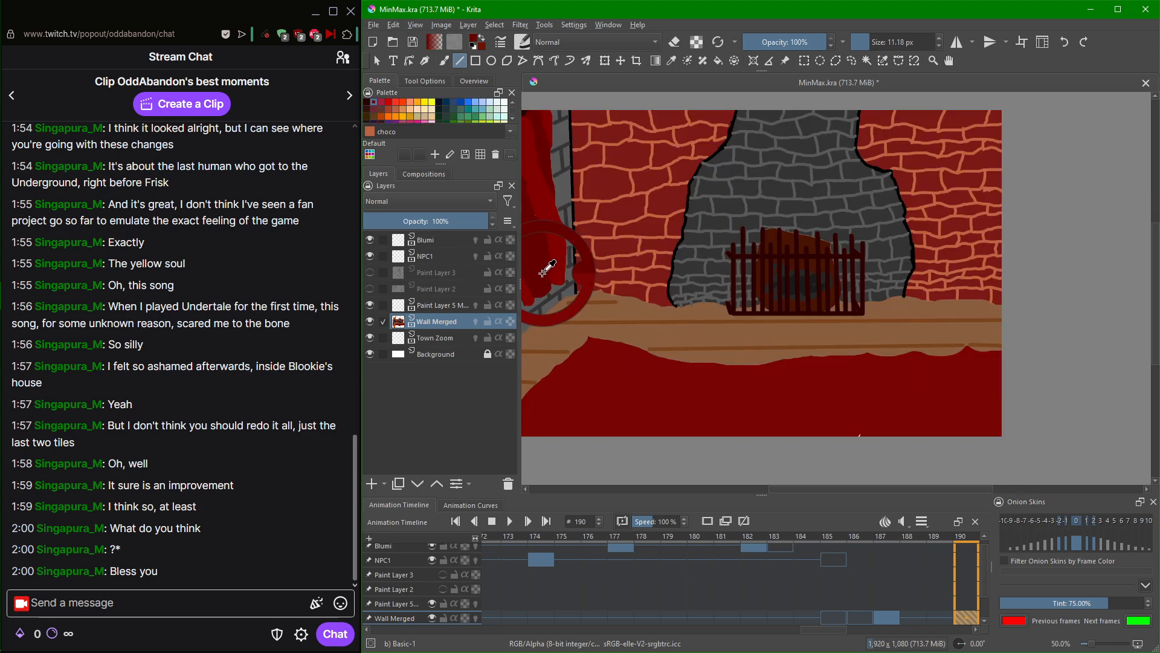
pyautogui.click(443, 61)
pyautogui.scroll(3, 596, 415)
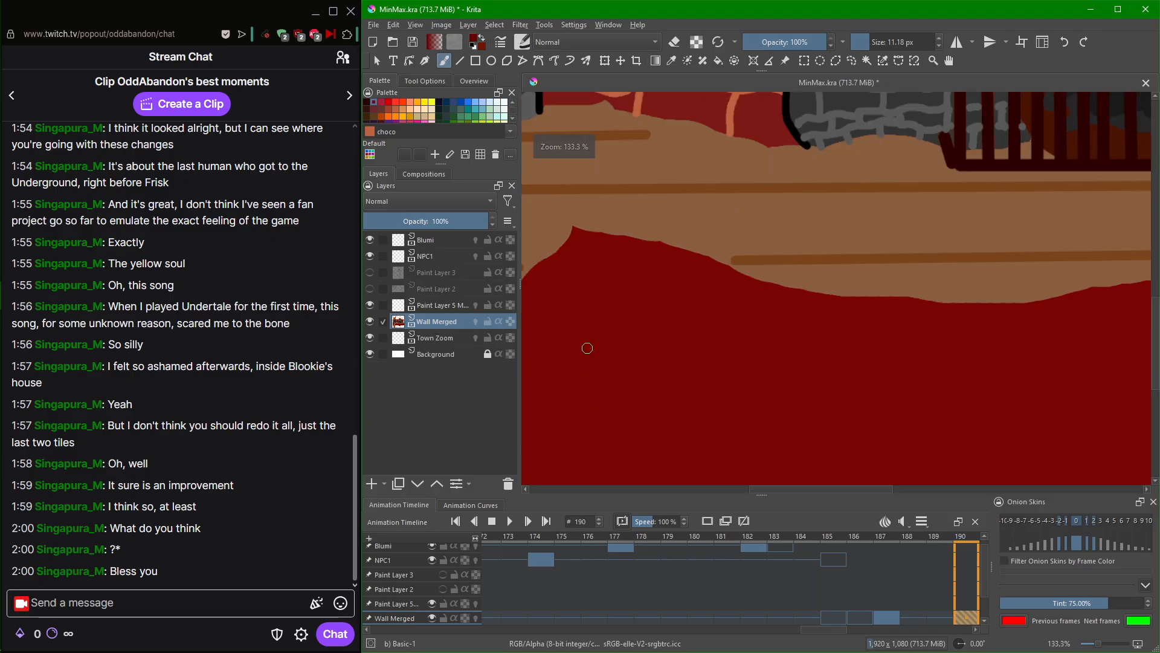
pyautogui.moveTo(605, 336); pyautogui.dragTo(641, 326)
pyautogui.moveTo(639, 412); pyautogui.dragTo(660, 345)
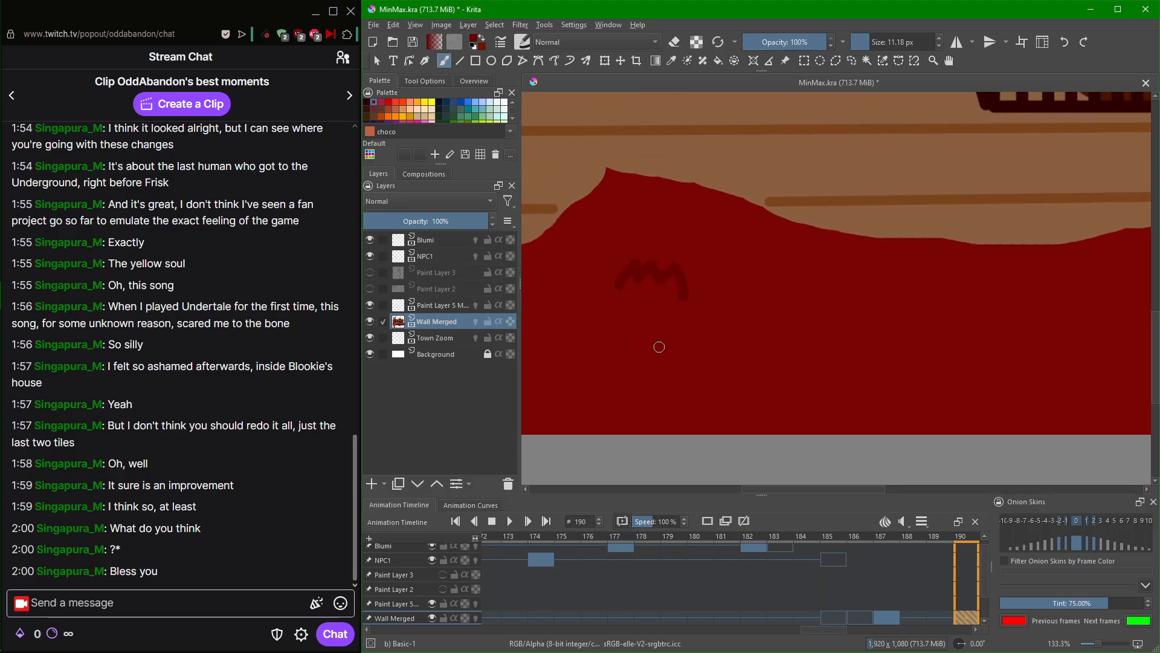
# Paint two more dark red zigzag marks on the rug, one slightly lower and one farther right below the long plank line.
pyautogui.moveTo(708, 381)
pyautogui.mouseDown()
pyautogui.moveTo(747, 339)
pyautogui.moveTo(766, 380)
pyautogui.moveTo(794, 357)
pyautogui.mouseUp()
pyautogui.keyDown('ctrl'); pyautogui.click(869, 351); pyautogui.keyUp('ctrl')
pyautogui.hotkey('ctrl', 'z')
pyautogui.moveTo(738, 324); pyautogui.dragTo(778, 319)
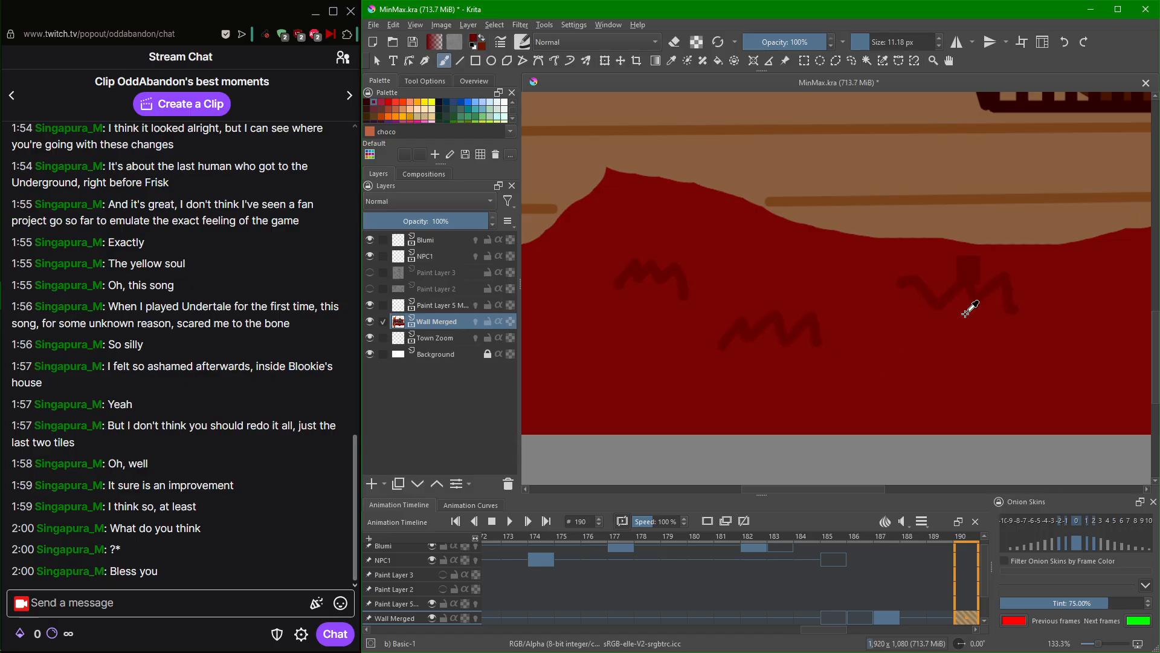
pyautogui.hotkey('ctrl', 'z')
pyautogui.moveTo(940, 296); pyautogui.dragTo(973, 296)
pyautogui.scroll(-4, 1018, 296)
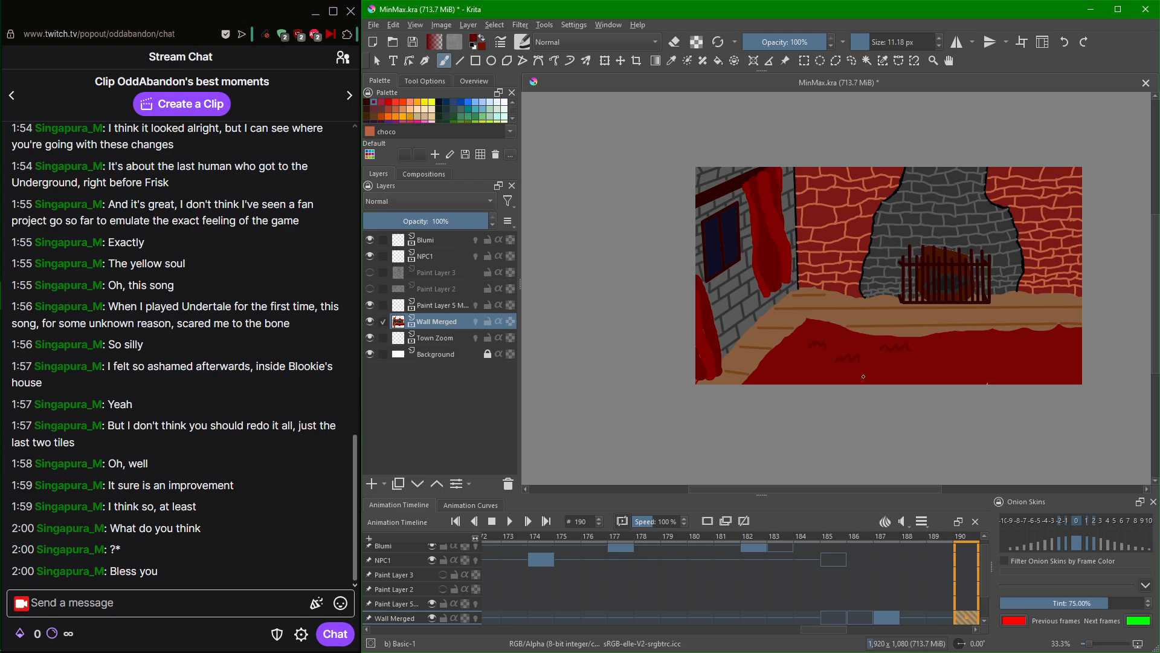
pyautogui.scroll(4, 864, 363)
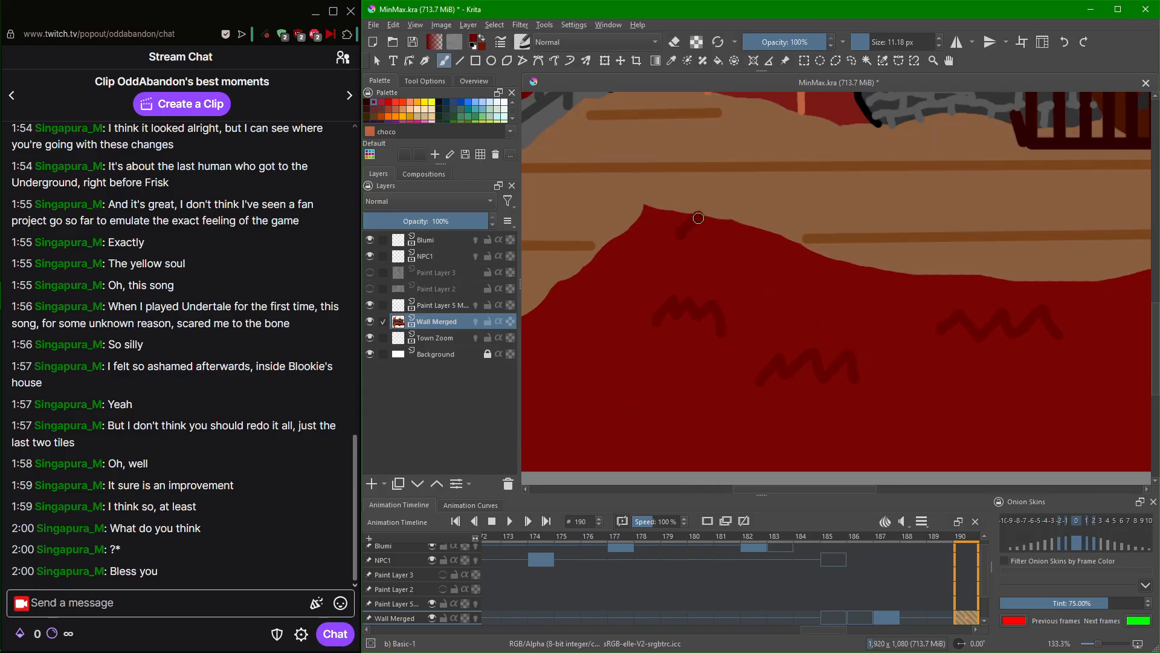
pyautogui.moveTo(712, 227)
pyautogui.mouseDown()
pyautogui.moveTo(765, 227)
pyautogui.moveTo(772, 255)
pyautogui.mouseUp()
pyautogui.moveTo(883, 336); pyautogui.dragTo(713, 246)
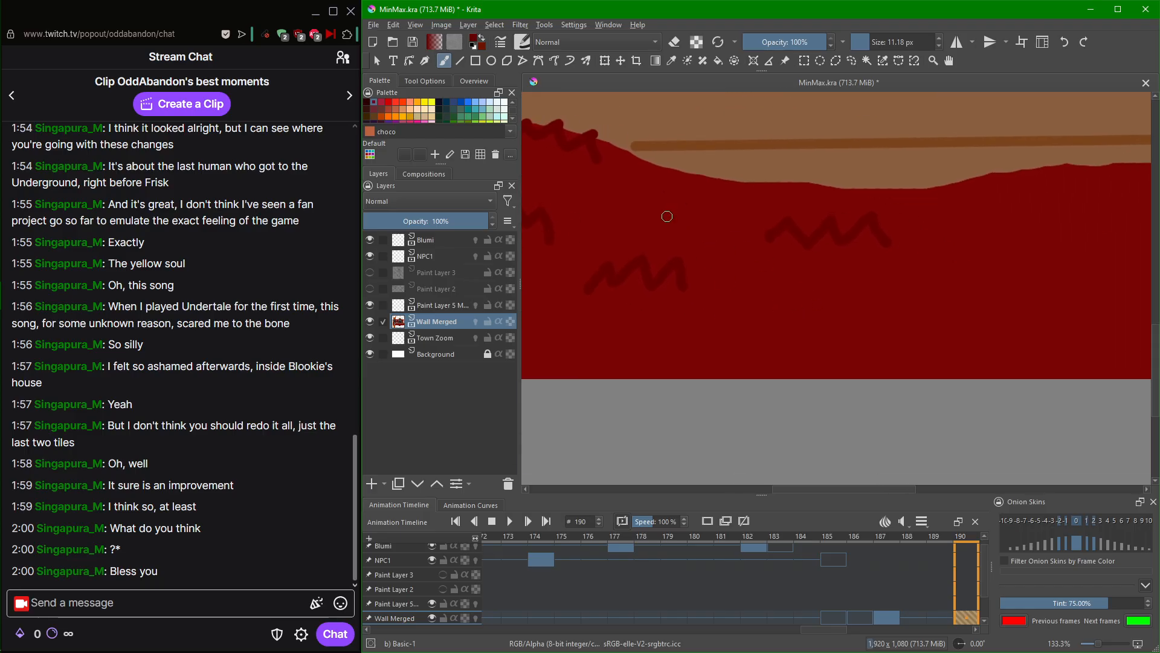
pyautogui.moveTo(758, 299); pyautogui.dragTo(998, 312)
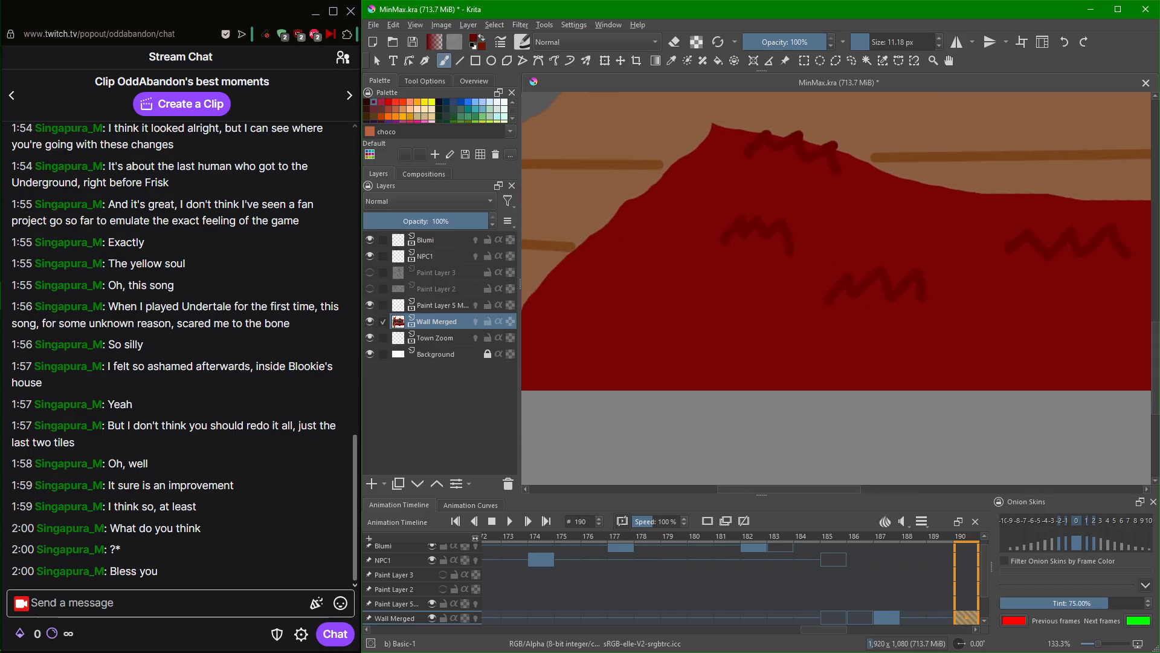
pyautogui.hotkey('ctrl', 'z')
pyautogui.moveTo(784, 182); pyautogui.dragTo(848, 265)
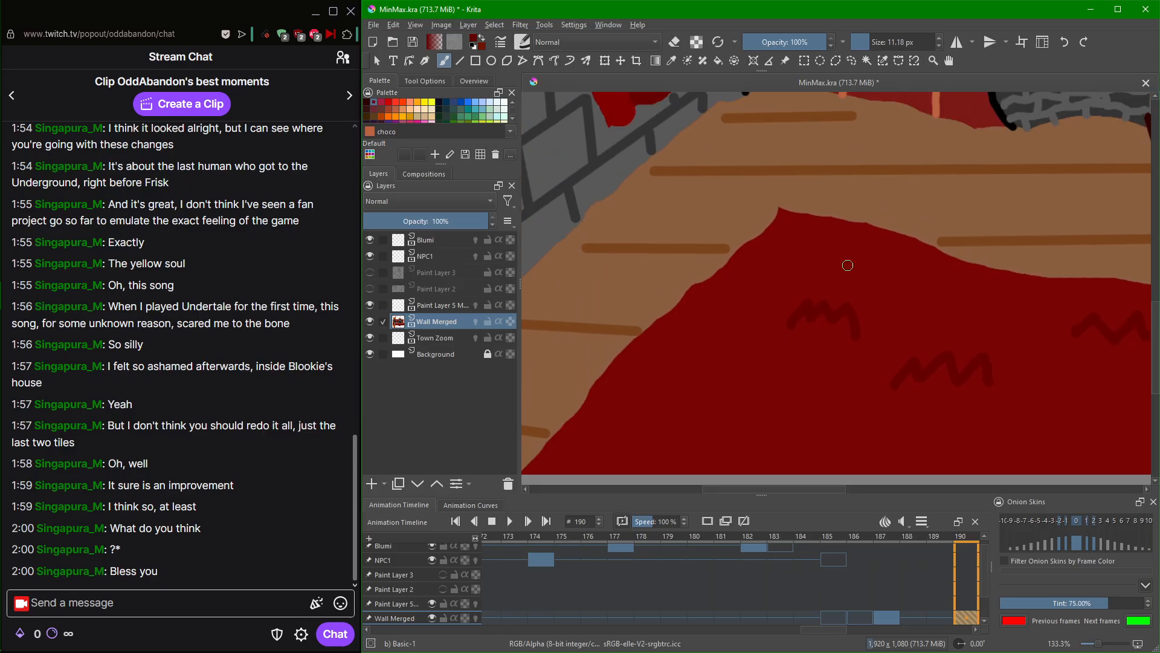
# Paint a dark red zigzag mark in the lower middle of the rug, ending in a longer downward tail.
pyautogui.moveTo(994, 305); pyautogui.dragTo(822, 232)
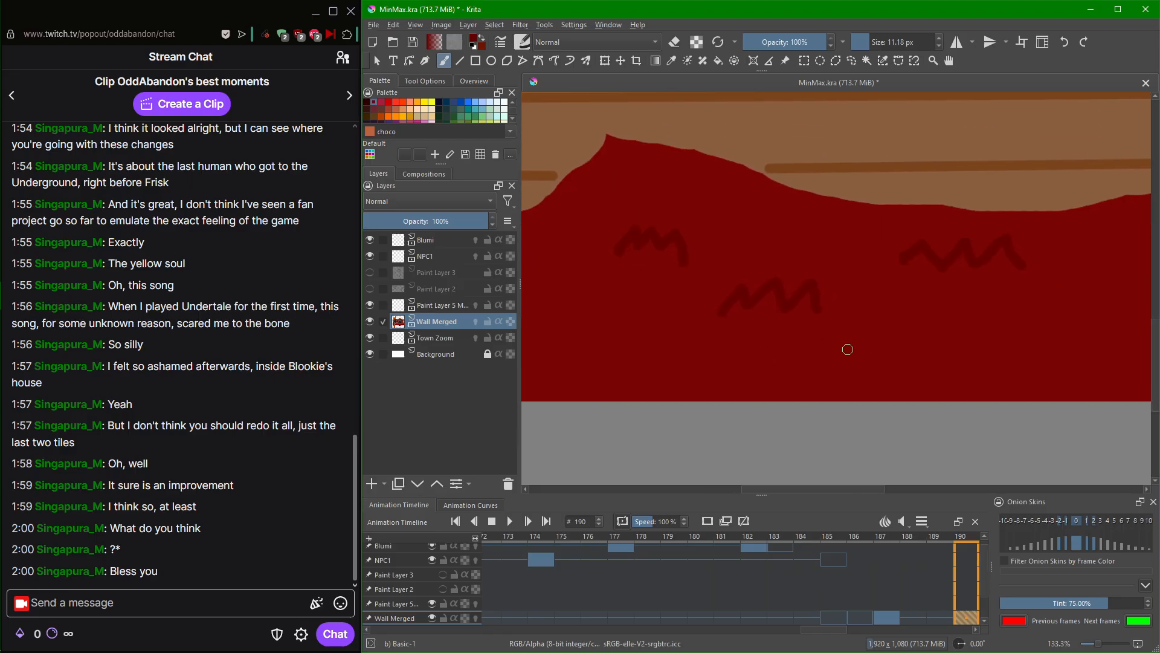
pyautogui.moveTo(923, 342); pyautogui.dragTo(732, 339)
pyautogui.moveTo(846, 335); pyautogui.dragTo(887, 325)
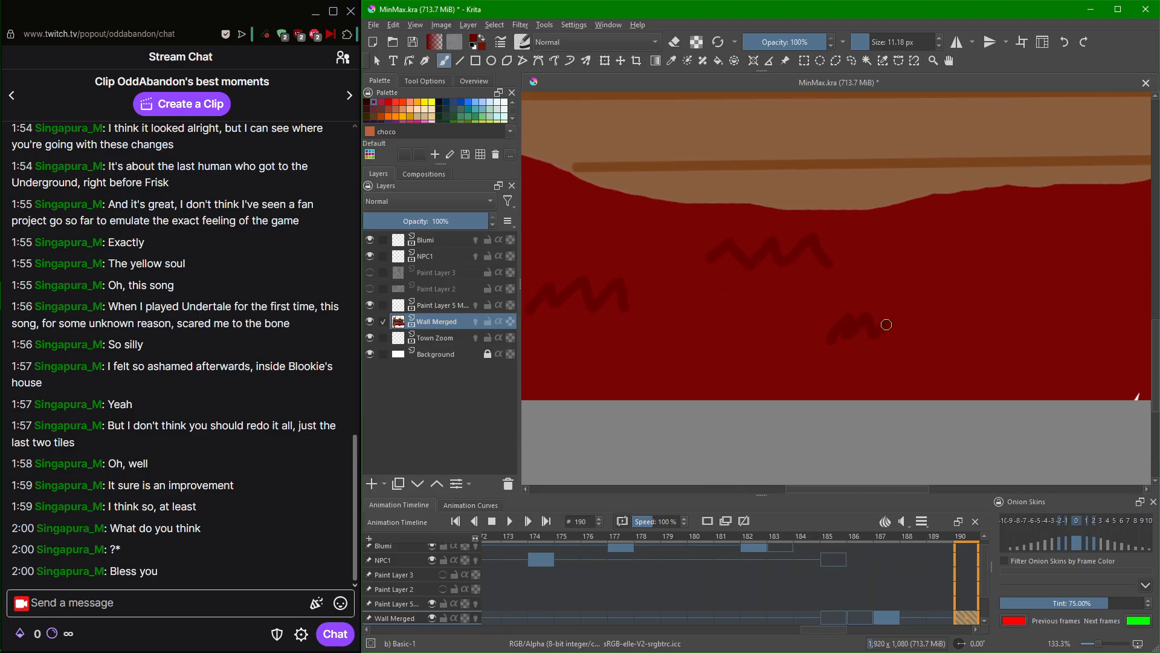
pyautogui.moveTo(1026, 294)
pyautogui.mouseDown()
pyautogui.moveTo(988, 305)
pyautogui.moveTo(904, 368)
pyautogui.mouseUp()
# Paint dark red zigzag marks across the rug's upper edge, one below the fireplace fence and one beside the small peak farther right.
pyautogui.moveTo(954, 264)
pyautogui.mouseDown()
pyautogui.moveTo(968, 244)
pyautogui.moveTo(991, 260)
pyautogui.moveTo(1018, 247)
pyautogui.mouseUp()
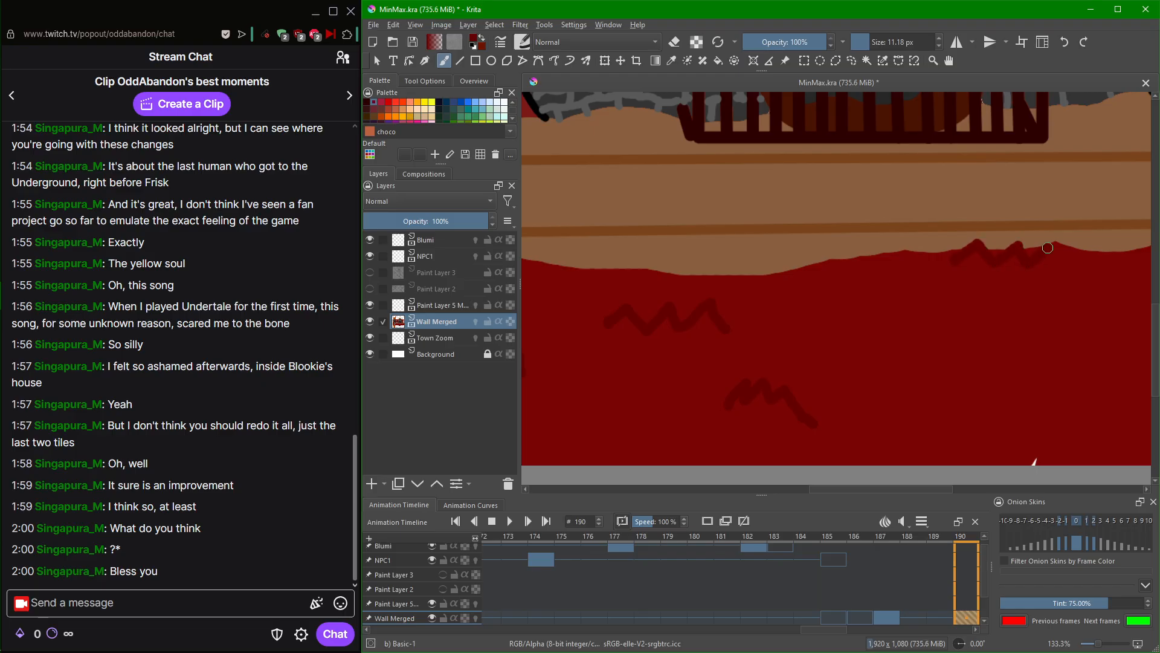
pyautogui.moveTo(1101, 299); pyautogui.dragTo(917, 367)
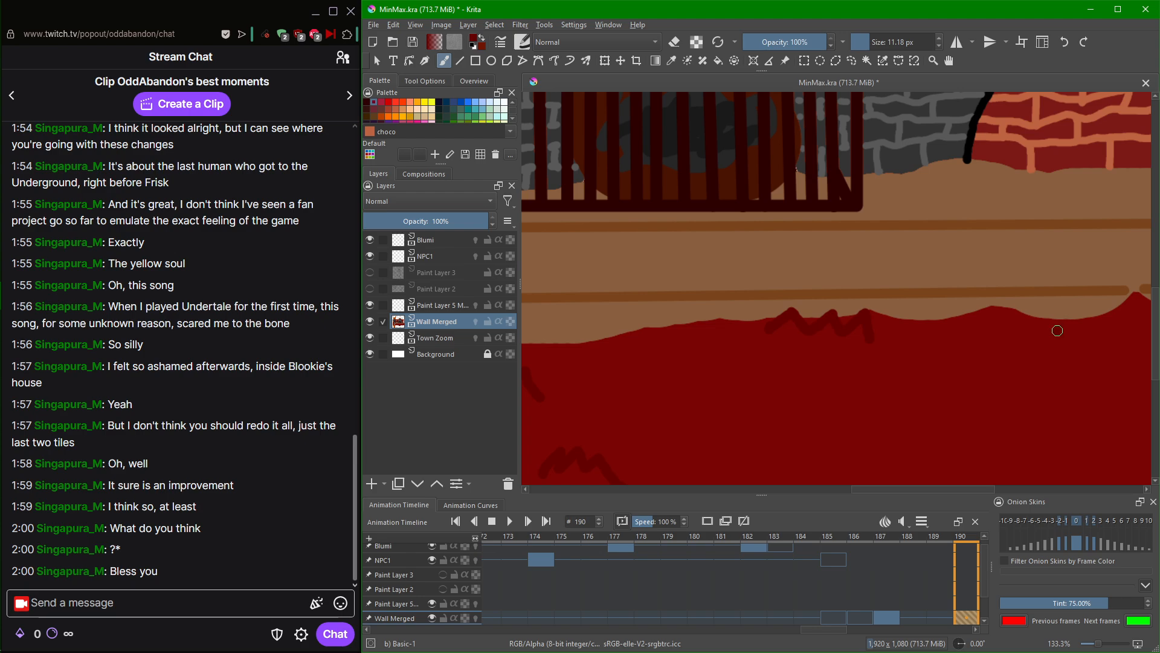
pyautogui.moveTo(1057, 332)
pyautogui.mouseDown()
pyautogui.moveTo(1078, 309)
pyautogui.moveTo(1083, 325)
pyautogui.moveTo(1101, 313)
pyautogui.moveTo(1113, 329)
pyautogui.moveTo(1121, 304)
pyautogui.moveTo(1136, 327)
pyautogui.moveTo(1076, 321)
pyautogui.moveTo(1120, 327)
pyautogui.mouseUp()
pyautogui.hotkey('ctrl', 'z')
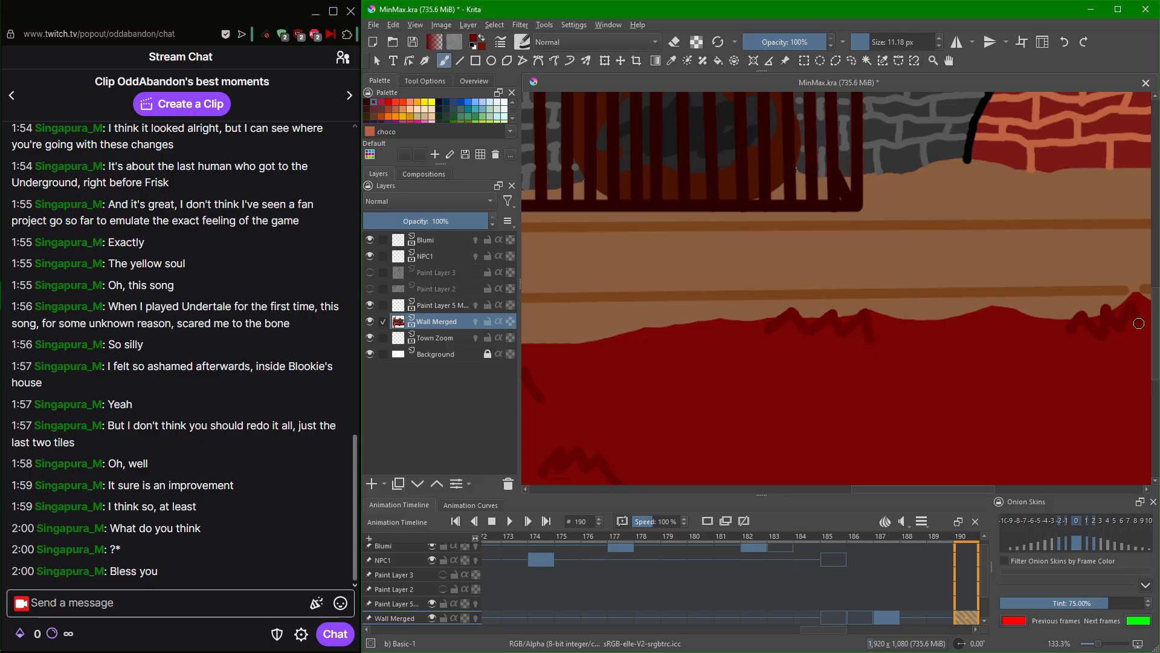
# Paint three dark red zigzag marks on the right part of the rug, one between the edge marks and two lower down.
pyautogui.moveTo(1102, 380); pyautogui.dragTo(1030, 215)
pyautogui.moveTo(1104, 265); pyautogui.dragTo(975, 309)
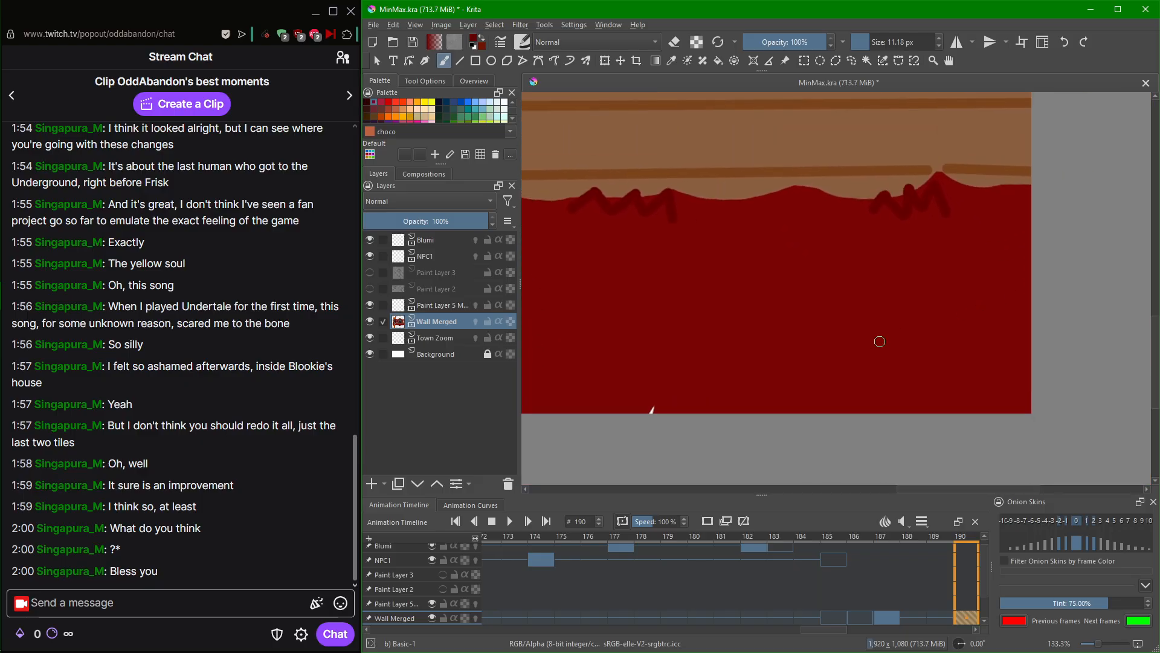
pyautogui.moveTo(766, 282); pyautogui.dragTo(792, 261)
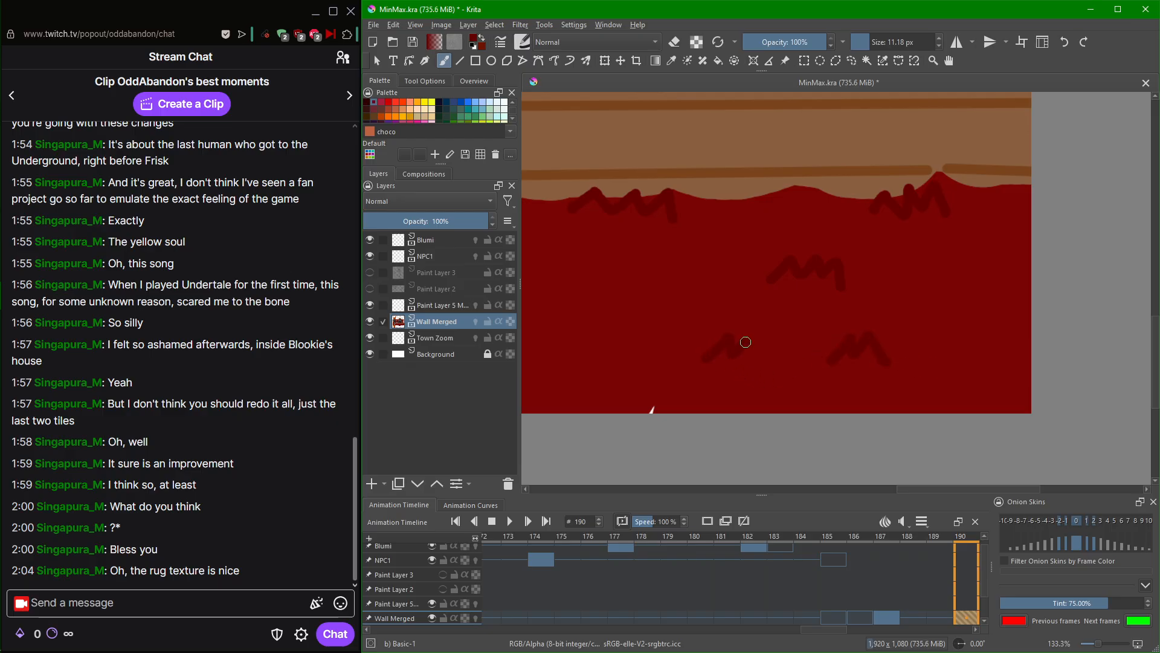
pyautogui.moveTo(708, 379); pyautogui.dragTo(979, 336)
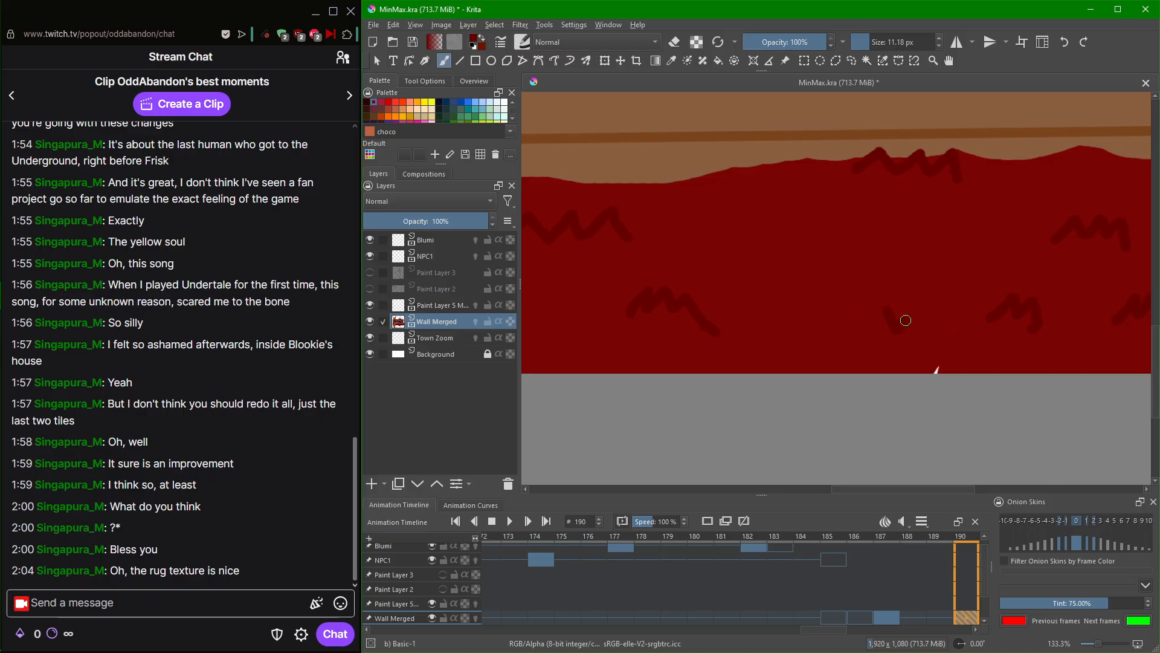
pyautogui.moveTo(935, 273); pyautogui.dragTo(843, 283)
pyautogui.scroll(-3, 907, 353)
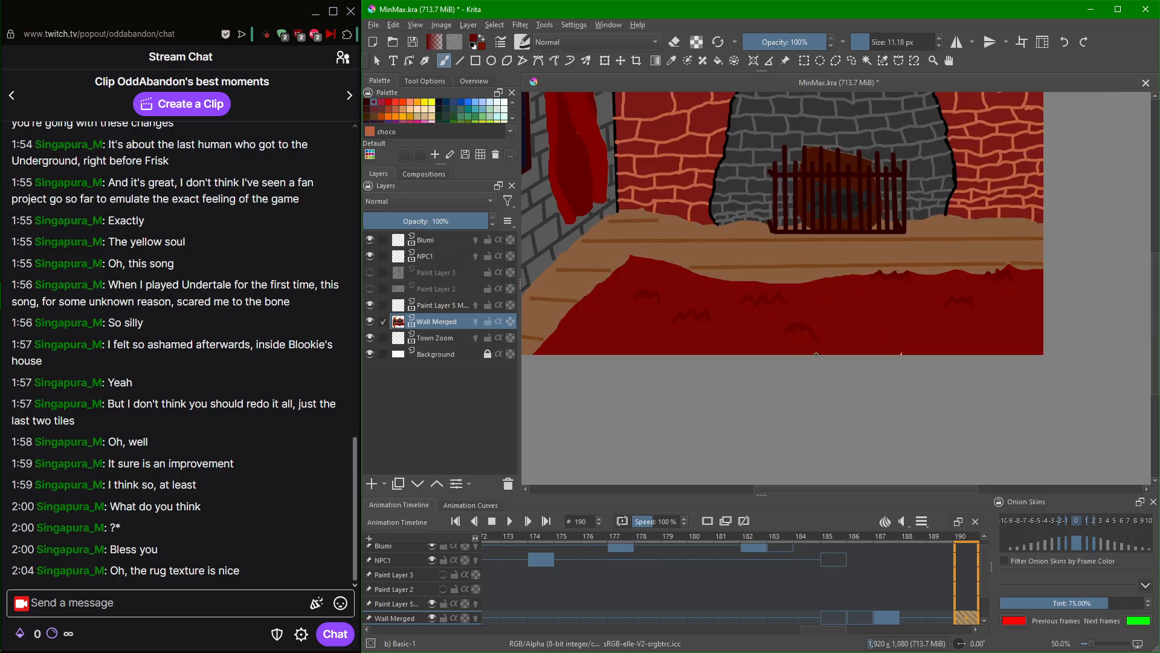
pyautogui.scroll(2, 817, 355)
pyautogui.scroll(-2, 924, 351)
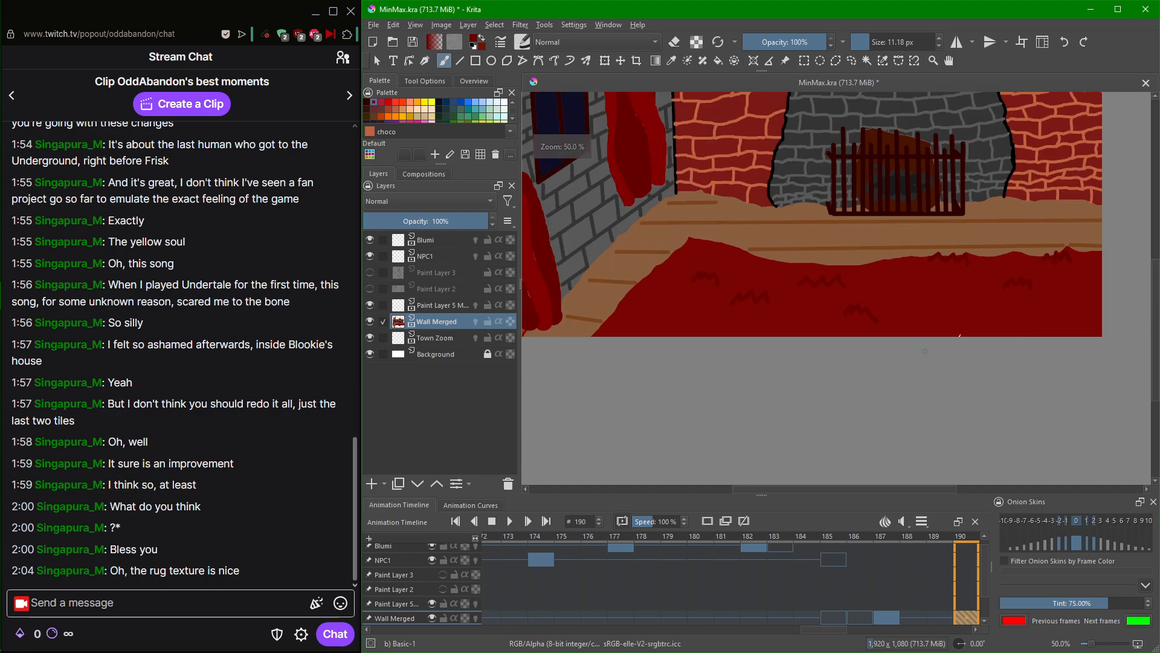
pyautogui.scroll(-1, 924, 350)
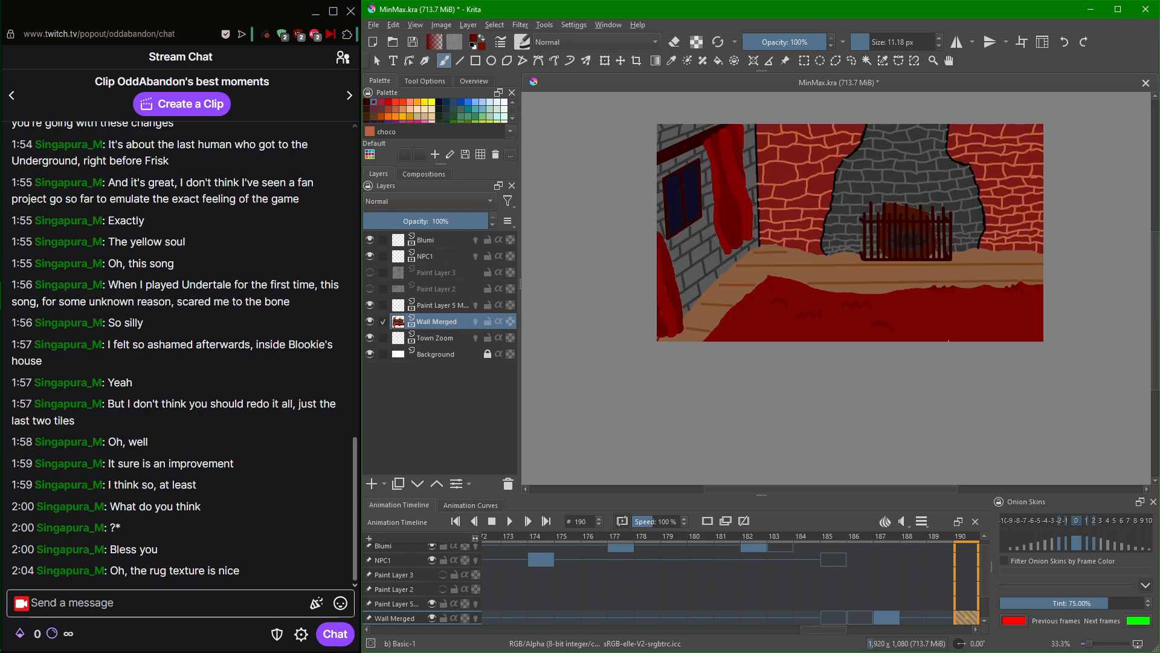
# Paint another dark red zigzag mark on the rug just below the edge mark in front of the fireplace fence.
pyautogui.keyDown('ctrl'); pyautogui.click(915, 391); pyautogui.keyUp('ctrl')
pyautogui.scroll(3, 850, 340)
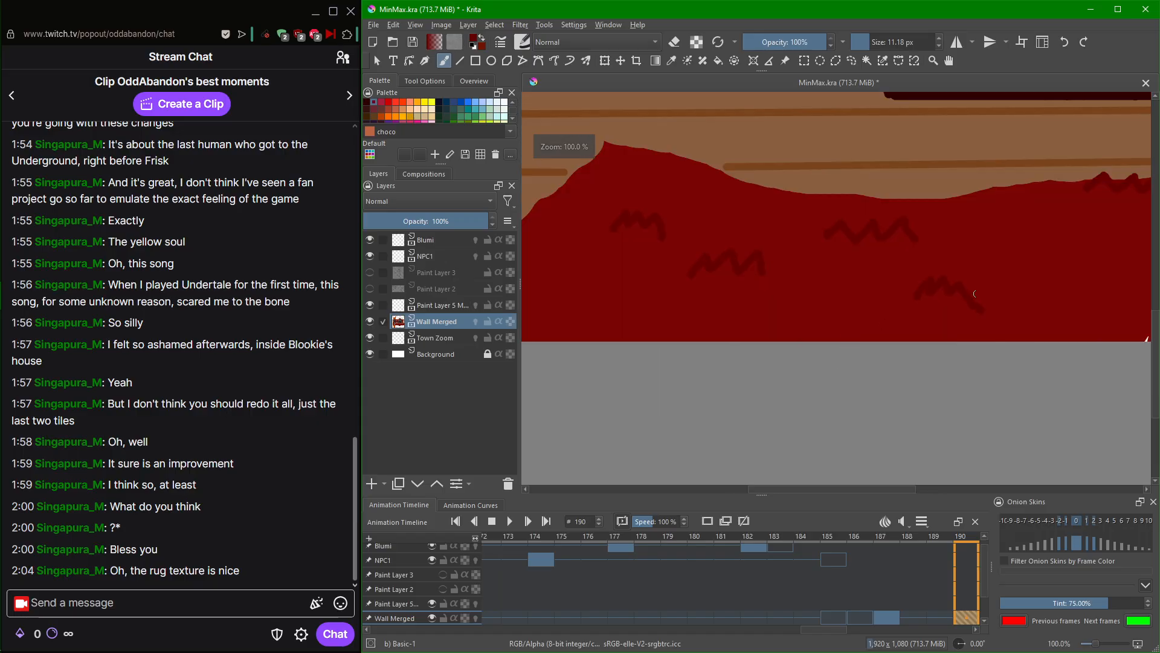
pyautogui.moveTo(1031, 267)
pyautogui.mouseDown()
pyautogui.moveTo(871, 321)
pyautogui.moveTo(908, 291)
pyautogui.moveTo(934, 290)
pyautogui.mouseUp()
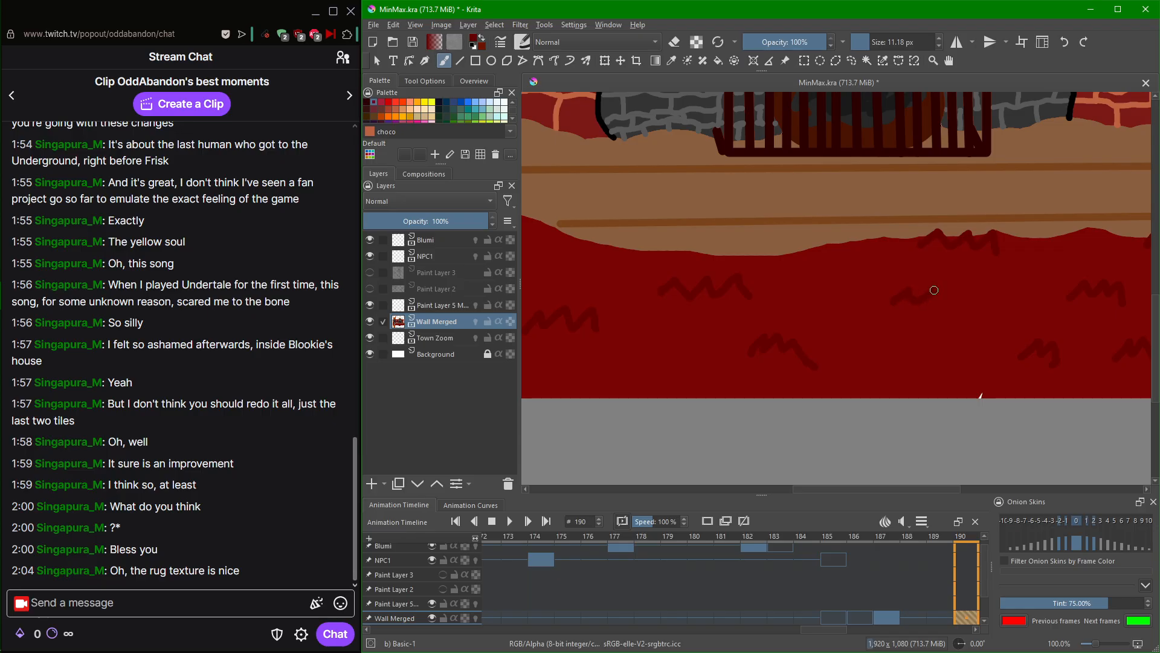
pyautogui.moveTo(871, 338); pyautogui.dragTo(1050, 323)
pyautogui.moveTo(925, 323); pyautogui.dragTo(1012, 300)
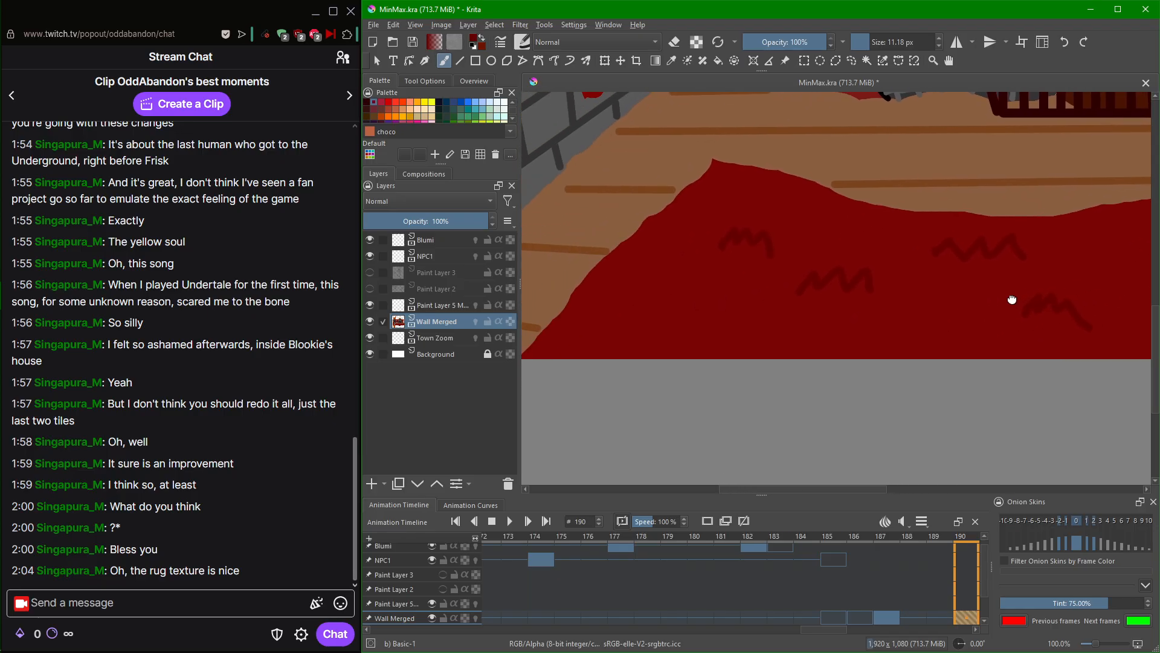
pyautogui.scroll(-4, 598, 349)
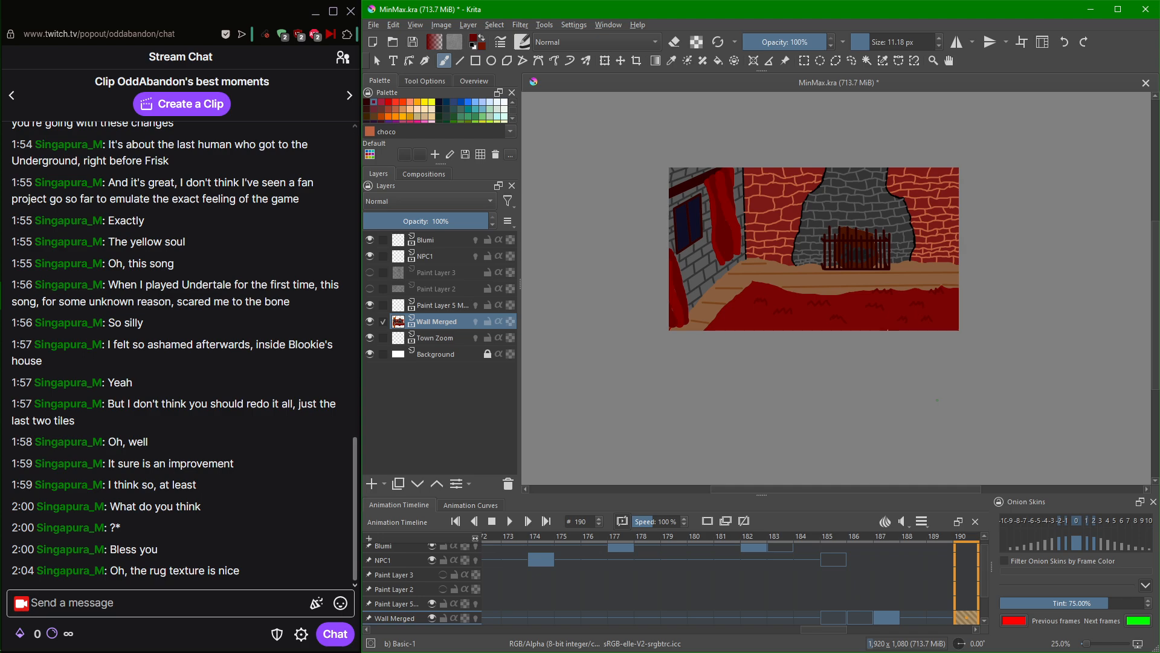
pyautogui.scroll(2, 765, 414)
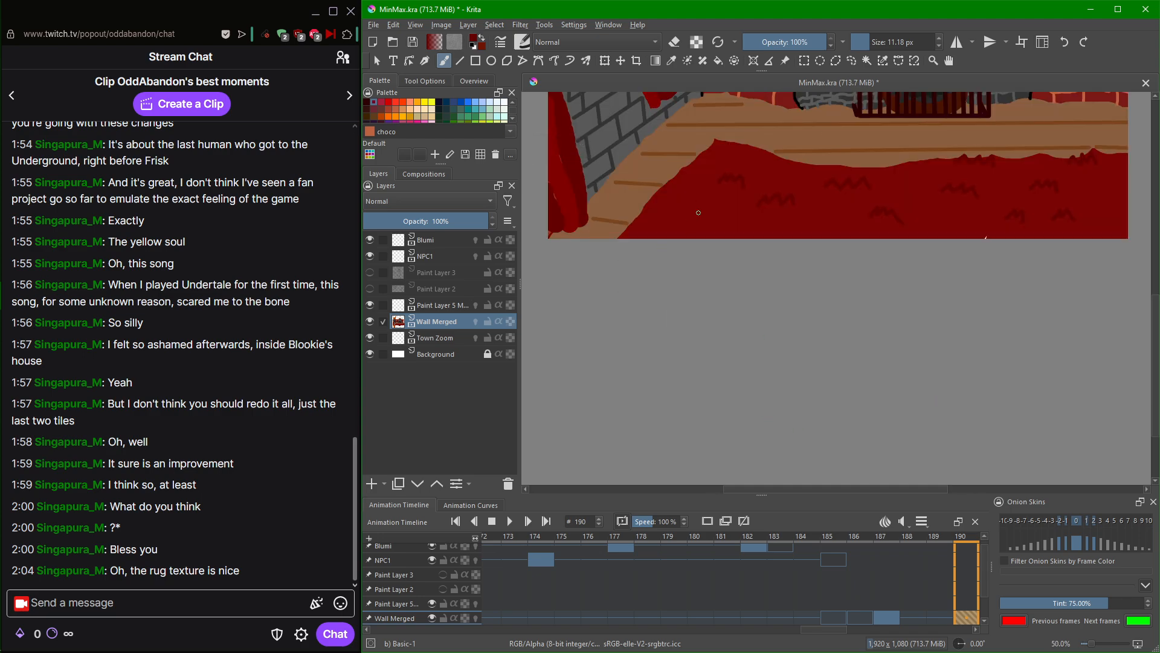
pyautogui.scroll(3, 861, 288)
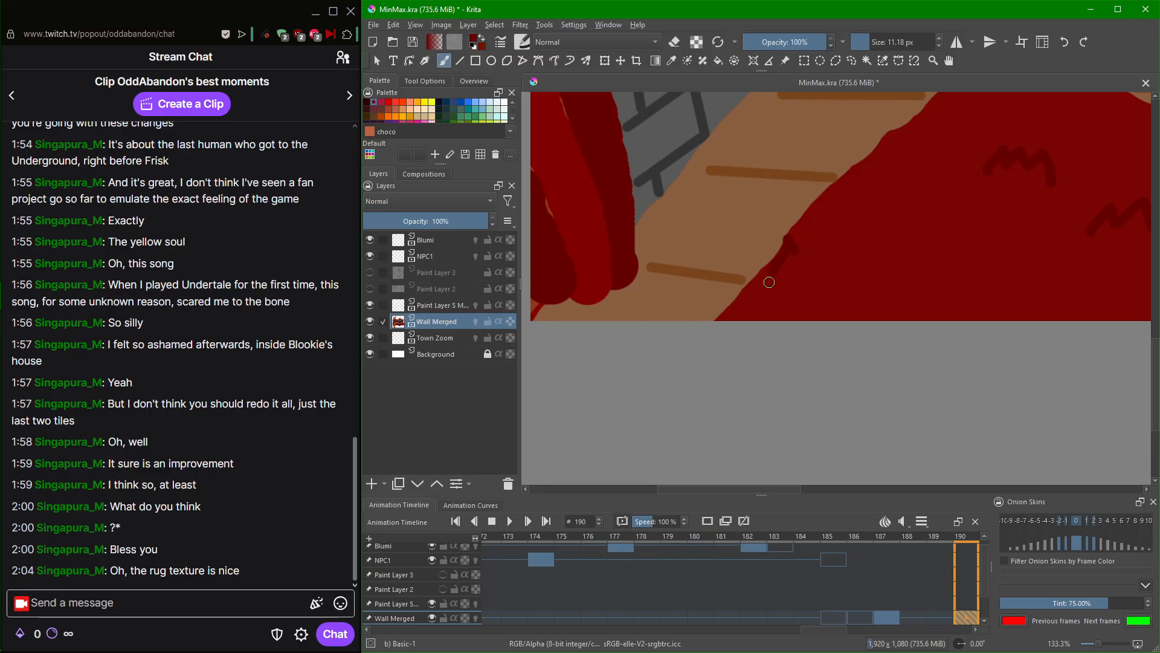
pyautogui.hotkey('ctrl', 'z')
pyautogui.moveTo(776, 254); pyautogui.dragTo(788, 263)
pyautogui.scroll(-1, 959, 240)
pyautogui.moveTo(933, 209); pyautogui.dragTo(868, 342)
pyautogui.hotkey('ctrl', 'z')
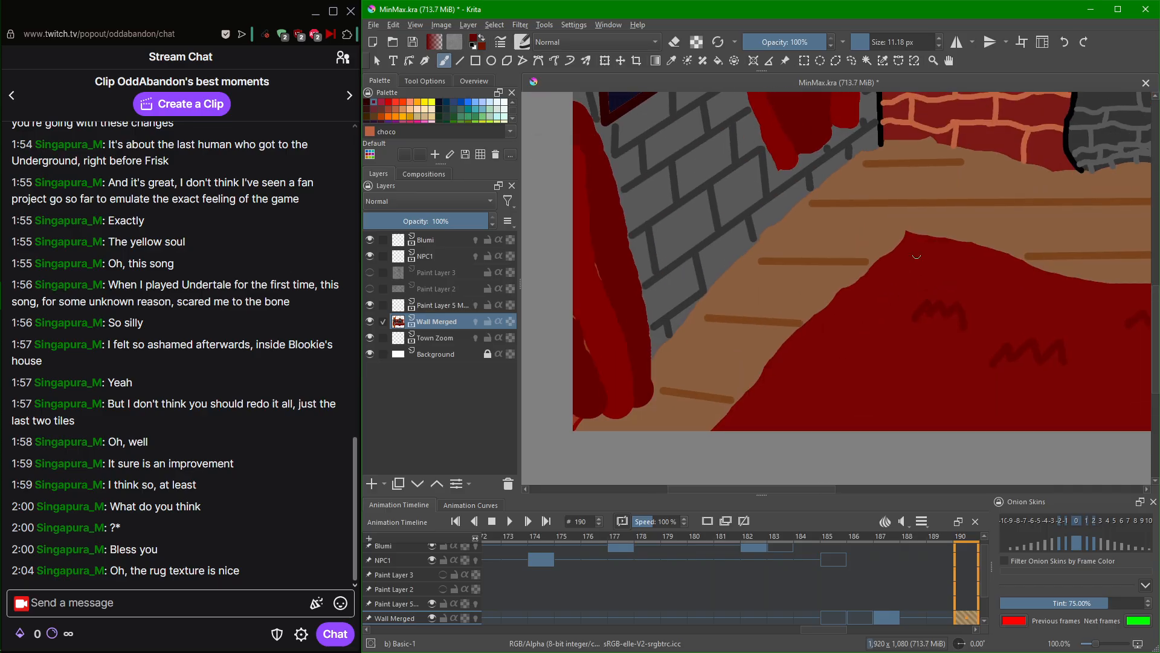
# Paint a dark red zigzag mark across the rug's upper edge, just right of its peak.
pyautogui.scroll(5, 912, 254)
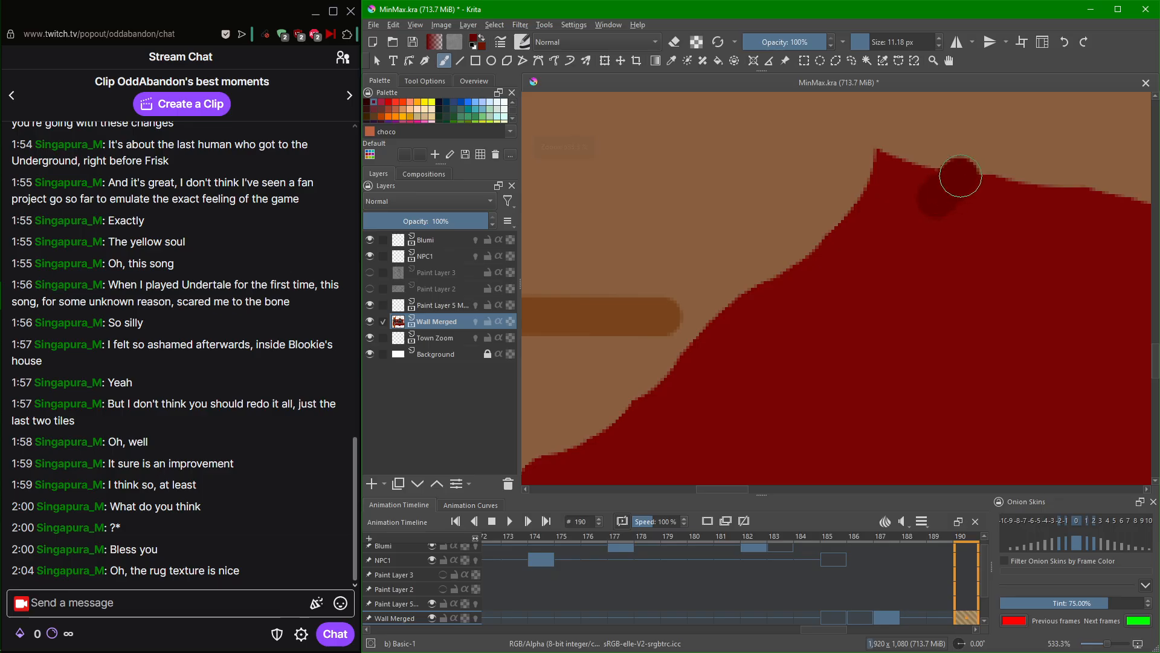
pyautogui.moveTo(961, 176)
pyautogui.mouseDown()
pyautogui.moveTo(991, 202)
pyautogui.moveTo(1025, 175)
pyautogui.moveTo(1054, 216)
pyautogui.moveTo(1094, 189)
pyautogui.moveTo(1105, 241)
pyautogui.mouseUp()
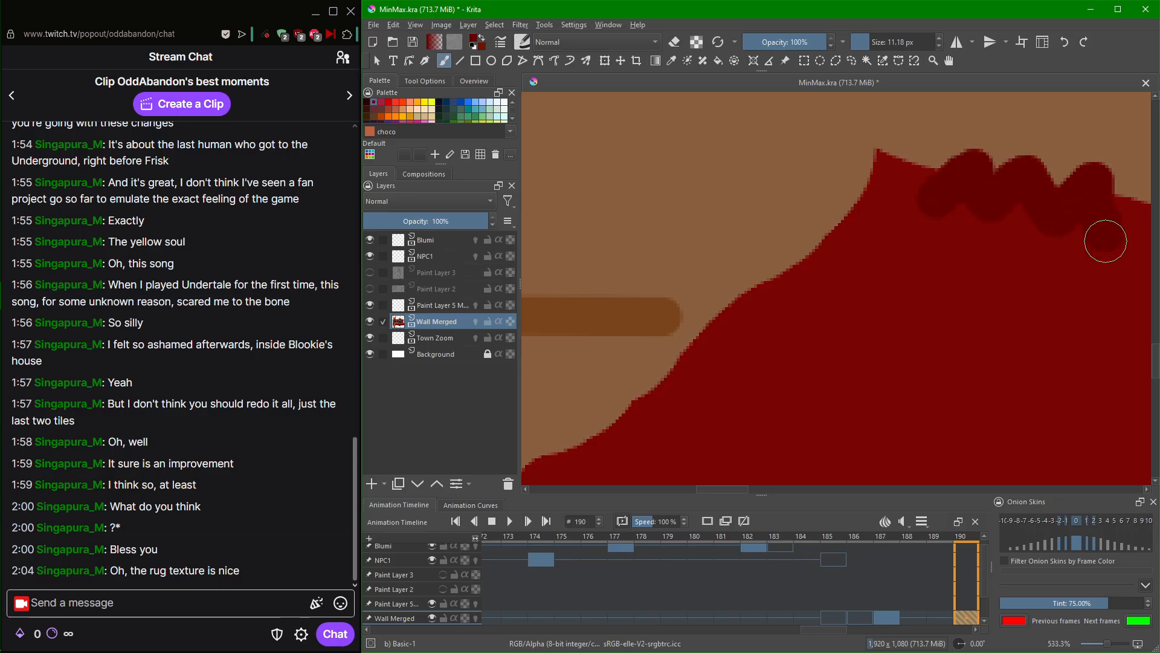
# Try to paint a dark red zigzag mark across the rug's upper edge beside the start of the floor plank line.
pyautogui.moveTo(1074, 365); pyautogui.dragTo(561, 338)
pyautogui.moveTo(862, 407); pyautogui.dragTo(794, 375)
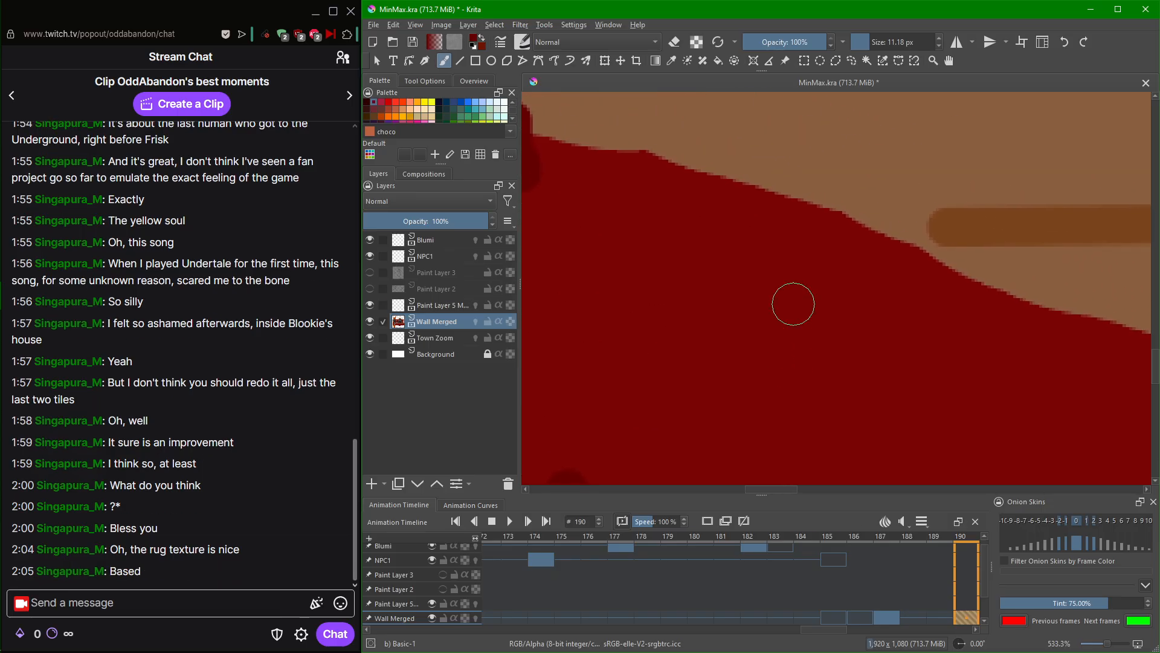
pyautogui.moveTo(797, 228)
pyautogui.mouseDown()
pyautogui.moveTo(825, 204)
pyautogui.moveTo(851, 242)
pyautogui.moveTo(866, 226)
pyautogui.moveTo(896, 258)
pyautogui.moveTo(932, 246)
pyautogui.mouseUp()
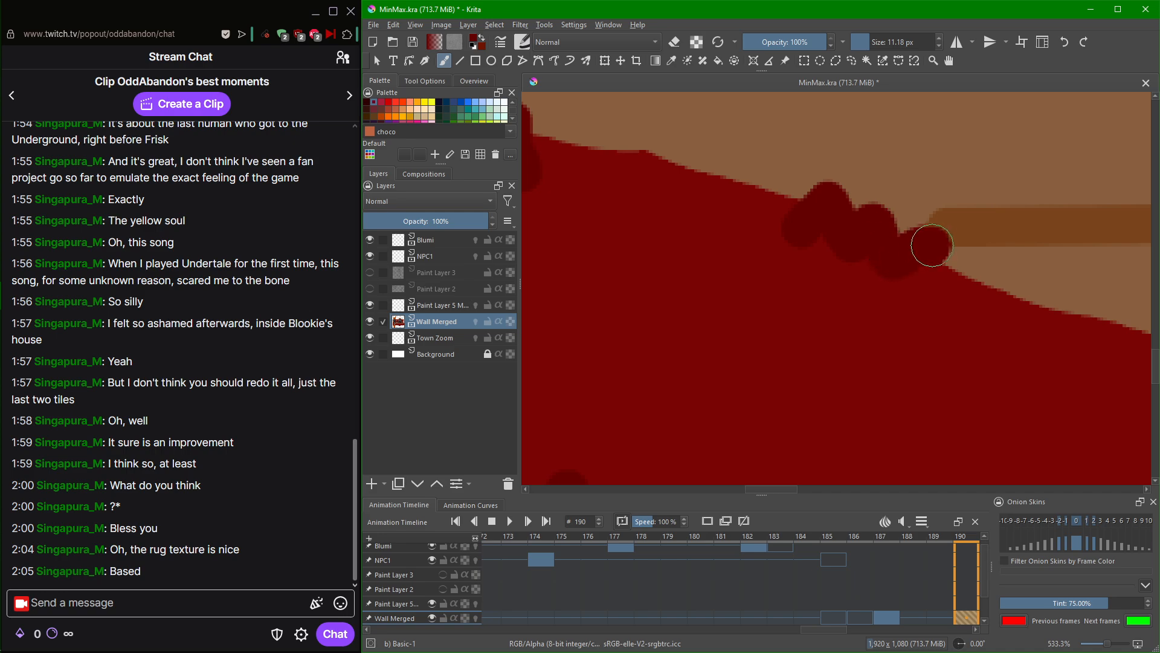
pyautogui.scroll(-6, 845, 409)
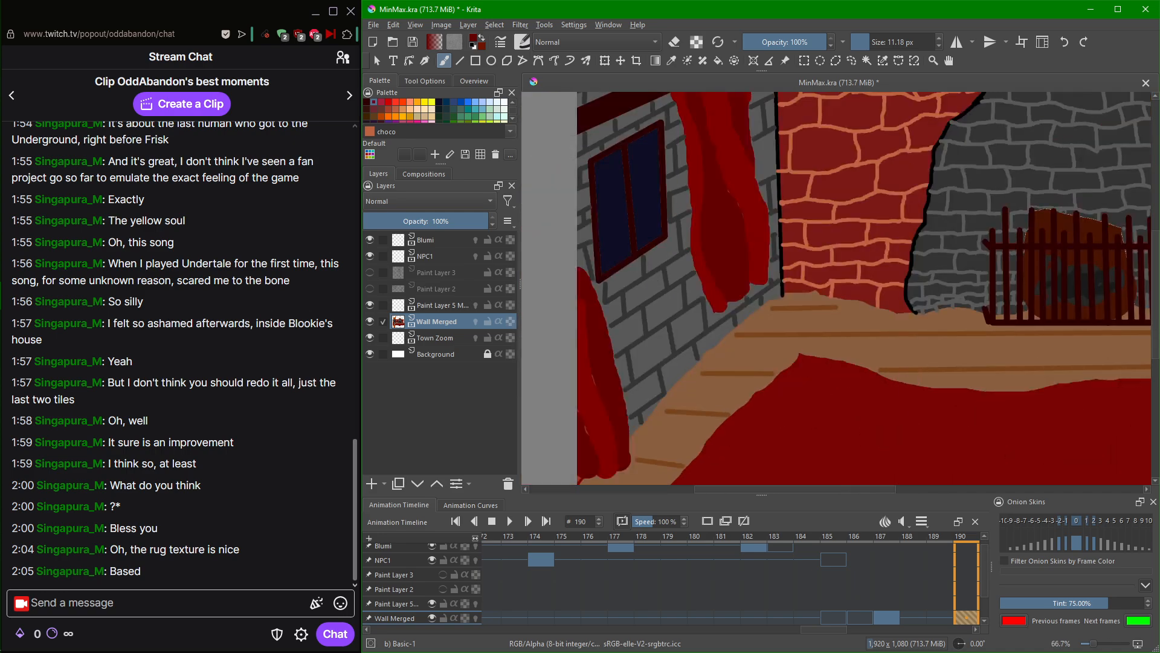
# Repaint a dark red zigzag mark across the rug's upper edge, just right of its large peak.
pyautogui.scroll(6, 832, 377)
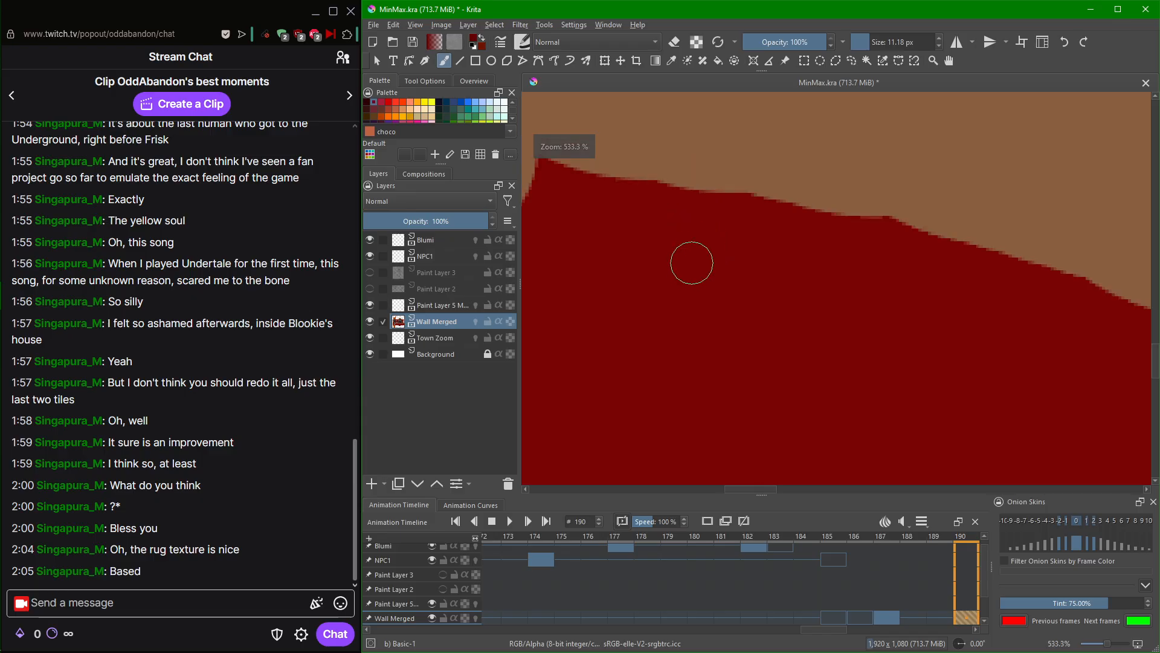
pyautogui.moveTo(692, 263); pyautogui.dragTo(783, 305)
pyautogui.moveTo(723, 260)
pyautogui.mouseDown()
pyautogui.moveTo(757, 222)
pyautogui.moveTo(799, 268)
pyautogui.moveTo(837, 231)
pyautogui.moveTo(860, 281)
pyautogui.moveTo(918, 251)
pyautogui.moveTo(945, 285)
pyautogui.mouseUp()
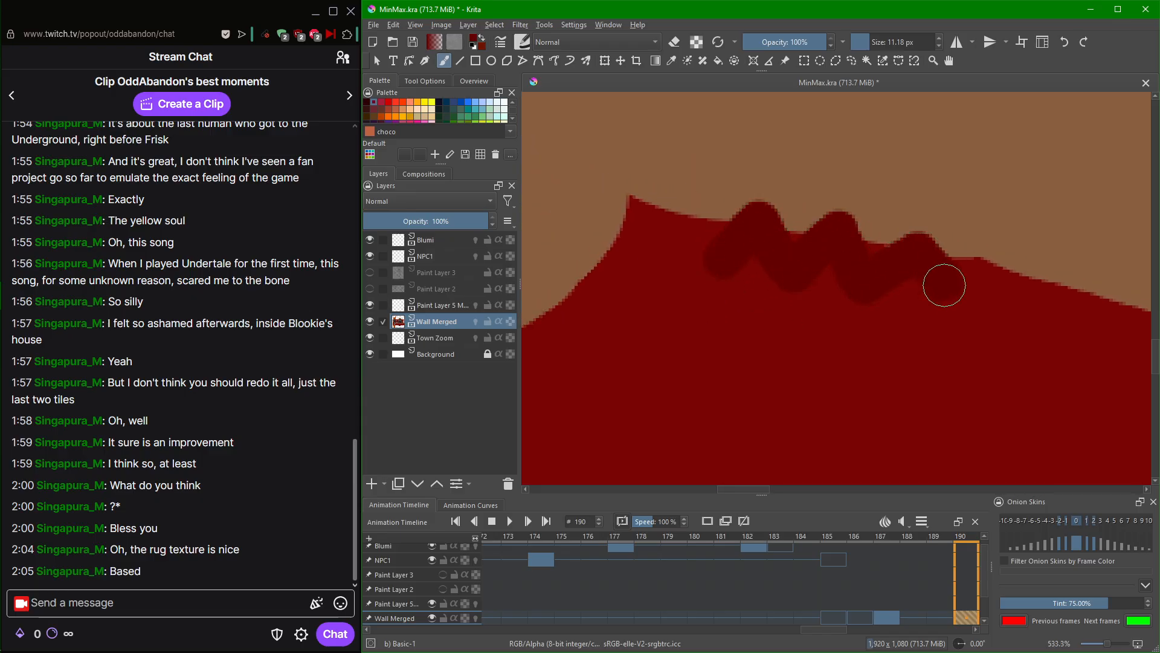
pyautogui.scroll(-7, 932, 238)
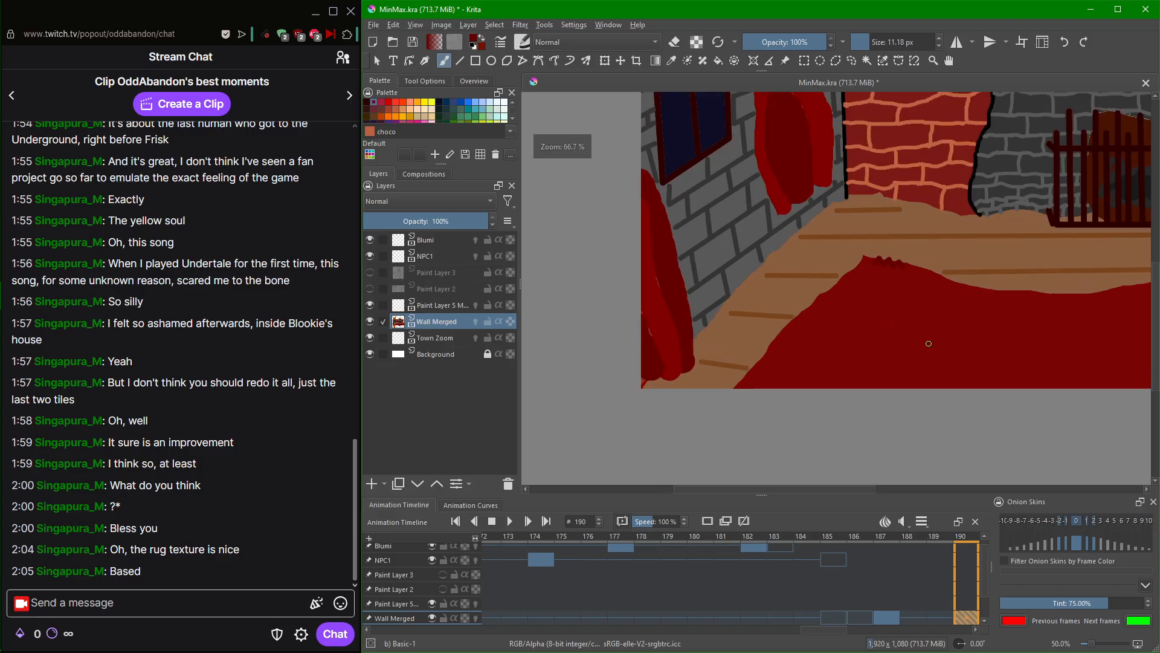
# Paint a dark red zigzag mark across the rug's upper edge in front of the fireplace fence.
pyautogui.scroll(4, 929, 343)
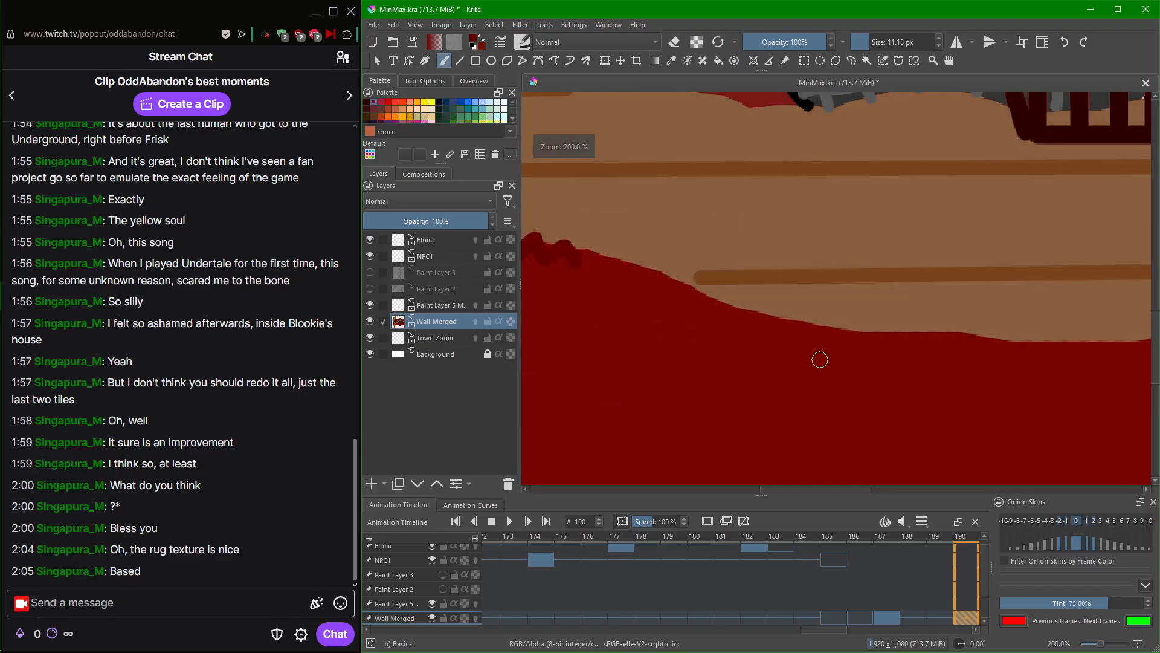
pyautogui.scroll(-4, 819, 360)
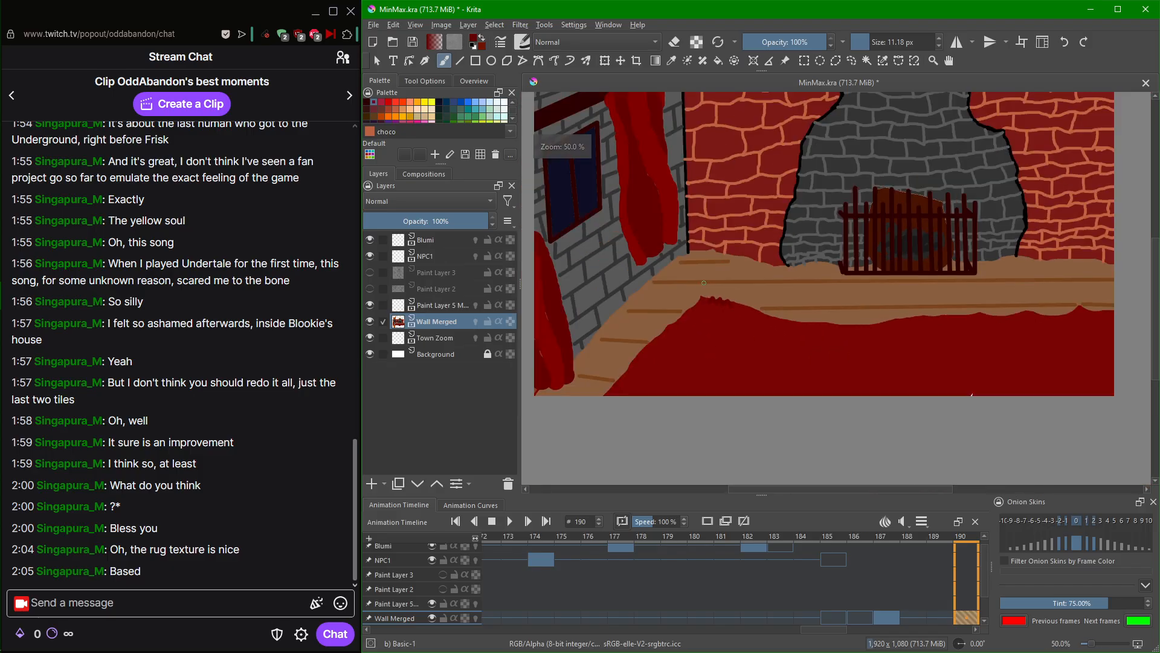
pyautogui.scroll(3, 829, 382)
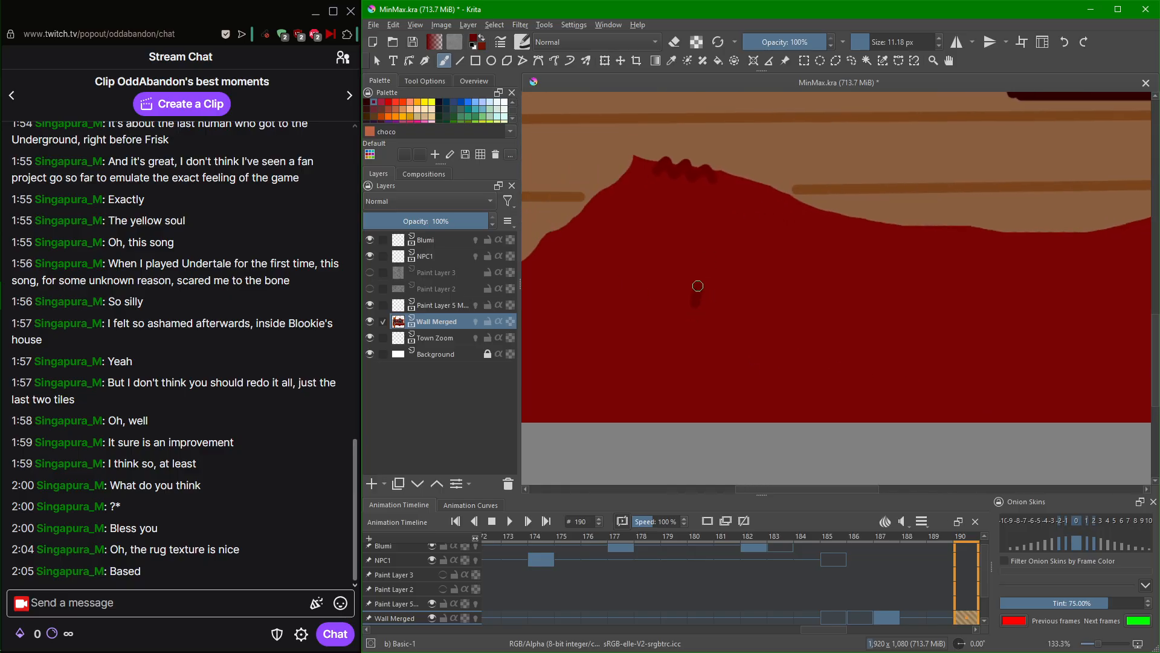
pyautogui.moveTo(967, 278); pyautogui.dragTo(624, 381)
pyautogui.moveTo(860, 411); pyautogui.dragTo(773, 346)
pyautogui.moveTo(737, 409); pyautogui.dragTo(674, 510)
pyautogui.scroll(4, 699, 388)
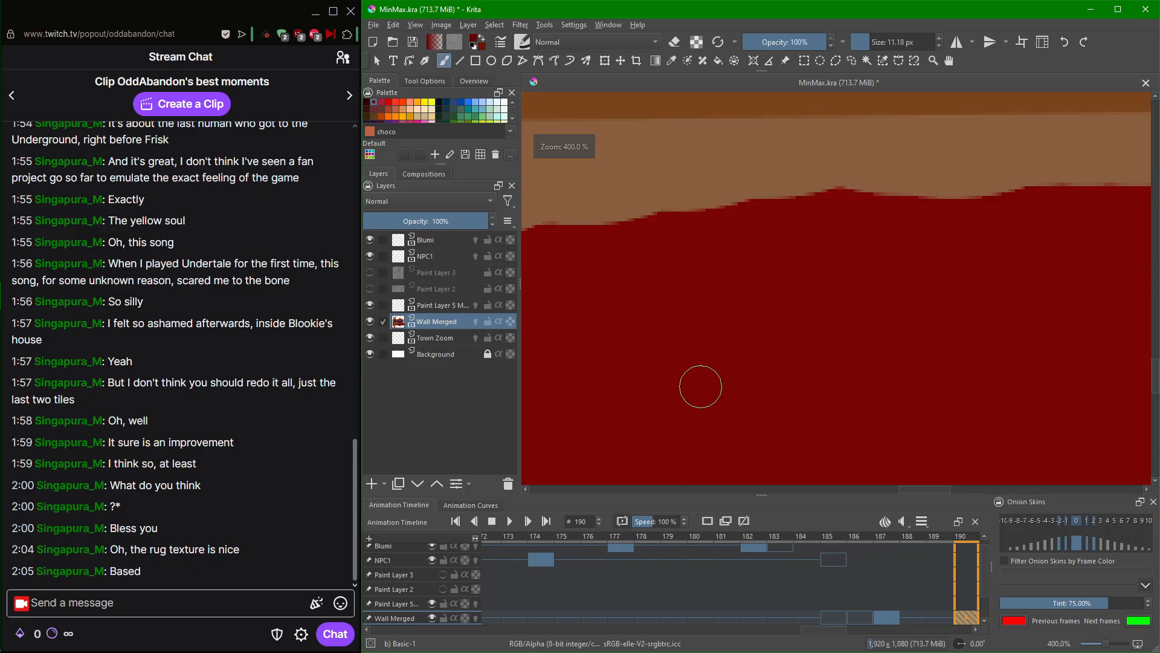
pyautogui.scroll(-1, 699, 386)
pyautogui.moveTo(643, 283)
pyautogui.mouseDown()
pyautogui.moveTo(677, 238)
pyautogui.moveTo(696, 270)
pyautogui.moveTo(724, 243)
pyautogui.moveTo(739, 266)
pyautogui.moveTo(783, 239)
pyautogui.moveTo(827, 292)
pyautogui.mouseUp()
pyautogui.moveTo(837, 422); pyautogui.dragTo(979, 235)
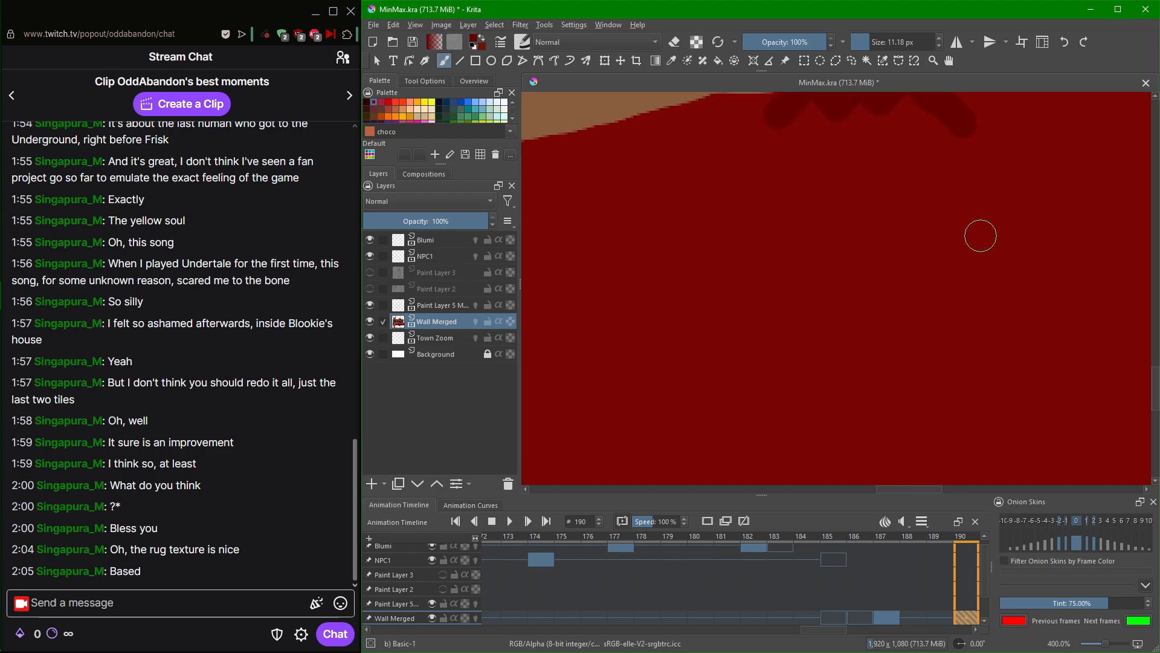
# Paint two dark red zigzag marks side by side on the rug, below the edge mark in front of the fireplace.
pyautogui.moveTo(585, 357)
pyautogui.mouseDown()
pyautogui.moveTo(641, 318)
pyautogui.moveTo(706, 323)
pyautogui.moveTo(770, 385)
pyautogui.mouseUp()
pyautogui.moveTo(893, 398); pyautogui.dragTo(630, 330)
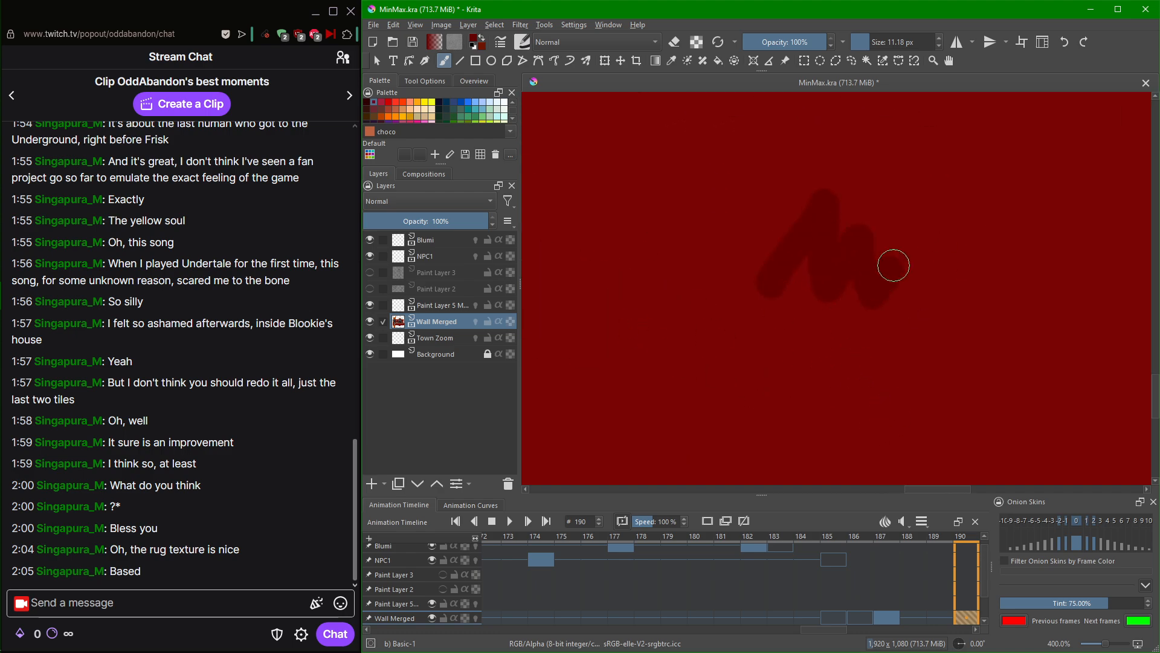
pyautogui.scroll(-4, 780, 351)
pyautogui.scroll(1, 701, 408)
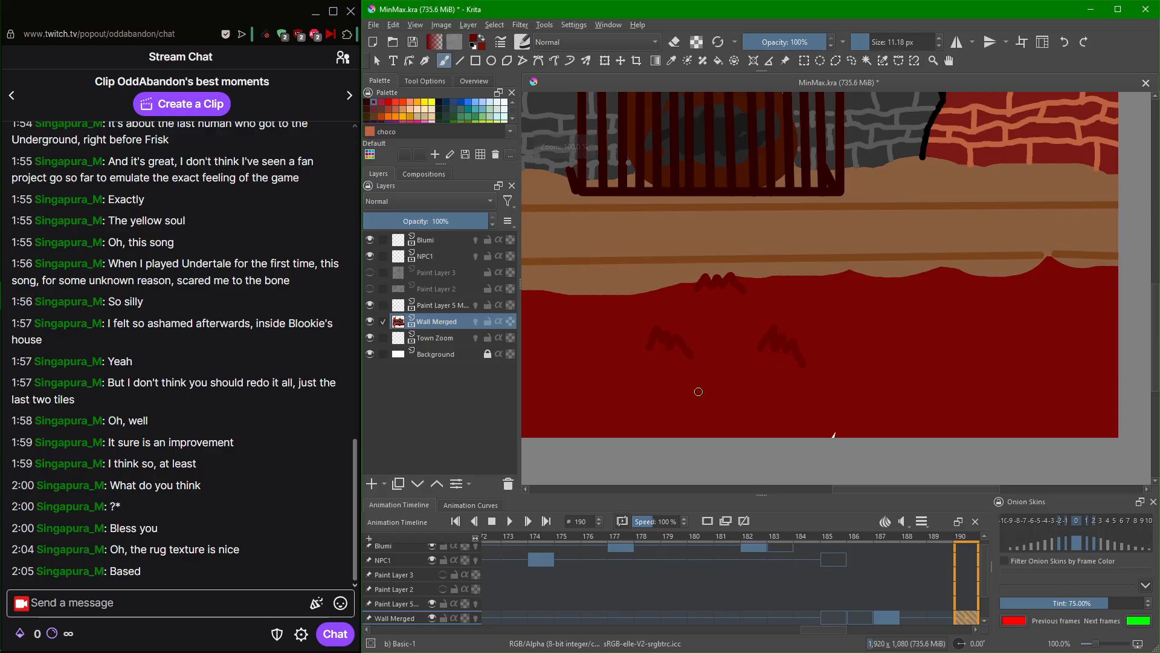
pyautogui.moveTo(661, 420); pyautogui.dragTo(764, 423)
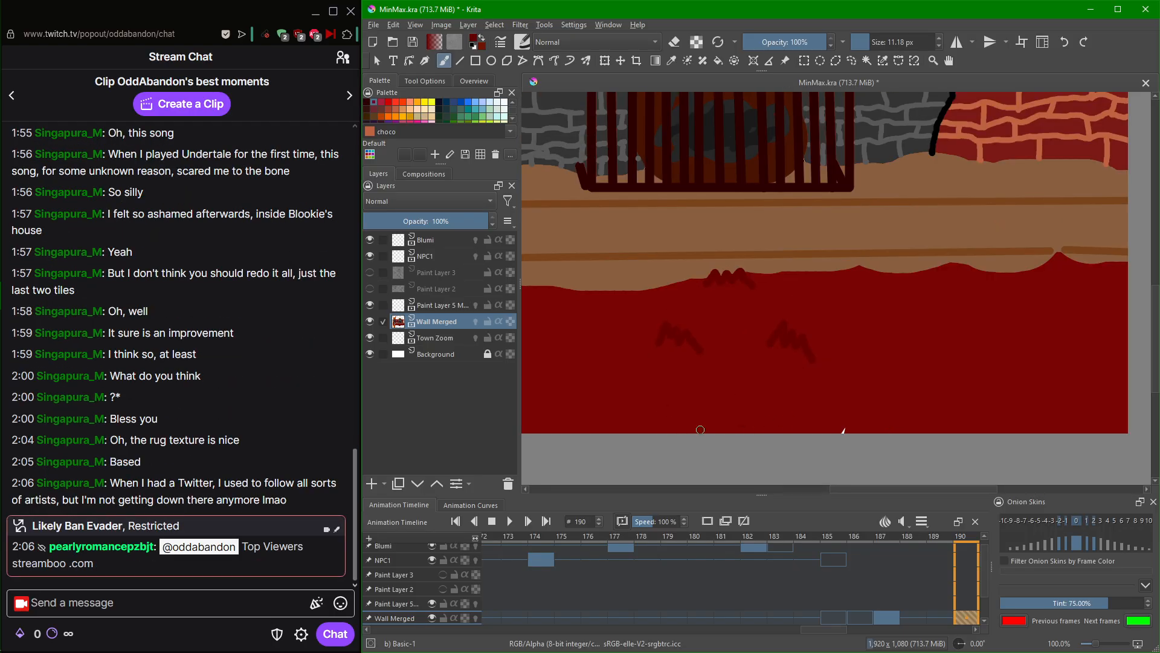
pyautogui.scroll(1, 627, 451)
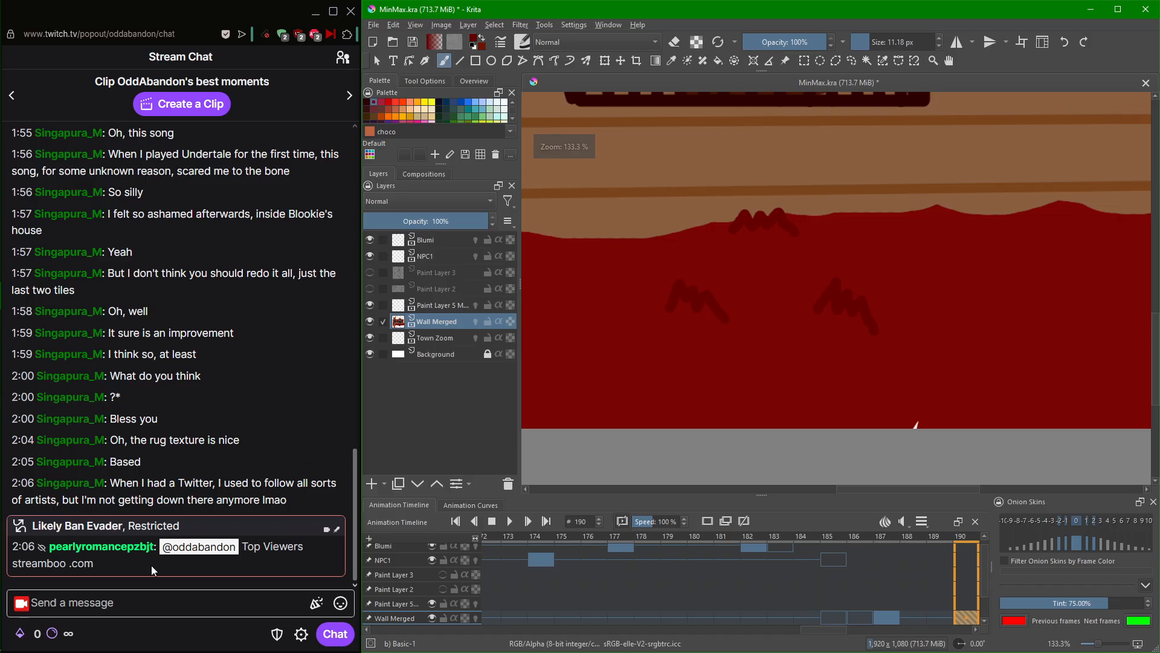
# In the Twitch chat, start a report on the restricted spam account with reason Spam, Scams, Bots, or Tampering and detail Bots.
pyautogui.click(111, 547)
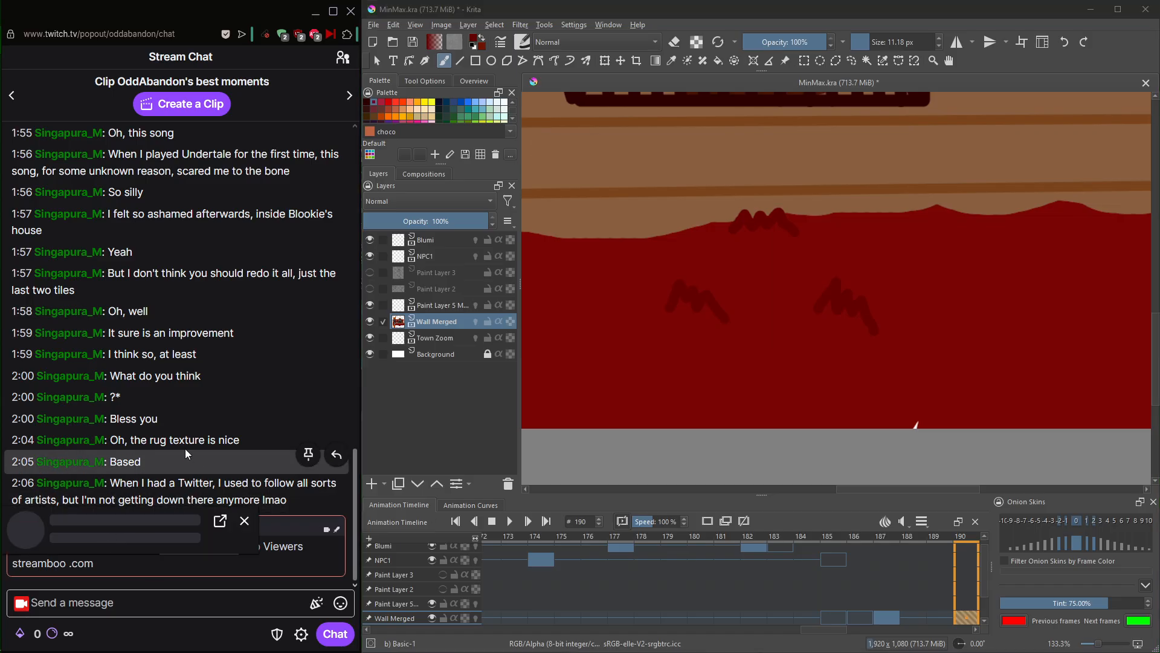
pyautogui.click(244, 536)
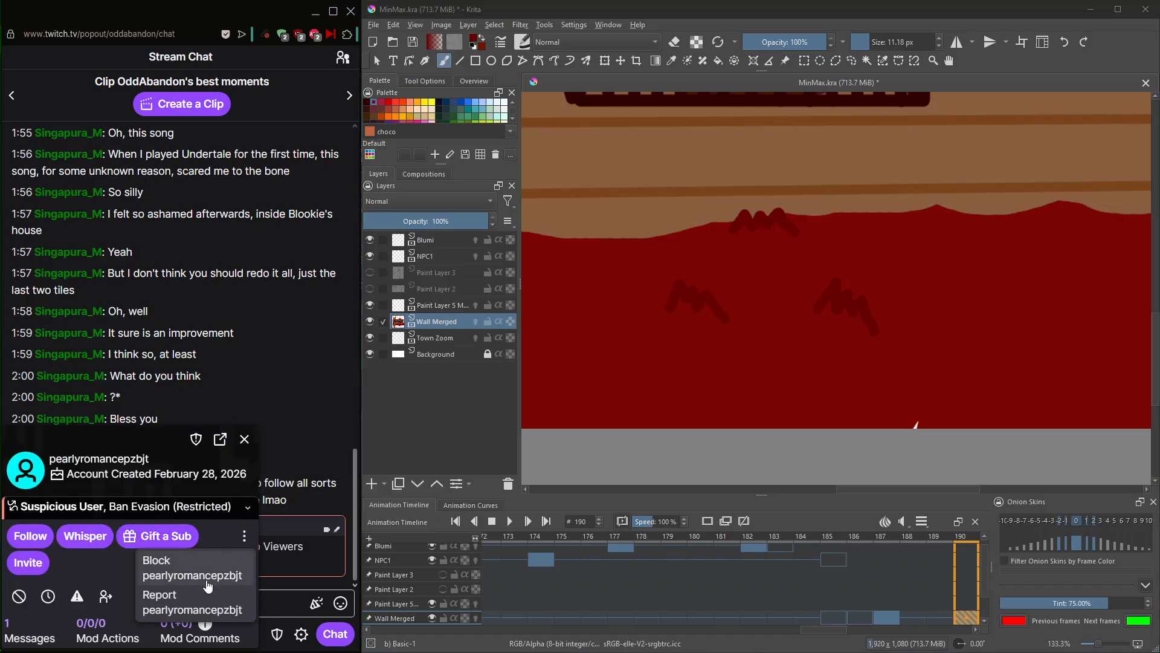
pyautogui.click(198, 602)
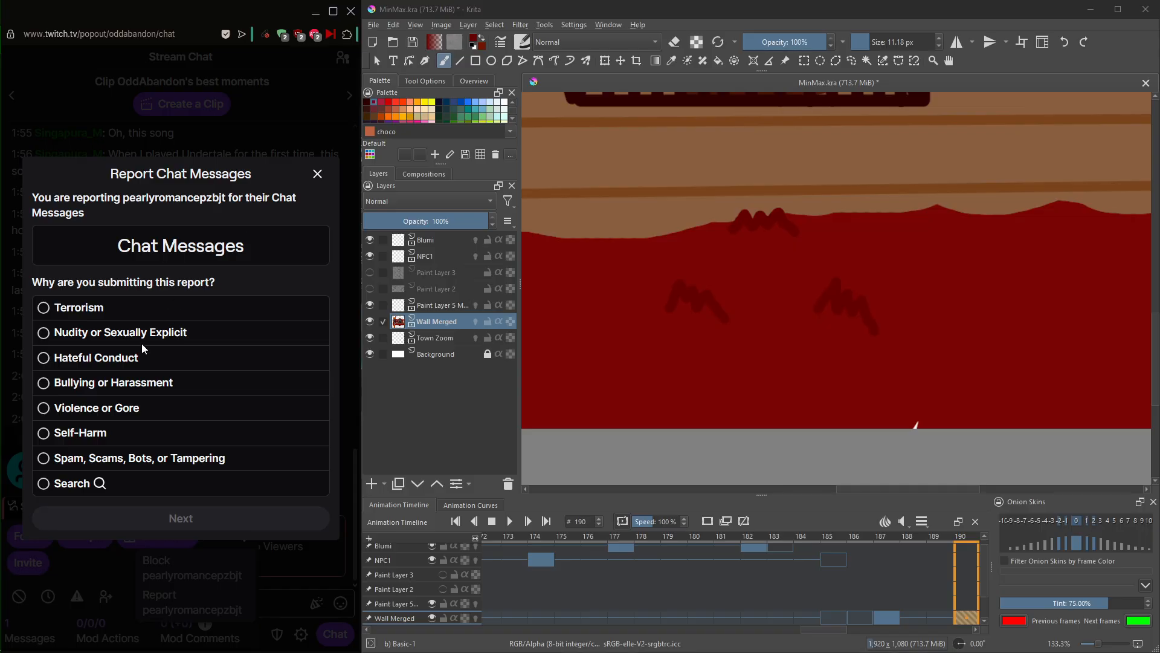
pyautogui.click(139, 466)
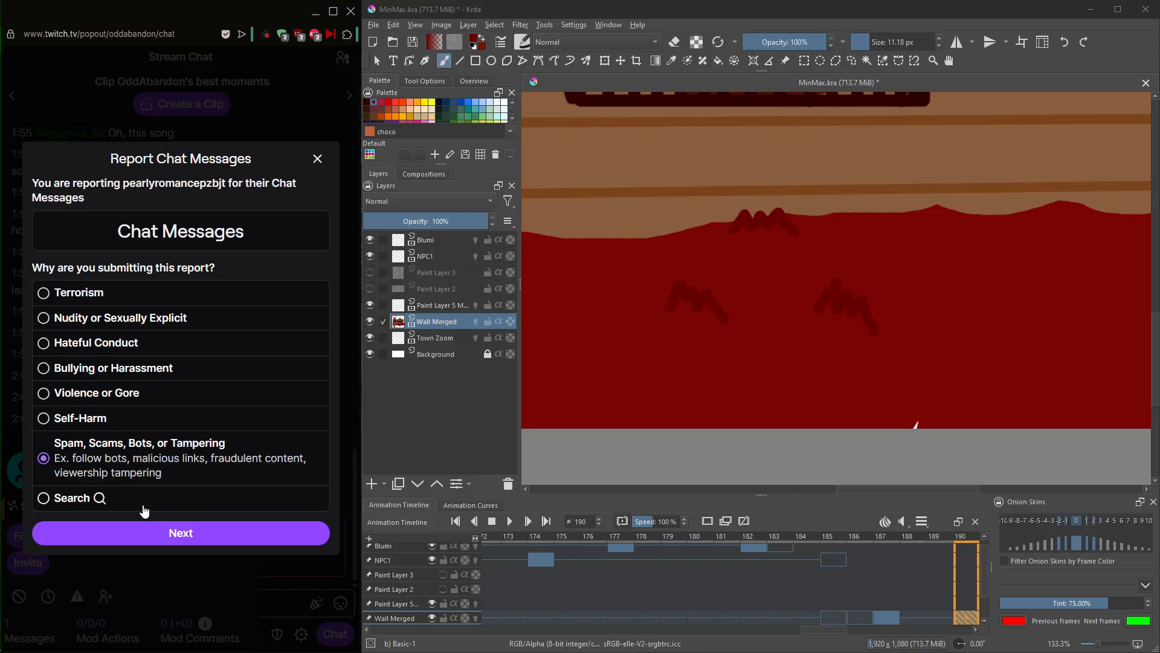
pyautogui.click(145, 532)
pyautogui.click(118, 438)
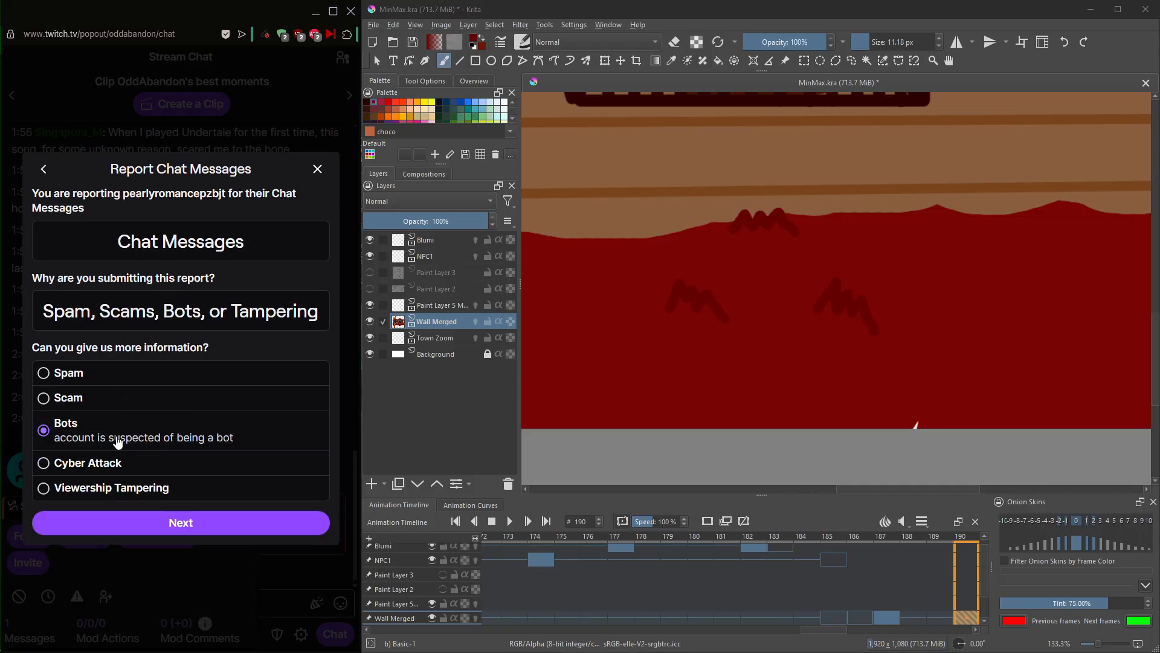
pyautogui.click(142, 532)
pyautogui.click(127, 437)
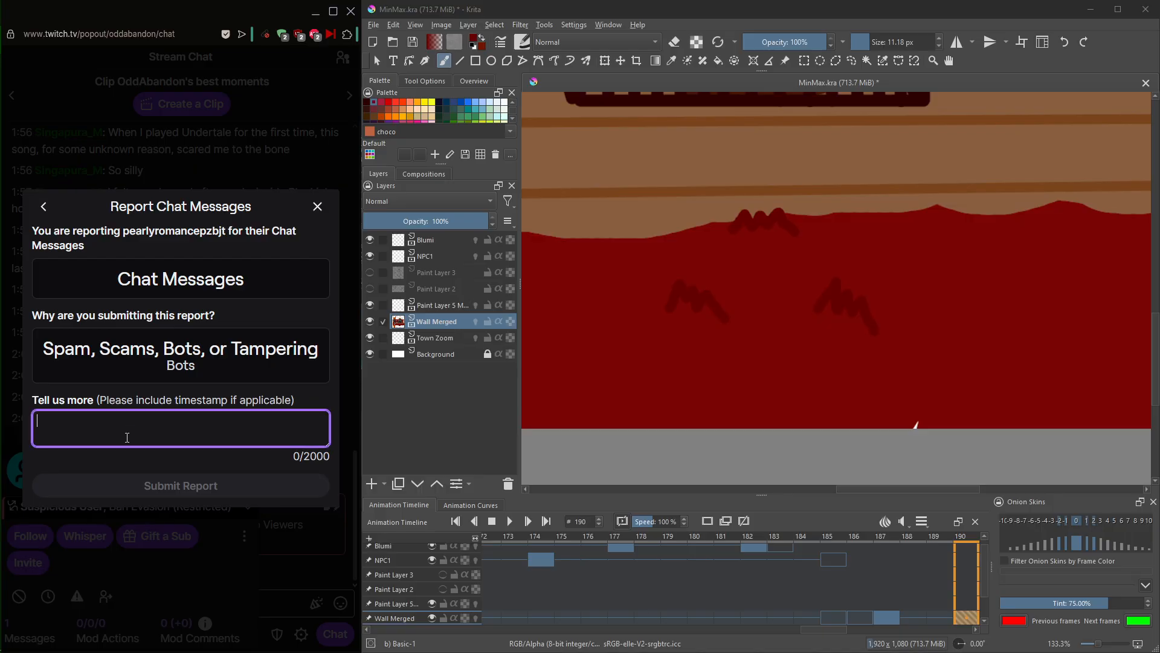
# Add the timestamp "206pm cst" to the report, submit it and dismiss the account's card.
pyautogui.moveTo(2, 483)
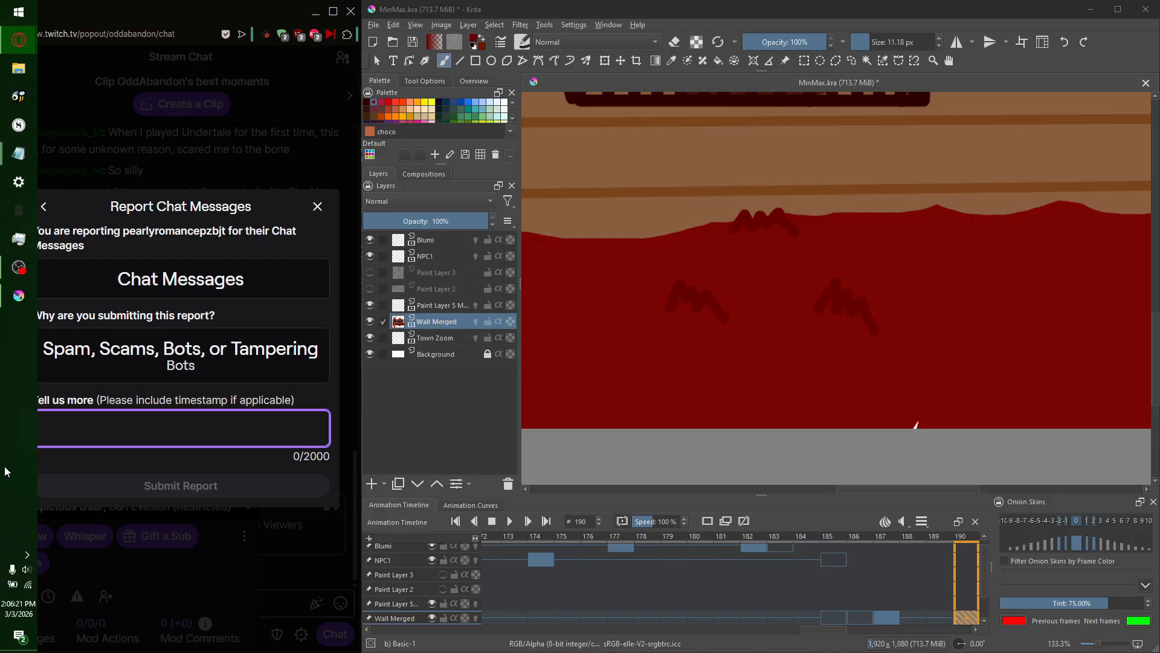
pyautogui.write('206')
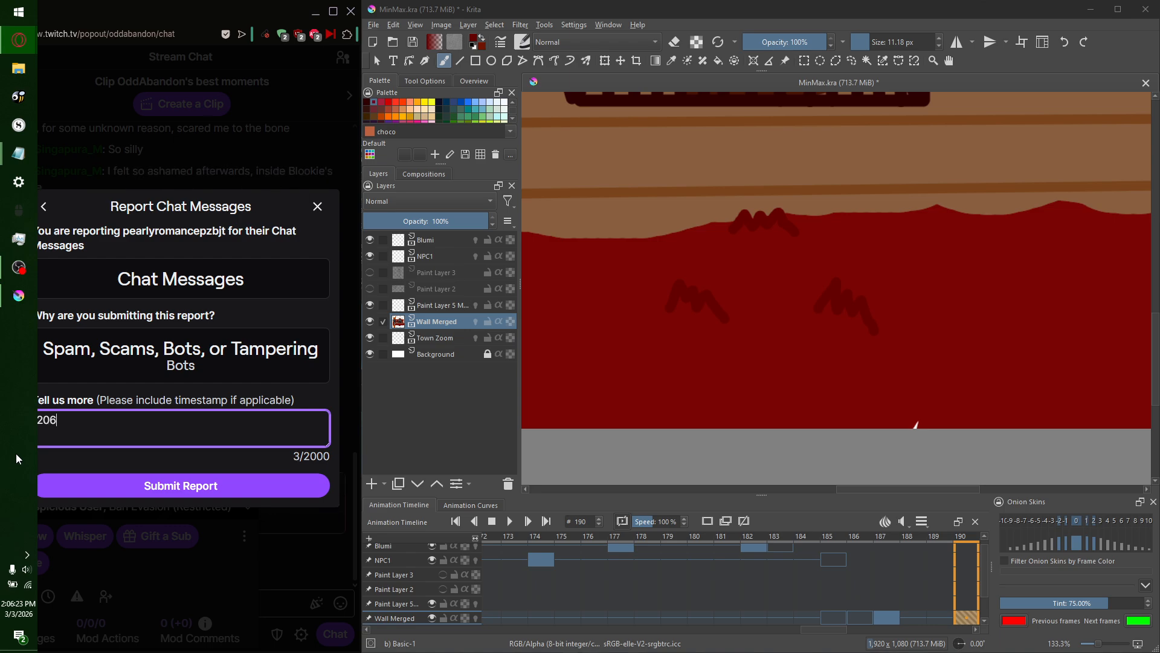
pyautogui.write('pm cst')
pyautogui.click(215, 486)
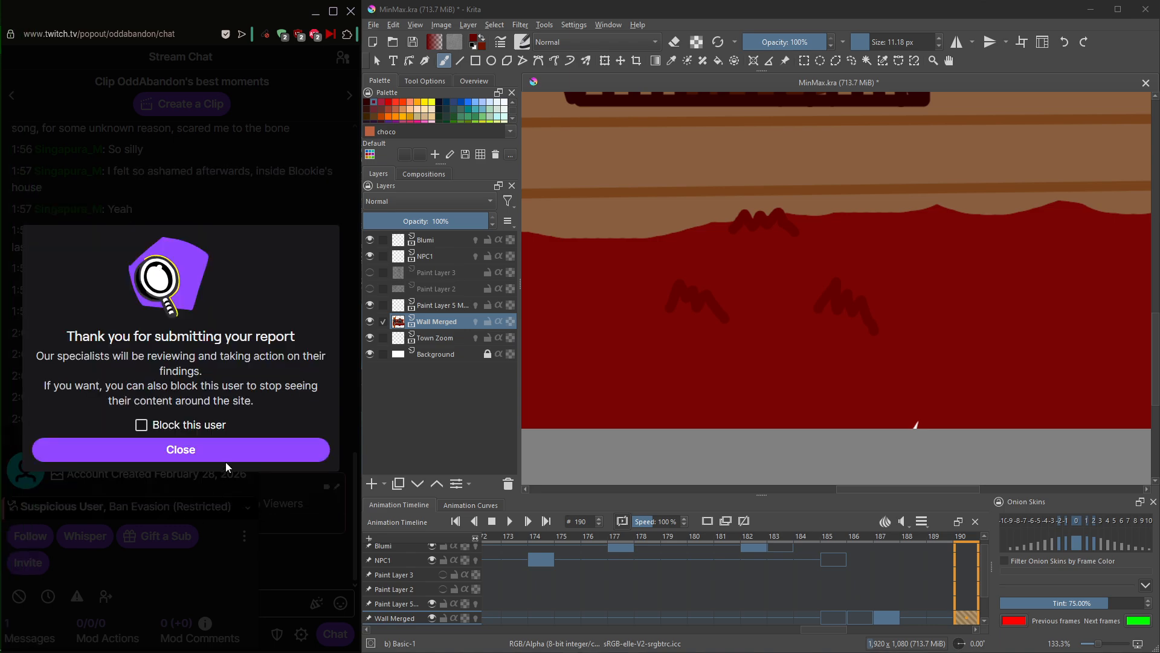
pyautogui.click(226, 456)
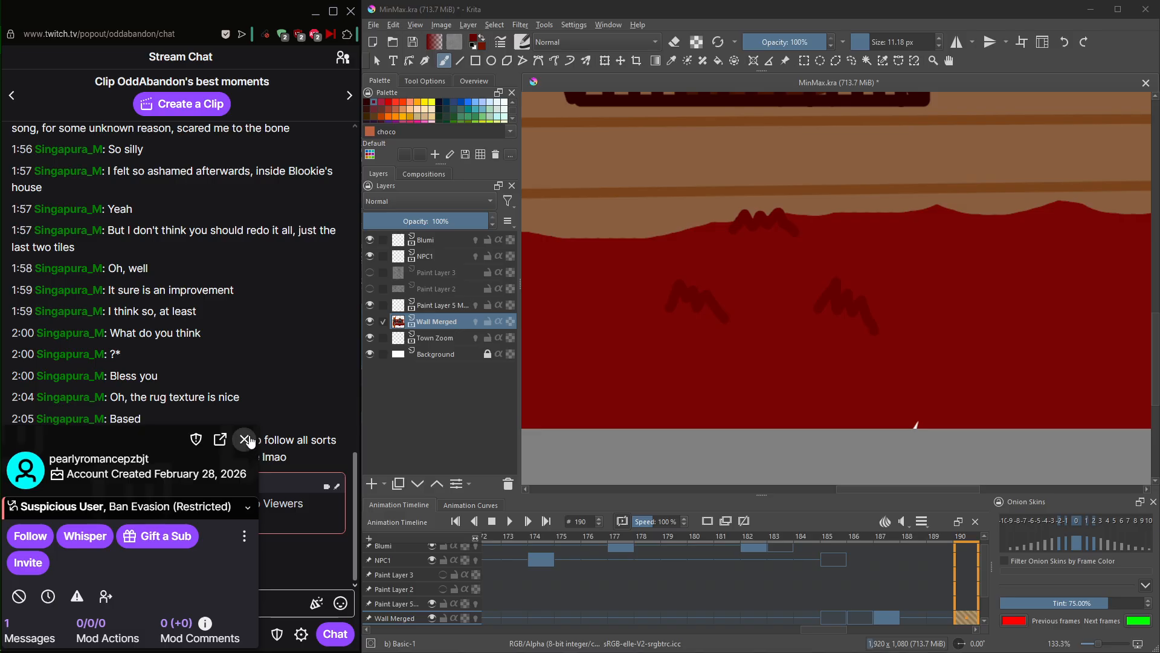
pyautogui.click(246, 440)
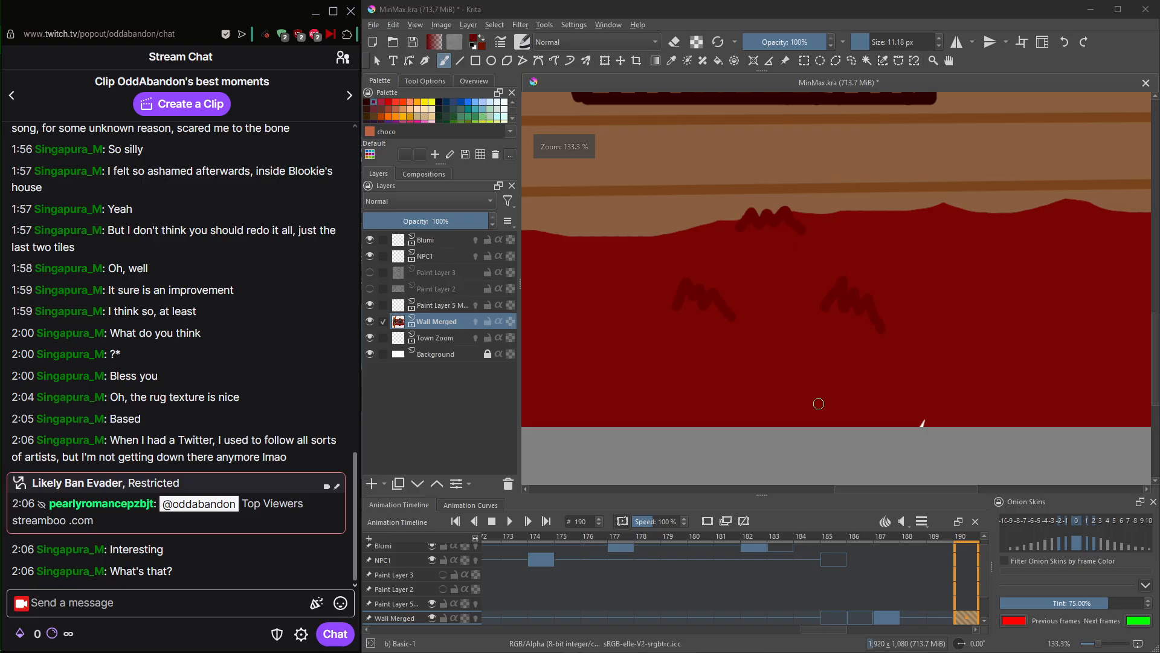
# In Krita, set the brush size to 11.93 px and paint three small dark red zigzags around the two lower rug marks, one above and two below.
pyautogui.scroll(2, 816, 401)
pyautogui.click(936, 423)
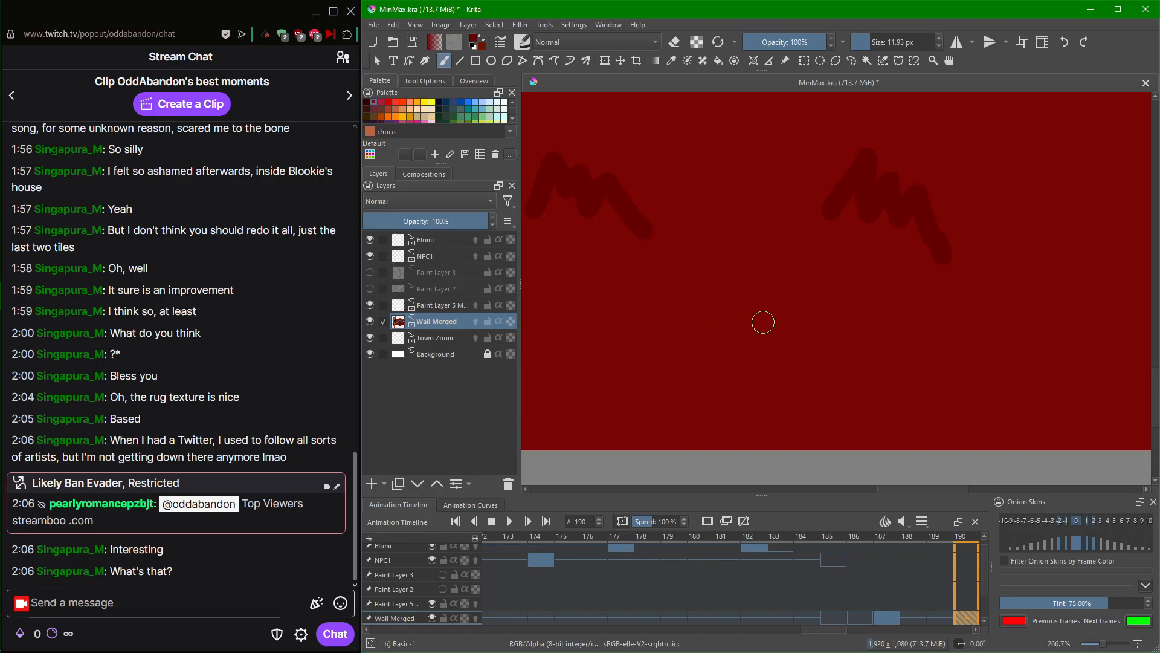
pyautogui.scroll(-5, 763, 322)
pyautogui.scroll(3, 789, 333)
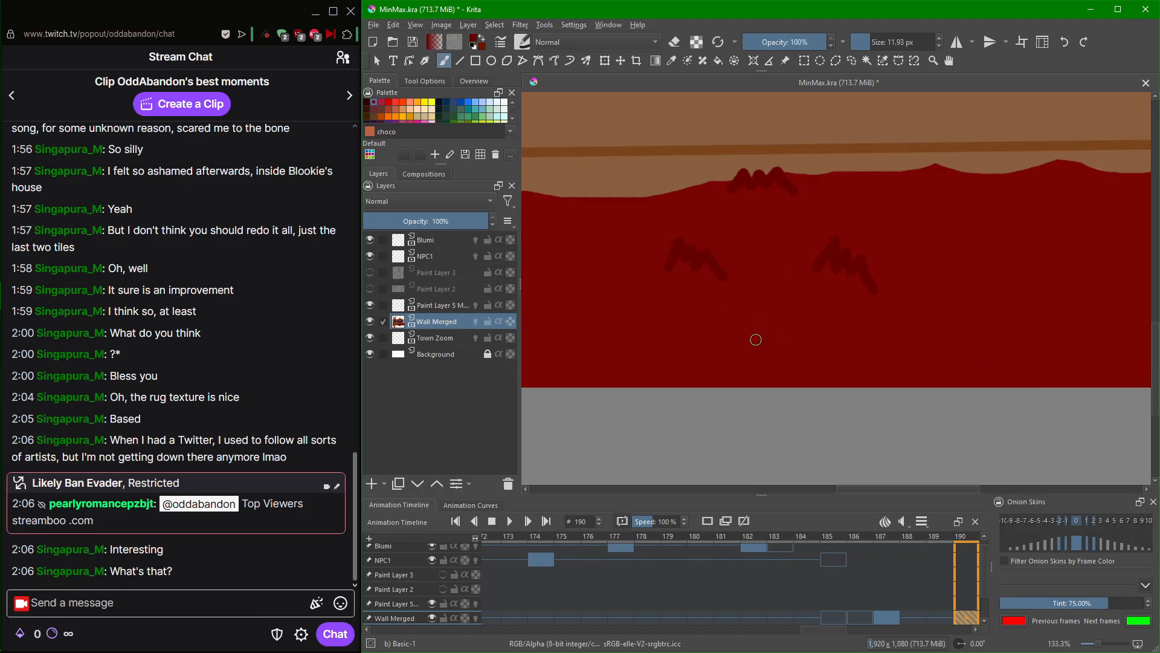
pyautogui.scroll(2, 752, 226)
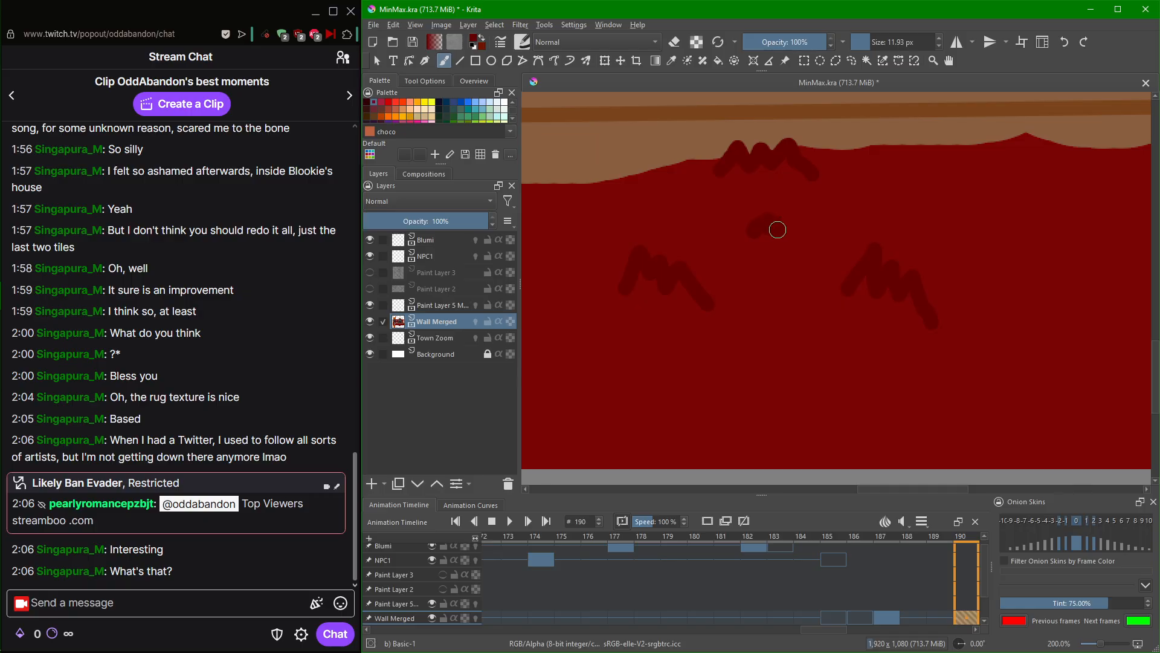
pyautogui.moveTo(809, 387)
pyautogui.mouseDown()
pyautogui.moveTo(847, 386)
pyautogui.moveTo(836, 393)
pyautogui.mouseUp()
pyautogui.moveTo(692, 405)
pyautogui.mouseDown()
pyautogui.moveTo(715, 386)
pyautogui.moveTo(741, 395)
pyautogui.mouseUp()
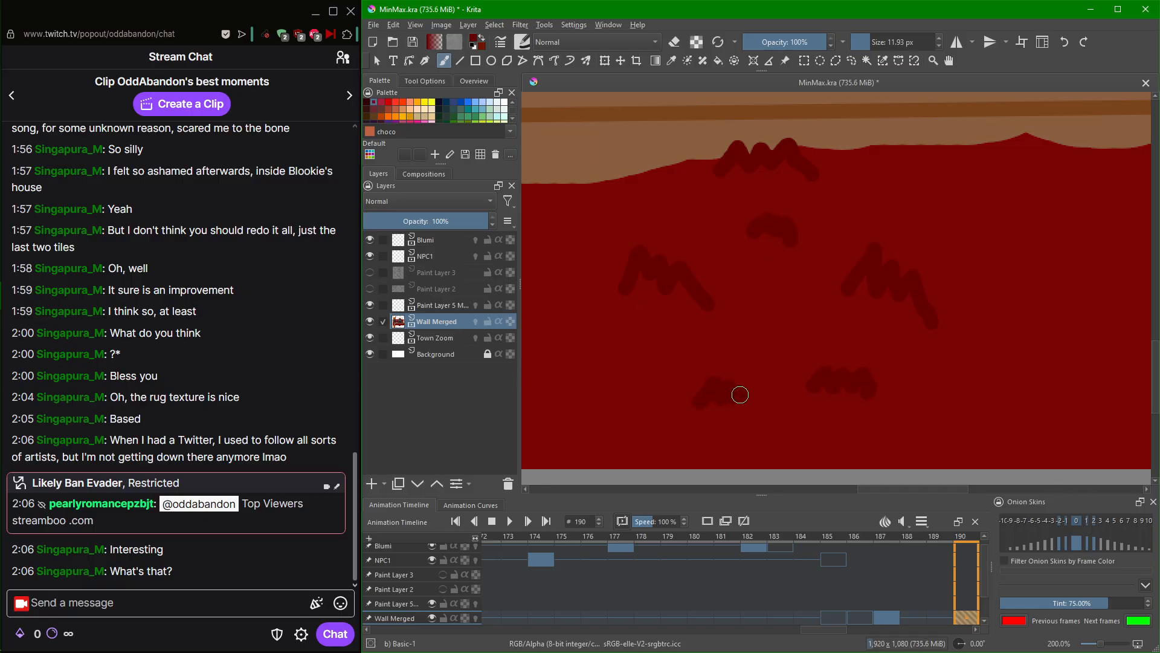
# Paint a dark red zigzag mark across the rug's upper edge, just left of the small peak near the canvas's right side.
pyautogui.moveTo(970, 327); pyautogui.dragTo(705, 429)
pyautogui.moveTo(961, 354); pyautogui.dragTo(669, 395)
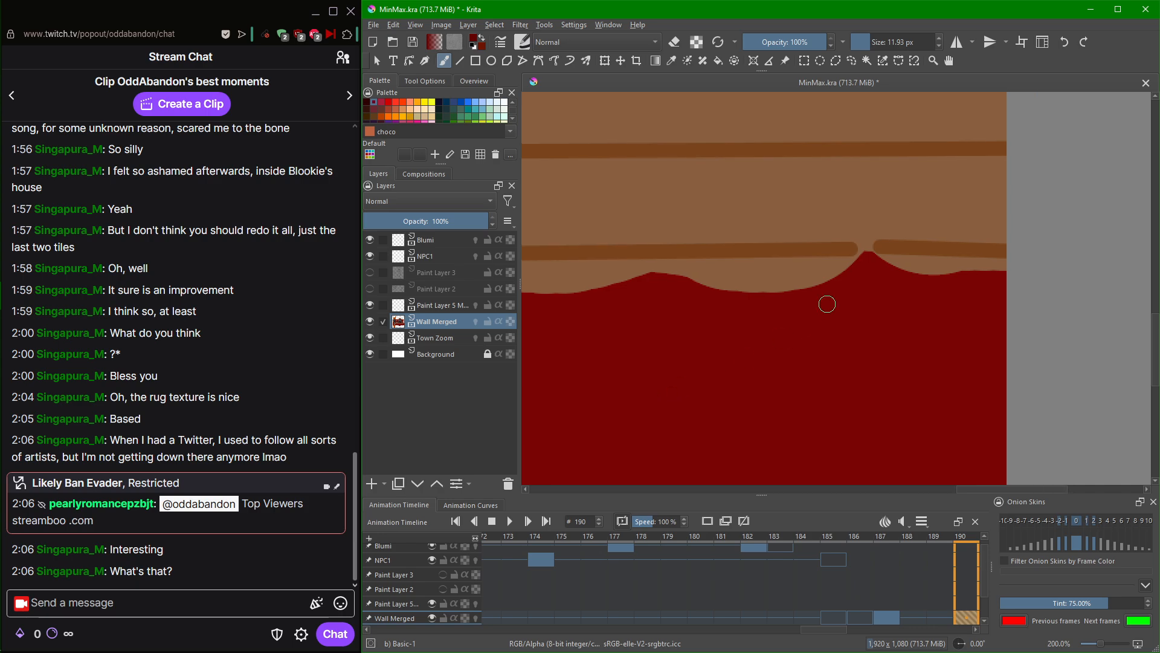
pyautogui.moveTo(756, 308)
pyautogui.mouseDown()
pyautogui.moveTo(778, 282)
pyautogui.moveTo(828, 289)
pyautogui.mouseUp()
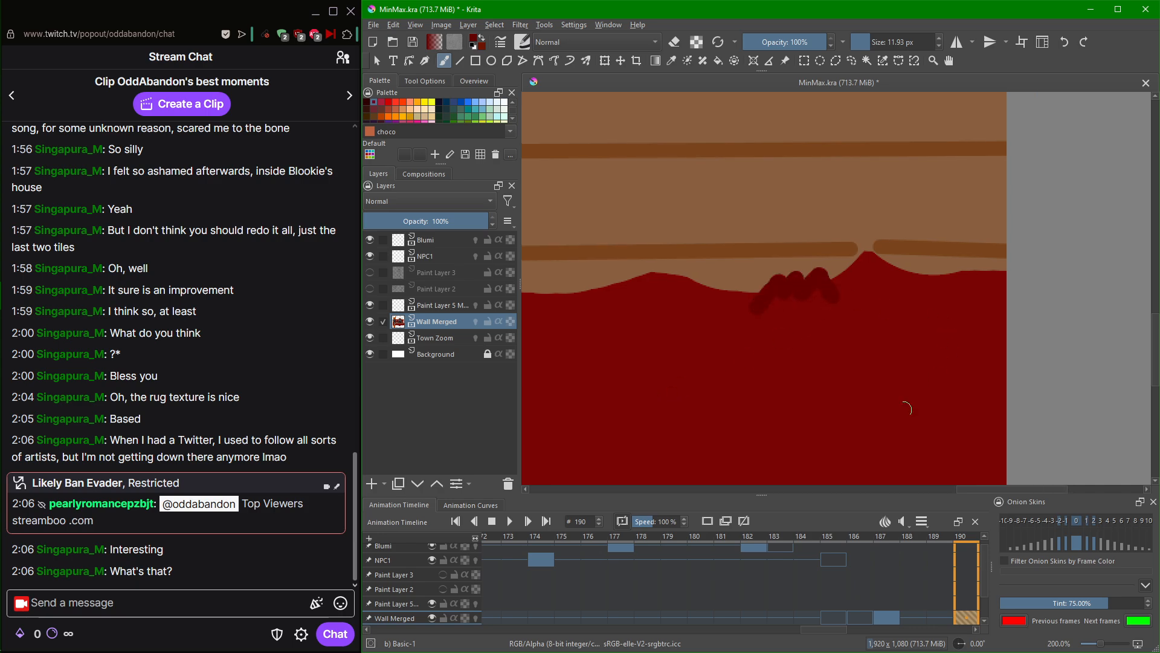
pyautogui.scroll(-3, 800, 405)
# Paint a dark red zigzag mark at the rug's bottom edge, to the lower right of the existing middle marks.
pyautogui.moveTo(812, 449); pyautogui.dragTo(782, 257)
pyautogui.scroll(2, 783, 260)
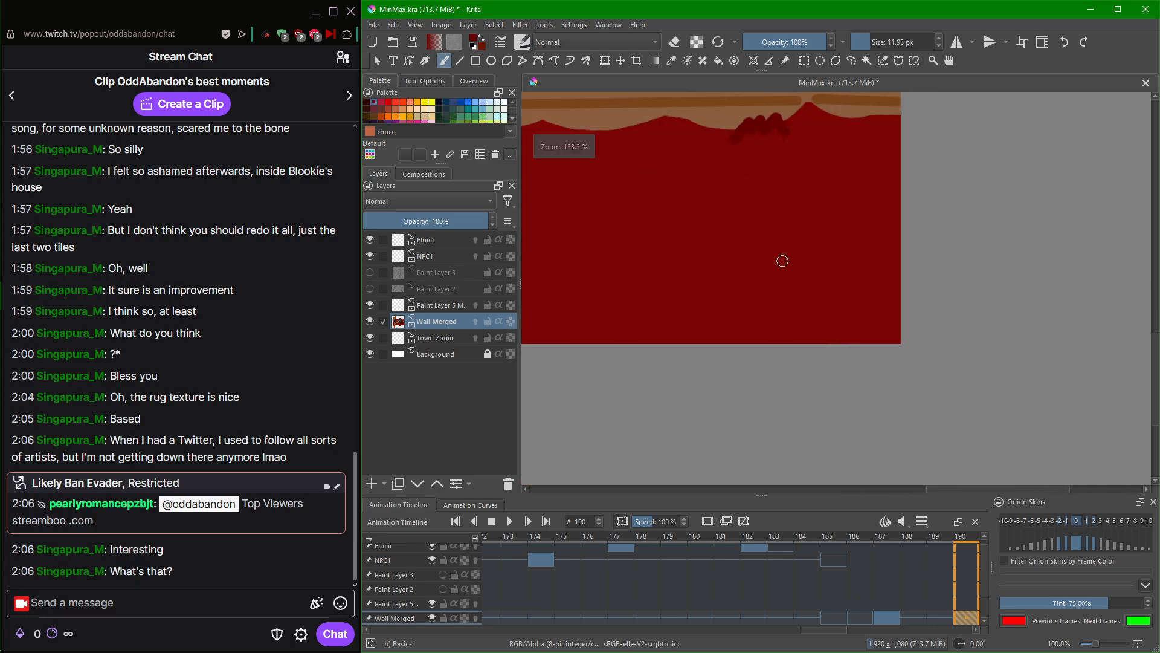
pyautogui.scroll(2, 862, 336)
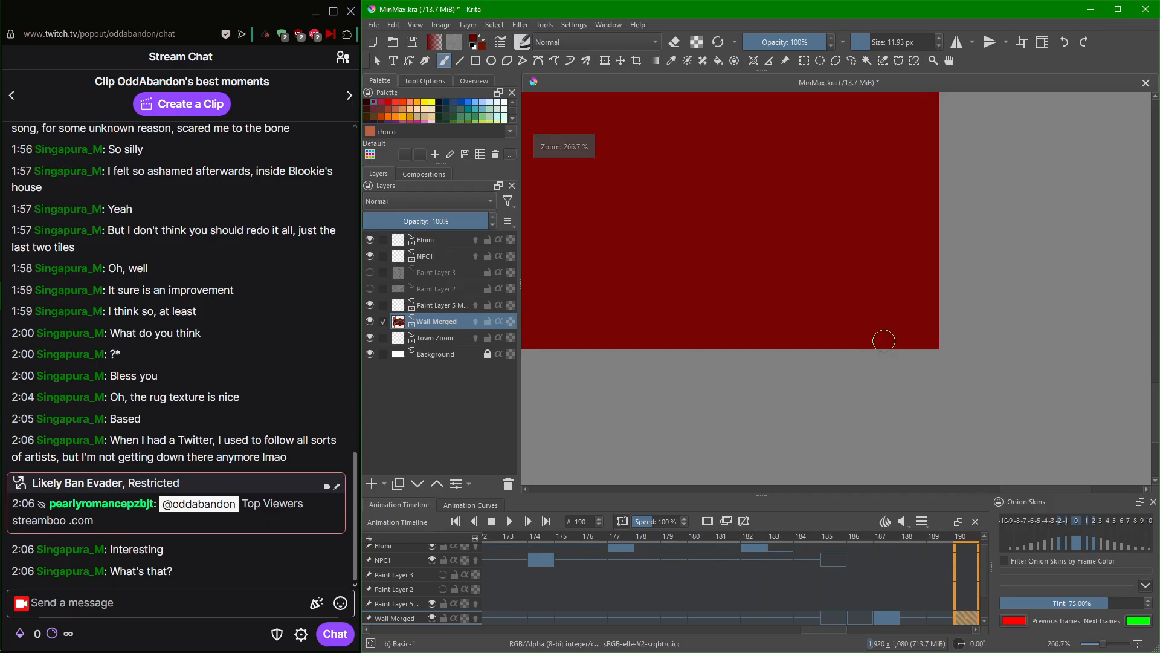
pyautogui.moveTo(879, 341)
pyautogui.mouseDown()
pyautogui.moveTo(917, 316)
pyautogui.moveTo(957, 341)
pyautogui.mouseUp()
pyautogui.moveTo(763, 307)
pyautogui.mouseDown()
pyautogui.moveTo(1014, 308)
pyautogui.moveTo(754, 295)
pyautogui.moveTo(851, 307)
pyautogui.moveTo(984, 357)
pyautogui.mouseUp()
pyautogui.moveTo(811, 391); pyautogui.dragTo(858, 367)
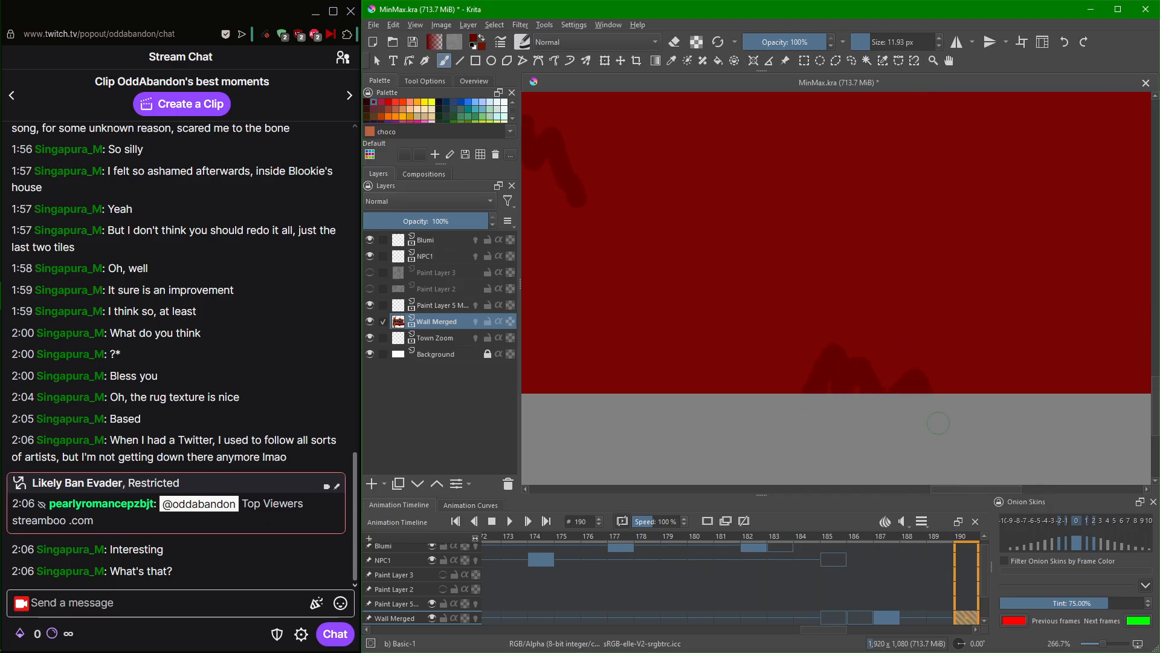
# Paint a dark red zigzag mark along the lower part of the rug's slanted left edge, redoing the first attempt.
pyautogui.scroll(-5, 938, 423)
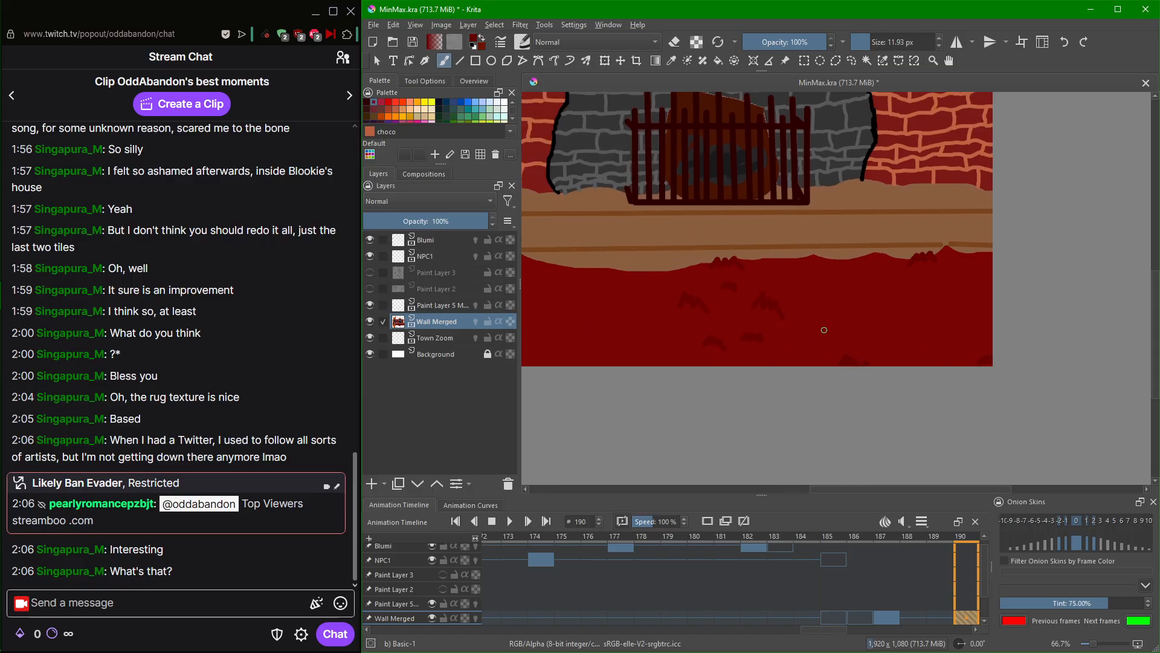
pyautogui.moveTo(840, 314); pyautogui.dragTo(1101, 314)
pyautogui.moveTo(787, 336); pyautogui.dragTo(883, 361)
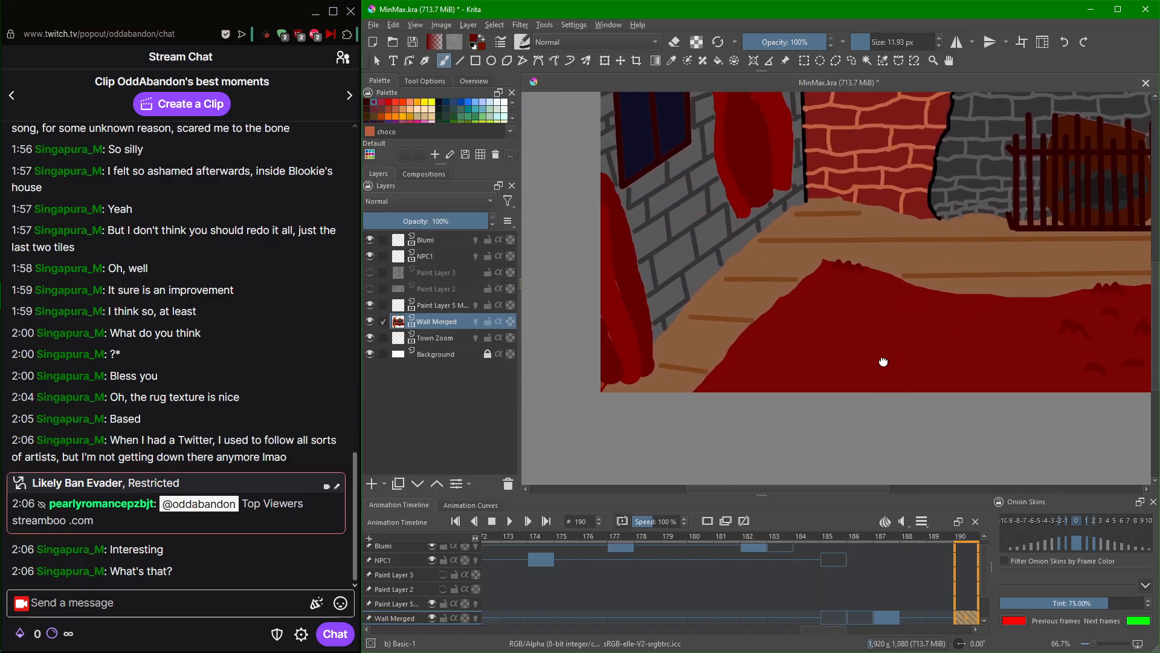
pyautogui.scroll(3, 774, 330)
pyautogui.moveTo(716, 344); pyautogui.dragTo(849, 270)
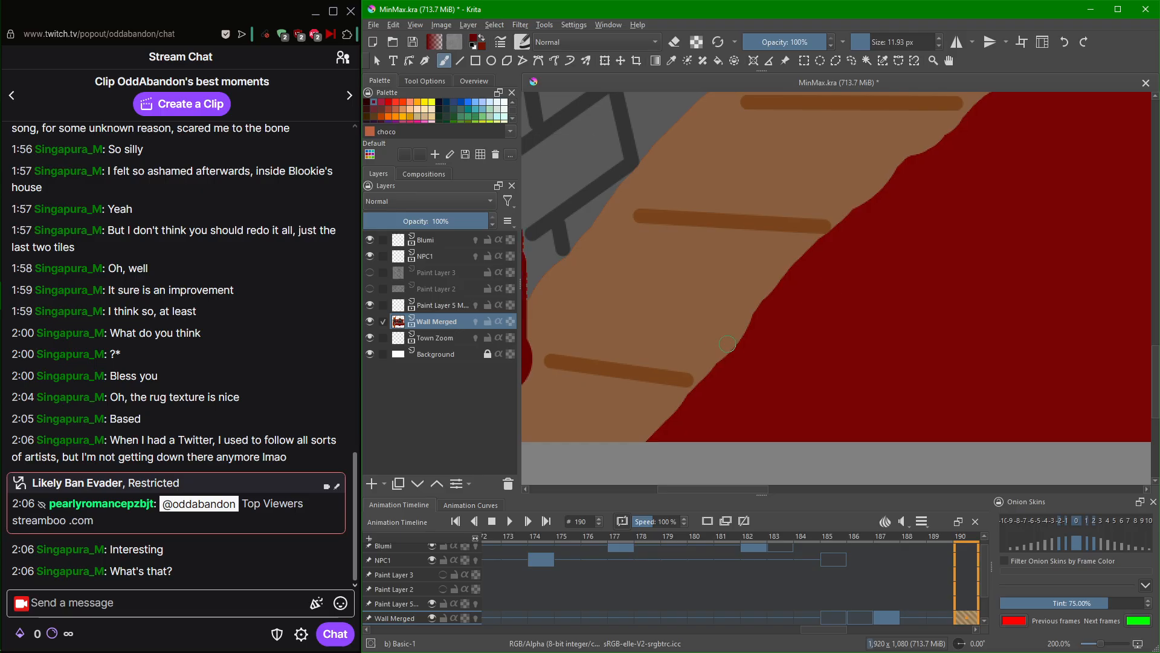
pyautogui.moveTo(679, 427)
pyautogui.mouseDown()
pyautogui.moveTo(661, 410)
pyautogui.moveTo(687, 408)
pyautogui.moveTo(657, 422)
pyautogui.moveTo(687, 417)
pyautogui.moveTo(679, 399)
pyautogui.moveTo(712, 376)
pyautogui.mouseUp()
pyautogui.hotkey('ctrl', 'z')
pyautogui.moveTo(782, 329); pyautogui.dragTo(707, 438)
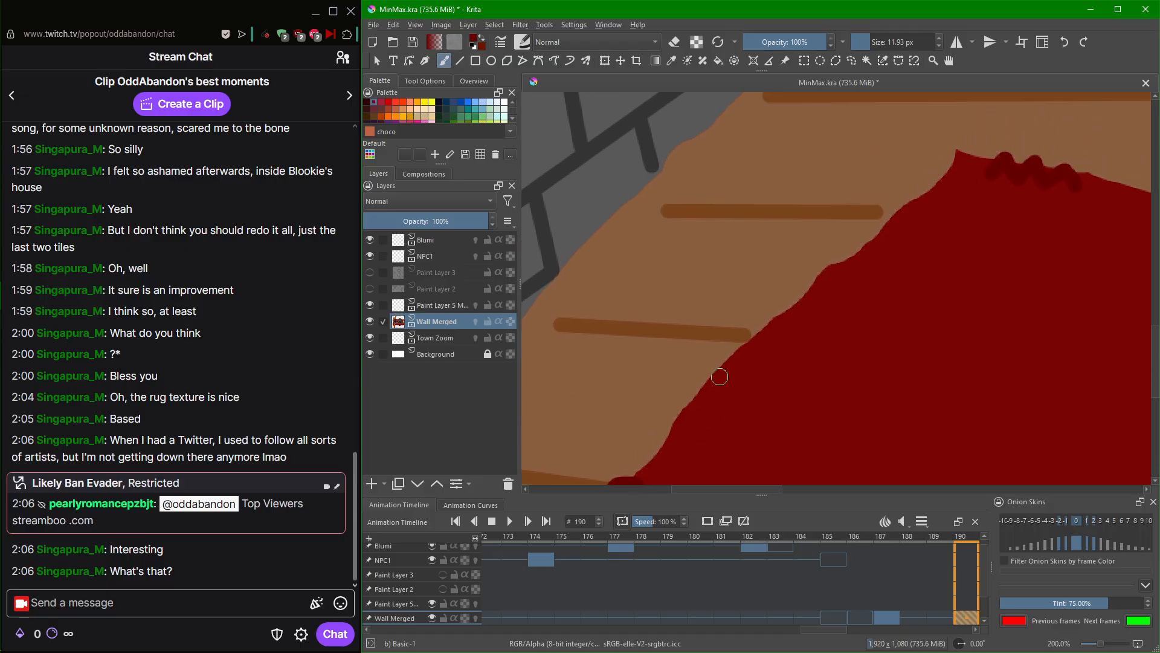
# Paint another dark red zigzag mark farther up the rug's slanted left edge, replacing the first stroke.
pyautogui.moveTo(724, 376)
pyautogui.mouseDown()
pyautogui.moveTo(702, 362)
pyautogui.moveTo(732, 351)
pyautogui.moveTo(716, 364)
pyautogui.moveTo(742, 363)
pyautogui.moveTo(733, 341)
pyautogui.moveTo(760, 347)
pyautogui.moveTo(774, 327)
pyautogui.mouseUp()
pyautogui.hotkey('ctrl', 'z')
pyautogui.moveTo(915, 288); pyautogui.dragTo(813, 418)
pyautogui.scroll(2, 767, 386)
pyautogui.click(785, 360)
pyautogui.moveTo(785, 359)
pyautogui.mouseDown()
pyautogui.moveTo(821, 345)
pyautogui.moveTo(811, 310)
pyautogui.moveTo(852, 303)
pyautogui.mouseUp()
# Paint small dark red zigzag marks along the rug's upper edge, beginning beside the left end of the long floorboard line.
pyautogui.scroll(-3, 878, 373)
pyautogui.moveTo(877, 373); pyautogui.dragTo(719, 212)
pyautogui.moveTo(903, 269); pyautogui.dragTo(620, 386)
pyautogui.scroll(2, 637, 363)
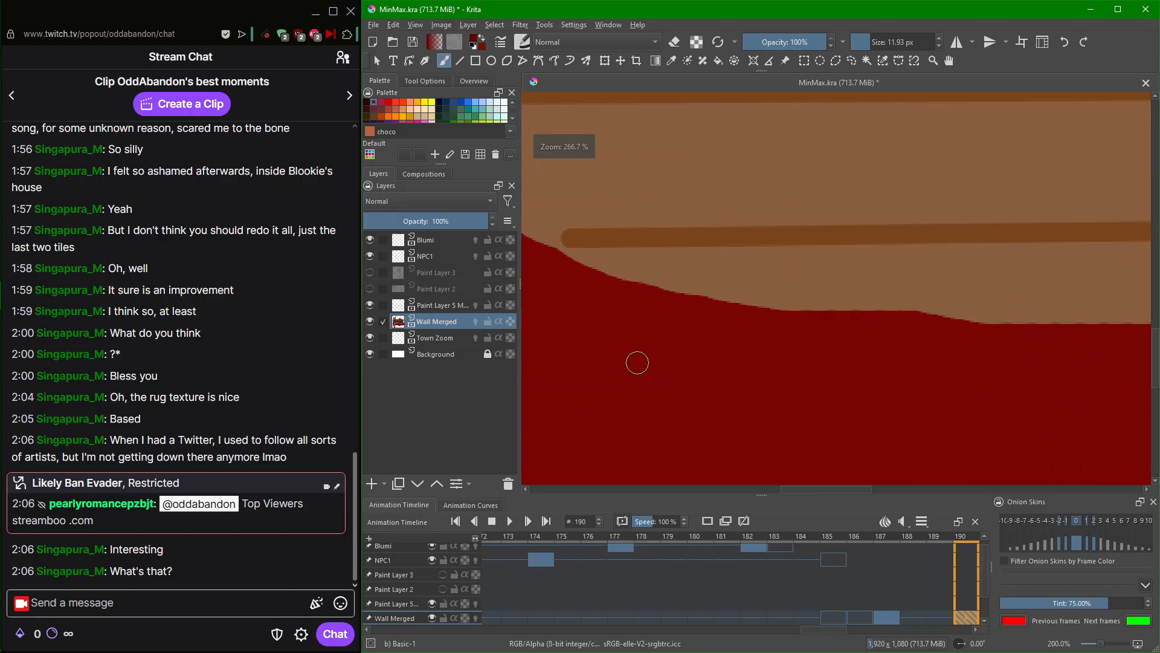
pyautogui.moveTo(568, 285)
pyautogui.mouseDown()
pyautogui.moveTo(756, 373)
pyautogui.moveTo(752, 329)
pyautogui.moveTo(763, 353)
pyautogui.mouseUp()
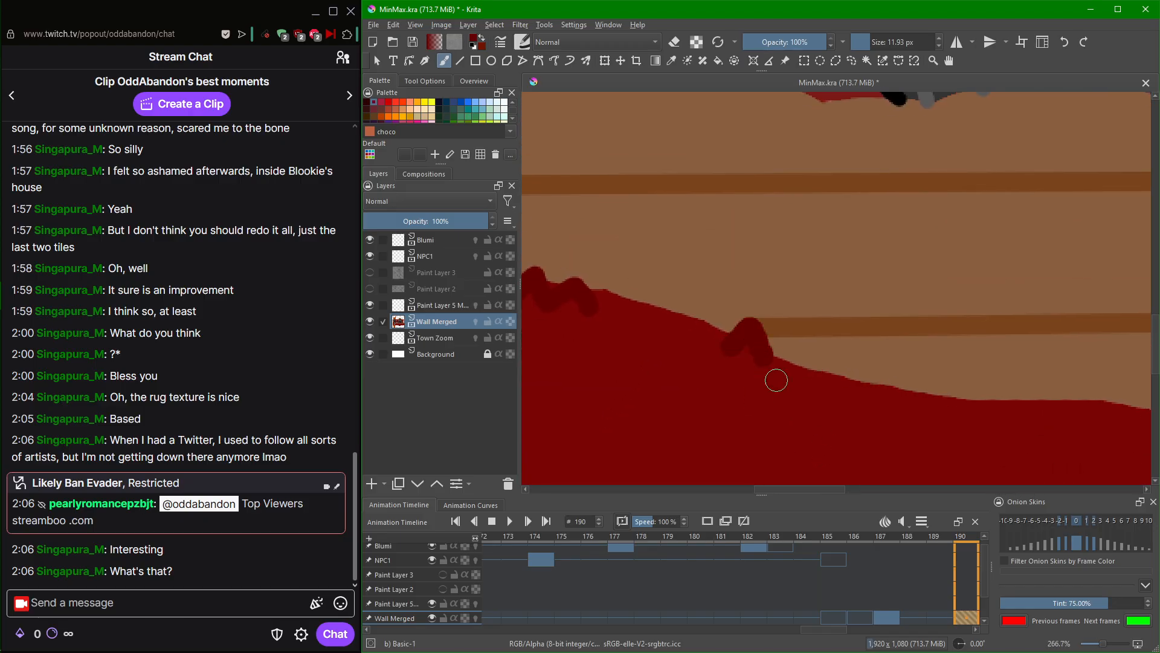
pyautogui.moveTo(851, 436)
pyautogui.mouseDown()
pyautogui.moveTo(797, 412)
pyautogui.moveTo(672, 395)
pyautogui.mouseUp()
pyautogui.moveTo(843, 370)
pyautogui.mouseDown()
pyautogui.moveTo(788, 370)
pyautogui.moveTo(810, 370)
pyautogui.mouseUp()
pyautogui.moveTo(863, 400)
pyautogui.mouseDown()
pyautogui.moveTo(715, 402)
pyautogui.moveTo(791, 368)
pyautogui.moveTo(816, 368)
pyautogui.moveTo(823, 385)
pyautogui.mouseUp()
# Paint a small dark red peak in the dip of the rug's upper edge, right of the fireplace grate.
pyautogui.moveTo(960, 410)
pyautogui.mouseDown()
pyautogui.moveTo(859, 447)
pyautogui.moveTo(628, 459)
pyautogui.mouseUp()
pyautogui.moveTo(883, 452); pyautogui.dragTo(606, 421)
pyautogui.moveTo(882, 390); pyautogui.dragTo(654, 433)
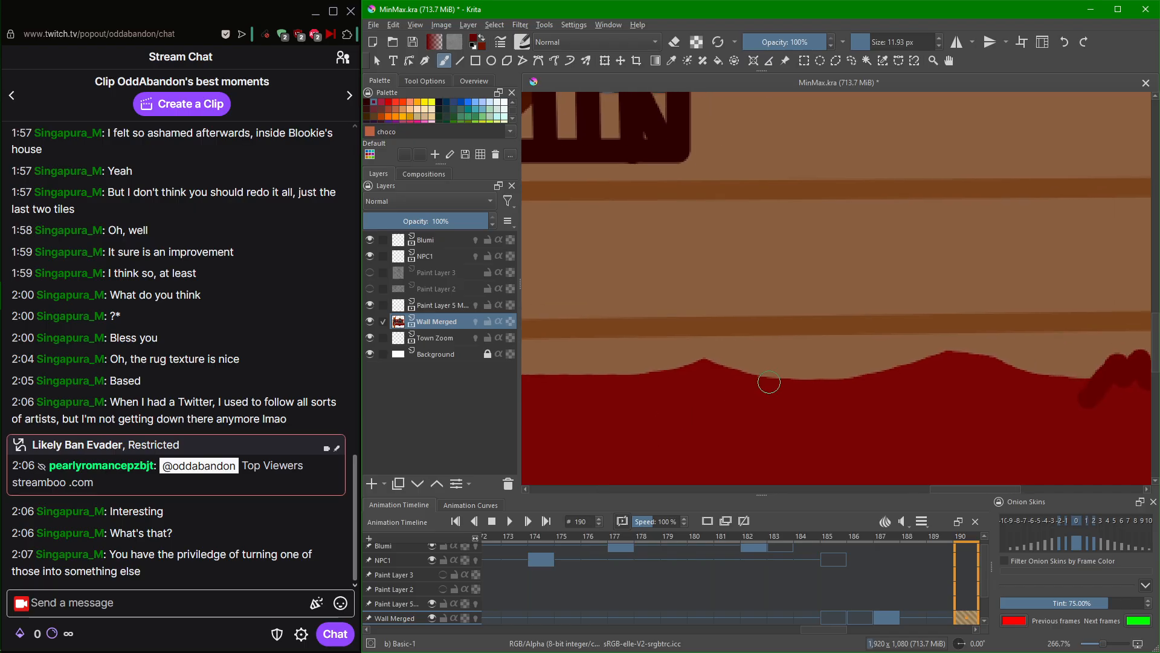
pyautogui.moveTo(769, 382)
pyautogui.mouseDown()
pyautogui.moveTo(783, 365)
pyautogui.moveTo(799, 394)
pyautogui.mouseUp()
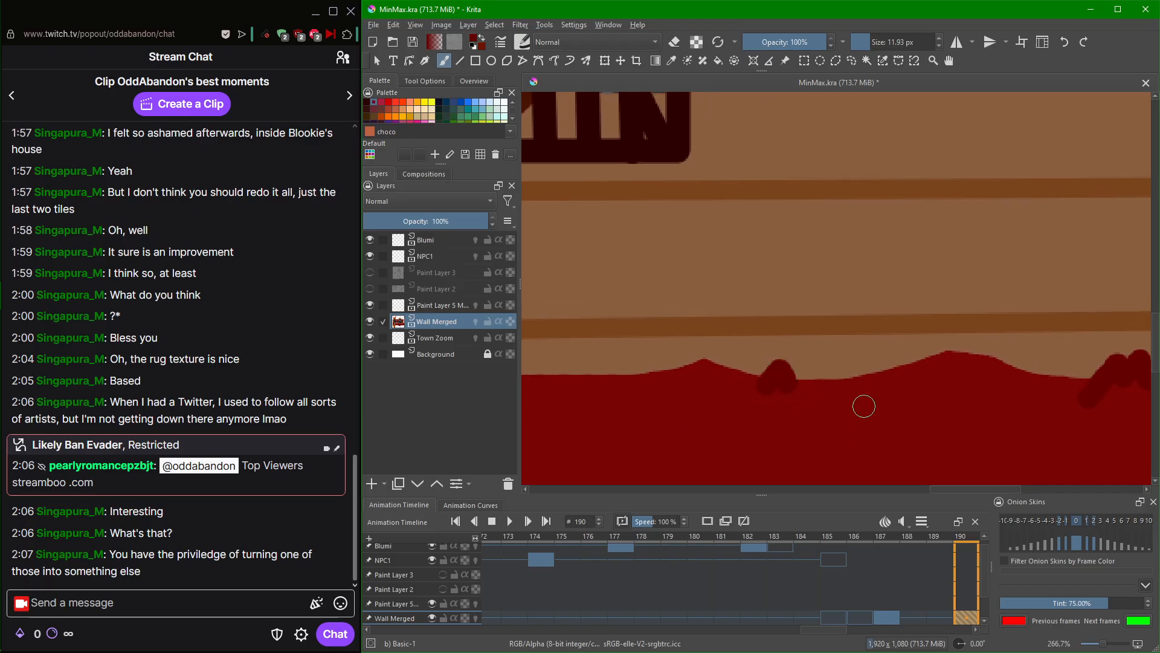
# Examine the texture marks across the whole rug and along its edges.
pyautogui.press('1')
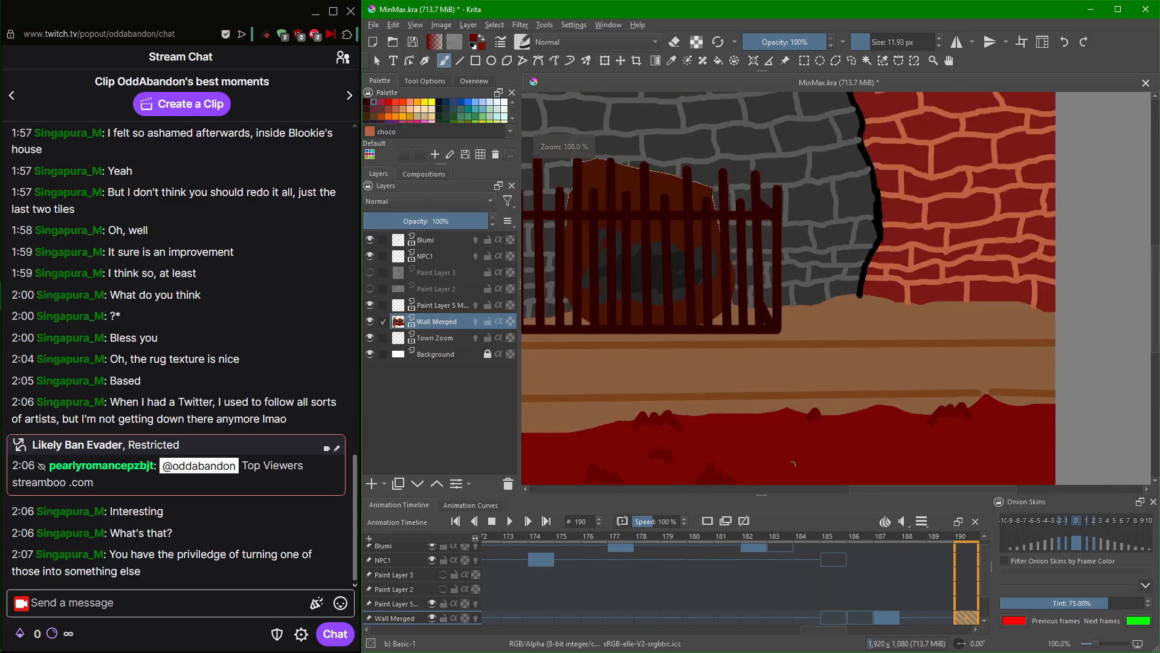
pyautogui.moveTo(780, 469); pyautogui.dragTo(882, 310)
pyautogui.scroll(-2, 868, 344)
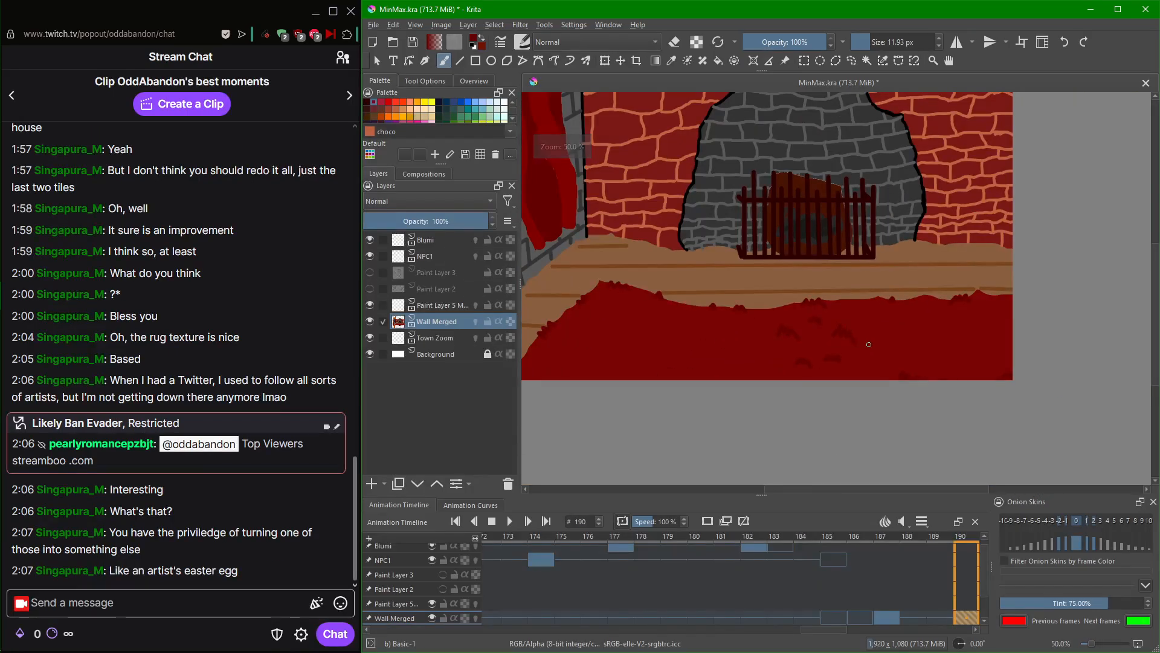
pyautogui.moveTo(901, 370); pyautogui.dragTo(948, 326)
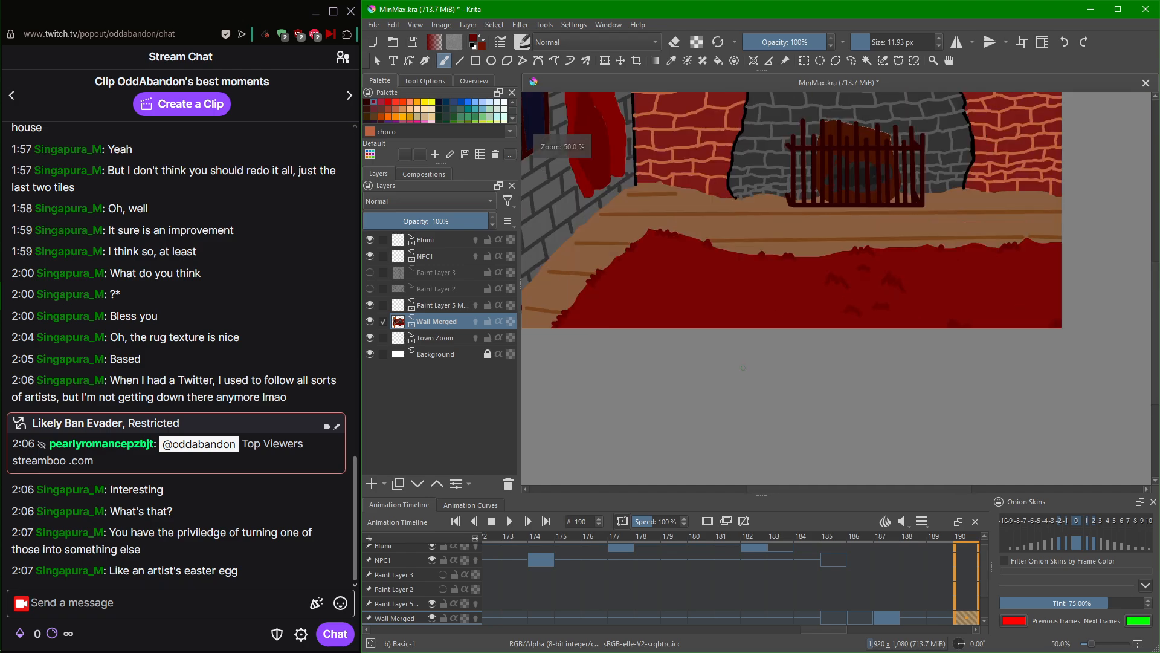
pyautogui.scroll(-1, 744, 371)
pyautogui.scroll(1, 744, 371)
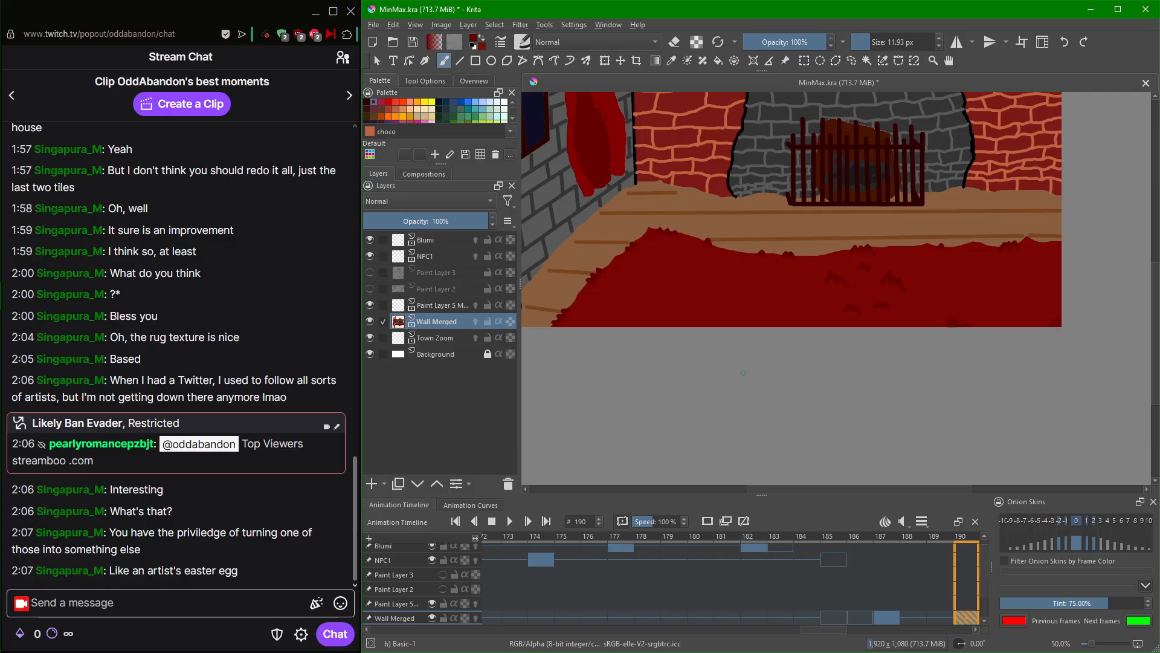
pyautogui.scroll(1, 743, 373)
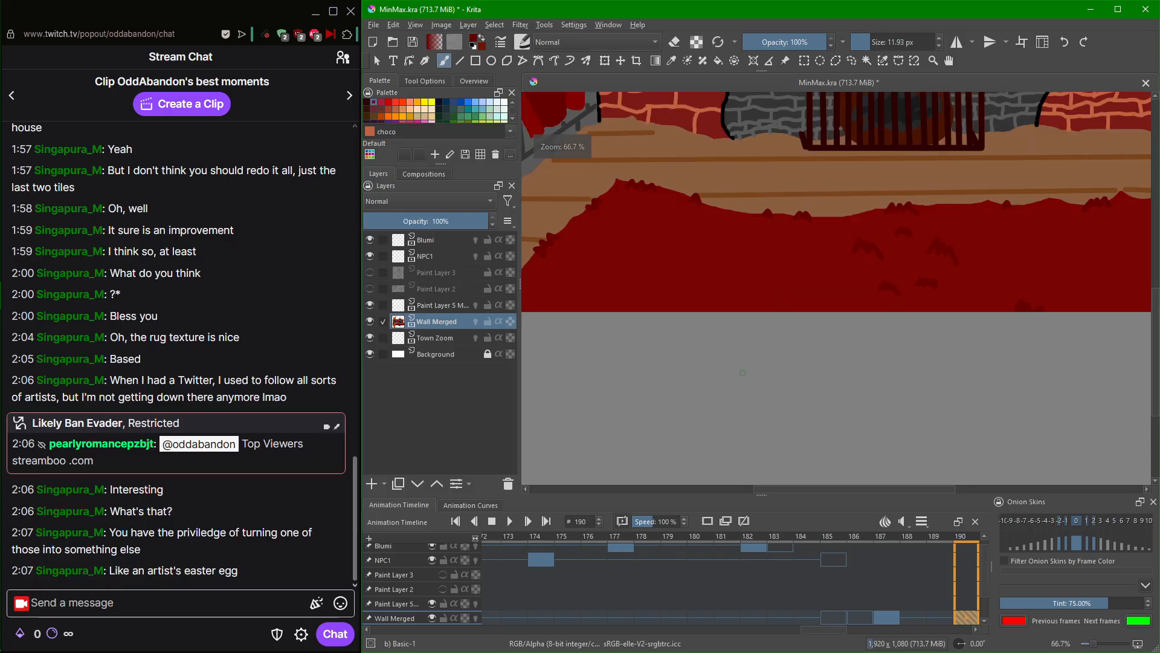
pyautogui.scroll(-1, 743, 376)
pyautogui.scroll(1, 744, 375)
pyautogui.scroll(-1, 743, 376)
pyautogui.scroll(1, 743, 375)
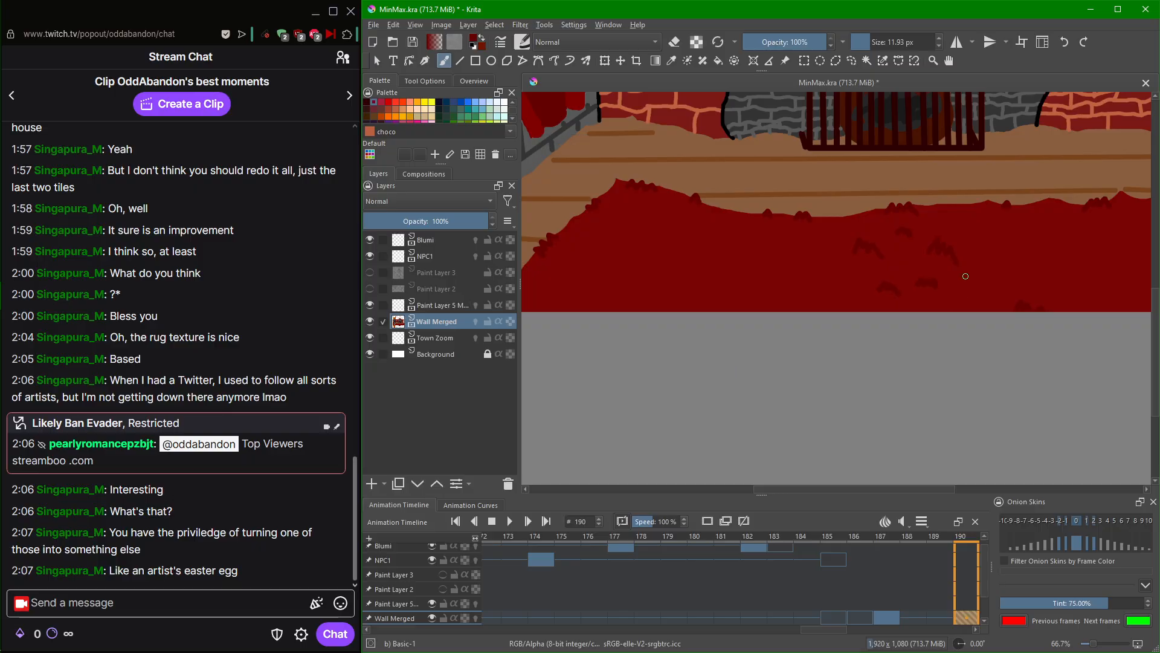
pyautogui.moveTo(966, 276); pyautogui.dragTo(952, 311)
pyautogui.moveTo(839, 345); pyautogui.dragTo(864, 335)
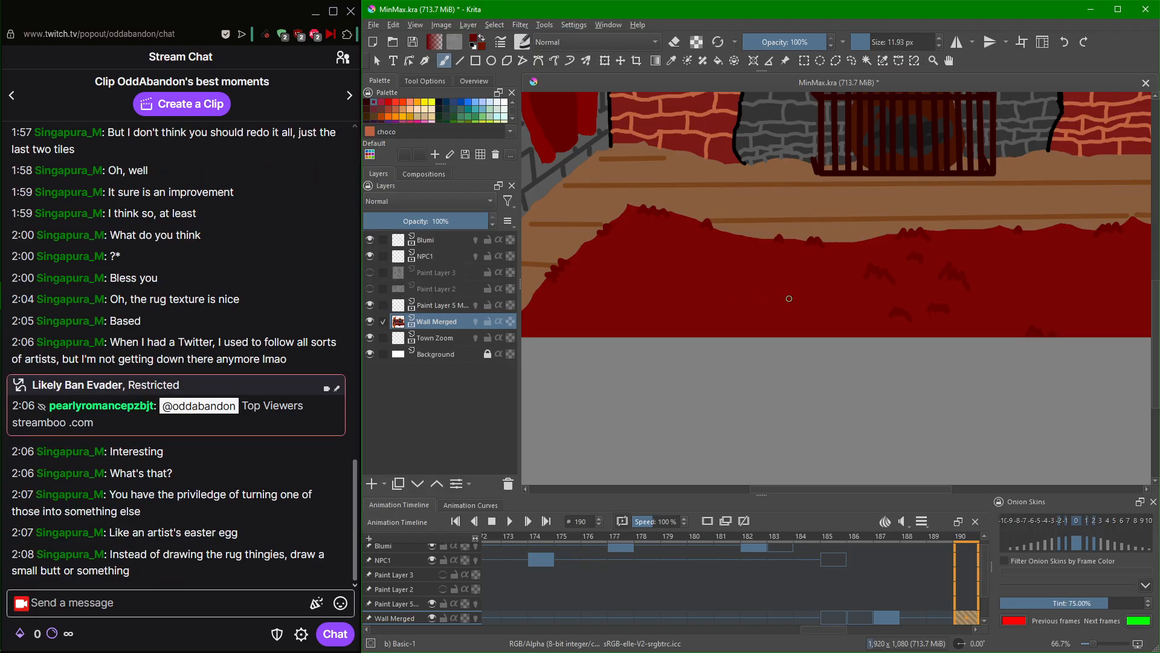
pyautogui.moveTo(786, 301); pyautogui.dragTo(603, 358)
pyautogui.scroll(4, 883, 292)
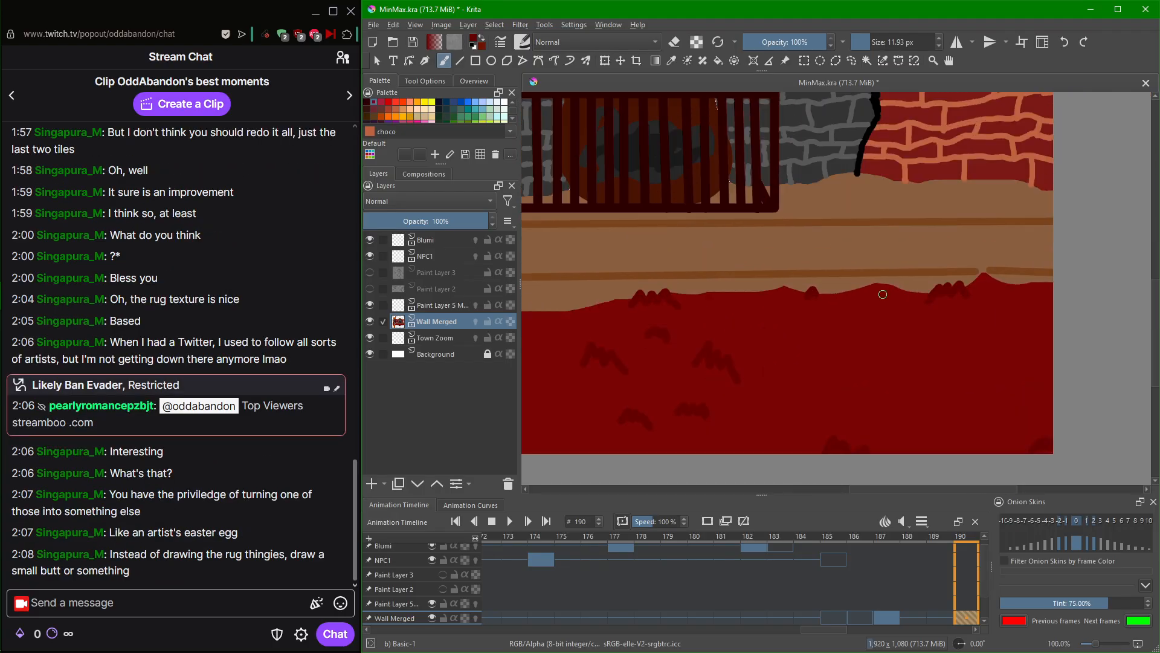
pyautogui.moveTo(804, 429); pyautogui.dragTo(834, 200)
pyautogui.scroll(-4, 795, 240)
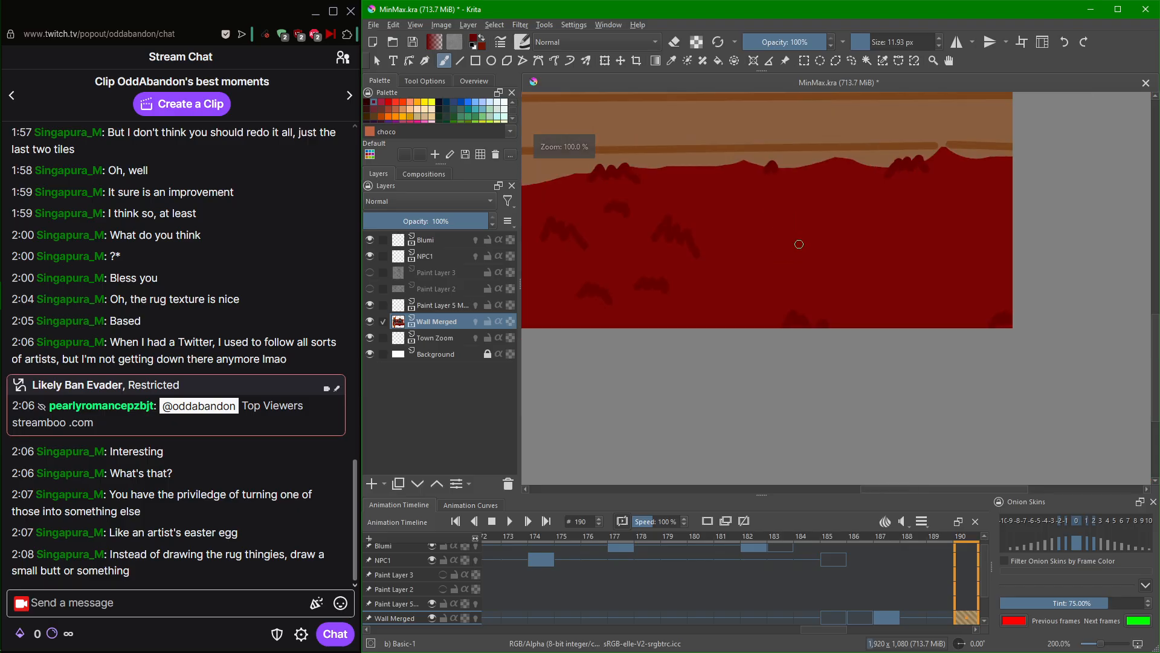
pyautogui.scroll(-1, 794, 246)
pyautogui.moveTo(763, 237); pyautogui.dragTo(931, 247)
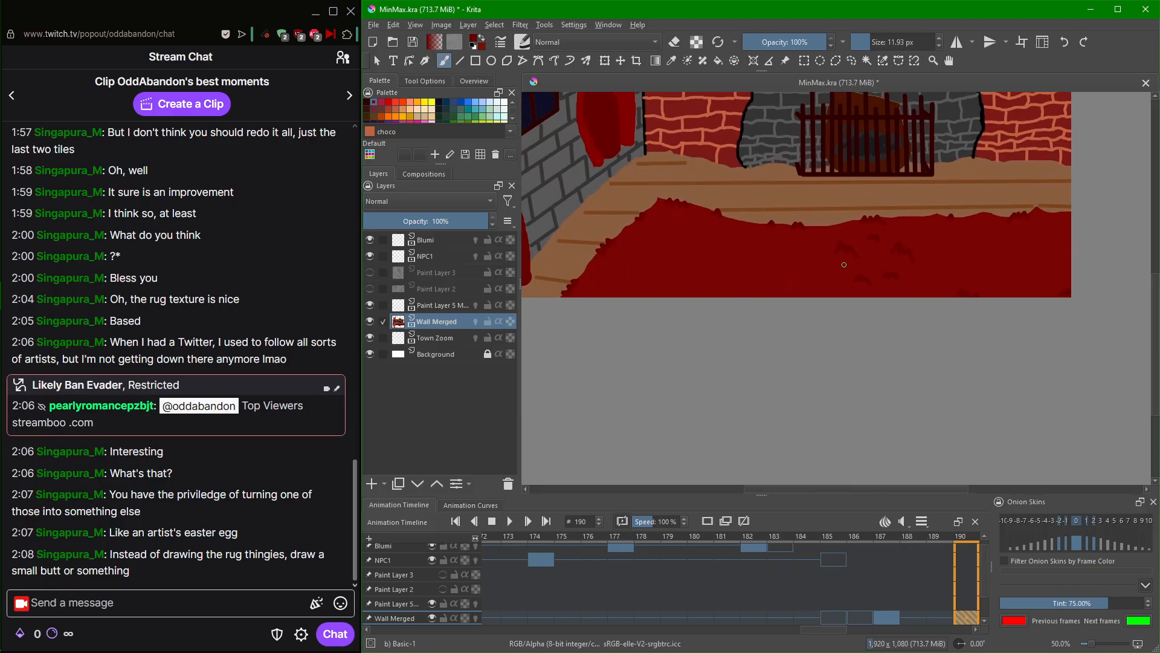
pyautogui.scroll(2, 841, 266)
pyautogui.scroll(-1, 841, 266)
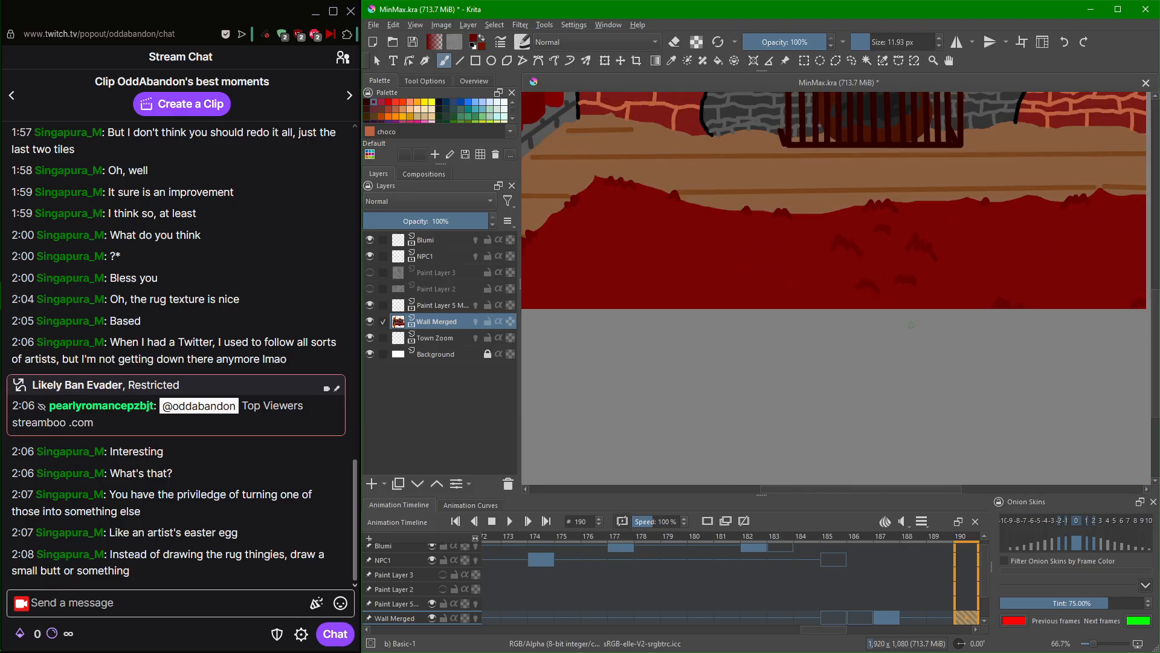
# Paint the letters M and I as dark red marks across the empty area on the rug's right side.
pyautogui.scroll(3, 912, 326)
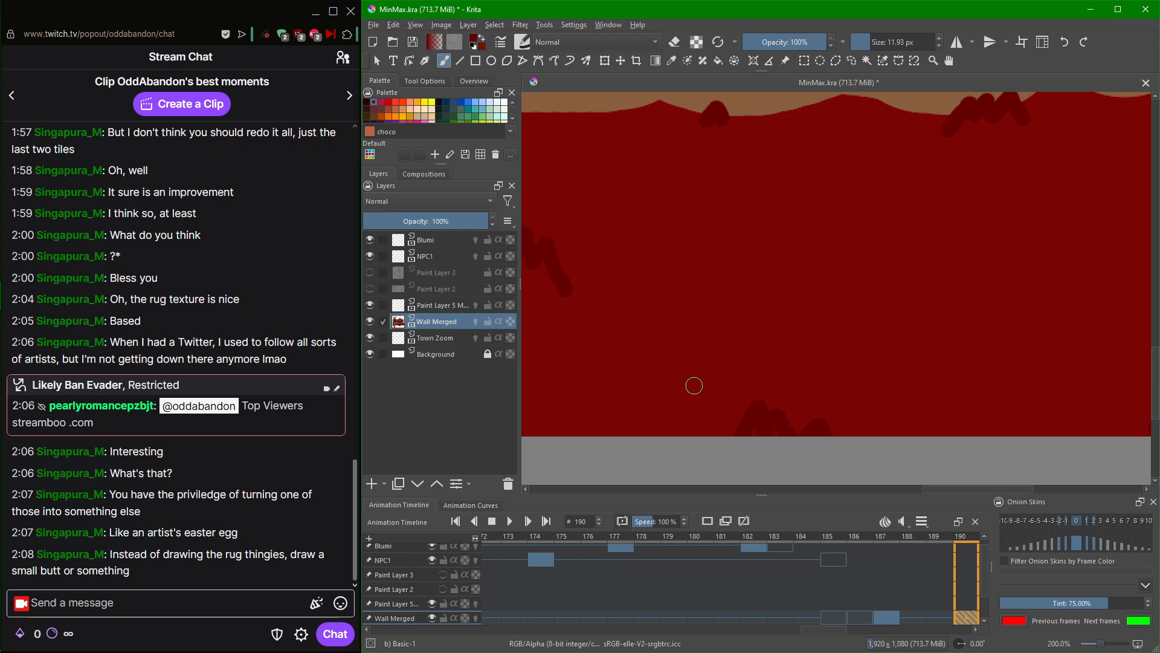
pyautogui.moveTo(921, 305); pyautogui.dragTo(972, 339)
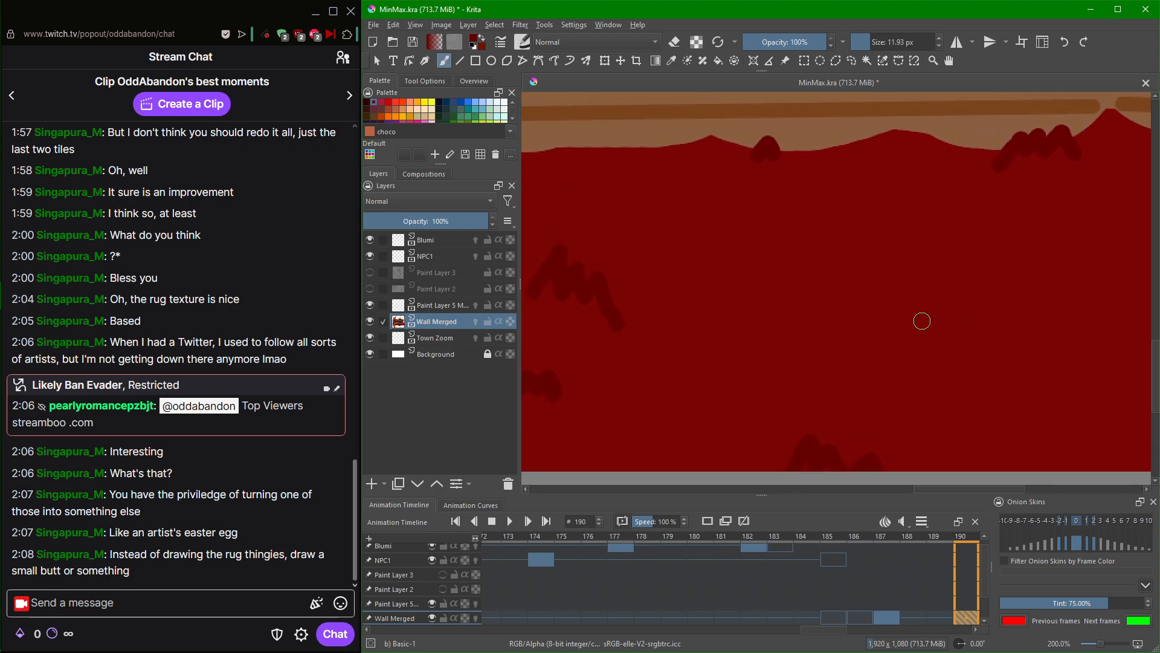
pyautogui.moveTo(772, 262)
pyautogui.mouseDown()
pyautogui.moveTo(802, 234)
pyautogui.moveTo(811, 241)
pyautogui.moveTo(838, 219)
pyautogui.moveTo(856, 263)
pyautogui.mouseUp()
pyautogui.moveTo(924, 261)
pyautogui.mouseDown()
pyautogui.moveTo(887, 286)
pyautogui.moveTo(803, 284)
pyautogui.mouseUp()
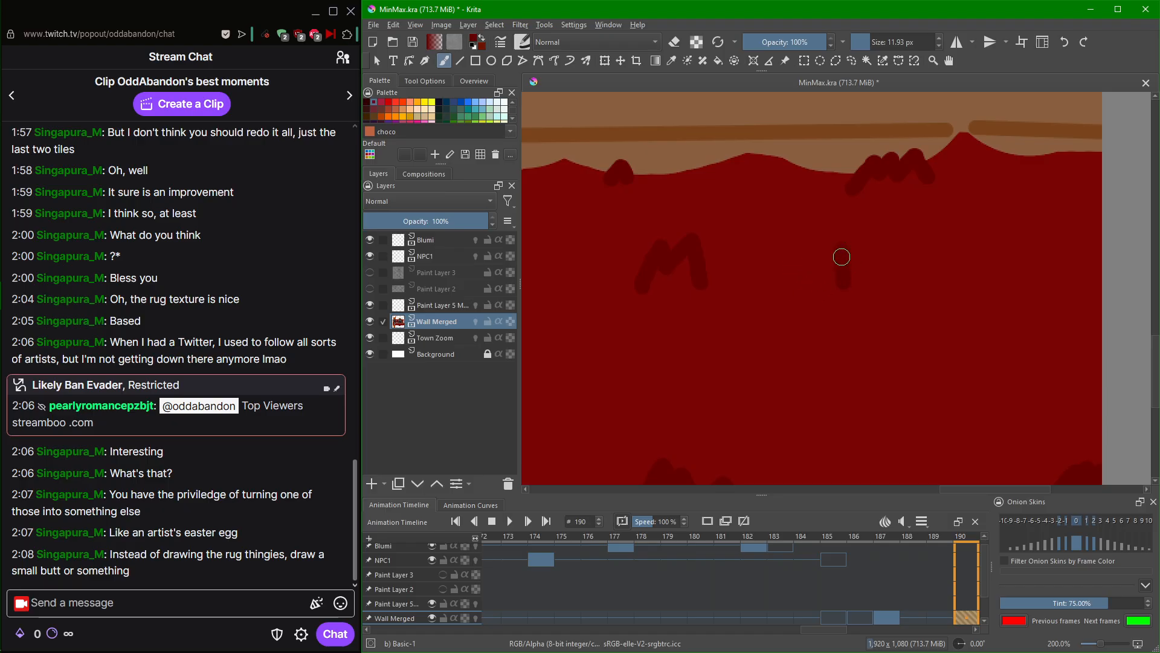
pyautogui.moveTo(932, 330); pyautogui.dragTo(767, 368)
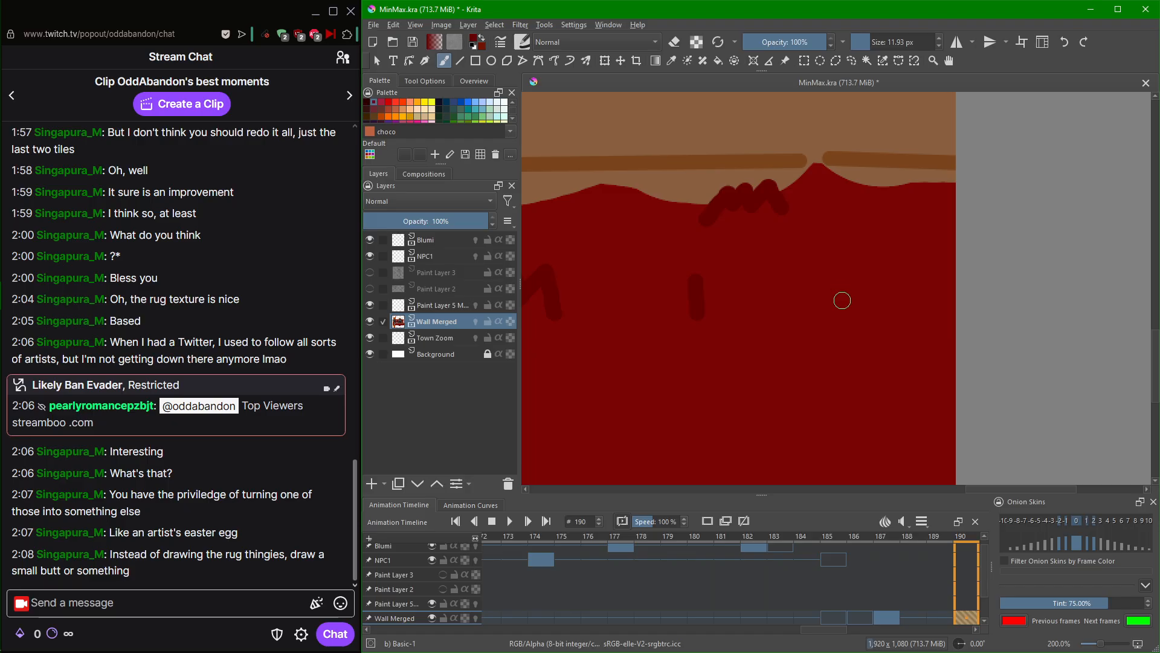
pyautogui.moveTo(843, 301)
pyautogui.mouseDown()
pyautogui.moveTo(848, 269)
pyautogui.moveTo(872, 295)
pyautogui.moveTo(893, 269)
pyautogui.mouseUp()
pyautogui.moveTo(833, 364); pyautogui.dragTo(909, 297)
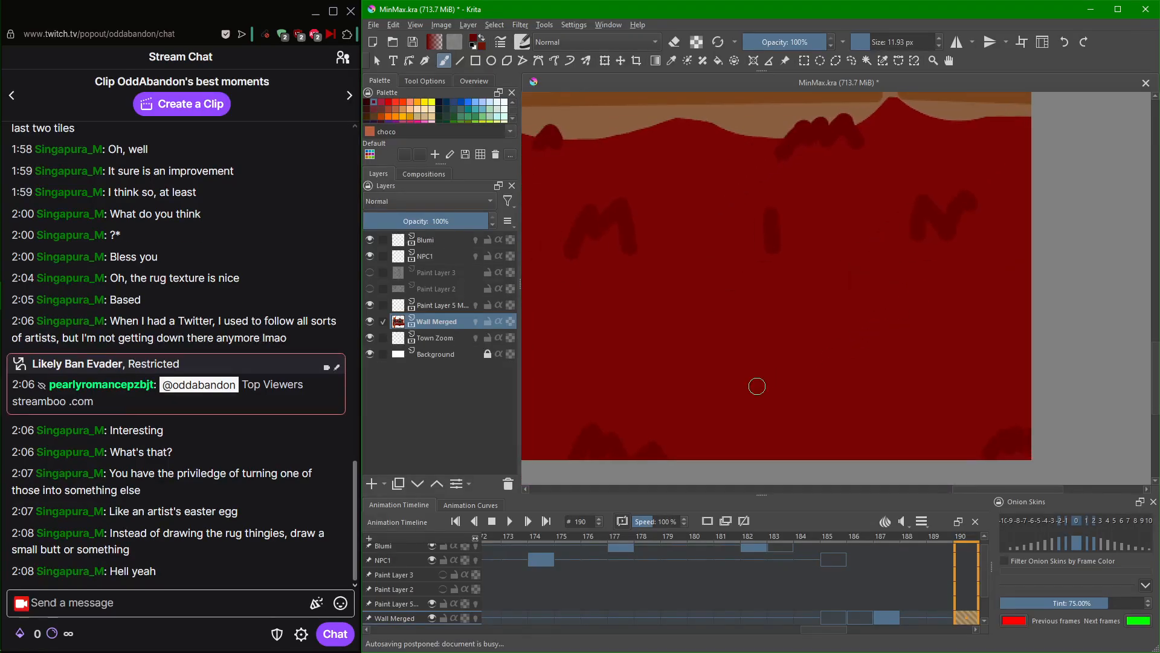
pyautogui.moveTo(723, 398)
pyautogui.mouseDown()
pyautogui.moveTo(778, 361)
pyautogui.moveTo(811, 361)
pyautogui.mouseUp()
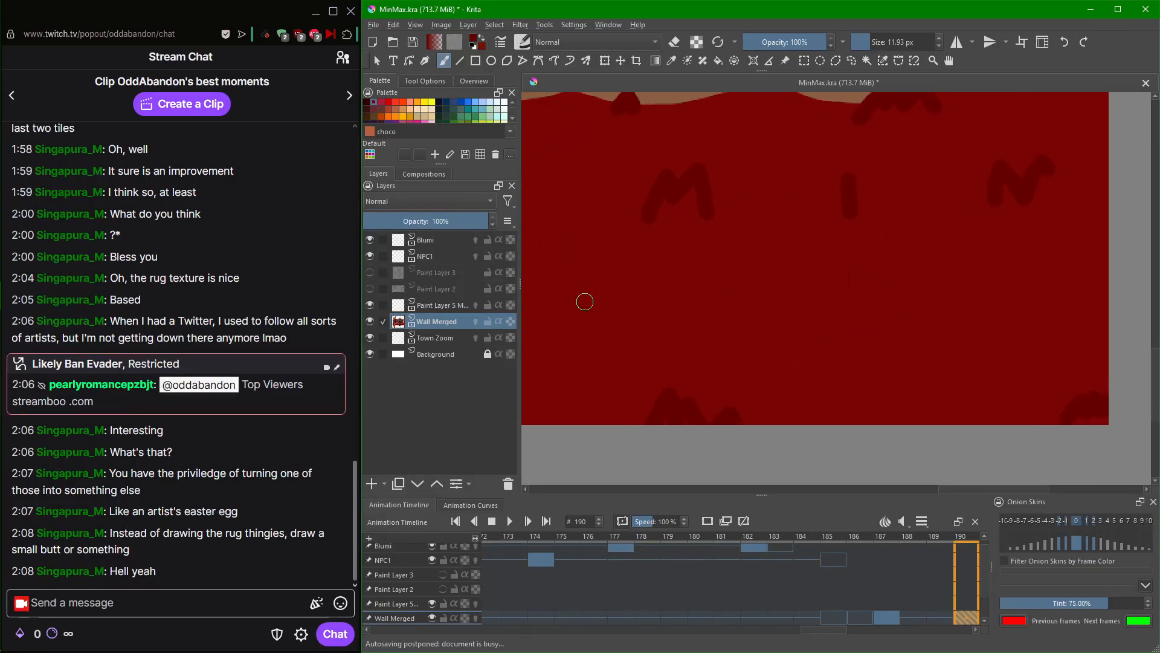
pyautogui.hotkey('ctrl', 'z')
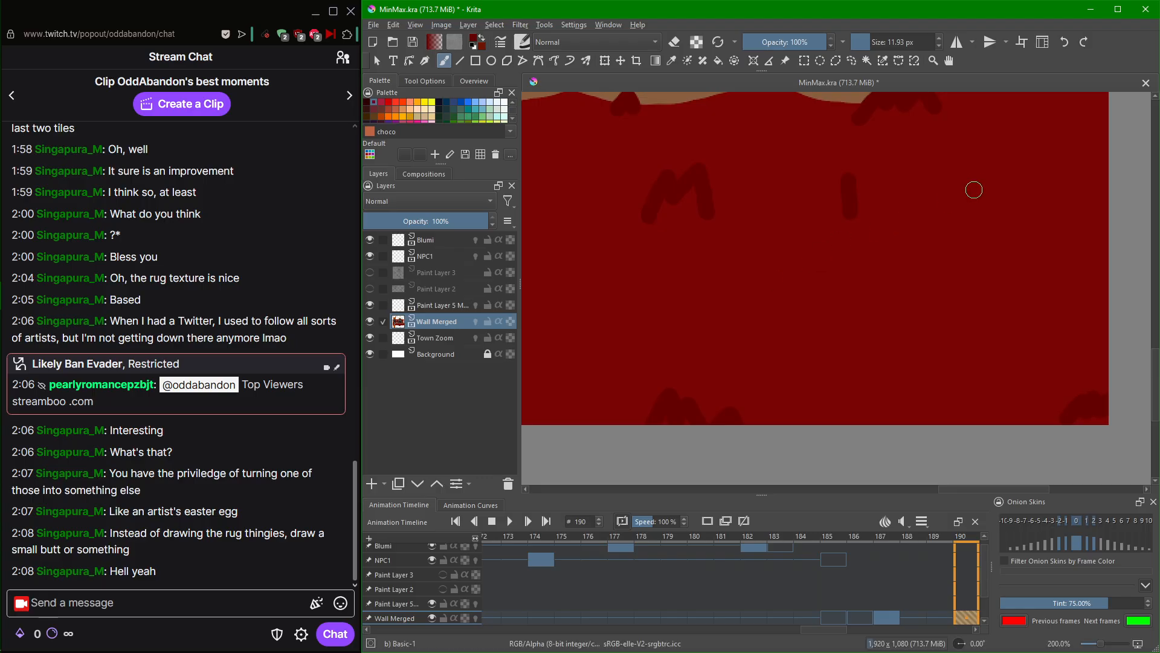
# Paint a dark red letter N right of the I to complete the hidden word MIN on the rug.
pyautogui.moveTo(965, 218)
pyautogui.mouseDown()
pyautogui.moveTo(988, 181)
pyautogui.moveTo(994, 196)
pyautogui.moveTo(1017, 176)
pyautogui.mouseUp()
pyautogui.moveTo(972, 212)
pyautogui.mouseDown()
pyautogui.moveTo(981, 187)
pyautogui.moveTo(1009, 205)
pyautogui.mouseUp()
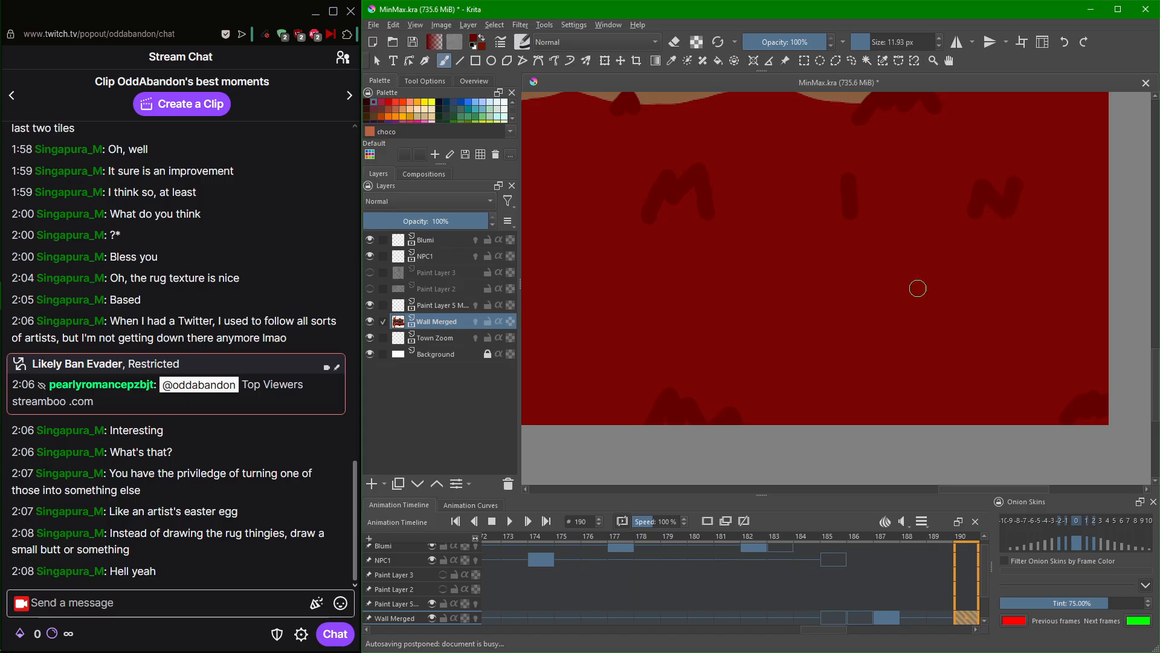
pyautogui.scroll(-2, 763, 316)
pyautogui.scroll(-4, 763, 317)
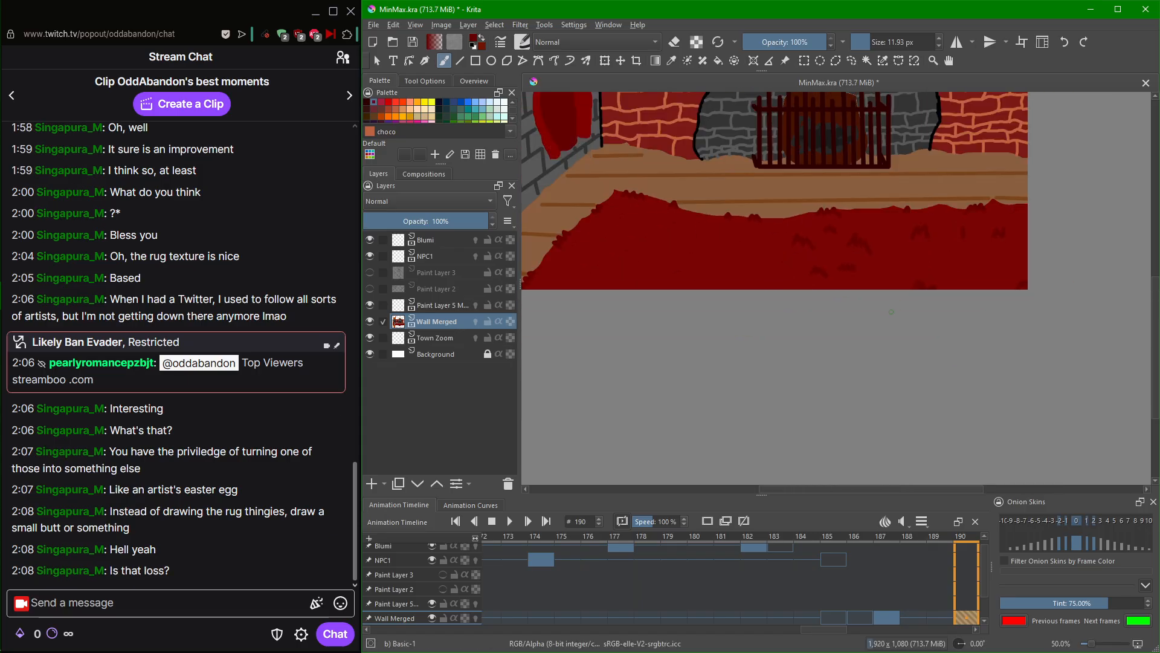
# Paint the letters M and A as dark red marks in a second row below the word MIN.
pyautogui.scroll(4, 891, 312)
pyautogui.scroll(-1, 912, 298)
pyautogui.scroll(1, 898, 306)
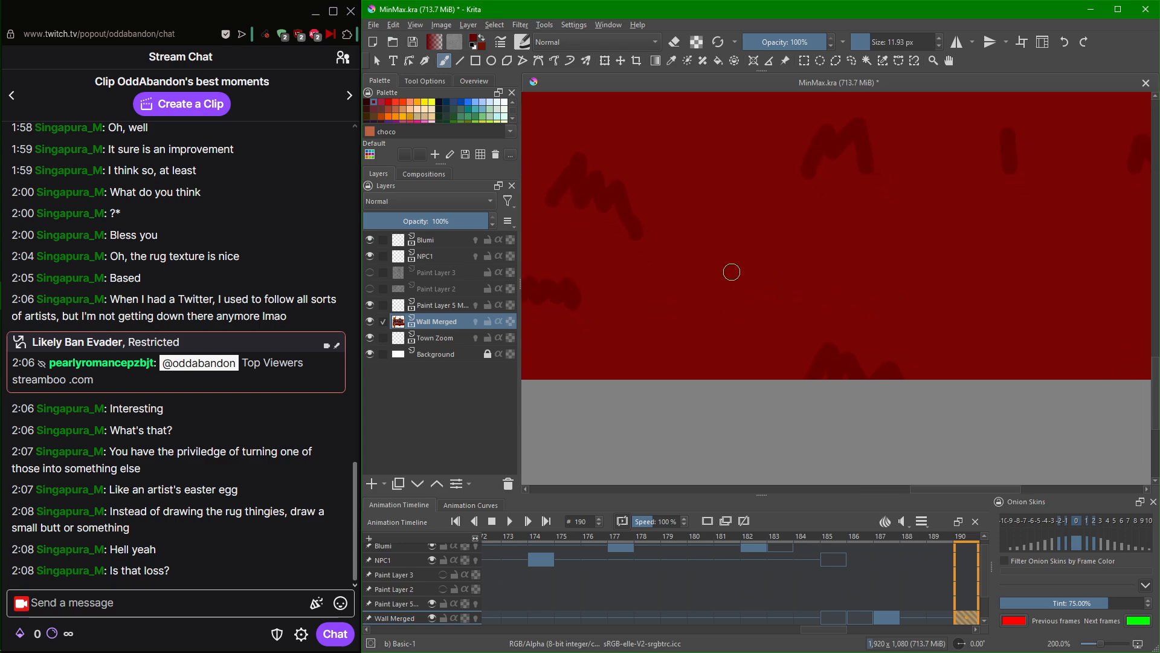
pyautogui.moveTo(754, 280)
pyautogui.mouseDown()
pyautogui.moveTo(765, 253)
pyautogui.moveTo(775, 274)
pyautogui.moveTo(792, 253)
pyautogui.moveTo(805, 279)
pyautogui.mouseUp()
pyautogui.moveTo(905, 301)
pyautogui.mouseDown()
pyautogui.moveTo(811, 341)
pyautogui.moveTo(839, 318)
pyautogui.mouseUp()
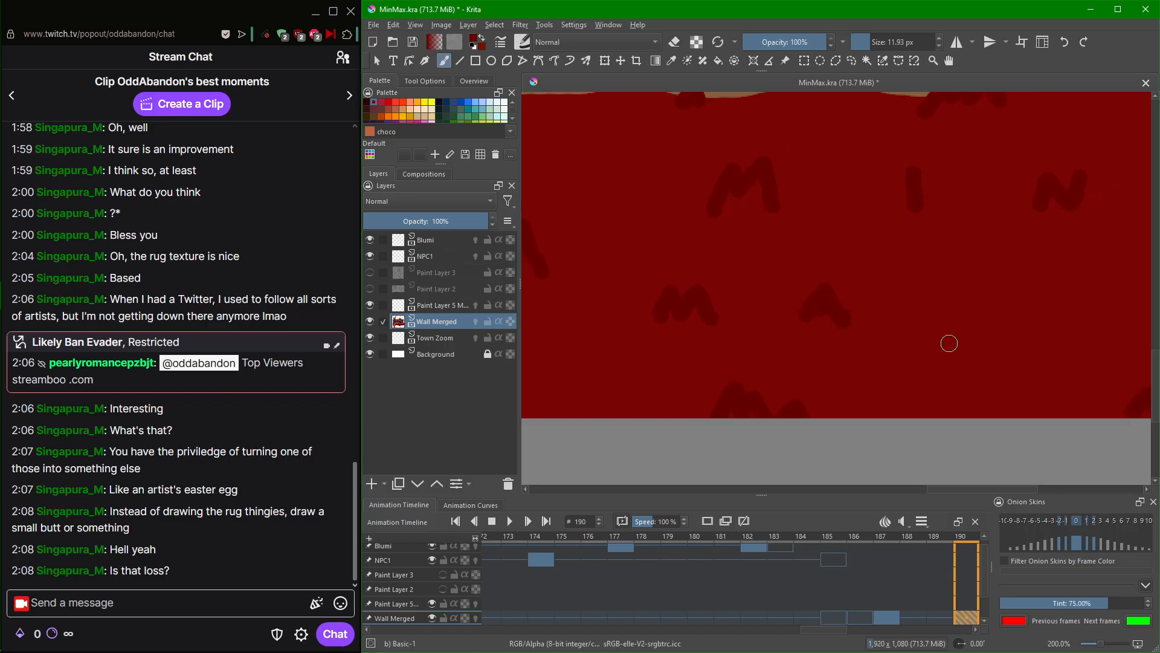
pyautogui.moveTo(948, 342); pyautogui.dragTo(855, 356)
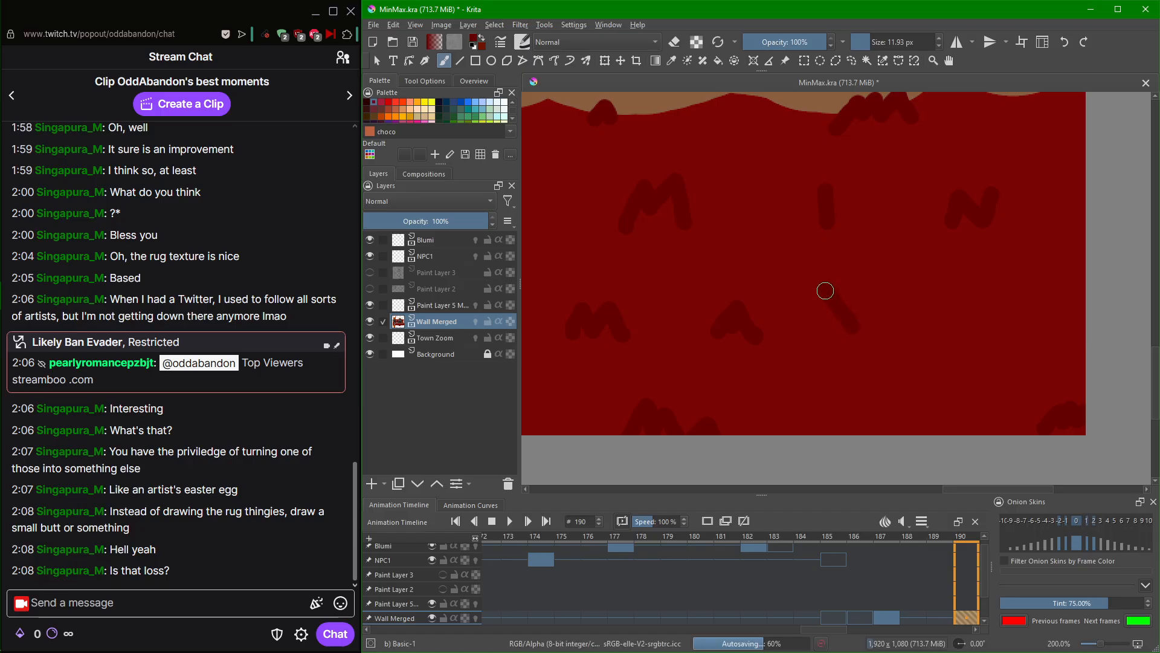
# Paint the crossing strokes of a dark red X right of the A to complete the word MAX.
pyautogui.moveTo(823, 288); pyautogui.dragTo(854, 328)
pyautogui.scroll(-2, 895, 346)
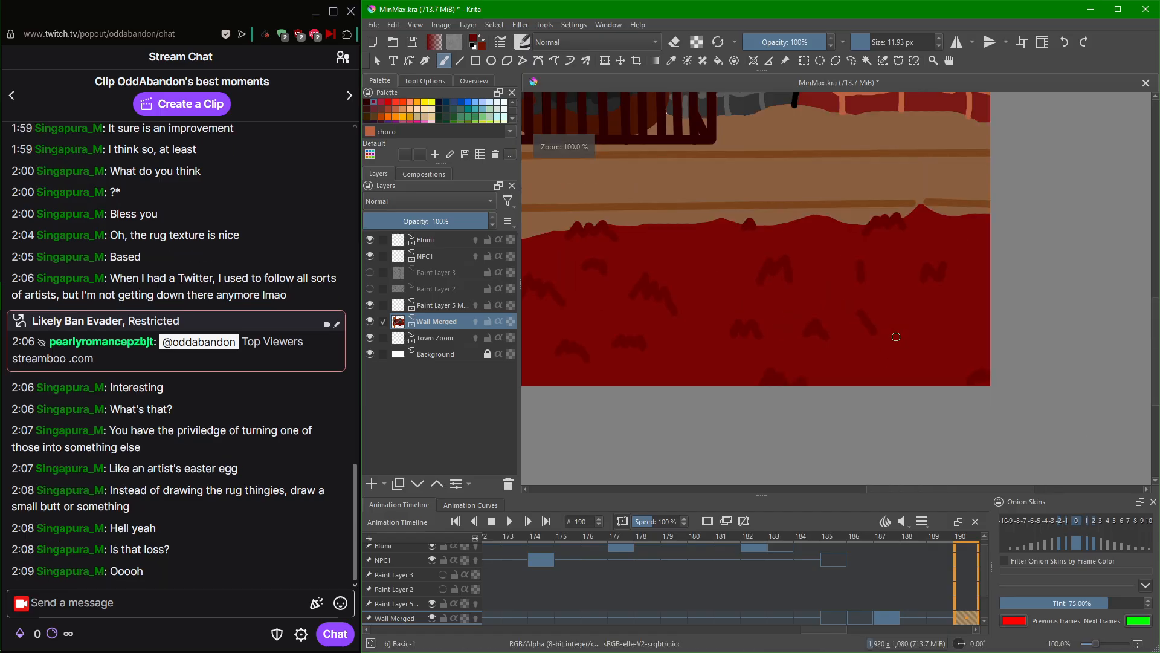
pyautogui.scroll(2, 892, 330)
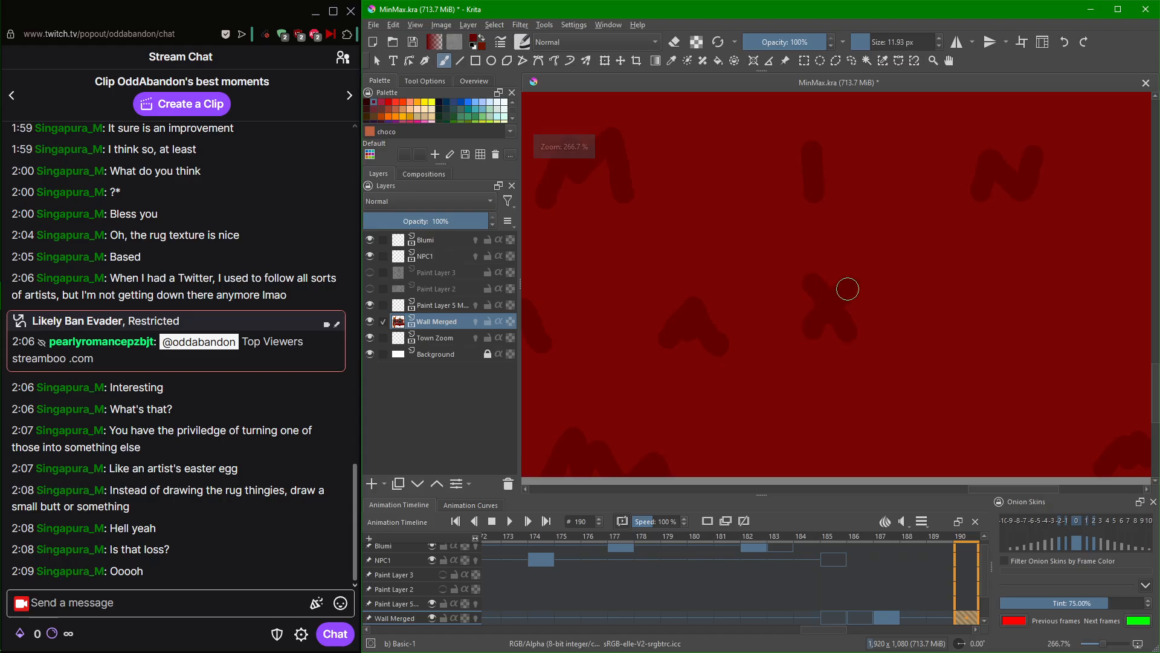
pyautogui.moveTo(912, 313); pyautogui.dragTo(871, 325)
pyautogui.scroll(-2, 896, 344)
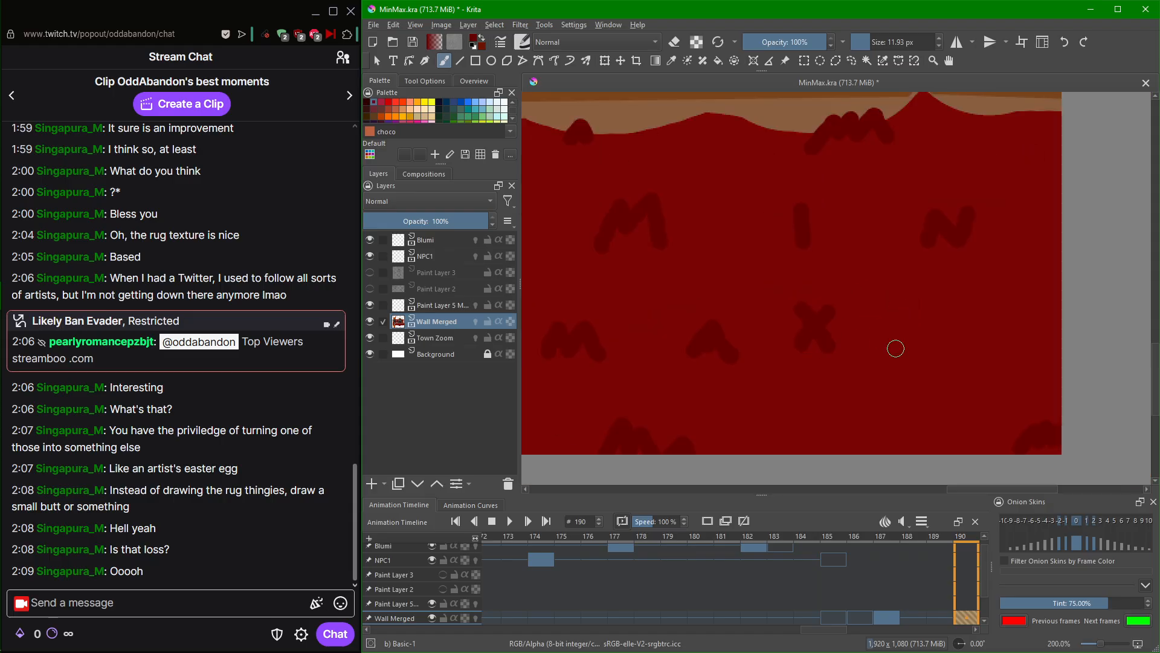
pyautogui.scroll(-4, 934, 356)
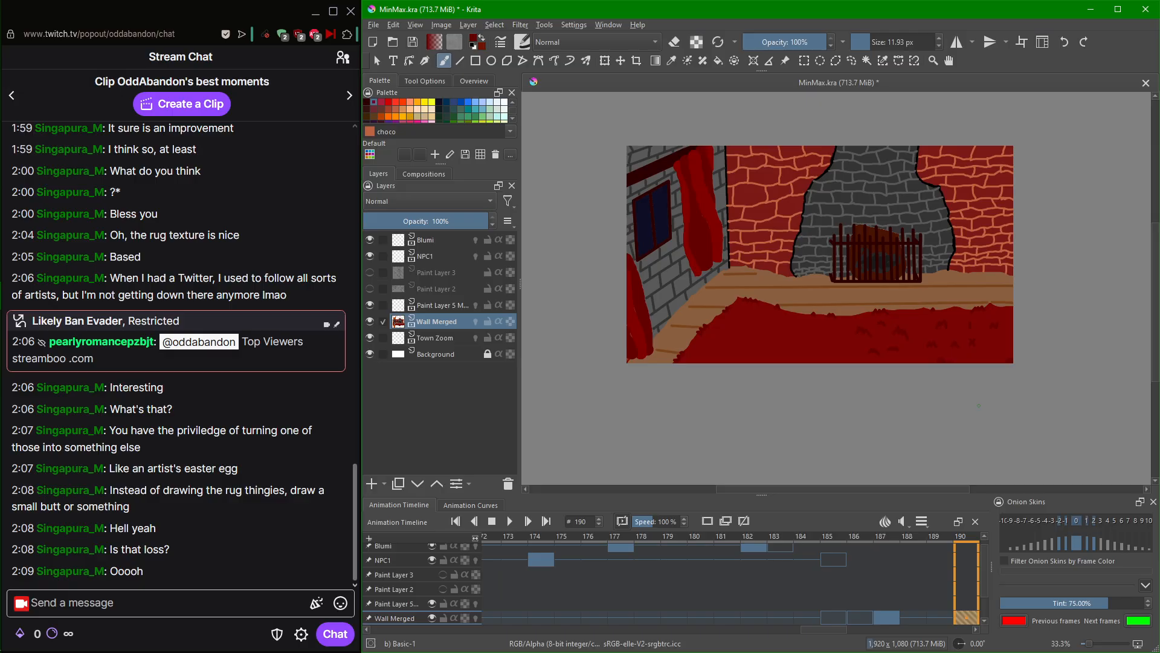
# Paint small dark red zigzag texture marks across the empty middle area of the rug.
pyautogui.moveTo(898, 353); pyautogui.dragTo(948, 337)
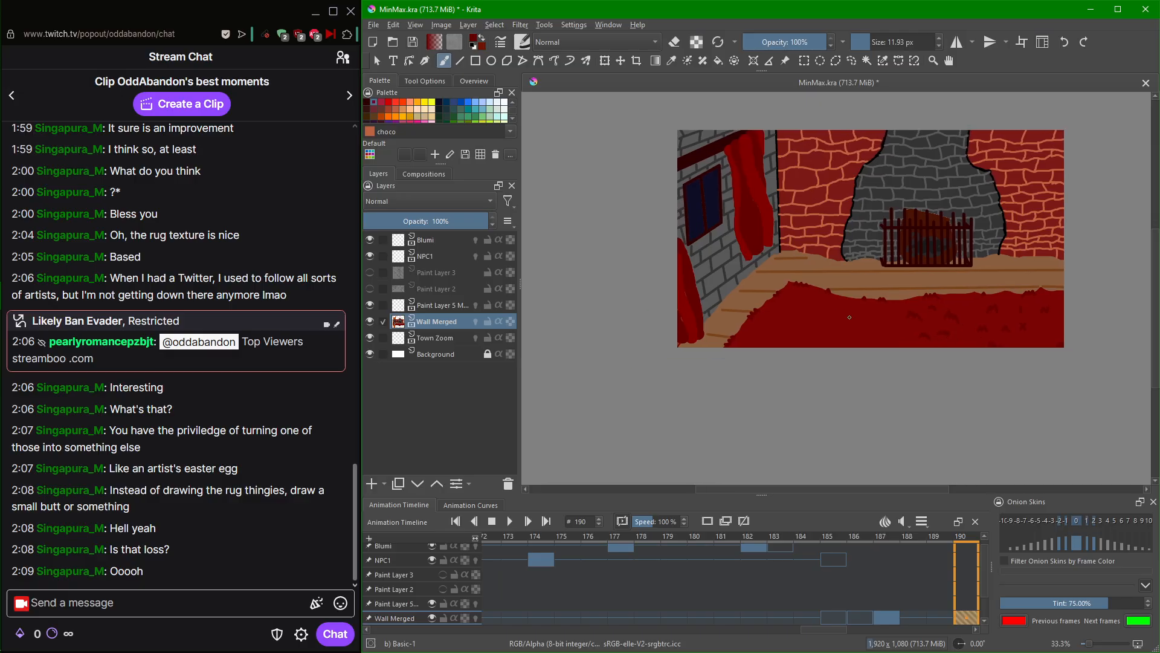
pyautogui.scroll(3, 849, 318)
pyautogui.scroll(1, 791, 259)
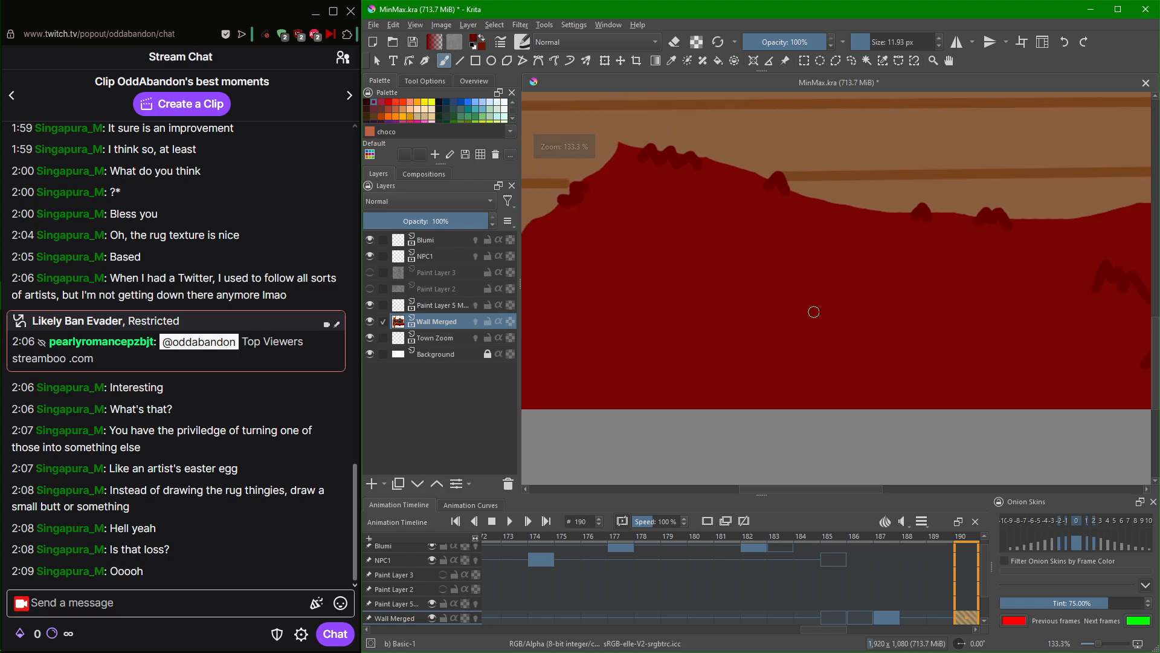
pyautogui.moveTo(874, 303); pyautogui.dragTo(891, 282)
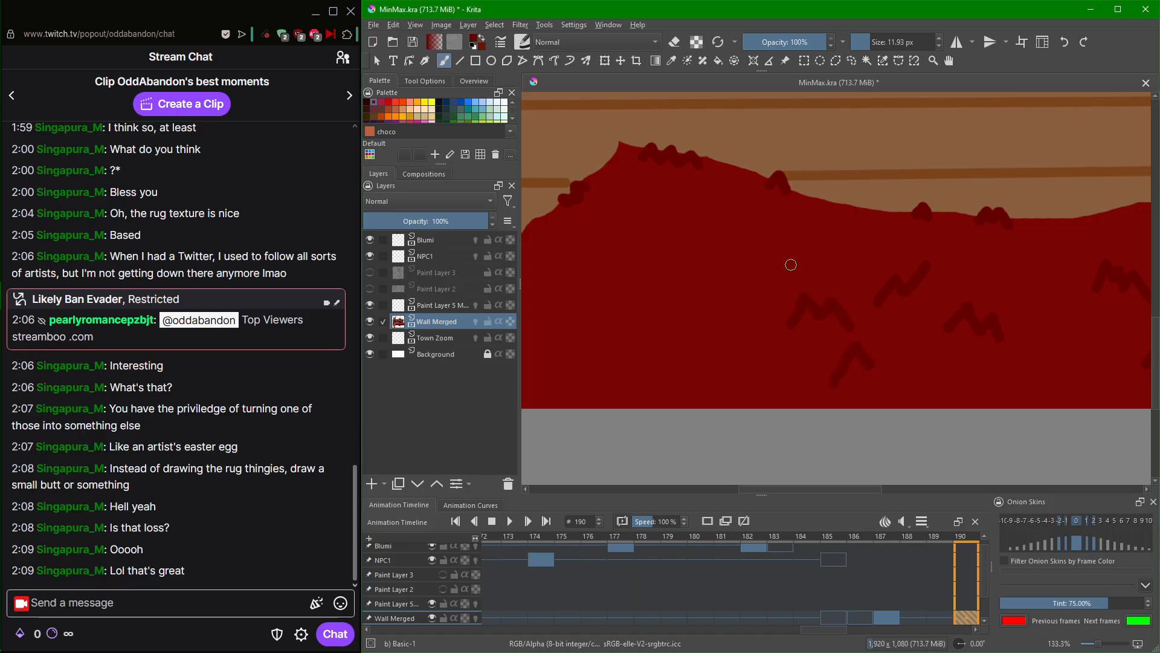
# Fill the rug's left part with further dark red texture marks, including peaked strokes and a shallow curved stroke.
pyautogui.moveTo(772, 248); pyautogui.dragTo(802, 246)
pyautogui.moveTo(718, 293); pyautogui.dragTo(776, 287)
pyautogui.moveTo(737, 355); pyautogui.dragTo(791, 366)
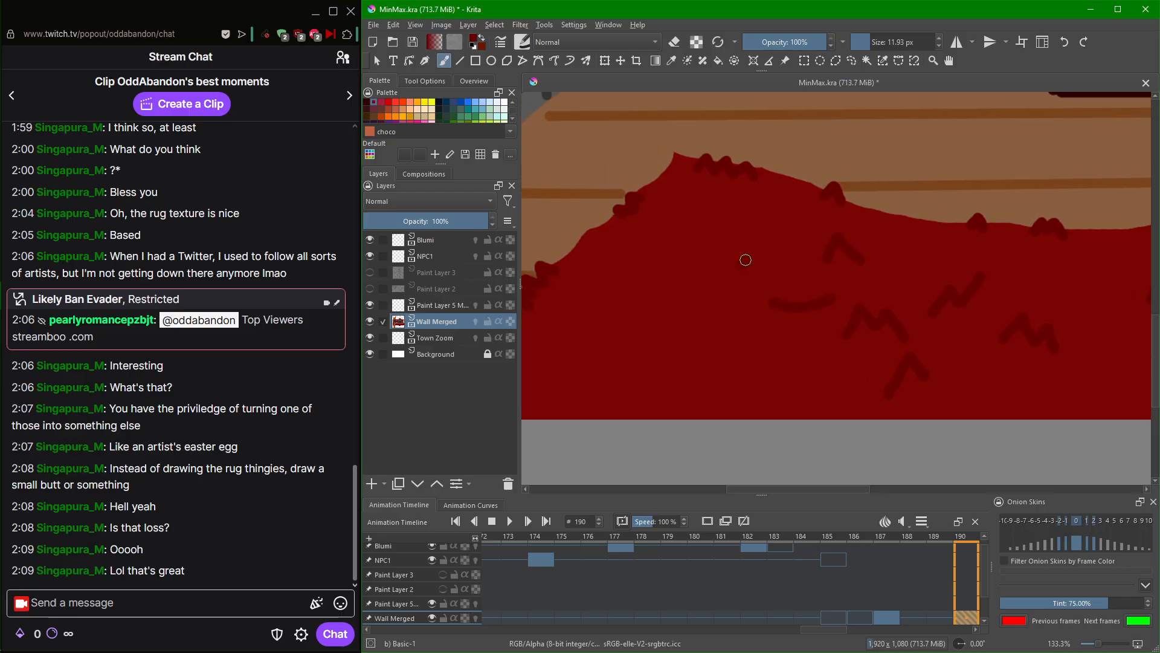
pyautogui.moveTo(738, 322); pyautogui.dragTo(802, 322)
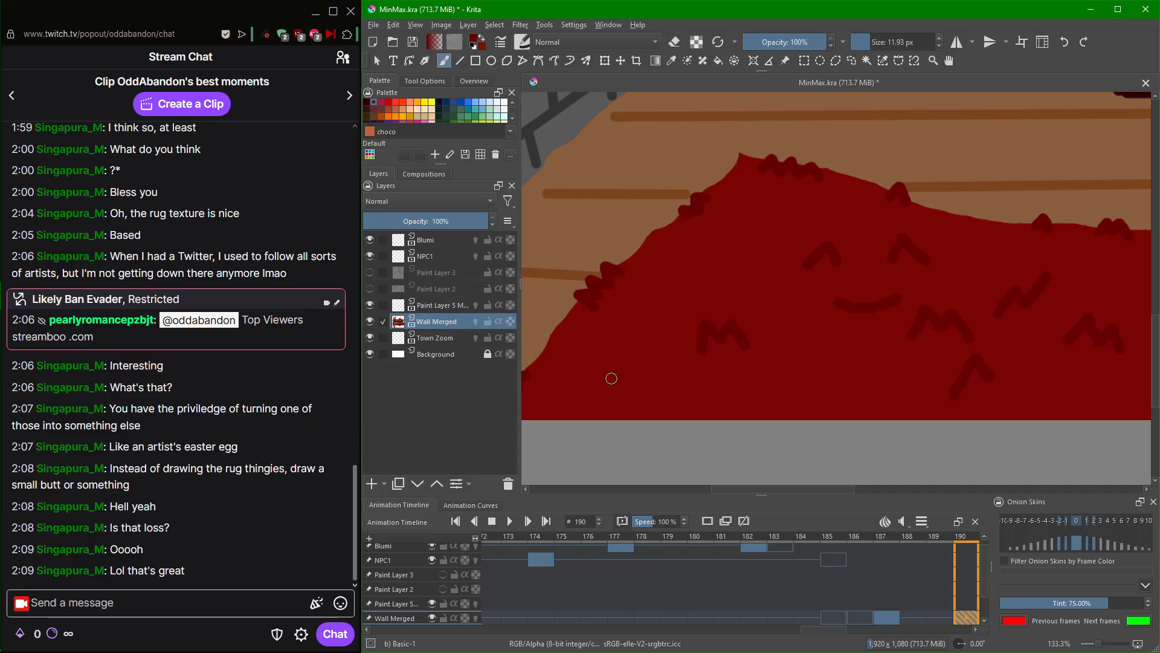
pyautogui.moveTo(612, 379); pyautogui.dragTo(634, 356)
# Examine the whole fireplace room and how the rug's texture marks are distributed.
pyautogui.press('ctrl')
pyautogui.press('-')
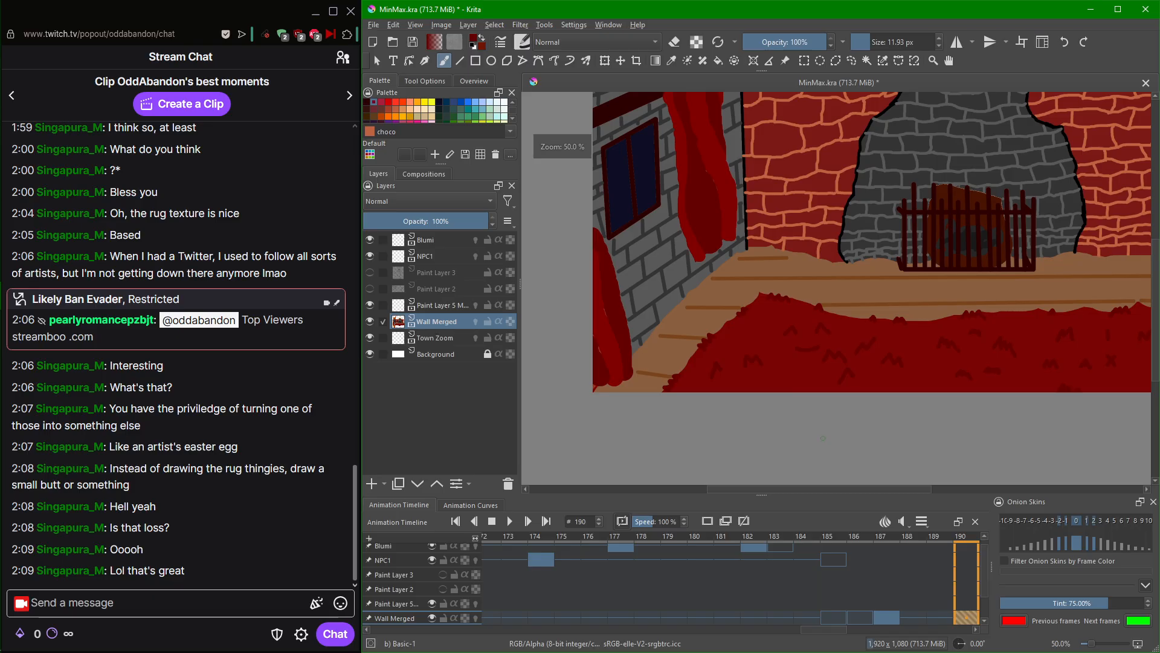
pyautogui.moveTo(823, 439); pyautogui.dragTo(774, 419)
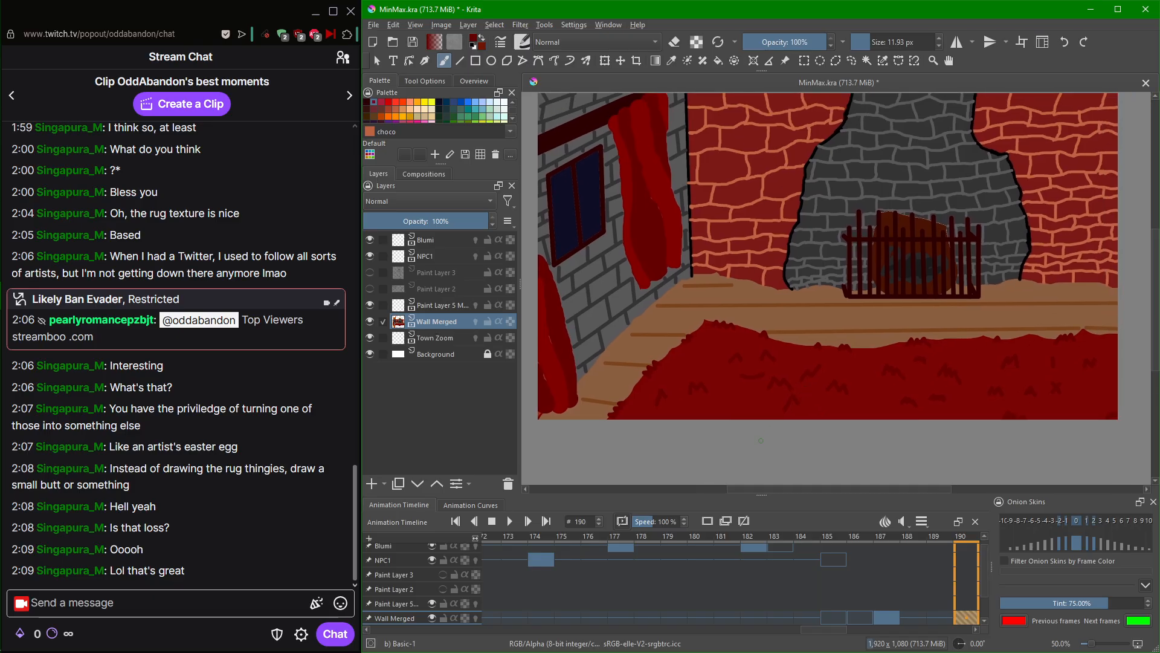
pyautogui.press('-')
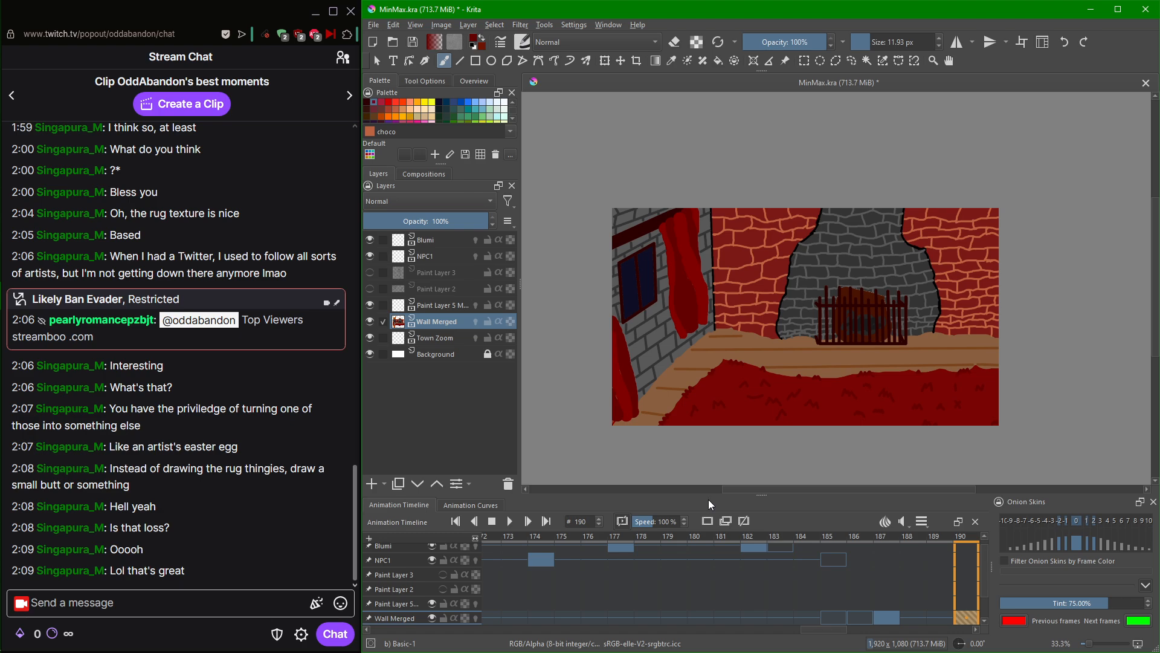
pyautogui.scroll(2, 746, 436)
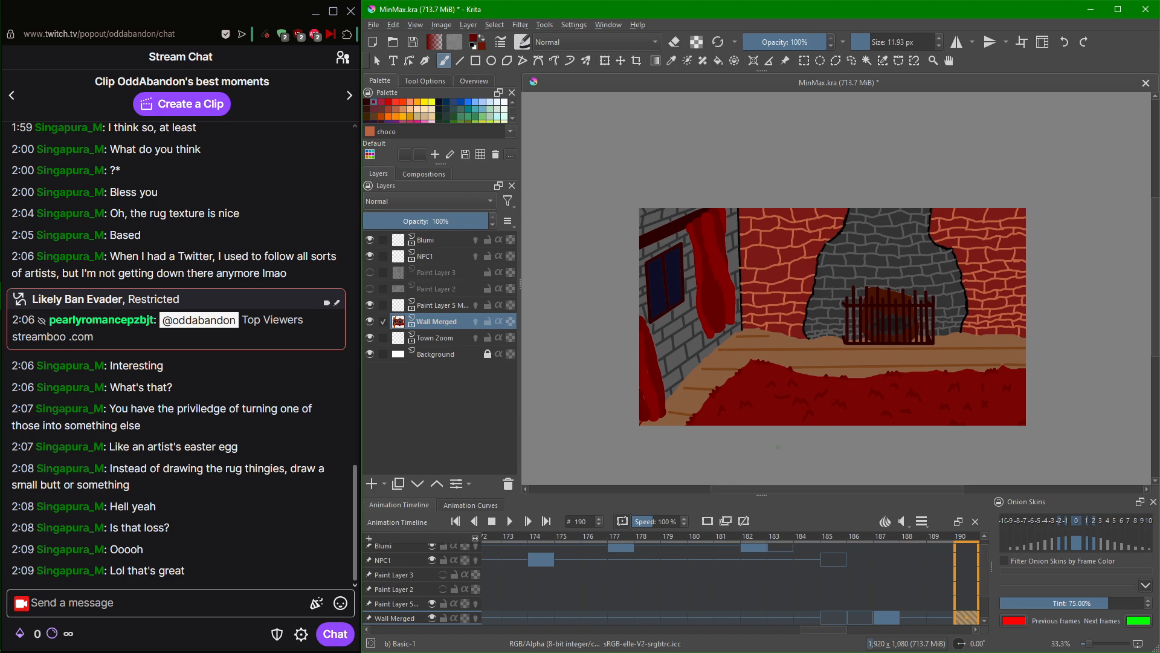
pyautogui.scroll(-2, 855, 399)
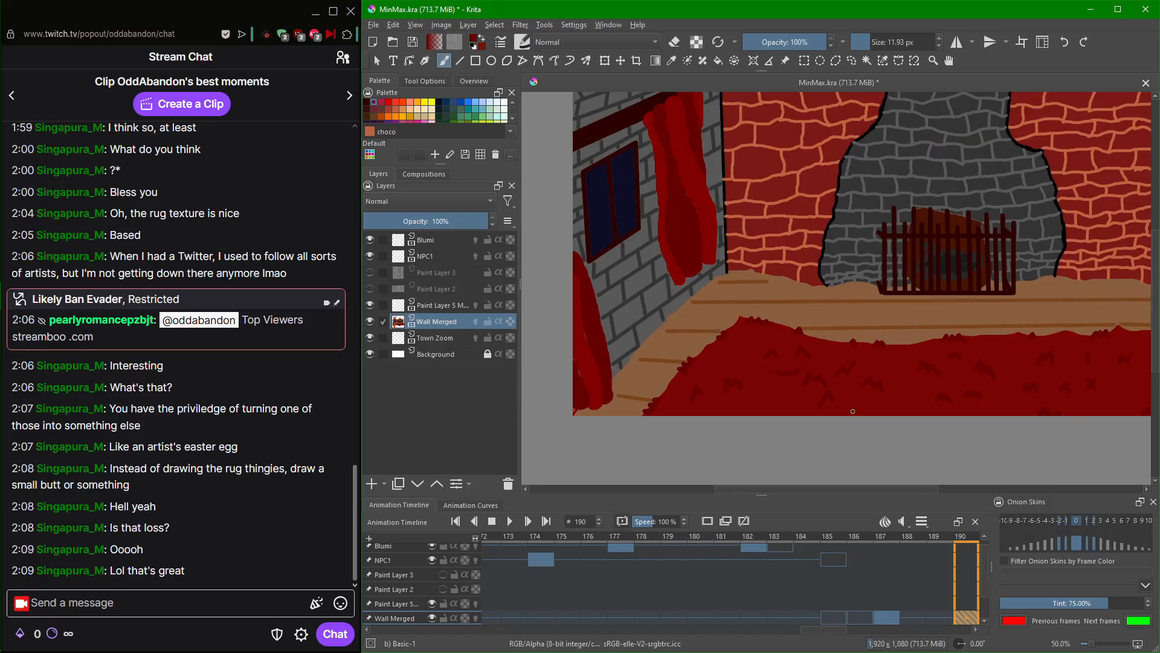
pyautogui.scroll(1, 857, 433)
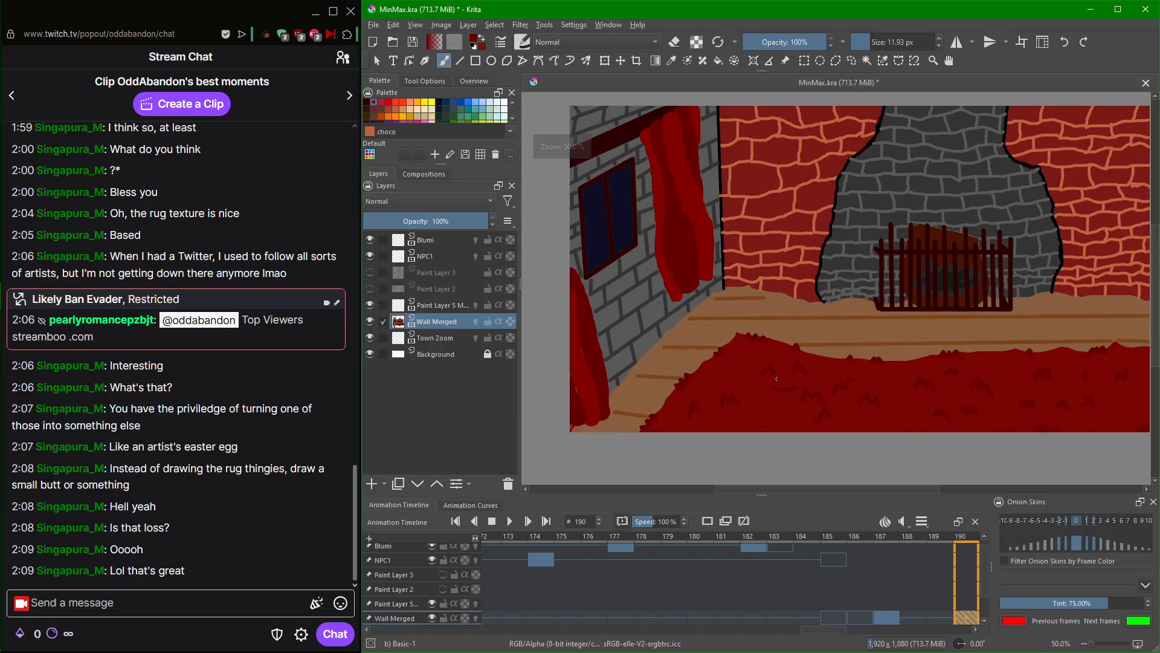
pyautogui.moveTo(985, 393); pyautogui.dragTo(946, 415)
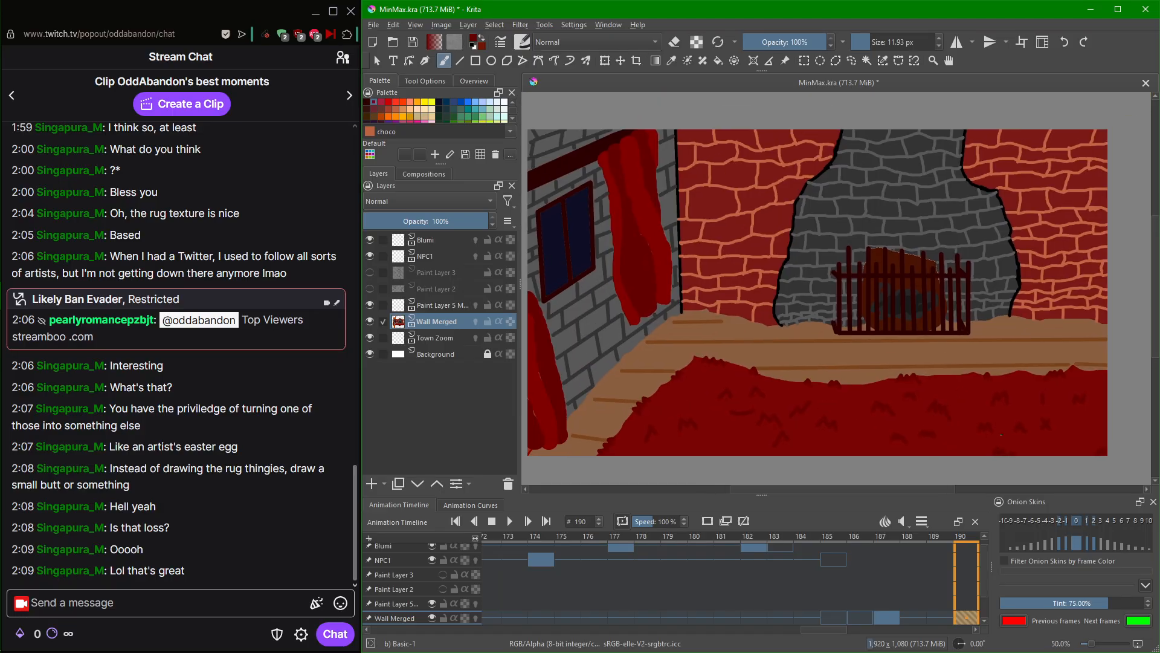
pyautogui.scroll(-1, 853, 445)
pyautogui.scroll(1, 844, 449)
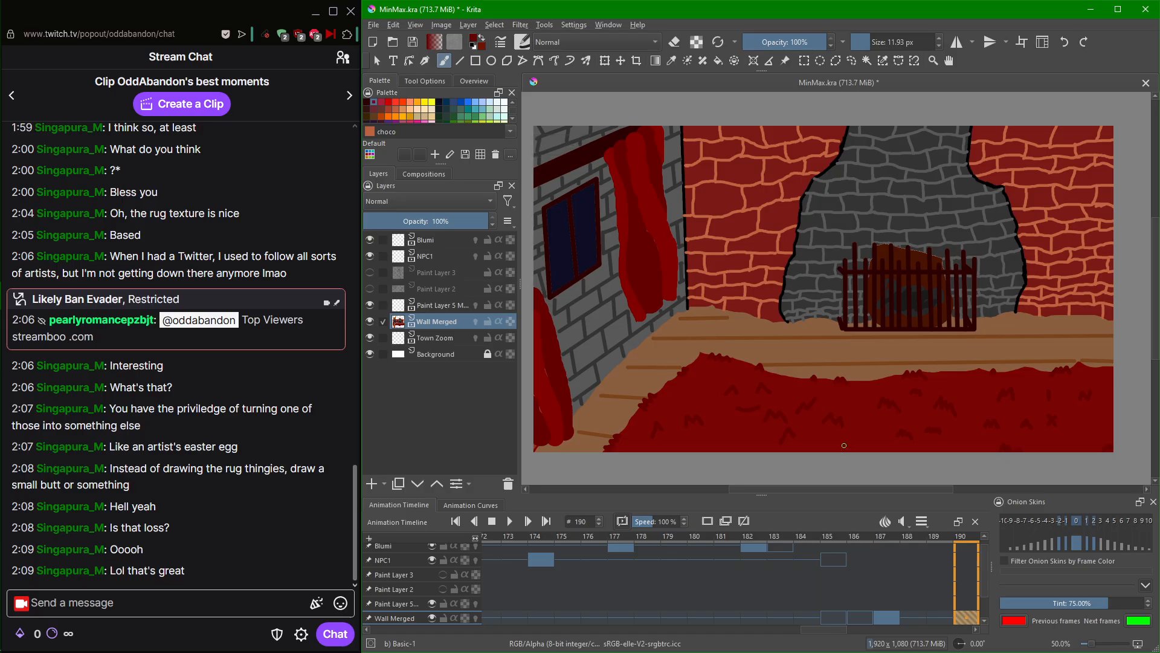
pyautogui.scroll(-1, 844, 445)
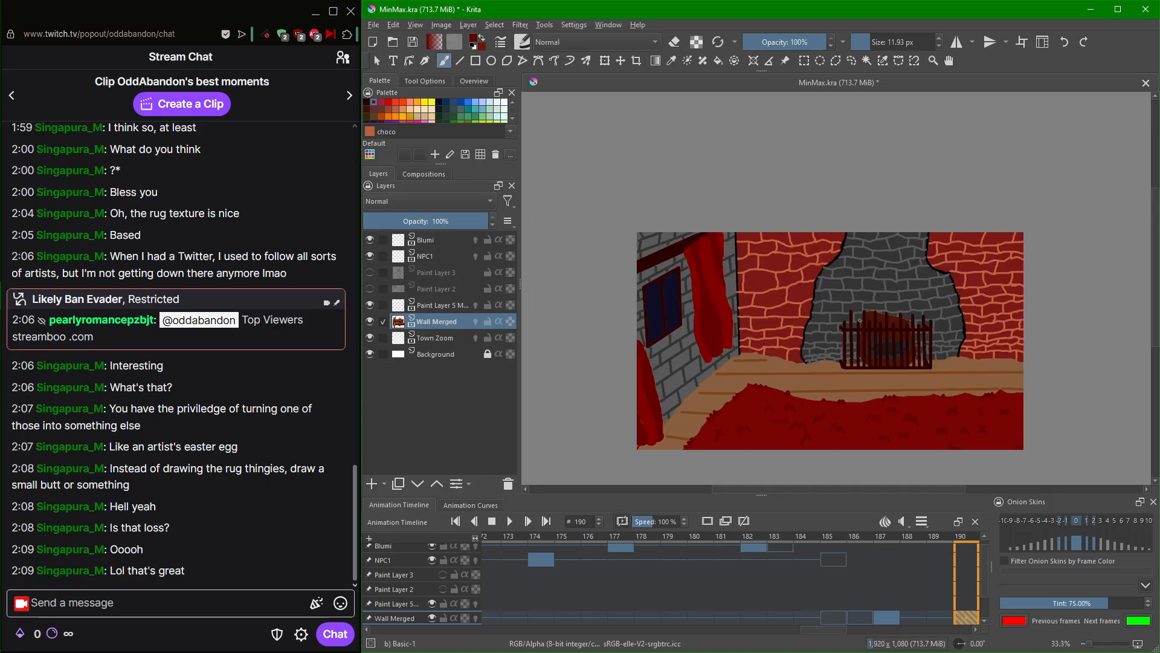
# Scrub the animation back to frame 130 and forward again to the detailed room at frame 190.
pyautogui.scroll(5, 831, 623)
pyautogui.scroll(-20, 851, 608)
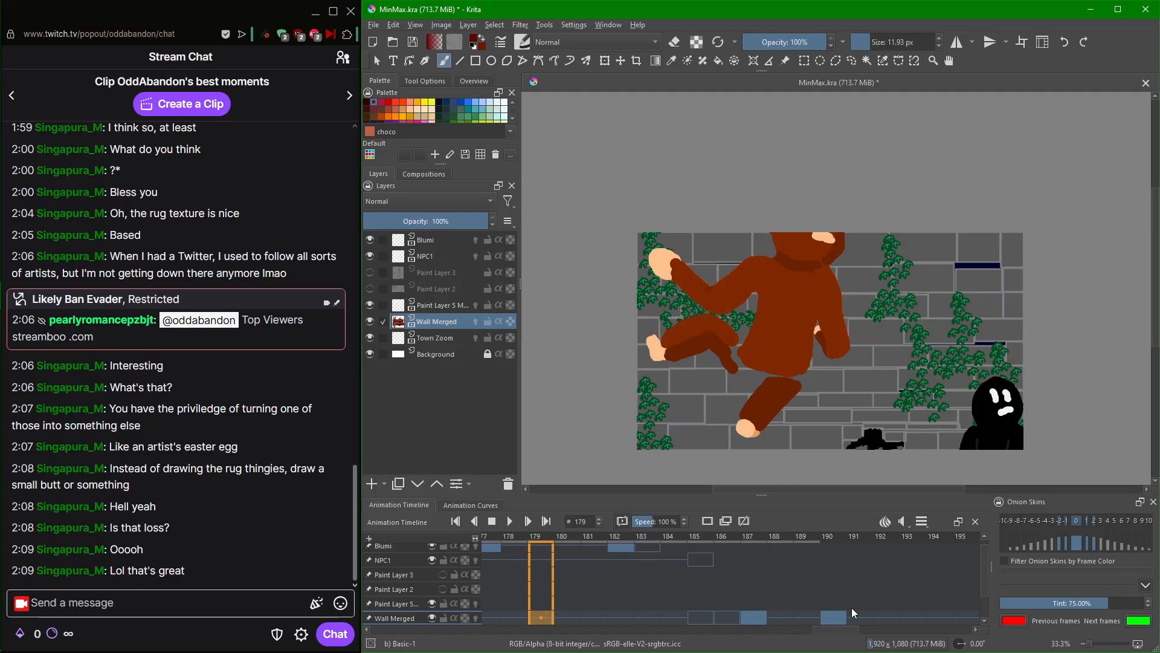
pyautogui.scroll(-20, 849, 607)
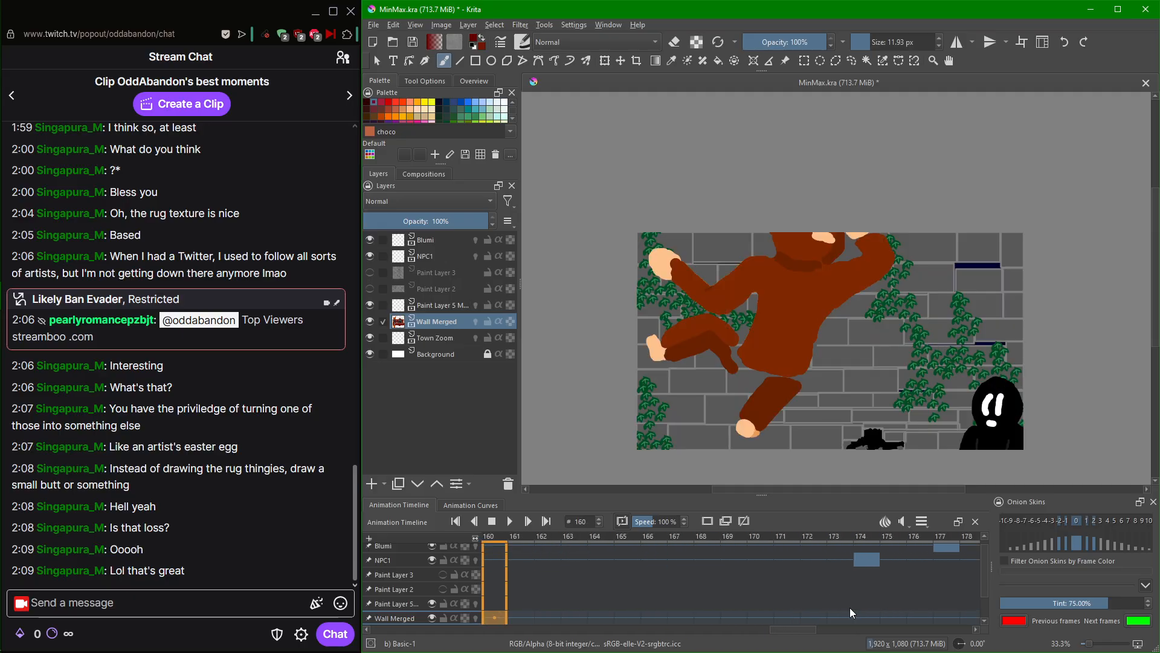
pyautogui.scroll(-20, 849, 607)
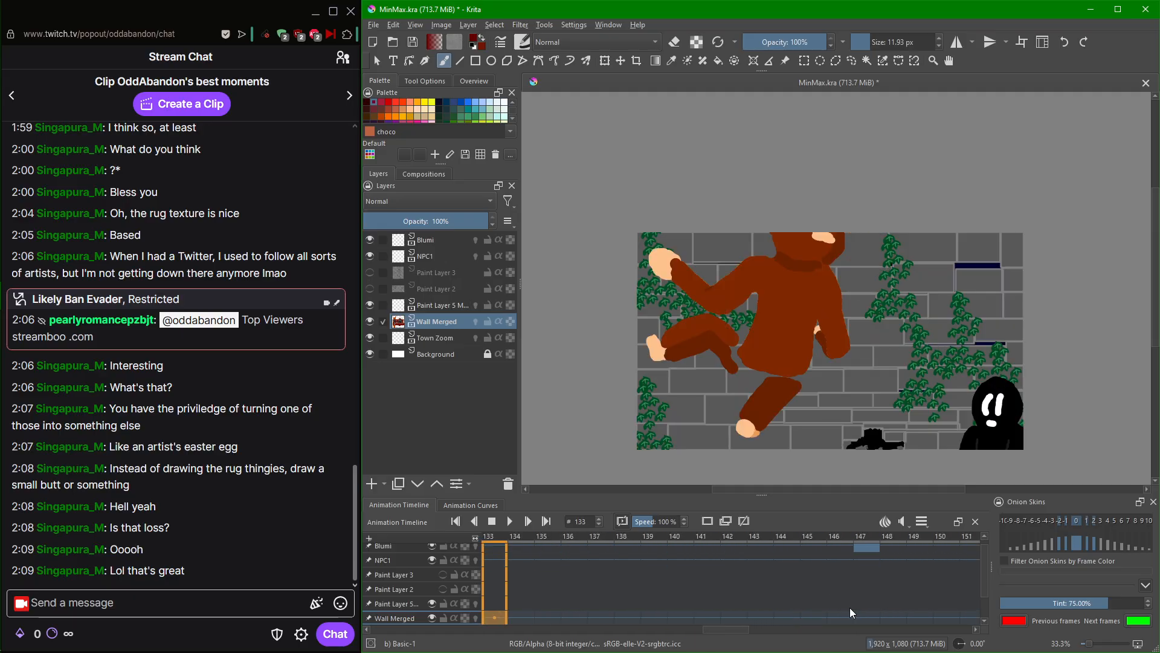
pyautogui.scroll(-5, 850, 607)
pyautogui.scroll(20, 849, 608)
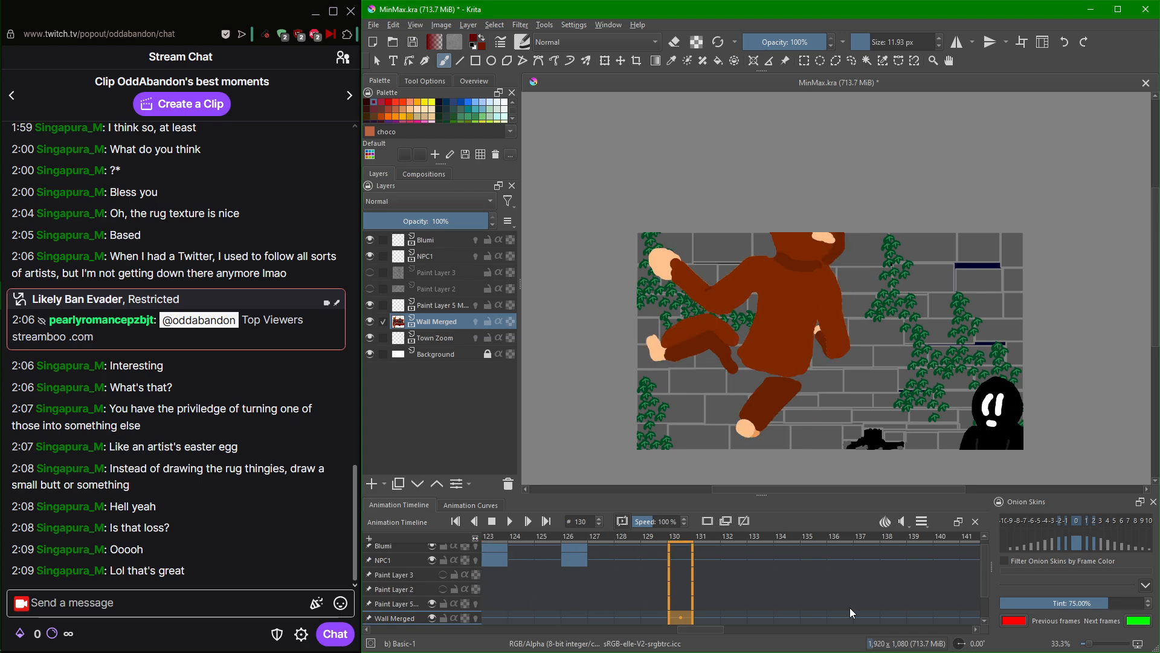
pyautogui.scroll(20, 849, 604)
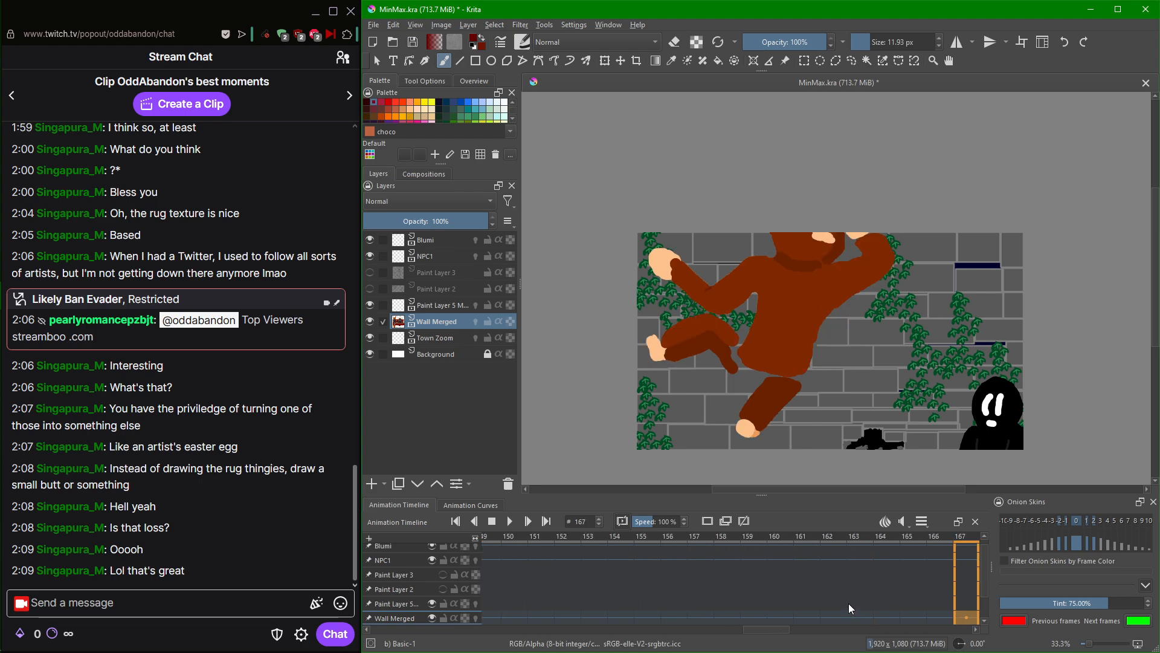
pyautogui.scroll(1, 846, 608)
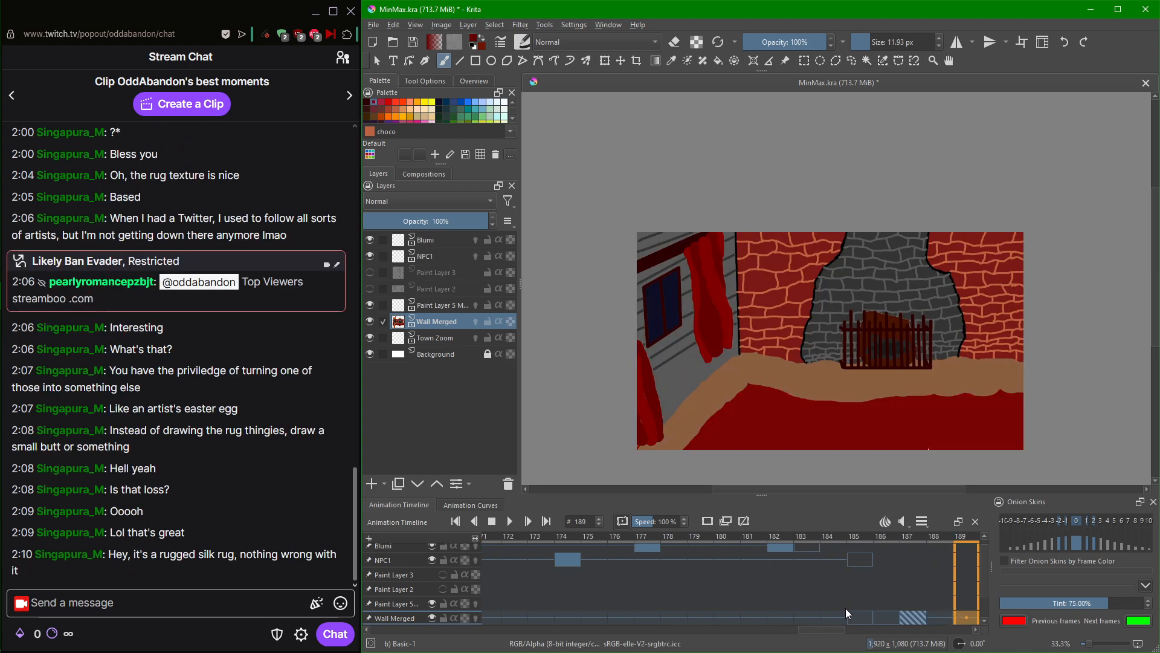
pyautogui.scroll(1, 846, 611)
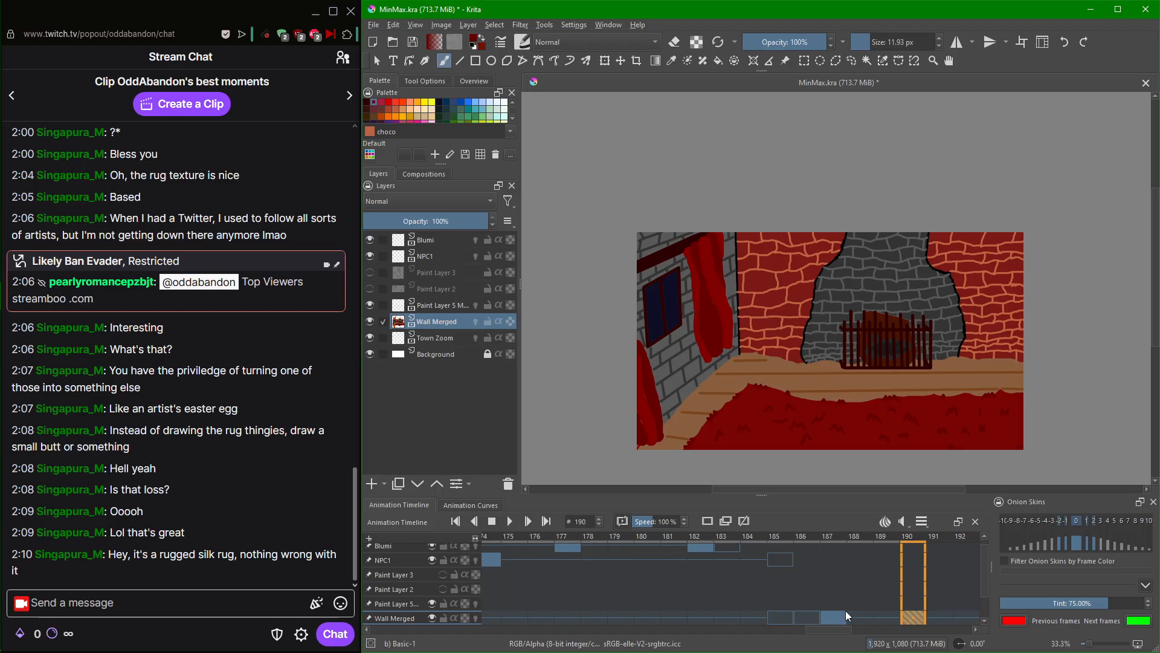
# Compare the plain room drawing at frame 187 with the detailed version at frame 190 by flipping between them.
pyautogui.scroll(-1, 846, 610)
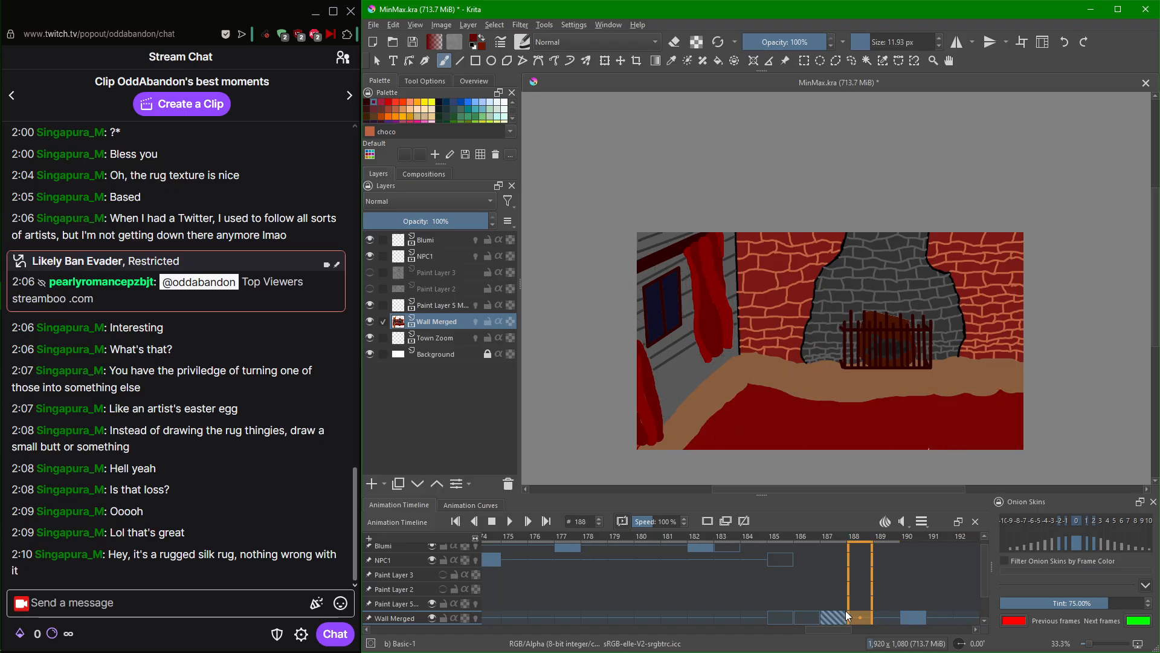
pyautogui.scroll(1, 846, 610)
pyautogui.scroll(-1, 846, 610)
pyautogui.scroll(1, 846, 610)
pyautogui.scroll(-1, 846, 610)
pyautogui.scroll(1, 846, 610)
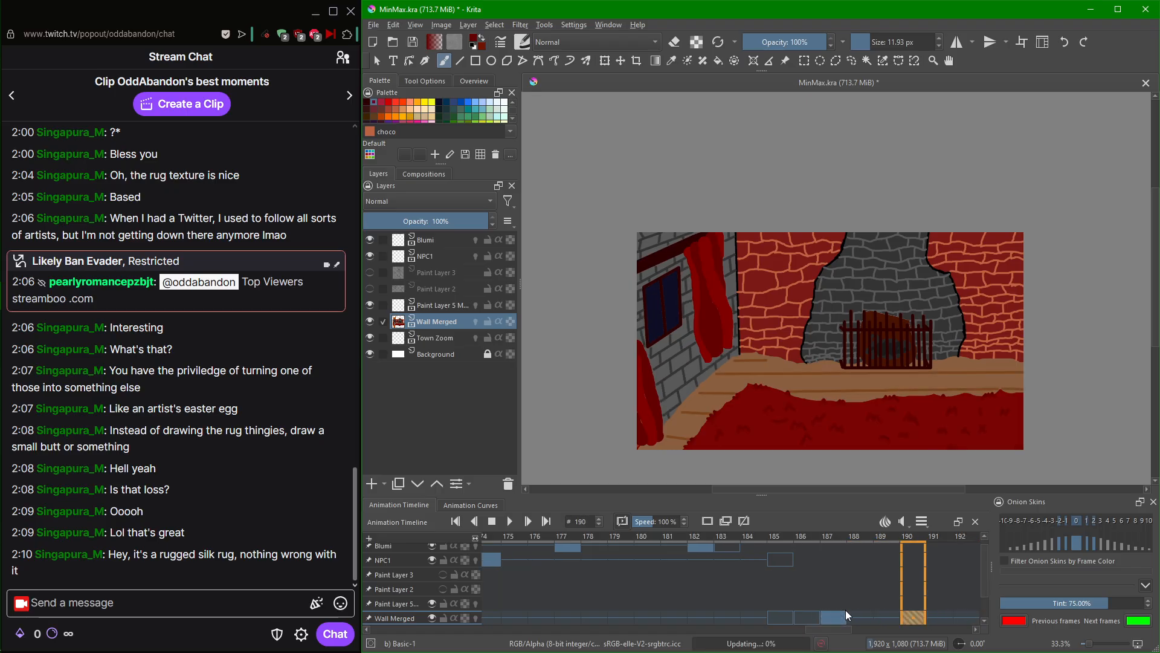
pyautogui.scroll(-3, 846, 609)
pyautogui.scroll(1, 845, 616)
pyautogui.scroll(4, 844, 616)
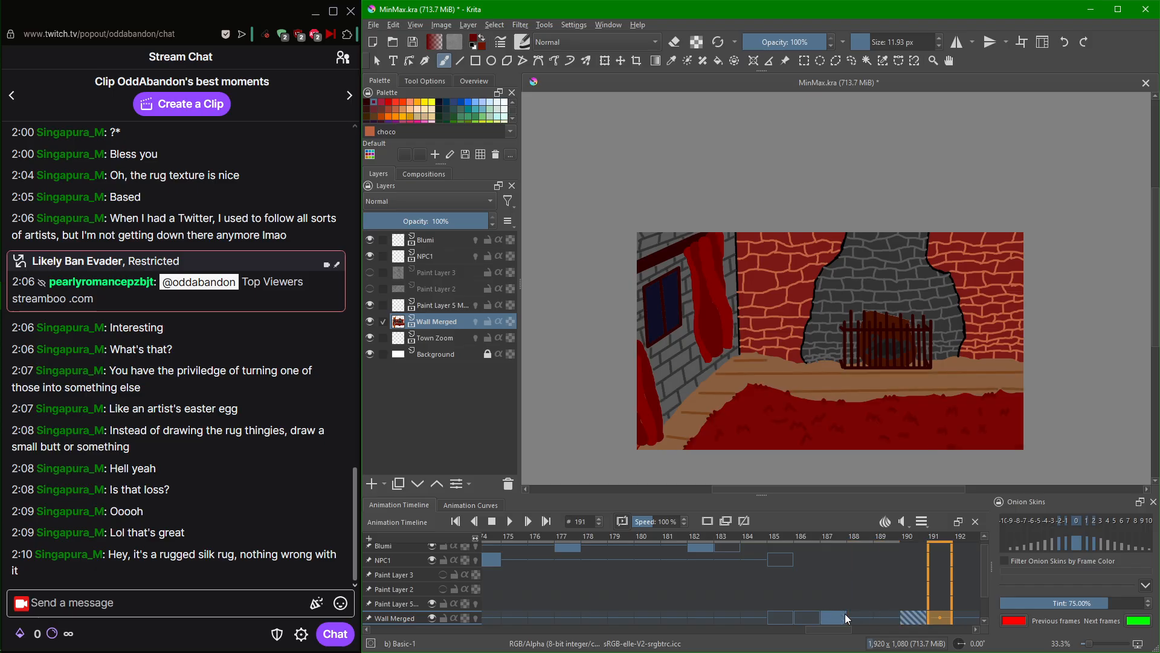
pyautogui.scroll(-2, 844, 611)
pyautogui.scroll(-3, 845, 610)
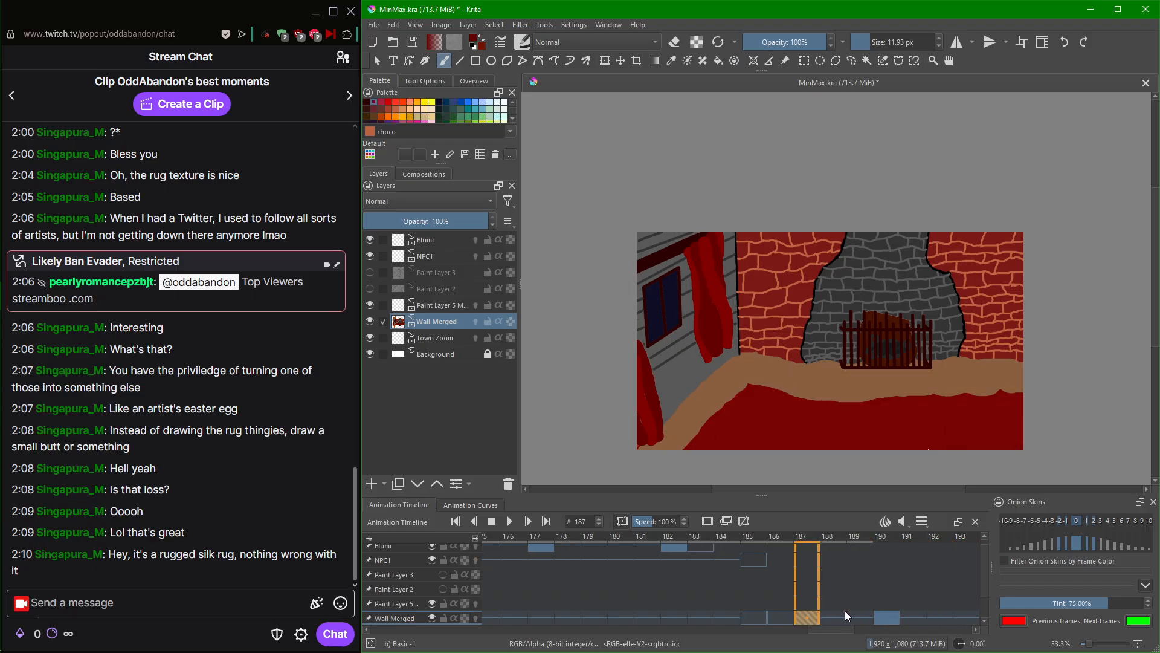
pyautogui.scroll(3, 845, 610)
pyautogui.scroll(-2, 838, 623)
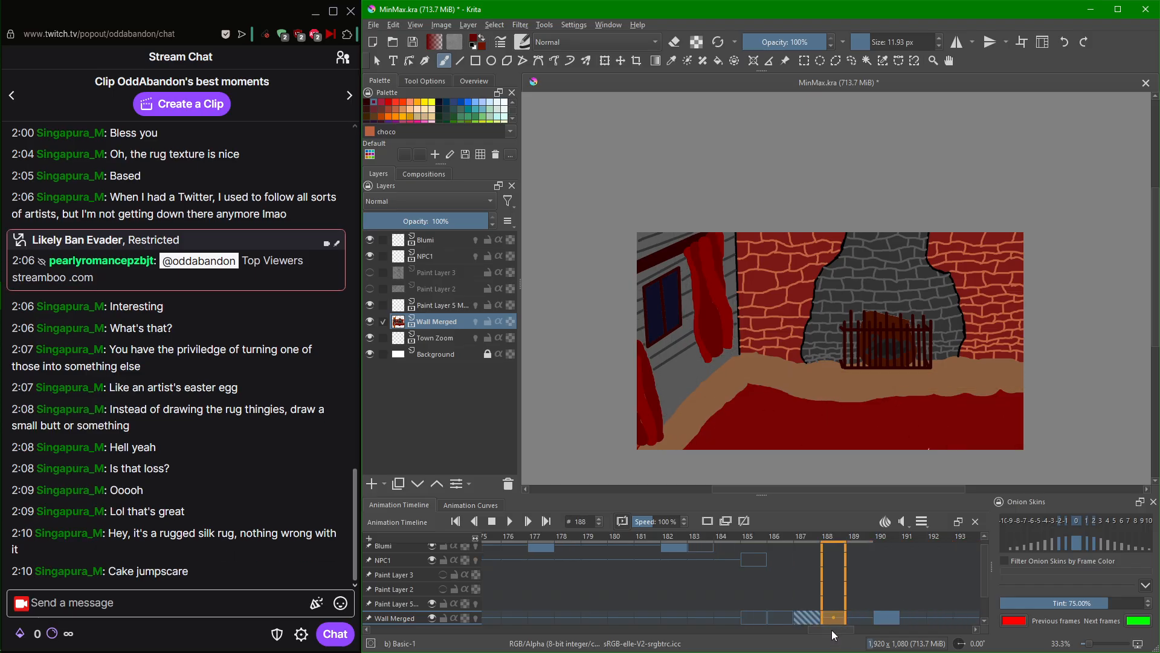
pyautogui.scroll(-1, 817, 593)
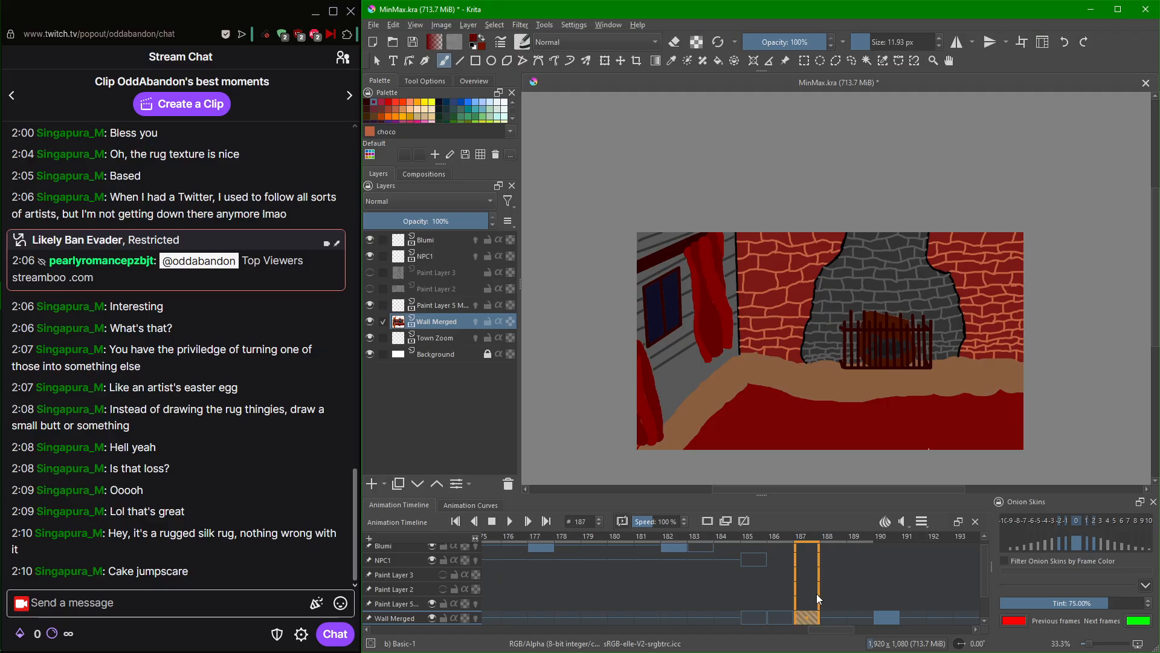
pyautogui.scroll(4, 817, 594)
pyautogui.scroll(-1, 817, 590)
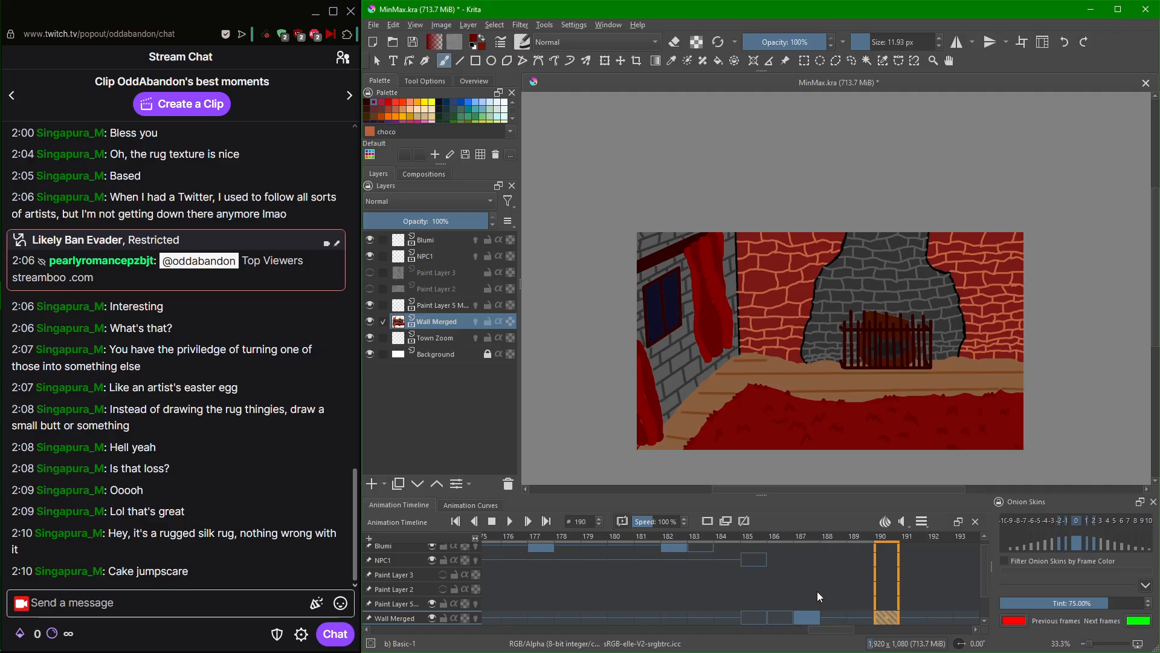
pyautogui.scroll(-1, 817, 591)
pyautogui.scroll(1, 817, 590)
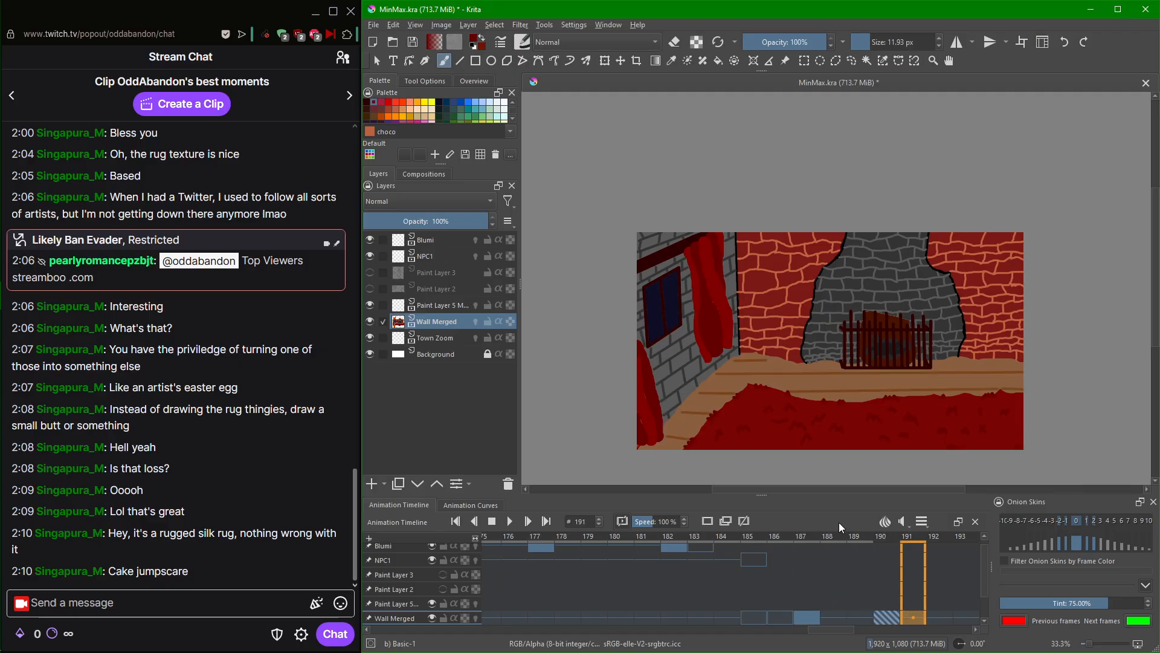
pyautogui.press('Left')
pyautogui.press('Left')
pyautogui.press('Right')
pyautogui.press('Right')
pyautogui.press('Right')
pyautogui.press('Left')
pyautogui.press('Left')
pyautogui.press('Left')
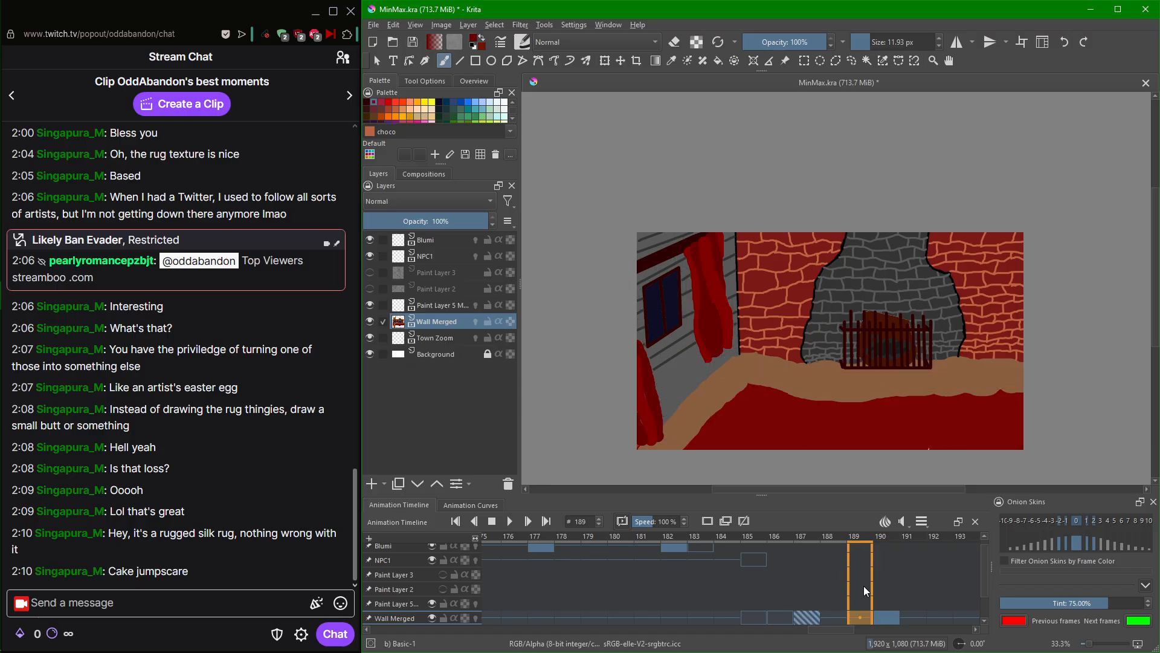
pyautogui.press('Right')
pyautogui.press('Right')
pyautogui.press('Left')
pyautogui.press('Left')
pyautogui.press('Left')
pyautogui.press('Left')
pyautogui.press('Right')
pyautogui.press('Right')
pyautogui.press('Right')
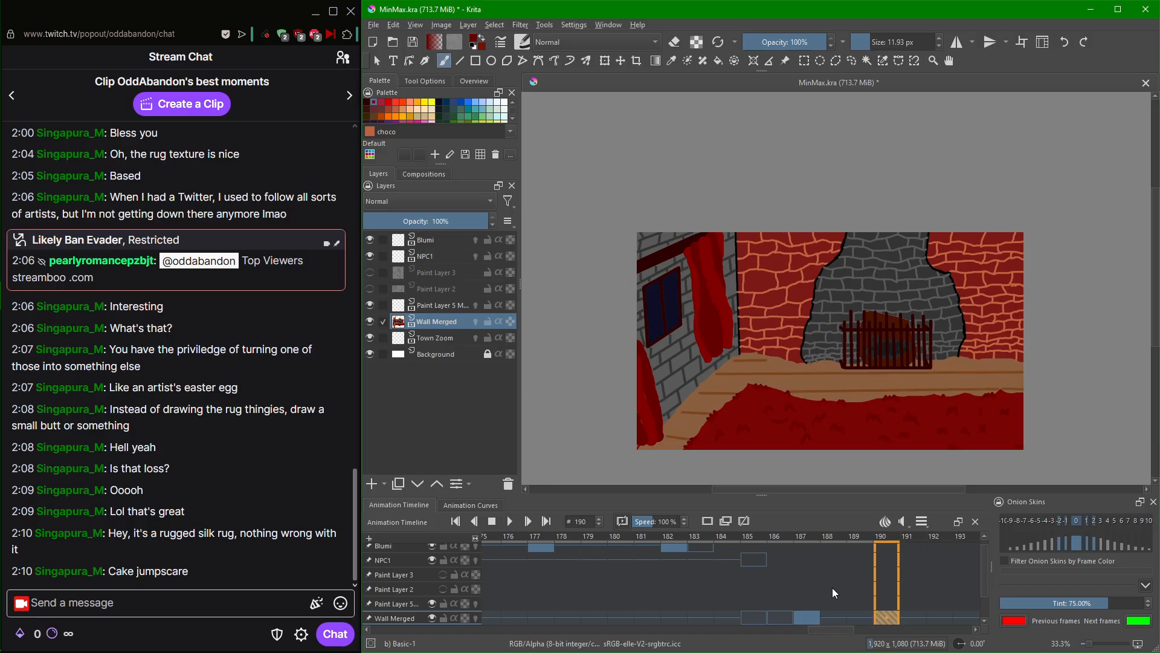
# On the Wall Merged layer, move the detailed room keyframe from frame 190 to 186 and remove the plain room keyframe at frame 187.
pyautogui.scroll(-2, 835, 579)
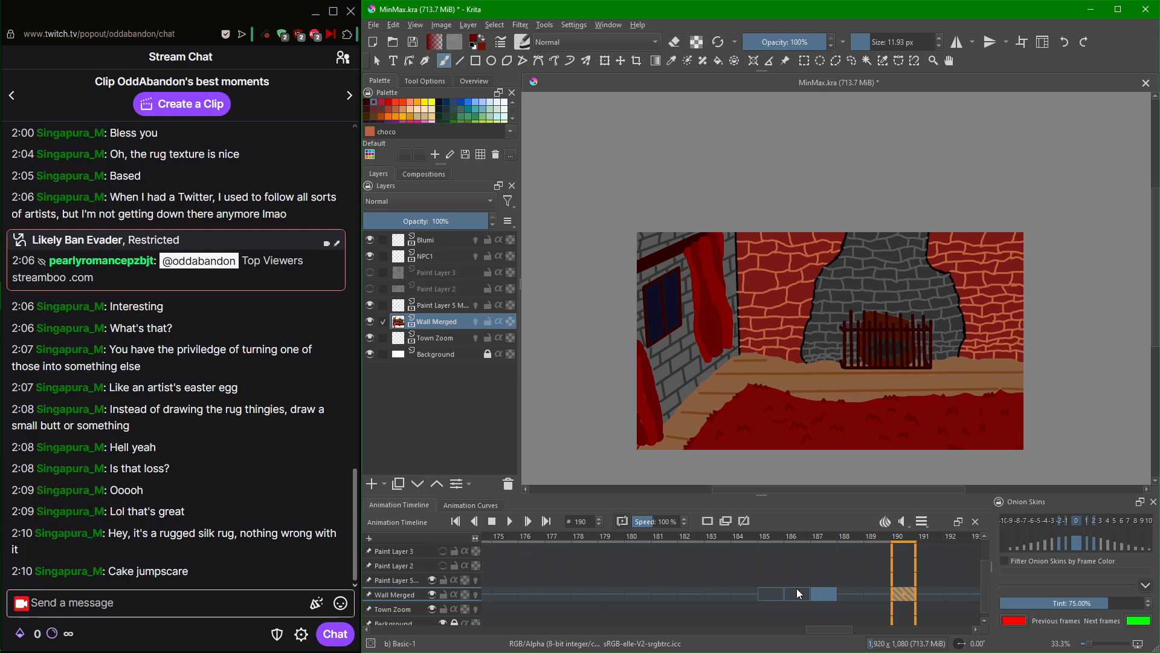
pyautogui.click(796, 592)
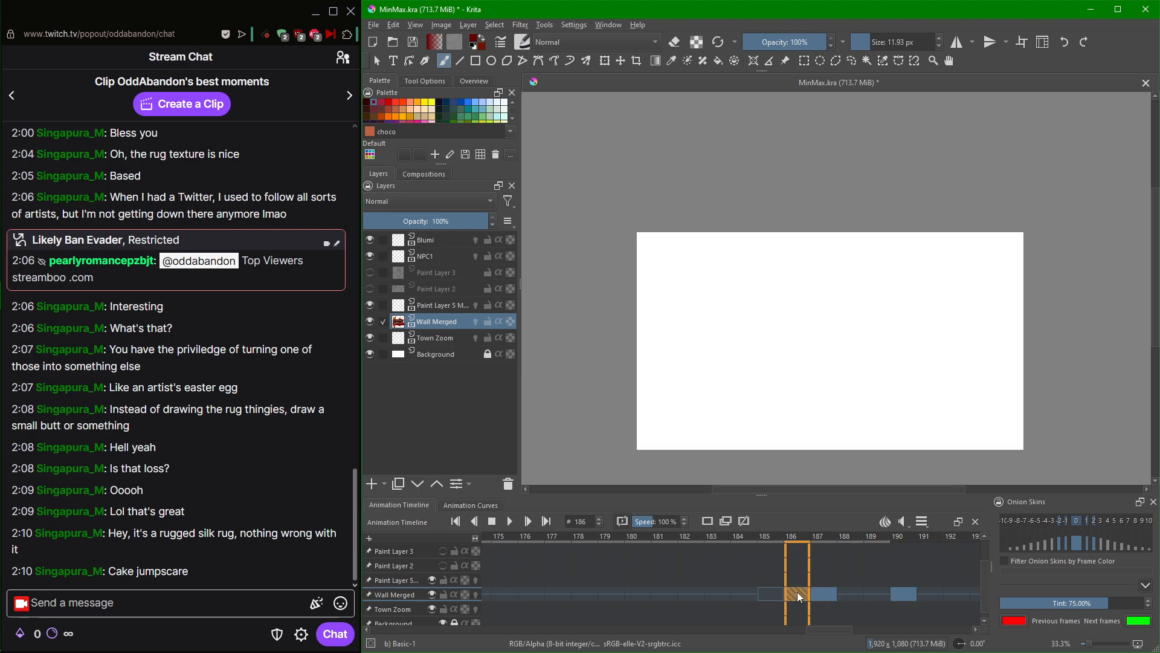
pyautogui.keyDown('ctrl'); pyautogui.click(902, 594); pyautogui.keyUp('ctrl')
pyautogui.moveTo(797, 594); pyautogui.dragTo(821, 597)
pyautogui.rightClick(823, 594)
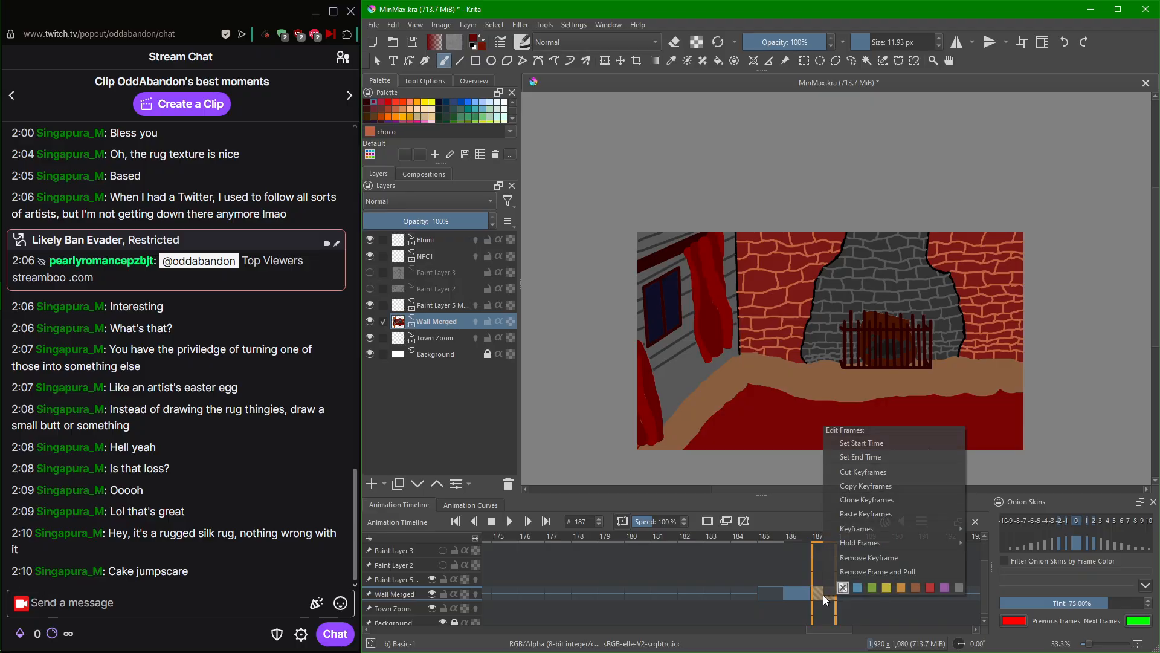
pyautogui.click(844, 558)
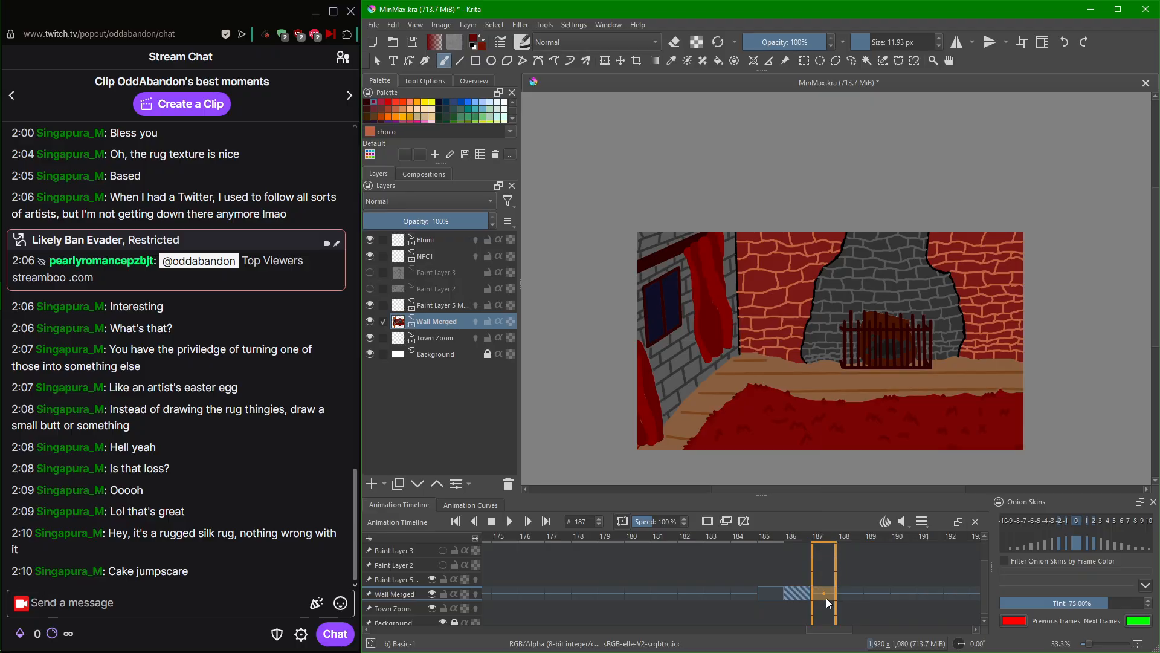
# Step back and forth through the frames around 186 and stop on frame 185 in the animation timeline.
pyautogui.scroll(2, 825, 597)
pyautogui.scroll(-6, 825, 597)
pyautogui.scroll(3, 825, 597)
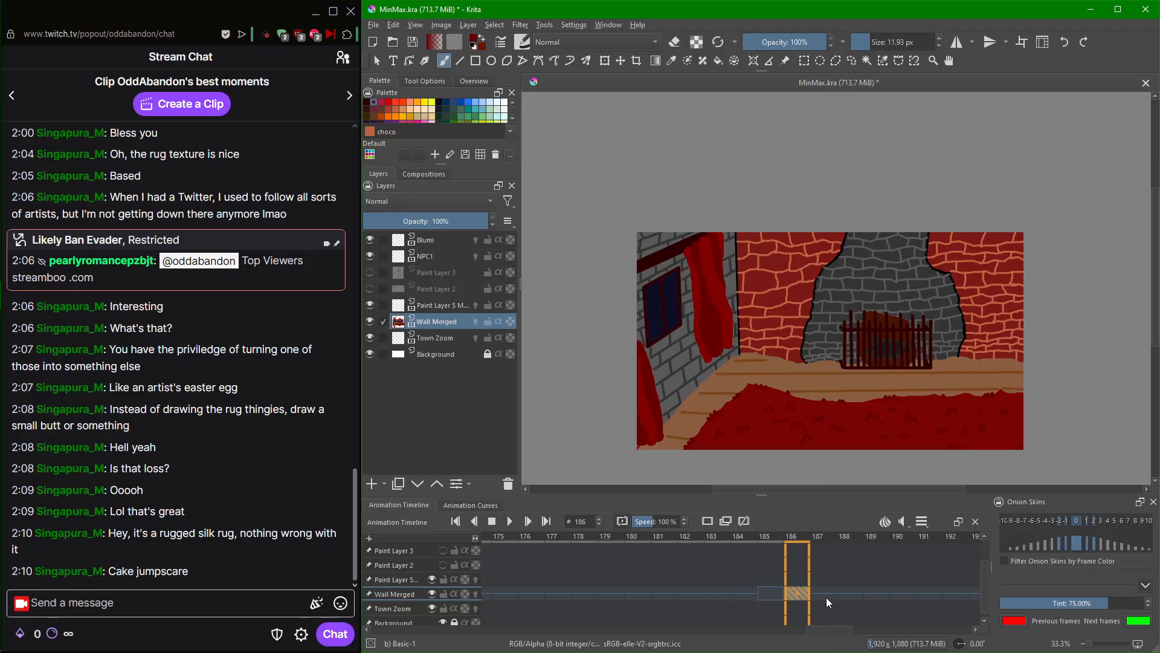
pyautogui.scroll(-1, 826, 597)
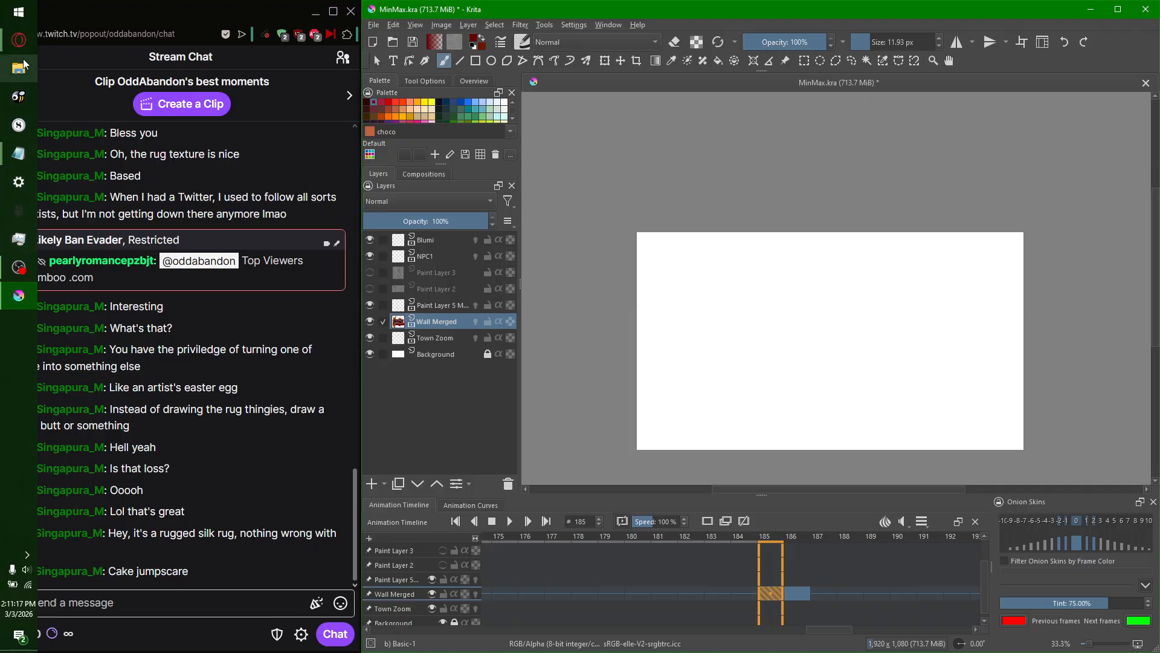
# Switch to the Opera browser, search the web for "min maxed" and open the Min-Maxed website in a new tab.
pyautogui.moveTo(9, 44)
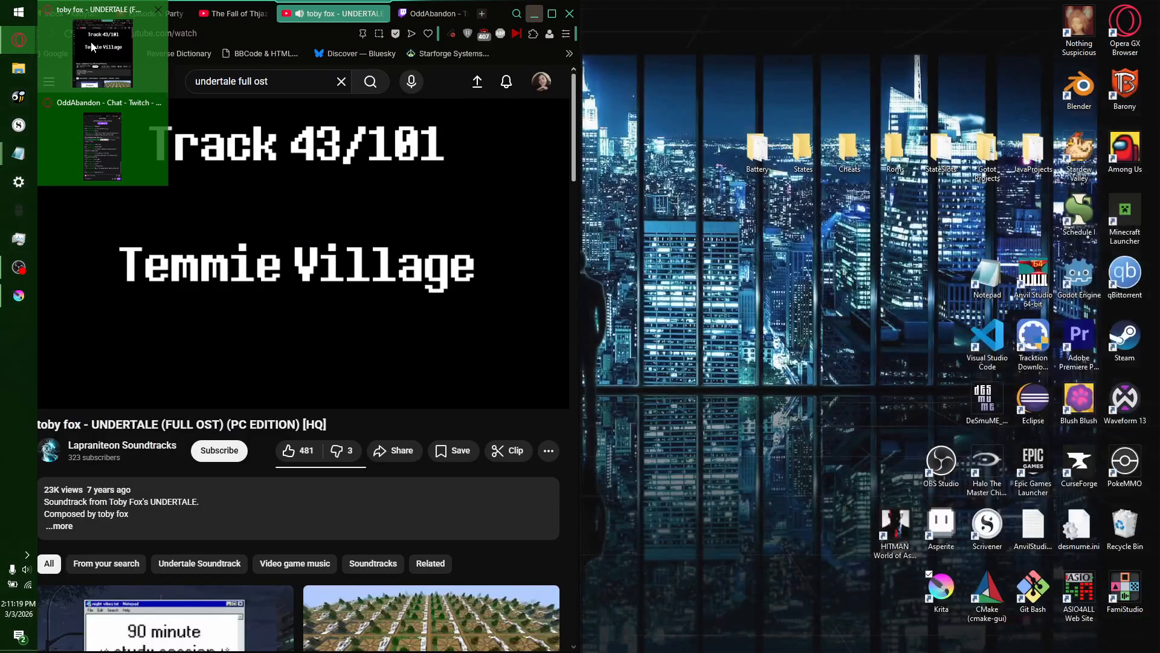
pyautogui.click(103, 51)
pyautogui.click(482, 13)
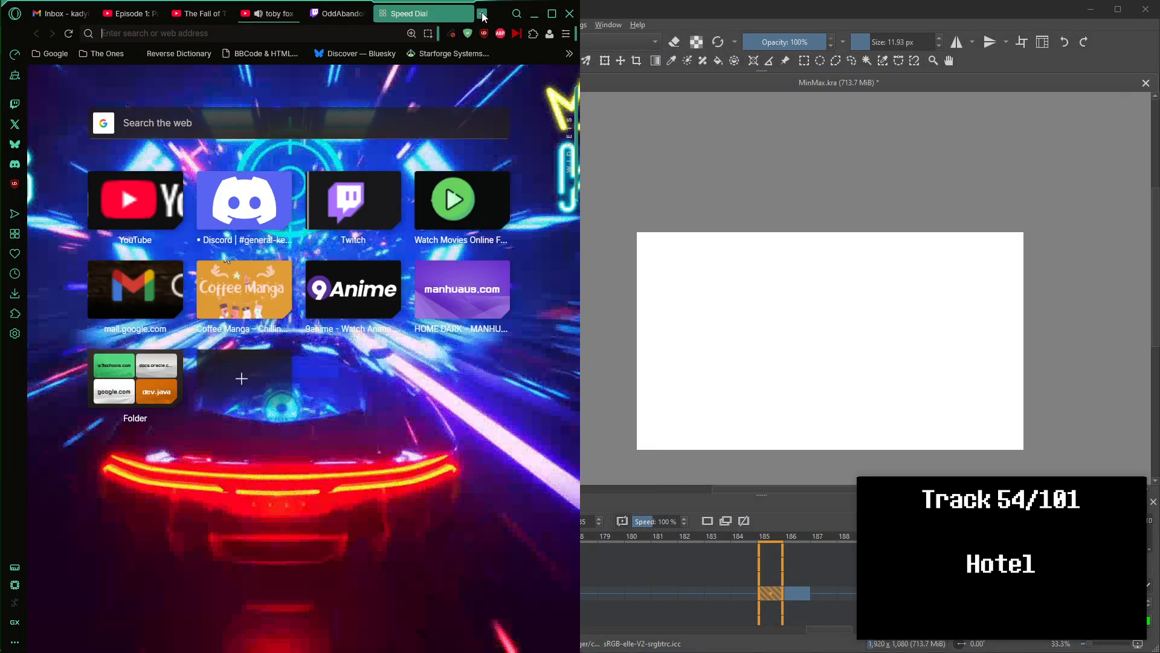
pyautogui.write('min maxed')
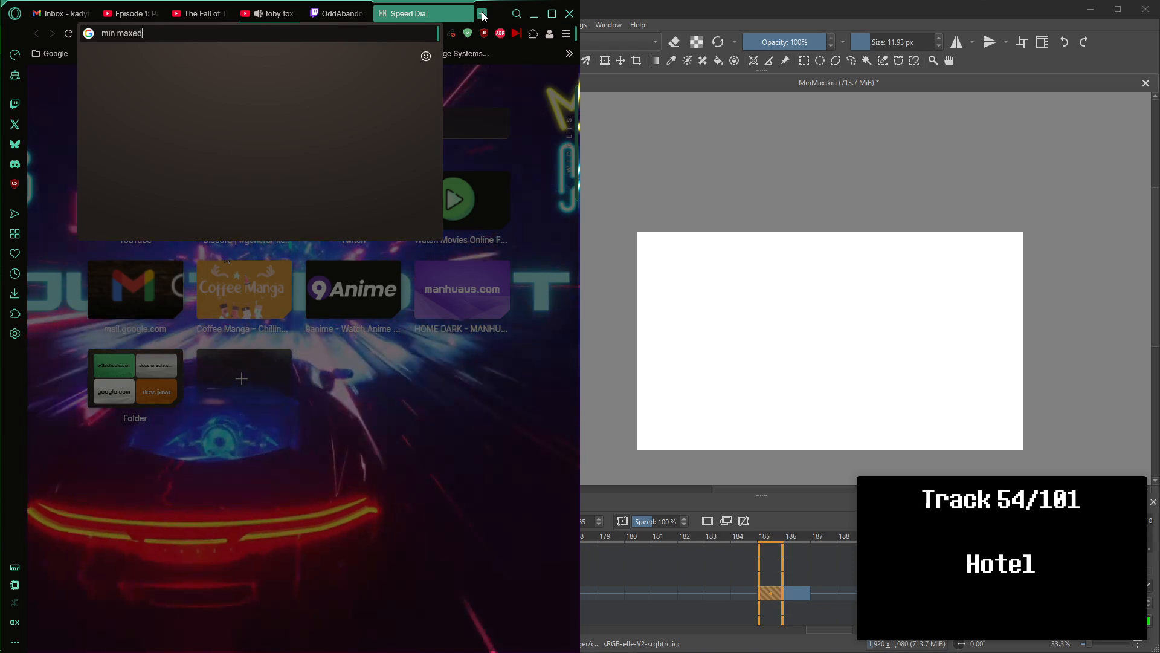
pyautogui.press('Return')
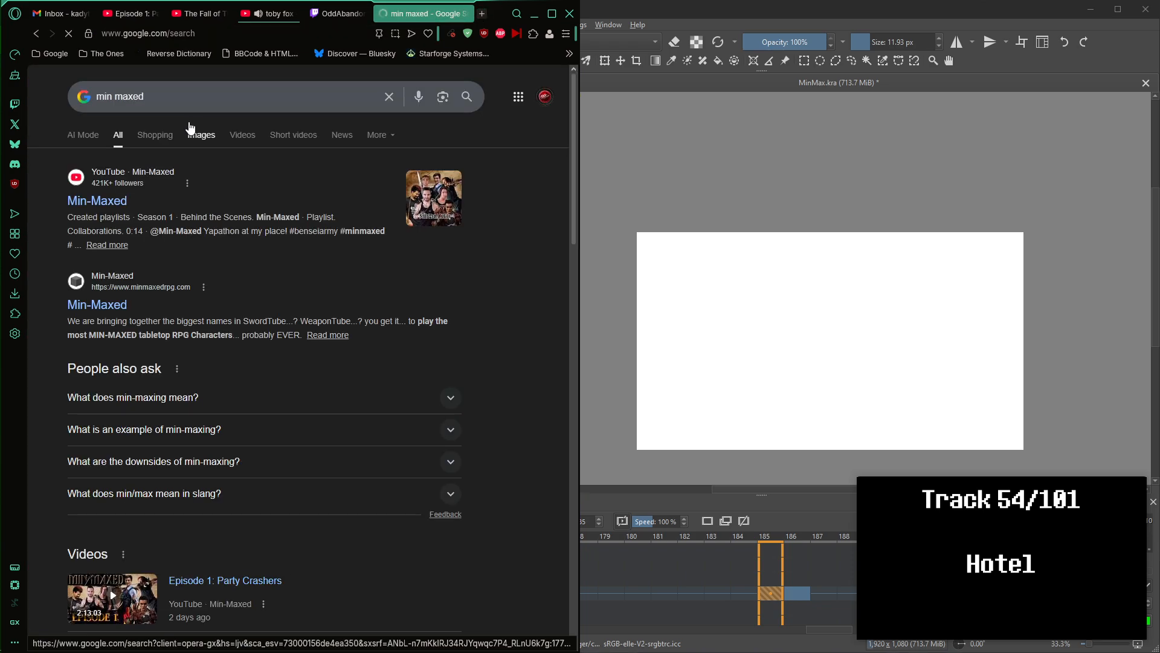
pyautogui.click(202, 136)
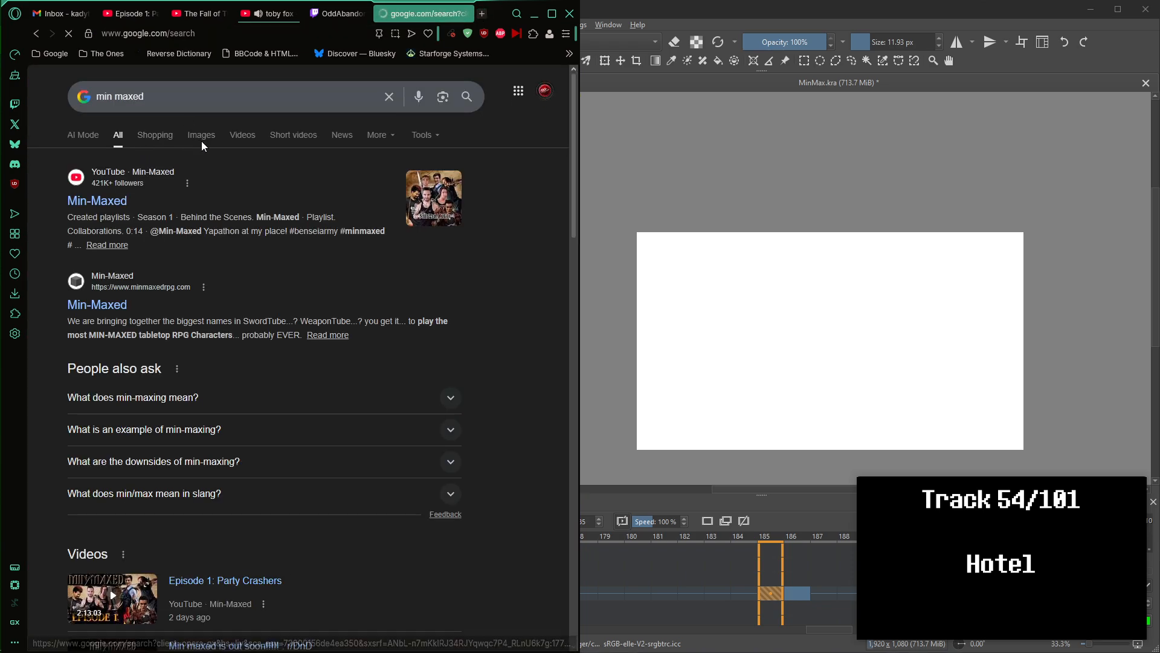
pyautogui.click(36, 33)
pyautogui.click(101, 286)
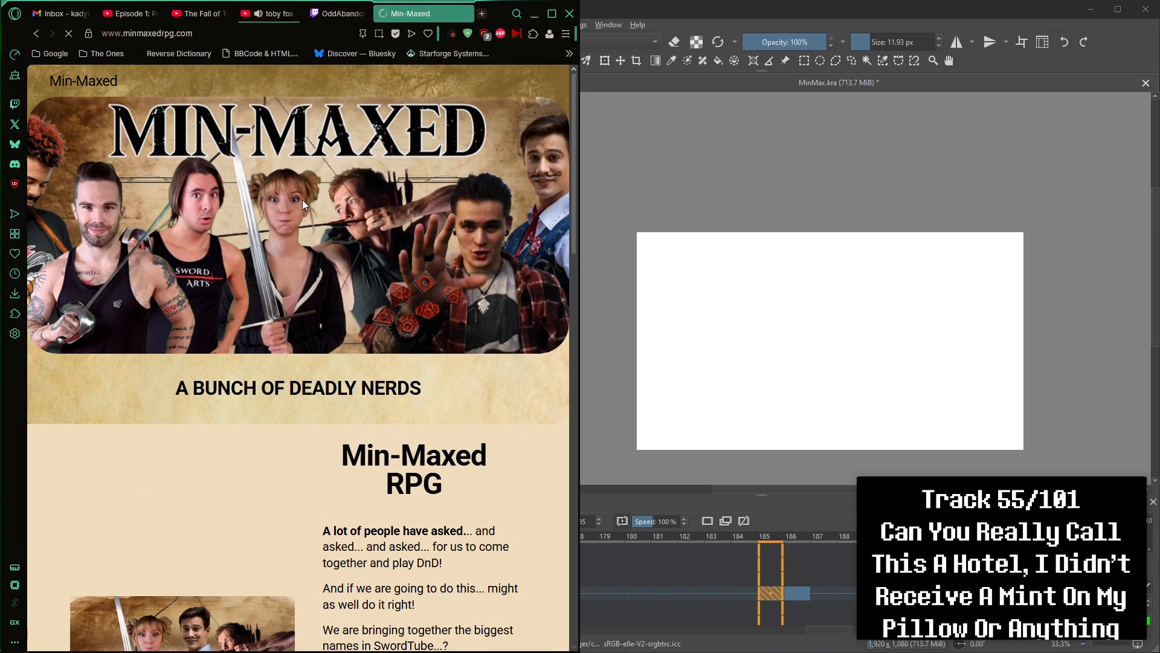
# Try to save the Min-Maxed banner image from the website's home page to the Downloads folder.
pyautogui.rightClick(304, 205)
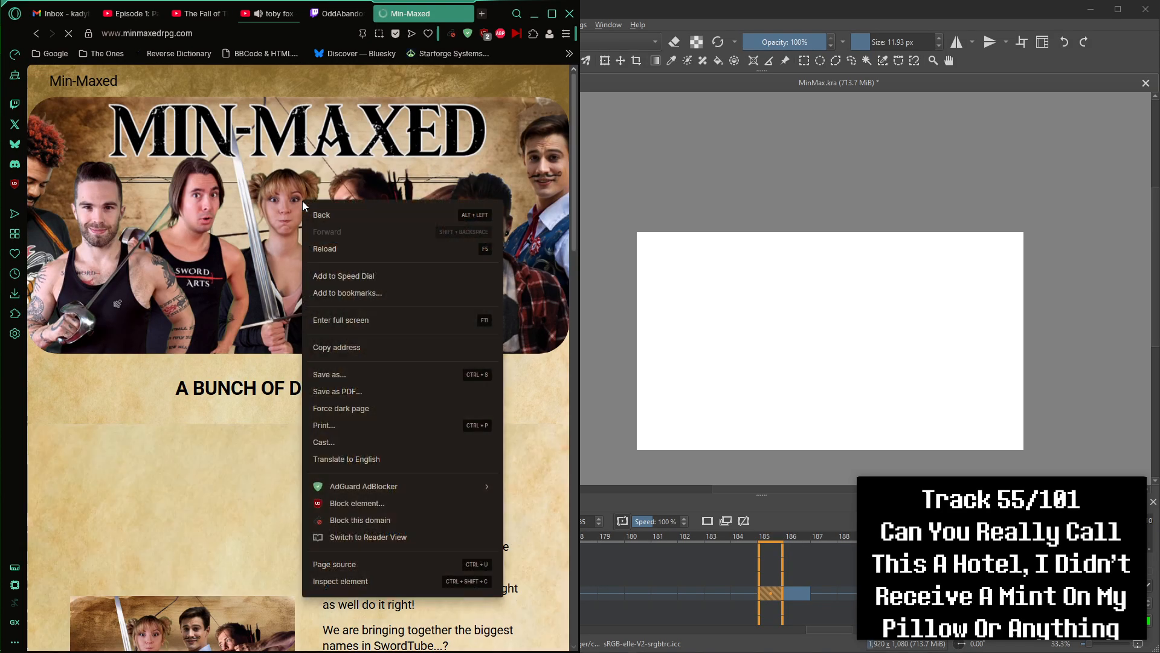
pyautogui.click(272, 260)
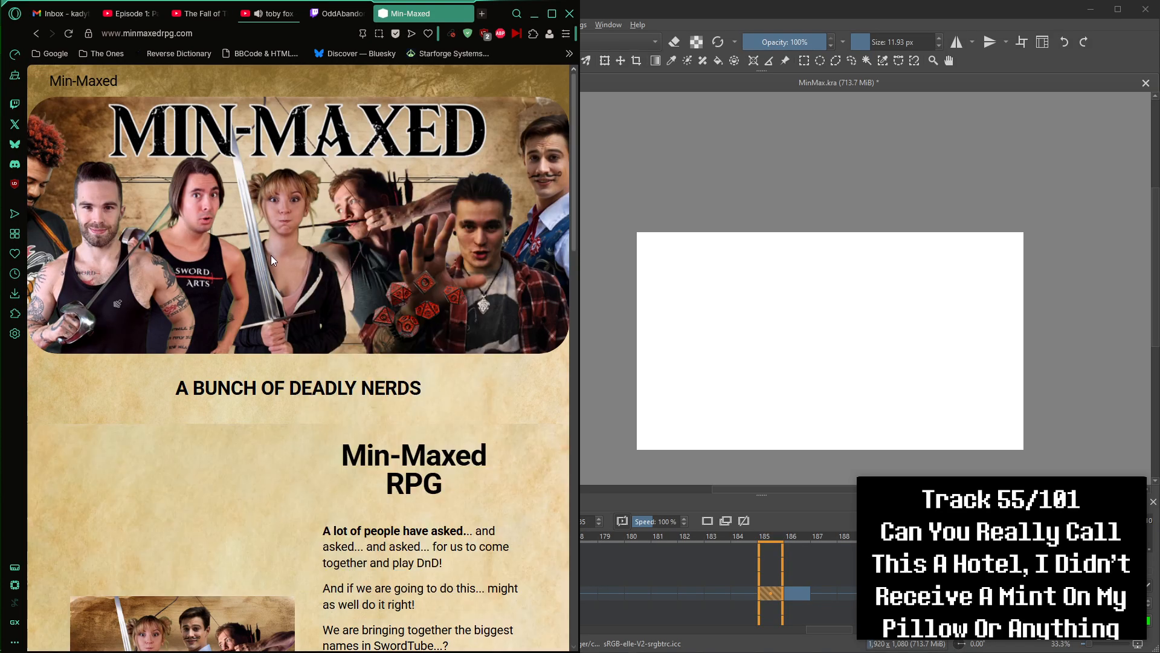
pyautogui.click(585, 313)
pyautogui.moveTo(204, 222); pyautogui.dragTo(802, 331)
pyautogui.rightClick(299, 209)
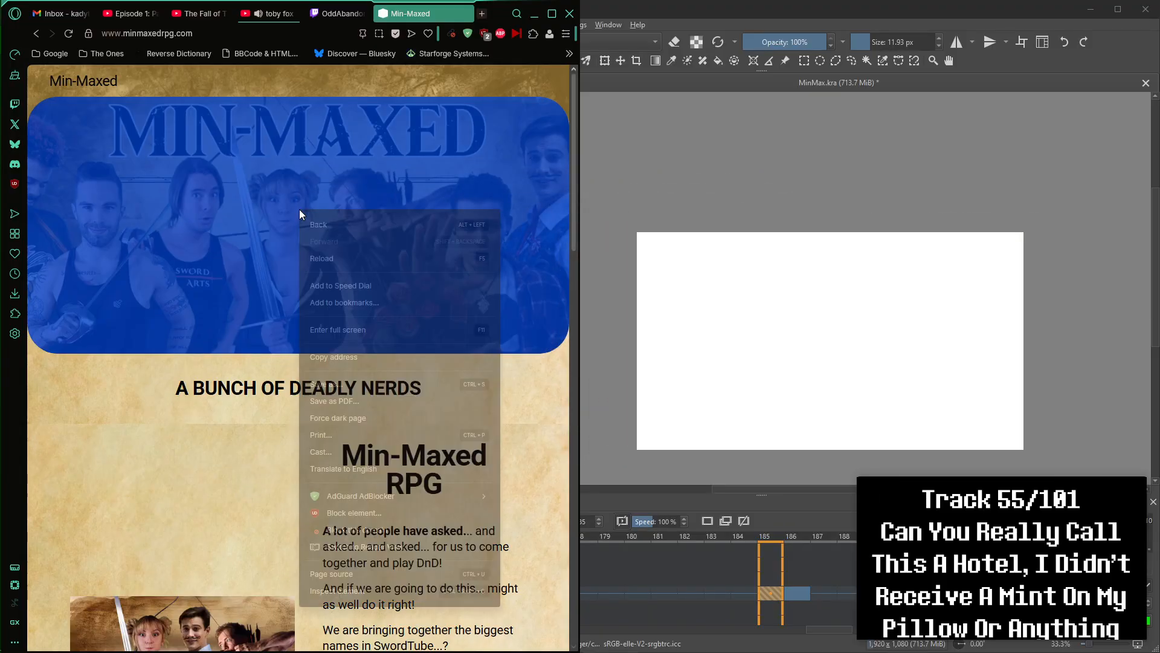
pyautogui.click(356, 382)
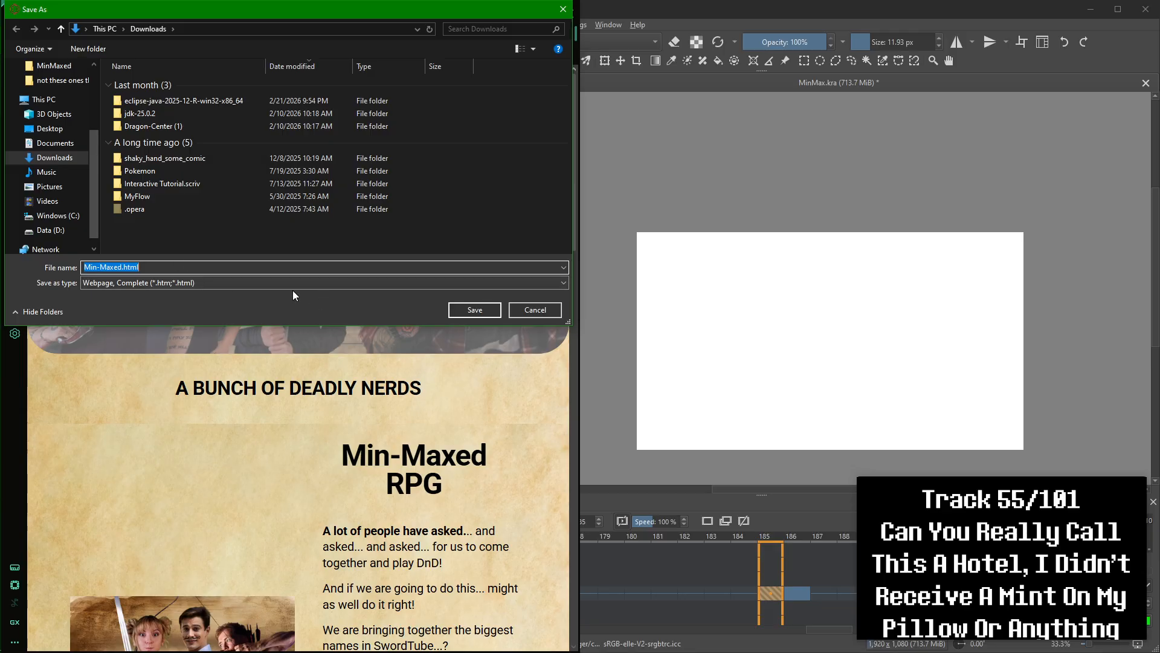
pyautogui.click(212, 291)
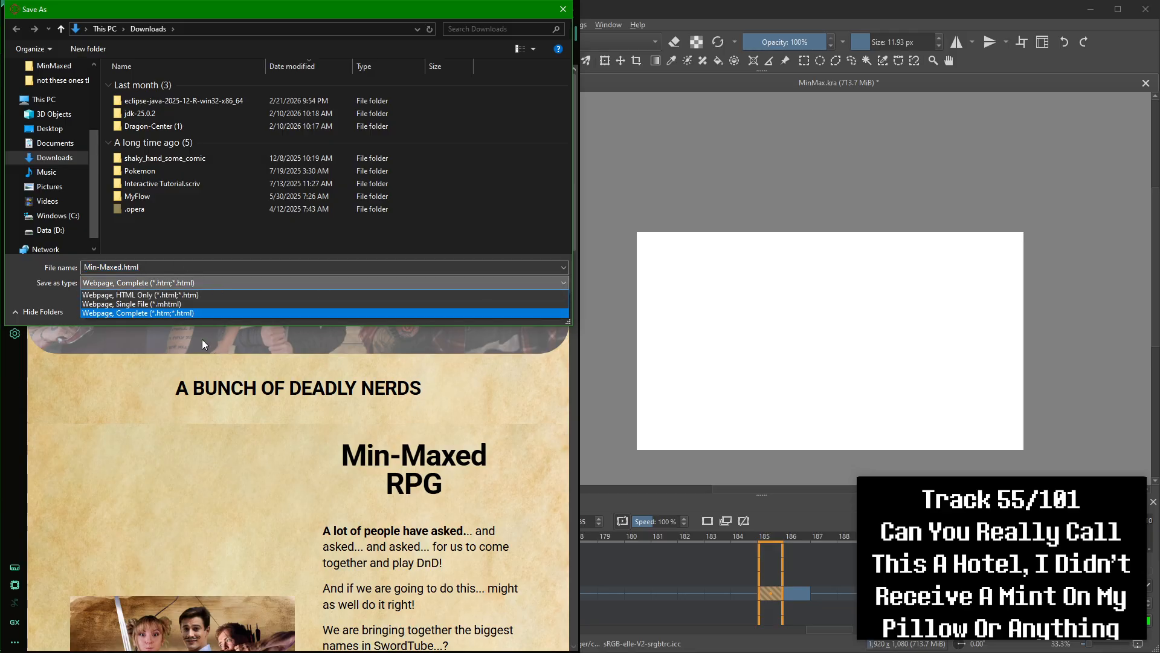
pyautogui.press('Return')
pyautogui.press('Return')
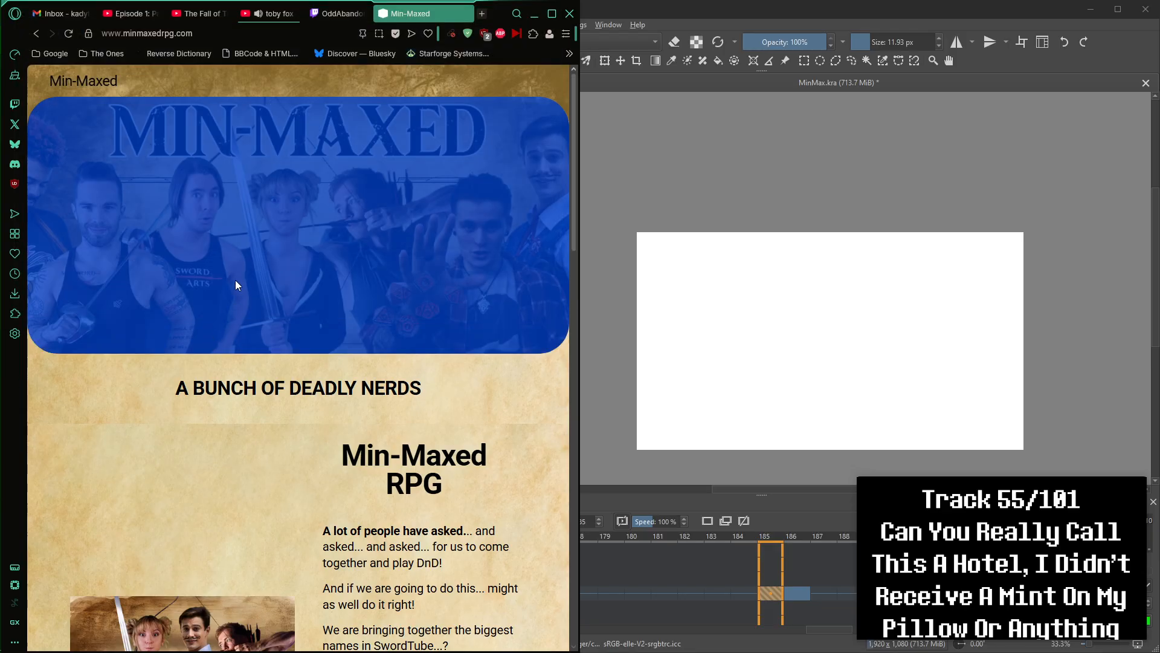
pyautogui.moveTo(235, 280); pyautogui.dragTo(208, 369)
pyautogui.click(196, 362)
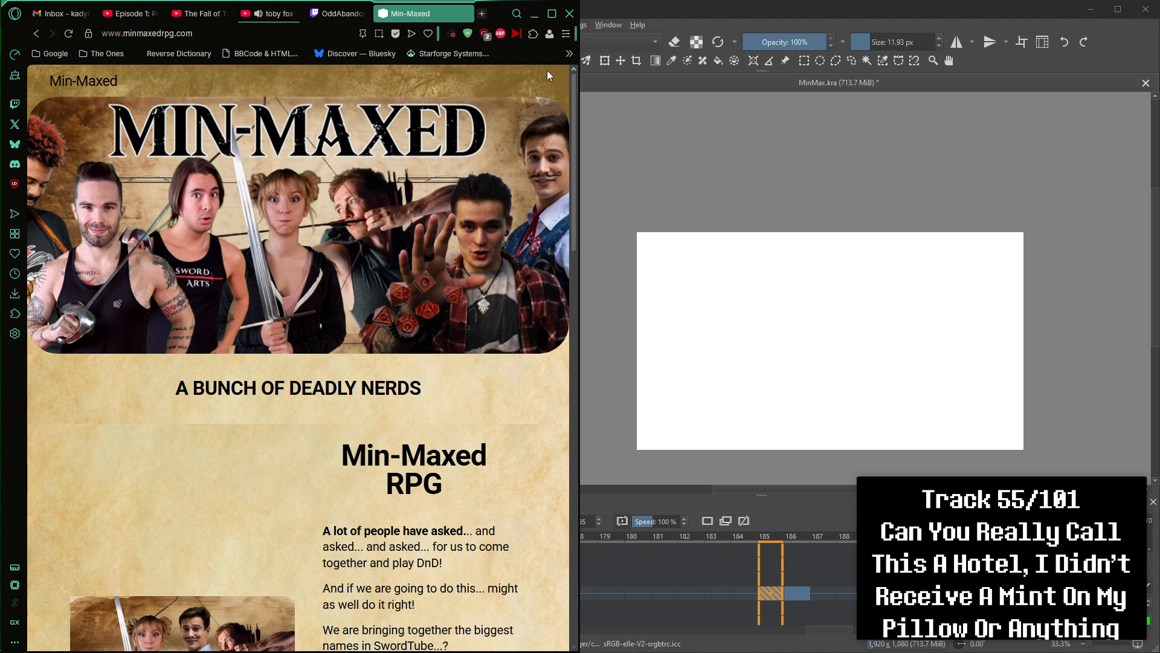
# Examine the Min-Maxed page from the banner down to the contact form and back for usable logo artwork.
pyautogui.click(552, 13)
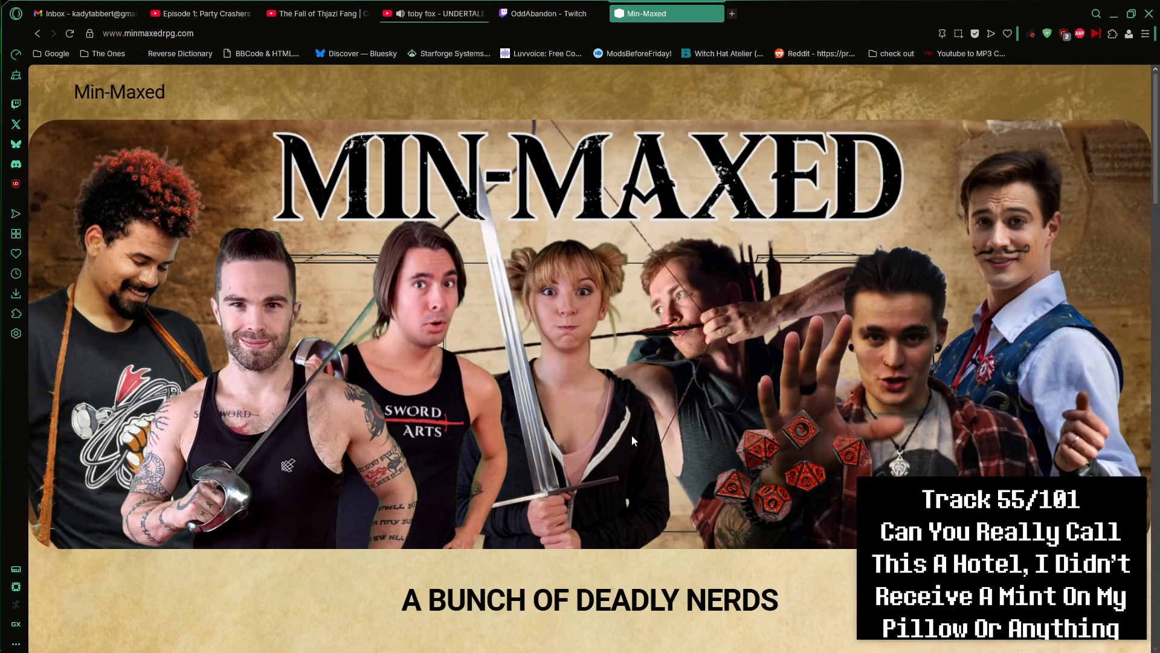
pyautogui.click(1132, 13)
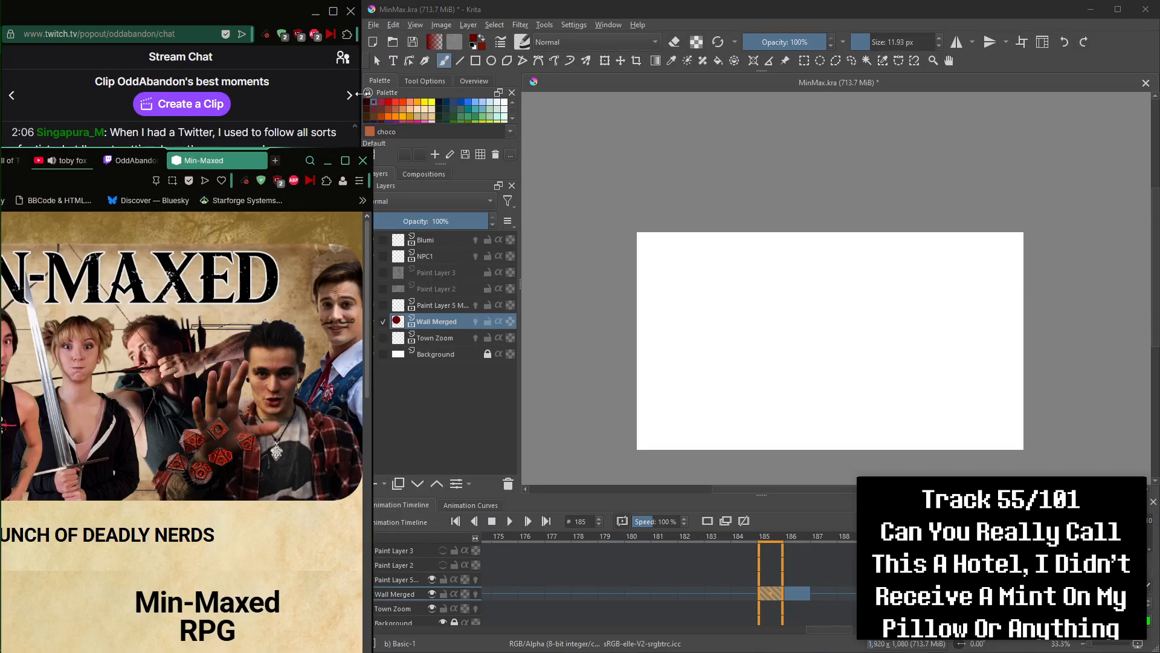
pyautogui.moveTo(292, 159); pyautogui.dragTo(1, 373)
pyautogui.click(473, 150)
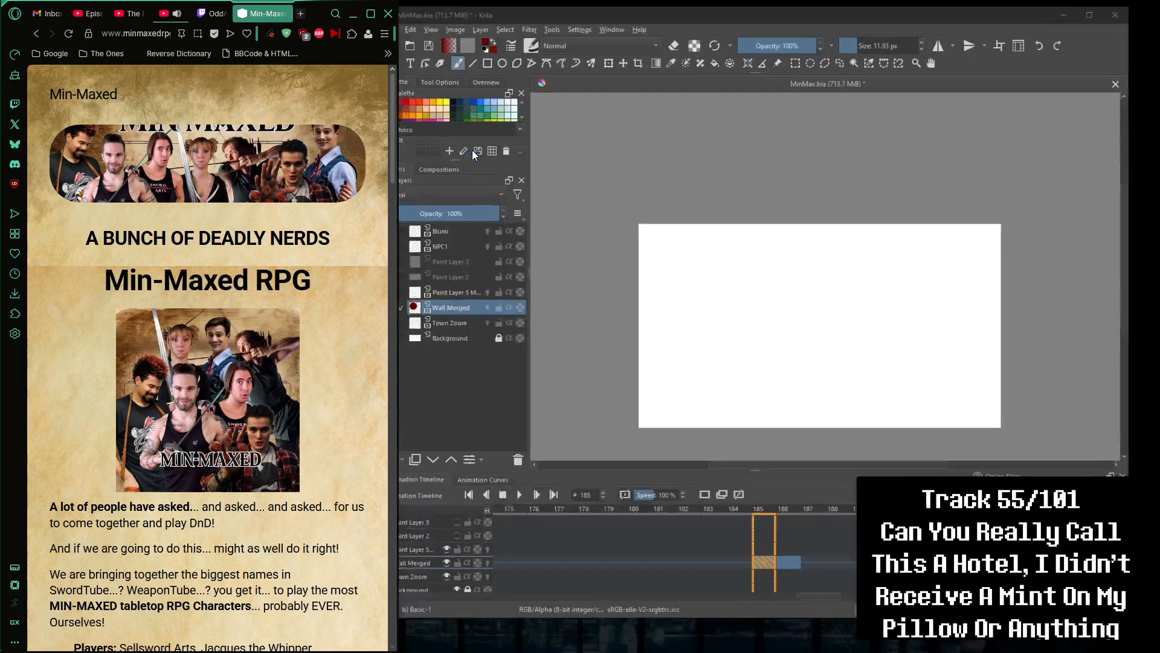
pyautogui.scroll(-13, 194, 139)
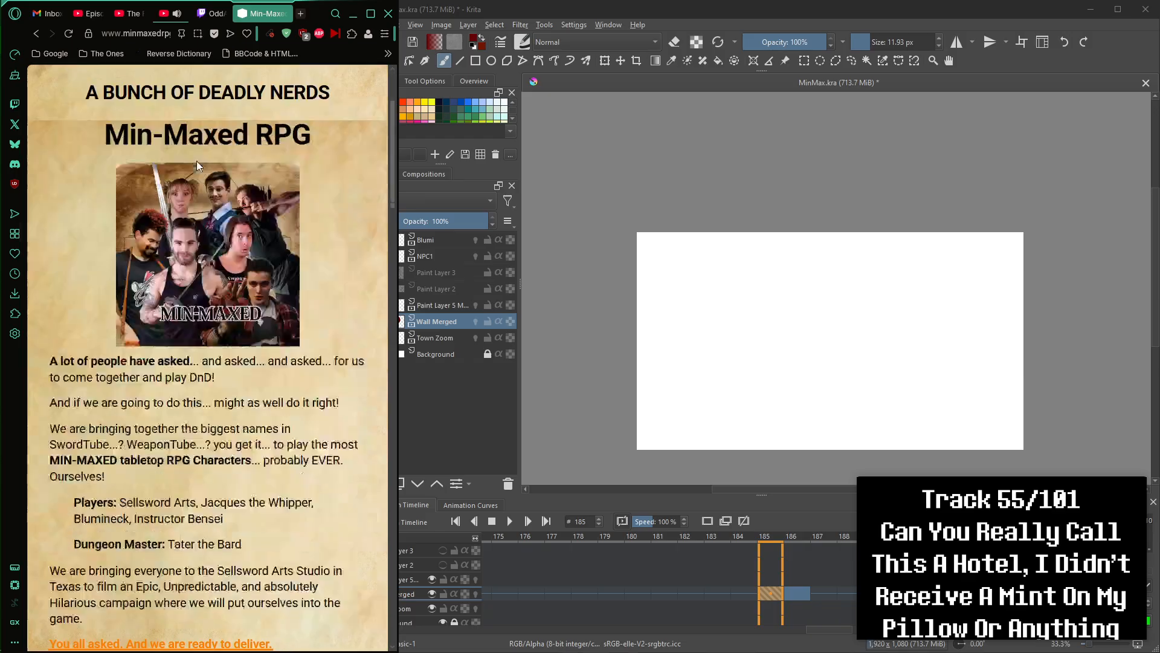
pyautogui.scroll(-20, 207, 181)
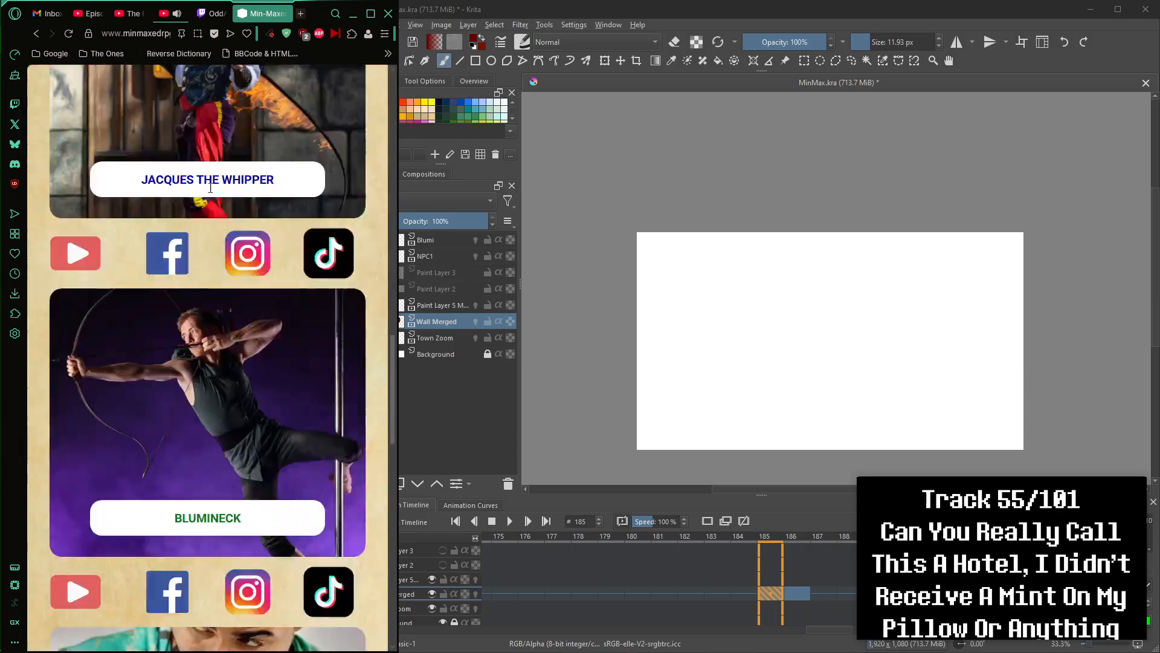
pyautogui.scroll(-5, 213, 189)
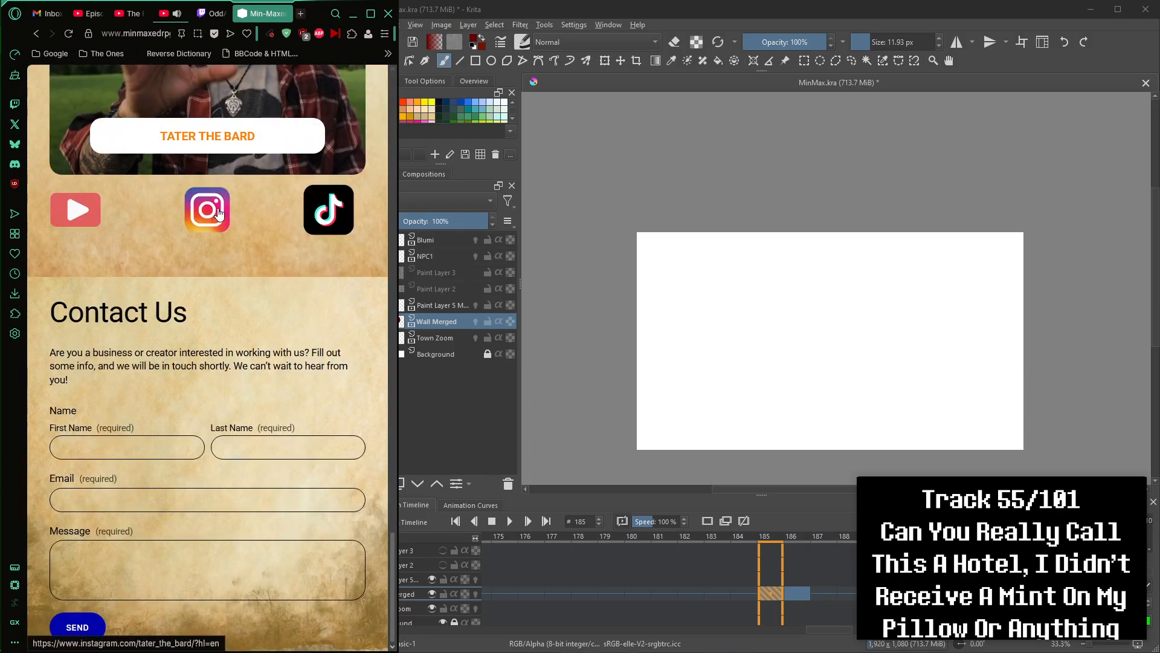
pyautogui.scroll(12, 219, 206)
pyautogui.scroll(12, 219, 204)
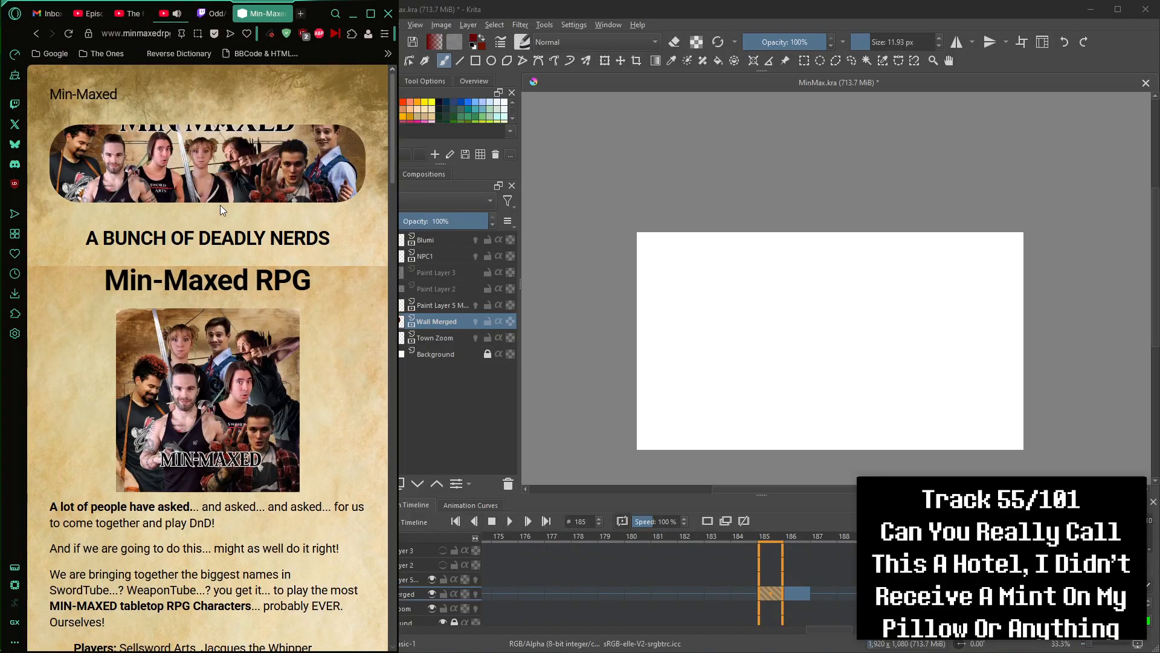
# Enlarge the page to 150% and try once more to find a way to save the banner image.
pyautogui.keyDown('ctrl'); pyautogui.scroll(3, 220, 204); pyautogui.keyUp('ctrl')
pyautogui.keyDown('ctrl'); pyautogui.scroll(2, 221, 204); pyautogui.keyUp('ctrl')
pyautogui.keyDown('ctrl'); pyautogui.scroll(-2, 222, 205); pyautogui.keyUp('ctrl')
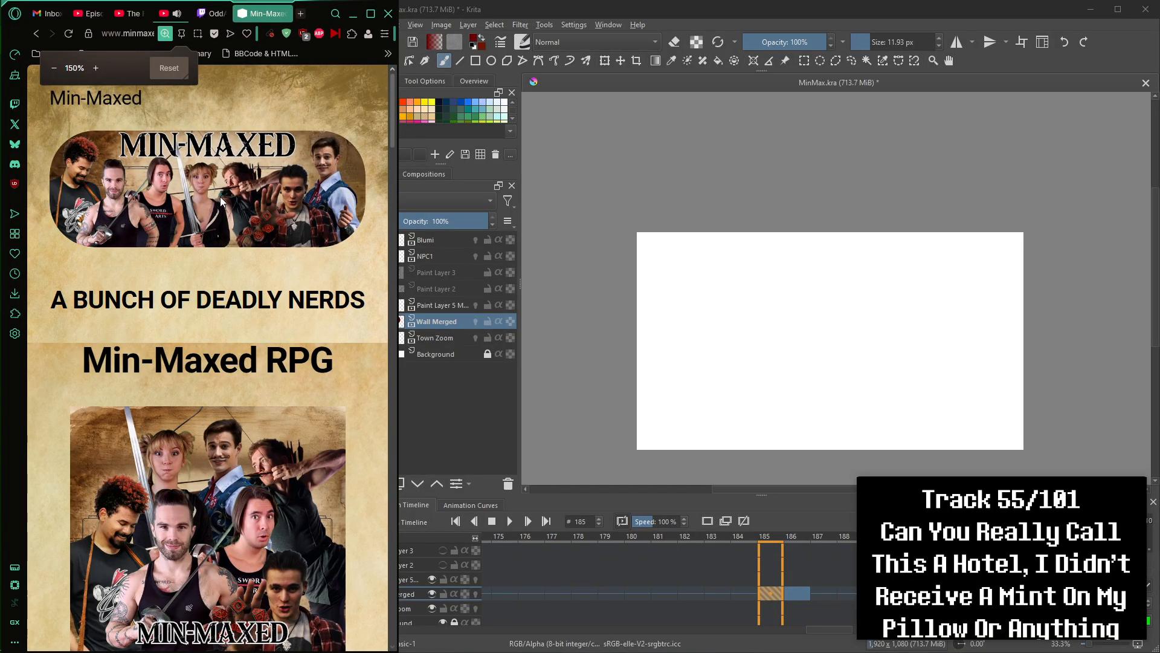
pyautogui.rightClick(221, 202)
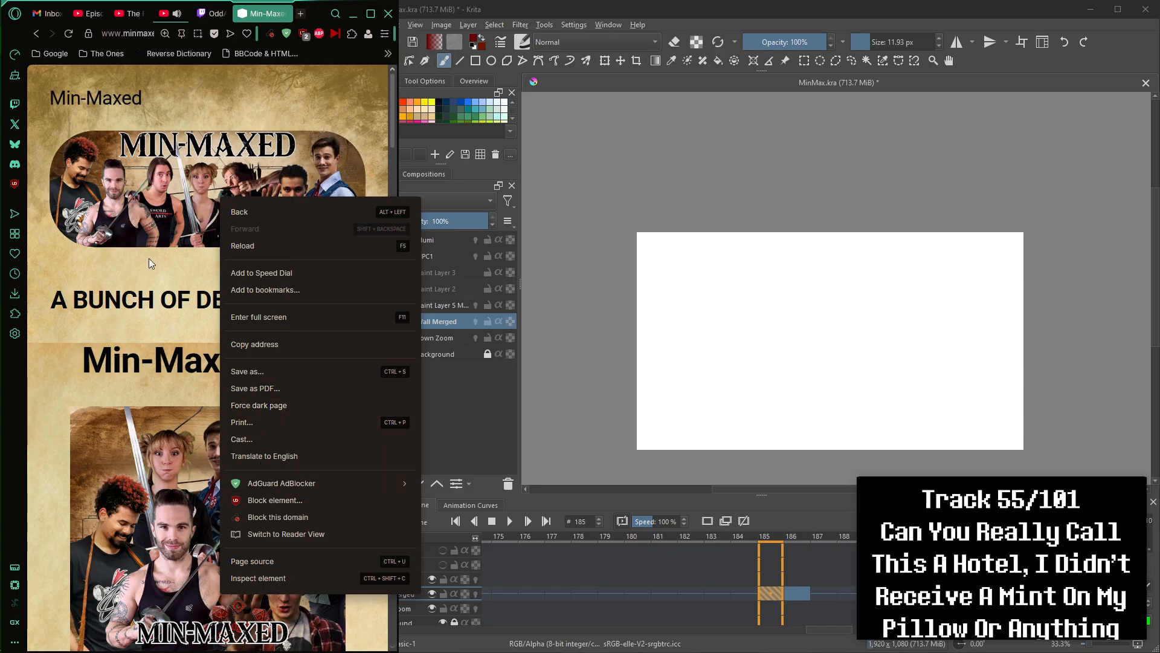
pyautogui.click(151, 241)
pyautogui.doubleClick(299, 188)
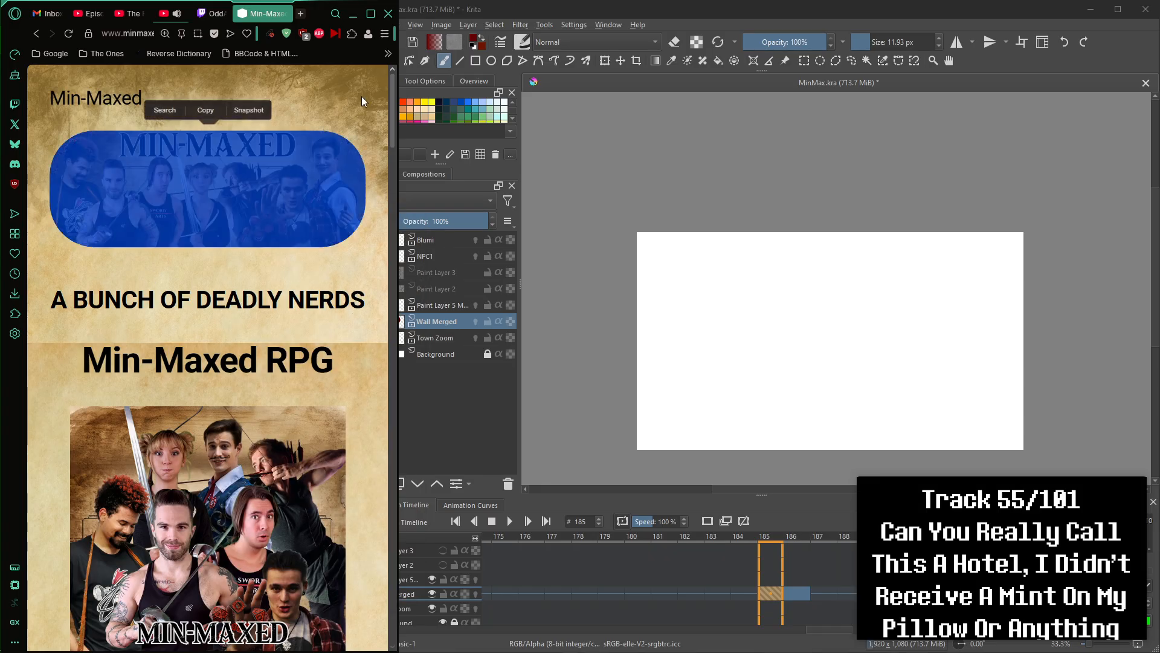
pyautogui.click(198, 149)
# Maximize the browser window and move the floating music video down, clear of the banner artwork.
pyautogui.click(372, 15)
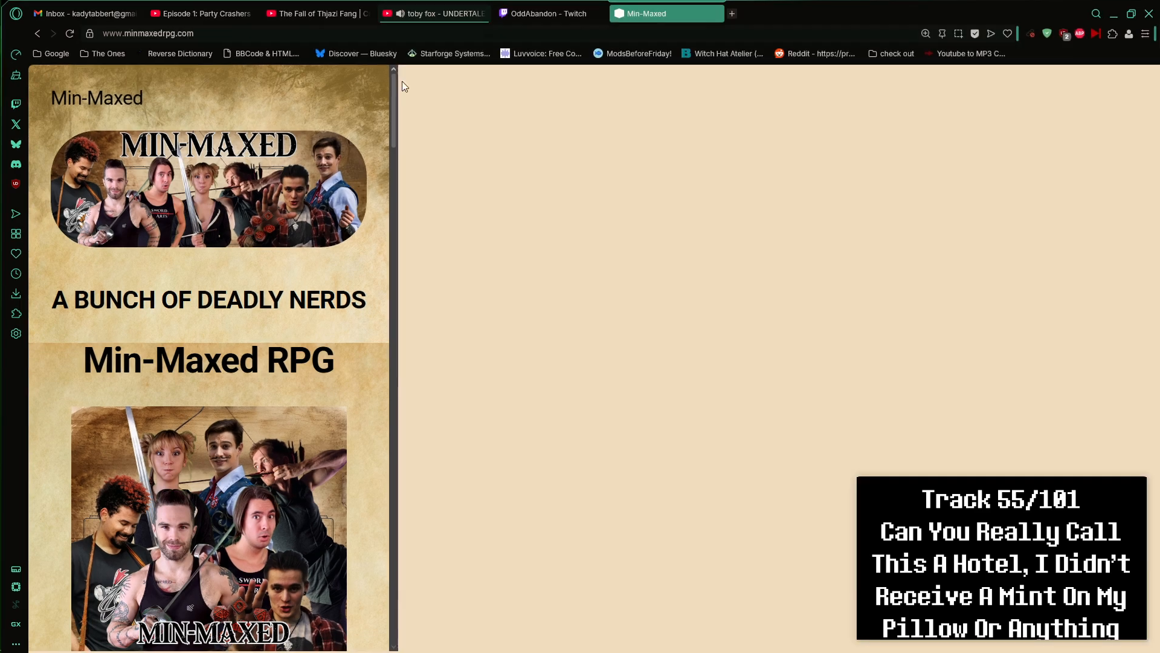
pyautogui.scroll(-2, 590, 262)
pyautogui.scroll(2, 594, 259)
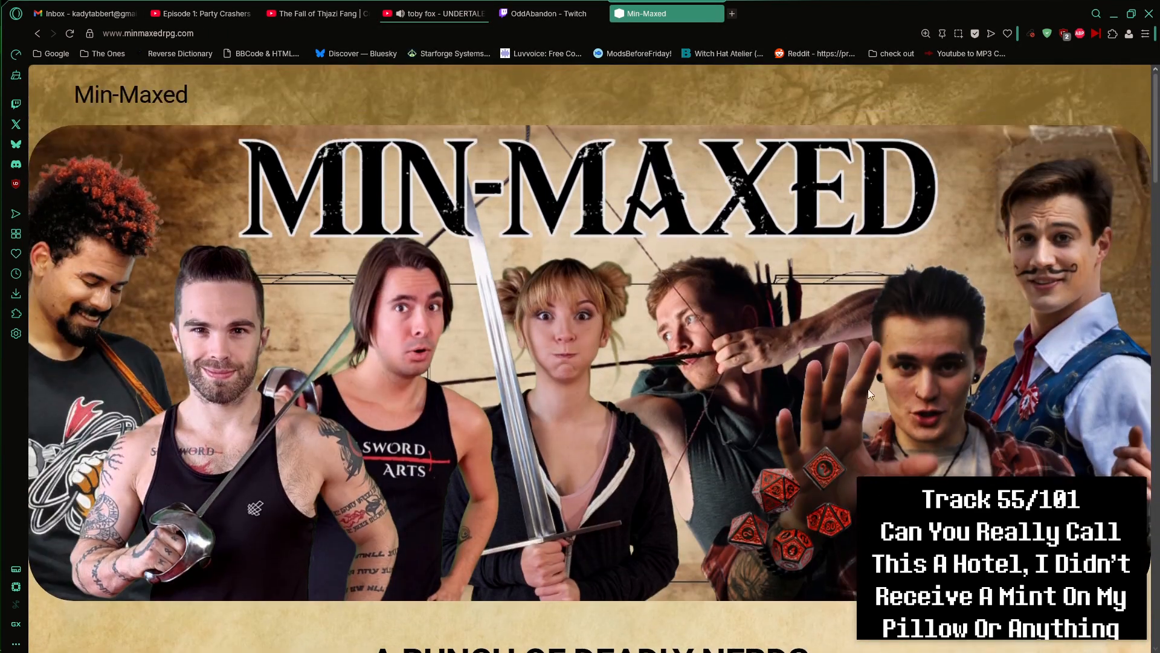
pyautogui.moveTo(996, 540)
pyautogui.moveTo(996, 539); pyautogui.dragTo(960, 631)
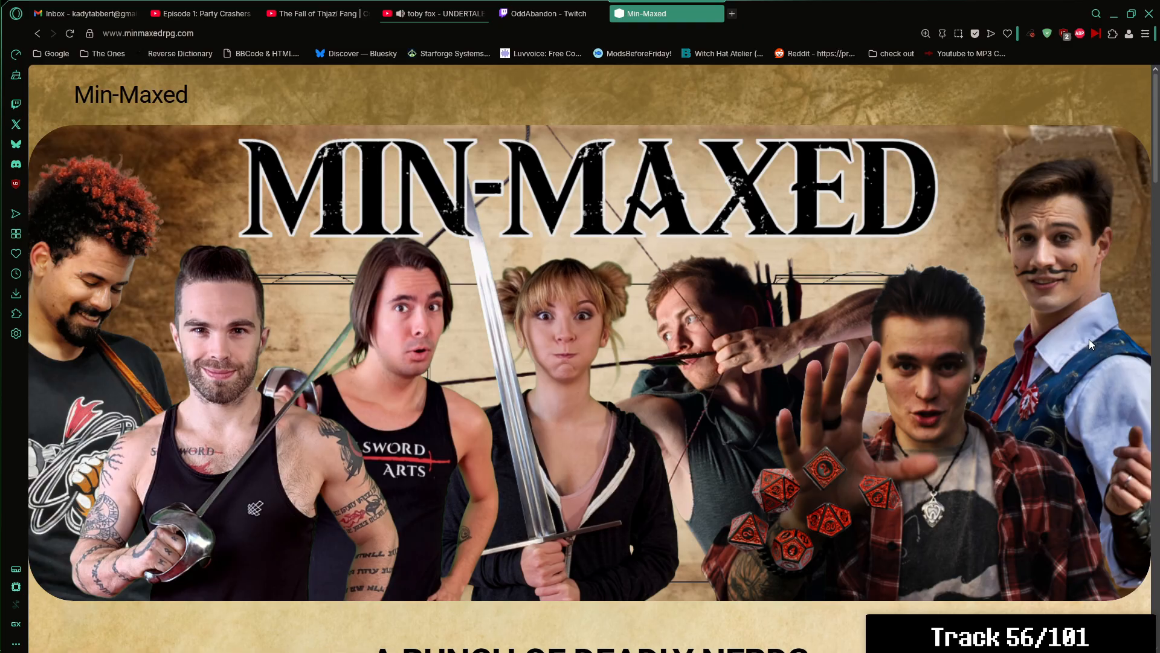
# Reduce the page zoom so the banner's whole MIN-MAXED title and artwork fit on screen.
pyautogui.scroll(-7, 1090, 344)
pyautogui.scroll(7, 1088, 348)
pyautogui.hotkey('ctrl', '-')
pyautogui.hotkey('ctrl', '-')
pyautogui.hotkey('ctrl', '-')
pyautogui.hotkey('ctrl', '-')
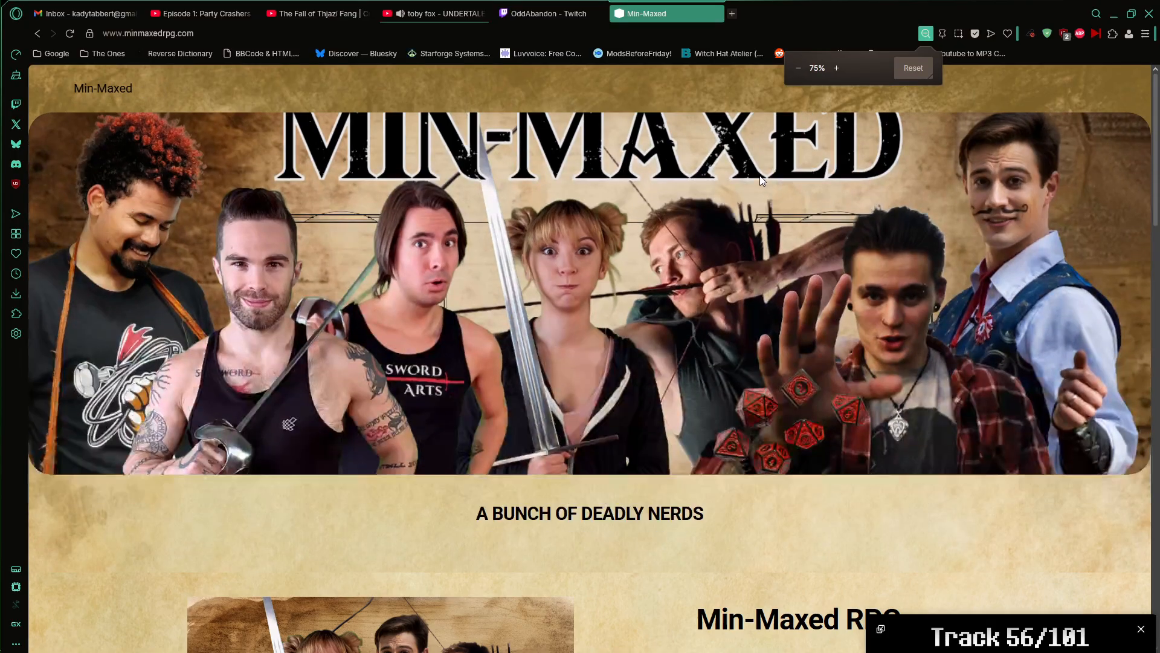
pyautogui.hotkey('ctrl', '+')
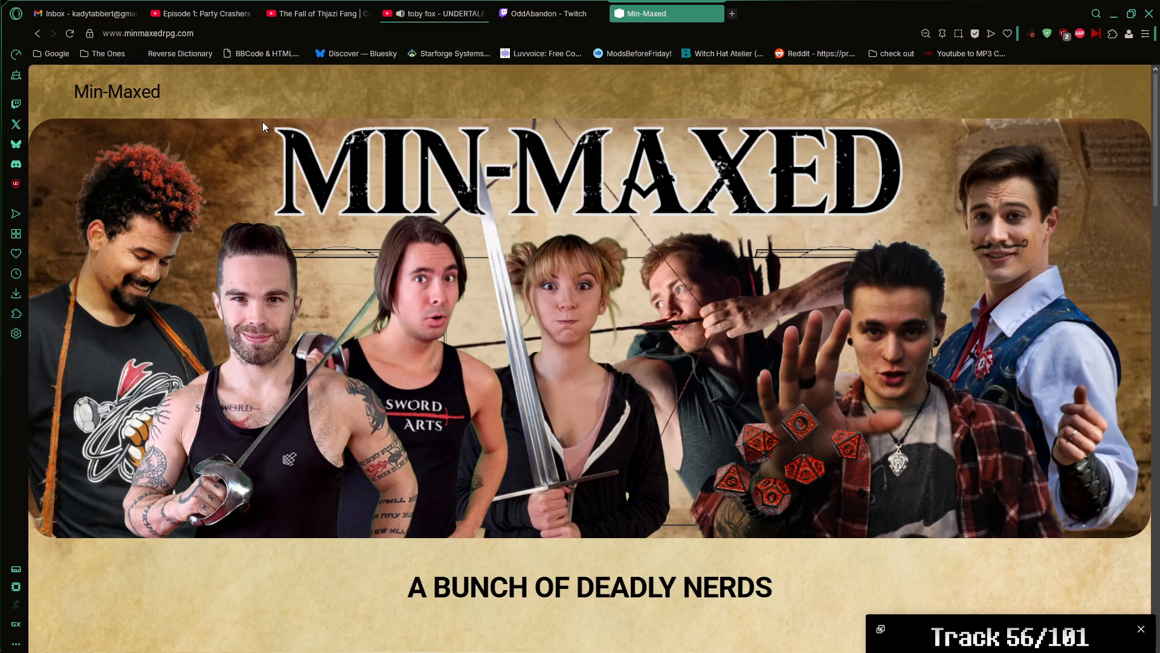
# Capture the banner's MIN-MAXED title as a screenshot region of about 1101 x 186 pixels, save it directly, and close the website's tab.
pyautogui.press('Print')
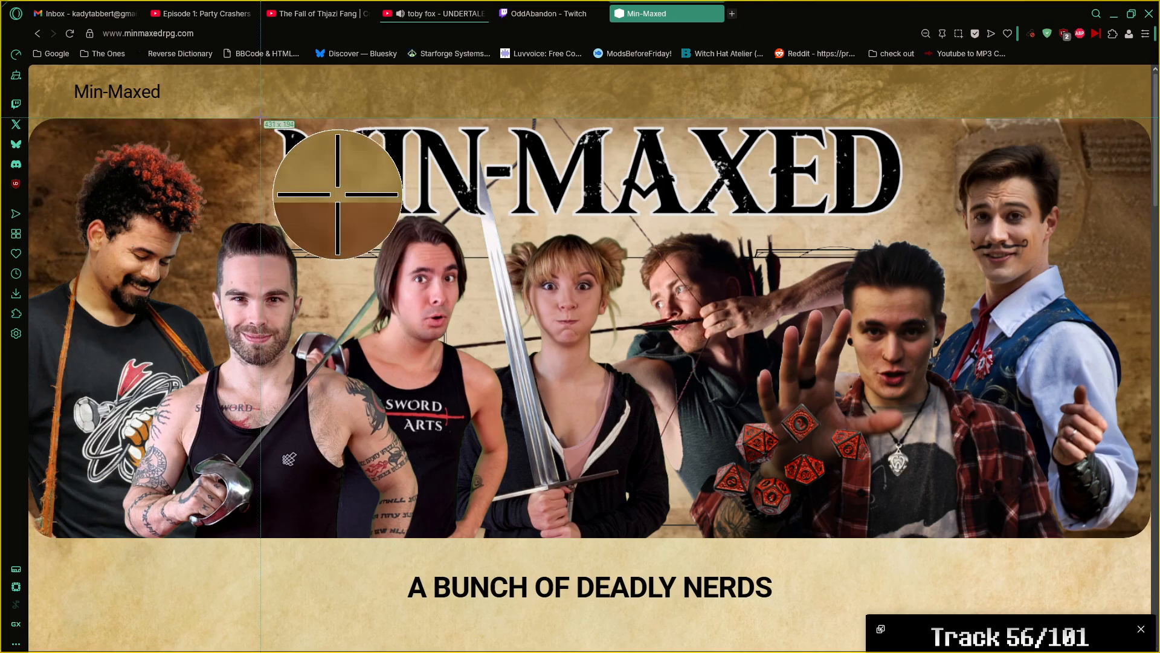
pyautogui.moveTo(256, 116); pyautogui.dragTo(920, 229)
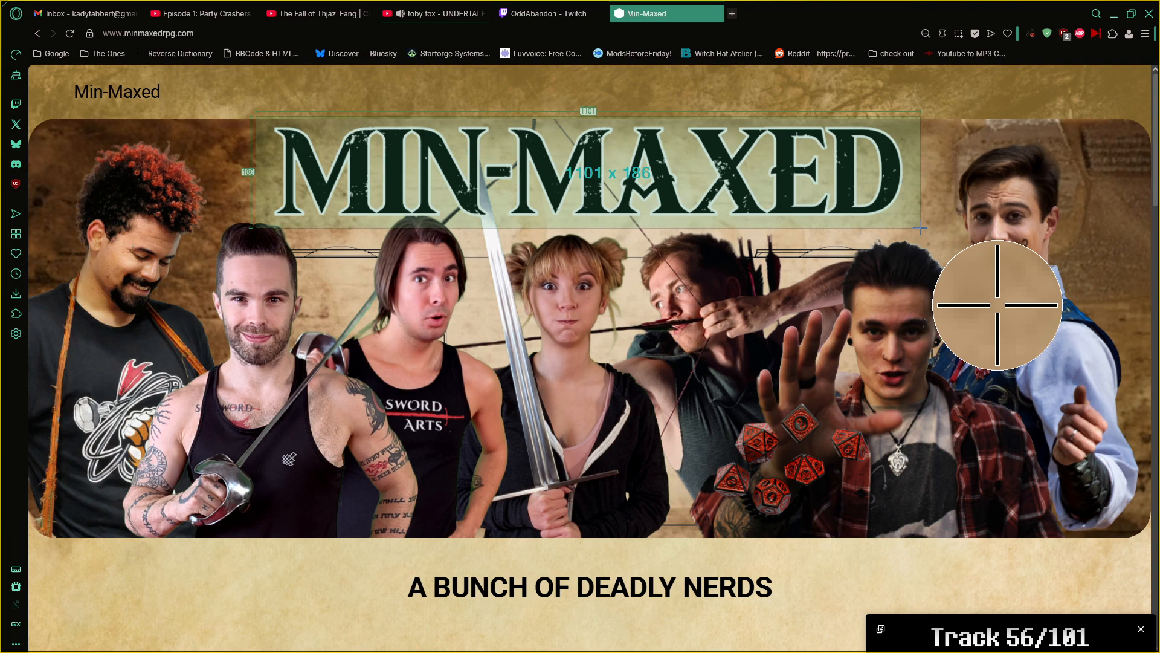
pyautogui.moveTo(920, 228); pyautogui.dragTo(921, 229)
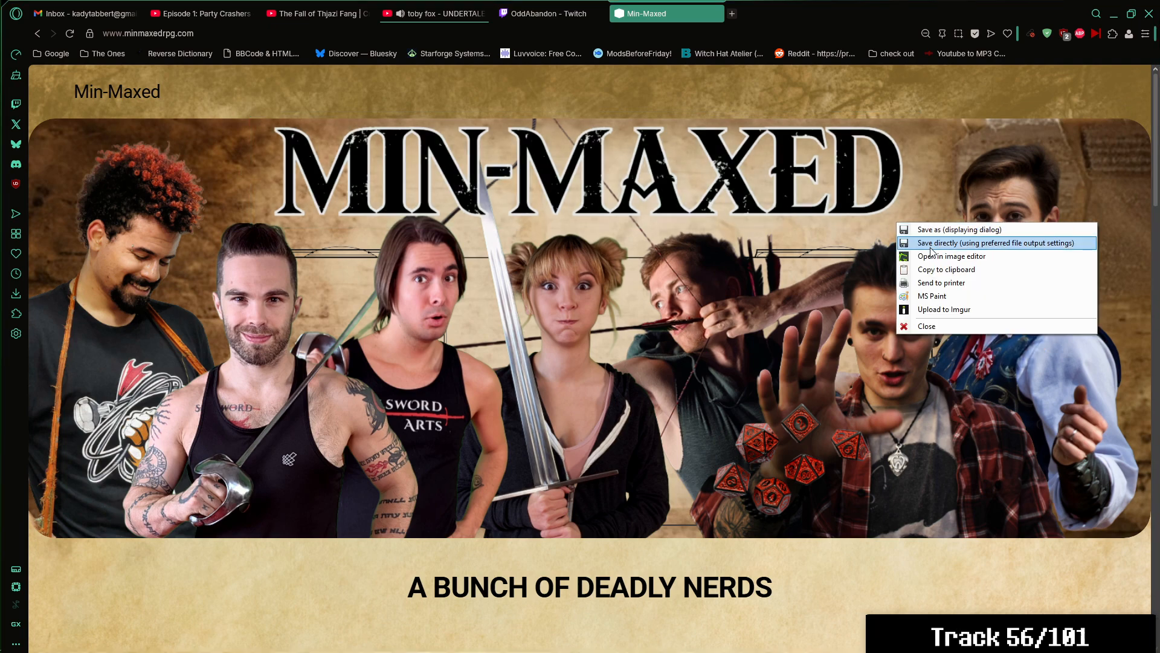
pyautogui.click(931, 244)
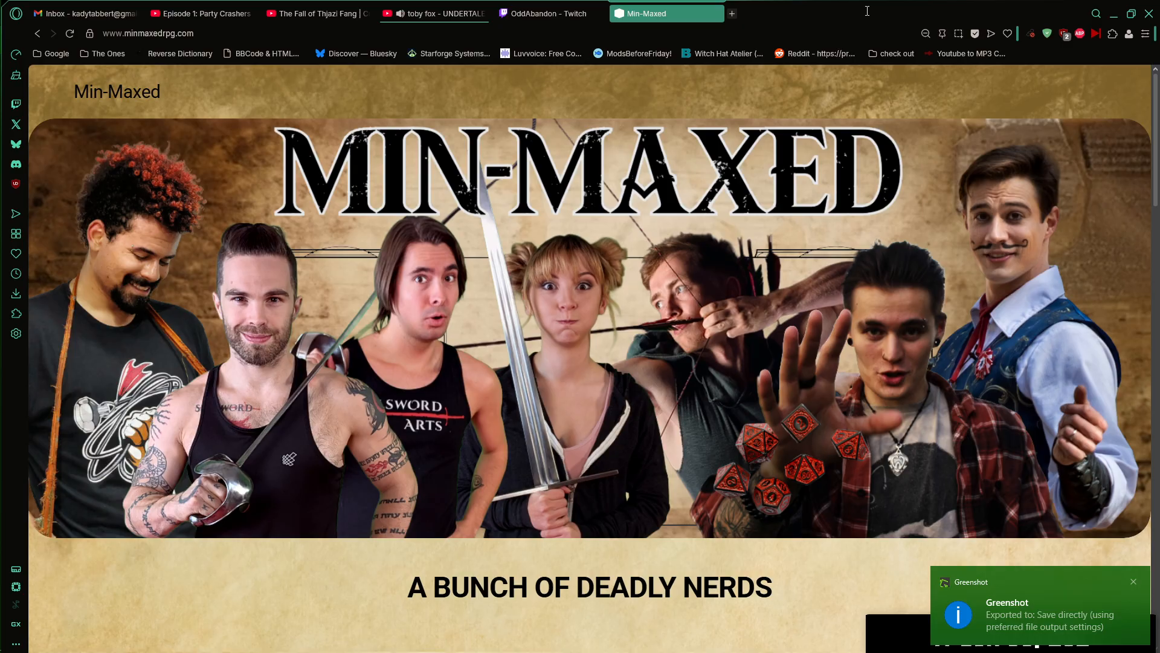
pyautogui.click(717, 13)
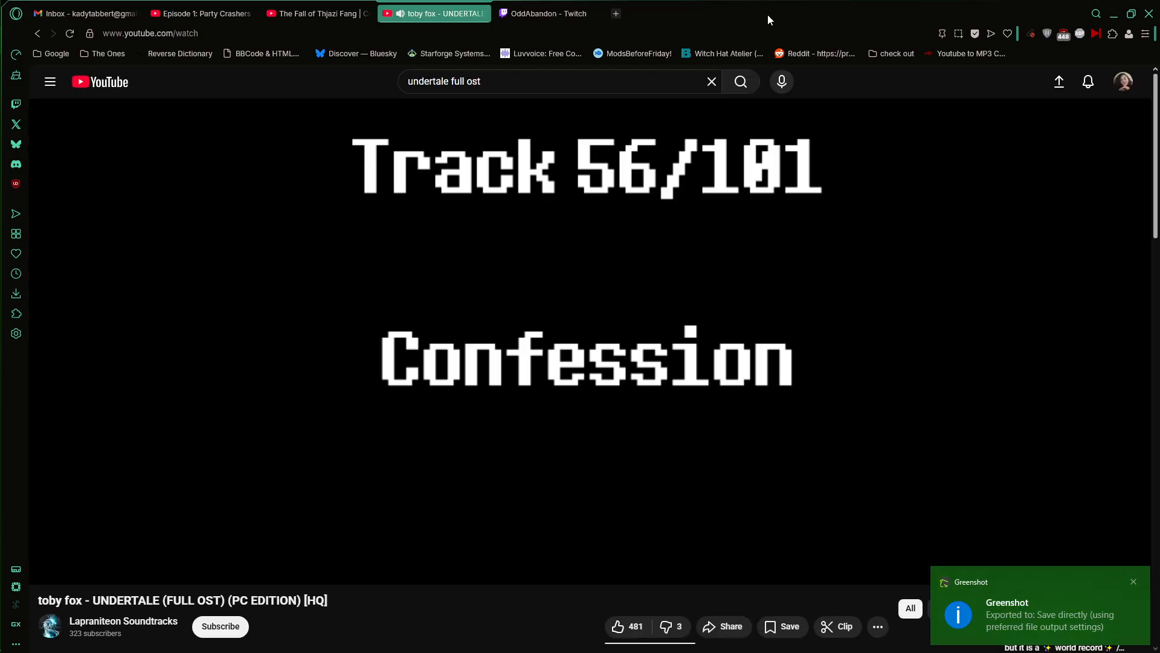
# Move the browser window out of the way and return to the MinMax.kra document in Krita.
pyautogui.moveTo(768, 15); pyautogui.dragTo(253, 82)
pyautogui.click(504, 71)
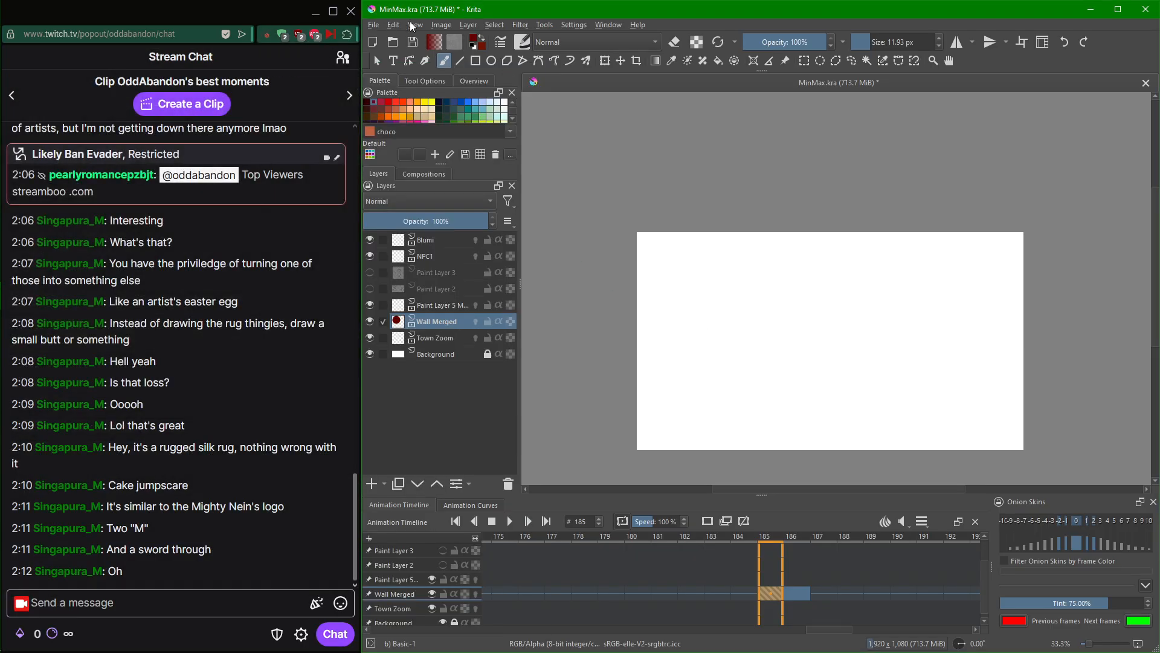
pyautogui.click(442, 25)
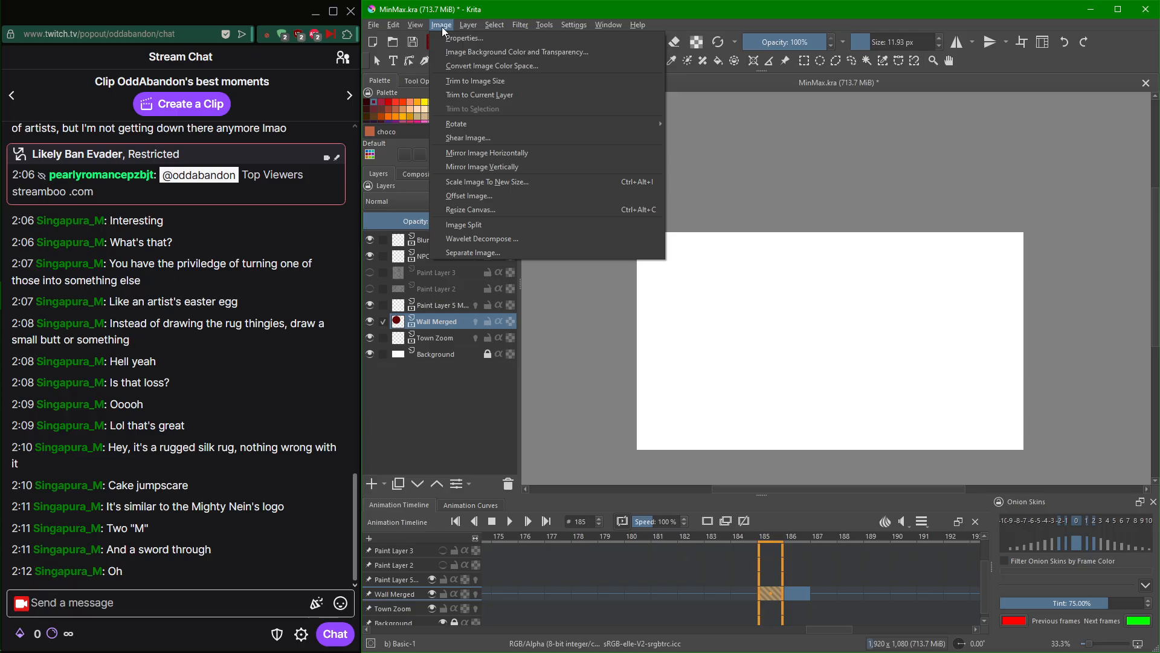
pyautogui.click(442, 25)
pyautogui.click(375, 26)
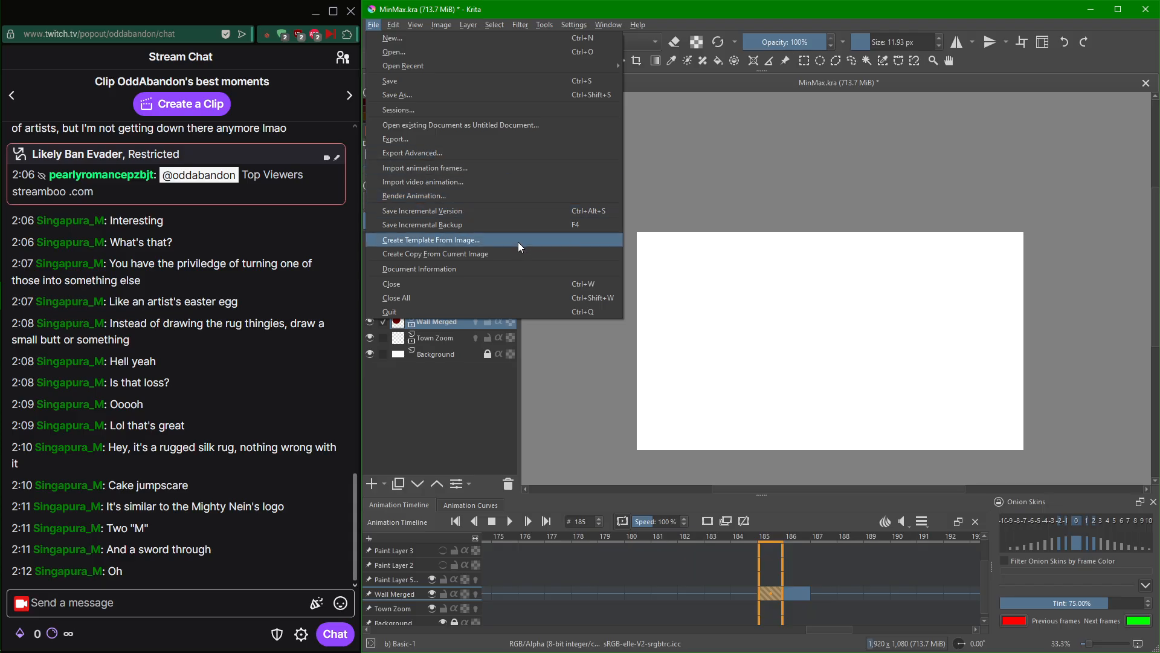
# Import the Min-Maxed logo screenshot from the Saved Pictures folder as a paint layer above Wall Merged.
pyautogui.moveTo(469, 24)
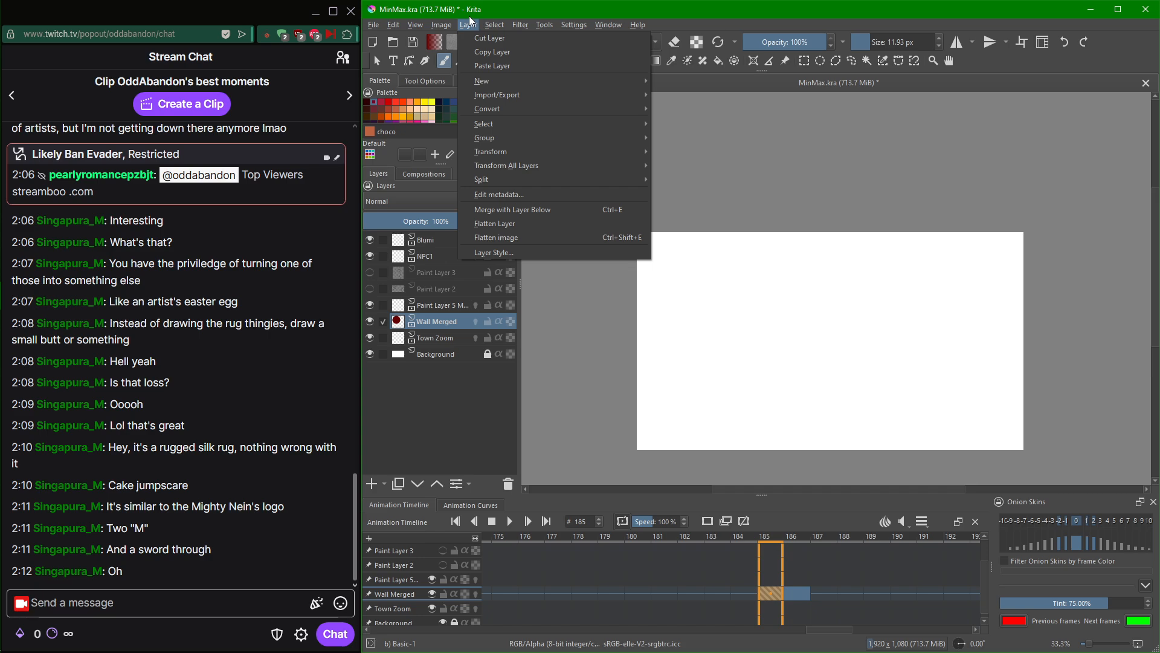
pyautogui.moveTo(606, 102)
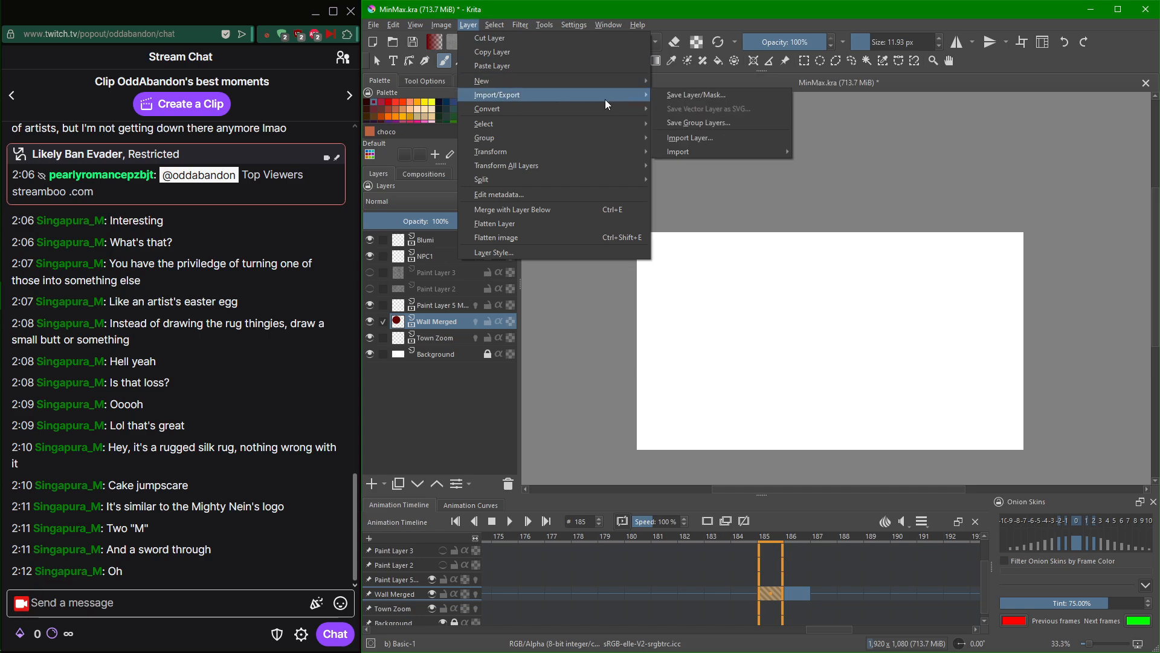
pyautogui.moveTo(691, 146)
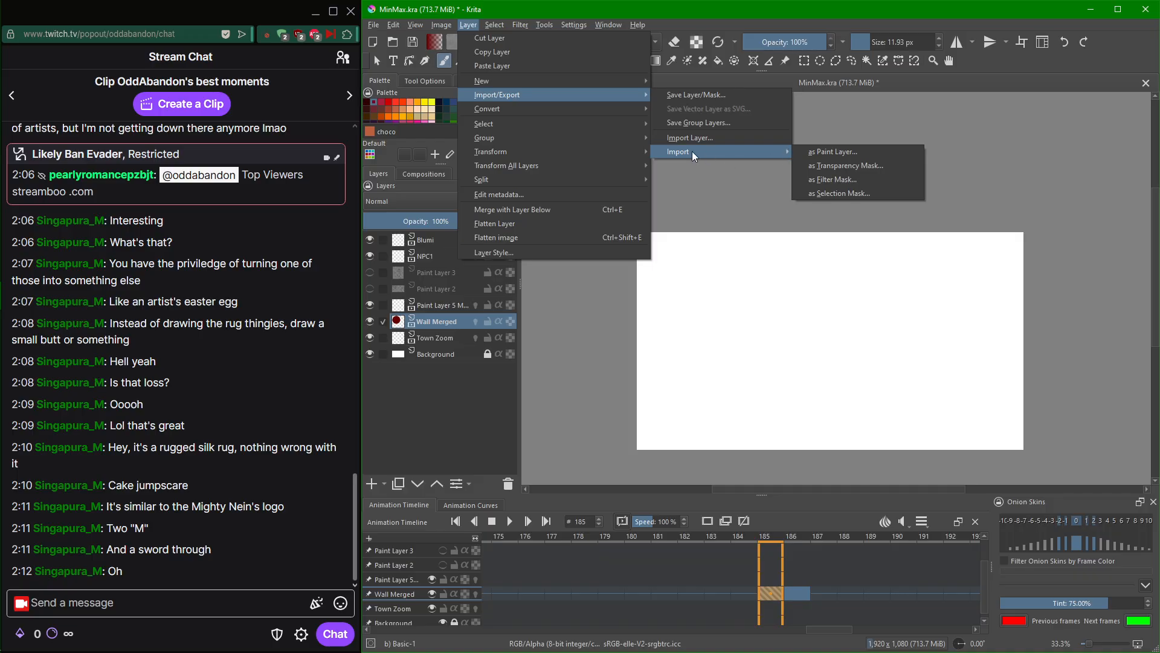
pyautogui.moveTo(585, 81)
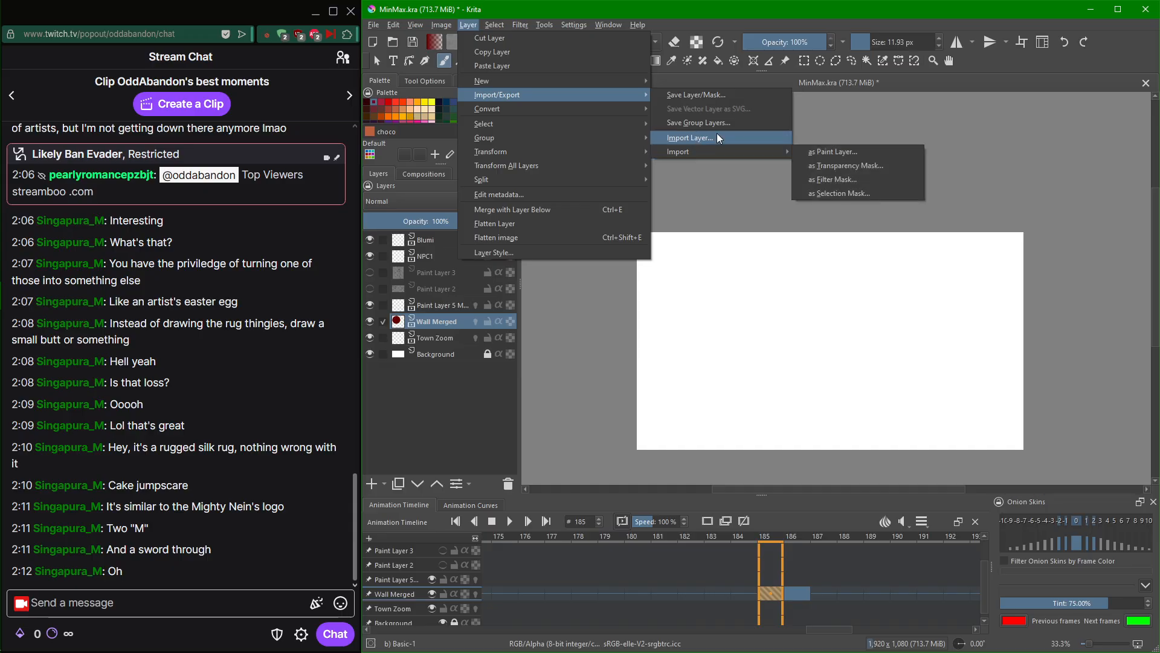
pyautogui.click(809, 155)
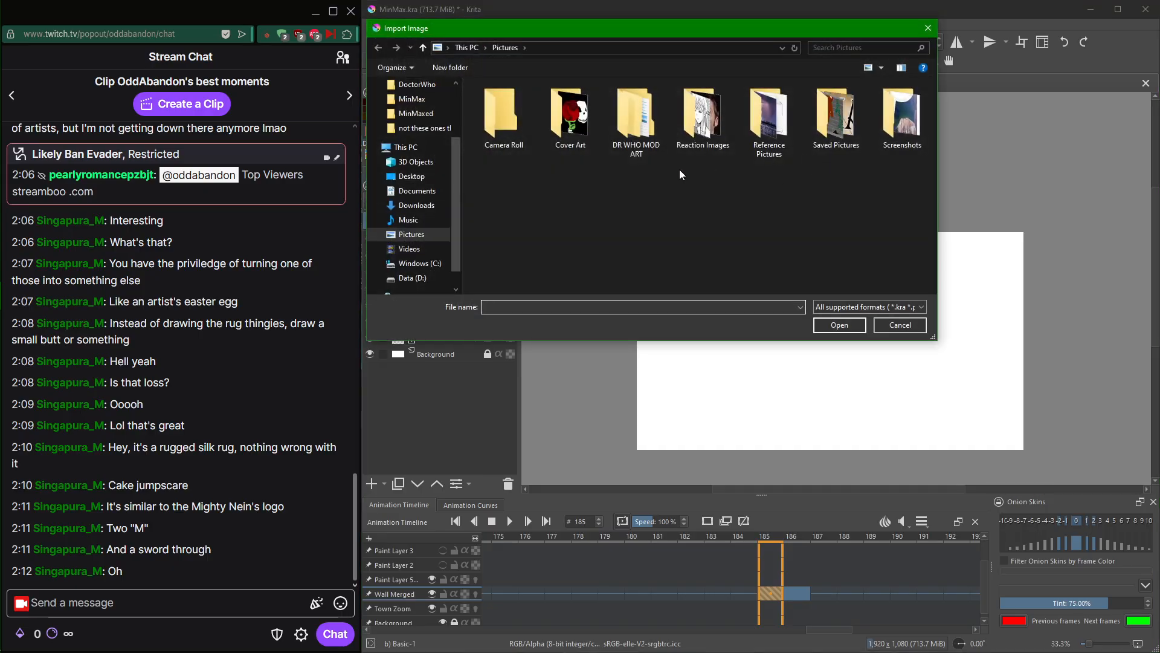
pyautogui.doubleClick(827, 121)
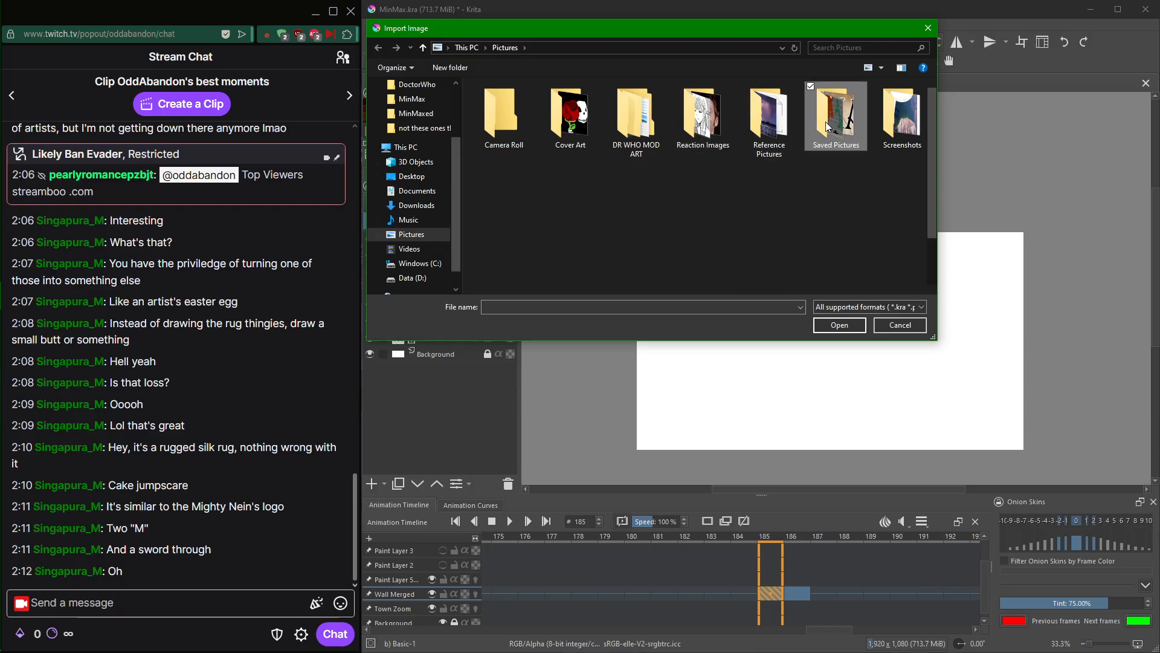
pyautogui.scroll(-2, 776, 199)
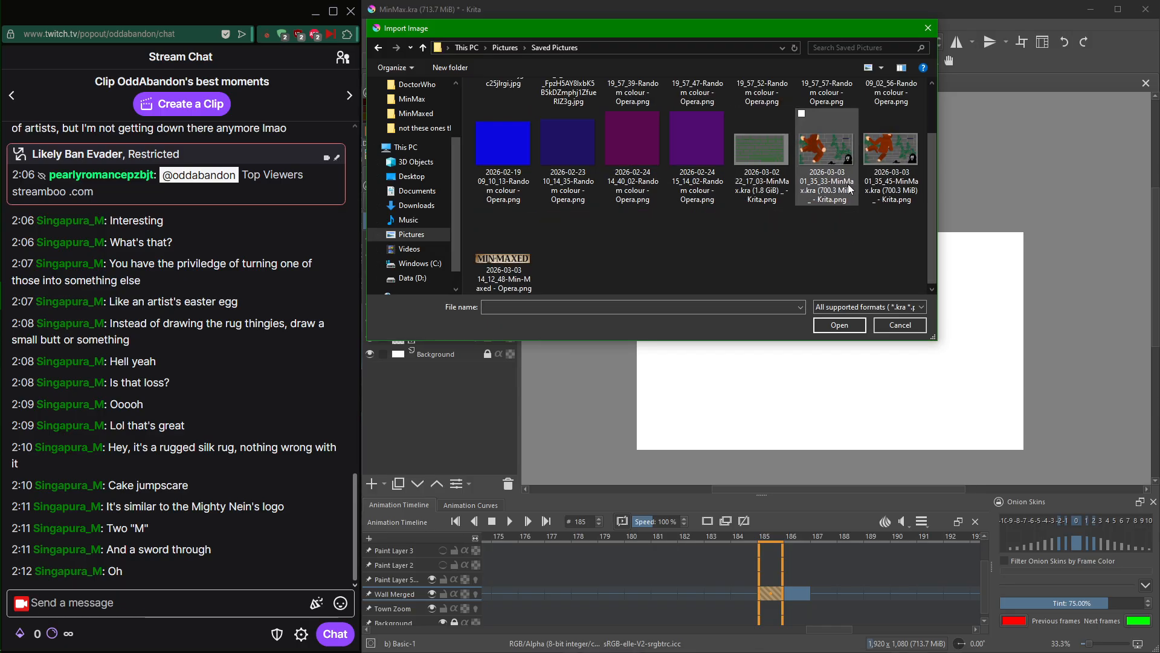
pyautogui.click(526, 259)
pyautogui.click(840, 326)
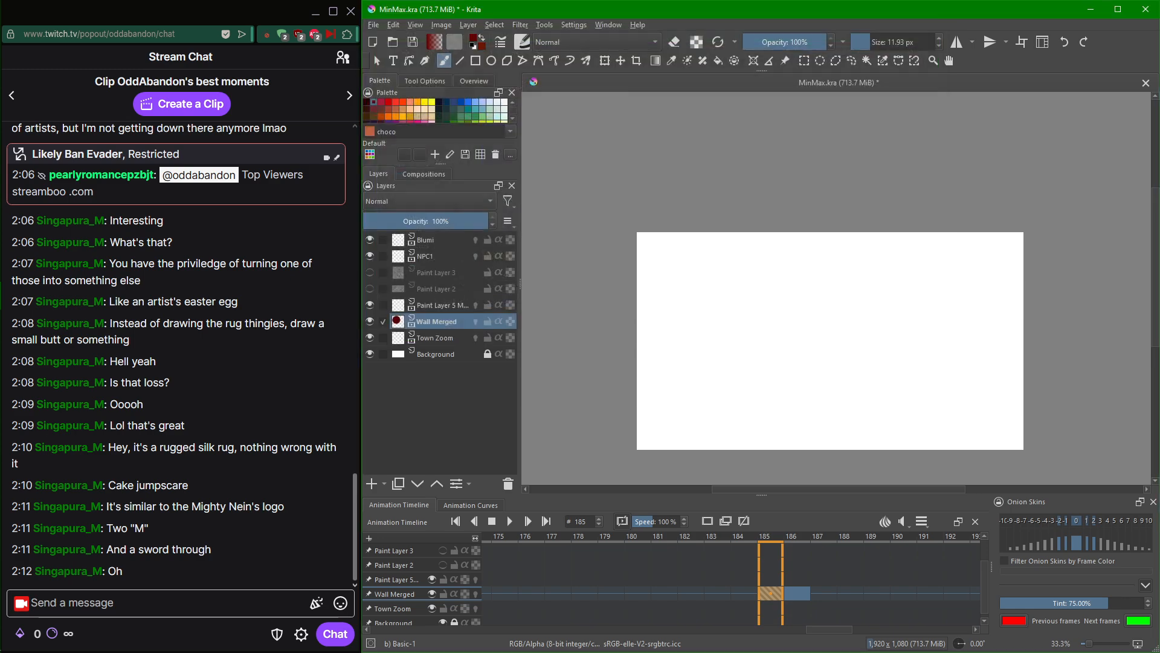
pyautogui.scroll(1, 780, 259)
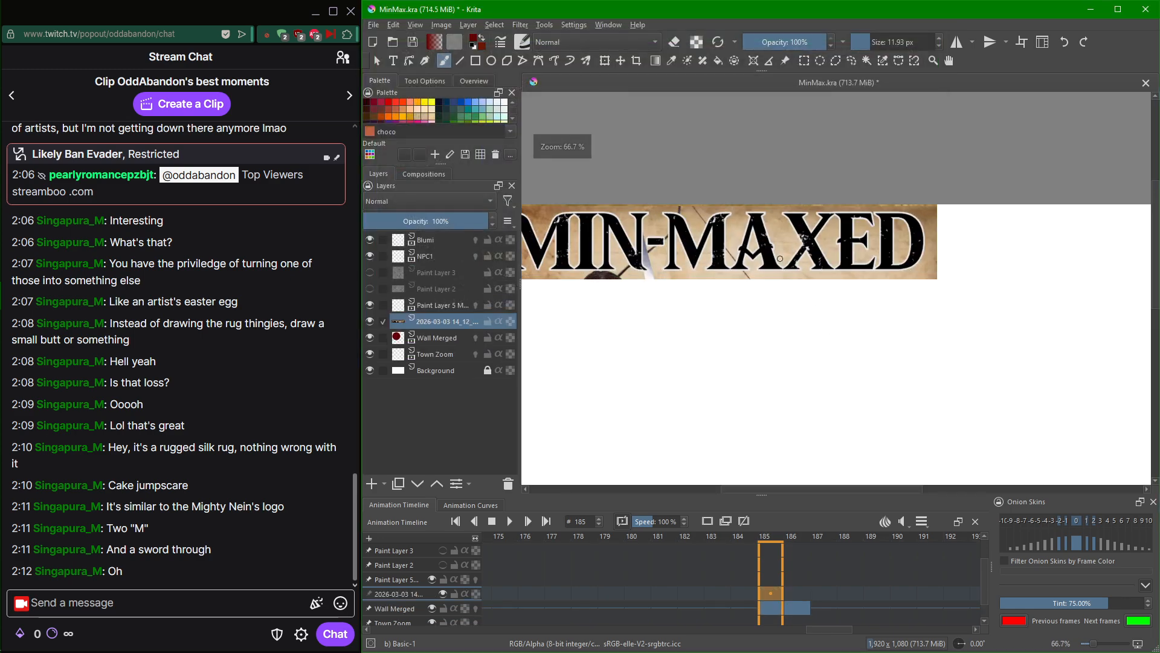
pyautogui.click(606, 62)
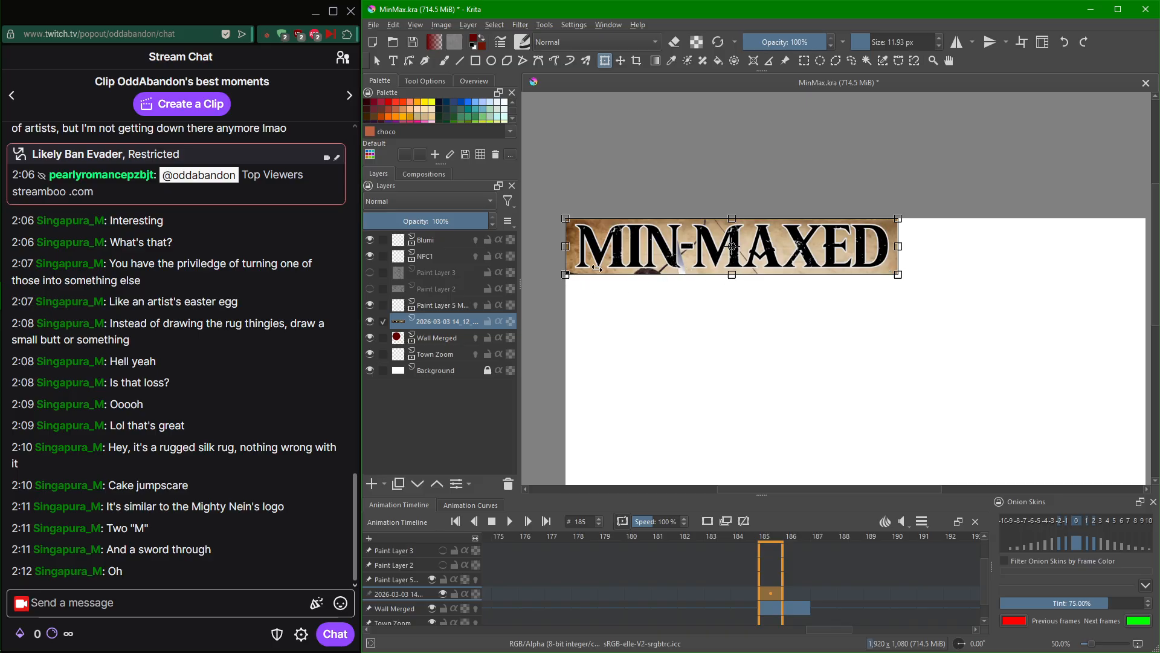
pyautogui.moveTo(597, 268); pyautogui.dragTo(740, 309)
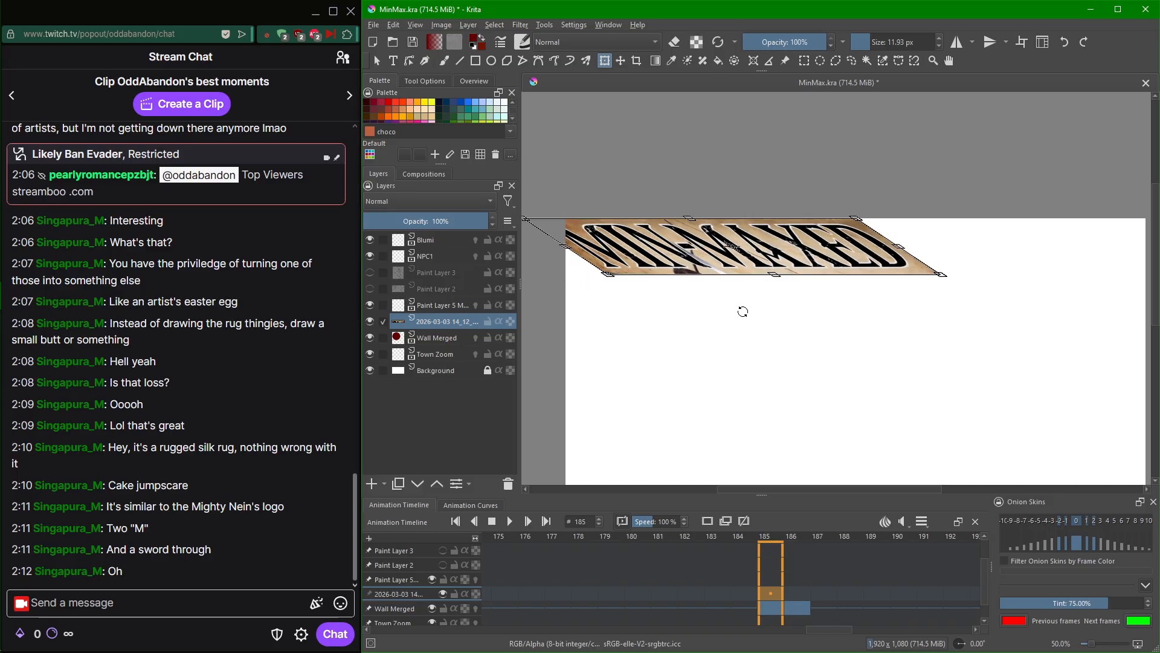
pyautogui.hotkey('ctrl', 'z')
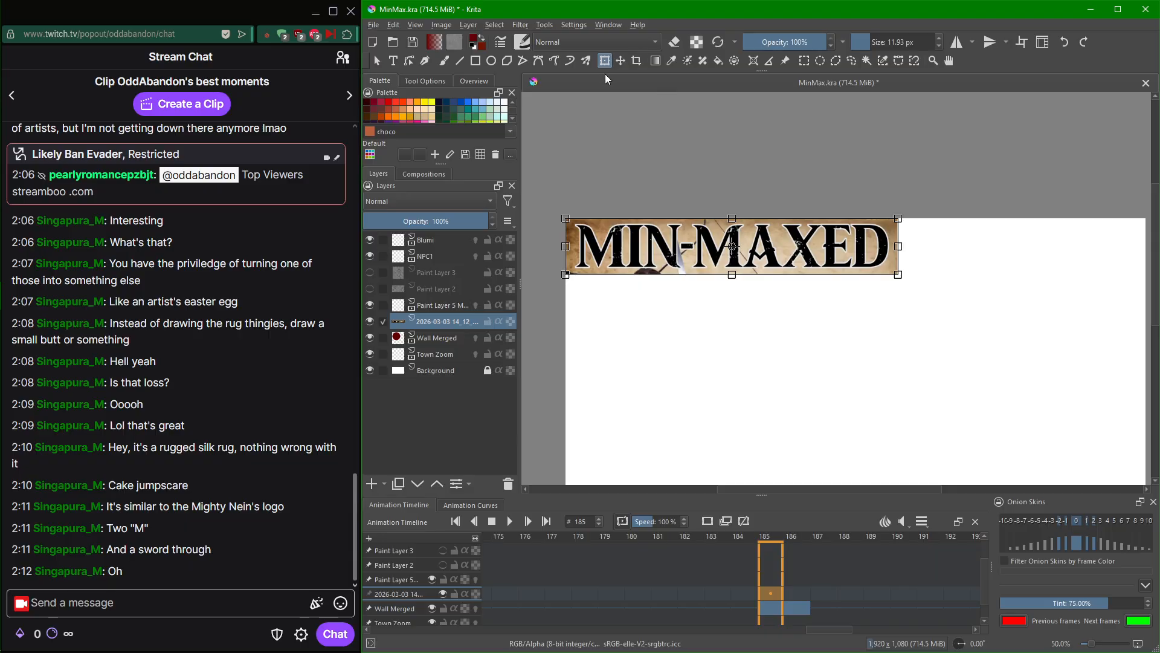
# Move the imported MIN-MAXED logo from the canvas's upper-left corner to about the middle of the canvas.
pyautogui.click(620, 62)
pyautogui.scroll(-2, 897, 338)
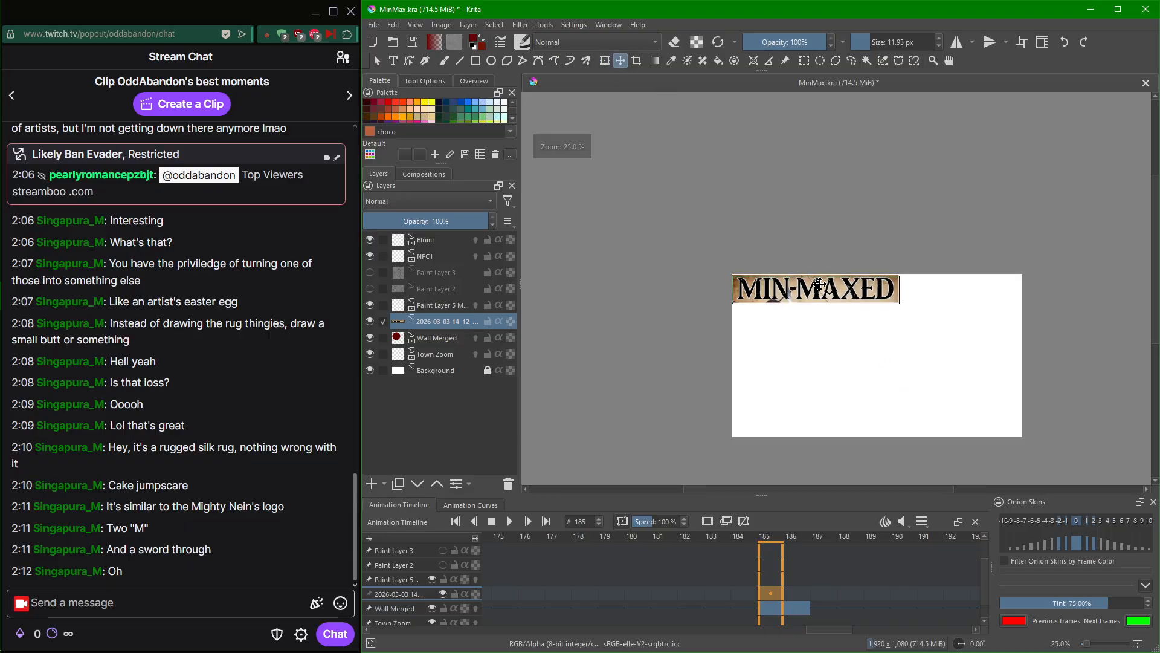
pyautogui.moveTo(817, 281); pyautogui.dragTo(878, 348)
pyautogui.scroll(2, 897, 328)
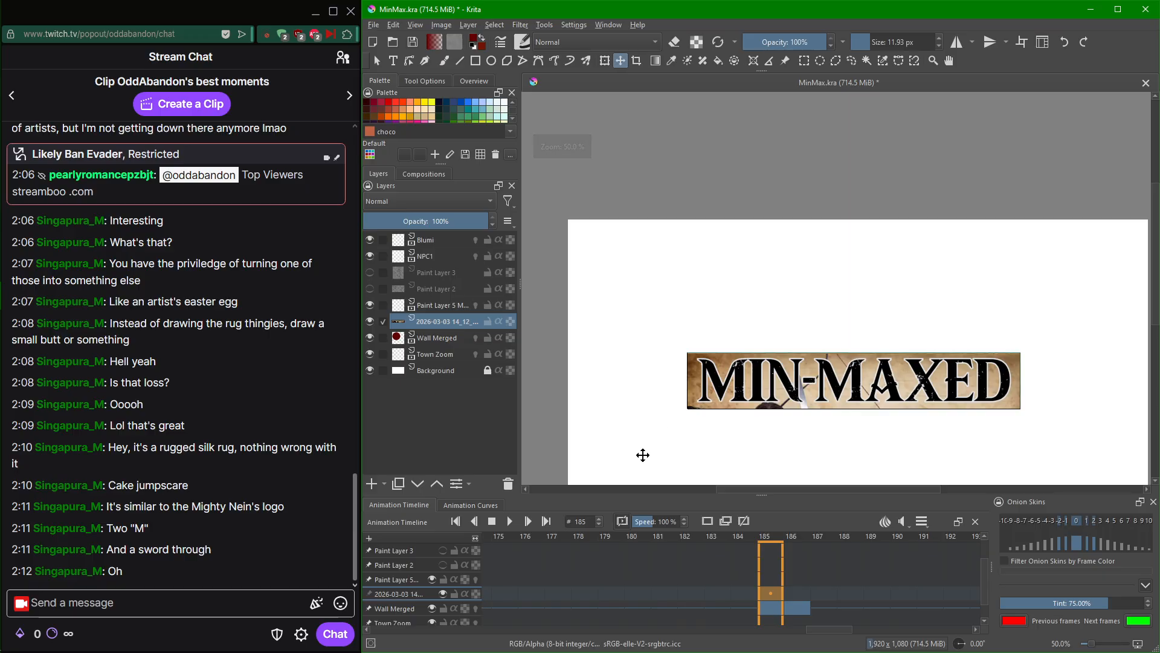
pyautogui.moveTo(637, 436); pyautogui.dragTo(564, 346)
pyautogui.moveTo(694, 299); pyautogui.dragTo(709, 293)
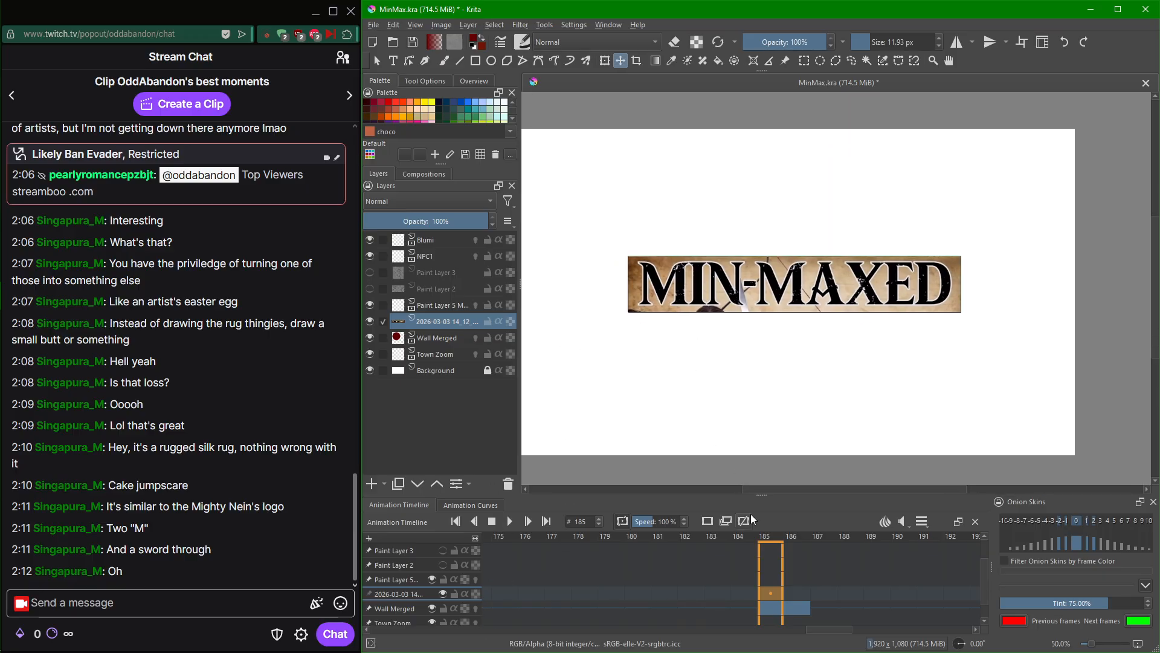
# Step through frames 182 to 188 to check the logo over the scene change, and add a keyframe to the logo layer at frame 185.
pyautogui.scroll(-1, 820, 599)
pyautogui.scroll(1, 821, 599)
pyautogui.scroll(-4, 820, 599)
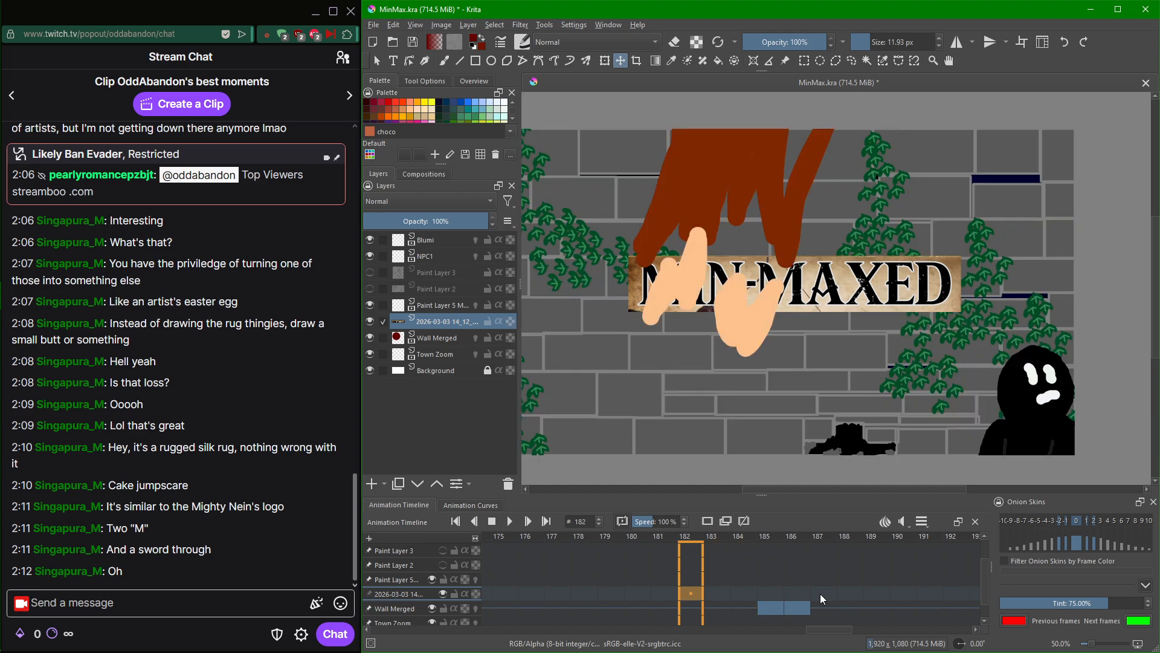
pyautogui.scroll(1, 821, 599)
pyautogui.scroll(-8, 821, 593)
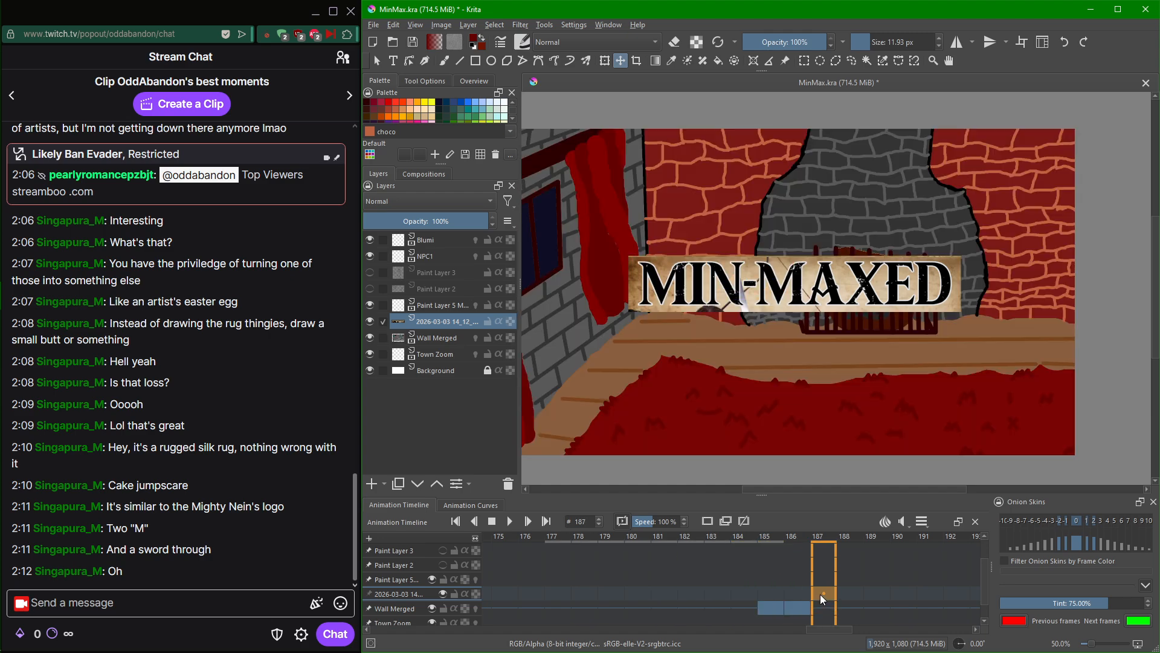
pyautogui.scroll(-3, 820, 594)
pyautogui.scroll(6, 820, 595)
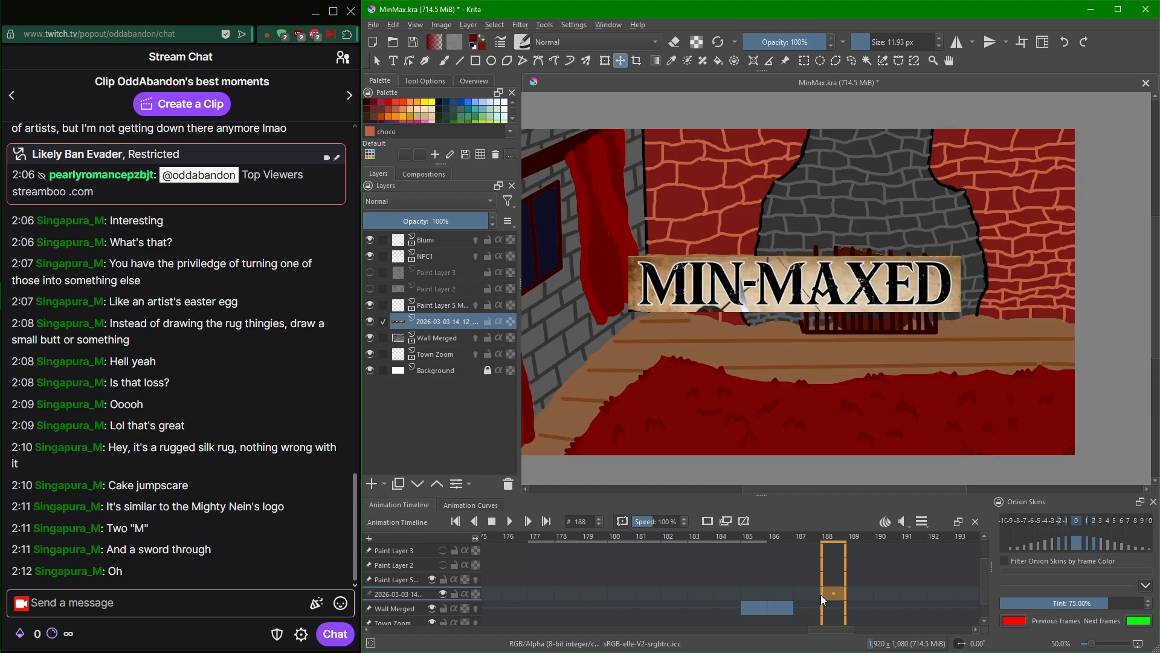
pyautogui.scroll(2, 820, 595)
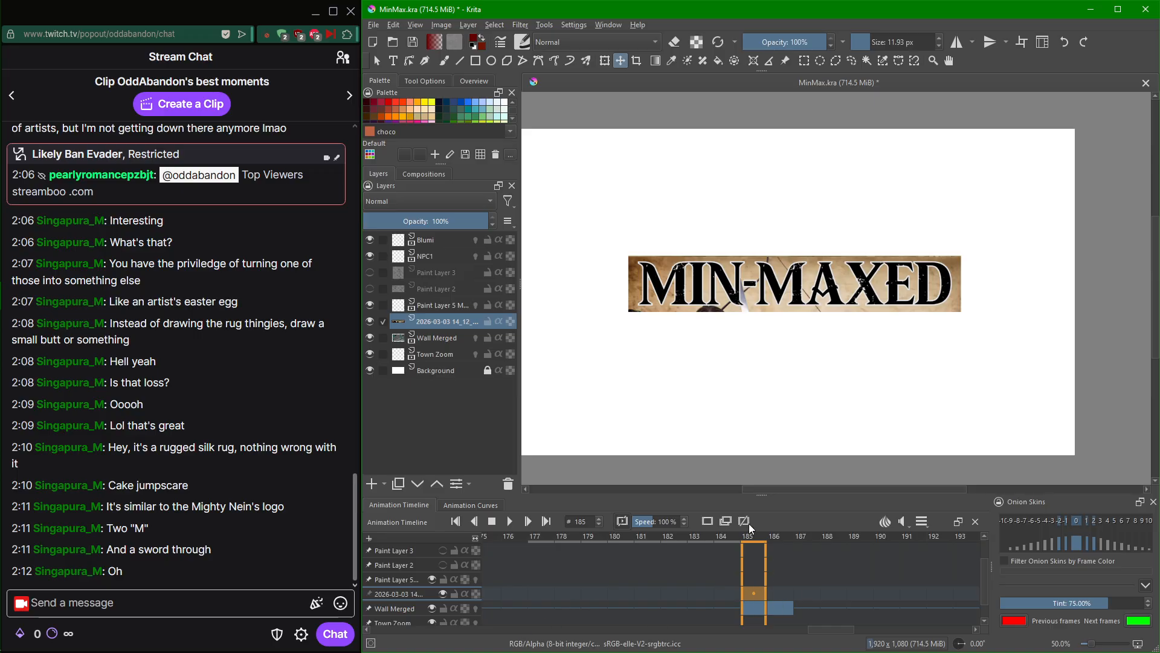
# Go back to the beginning of the animation and select the logo layer's keyframe at frame 0.
pyautogui.scroll(20, 754, 589)
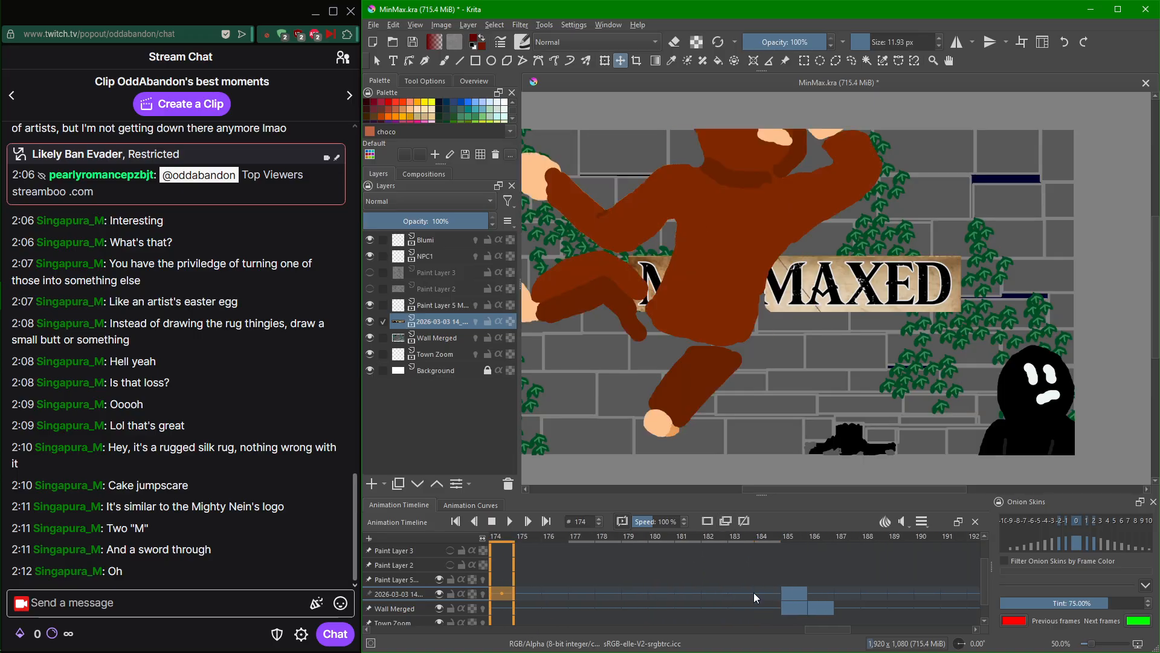
pyautogui.scroll(20, 752, 590)
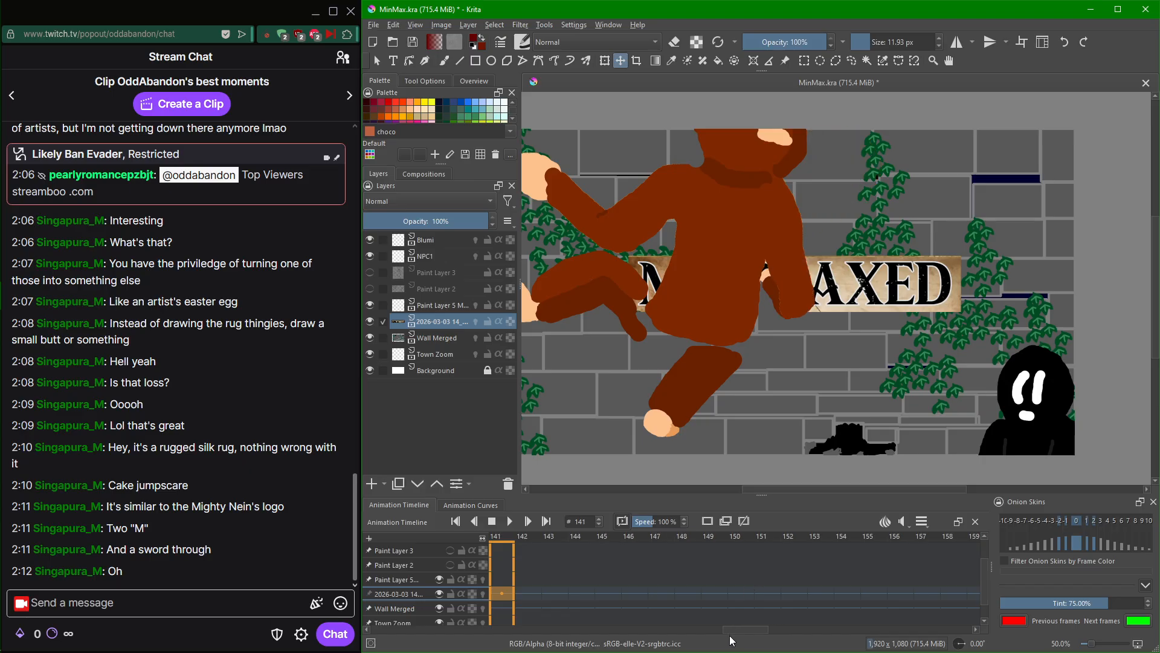
pyautogui.moveTo(744, 628); pyautogui.dragTo(387, 629)
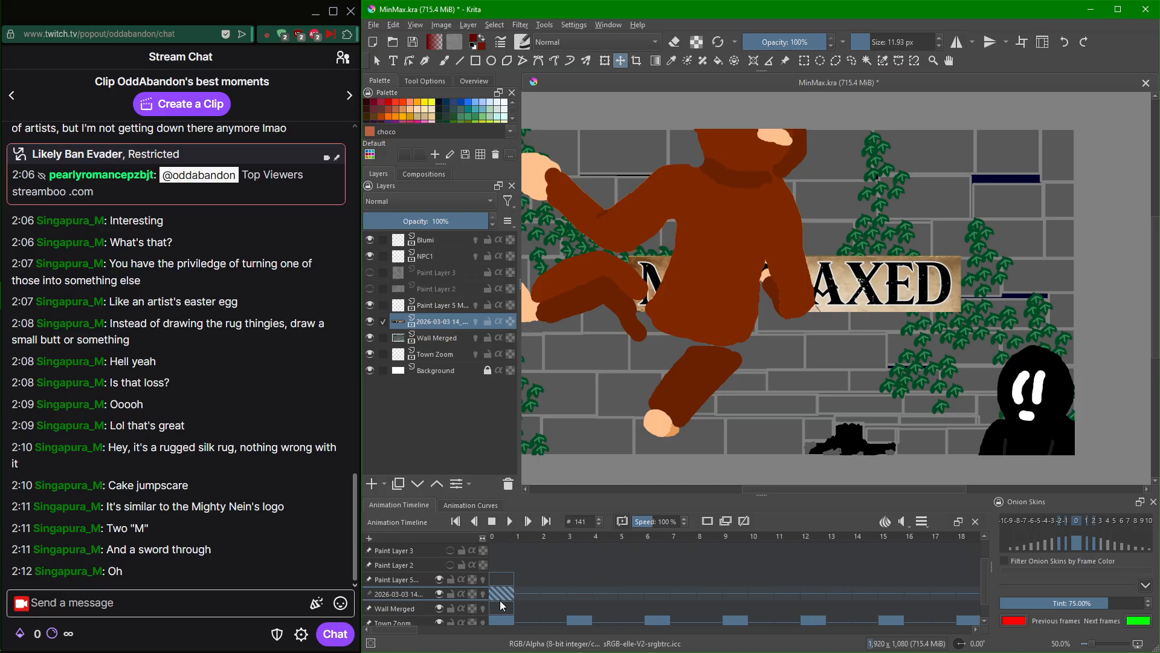
pyautogui.click(499, 598)
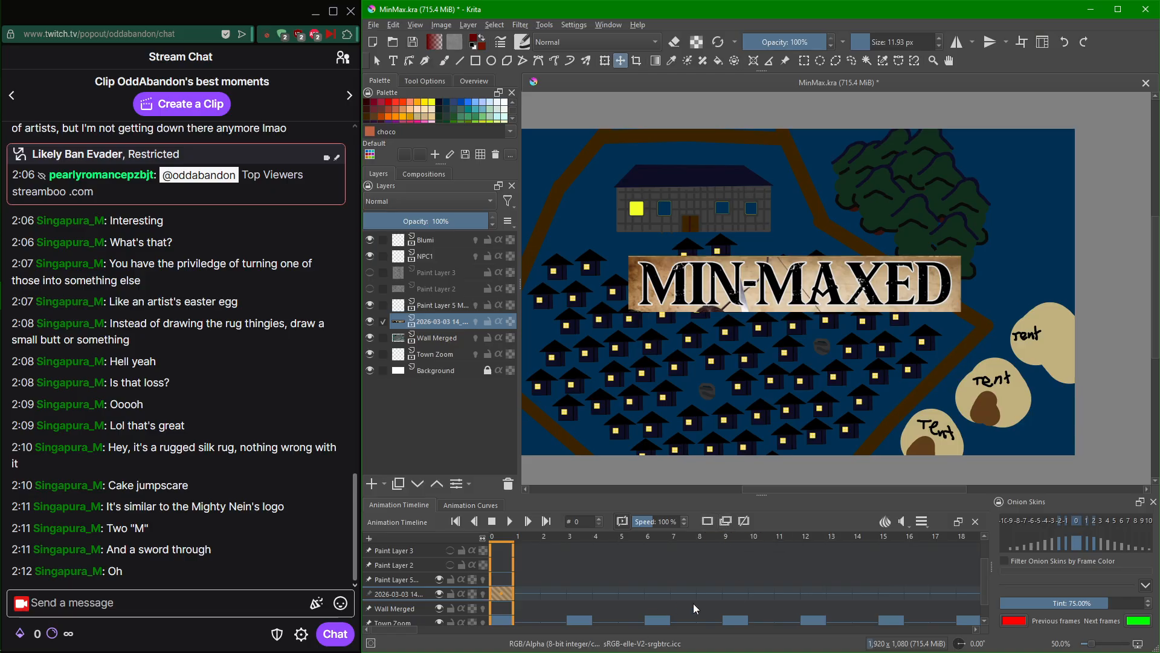
# Step through the town zoom's fade to black, duplicate the logo layer's frame at frame 72, and go back to frame 70.
pyautogui.scroll(12, 693, 603)
pyautogui.scroll(20, 705, 594)
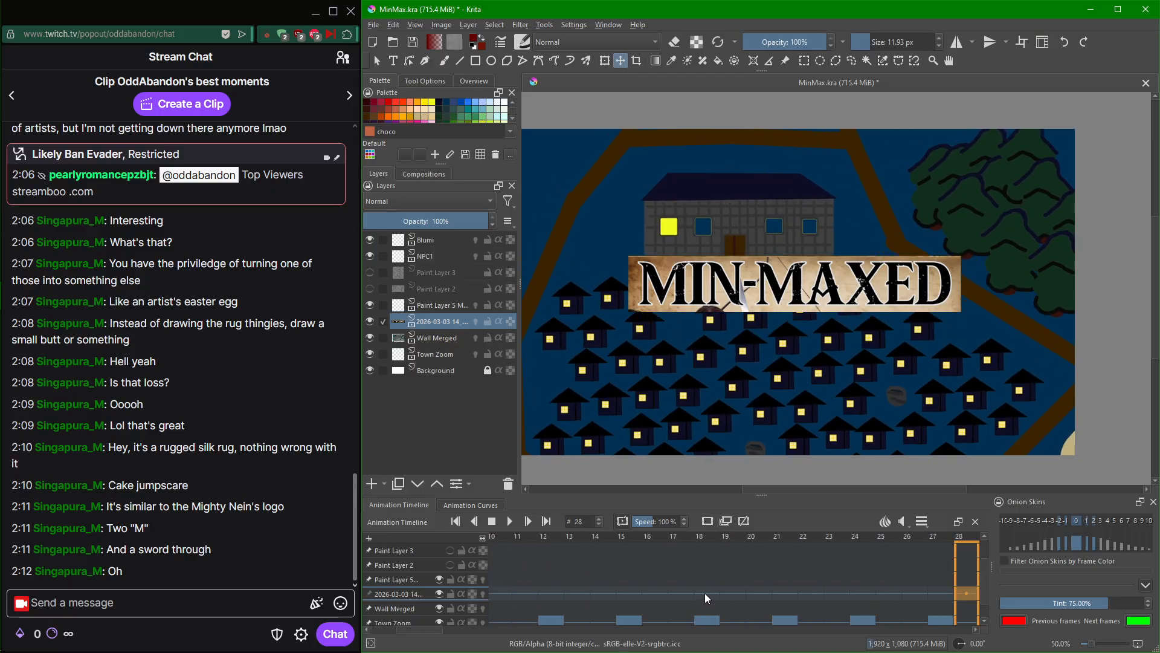
pyautogui.scroll(20, 705, 594)
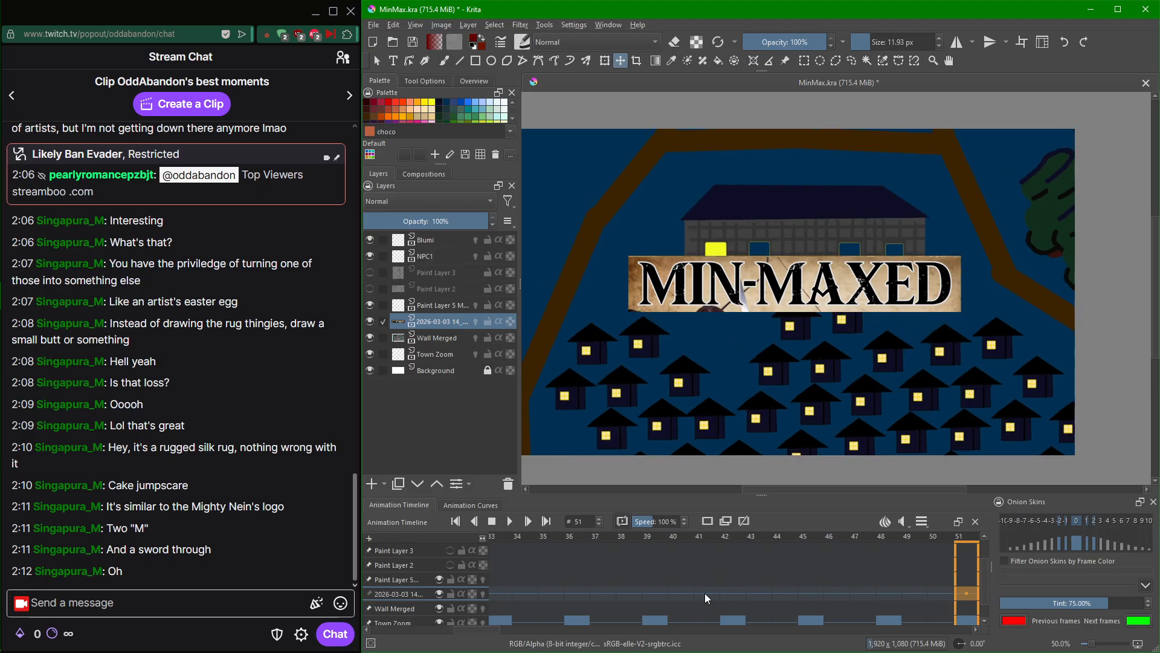
pyautogui.scroll(13, 705, 595)
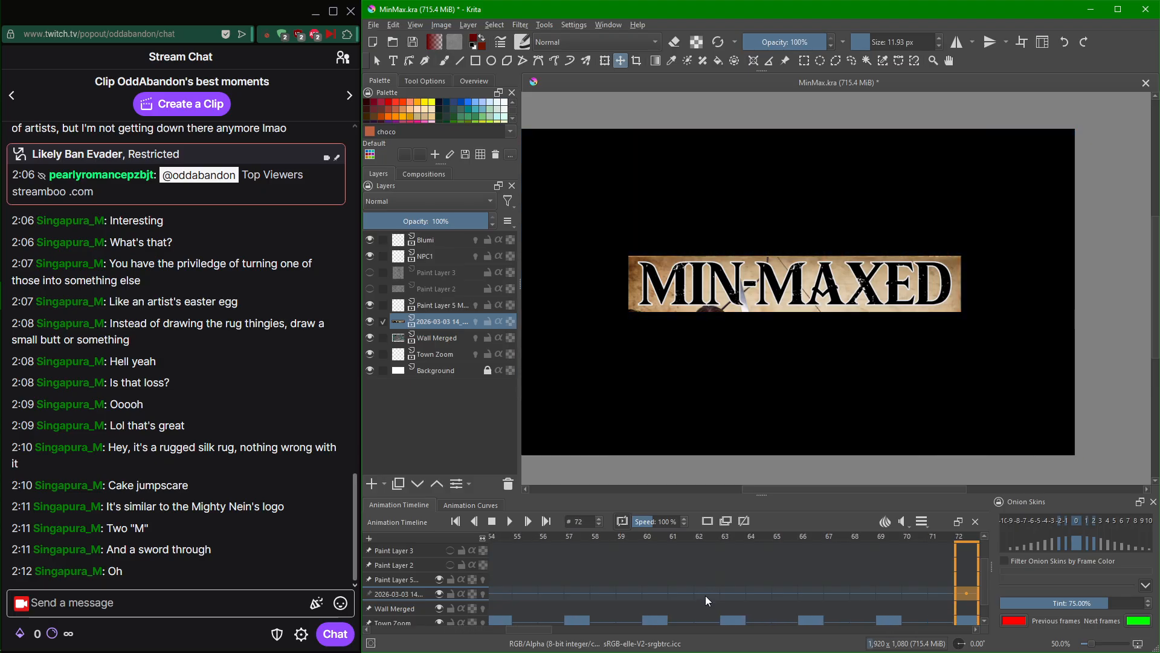
pyautogui.scroll(-7, 705, 595)
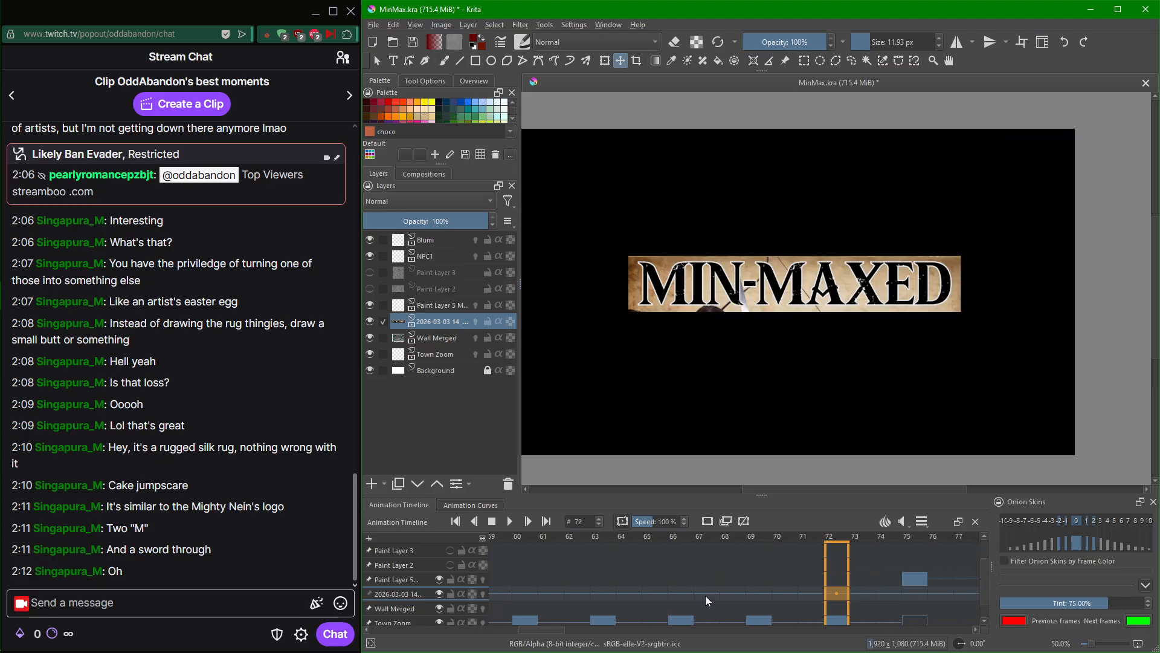
pyautogui.scroll(3, 705, 595)
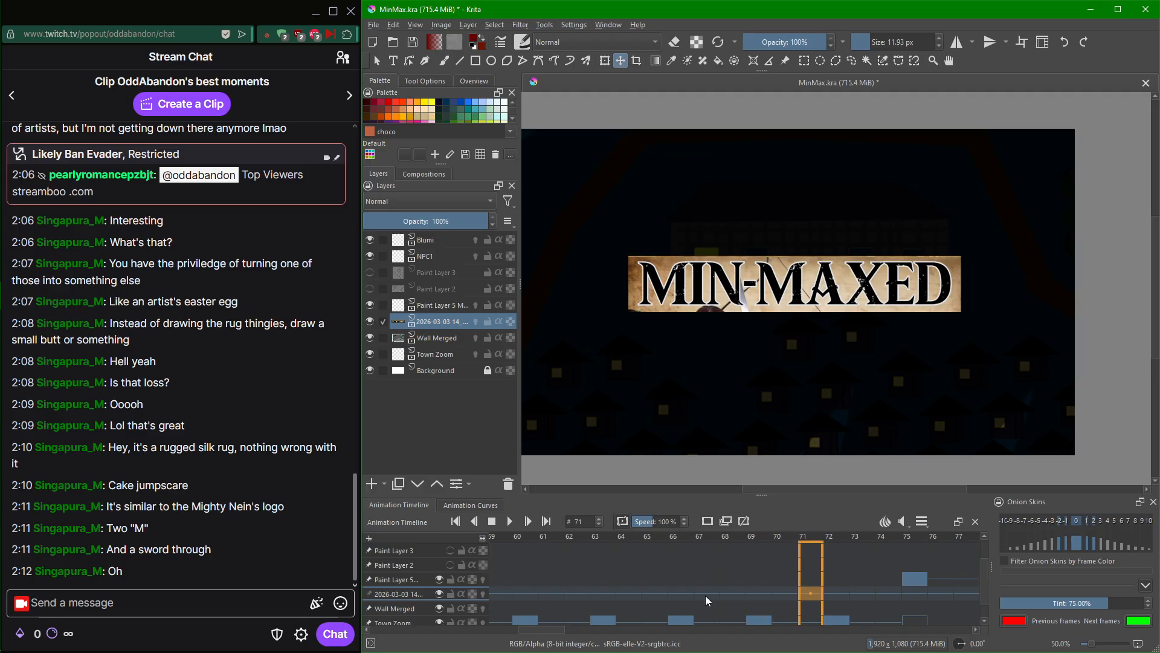
pyautogui.scroll(3, 705, 595)
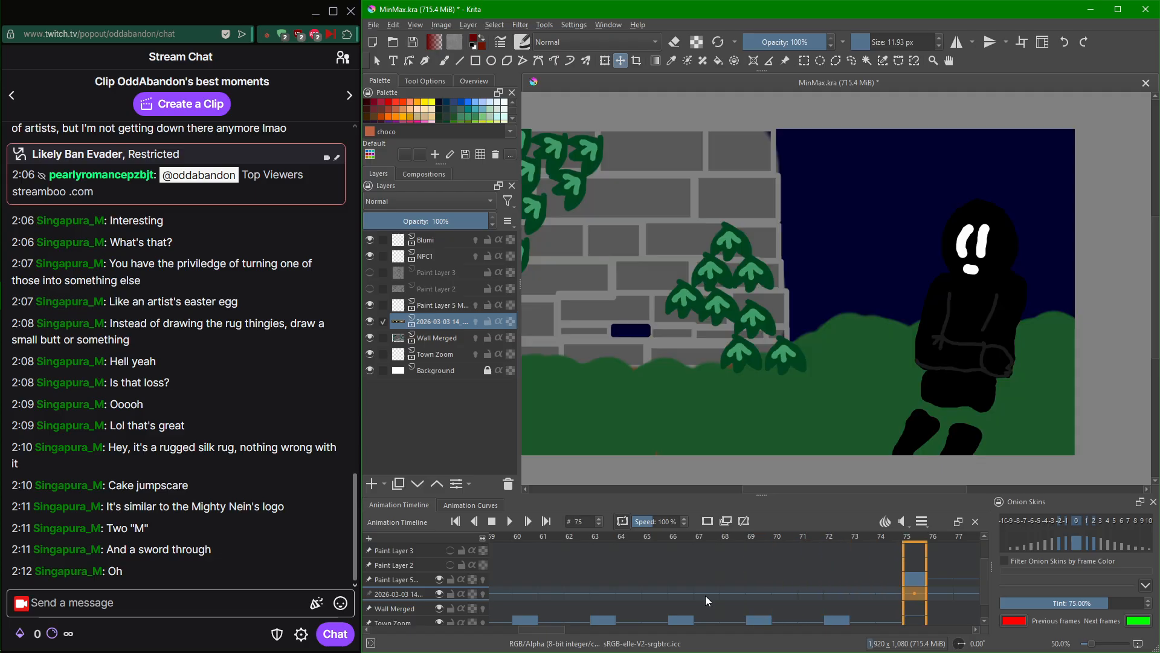
pyautogui.scroll(-2, 705, 596)
pyautogui.scroll(-1, 705, 596)
pyautogui.scroll(3, 705, 596)
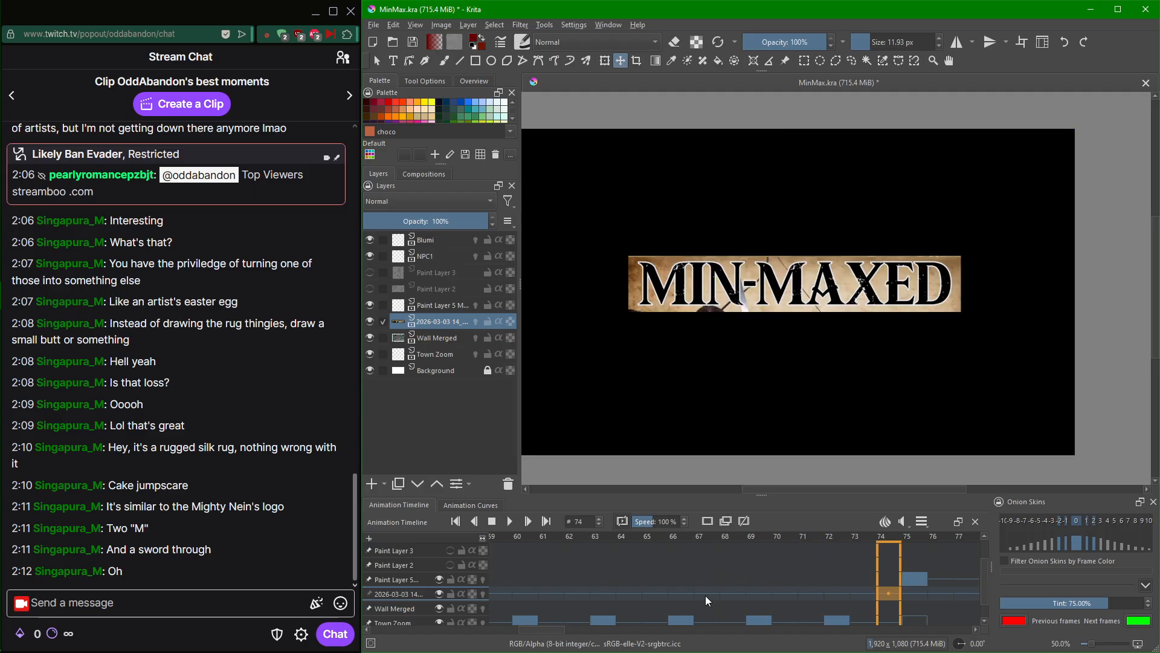
pyautogui.scroll(-3, 705, 596)
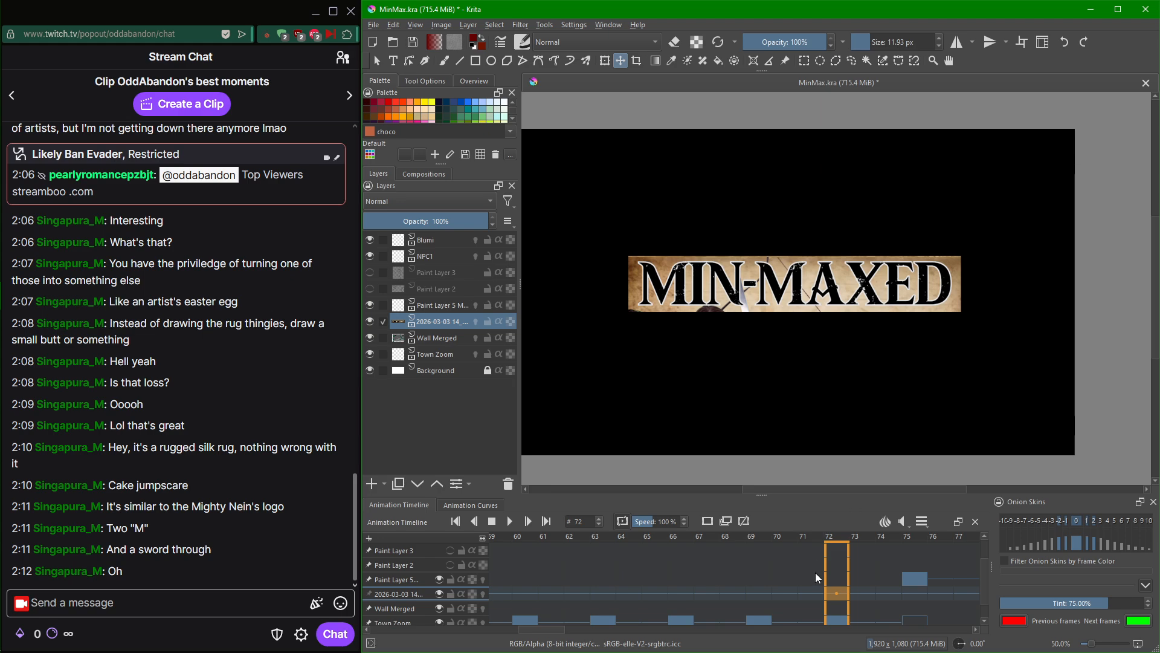
pyautogui.click(725, 522)
pyautogui.scroll(1, 814, 555)
pyautogui.scroll(-3, 815, 555)
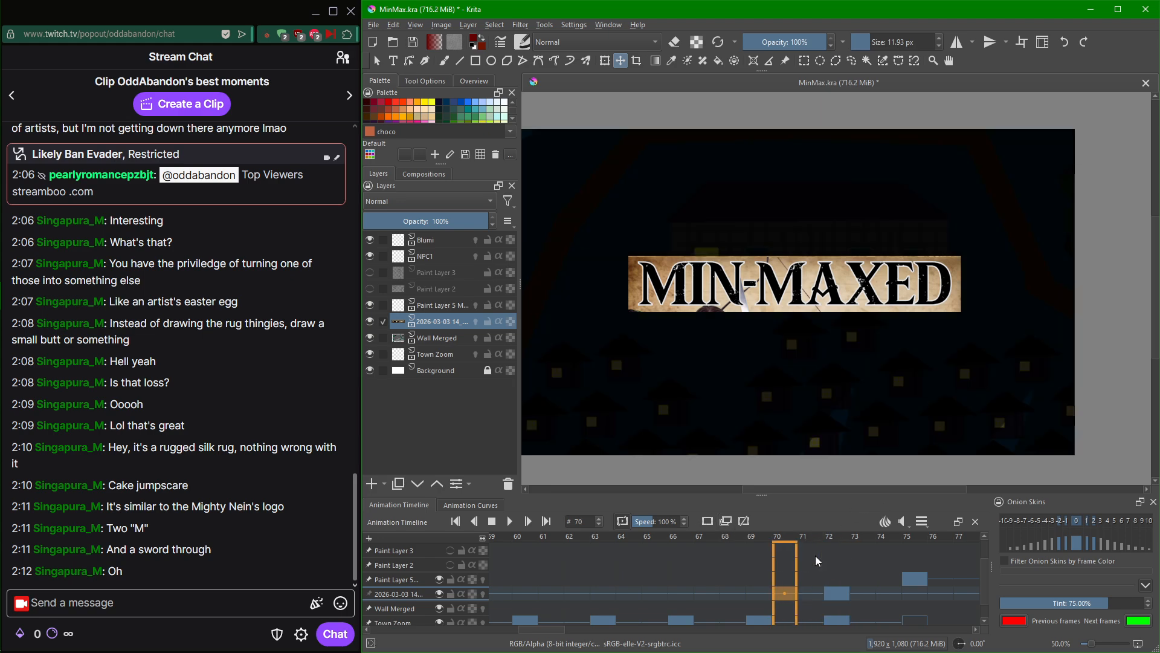
# Go back to frame 0 and replace the logo layer's keyframe there with a blank one.
pyautogui.scroll(-20, 815, 556)
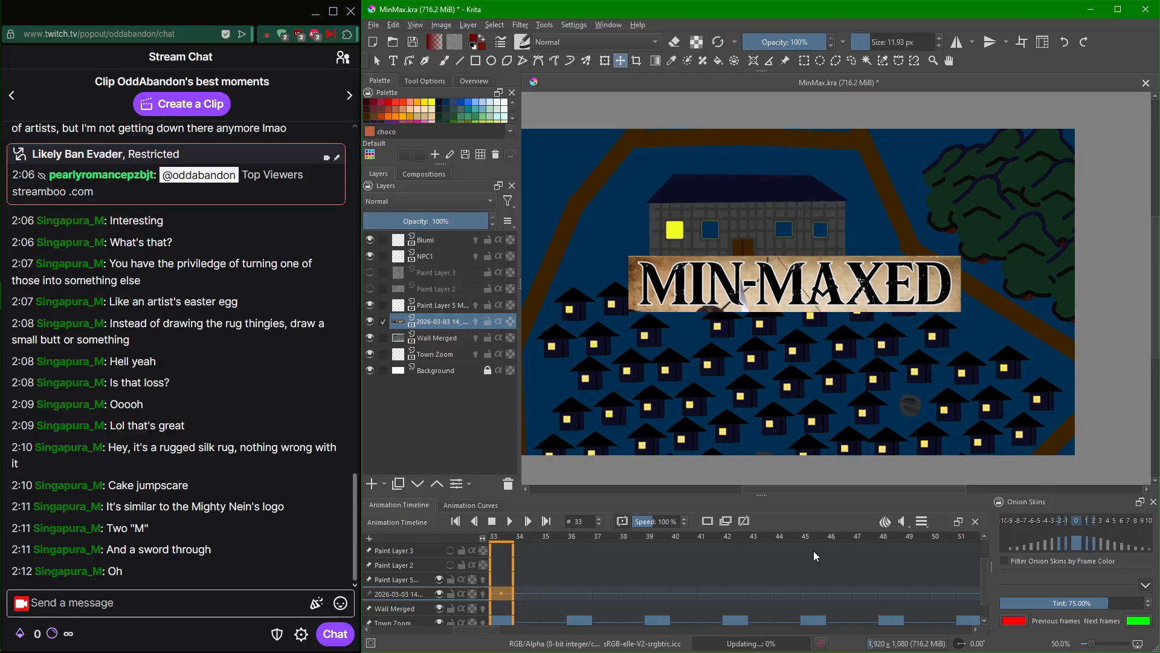
pyautogui.scroll(-20, 814, 550)
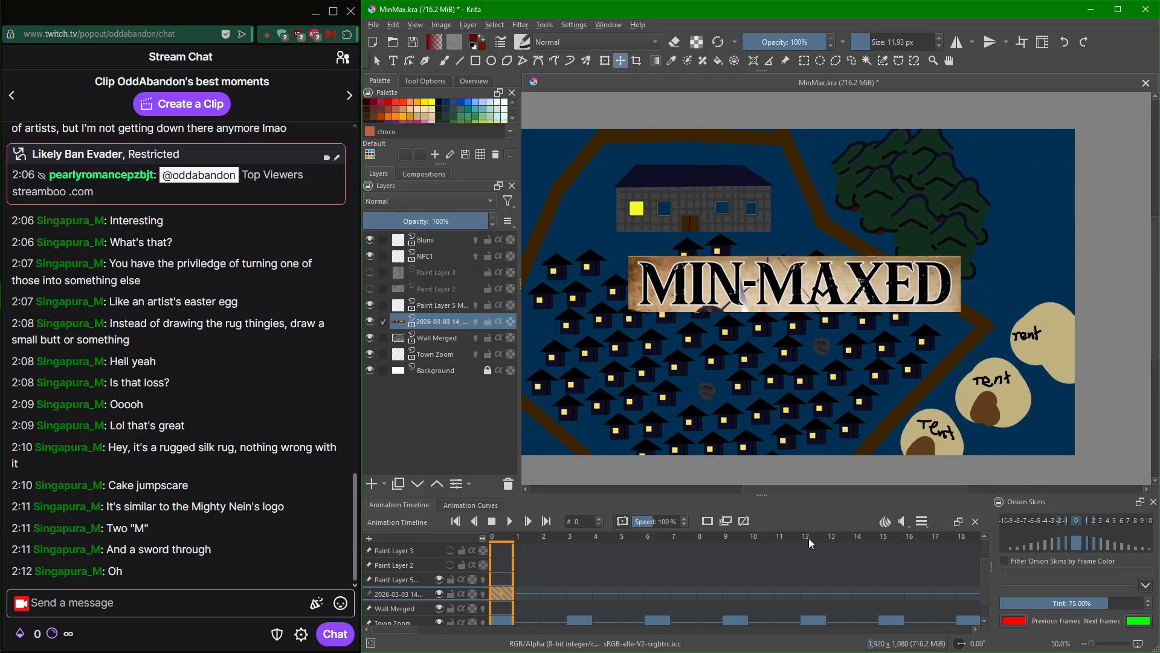
pyautogui.scroll(17, 745, 552)
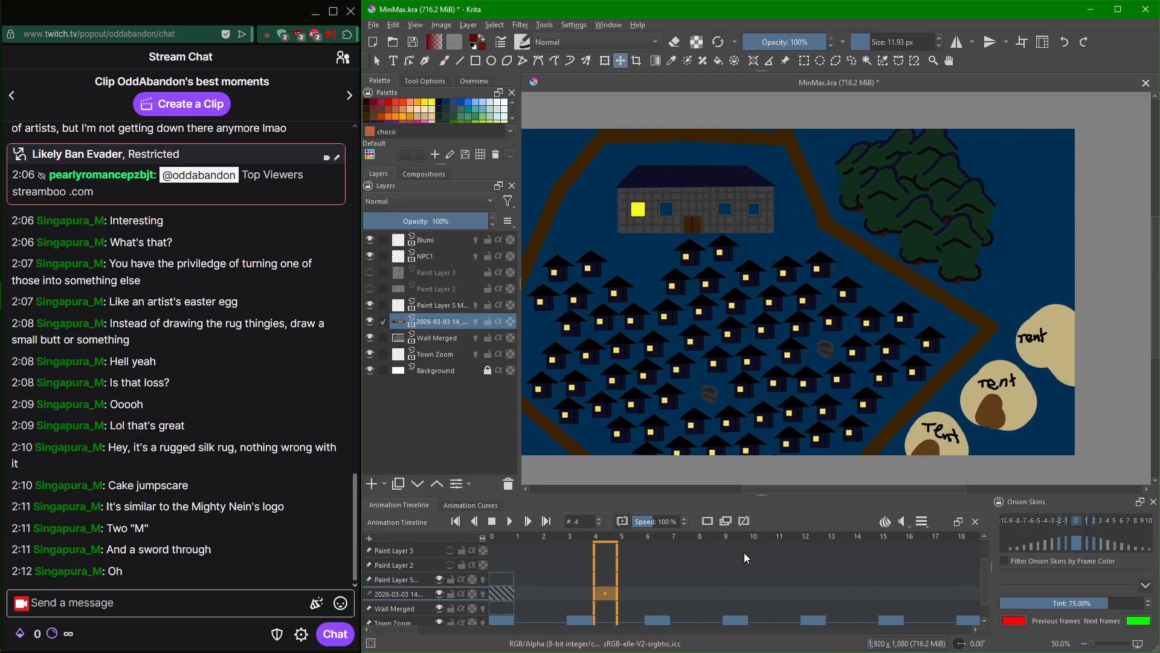
# Step through the town zoom and the cut to the wall scene around frames 72 to 78 to check when the logo shows.
pyautogui.scroll(20, 748, 546)
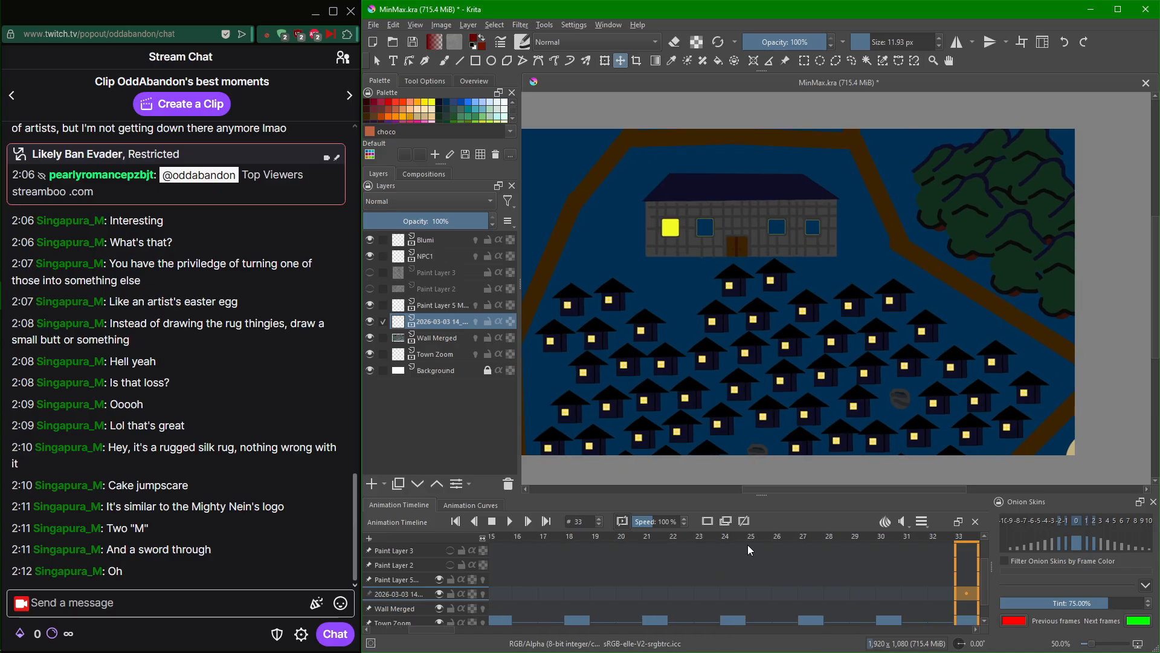
pyautogui.scroll(20, 747, 544)
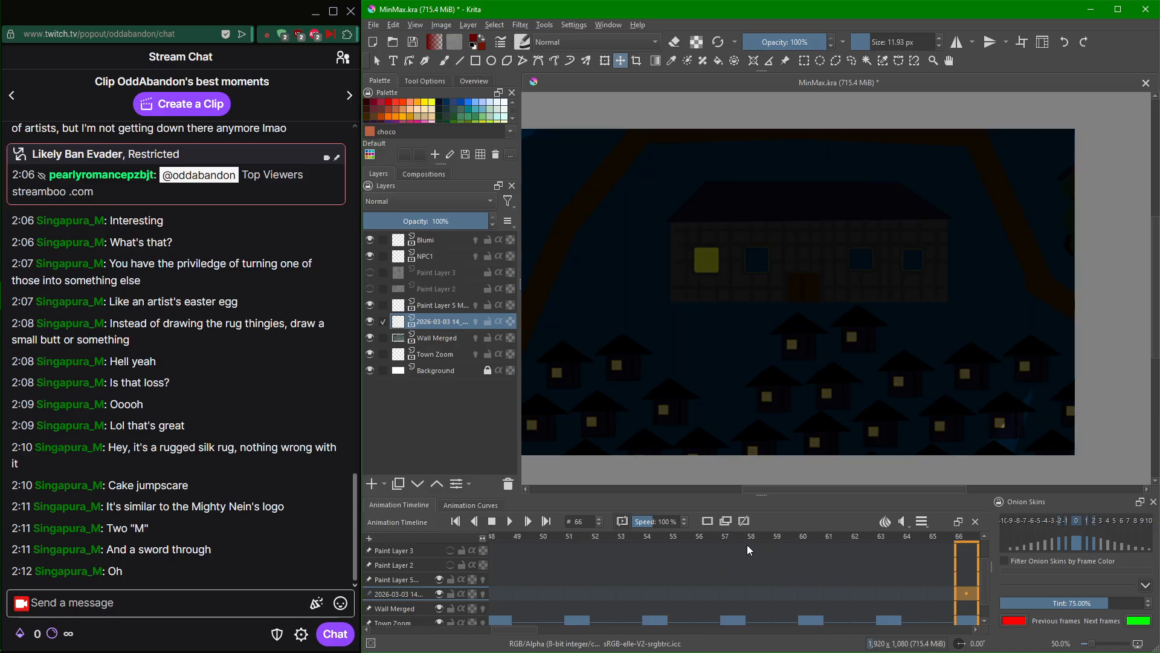
pyautogui.scroll(6, 747, 543)
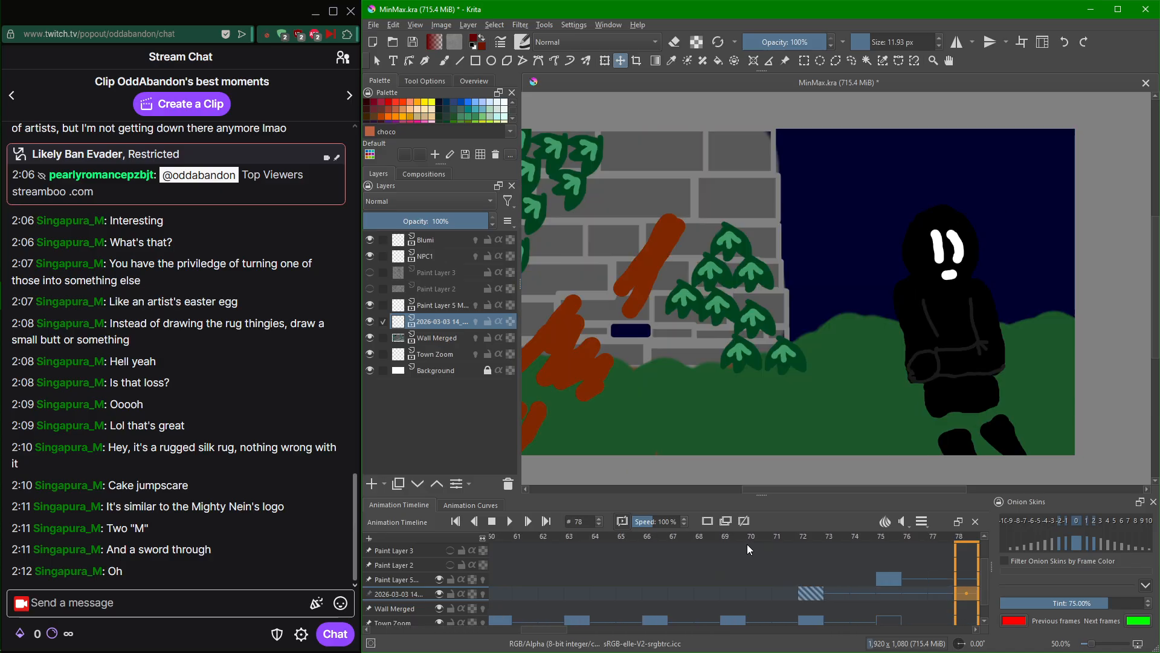
pyautogui.scroll(-7, 747, 544)
pyautogui.scroll(4, 747, 545)
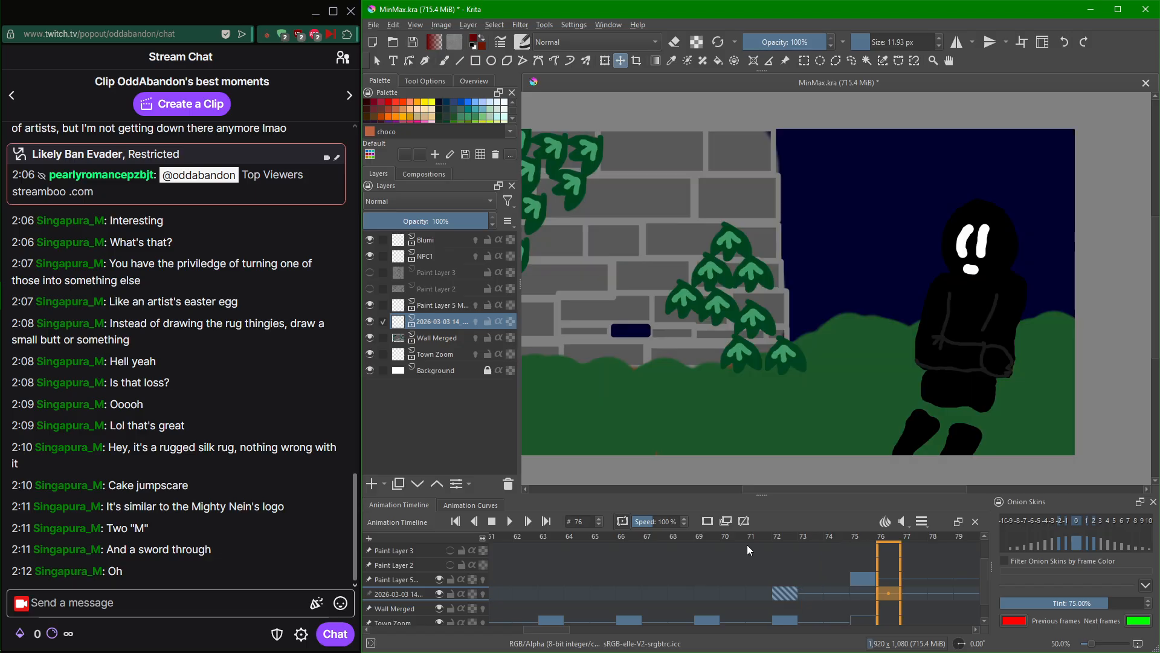
pyautogui.scroll(-2, 747, 545)
pyautogui.scroll(-2, 747, 545)
pyautogui.scroll(4, 747, 545)
pyautogui.scroll(5, 747, 544)
pyautogui.scroll(-7, 746, 545)
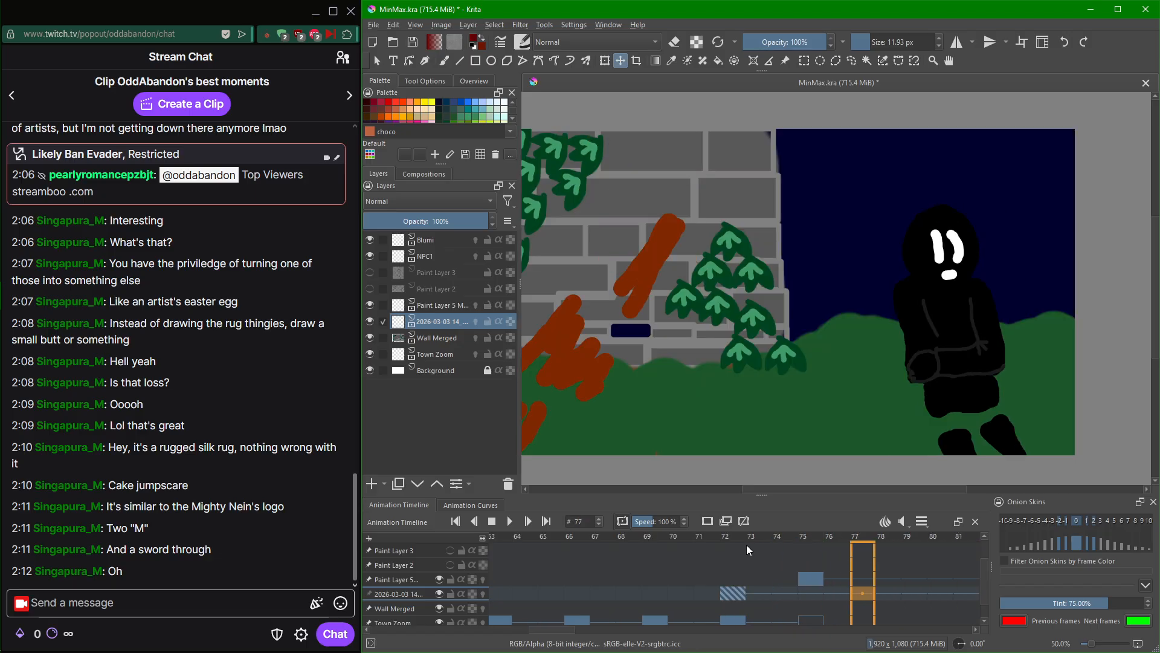
pyautogui.scroll(1, 747, 545)
pyautogui.scroll(-1, 750, 545)
pyautogui.scroll(1, 750, 545)
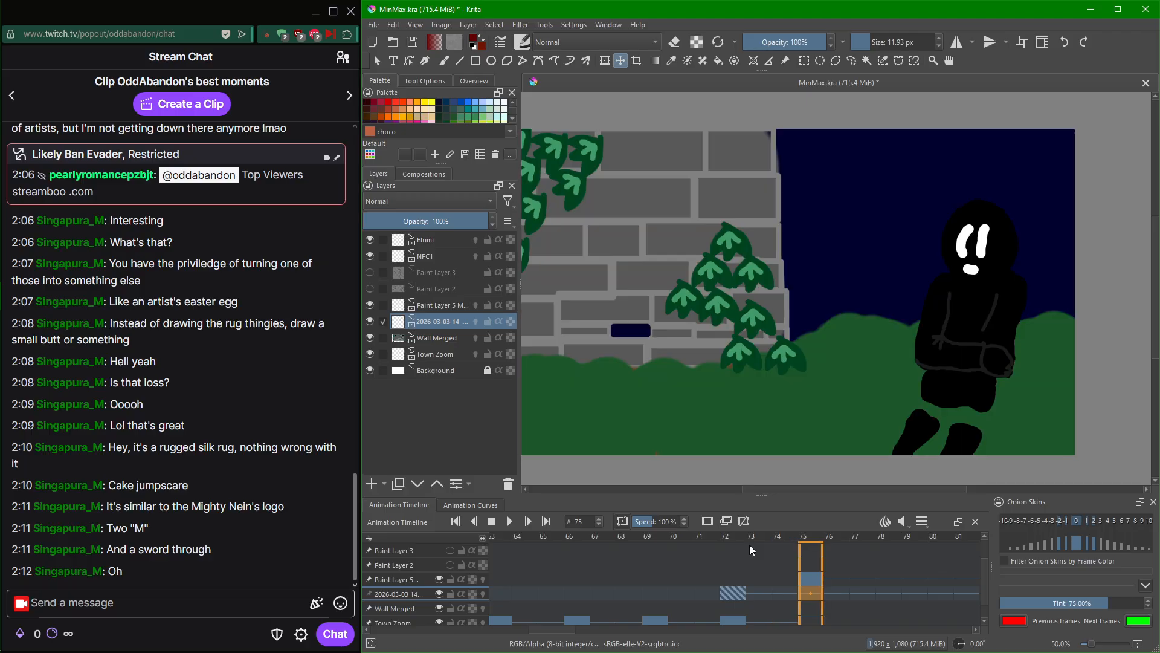
pyautogui.scroll(-1, 750, 545)
# Examine the wall scene up to frame 125 and back to frame 75 to check where the logo shows again.
pyautogui.scroll(20, 749, 545)
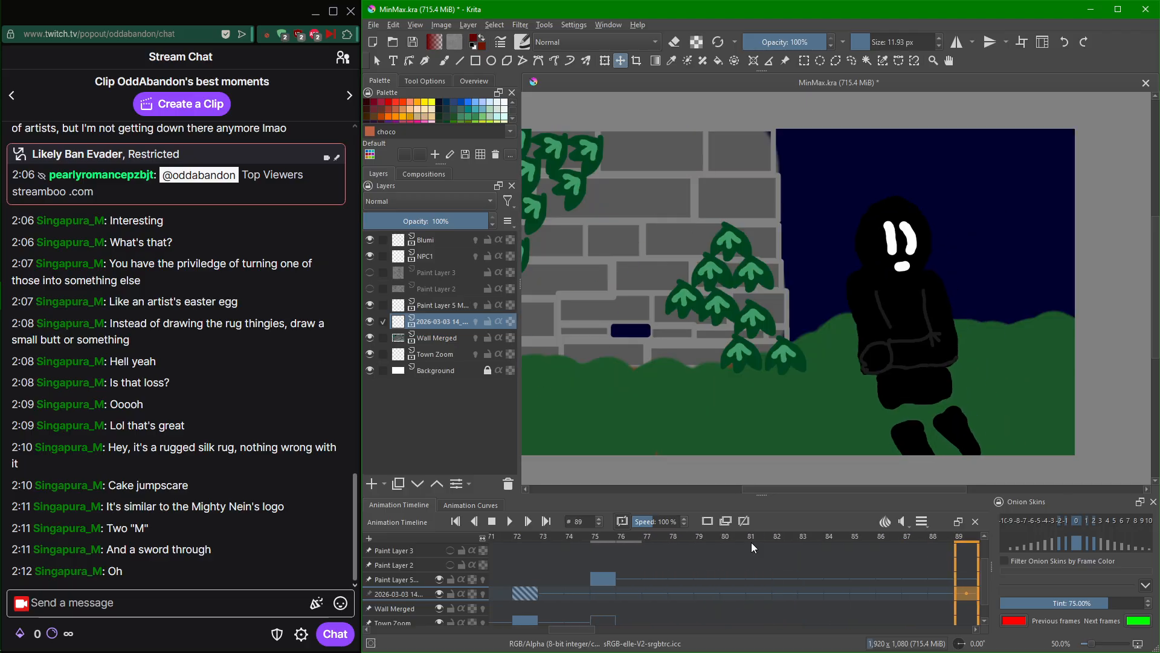
pyautogui.scroll(20, 751, 542)
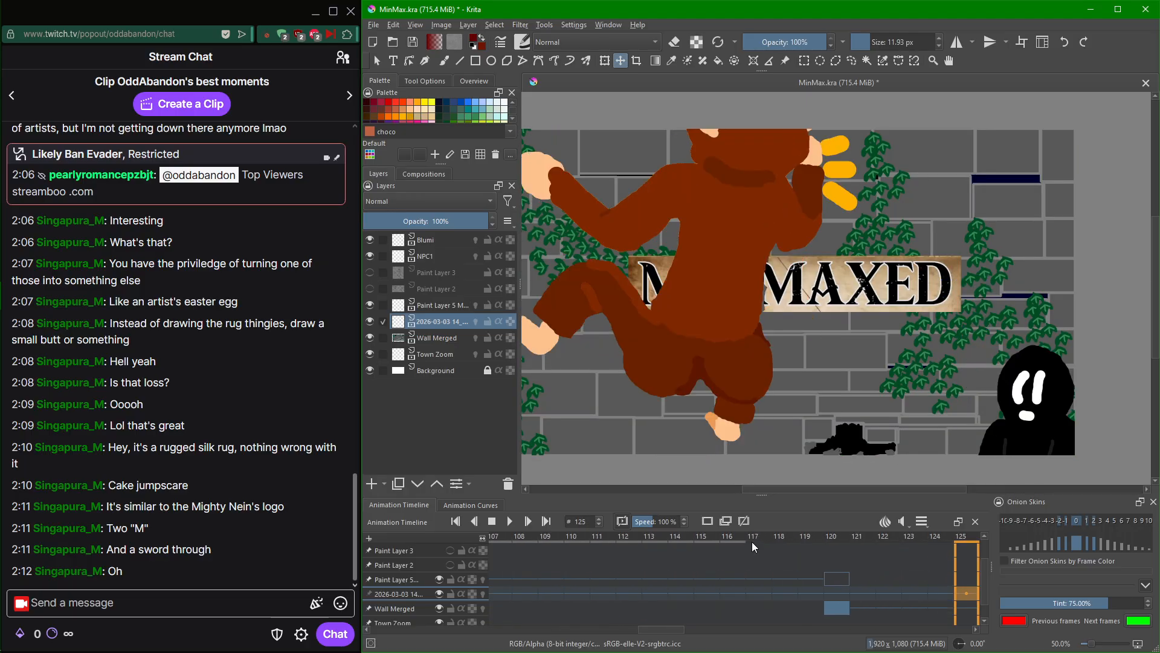
pyautogui.scroll(-4, 752, 541)
pyautogui.scroll(2, 751, 542)
pyautogui.scroll(1, 752, 542)
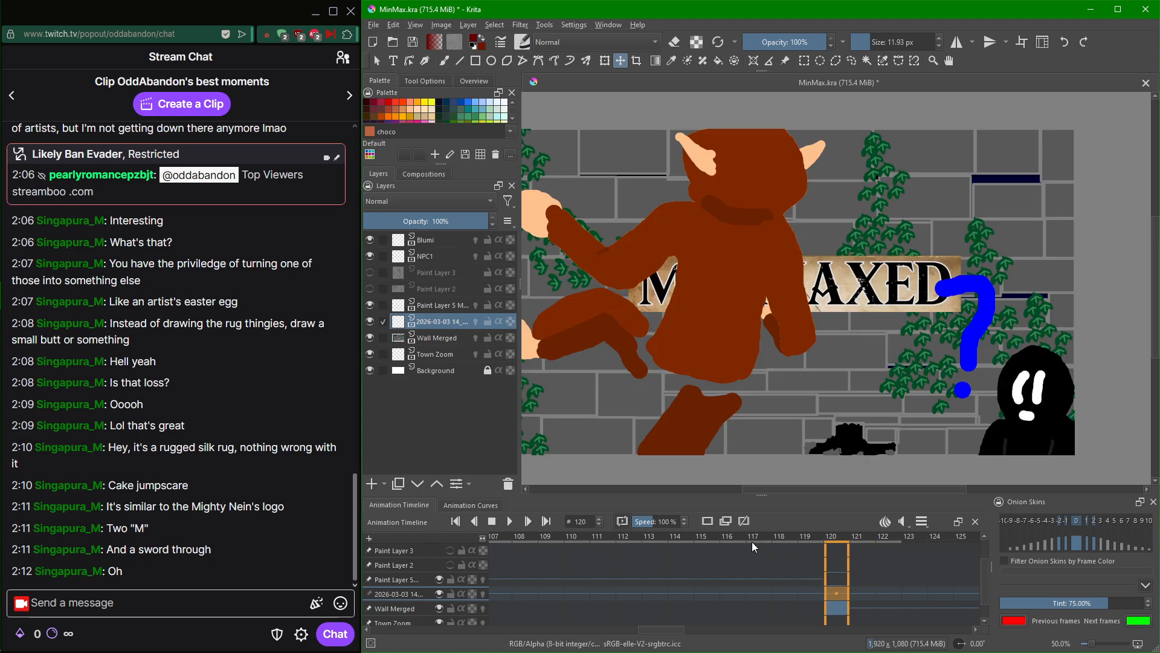
pyautogui.scroll(-20, 752, 541)
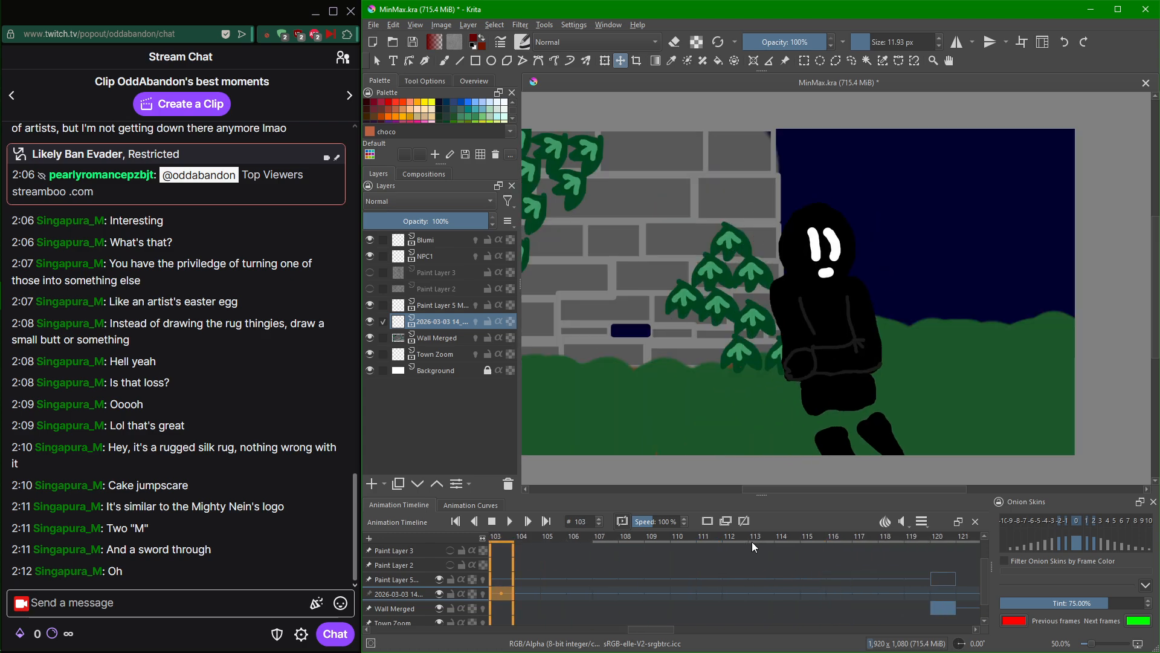
pyautogui.scroll(-20, 751, 541)
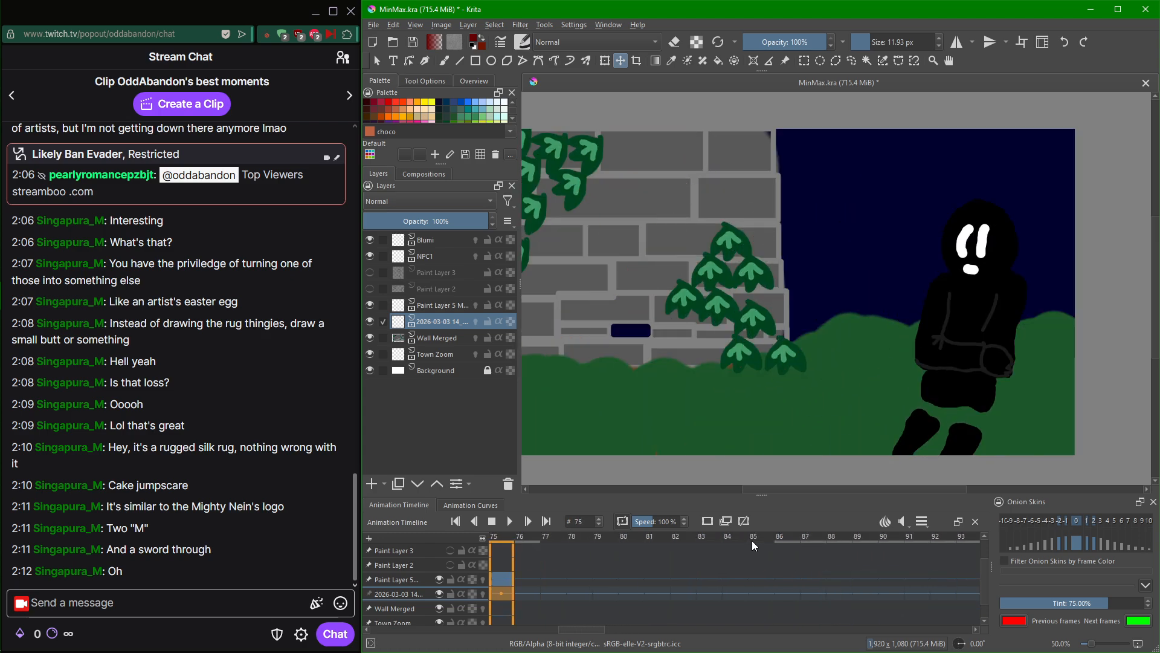
# Compare frames 72 to 75 at the end of the black screen and add a blank keyframe to the logo layer at frame 75.
pyautogui.scroll(1, 752, 540)
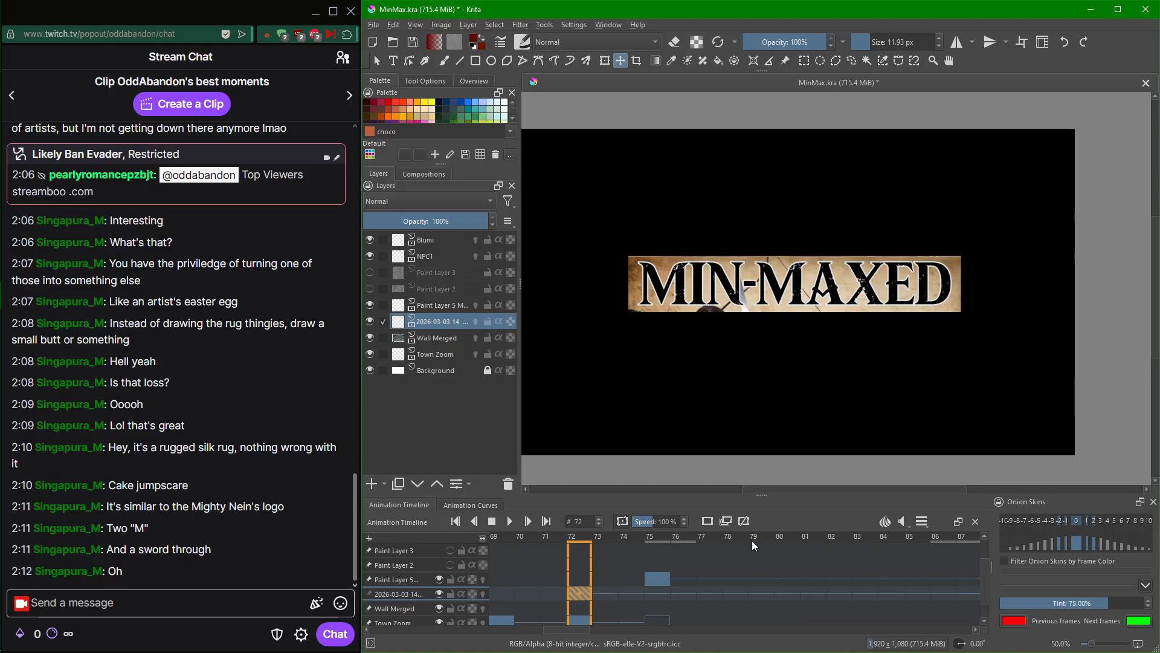
pyautogui.scroll(2, 723, 549)
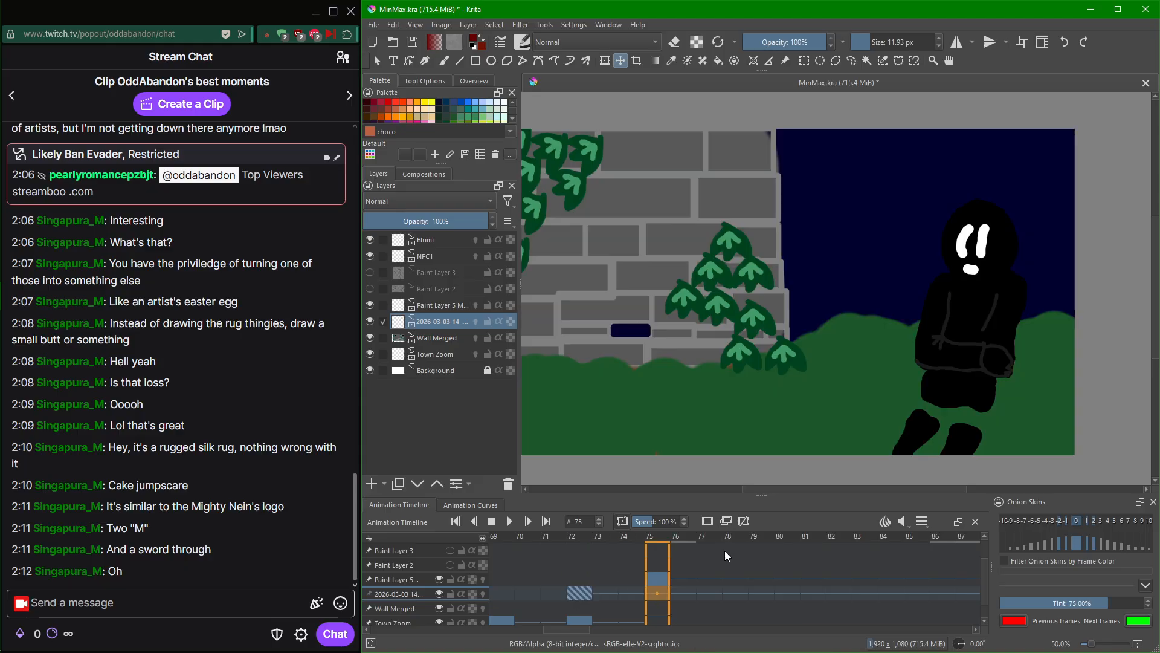
pyautogui.scroll(-3, 724, 552)
pyautogui.scroll(3, 724, 552)
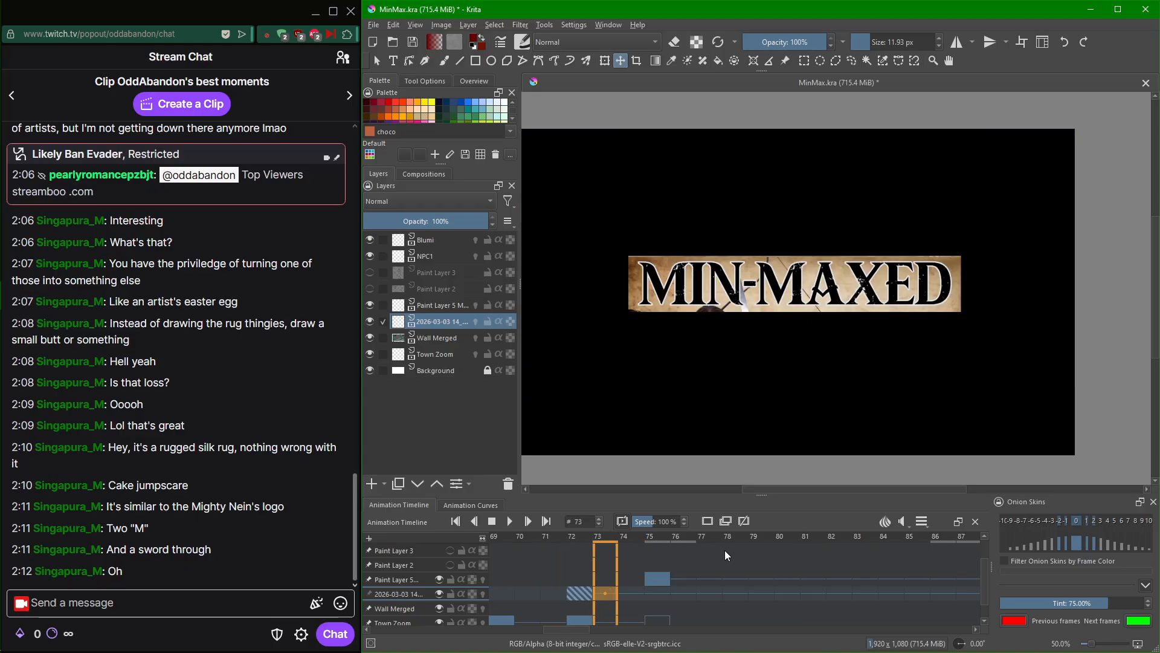
pyautogui.scroll(1, 724, 550)
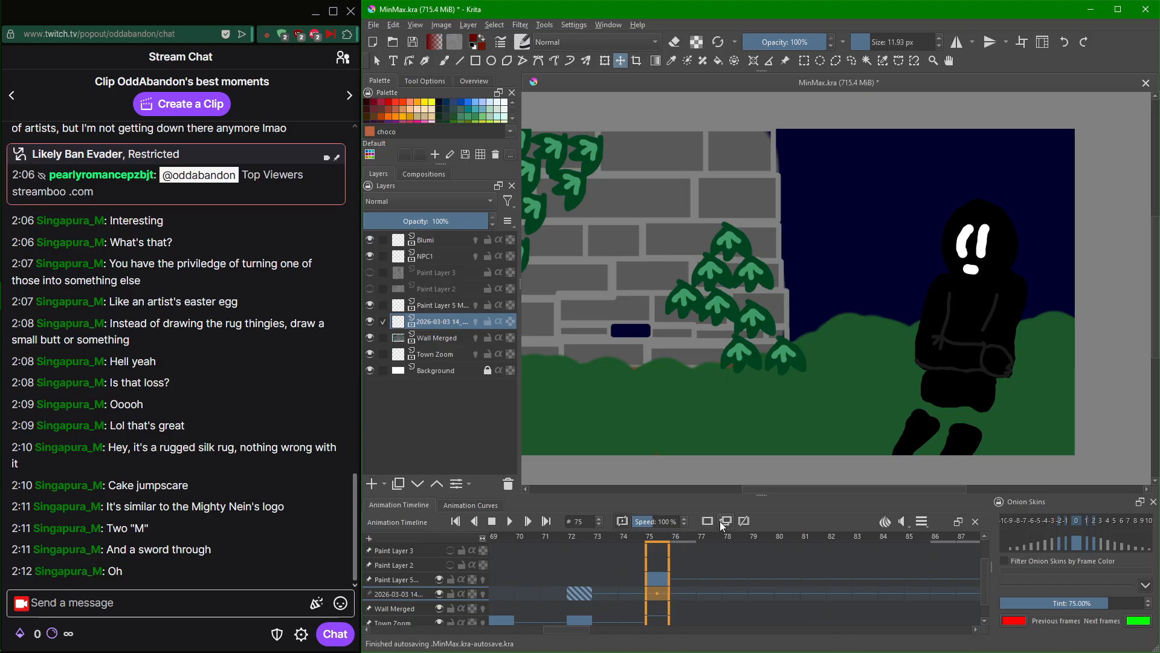
pyautogui.scroll(1, 706, 622)
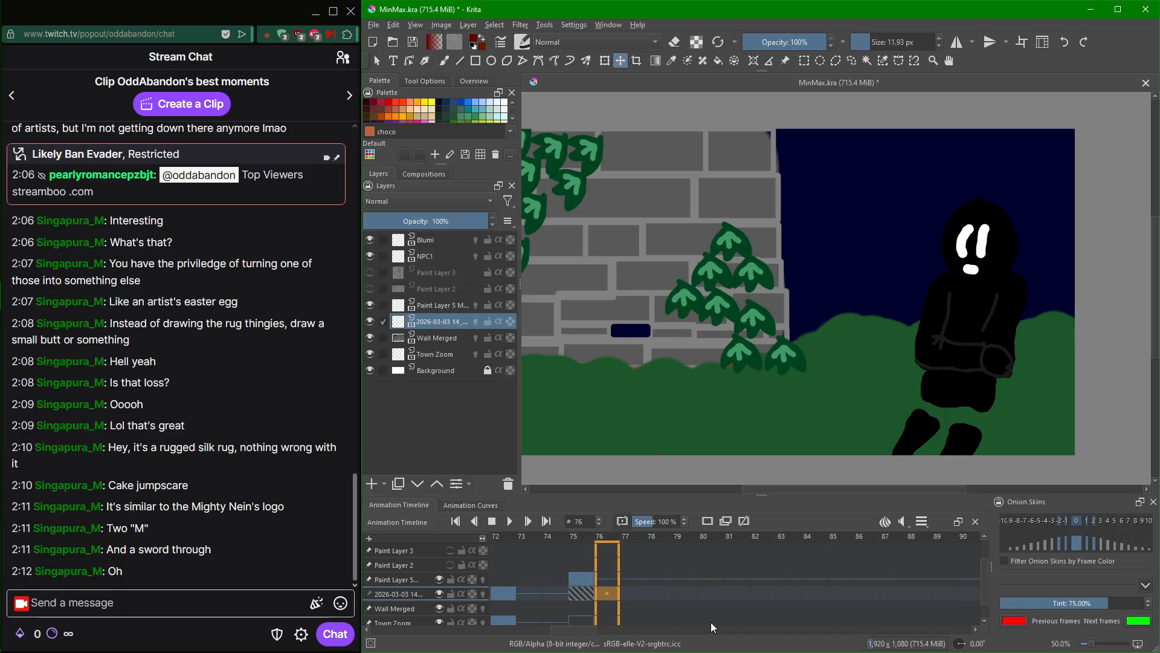
# Copy the logo layer's keyframe at frame 72 and paste it at frame 185, where the fireplace room scene begins.
pyautogui.scroll(-4, 707, 620)
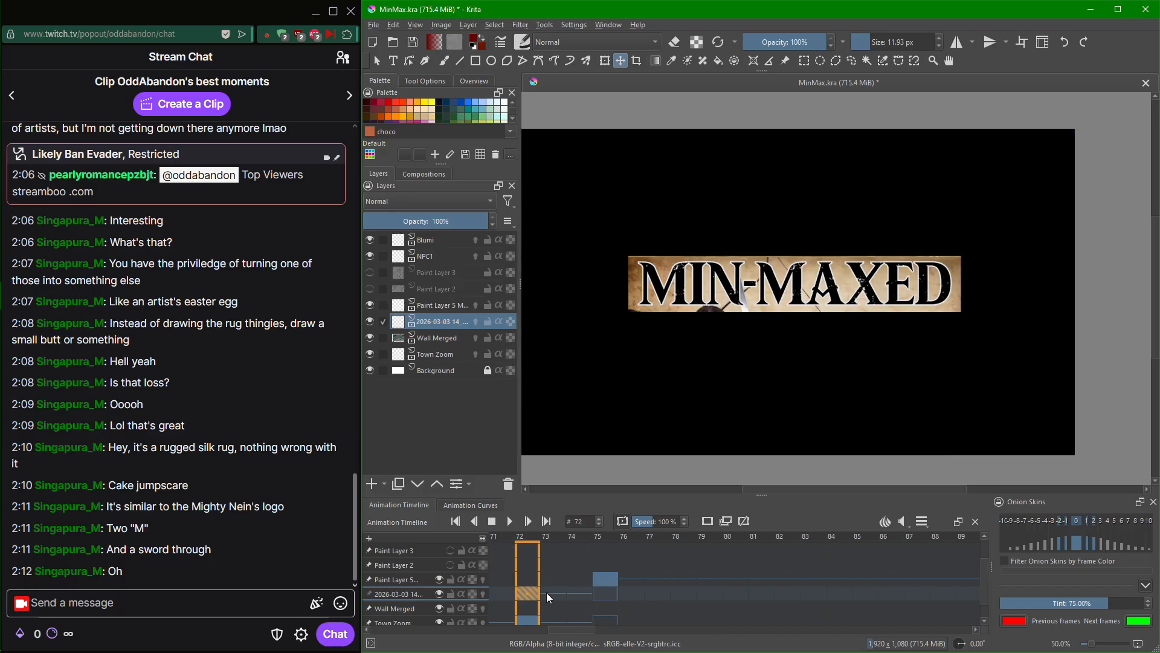
pyautogui.rightClick(531, 590)
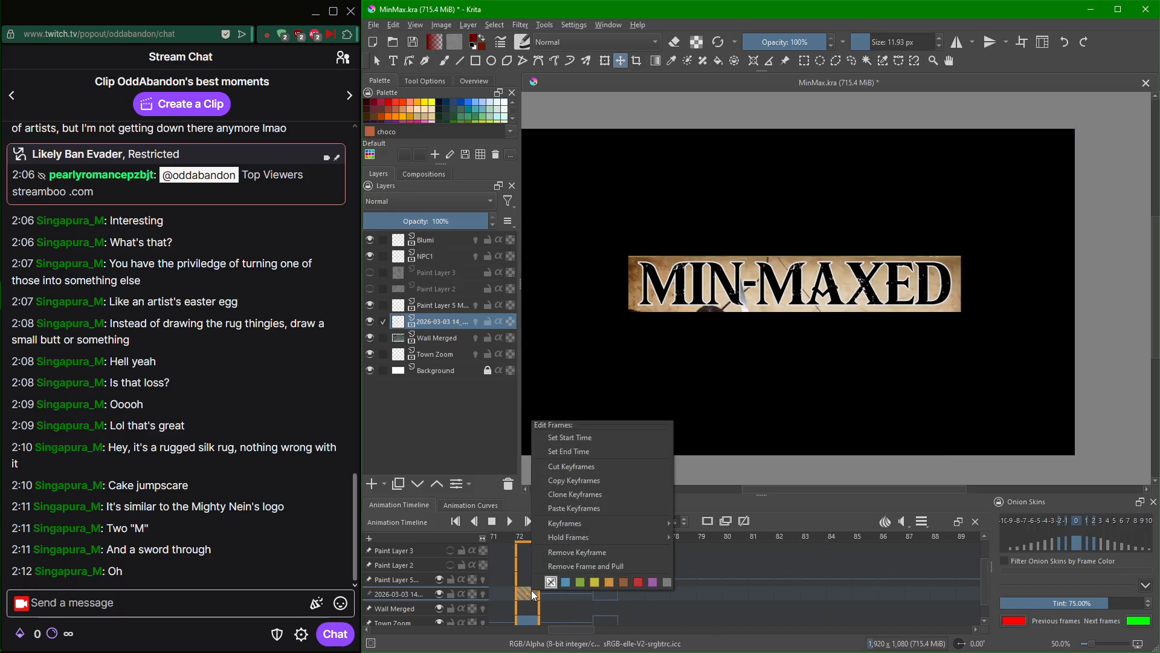
pyautogui.click(596, 481)
pyautogui.scroll(7, 727, 589)
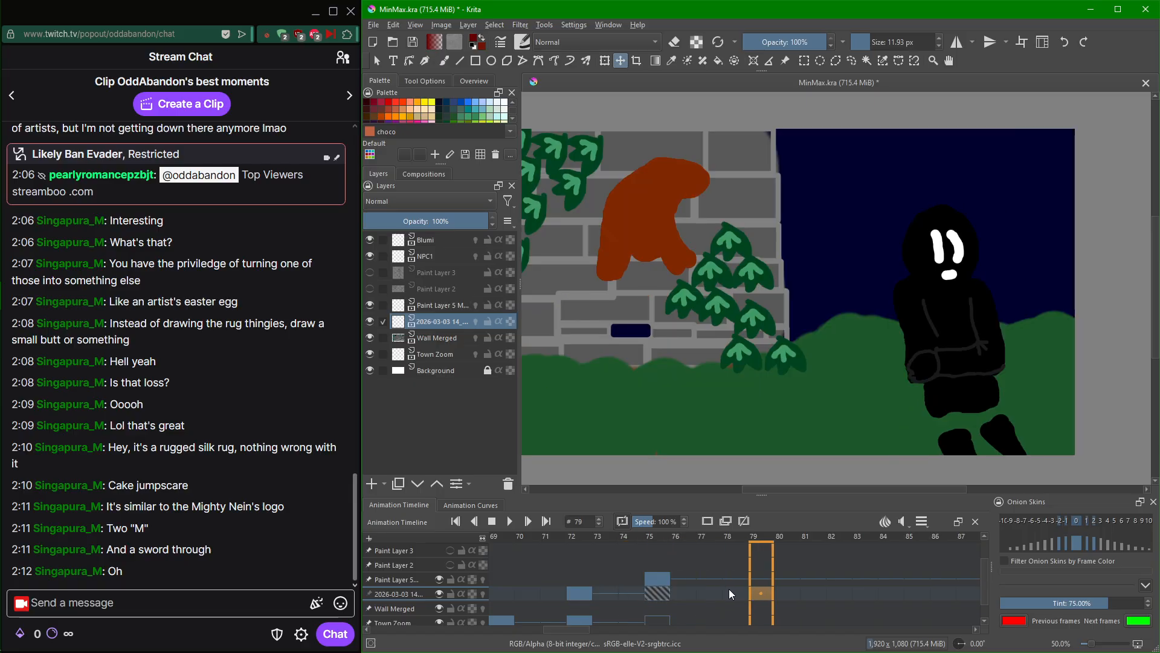
pyautogui.scroll(20, 729, 589)
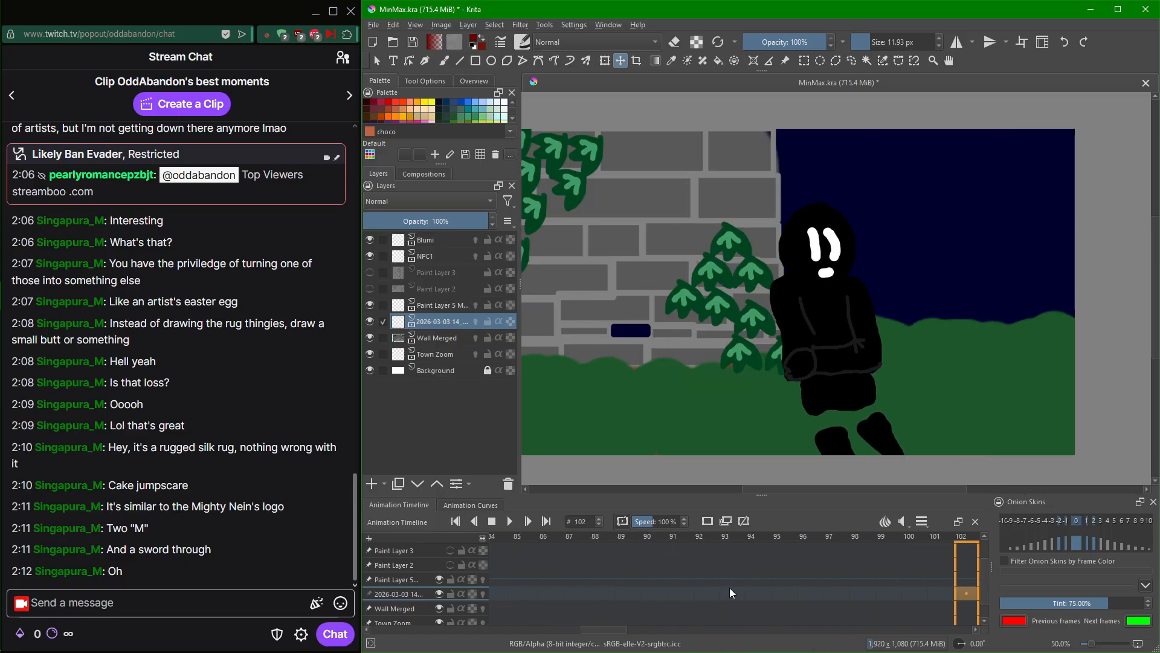
pyautogui.scroll(20, 730, 588)
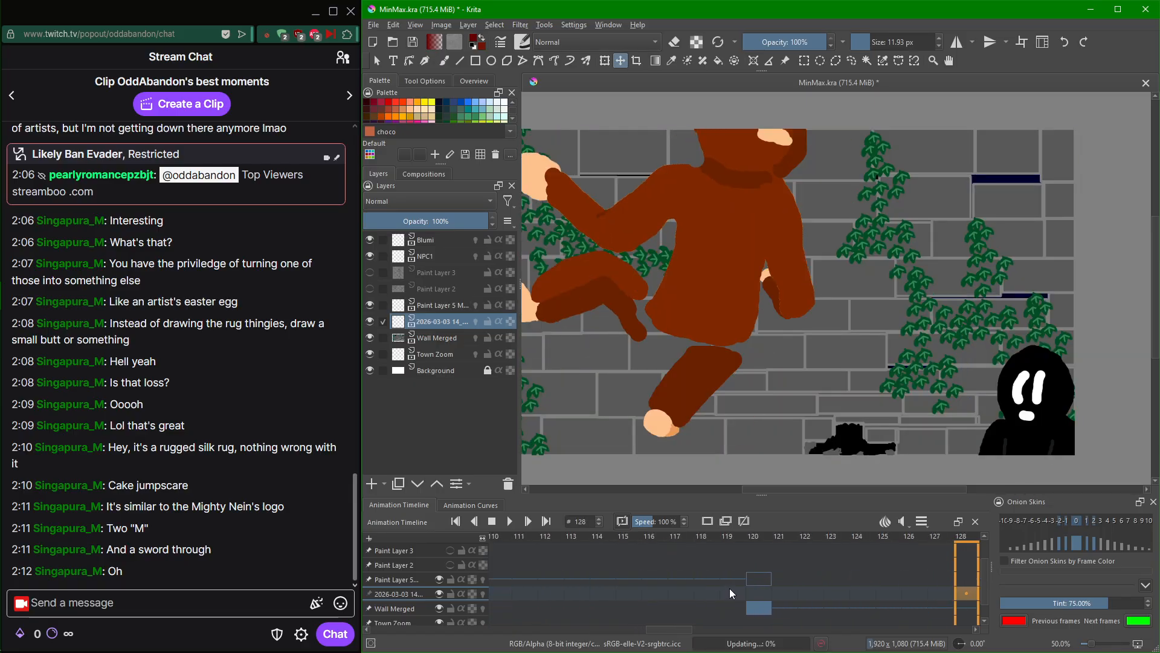
pyautogui.scroll(20, 730, 589)
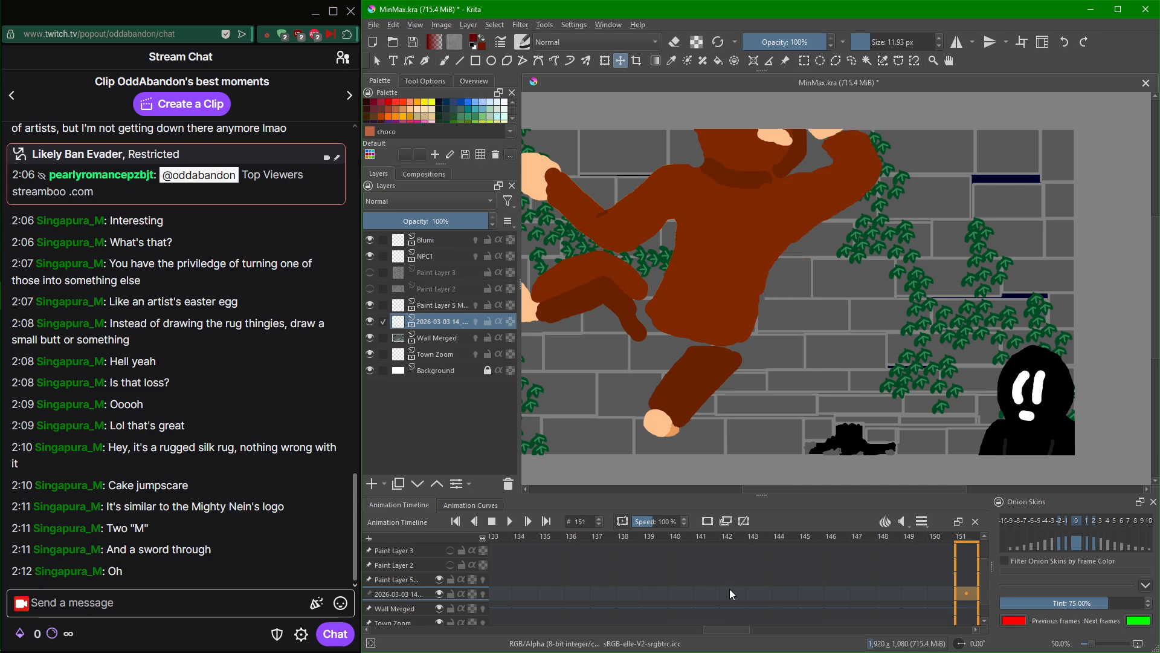
pyautogui.scroll(20, 730, 589)
pyautogui.scroll(15, 730, 589)
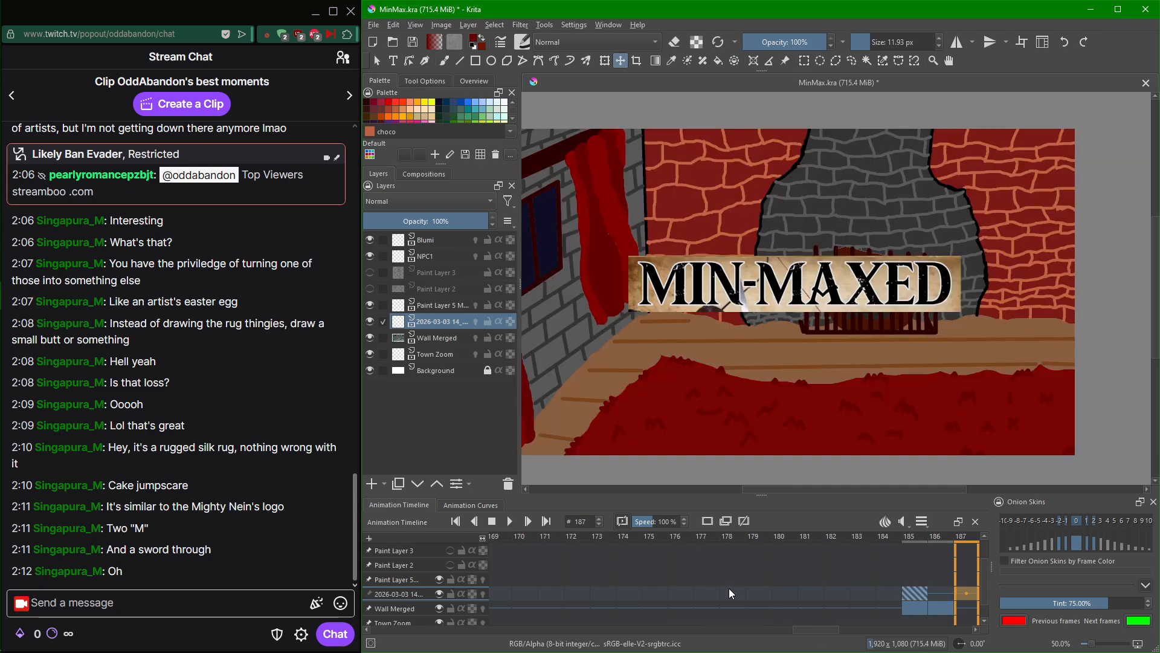
# Check the dark figure's expression change between frames 150 and 175, and move the NPC1 layer's keyframe from frame 174 to frame 164.
pyautogui.scroll(-12, 728, 589)
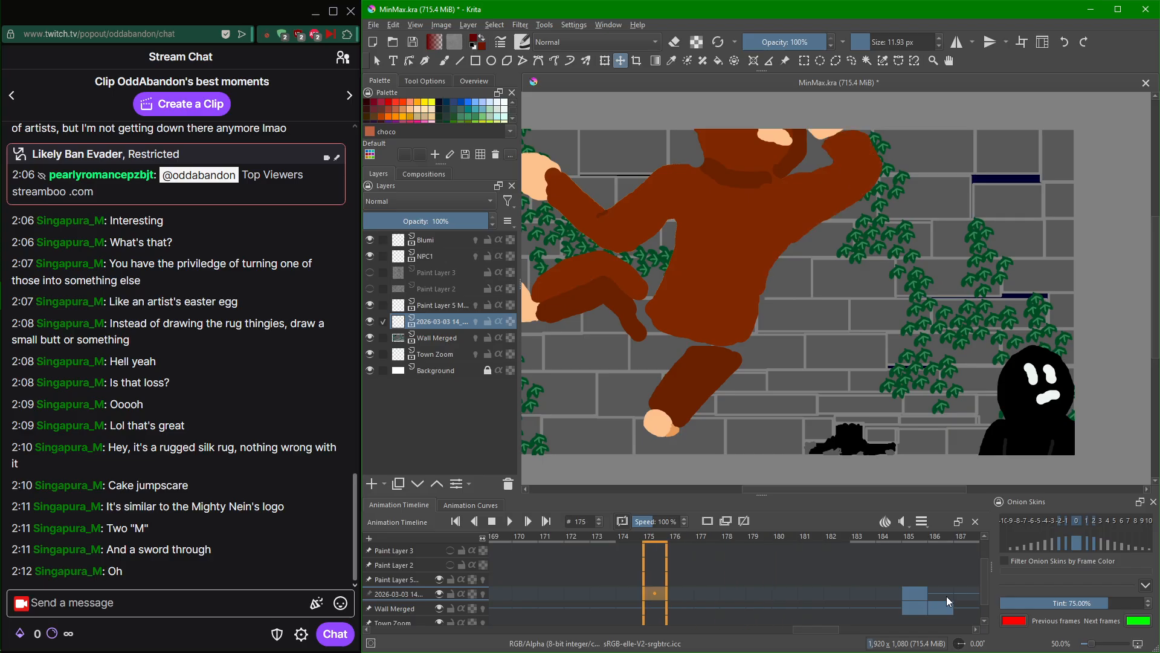
pyautogui.scroll(-5, 947, 601)
pyautogui.scroll(4, 948, 601)
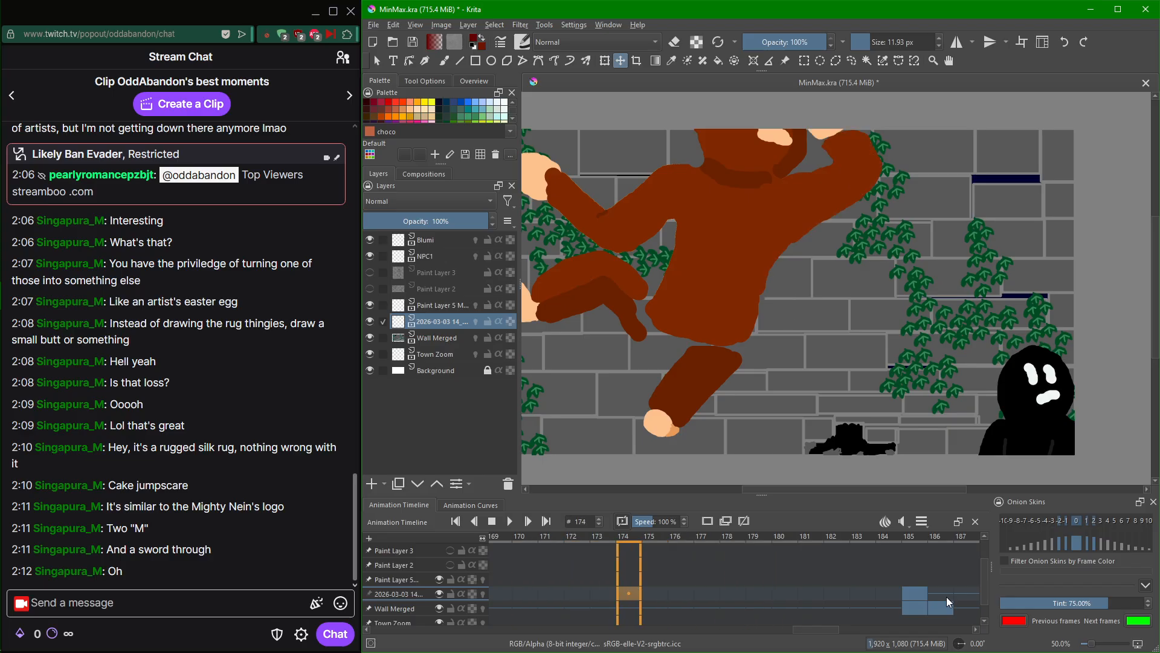
pyautogui.scroll(-8, 947, 603)
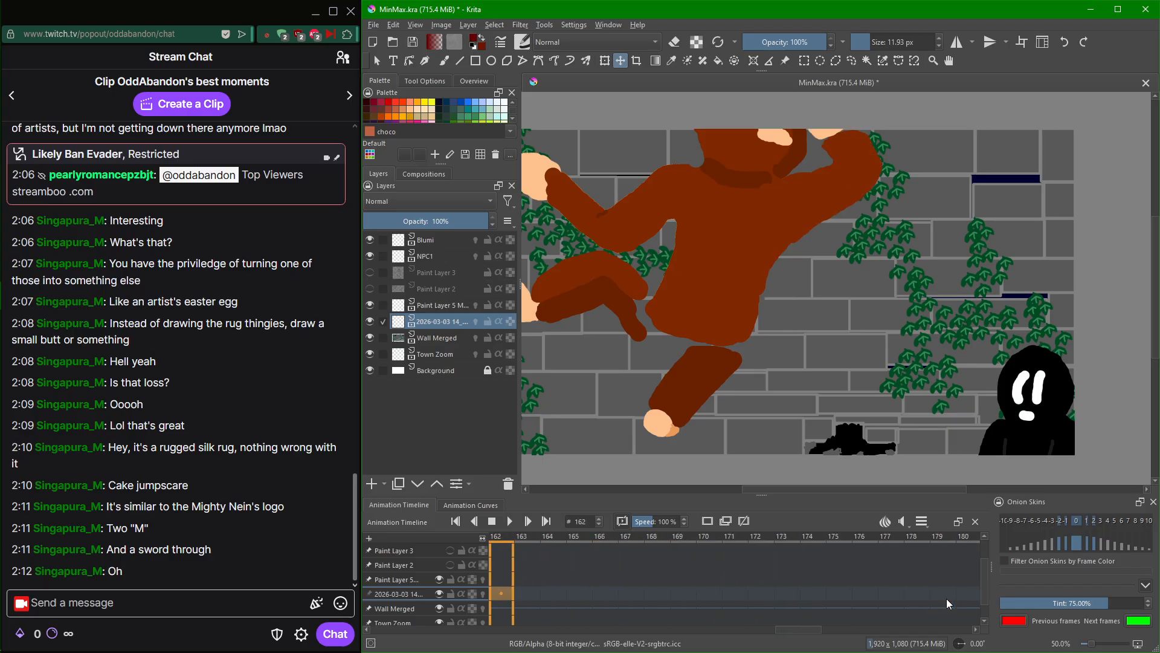
pyautogui.scroll(-4, 946, 599)
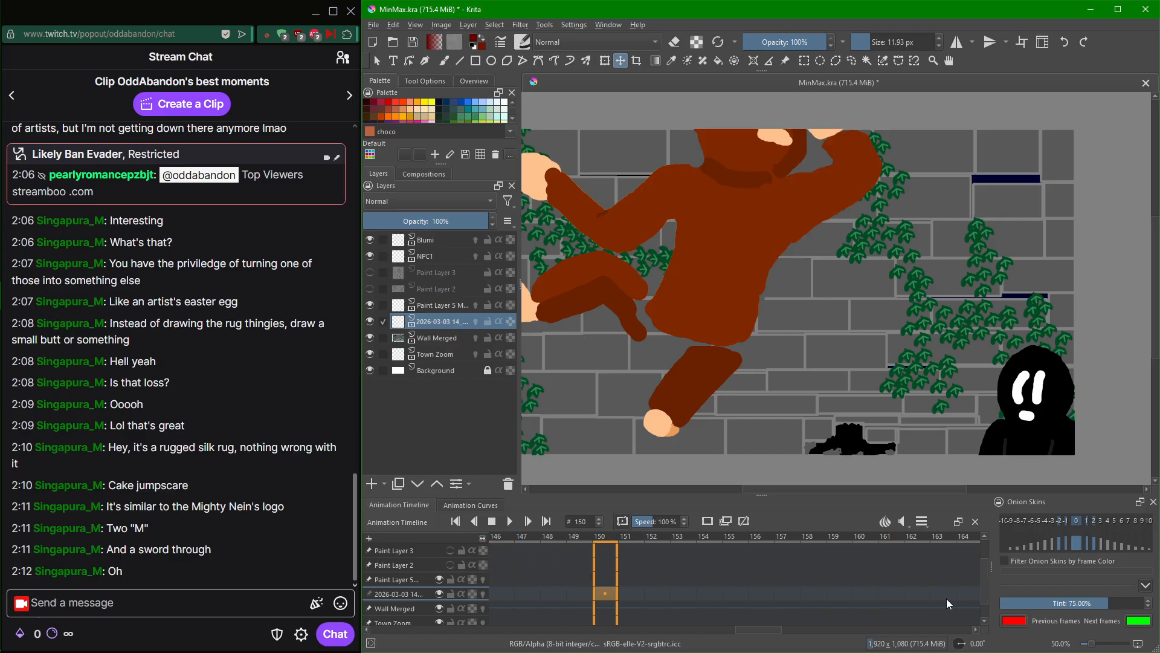
pyautogui.scroll(5, 947, 598)
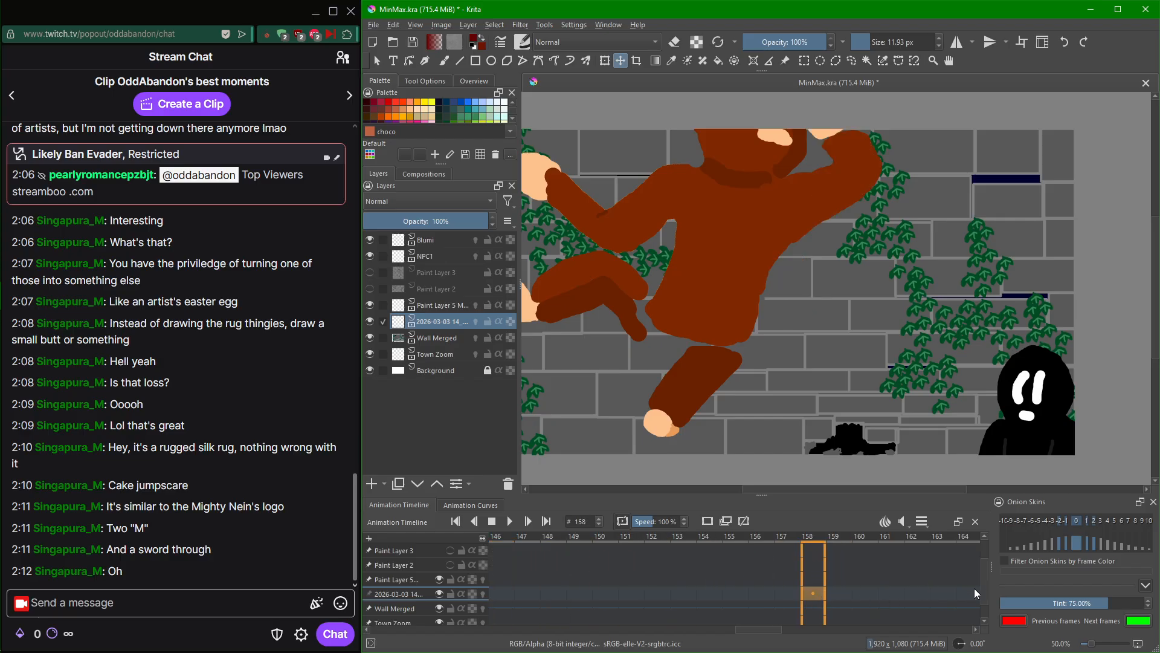
pyautogui.scroll(-1, 981, 582)
pyautogui.scroll(4, 982, 582)
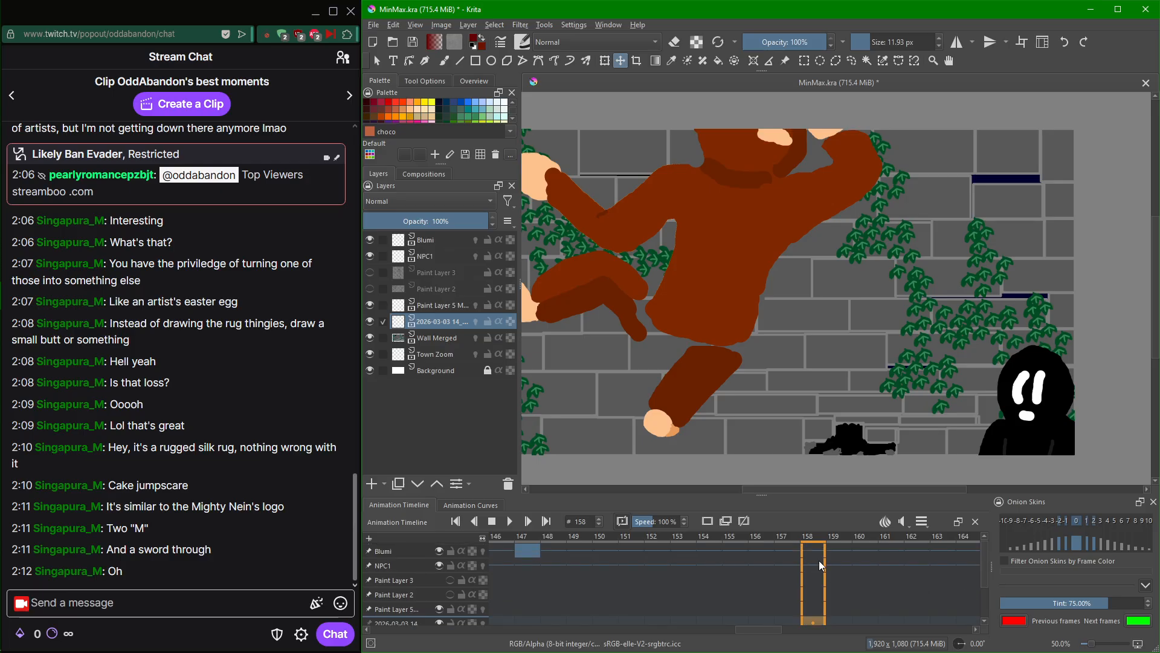
pyautogui.scroll(9, 818, 560)
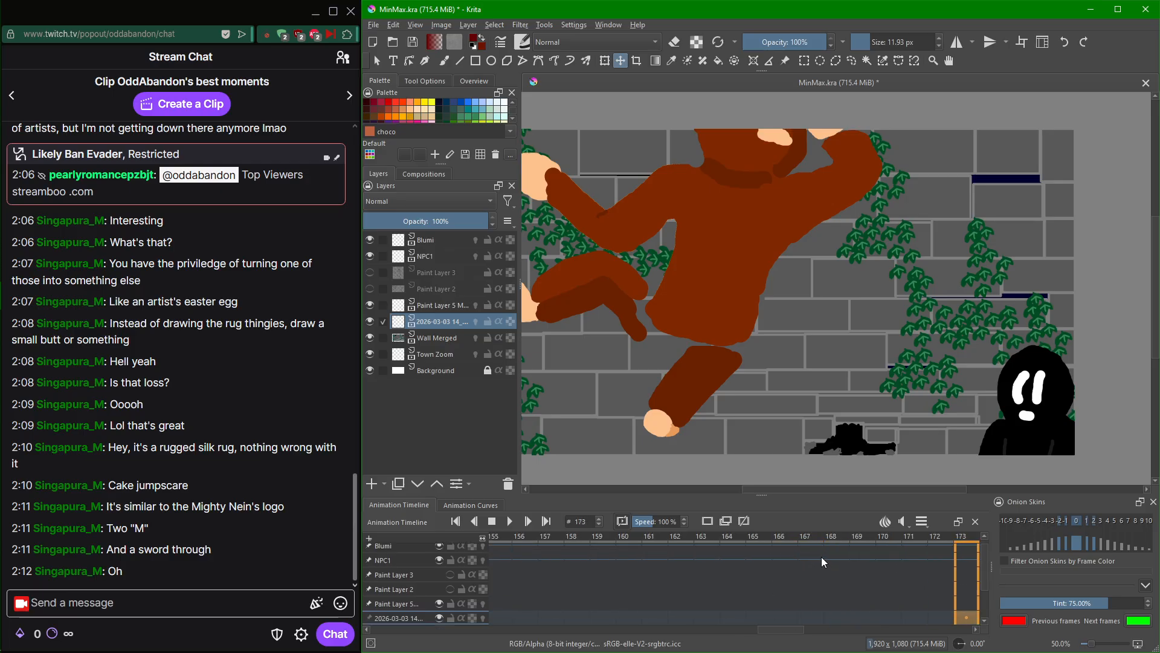
pyautogui.scroll(1, 821, 556)
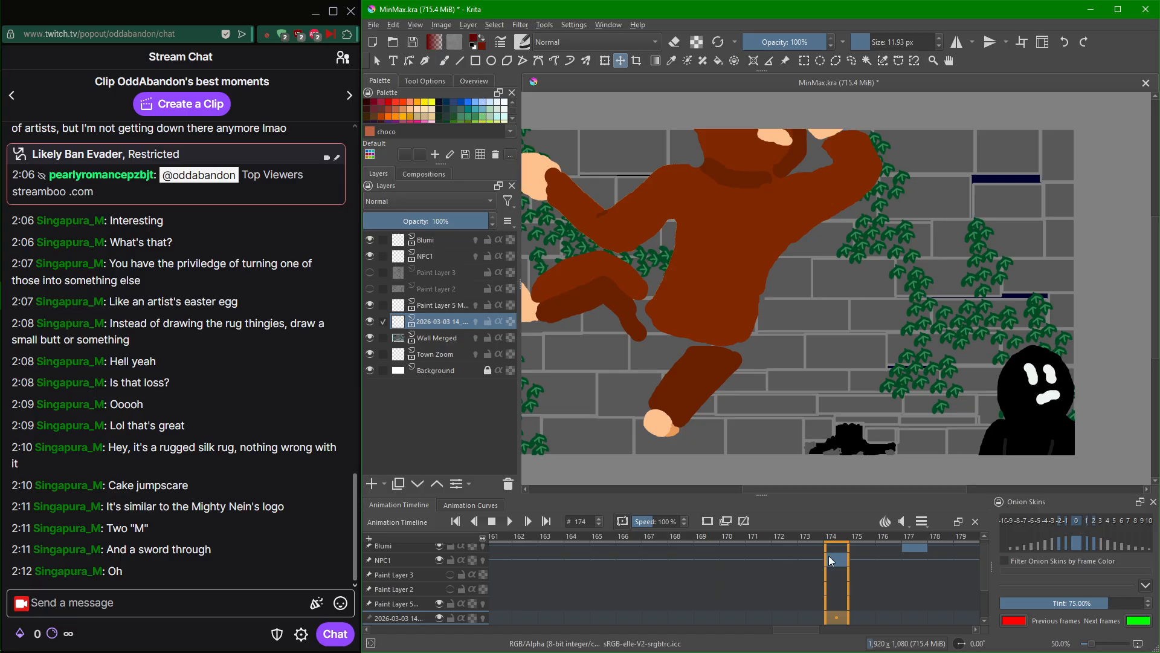
pyautogui.moveTo(828, 556); pyautogui.dragTo(592, 571)
pyautogui.scroll(-18, 709, 609)
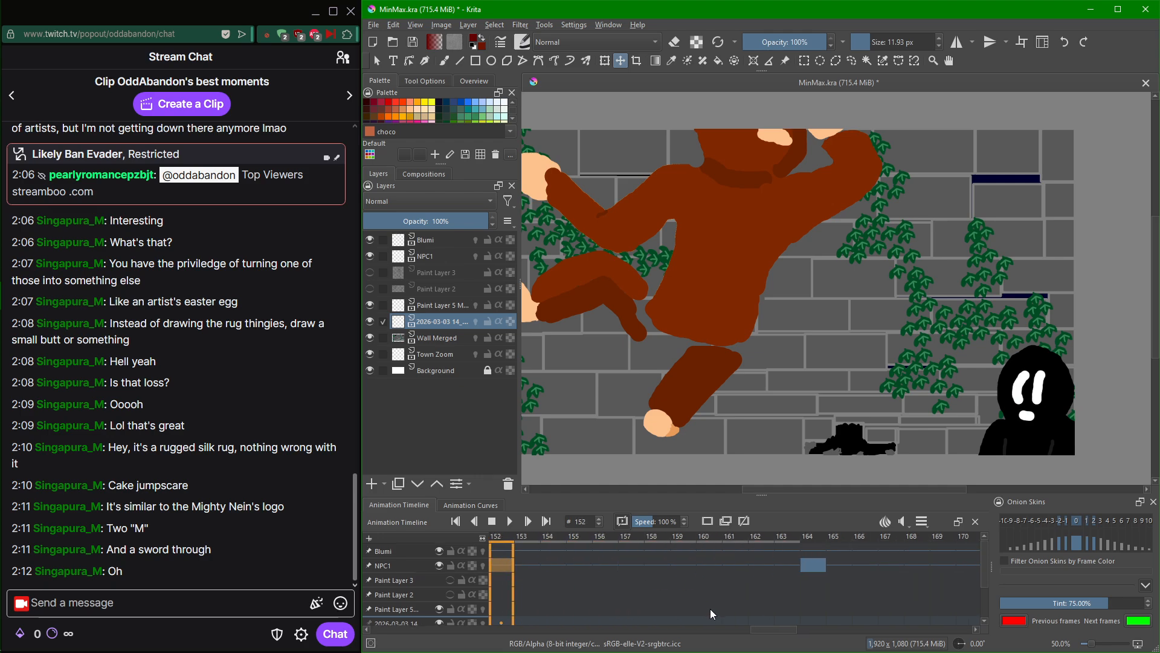
# Examine frames 152 to 187, comparing the end of the wall scene with the logo frame at 185 and the fireplace room at 186.
pyautogui.scroll(5, 711, 610)
pyautogui.scroll(20, 712, 608)
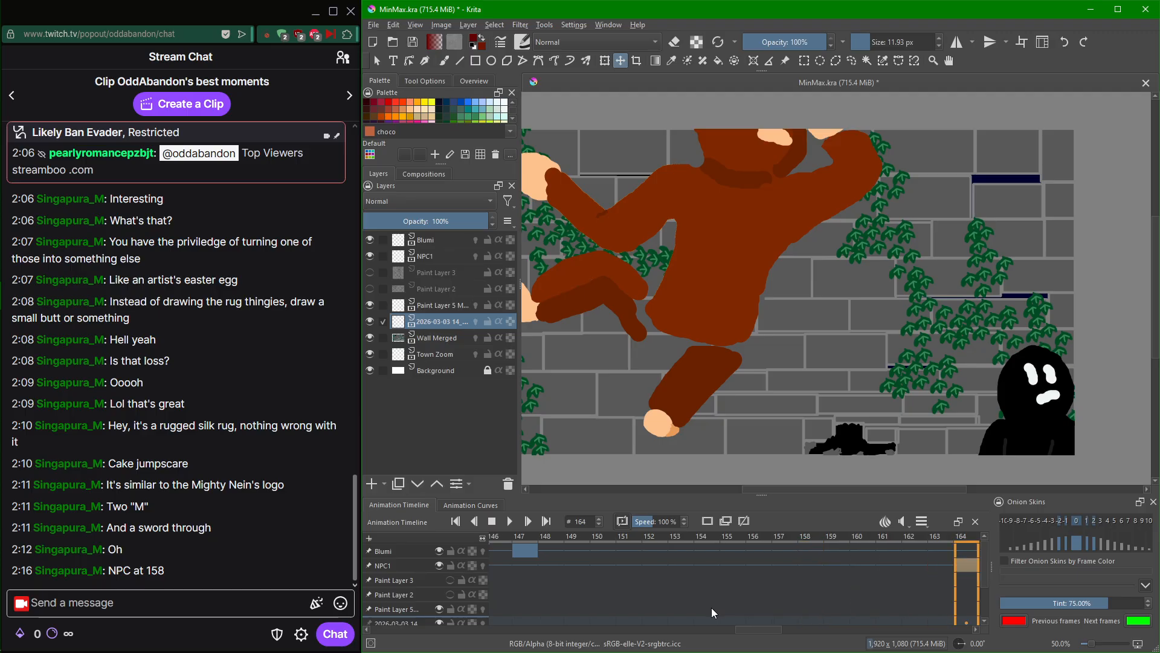
pyautogui.scroll(4, 712, 607)
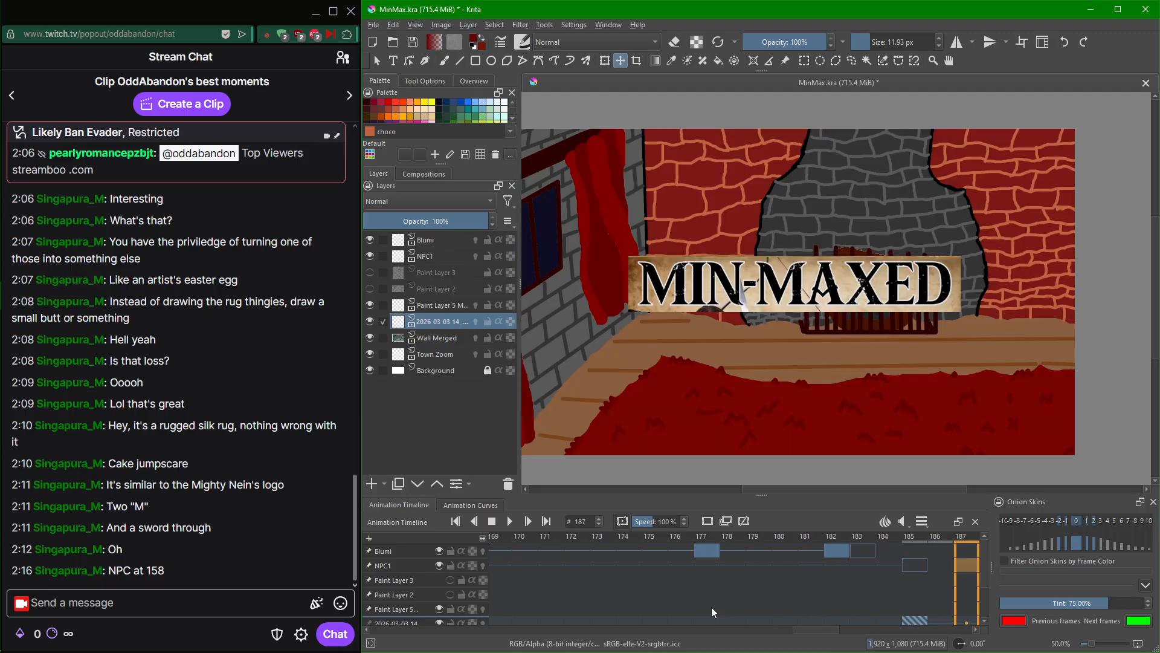
pyautogui.scroll(1, 712, 608)
pyautogui.scroll(-1, 712, 608)
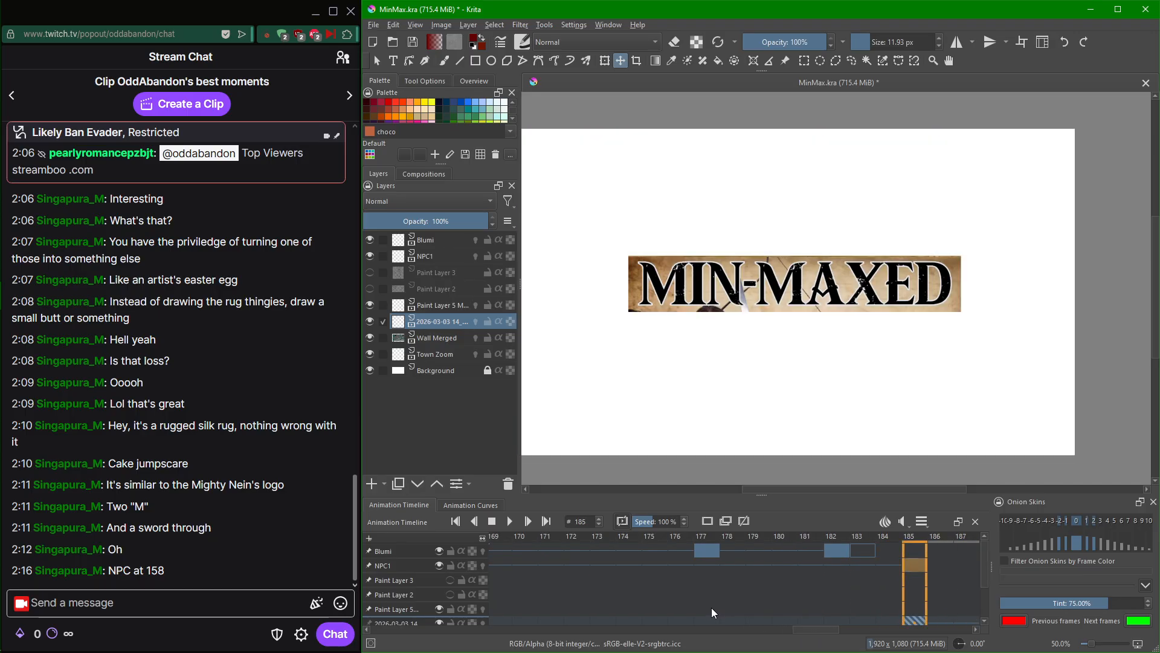
pyautogui.scroll(-2, 712, 607)
pyautogui.scroll(2, 712, 608)
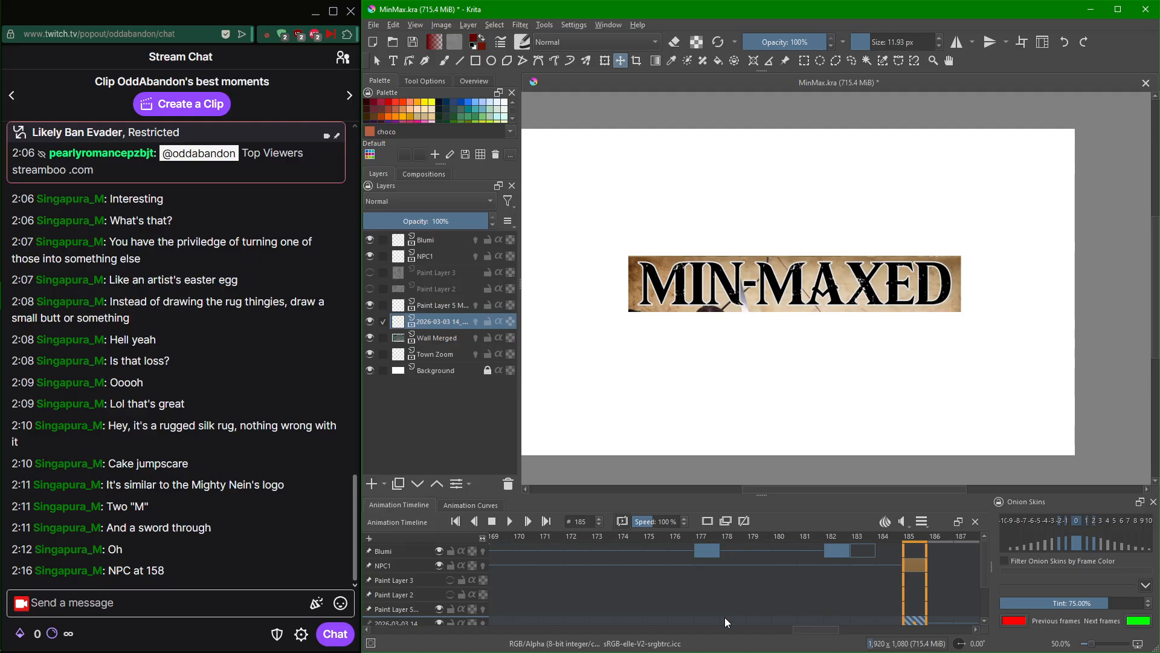
pyautogui.scroll(1, 876, 613)
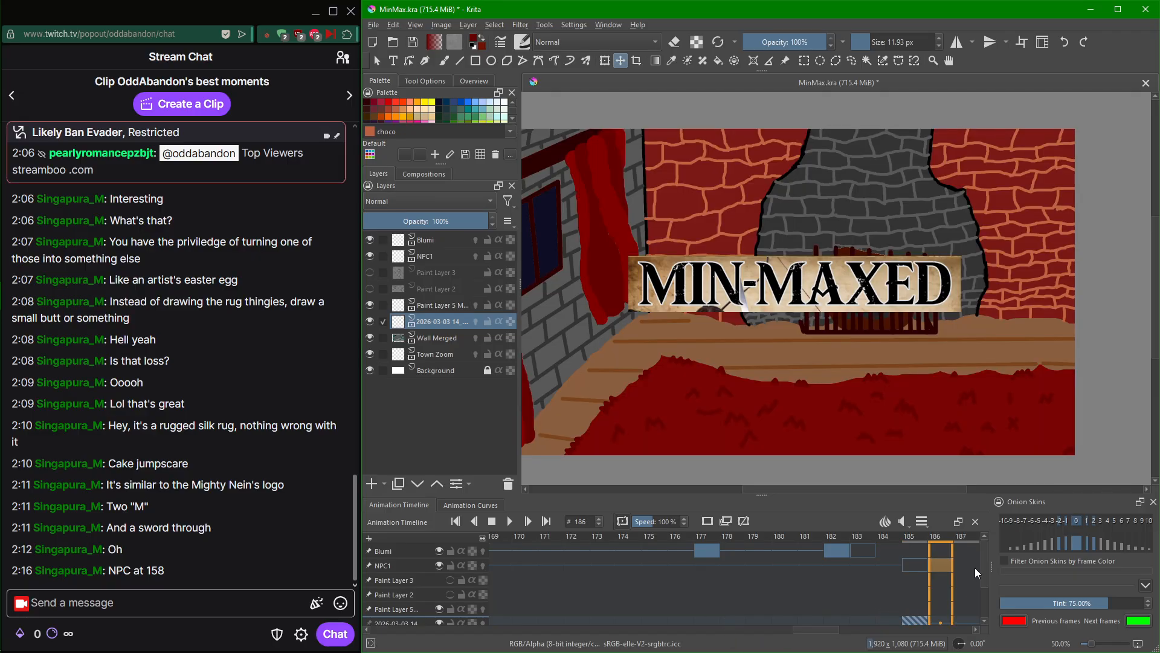
pyautogui.scroll(-1, 974, 568)
pyautogui.scroll(1, 977, 568)
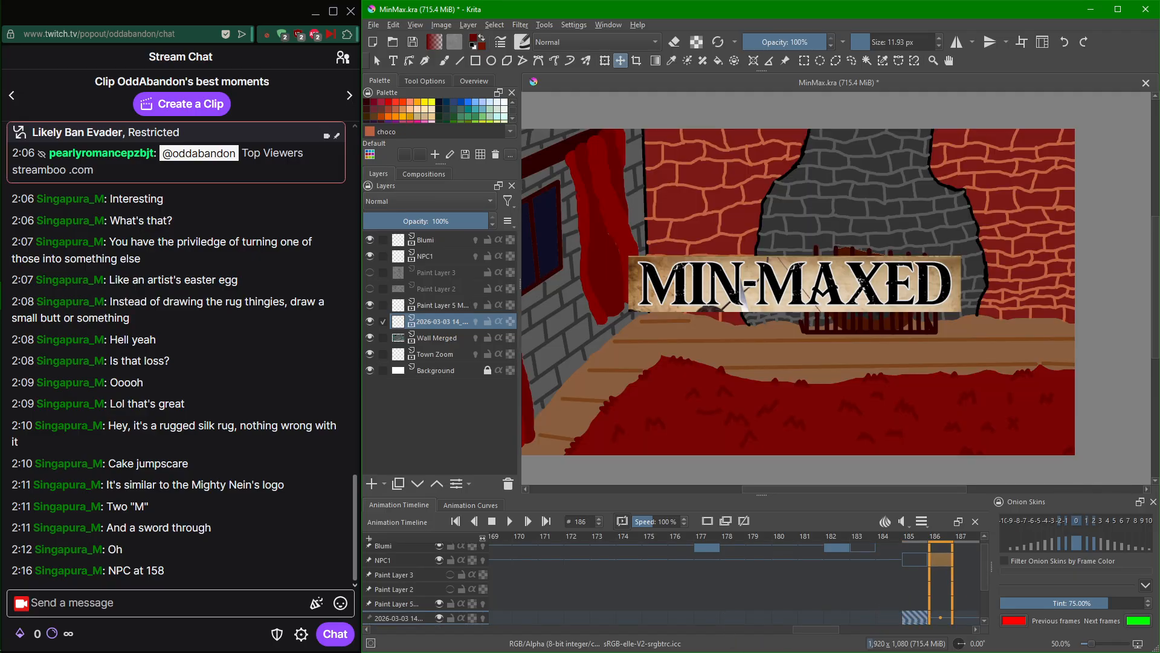
pyautogui.scroll(-1, 511, 624)
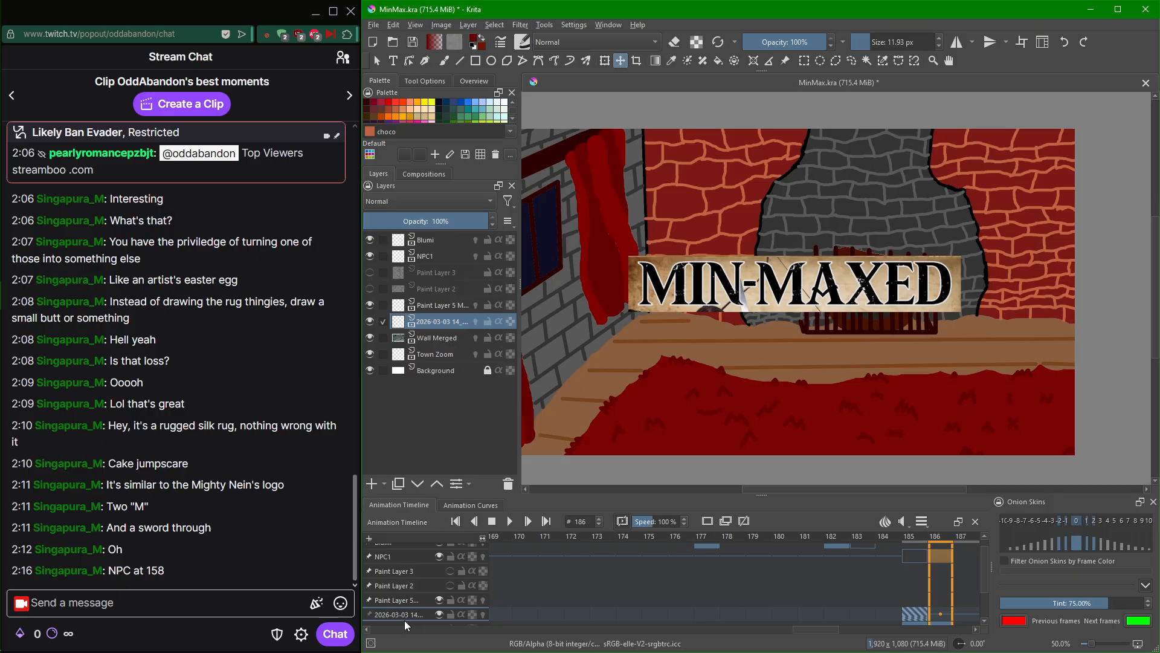
pyautogui.scroll(-1, 840, 620)
pyautogui.scroll(1, 840, 621)
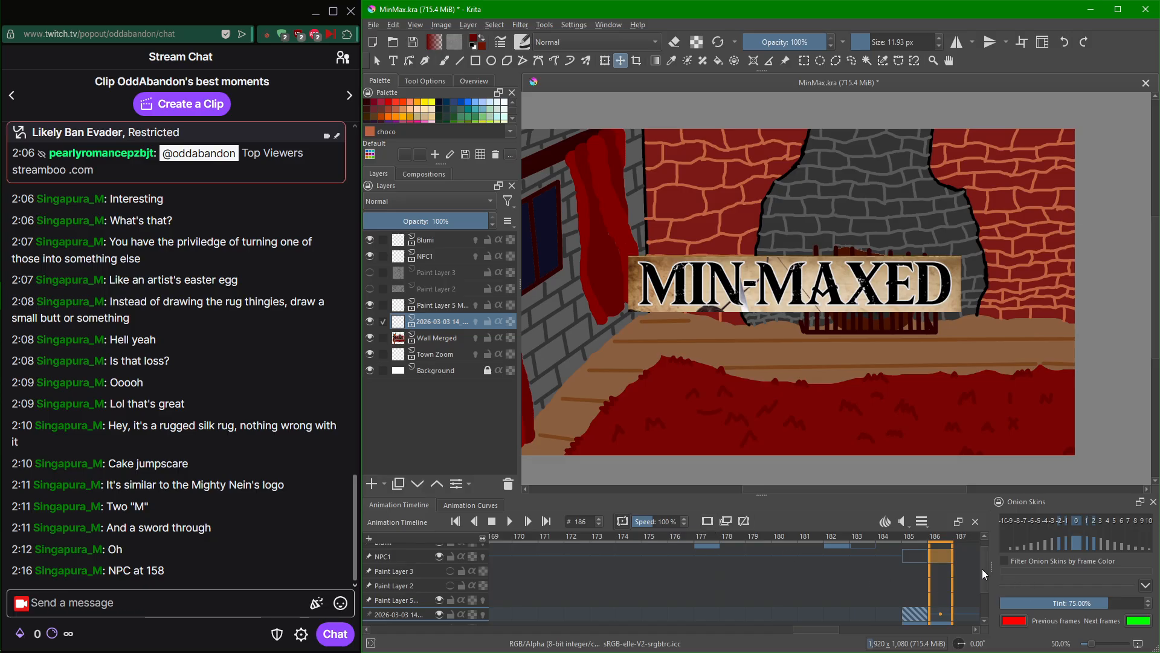
pyautogui.scroll(1, 982, 568)
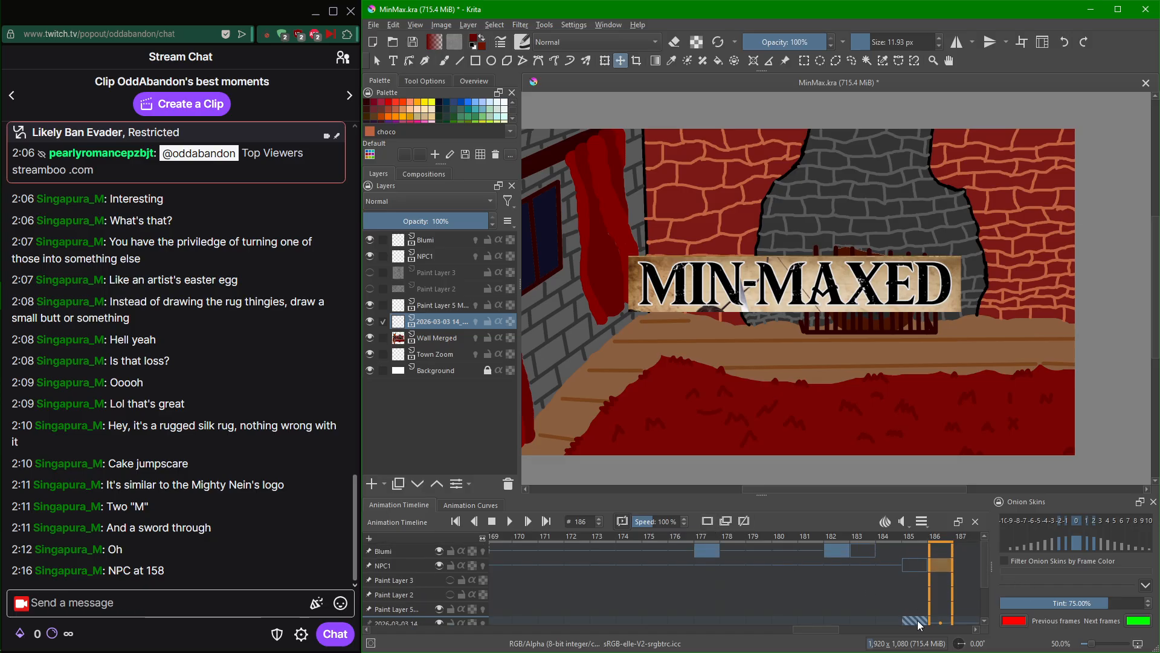
pyautogui.scroll(-4, 904, 591)
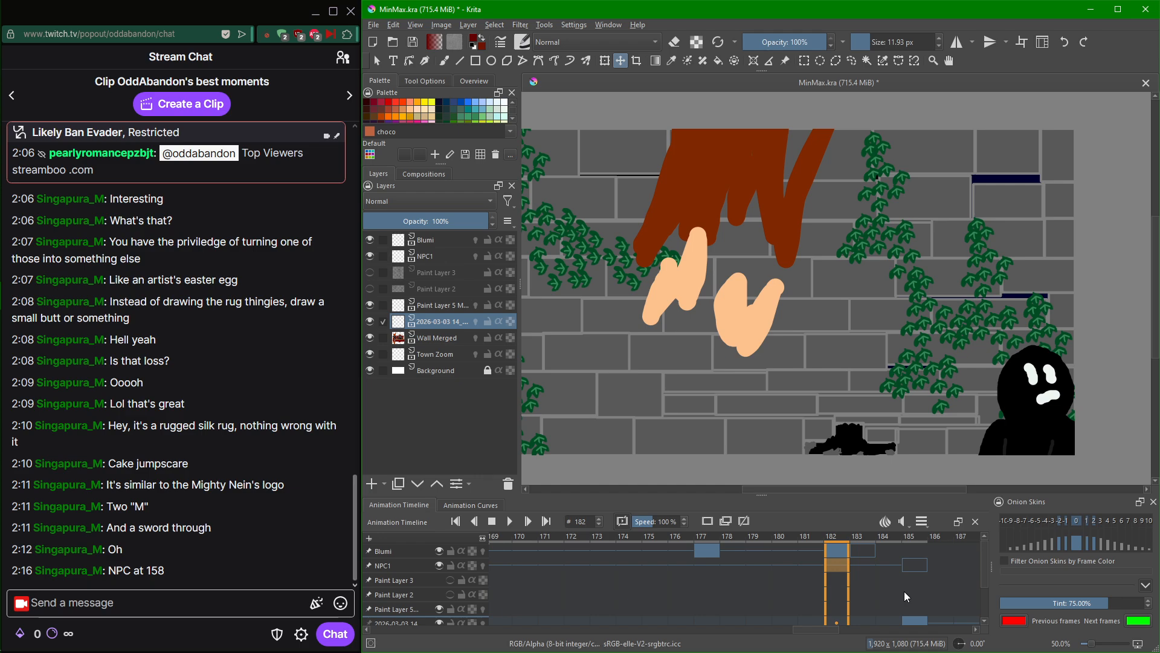
pyautogui.scroll(-3, 904, 591)
pyautogui.scroll(3, 904, 591)
pyautogui.press('Right')
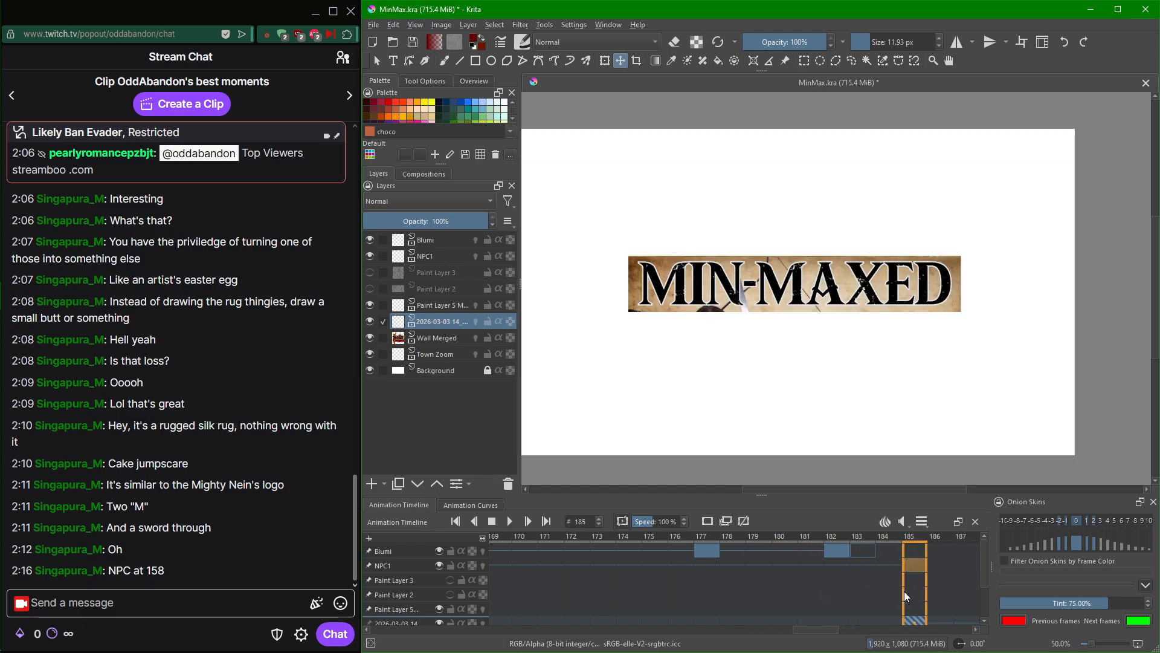
pyautogui.press('Right')
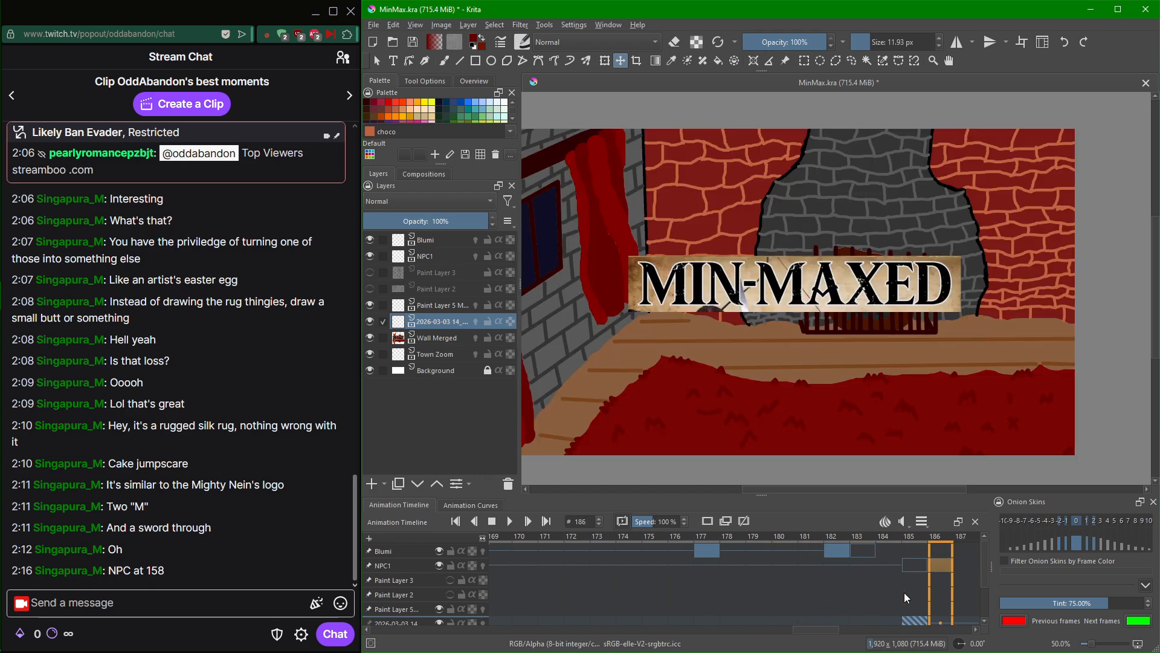
# Add a blank keyframe to the logo layer at frame 186 and step through frames 183 to 186 to check the logo flash.
pyautogui.click(940, 616)
pyautogui.moveTo(984, 568); pyautogui.dragTo(984, 597)
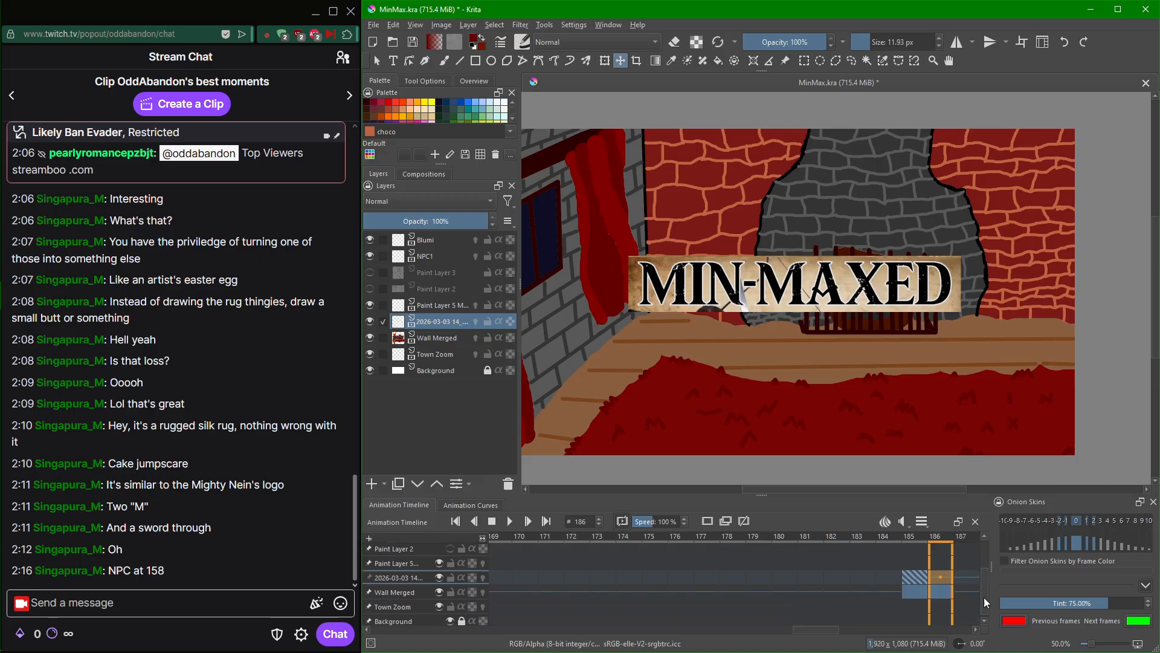
pyautogui.click(706, 521)
pyautogui.press('Left')
pyautogui.press('Left')
pyautogui.press('Left')
pyautogui.press('Right')
pyautogui.press('Right')
pyautogui.press('Right')
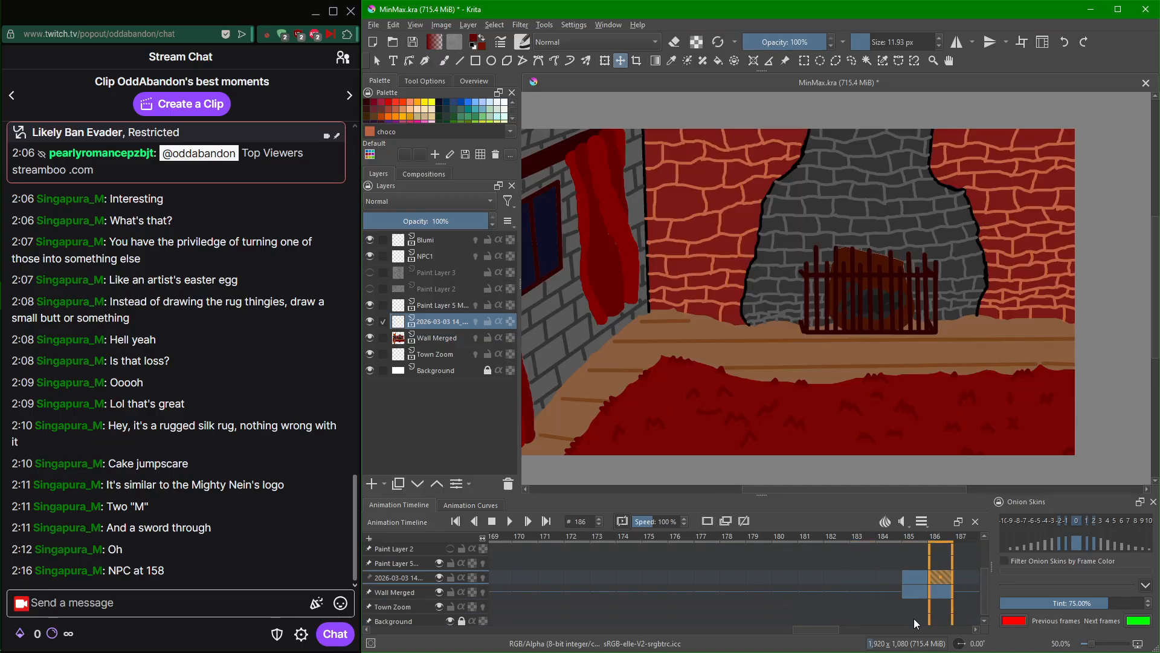
pyautogui.press('Left')
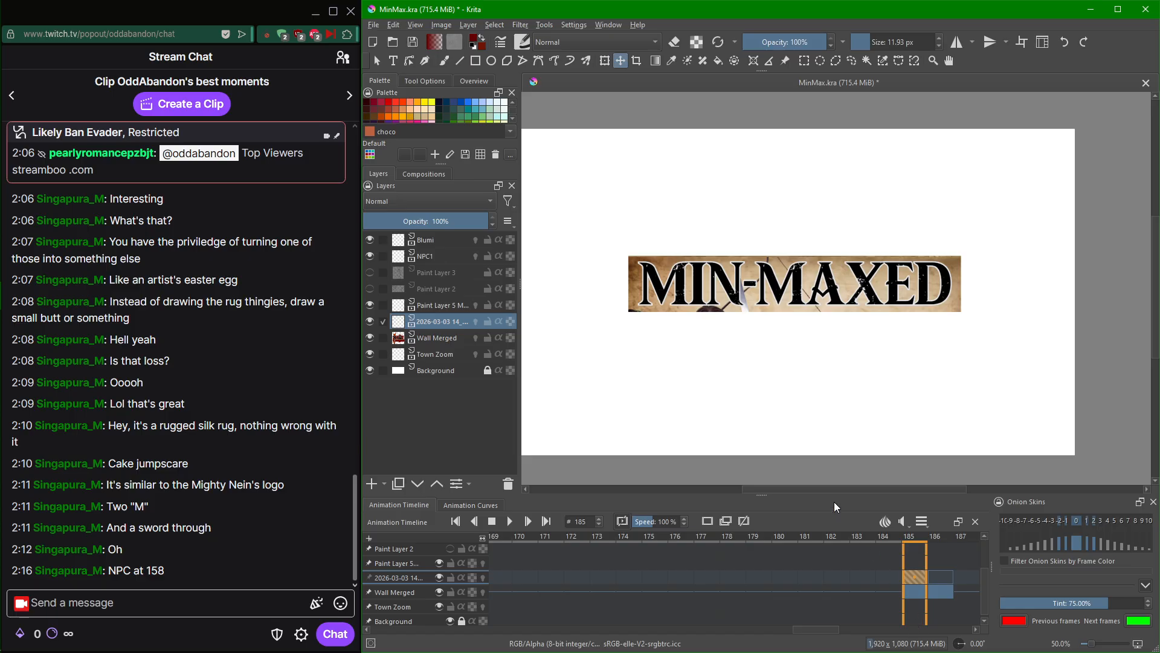
pyautogui.press('Left')
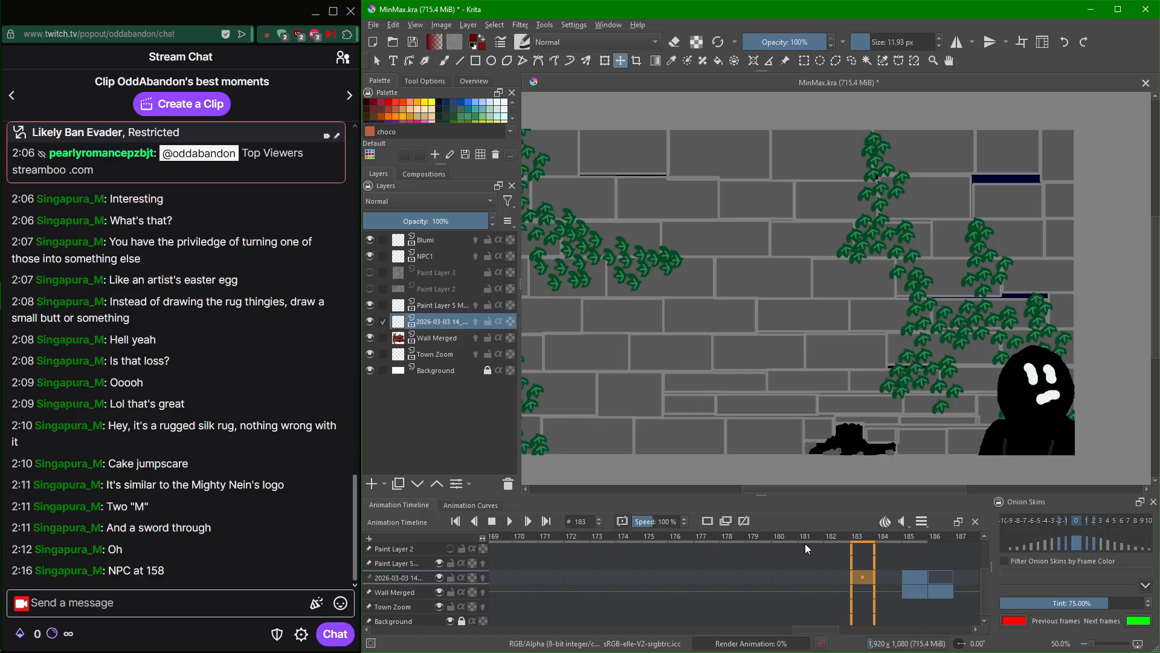
# At frame 185, enlarge the Min-Maxed logo proportionally with the Transform tool and shift it to fit inside the canvas.
pyautogui.press('Right')
pyautogui.moveTo(931, 331)
pyautogui.mouseDown()
pyautogui.moveTo(958, 365)
pyautogui.moveTo(908, 329)
pyautogui.mouseUp()
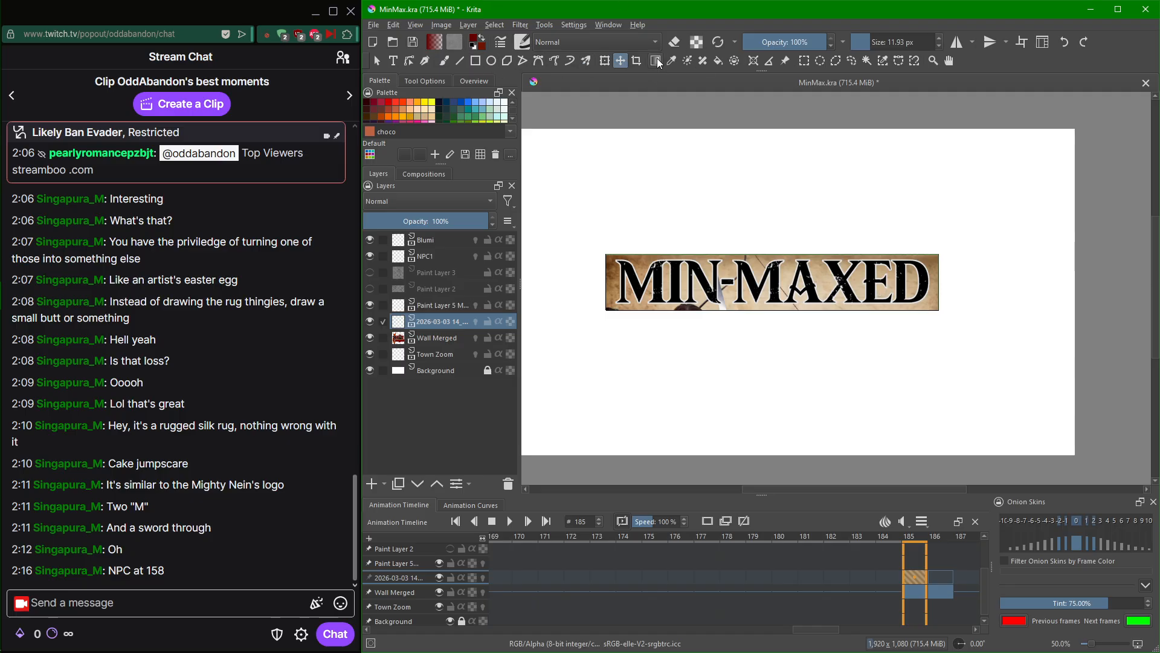
pyautogui.click(605, 61)
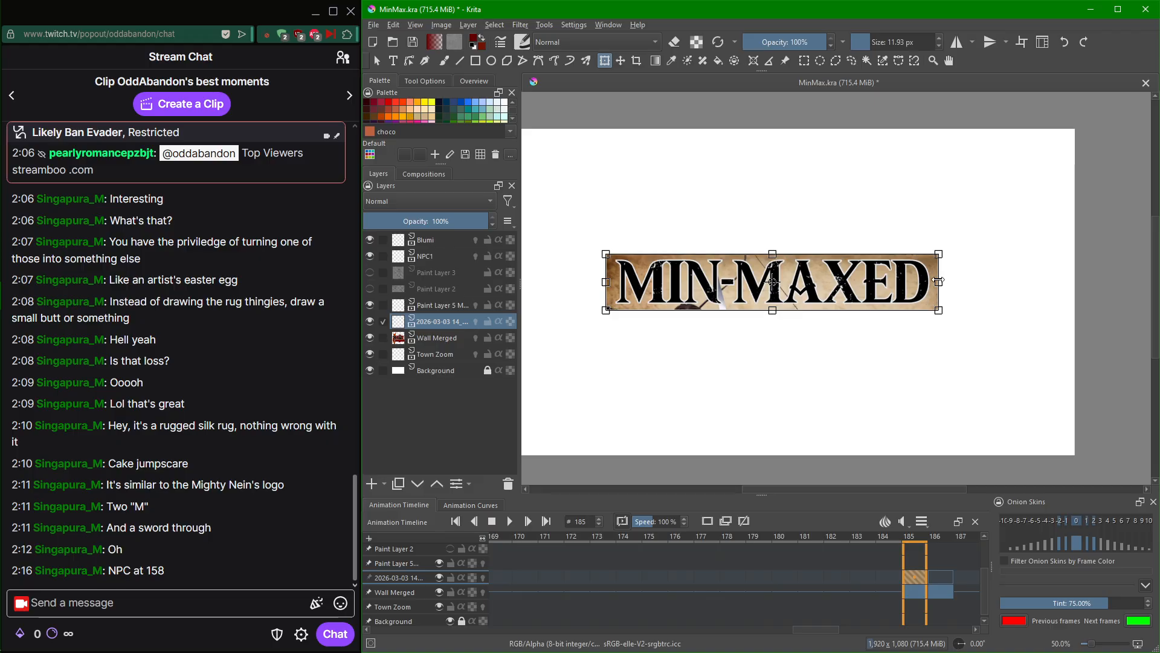
pyautogui.moveTo(936, 295); pyautogui.dragTo(995, 319)
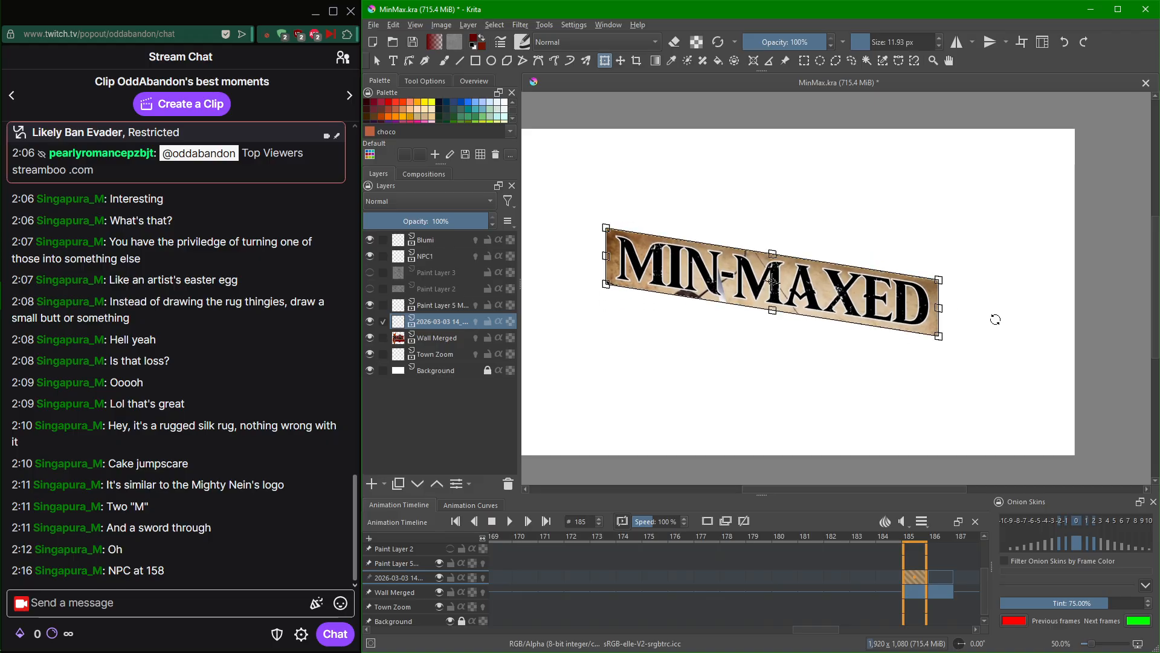
pyautogui.hotkey('ctrl', 'z')
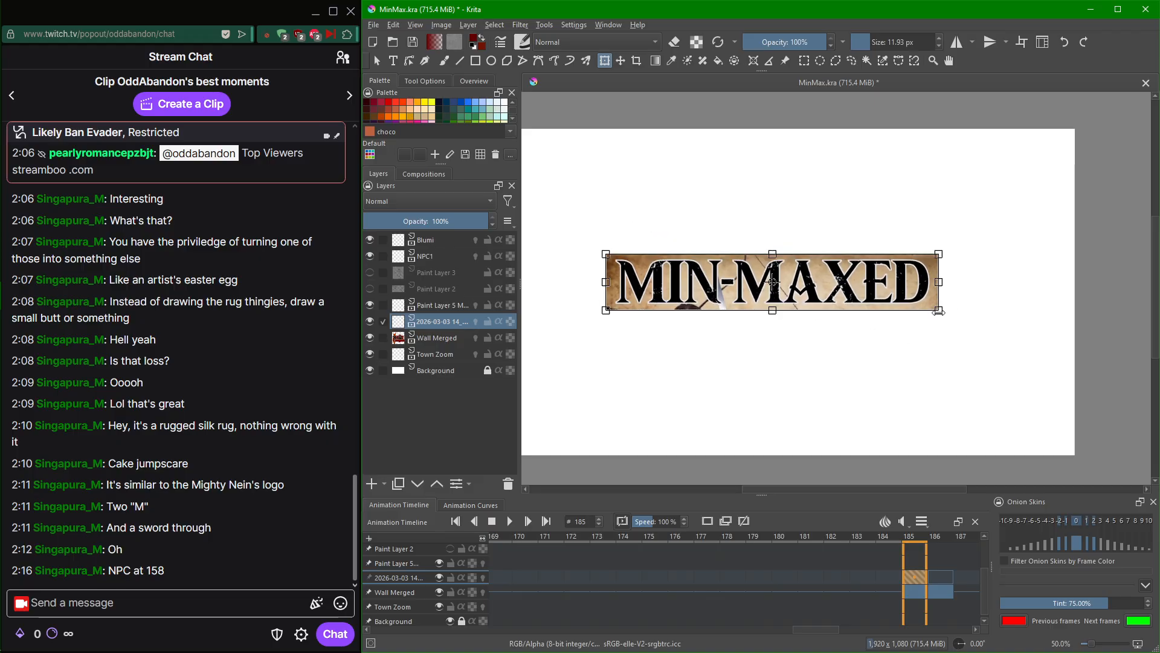
pyautogui.moveTo(939, 310); pyautogui.dragTo(1026, 367)
pyautogui.moveTo(866, 299); pyautogui.dragTo(795, 295)
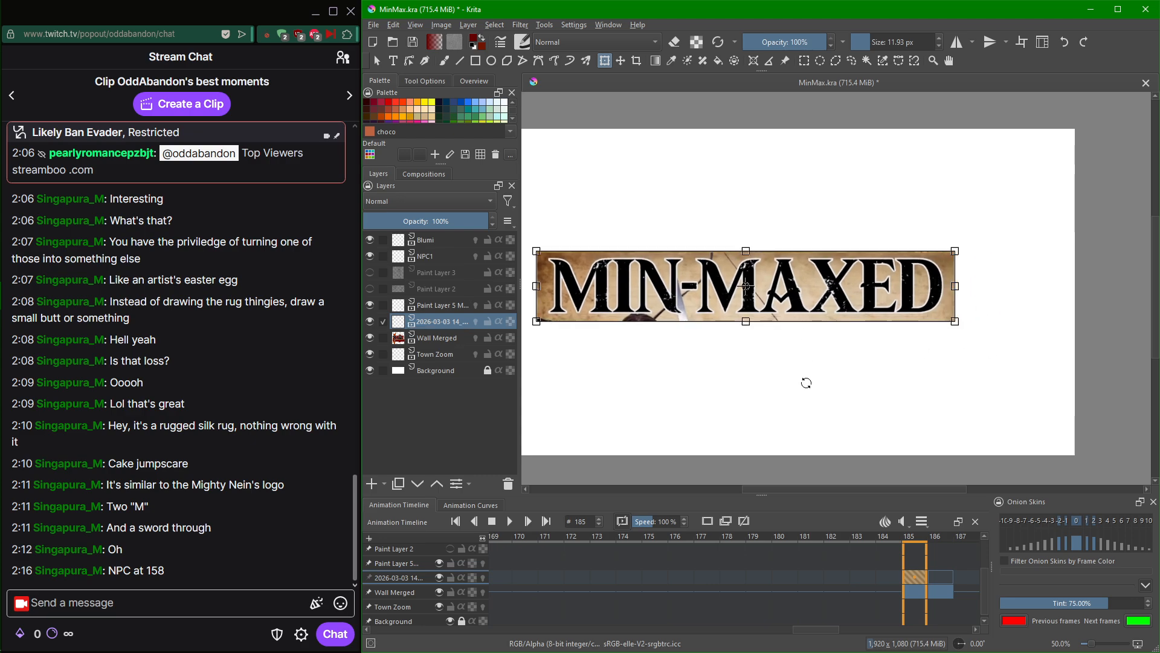
pyautogui.moveTo(806, 384); pyautogui.dragTo(928, 406)
pyautogui.moveTo(1077, 307); pyautogui.dragTo(1159, 304)
pyautogui.moveTo(997, 352); pyautogui.dragTo(913, 309)
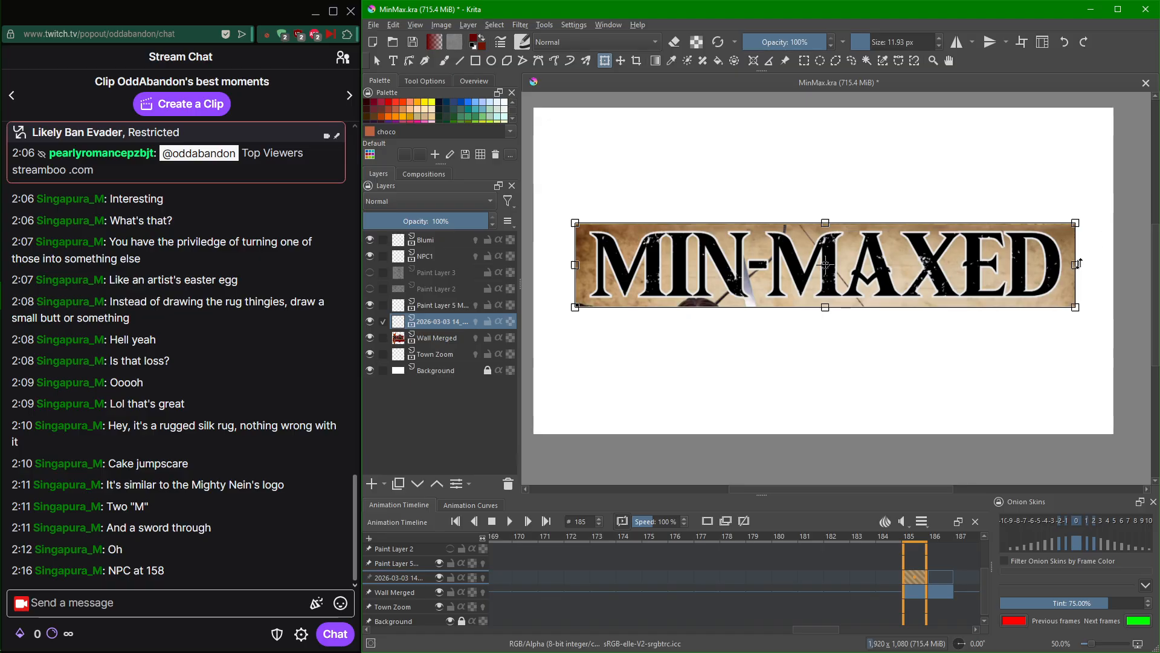
# Stretch both sides of the logo proportionally out to the canvas edges so it spans the full width.
pyautogui.moveTo(1076, 265); pyautogui.dragTo(1114, 265)
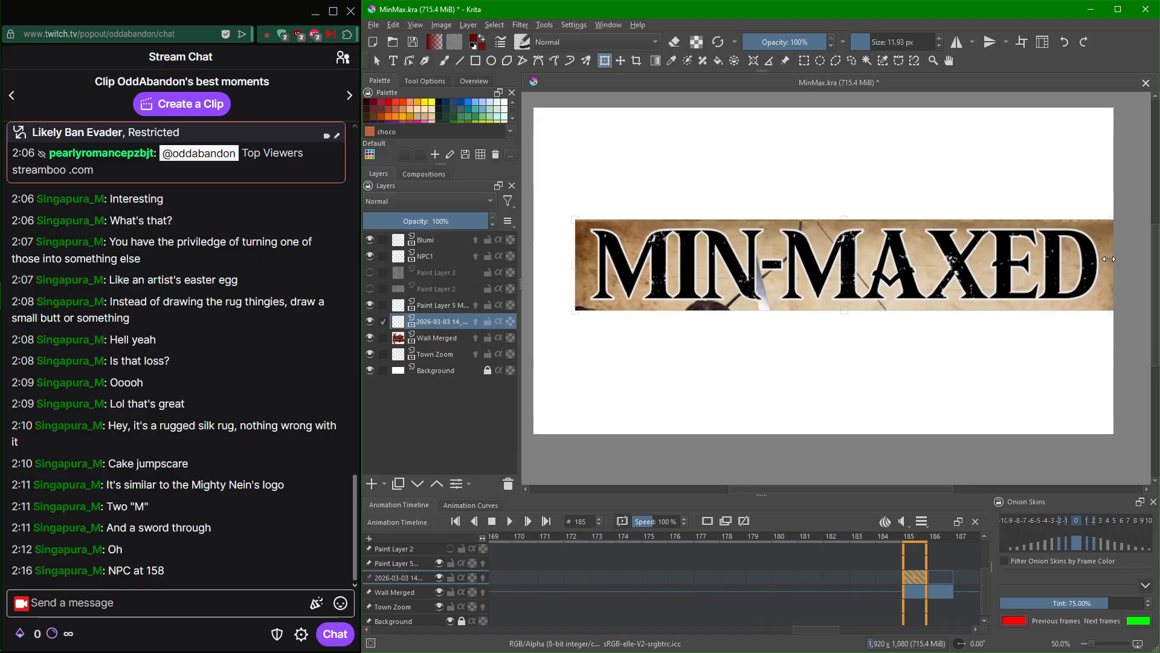
pyautogui.moveTo(789, 370); pyautogui.dragTo(879, 365)
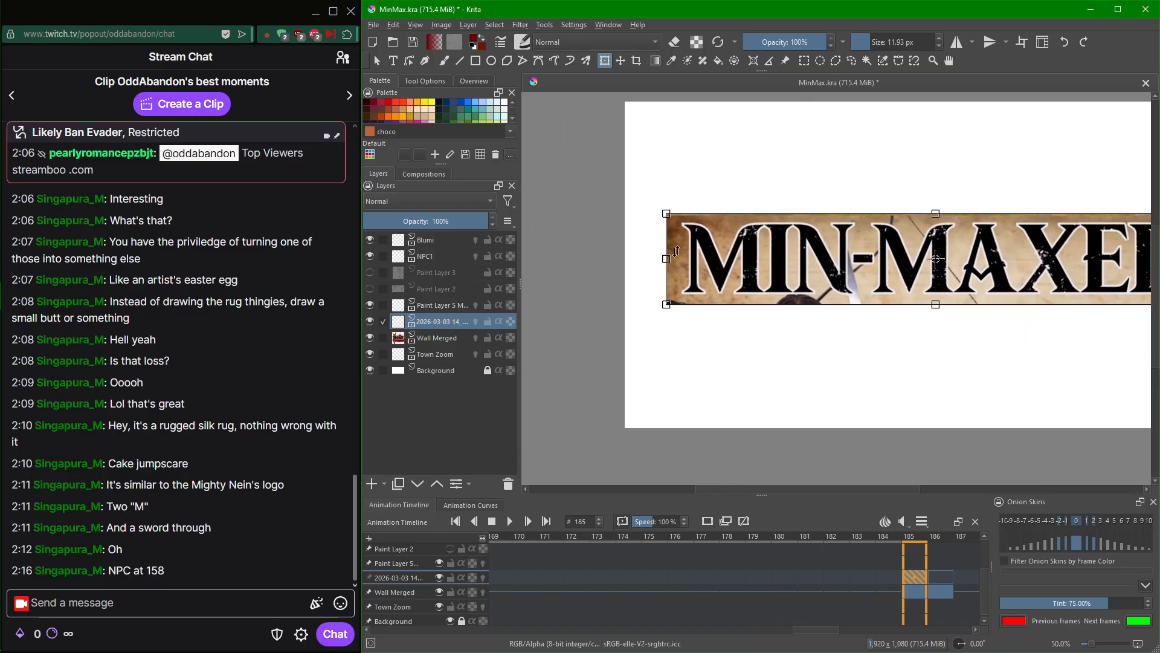
pyautogui.moveTo(667, 260); pyautogui.dragTo(625, 261)
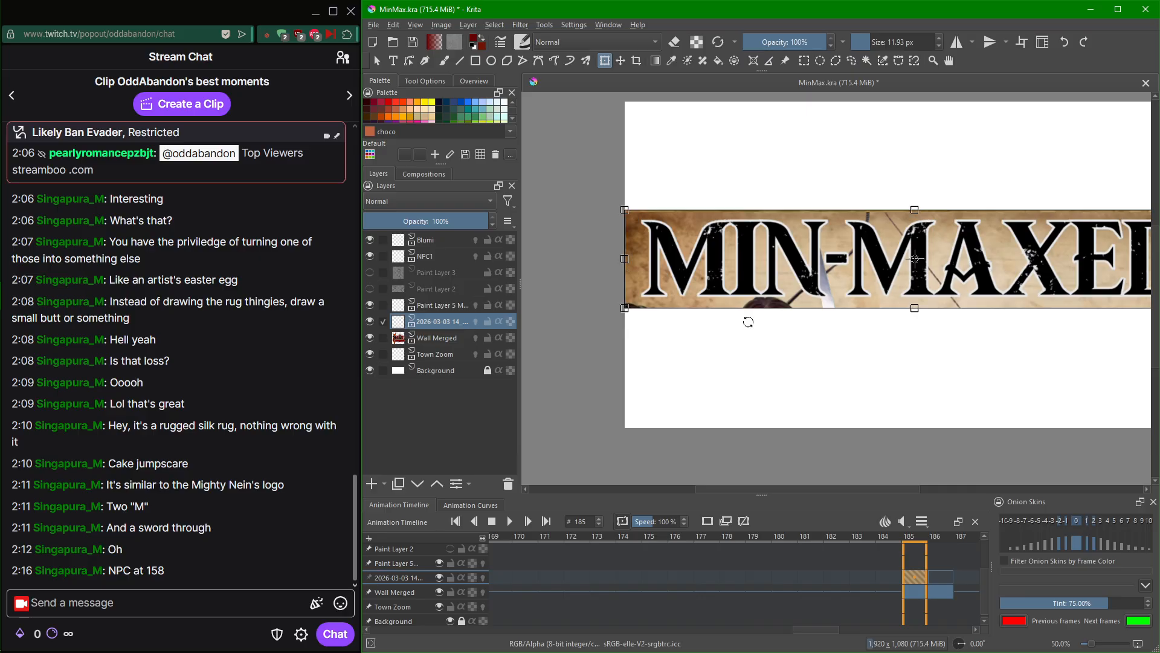
pyautogui.scroll(-2, 846, 346)
pyautogui.scroll(2, 852, 344)
pyautogui.scroll(-1, 858, 351)
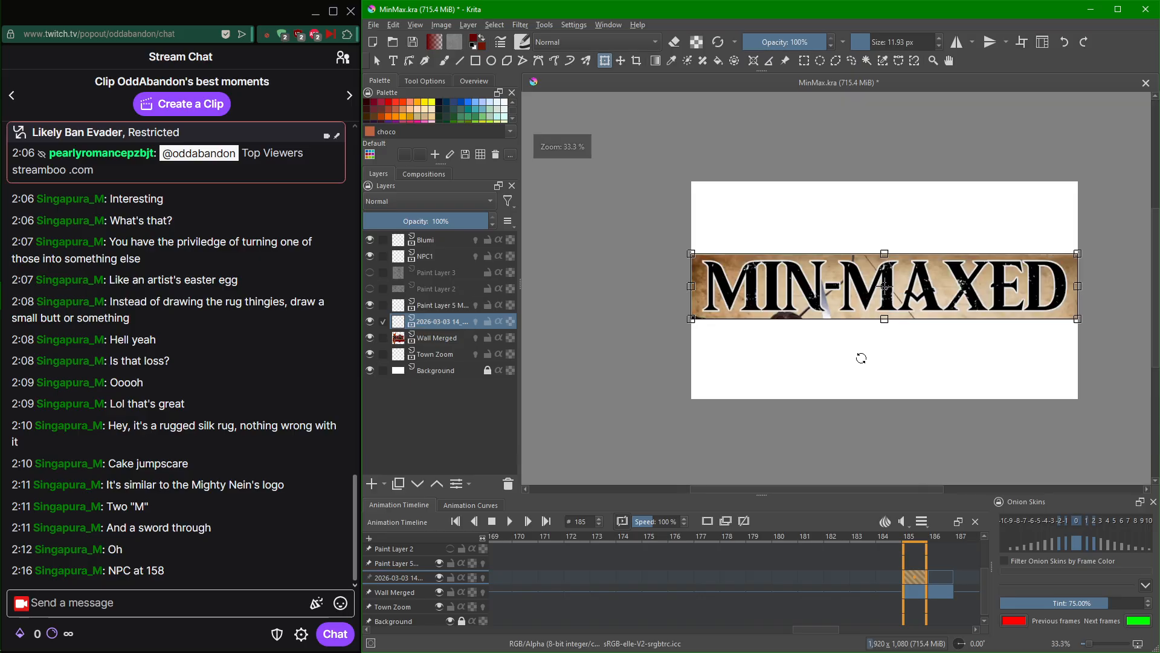
# Try nudging the full-width logo slightly upward, and undo the nudge together with the last side stretch.
pyautogui.moveTo(860, 352); pyautogui.dragTo(838, 398)
pyautogui.moveTo(811, 319)
pyautogui.mouseDown()
pyautogui.moveTo(811, 331)
pyautogui.moveTo(811, 321)
pyautogui.mouseUp()
pyautogui.scroll(1, 854, 397)
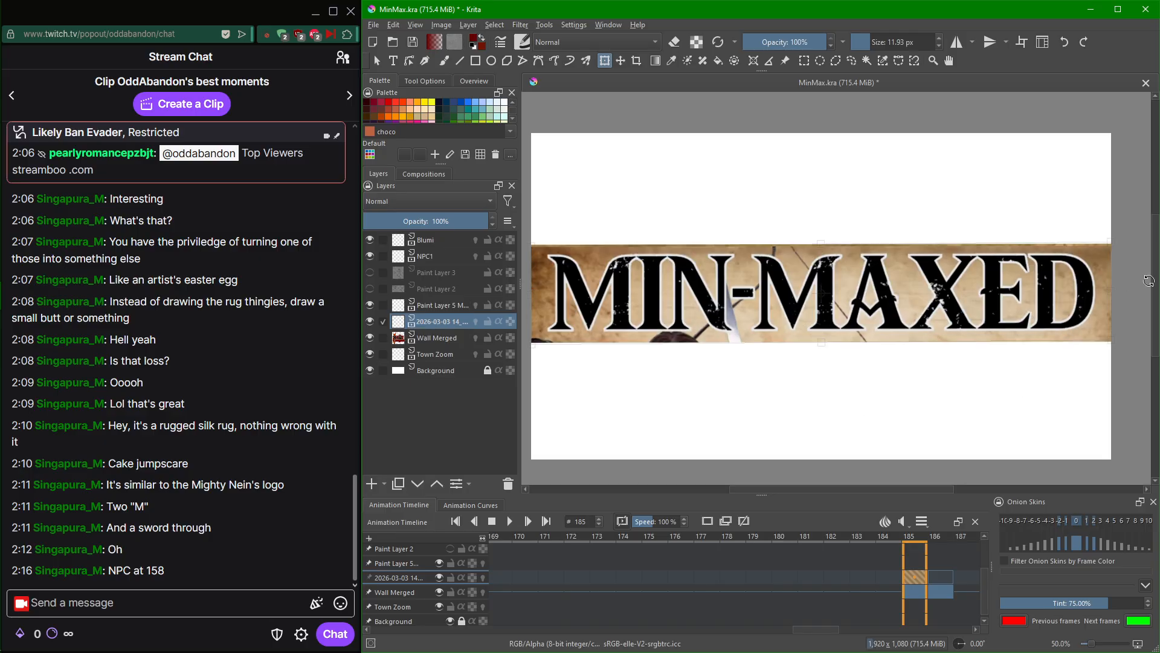
pyautogui.moveTo(1142, 293); pyautogui.dragTo(1140, 295)
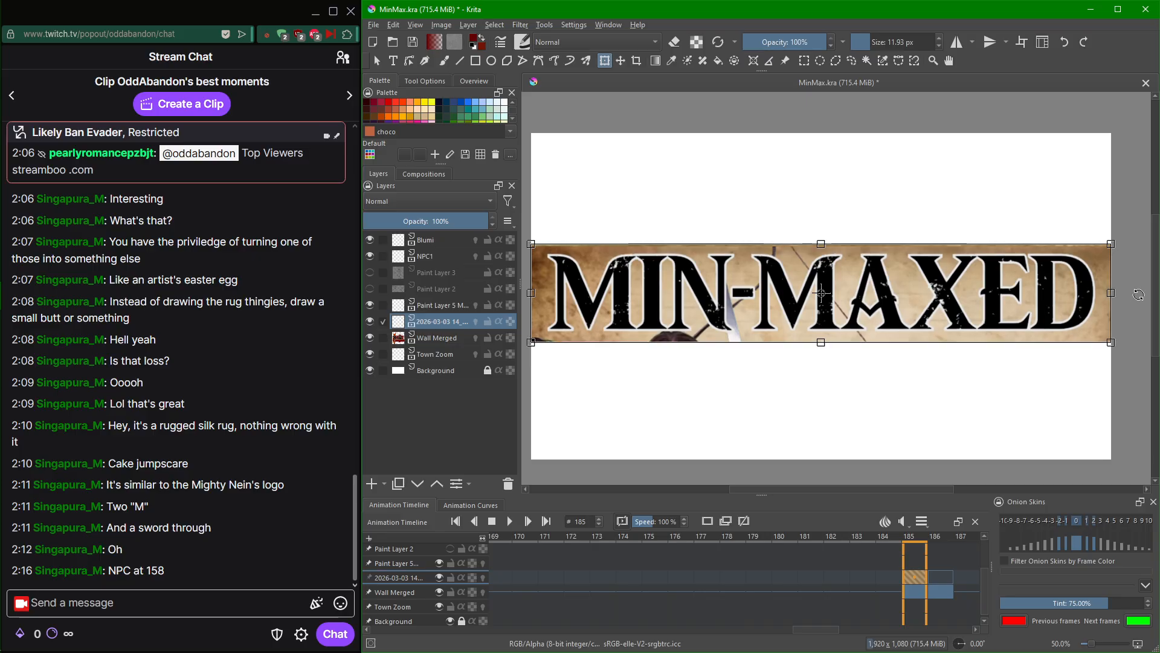
pyautogui.moveTo(1150, 231); pyautogui.dragTo(1139, 247)
pyautogui.hotkey('shift', 'Up')
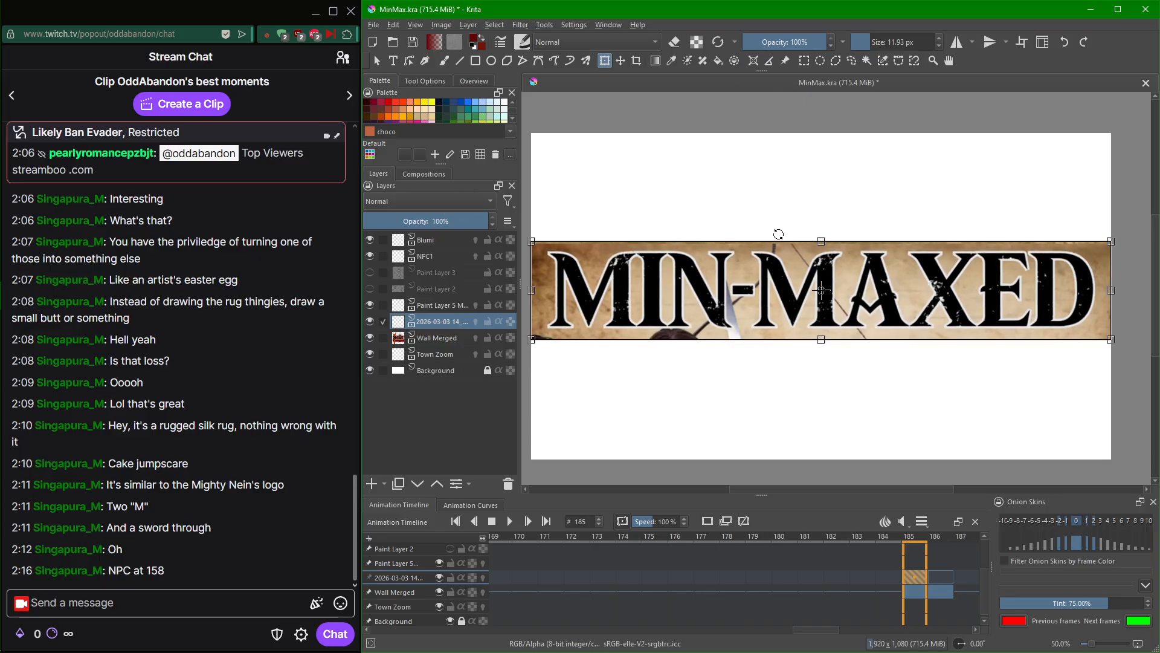
pyautogui.hotkey('ctrl', 'z')
# Stretch the logo's left side back out to the canvas edge and apply the transform at frame 185.
pyautogui.moveTo(632, 385); pyautogui.dragTo(675, 389)
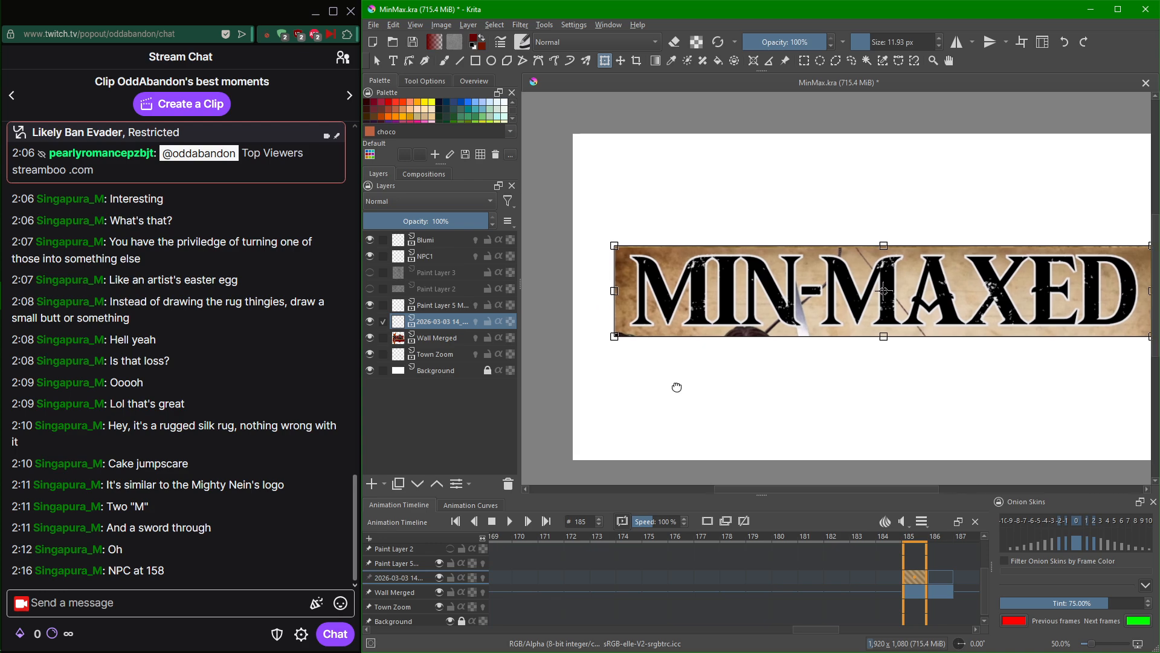
pyautogui.moveTo(617, 290); pyautogui.dragTo(577, 296)
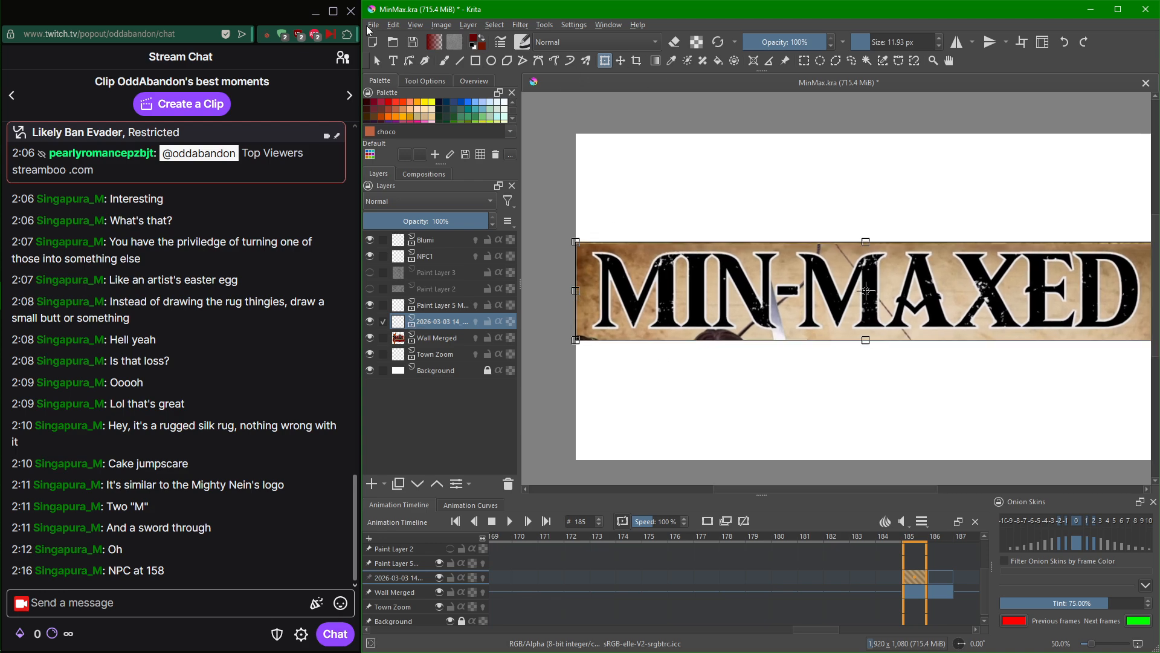
pyautogui.click(622, 62)
pyautogui.scroll(-2, 792, 419)
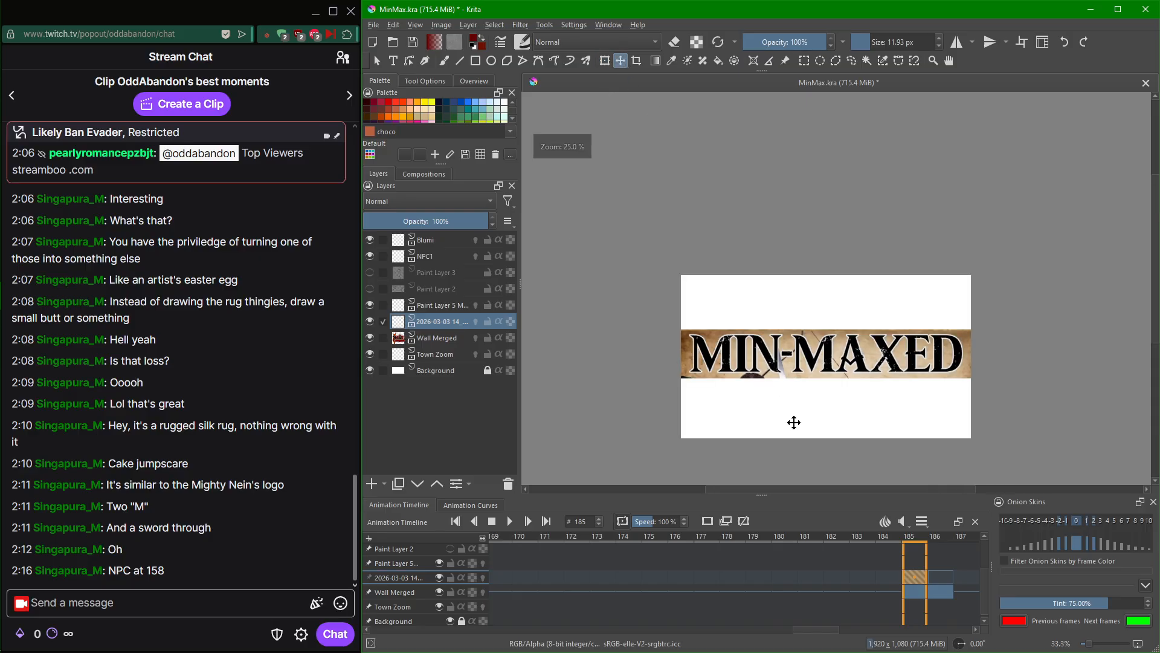
# Examine the full-width logo on the canvas and scrub around frames 182 to 186 to check its flash before the fireplace room.
pyautogui.scroll(1, 797, 426)
pyautogui.scroll(1, 803, 433)
pyautogui.scroll(-1, 803, 433)
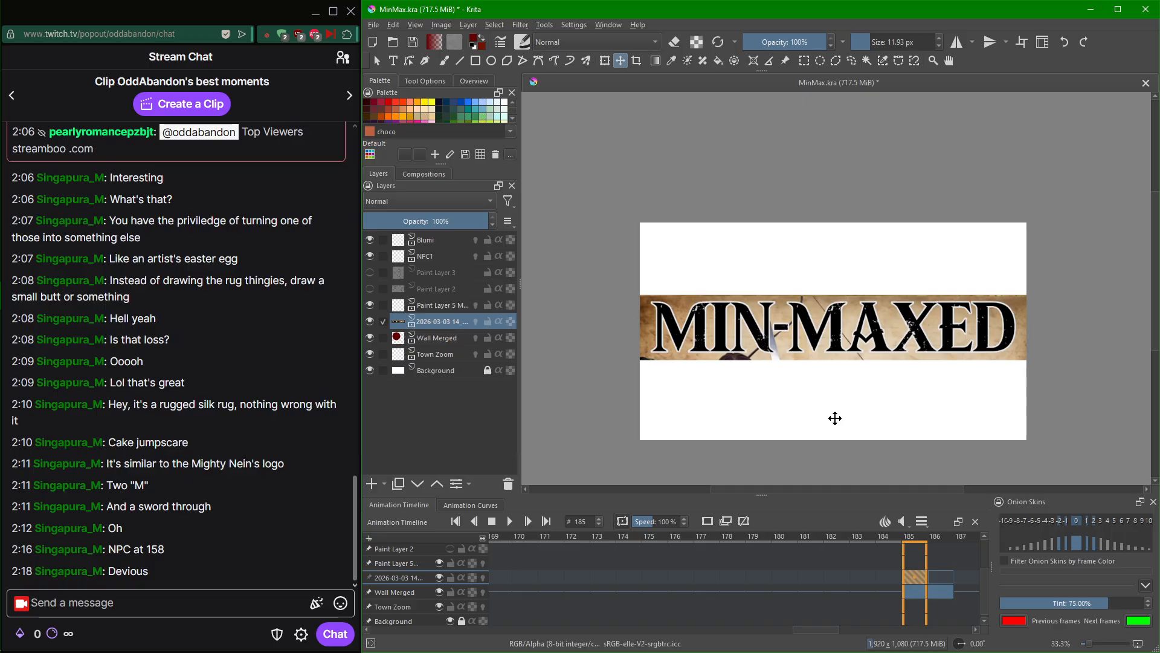
pyautogui.scroll(1, 832, 612)
pyautogui.scroll(-4, 826, 629)
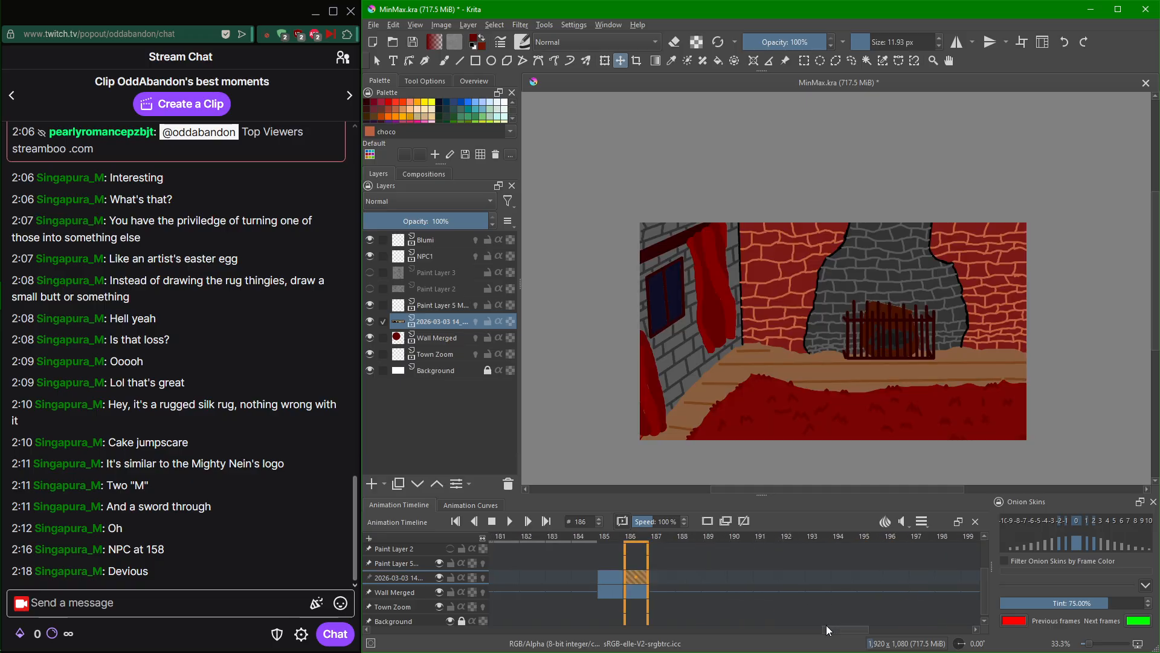
pyautogui.scroll(2, 797, 584)
pyautogui.scroll(-8, 796, 586)
pyautogui.scroll(6, 799, 593)
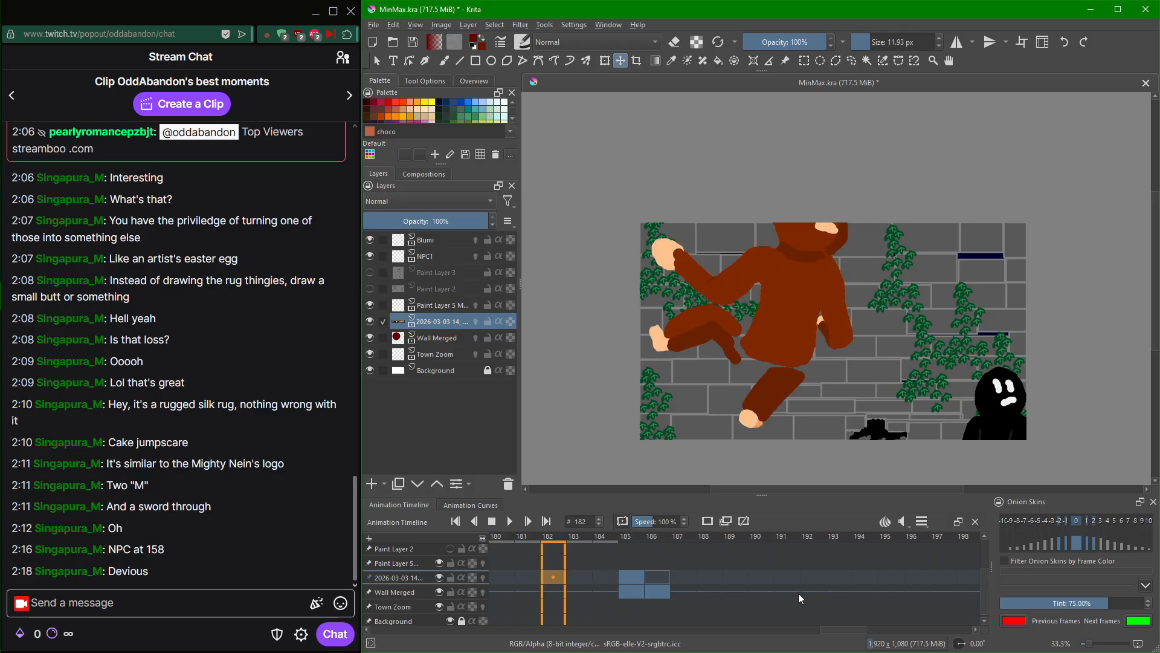
# Compare the full-width logo at frame 185 with the wall scene before it and the fireplace room after it.
pyautogui.scroll(1, 800, 594)
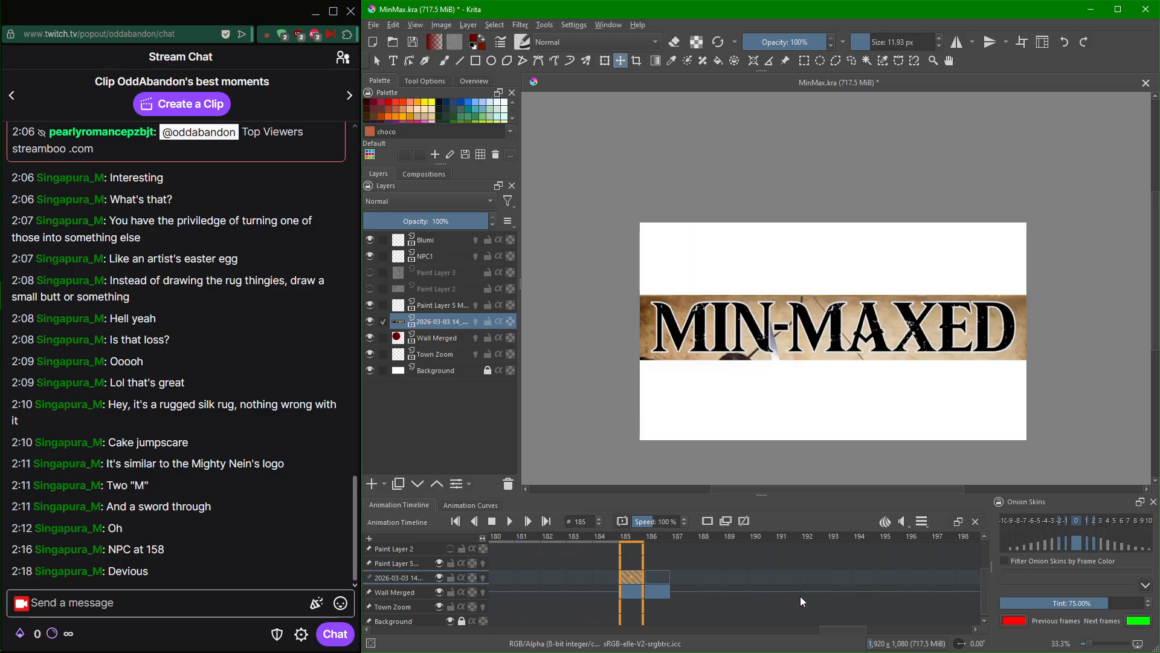
pyautogui.scroll(-1, 807, 582)
pyautogui.scroll(1, 807, 580)
pyautogui.scroll(2, 808, 581)
pyautogui.scroll(-3, 807, 582)
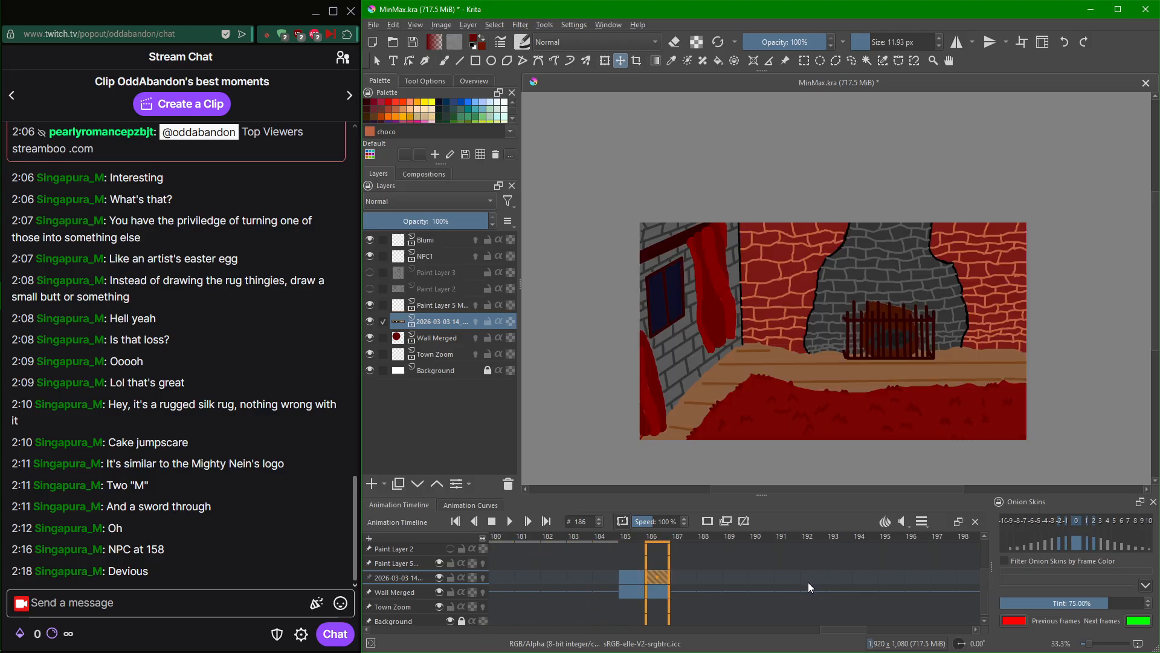
pyautogui.scroll(-1, 808, 582)
pyautogui.scroll(2, 764, 616)
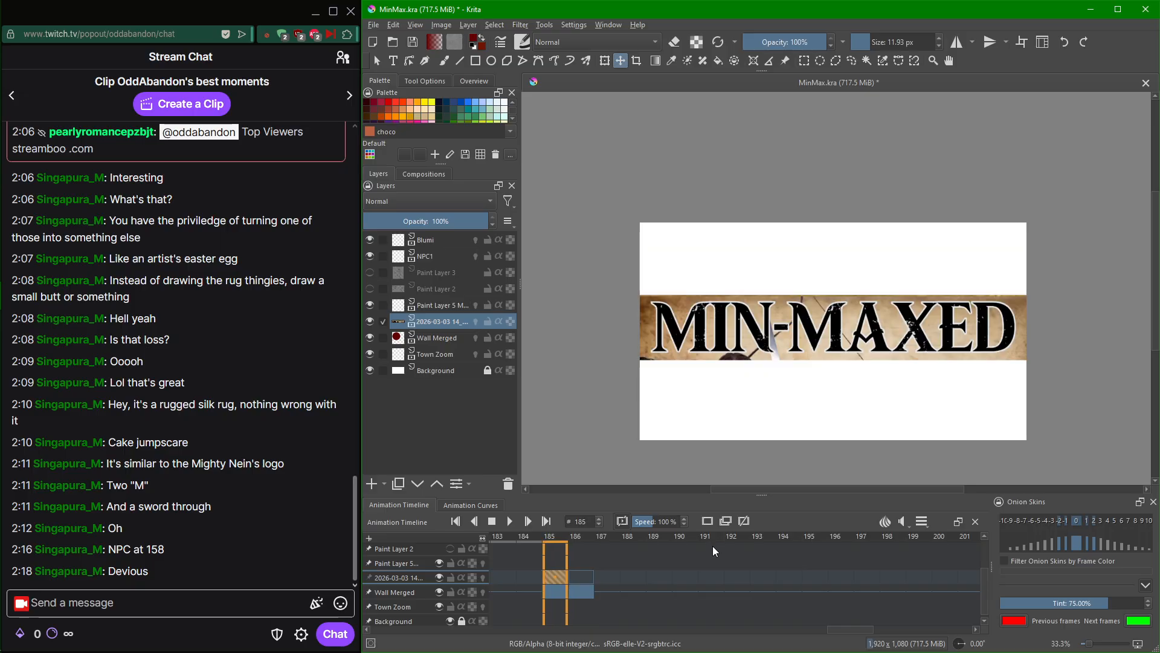
# Try nudging the full-width logo at frame 185, and undo its recent position changes.
pyautogui.moveTo(815, 342)
pyautogui.mouseDown()
pyautogui.moveTo(815, 354)
pyautogui.moveTo(817, 339)
pyautogui.mouseUp()
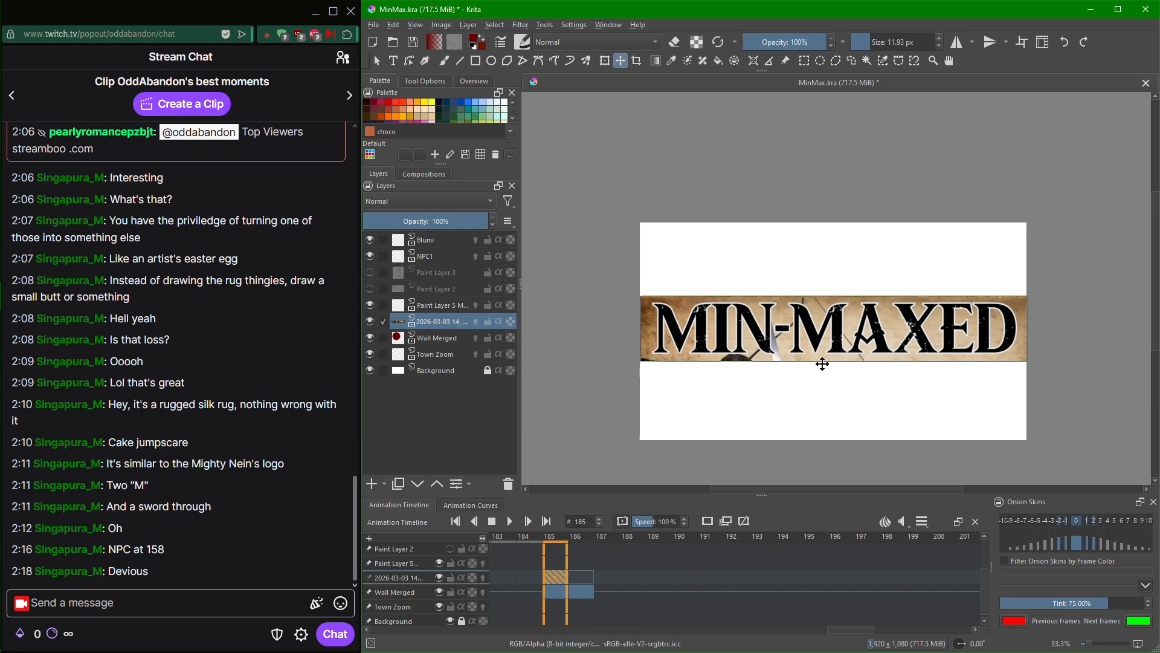
pyautogui.hotkey('ctrl', 'z')
pyautogui.press('Left')
pyautogui.press('Right')
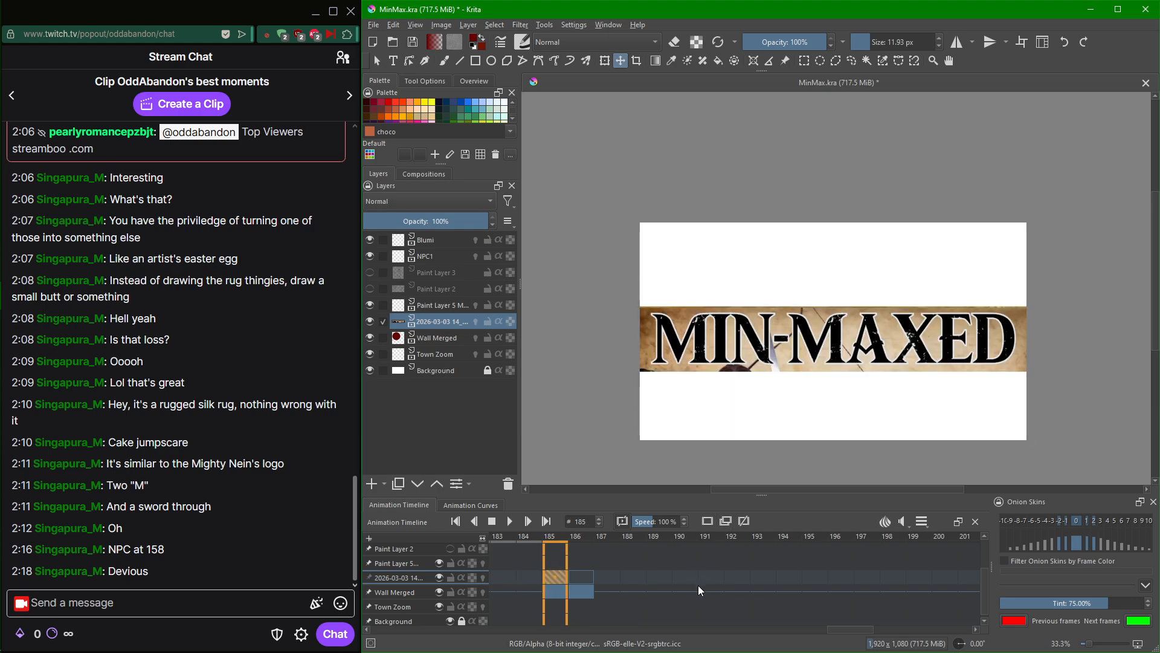
pyautogui.press('Right')
pyautogui.press('Left')
# At frame 72, transform the logo proportionally so both of its sides reach the canvas edges.
pyautogui.scroll(1, 698, 581)
pyautogui.scroll(-16, 698, 581)
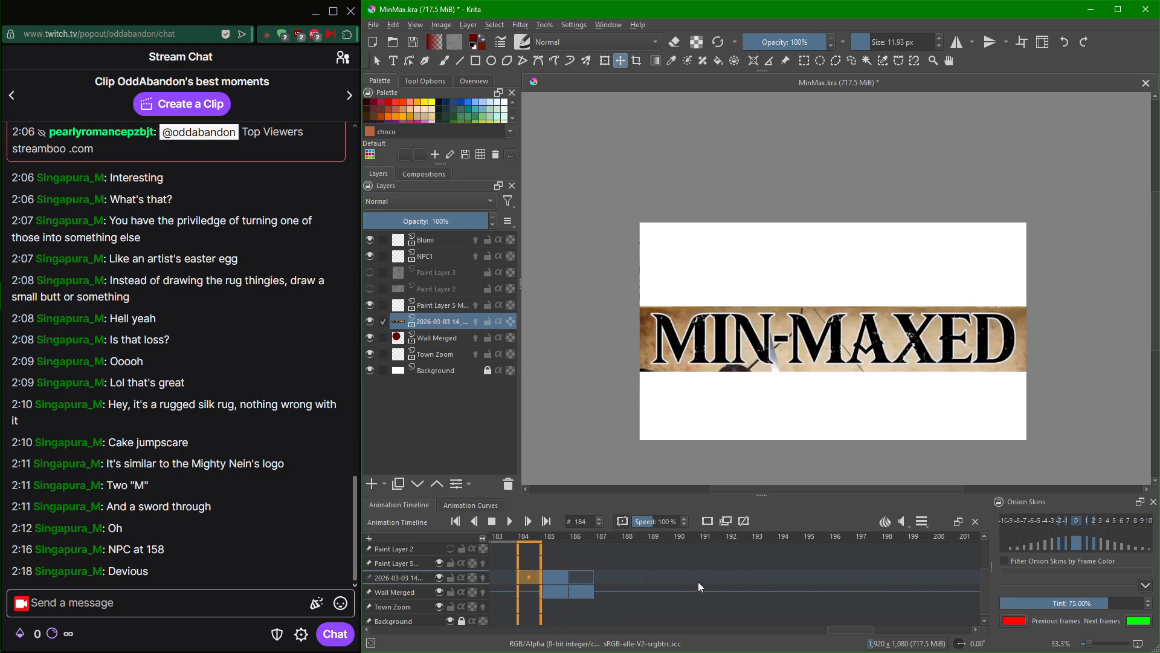
pyautogui.scroll(-3, 699, 576)
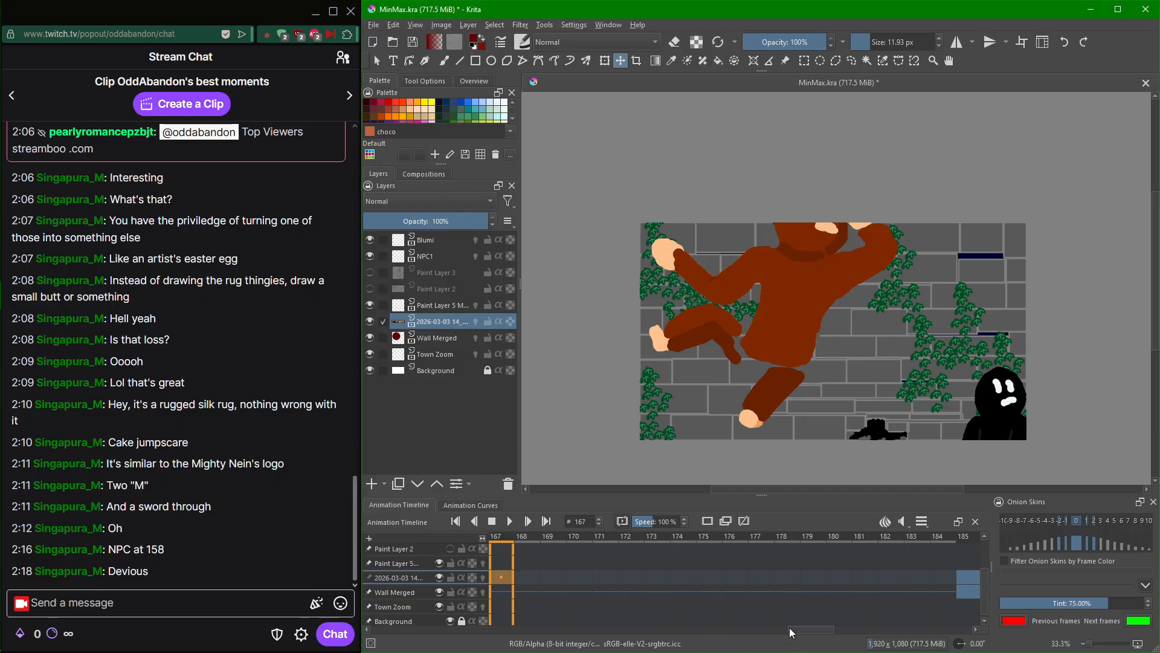
pyautogui.moveTo(790, 630); pyautogui.dragTo(537, 631)
pyautogui.click(595, 579)
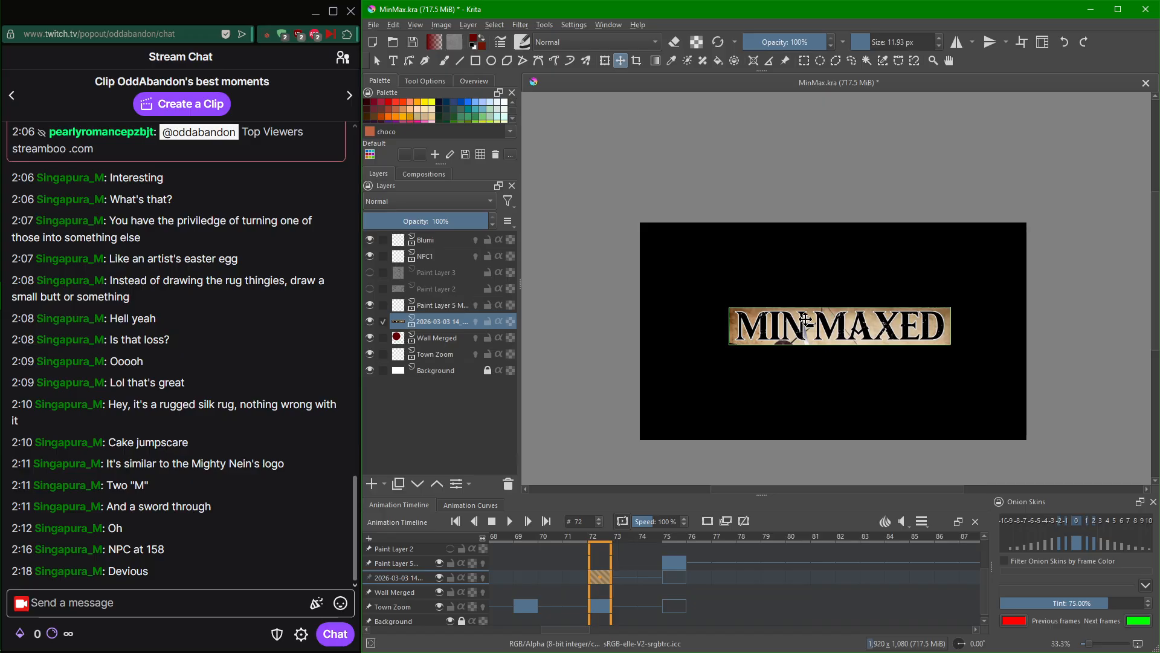
pyautogui.click(605, 60)
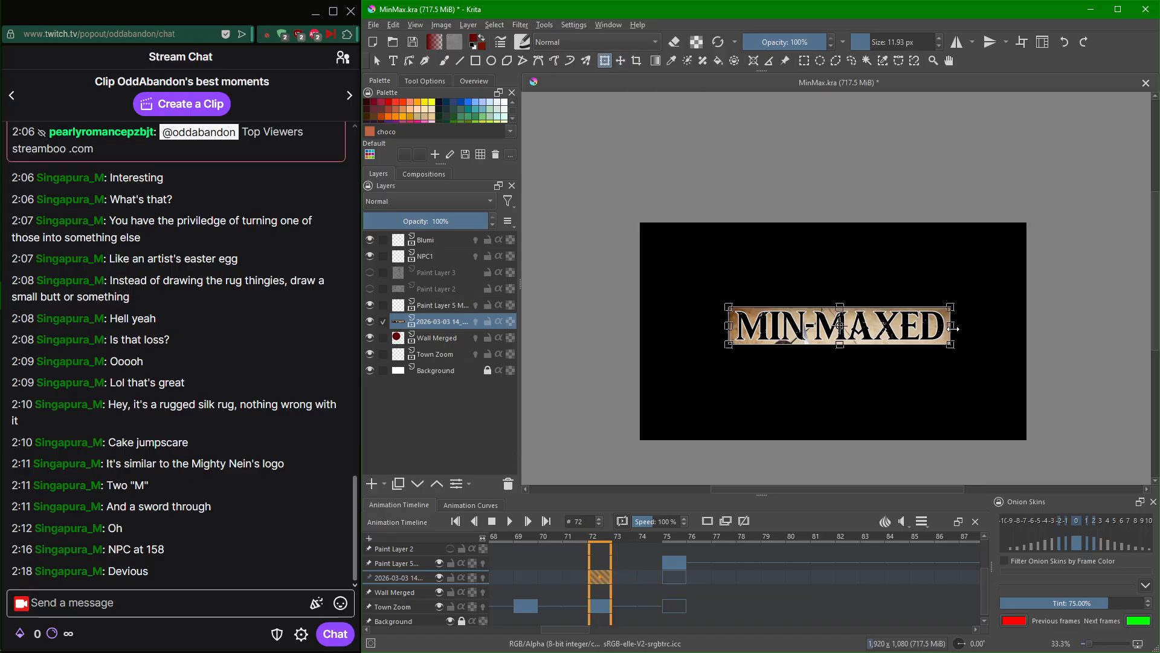
pyautogui.moveTo(953, 329)
pyautogui.mouseDown()
pyautogui.moveTo(989, 340)
pyautogui.moveTo(956, 336)
pyautogui.mouseUp()
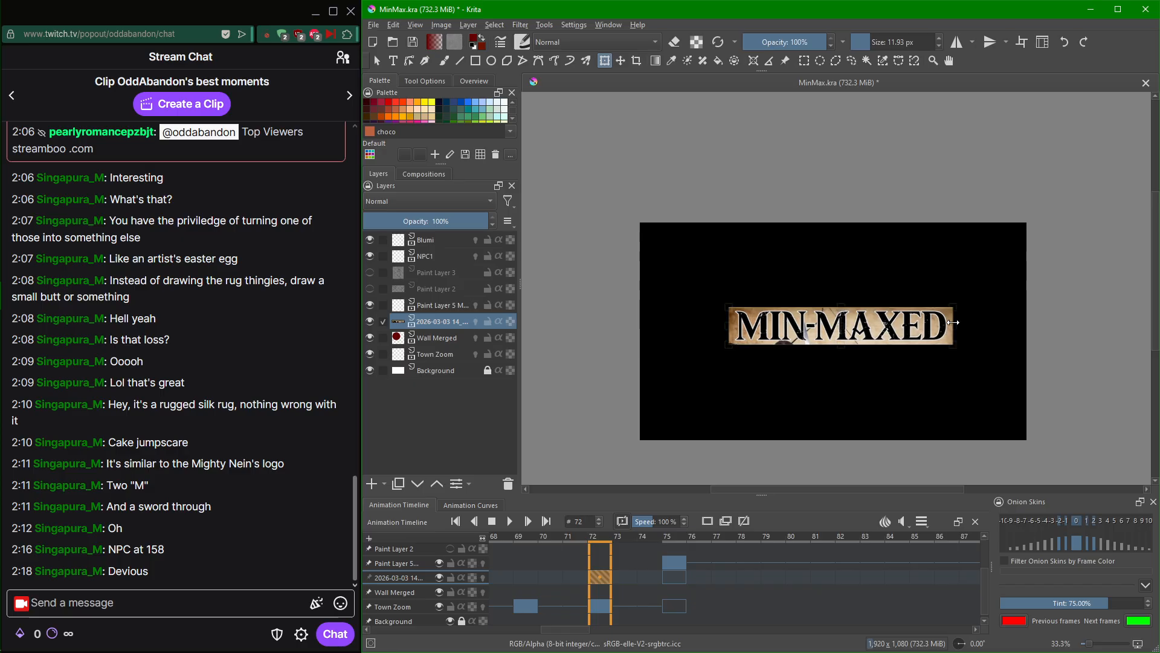
pyautogui.moveTo(955, 342); pyautogui.dragTo(1026, 340)
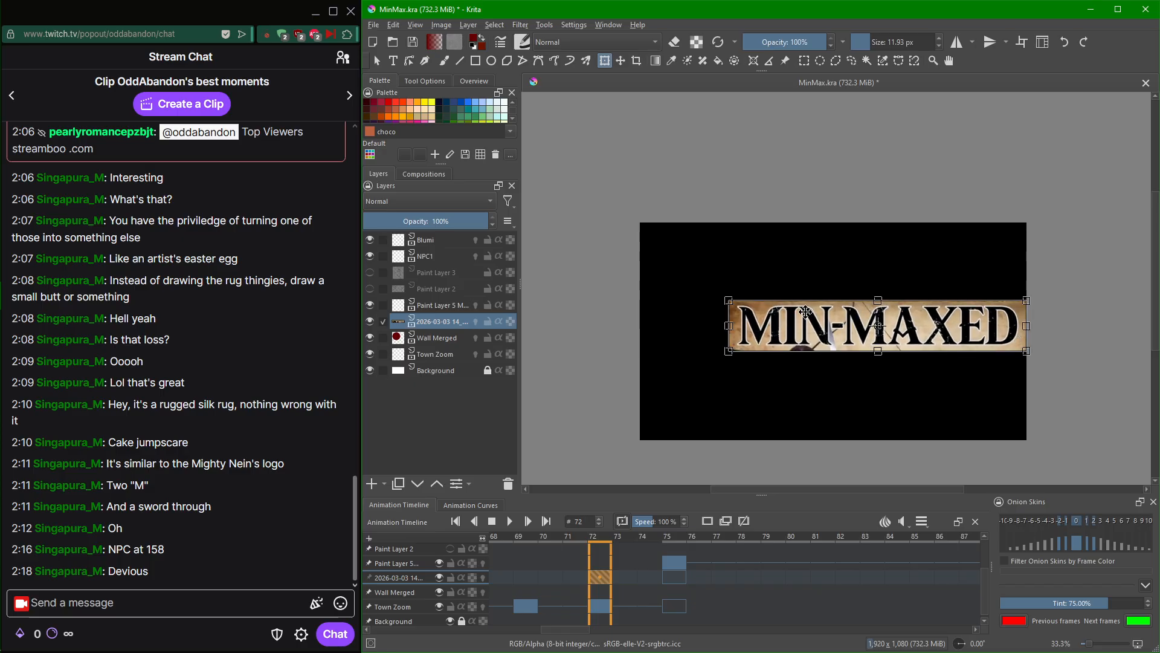
pyautogui.moveTo(728, 326); pyautogui.dragTo(646, 338)
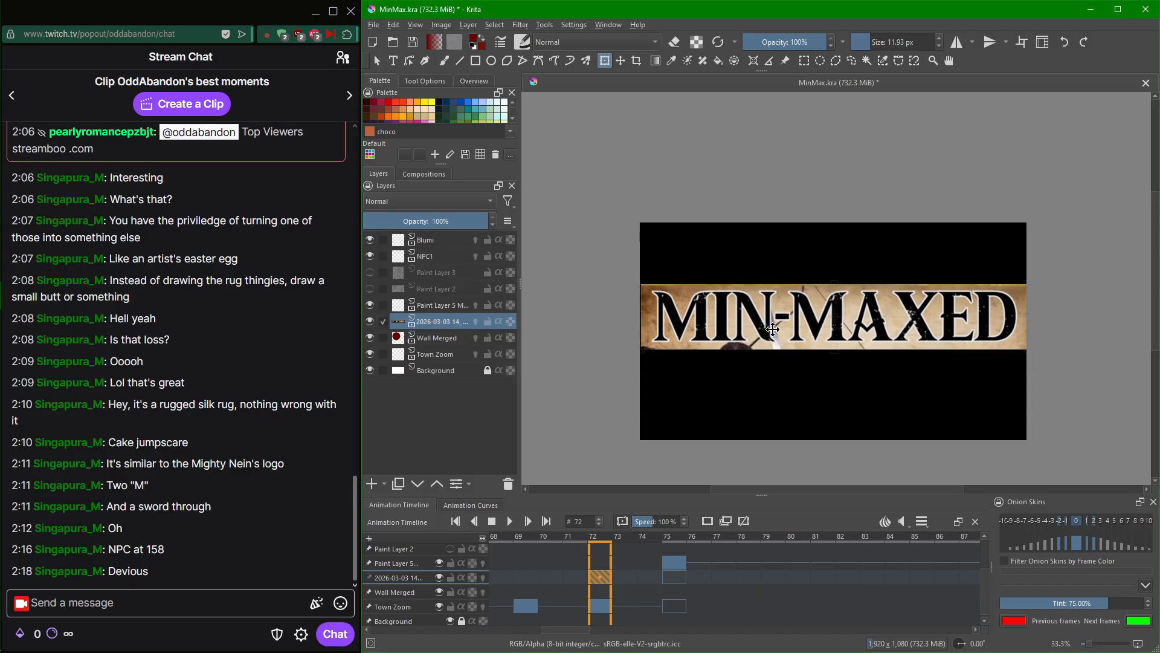
# Reposition the full-width logo vertically near the middle of the black frame 72 and apply the transform.
pyautogui.moveTo(771, 340); pyautogui.dragTo(771, 315)
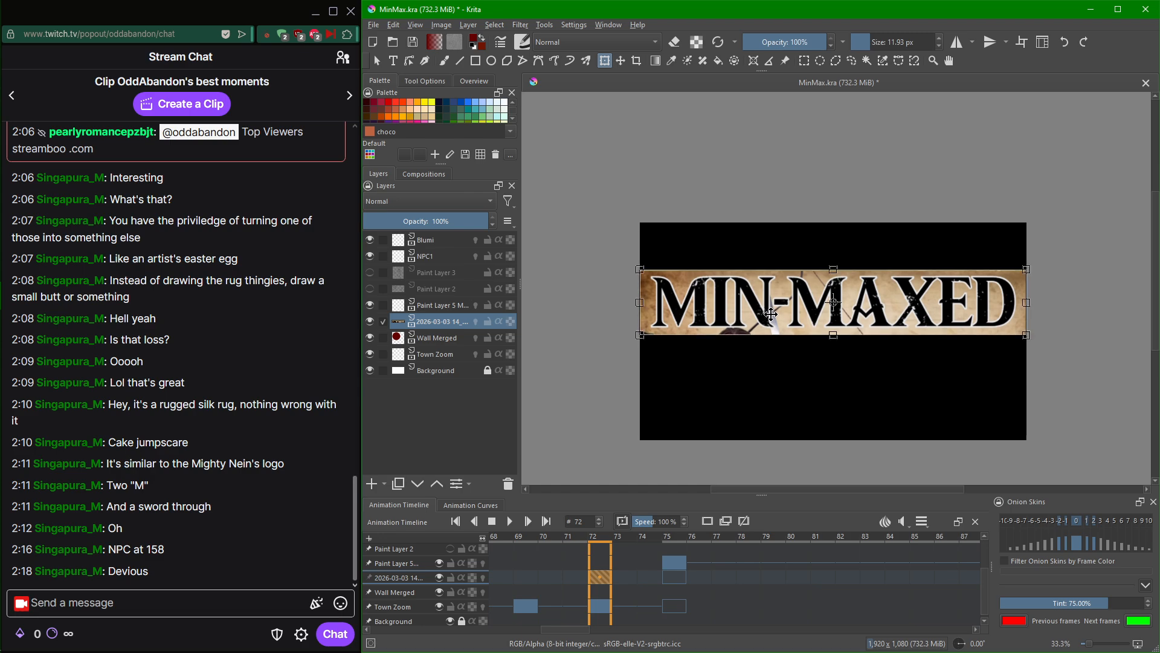
pyautogui.moveTo(771, 314)
pyautogui.mouseDown()
pyautogui.moveTo(763, 346)
pyautogui.moveTo(764, 335)
pyautogui.mouseUp()
pyautogui.scroll(2, 742, 426)
pyautogui.scroll(-1, 829, 394)
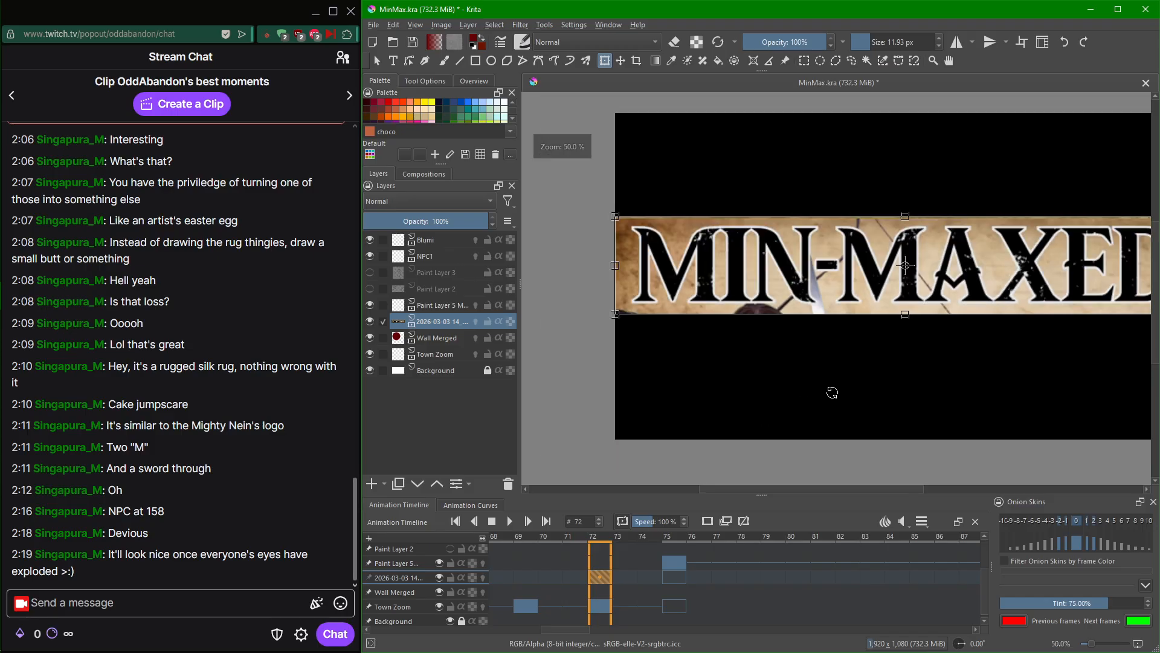
pyautogui.moveTo(876, 390); pyautogui.dragTo(810, 405)
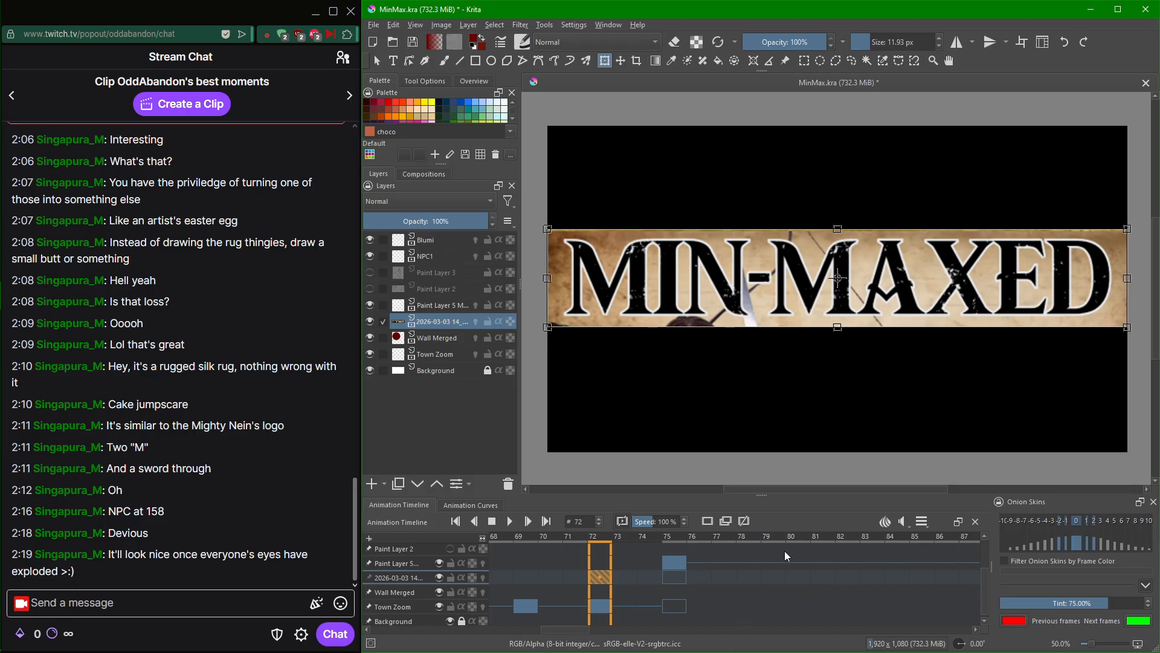
pyautogui.scroll(4, 784, 587)
pyautogui.scroll(-3, 785, 586)
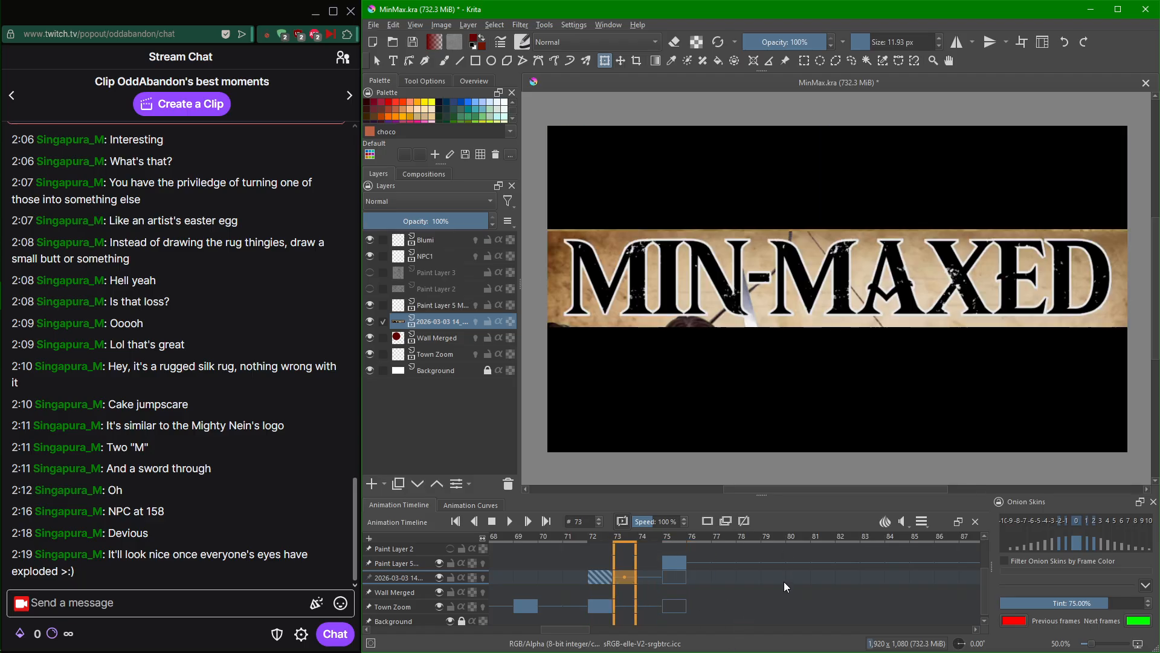
# Scrub forward from the logo at frame 73 through the wall scenes to the fireplace room at frame 192.
pyautogui.scroll(-3, 784, 582)
pyautogui.scroll(10, 784, 582)
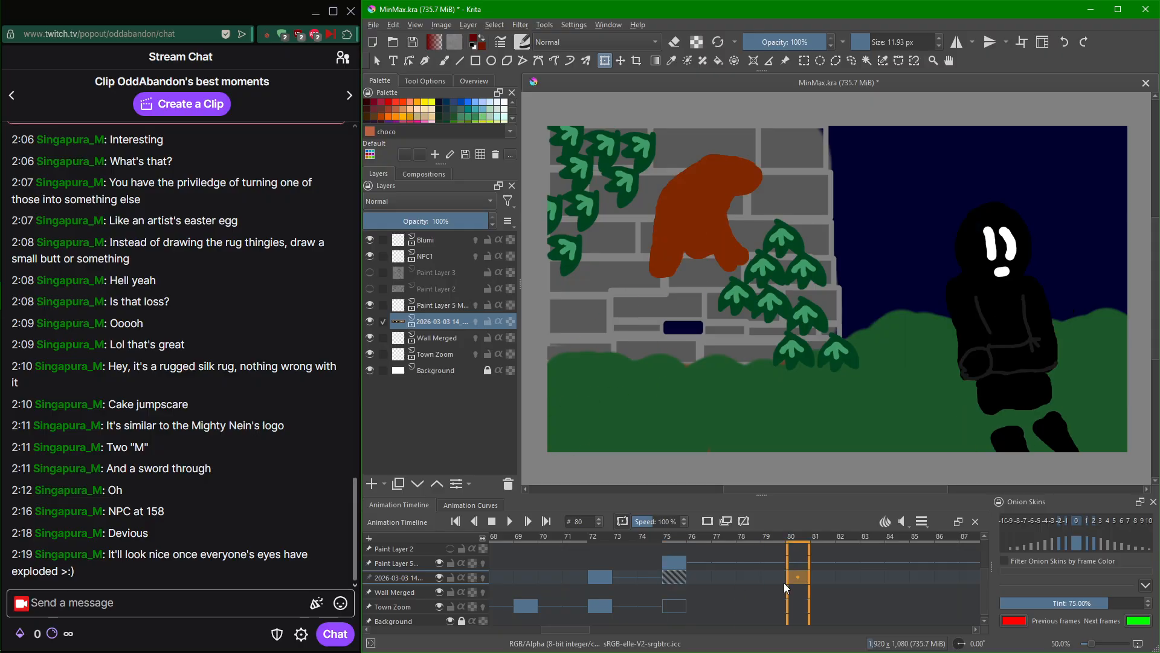
pyautogui.scroll(-7, 785, 582)
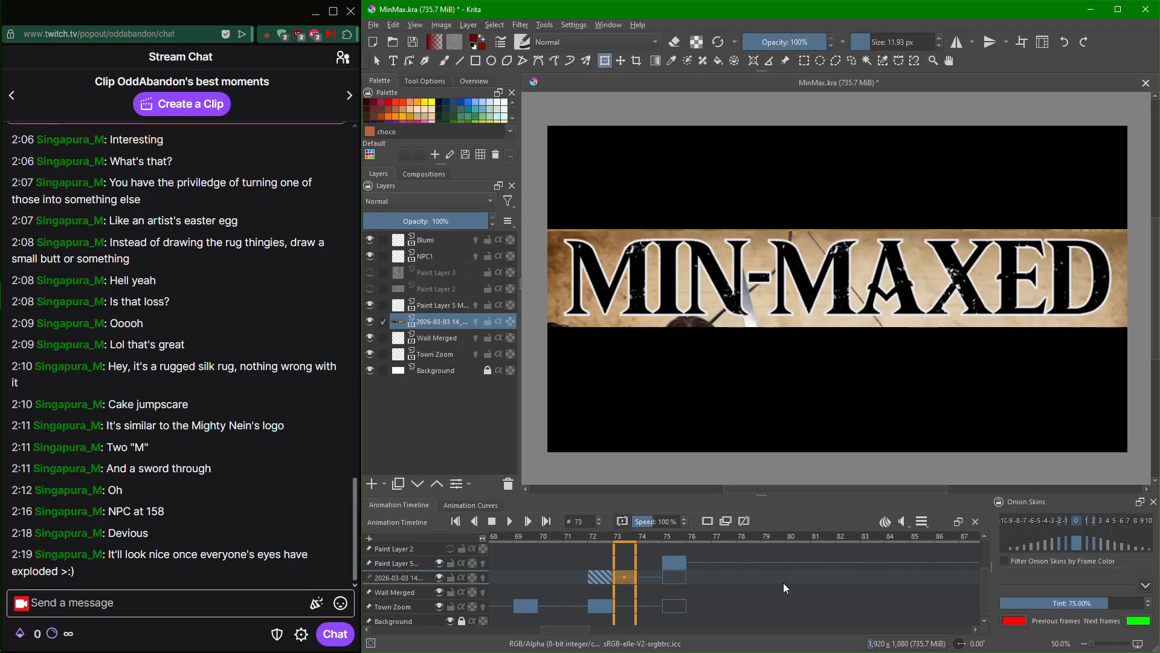
pyautogui.scroll(20, 783, 583)
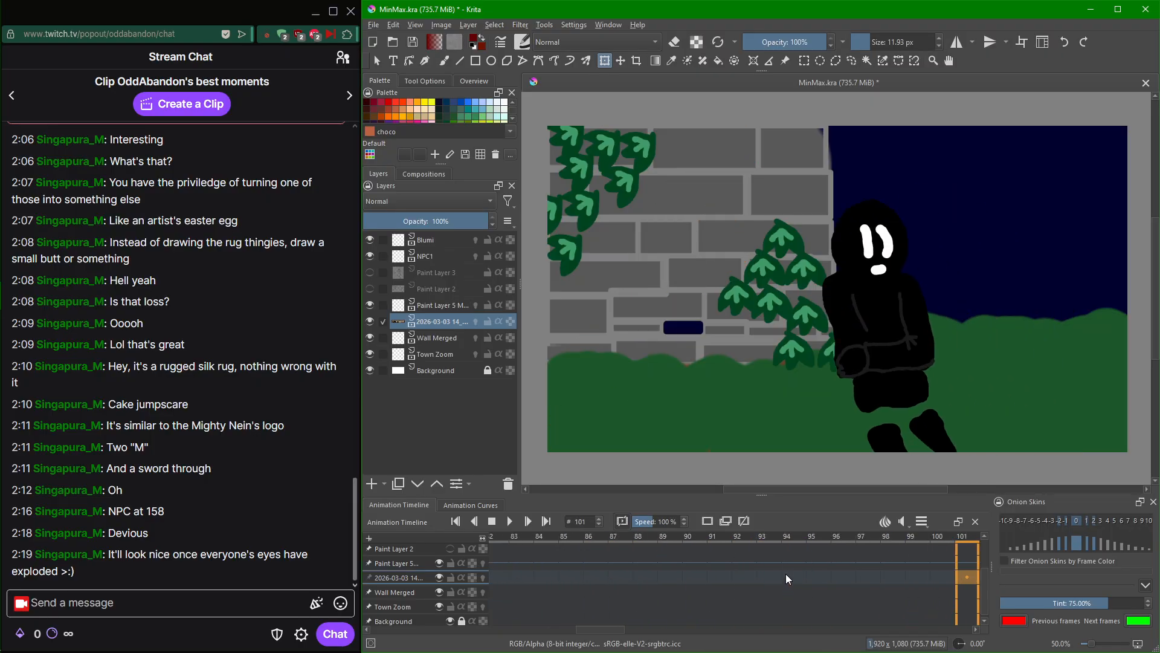
pyautogui.scroll(20, 784, 581)
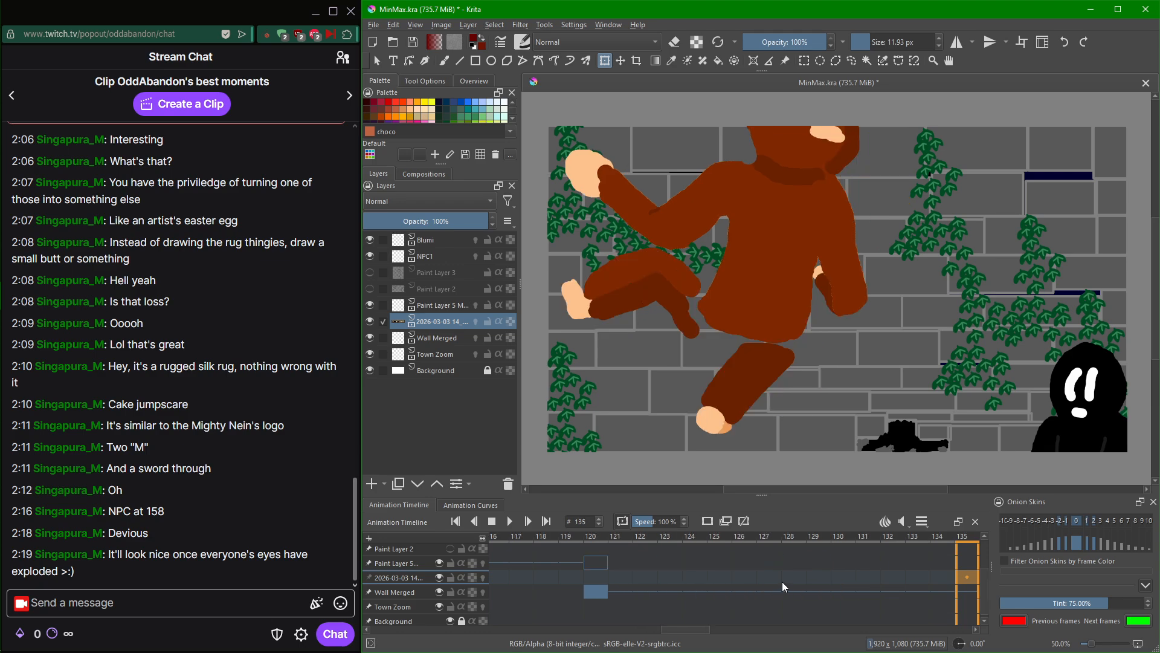
pyautogui.scroll(17, 782, 583)
pyautogui.scroll(20, 783, 588)
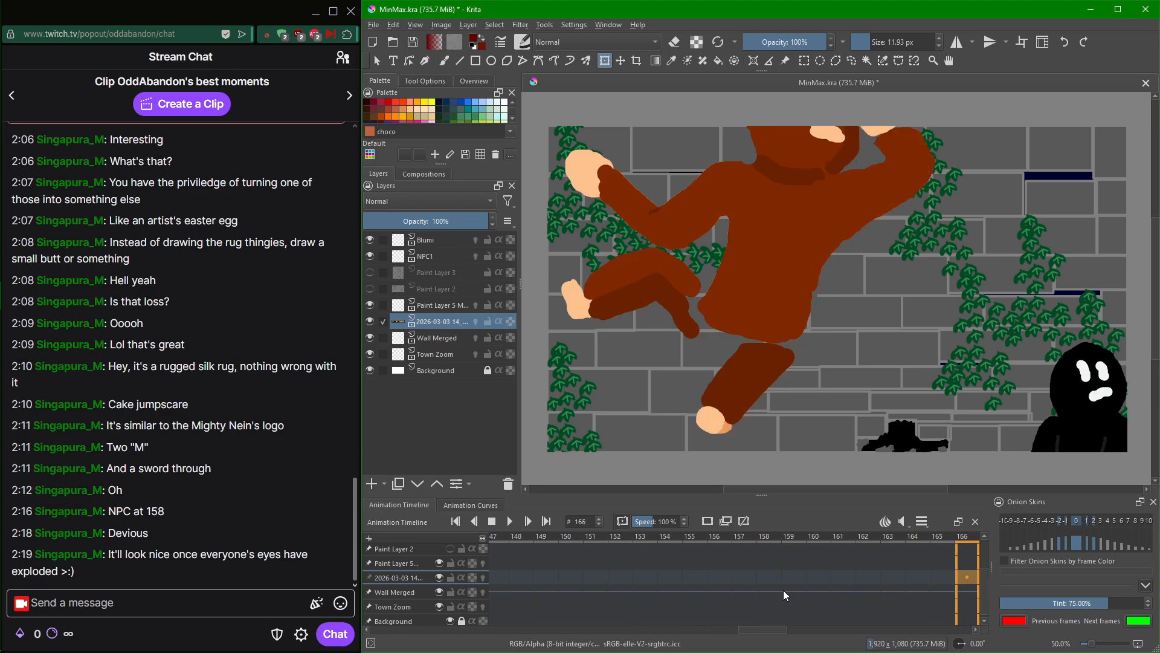
pyautogui.scroll(12, 783, 596)
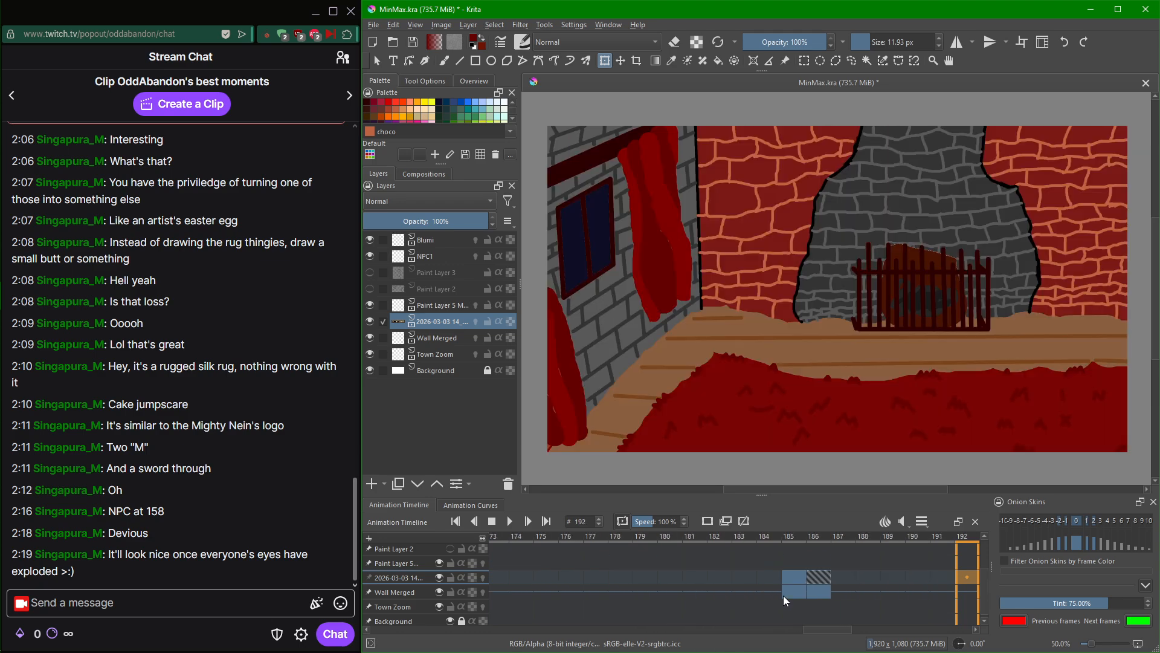
# Examine the transition around frames 184 to 186, where the logo flashes between the wall scene and the fireplace room.
pyautogui.scroll(-15, 783, 597)
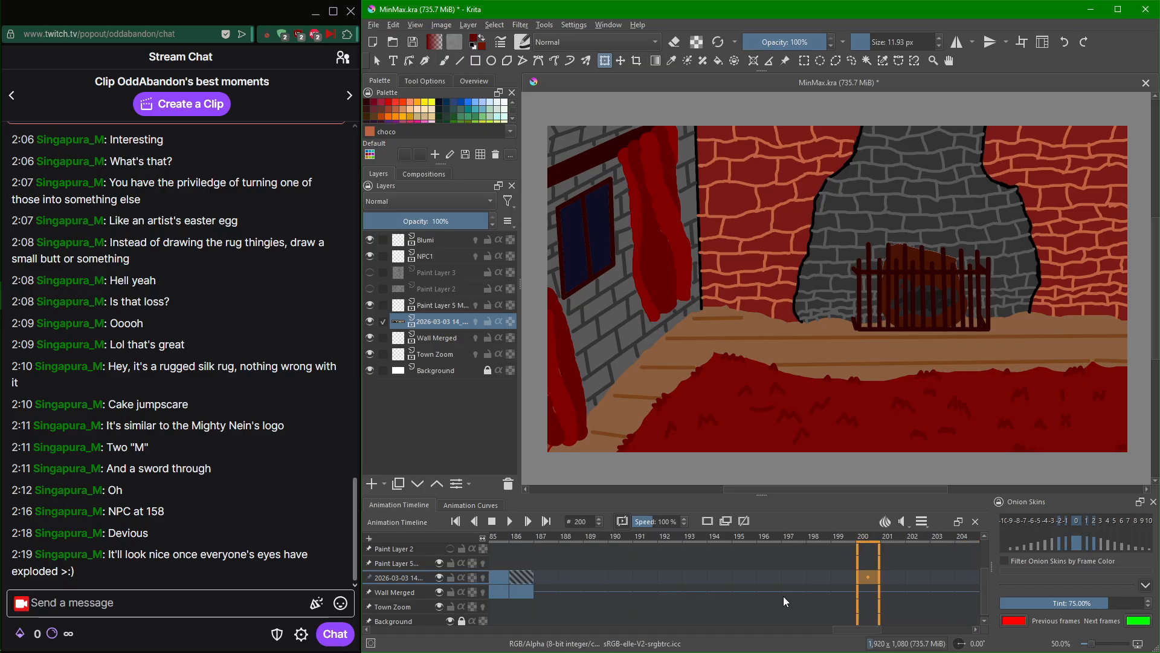
pyautogui.scroll(-3, 783, 596)
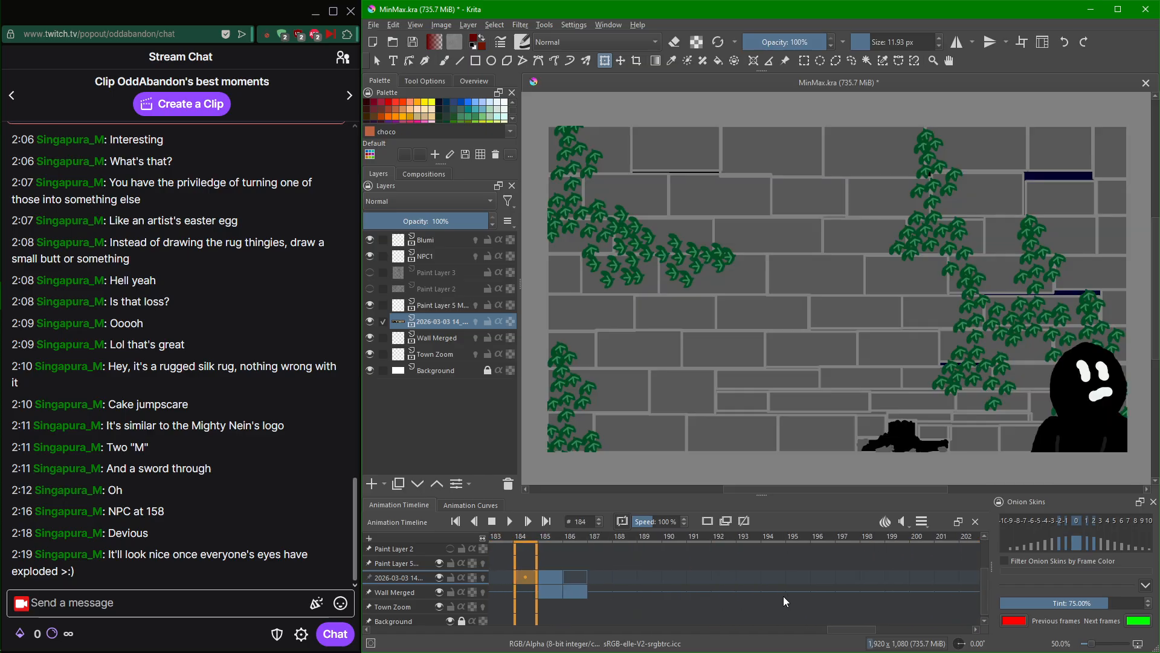
pyautogui.scroll(5, 783, 599)
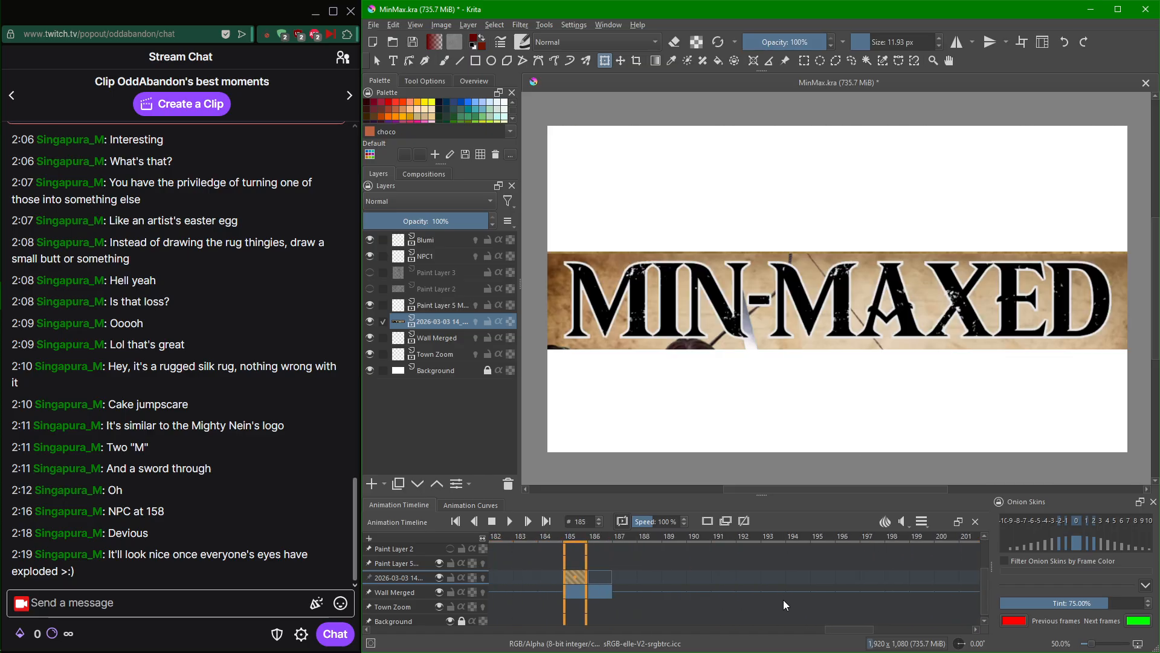
pyautogui.scroll(-2, 783, 600)
pyautogui.scroll(-1, 691, 450)
pyautogui.scroll(1, 689, 447)
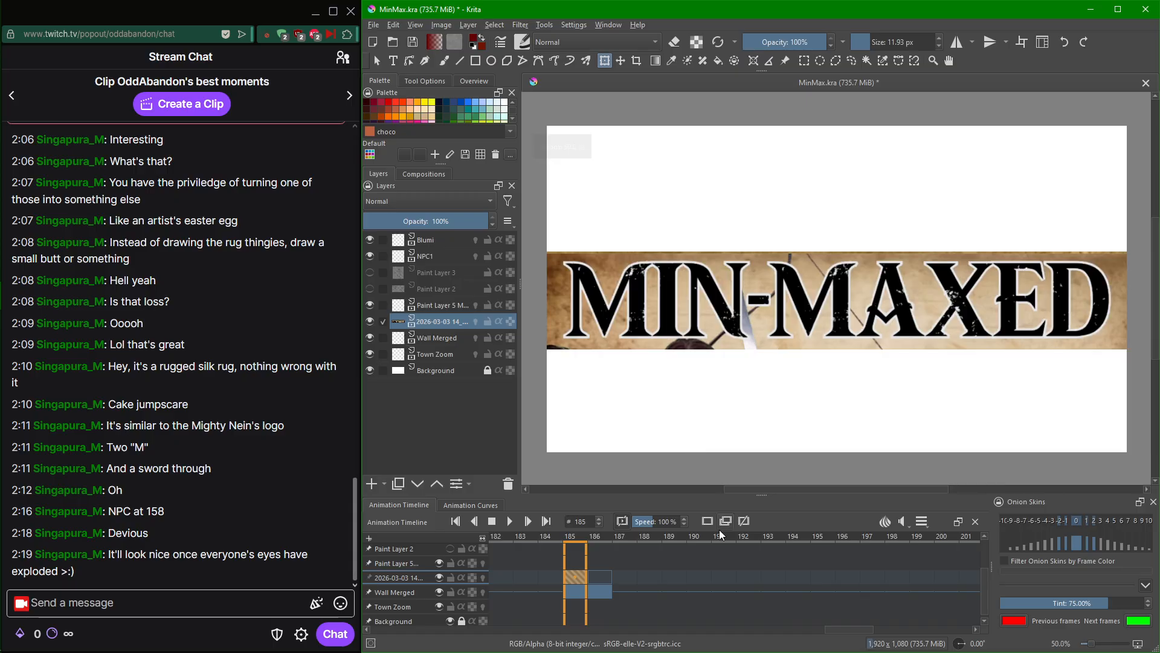
pyautogui.press('.')
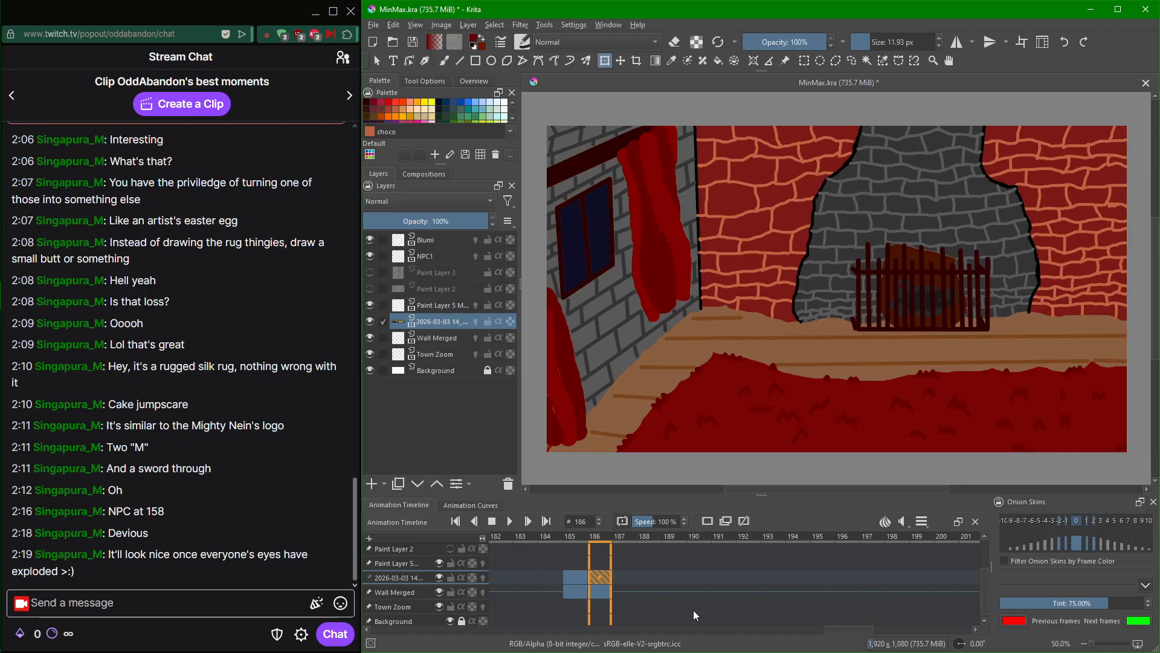
# Save MinMax.kra and play back the animation to check the logo flashes.
pyautogui.hotkey('ctrl', 's')
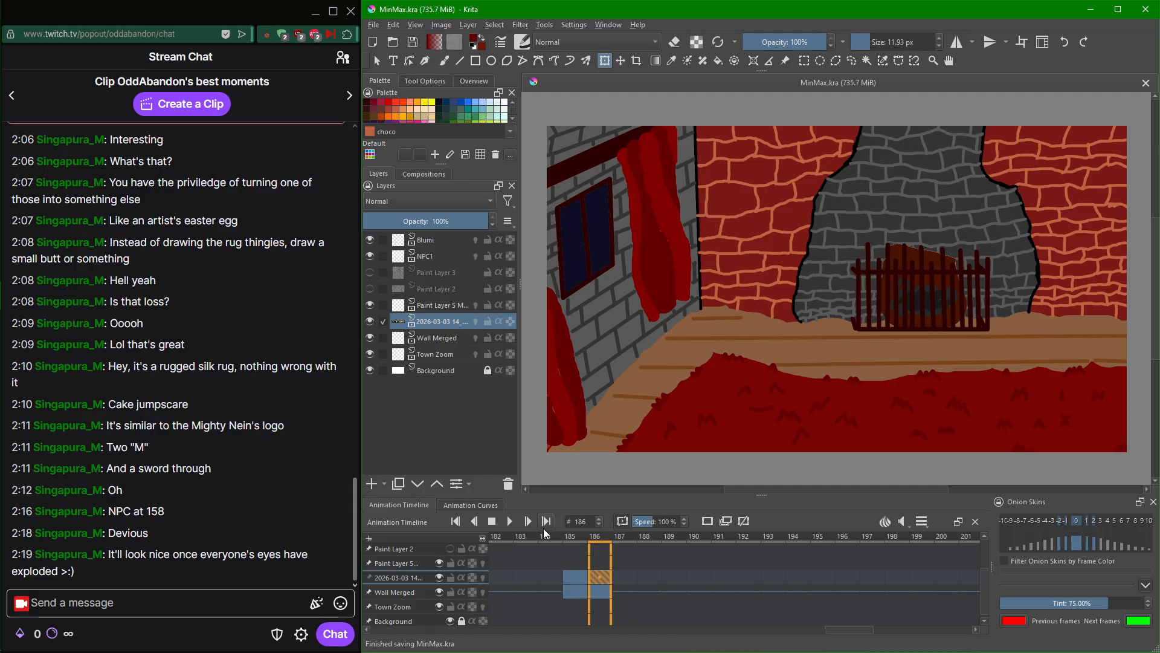
pyautogui.click(511, 521)
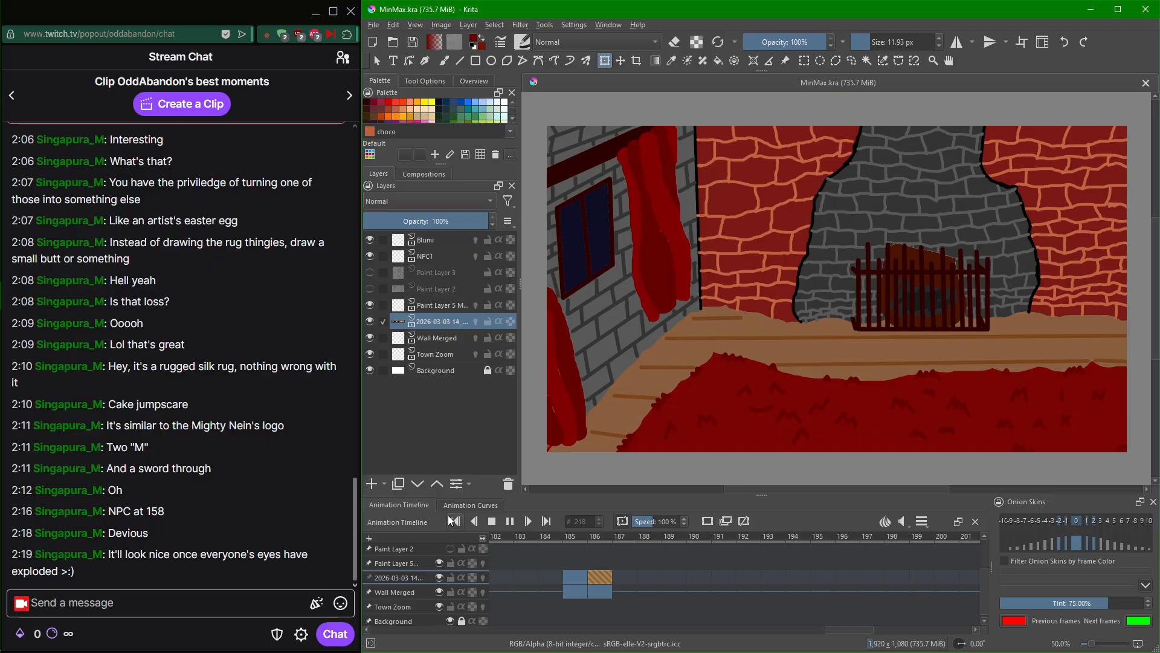
pyautogui.click(491, 522)
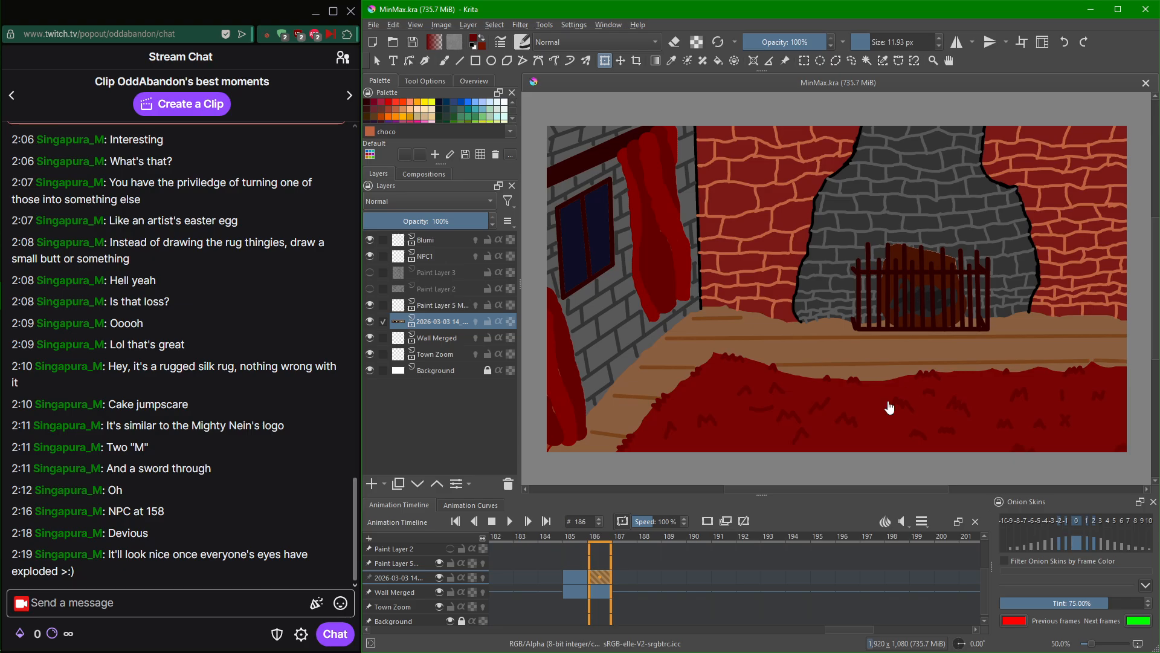
# Scrub through the fireplace room frames up to frame 195 and examine the scene that follows the logo flash.
pyautogui.scroll(-2, 708, 588)
pyautogui.scroll(2, 707, 589)
pyautogui.scroll(4, 706, 591)
pyautogui.scroll(-2, 706, 591)
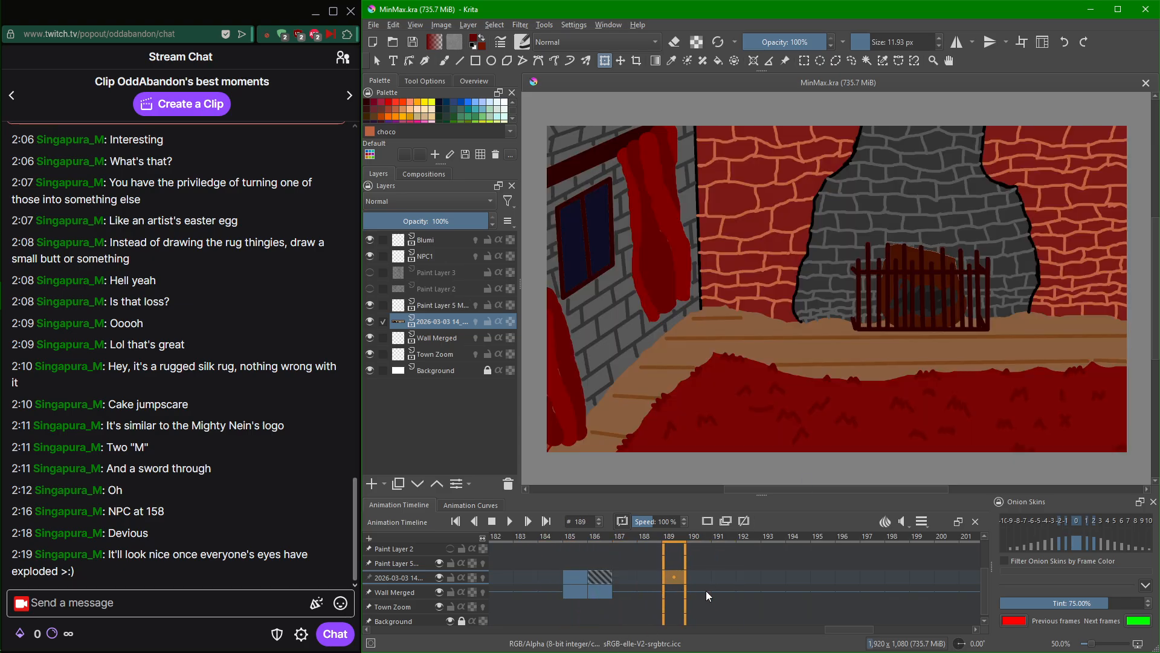
pyautogui.scroll(3, 705, 591)
pyautogui.scroll(-3, 706, 591)
pyautogui.scroll(4, 706, 595)
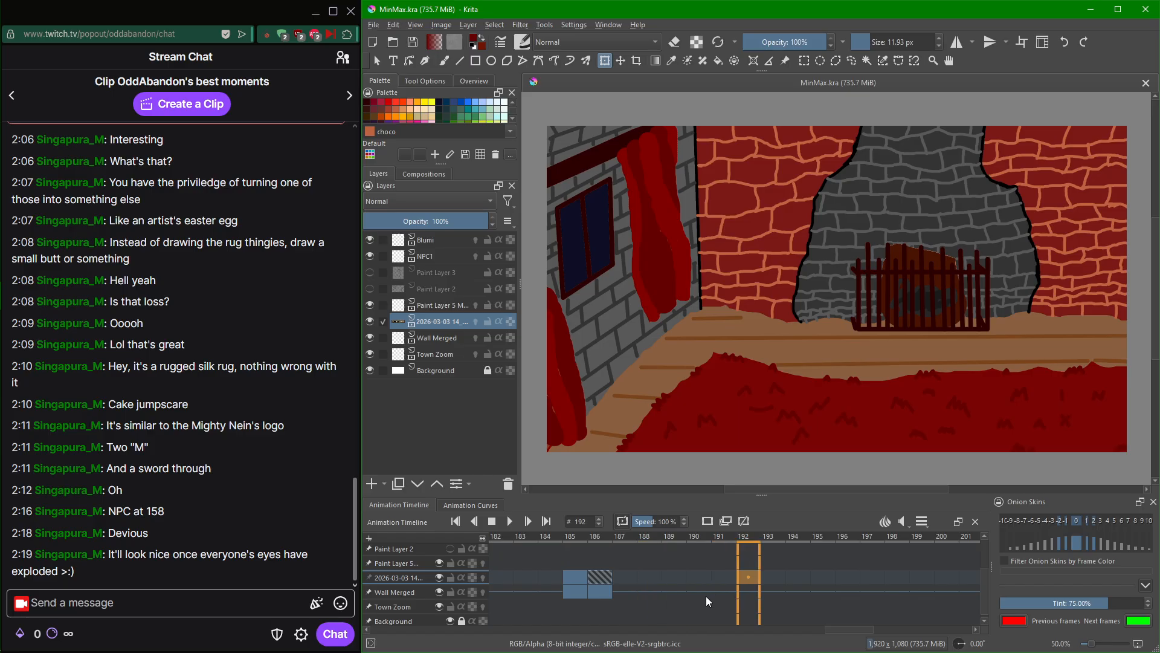
pyautogui.scroll(-2, 706, 596)
pyautogui.scroll(2, 706, 595)
pyautogui.scroll(3, 706, 598)
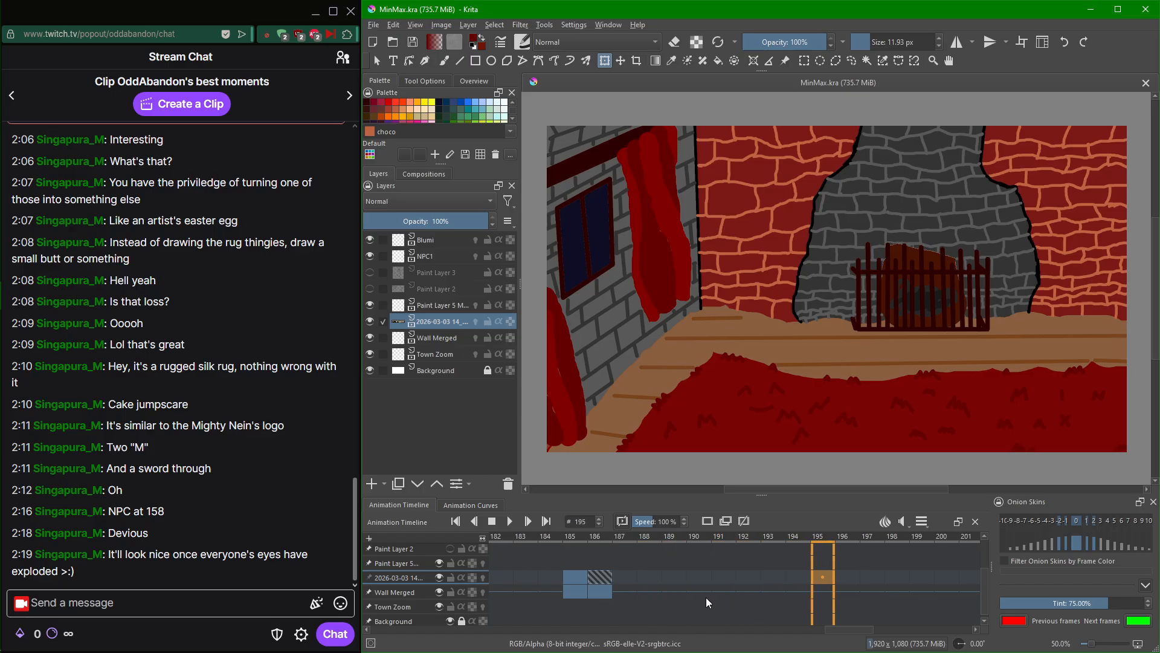
pyautogui.scroll(-8, 706, 595)
pyautogui.scroll(5, 706, 593)
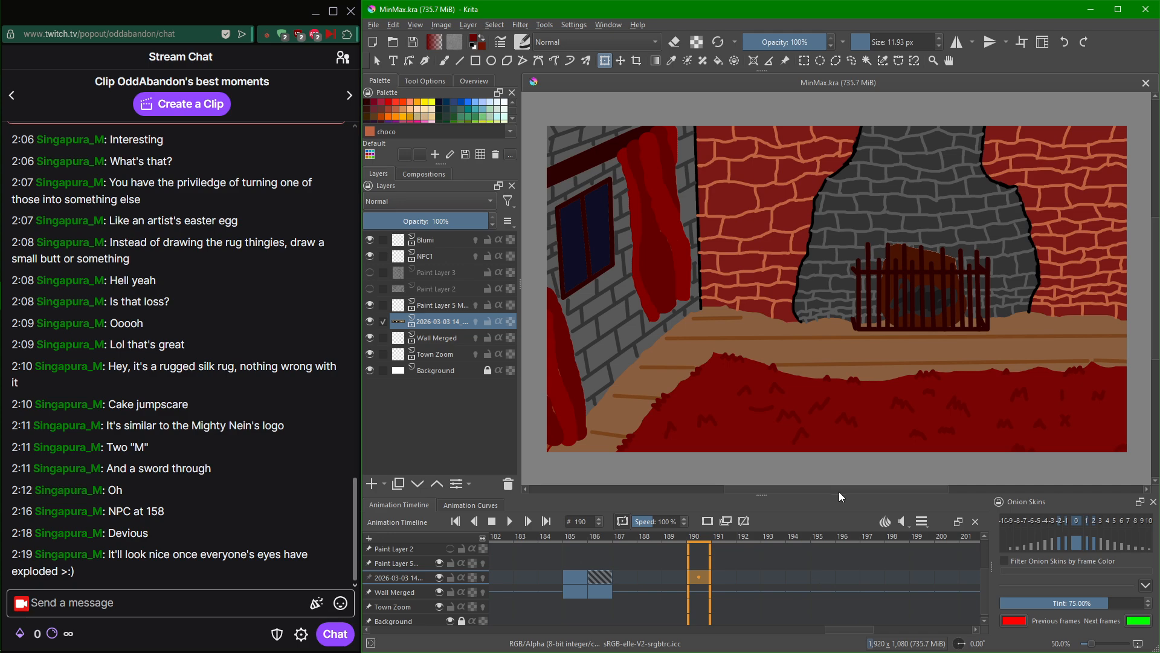
pyautogui.scroll(-2, 893, 401)
pyautogui.scroll(1, 896, 405)
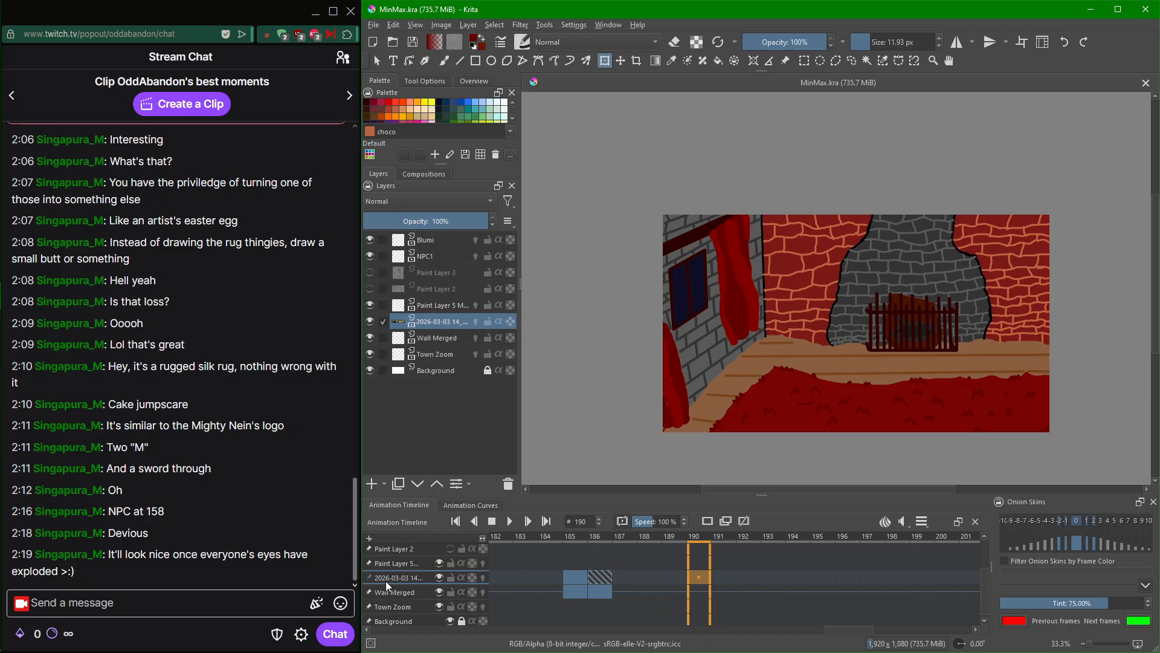
# Rename the Min-Maxed logo image layer as Logo and make Blumi the active layer.
pyautogui.doubleClick(432, 321)
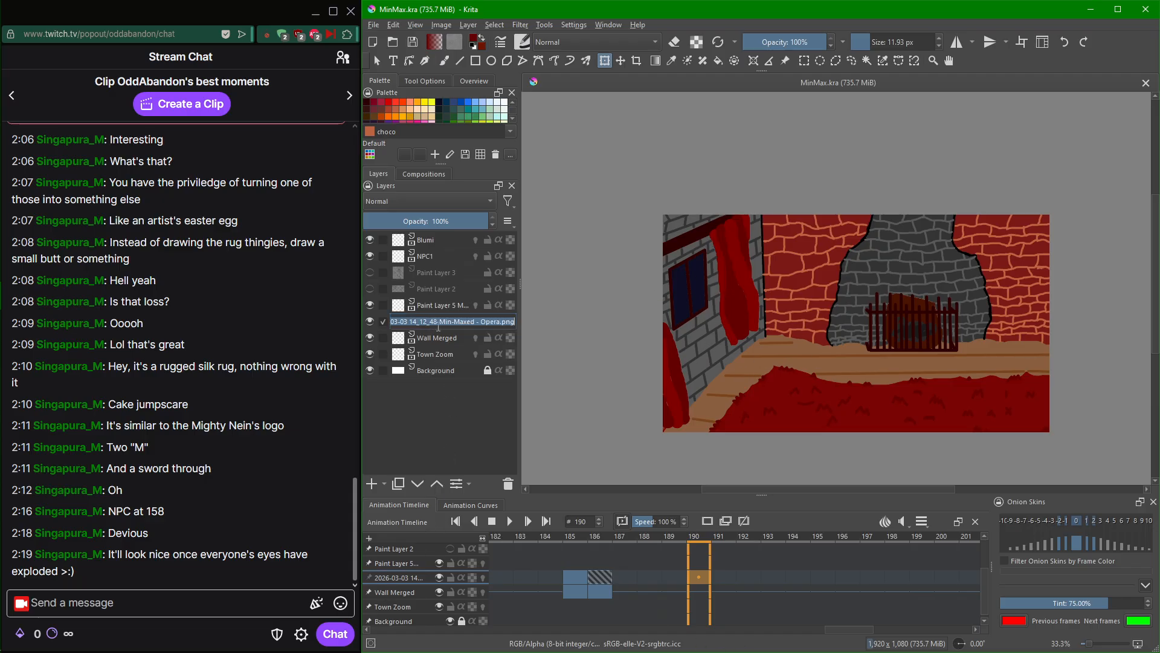
pyautogui.write('Logo')
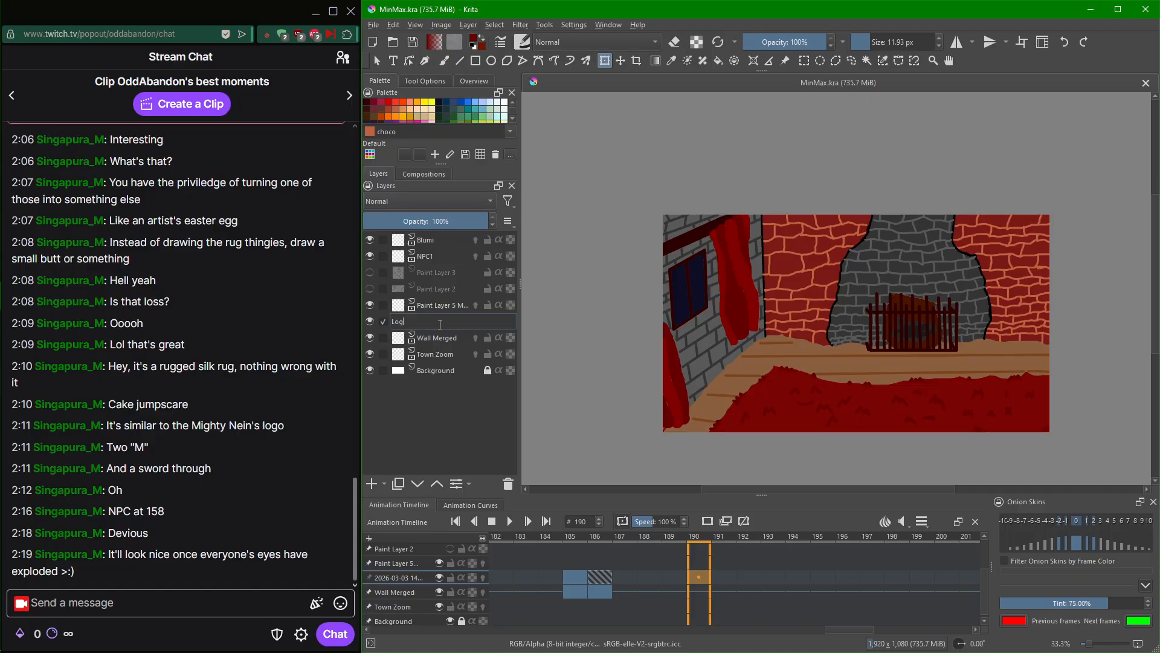
pyautogui.press('Return')
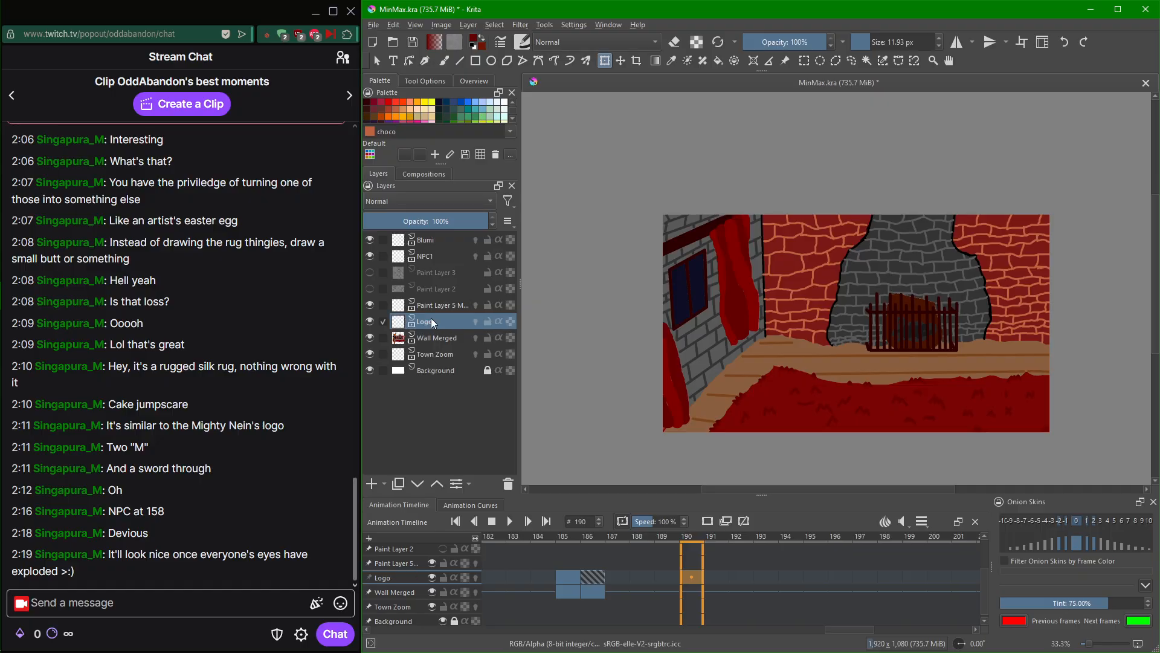
pyautogui.click(444, 243)
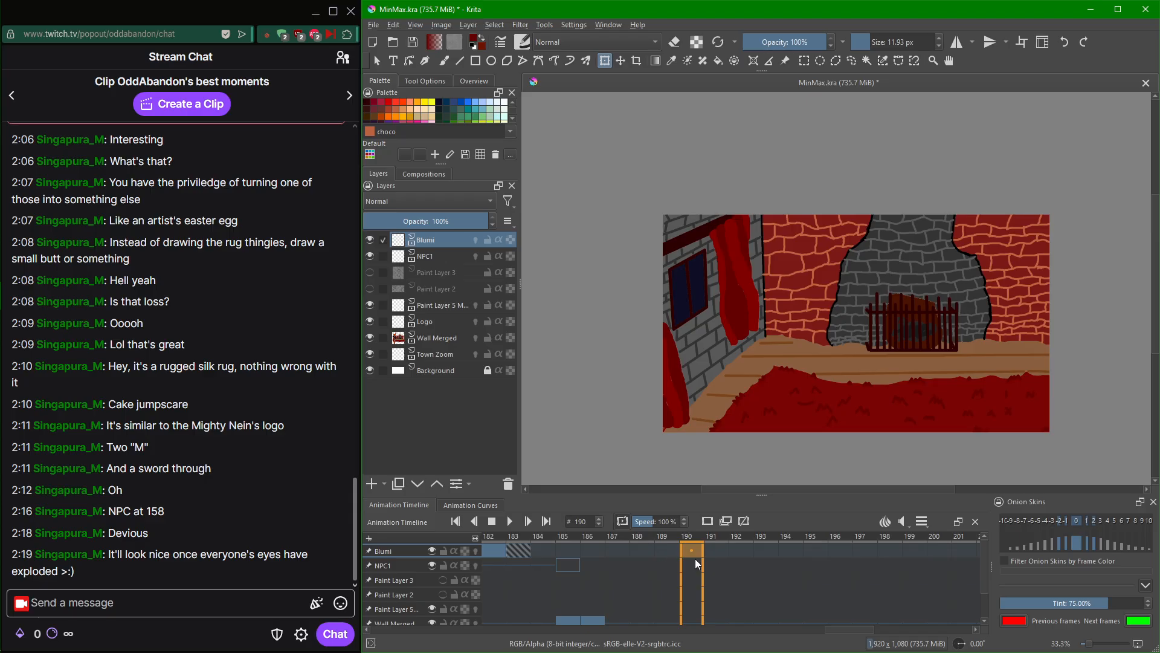
# Scrub the fireplace room between frames 187 and 191 to find where Blumi should enter.
pyautogui.press('Left')
pyautogui.press('Left')
pyautogui.press('Left')
pyautogui.press('Left')
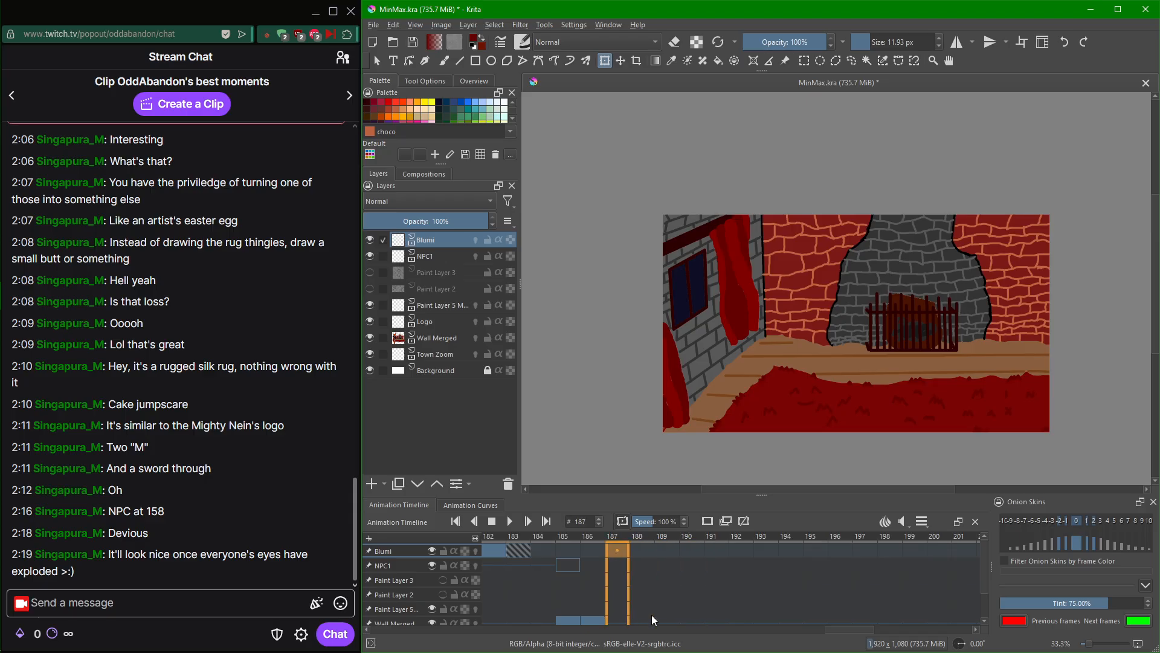
pyautogui.press('Right')
pyautogui.press('Right')
pyautogui.press('Right')
pyautogui.press('Right')
pyautogui.press('Right')
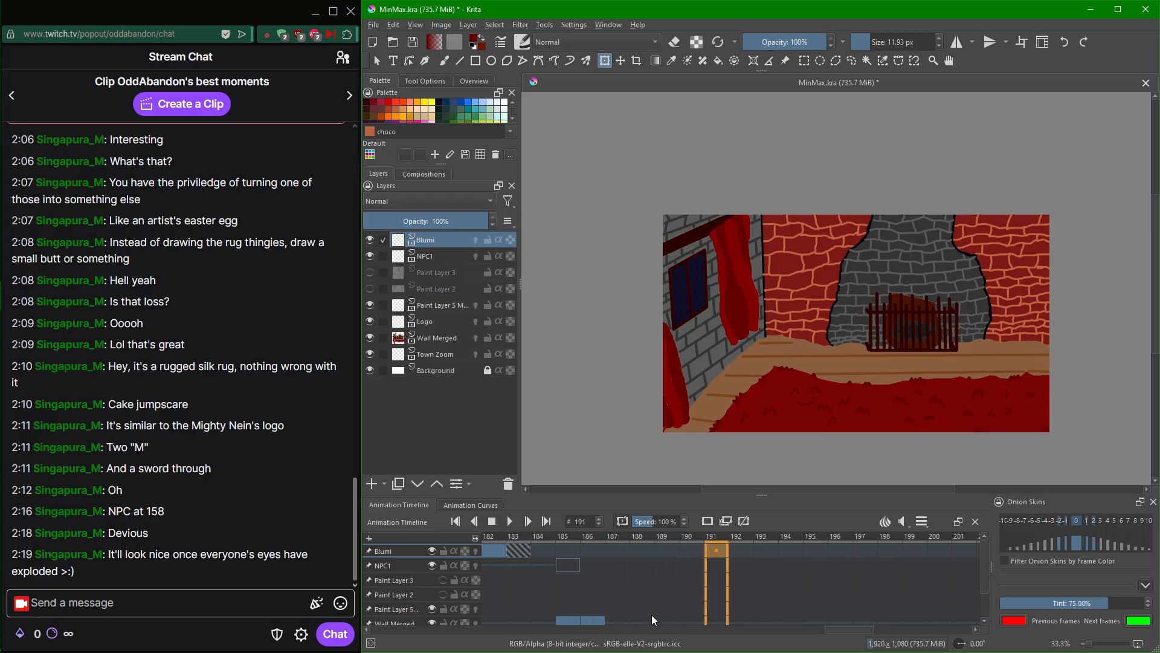
pyautogui.moveTo(847, 631)
pyautogui.mouseDown()
pyautogui.moveTo(817, 631)
pyautogui.moveTo(838, 631)
pyautogui.mouseUp()
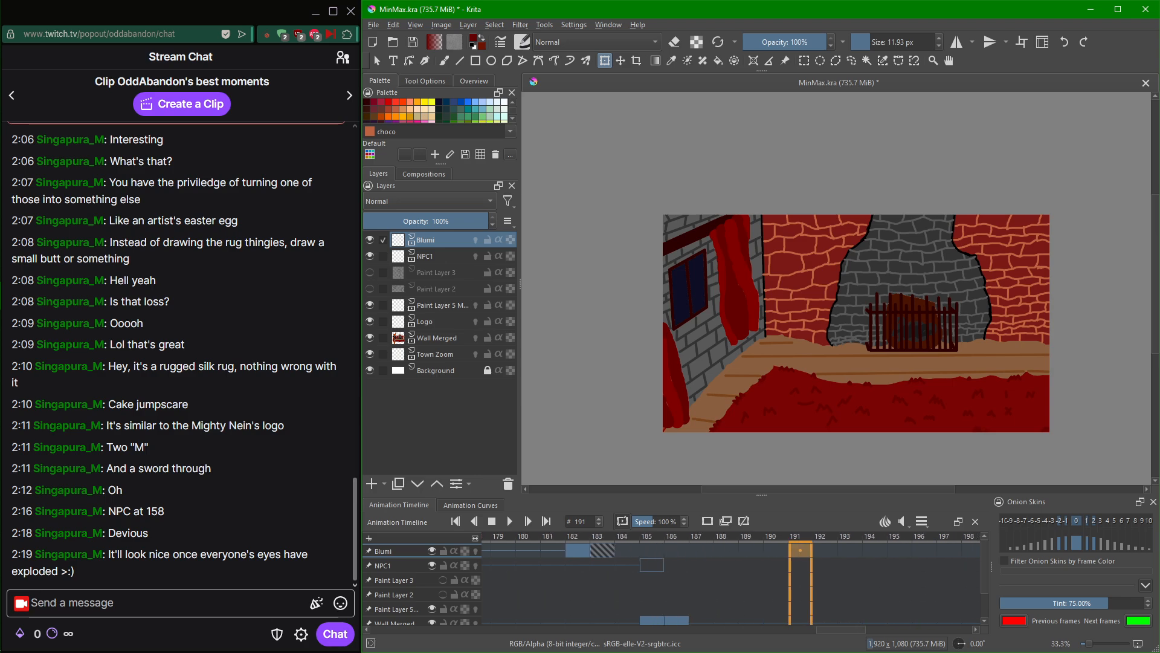
pyautogui.scroll(-2, 892, 594)
pyautogui.moveTo(985, 559)
pyautogui.mouseDown()
pyautogui.moveTo(985, 593)
pyautogui.moveTo(985, 570)
pyautogui.mouseUp()
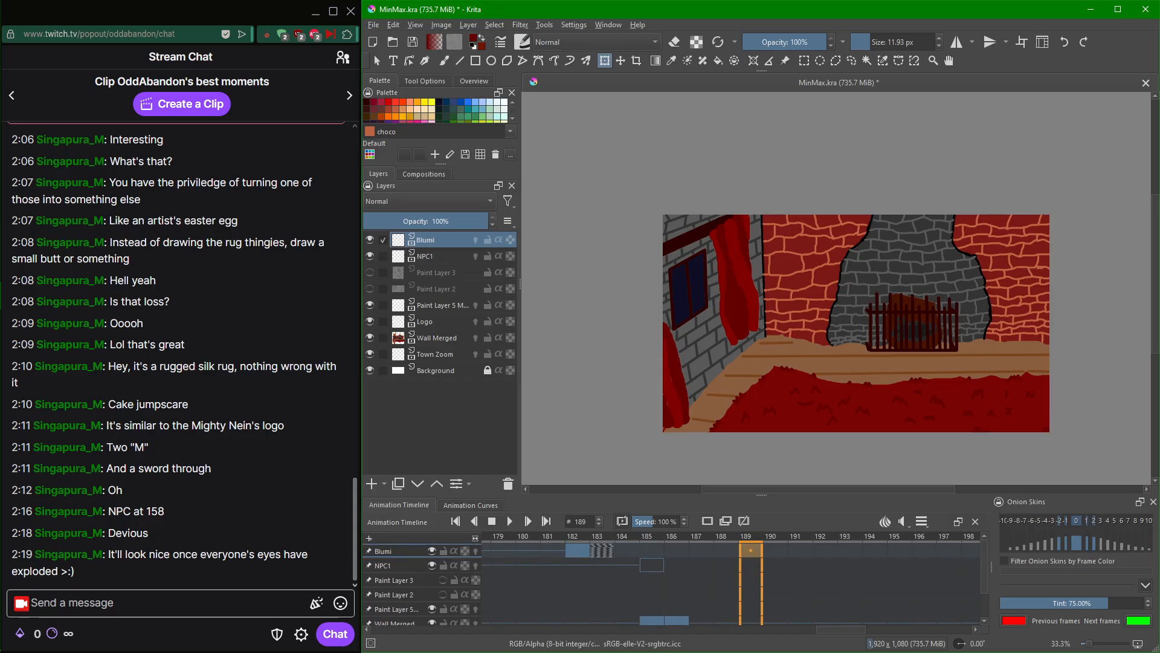
# Activate the Freehand Brush and sample the brown of Blumi's robe from frames 181 and 182.
pyautogui.scroll(-2, 837, 557)
pyautogui.scroll(6, 837, 557)
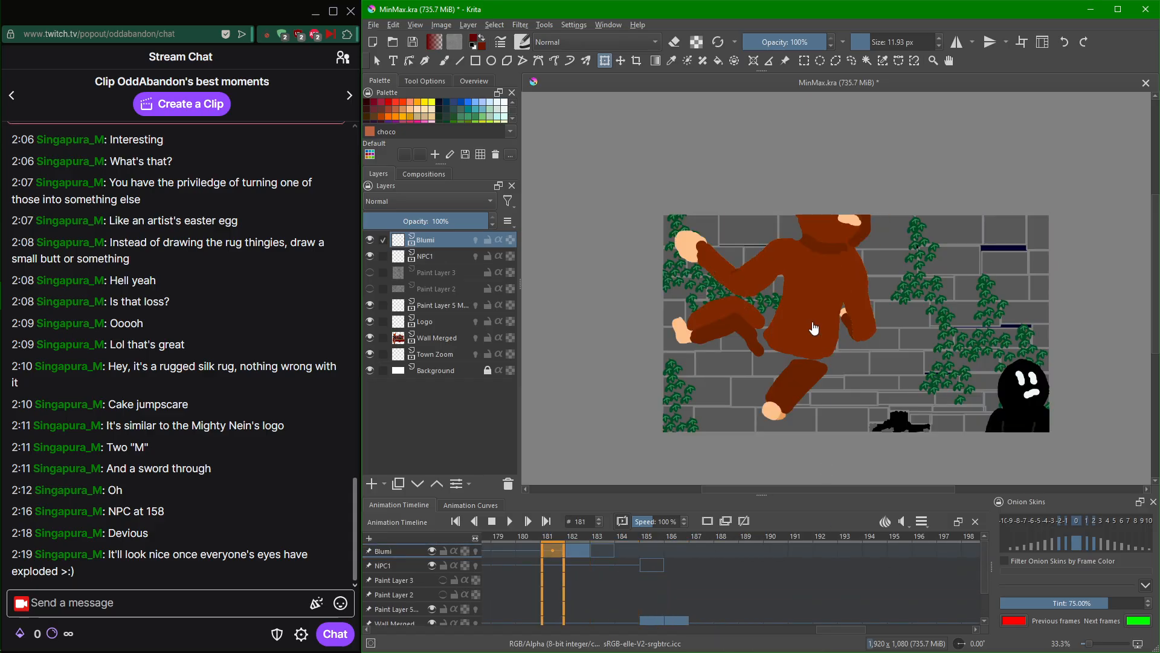
pyautogui.click(446, 62)
pyautogui.keyDown('ctrl'); pyautogui.click(804, 297); pyautogui.keyUp('ctrl')
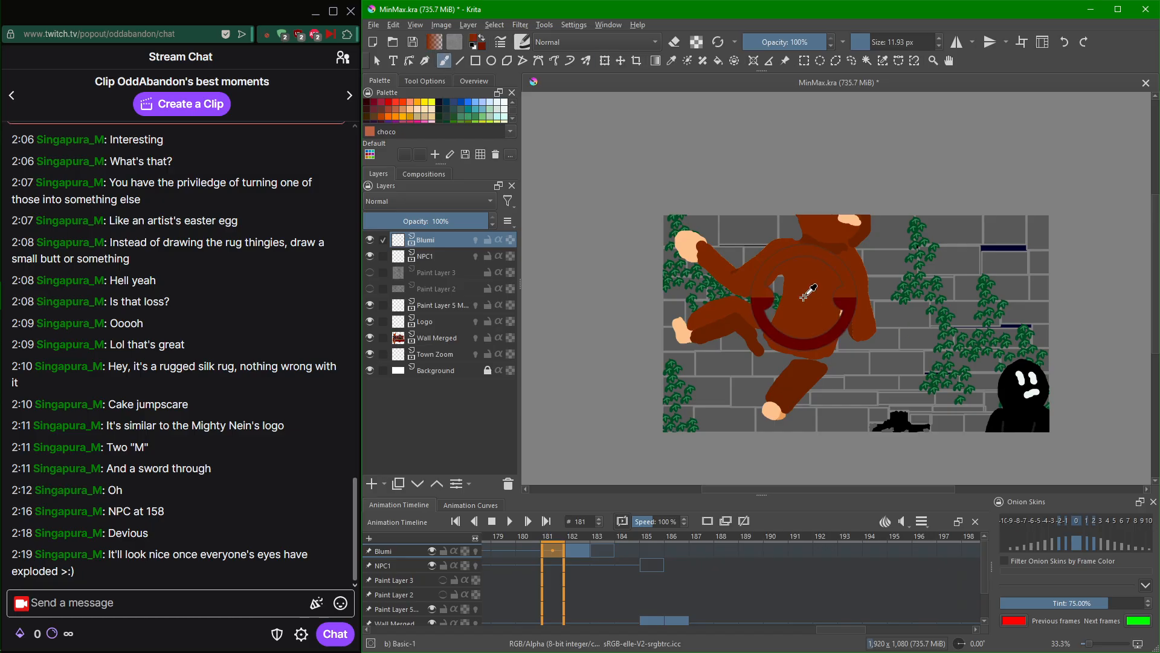
pyautogui.scroll(-2, 782, 586)
pyautogui.scroll(8, 782, 586)
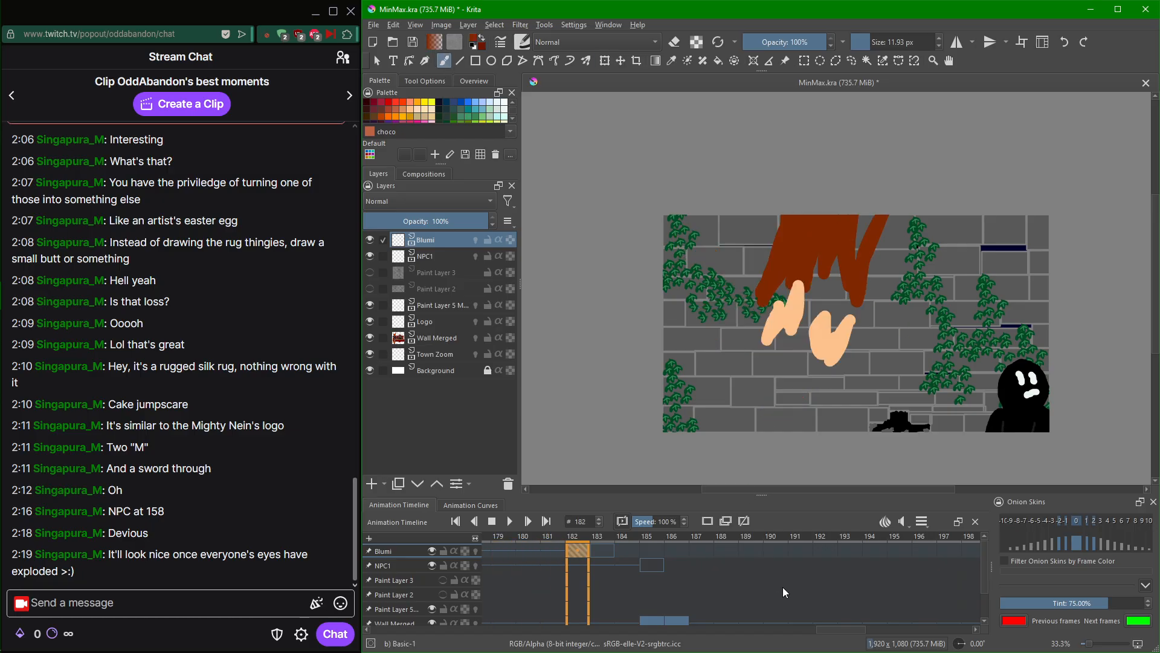
pyautogui.scroll(-5, 782, 587)
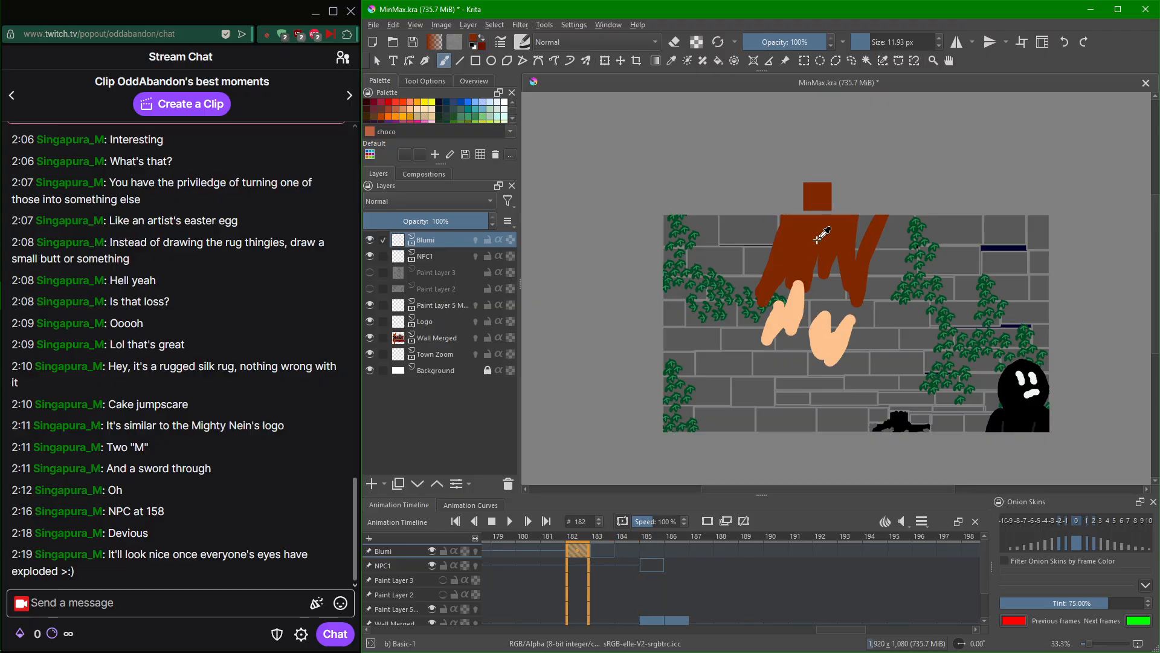
# Scrub between the logo flash at frame 185 and frame 190 to judge the timing of Blumi's entrance.
pyautogui.scroll(3, 748, 586)
pyautogui.scroll(1, 749, 586)
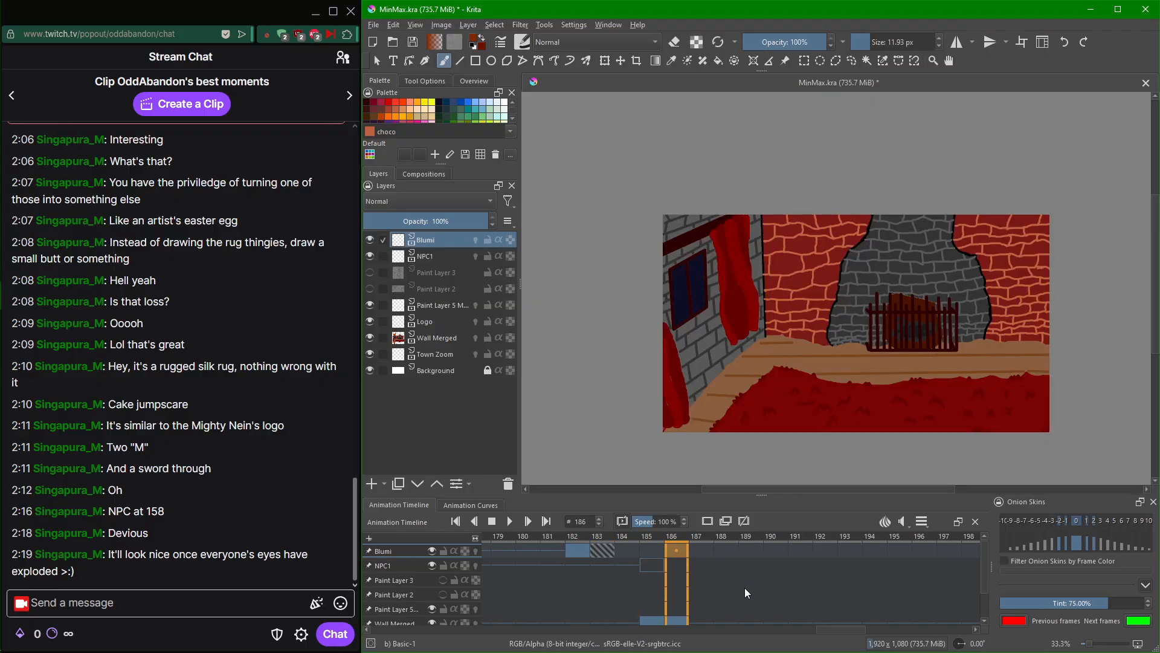
pyautogui.scroll(1, 746, 592)
pyautogui.scroll(1, 744, 590)
pyautogui.scroll(-3, 744, 590)
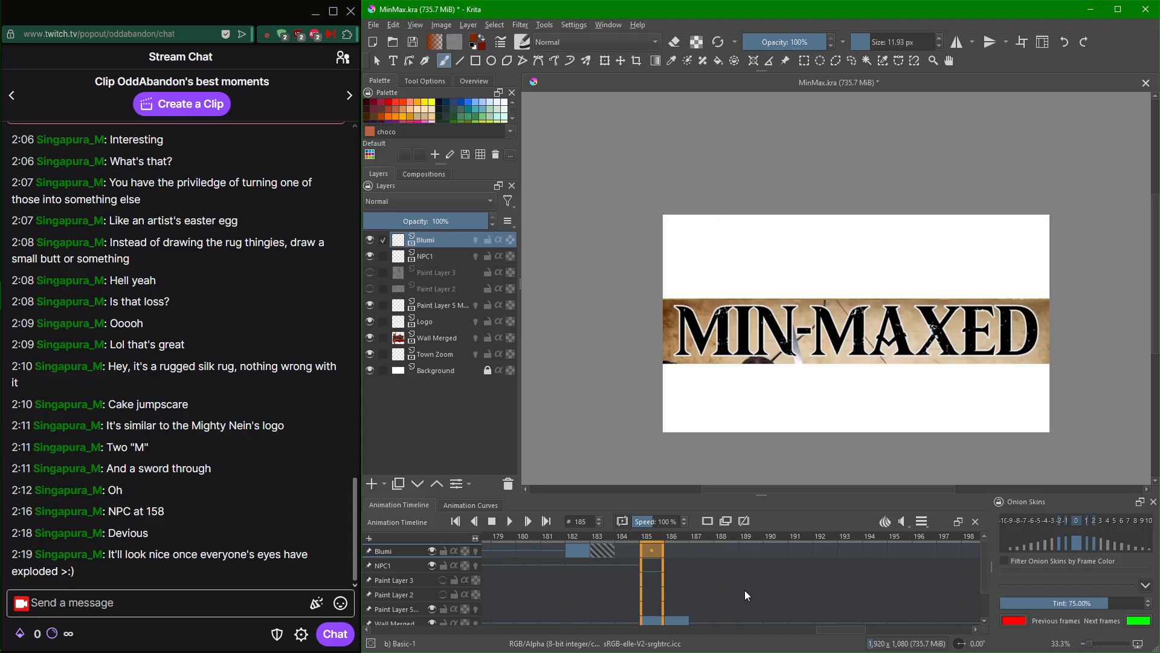
pyautogui.scroll(1, 744, 590)
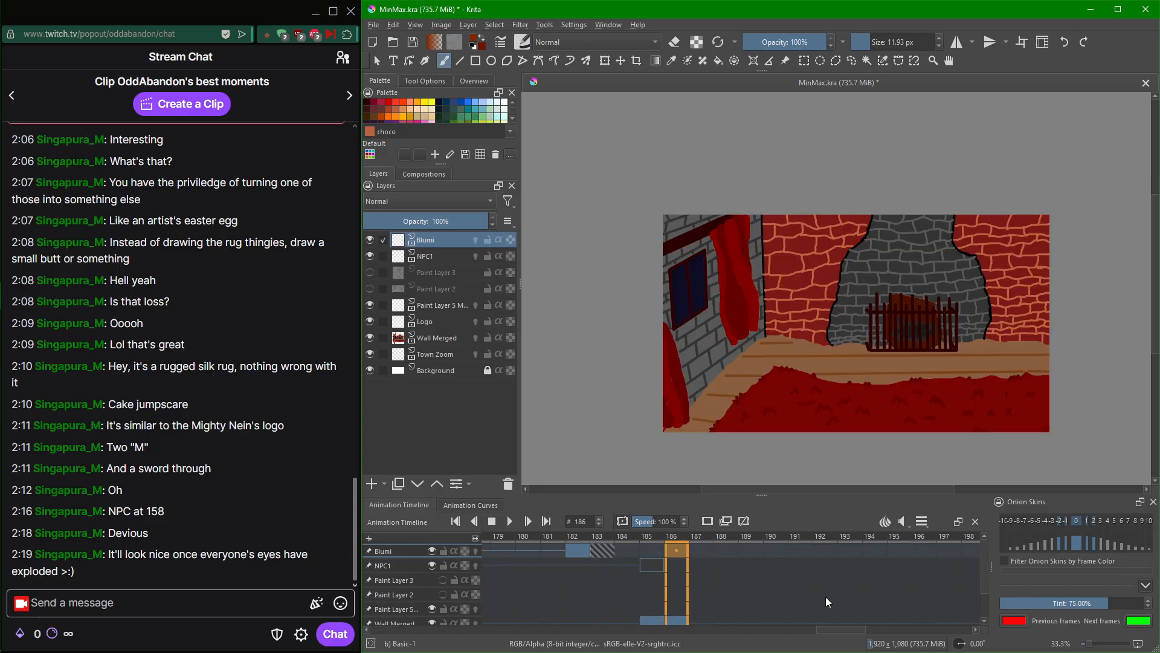
pyautogui.scroll(1, 826, 597)
pyautogui.scroll(-1, 825, 596)
pyautogui.scroll(2, 825, 597)
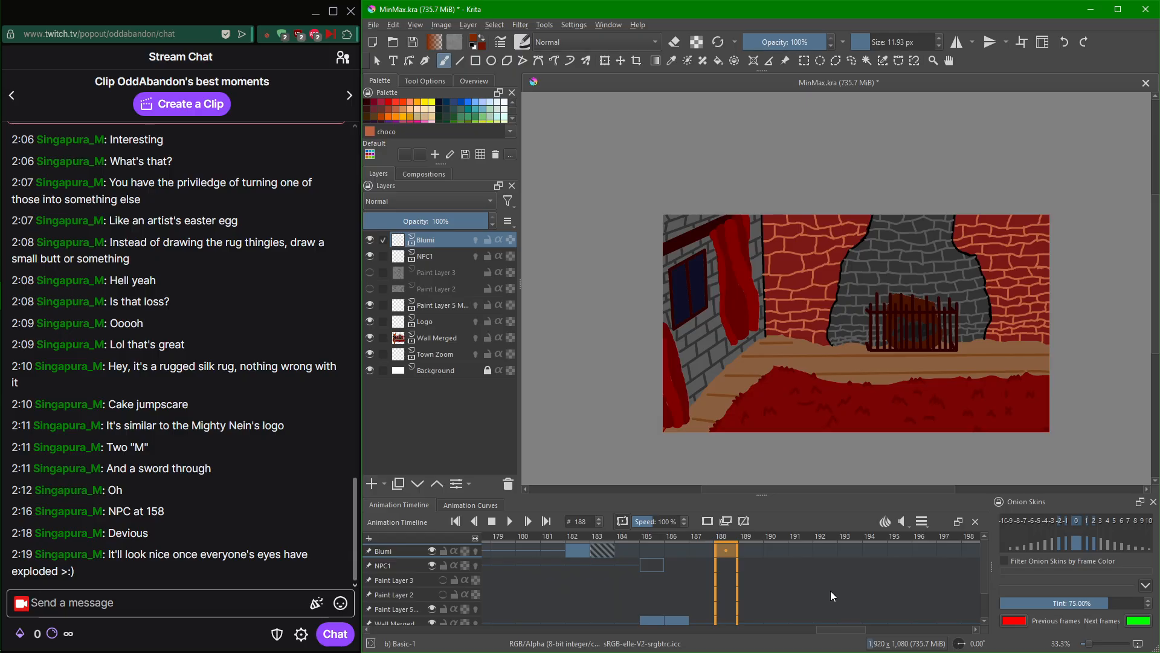
pyautogui.scroll(-3, 831, 590)
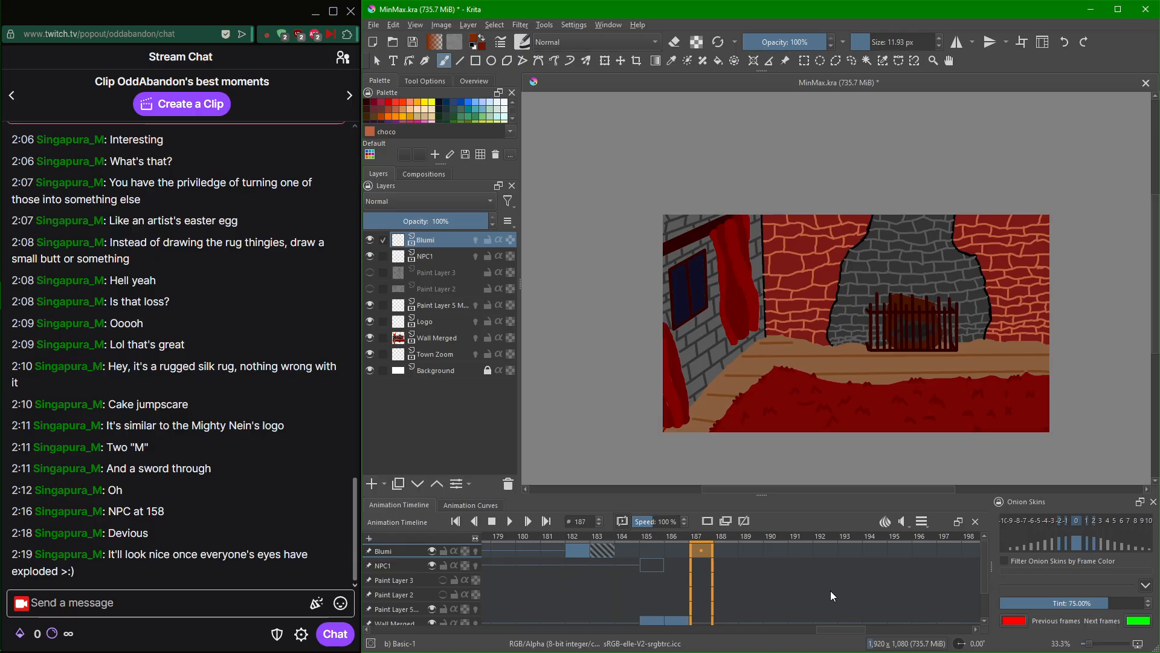
pyautogui.scroll(1, 830, 589)
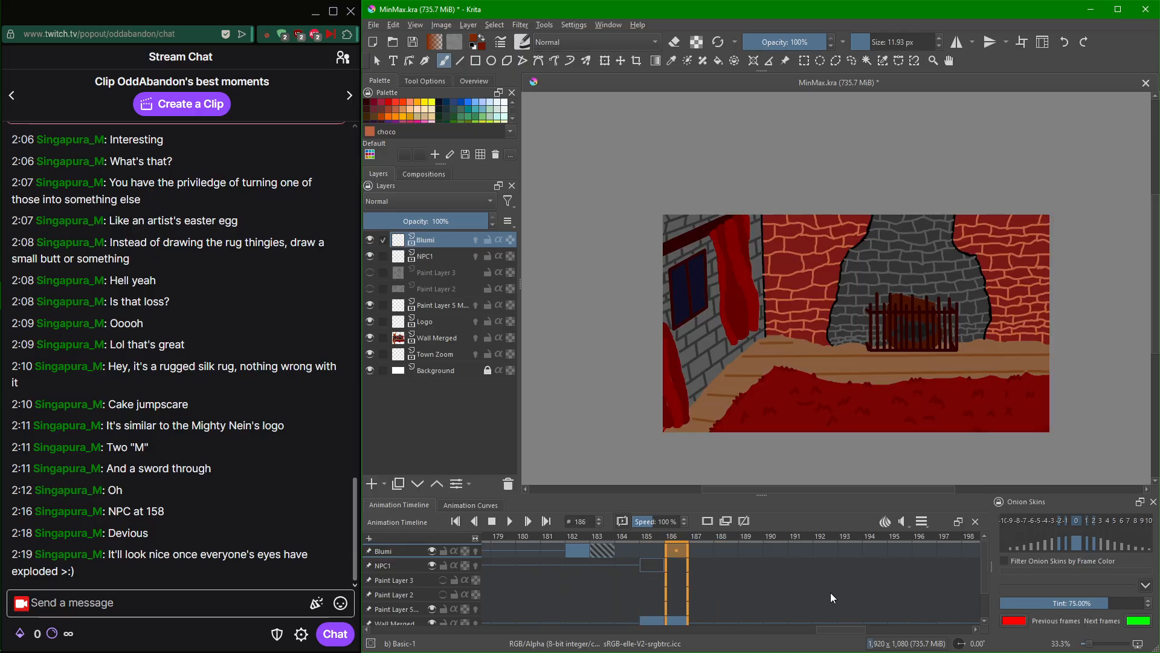
pyautogui.scroll(-3, 830, 593)
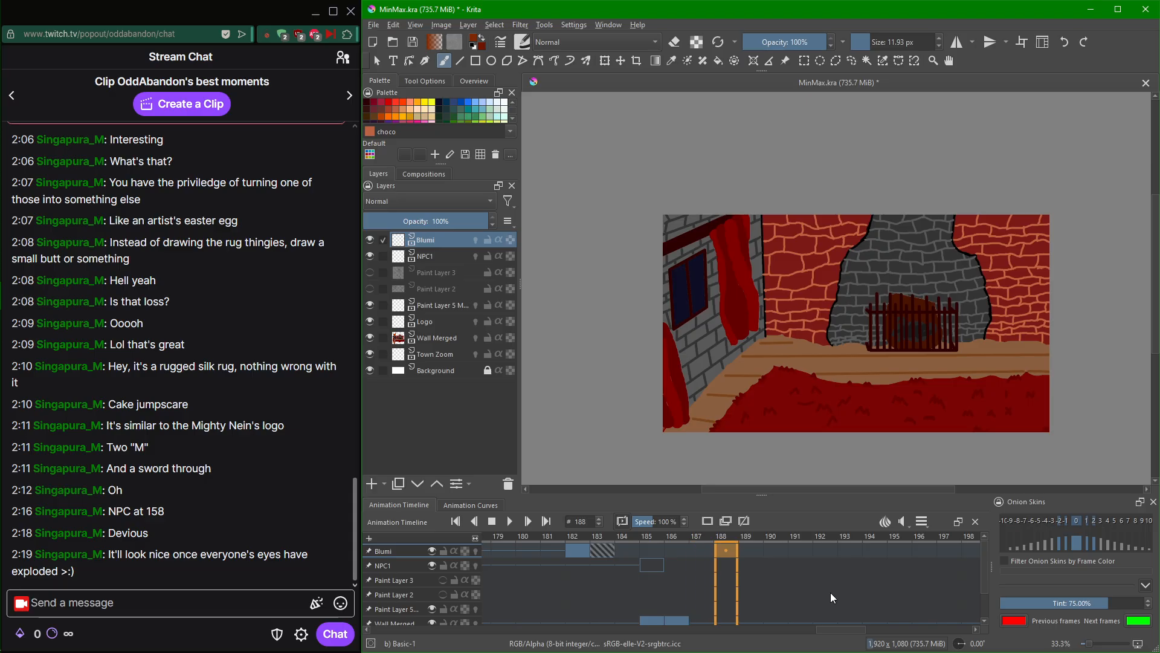
pyautogui.scroll(-2, 830, 592)
pyautogui.scroll(1, 830, 593)
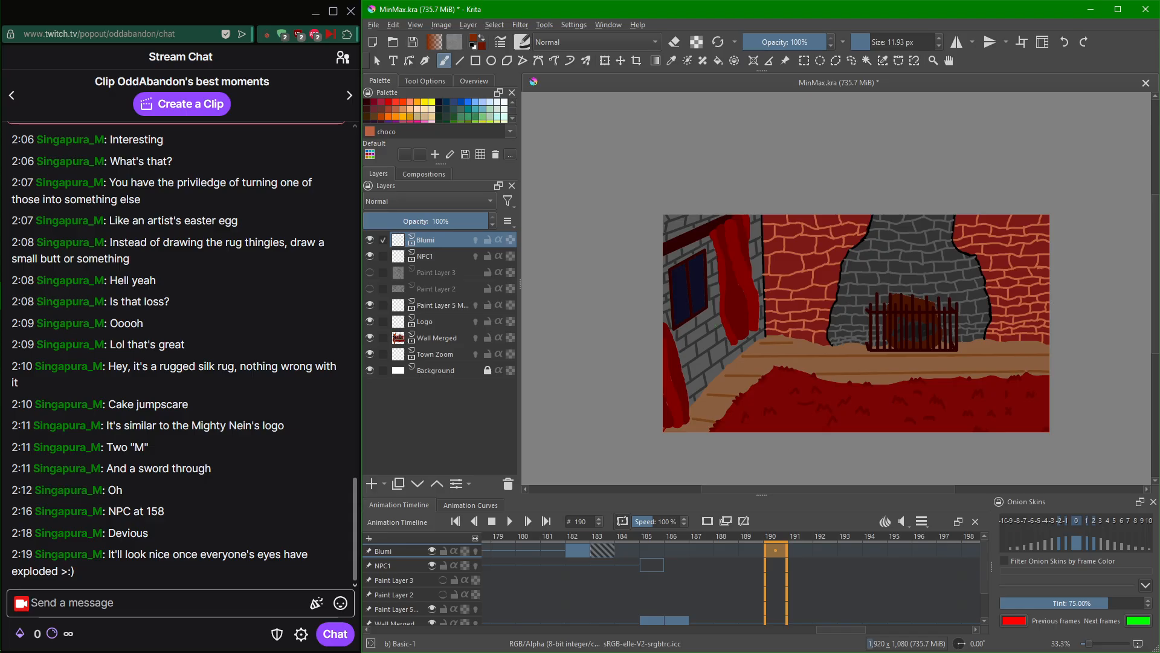
# Set the Freehand Brush size to 55 px.
pyautogui.moveTo(878, 42); pyautogui.dragTo(881, 41)
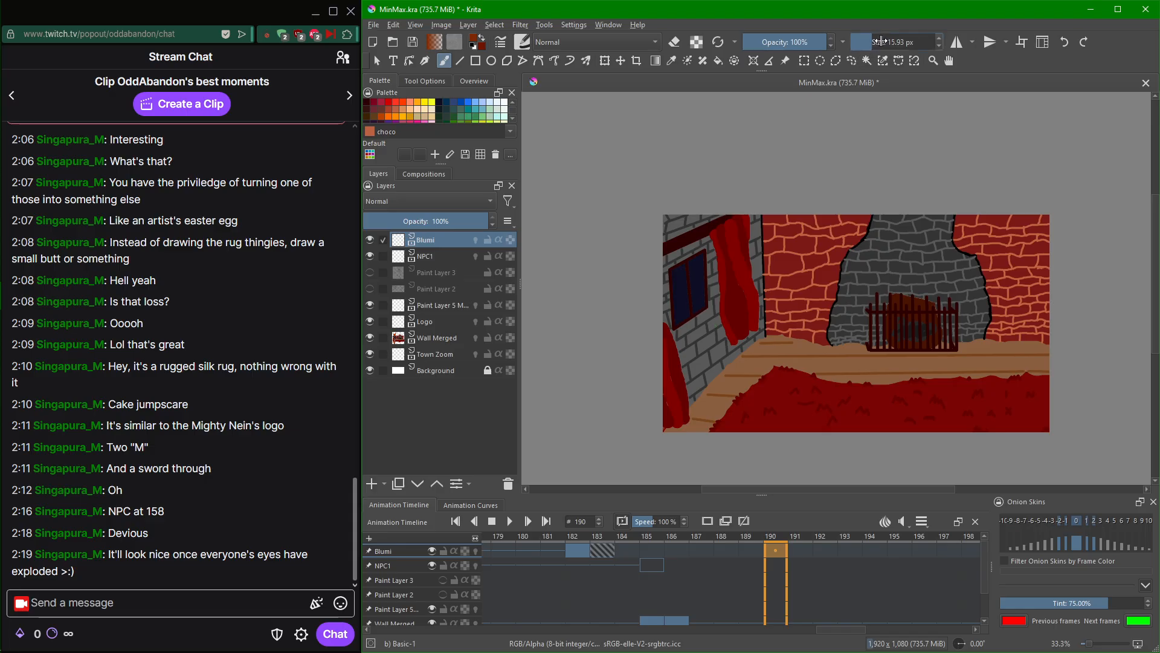
pyautogui.click(912, 46)
pyautogui.click(903, 59)
pyautogui.click(904, 43)
pyautogui.rightClick(905, 43)
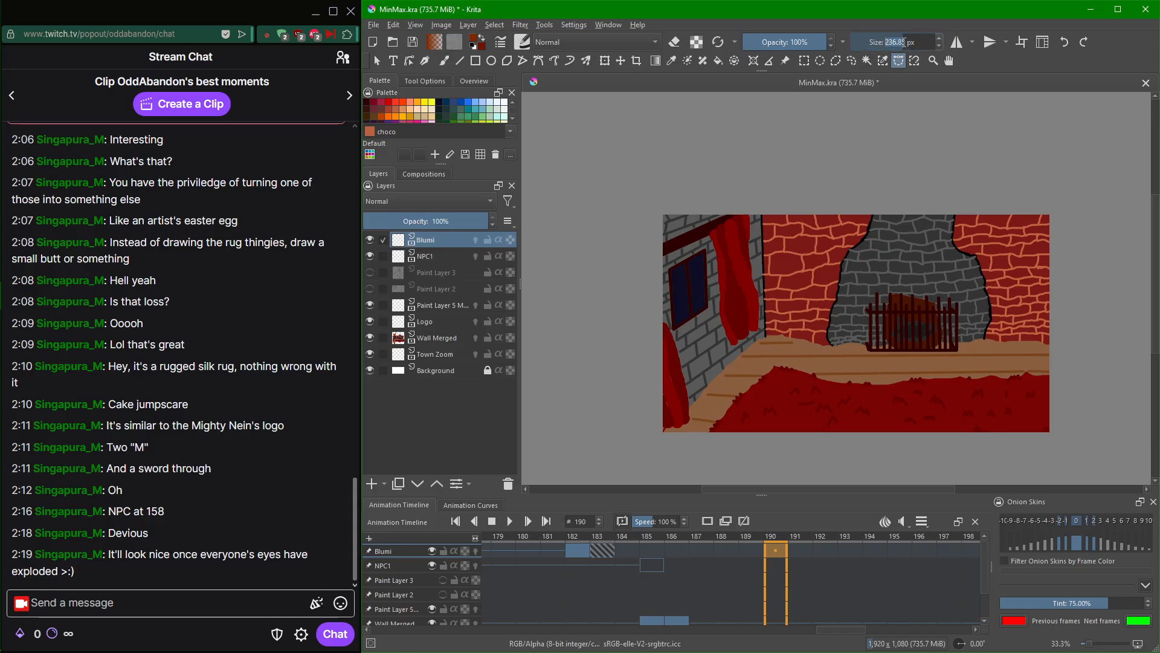
pyautogui.write('55')
pyautogui.press('Return')
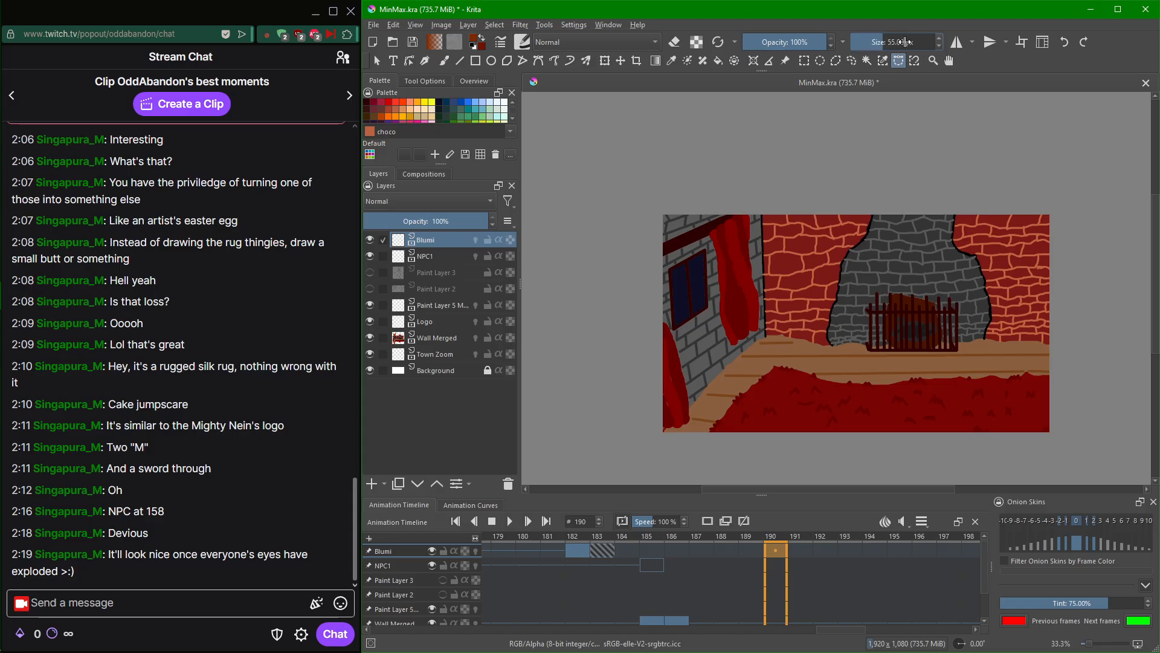
pyautogui.click(449, 61)
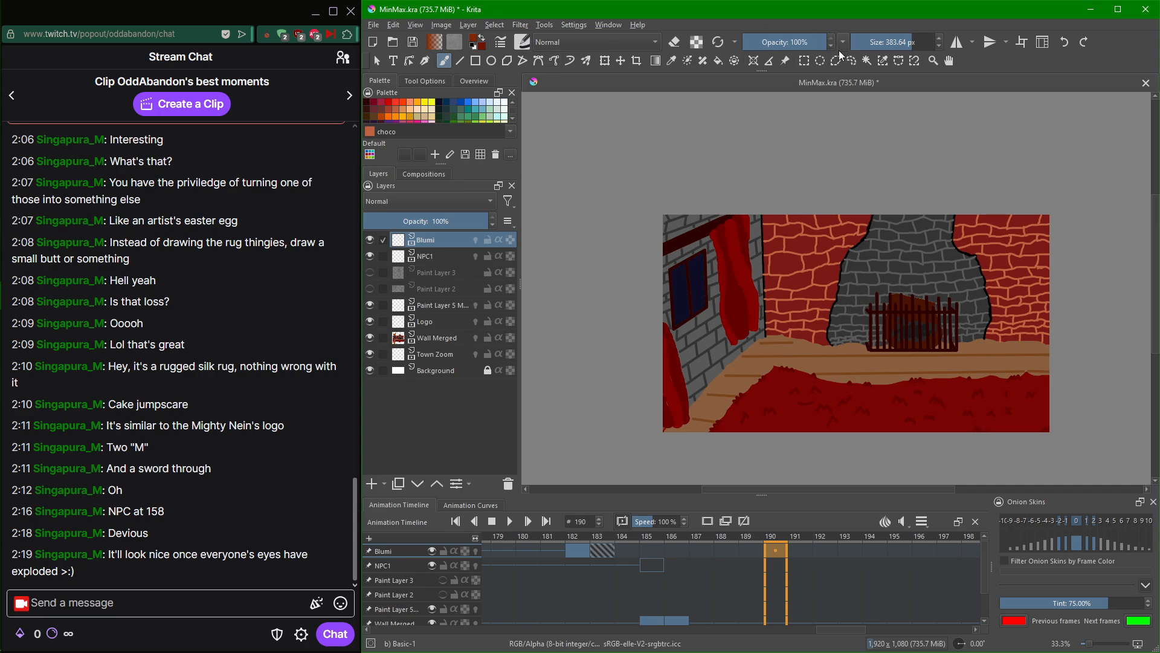
pyautogui.moveTo(898, 40); pyautogui.dragTo(889, 42)
pyautogui.click(889, 44)
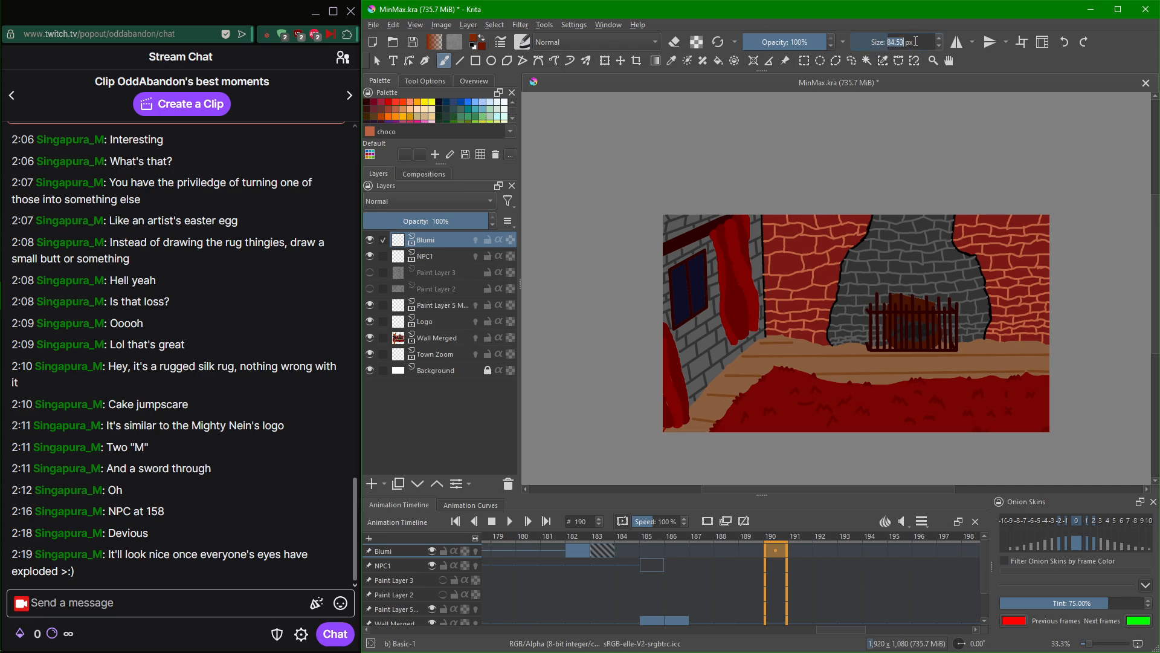
pyautogui.write('55')
pyautogui.press('Return')
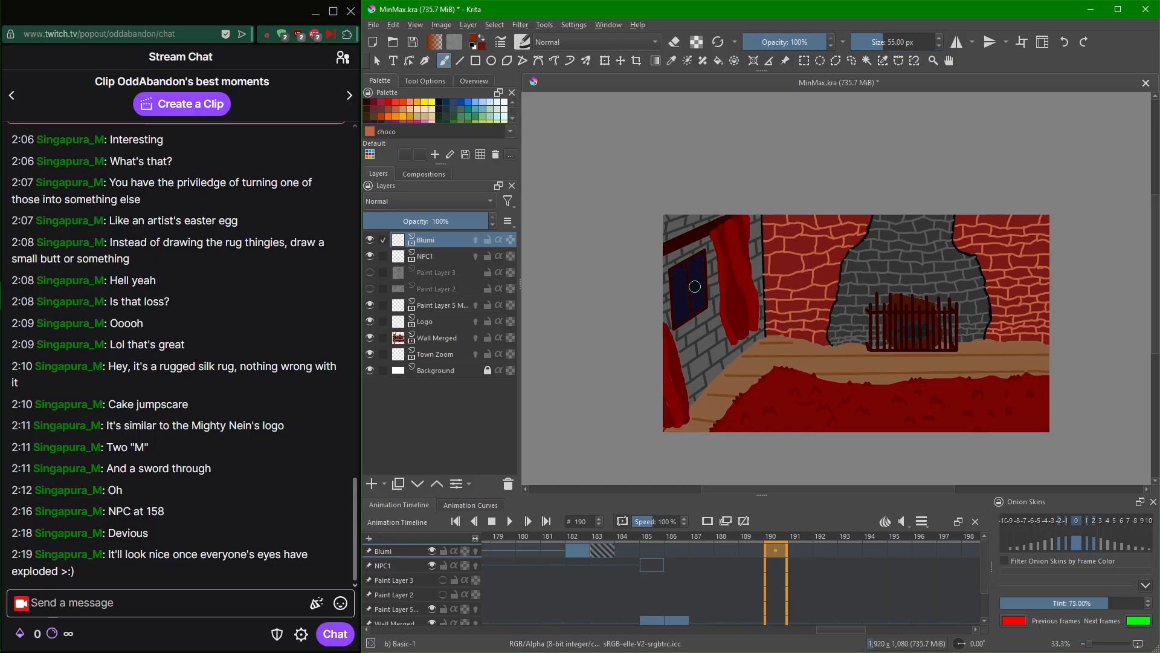
# Try scribbled brown shapes for Blumi beside the window at frame 190, undoing each attempt.
pyautogui.moveTo(707, 290)
pyautogui.mouseDown()
pyautogui.moveTo(785, 326)
pyautogui.moveTo(683, 286)
pyautogui.moveTo(721, 306)
pyautogui.moveTo(654, 291)
pyautogui.moveTo(769, 342)
pyautogui.moveTo(697, 322)
pyautogui.moveTo(745, 340)
pyautogui.moveTo(702, 336)
pyautogui.moveTo(714, 316)
pyautogui.moveTo(774, 331)
pyautogui.moveTo(700, 306)
pyautogui.moveTo(714, 326)
pyautogui.mouseUp()
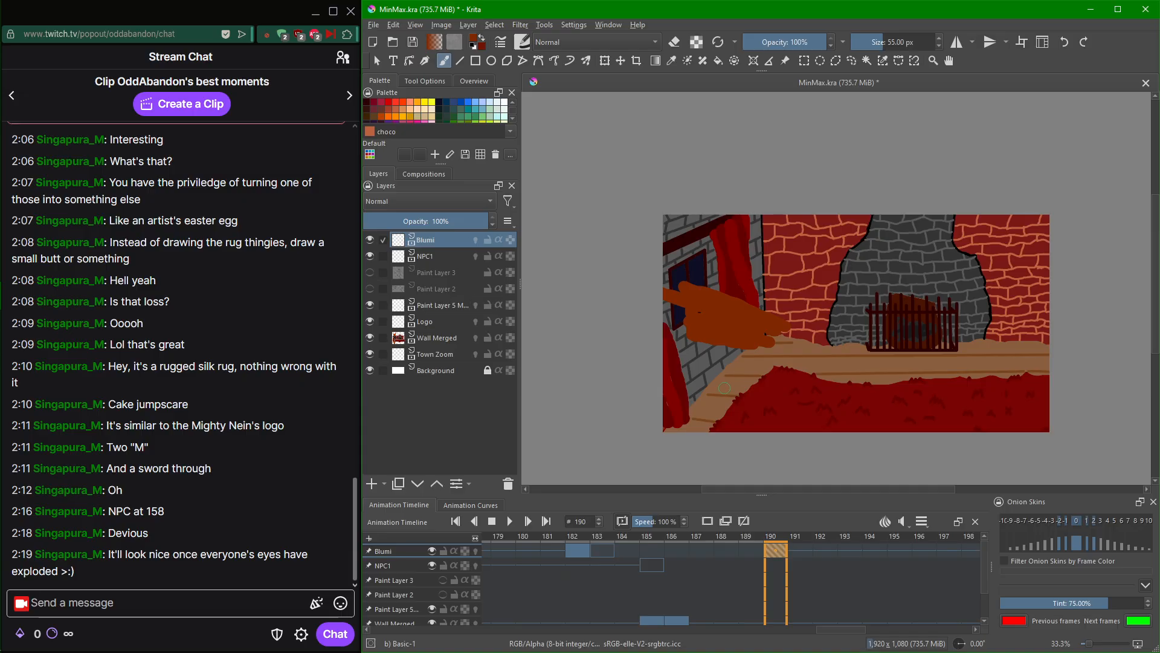
pyautogui.hotkey('ctrl', 'z')
pyautogui.hotkey('ctrl', 'z')
pyautogui.scroll(2, 749, 313)
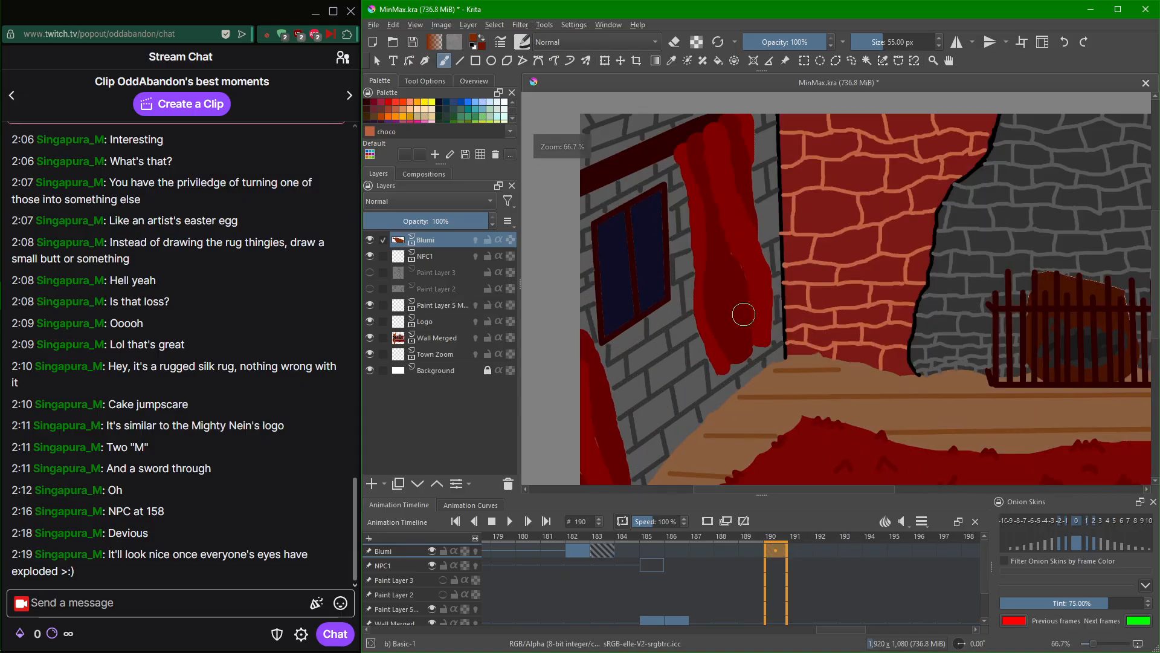
pyautogui.moveTo(667, 279)
pyautogui.mouseDown()
pyautogui.moveTo(694, 276)
pyautogui.moveTo(639, 277)
pyautogui.moveTo(709, 319)
pyautogui.moveTo(710, 352)
pyautogui.moveTo(634, 399)
pyautogui.moveTo(694, 427)
pyautogui.mouseUp()
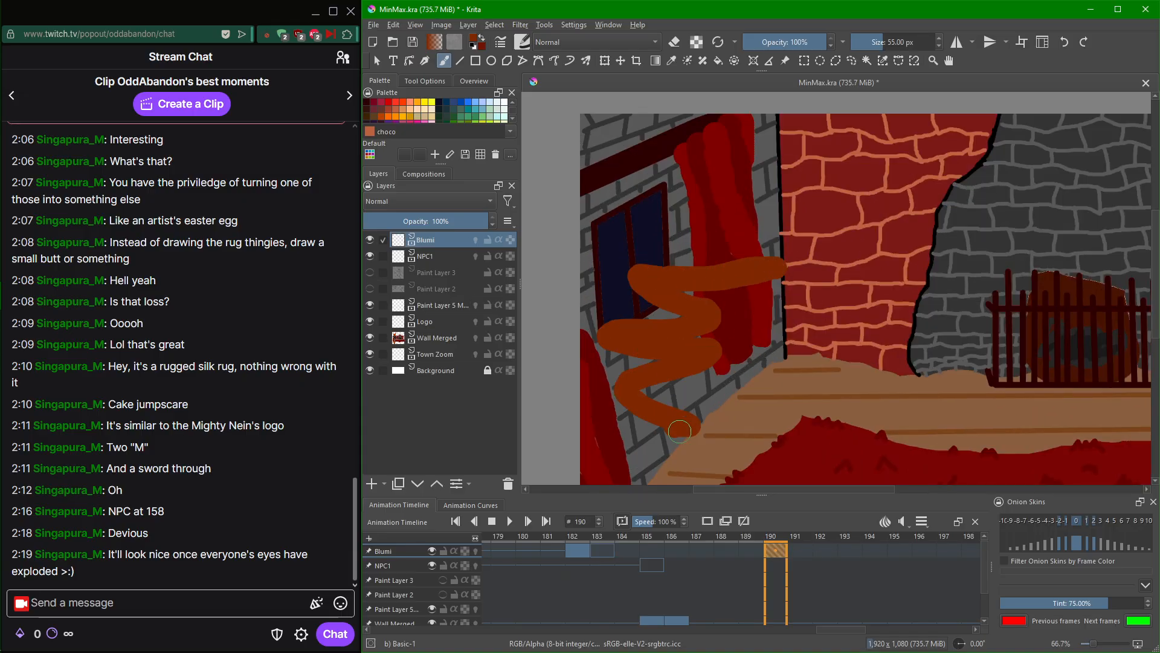
pyautogui.hotkey('ctrl', 'z')
pyautogui.moveTo(764, 277)
pyautogui.mouseDown()
pyautogui.moveTo(709, 318)
pyautogui.moveTo(756, 302)
pyautogui.moveTo(647, 338)
pyautogui.mouseUp()
pyautogui.moveTo(757, 301)
pyautogui.mouseDown()
pyautogui.moveTo(640, 327)
pyautogui.moveTo(750, 336)
pyautogui.moveTo(650, 357)
pyautogui.moveTo(735, 331)
pyautogui.moveTo(668, 399)
pyautogui.mouseUp()
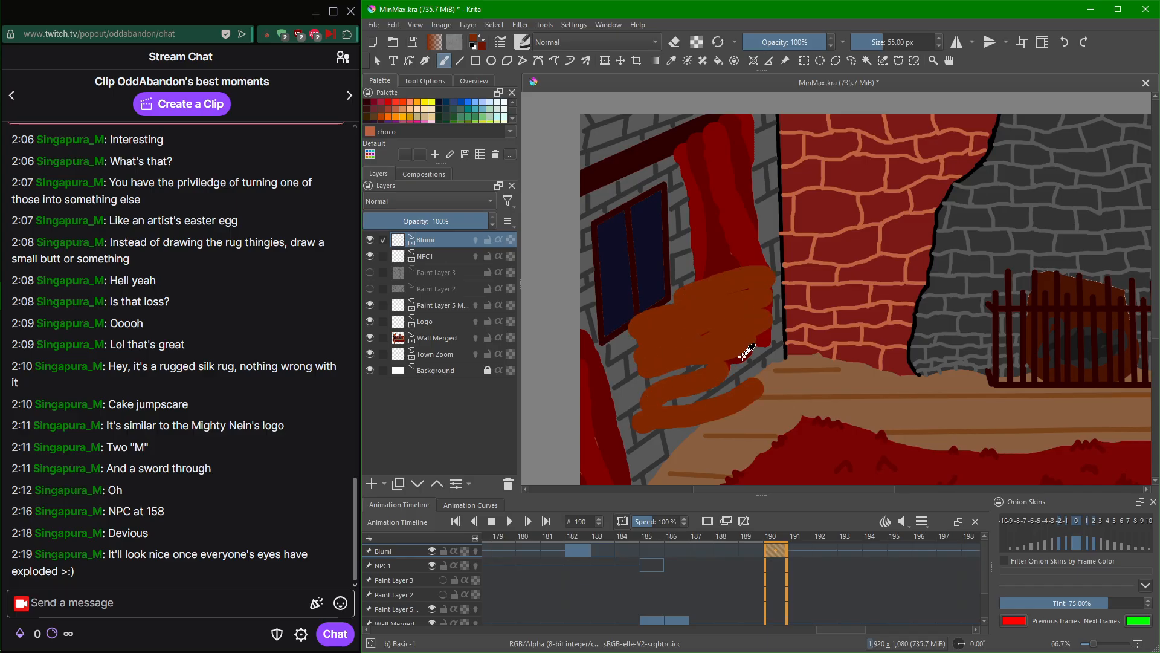
pyautogui.hotkey('ctrl', 'z')
pyautogui.hotkey('ctrl', 'z')
pyautogui.hotkey('ctrl', 'z')
pyautogui.hotkey('ctrl', 'z')
pyautogui.hotkey('ctrl', 'z')
pyautogui.hotkey('ctrl', 'z')
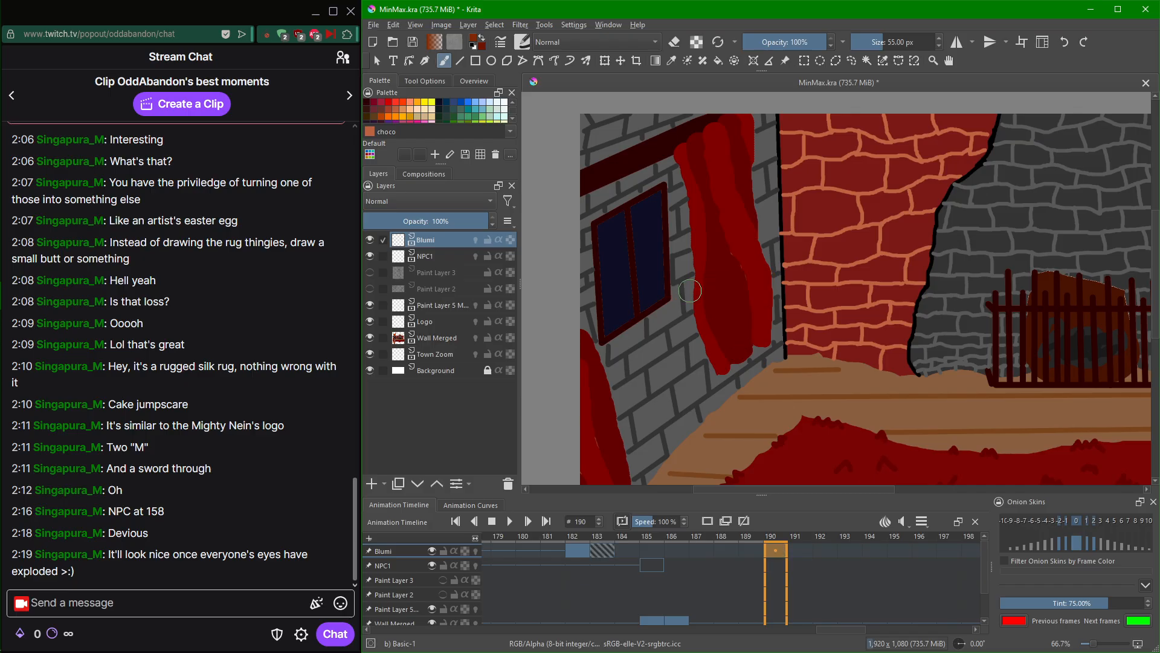
# Paint four separate diagonal brown strokes on the Blumi layer at frame 190, running from the window down across the curtain, and check neighbouring frames.
pyautogui.moveTo(652, 237); pyautogui.dragTo(796, 296)
pyautogui.moveTo(643, 261); pyautogui.dragTo(779, 348)
pyautogui.moveTo(641, 297); pyautogui.dragTo(748, 379)
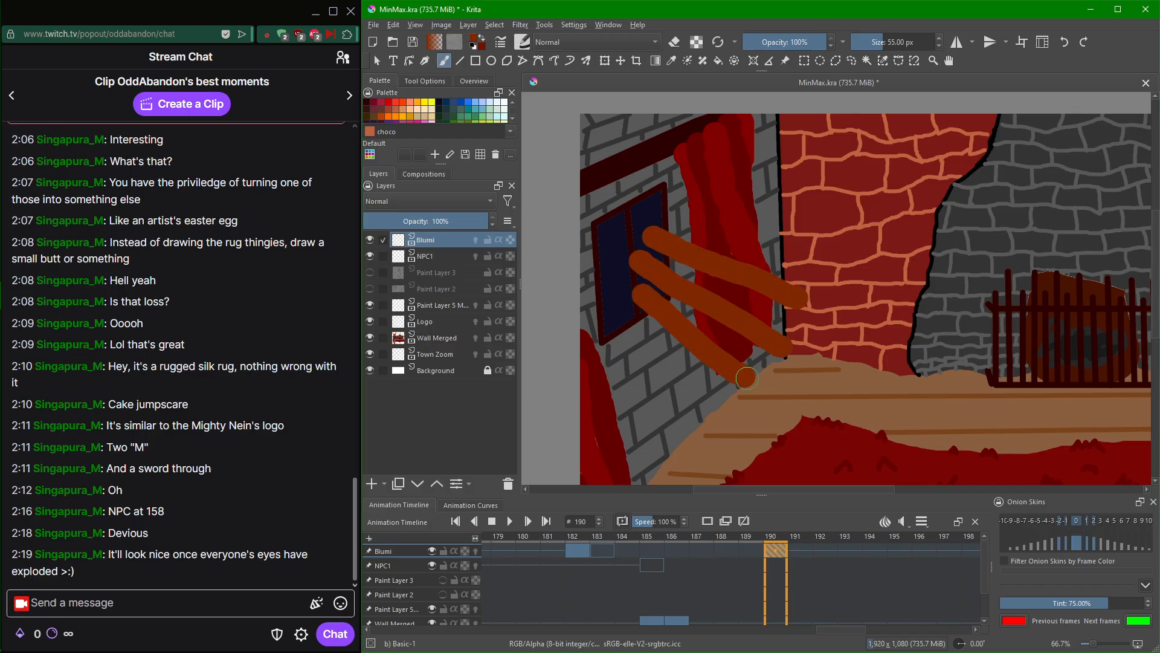
pyautogui.moveTo(626, 323); pyautogui.dragTo(829, 423)
pyautogui.press('-')
pyautogui.press('-')
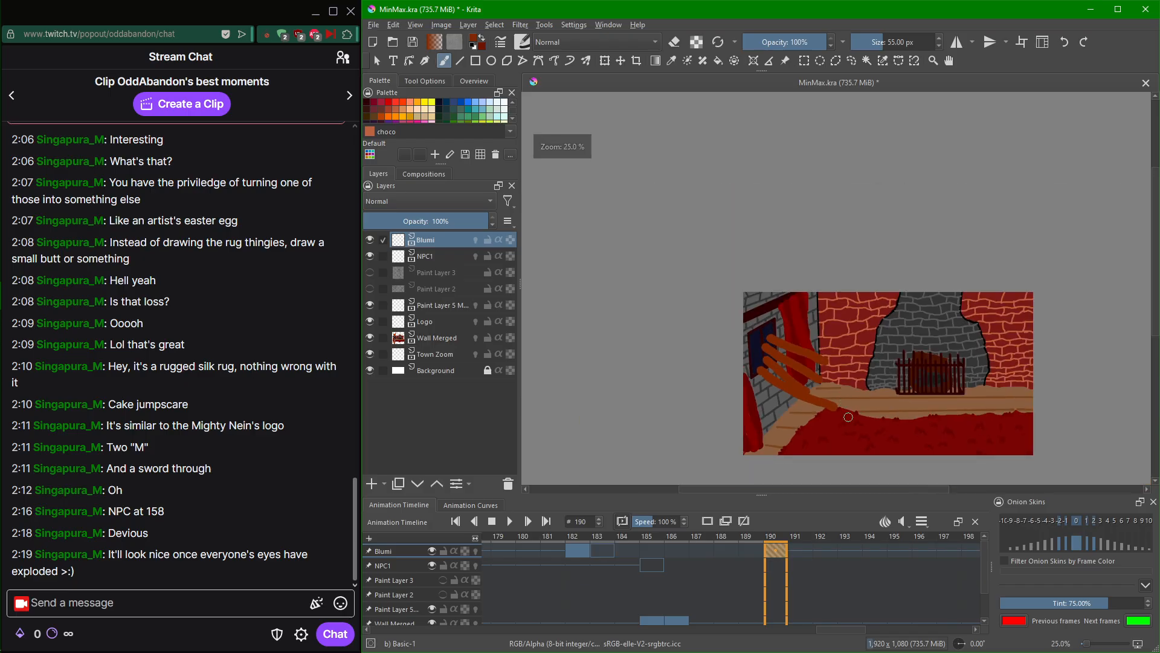
pyautogui.press('+')
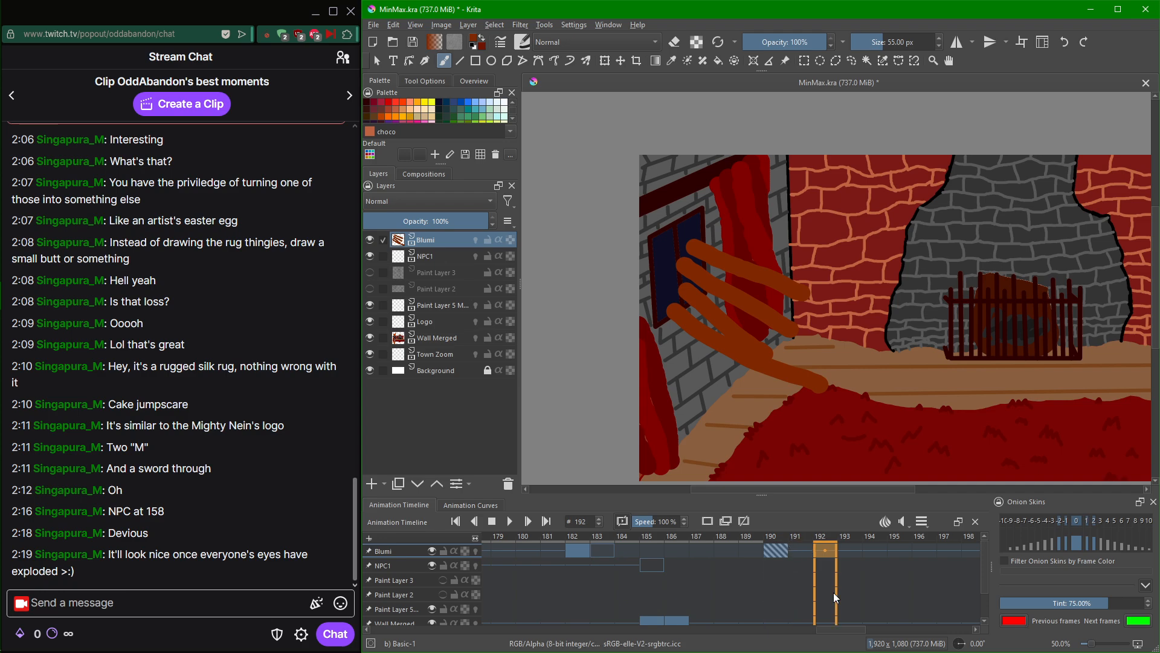
pyautogui.press('Left')
pyautogui.press('Right')
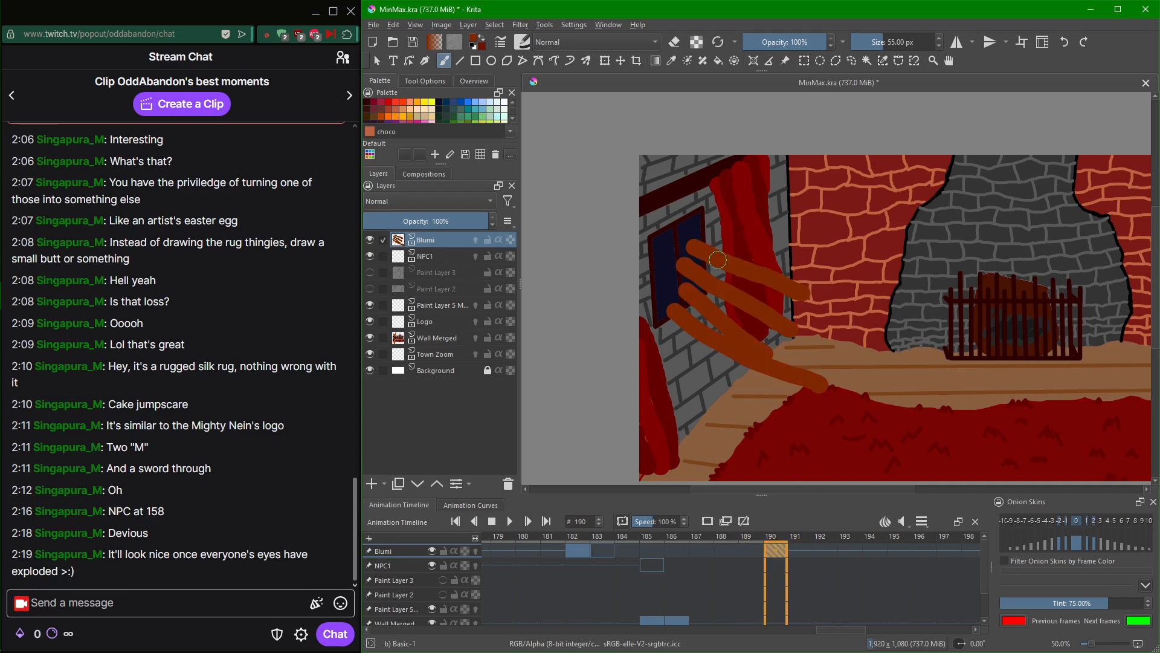
# Fill the gaps between the brown streaks in front of the window on frame 190 of the Blumi layer.
pyautogui.moveTo(702, 267)
pyautogui.mouseDown()
pyautogui.moveTo(773, 291)
pyautogui.moveTo(726, 301)
pyautogui.moveTo(708, 293)
pyautogui.moveTo(750, 327)
pyautogui.moveTo(685, 305)
pyautogui.moveTo(774, 373)
pyautogui.mouseUp()
pyautogui.press('Left')
pyautogui.press('Right')
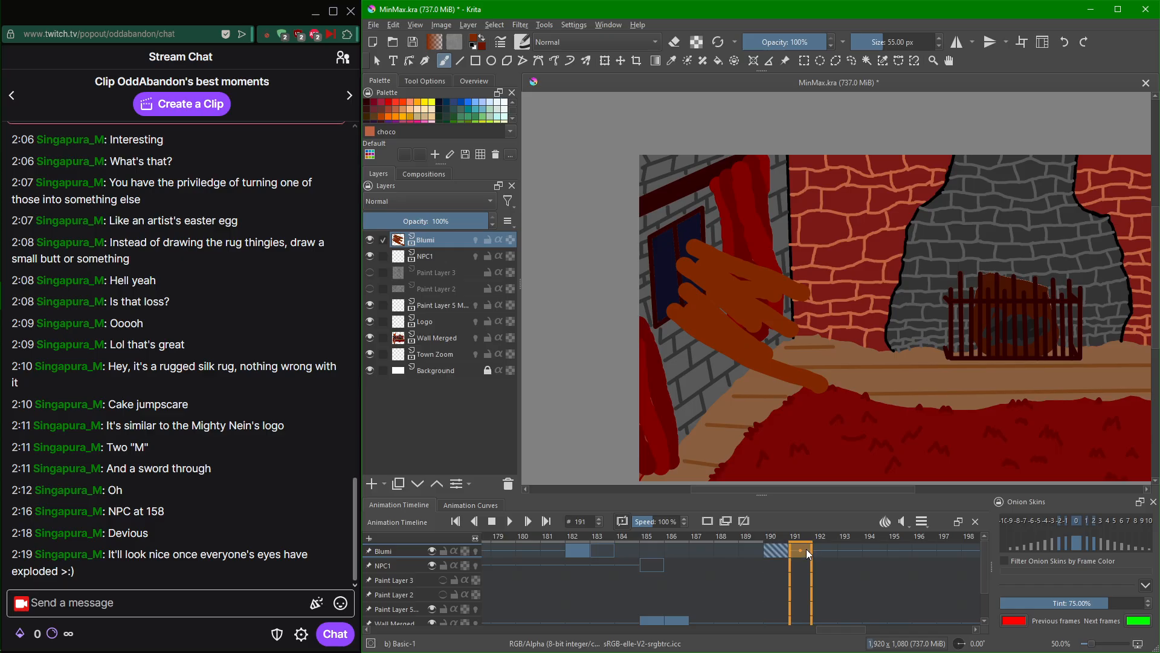
# Add a blank keyframe at frame 191 on the Blumi layer.
pyautogui.click(789, 548)
pyautogui.click(707, 521)
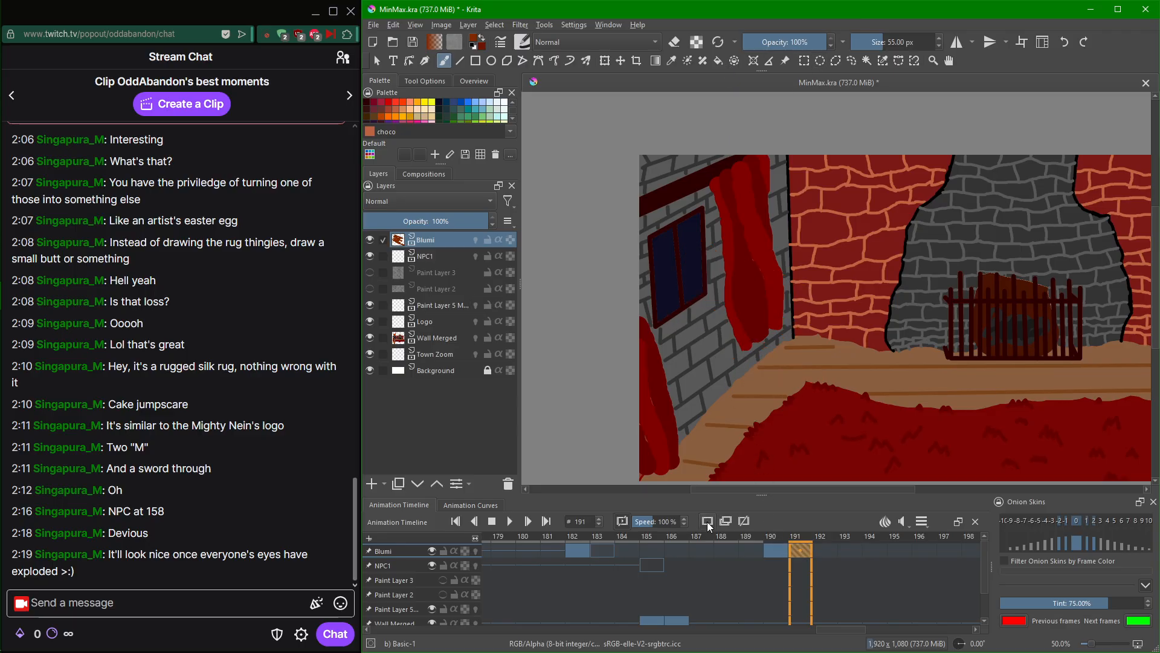
pyautogui.scroll(-1, 789, 408)
pyautogui.scroll(1, 805, 422)
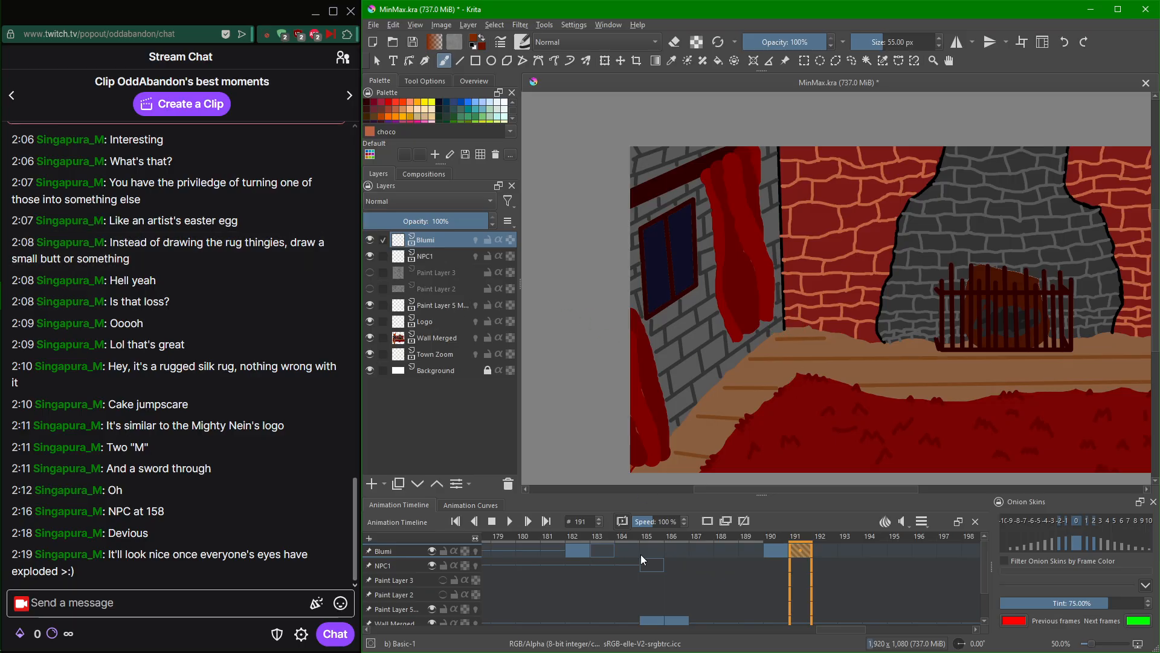
# Examine the animation frame by frame back to frame 179 and forward again to frame 191.
pyautogui.press('Left')
pyautogui.press('Left')
pyautogui.press('Left')
pyautogui.press('Left')
pyautogui.press('Left')
pyautogui.press('Left')
pyautogui.press('Left')
pyautogui.press('Left')
pyautogui.press('Left')
pyautogui.press('Left')
pyautogui.press('Left')
pyautogui.press('Left')
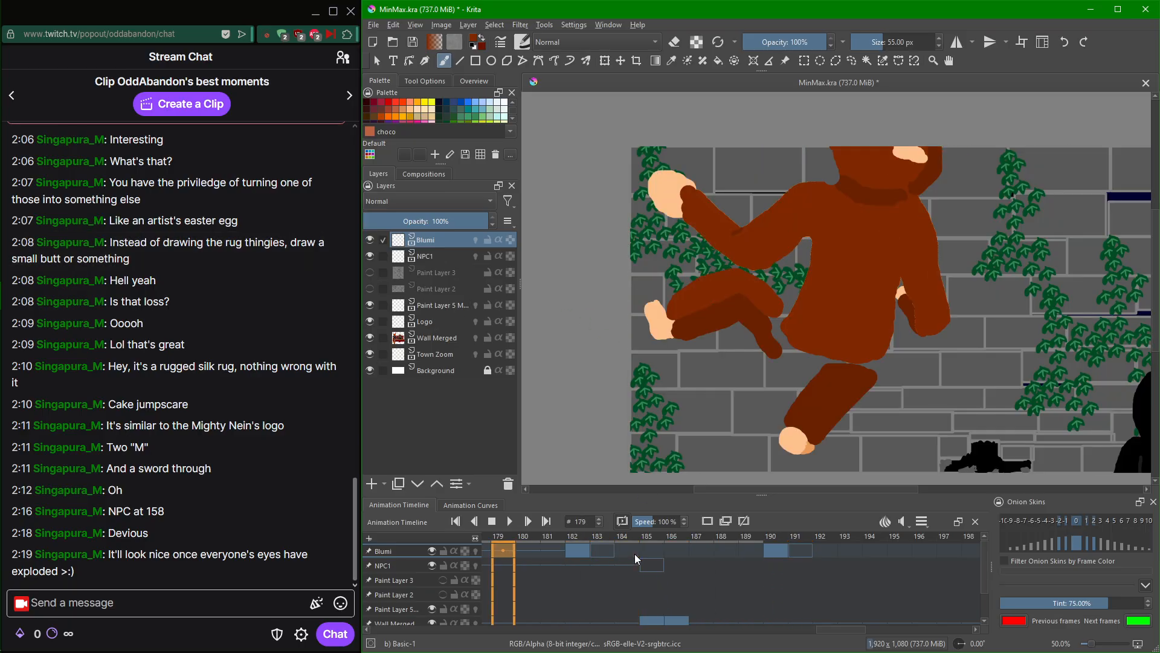
pyautogui.press('Right')
pyautogui.press('Right')
pyautogui.press('Right')
pyautogui.press('Right')
pyautogui.press('Right')
pyautogui.press('Right')
pyautogui.press('Right')
pyautogui.press('Right')
pyautogui.press('Right')
pyautogui.press('Right')
pyautogui.press('Right')
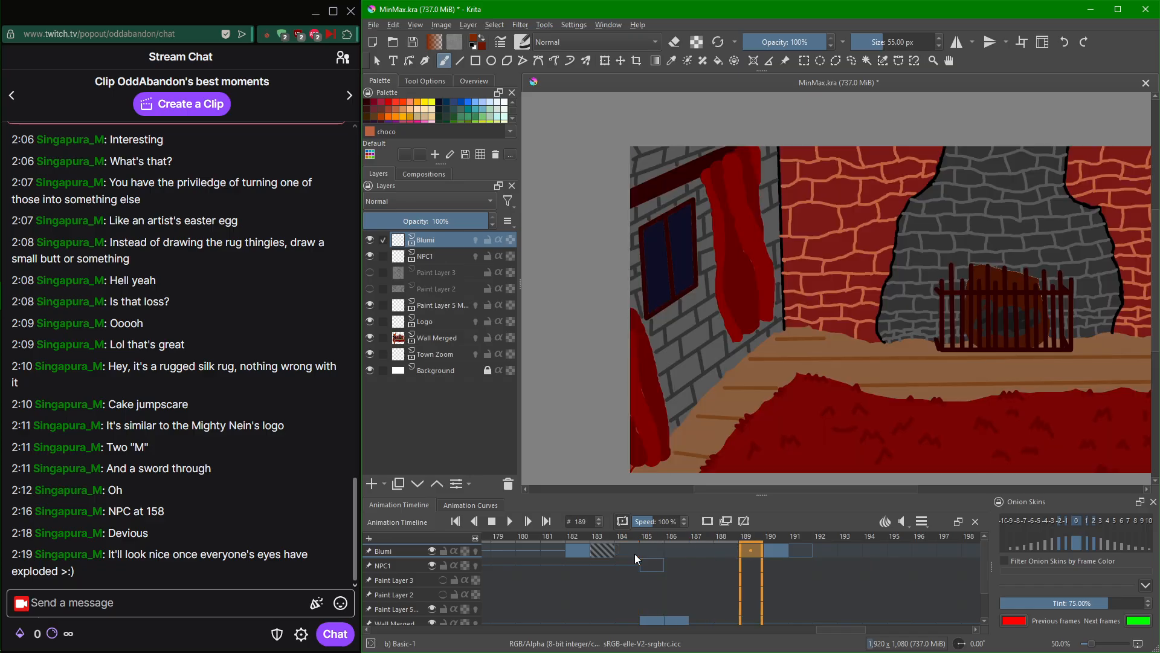
pyautogui.press('Right')
pyautogui.press('Left')
pyautogui.press('Right')
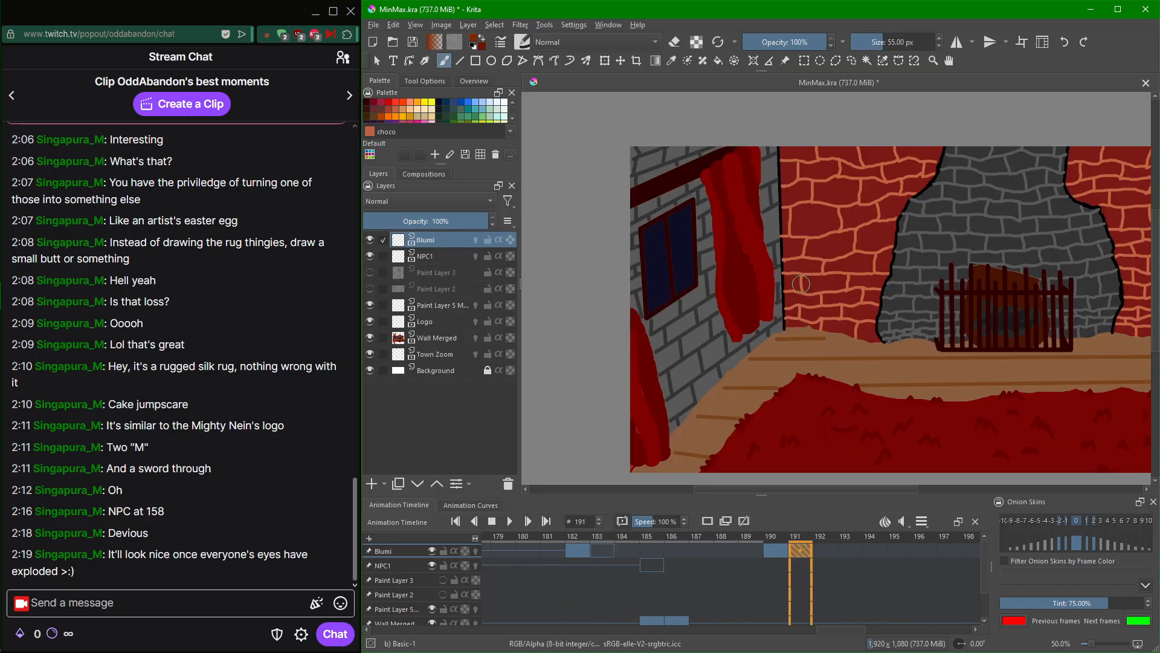
pyautogui.scroll(-4, 789, 390)
pyautogui.scroll(5, 670, 311)
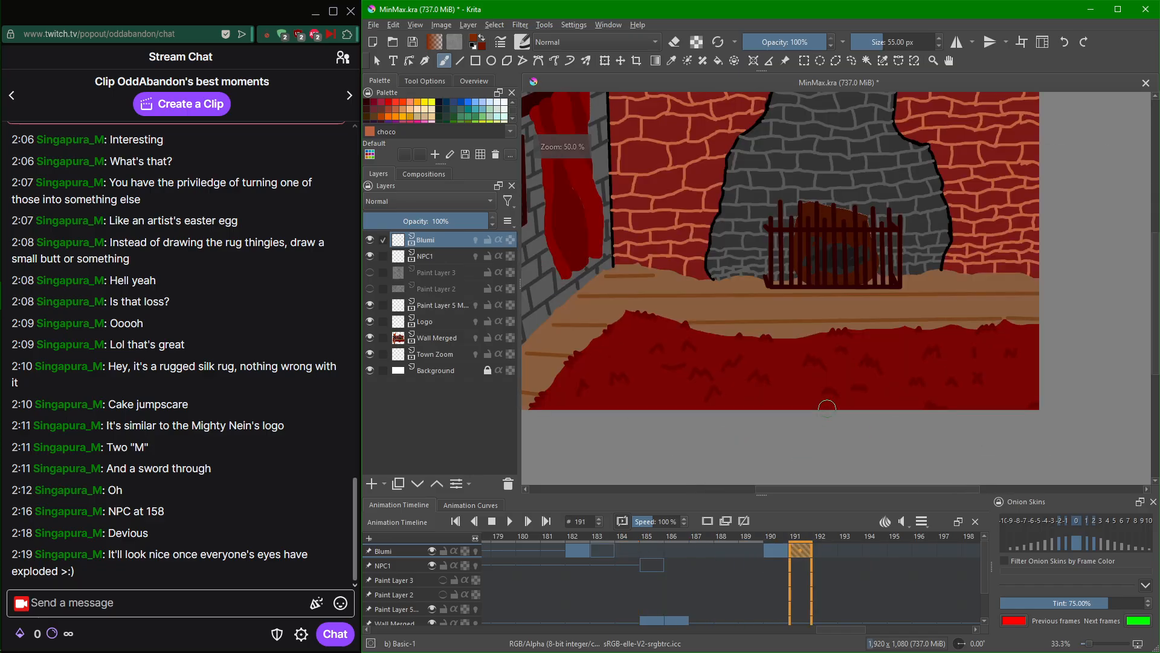
pyautogui.scroll(-2, 670, 312)
pyautogui.scroll(2, 671, 311)
pyautogui.scroll(-2, 719, 326)
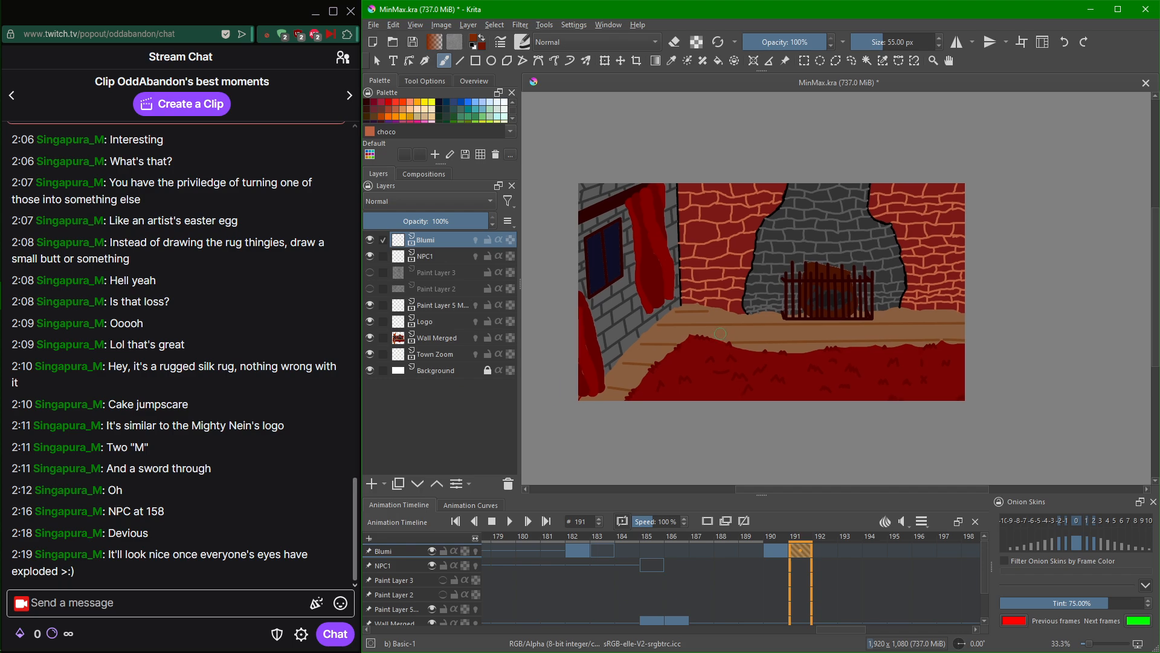
pyautogui.scroll(1, 723, 326)
pyautogui.scroll(-1, 723, 326)
pyautogui.moveTo(723, 326); pyautogui.dragTo(753, 349)
pyautogui.scroll(1, 743, 307)
pyautogui.scroll(-1, 752, 350)
pyautogui.scroll(1, 751, 344)
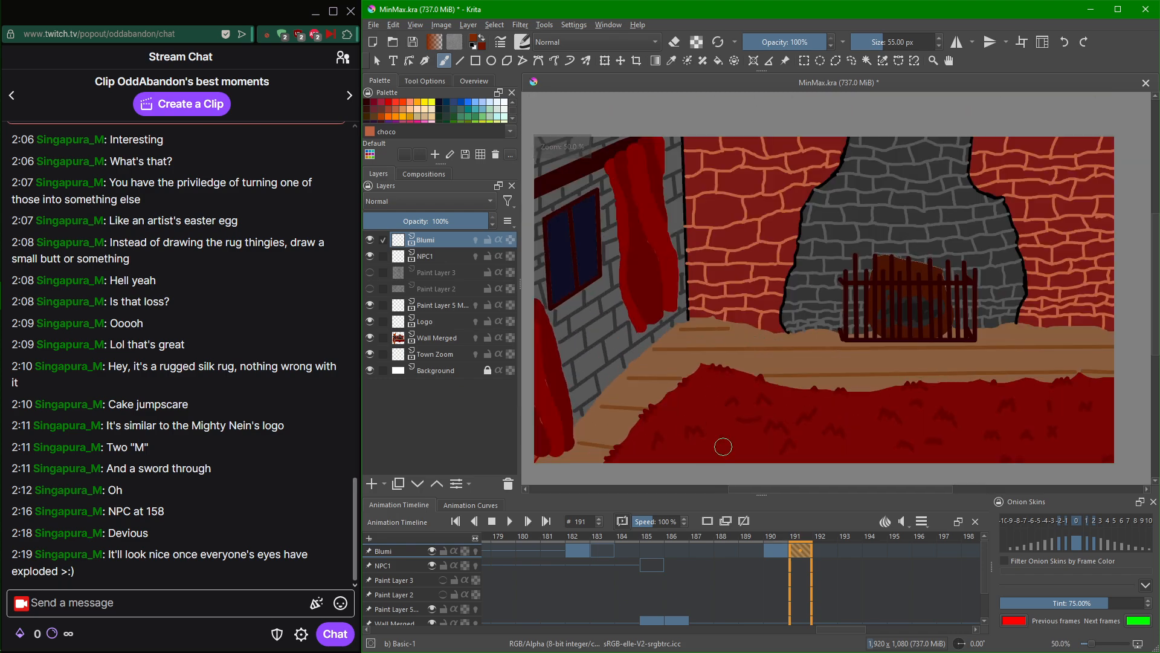
pyautogui.scroll(-1, 803, 597)
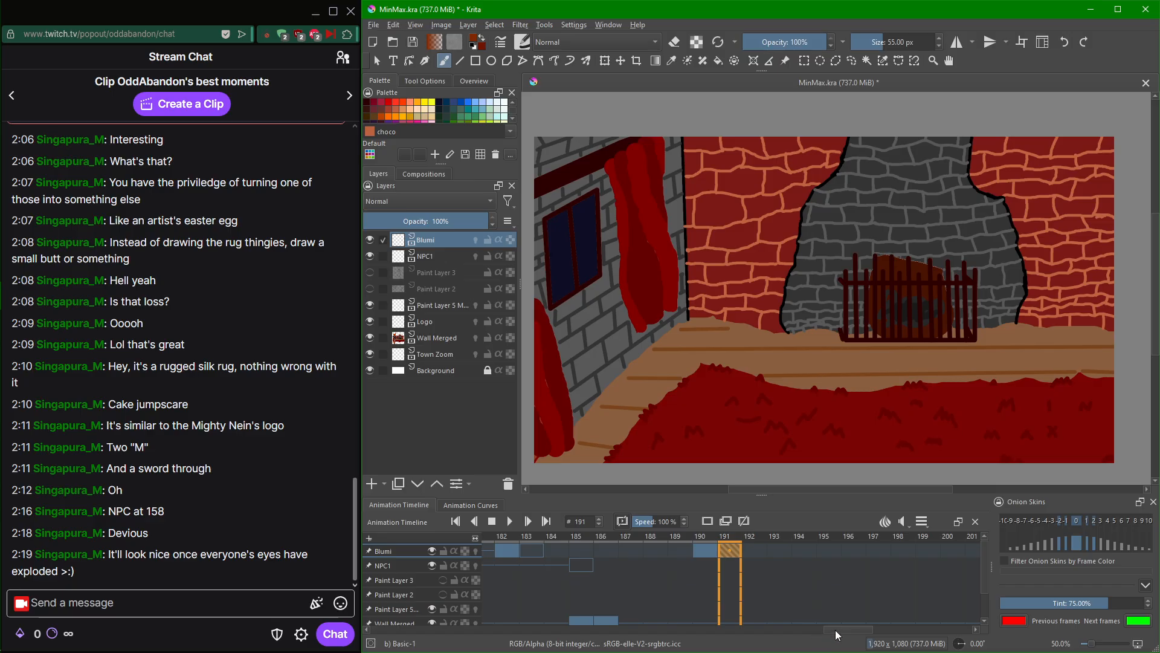
# Sample the peach skin colour from the figure in frame 182 and return to frame 191.
pyautogui.scroll(2, 838, 635)
pyautogui.press('Left')
pyautogui.press('Left')
pyautogui.press('Left')
pyautogui.press('Left')
pyautogui.press('Left')
pyautogui.press('Left')
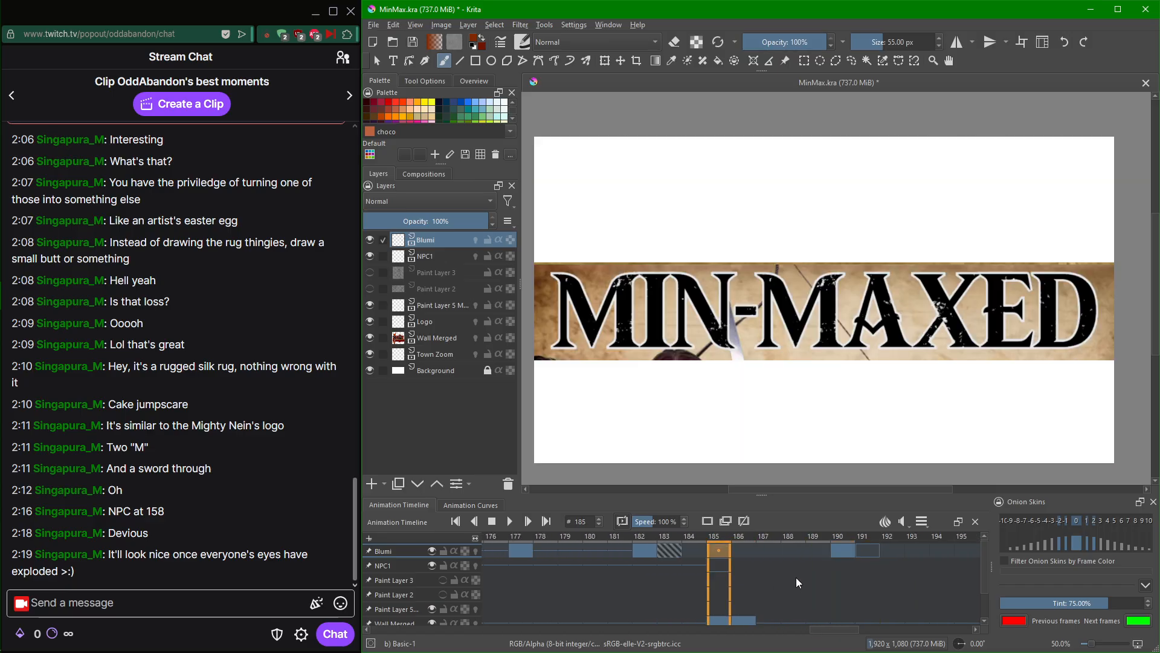
pyautogui.press('Left')
pyautogui.press('Left')
pyautogui.press('Left')
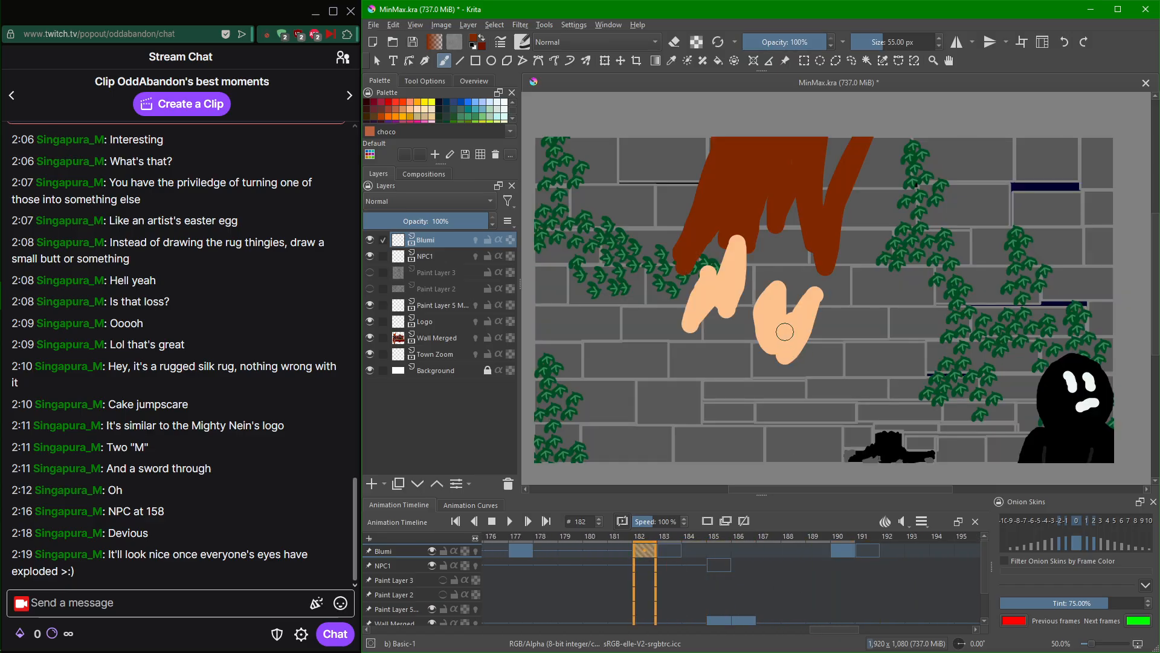
pyautogui.press('Right')
pyautogui.press('Right')
pyautogui.press('Right')
pyautogui.press('Right')
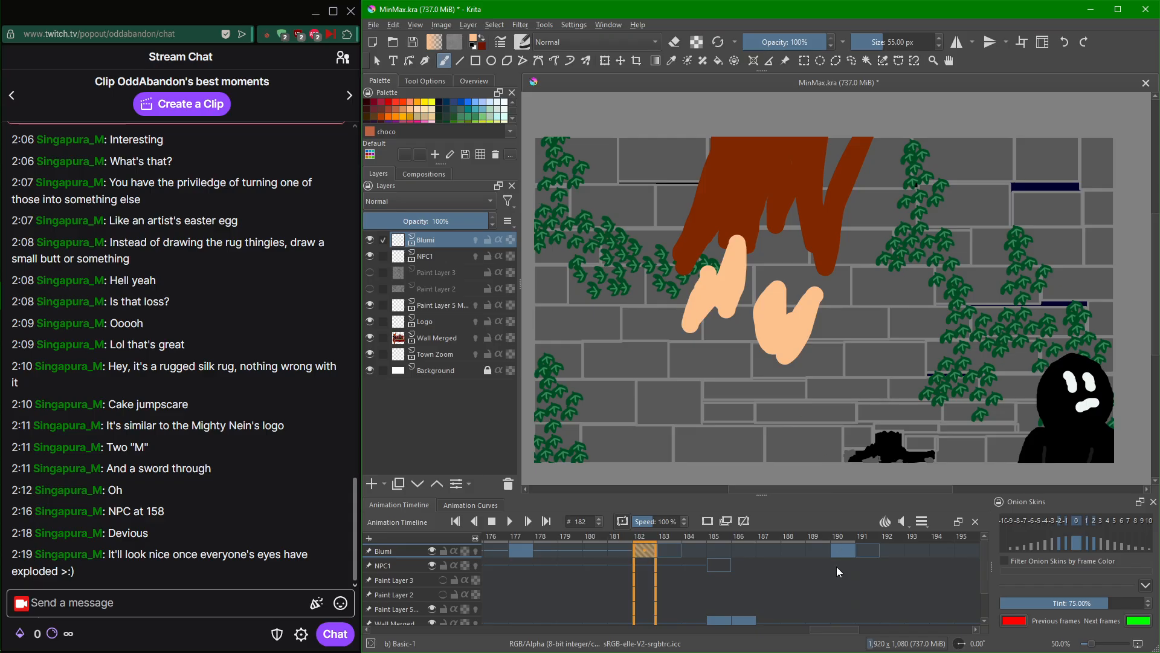
pyautogui.press('Right')
pyautogui.press('Right')
pyautogui.press('Right')
pyautogui.press('Right')
pyautogui.press('Right')
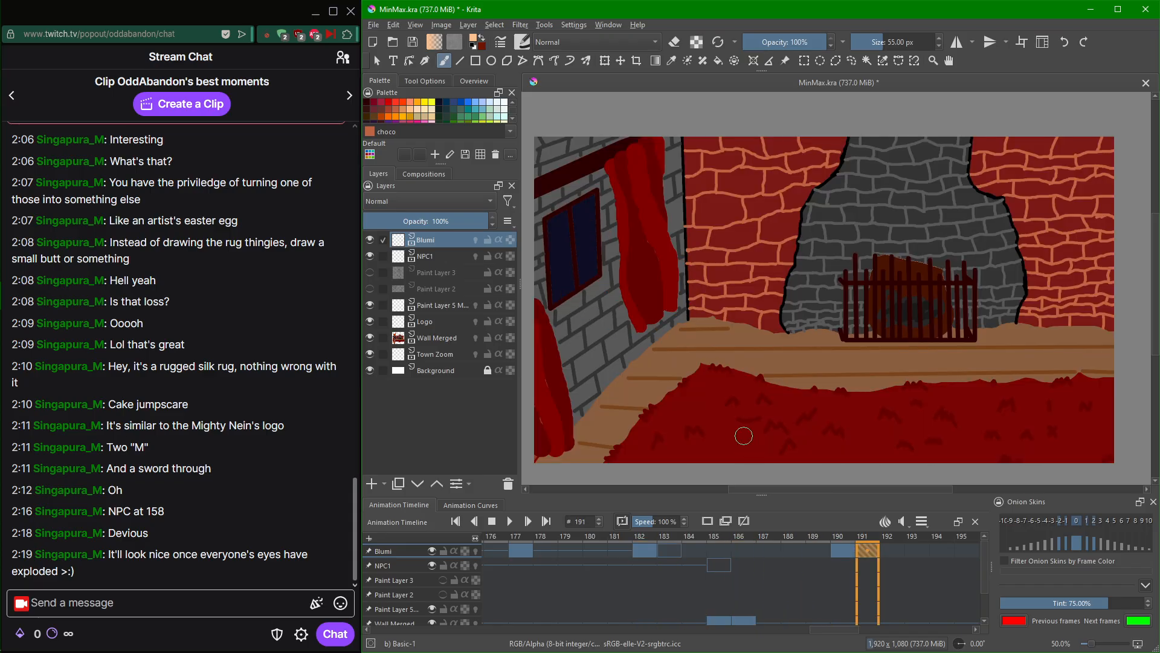
# Paint two peach feet side by side on the red rug in frame 191, redoing unsatisfactory strokes.
pyautogui.moveTo(752, 436)
pyautogui.mouseDown()
pyautogui.moveTo(724, 449)
pyautogui.moveTo(722, 425)
pyautogui.moveTo(727, 442)
pyautogui.moveTo(751, 435)
pyautogui.moveTo(728, 425)
pyautogui.mouseUp()
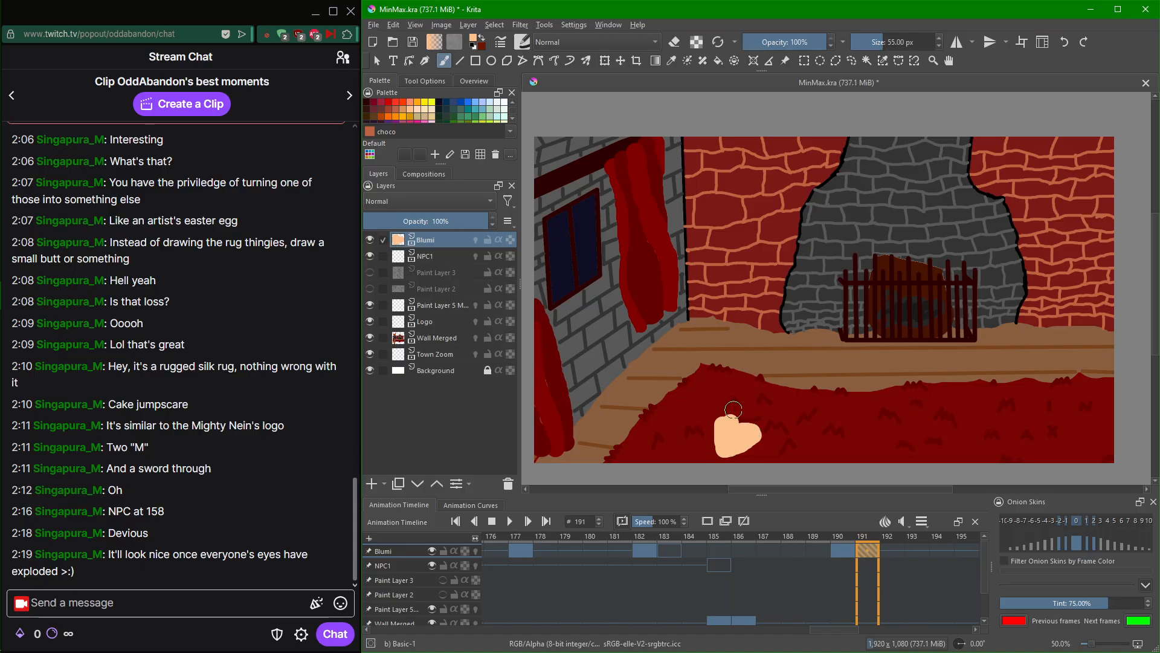
pyautogui.hotkey('ctrl', 'z')
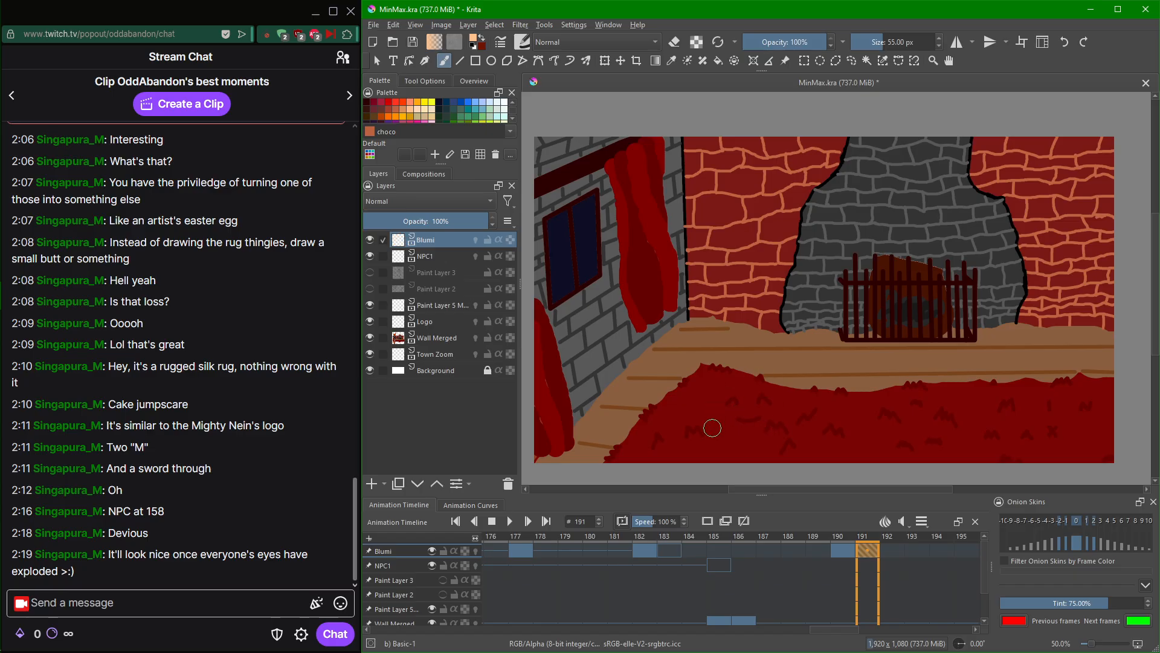
pyautogui.moveTo(714, 423)
pyautogui.mouseDown()
pyautogui.moveTo(708, 410)
pyautogui.moveTo(708, 427)
pyautogui.moveTo(725, 431)
pyautogui.moveTo(712, 394)
pyautogui.moveTo(710, 411)
pyautogui.moveTo(718, 399)
pyautogui.moveTo(784, 421)
pyautogui.moveTo(772, 402)
pyautogui.moveTo(786, 413)
pyautogui.moveTo(783, 402)
pyautogui.moveTo(776, 408)
pyautogui.mouseUp()
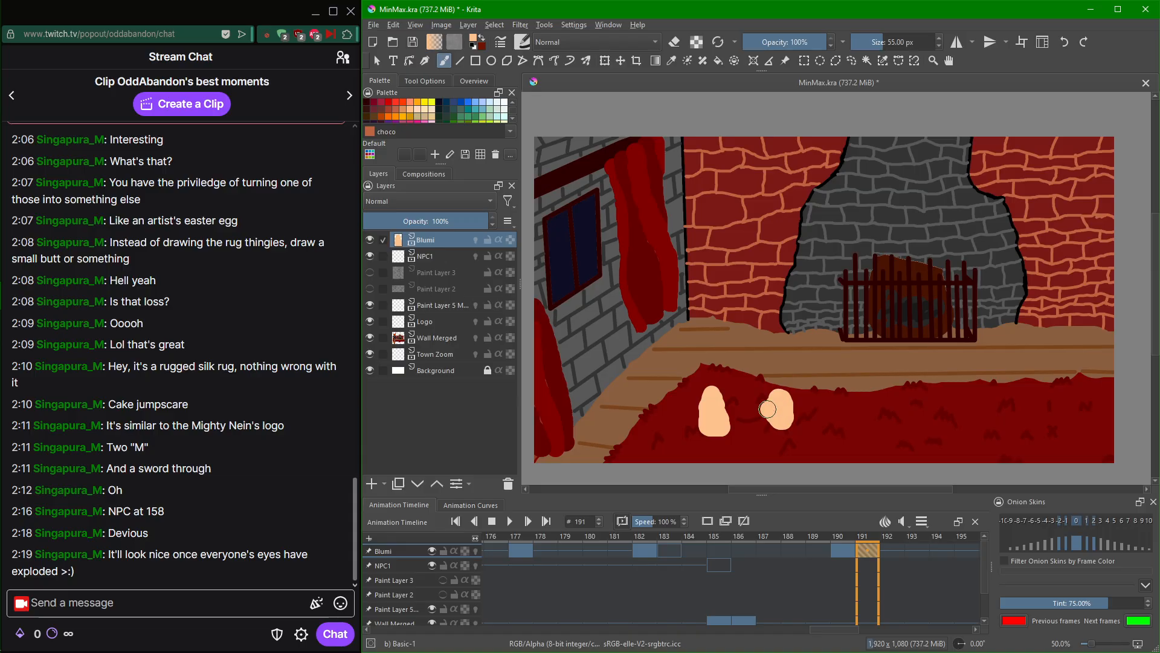
pyautogui.hotkey('ctrl', 'z')
pyautogui.hotkey('ctrl', 'z')
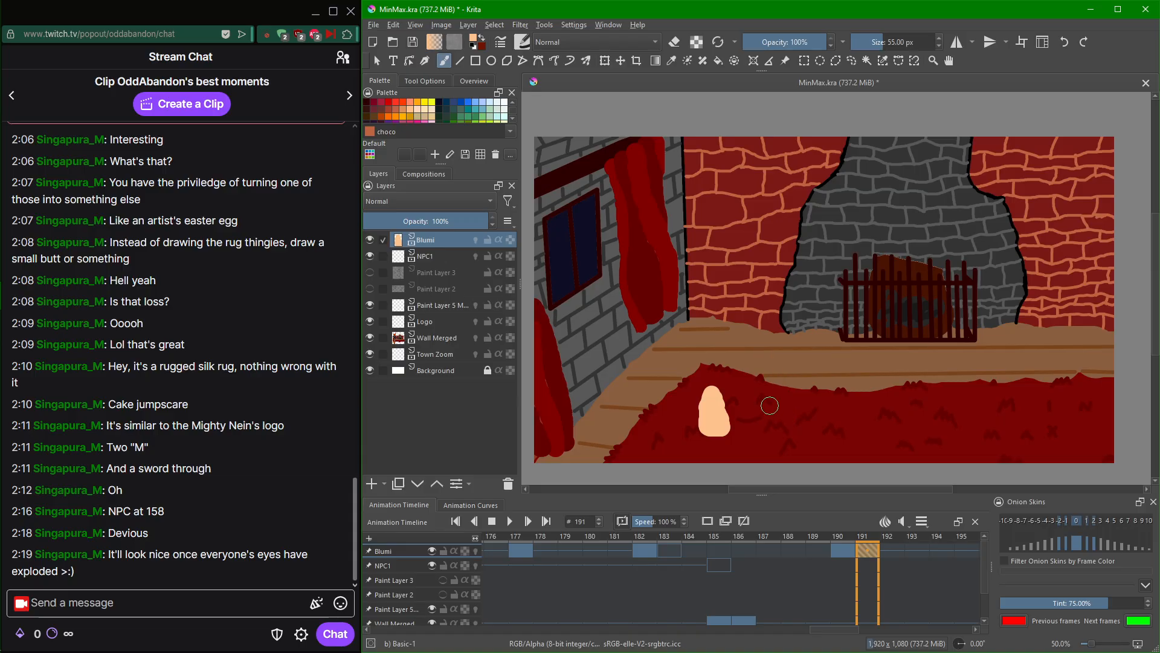
pyautogui.moveTo(787, 421)
pyautogui.mouseDown()
pyautogui.moveTo(789, 408)
pyautogui.moveTo(768, 396)
pyautogui.mouseUp()
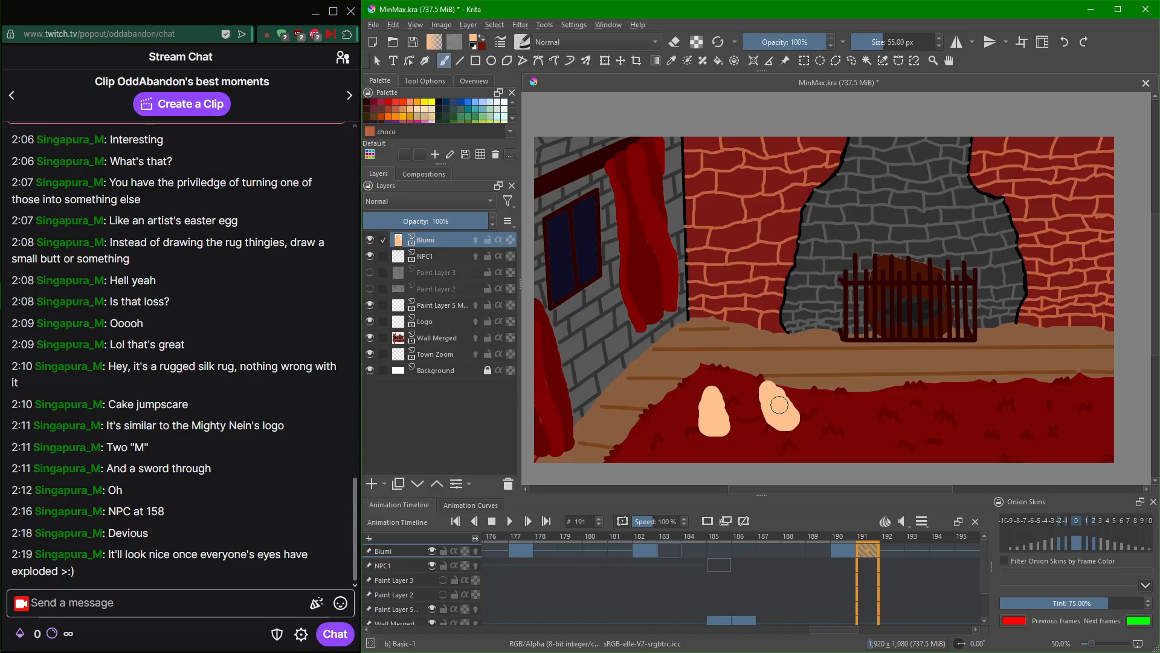
pyautogui.scroll(-1, 762, 399)
pyautogui.scroll(1, 763, 390)
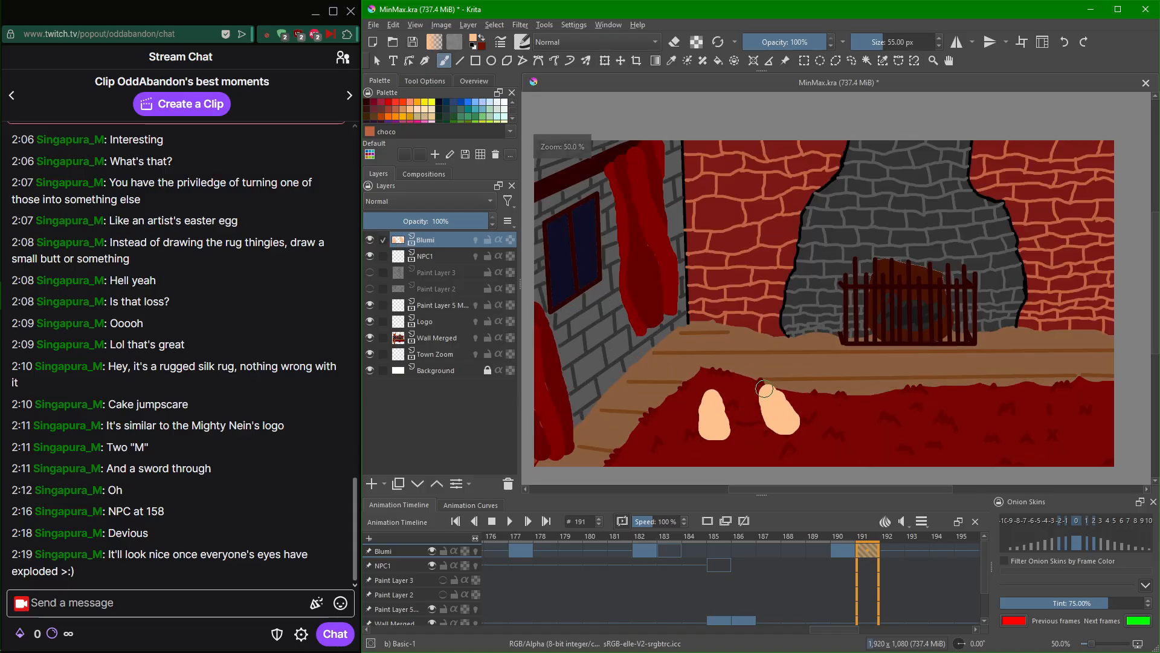
# Sample the brown from frame 190 and paint a wide brown leg above the left foot in frame 191.
pyautogui.press('Left')
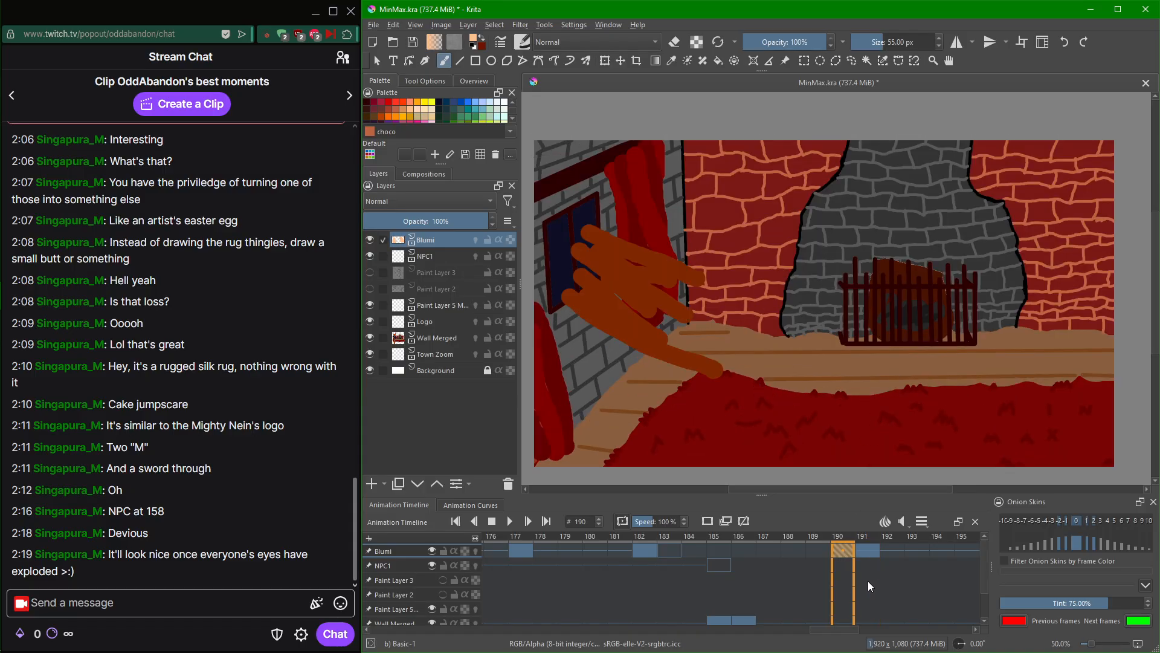
pyautogui.press('Right')
pyautogui.press('Left')
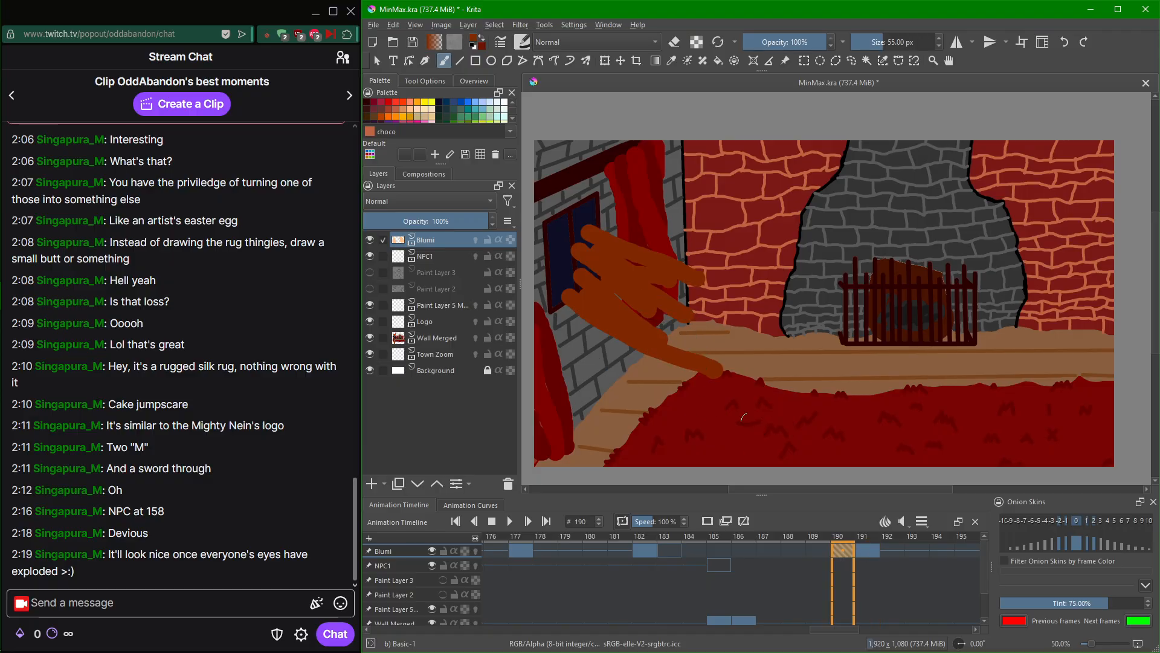
pyautogui.press('Right')
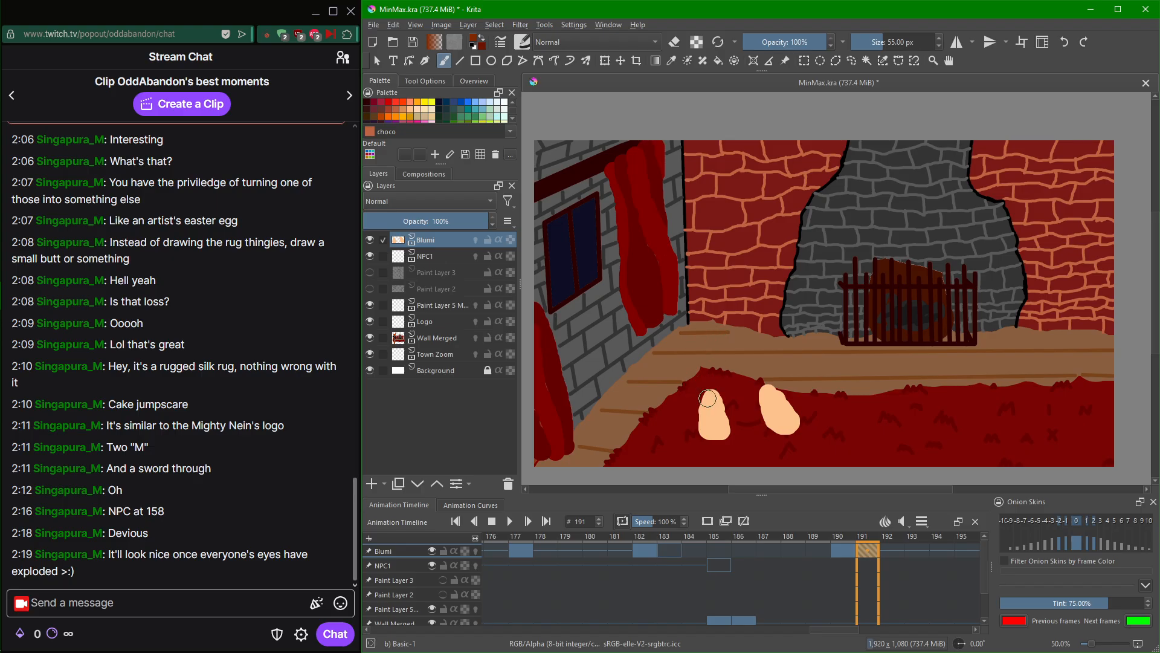
pyautogui.moveTo(708, 397); pyautogui.dragTo(708, 355)
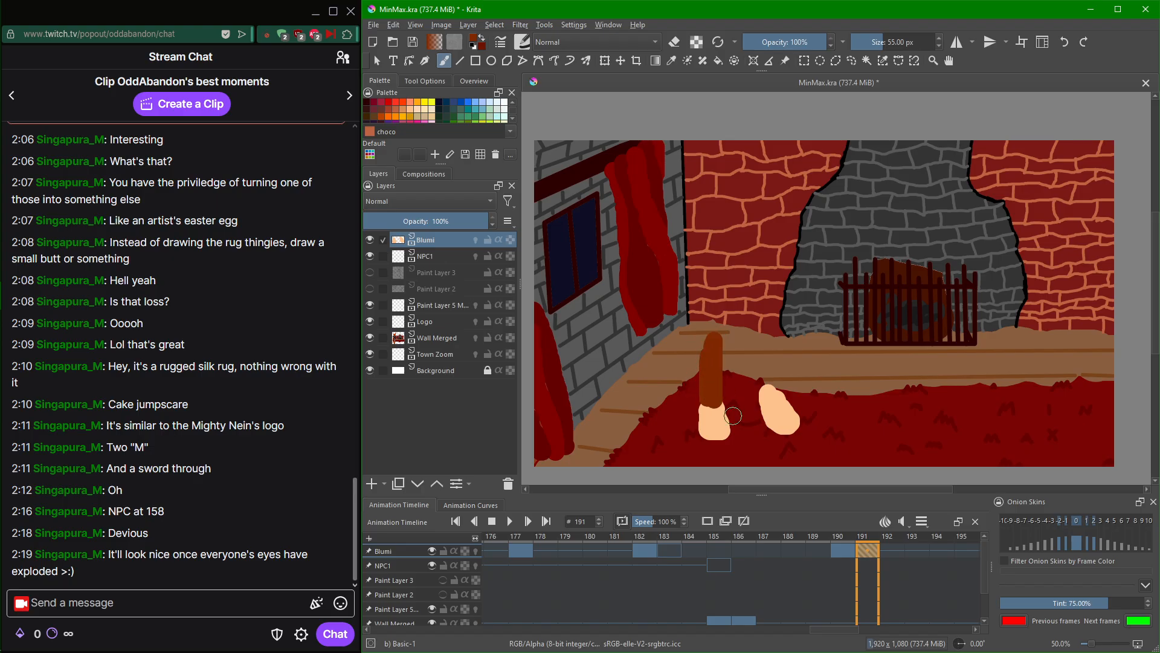
pyautogui.scroll(3, 746, 441)
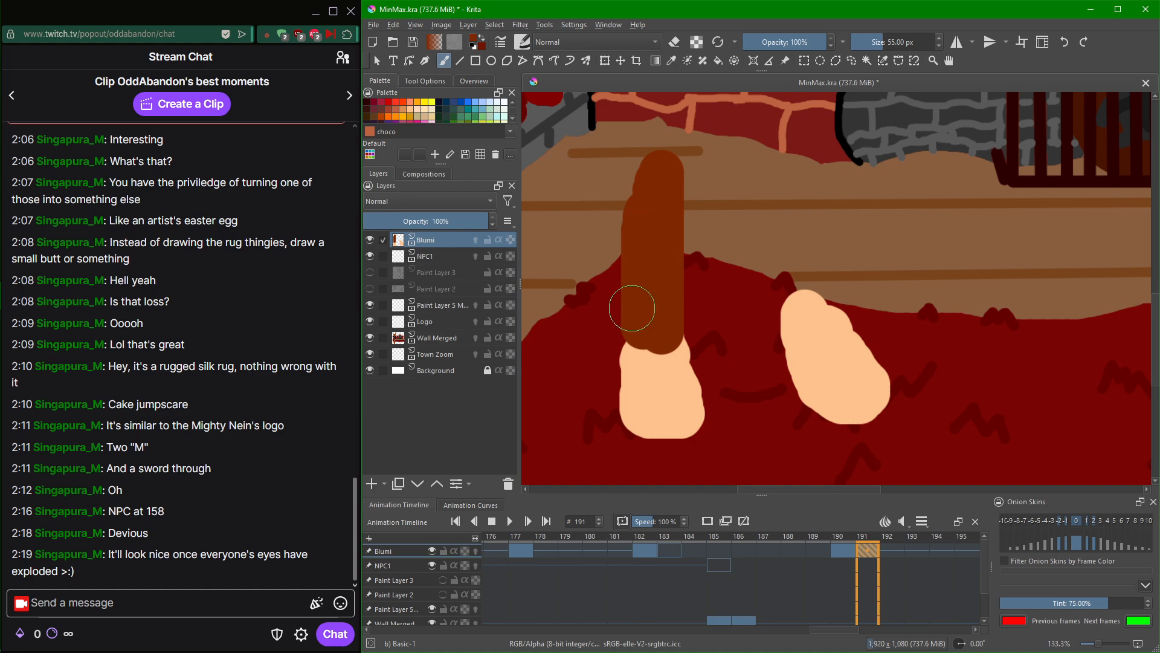
pyautogui.moveTo(645, 239)
pyautogui.mouseDown()
pyautogui.moveTo(637, 181)
pyautogui.moveTo(650, 248)
pyautogui.moveTo(669, 197)
pyautogui.moveTo(665, 183)
pyautogui.moveTo(646, 189)
pyautogui.moveTo(652, 289)
pyautogui.moveTo(643, 227)
pyautogui.moveTo(628, 223)
pyautogui.moveTo(631, 296)
pyautogui.moveTo(630, 185)
pyautogui.moveTo(614, 196)
pyautogui.moveTo(603, 243)
pyautogui.moveTo(621, 322)
pyautogui.moveTo(649, 332)
pyautogui.moveTo(690, 310)
pyautogui.moveTo(710, 193)
pyautogui.mouseUp()
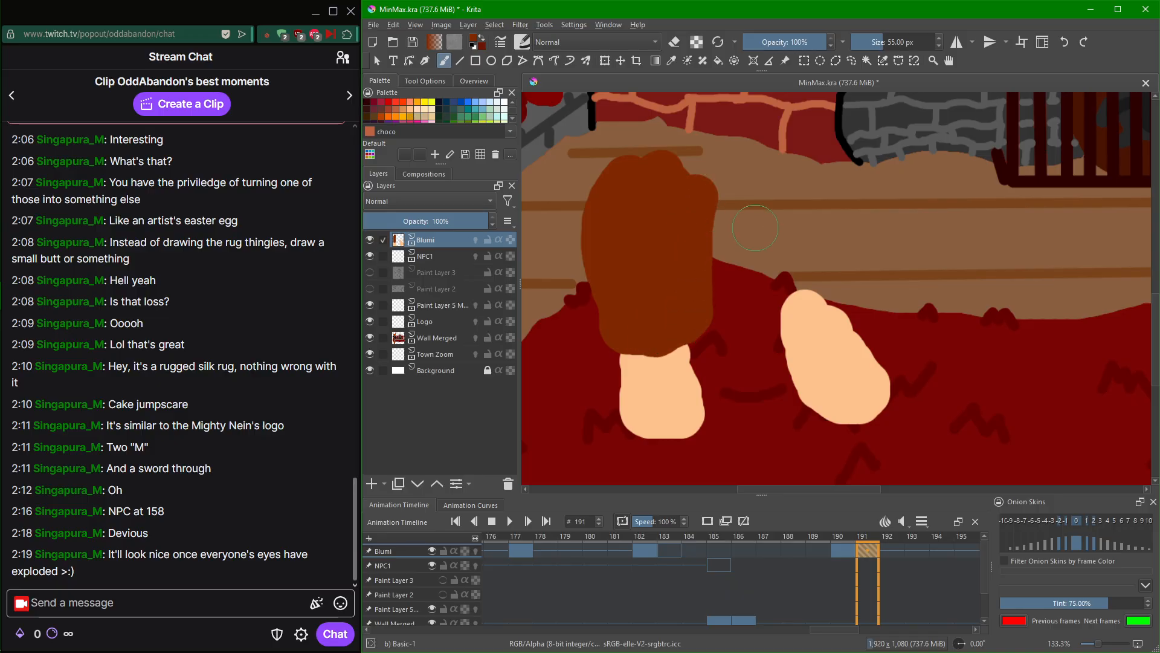
# Paint a matching wide brown leg above the right foot in frame 191.
pyautogui.moveTo(756, 228)
pyautogui.mouseDown()
pyautogui.moveTo(779, 317)
pyautogui.moveTo(837, 322)
pyautogui.moveTo(844, 302)
pyautogui.moveTo(826, 170)
pyautogui.moveTo(811, 193)
pyautogui.moveTo(806, 172)
pyautogui.moveTo(804, 203)
pyautogui.moveTo(824, 292)
pyautogui.moveTo(772, 196)
pyautogui.moveTo(800, 283)
pyautogui.mouseUp()
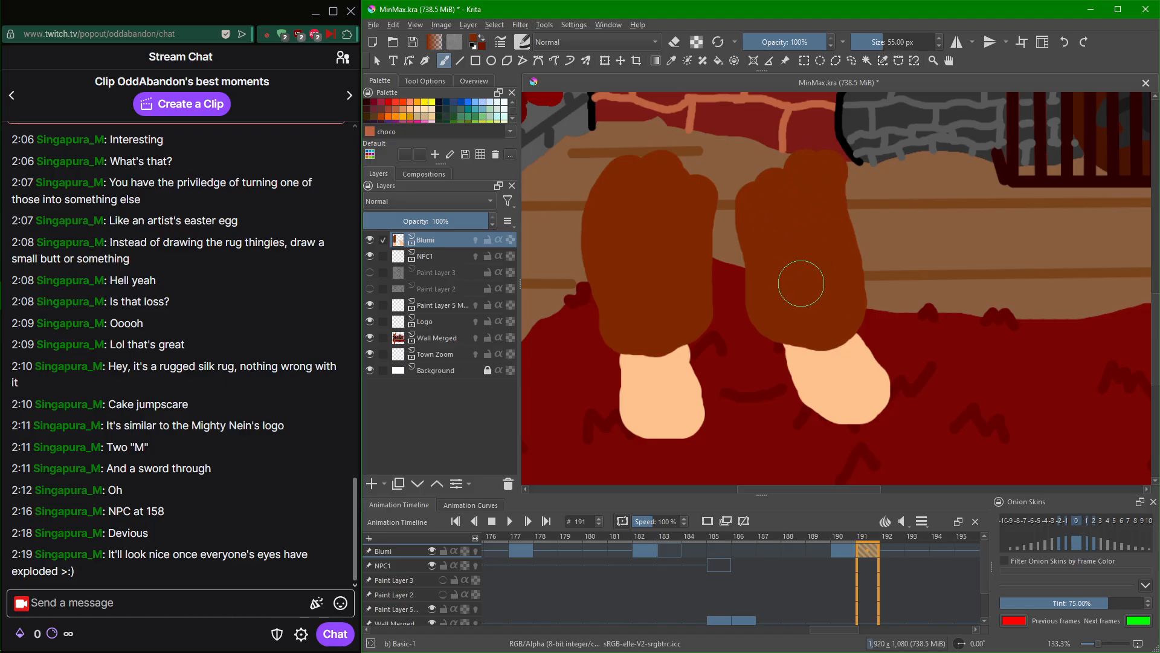
pyautogui.scroll(-1, 801, 284)
pyautogui.scroll(2, 772, 251)
pyautogui.scroll(-1, 751, 241)
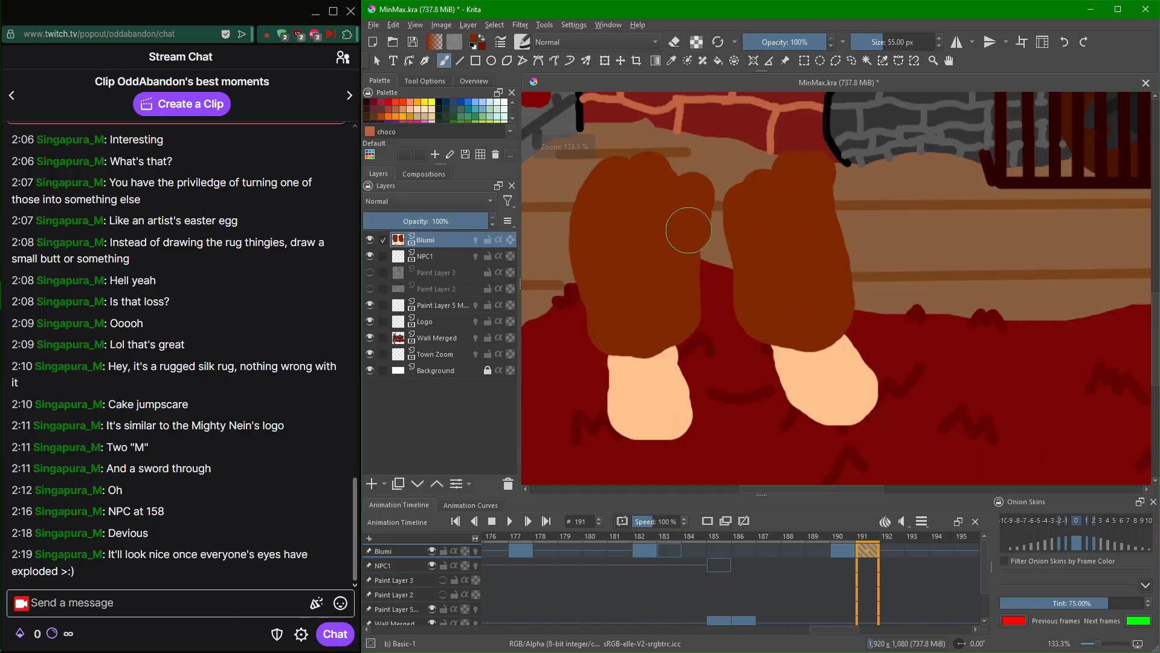
# Fill the gap between the two brown legs to join them into one garment shape.
pyautogui.moveTo(688, 230)
pyautogui.mouseDown()
pyautogui.moveTo(719, 238)
pyautogui.moveTo(743, 258)
pyautogui.moveTo(719, 265)
pyautogui.moveTo(704, 249)
pyautogui.moveTo(736, 244)
pyautogui.moveTo(672, 256)
pyautogui.mouseUp()
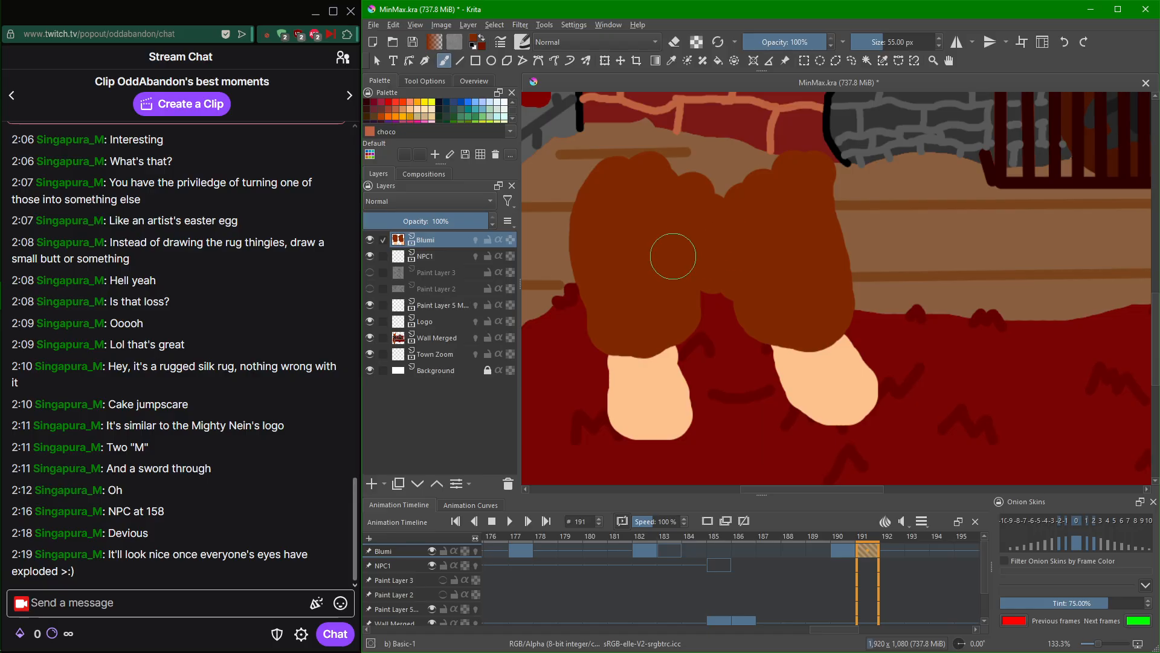
pyautogui.scroll(-1, 674, 272)
pyautogui.scroll(2, 668, 267)
pyautogui.scroll(-1, 669, 362)
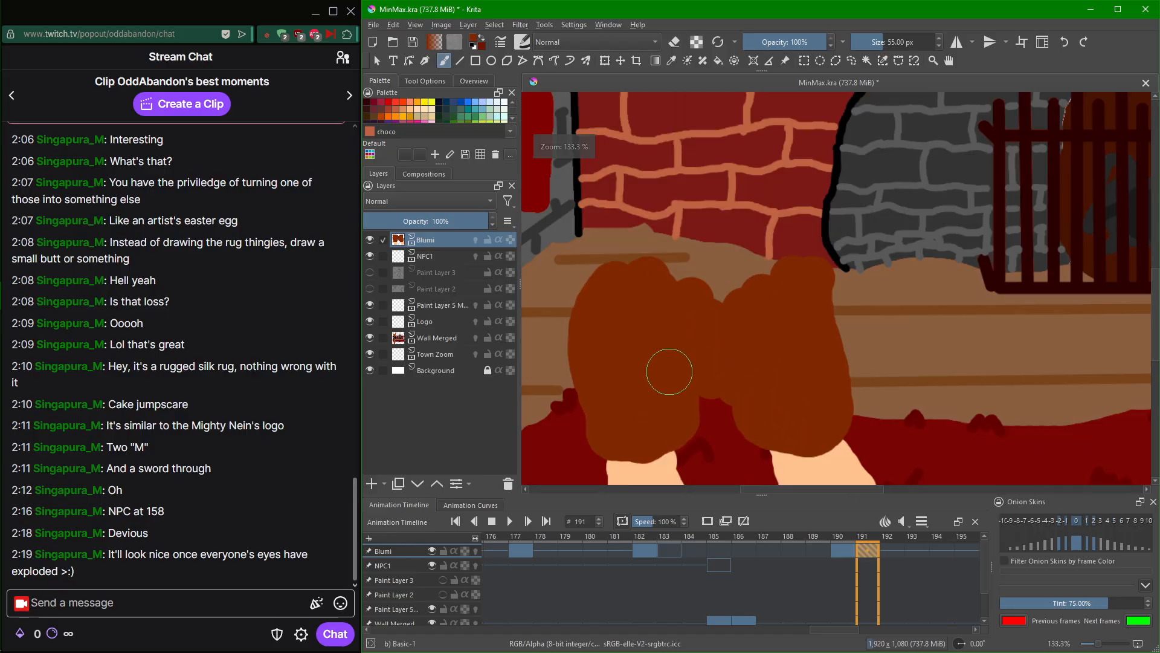
pyautogui.scroll(-2, 669, 372)
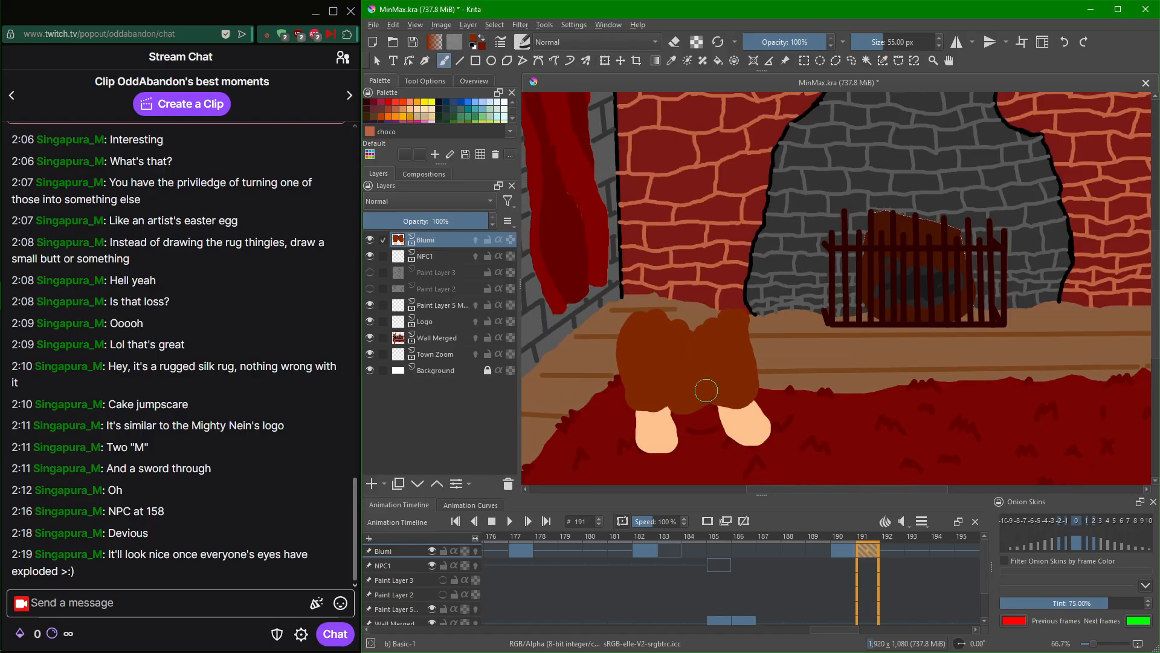
pyautogui.scroll(1, 689, 372)
pyautogui.scroll(-1, 690, 372)
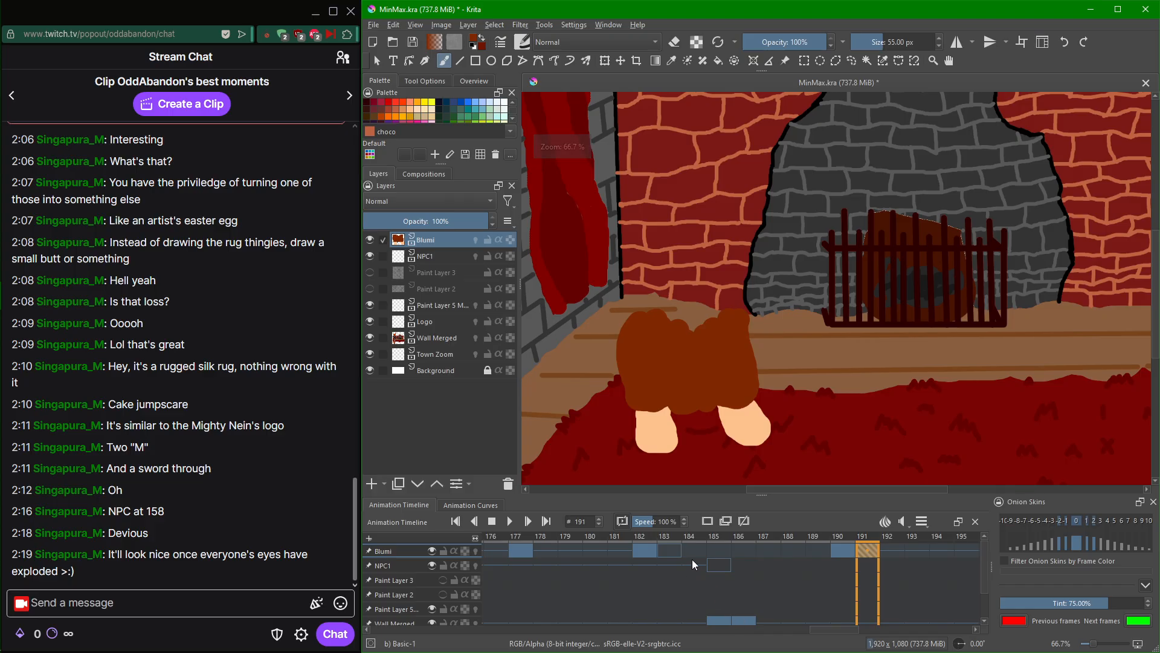
# Step through frames 181 to 192 to compare the character's outdoor pose with its new pose in the fireplace room.
pyautogui.scroll(2, 767, 553)
pyautogui.scroll(-11, 767, 551)
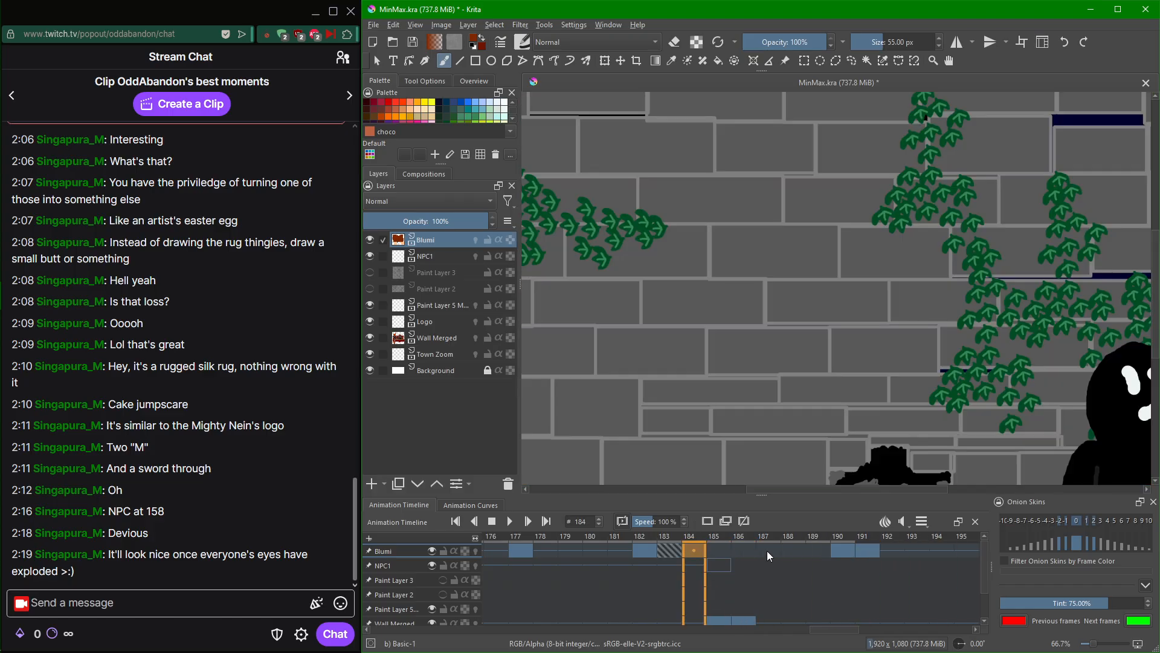
pyautogui.scroll(-1, 766, 549)
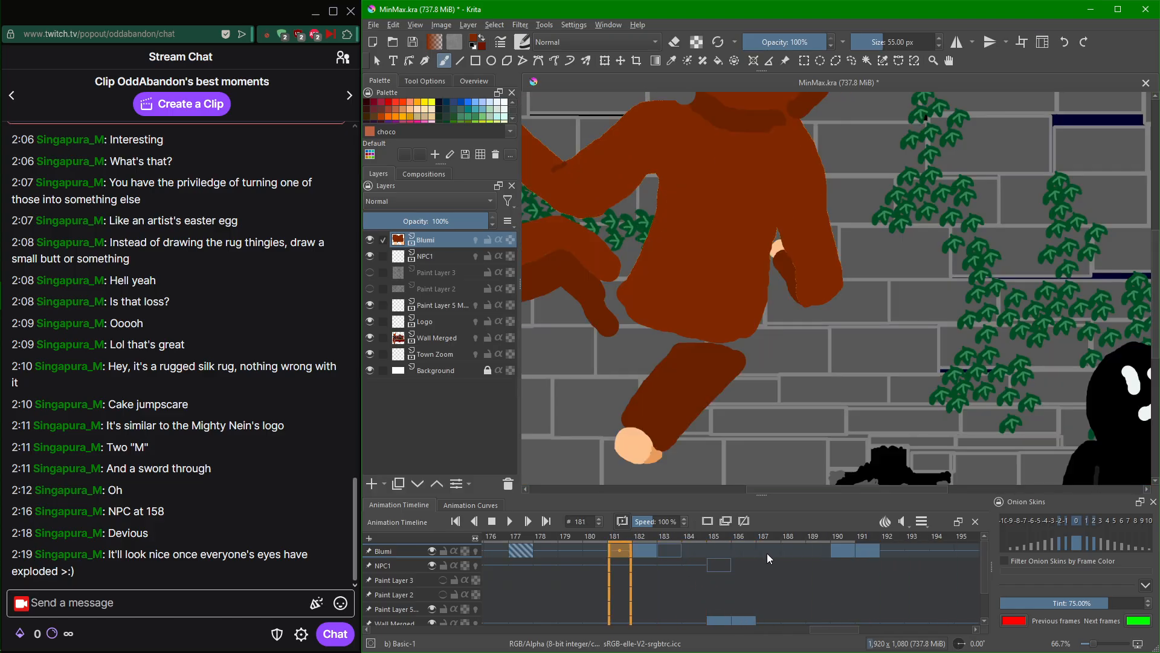
pyautogui.scroll(3, 767, 553)
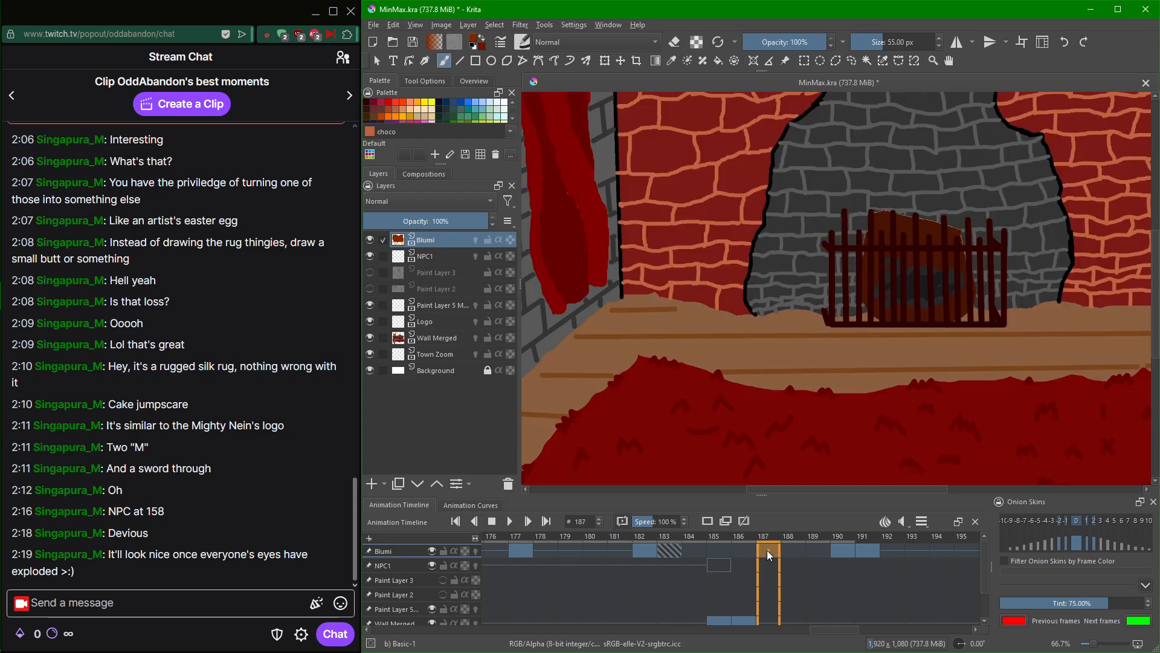
pyautogui.scroll(-3, 767, 553)
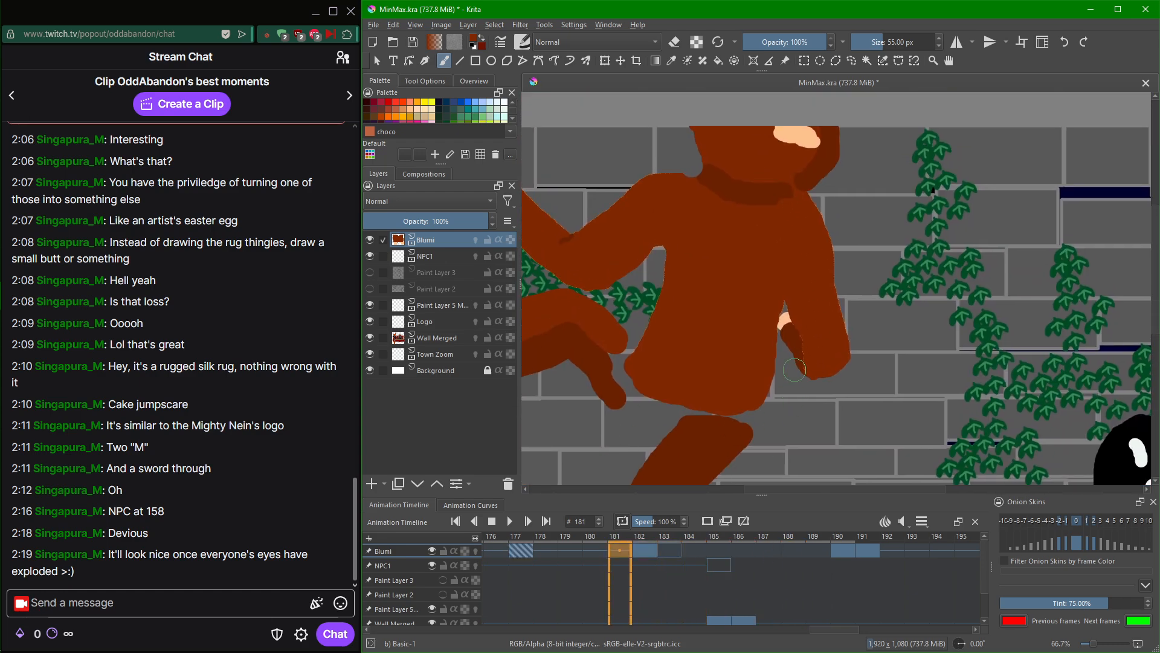
pyautogui.scroll(9, 775, 586)
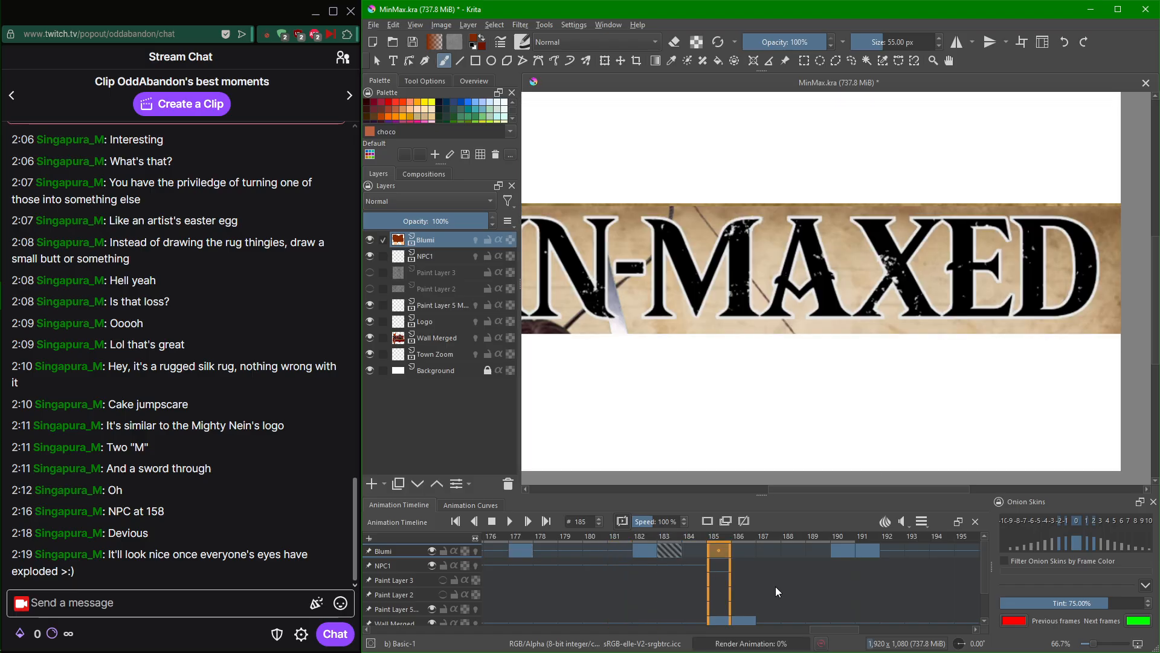
pyautogui.scroll(2, 775, 586)
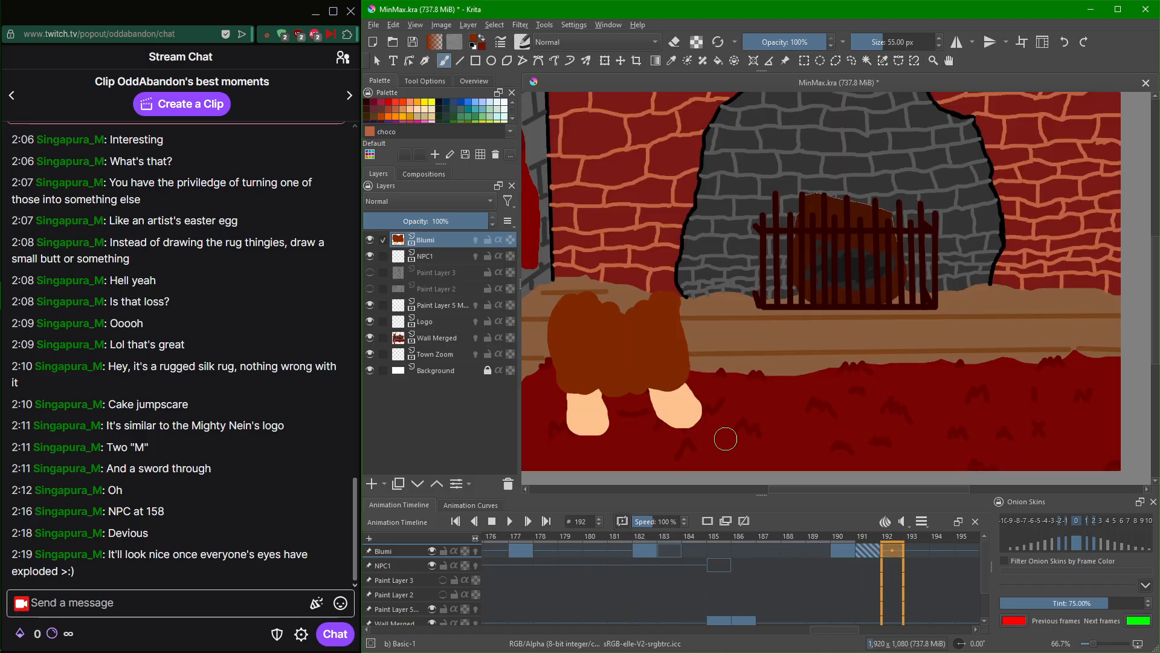
pyautogui.moveTo(730, 377); pyautogui.dragTo(814, 410)
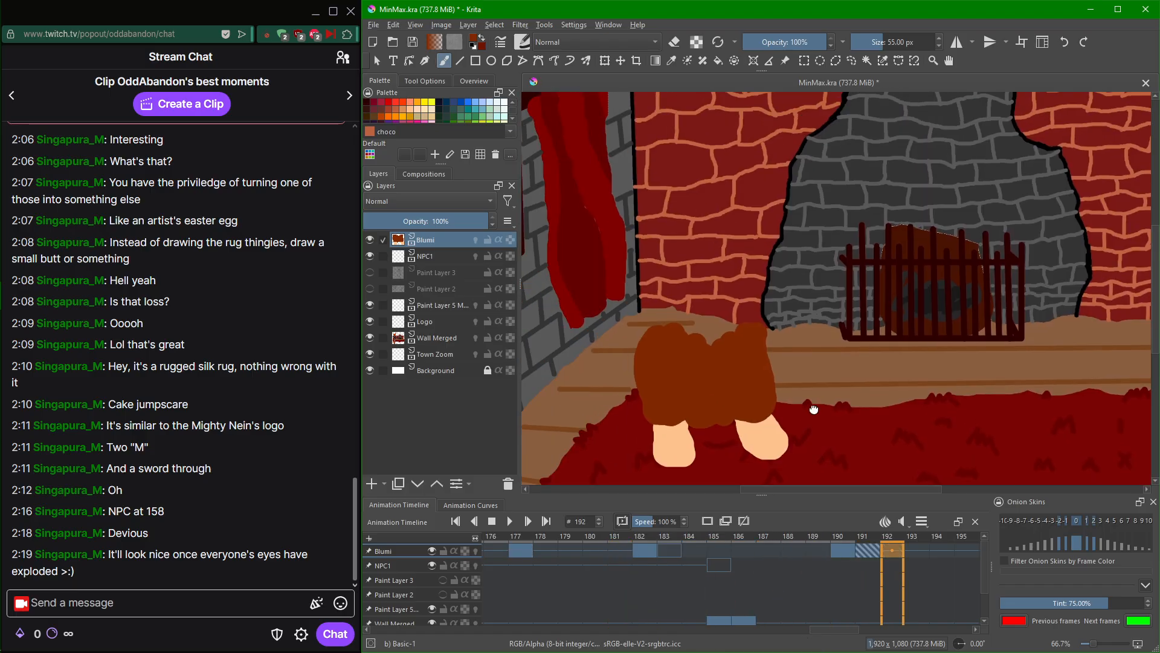
pyautogui.moveTo(678, 228)
pyautogui.mouseDown()
pyautogui.moveTo(649, 336)
pyautogui.moveTo(626, 360)
pyautogui.moveTo(641, 279)
pyautogui.moveTo(643, 365)
pyautogui.moveTo(640, 251)
pyautogui.moveTo(716, 370)
pyautogui.moveTo(690, 339)
pyautogui.moveTo(716, 309)
pyautogui.moveTo(741, 327)
pyautogui.moveTo(758, 266)
pyautogui.moveTo(713, 240)
pyautogui.moveTo(750, 209)
pyautogui.moveTo(721, 186)
pyautogui.moveTo(689, 260)
pyautogui.moveTo(665, 181)
pyautogui.moveTo(649, 279)
pyautogui.moveTo(651, 254)
pyautogui.moveTo(631, 233)
pyautogui.moveTo(617, 302)
pyautogui.moveTo(624, 209)
pyautogui.mouseUp()
pyautogui.hotkey('ctrl', 'z')
pyautogui.hotkey('ctrl', 'z')
pyautogui.scroll(-3, 658, 290)
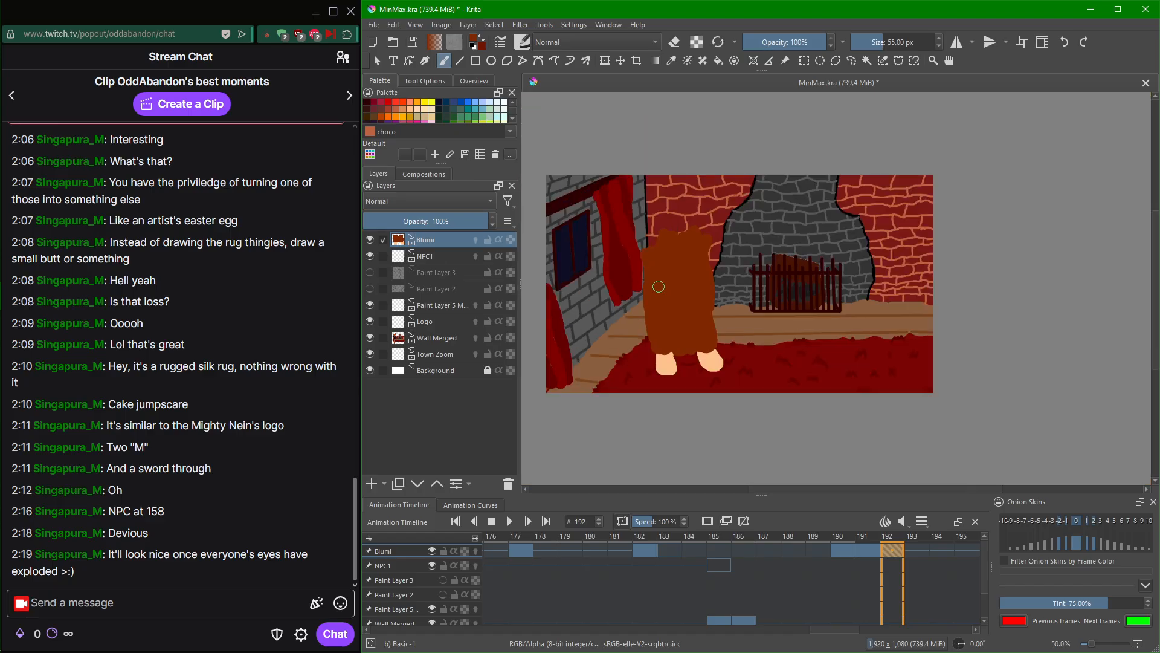
pyautogui.scroll(2, 658, 299)
pyautogui.scroll(-1, 658, 301)
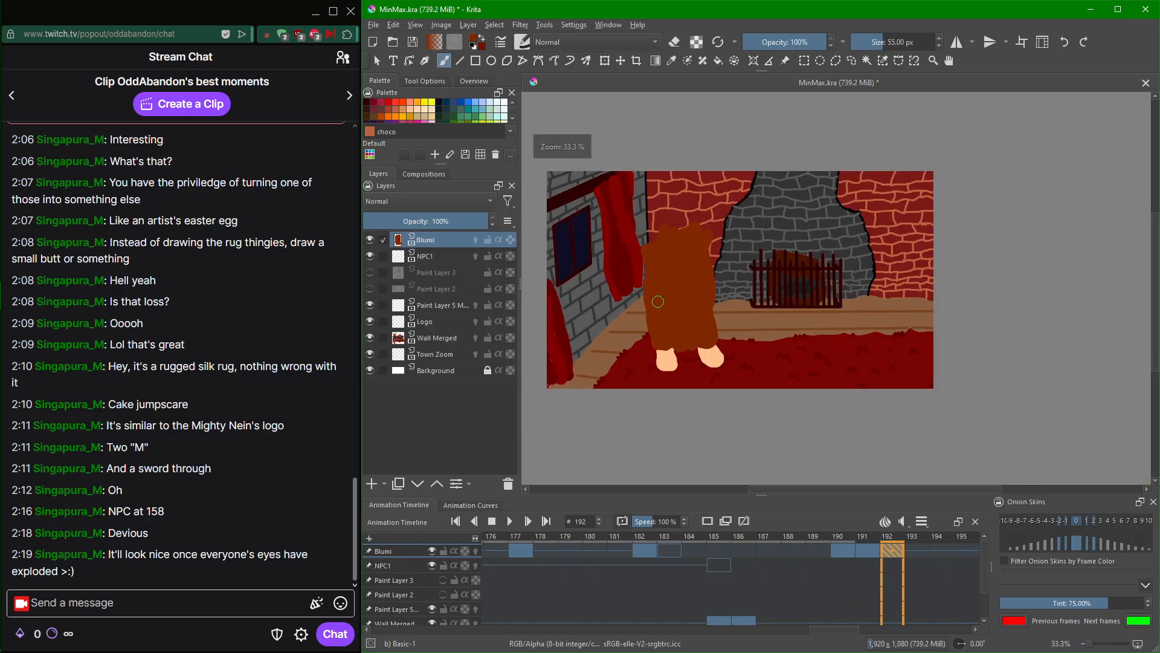
pyautogui.scroll(1, 658, 301)
pyautogui.hotkey('ctrl', 'z')
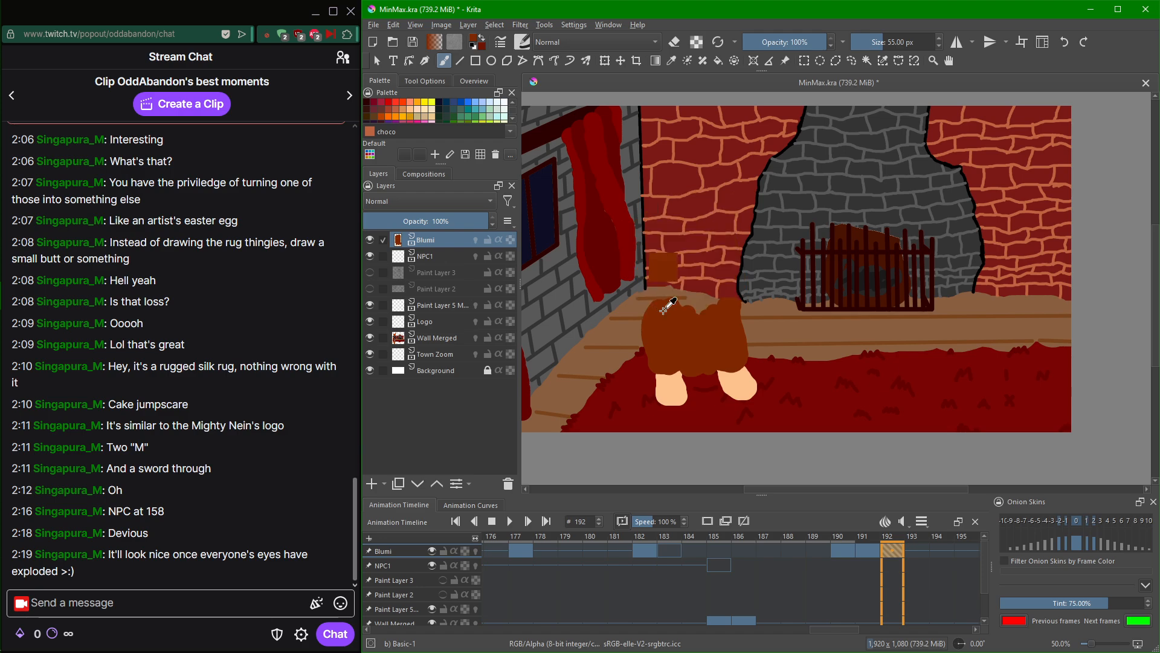
pyautogui.hotkey('ctrl', 'z')
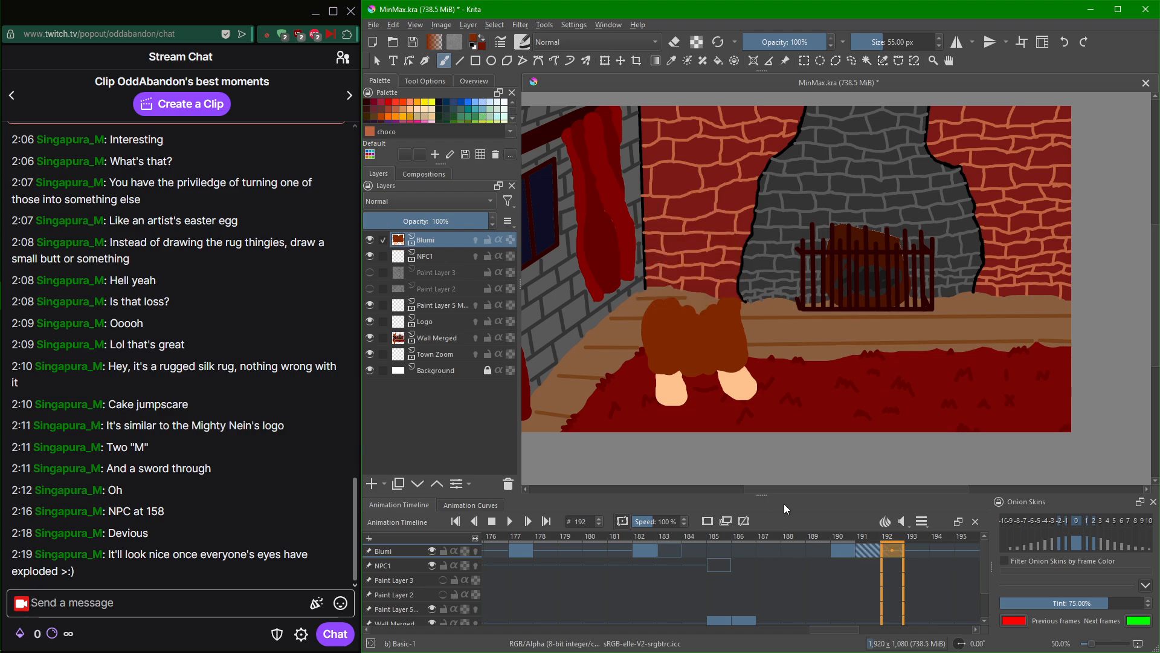
# Extend the brown garment upward in frame 191, filling the dip between its two upper bumps.
pyautogui.click(827, 614)
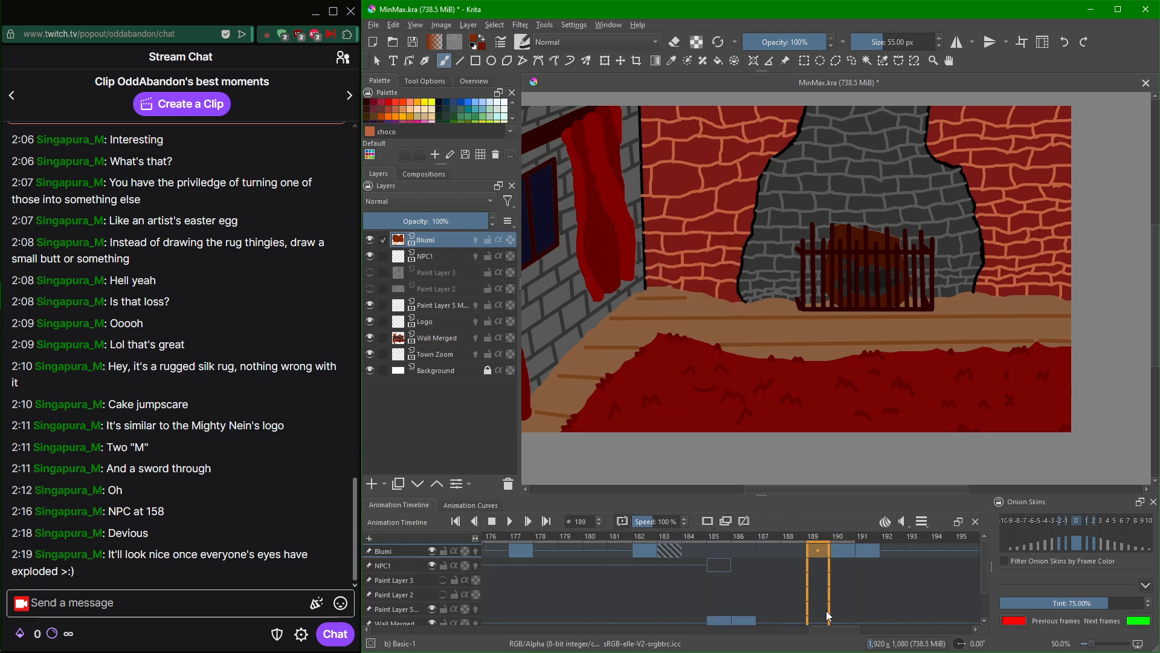
pyautogui.scroll(3, 826, 611)
pyautogui.scroll(-1, 827, 611)
pyautogui.scroll(1, 722, 300)
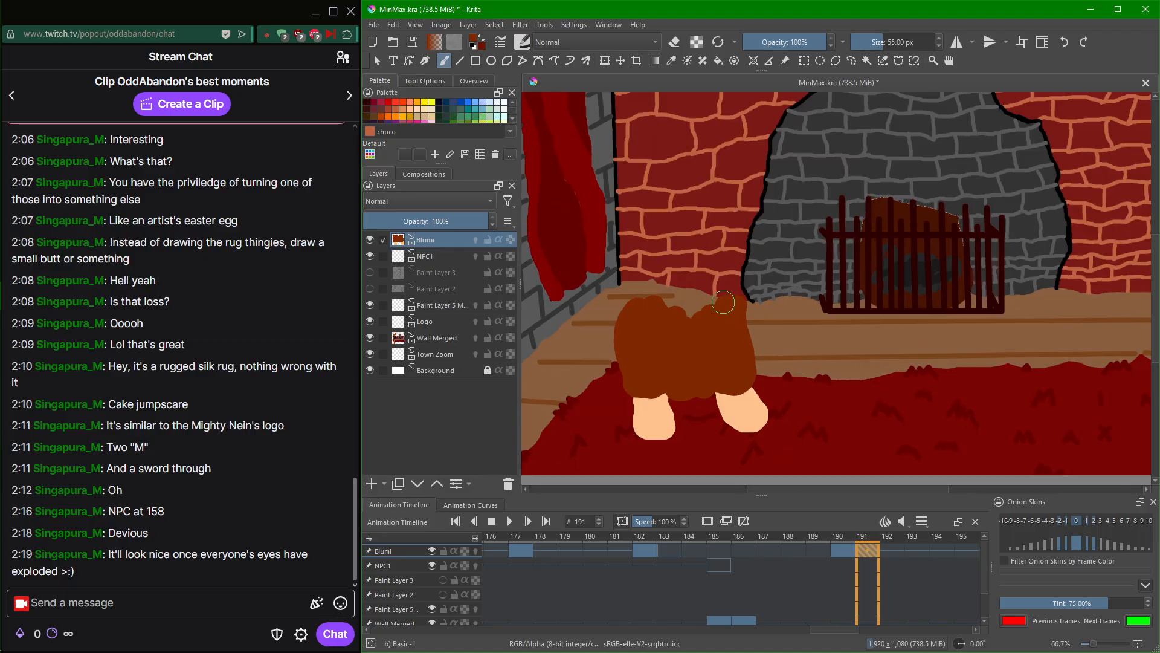
pyautogui.scroll(1, 722, 301)
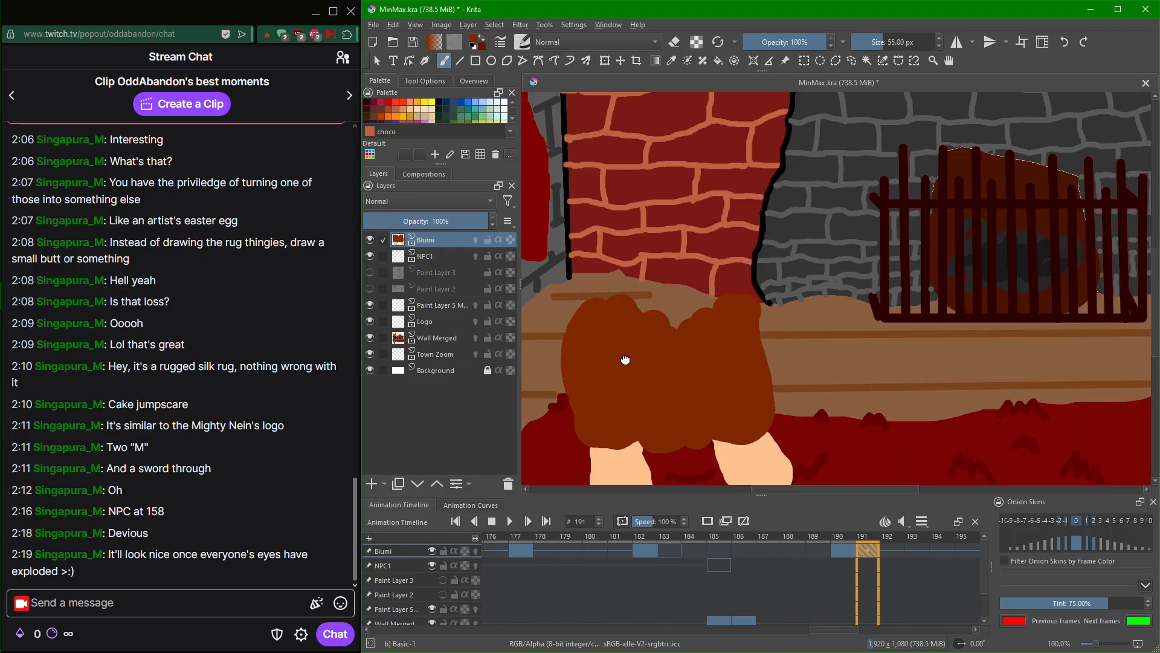
pyautogui.moveTo(626, 359); pyautogui.dragTo(738, 345)
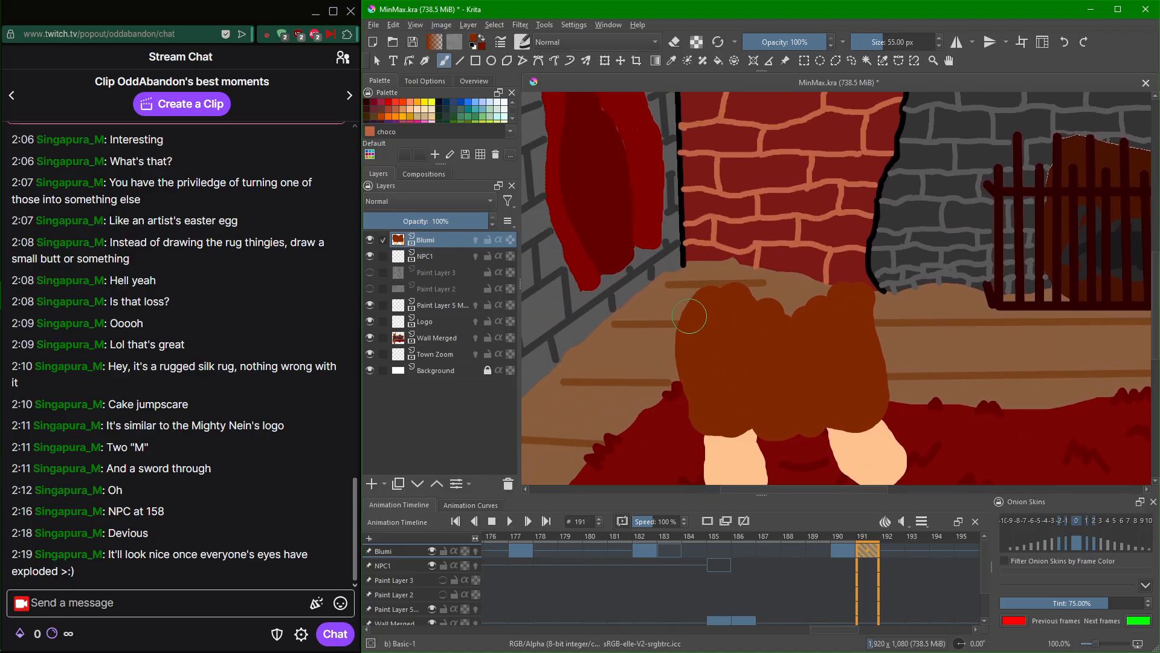
pyautogui.moveTo(695, 313)
pyautogui.mouseDown()
pyautogui.moveTo(688, 275)
pyautogui.moveTo(716, 300)
pyautogui.moveTo(727, 280)
pyautogui.moveTo(768, 281)
pyautogui.moveTo(793, 315)
pyautogui.moveTo(812, 314)
pyautogui.moveTo(849, 276)
pyautogui.moveTo(798, 277)
pyautogui.mouseUp()
# Compare the garment in frame 191 with the character's pose in frame 177 and return to frame 191.
pyautogui.scroll(-10, 846, 570)
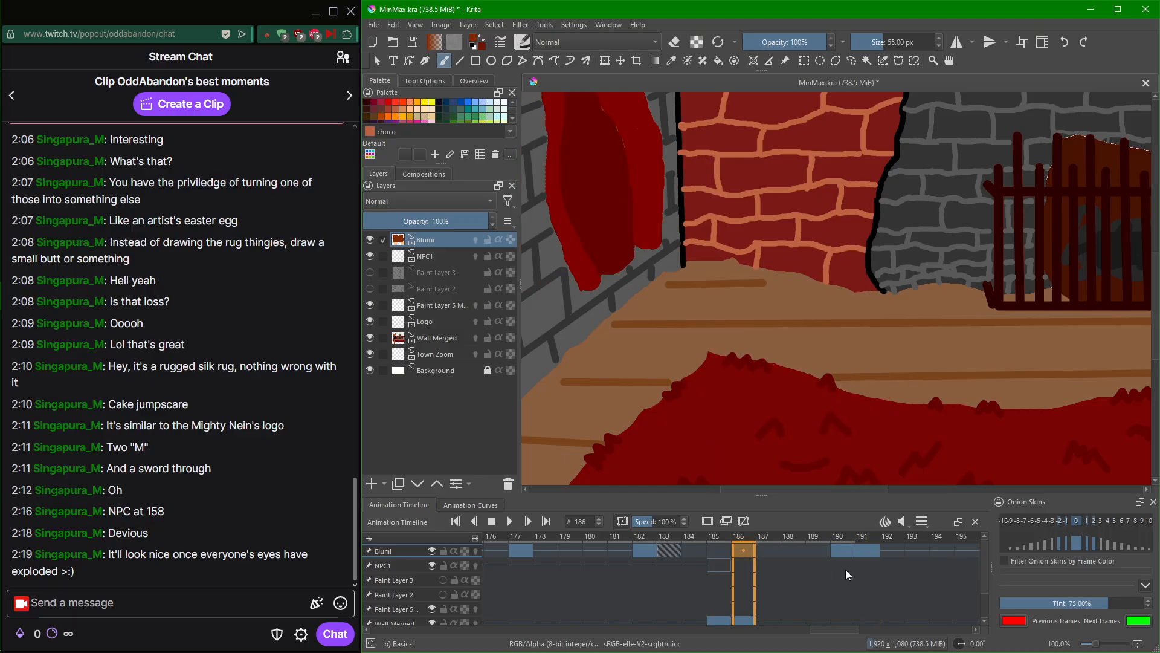
pyautogui.scroll(-5, 846, 568)
pyautogui.scroll(6, 861, 568)
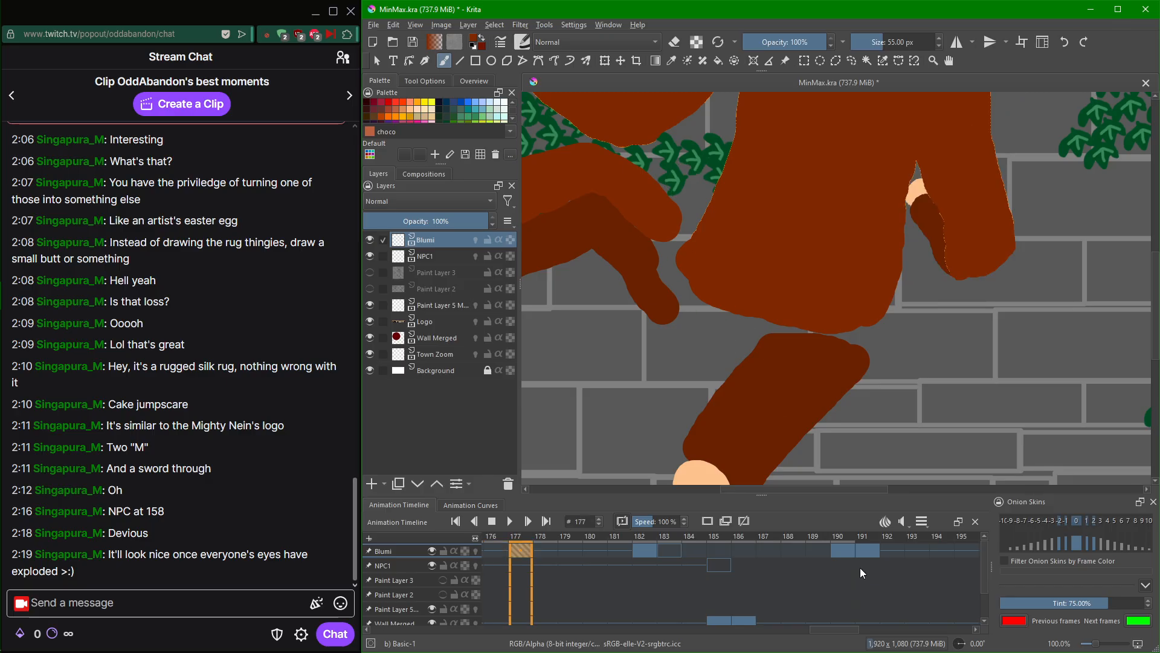
pyautogui.click(867, 556)
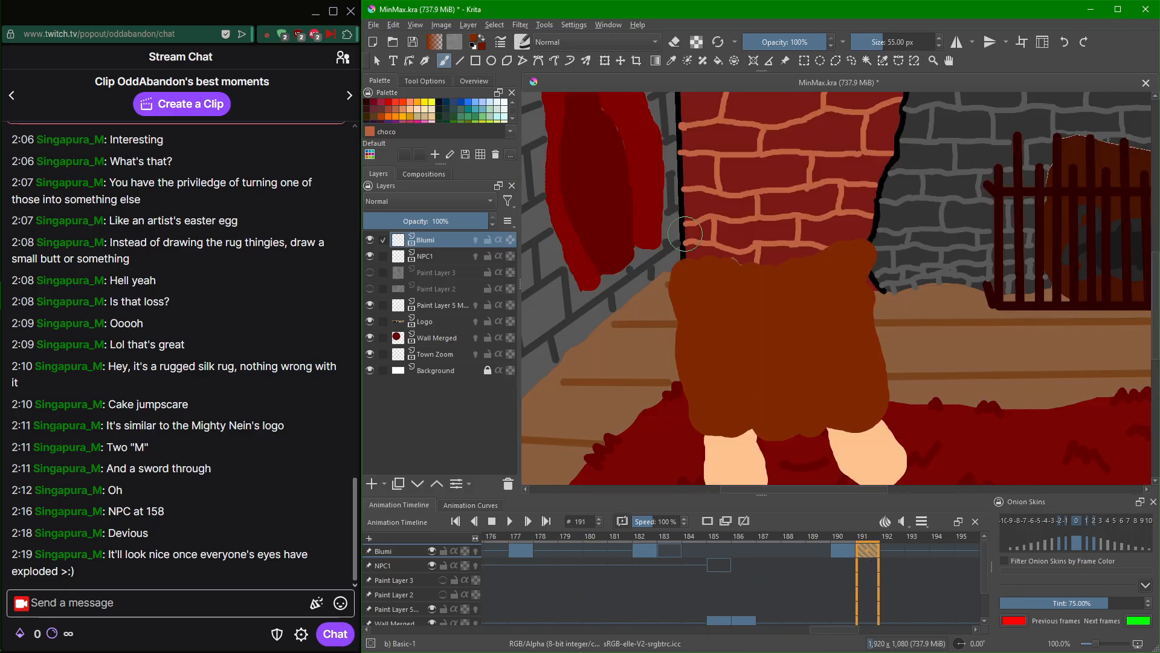
pyautogui.moveTo(685, 234); pyautogui.dragTo(759, 293)
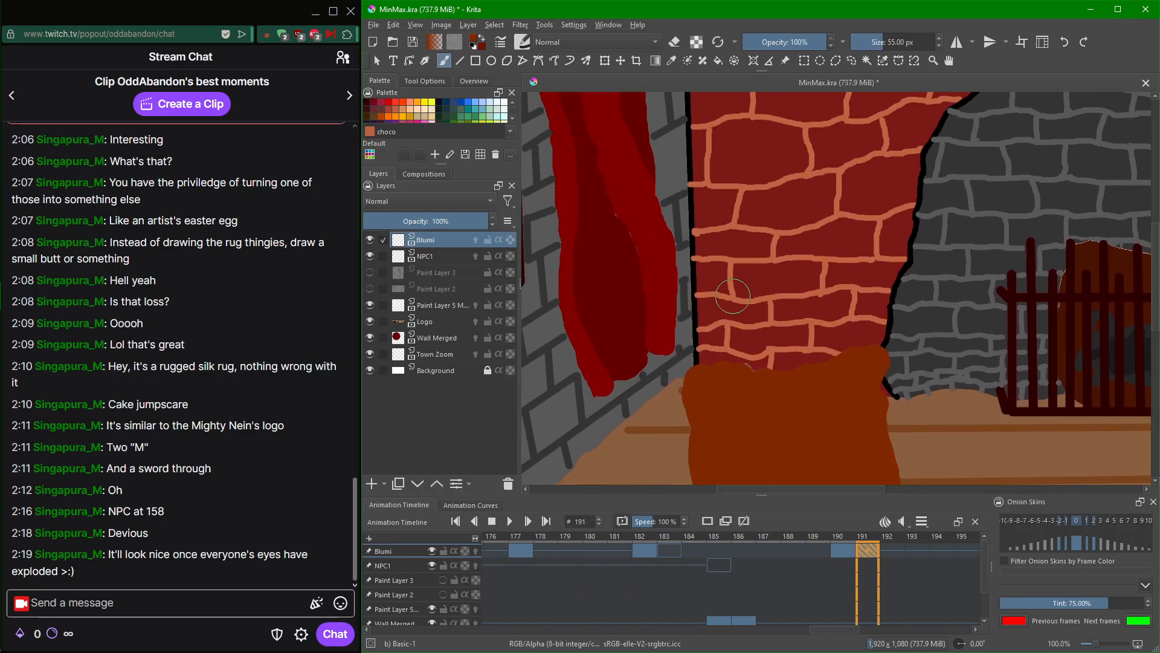
pyautogui.scroll(-2, 827, 177)
pyautogui.scroll(1, 827, 177)
pyautogui.scroll(-1, 826, 177)
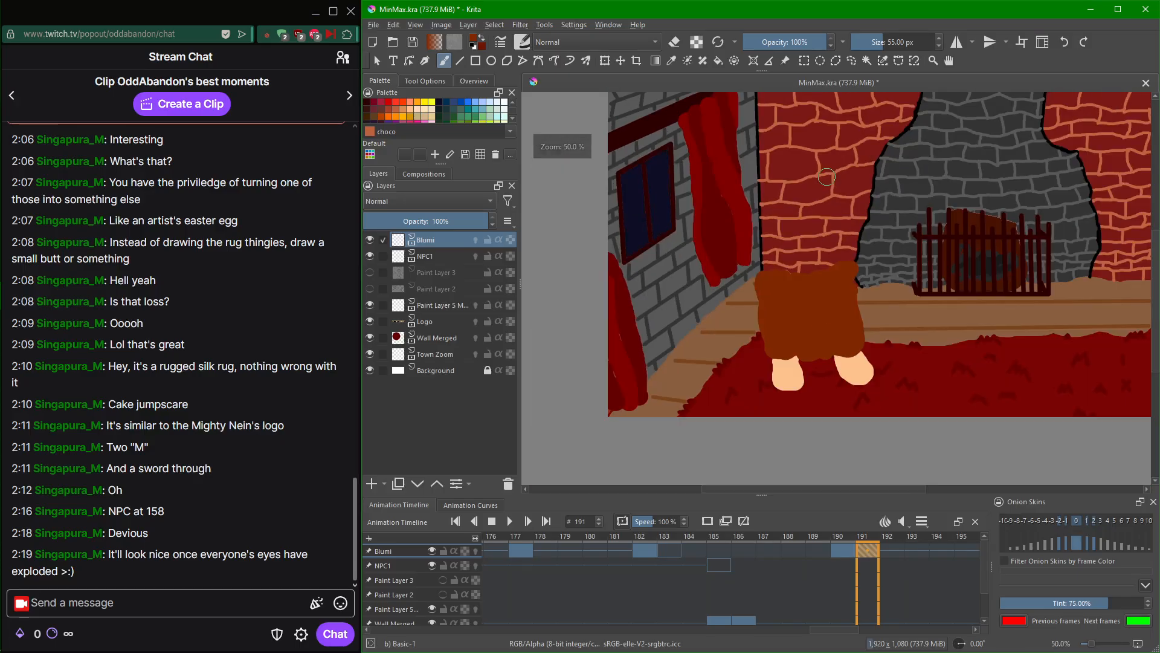
pyautogui.moveTo(826, 177)
pyautogui.mouseDown()
pyautogui.moveTo(793, 231)
pyautogui.moveTo(781, 203)
pyautogui.moveTo(748, 194)
pyautogui.moveTo(707, 204)
pyautogui.moveTo(682, 231)
pyautogui.mouseUp()
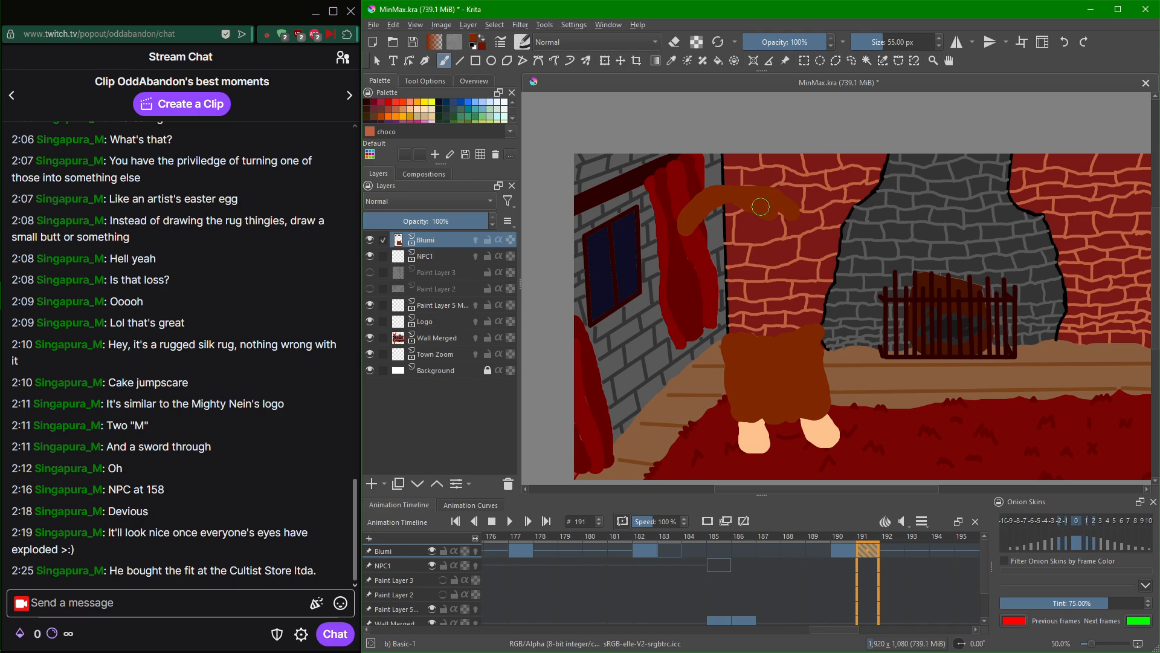
pyautogui.hotkey('ctrl', 'z')
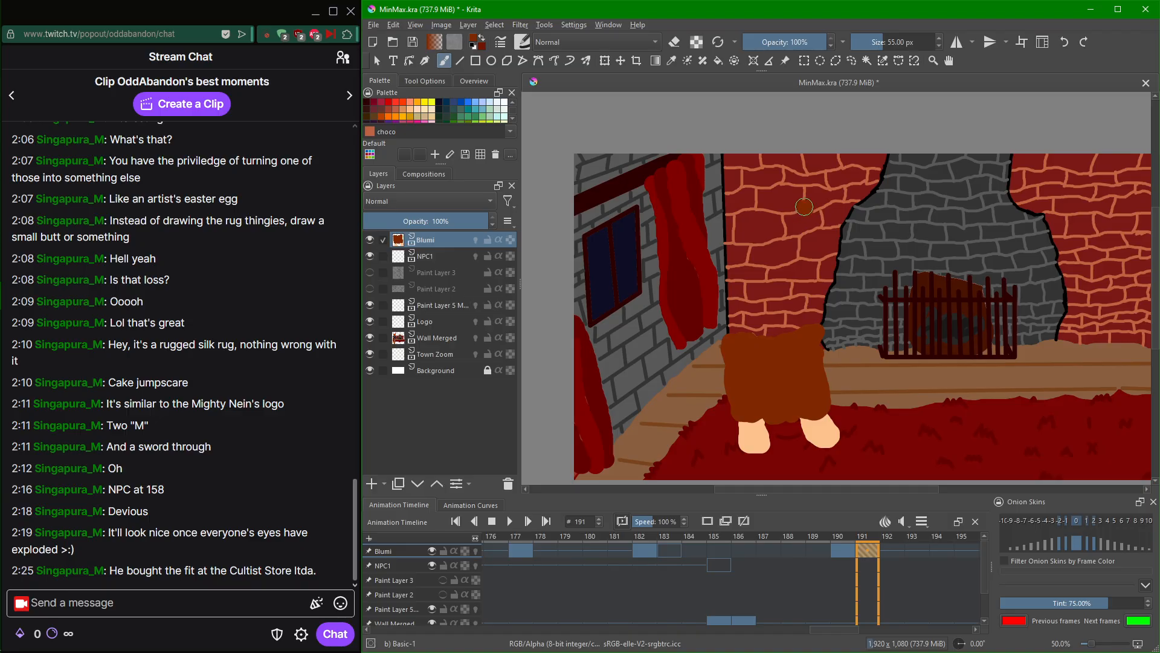
pyautogui.moveTo(805, 206)
pyautogui.mouseDown()
pyautogui.moveTo(738, 198)
pyautogui.moveTo(715, 232)
pyautogui.moveTo(729, 204)
pyautogui.moveTo(761, 196)
pyautogui.moveTo(812, 212)
pyautogui.moveTo(726, 209)
pyautogui.moveTo(699, 247)
pyautogui.mouseUp()
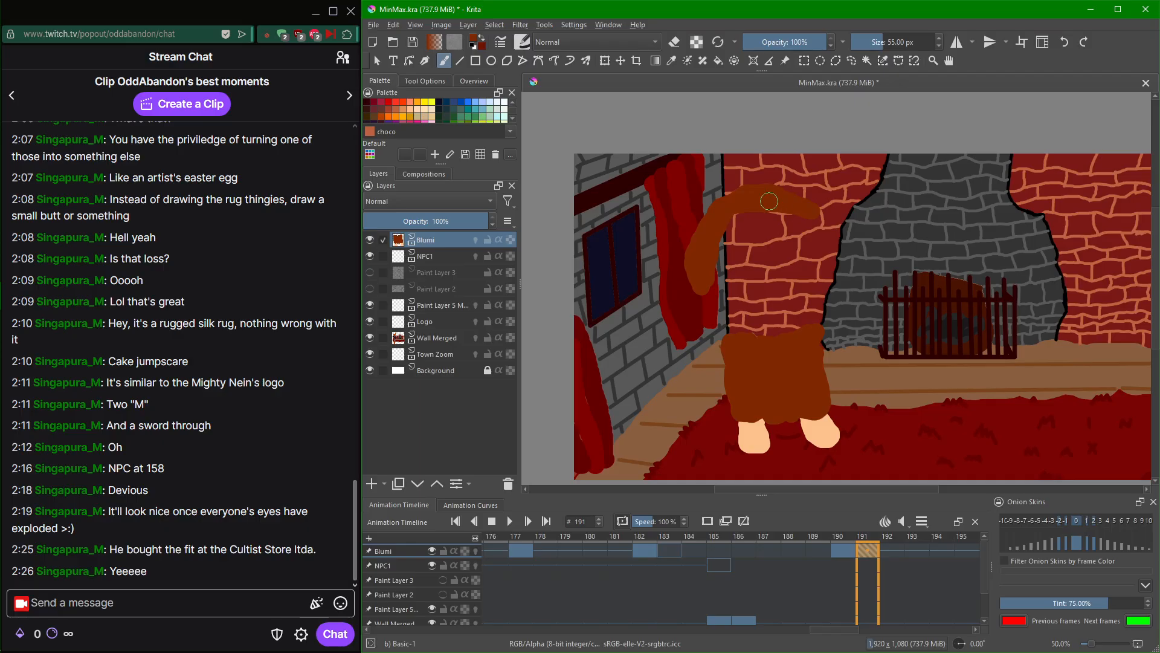
pyautogui.moveTo(695, 279); pyautogui.dragTo(715, 306)
pyautogui.hotkey('ctrl', 'z')
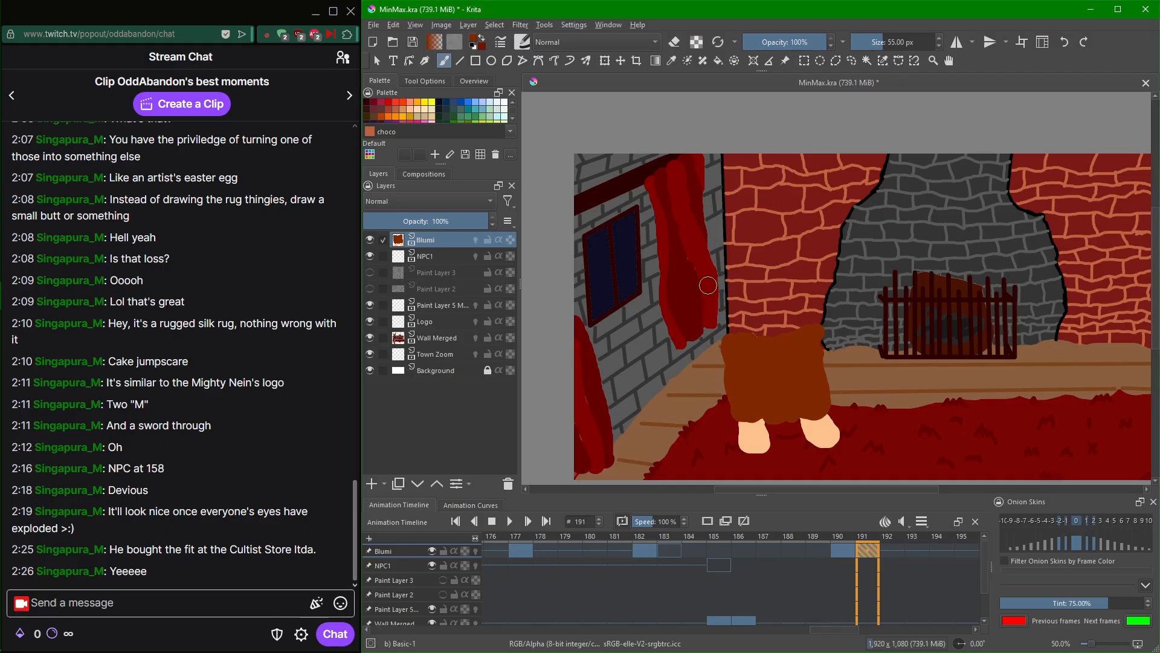
# Sample the peach from the character's foot in frame 191 and try painting a shape above the brown garment.
pyautogui.scroll(1, 776, 226)
pyautogui.scroll(-1, 810, 393)
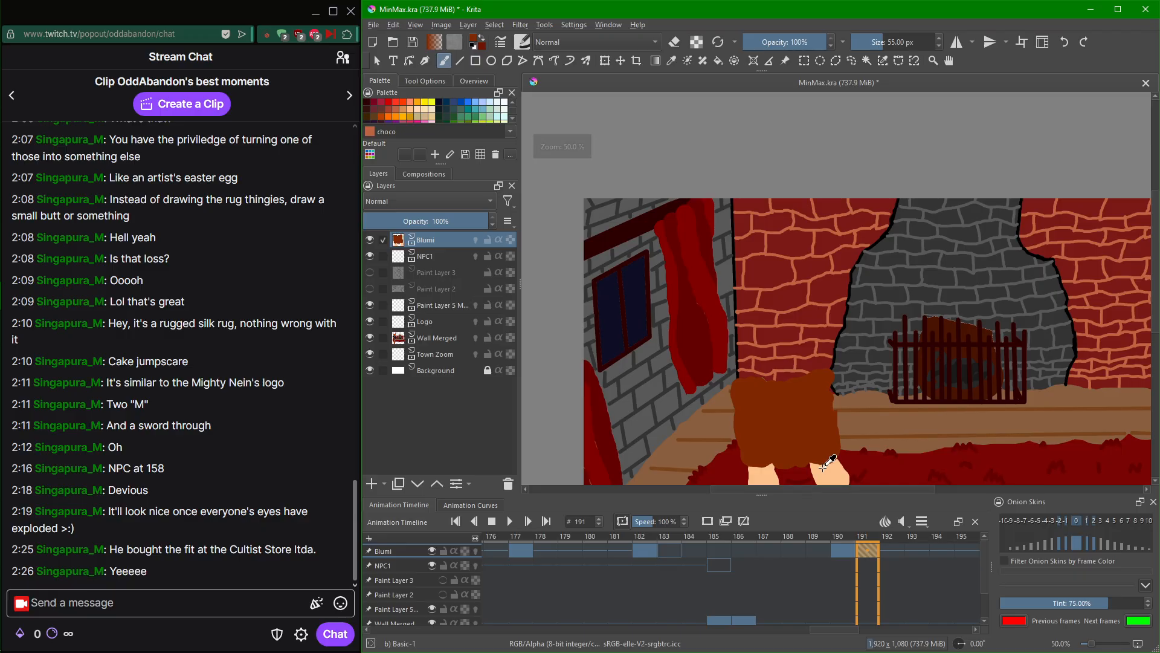
pyautogui.scroll(1, 798, 263)
pyautogui.scroll(2, 799, 263)
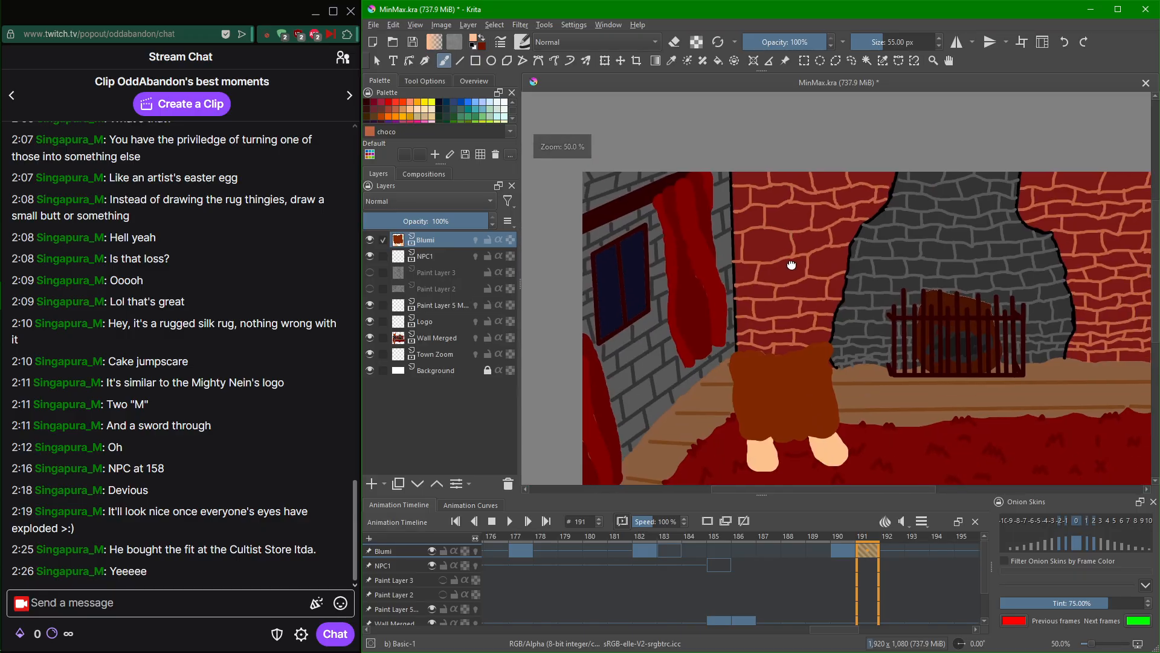
pyautogui.moveTo(772, 187)
pyautogui.mouseDown()
pyautogui.moveTo(737, 268)
pyautogui.moveTo(772, 237)
pyautogui.moveTo(744, 232)
pyautogui.moveTo(766, 231)
pyautogui.moveTo(753, 261)
pyautogui.moveTo(787, 207)
pyautogui.moveTo(747, 213)
pyautogui.moveTo(726, 255)
pyautogui.moveTo(764, 203)
pyautogui.moveTo(742, 179)
pyautogui.moveTo(714, 211)
pyautogui.moveTo(712, 246)
pyautogui.moveTo(751, 205)
pyautogui.moveTo(719, 227)
pyautogui.moveTo(737, 205)
pyautogui.moveTo(744, 233)
pyautogui.moveTo(708, 254)
pyautogui.moveTo(727, 267)
pyautogui.moveTo(745, 237)
pyautogui.moveTo(718, 266)
pyautogui.moveTo(756, 277)
pyautogui.moveTo(784, 242)
pyautogui.moveTo(763, 262)
pyautogui.moveTo(787, 252)
pyautogui.moveTo(806, 196)
pyautogui.moveTo(778, 207)
pyautogui.moveTo(809, 195)
pyautogui.moveTo(788, 164)
pyautogui.moveTo(771, 199)
pyautogui.moveTo(788, 169)
pyautogui.moveTo(793, 179)
pyautogui.moveTo(737, 174)
pyautogui.moveTo(751, 165)
pyautogui.moveTo(708, 227)
pyautogui.moveTo(738, 275)
pyautogui.mouseUp()
pyautogui.hotkey('ctrl', 'z')
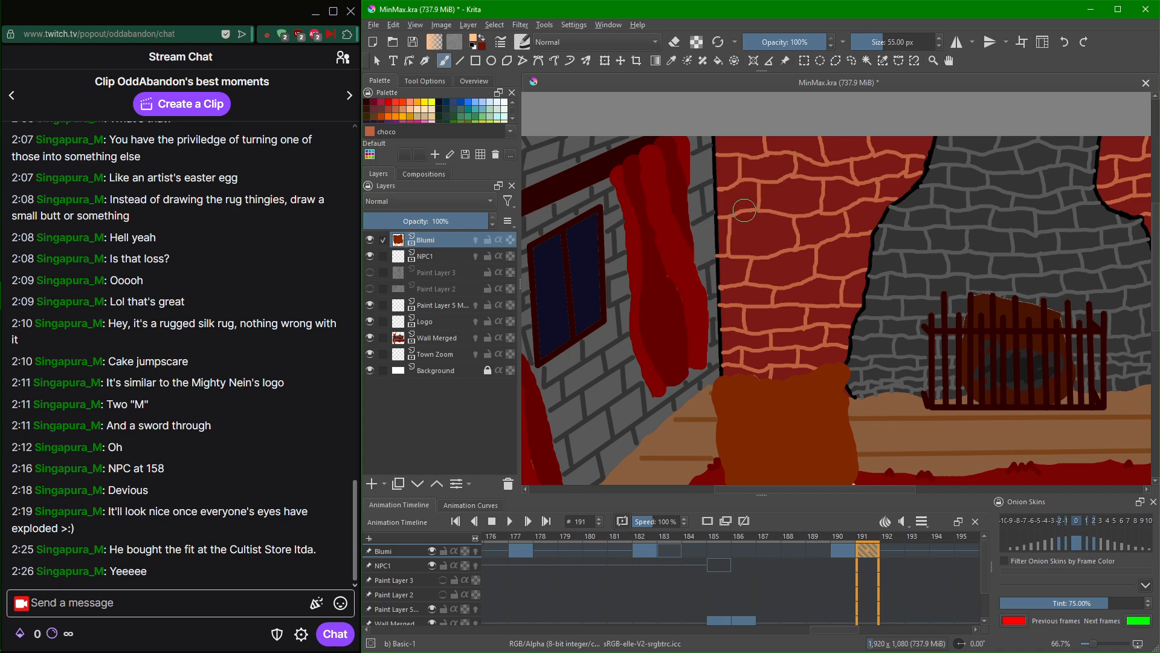
# Scale the garment and feet in frame 191 down to a little under two thirds of their size, keeping them on the rug.
pyautogui.scroll(2, 762, 242)
pyautogui.scroll(-2, 777, 256)
pyautogui.moveTo(776, 263); pyautogui.dragTo(777, 191)
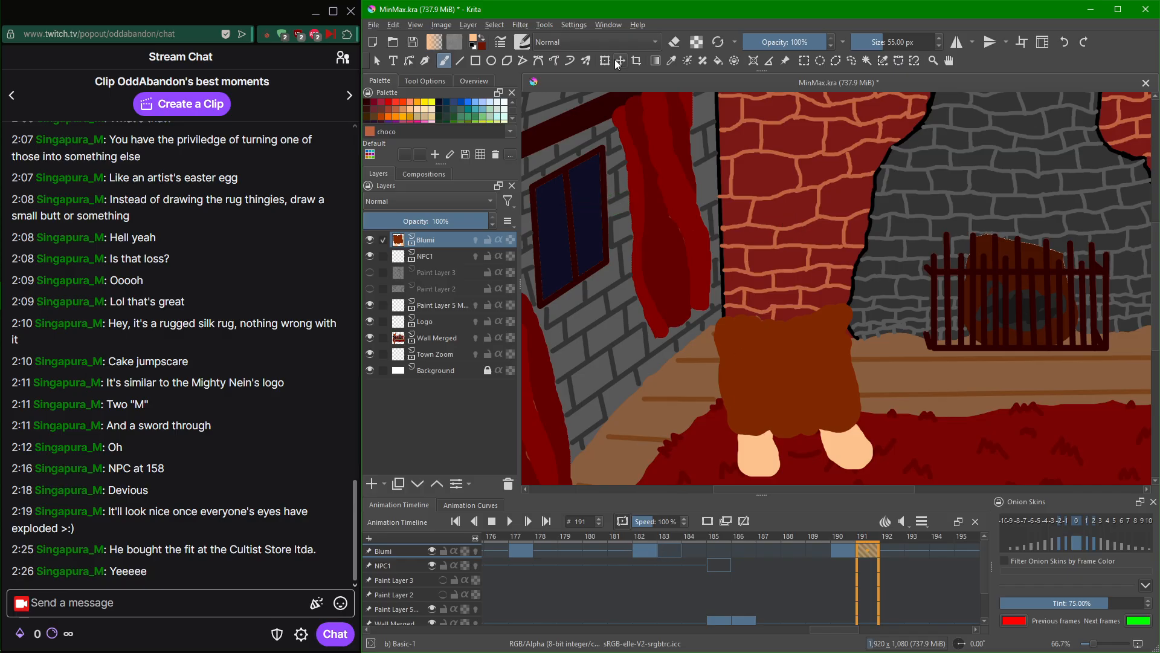
pyautogui.hotkey('ctrl', 't')
pyautogui.moveTo(873, 303); pyautogui.dragTo(805, 365)
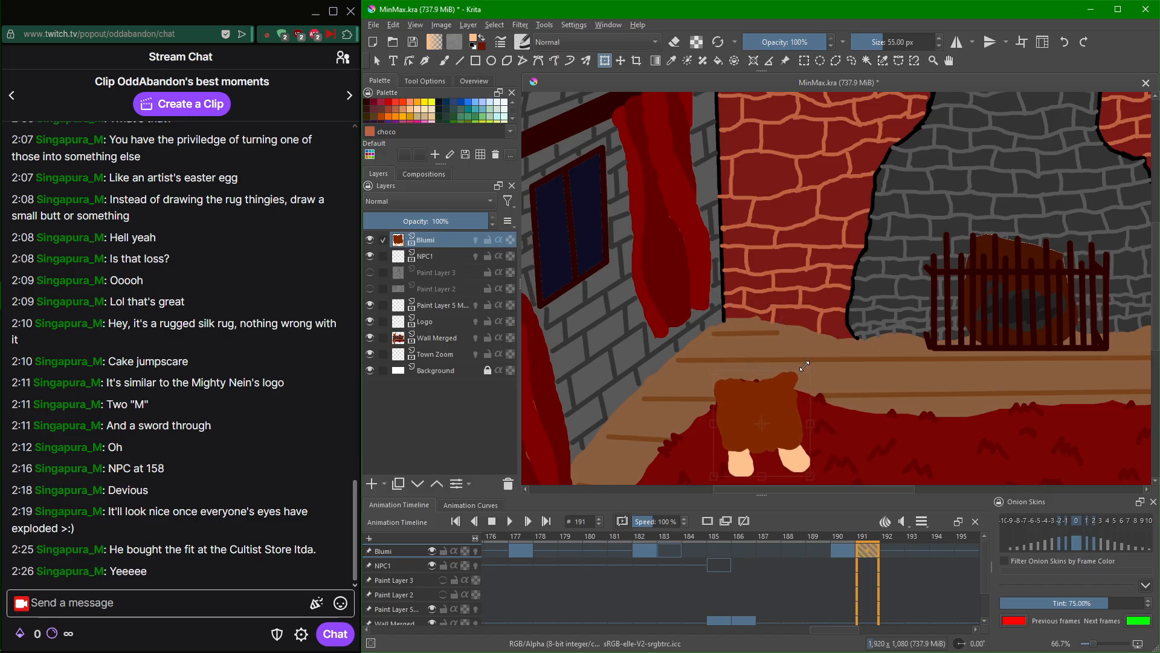
pyautogui.scroll(3, 751, 392)
pyautogui.scroll(-1, 750, 392)
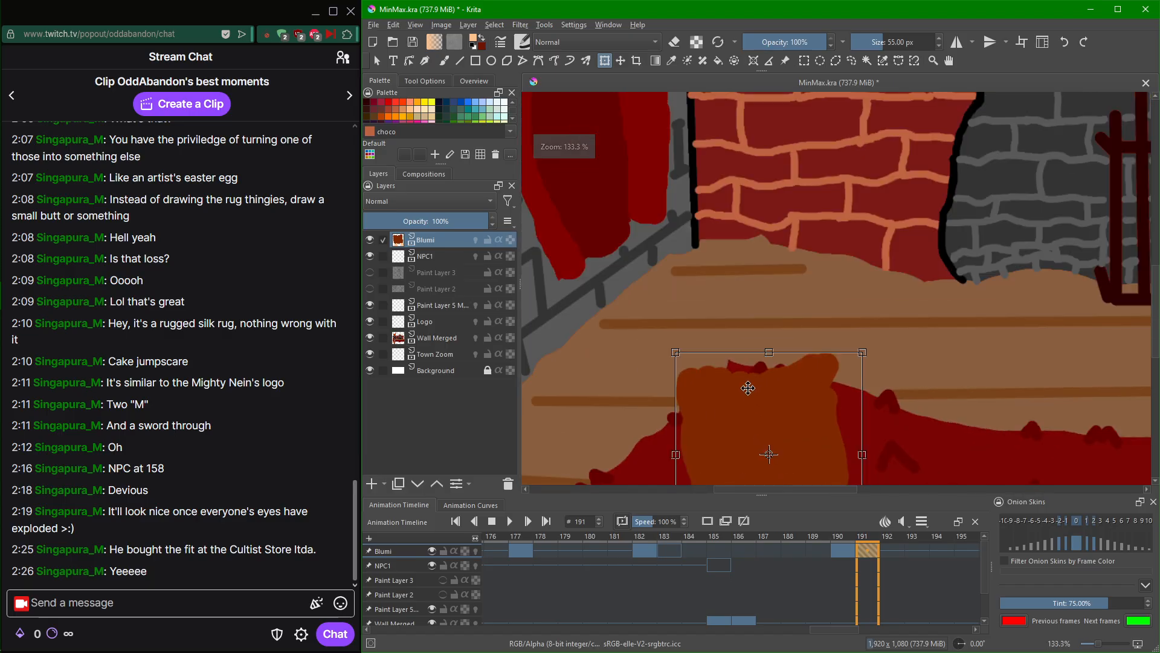
pyautogui.moveTo(759, 285); pyautogui.dragTo(790, 210)
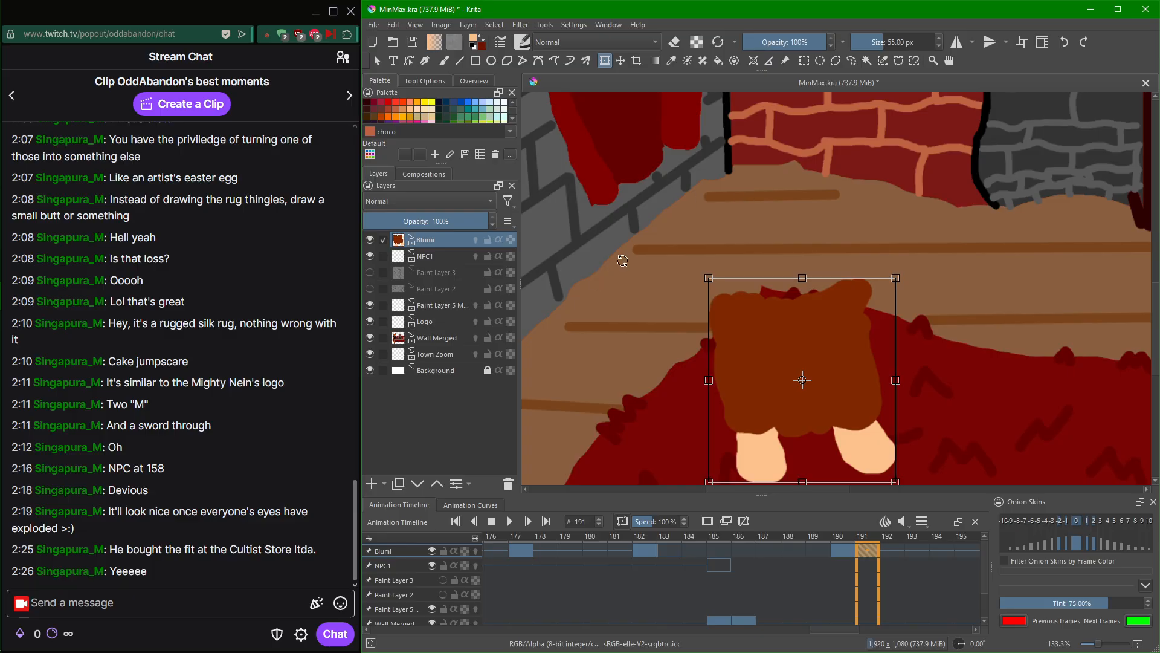
pyautogui.click(443, 61)
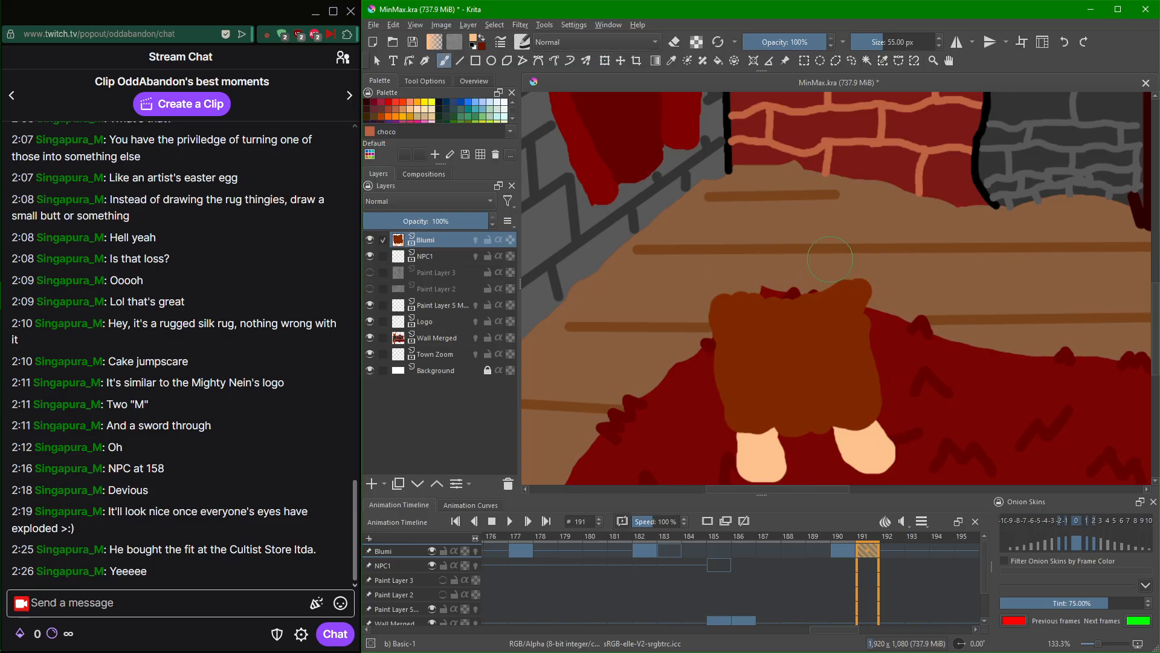
# Paint a large, solid, rounded peach head above the shrunken brown garment in frame 191.
pyautogui.scroll(-1, 830, 259)
pyautogui.moveTo(784, 199); pyautogui.dragTo(766, 282)
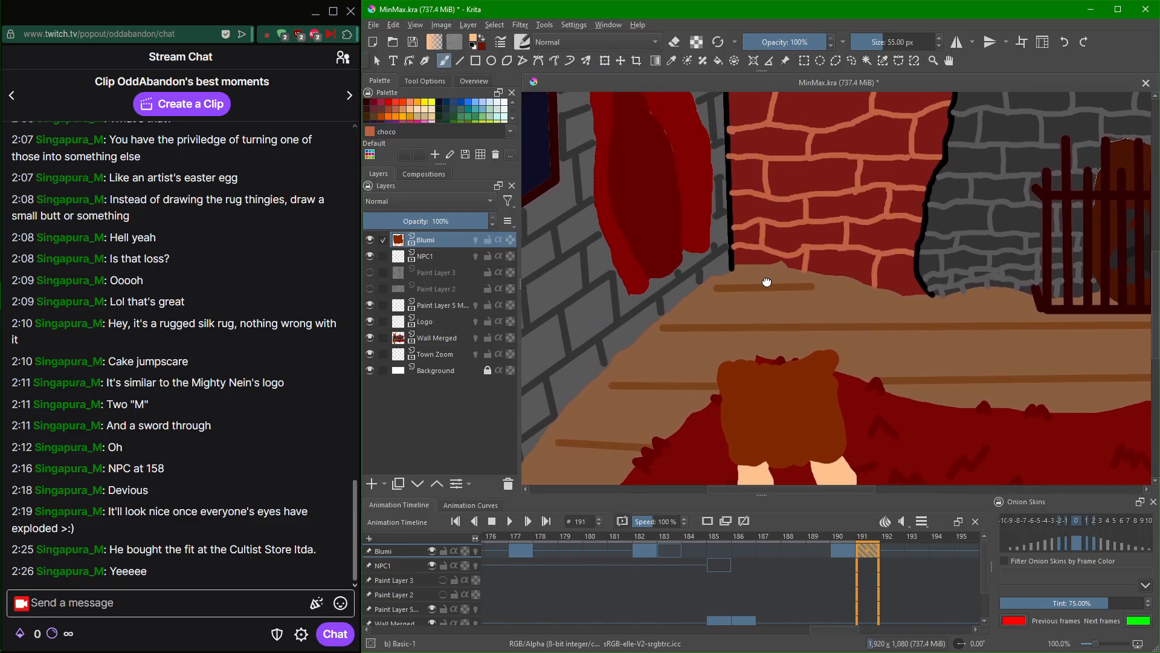
pyautogui.scroll(-1, 766, 282)
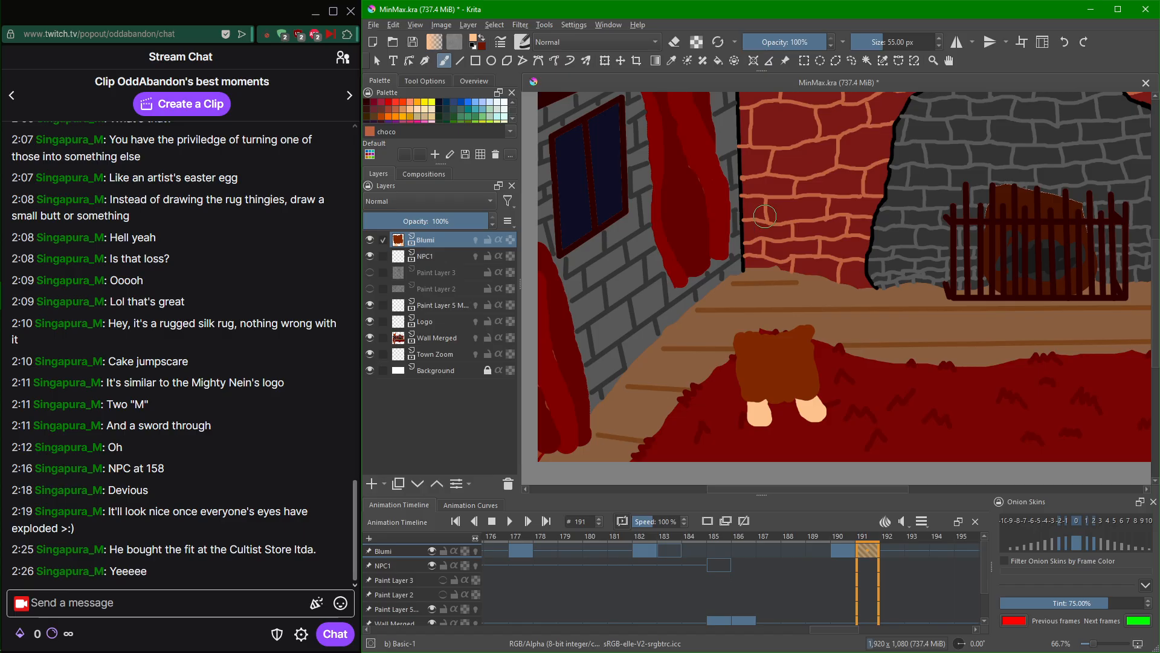
pyautogui.moveTo(762, 239)
pyautogui.mouseDown()
pyautogui.moveTo(741, 270)
pyautogui.moveTo(768, 248)
pyautogui.moveTo(750, 253)
pyautogui.moveTo(780, 269)
pyautogui.moveTo(776, 234)
pyautogui.moveTo(753, 266)
pyautogui.moveTo(792, 249)
pyautogui.moveTo(748, 268)
pyautogui.moveTo(785, 244)
pyautogui.moveTo(718, 316)
pyautogui.moveTo(759, 305)
pyautogui.moveTo(740, 317)
pyautogui.moveTo(769, 321)
pyautogui.moveTo(791, 309)
pyautogui.moveTo(823, 245)
pyautogui.moveTo(791, 210)
pyautogui.moveTo(762, 200)
pyautogui.moveTo(715, 219)
pyautogui.moveTo(697, 268)
pyautogui.moveTo(703, 294)
pyautogui.moveTo(721, 314)
pyautogui.moveTo(742, 297)
pyautogui.mouseUp()
pyautogui.scroll(2, 773, 253)
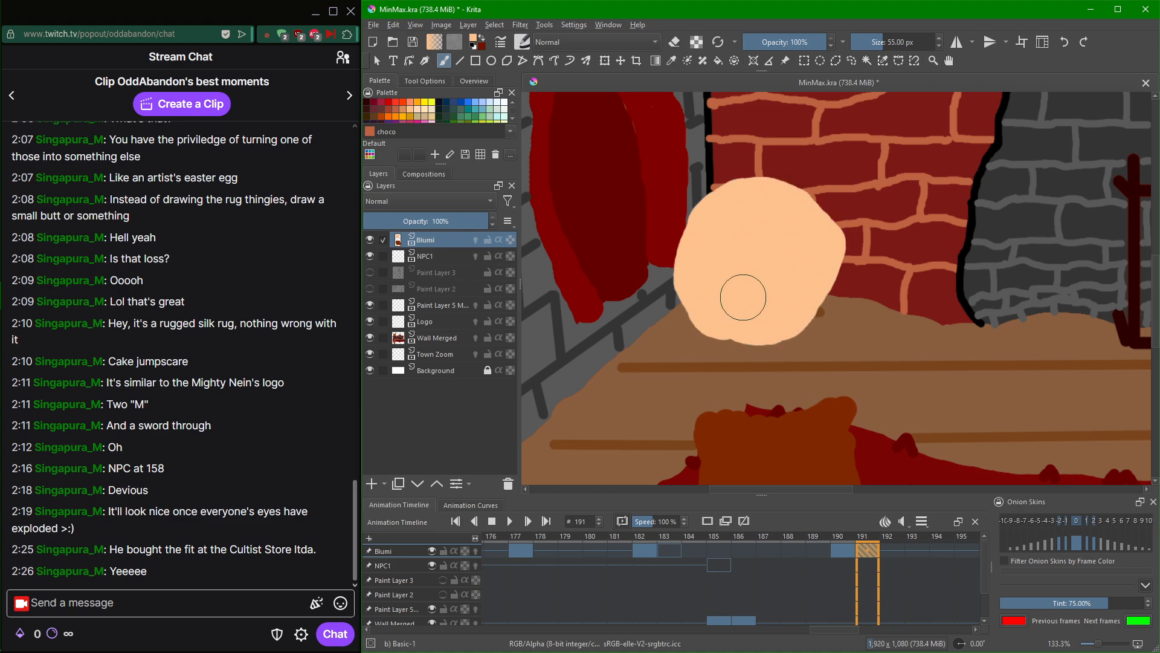
# Choose dark green, try two round 55 px eyes on the peach head in frame 191, and undo them.
pyautogui.click(453, 117)
pyautogui.click(730, 241)
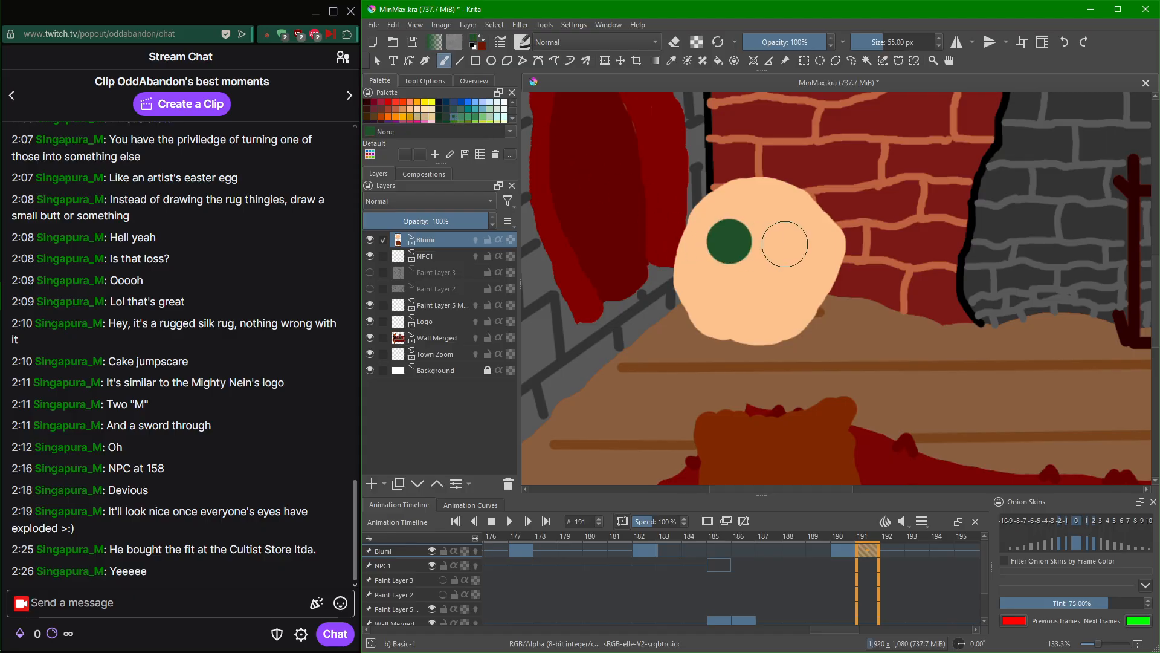
pyautogui.click(785, 243)
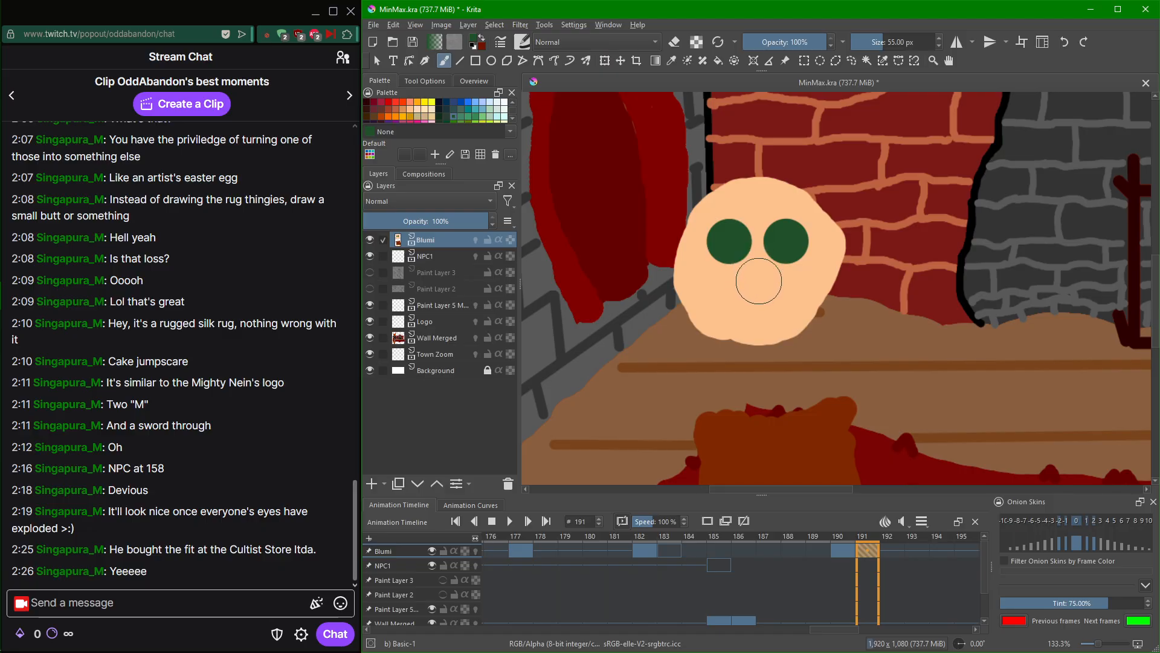
pyautogui.scroll(3, 761, 286)
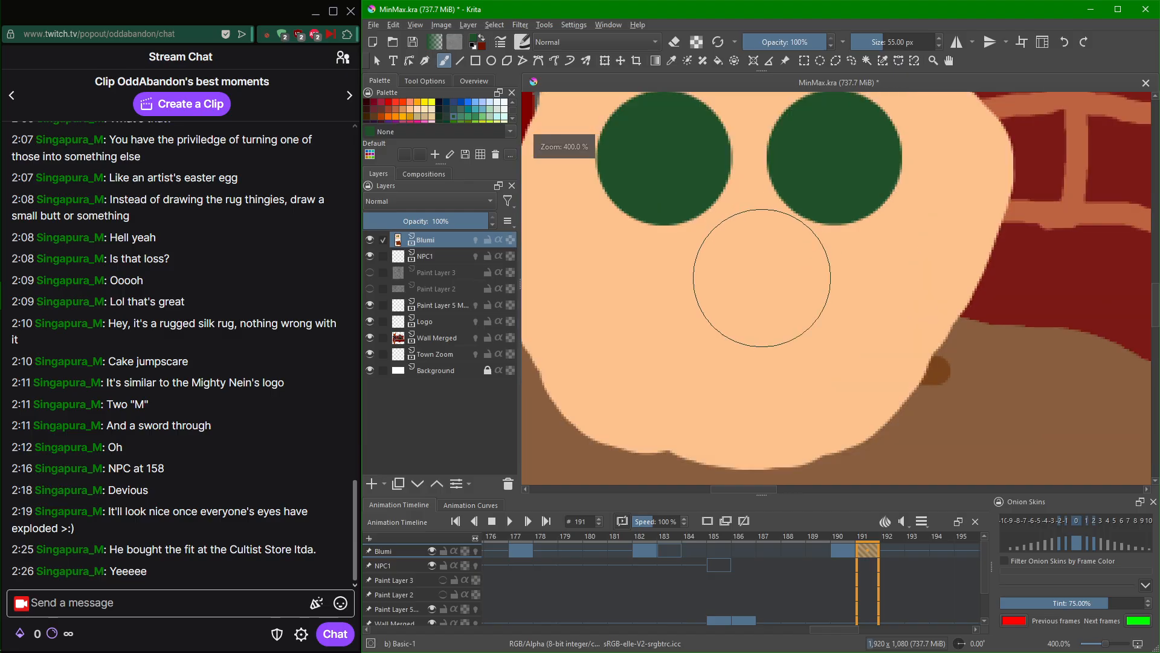
pyautogui.scroll(-1, 762, 284)
pyautogui.hotkey('ctrl', 'z')
pyautogui.hotkey('ctrl', 'z')
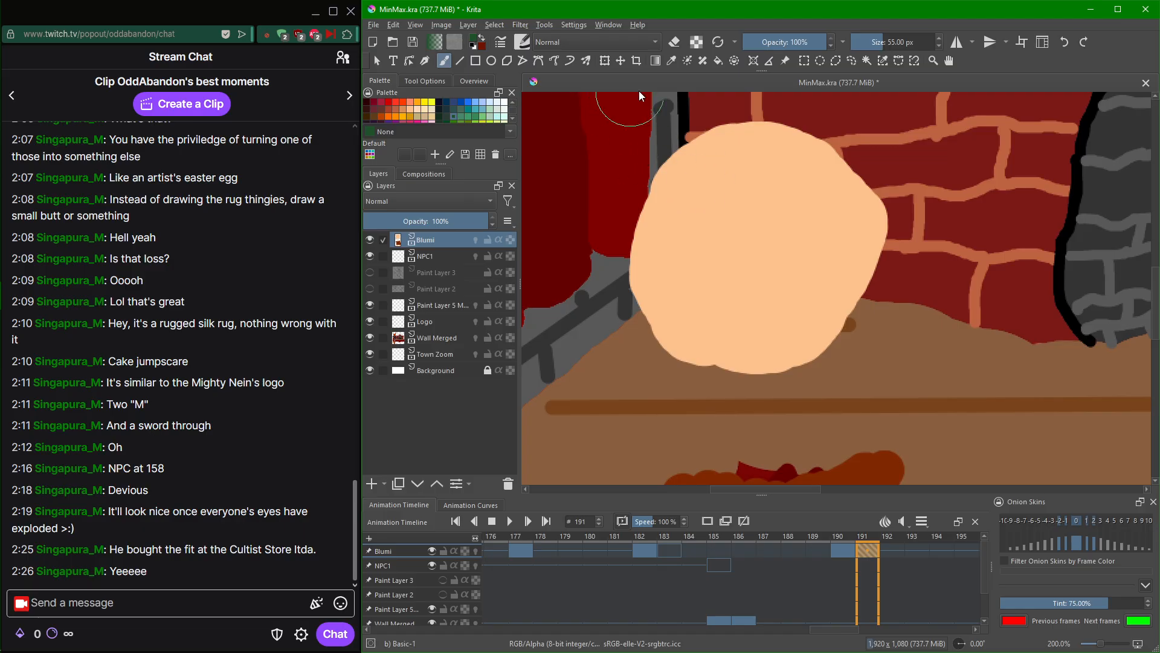
# Paint two curved dark green eyes on the upper half of the peach head with a 17 px brush.
pyautogui.scroll(-11, 898, 40)
pyautogui.scroll(-4, 910, 37)
pyautogui.moveTo(718, 195)
pyautogui.mouseDown()
pyautogui.moveTo(739, 243)
pyautogui.moveTo(732, 259)
pyautogui.mouseUp()
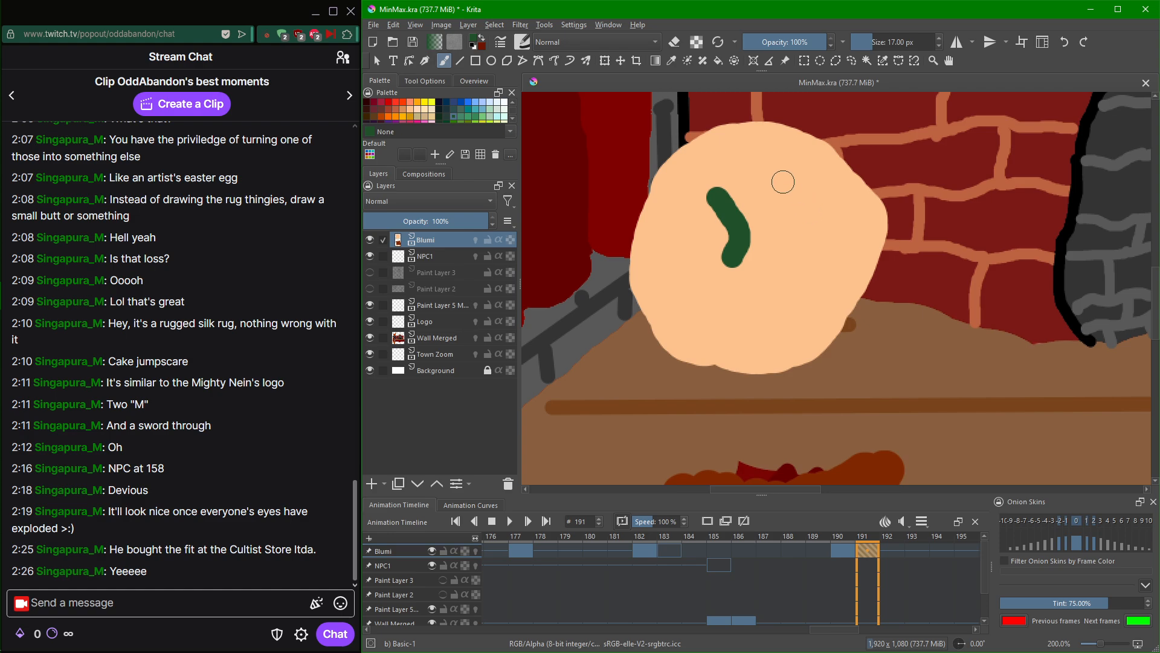
pyautogui.moveTo(783, 182)
pyautogui.mouseDown()
pyautogui.moveTo(802, 227)
pyautogui.moveTo(781, 263)
pyautogui.mouseUp()
pyautogui.scroll(-3, 804, 323)
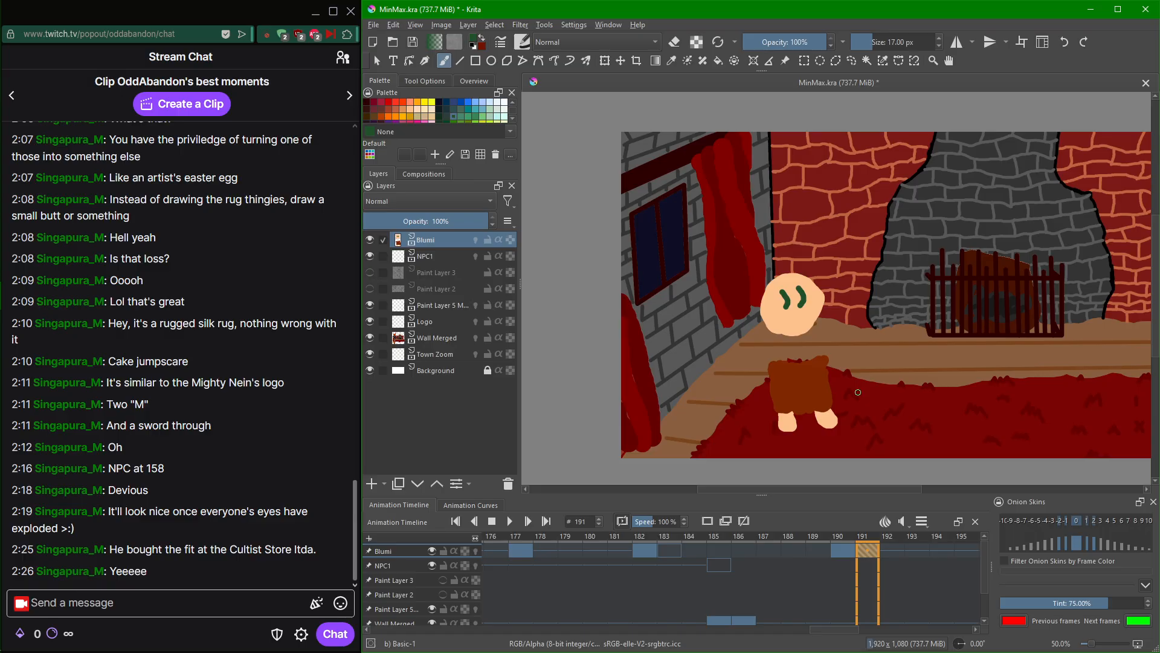
pyautogui.scroll(3, 858, 392)
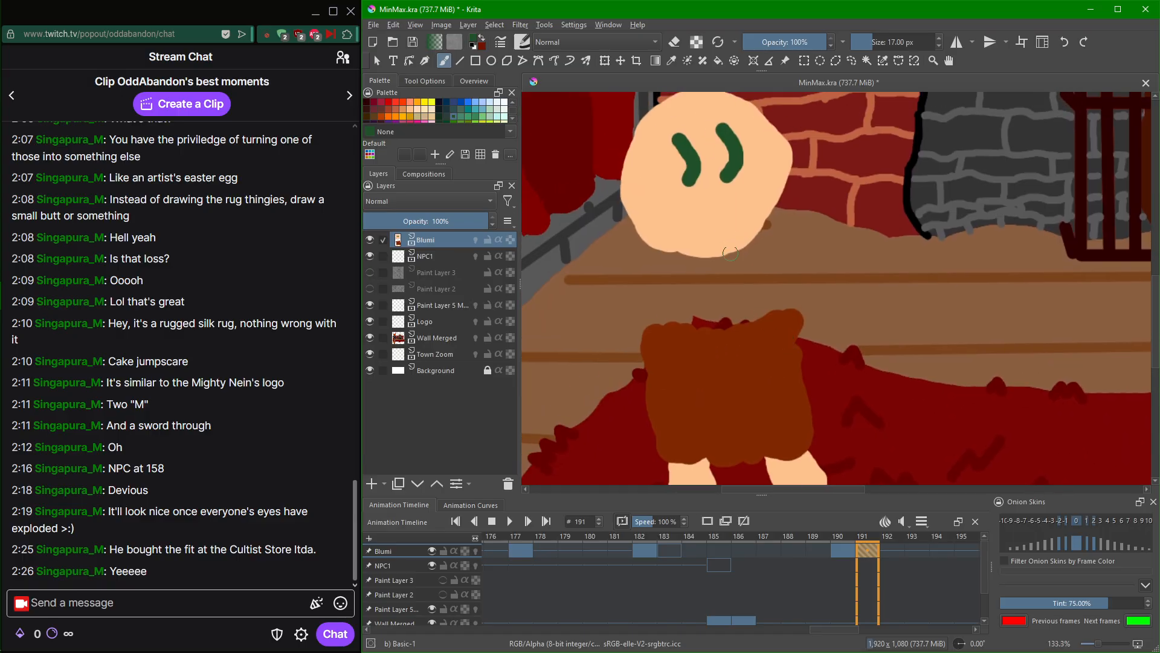
pyautogui.scroll(1, 727, 235)
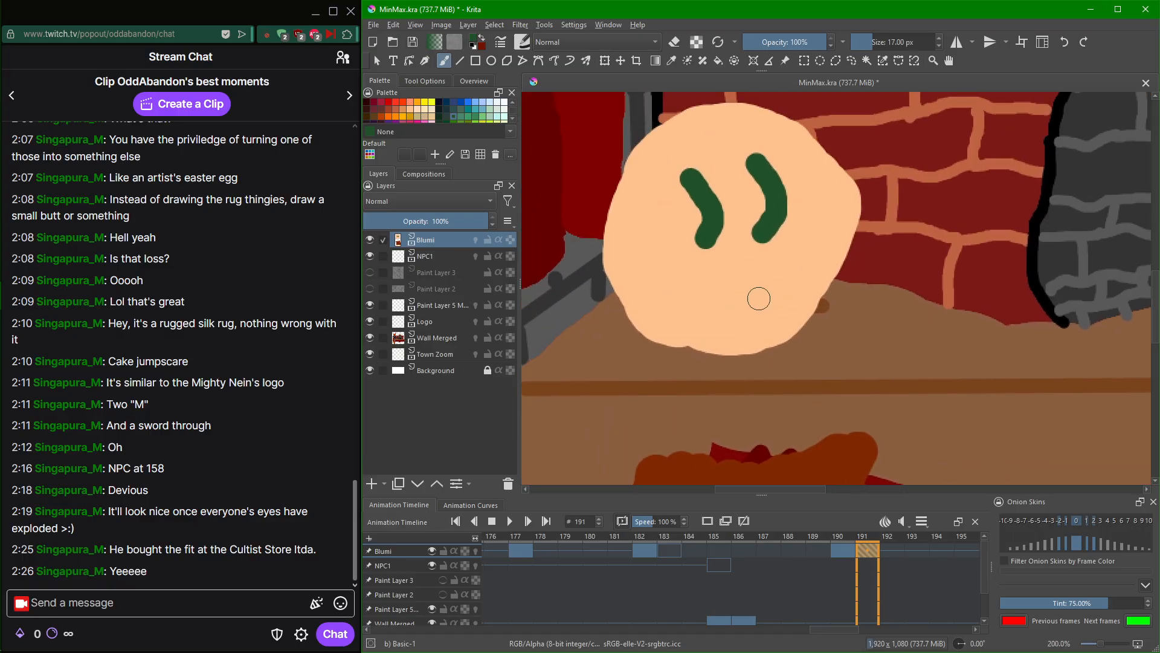
pyautogui.scroll(1, 759, 284)
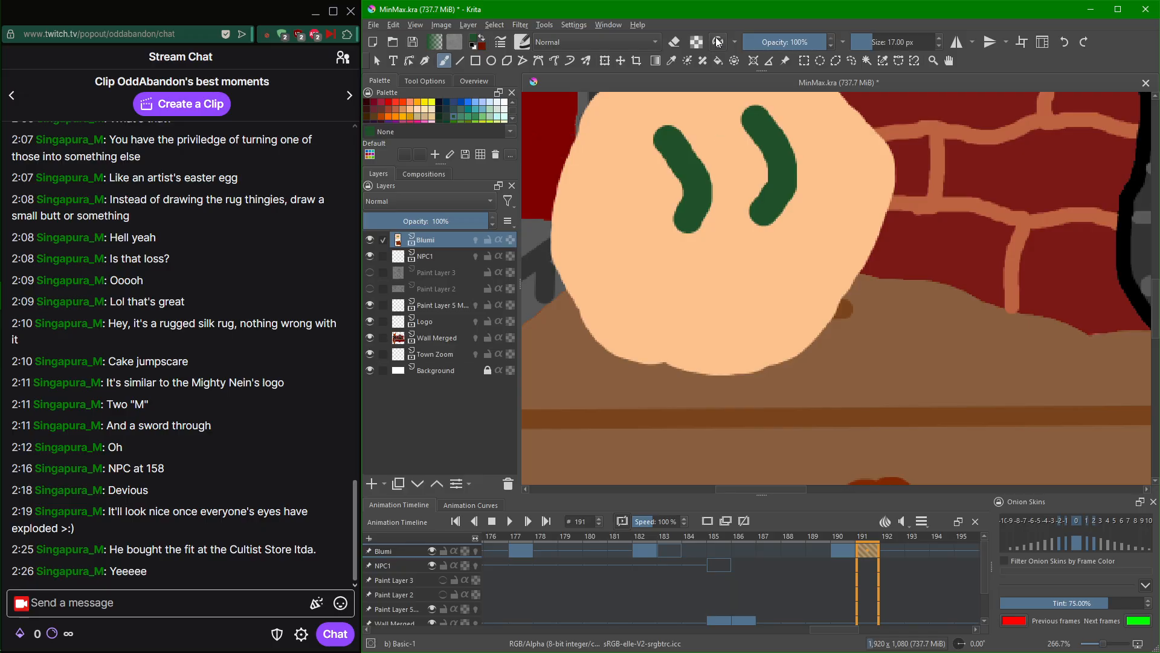
pyautogui.scroll(-2, 734, 229)
pyautogui.scroll(1, 734, 241)
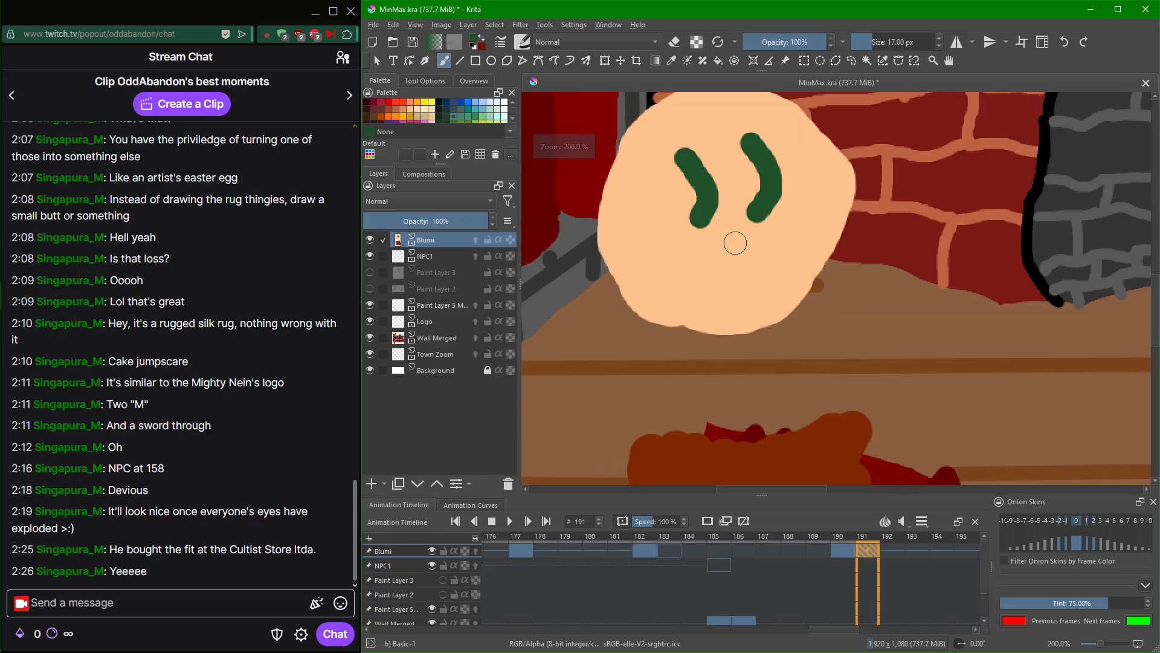
# Sample the darker orange shading from the character's foot in frame 175 and paint a wide mouth on the head in frame 191.
pyautogui.scroll(16, 621, 562)
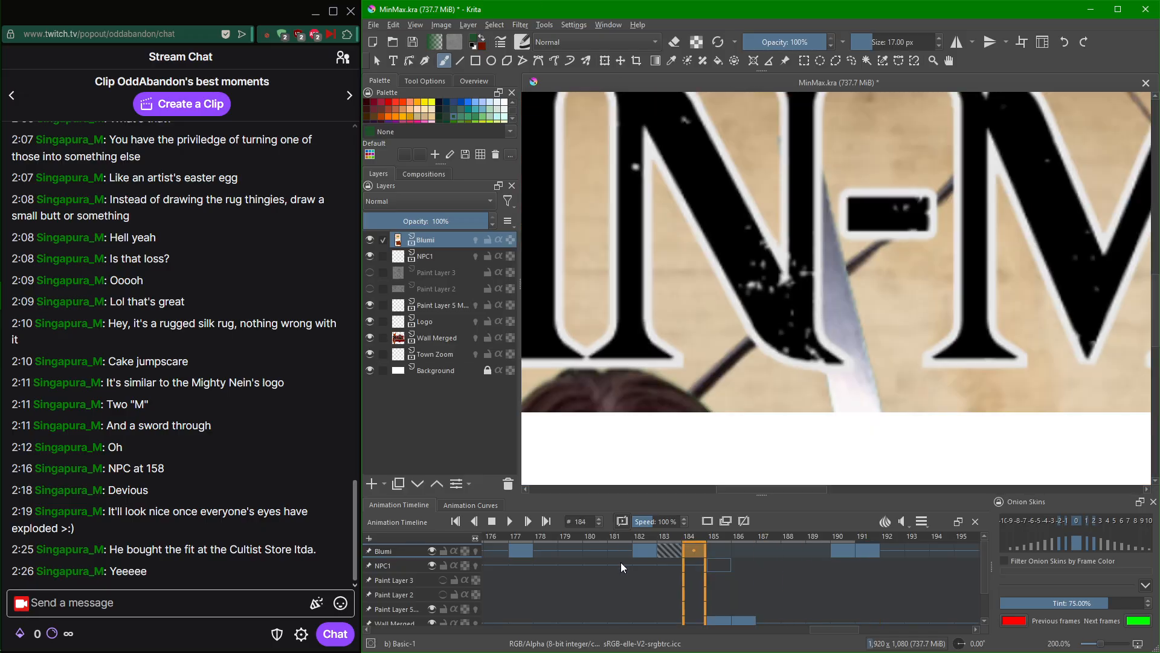
pyautogui.scroll(-1, 834, 275)
pyautogui.scroll(-4, 834, 275)
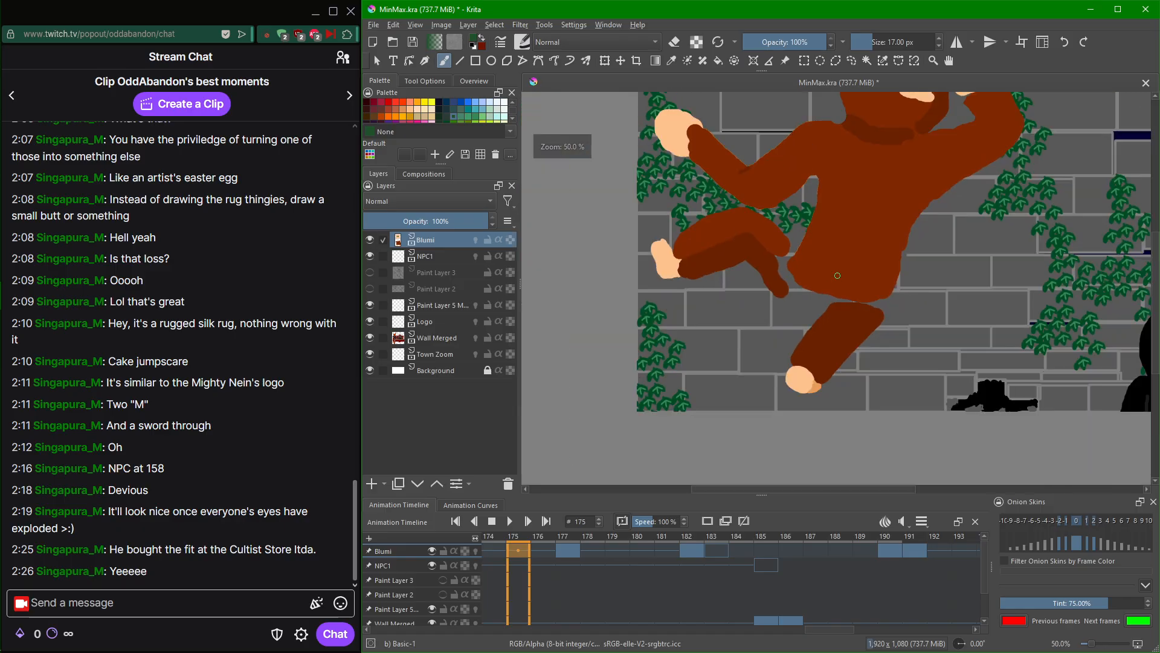
pyautogui.moveTo(900, 368); pyautogui.dragTo(886, 412)
pyautogui.scroll(1, 773, 452)
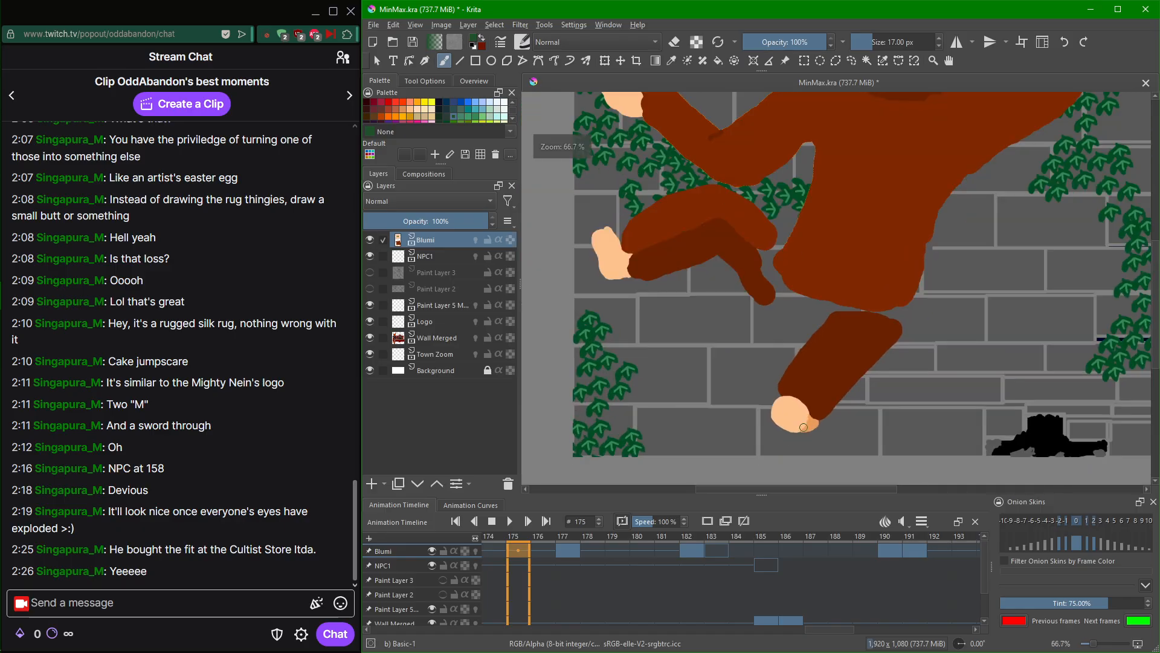
pyautogui.keyDown('ctrl'); pyautogui.click(810, 426); pyautogui.keyUp('ctrl')
pyautogui.keyDown('ctrl'); pyautogui.click(792, 428); pyautogui.keyUp('ctrl')
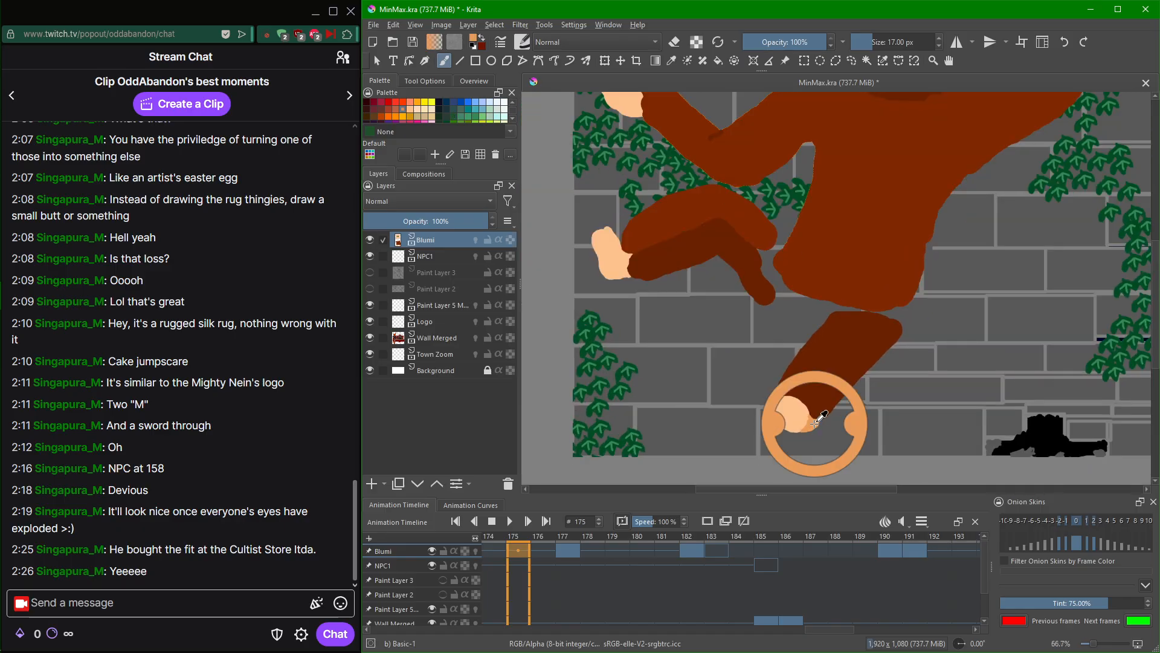
pyautogui.scroll(-1, 792, 557)
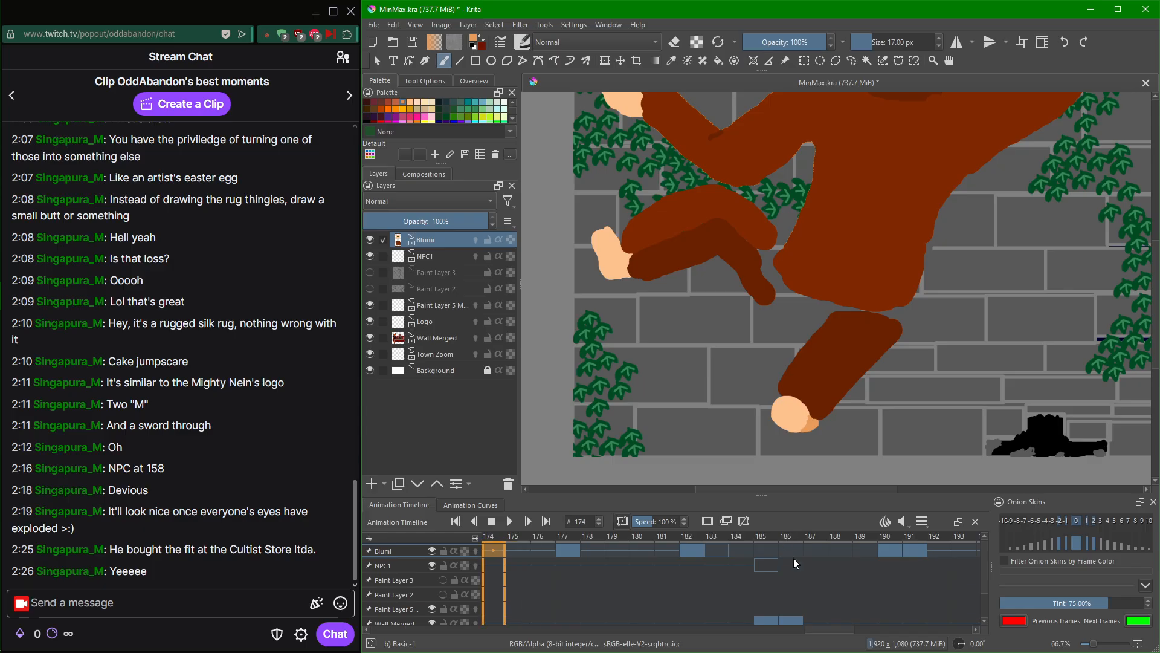
pyautogui.scroll(17, 809, 565)
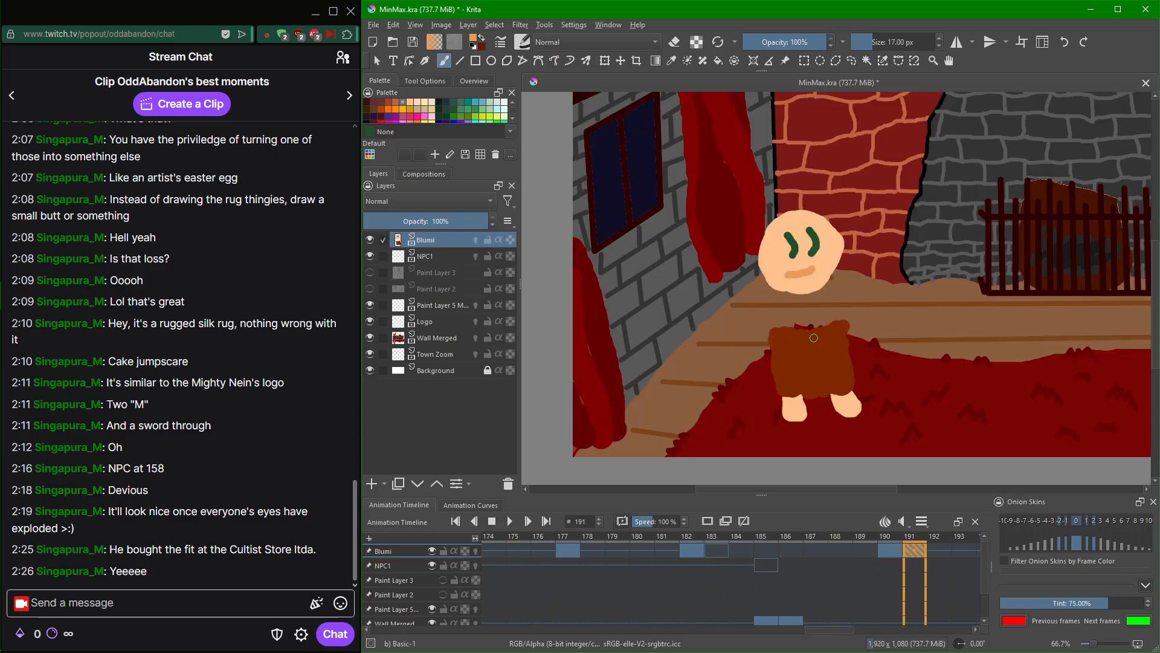
# Undo the wide mouth and paint a short orange mouth low on the face in frame 191.
pyautogui.scroll(2, 813, 339)
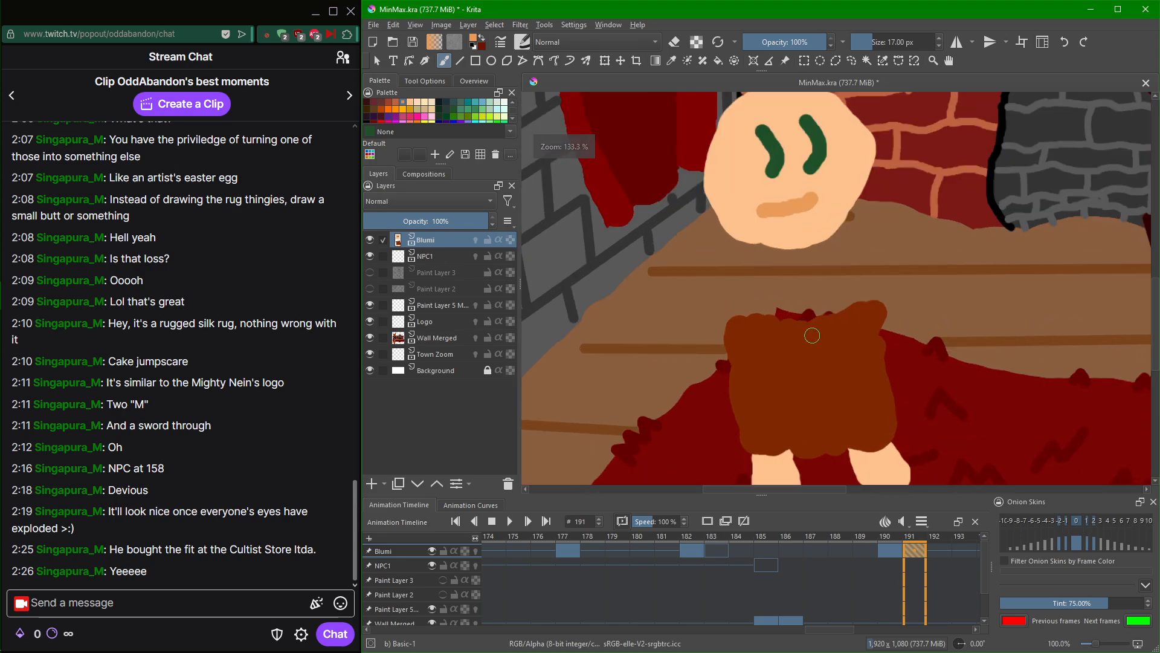
pyautogui.scroll(1, 829, 314)
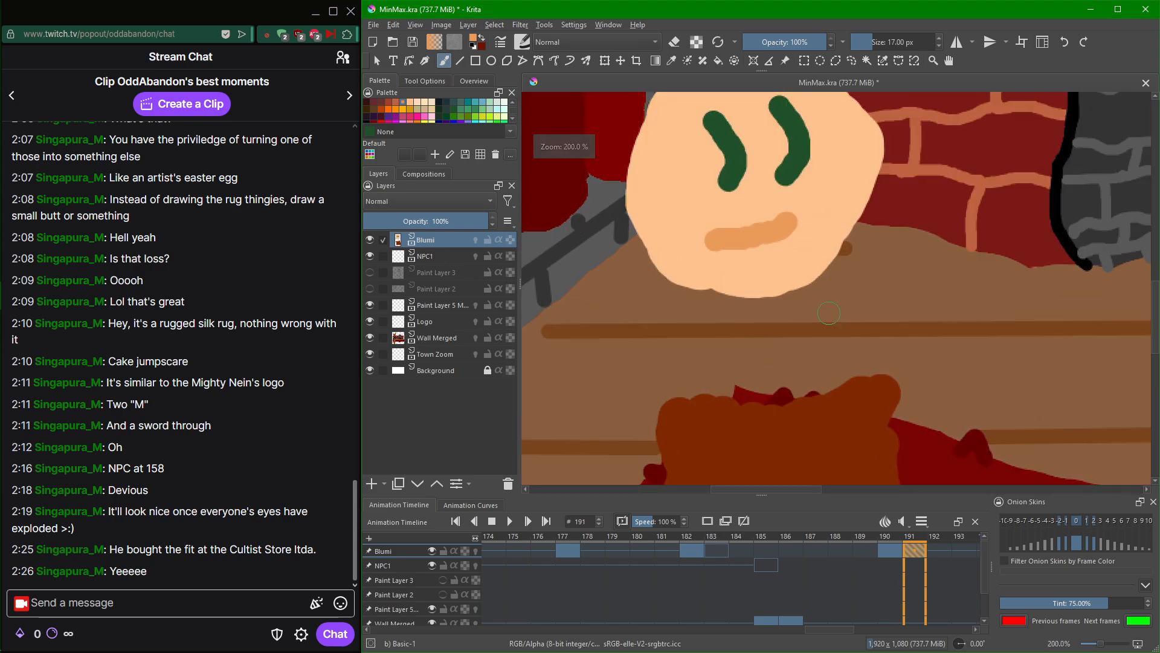
pyautogui.scroll(-1, 829, 313)
pyautogui.hotkey('ctrl', 'z')
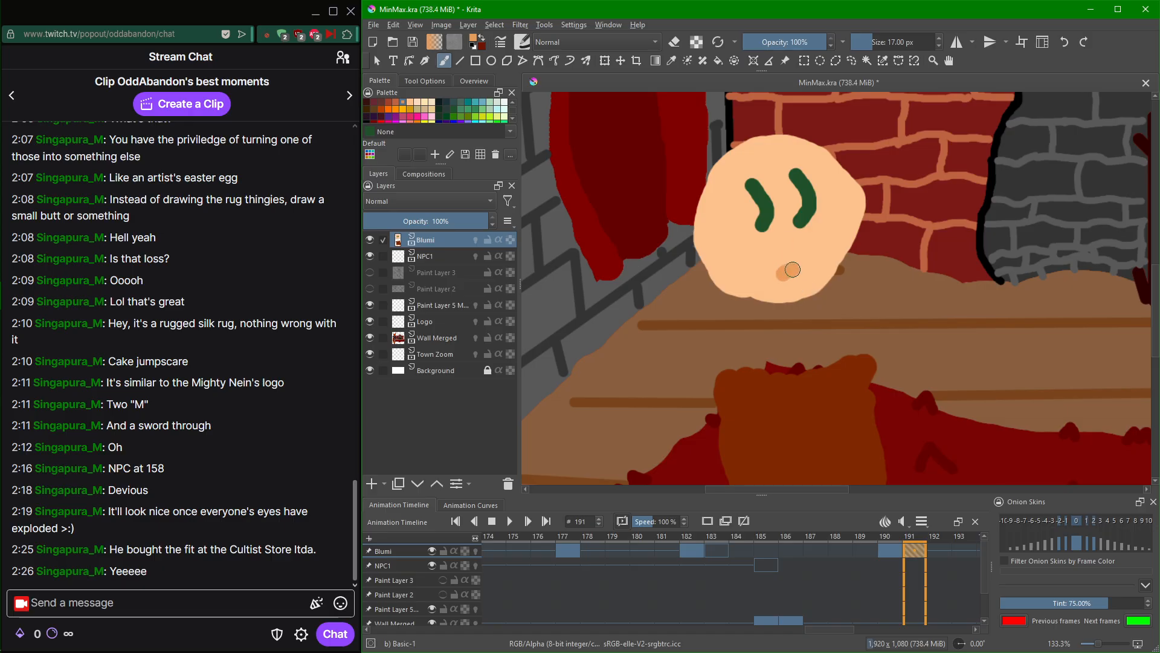
pyautogui.hotkey('ctrl', 'z')
pyautogui.scroll(-1, 899, 608)
pyautogui.scroll(1, 900, 608)
pyautogui.scroll(1, 899, 608)
pyautogui.scroll(-1, 900, 607)
pyautogui.scroll(1, 901, 602)
pyautogui.press('1')
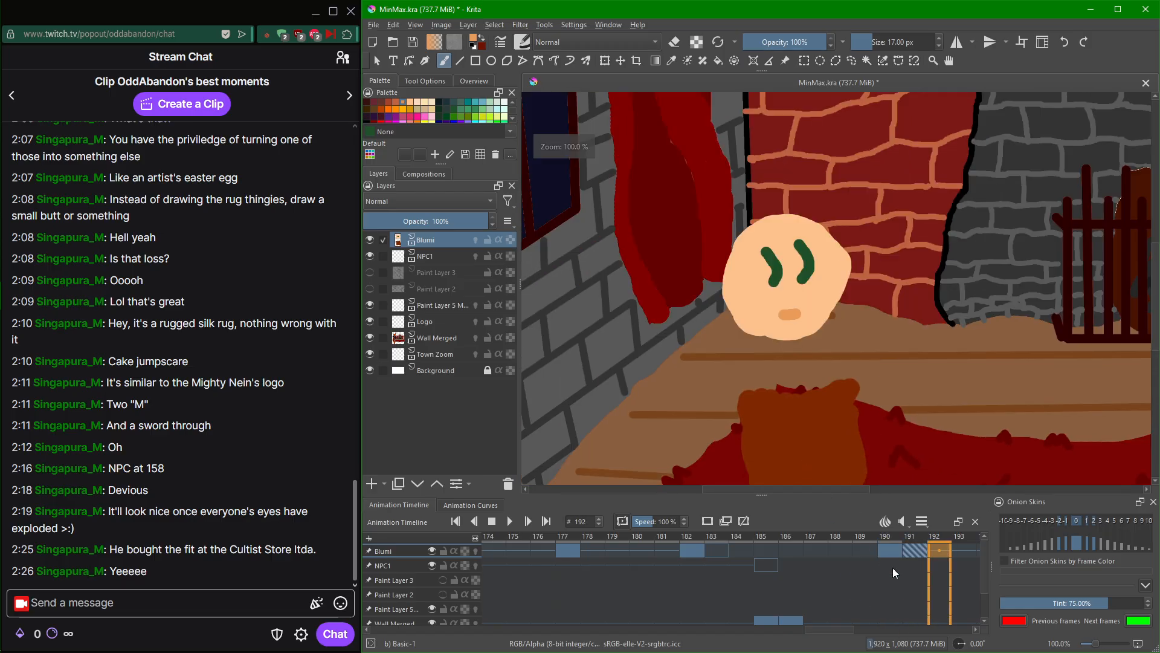
pyautogui.scroll(-1, 876, 569)
pyautogui.moveTo(837, 354); pyautogui.dragTo(857, 312)
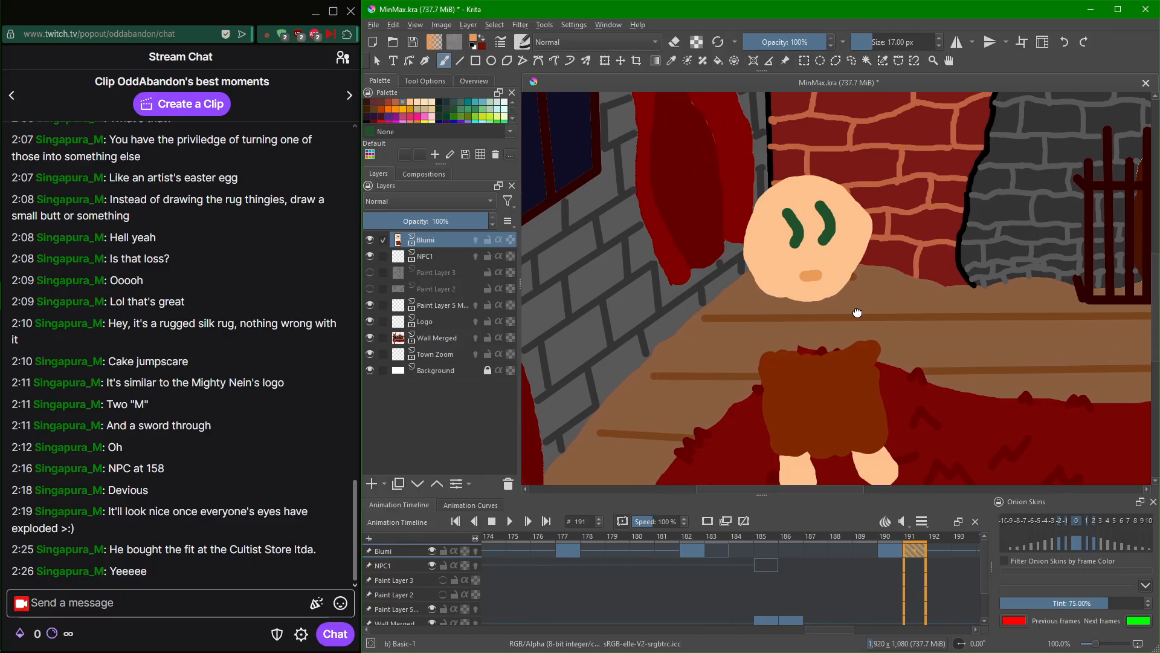
# Sample the garment's brown and paint the hood's inner edge over the forehead and down both sides of the face.
pyautogui.scroll(2, 856, 312)
pyautogui.scroll(-1, 857, 312)
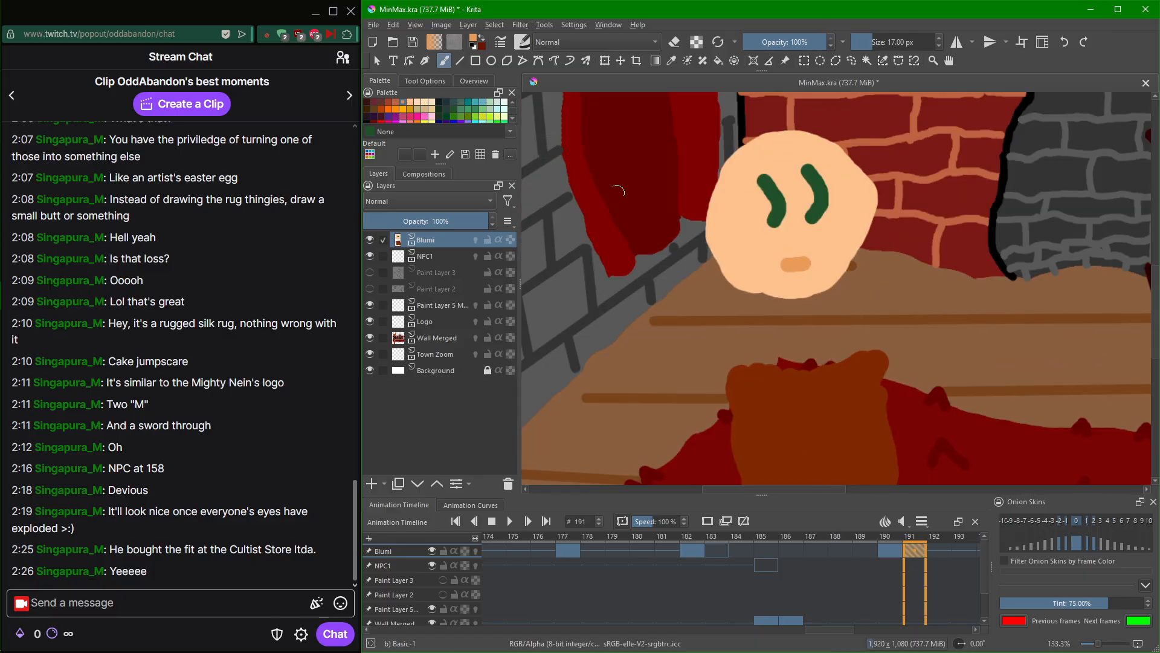
pyautogui.keyDown('ctrl'); pyautogui.click(785, 430); pyautogui.keyUp('ctrl')
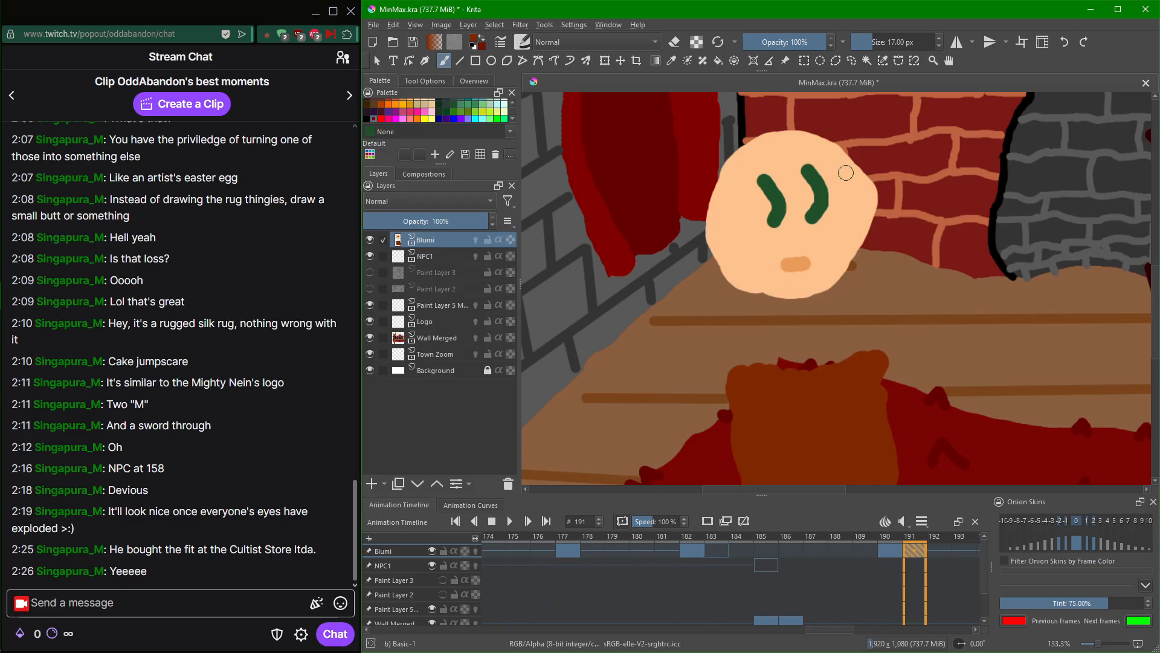
pyautogui.moveTo(869, 249)
pyautogui.mouseDown()
pyautogui.moveTo(831, 168)
pyautogui.moveTo(799, 142)
pyautogui.moveTo(762, 154)
pyautogui.moveTo(737, 215)
pyautogui.moveTo(750, 257)
pyautogui.moveTo(730, 295)
pyautogui.mouseUp()
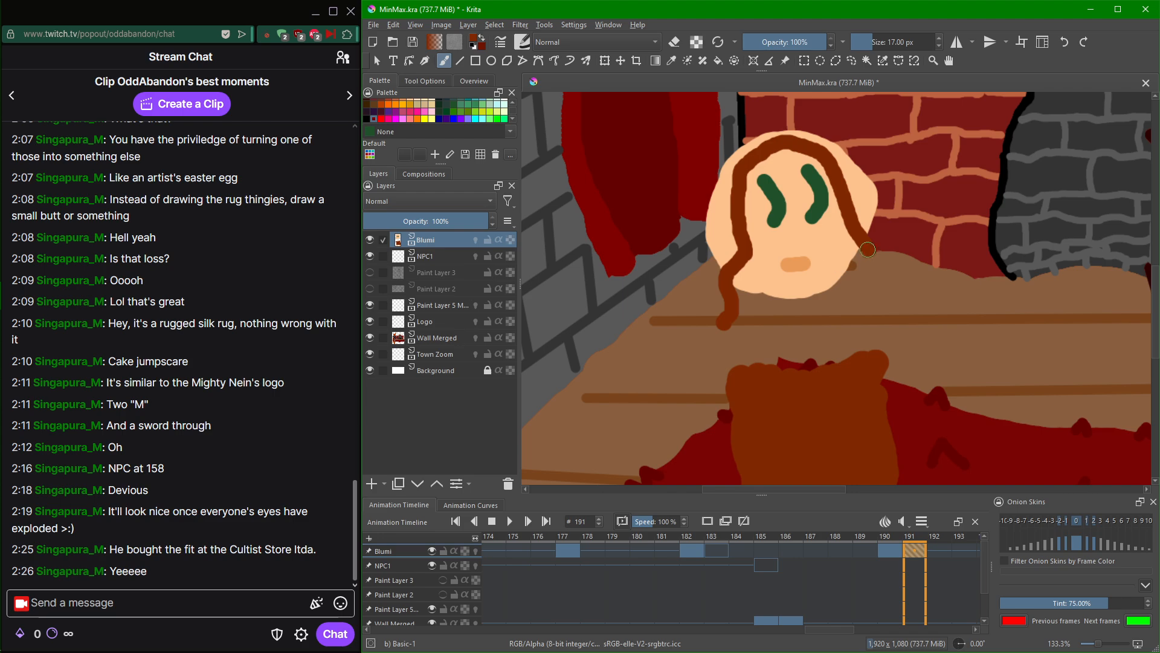
pyautogui.moveTo(867, 249); pyautogui.dragTo(878, 279)
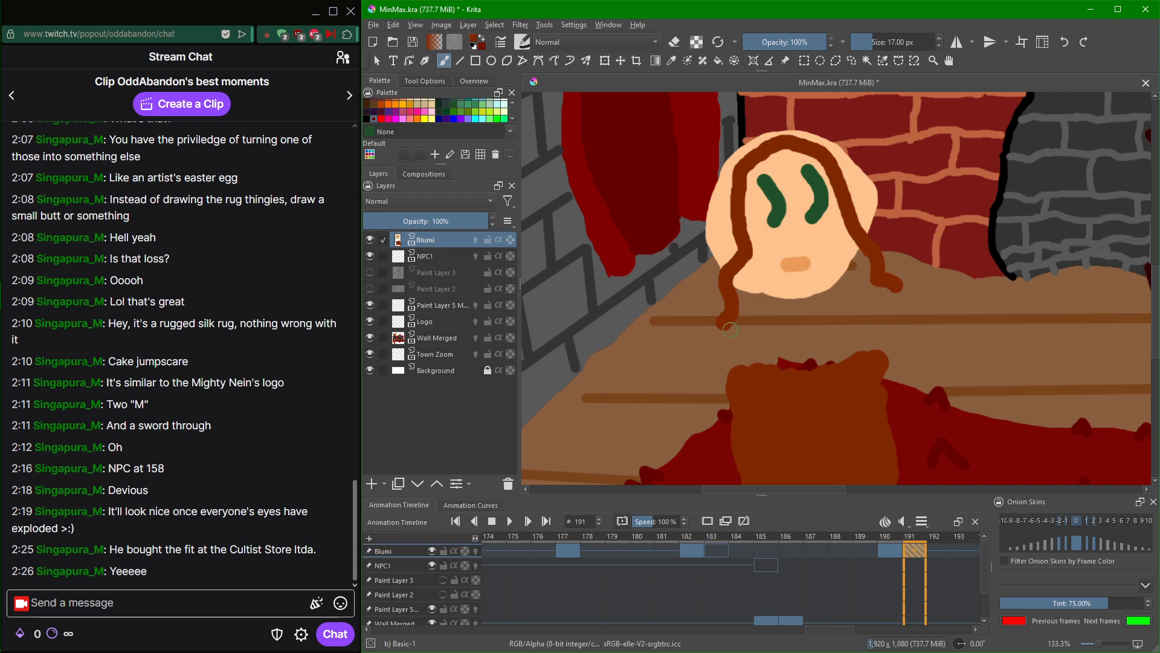
# Try outlining a large rounded hood from the garment around the head, closing it below the chin and filling it brown.
pyautogui.moveTo(736, 329)
pyautogui.mouseDown()
pyautogui.moveTo(727, 376)
pyautogui.moveTo(682, 344)
pyautogui.moveTo(656, 282)
pyautogui.moveTo(662, 236)
pyautogui.moveTo(695, 173)
pyautogui.moveTo(764, 113)
pyautogui.moveTo(863, 128)
pyautogui.moveTo(908, 183)
pyautogui.moveTo(931, 275)
pyautogui.moveTo(928, 316)
pyautogui.moveTo(889, 364)
pyautogui.moveTo(884, 304)
pyautogui.mouseUp()
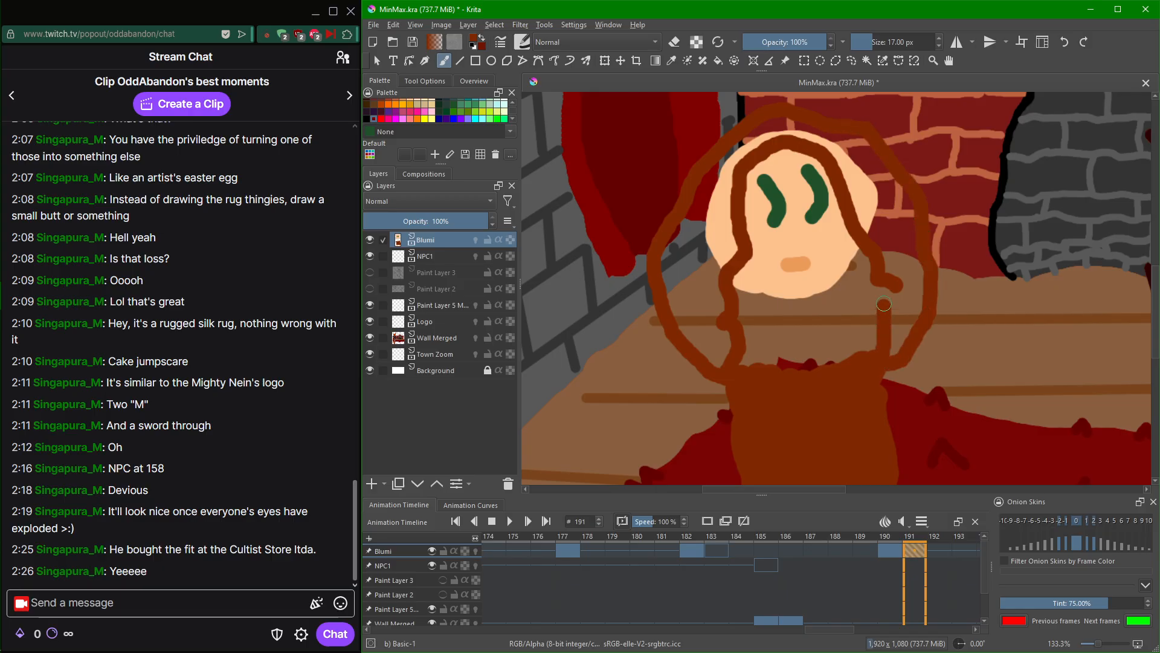
pyautogui.moveTo(860, 245)
pyautogui.mouseDown()
pyautogui.moveTo(833, 296)
pyautogui.moveTo(786, 307)
pyautogui.moveTo(729, 296)
pyautogui.mouseUp()
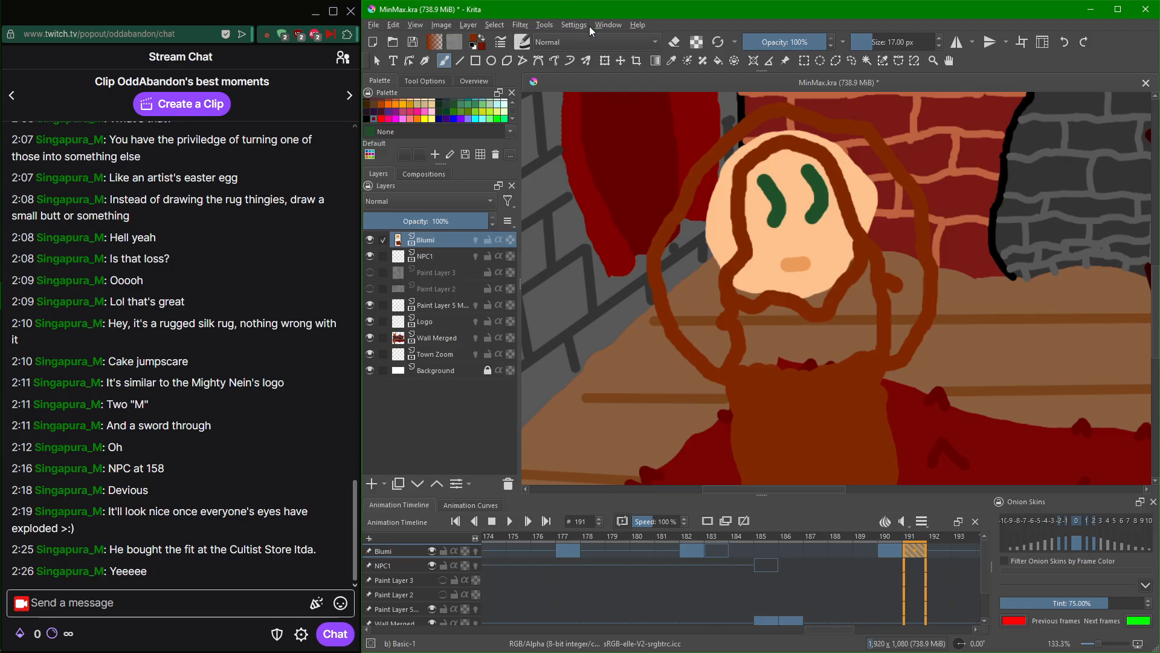
pyautogui.click(717, 63)
pyautogui.click(755, 318)
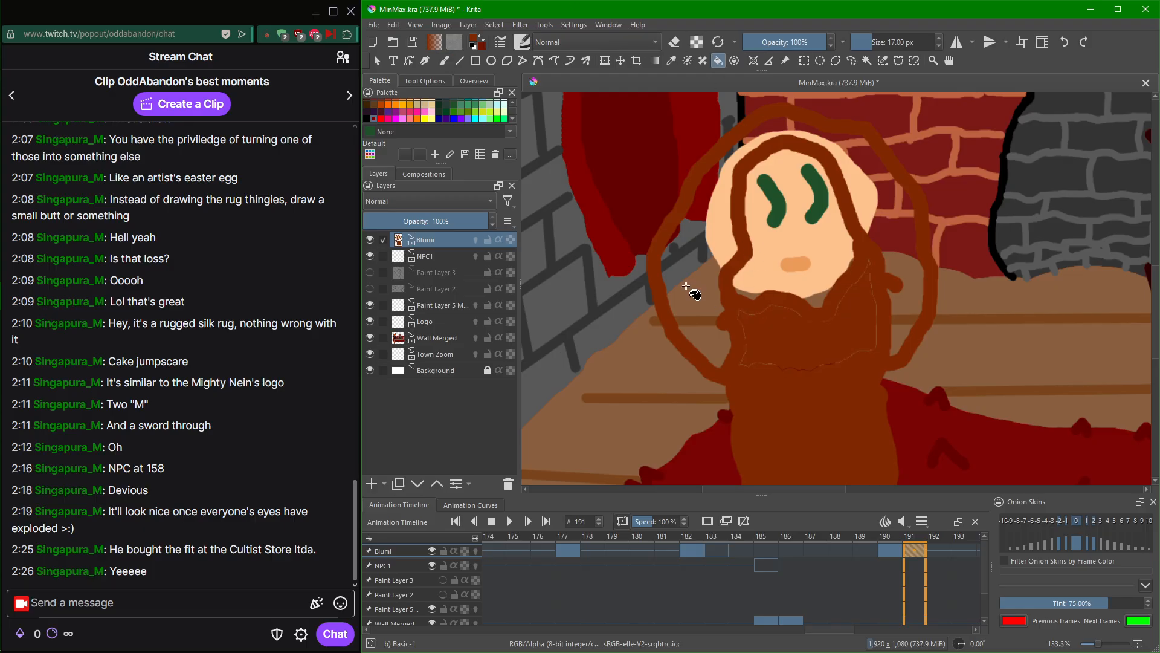
pyautogui.click(692, 292)
pyautogui.click(823, 278)
pyautogui.click(860, 194)
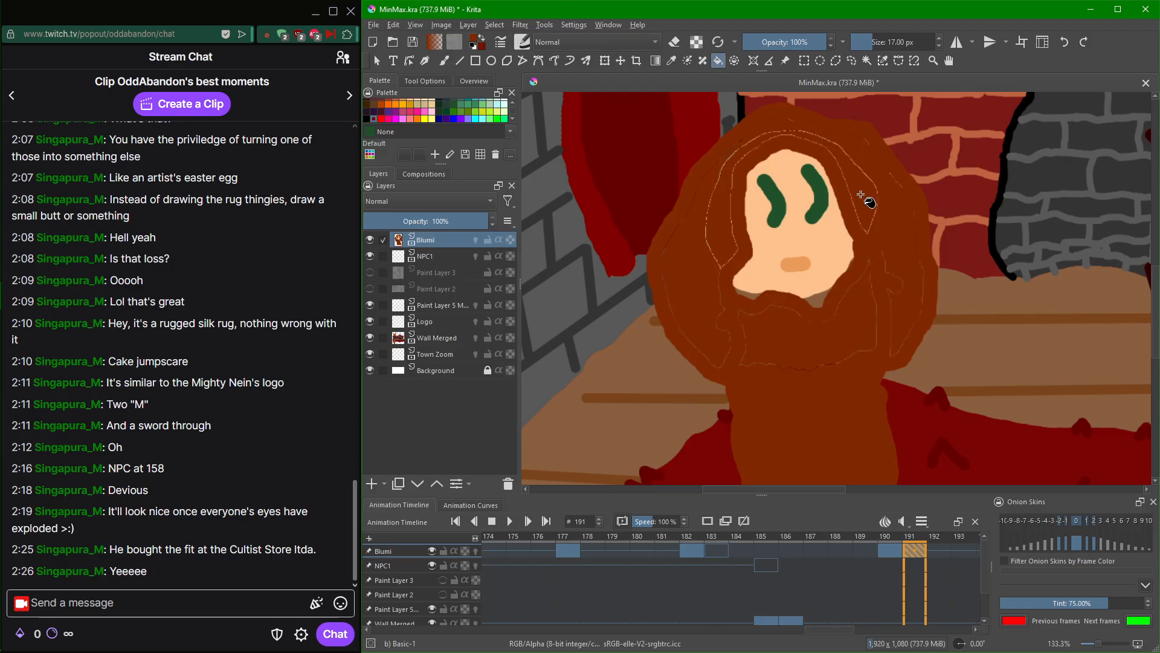
# Undo the large hood's brown fills, chin edge and outer outline.
pyautogui.scroll(-2, 955, 346)
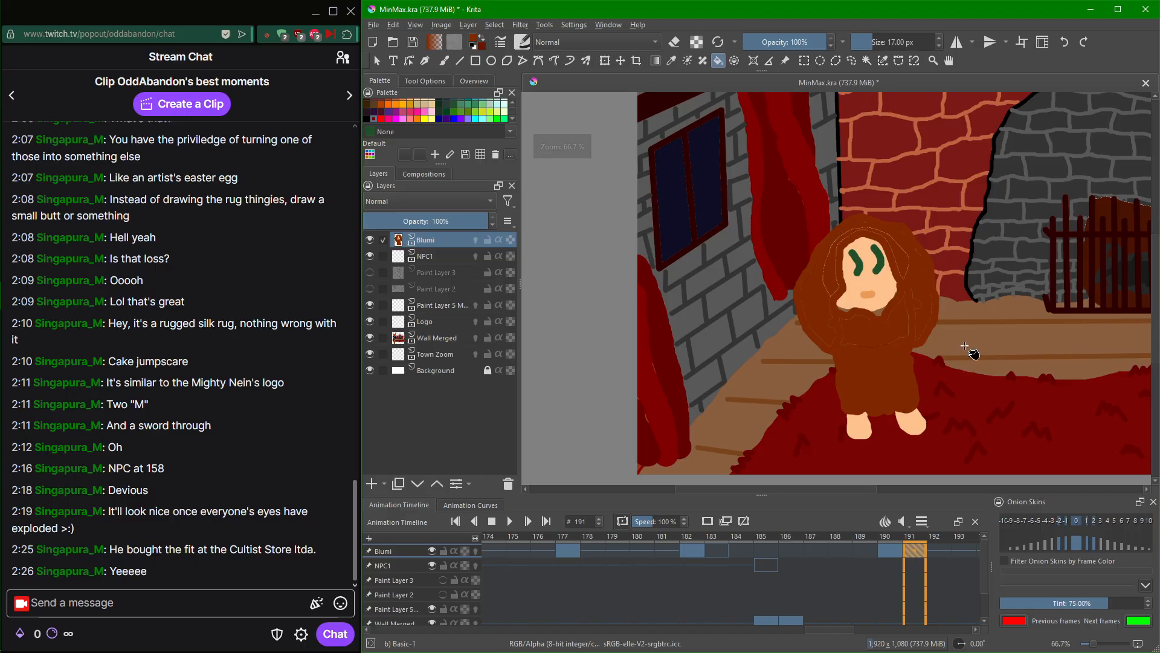
pyautogui.scroll(1, 967, 347)
pyautogui.scroll(-1, 979, 351)
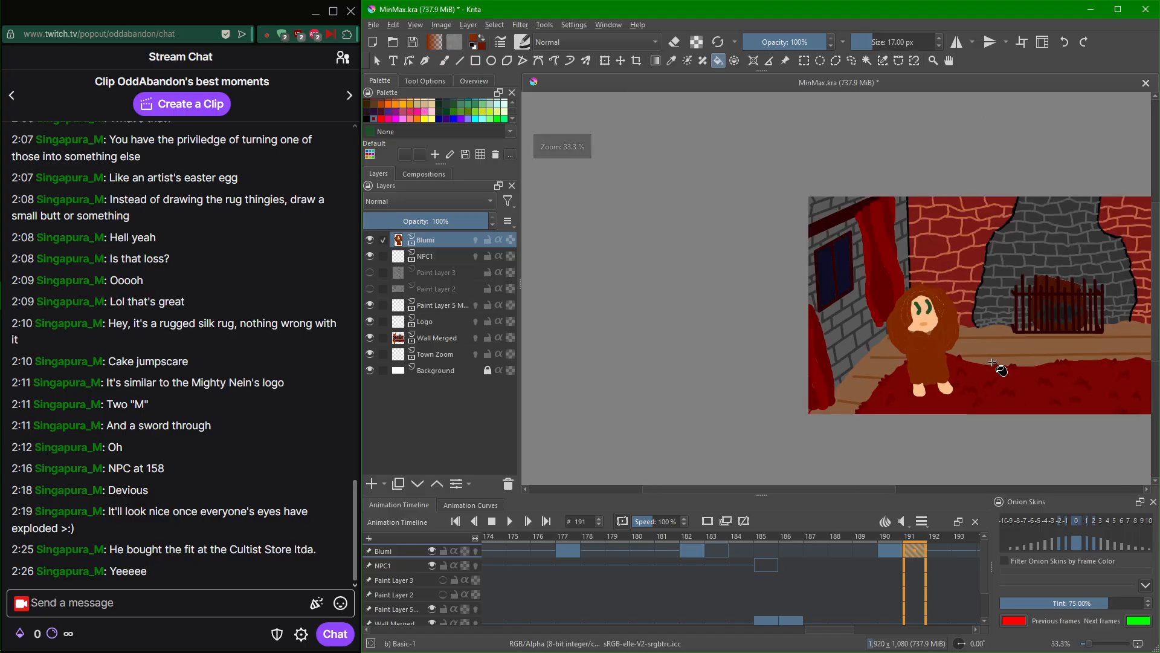
pyautogui.scroll(1, 992, 355)
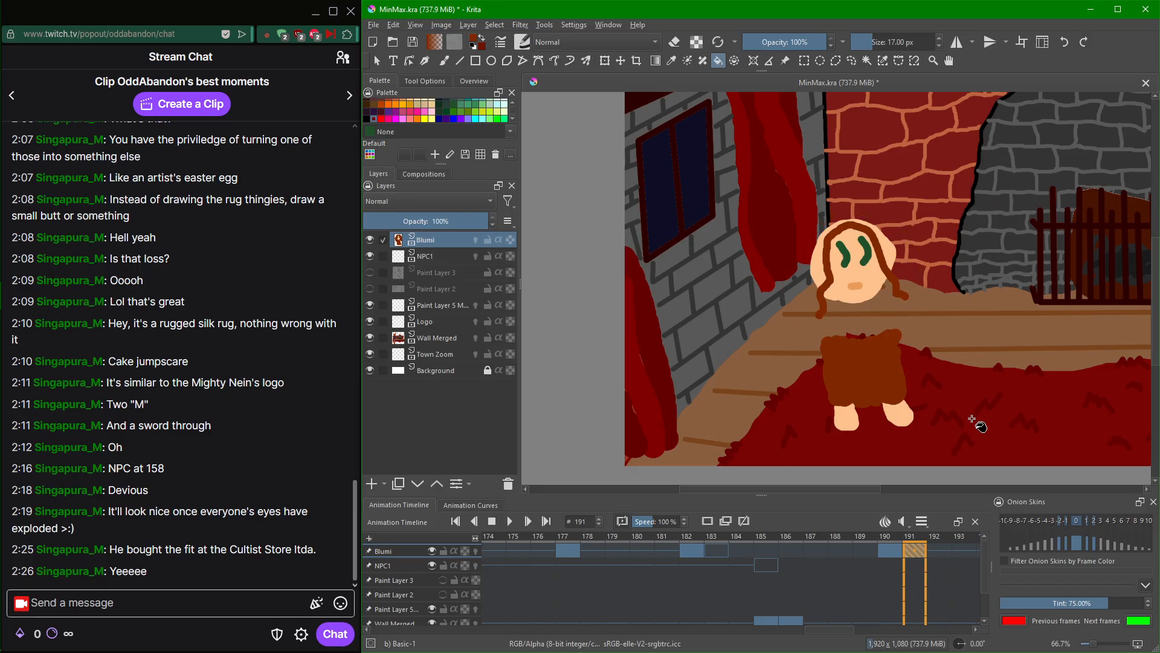
# Brush a tighter brown outer hood outline close around the head, joining the lower ends of the inner edge on both sides.
pyautogui.scroll(2, 892, 328)
pyautogui.moveTo(900, 159); pyautogui.dragTo(925, 264)
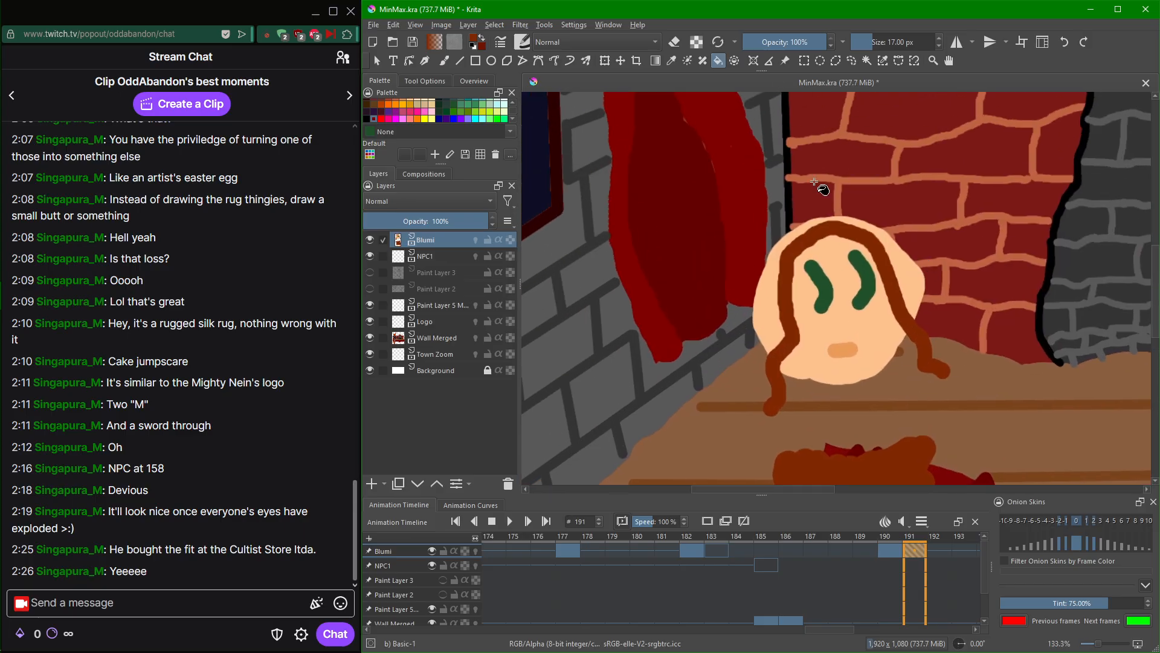
pyautogui.click(445, 61)
pyautogui.moveTo(945, 367); pyautogui.dragTo(933, 302)
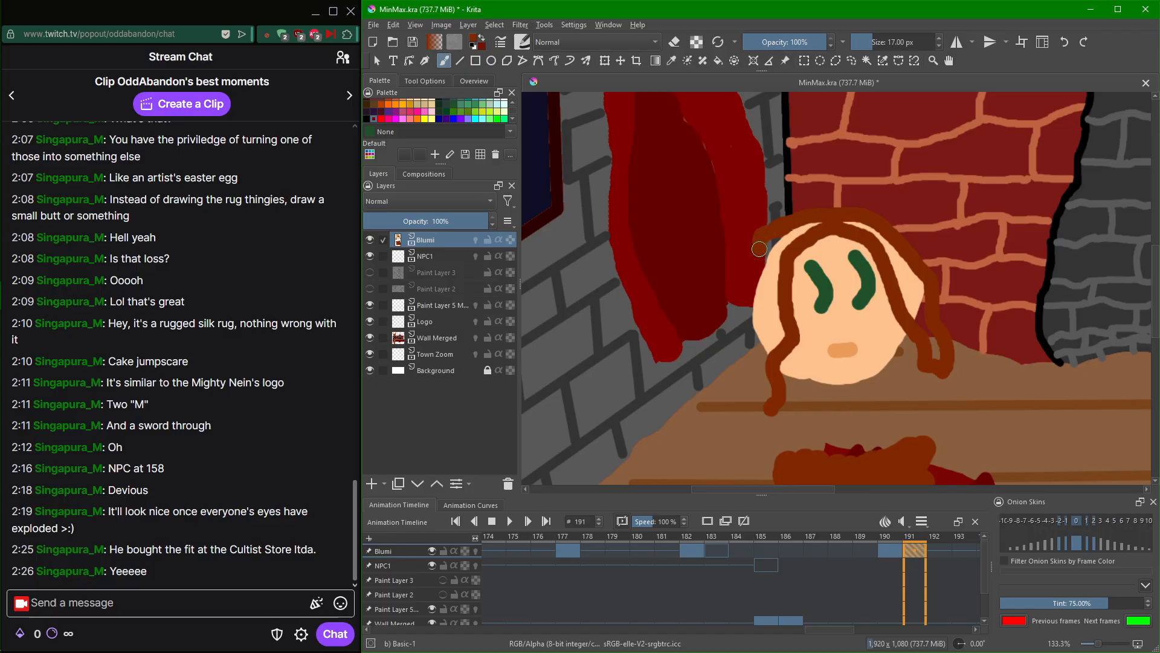
pyautogui.moveTo(759, 249); pyautogui.dragTo(752, 279)
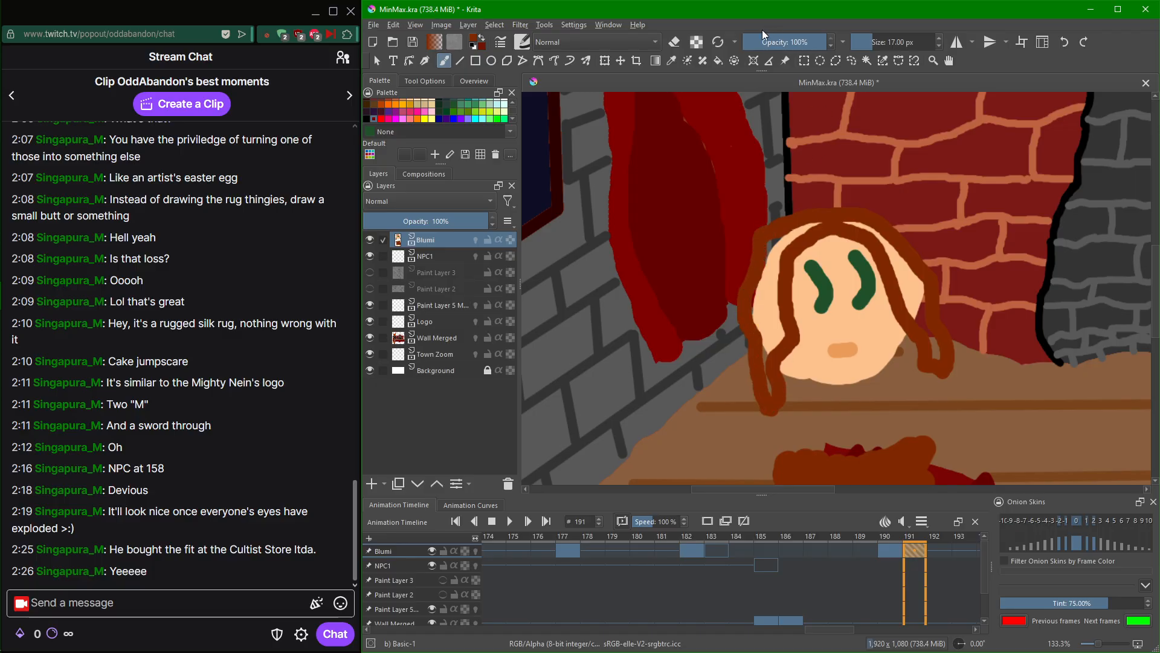
# Fill the spaces between the hood's inner and outer edges with brown on both sides of the face.
pyautogui.click(718, 61)
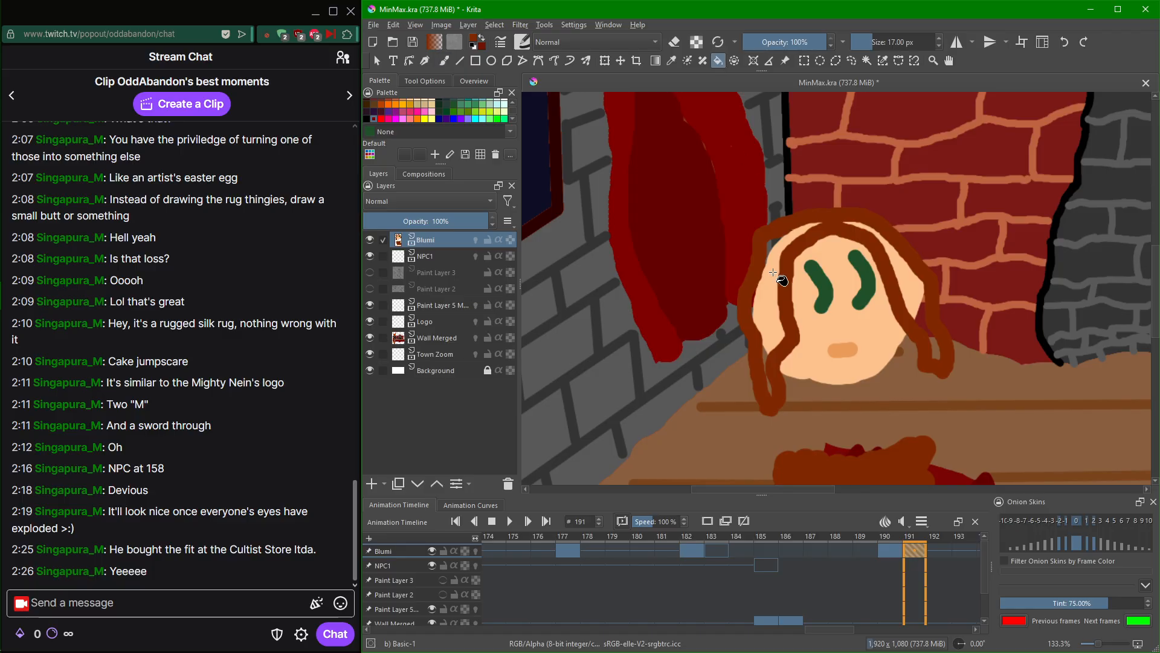
pyautogui.click(764, 274)
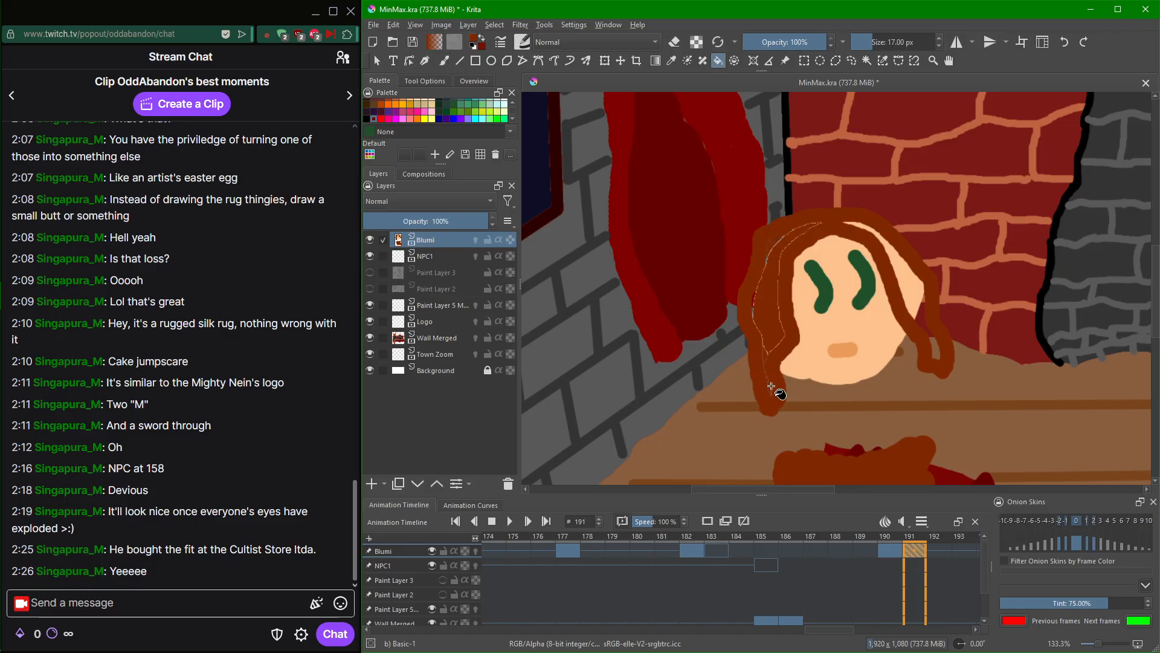
pyautogui.click(936, 351)
pyautogui.click(910, 294)
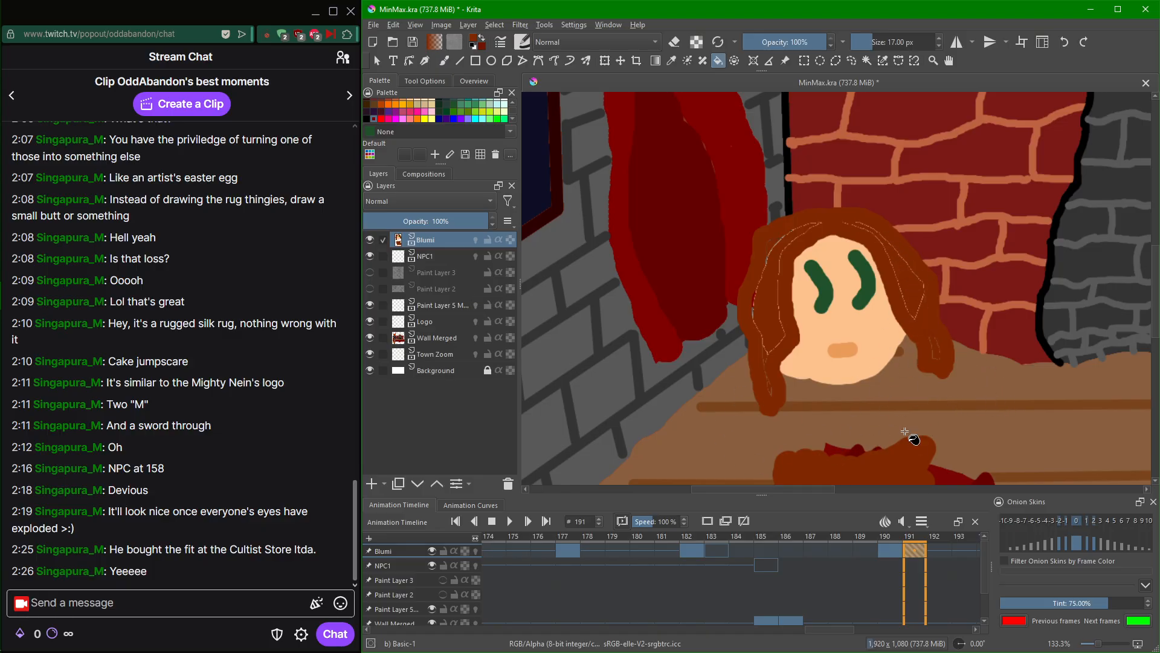
# Brush a brown V-shaped neckline below the chin between the two hood sides and extend it down to the garment.
pyautogui.scroll(-3, 852, 368)
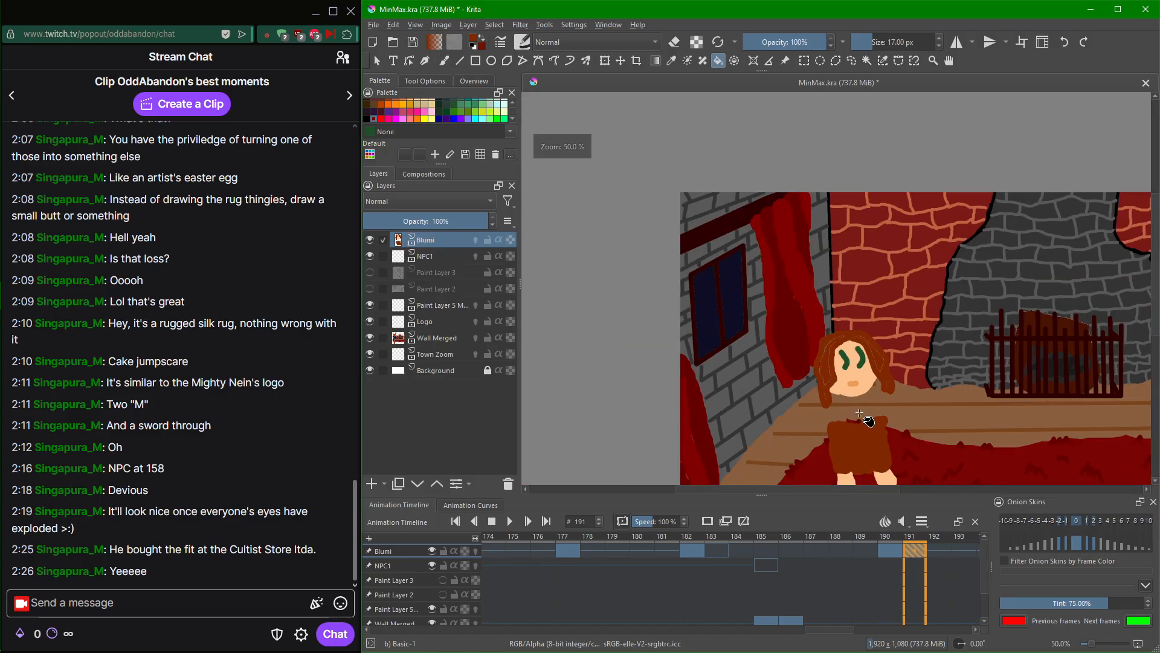
pyautogui.moveTo(860, 406); pyautogui.dragTo(834, 324)
pyautogui.scroll(3, 829, 324)
pyautogui.scroll(-1, 826, 317)
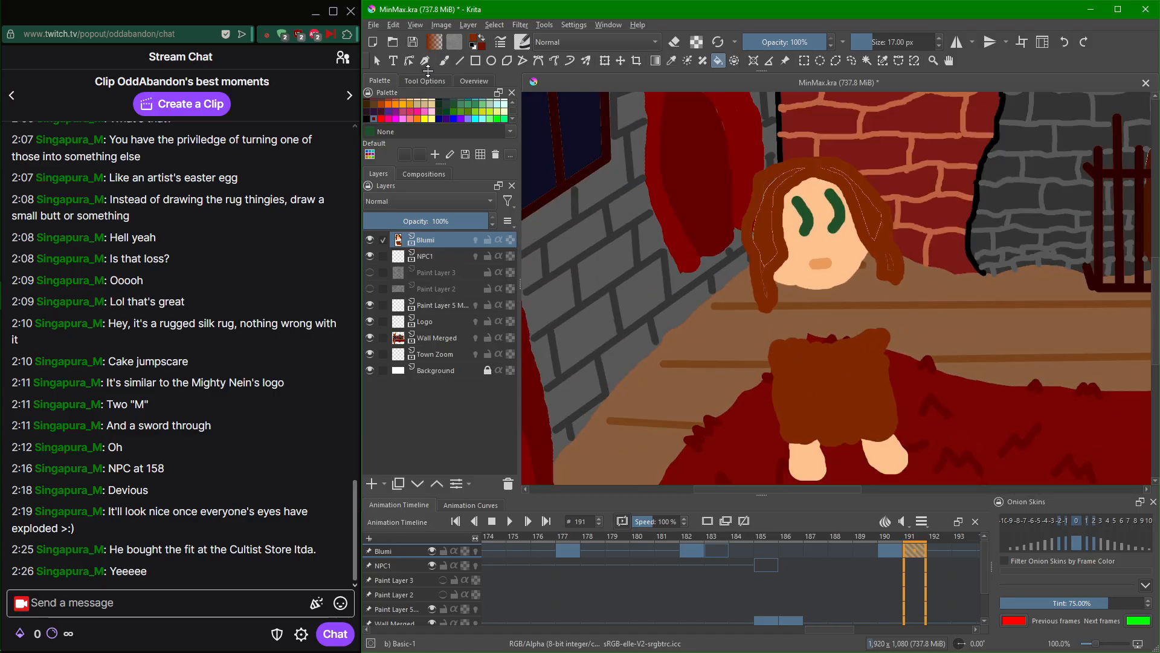
pyautogui.click(444, 60)
pyautogui.scroll(2, 704, 261)
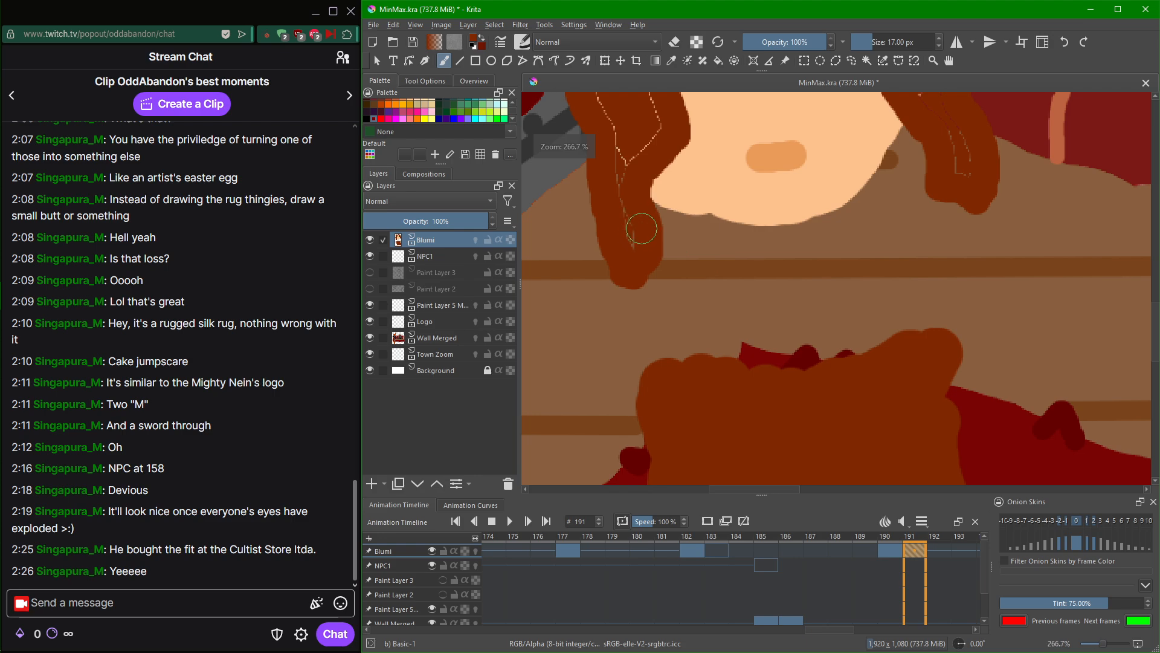
pyautogui.moveTo(646, 207); pyautogui.dragTo(645, 202)
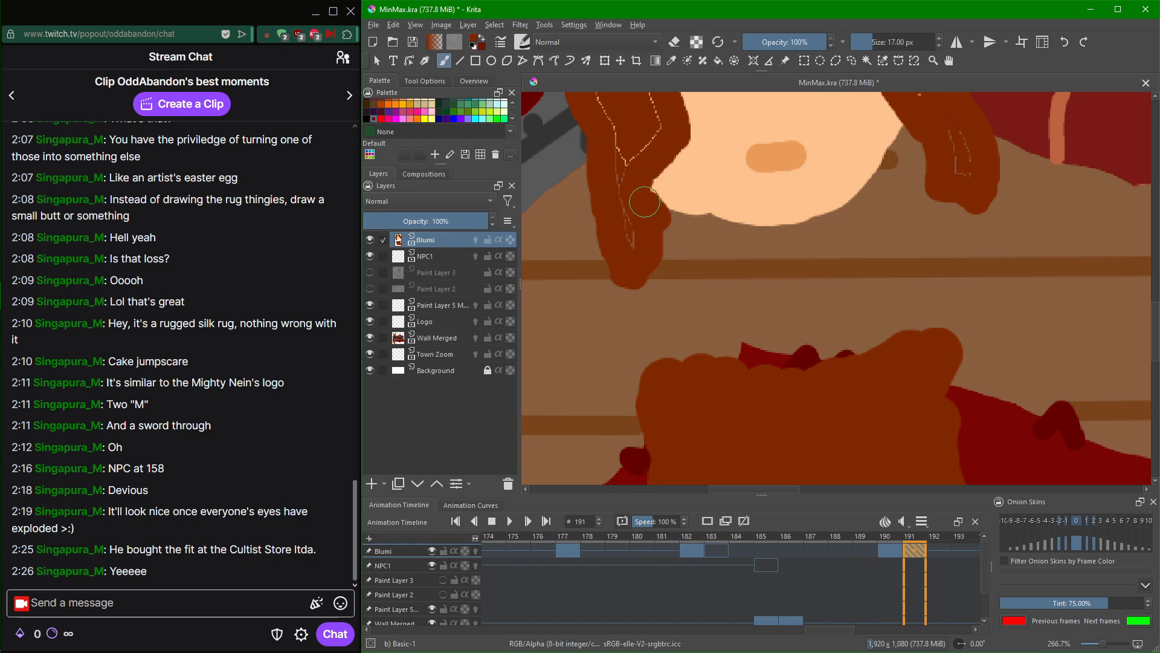
pyautogui.moveTo(653, 157)
pyautogui.mouseDown()
pyautogui.moveTo(656, 197)
pyautogui.moveTo(772, 259)
pyautogui.mouseUp()
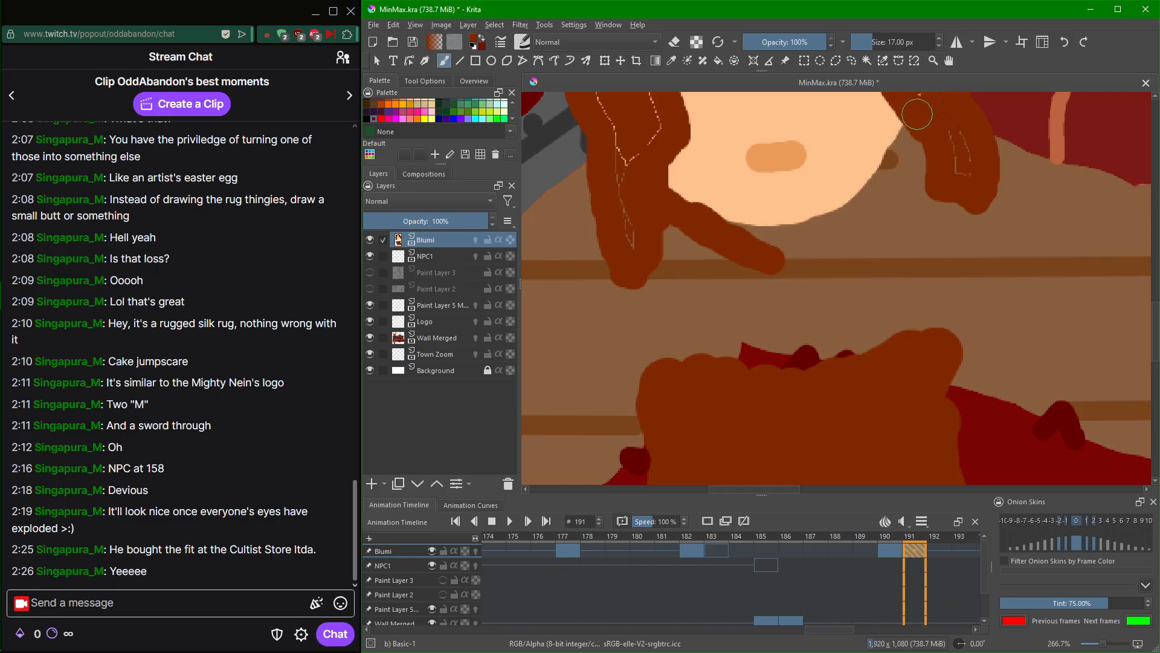
pyautogui.moveTo(907, 141)
pyautogui.mouseDown()
pyautogui.moveTo(906, 99)
pyautogui.moveTo(912, 170)
pyautogui.moveTo(903, 129)
pyautogui.moveTo(898, 169)
pyautogui.moveTo(871, 204)
pyautogui.moveTo(891, 157)
pyautogui.moveTo(873, 200)
pyautogui.moveTo(799, 266)
pyautogui.moveTo(823, 243)
pyautogui.moveTo(792, 264)
pyautogui.moveTo(770, 262)
pyautogui.moveTo(793, 305)
pyautogui.moveTo(800, 363)
pyautogui.mouseUp()
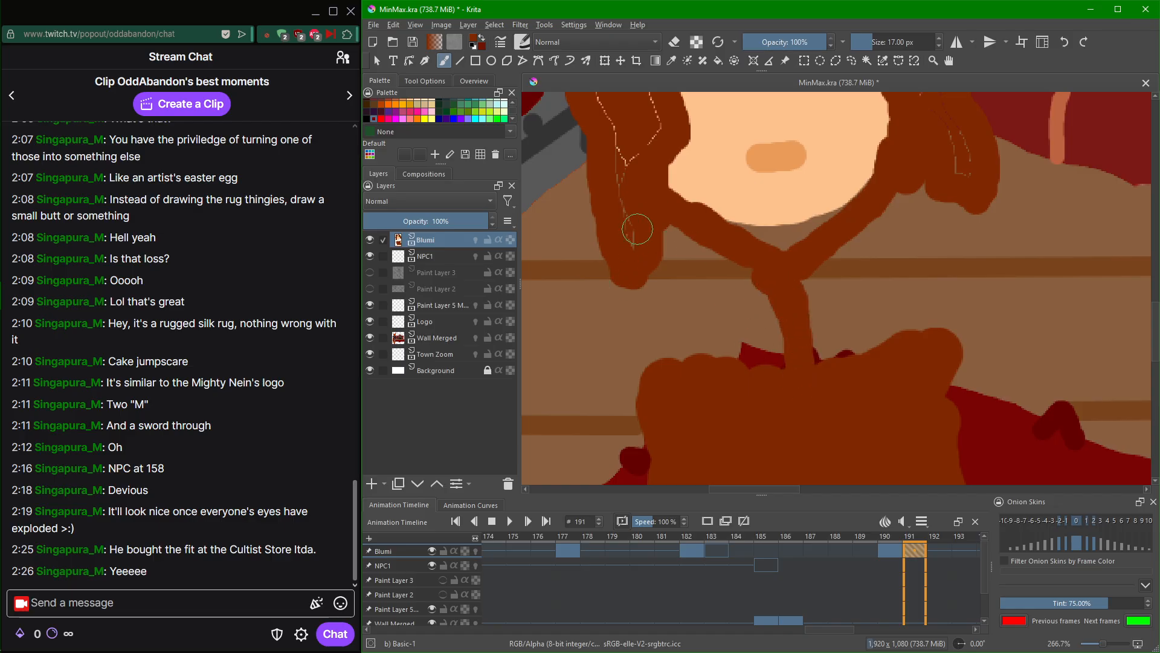
# Brush brown sleeve outlines reaching outward from the hood's lower ends and the garment on both sides of the body.
pyautogui.moveTo(638, 229)
pyautogui.mouseDown()
pyautogui.moveTo(630, 292)
pyautogui.moveTo(651, 342)
pyautogui.moveTo(630, 288)
pyautogui.moveTo(651, 366)
pyautogui.moveTo(658, 247)
pyautogui.moveTo(684, 266)
pyautogui.moveTo(698, 359)
pyautogui.moveTo(701, 263)
pyautogui.moveTo(738, 354)
pyautogui.moveTo(642, 316)
pyautogui.moveTo(638, 263)
pyautogui.moveTo(589, 279)
pyautogui.moveTo(562, 339)
pyautogui.moveTo(536, 462)
pyautogui.mouseUp()
pyautogui.moveTo(644, 387); pyautogui.dragTo(577, 457)
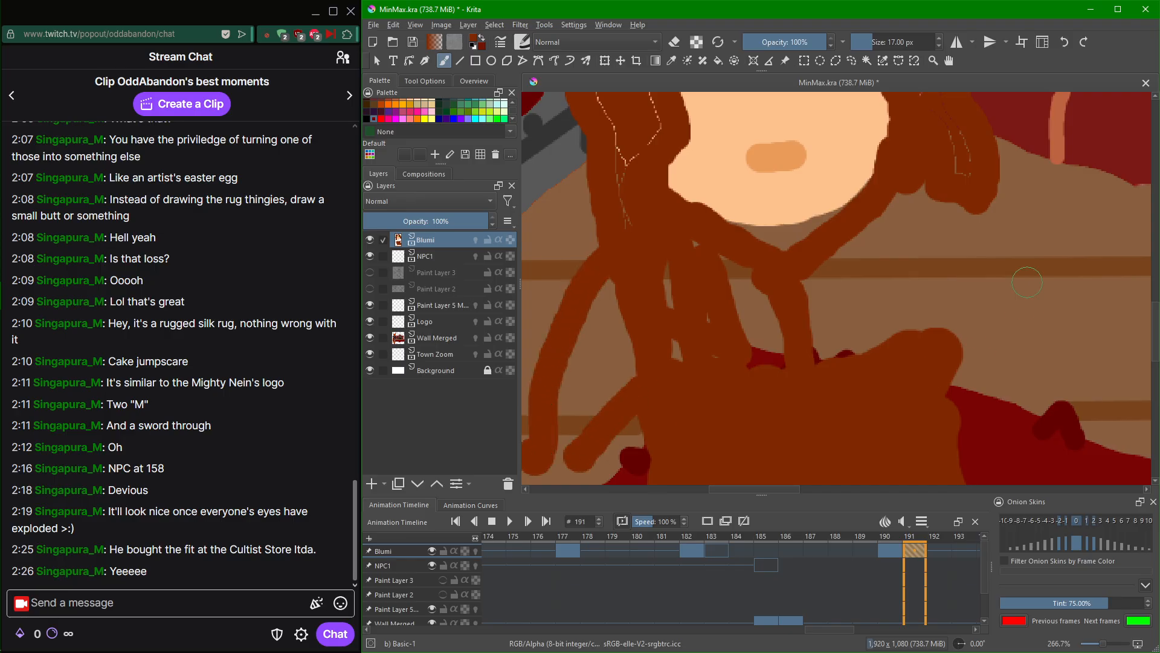
pyautogui.moveTo(955, 186)
pyautogui.mouseDown()
pyautogui.moveTo(985, 239)
pyautogui.moveTo(1082, 390)
pyautogui.mouseUp()
pyautogui.moveTo(955, 340); pyautogui.dragTo(1013, 442)
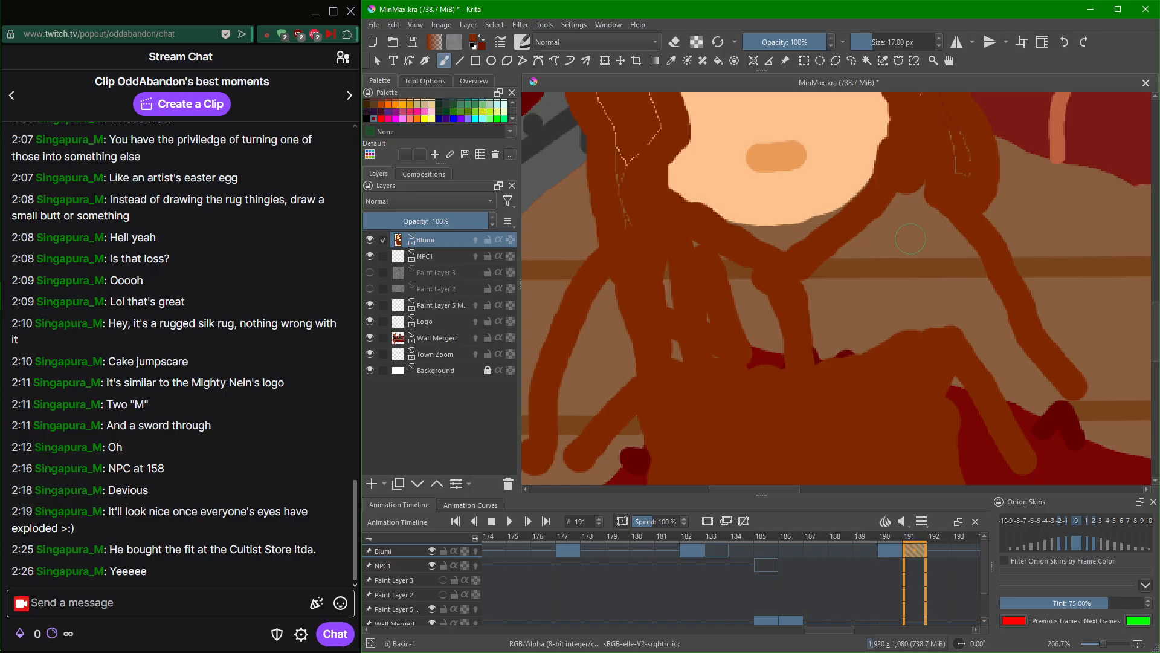
# Paint the torso solid brown between the hood, the neckline and the lower garment.
pyautogui.moveTo(934, 188); pyautogui.dragTo(910, 362)
pyautogui.moveTo(939, 214); pyautogui.dragTo(955, 344)
pyautogui.moveTo(941, 239); pyautogui.dragTo(933, 350)
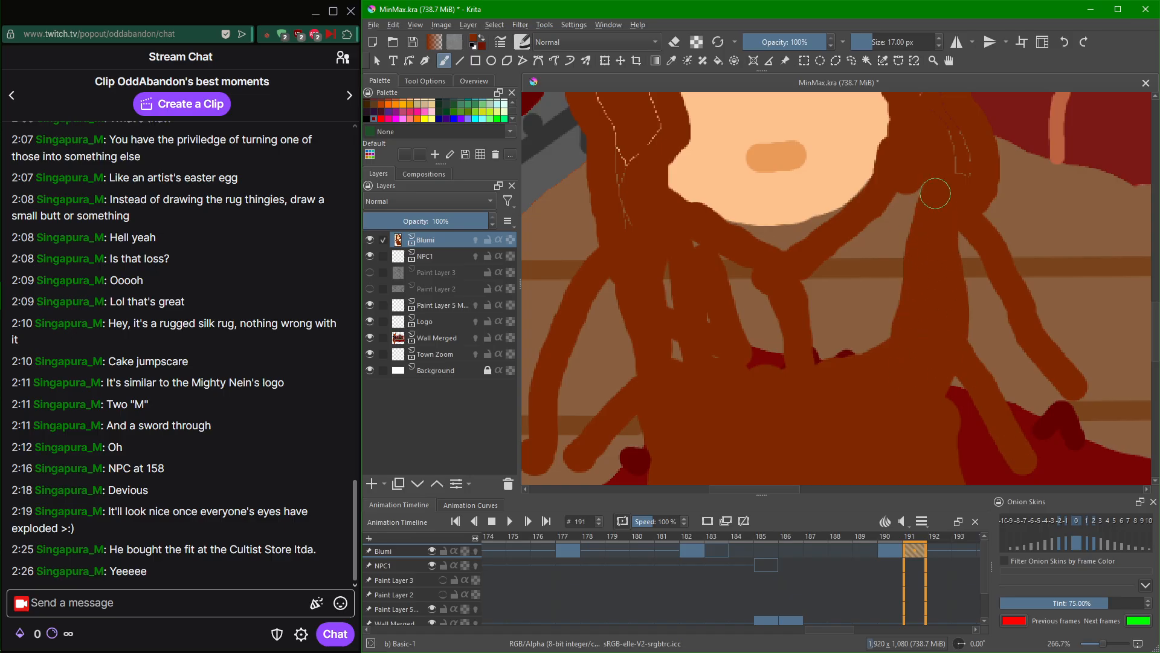
pyautogui.moveTo(935, 193)
pyautogui.mouseDown()
pyautogui.moveTo(870, 309)
pyautogui.moveTo(934, 172)
pyautogui.moveTo(836, 299)
pyautogui.moveTo(820, 272)
pyautogui.moveTo(858, 238)
pyautogui.moveTo(802, 314)
pyautogui.moveTo(716, 290)
pyautogui.moveTo(773, 305)
pyautogui.moveTo(728, 259)
pyautogui.moveTo(762, 290)
pyautogui.moveTo(689, 254)
pyautogui.moveTo(659, 340)
pyautogui.moveTo(679, 319)
pyautogui.moveTo(694, 329)
pyautogui.moveTo(757, 299)
pyautogui.moveTo(764, 342)
pyautogui.moveTo(783, 339)
pyautogui.moveTo(805, 404)
pyautogui.moveTo(823, 362)
pyautogui.moveTo(889, 289)
pyautogui.moveTo(858, 336)
pyautogui.moveTo(885, 352)
pyautogui.moveTo(854, 360)
pyautogui.mouseUp()
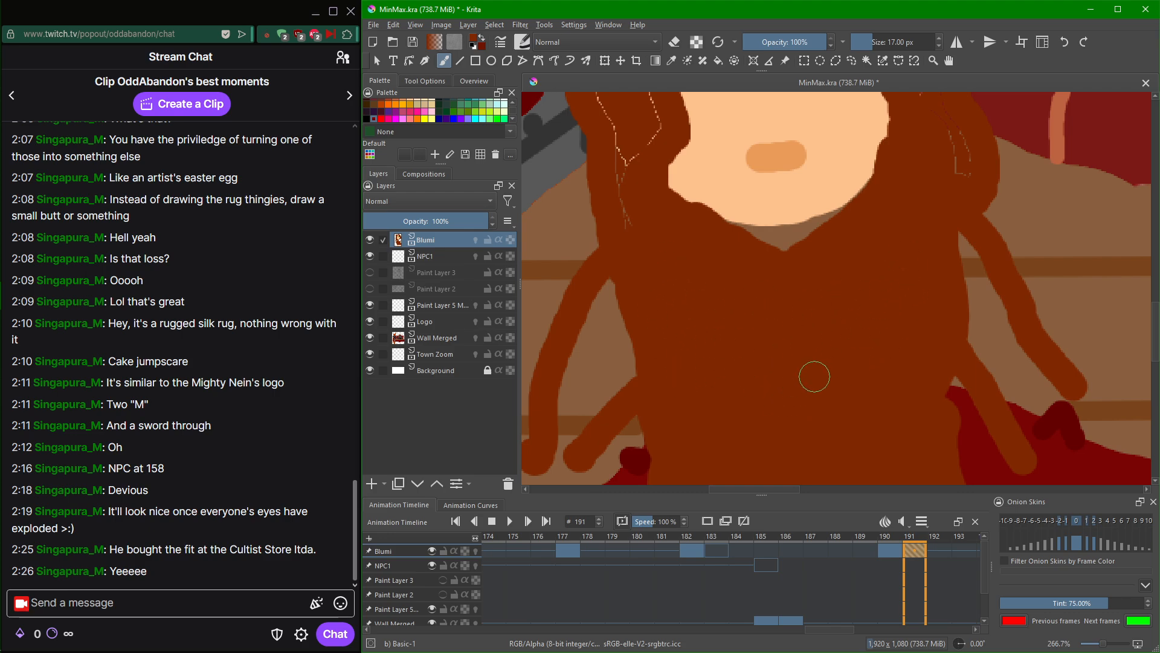
# Brush brown over the thin unfilled slivers left inside the hood around the face.
pyautogui.scroll(-3, 808, 326)
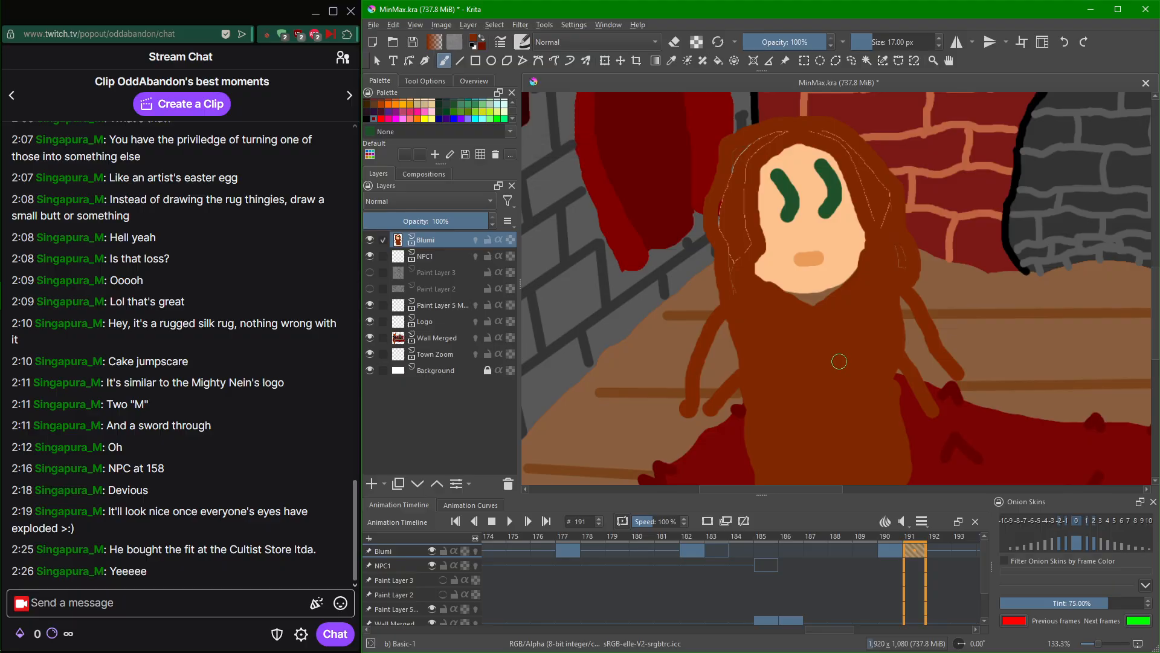
pyautogui.scroll(-4, 843, 368)
pyautogui.scroll(2, 859, 402)
pyautogui.scroll(3, 858, 402)
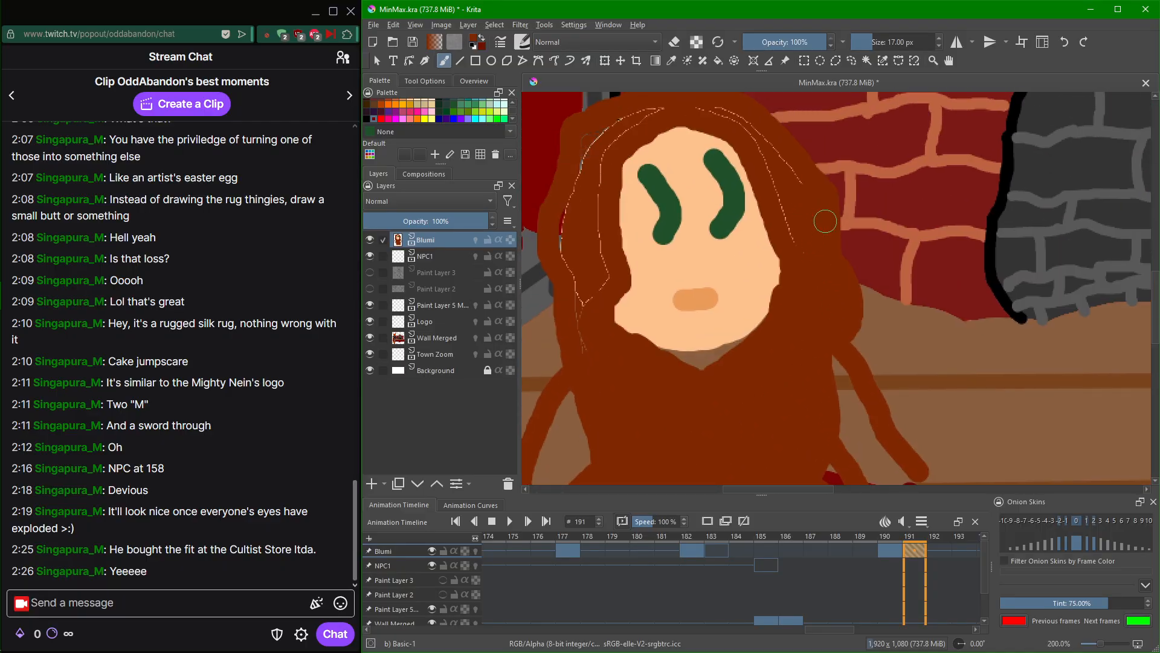
pyautogui.scroll(3, 821, 239)
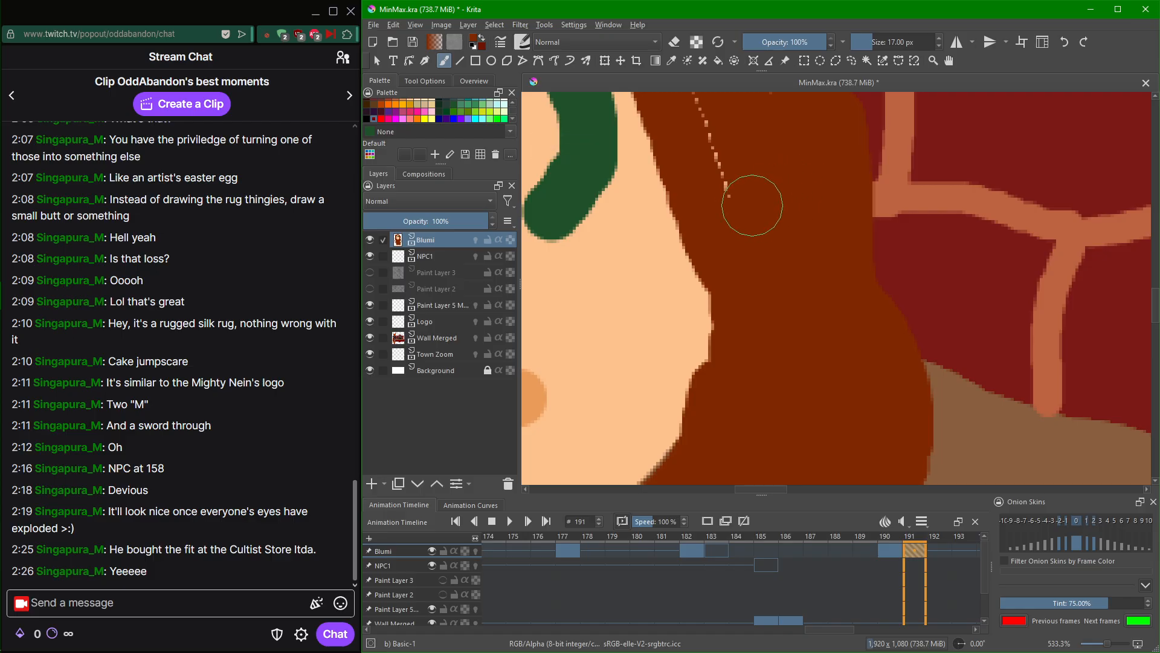
pyautogui.moveTo(758, 164)
pyautogui.mouseDown()
pyautogui.moveTo(799, 344)
pyautogui.moveTo(860, 453)
pyautogui.moveTo(841, 296)
pyautogui.moveTo(699, 195)
pyautogui.mouseUp()
pyautogui.moveTo(795, 300); pyautogui.dragTo(828, 394)
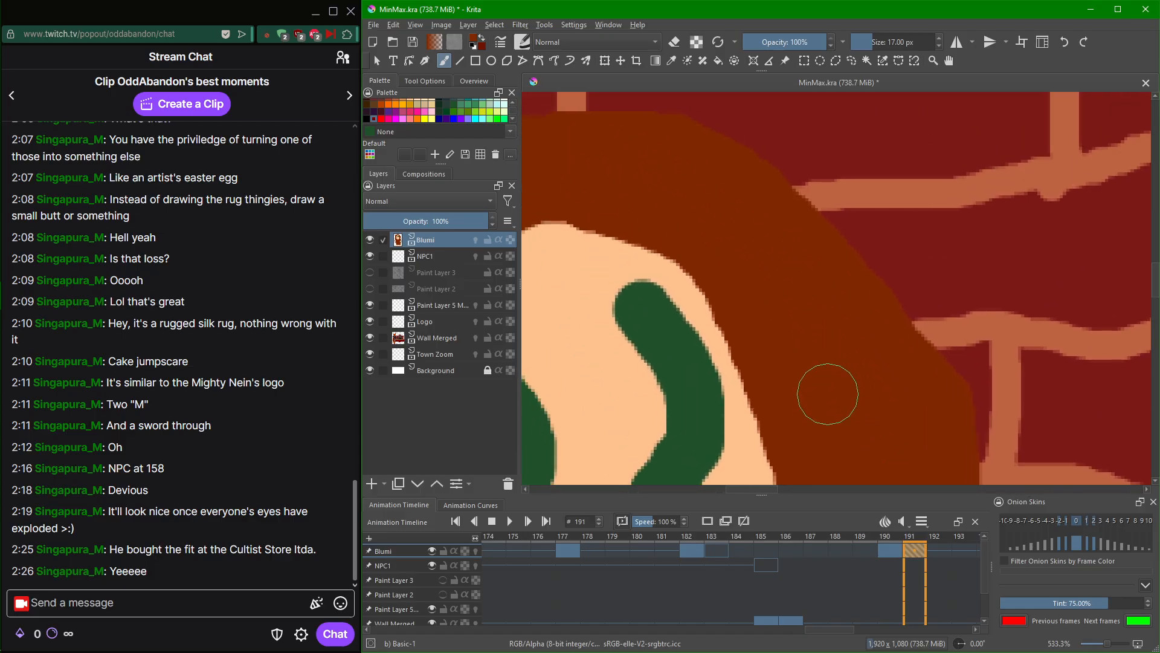
pyautogui.moveTo(735, 201)
pyautogui.mouseDown()
pyautogui.moveTo(866, 268)
pyautogui.moveTo(988, 256)
pyautogui.mouseUp()
pyautogui.moveTo(772, 207)
pyautogui.mouseDown()
pyautogui.moveTo(760, 230)
pyautogui.moveTo(594, 307)
pyautogui.moveTo(564, 348)
pyautogui.moveTo(593, 294)
pyautogui.moveTo(553, 337)
pyautogui.moveTo(574, 357)
pyautogui.moveTo(741, 242)
pyautogui.moveTo(718, 266)
pyautogui.moveTo(705, 323)
pyautogui.mouseUp()
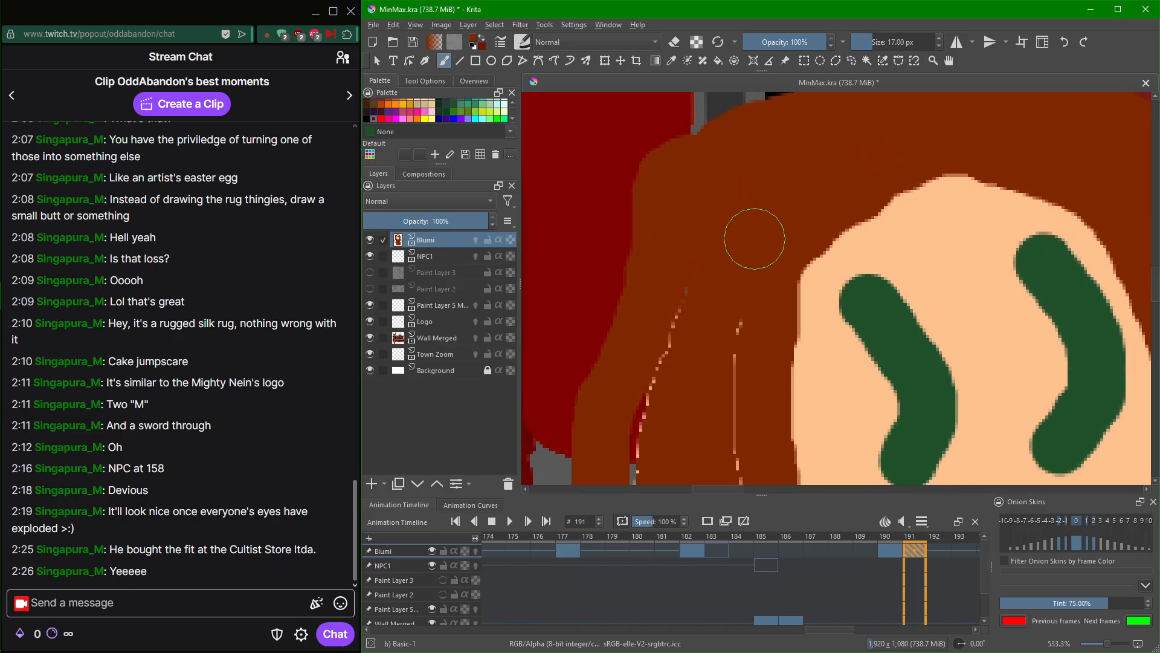
pyautogui.moveTo(755, 238)
pyautogui.mouseDown()
pyautogui.moveTo(658, 333)
pyautogui.moveTo(668, 366)
pyautogui.moveTo(729, 327)
pyautogui.moveTo(711, 432)
pyautogui.moveTo(786, 169)
pyautogui.moveTo(735, 174)
pyautogui.moveTo(733, 268)
pyautogui.moveTo(760, 417)
pyautogui.moveTo(811, 348)
pyautogui.moveTo(830, 276)
pyautogui.moveTo(804, 209)
pyautogui.mouseUp()
pyautogui.moveTo(779, 368)
pyautogui.mouseDown()
pyautogui.moveTo(756, 144)
pyautogui.moveTo(725, 302)
pyautogui.moveTo(754, 329)
pyautogui.mouseUp()
pyautogui.scroll(-5, 762, 302)
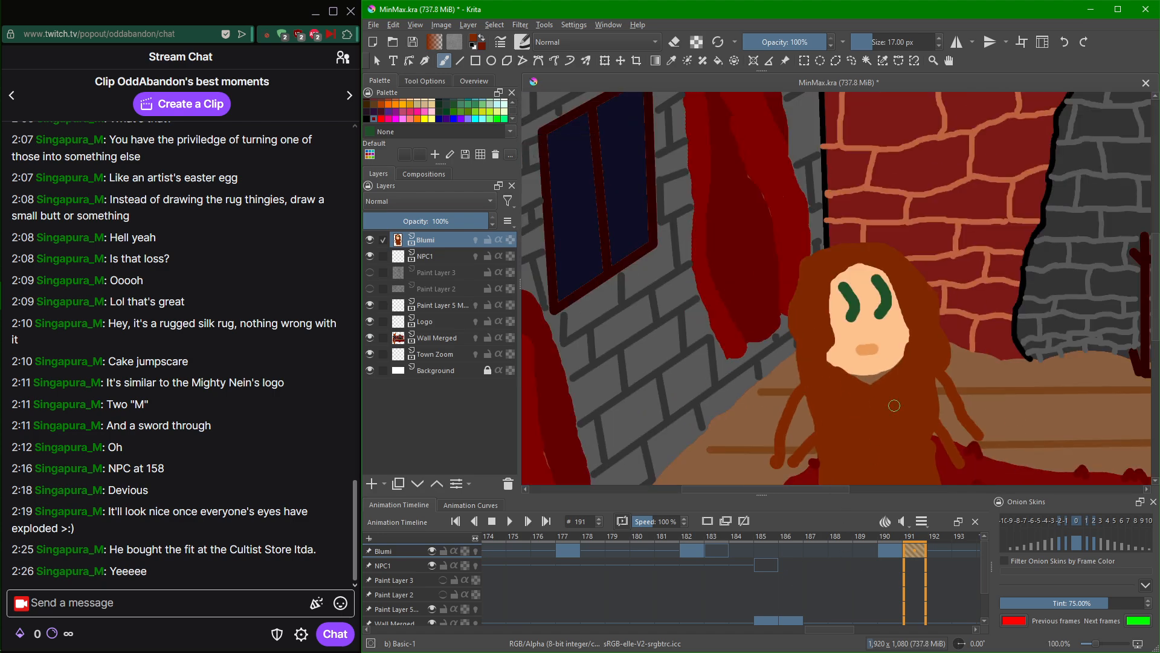
# Go back through the animation to frame 175 and sample the darker brown from the character's leg.
pyautogui.scroll(-10, 829, 587)
pyautogui.scroll(7, 833, 578)
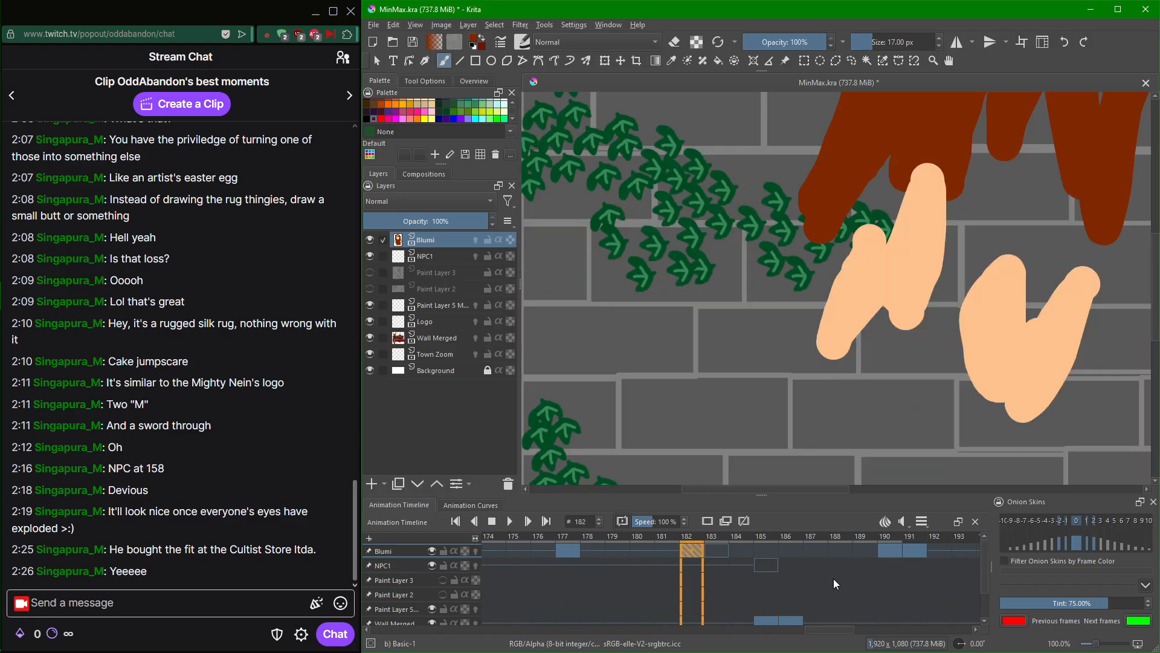
pyautogui.scroll(-5, 847, 558)
pyautogui.scroll(7, 846, 562)
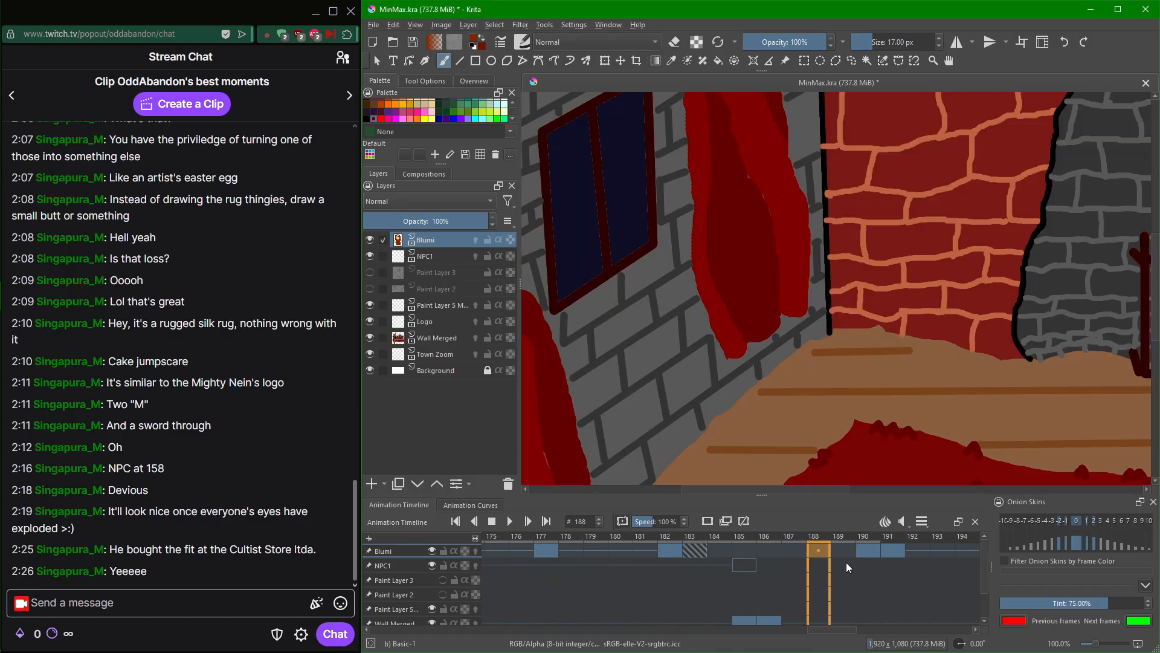
pyautogui.scroll(7, 846, 561)
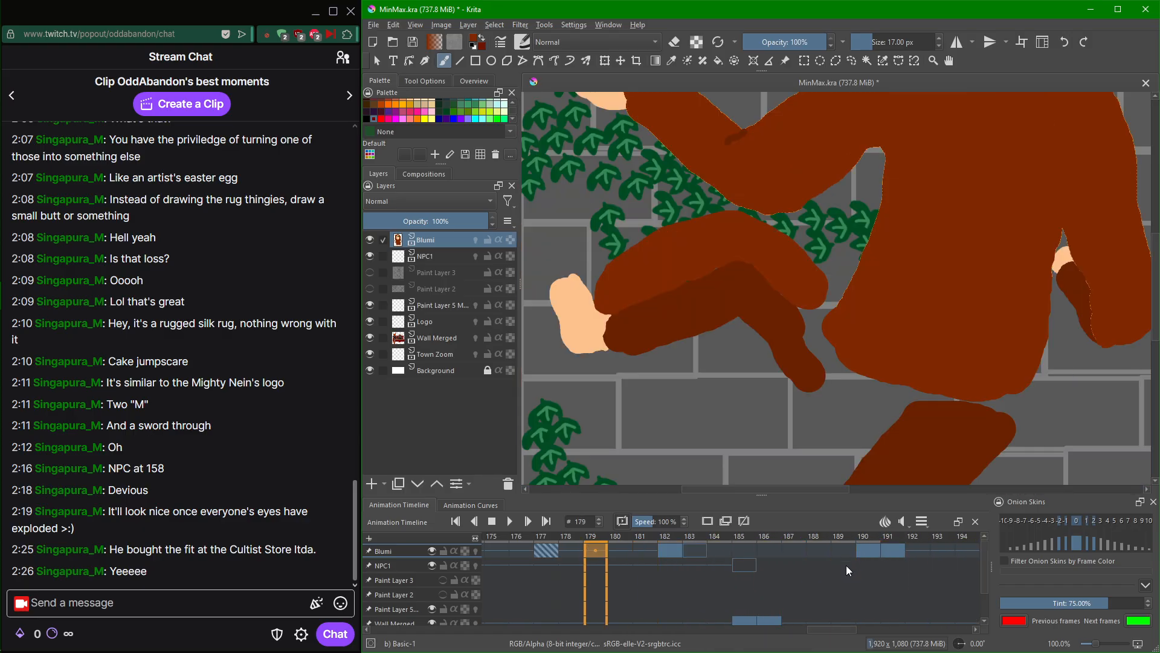
pyautogui.scroll(4, 847, 562)
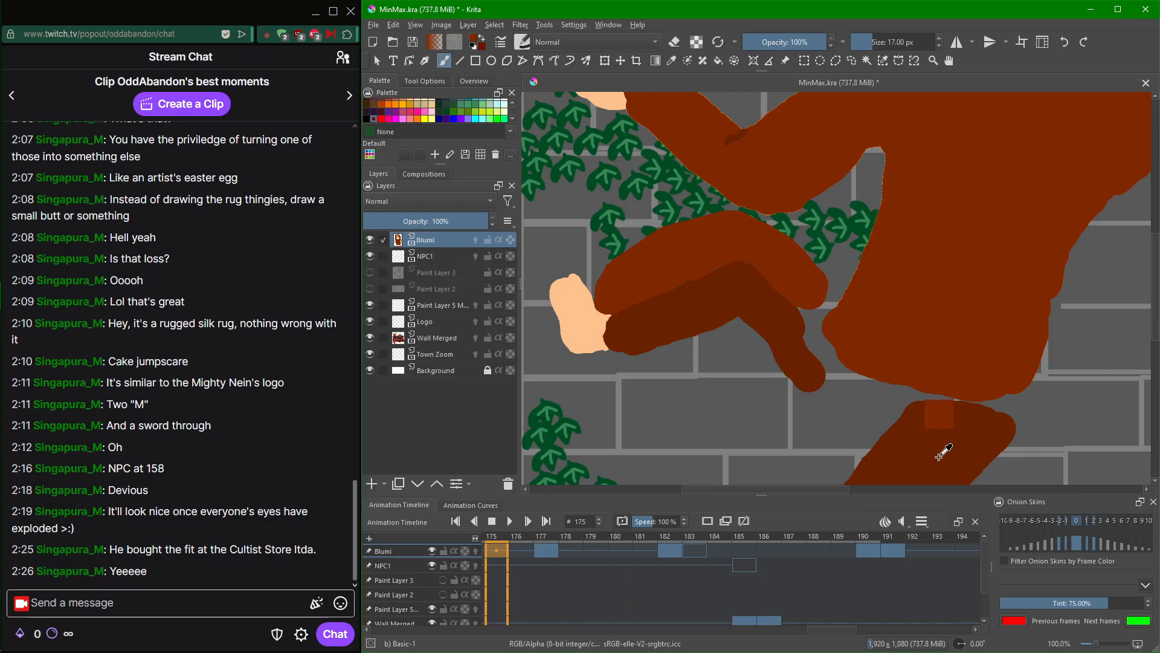
# Step forward through the frames up to 194, check the preceding ones and return to frame 191.
pyautogui.scroll(-8, 809, 550)
pyautogui.scroll(-9, 806, 545)
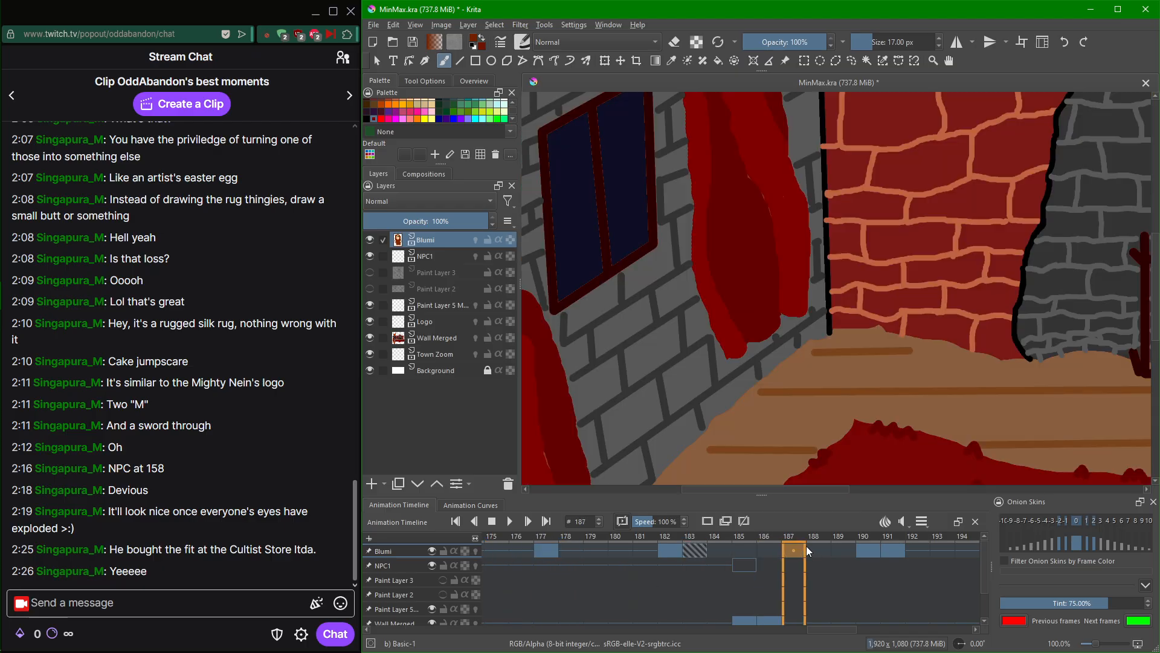
pyautogui.scroll(-2, 806, 546)
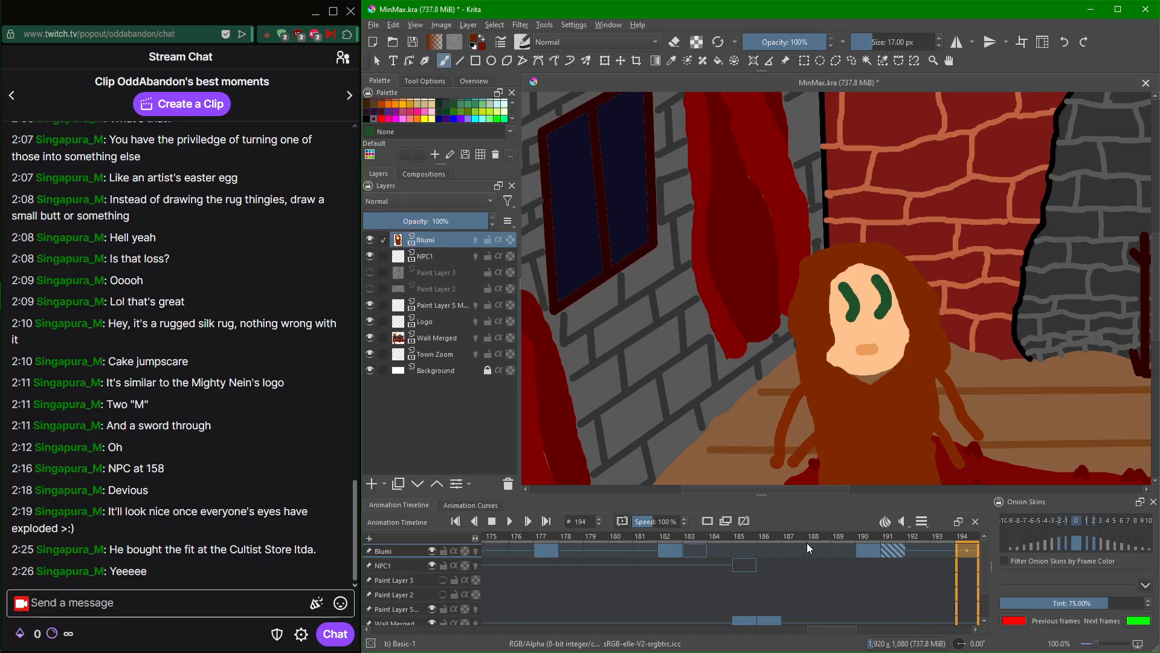
pyautogui.scroll(2, 806, 545)
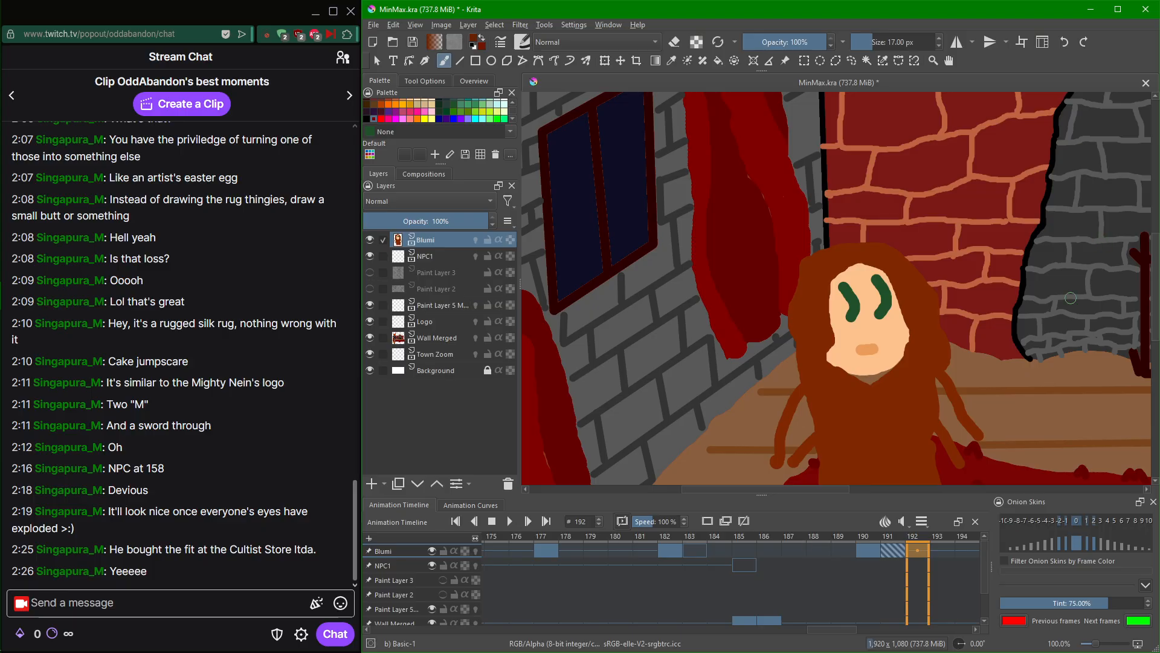
pyautogui.press('Left')
pyautogui.press('Left')
pyautogui.press('Left')
pyautogui.press('Left')
pyautogui.press('Left')
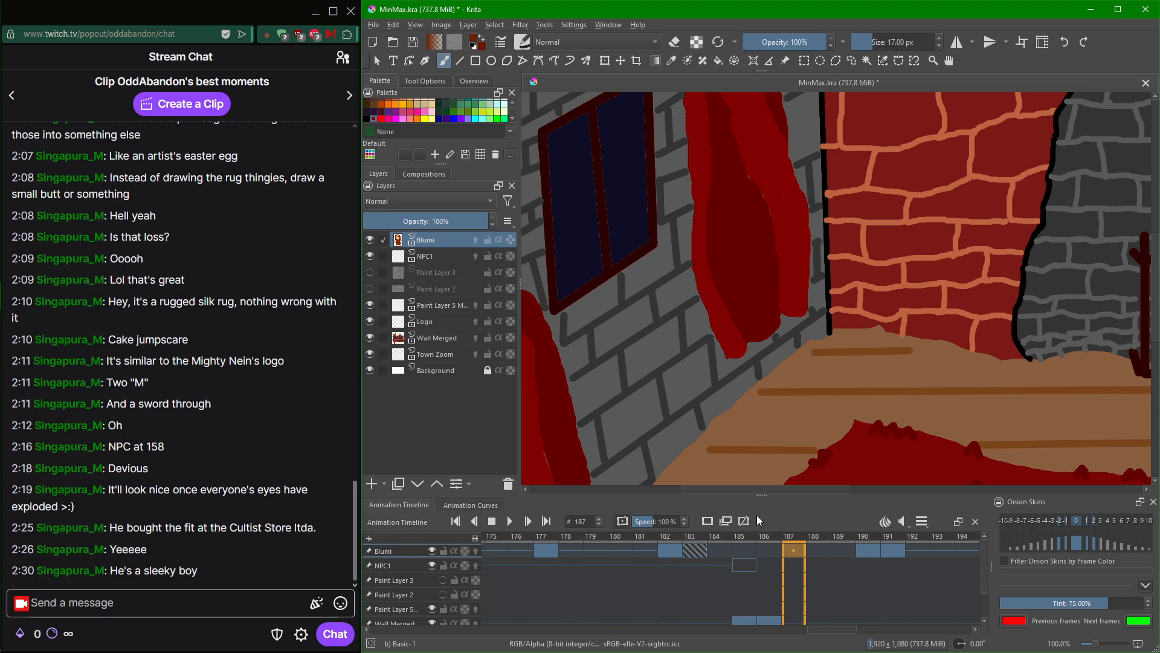
pyautogui.moveTo(783, 626); pyautogui.dragTo(884, 607)
# Shade the gap between the chin and the neckline in dark brown, replacing a 17 px stroke with 3 px and 10 px brushwork.
pyautogui.scroll(3, 888, 377)
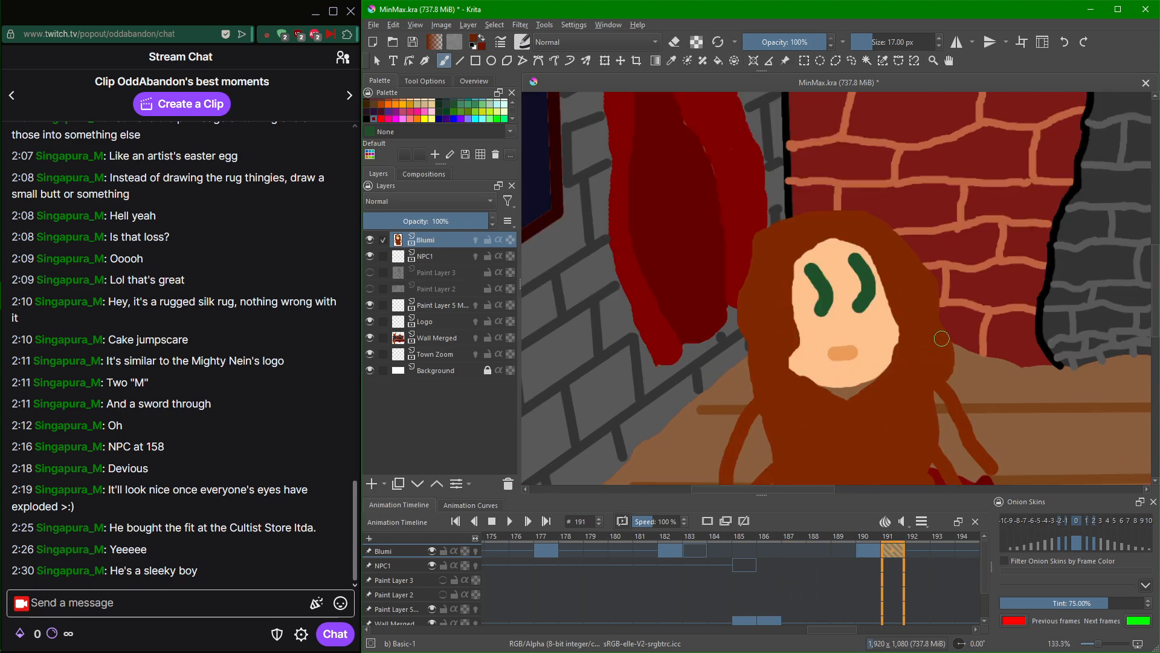
pyautogui.scroll(2, 815, 393)
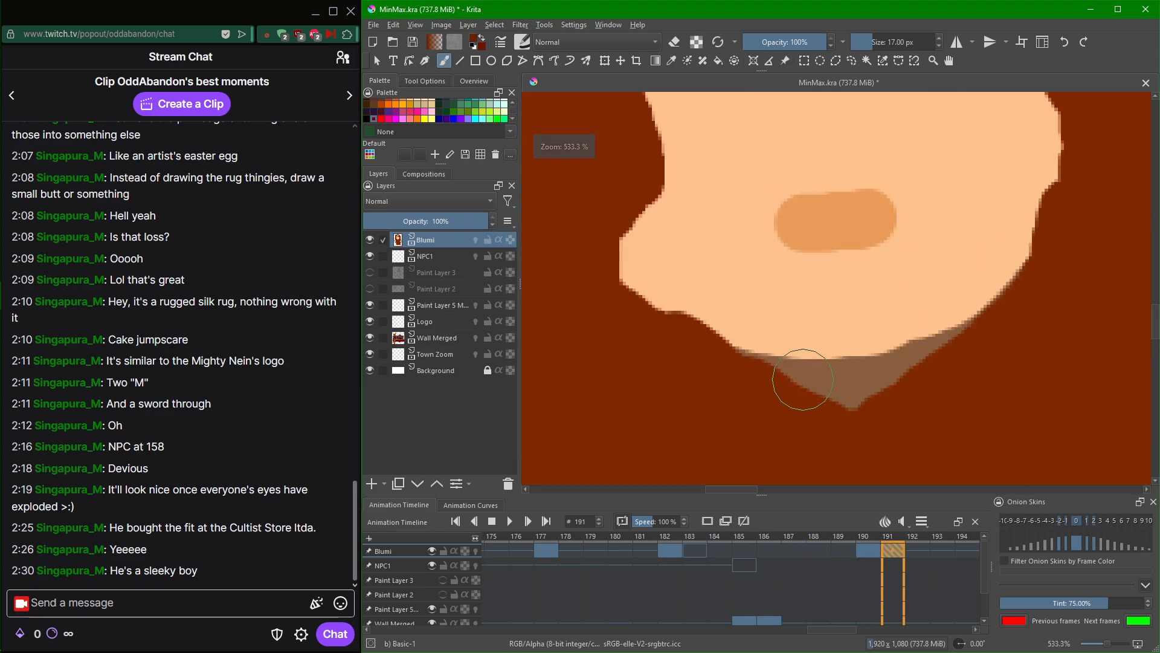
pyautogui.moveTo(760, 328); pyautogui.dragTo(879, 387)
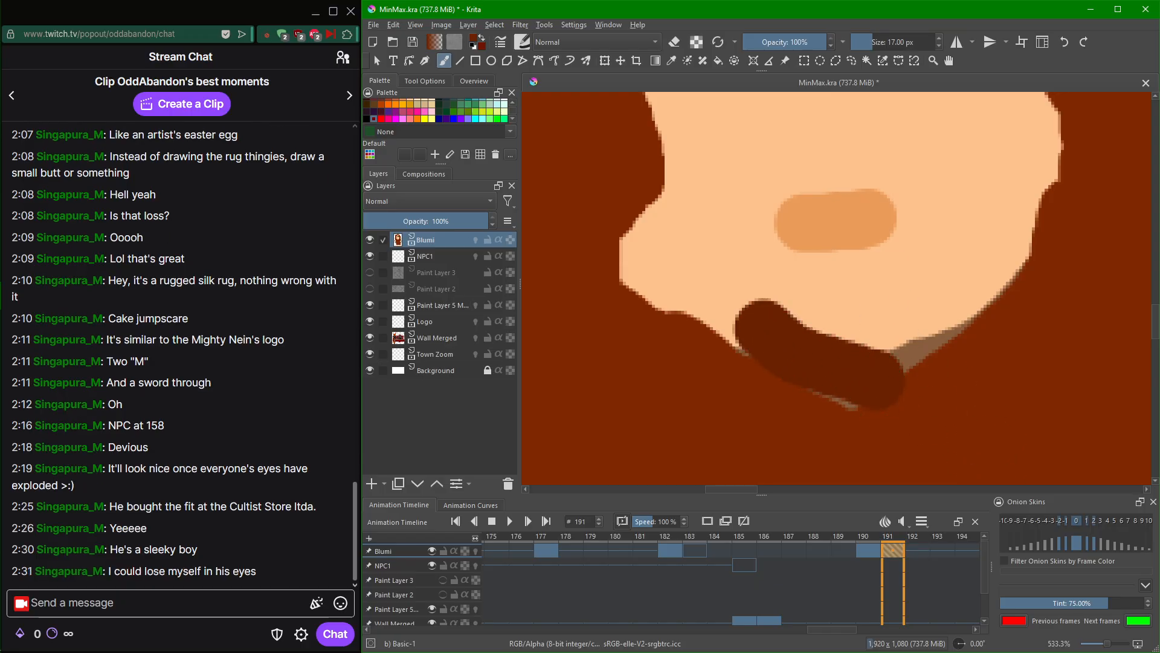
pyautogui.hotkey('ctrl', 'z')
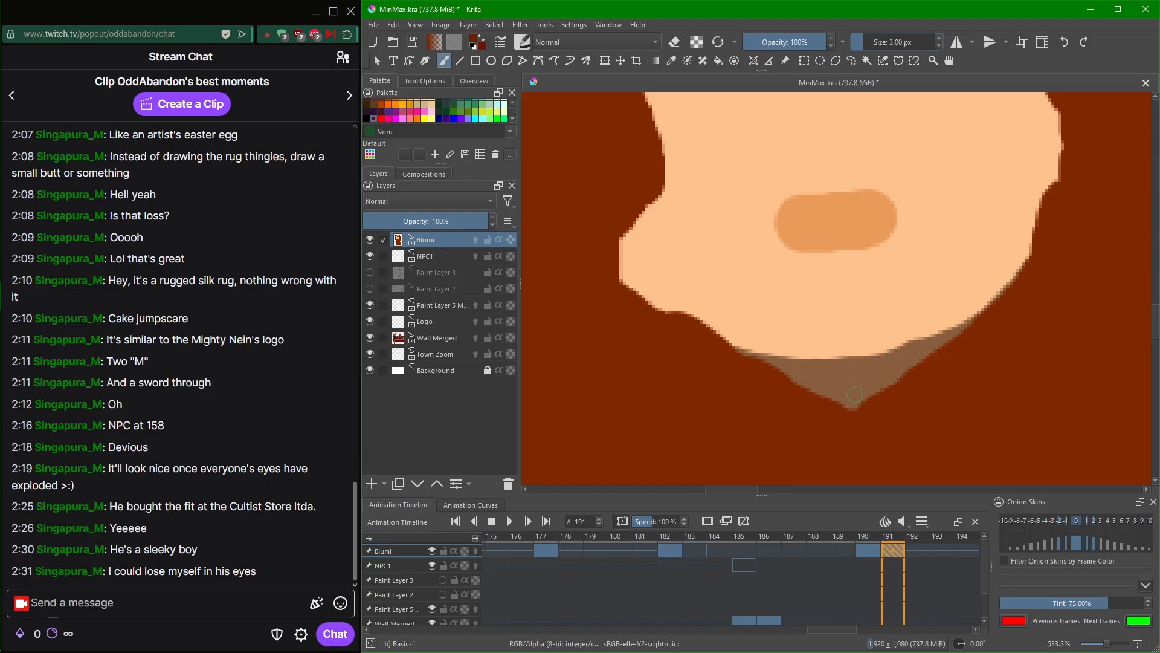
pyautogui.moveTo(852, 406); pyautogui.dragTo(876, 384)
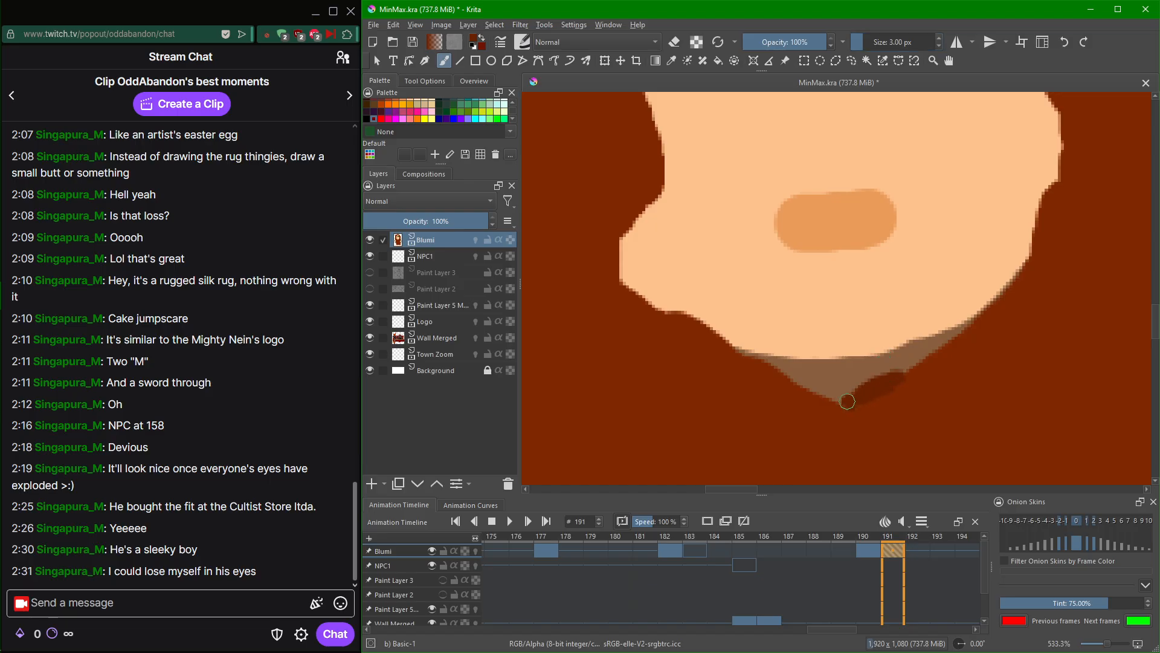
pyautogui.moveTo(837, 388); pyautogui.dragTo(874, 381)
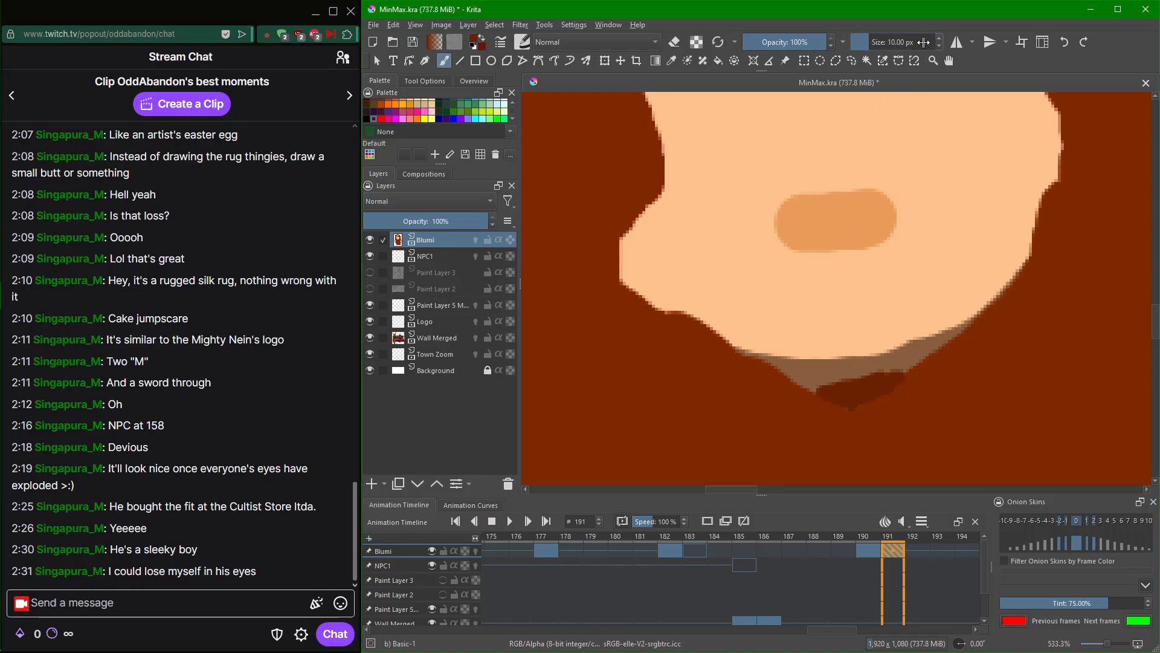
pyautogui.moveTo(823, 383)
pyautogui.mouseDown()
pyautogui.moveTo(900, 362)
pyautogui.moveTo(973, 315)
pyautogui.moveTo(935, 338)
pyautogui.moveTo(858, 349)
pyautogui.moveTo(748, 339)
pyautogui.moveTo(812, 384)
pyautogui.mouseUp()
pyautogui.scroll(-4, 852, 383)
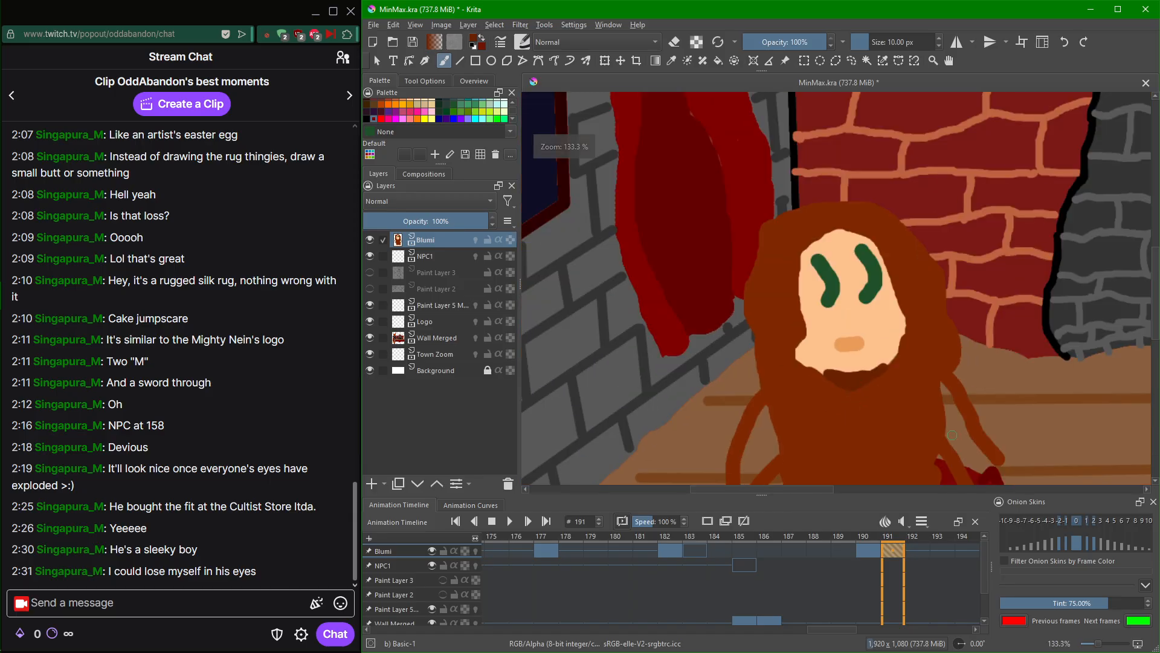
pyautogui.scroll(5, 840, 399)
pyautogui.scroll(-1, 876, 351)
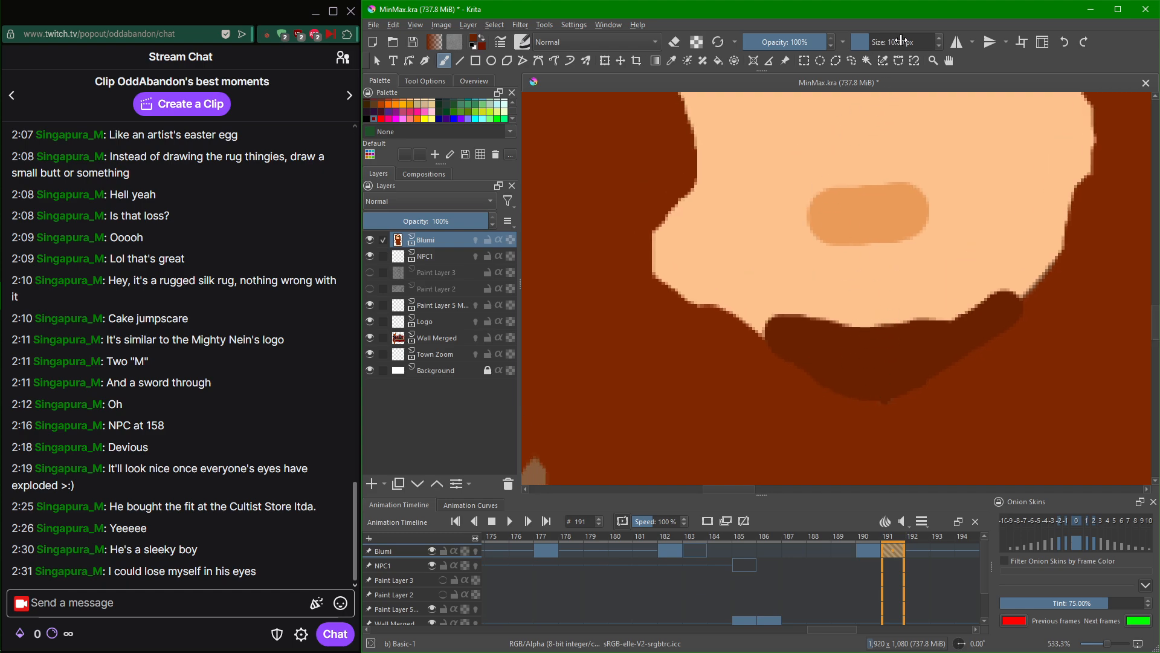
# Refine the edges of the dark brown neck shading beneath the chin with a 2 px brush.
pyautogui.click(902, 40)
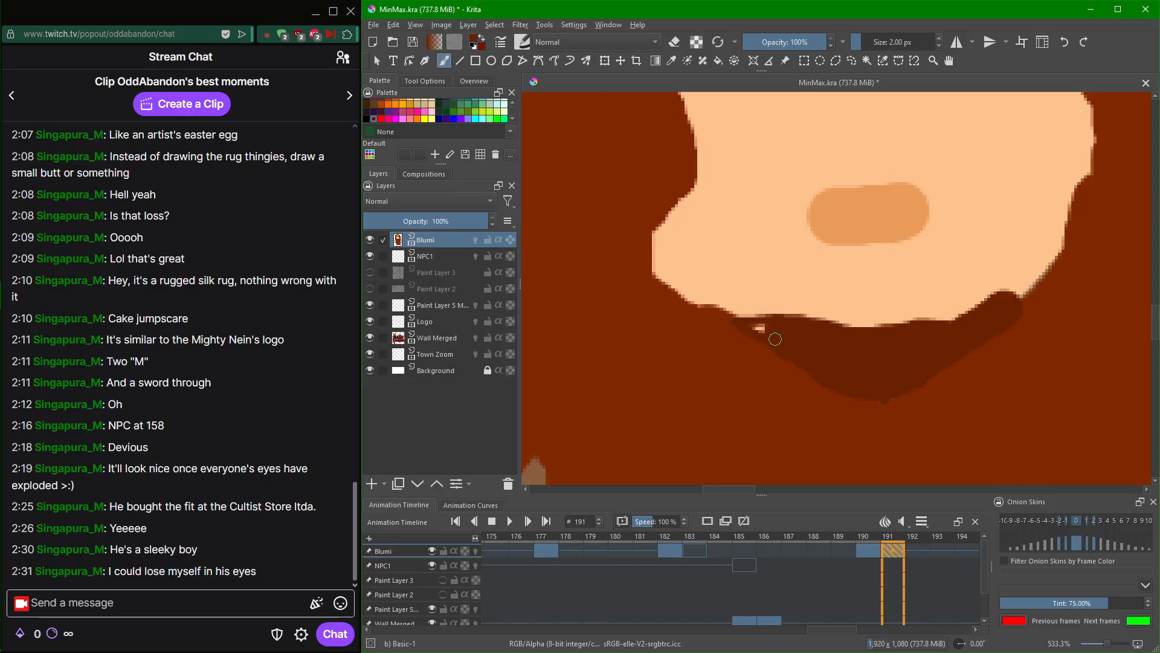
pyautogui.moveTo(887, 354); pyautogui.dragTo(735, 371)
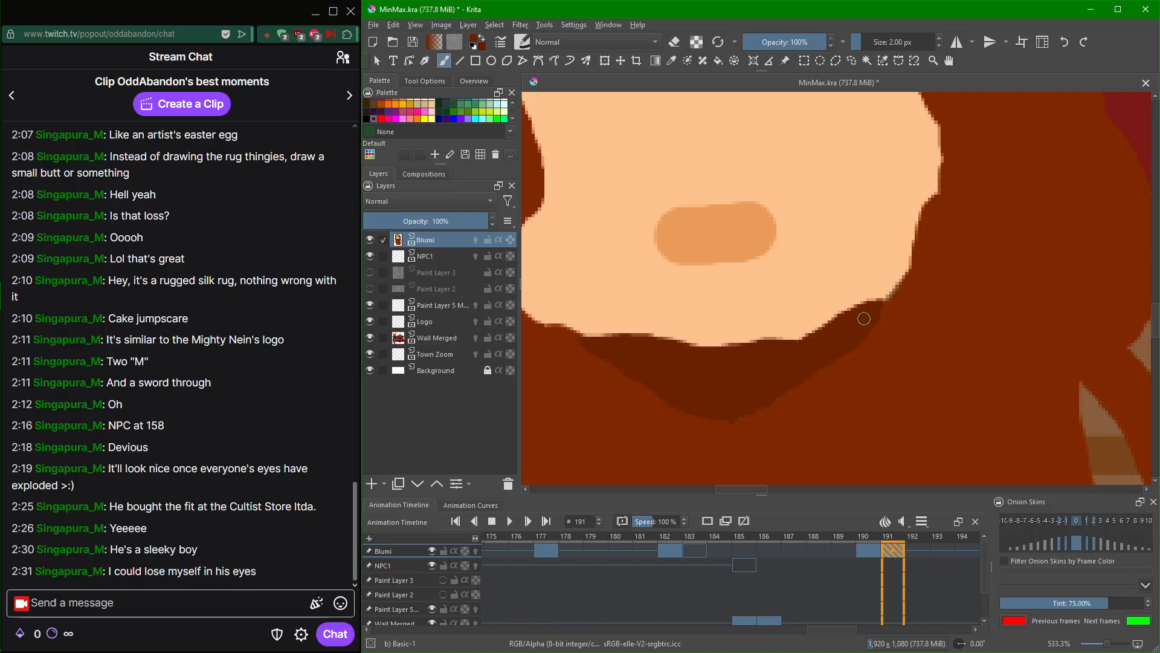
pyautogui.scroll(-4, 829, 350)
pyautogui.moveTo(789, 401); pyautogui.dragTo(818, 387)
pyautogui.scroll(2, 792, 360)
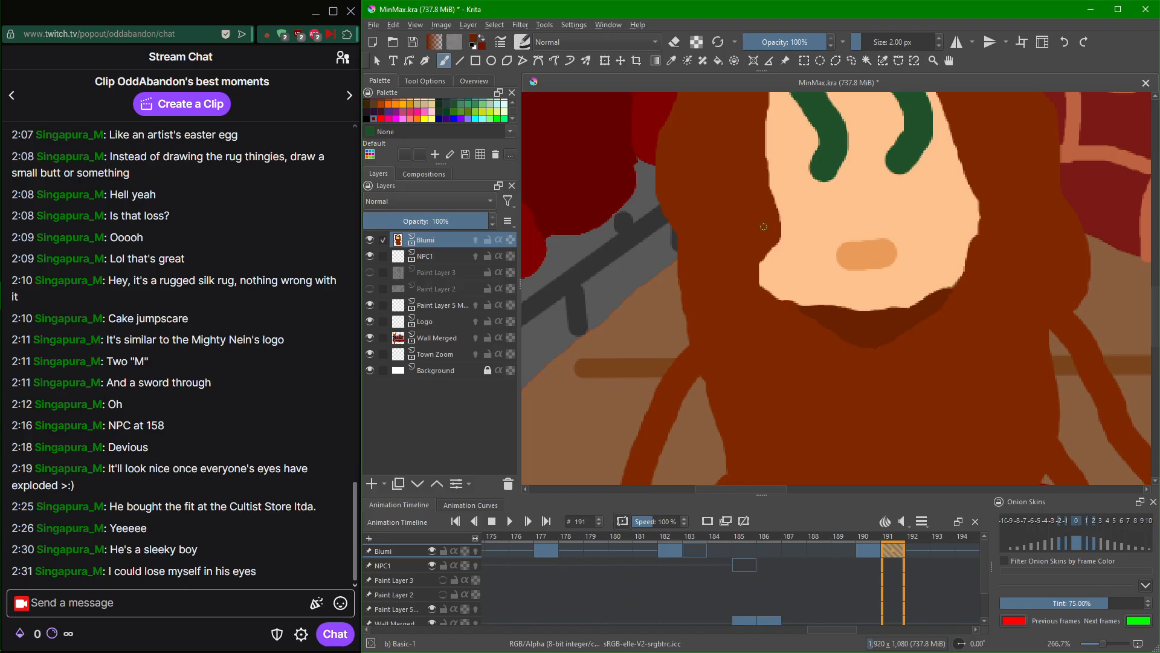
# Draw thin dark brown crease lines on the side of the hood and above the forehead with the 2 px brush.
pyautogui.moveTo(969, 278); pyautogui.dragTo(924, 365)
pyautogui.moveTo(752, 226); pyautogui.dragTo(775, 329)
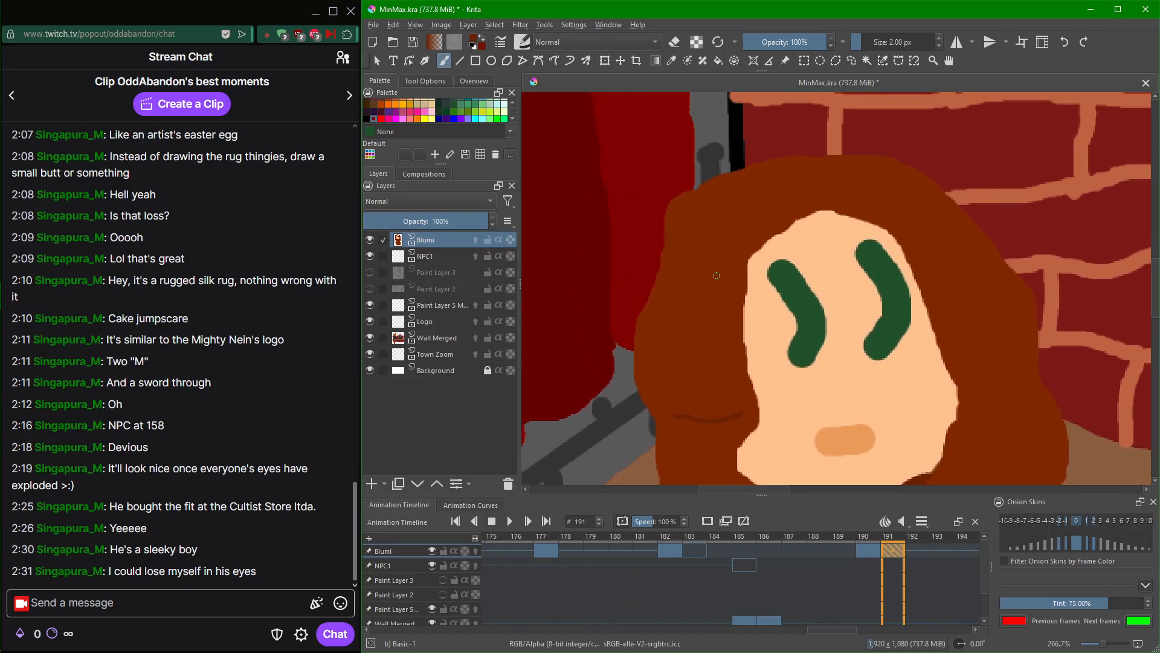
pyautogui.scroll(-2, 888, 205)
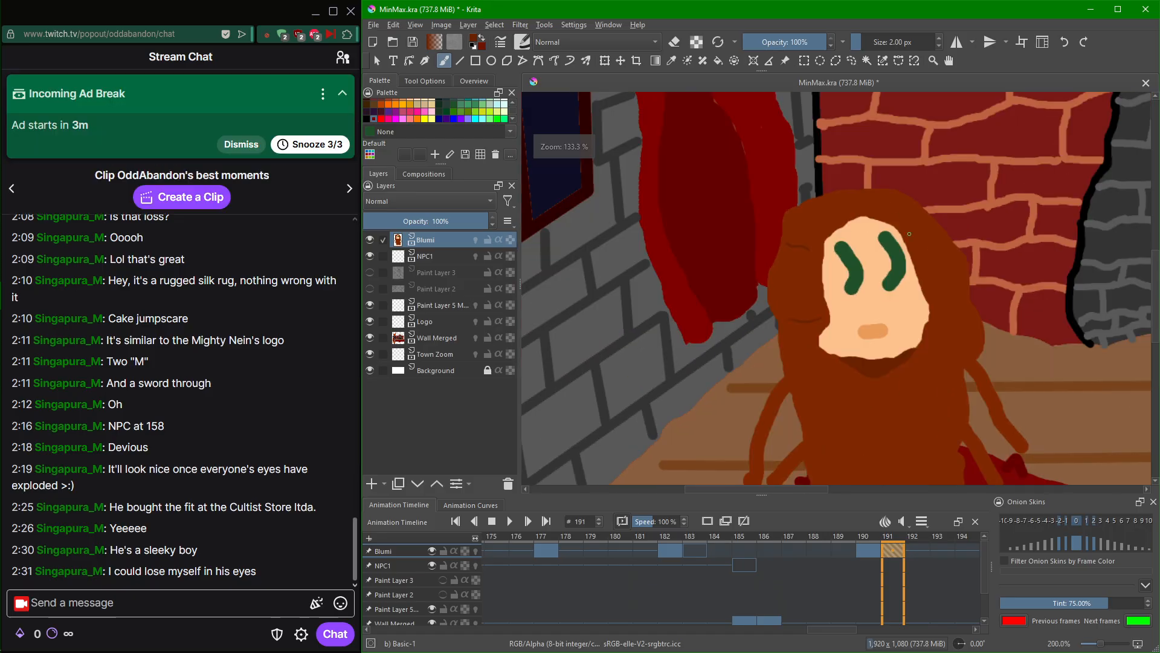
pyautogui.scroll(3, 883, 241)
pyautogui.moveTo(878, 169); pyautogui.dragTo(941, 272)
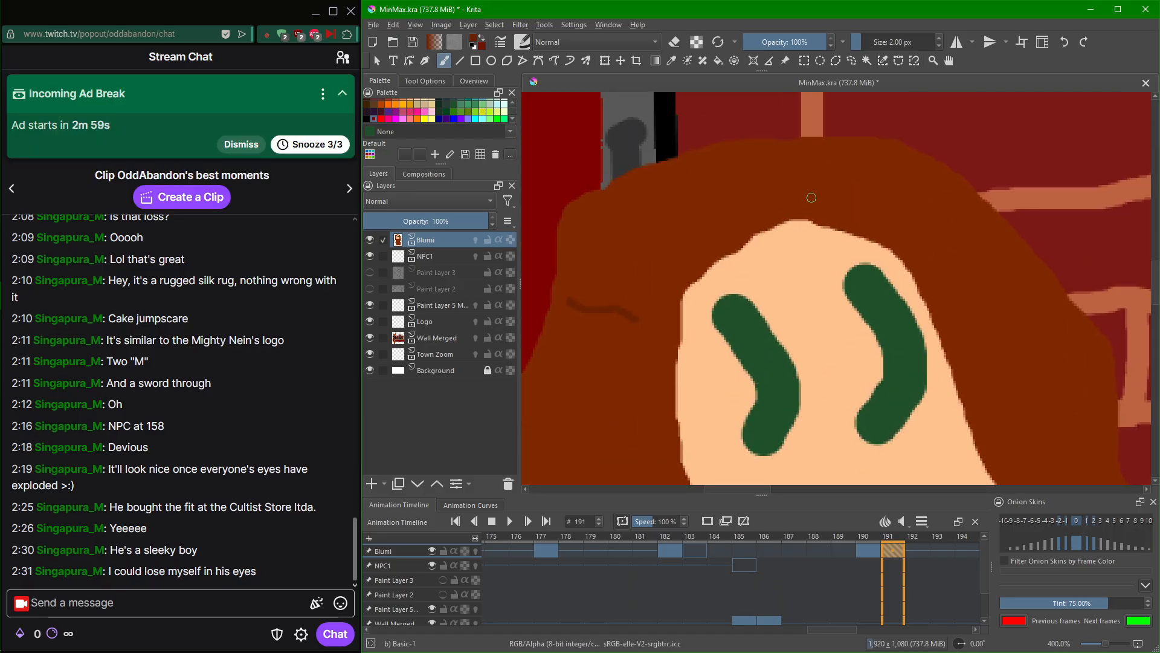
pyautogui.keyDown('ctrl'); pyautogui.click(964, 290); pyautogui.keyUp('ctrl')
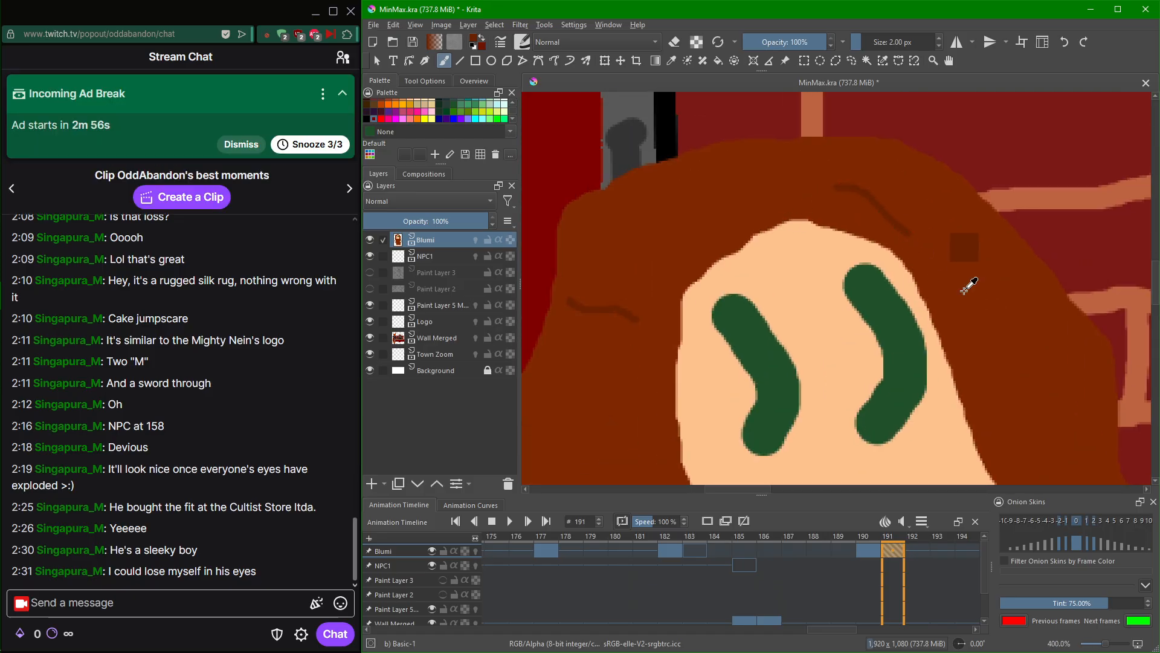
pyautogui.scroll(-3, 955, 321)
pyautogui.scroll(4, 897, 236)
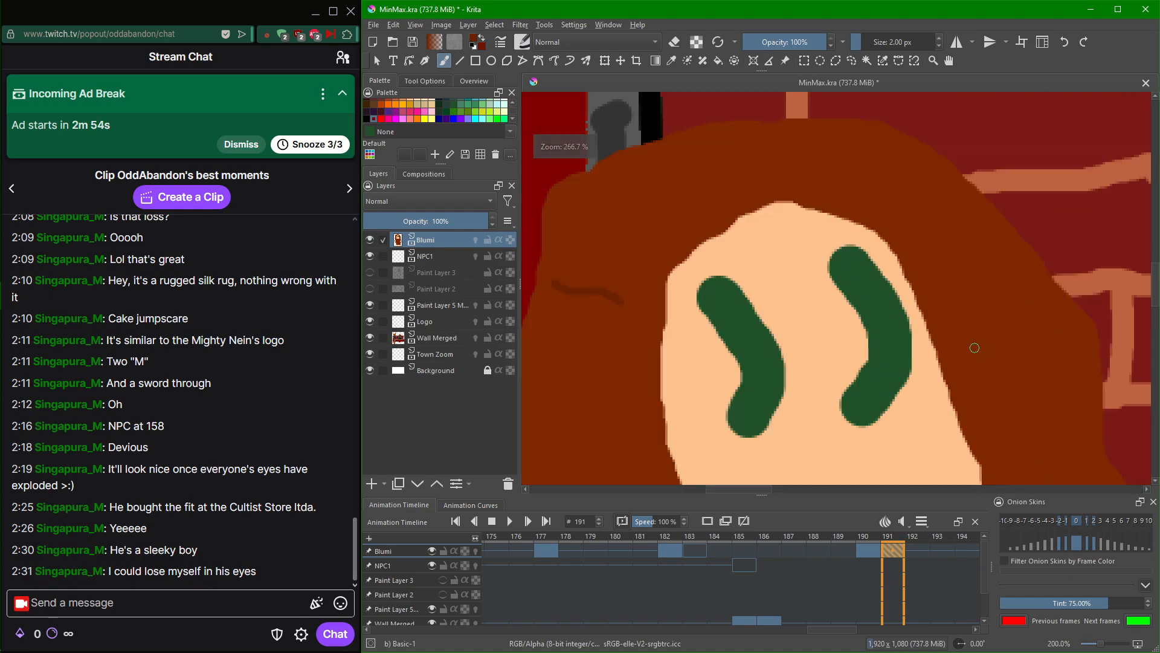
# Try dark brown shading strokes with a 7 px brush along the hood's inner edge and beside the lower cheek.
pyautogui.moveTo(883, 34); pyautogui.dragTo(896, 37)
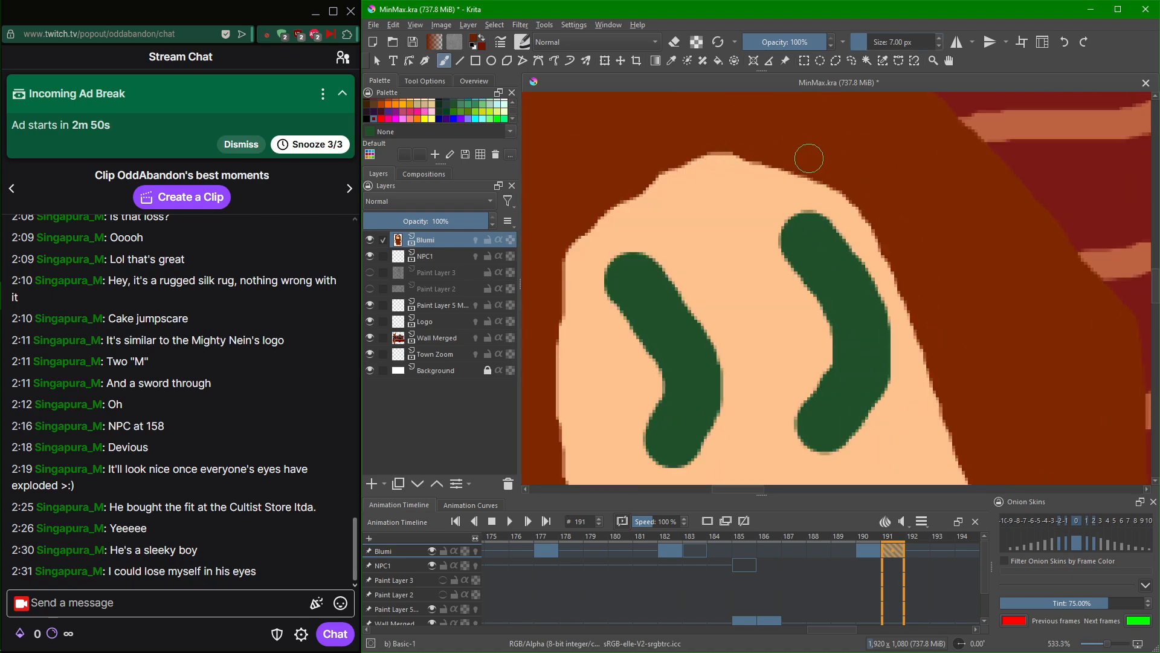
pyautogui.moveTo(810, 158)
pyautogui.mouseDown()
pyautogui.moveTo(865, 186)
pyautogui.moveTo(893, 222)
pyautogui.moveTo(948, 347)
pyautogui.mouseUp()
pyautogui.press('1')
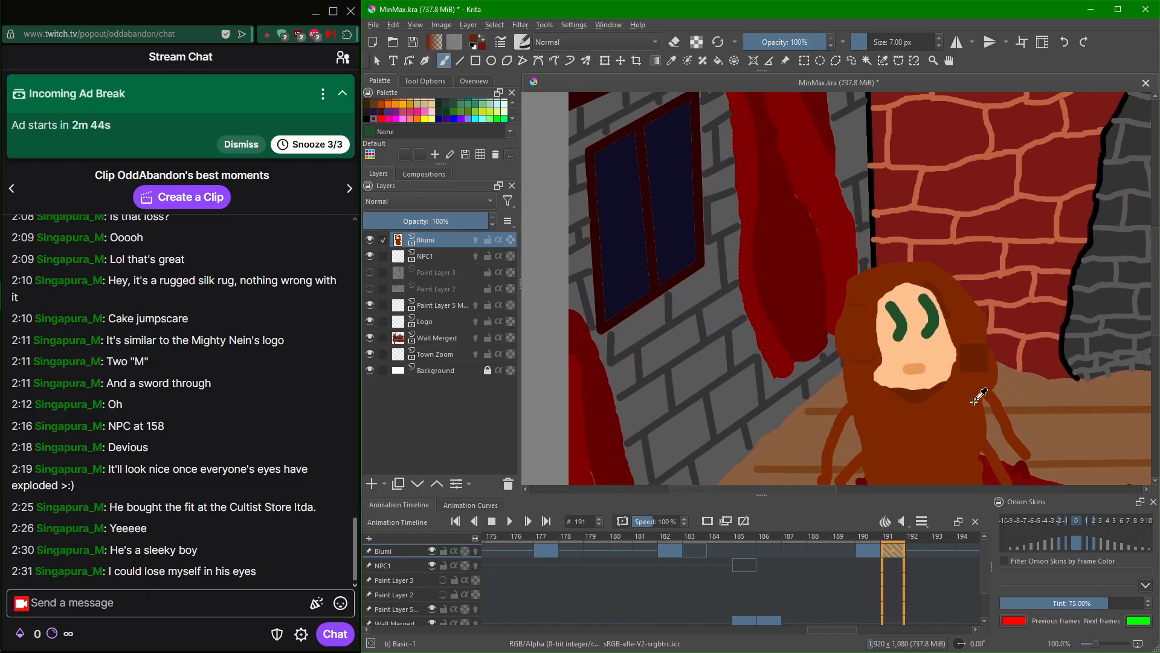
pyautogui.scroll(3, 895, 405)
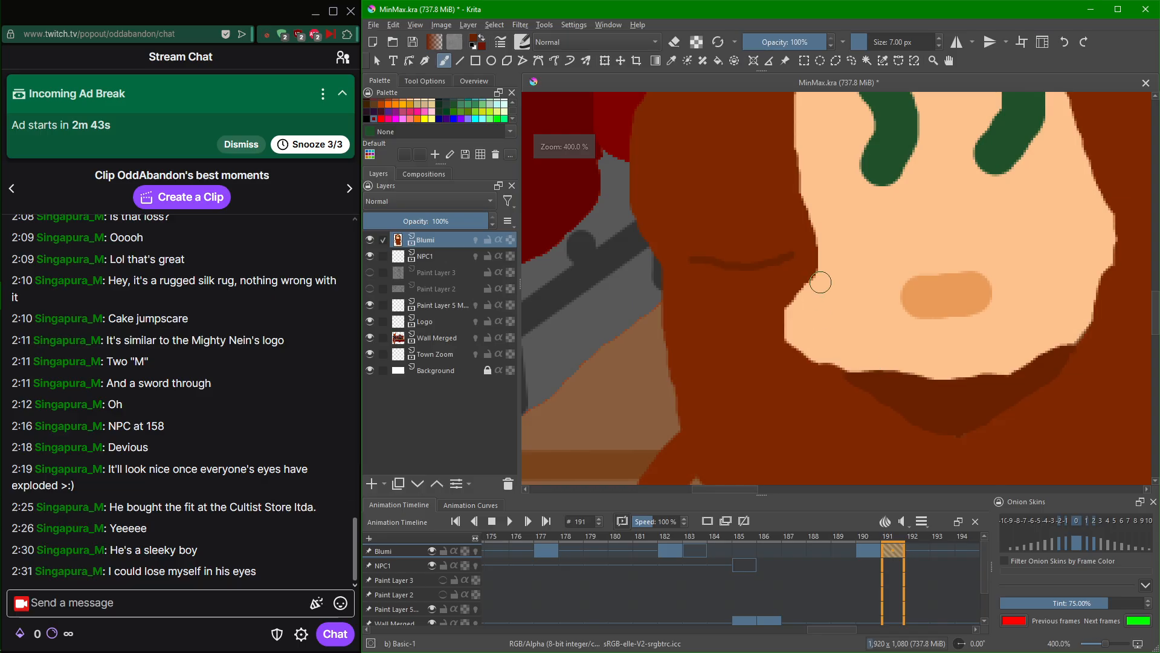
pyautogui.moveTo(820, 282); pyautogui.dragTo(801, 354)
pyautogui.hotkey('ctrl', 'z')
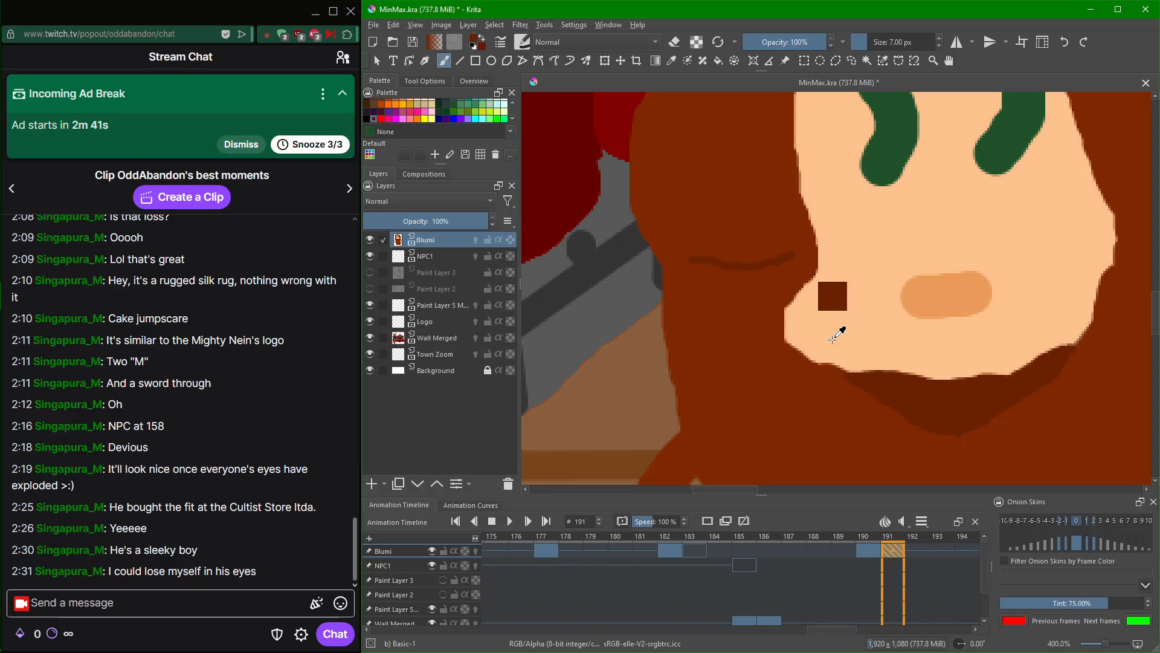
# Lower the brush opacity to 51%, try a shading stroke on the lower cheek, and undo back to before the neck shading.
pyautogui.click(789, 57)
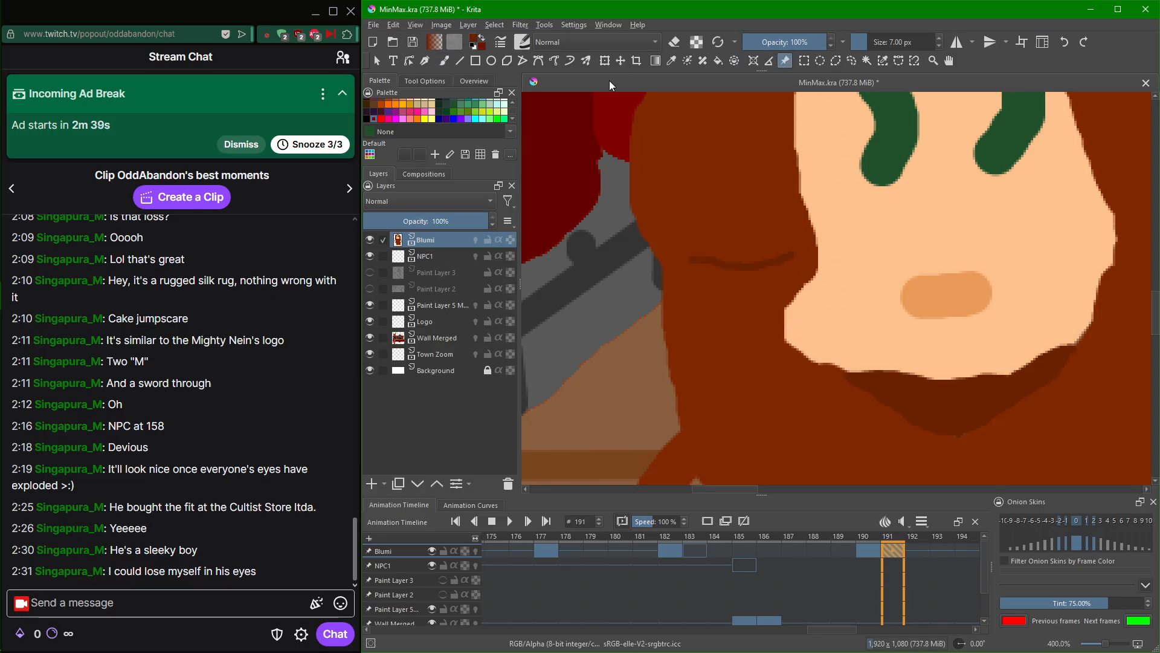
pyautogui.click(444, 60)
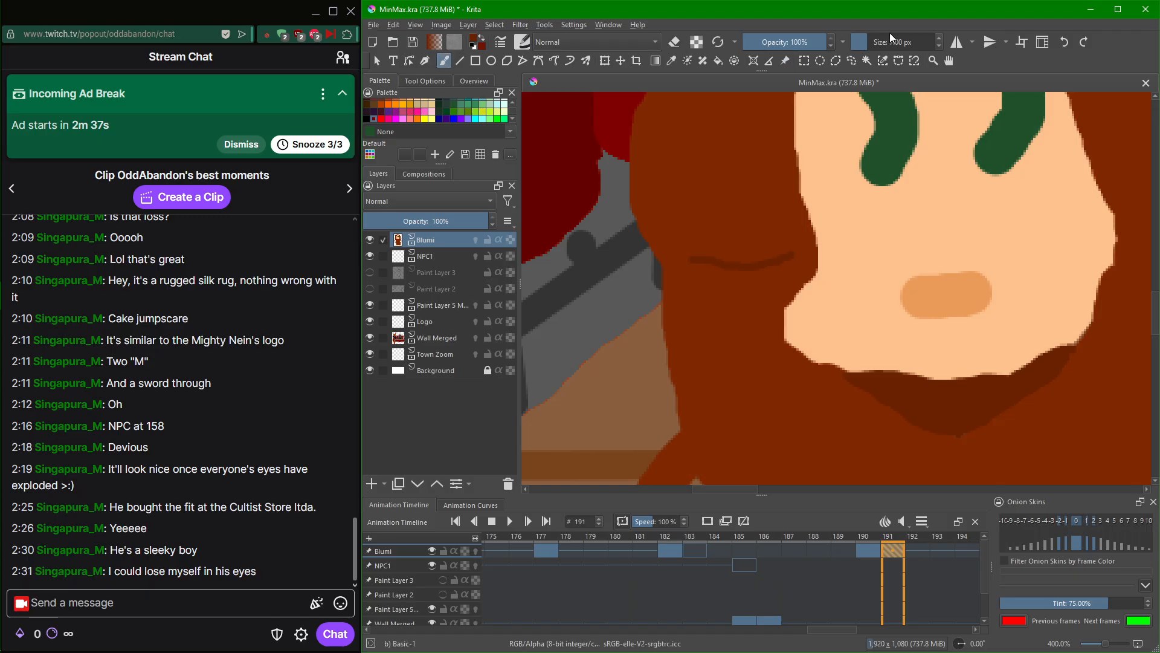
pyautogui.click(777, 37)
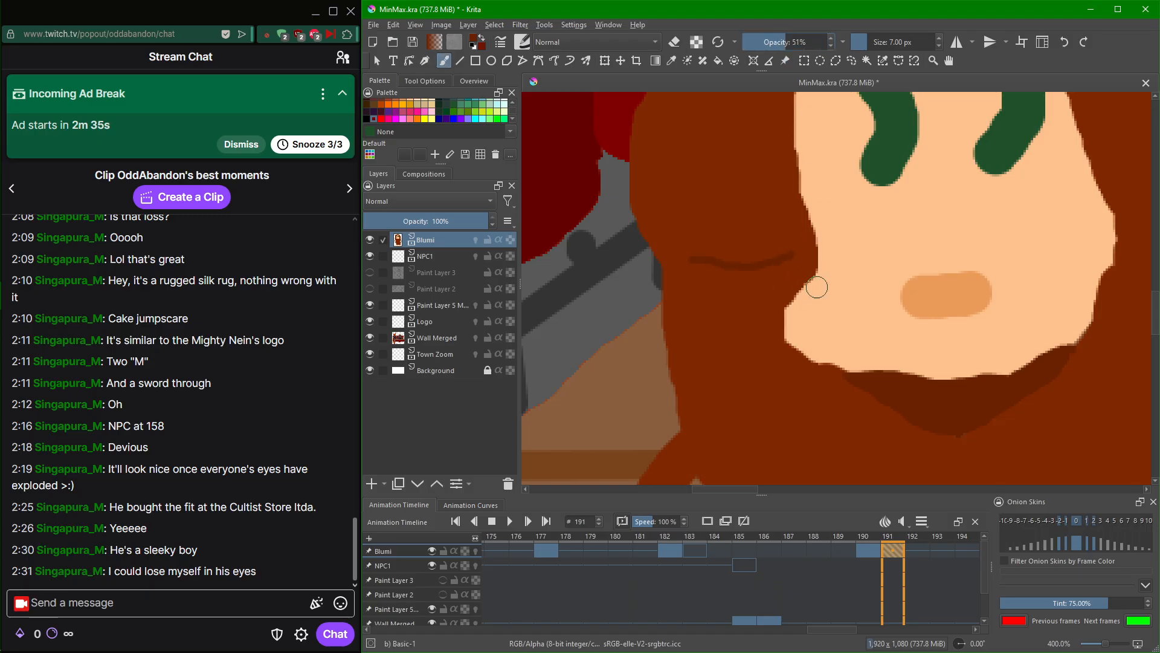
pyautogui.moveTo(817, 287)
pyautogui.mouseDown()
pyautogui.moveTo(796, 343)
pyautogui.moveTo(809, 290)
pyautogui.moveTo(783, 342)
pyautogui.mouseUp()
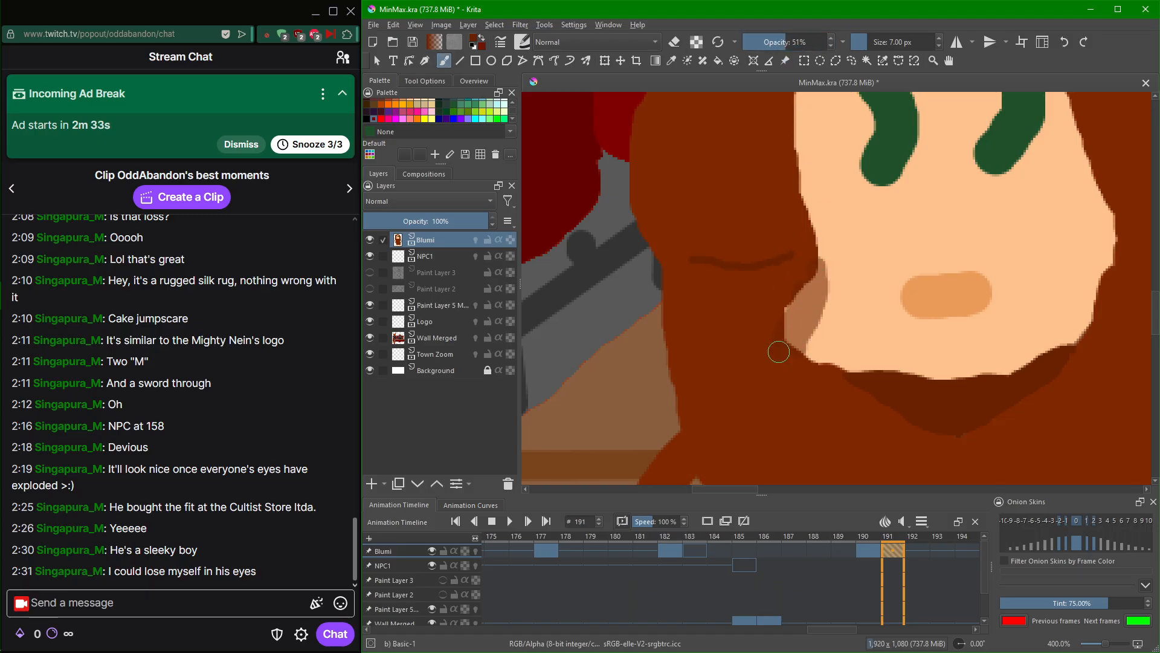
pyautogui.hotkey('ctrl', 'z')
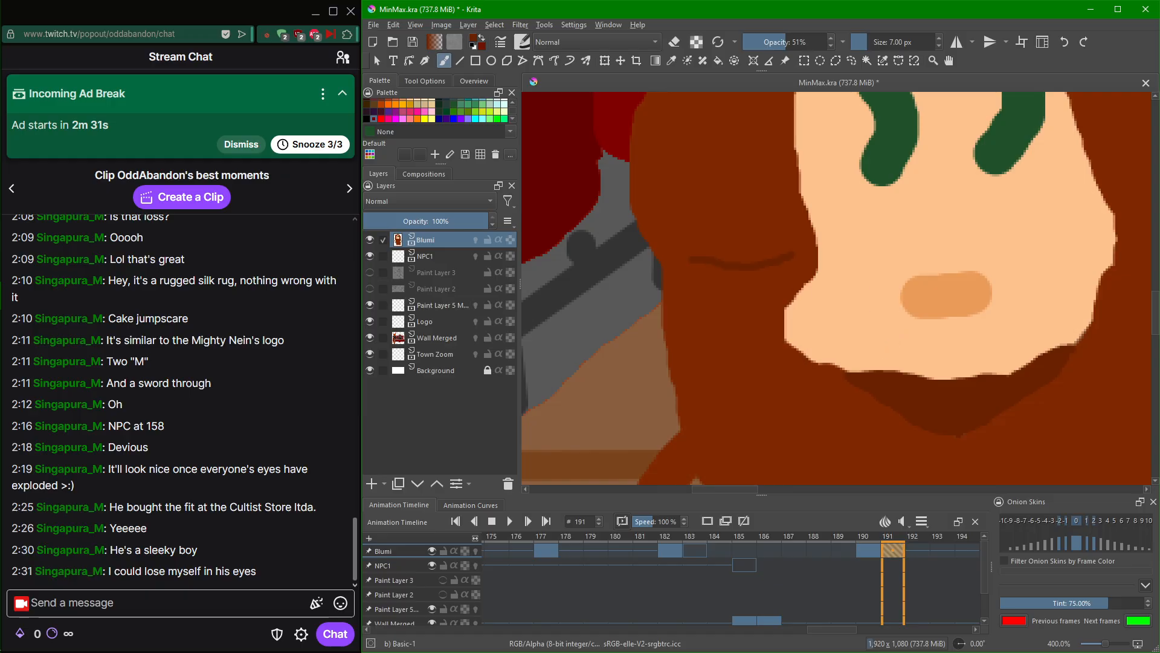
pyautogui.hotkey('ctrl', 'z')
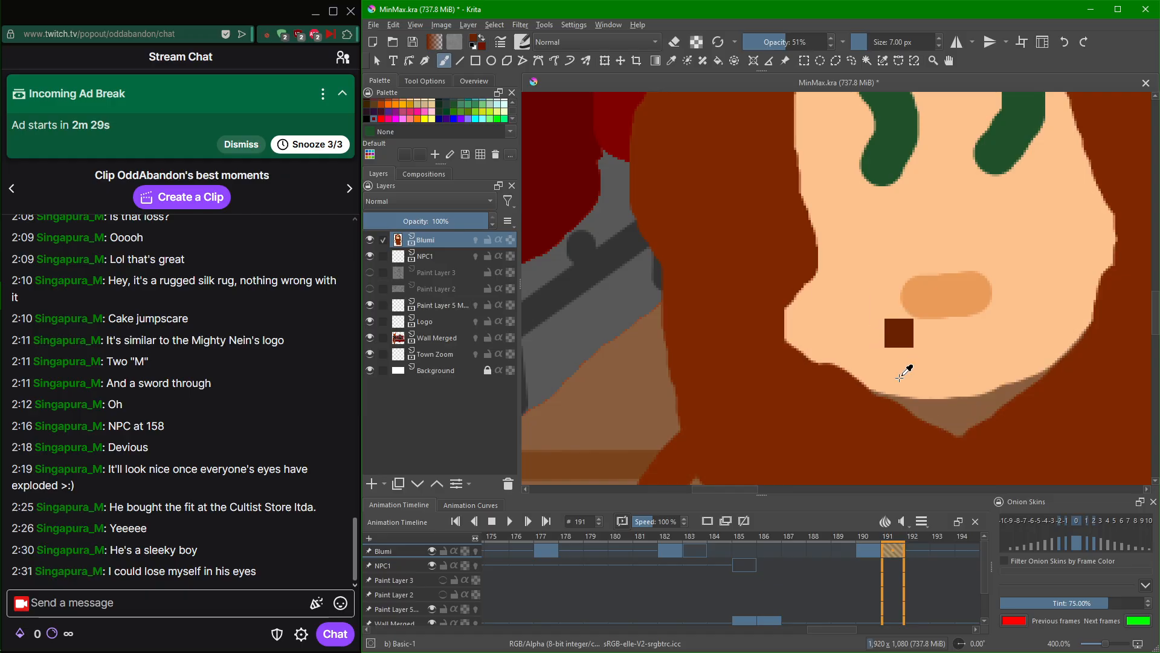
# Sample the orange patch on the face and paint it over the unfilled gap beneath the chin at 51% opacity.
pyautogui.scroll(2, 916, 399)
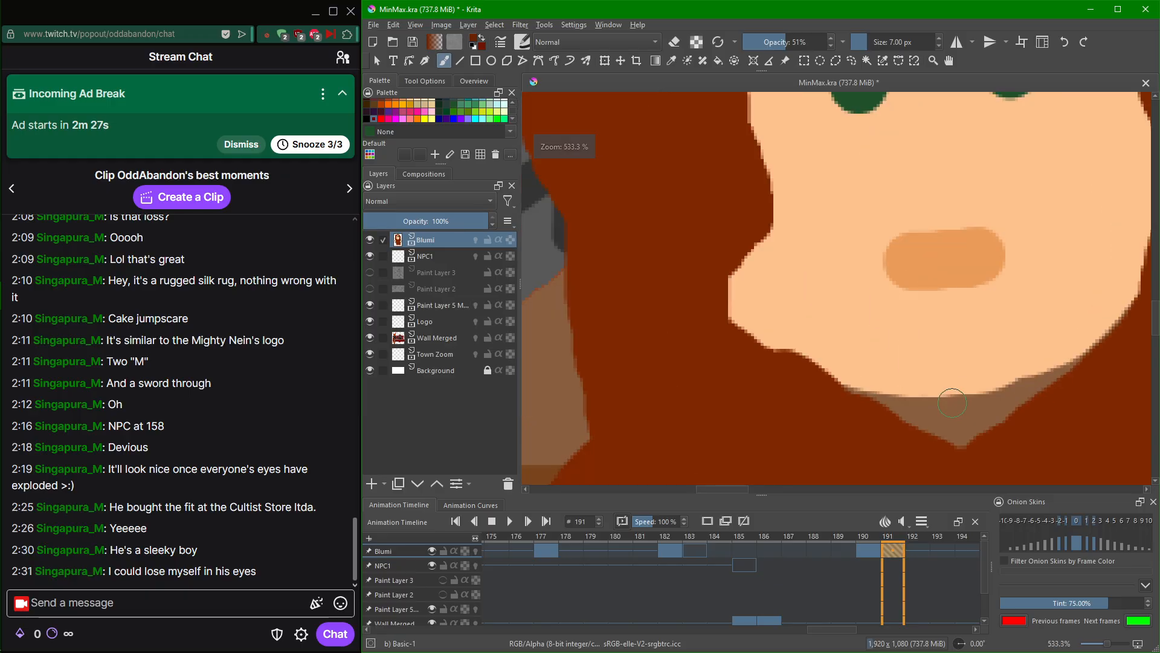
pyautogui.keyDown('ctrl'); pyautogui.click(994, 317); pyautogui.keyUp('ctrl')
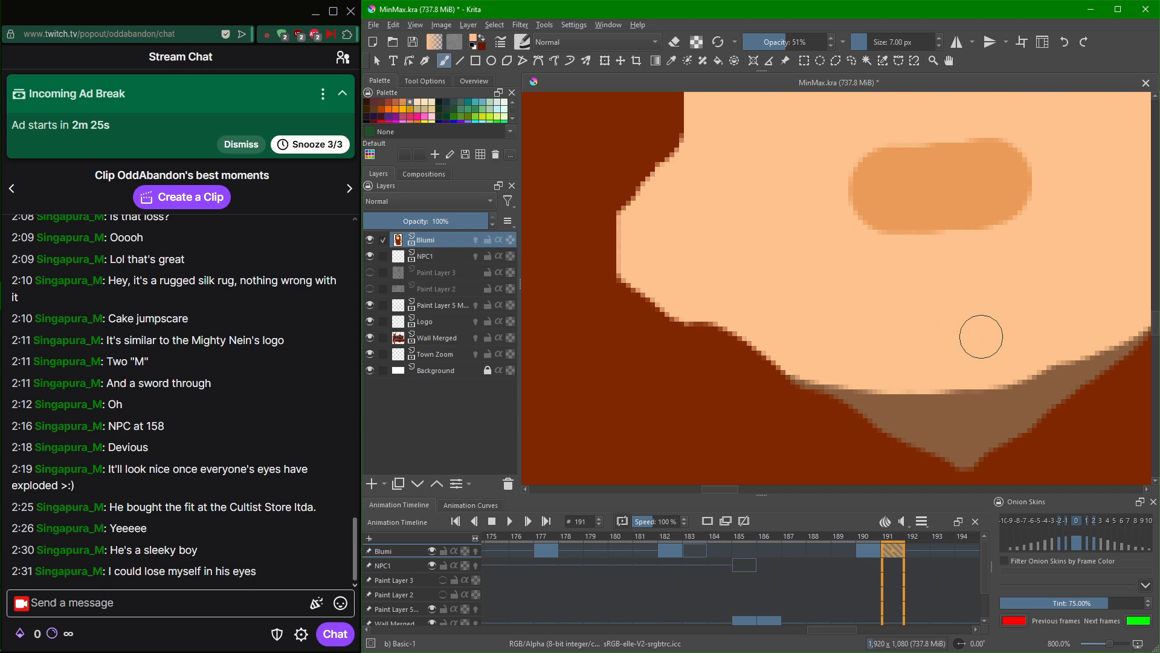
pyautogui.keyDown('ctrl'); pyautogui.click(984, 171); pyautogui.keyUp('ctrl')
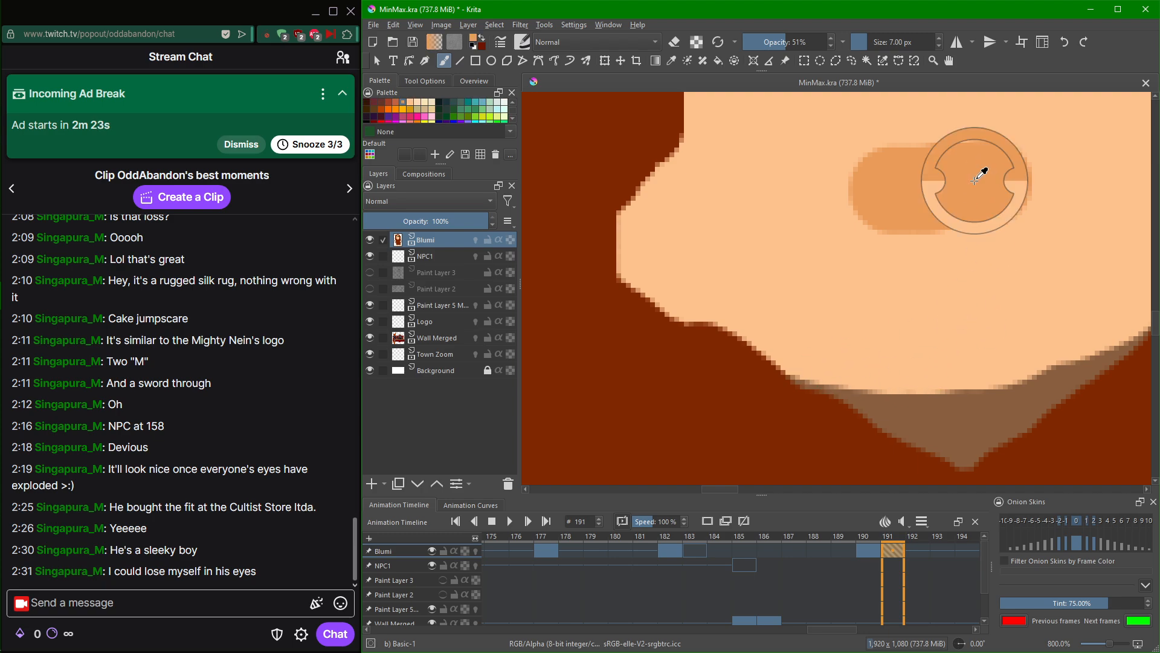
pyautogui.moveTo(967, 439)
pyautogui.mouseDown()
pyautogui.moveTo(1133, 342)
pyautogui.moveTo(1115, 332)
pyautogui.moveTo(1100, 375)
pyautogui.moveTo(955, 417)
pyautogui.moveTo(894, 417)
pyautogui.moveTo(823, 387)
pyautogui.mouseUp()
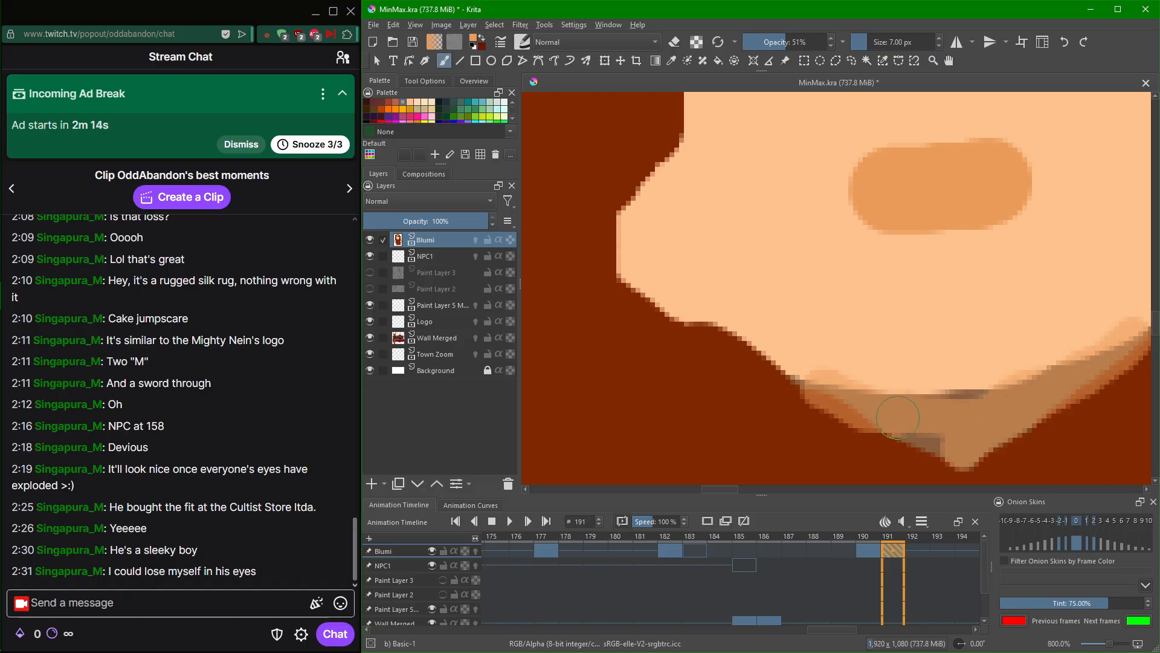
pyautogui.moveTo(898, 418)
pyautogui.mouseDown()
pyautogui.moveTo(951, 432)
pyautogui.moveTo(983, 402)
pyautogui.moveTo(942, 404)
pyautogui.moveTo(1016, 388)
pyautogui.moveTo(814, 378)
pyautogui.moveTo(870, 325)
pyautogui.moveTo(844, 351)
pyautogui.moveTo(807, 342)
pyautogui.moveTo(803, 355)
pyautogui.moveTo(860, 374)
pyautogui.mouseUp()
# Paint the sampled skin tone at 100% opacity over the orange overlap, extending the chin down to a point.
pyautogui.keyDown('ctrl'); pyautogui.click(870, 326); pyautogui.keyUp('ctrl')
pyautogui.hotkey('ctrl', 'z')
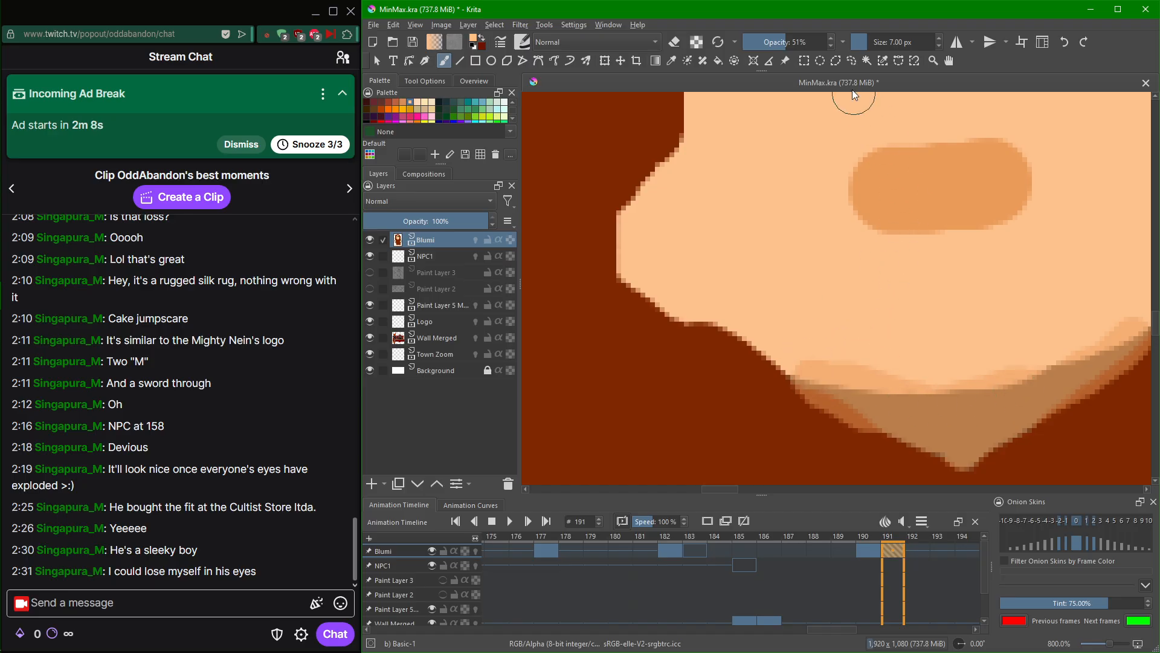
pyautogui.scroll(10, 812, 42)
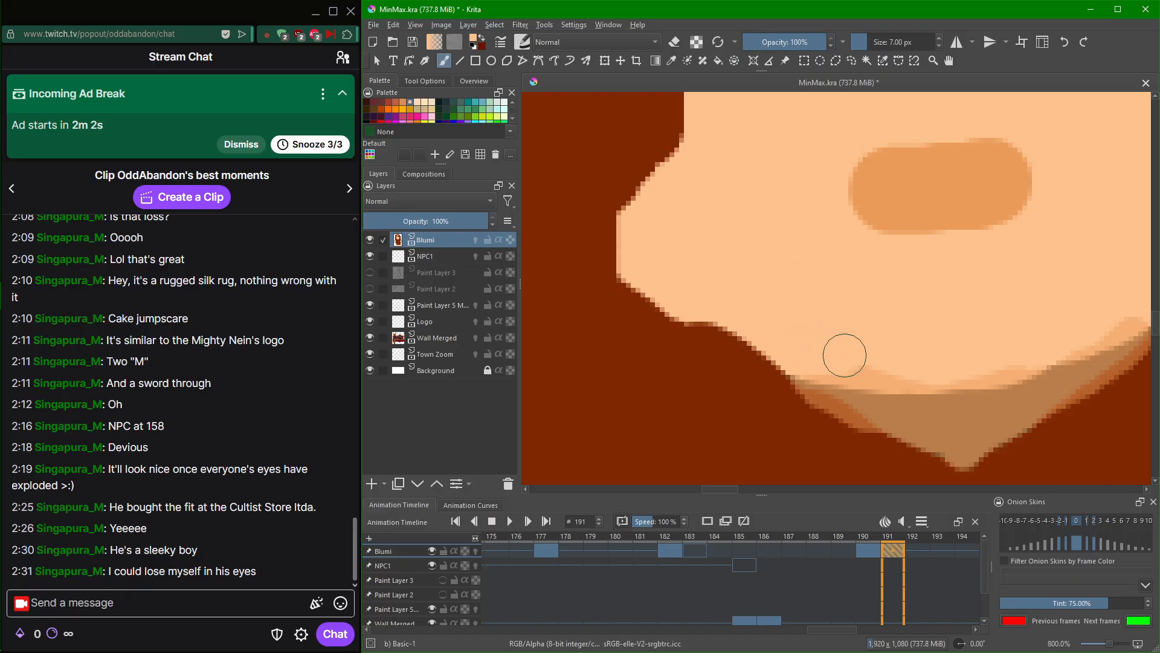
pyautogui.moveTo(855, 363)
pyautogui.mouseDown()
pyautogui.moveTo(820, 363)
pyautogui.moveTo(881, 385)
pyautogui.moveTo(927, 363)
pyautogui.mouseUp()
pyautogui.hotkey('ctrl', 'z')
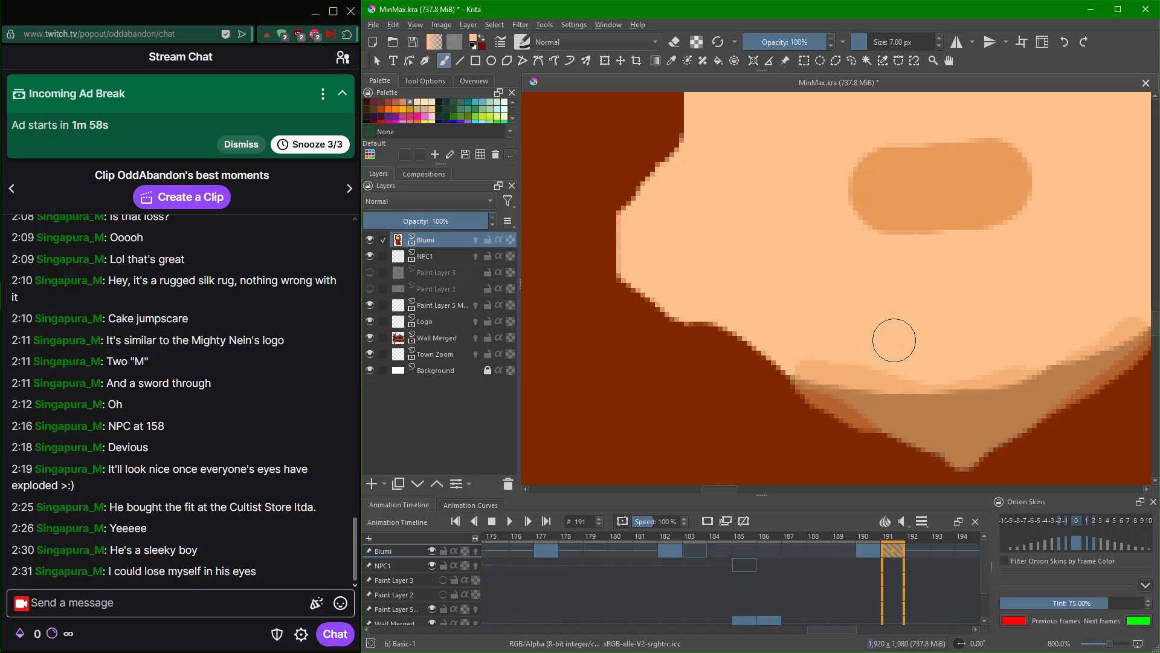
pyautogui.moveTo(826, 361)
pyautogui.mouseDown()
pyautogui.moveTo(904, 372)
pyautogui.moveTo(822, 360)
pyautogui.moveTo(827, 389)
pyautogui.mouseUp()
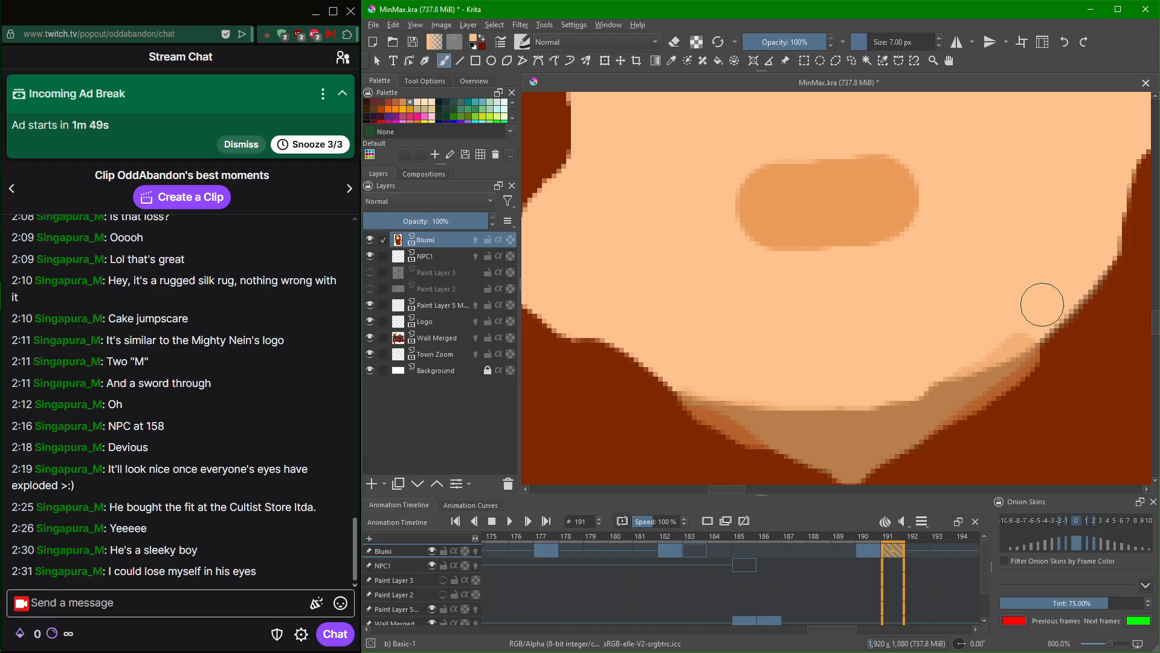
pyautogui.moveTo(1043, 304)
pyautogui.mouseDown()
pyautogui.moveTo(1017, 333)
pyautogui.moveTo(924, 372)
pyautogui.mouseUp()
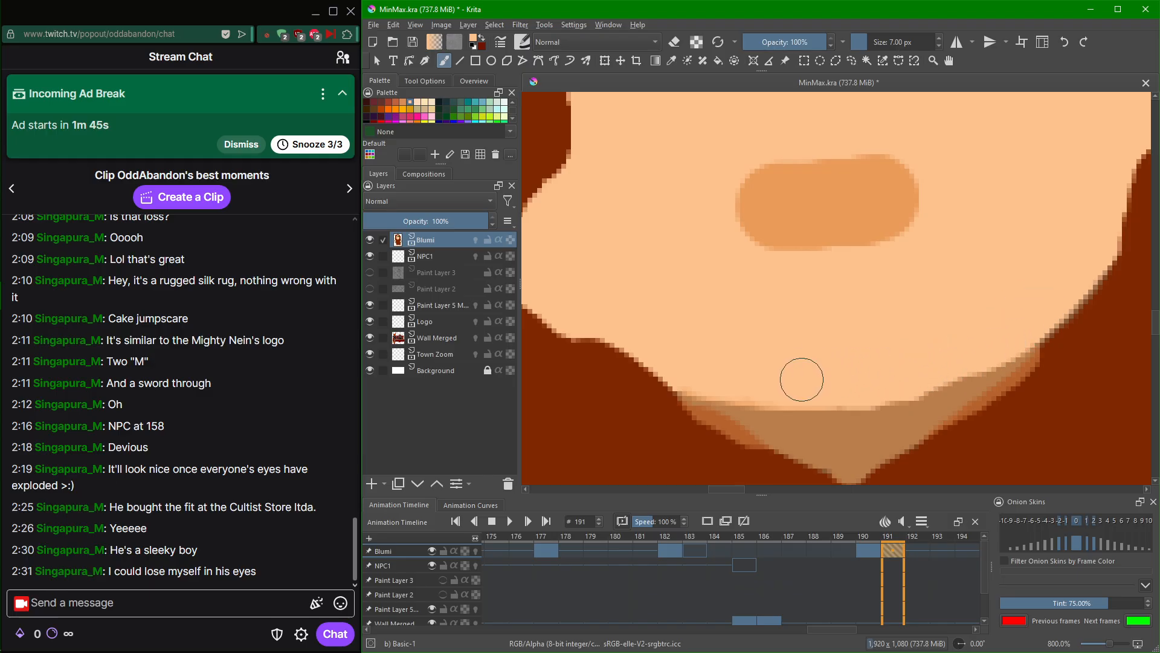
pyautogui.moveTo(800, 378)
pyautogui.mouseDown()
pyautogui.moveTo(805, 394)
pyautogui.moveTo(854, 407)
pyautogui.moveTo(896, 385)
pyautogui.moveTo(875, 397)
pyautogui.moveTo(768, 397)
pyautogui.moveTo(849, 415)
pyautogui.moveTo(792, 402)
pyautogui.mouseUp()
# Paint the robe's brown over the orange overspill along both sides of the neckline.
pyautogui.scroll(-3, 850, 365)
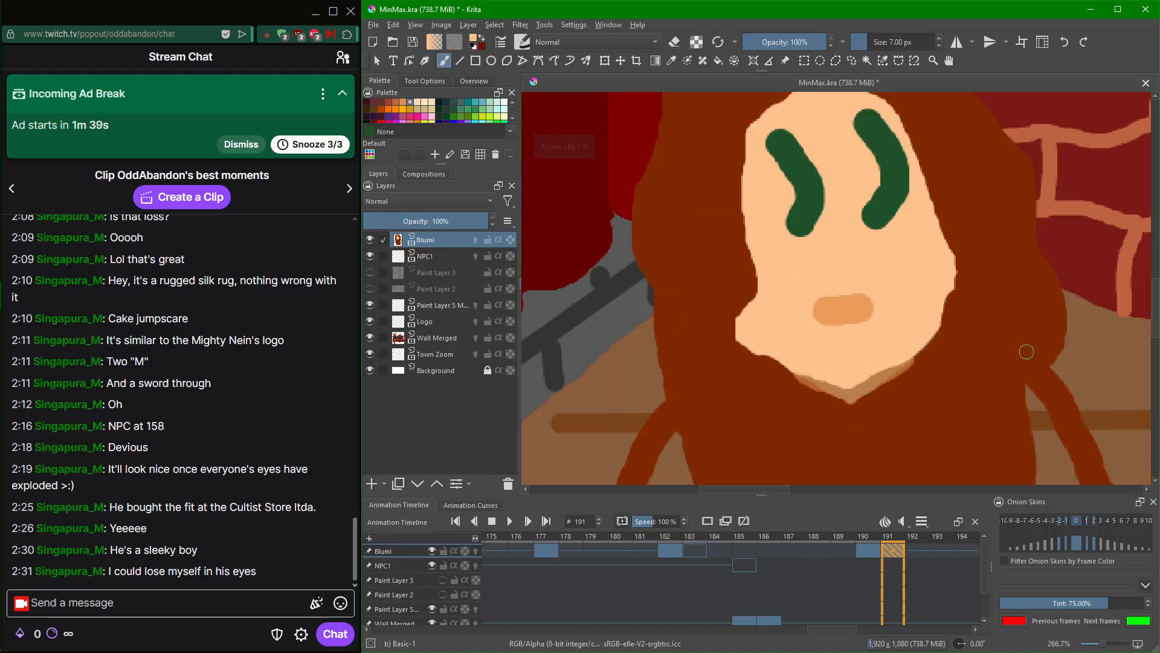
pyautogui.scroll(-1, 1023, 355)
pyautogui.scroll(2, 974, 379)
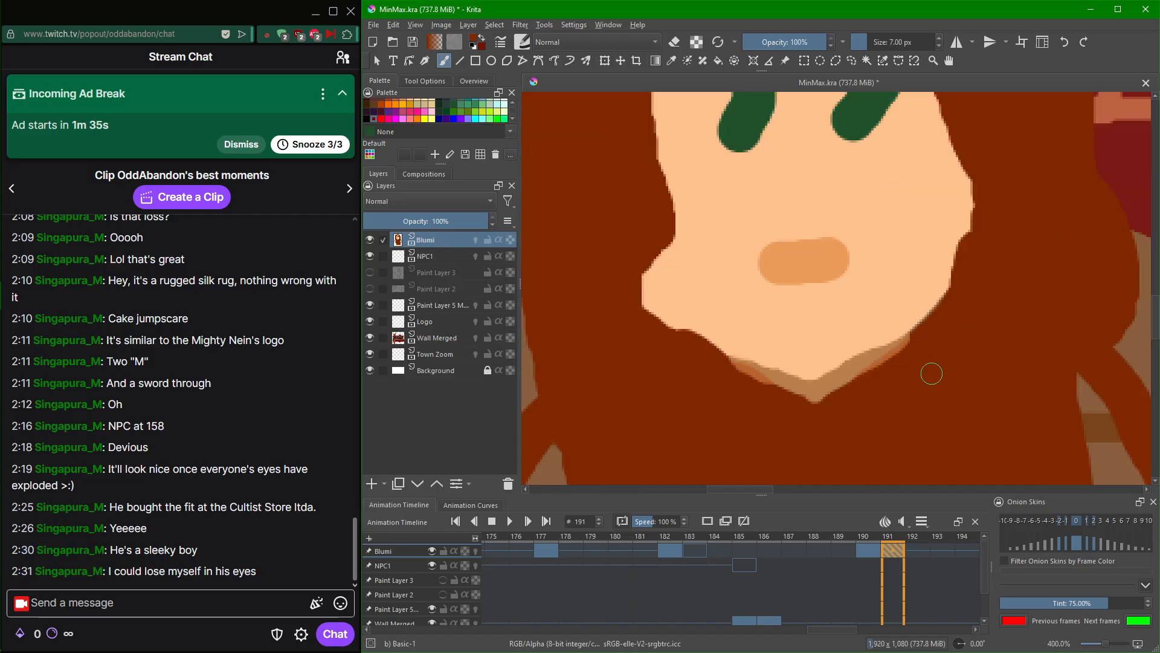
pyautogui.scroll(2, 928, 370)
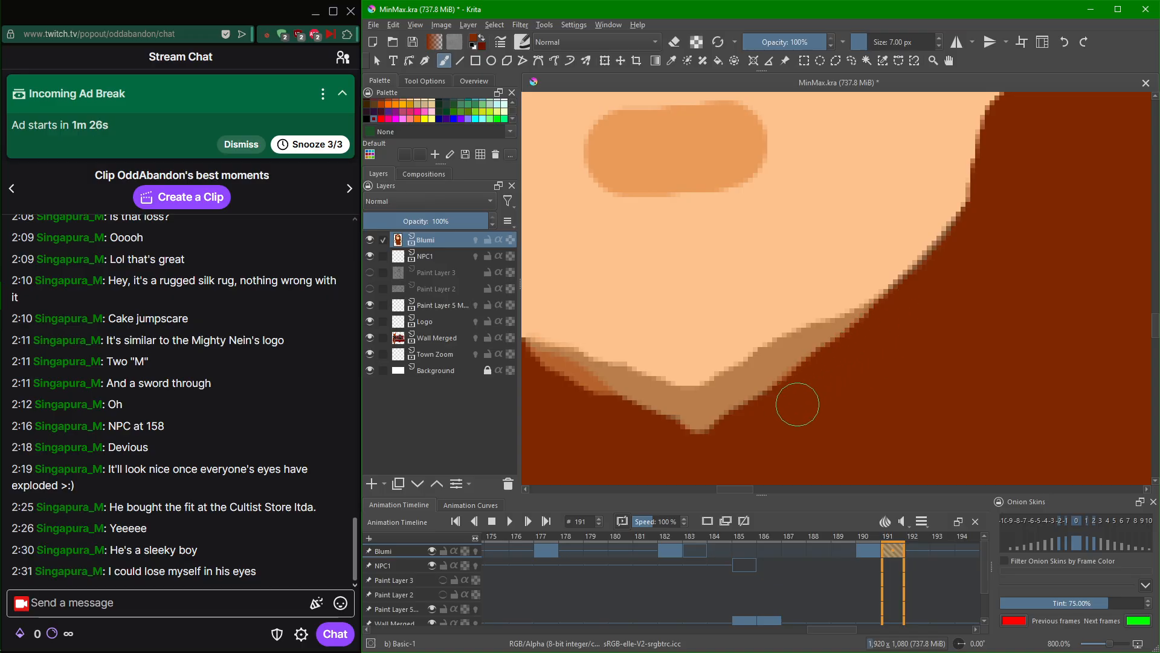
pyautogui.moveTo(796, 401); pyautogui.dragTo(904, 398)
pyautogui.moveTo(643, 361)
pyautogui.mouseDown()
pyautogui.moveTo(613, 353)
pyautogui.moveTo(720, 408)
pyautogui.moveTo(638, 365)
pyautogui.mouseUp()
pyautogui.scroll(-4, 604, 345)
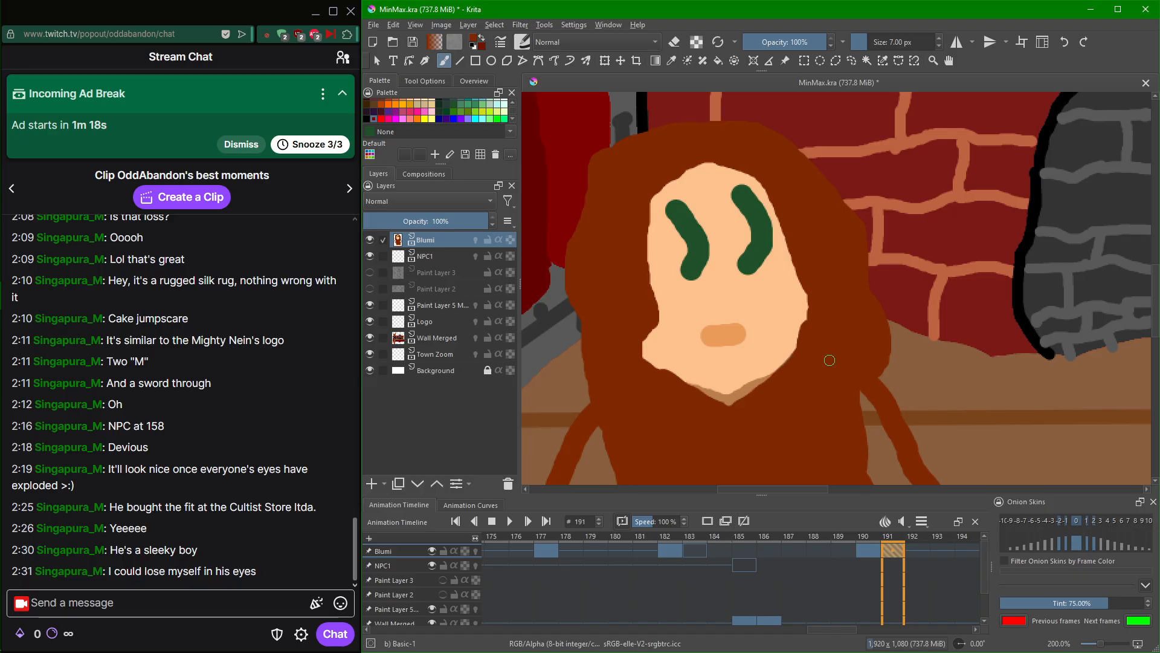
# Step back through the animation to frame 179, return to frame 191 and examine the character's face and hood.
pyautogui.press('Left')
pyautogui.press('Left')
pyautogui.press('Left')
pyautogui.press('Left')
pyautogui.press('Left')
pyautogui.press('Left')
pyautogui.press('Left')
pyautogui.press('Left')
pyautogui.press('Left')
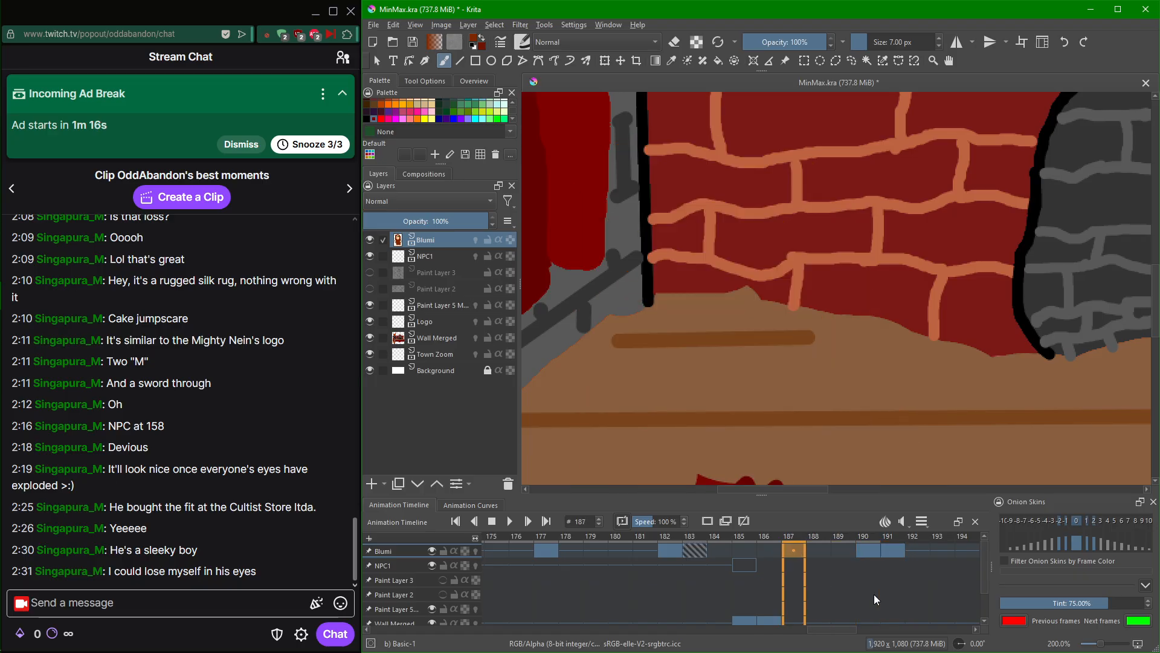
pyautogui.press('Left')
pyautogui.press('Left')
pyautogui.press('Left')
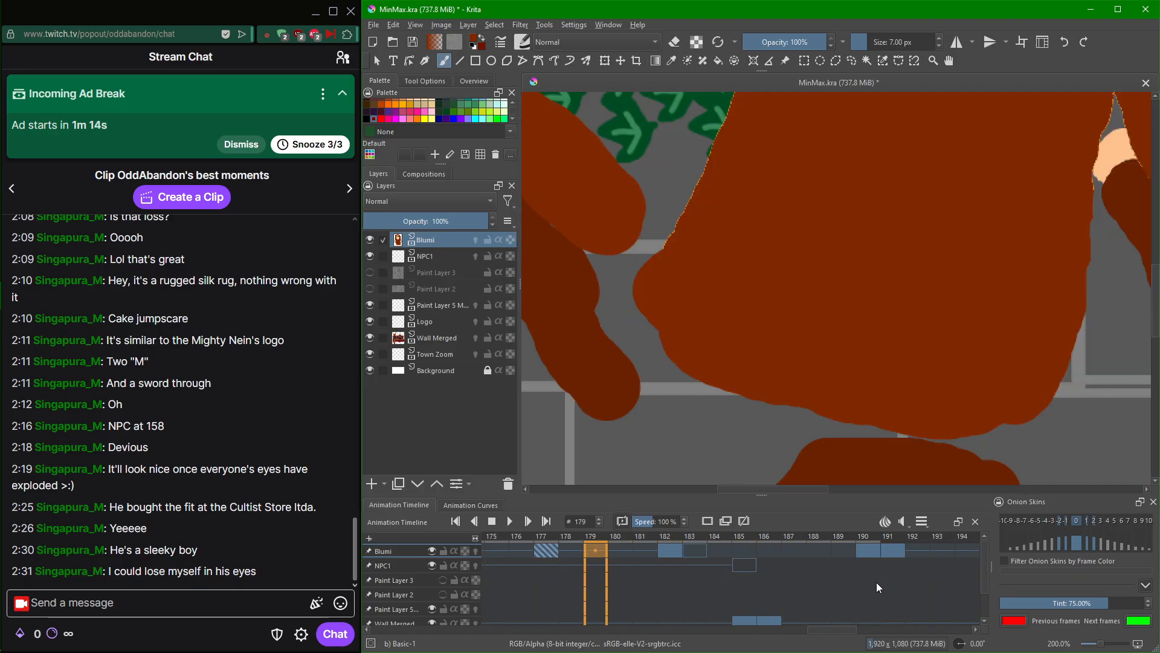
pyautogui.press('Right')
pyautogui.press('Right')
pyautogui.press('Right')
pyautogui.press('Right')
pyautogui.press('Right')
pyautogui.press('Right')
pyautogui.press('Right')
pyautogui.press('Right')
pyautogui.press('Right')
pyautogui.press('Right')
pyautogui.press('Right')
pyautogui.press('Right')
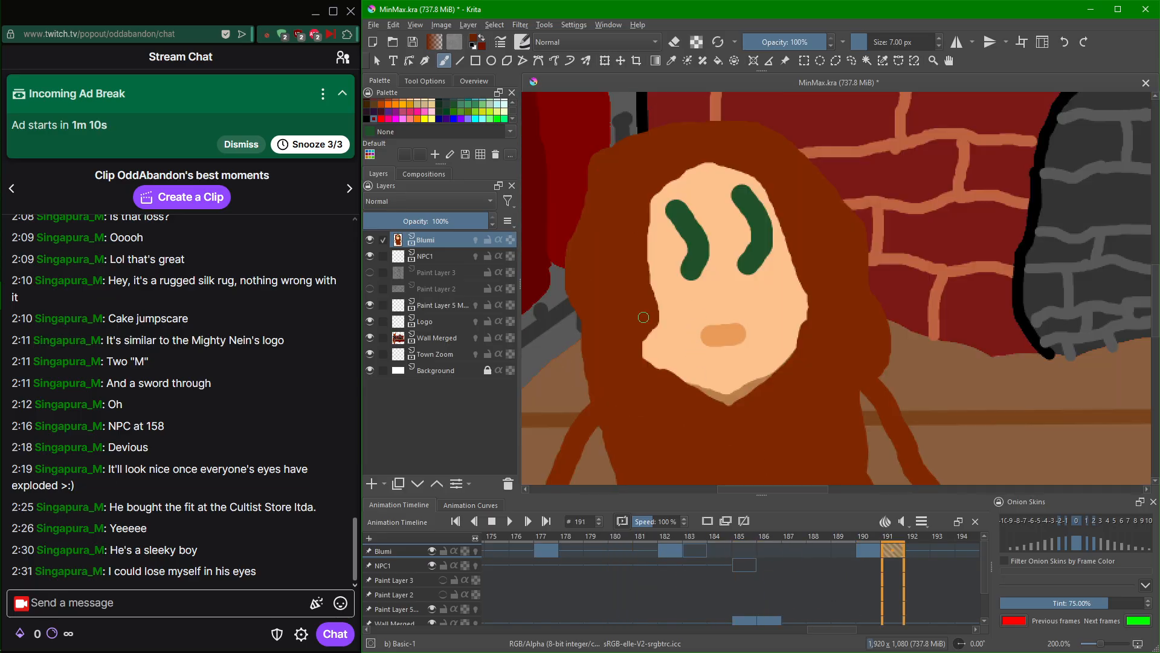
pyautogui.scroll(2, 634, 257)
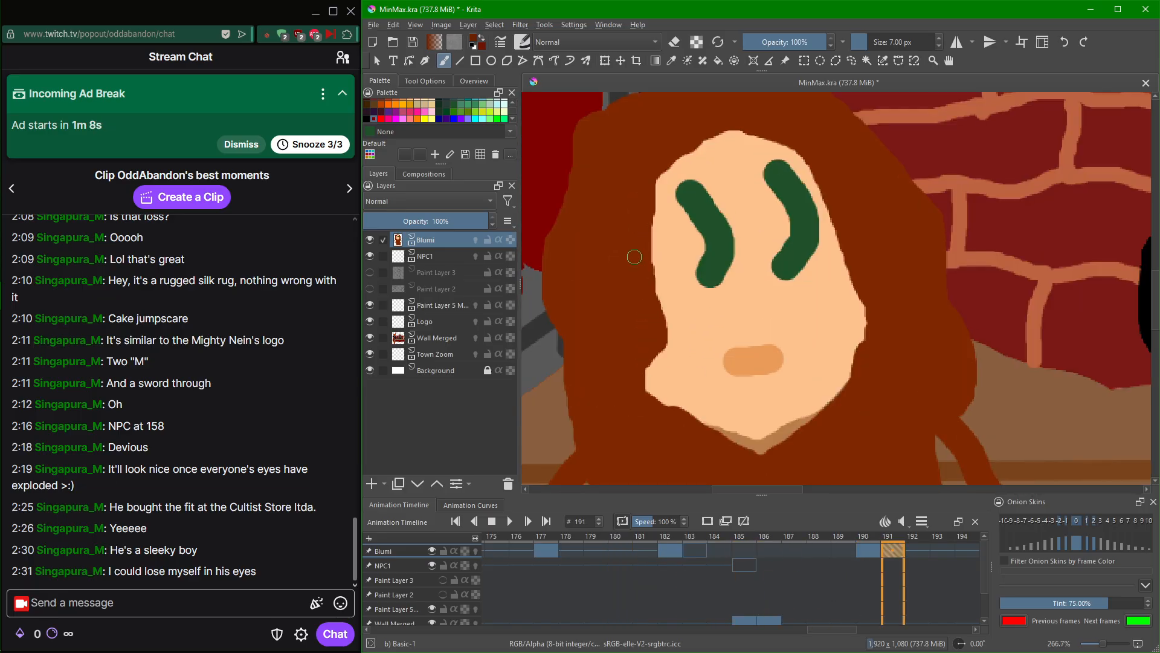
# Shade the bulge on the cheek and the lower chin edge with dark brown at 20% opacity and a 10 px brush.
pyautogui.moveTo(789, 41)
pyautogui.mouseDown()
pyautogui.moveTo(753, 53)
pyautogui.moveTo(763, 53)
pyautogui.mouseUp()
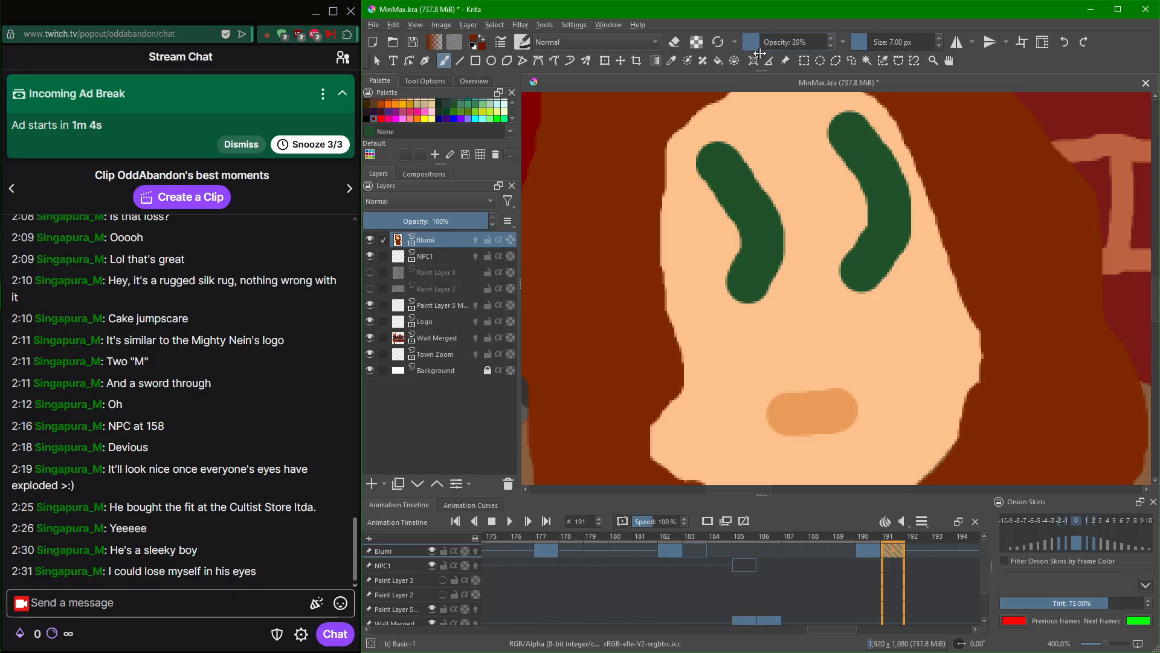
pyautogui.moveTo(690, 281); pyautogui.dragTo(764, 116)
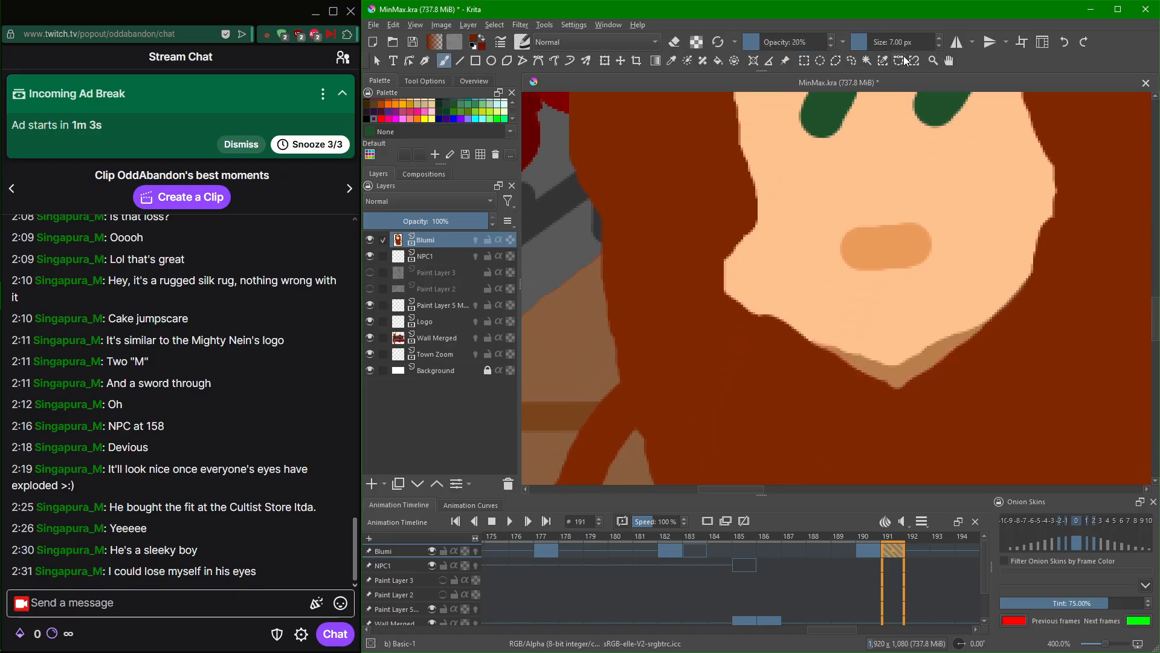
pyautogui.moveTo(905, 50); pyautogui.dragTo(908, 50)
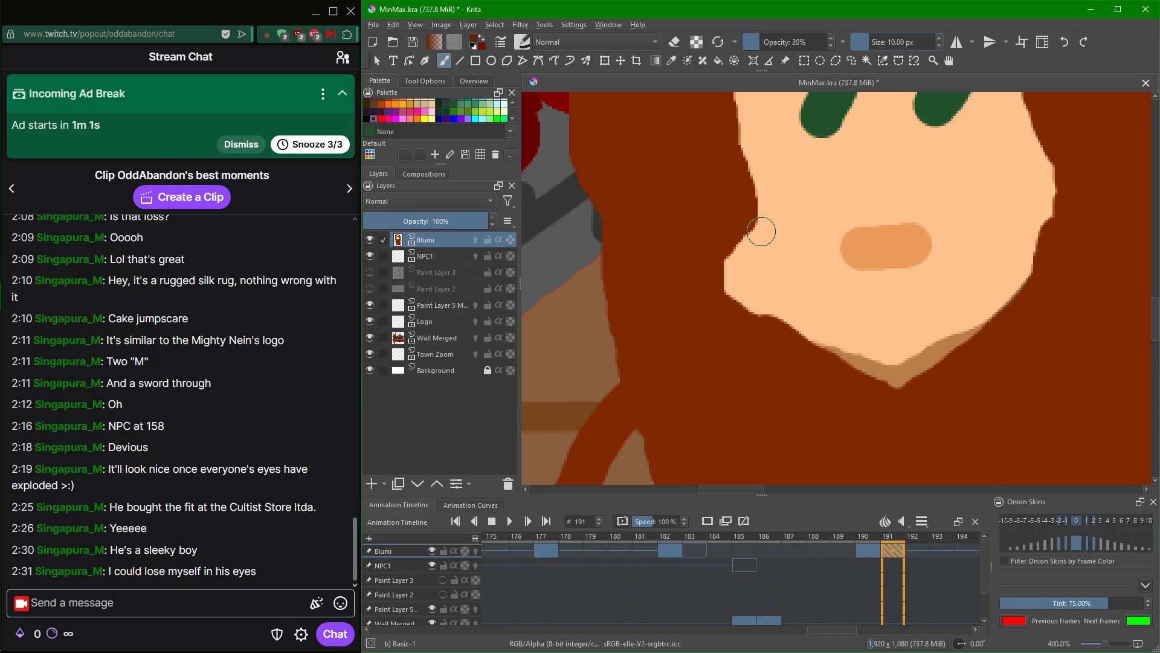
pyautogui.moveTo(768, 232)
pyautogui.mouseDown()
pyautogui.moveTo(733, 280)
pyautogui.moveTo(764, 305)
pyautogui.moveTo(763, 245)
pyautogui.mouseUp()
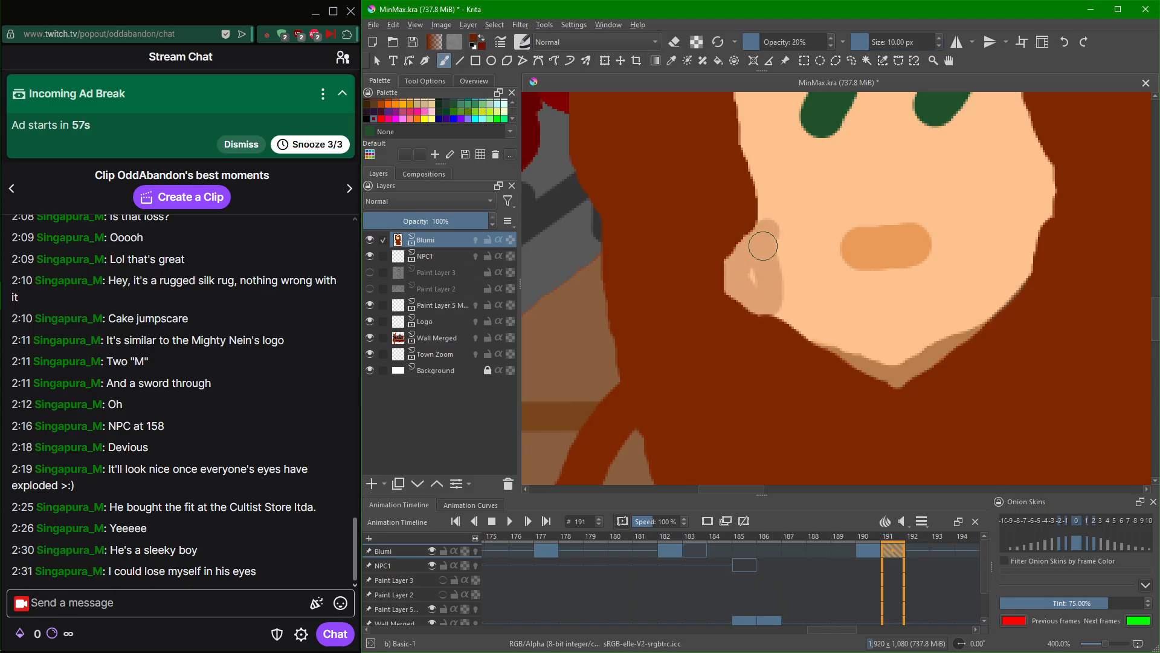
pyautogui.moveTo(820, 333)
pyautogui.mouseDown()
pyautogui.moveTo(889, 359)
pyautogui.moveTo(937, 357)
pyautogui.moveTo(986, 322)
pyautogui.moveTo(896, 382)
pyautogui.mouseUp()
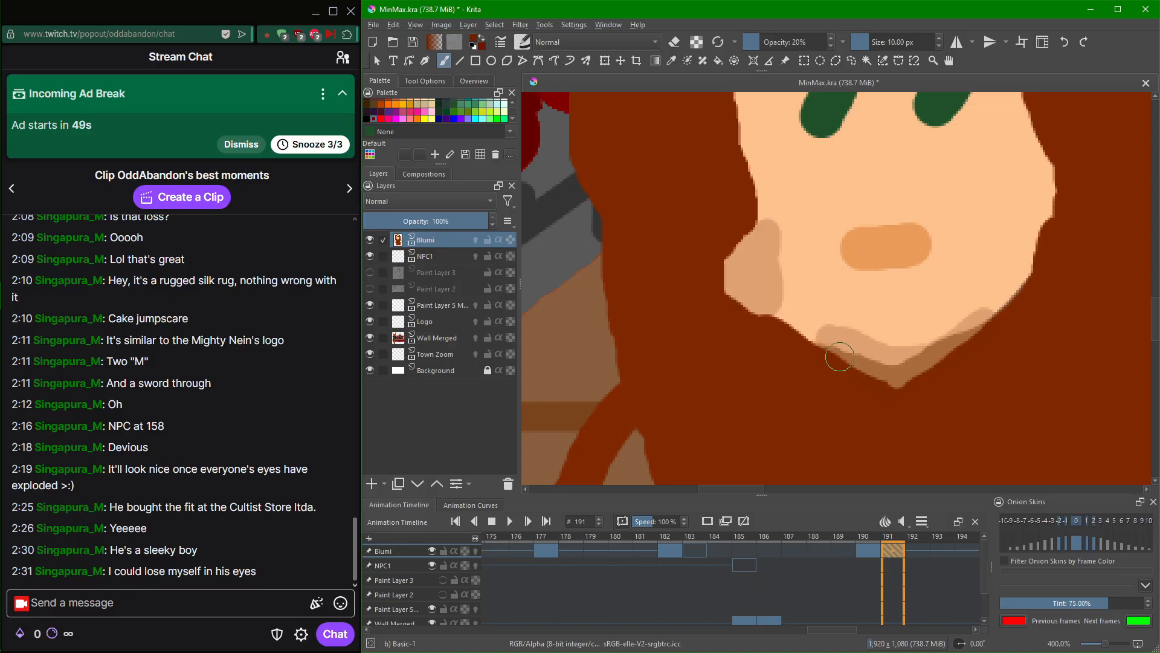
pyautogui.scroll(-3, 763, 275)
pyautogui.scroll(2, 736, 233)
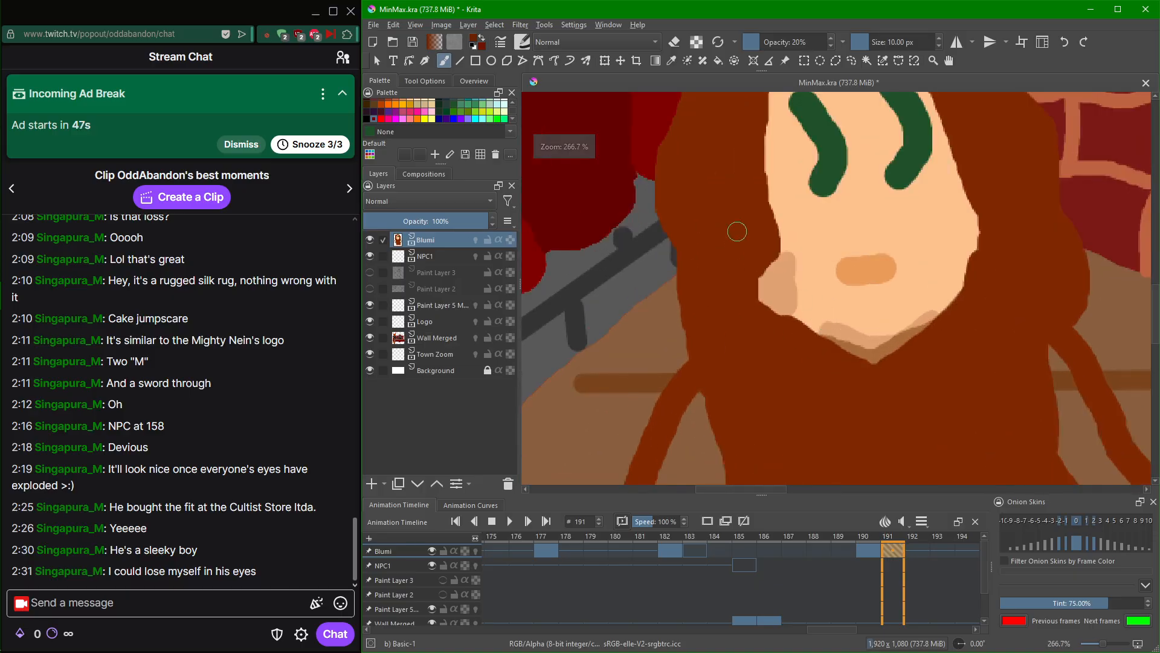
# Undo the extra stroke on the cheek shadow and extend the shadow up along the hood edge with a 2 px brush.
pyautogui.moveTo(783, 269); pyautogui.dragTo(785, 249)
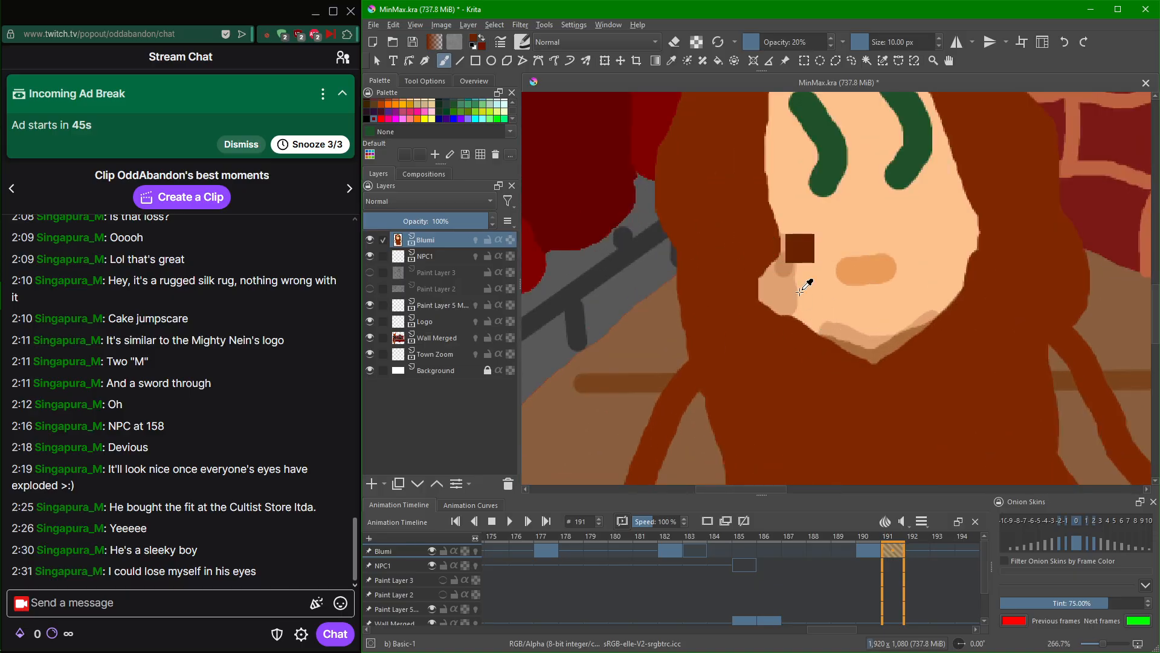
pyautogui.hotkey('ctrl', 'z')
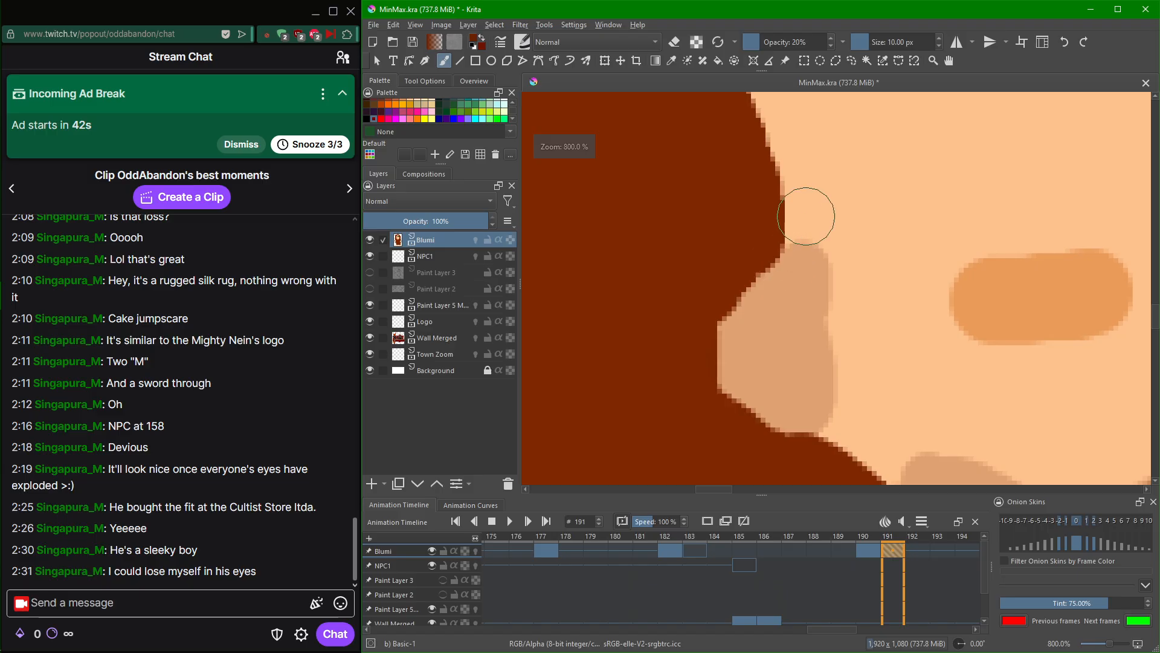
pyautogui.scroll(-1, 906, 44)
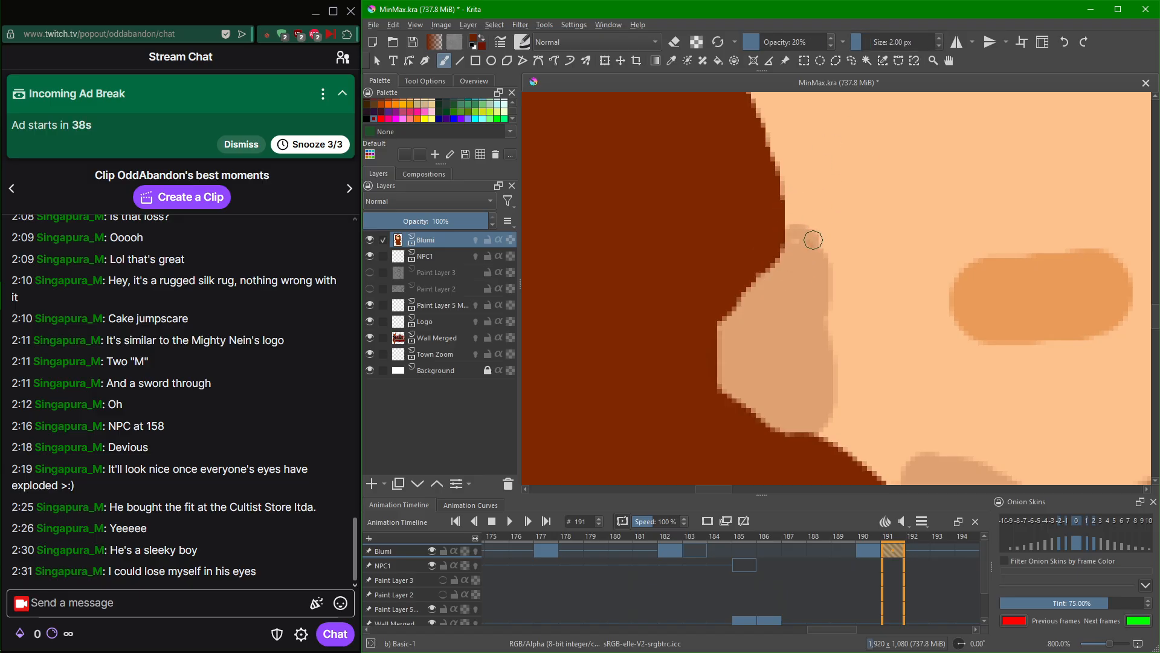
pyautogui.moveTo(803, 228)
pyautogui.mouseDown()
pyautogui.moveTo(783, 198)
pyautogui.moveTo(794, 243)
pyautogui.moveTo(814, 236)
pyautogui.moveTo(820, 249)
pyautogui.moveTo(798, 199)
pyautogui.mouseUp()
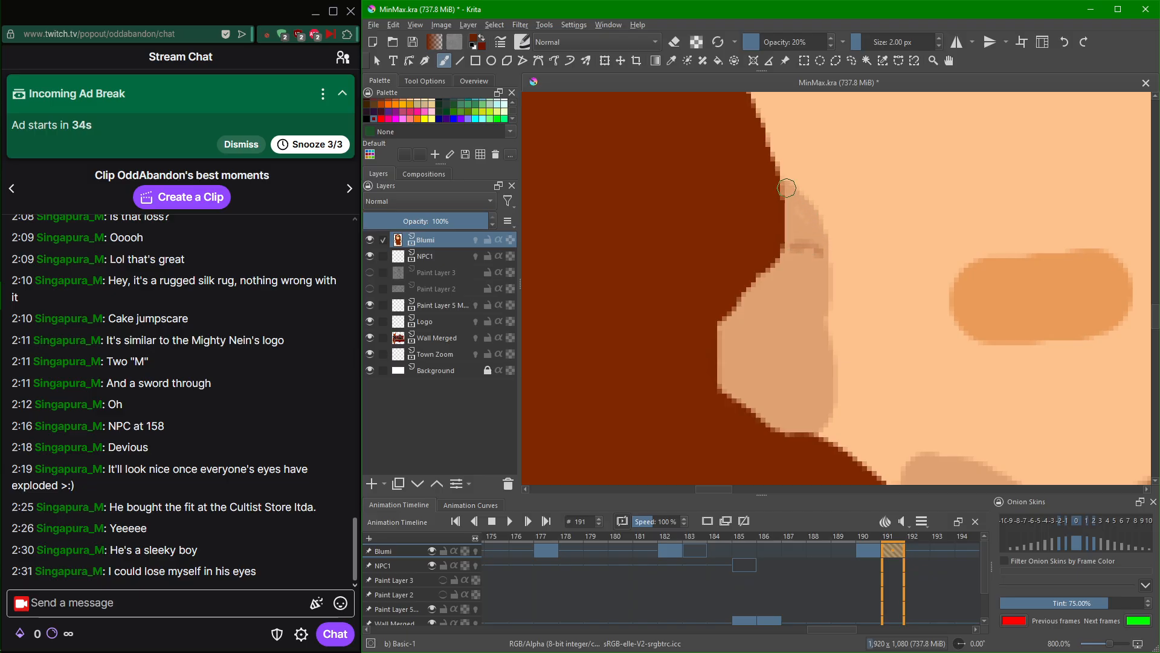
# Sample the cheek shadow's tan and paint it at 100% opacity over the darker overlap in the shadow.
pyautogui.keyDown('ctrl'); pyautogui.click(810, 219); pyautogui.keyUp('ctrl')
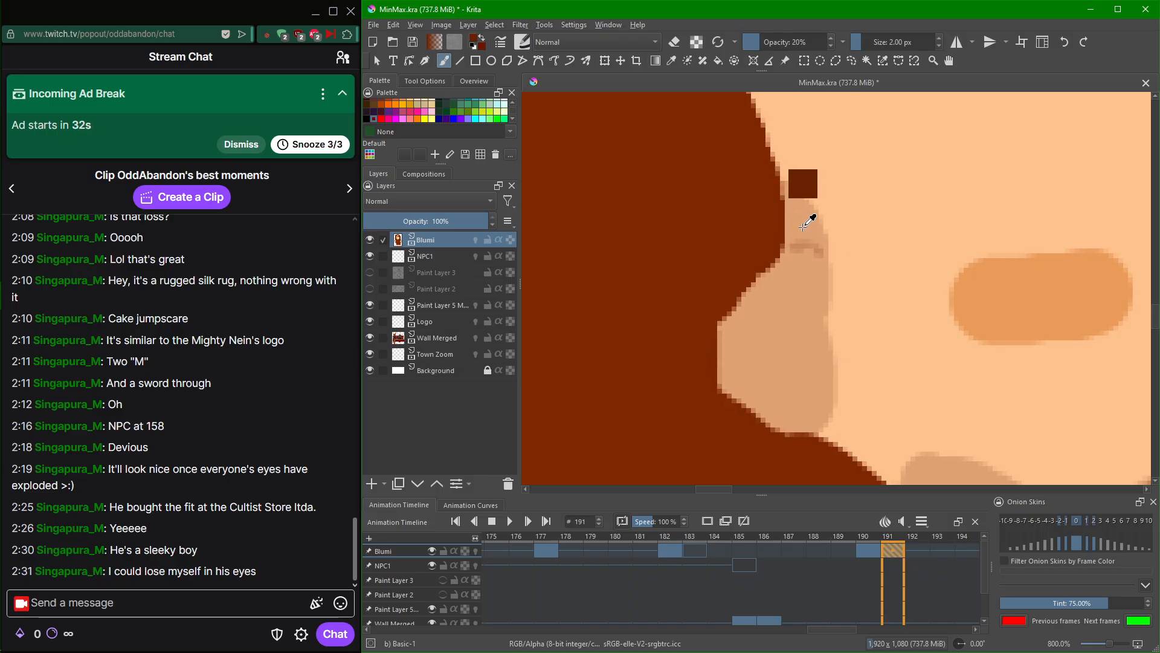
pyautogui.moveTo(805, 236); pyautogui.dragTo(800, 255)
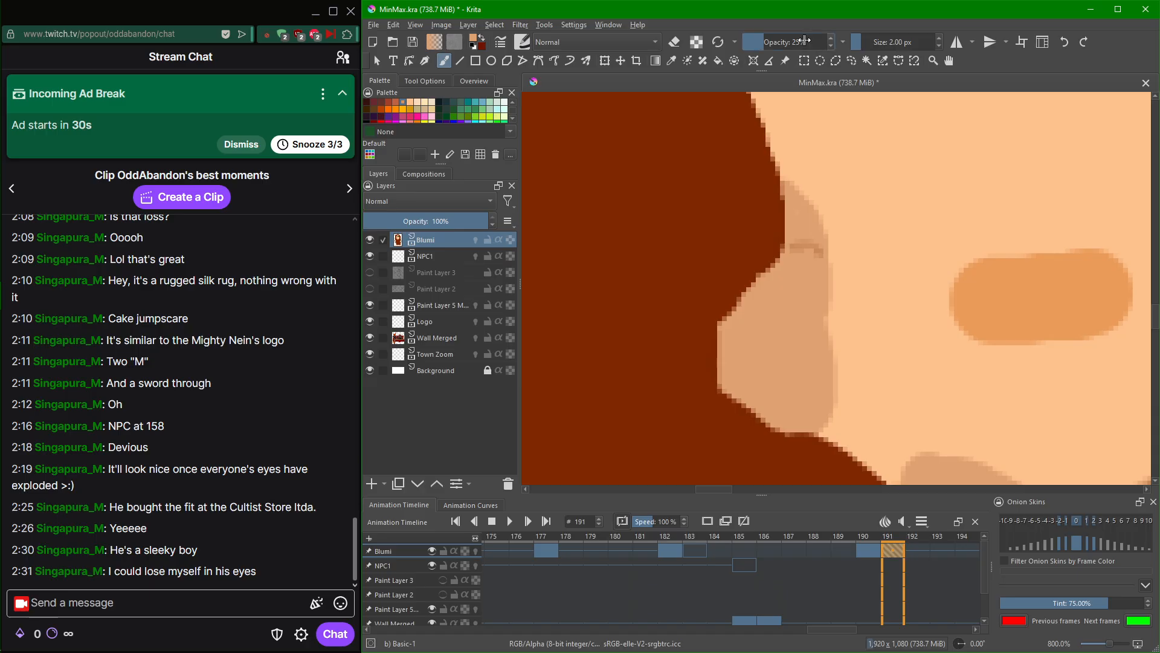
pyautogui.scroll(15, 805, 41)
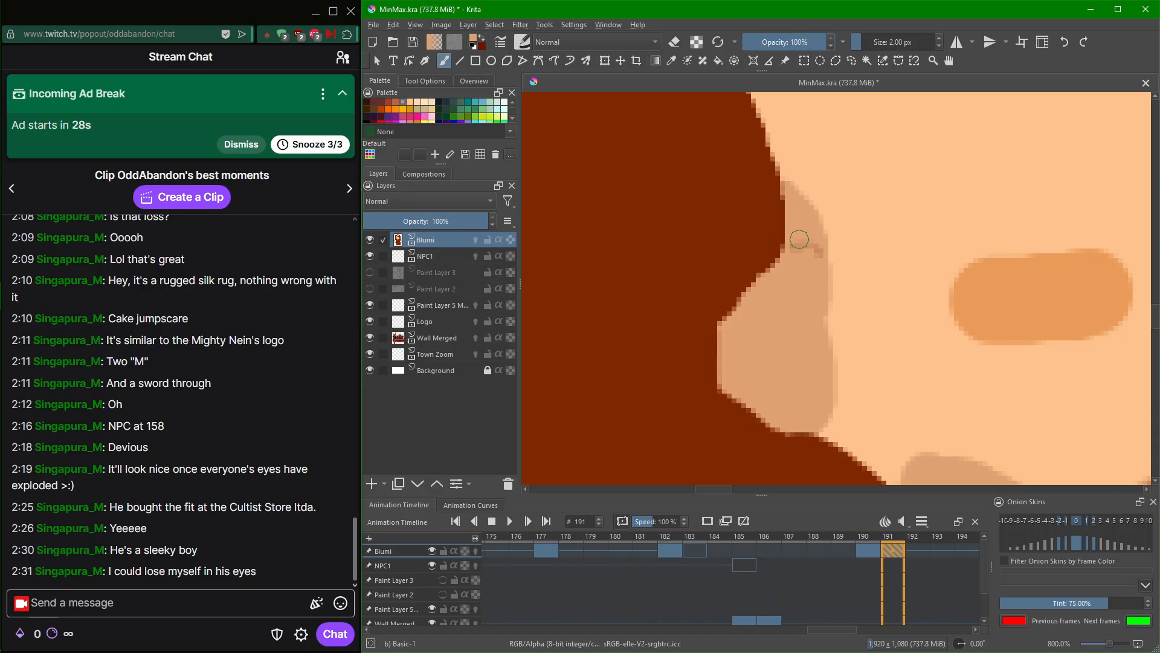
pyautogui.moveTo(799, 239); pyautogui.dragTo(817, 258)
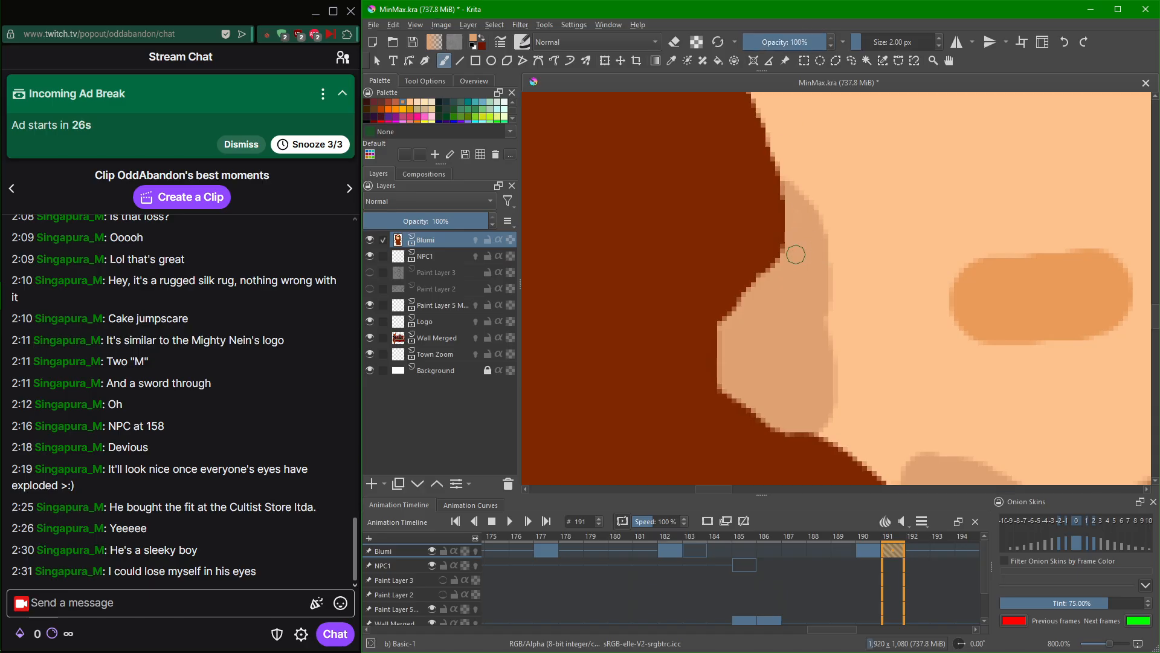
# Sample the darker tan beneath the chin and extend it up along the jaw edge below the cheek bulge.
pyautogui.moveTo(808, 300); pyautogui.dragTo(718, 231)
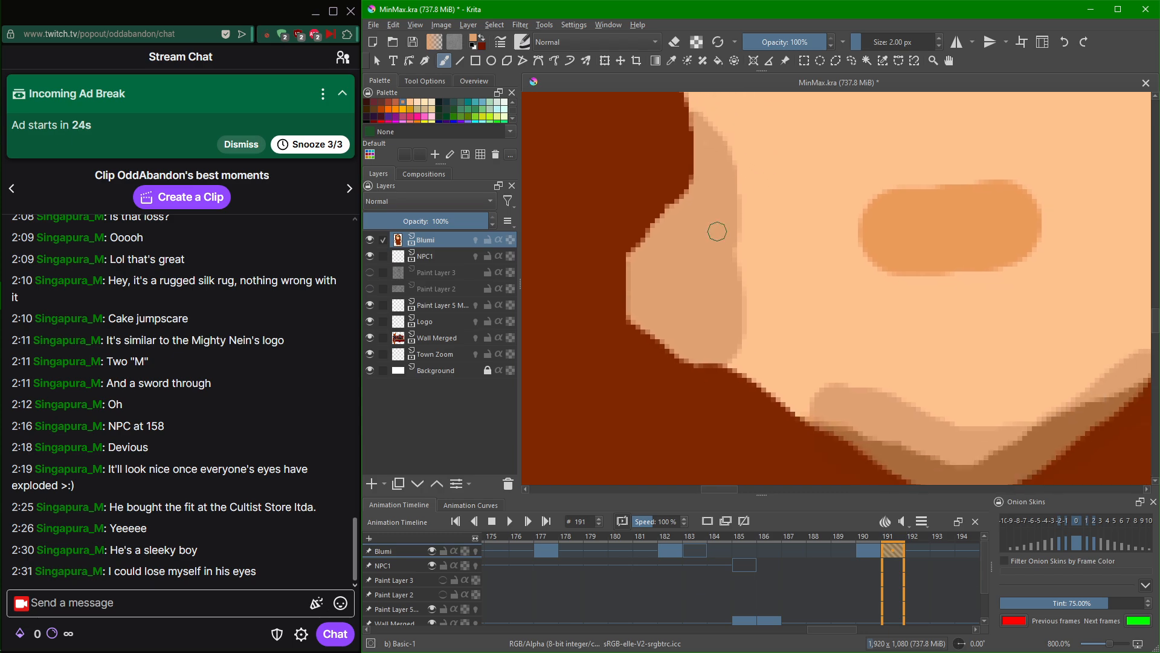
pyautogui.moveTo(901, 419); pyautogui.dragTo(792, 350)
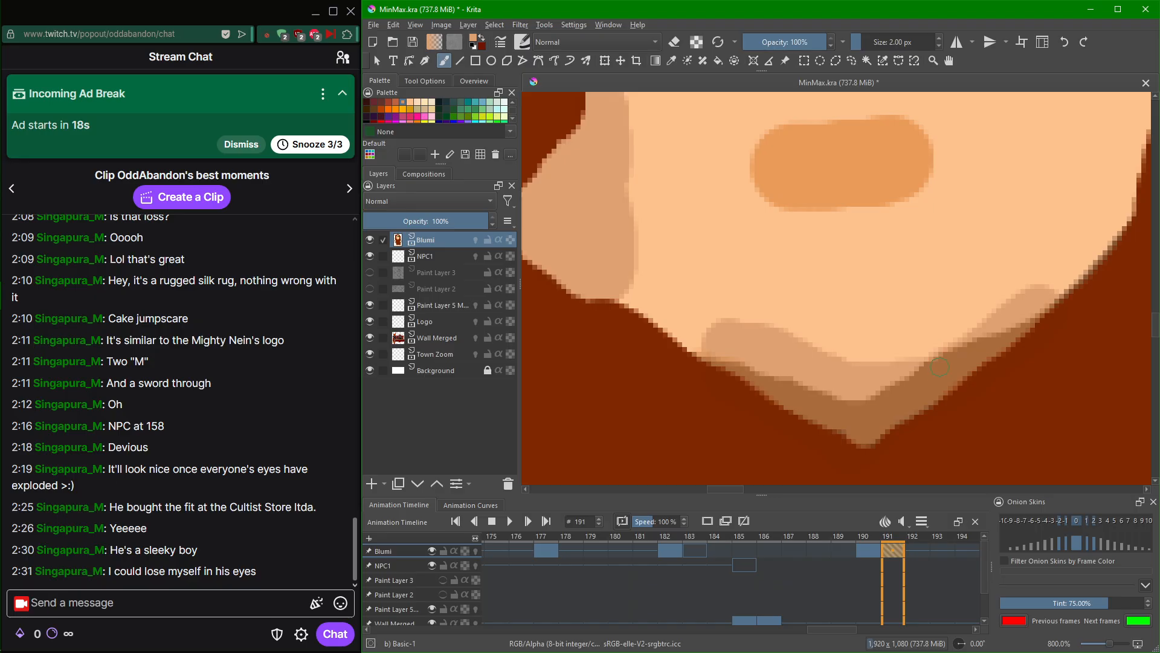
pyautogui.scroll(-5, 870, 415)
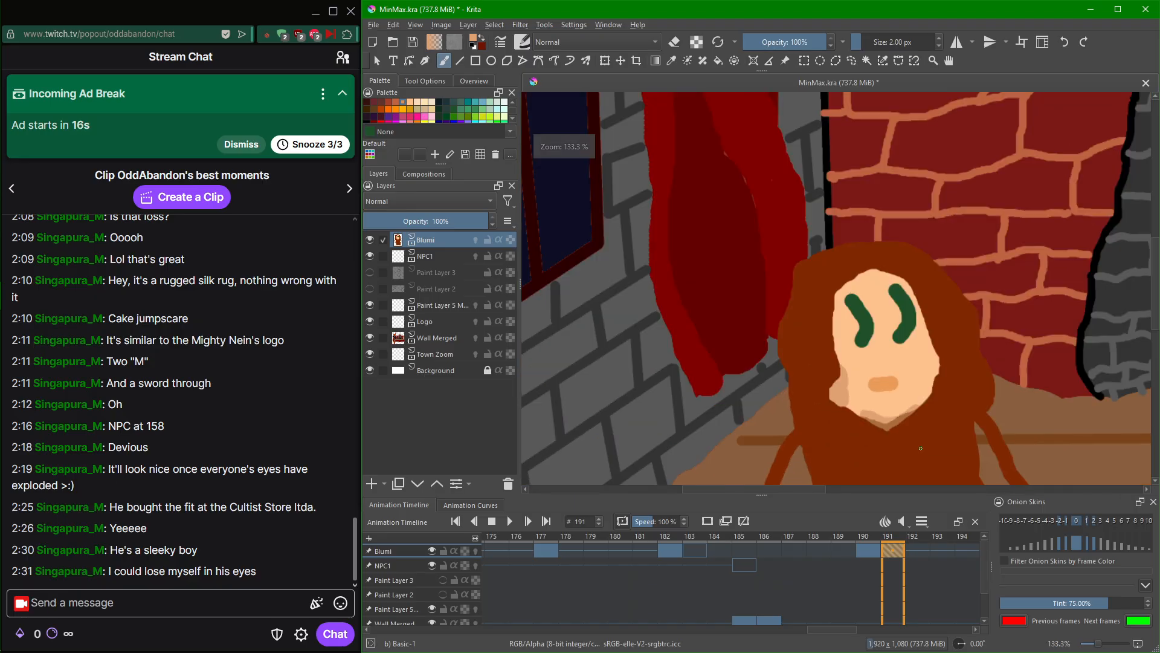
pyautogui.scroll(2, 921, 453)
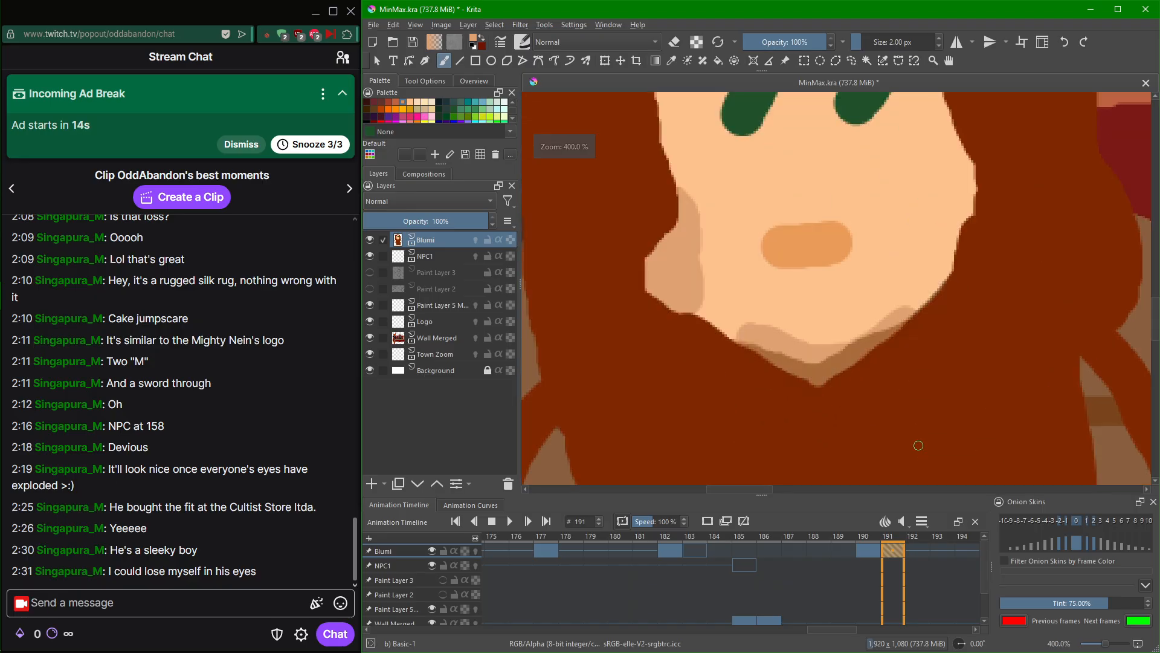
pyautogui.press('ctrl')
pyautogui.press('ctrl')
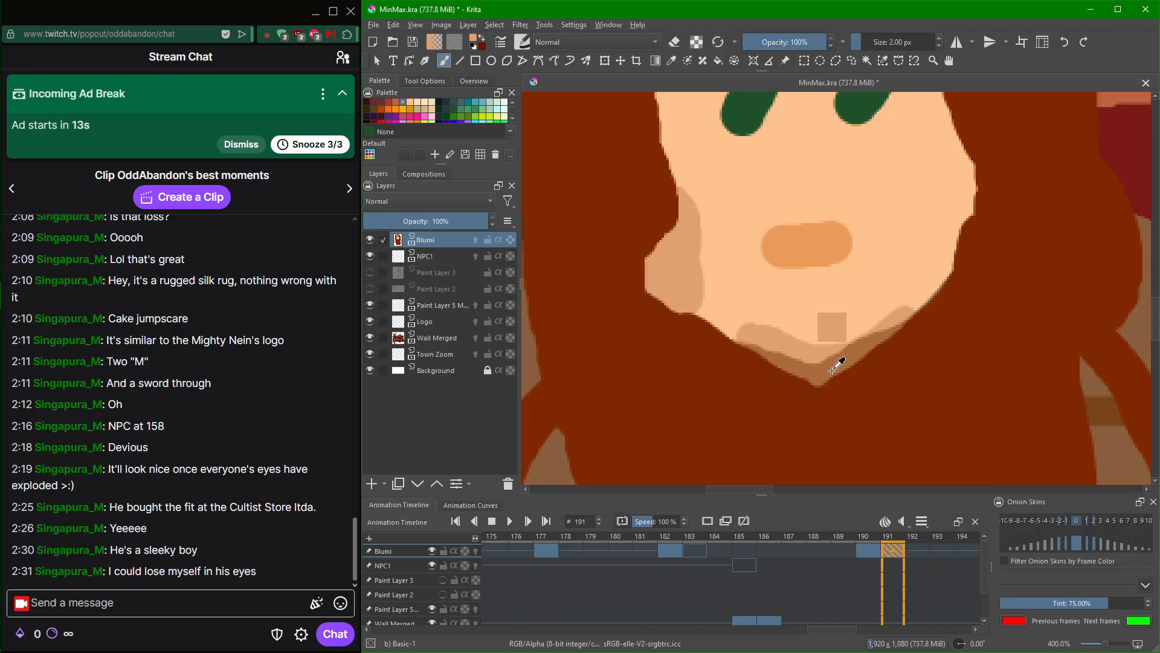
pyautogui.keyDown('ctrl'); pyautogui.click(832, 369); pyautogui.keyUp('ctrl')
pyautogui.scroll(3, 832, 369)
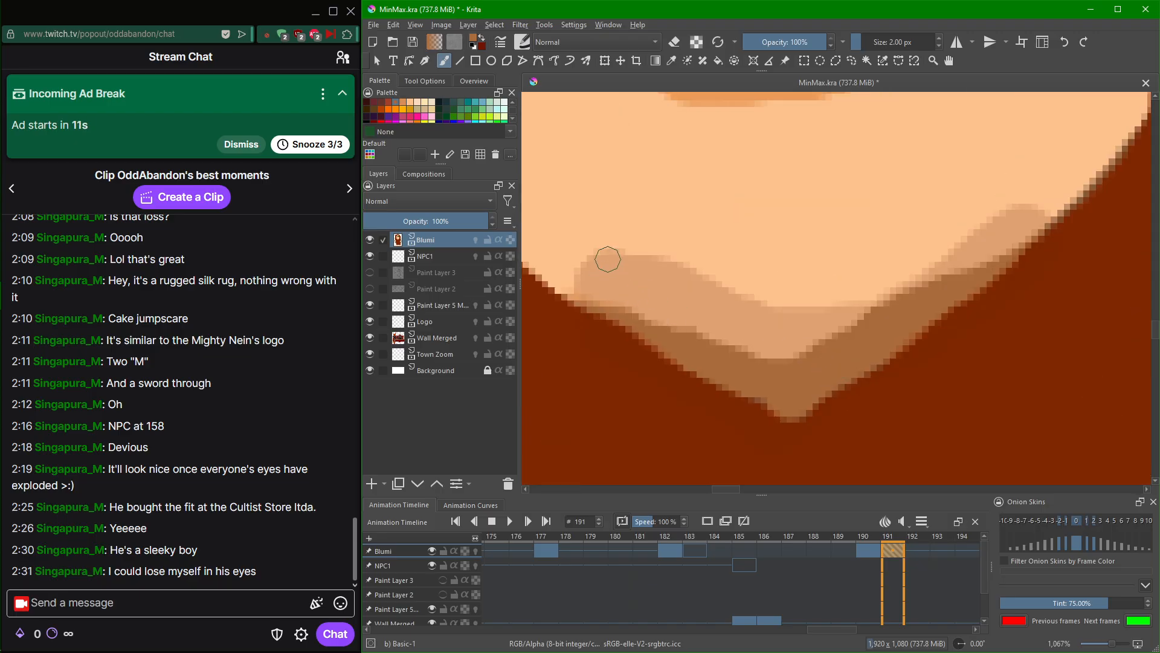
pyautogui.moveTo(535, 247); pyautogui.dragTo(596, 296)
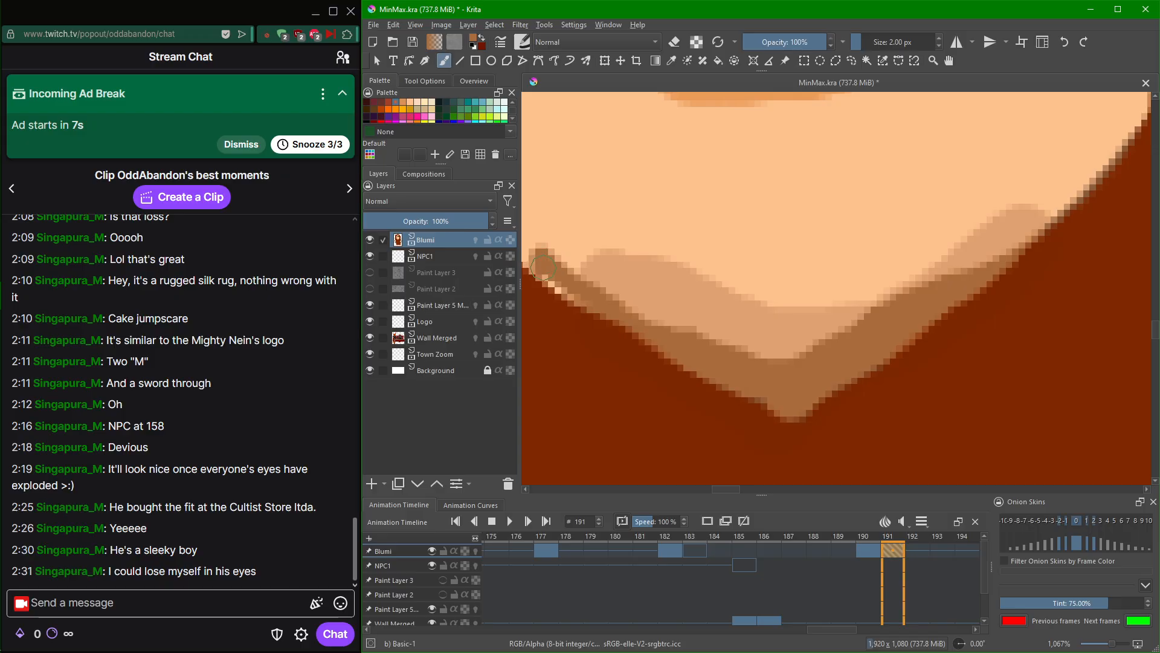
pyautogui.moveTo(542, 266); pyautogui.dragTo(568, 294)
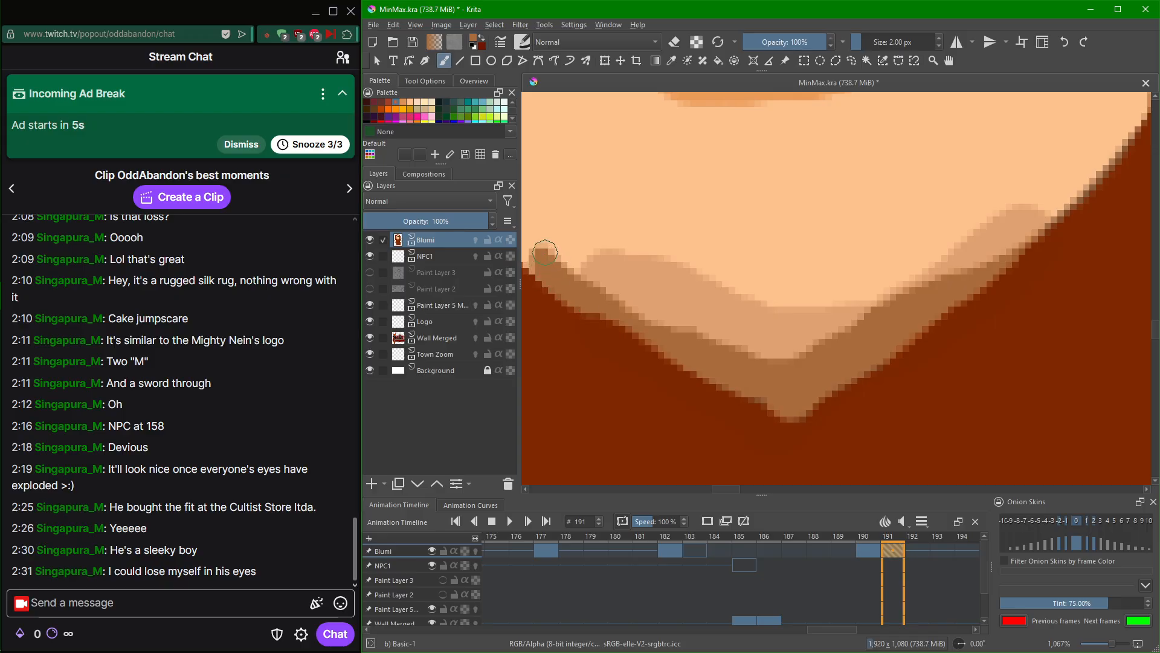
# Outline the chin's lighter shadow band with the darker tan and fill it in completely.
pyautogui.moveTo(545, 253)
pyautogui.mouseDown()
pyautogui.moveTo(648, 263)
pyautogui.moveTo(719, 298)
pyautogui.moveTo(826, 325)
pyautogui.moveTo(1033, 215)
pyautogui.moveTo(989, 269)
pyautogui.mouseUp()
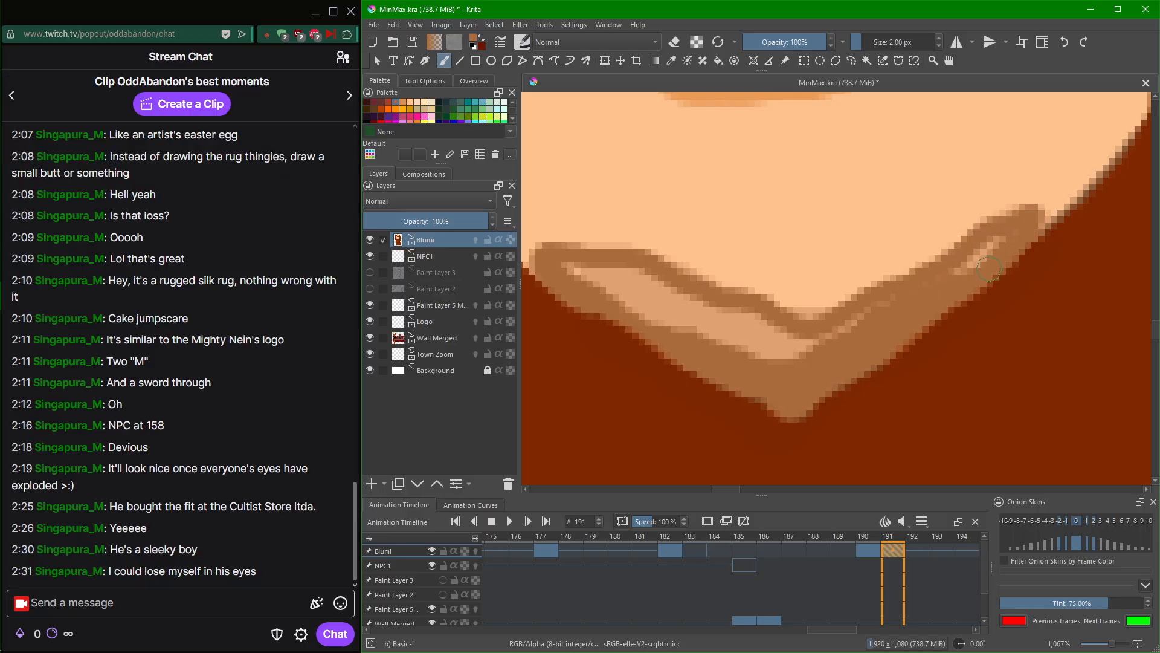
pyautogui.moveTo(1014, 229)
pyautogui.mouseDown()
pyautogui.moveTo(932, 294)
pyautogui.moveTo(995, 239)
pyautogui.moveTo(840, 333)
pyautogui.mouseUp()
pyautogui.moveTo(882, 301)
pyautogui.mouseDown()
pyautogui.moveTo(796, 360)
pyautogui.moveTo(825, 332)
pyautogui.moveTo(797, 350)
pyautogui.moveTo(715, 346)
pyautogui.moveTo(646, 318)
pyautogui.moveTo(583, 269)
pyautogui.moveTo(602, 272)
pyautogui.moveTo(568, 268)
pyautogui.moveTo(616, 305)
pyautogui.moveTo(627, 300)
pyautogui.moveTo(590, 273)
pyautogui.moveTo(630, 293)
pyautogui.moveTo(619, 269)
pyautogui.moveTo(660, 265)
pyautogui.moveTo(680, 273)
pyautogui.moveTo(631, 271)
pyautogui.moveTo(691, 288)
pyautogui.moveTo(632, 289)
pyautogui.moveTo(682, 298)
pyautogui.moveTo(640, 314)
pyautogui.moveTo(768, 324)
pyautogui.moveTo(708, 305)
pyautogui.moveTo(790, 328)
pyautogui.moveTo(730, 347)
pyautogui.moveTo(786, 326)
pyautogui.moveTo(781, 317)
pyautogui.moveTo(748, 345)
pyautogui.moveTo(784, 351)
pyautogui.moveTo(772, 335)
pyautogui.moveTo(787, 344)
pyautogui.moveTo(777, 359)
pyautogui.moveTo(640, 309)
pyautogui.mouseUp()
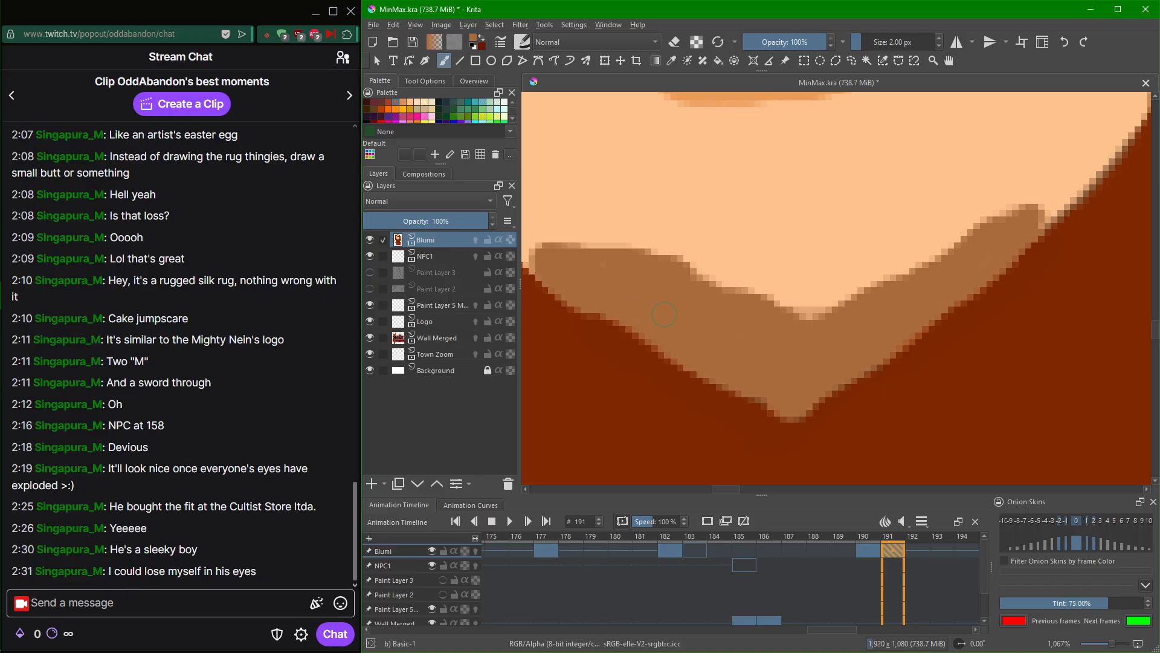
# Paint the face's skin tone along the upper edge of the chin shadow to smooth and thin it.
pyautogui.scroll(-6, 623, 285)
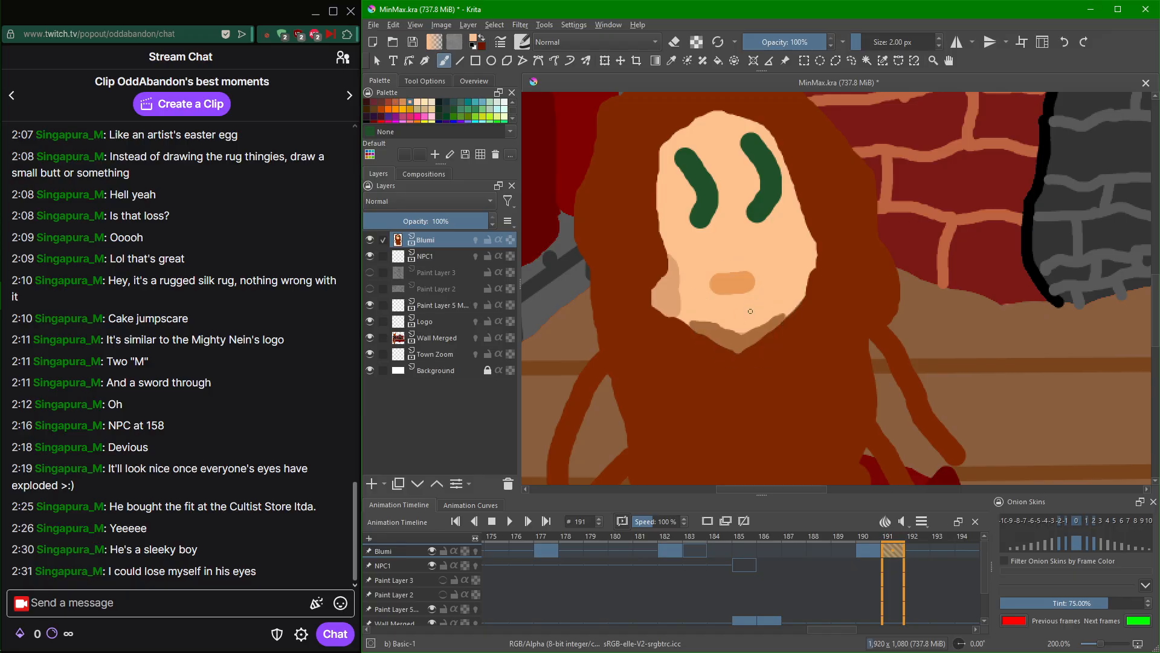
pyautogui.scroll(5, 750, 310)
pyautogui.scroll(-1, 750, 310)
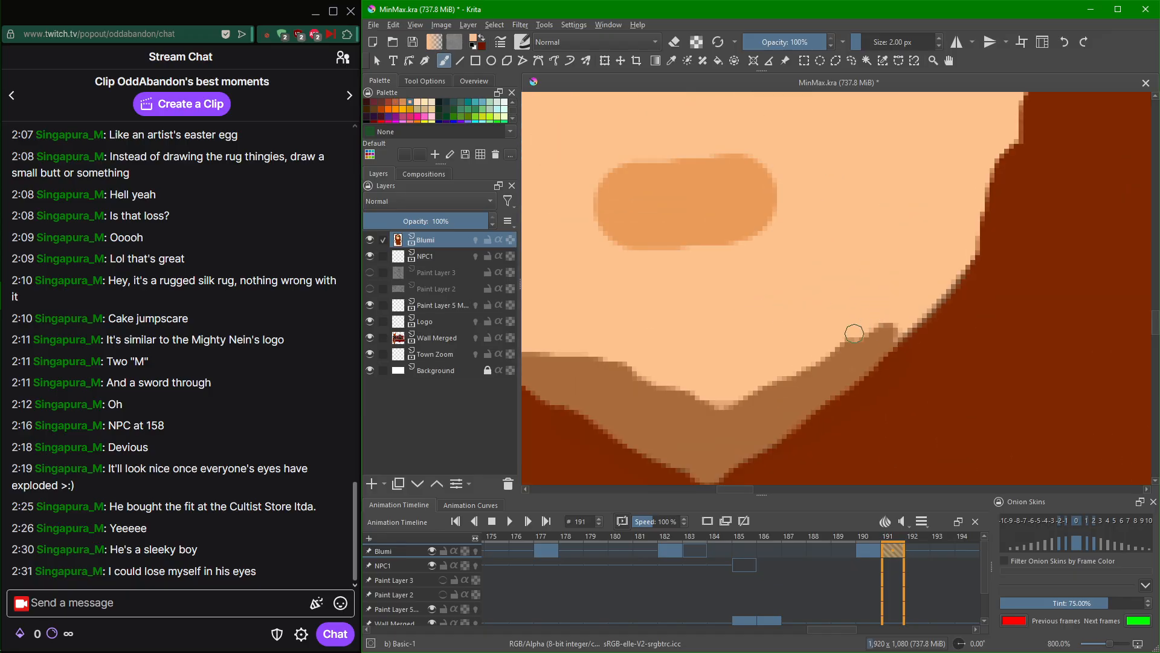
pyautogui.moveTo(728, 401); pyautogui.dragTo(685, 414)
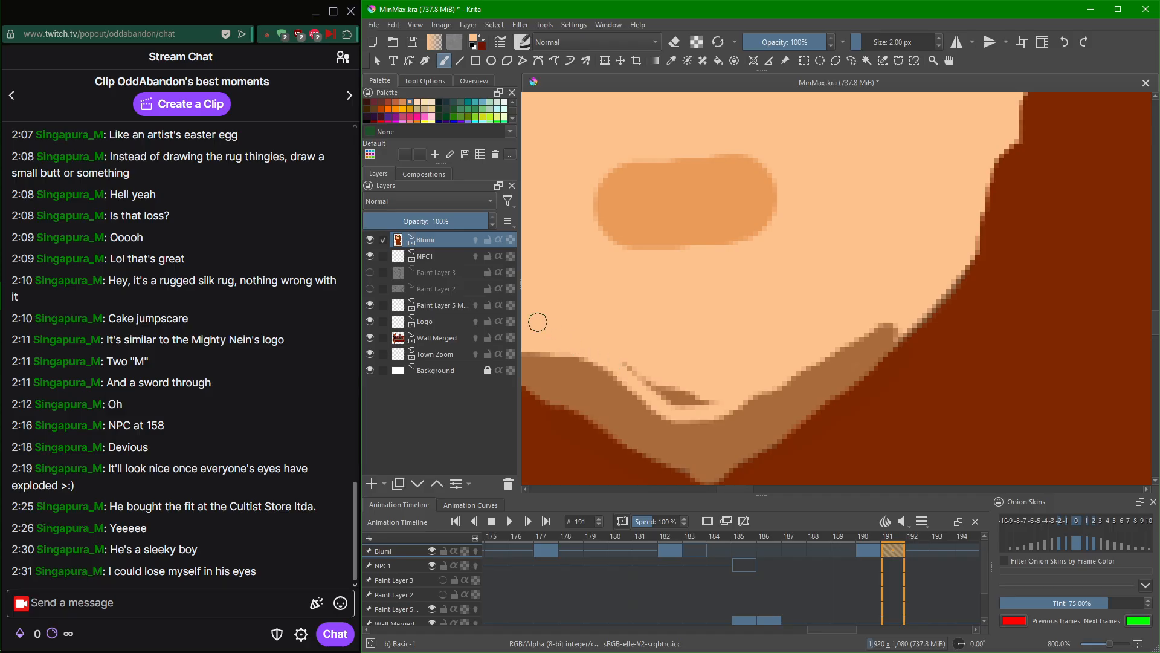
pyautogui.scroll(-1, 587, 316)
pyautogui.scroll(-2, 588, 316)
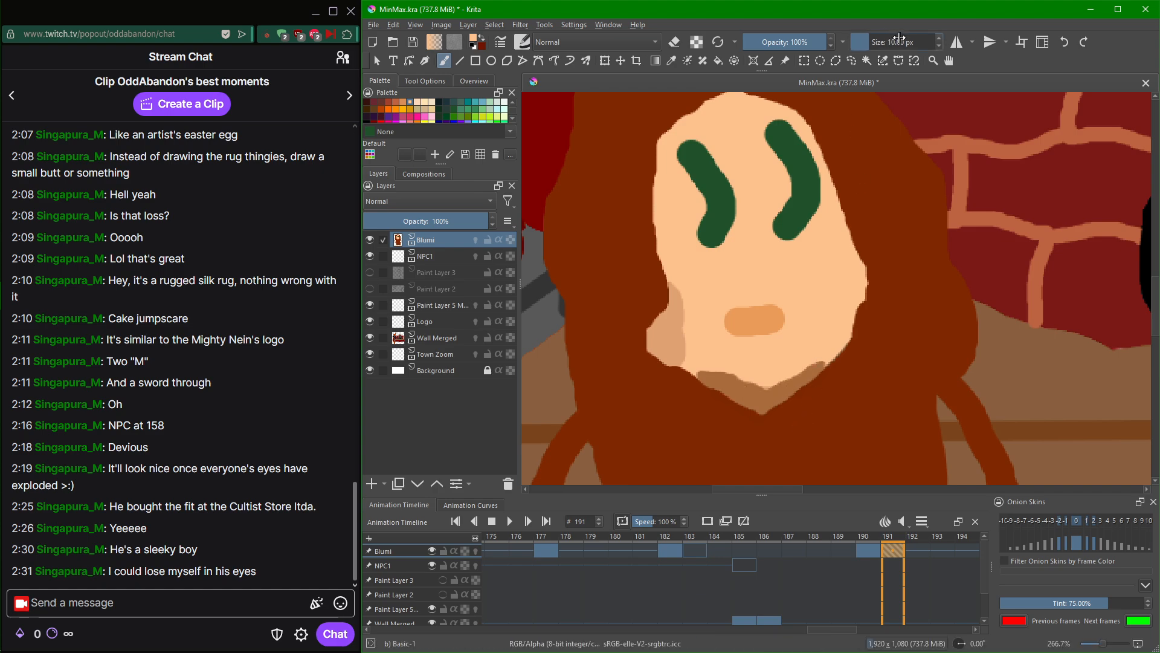
# Try painting the skin tone over the chin shadow in a rounded curve with a 32 px brush.
pyautogui.moveTo(897, 42); pyautogui.dragTo(902, 46)
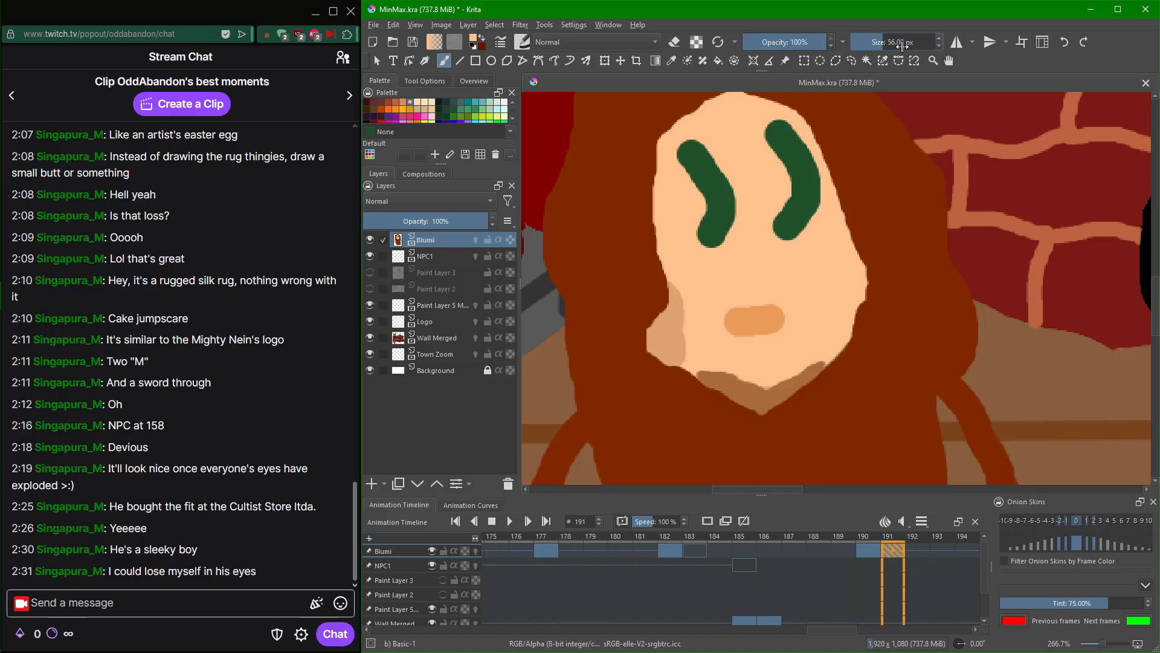
pyautogui.moveTo(902, 46); pyautogui.dragTo(901, 47)
pyautogui.moveTo(911, 47); pyautogui.dragTo(911, 44)
pyautogui.scroll(-5, 910, 38)
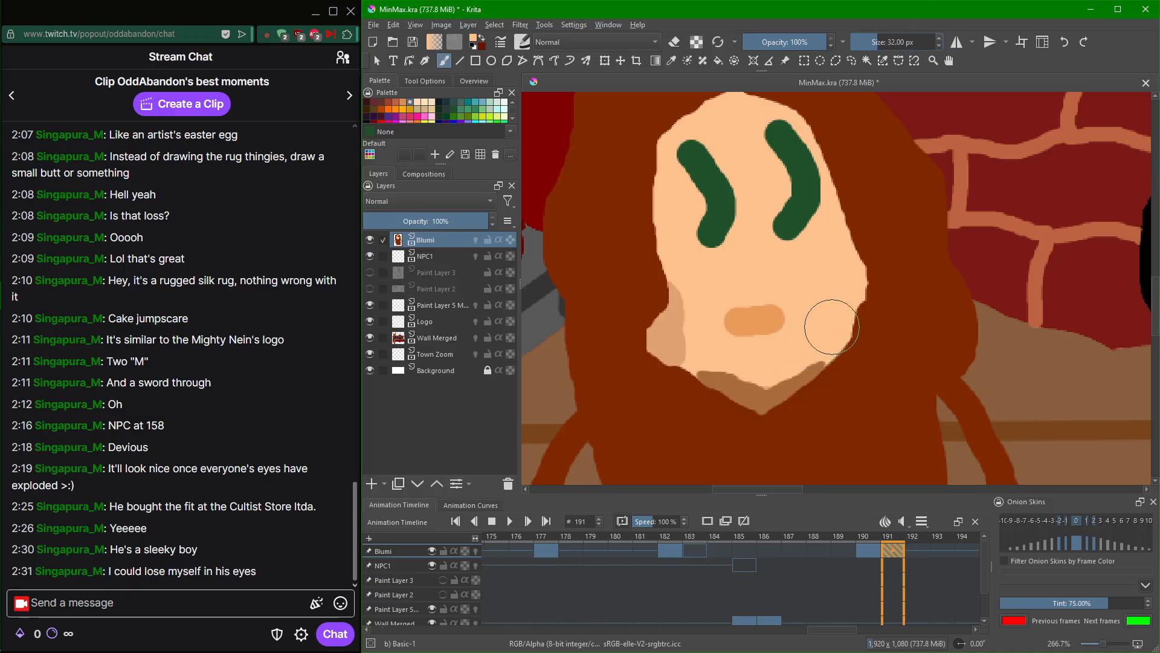
pyautogui.moveTo(816, 322)
pyautogui.mouseDown()
pyautogui.moveTo(751, 375)
pyautogui.moveTo(737, 378)
pyautogui.moveTo(733, 363)
pyautogui.moveTo(703, 347)
pyautogui.mouseUp()
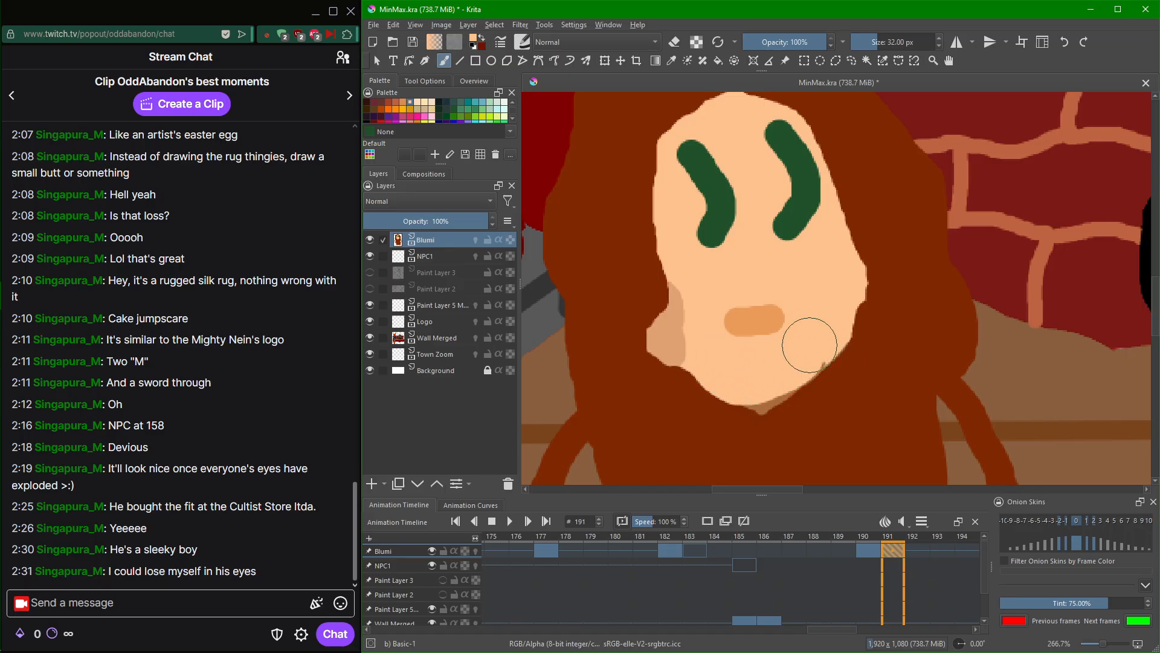
pyautogui.click(807, 348)
# Review the chin against the whole figure and undo the broad skin-tone strokes over its shadow.
pyautogui.scroll(-4, 889, 413)
pyautogui.scroll(2, 967, 405)
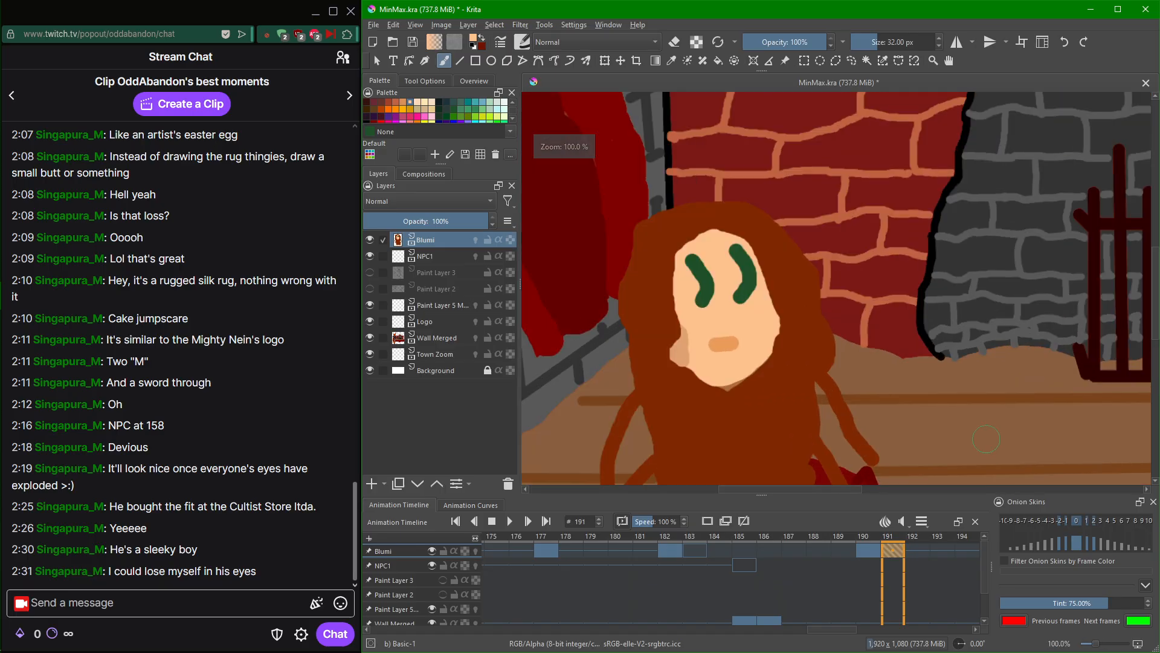
pyautogui.scroll(-4, 985, 429)
pyautogui.scroll(1, 957, 452)
pyautogui.moveTo(957, 452); pyautogui.dragTo(956, 438)
pyautogui.scroll(5, 958, 437)
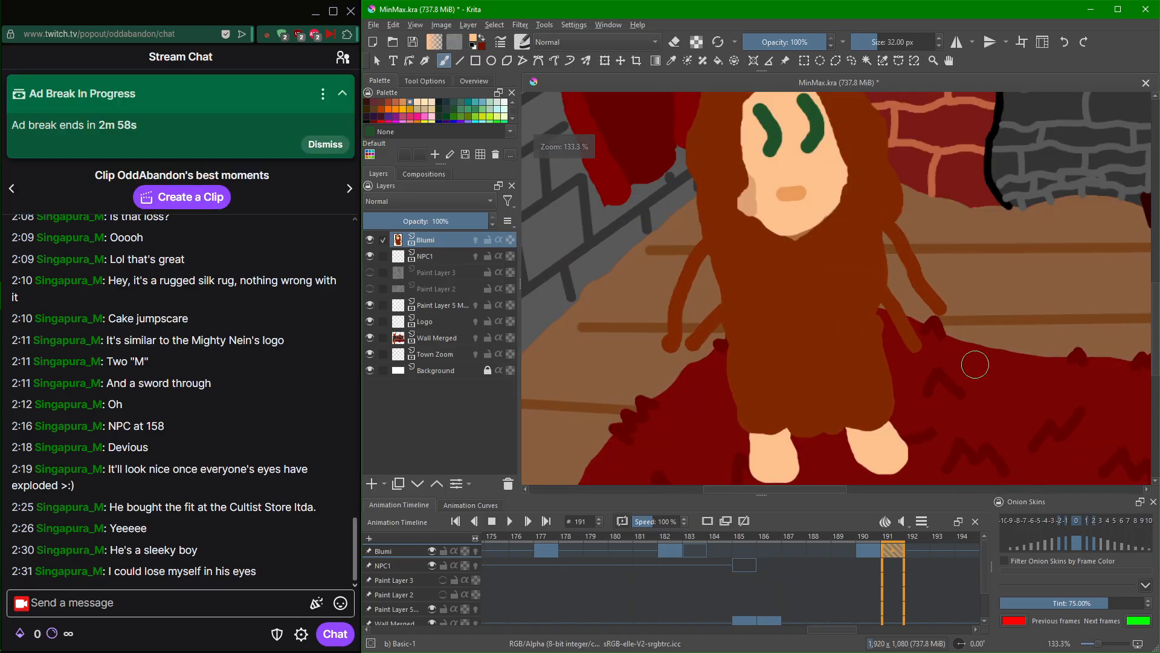
pyautogui.scroll(-1, 932, 445)
pyautogui.scroll(-1, 932, 446)
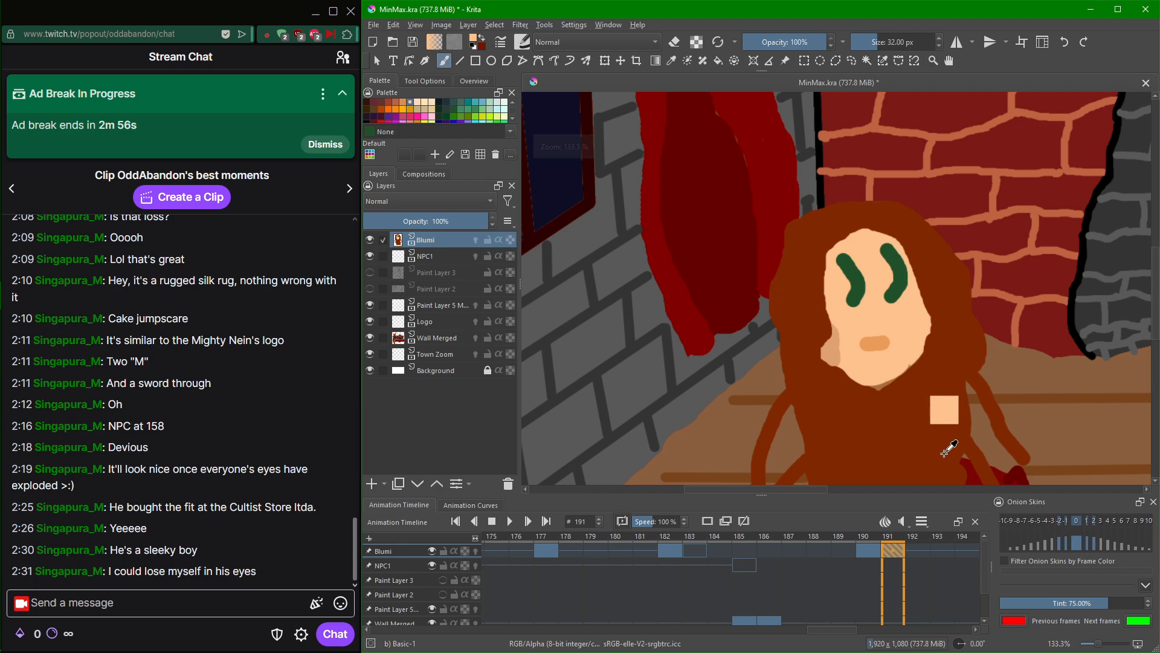
pyautogui.hotkey('ctrl', 'z')
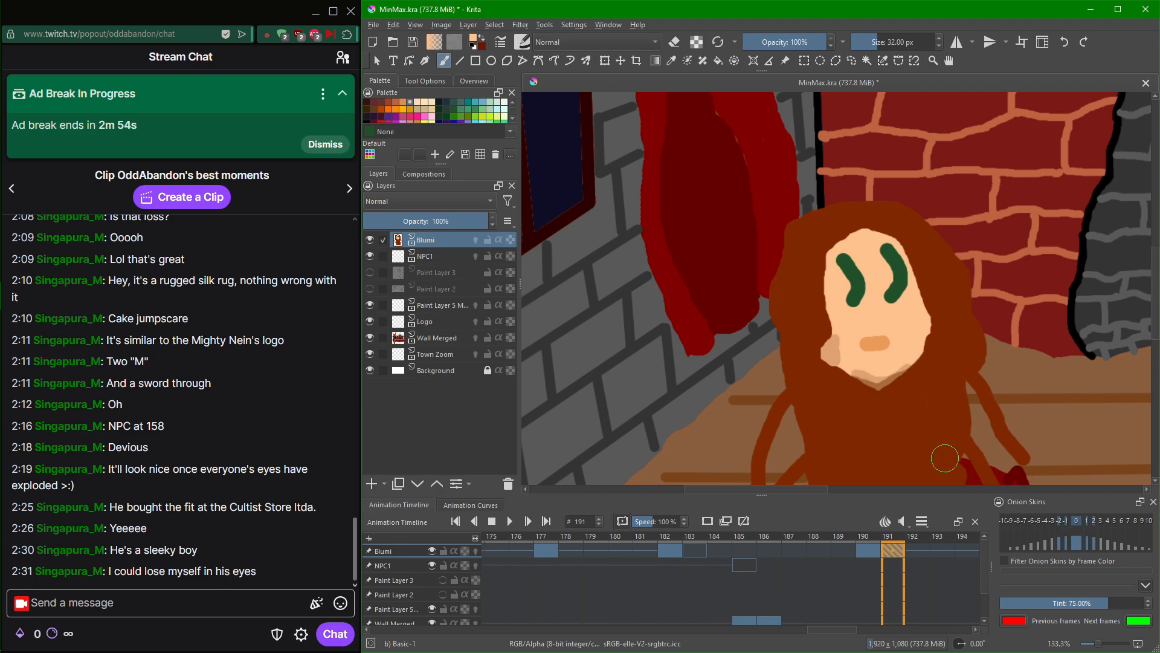
# Undo the tan shading strokes on the cheek and chin, back to the plain skin-tone face.
pyautogui.hotkey('ctrl', 'z')
pyautogui.hotkey('ctrl', 'z')
pyautogui.hotkey('ctrl', 'z')
pyautogui.hotkey('ctrl', 'z')
pyautogui.hotkey('ctrl', 'z')
pyautogui.hotkey('ctrl', 'z')
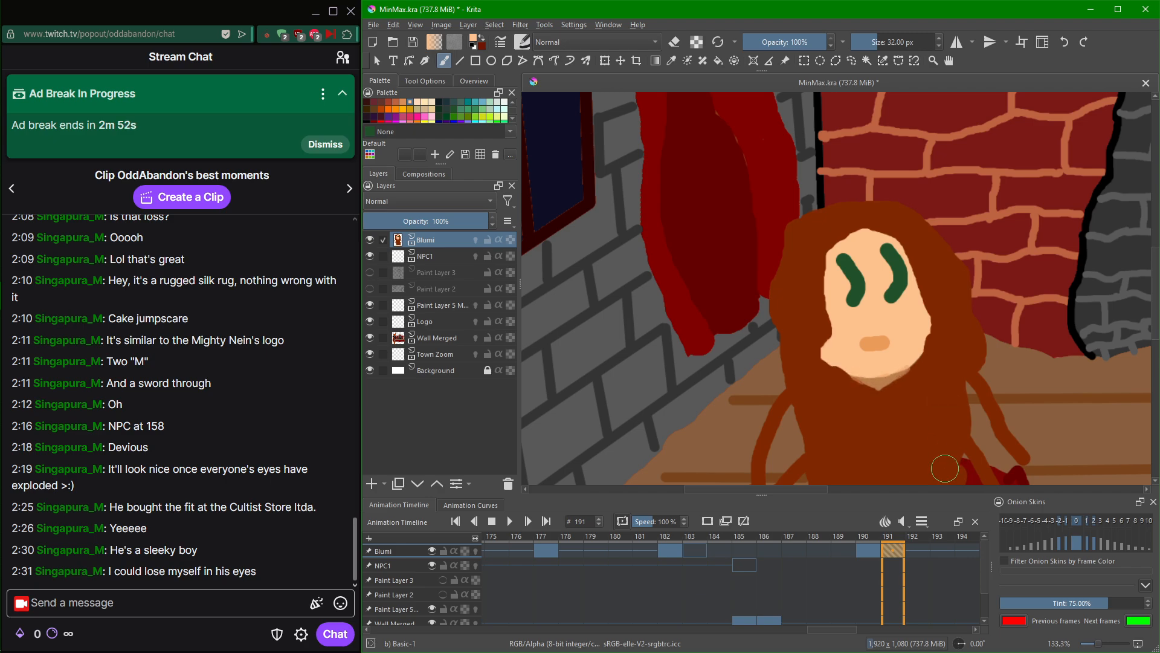
pyautogui.hotkey('ctrl', 'z')
pyautogui.hotkey('ctrl', 'z')
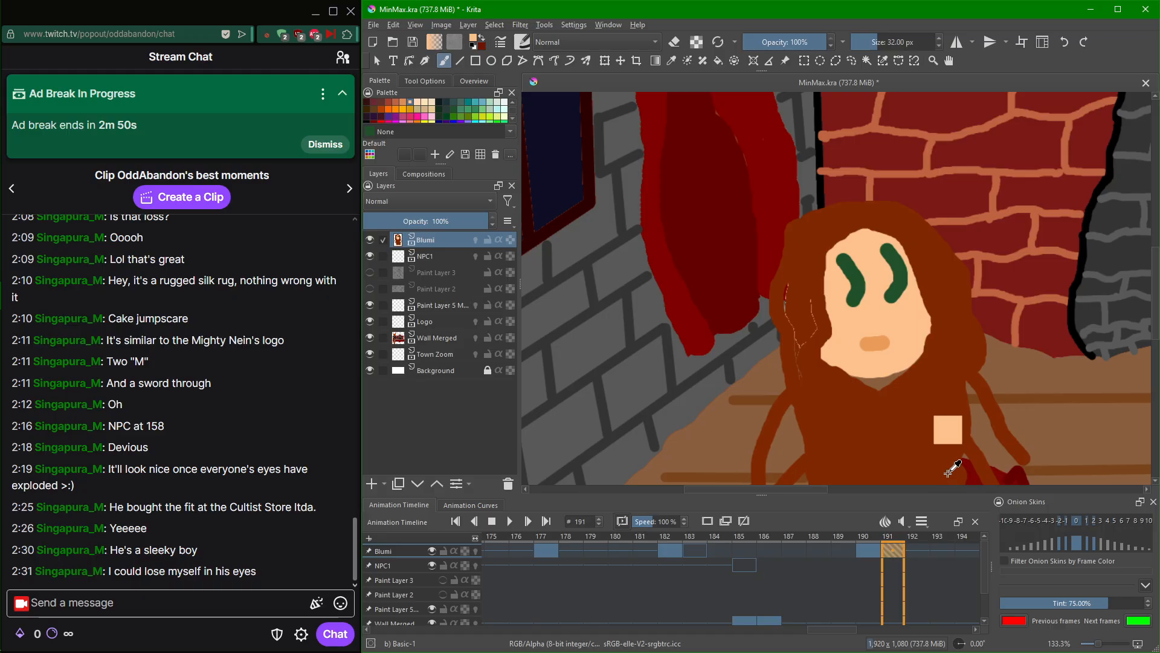
pyautogui.hotkey('ctrl', 'shift', 'z')
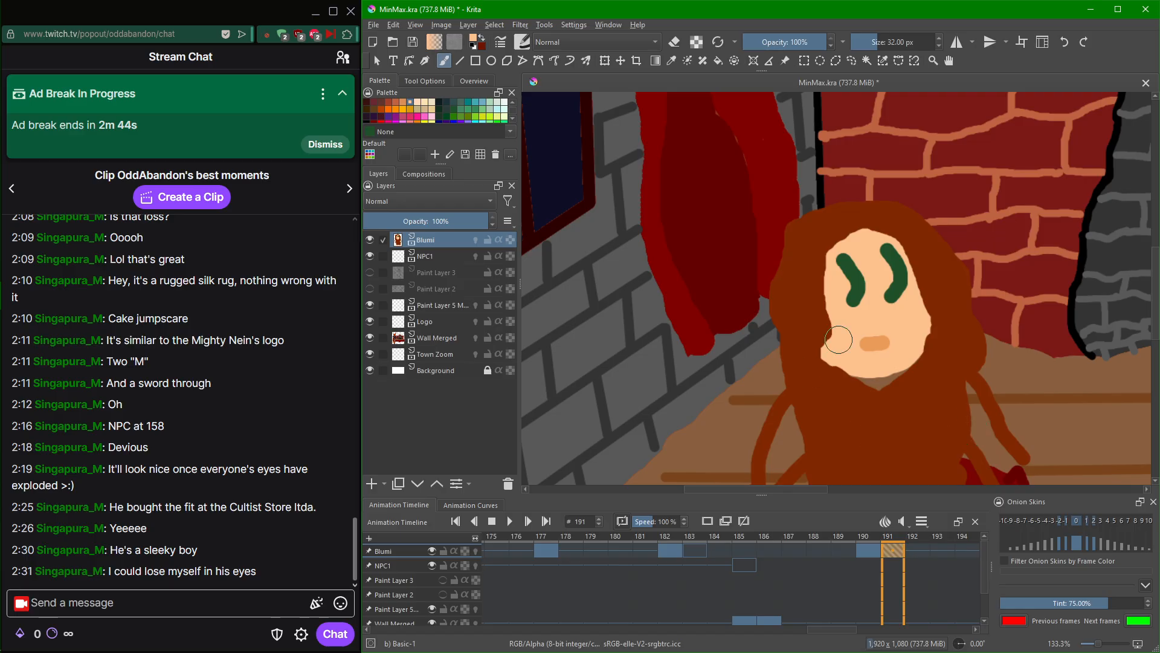
# Draw a dark green jawline with a 10 px brush around the chin, from one cheek to the other.
pyautogui.scroll(-2, 929, 384)
pyautogui.scroll(3, 929, 385)
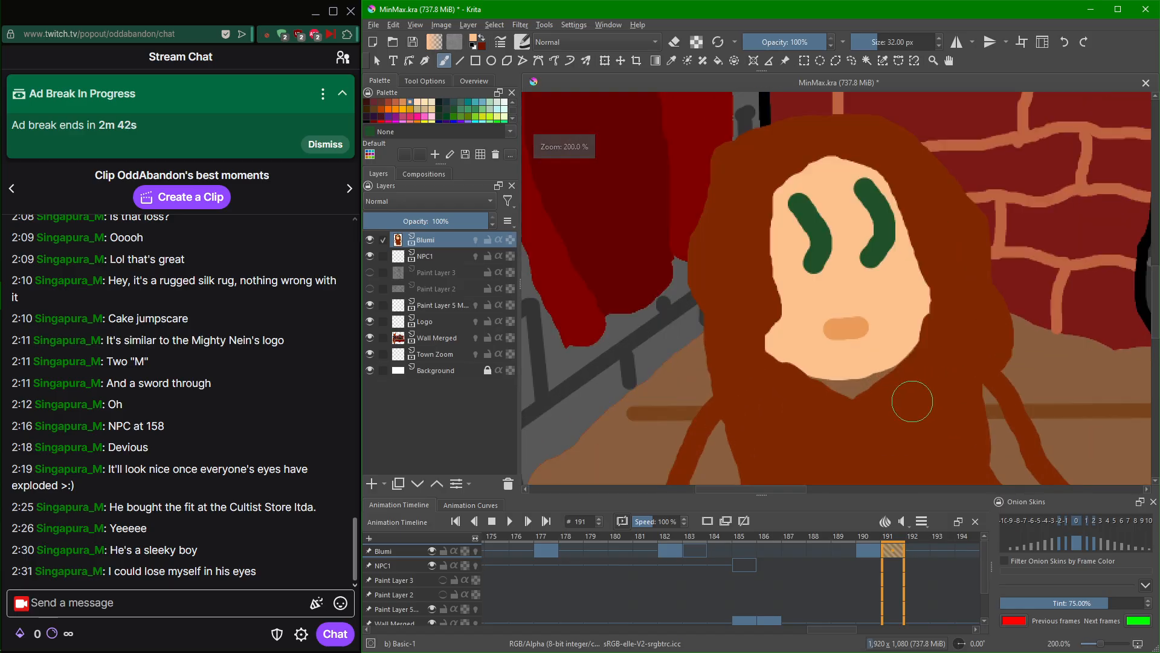
pyautogui.scroll(-2, 906, 381)
pyautogui.scroll(2, 906, 386)
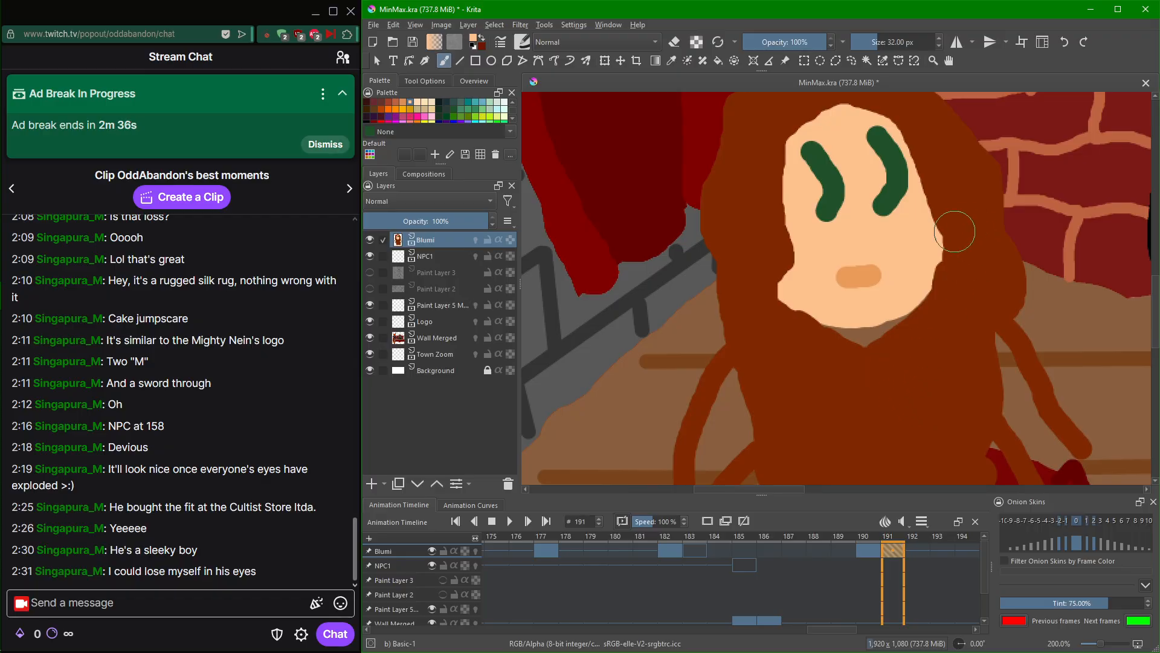
pyautogui.scroll(2, 938, 234)
pyautogui.scroll(-1, 912, 253)
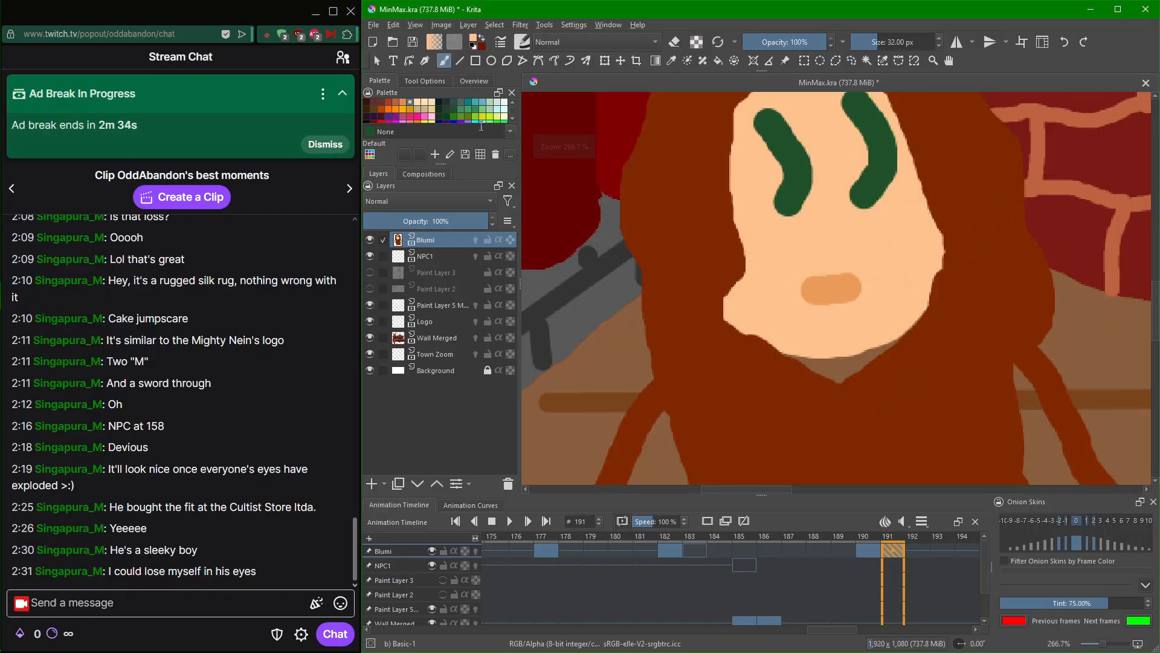
pyautogui.click(442, 112)
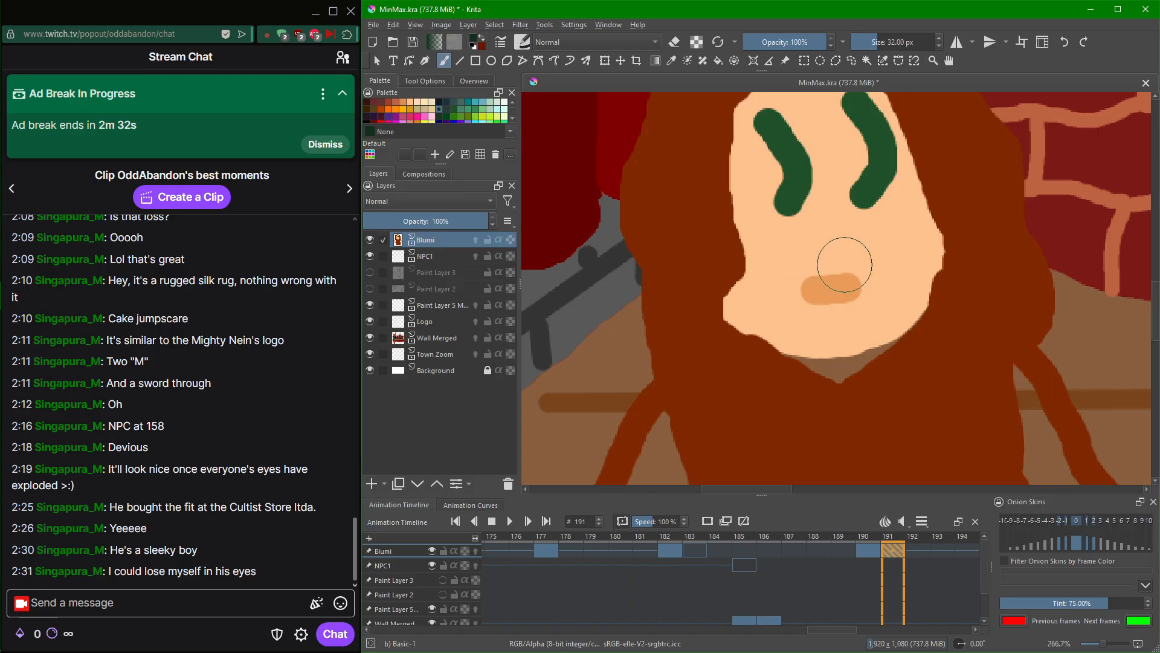
pyautogui.press('[')
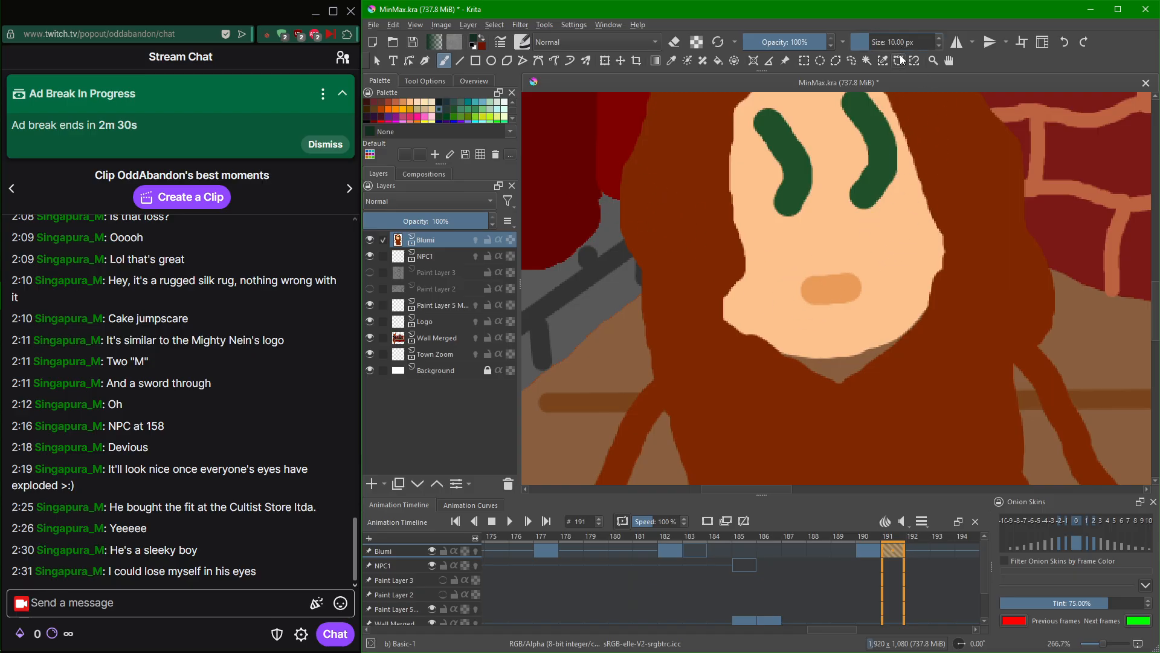
pyautogui.moveTo(923, 218)
pyautogui.mouseDown()
pyautogui.moveTo(926, 243)
pyautogui.moveTo(893, 317)
pyautogui.moveTo(858, 357)
pyautogui.moveTo(781, 344)
pyautogui.moveTo(738, 284)
pyautogui.mouseUp()
pyautogui.press('ctrl')
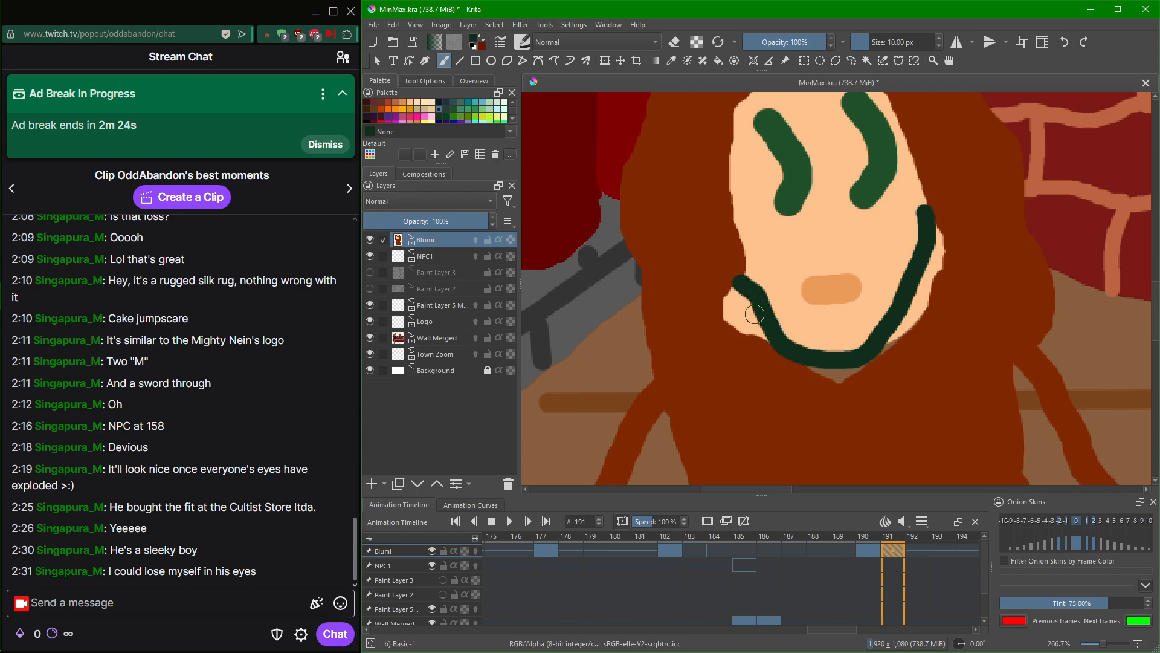
# Paint the skin tone over the jawline's end at the protruding cheek and redraw it as a short dark green stroke along the cheek's outer edge.
pyautogui.press('ctrl')
pyautogui.keyDown('ctrl'); pyautogui.click(778, 258); pyautogui.keyUp('ctrl')
pyautogui.moveTo(759, 262)
pyautogui.mouseDown()
pyautogui.moveTo(737, 287)
pyautogui.moveTo(763, 291)
pyautogui.moveTo(749, 313)
pyautogui.moveTo(777, 304)
pyautogui.moveTo(763, 324)
pyautogui.moveTo(782, 325)
pyautogui.moveTo(783, 349)
pyautogui.mouseUp()
pyautogui.keyDown('ctrl'); pyautogui.click(812, 351); pyautogui.keyUp('ctrl')
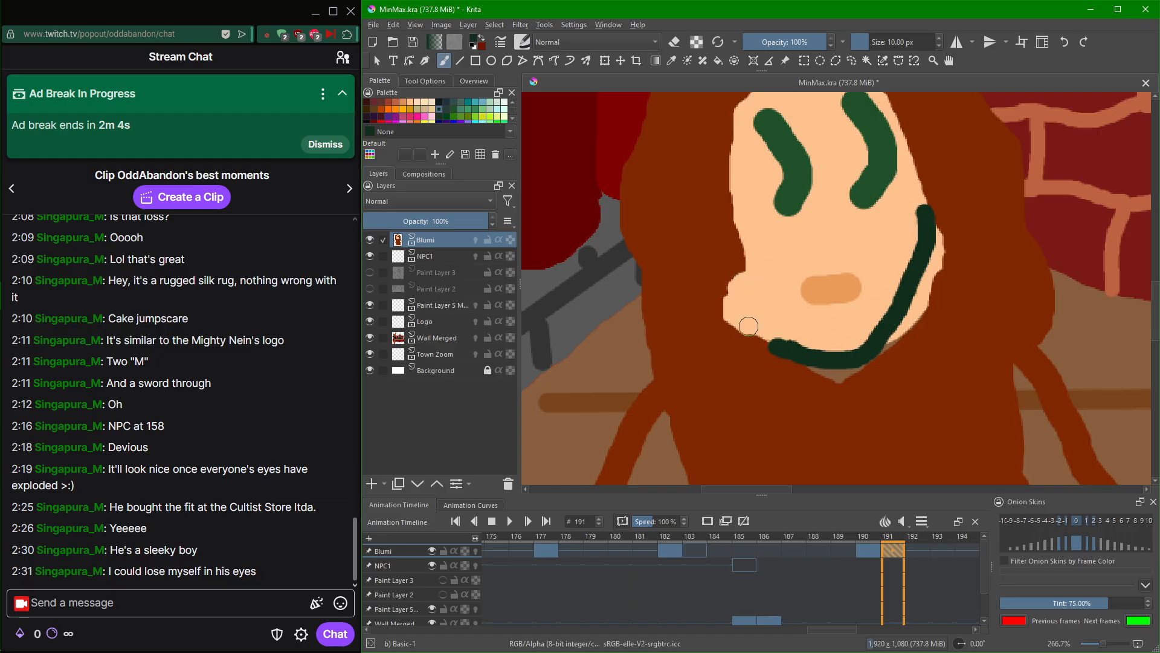
pyautogui.moveTo(748, 326)
pyautogui.mouseDown()
pyautogui.moveTo(730, 293)
pyautogui.moveTo(751, 327)
pyautogui.mouseUp()
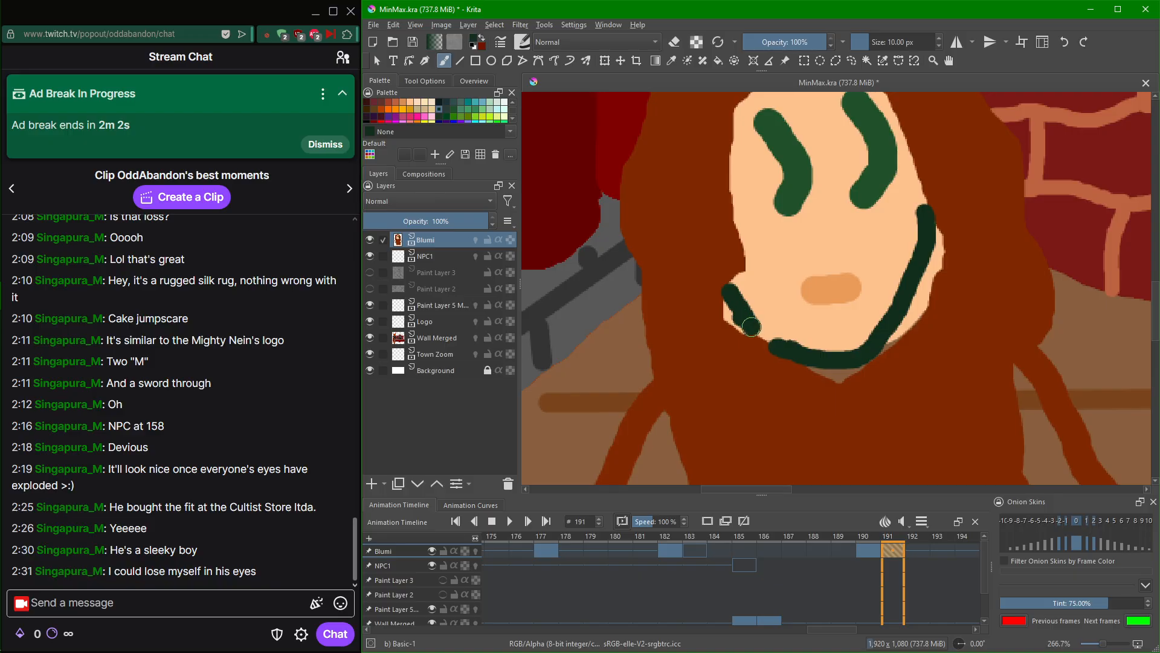
# Paint a spiky dark green tuft of hair above the forehead, overlapping the hood.
pyautogui.scroll(-2, 787, 310)
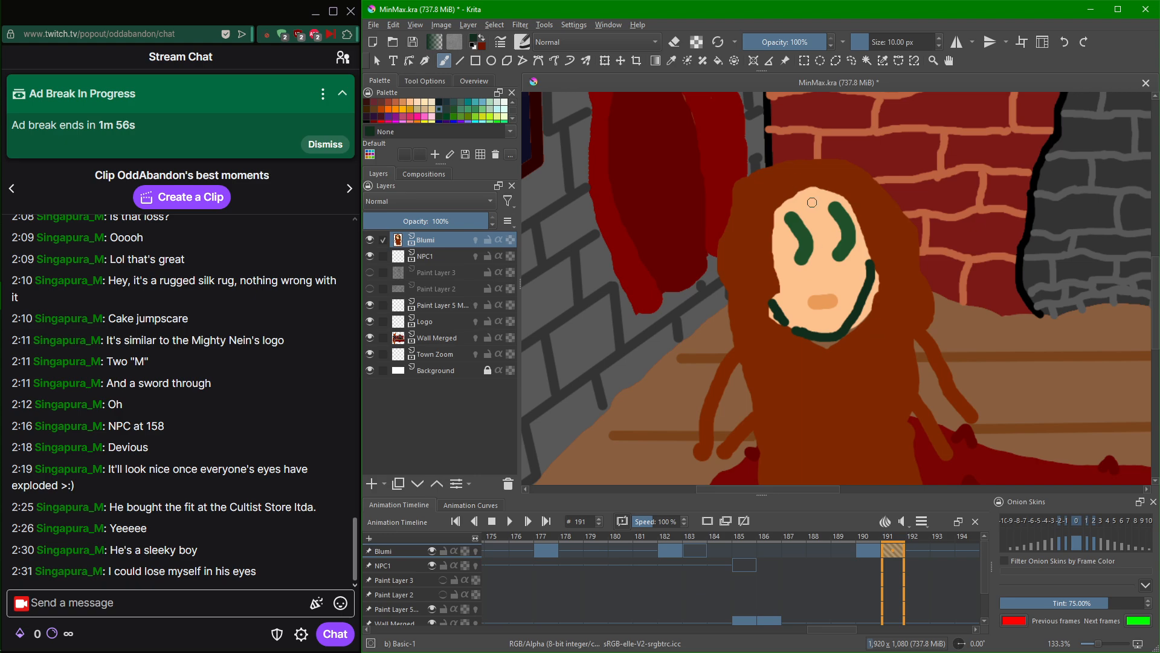
pyautogui.moveTo(806, 197)
pyautogui.mouseDown()
pyautogui.moveTo(836, 198)
pyautogui.moveTo(820, 194)
pyautogui.moveTo(831, 182)
pyautogui.moveTo(810, 180)
pyautogui.moveTo(841, 164)
pyautogui.moveTo(797, 195)
pyautogui.moveTo(804, 168)
pyautogui.moveTo(786, 202)
pyautogui.moveTo(791, 175)
pyautogui.mouseUp()
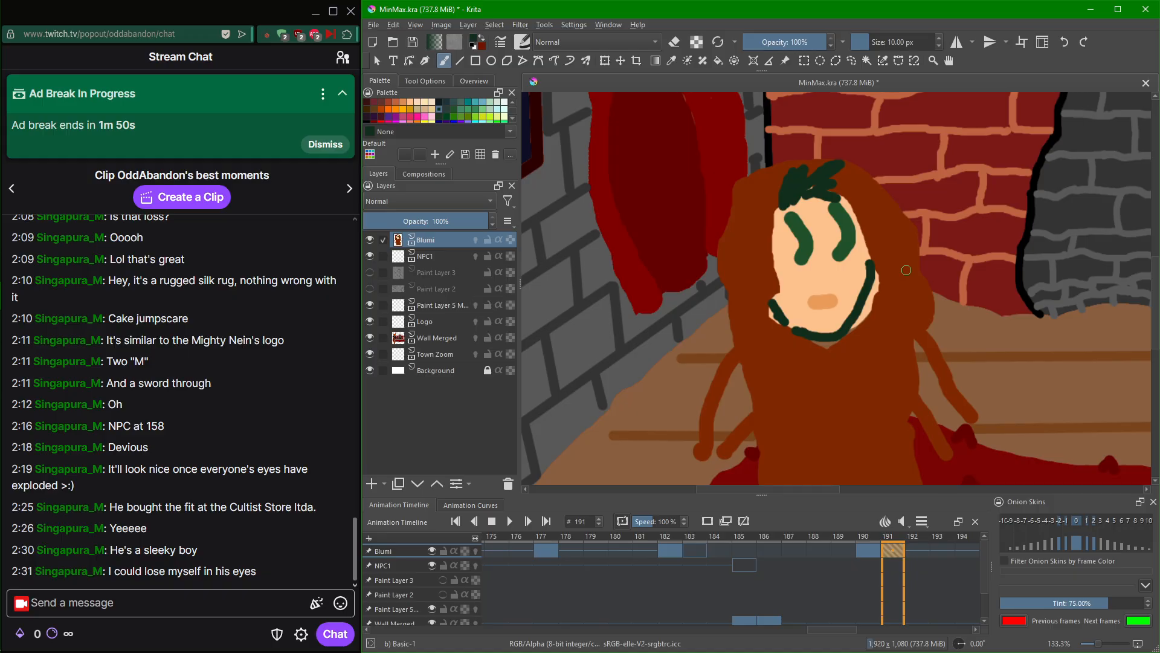
pyautogui.scroll(-3, 907, 270)
# Fill the dark green jaw and cheek lines with the mouth's orange-tan and smooth their inner edges with the skin tone.
pyautogui.scroll(6, 932, 314)
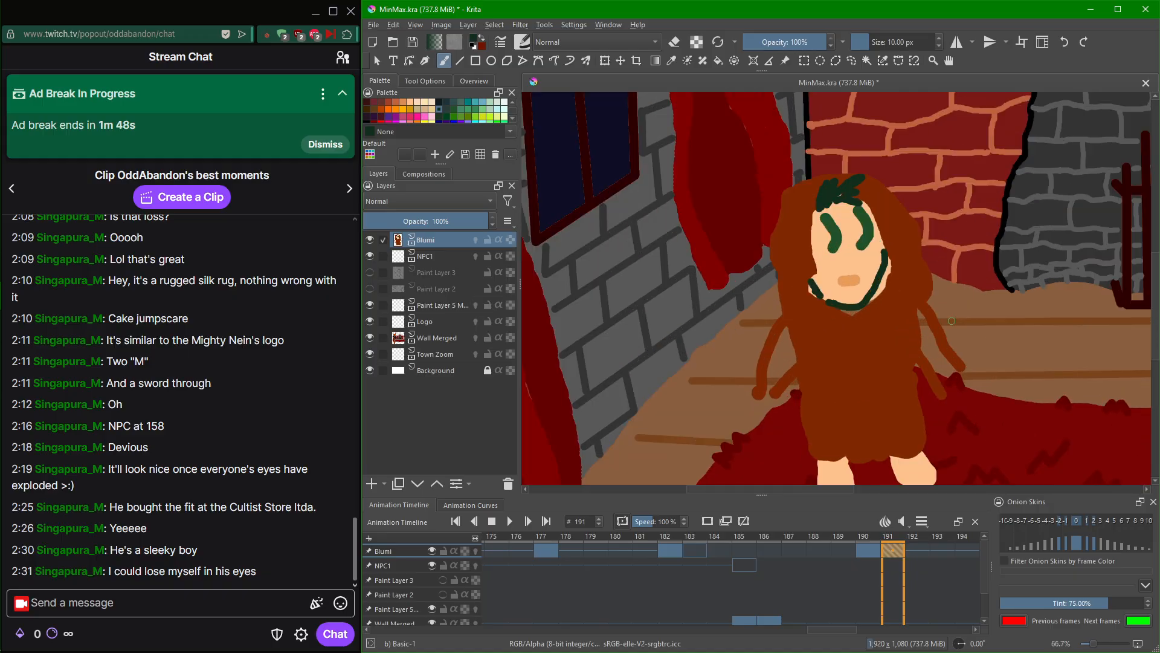
pyautogui.moveTo(799, 293)
pyautogui.mouseDown()
pyautogui.moveTo(878, 363)
pyautogui.moveTo(899, 413)
pyautogui.mouseUp()
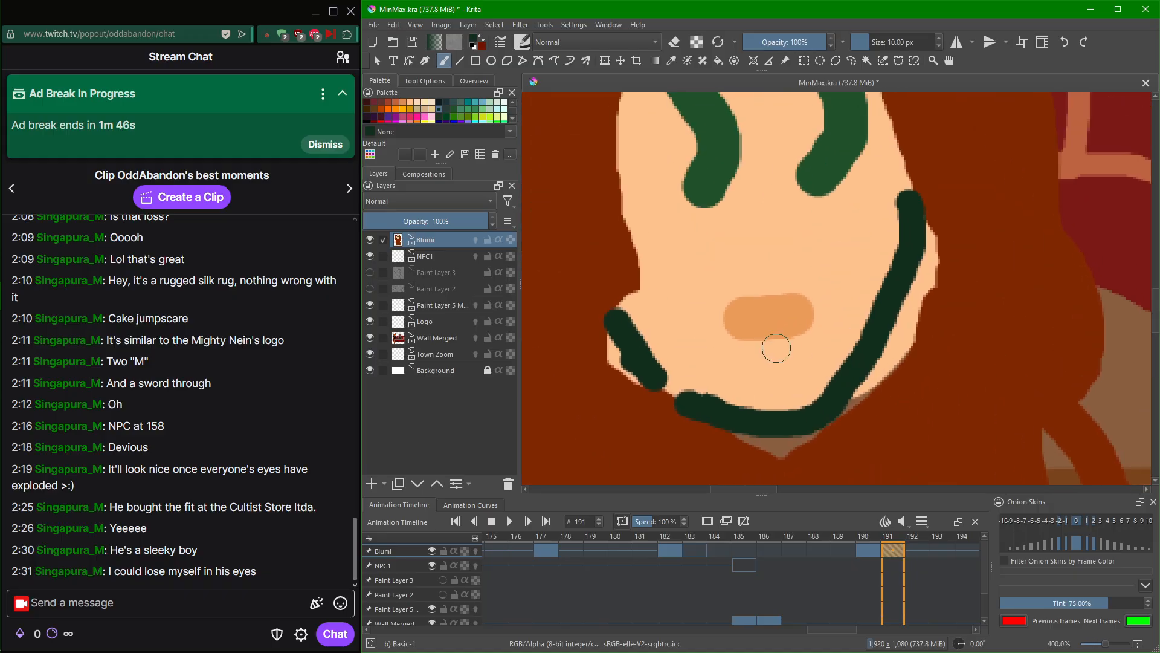
pyautogui.keyDown('ctrl'); pyautogui.click(781, 326); pyautogui.keyUp('ctrl')
pyautogui.click(716, 61)
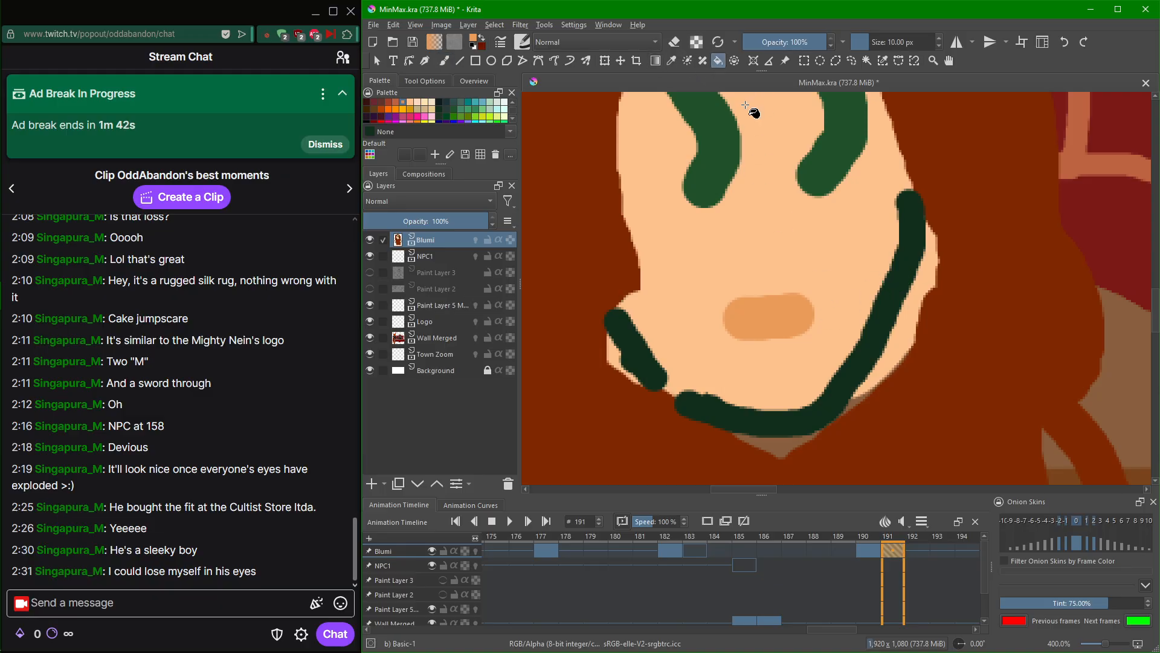
pyautogui.click(892, 297)
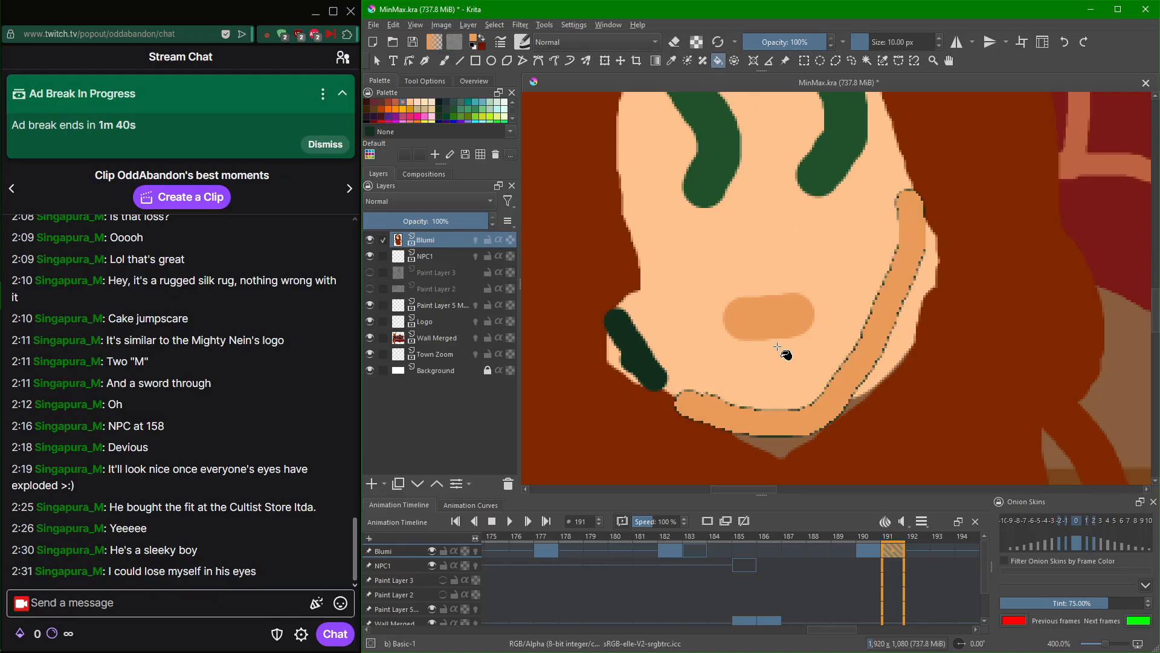
pyautogui.click(658, 375)
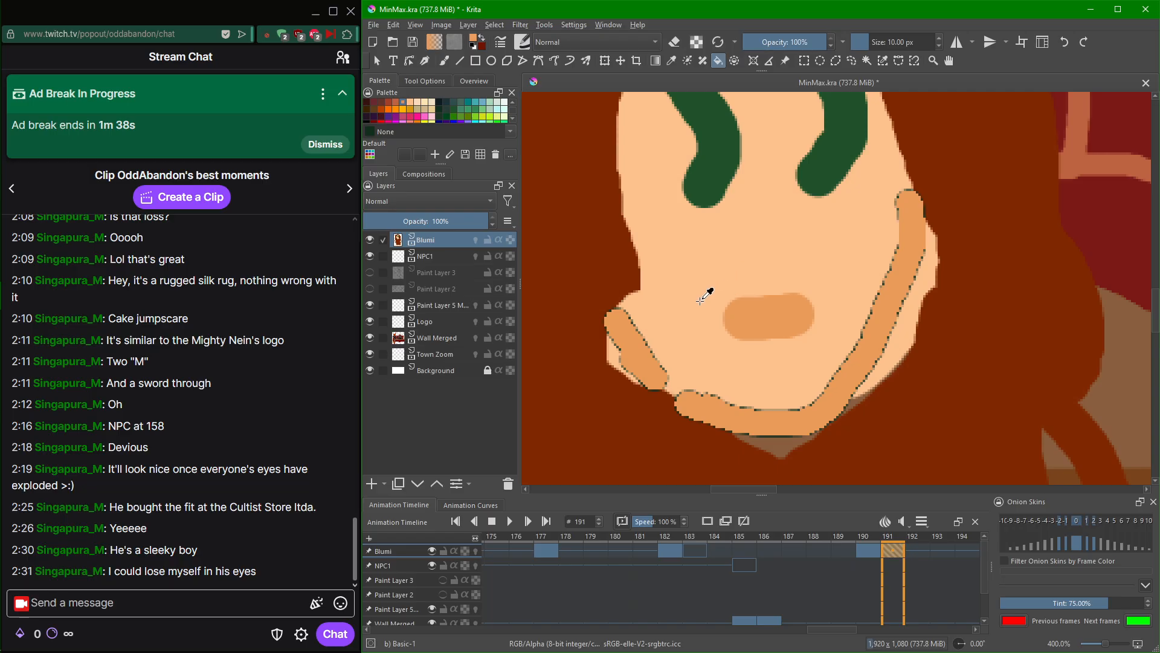
pyautogui.click(442, 63)
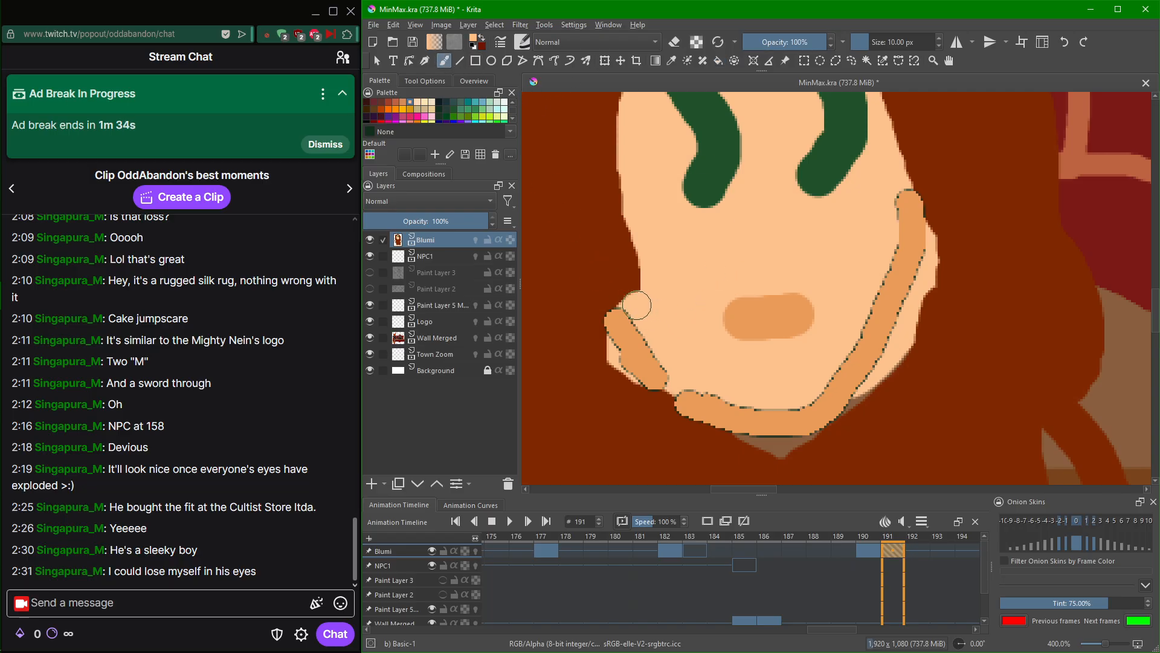
pyautogui.moveTo(636, 311)
pyautogui.mouseDown()
pyautogui.moveTo(672, 366)
pyautogui.moveTo(704, 384)
pyautogui.moveTo(806, 395)
pyautogui.moveTo(868, 312)
pyautogui.moveTo(901, 193)
pyautogui.mouseUp()
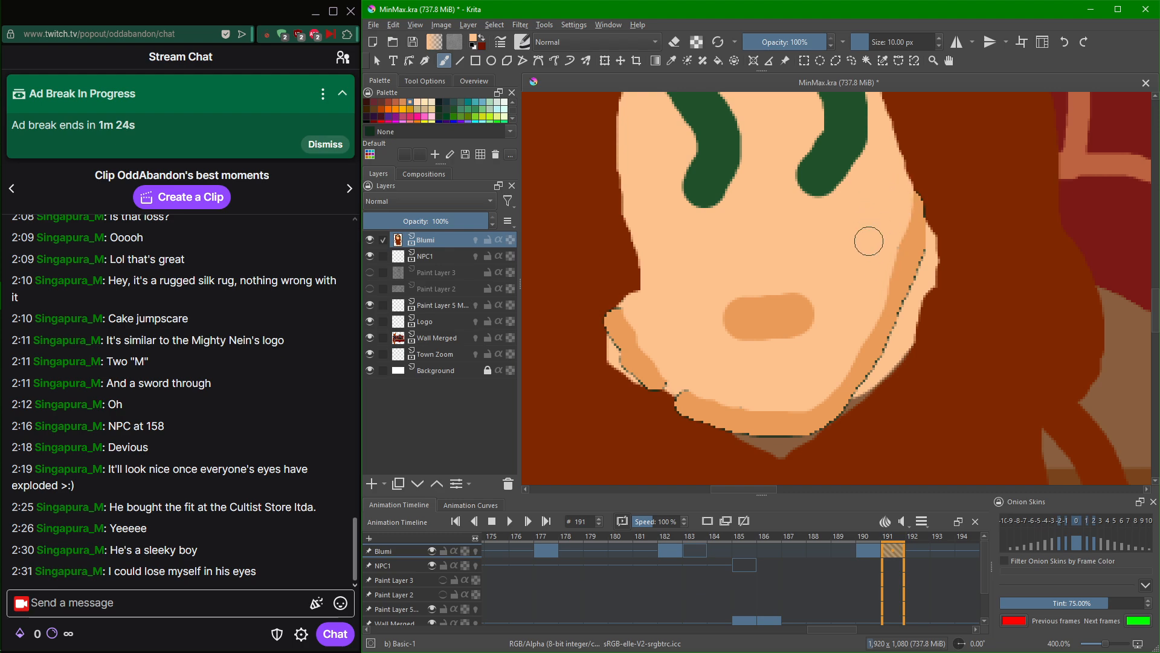
# Try outlining the jaw and cheek with a greyish-brown band along the outside of the orange-tan shading.
pyautogui.keyDown('ctrl'); pyautogui.click(970, 254); pyautogui.keyUp('ctrl')
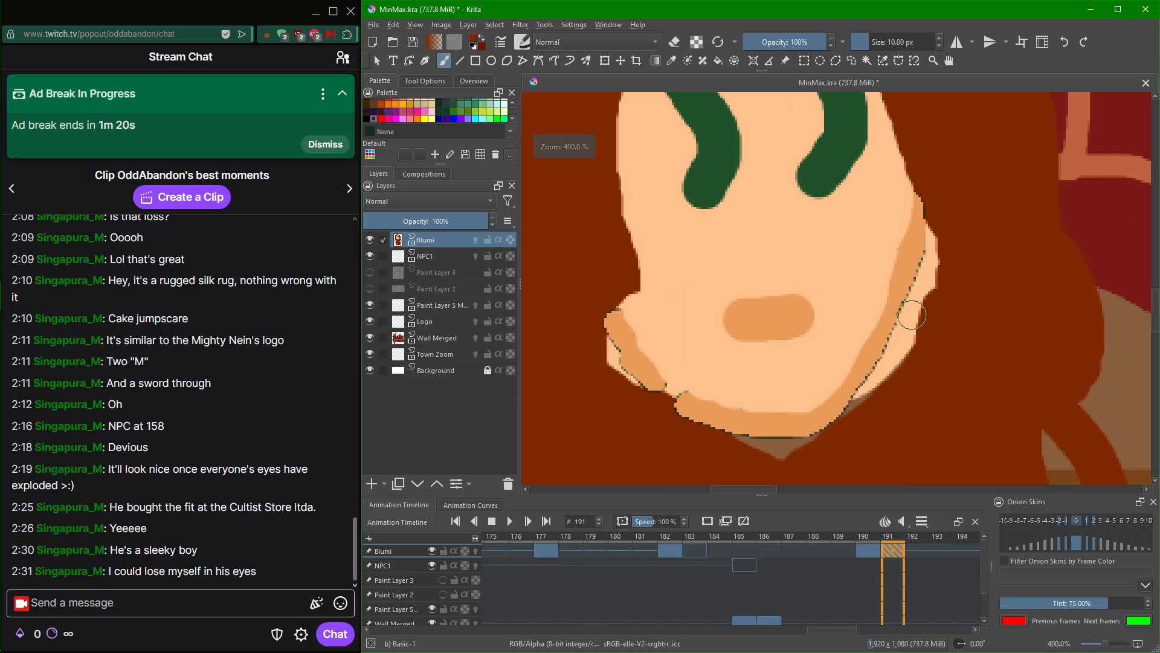
pyautogui.click(781, 405)
pyautogui.hotkey('ctrl', 'z')
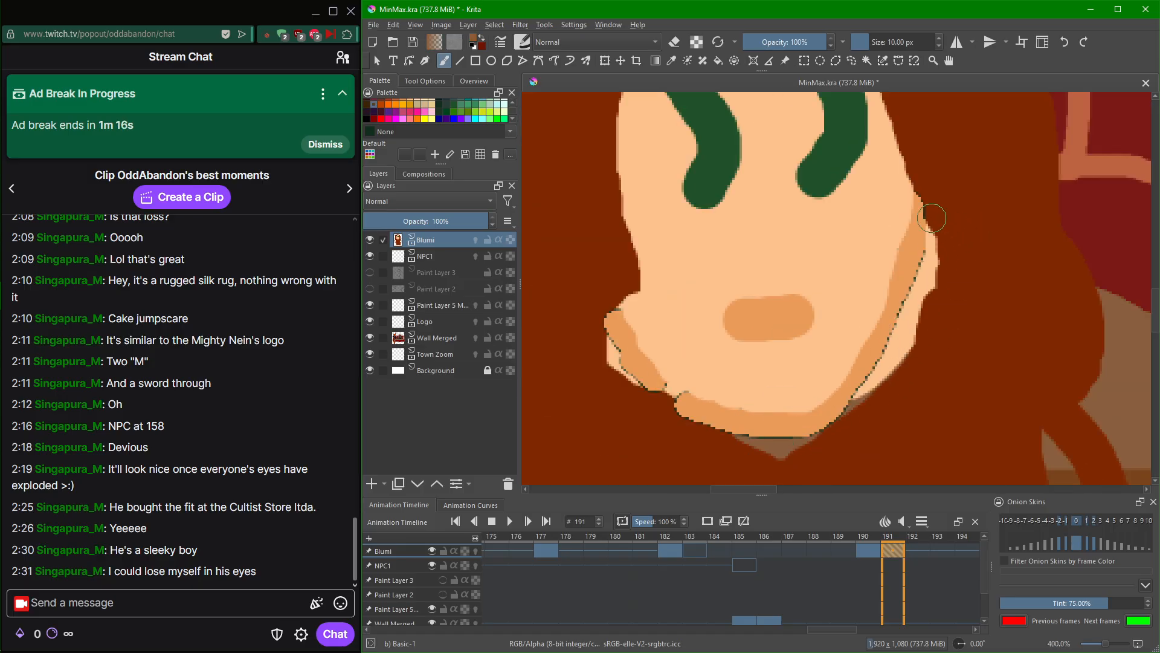
pyautogui.moveTo(934, 218)
pyautogui.mouseDown()
pyautogui.moveTo(920, 302)
pyautogui.moveTo(891, 343)
pyautogui.moveTo(915, 313)
pyautogui.moveTo(829, 426)
pyautogui.moveTo(769, 452)
pyautogui.moveTo(748, 447)
pyautogui.moveTo(595, 338)
pyautogui.moveTo(611, 331)
pyautogui.moveTo(618, 361)
pyautogui.moveTo(655, 399)
pyautogui.mouseUp()
pyautogui.scroll(-4, 809, 429)
pyautogui.keyDown('ctrl'); pyautogui.click(881, 411); pyautogui.keyUp('ctrl')
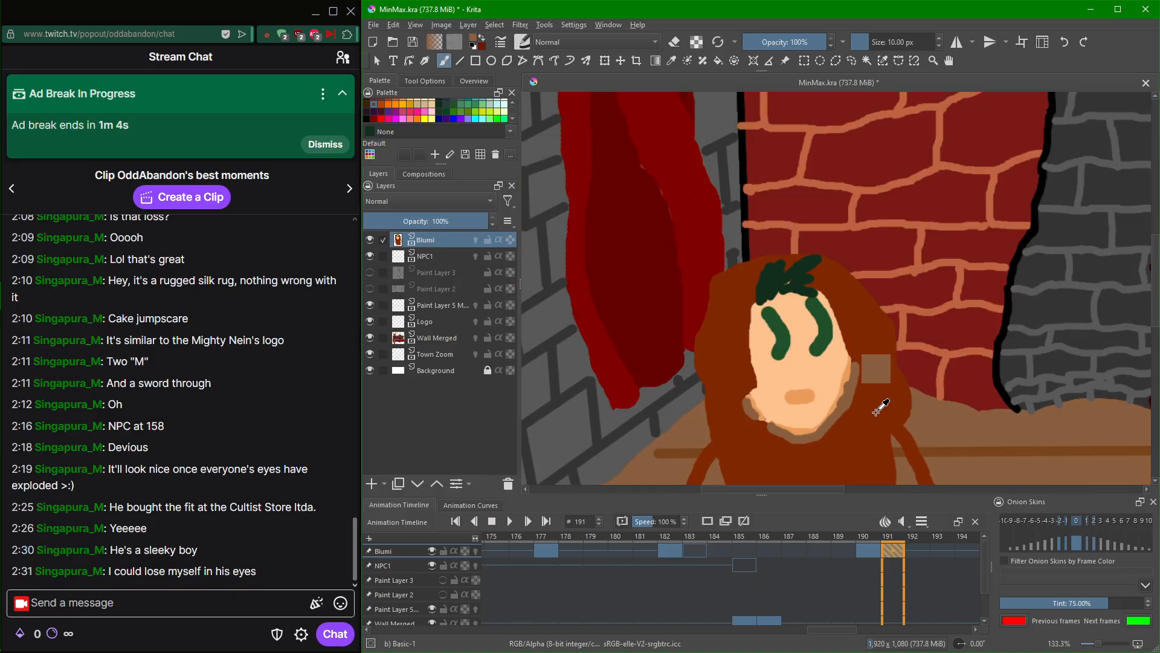
pyautogui.hotkey('ctrl', 'z')
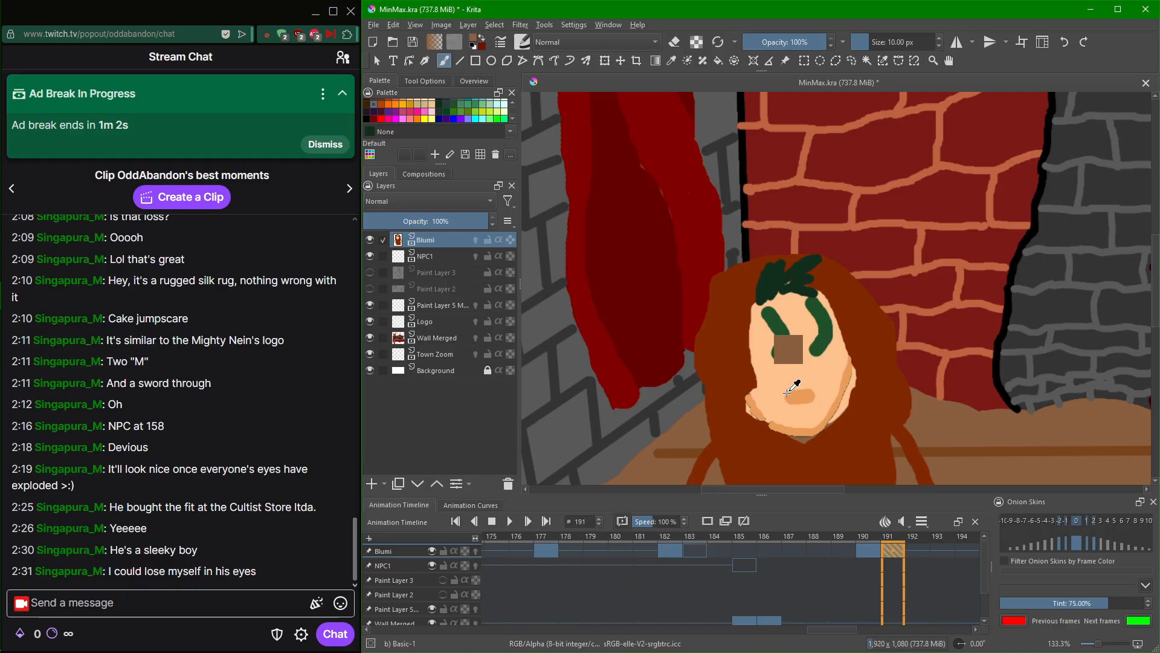
# Try painting the robe's brown over the leftover skin along the jaw's outer edge and towards the chin.
pyautogui.scroll(4, 847, 364)
pyautogui.scroll(-3, 854, 405)
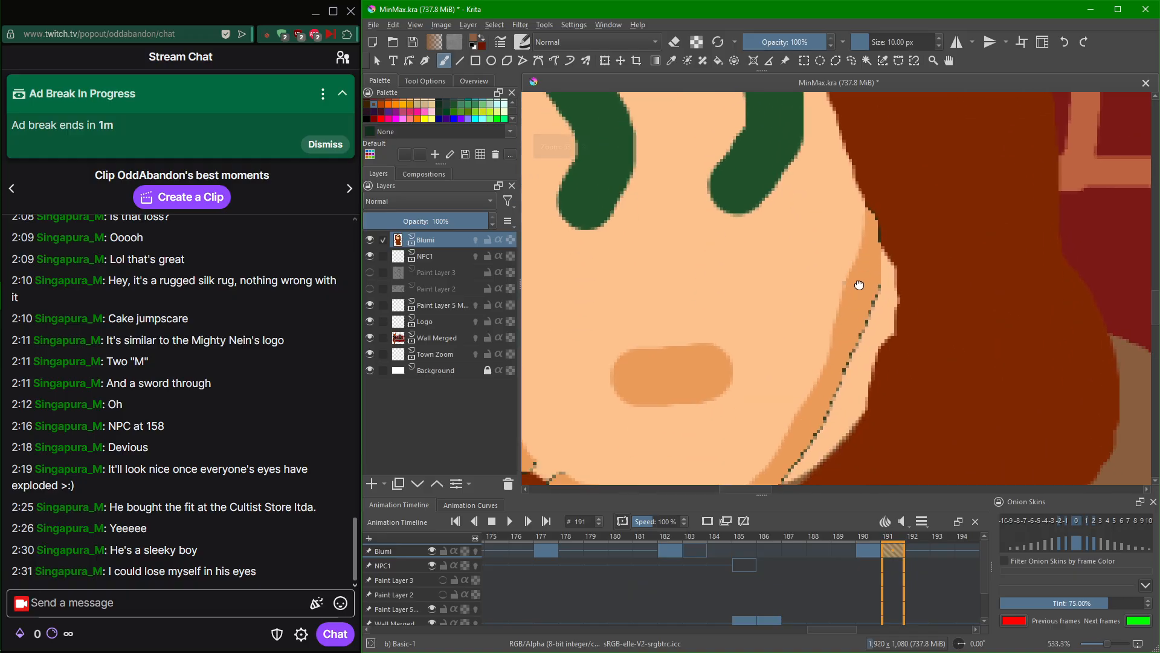
pyautogui.moveTo(895, 280)
pyautogui.mouseDown()
pyautogui.moveTo(887, 322)
pyautogui.moveTo(896, 241)
pyautogui.moveTo(837, 450)
pyautogui.moveTo(854, 391)
pyautogui.moveTo(809, 469)
pyautogui.mouseUp()
pyautogui.moveTo(843, 432); pyautogui.dragTo(922, 332)
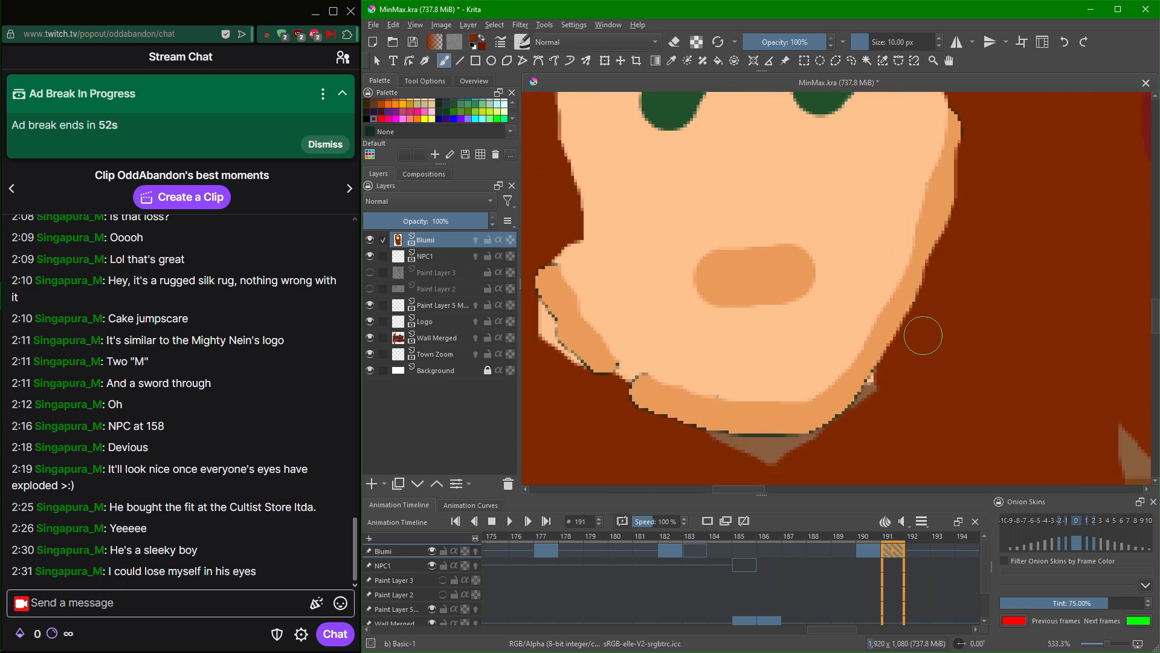
pyautogui.moveTo(891, 371)
pyautogui.mouseDown()
pyautogui.moveTo(794, 458)
pyautogui.moveTo(764, 453)
pyautogui.moveTo(790, 443)
pyautogui.moveTo(707, 443)
pyautogui.moveTo(773, 473)
pyautogui.mouseUp()
pyautogui.hotkey('ctrl', 'z')
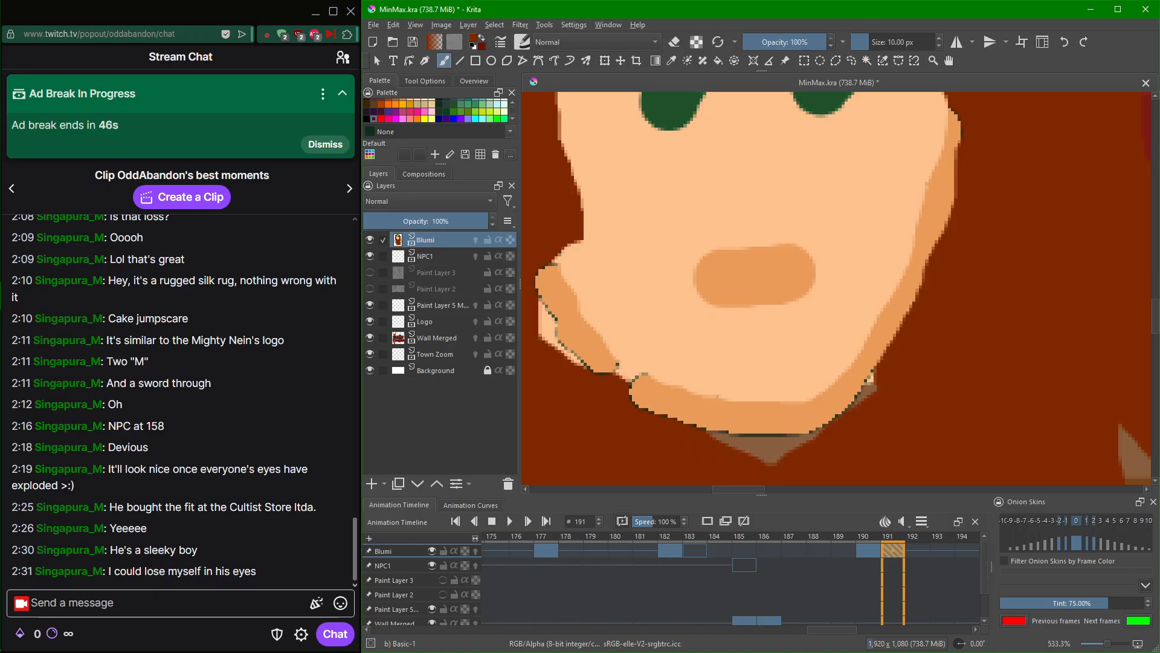
pyautogui.hotkey('ctrl', 'z')
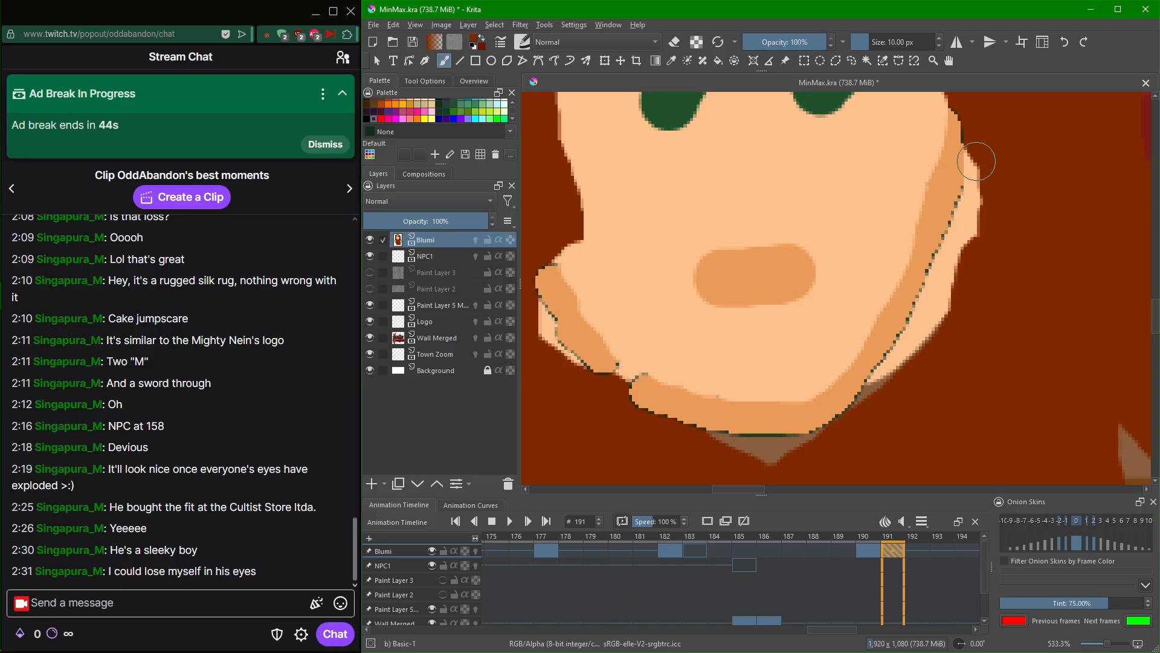
# Paint the robe's brown over the skin and dark fringe outside the jaw shading, from the cheek down towards the chin.
pyautogui.moveTo(972, 156)
pyautogui.mouseDown()
pyautogui.moveTo(923, 331)
pyautogui.moveTo(887, 383)
pyautogui.moveTo(960, 306)
pyautogui.moveTo(854, 412)
pyautogui.mouseUp()
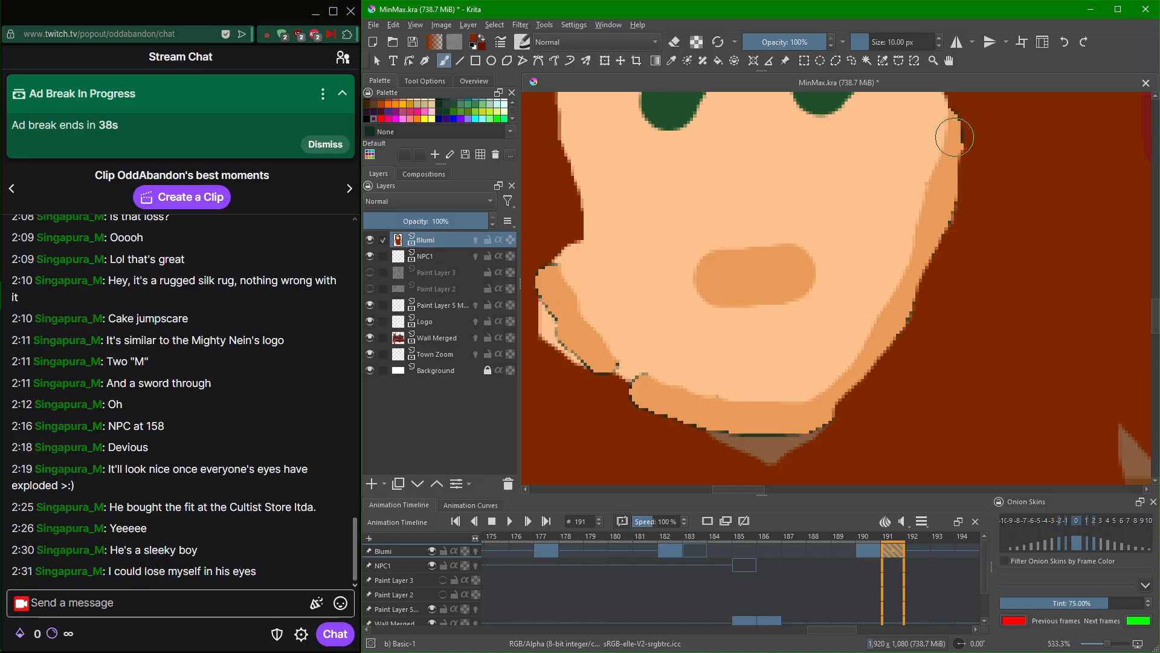
pyautogui.moveTo(959, 116)
pyautogui.mouseDown()
pyautogui.moveTo(969, 116)
pyautogui.moveTo(968, 217)
pyautogui.moveTo(911, 347)
pyautogui.moveTo(932, 344)
pyautogui.mouseUp()
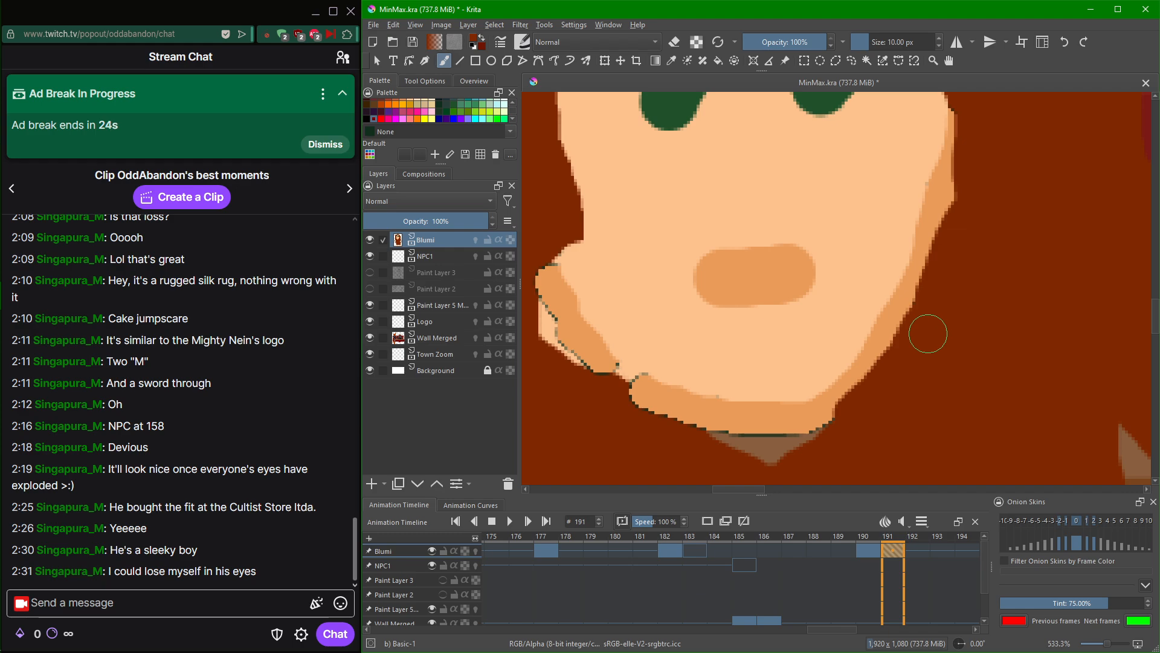
pyautogui.scroll(1, 679, 96)
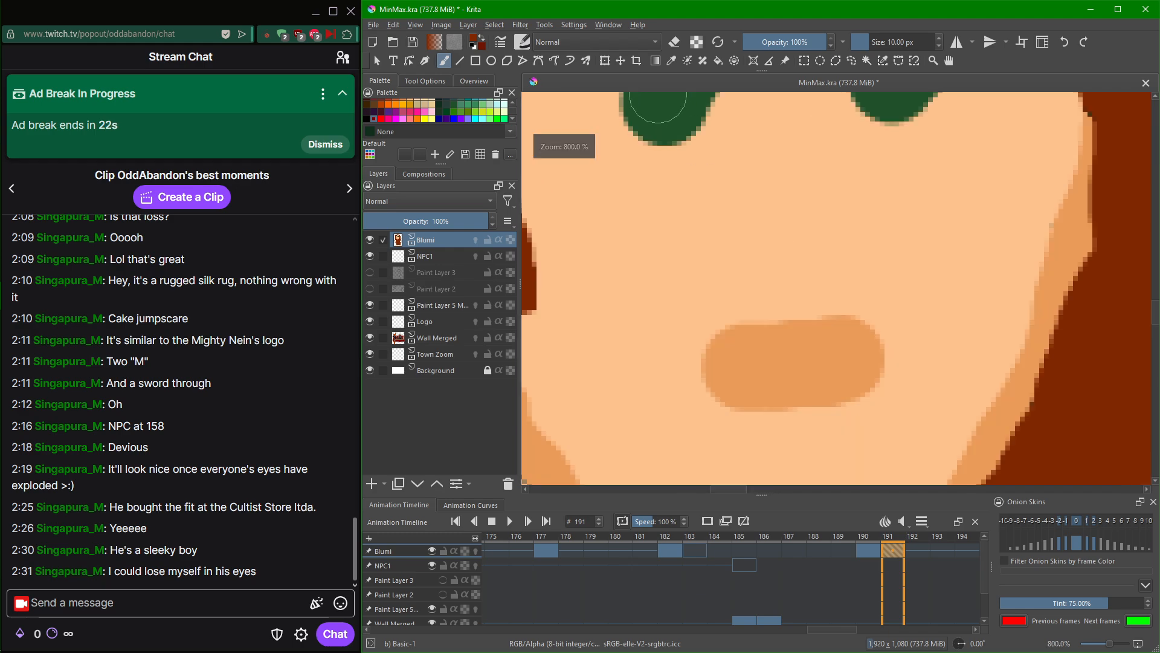
pyautogui.scroll(-1, 637, 112)
pyautogui.moveTo(686, 188); pyautogui.dragTo(733, 461)
pyautogui.scroll(-2, 774, 400)
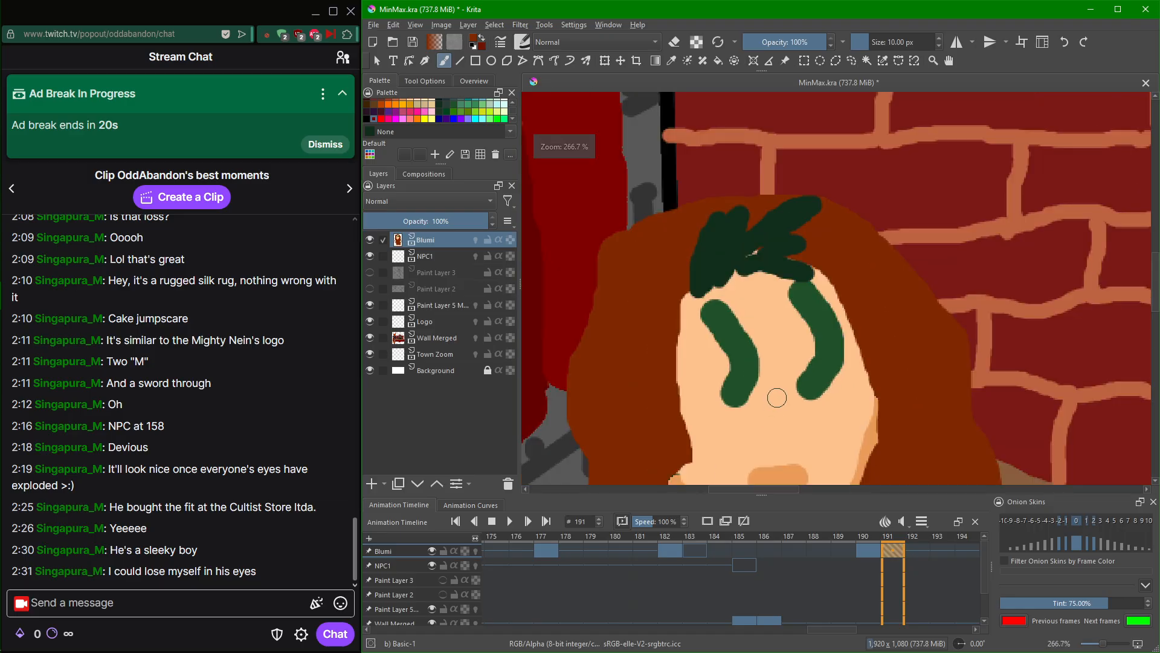
pyautogui.scroll(1, 772, 394)
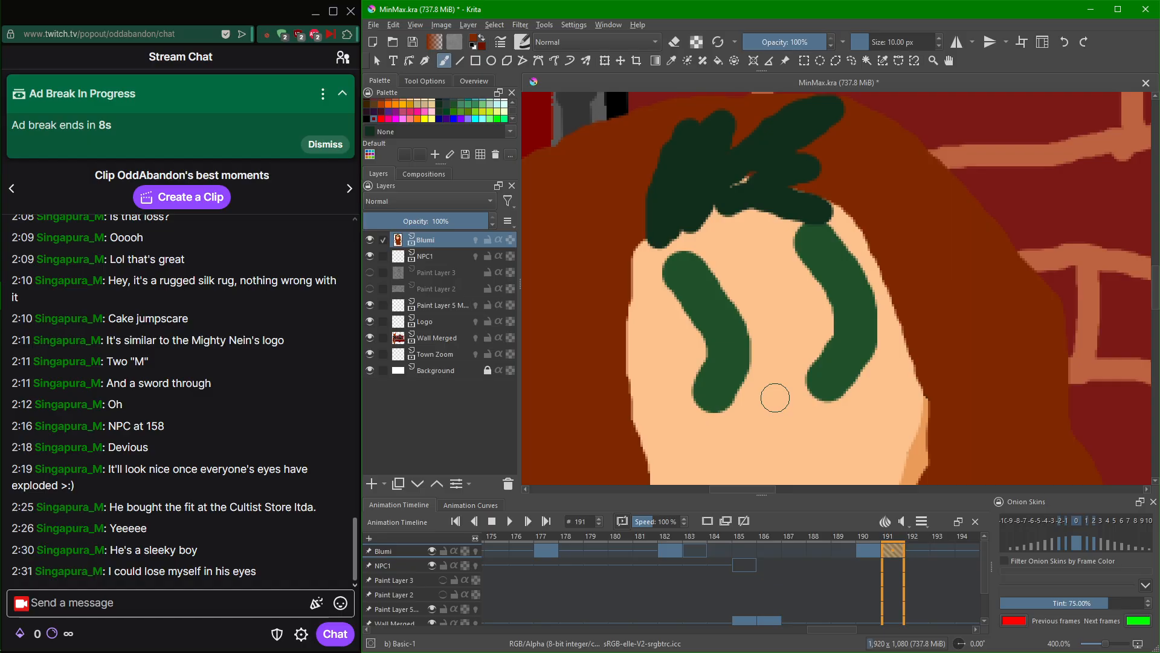
# Write "BRB" in black with a 3 px brush beside the face, across the hood's edge and the brick wall.
pyautogui.moveTo(2, 597)
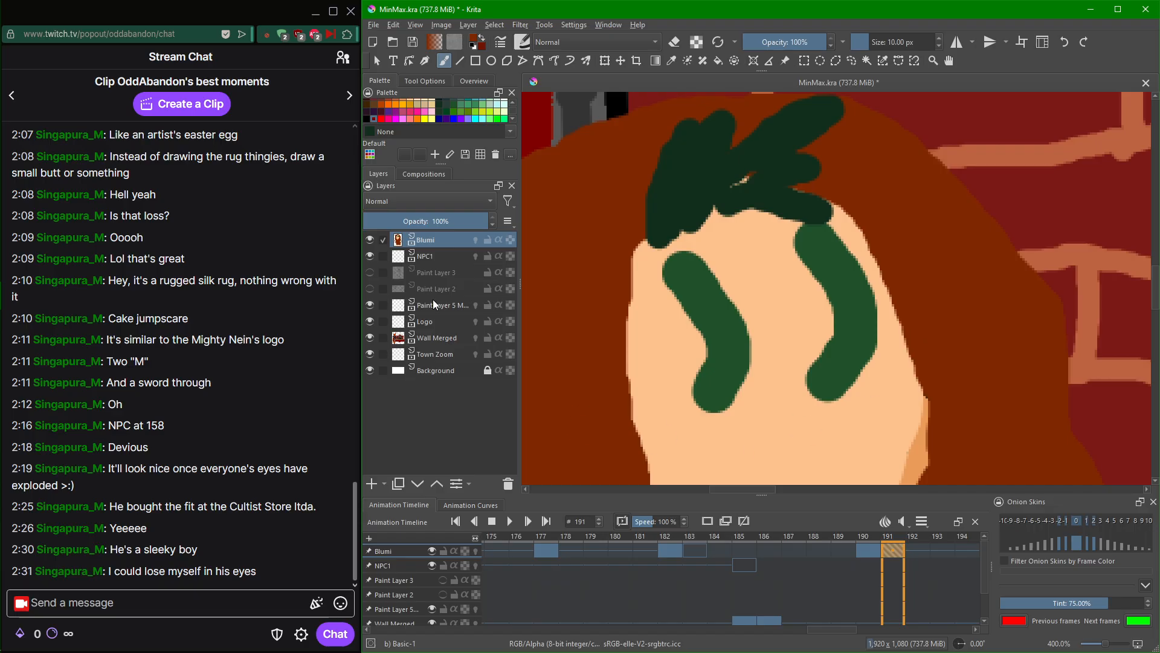
pyautogui.click(366, 119)
pyautogui.moveTo(994, 291)
pyautogui.mouseDown()
pyautogui.moveTo(1000, 327)
pyautogui.moveTo(1028, 282)
pyautogui.moveTo(1019, 258)
pyautogui.moveTo(982, 277)
pyautogui.mouseUp()
pyautogui.hotkey('ctrl', 'z')
pyautogui.moveTo(918, 42); pyautogui.dragTo(908, 42)
pyautogui.moveTo(934, 275)
pyautogui.mouseDown()
pyautogui.moveTo(963, 318)
pyautogui.moveTo(972, 288)
pyautogui.moveTo(944, 287)
pyautogui.moveTo(960, 265)
pyautogui.moveTo(926, 272)
pyautogui.mouseUp()
pyautogui.moveTo(1003, 301)
pyautogui.mouseDown()
pyautogui.moveTo(987, 239)
pyautogui.moveTo(999, 230)
pyautogui.moveTo(1019, 239)
pyautogui.moveTo(994, 263)
pyautogui.moveTo(1040, 289)
pyautogui.mouseUp()
pyautogui.moveTo(1041, 227)
pyautogui.mouseDown()
pyautogui.moveTo(1064, 272)
pyautogui.moveTo(1096, 229)
pyautogui.moveTo(1053, 241)
pyautogui.moveTo(1059, 207)
pyautogui.moveTo(1035, 226)
pyautogui.mouseUp()
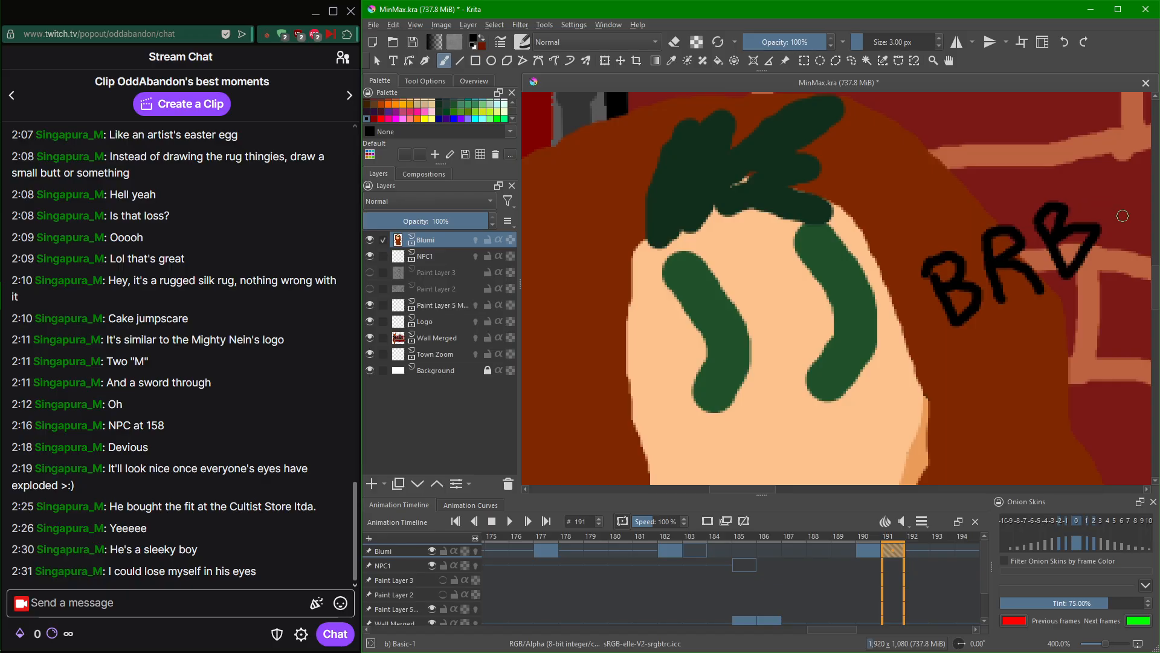
# Draw a small black heart after the "BRB" lettering and switch the brush colour to RGB Yellow.
pyautogui.moveTo(1115, 217)
pyautogui.mouseDown()
pyautogui.moveTo(1101, 181)
pyautogui.moveTo(1136, 180)
pyautogui.moveTo(1124, 219)
pyautogui.mouseUp()
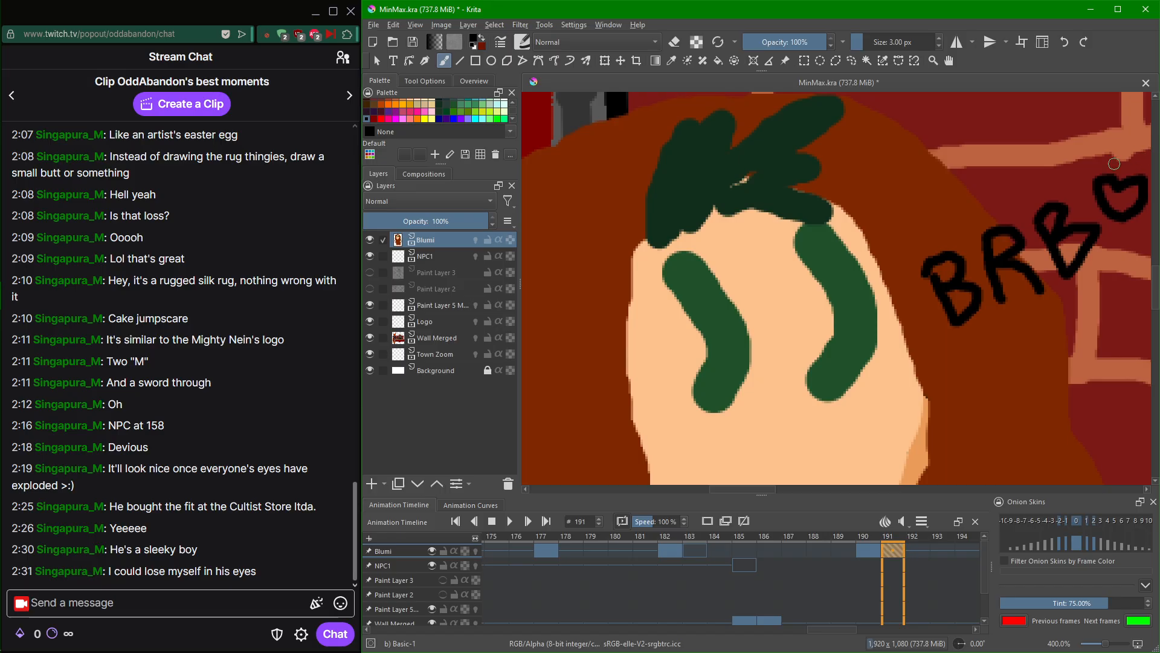
pyautogui.click(425, 119)
pyautogui.moveTo(990, 339)
pyautogui.mouseDown()
pyautogui.moveTo(994, 378)
pyautogui.moveTo(968, 411)
pyautogui.moveTo(1002, 404)
pyautogui.moveTo(1022, 453)
pyautogui.moveTo(1029, 404)
pyautogui.moveTo(1060, 388)
pyautogui.moveTo(1022, 368)
pyautogui.moveTo(995, 317)
pyautogui.moveTo(991, 332)
pyautogui.mouseUp()
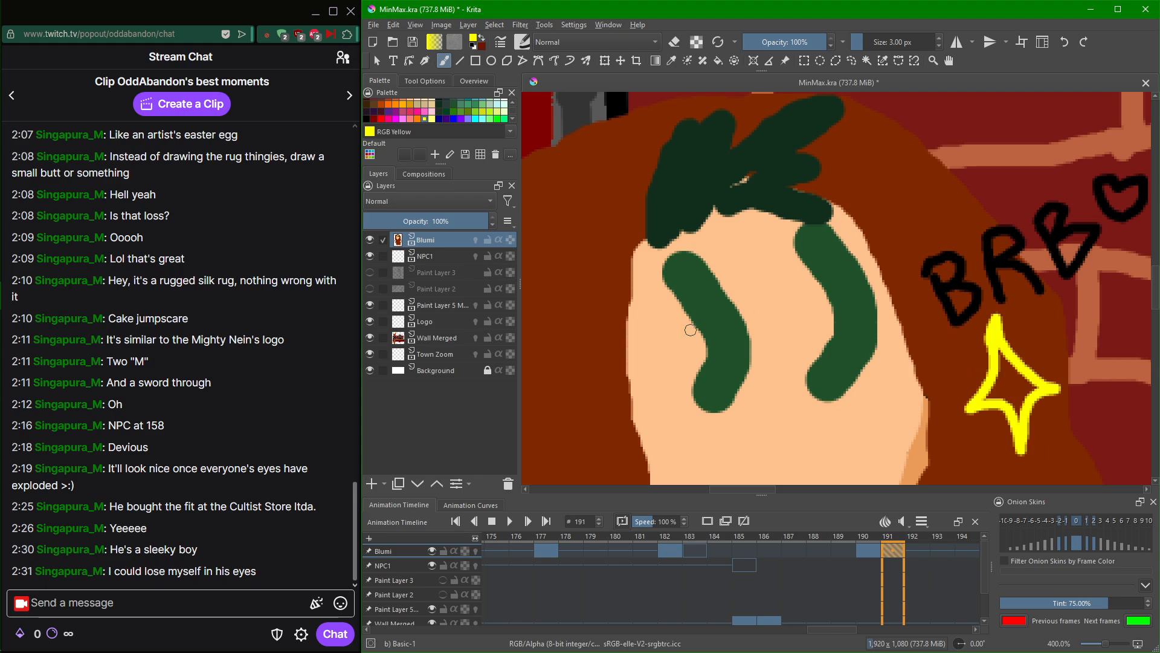
pyautogui.hotkey('ctrl', 'z')
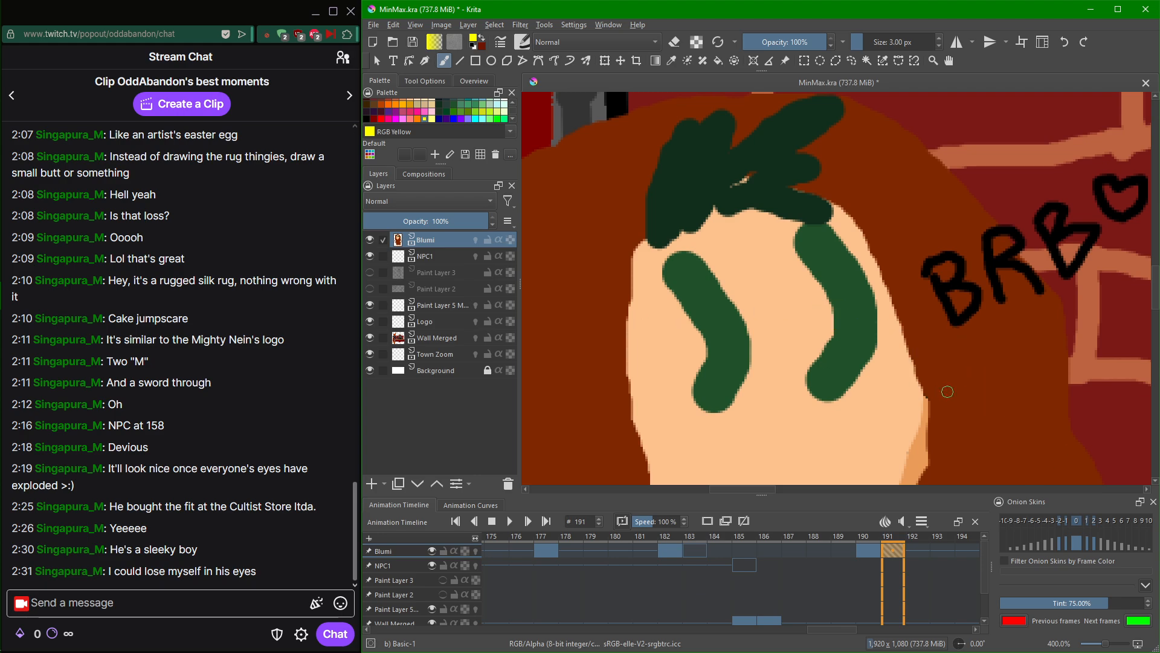
pyautogui.moveTo(1004, 326)
pyautogui.mouseDown()
pyautogui.moveTo(1005, 380)
pyautogui.moveTo(963, 421)
pyautogui.mouseUp()
pyautogui.hotkey('ctrl', 'z')
# Draw a yellow four-pointed star outline below the "BRB" lettering with the 3 px brush.
pyautogui.click(997, 342)
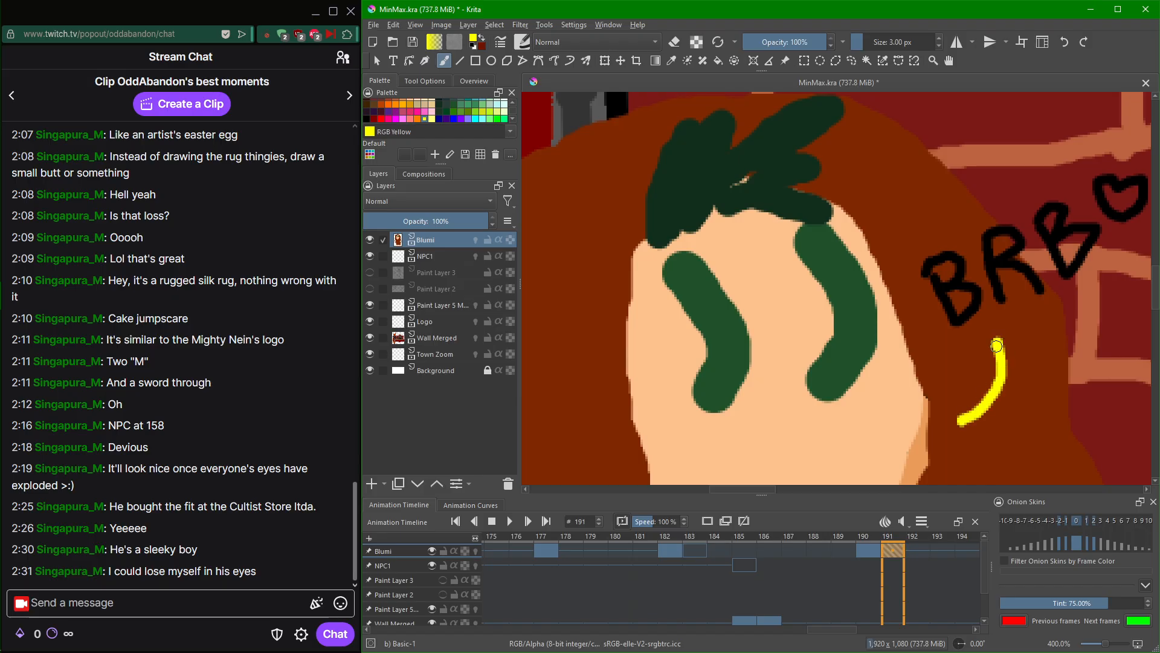
pyautogui.moveTo(996, 345)
pyautogui.mouseDown()
pyautogui.moveTo(1001, 380)
pyautogui.moveTo(1046, 395)
pyautogui.mouseUp()
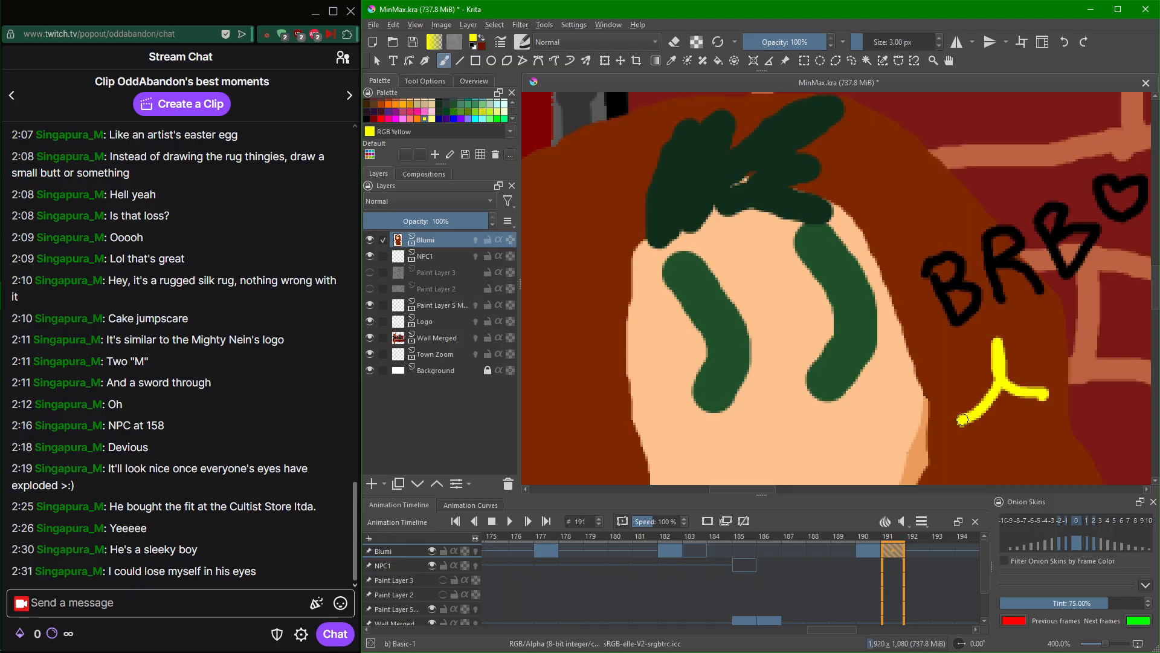
pyautogui.moveTo(961, 420)
pyautogui.mouseDown()
pyautogui.moveTo(994, 421)
pyautogui.moveTo(1016, 462)
pyautogui.mouseUp()
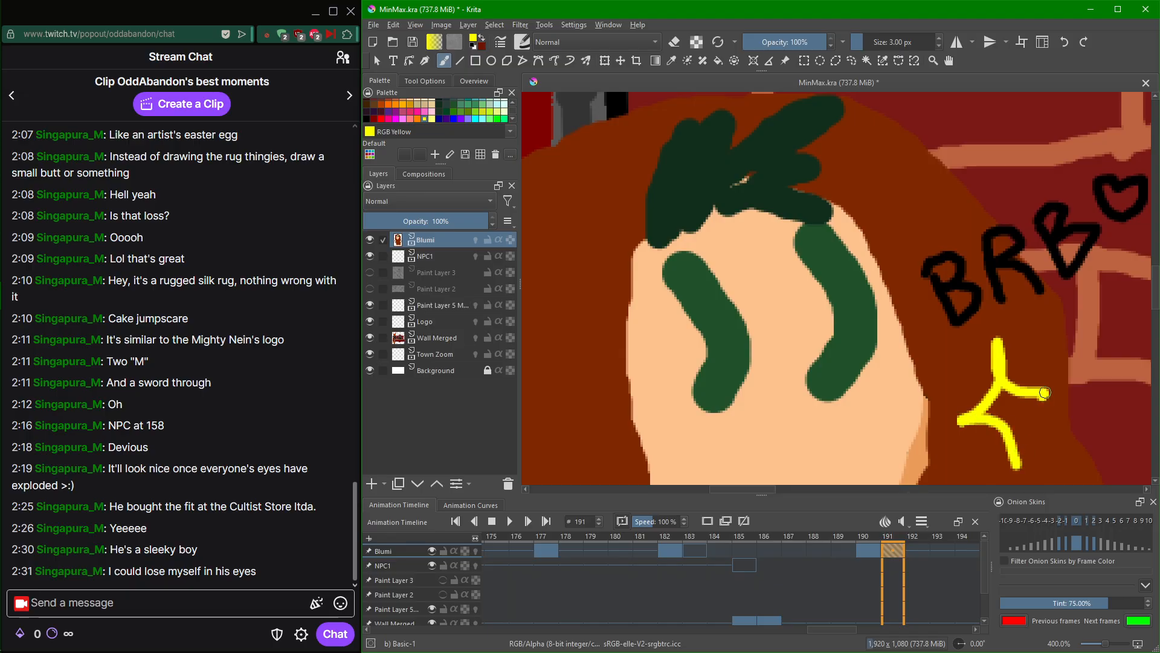
pyautogui.moveTo(1043, 395); pyautogui.dragTo(1016, 443)
# Fill the star's centre with orange and brush the same orange over the dark gaps along its inner edge.
pyautogui.click(405, 107)
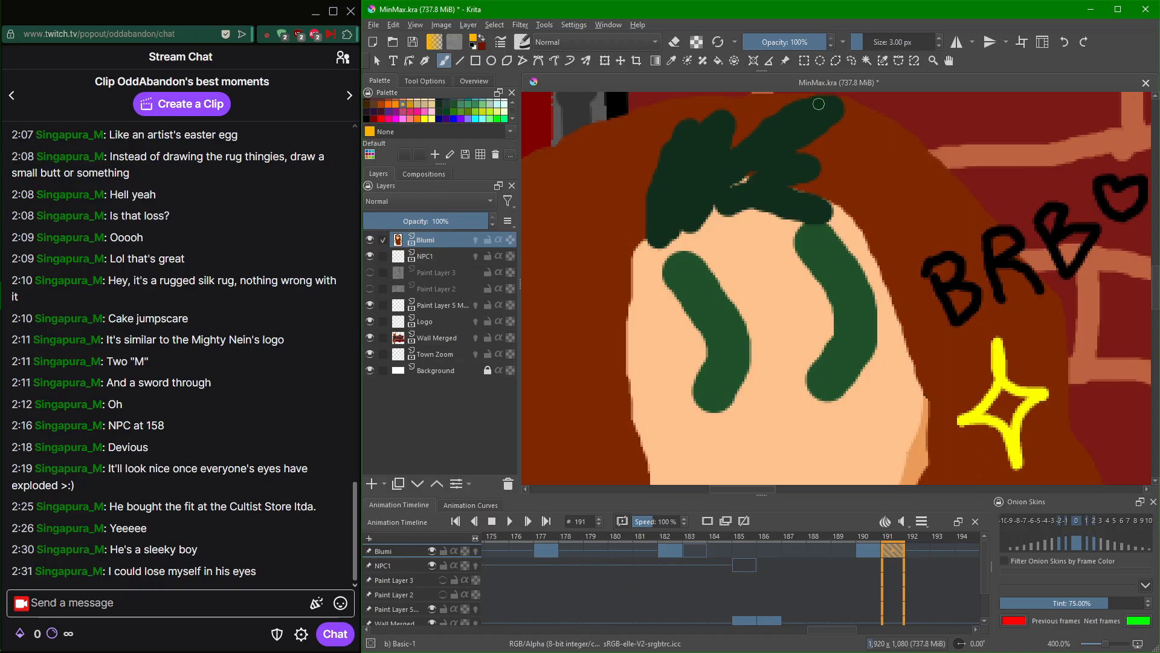
pyautogui.click(717, 61)
pyautogui.click(1005, 409)
pyautogui.scroll(3, 1027, 435)
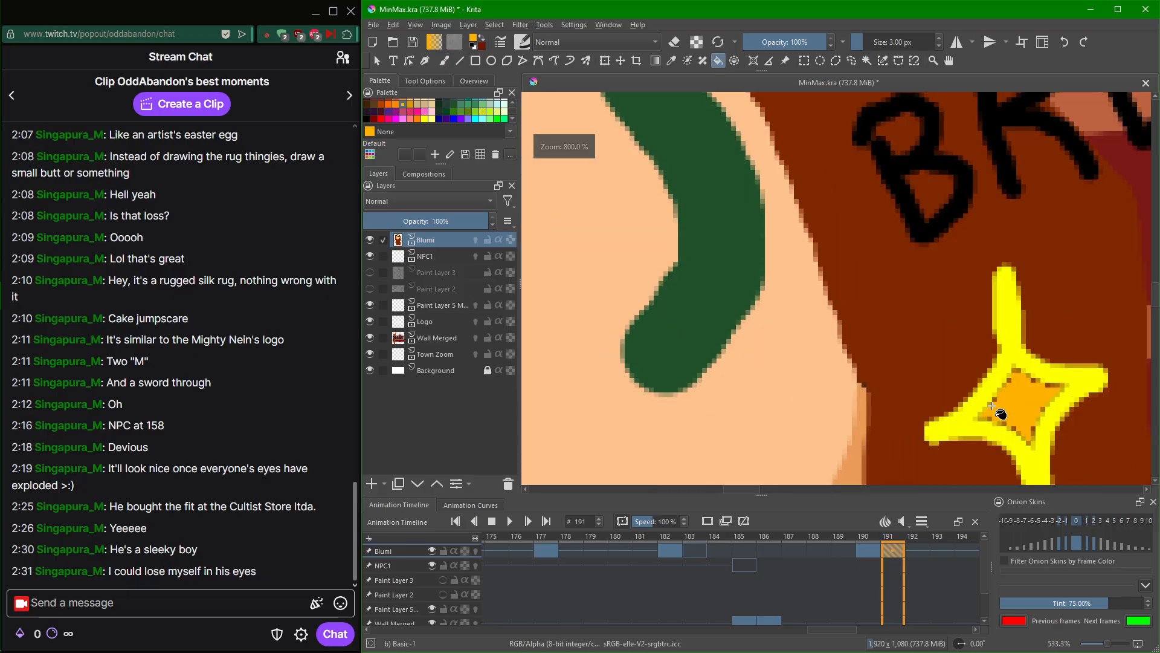
pyautogui.scroll(2, 921, 377)
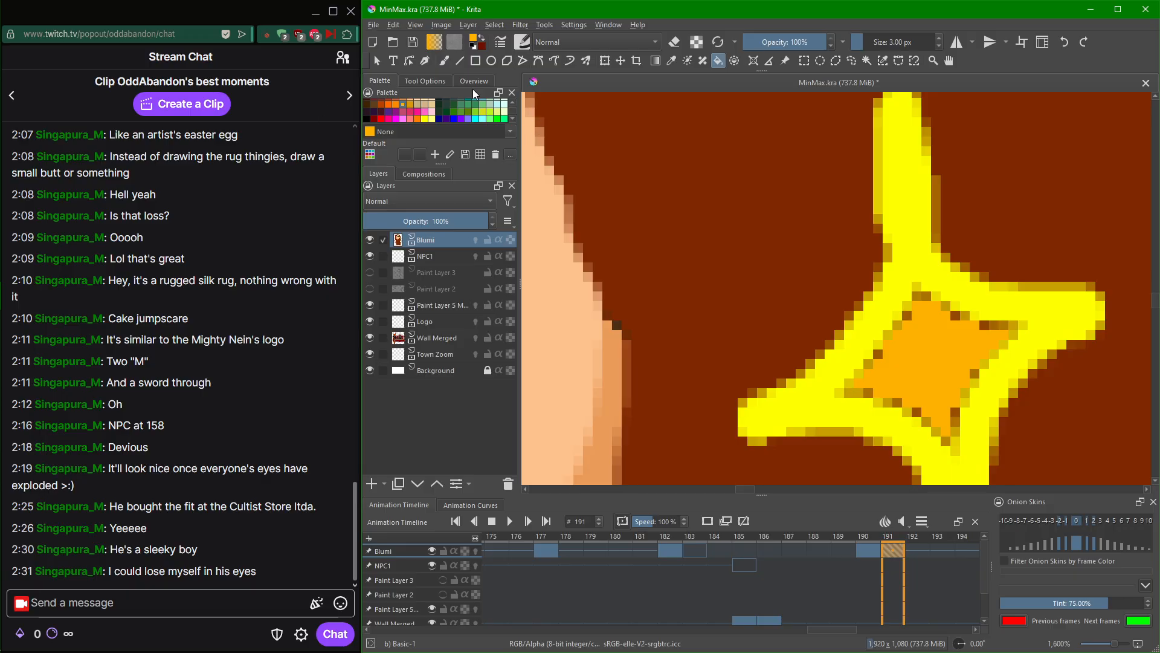
pyautogui.click(444, 60)
pyautogui.moveTo(891, 306)
pyautogui.mouseDown()
pyautogui.moveTo(917, 305)
pyautogui.moveTo(921, 290)
pyautogui.moveTo(902, 350)
pyautogui.moveTo(913, 339)
pyautogui.moveTo(914, 327)
pyautogui.moveTo(844, 391)
pyautogui.moveTo(892, 391)
pyautogui.moveTo(943, 438)
pyautogui.mouseUp()
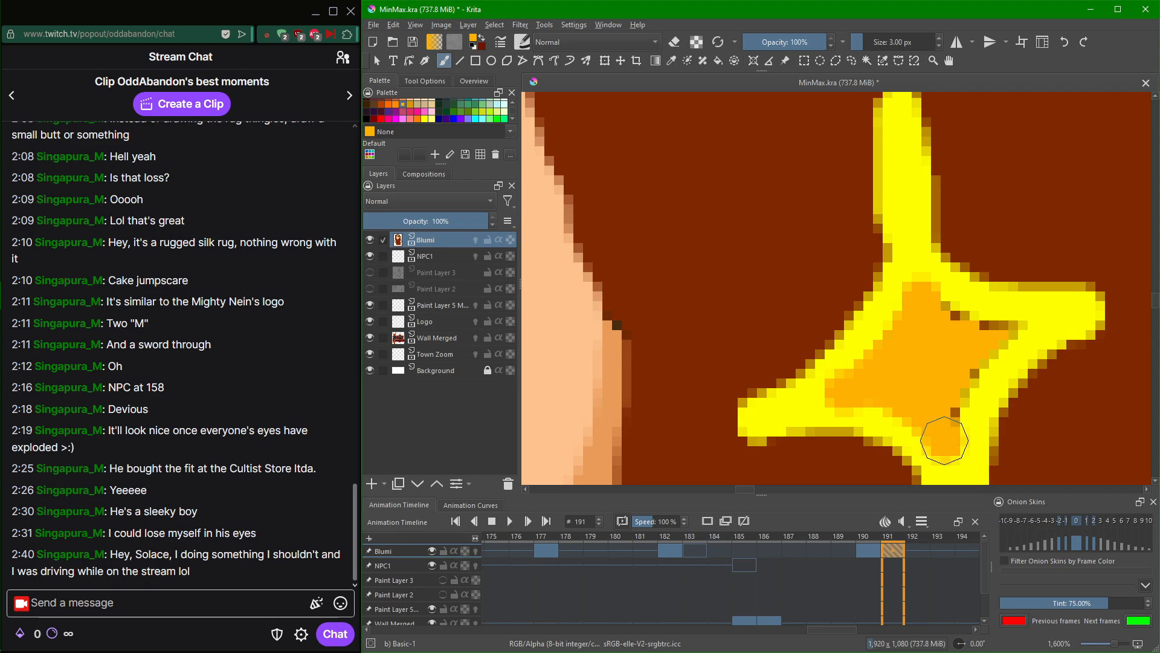
# Switch to the Twitch stream chat and send the messages "D:" and "nooo! don't do that!".
pyautogui.click(128, 612)
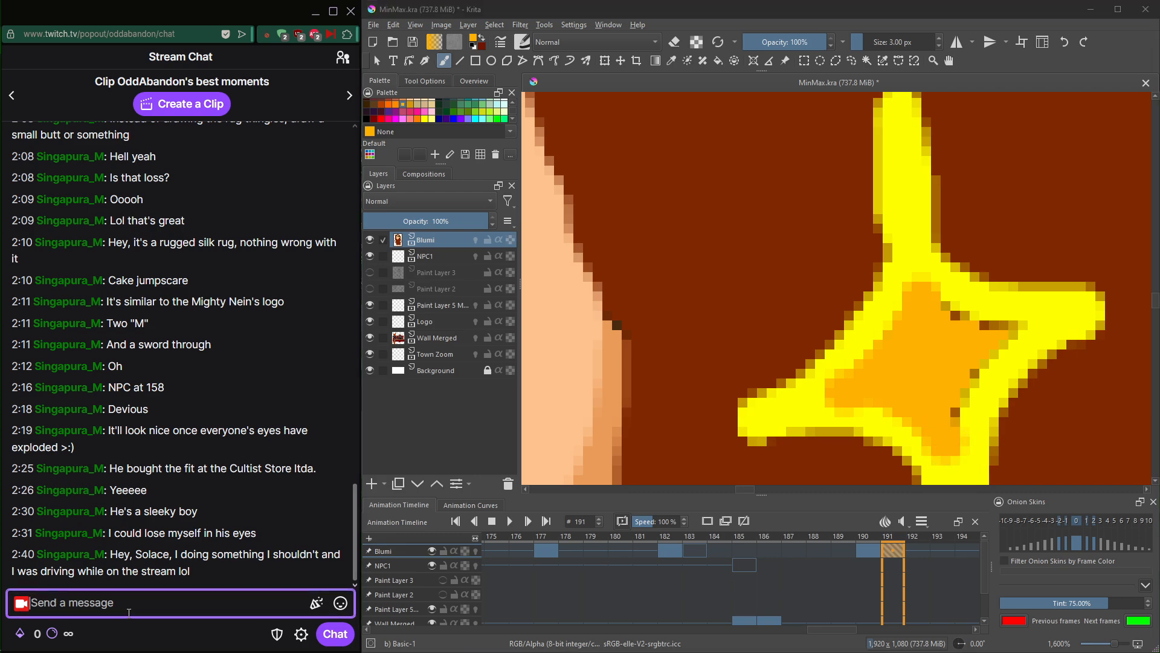
pyautogui.write('D:')
pyautogui.press('Return')
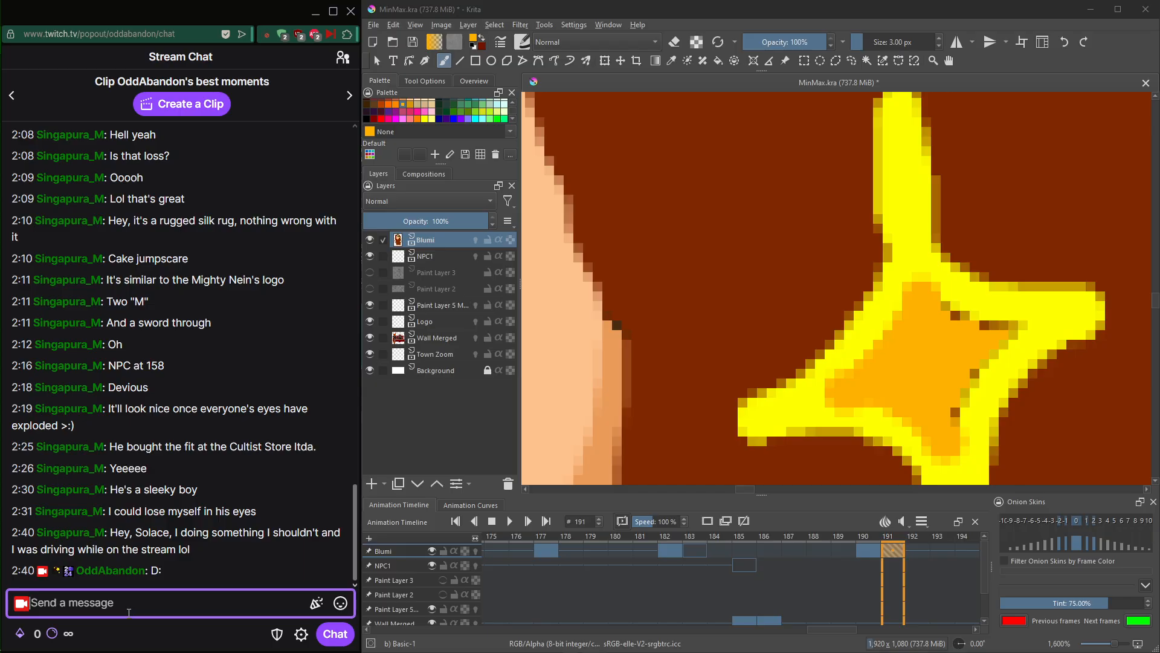
pyautogui.write("nooo! don't do that!")
pyautogui.press('Return')
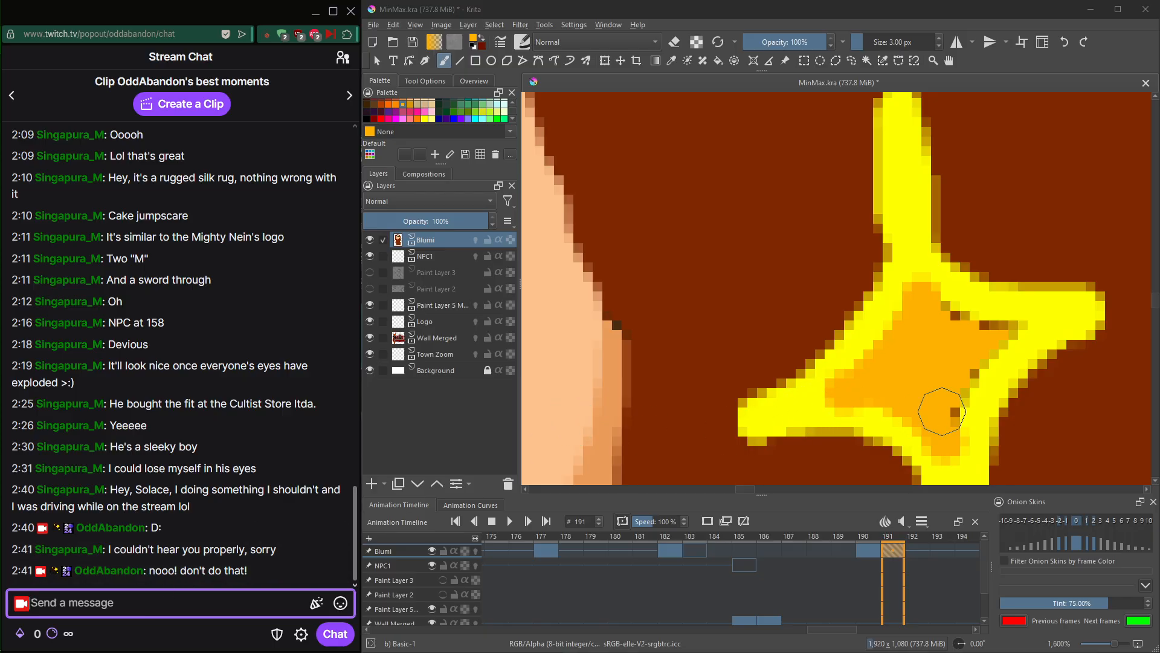
# Back in Krita, extend the star's orange centre into its upper and outer points, covering the remaining dark pixels.
pyautogui.click(953, 399)
pyautogui.moveTo(953, 398)
pyautogui.mouseDown()
pyautogui.moveTo(1028, 324)
pyautogui.moveTo(944, 324)
pyautogui.moveTo(919, 298)
pyautogui.moveTo(917, 259)
pyautogui.mouseUp()
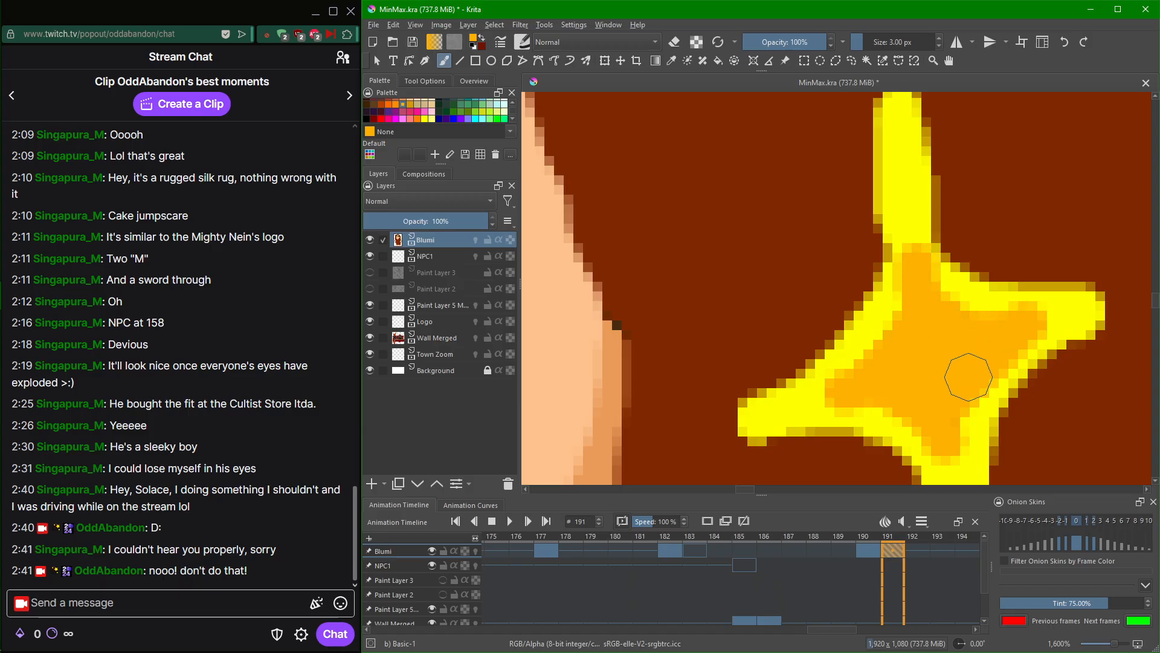
pyautogui.scroll(-3, 978, 369)
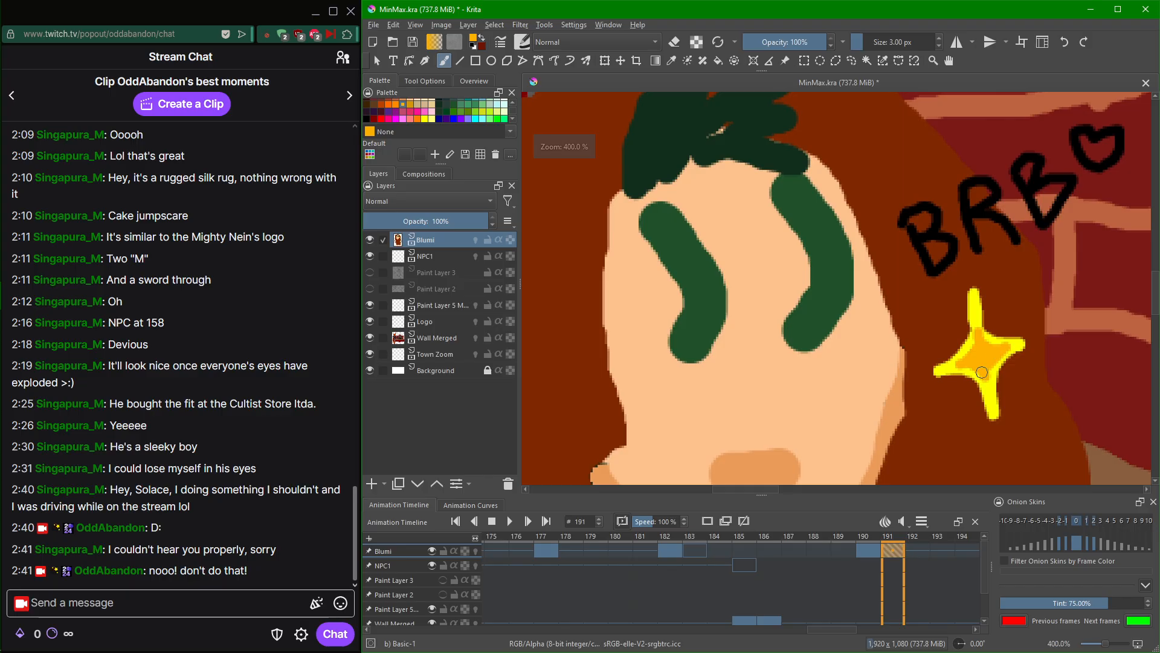
pyautogui.scroll(2, 982, 372)
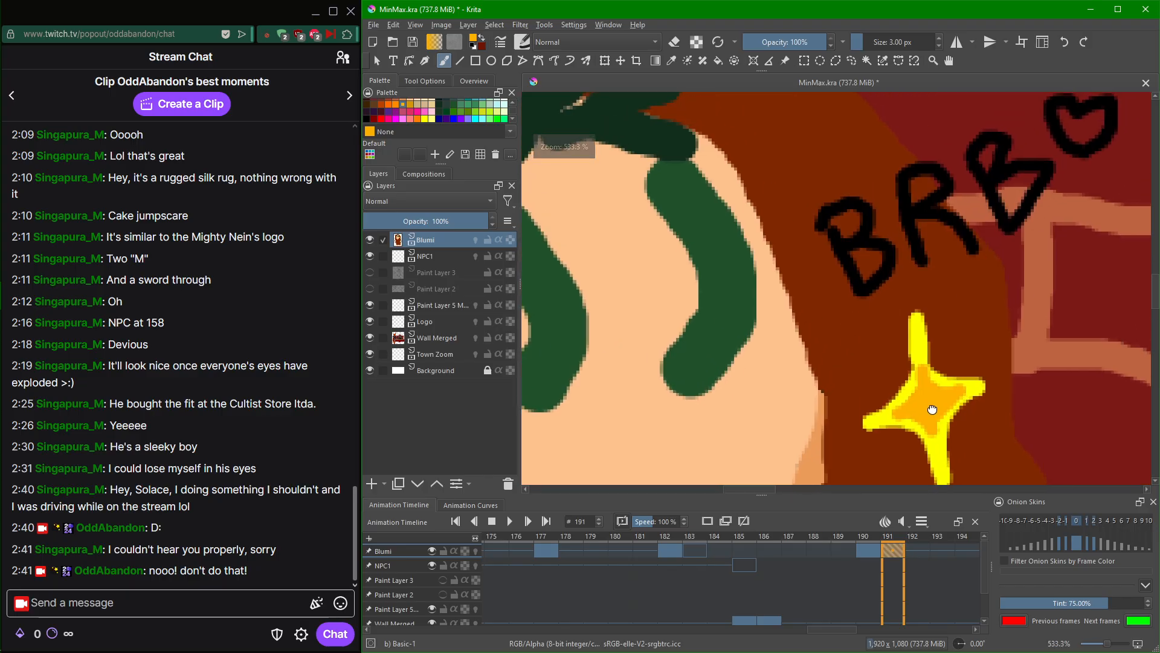
pyautogui.scroll(-2, 933, 409)
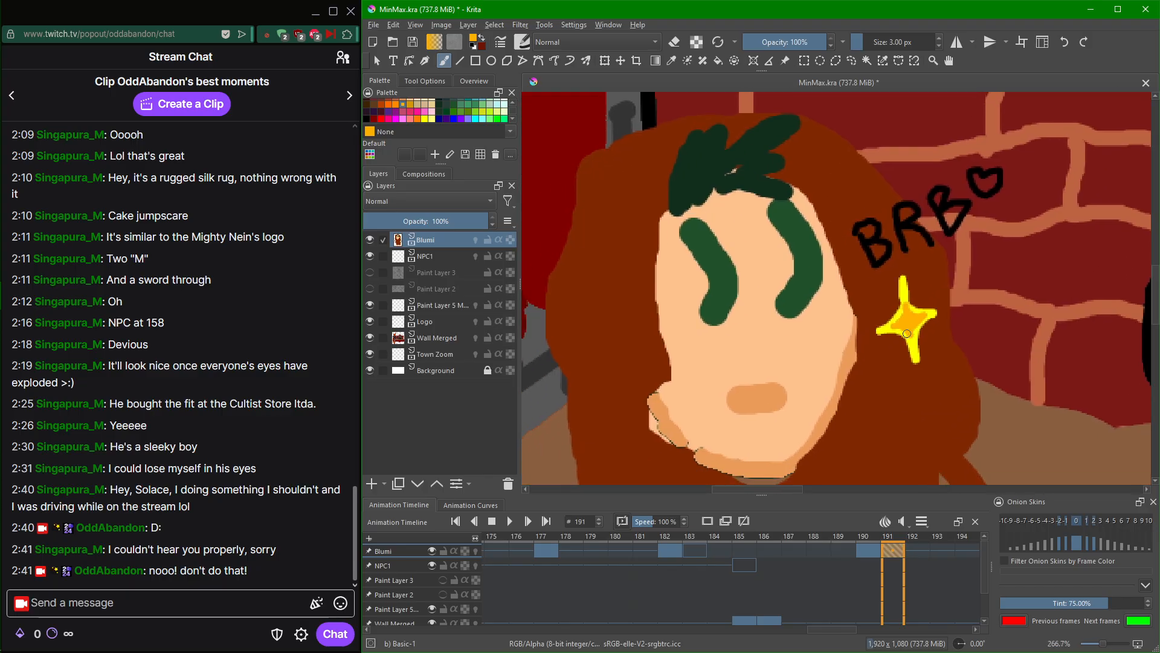
# Paint over the face's right-hand eye with the skin colour using a 14 px brush, and sample the remaining eye's green.
pyautogui.scroll(1, 906, 333)
pyautogui.scroll(-1, 900, 334)
pyautogui.keyDown('ctrl'); pyautogui.click(806, 329); pyautogui.keyUp('ctrl')
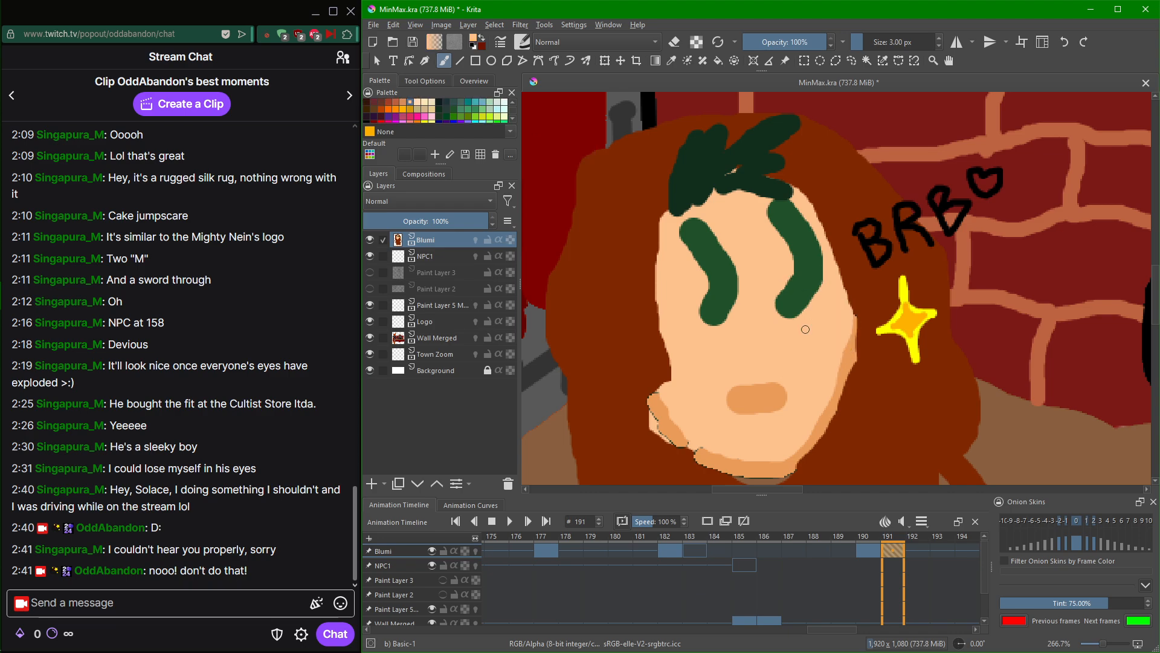
pyautogui.scroll(1, 786, 210)
pyautogui.moveTo(761, 201); pyautogui.dragTo(785, 204)
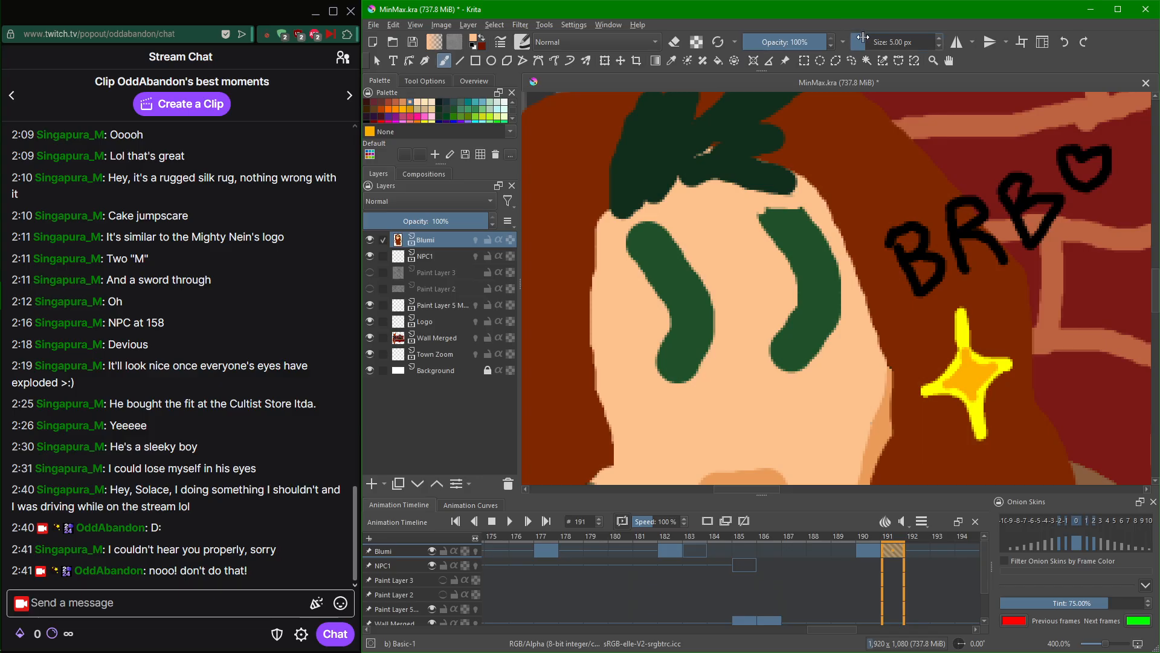
pyautogui.moveTo(859, 41); pyautogui.dragTo(870, 42)
pyautogui.moveTo(838, 246)
pyautogui.mouseDown()
pyautogui.moveTo(774, 217)
pyautogui.moveTo(754, 221)
pyautogui.moveTo(803, 224)
pyautogui.moveTo(780, 247)
pyautogui.moveTo(790, 252)
pyautogui.moveTo(825, 237)
pyautogui.moveTo(795, 279)
pyautogui.moveTo(841, 255)
pyautogui.moveTo(811, 305)
pyautogui.mouseUp()
pyautogui.hotkey('ctrl', 'z')
pyautogui.moveTo(754, 228)
pyautogui.mouseDown()
pyautogui.moveTo(791, 208)
pyautogui.moveTo(762, 235)
pyautogui.moveTo(795, 229)
pyautogui.moveTo(803, 255)
pyautogui.moveTo(813, 230)
pyautogui.moveTo(769, 268)
pyautogui.moveTo(801, 274)
pyautogui.moveTo(818, 258)
pyautogui.moveTo(832, 279)
pyautogui.moveTo(809, 360)
pyautogui.moveTo(790, 378)
pyautogui.moveTo(773, 362)
pyautogui.moveTo(820, 289)
pyautogui.moveTo(793, 344)
pyautogui.mouseUp()
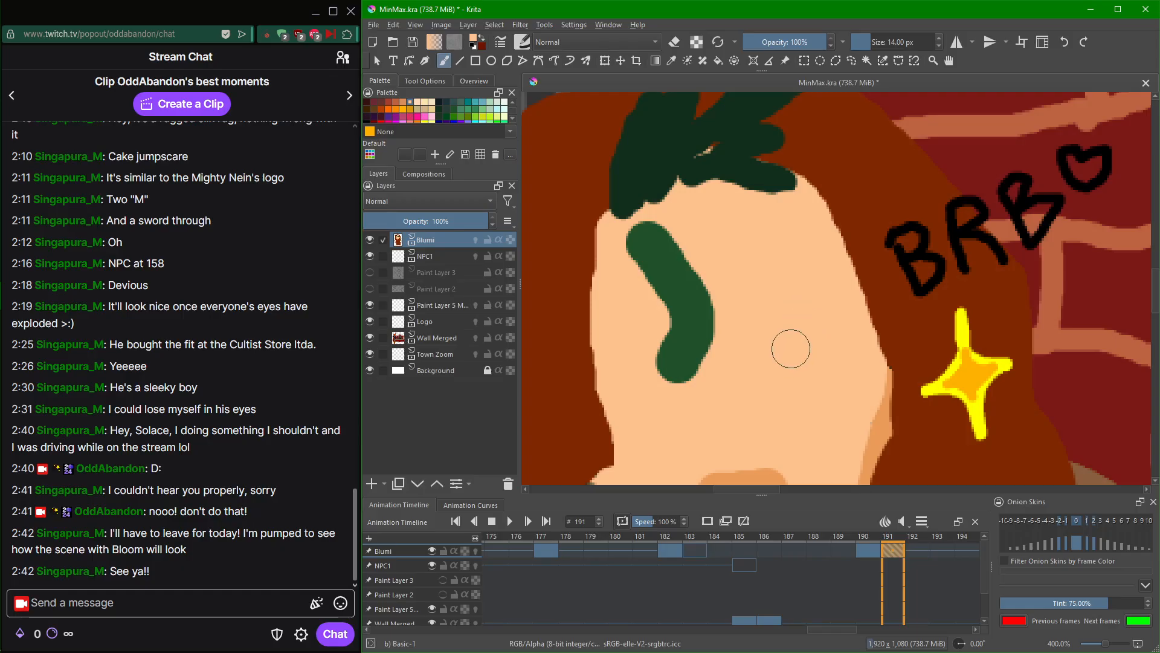
pyautogui.keyDown('ctrl'); pyautogui.click(695, 274); pyautogui.keyUp('ctrl')
# Send "aw, okay! I'll see you tmrw" in the Twitch stream chat.
pyautogui.click(210, 597)
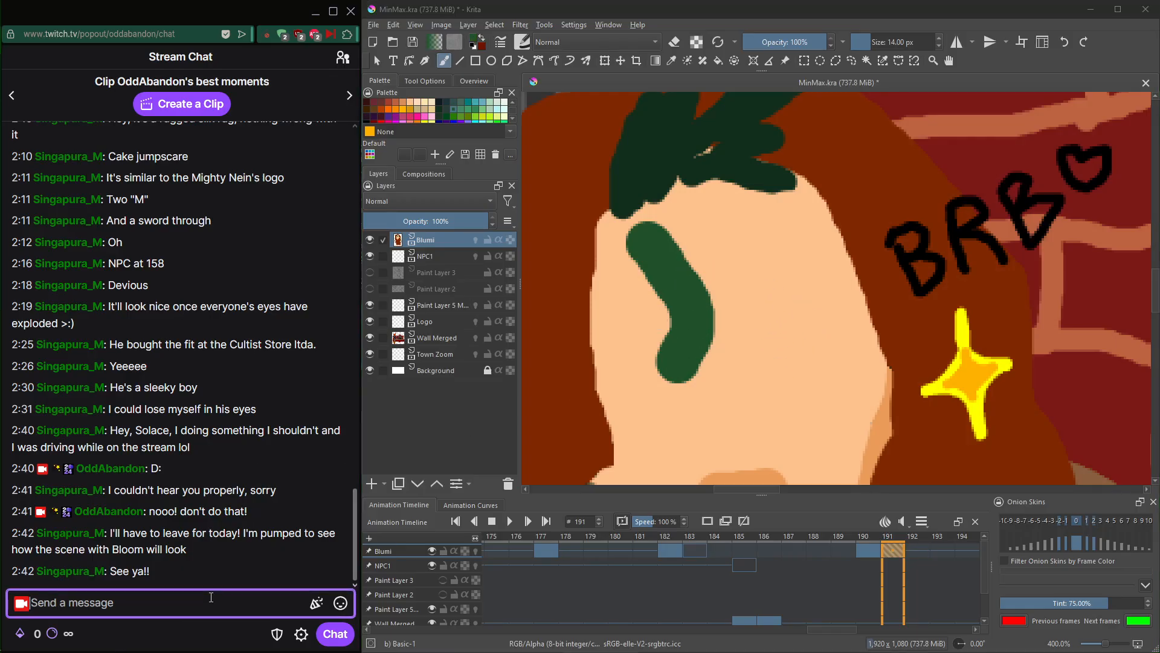
pyautogui.write("aw, okay! I'll see you t")
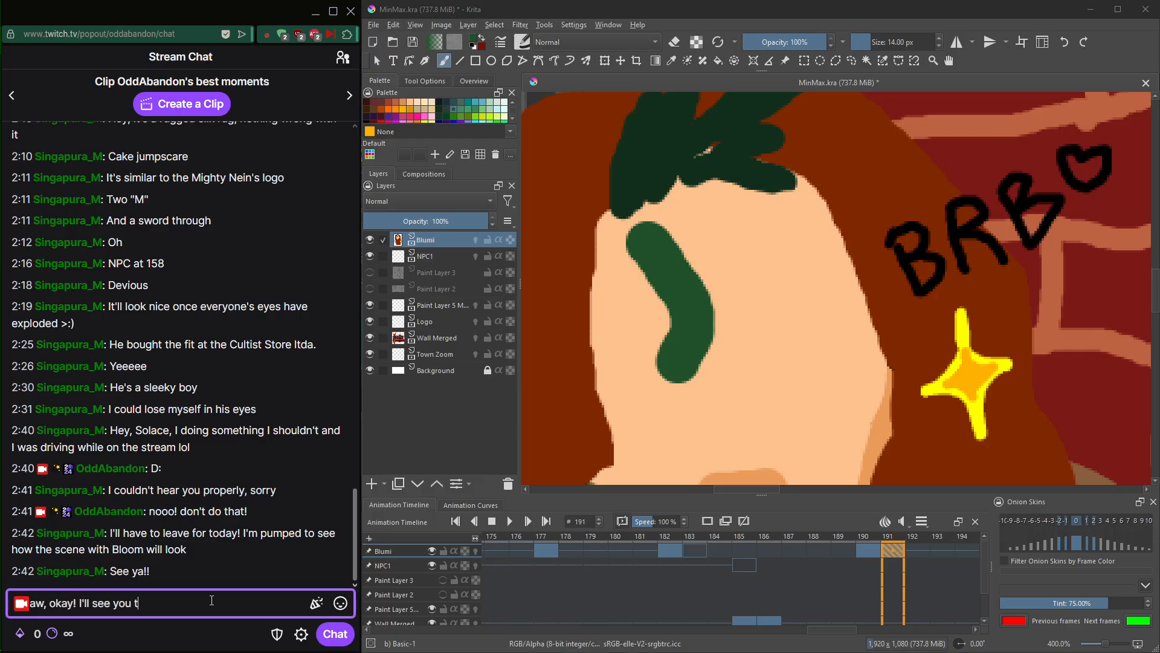
pyautogui.write('mrw')
pyautogui.press('Return')
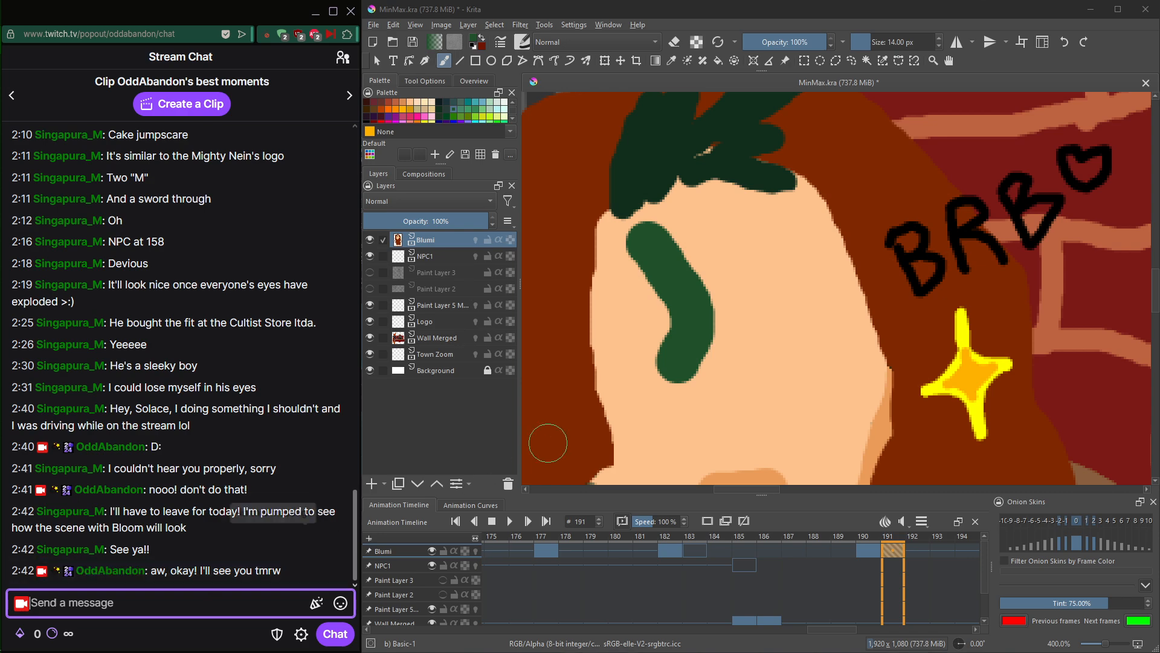
# Back in Krita, try painting a dark green, three-pronged scrunched eye on the right-hand side of the face.
pyautogui.moveTo(793, 259)
pyautogui.mouseDown()
pyautogui.moveTo(771, 317)
pyautogui.moveTo(808, 338)
pyautogui.moveTo(780, 318)
pyautogui.moveTo(819, 296)
pyautogui.mouseUp()
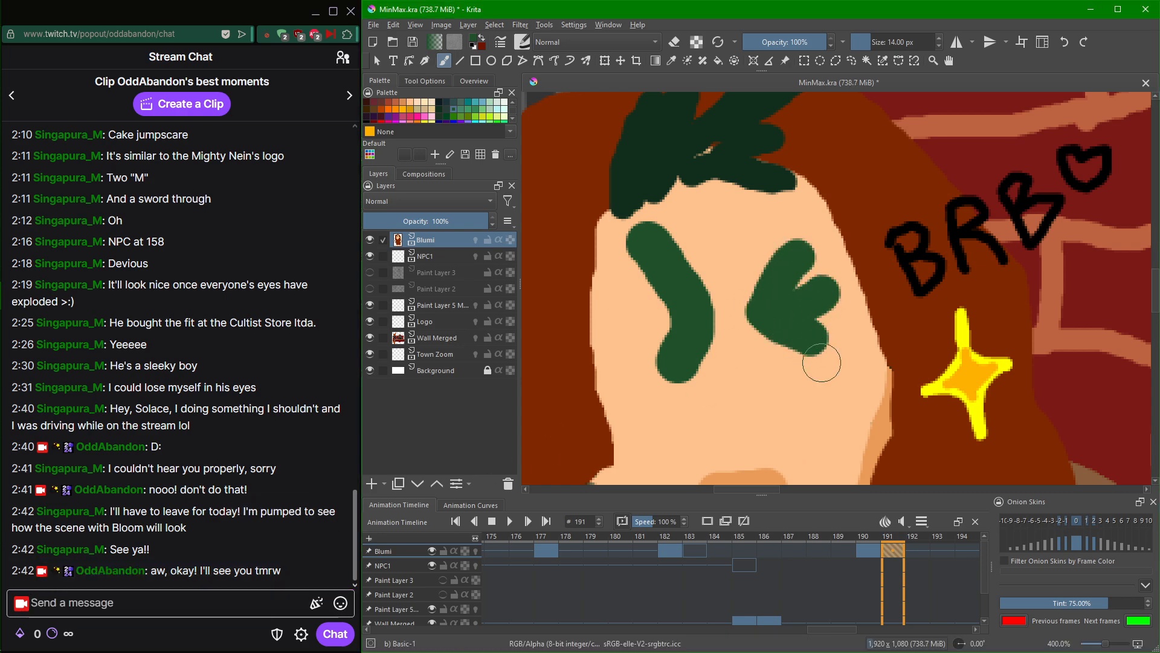
pyautogui.scroll(-5, 811, 344)
pyautogui.scroll(5, 870, 415)
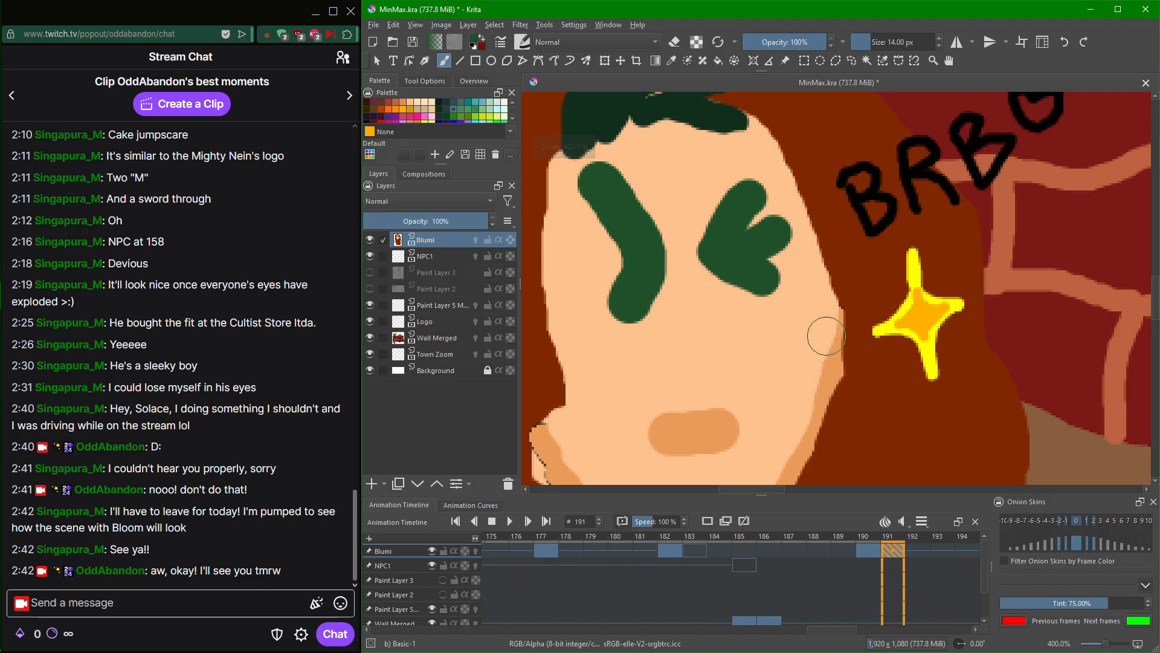
# Extend the mouth's right end upward into a smirk using its own orange-tan colour.
pyautogui.scroll(-2, 803, 364)
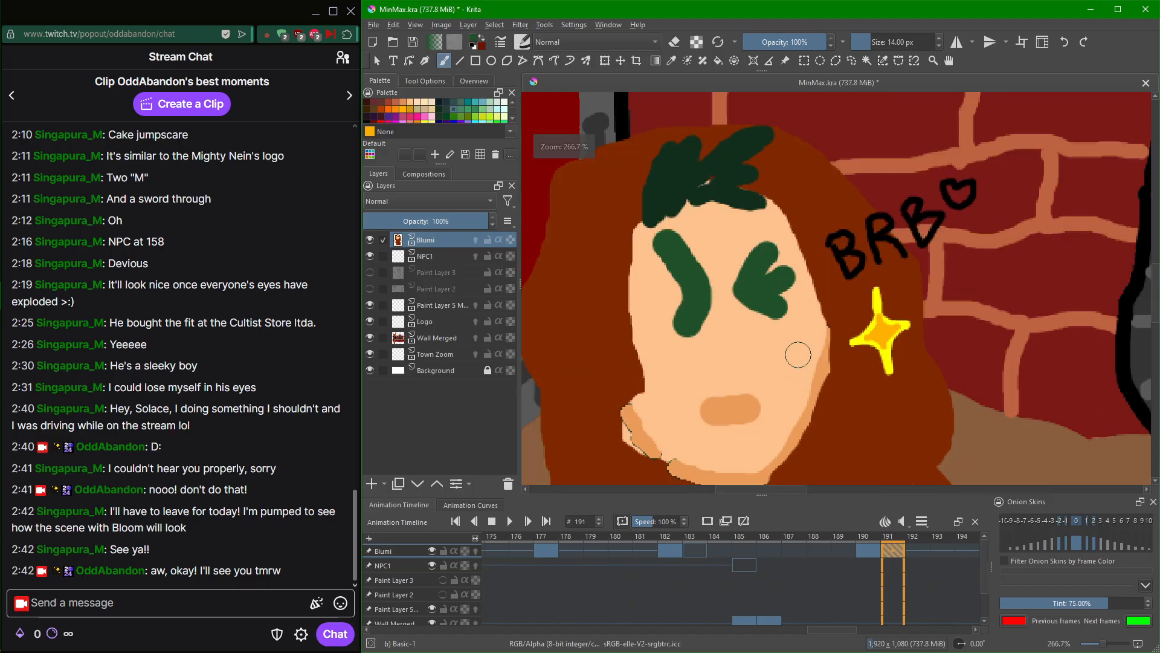
pyautogui.keyDown('ctrl'); pyautogui.click(744, 410); pyautogui.keyUp('ctrl')
pyautogui.moveTo(743, 416); pyautogui.dragTo(776, 389)
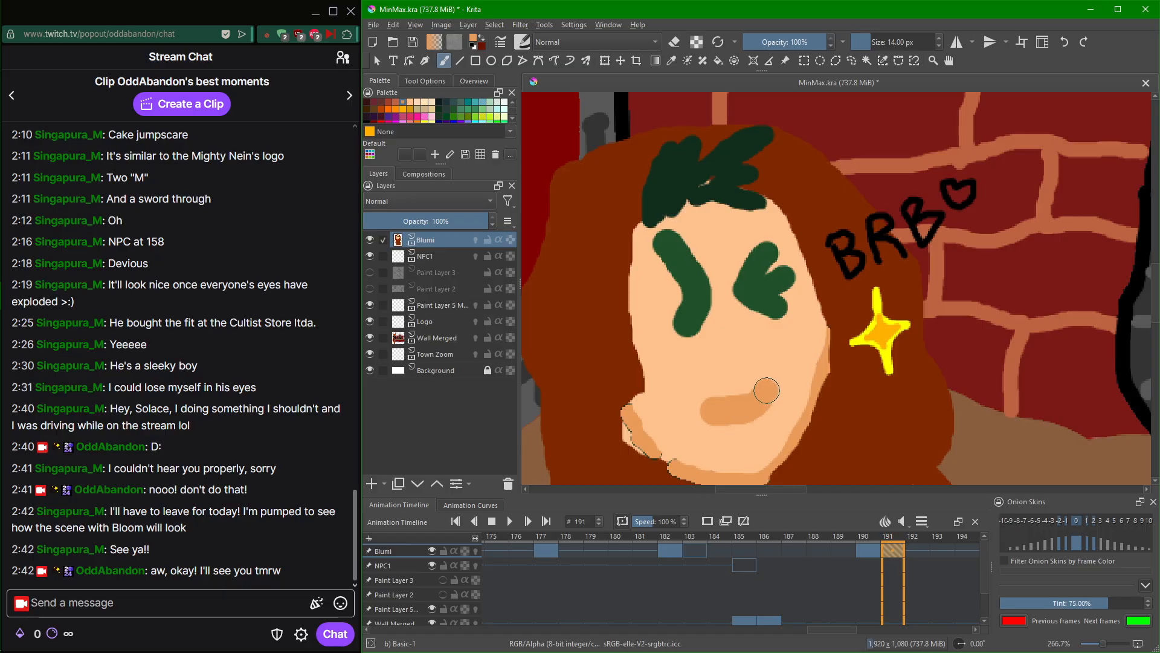
# Paint over the long green left-hand eye completely with the sampled skin colour.
pyautogui.press('ctrl')
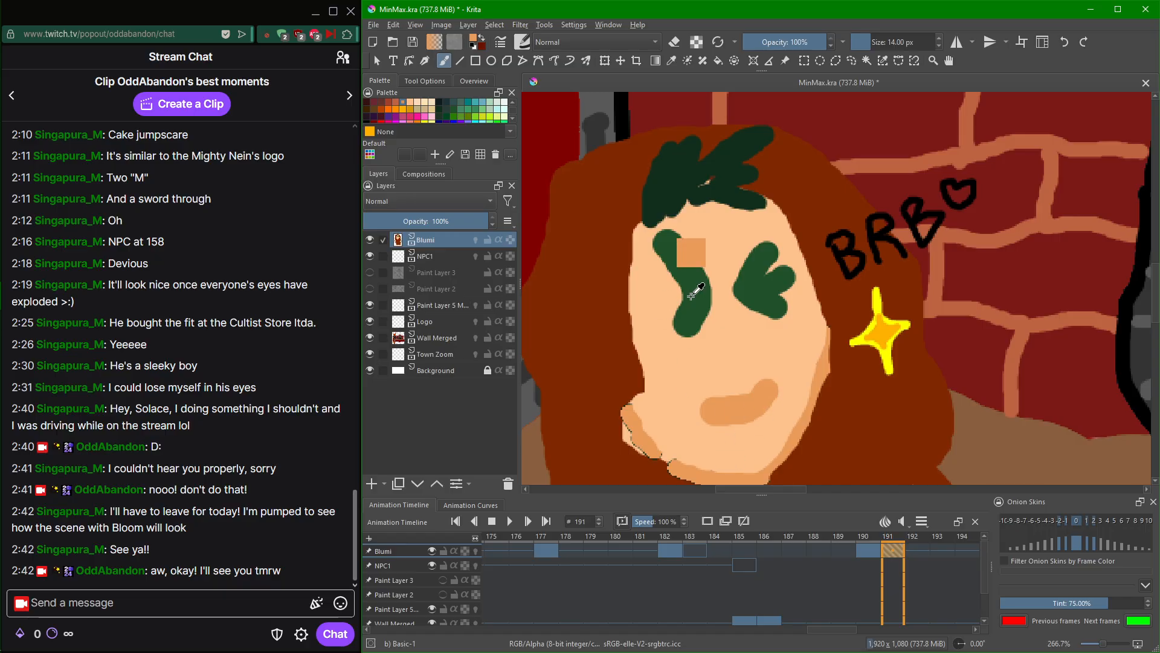
pyautogui.press('ctrl')
pyautogui.keyDown('ctrl'); pyautogui.click(722, 243); pyautogui.keyUp('ctrl')
pyautogui.moveTo(693, 235)
pyautogui.mouseDown()
pyautogui.moveTo(672, 228)
pyautogui.moveTo(671, 253)
pyautogui.moveTo(704, 246)
pyautogui.mouseUp()
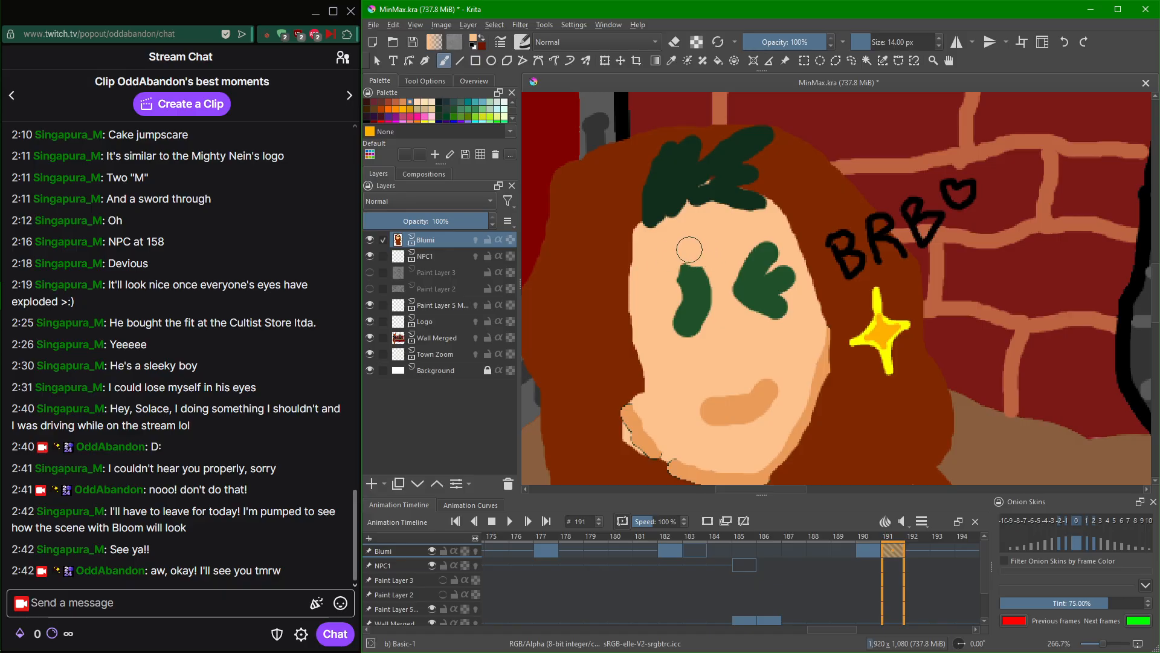
pyautogui.moveTo(680, 251)
pyautogui.mouseDown()
pyautogui.moveTo(692, 288)
pyautogui.moveTo(704, 291)
pyautogui.moveTo(691, 295)
pyautogui.moveTo(688, 332)
pyautogui.moveTo(678, 302)
pyautogui.mouseUp()
# Paint a short, slightly curved vertical left-hand eye in the green sampled from the other eye.
pyautogui.keyDown('ctrl'); pyautogui.click(754, 277); pyautogui.keyUp('ctrl')
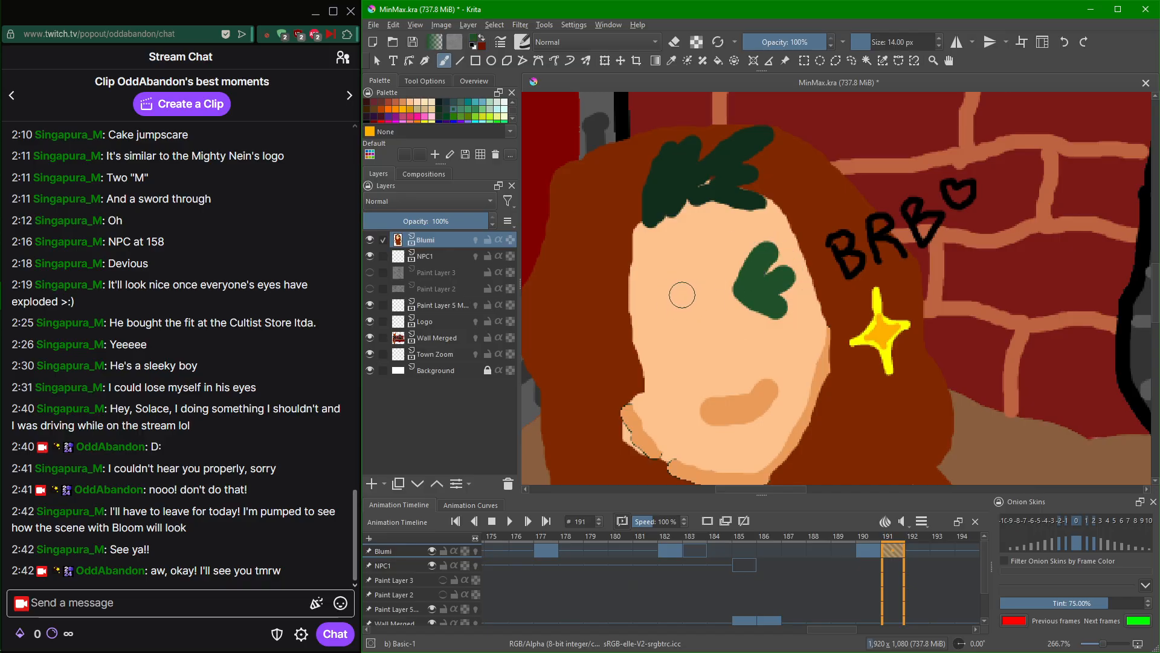
pyautogui.moveTo(682, 295); pyautogui.dragTo(693, 332)
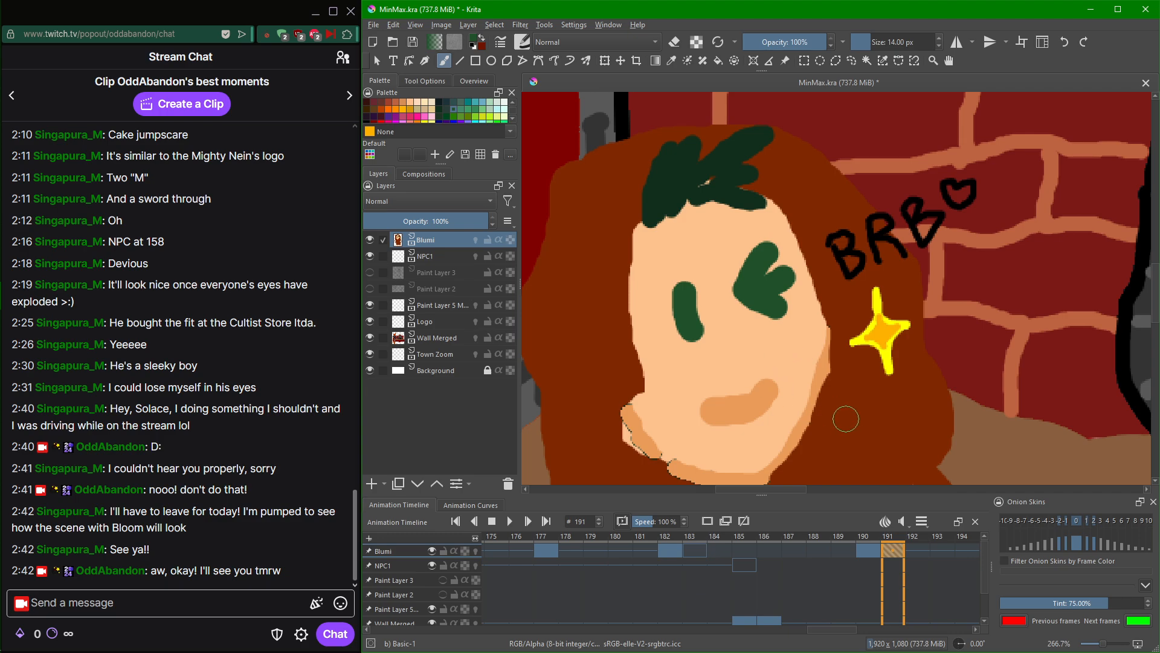
pyautogui.scroll(-1, 848, 417)
pyautogui.scroll(1, 849, 417)
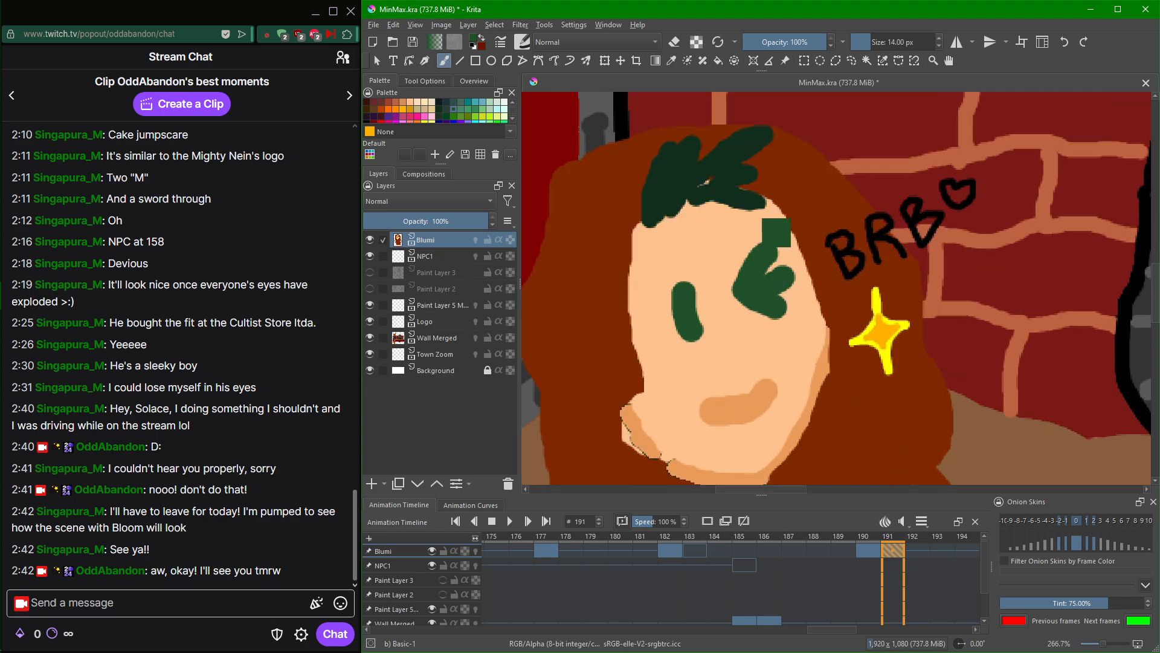
# Paint over the three-pronged right-hand eye completely with the skin colour sampled from the face.
pyautogui.scroll(2, 777, 274)
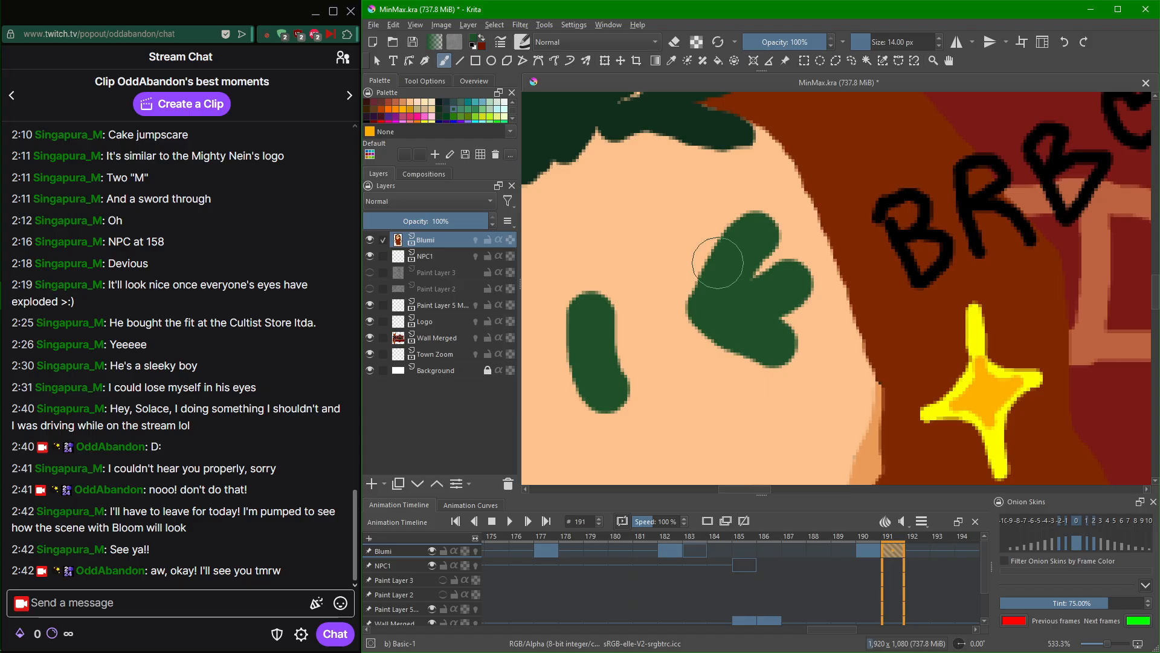
pyautogui.keyDown('ctrl'); pyautogui.click(674, 230); pyautogui.keyUp('ctrl')
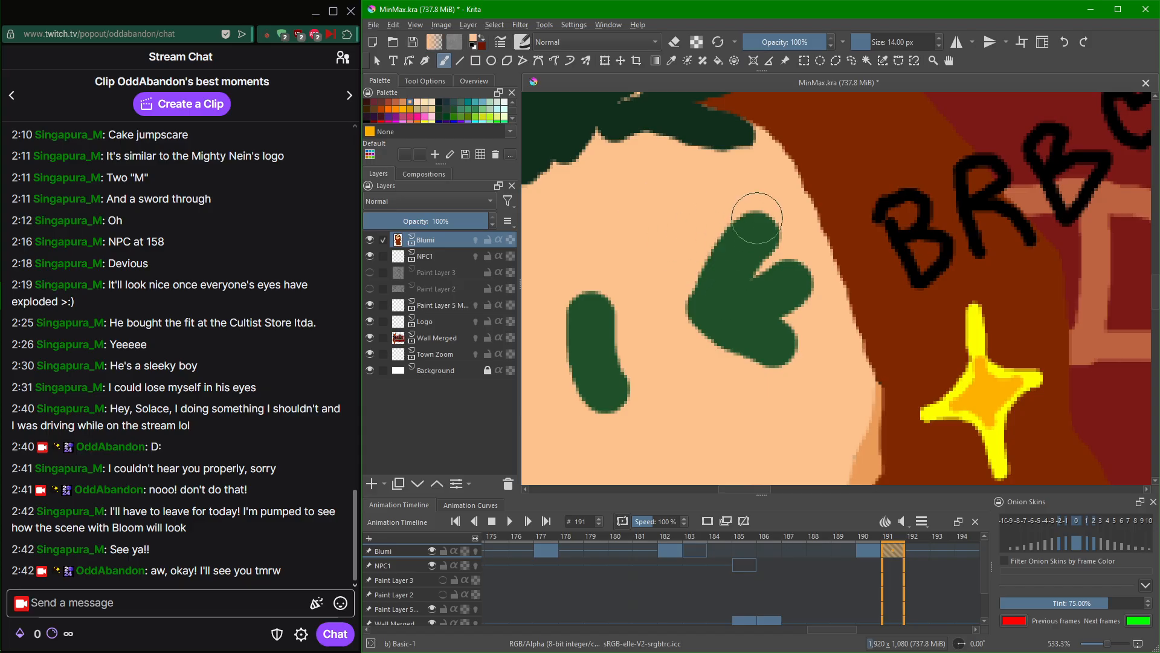
pyautogui.moveTo(756, 215)
pyautogui.mouseDown()
pyautogui.moveTo(785, 302)
pyautogui.moveTo(795, 286)
pyautogui.moveTo(777, 366)
pyautogui.moveTo(753, 237)
pyautogui.moveTo(719, 238)
pyautogui.moveTo(695, 295)
pyautogui.moveTo(713, 316)
pyautogui.mouseUp()
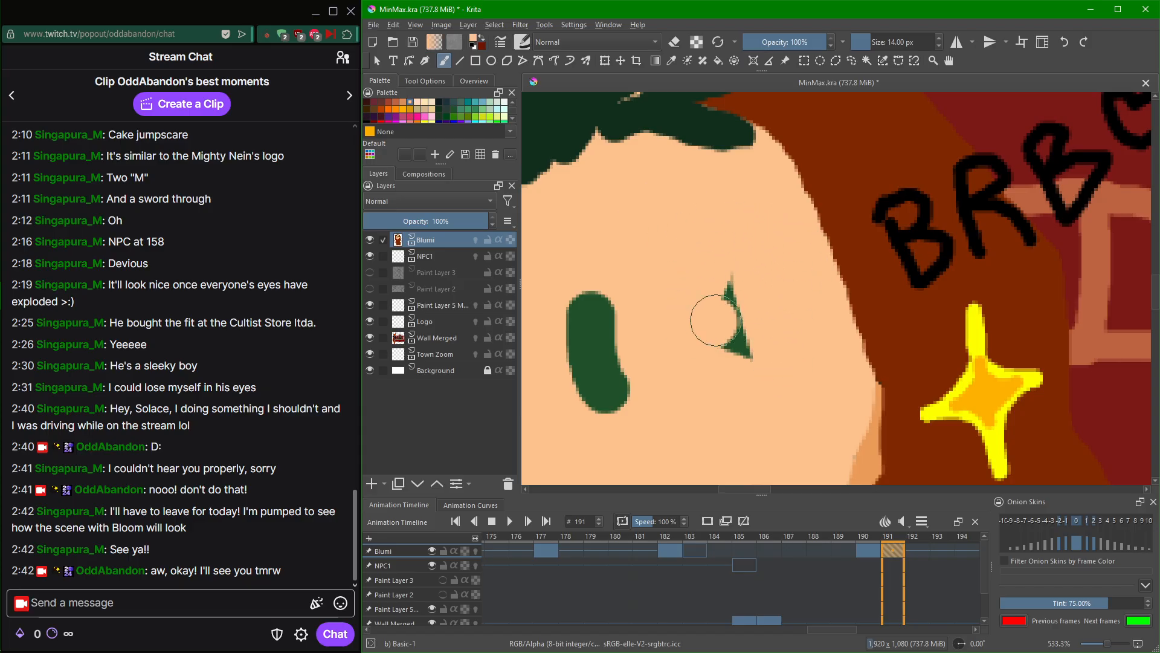
# Repaint the right-hand eye as a thin, arrow-like wink in the left-hand eye's green, using a 7 px brush.
pyautogui.scroll(-2, 909, 37)
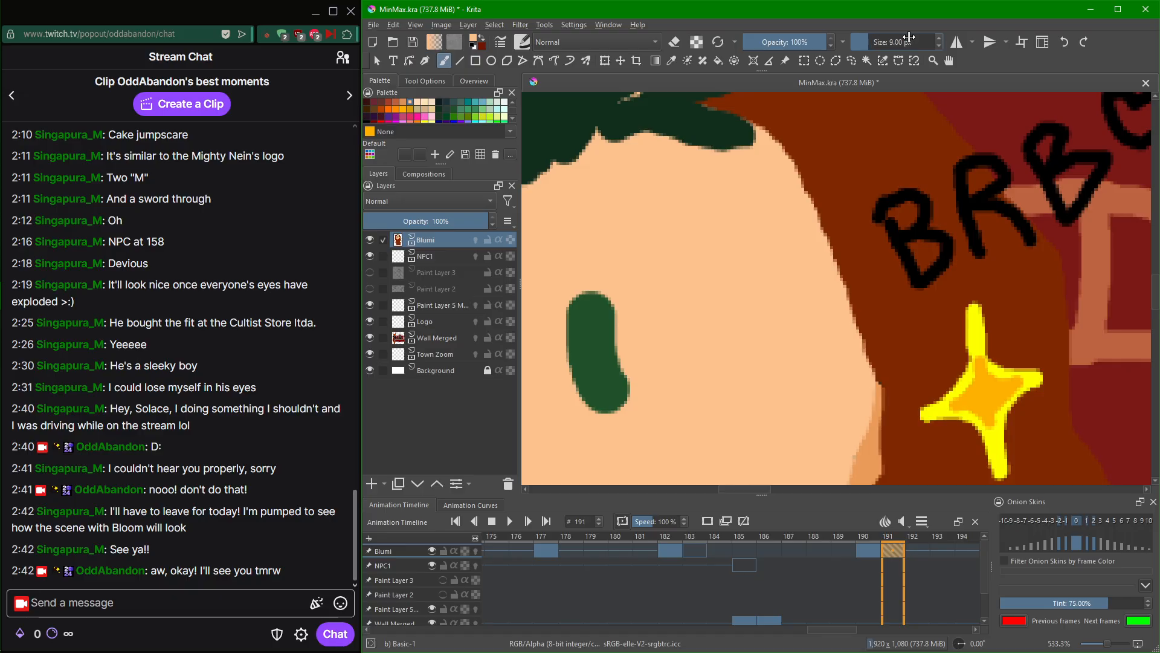
pyautogui.keyDown('ctrl'); pyautogui.click(615, 306); pyautogui.keyUp('ctrl')
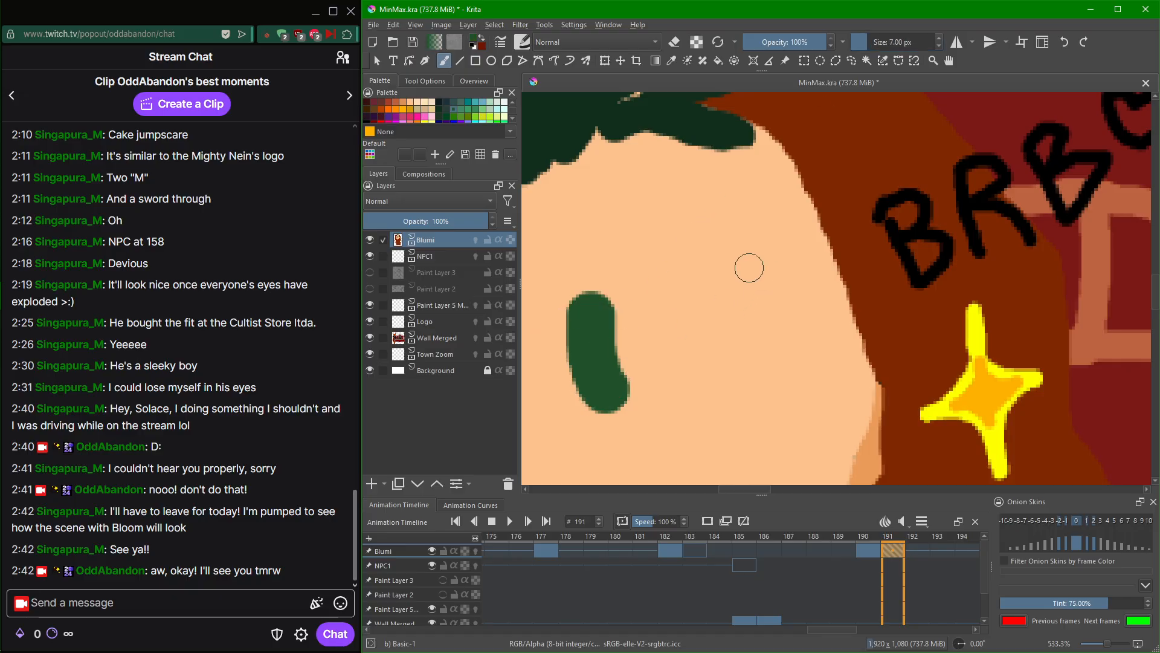
pyautogui.moveTo(744, 270)
pyautogui.mouseDown()
pyautogui.moveTo(718, 332)
pyautogui.moveTo(786, 327)
pyautogui.mouseUp()
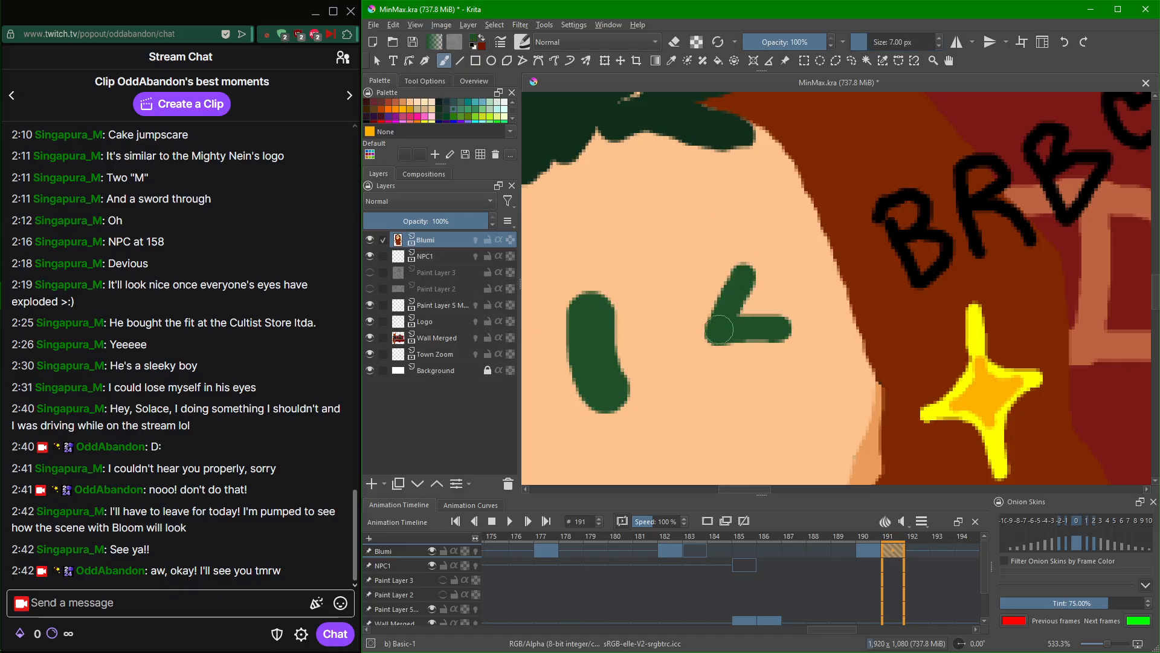
pyautogui.moveTo(713, 333); pyautogui.dragTo(758, 370)
pyautogui.scroll(-4, 757, 370)
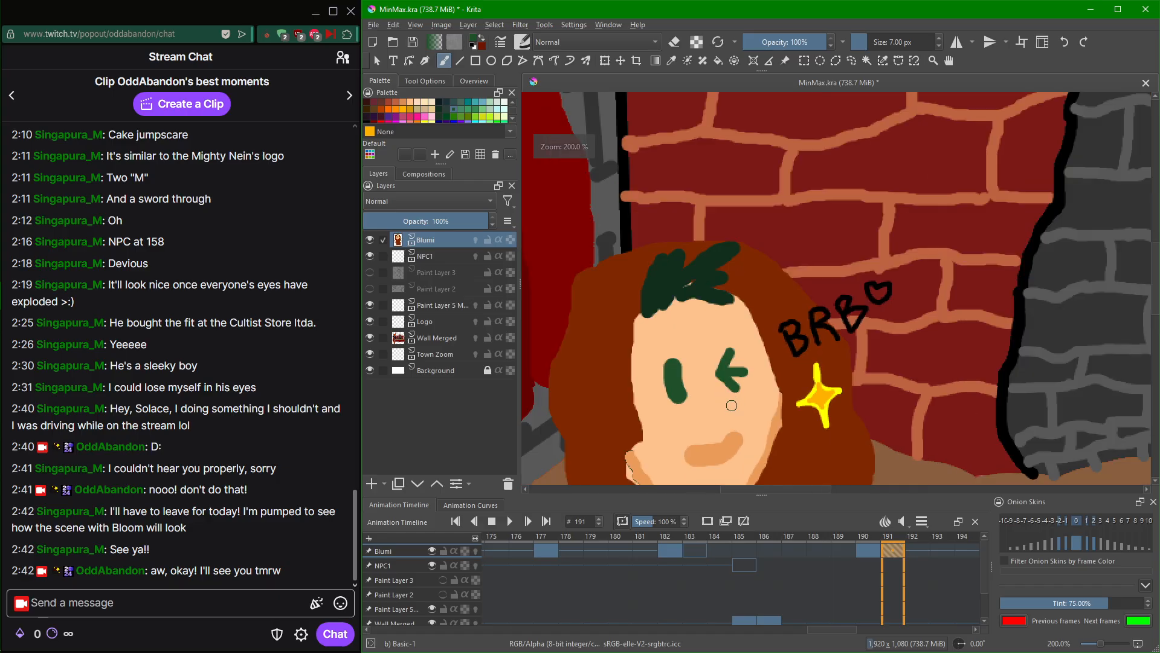
pyautogui.scroll(1, 735, 372)
pyautogui.scroll(1, 735, 374)
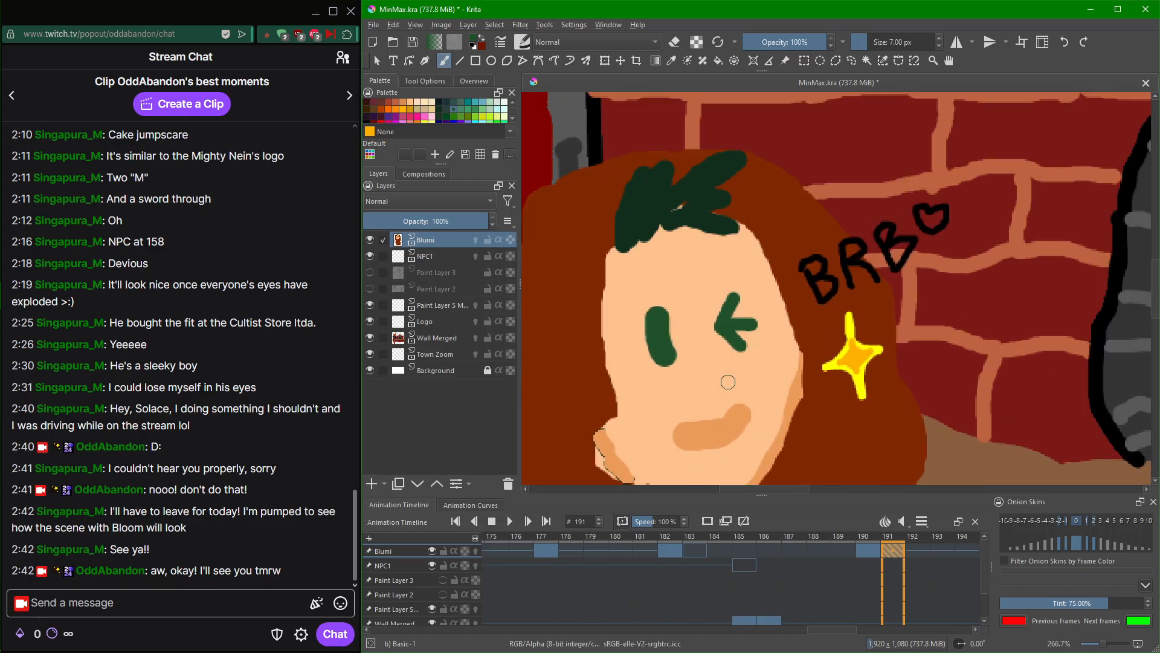
pyautogui.moveTo(728, 382); pyautogui.dragTo(751, 321)
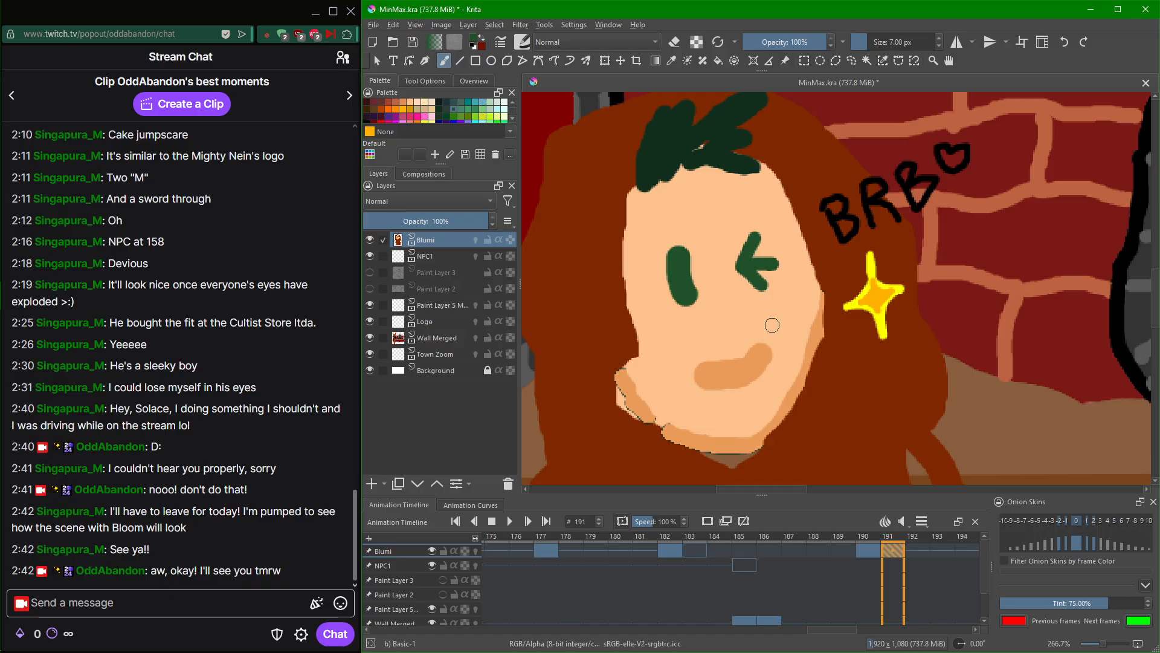
# Paint a four-pointed star outline on the hood beside the left-hand cheek in the yellow sampled from the existing star.
pyautogui.keyDown('ctrl'); pyautogui.click(878, 289); pyautogui.keyUp('ctrl')
pyautogui.scroll(3, 869, 269)
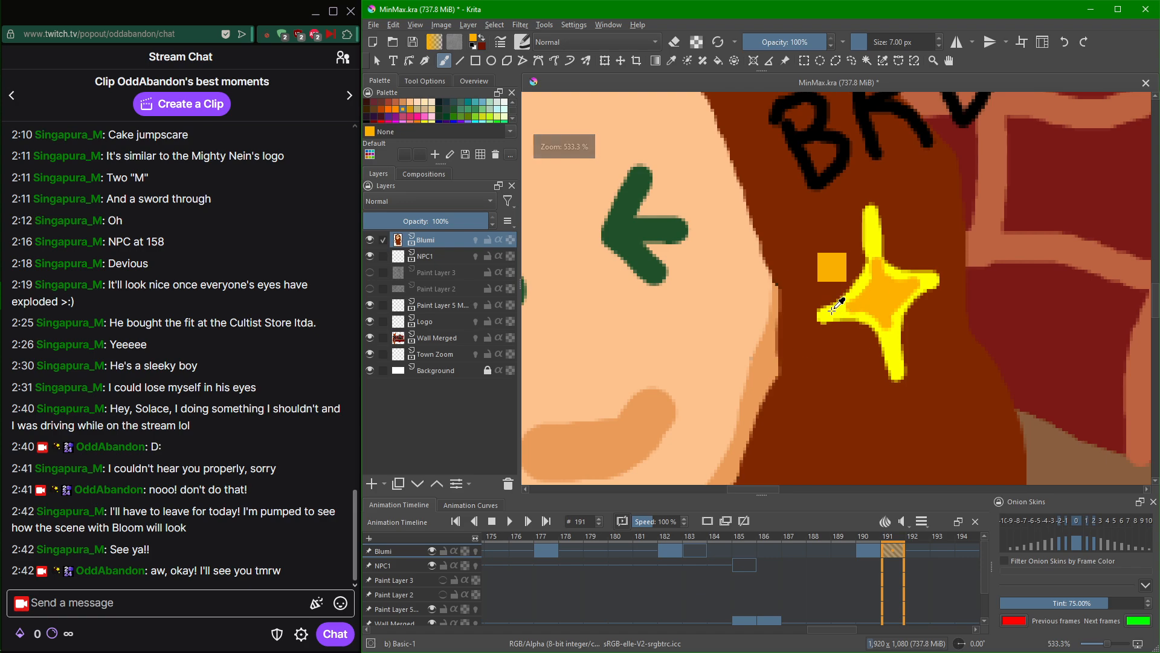
pyautogui.keyDown('ctrl'); pyautogui.click(849, 283); pyautogui.keyUp('ctrl')
pyautogui.scroll(-3, 723, 275)
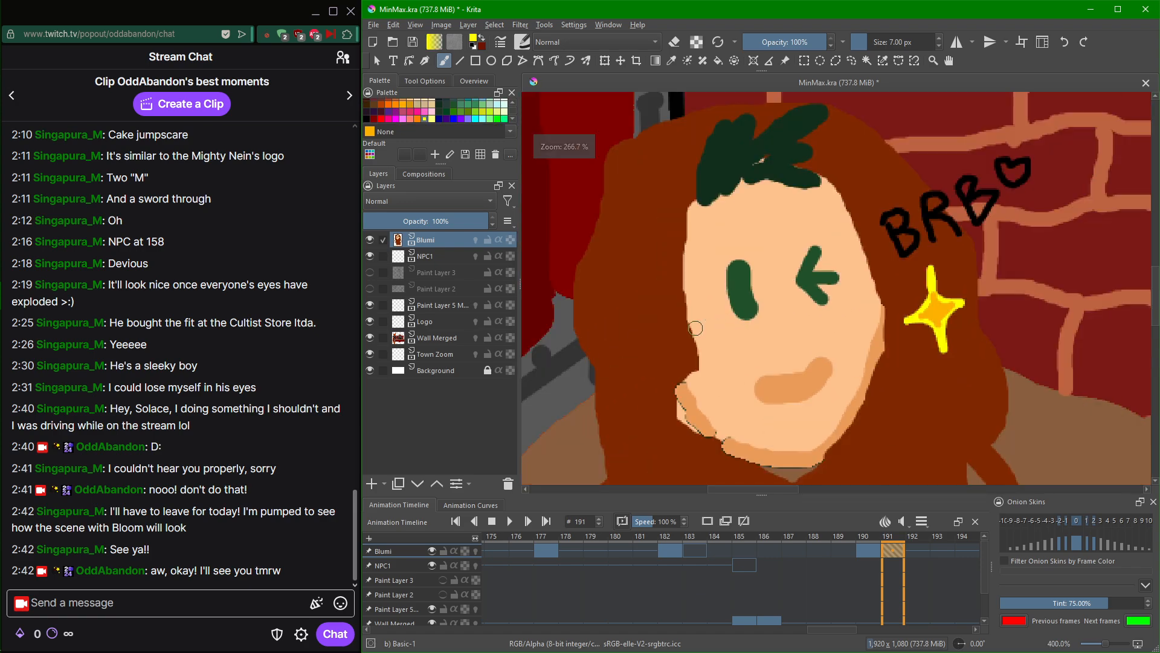
pyautogui.scroll(2, 604, 287)
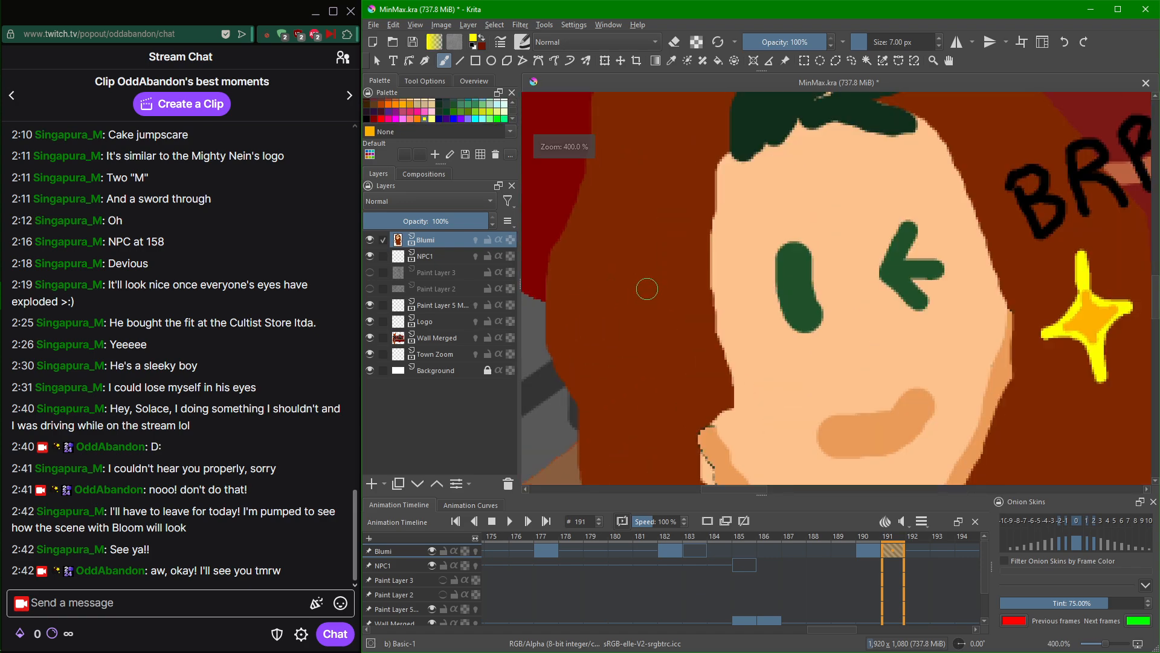
pyautogui.moveTo(622, 279)
pyautogui.mouseDown()
pyautogui.moveTo(623, 328)
pyautogui.moveTo(592, 353)
pyautogui.moveTo(617, 353)
pyautogui.moveTo(624, 397)
pyautogui.moveTo(654, 350)
pyautogui.moveTo(681, 341)
pyautogui.moveTo(635, 324)
pyautogui.moveTo(627, 298)
pyautogui.mouseUp()
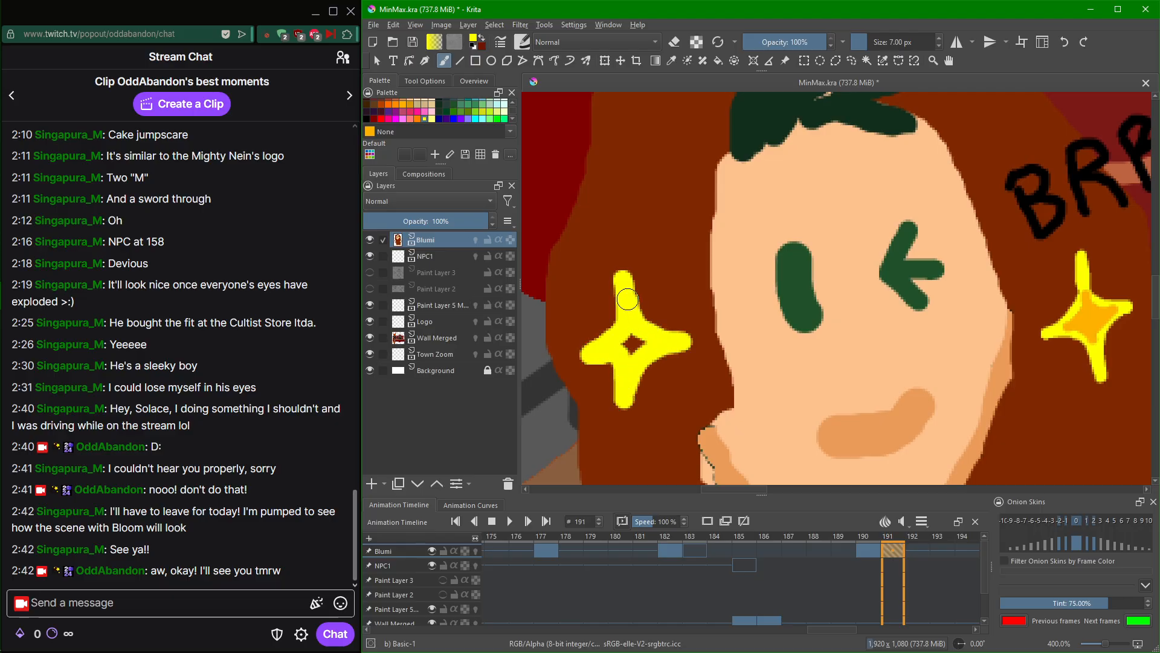
# Try filling the new star's centre with the existing star's orange at 7 px, and undo the fill strokes.
pyautogui.keyDown('ctrl'); pyautogui.click(1100, 316); pyautogui.keyUp('ctrl')
pyautogui.scroll(1, 541, 250)
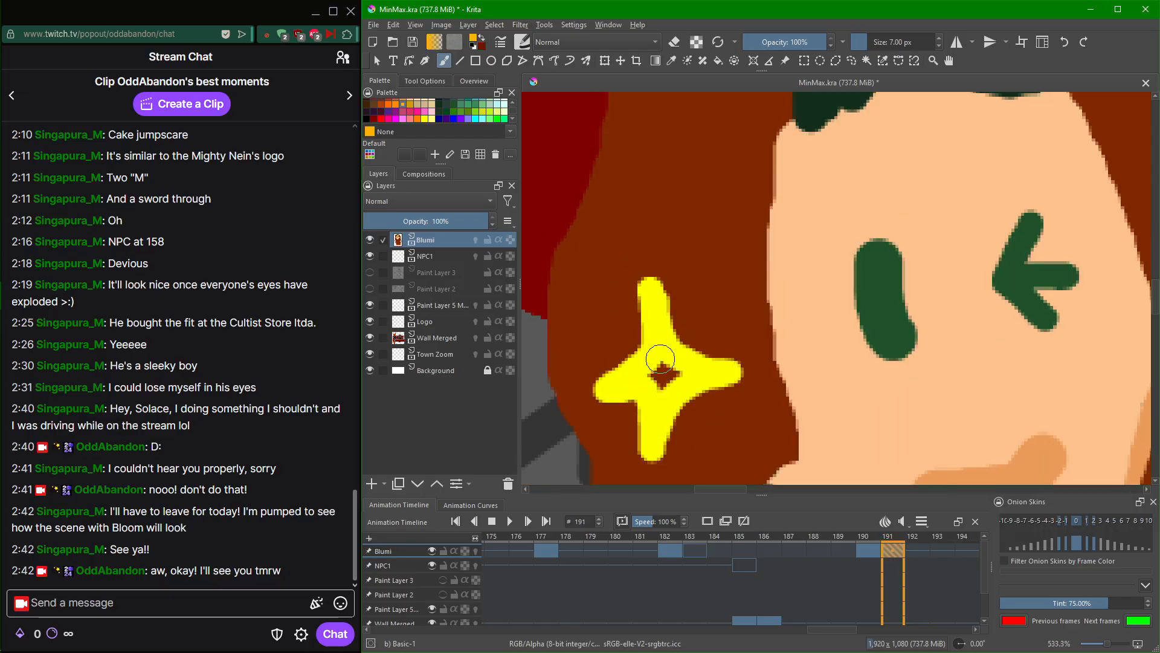
pyautogui.moveTo(661, 358)
pyautogui.mouseDown()
pyautogui.moveTo(644, 374)
pyautogui.moveTo(664, 391)
pyautogui.moveTo(686, 377)
pyautogui.moveTo(663, 350)
pyautogui.moveTo(652, 365)
pyautogui.mouseUp()
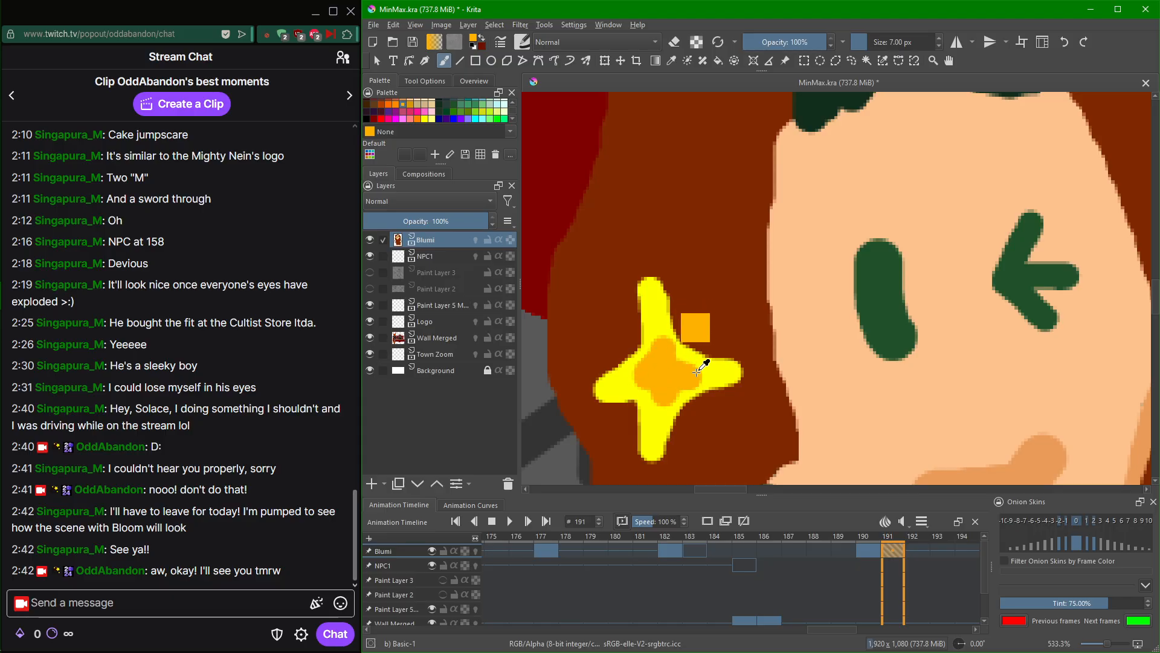
pyautogui.hotkey('ctrl', 'z')
pyautogui.hotkey('ctrl', 'z')
pyautogui.hotkey('ctrl', 'z')
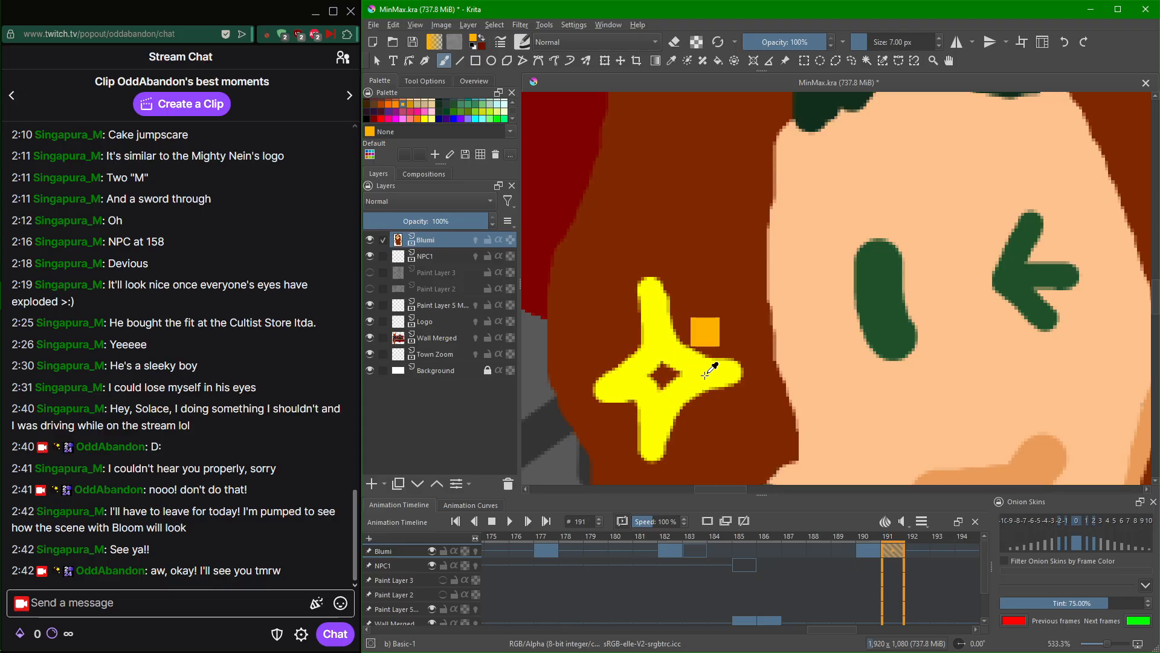
# Fill the new star's centre with a small orange four-pointed shape using a 2 px brush.
pyautogui.scroll(-4, 901, 43)
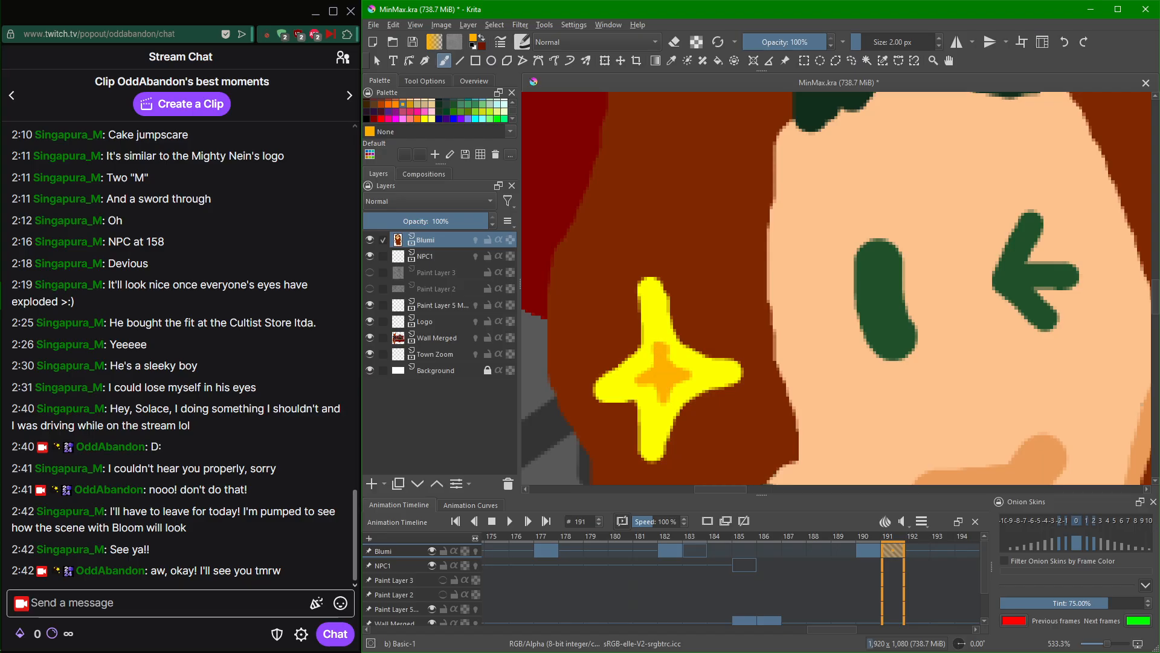
pyautogui.hotkey('ctrl', 'z')
pyautogui.scroll(-5, 671, 381)
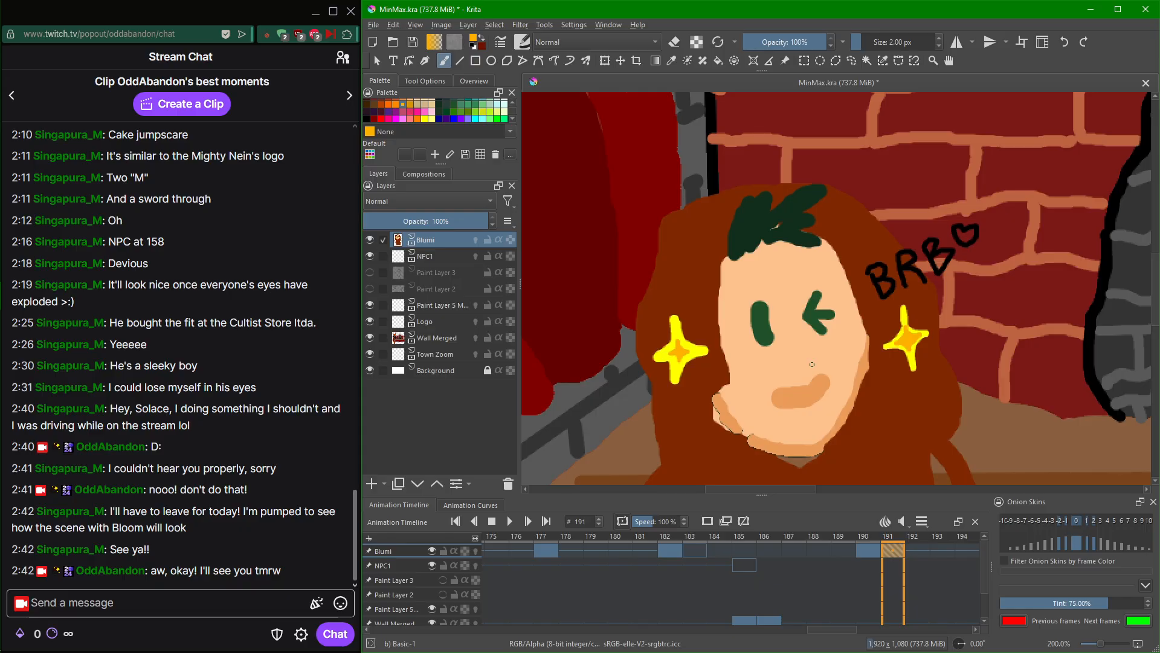
pyautogui.rightClick(812, 364)
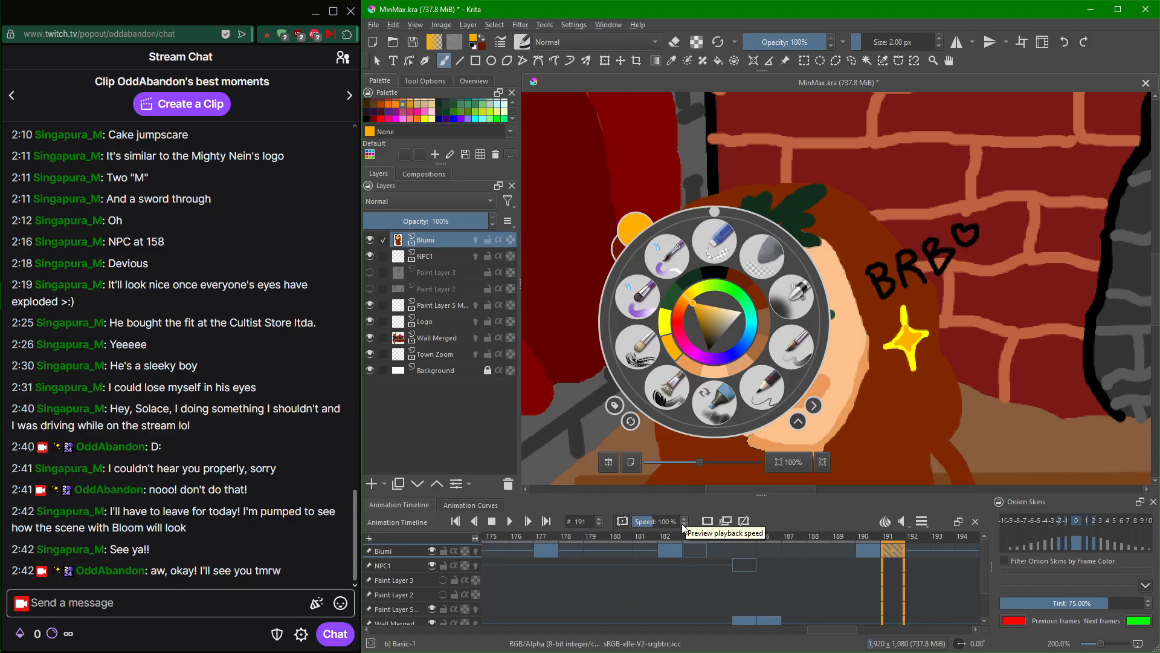
pyautogui.click(988, 427)
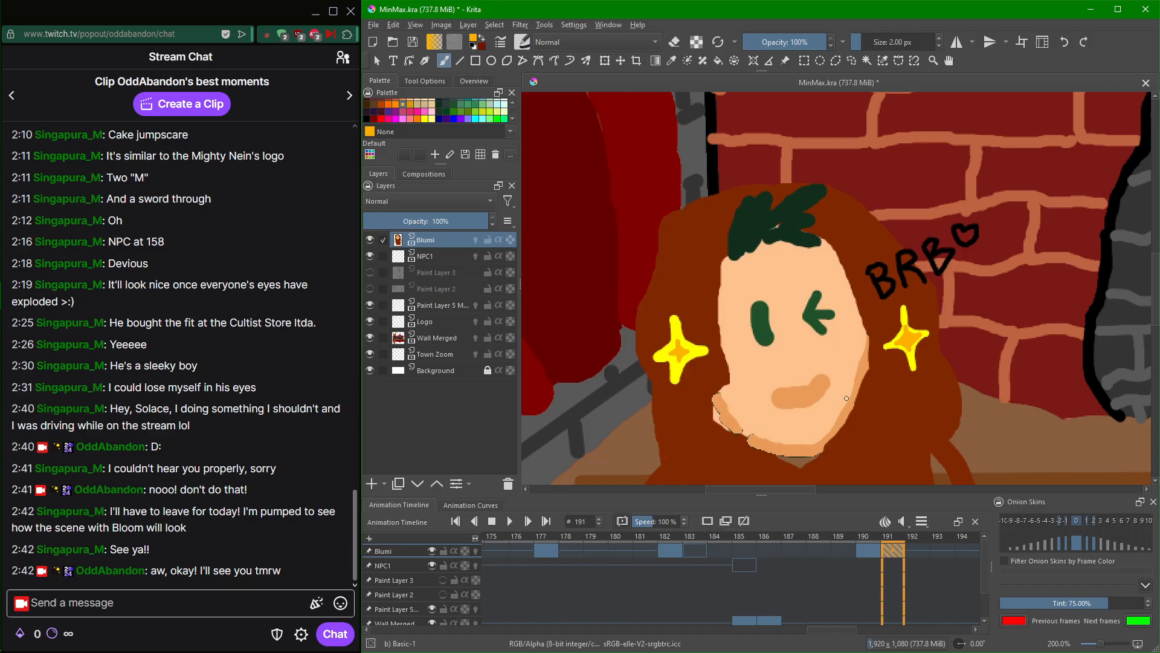
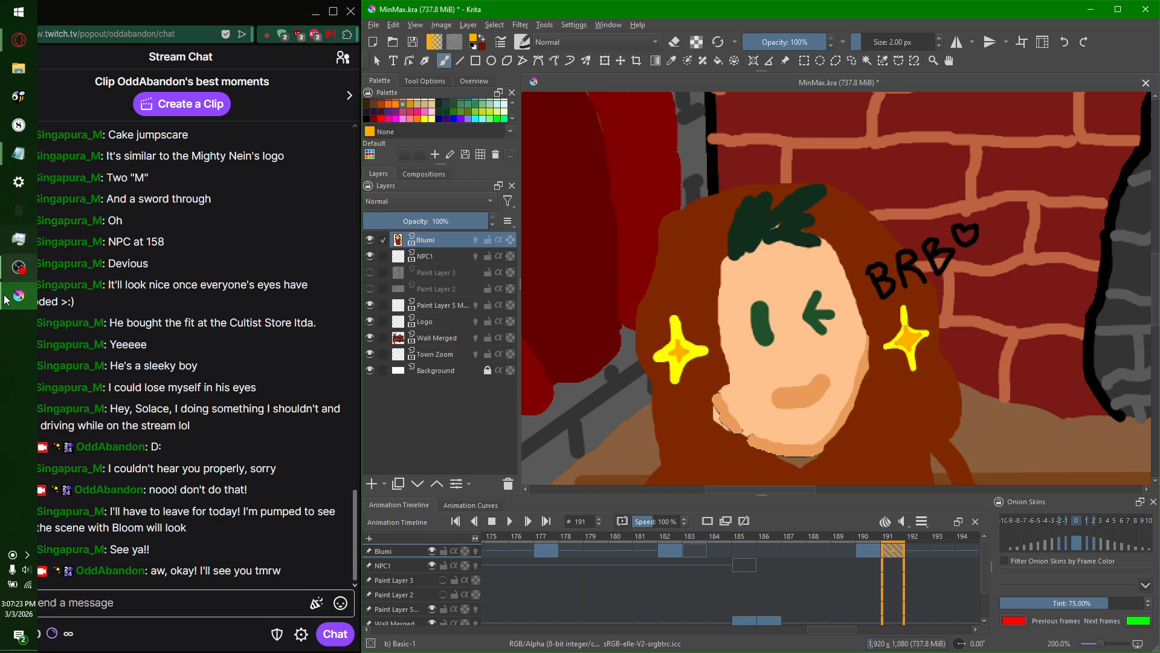
# Switch to OBS, raise the Desktop Audio volume slightly, and return to Krita.
pyautogui.click(11, 274)
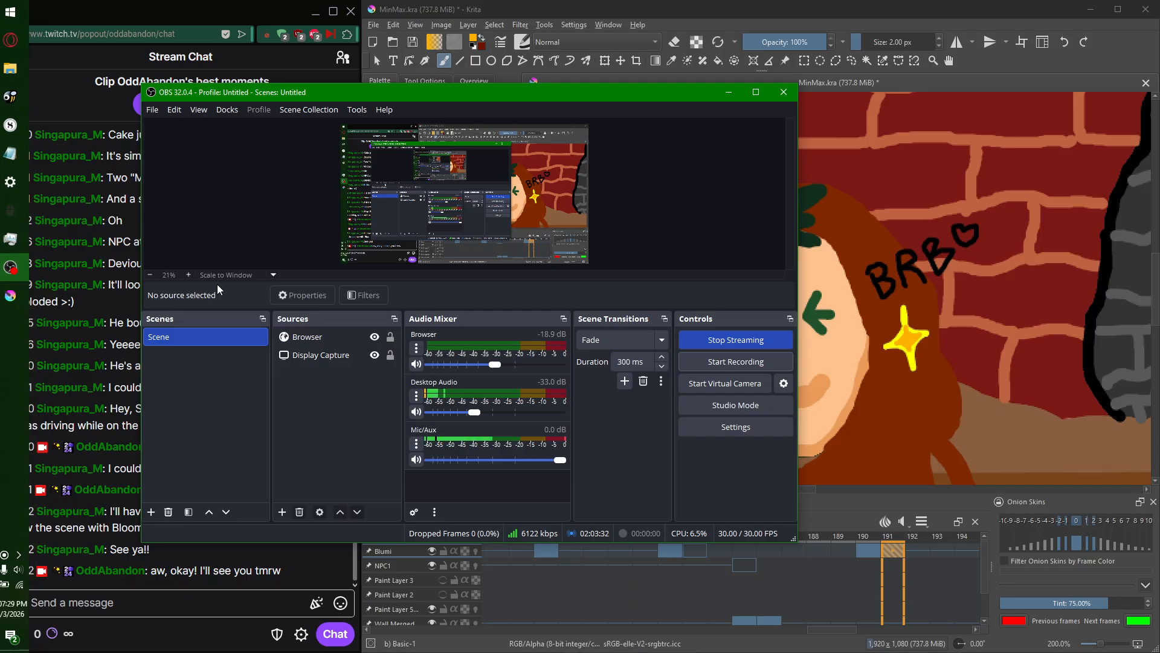
pyautogui.moveTo(475, 415); pyautogui.dragTo(480, 411)
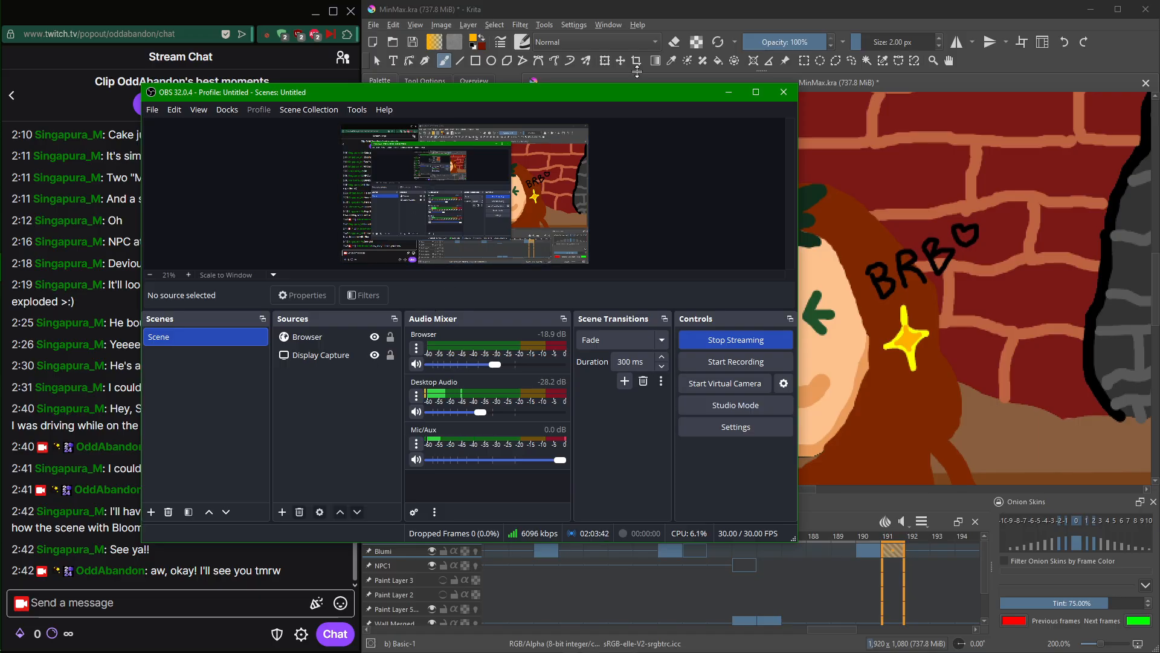
pyautogui.click(727, 92)
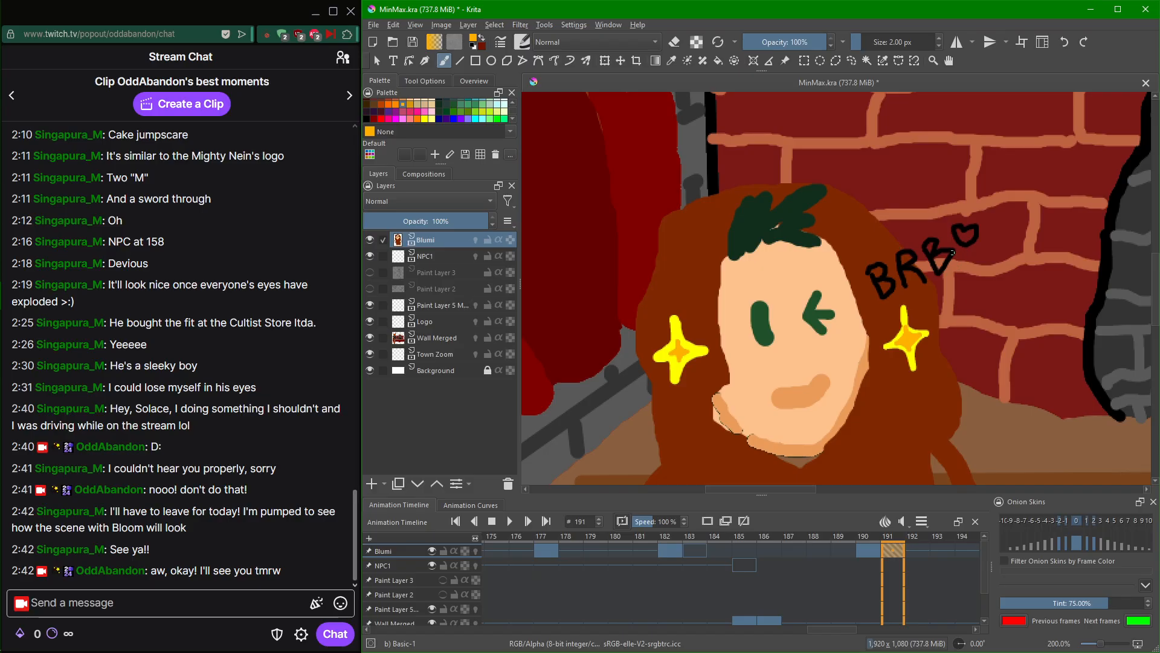
# Capture the visible canvas area with the BRB picture in Greenshot and save it directly with the preferred output settings.
pyautogui.press('Print')
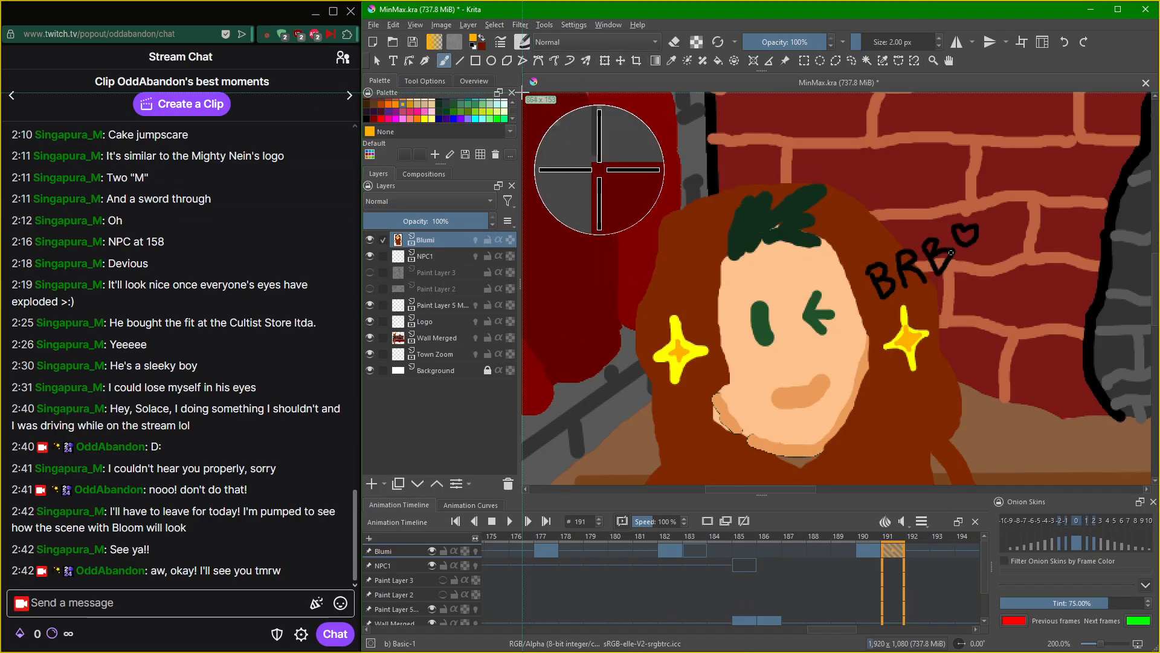
pyautogui.moveTo(523, 93); pyautogui.dragTo(1155, 487)
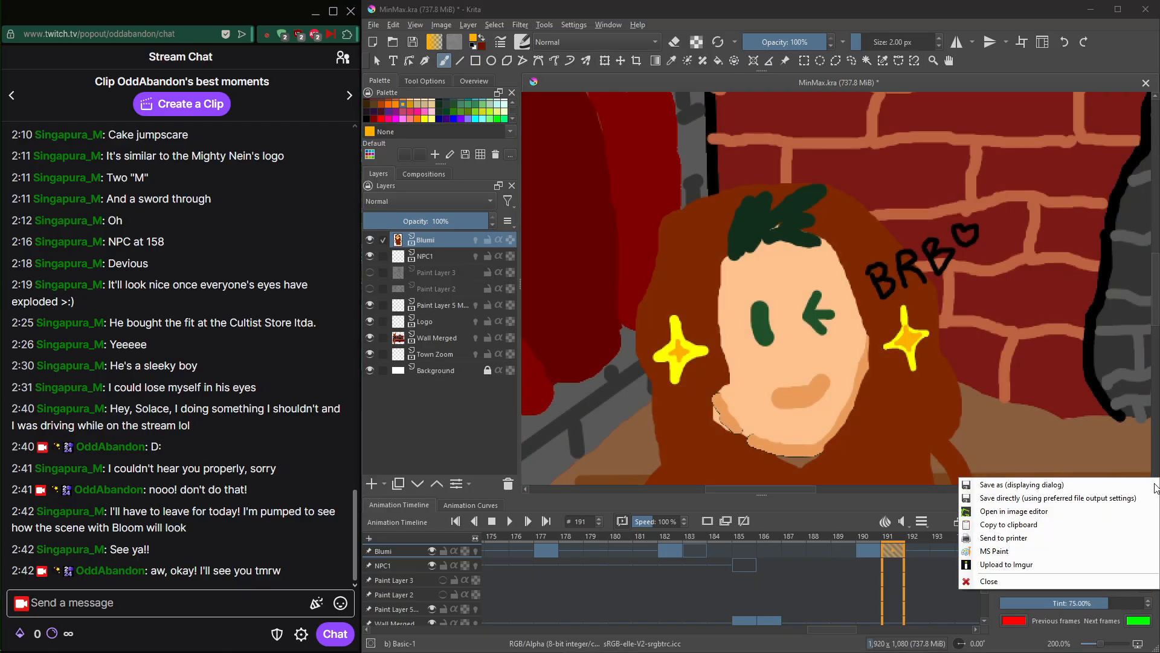
pyautogui.click(1114, 498)
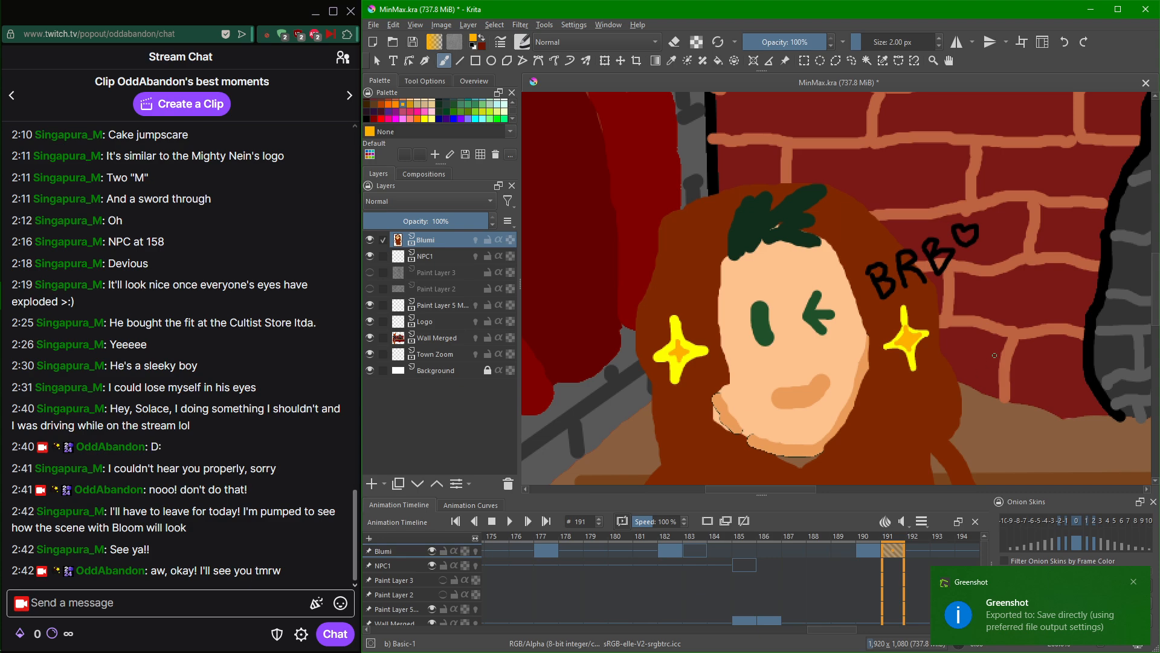
# Undo the stars, winking eye, smirk and BRB lettering on frame 191, back to the character's original face.
pyautogui.hotkey('ctrl', 'z')
pyautogui.hotkey('ctrl', 'z')
pyautogui.hotkey('ctrl', 'z')
pyautogui.hotkey('ctrl', 'z')
pyautogui.hotkey('ctrl', 'z')
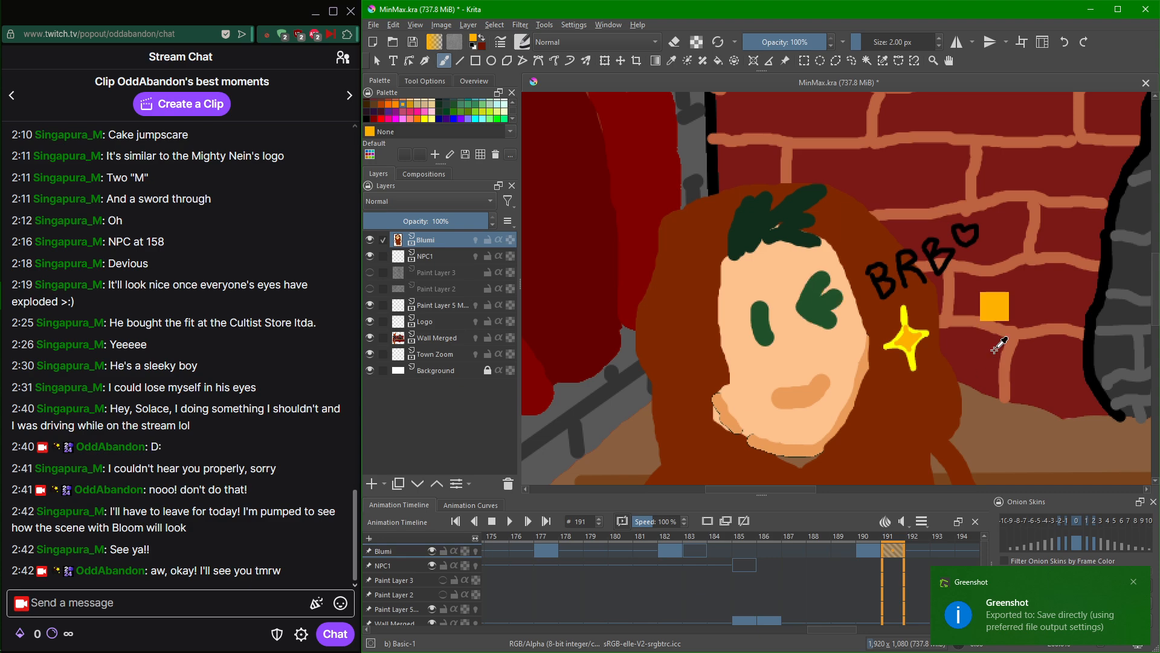
pyautogui.hotkey('ctrl', 'z')
pyautogui.hotkey('ctrl', 'z')
pyautogui.hotkey('ctrl', 'z')
pyautogui.hotkey('ctrl', 'z')
pyautogui.hotkey('ctrl', 'z')
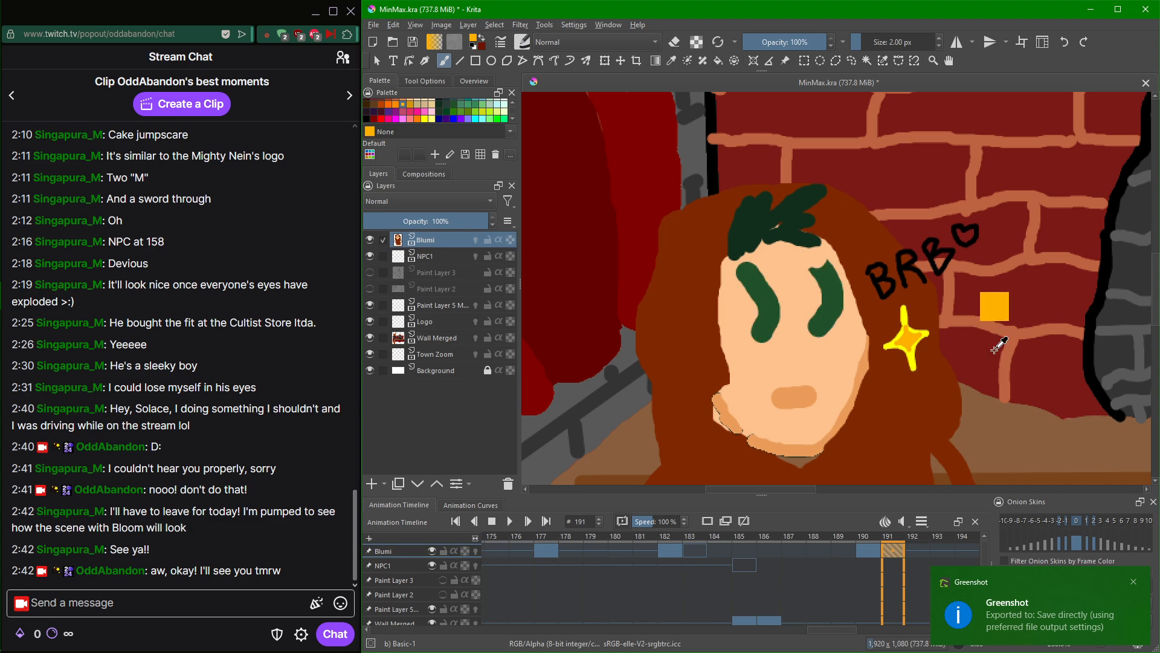
pyautogui.hotkey('ctrl', 'z')
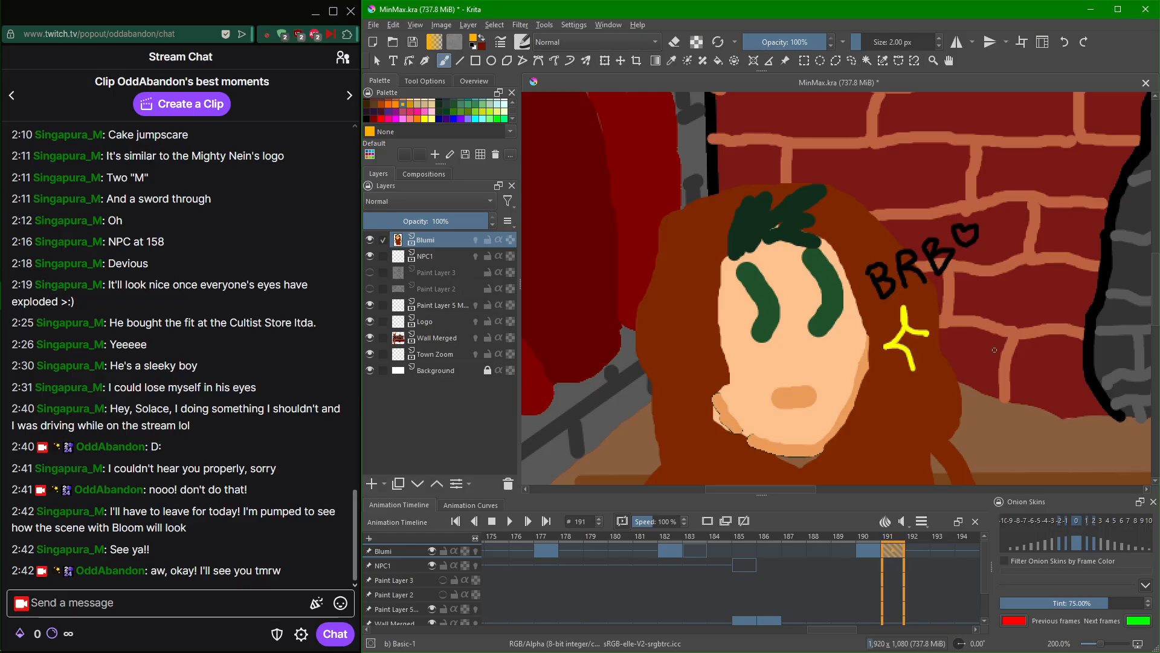
pyautogui.hotkey('ctrl', 'z')
pyautogui.hotkey('ctrl', 'z')
pyautogui.hotkey('ctrl', 'z')
pyautogui.hotkey('ctrl', 'z')
pyautogui.hotkey('ctrl', 'z')
pyautogui.hotkey('ctrl', 'z')
pyautogui.hotkey('ctrl', 'z')
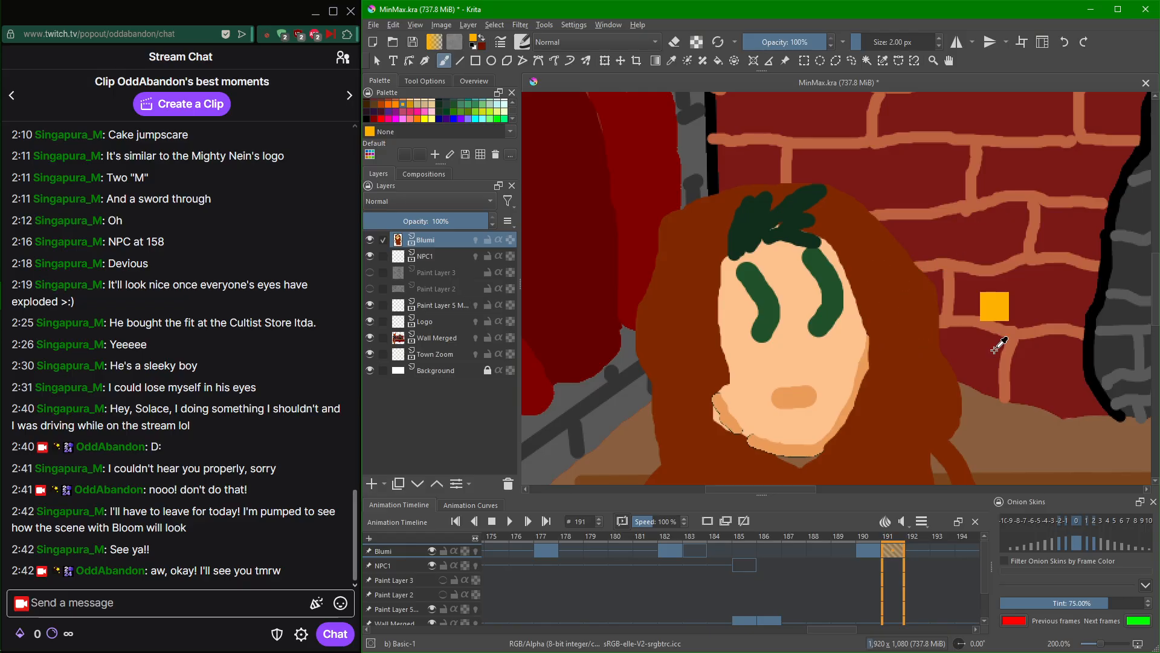
# Try a short dark blue stroke just under the character's chin, and undo it.
pyautogui.scroll(-6, 997, 346)
pyautogui.scroll(4, 985, 357)
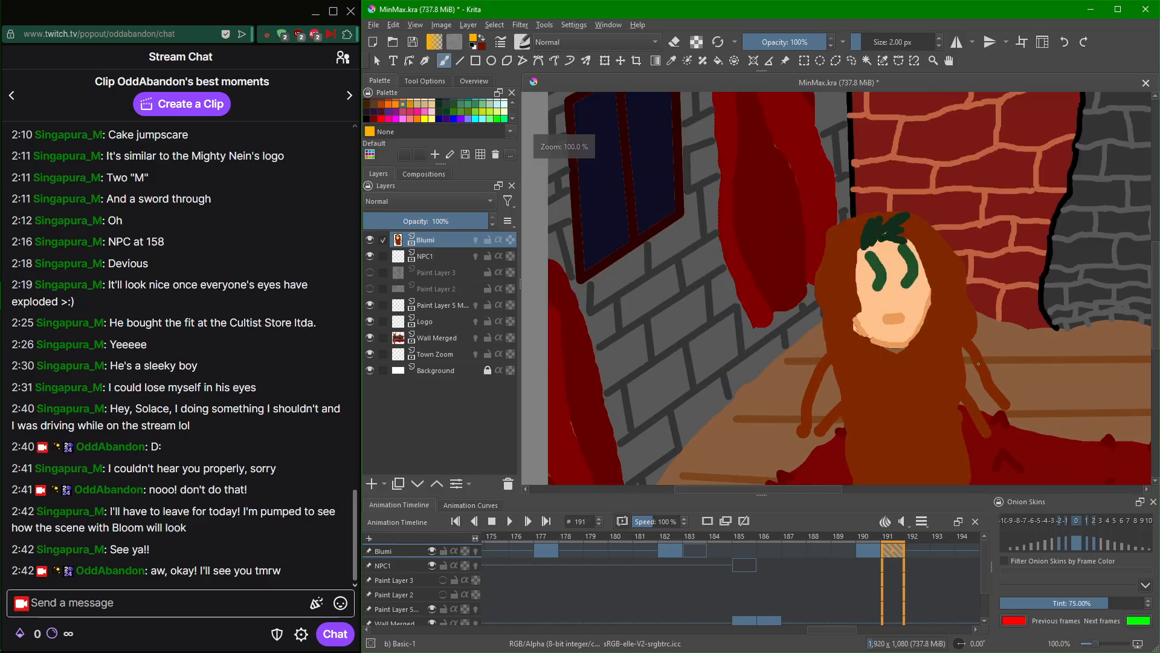
pyautogui.scroll(-2, 978, 364)
pyautogui.moveTo(979, 363); pyautogui.dragTo(923, 320)
pyautogui.scroll(2, 807, 292)
pyautogui.scroll(2, 849, 332)
pyautogui.moveTo(829, 323); pyautogui.dragTo(1003, 503)
pyautogui.scroll(2, 973, 346)
pyautogui.moveTo(986, 394); pyautogui.dragTo(1025, 449)
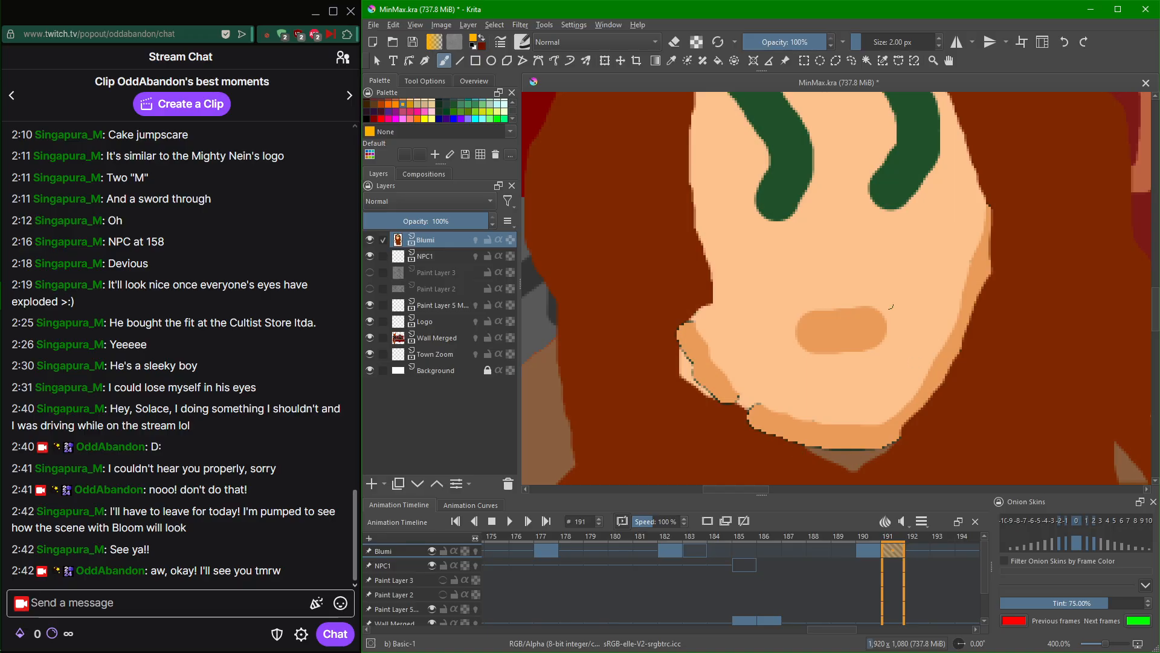
pyautogui.click(440, 119)
pyautogui.moveTo(817, 446)
pyautogui.mouseDown()
pyautogui.moveTo(900, 443)
pyautogui.moveTo(851, 469)
pyautogui.mouseUp()
pyautogui.hotkey('ctrl', 'z')
# Sample the robe's brown and turn it into a dark maroon paint colour with red 68, green 20 and blue 25.
pyautogui.keyDown('ctrl'); pyautogui.click(621, 197); pyautogui.keyUp('ctrl')
pyautogui.click(475, 44)
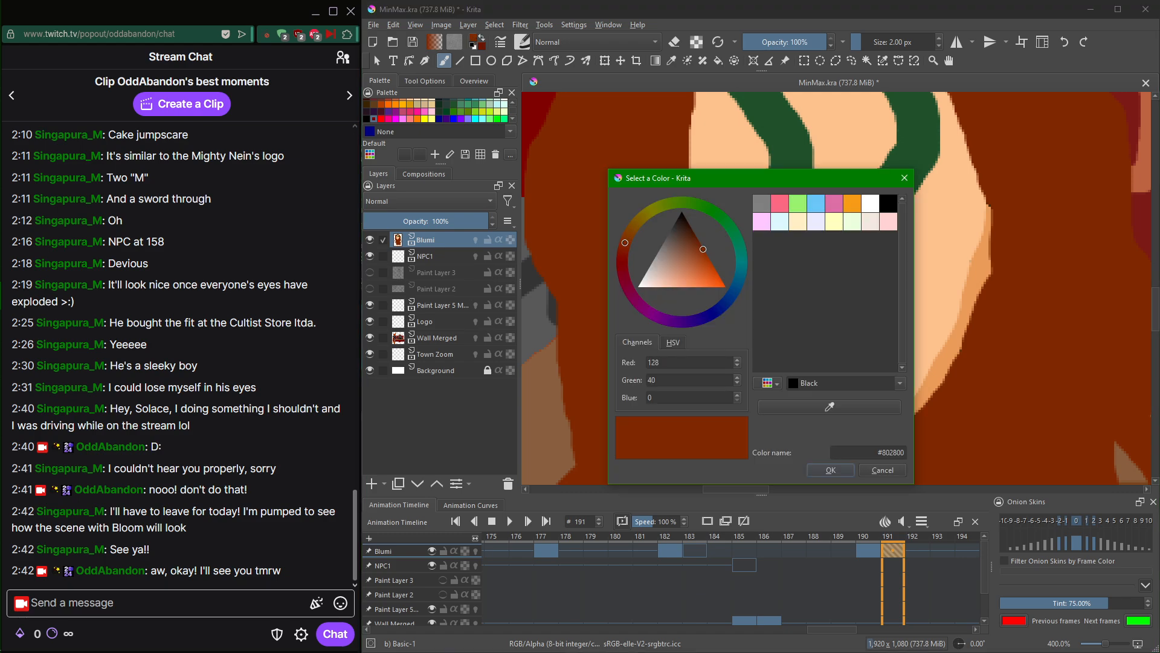
pyautogui.scroll(20, 697, 396)
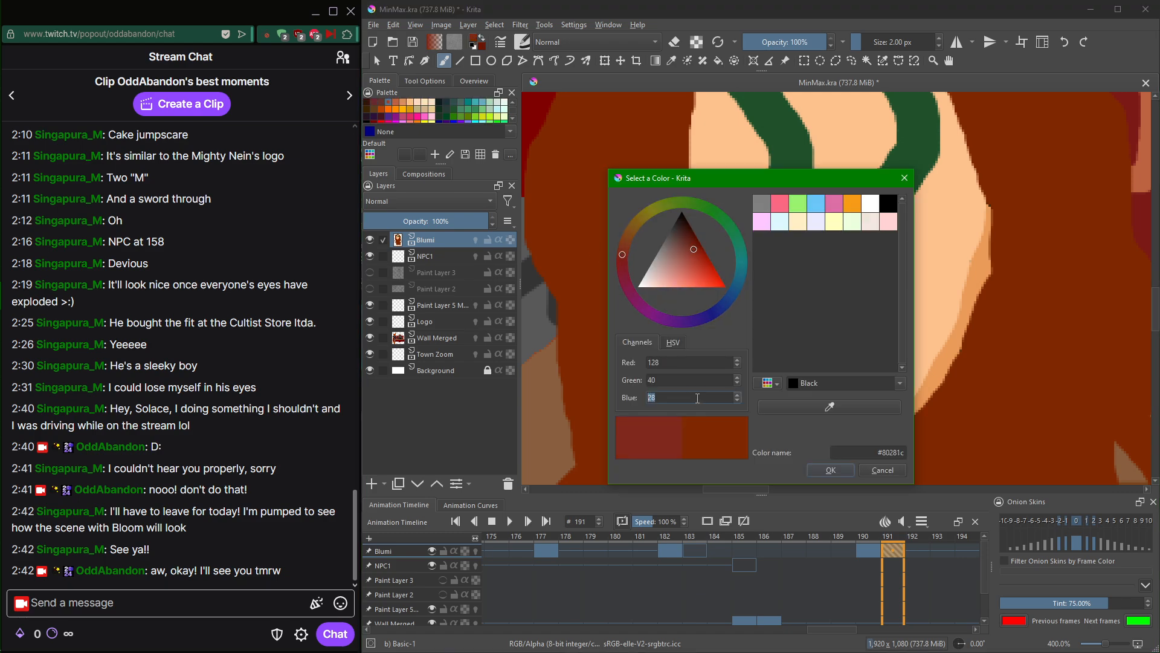
pyautogui.scroll(4, 697, 394)
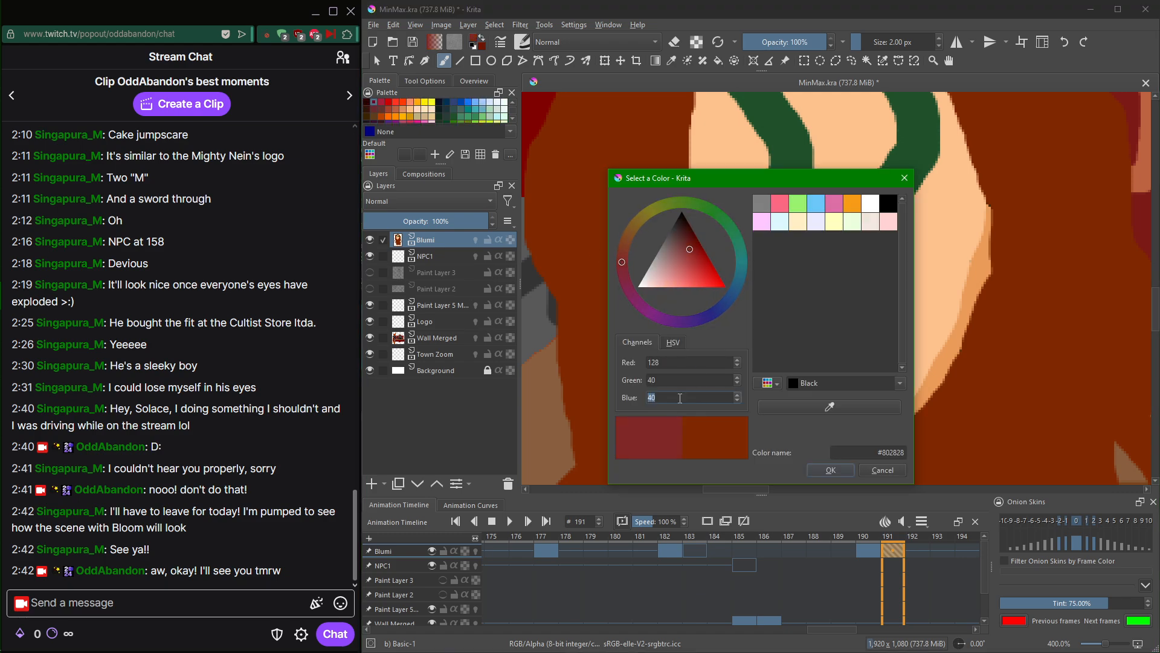
pyautogui.scroll(-17, 680, 398)
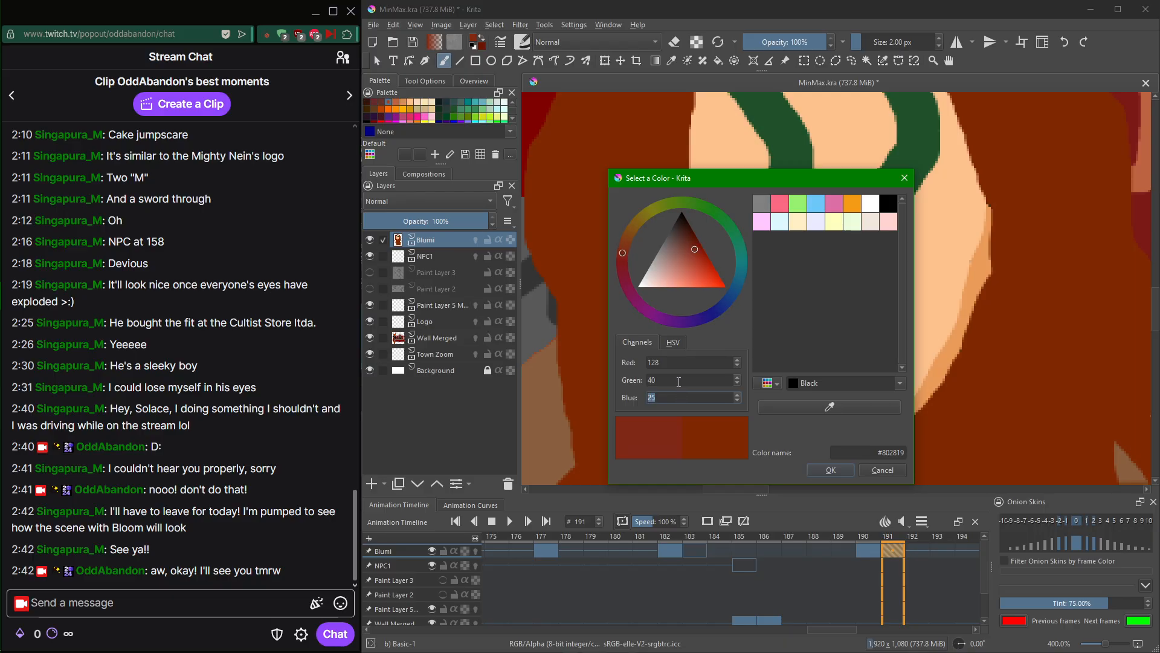
pyautogui.scroll(-12, 678, 382)
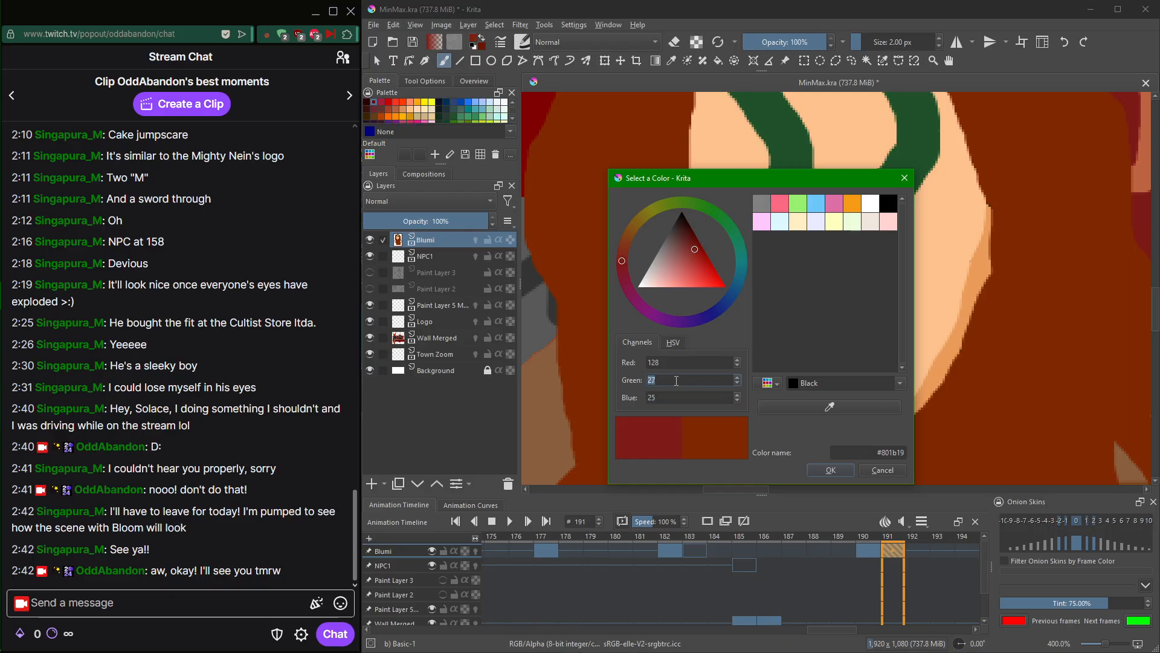
pyautogui.scroll(-2, 675, 380)
pyautogui.scroll(-2, 678, 362)
pyautogui.scroll(-9, 679, 362)
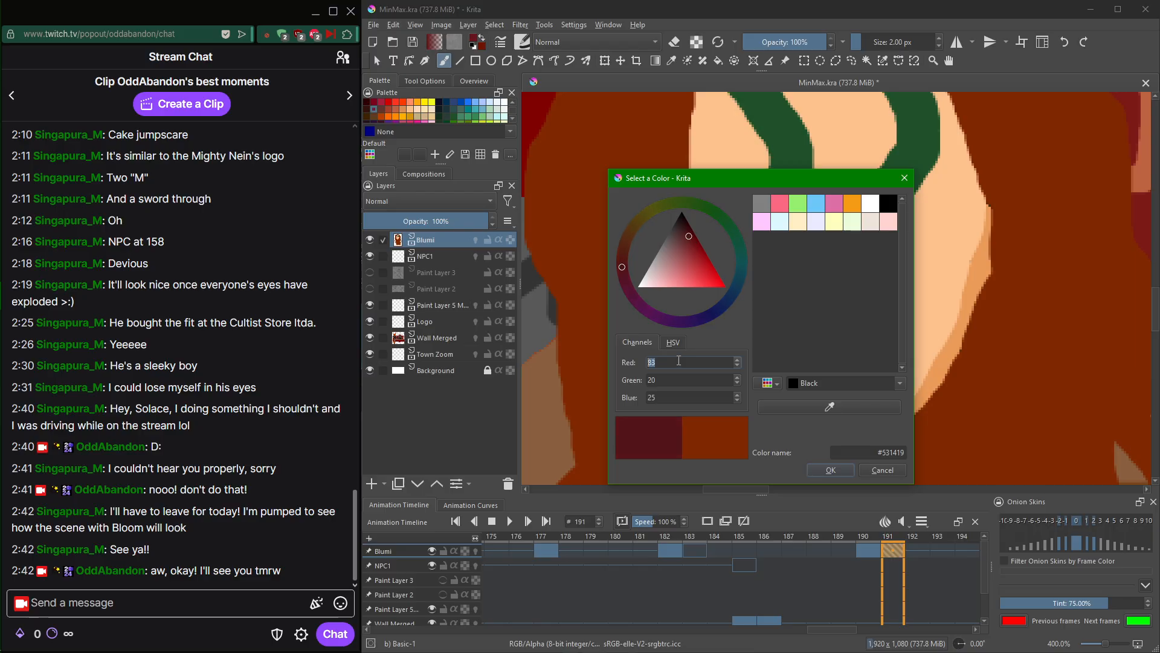
pyautogui.scroll(-3, 679, 361)
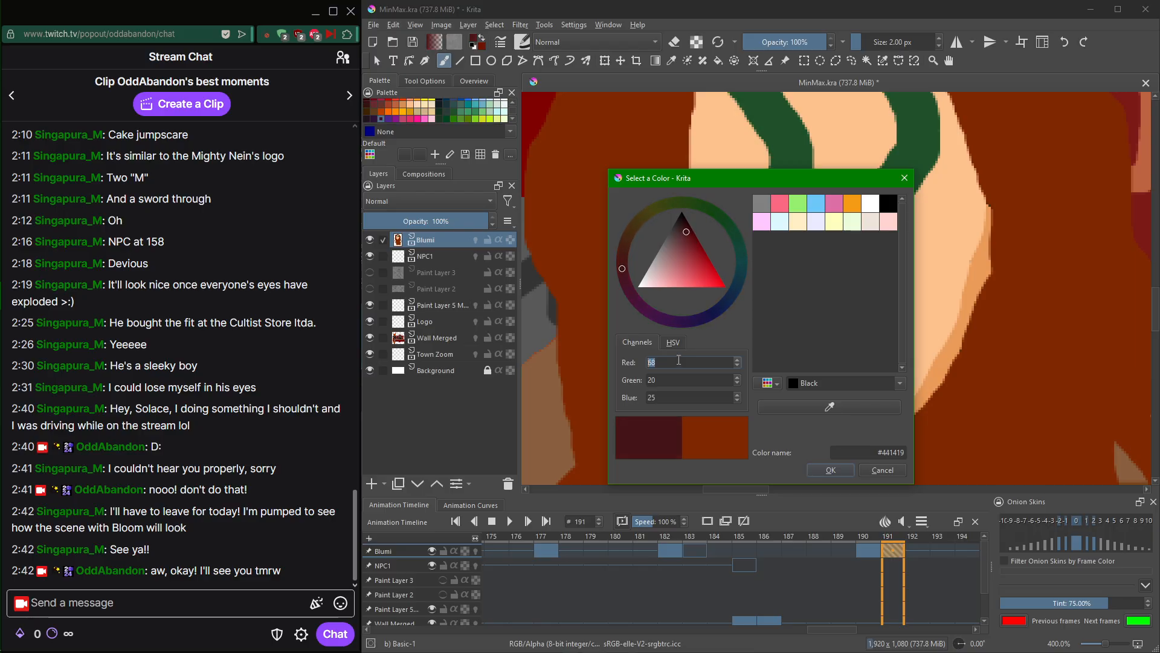
pyautogui.click(672, 408)
pyautogui.click(834, 466)
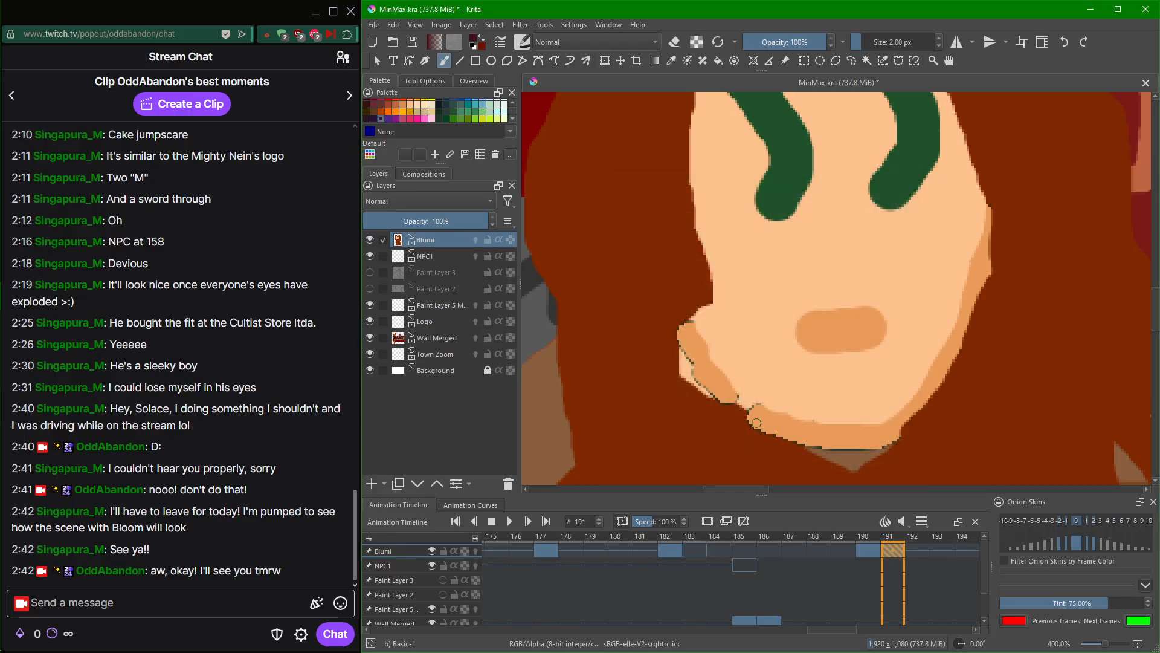
# Try scribbling dark maroon into the small notch under the chin with the 2 px brush, and undo the strokes.
pyautogui.moveTo(809, 443)
pyautogui.mouseDown()
pyautogui.moveTo(886, 448)
pyautogui.moveTo(851, 474)
pyautogui.moveTo(805, 445)
pyautogui.moveTo(872, 461)
pyautogui.mouseUp()
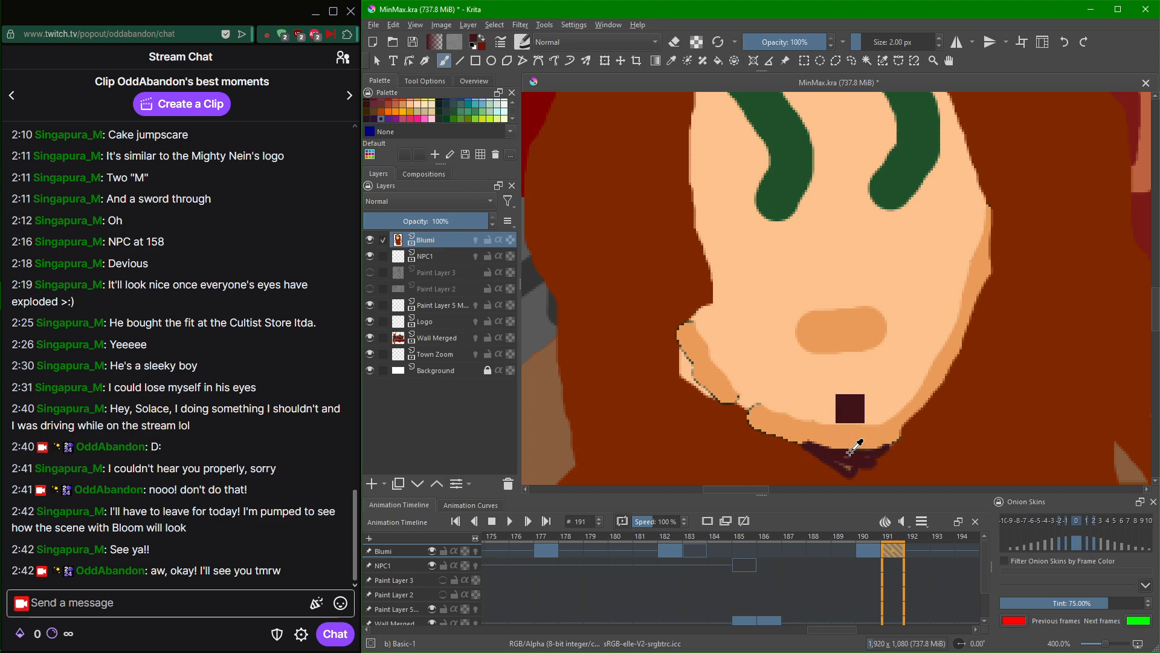
pyautogui.hotkey('ctrl', 'z')
pyautogui.hotkey('ctrl', 'z')
pyautogui.hotkey('ctrl', 'z')
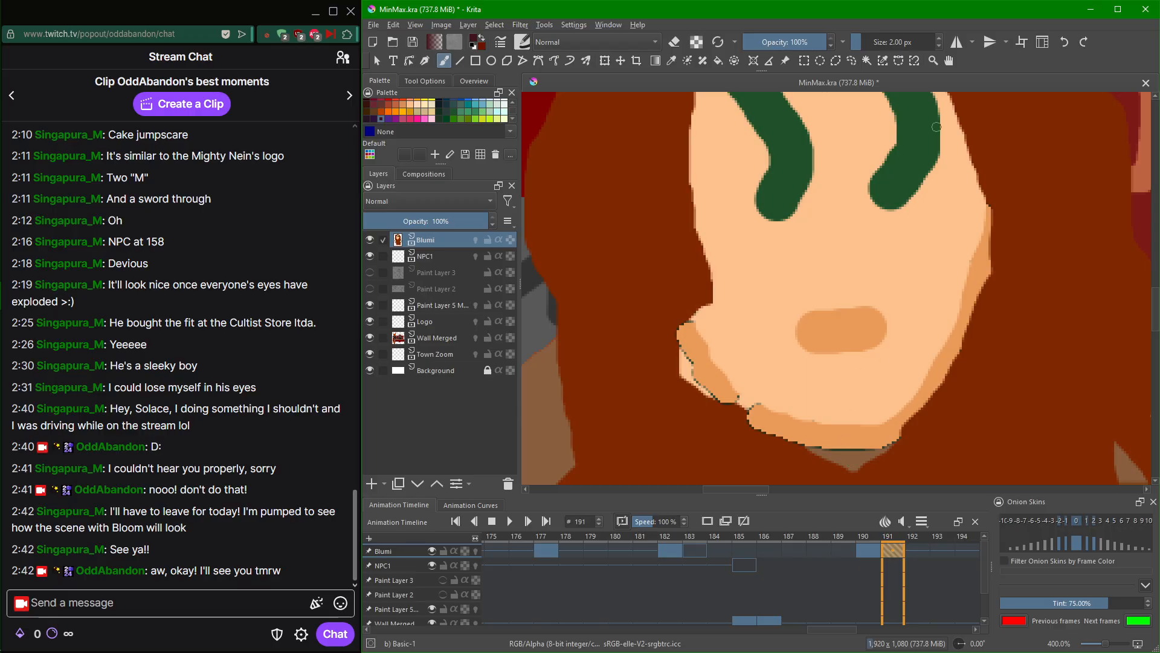
# Set the brush size to 5 px and paint the triangular collar opening under the chin dark maroon.
pyautogui.click(866, 34)
pyautogui.press('ctrl')
pyautogui.moveTo(811, 451)
pyautogui.mouseDown()
pyautogui.moveTo(892, 448)
pyautogui.moveTo(831, 458)
pyautogui.moveTo(864, 475)
pyautogui.moveTo(896, 452)
pyautogui.moveTo(853, 464)
pyautogui.mouseUp()
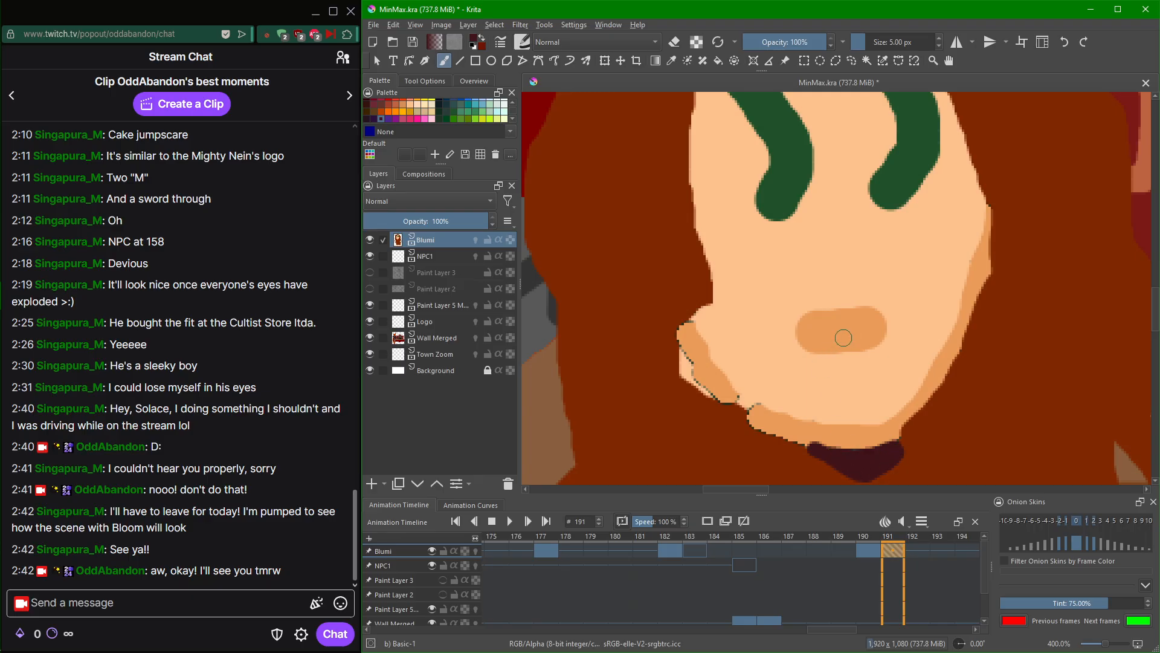
pyautogui.hotkey('ctrl', 'z')
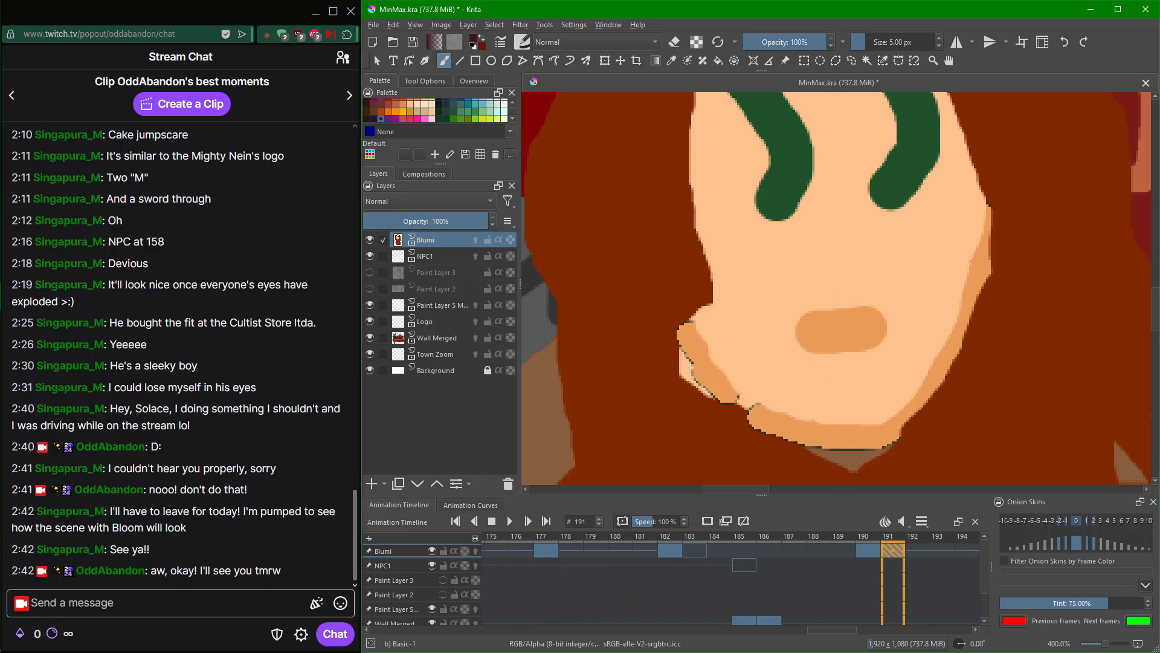
pyautogui.moveTo(904, 431)
pyautogui.mouseDown()
pyautogui.moveTo(854, 467)
pyautogui.moveTo(811, 451)
pyautogui.moveTo(894, 433)
pyautogui.moveTo(848, 458)
pyautogui.mouseUp()
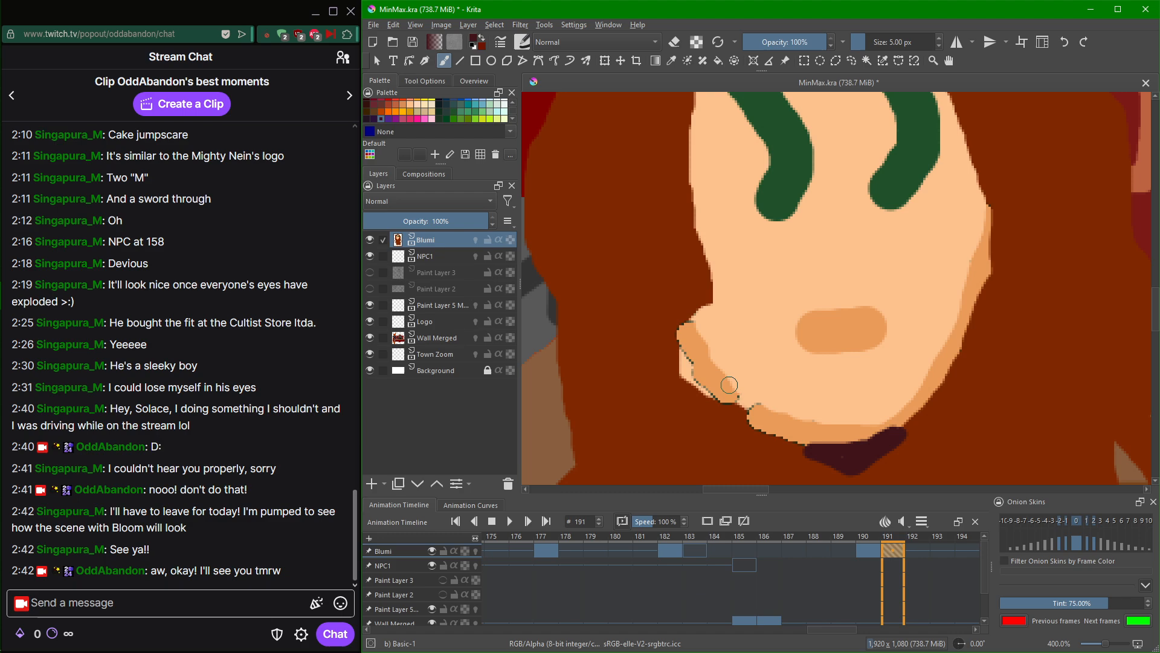
# Paint the robe's brown over the bulge at the left side of the jaw to slim the face outline.
pyautogui.keyDown('ctrl'); pyautogui.click(676, 352); pyautogui.keyUp('ctrl')
pyautogui.moveTo(701, 288); pyautogui.dragTo(732, 414)
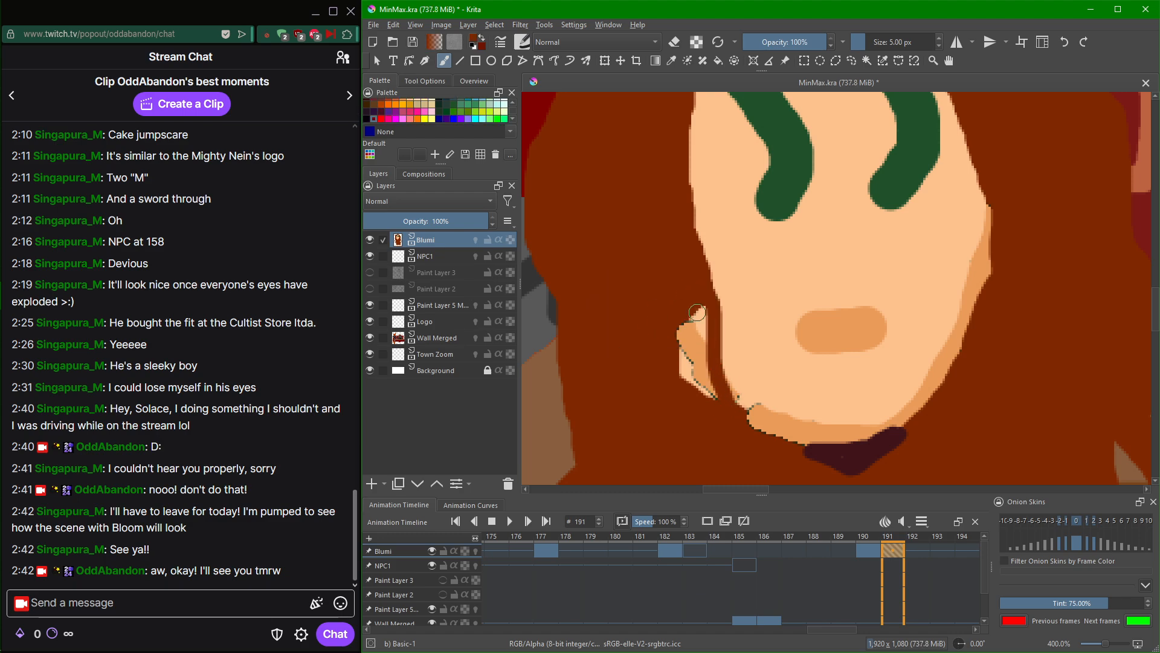
pyautogui.moveTo(702, 317)
pyautogui.mouseDown()
pyautogui.moveTo(713, 400)
pyautogui.moveTo(696, 309)
pyautogui.moveTo(700, 397)
pyautogui.moveTo(691, 313)
pyautogui.moveTo(690, 390)
pyautogui.moveTo(681, 309)
pyautogui.mouseUp()
pyautogui.scroll(-4, 681, 309)
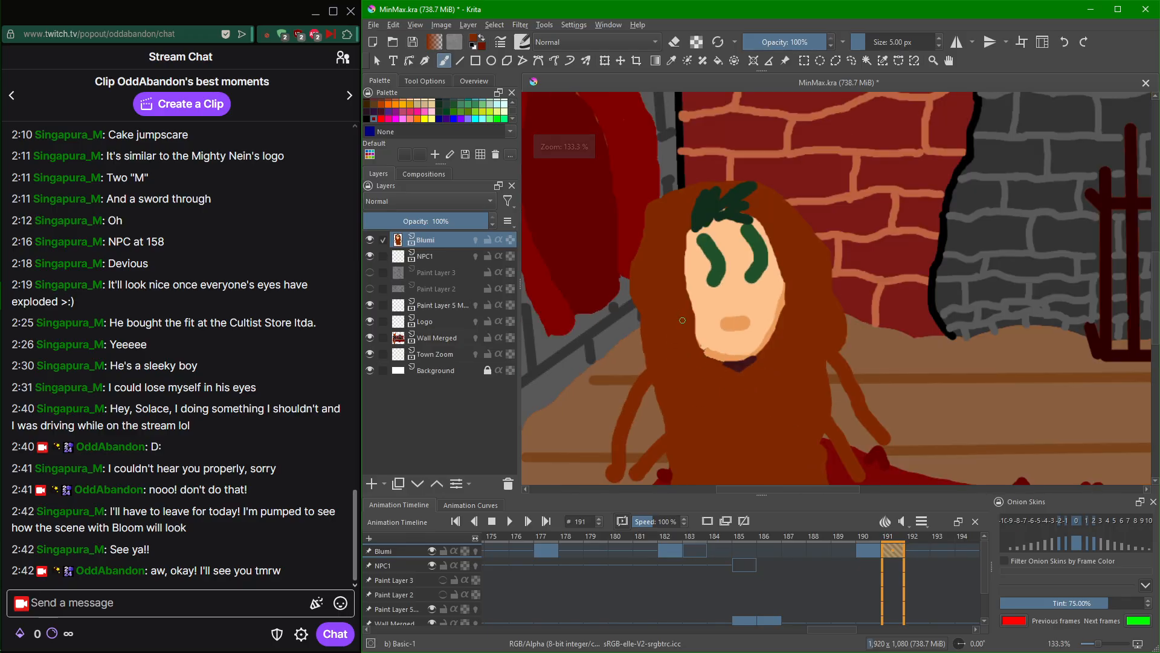
# Sample the light skin tone from the face and outline a pointed ear on the hood's left side.
pyautogui.scroll(4, 653, 267)
pyautogui.keyDown('ctrl'); pyautogui.click(785, 279); pyautogui.keyUp('ctrl')
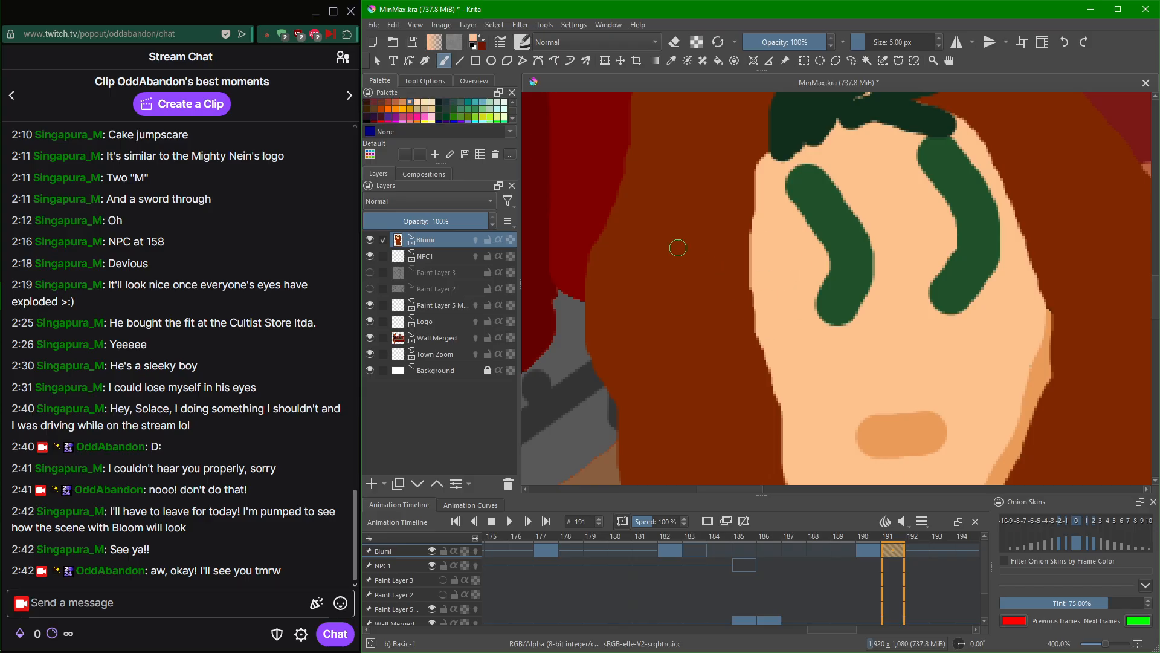
pyautogui.moveTo(684, 234)
pyautogui.mouseDown()
pyautogui.moveTo(573, 244)
pyautogui.moveTo(584, 270)
pyautogui.moveTo(707, 331)
pyautogui.mouseUp()
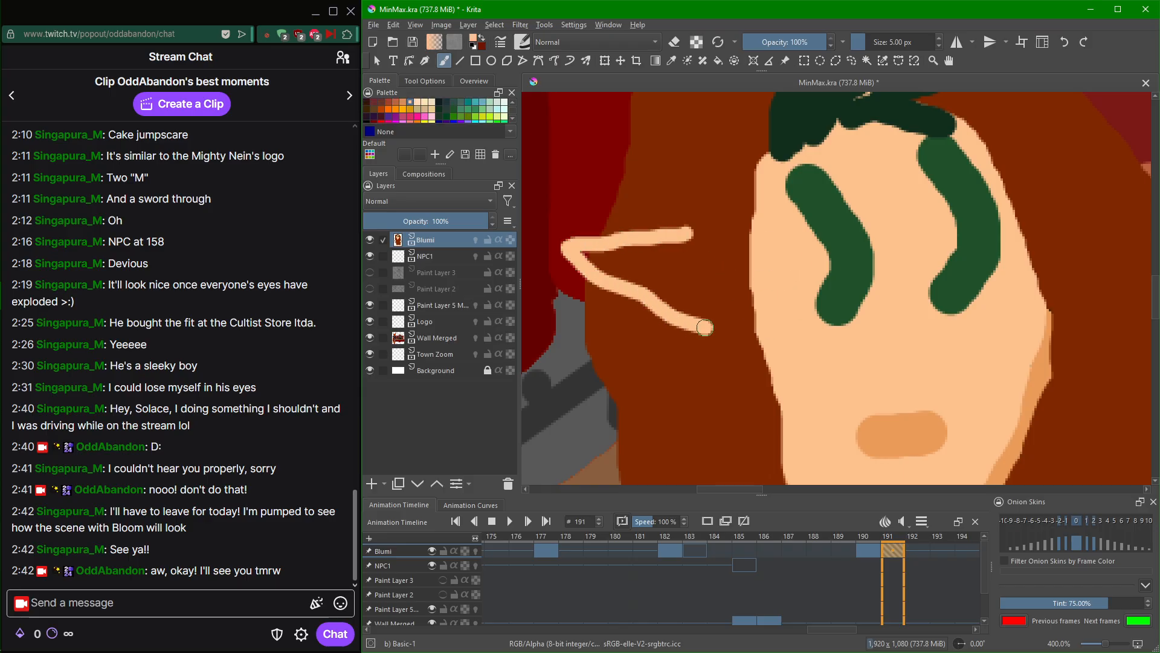
# Outline a pointed, upward-tilted ear on the hood's right side and fill it with the light skin tone.
pyautogui.moveTo(988, 248); pyautogui.dragTo(753, 281)
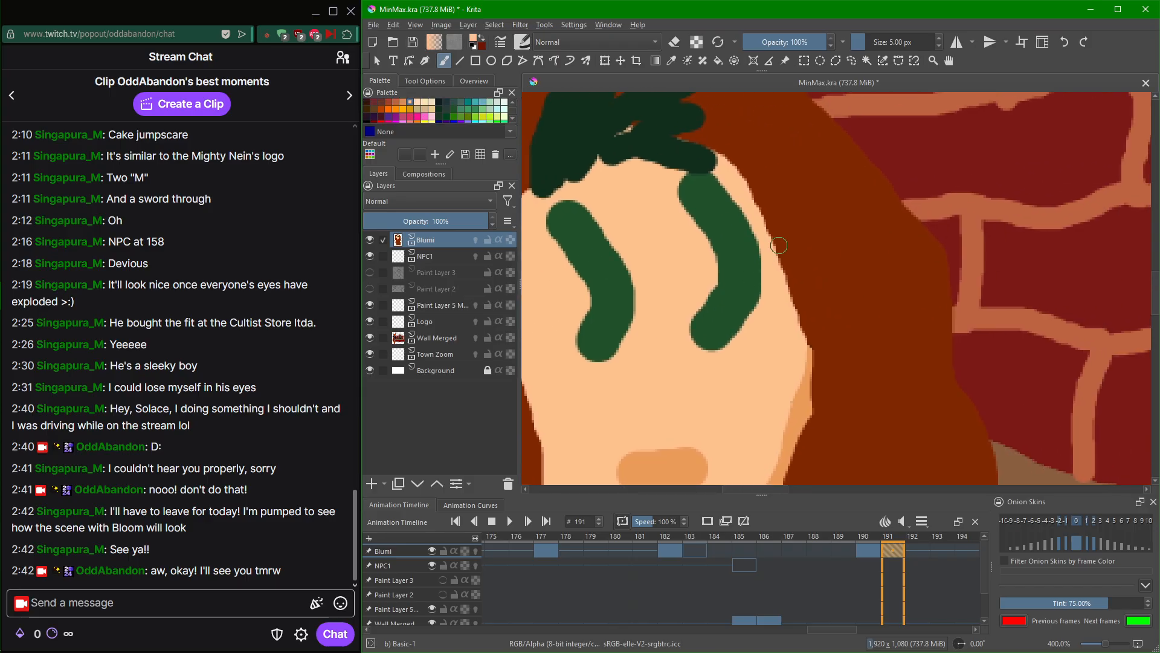
pyautogui.moveTo(869, 212)
pyautogui.mouseDown()
pyautogui.moveTo(933, 186)
pyautogui.moveTo(995, 138)
pyautogui.moveTo(907, 293)
pyautogui.mouseUp()
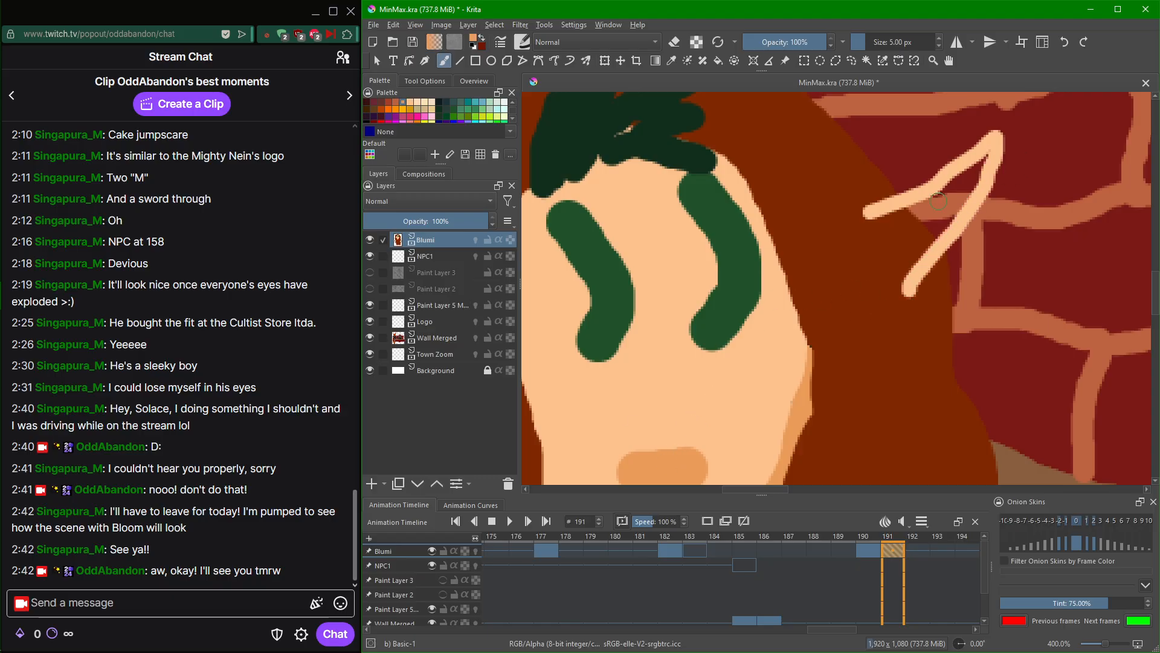
pyautogui.moveTo(873, 215)
pyautogui.mouseDown()
pyautogui.moveTo(908, 220)
pyautogui.moveTo(892, 235)
pyautogui.moveTo(908, 230)
pyautogui.moveTo(902, 253)
pyautogui.moveTo(913, 257)
pyautogui.moveTo(897, 276)
pyautogui.moveTo(945, 230)
pyautogui.moveTo(987, 150)
pyautogui.moveTo(918, 201)
pyautogui.moveTo(905, 216)
pyautogui.moveTo(980, 171)
pyautogui.moveTo(916, 233)
pyautogui.moveTo(936, 199)
pyautogui.moveTo(937, 230)
pyautogui.mouseUp()
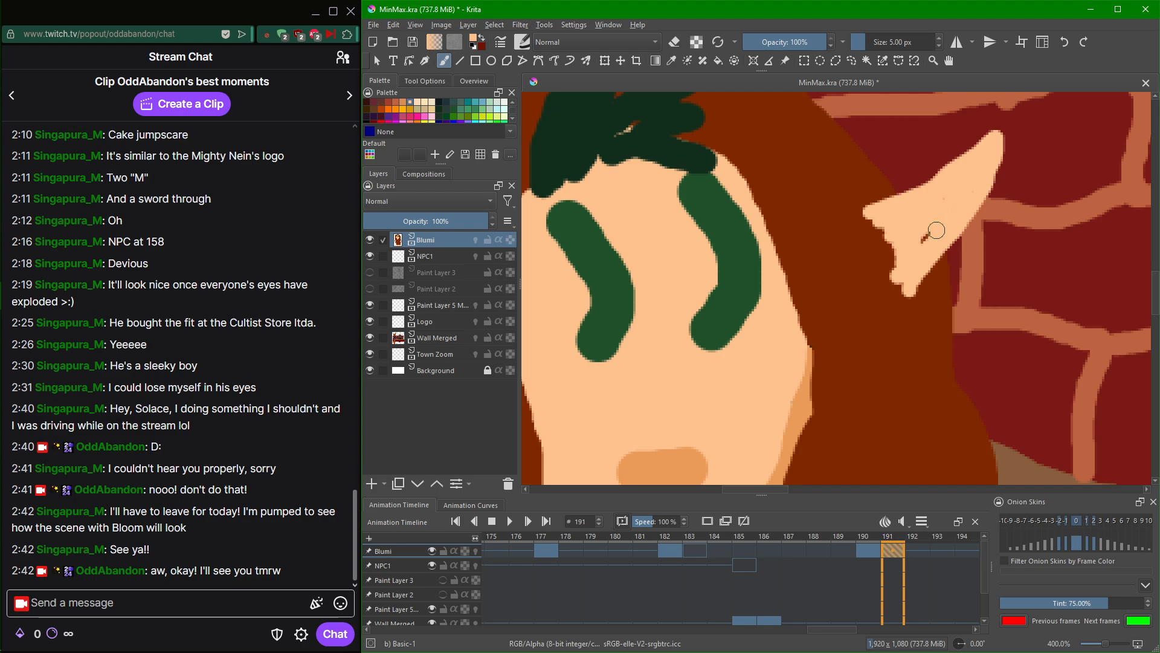
# Shade the inside of the right ear with the darker orange skin tone.
pyautogui.scroll(-2, 920, 238)
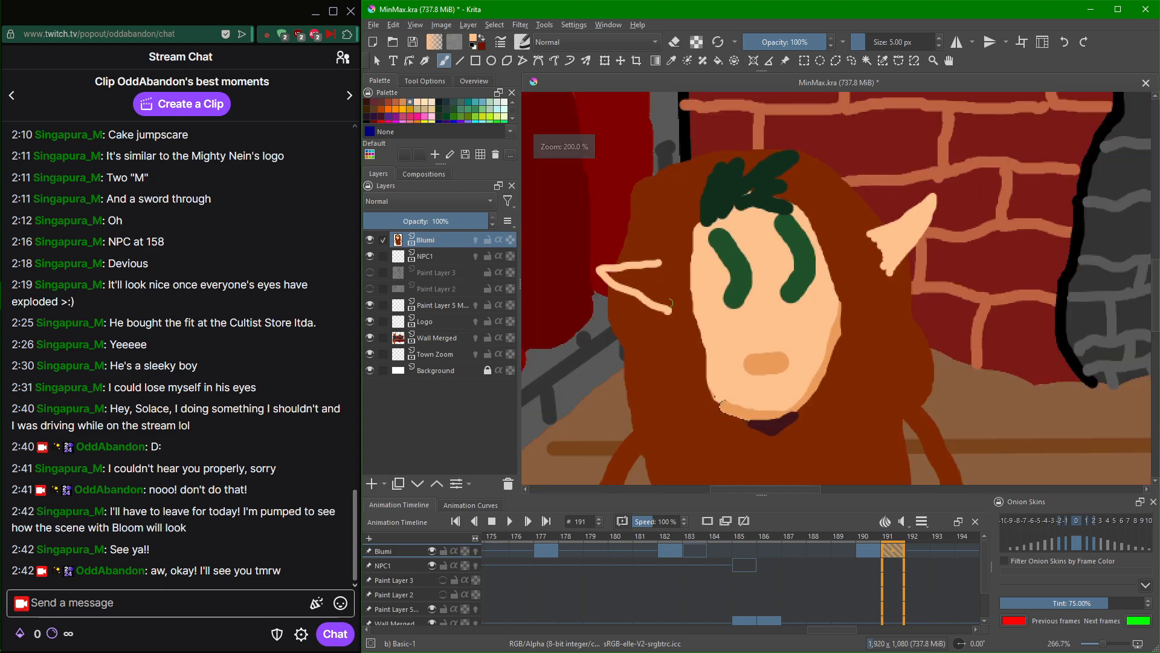
pyautogui.scroll(3, 669, 302)
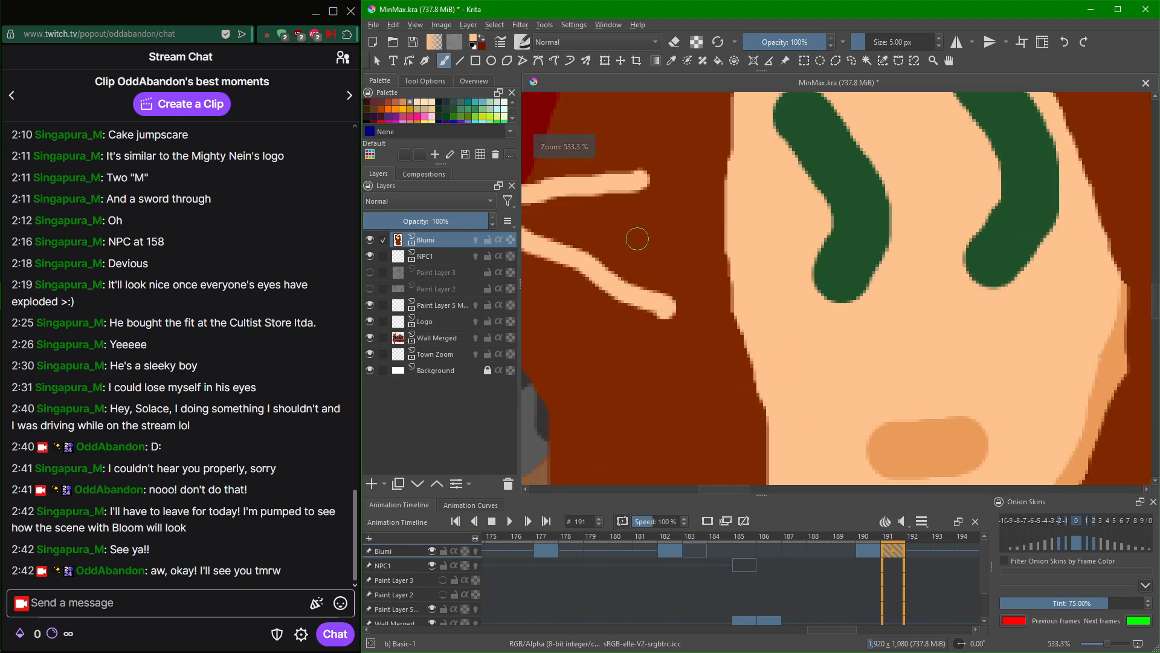
pyautogui.scroll(-3, 638, 239)
pyautogui.scroll(1, 681, 267)
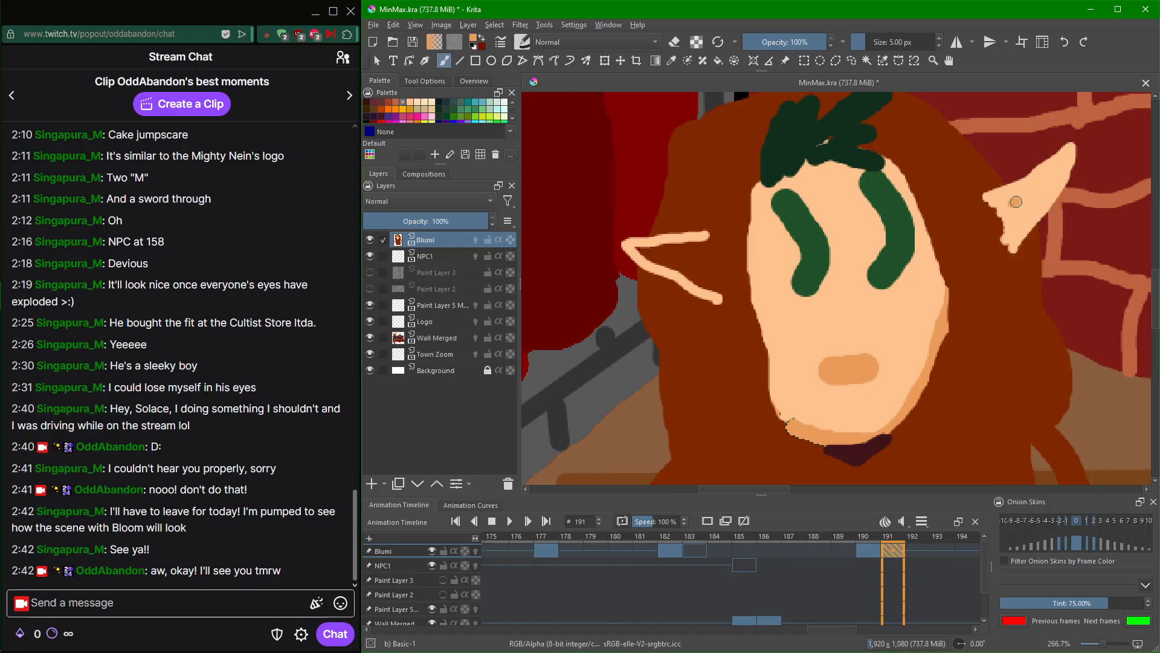
pyautogui.moveTo(1016, 202)
pyautogui.mouseDown()
pyautogui.moveTo(1008, 208)
pyautogui.moveTo(1031, 199)
pyautogui.moveTo(1004, 224)
pyautogui.mouseUp()
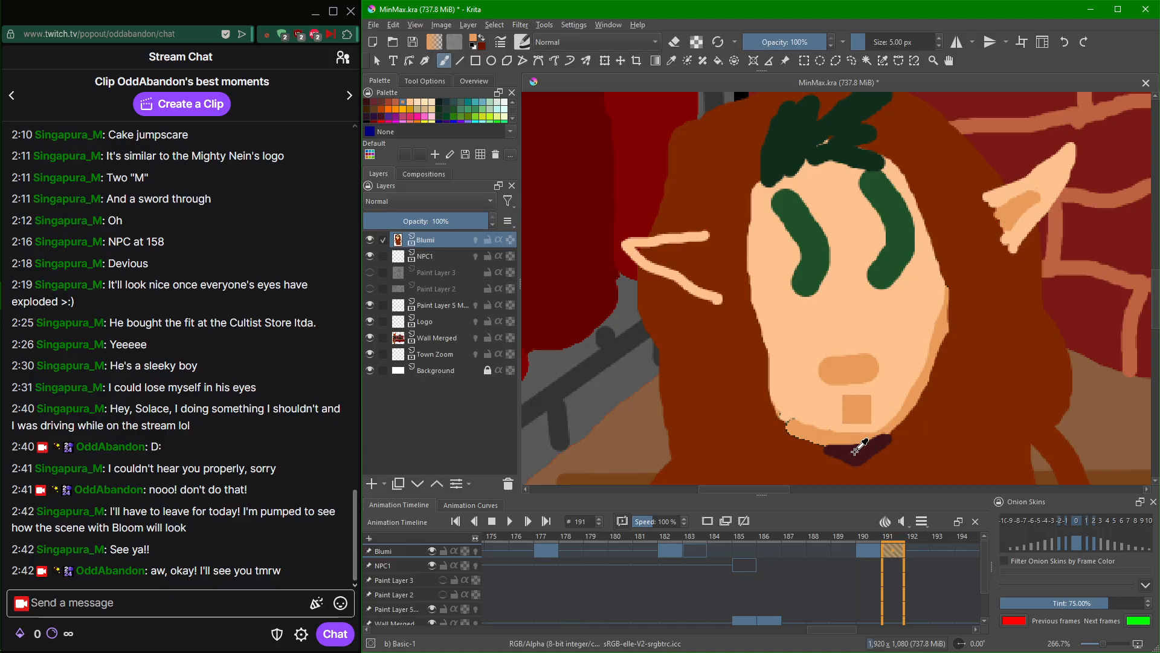
# Sample the collar's dark maroon, line the base of the right ear with it, and undo the extra stroke over the ear.
pyautogui.keyDown('ctrl'); pyautogui.click(857, 446); pyautogui.keyUp('ctrl')
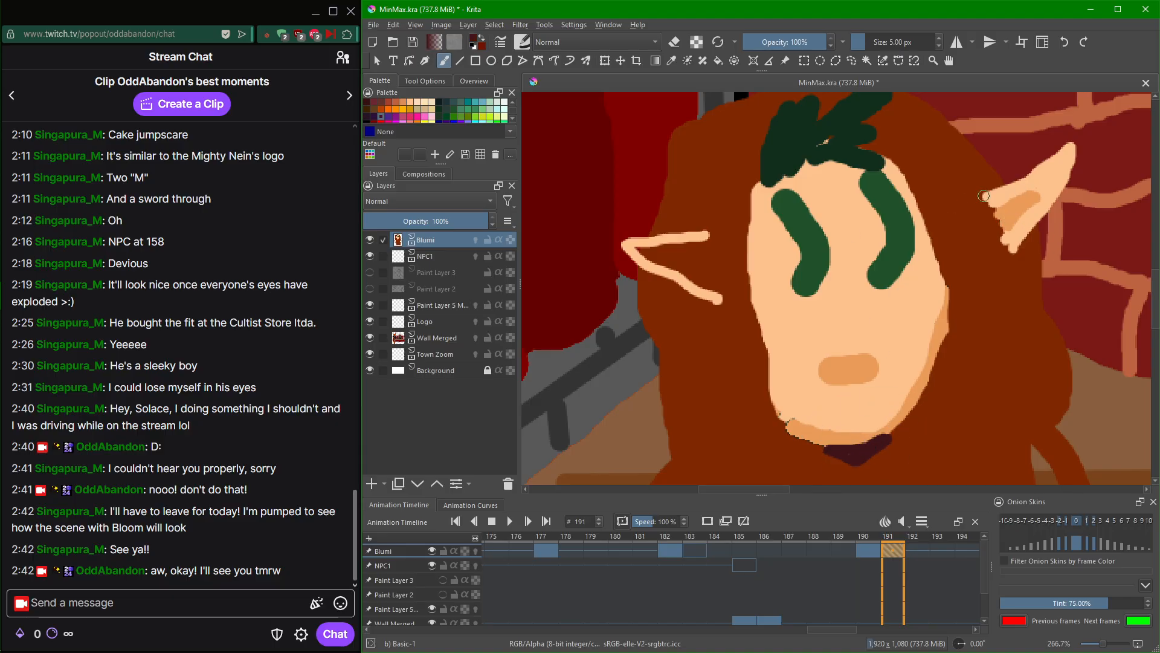
pyautogui.moveTo(984, 196); pyautogui.dragTo(1013, 252)
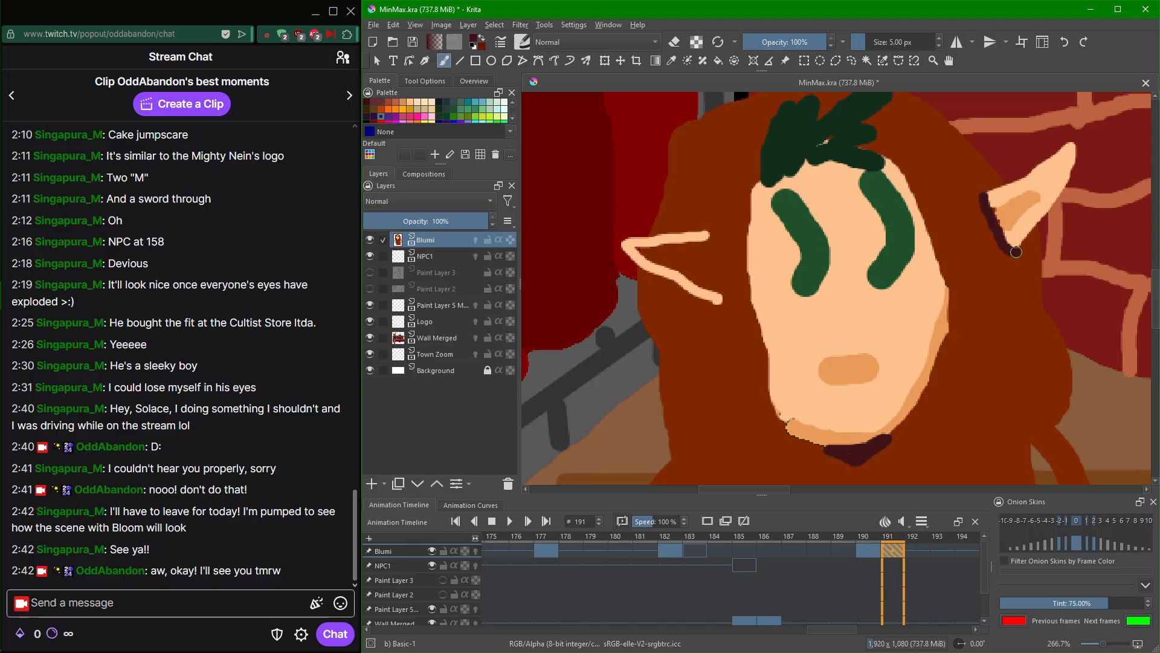
pyautogui.moveTo(992, 208); pyautogui.dragTo(1005, 247)
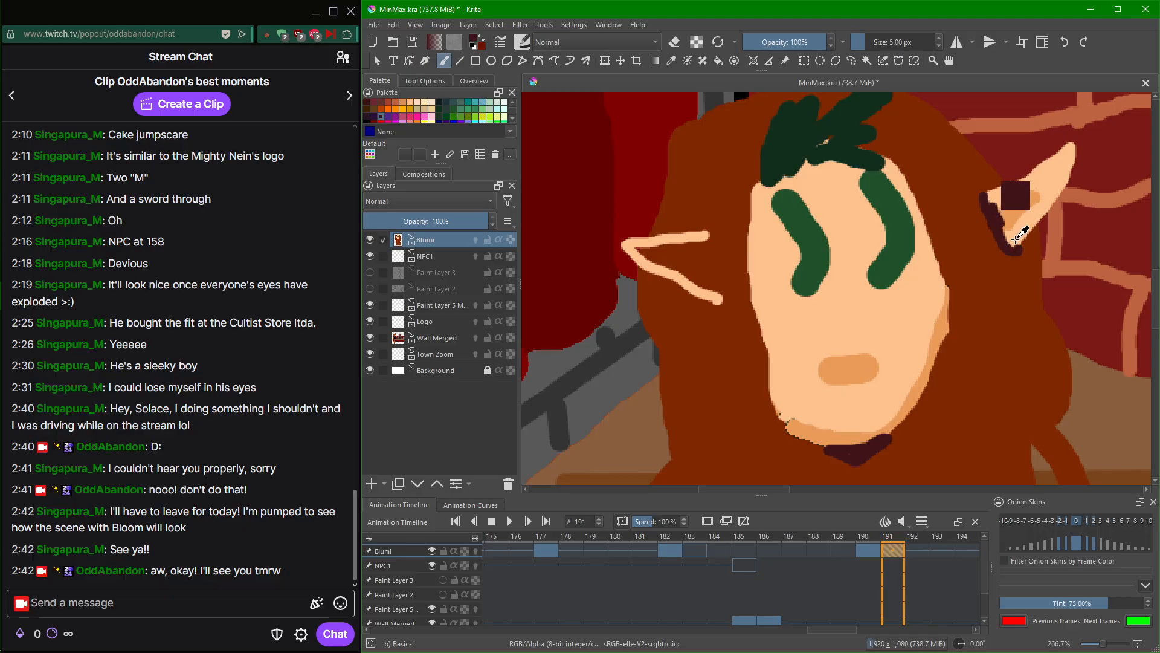
pyautogui.hotkey('ctrl', 'z')
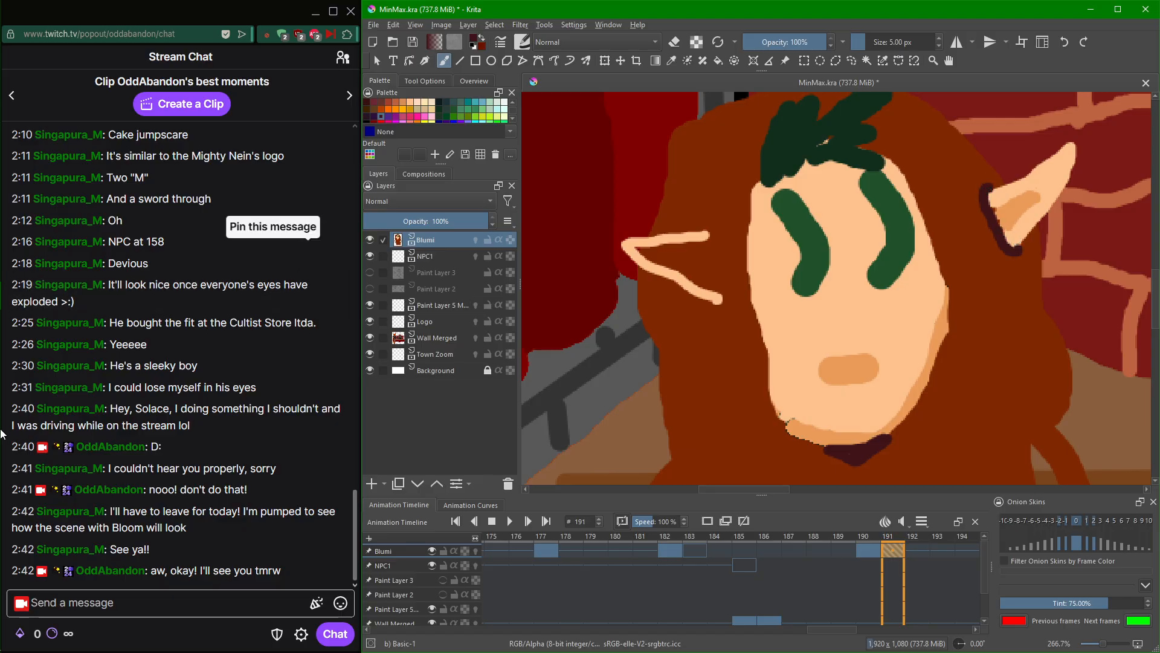
# Switch to OBS, mute the Mic/Aux source, and return to Krita.
pyautogui.moveTo(2, 499)
pyautogui.click(2, 268)
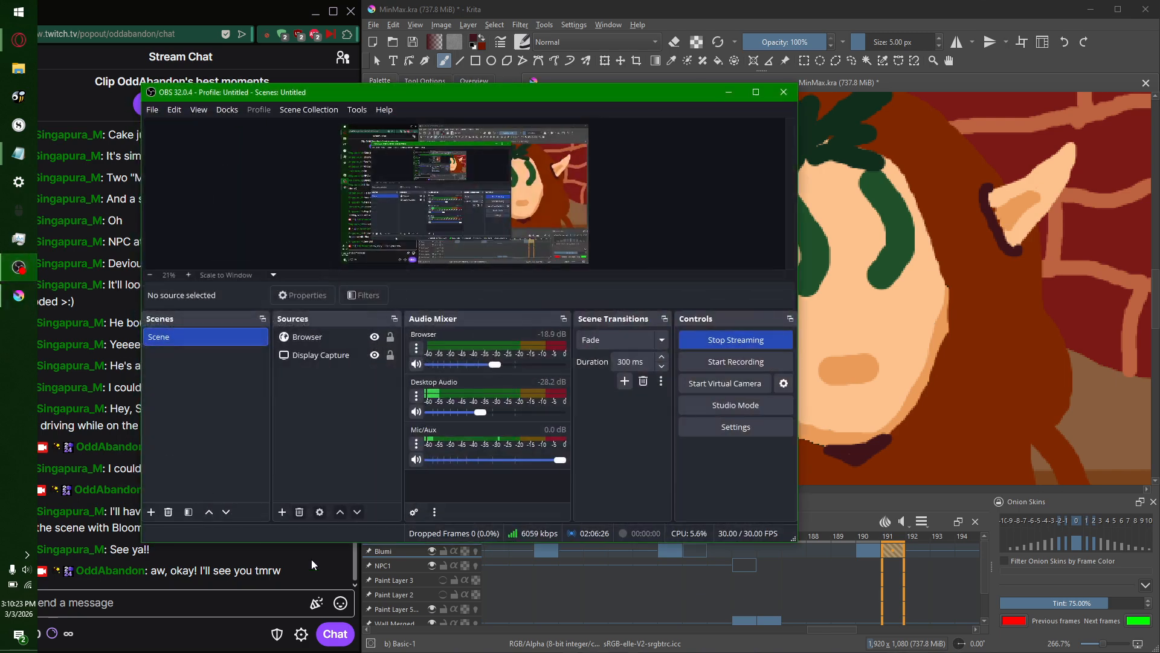
pyautogui.click(415, 459)
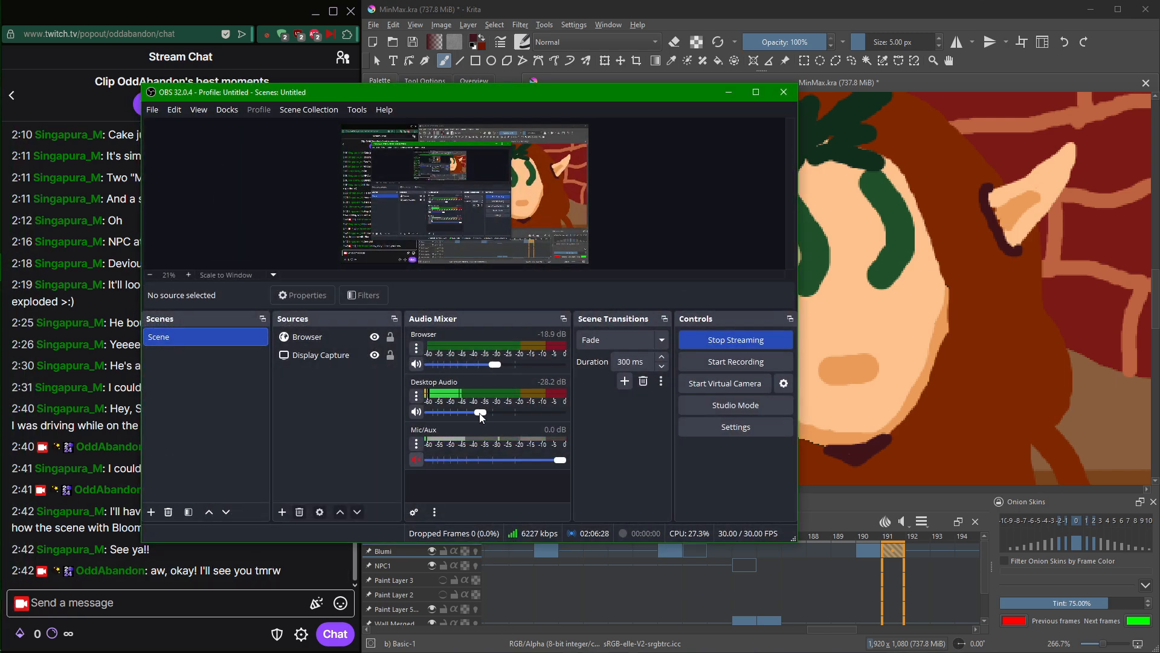
pyautogui.click(729, 92)
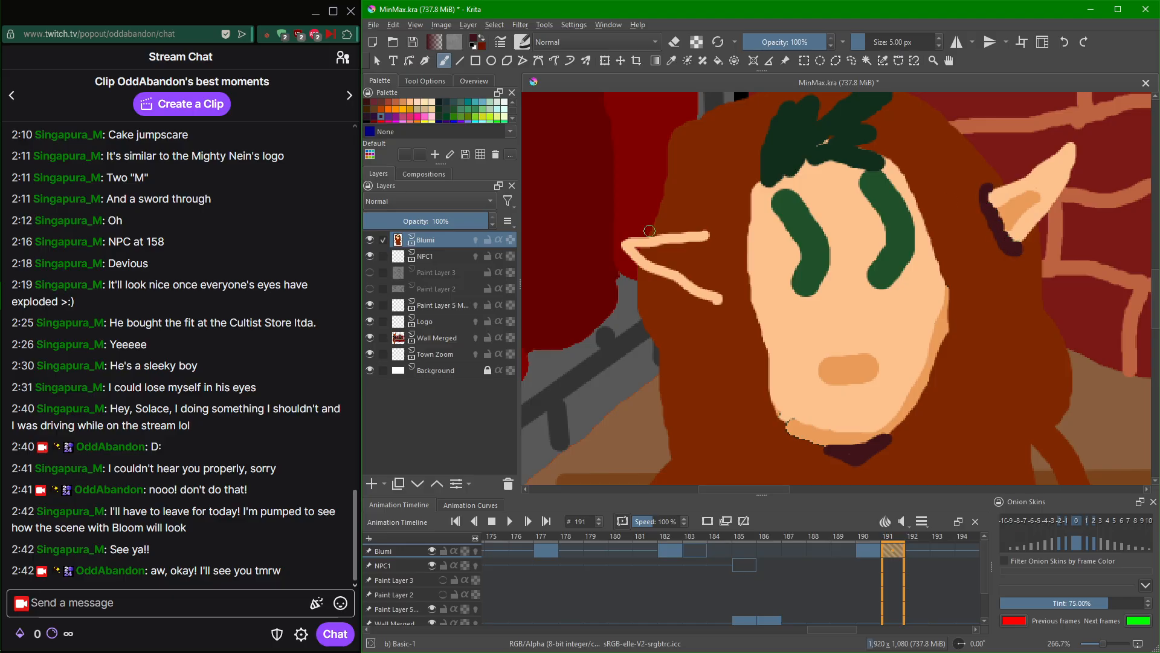
# Paint a thick dark maroon band along the base of the left ear.
pyautogui.moveTo(696, 216)
pyautogui.mouseDown()
pyautogui.moveTo(716, 296)
pyautogui.moveTo(707, 315)
pyautogui.moveTo(725, 306)
pyautogui.mouseUp()
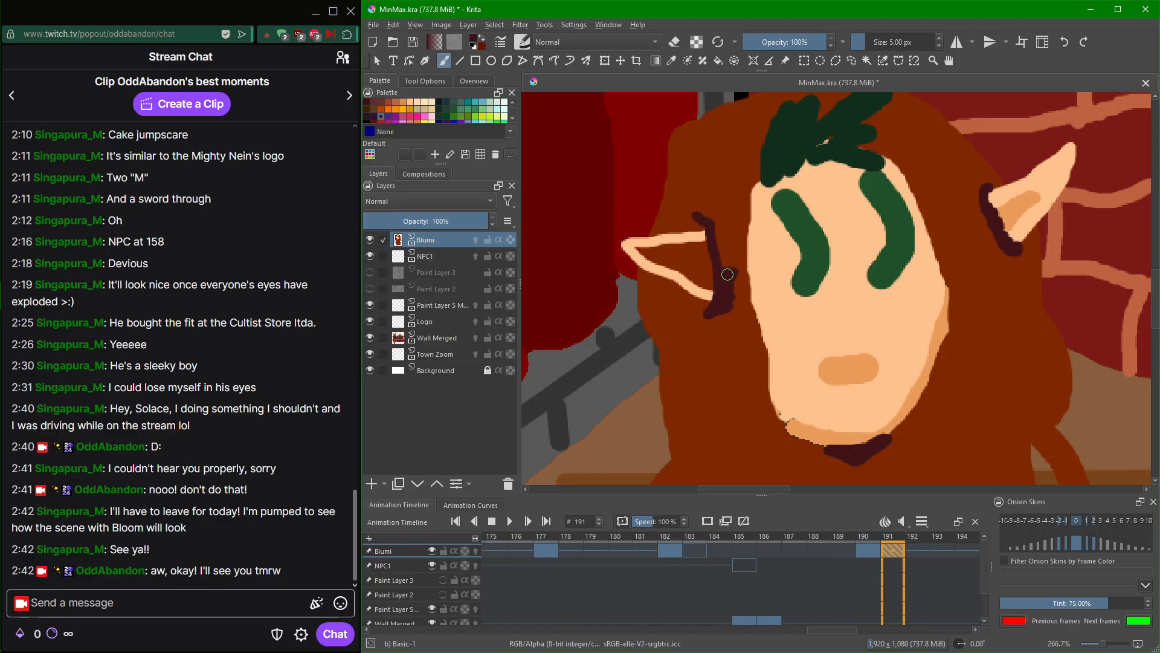
pyautogui.moveTo(725, 271)
pyautogui.mouseDown()
pyautogui.moveTo(722, 218)
pyautogui.moveTo(715, 226)
pyautogui.mouseUp()
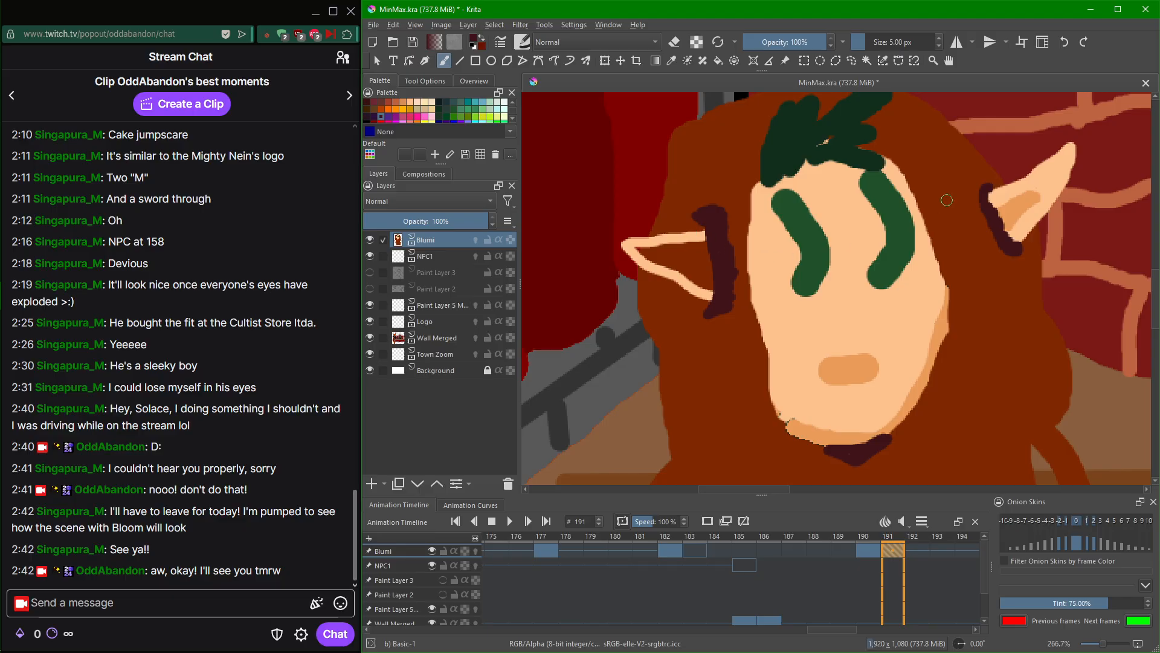
# Sample the light skin tone, lengthen the left ear's tip, enlarge the brush to 11 px and fill the ear's interior.
pyautogui.keyDown('ctrl'); pyautogui.click(1054, 180); pyautogui.keyUp('ctrl')
pyautogui.moveTo(694, 221)
pyautogui.mouseDown()
pyautogui.moveTo(592, 242)
pyautogui.moveTo(683, 287)
pyautogui.mouseUp()
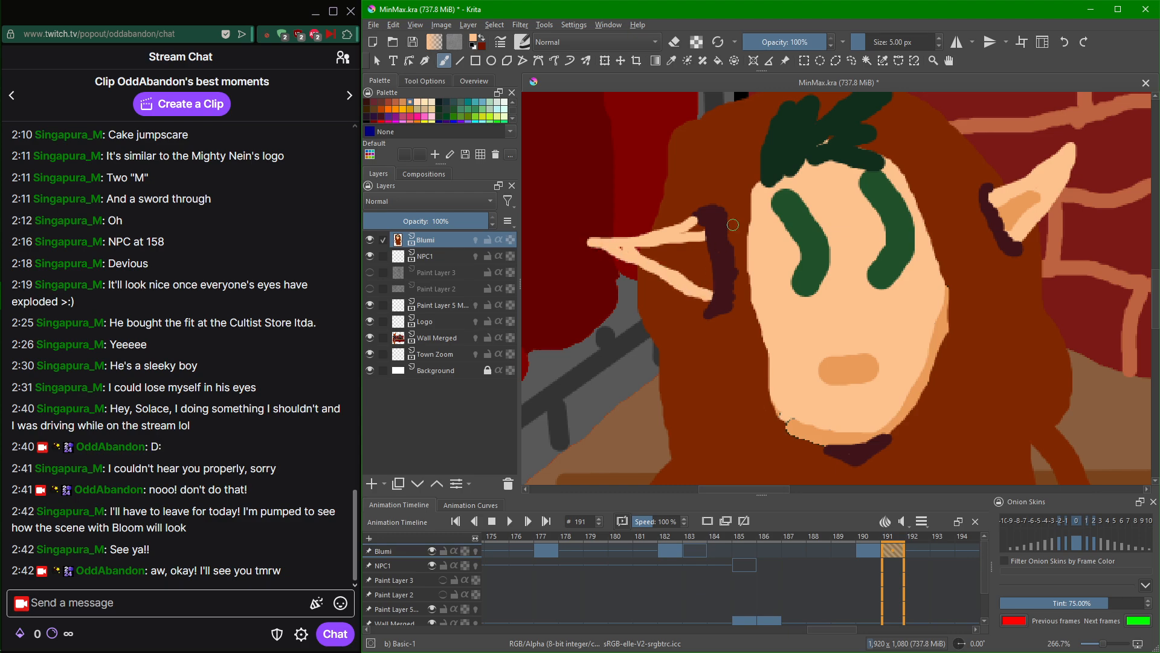
pyautogui.moveTo(877, 43); pyautogui.dragTo(883, 43)
pyautogui.press(']')
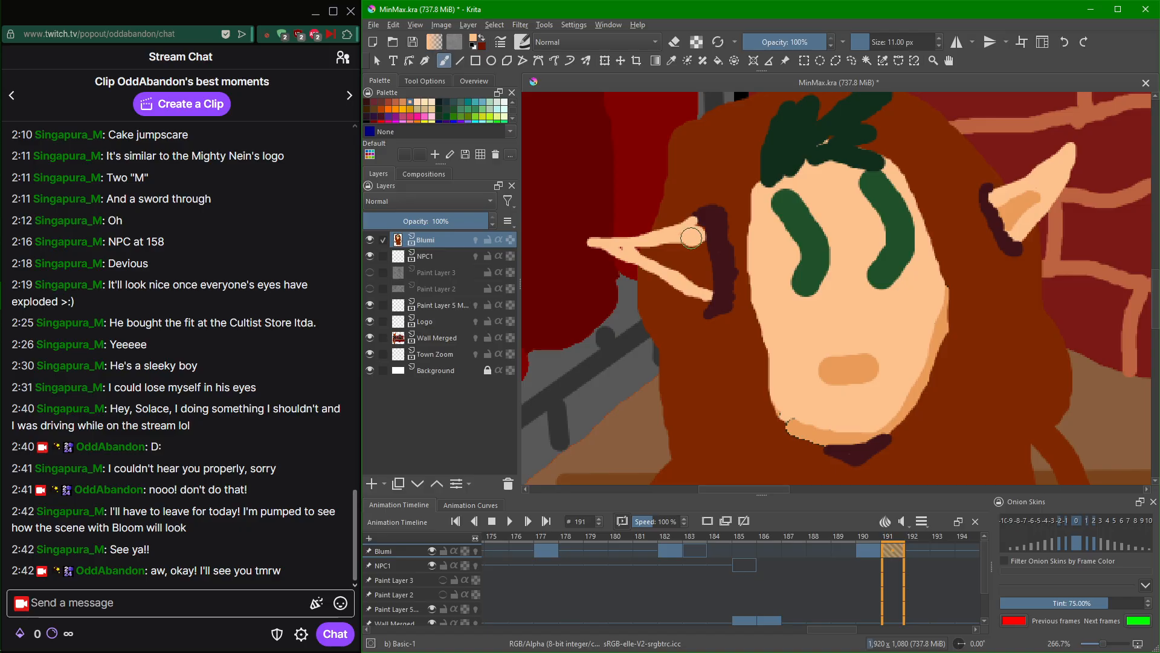
pyautogui.moveTo(692, 237)
pyautogui.mouseDown()
pyautogui.moveTo(618, 249)
pyautogui.moveTo(706, 288)
pyautogui.moveTo(694, 247)
pyautogui.moveTo(675, 256)
pyautogui.moveTo(684, 261)
pyautogui.mouseUp()
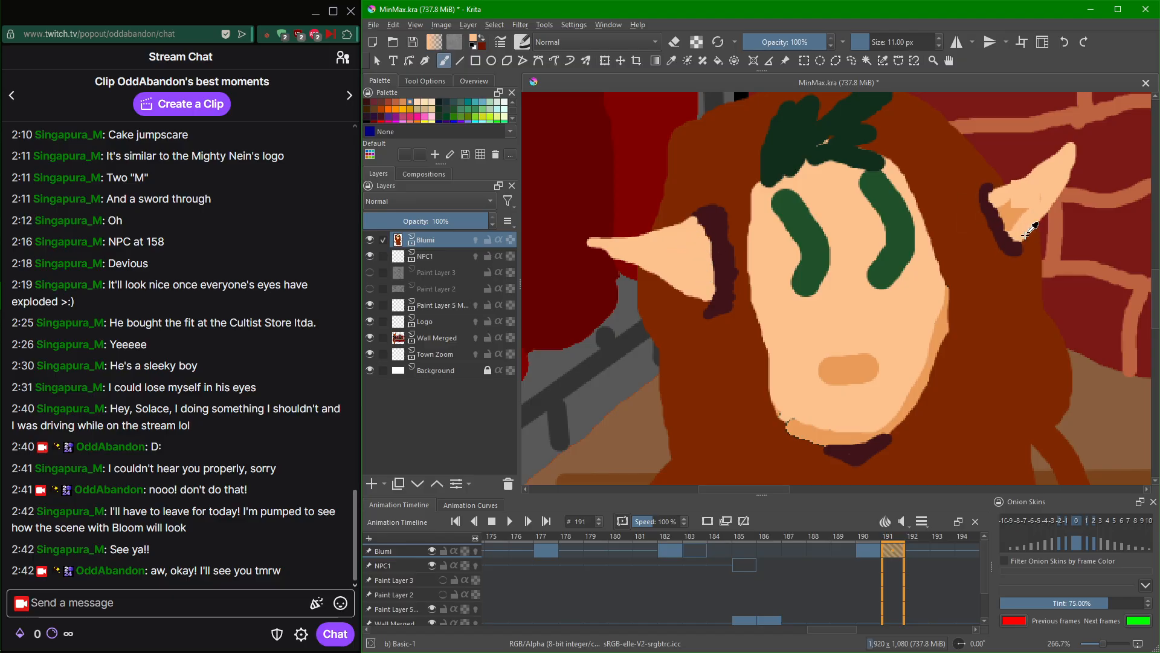
# Shade the inside of the left ear with the darker orange, then undo the left ear painting back to its bare outline.
pyautogui.keyDown('ctrl'); pyautogui.click(1009, 207); pyautogui.keyUp('ctrl')
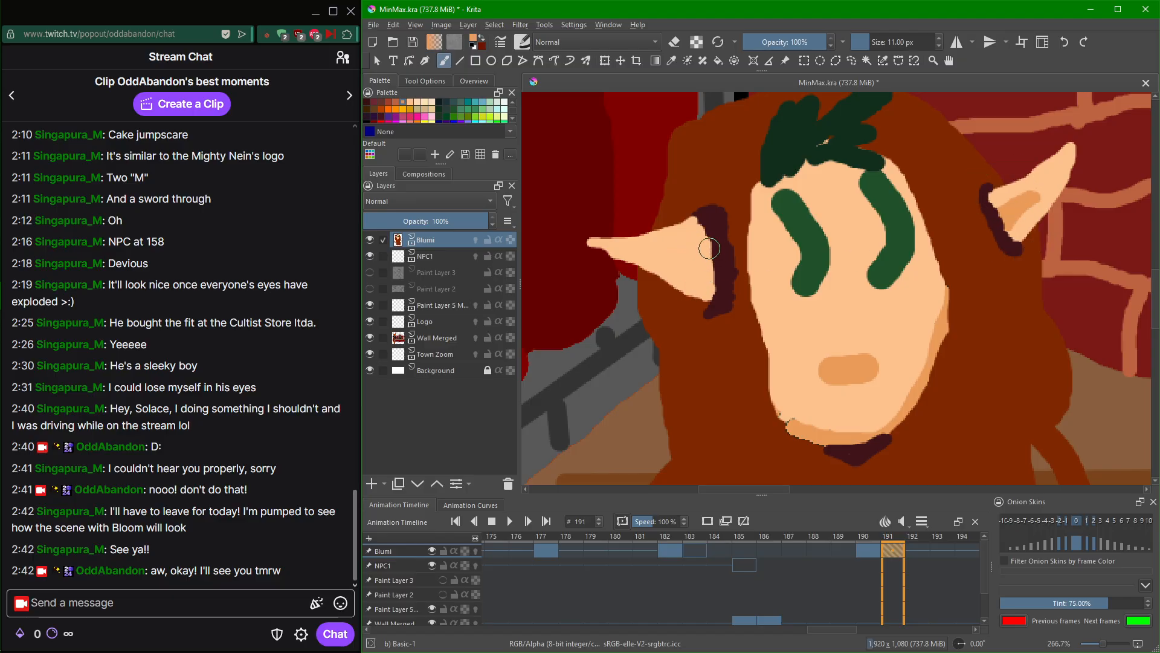
pyautogui.moveTo(709, 248); pyautogui.dragTo(670, 261)
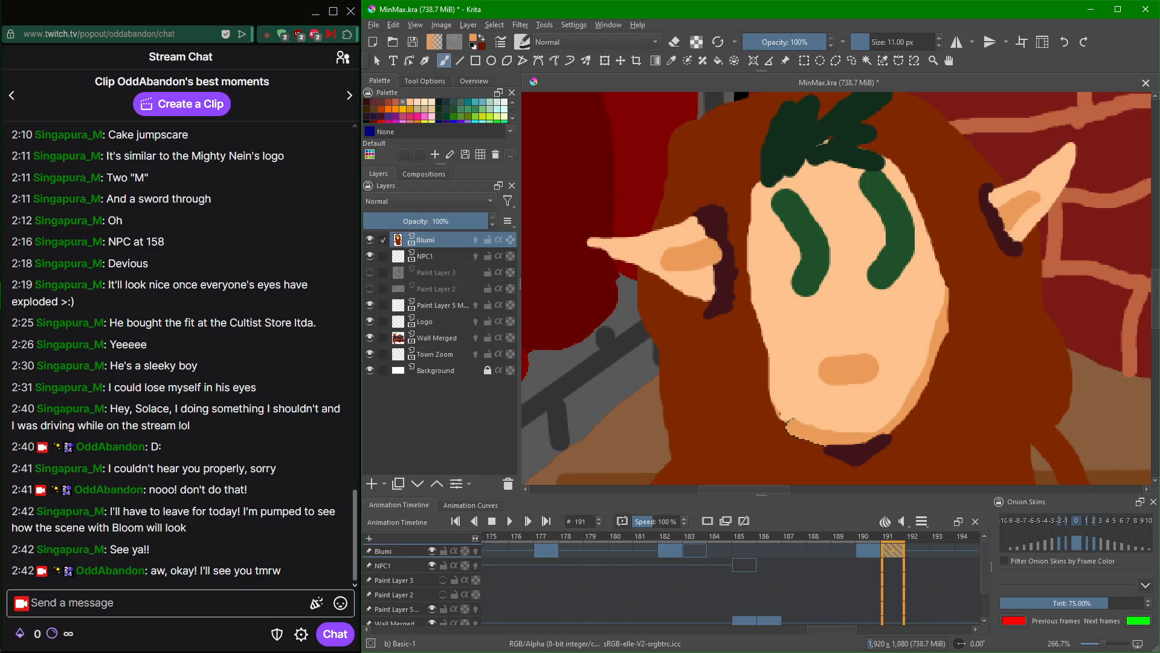
pyautogui.hotkey('ctrl', 'z')
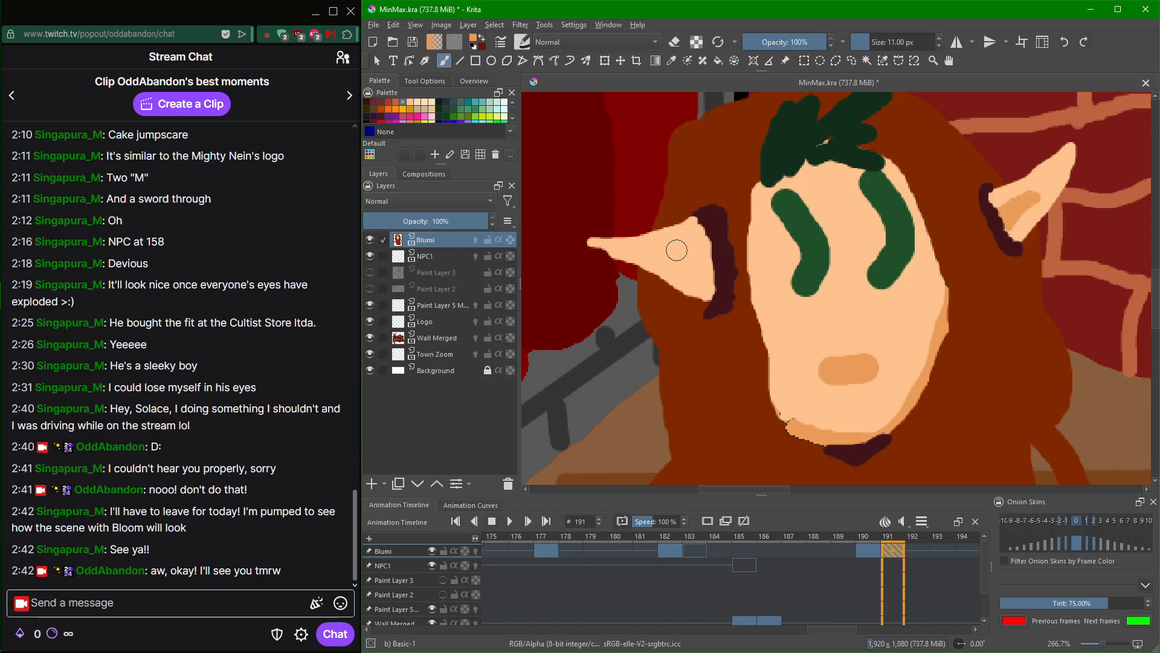
pyautogui.hotkey('ctrl', 'z')
pyautogui.hotkey('ctrl', 'z')
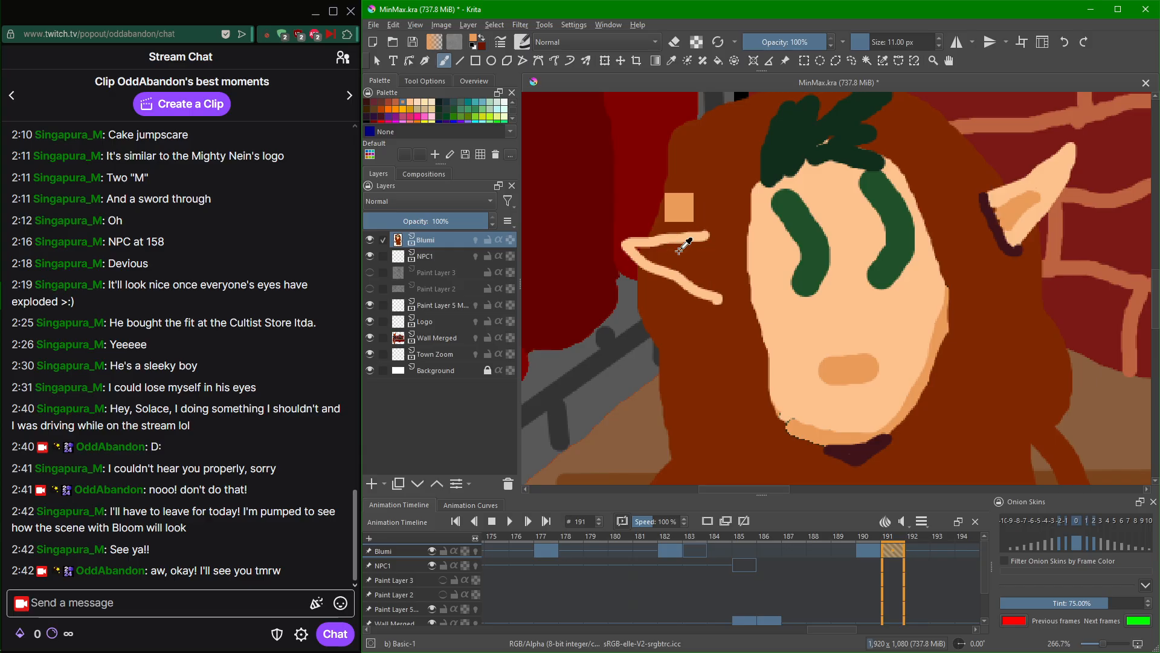
pyautogui.hotkey('ctrl', 'shift', 'z')
pyautogui.hotkey('ctrl', 'shift', 'z')
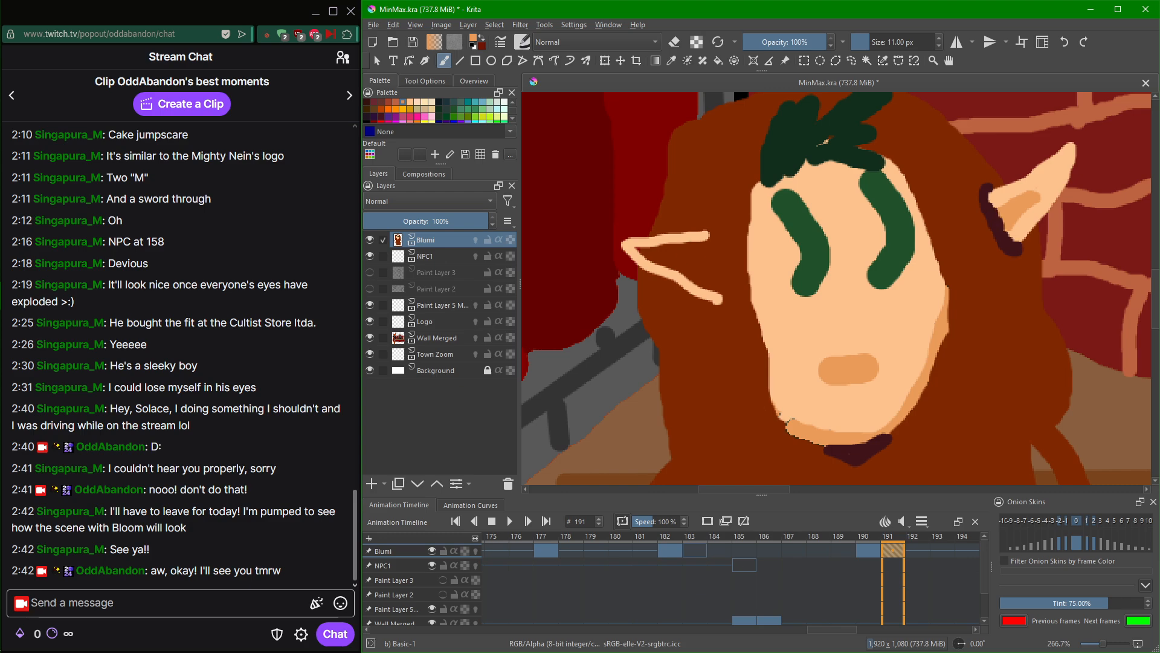
# Paint over the left ear, using the robe's brown within the hood and the curtain's red beyond its edge.
pyautogui.keyDown('ctrl'); pyautogui.click(735, 181); pyautogui.keyUp('ctrl')
pyautogui.moveTo(722, 192)
pyautogui.mouseDown()
pyautogui.moveTo(702, 236)
pyautogui.moveTo(712, 214)
pyautogui.moveTo(687, 233)
pyautogui.moveTo(706, 206)
pyautogui.moveTo(696, 268)
pyautogui.moveTo(727, 216)
pyautogui.moveTo(710, 292)
pyautogui.moveTo(736, 228)
pyautogui.moveTo(718, 319)
pyautogui.moveTo(711, 304)
pyautogui.moveTo(736, 302)
pyautogui.moveTo(715, 318)
pyautogui.moveTo(692, 302)
pyautogui.moveTo(682, 220)
pyautogui.moveTo(649, 273)
pyautogui.moveTo(652, 286)
pyautogui.moveTo(683, 255)
pyautogui.moveTo(677, 305)
pyautogui.moveTo(669, 249)
pyautogui.moveTo(669, 259)
pyautogui.moveTo(687, 331)
pyautogui.moveTo(708, 267)
pyautogui.mouseUp()
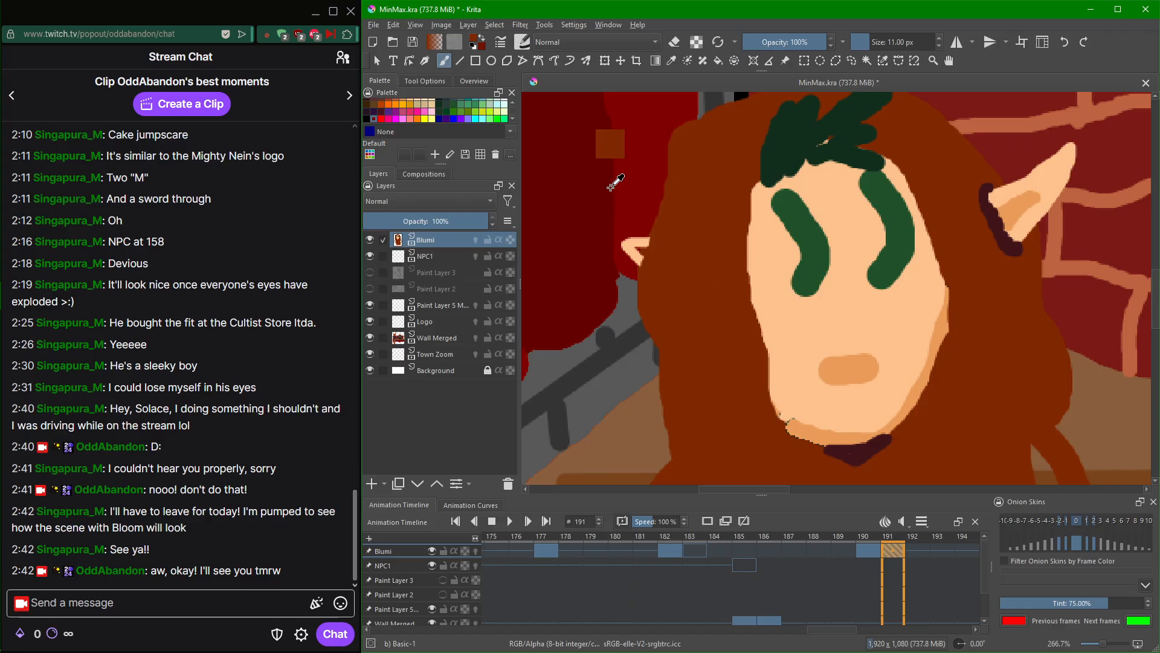
pyautogui.keyDown('ctrl'); pyautogui.click(631, 194); pyautogui.keyUp('ctrl')
pyautogui.moveTo(637, 225)
pyautogui.mouseDown()
pyautogui.moveTo(626, 247)
pyautogui.moveTo(642, 234)
pyautogui.moveTo(633, 259)
pyautogui.moveTo(641, 236)
pyautogui.moveTo(641, 251)
pyautogui.mouseUp()
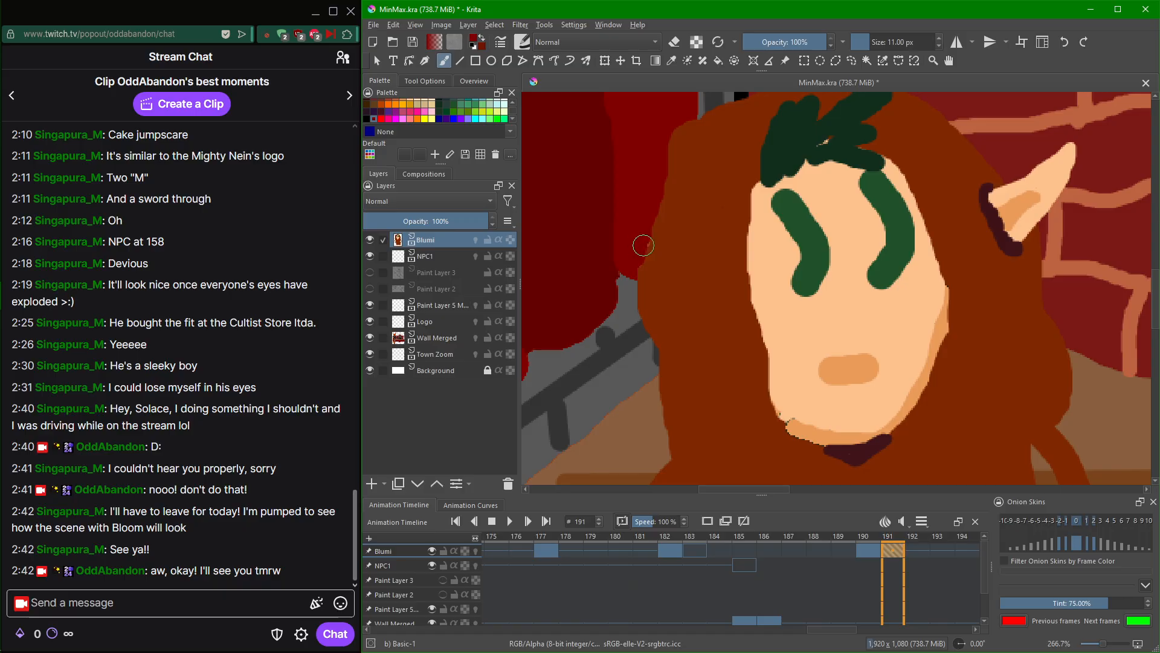
# Check the robe shading on frame 181 and paint dark brown fold lines across both shoulders of the character on frame 191.
pyautogui.scroll(-4, 734, 312)
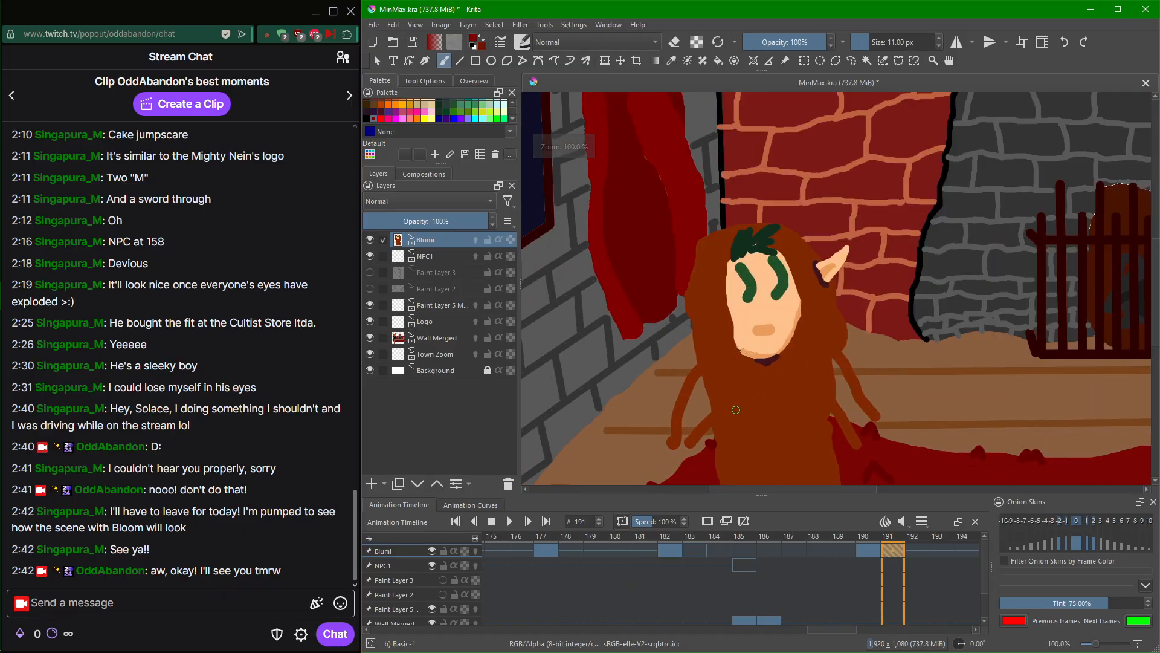
pyautogui.scroll(-9, 836, 593)
pyautogui.scroll(-1, 839, 584)
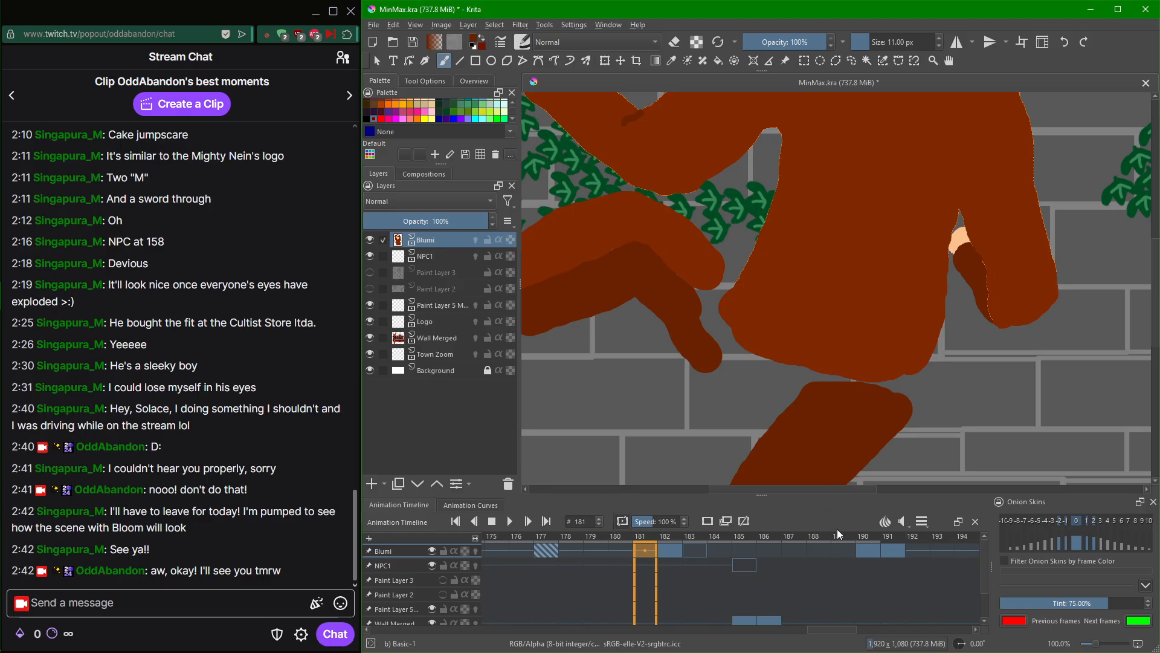
pyautogui.scroll(10, 837, 543)
pyautogui.scroll(1, 742, 379)
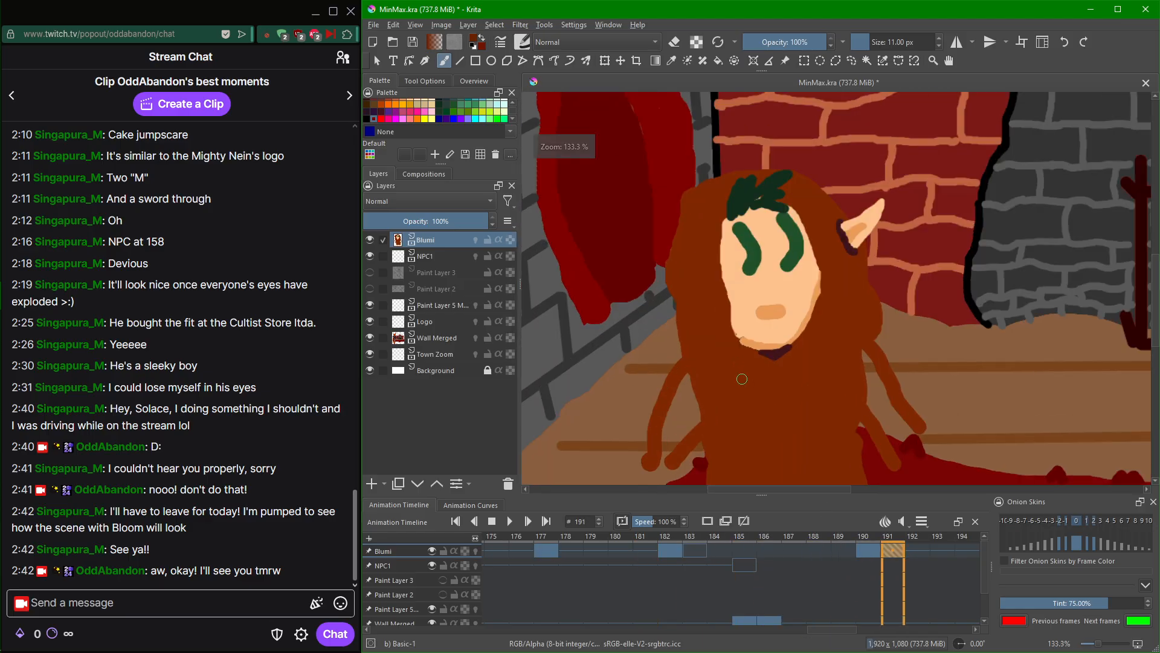
pyautogui.scroll(2, 743, 379)
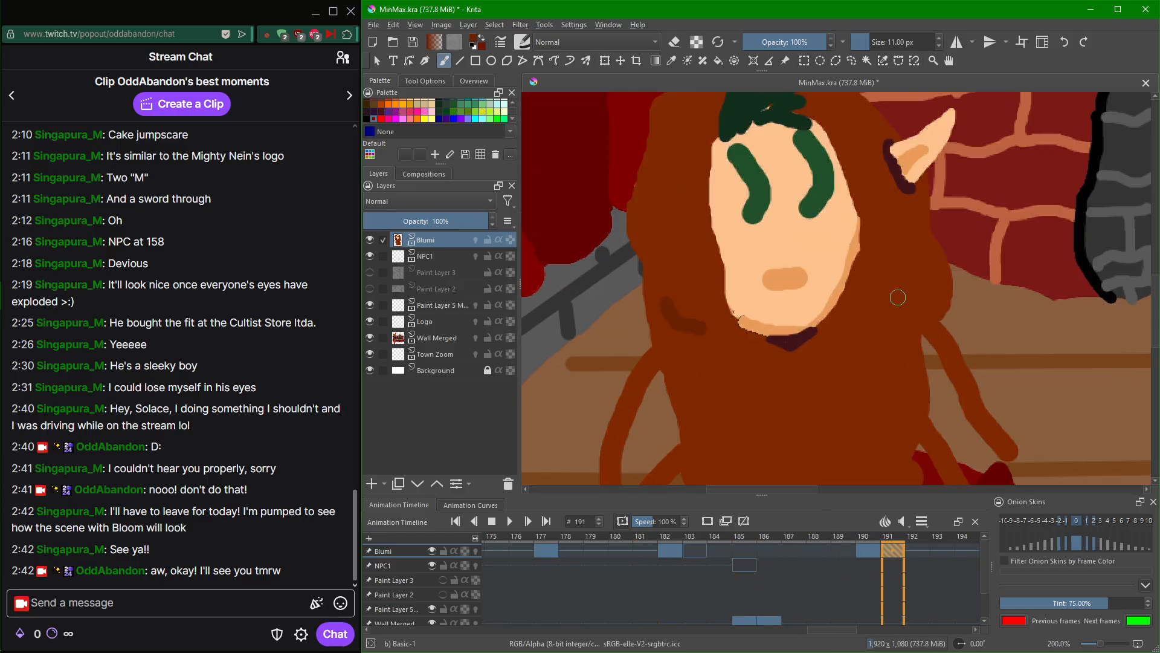
pyautogui.moveTo(861, 333); pyautogui.dragTo(911, 327)
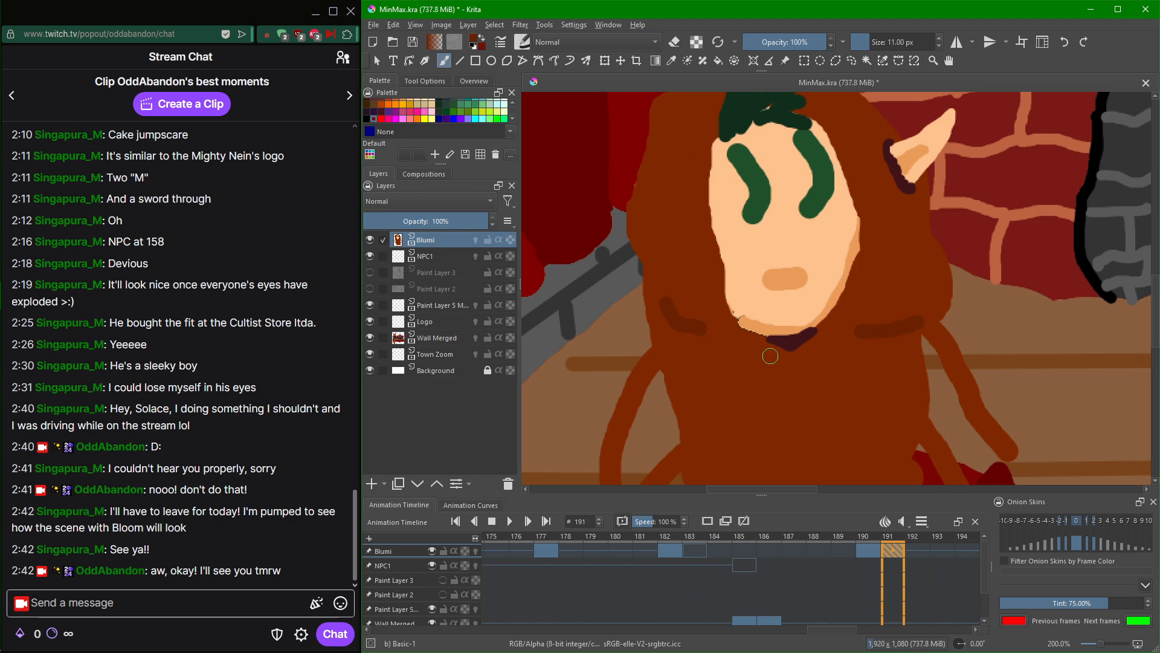
# Paint a V-shaped dark brown fold beneath the maroon collar opening, redoing its right-hand stroke.
pyautogui.moveTo(770, 347)
pyautogui.mouseDown()
pyautogui.moveTo(792, 372)
pyautogui.moveTo(808, 349)
pyautogui.moveTo(798, 370)
pyautogui.mouseUp()
pyautogui.scroll(-2, 846, 366)
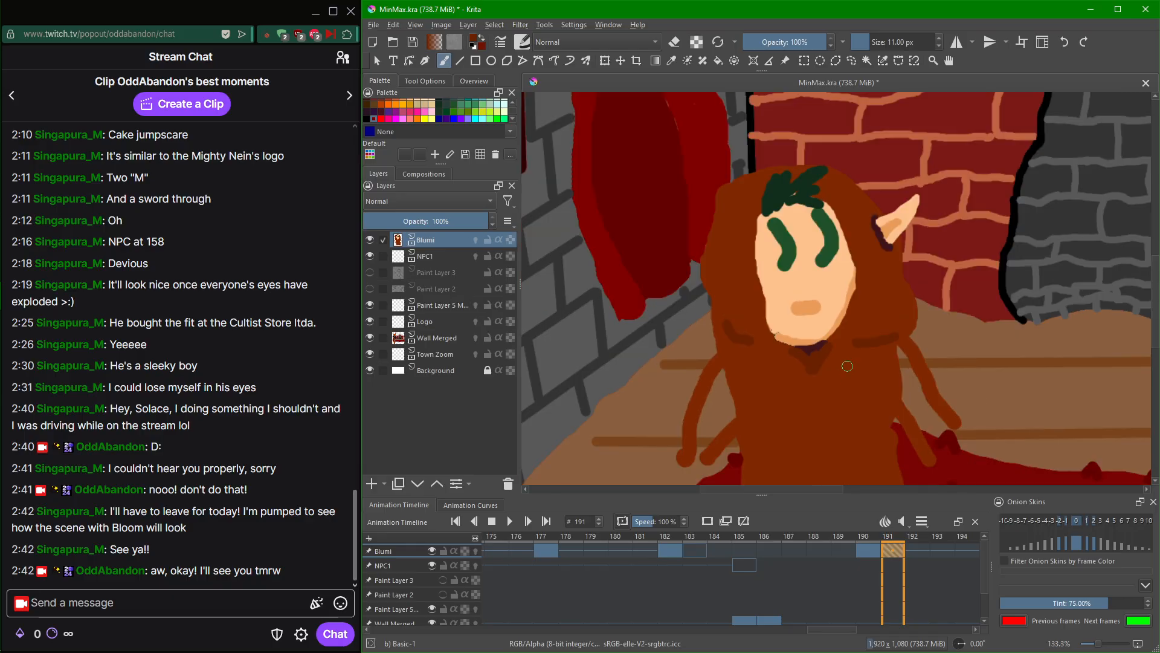
pyautogui.keyDown('ctrl'); pyautogui.click(847, 368); pyautogui.keyUp('ctrl')
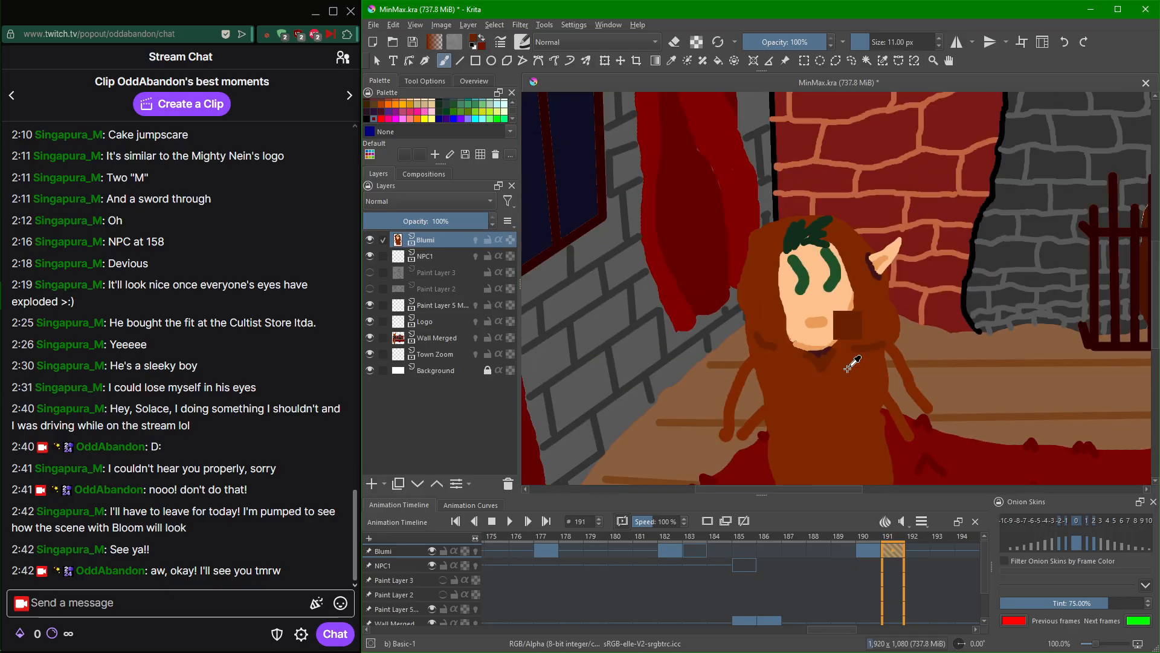
pyautogui.scroll(4, 849, 362)
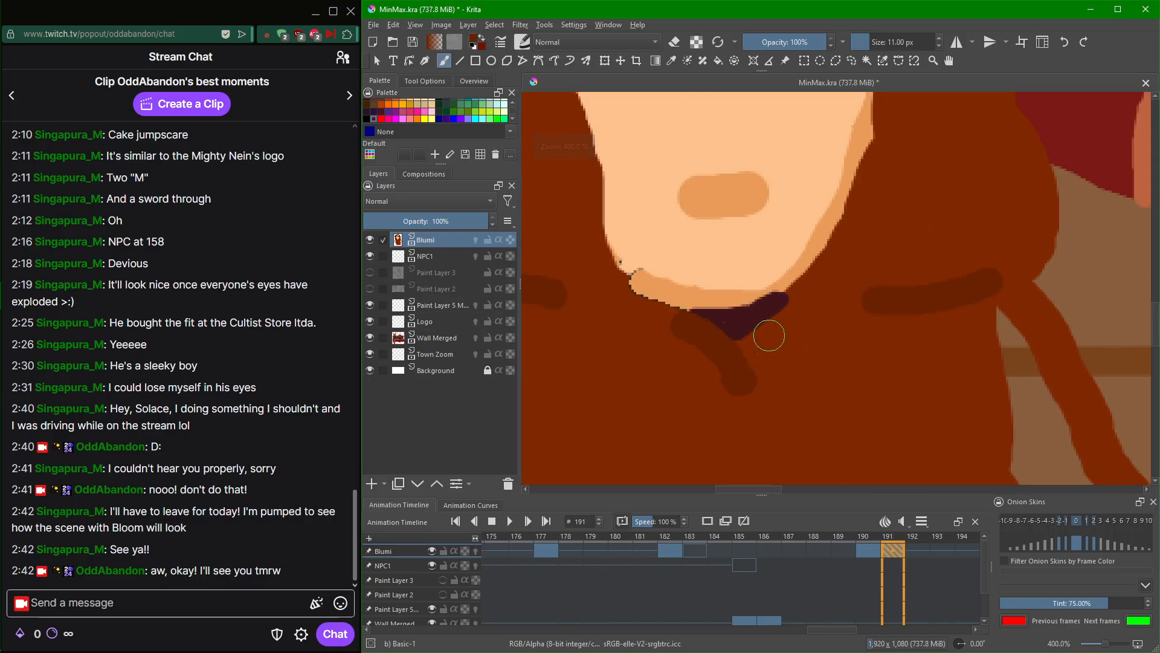
pyautogui.moveTo(795, 306); pyautogui.dragTo(790, 321)
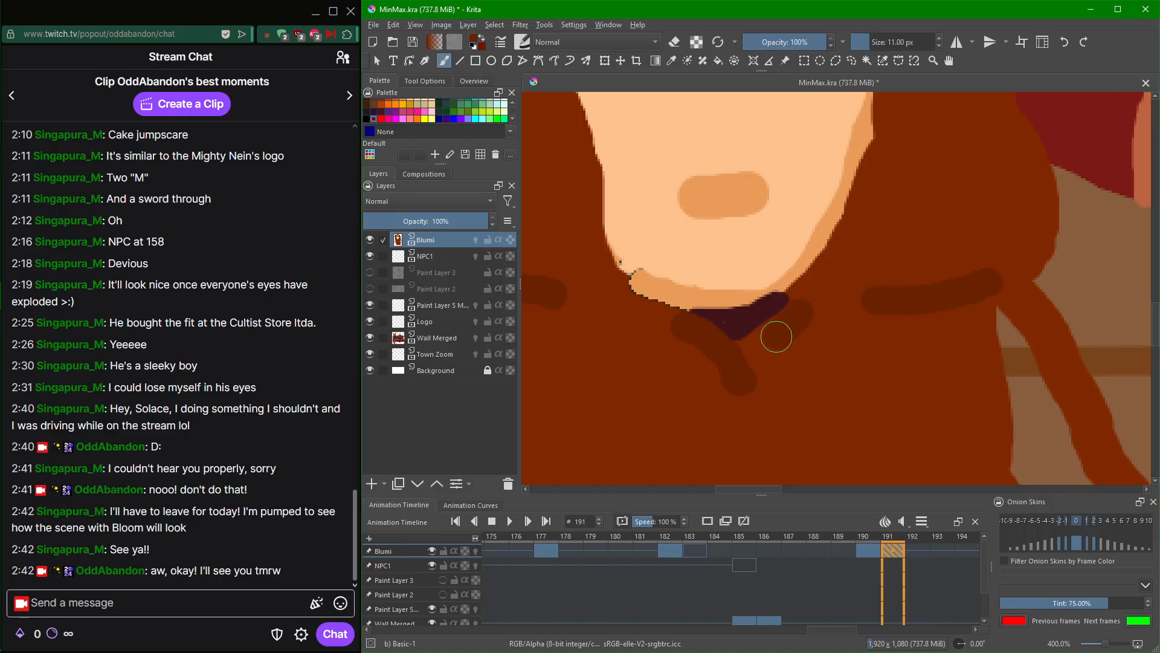
pyautogui.hotkey('ctrl', 'z')
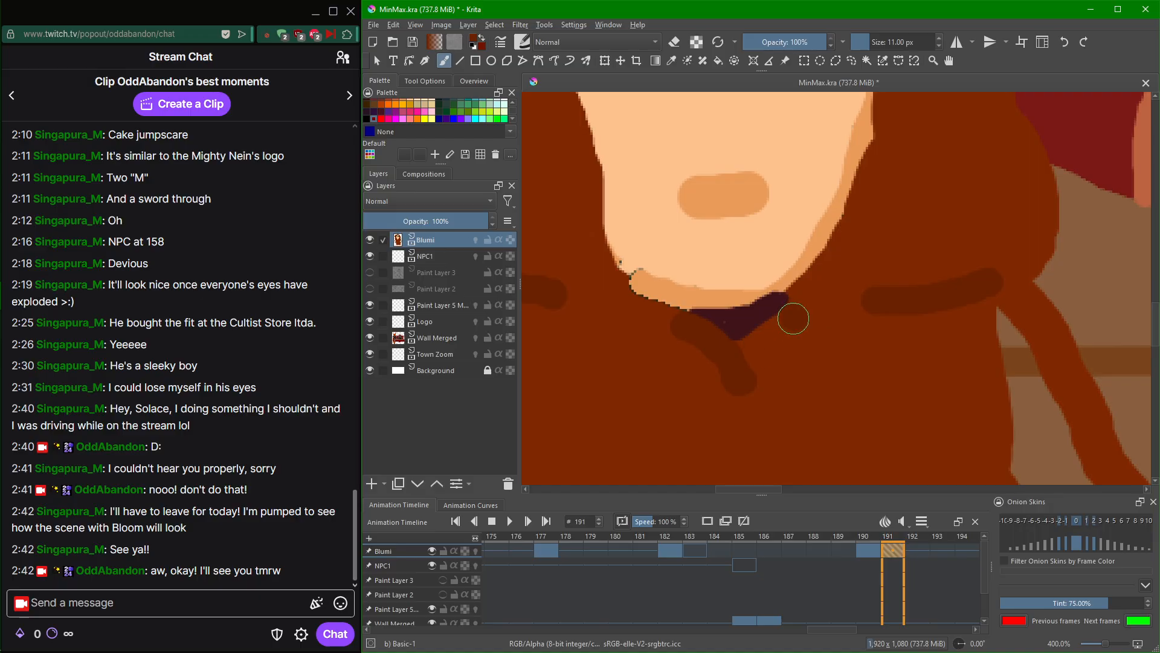
pyautogui.moveTo(794, 319); pyautogui.dragTo(744, 369)
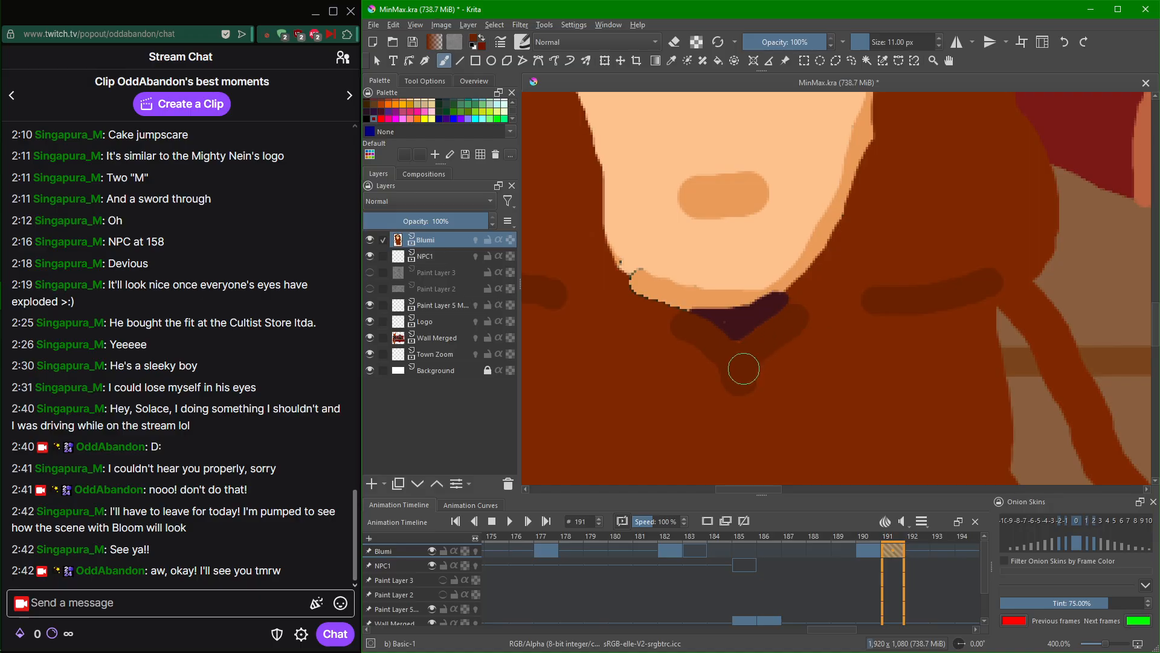
pyautogui.scroll(-1, 834, 314)
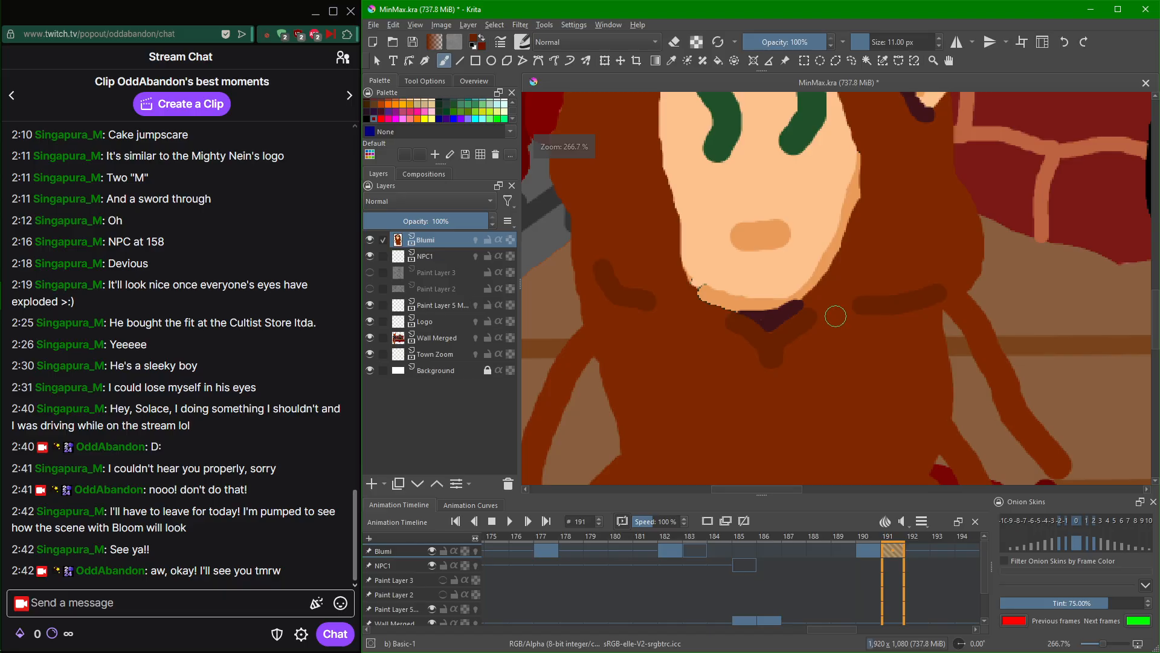
pyautogui.scroll(-2, 835, 316)
# Switch to OBS, unmute the Mic/Aux source, and return to Krita.
pyautogui.moveTo(1, 396)
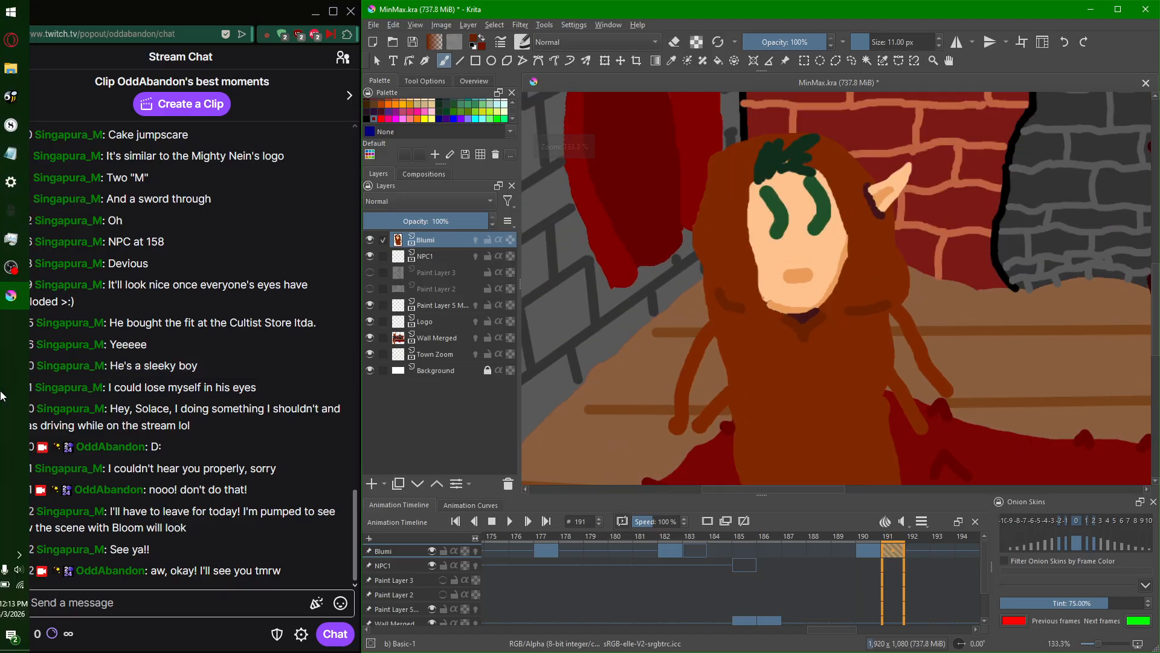
pyautogui.click(11, 267)
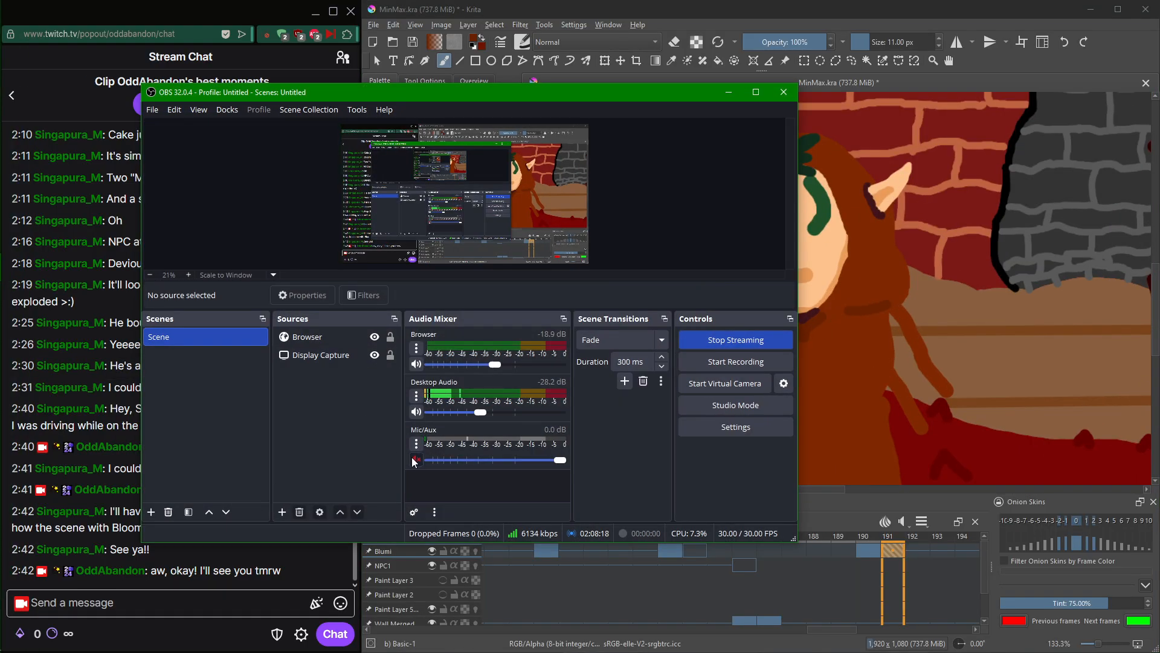
pyautogui.click(416, 460)
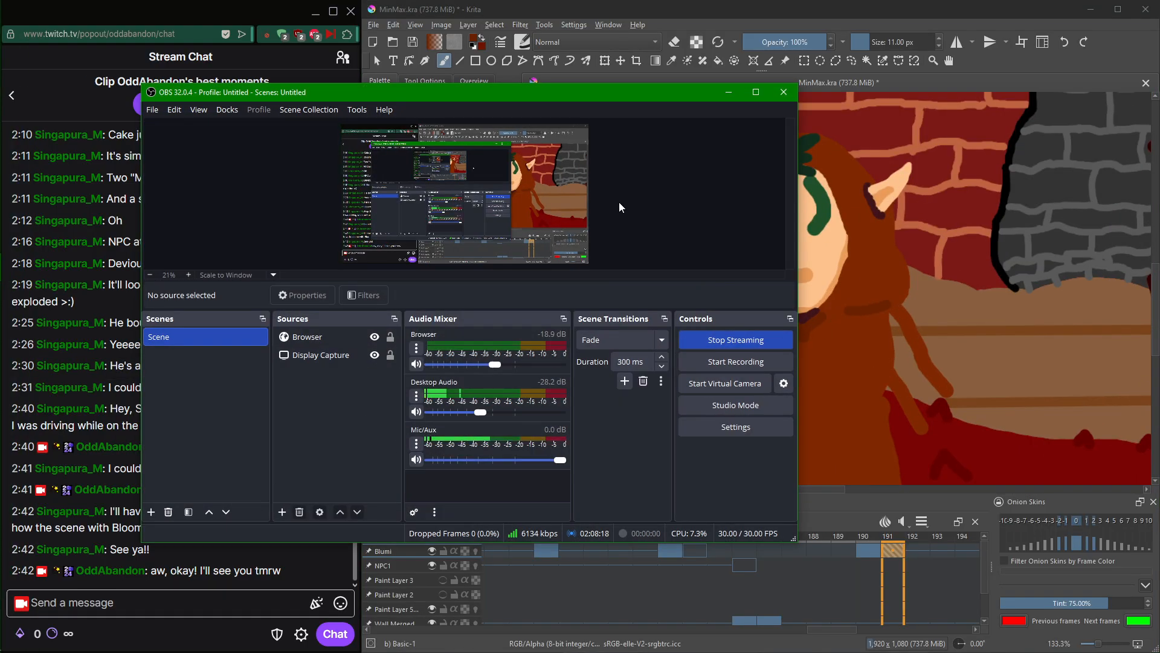
pyautogui.click(720, 93)
pyautogui.scroll(1, 763, 272)
pyautogui.scroll(-6, 763, 272)
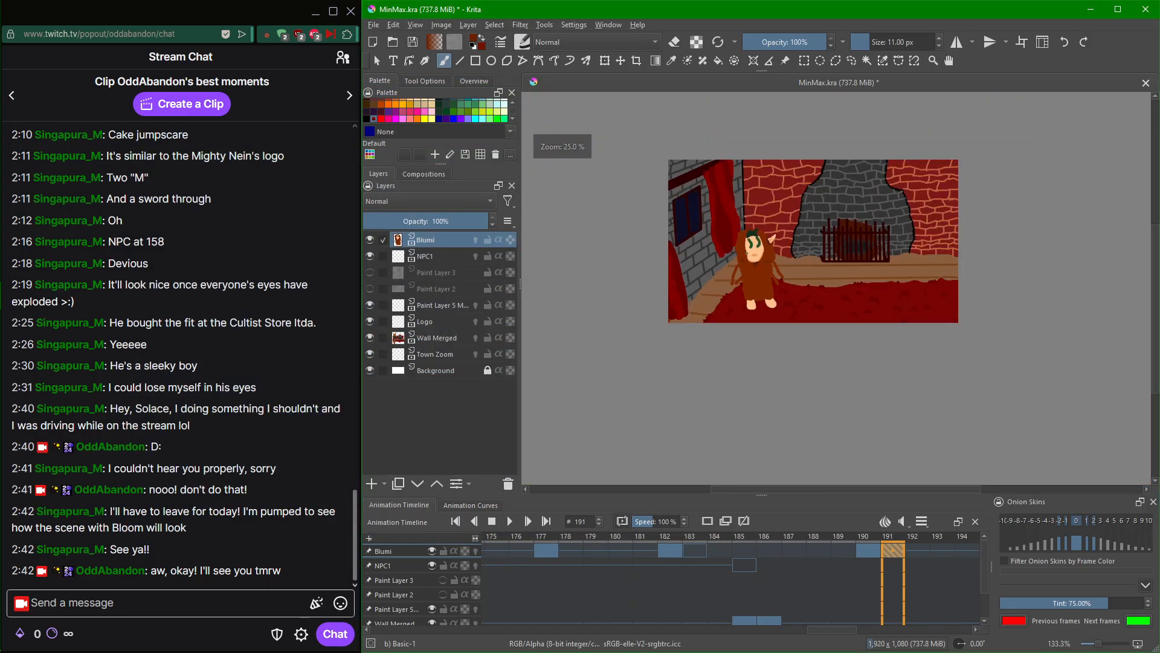
pyautogui.scroll(6, 766, 269)
pyautogui.scroll(-2, 750, 253)
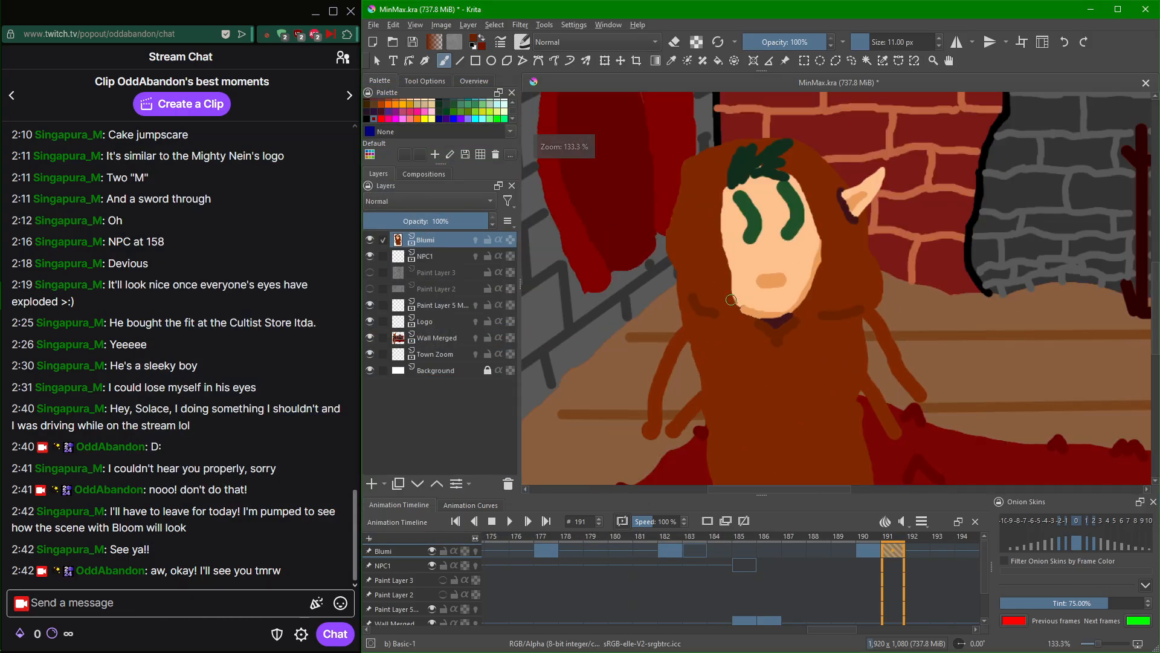
pyautogui.scroll(2, 737, 284)
pyautogui.scroll(-1, 731, 300)
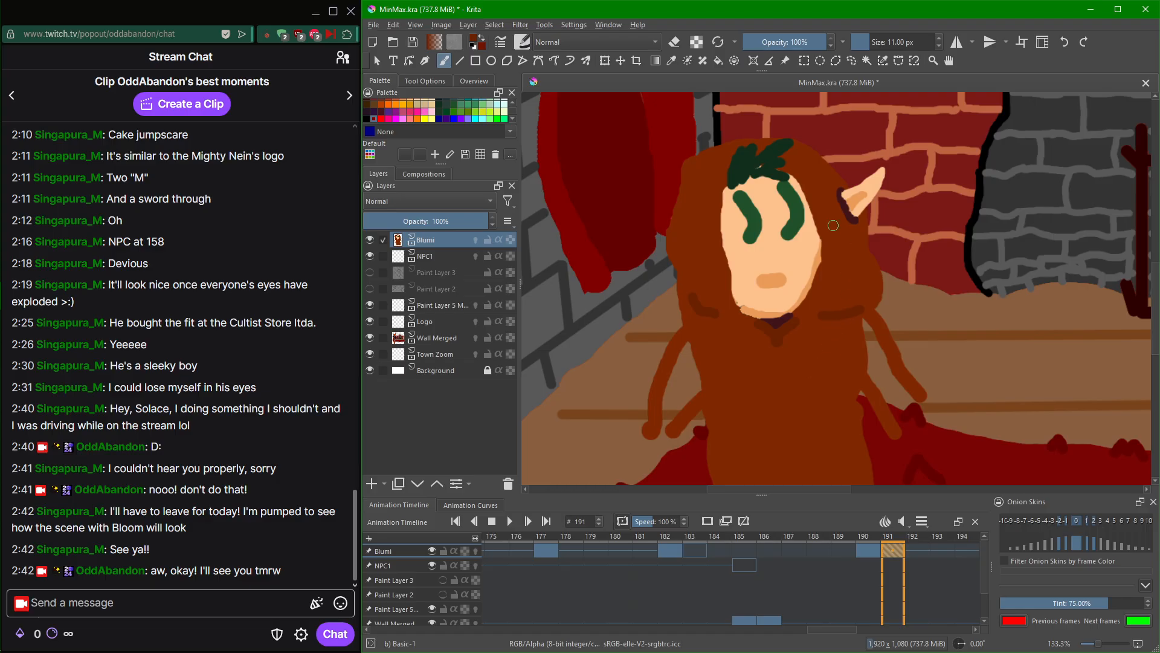
# Turn on onion skins for the Blumi layer and go back to frame 190 to compare the neighbouring poses.
pyautogui.click(879, 523)
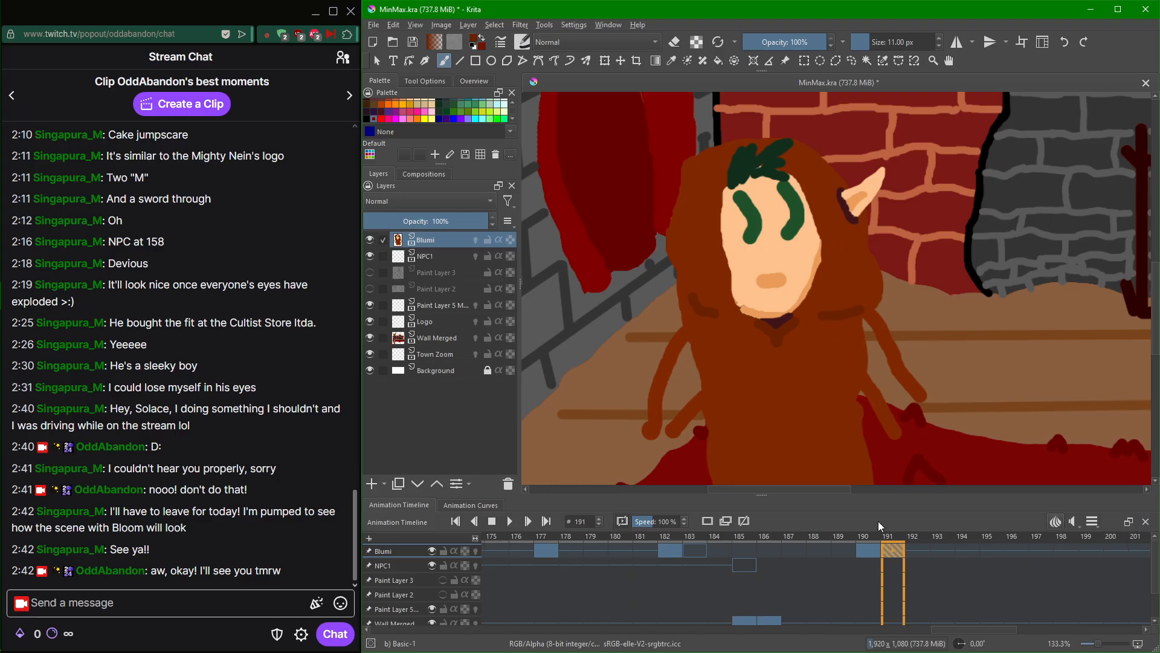
pyautogui.click(1055, 522)
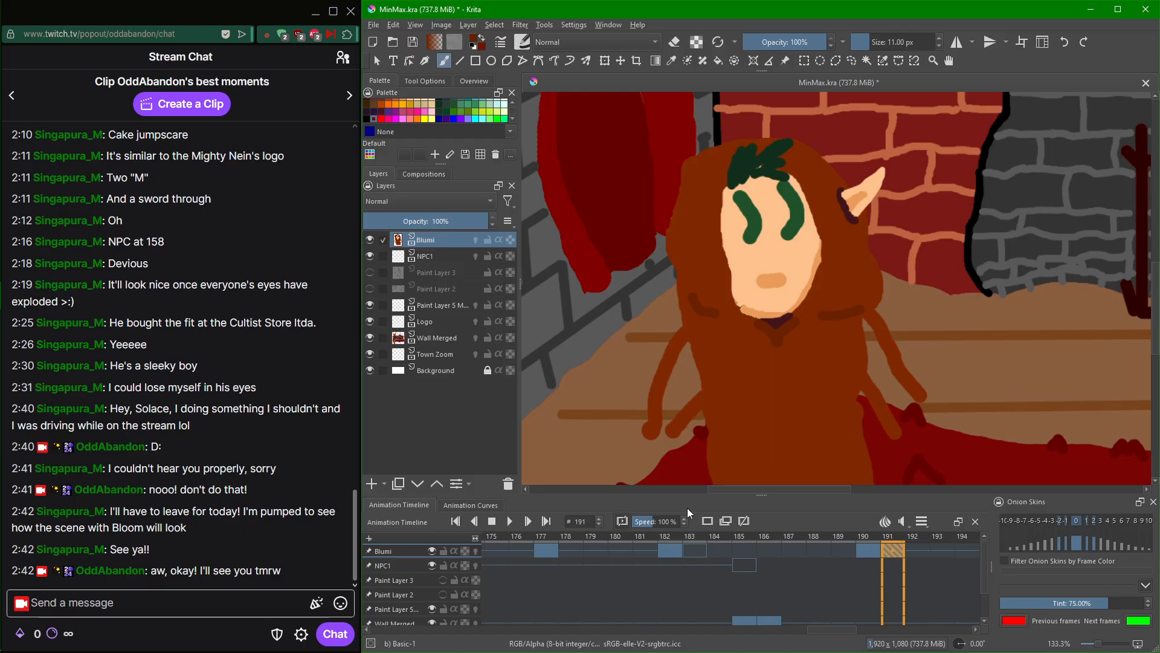
pyautogui.click(476, 551)
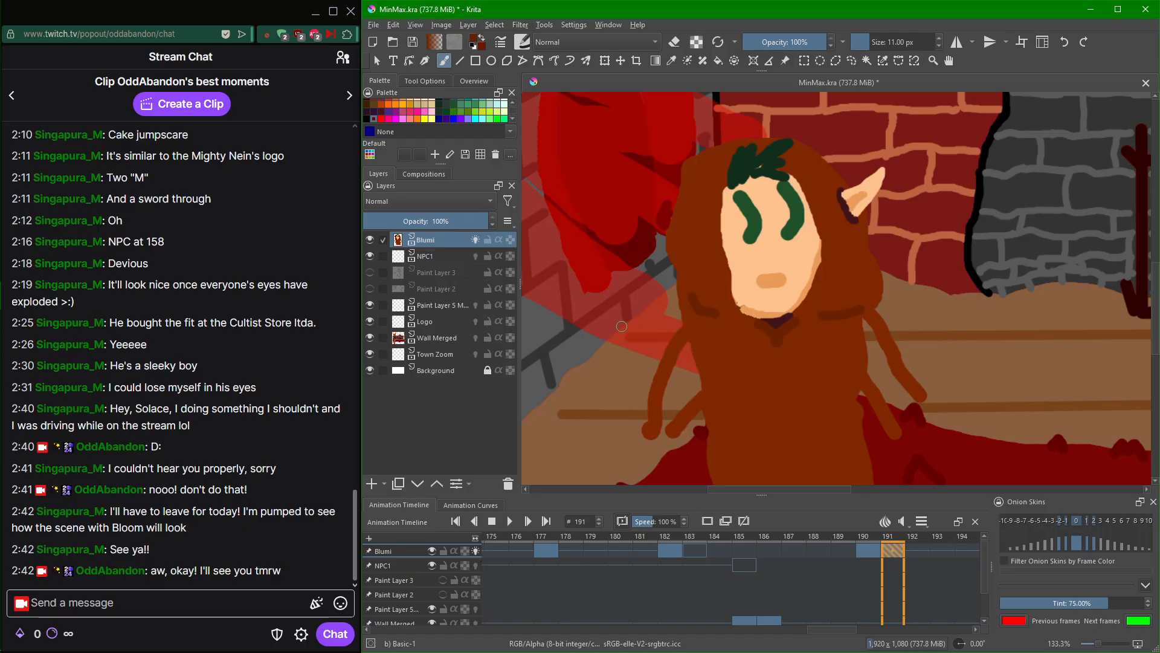
pyautogui.scroll(-3, 622, 326)
pyautogui.scroll(5, 654, 314)
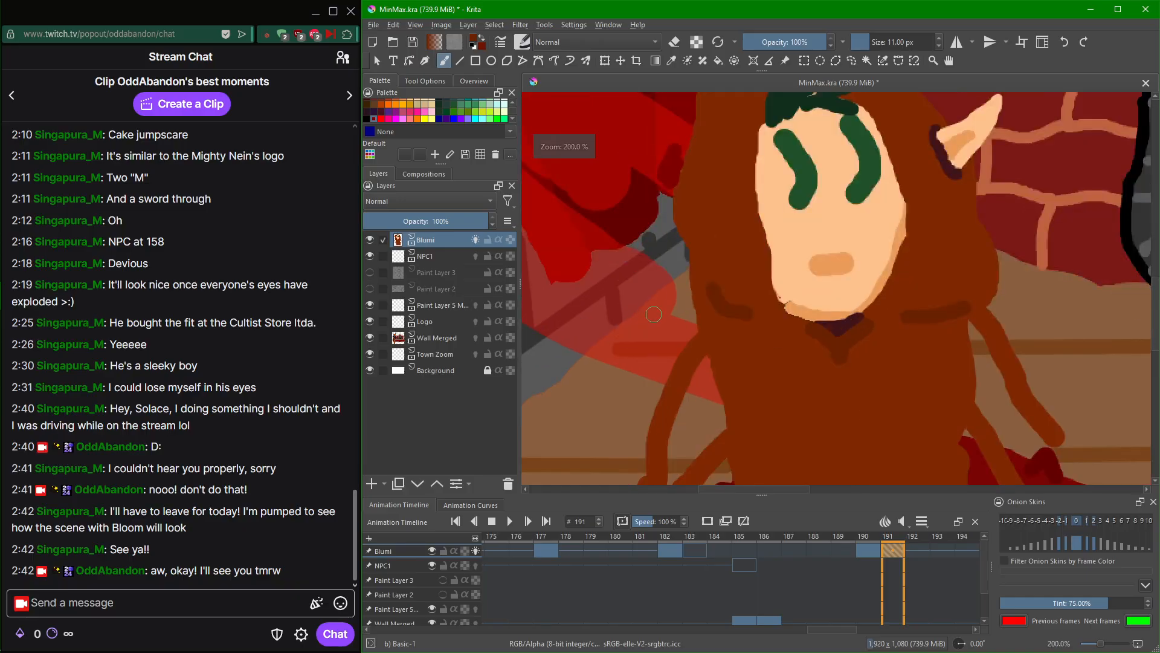
pyautogui.scroll(-2, 654, 315)
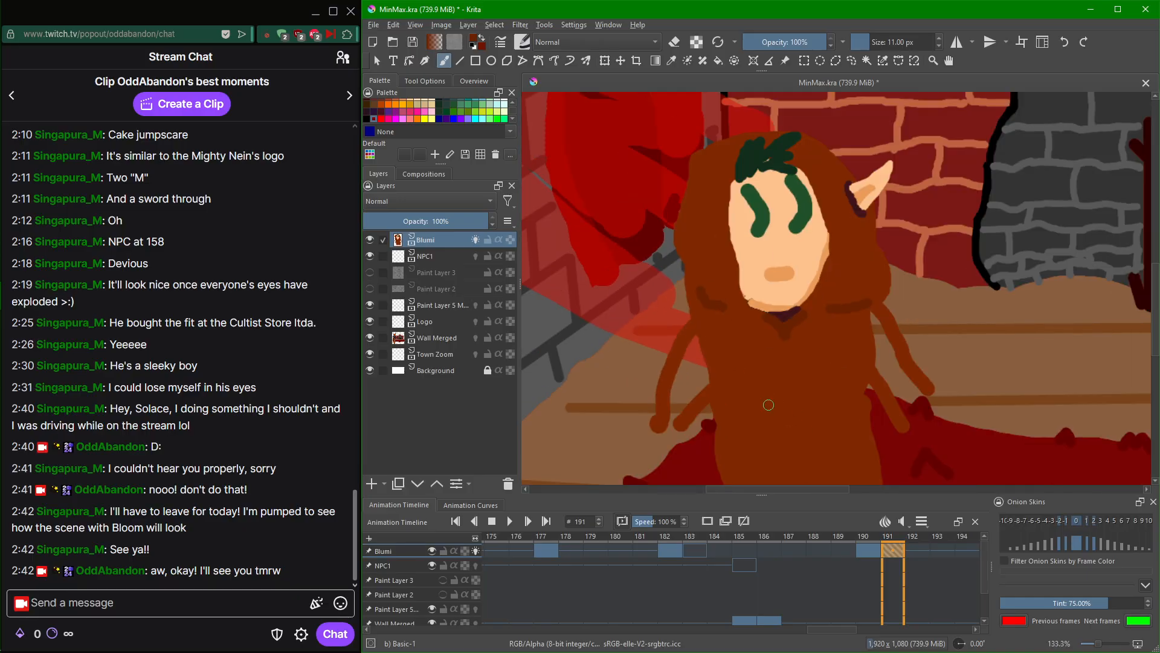
pyautogui.press('Left')
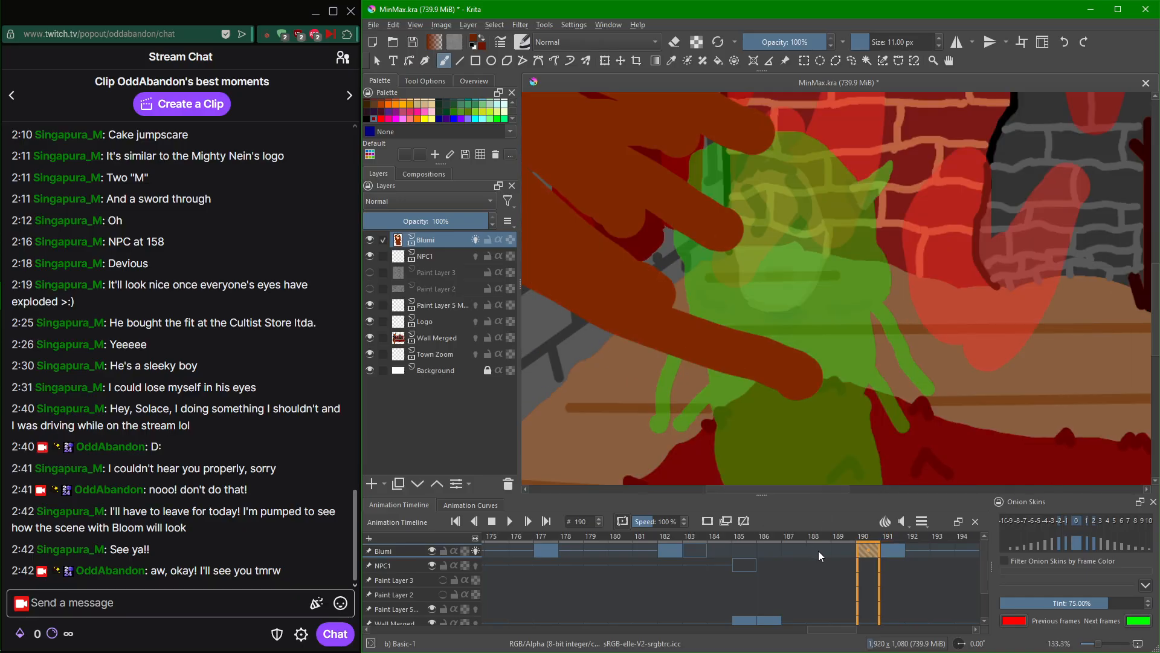
pyautogui.scroll(-2, 895, 374)
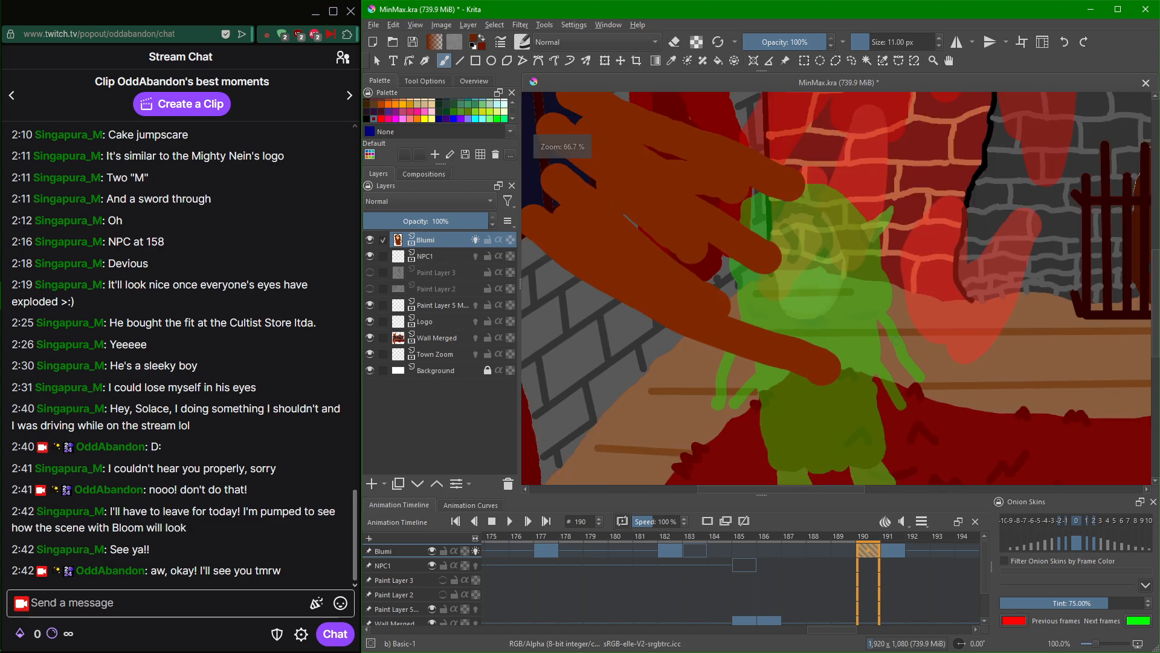
# Go back frame by frame from frame 190 to frame 178 to compare the Blumi poses through the onion skins.
pyautogui.scroll(-1, 896, 348)
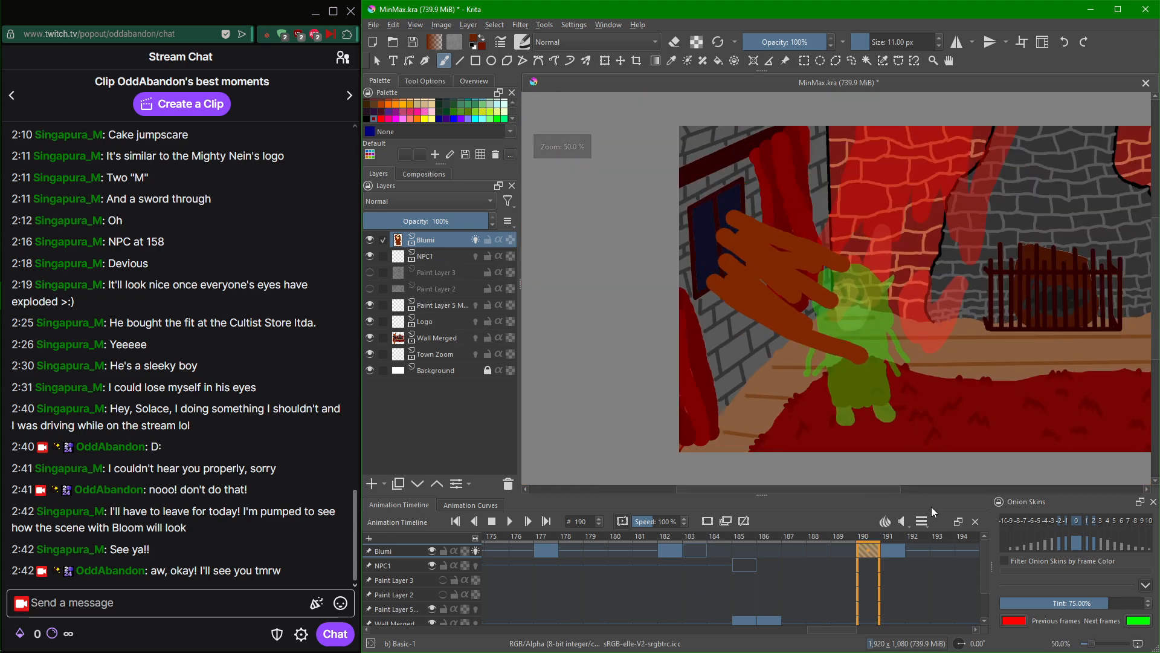
pyautogui.scroll(-1, 931, 507)
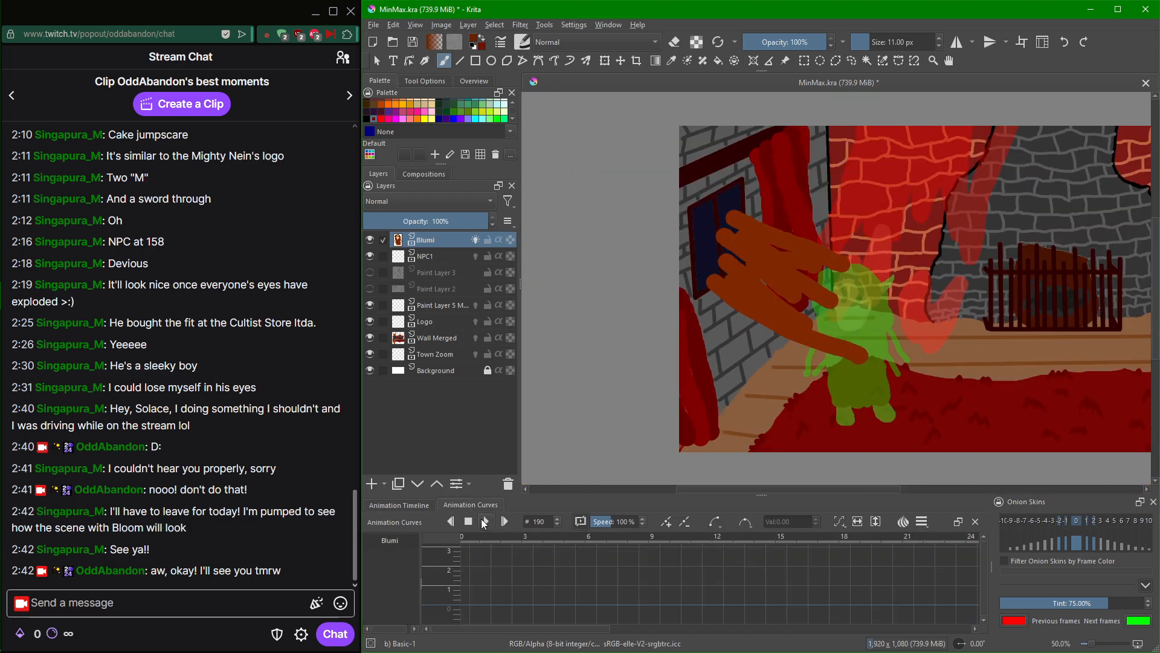
pyautogui.scroll(1, 482, 503)
pyautogui.press('Left')
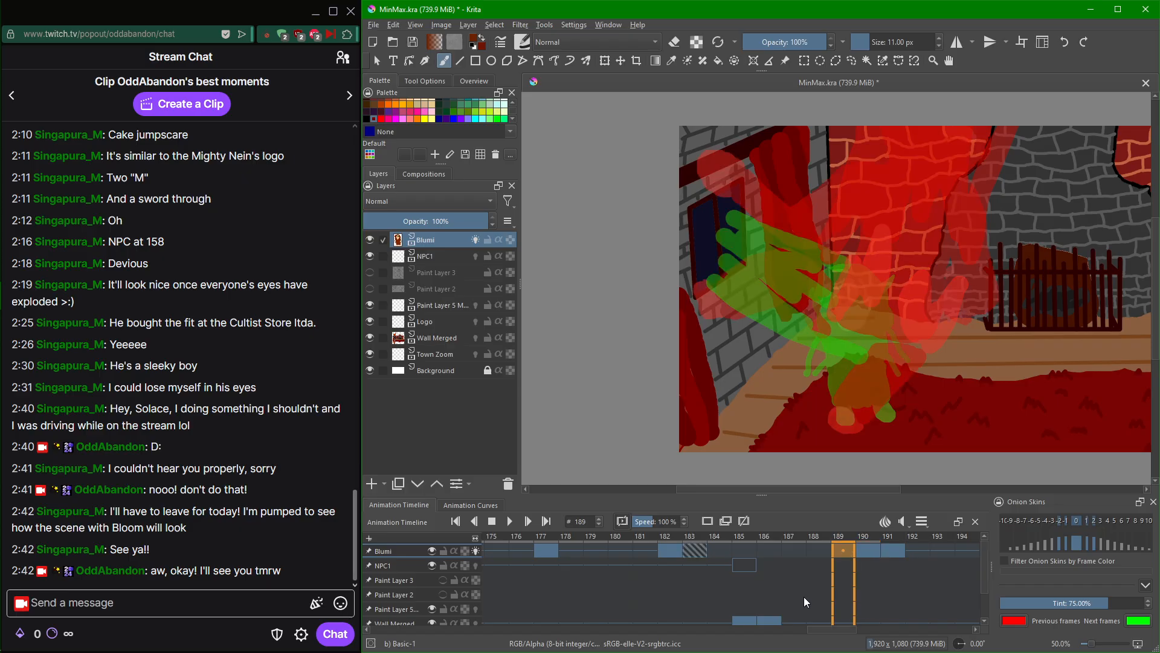
pyautogui.press('Left')
pyautogui.press('Left')
pyautogui.press('Left')
pyautogui.press('Left')
pyautogui.press('Left')
pyautogui.press('Left')
pyautogui.press('Left')
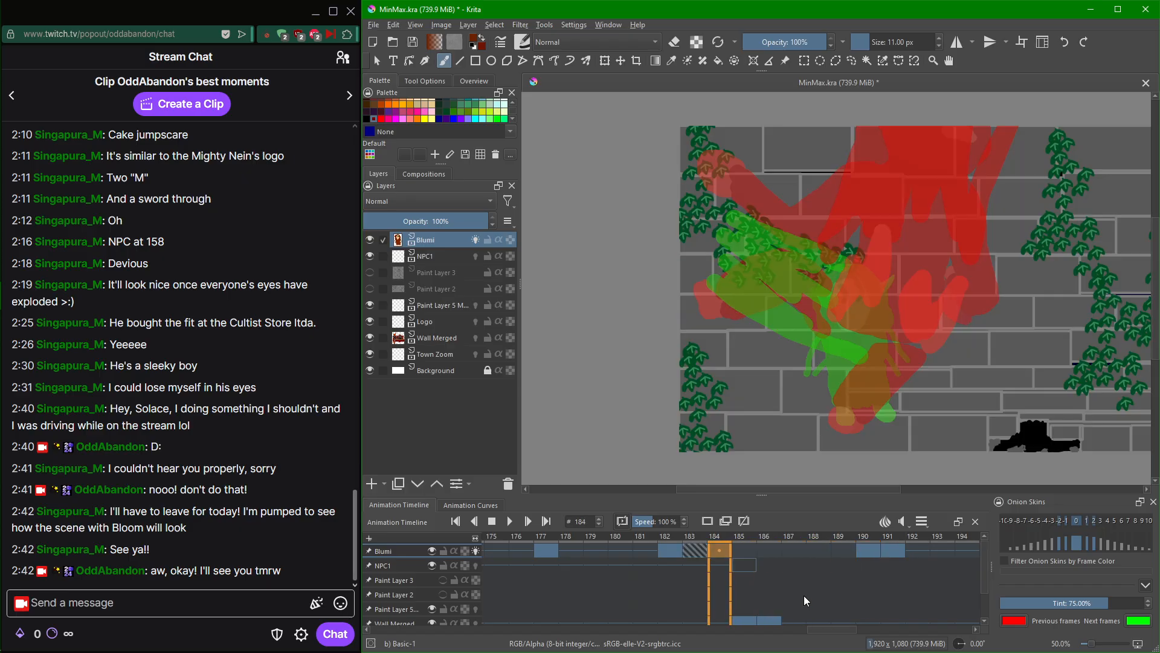
pyautogui.press('Left')
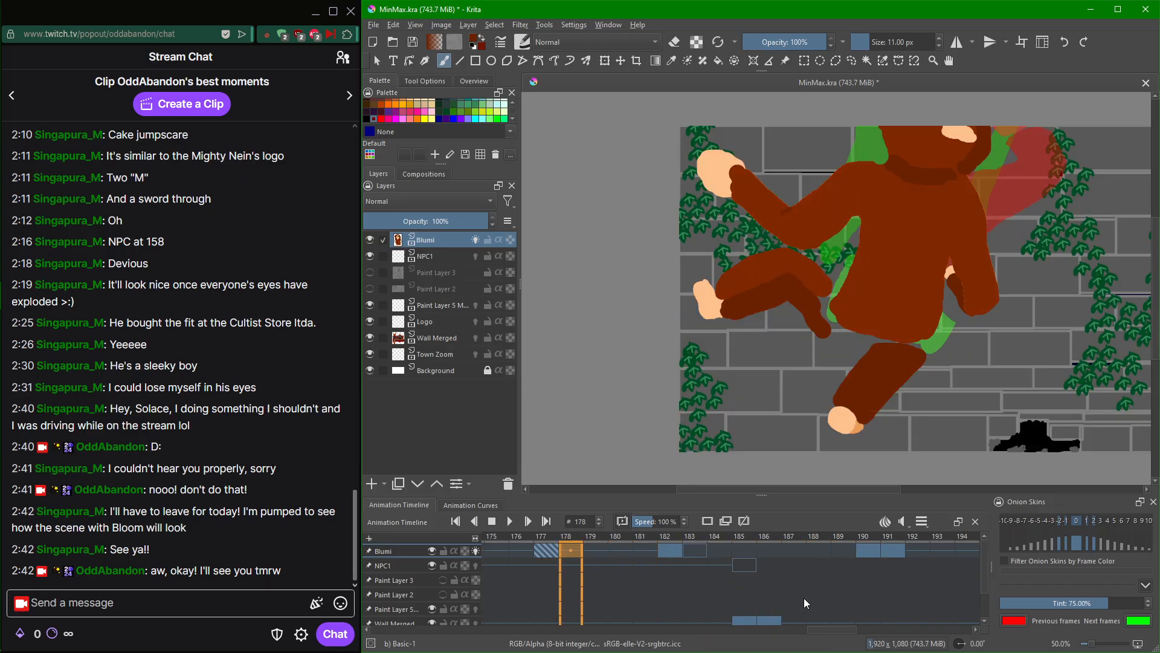
# Go forward from frame 178 to frame 191, checking how the leaping pose leads into the standing character.
pyautogui.press('Right')
pyautogui.press('Right')
pyautogui.press('Right')
pyautogui.press('Right')
pyautogui.press('Right')
pyautogui.press('Right')
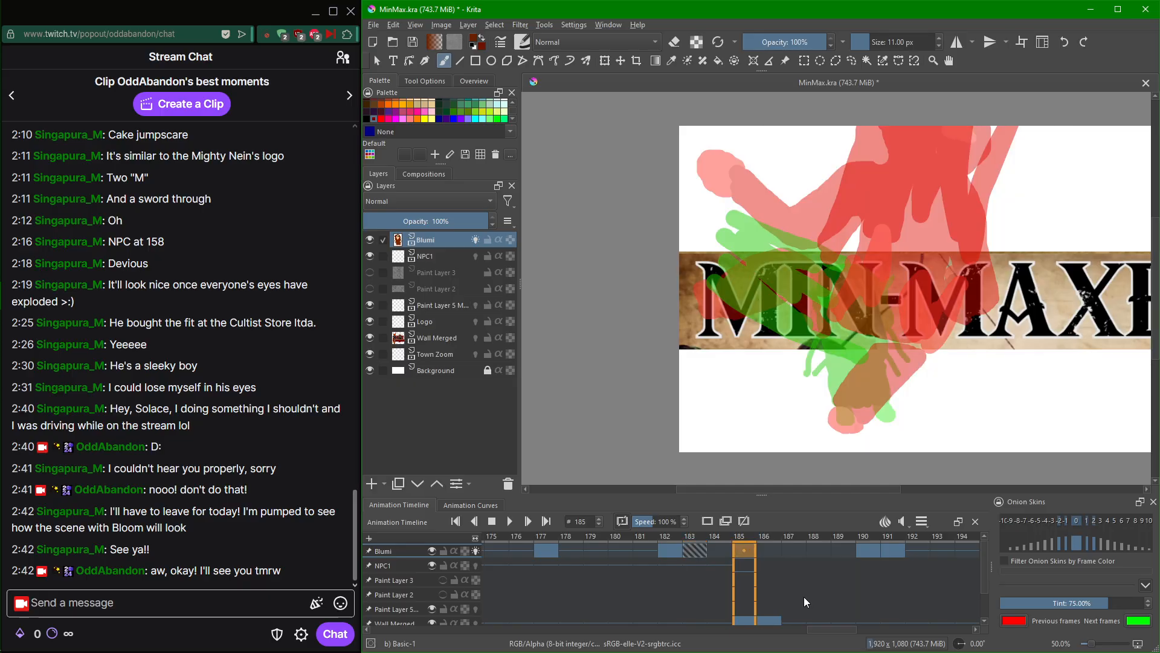
pyautogui.press('Right')
pyautogui.press('Right')
pyautogui.press('Right')
pyautogui.press('Right')
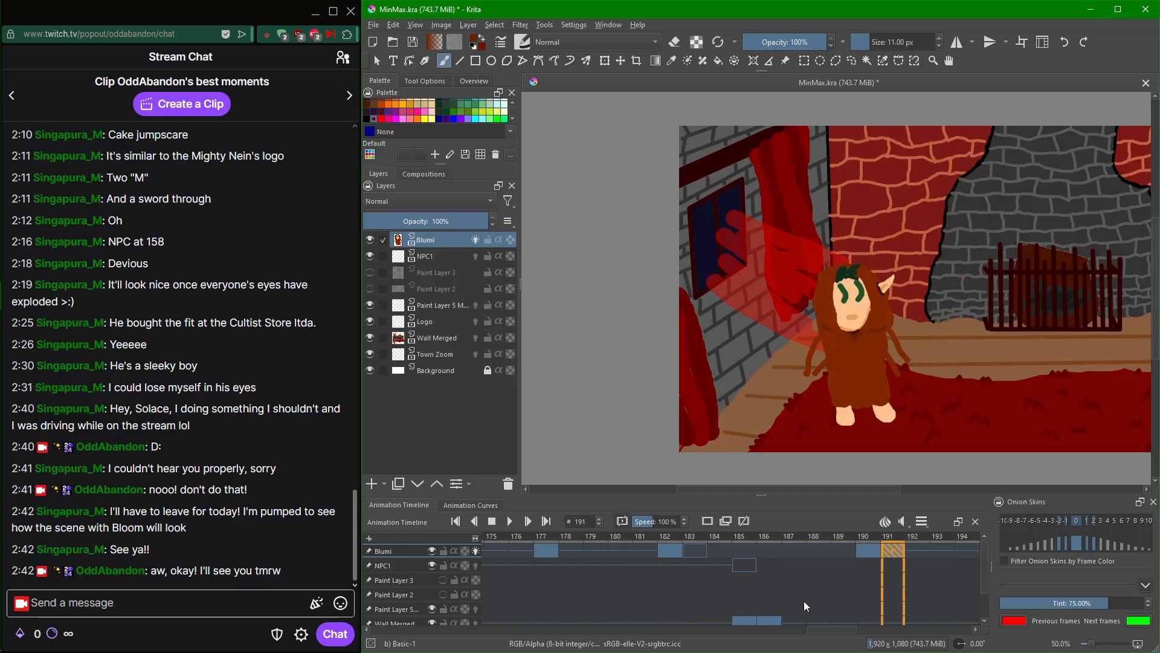
# Focus on the character's face and green hair on frame 191 and choose a golden orange brush colour from the palette.
pyautogui.scroll(3, 846, 323)
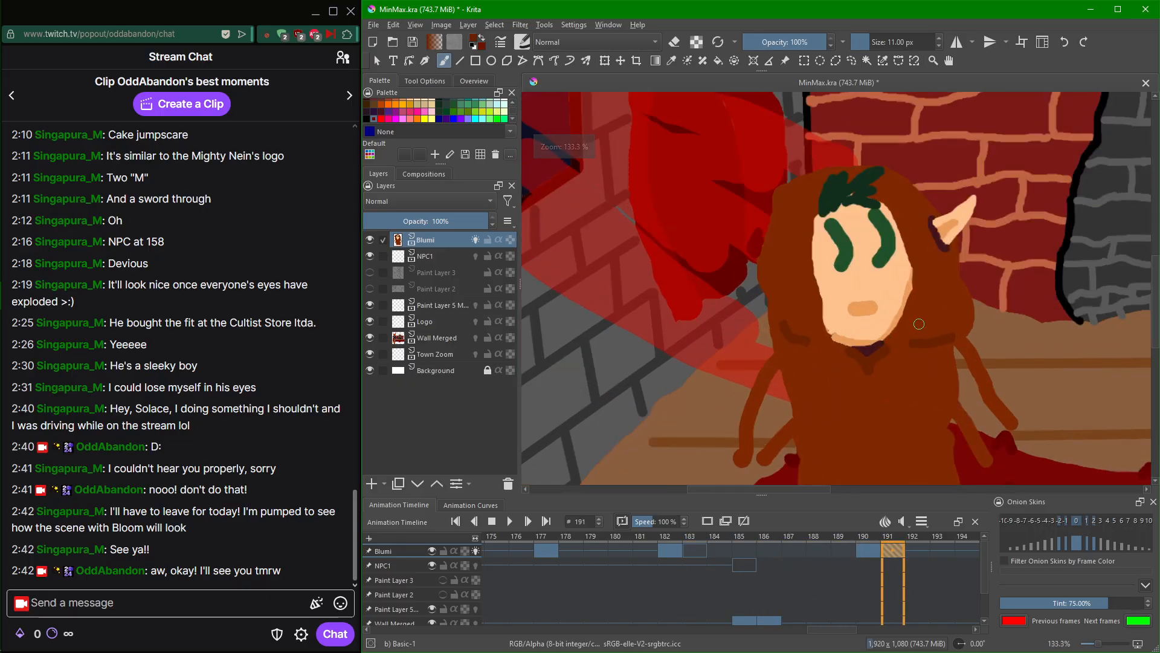
pyautogui.scroll(2, 919, 323)
pyautogui.moveTo(912, 266); pyautogui.dragTo(939, 384)
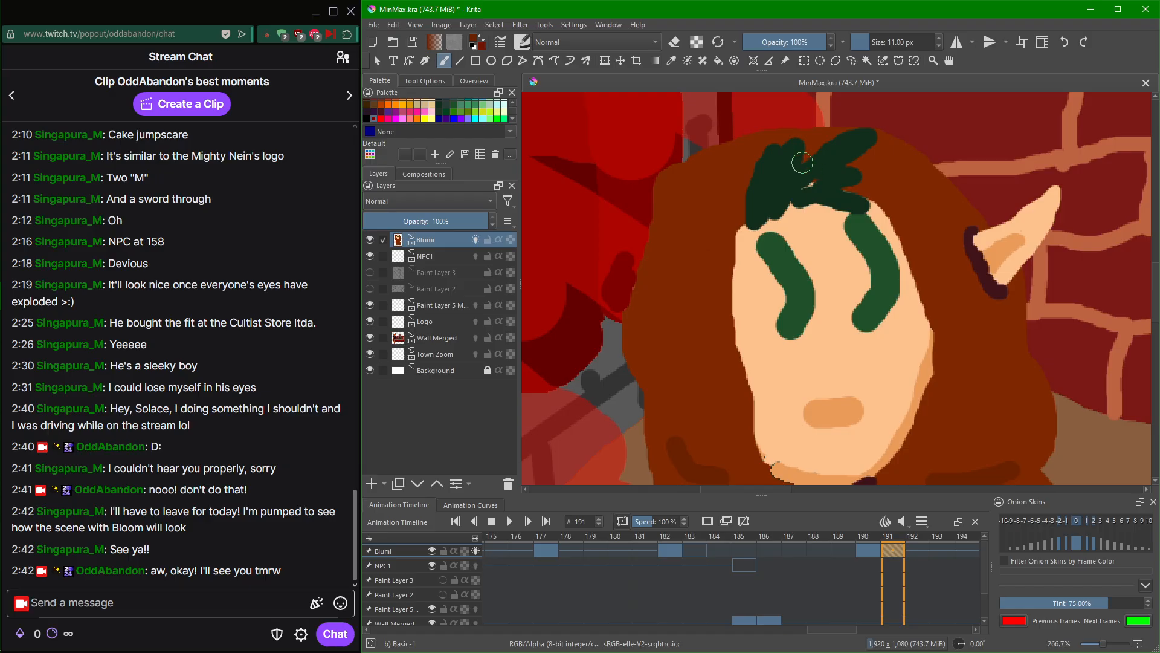
pyautogui.scroll(2, 413, 114)
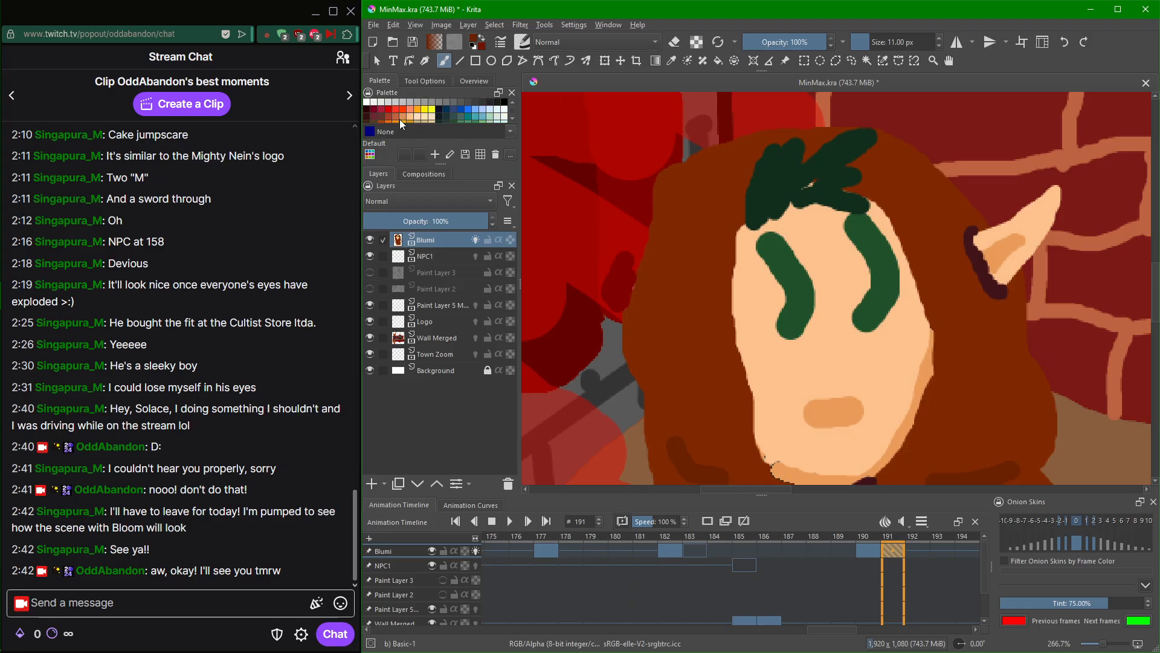
pyautogui.scroll(-2, 403, 116)
pyautogui.click(403, 105)
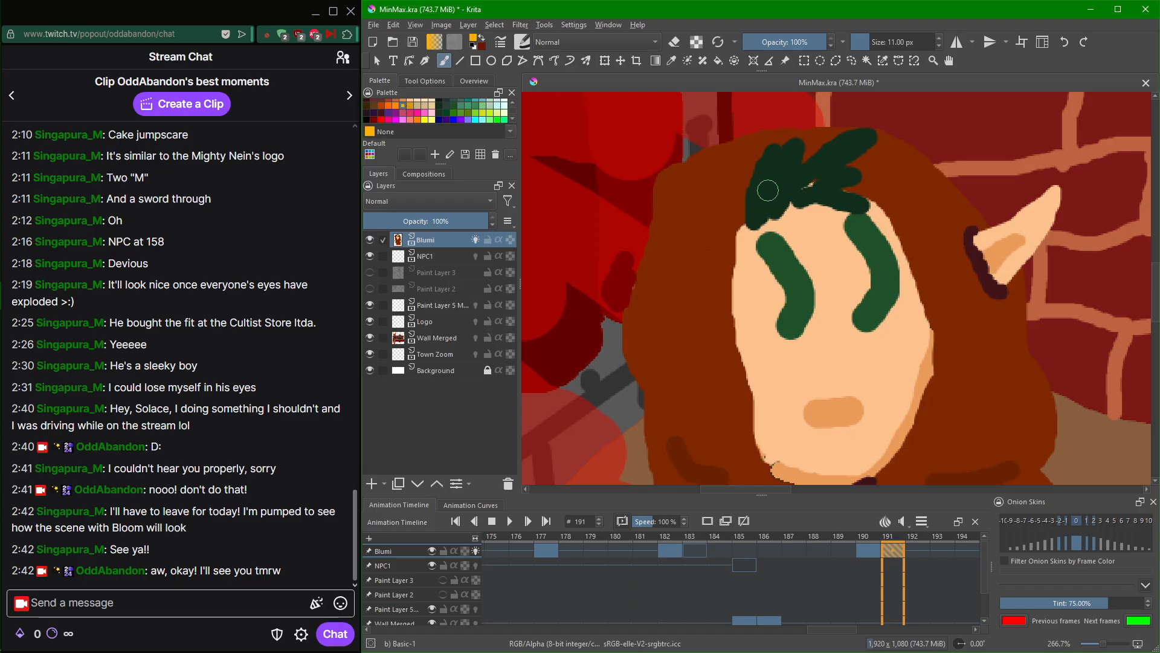
# Recolour the character's dark green hair tuft with fills, trying orange and very dark brown before settling on medium brown.
pyautogui.click(718, 61)
pyautogui.click(751, 144)
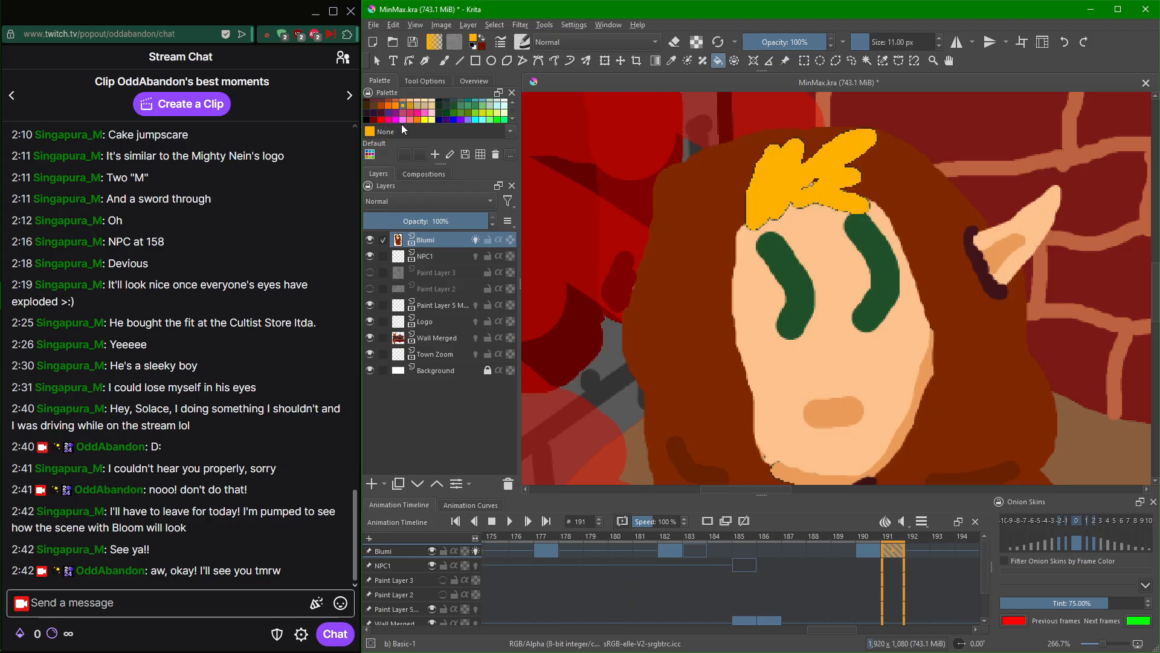
pyautogui.click(367, 106)
pyautogui.click(782, 180)
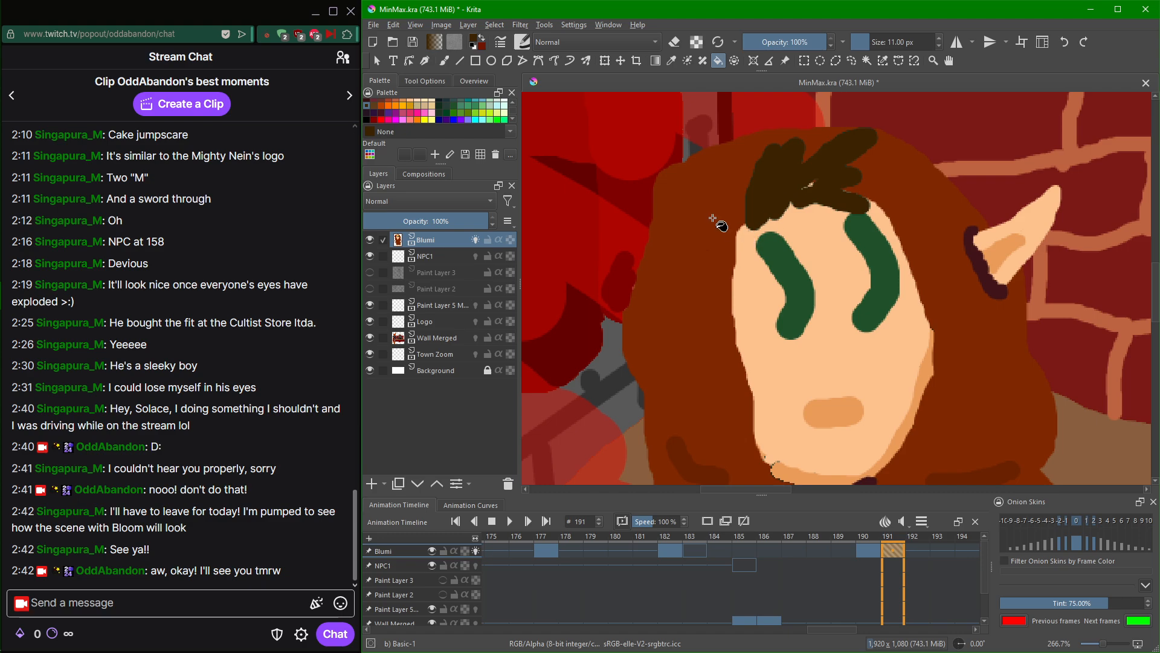
pyautogui.click(424, 119)
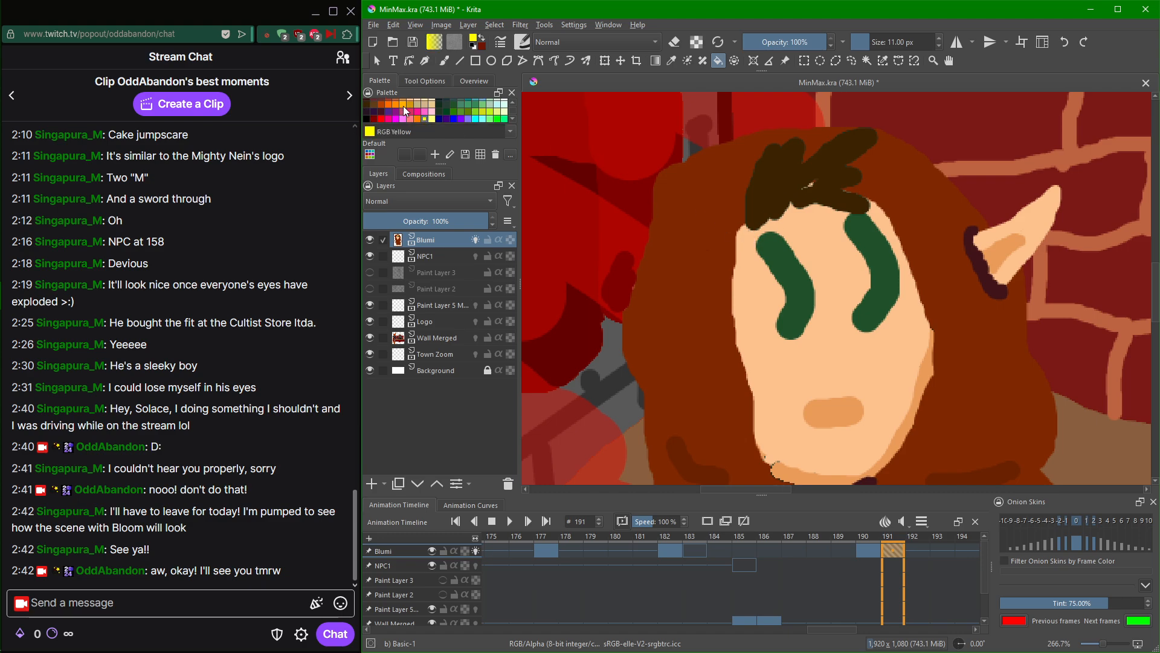
pyautogui.click(402, 104)
pyautogui.click(786, 202)
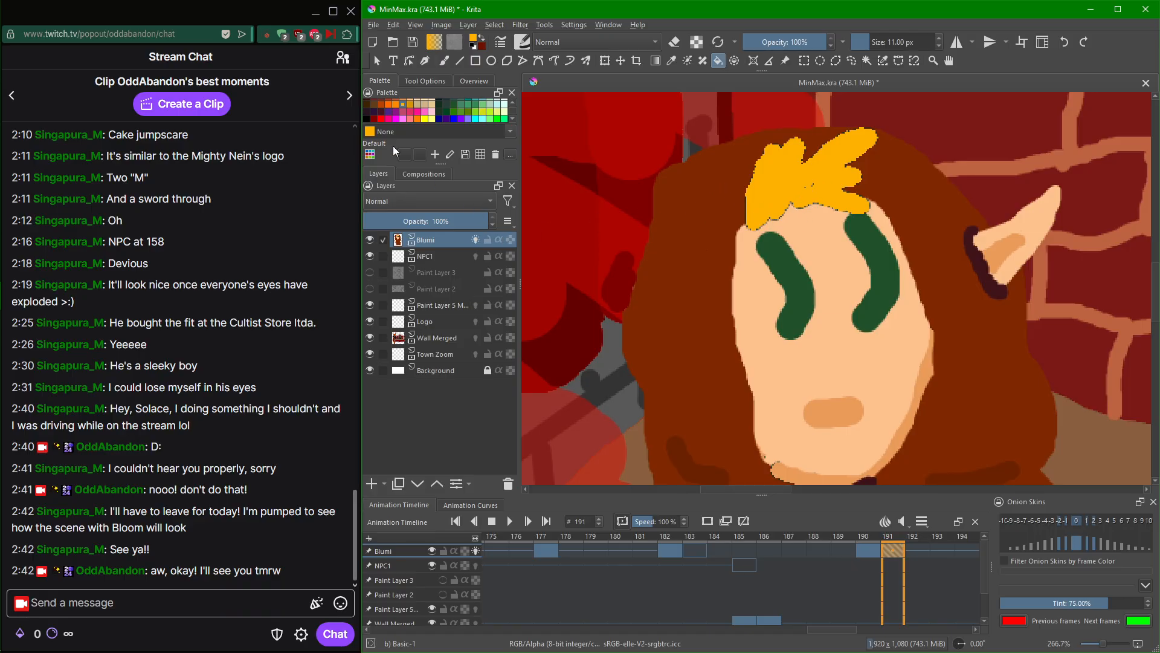
pyautogui.click(372, 102)
pyautogui.click(813, 187)
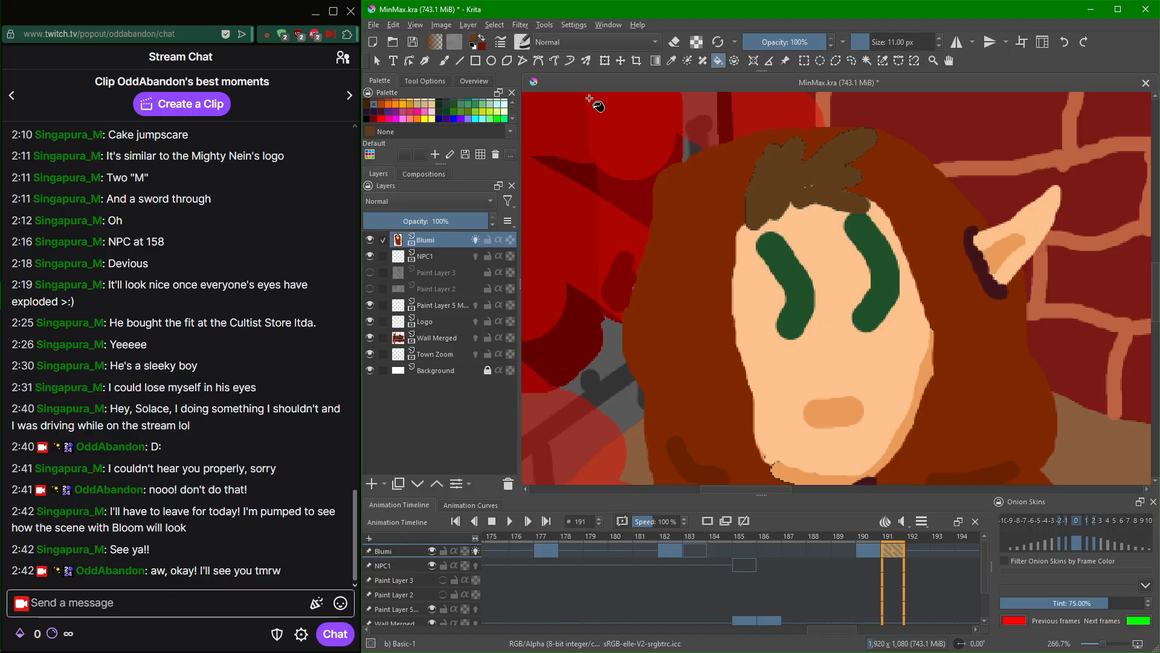
# Brush medium brown along the hair tuft's lower edge with the 11 px brush so it covers the top of the forehead.
pyautogui.click(443, 61)
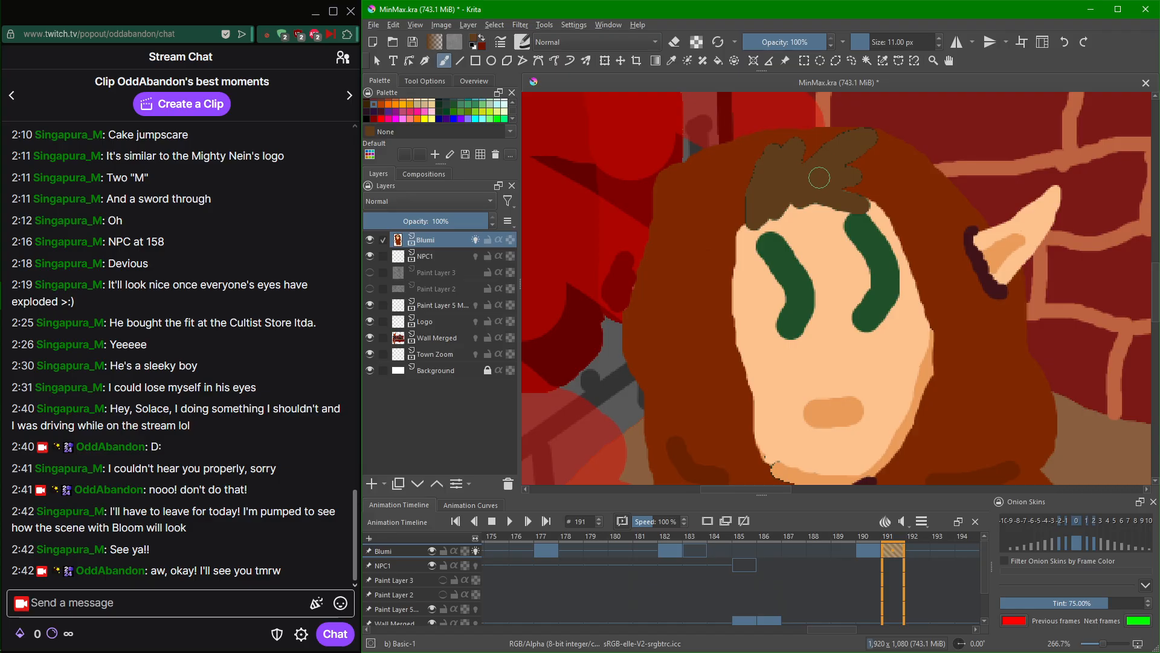
pyautogui.scroll(-4, 819, 177)
pyautogui.scroll(2, 919, 281)
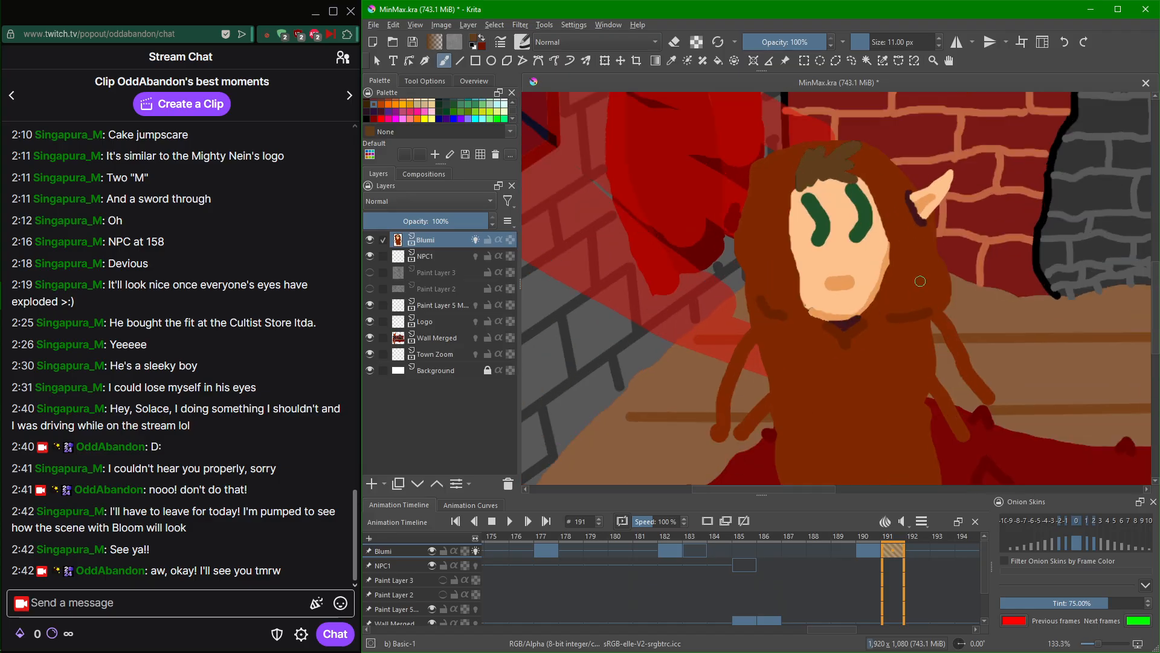
pyautogui.scroll(3, 920, 281)
pyautogui.scroll(-1, 785, 218)
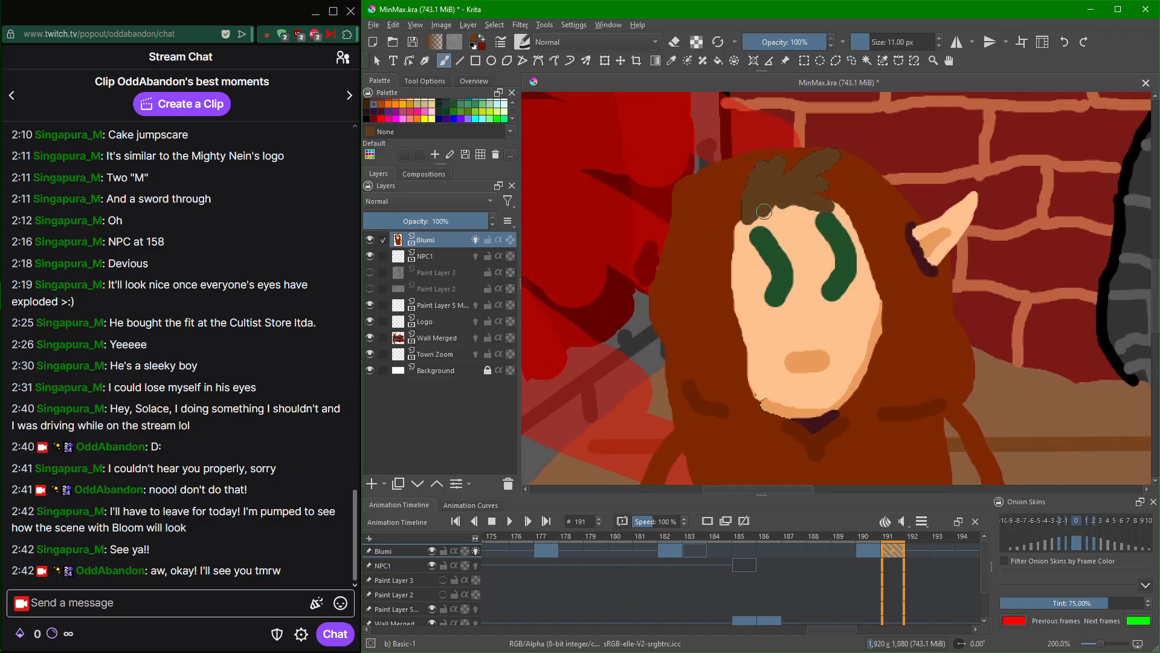
pyautogui.moveTo(764, 211)
pyautogui.mouseDown()
pyautogui.moveTo(790, 227)
pyautogui.moveTo(798, 197)
pyautogui.moveTo(844, 231)
pyautogui.moveTo(794, 201)
pyautogui.moveTo(824, 211)
pyautogui.mouseUp()
pyautogui.hotkey('ctrl', 'z')
pyautogui.hotkey('ctrl', 'z')
pyautogui.hotkey('ctrl', 'z')
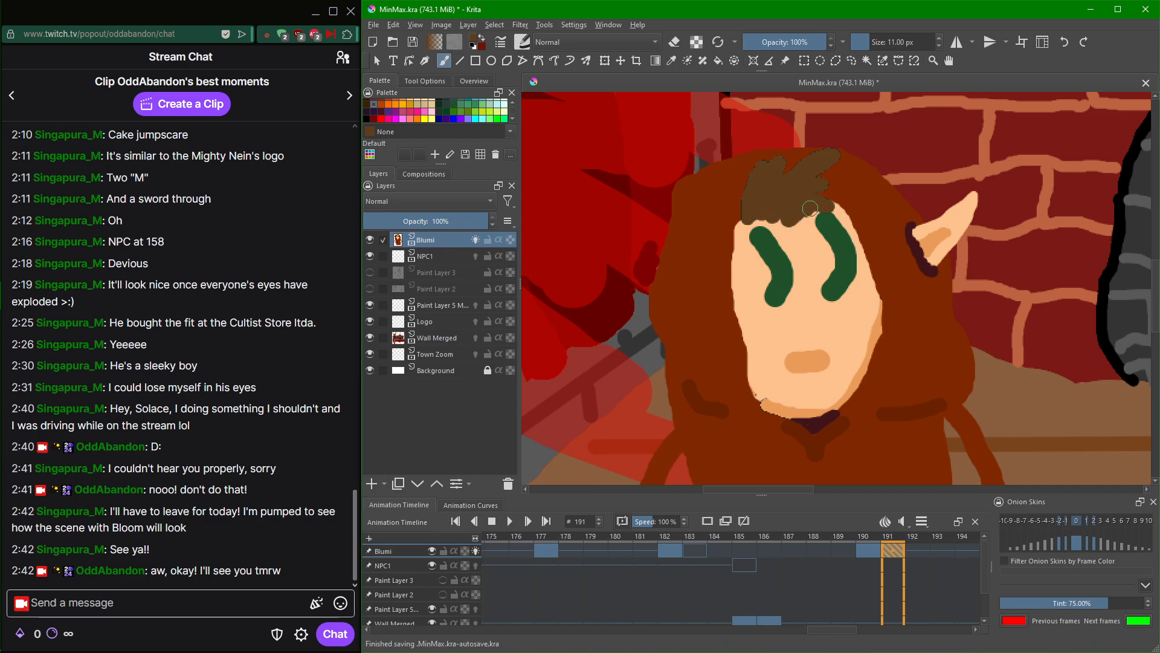
pyautogui.scroll(-3, 872, 190)
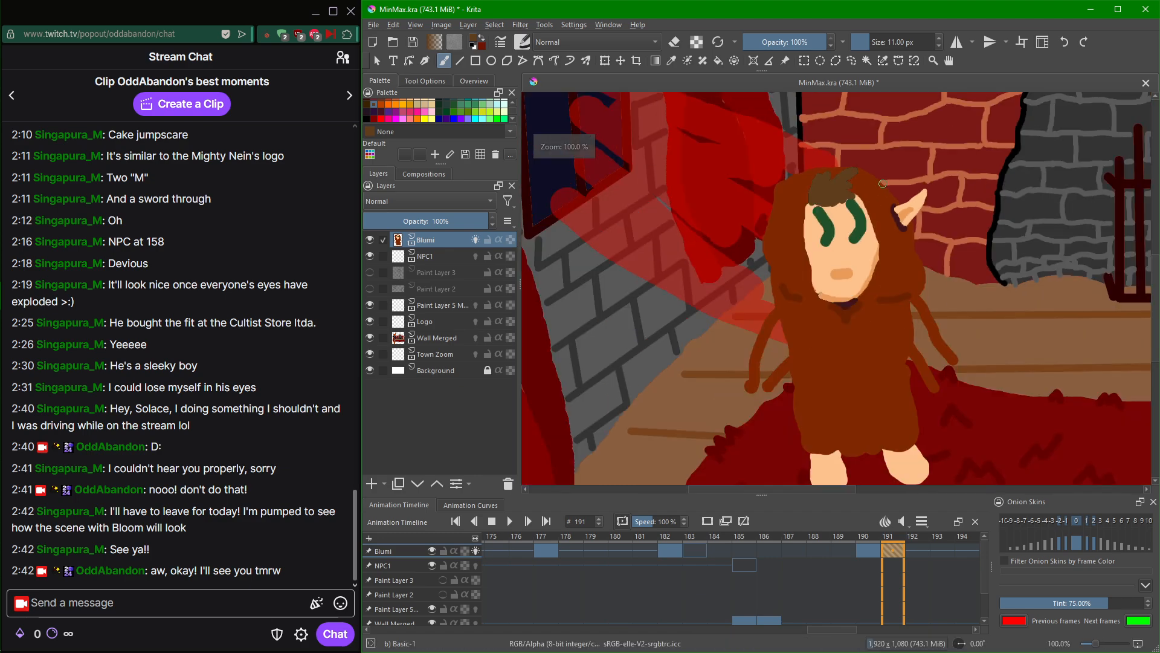
pyautogui.scroll(3, 878, 188)
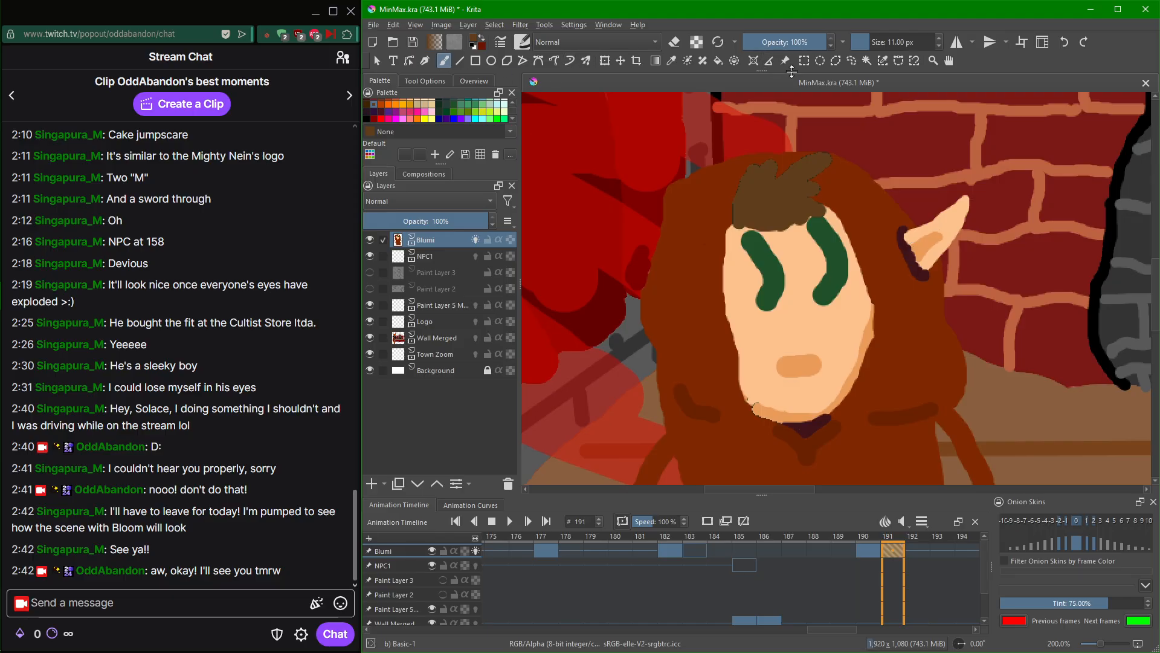
# Copy the pointed ear from an elliptical selection onto a new layer and move the copy to the opposite side of the face.
pyautogui.click(821, 63)
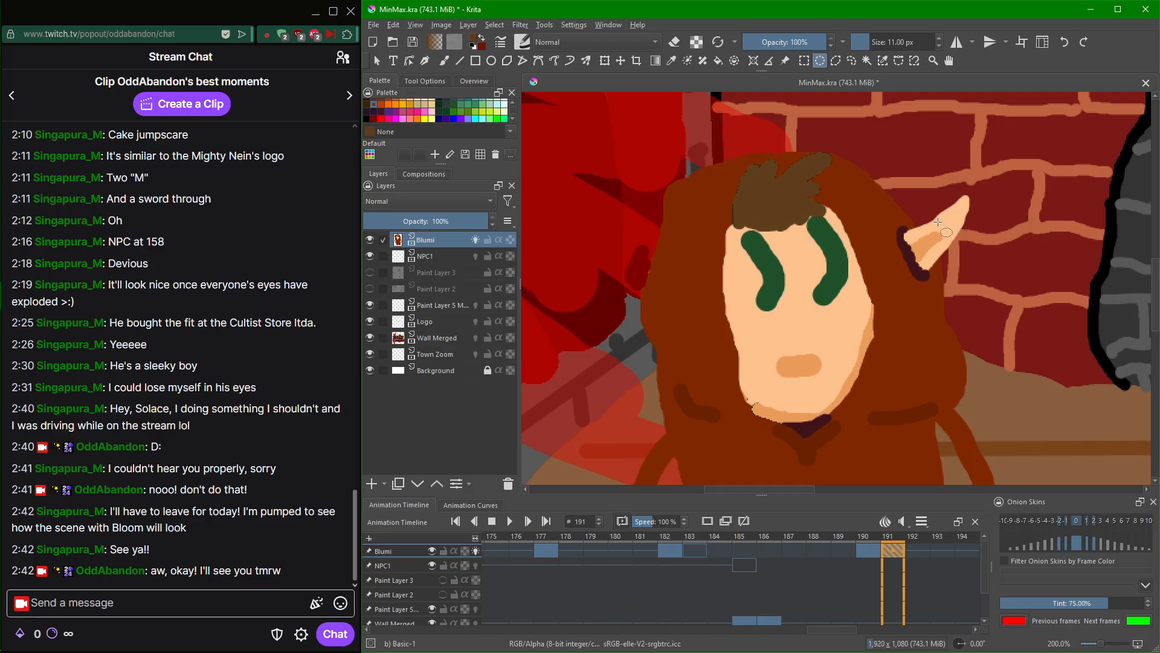
pyautogui.moveTo(880, 182); pyautogui.dragTo(1001, 291)
pyautogui.hotkey('ctrl', 'shift', 'j')
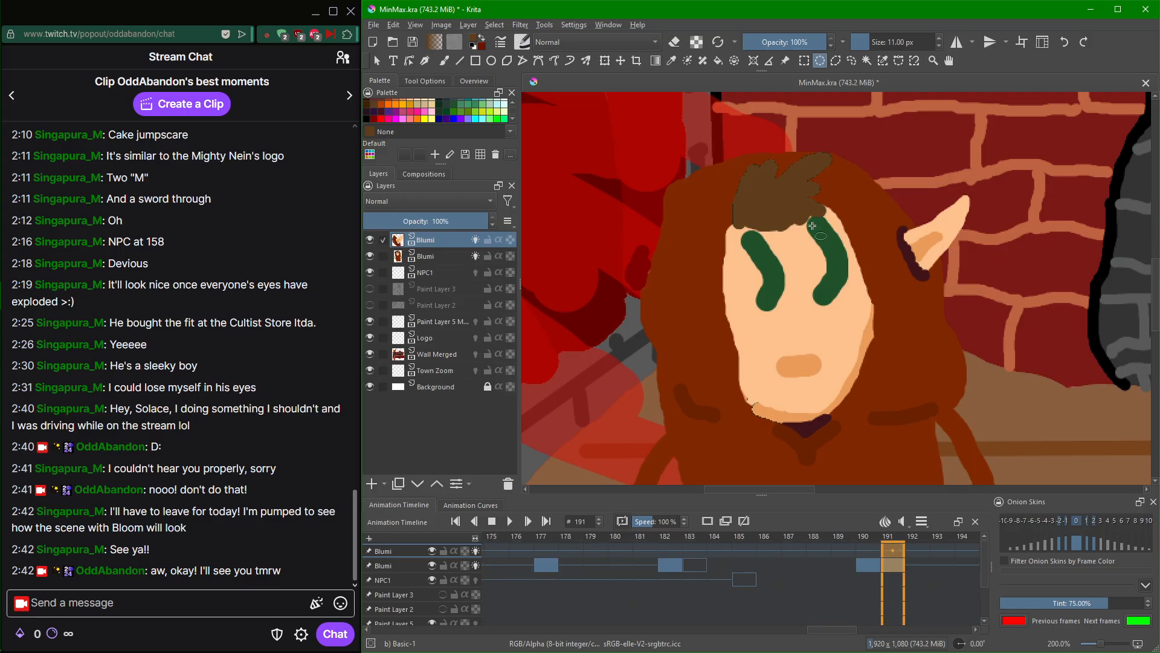
pyautogui.click(620, 61)
pyautogui.moveTo(931, 241); pyautogui.dragTo(693, 258)
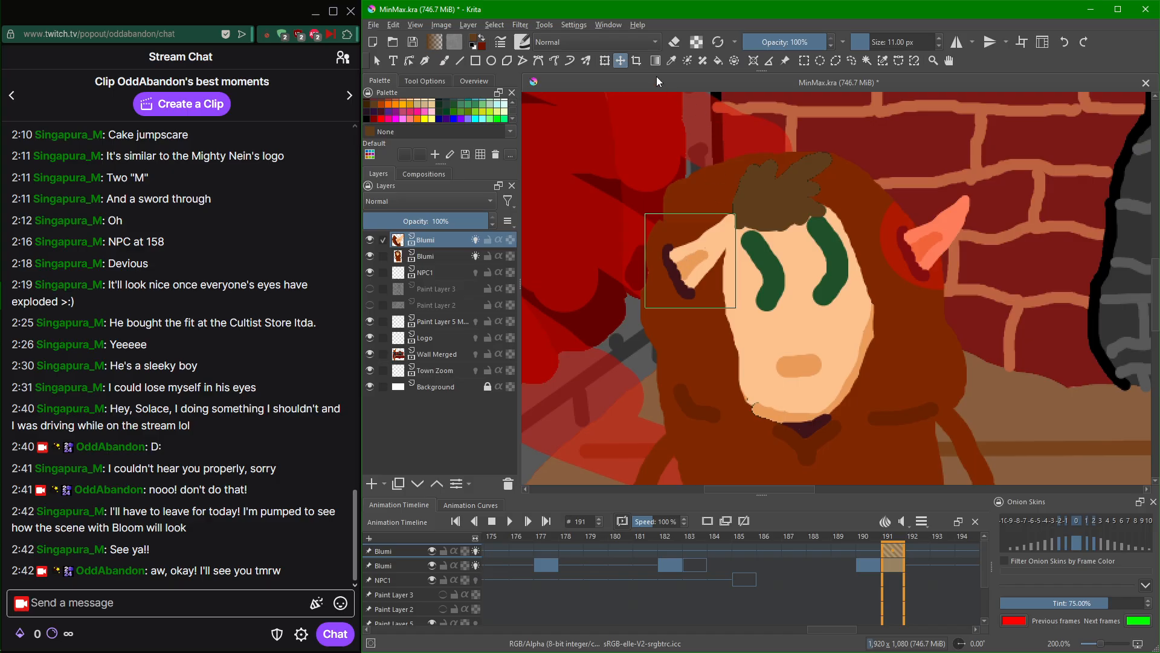
# Mirror the copied ear horizontally and shift it outward to the edge of the hood.
pyautogui.click(606, 60)
pyautogui.rightClick(696, 240)
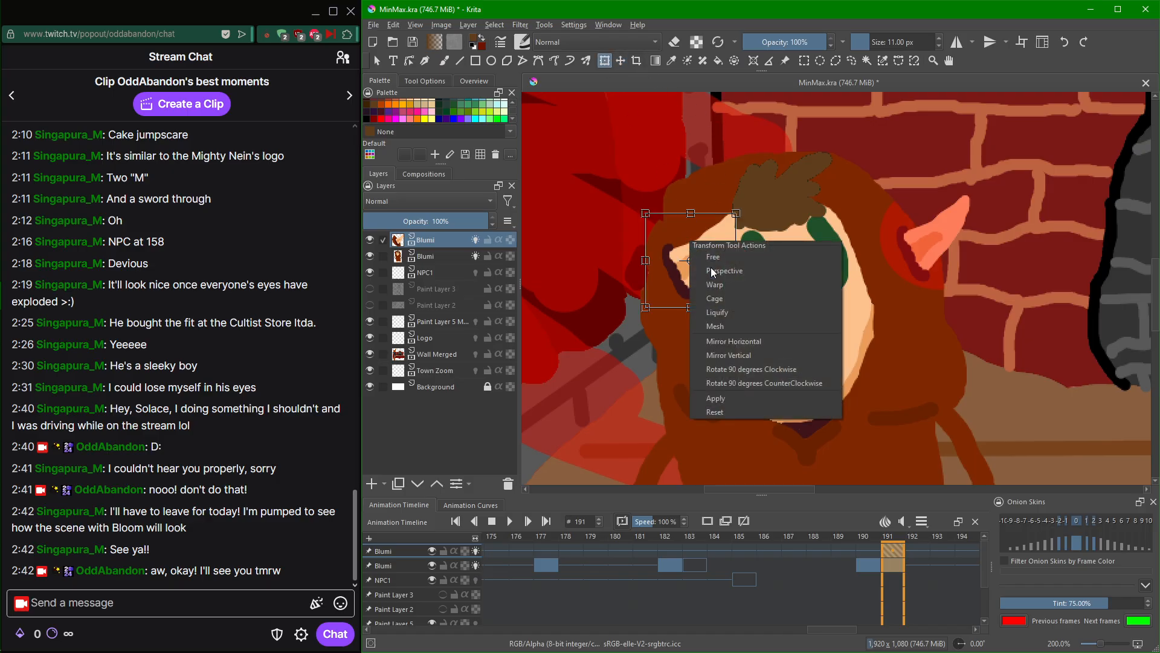
pyautogui.click(749, 342)
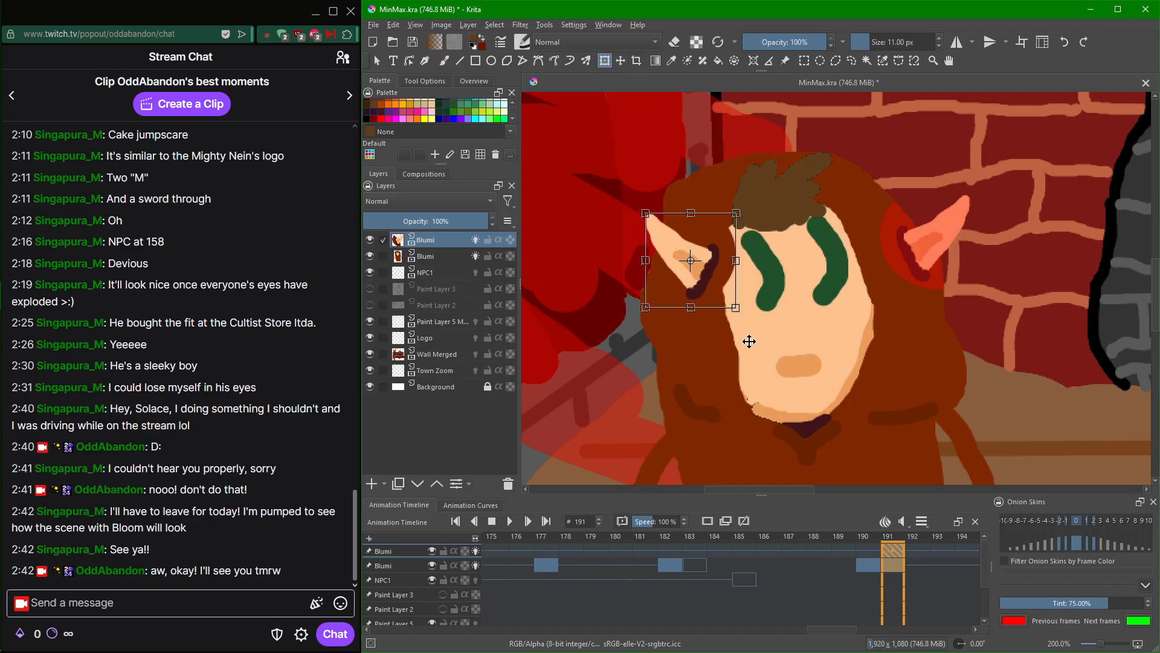
pyautogui.click(621, 61)
pyautogui.moveTo(692, 273); pyautogui.dragTo(676, 260)
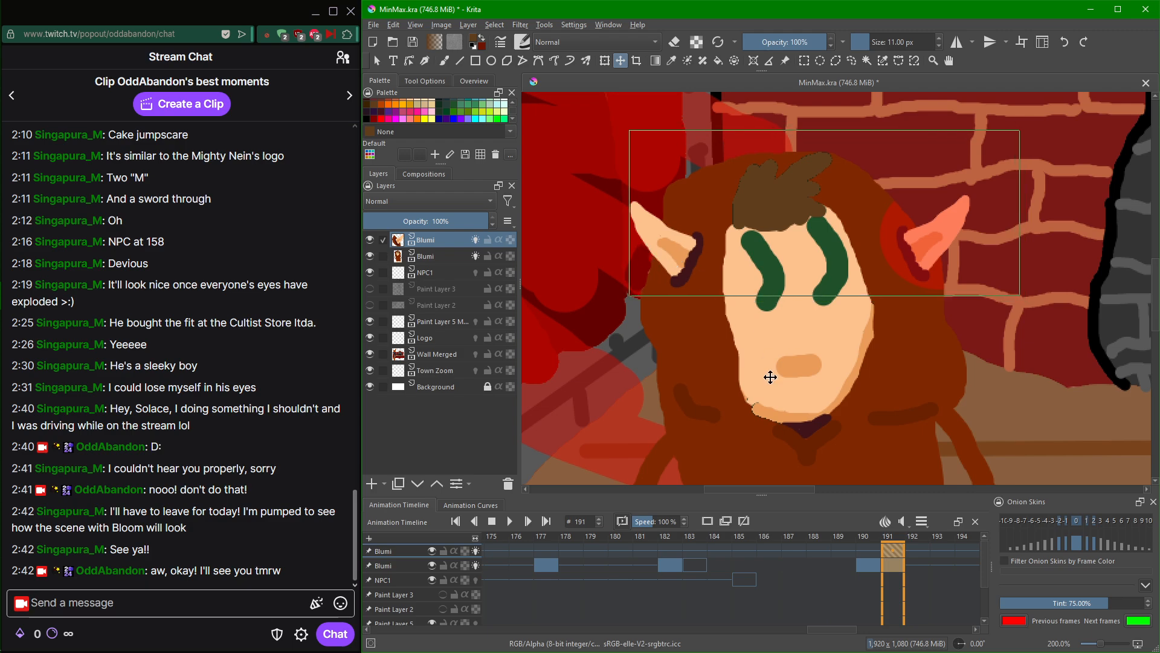
# Merge the copied ear layer with the original Blumi layer.
pyautogui.click(384, 256)
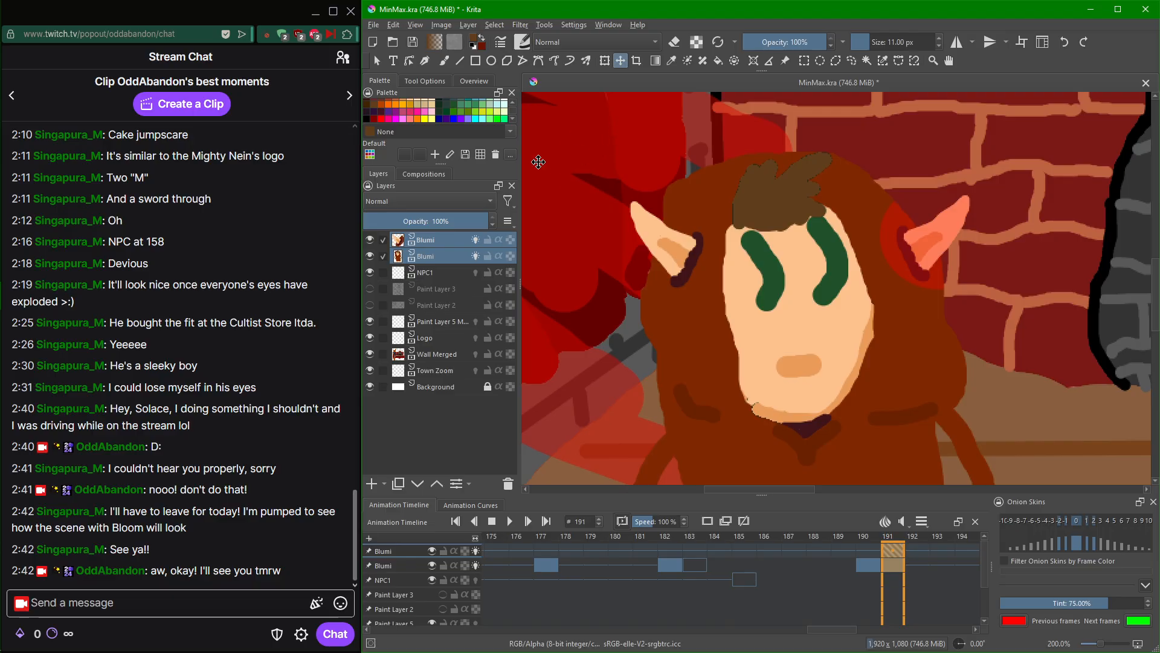
pyautogui.rightClick(447, 259)
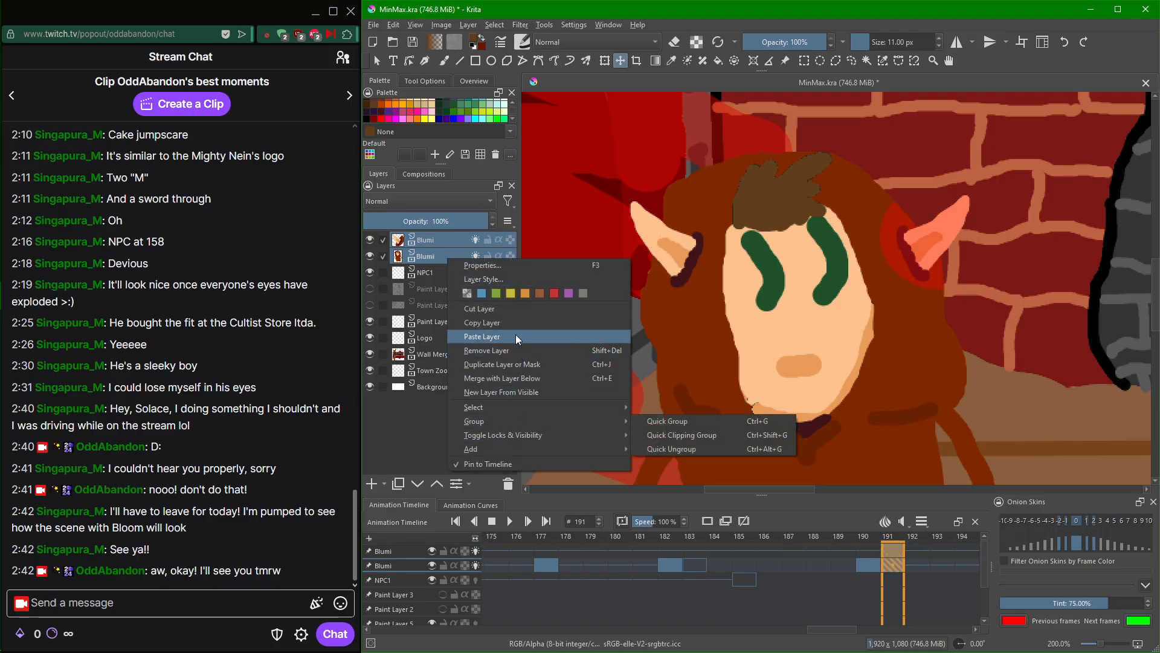
pyautogui.click(526, 379)
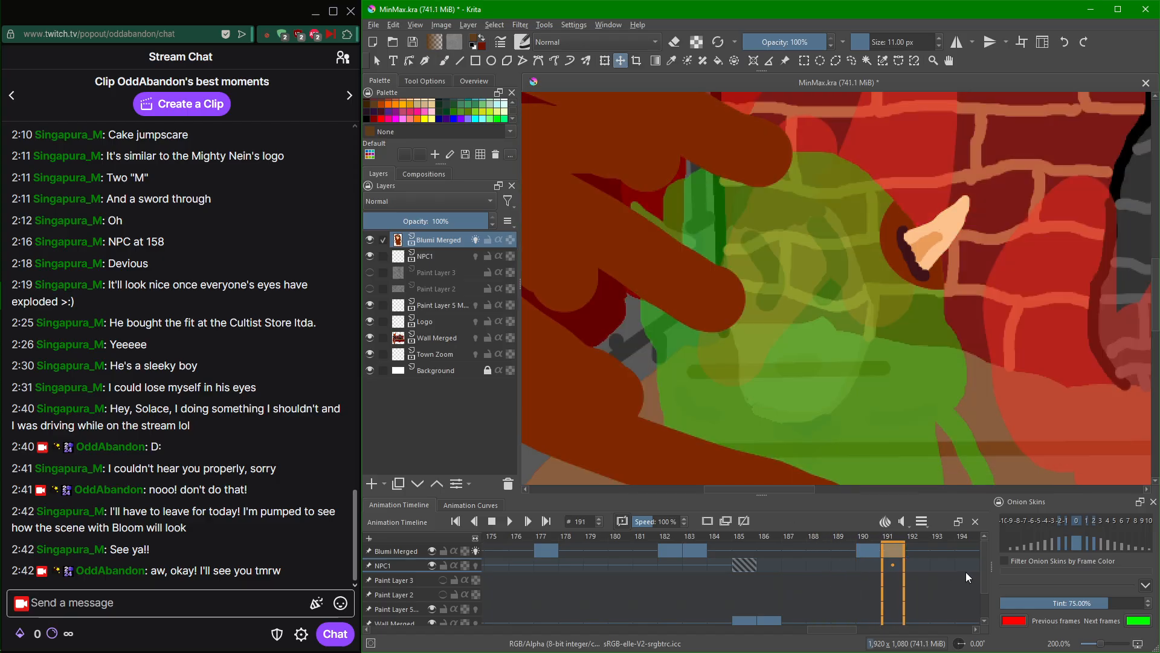
# Step back from frame 191 to 186 and forward again to examine the merged layer's artwork.
pyautogui.press('Left')
pyautogui.press('Left')
pyautogui.press('Left')
pyautogui.press('Left')
pyautogui.press('Left')
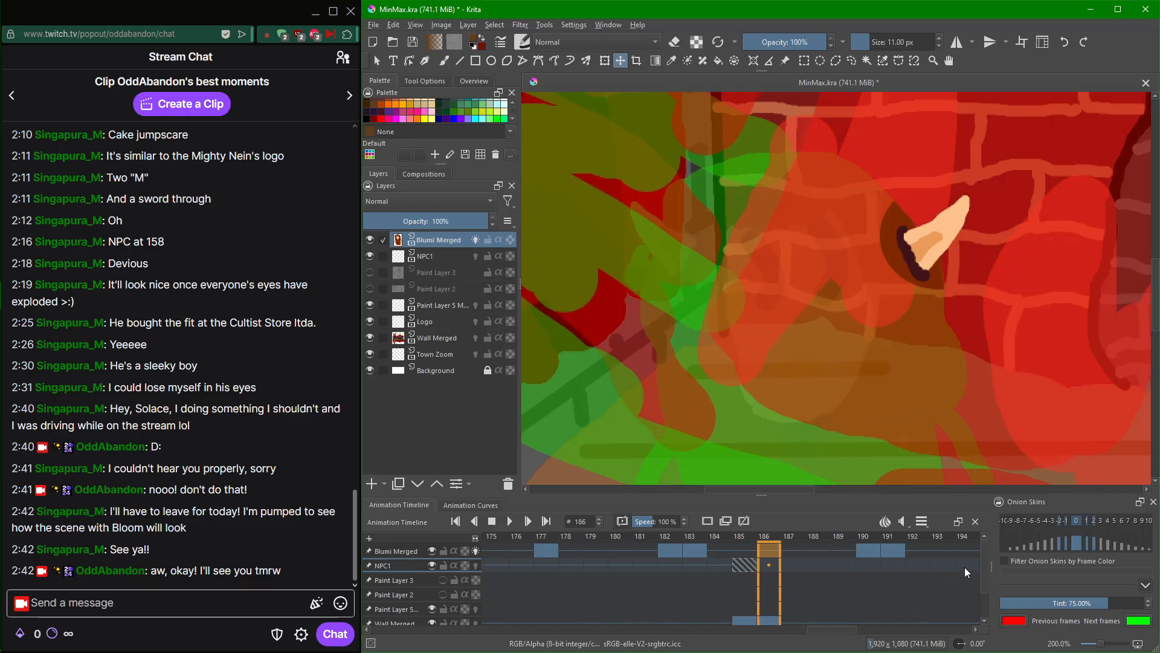
pyautogui.press('Right')
pyautogui.press('Right')
pyautogui.press('Right')
pyautogui.press('Right')
pyautogui.press('Right')
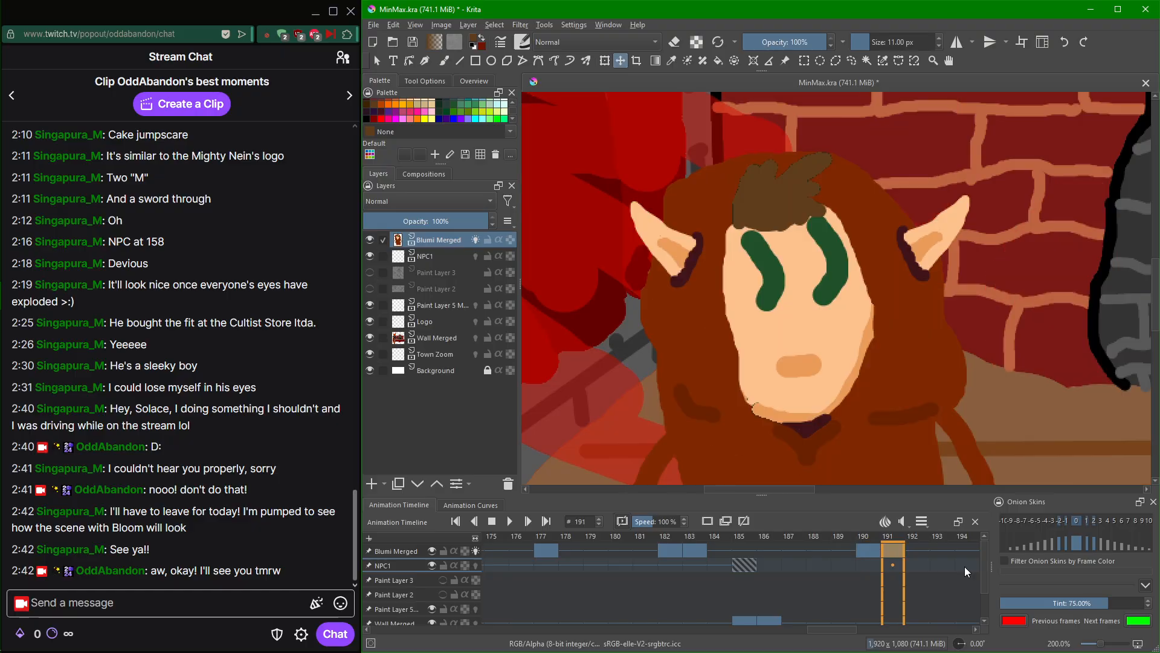
# Nudge the merged layer's artwork on frame 190 slightly right and down.
pyautogui.press('Right')
pyautogui.press('Left')
pyautogui.press('Left')
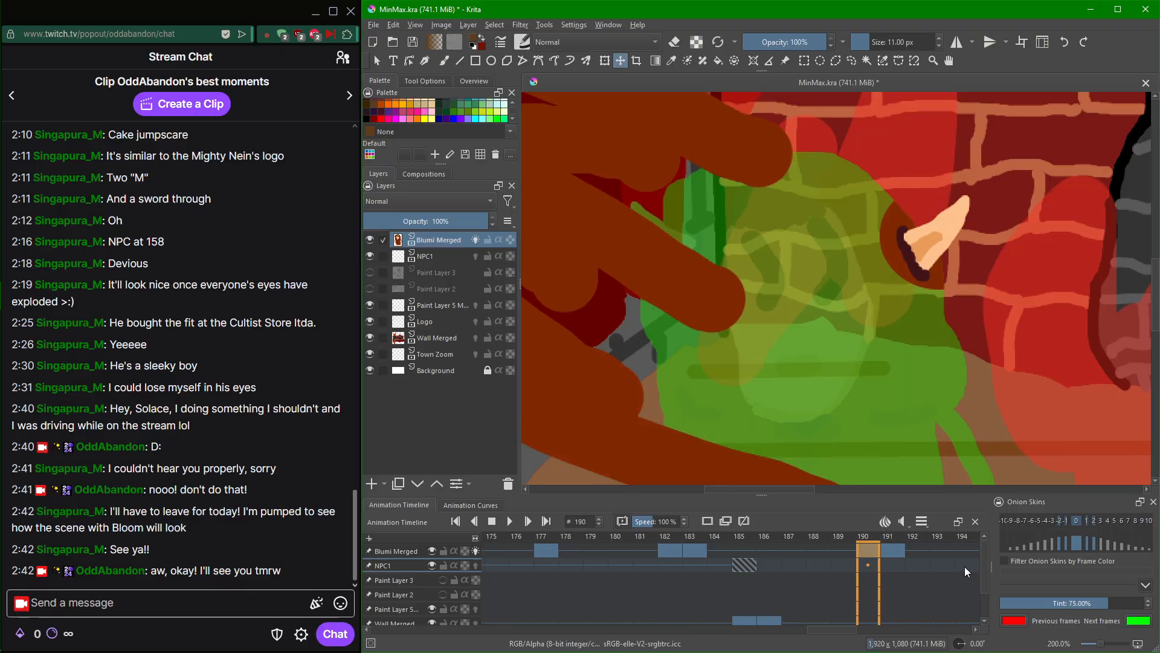
pyautogui.moveTo(919, 253); pyautogui.dragTo(922, 257)
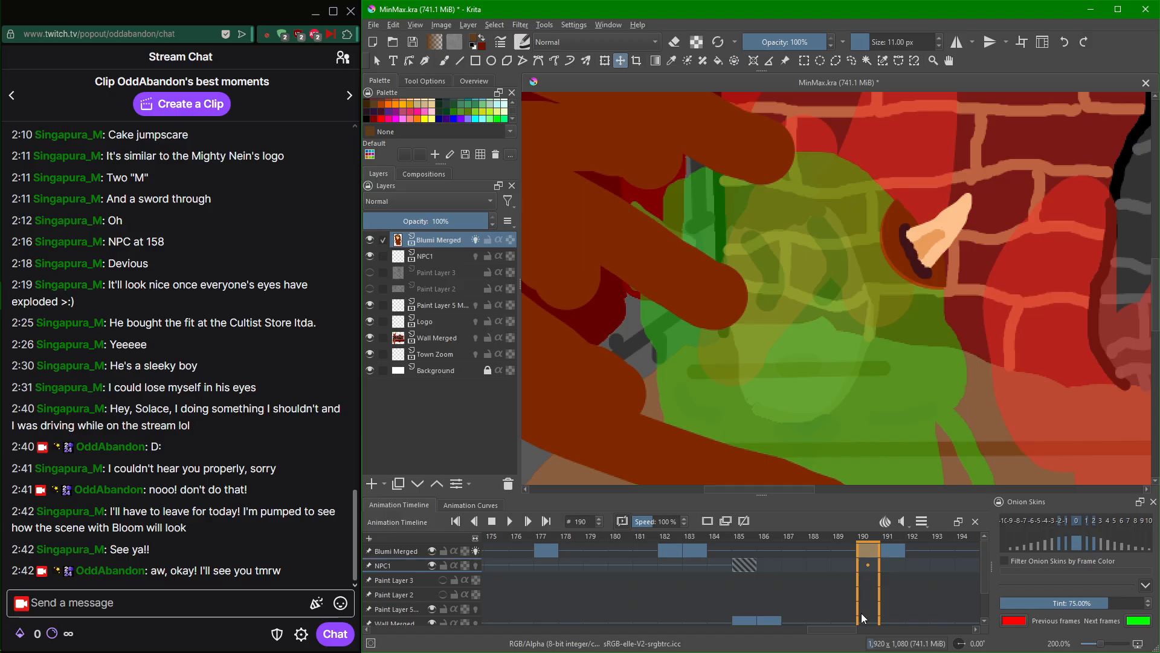
# Step back and forth between frames 185 and 191 to compare where the ear shows across the animation.
pyautogui.press('Left')
pyautogui.press('Left')
pyautogui.press('Right')
pyautogui.press('Right')
pyautogui.press('Right')
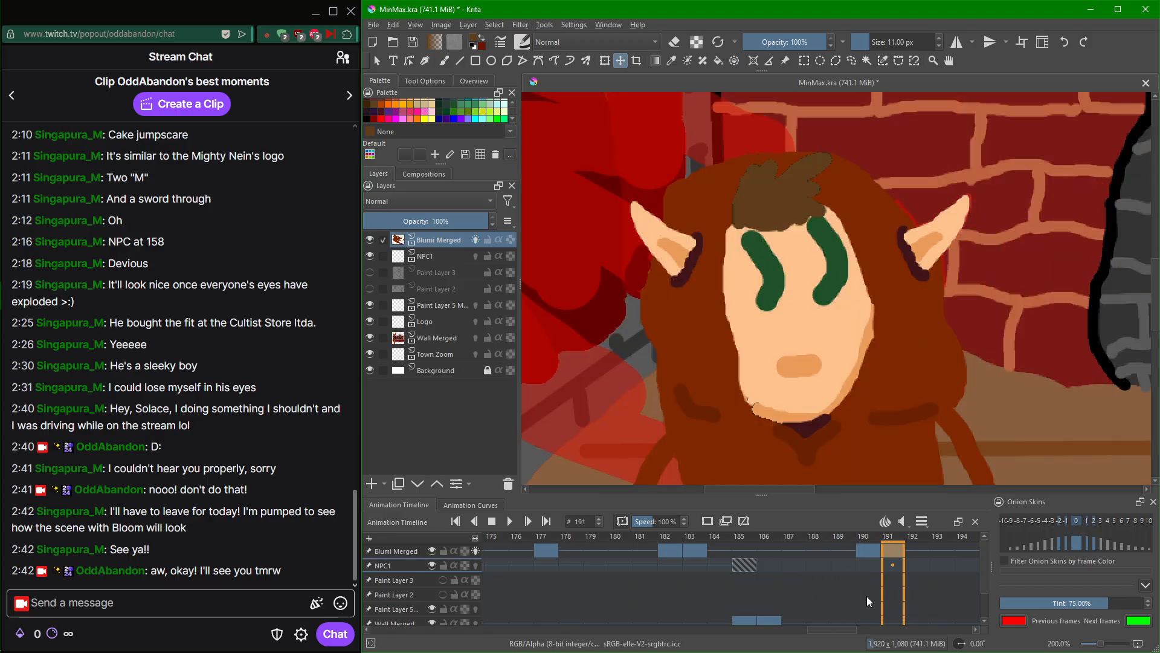
pyautogui.press('Left')
pyautogui.press('Left')
pyautogui.press('Left')
pyautogui.press('Left')
pyautogui.press('Left')
pyautogui.press('Left')
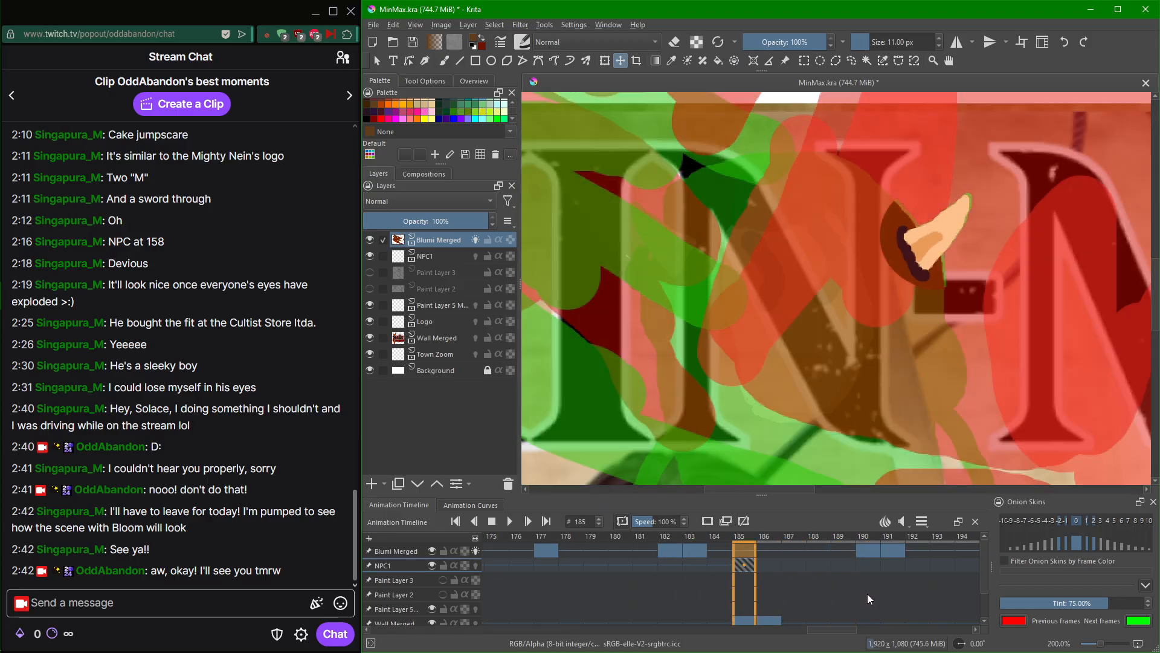
pyautogui.press('Right')
pyautogui.press('Right')
pyautogui.press('Right')
pyautogui.press('Right')
pyautogui.press('Right')
pyautogui.press('Right')
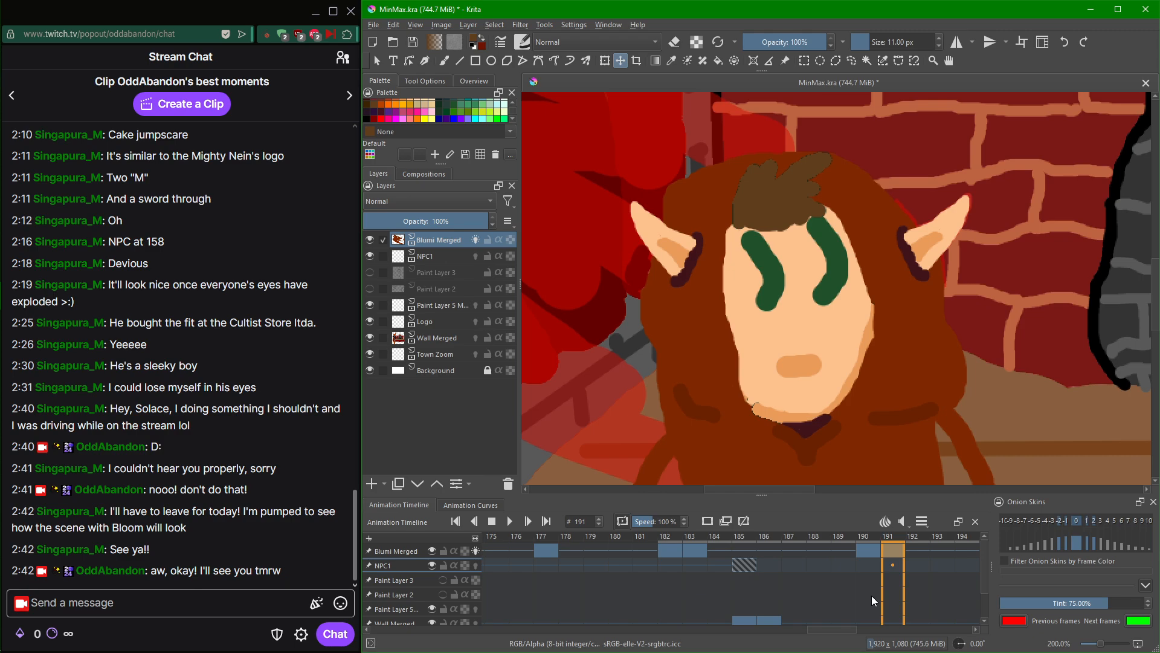
pyautogui.press('Left')
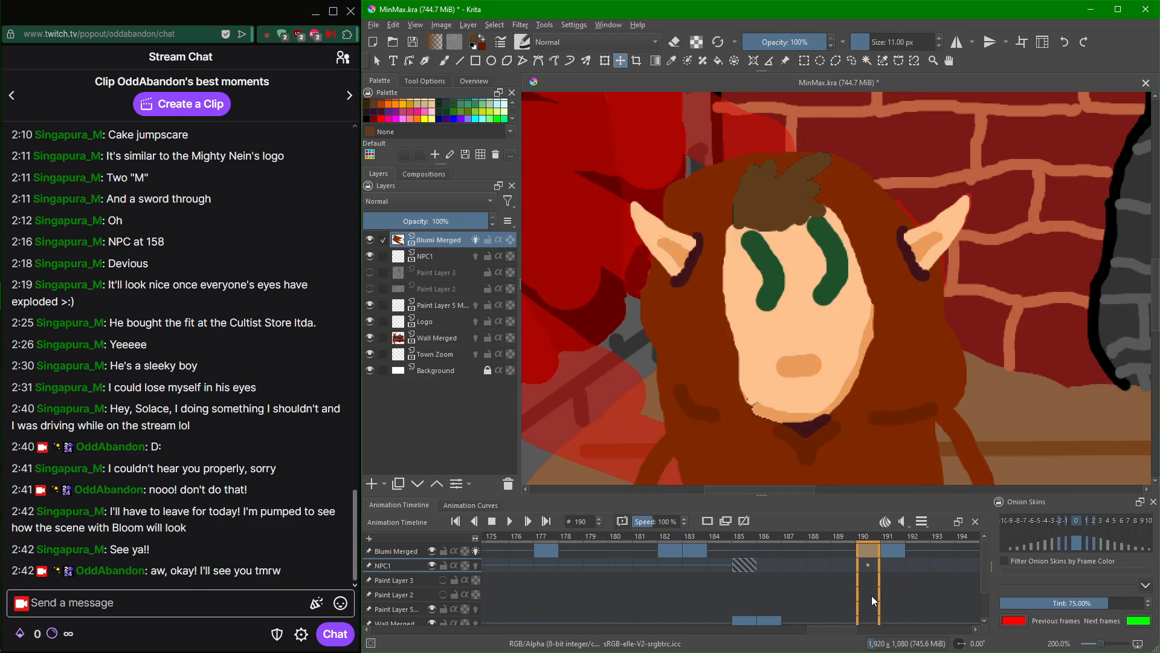
pyautogui.press('Left')
pyautogui.press('Left')
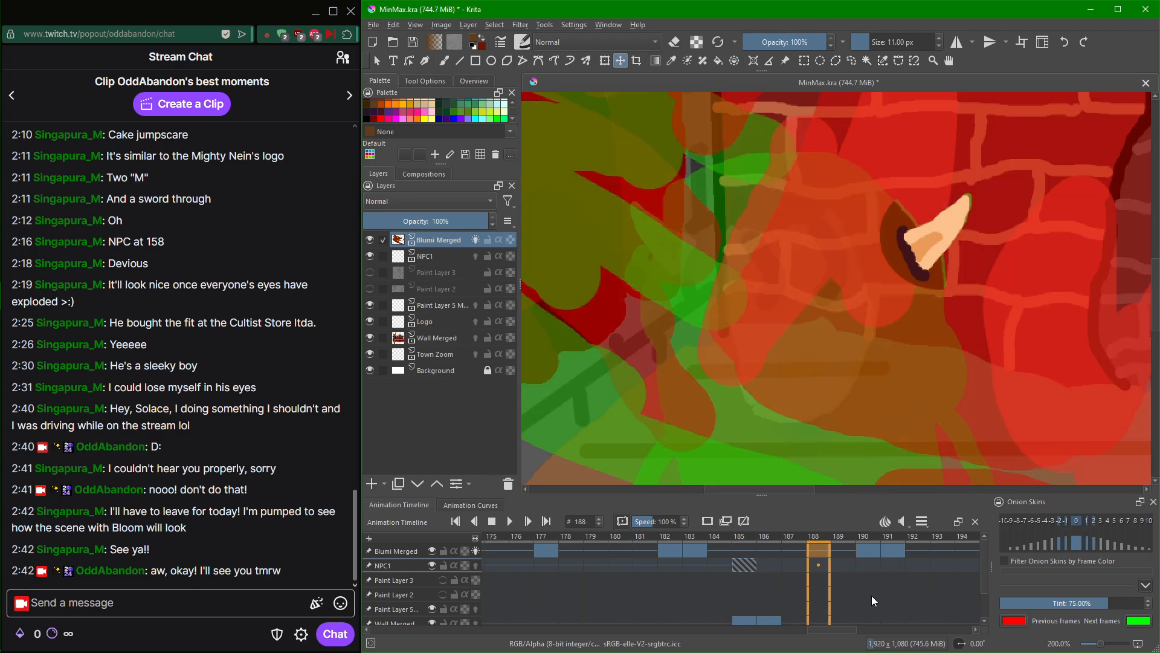
pyautogui.press('Right')
pyautogui.press('Right')
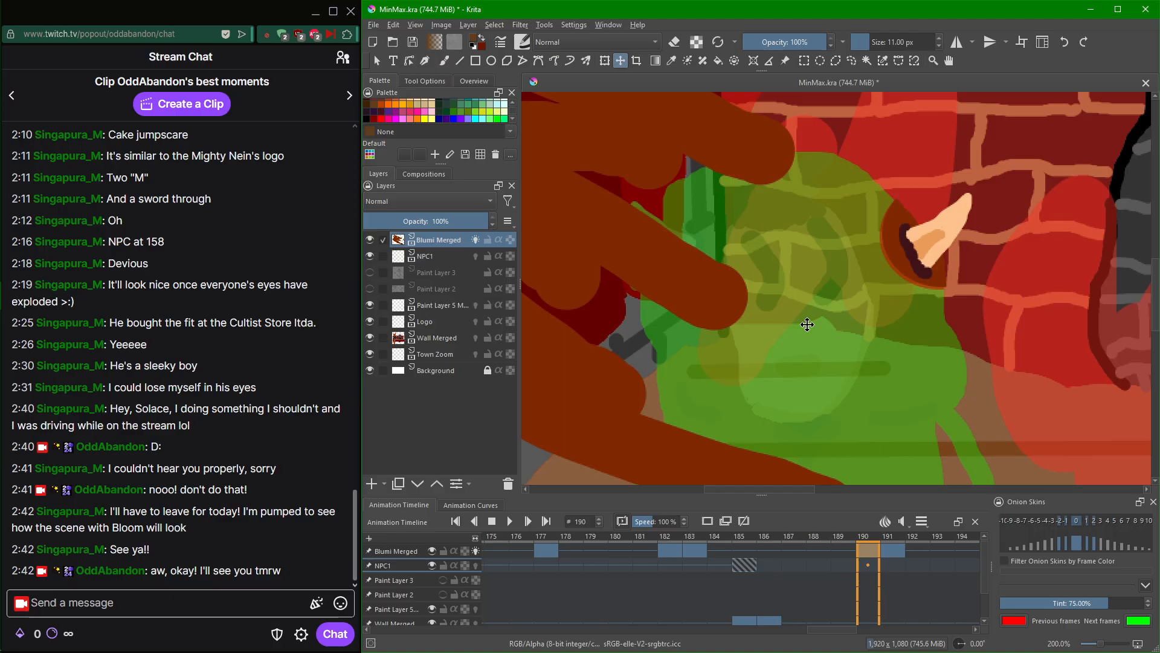
# Scrub the animation back from frame 190 to 71 to examine where the stray ear shows on earlier frames.
pyautogui.moveTo(838, 629); pyautogui.dragTo(853, 629)
pyautogui.scroll(-5, 840, 603)
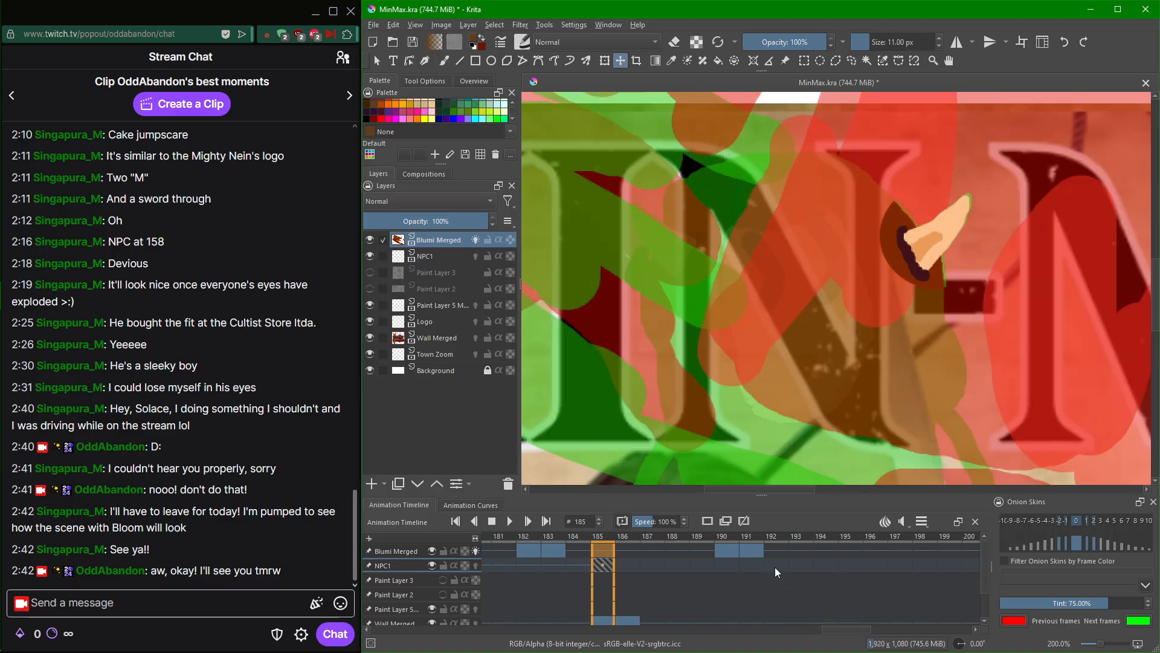
pyautogui.scroll(10, 779, 570)
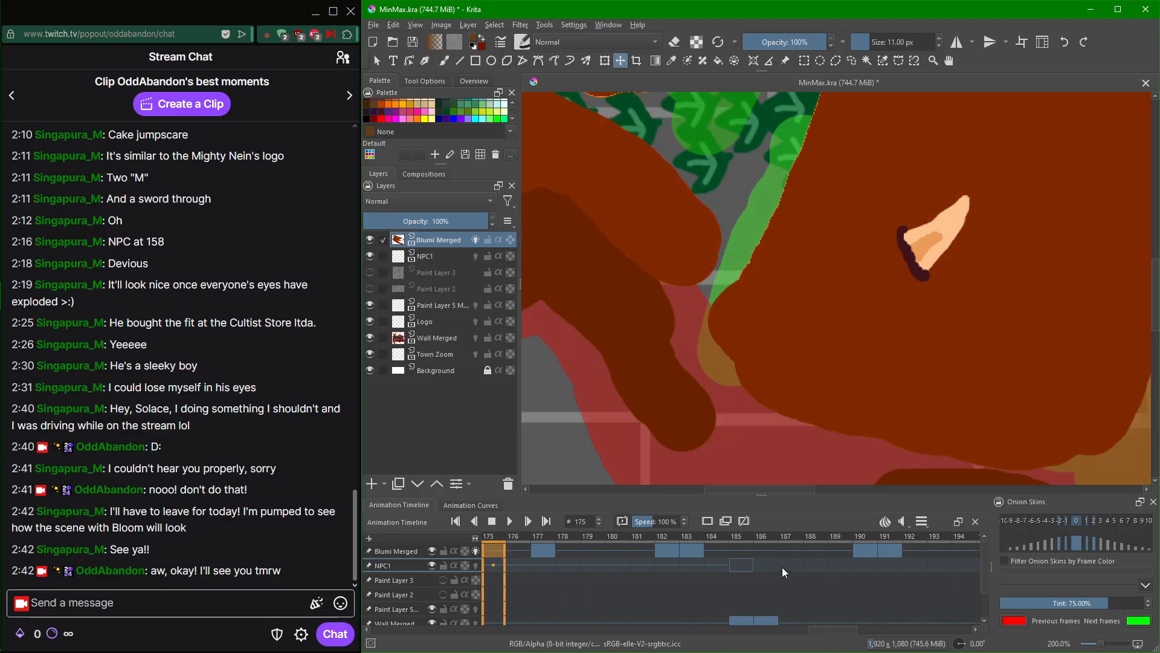
pyautogui.scroll(20, 784, 562)
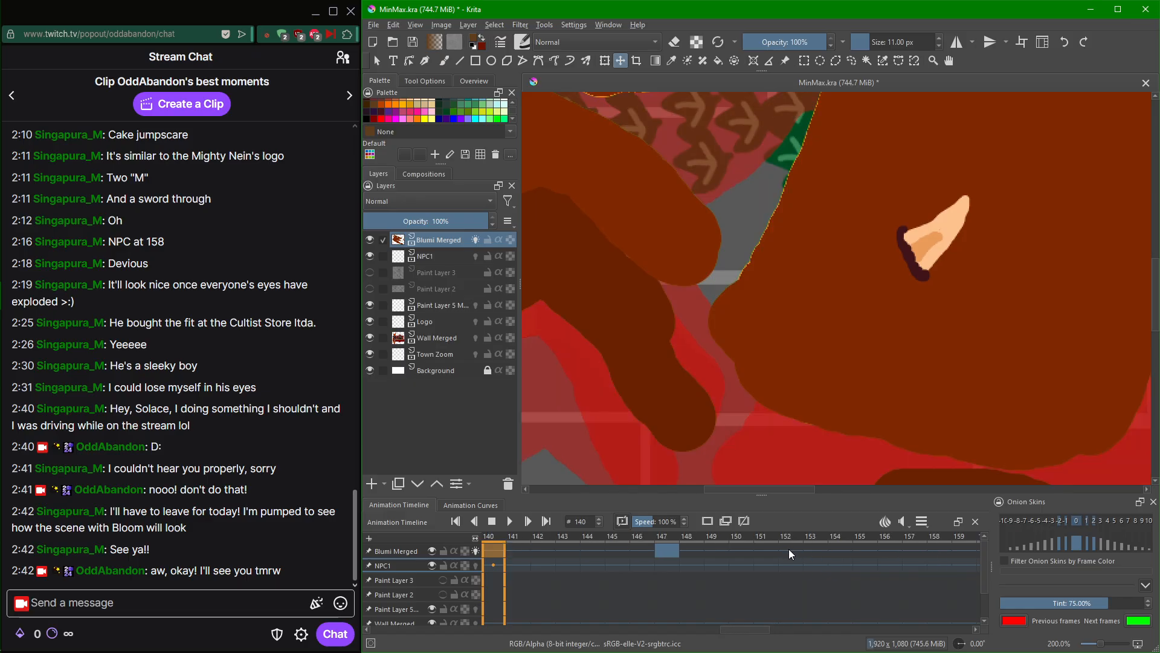
pyautogui.scroll(11, 788, 554)
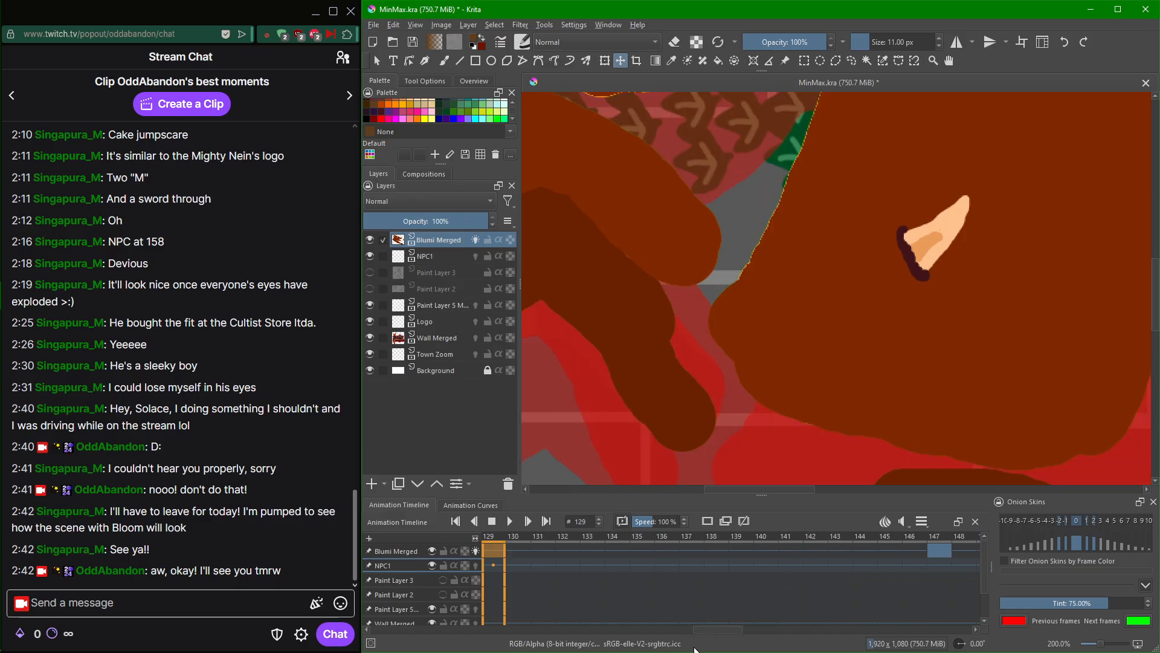
pyautogui.hscroll(-20, 879, 582)
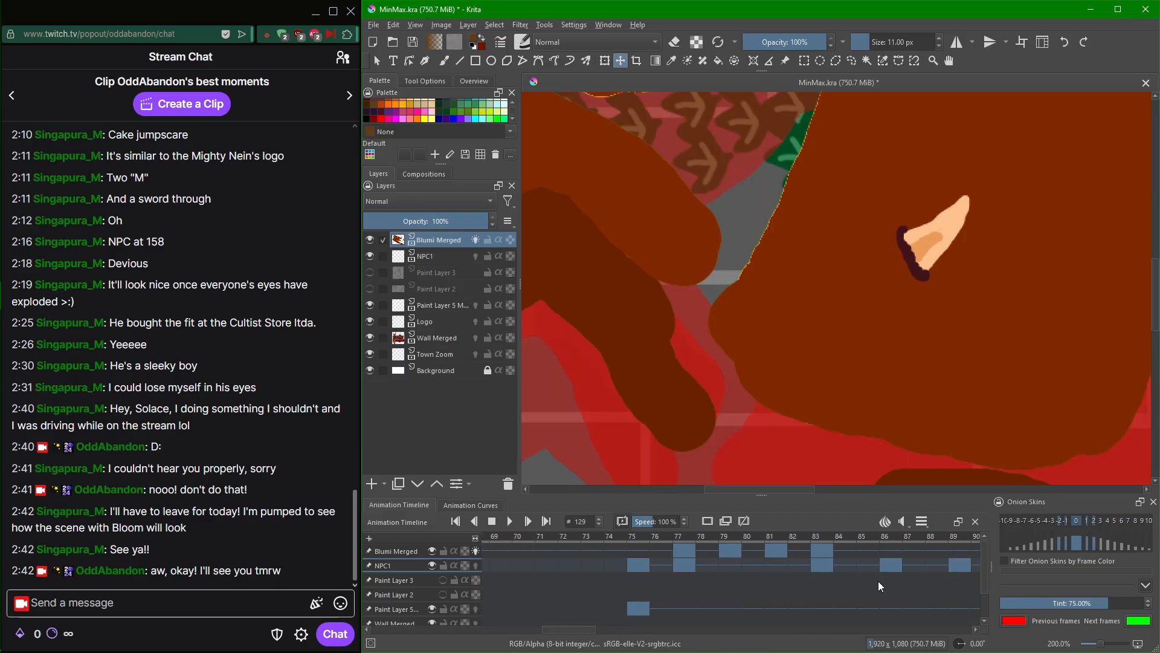
pyautogui.scroll(20, 880, 579)
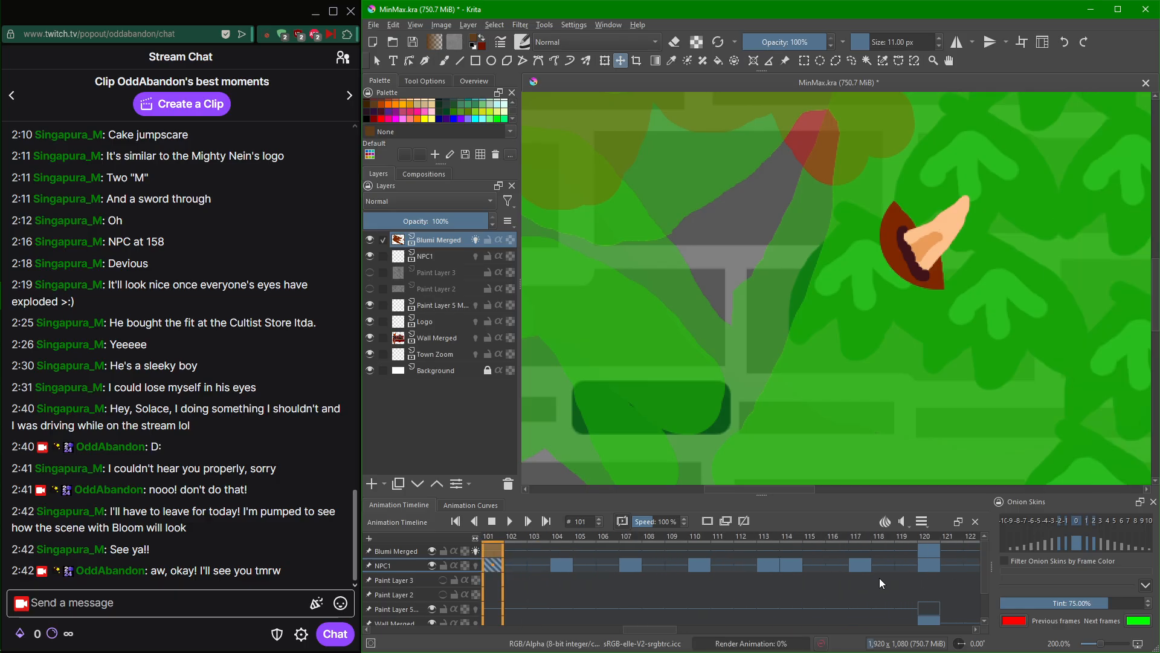
pyautogui.scroll(20, 880, 578)
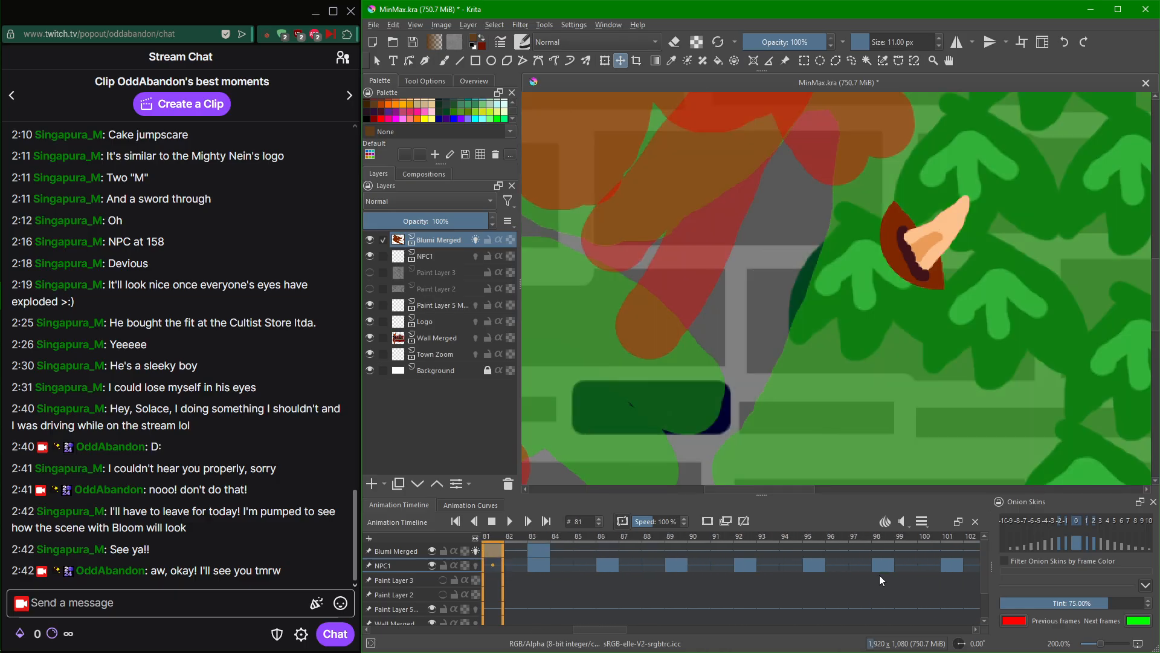
pyautogui.scroll(11, 880, 575)
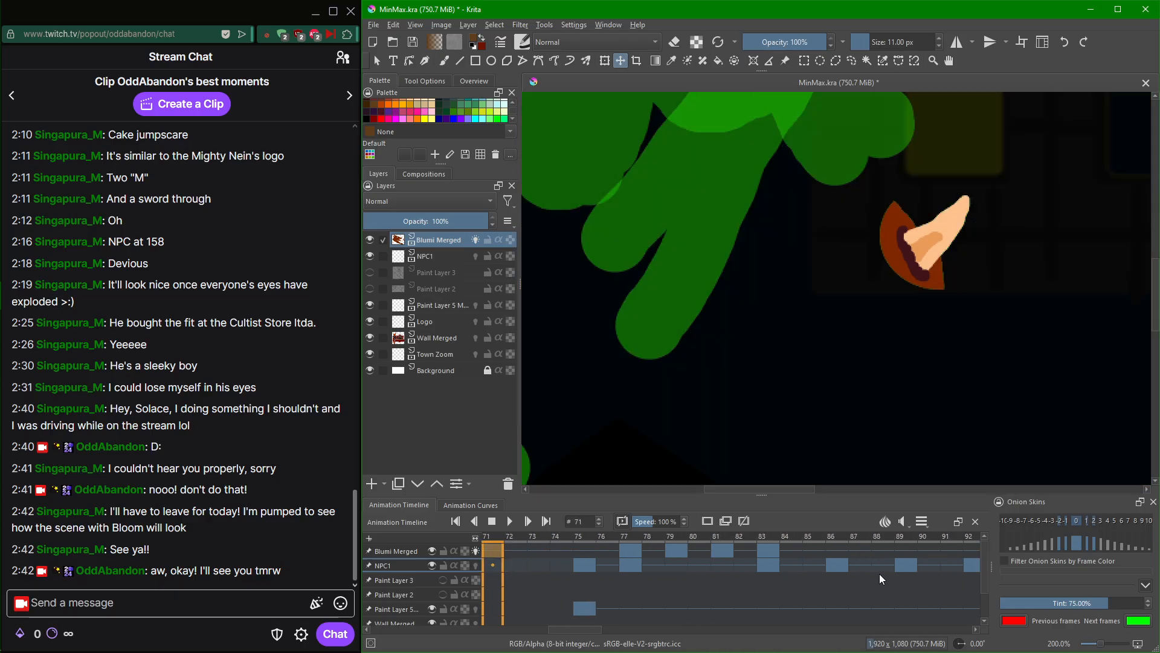
pyautogui.scroll(5, 880, 574)
pyautogui.scroll(-6, 879, 574)
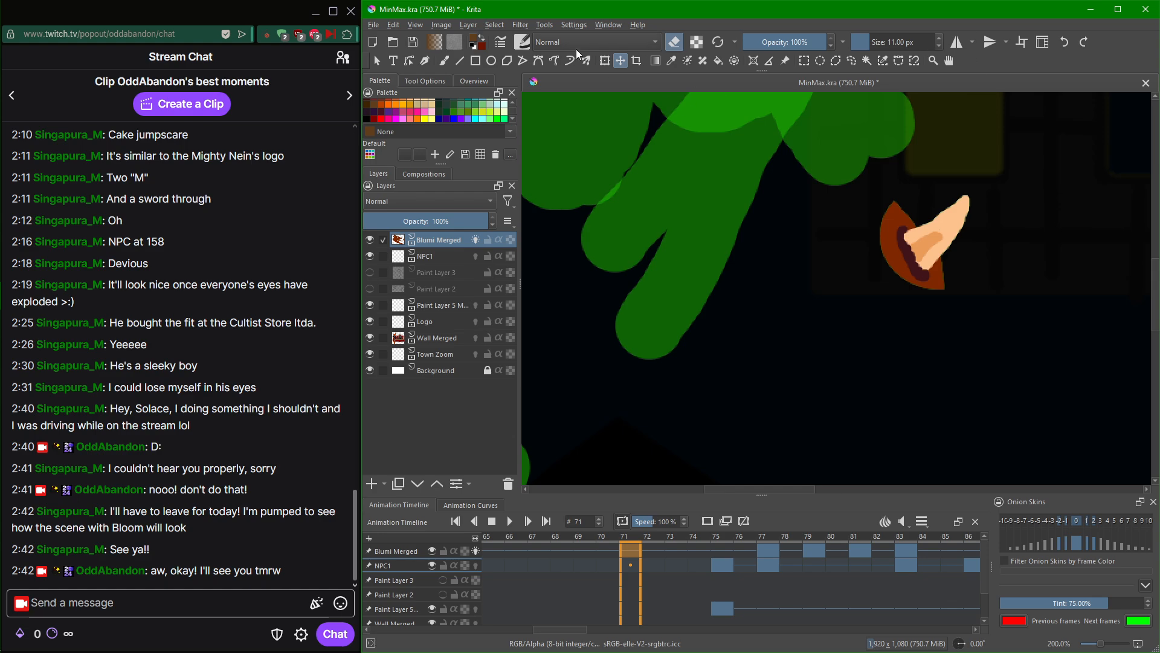
# Erase the stray ear on frame 71 with the 68 px brush in eraser mode and compare the neighbouring frames.
pyautogui.click(446, 61)
pyautogui.scroll(9, 906, 42)
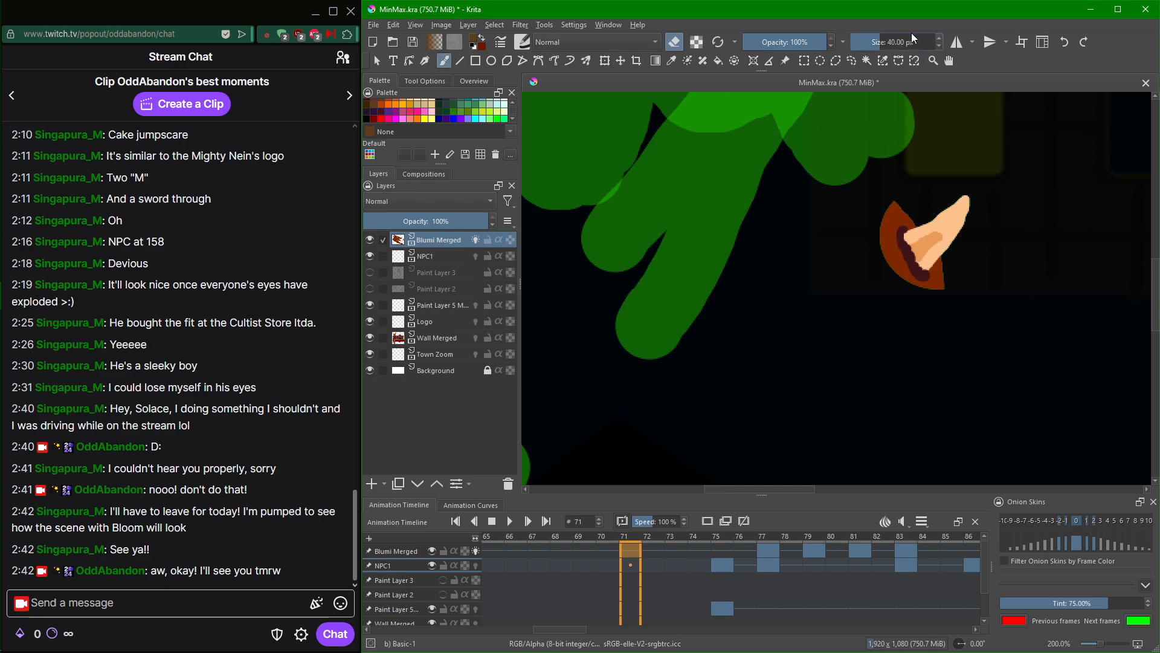
pyautogui.scroll(10, 912, 35)
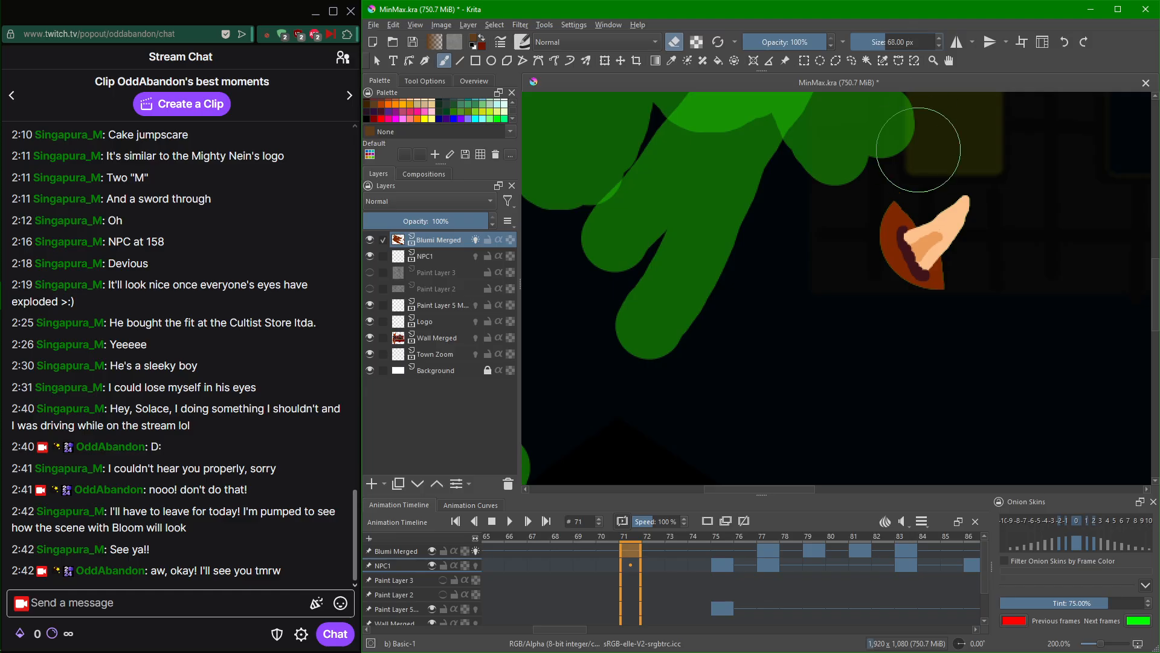
pyautogui.moveTo(919, 150)
pyautogui.mouseDown()
pyautogui.moveTo(895, 196)
pyautogui.moveTo(945, 264)
pyautogui.moveTo(971, 197)
pyautogui.moveTo(899, 235)
pyautogui.moveTo(973, 243)
pyautogui.moveTo(919, 223)
pyautogui.mouseUp()
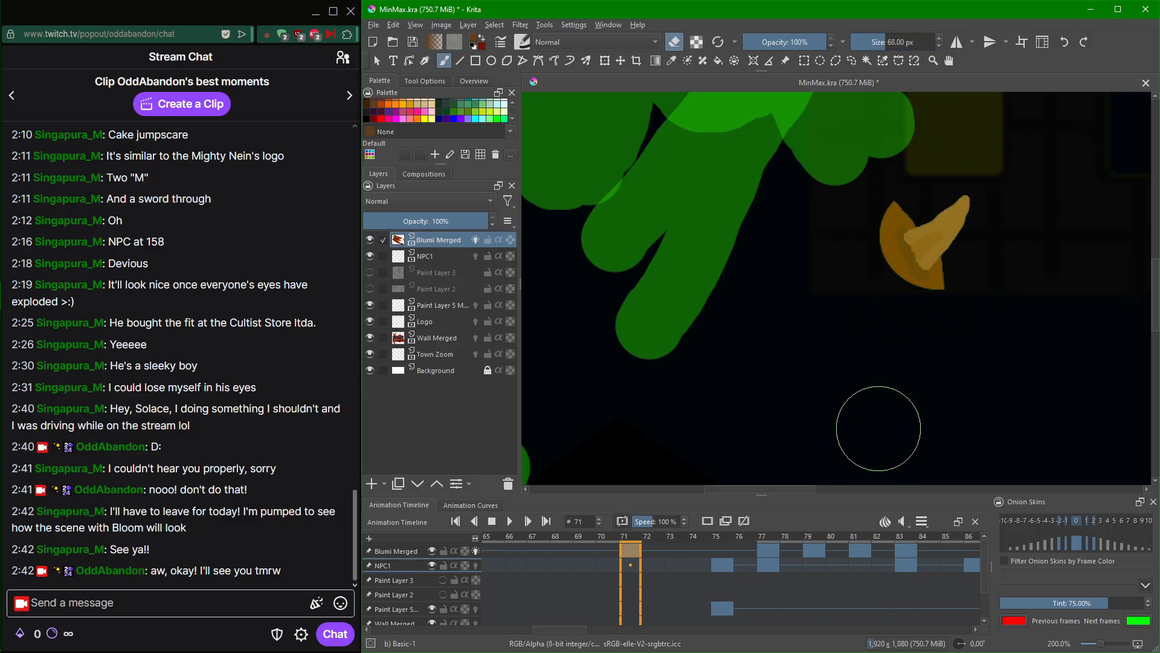
pyautogui.press(',')
pyautogui.press('.')
pyautogui.press('.')
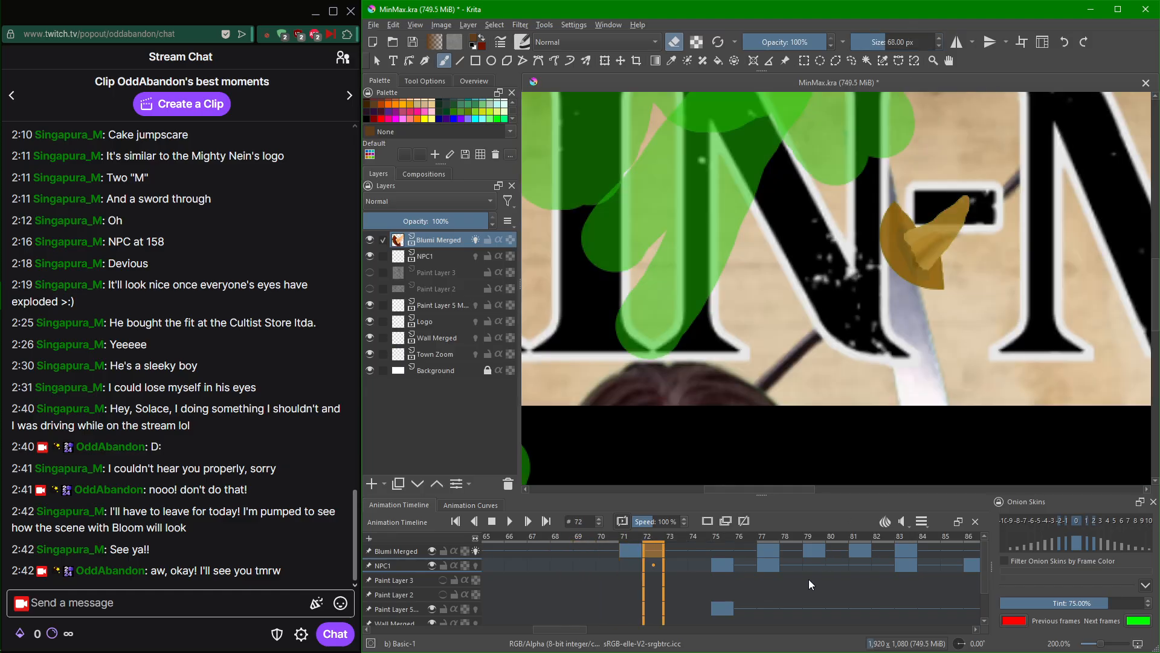
pyautogui.press(',')
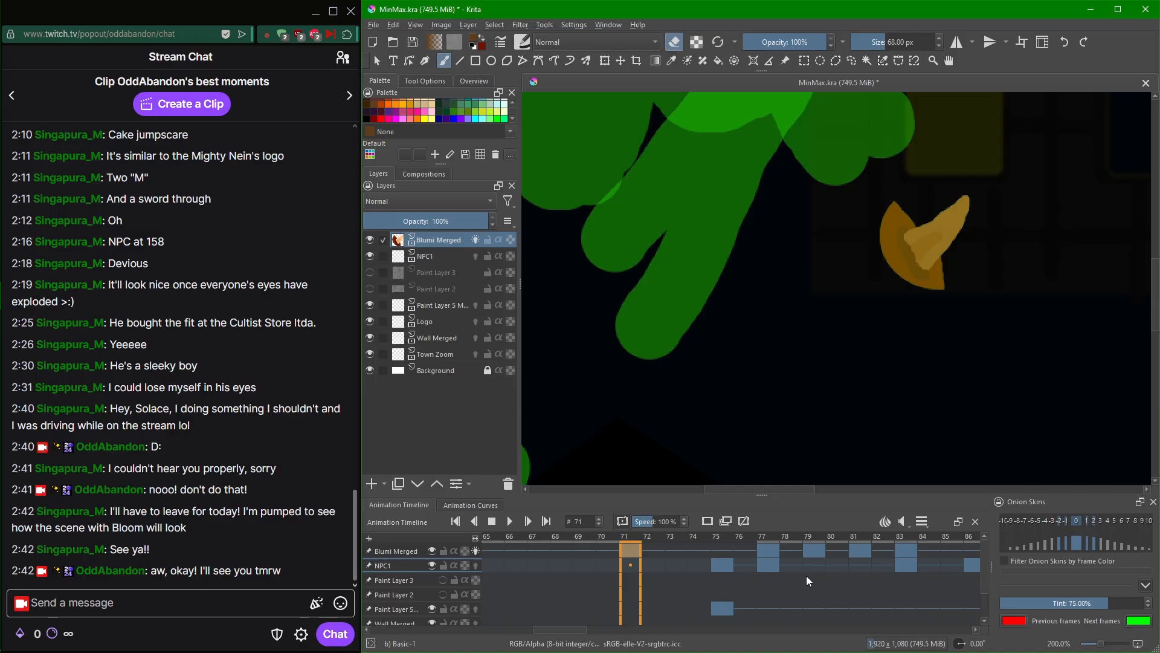
# Step back from frame 71 to 34 to trace how far back the stray ear shows.
pyautogui.press(',')
pyautogui.press(',')
pyautogui.press(',')
pyautogui.press(',')
pyautogui.press(',')
pyautogui.press(',')
pyautogui.press(',')
pyautogui.press(',')
pyautogui.press(',')
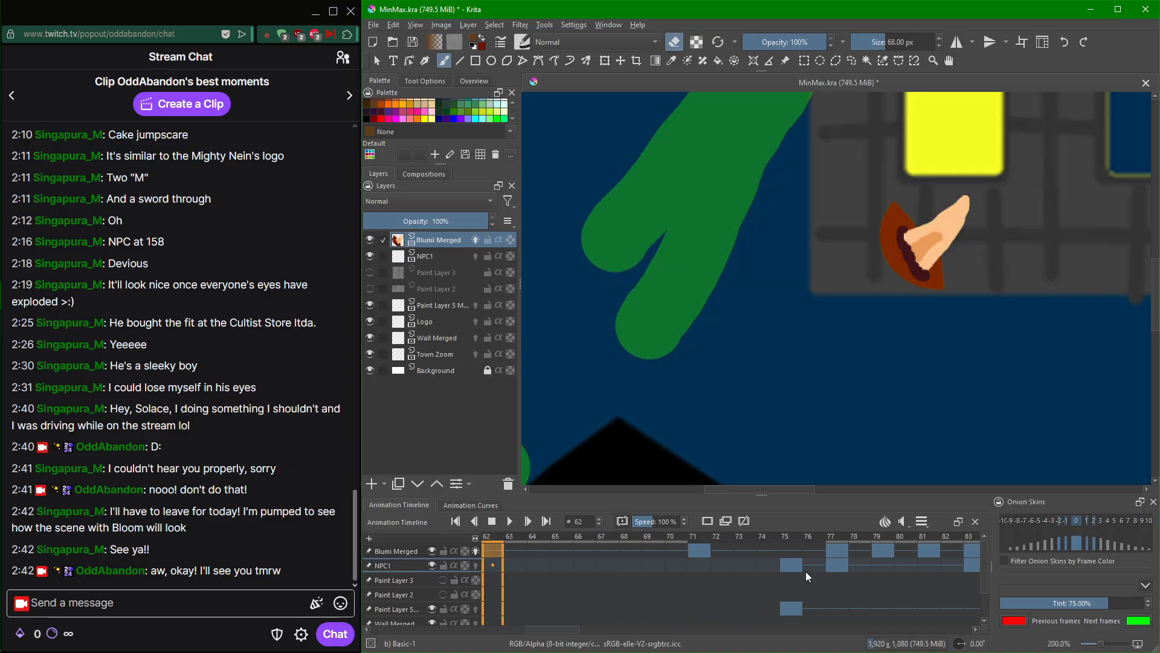
pyautogui.press(',')
pyautogui.press(',')
pyautogui.press(',')
pyautogui.press(',')
pyautogui.press(',')
pyautogui.press(',')
pyautogui.press(',')
pyautogui.press(',')
pyautogui.press(',')
pyautogui.press(',')
pyautogui.press(',')
pyautogui.press(',')
pyautogui.press(',')
pyautogui.press(',')
pyautogui.press(',')
pyautogui.press(',')
pyautogui.press(',')
pyautogui.press(',')
pyautogui.press(',')
pyautogui.press(',')
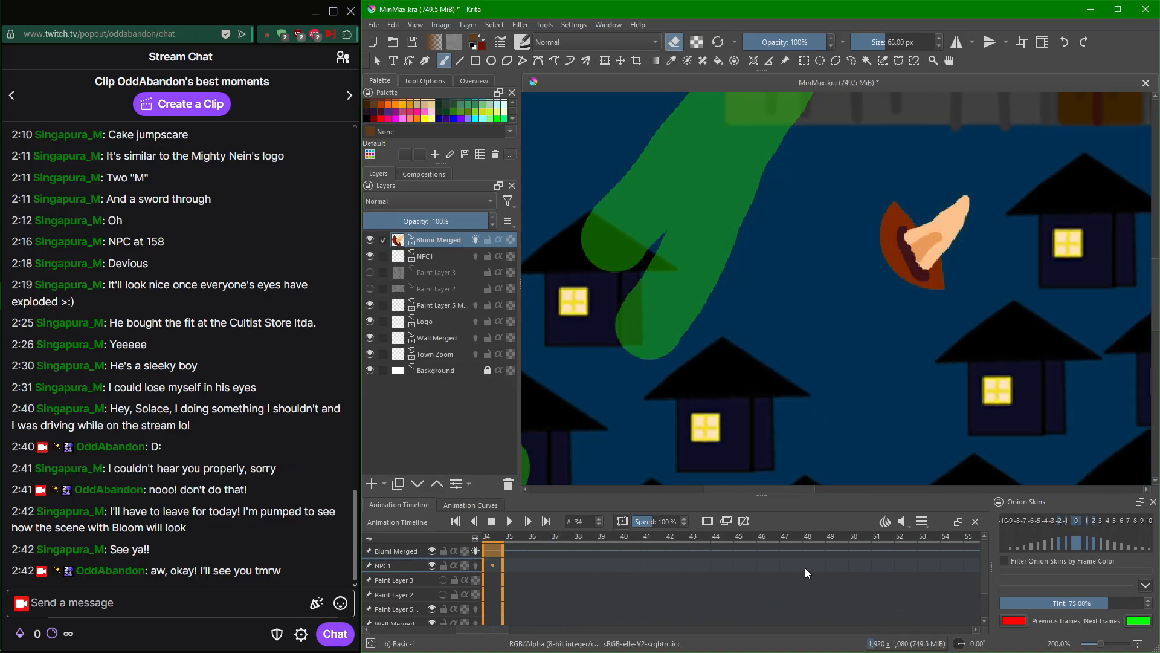
# Return to frame 0 and replace the Blumi Merged layer's keyframe there with a blank one.
pyautogui.press('.')
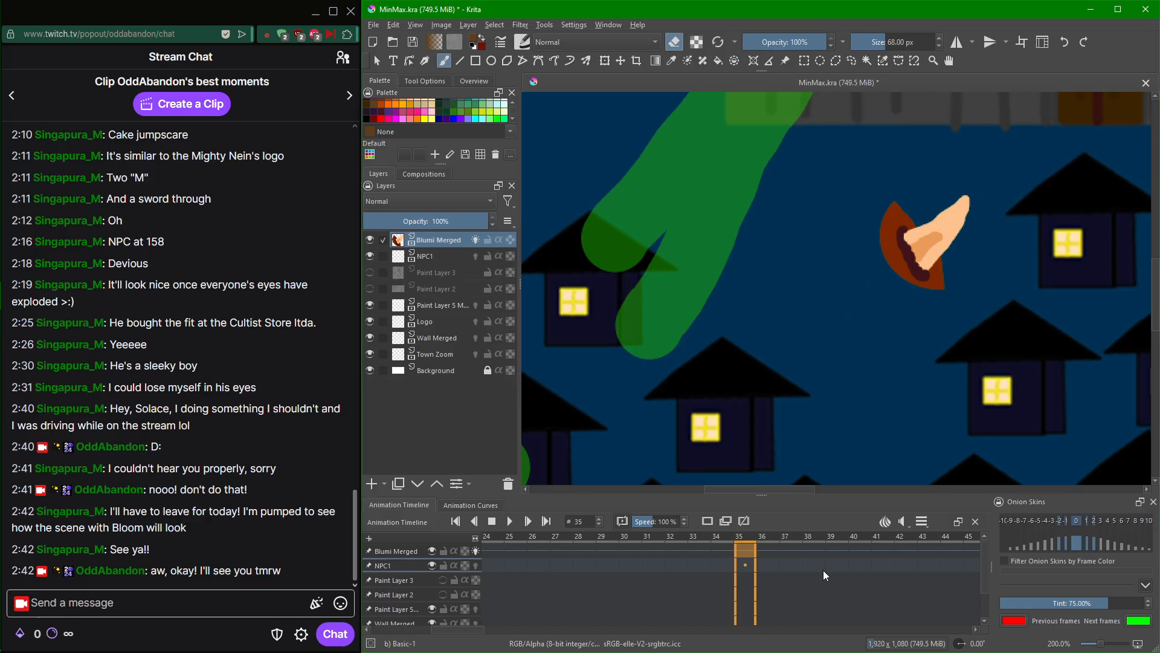
pyautogui.press(',')
pyautogui.press(',')
pyautogui.press(',')
pyautogui.press(',')
pyautogui.press(',')
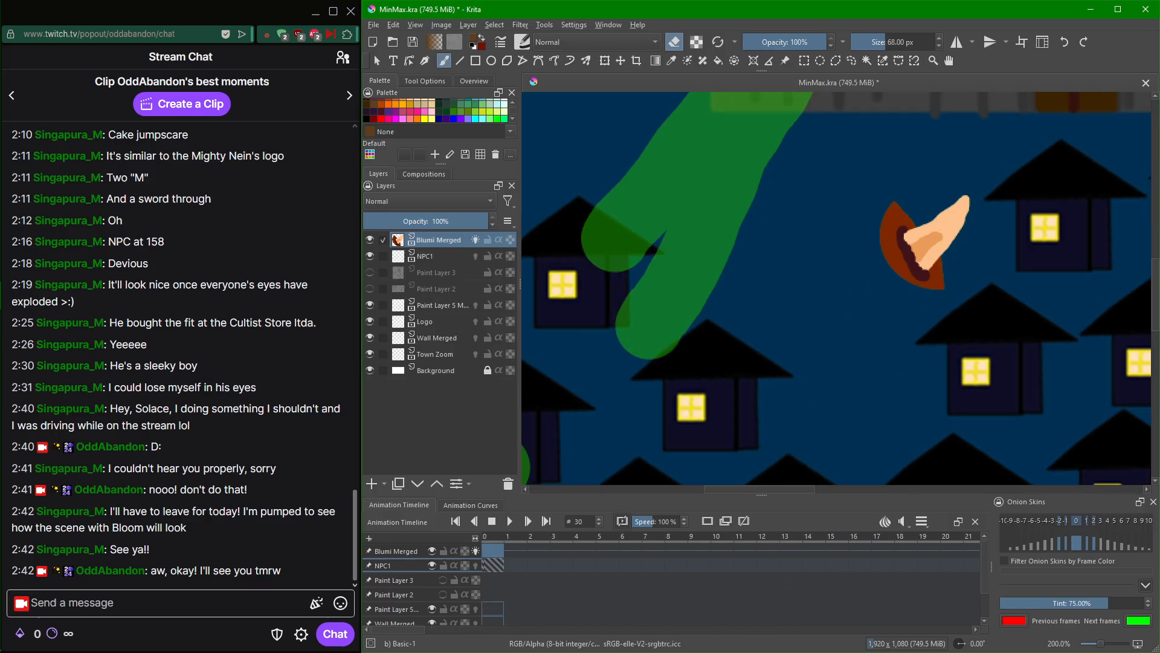
pyautogui.click(490, 549)
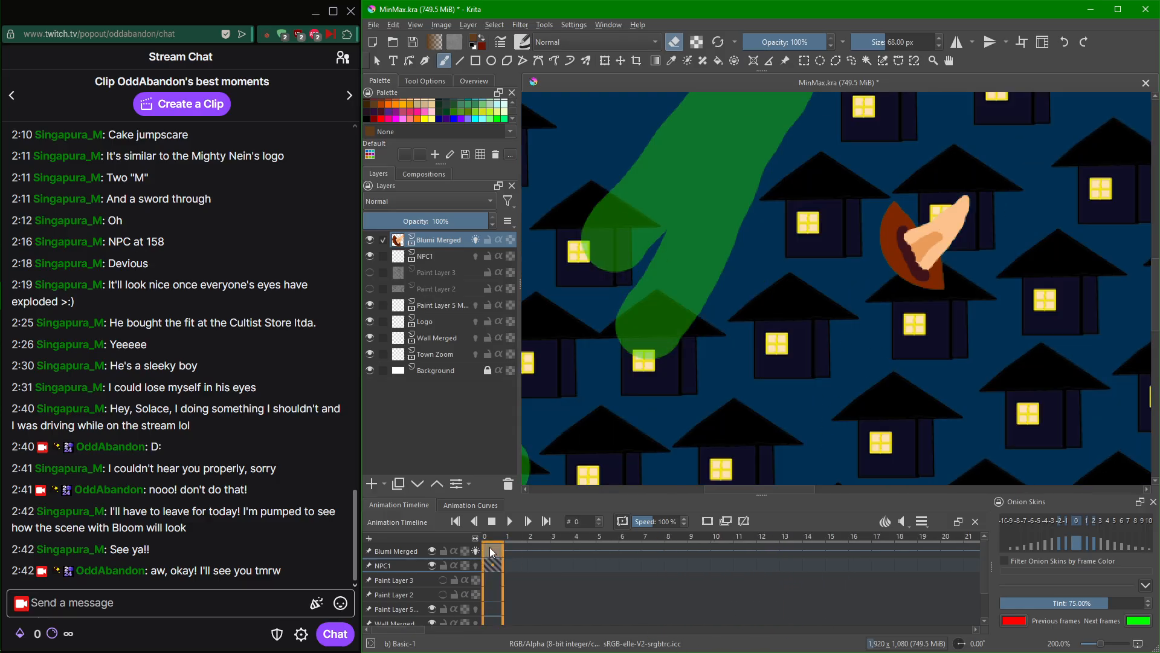
pyautogui.click(709, 523)
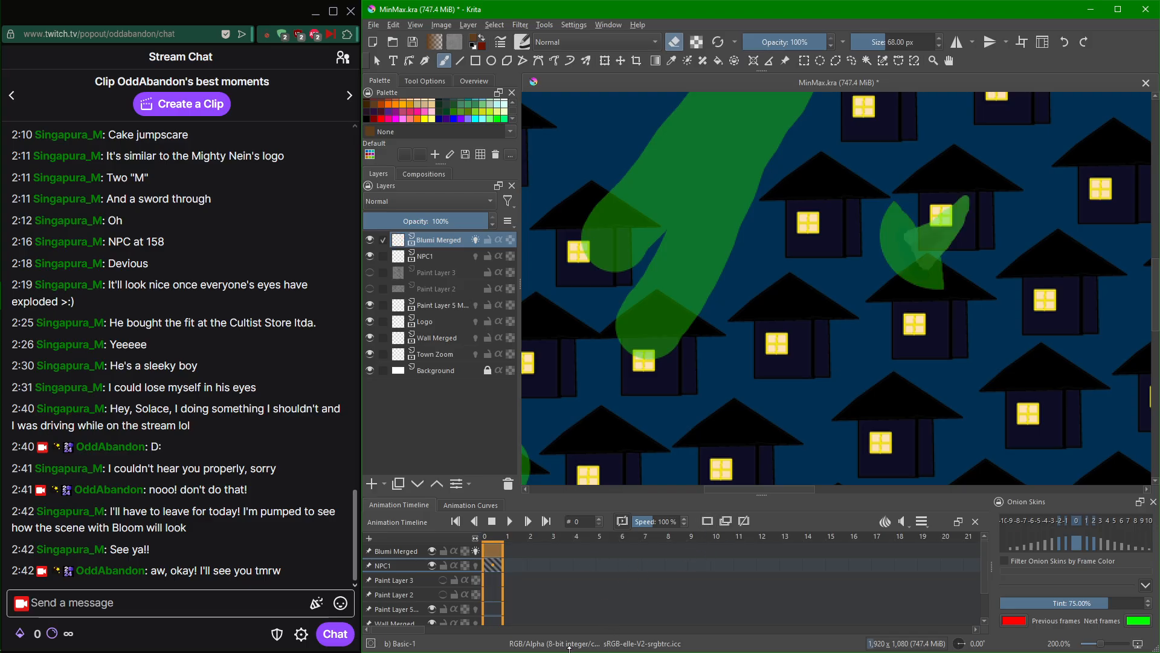
# Check the frames from 0 onward for the stray ear and erase it on frame 77 of Blumi Merged.
pyautogui.moveTo(402, 628); pyautogui.dragTo(527, 629)
pyautogui.scroll(20, 699, 593)
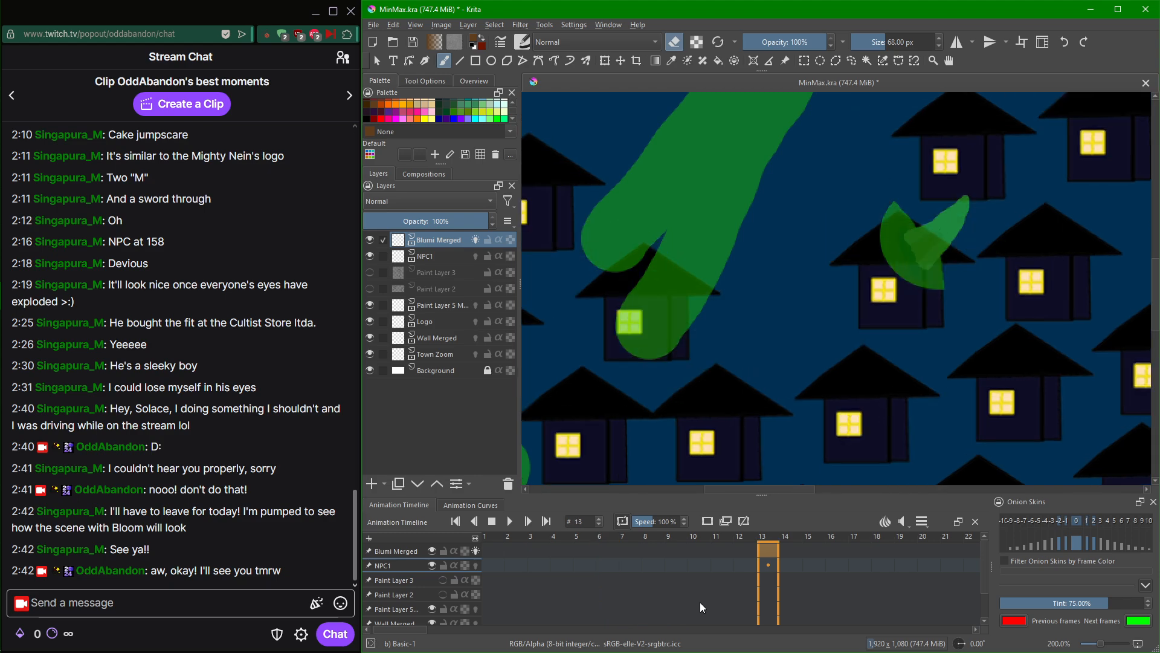
pyautogui.scroll(20, 702, 603)
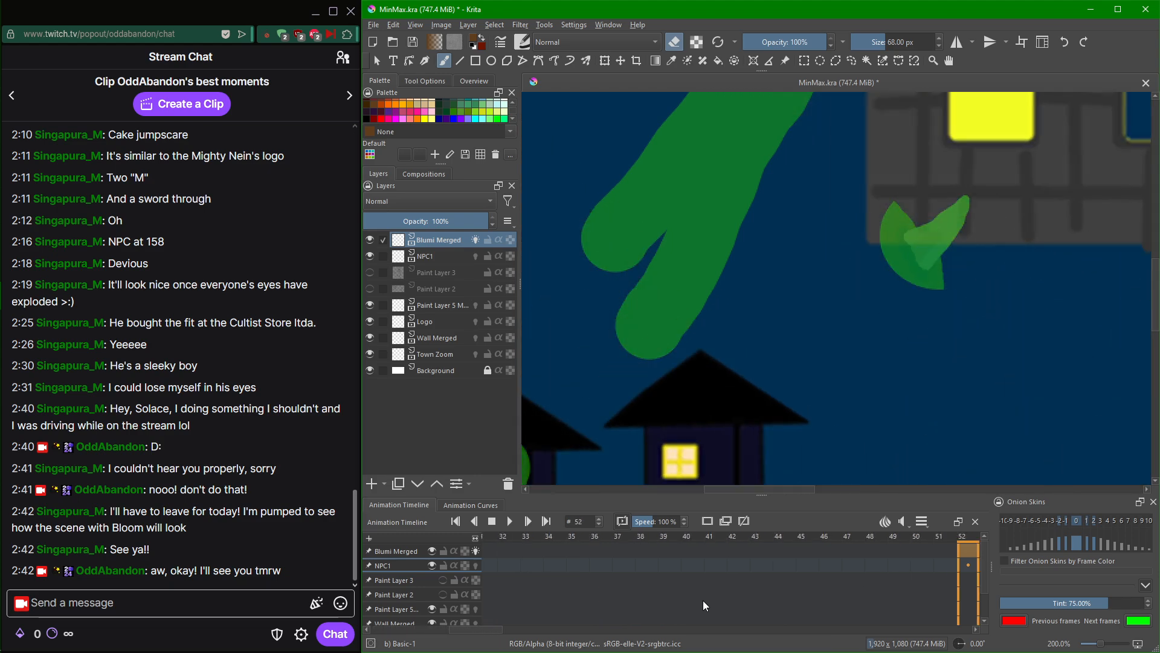
pyautogui.scroll(6, 703, 607)
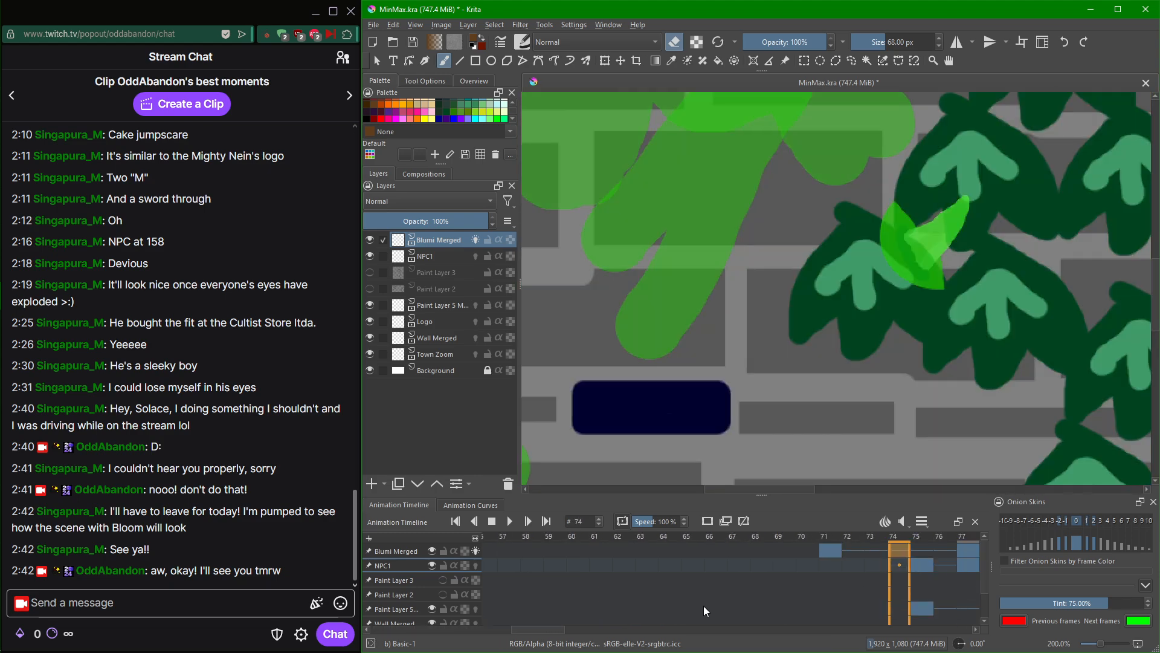
pyautogui.scroll(1, 704, 607)
pyautogui.scroll(-3, 704, 607)
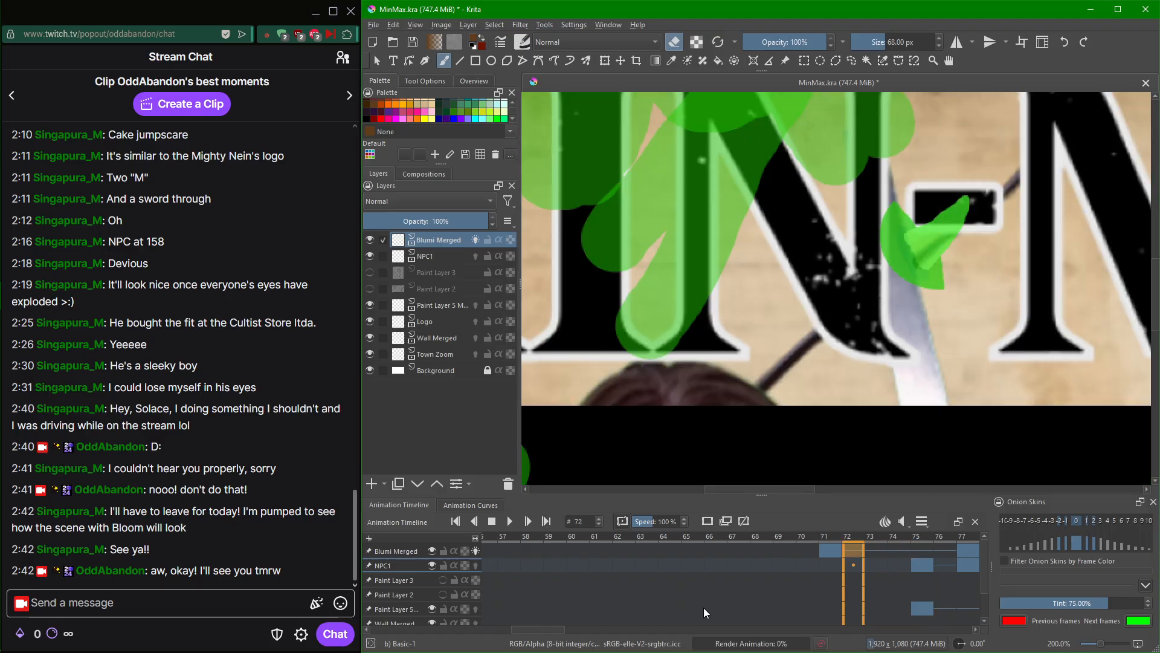
pyautogui.scroll(6, 809, 546)
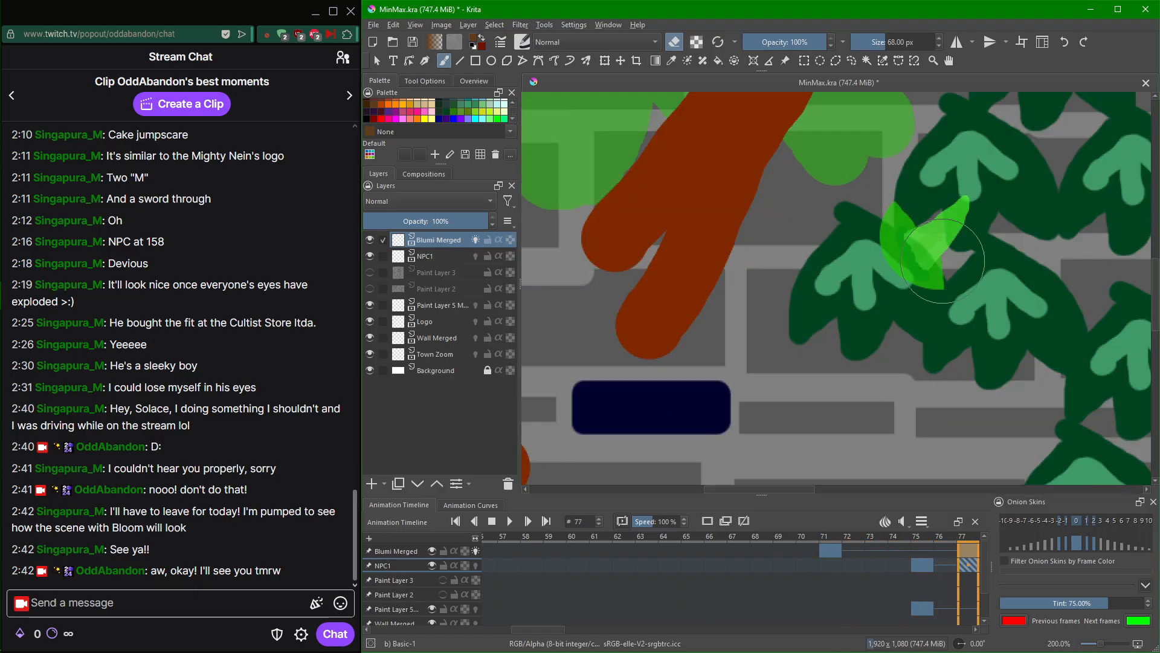
# Remove the Blumi Merged layer's keyframe at frame 71.
pyautogui.scroll(-9, 894, 598)
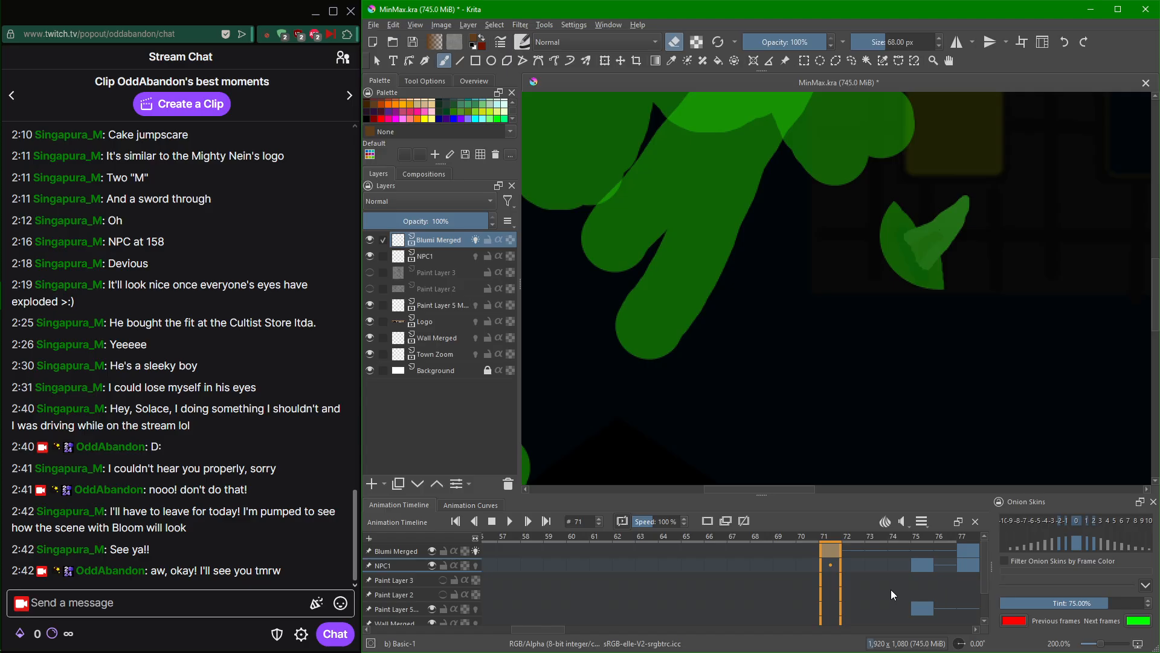
pyautogui.scroll(3, 890, 590)
pyautogui.rightClick(829, 547)
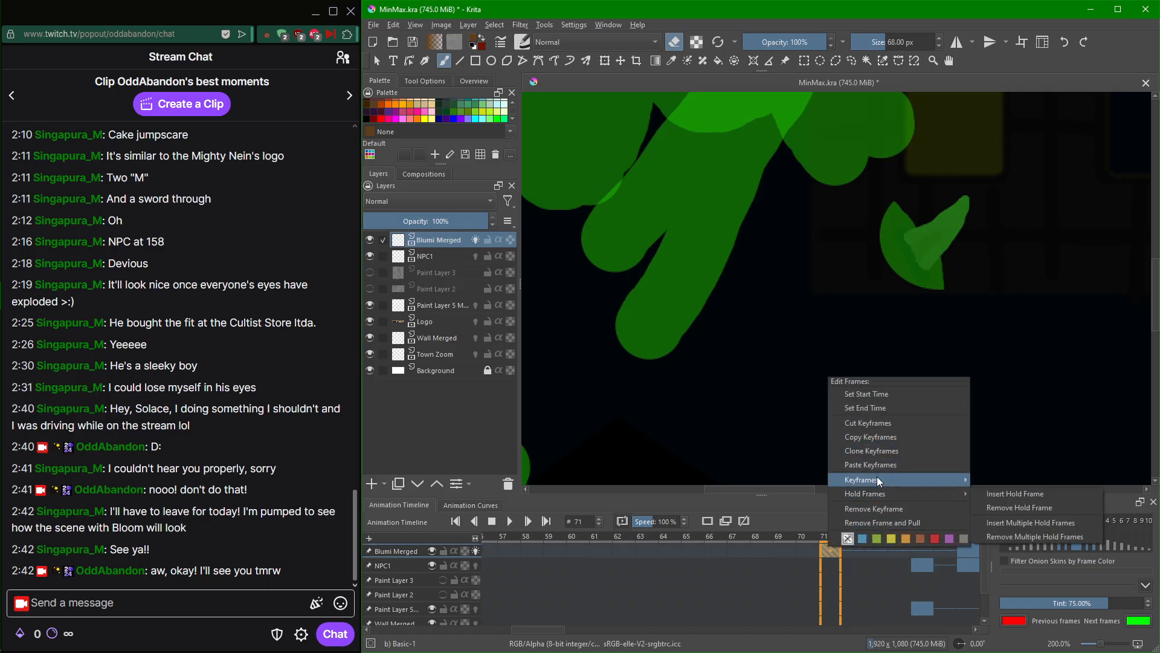
pyautogui.click(871, 510)
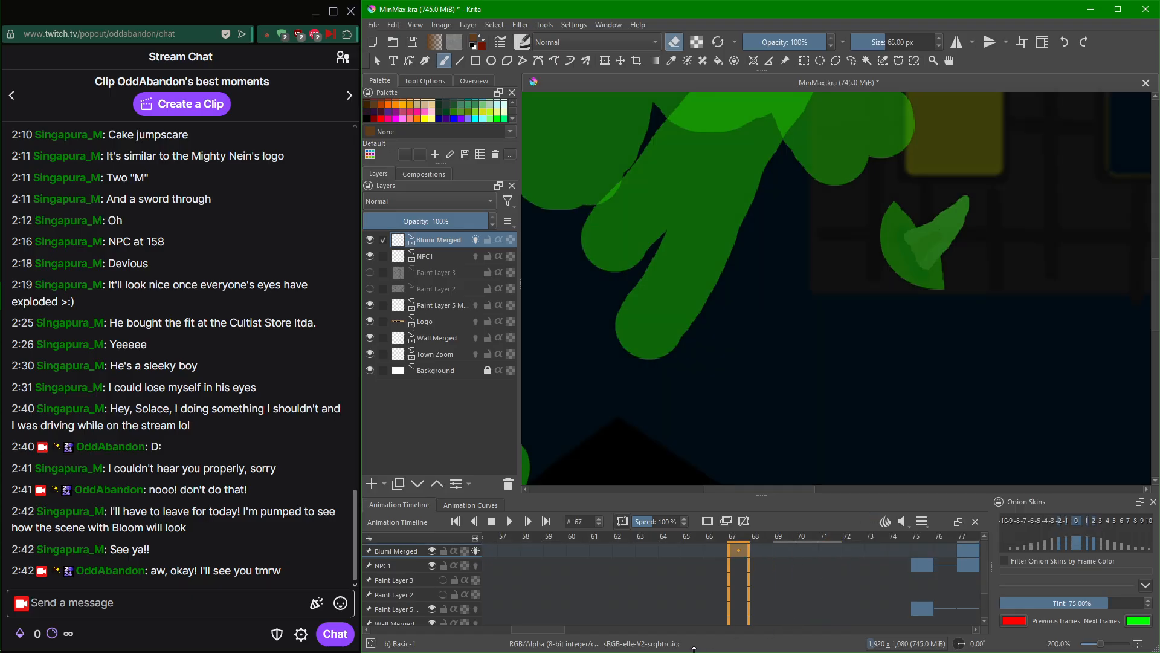
# Recheck frame 0, and erase the stray ear from the Blumi Merged keyframes at frames 79 and 81.
pyautogui.moveTo(538, 630); pyautogui.dragTo(399, 633)
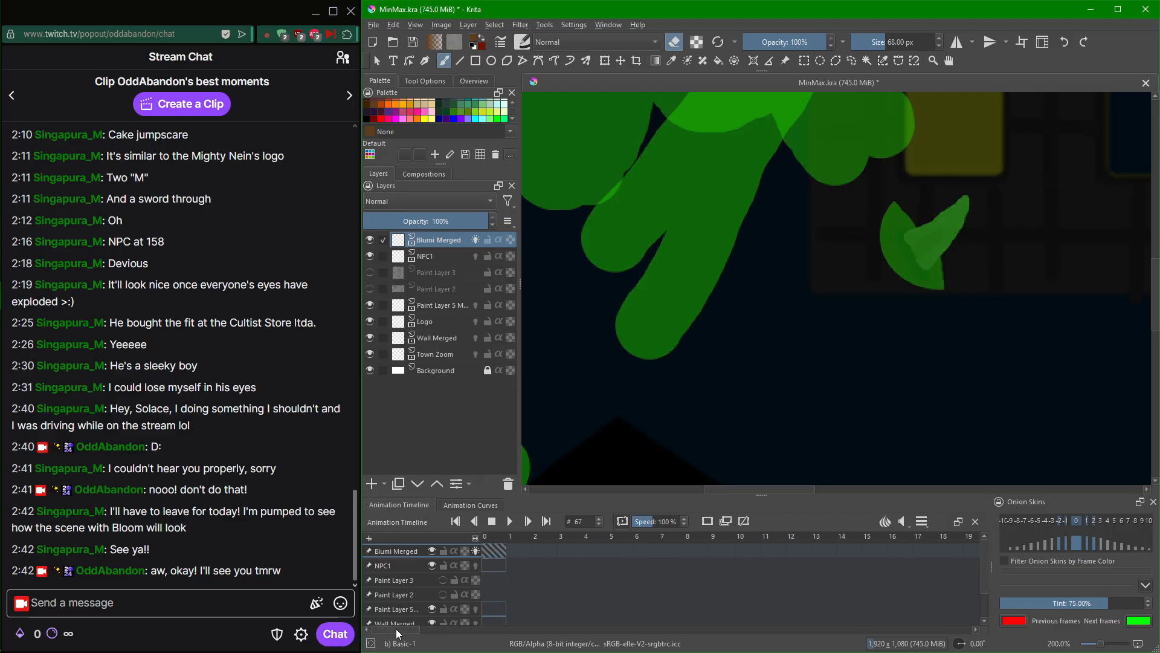
pyautogui.click(488, 550)
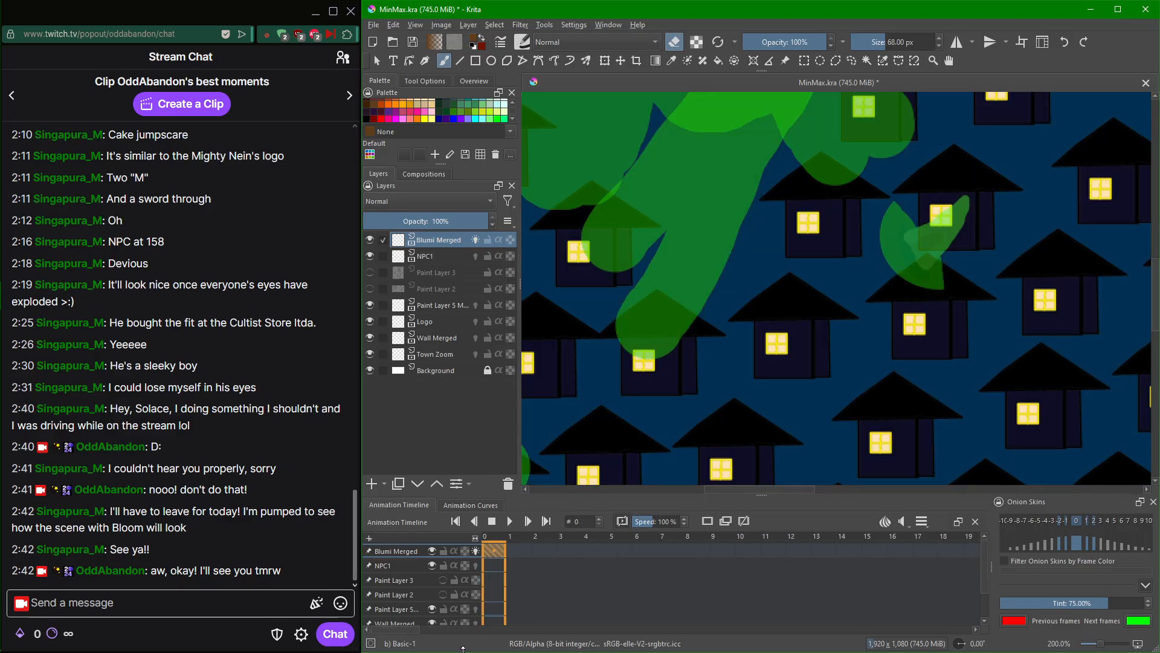
pyautogui.moveTo(411, 636); pyautogui.dragTo(573, 632)
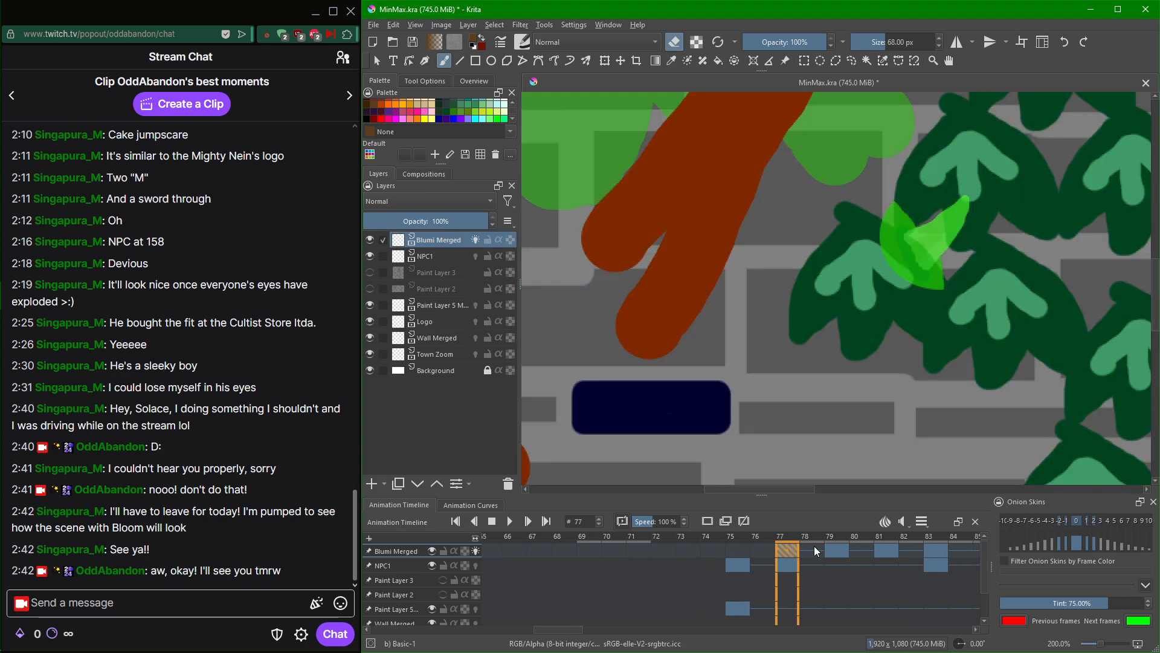
pyautogui.click(836, 551)
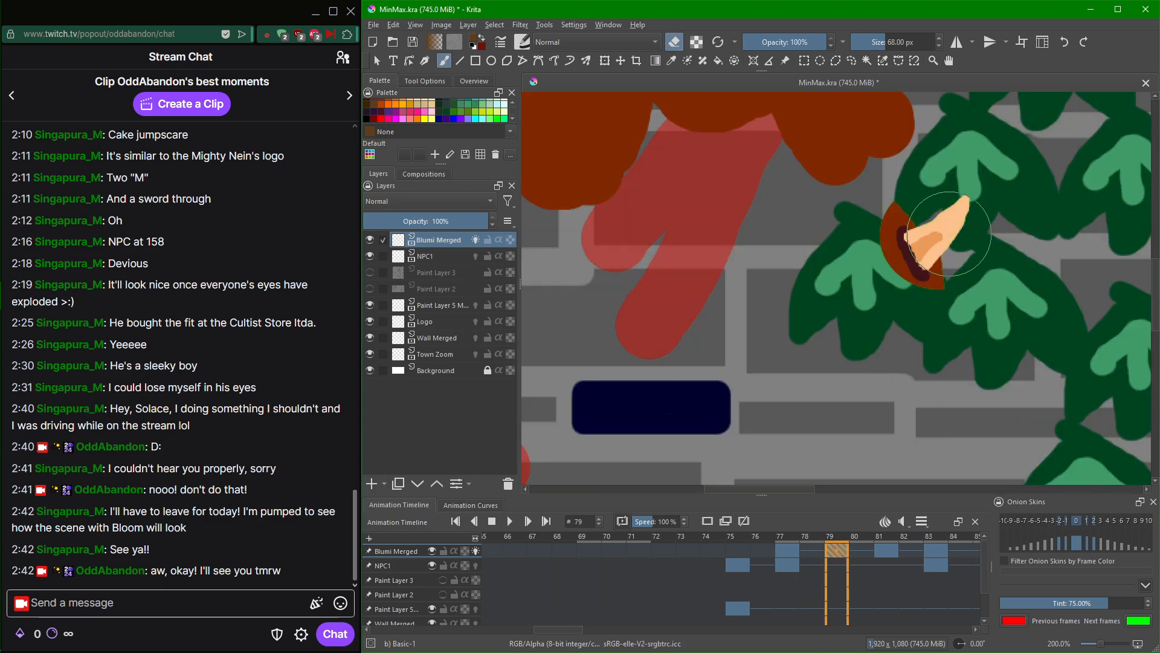
pyautogui.moveTo(958, 227)
pyautogui.mouseDown()
pyautogui.moveTo(918, 211)
pyautogui.moveTo(937, 264)
pyautogui.mouseUp()
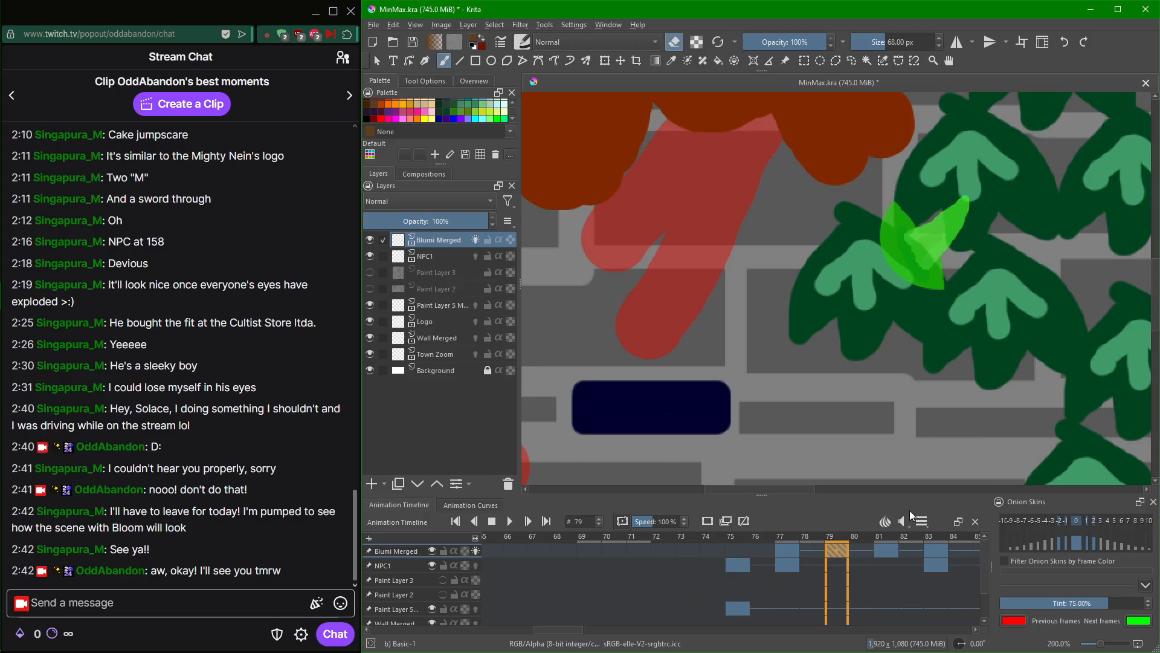
pyautogui.click(883, 554)
pyautogui.moveTo(939, 217)
pyautogui.mouseDown()
pyautogui.moveTo(922, 220)
pyautogui.moveTo(913, 269)
pyautogui.mouseUp()
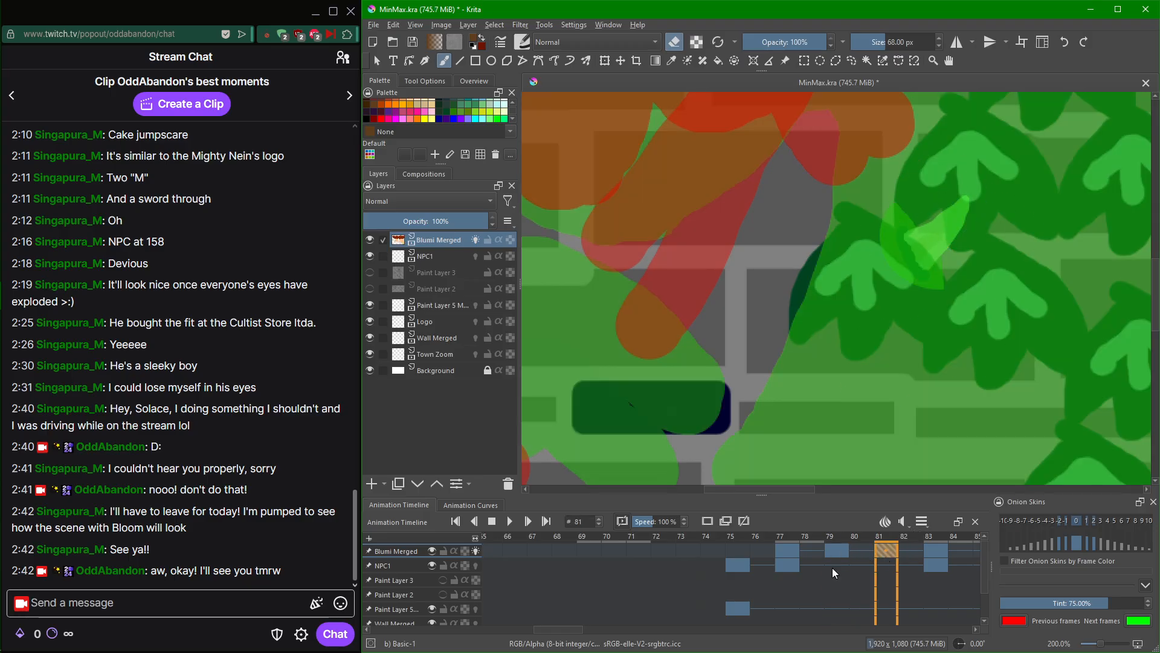
# Step back from frame 81 to 76 to check the cleaned frames for leftover ear artwork.
pyautogui.press('Left')
pyautogui.press('Left')
pyautogui.press('Left')
pyautogui.press('Left')
pyautogui.press('Left')
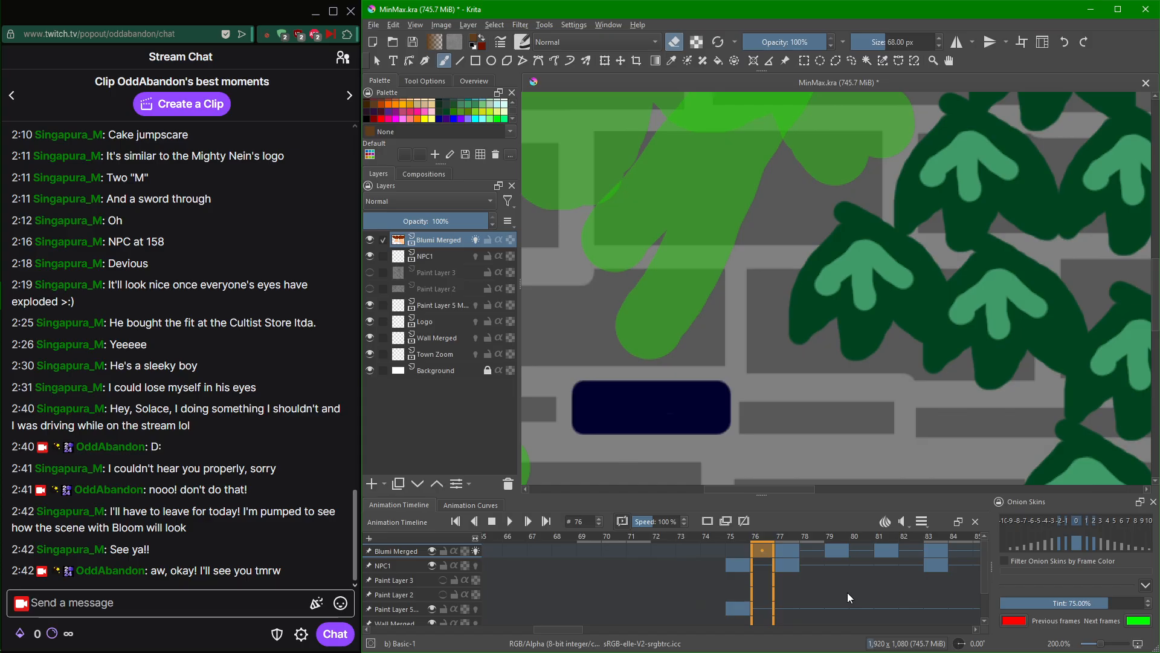
# Turn off onion skins for the Blumi Merged layer and return to frame 76.
pyautogui.press('Right')
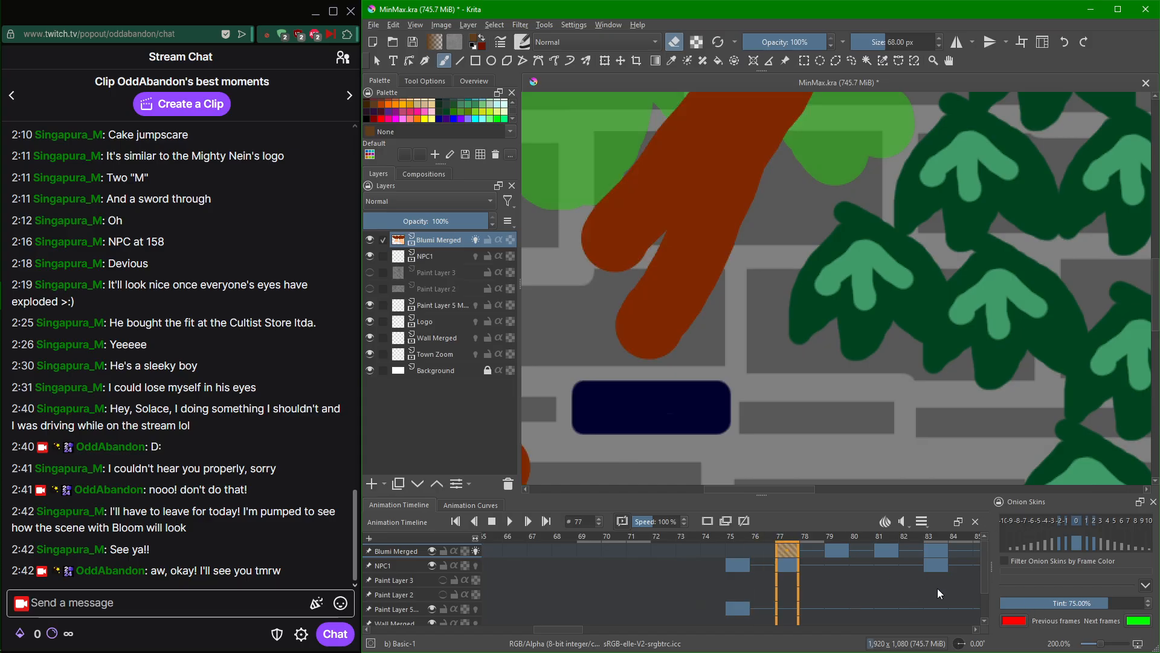
pyautogui.click(475, 551)
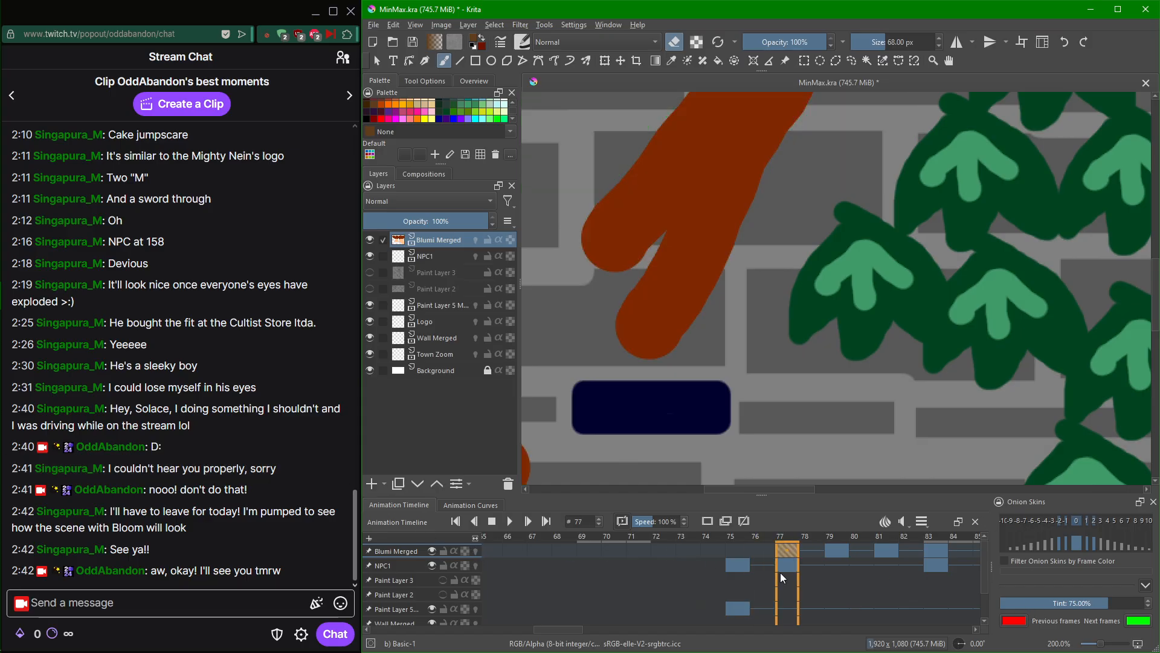
pyautogui.press('Left')
pyautogui.scroll(-5, 899, 385)
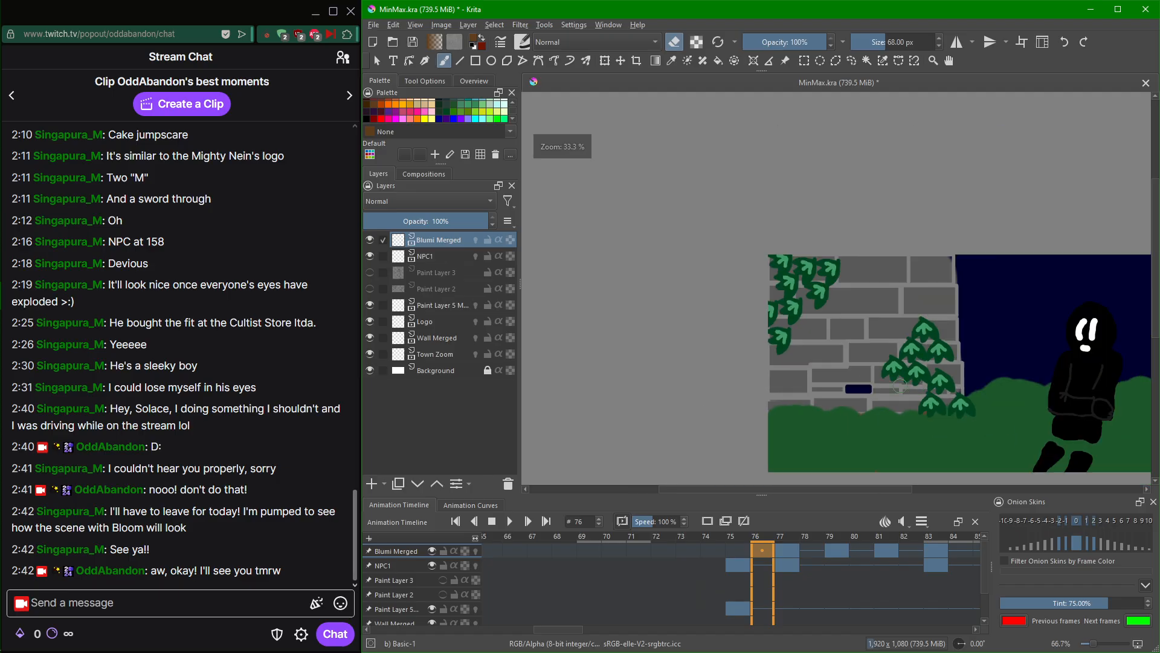
pyautogui.scroll(4, 930, 387)
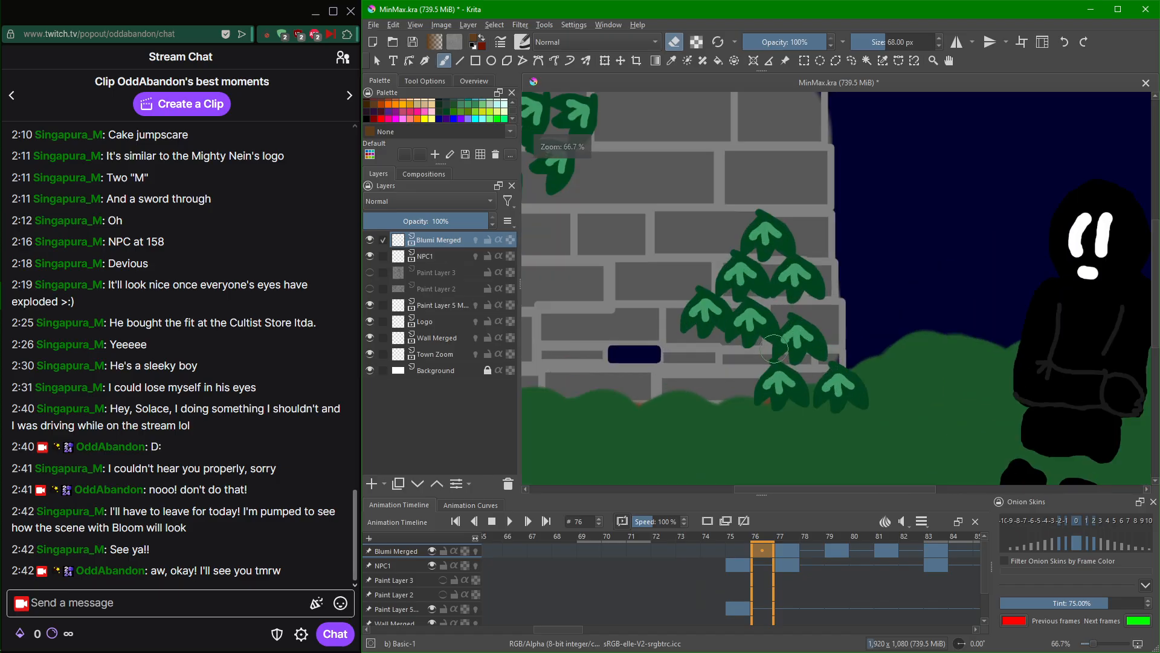
# Check frames 77 to 83 of the animation for leftover stray ear artwork.
pyautogui.press('Right')
pyautogui.press('Right')
pyautogui.press('Right')
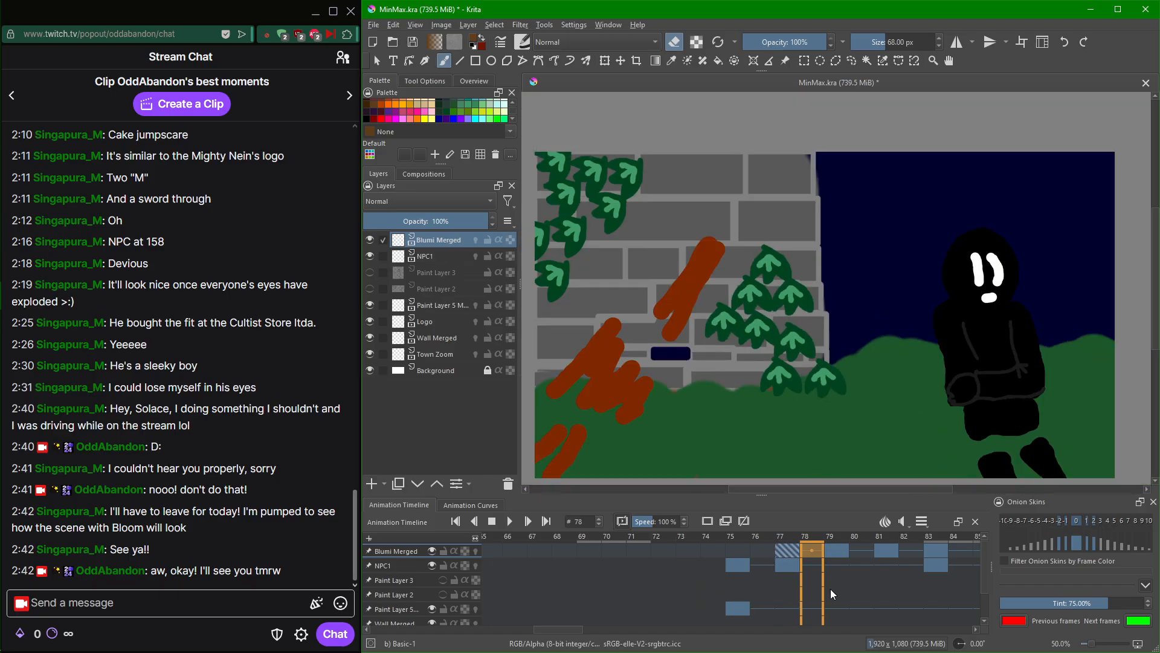
pyautogui.press('Right')
pyautogui.press('Right')
pyautogui.press('Right')
pyautogui.press('Right')
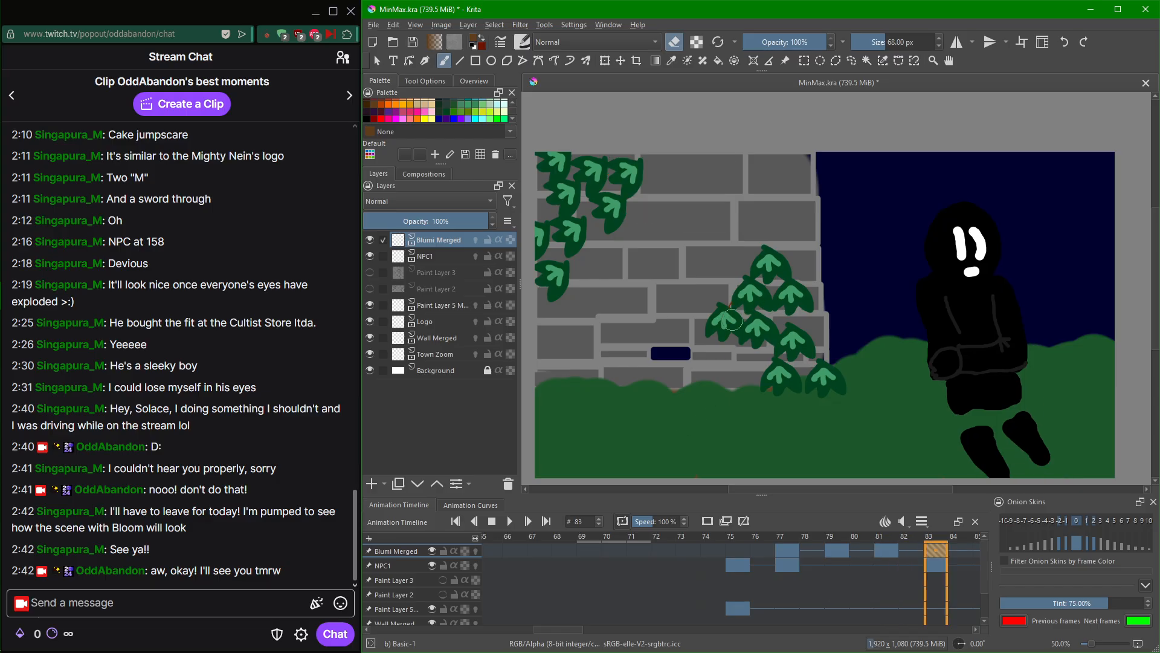
pyautogui.press('Left')
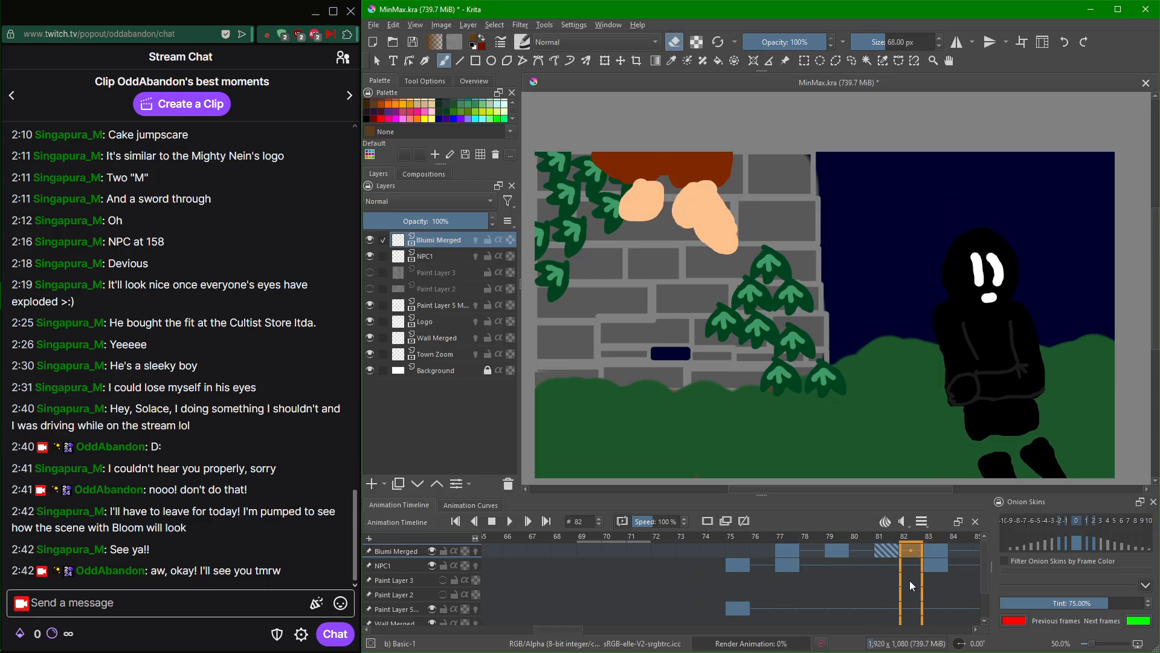
pyautogui.press('Right')
pyautogui.press('Left')
pyautogui.press('Right')
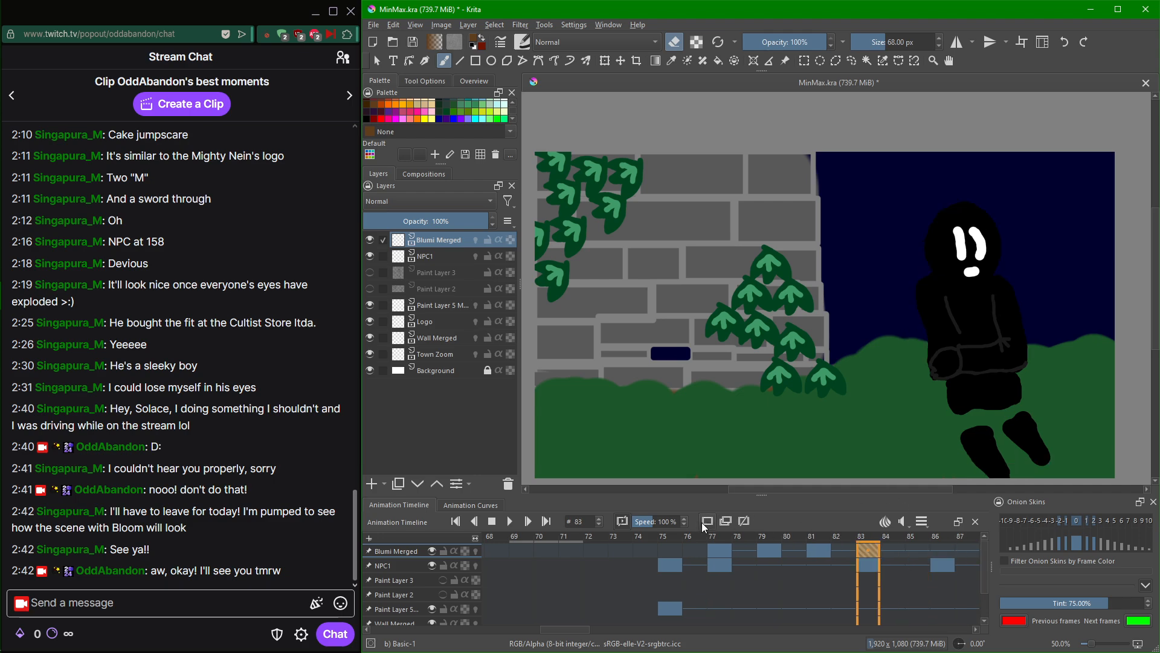
# Advance to frame 121 of Blumi Merged and paint over the stray ear with brown sampled from the elf's robe.
pyautogui.press('Right')
pyautogui.press('Right')
pyautogui.press('Right')
pyautogui.press('Right')
pyautogui.press('Right')
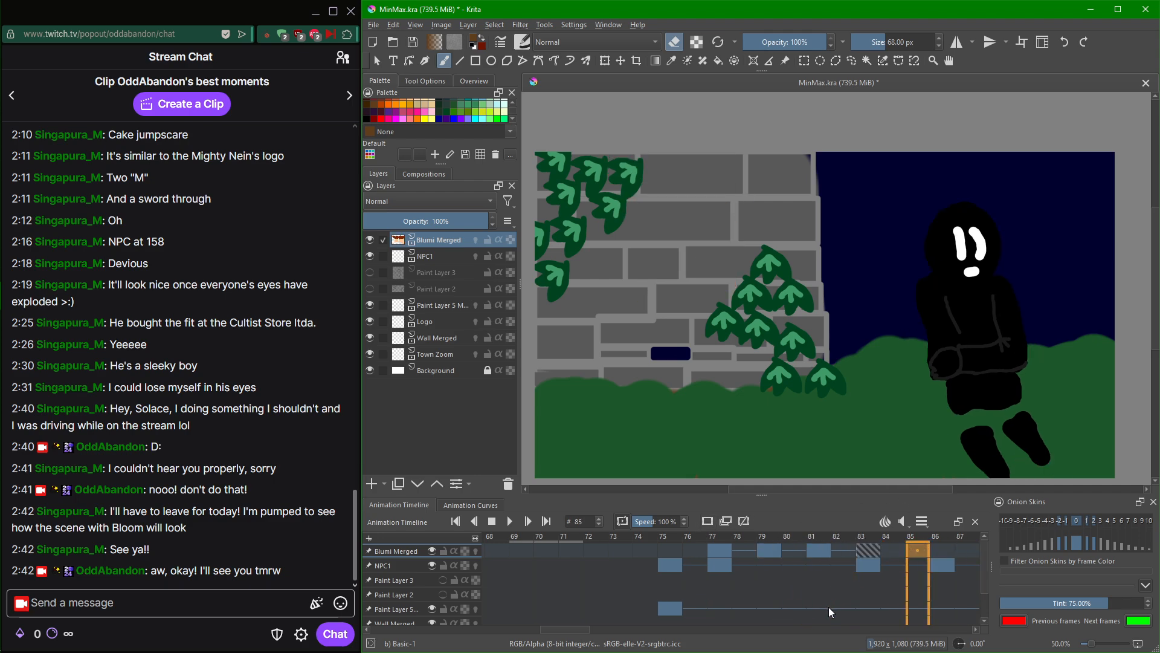
pyautogui.press('Right')
pyautogui.press('Right')
pyautogui.press('Right')
pyautogui.press('Right')
pyautogui.press('Right')
pyautogui.press('Right')
pyautogui.press('Right')
pyautogui.press('Right')
pyautogui.press('Right')
pyautogui.press('Right')
pyautogui.press('Right')
pyautogui.press('Right')
pyautogui.press('Right')
pyautogui.press('Right')
pyautogui.press('Right')
pyautogui.press('Right')
pyautogui.press('Right')
pyautogui.press('Right')
pyautogui.press('Right')
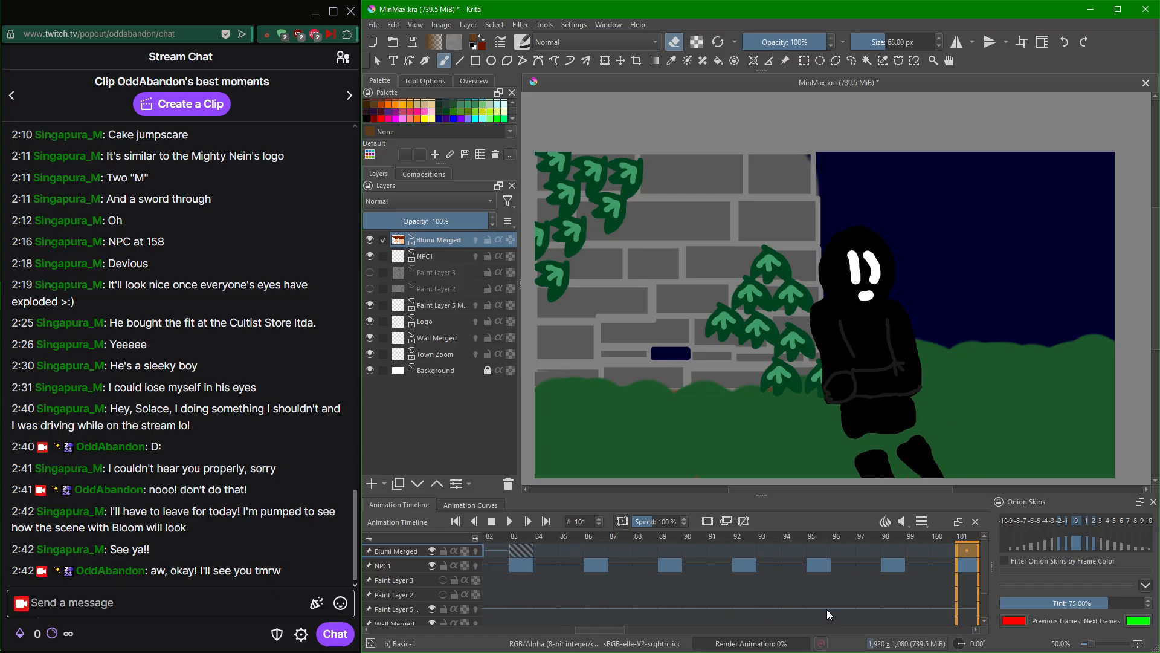
pyautogui.press('Right')
pyautogui.press('Right')
pyautogui.press('Right')
pyautogui.press('Right')
pyautogui.press('Right')
pyautogui.press('Right')
pyautogui.press('Right')
pyautogui.press('Right')
pyautogui.press('Right')
pyautogui.press('Right')
pyautogui.press('Right')
pyautogui.press('Right')
pyautogui.press('Right')
pyautogui.press('Right')
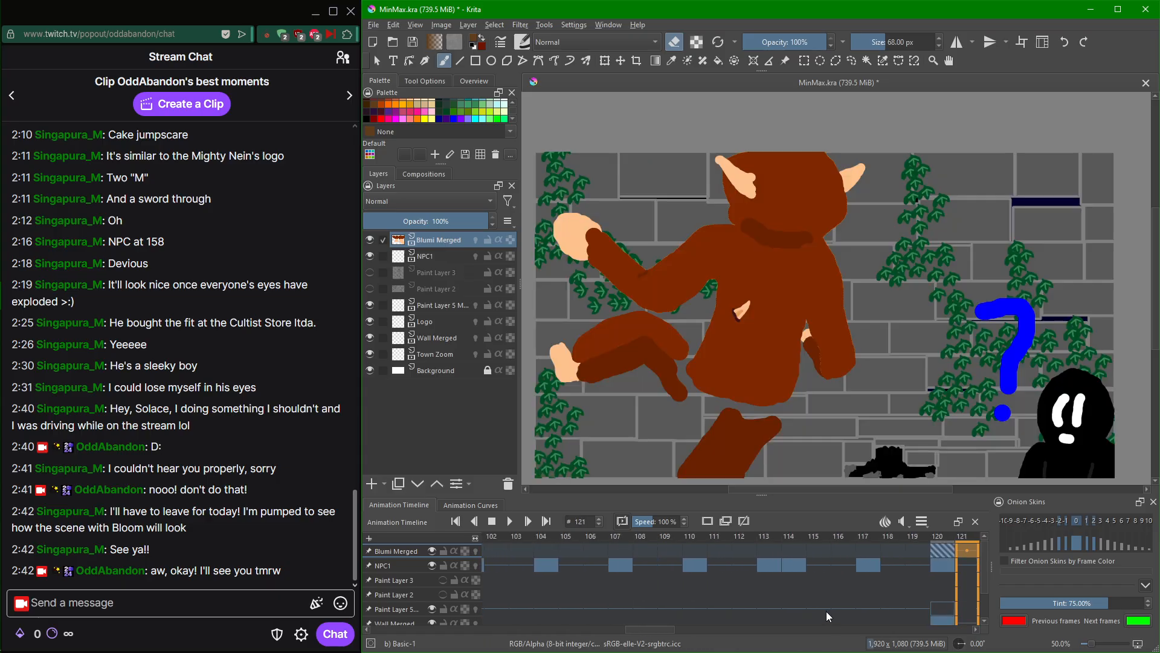
pyautogui.keyDown('ctrl'); pyautogui.click(734, 341); pyautogui.keyUp('ctrl')
pyautogui.moveTo(747, 324); pyautogui.dragTo(755, 293)
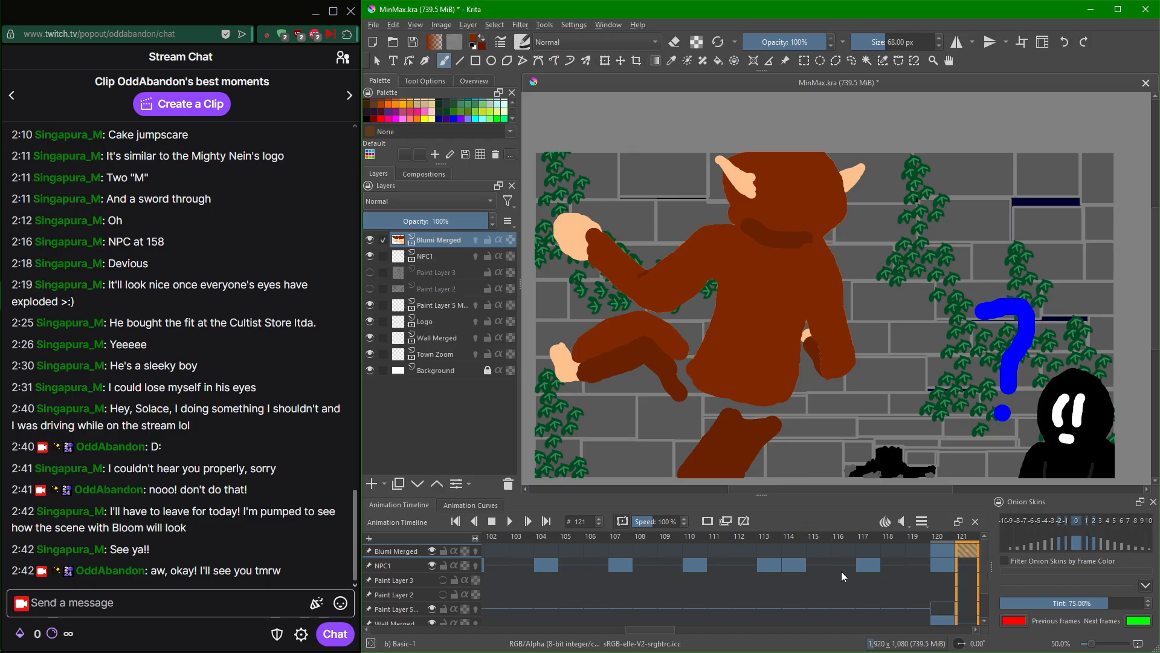
# Paint over the stray ear on the robe at frames 123 and 126 of Blumi Merged in the same brown.
pyautogui.press('Right')
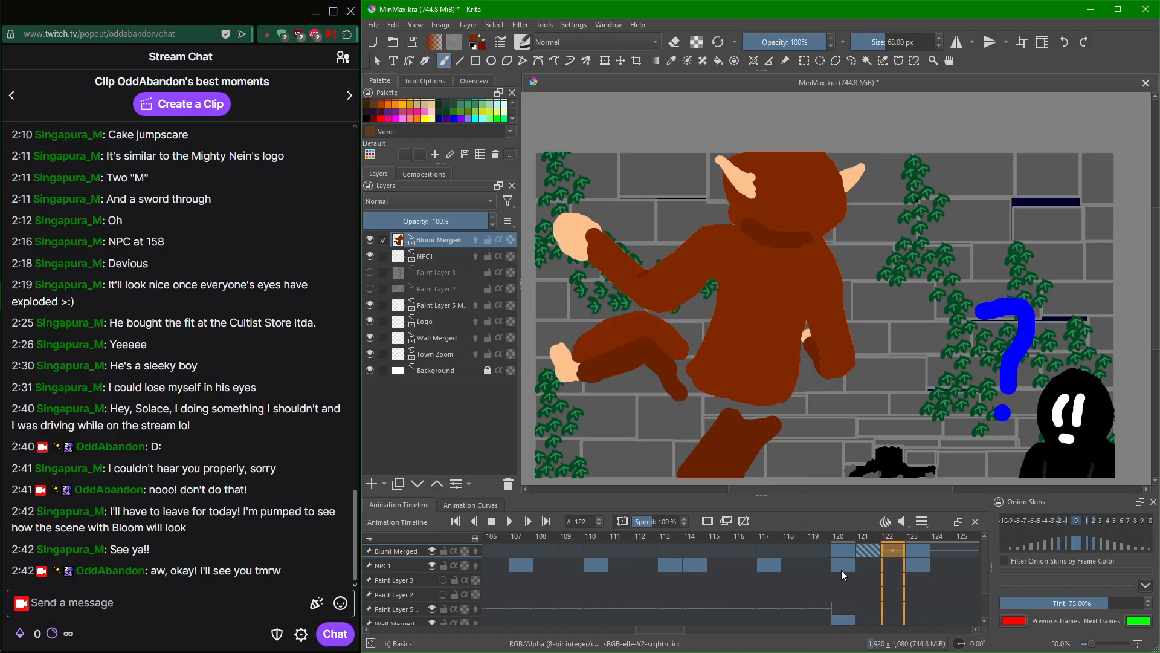
pyautogui.press('Right')
pyautogui.moveTo(753, 298); pyautogui.dragTo(732, 330)
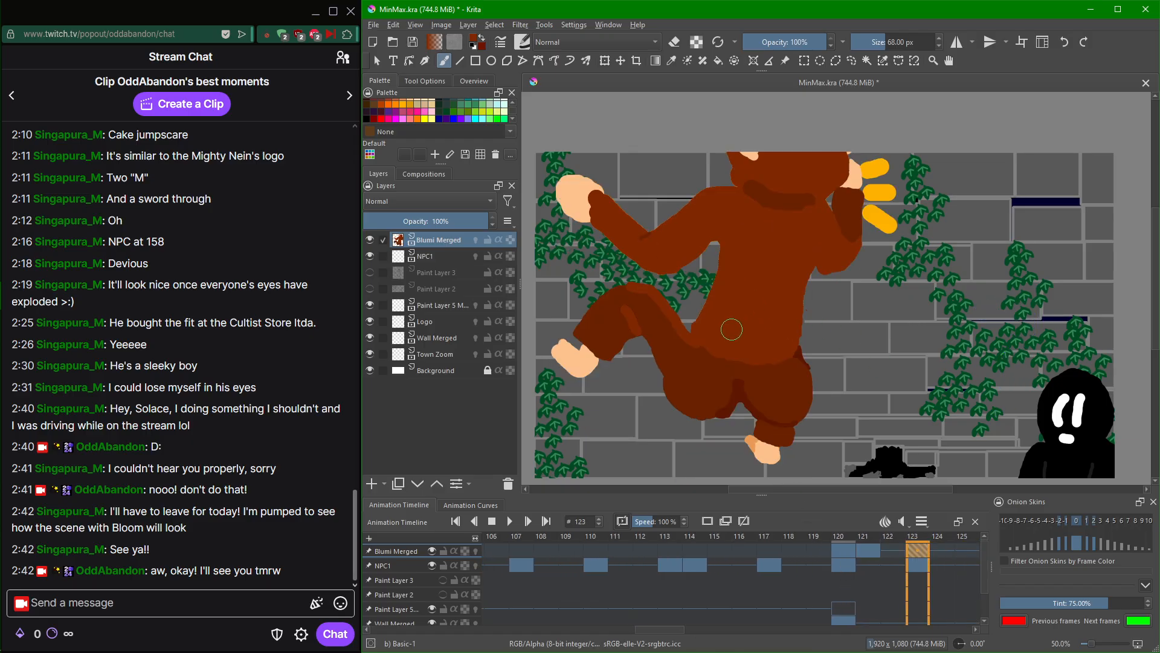
pyautogui.press('Right')
pyautogui.press('Right')
pyautogui.press('Right')
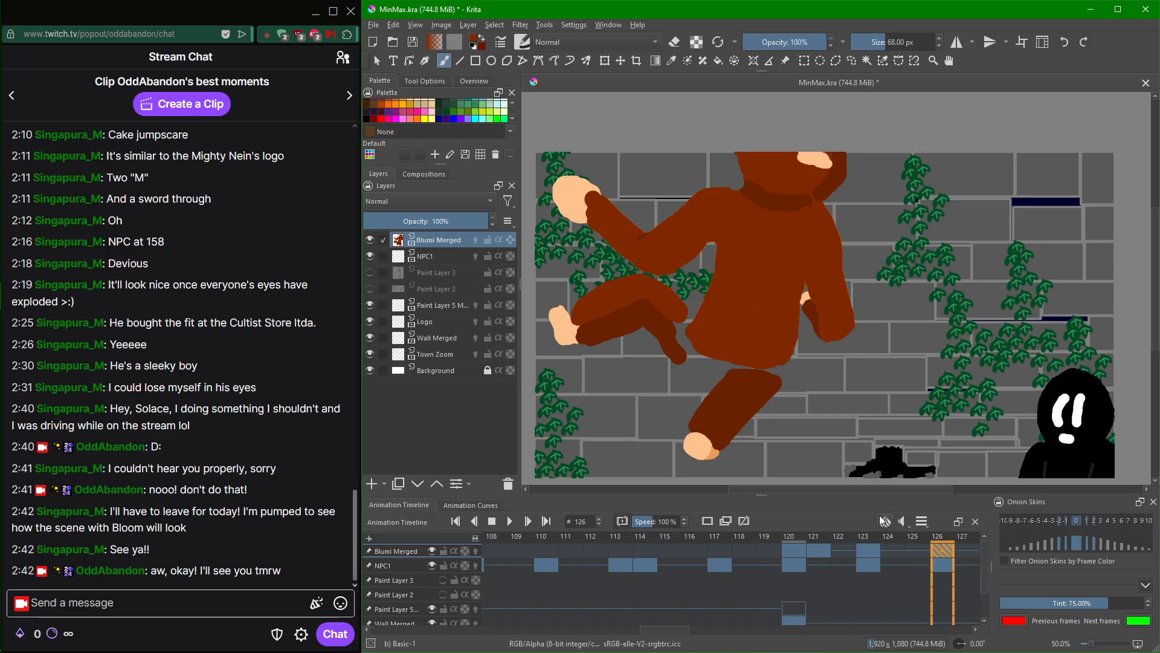
# Advance to the Blumi Merged keyframe at frame 147 and paint over the stray ear on the robe in brown.
pyautogui.press('Right')
pyautogui.press('Right')
pyautogui.press('Right')
pyautogui.press('Right')
pyautogui.press('Right')
pyautogui.press('Right')
pyautogui.press('Right')
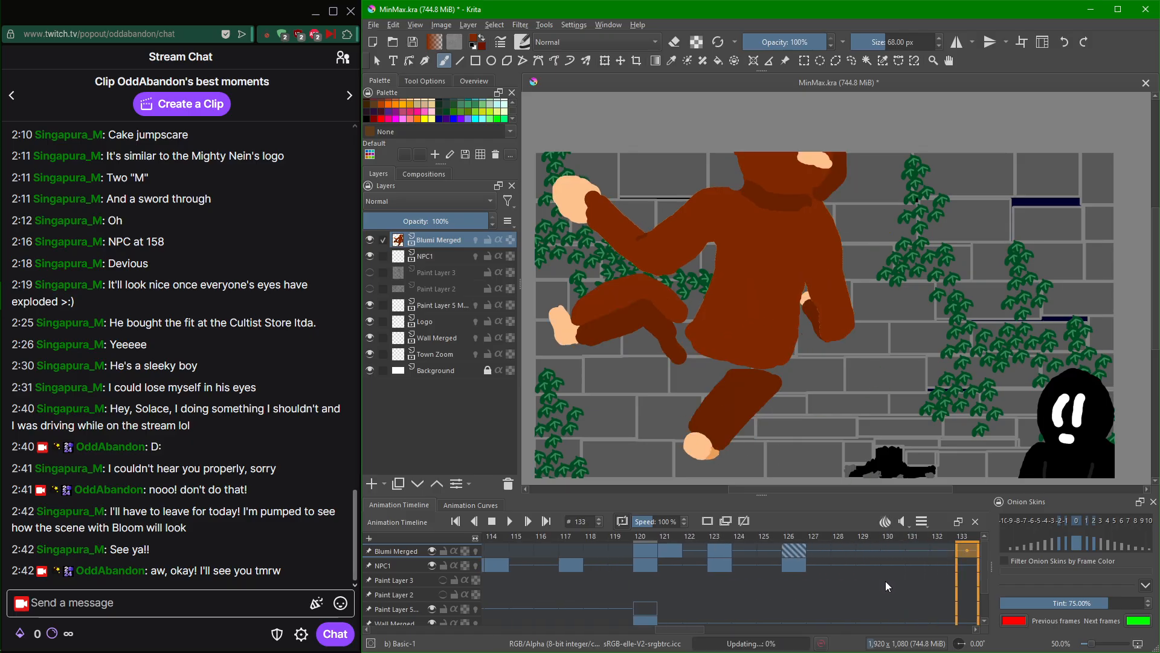
pyautogui.press('Right')
pyautogui.press('Right')
pyautogui.press('Right')
pyautogui.press('Right')
pyautogui.press('Right')
pyautogui.press('Right')
pyautogui.press('Right')
pyautogui.press('Right')
pyautogui.press('Right')
pyautogui.press('Right')
pyautogui.press('Right')
pyautogui.press('Right')
pyautogui.press('Right')
pyautogui.press('Right')
pyautogui.press('Right')
pyautogui.press('Right')
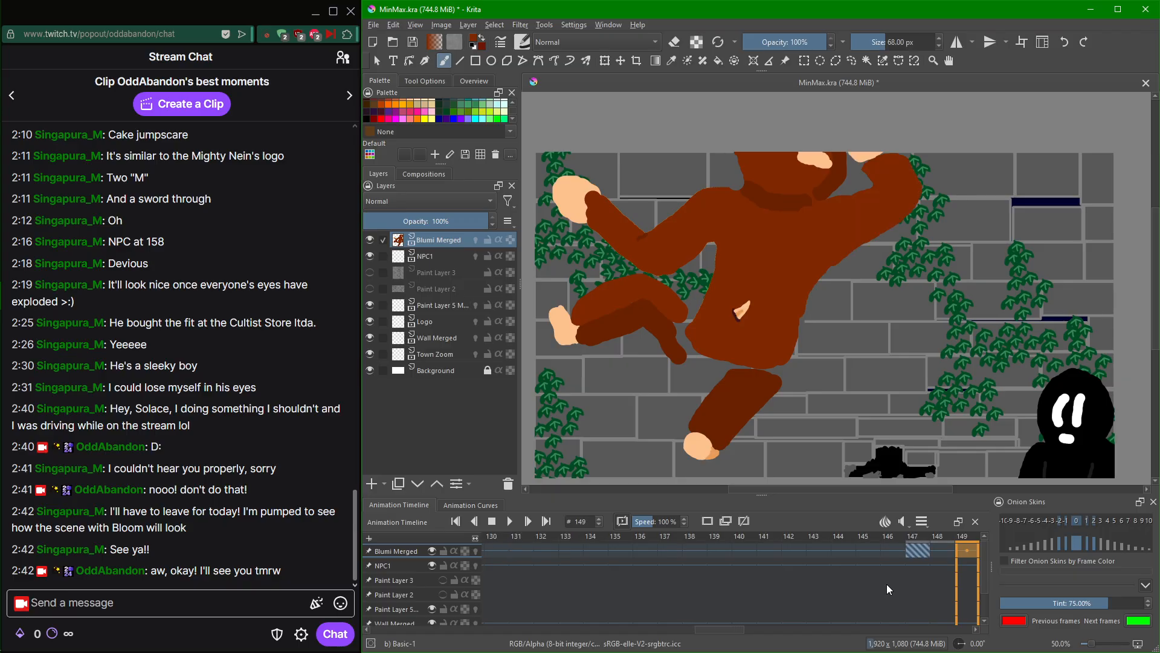
pyautogui.press('Left')
pyautogui.press('Left')
pyautogui.press('Left')
pyautogui.press('Right')
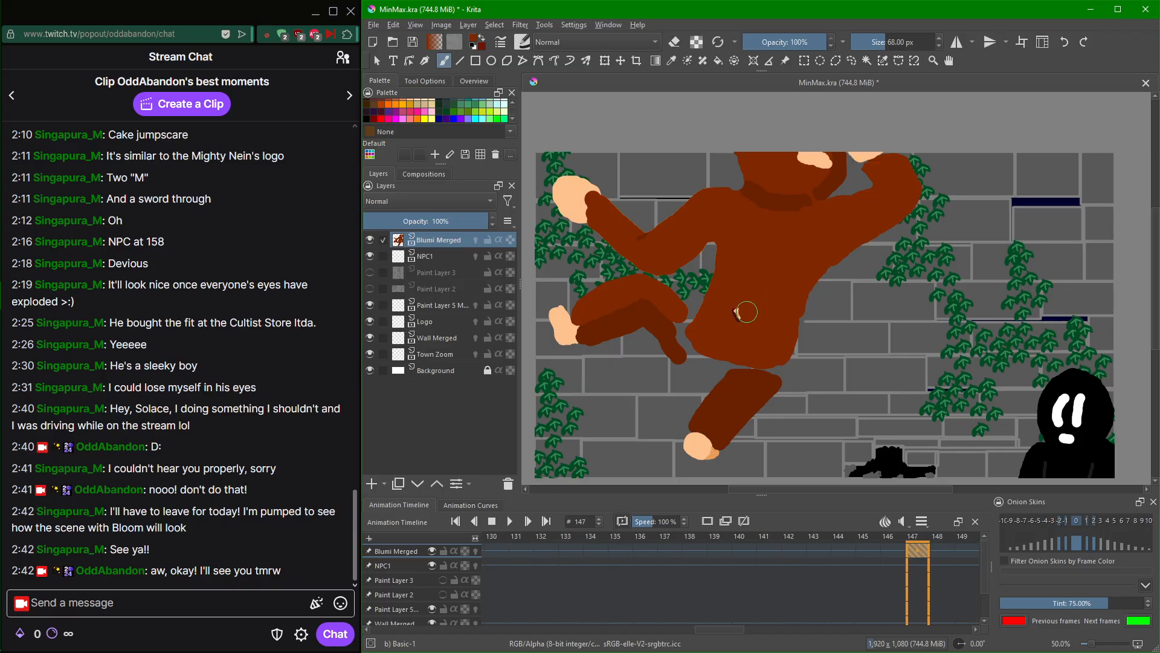
# Check the frames after 147 and paint over the stray ear on the robe at keyframe 177 of Blumi Merged.
pyautogui.press('Right')
pyautogui.press('Right')
pyautogui.press('Right')
pyautogui.press('Right')
pyautogui.press('Right')
pyautogui.press('Right')
pyautogui.press('Right')
pyautogui.press('Right')
pyautogui.press('Right')
pyautogui.press('Right')
pyautogui.press('Right')
pyautogui.press('Right')
pyautogui.press('Right')
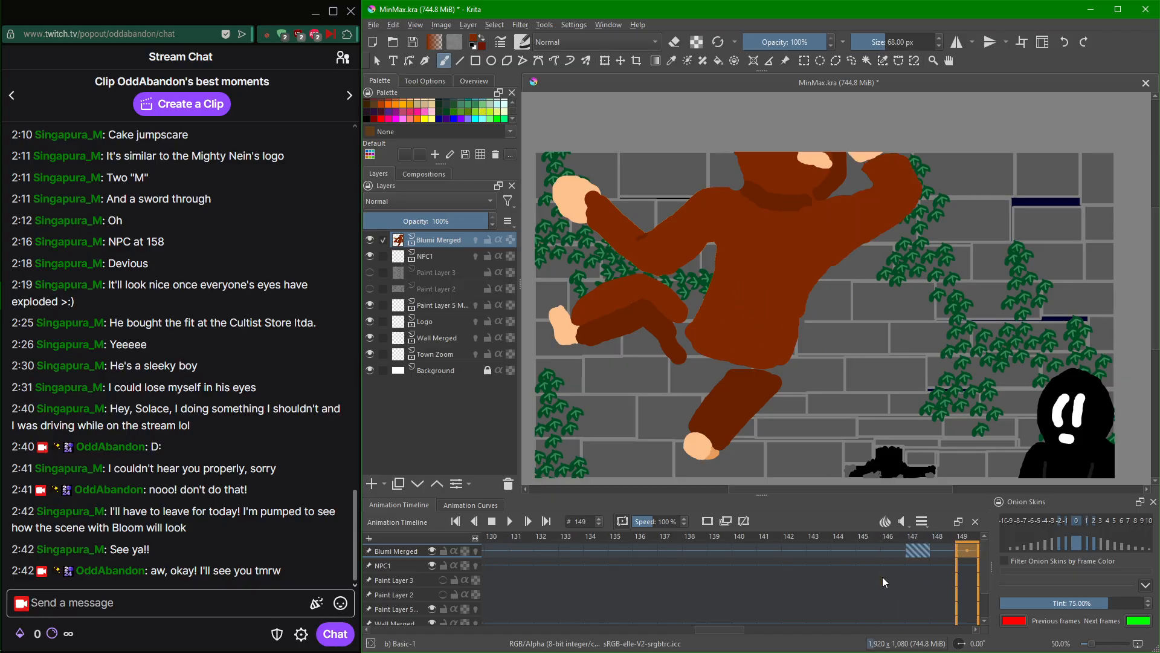
pyautogui.press('Right')
pyautogui.press('Right')
pyautogui.press('Right')
pyautogui.press('Right')
pyautogui.press('Right')
pyautogui.press('Right')
pyautogui.press('Right')
pyautogui.press('Right')
pyautogui.press('Right')
pyautogui.press('Right')
pyautogui.press('Right')
pyautogui.press('Right')
pyautogui.press('Right')
pyautogui.press('Right')
pyautogui.press('Right')
pyautogui.press('Right')
pyautogui.press('Right')
pyautogui.press('Right')
pyautogui.press('Right')
pyautogui.press('Right')
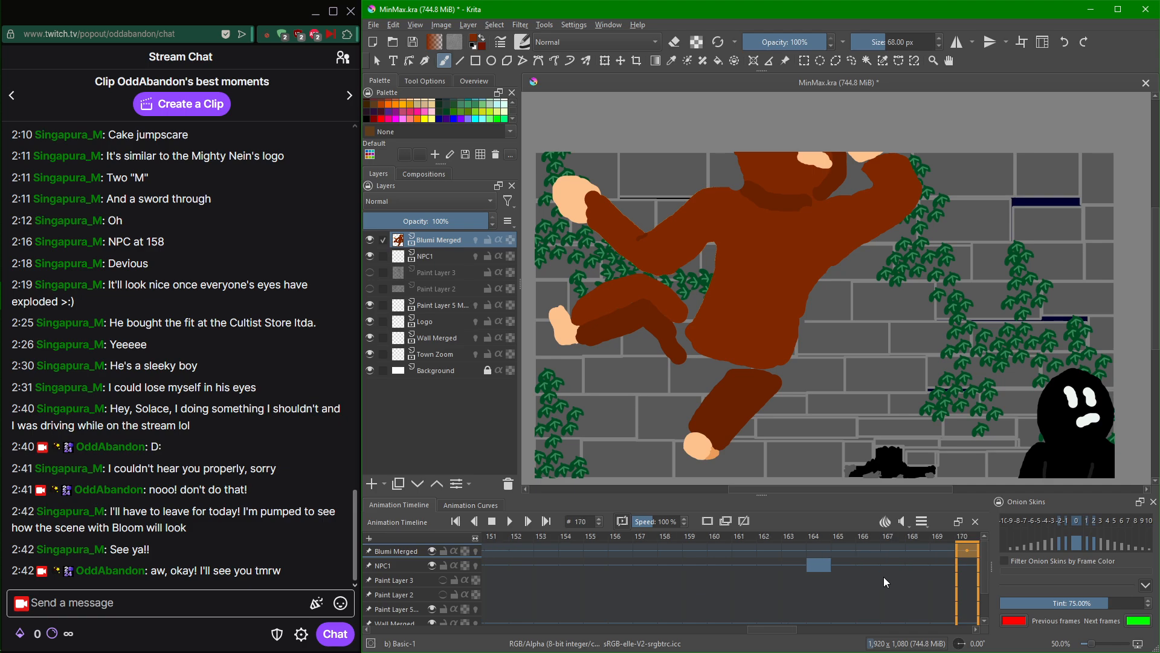
pyautogui.press('Left')
pyautogui.press('Left')
pyautogui.press('Left')
pyautogui.press('Left')
pyautogui.press('Left')
pyautogui.press('Left')
pyautogui.press('Left')
pyautogui.press('Left')
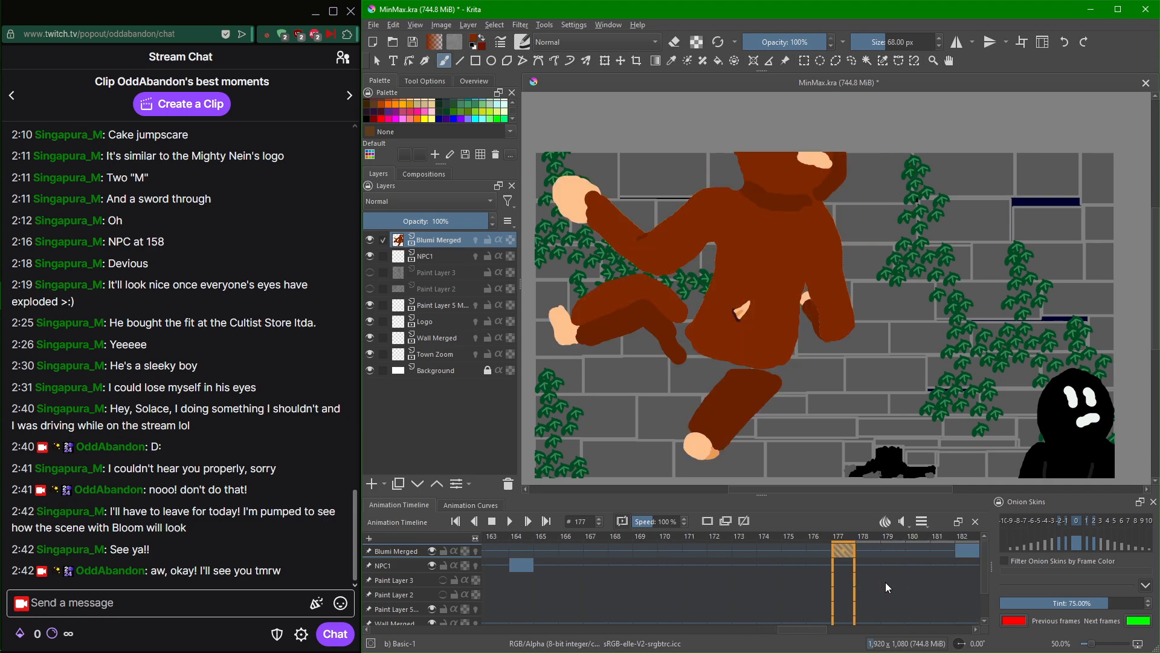
pyautogui.press('Right')
pyautogui.press('Right')
pyautogui.press('Right')
# Paint over the stray ear between the hands on frame 182 with the sampled skin tone.
pyautogui.scroll(5, 846, 551)
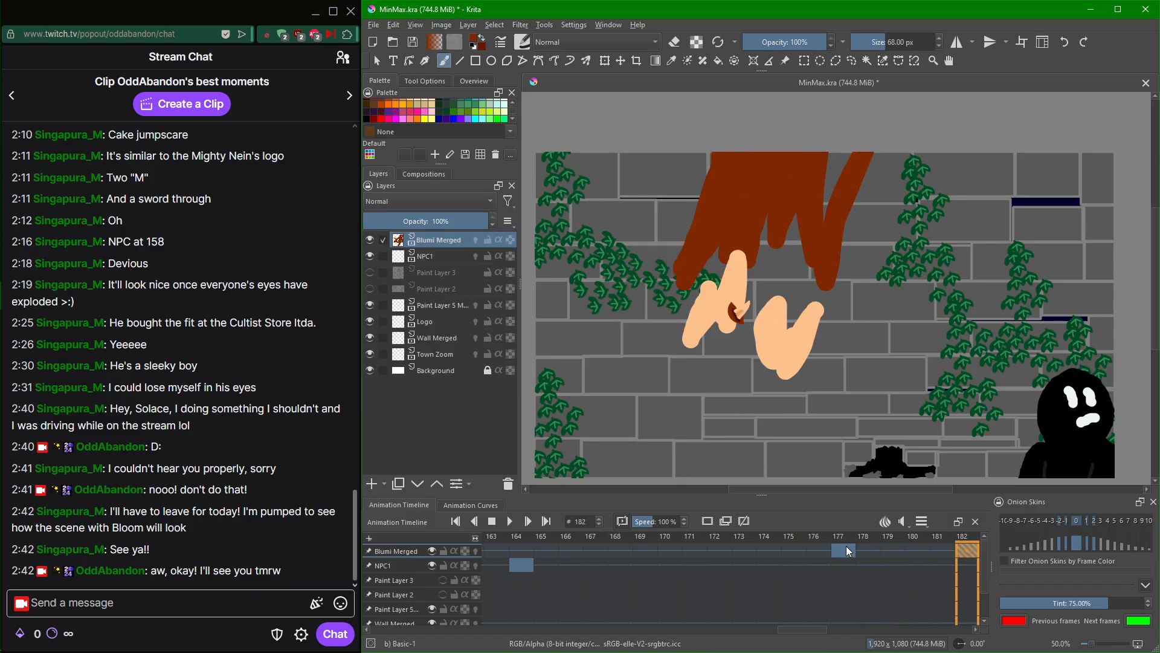
pyautogui.scroll(4, 737, 357)
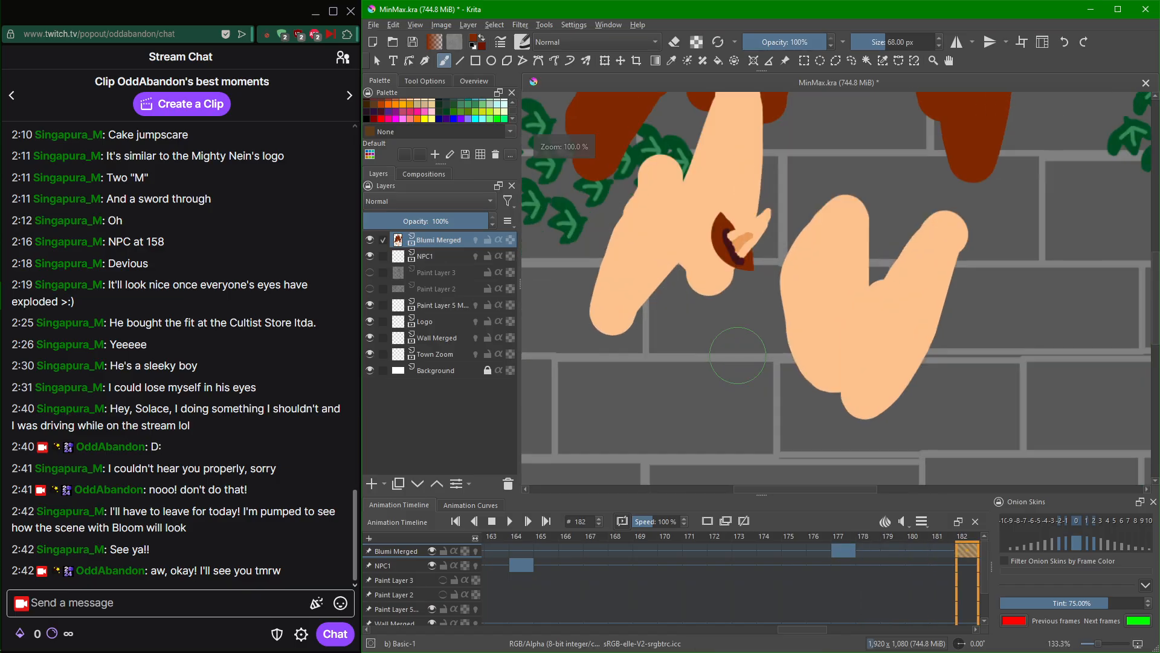
pyautogui.moveTo(737, 356); pyautogui.dragTo(710, 449)
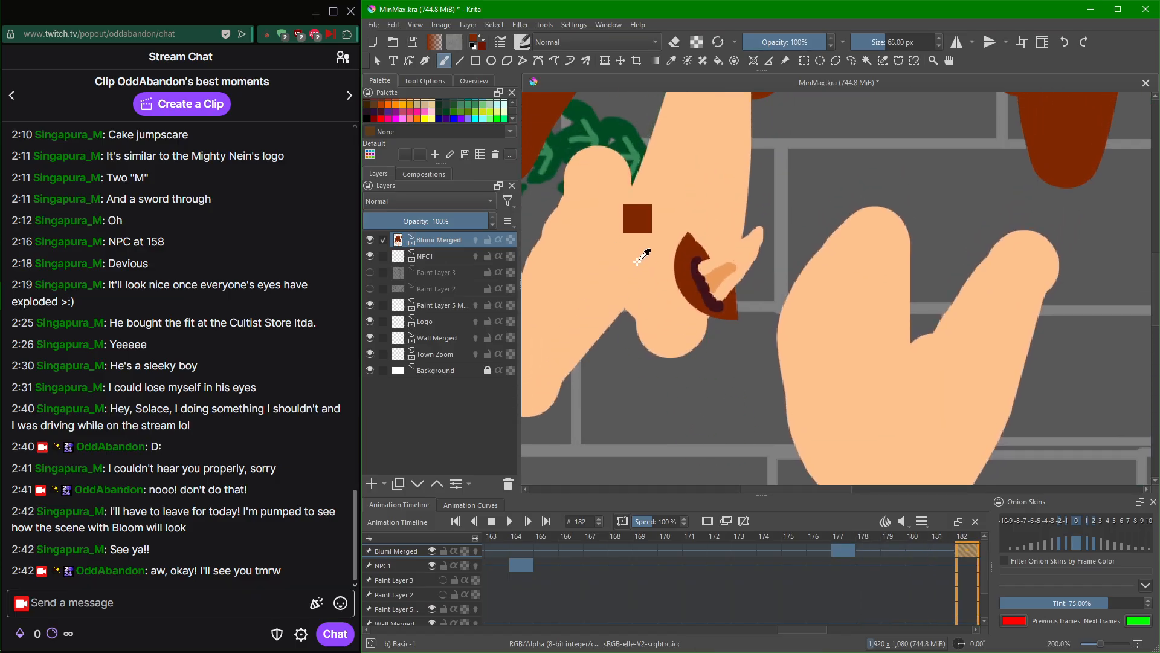
pyautogui.moveTo(639, 251)
pyautogui.mouseDown()
pyautogui.moveTo(678, 259)
pyautogui.moveTo(680, 276)
pyautogui.moveTo(699, 270)
pyautogui.moveTo(731, 227)
pyautogui.moveTo(738, 297)
pyautogui.mouseUp()
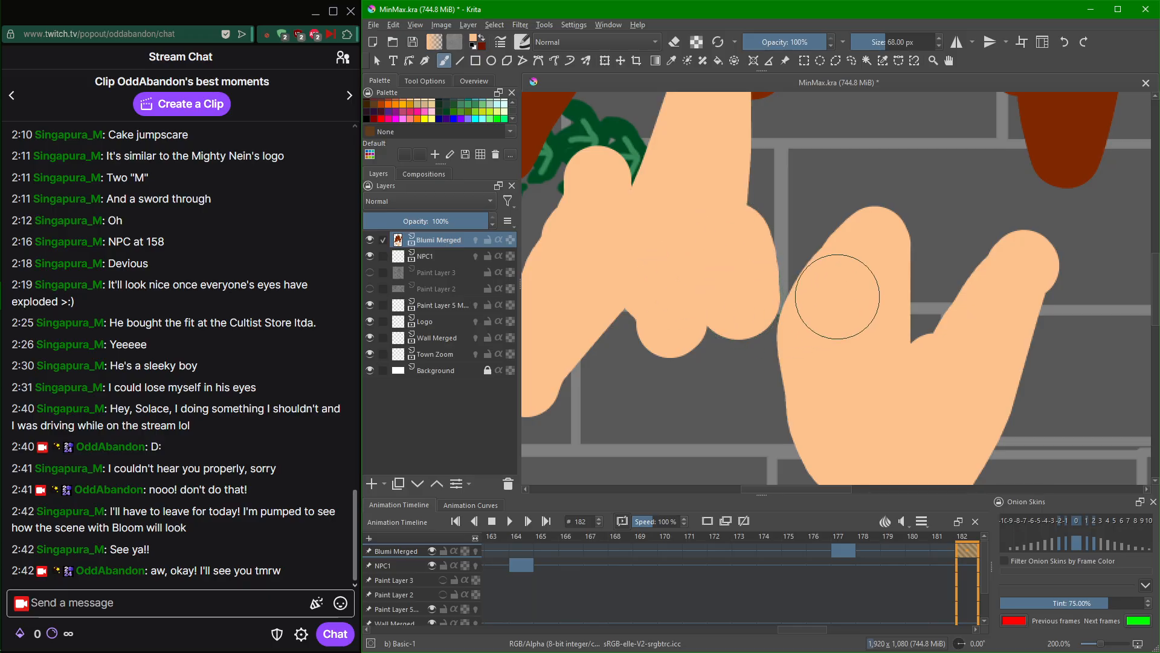
pyautogui.scroll(-3, 828, 277)
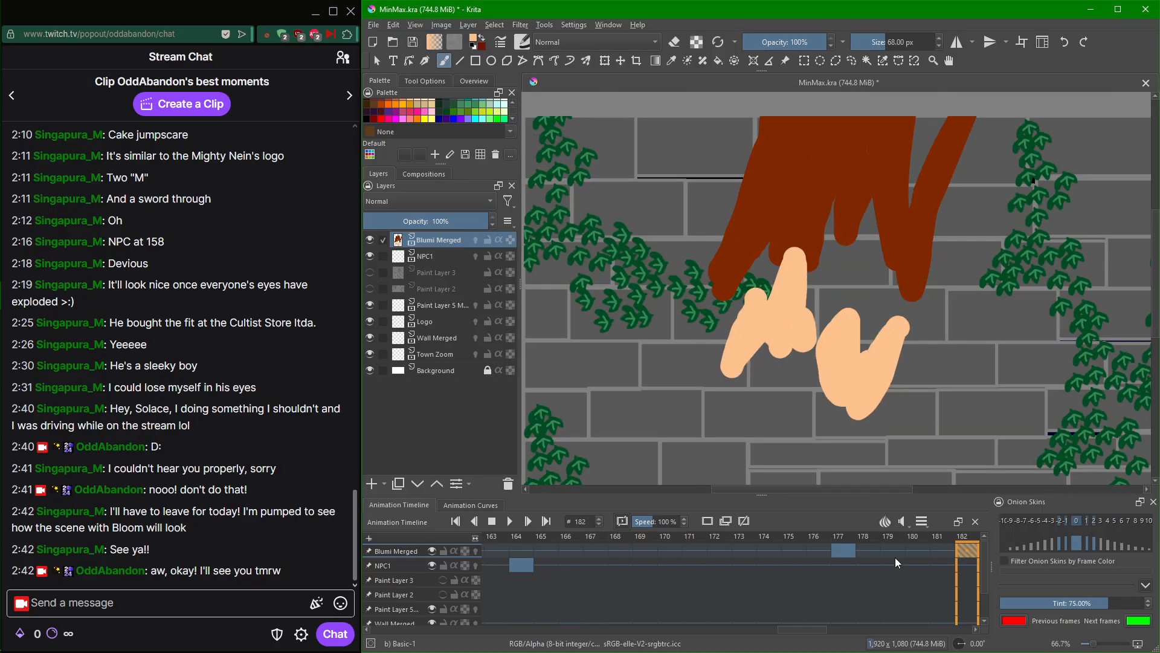
# Recheck frames 180 to 183 and clear the stray ear from the Blumi Merged keyframe at frame 183.
pyautogui.scroll(3, 888, 570)
pyautogui.scroll(-4, 888, 576)
pyautogui.scroll(4, 888, 582)
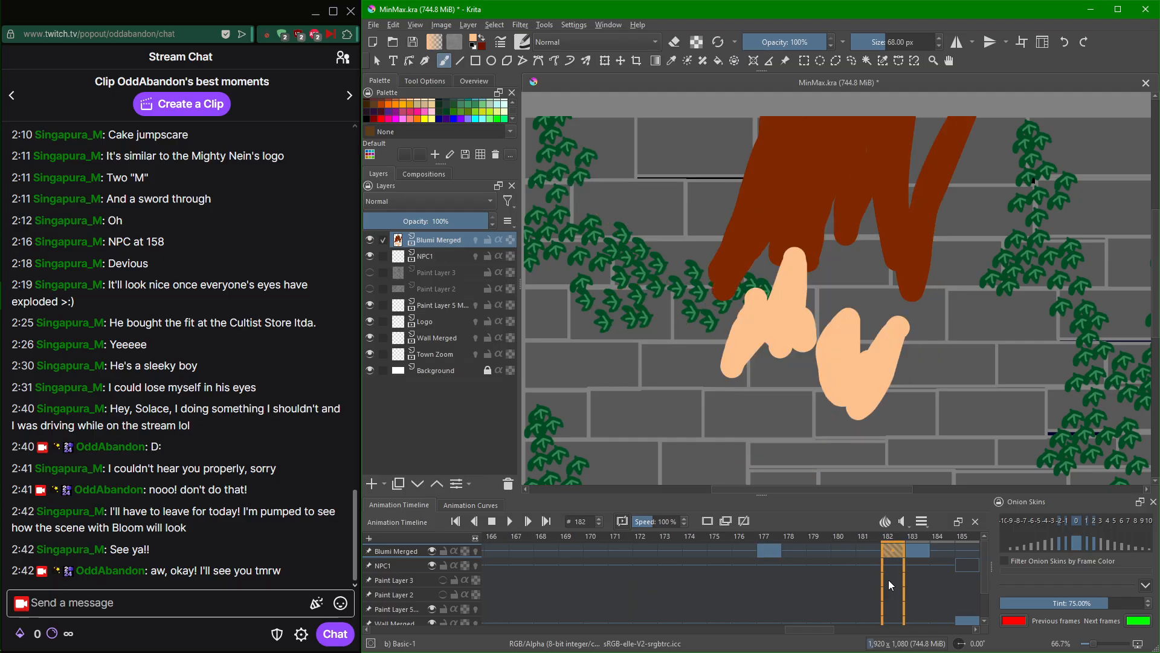
pyautogui.scroll(-3, 889, 584)
pyautogui.scroll(-1, 889, 585)
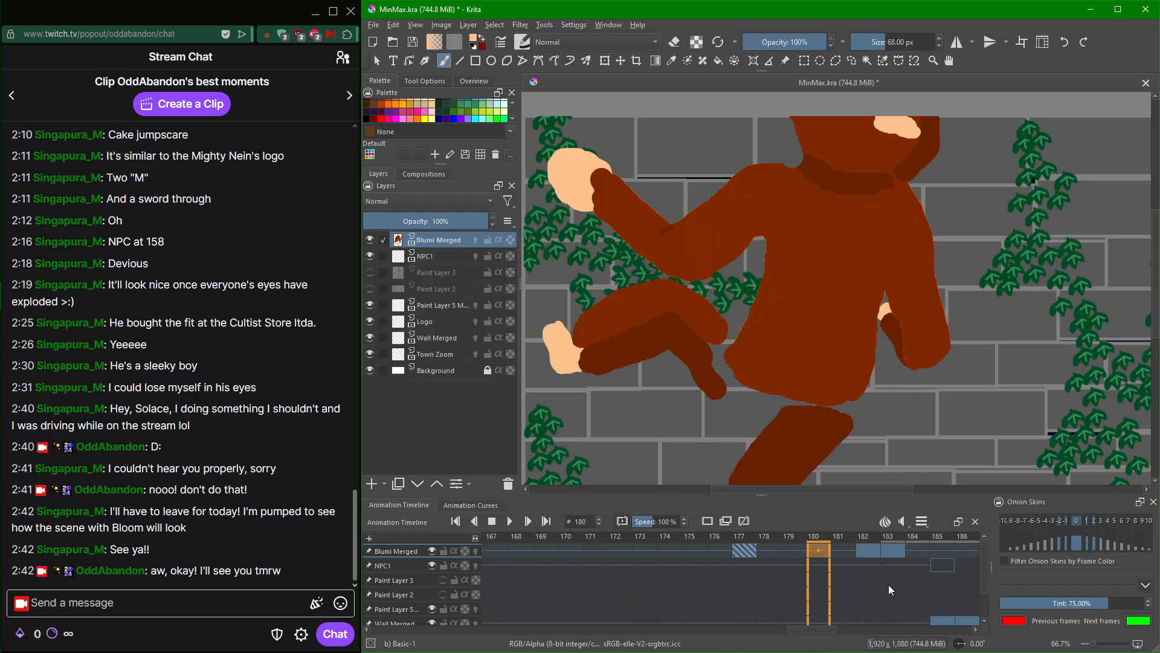
pyautogui.scroll(2, 889, 584)
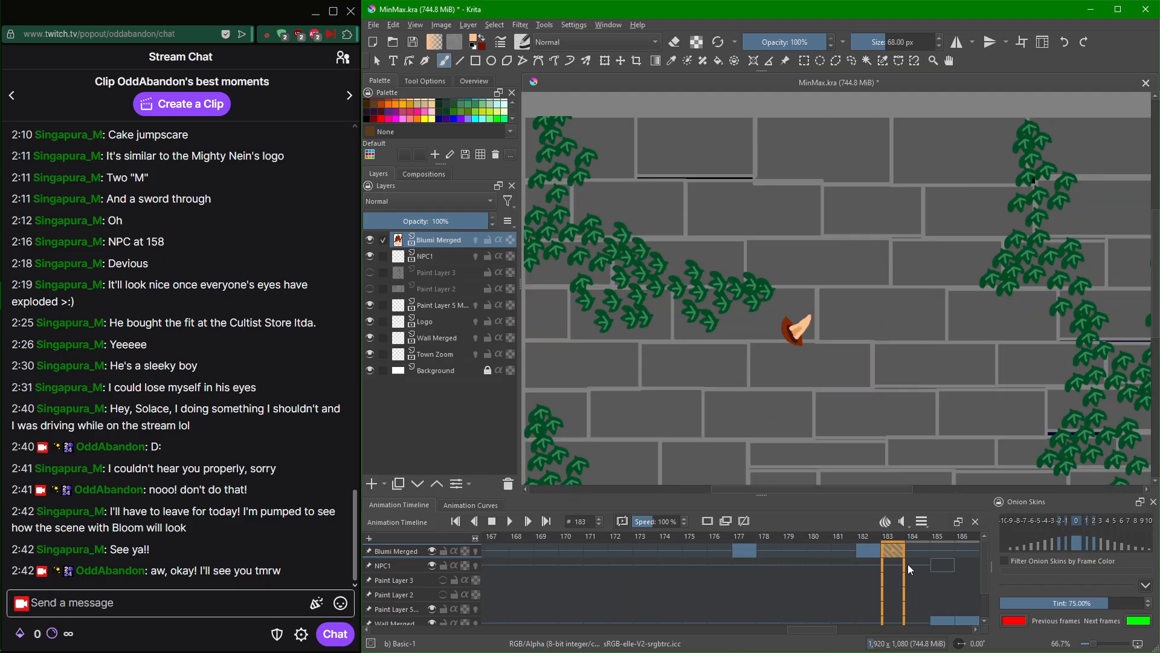
pyautogui.scroll(1, 719, 537)
pyautogui.scroll(4, 844, 614)
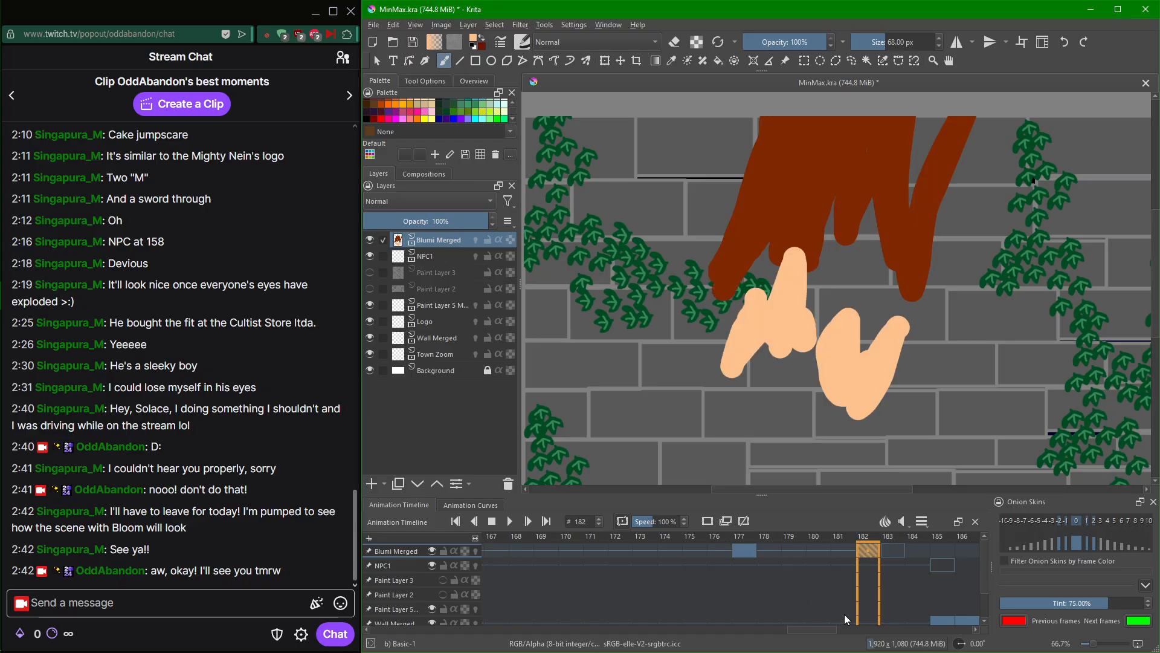
# Erase the stray ear over the red brick wall on frame 190 of Blumi Merged.
pyautogui.scroll(2, 844, 614)
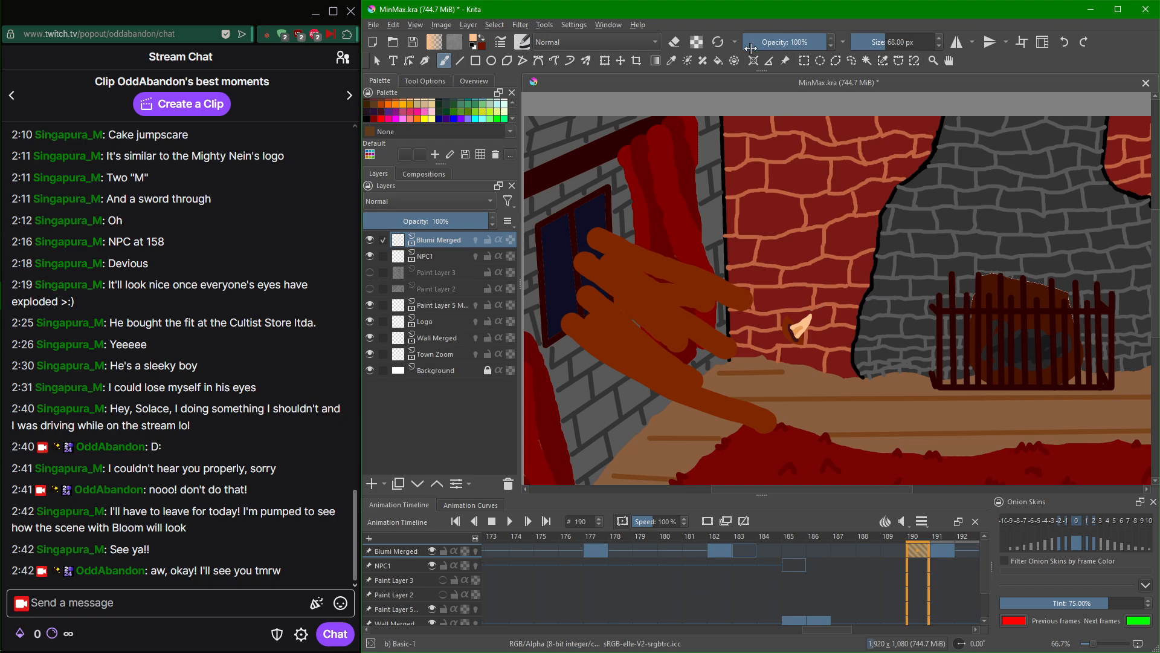
pyautogui.click(795, 322)
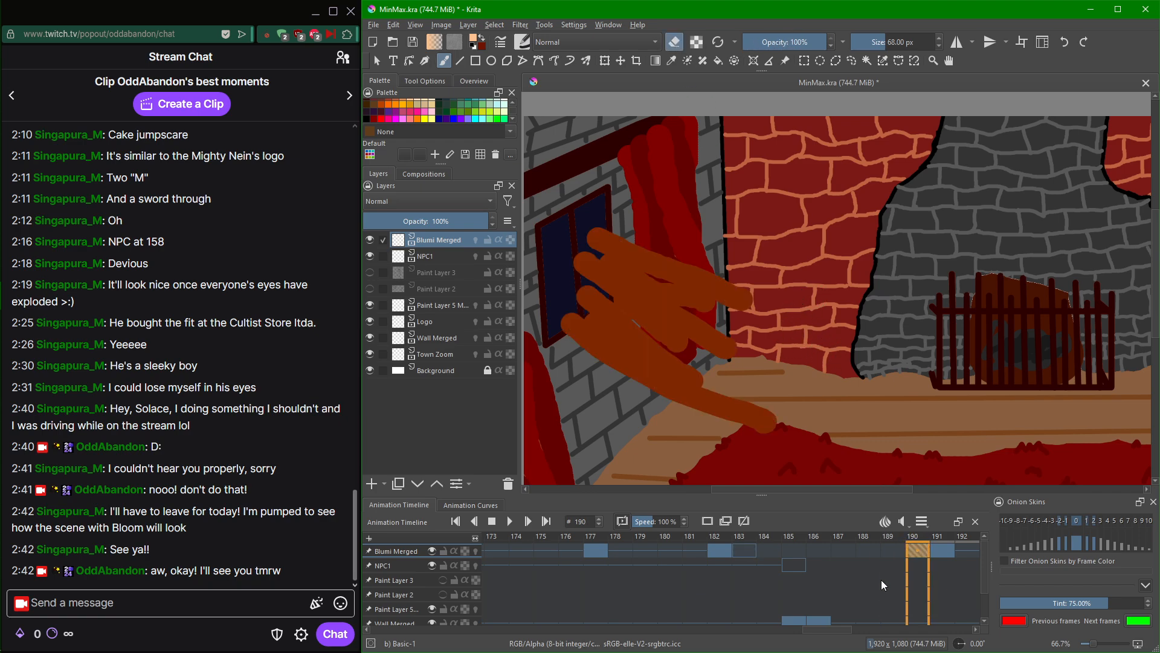
# Examine the hooded elf's head, ears and robe up close on frame 191.
pyautogui.scroll(3, 881, 579)
pyautogui.scroll(-2, 881, 579)
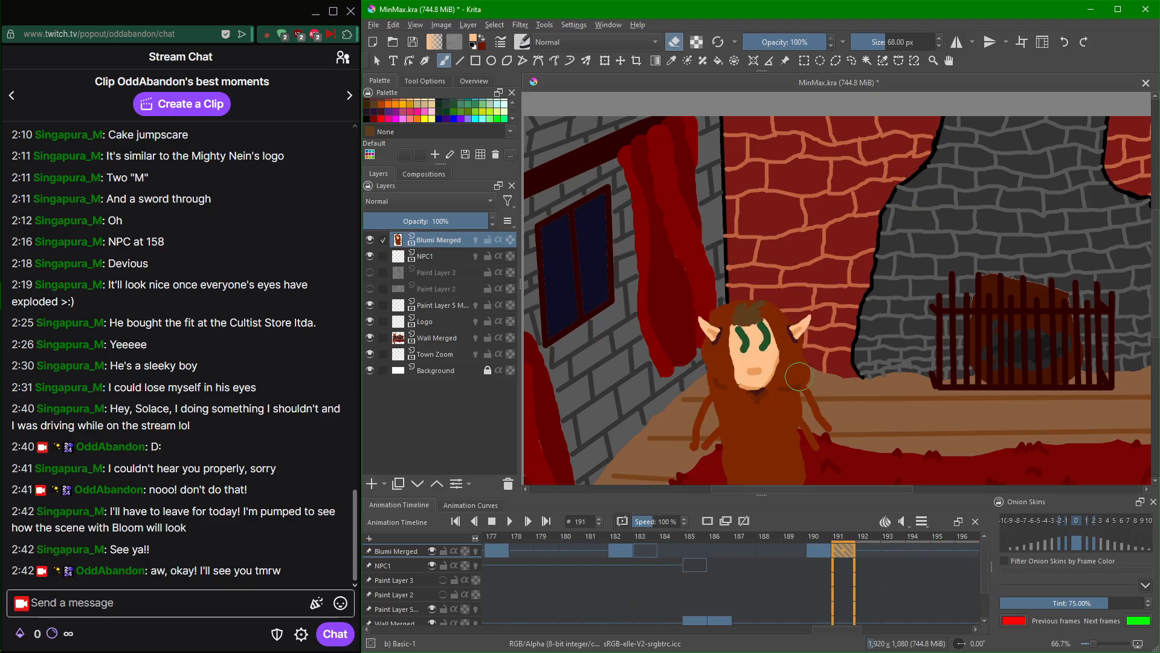
pyautogui.scroll(1, 804, 362)
pyautogui.moveTo(808, 350); pyautogui.dragTo(916, 259)
pyautogui.scroll(1, 911, 267)
pyautogui.scroll(-1, 914, 278)
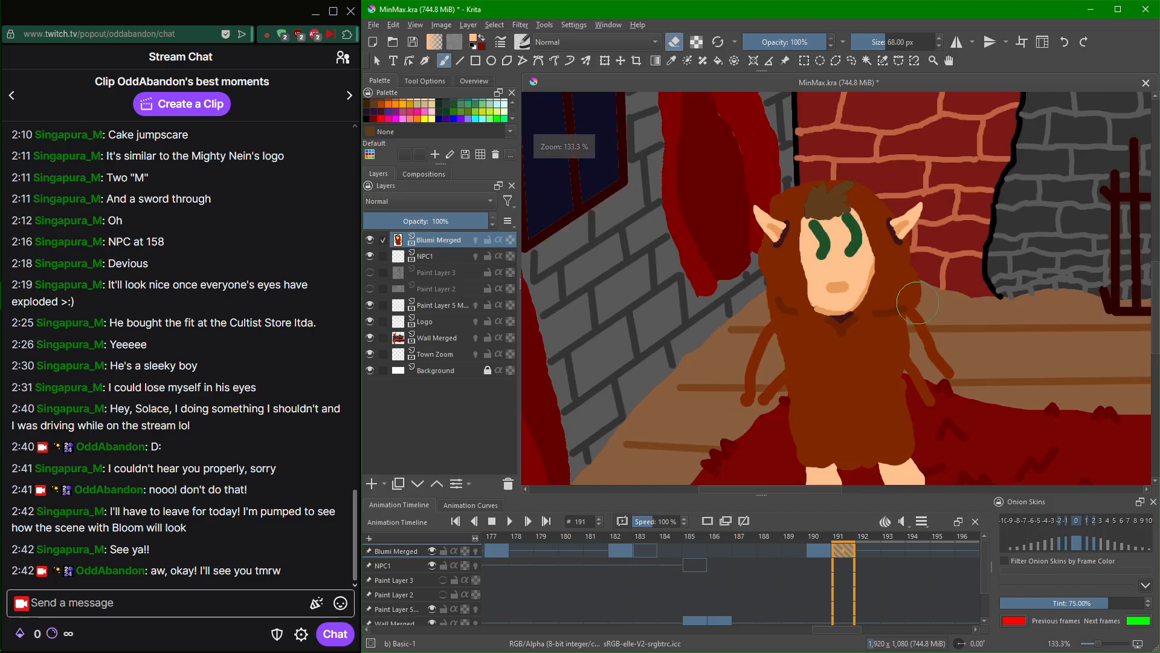
pyautogui.scroll(1, 914, 299)
pyautogui.moveTo(898, 330); pyautogui.dragTo(905, 305)
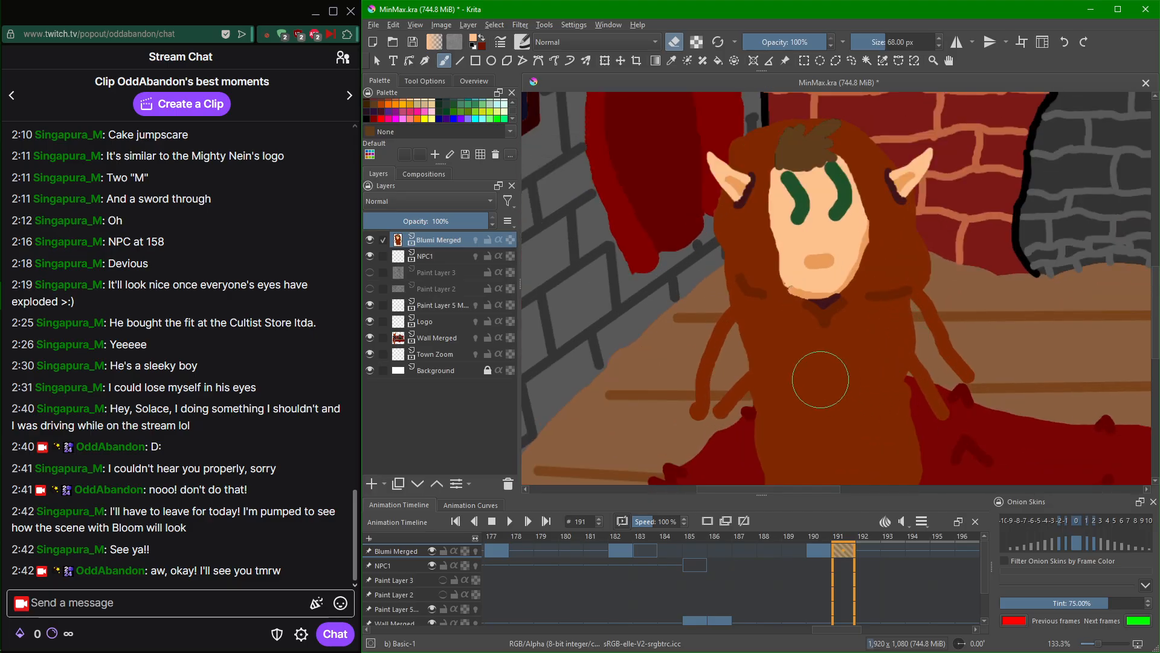
# Fill in both sleeves of the robe on frame 191 with the sampled robe brown.
pyautogui.keyDown('ctrl'); pyautogui.click(816, 360); pyautogui.keyUp('ctrl')
pyautogui.press('e')
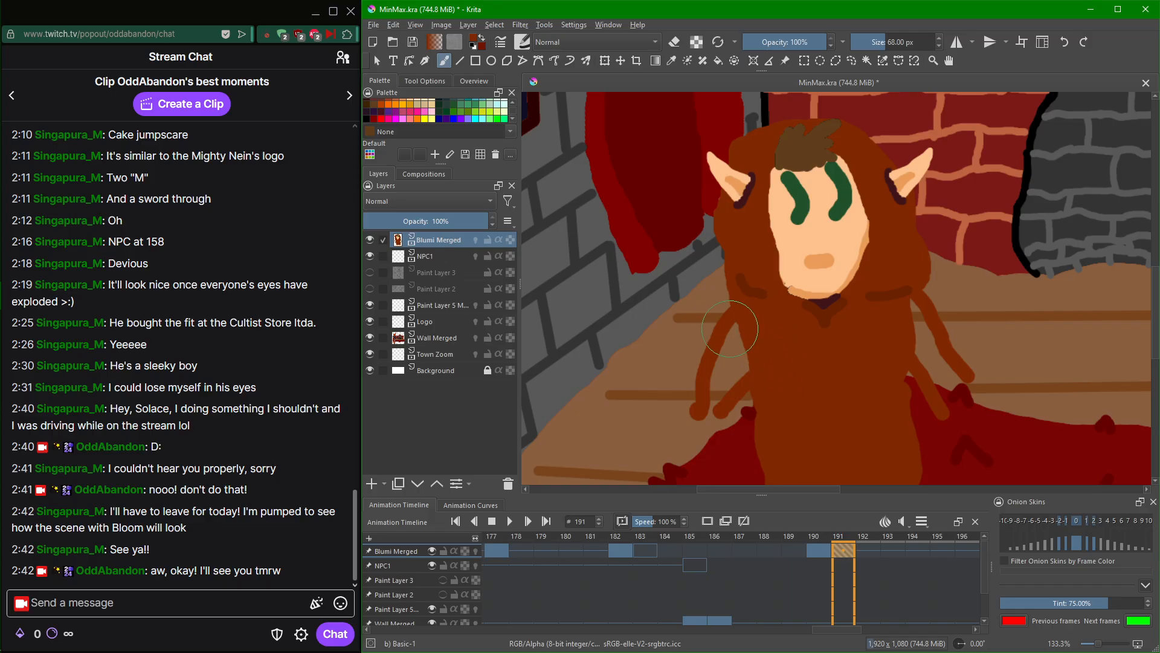
pyautogui.moveTo(737, 349)
pyautogui.mouseDown()
pyautogui.moveTo(715, 406)
pyautogui.moveTo(747, 382)
pyautogui.mouseUp()
pyautogui.moveTo(905, 329); pyautogui.dragTo(949, 390)
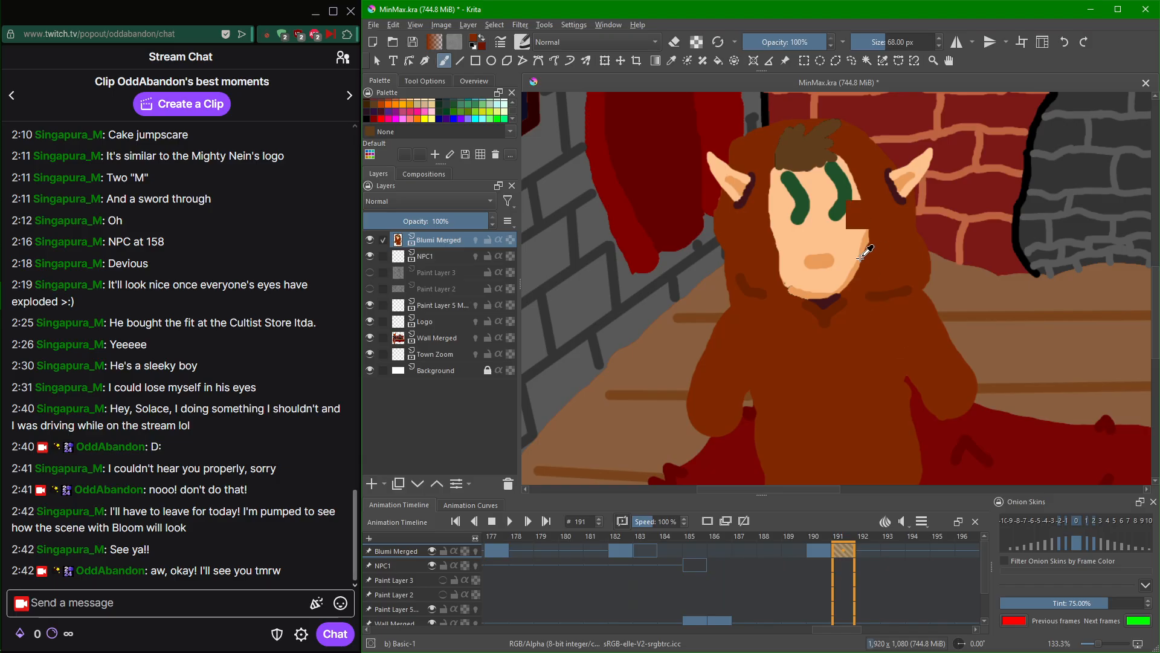
# Dab a round hand at the end of each sleeve in the sampled face skin tone.
pyautogui.keyDown('ctrl'); pyautogui.click(843, 240); pyautogui.keyUp('ctrl')
pyautogui.click(708, 426)
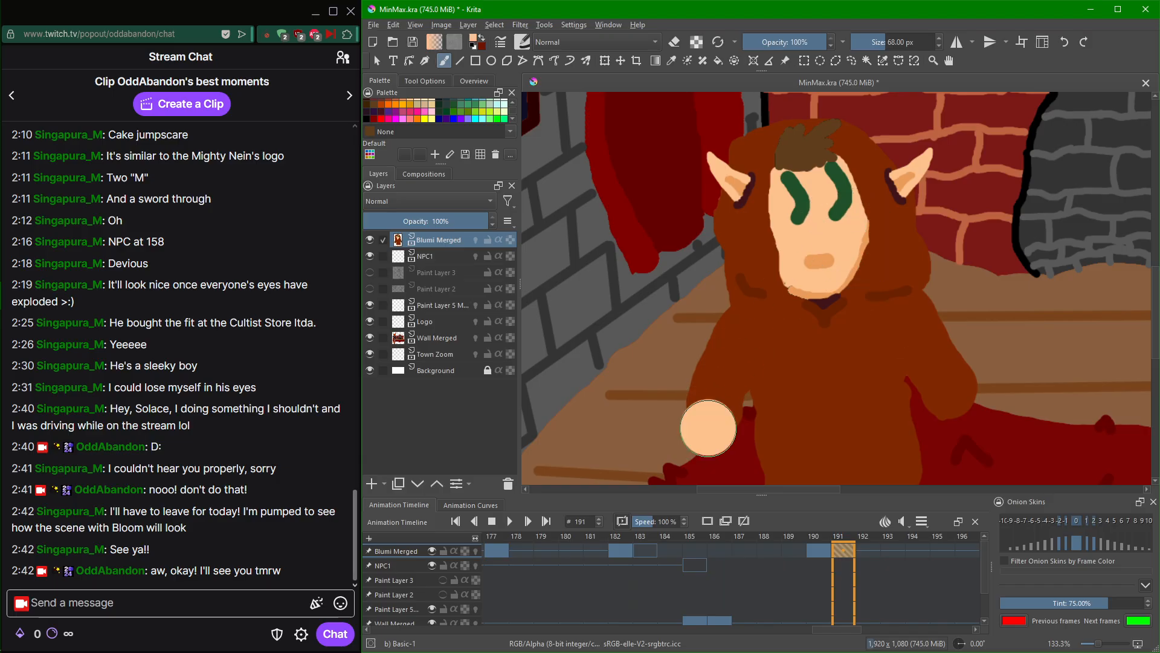
pyautogui.click(970, 410)
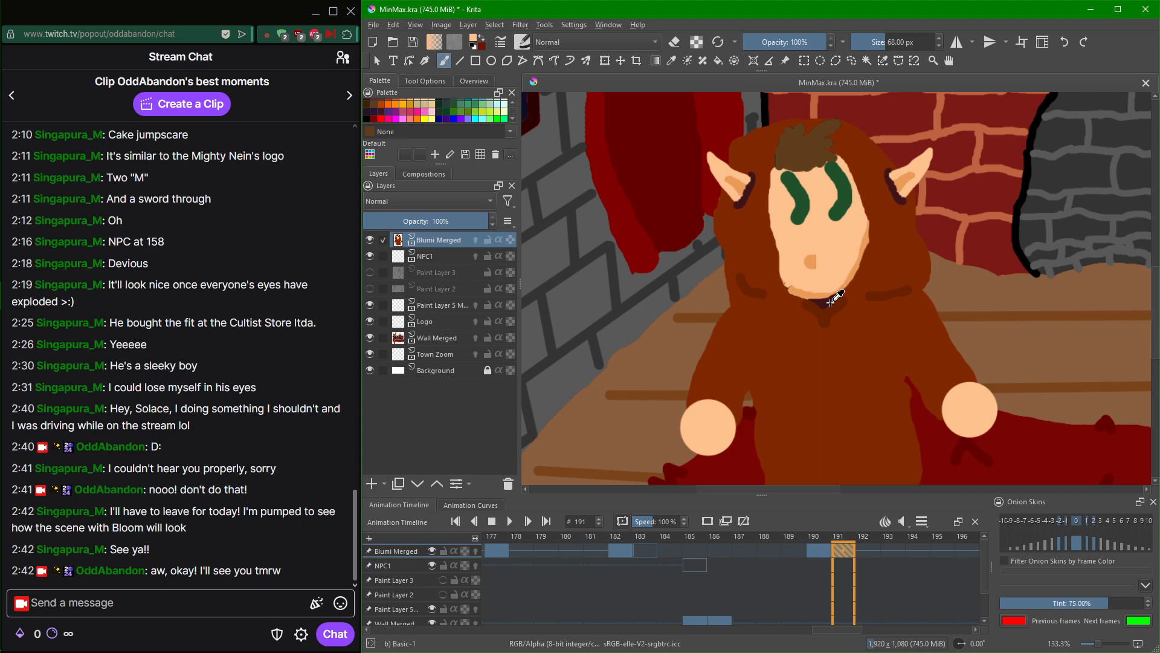
# Paint dark brown cuffs where the sleeves meet both hands, using a 7 px brush.
pyautogui.click(819, 261)
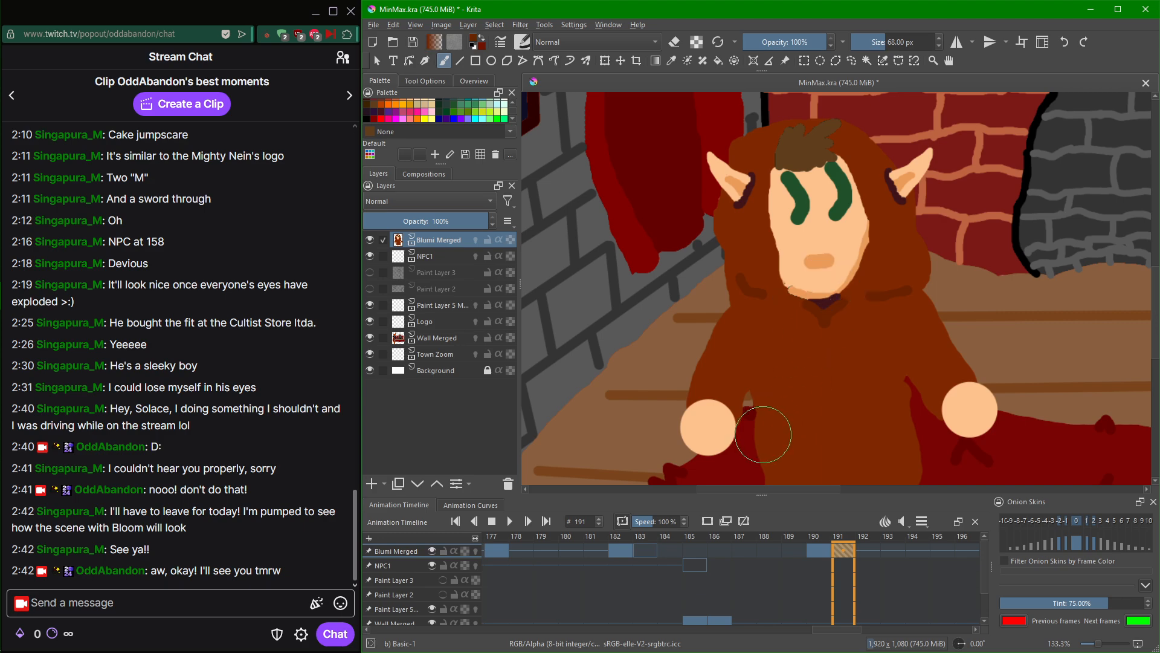
pyautogui.scroll(-5, 911, 43)
pyautogui.scroll(4, 710, 405)
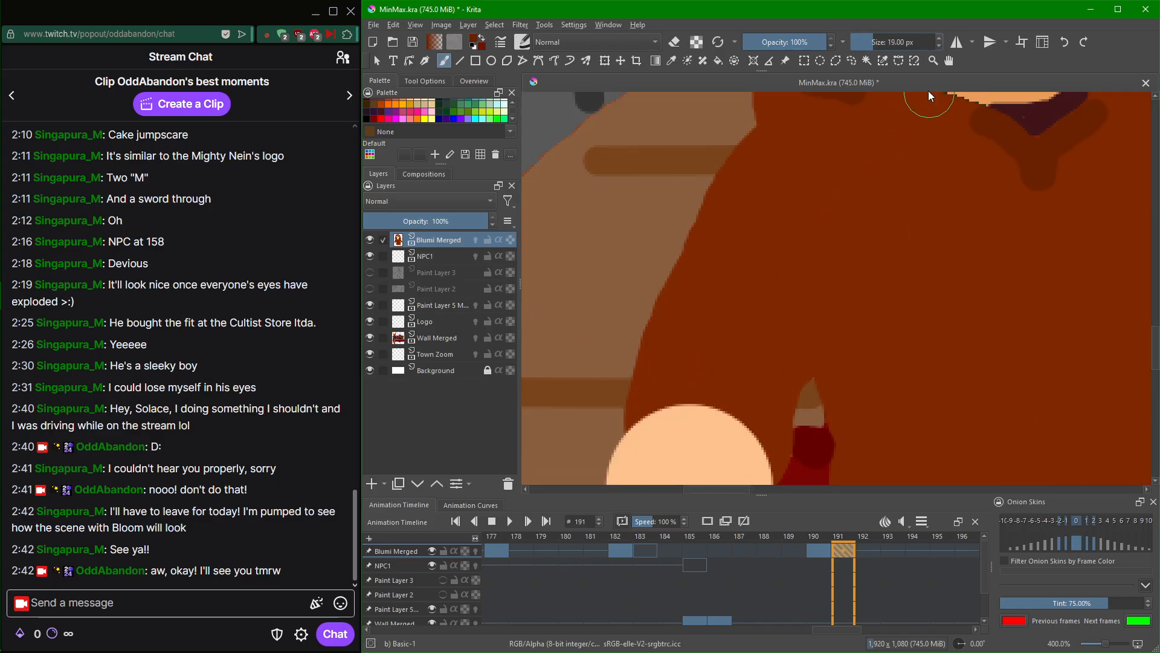
pyautogui.scroll(-5, 905, 40)
pyautogui.scroll(-1, 901, 44)
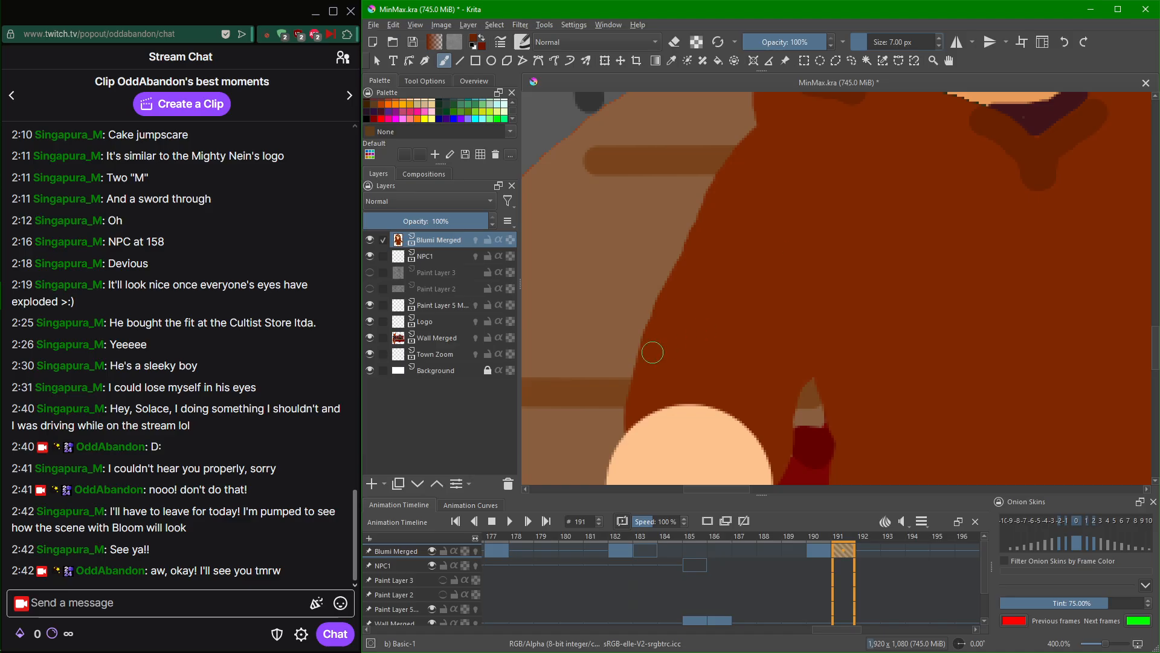
pyautogui.scroll(-1, 822, 612)
pyautogui.scroll(4, 825, 618)
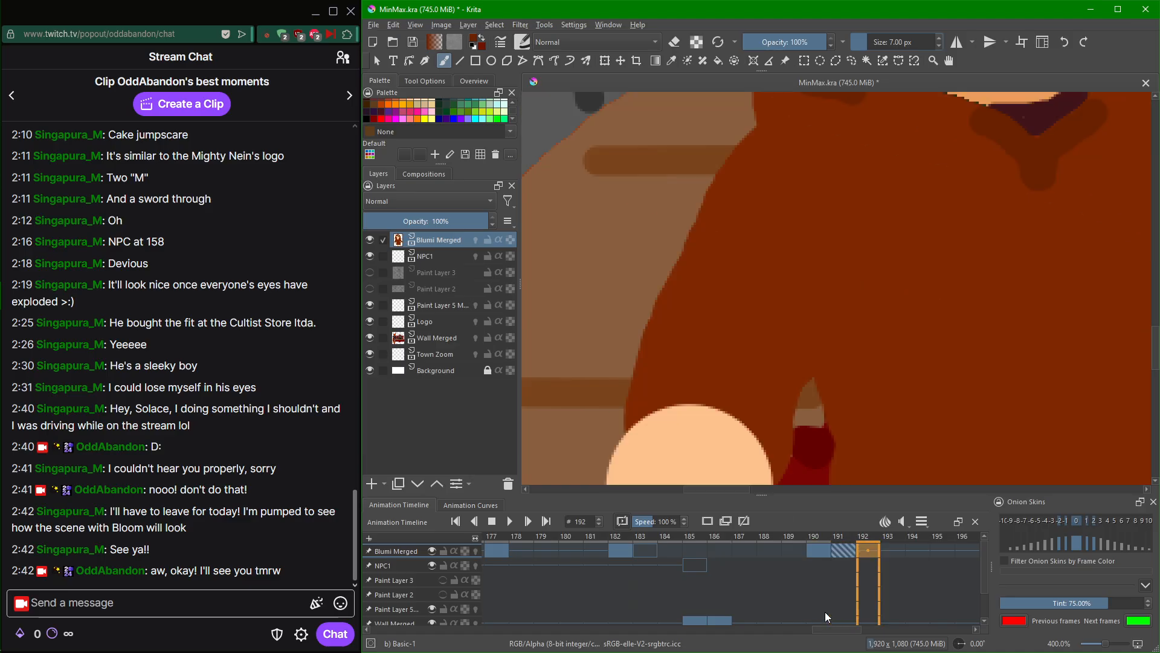
pyautogui.scroll(-1, 825, 619)
pyautogui.scroll(-2, 825, 614)
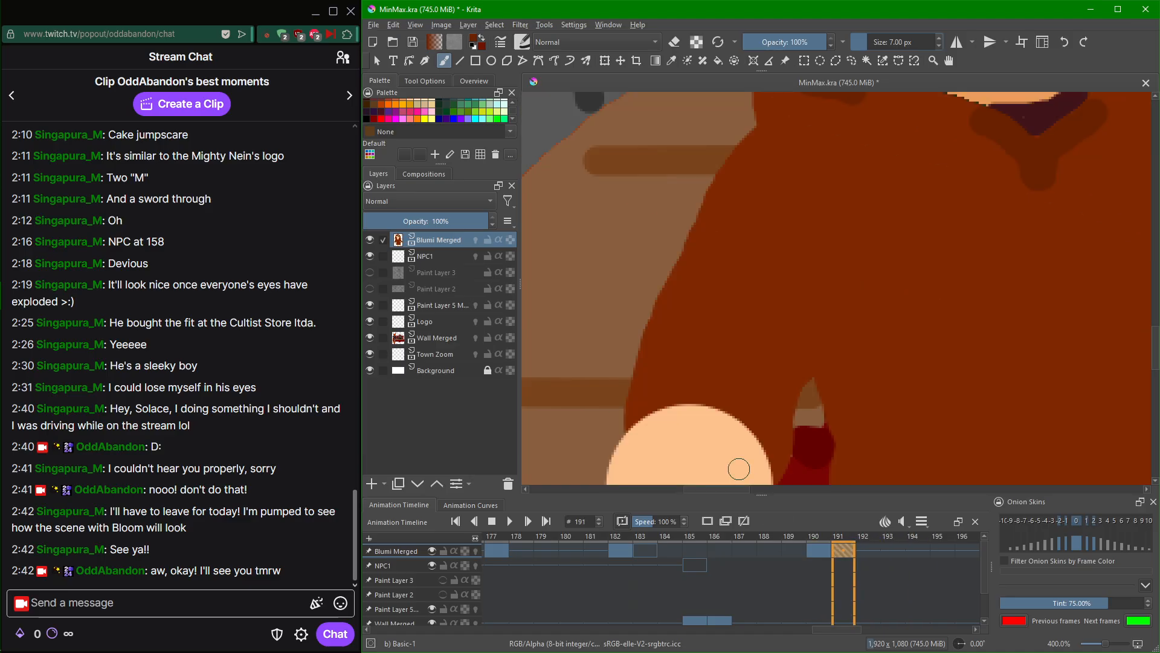
pyautogui.moveTo(632, 416)
pyautogui.mouseDown()
pyautogui.moveTo(682, 401)
pyautogui.moveTo(733, 421)
pyautogui.mouseUp()
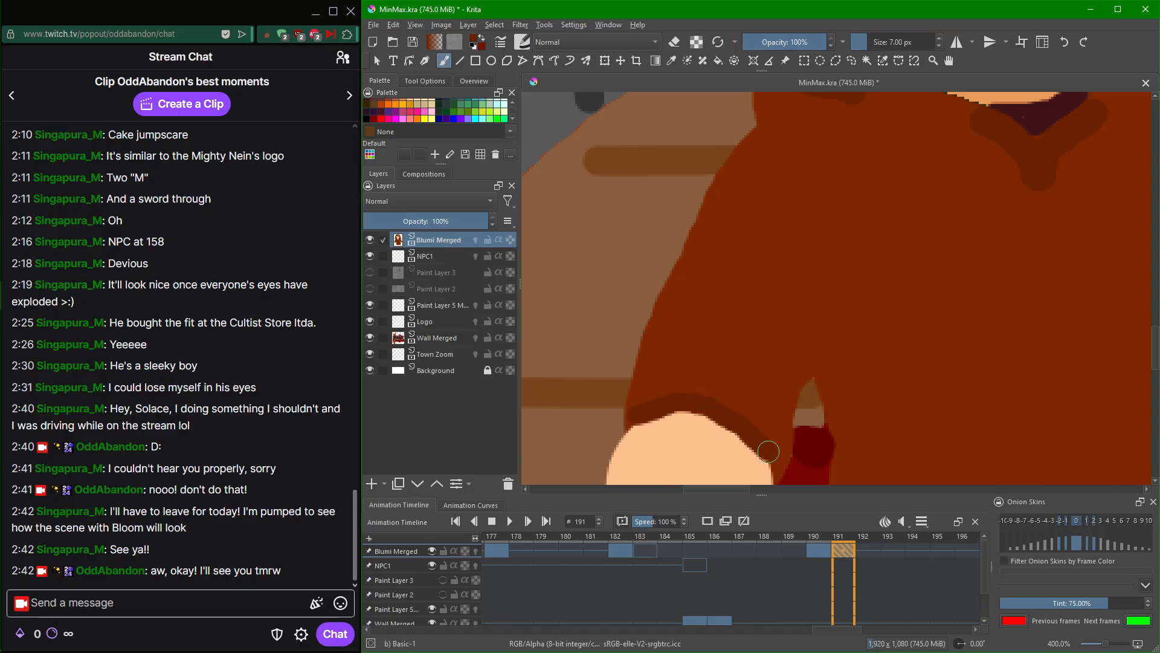
pyautogui.moveTo(951, 425); pyautogui.dragTo(825, 366)
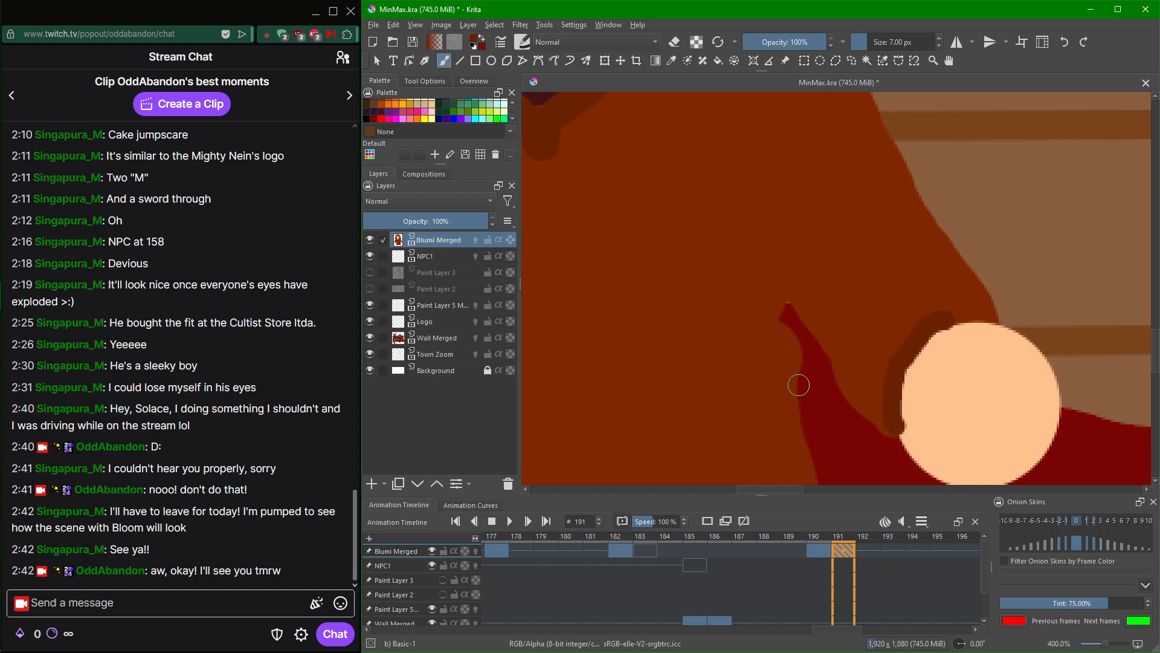
# Add two skin-toned feet below the robe and shade their tops along the hem with a darker skin tone.
pyautogui.scroll(-2, 798, 385)
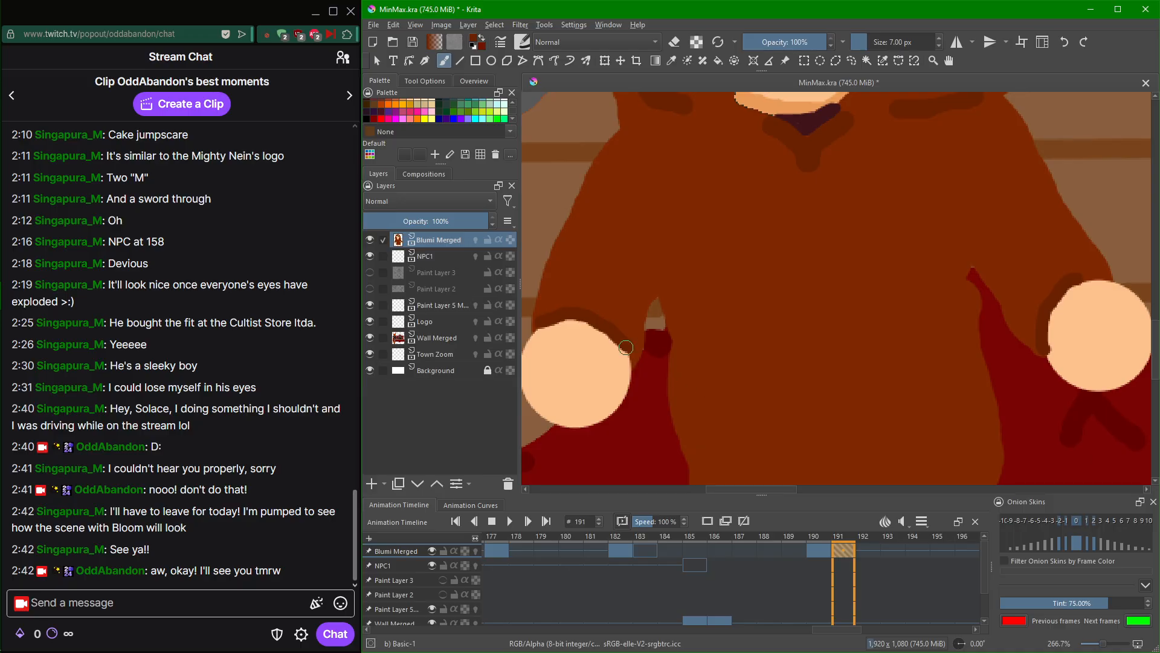
pyautogui.scroll(-4, 862, 443)
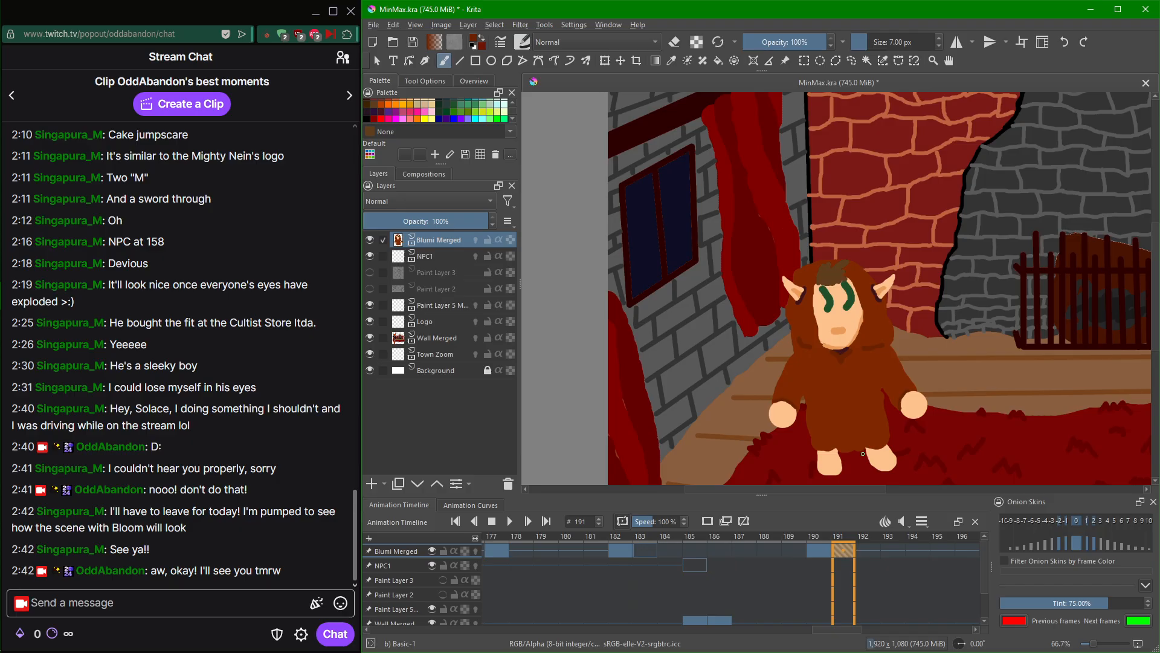
pyautogui.scroll(2, 863, 452)
pyautogui.moveTo(842, 261); pyautogui.dragTo(808, 239)
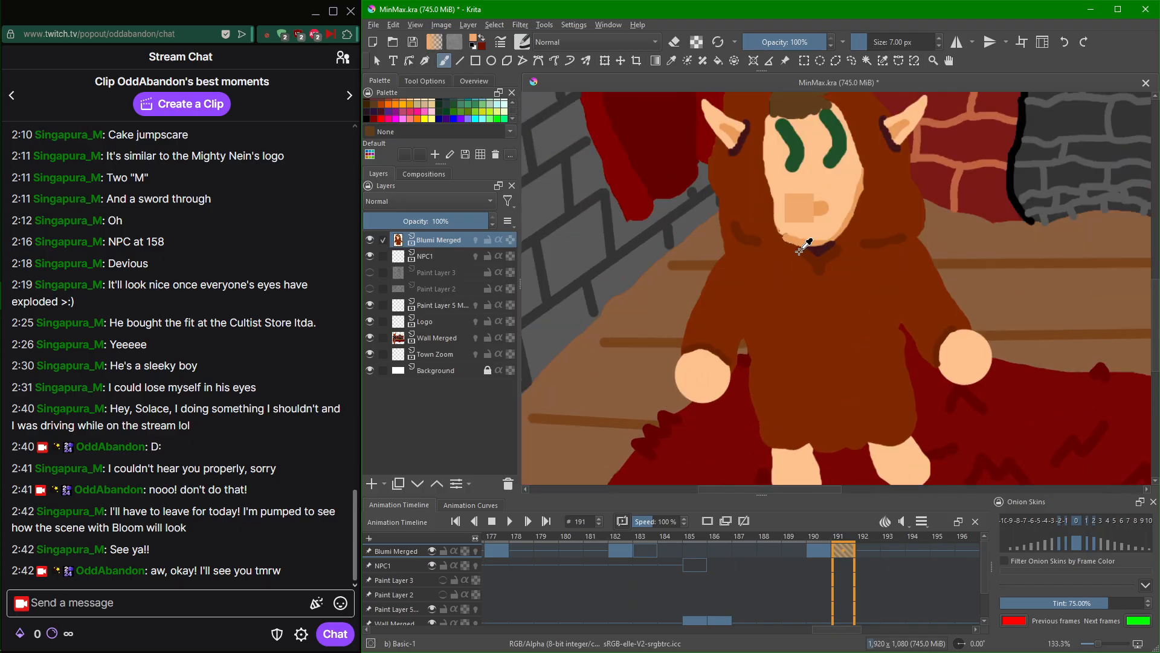
pyautogui.moveTo(835, 383)
pyautogui.mouseDown()
pyautogui.moveTo(818, 229)
pyautogui.moveTo(765, 241)
pyautogui.moveTo(838, 242)
pyautogui.mouseUp()
pyautogui.scroll(3, 823, 312)
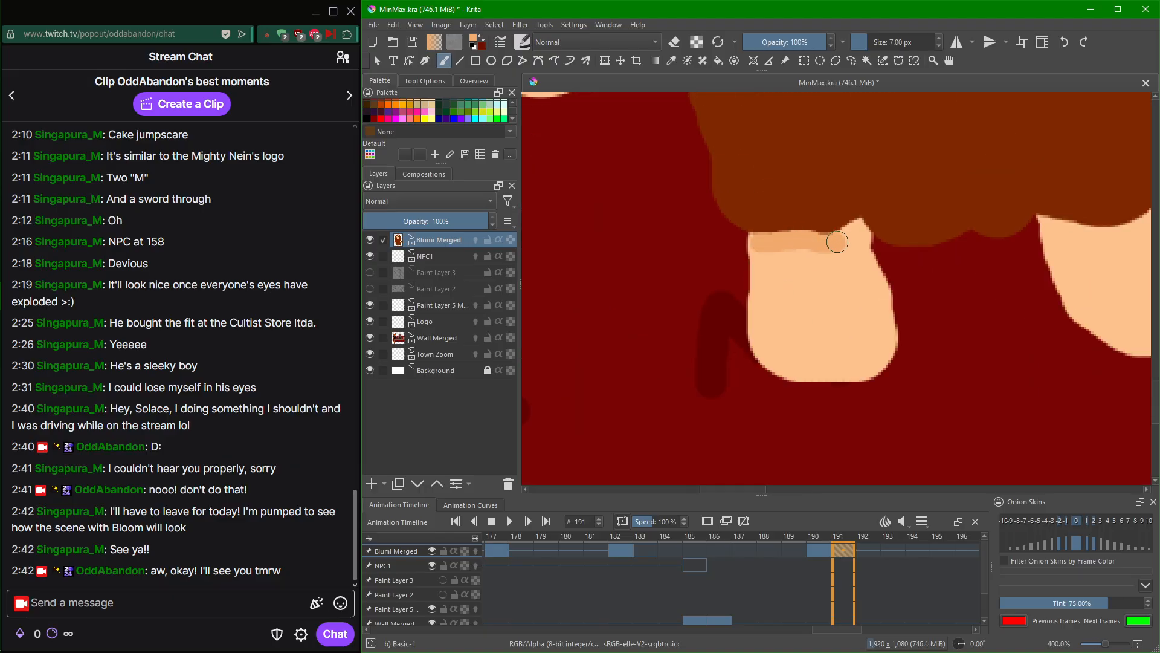
pyautogui.moveTo(1070, 255)
pyautogui.mouseDown()
pyautogui.moveTo(826, 296)
pyautogui.moveTo(848, 307)
pyautogui.moveTo(929, 289)
pyautogui.mouseUp()
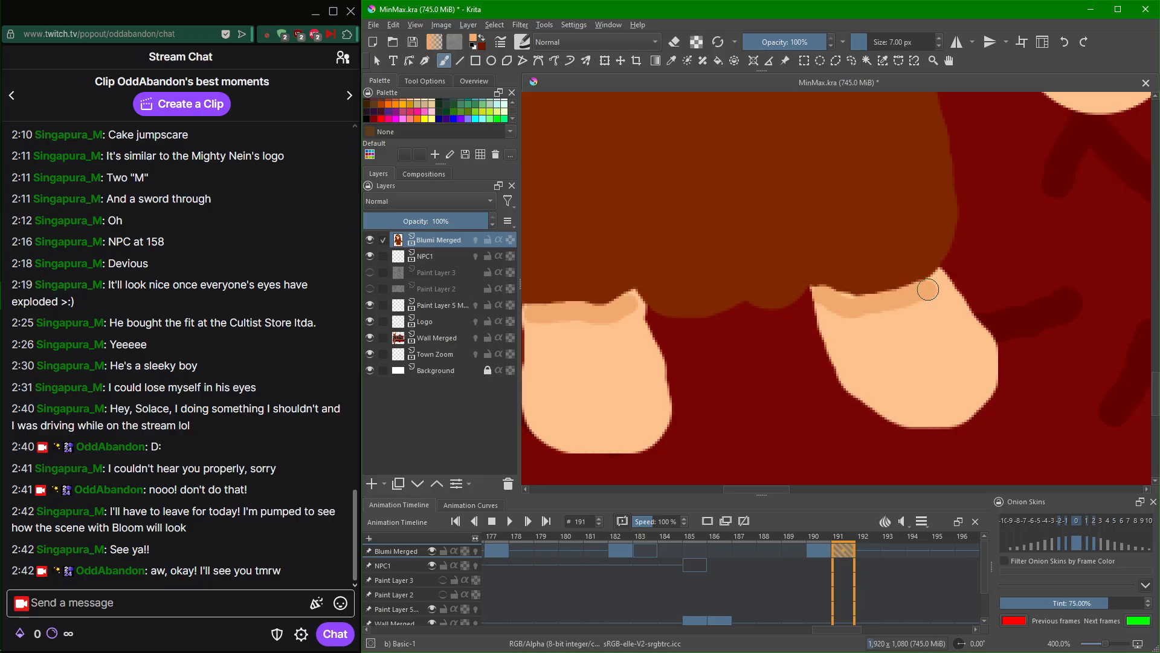
pyautogui.scroll(-4, 846, 302)
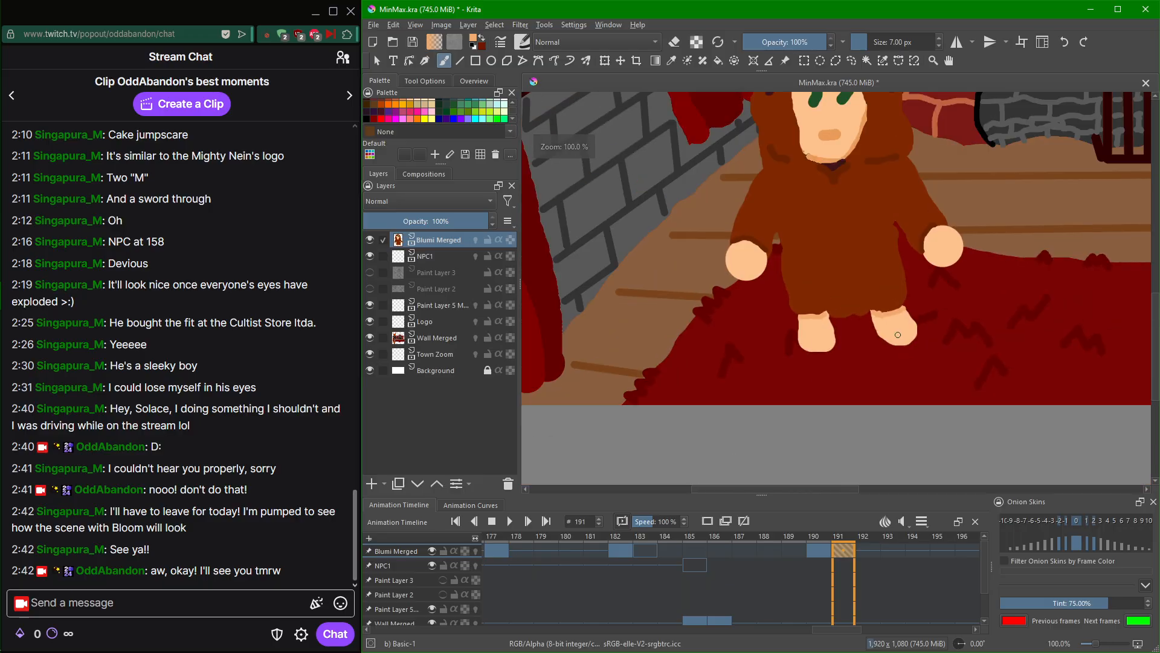
pyautogui.scroll(3, 810, 344)
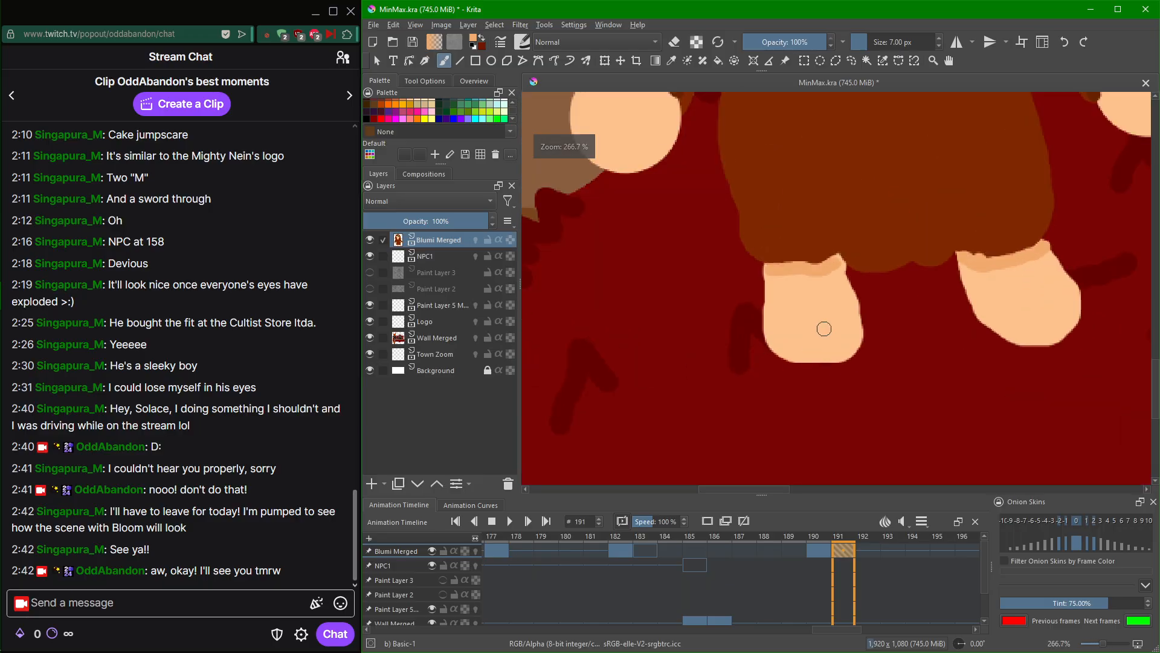
pyautogui.moveTo(823, 324); pyautogui.dragTo(832, 364)
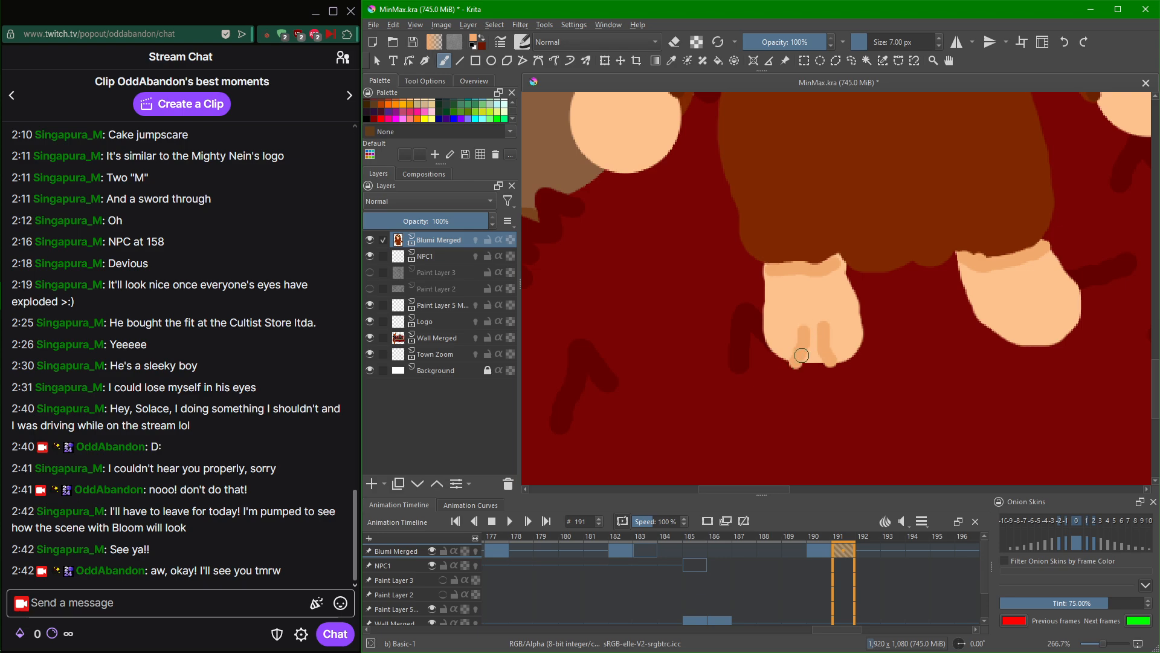
pyautogui.press('ctrl')
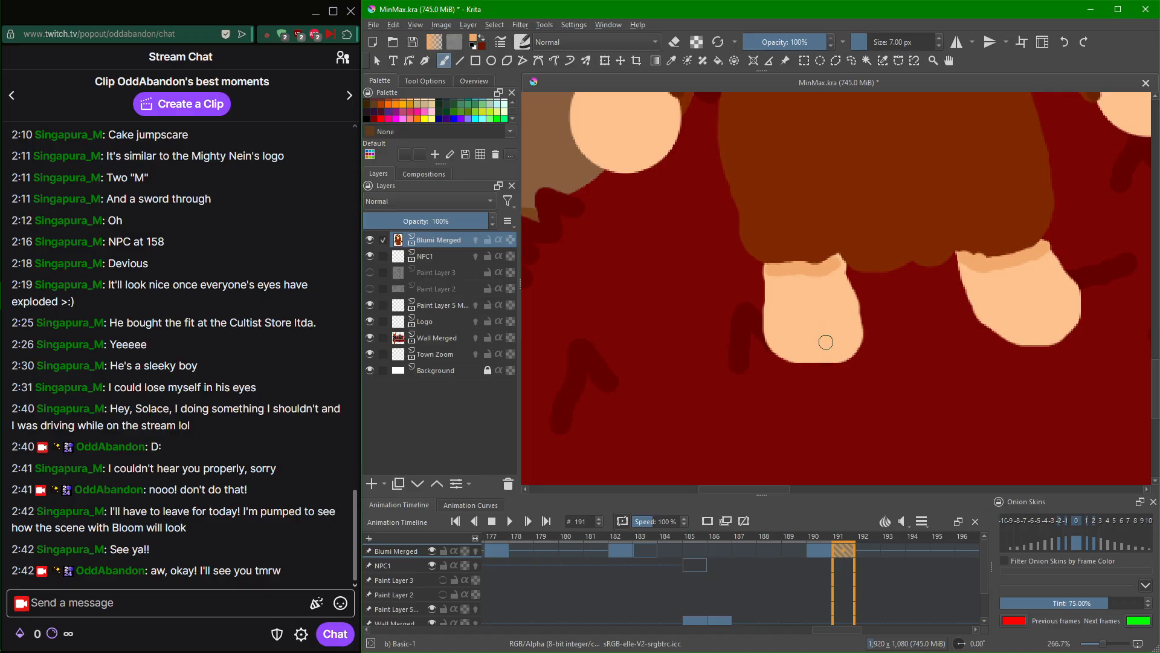
# Try two curved toe lines on each foot in the darker skin tone with the 7 px brush.
pyautogui.scroll(3, 823, 338)
pyautogui.moveTo(818, 317)
pyautogui.mouseDown()
pyautogui.moveTo(818, 368)
pyautogui.moveTo(837, 396)
pyautogui.mouseUp()
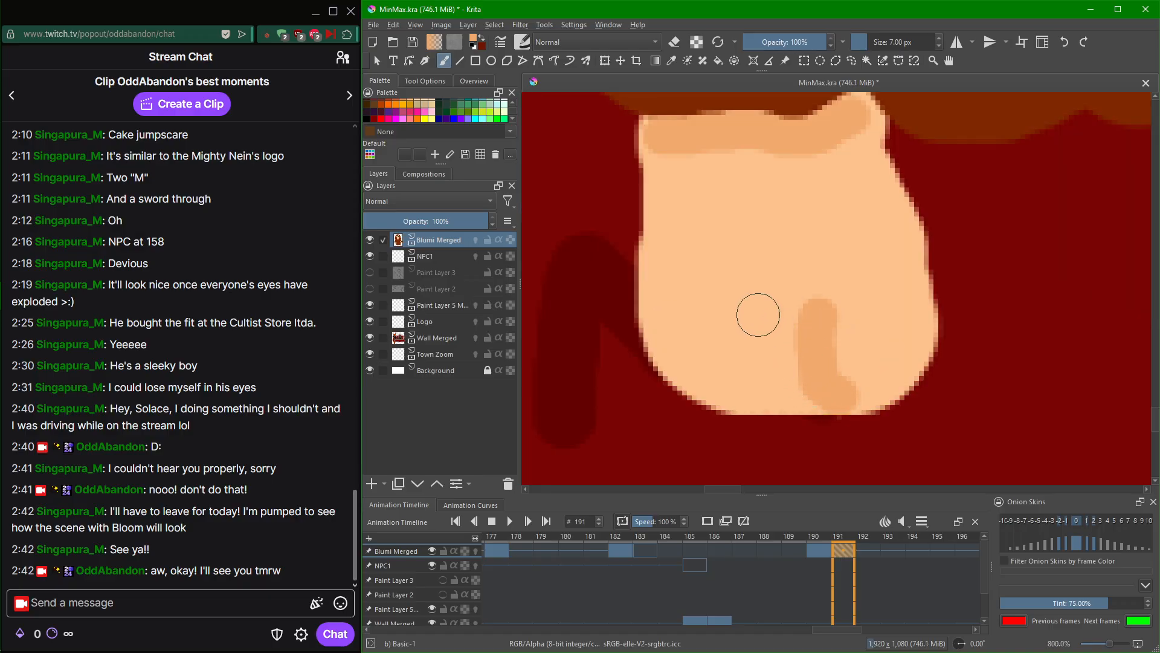
pyautogui.moveTo(756, 314); pyautogui.dragTo(734, 371)
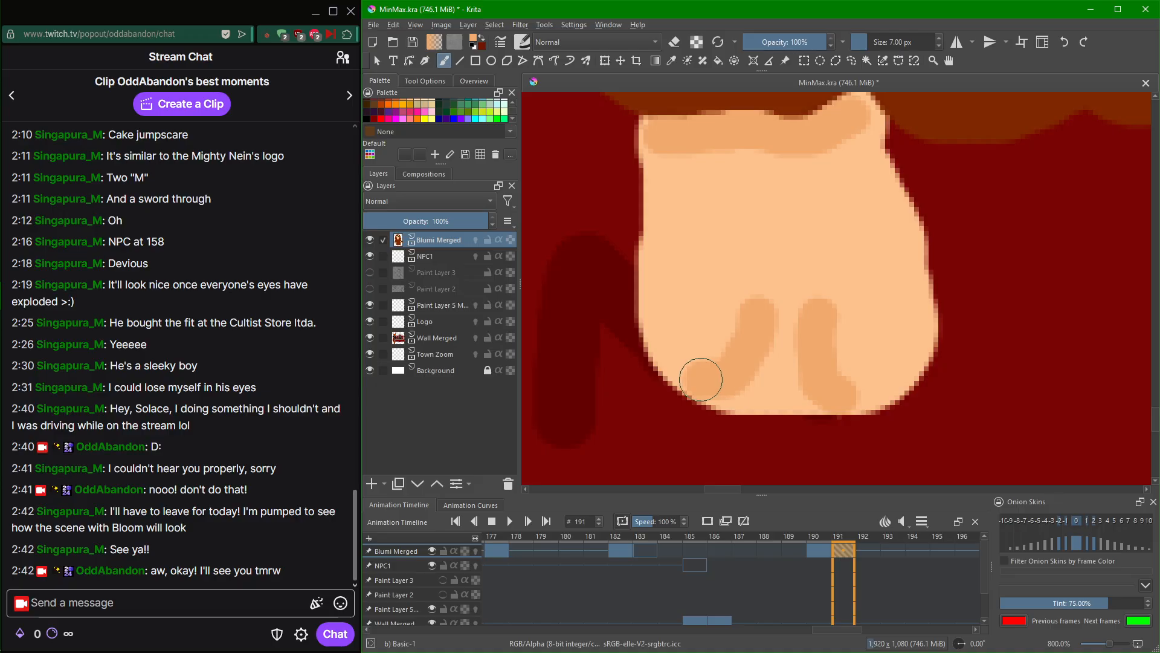
pyautogui.moveTo(837, 360)
pyautogui.mouseDown()
pyautogui.moveTo(586, 369)
pyautogui.moveTo(754, 321)
pyautogui.mouseUp()
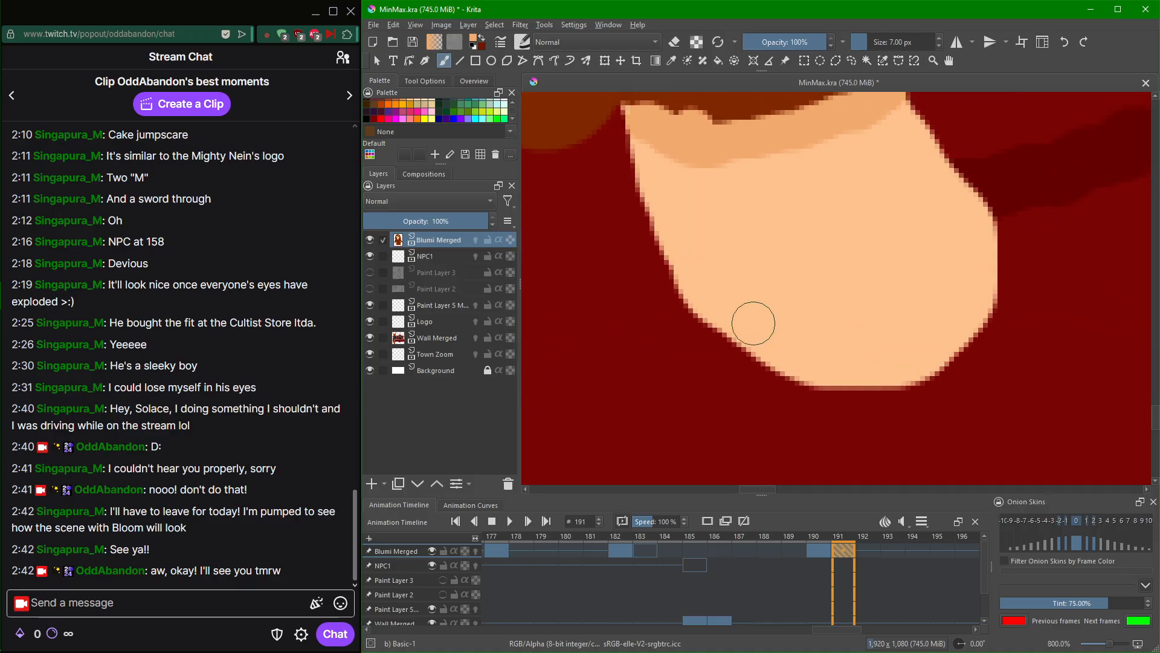
pyautogui.moveTo(899, 380)
pyautogui.mouseDown()
pyautogui.moveTo(863, 301)
pyautogui.moveTo(876, 288)
pyautogui.moveTo(908, 284)
pyautogui.moveTo(927, 302)
pyautogui.moveTo(976, 303)
pyautogui.mouseUp()
pyautogui.hotkey('ctrl', 'z')
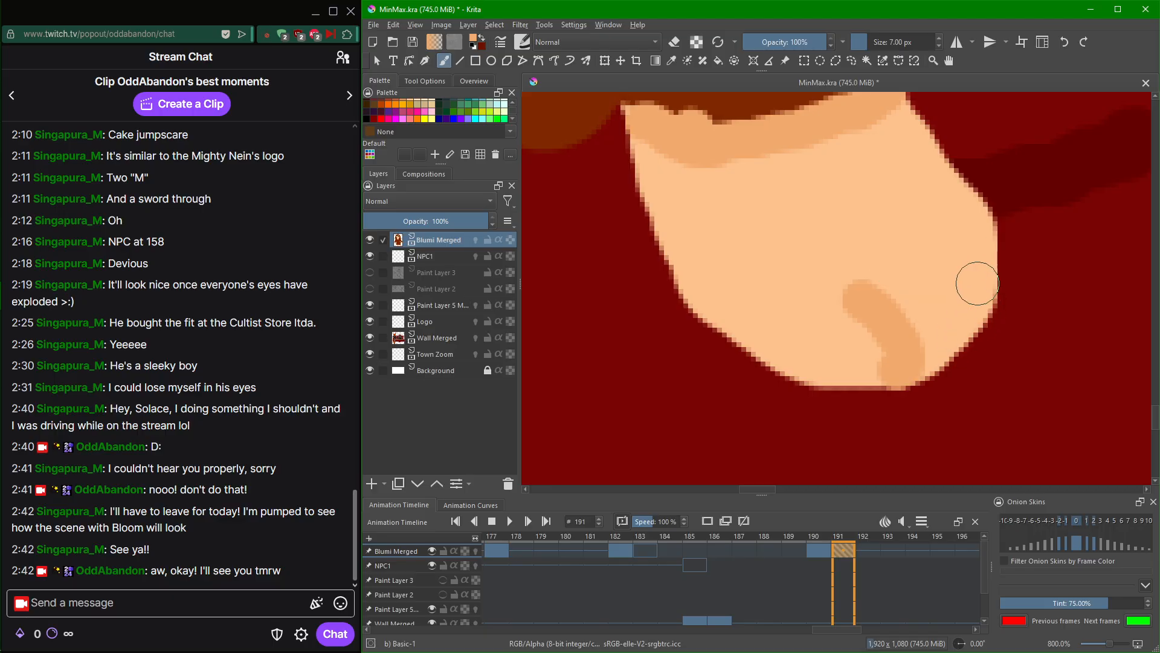
pyautogui.moveTo(984, 276)
pyautogui.mouseDown()
pyautogui.moveTo(958, 280)
pyautogui.moveTo(925, 256)
pyautogui.moveTo(924, 272)
pyautogui.mouseUp()
# Check the feet against the whole figure and undo the curved toe lines.
pyautogui.scroll(-3, 696, 330)
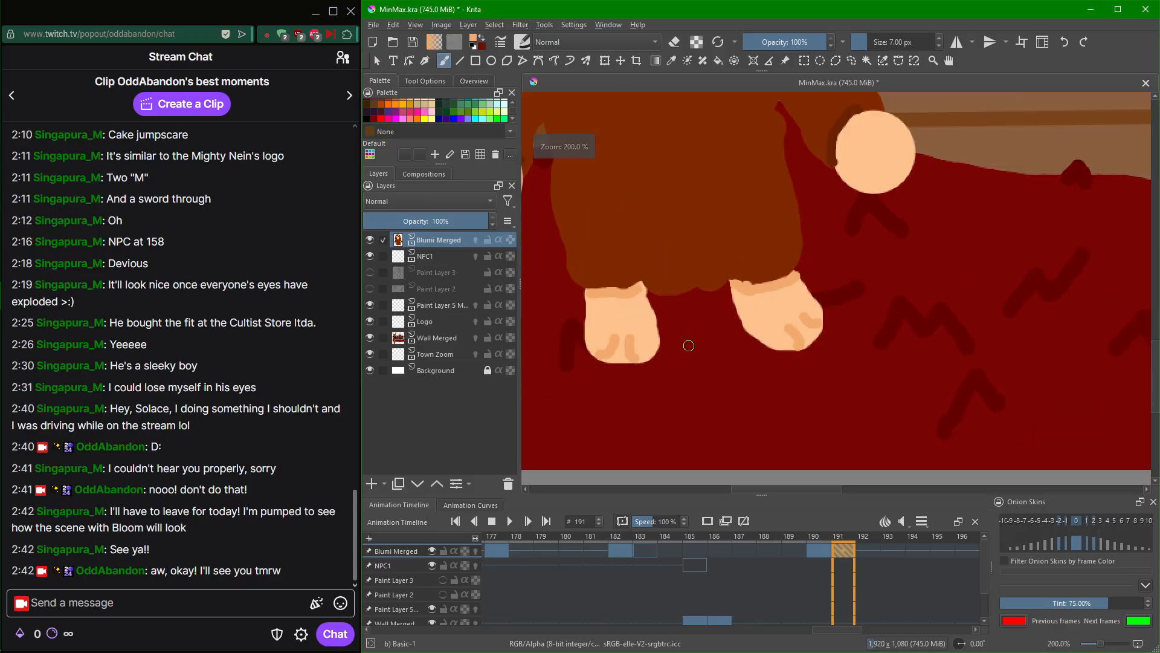
pyautogui.scroll(-2, 689, 346)
pyautogui.moveTo(693, 349); pyautogui.dragTo(765, 459)
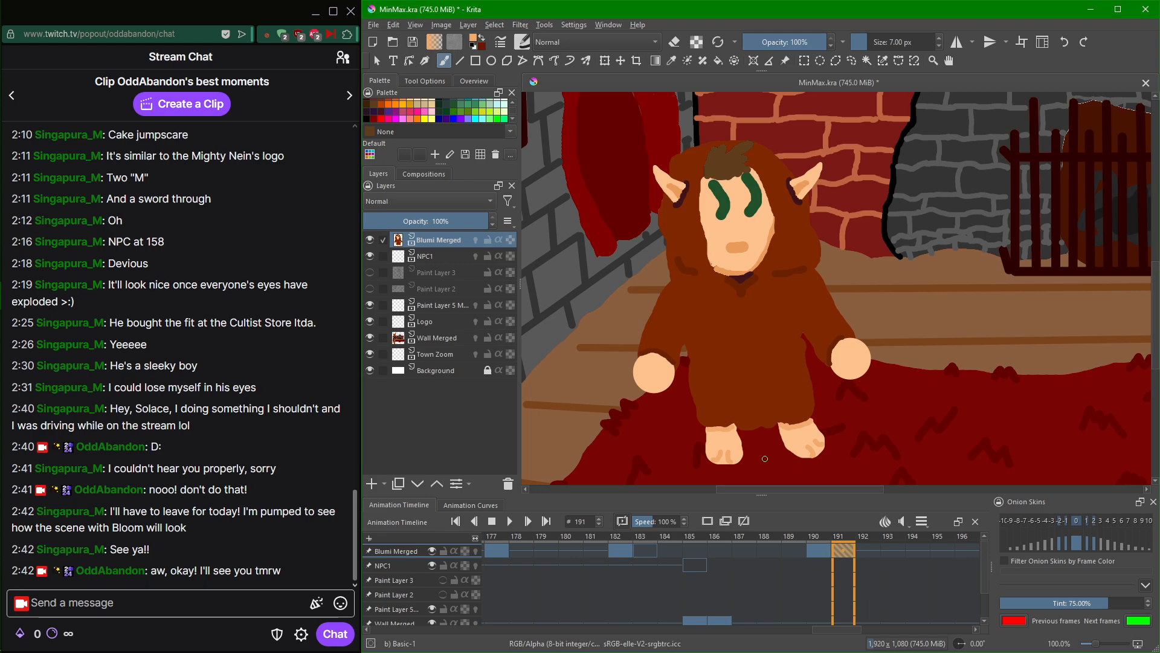
pyautogui.scroll(6, 765, 459)
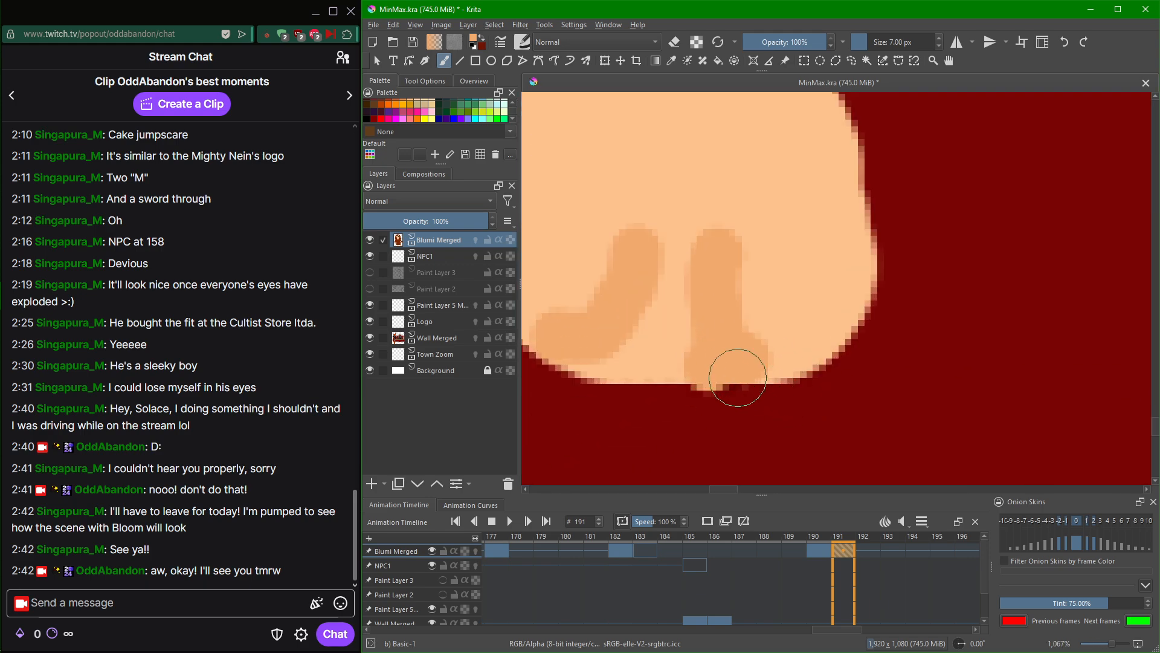
pyautogui.hotkey('ctrl', 'z')
pyautogui.hotkey('ctrl', 'z')
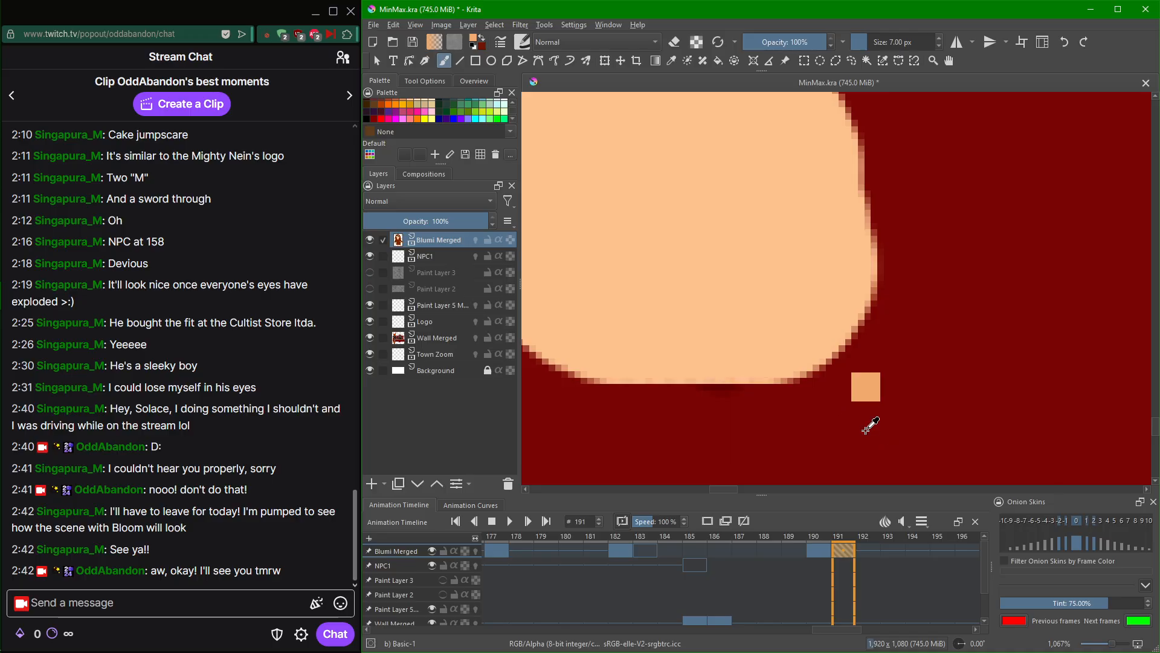
# Draw two upright toe lines with widened ends on the left foot and cover the overspill below with carpet red.
pyautogui.moveTo(603, 250)
pyautogui.mouseDown()
pyautogui.moveTo(603, 355)
pyautogui.moveTo(593, 354)
pyautogui.moveTo(607, 342)
pyautogui.moveTo(631, 357)
pyautogui.mouseUp()
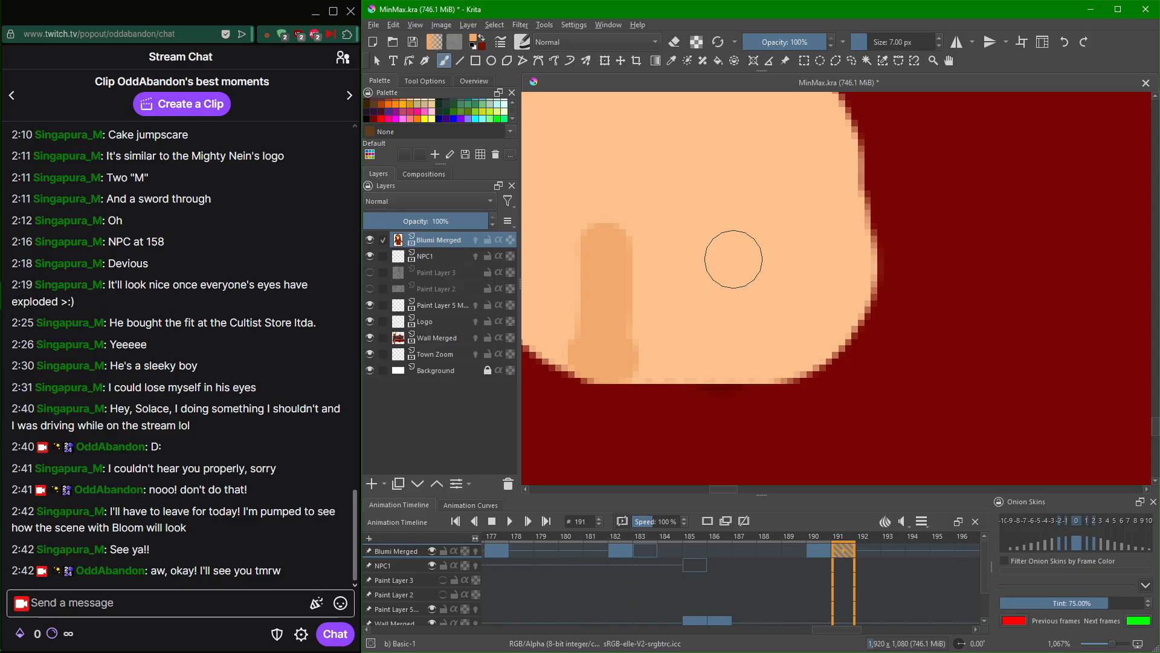
pyautogui.moveTo(733, 247)
pyautogui.mouseDown()
pyautogui.moveTo(737, 333)
pyautogui.moveTo(716, 357)
pyautogui.moveTo(747, 363)
pyautogui.mouseUp()
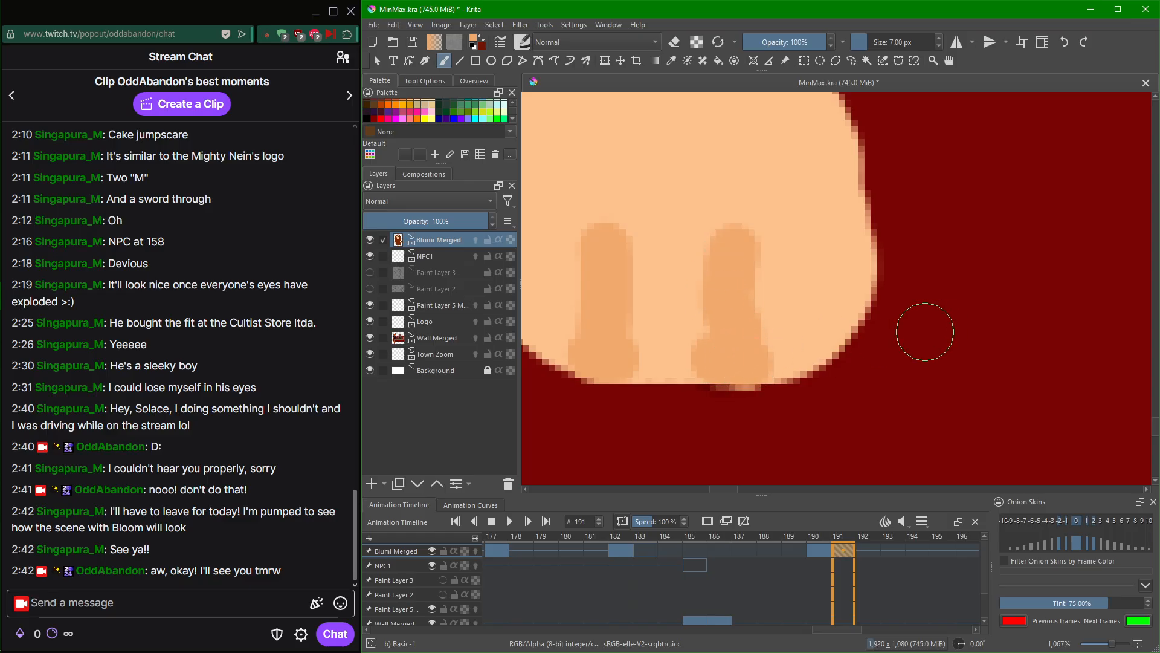
pyautogui.keyDown('ctrl'); pyautogui.click(807, 417); pyautogui.keyUp('ctrl')
pyautogui.moveTo(769, 416); pyautogui.dragTo(724, 411)
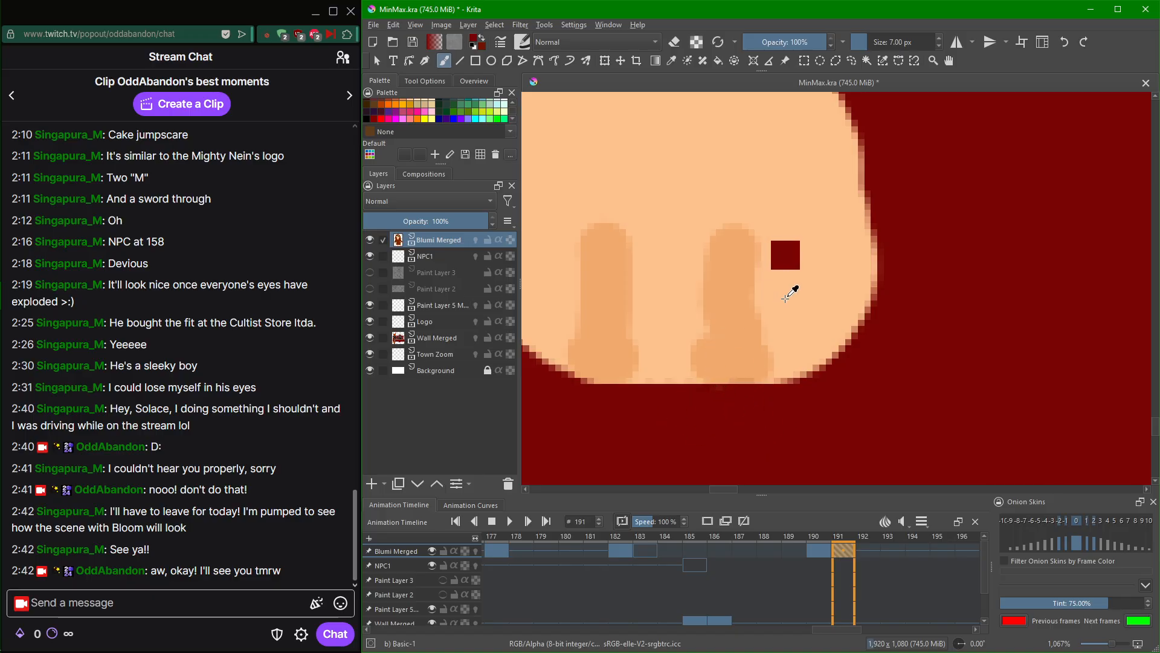
# Draw two slanted toe lines on the right foot in the darker skin tone, the outer one with a 3 px brush.
pyautogui.keyDown('ctrl'); pyautogui.click(742, 322); pyautogui.keyUp('ctrl')
pyautogui.moveTo(1007, 339); pyautogui.dragTo(536, 453)
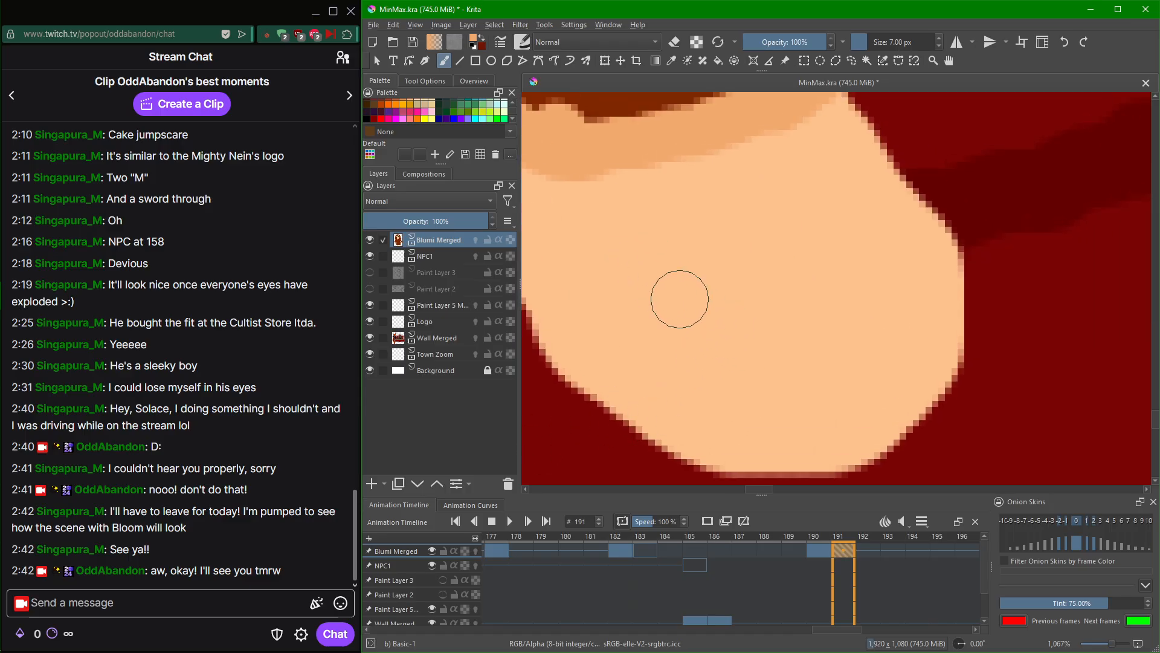
pyautogui.moveTo(757, 338)
pyautogui.mouseDown()
pyautogui.moveTo(826, 386)
pyautogui.moveTo(851, 423)
pyautogui.moveTo(840, 446)
pyautogui.moveTo(897, 411)
pyautogui.mouseUp()
pyautogui.moveTo(881, 270); pyautogui.dragTo(938, 342)
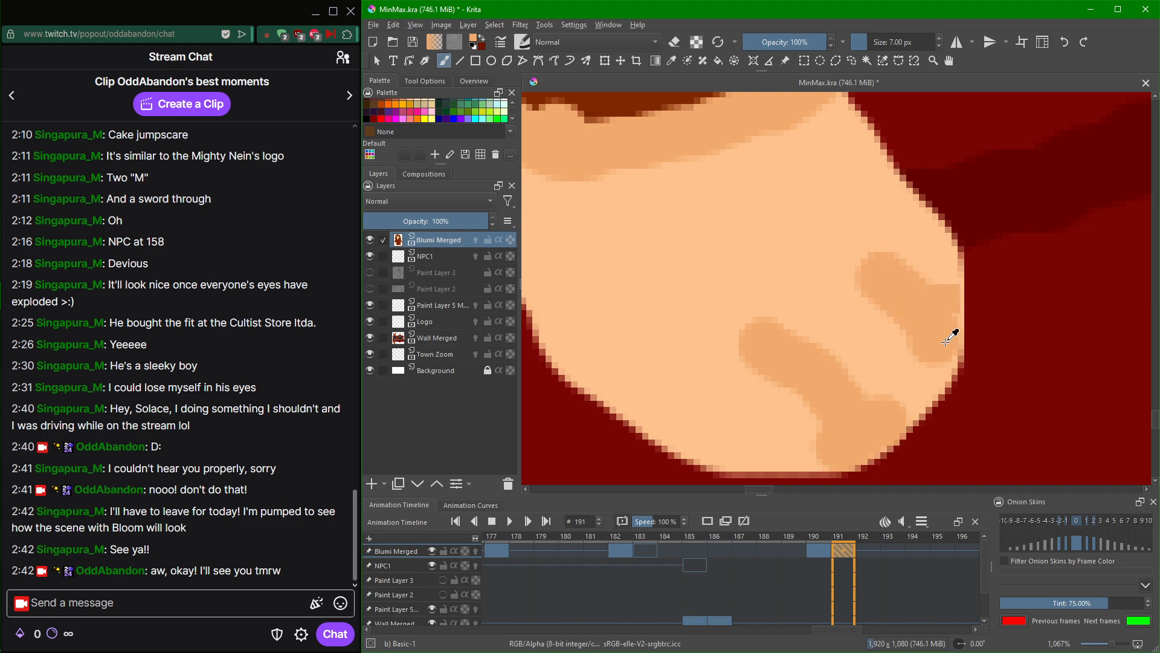
pyautogui.hotkey('ctrl', 'z')
pyautogui.hotkey('ctrl', 'z')
pyautogui.moveTo(921, 35); pyautogui.dragTo(919, 34)
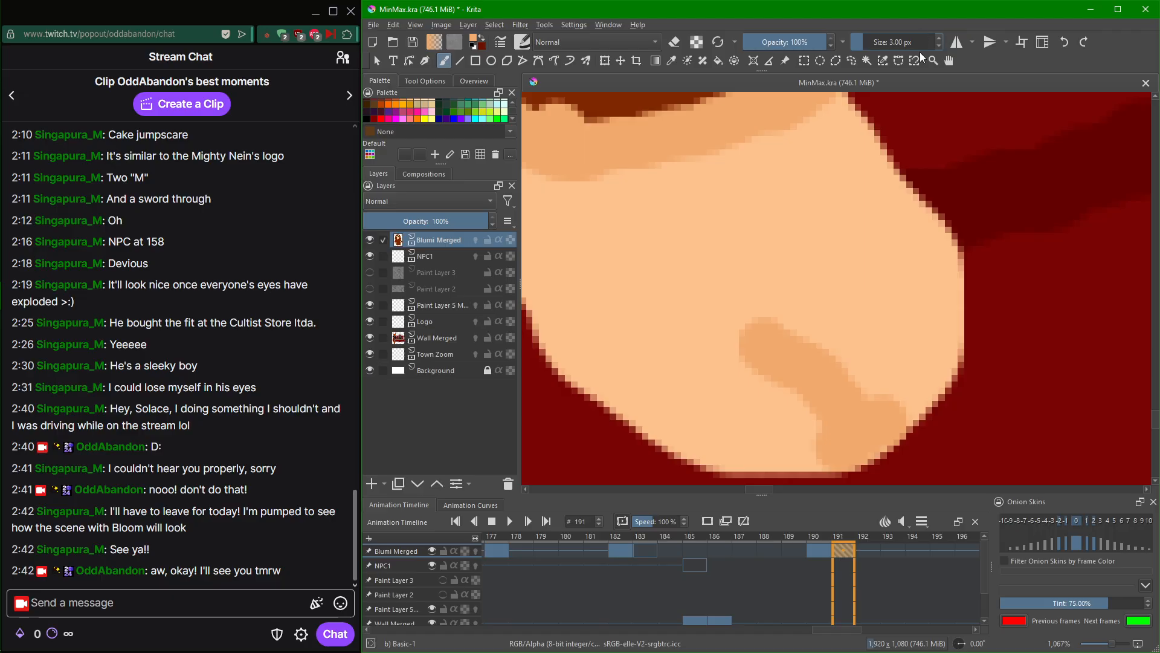
pyautogui.moveTo(879, 284)
pyautogui.mouseDown()
pyautogui.moveTo(927, 323)
pyautogui.moveTo(944, 375)
pyautogui.mouseUp()
pyautogui.scroll(-6, 941, 398)
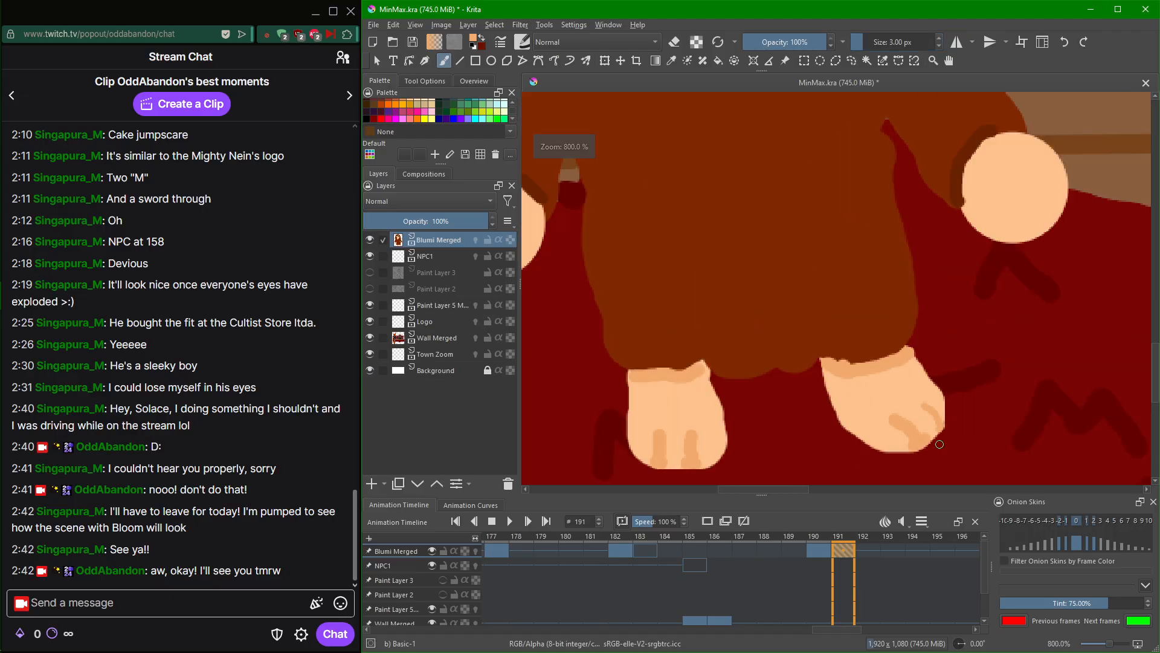
# Paint over both dark green eye strokes on the face with the light skin tone and a 12 px brush.
pyautogui.scroll(-1, 875, 397)
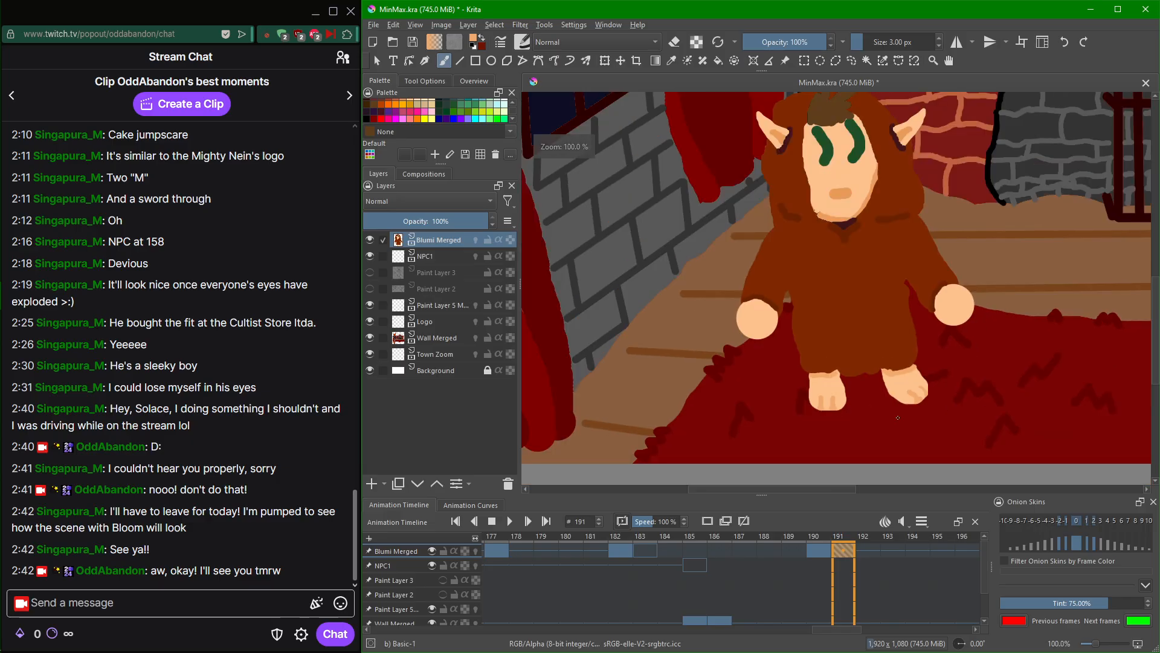
pyautogui.scroll(-1, 865, 447)
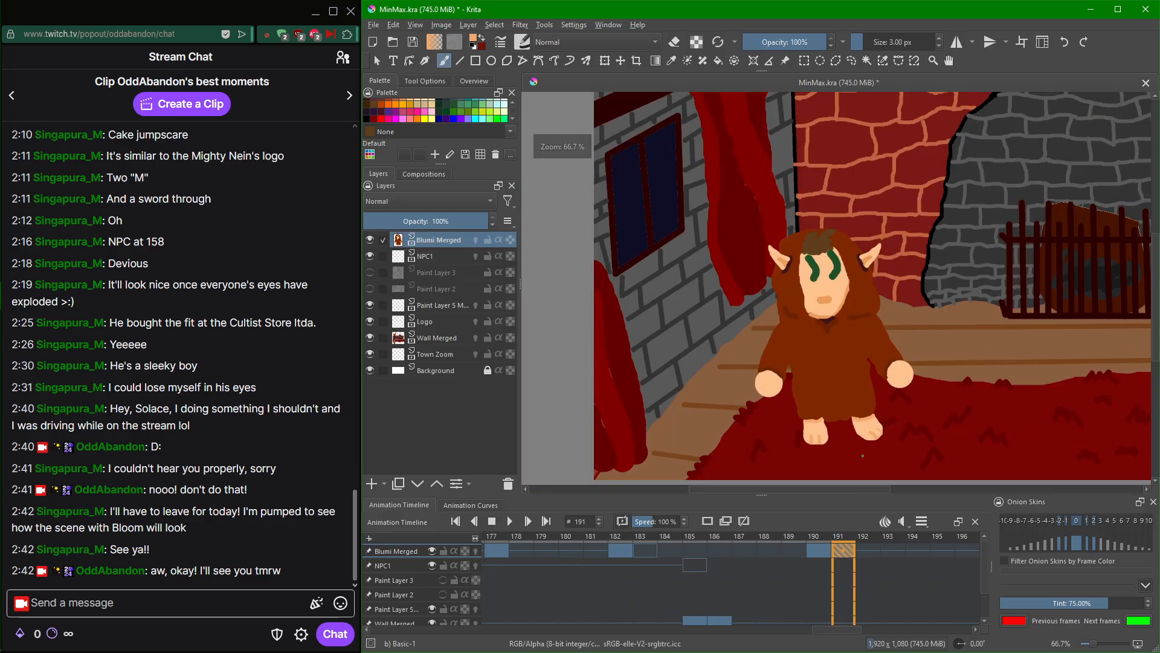
pyautogui.scroll(1, 863, 455)
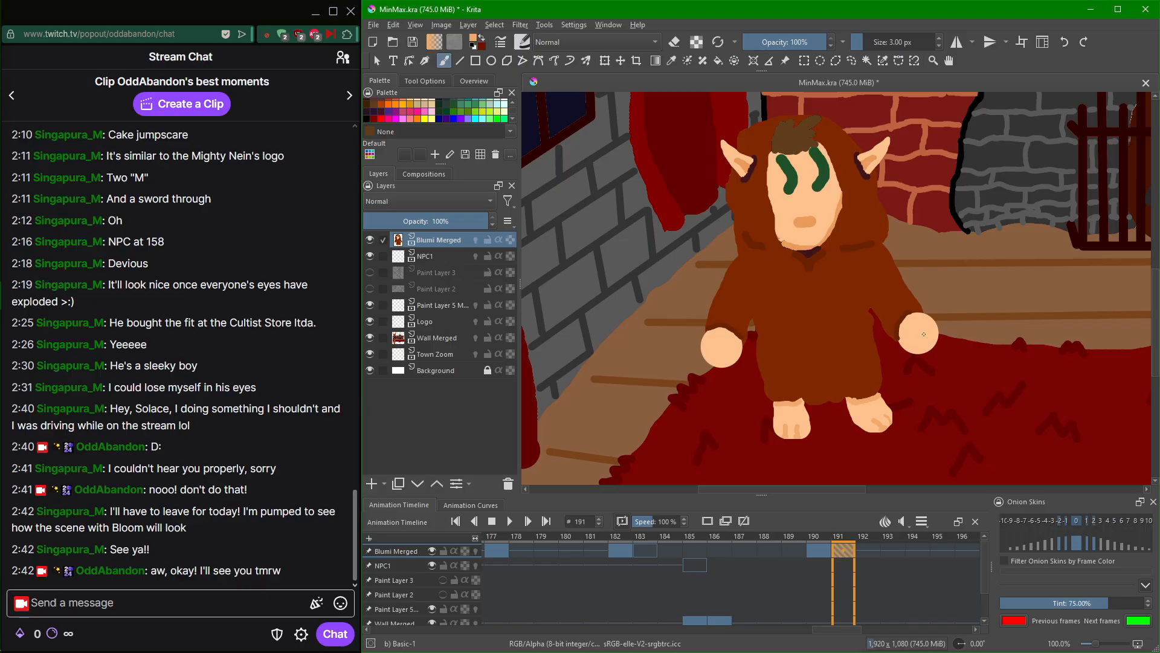
pyautogui.scroll(-1, 923, 334)
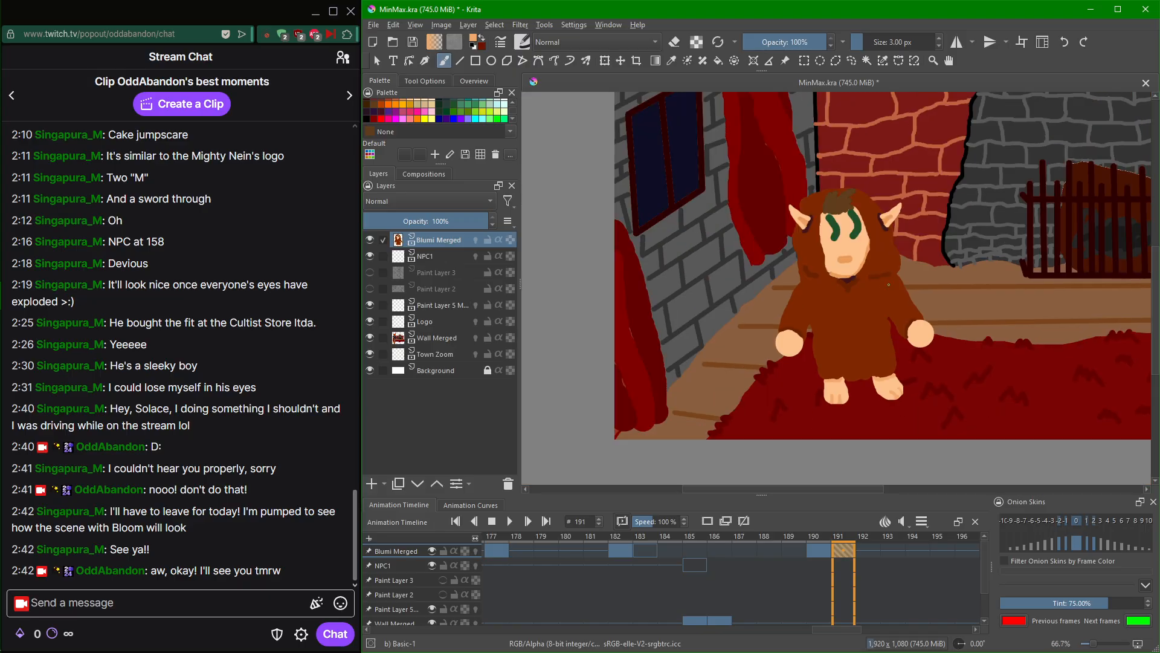
pyautogui.scroll(6, 885, 275)
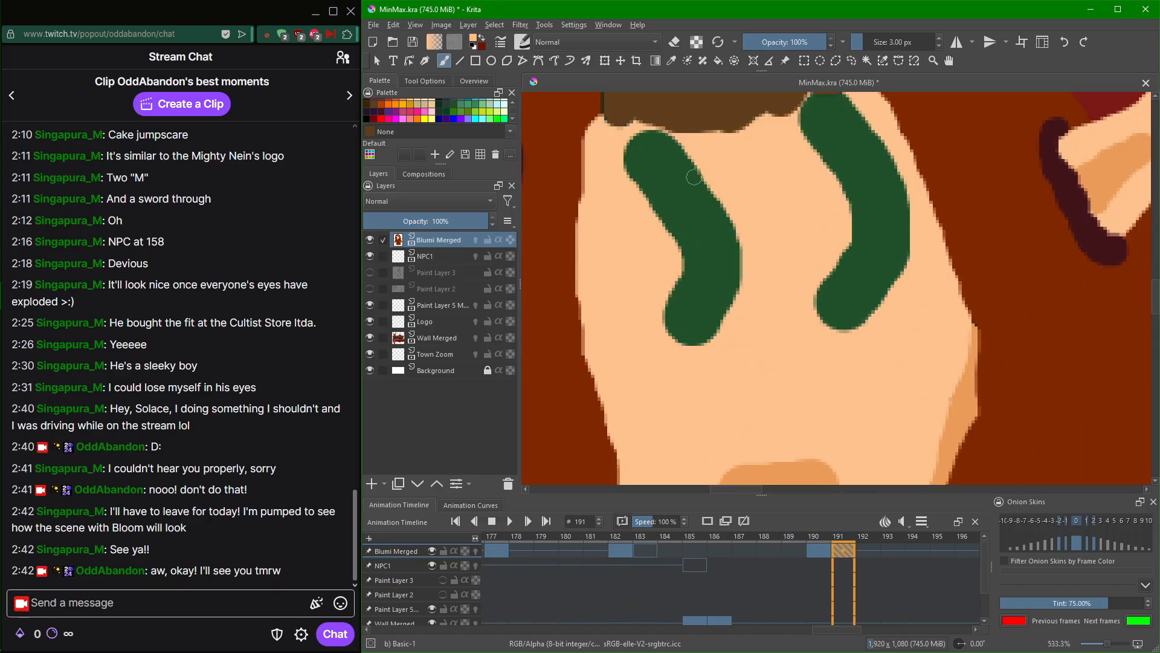
pyautogui.scroll(5, 915, 45)
pyautogui.moveTo(621, 151)
pyautogui.mouseDown()
pyautogui.moveTo(656, 146)
pyautogui.moveTo(646, 151)
pyautogui.moveTo(679, 165)
pyautogui.moveTo(637, 179)
pyautogui.moveTo(702, 175)
pyautogui.moveTo(662, 195)
pyautogui.moveTo(640, 228)
pyautogui.moveTo(730, 180)
pyautogui.moveTo(654, 261)
pyautogui.moveTo(742, 221)
pyautogui.moveTo(667, 326)
pyautogui.moveTo(699, 248)
pyautogui.moveTo(680, 329)
pyautogui.moveTo(719, 255)
pyautogui.moveTo(747, 267)
pyautogui.mouseUp()
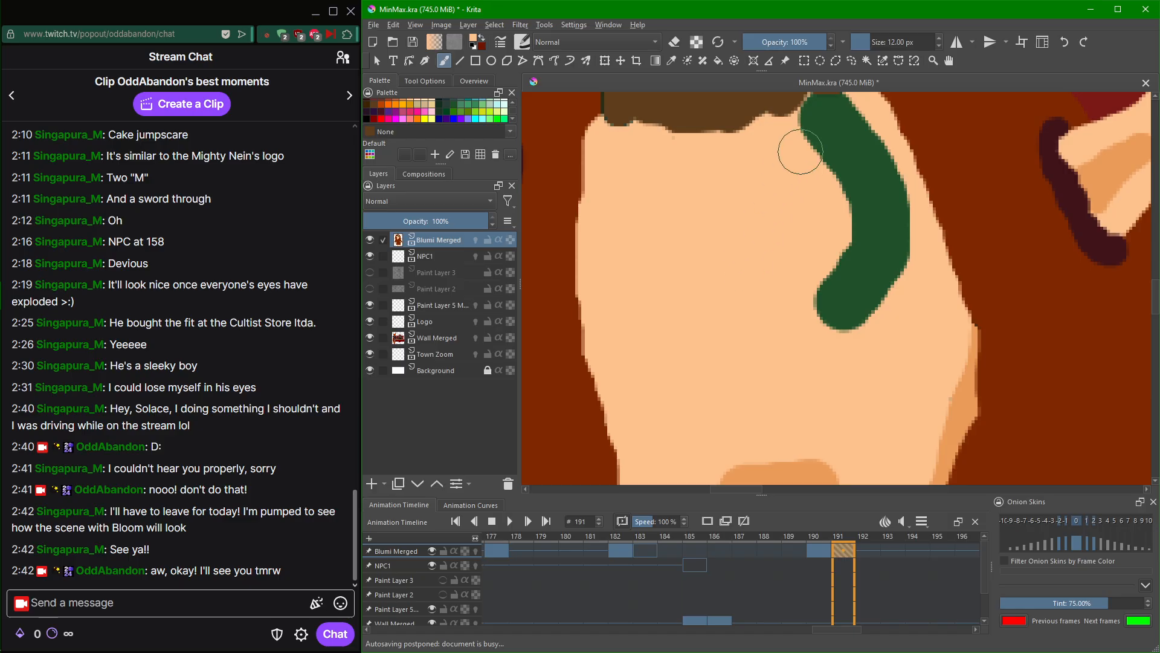
pyautogui.scroll(1, 789, 194)
pyautogui.moveTo(787, 215); pyautogui.dragTo(728, 410)
pyautogui.moveTo(787, 288)
pyautogui.mouseDown()
pyautogui.moveTo(816, 281)
pyautogui.moveTo(775, 274)
pyautogui.moveTo(789, 277)
pyautogui.moveTo(770, 281)
pyautogui.moveTo(752, 310)
pyautogui.moveTo(851, 314)
pyautogui.moveTo(838, 346)
pyautogui.moveTo(801, 373)
pyautogui.moveTo(864, 335)
pyautogui.moveTo(890, 413)
pyautogui.moveTo(878, 427)
pyautogui.moveTo(849, 415)
pyautogui.moveTo(825, 254)
pyautogui.moveTo(809, 353)
pyautogui.moveTo(815, 421)
pyautogui.moveTo(781, 451)
pyautogui.moveTo(797, 378)
pyautogui.moveTo(781, 434)
pyautogui.moveTo(822, 456)
pyautogui.moveTo(891, 355)
pyautogui.moveTo(889, 316)
pyautogui.moveTo(851, 281)
pyautogui.moveTo(858, 394)
pyautogui.mouseUp()
pyautogui.scroll(-1, 729, 316)
pyautogui.scroll(-6, 729, 317)
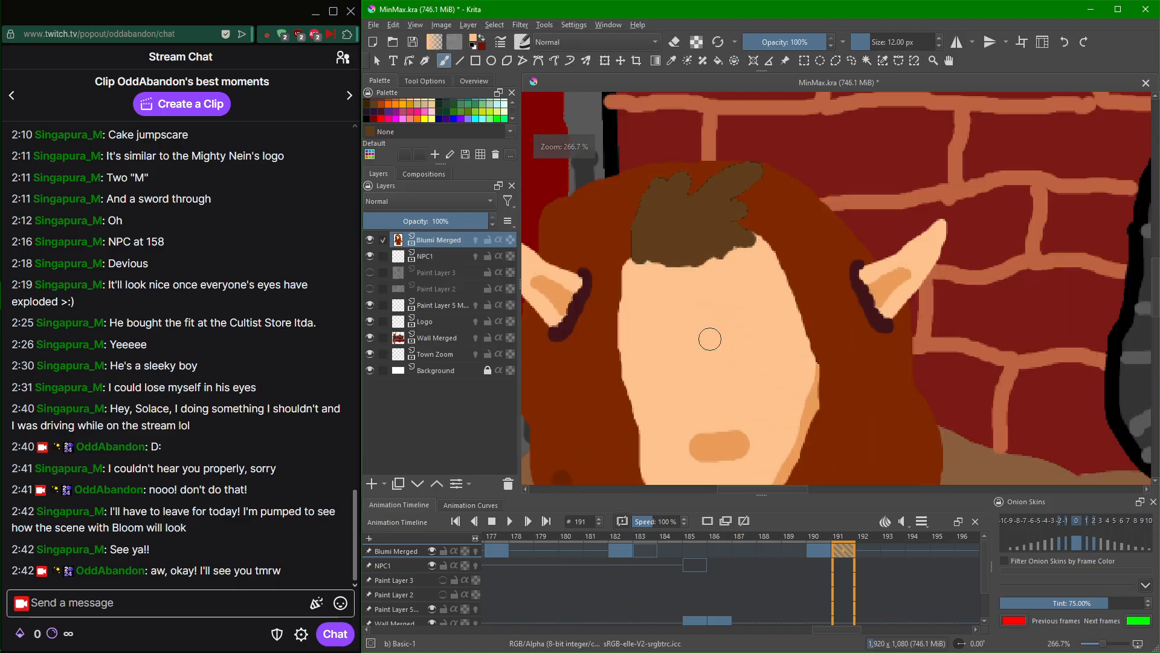
# Try two round Napier green eyes on the face, each a single dab of a 28 px brush.
pyautogui.scroll(5, 884, 406)
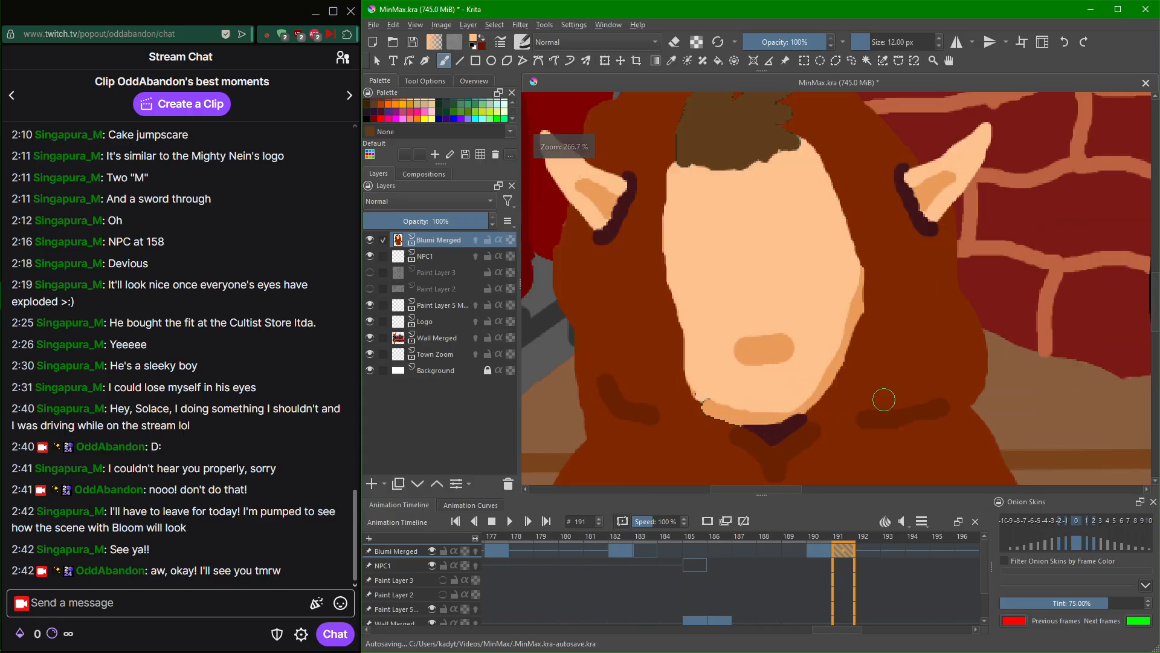
pyautogui.scroll(-2, 712, 191)
pyautogui.scroll(1, 799, 265)
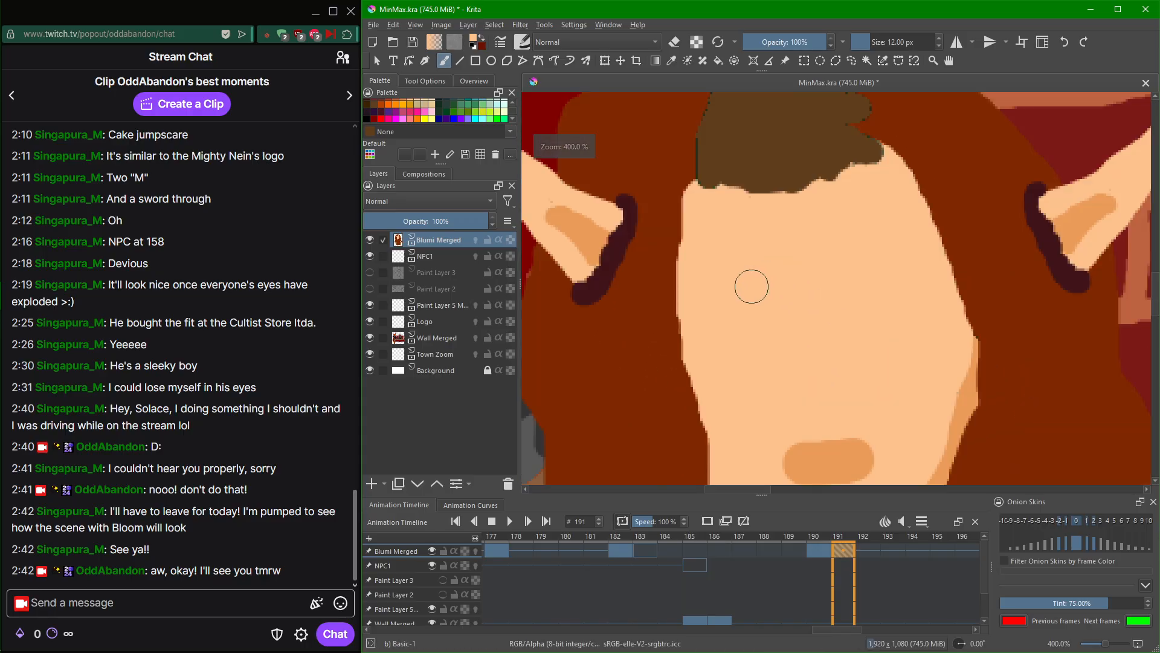
pyautogui.click(451, 112)
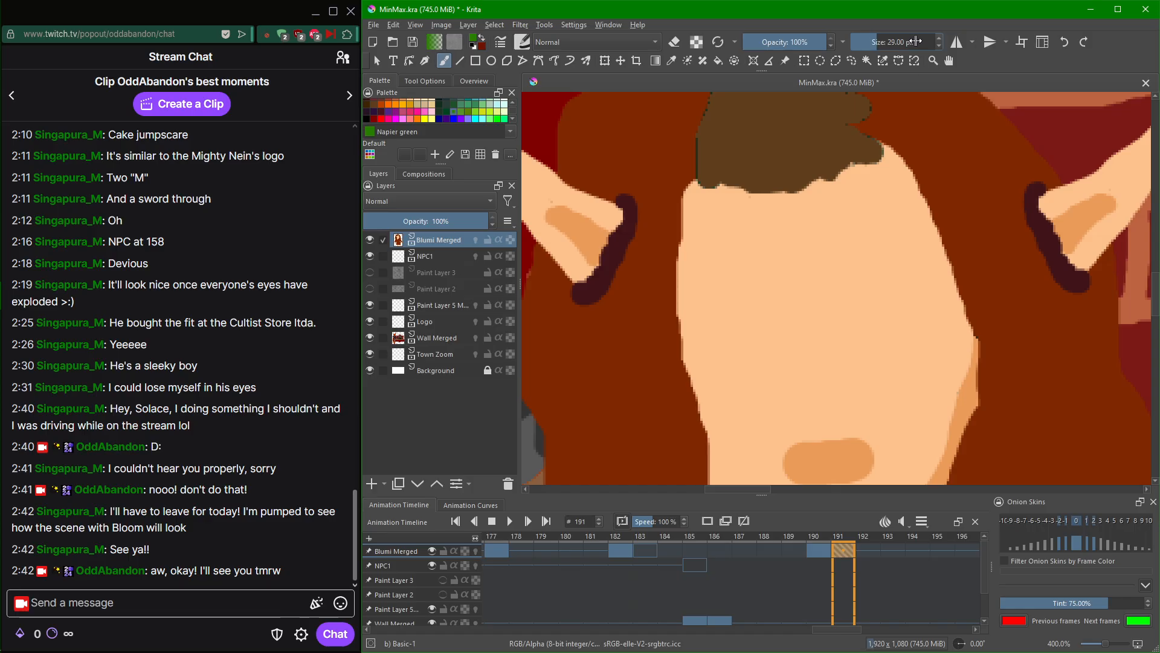
pyautogui.click(745, 296)
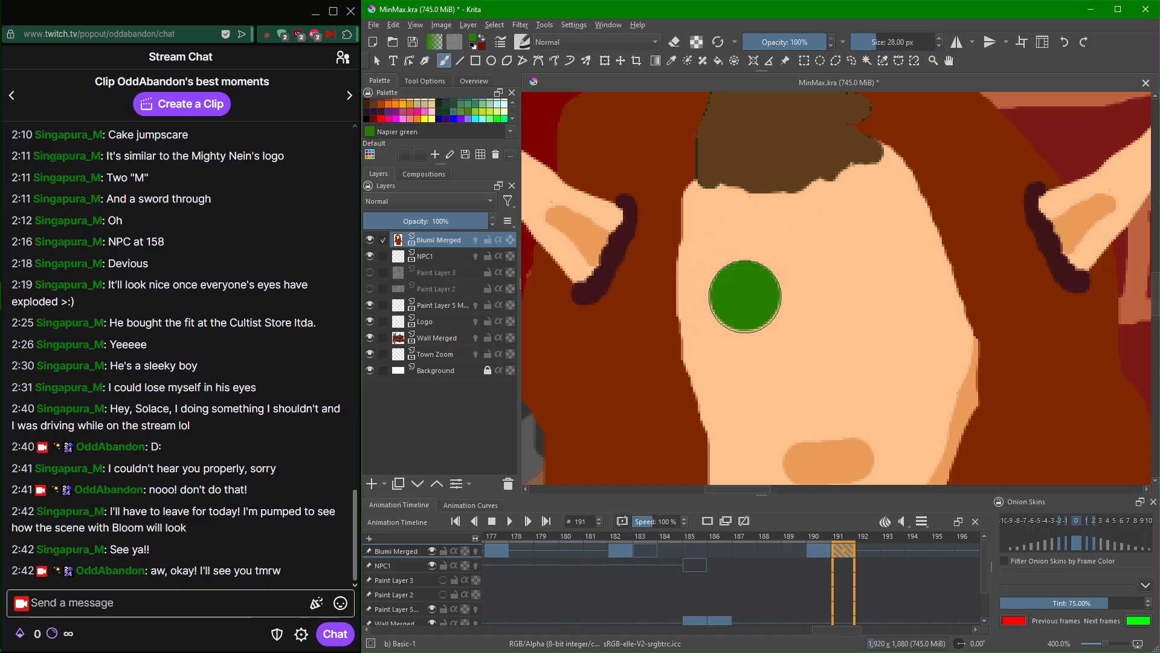
pyautogui.click(834, 287)
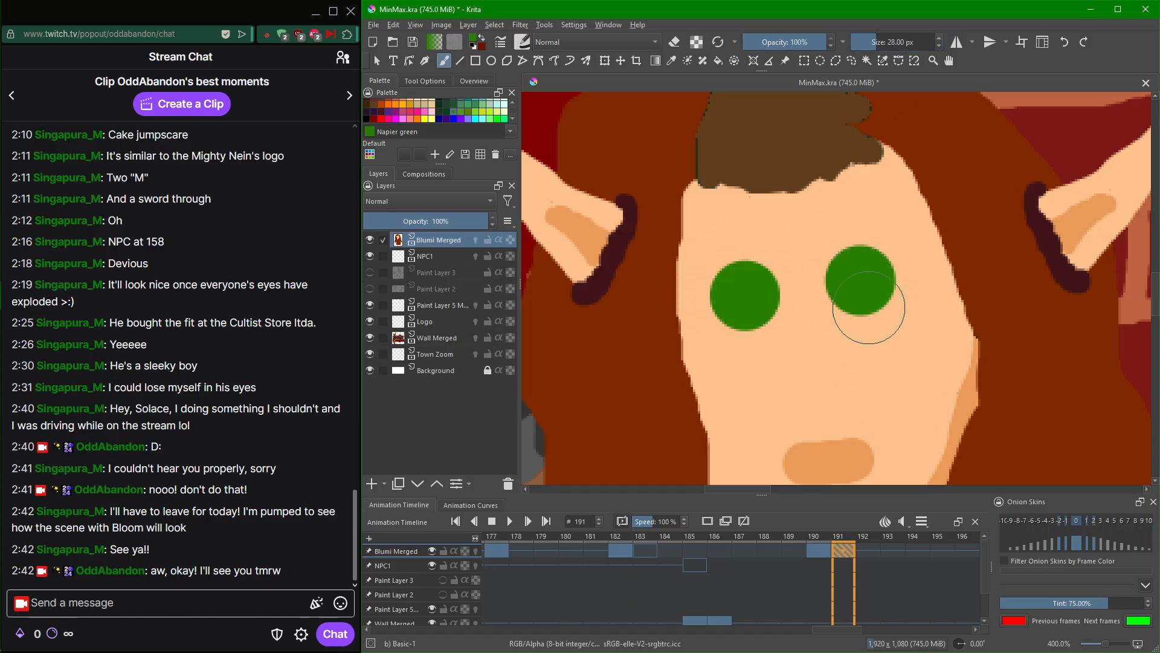
pyautogui.scroll(-3, 918, 411)
pyautogui.scroll(4, 906, 441)
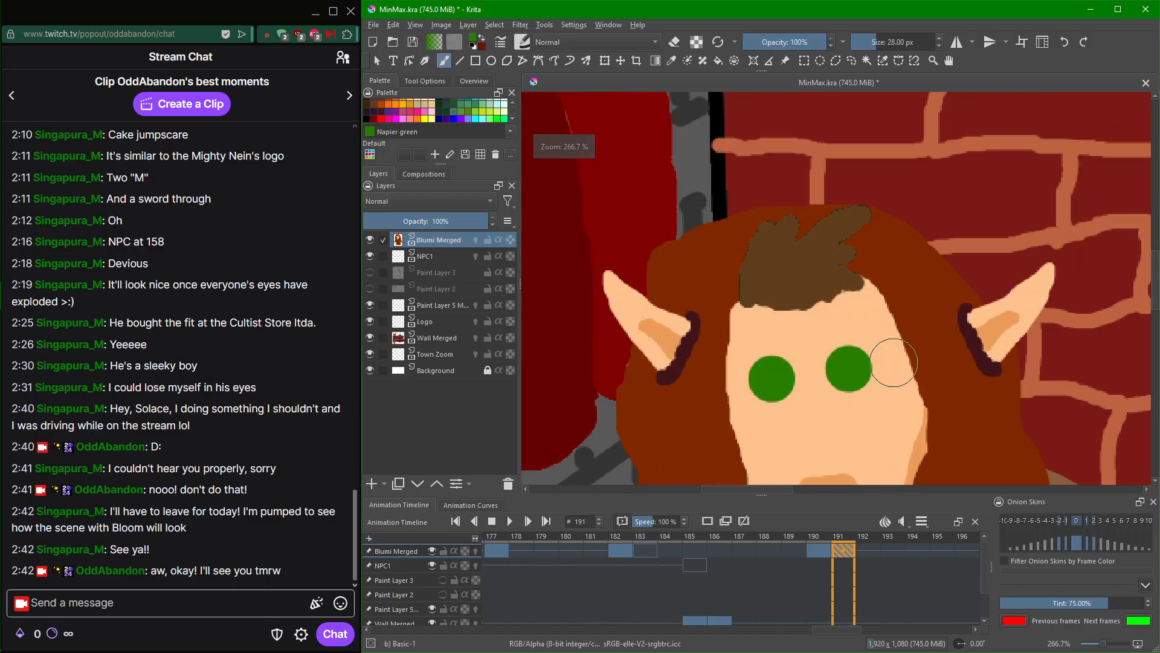
# Try a short curved nose above the mouth in the darker skin tone with a 14 px brush.
pyautogui.keyDown('ctrl'); pyautogui.click(845, 377); pyautogui.keyUp('ctrl')
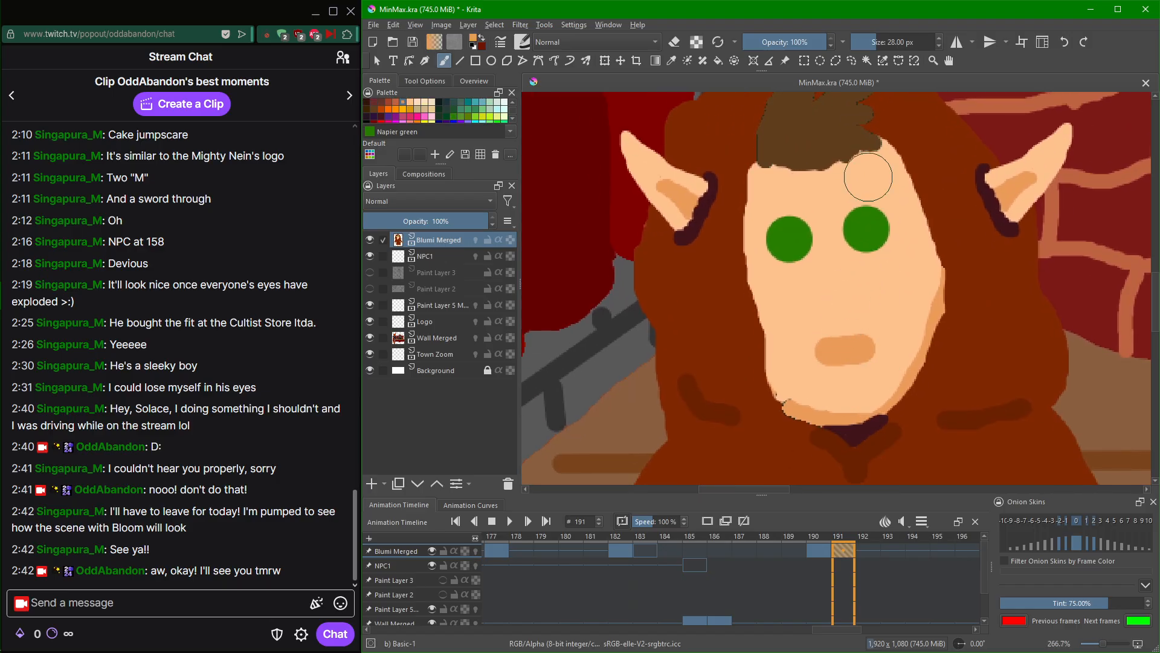
pyautogui.scroll(-3, 910, 40)
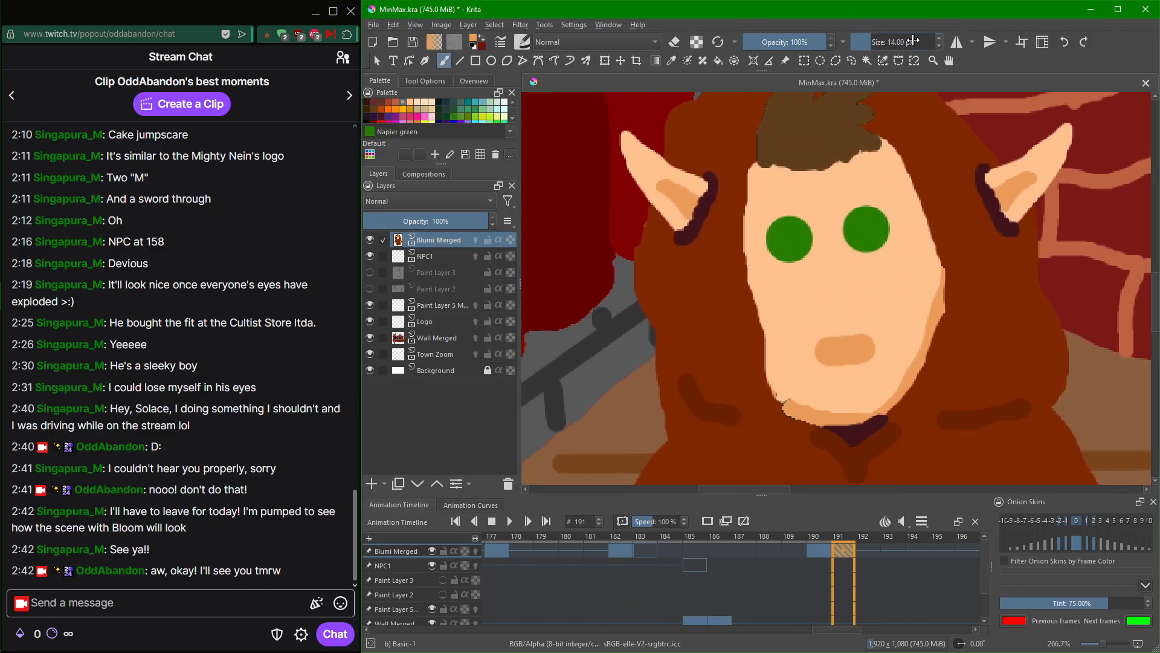
pyautogui.moveTo(832, 270); pyautogui.dragTo(836, 301)
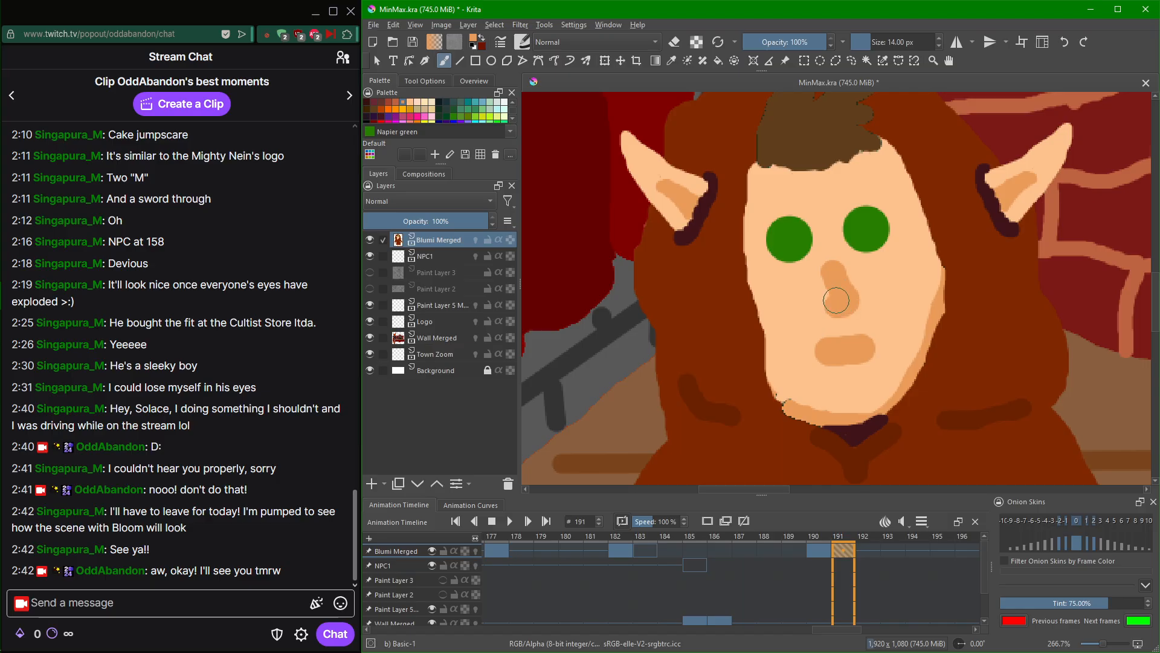
pyautogui.press('1')
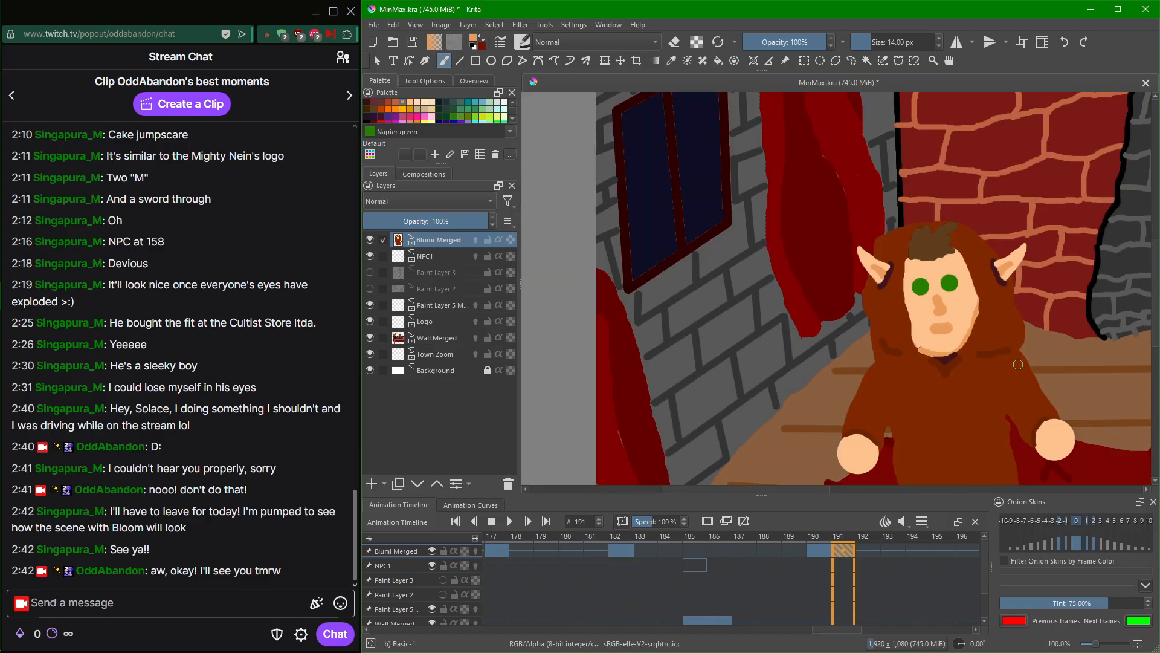
# Undo the nose stroke and the green eyes.
pyautogui.press('ctrl')
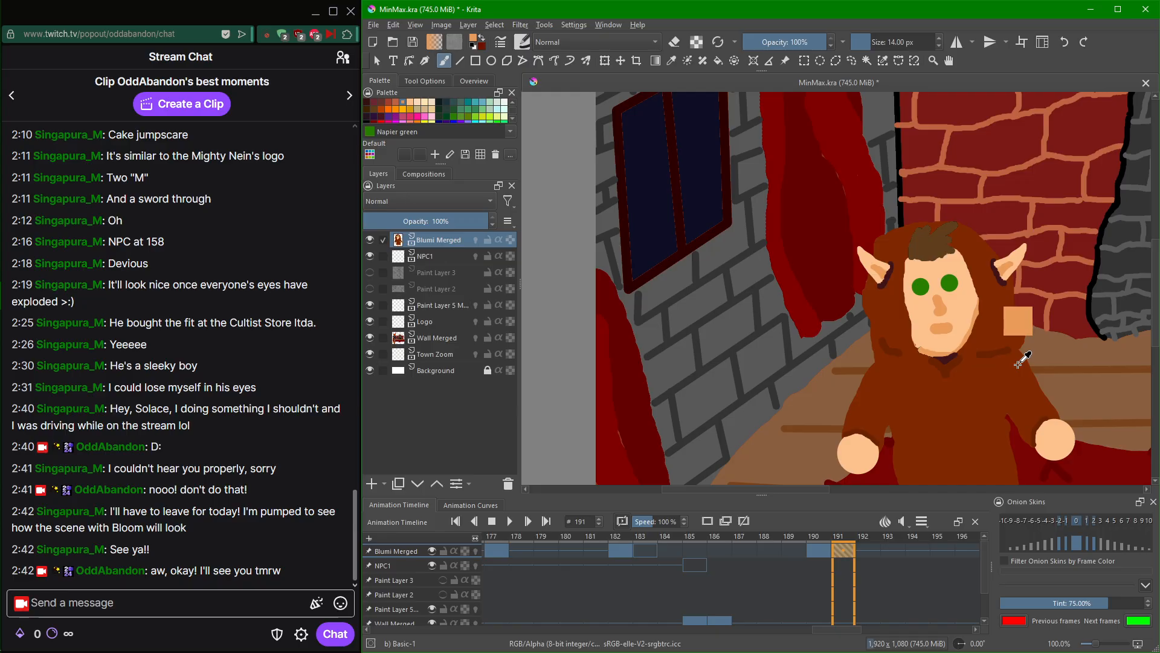
pyautogui.hotkey('ctrl', 'z')
pyautogui.hotkey('ctrl', 'z')
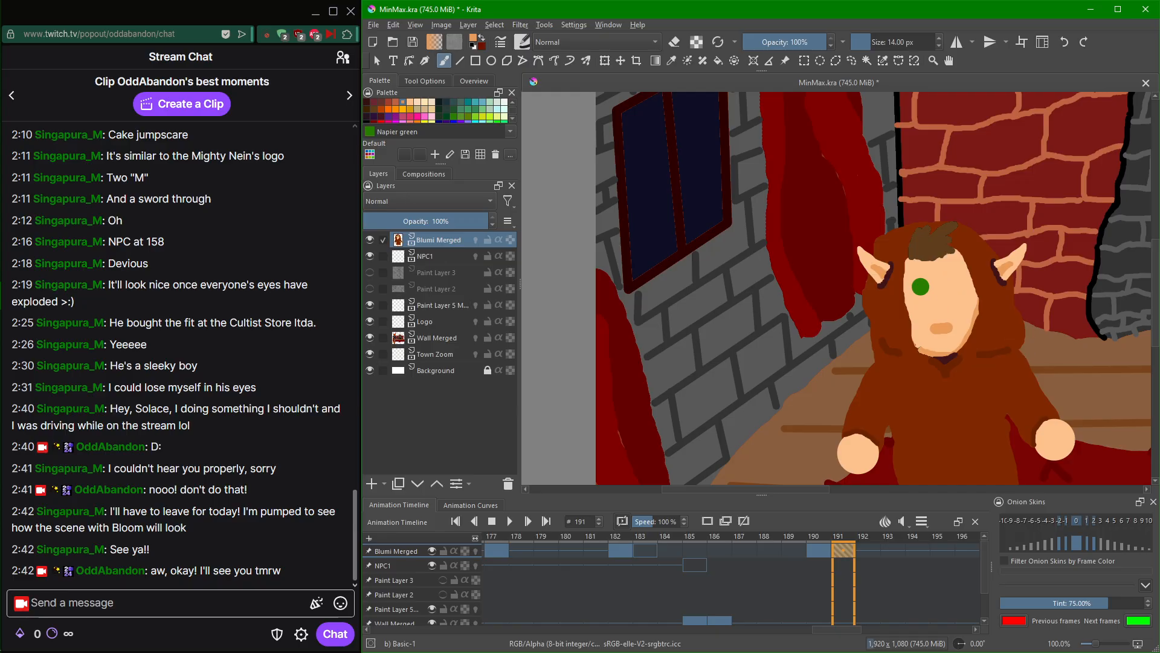
# Try a thick ring around the left eye area in the darker skin tone, and undo it.
pyautogui.scroll(4, 958, 315)
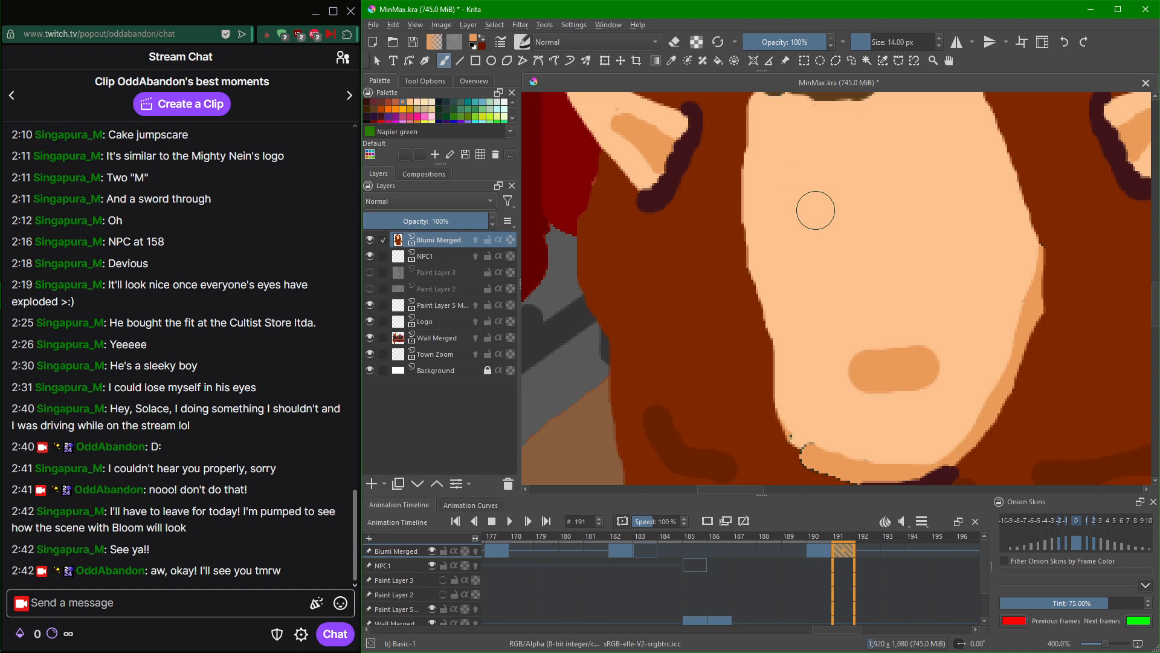
pyautogui.moveTo(827, 180)
pyautogui.mouseDown()
pyautogui.moveTo(783, 204)
pyautogui.moveTo(783, 241)
pyautogui.moveTo(813, 276)
pyautogui.moveTo(853, 276)
pyautogui.moveTo(880, 232)
pyautogui.moveTo(877, 198)
pyautogui.moveTo(833, 174)
pyautogui.mouseUp()
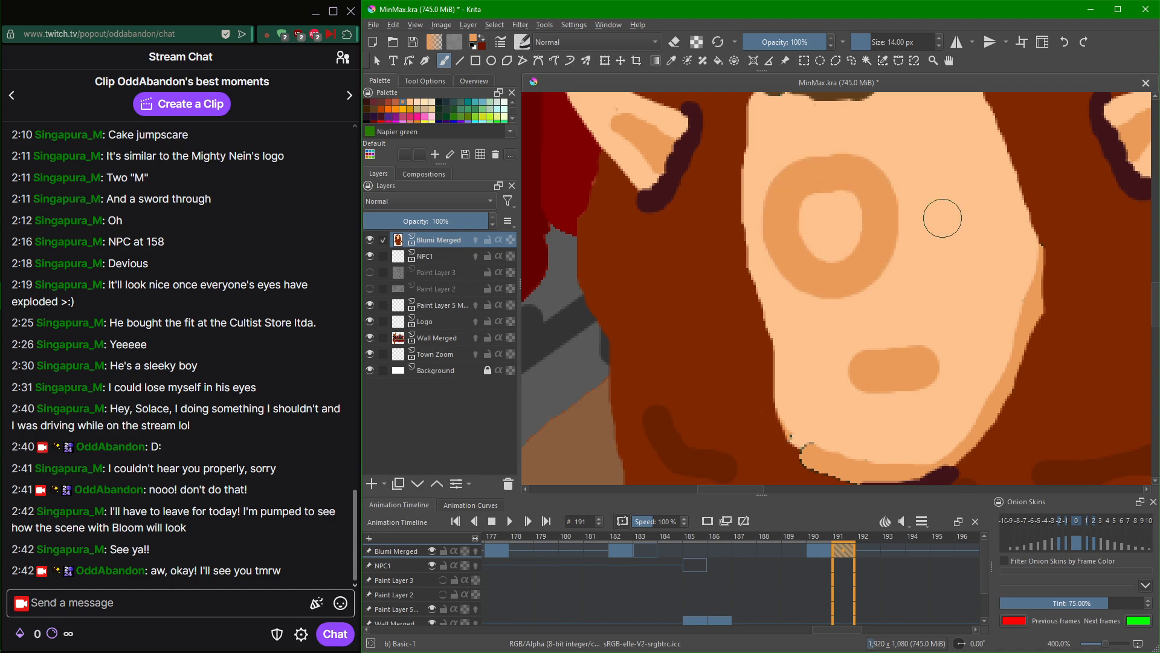
pyautogui.hotkey('ctrl', 'z')
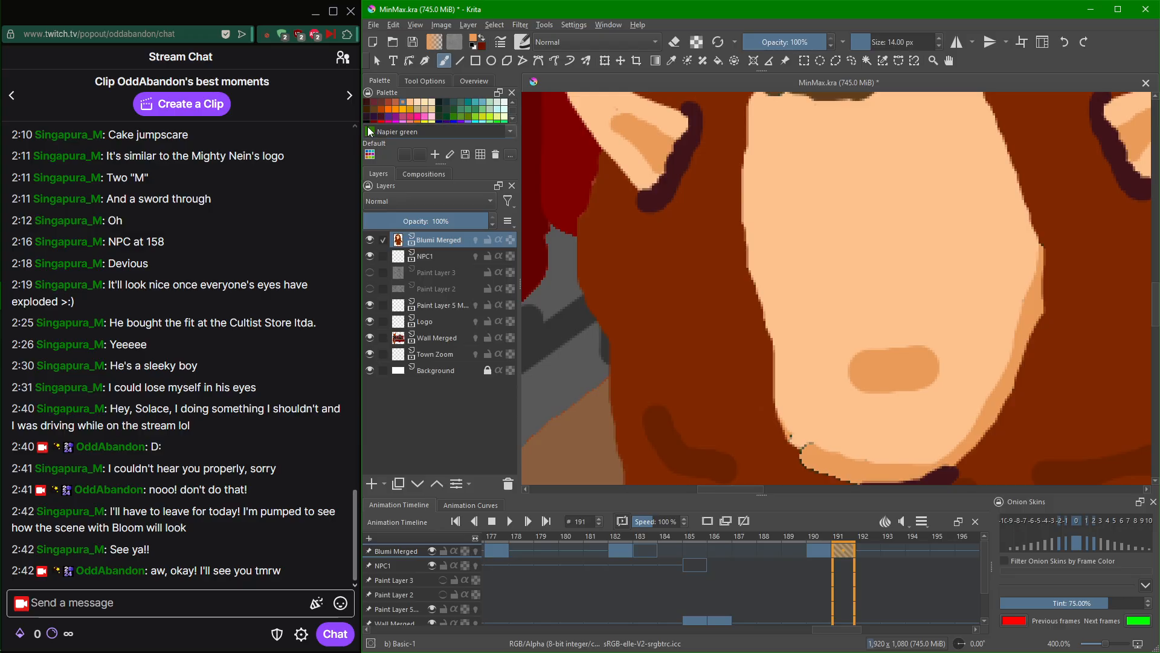
# Choose an olive green from the palette as the eye colour.
pyautogui.click(449, 113)
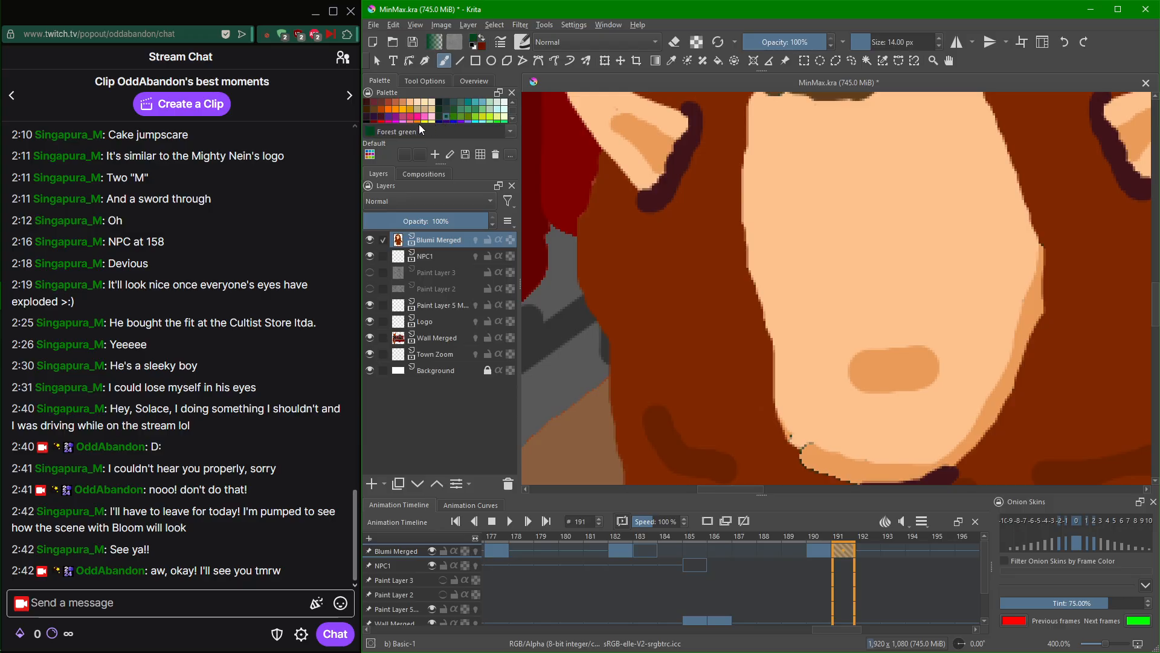
pyautogui.click(372, 106)
pyautogui.click(471, 117)
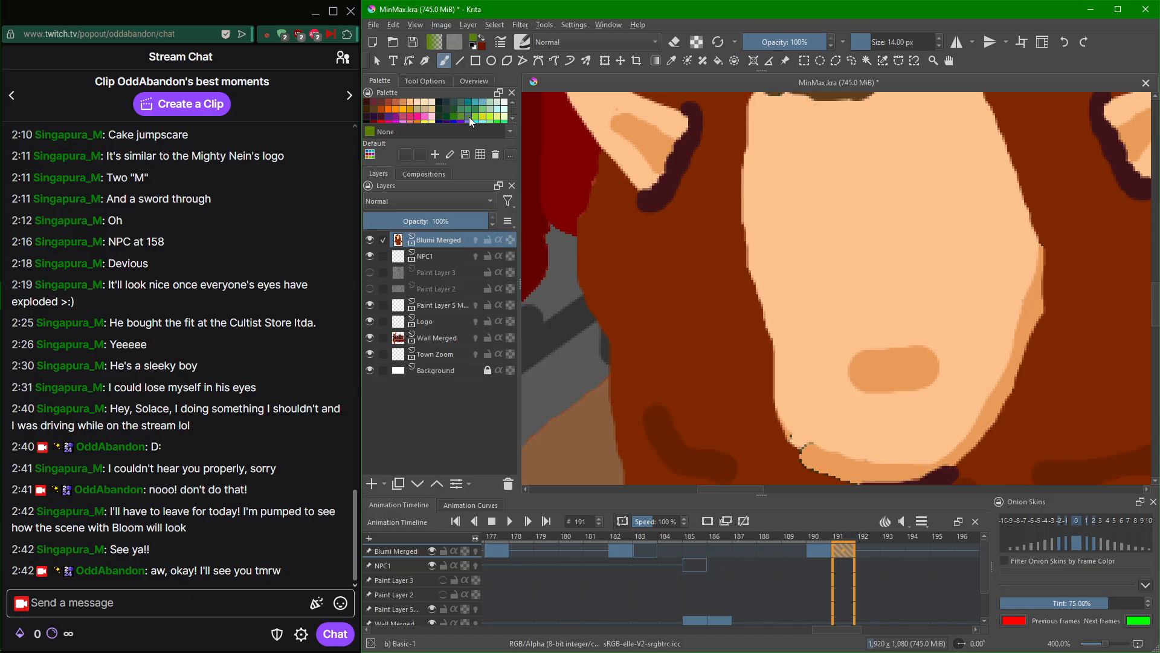
# Try two hand-painted round eyes in olive green with the 14 px brush, and undo them.
pyautogui.moveTo(827, 179)
pyautogui.mouseDown()
pyautogui.moveTo(780, 203)
pyautogui.moveTo(779, 225)
pyautogui.moveTo(797, 241)
pyautogui.moveTo(831, 235)
pyautogui.moveTo(841, 190)
pyautogui.moveTo(825, 184)
pyautogui.moveTo(801, 206)
pyautogui.mouseUp()
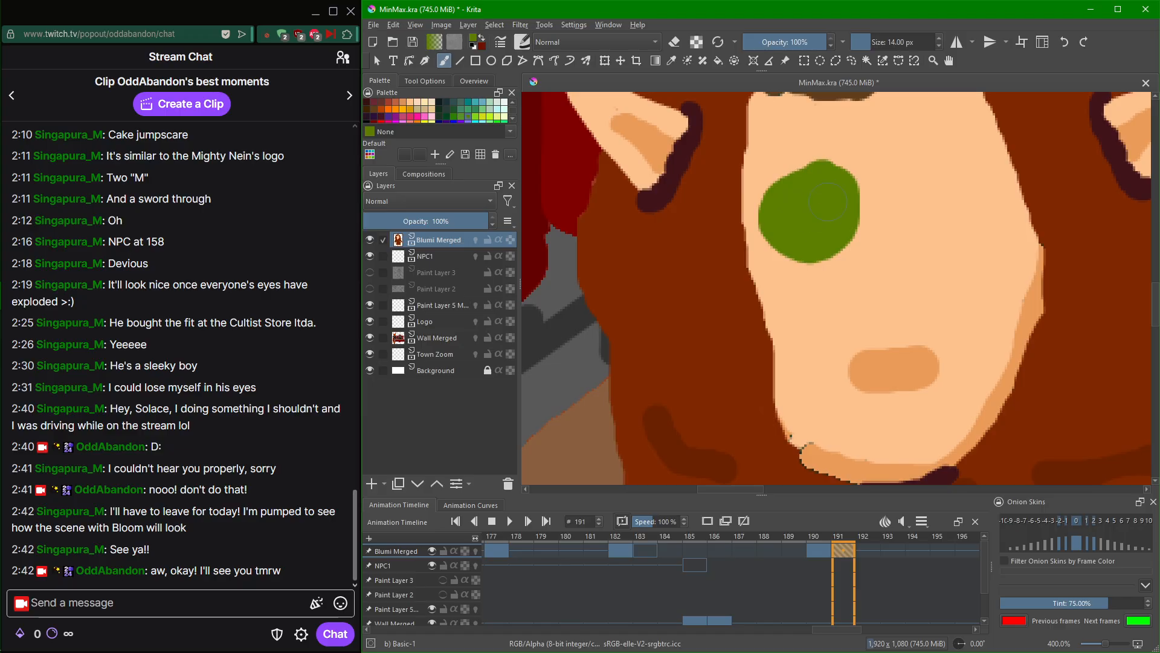
pyautogui.moveTo(958, 175)
pyautogui.mouseDown()
pyautogui.moveTo(933, 172)
pyautogui.moveTo(910, 216)
pyautogui.moveTo(955, 233)
pyautogui.moveTo(945, 191)
pyautogui.moveTo(916, 210)
pyautogui.moveTo(953, 231)
pyautogui.moveTo(968, 196)
pyautogui.moveTo(934, 216)
pyautogui.moveTo(987, 230)
pyautogui.moveTo(988, 172)
pyautogui.mouseUp()
pyautogui.scroll(-3, 927, 224)
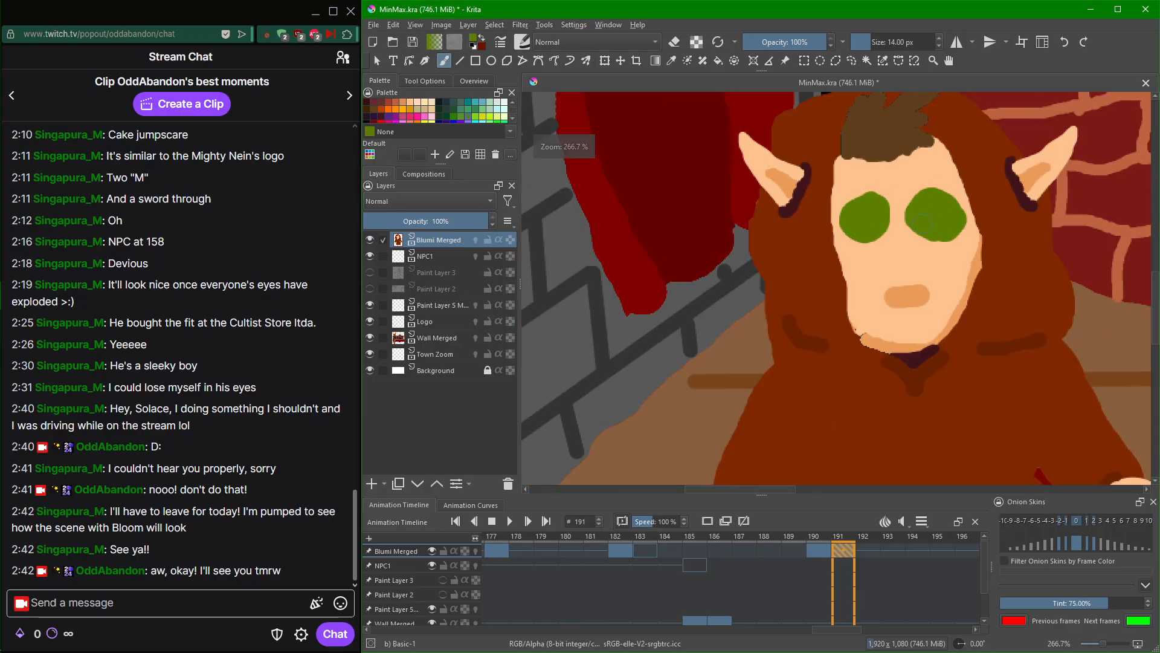
pyautogui.keyDown('ctrl'); pyautogui.click(931, 220); pyautogui.keyUp('ctrl')
pyautogui.hotkey('ctrl', 'z')
pyautogui.hotkey('ctrl', 'z')
# Place two round olive green eyes on the face as single dabs of a 35 px brush.
pyautogui.click(899, 40)
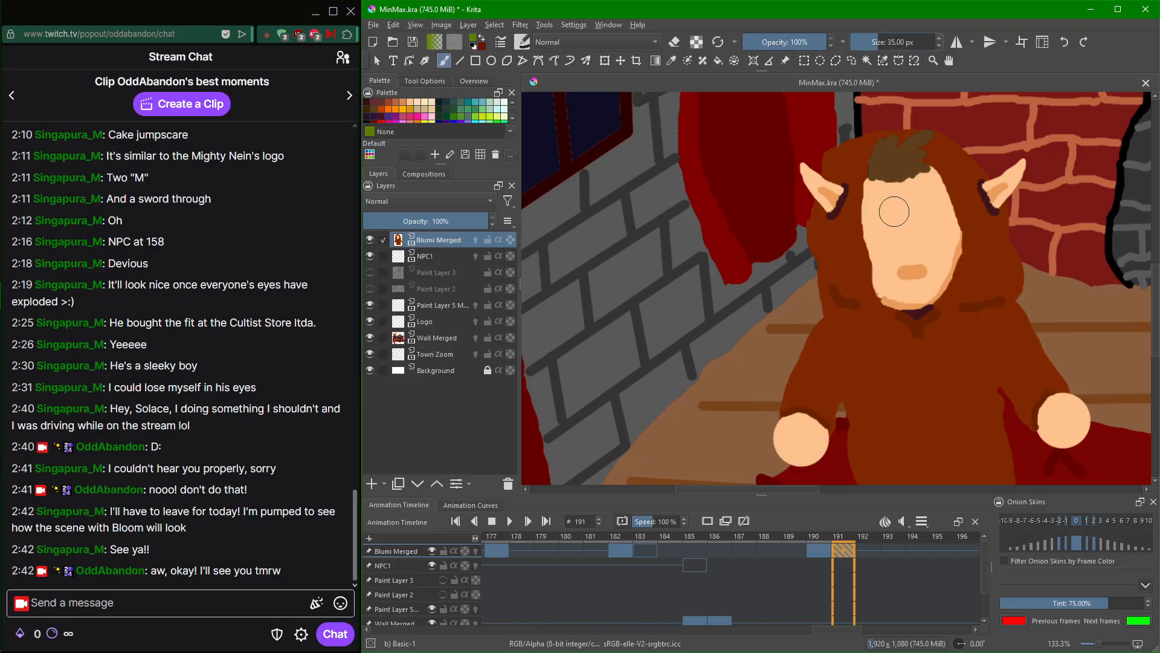
pyautogui.click(886, 218)
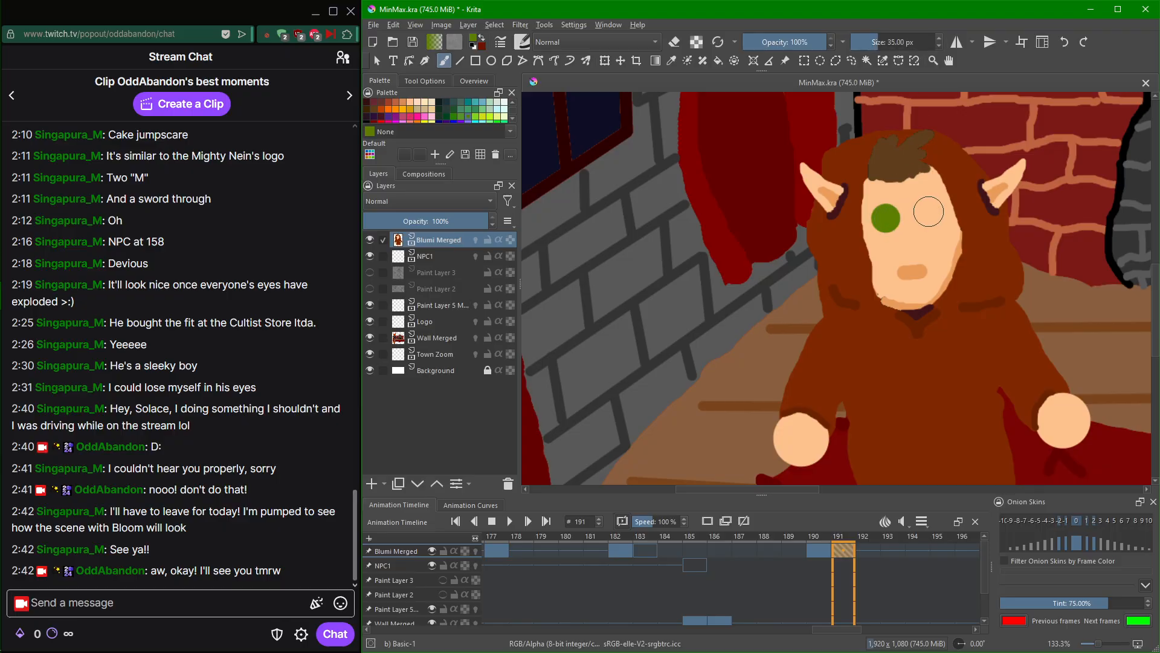
pyautogui.click(929, 212)
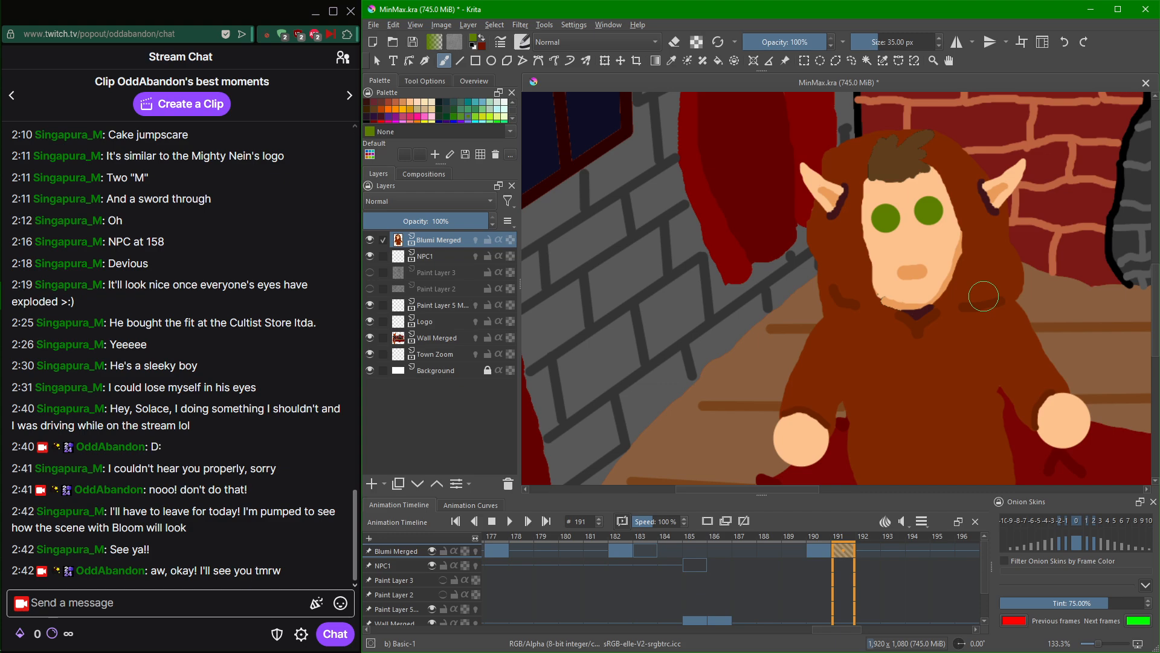
# Paint an upright RGB Yellow oval inside the left green eye with an 18 px brush.
pyautogui.scroll(8, 983, 296)
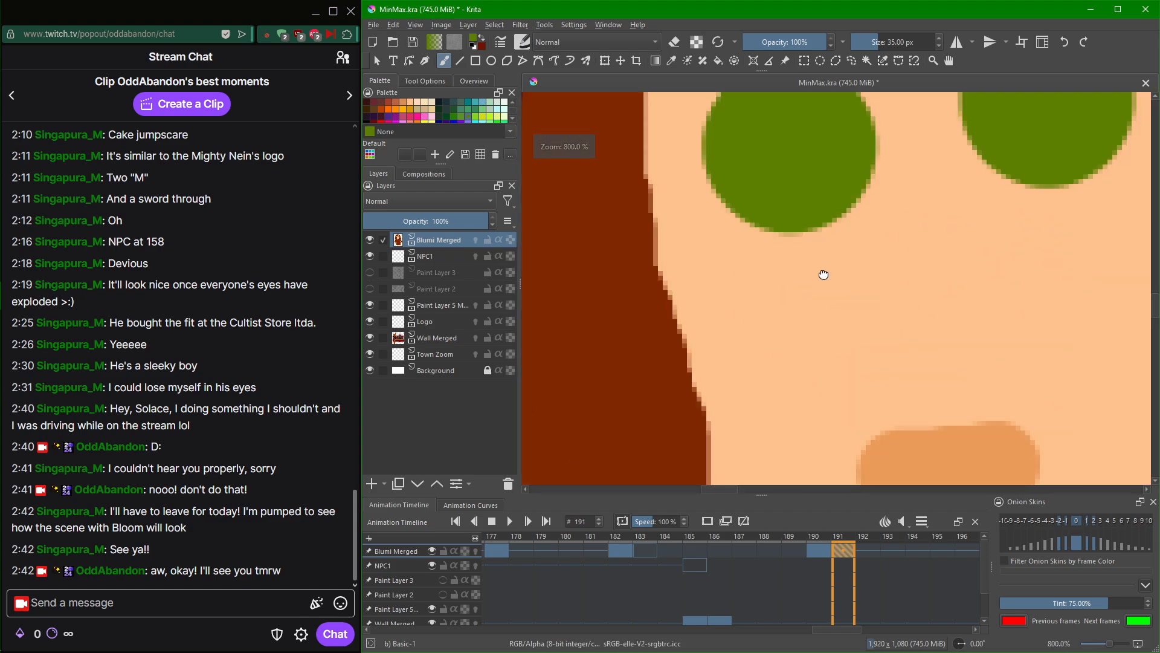
pyautogui.moveTo(824, 275); pyautogui.dragTo(828, 321)
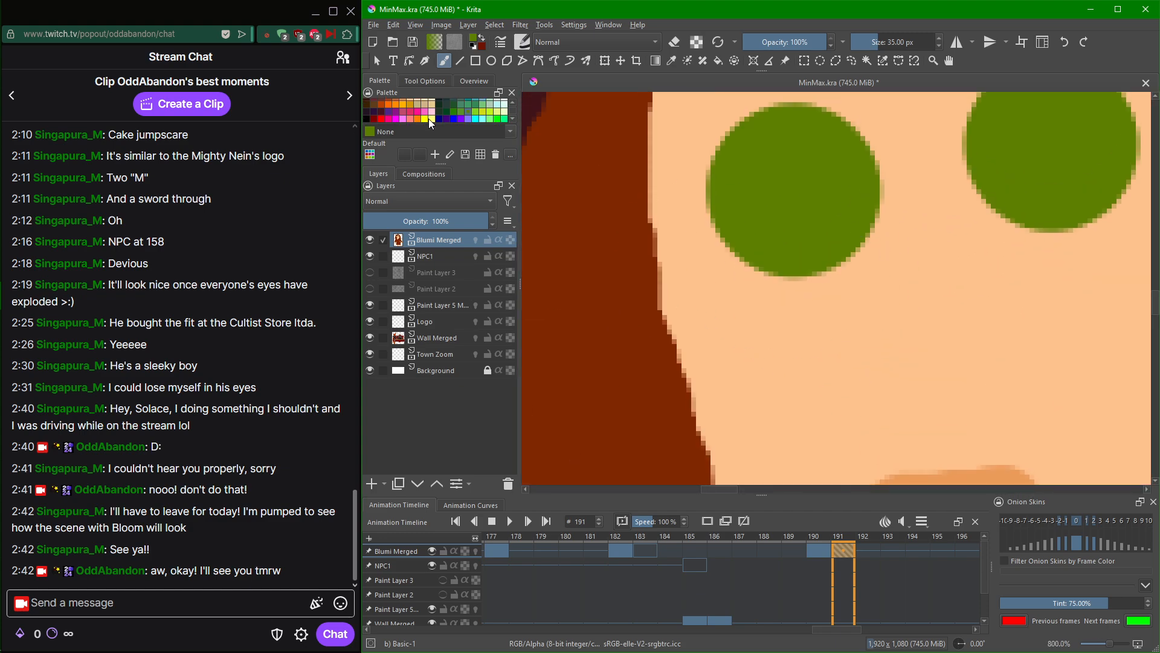
pyautogui.click(429, 119)
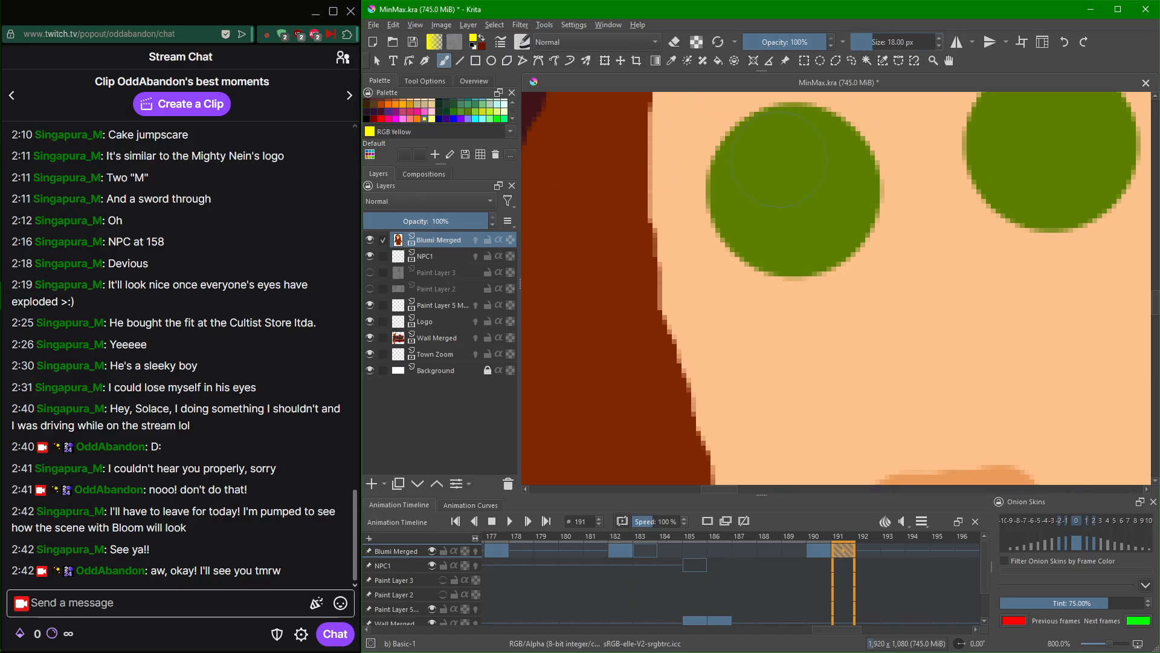
pyautogui.moveTo(779, 160); pyautogui.dragTo(797, 202)
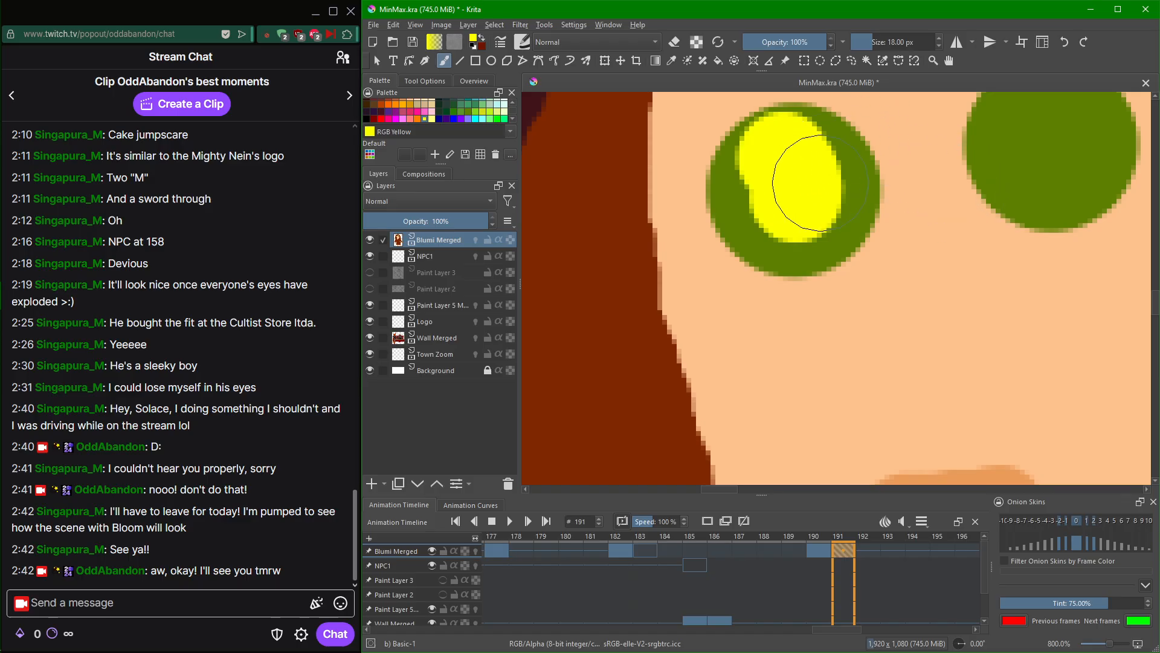
# Try a matching yellow oval inside the right eye, and undo the ovals in both eyes.
pyautogui.scroll(-4, 930, 259)
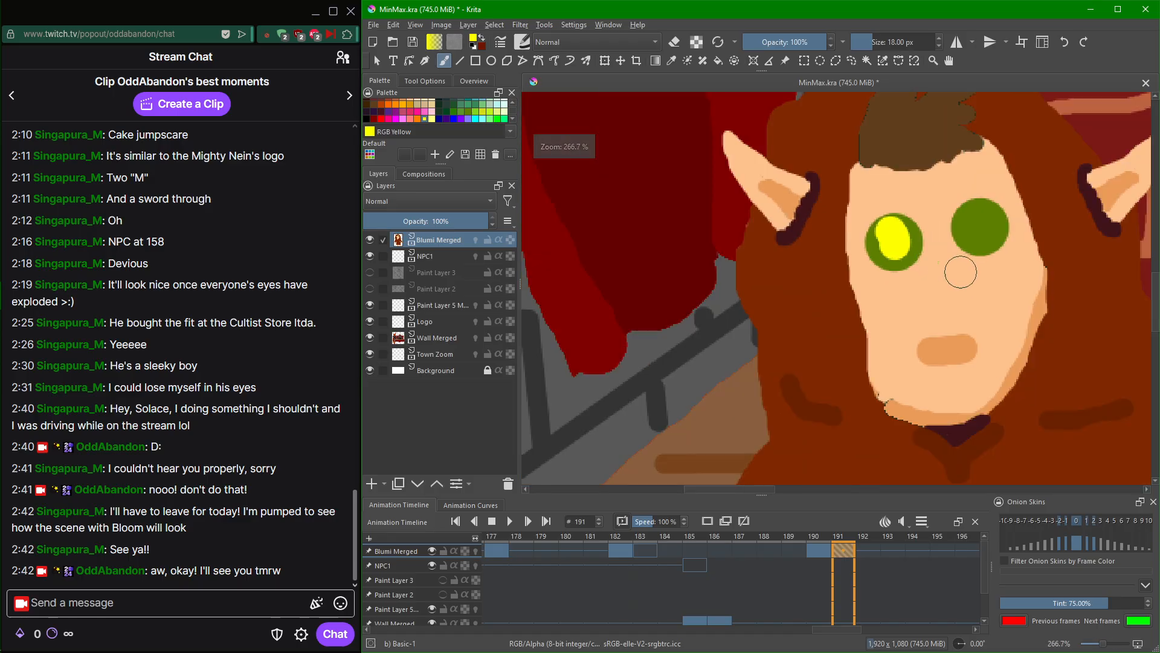
pyautogui.moveTo(973, 278); pyautogui.dragTo(835, 344)
pyautogui.scroll(4, 815, 322)
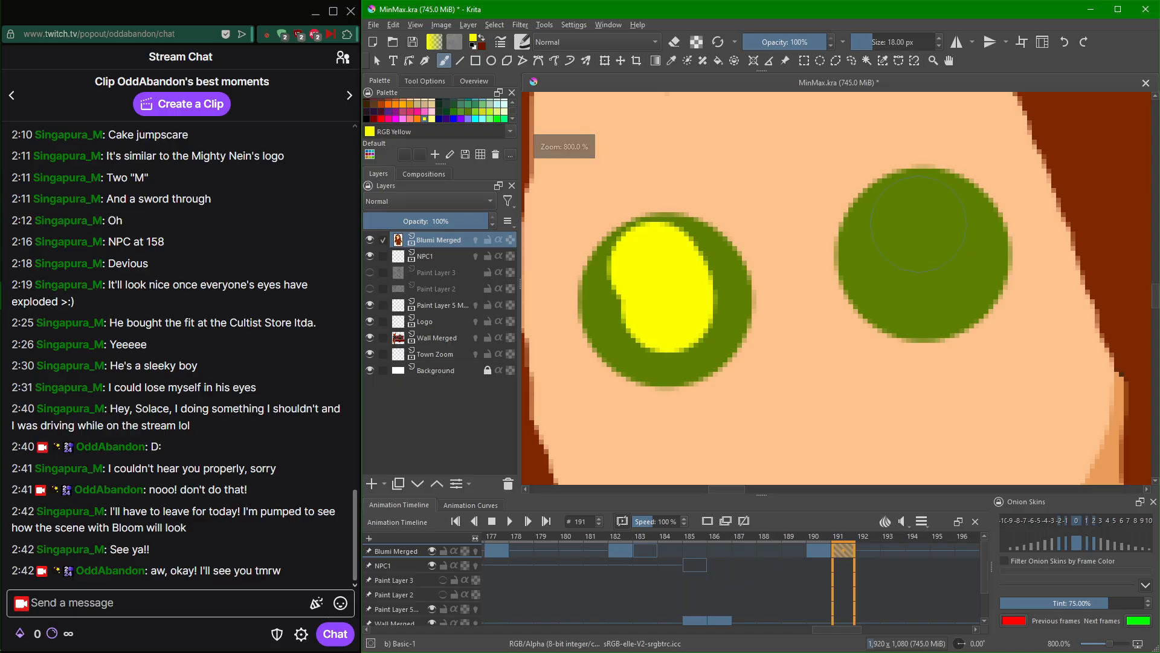
pyautogui.moveTo(918, 228); pyautogui.dragTo(926, 261)
pyautogui.hotkey('ctrl', 'z')
pyautogui.hotkey('ctrl', 'z')
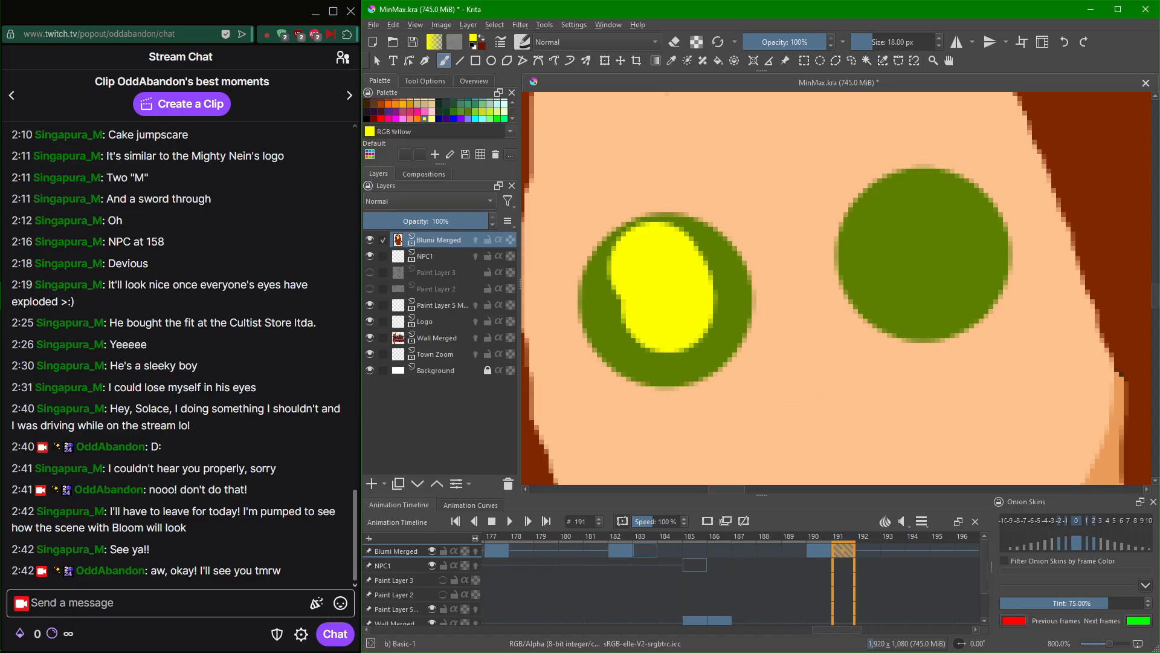
# Paint a round RGB Yellow highlight with a slanted oval below it on the left side of each eye, using an 8 px brush.
pyautogui.click(860, 40)
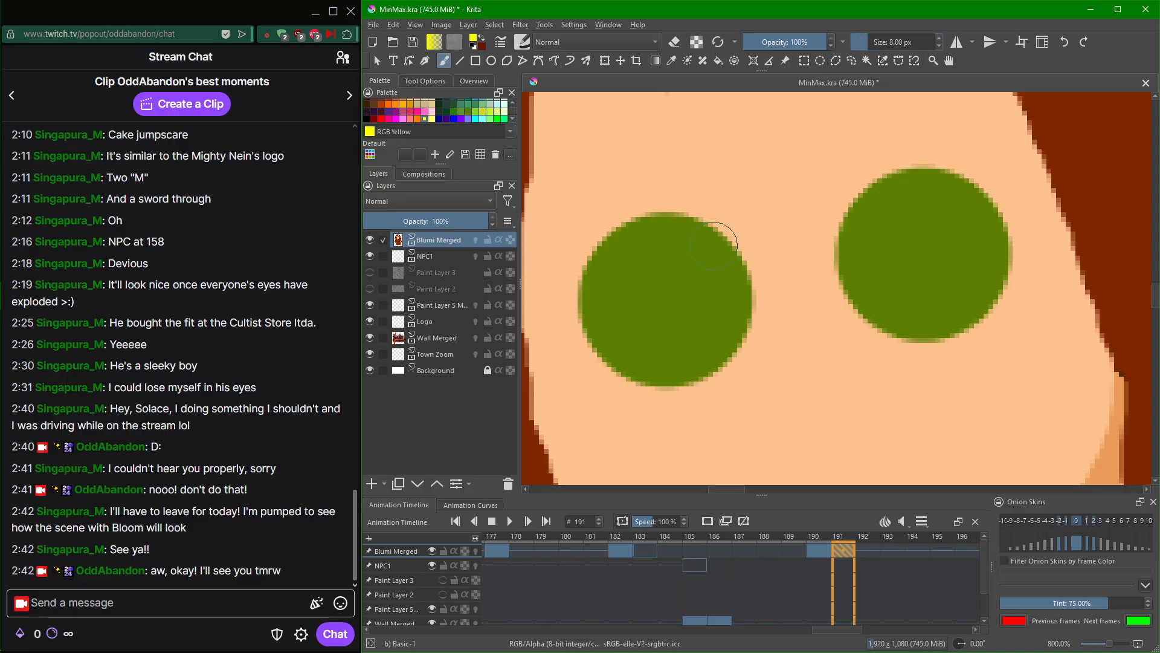
pyautogui.click(642, 255)
pyautogui.moveTo(613, 310); pyautogui.dragTo(624, 346)
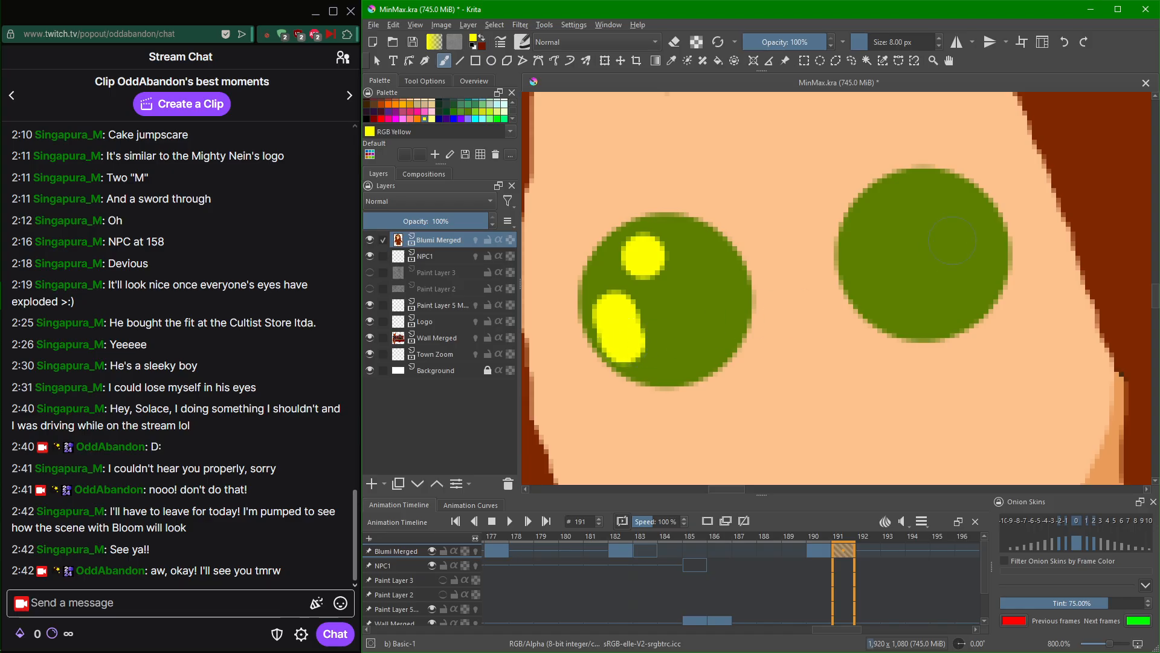
pyautogui.click(903, 204)
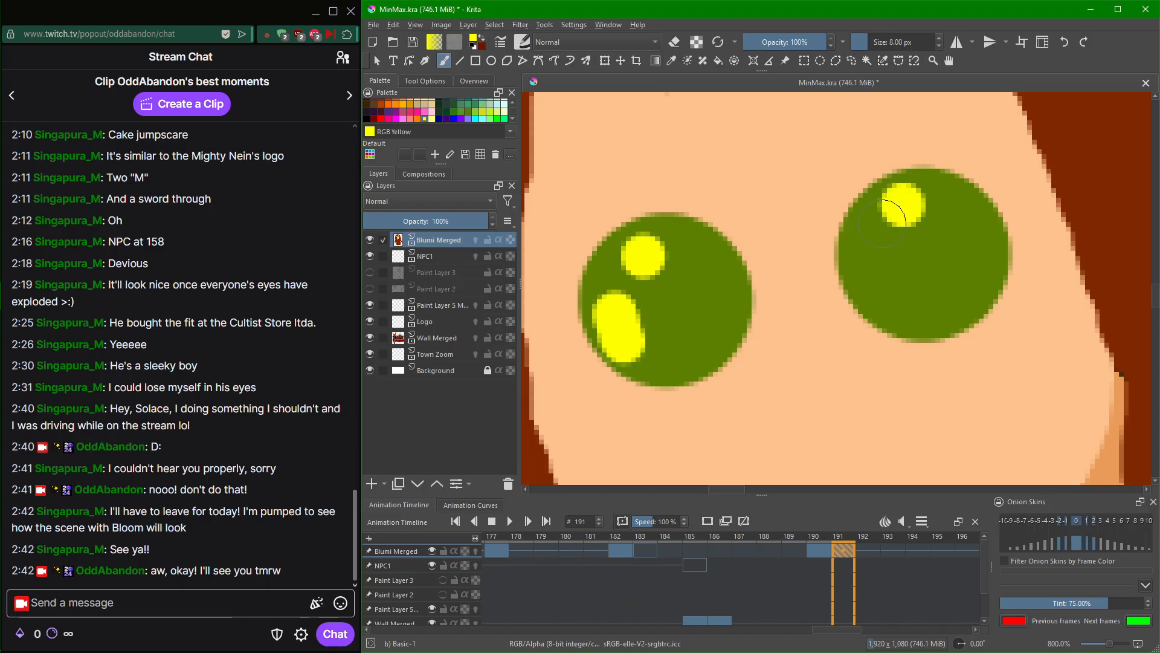
pyautogui.moveTo(866, 244); pyautogui.dragTo(877, 283)
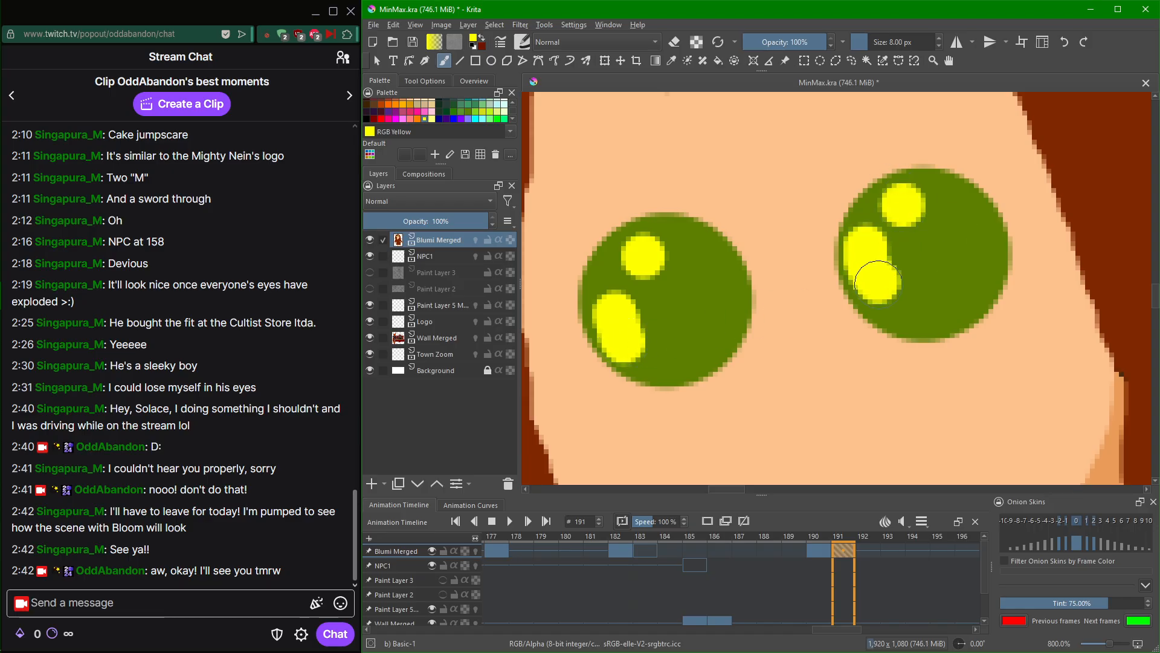
# Place one light green dab near the centre of each eye, undoing the extra light green strokes tried in the left eye.
pyautogui.click(475, 112)
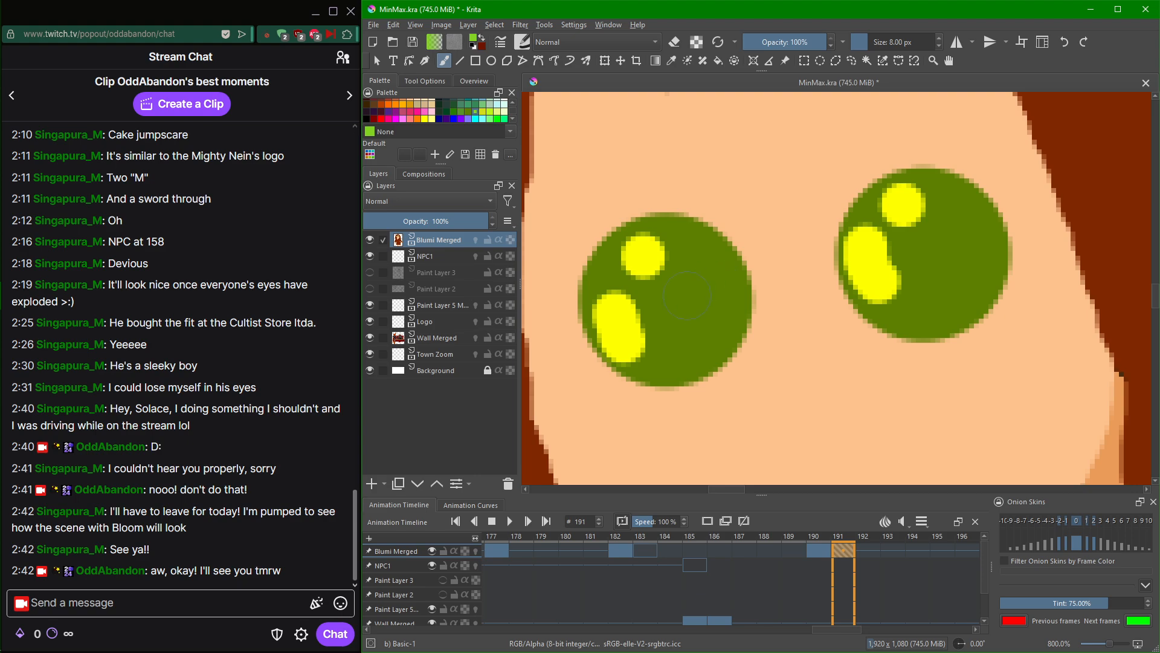
pyautogui.click(671, 299)
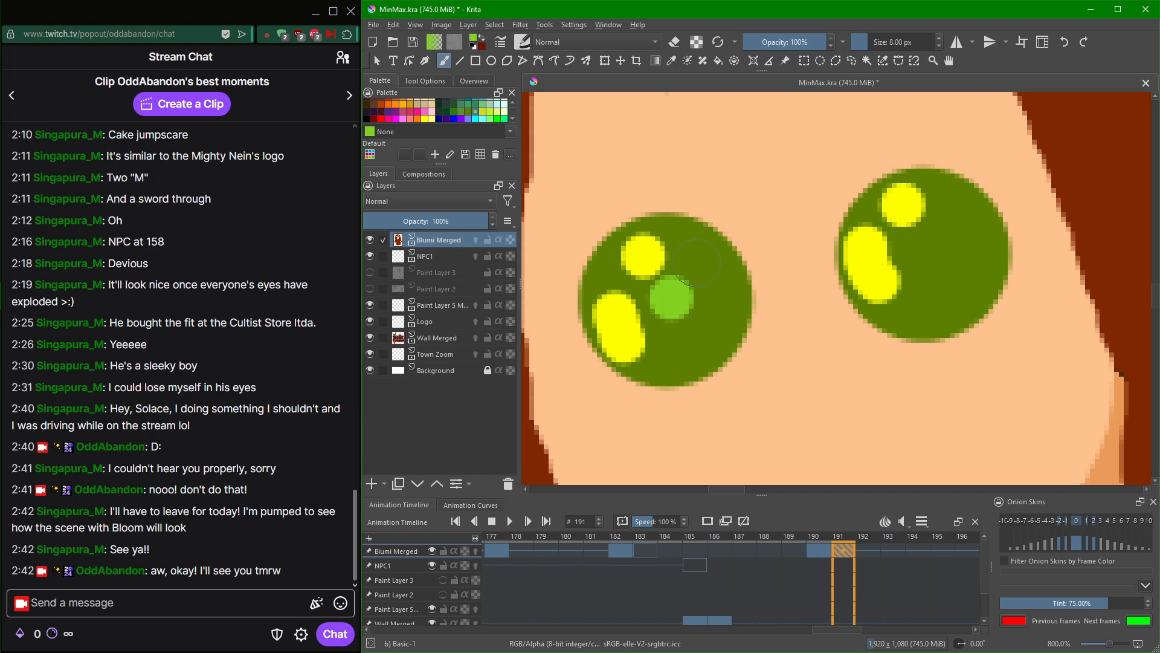
pyautogui.moveTo(709, 249); pyautogui.dragTo(719, 290)
pyautogui.hotkey('ctrl', 'z')
pyautogui.moveTo(677, 342); pyautogui.dragTo(728, 323)
pyautogui.hotkey('ctrl', 'z')
pyautogui.click(940, 249)
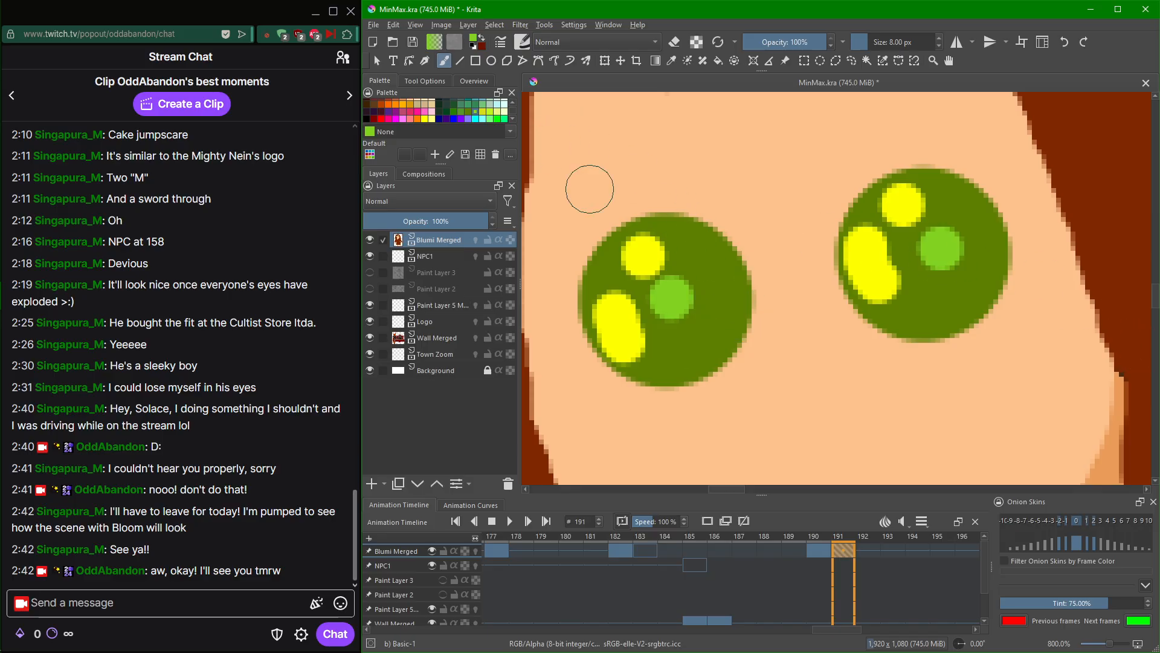
# Choose Forest green, try an 8 px shading stroke in the left eye and undo it, and reduce the brush to 6 px.
pyautogui.click(446, 112)
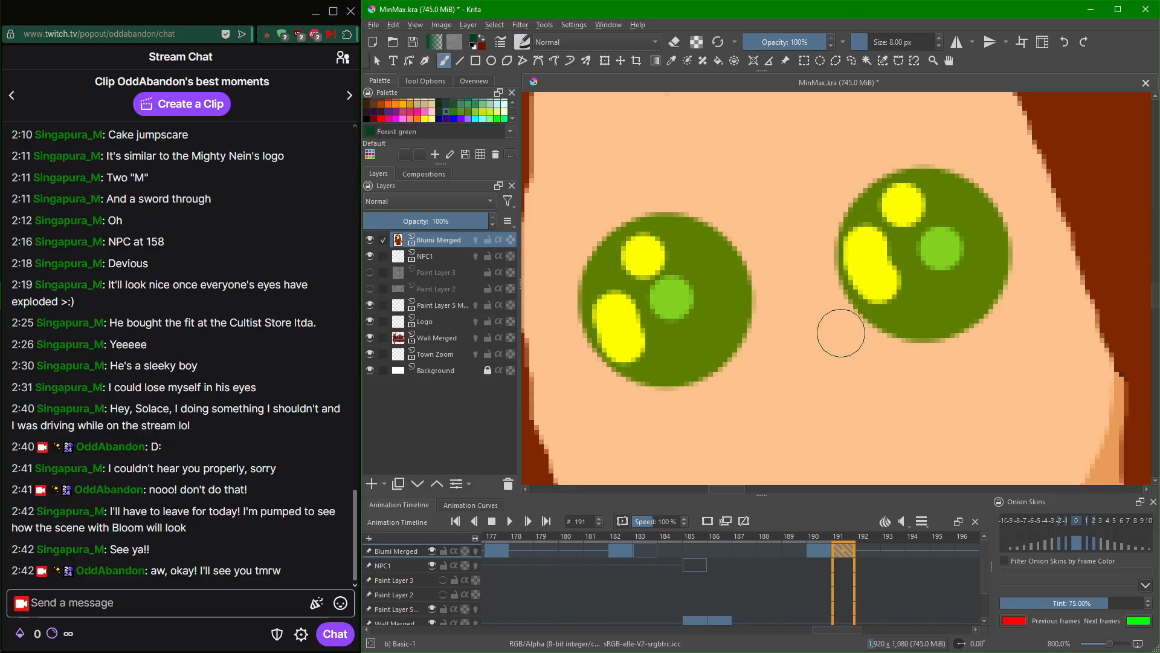
pyautogui.moveTo(677, 344)
pyautogui.mouseDown()
pyautogui.moveTo(725, 291)
pyautogui.moveTo(676, 314)
pyautogui.mouseUp()
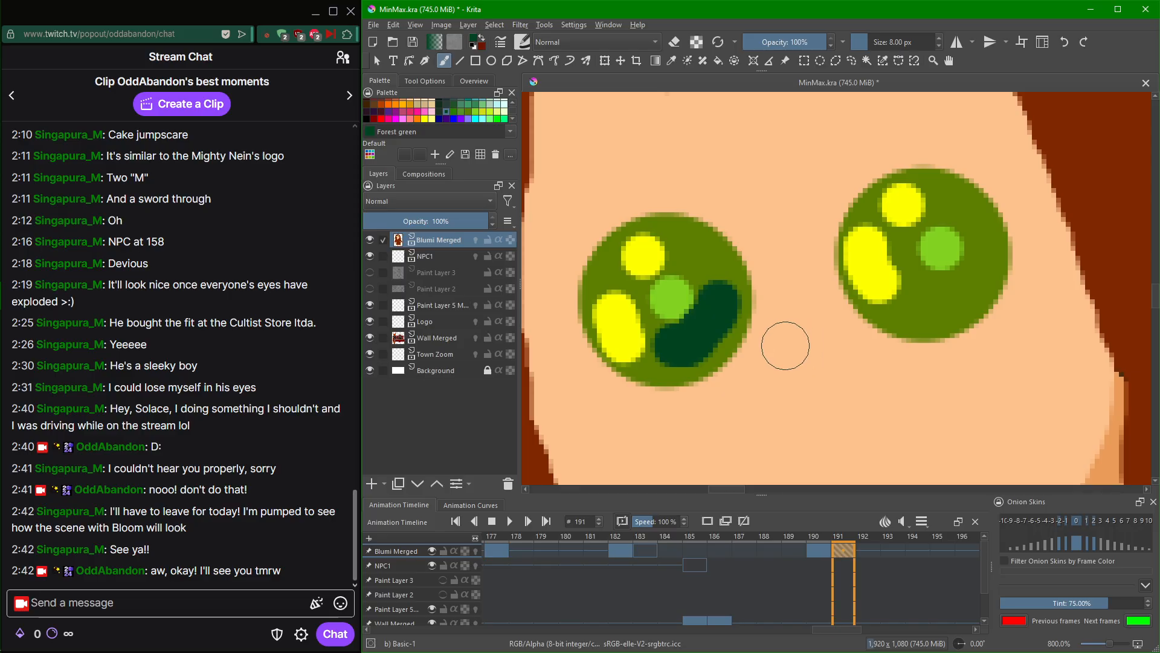
pyautogui.hotkey('ctrl', 'z')
pyautogui.moveTo(928, 37); pyautogui.dragTo(924, 37)
# Try curved Forest green shading strokes in both eyes with the 6 px brush, and undo them.
pyautogui.moveTo(662, 357); pyautogui.dragTo(724, 313)
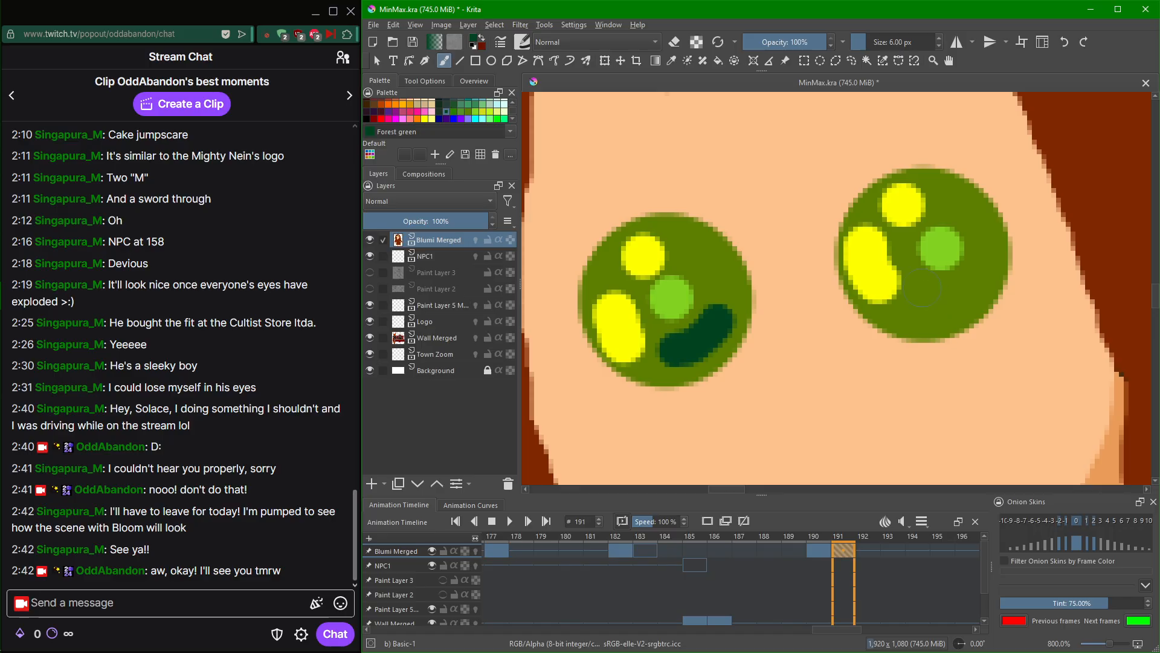
pyautogui.moveTo(924, 302)
pyautogui.mouseDown()
pyautogui.moveTo(975, 279)
pyautogui.moveTo(990, 239)
pyautogui.mouseUp()
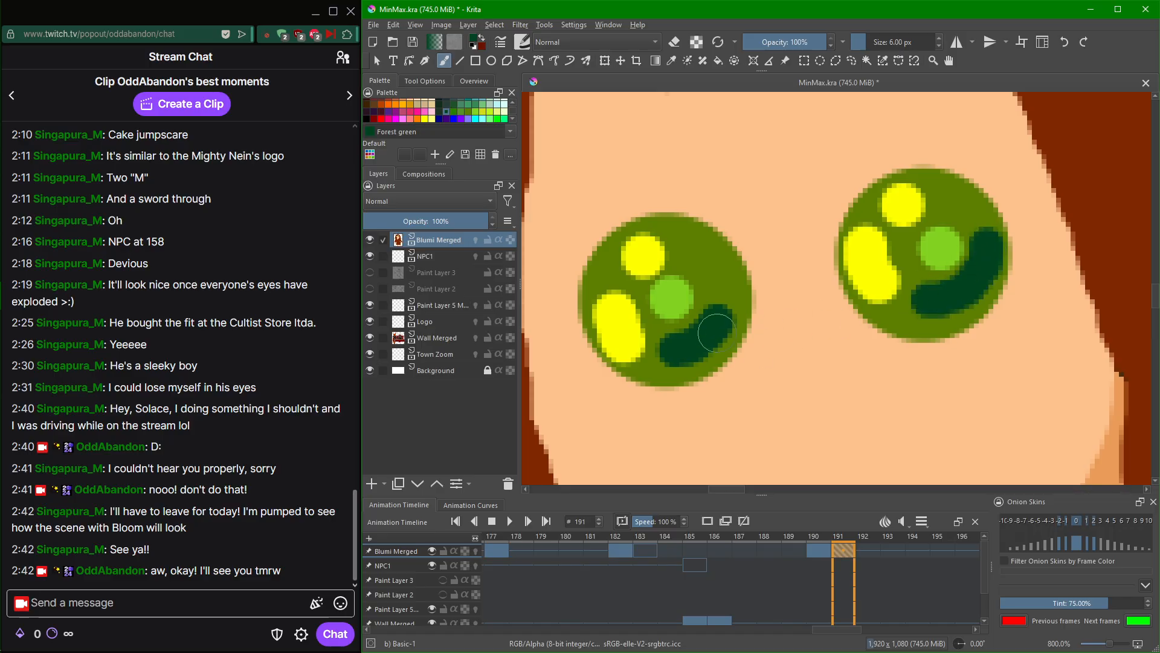
pyautogui.moveTo(716, 321)
pyautogui.mouseDown()
pyautogui.moveTo(725, 281)
pyautogui.moveTo(691, 263)
pyautogui.moveTo(712, 275)
pyautogui.moveTo(719, 314)
pyautogui.mouseUp()
pyautogui.hotkey('ctrl', 'z')
pyautogui.keyDown('ctrl'); pyautogui.click(711, 264); pyautogui.keyUp('ctrl')
pyautogui.hotkey('ctrl', 'z')
pyautogui.moveTo(689, 249)
pyautogui.mouseDown()
pyautogui.moveTo(709, 271)
pyautogui.moveTo(717, 315)
pyautogui.moveTo(734, 296)
pyautogui.mouseUp()
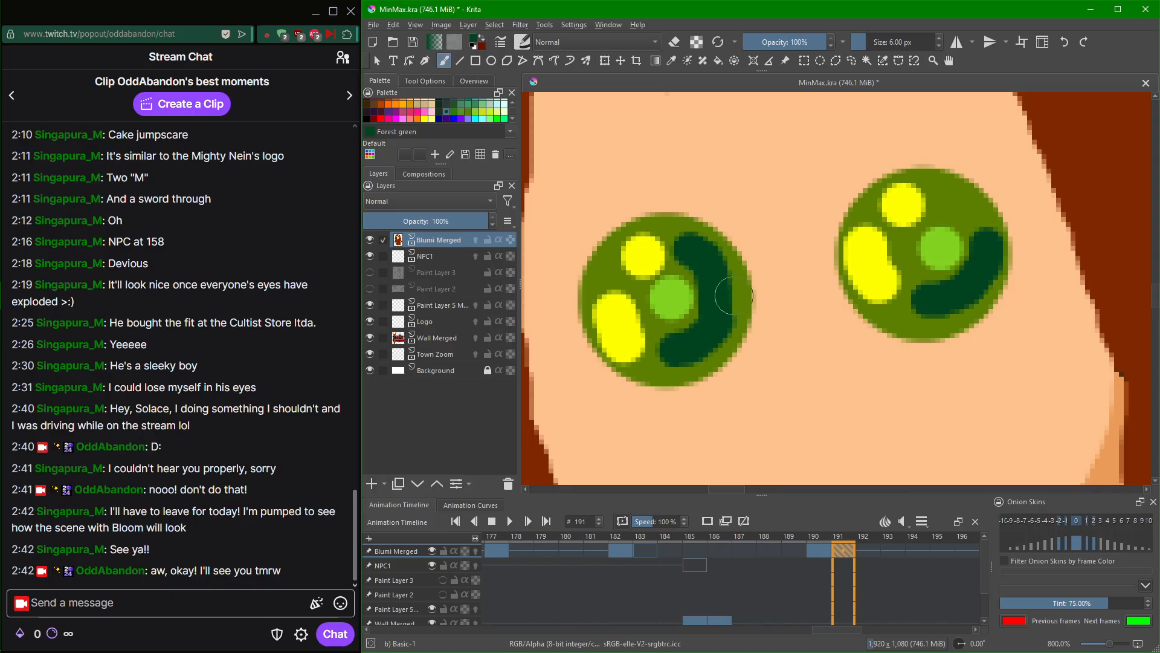
pyautogui.scroll(-4, 940, 260)
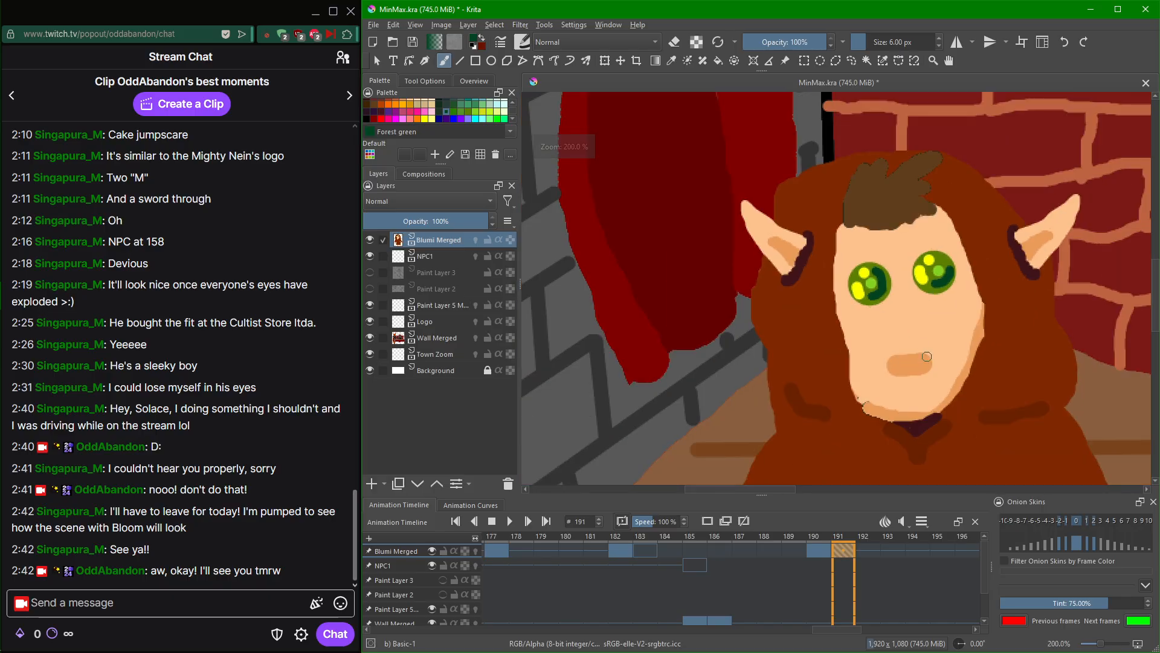
pyautogui.press('ctrl')
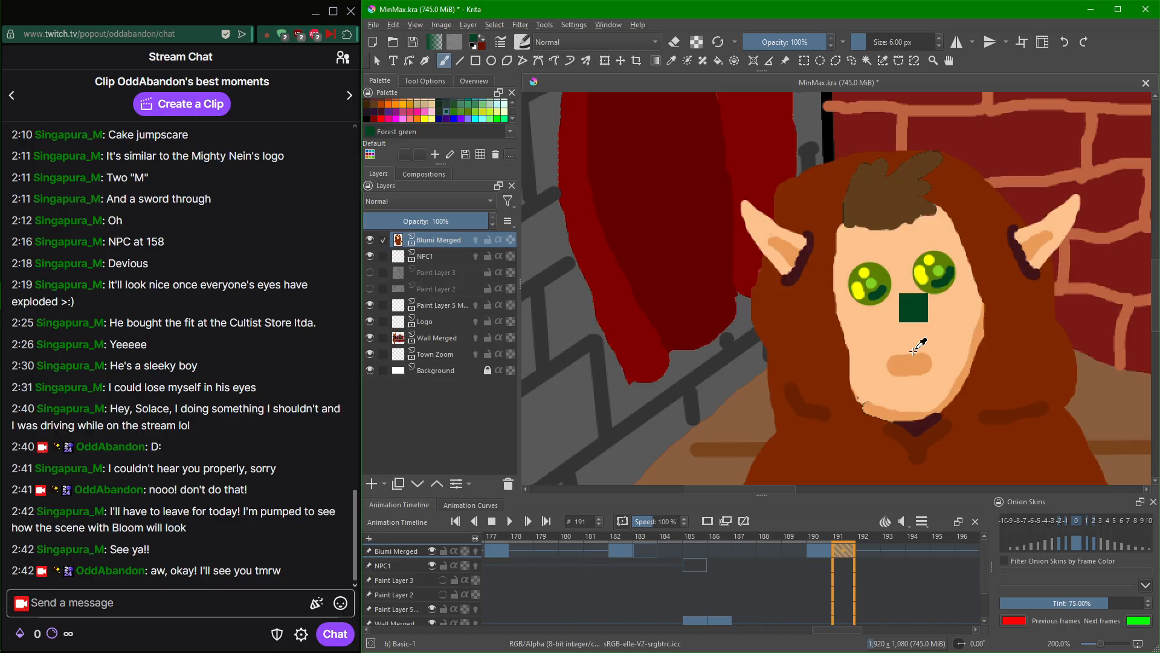
# Paint a Forest green crescent inside the right edge of each eye, curving around the light green dot.
pyautogui.scroll(5, 879, 289)
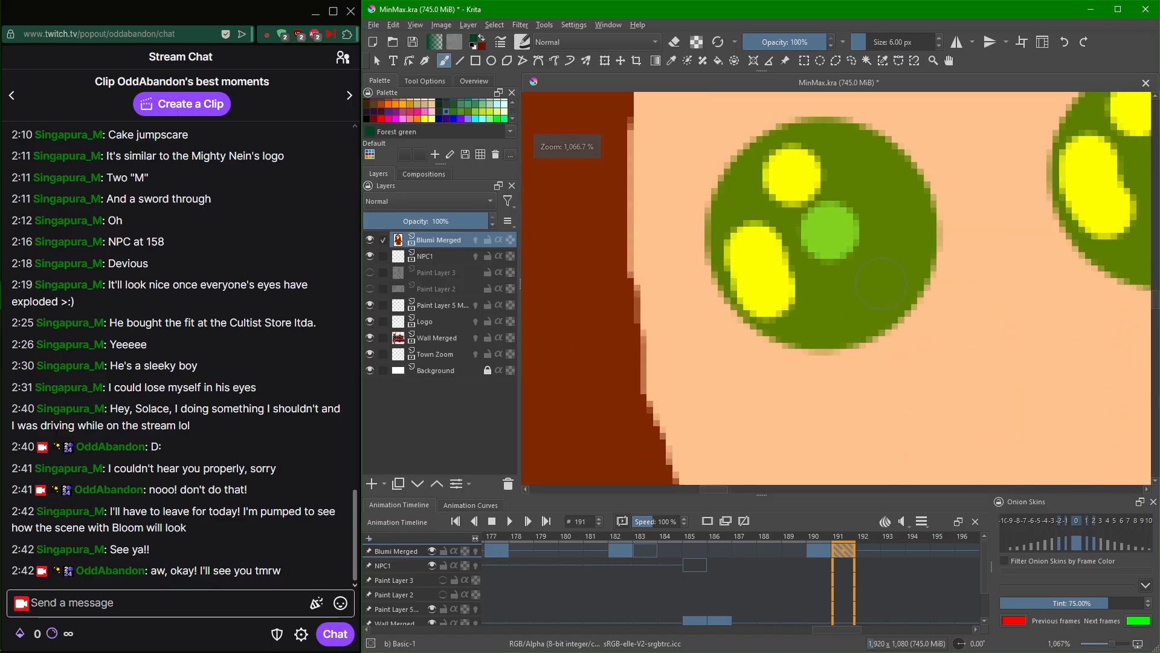
pyautogui.scroll(2, 881, 283)
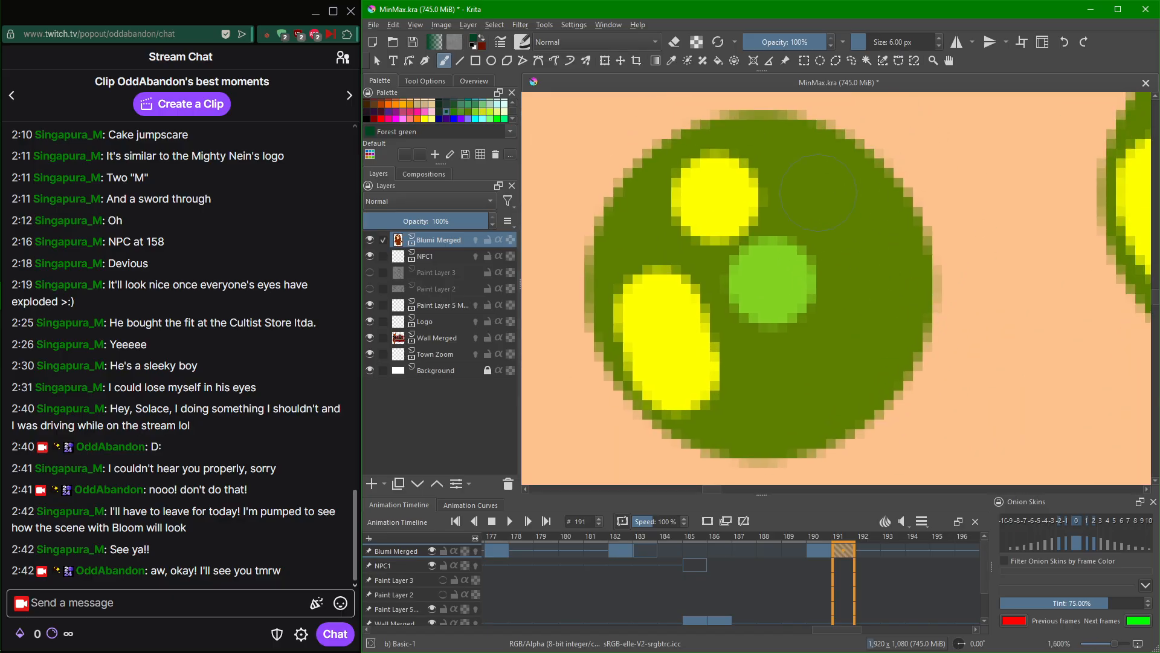
pyautogui.moveTo(818, 192)
pyautogui.mouseDown()
pyautogui.moveTo(858, 232)
pyautogui.moveTo(875, 291)
pyautogui.moveTo(844, 345)
pyautogui.moveTo(783, 386)
pyautogui.moveTo(825, 359)
pyautogui.mouseUp()
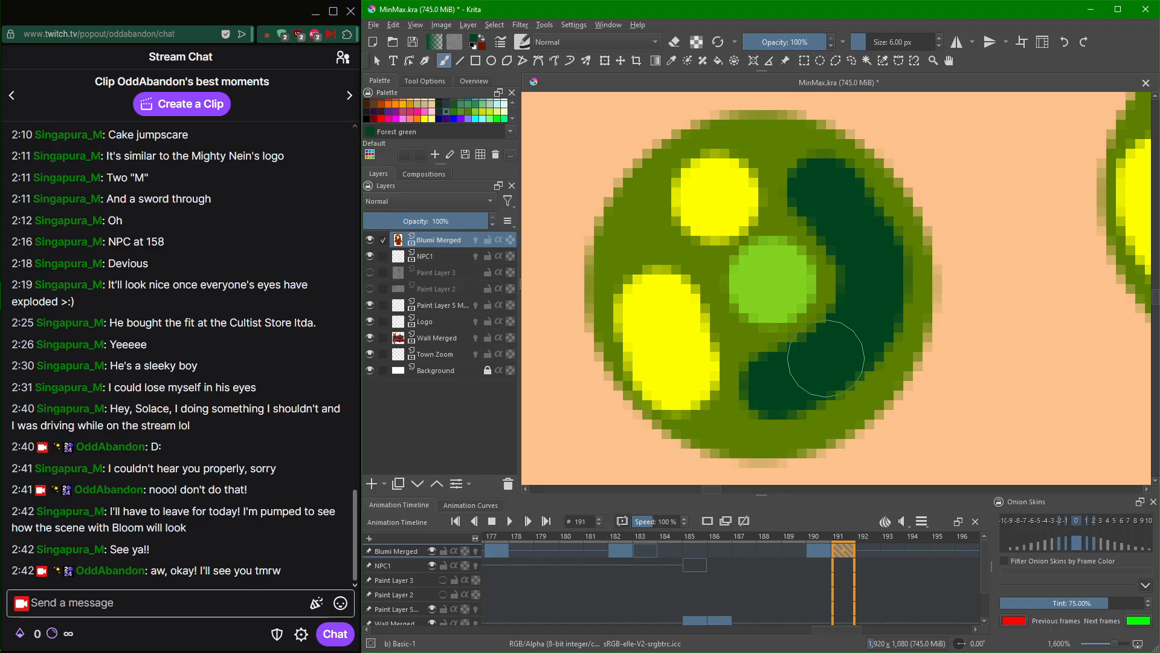
pyautogui.moveTo(955, 305); pyautogui.dragTo(642, 365)
pyautogui.moveTo(870, 309); pyautogui.dragTo(702, 340)
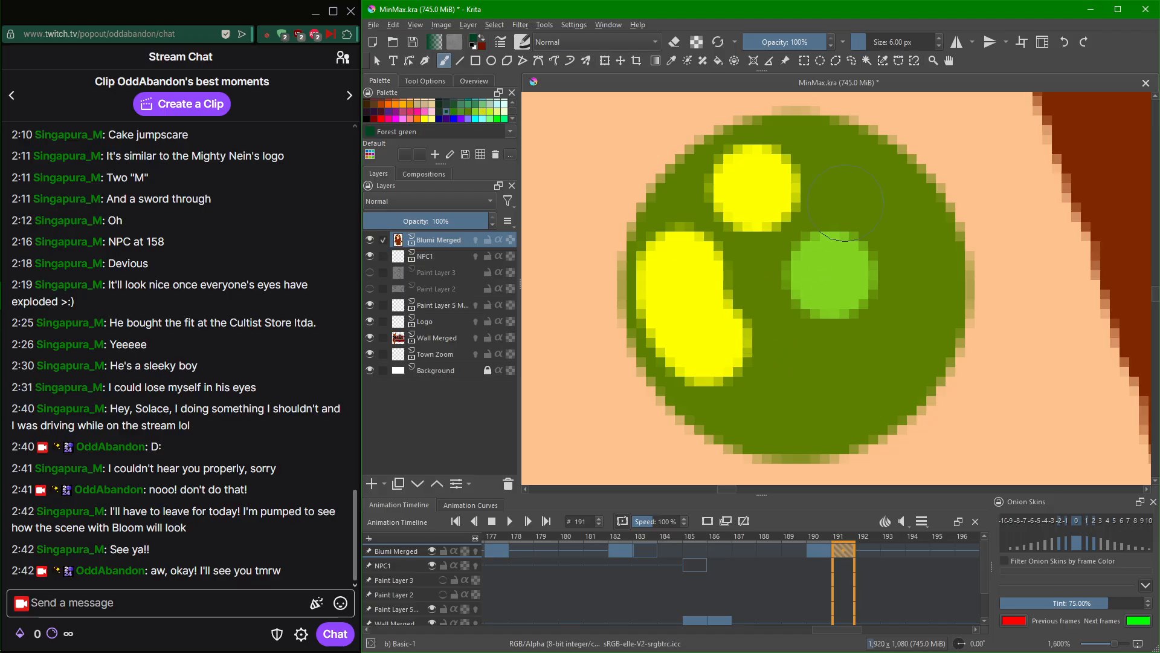
pyautogui.moveTo(844, 183)
pyautogui.mouseDown()
pyautogui.moveTo(897, 223)
pyautogui.moveTo(915, 309)
pyautogui.moveTo(864, 365)
pyautogui.moveTo(813, 386)
pyautogui.moveTo(835, 269)
pyautogui.moveTo(825, 211)
pyautogui.mouseUp()
# Sample the mouth's orange tan, try a small hooked nose between the eyes and mouth, and undo the stroke.
pyautogui.scroll(-4, 895, 350)
pyautogui.scroll(-2, 792, 401)
pyautogui.scroll(1, 864, 291)
pyautogui.scroll(-1, 865, 290)
pyautogui.scroll(1, 866, 296)
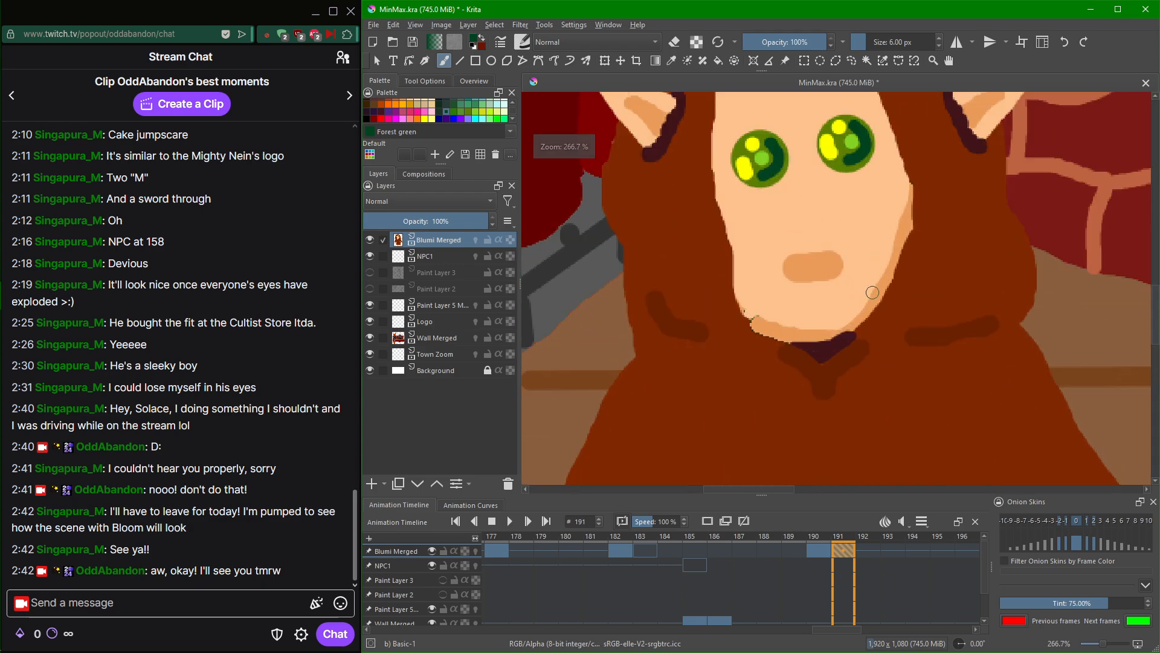
pyautogui.keyDown('ctrl'); pyautogui.click(819, 259); pyautogui.keyUp('ctrl')
pyautogui.scroll(1, 825, 211)
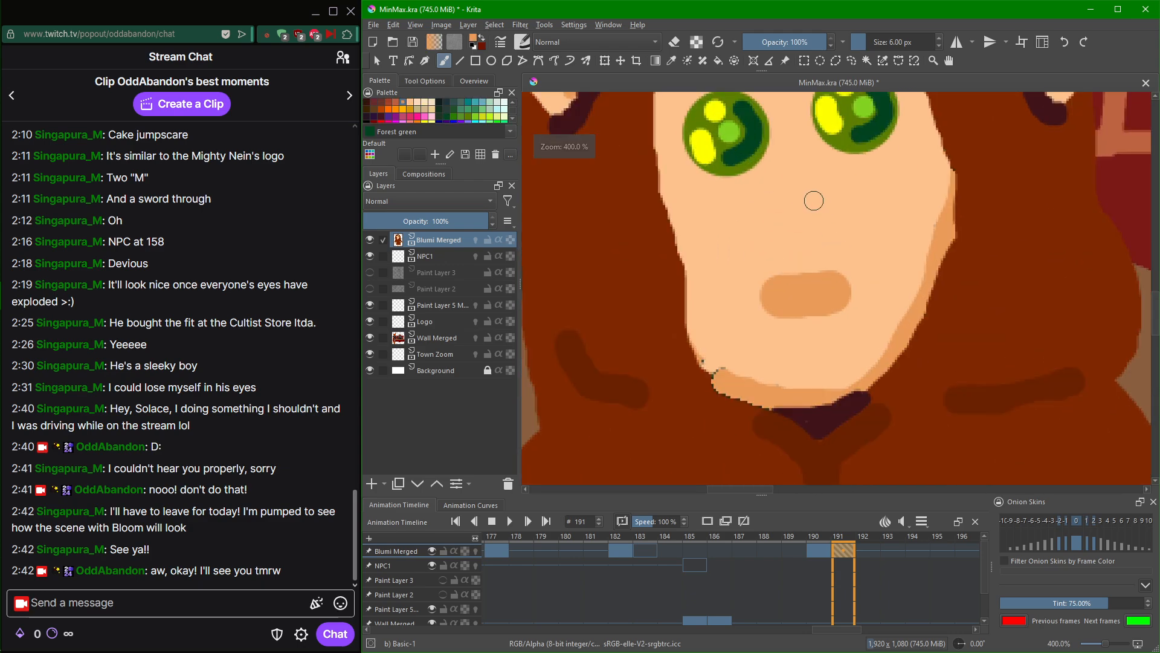
pyautogui.moveTo(793, 177)
pyautogui.mouseDown()
pyautogui.moveTo(808, 200)
pyautogui.moveTo(785, 215)
pyautogui.mouseUp()
pyautogui.keyDown('ctrl'); pyautogui.click(901, 280); pyautogui.keyUp('ctrl')
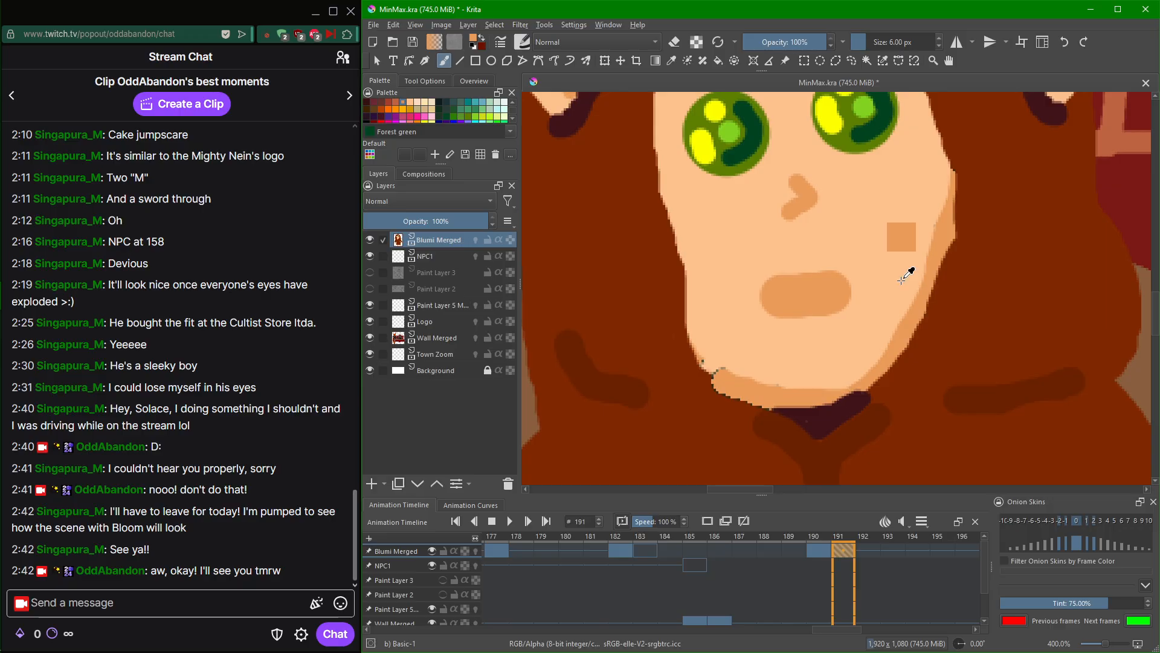
pyautogui.hotkey('ctrl', 'z')
# Paint a short curved nose between the eyes and the mouth in the sampled orange tan with the 6 px brush.
pyautogui.scroll(2, 851, 222)
pyautogui.scroll(-2, 848, 208)
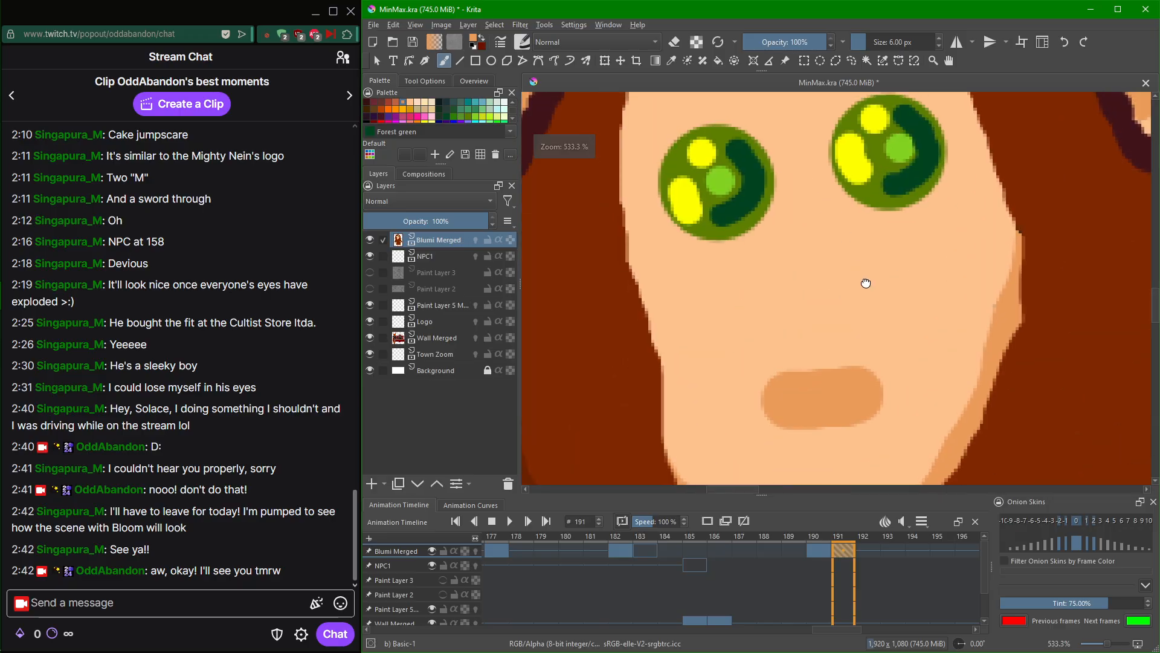
pyautogui.scroll(2, 823, 273)
pyautogui.moveTo(831, 218)
pyautogui.mouseDown()
pyautogui.moveTo(868, 282)
pyautogui.moveTo(854, 316)
pyautogui.mouseUp()
pyautogui.scroll(-3, 923, 336)
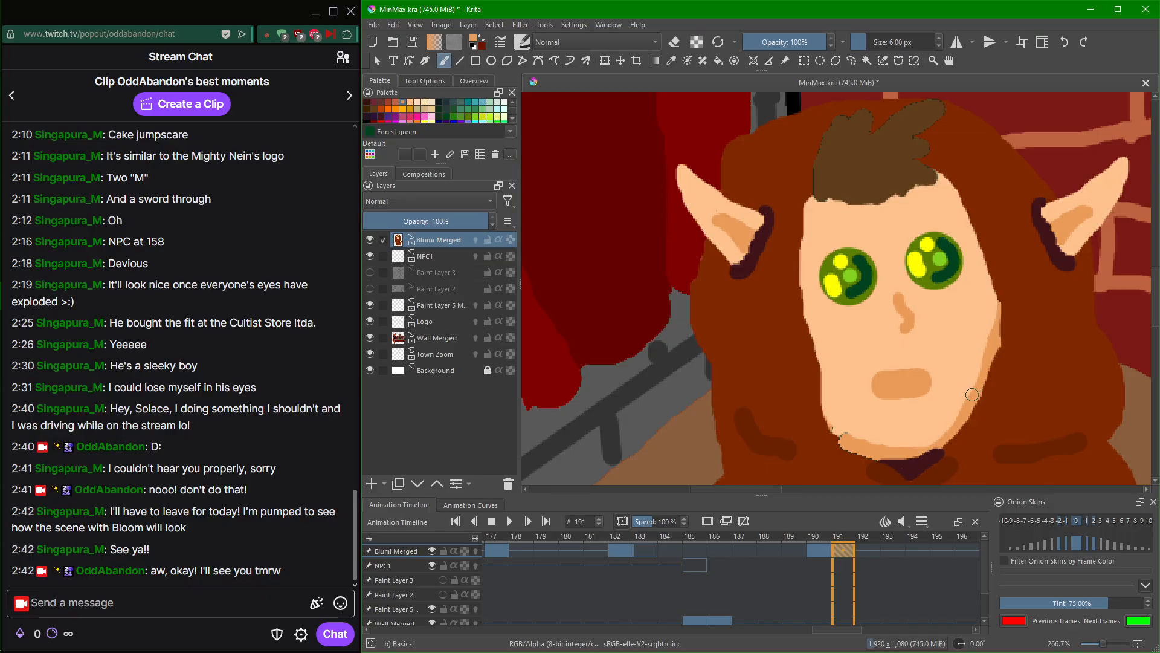
# Try short eyebrows over both eyes in the hair's dark brown with the 6 px brush, and undo them.
pyautogui.scroll(-2, 972, 397)
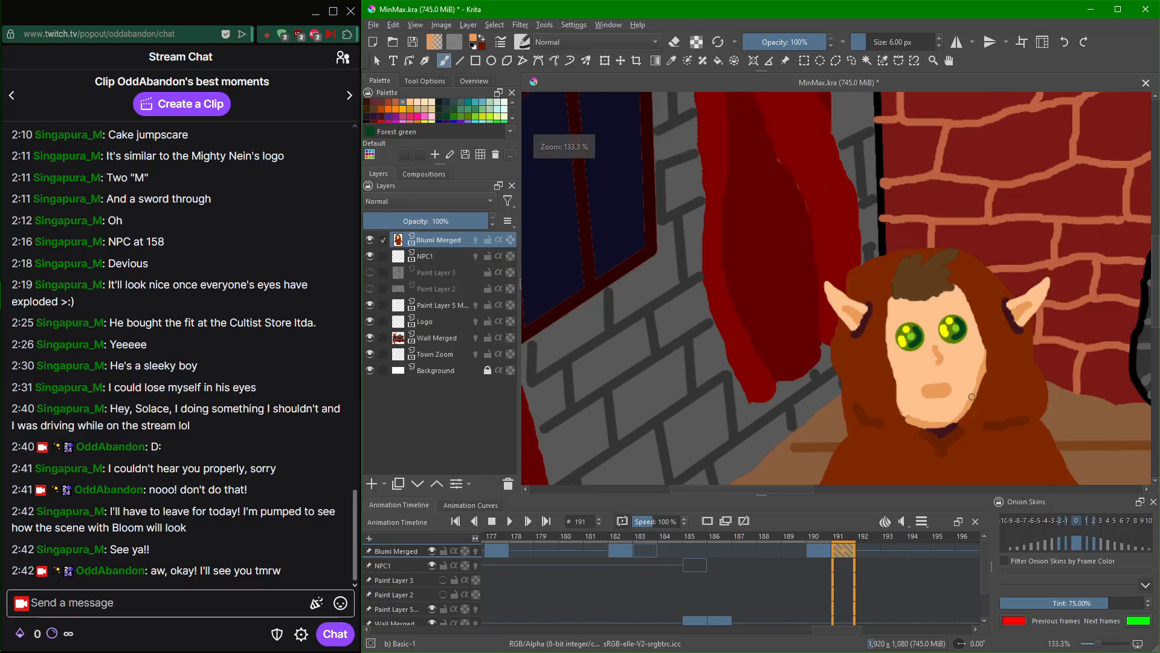
pyautogui.scroll(2, 972, 396)
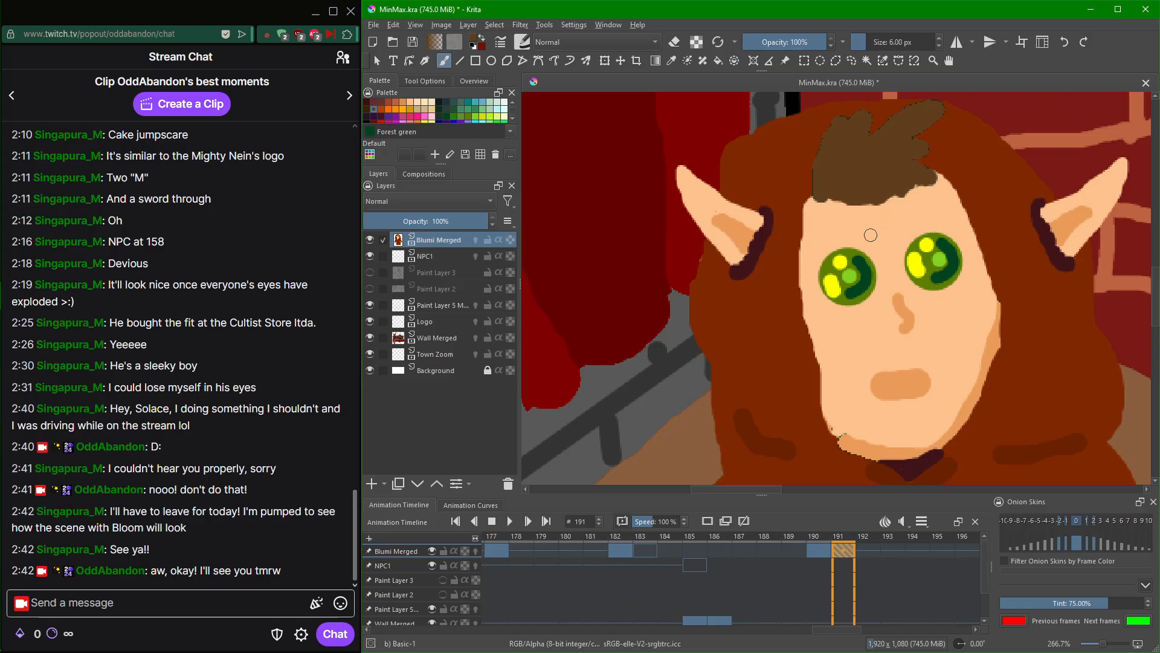
pyautogui.moveTo(816, 243); pyautogui.dragTo(865, 246)
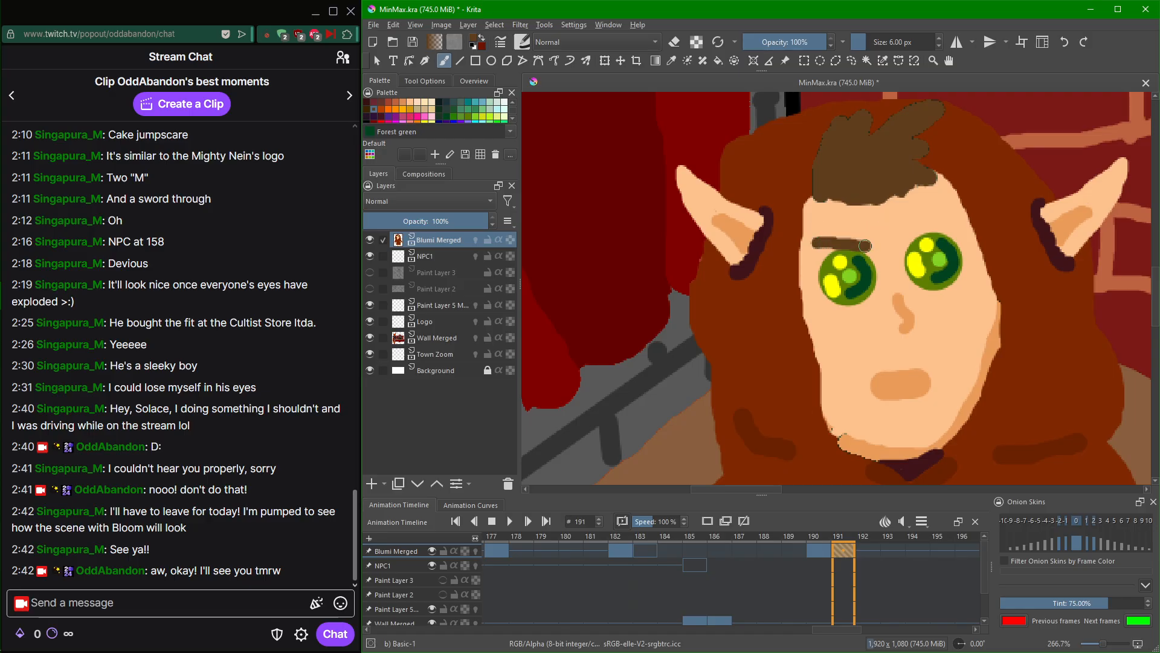
pyautogui.moveTo(940, 213)
pyautogui.mouseDown()
pyautogui.moveTo(899, 243)
pyautogui.moveTo(941, 229)
pyautogui.mouseUp()
pyautogui.hotkey('ctrl', 'z')
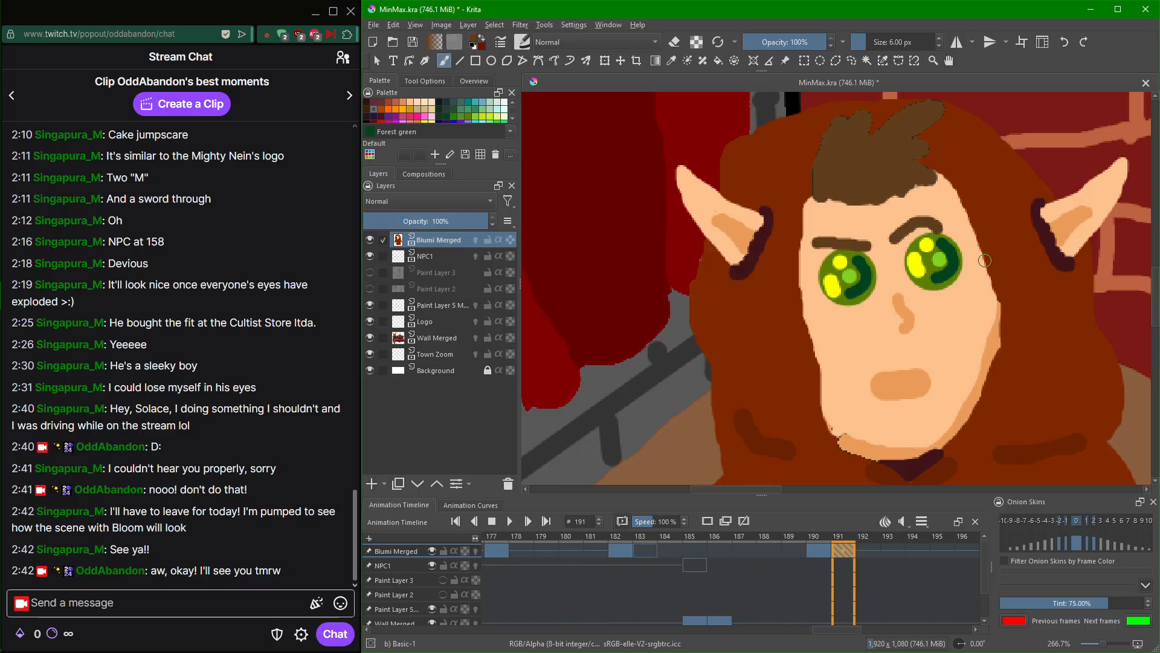
pyautogui.hotkey('ctrl', 'z')
pyautogui.hotkey('ctrl', 'z')
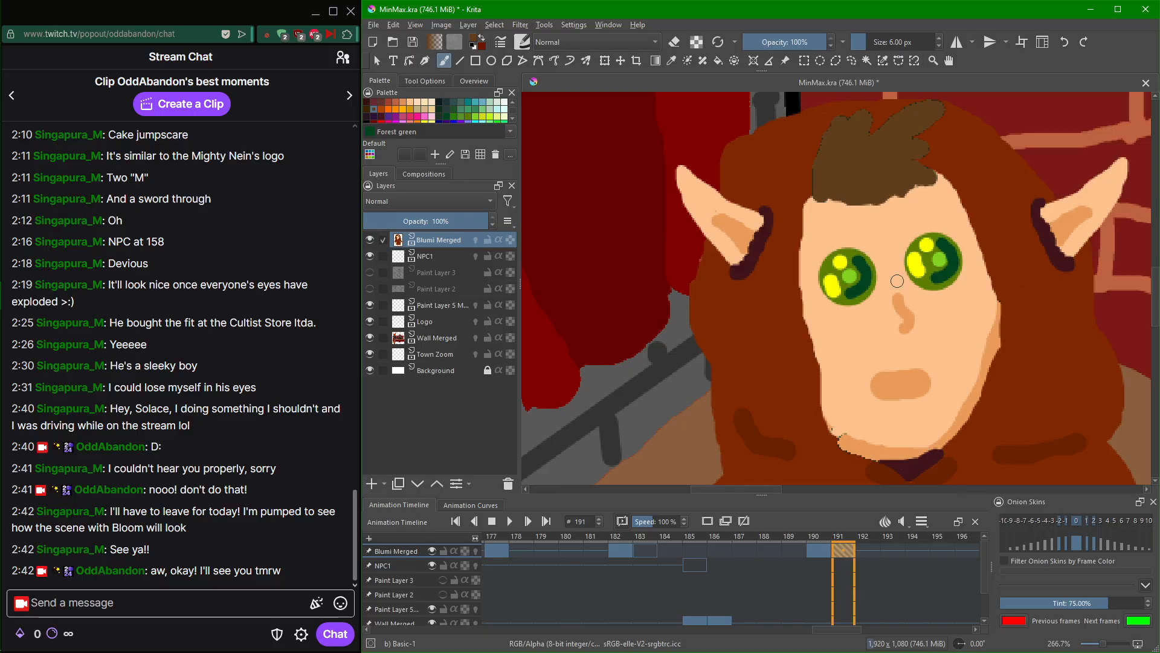
# Paint a long arched eyebrow above each eye in the hair's dark brown, redoing the left one once.
pyautogui.scroll(4, 897, 280)
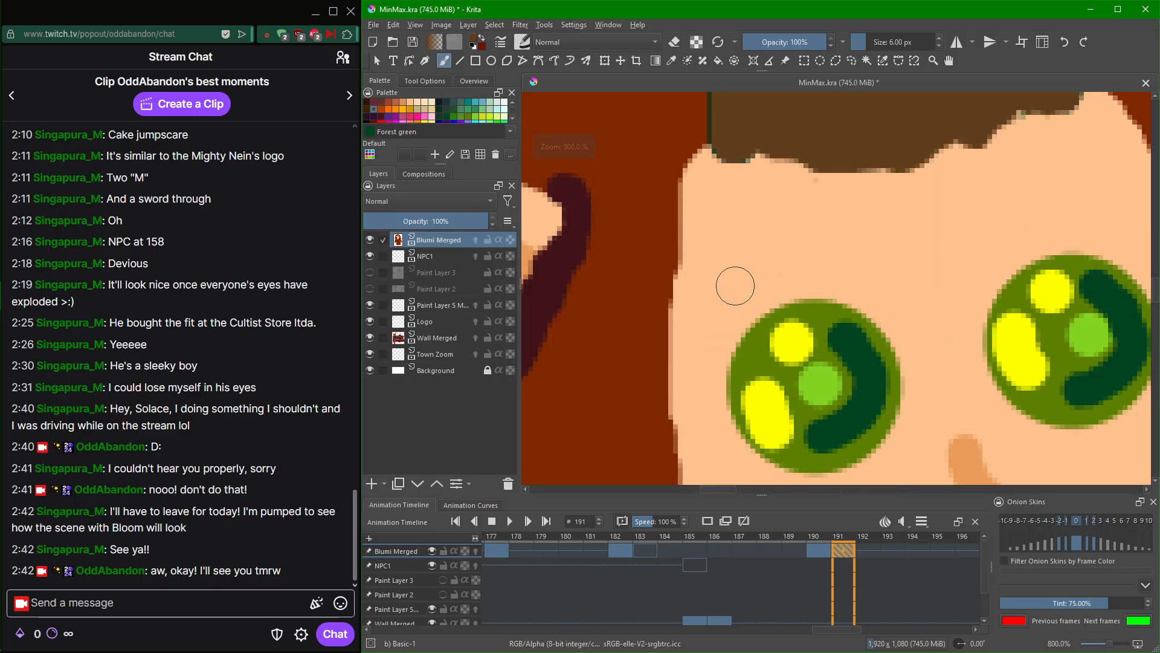
pyautogui.moveTo(735, 286); pyautogui.dragTo(857, 250)
pyautogui.hotkey('ctrl', 'z')
pyautogui.moveTo(701, 329)
pyautogui.mouseDown()
pyautogui.moveTo(779, 269)
pyautogui.moveTo(846, 261)
pyautogui.moveTo(895, 272)
pyautogui.mouseUp()
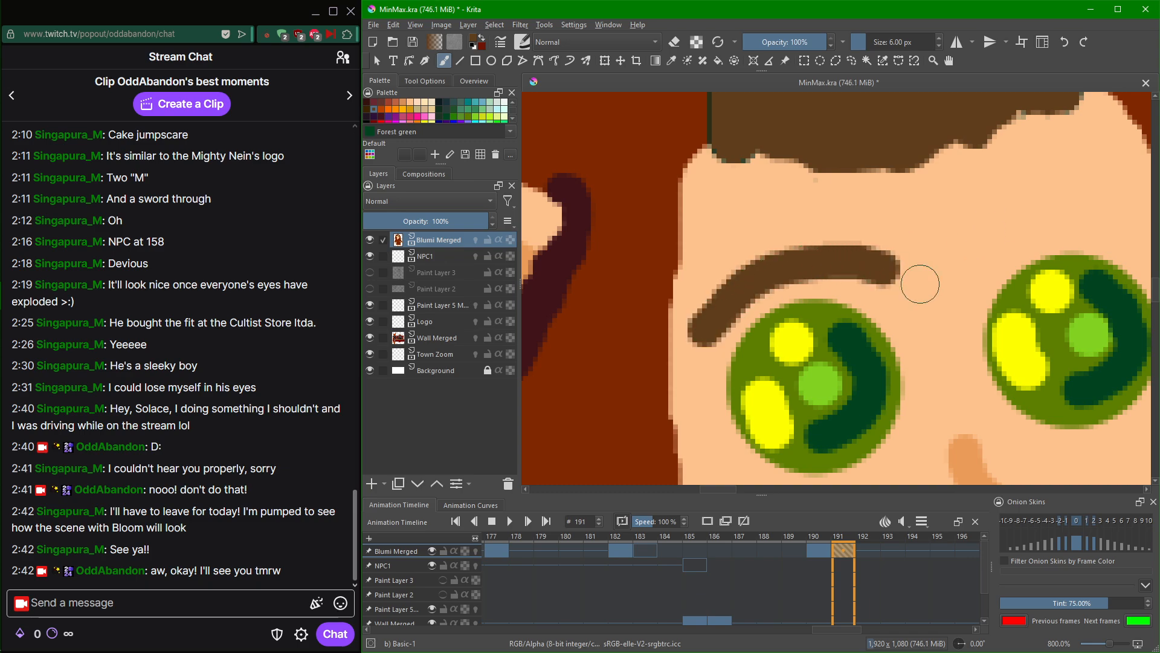
pyautogui.moveTo(965, 263)
pyautogui.mouseDown()
pyautogui.moveTo(1048, 218)
pyautogui.moveTo(1139, 215)
pyautogui.mouseUp()
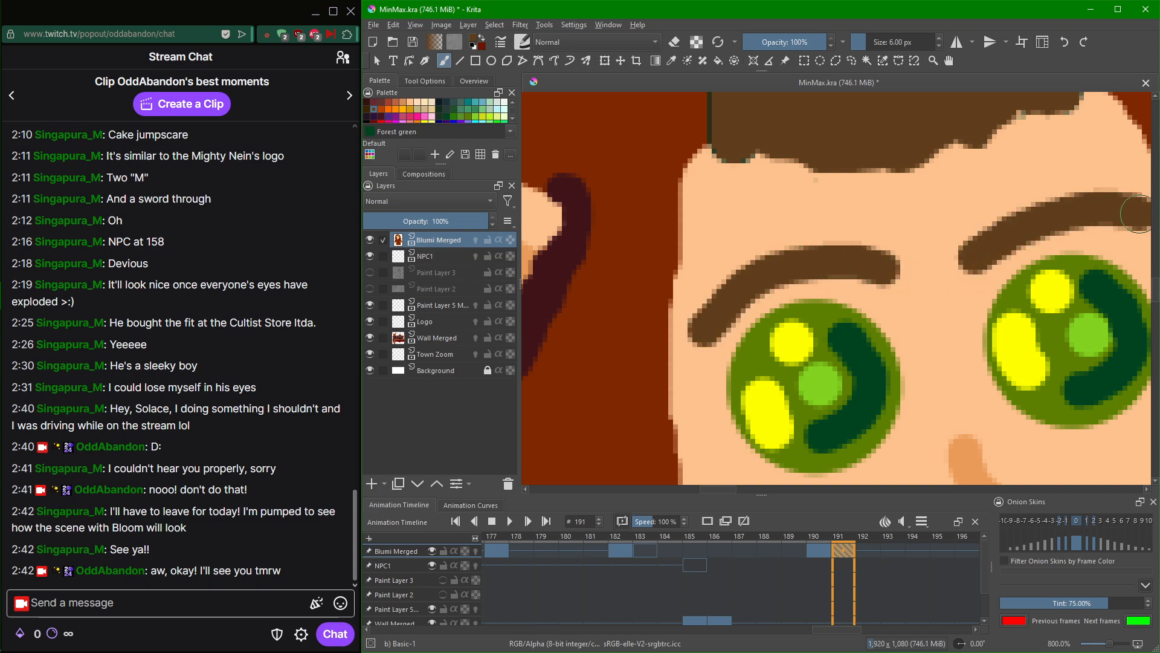
pyautogui.scroll(-3, 1135, 238)
pyautogui.moveTo(1071, 433); pyautogui.dragTo(912, 256)
pyautogui.scroll(-1, 912, 257)
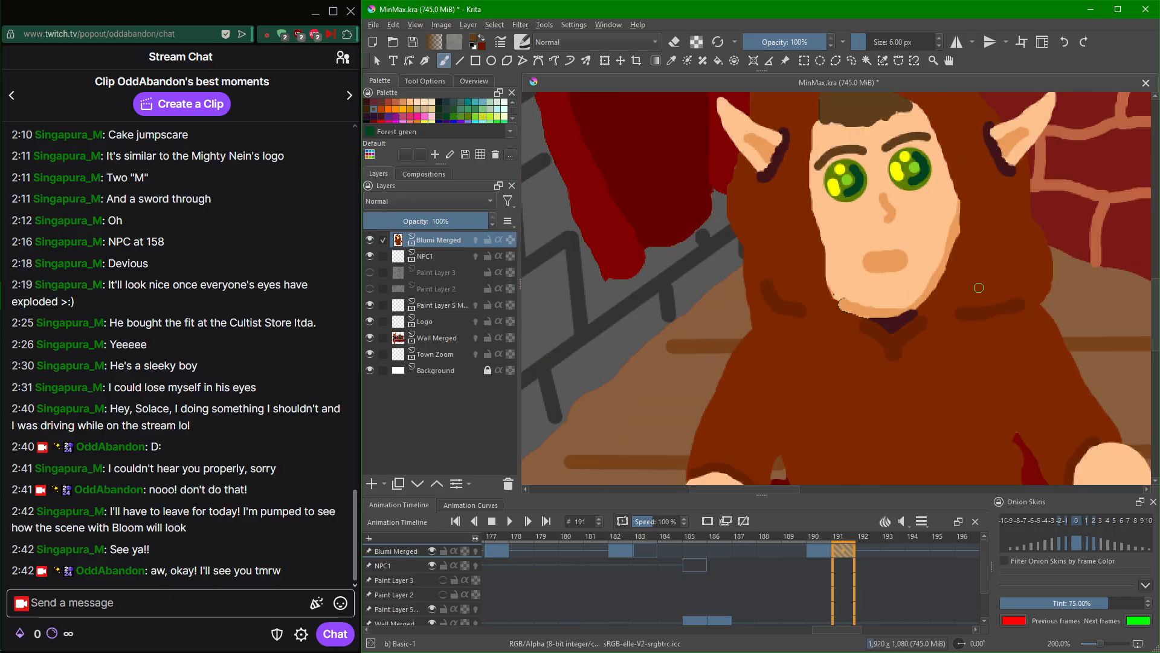
# Rename the Blumi Merged layer as Blumi.
pyautogui.scroll(-2, 979, 288)
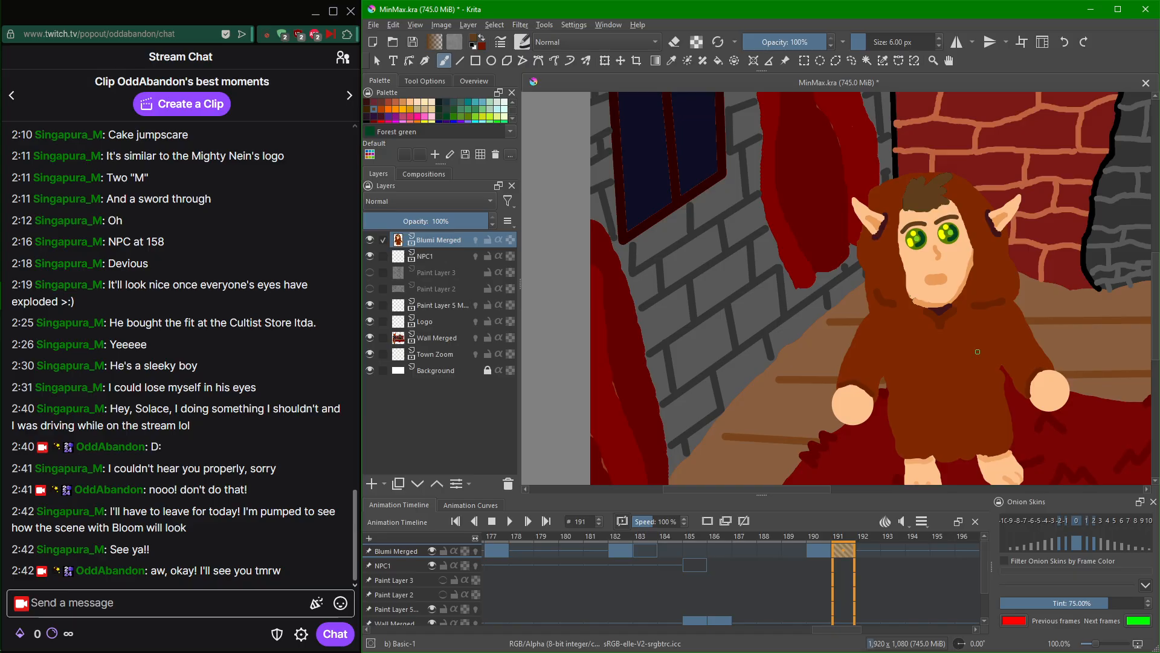
pyautogui.rightClick(409, 561)
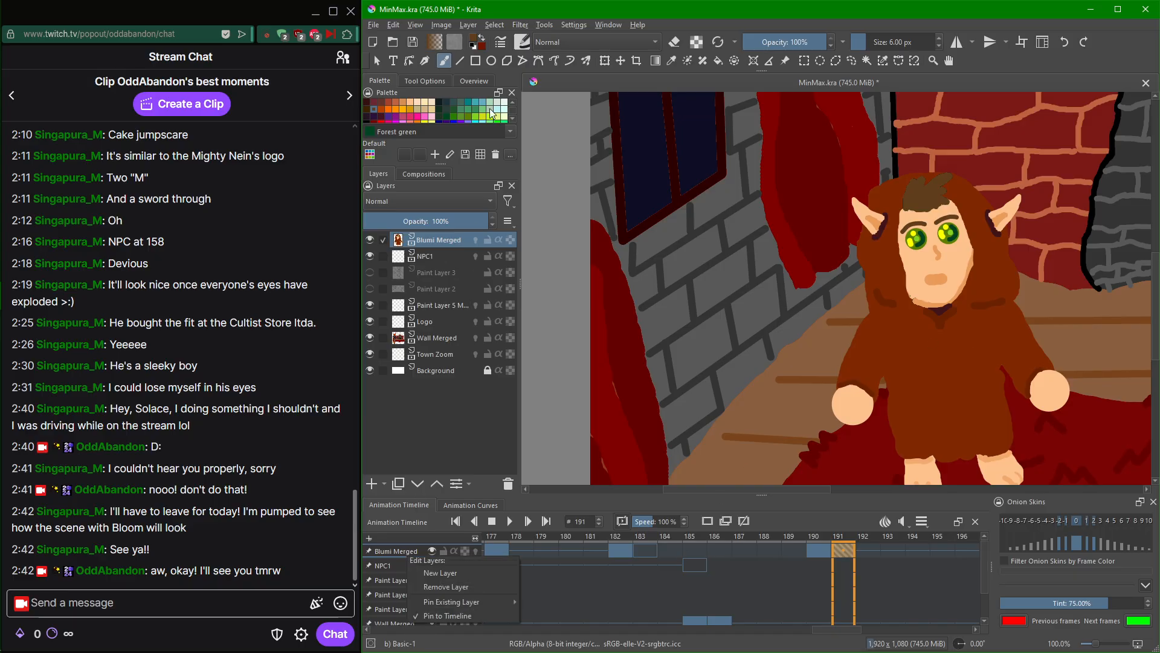
pyautogui.rightClick(446, 238)
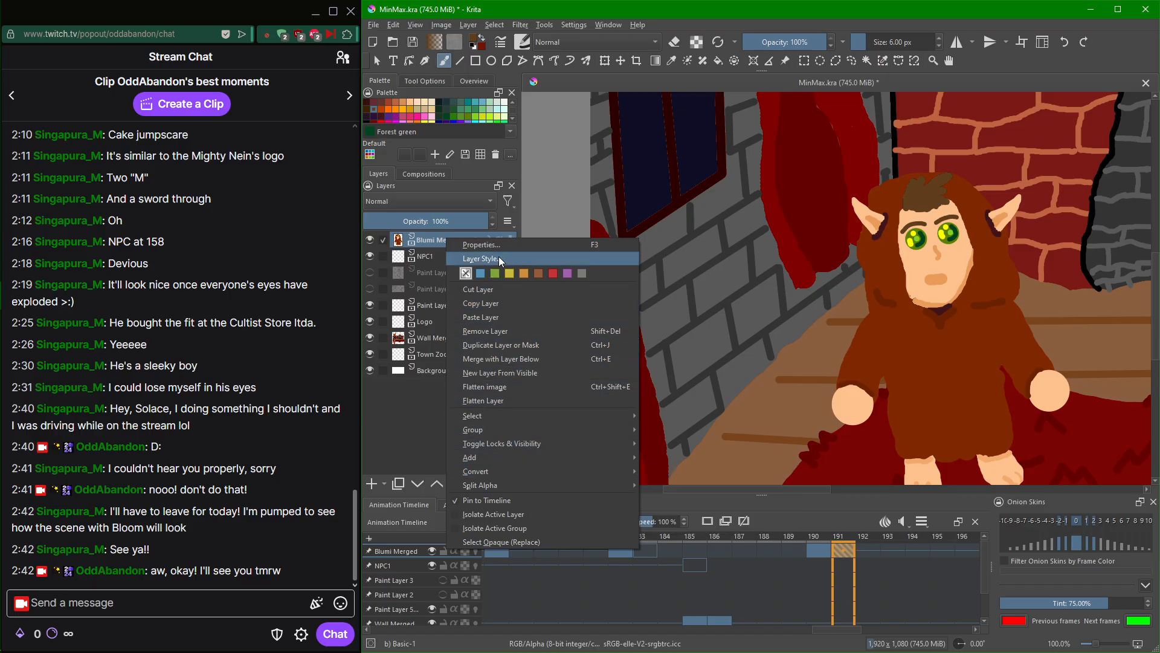
pyautogui.click(431, 241)
pyautogui.doubleClick(432, 240)
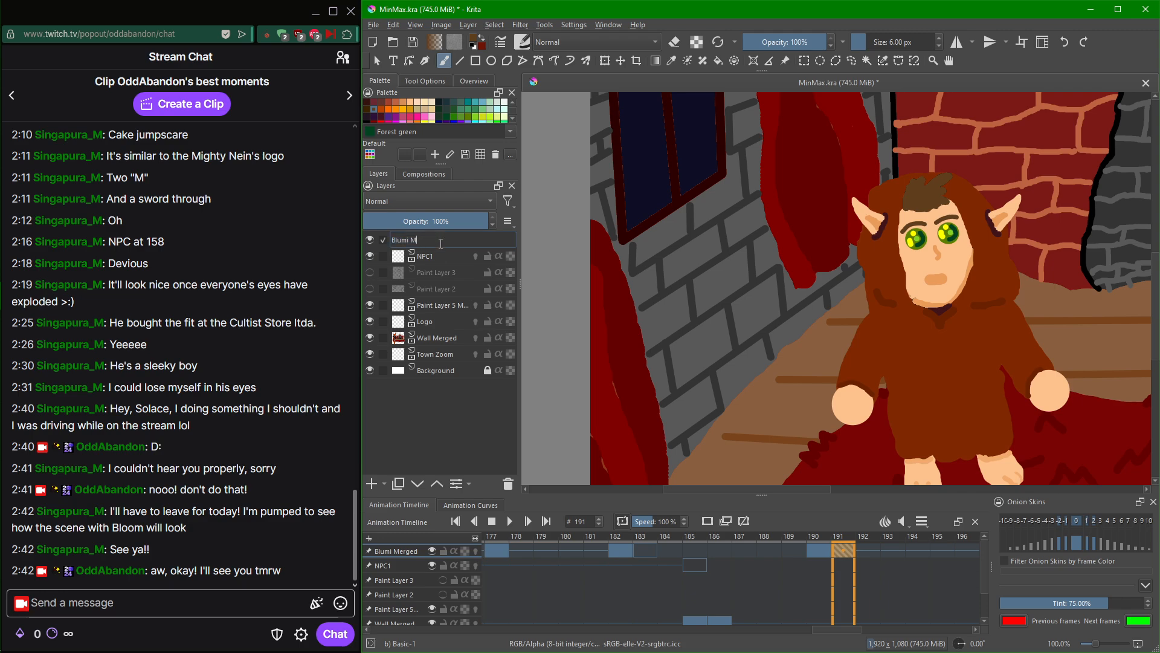
pyautogui.press('Return')
# Add a new paint layer above Blumi and name it Blumi Eyes.
pyautogui.rightClick(440, 242)
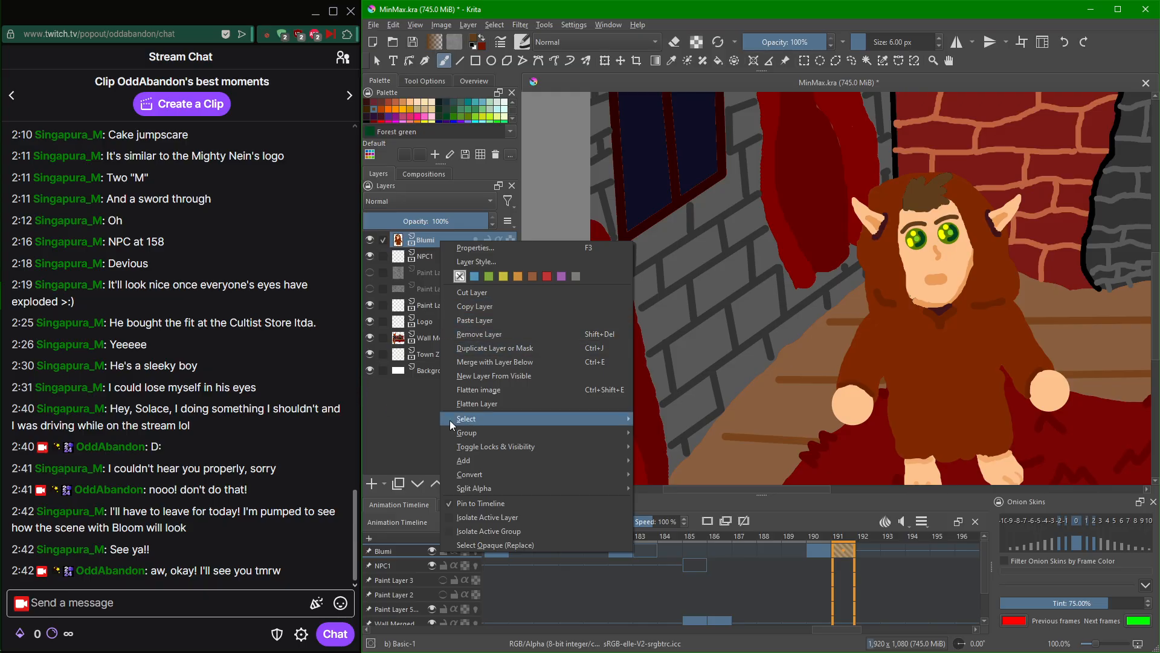
pyautogui.click(404, 416)
pyautogui.click(372, 484)
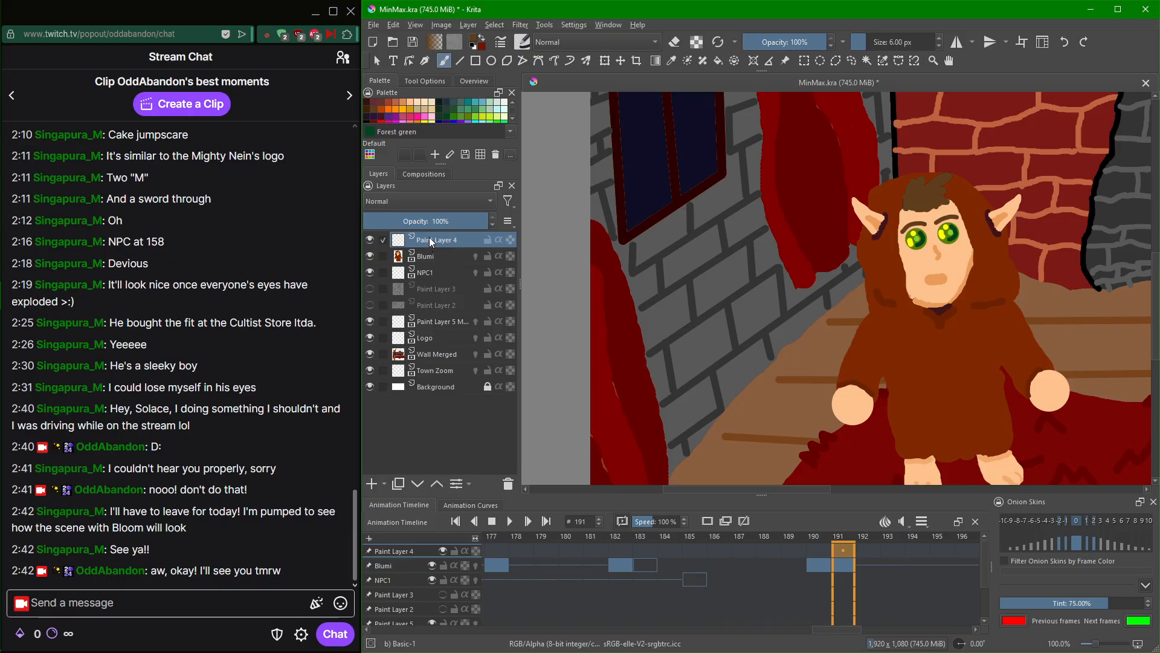
pyautogui.doubleClick(429, 241)
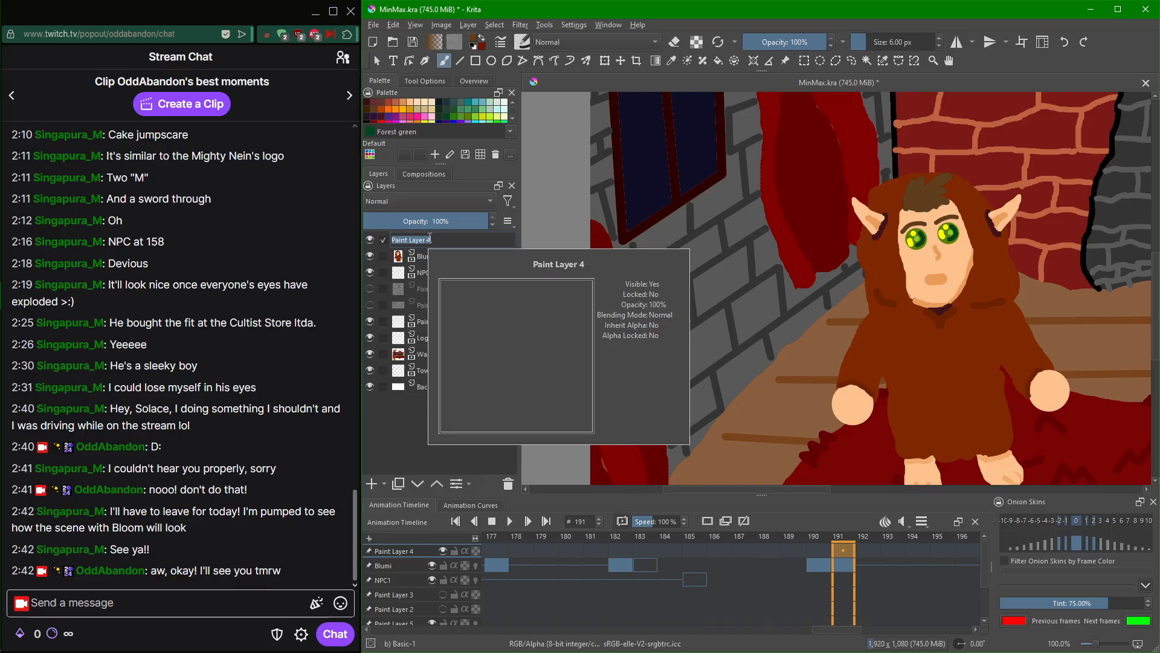
pyautogui.write('Blumi')
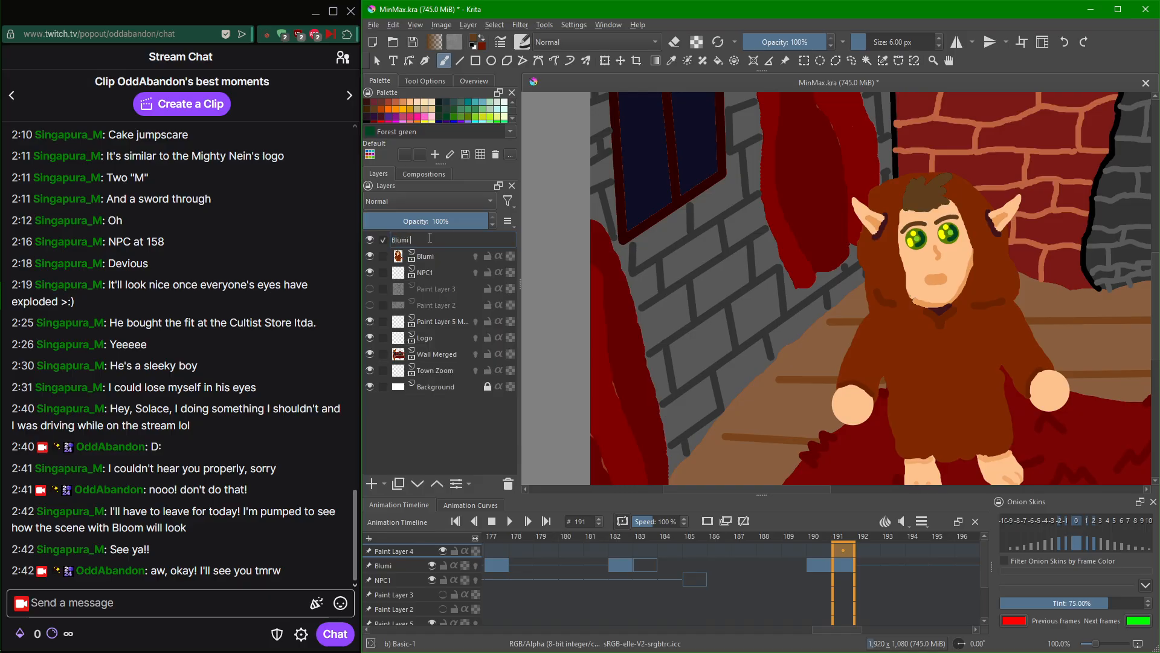
pyautogui.write(' Eyes')
pyautogui.press('Return')
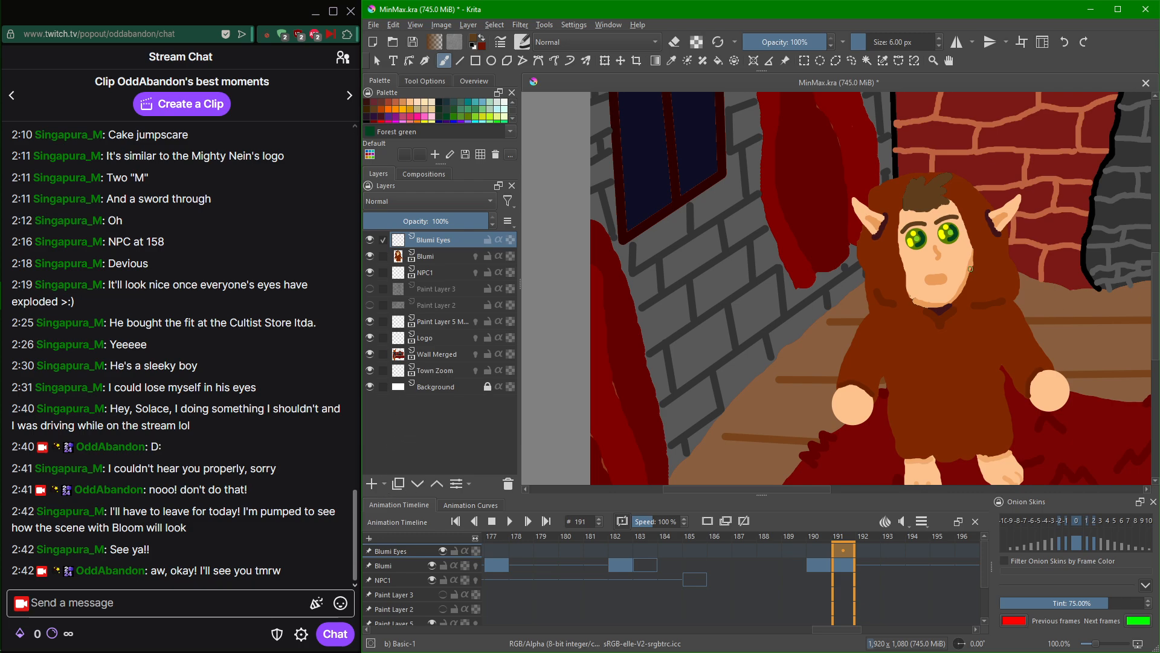
# Save the MinMax document.
pyautogui.keyDown('ctrl'); pyautogui.click(970, 268); pyautogui.keyUp('ctrl')
pyautogui.hotkey('ctrl', 's')
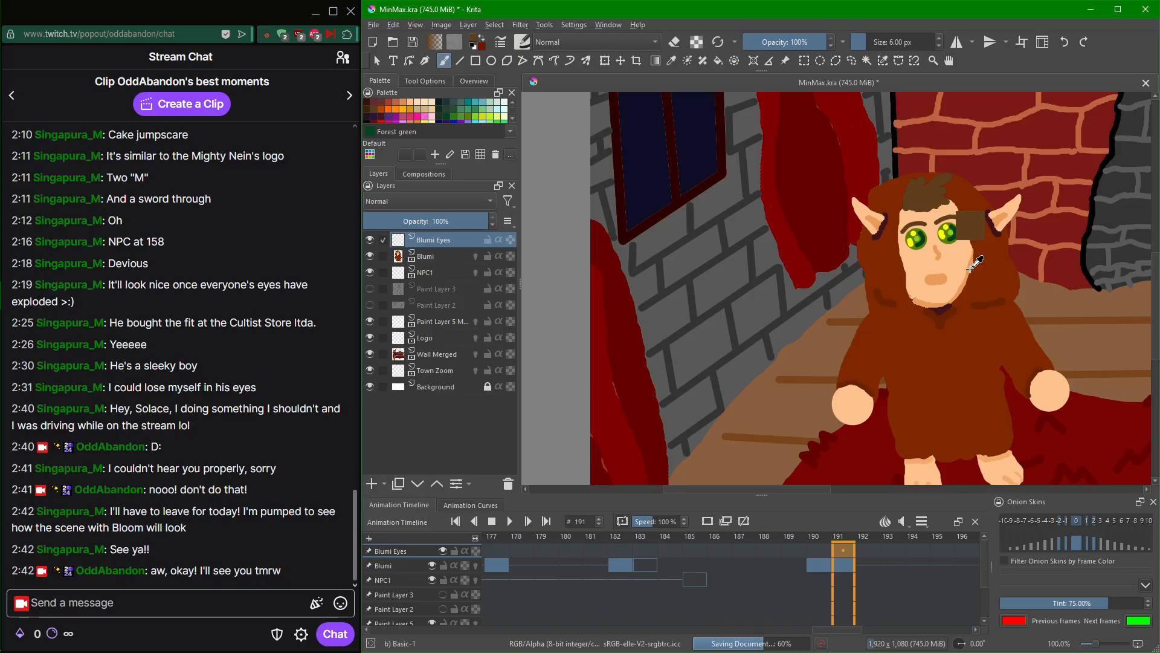
pyautogui.moveTo(767, 9)
pyautogui.mouseDown()
pyautogui.moveTo(756, 9)
pyautogui.moveTo(776, 9)
pyautogui.mouseUp()
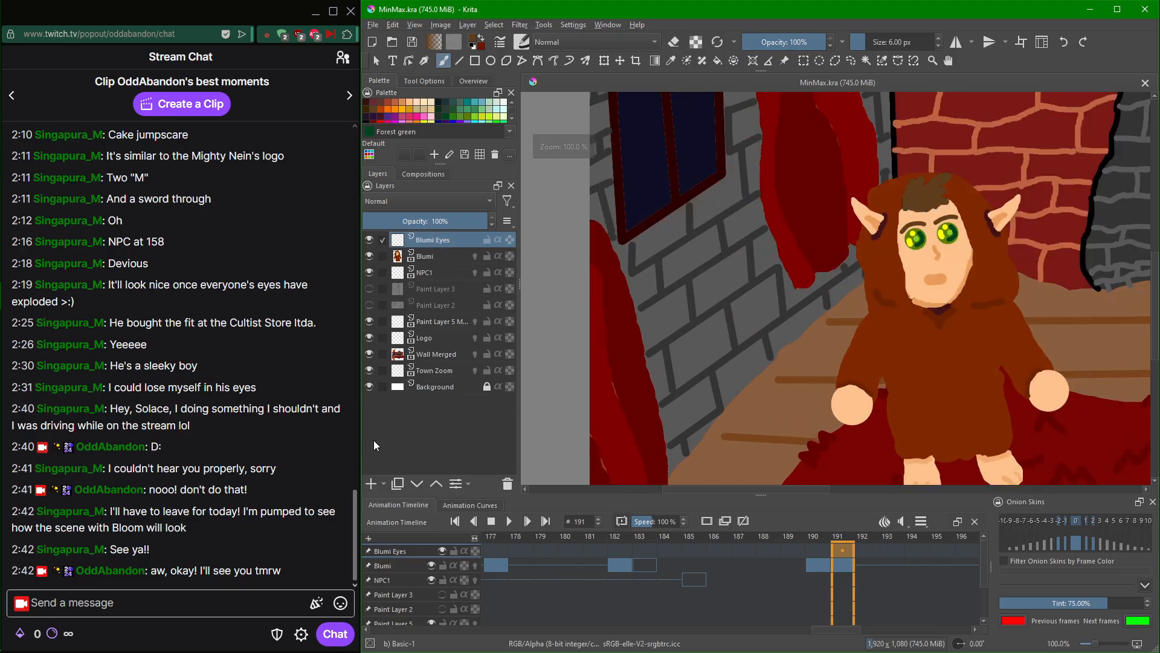
# Add a group layer above Blumi Eyes, named Blumineck, undoing the stray paint layer added first.
pyautogui.click(375, 481)
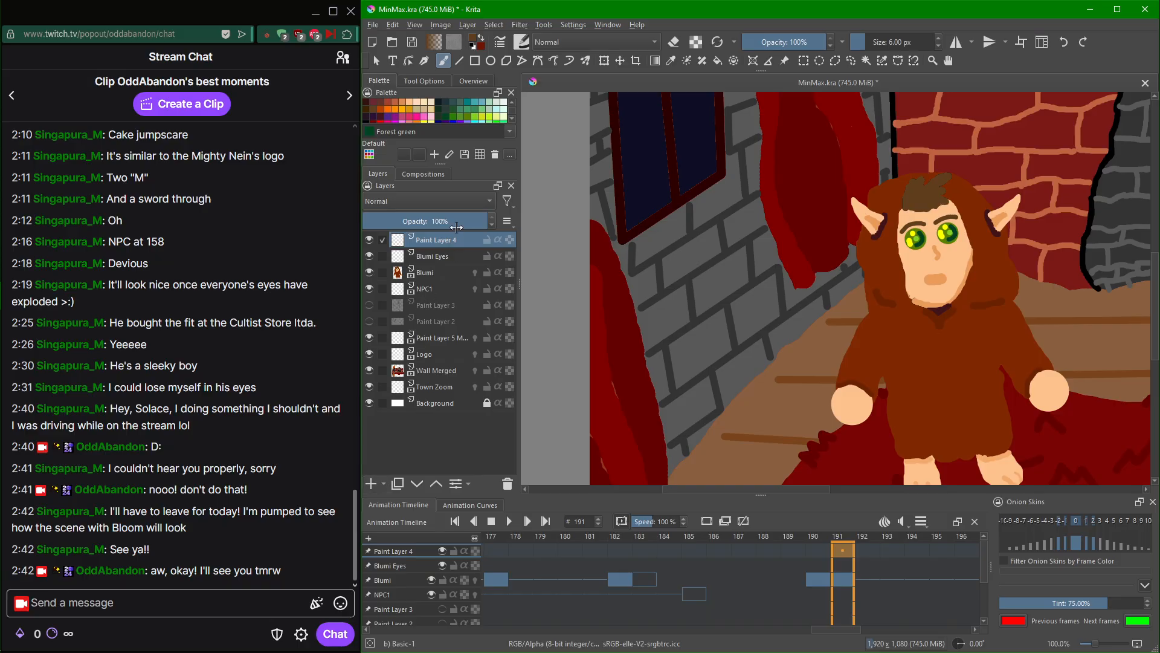
pyautogui.hotkey('ctrl', 'z')
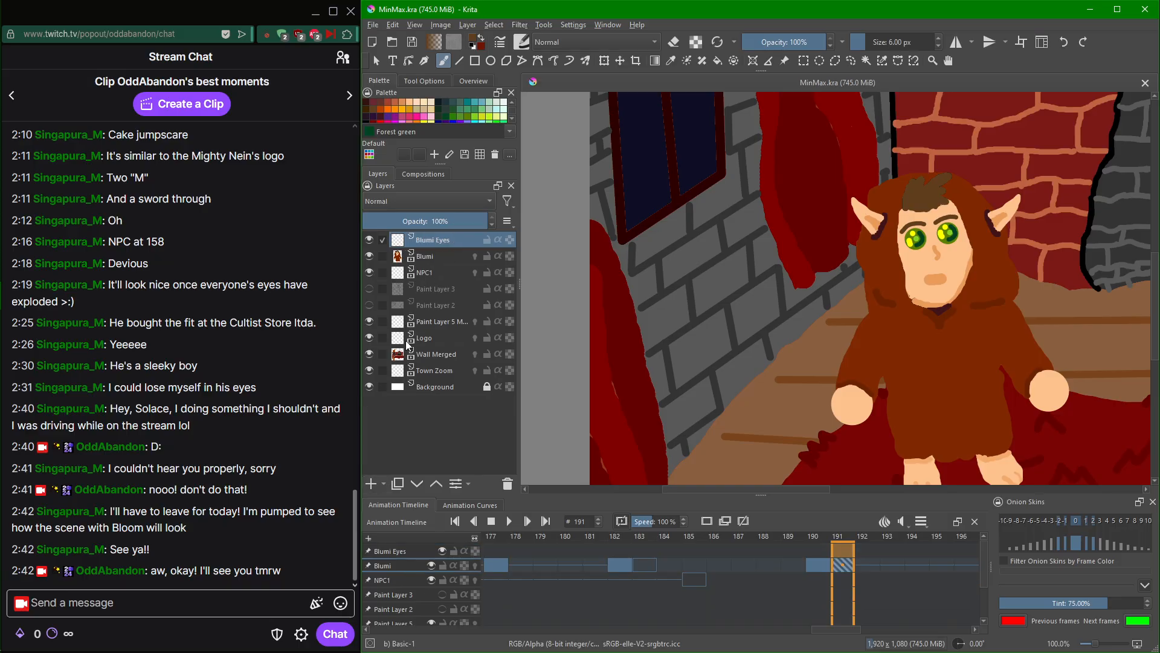
pyautogui.click(385, 484)
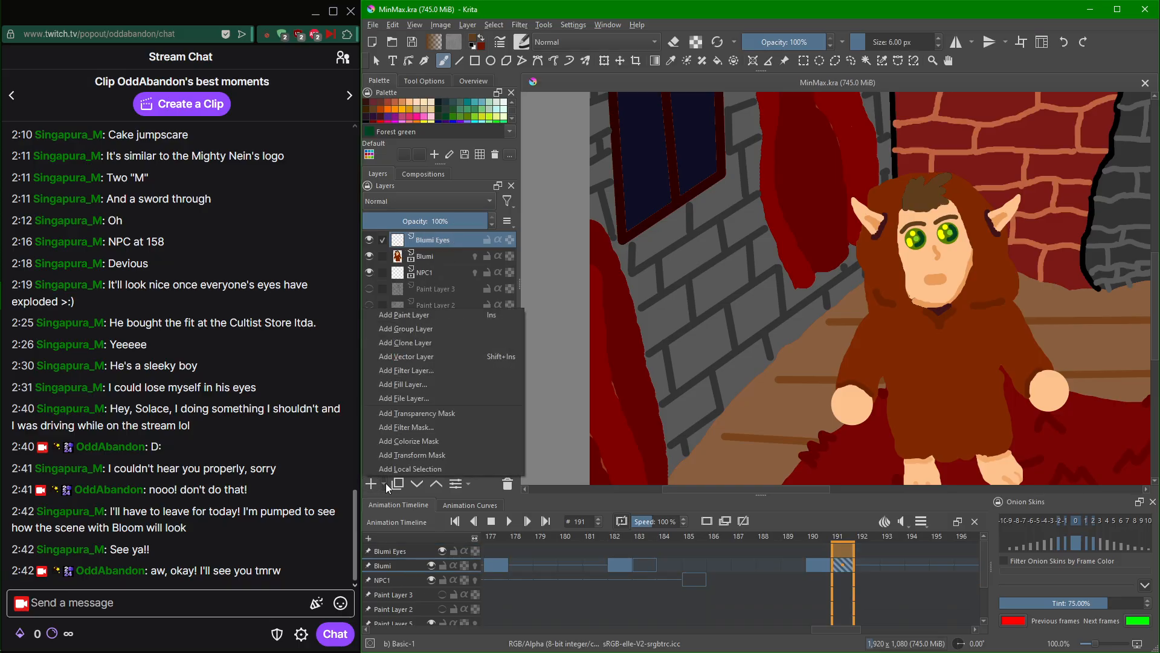
pyautogui.click(433, 330)
pyautogui.doubleClick(429, 238)
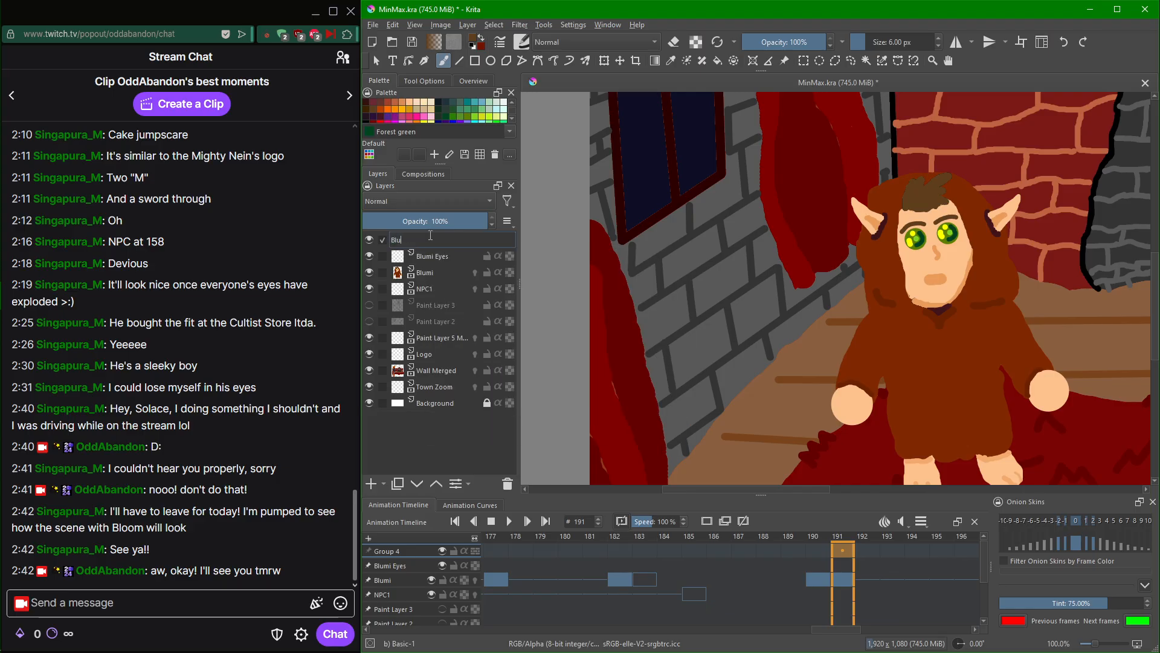
pyautogui.press('Return')
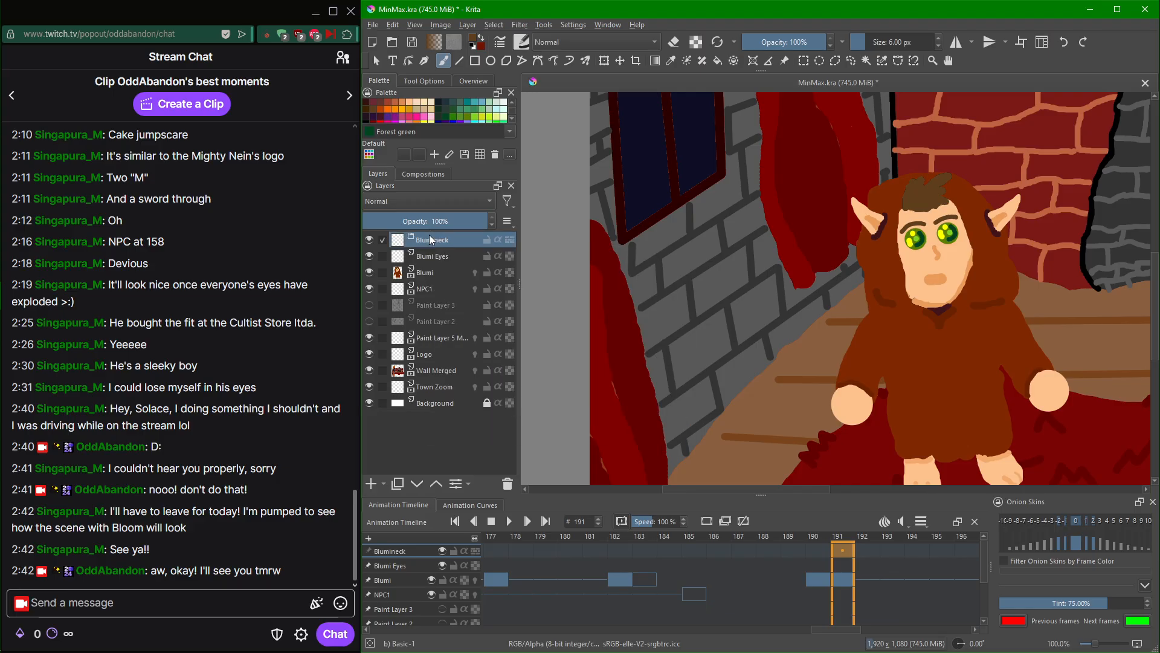
# Move the Blumi and Blumi Eyes layers into the Blumineck group.
pyautogui.moveTo(424, 256); pyautogui.dragTo(477, 256)
pyautogui.click(425, 279)
pyautogui.click(445, 274)
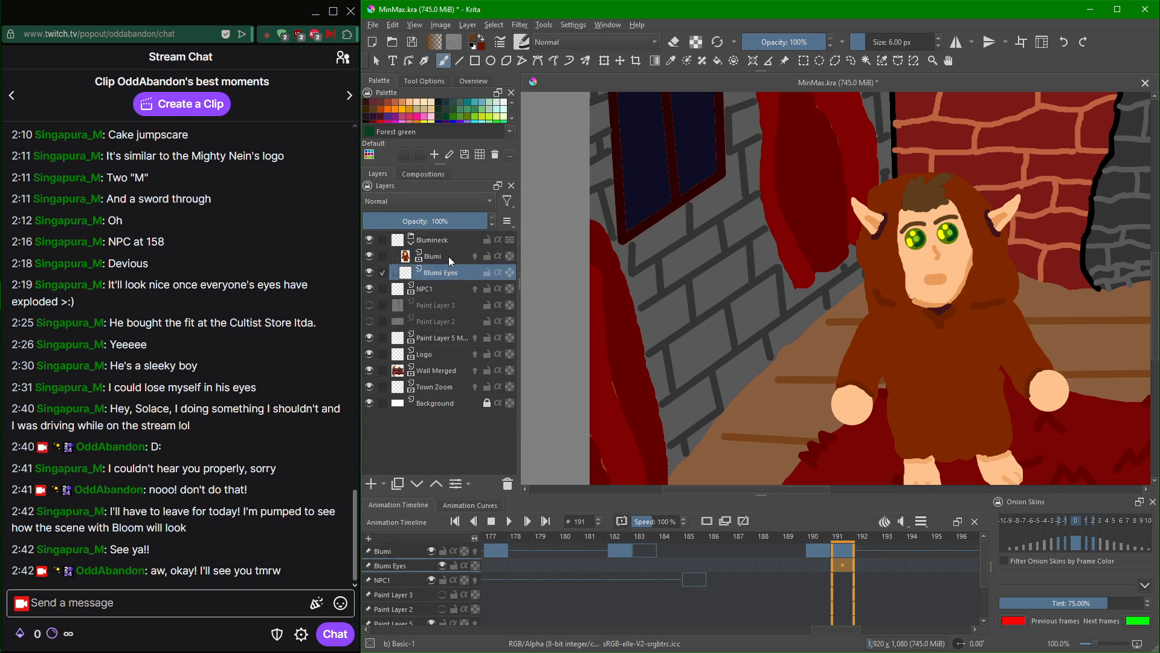
# On the Blumi Eyes layer, paint one 38 px round dab over the left eye in the iris's sampled olive green.
pyautogui.scroll(3, 871, 272)
pyautogui.scroll(3, 967, 248)
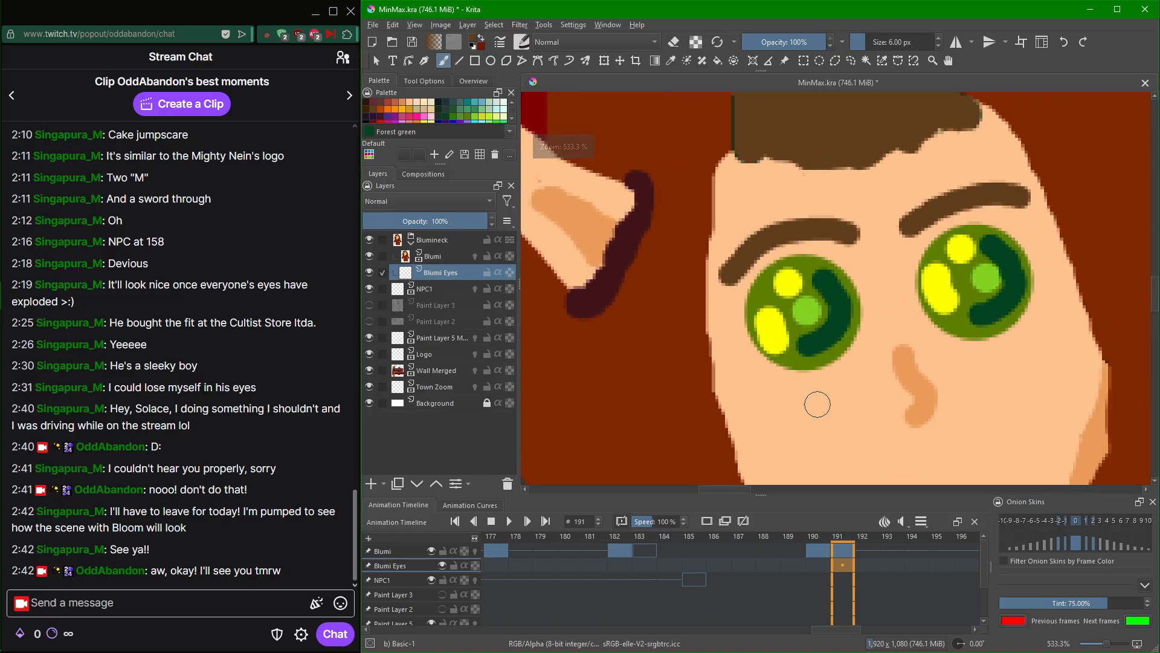
pyautogui.moveTo(851, 362); pyautogui.dragTo(845, 375)
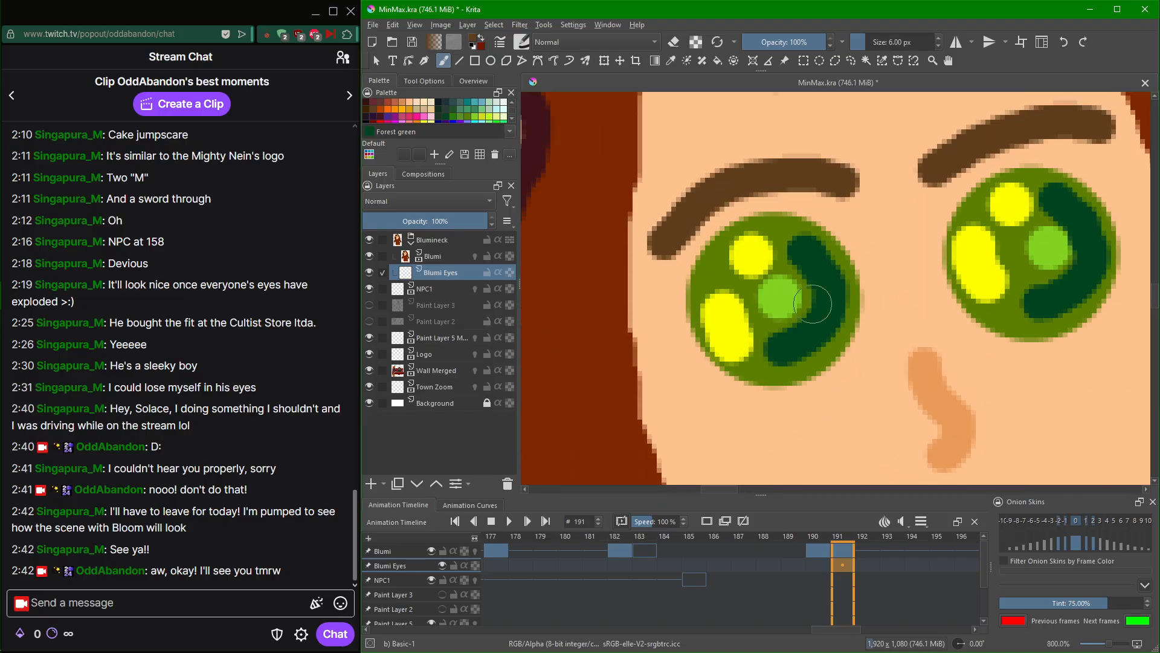
pyautogui.scroll(4, 922, 44)
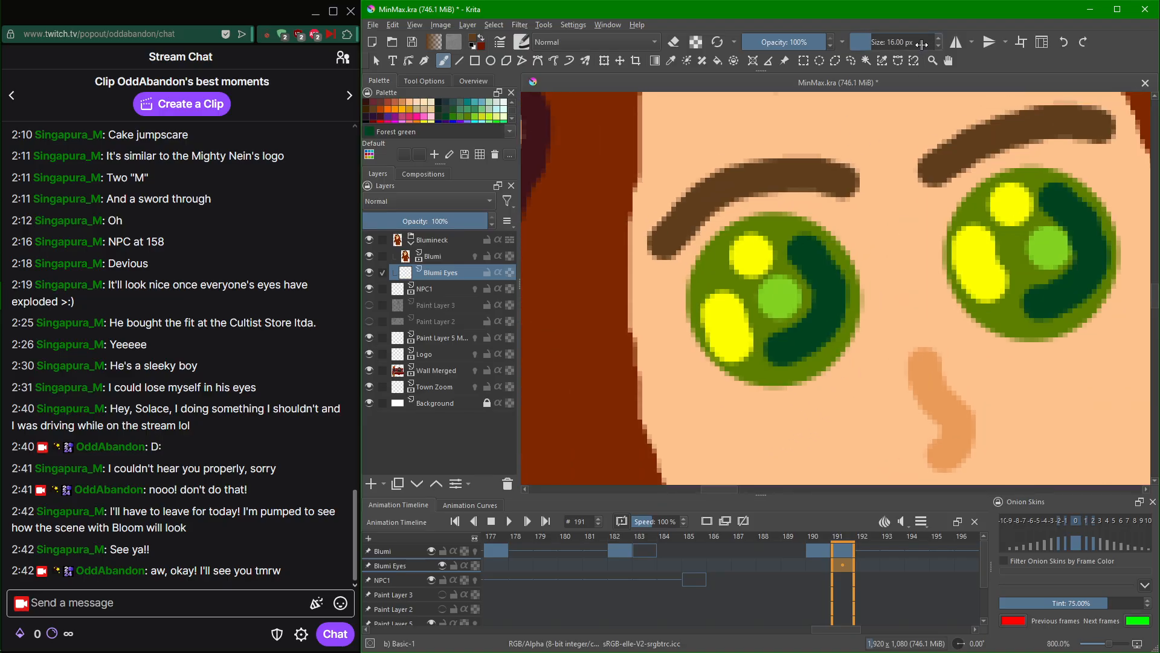
pyautogui.scroll(4, 921, 44)
pyautogui.scroll(1, 921, 44)
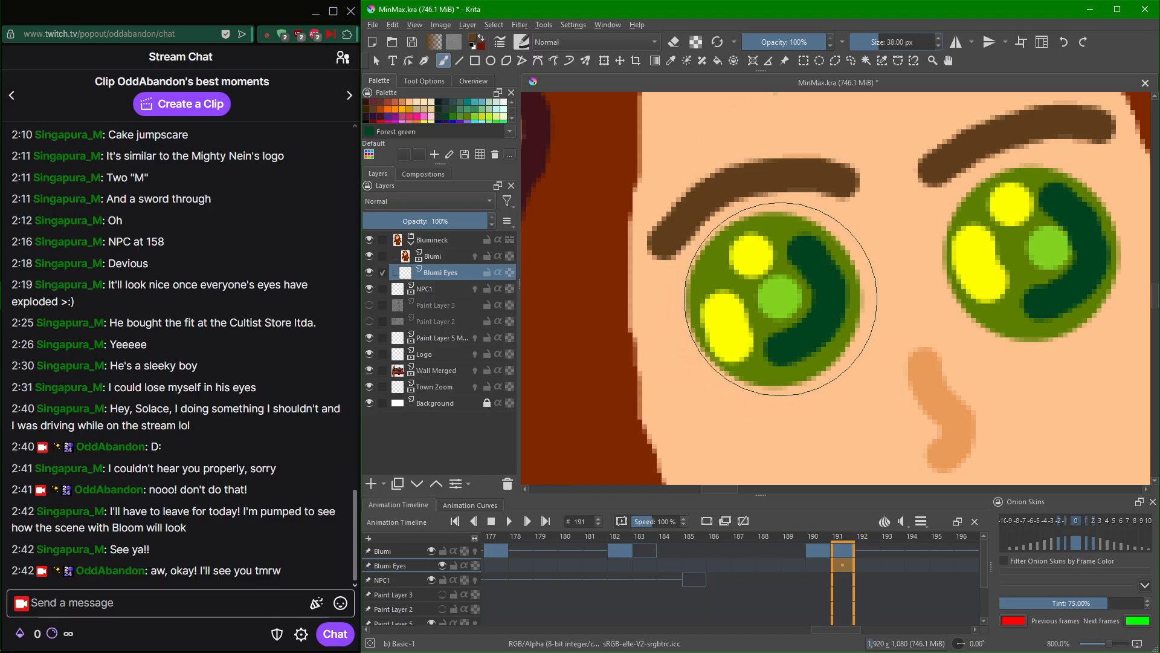
pyautogui.keyDown('ctrl'); pyautogui.click(788, 222); pyautogui.keyUp('ctrl')
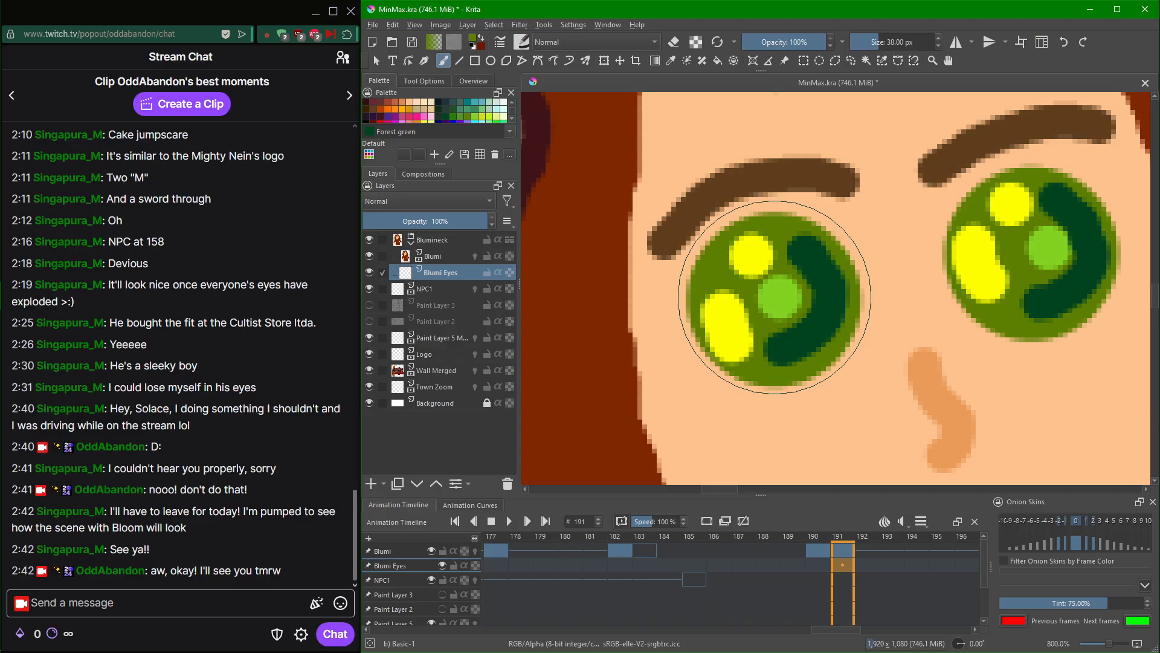
pyautogui.click(774, 298)
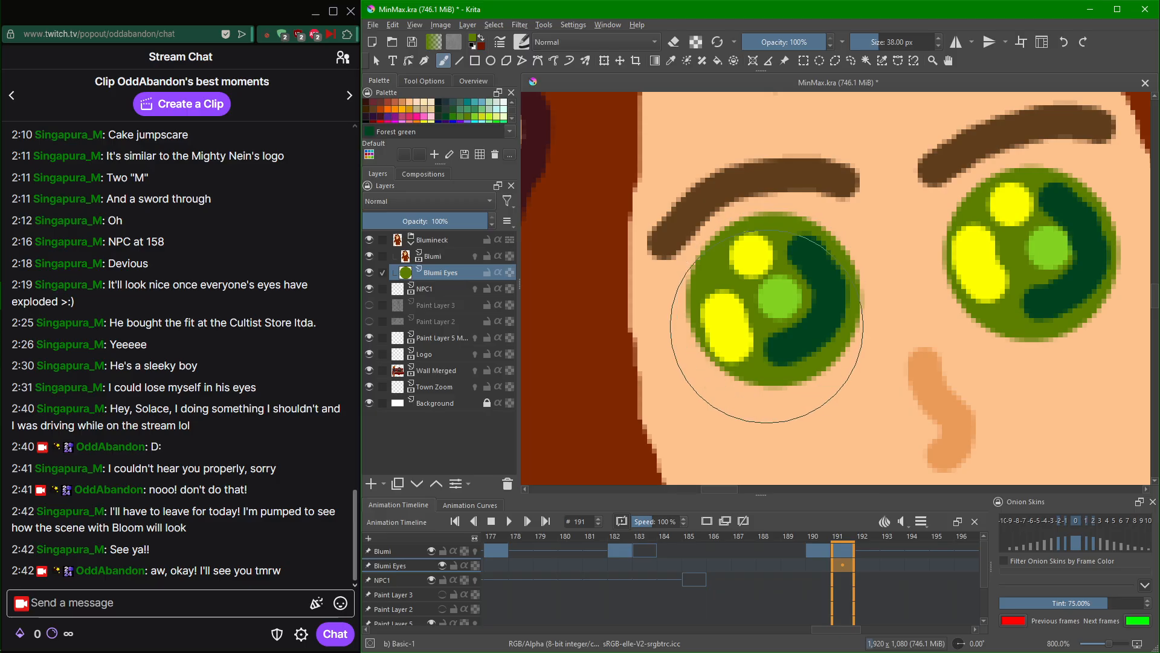
# Move the Blumi Eyes layer out of the Blumineck group, directly below the group.
pyautogui.keyDown('ctrl'); pyautogui.click(767, 329); pyautogui.keyUp('ctrl')
pyautogui.hotkey('ctrl', 'z')
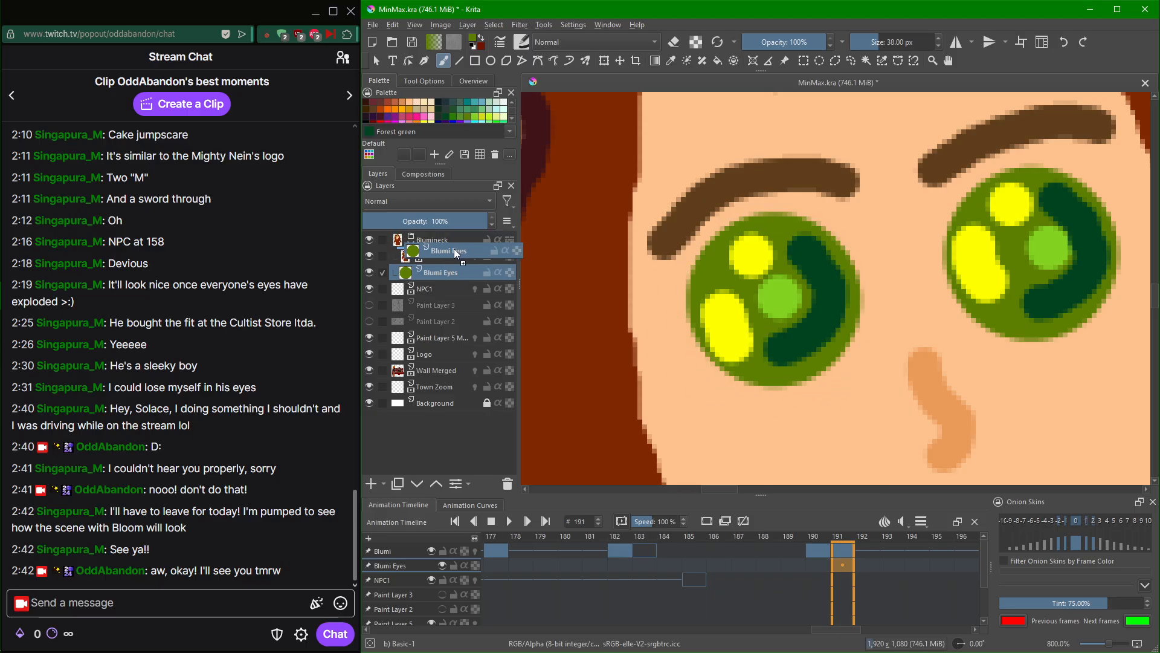
pyautogui.hotkey('ctrl', 'z')
pyautogui.hotkey('ctrl', 'z')
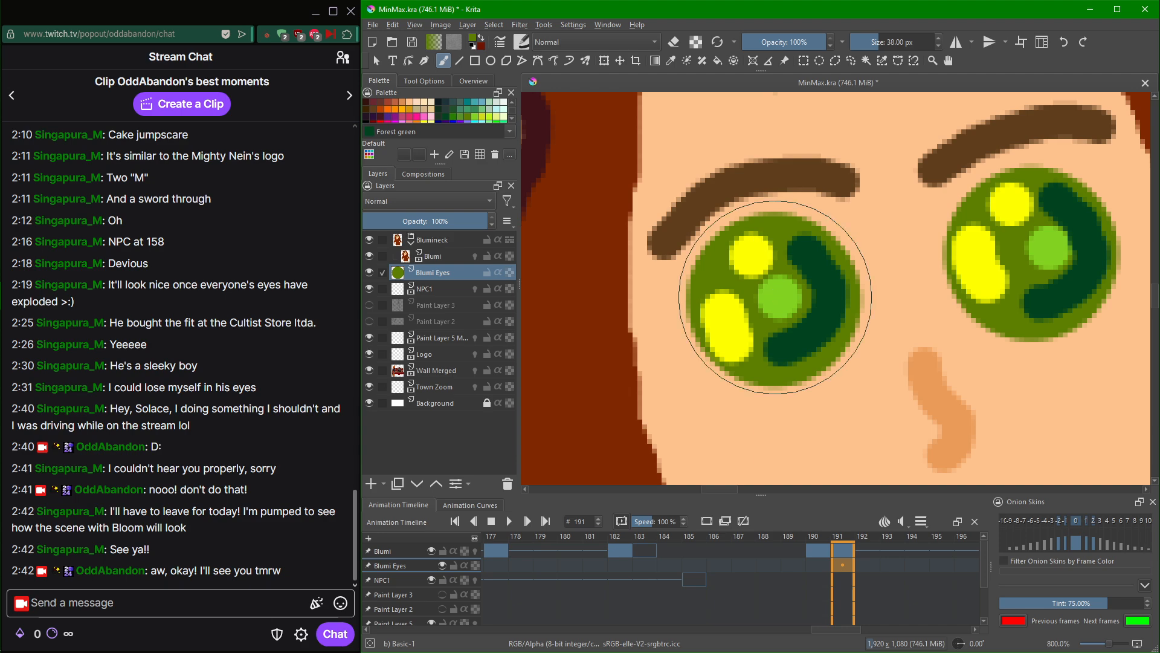
pyautogui.hotkey('ctrl', 'z')
pyautogui.hotkey('ctrl', 'z')
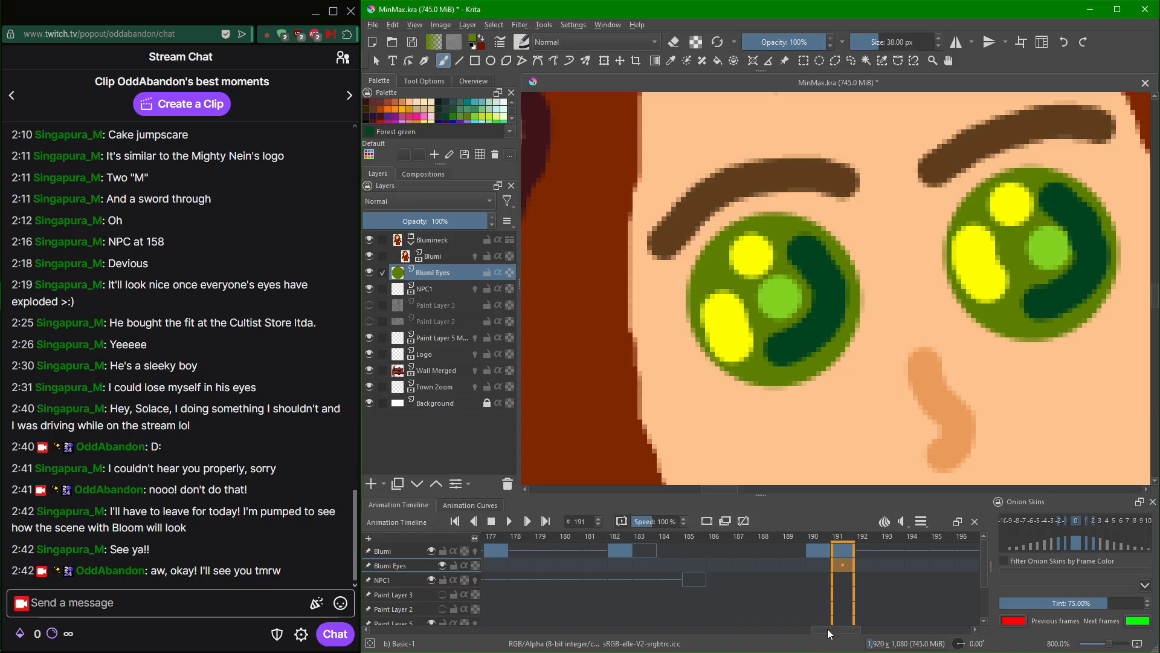
# Add a duplicate keyframe of Blumi Eyes at frame 191 and a blank one at frame 0, ending at frame 191.
pyautogui.click(724, 520)
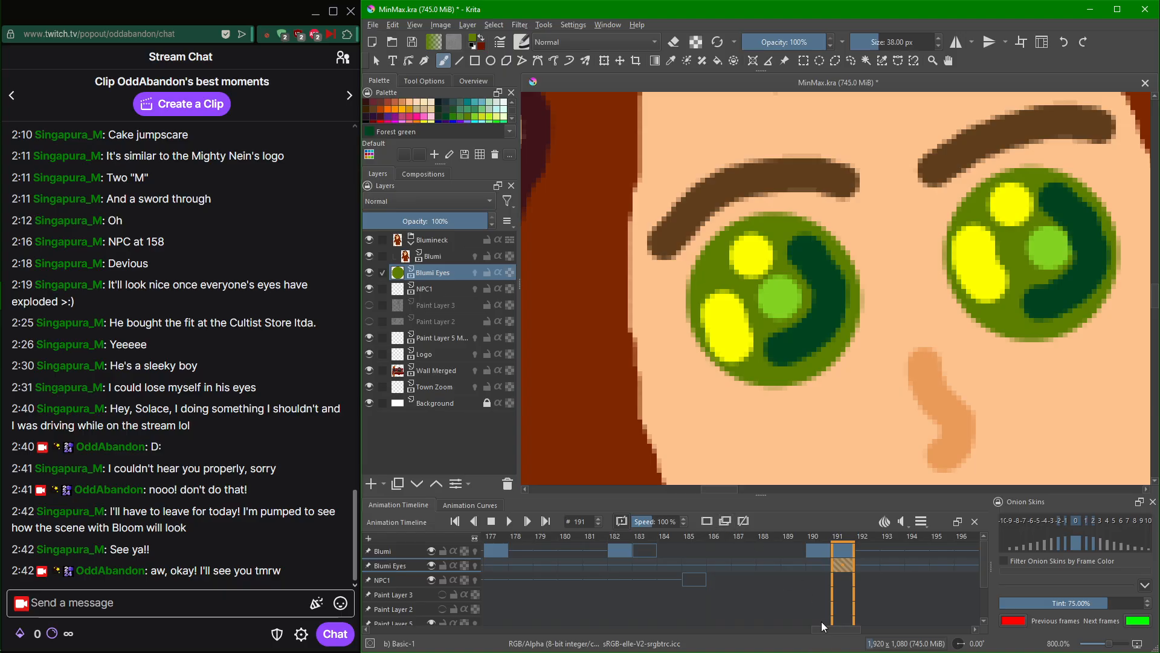
pyautogui.moveTo(828, 631); pyautogui.dragTo(370, 622)
pyautogui.click(493, 565)
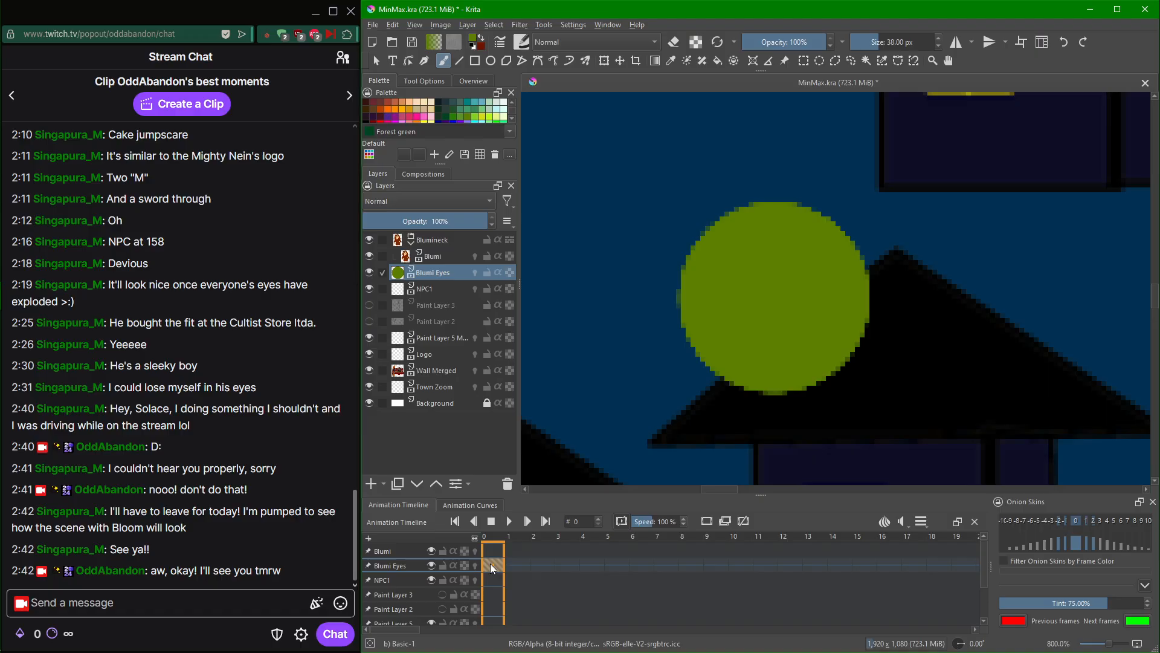
pyautogui.click(705, 522)
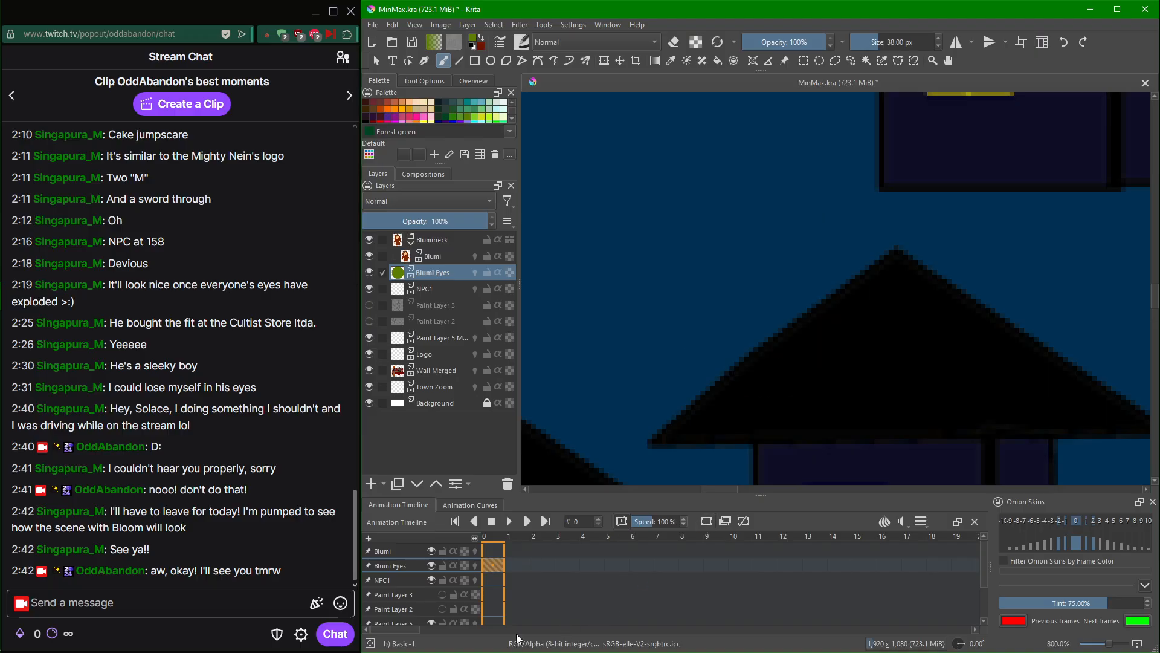
pyautogui.moveTo(409, 629); pyautogui.dragTo(845, 597)
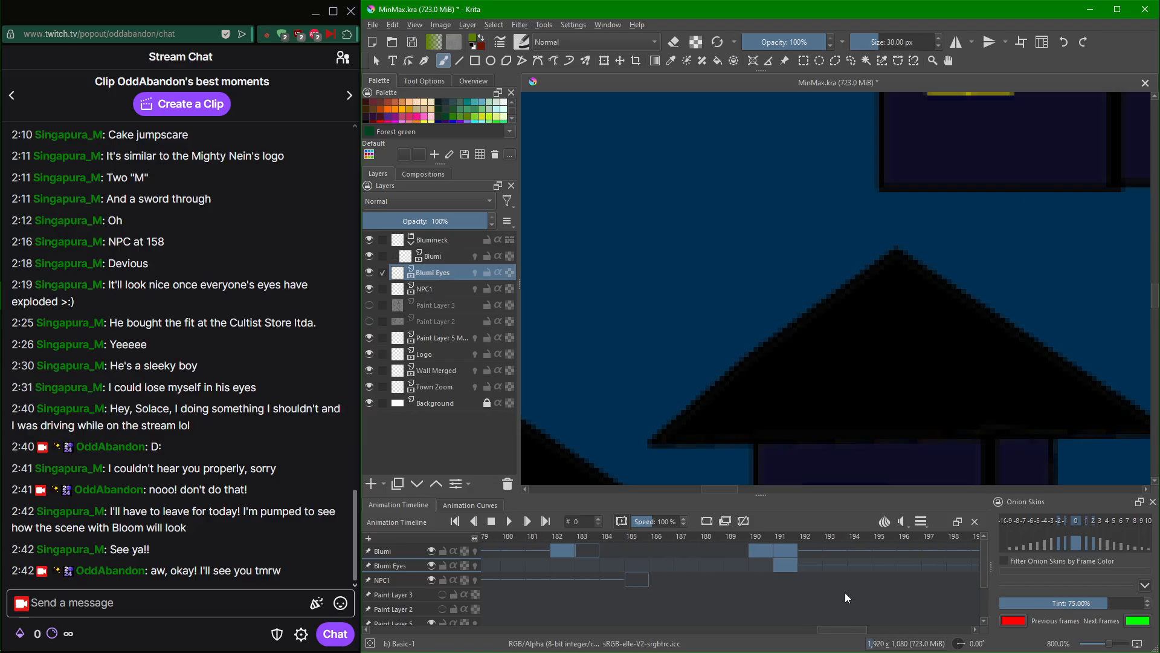
pyautogui.click(791, 567)
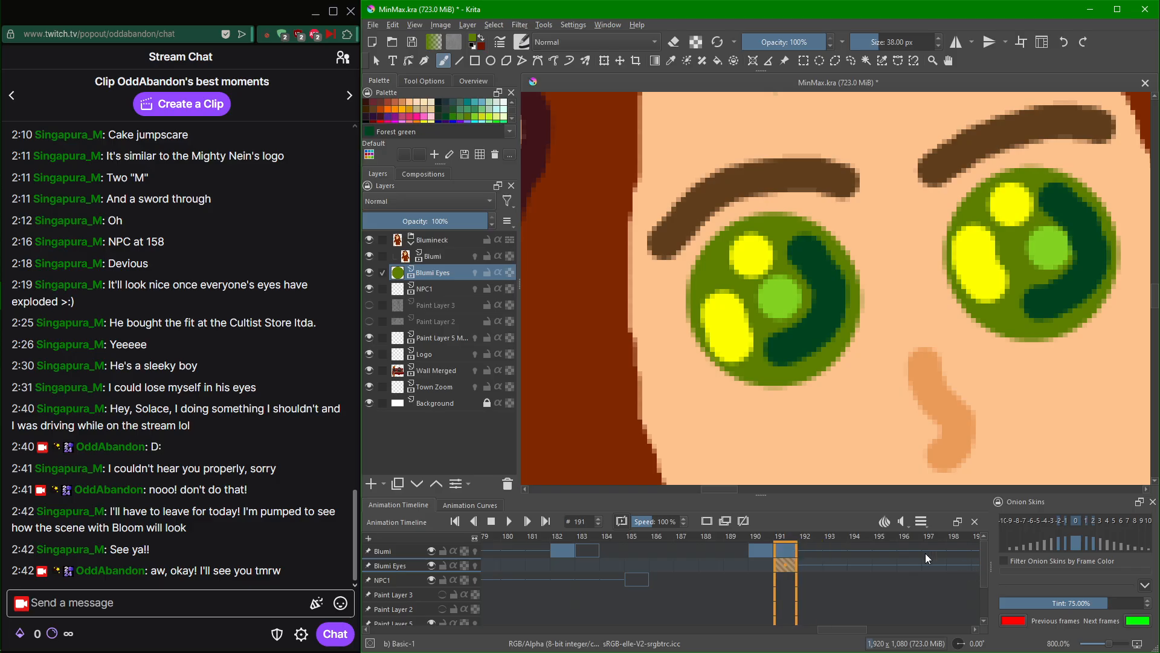
# Unpin NPC1, the paint layers, Logo, Wall Merged, Town Zoom and Background from the animation timeline, leaving Blumi Eyes shown.
pyautogui.moveTo(797, 565); pyautogui.dragTo(800, 540)
pyautogui.click(400, 556)
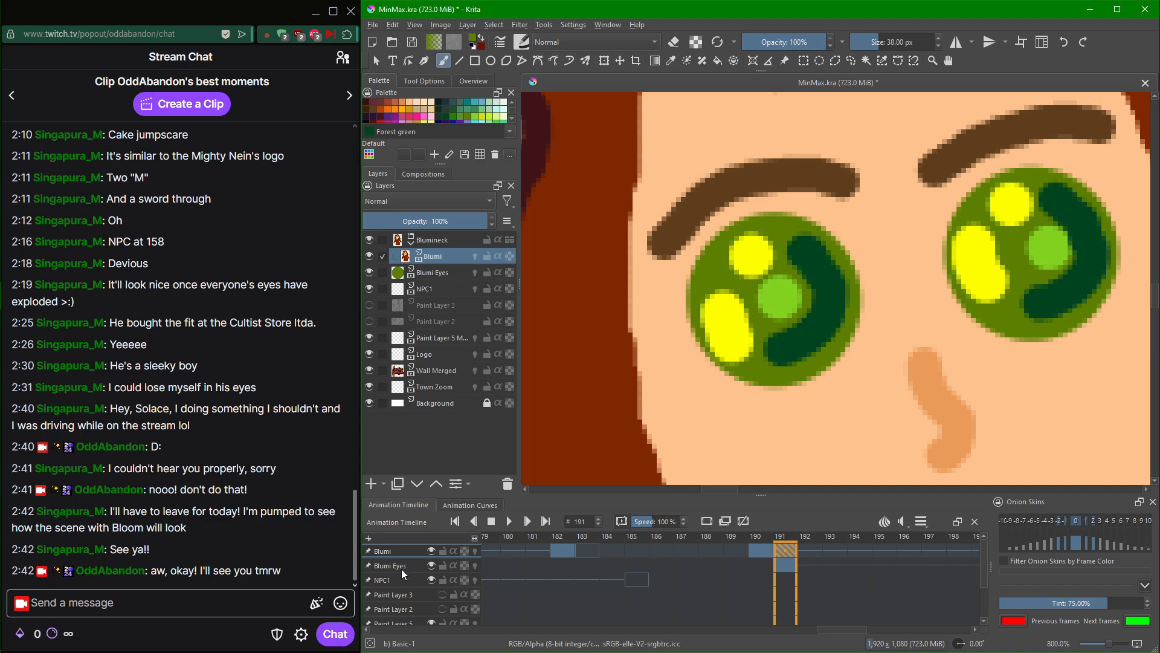
pyautogui.click(406, 562)
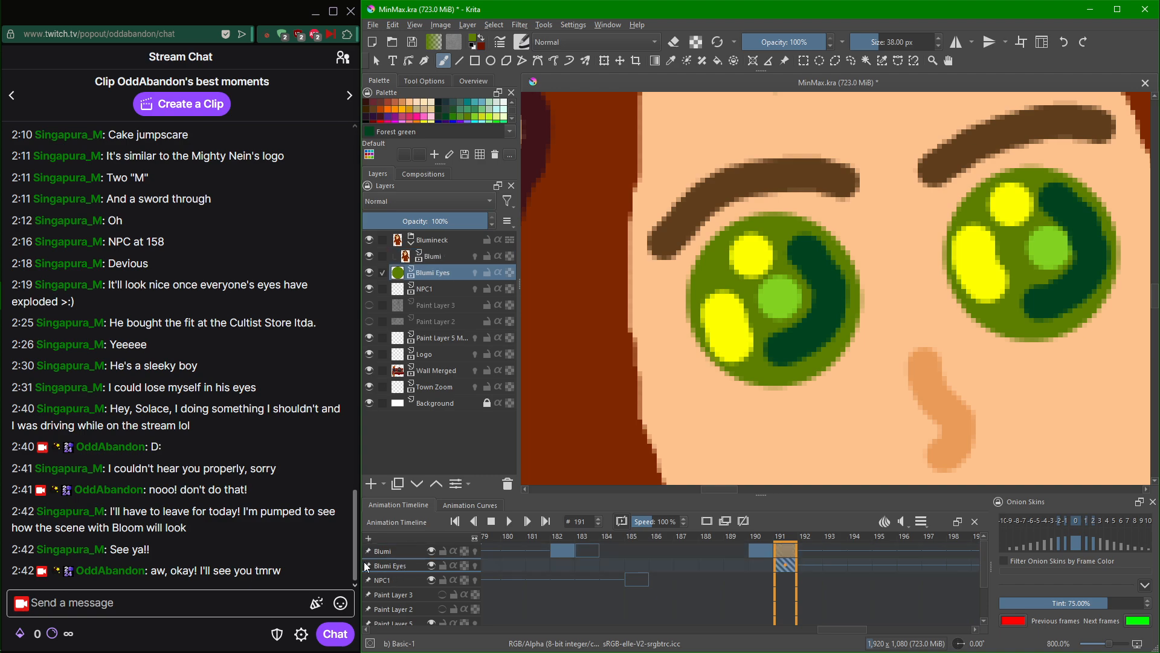
pyautogui.scroll(-1, 368, 555)
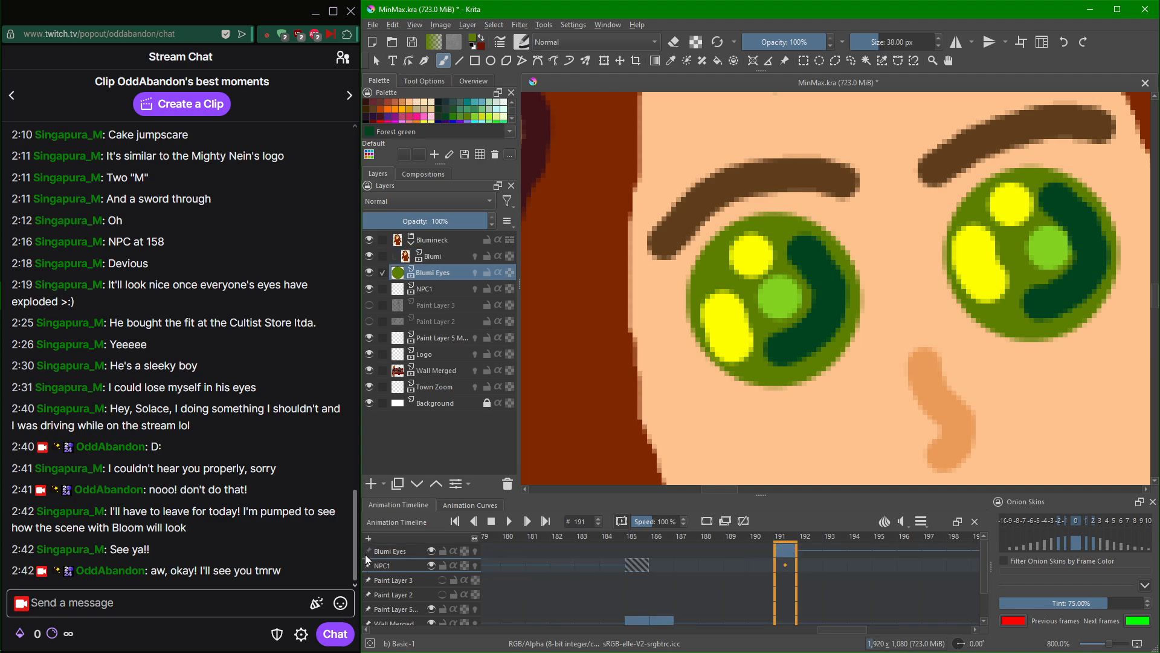
pyautogui.scroll(-3, 369, 562)
pyautogui.click(368, 565)
pyautogui.click(367, 565)
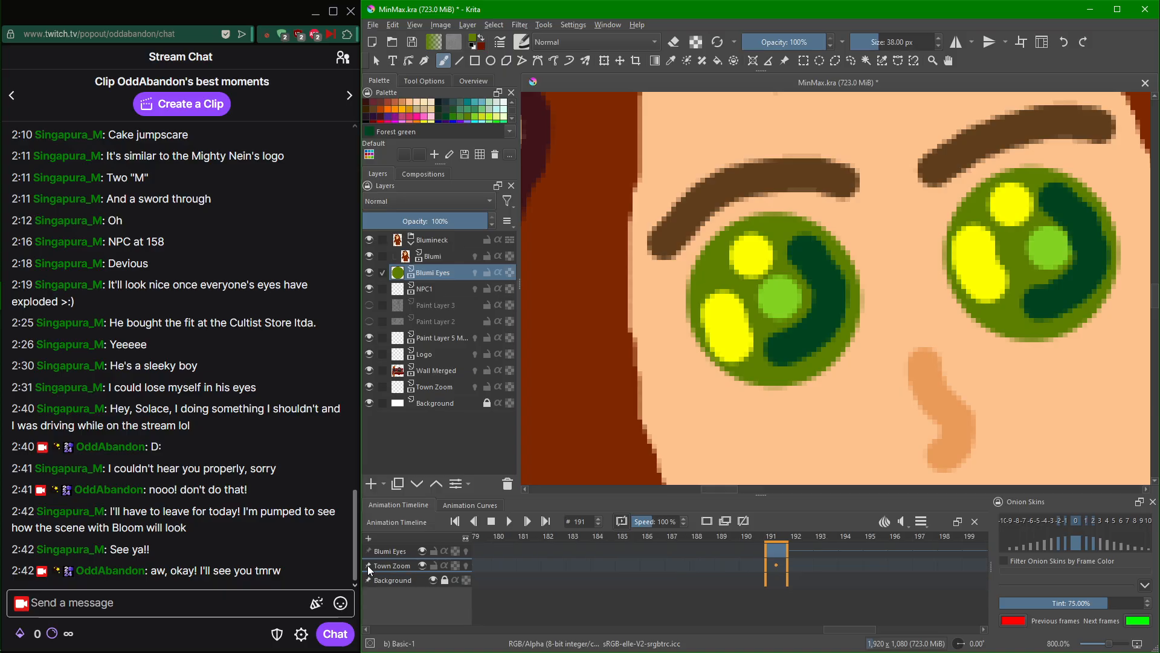
pyautogui.click(368, 565)
pyautogui.click(367, 565)
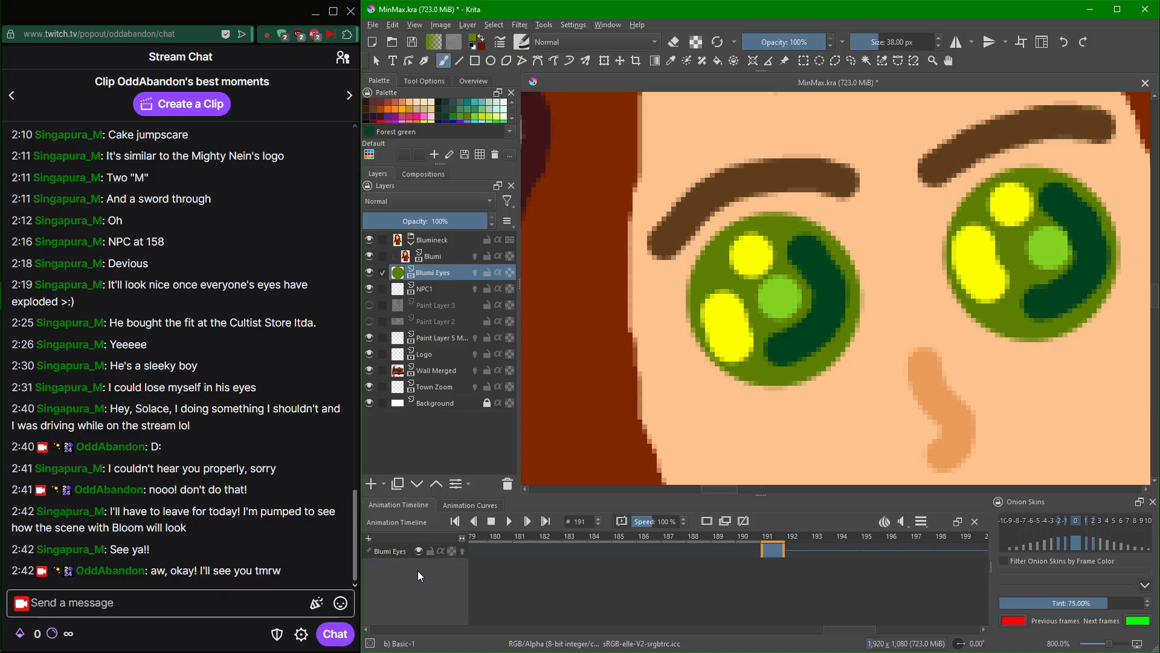
# Step back and forth through the frames around 190 and 191 to examine how Blumi's eyes appear, ending at frame 191.
pyautogui.press('Right')
pyautogui.press('Right')
pyautogui.press('Right')
pyautogui.press('Left')
pyautogui.press('Left')
pyautogui.press('Left')
pyautogui.press('Left')
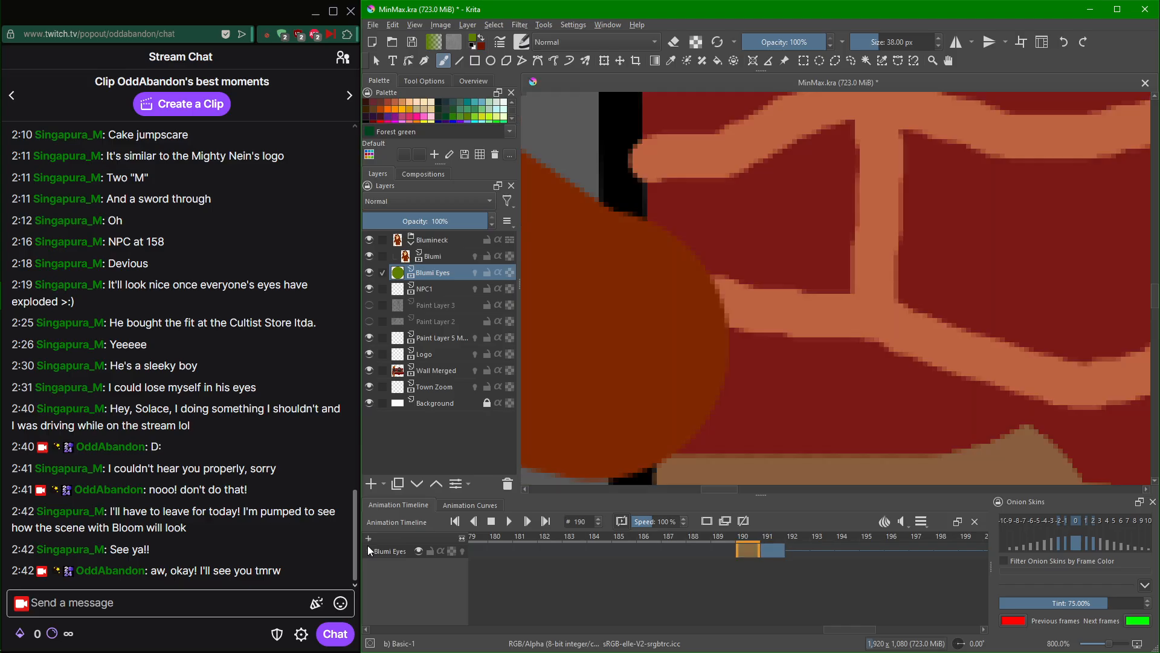
pyautogui.press('Right')
pyautogui.press('Left')
pyautogui.press('Right')
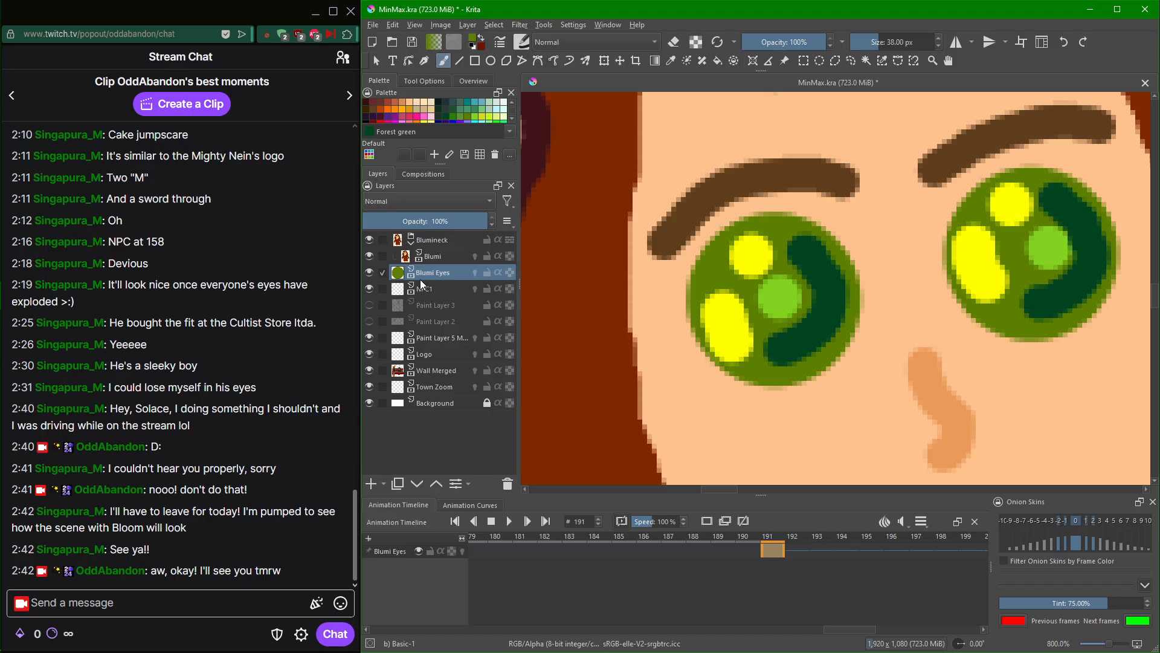
# Show the Blumi layer on the animation timeline together with Blumi Eyes.
pyautogui.click(450, 255)
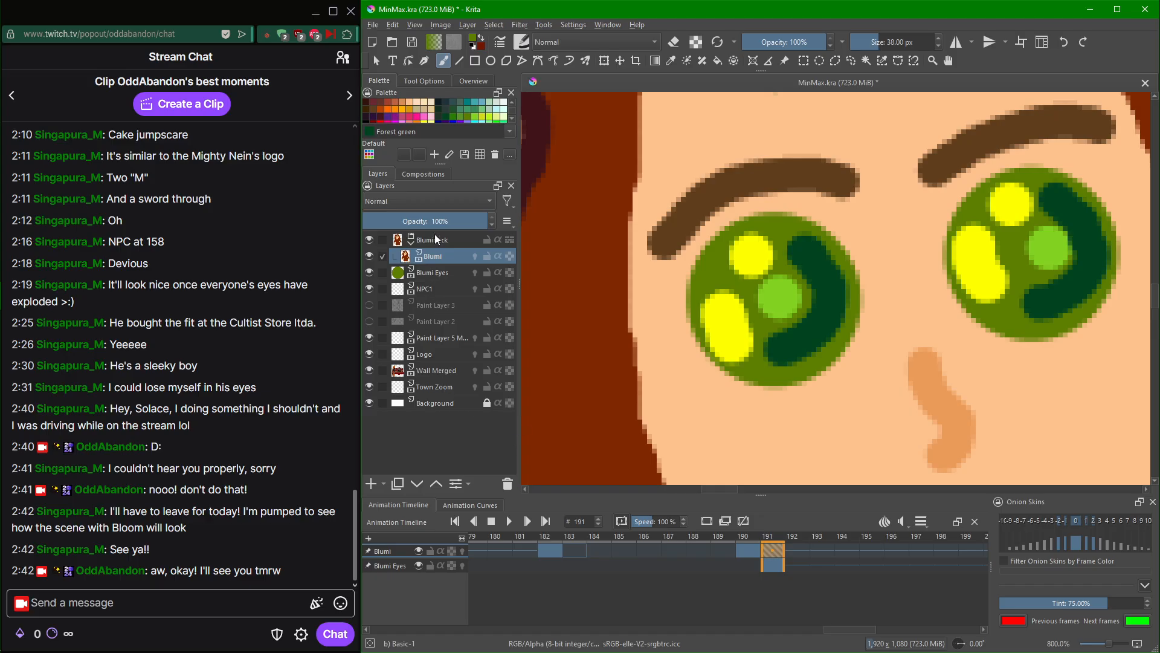
pyautogui.click(436, 267)
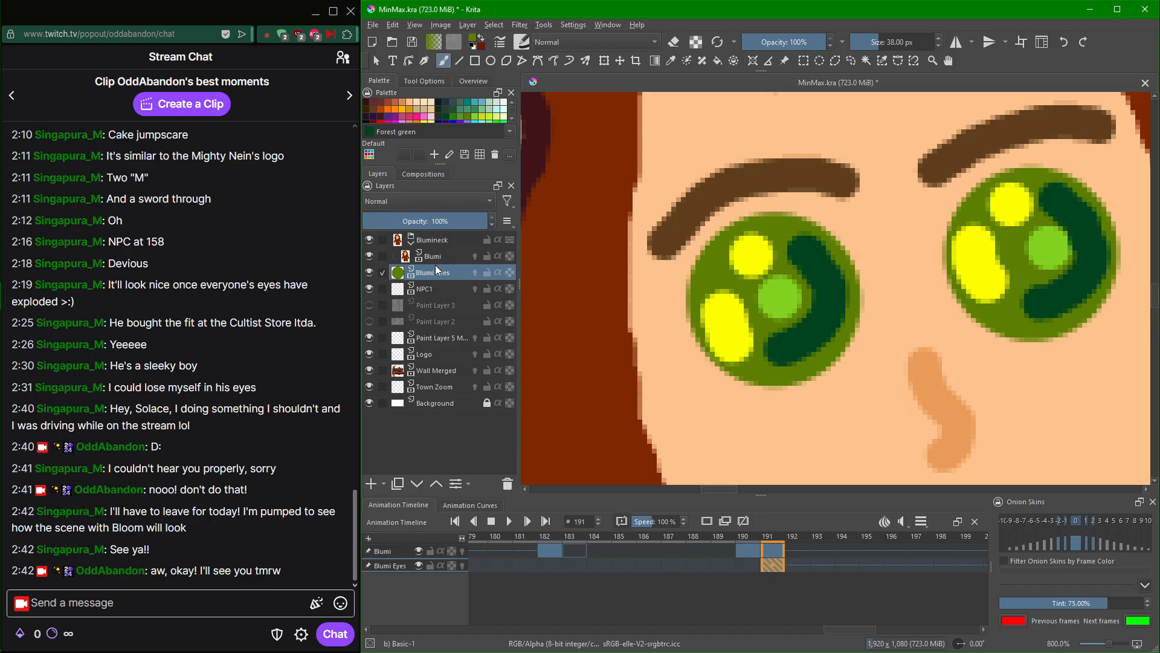
pyautogui.moveTo(437, 269)
# Toggle the Blumi layer's visibility repeatedly at frame 191 to compare its drawn eye with the green dab underneath.
pyautogui.click(416, 550)
pyautogui.click(417, 551)
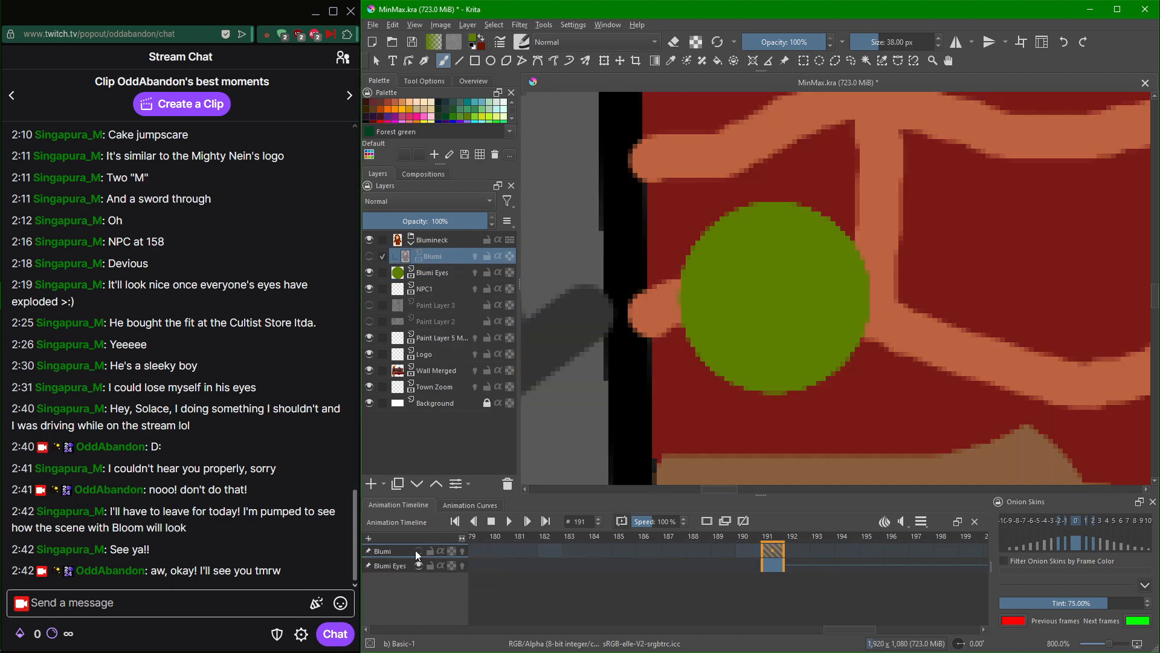
pyautogui.click(418, 550)
pyautogui.click(418, 551)
pyautogui.click(418, 552)
pyautogui.click(419, 552)
pyautogui.click(418, 552)
pyautogui.click(419, 552)
pyautogui.click(418, 552)
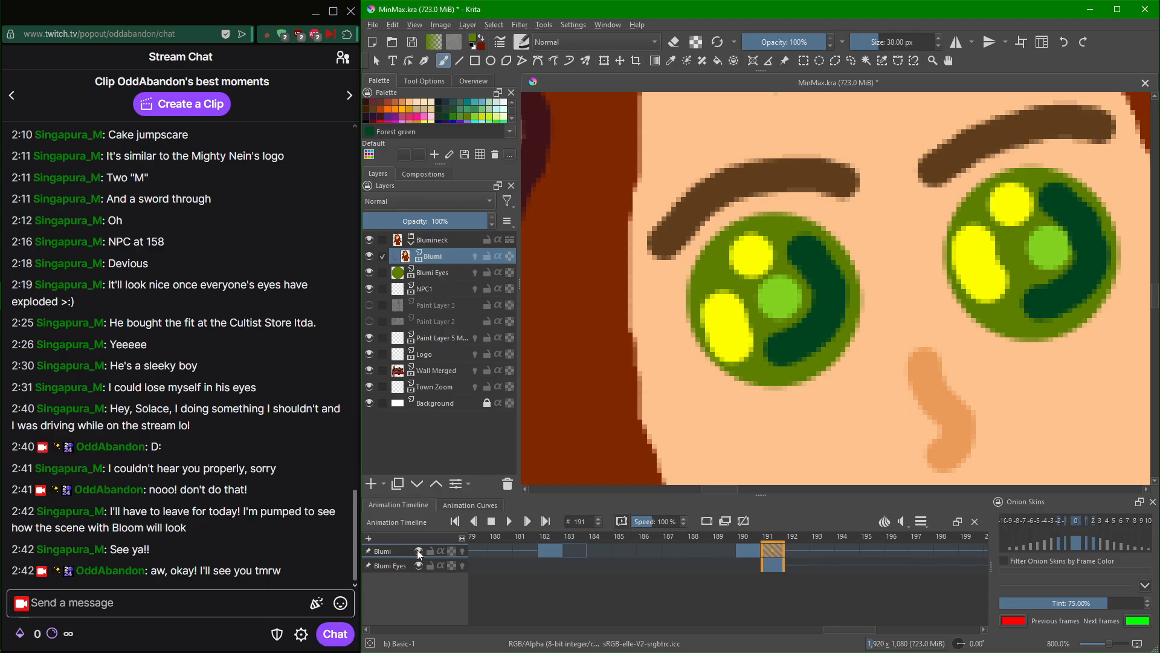
pyautogui.click(419, 551)
pyautogui.click(419, 551)
# Undo the Blumi Eyes keyframes and the layer's move out of the Blumineck group.
pyautogui.hotkey('ctrl', 'z')
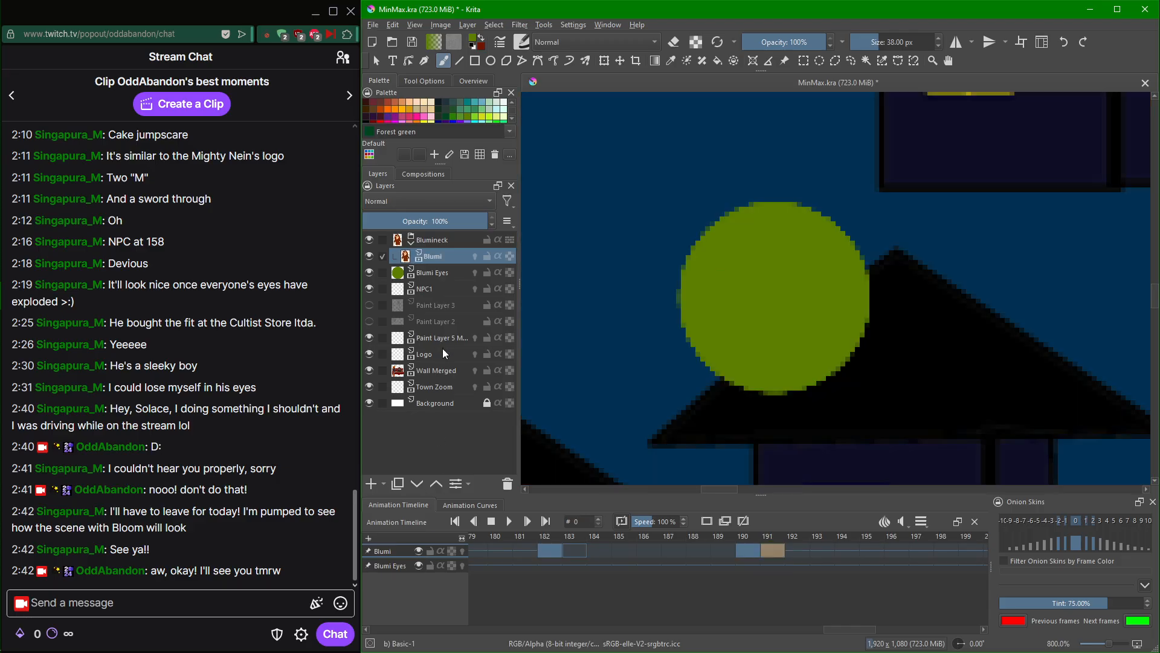
pyautogui.hotkey('ctrl', 'z')
pyautogui.hotkey('ctrl', 'z')
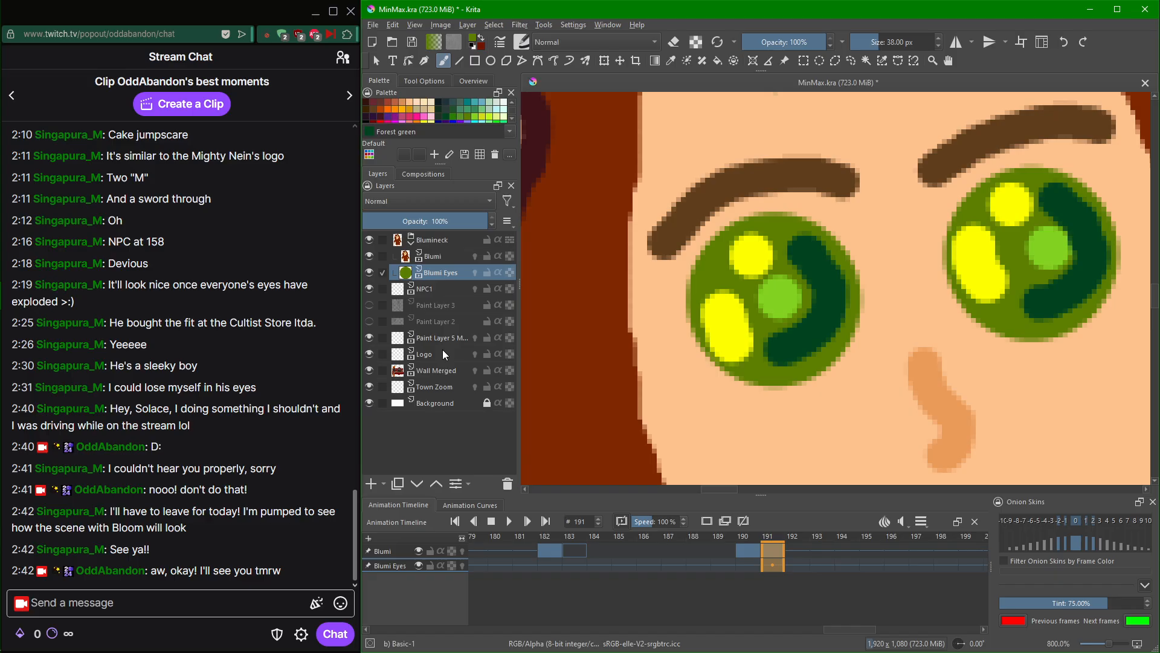
pyautogui.hotkey('ctrl', 'z')
pyautogui.hotkey('ctrl', 'z')
pyautogui.hotkey('ctrl', 'z')
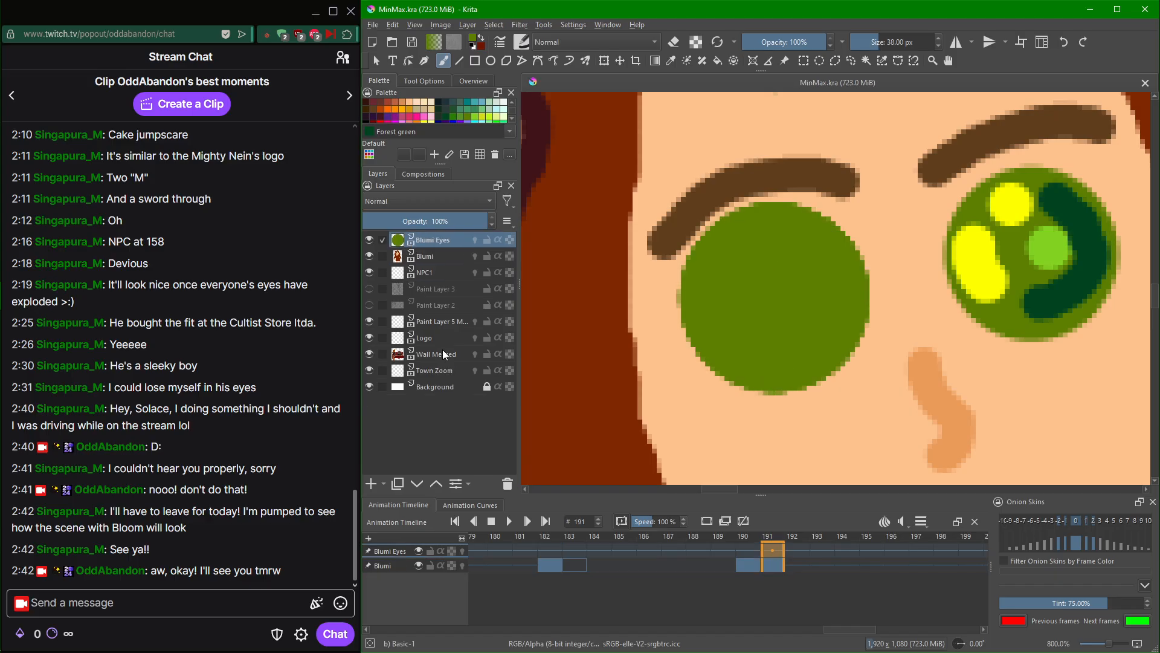
pyautogui.hotkey('ctrl', 'z')
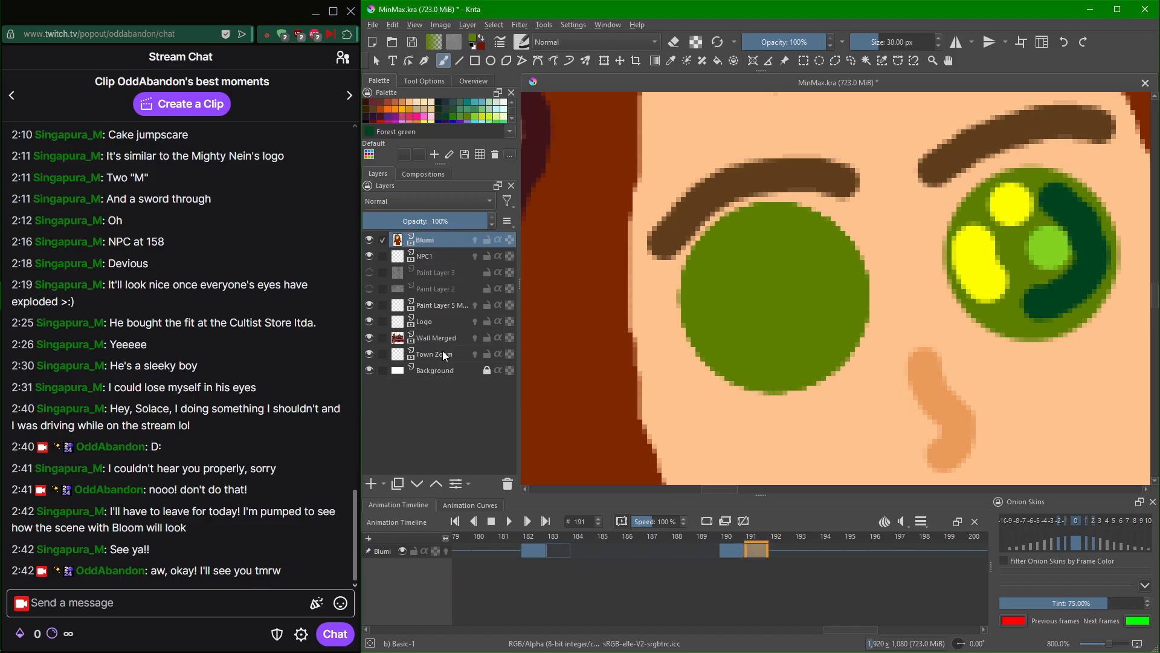
pyautogui.hotkey('ctrl', 'shift', 'z')
pyautogui.hotkey('ctrl', 'shift', 'z')
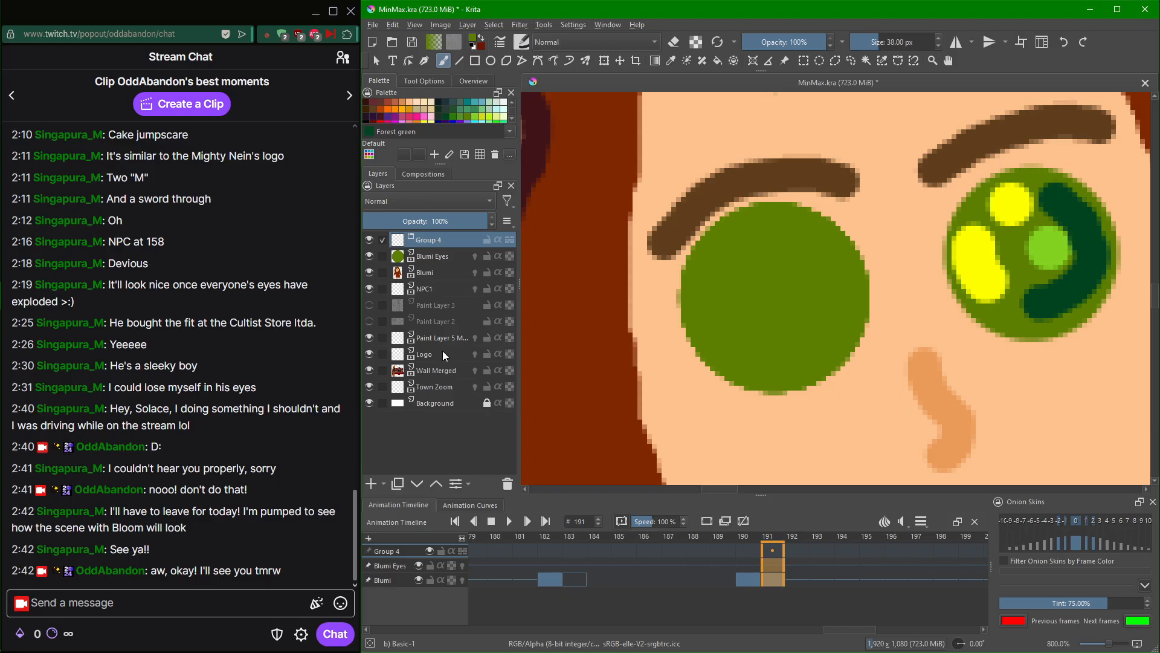
pyautogui.hotkey('ctrl', 'shift', 'z')
pyautogui.hotkey('ctrl', 'shift', 'z')
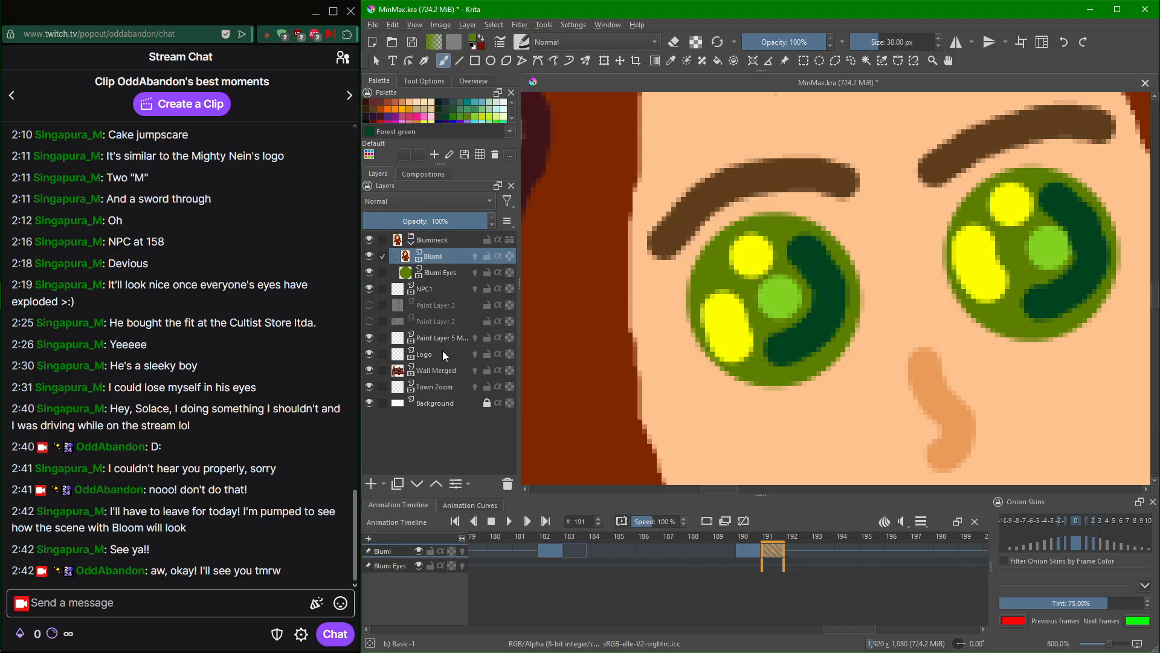
# Show the Blumineck group on the animation timeline, and make Paint Layer 5 the active layer.
pyautogui.press('pageup')
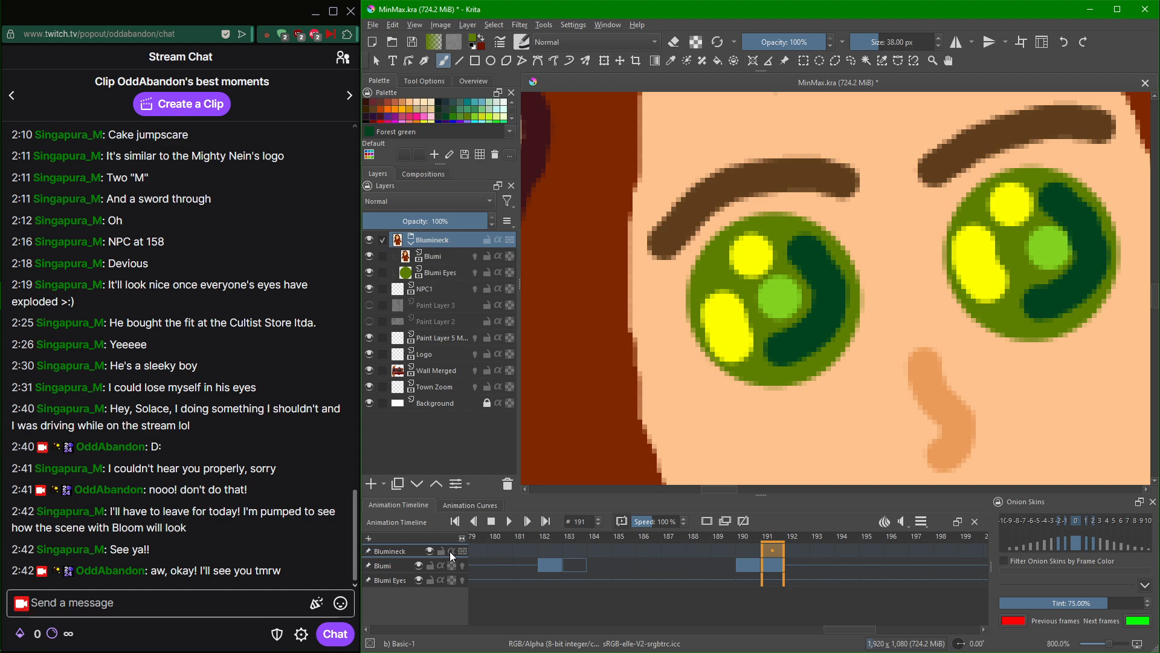
pyautogui.click(444, 289)
pyautogui.click(444, 322)
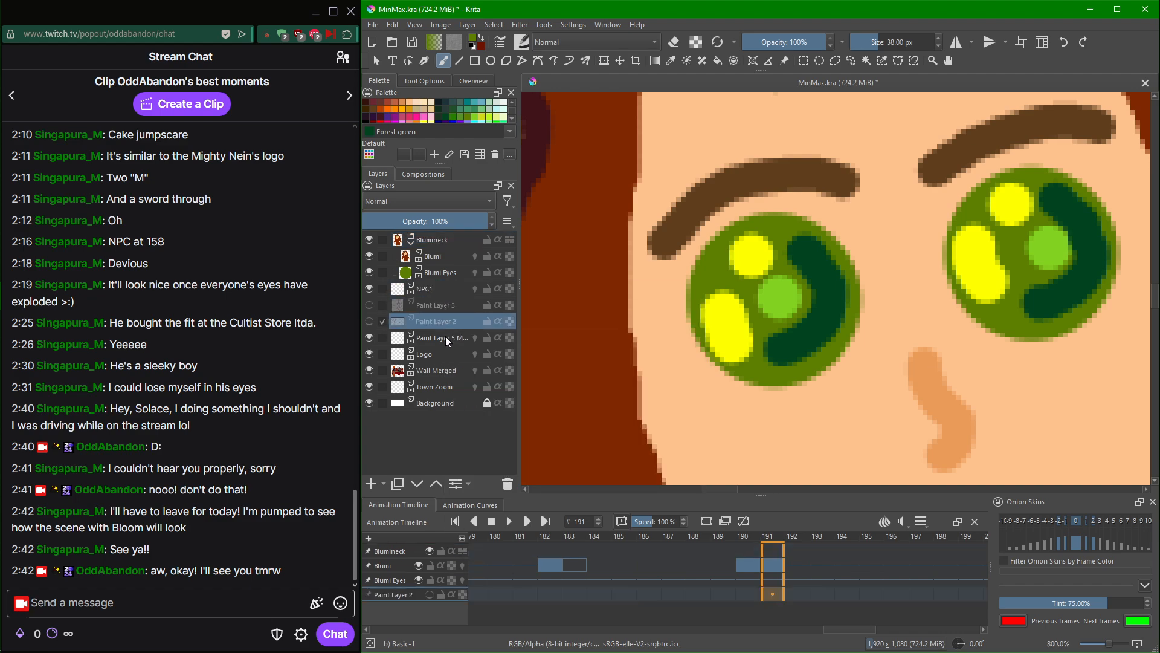
pyautogui.click(445, 336)
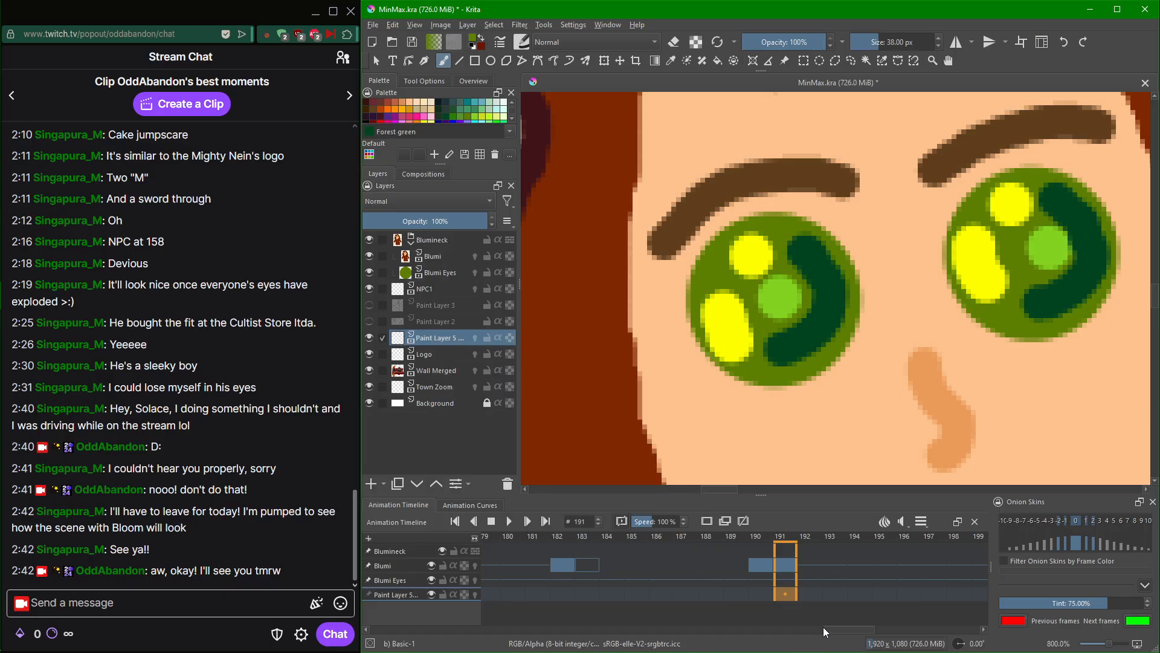
# Go to frame 118 and step through the neighbouring frames, comparing the artwork around frames 119 to 122, ending at frame 120.
pyautogui.moveTo(828, 628); pyautogui.dragTo(653, 628)
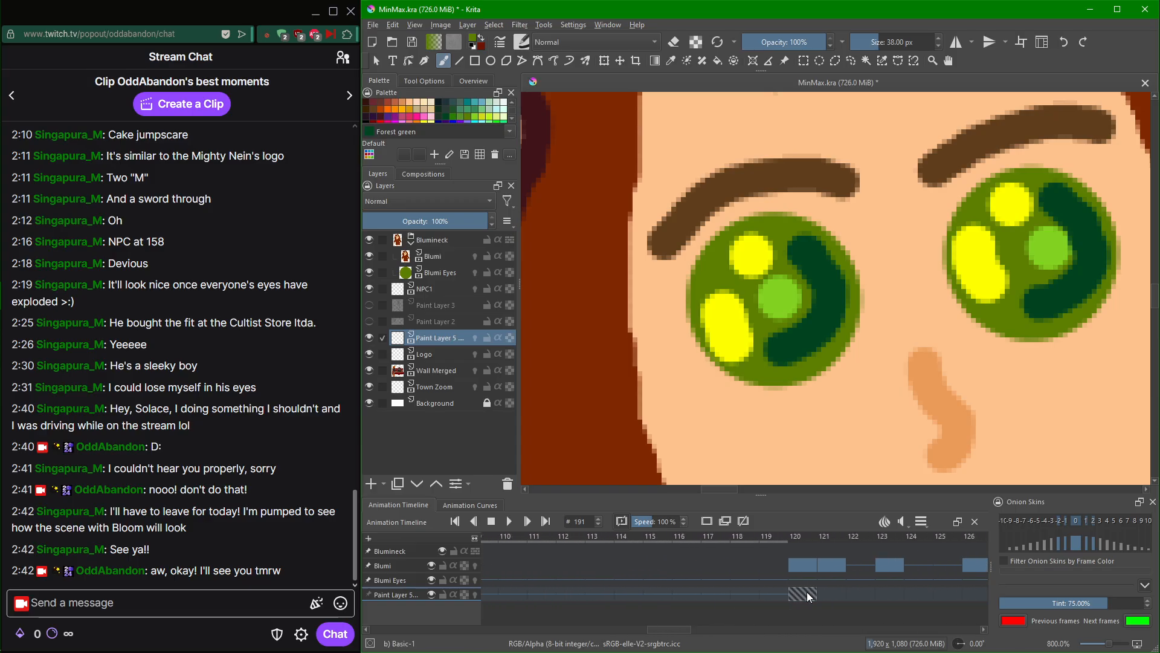
pyautogui.click(755, 600)
pyautogui.scroll(-8, 908, 372)
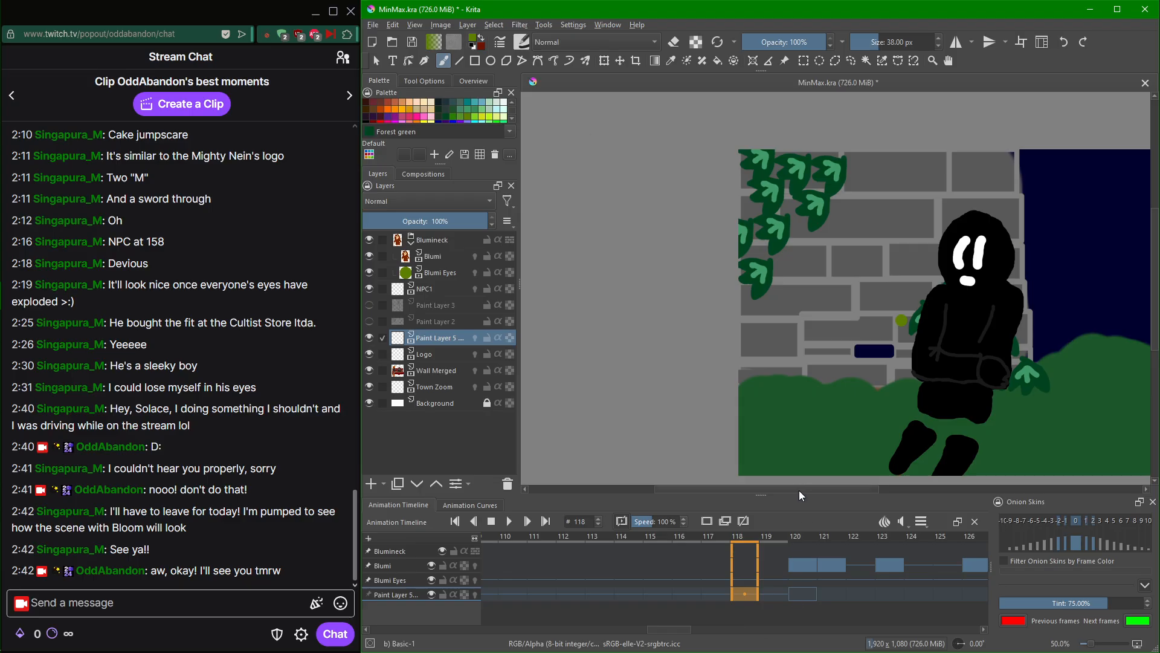
pyautogui.moveTo(800, 488); pyautogui.dragTo(883, 442)
pyautogui.press('Right')
pyautogui.press('Right')
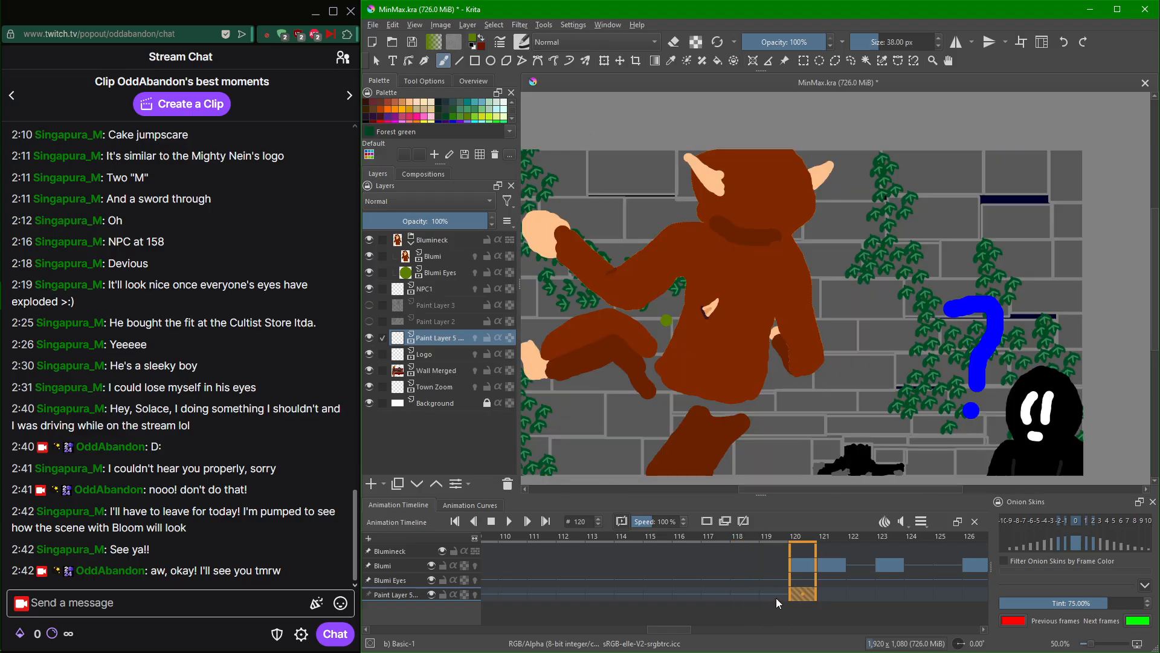
pyautogui.press('Left')
pyautogui.press('Right')
pyautogui.press('Right')
pyautogui.press('Right')
pyautogui.press('Left')
pyautogui.press('Left')
pyautogui.press('Left')
pyautogui.press('Right')
pyautogui.press('Right')
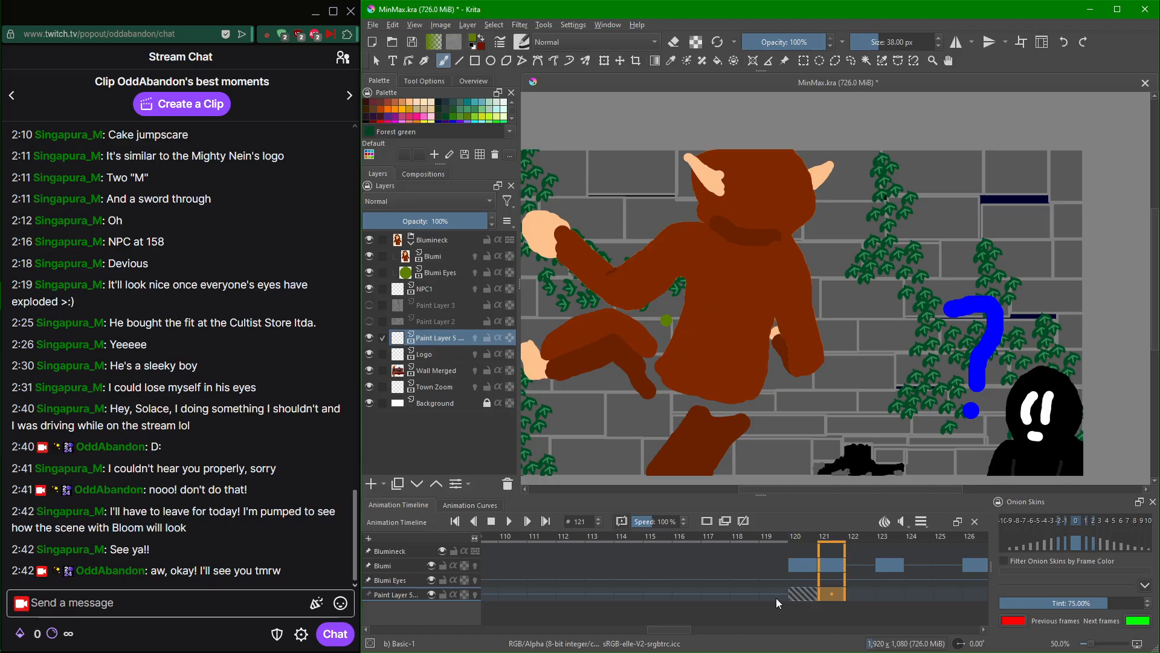
pyautogui.press('Left')
pyautogui.press('Right')
pyautogui.press('Left')
# Try to cover the skin-coloured patch on the elf's torso at frame 120 with a sampled brown dab on Paint Layer 5.
pyautogui.keyDown('ctrl'); pyautogui.click(736, 336); pyautogui.keyUp('ctrl')
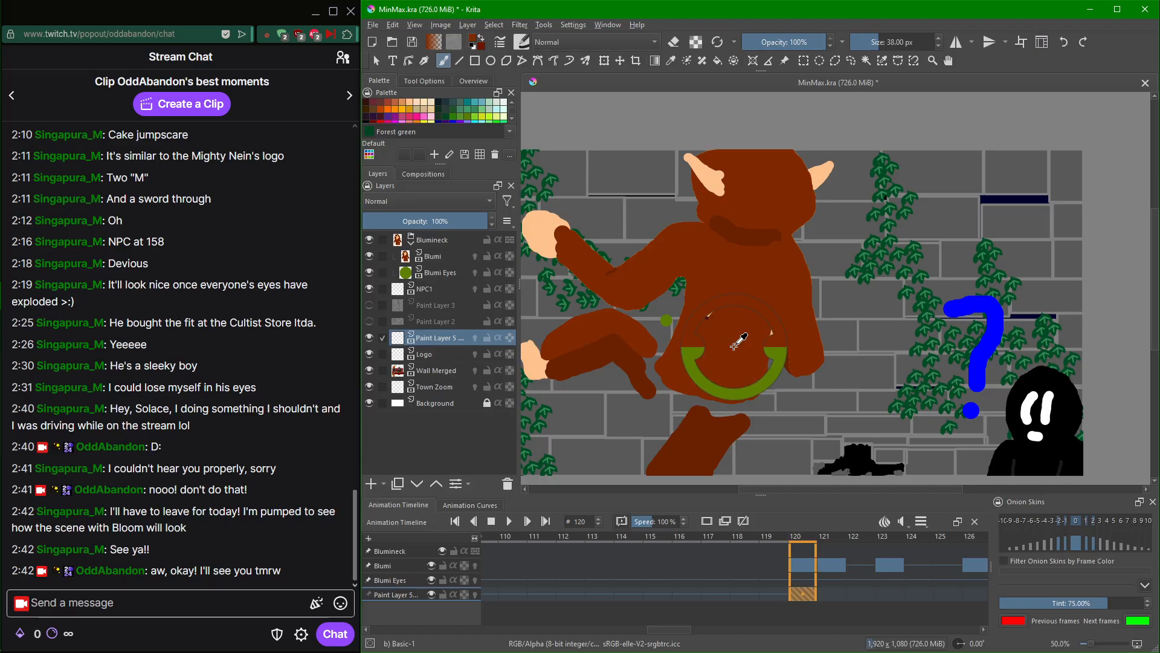
pyautogui.click(715, 291)
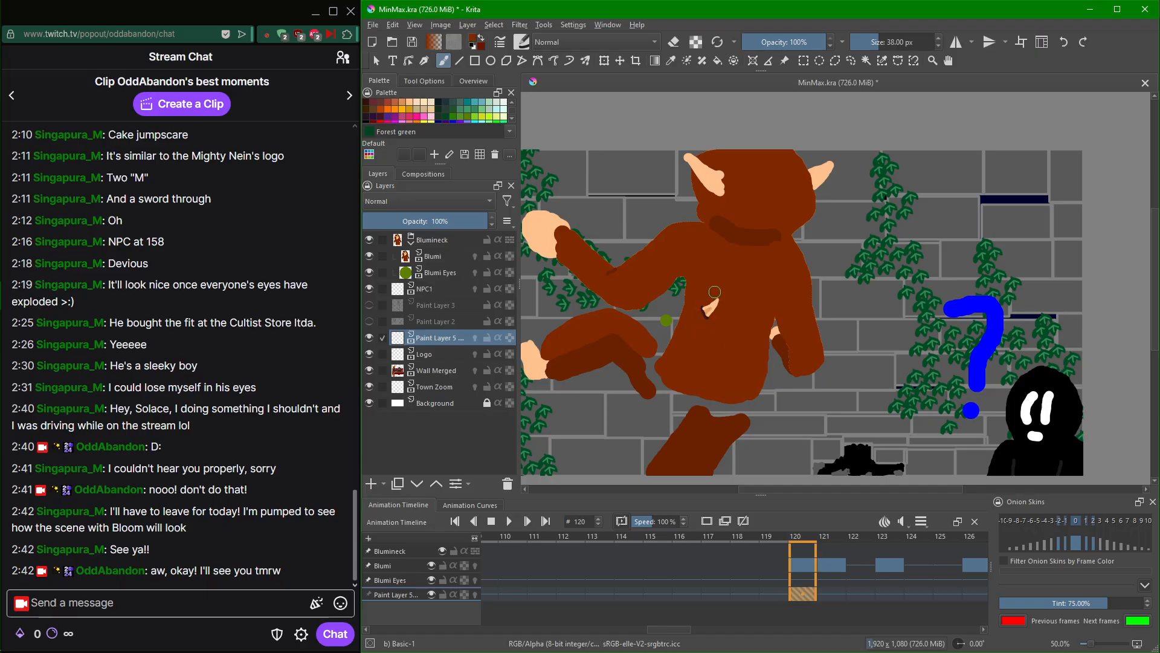
pyautogui.click(797, 563)
pyautogui.scroll(-12, 798, 563)
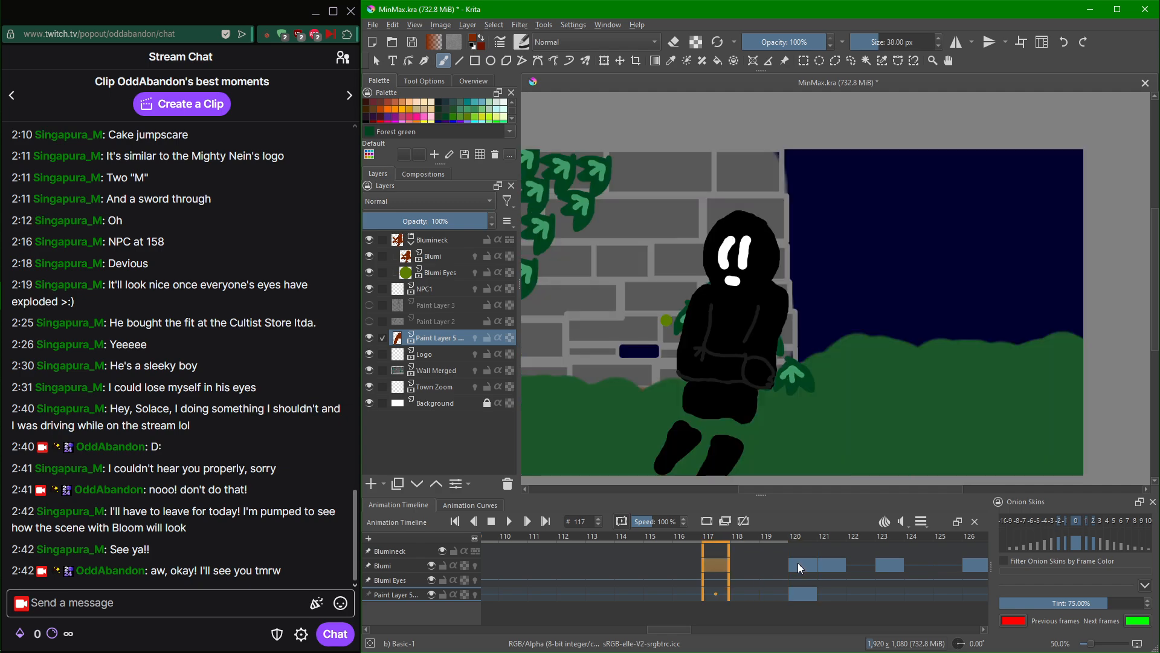
pyautogui.scroll(7, 798, 559)
pyautogui.scroll(5, 798, 557)
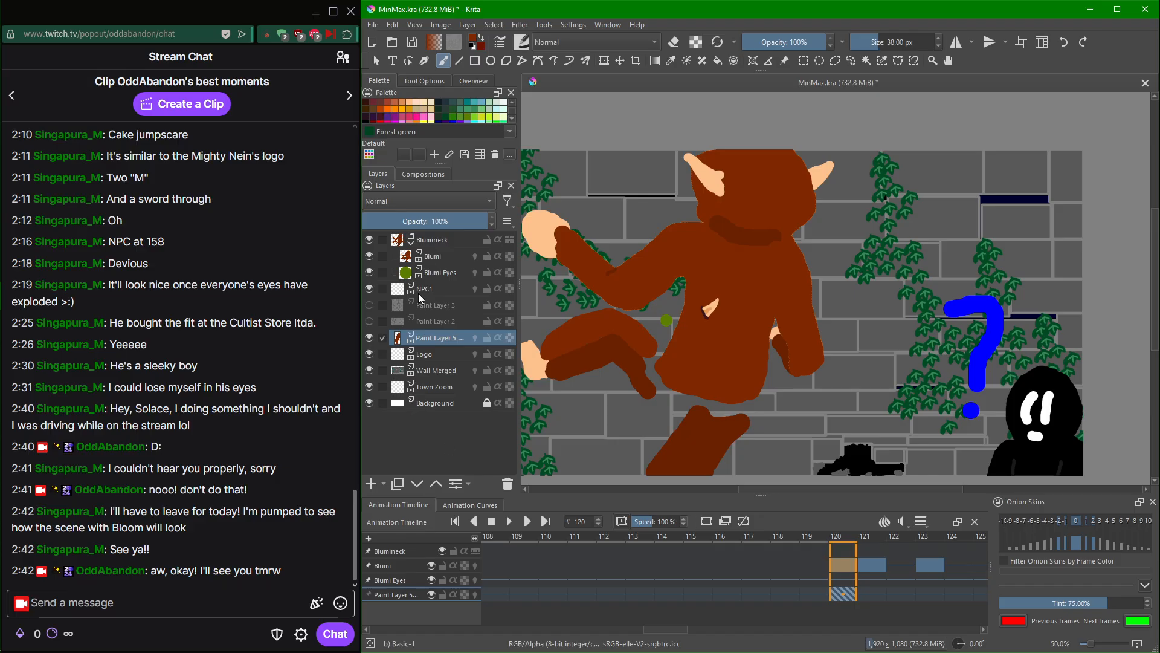
# On the Blumi layer at frame 120, paint over the skin-coloured patch on the elf's torso with the robe's sampled brown.
pyautogui.click(447, 258)
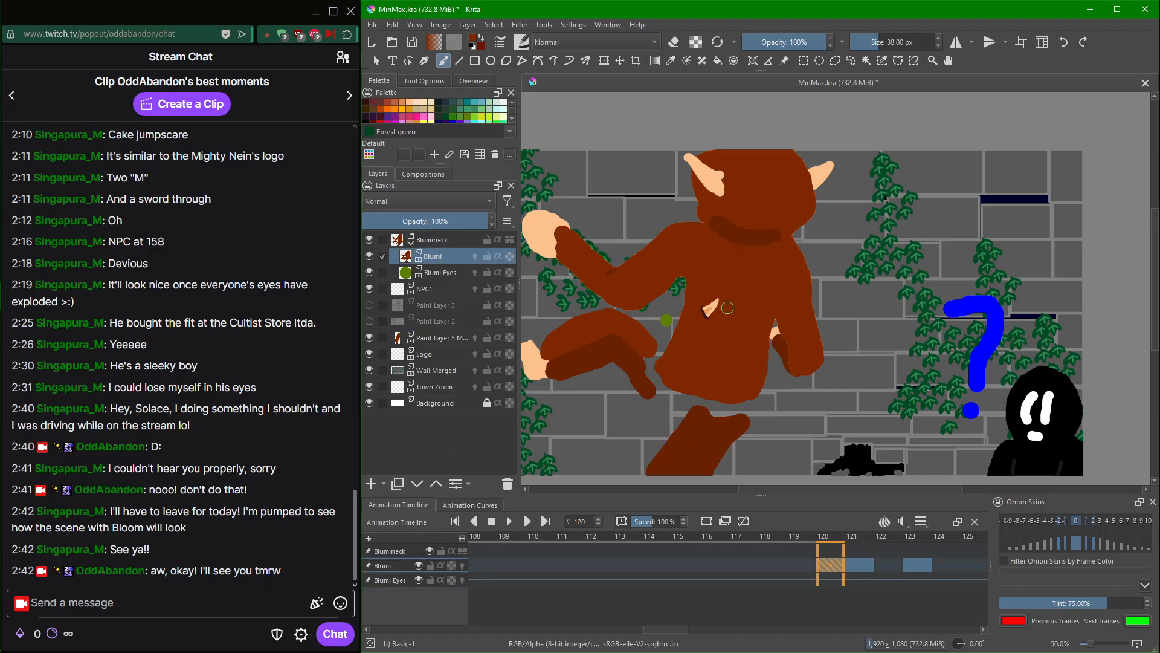
pyautogui.moveTo(716, 303); pyautogui.dragTo(702, 333)
pyautogui.scroll(-13, 811, 552)
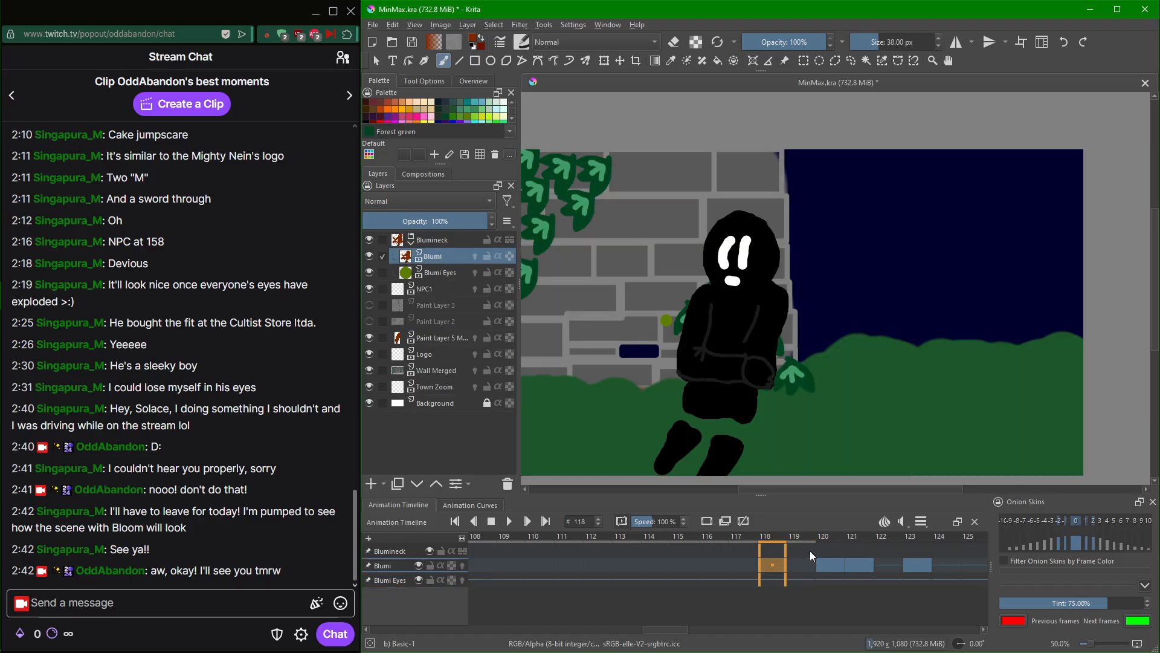
# Scrub through the frames from about 97 to 169 to review the elf's poses, and return the timeline view to around frame 120.
pyautogui.scroll(8, 812, 553)
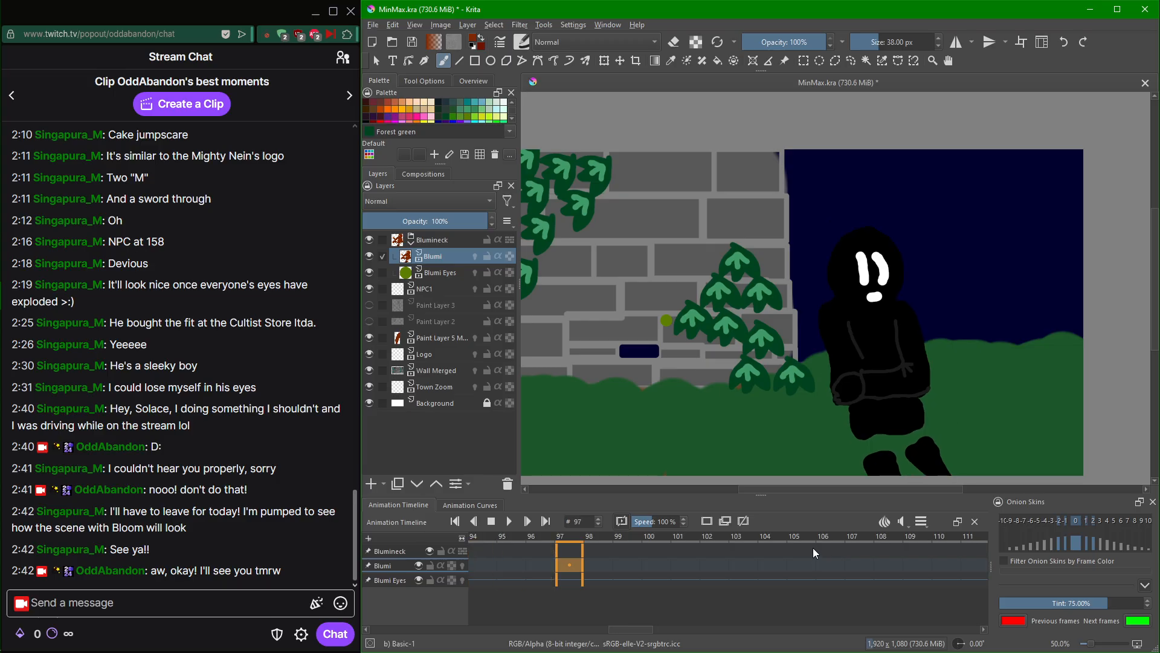
pyautogui.scroll(14, 820, 538)
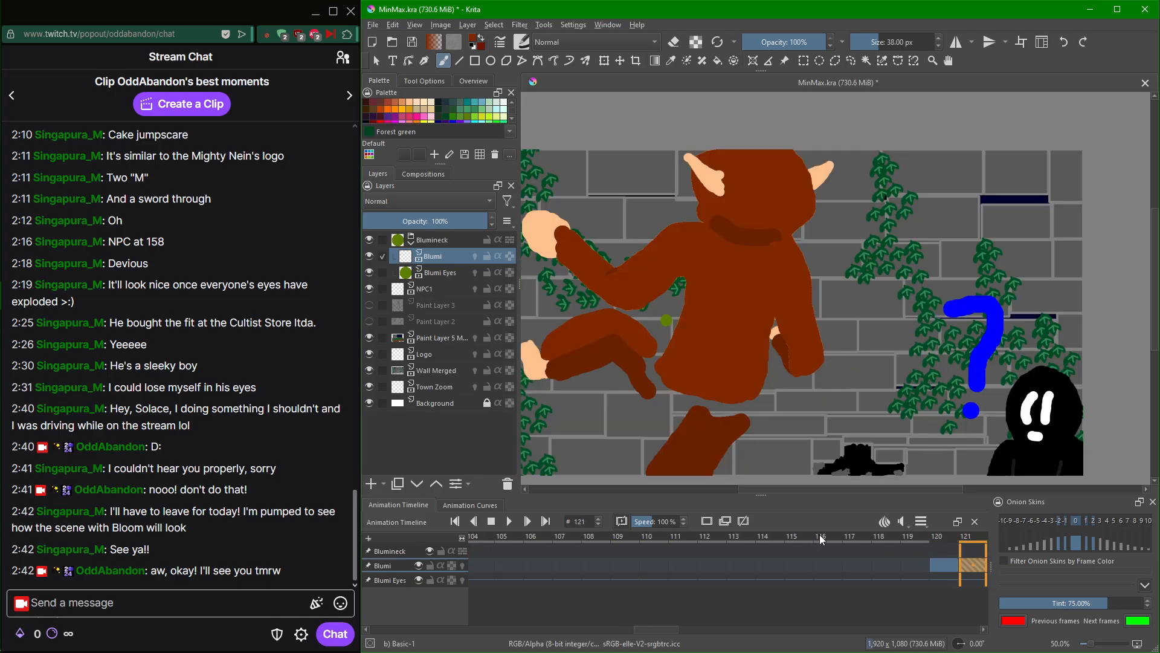
pyautogui.scroll(20, 820, 535)
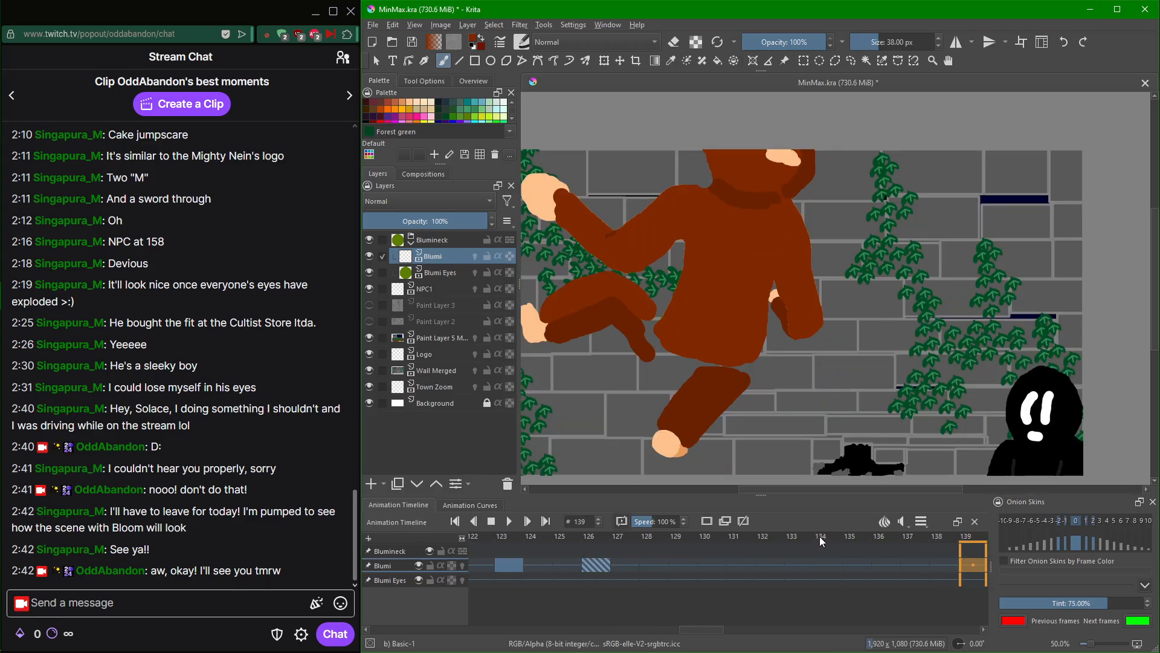
pyautogui.scroll(16, 820, 535)
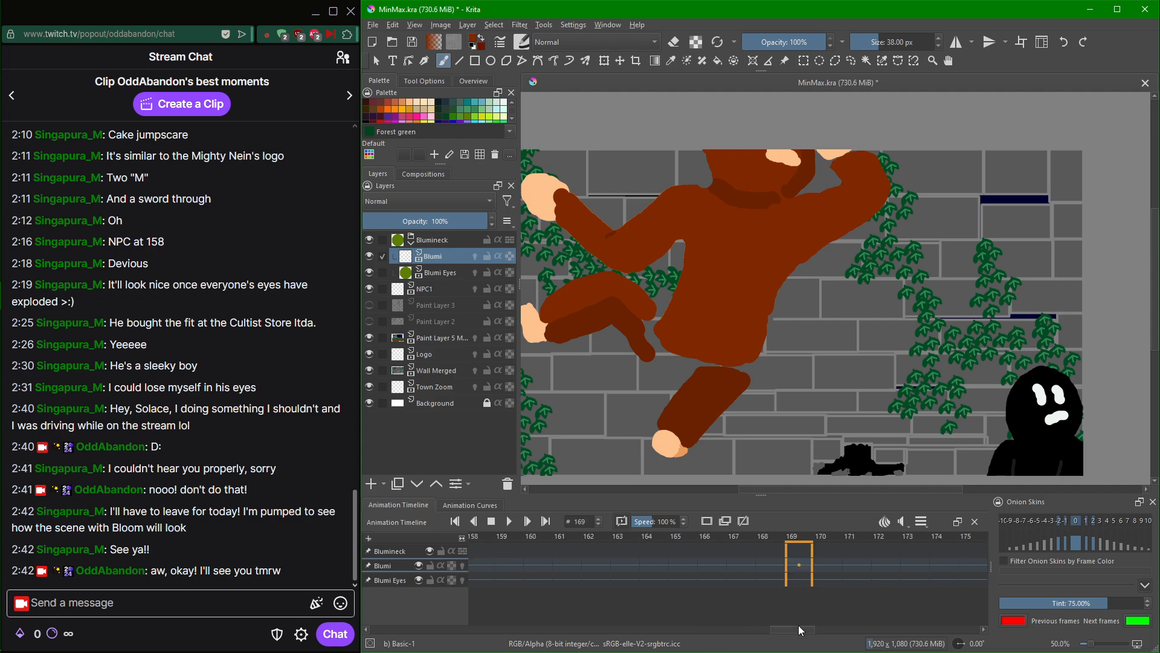
pyautogui.moveTo(802, 626); pyautogui.dragTo(698, 627)
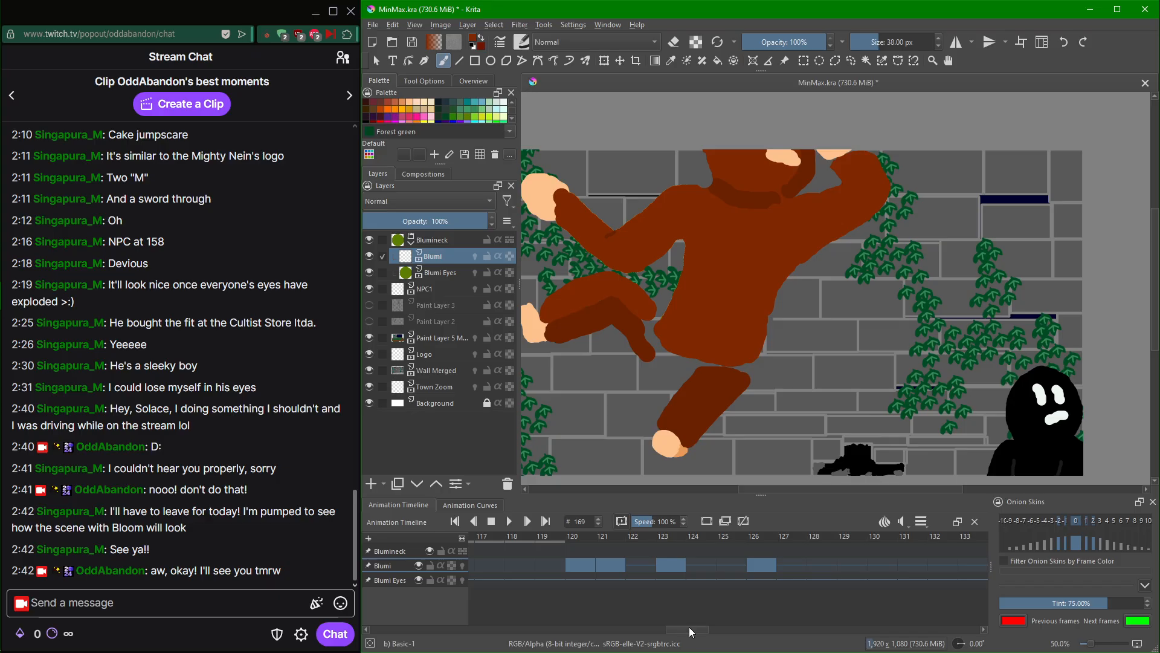
# Look through the layers from Blumi Eyes down to Background one by one, checking what each holds at frame 169.
pyautogui.click(448, 277)
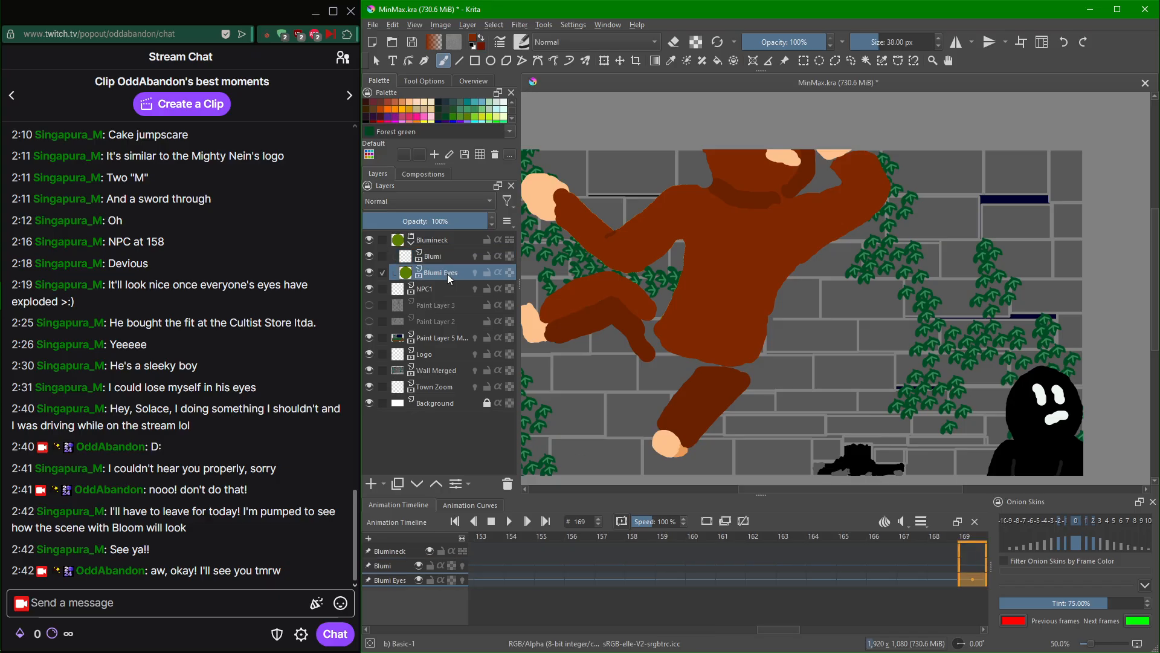
pyautogui.click(439, 290)
pyautogui.click(433, 306)
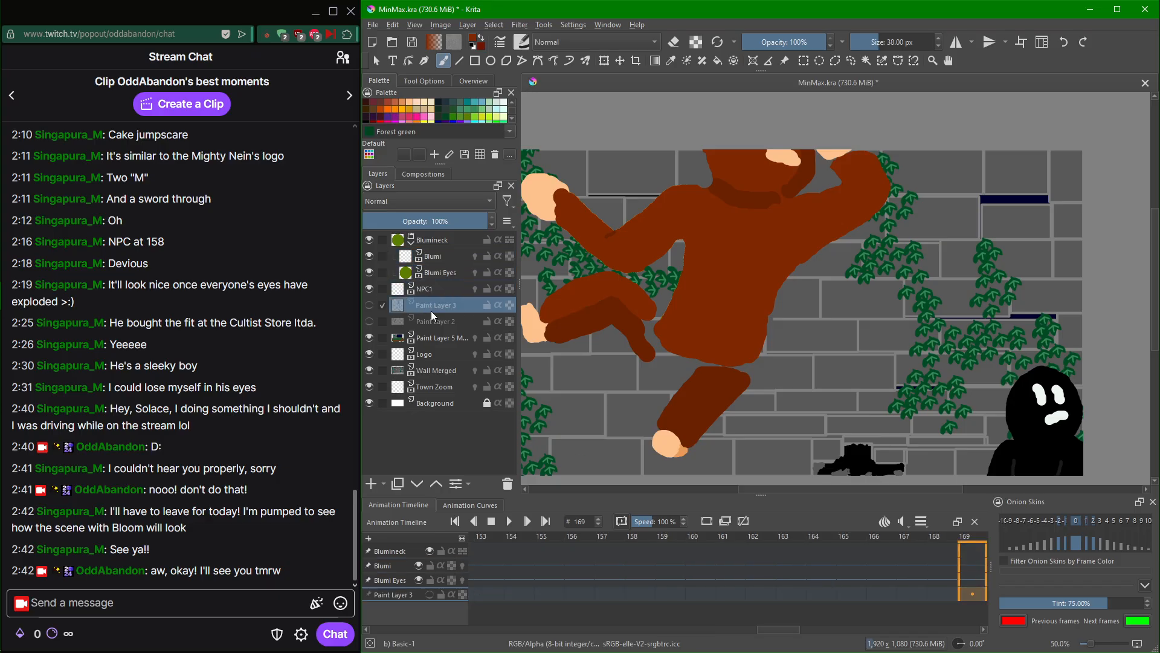
pyautogui.click(433, 322)
pyautogui.click(435, 337)
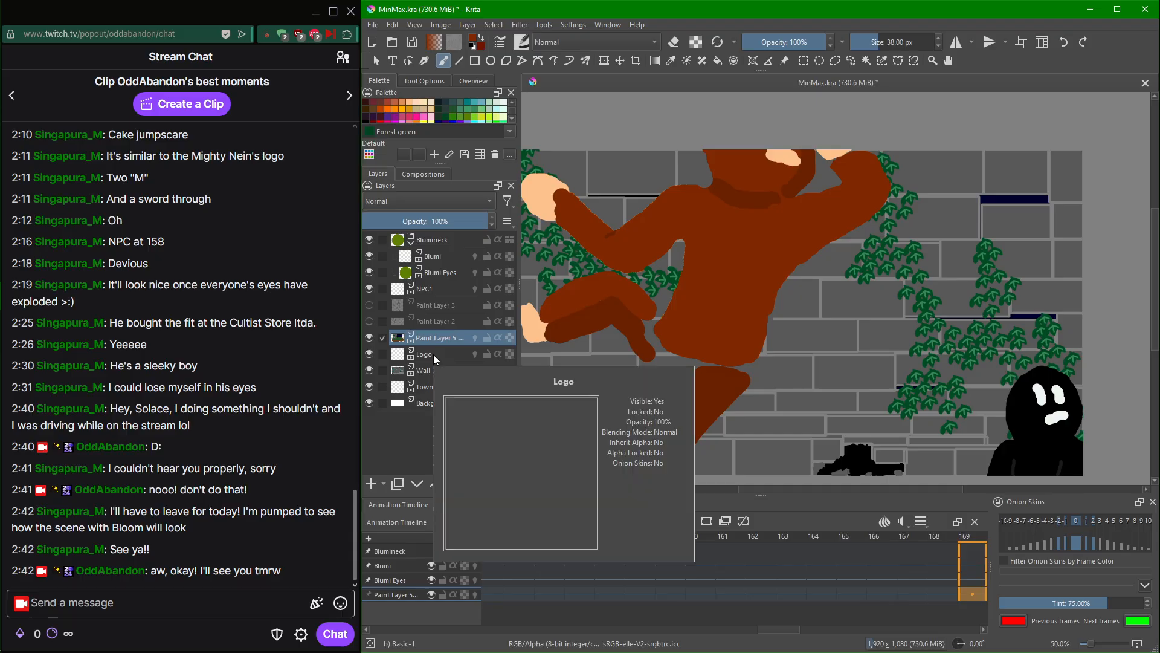
pyautogui.click(435, 357)
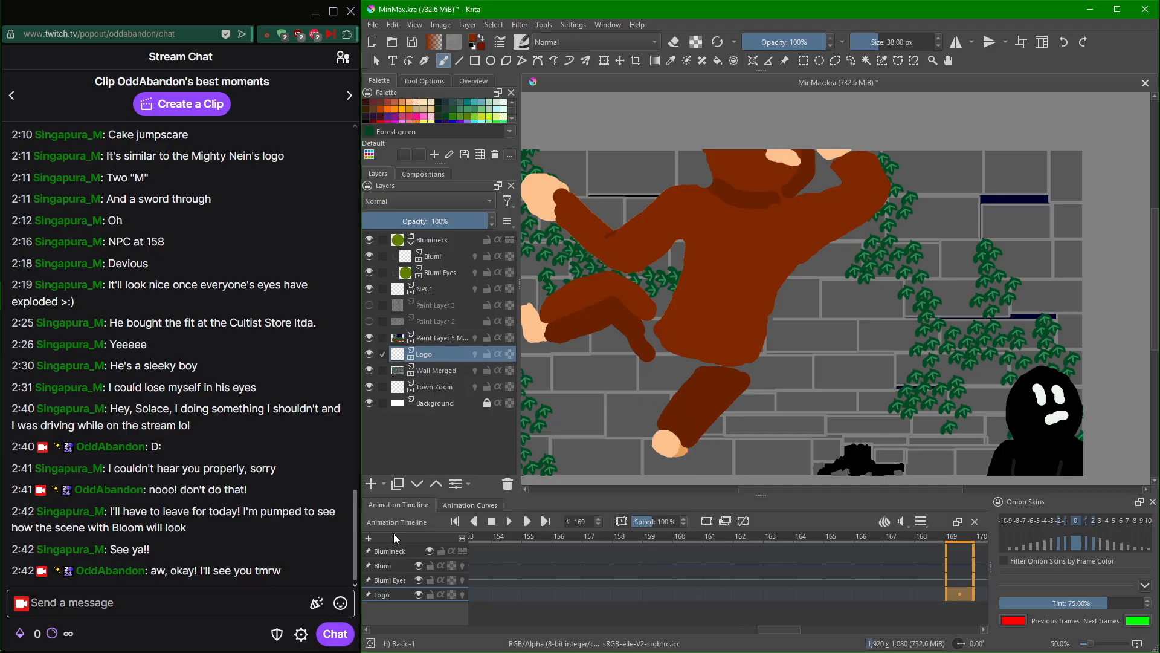
pyautogui.click(442, 404)
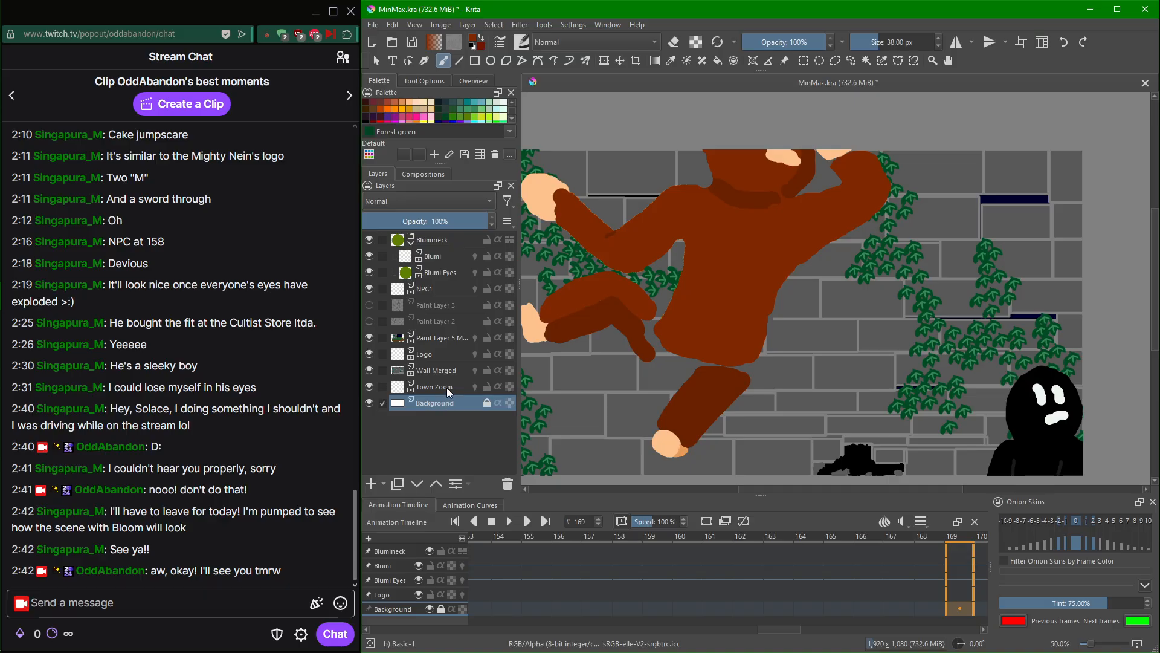
pyautogui.click(448, 389)
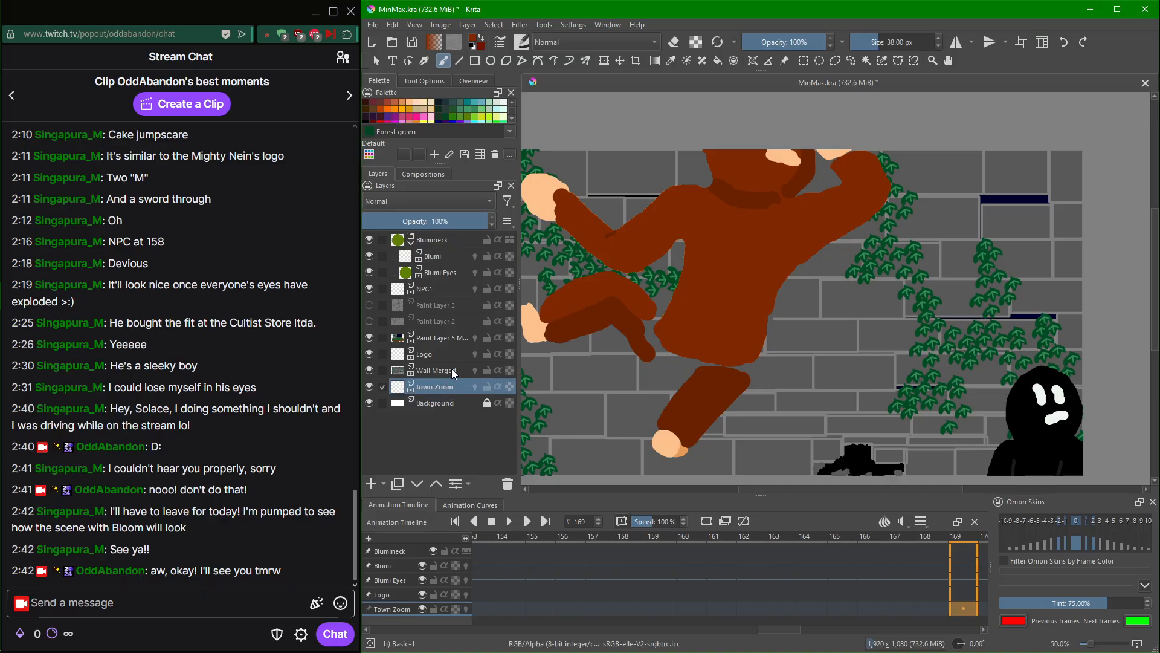
# Rename the Wall Merged layer as Wall/Details and, with Blumi Eyes selected, save the document.
pyautogui.click(455, 372)
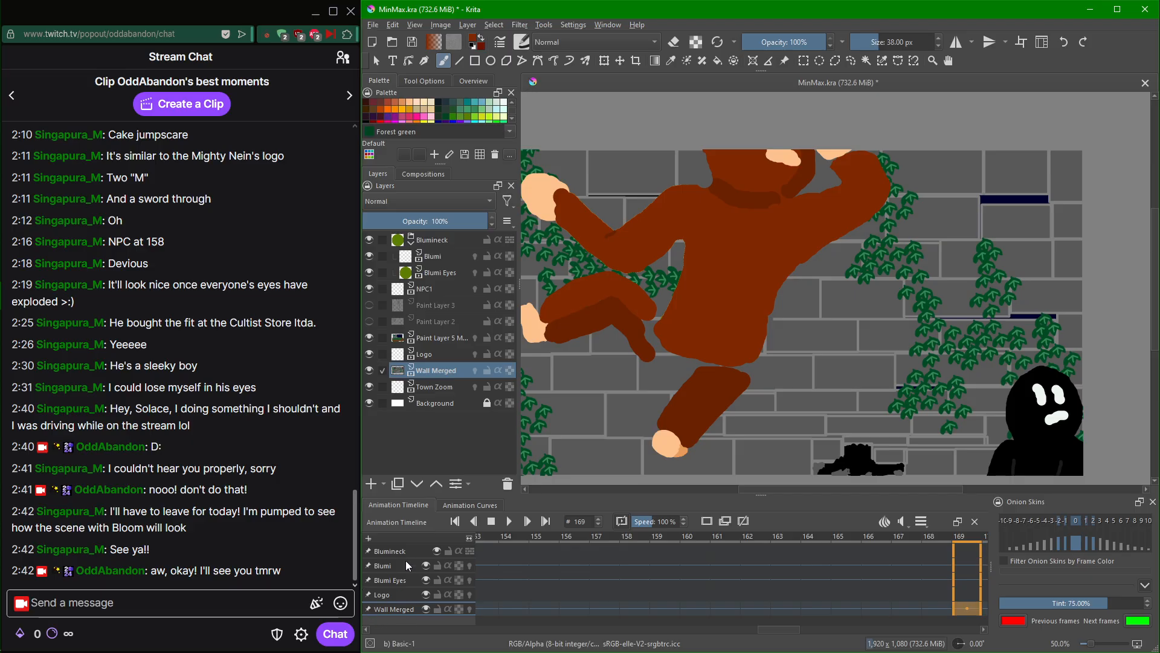
pyautogui.doubleClick(458, 370)
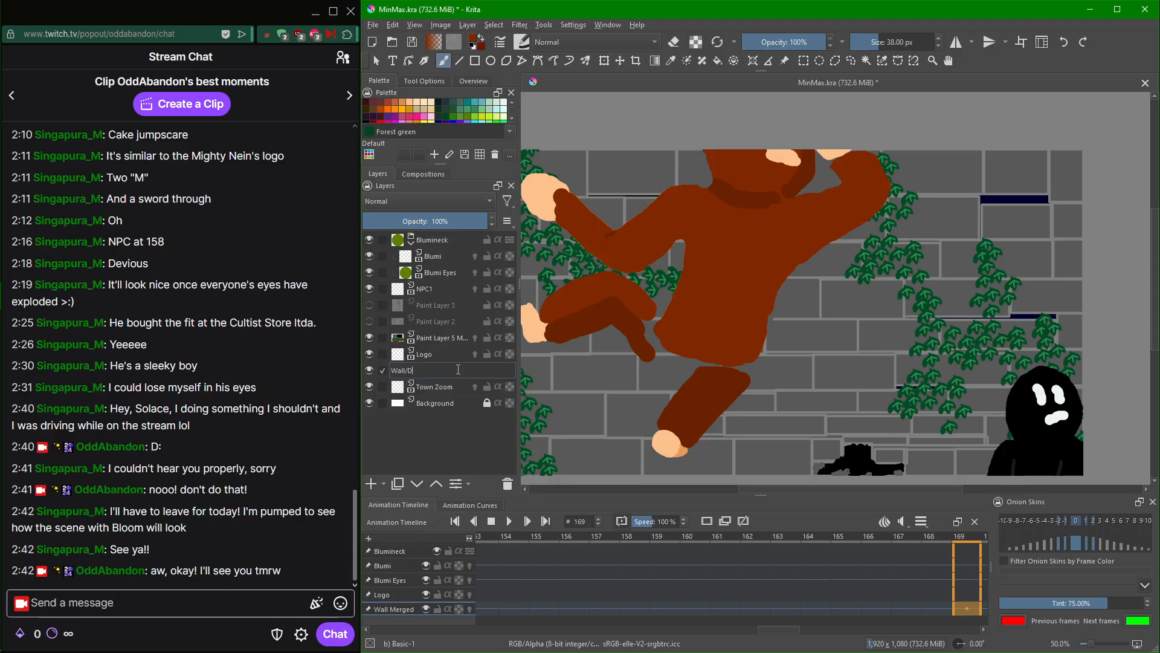
pyautogui.write('s')
pyautogui.press('Return')
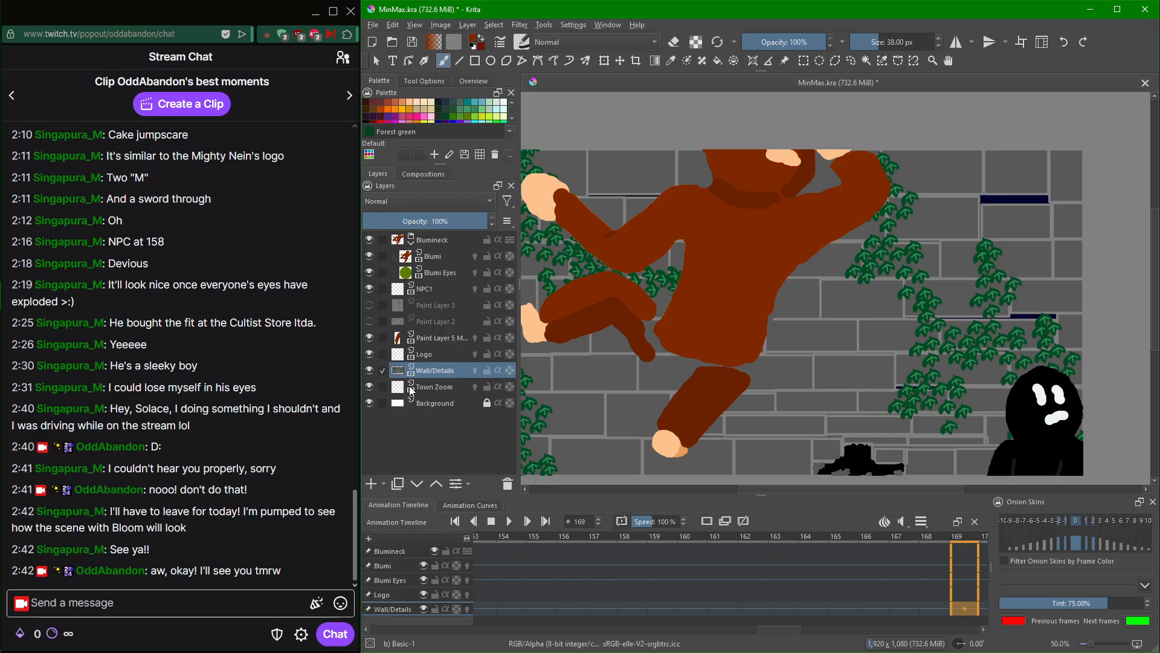
pyautogui.click(450, 276)
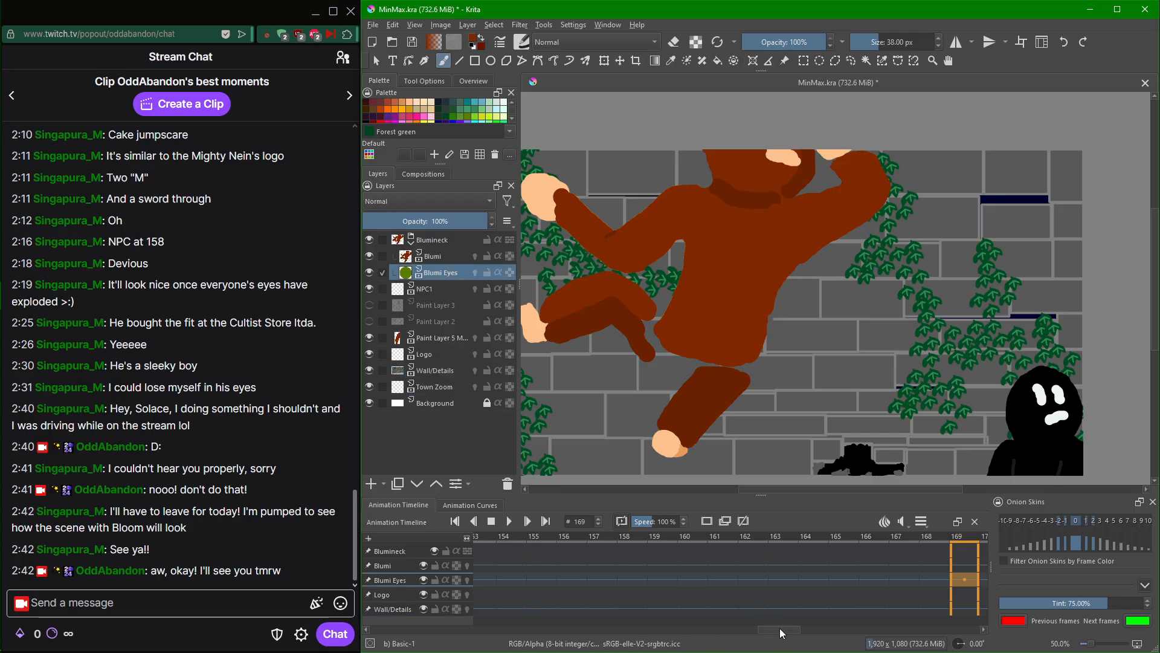
pyautogui.hotkey('ctrl', 's')
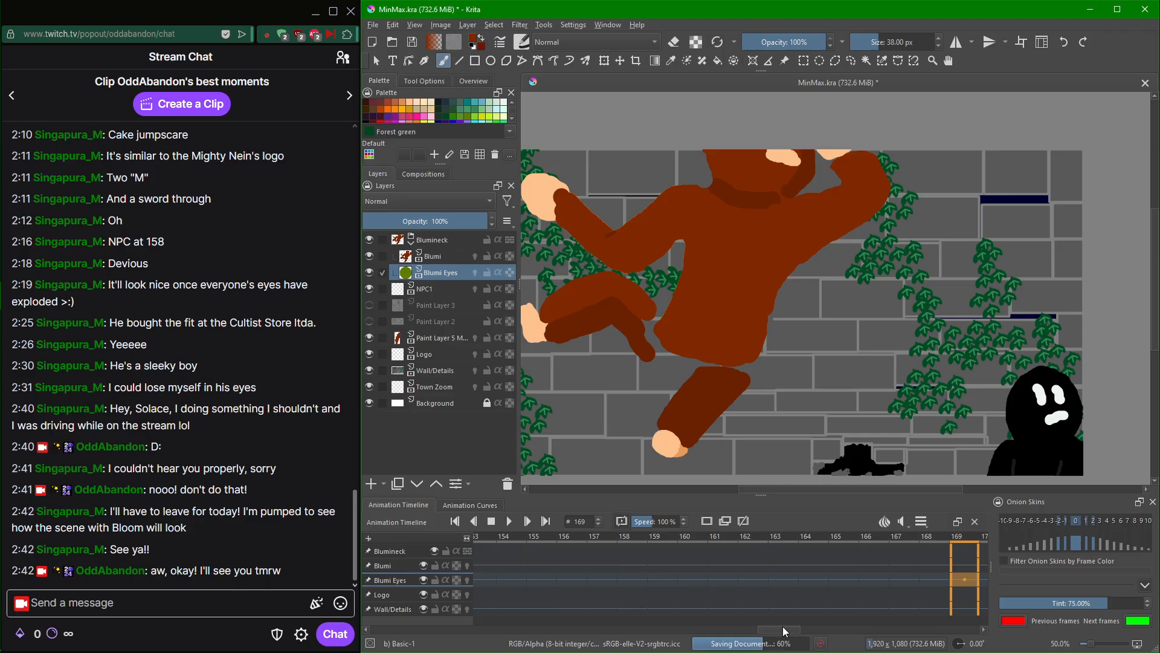
# Go to frame 191 and step back to frame 180, examining the stray brown and green marks beside the elf.
pyautogui.moveTo(785, 628); pyautogui.dragTo(857, 632)
pyautogui.moveTo(849, 629)
pyautogui.mouseDown()
pyautogui.moveTo(934, 629)
pyautogui.moveTo(849, 629)
pyautogui.mouseUp()
pyautogui.click(784, 561)
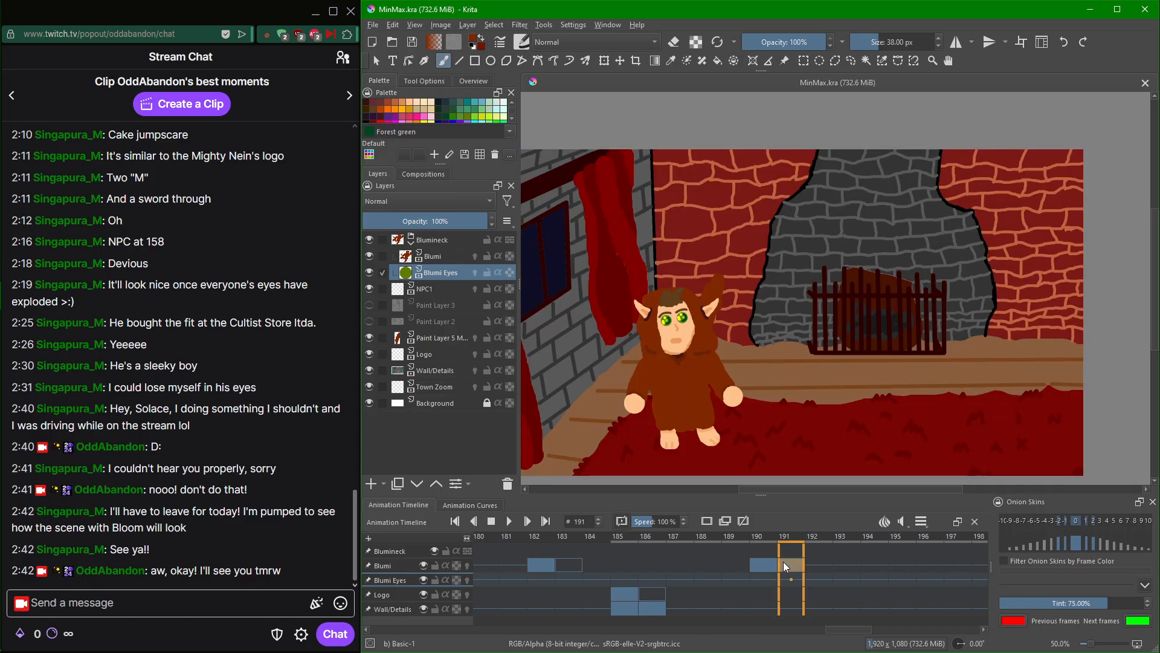
pyautogui.press('Left')
pyautogui.press('Left')
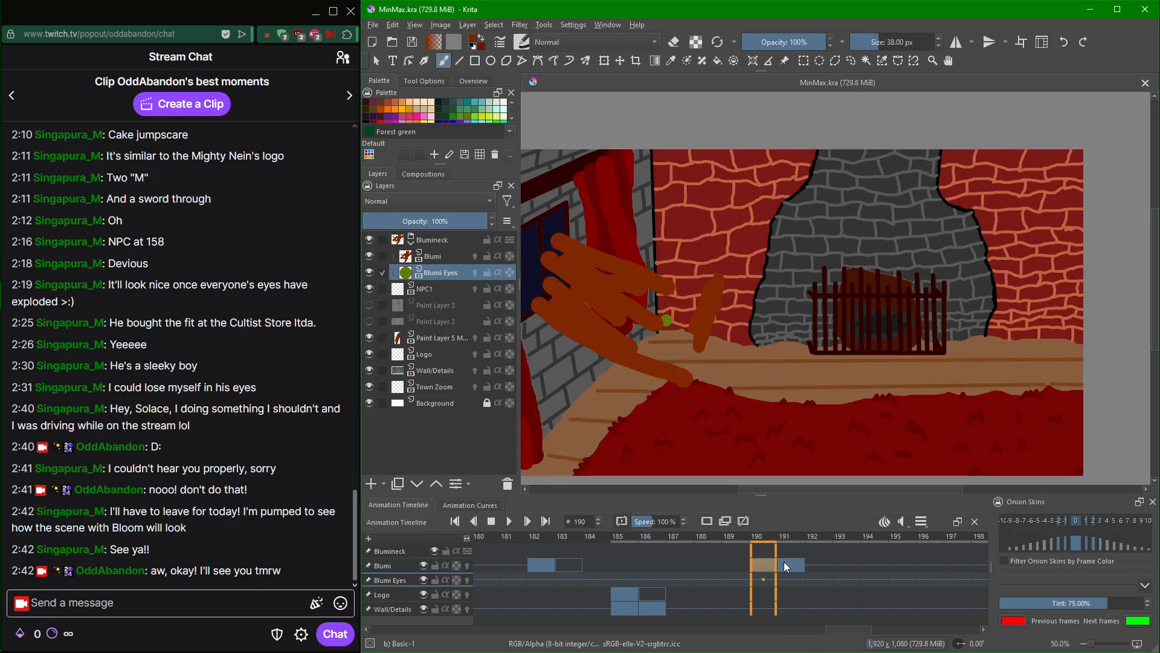
pyautogui.press('Left')
pyautogui.press('Left')
pyautogui.press('Left')
pyautogui.press('Left')
pyautogui.press('Left')
pyautogui.press('Left')
pyautogui.press('Left')
pyautogui.press('Left')
pyautogui.press('Left')
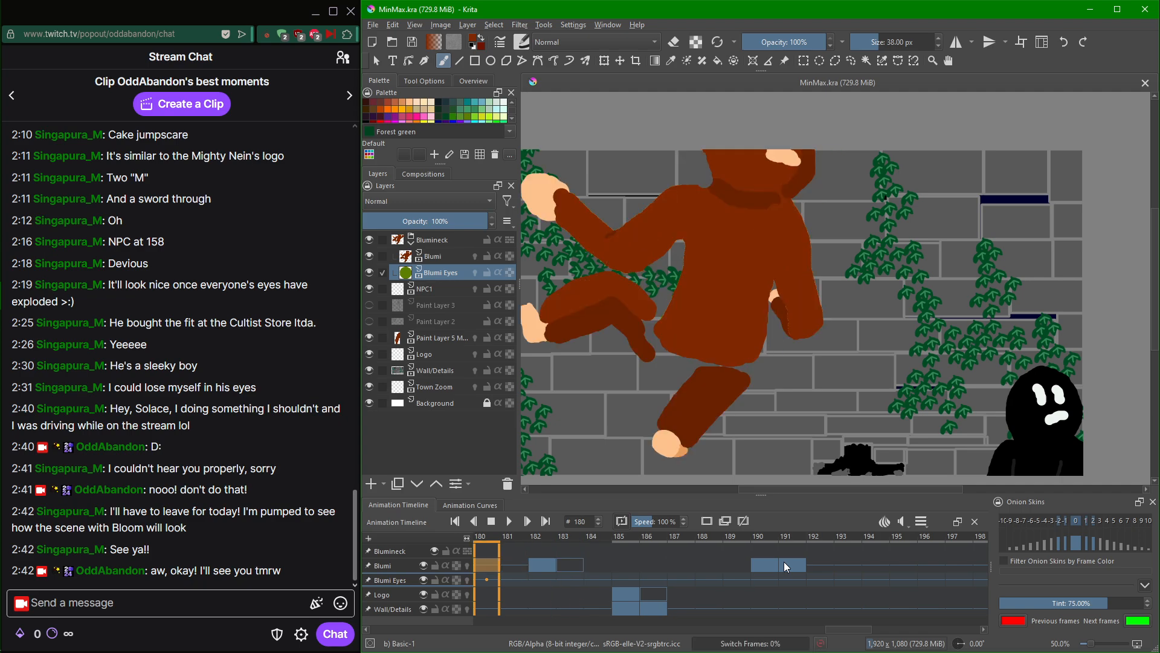
# Step back and forth between about frames 175 and 183 to compare the elf's poses with the stray marks, ending at frame 177.
pyautogui.press('Right')
pyautogui.press('Right')
pyautogui.press('Right')
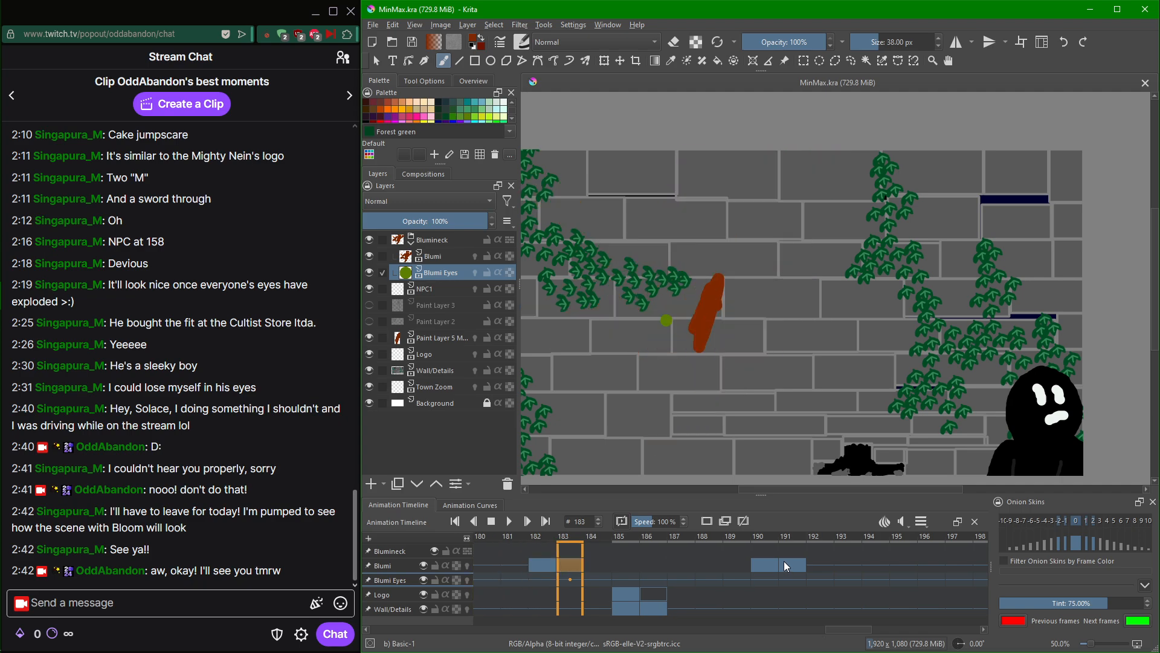
pyautogui.press('Left')
pyautogui.press('Left')
pyautogui.press('Left')
pyautogui.press('Left')
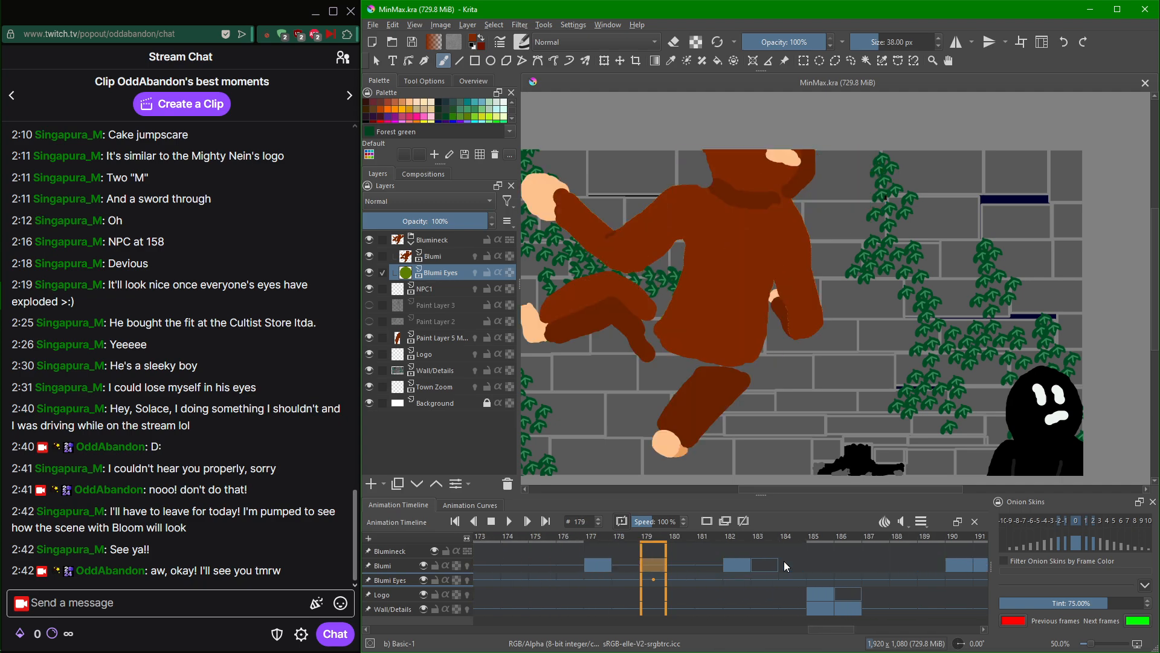
pyautogui.press('Right')
pyautogui.press('Right')
pyautogui.press('Right')
pyautogui.press('Right')
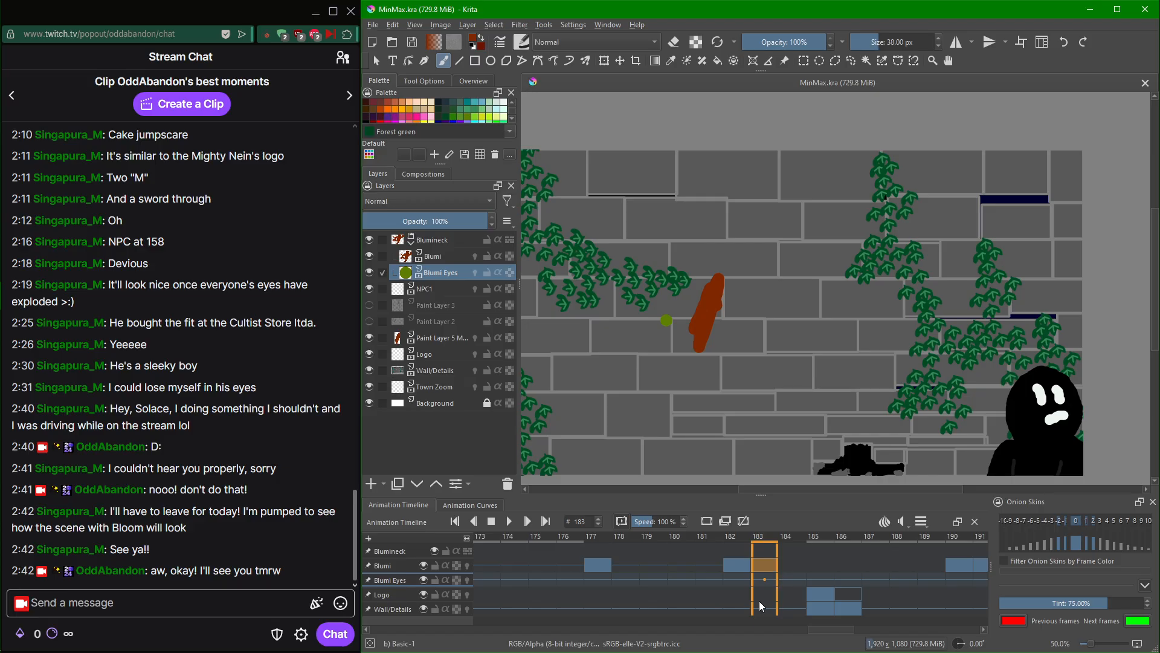
pyautogui.press('Left')
pyautogui.press('Left')
pyautogui.press('Left')
pyautogui.press('Left')
pyautogui.press('Left')
pyautogui.press('Left')
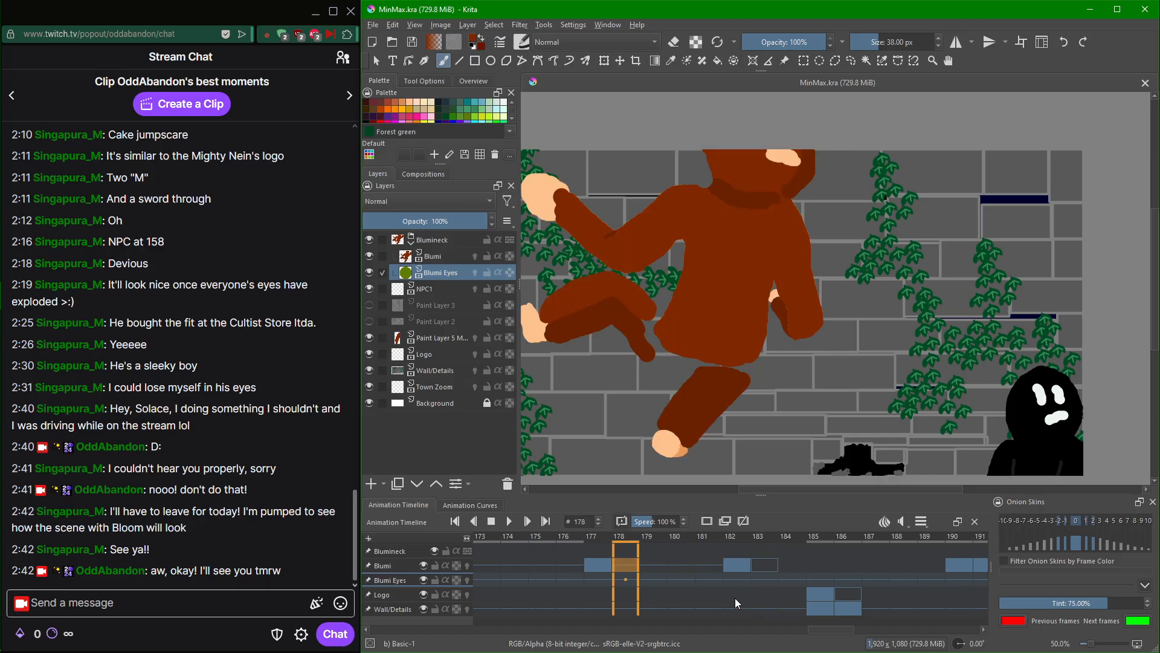
pyautogui.press('Left')
pyautogui.press('Left')
pyautogui.press('Left')
pyautogui.press('Left')
pyautogui.press('Left')
pyautogui.press('Left')
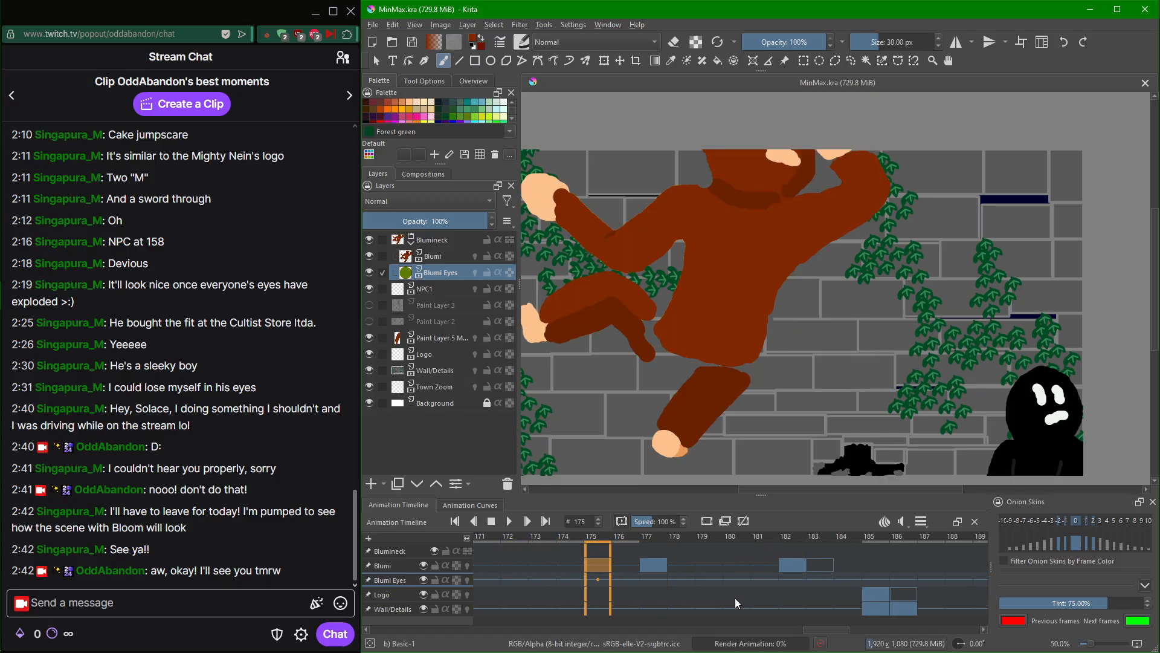
pyautogui.press('Right')
pyautogui.press('Right')
pyautogui.press('Right')
pyautogui.press('Right')
pyautogui.press('Right')
pyautogui.press('Right')
pyautogui.press('Right')
pyautogui.press('Right')
pyautogui.press('Right')
pyautogui.press('Right')
pyautogui.press('Right')
pyautogui.press('Right')
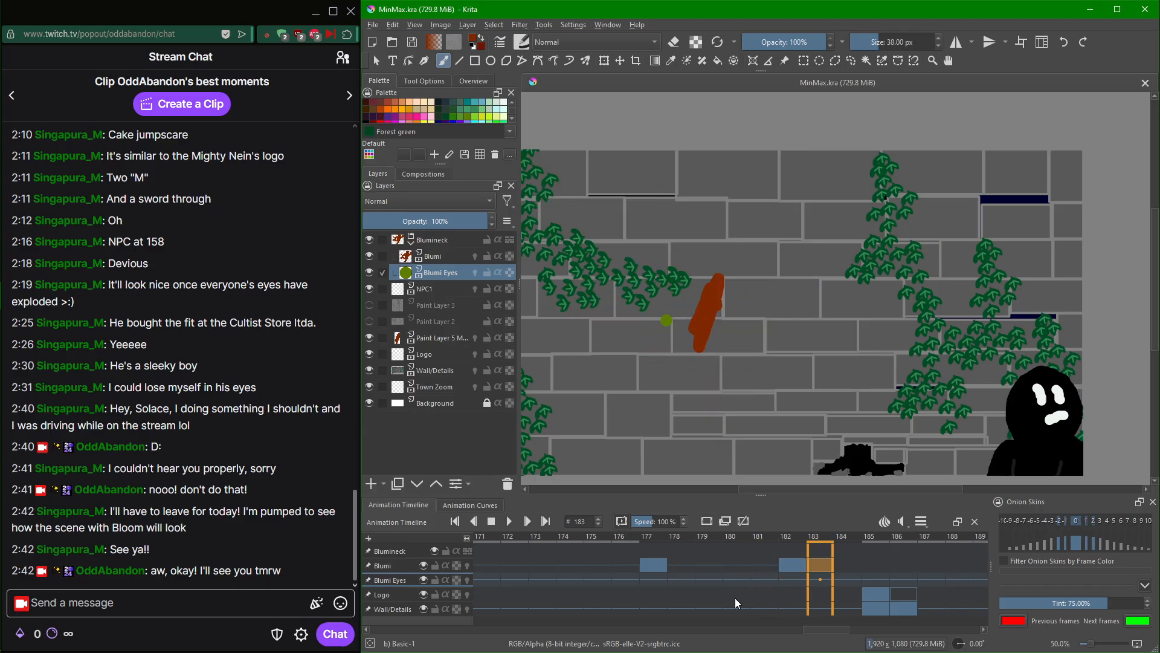
pyautogui.press('Left')
pyautogui.press('Left')
pyautogui.press('Left')
pyautogui.press('Left')
pyautogui.press('Left')
pyautogui.press('Left')
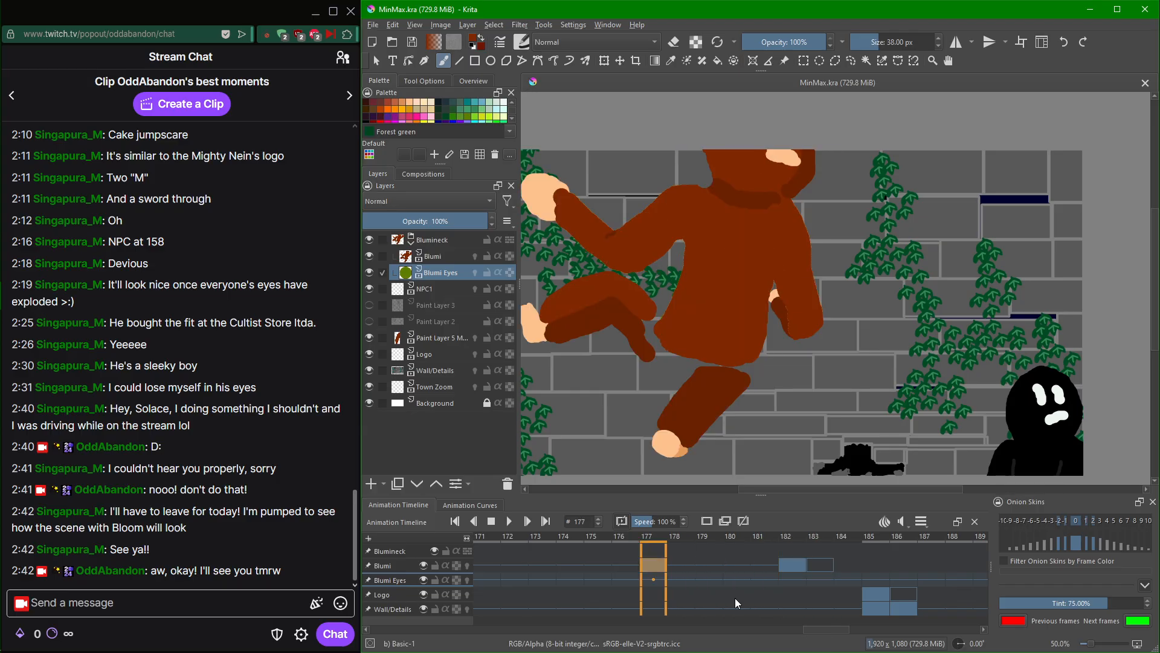
# Hide the Blumi layer and step back to frame 116, tracing where the stray brown and green marks begin.
pyautogui.click(424, 565)
pyautogui.press('Left')
pyautogui.press('Left')
pyautogui.press('Left')
pyautogui.press('Left')
pyautogui.press('Left')
pyautogui.press('Left')
pyautogui.press('Left')
pyautogui.press('Left')
pyautogui.press('Left')
pyautogui.press('Left')
pyautogui.press('Left')
pyautogui.press('Left')
pyautogui.press('Left')
pyautogui.press('Left')
pyautogui.press('Left')
pyautogui.press('Left')
pyautogui.press('Left')
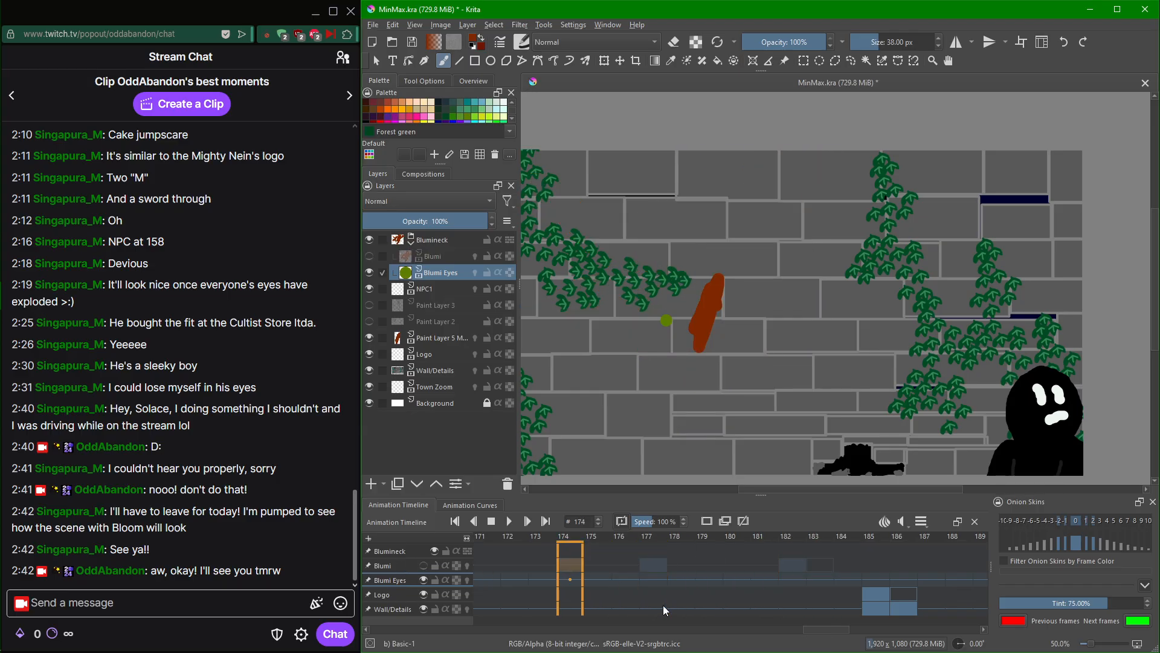
pyautogui.press('Left')
pyautogui.press('Left')
pyautogui.press('Left')
pyautogui.press('Left')
pyautogui.press('Left')
pyautogui.press('Left')
pyautogui.press('Left')
pyautogui.press('Left')
pyautogui.press('Left')
pyautogui.press('Left')
pyautogui.press('Left')
pyautogui.press('Left')
pyautogui.press('Left')
pyautogui.press('Left')
pyautogui.press('Left')
pyautogui.press('Left')
pyautogui.press('Left')
pyautogui.press('Left')
pyautogui.press('Left')
pyautogui.press('Left')
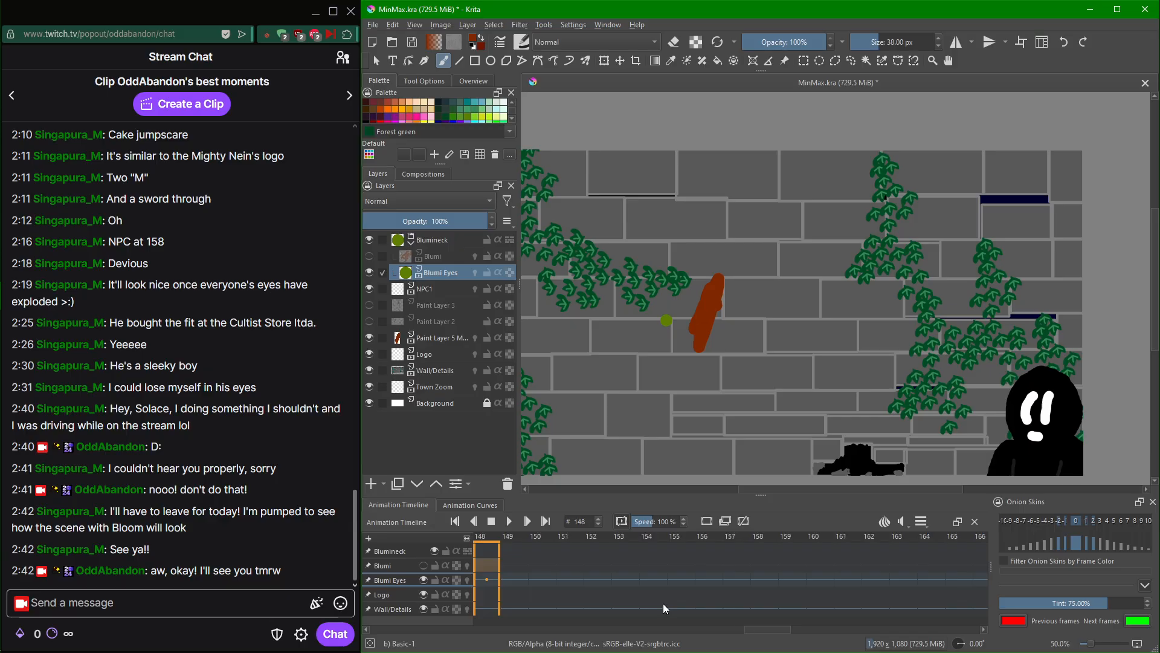
pyautogui.press('Left')
pyautogui.press('Left')
pyautogui.press('Left')
pyautogui.press('Left')
pyautogui.press('Left')
pyautogui.press('Left')
pyautogui.press('Left')
pyautogui.press('Left')
pyautogui.press('Left')
pyautogui.press('Left')
pyautogui.press('Left')
pyautogui.press('Left')
pyautogui.press('Left')
pyautogui.press('Left')
pyautogui.press('Left')
pyautogui.press('Left')
pyautogui.press('Left')
pyautogui.press('Left')
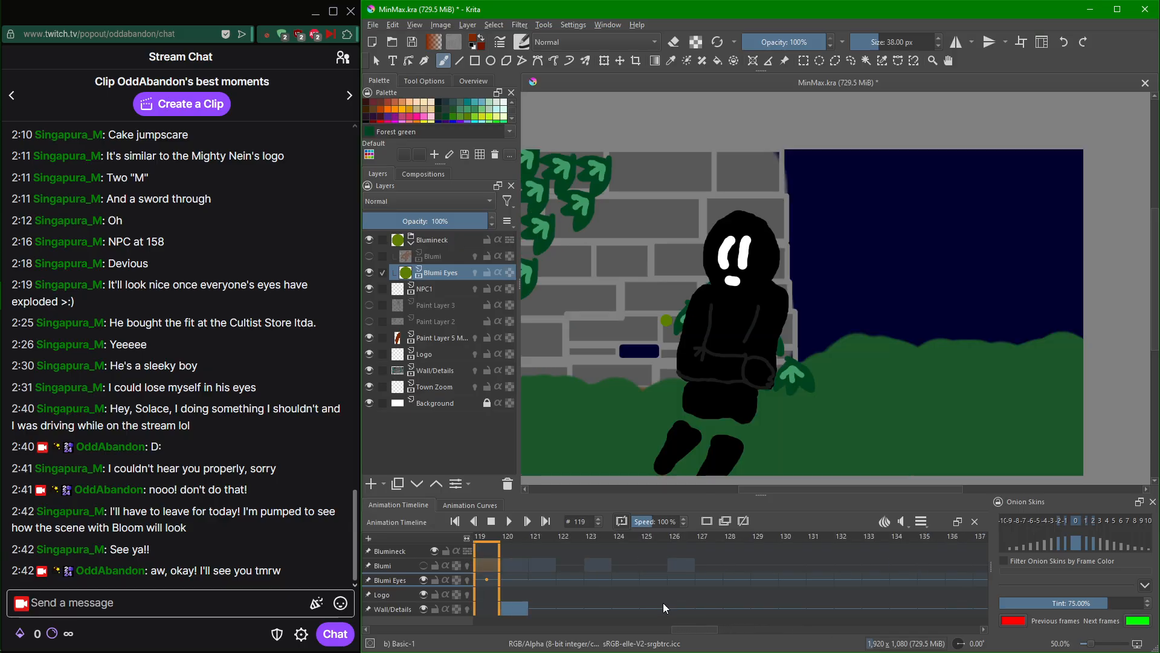
pyautogui.press('Right')
pyautogui.press('Right')
pyautogui.press('Right')
pyautogui.press('Right')
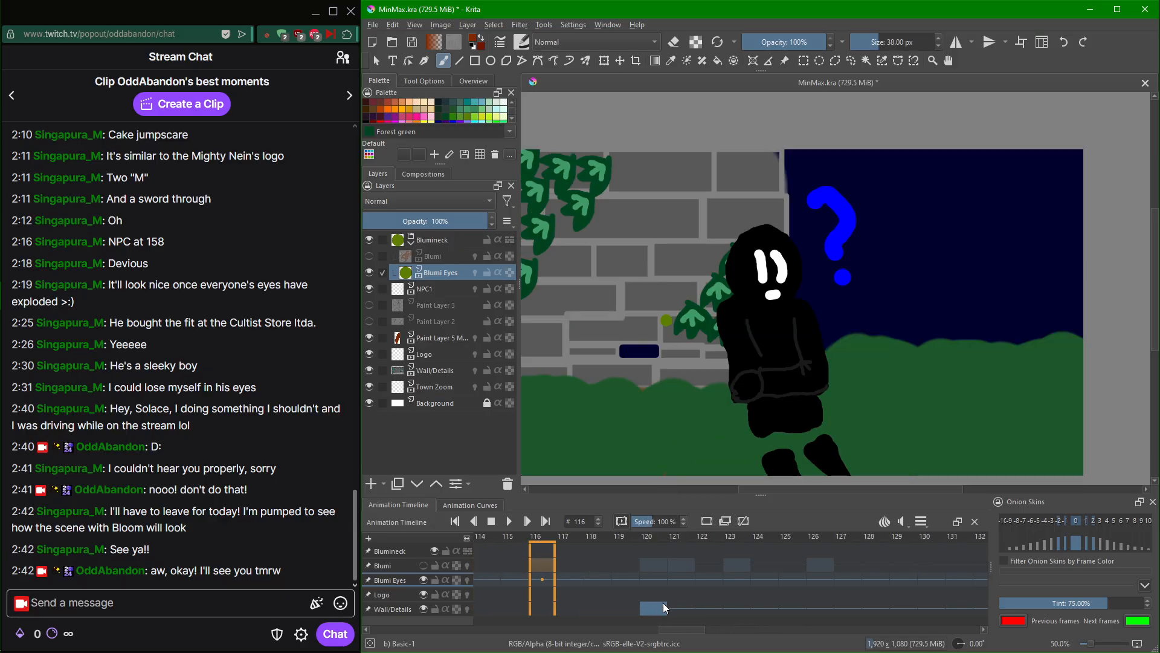
# Hide the Blumi Eyes layer and compare the frames around 120 and 121 for the remaining brown mark, ending at frame 120.
pyautogui.click(423, 579)
pyautogui.press('Right')
pyautogui.press('Right')
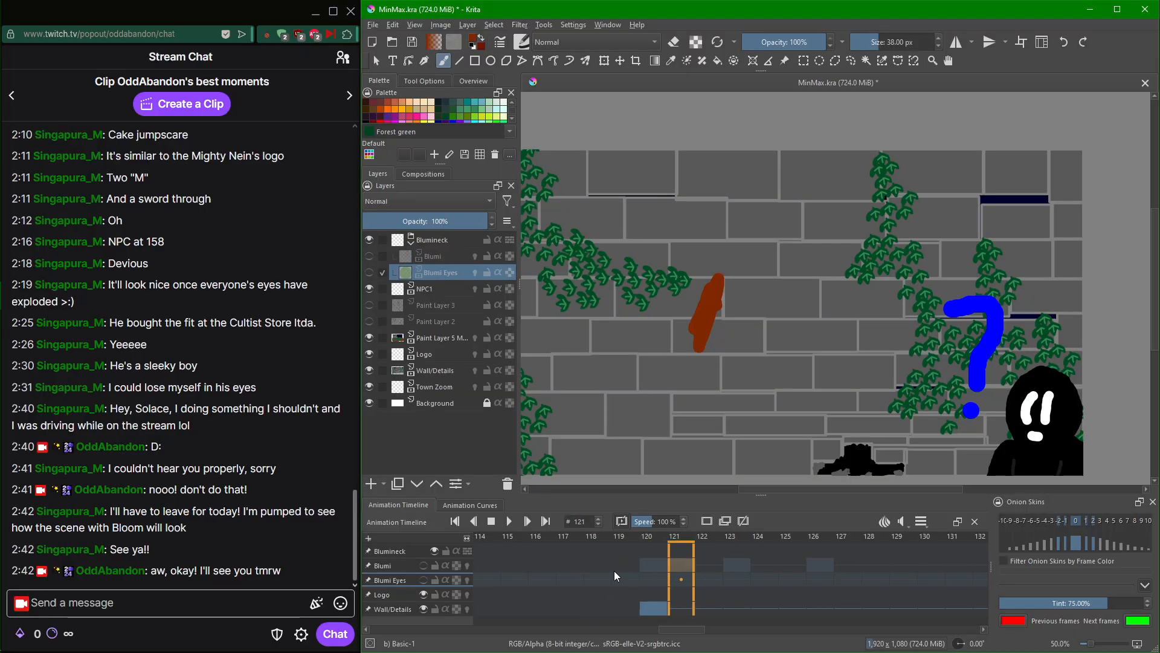
pyautogui.press('Left')
pyautogui.press('Left')
pyautogui.press('Right')
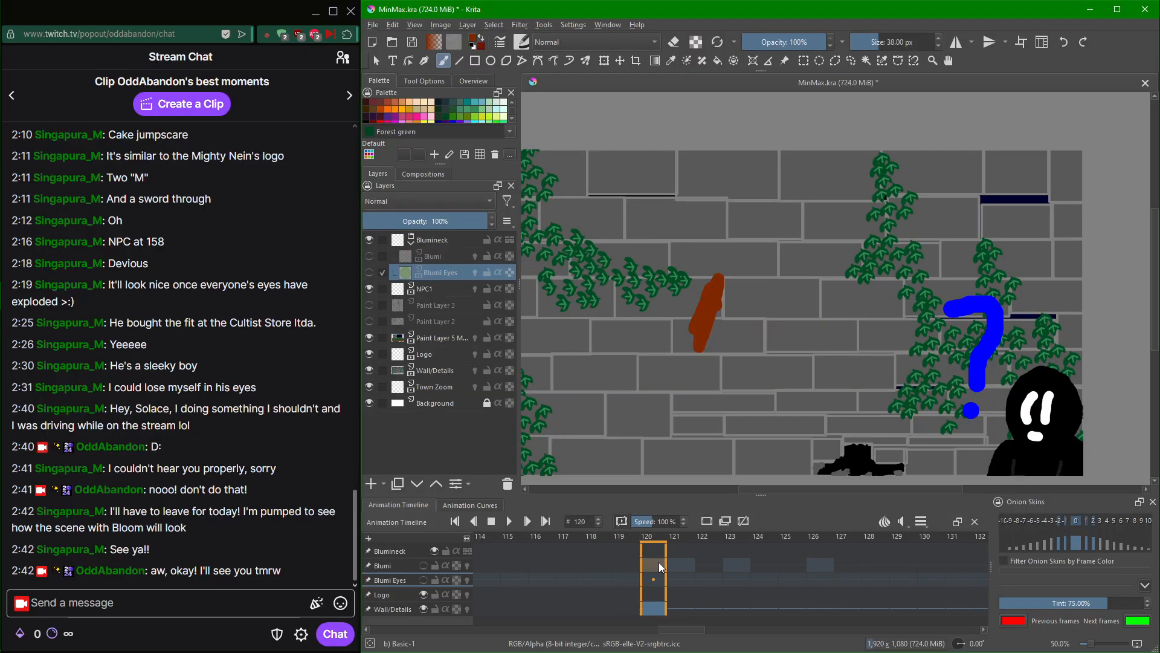
# Try to paint over the brown mark at frame 120 with the wall's grey on the Wall/Details layer.
pyautogui.click(453, 371)
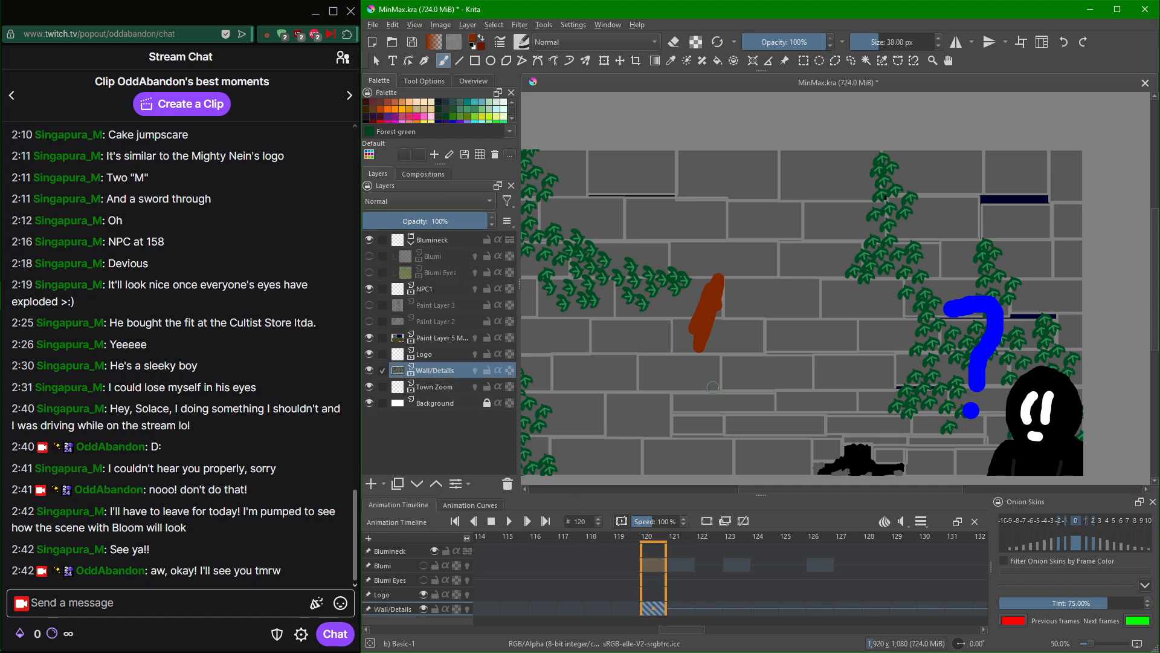
pyautogui.scroll(3, 713, 387)
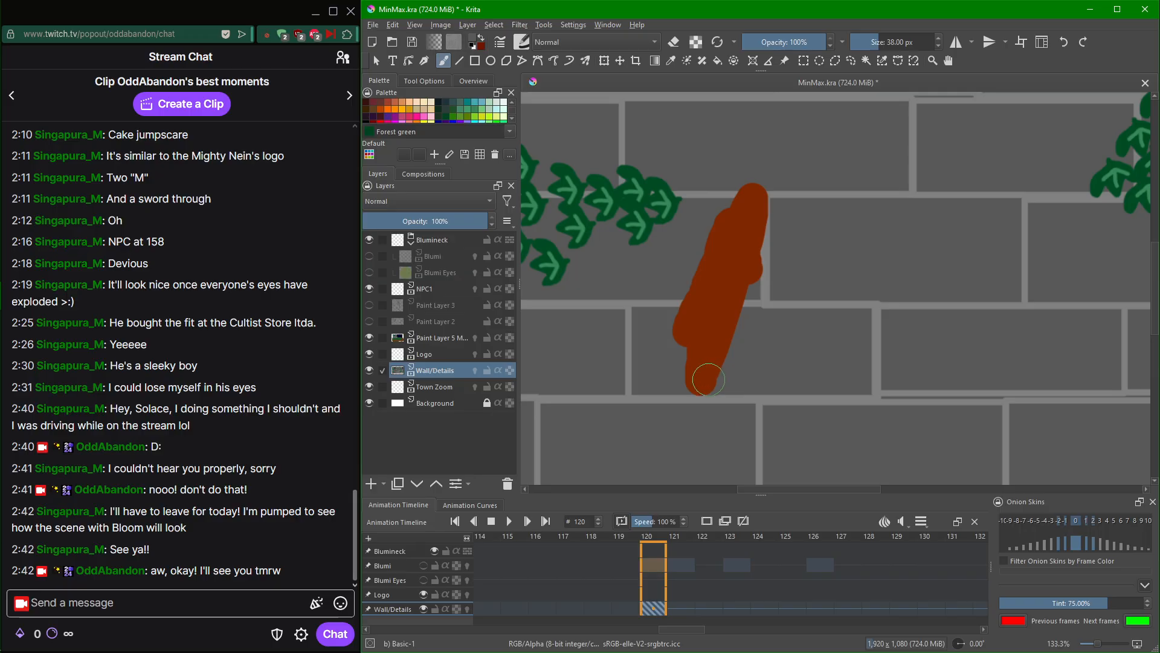
pyautogui.moveTo(708, 380)
pyautogui.mouseDown()
pyautogui.moveTo(656, 349)
pyautogui.moveTo(677, 354)
pyautogui.moveTo(685, 327)
pyautogui.mouseUp()
pyautogui.click(653, 610)
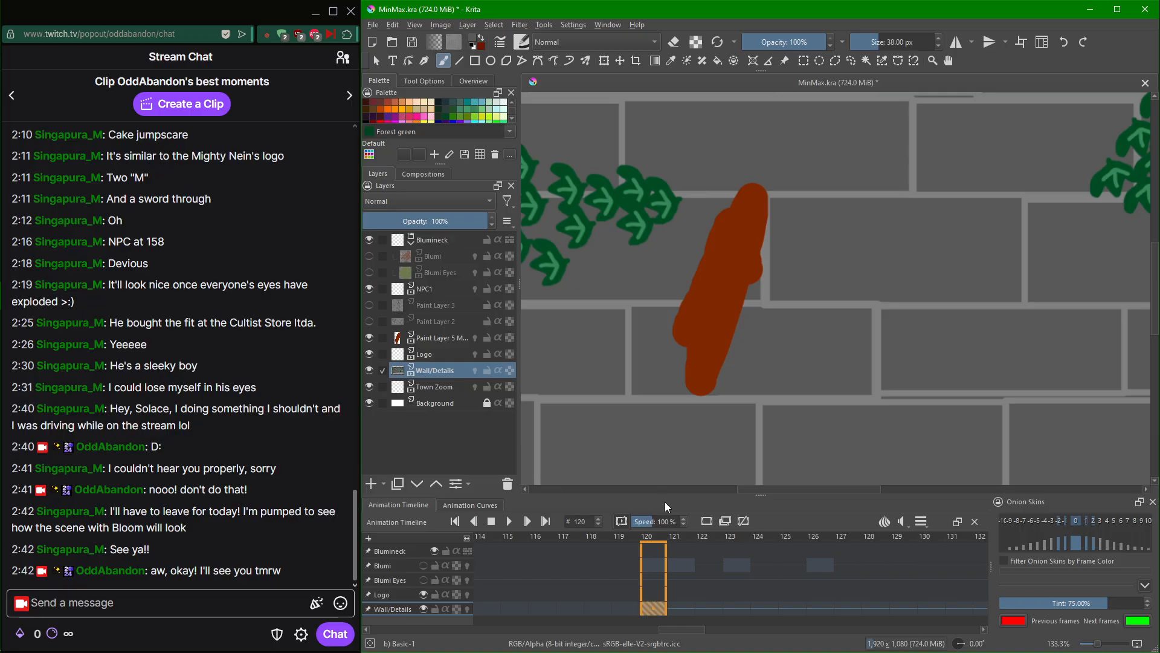
# Show the Blumi and Blumi Eyes layers again, and hide the Blumineck group and the Wall/Details layer.
pyautogui.click(429, 565)
pyautogui.click(424, 576)
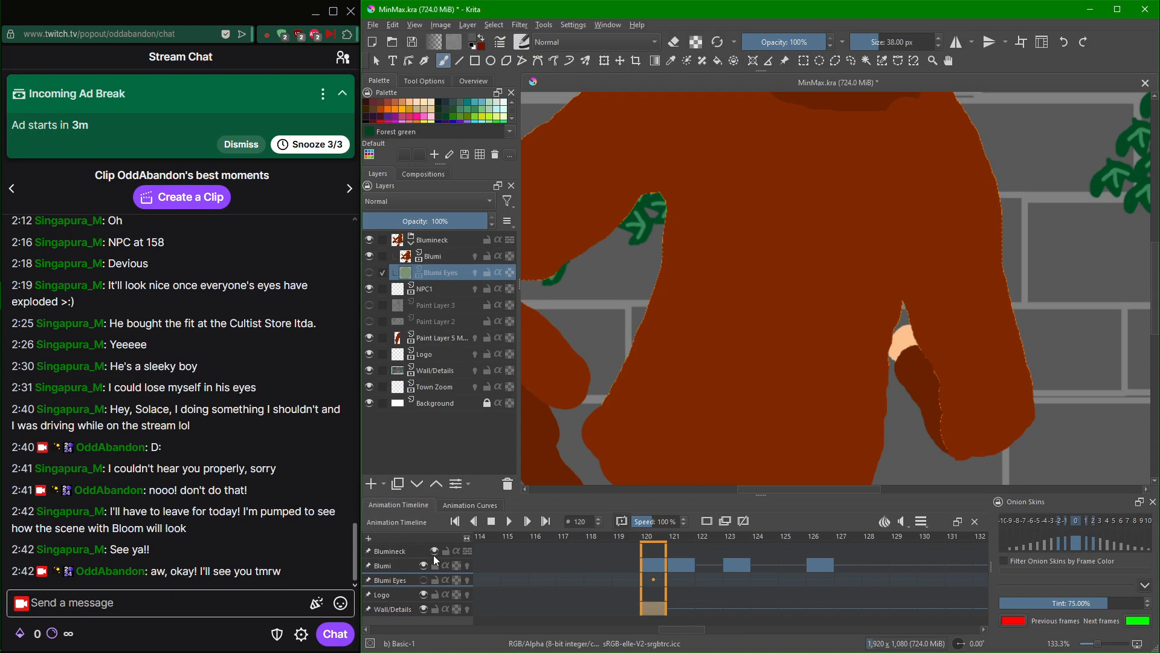
pyautogui.click(424, 579)
pyautogui.click(435, 551)
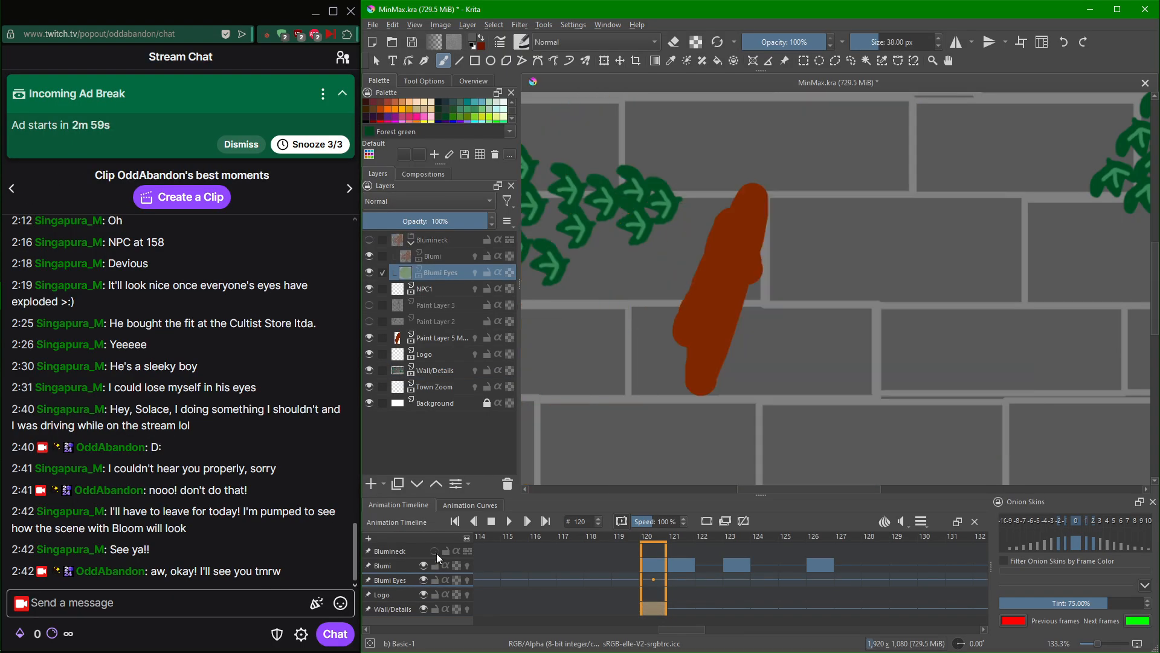
pyautogui.click(424, 609)
pyautogui.click(423, 608)
pyautogui.click(424, 608)
# Compare frames 119 and 120, and try to brush over the brown mark at frame 120 with Blumi Eyes selected.
pyautogui.press('Left')
pyautogui.press('Left')
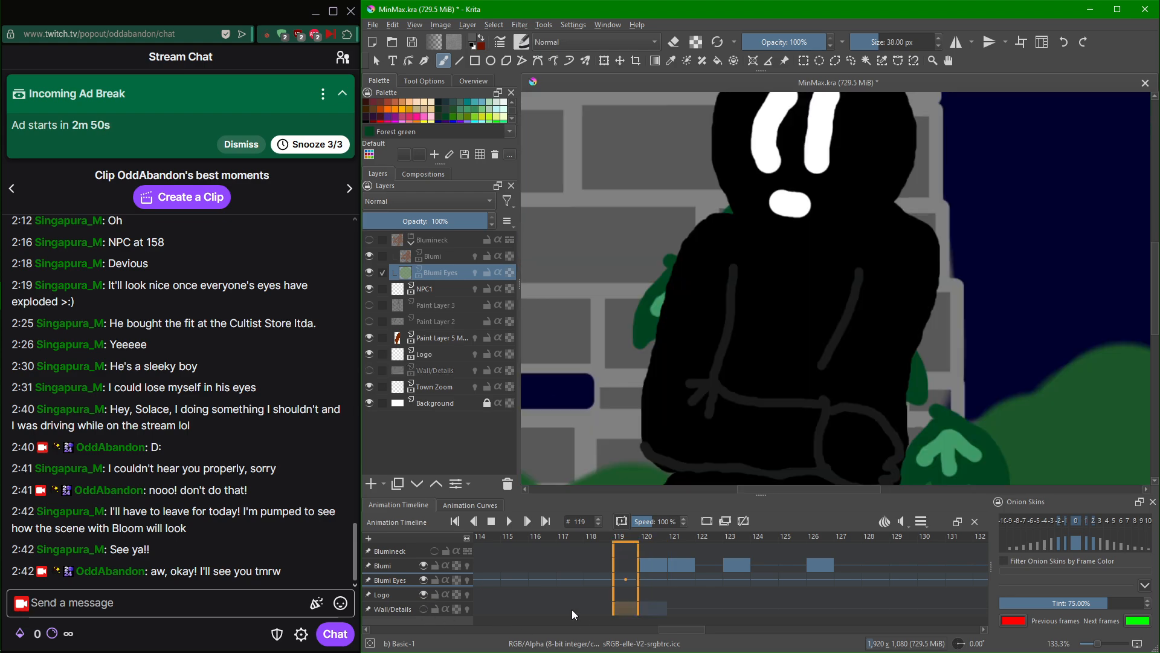
pyautogui.press('Right')
pyautogui.press('Right')
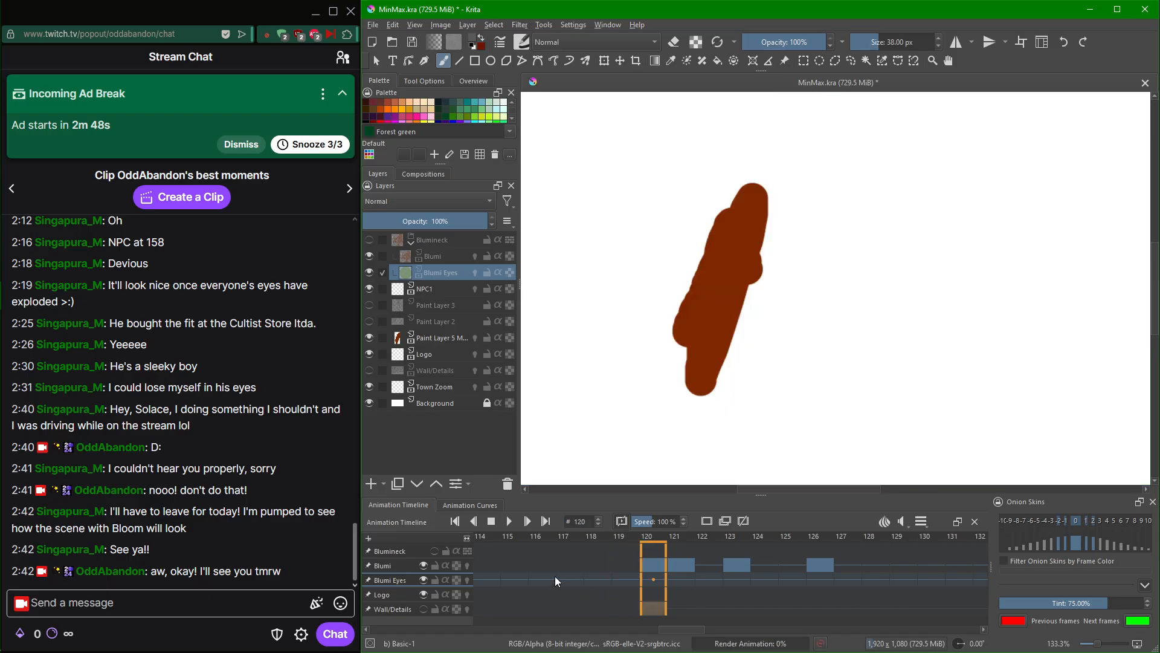
pyautogui.moveTo(800, 195); pyautogui.dragTo(706, 236)
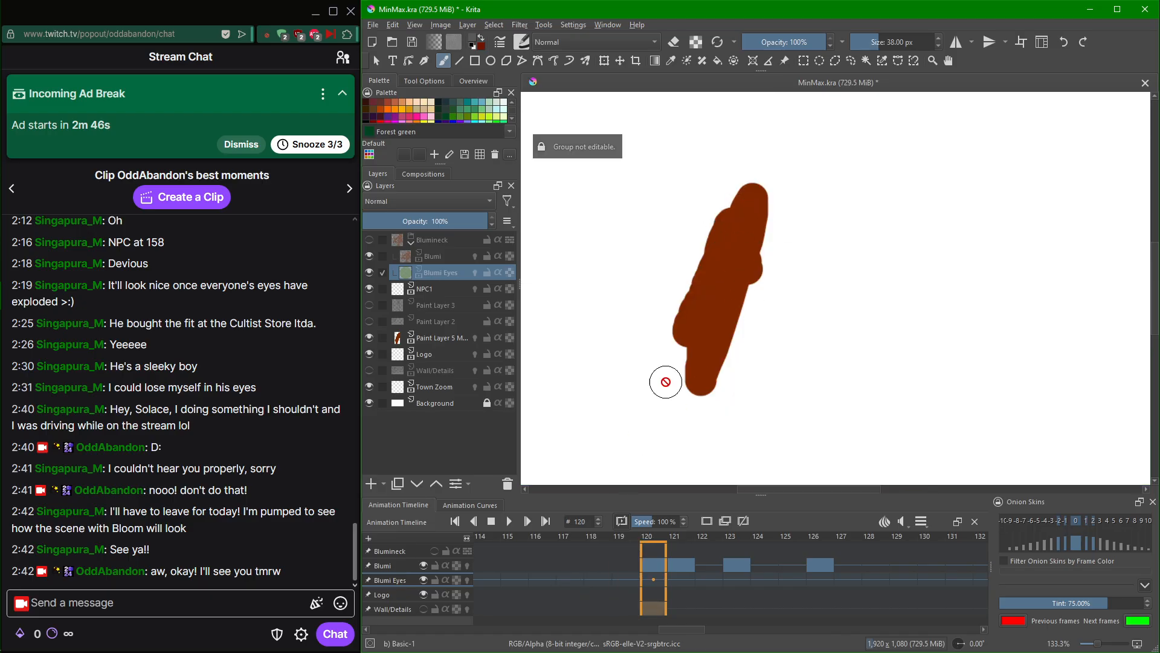
# Show the Wall/Details layer again, erase the brown mark at frame 120 on the merged Paint Layer 5 layer, and compare frames 119 and 120.
pyautogui.click(426, 608)
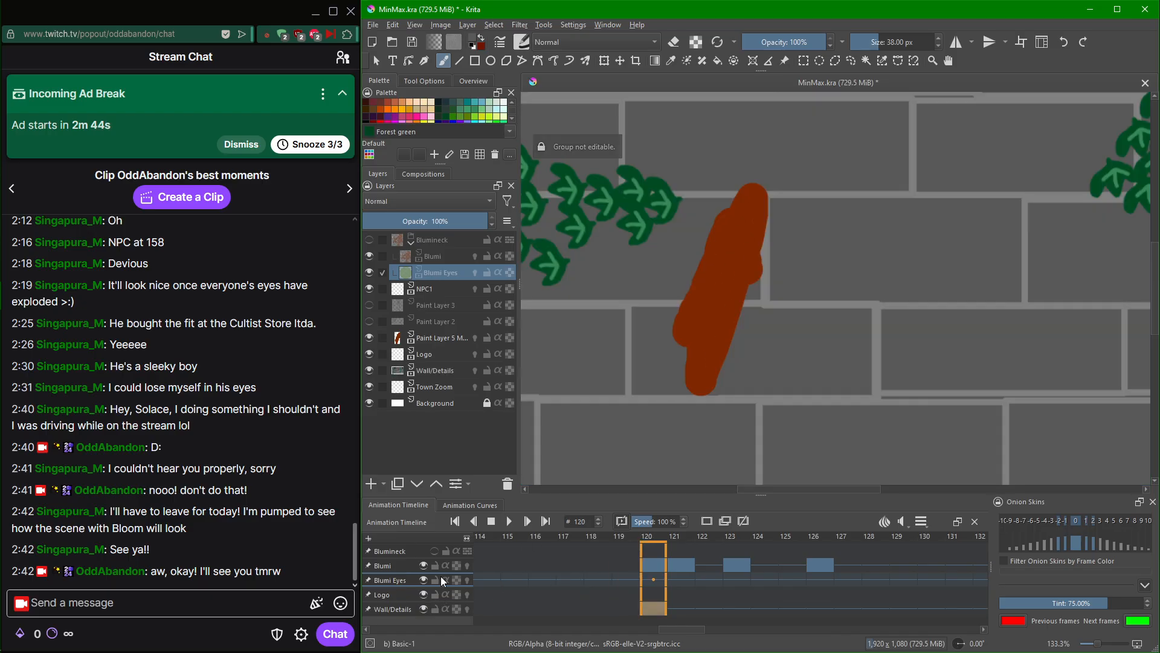
pyautogui.click(459, 338)
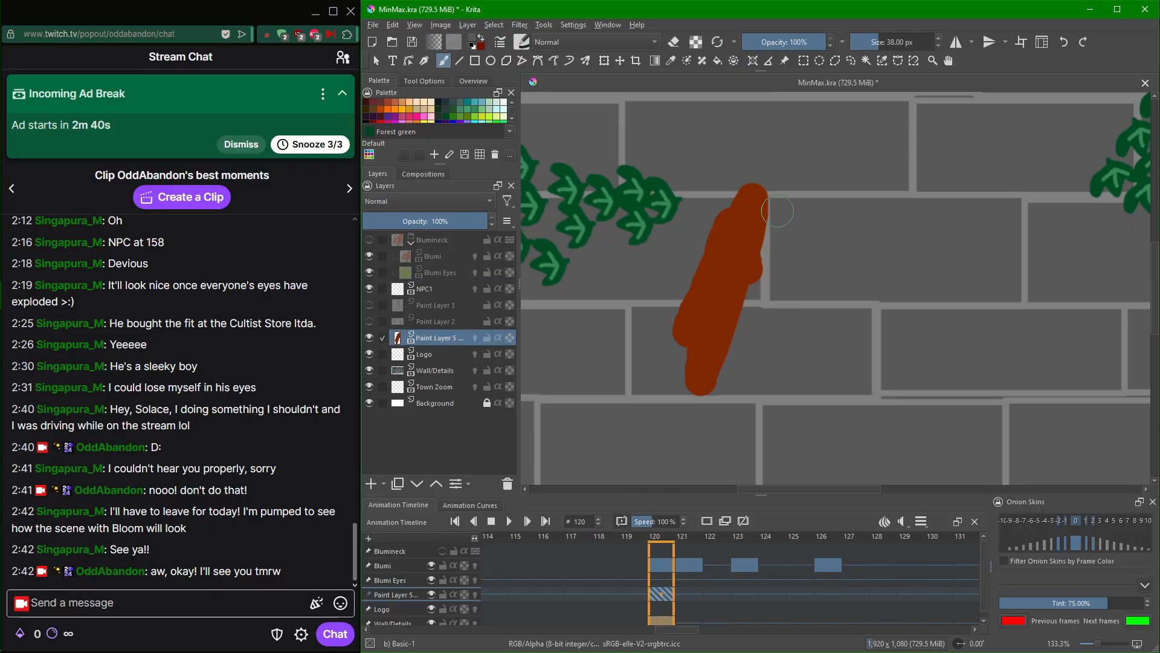
pyautogui.press('e')
pyautogui.moveTo(766, 178)
pyautogui.mouseDown()
pyautogui.moveTo(707, 240)
pyautogui.moveTo(774, 208)
pyautogui.moveTo(689, 295)
pyautogui.moveTo(799, 242)
pyautogui.moveTo(751, 267)
pyautogui.moveTo(652, 369)
pyautogui.moveTo(685, 303)
pyautogui.moveTo(670, 411)
pyautogui.moveTo(764, 268)
pyautogui.moveTo(691, 445)
pyautogui.mouseUp()
pyautogui.scroll(-1, 626, 559)
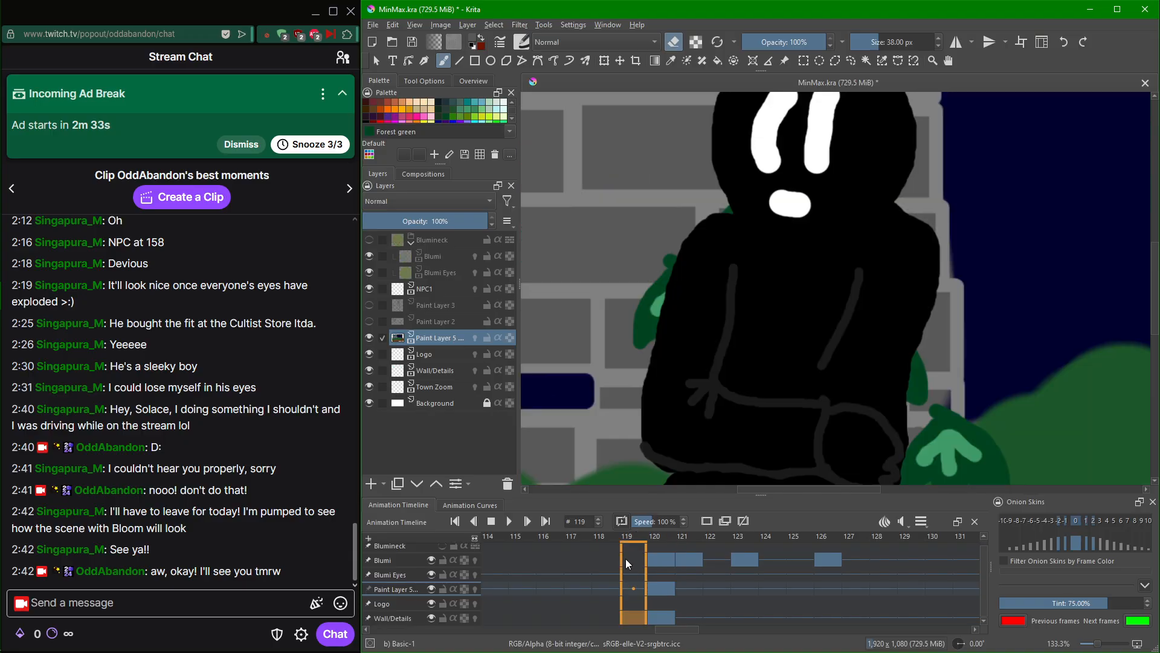
pyautogui.scroll(1, 625, 558)
pyautogui.scroll(-1, 678, 579)
pyautogui.scroll(1, 678, 579)
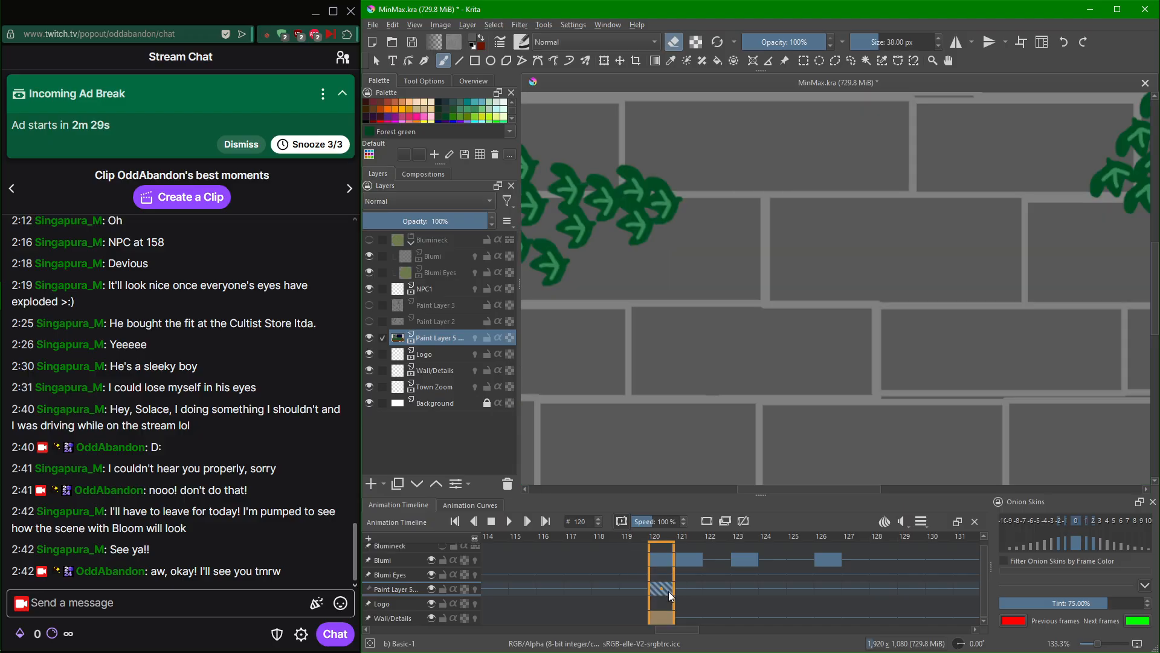
# Undo the blank frame added at frame 120, and try to remove the merged Paint Layer 5 layer's keyframe there.
pyautogui.click(703, 527)
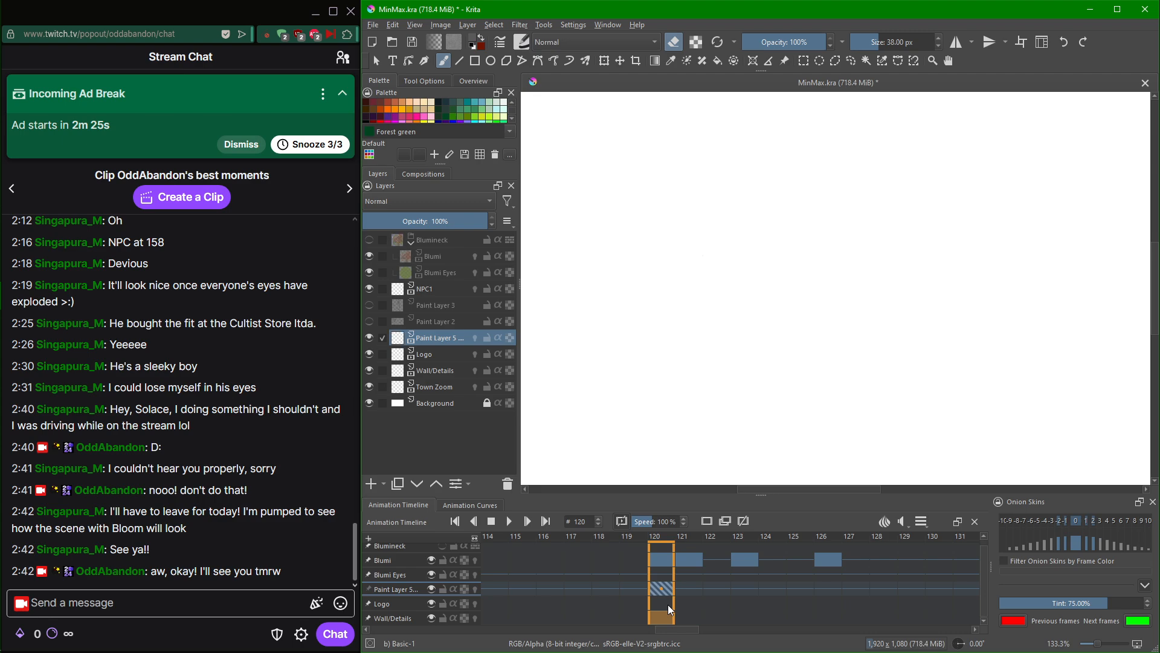
pyautogui.hotkey('ctrl', 'z')
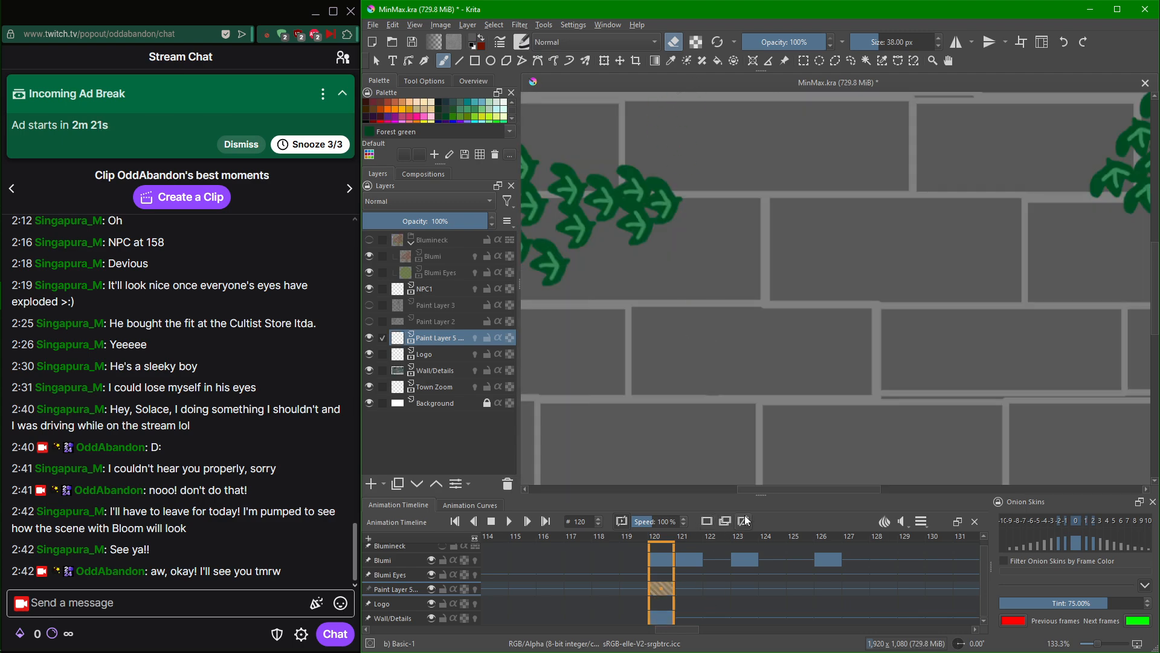
pyautogui.rightClick(665, 582)
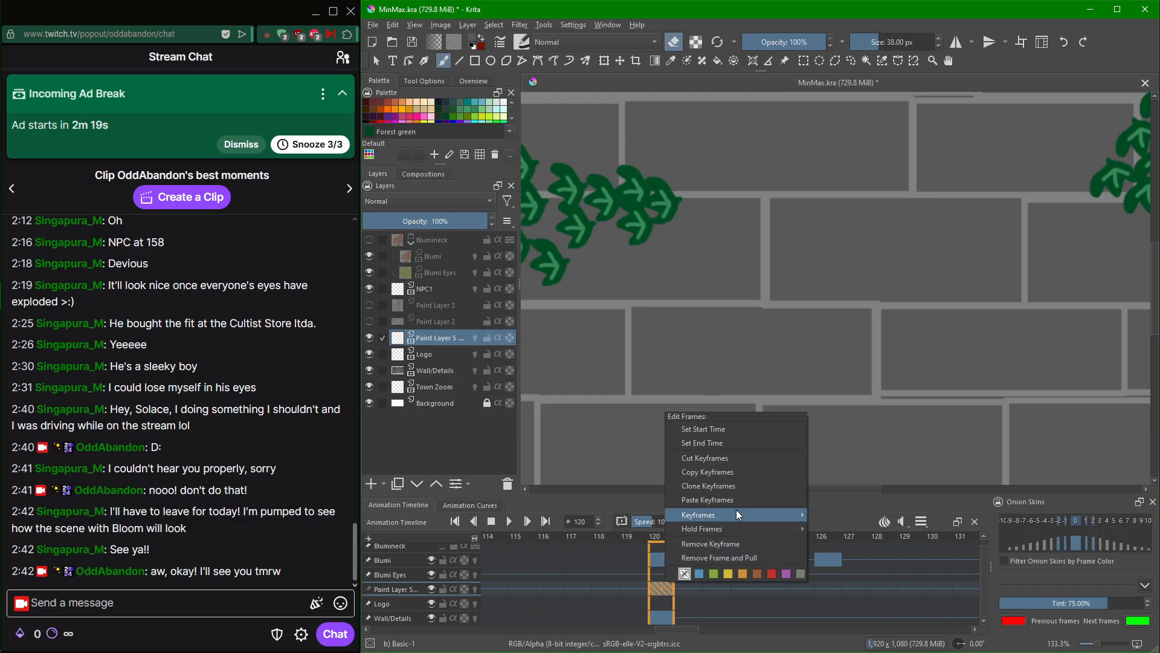
pyautogui.click(731, 541)
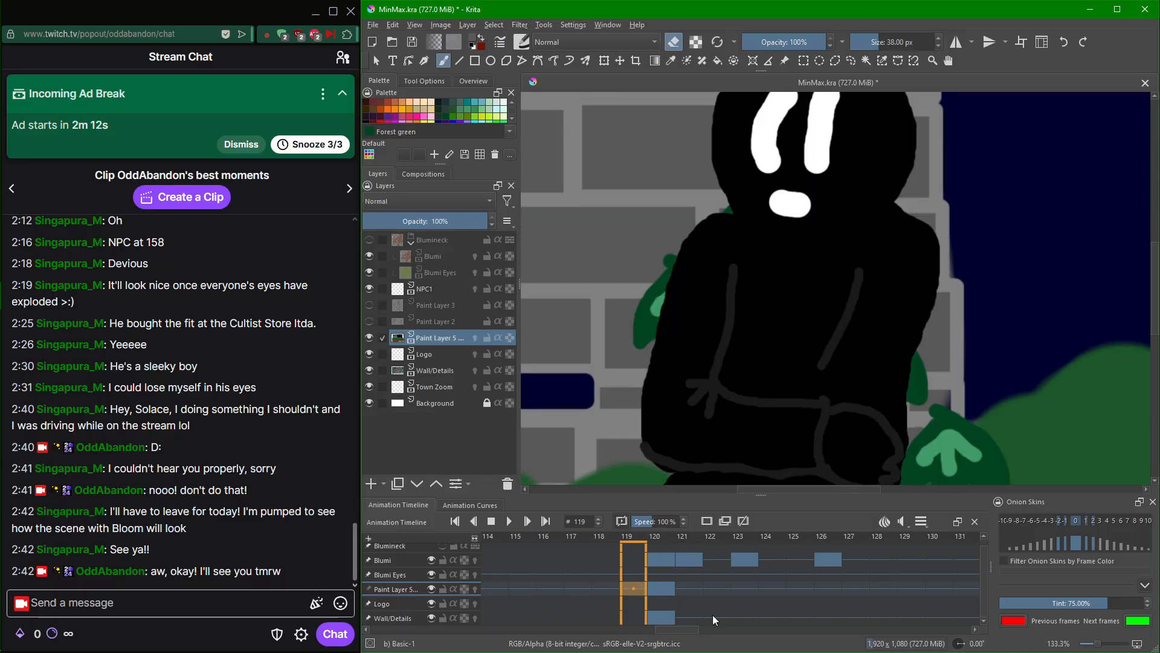
# Compare the frames around 119 to 121 for brown marks on the wall, ending at frame 120.
pyautogui.press('Right')
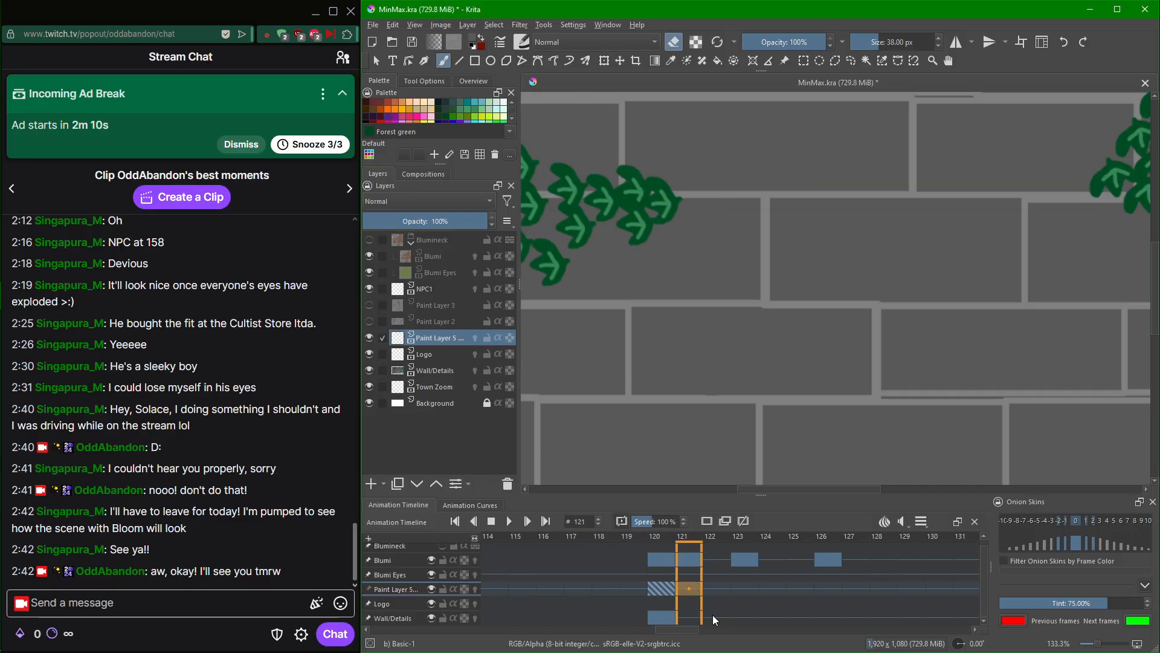
pyautogui.press('Right')
pyautogui.press('Left')
pyautogui.press('Left')
pyautogui.press('Left')
pyautogui.press('Right')
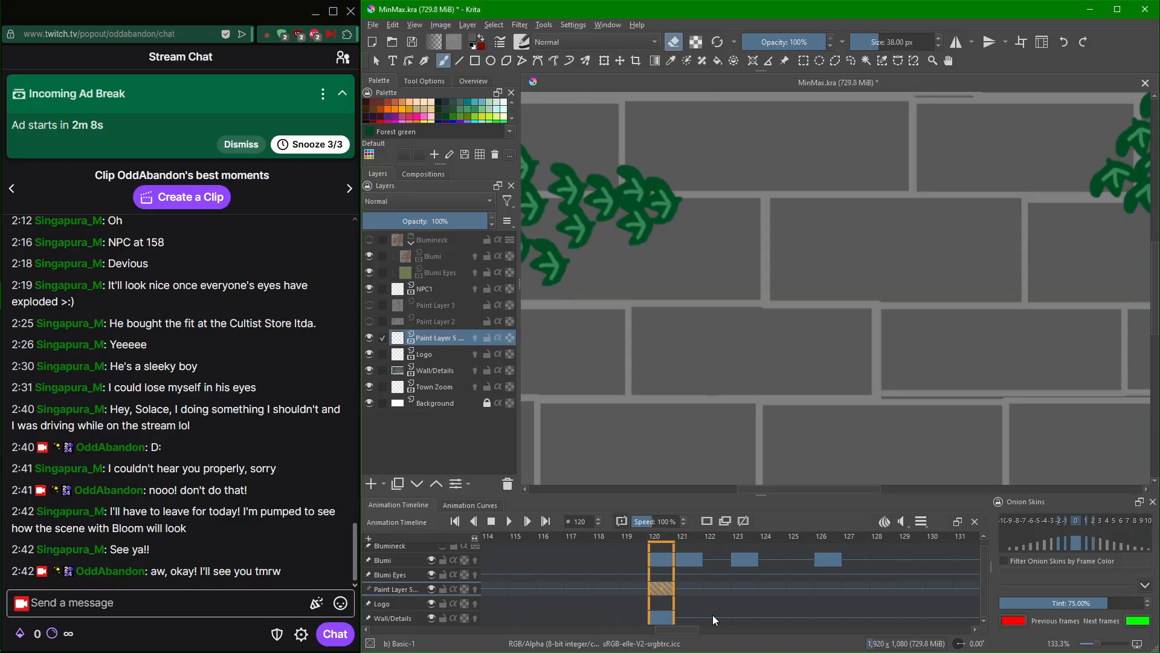
pyautogui.press('Right')
pyautogui.press('Left')
pyautogui.press('Left')
pyautogui.press('Right')
pyautogui.press('Left')
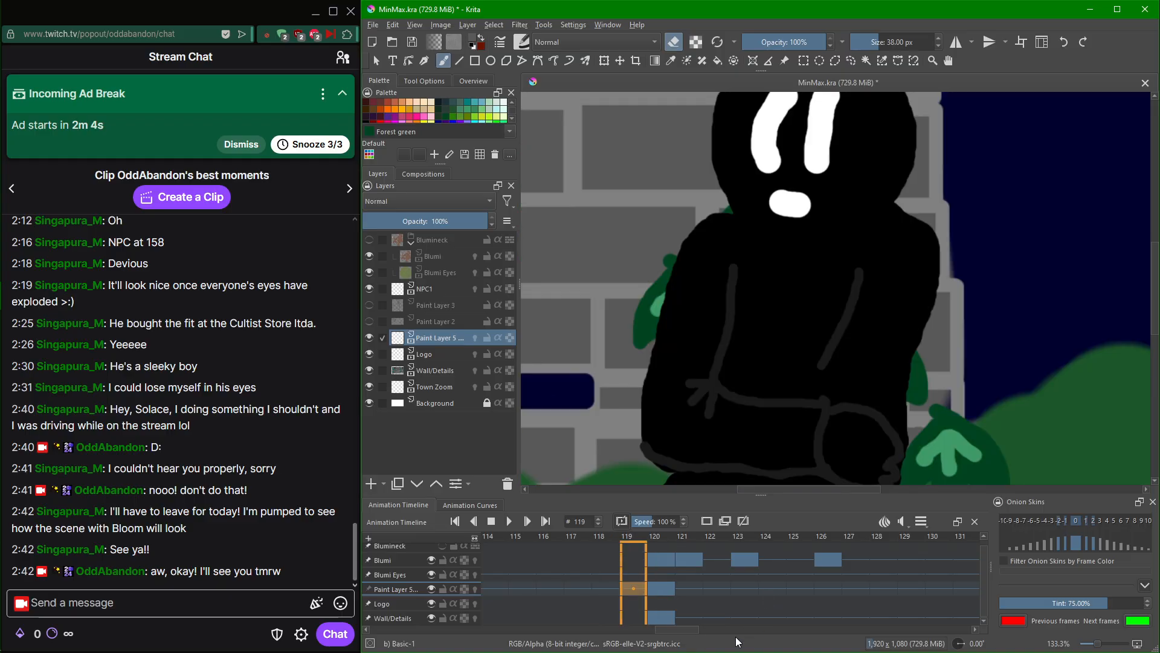
pyautogui.press('Left')
pyautogui.press('Left')
pyautogui.press('Right')
pyautogui.press('Right')
pyautogui.press('Right')
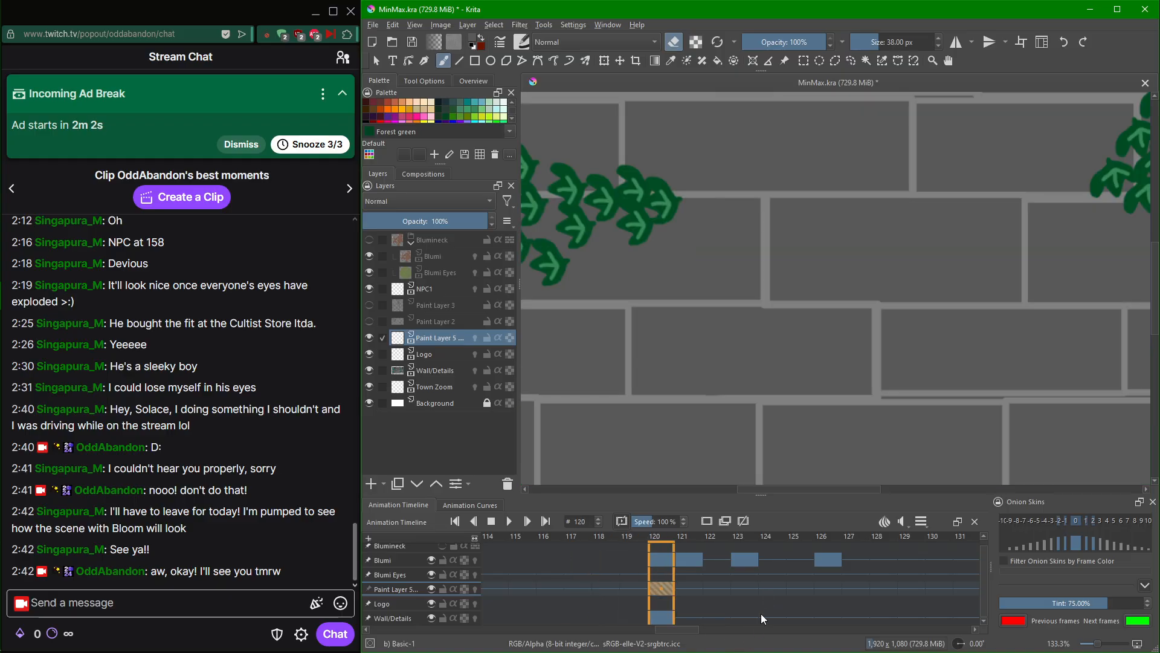
# Check frames 120 to 125 across the full width of the canvas for leftover marks, ending at frame 120.
pyautogui.scroll(-3, 977, 275)
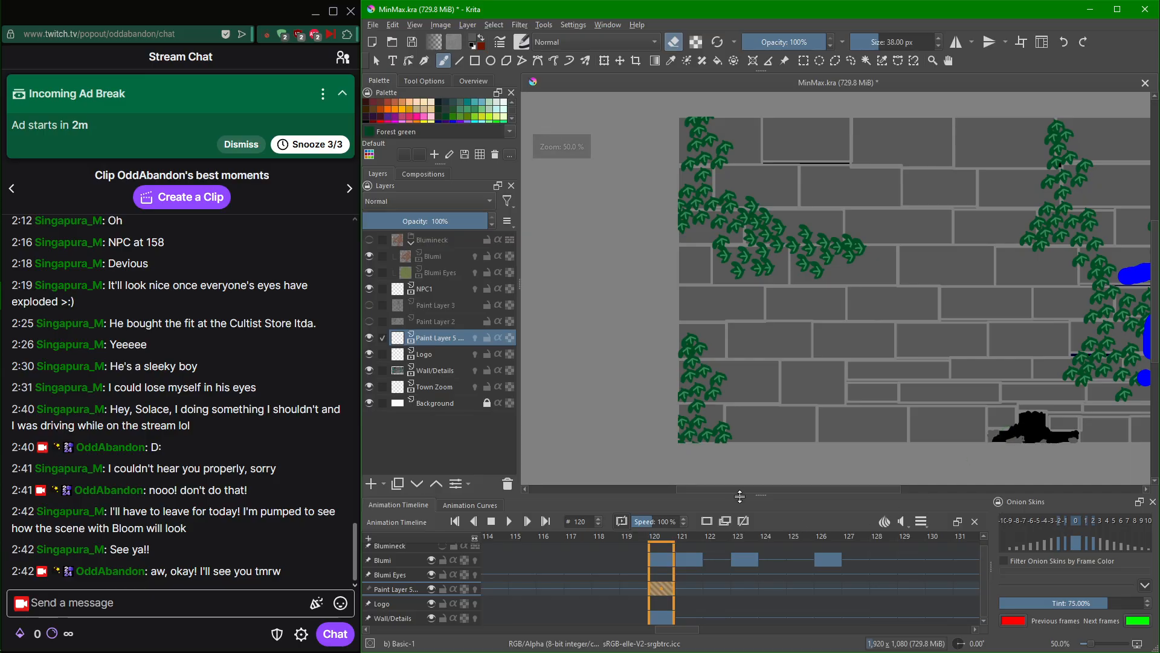
pyautogui.moveTo(741, 488); pyautogui.dragTo(783, 491)
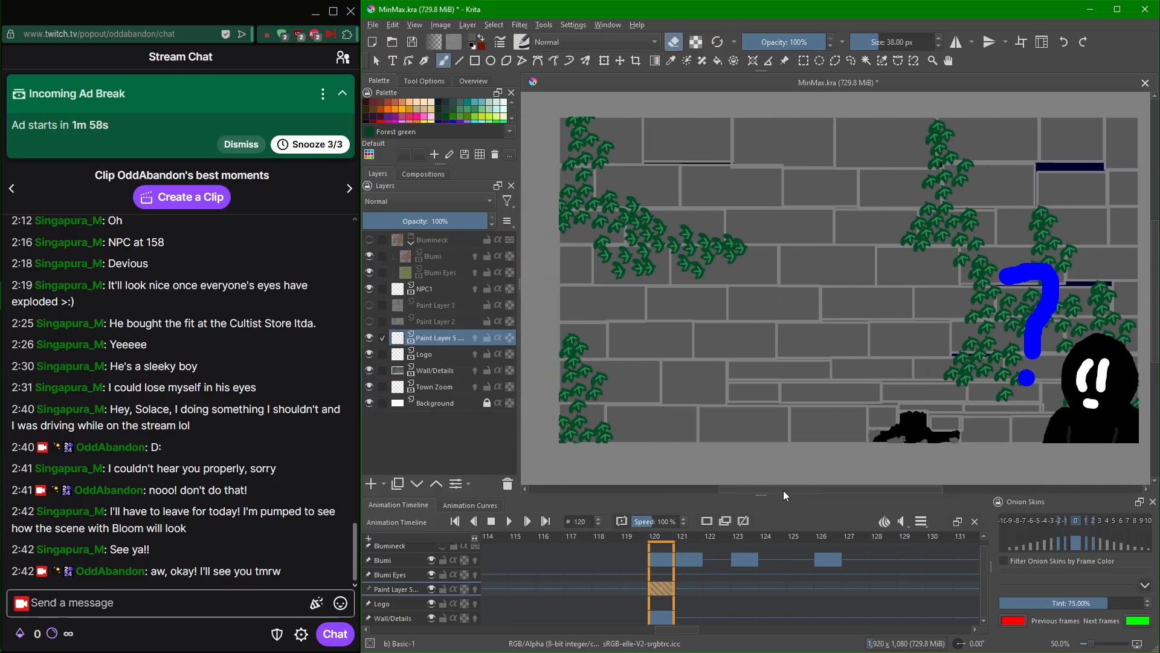
pyautogui.press('Right')
pyautogui.press('Right')
pyautogui.press('Right')
pyautogui.press('Right')
pyautogui.press('Right')
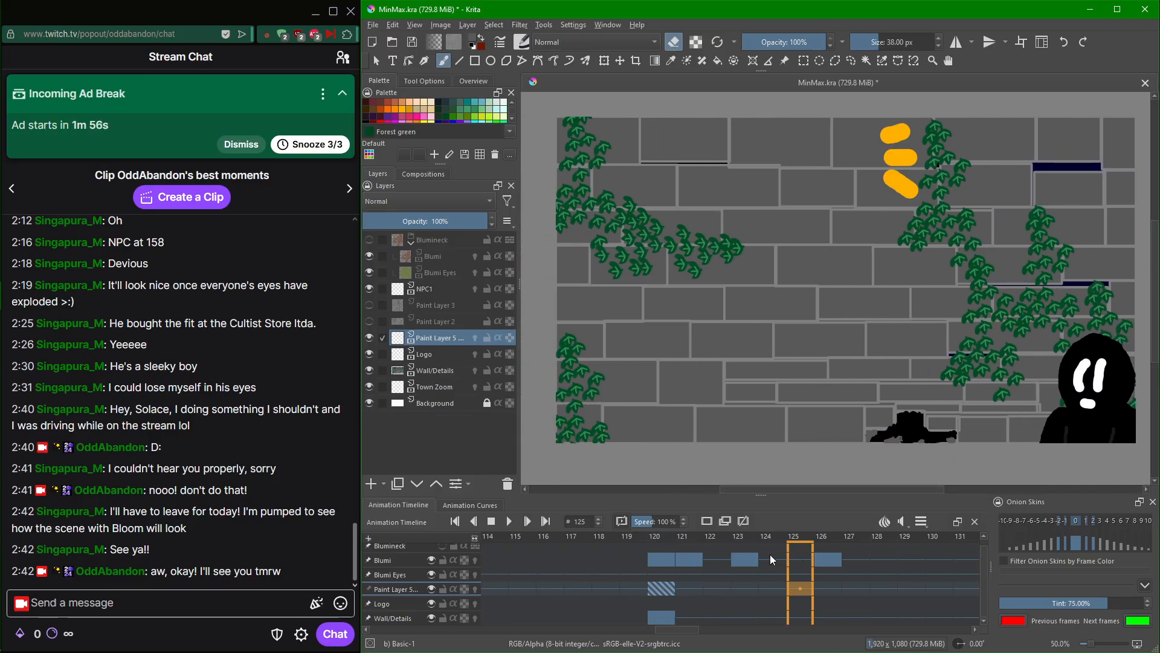
pyautogui.press('Left')
pyautogui.press('Left')
pyautogui.press('Left')
pyautogui.press('Left')
pyautogui.press('Left')
pyautogui.scroll(1, 436, 559)
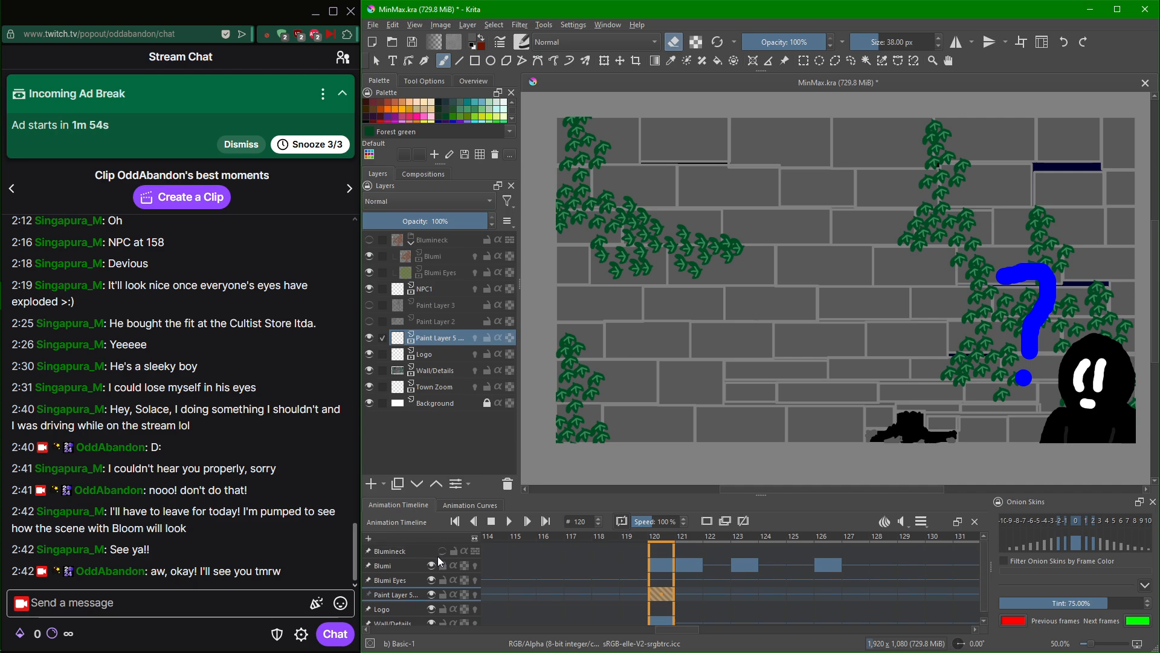
# Show the Blumineck group again and compare frames 118 to 120 for the stray green mark.
pyautogui.click(443, 552)
pyautogui.press('Right')
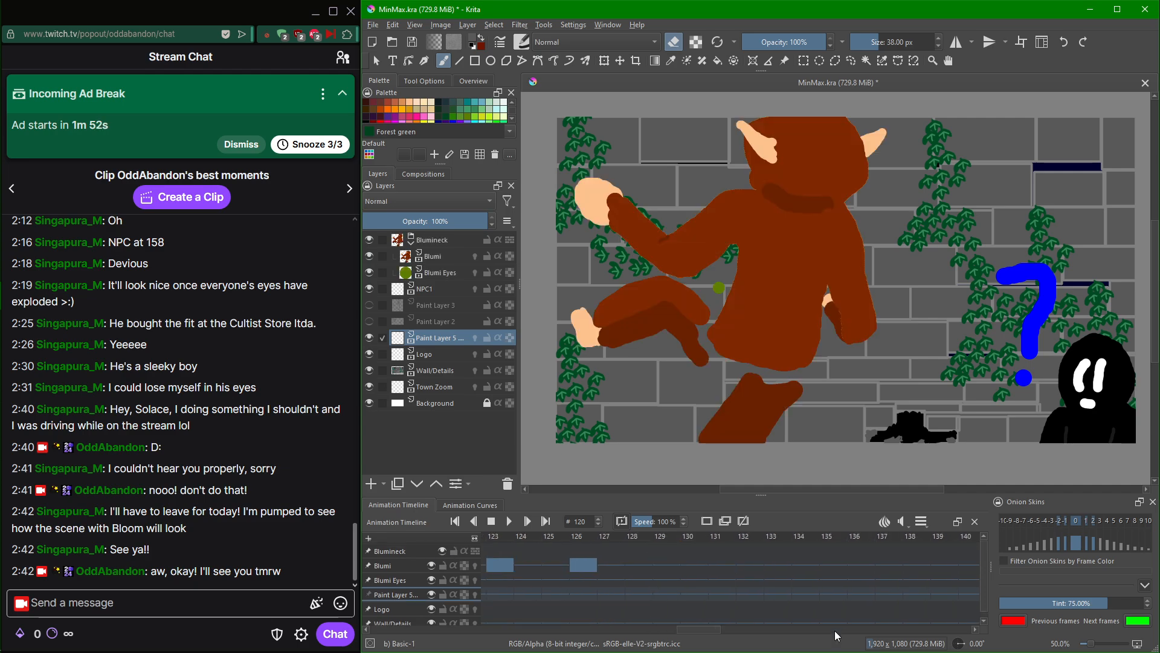
pyautogui.press('Left')
pyautogui.press('Left')
pyautogui.press('Left')
pyautogui.press('Left')
pyautogui.press('Left')
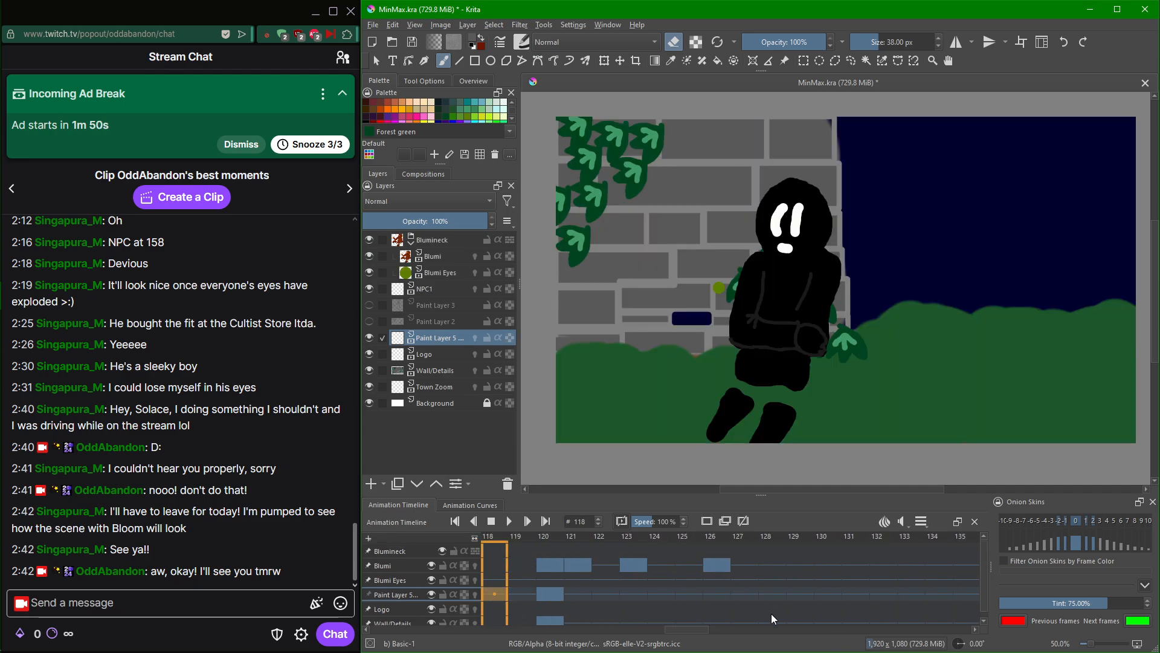
pyautogui.press('Right')
pyautogui.press('Right')
pyautogui.press('Right')
pyautogui.press('Right')
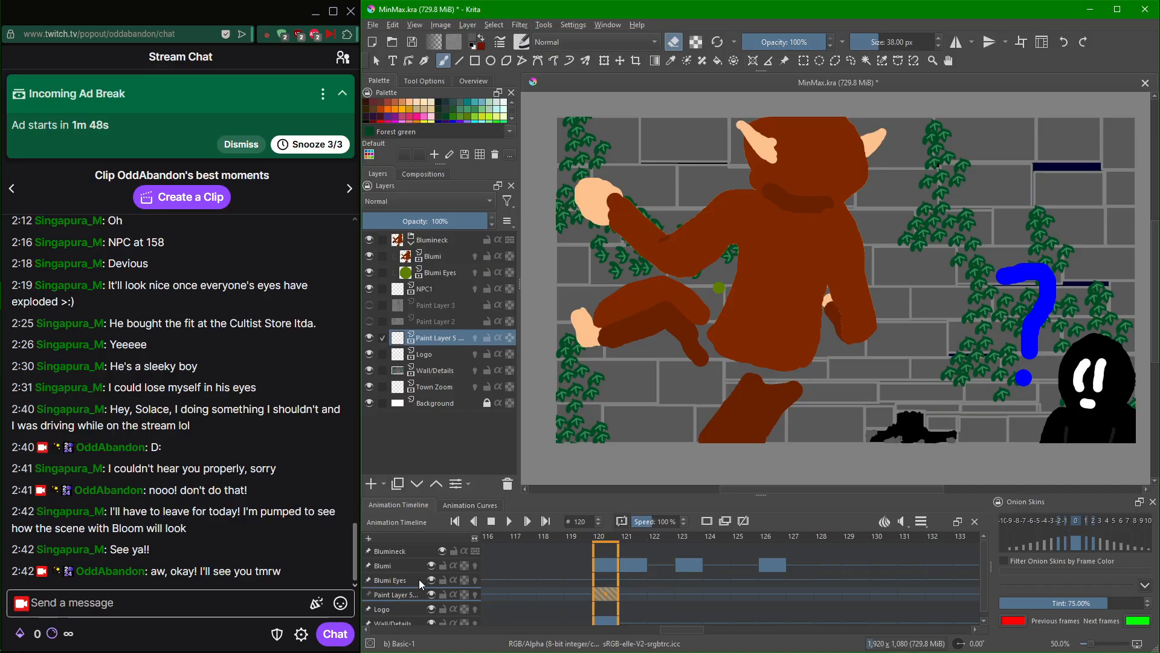
# Clear the stray green mark from the Blumi Eyes layer's keyframe at frame 0.
pyautogui.click(421, 581)
pyautogui.press('Left')
pyautogui.press('Left')
pyautogui.moveTo(679, 628); pyautogui.dragTo(387, 629)
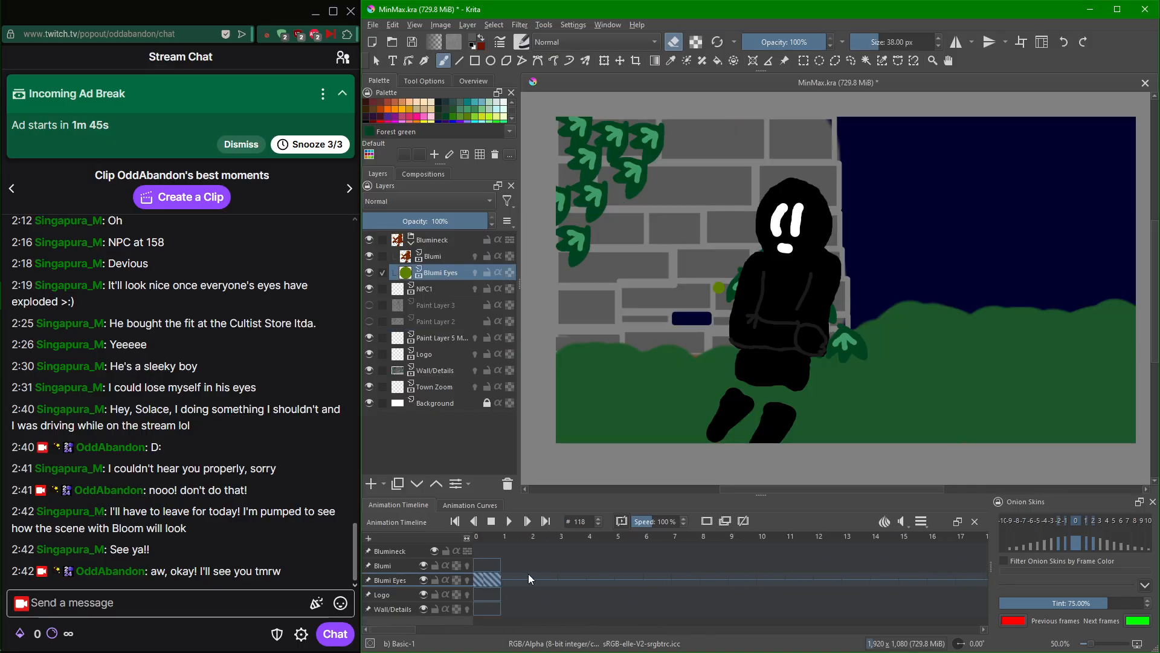
pyautogui.click(488, 579)
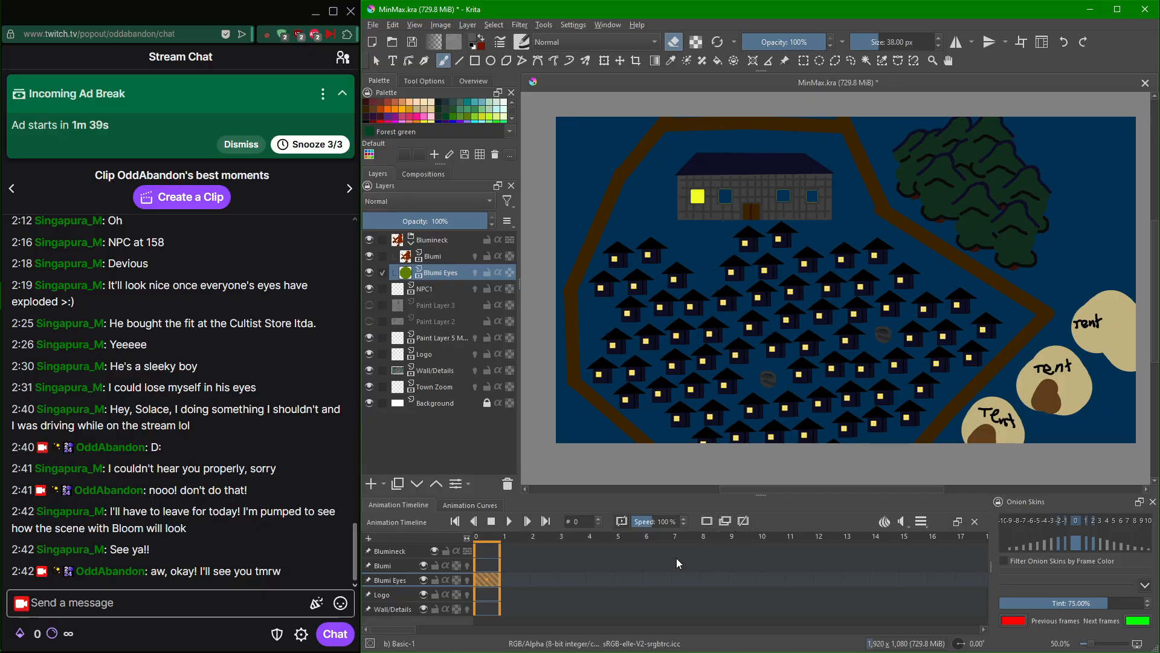
pyautogui.click(579, 589)
pyautogui.click(489, 579)
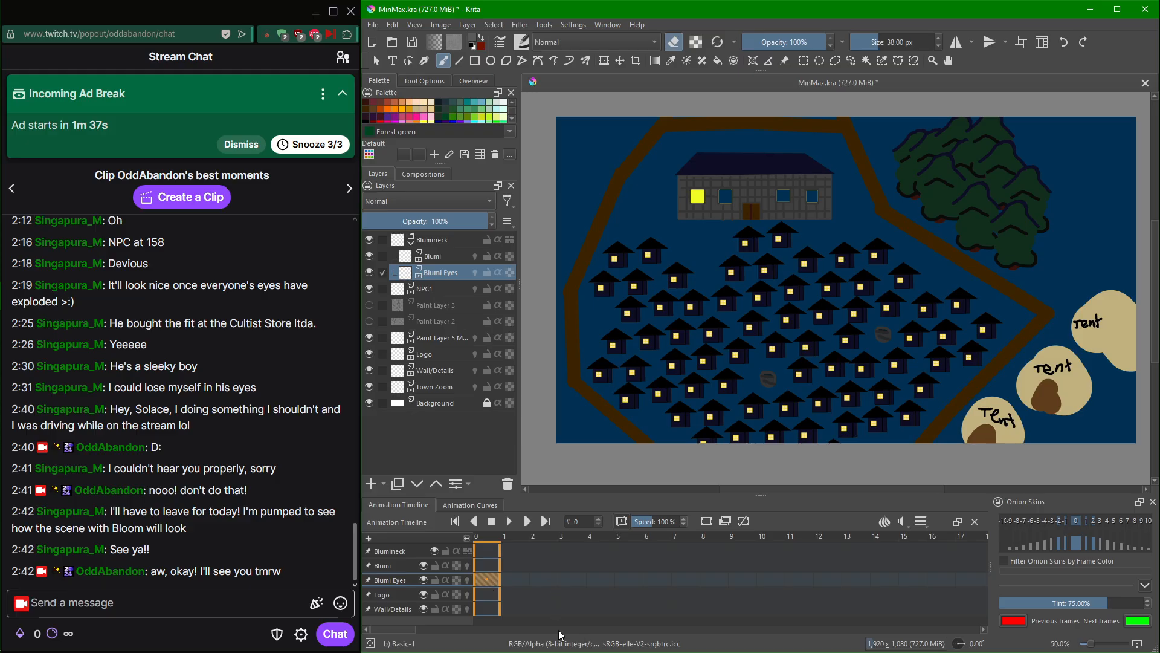
# Go through frames 76 to 124 and check them for leftover green or brown marks.
pyautogui.moveTo(399, 630); pyautogui.dragTo(592, 629)
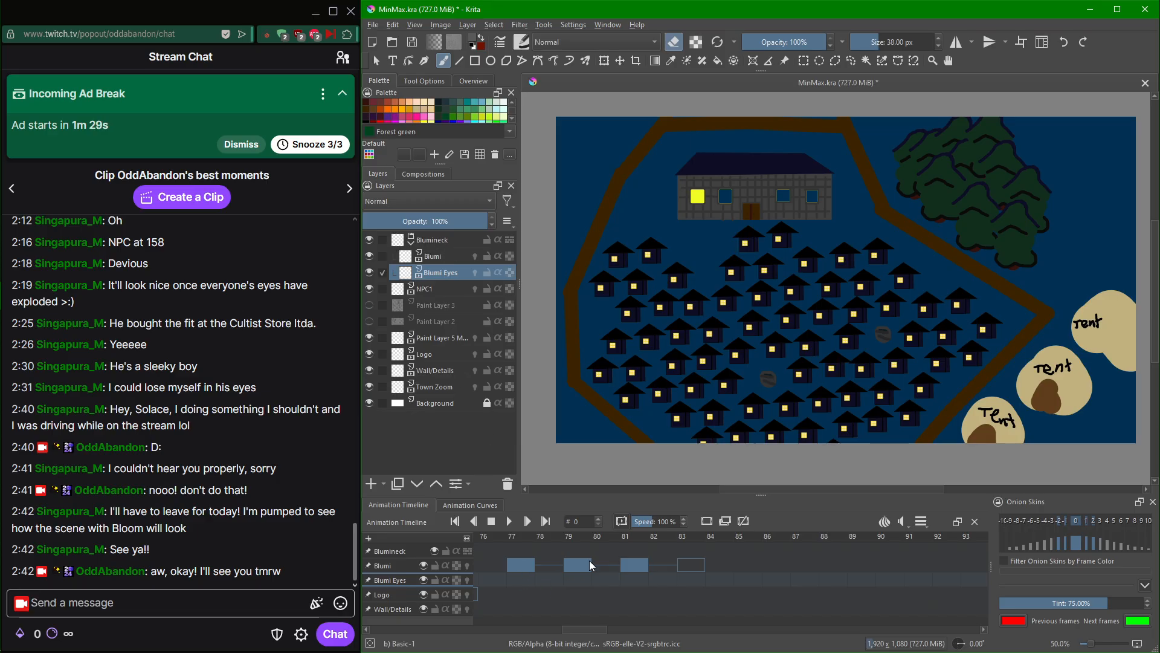
pyautogui.click(515, 562)
pyautogui.press('Right')
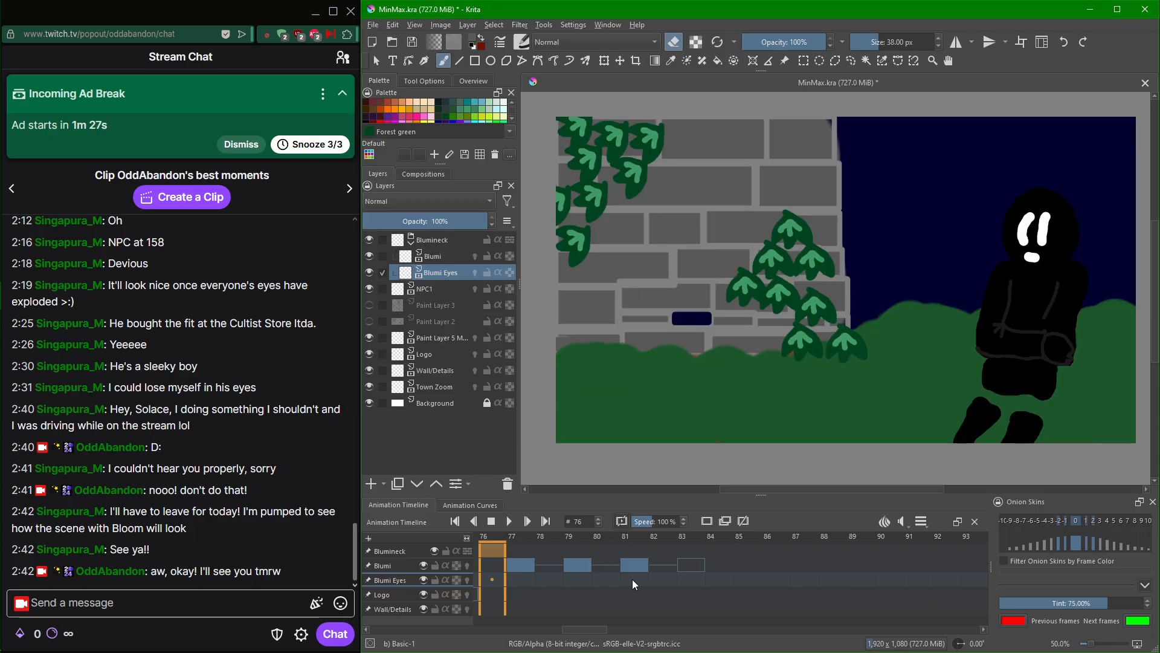
pyautogui.press('Right')
pyautogui.press('Right')
pyautogui.press('Right')
pyautogui.press('Right')
pyautogui.press('Right')
pyautogui.press('Right')
pyautogui.press('Right')
pyautogui.press('Right')
pyautogui.press('Right')
pyautogui.press('Right')
pyautogui.press('Right')
pyautogui.press('Right')
pyautogui.press('Right')
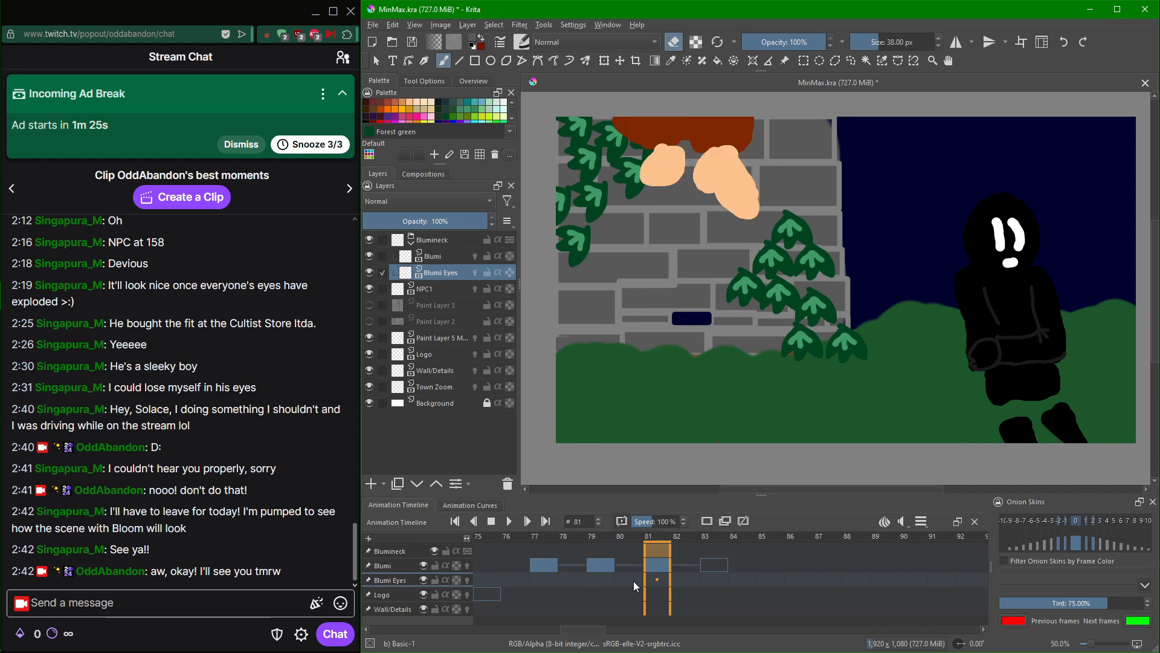
pyautogui.press('Right')
pyautogui.press('Right')
pyautogui.press('Right')
pyautogui.press('Right')
pyautogui.press('Right')
pyautogui.press('Right')
pyautogui.press('Right')
pyautogui.press('Right')
pyautogui.press('Right')
pyautogui.press('Right')
pyautogui.press('Right')
pyautogui.press('Right')
pyautogui.press('Right')
pyautogui.press('Right')
pyautogui.press('Right')
pyautogui.press('Right')
pyautogui.press('Right')
pyautogui.press('Right')
pyautogui.press('Right')
pyautogui.press('Right')
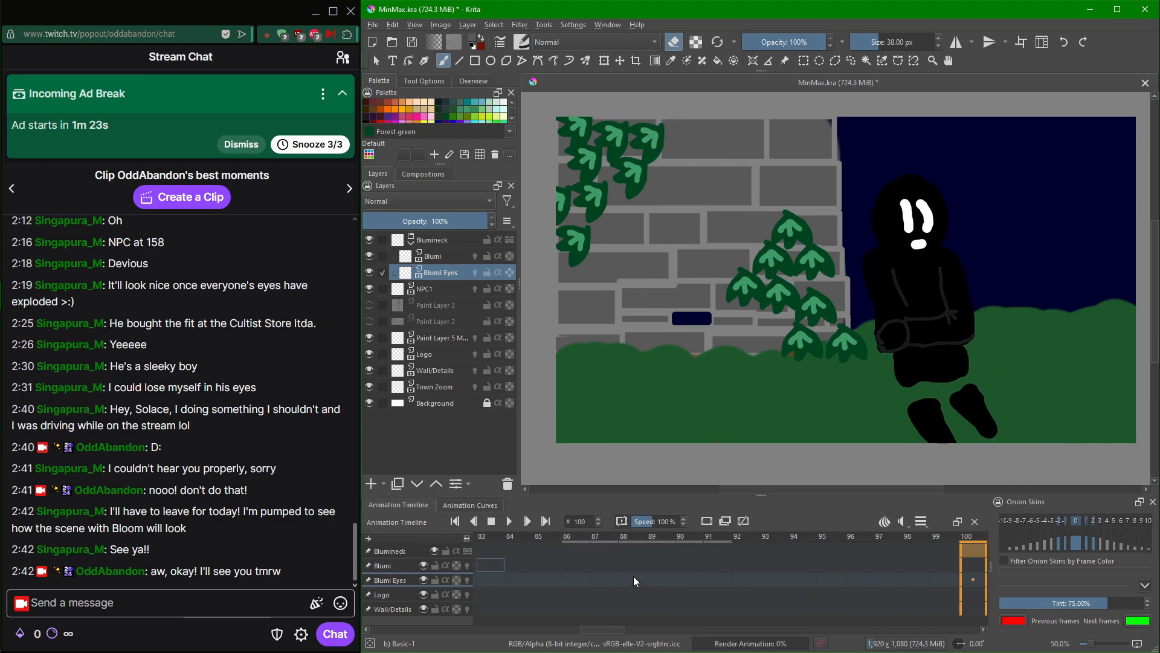
pyautogui.press('Right')
pyautogui.press('Right')
pyautogui.press('Right')
pyautogui.press('Right')
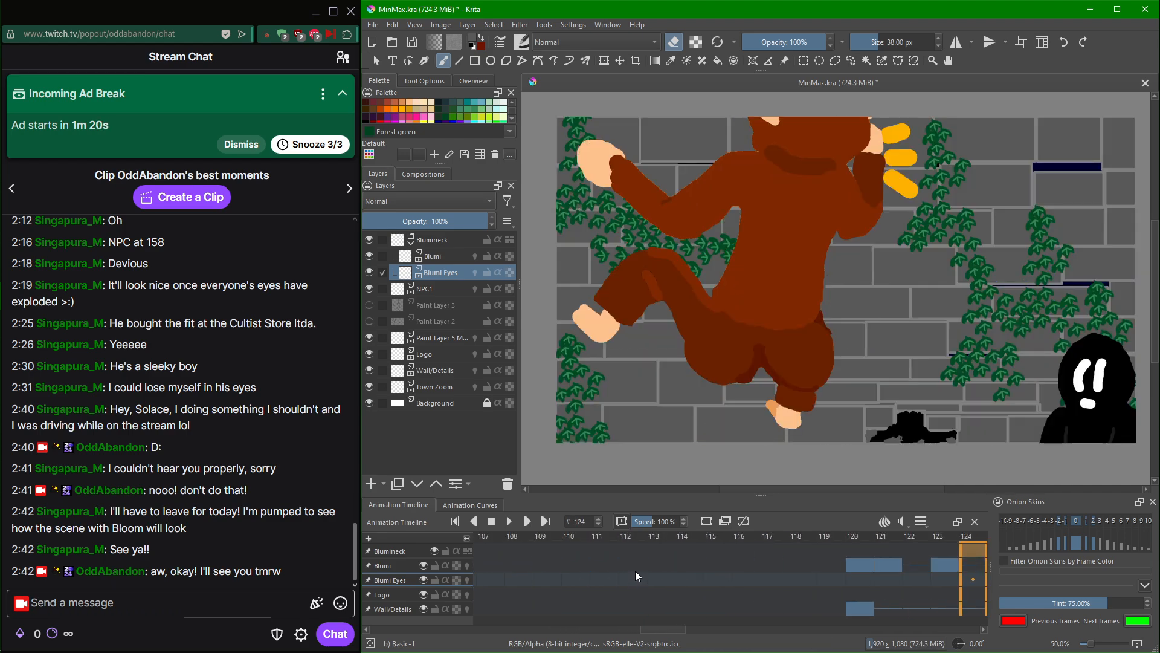
# Compare frames 119 to 123 around the cut to the wall scene, ending at frame 123.
pyautogui.press('Left')
pyautogui.press('Left')
pyautogui.press('Left')
pyautogui.press('Left')
pyautogui.press('Left')
pyautogui.press('Right')
pyautogui.press('Right')
pyautogui.press('Right')
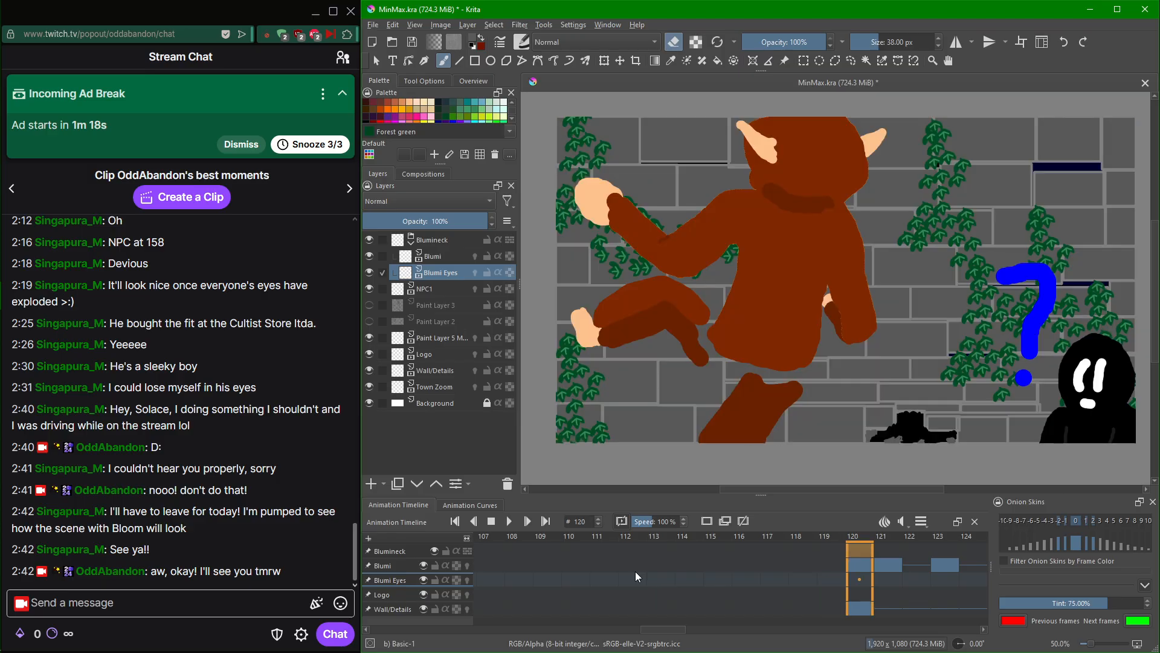
pyautogui.press('Left')
pyautogui.press('Left')
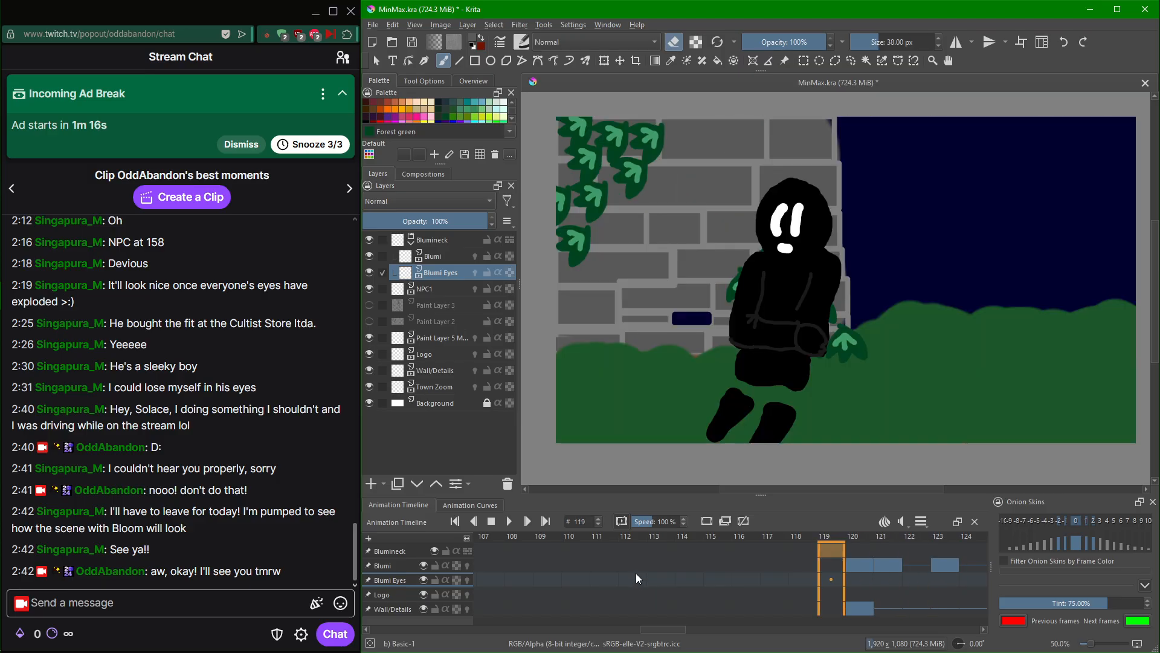
pyautogui.press('Right')
pyautogui.press('Right')
pyautogui.press('Right')
pyautogui.press('Right')
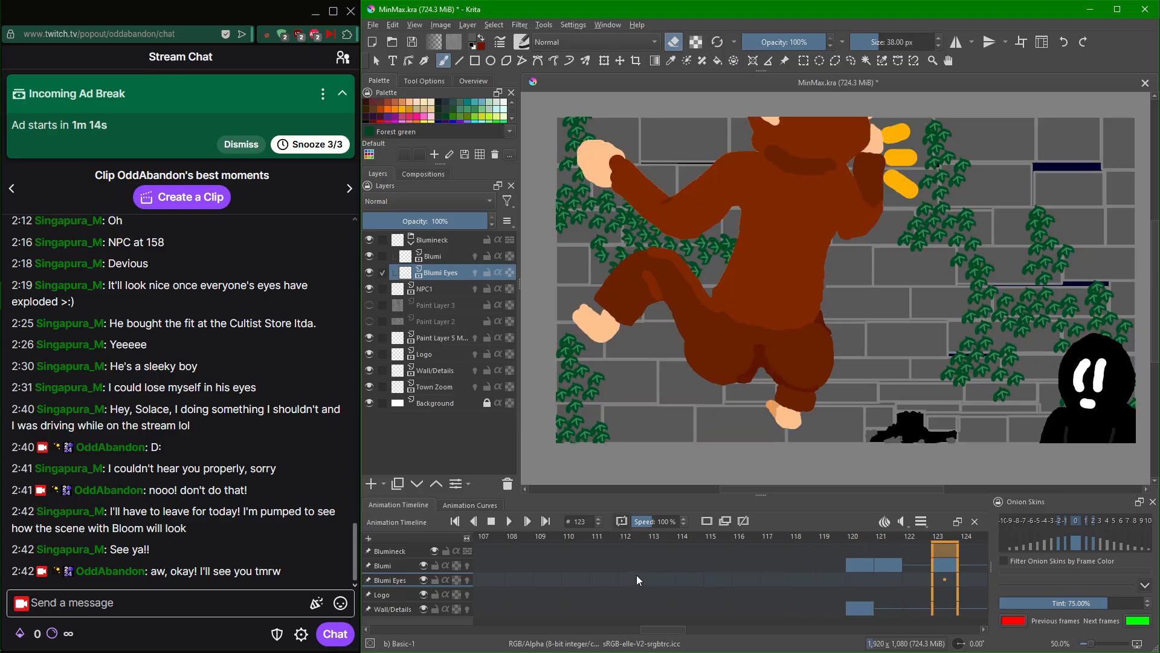
# Check Blumi's poses from frame 123 to 126, and go back through them to frame 120.
pyautogui.moveTo(659, 629); pyautogui.dragTo(682, 629)
pyautogui.press('Right')
pyautogui.press('Right')
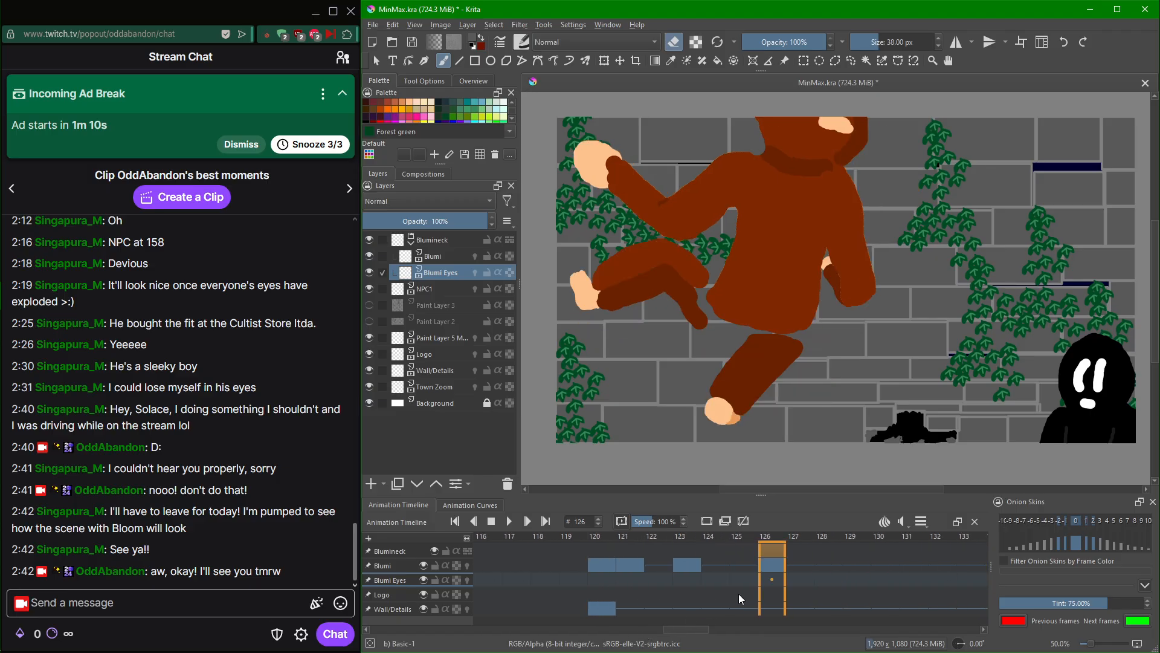
pyautogui.press('Left')
pyautogui.press('Left')
pyautogui.press('Left')
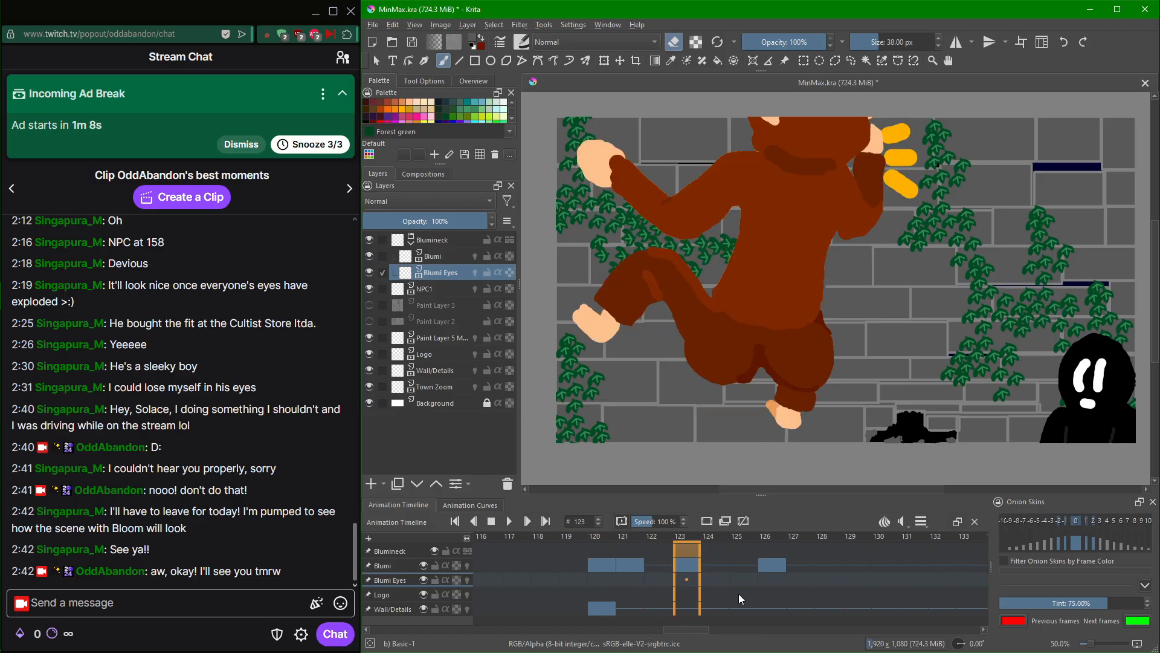
pyautogui.press('Left')
pyautogui.press('Left')
pyautogui.press('Left')
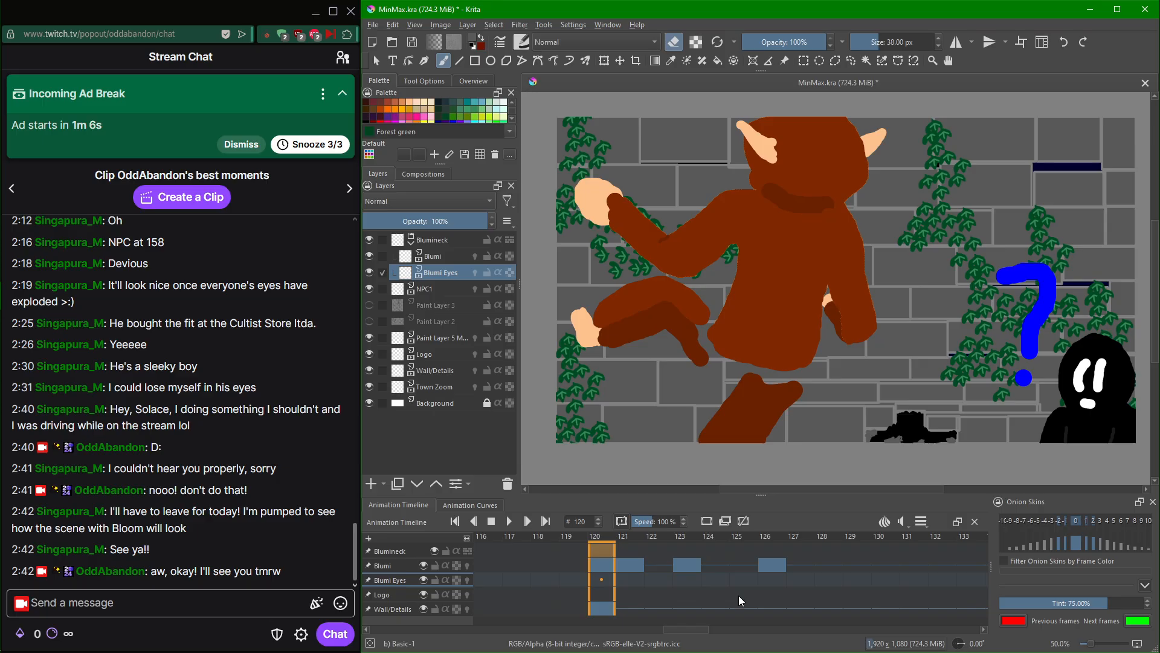
# Select the NPC1 layer and go through its frames from 120 to 126.
pyautogui.click(455, 290)
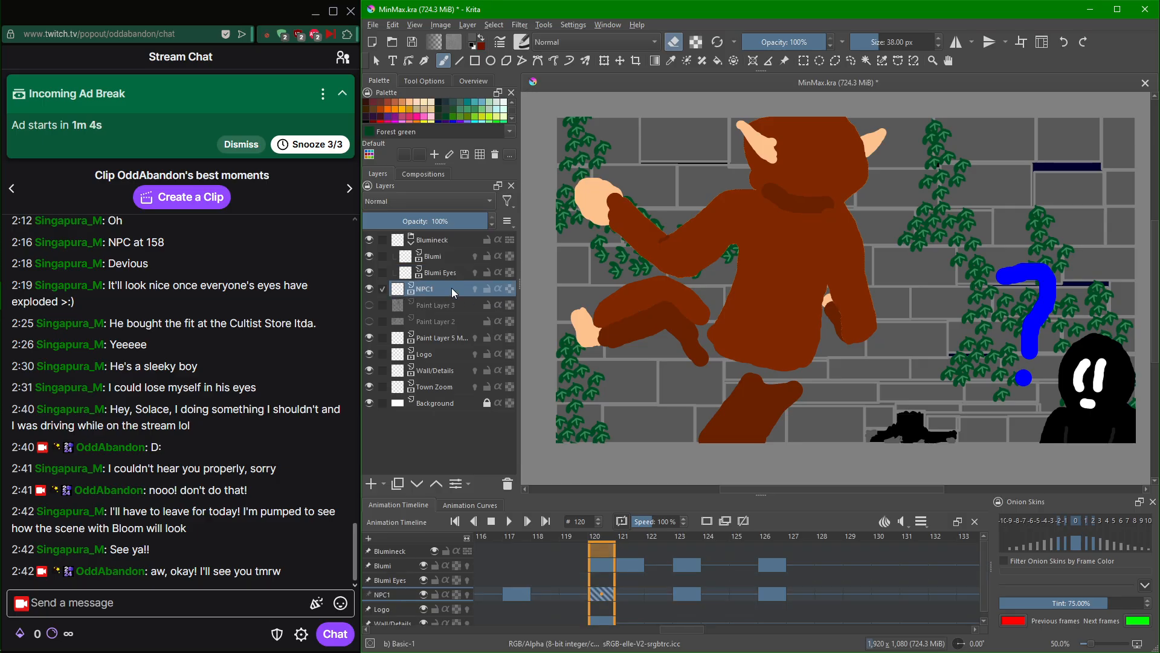
pyautogui.click(617, 535)
pyautogui.press('Right')
pyautogui.press('Right')
pyautogui.press('Left')
pyautogui.press('Left')
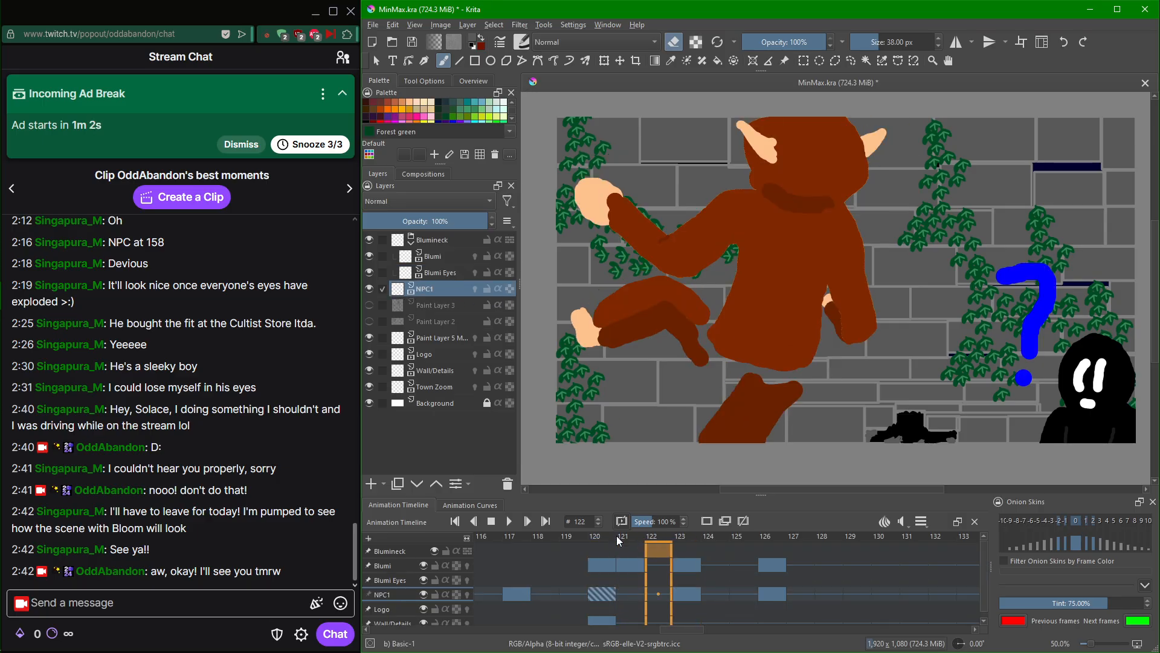
pyautogui.press('Right')
pyautogui.press('Right')
pyautogui.press('Right')
pyautogui.press('Right')
pyautogui.press('Right')
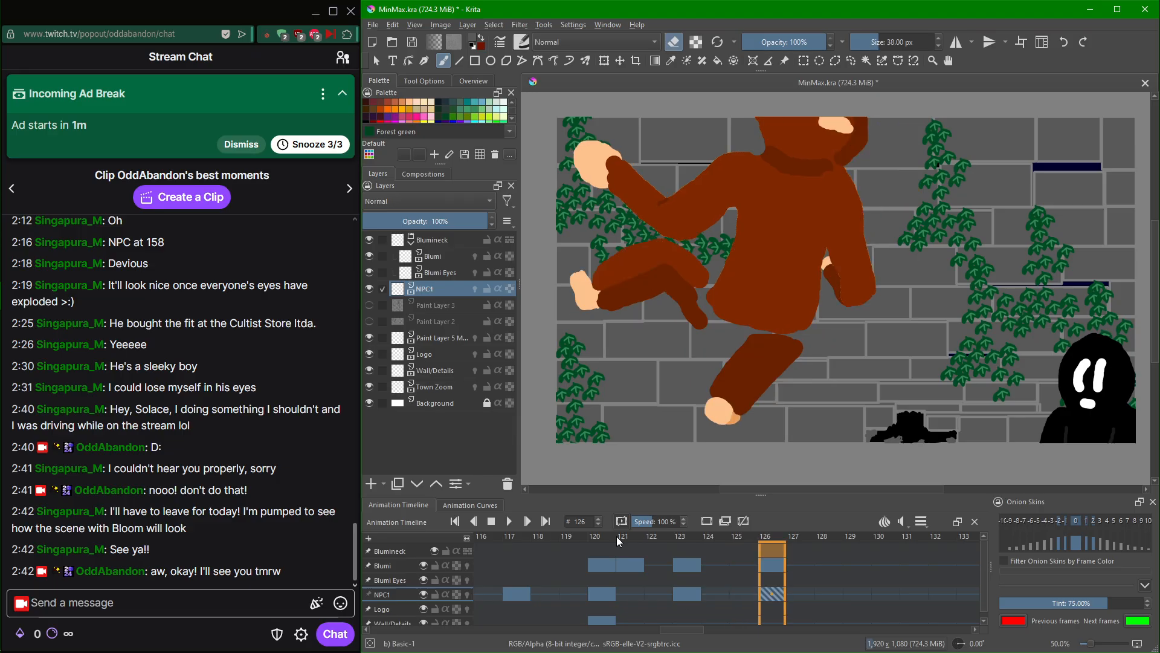
# Compare the NPC1 drawings around the keyframes at 123 and 126, ending at frame 123.
pyautogui.press('Right')
pyautogui.press('Right')
pyautogui.press('Right')
pyautogui.press('Left')
pyautogui.press('Left')
pyautogui.press('Left')
pyautogui.press('Left')
pyautogui.press('Left')
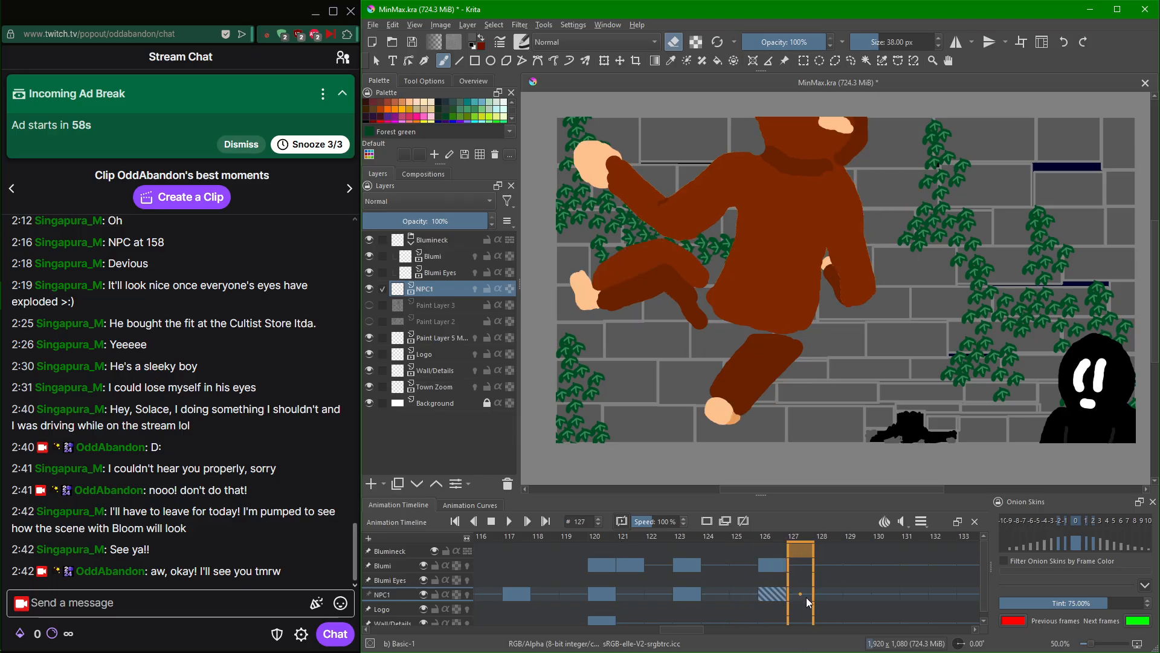
pyautogui.press('Left')
pyautogui.press('Right')
pyautogui.press('Right')
pyautogui.press('Right')
pyautogui.press('Left')
pyautogui.press('Left')
pyautogui.press('Left')
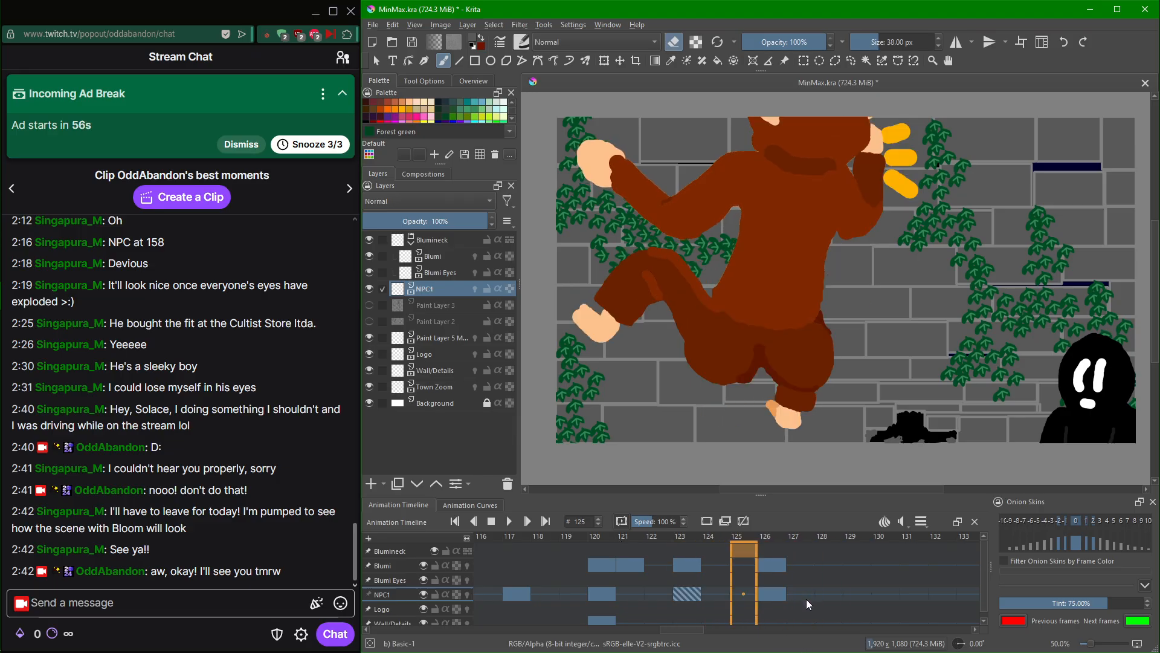
pyautogui.press('Left')
pyautogui.press('Right')
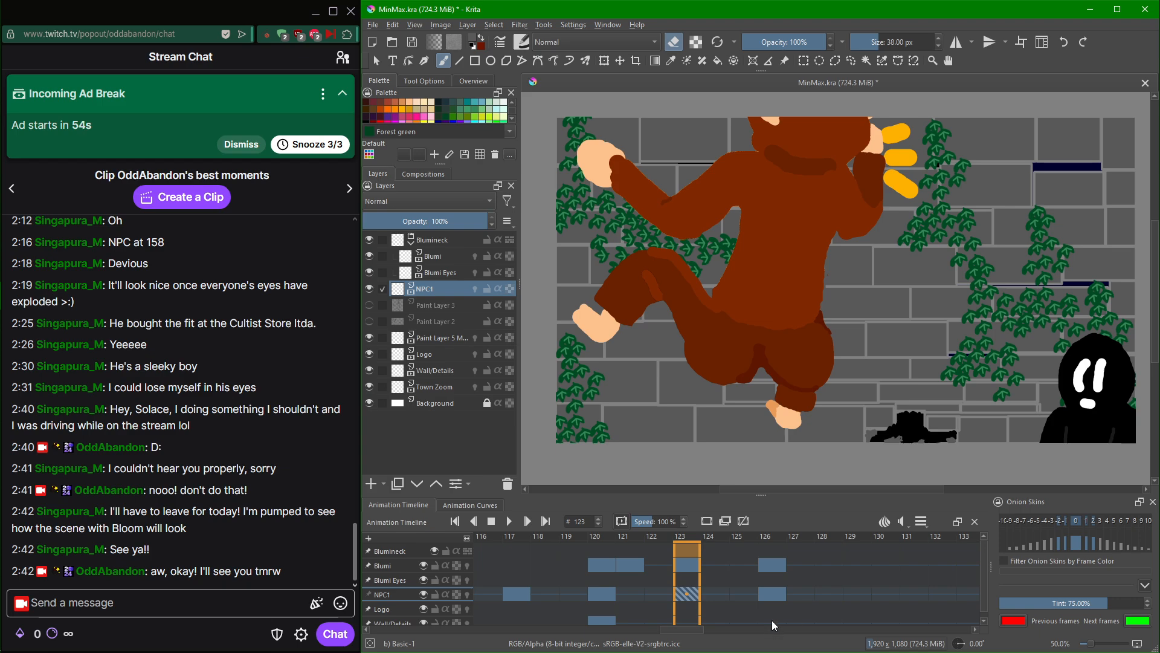
# Check the question mark beside the black figure across frames 120 to 123.
pyautogui.scroll(-1, 823, 433)
pyautogui.scroll(1, 823, 363)
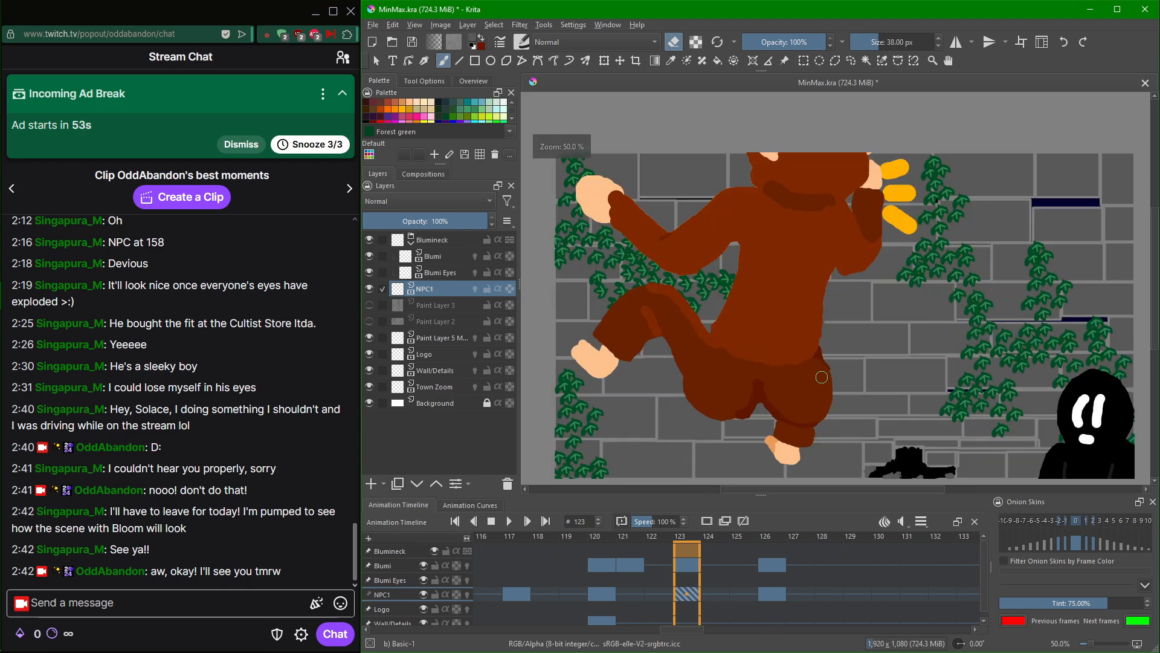
pyautogui.moveTo(993, 349); pyautogui.dragTo(978, 298)
pyautogui.scroll(-1, 739, 491)
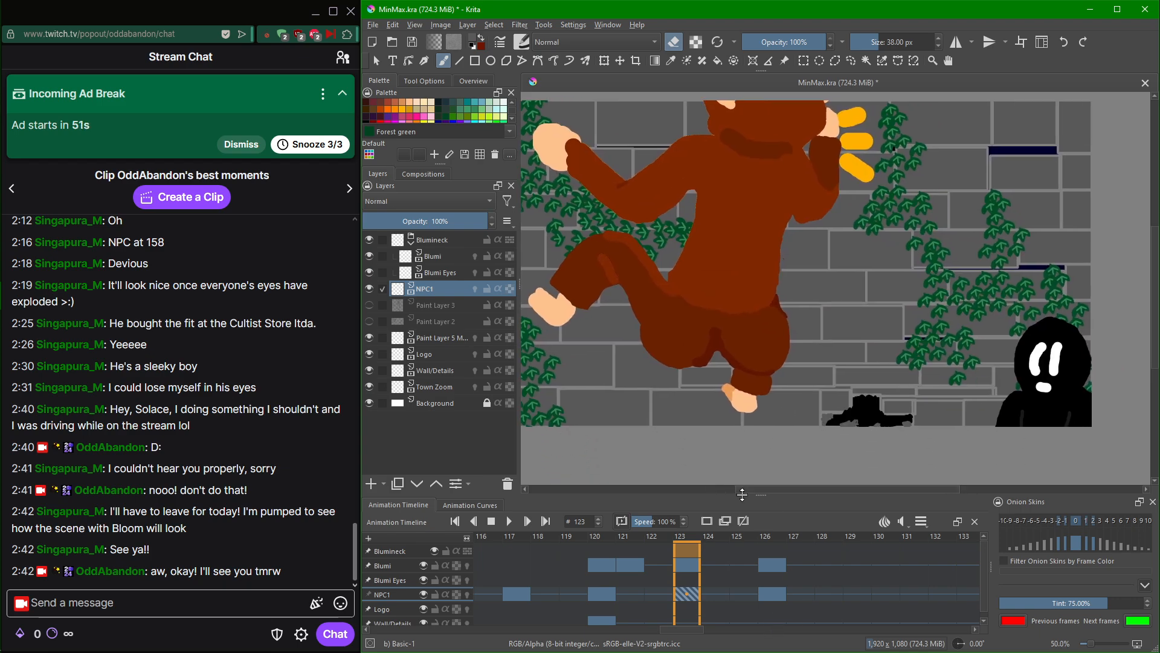
pyautogui.press('Left')
pyautogui.press('Left')
pyautogui.press('Left')
pyautogui.press('Right')
pyautogui.press('Right')
pyautogui.press('Right')
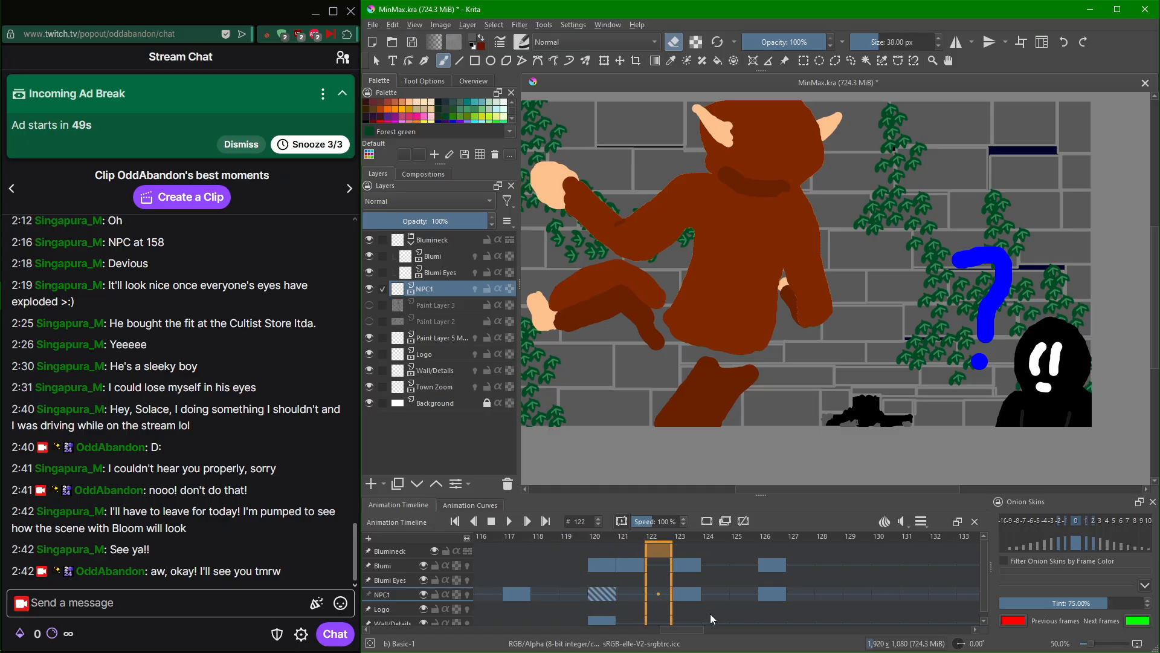
pyautogui.press('Left')
pyautogui.press('Right')
pyautogui.press('Left')
# Turn on onion skins for the NPC1 layer, go to frame 123 and set the brush size to 39 px.
pyautogui.click(467, 595)
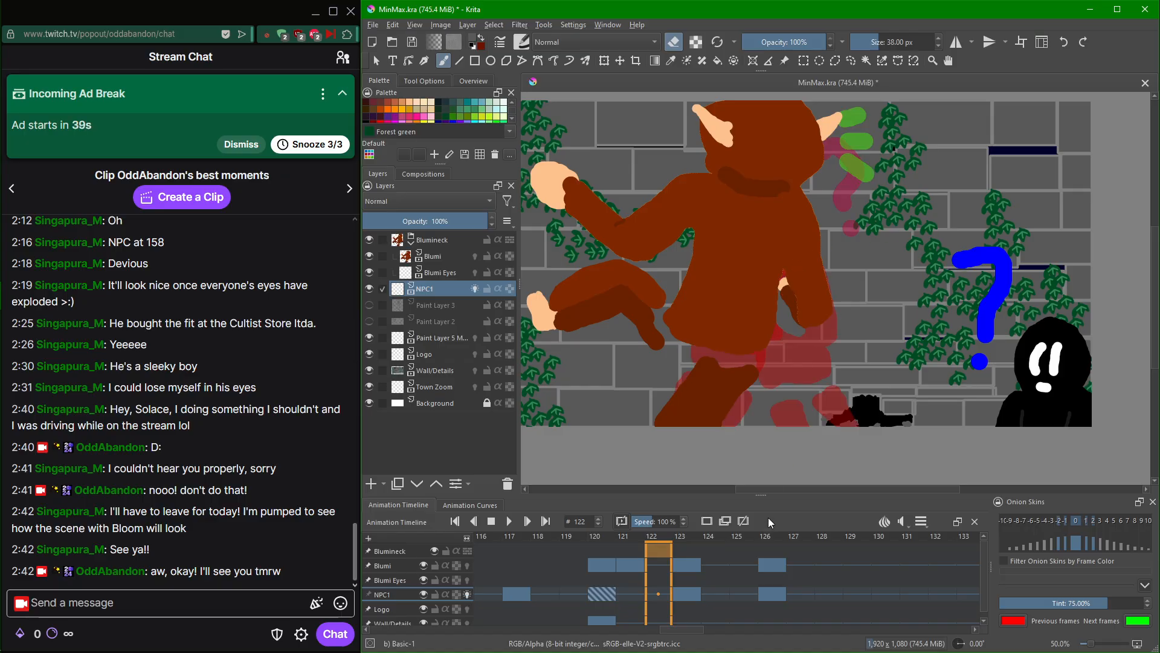
pyautogui.moveTo(680, 630); pyautogui.dragTo(688, 630)
pyautogui.press('Right')
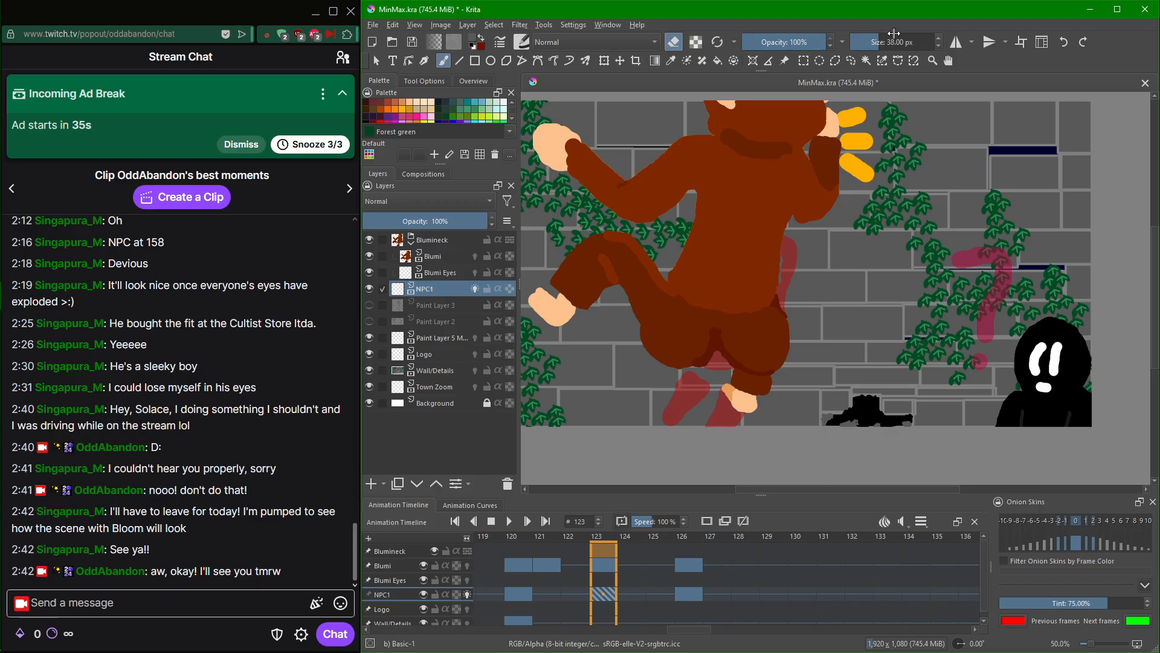
pyautogui.scroll(1, 865, 38)
# Switch to the YouTube window, restart the UNDERTALE full soundtrack video and return to Krita.
pyautogui.moveTo(19, 41)
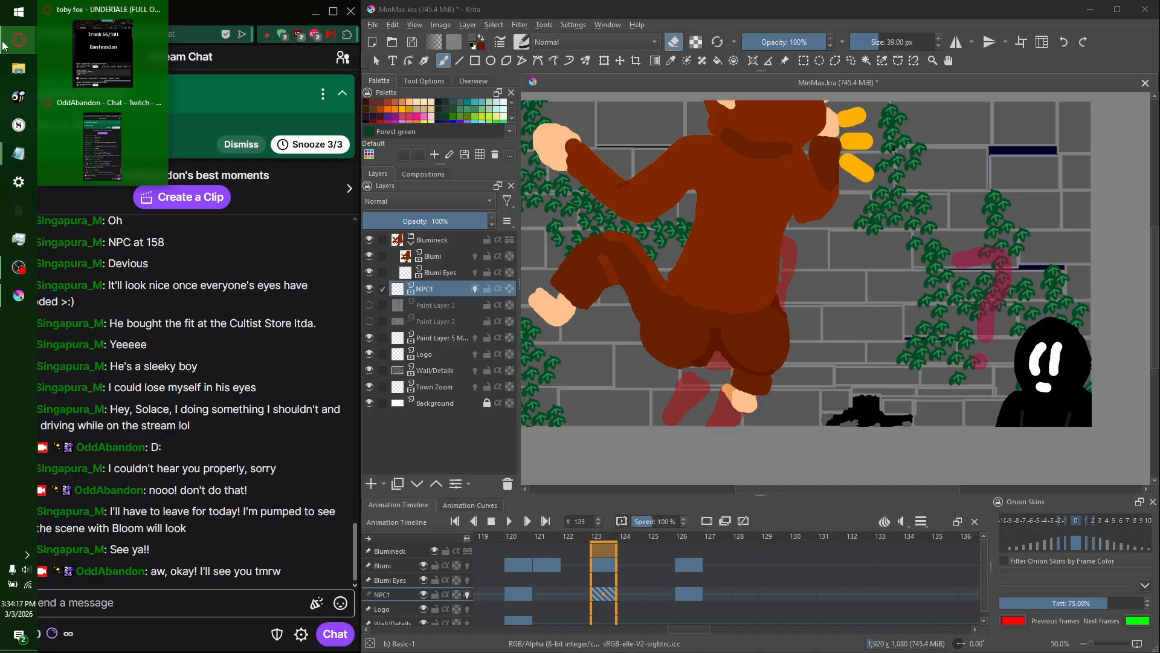
pyautogui.click(77, 58)
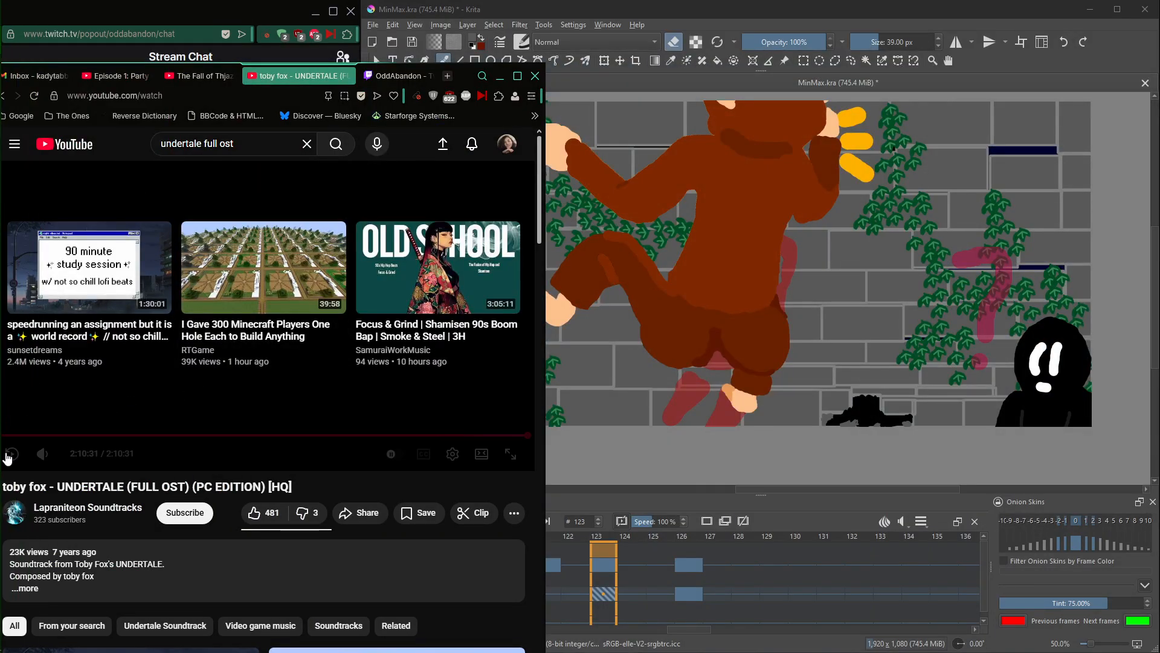
pyautogui.click(12, 456)
pyautogui.rightClick(194, 348)
pyautogui.click(204, 366)
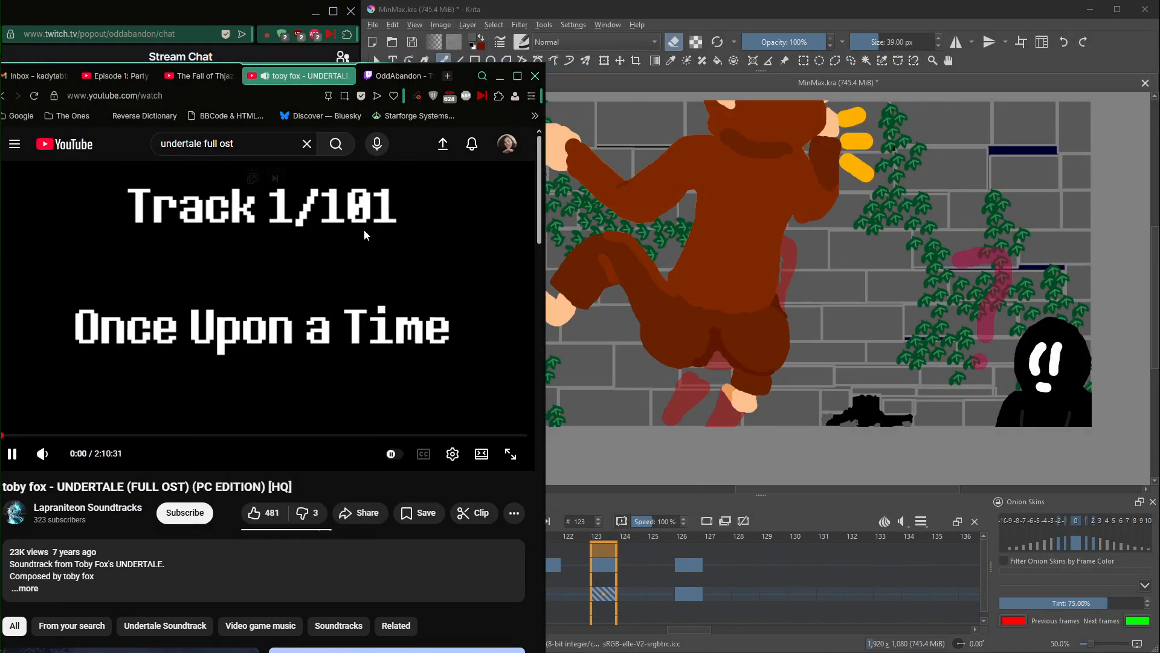
pyautogui.click(500, 76)
# Paint a question mark beside the black figure on NPC1's frame 123 over the onion skin, using RGB Blue and a 47 px brush.
pyautogui.scroll(1, 979, 336)
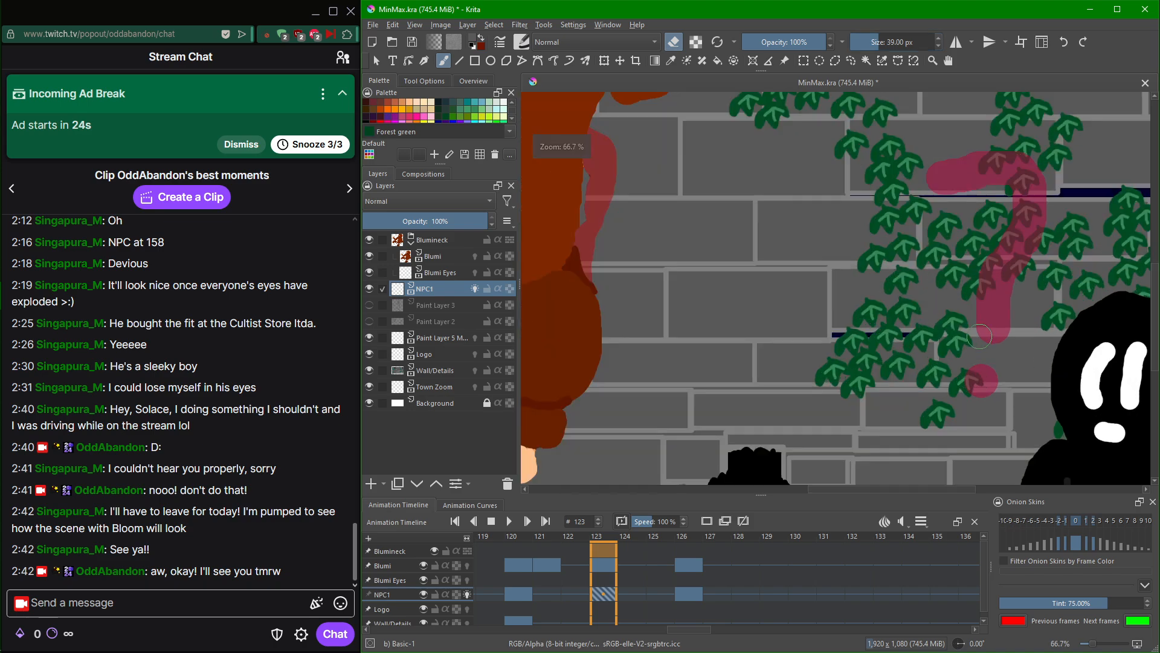
pyautogui.scroll(2, 979, 336)
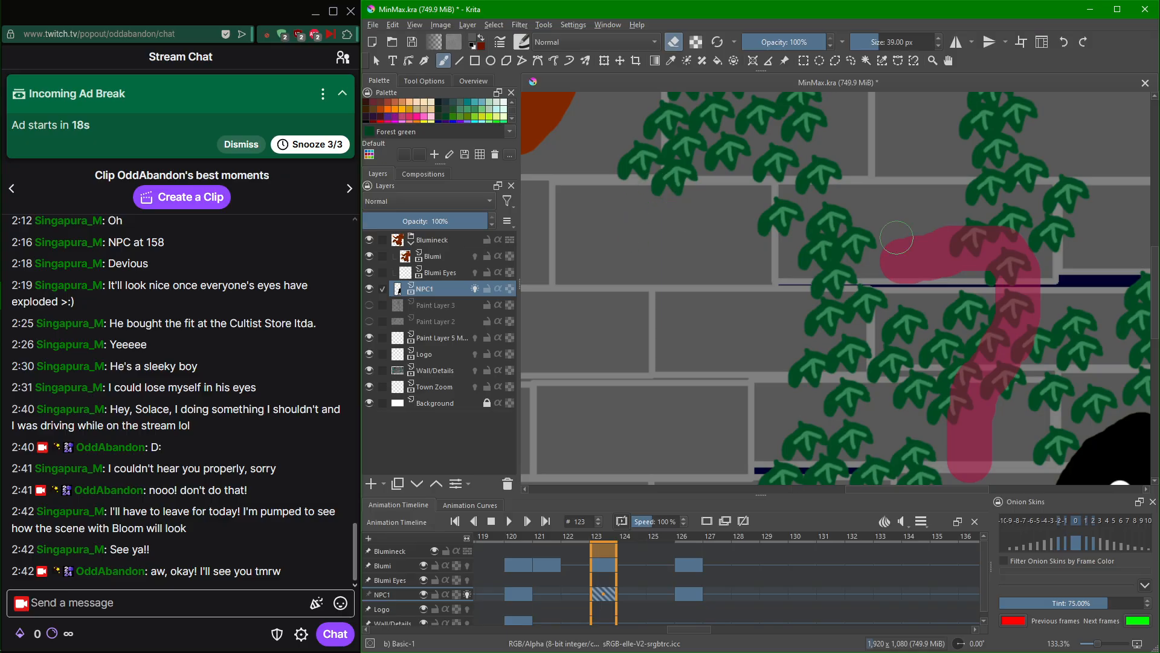
pyautogui.click(675, 41)
pyautogui.click(466, 104)
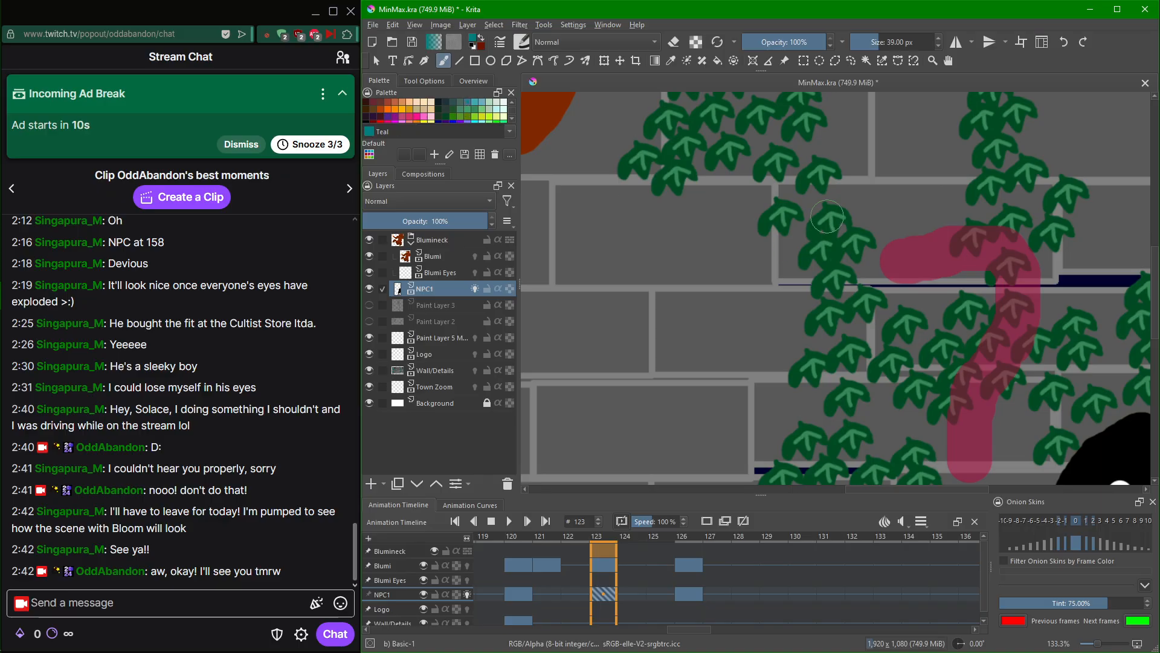
pyautogui.click(452, 121)
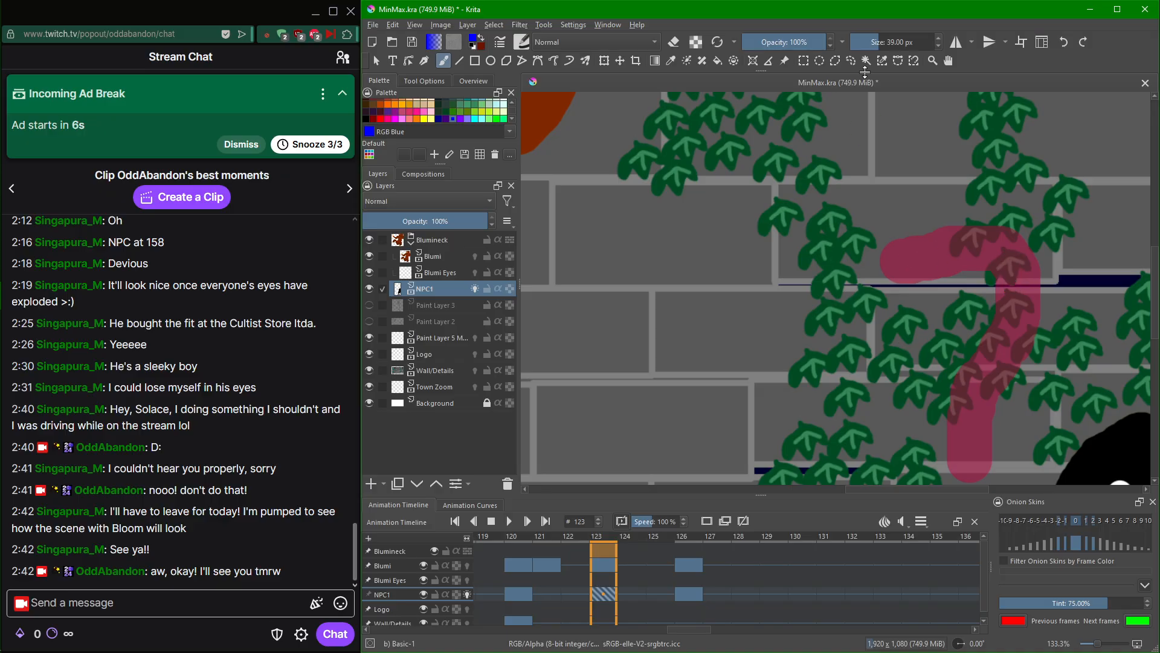
pyautogui.scroll(1, 899, 43)
pyautogui.scroll(3, 898, 43)
pyautogui.scroll(-1, 909, 44)
pyautogui.moveTo(895, 261)
pyautogui.mouseDown()
pyautogui.moveTo(987, 240)
pyautogui.moveTo(1027, 296)
pyautogui.moveTo(1020, 335)
pyautogui.moveTo(968, 399)
pyautogui.moveTo(961, 460)
pyautogui.moveTo(911, 220)
pyautogui.mouseUp()
pyautogui.moveTo(906, 302)
pyautogui.mouseDown()
pyautogui.moveTo(928, 296)
pyautogui.moveTo(915, 317)
pyautogui.mouseUp()
pyautogui.hotkey('ctrl', 'z')
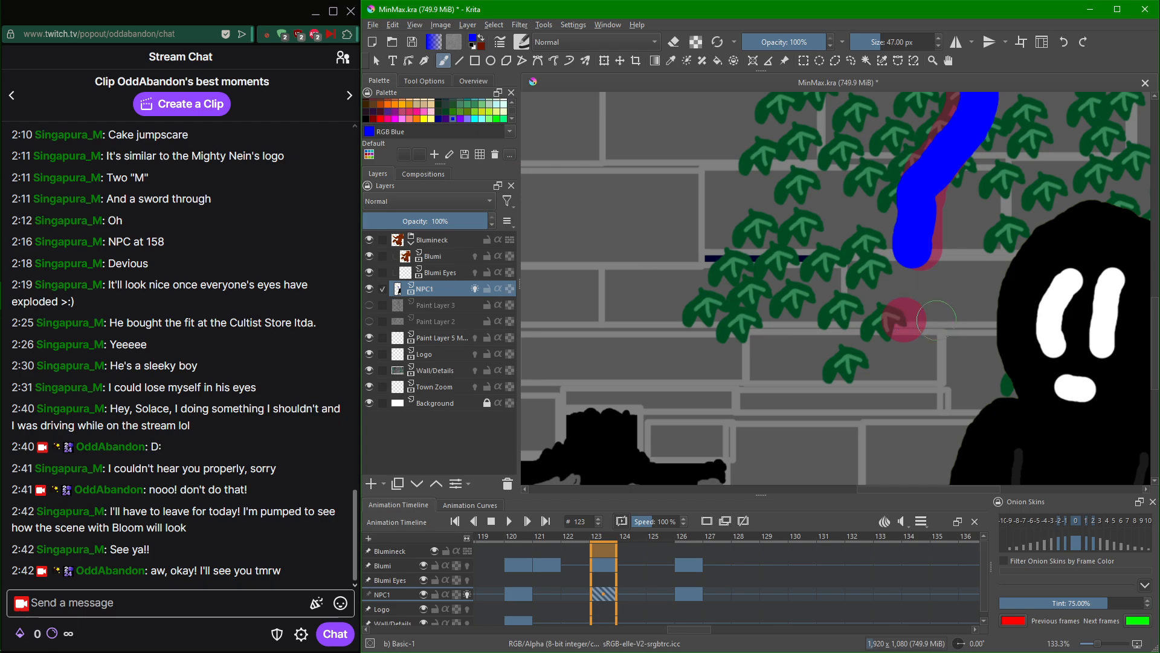
pyautogui.click(916, 315)
pyautogui.scroll(-3, 862, 304)
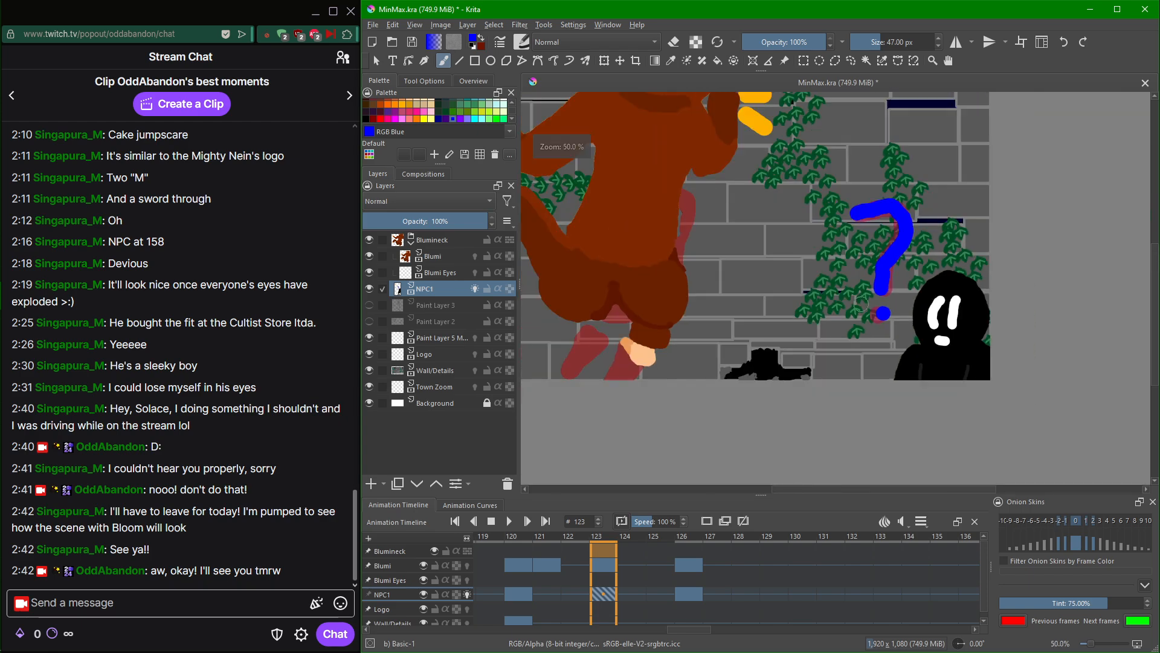
# Check the new question mark's movement against the neighbouring NPC1 keyframes up to frame 128.
pyautogui.scroll(-2, 744, 586)
pyautogui.scroll(4, 744, 587)
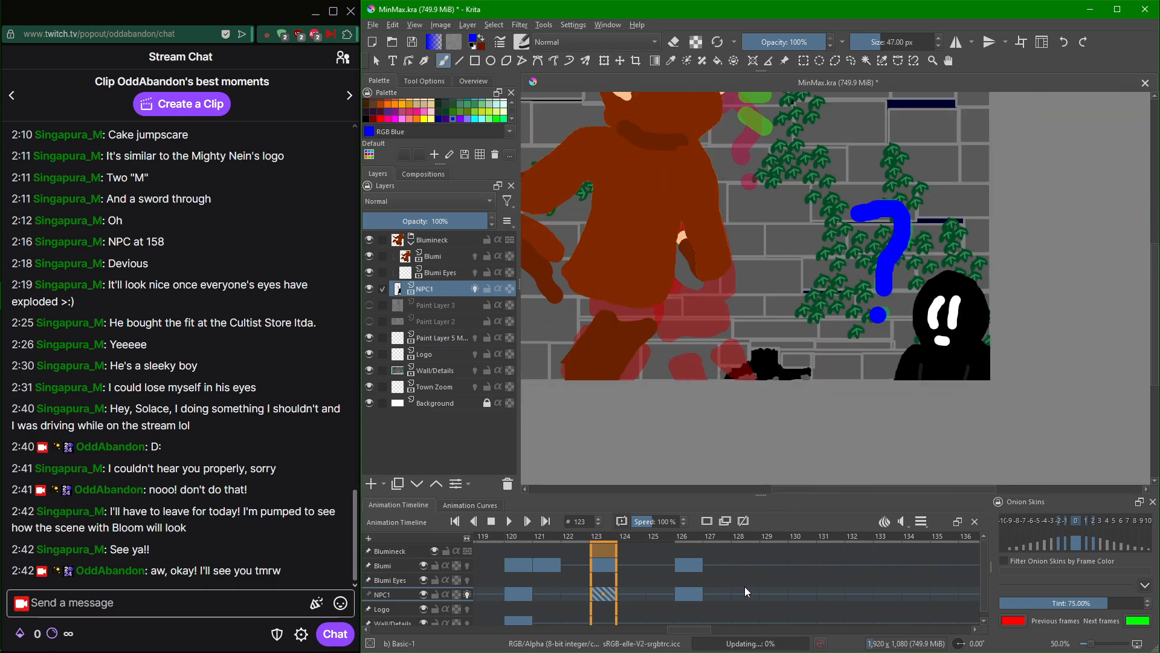
pyautogui.scroll(3, 748, 582)
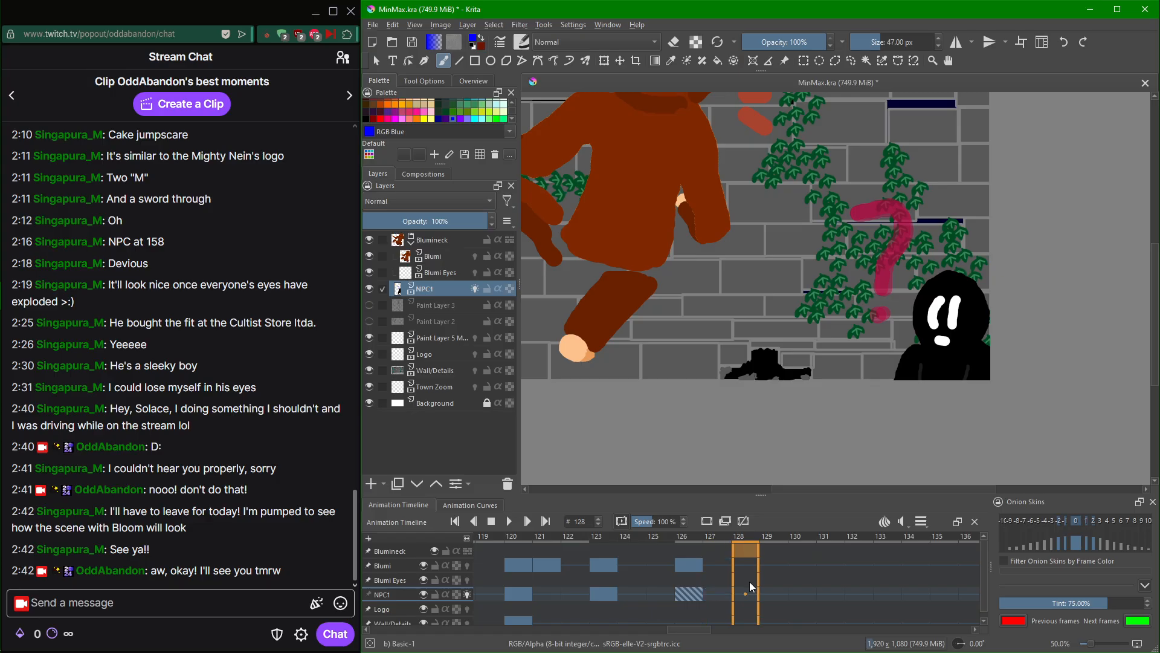
pyautogui.scroll(-2, 750, 580)
pyautogui.scroll(2, 750, 580)
pyautogui.scroll(-7, 750, 580)
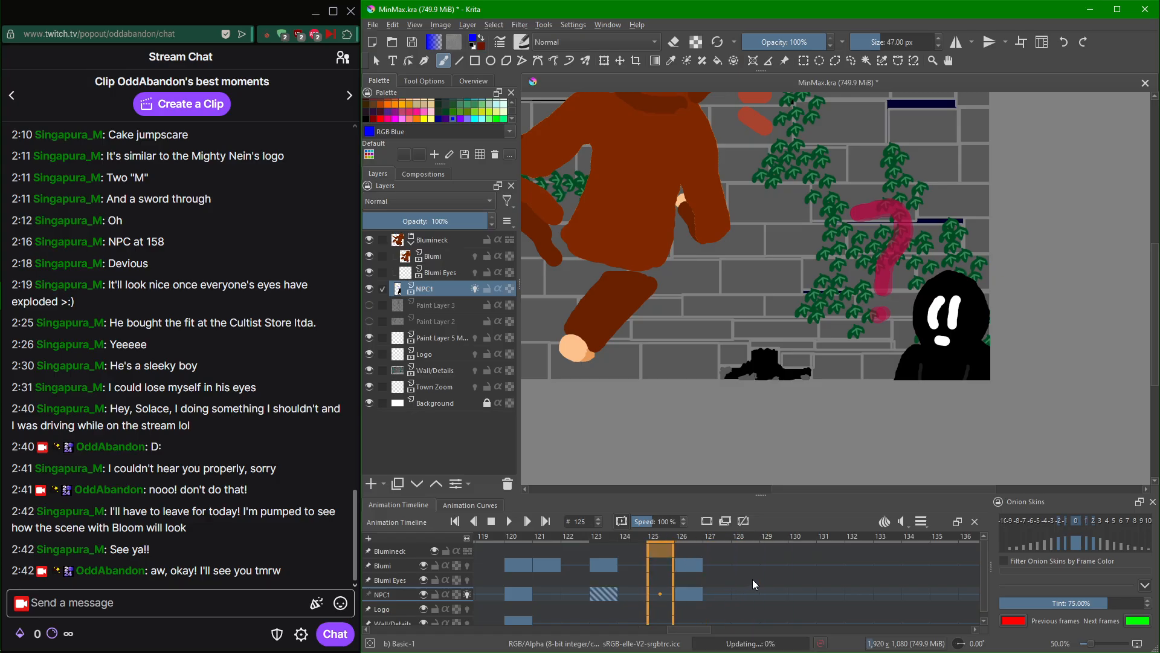
pyautogui.scroll(3, 752, 578)
pyautogui.scroll(8, 755, 571)
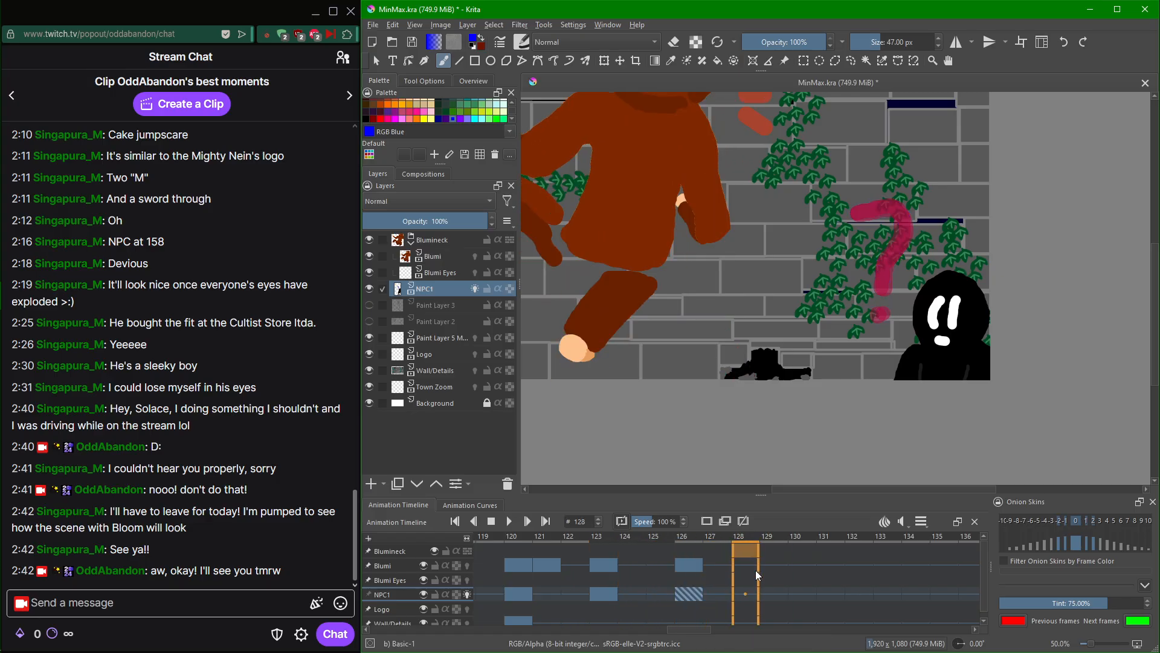
# Review the frames on to 139, back to 117 and forward again to frame 123.
pyautogui.moveTo(829, 360); pyautogui.dragTo(838, 425)
pyautogui.scroll(7, 835, 595)
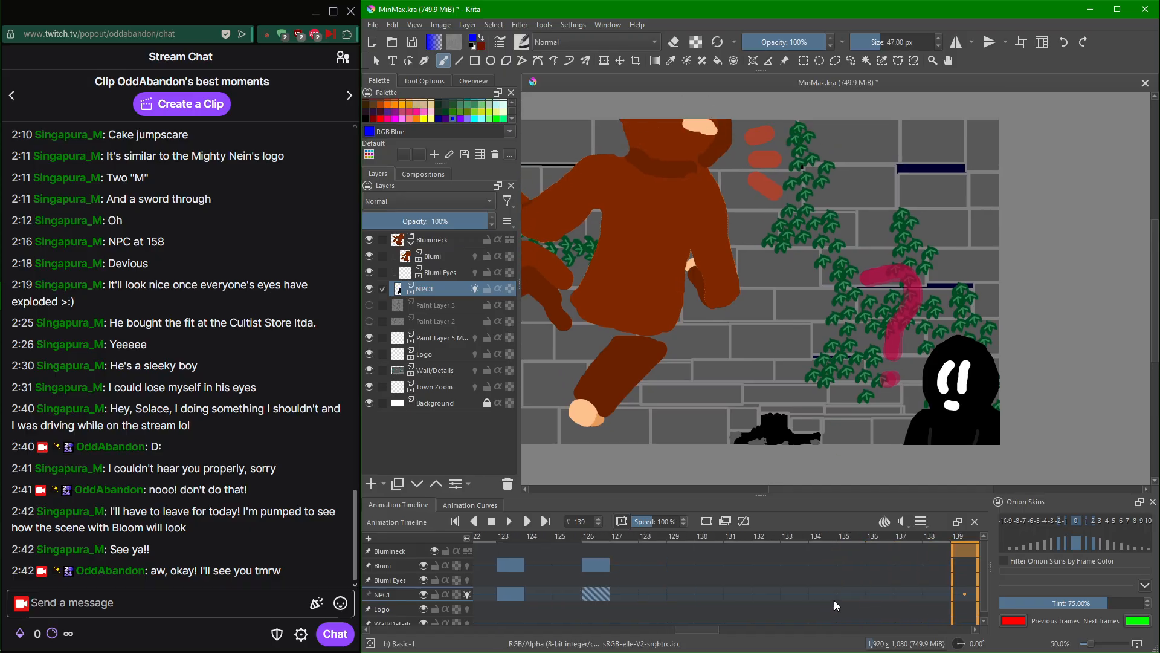
pyautogui.scroll(-10, 834, 601)
pyautogui.scroll(-16, 834, 600)
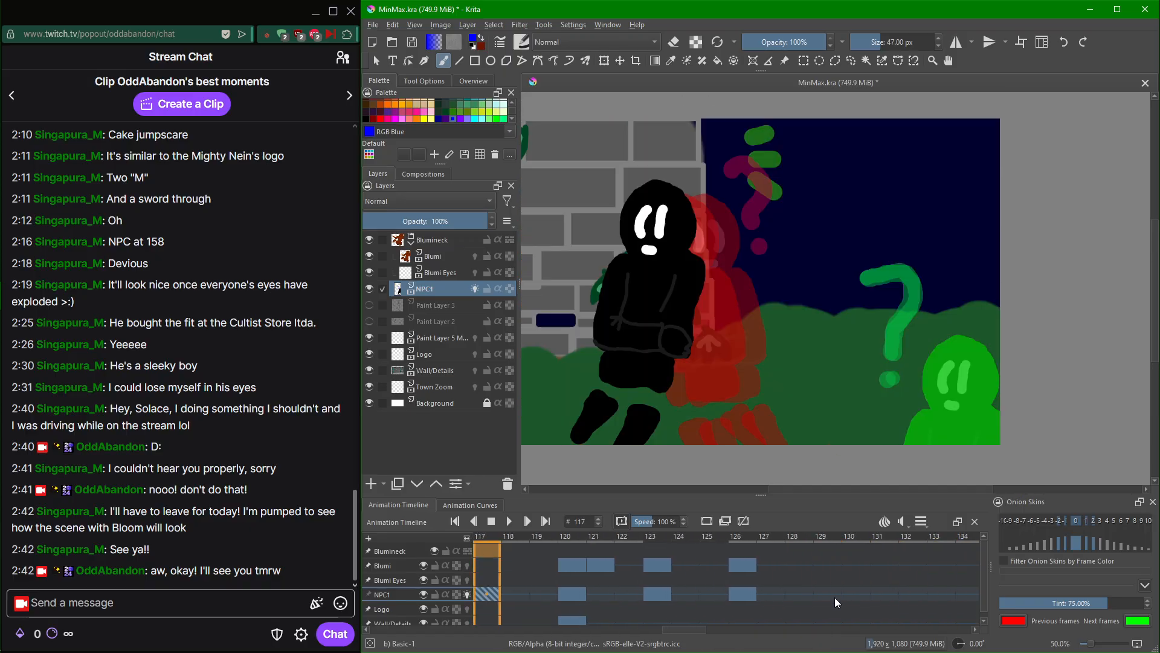
pyautogui.scroll(8, 836, 593)
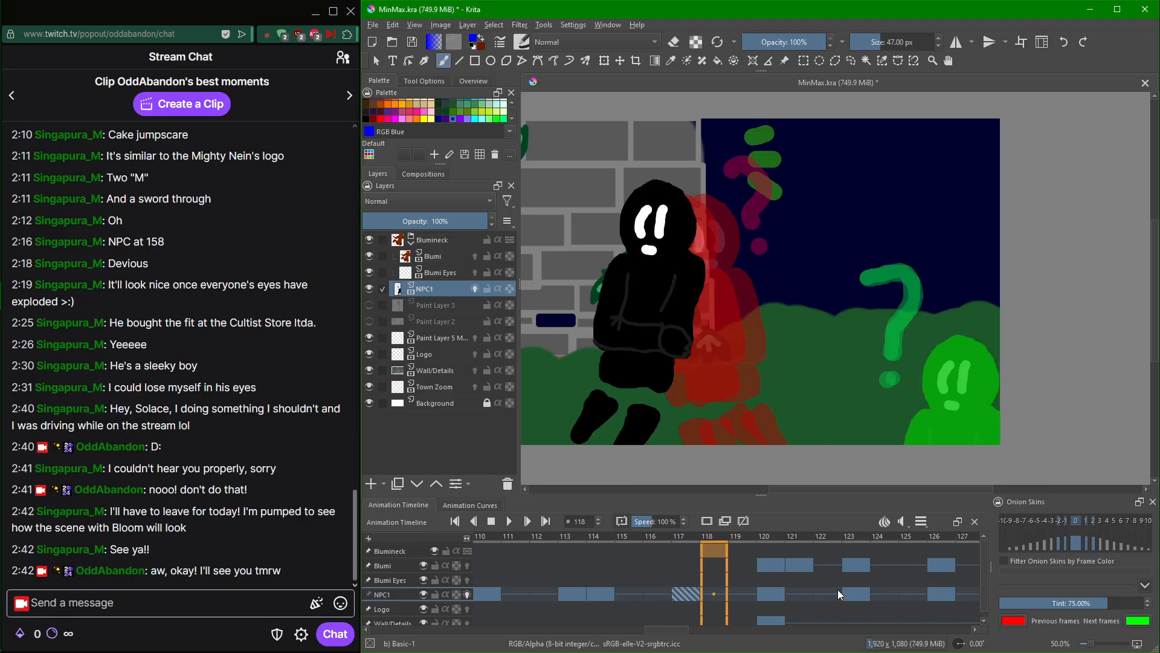
pyautogui.scroll(4, 837, 595)
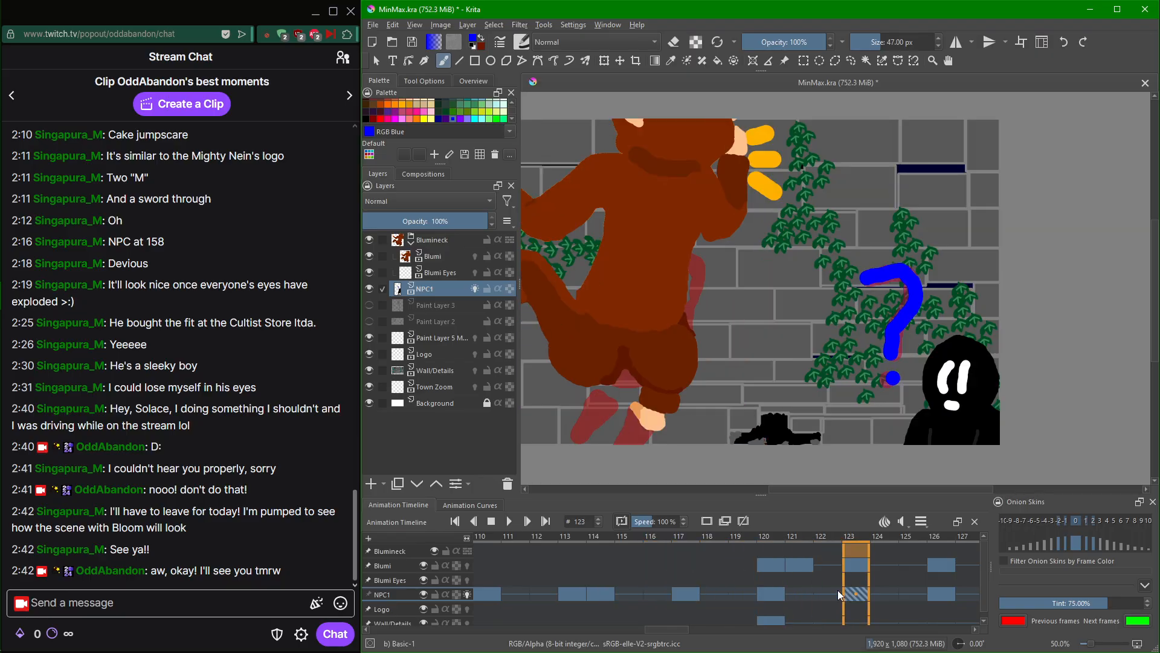
# Go through the frames from 123 to 187 and back to the title card at frame 185, checking the NPC1 layer.
pyautogui.scroll(6, 839, 598)
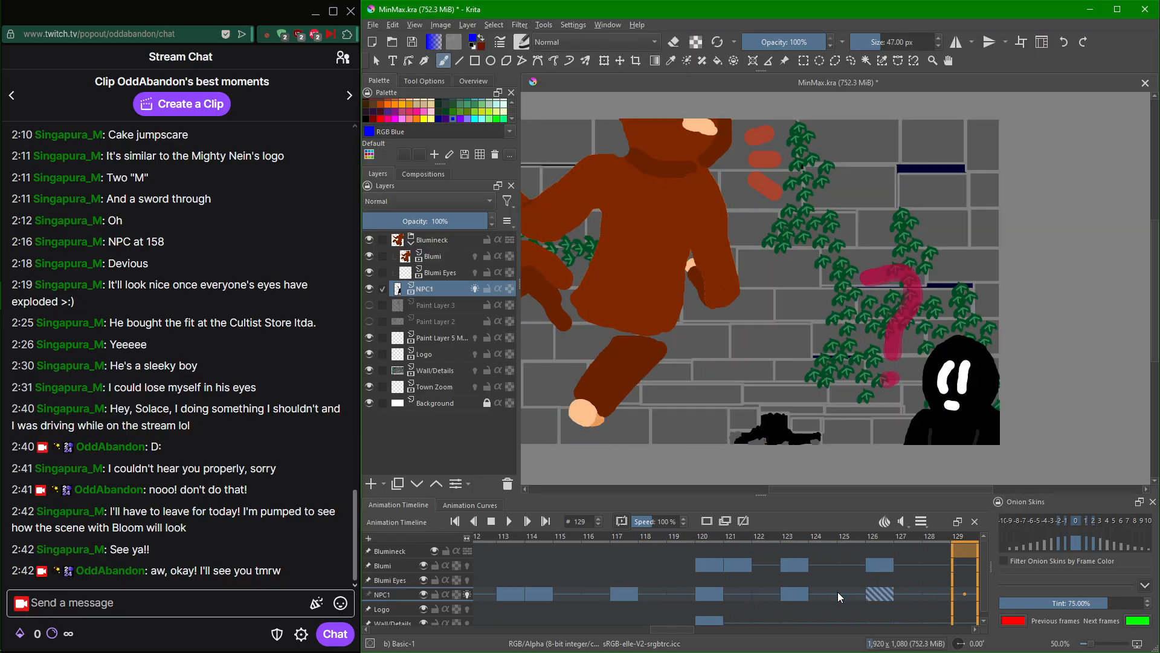
pyautogui.scroll(10, 837, 593)
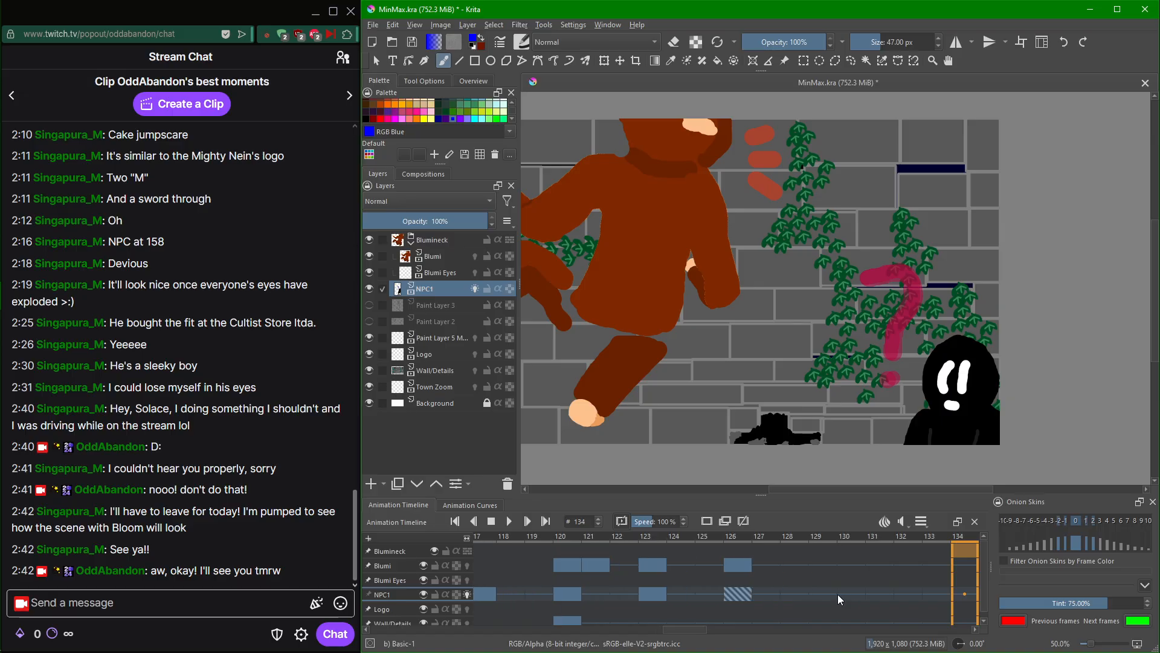
pyautogui.scroll(18, 846, 586)
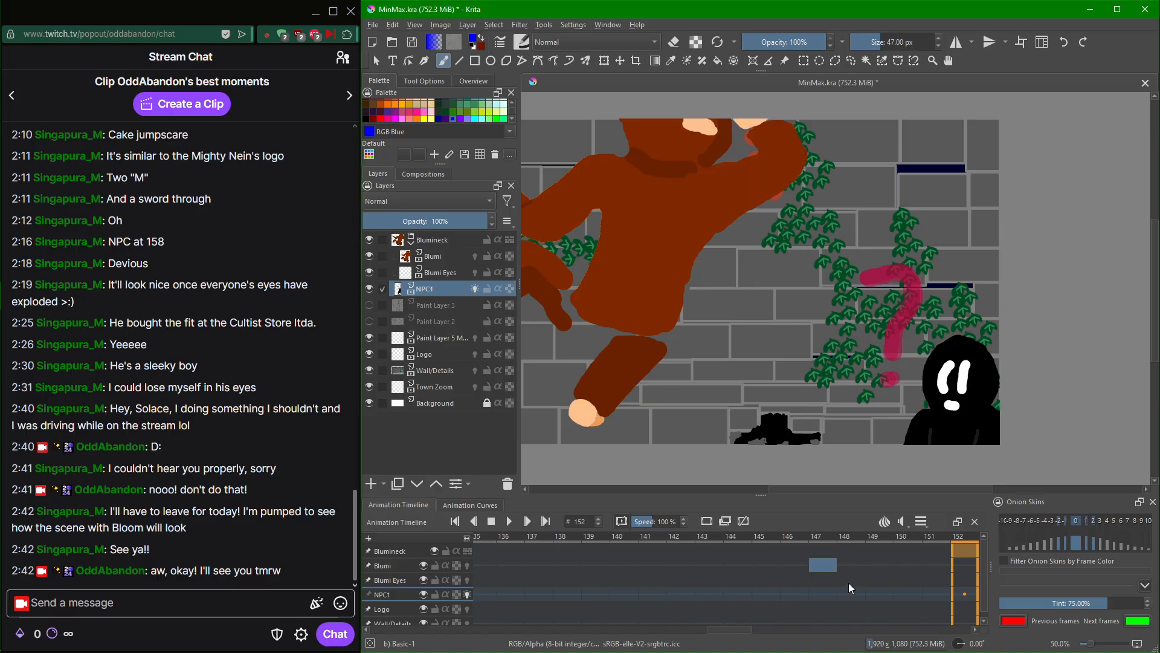
pyautogui.scroll(20, 849, 585)
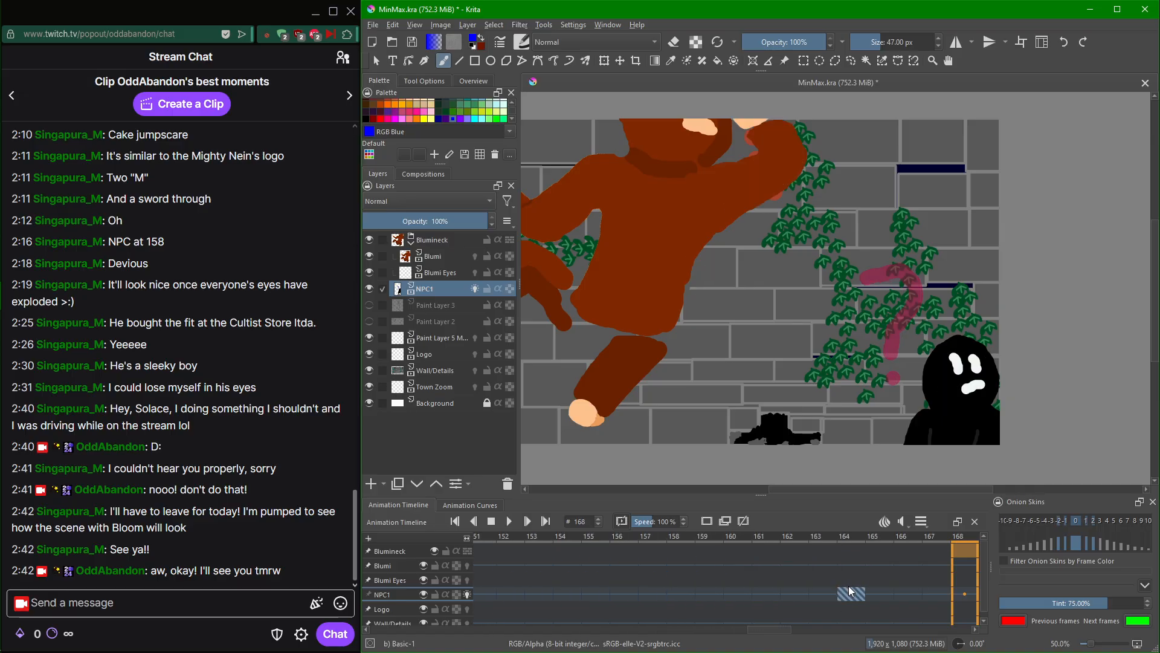
pyautogui.scroll(12, 848, 588)
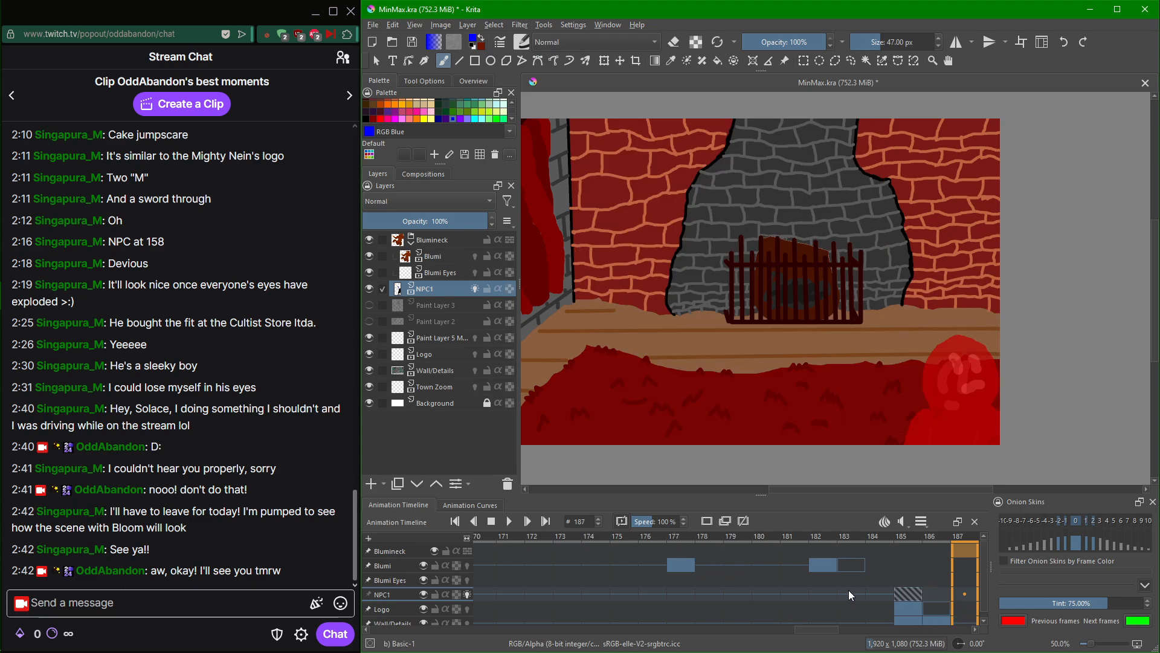
pyautogui.scroll(-13, 848, 589)
pyautogui.scroll(6, 848, 589)
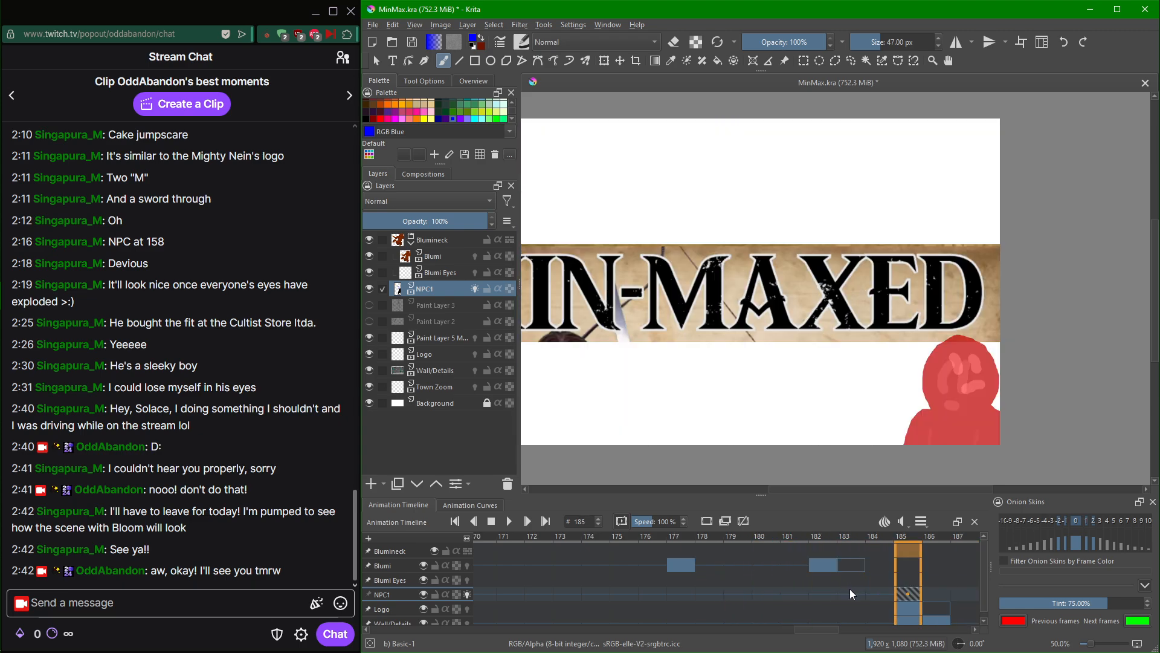
pyautogui.scroll(-1, 850, 588)
pyautogui.scroll(1, 850, 588)
pyautogui.moveTo(813, 492); pyautogui.dragTo(770, 498)
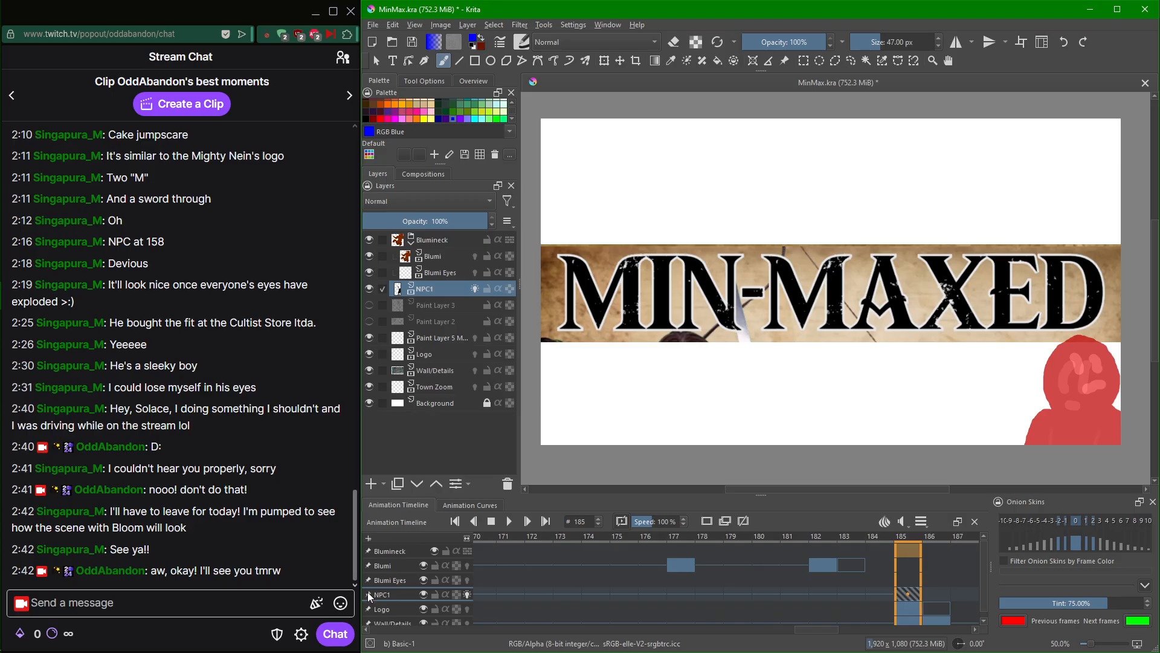
# Go back from the title card at frame 185 to frame 183, checking the NPC1 layer around the scene change.
pyautogui.scroll(-1, 394, 584)
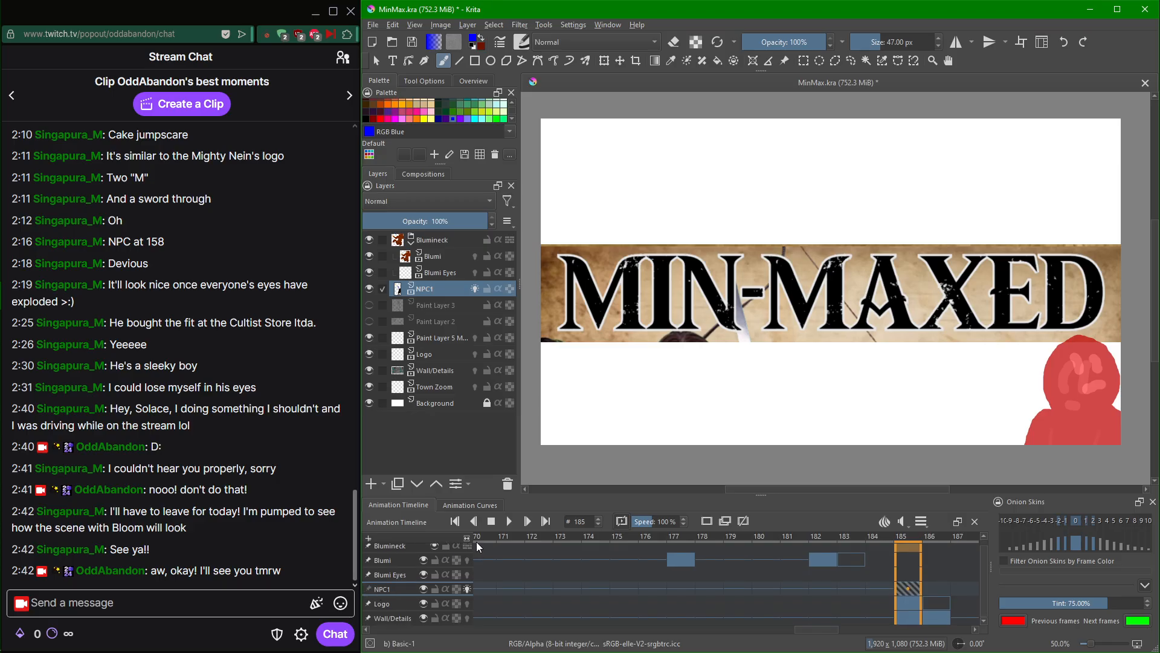
pyautogui.scroll(1, 640, 595)
pyautogui.press('Left')
pyautogui.press('Left')
pyautogui.press('Right')
pyautogui.press('Right')
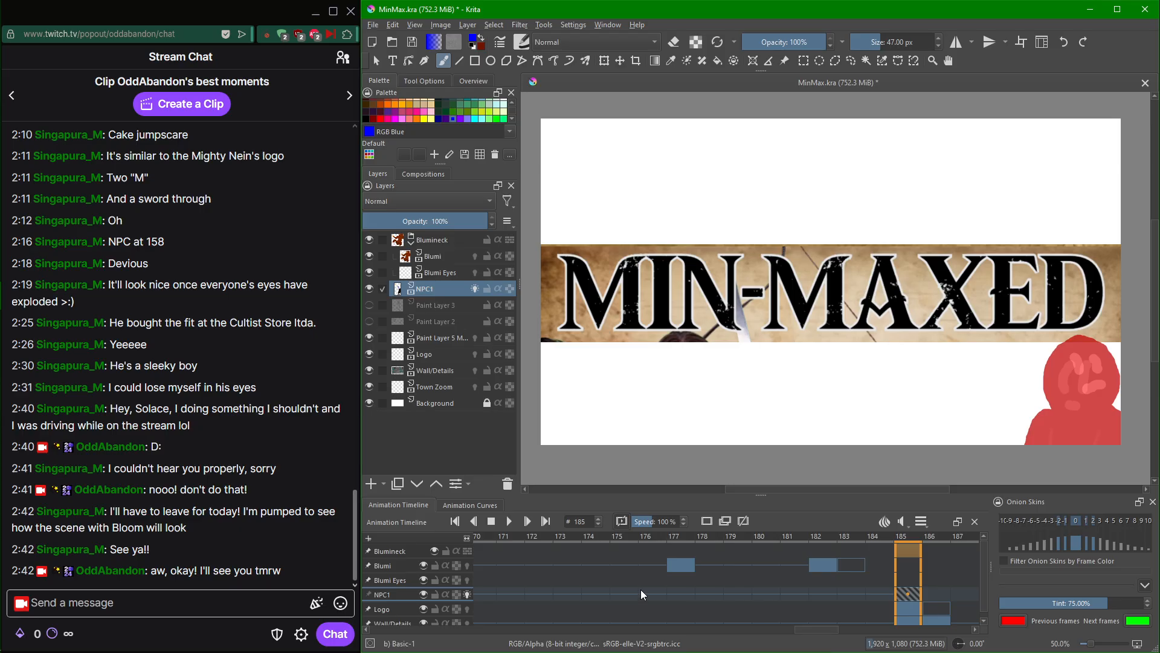
pyautogui.press('Left')
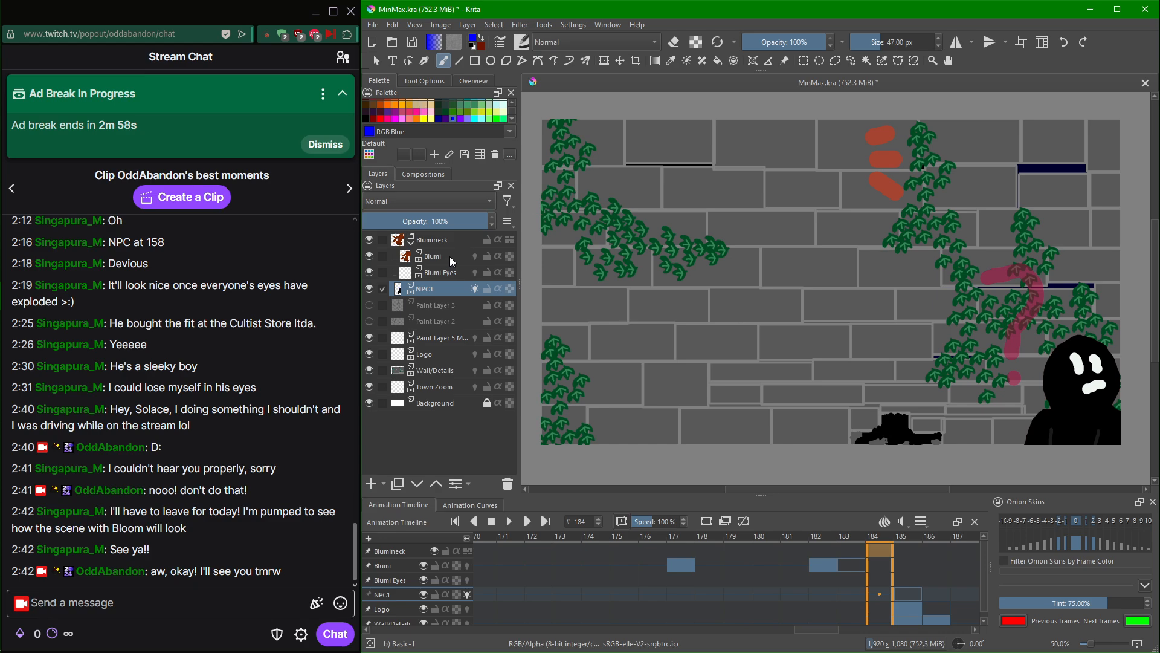
pyautogui.press('Left')
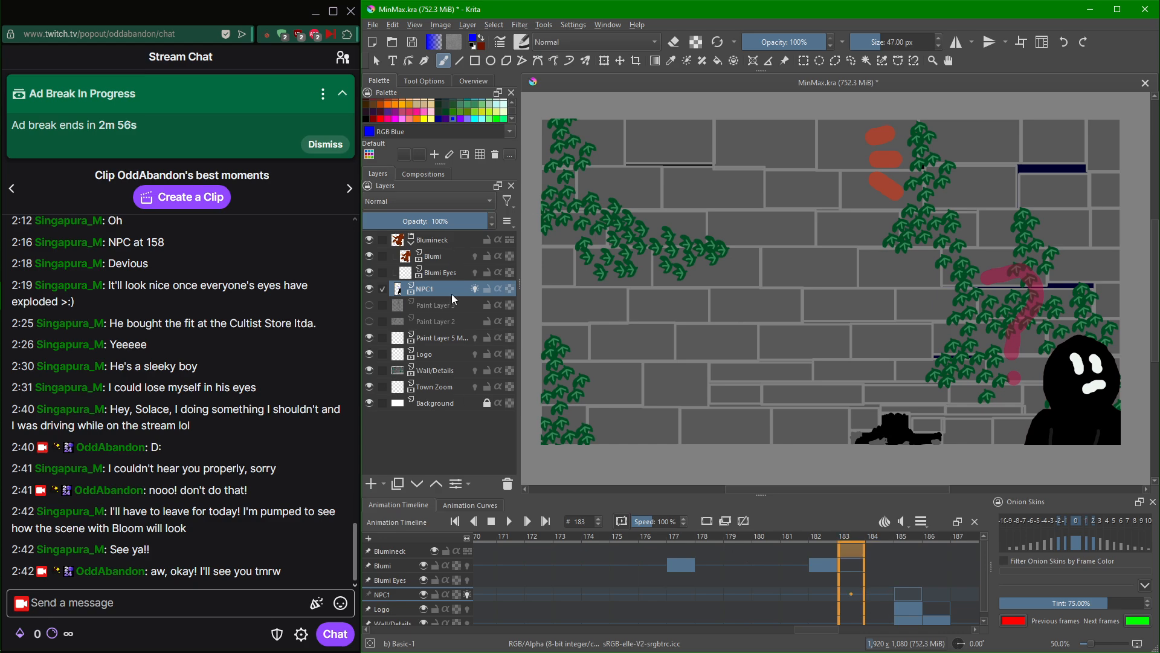
# Go to frame 191 with the hooded elf's face in close view and move the Blumi Eyes layer above the Blumi layer.
pyautogui.click(437, 256)
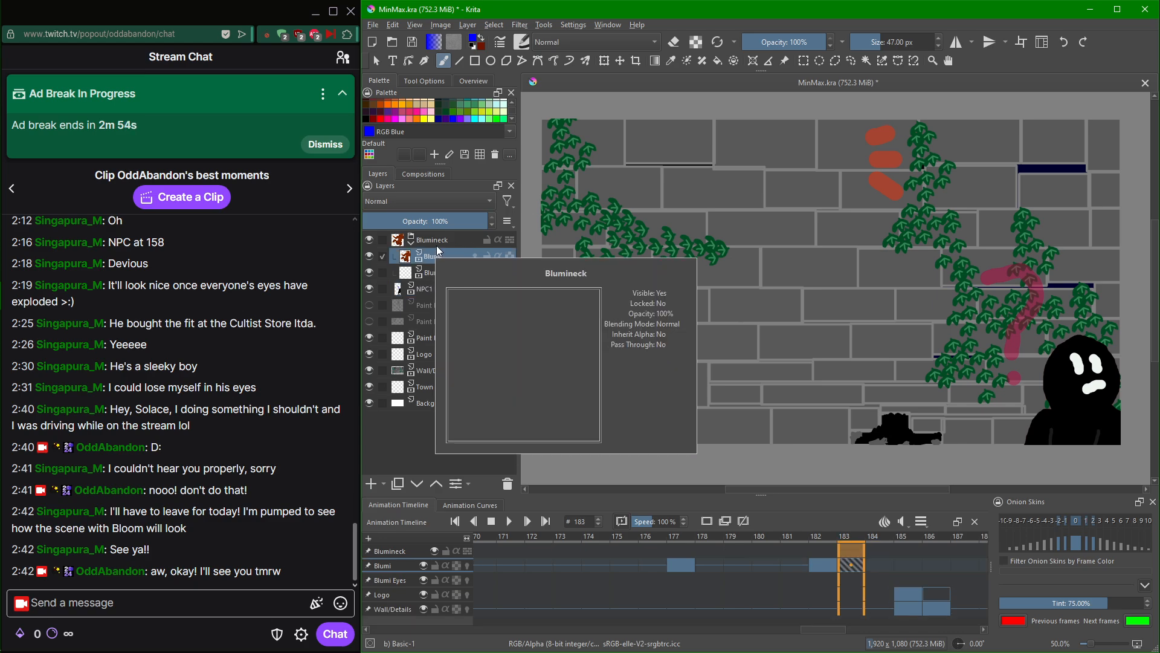
pyautogui.click(442, 275)
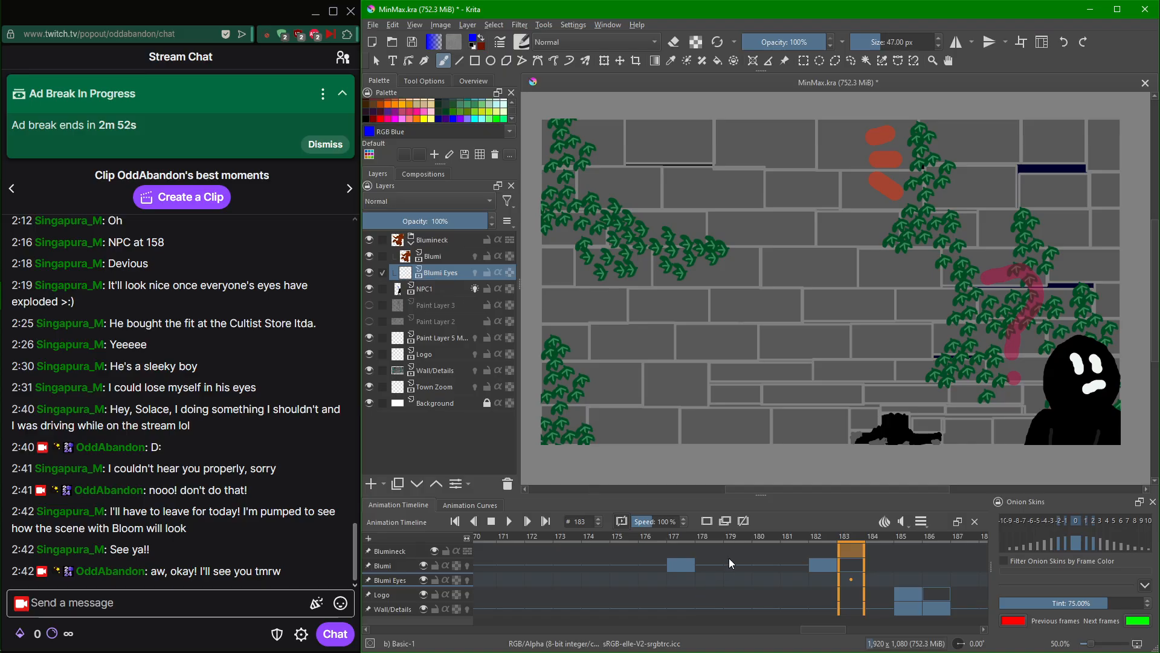
pyautogui.press('space')
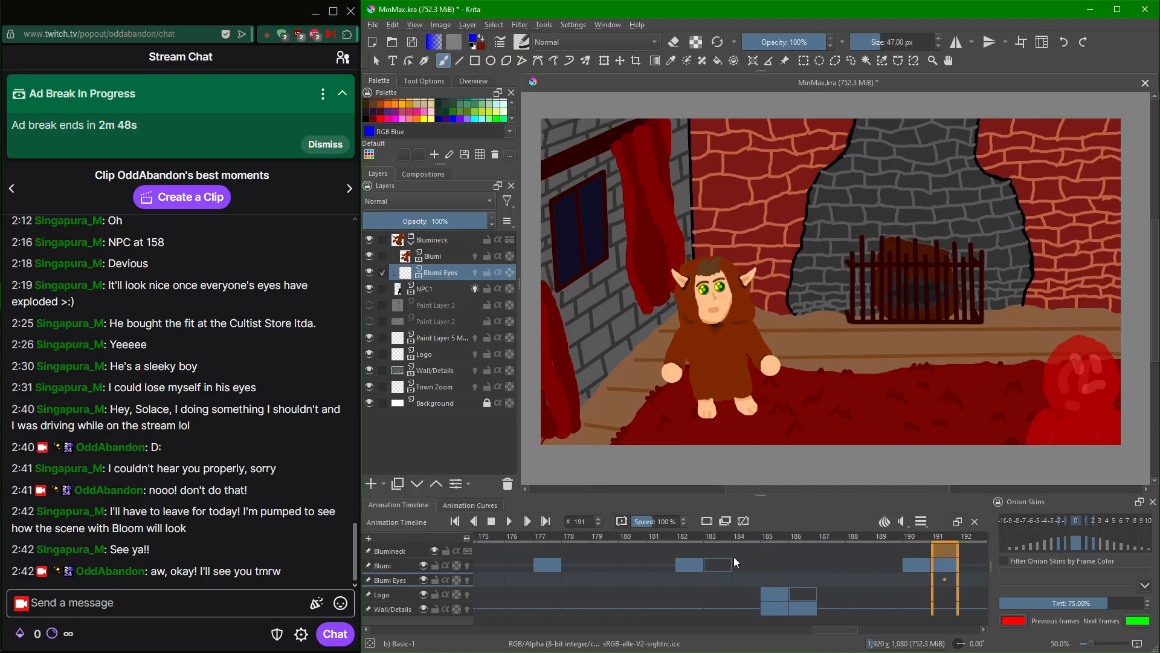
pyautogui.scroll(3, 795, 374)
pyautogui.moveTo(780, 376); pyautogui.dragTo(926, 444)
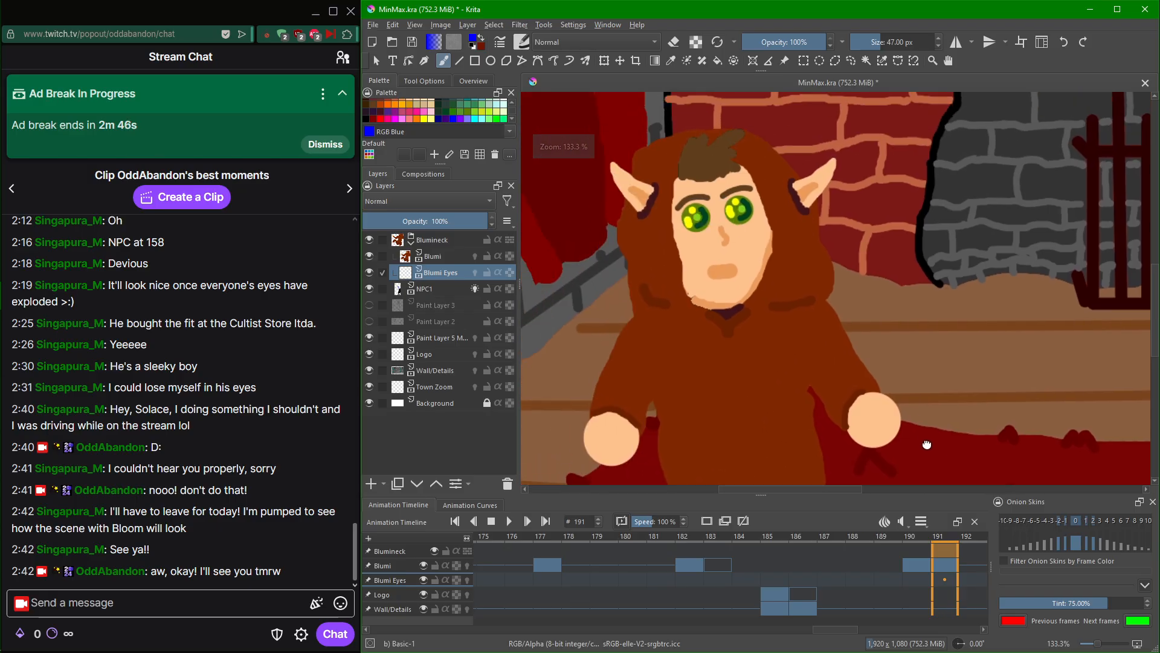
pyautogui.scroll(2, 753, 300)
pyautogui.moveTo(753, 301); pyautogui.dragTo(851, 503)
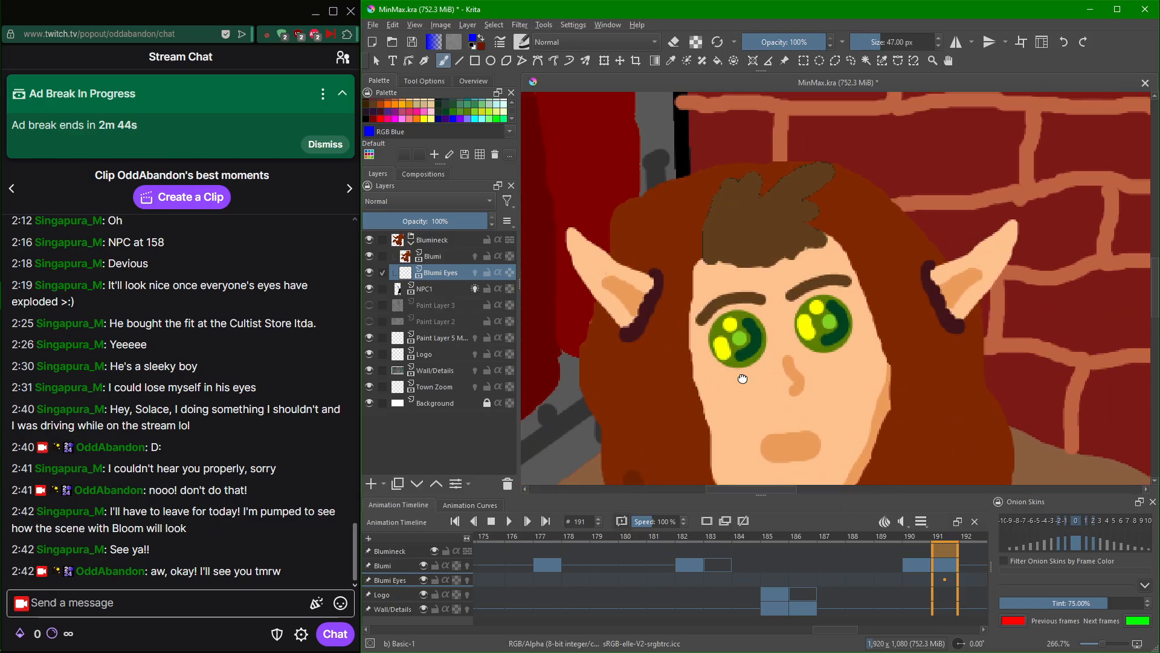
pyautogui.moveTo(743, 379); pyautogui.dragTo(737, 353)
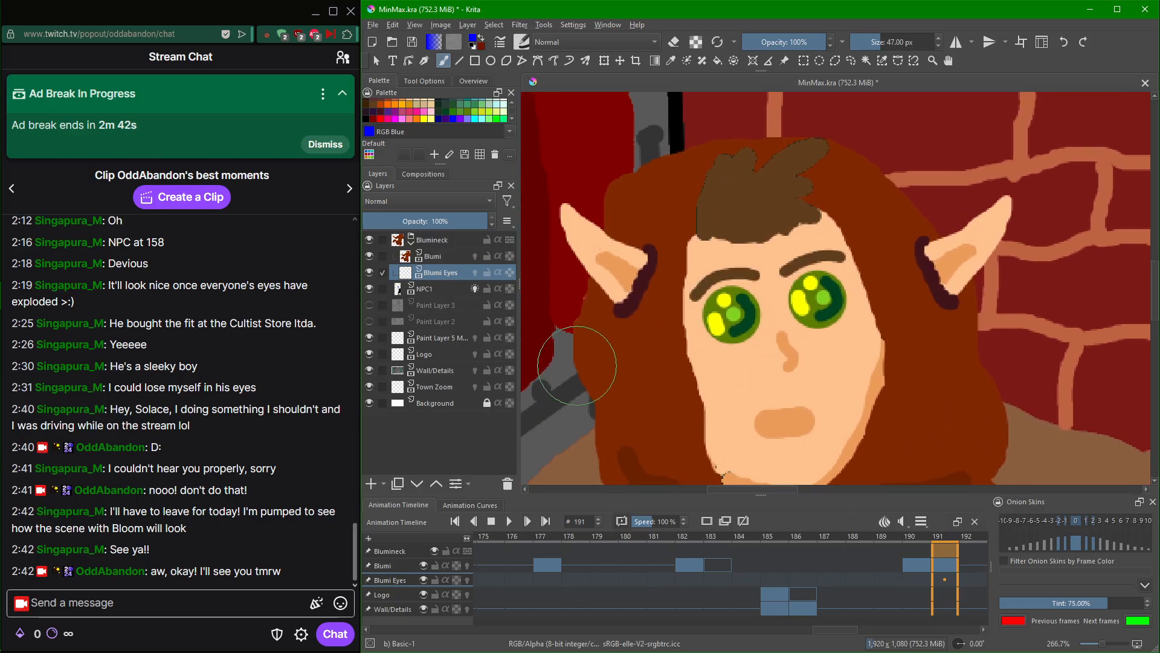
pyautogui.moveTo(459, 269); pyautogui.dragTo(466, 249)
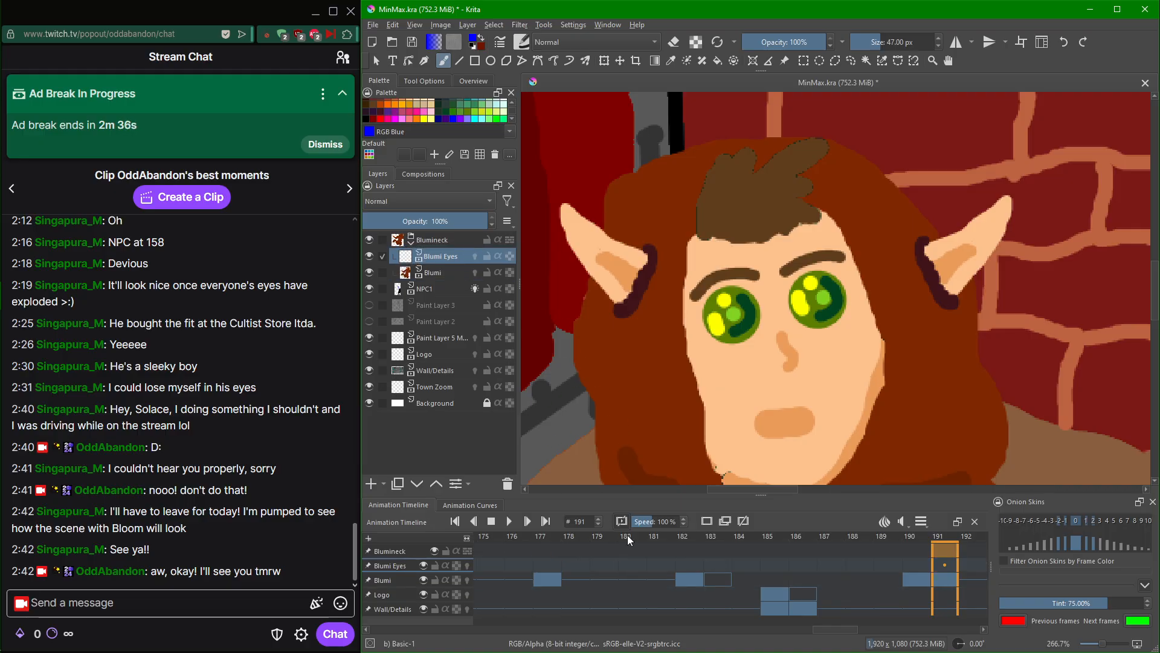
# Cover the elf's left-hand eye with a 33 px RGB Blue dot on the Blumi Eyes layer at frame 191.
pyautogui.scroll(4, 751, 288)
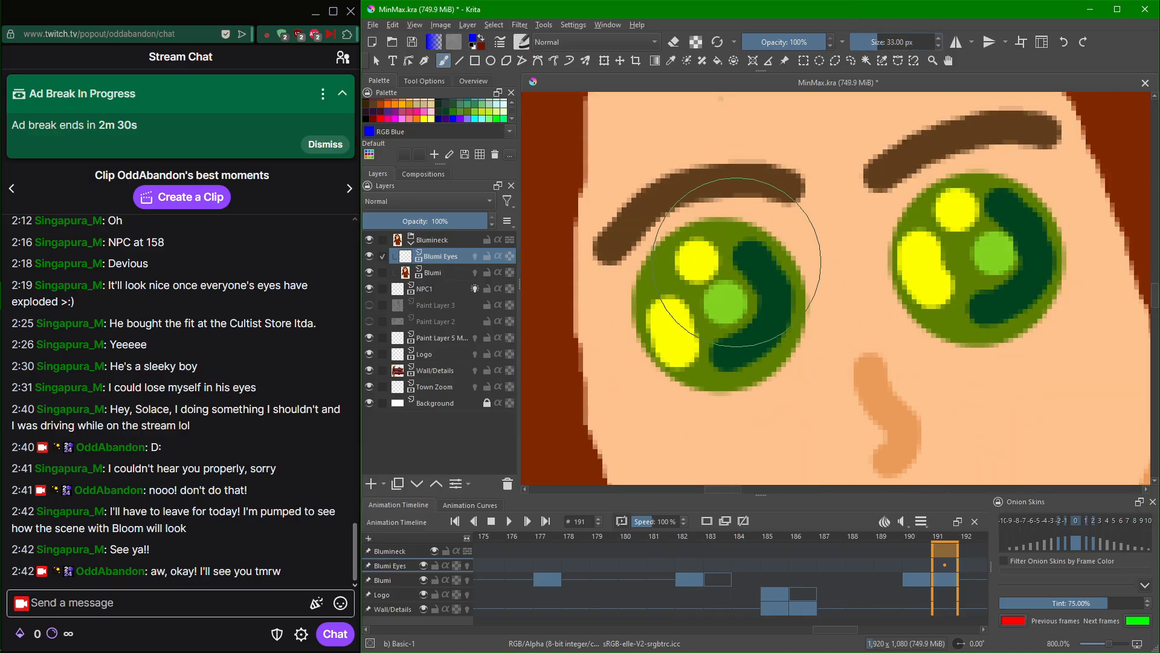
pyautogui.click(718, 306)
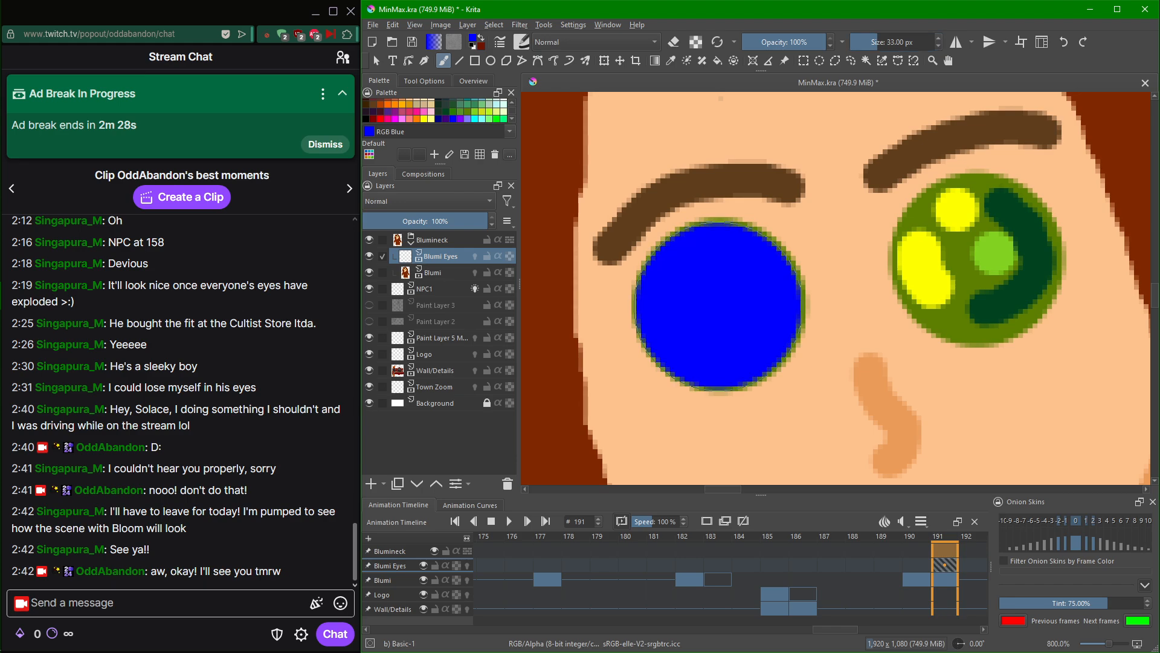